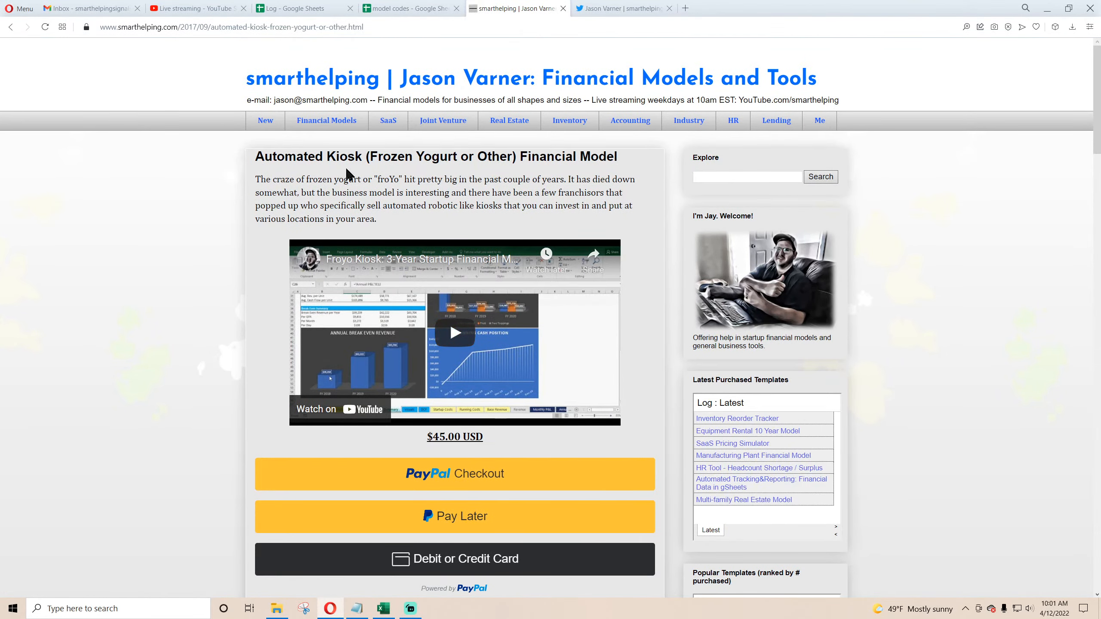
Step: Scroll through the Automated Kiosk (Frozen Yogurt or Other) financial model product page and return to its top
{"action": "scroll", "coordinate": [331, 192], "scroll_direction": "down", "scroll_amount": 4}
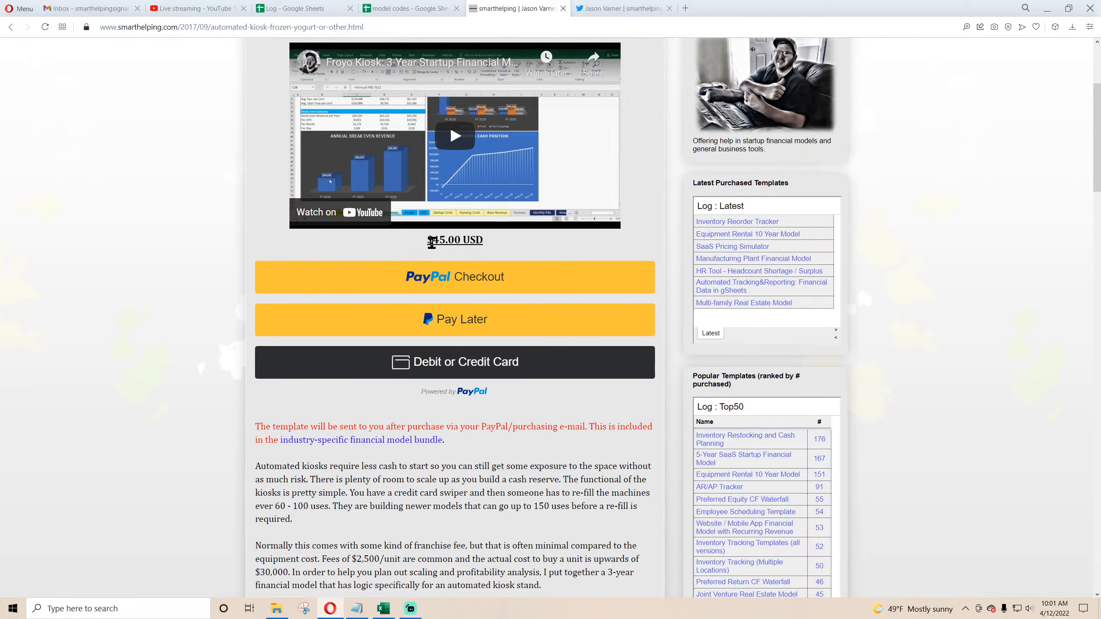
{"action": "scroll", "coordinate": [423, 481], "scroll_direction": "down", "scroll_amount": 12}
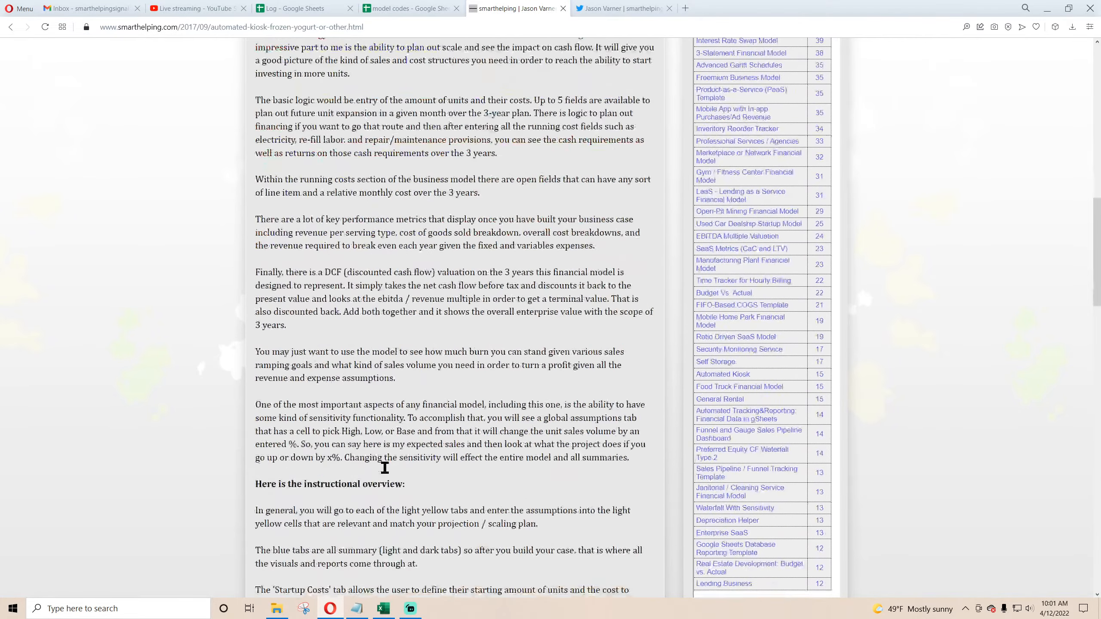
{"action": "key", "text": "Home"}
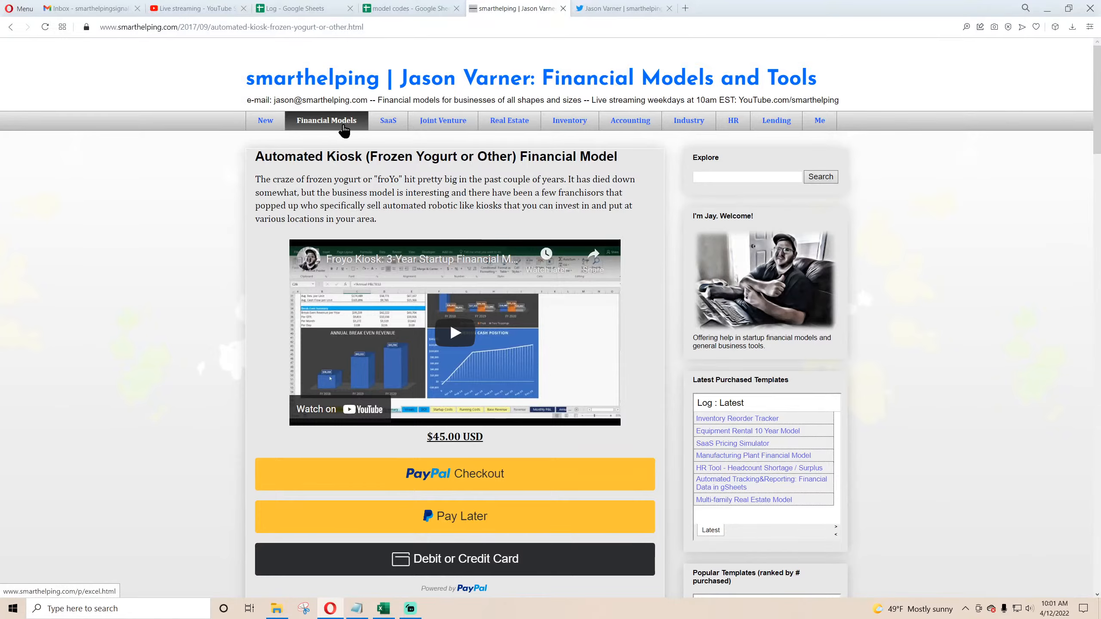
Step: Open the Financial Models page and review its category bundles, colour code key and bulk template pricing options
{"action": "left_click", "coordinate": [343, 128]}
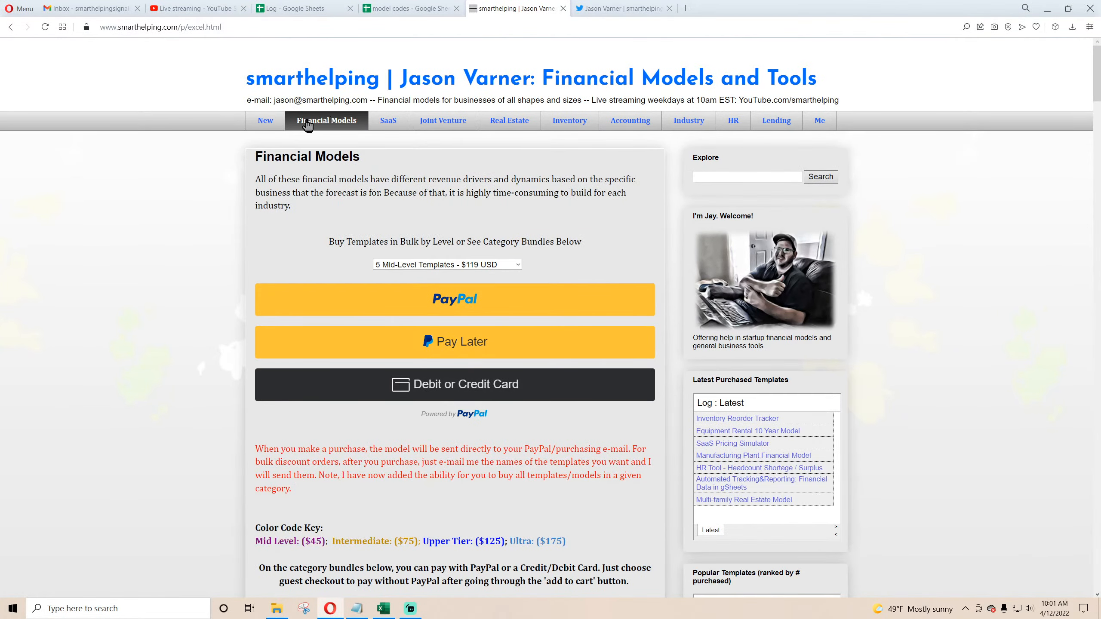
{"action": "scroll", "coordinate": [332, 241], "scroll_direction": "down", "scroll_amount": 15}
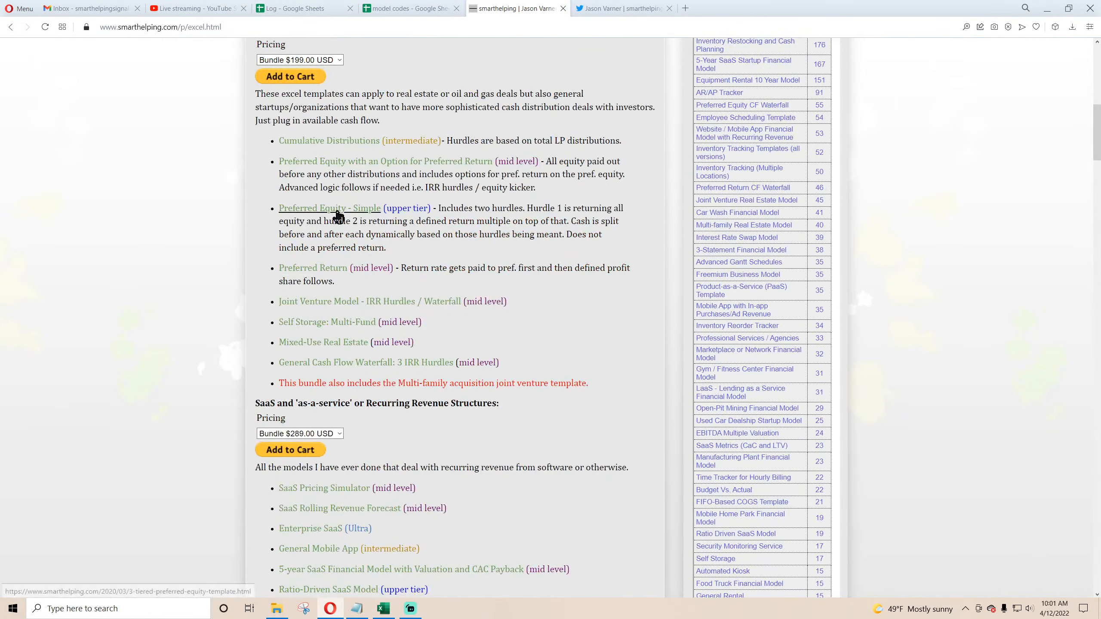
{"action": "scroll", "coordinate": [336, 217], "scroll_direction": "down", "scroll_amount": 9}
{"action": "scroll", "coordinate": [336, 224], "scroll_direction": "up", "scroll_amount": 13}
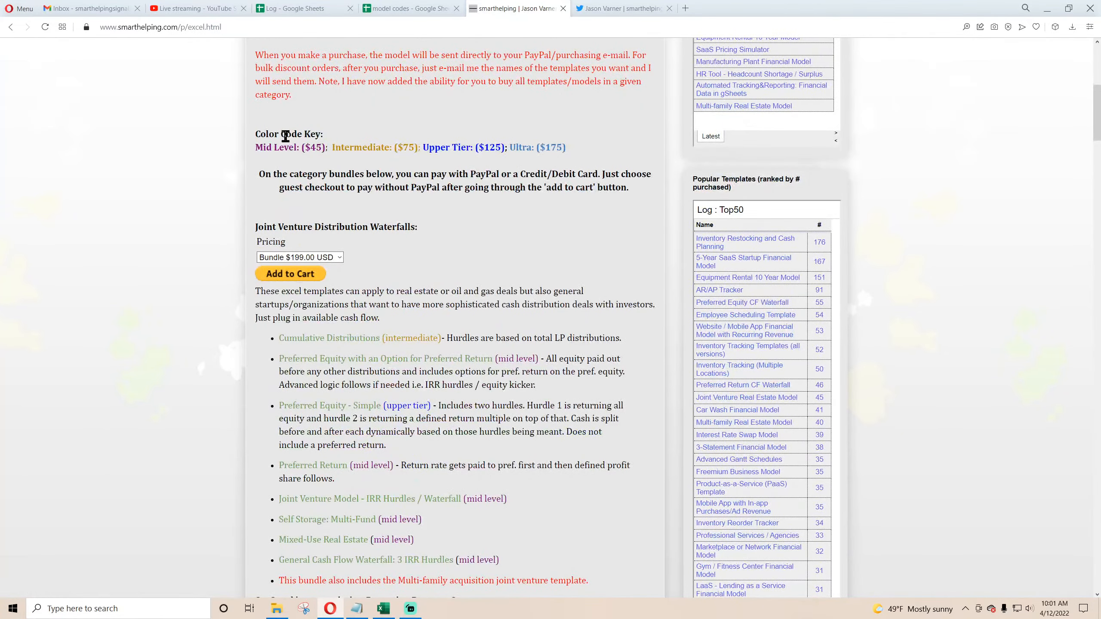
{"action": "left_click_drag", "start_coordinate": [256, 135], "coordinate": [449, 145]}
{"action": "left_click", "coordinate": [474, 150]}
{"action": "scroll", "coordinate": [453, 236], "scroll_direction": "up", "scroll_amount": 9}
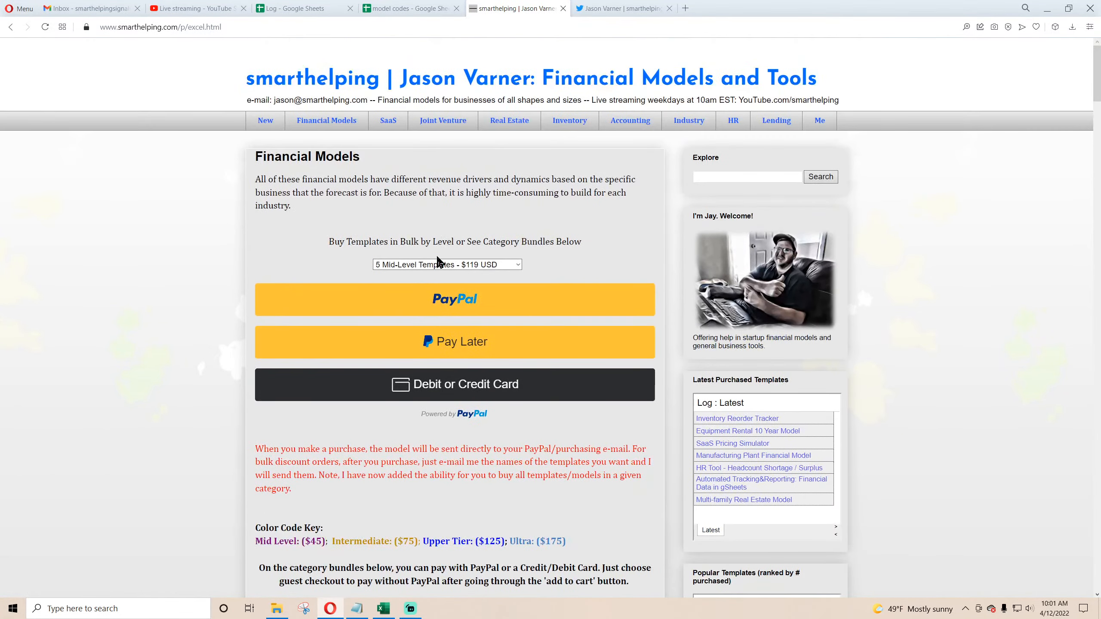
{"action": "left_click", "coordinate": [437, 265]}
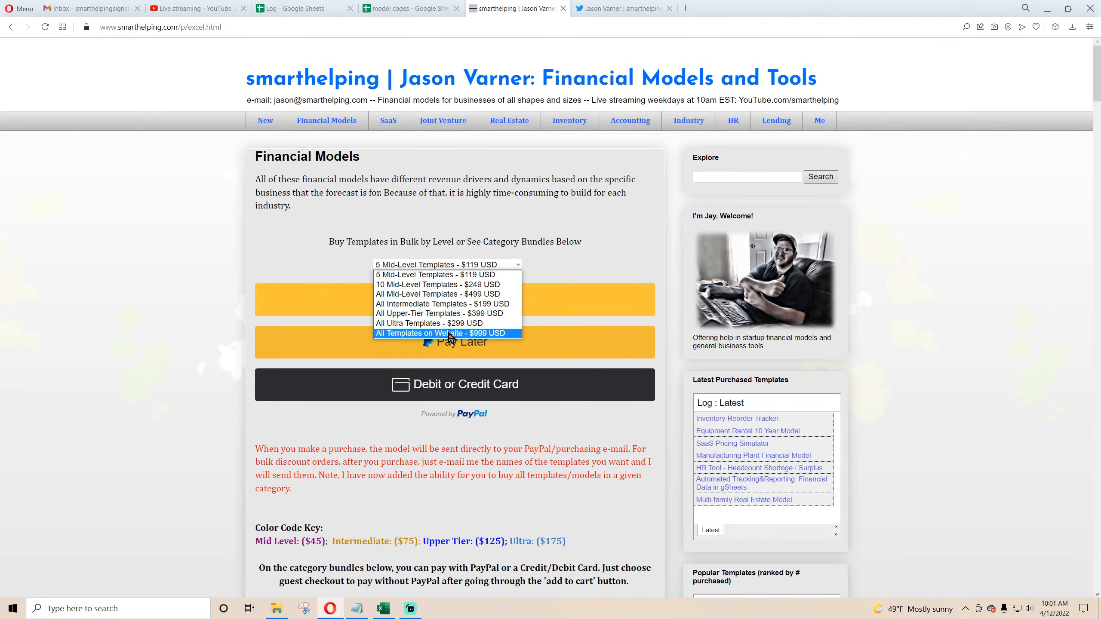
{"action": "left_click", "coordinate": [381, 475]}
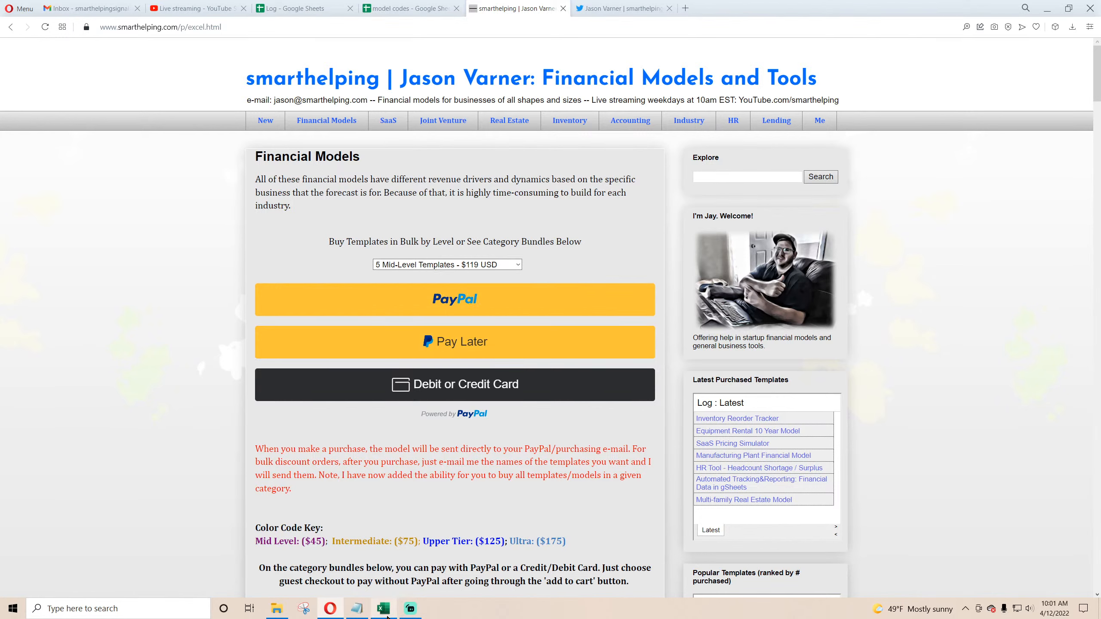
Step: Switch to the Automated Robotic Kiosk V2 workbook and open the Deployment Schedule sheet
{"action": "mouse_move", "coordinate": [385, 613]}
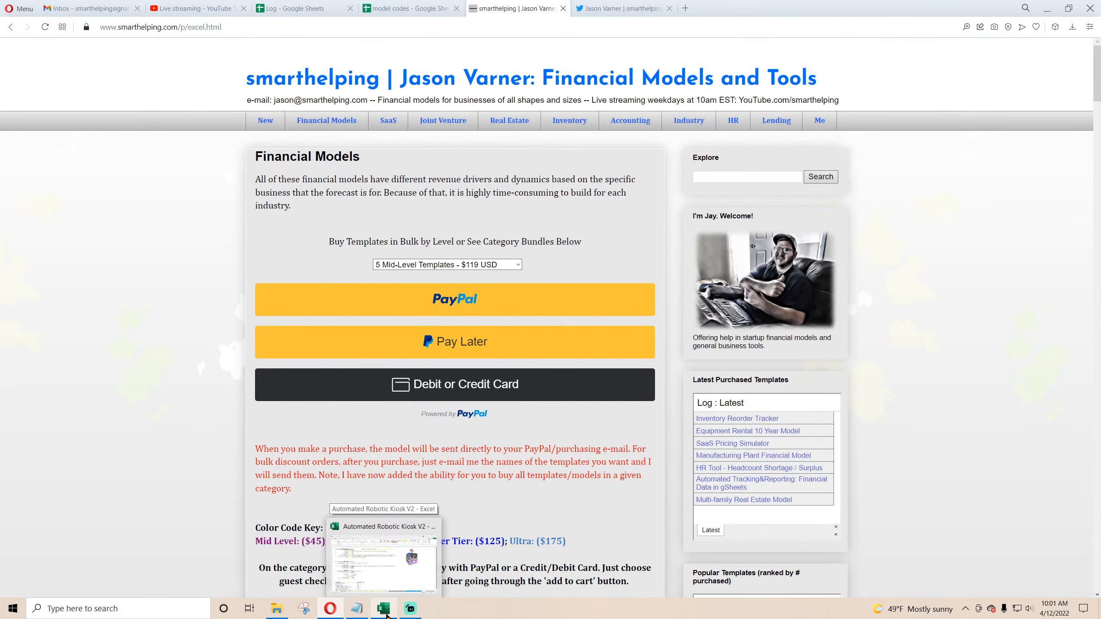
{"action": "left_click", "coordinate": [386, 612]}
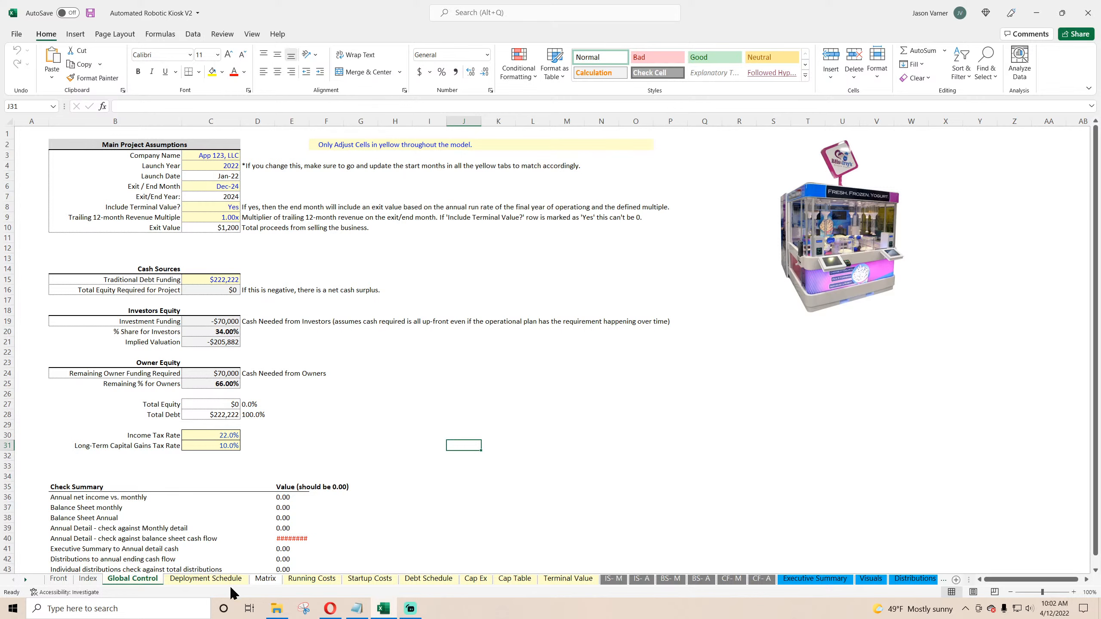
{"action": "left_click", "coordinate": [173, 578]}
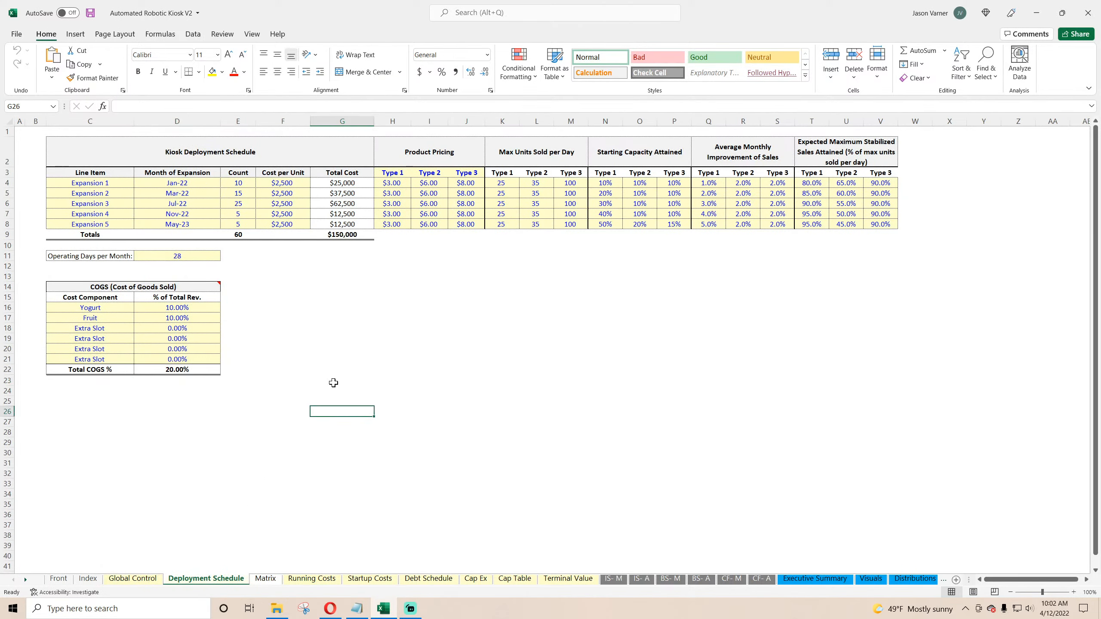
Step: Examine the kiosk deployment schedule table, including the kiosk count entered for each expansion
{"action": "left_click_drag", "start_coordinate": [260, 152], "coordinate": [840, 228]}
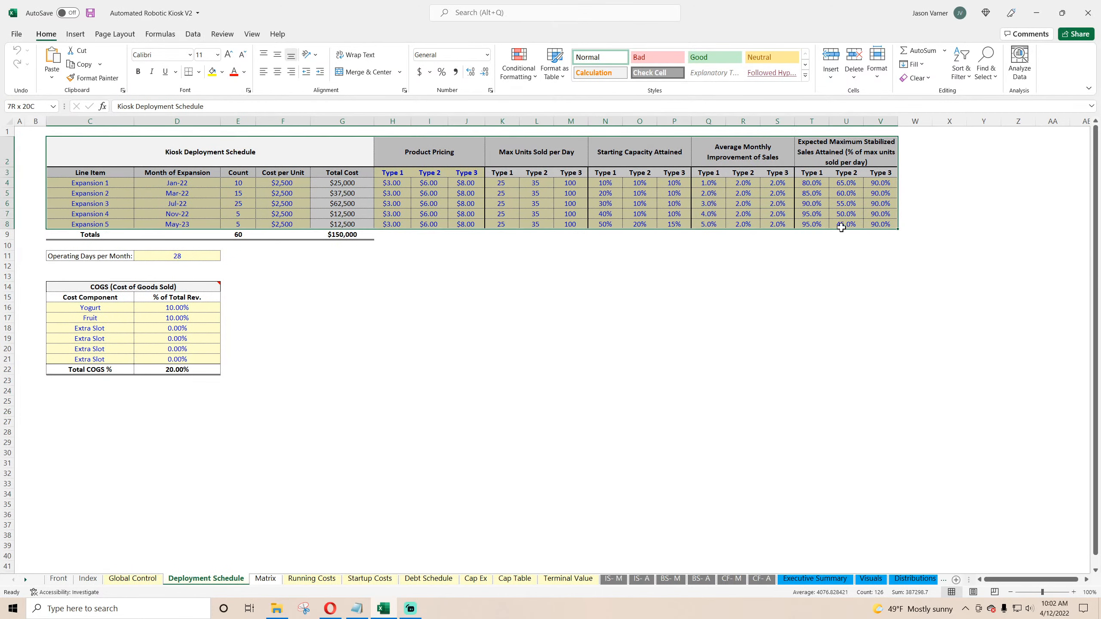
{"action": "left_click", "coordinate": [502, 193]}
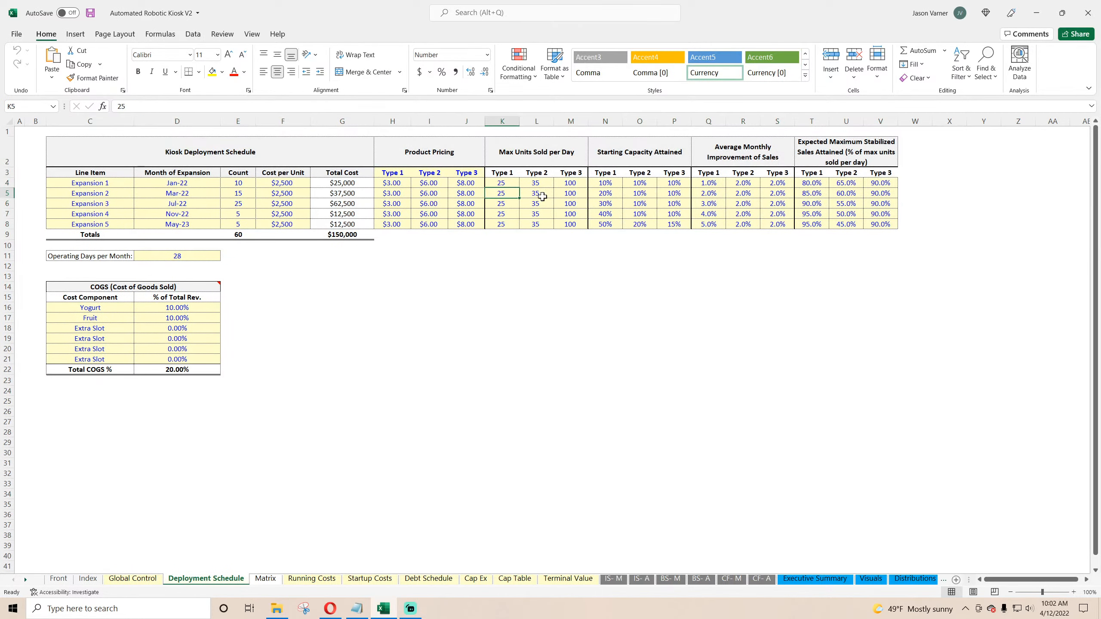
{"action": "left_click", "coordinate": [615, 193]}
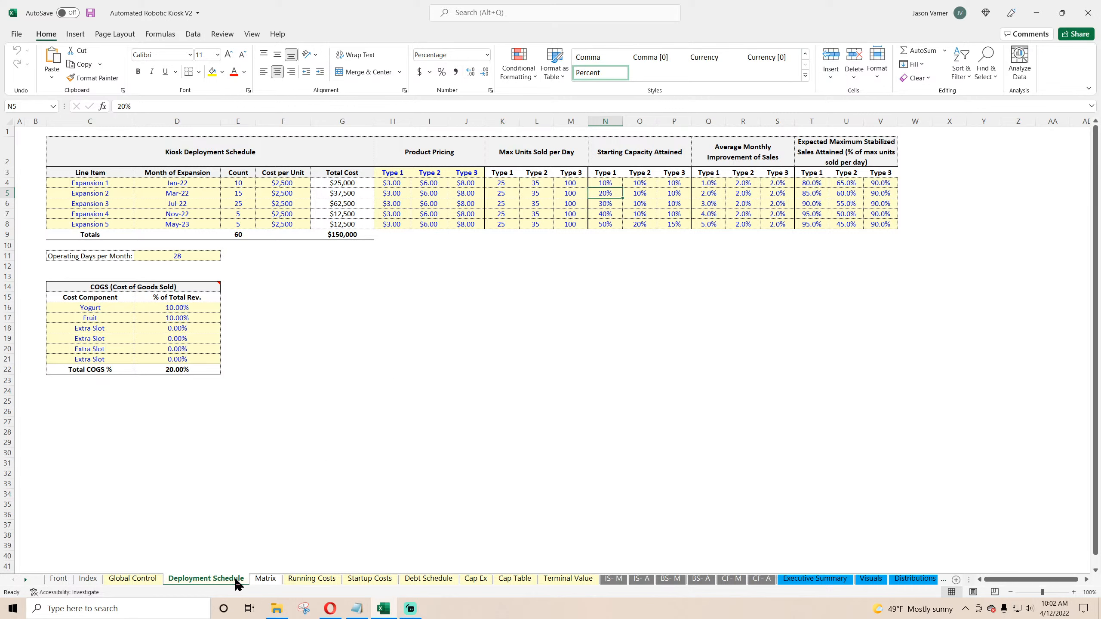
{"action": "left_click_drag", "start_coordinate": [238, 183], "coordinate": [109, 224]}
{"action": "left_click", "coordinate": [241, 183]}
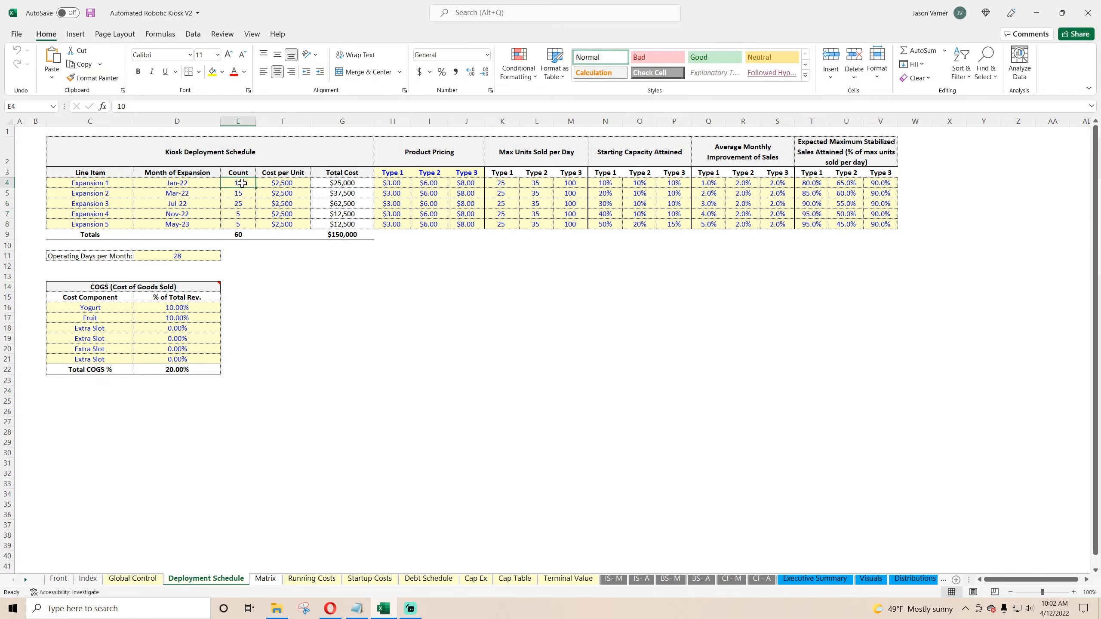
{"action": "left_click", "coordinate": [241, 193]}
{"action": "left_click", "coordinate": [241, 203]}
{"action": "left_click", "coordinate": [241, 214]}
{"action": "left_click", "coordinate": [241, 224]}
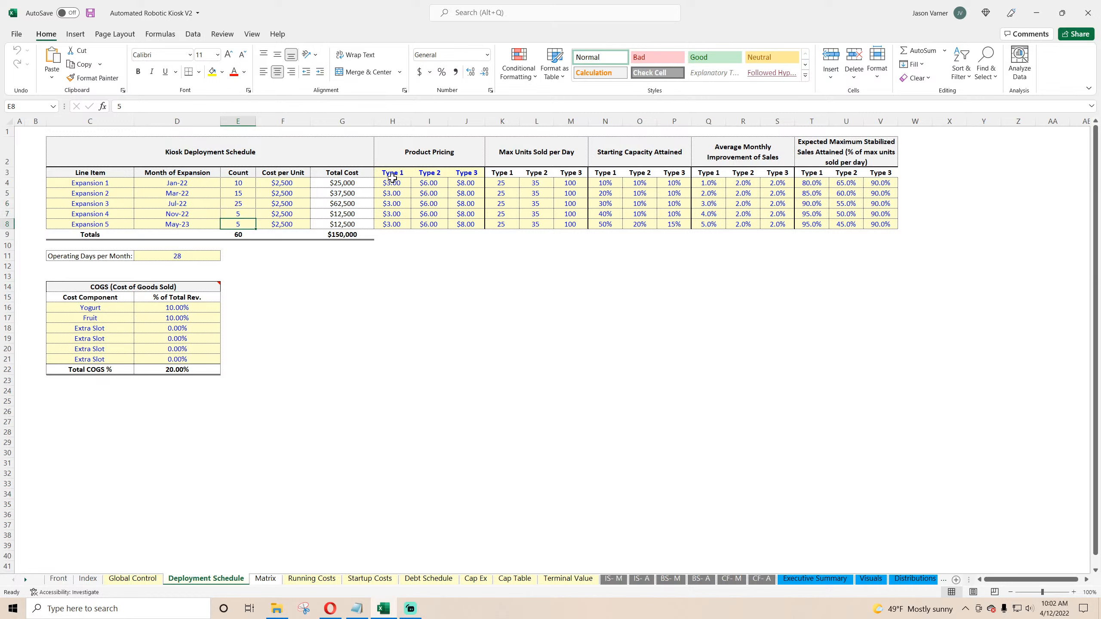
Step: Examine the product pricing, max units sold per day and starting capacity columns for each kiosk type
{"action": "left_click_drag", "start_coordinate": [392, 177], "coordinate": [453, 173]}
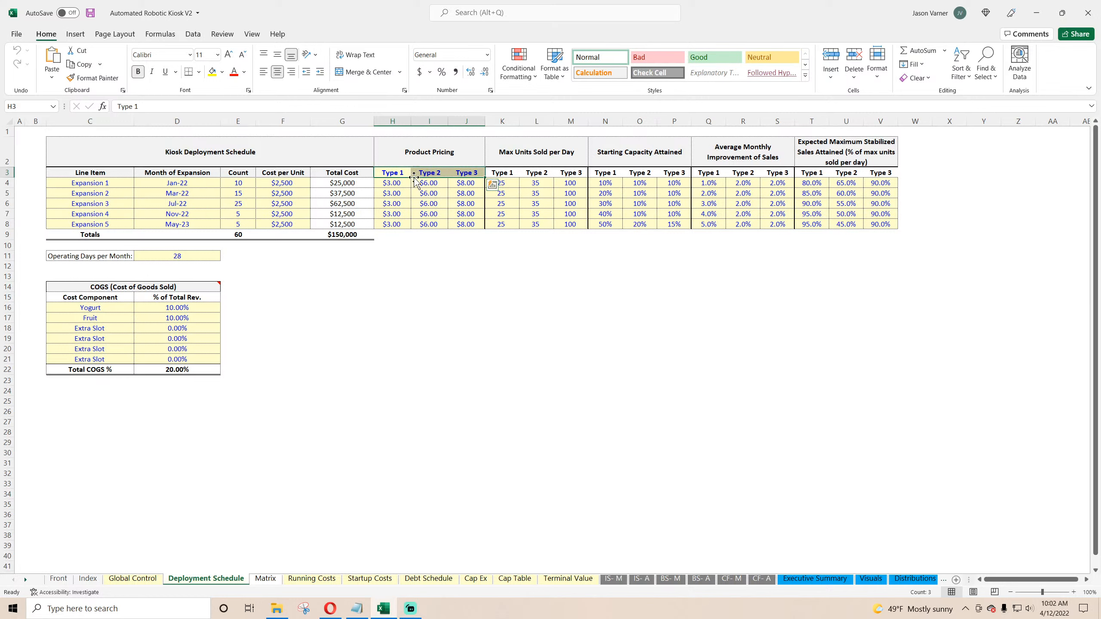
{"action": "left_click", "coordinate": [401, 183]}
{"action": "left_click", "coordinate": [425, 184]}
{"action": "left_click", "coordinate": [461, 182]}
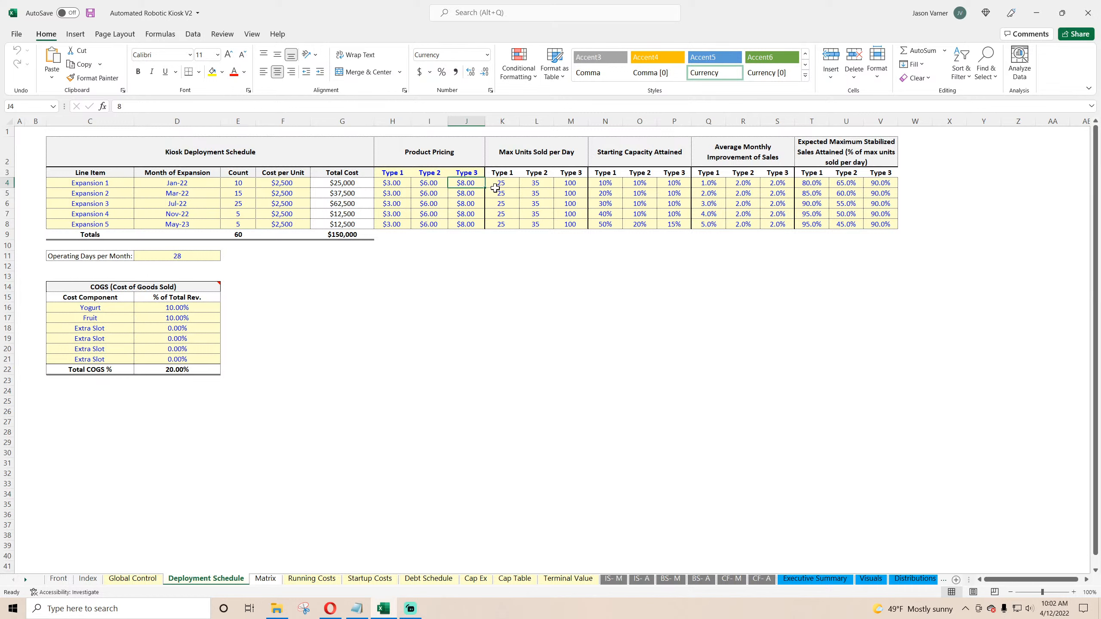
{"action": "left_click", "coordinate": [608, 184]}
{"action": "left_click_drag", "start_coordinate": [503, 182], "coordinate": [567, 224]}
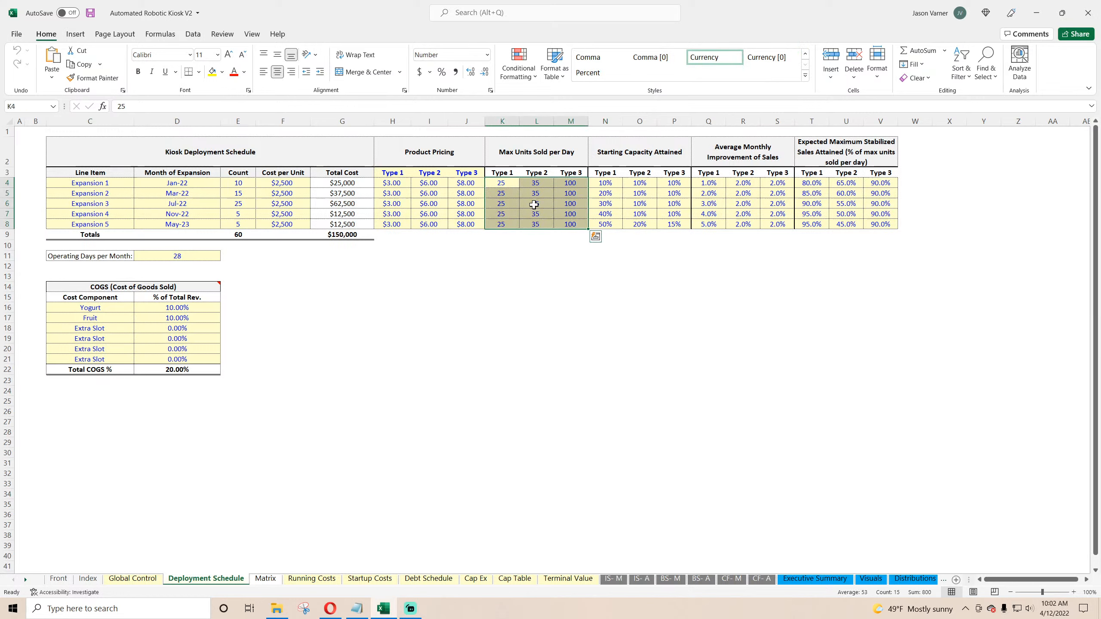
{"action": "left_click", "coordinate": [505, 184]}
{"action": "left_click", "coordinate": [535, 184]}
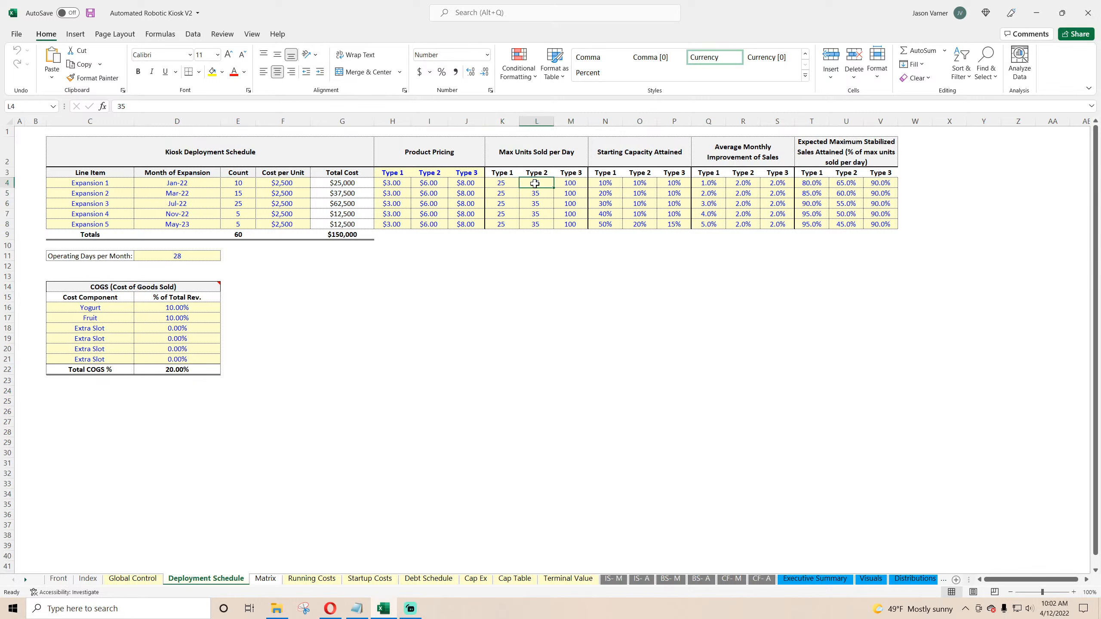
{"action": "left_click", "coordinate": [537, 224]}
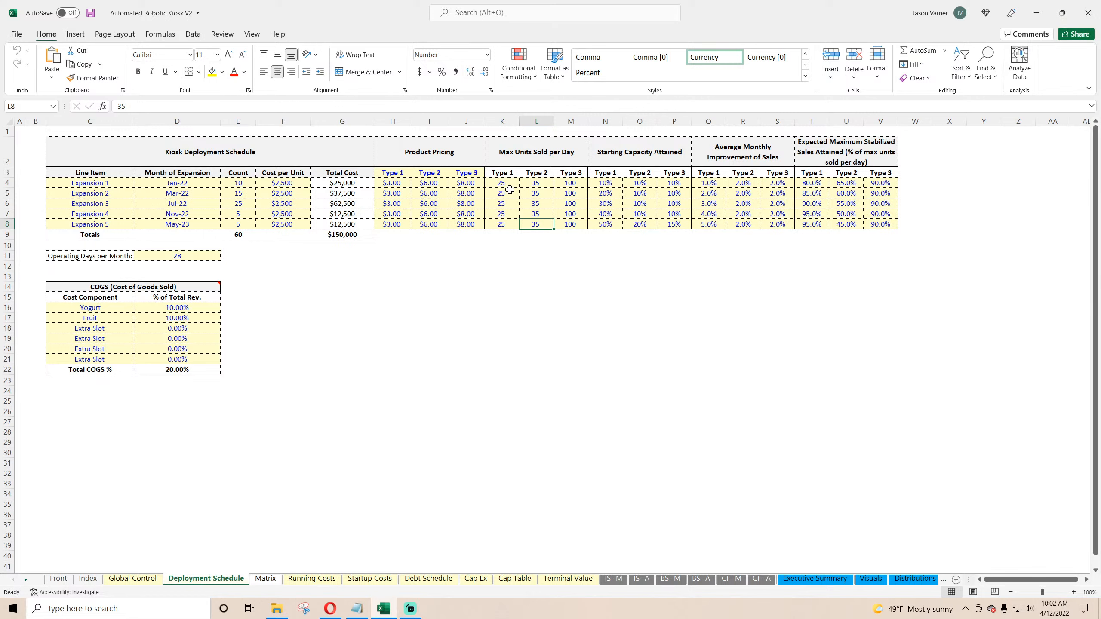
{"action": "left_click", "coordinate": [539, 193]}
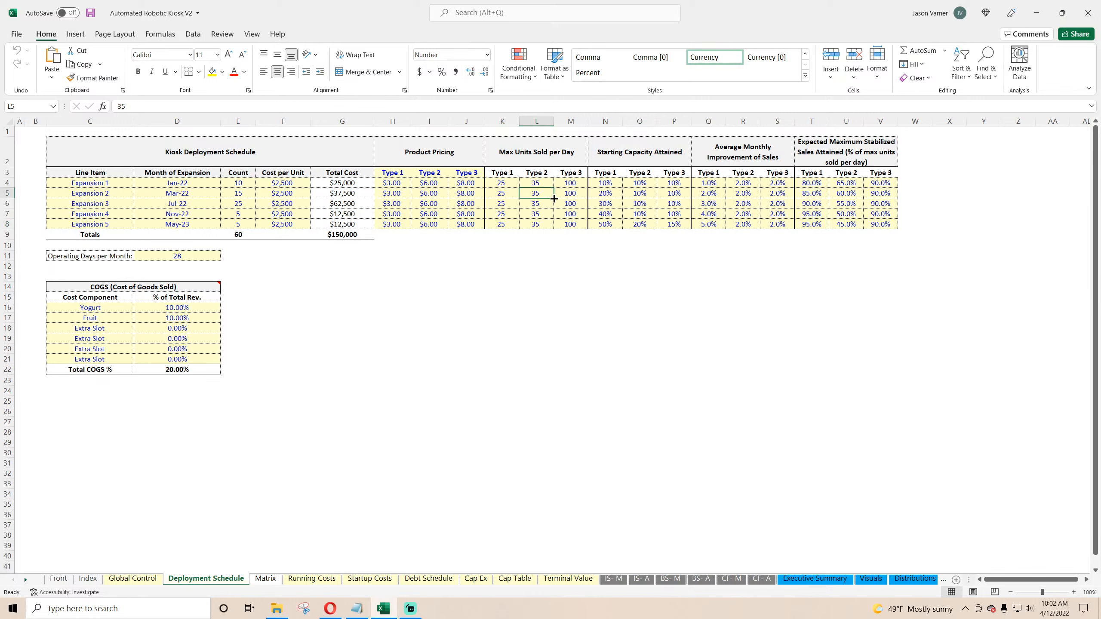
{"action": "left_click_drag", "start_coordinate": [502, 183], "coordinate": [579, 224]}
{"action": "left_click_drag", "start_coordinate": [607, 183], "coordinate": [707, 174]}
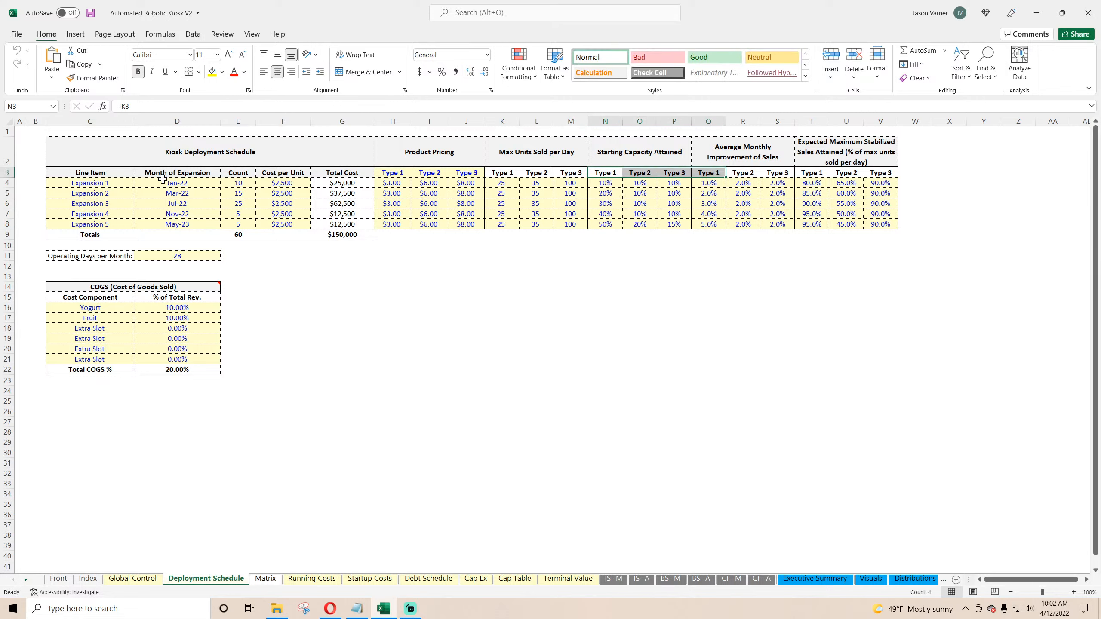
Step: Examine the expansion line items, months of expansion, monthly improvement and expected stabilized sales percentages
{"action": "left_click_drag", "start_coordinate": [104, 182], "coordinate": [104, 224]}
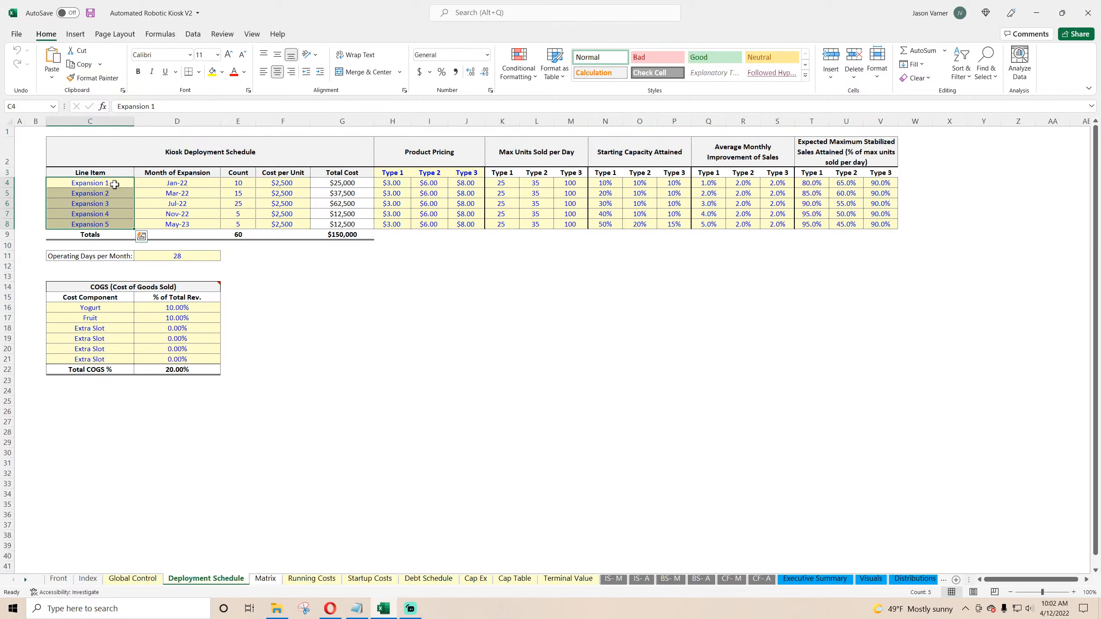
{"action": "left_click", "coordinate": [114, 185]}
{"action": "key", "text": "Down"}
{"action": "key", "text": "Down"}
{"action": "key", "text": "Down"}
{"action": "key", "text": "Down"}
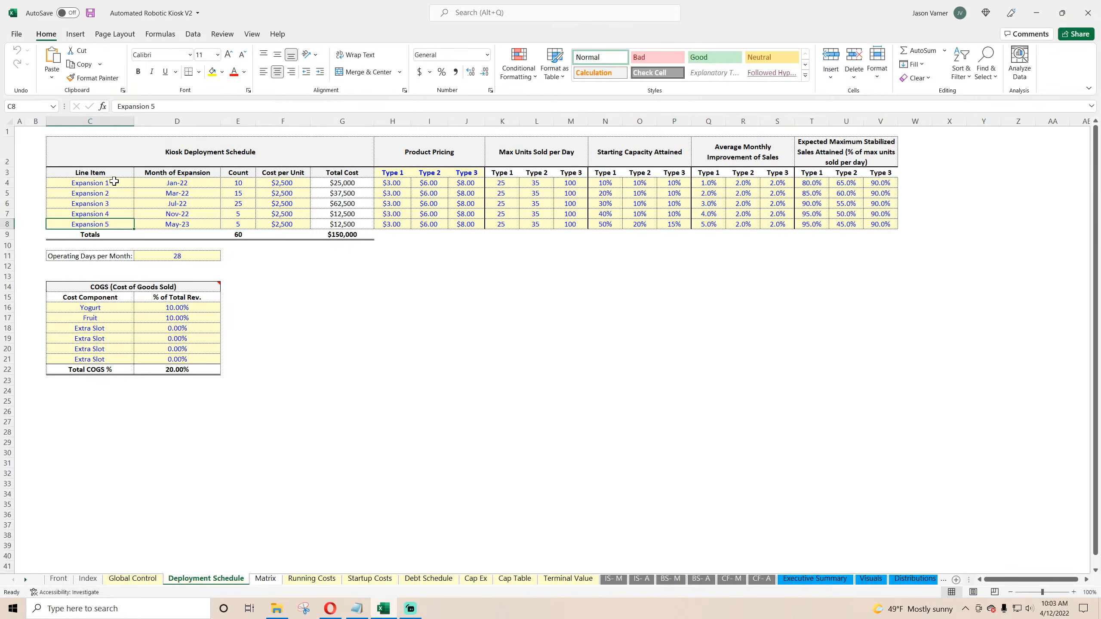
{"action": "left_click_drag", "start_coordinate": [114, 183], "coordinate": [116, 219]}
{"action": "left_click", "coordinate": [198, 184]}
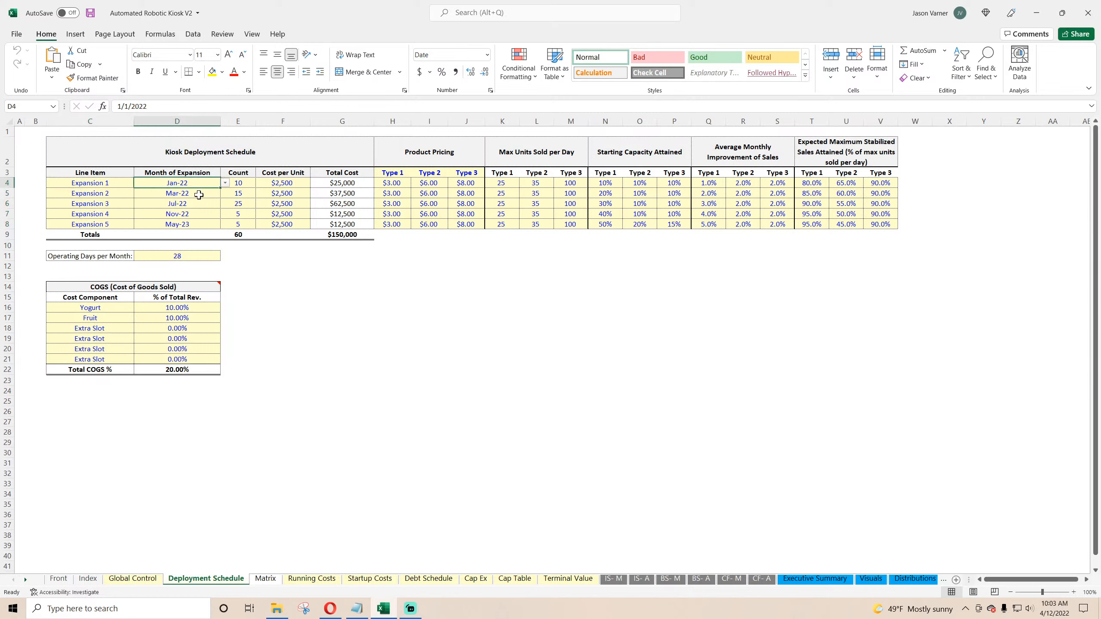
{"action": "left_click", "coordinate": [199, 194]}
{"action": "left_click", "coordinate": [199, 212]}
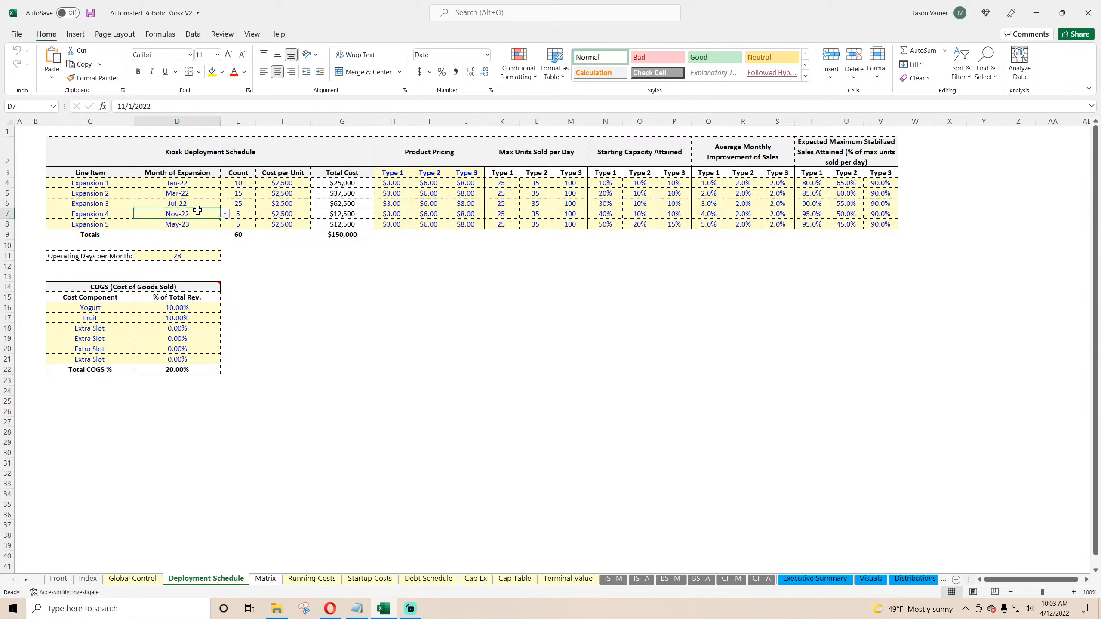
{"action": "left_click", "coordinate": [615, 197]}
{"action": "left_click", "coordinate": [643, 206]}
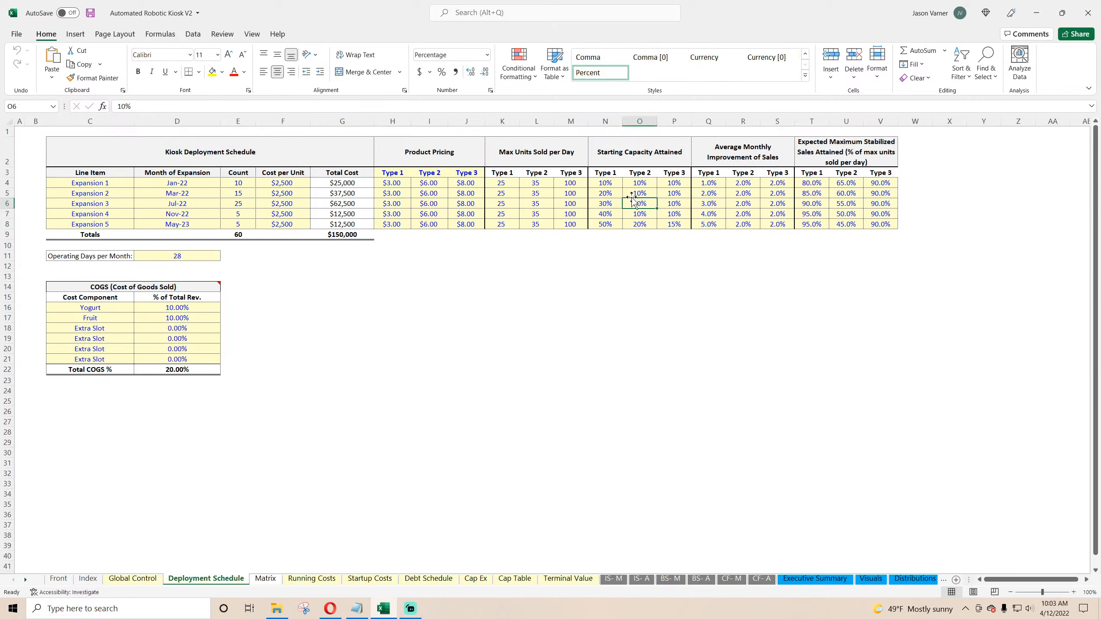
{"action": "left_click", "coordinate": [501, 195]}
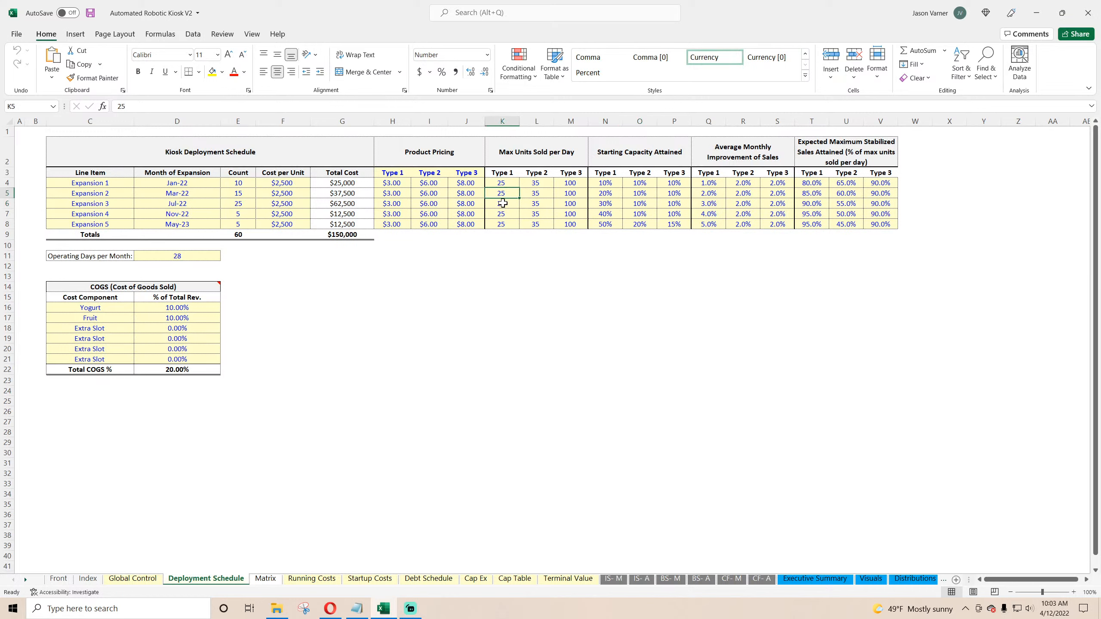
{"action": "left_click", "coordinate": [714, 183]}
{"action": "left_click", "coordinate": [717, 203]}
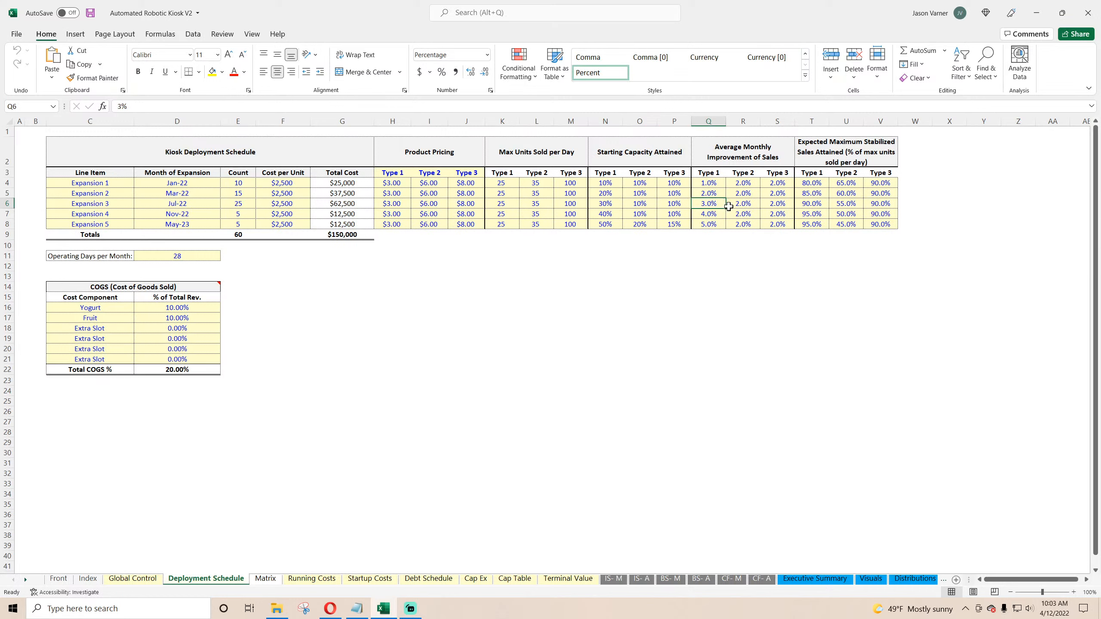
{"action": "left_click", "coordinate": [749, 204]}
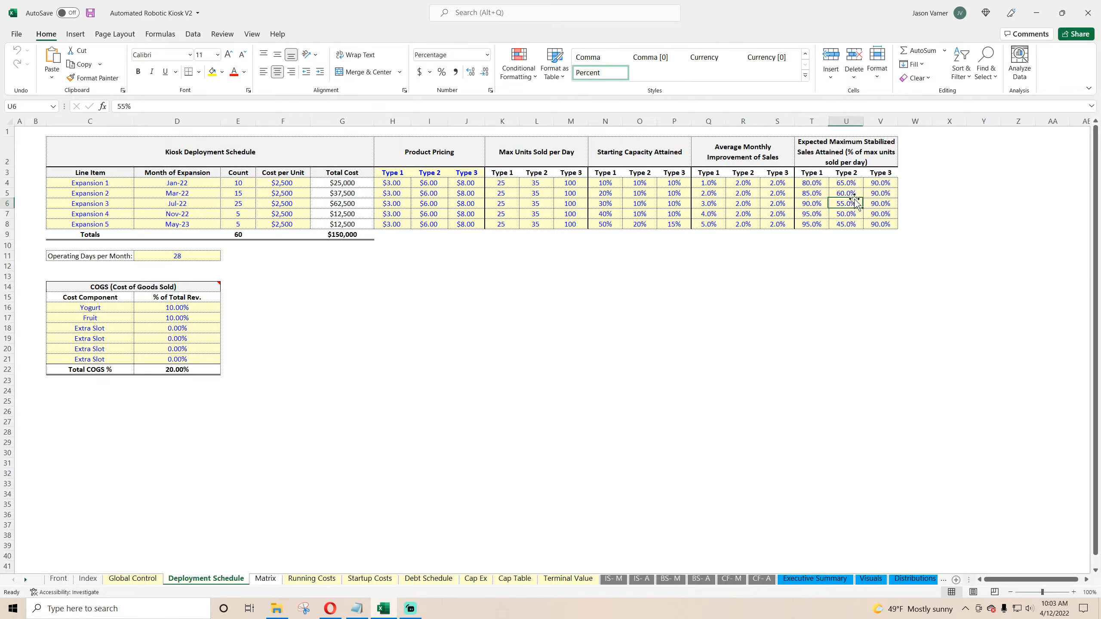
{"action": "left_click_drag", "start_coordinate": [880, 224], "coordinate": [813, 184]}
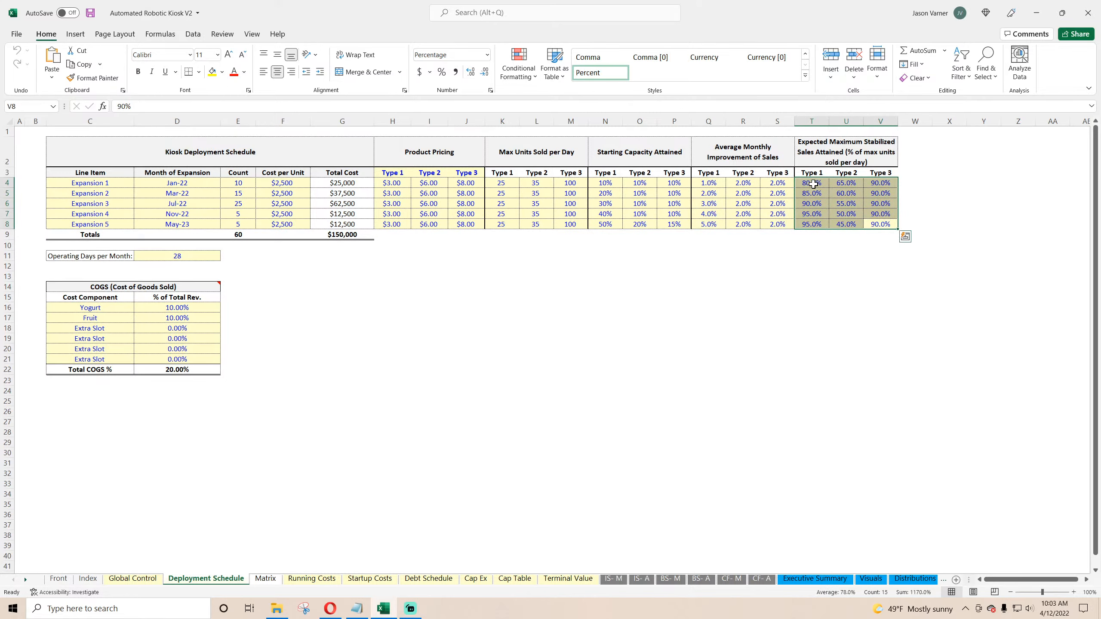
{"action": "left_click", "coordinate": [812, 193]}
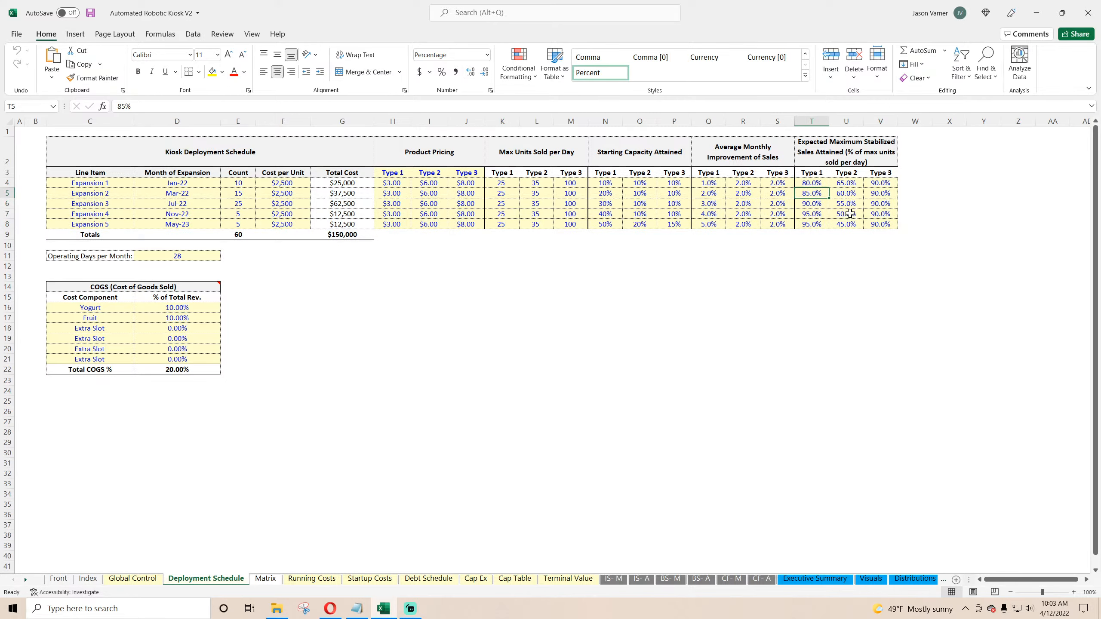
Step: Open the Matrix sheet and scroll through the units sold and revenue per cohort calculations
{"action": "left_click", "coordinate": [266, 579]}
{"action": "scroll", "coordinate": [262, 366], "scroll_direction": "down", "scroll_amount": 9}
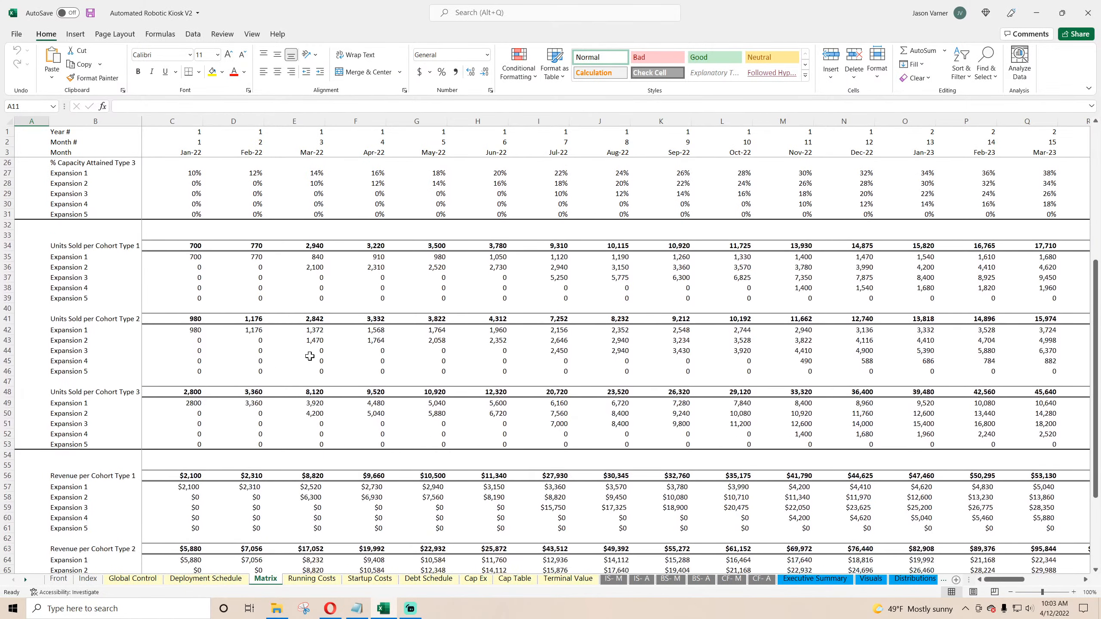
Step: Open the Monthly Detail sheet of the 3 year monthly P&L
{"action": "scroll", "coordinate": [147, 389], "scroll_direction": "down", "scroll_amount": 2}
{"action": "scroll", "coordinate": [271, 435], "scroll_direction": "up", "scroll_amount": 11}
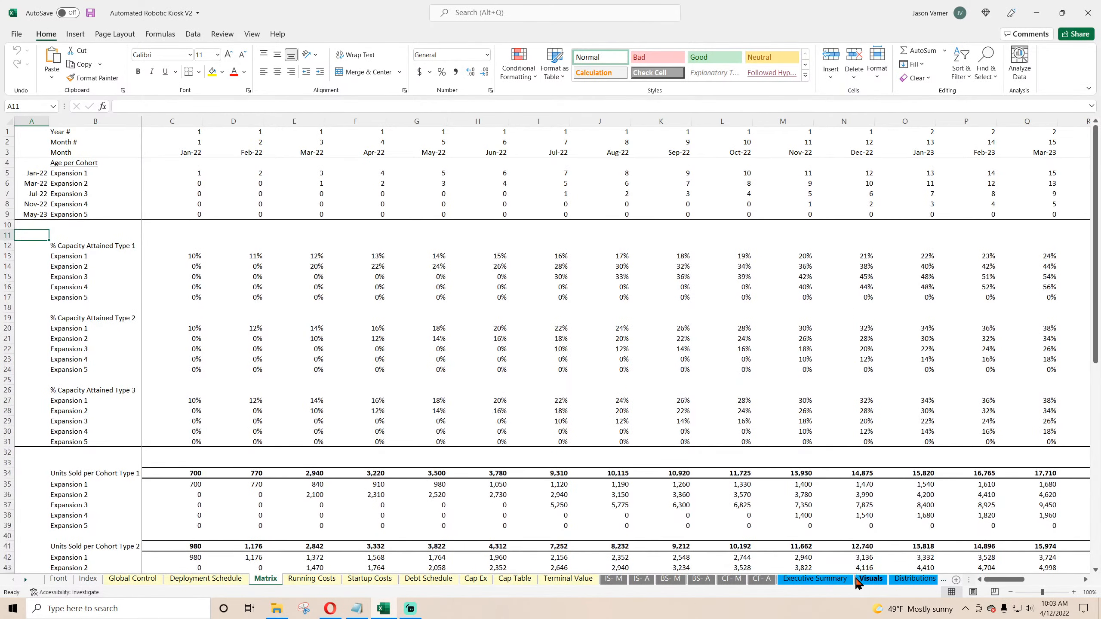
{"action": "left_click", "coordinate": [921, 579]}
{"action": "left_click", "coordinate": [924, 580]}
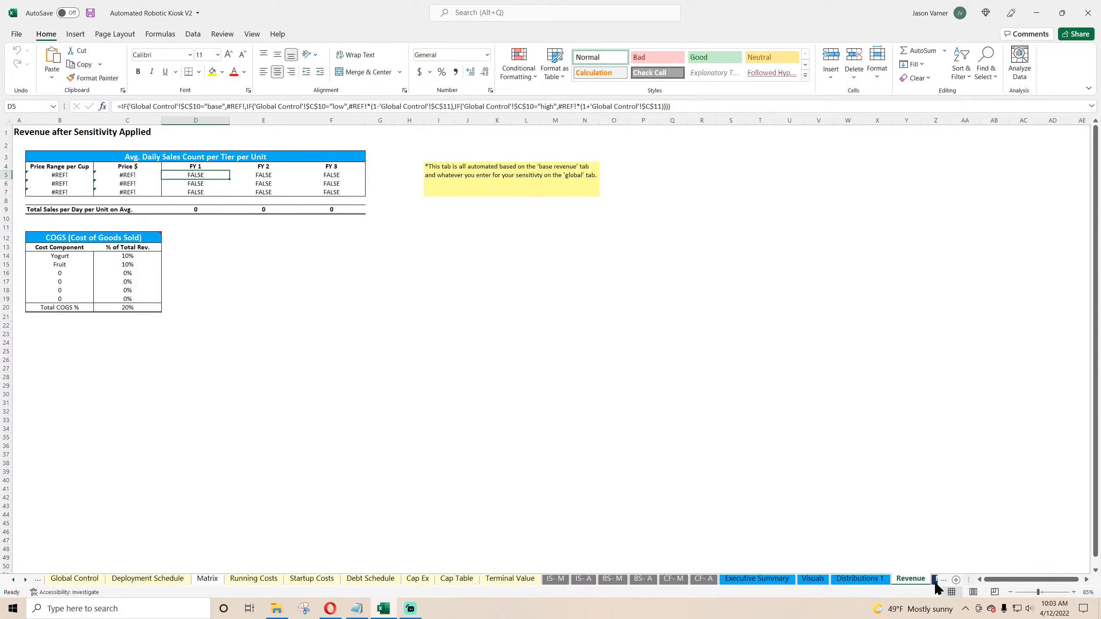
{"action": "left_click", "coordinate": [934, 579]}
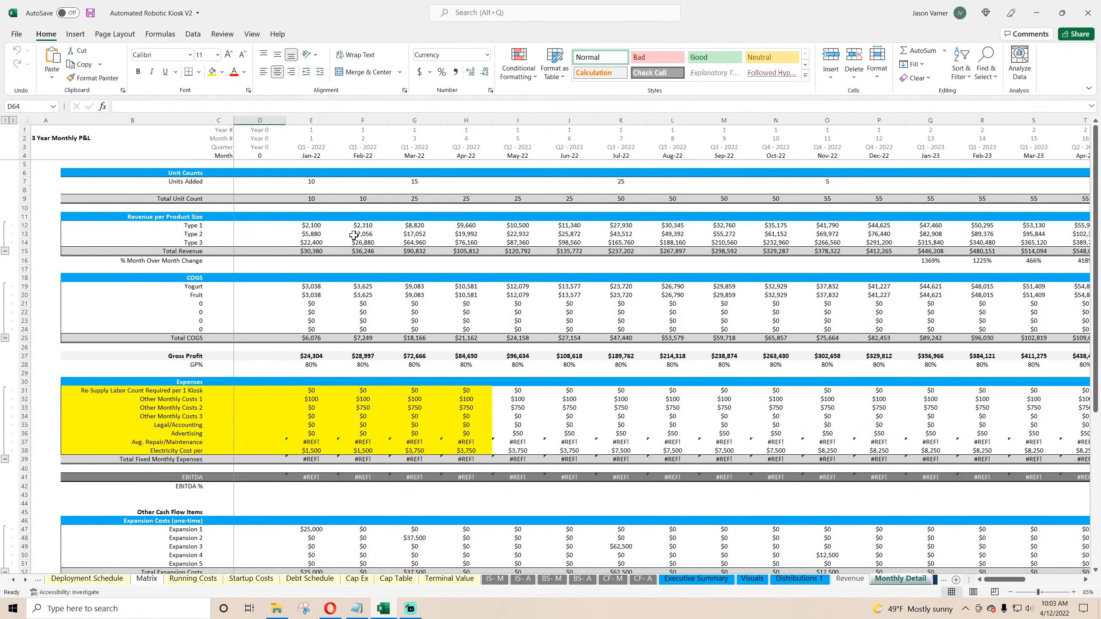
Step: Examine the revenue per product size, unit counts added and COGS formulas on the Monthly Detail sheet
{"action": "left_click_drag", "start_coordinate": [169, 225], "coordinate": [568, 329]}
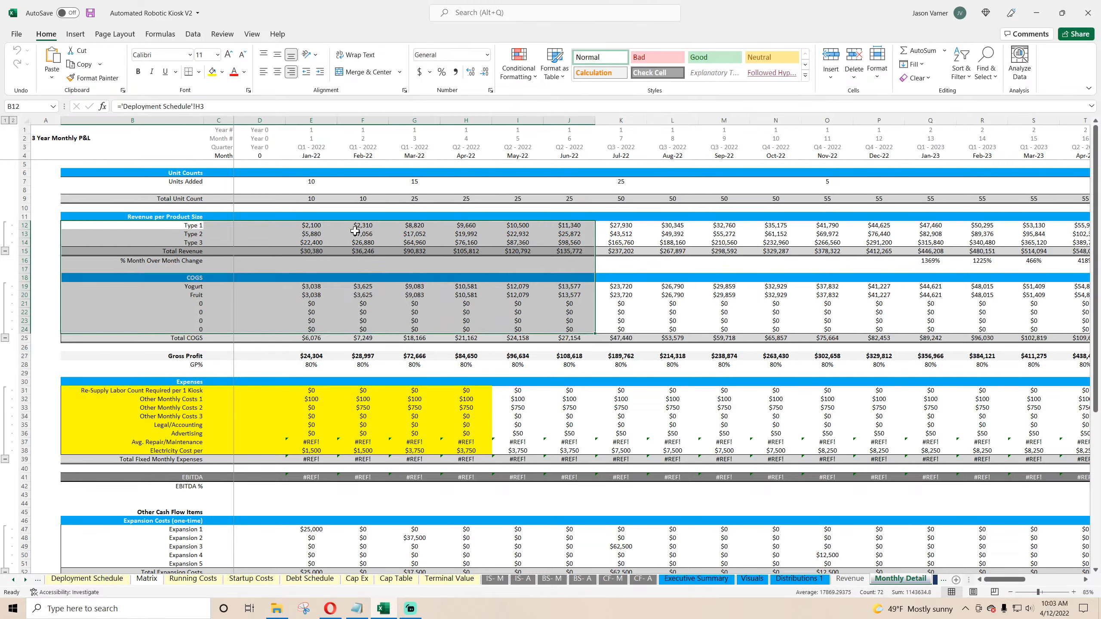
{"action": "left_click", "coordinate": [308, 225]}
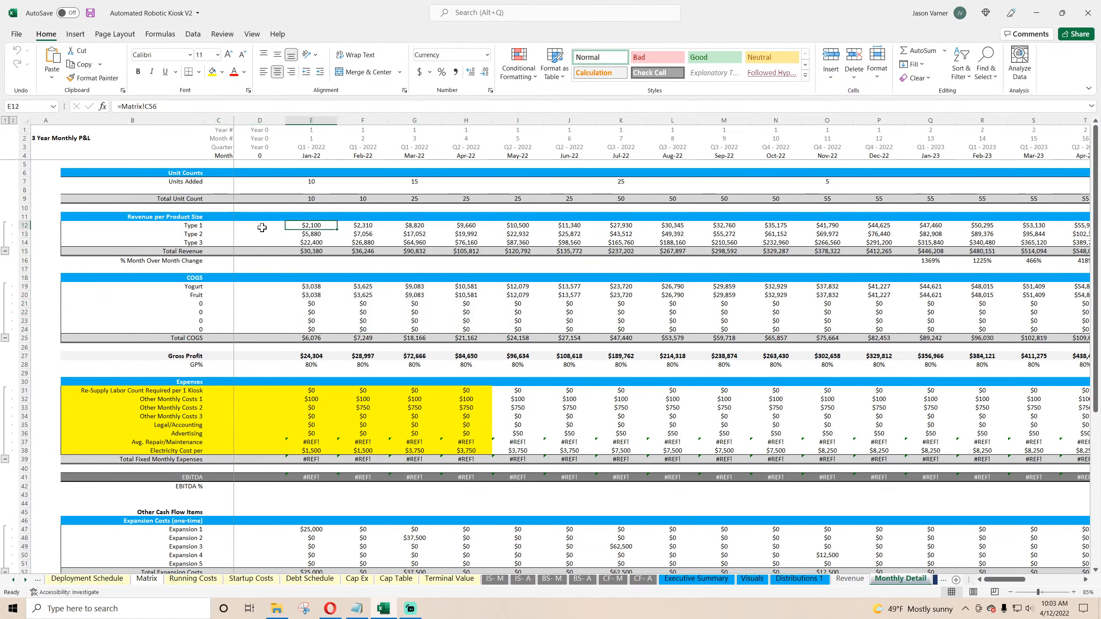
{"action": "left_click", "coordinate": [190, 226]}
{"action": "left_click", "coordinate": [303, 226]}
{"action": "left_click", "coordinate": [311, 235]}
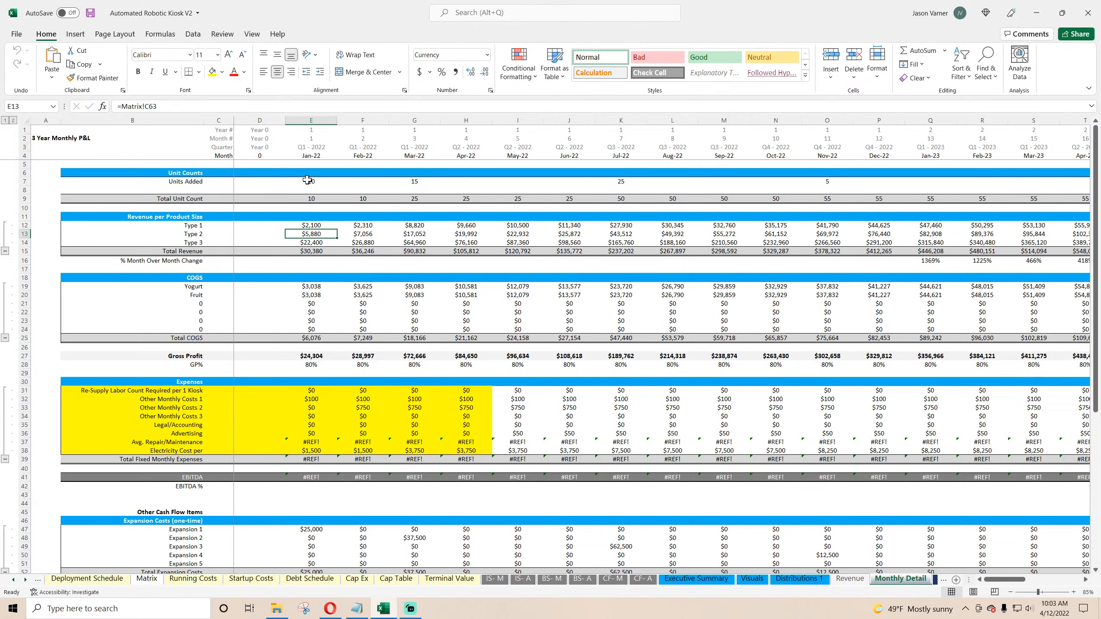
{"action": "left_click_drag", "start_coordinate": [307, 180], "coordinate": [838, 184]}
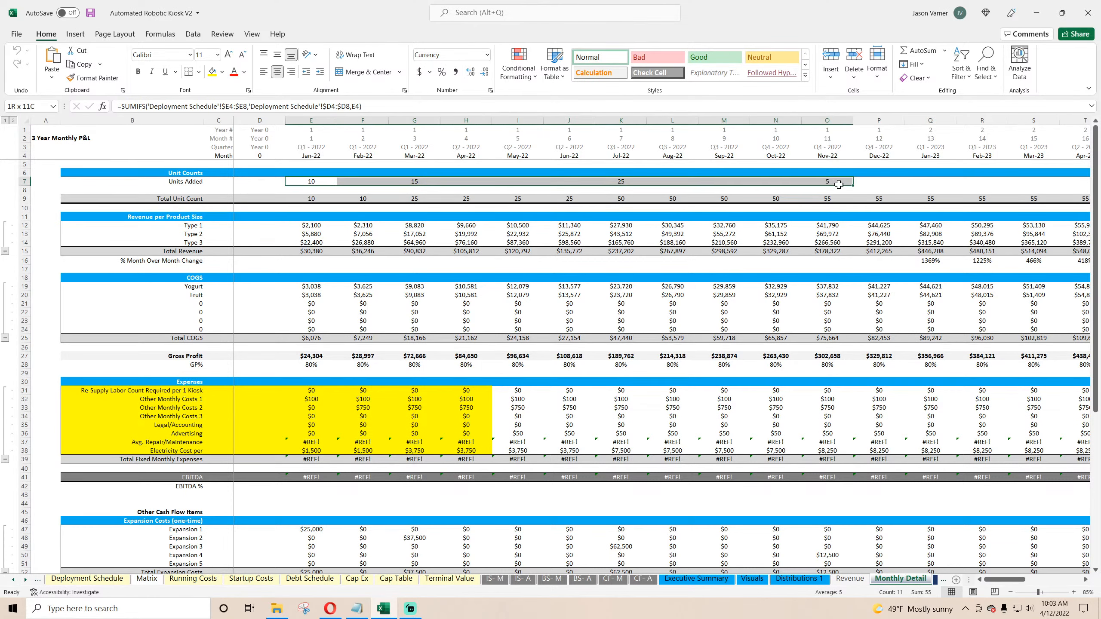
{"action": "left_click", "coordinate": [310, 288]}
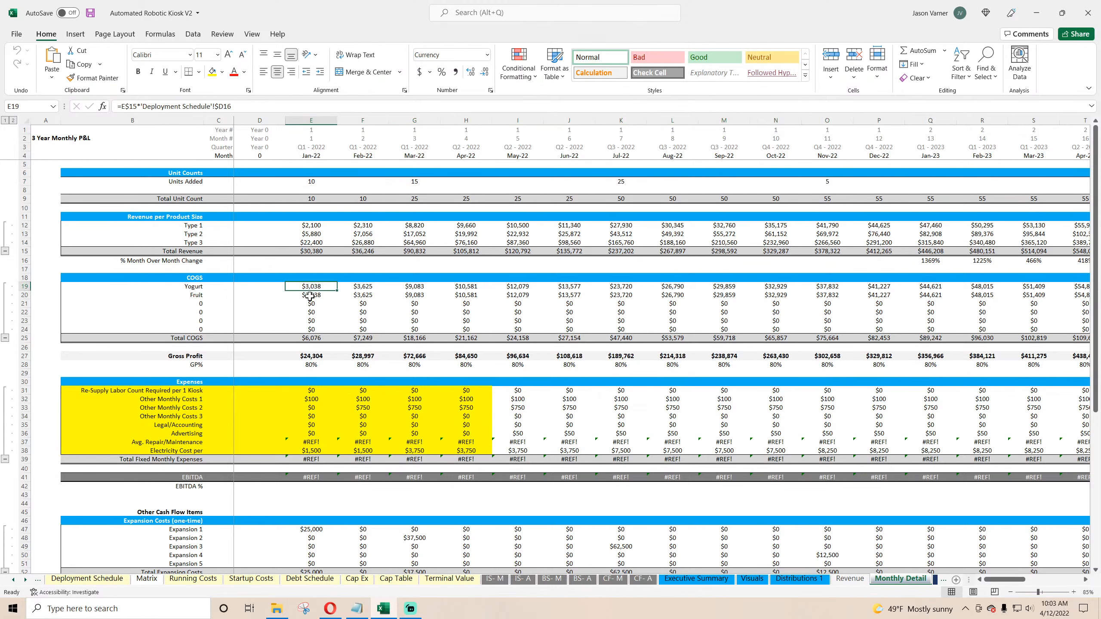
{"action": "left_click", "coordinate": [310, 296]}
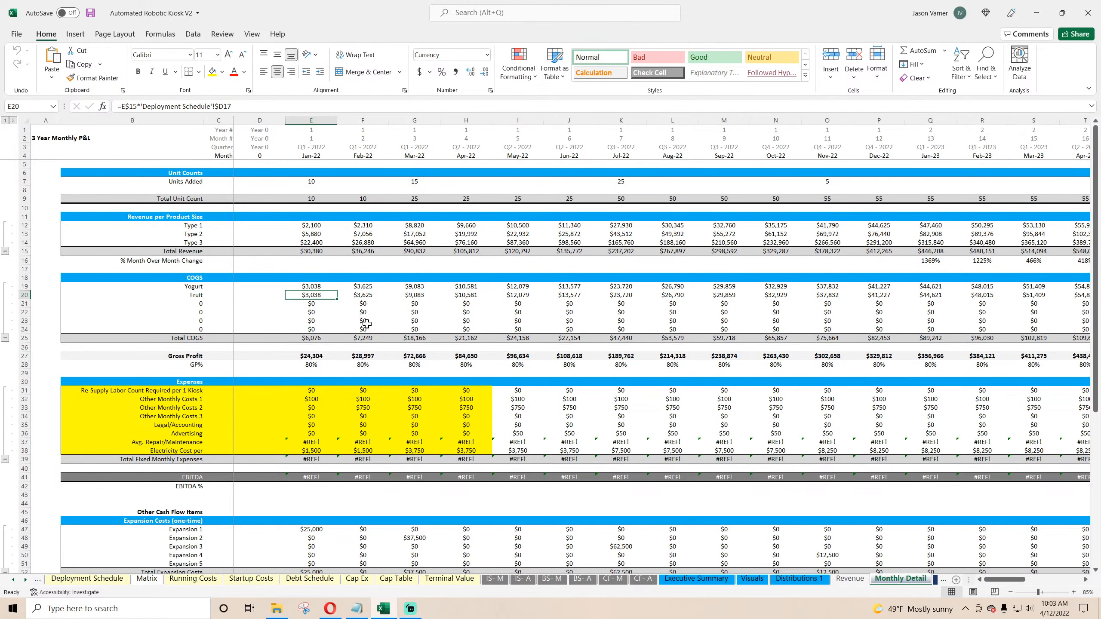
{"action": "left_click", "coordinate": [314, 251]}
{"action": "left_click", "coordinate": [355, 252]}
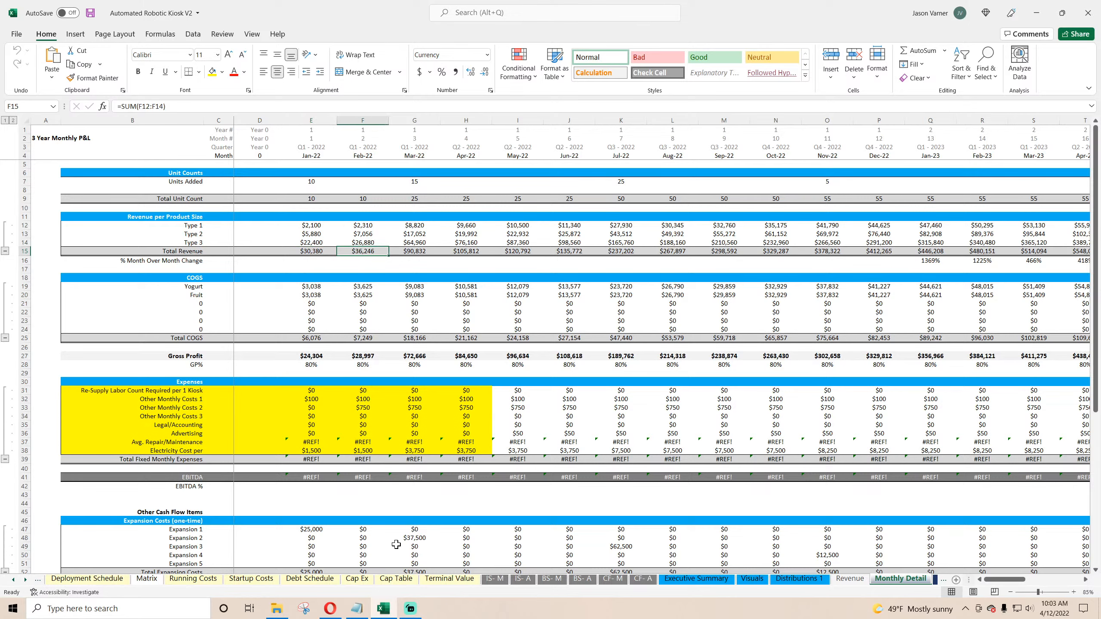
Step: Review the COGS percentages of total revenue on the Deployment Schedule sheet, and return to Monthly Detail
{"action": "left_click", "coordinate": [87, 578]}
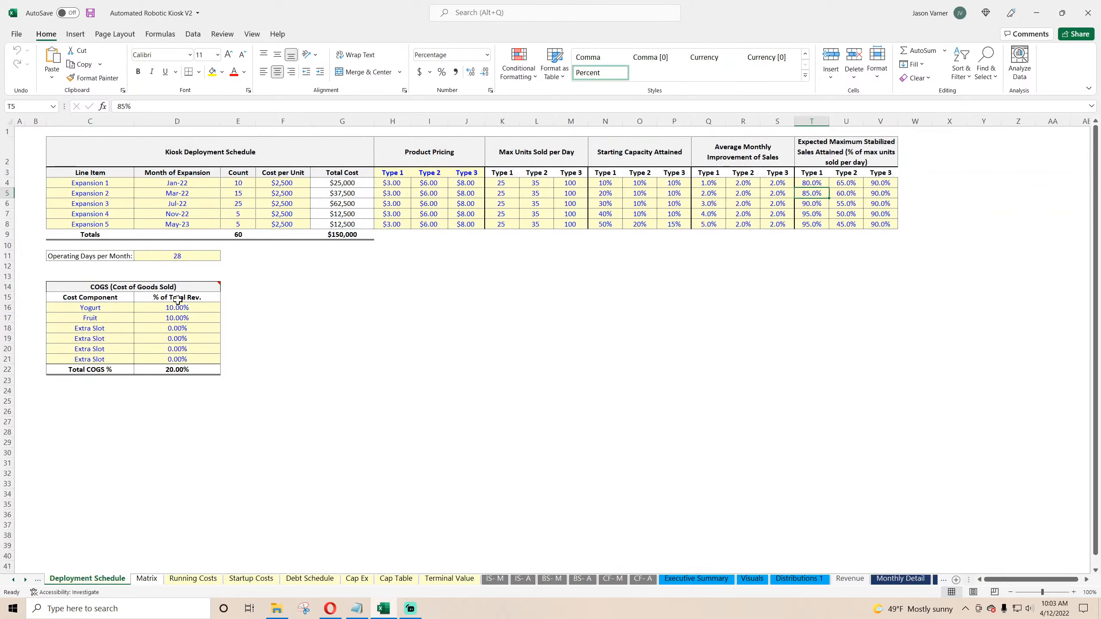
{"action": "left_click_drag", "start_coordinate": [177, 307], "coordinate": [116, 359]}
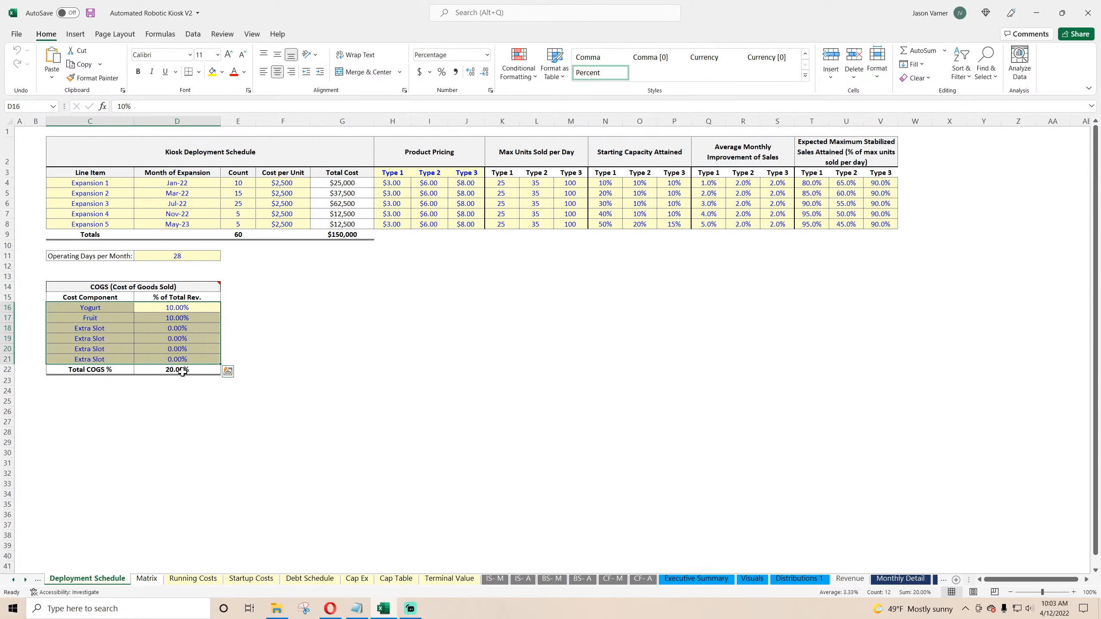
{"action": "left_click", "coordinate": [182, 371]}
{"action": "left_click", "coordinate": [908, 579]}
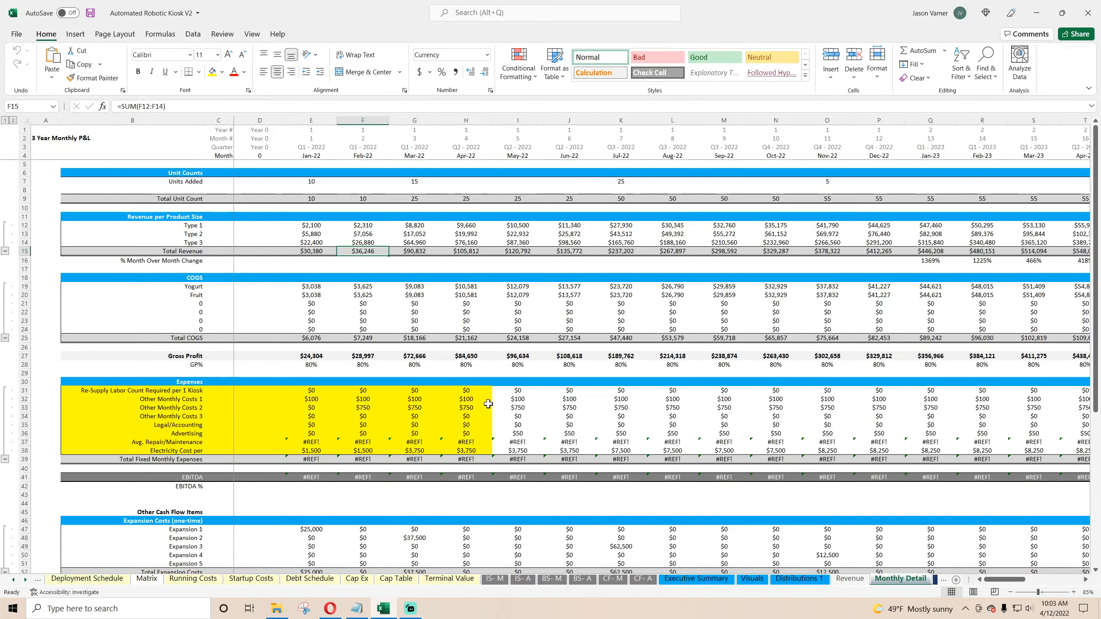
Step: Examine the gross profit, GP% and expense line formulas on the Monthly Detail sheet
{"action": "left_click_drag", "start_coordinate": [312, 365], "coordinate": [405, 365]}
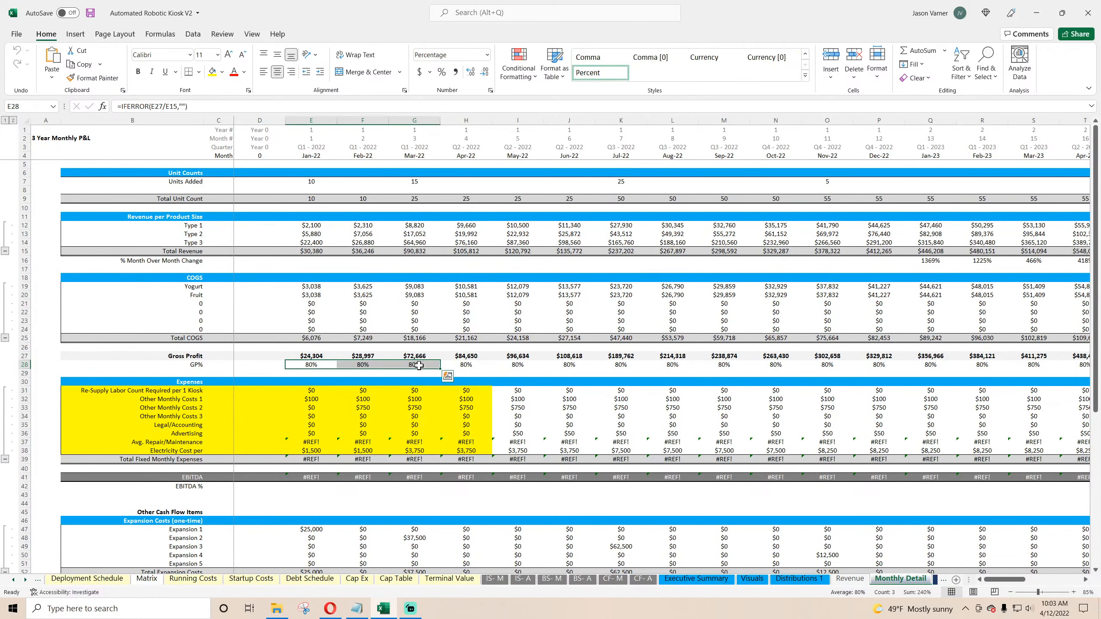
{"action": "left_click", "coordinate": [308, 356]}
{"action": "scroll", "coordinate": [308, 356], "scroll_direction": "down", "scroll_amount": 4}
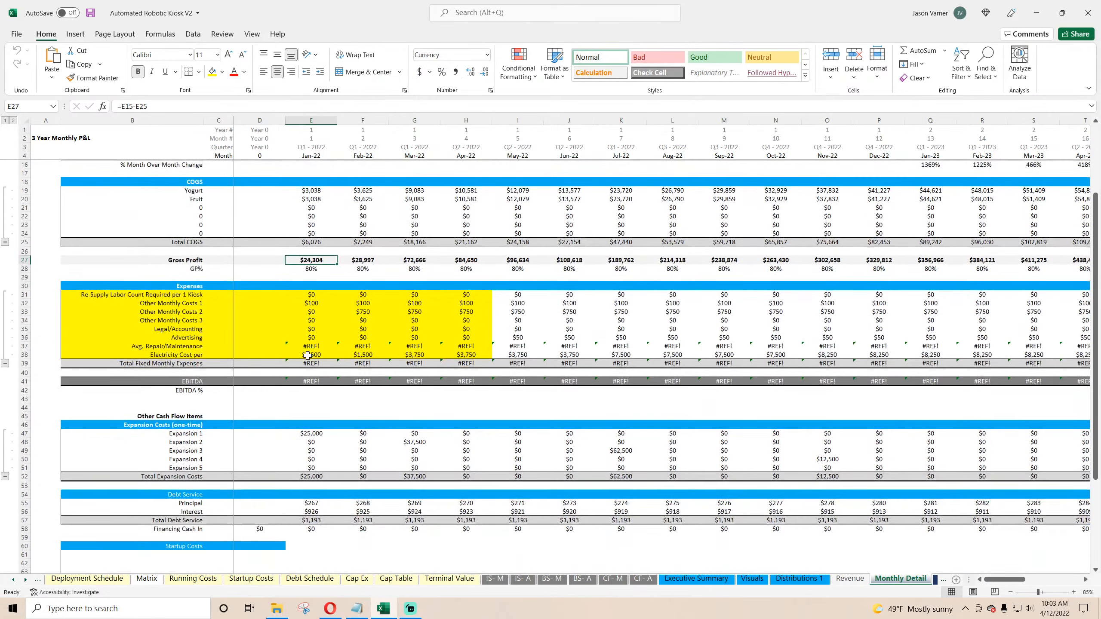
{"action": "left_click", "coordinate": [195, 297]}
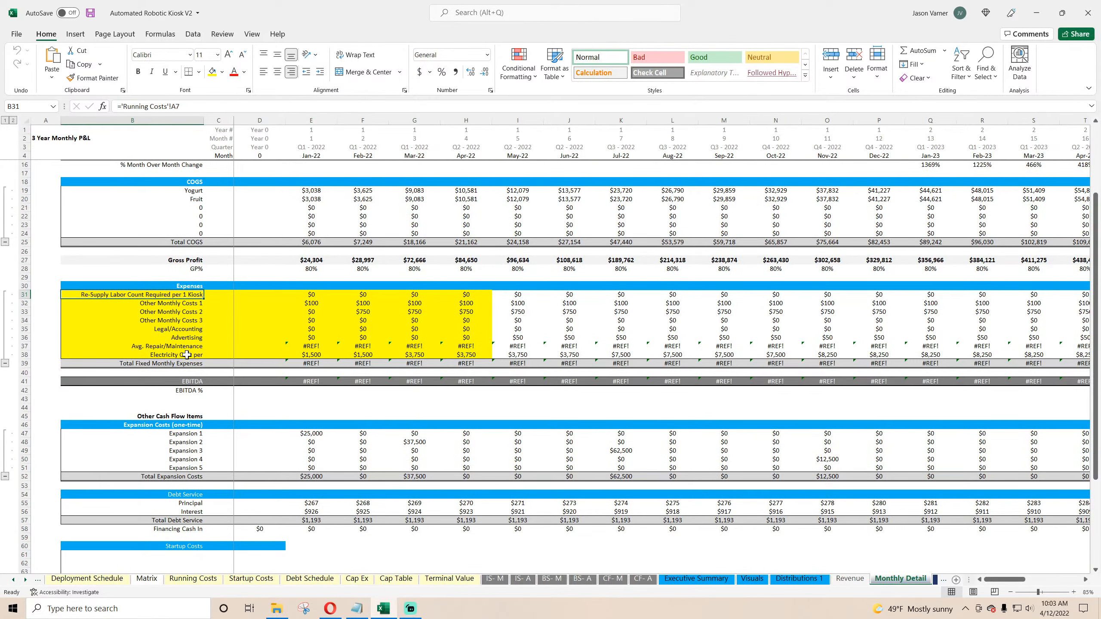
{"action": "left_click_drag", "start_coordinate": [312, 295], "coordinate": [520, 350]}
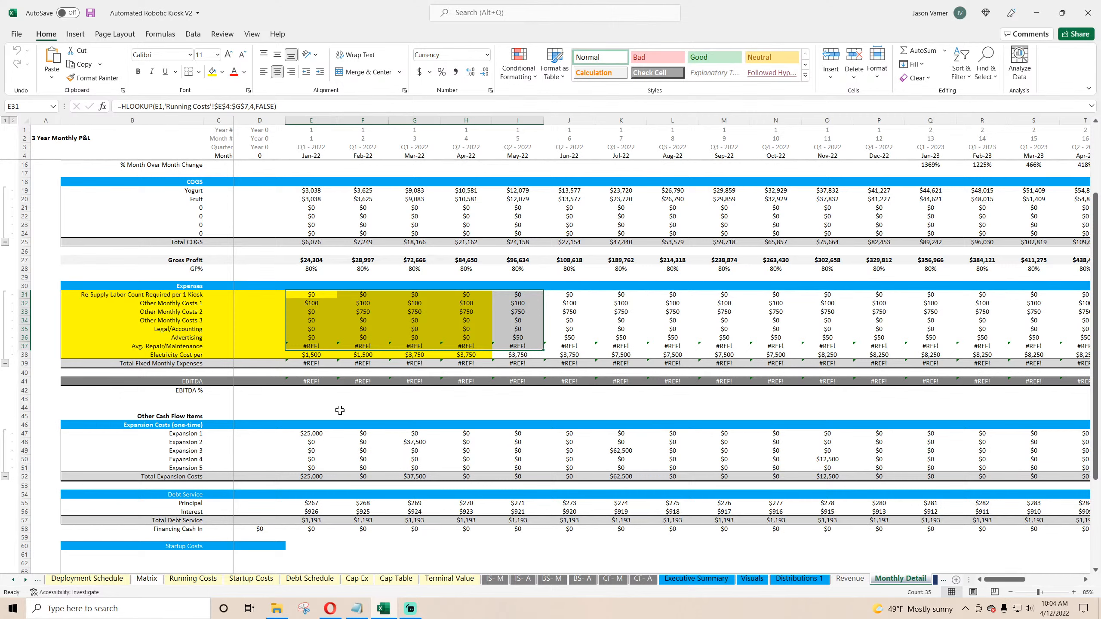
{"action": "left_click", "coordinate": [313, 294]}
{"action": "left_click", "coordinate": [313, 304]}
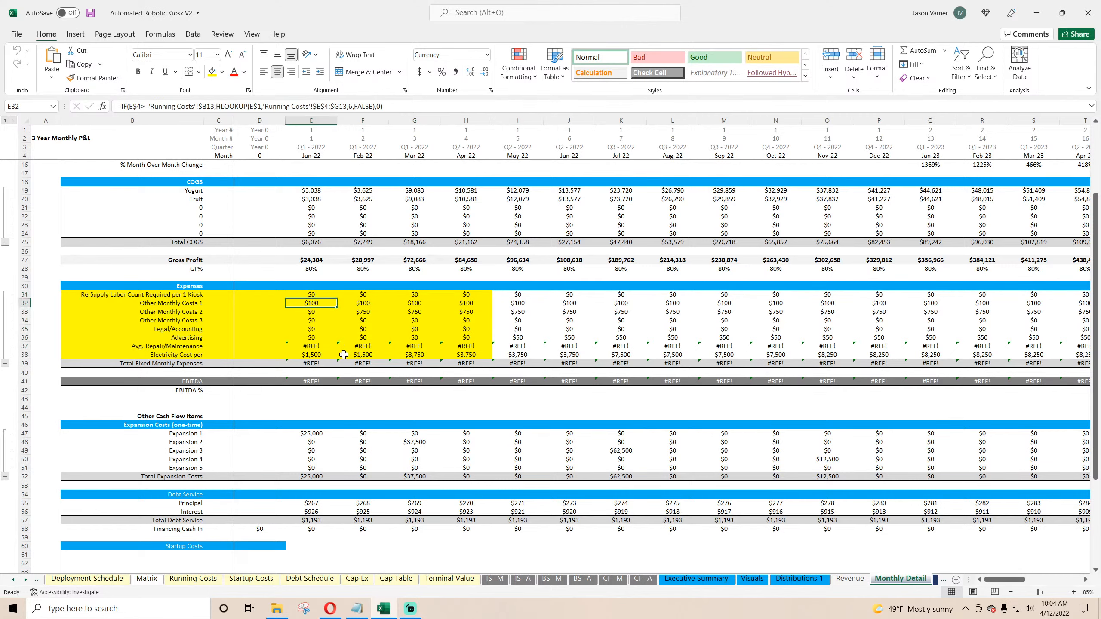
{"action": "left_click", "coordinate": [181, 296]}
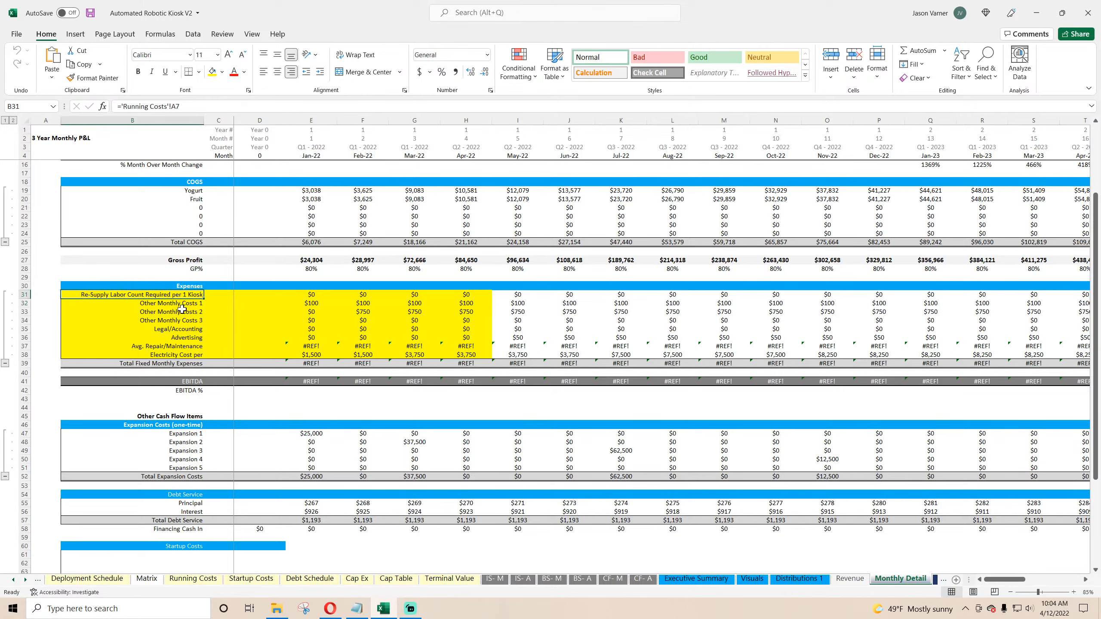
Step: Open the Running Costs sheet and examine the variable and fixed monthly cost inputs
{"action": "left_click", "coordinate": [186, 583]}
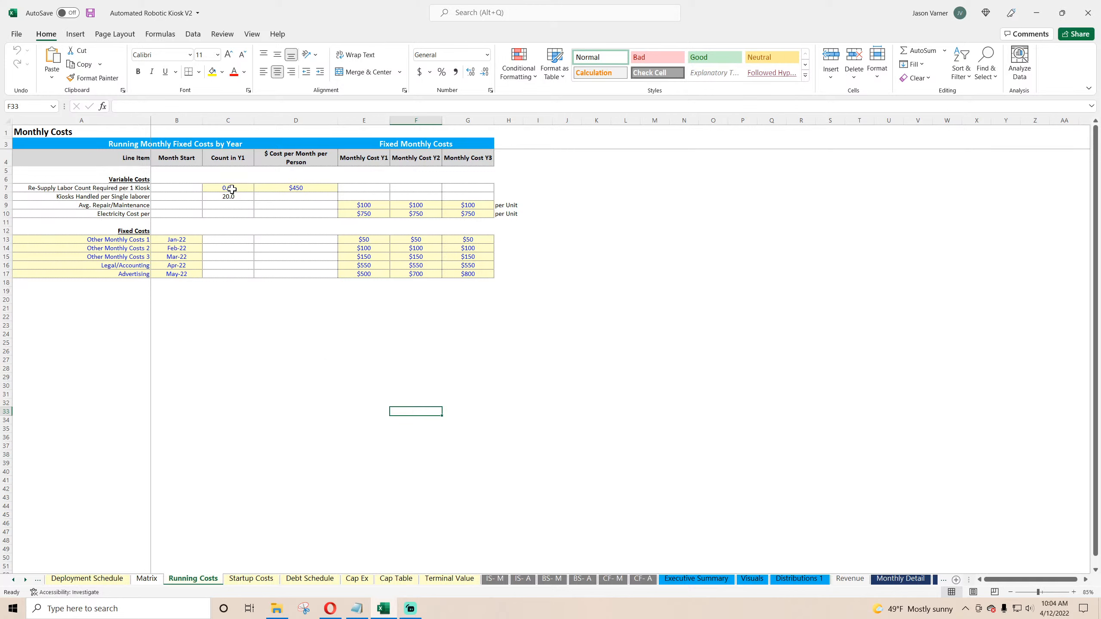
{"action": "left_click", "coordinate": [140, 187]}
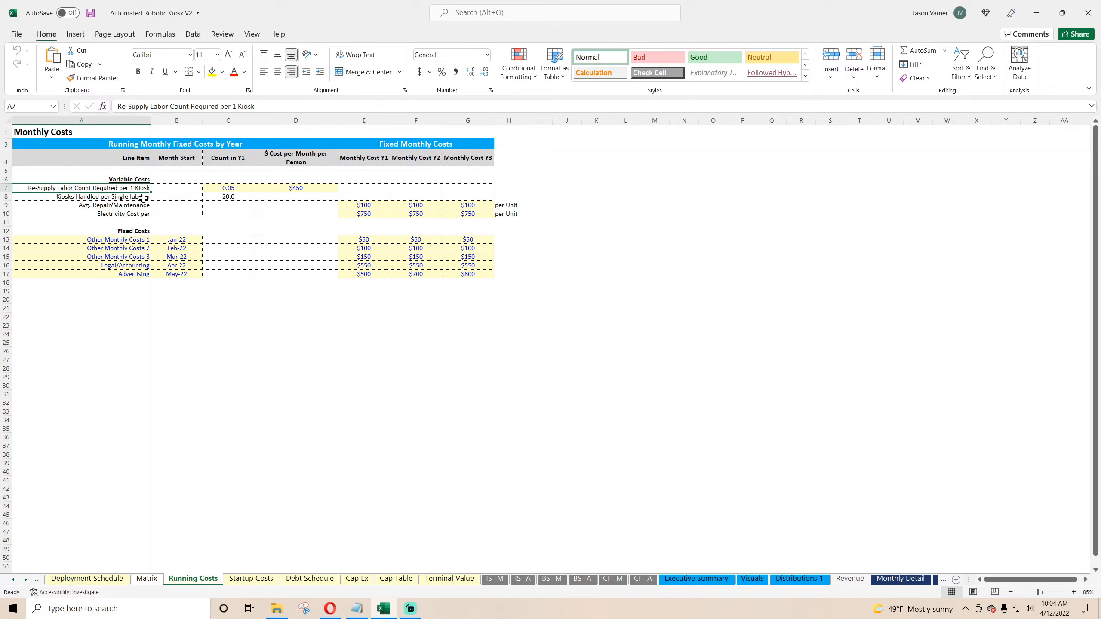
{"action": "left_click", "coordinate": [236, 188]}
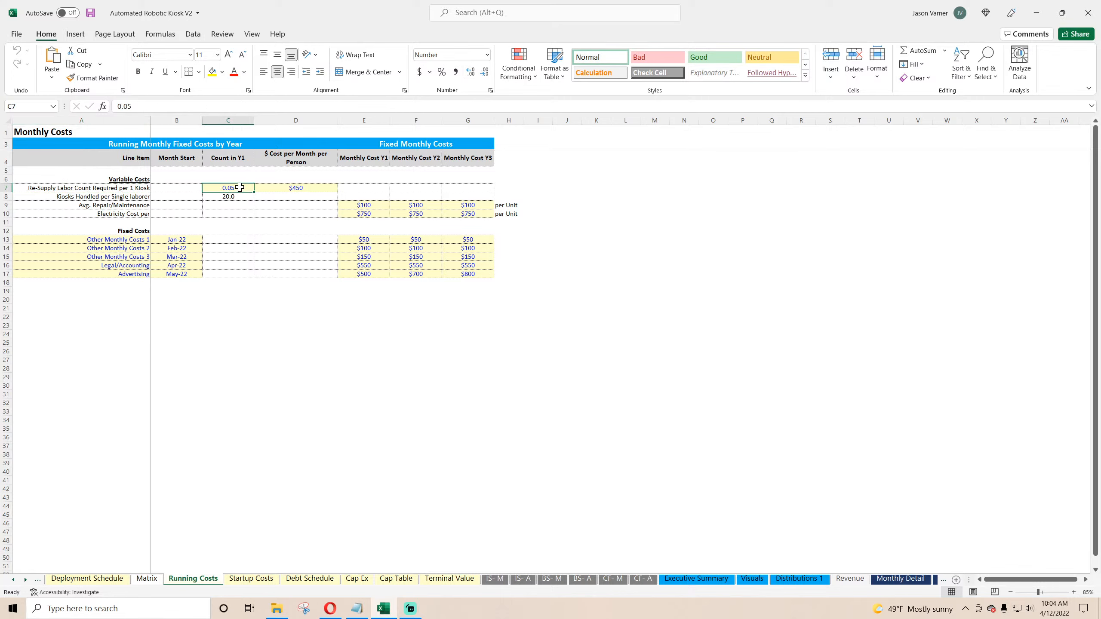
{"action": "left_click", "coordinate": [137, 197]}
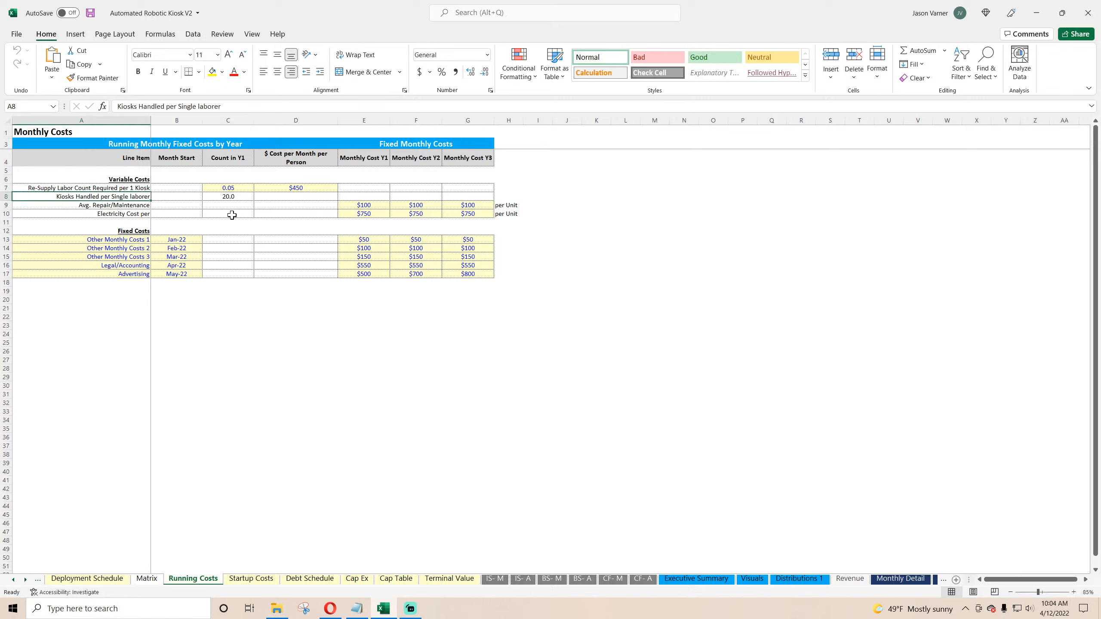
{"action": "left_click", "coordinate": [235, 187]}
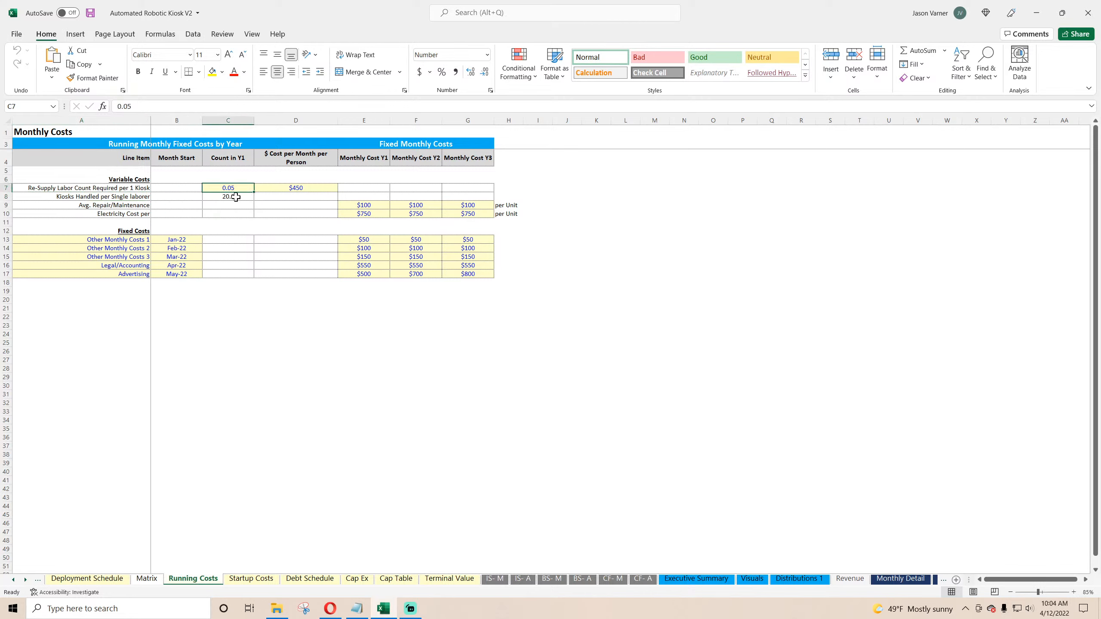
{"action": "left_click", "coordinate": [305, 188]}
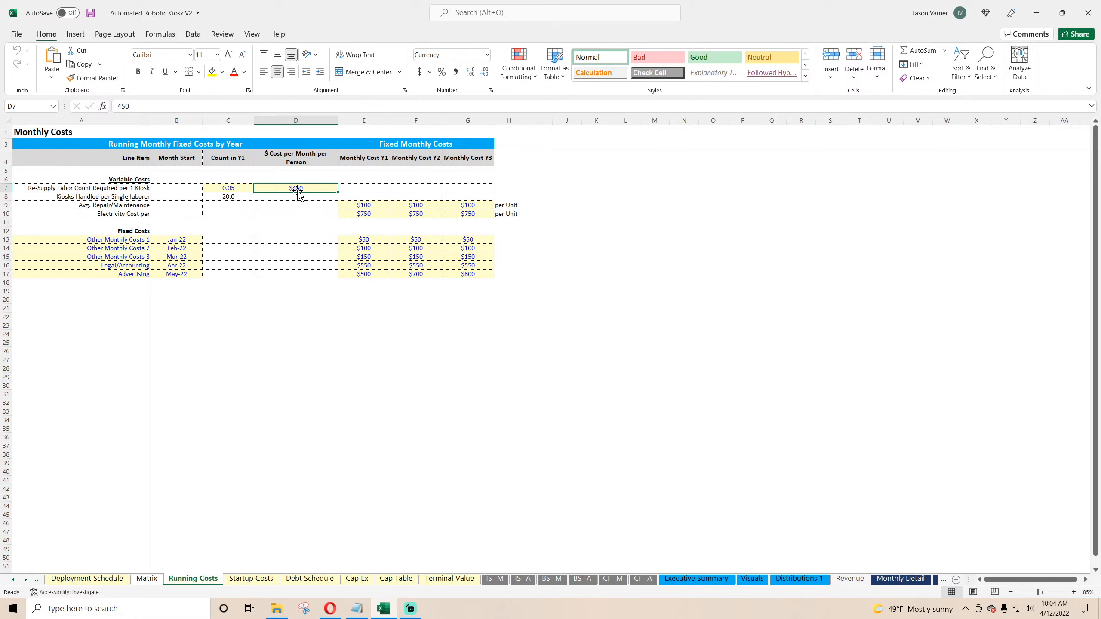
{"action": "key", "text": "Left"}
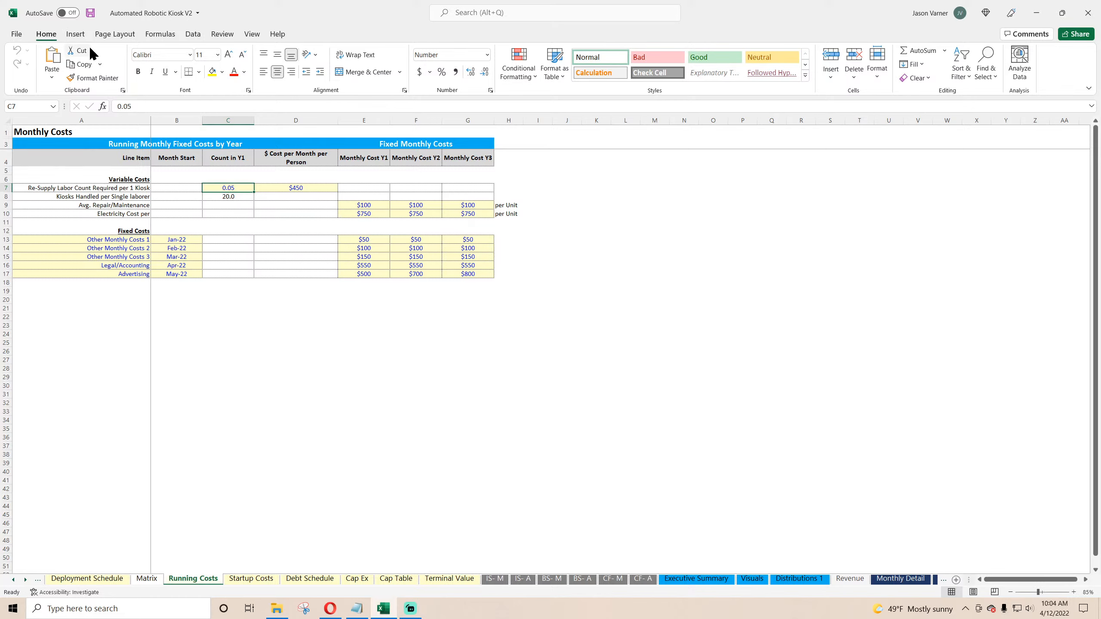
Step: Test the re-supply labor count per kiosk with 0.5 and 0.01, restoring it to 0.05
{"action": "left_click", "coordinate": [90, 13]}
{"action": "type", "text": "0."}
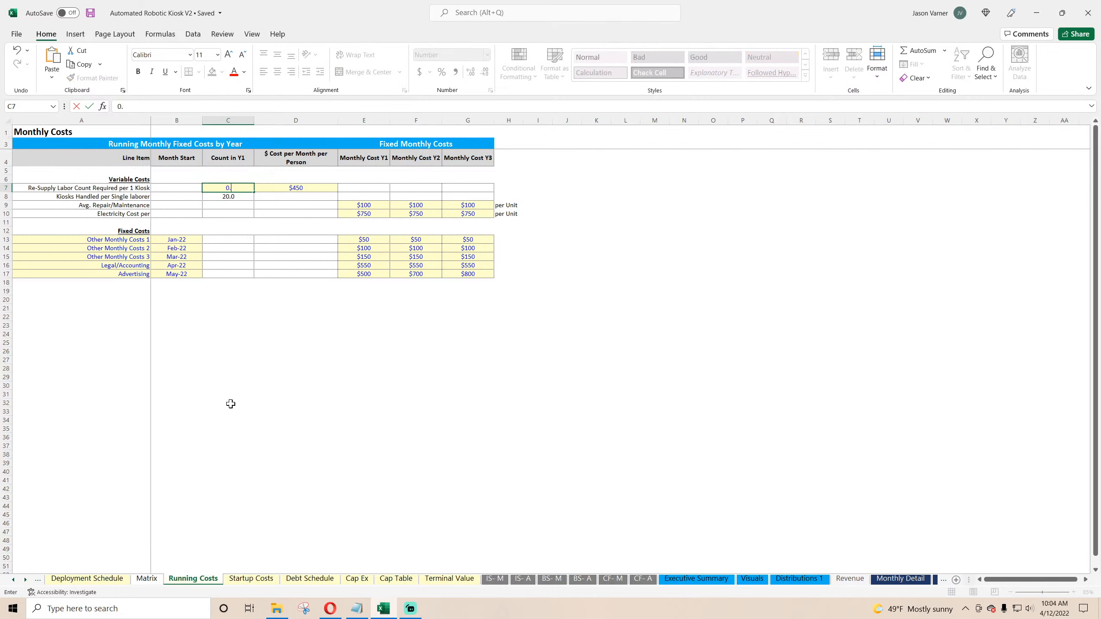
{"action": "key", "text": "Return"}
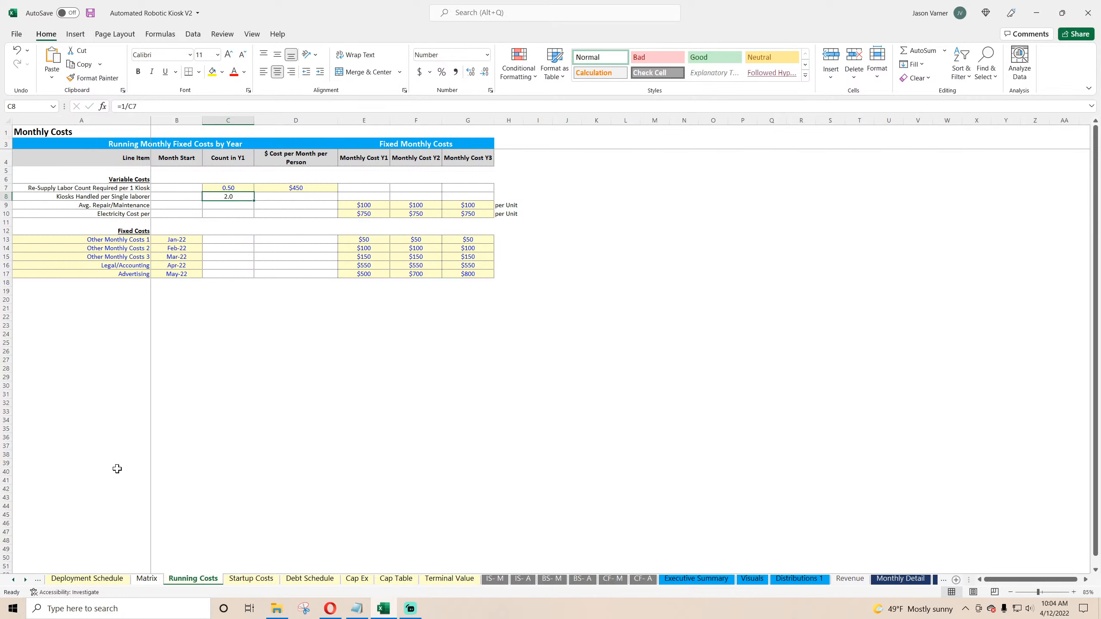
{"action": "key", "text": "Up"}
{"action": "type", "text": "0.0"}
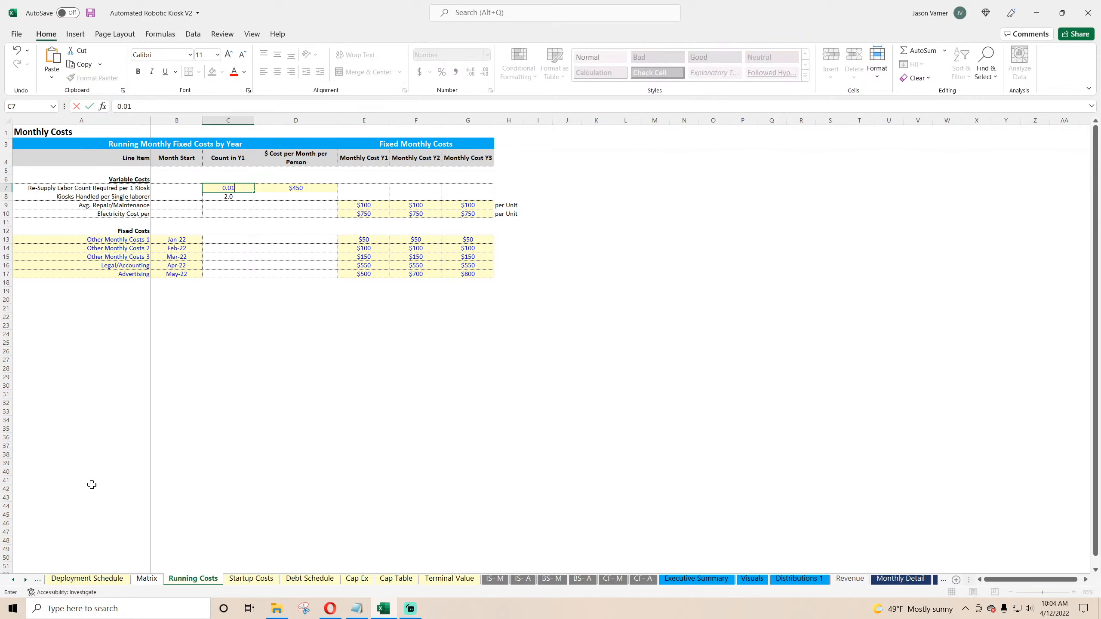
{"action": "key", "text": "Return"}
{"action": "key", "text": "Up"}
{"action": "type", "text": "0.05"}
{"action": "key", "text": "Return"}
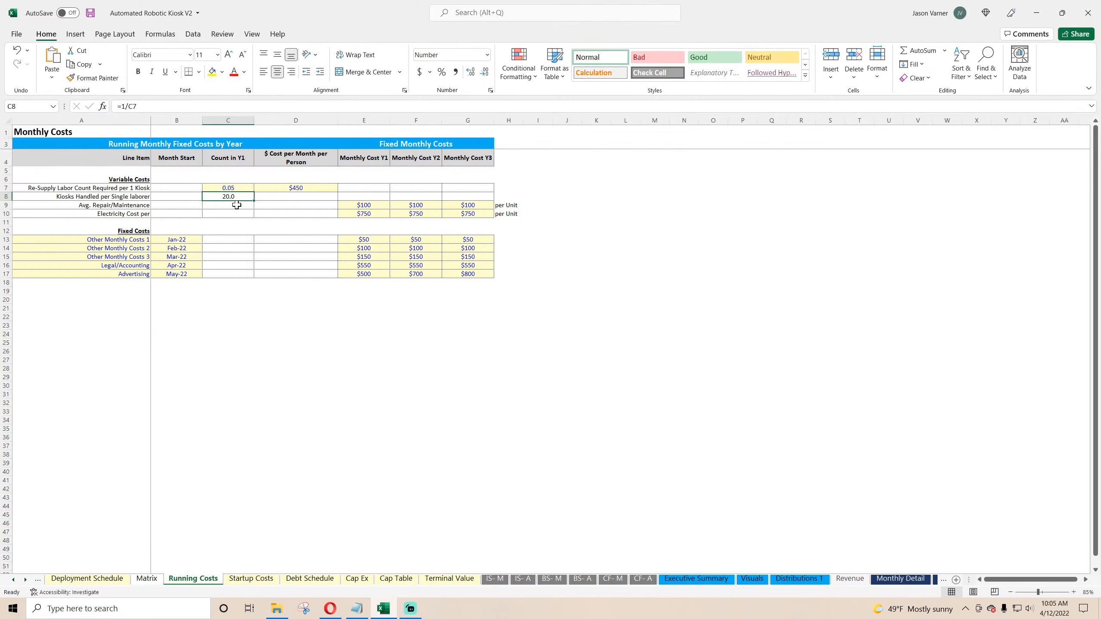
Step: Save the workbook and return to the Monthly Detail sheet
{"action": "left_click", "coordinate": [239, 188]}
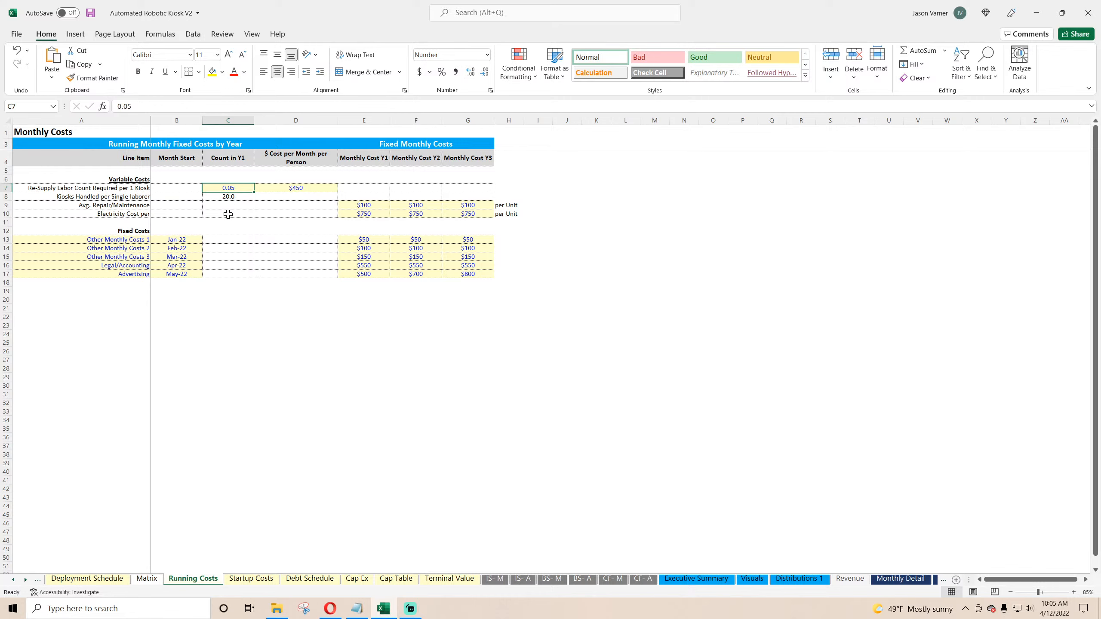
{"action": "left_click", "coordinate": [92, 15]}
{"action": "left_click", "coordinate": [881, 584]}
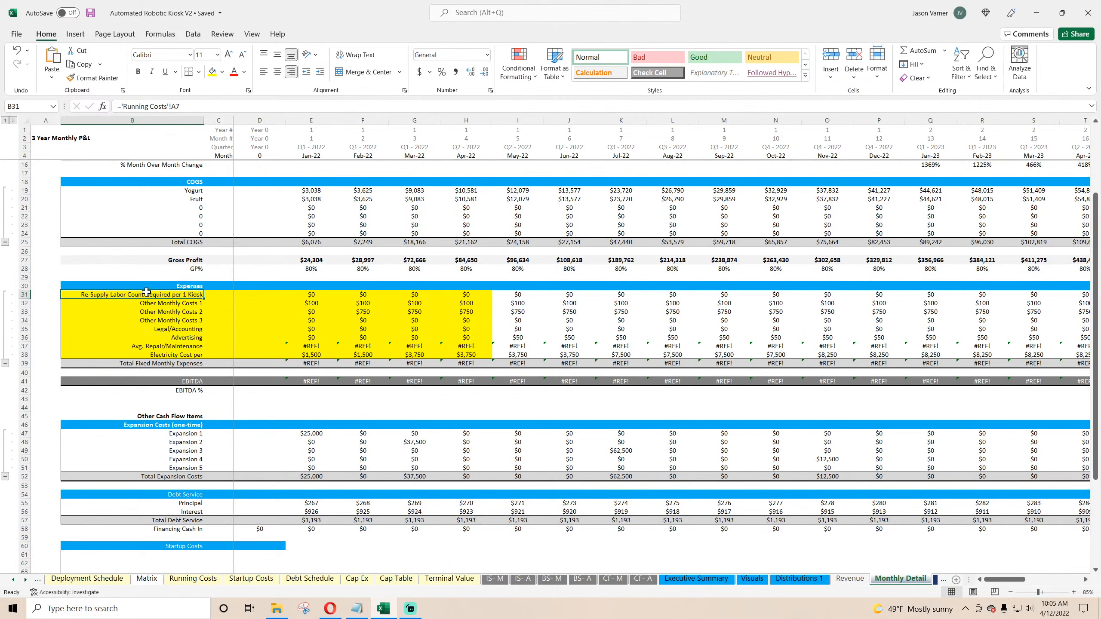
Step: Clear the contents of the expense labels and first three months of values in rows 31 to 38
{"action": "left_click_drag", "start_coordinate": [146, 292], "coordinate": [411, 353]}
{"action": "right_click", "coordinate": [347, 306]}
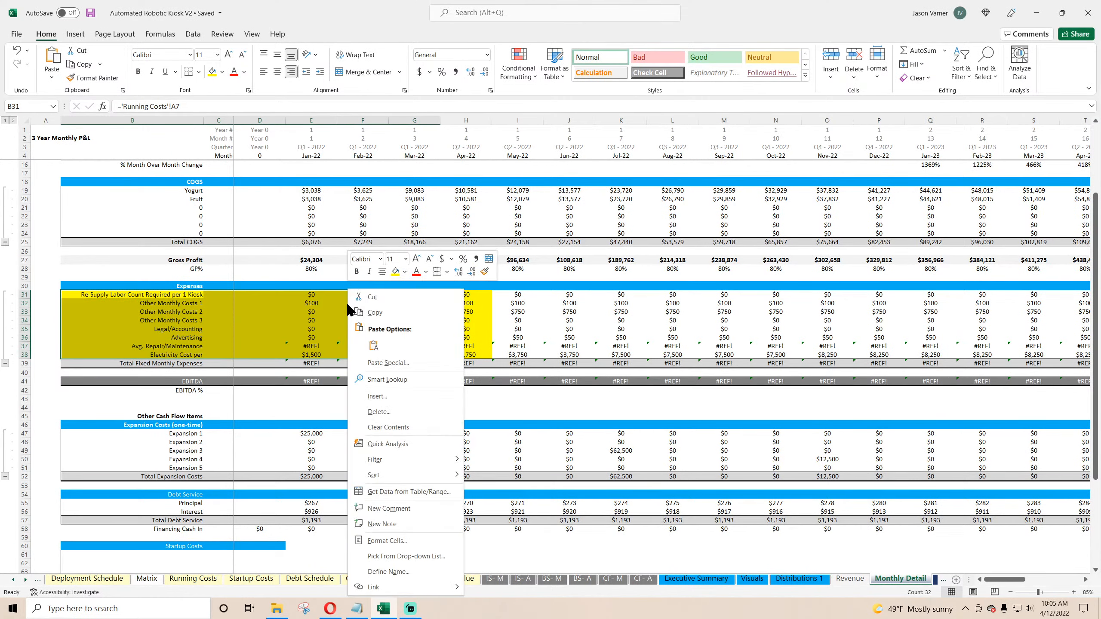
{"action": "left_click", "coordinate": [390, 427]}
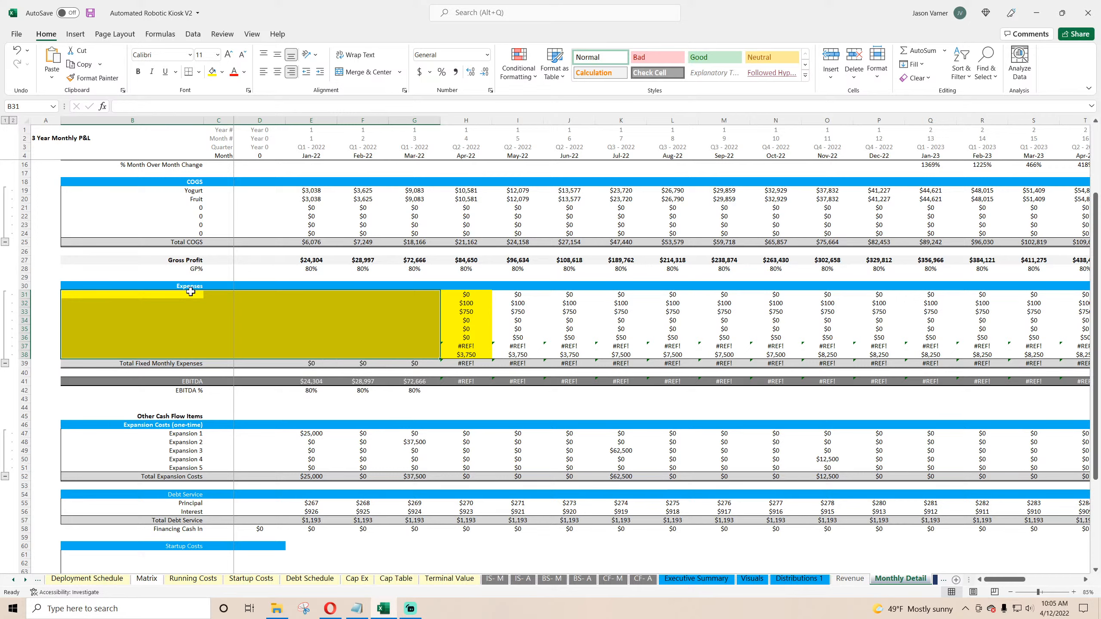
Step: Remove the yellow fill from expense rows 31 to 38
{"action": "left_click_drag", "start_coordinate": [24, 294], "coordinate": [24, 354]}
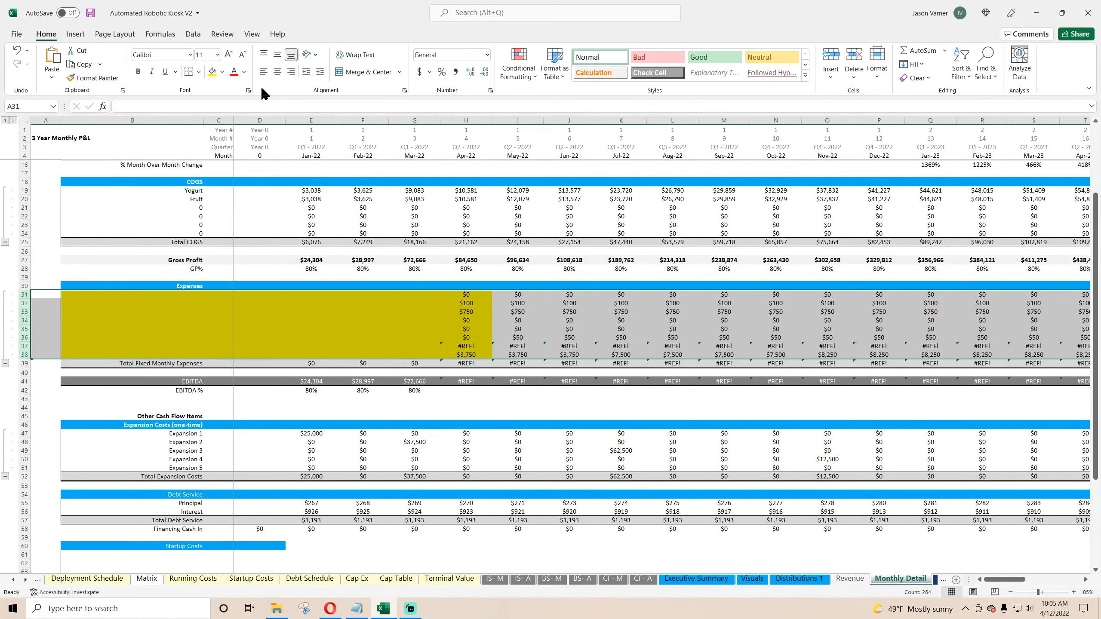
{"action": "left_click", "coordinate": [221, 72]}
{"action": "left_click", "coordinate": [236, 221]}
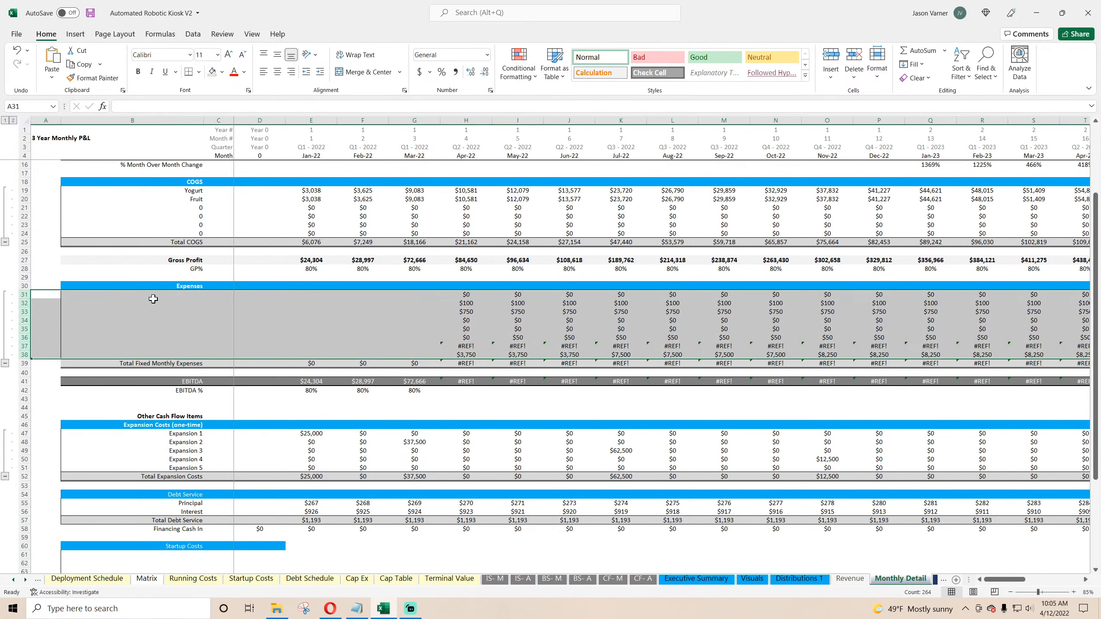
Step: Label the first expense row as Variable
{"action": "left_click", "coordinate": [153, 296]}
{"action": "type", "text": "Variable"}
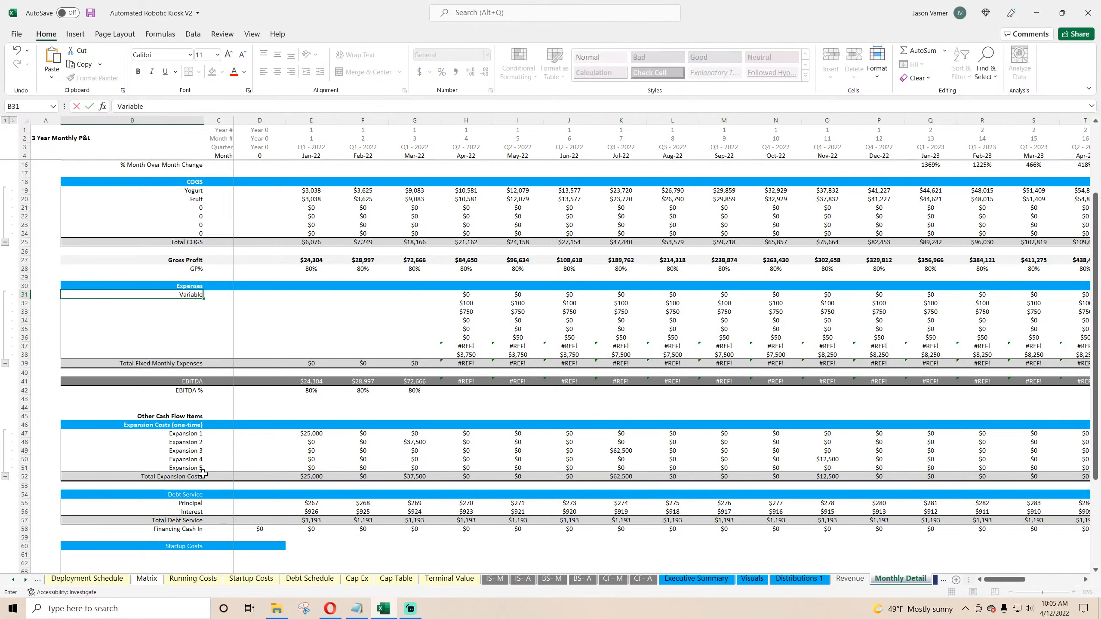
{"action": "key", "text": "Return"}
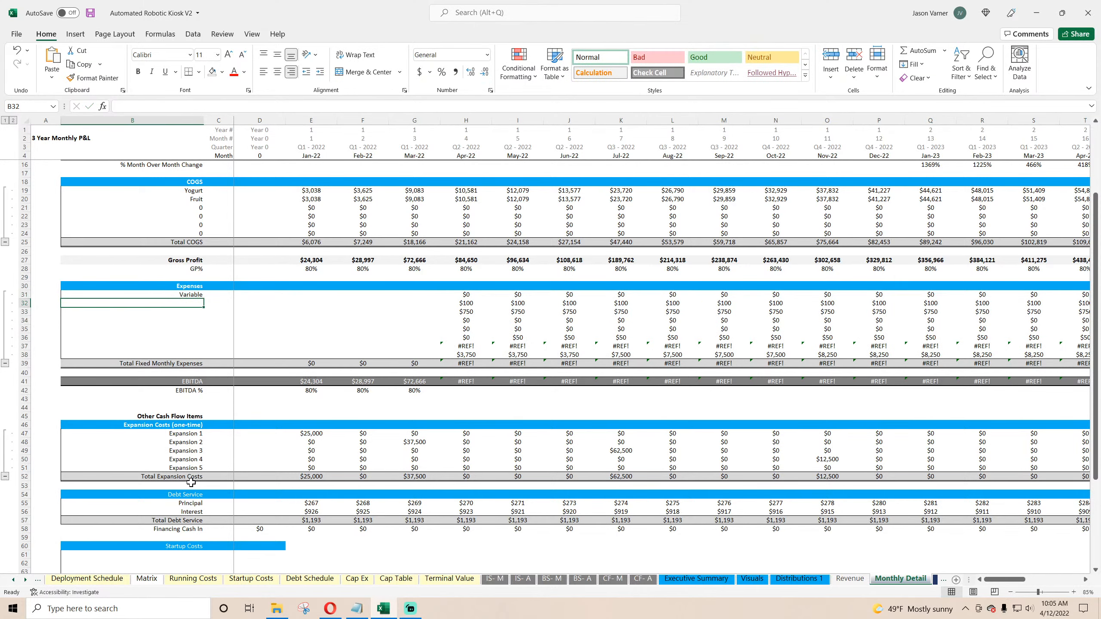
Step: Insert three blank rows into the expense section below row 34
{"action": "left_click_drag", "start_coordinate": [21, 329], "coordinate": [21, 346]}
{"action": "right_click", "coordinate": [20, 346]}
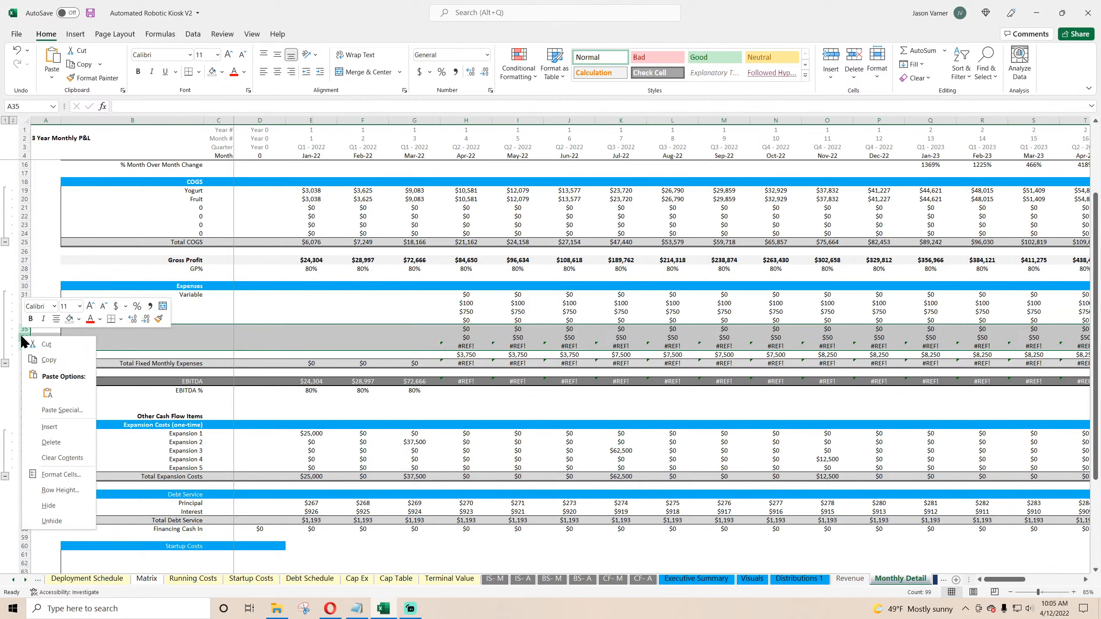
{"action": "left_click", "coordinate": [52, 428]}
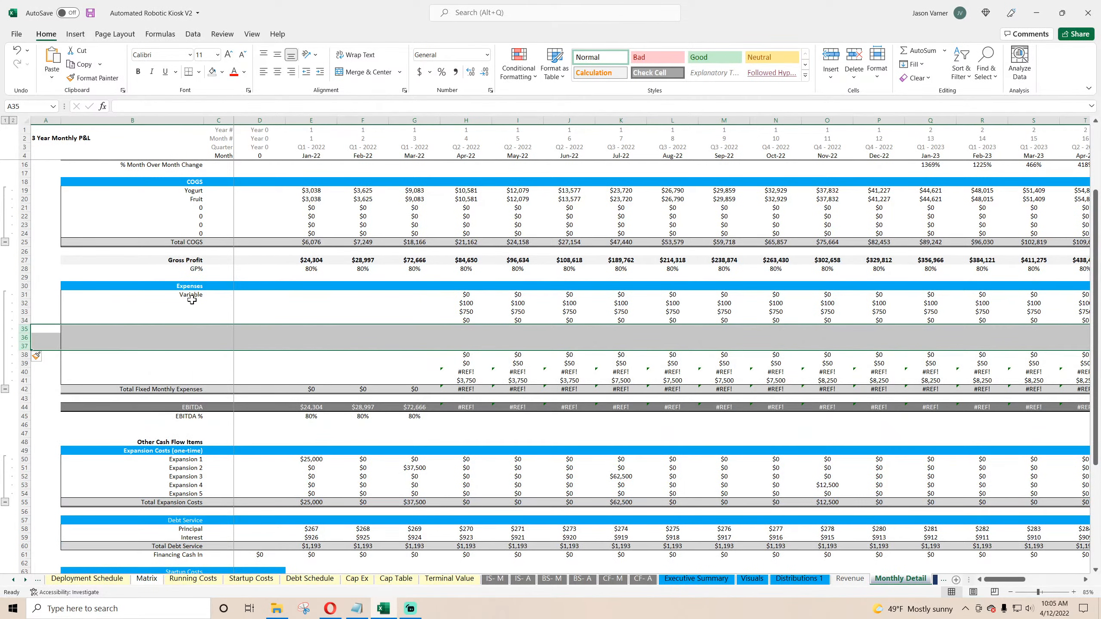
Step: Delete the Annual Detail sheet
{"action": "scroll", "coordinate": [260, 375], "scroll_direction": "down", "scroll_amount": 7}
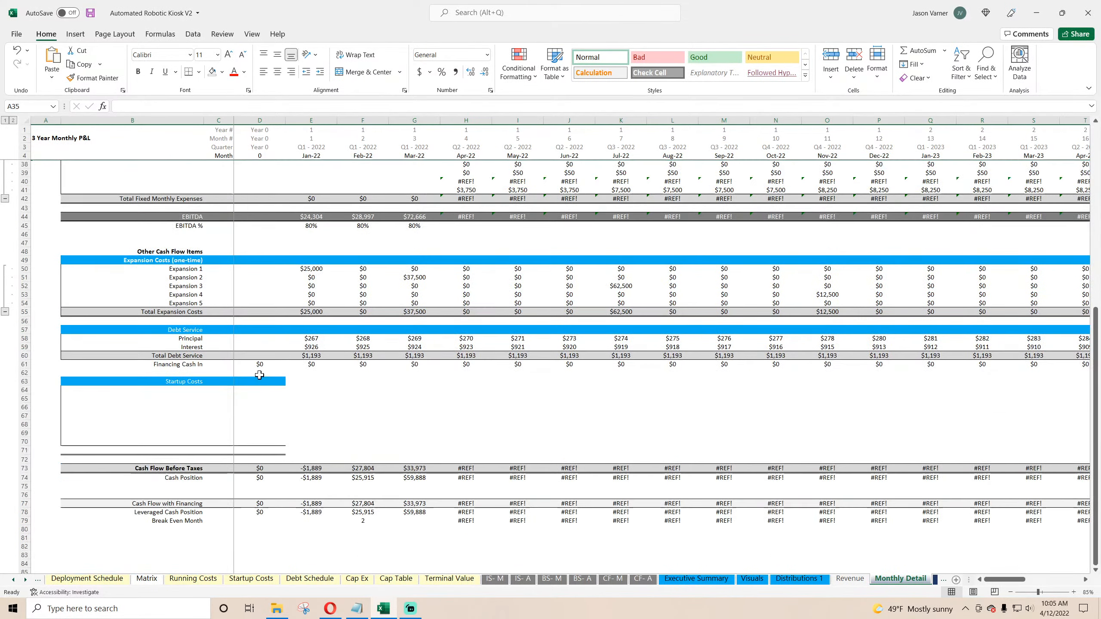
{"action": "left_click", "coordinate": [936, 581]}
{"action": "left_click", "coordinate": [873, 579]}
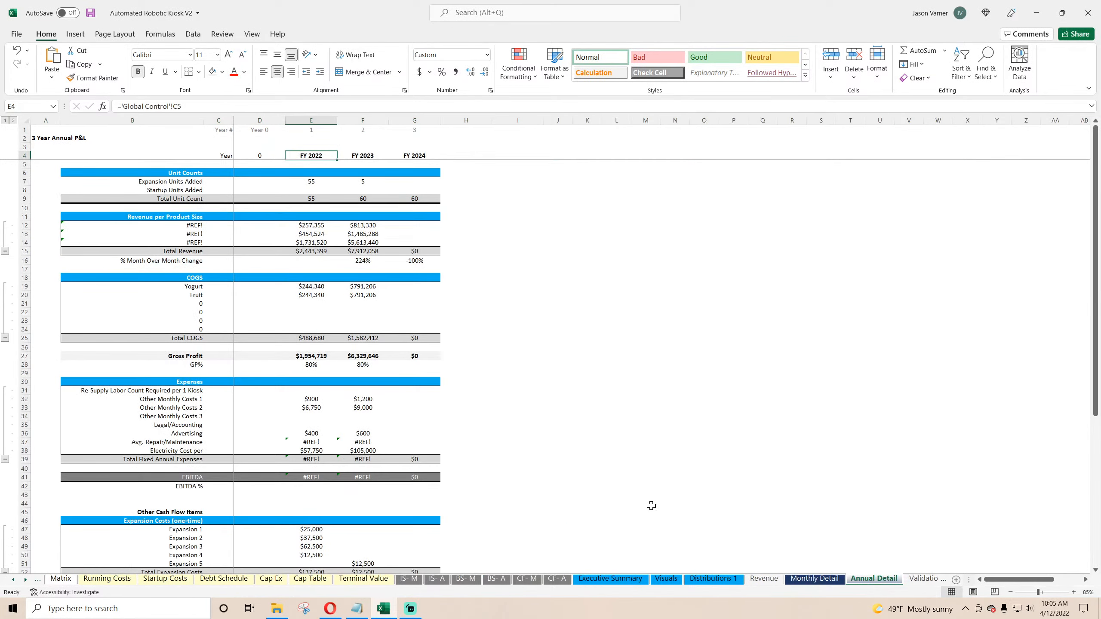
{"action": "scroll", "coordinate": [651, 505], "scroll_direction": "down", "scroll_amount": 15}
{"action": "scroll", "coordinate": [651, 505], "scroll_direction": "up", "scroll_amount": 15}
{"action": "right_click", "coordinate": [884, 581]}
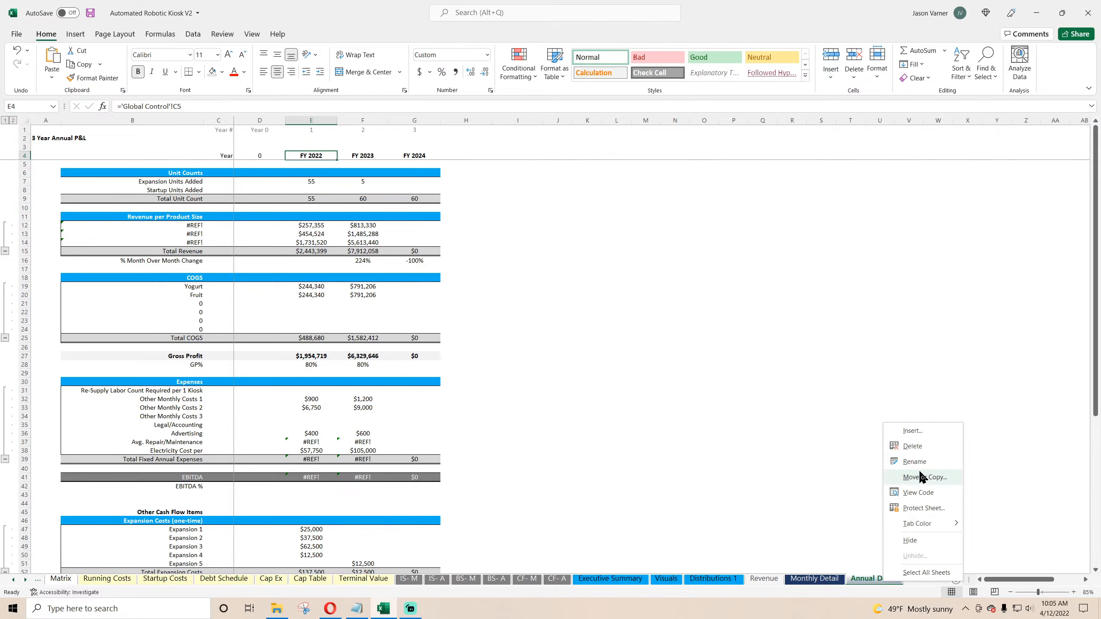
{"action": "left_click", "coordinate": [919, 449]}
{"action": "left_click", "coordinate": [533, 333]}
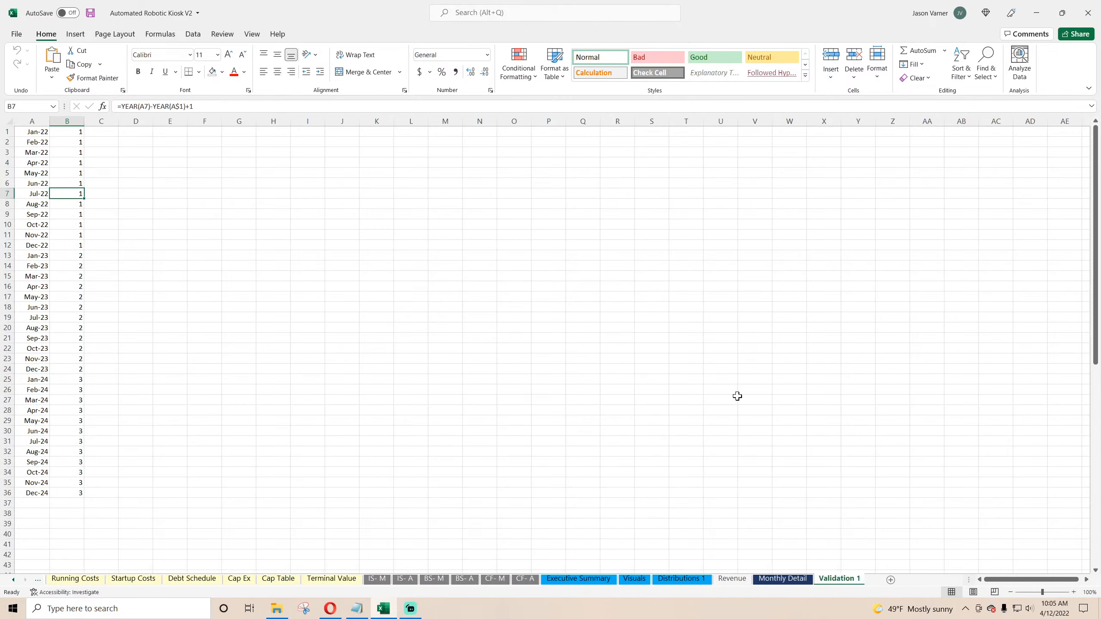
Step: Rename the Cash Flow Before Taxes label on the Monthly Detail sheet to Cash Flow
{"action": "left_click", "coordinate": [781, 579]}
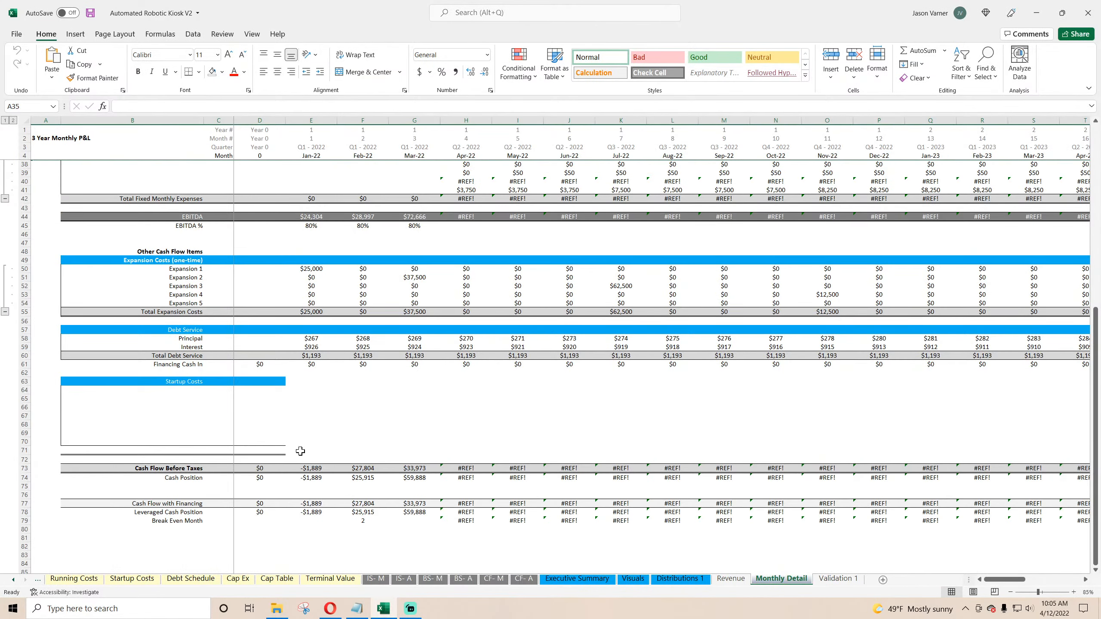
{"action": "scroll", "coordinate": [300, 451], "scroll_direction": "up", "scroll_amount": 4}
{"action": "scroll", "coordinate": [300, 452], "scroll_direction": "down", "scroll_amount": 4}
{"action": "left_click", "coordinate": [189, 468]}
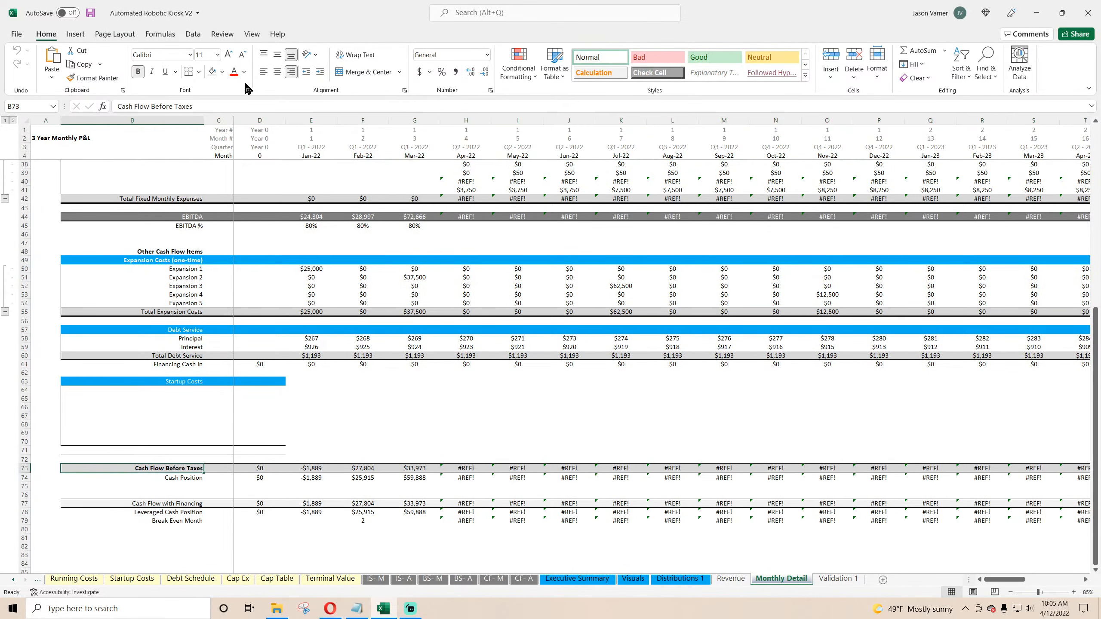
{"action": "left_click_drag", "start_coordinate": [192, 107], "coordinate": [151, 106]}
{"action": "key", "text": "BackSpace"}
{"action": "key", "text": "Return"}
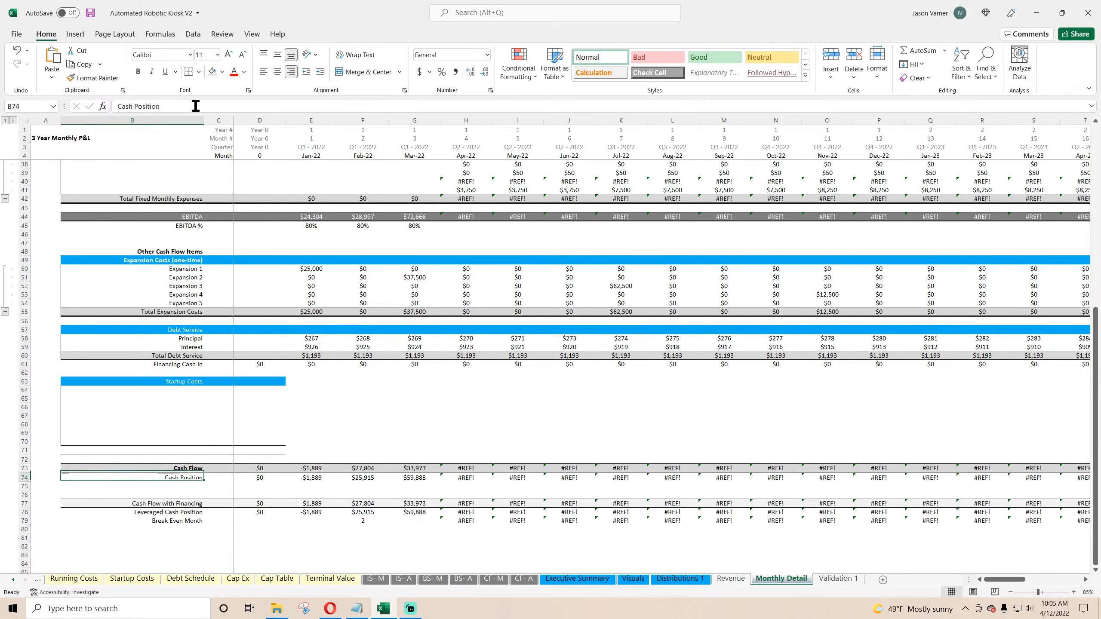
Step: Underline the Variable expense label
{"action": "scroll", "coordinate": [283, 295], "scroll_direction": "up", "scroll_amount": 11}
{"action": "left_click", "coordinate": [196, 388]}
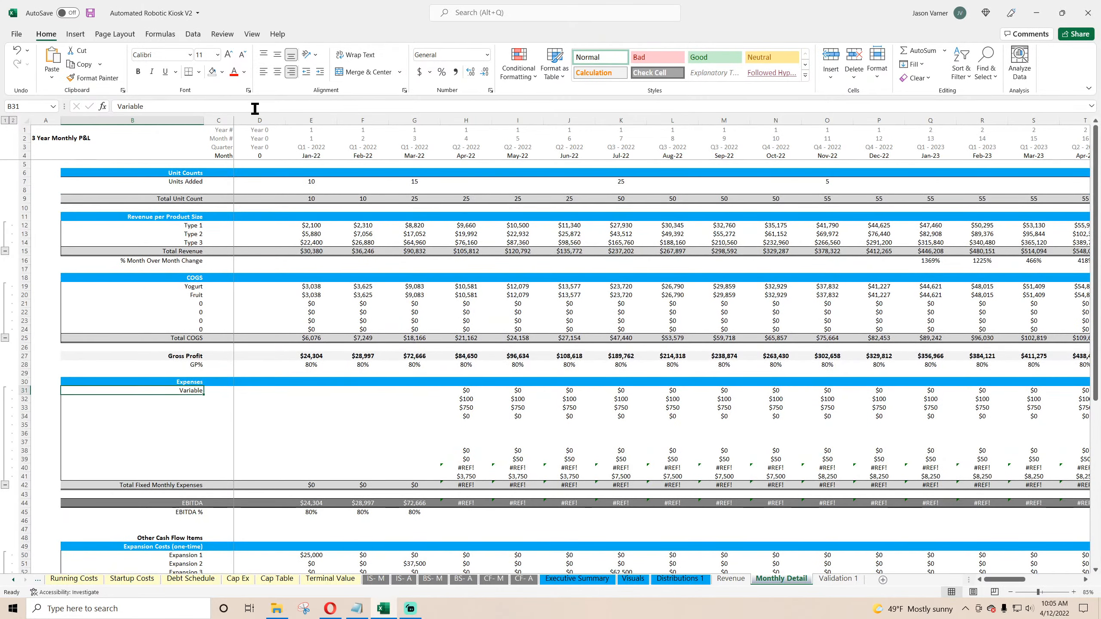
{"action": "left_click", "coordinate": [165, 71]}
{"action": "left_click", "coordinate": [193, 398]}
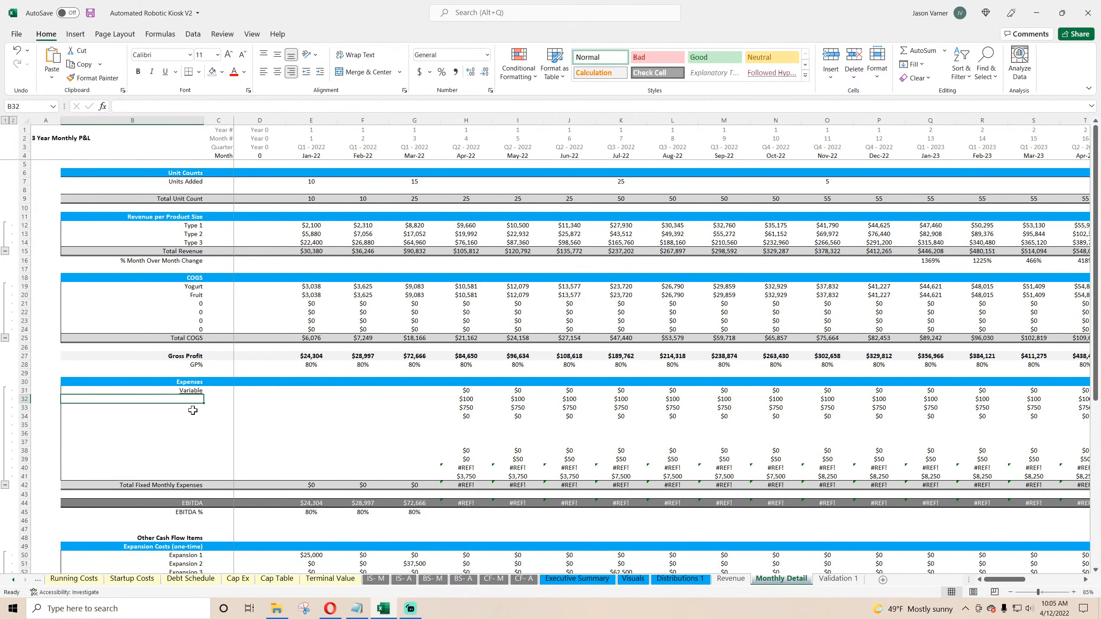
{"action": "type", "text": "="}
{"action": "left_click", "coordinate": [74, 579]}
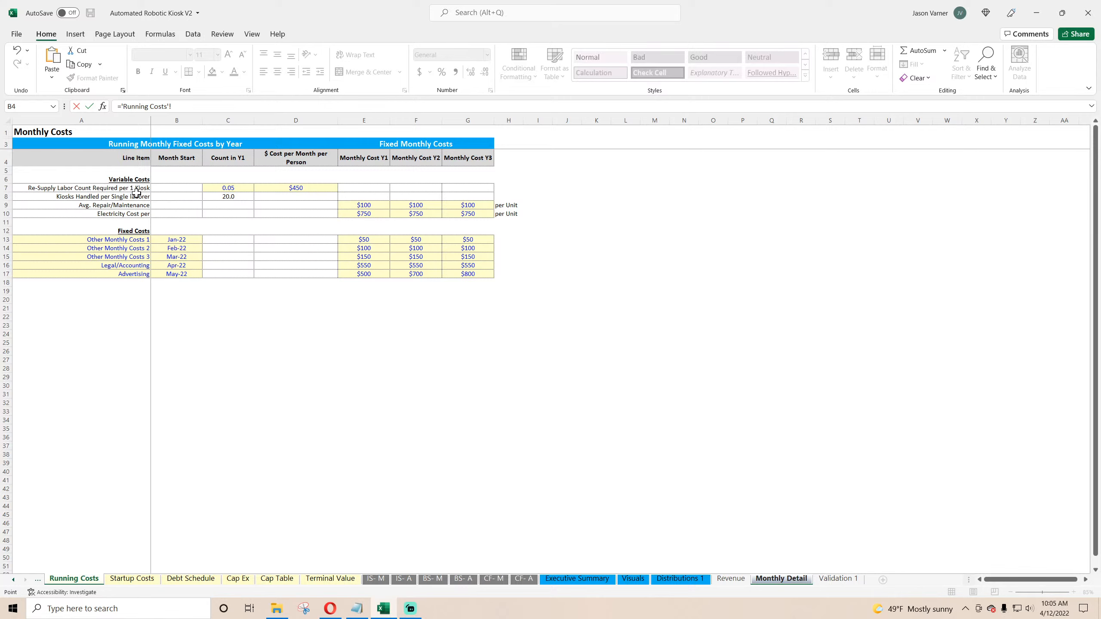
{"action": "left_click_drag", "start_coordinate": [181, 107], "coordinate": [41, 107]}
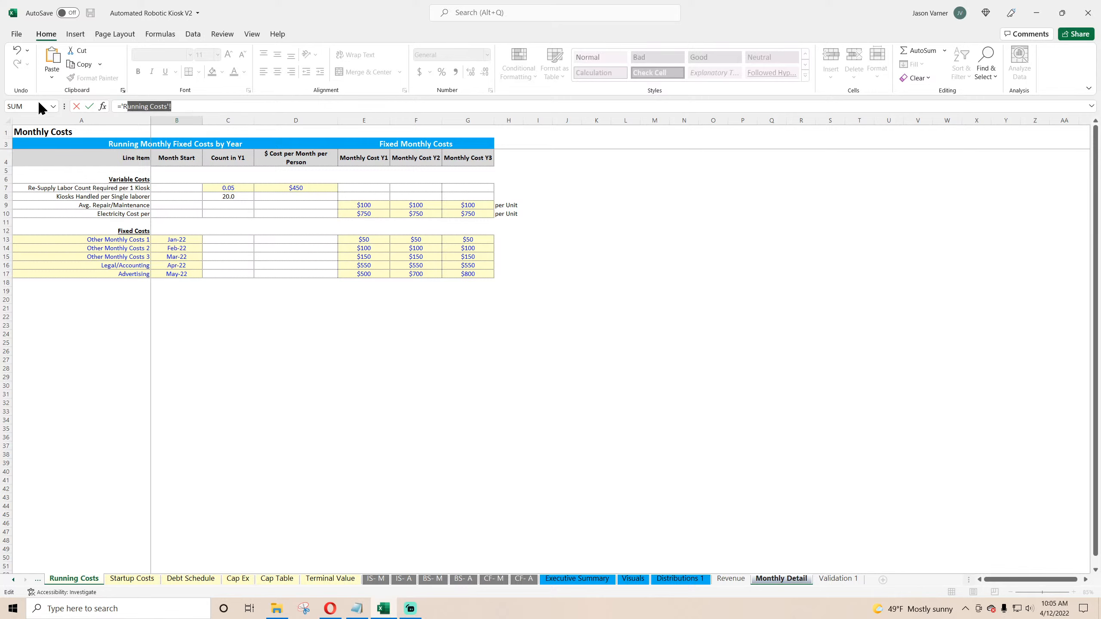
{"action": "key", "text": "BackSpace"}
{"action": "key", "text": "BackSpace"}
{"action": "key", "text": "BackSpace"}
Step: Label the second expense row as Re-Supply Labor
{"action": "key", "text": "BackSpace"}
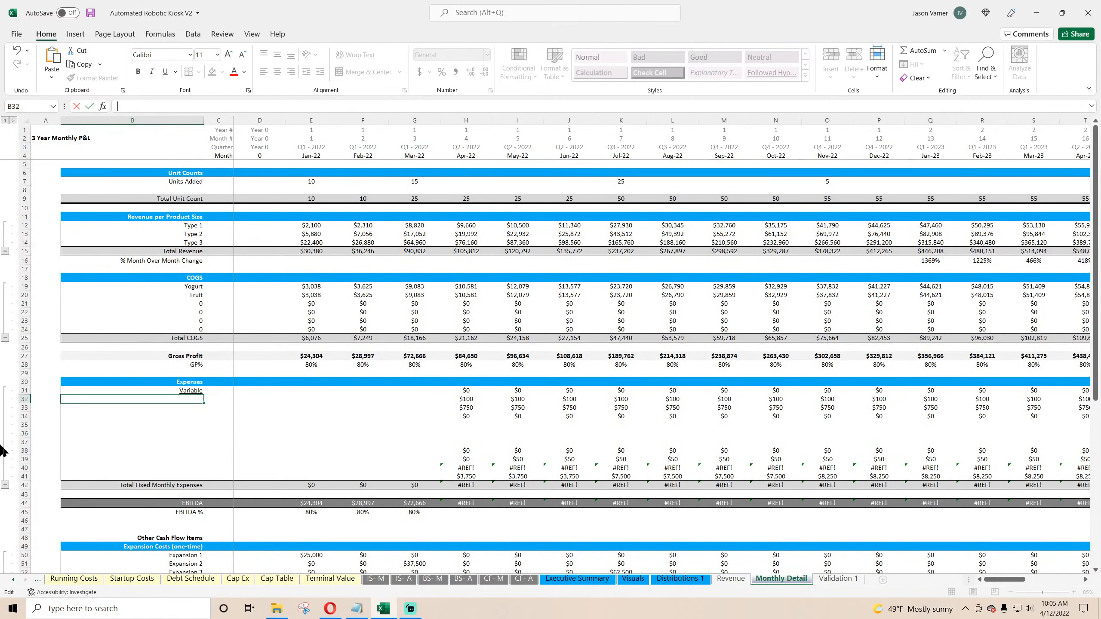
{"action": "type", "text": "Labor"}
{"action": "key", "text": "BackSpace"}
{"action": "key", "text": "BackSpace"}
{"action": "type", "text": "Re-Supply Labor"}
{"action": "key", "text": "Return"}
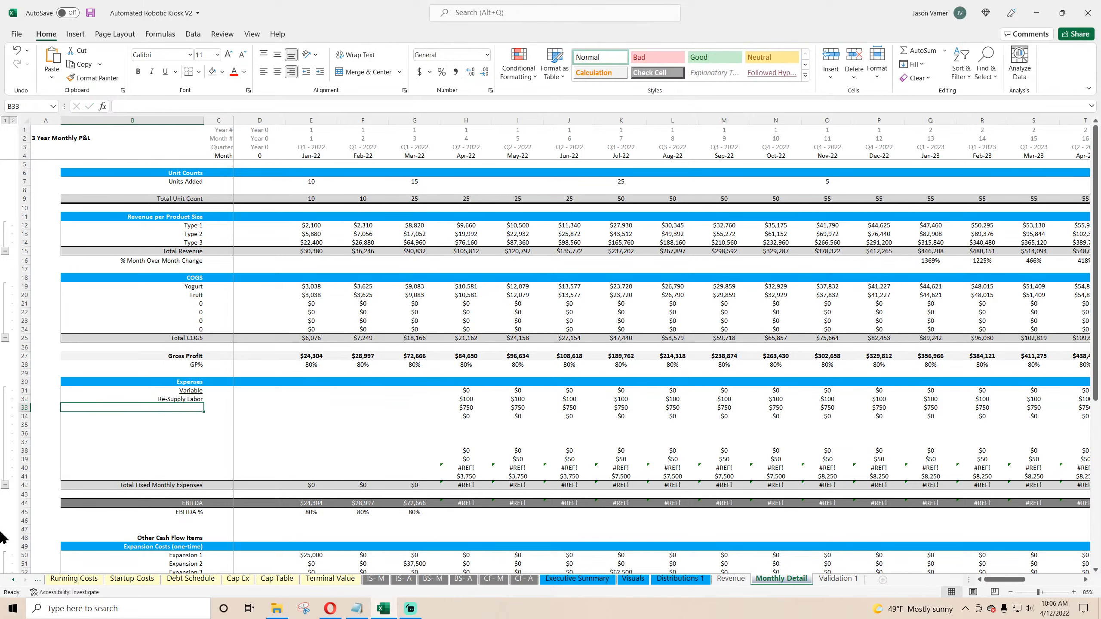
Step: Review the variable cost labels and their yearly values on the Running Costs sheet
{"action": "left_click", "coordinate": [91, 581]}
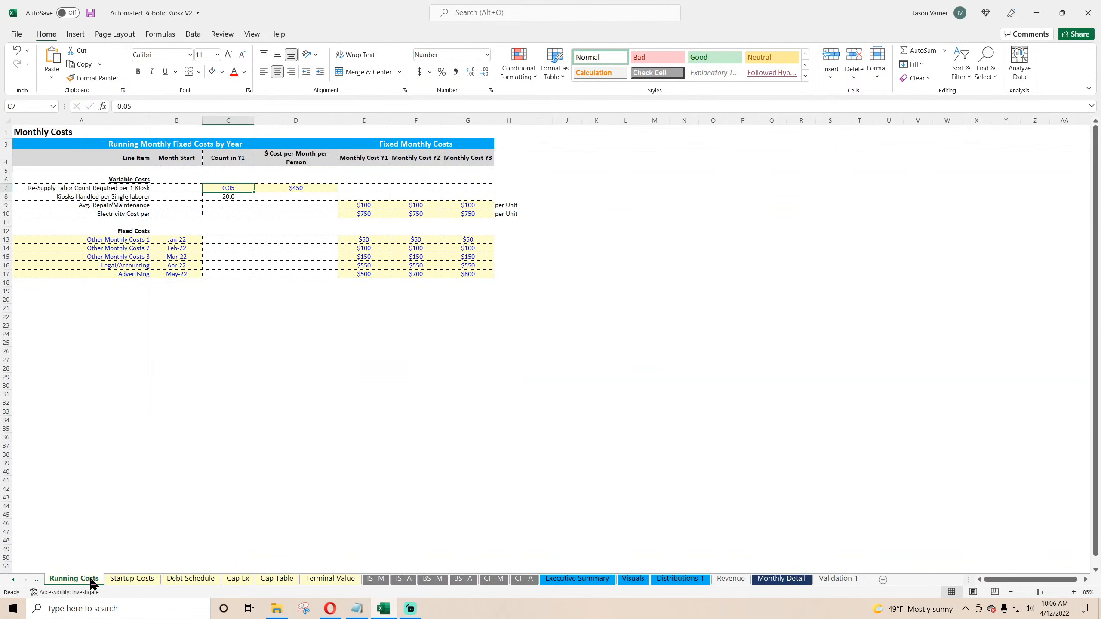
{"action": "left_click", "coordinate": [128, 197]}
{"action": "left_click_drag", "start_coordinate": [128, 204], "coordinate": [128, 209]}
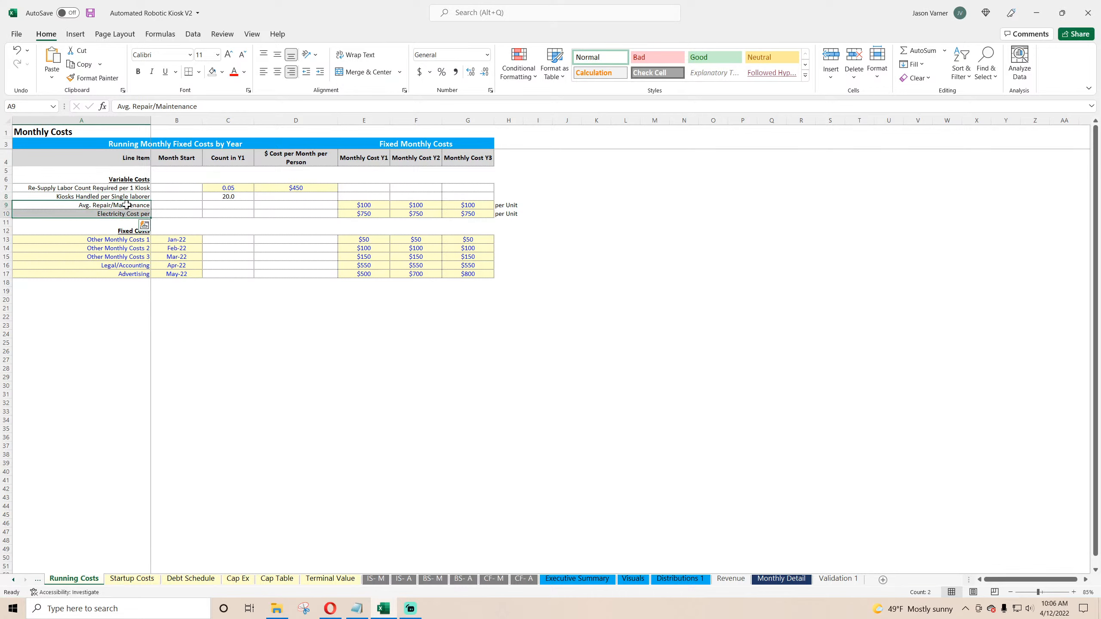
{"action": "right_click", "coordinate": [127, 206]}
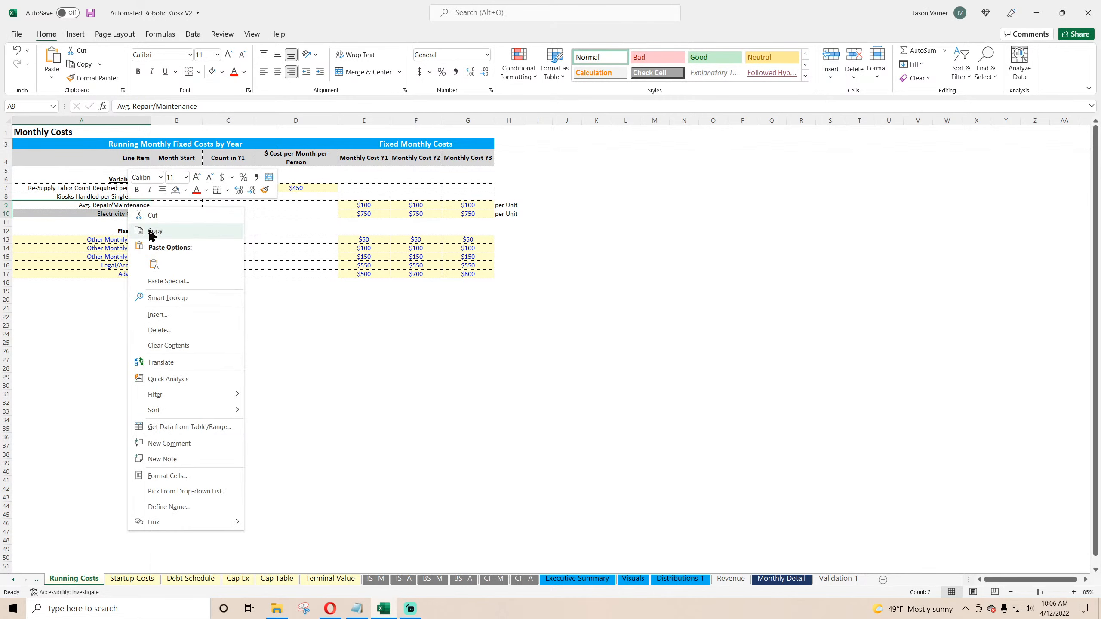
{"action": "left_click", "coordinate": [155, 230]}
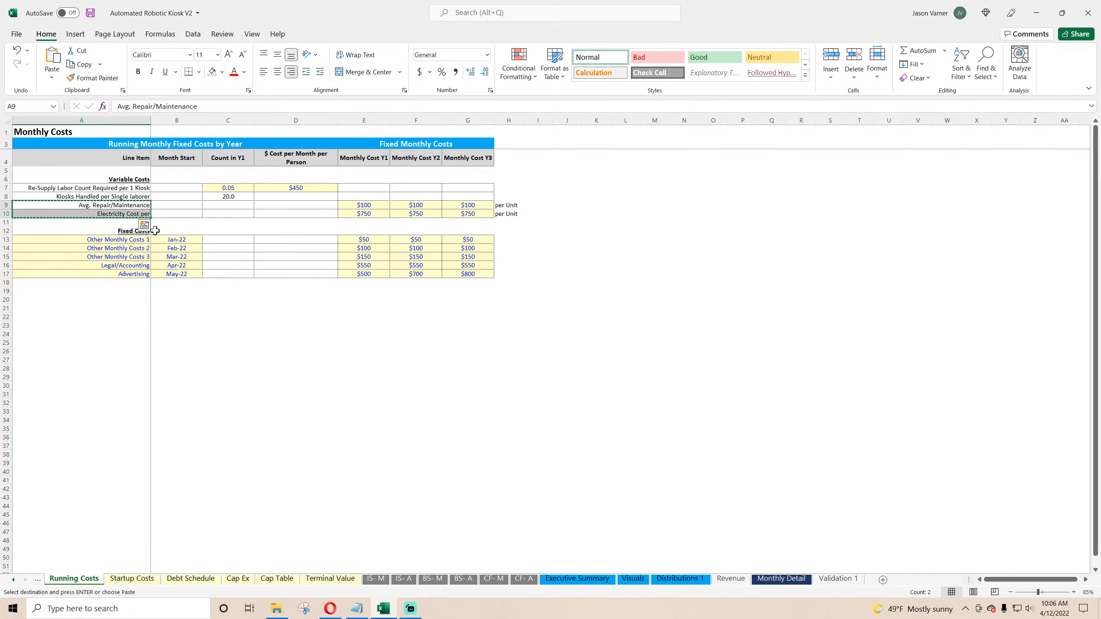
{"action": "left_click", "coordinate": [369, 205]}
{"action": "left_click", "coordinate": [422, 204]}
{"action": "left_click", "coordinate": [468, 205]}
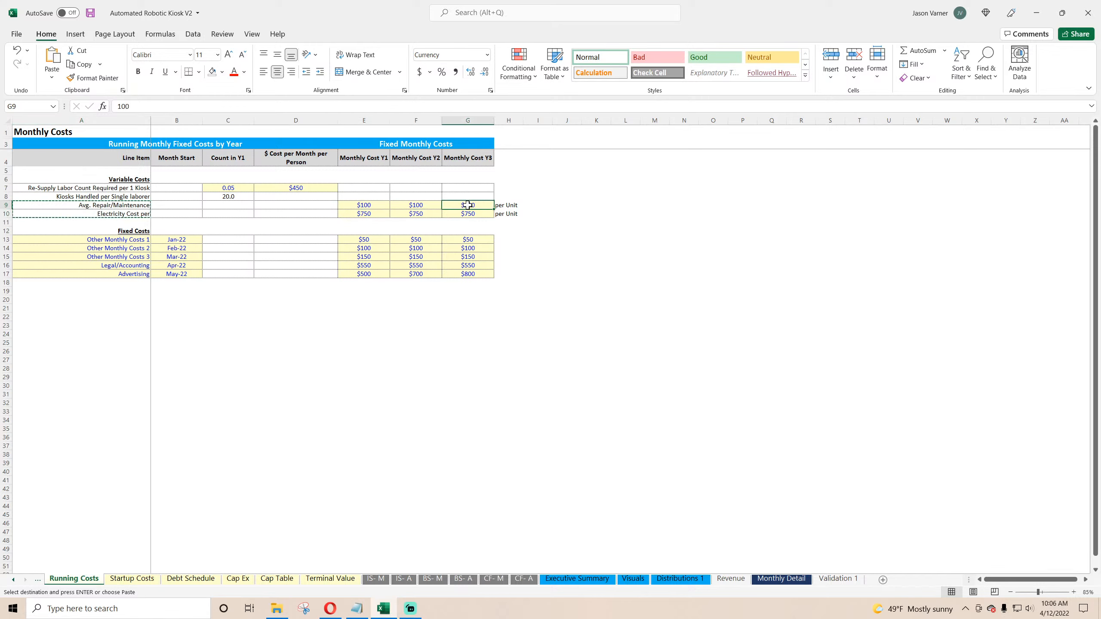
{"action": "left_click", "coordinate": [366, 214]}
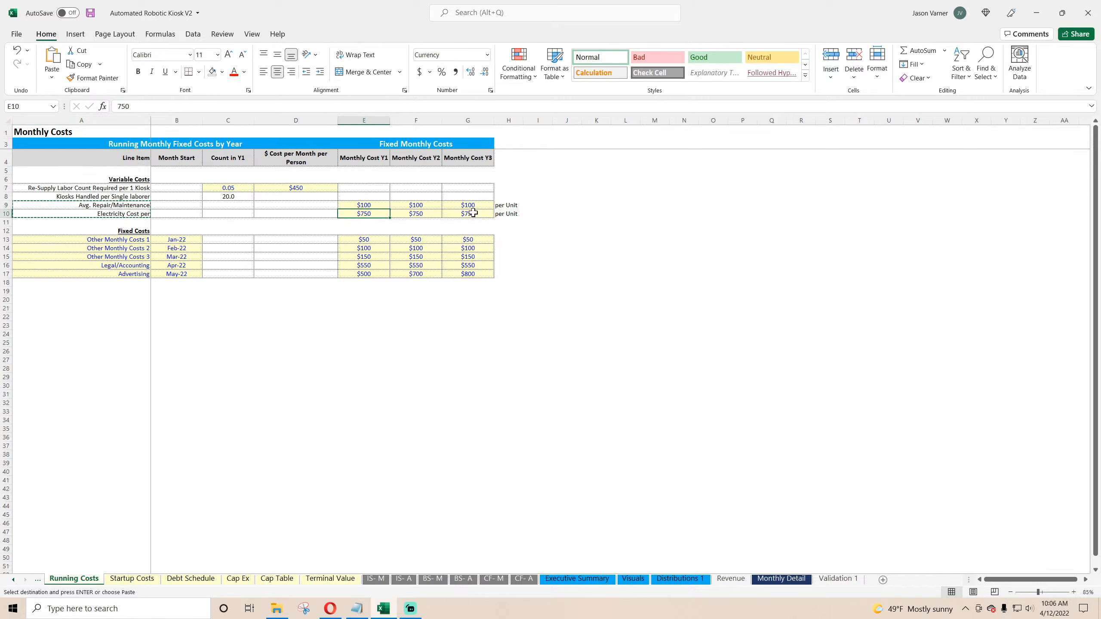
{"action": "left_click", "coordinate": [361, 204]}
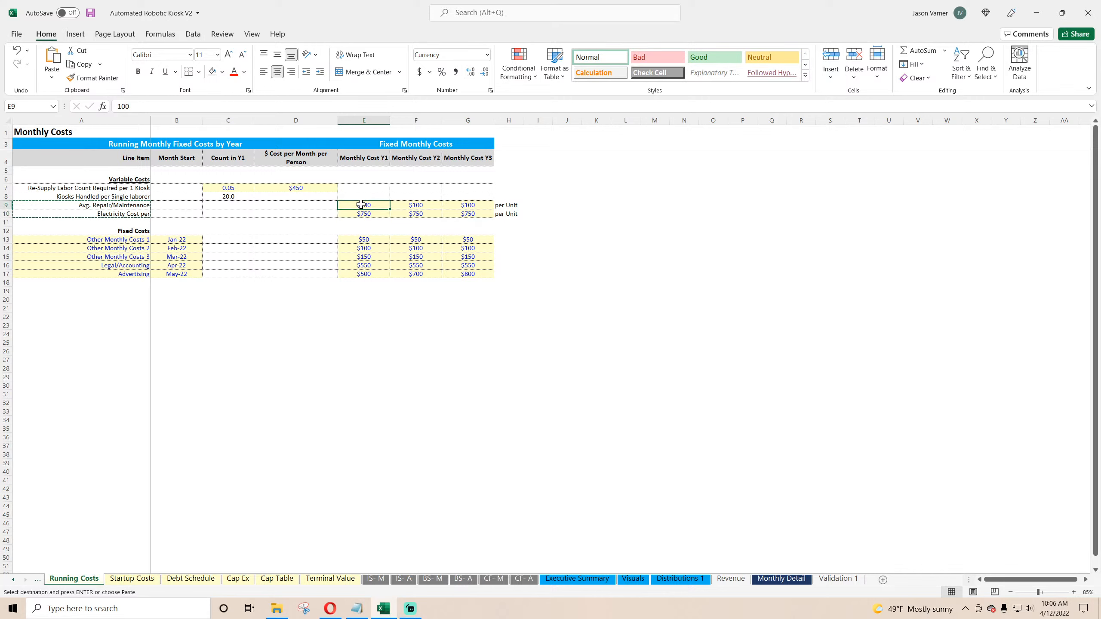
{"action": "left_click_drag", "start_coordinate": [136, 206], "coordinate": [134, 211]}
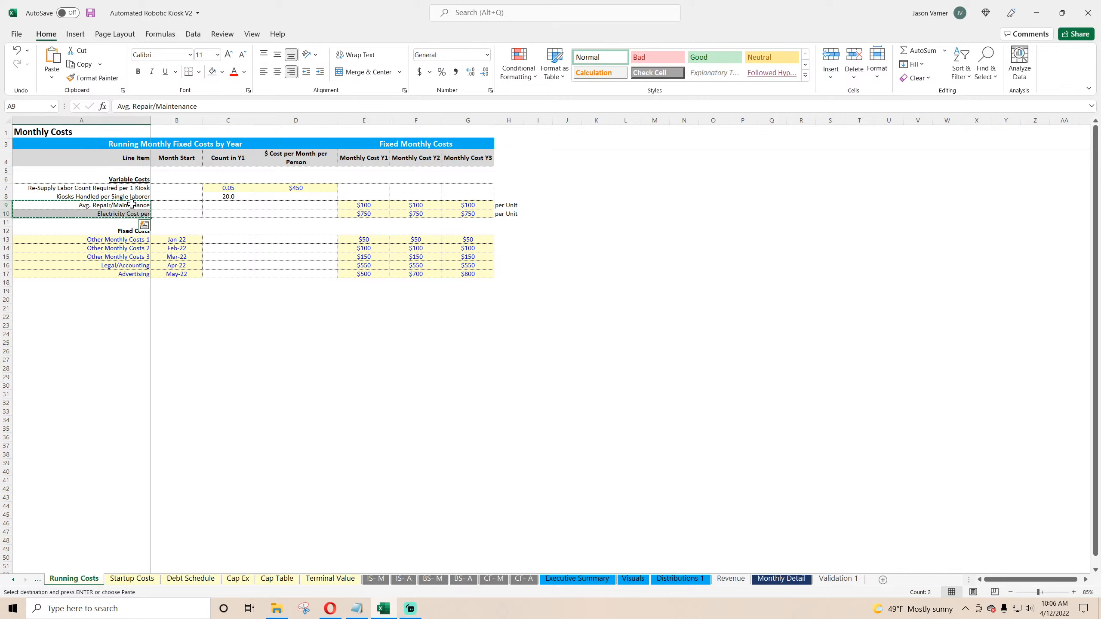
{"action": "right_click", "coordinate": [131, 205]}
{"action": "left_click", "coordinate": [157, 226]}
Step: Link the next expense label to the Running Costs Avg. Repair/Maintenance label and fill it down one row for Electricity Cost per
{"action": "left_click", "coordinate": [781, 579]}
{"action": "left_click", "coordinate": [190, 409]}
{"action": "type", "text": "="}
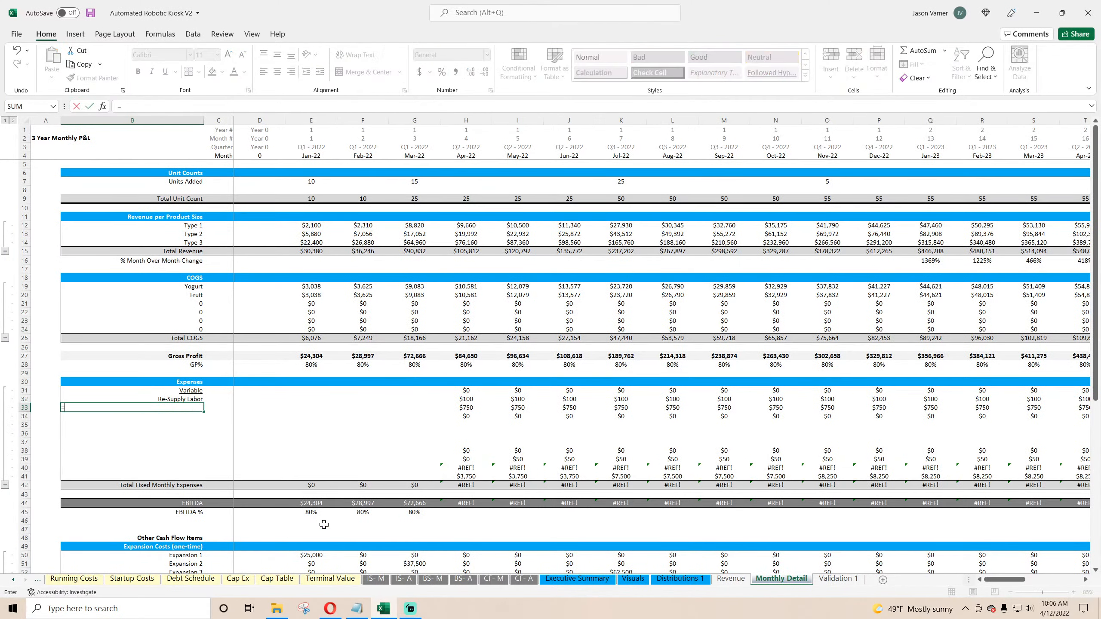
{"action": "left_click", "coordinate": [73, 578]}
{"action": "left_click", "coordinate": [127, 205]}
{"action": "key", "text": "Return"}
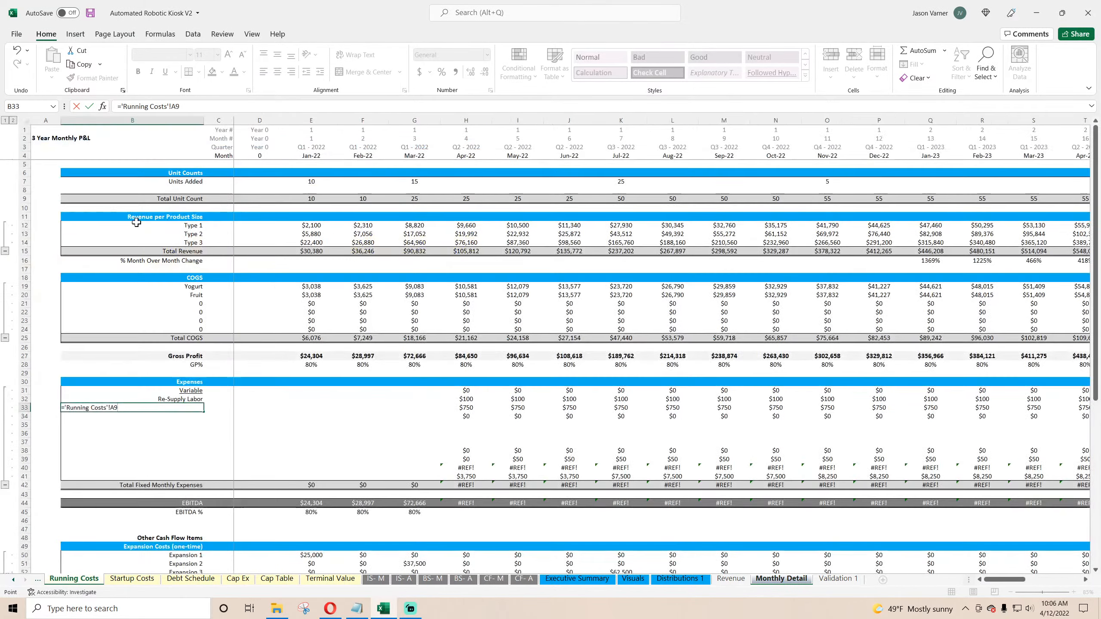
{"action": "left_click", "coordinate": [173, 408]}
{"action": "left_click_drag", "start_coordinate": [204, 412], "coordinate": [204, 419]}
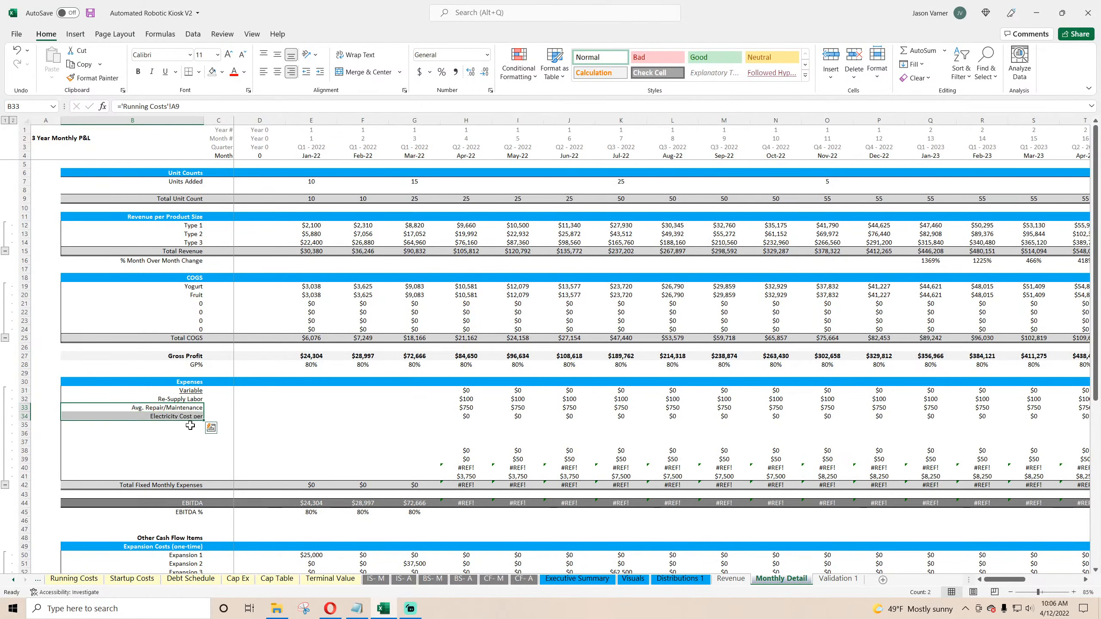
Step: Give the Avg. Repair/Maintenance and Electricity Cost per labels a light yellow fill and blue font, and save the workbook
{"action": "left_click", "coordinate": [74, 580]}
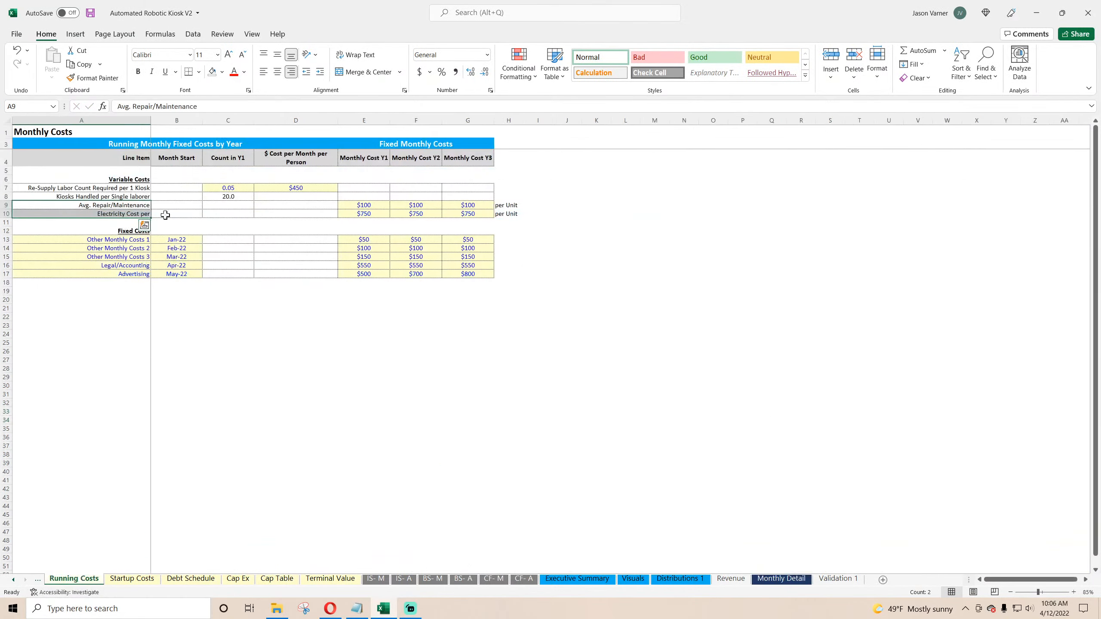
{"action": "left_click", "coordinate": [139, 213]}
{"action": "left_click_drag", "start_coordinate": [138, 205], "coordinate": [139, 213]}
{"action": "left_click", "coordinate": [222, 72]}
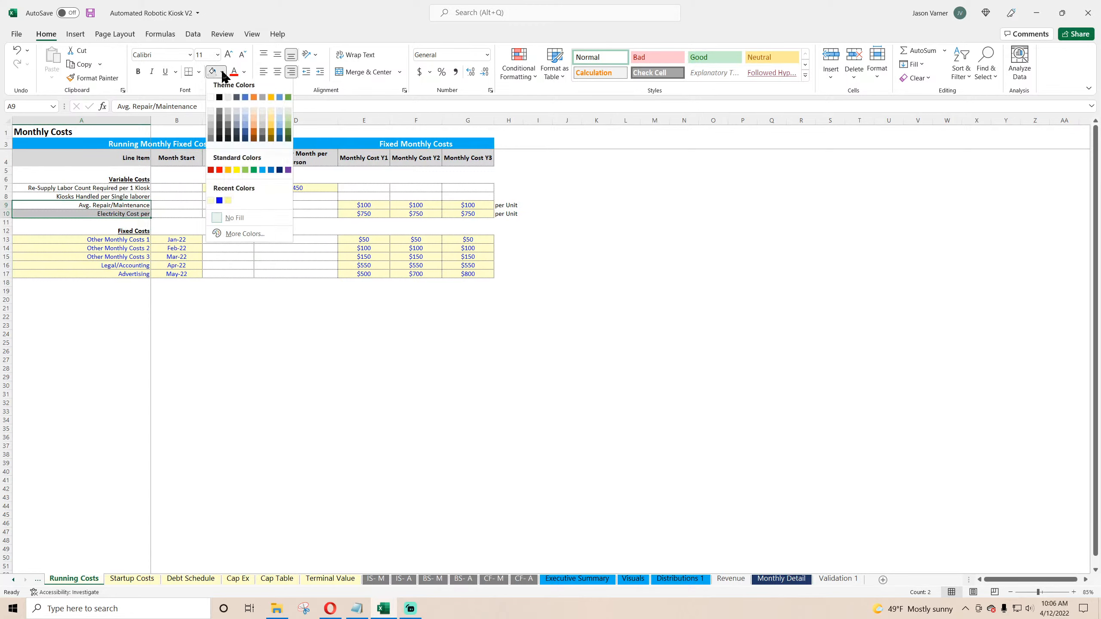
{"action": "left_click", "coordinate": [211, 201]}
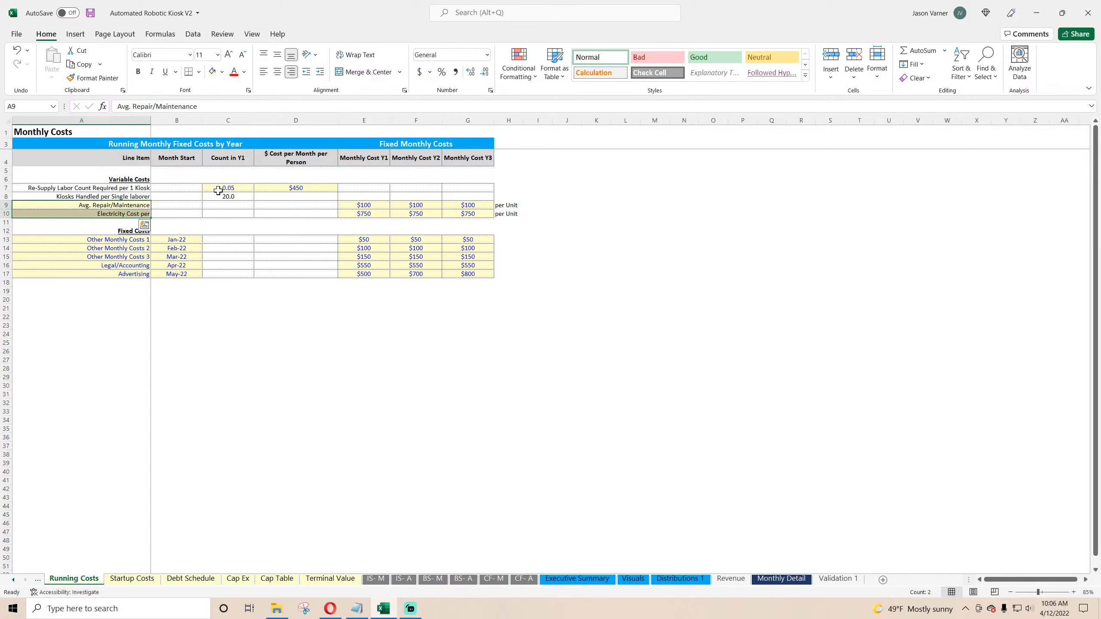
{"action": "left_click", "coordinate": [245, 73]}
{"action": "left_click", "coordinate": [241, 218]}
{"action": "left_click", "coordinate": [90, 13]}
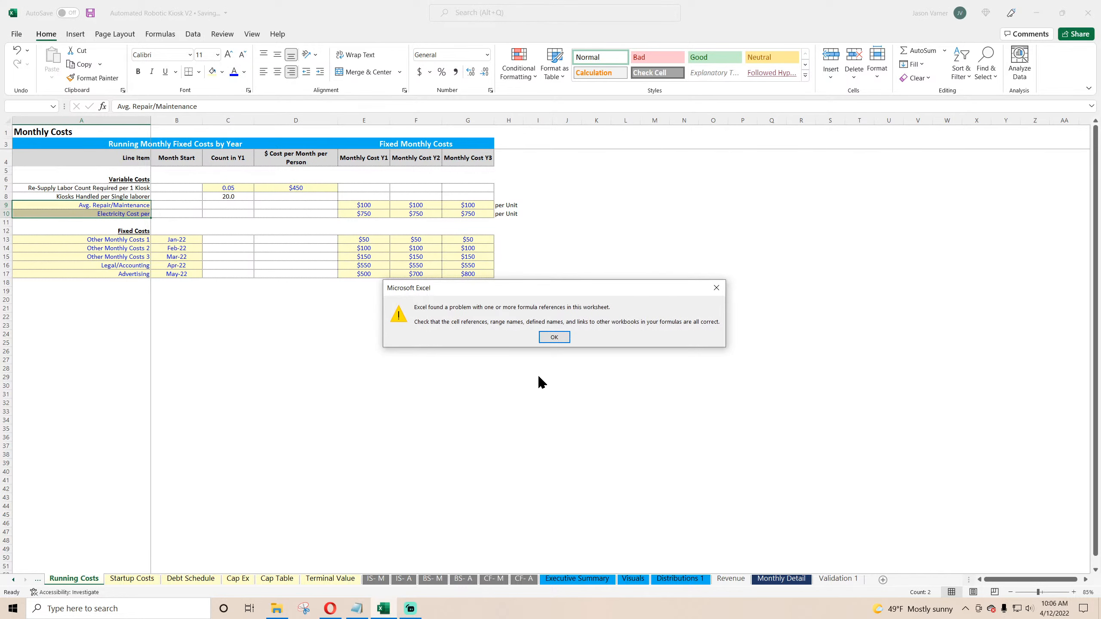
{"action": "left_click", "coordinate": [554, 338]}
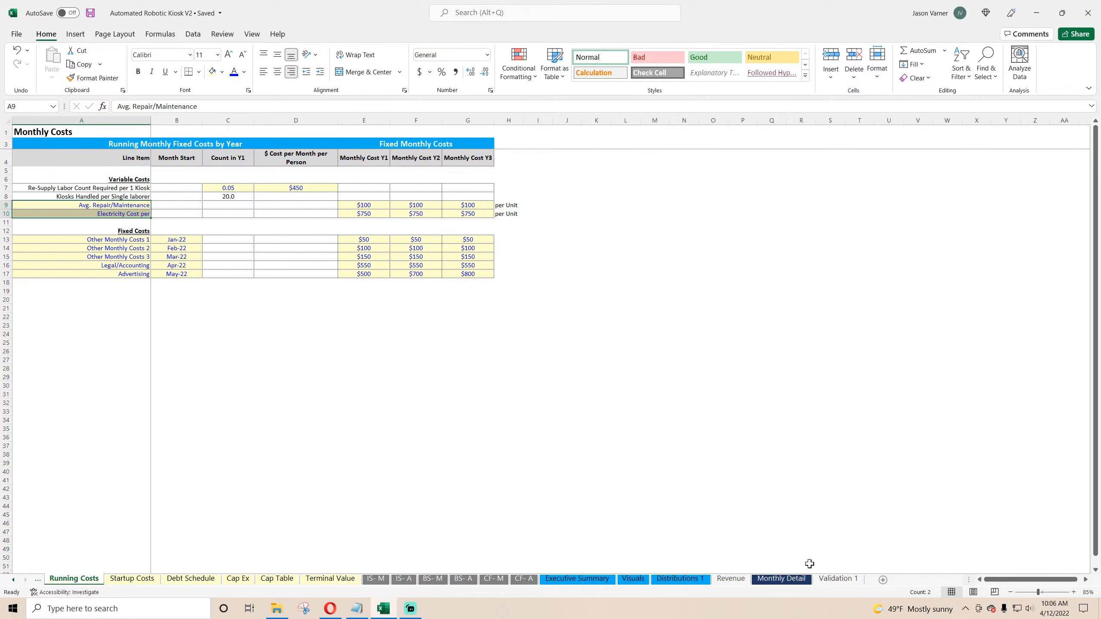
Step: Inspect the revenue formulas in the Executive Summary's 3-Year Financial Summary
{"action": "left_click", "coordinate": [590, 580]}
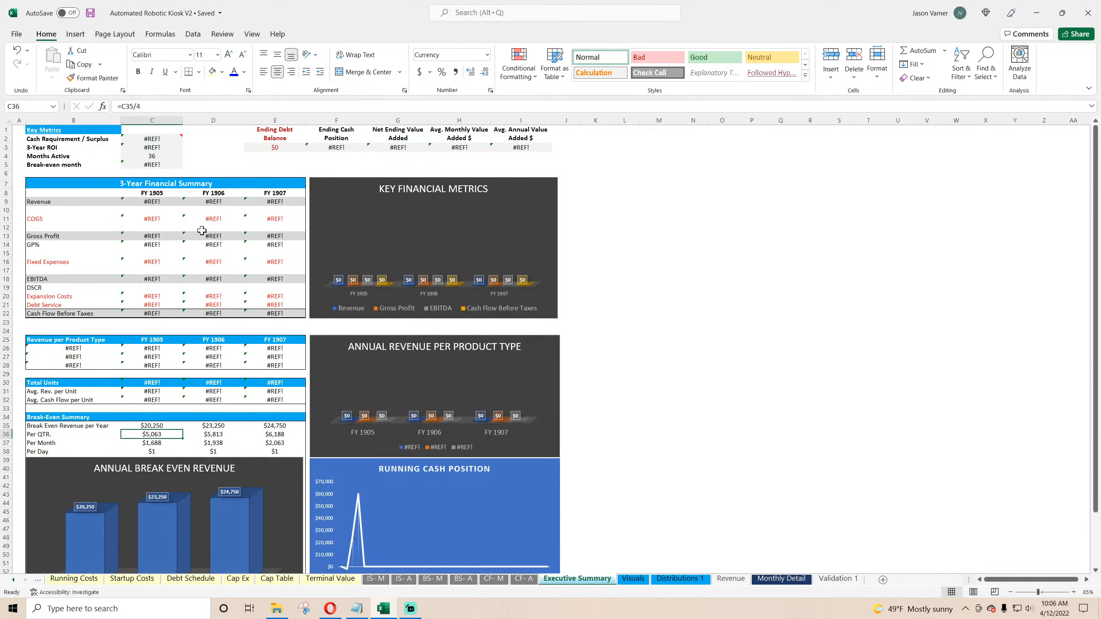
{"action": "left_click", "coordinate": [144, 199]}
{"action": "left_click", "coordinate": [208, 202]}
{"action": "left_click", "coordinate": [260, 203]}
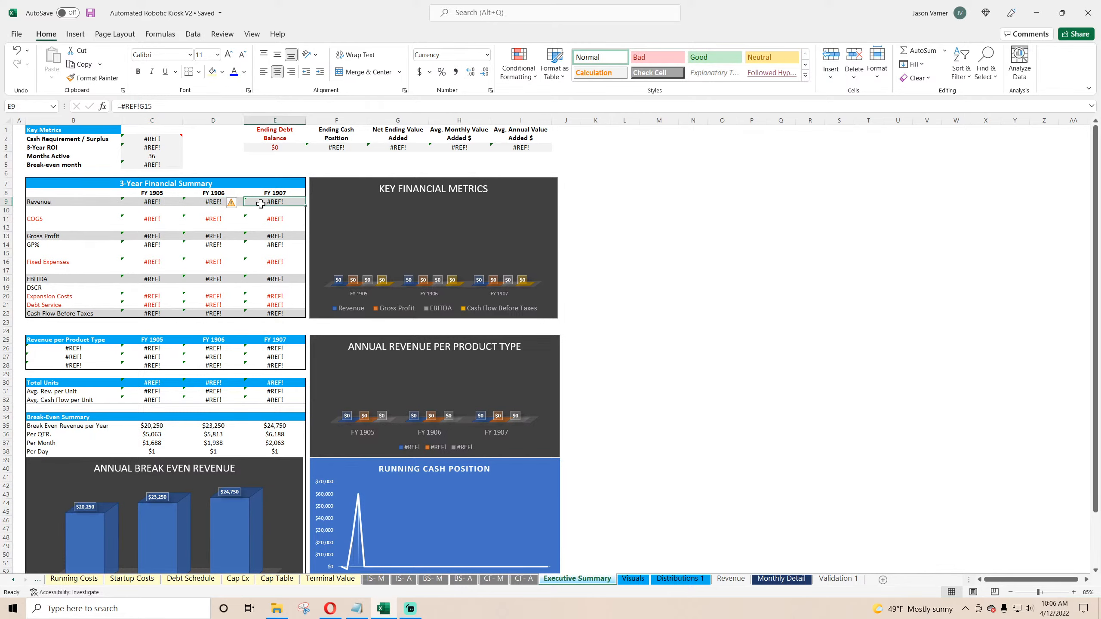
Step: Enter a first-month Re-Supply Labor formula multiplying total unit count by the Running Costs re-supply labor count per kiosk
{"action": "left_click", "coordinate": [766, 579]}
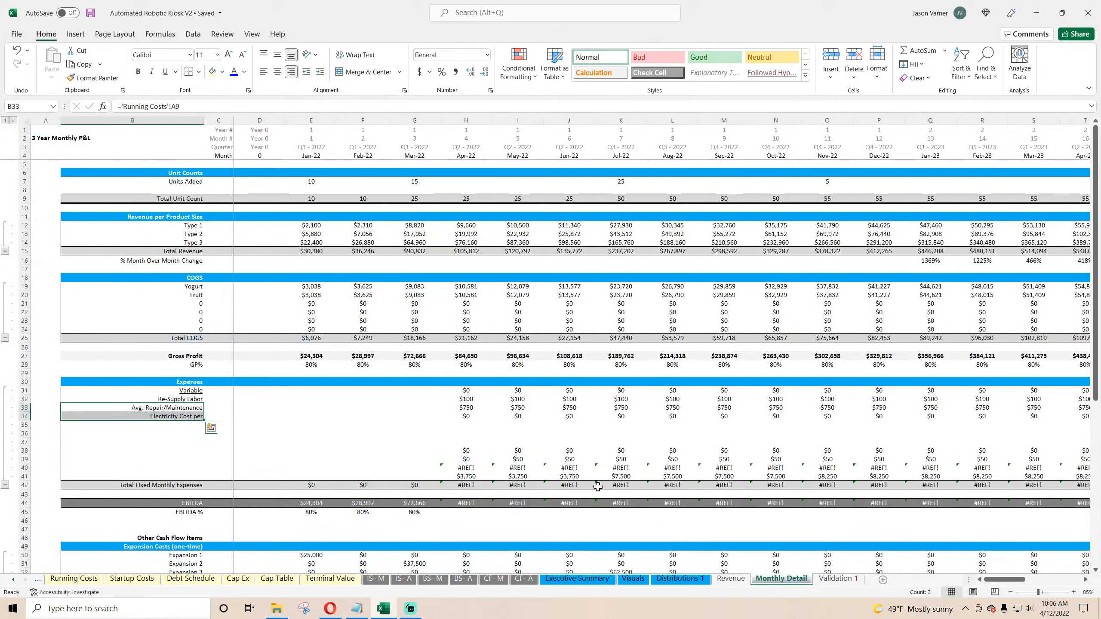
{"action": "left_click", "coordinate": [188, 399]}
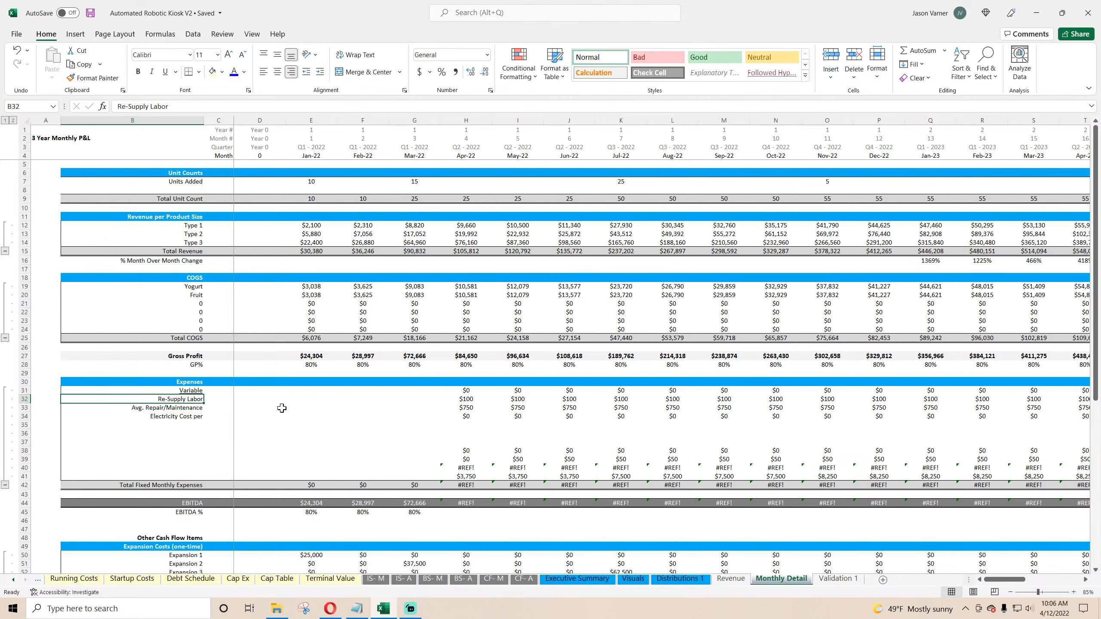
{"action": "left_click", "coordinate": [252, 402]}
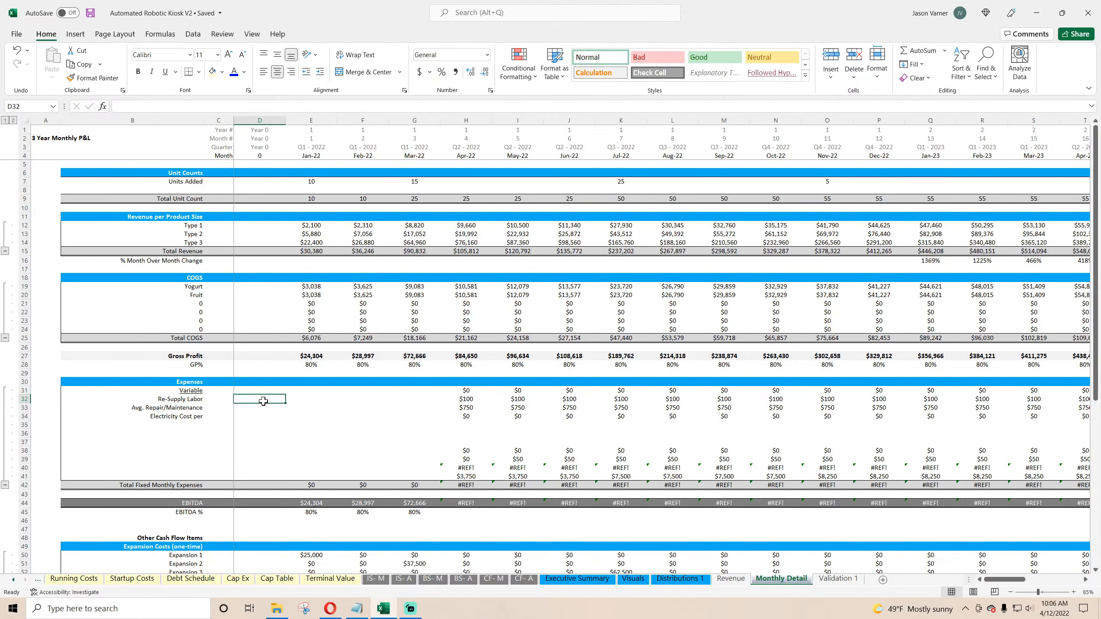
{"action": "left_click", "coordinate": [310, 399]}
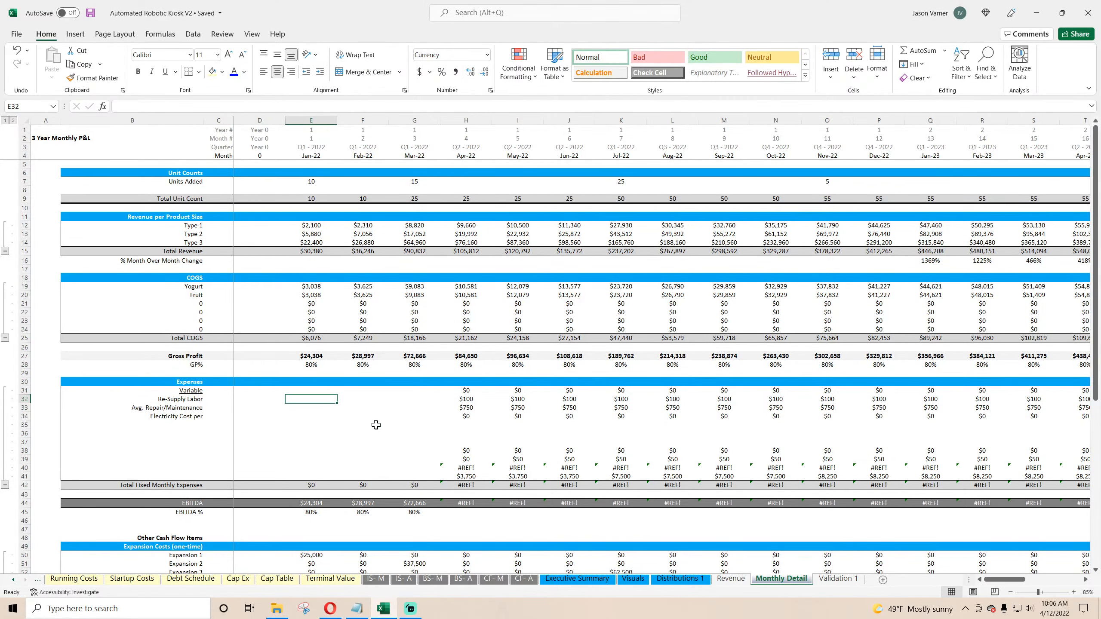
{"action": "type", "text": "="}
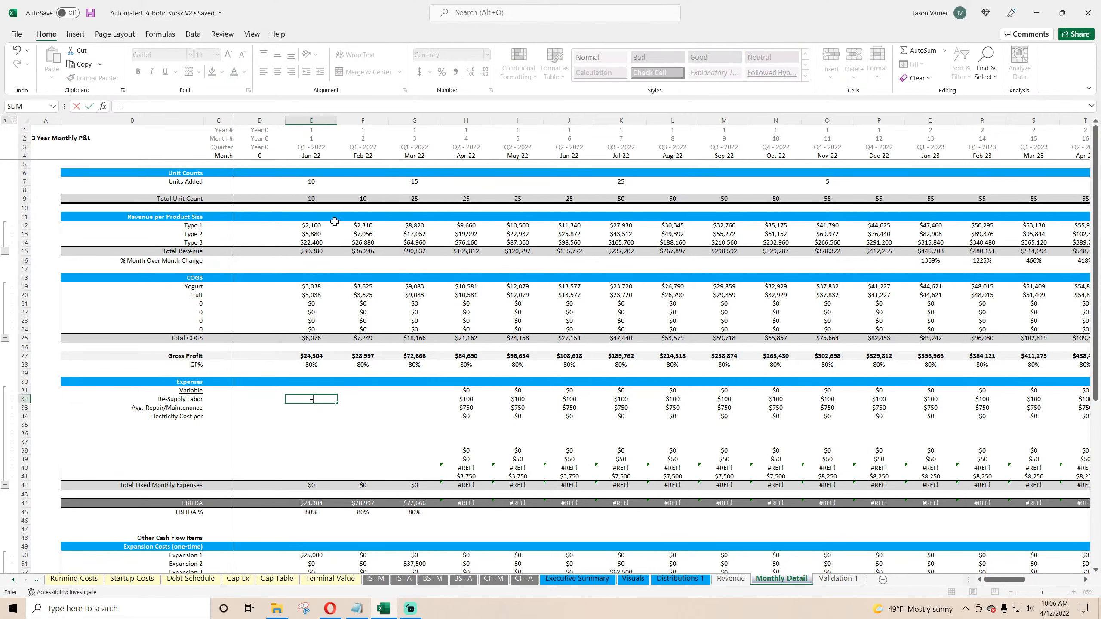
{"action": "left_click", "coordinate": [309, 198]}
{"action": "type", "text": "*"}
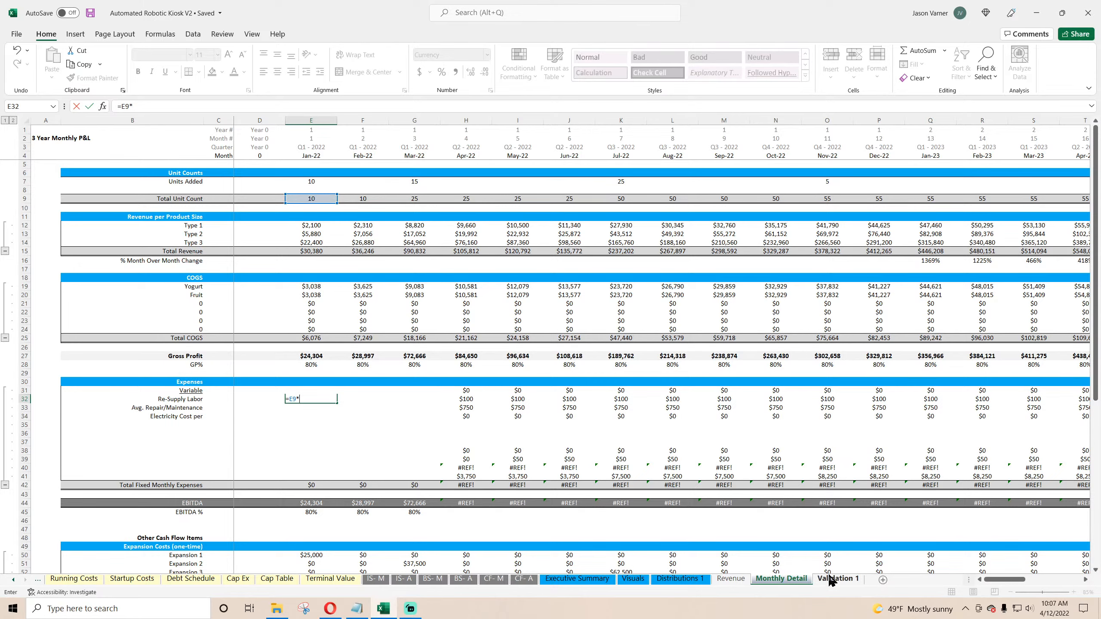
{"action": "left_click", "coordinate": [84, 577]}
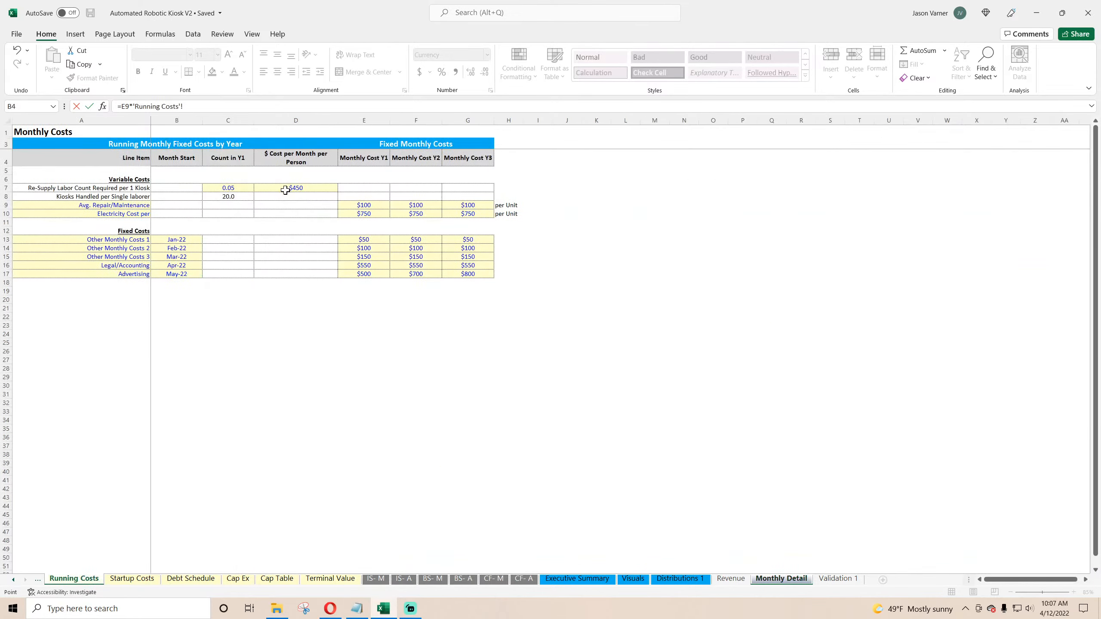
{"action": "left_click", "coordinate": [236, 187]}
{"action": "key", "text": "Return"}
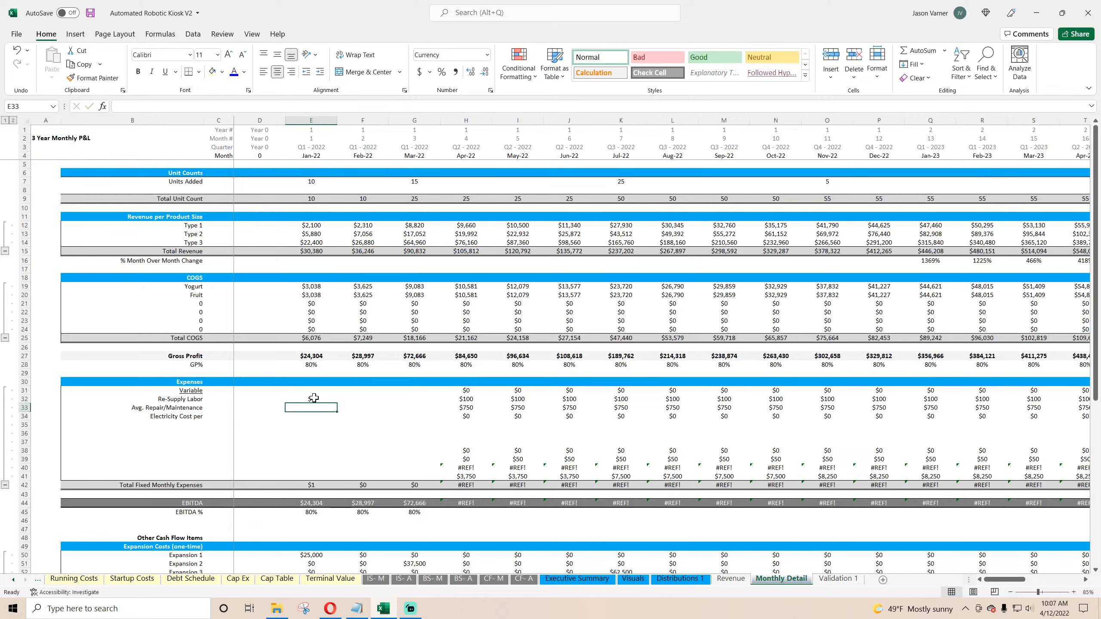
Step: Format the Re-Supply Labor cell as a number with one decimal place
{"action": "left_click", "coordinate": [490, 91]}
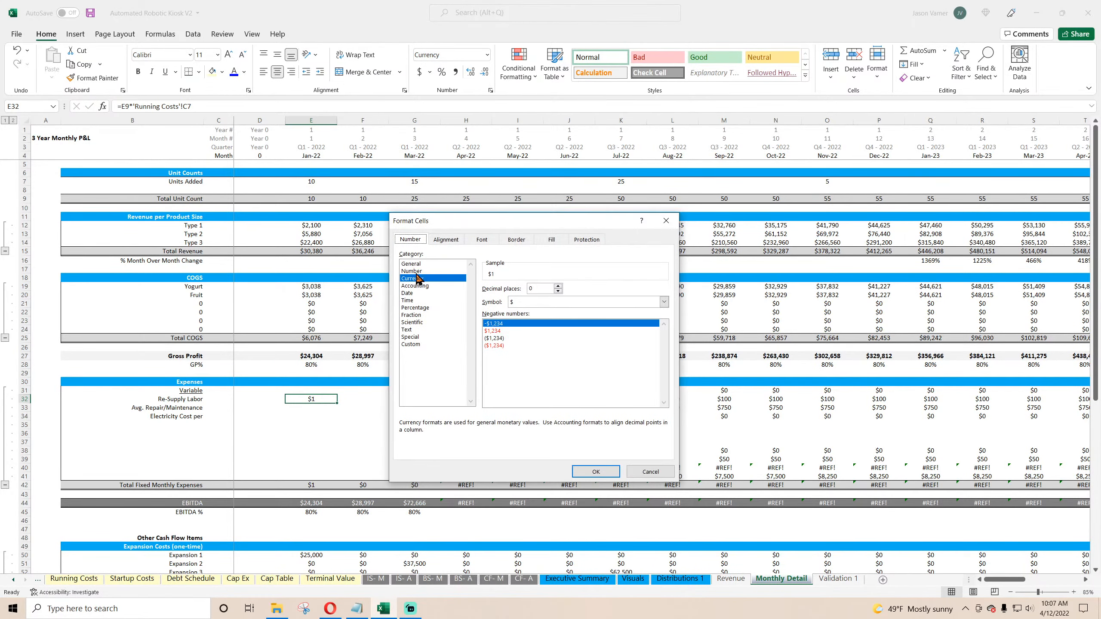
{"action": "left_click", "coordinate": [411, 271]}
{"action": "left_click", "coordinate": [559, 287]}
{"action": "left_click", "coordinate": [600, 474]}
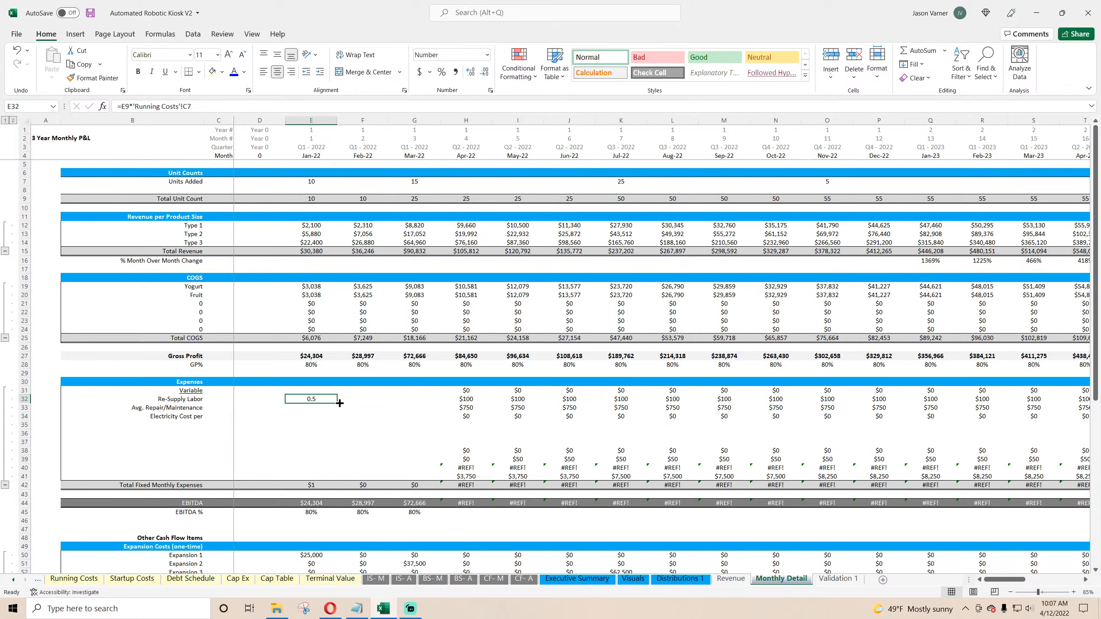
Step: Lock the column of the Running Costs reference and fill the Re-Supply Labor formula right through Jul-22
{"action": "left_click", "coordinate": [184, 106]}
{"action": "type", "text": "$"}
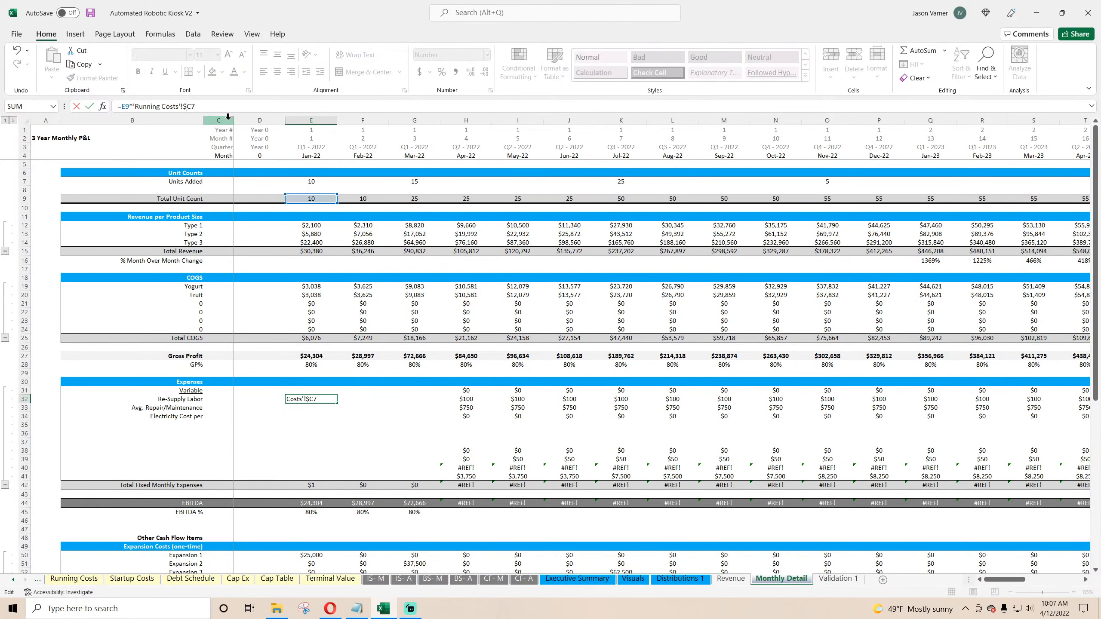
{"action": "key", "text": "Return"}
{"action": "left_click", "coordinate": [325, 399]}
{"action": "left_click_drag", "start_coordinate": [338, 404], "coordinate": [624, 403]}
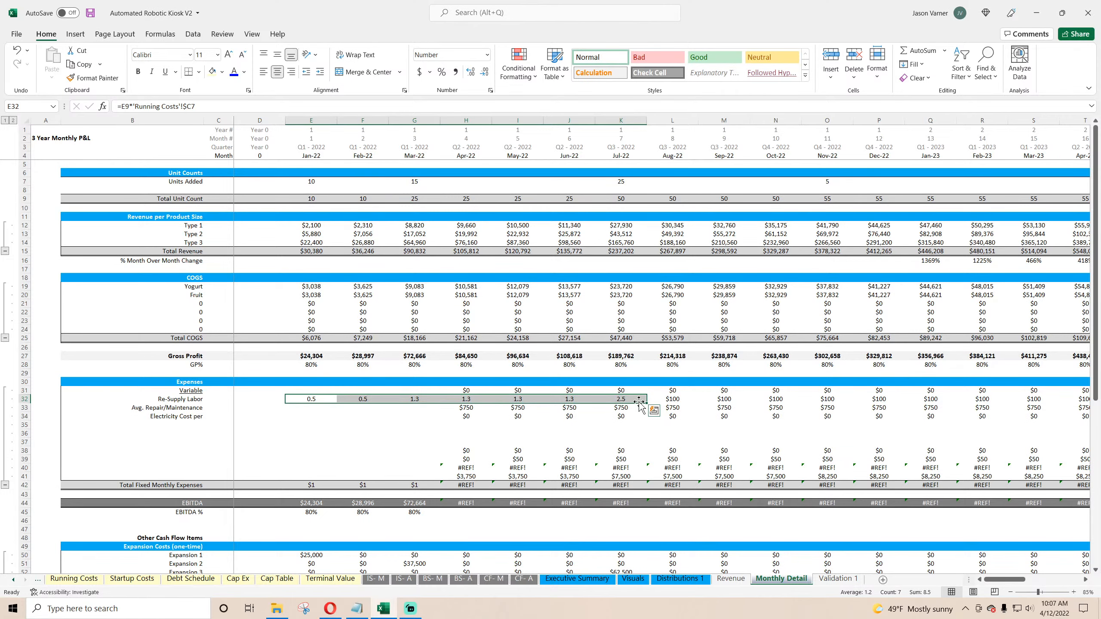
Step: Extend the Re-Supply Labor formula to also multiply by the Running Costs $ cost per month per person, with its column locked
{"action": "left_click", "coordinate": [315, 399]}
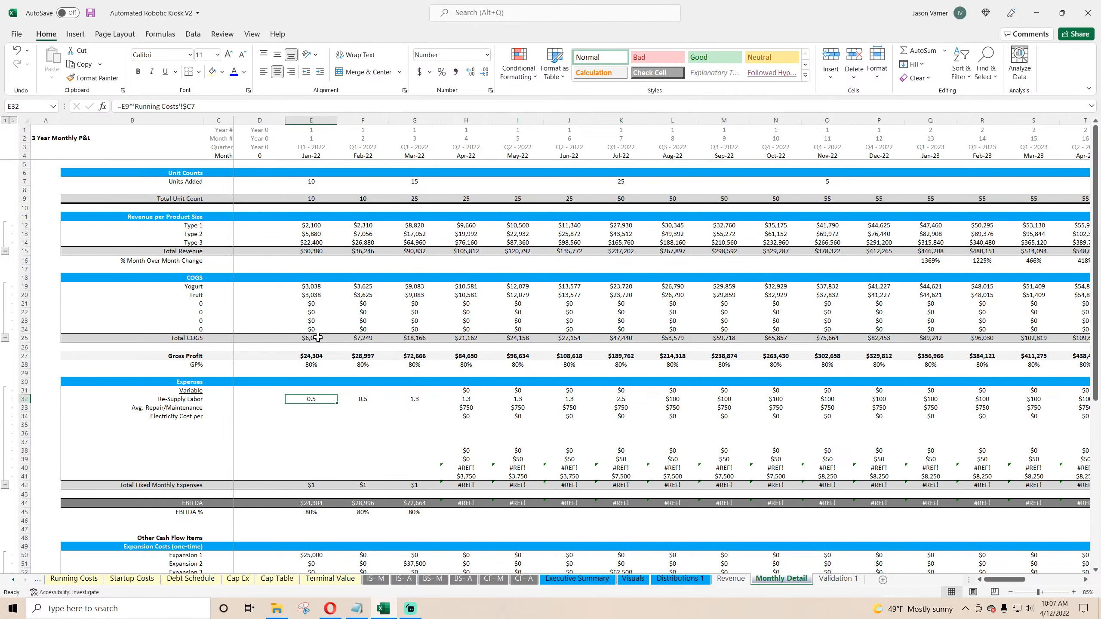
{"action": "left_click", "coordinate": [221, 108]}
{"action": "type", "text": "*"}
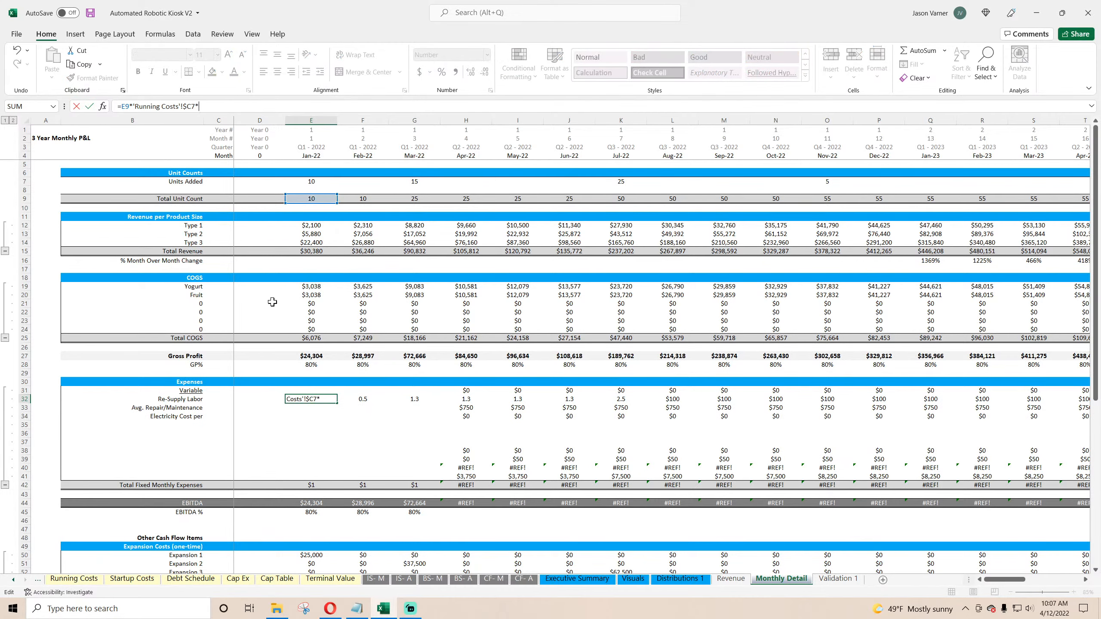
{"action": "left_click", "coordinate": [73, 578]}
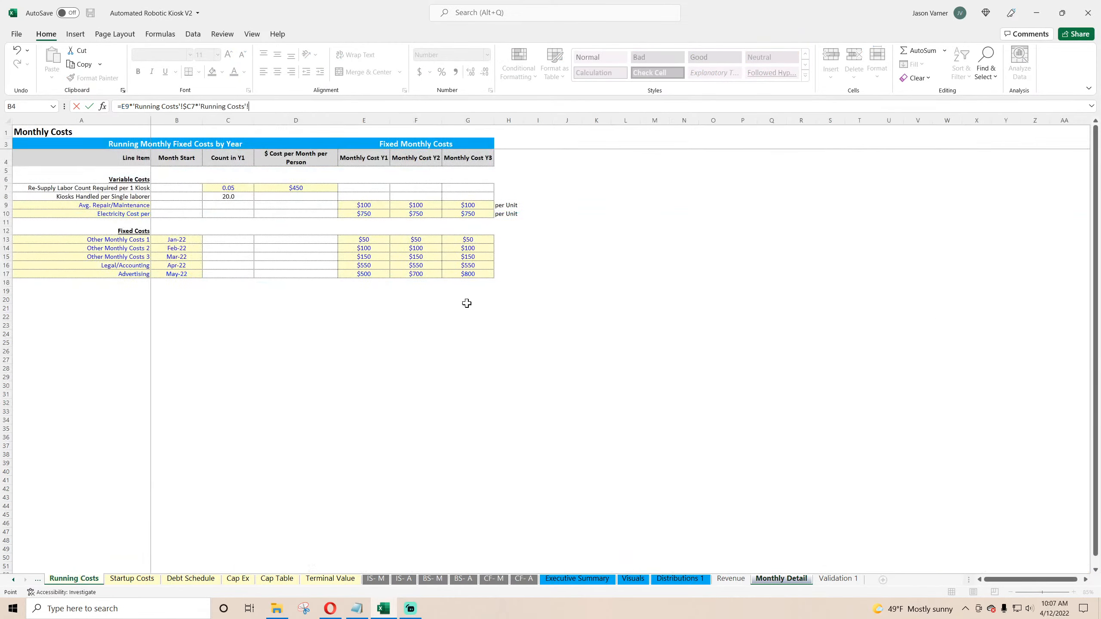
{"action": "left_click", "coordinate": [303, 189]}
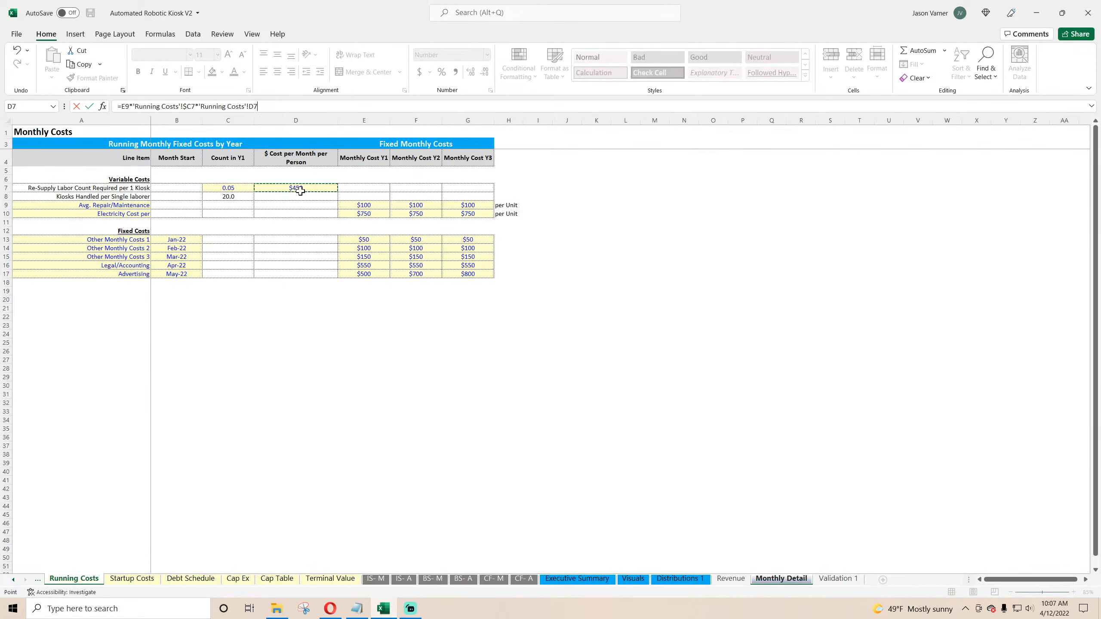
{"action": "left_click", "coordinate": [255, 107]}
{"action": "type", "text": "$D7"}
{"action": "key", "text": "Return"}
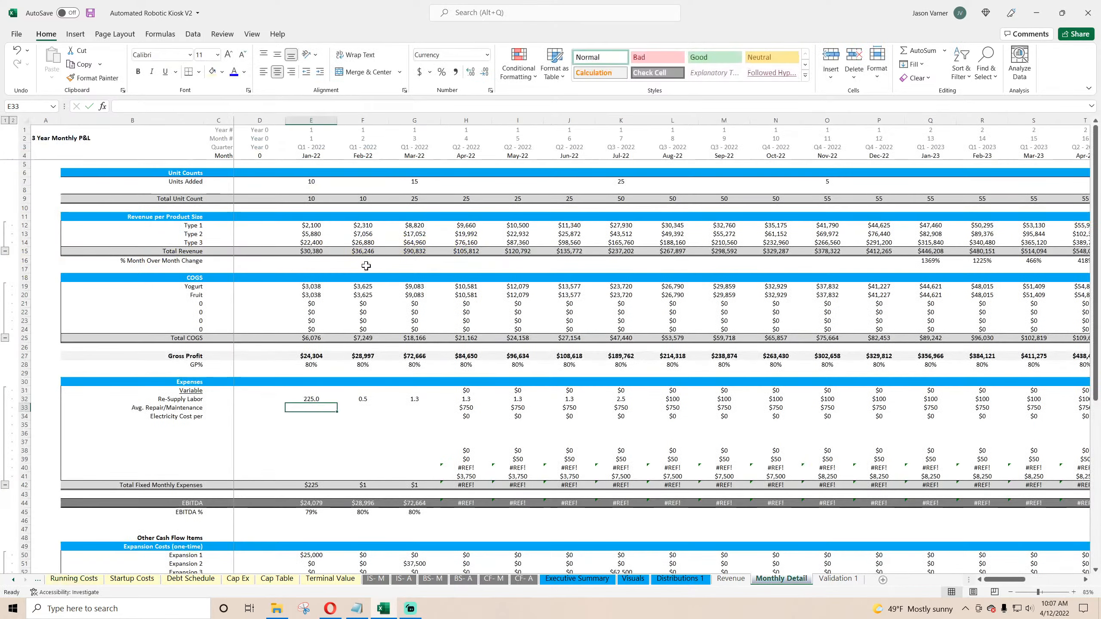
Step: Format the Re-Supply Labor formula as currency with no decimals and copy it across the whole row
{"action": "left_click", "coordinate": [312, 399]}
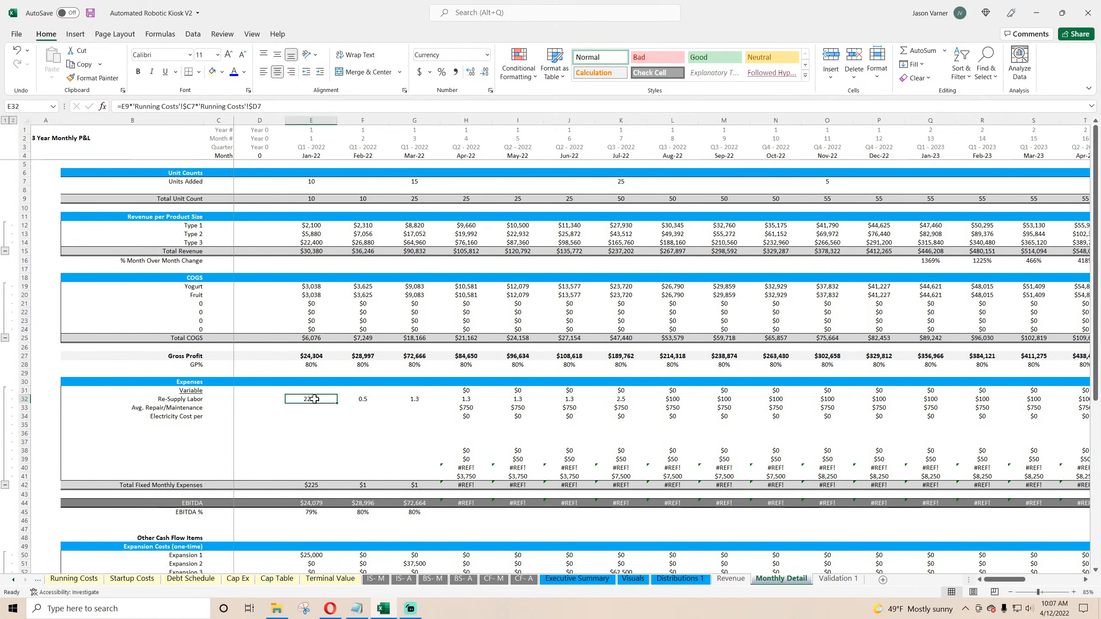
{"action": "left_click", "coordinate": [420, 72]}
{"action": "left_click", "coordinate": [490, 91]}
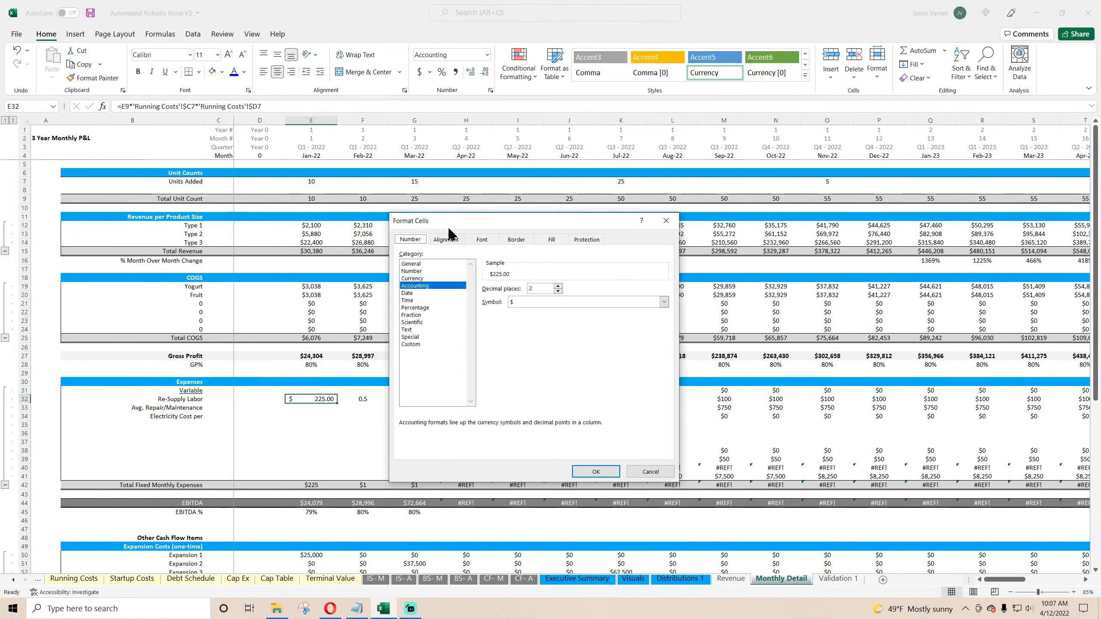
{"action": "left_click", "coordinate": [433, 277]}
{"action": "left_click", "coordinate": [558, 291]}
{"action": "left_click", "coordinate": [558, 291]}
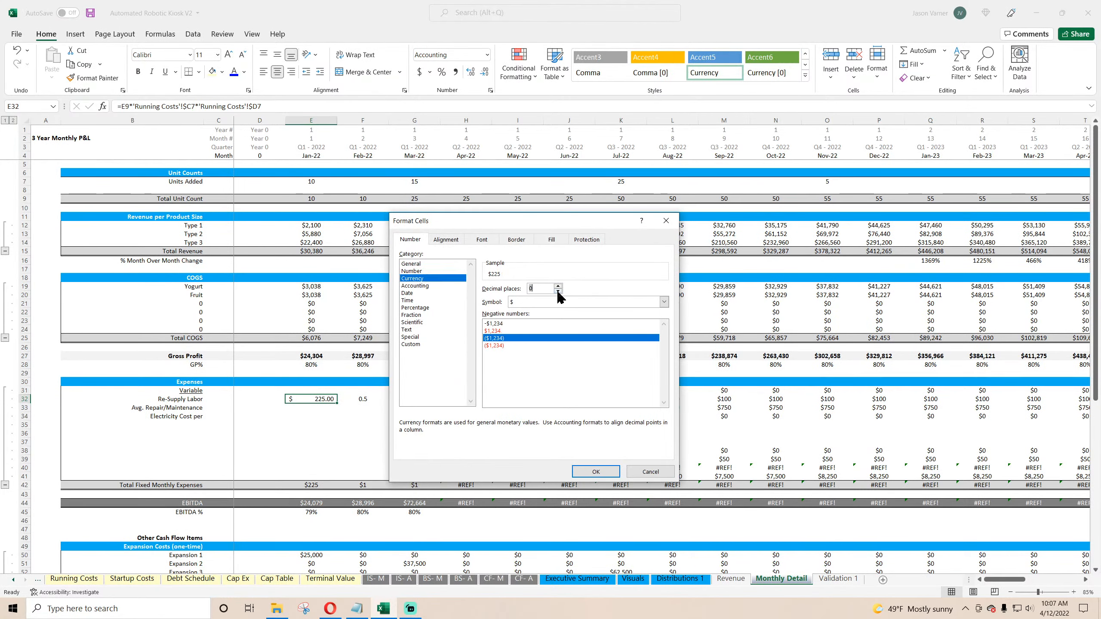
{"action": "left_click", "coordinate": [597, 472]}
{"action": "left_click_drag", "start_coordinate": [337, 403], "coordinate": [265, 395]}
{"action": "right_click", "coordinate": [266, 395]}
{"action": "left_click", "coordinate": [315, 226]}
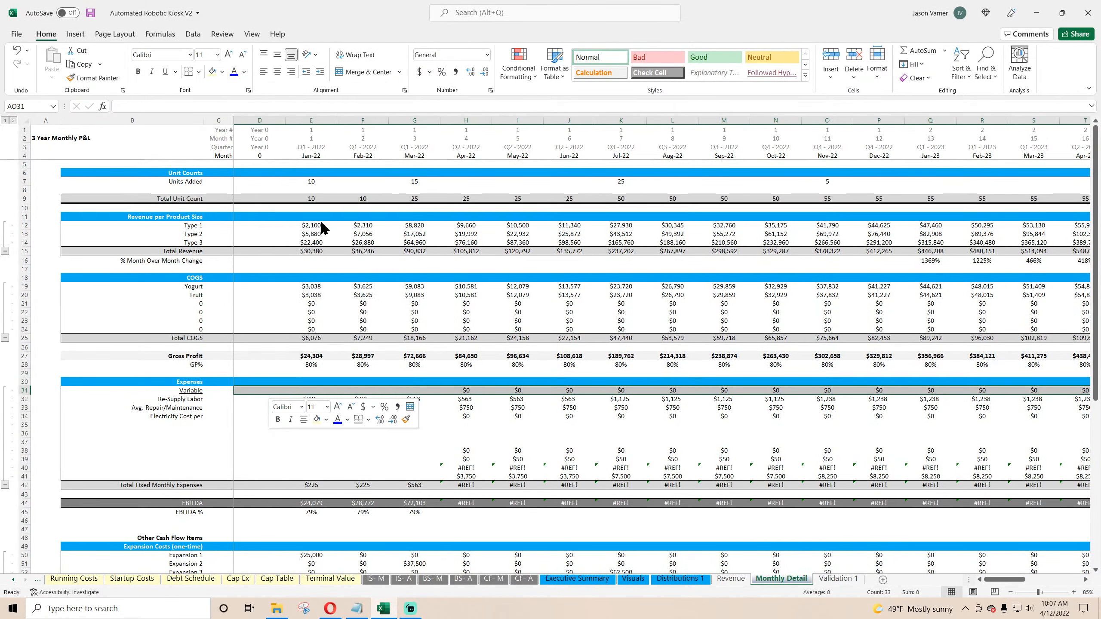
Step: Set the Re-Supply Labor Count Required per 1 Kiosk on Running Costs to 0.10
{"action": "left_click", "coordinate": [75, 581]}
{"action": "left_click", "coordinate": [231, 189]}
{"action": "type", "text": "0.1"}
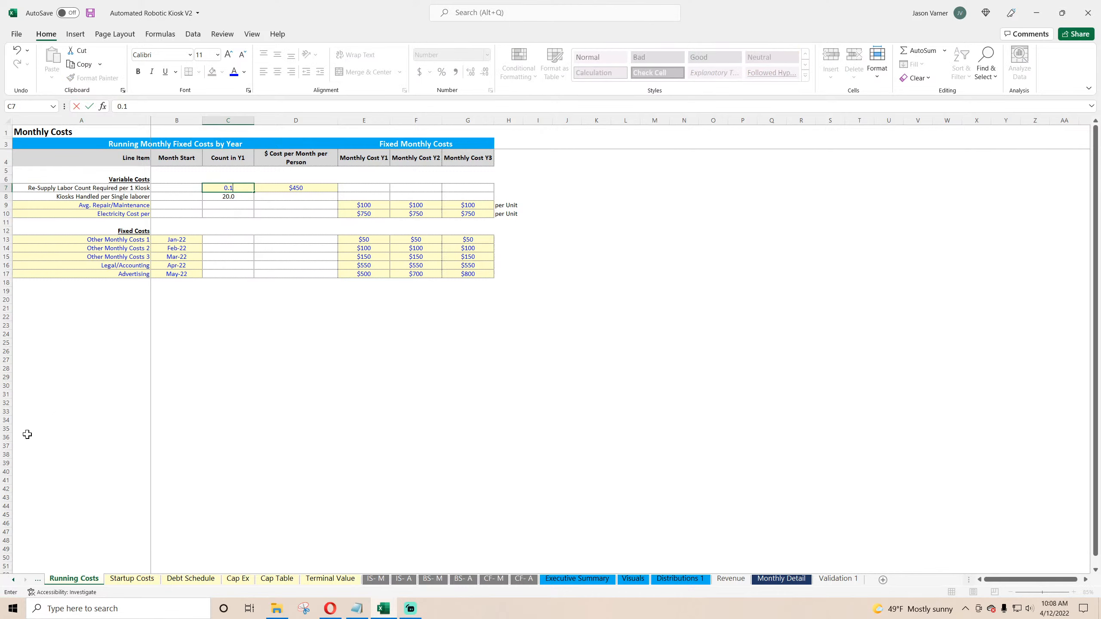
{"action": "key", "text": "Return"}
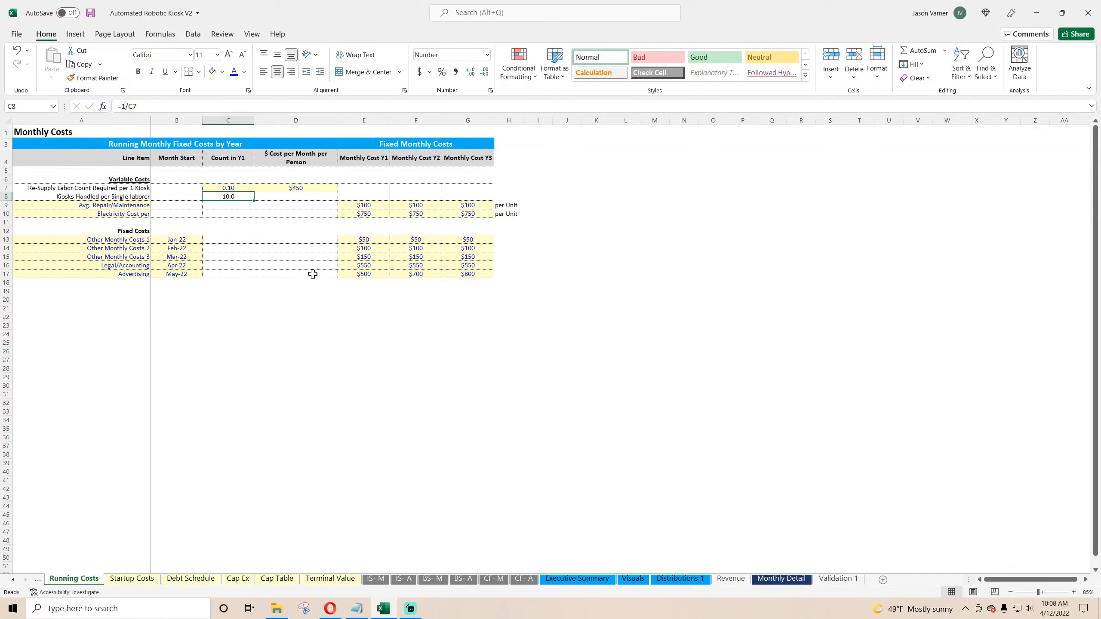
Step: Review the updated Re-Supply Labor values on Monthly Detail and save the workbook
{"action": "left_click", "coordinate": [770, 580]}
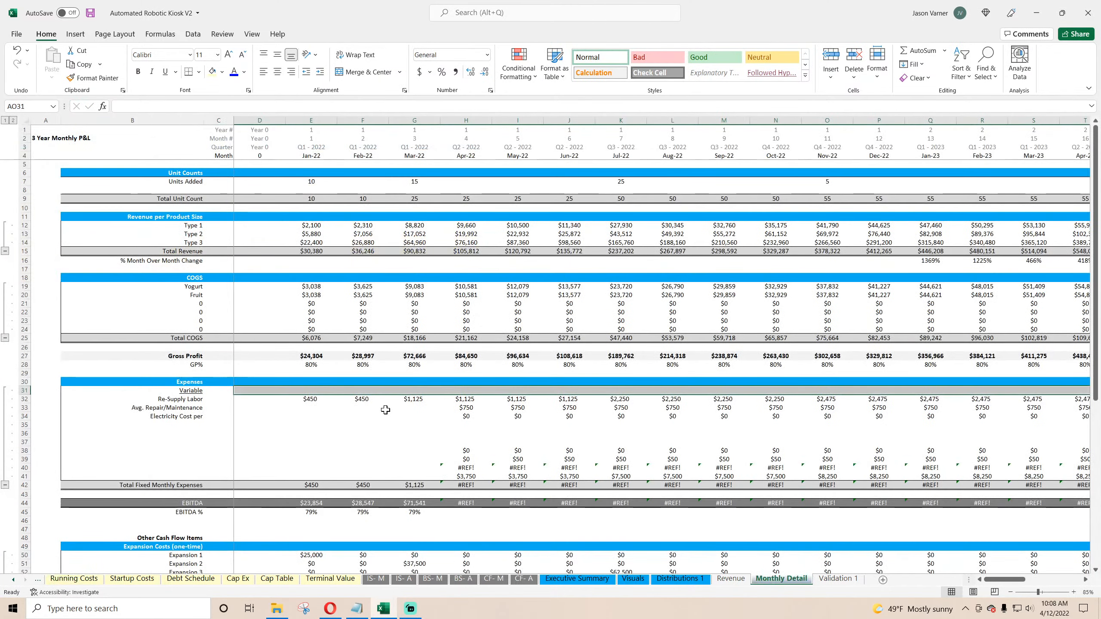
{"action": "left_click", "coordinate": [311, 398]}
{"action": "left_click", "coordinate": [465, 398]}
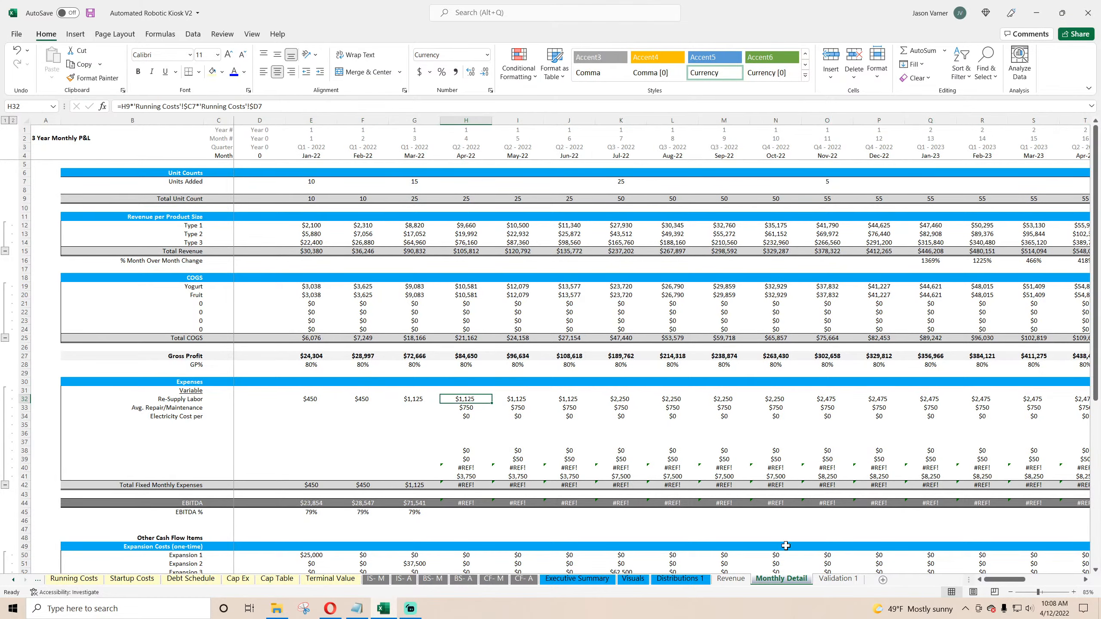
{"action": "mouse_move", "coordinate": [1014, 580]}
{"action": "left_mouse_down"}
{"action": "mouse_move", "coordinate": [1068, 580]}
{"action": "mouse_move", "coordinate": [1005, 580]}
{"action": "left_mouse_up"}
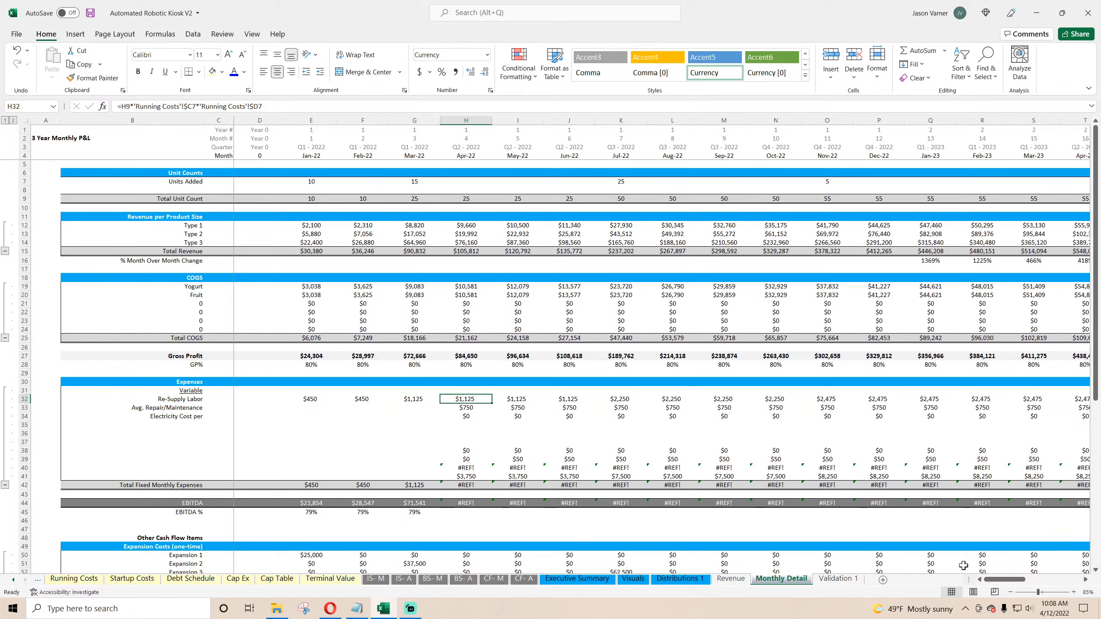
{"action": "left_click", "coordinate": [306, 397]}
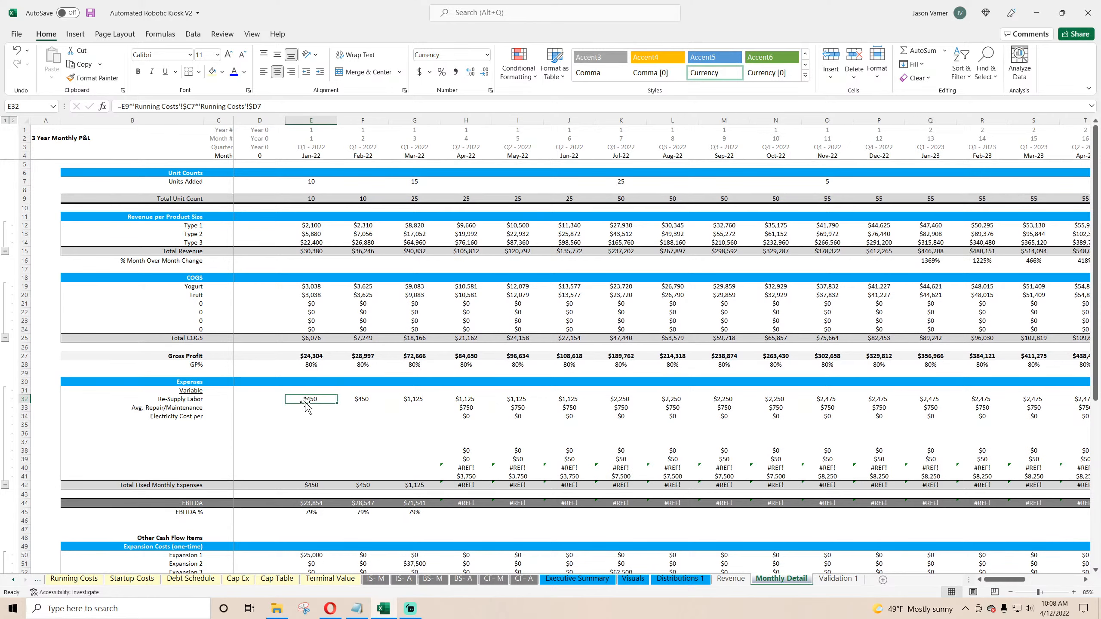
{"action": "left_click", "coordinate": [90, 16]}
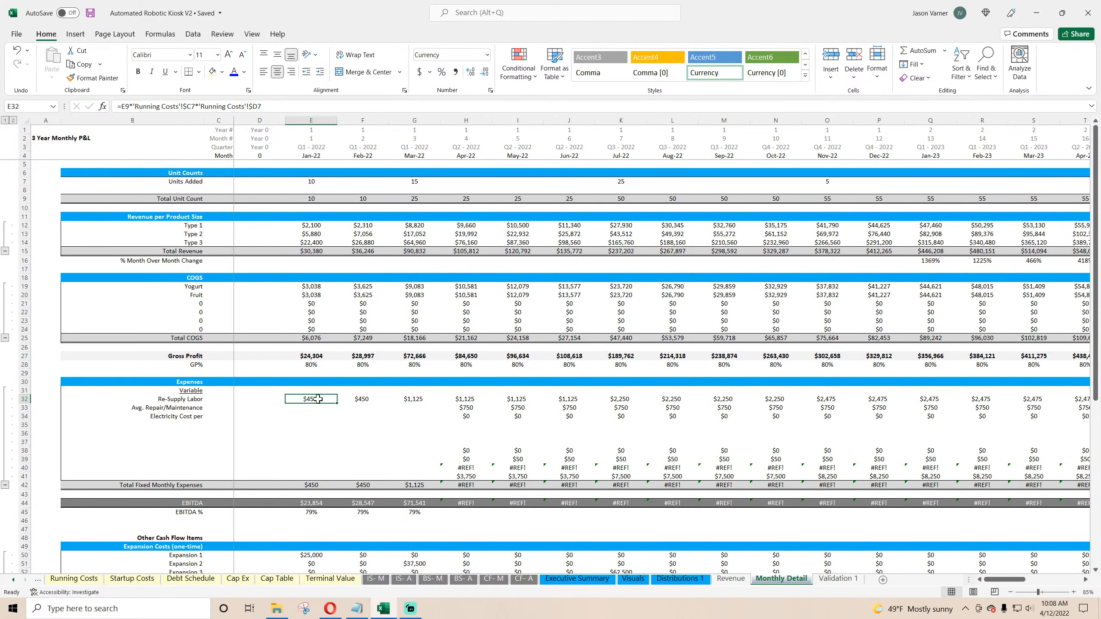
{"action": "left_click", "coordinate": [365, 398]}
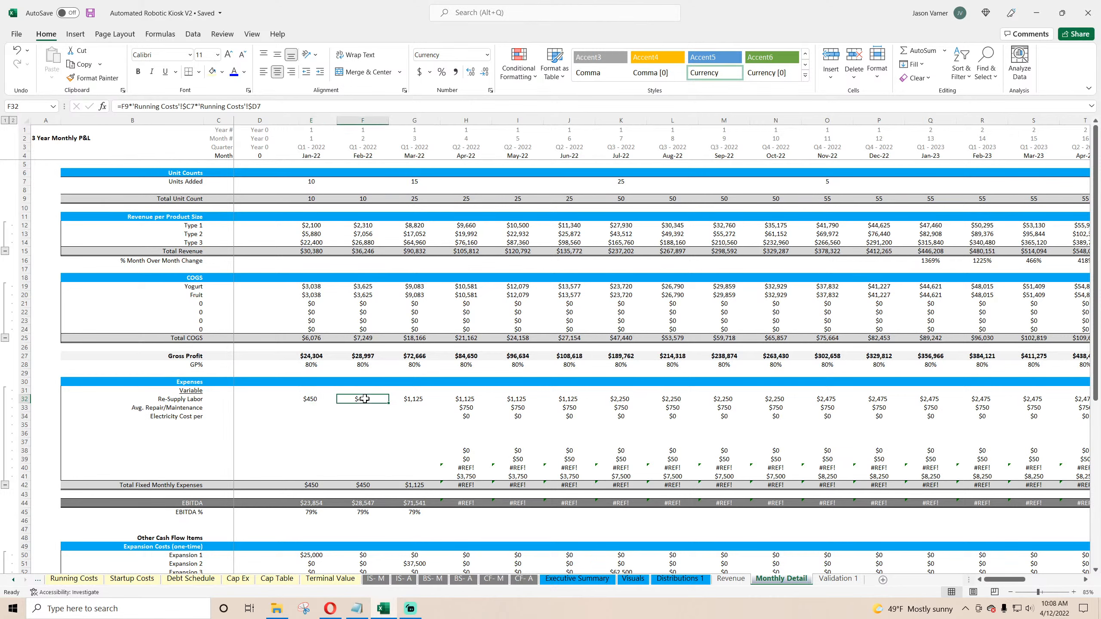
{"action": "left_click", "coordinate": [303, 399]}
{"action": "left_click", "coordinate": [313, 408]}
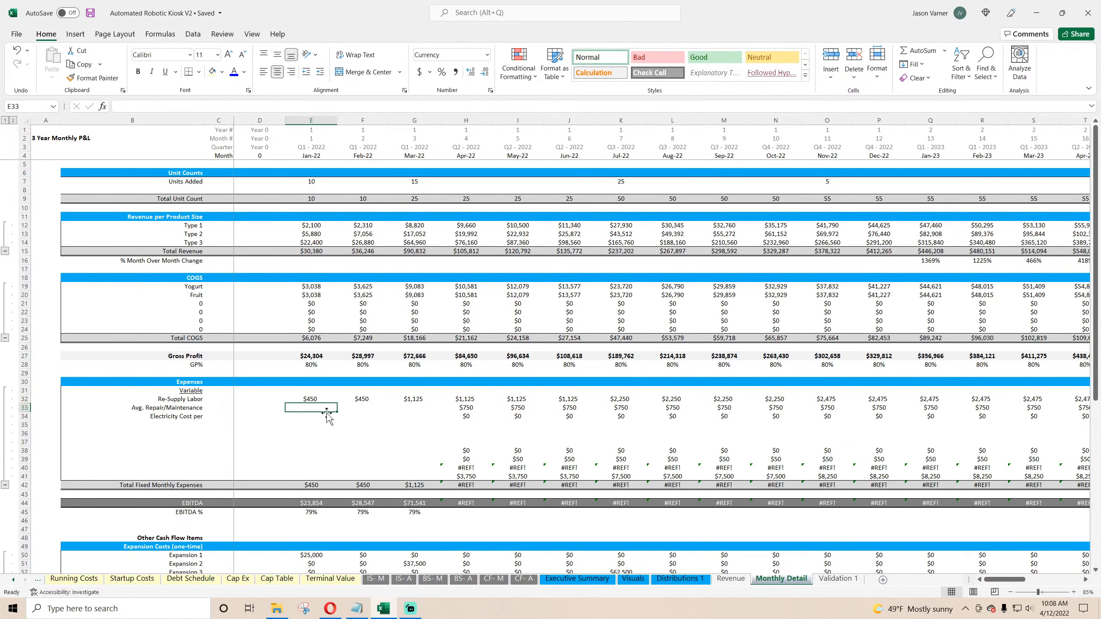
{"action": "type", "text": "="}
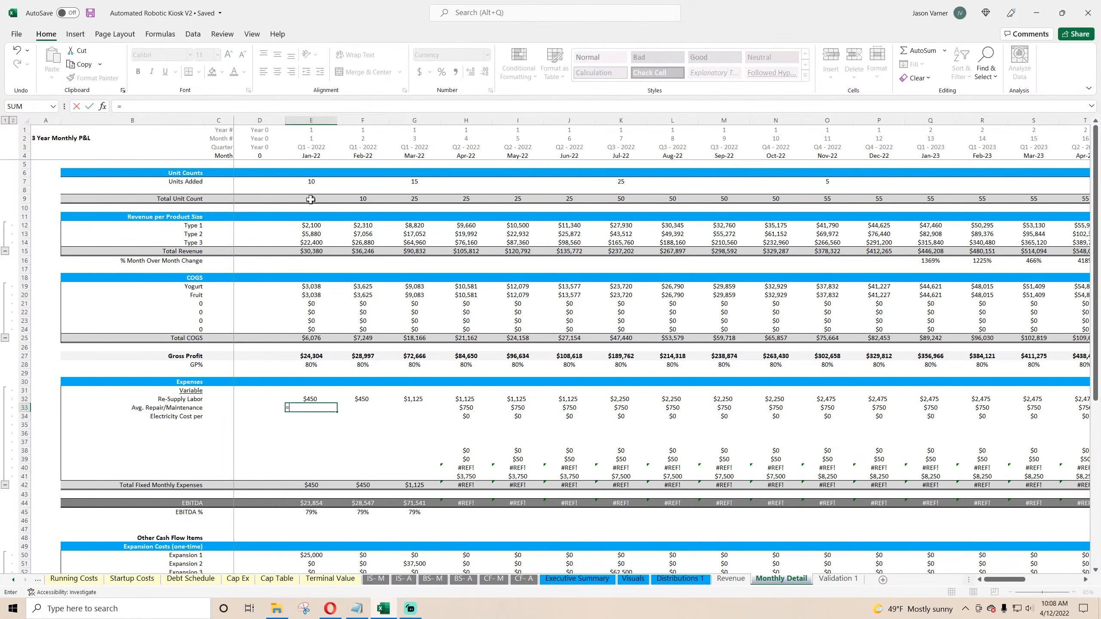
{"action": "left_click", "coordinate": [310, 199]}
{"action": "type", "text": "*"}
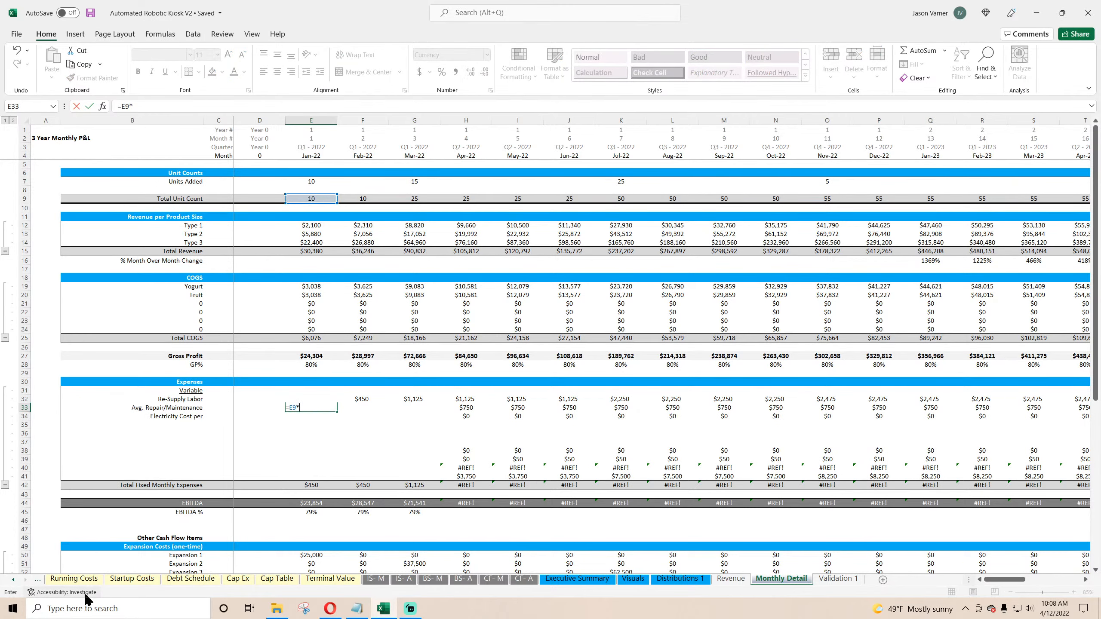
{"action": "left_click", "coordinate": [74, 578]}
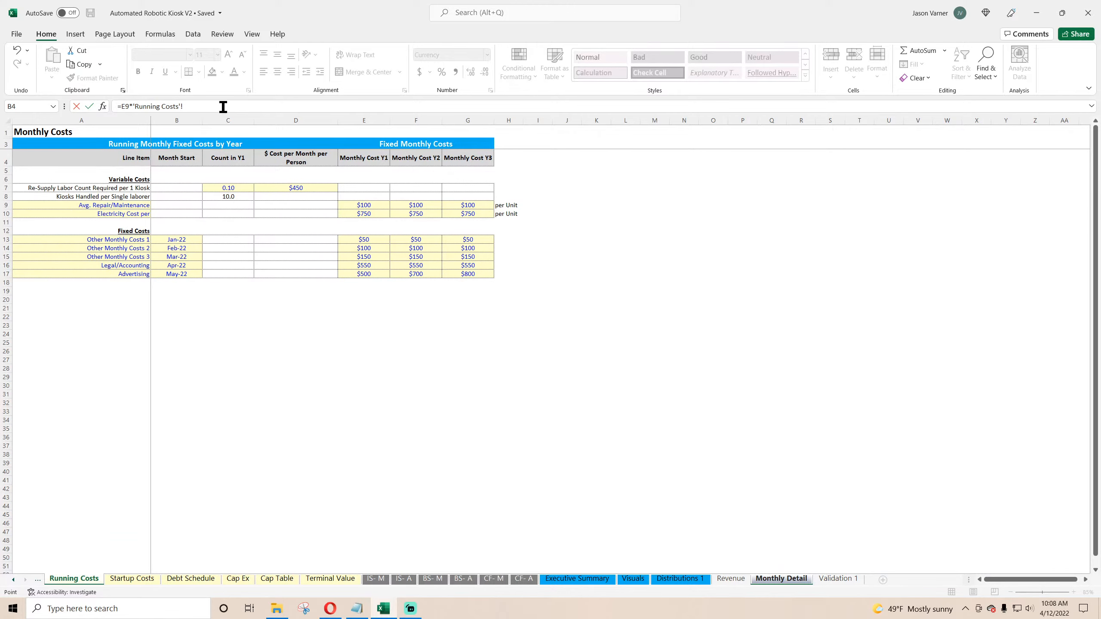
{"action": "left_click_drag", "start_coordinate": [201, 106], "coordinate": [22, 101]}
{"action": "key", "text": "BackSpace"}
{"action": "key", "text": "Return"}
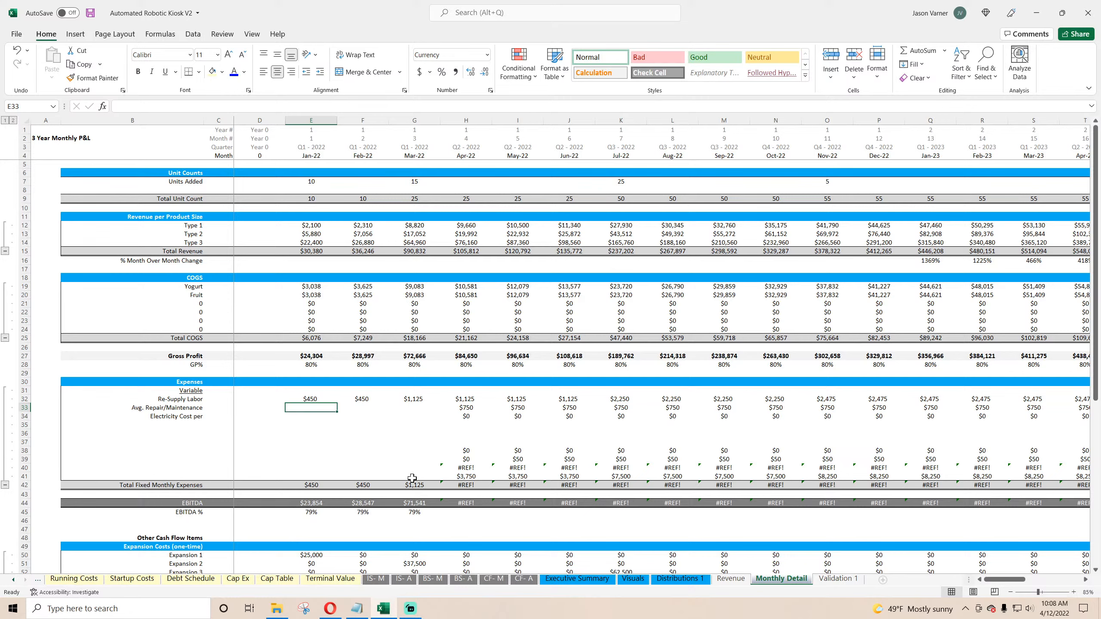
Step: Enter an INDEX/MATCH formula for Avg. Repair/Maintenance pulling the Running Costs row 9 cost matched against the Running Costs row 4 headers
{"action": "type", "text": "=index("}
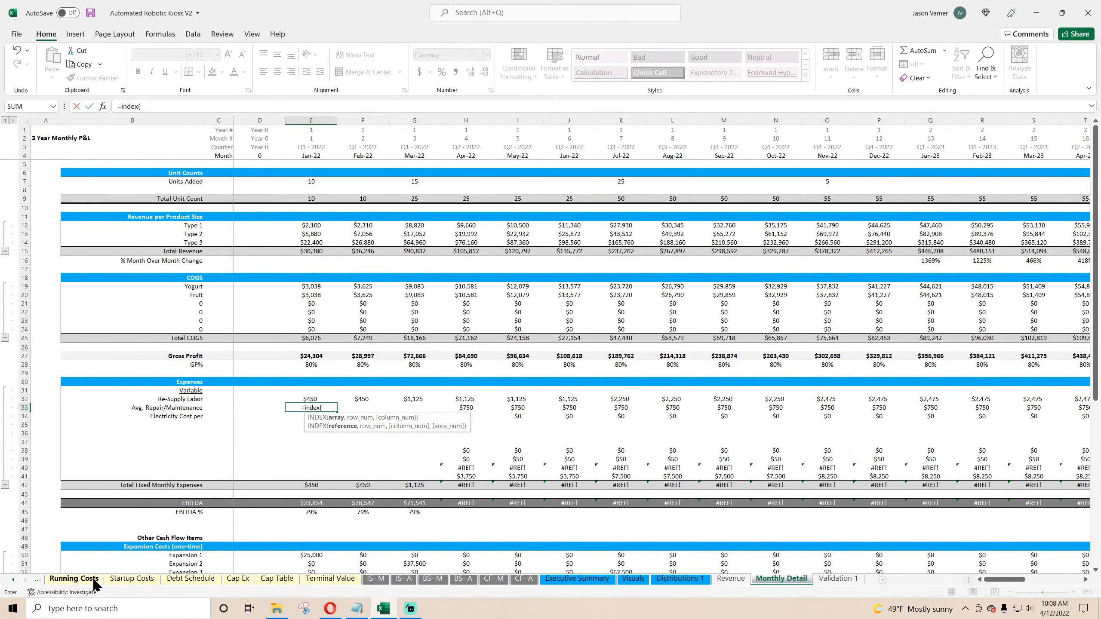
{"action": "left_click", "coordinate": [74, 578]}
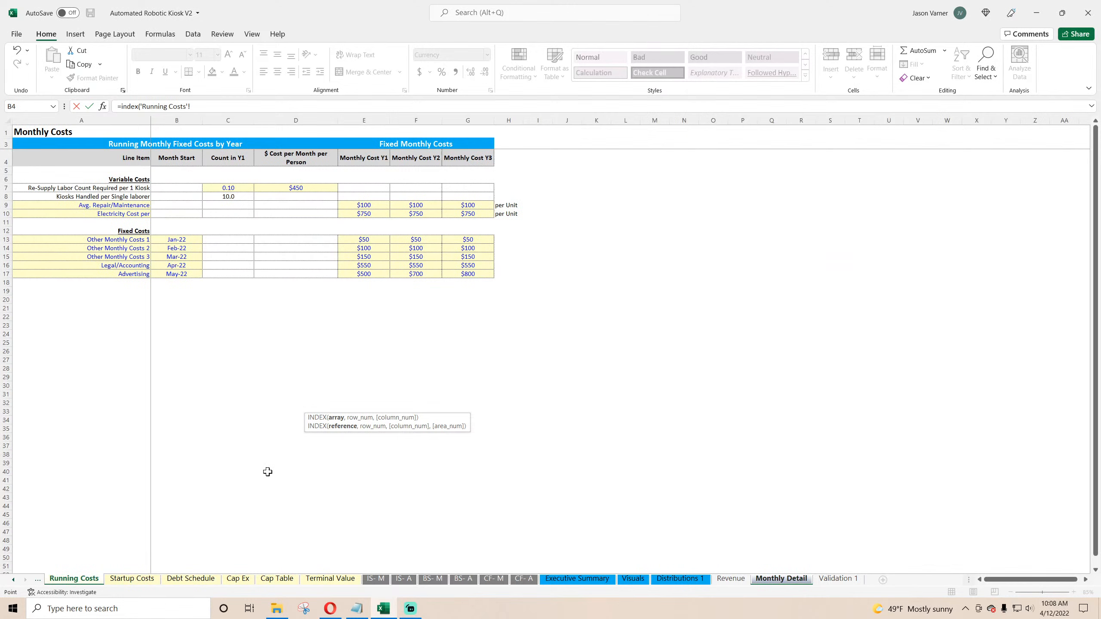
{"action": "left_click", "coordinate": [3, 205]}
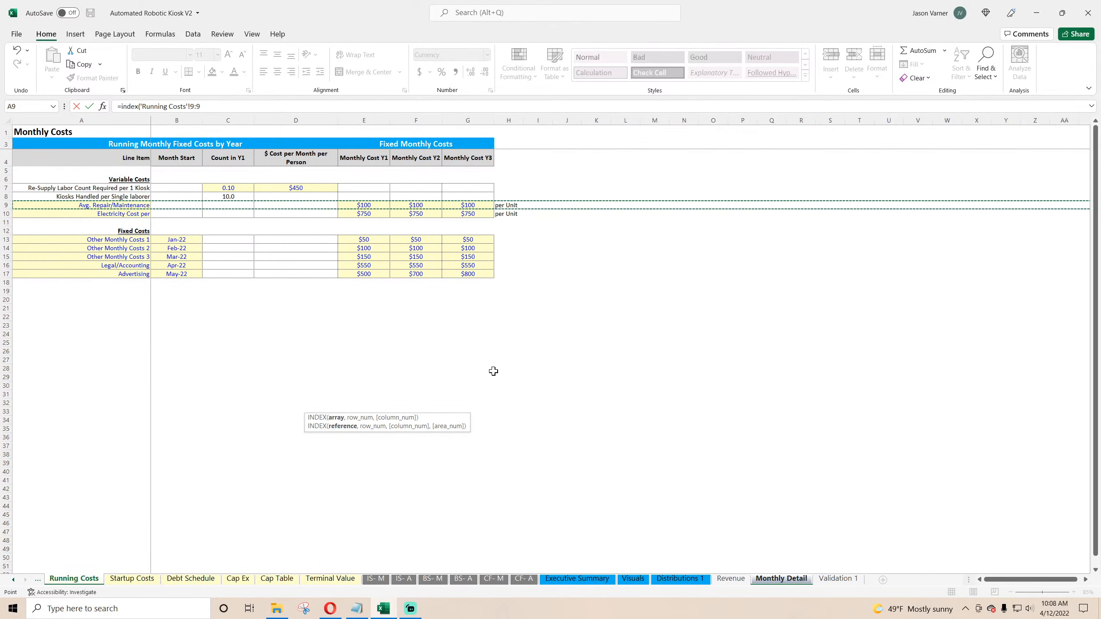
{"action": "type", "text": ",,"}
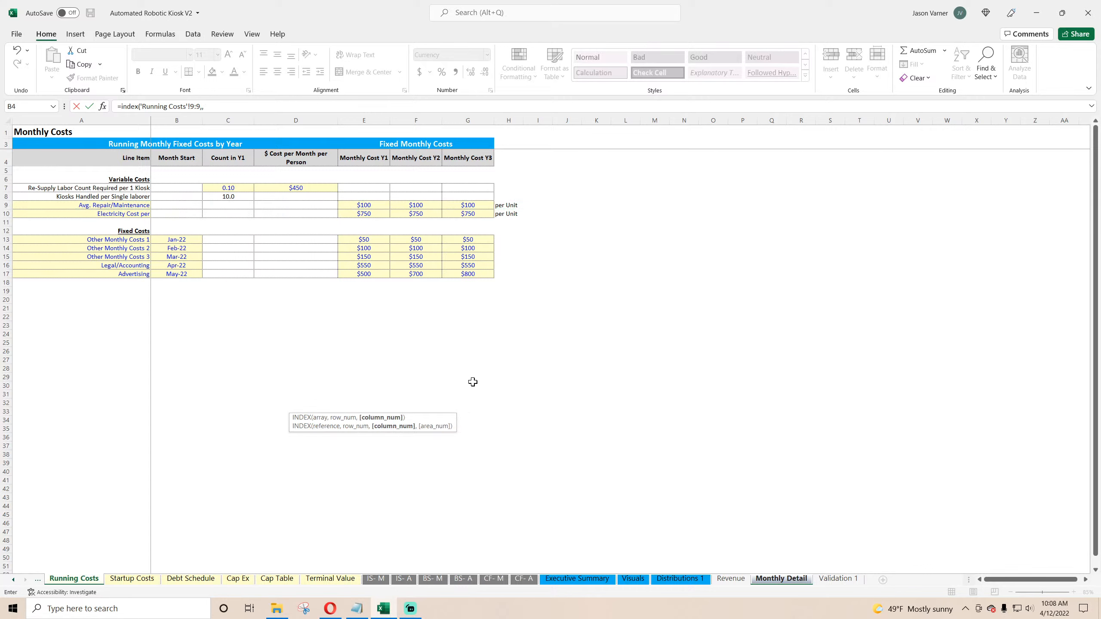
{"action": "type", "text": "match(e2"}
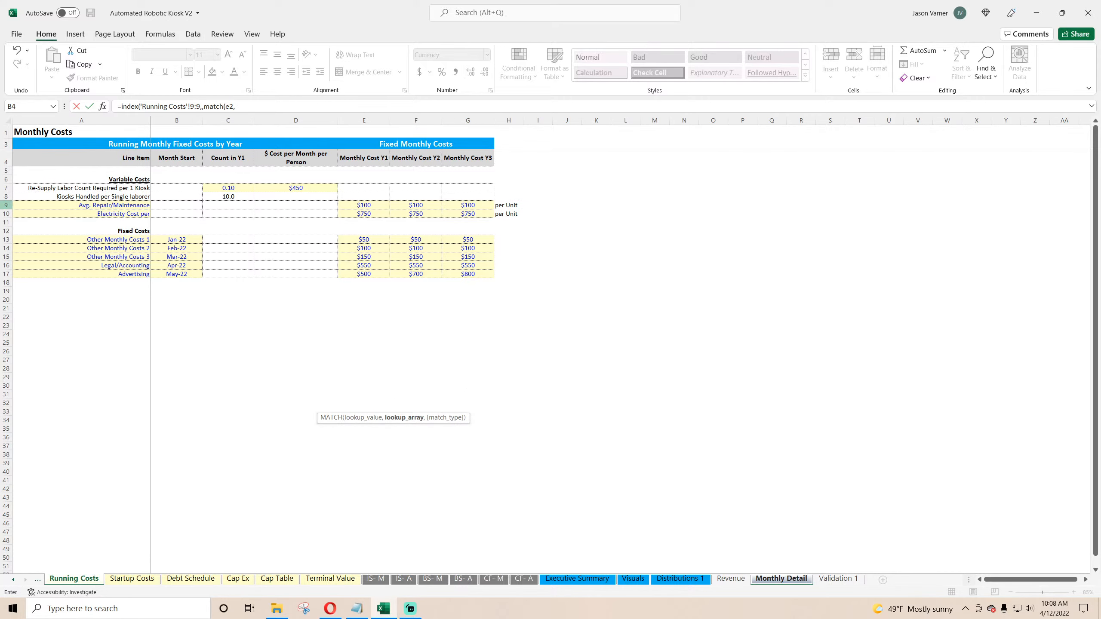
{"action": "type", "text": ","}
{"action": "left_click", "coordinate": [6, 161]}
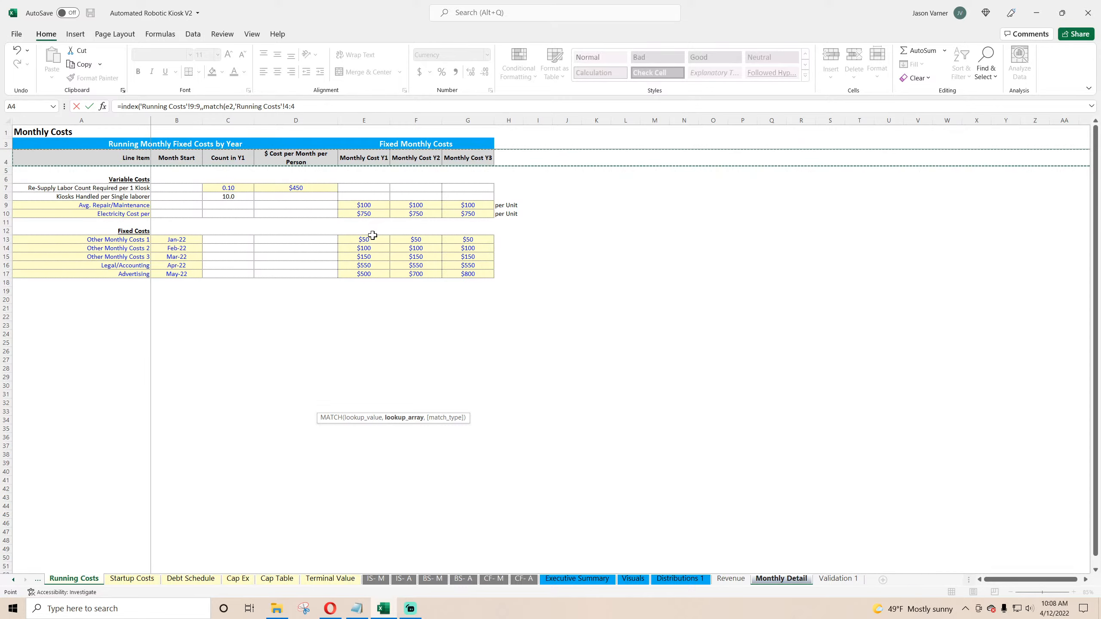
{"action": "key", "text": "Return"}
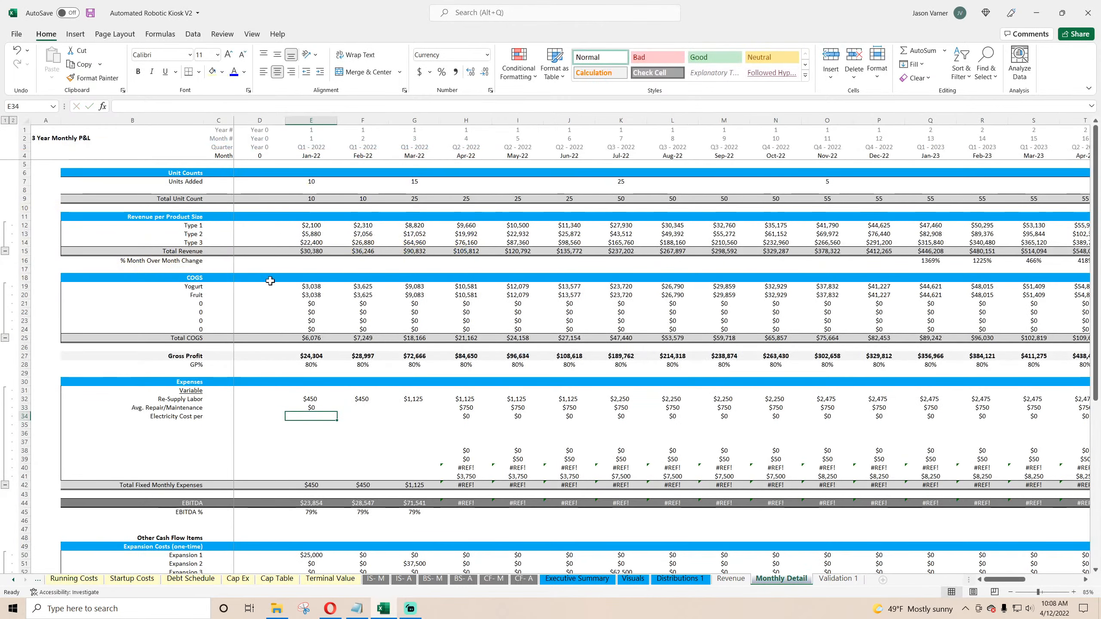
Step: Change the formula's MATCH lookup to the year number in row 1 and copy it across the first months
{"action": "double_click", "coordinate": [307, 408]}
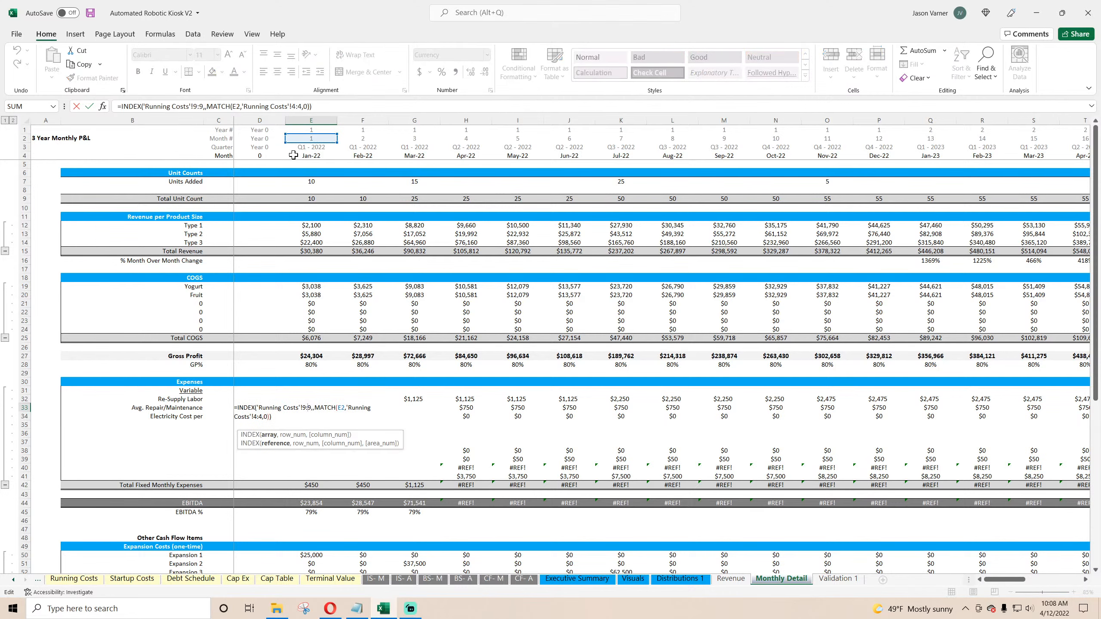
{"action": "left_click_drag", "start_coordinate": [315, 150], "coordinate": [313, 138]}
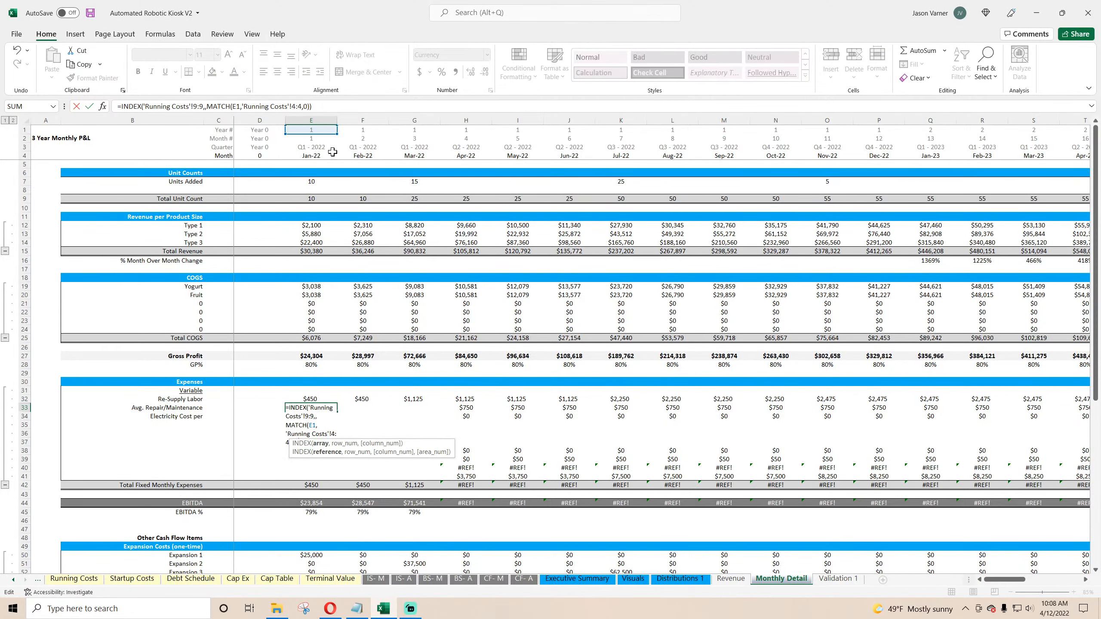
{"action": "left_click", "coordinate": [315, 408]}
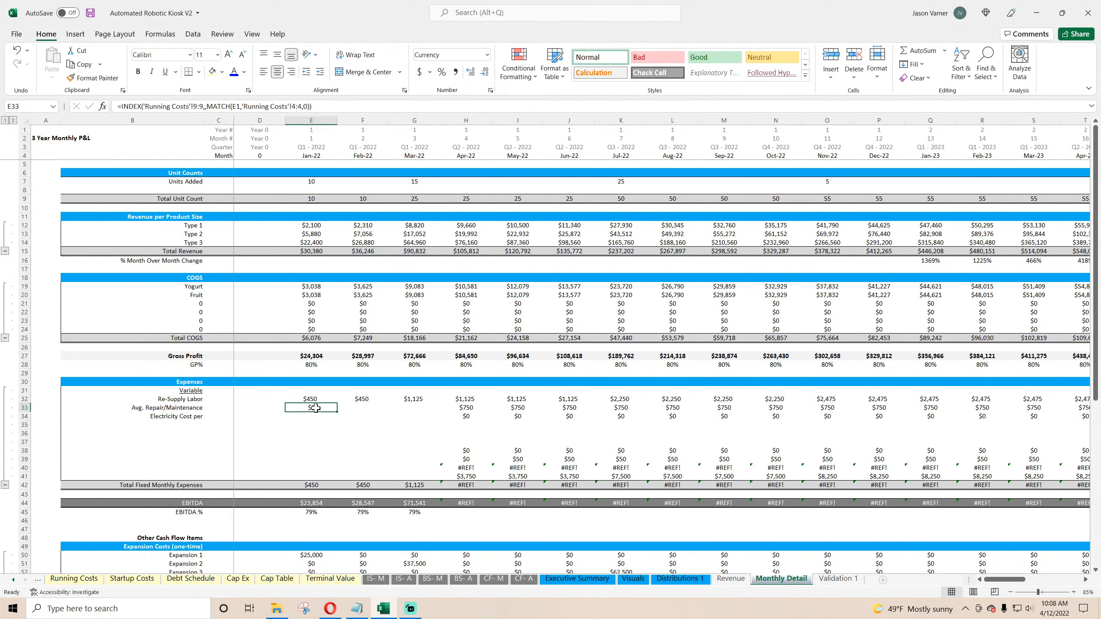
{"action": "left_click_drag", "start_coordinate": [338, 412], "coordinate": [797, 408]}
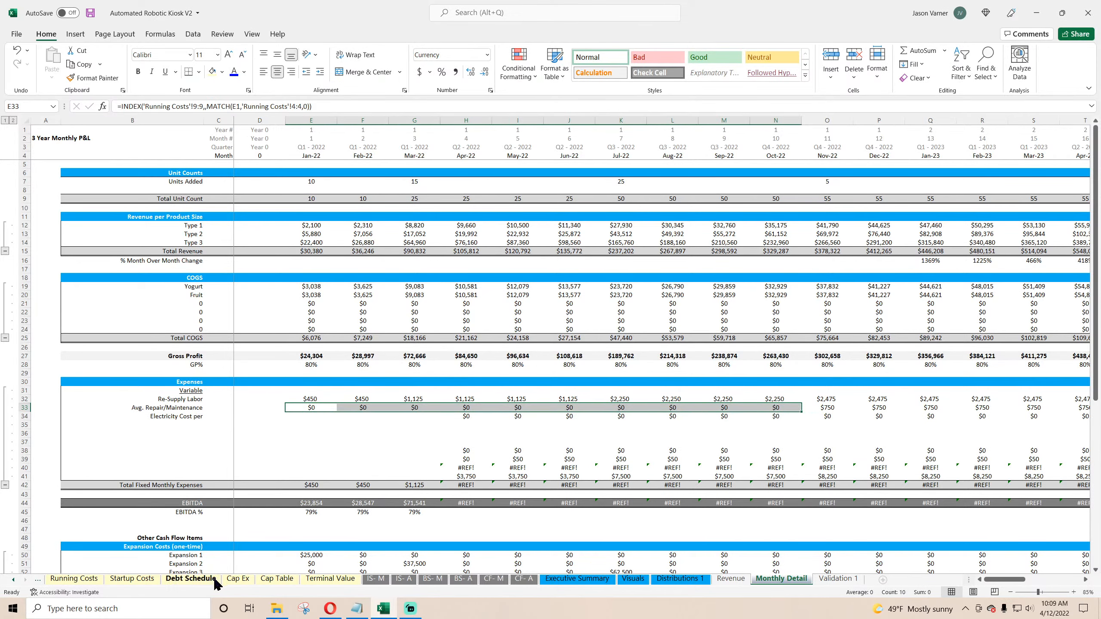
Step: Inspect the year-number header cells above the Monthly Cost Y1–Y3 columns on Running Costs
{"action": "left_click", "coordinate": [74, 578]}
{"action": "left_click", "coordinate": [372, 164]}
{"action": "left_click", "coordinate": [416, 160]}
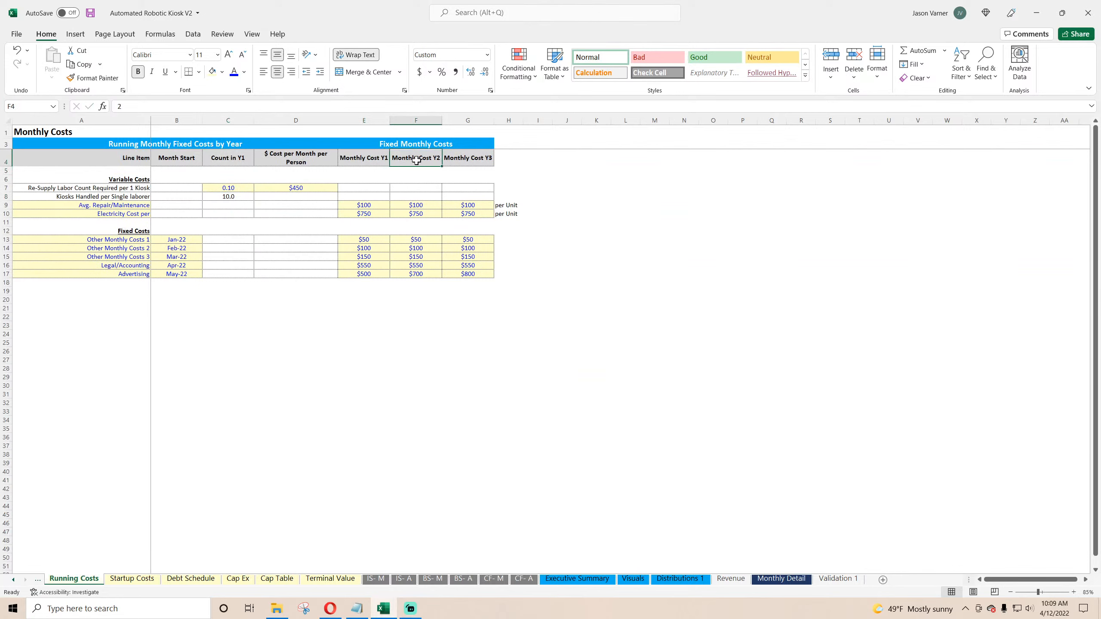
{"action": "left_click", "coordinate": [469, 161]}
{"action": "left_click", "coordinate": [626, 214]}
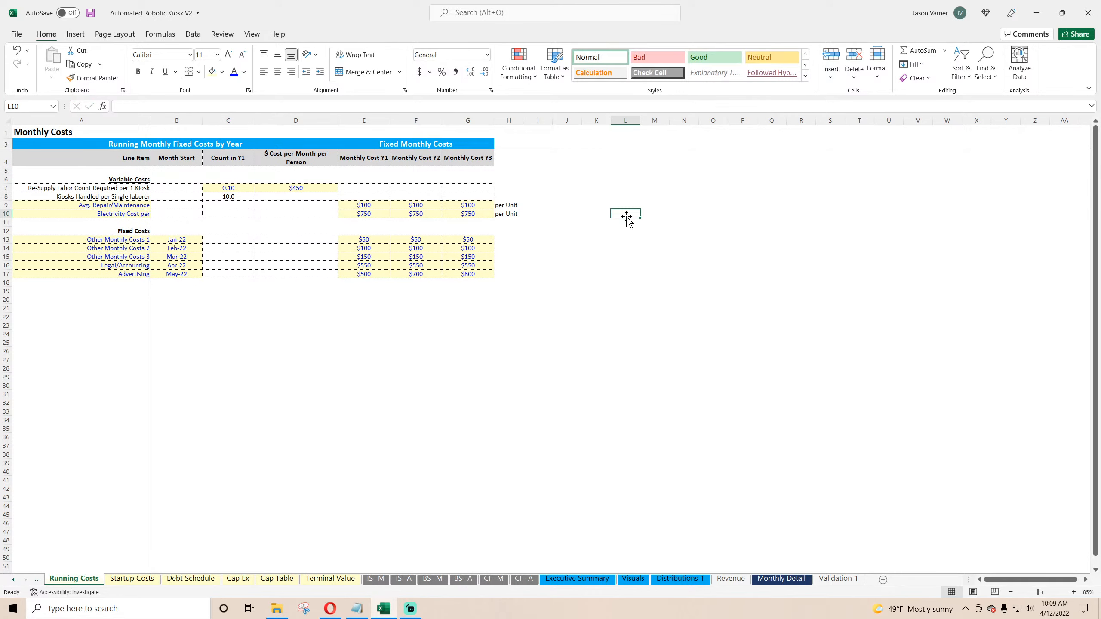
{"action": "left_click", "coordinate": [430, 163]}
{"action": "left_click", "coordinate": [477, 160]}
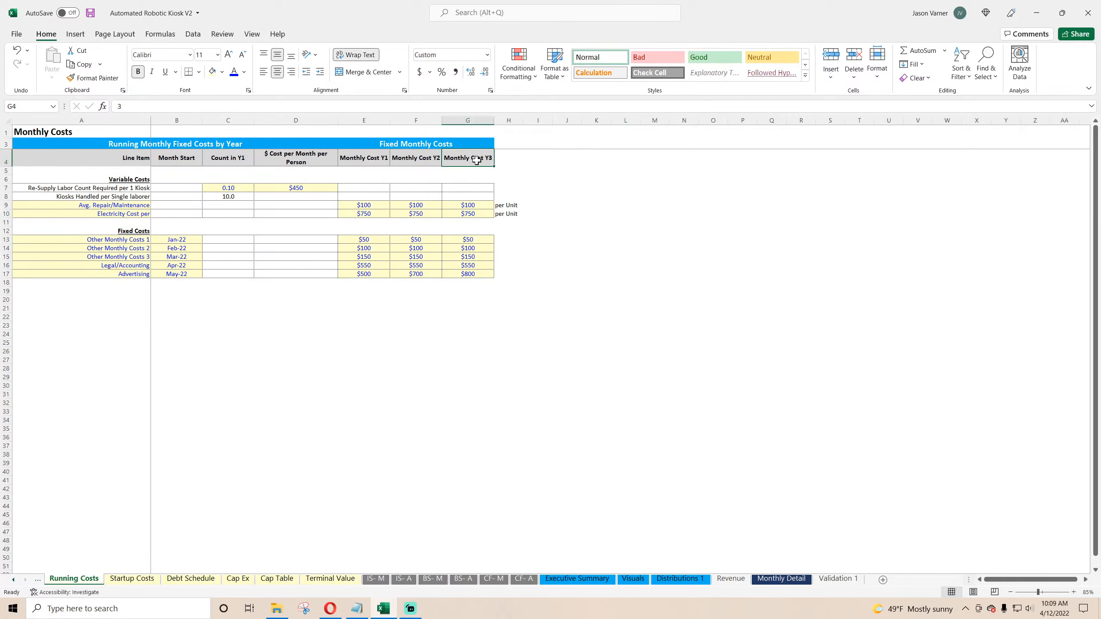
{"action": "left_click", "coordinate": [237, 161]}
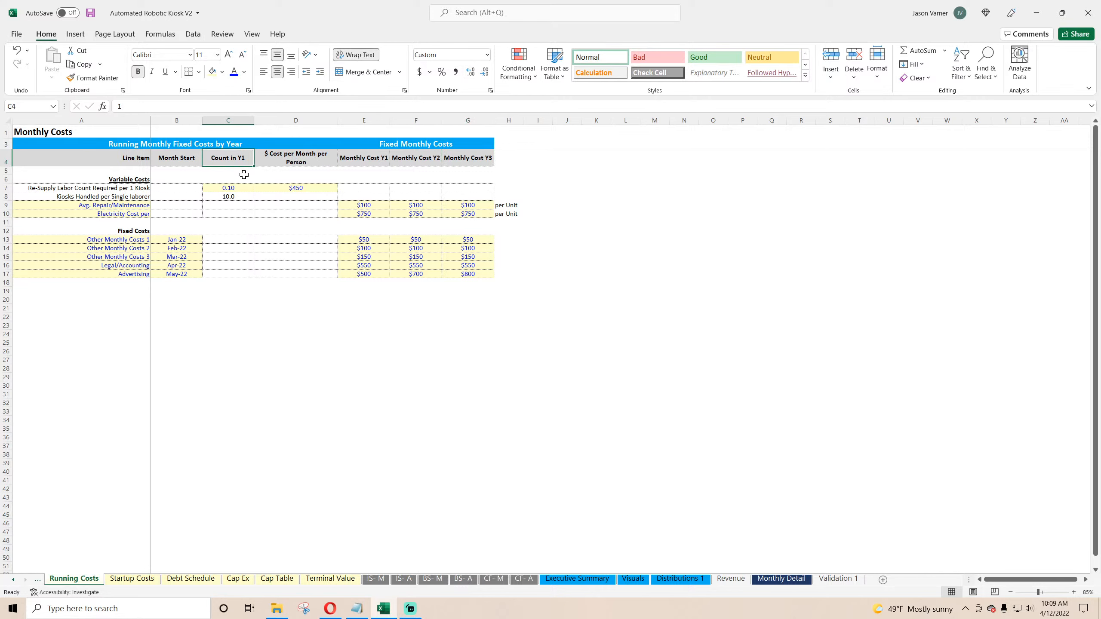
Step: Replace the Count in Y1 column header on Running Costs with the label Ratio
{"action": "left_click", "coordinate": [488, 55]}
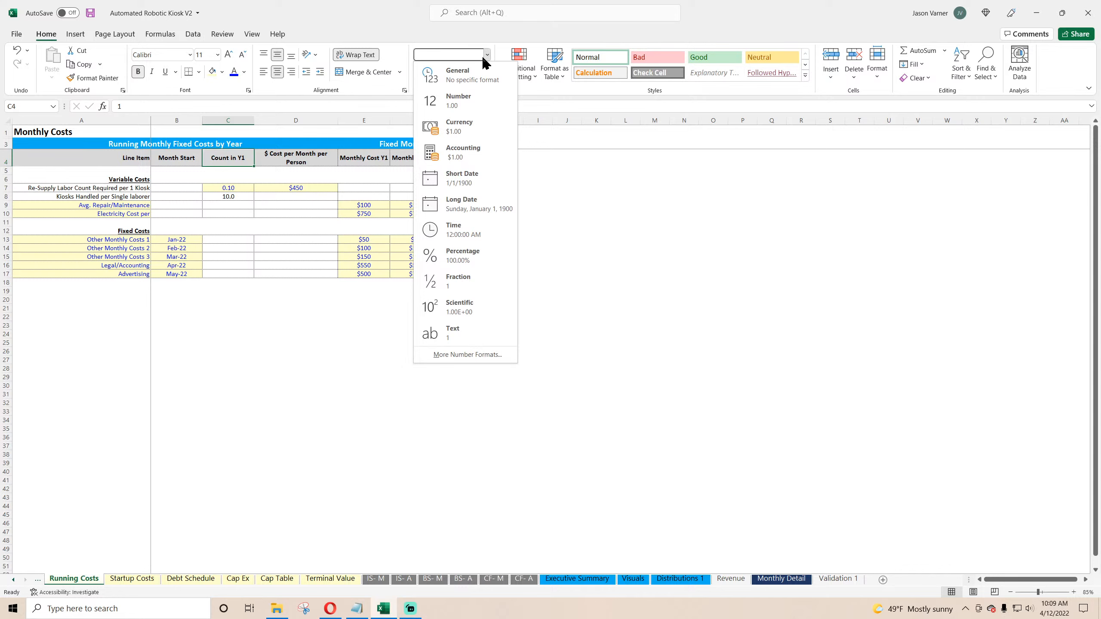
{"action": "left_click", "coordinate": [458, 74]}
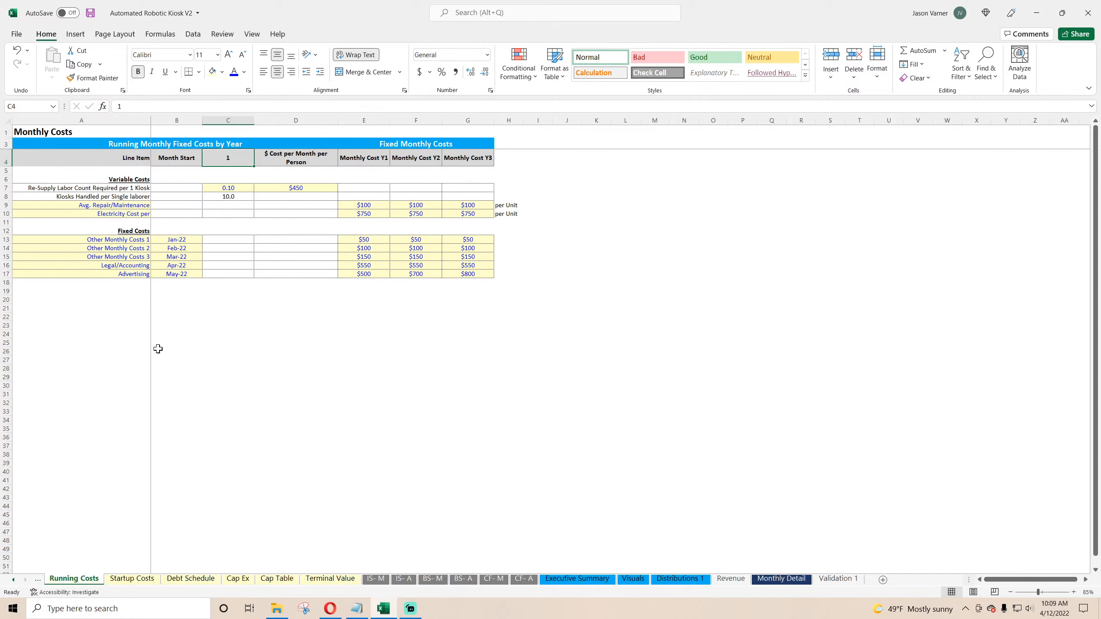
{"action": "key", "text": "Delete"}
{"action": "key", "text": "Left"}
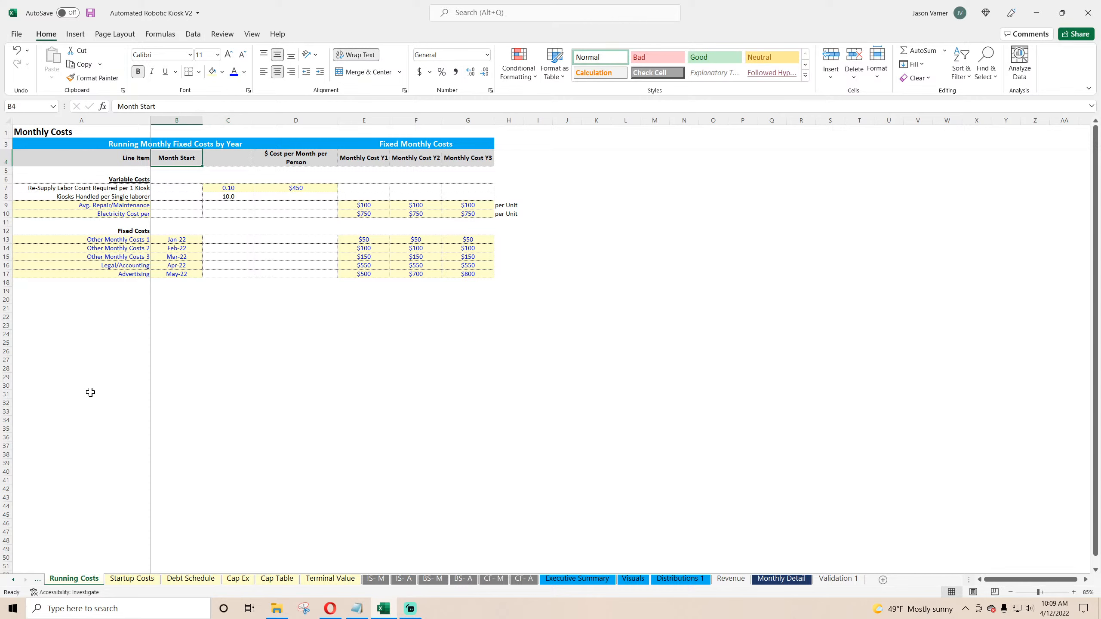
{"action": "key", "text": "Right"}
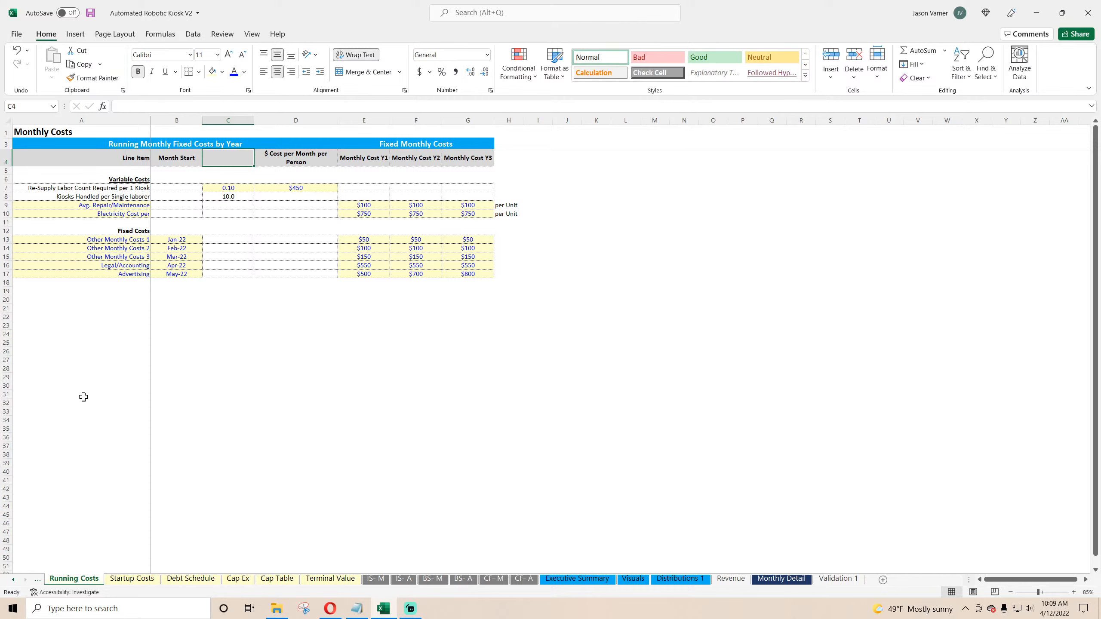
{"action": "type", "text": "Ratio"}
{"action": "key", "text": "Return"}
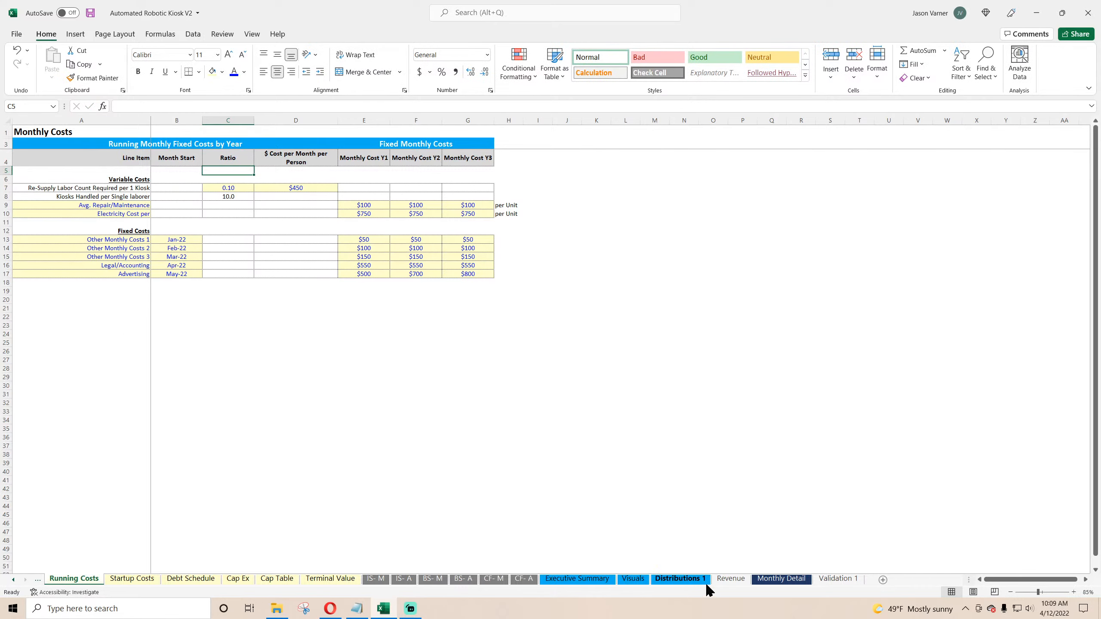
Step: Multiply the Avg. Repair/Maintenance formula by the Total Unit Count of the same month
{"action": "left_click", "coordinate": [781, 579]}
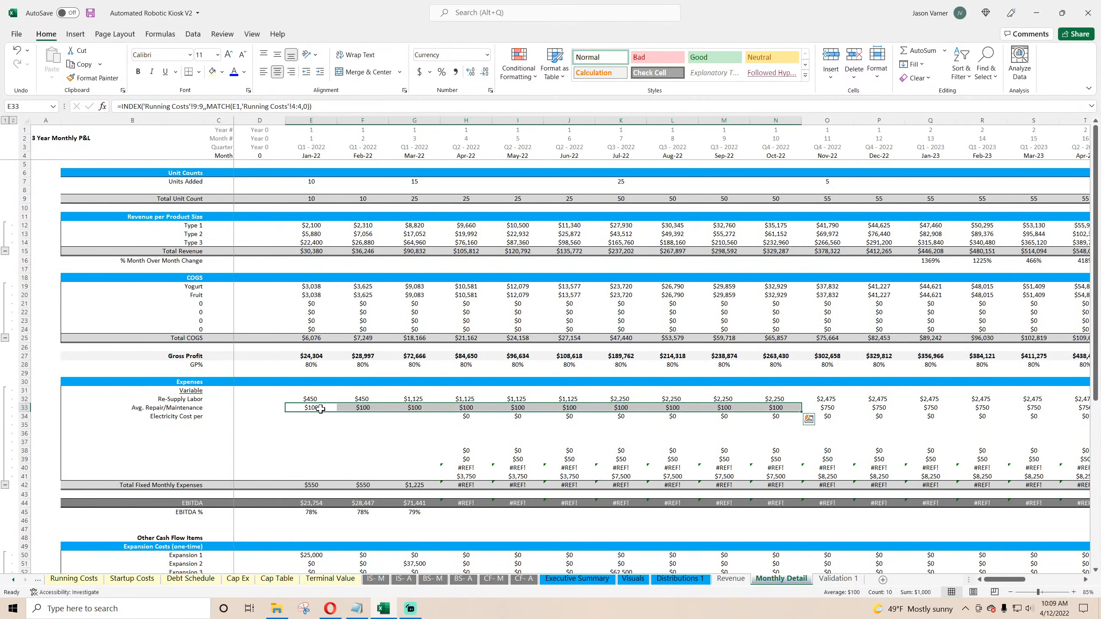
{"action": "left_click", "coordinate": [331, 407]}
{"action": "left_click", "coordinate": [319, 106]}
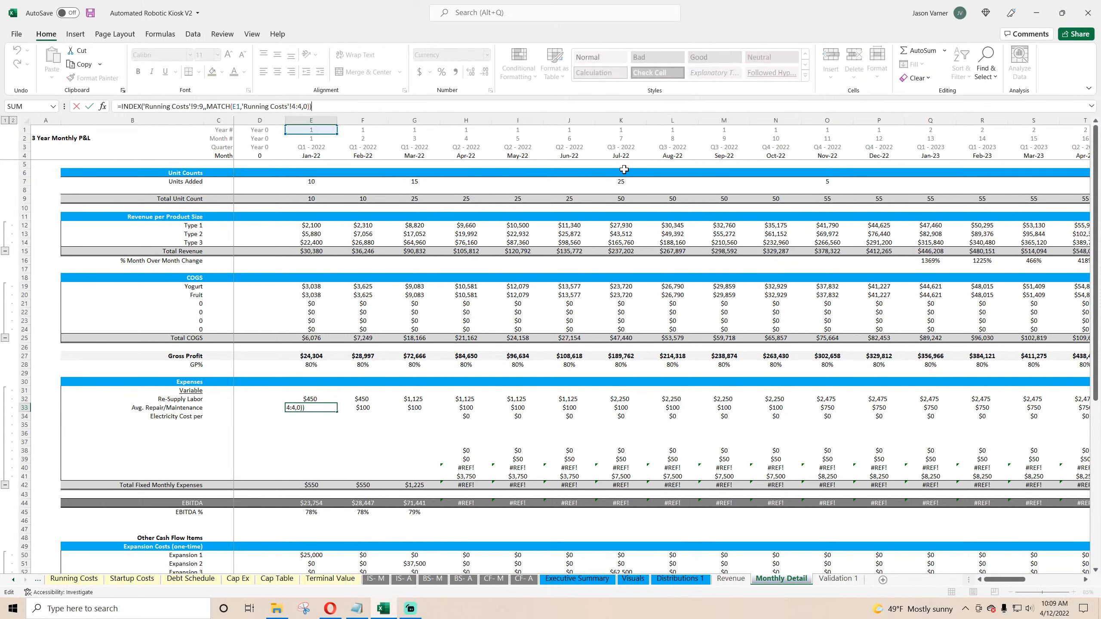
{"action": "type", "text": "*"}
{"action": "left_click", "coordinate": [306, 198]}
{"action": "key", "text": "Return"}
Step: Lock the header row, the unit count row and the index row references in the Repair/Maintenance formula with $ signs
{"action": "key", "text": "Up"}
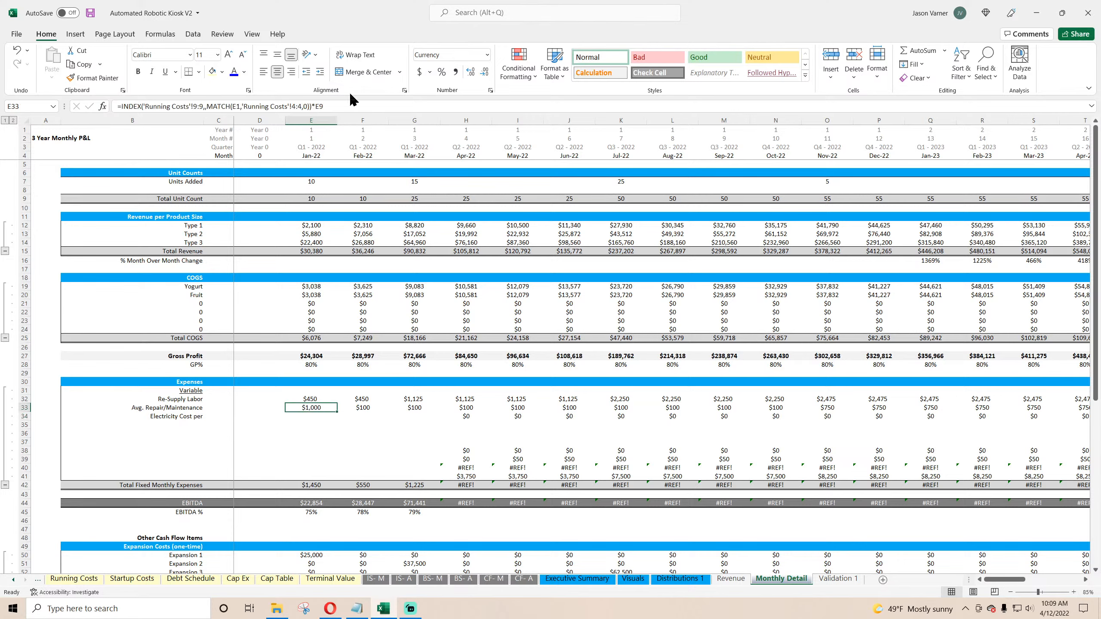
{"action": "left_click", "coordinate": [298, 106]}
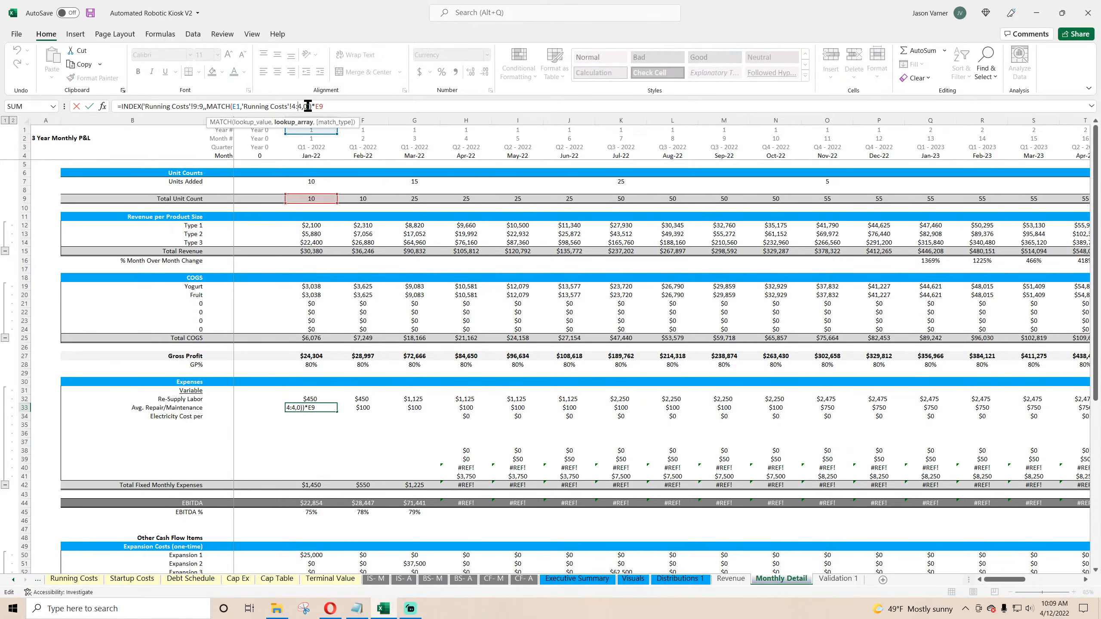
{"action": "type", "text": "$"}
{"action": "left_click", "coordinate": [322, 106]}
{"action": "type", "text": "$"}
{"action": "left_click", "coordinate": [292, 106]}
{"action": "type", "text": "$"}
{"action": "key", "text": "Return"}
Step: Copy the Repair/Maintenance formula down to Electricity Cost per and compare it with the Running Costs variable cost rows
{"action": "left_click", "coordinate": [331, 409]}
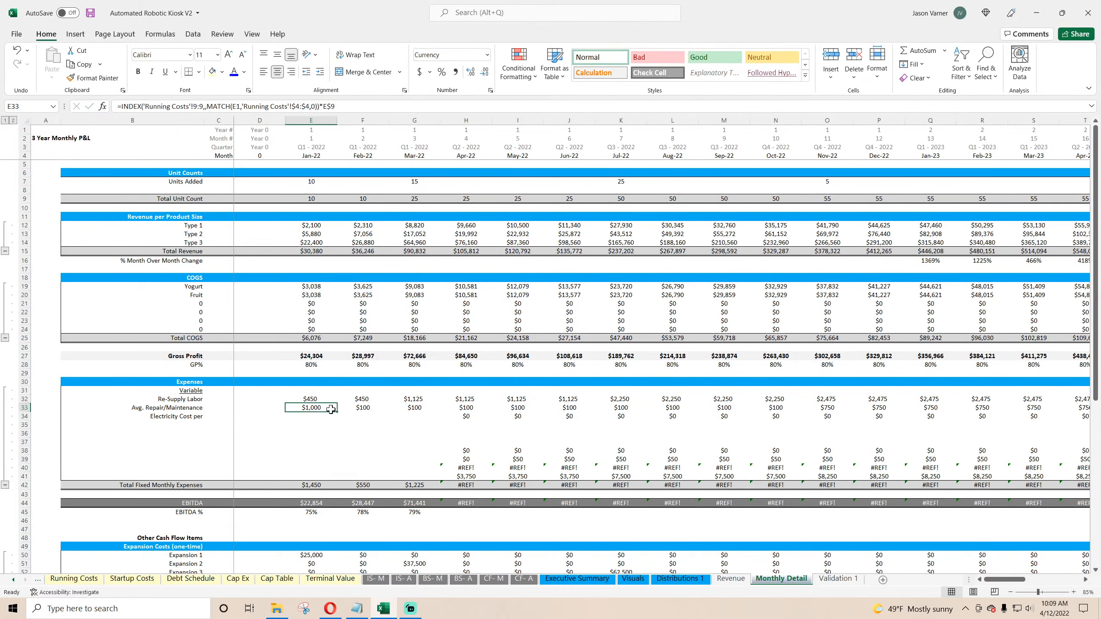
{"action": "left_click_drag", "start_coordinate": [337, 412], "coordinate": [335, 420]}
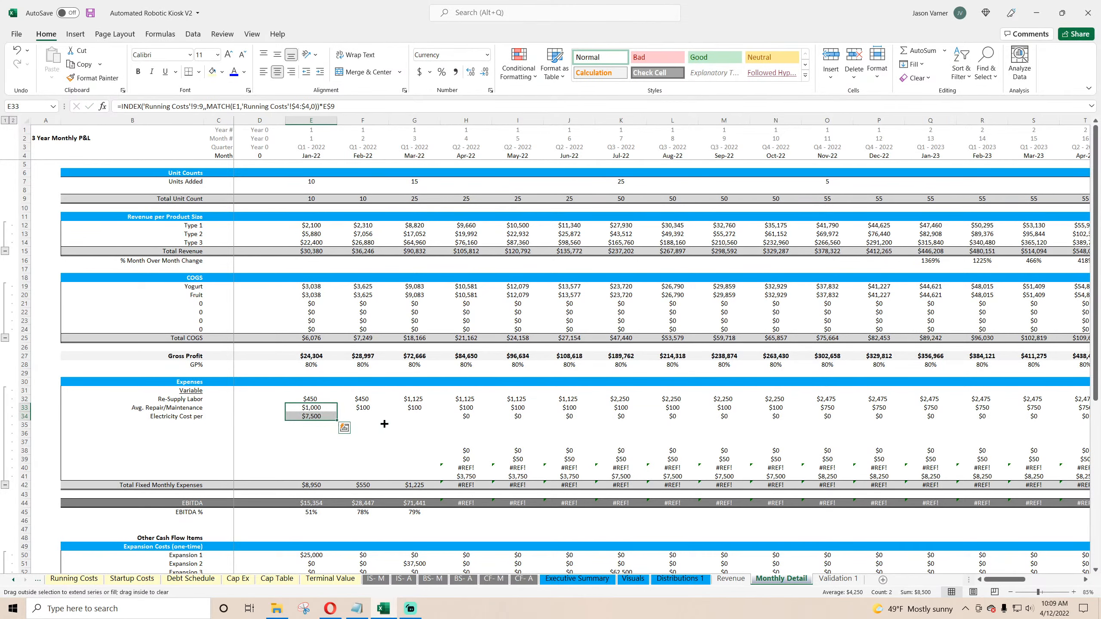
{"action": "left_click", "coordinate": [73, 579]}
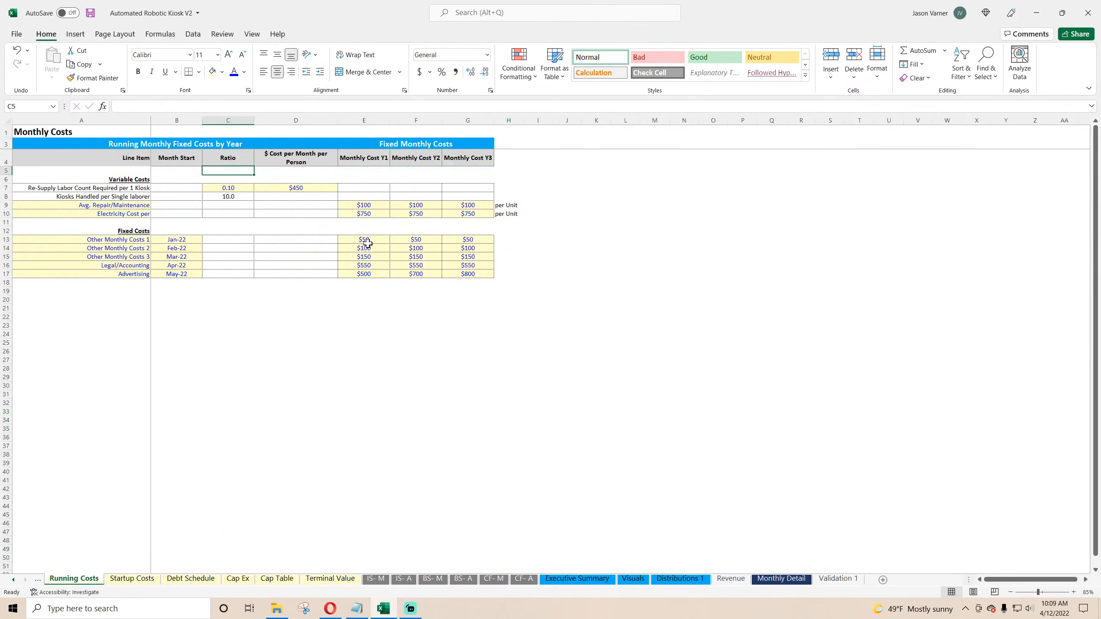
{"action": "left_click", "coordinate": [368, 212]}
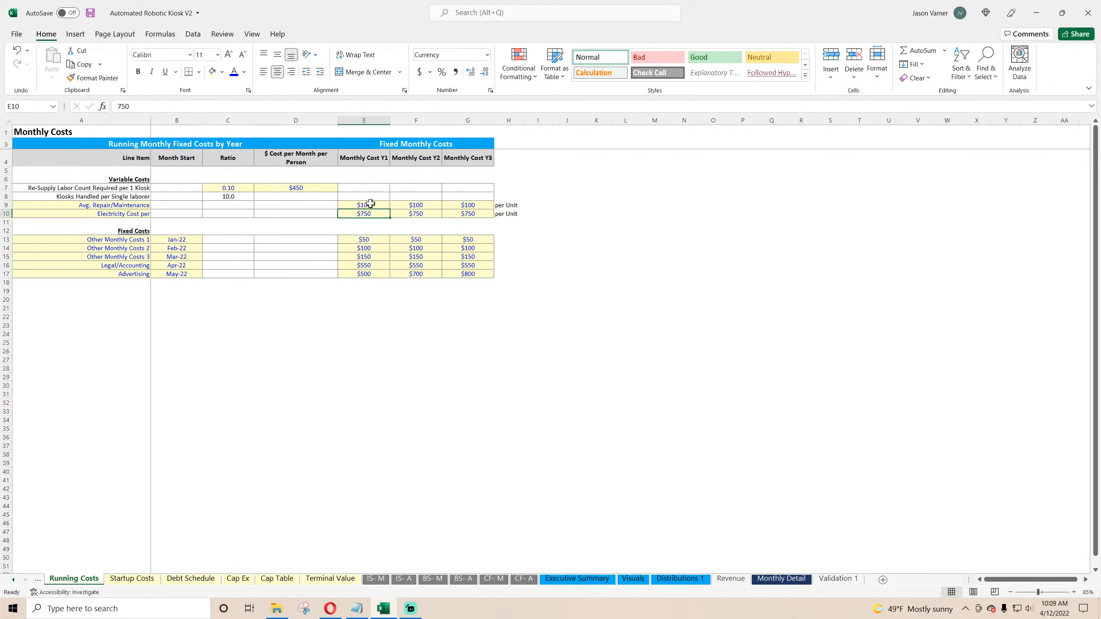
{"action": "left_click_drag", "start_coordinate": [371, 203], "coordinate": [455, 212]}
{"action": "left_click", "coordinate": [359, 204]}
{"action": "left_click", "coordinate": [782, 580]}
Step: Fill both variable cost formulas across all months and open the Electricity formula for review
{"action": "left_click_drag", "start_coordinate": [314, 408], "coordinate": [1059, 420]}
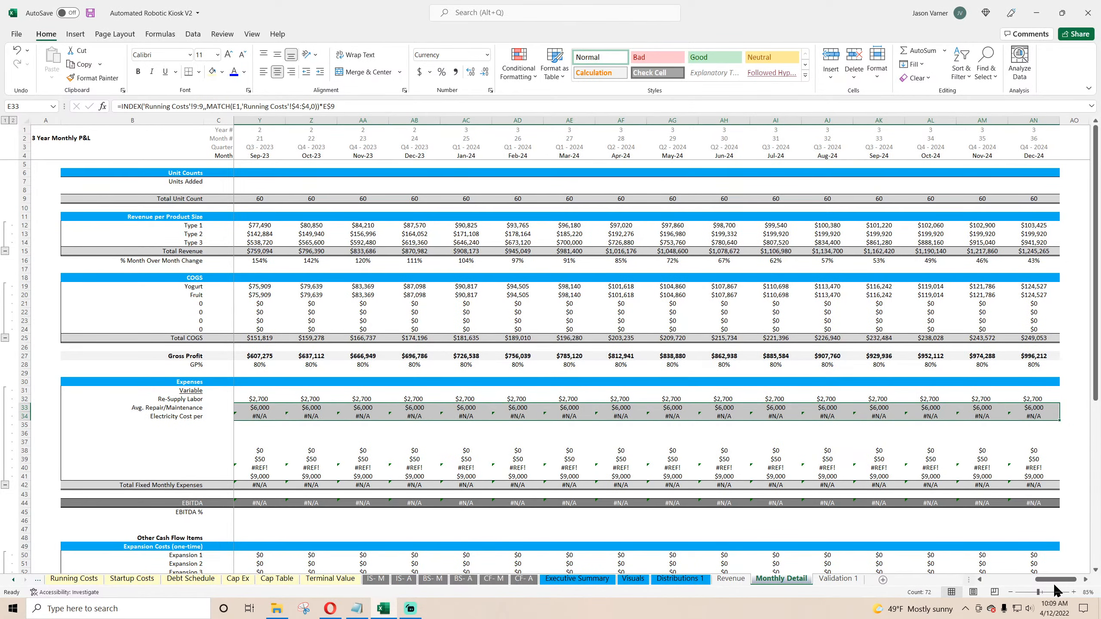
{"action": "left_click_drag", "start_coordinate": [1053, 581], "coordinate": [943, 588]}
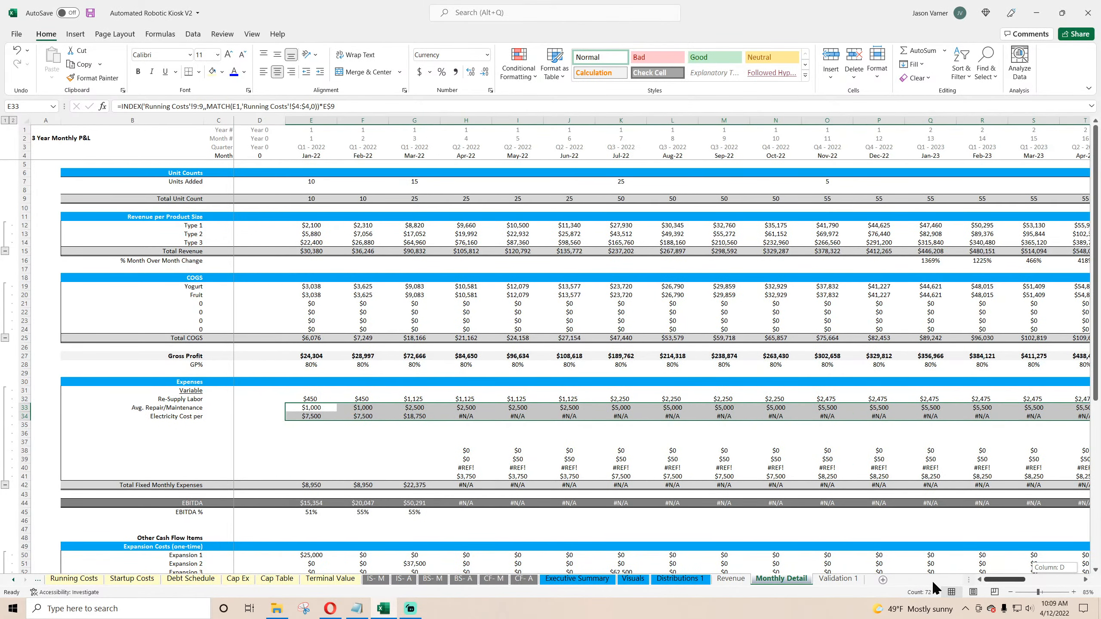
{"action": "double_click", "coordinate": [312, 416]}
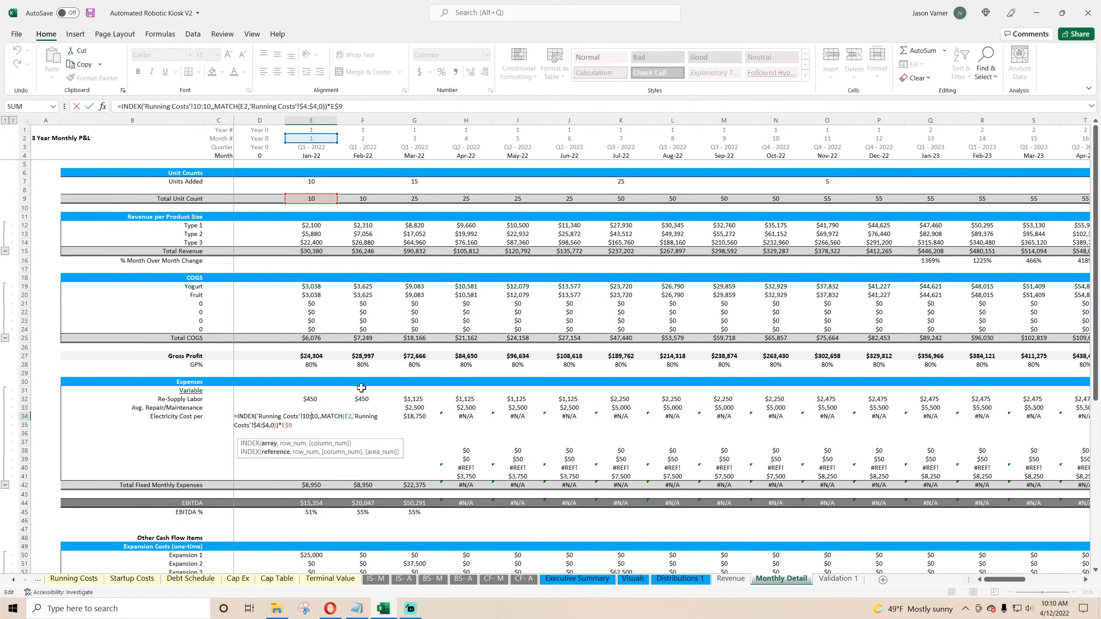
{"action": "key", "text": "Return"}
Step: Lock the year row reference in the MATCH lookup and refill both variable cost rows across all months
{"action": "left_click", "coordinate": [314, 408]}
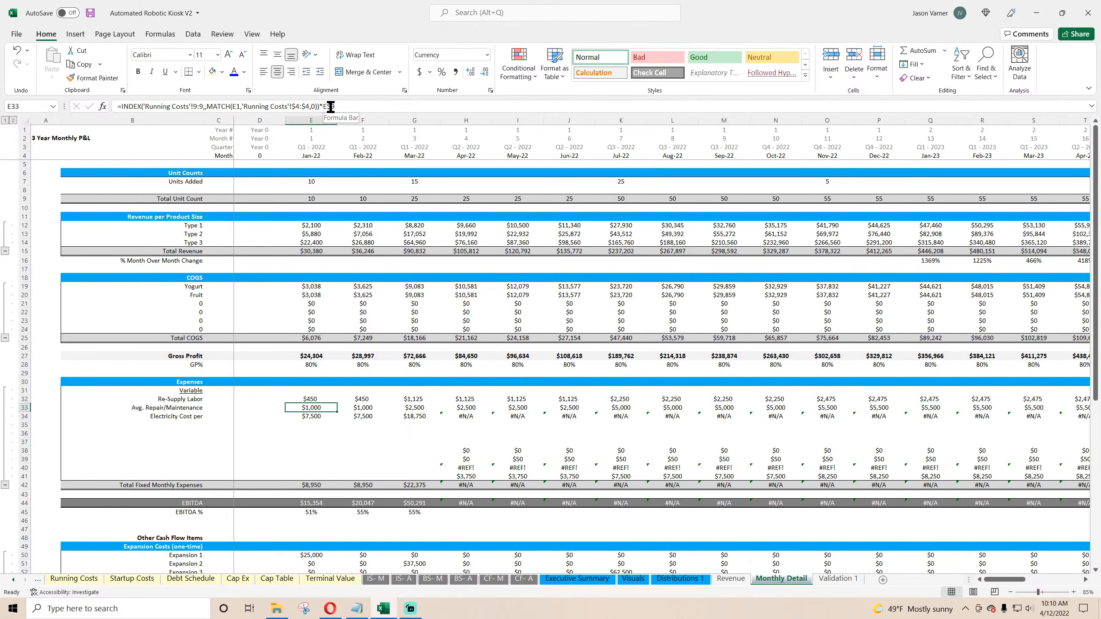
{"action": "left_click", "coordinate": [238, 106]}
{"action": "type", "text": "$"}
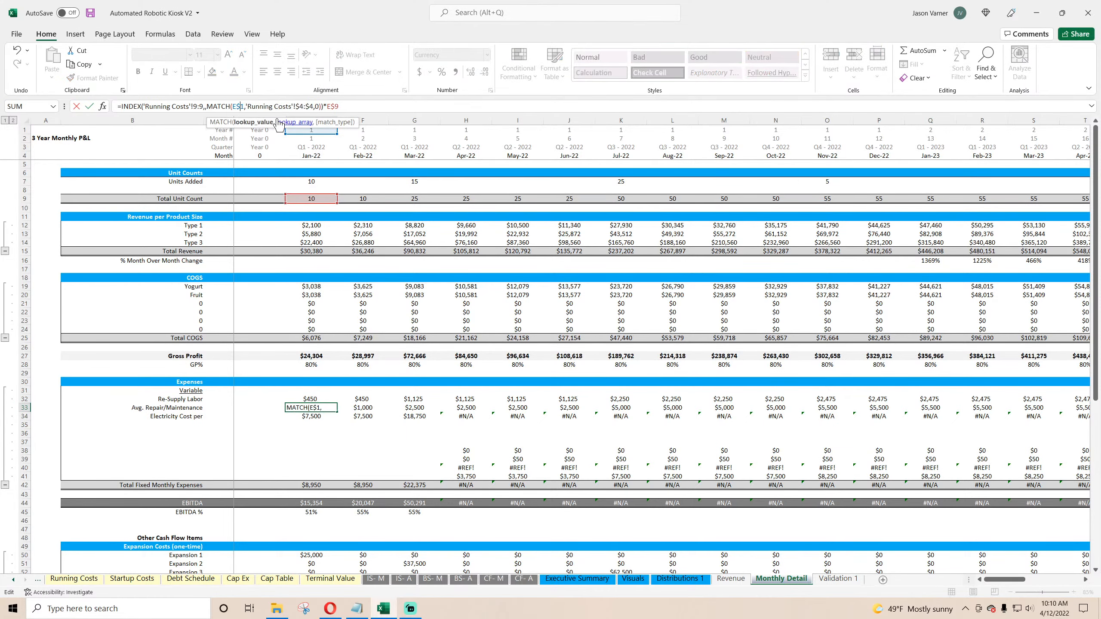
{"action": "key", "text": "Return"}
{"action": "left_click", "coordinate": [330, 409]}
{"action": "left_click_drag", "start_coordinate": [337, 412], "coordinate": [1040, 419]}
{"action": "left_click", "coordinate": [329, 417]}
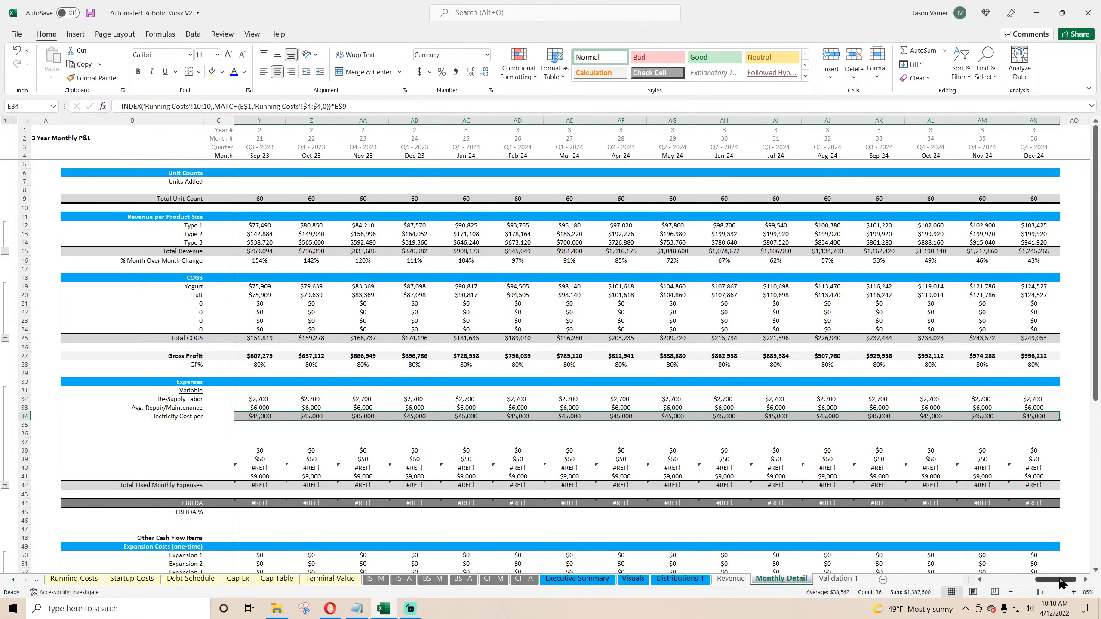
{"action": "left_click_drag", "start_coordinate": [1061, 581], "coordinate": [997, 581]}
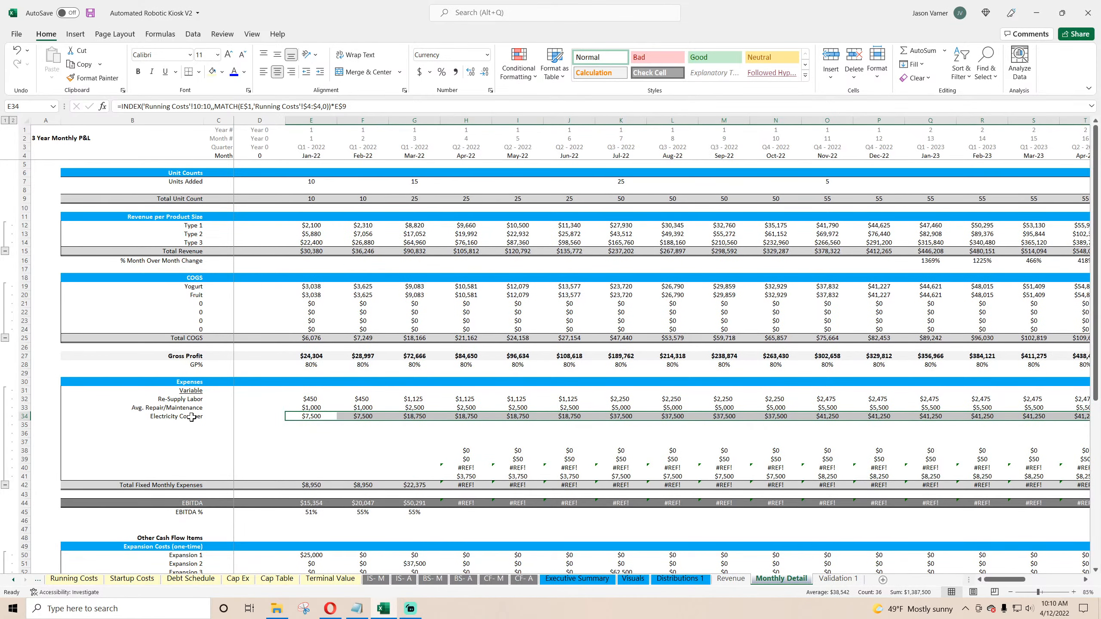
Step: Copy the Variable subheading below Electricity Cost per and rename the copy as Fixed
{"action": "right_click", "coordinate": [191, 392]}
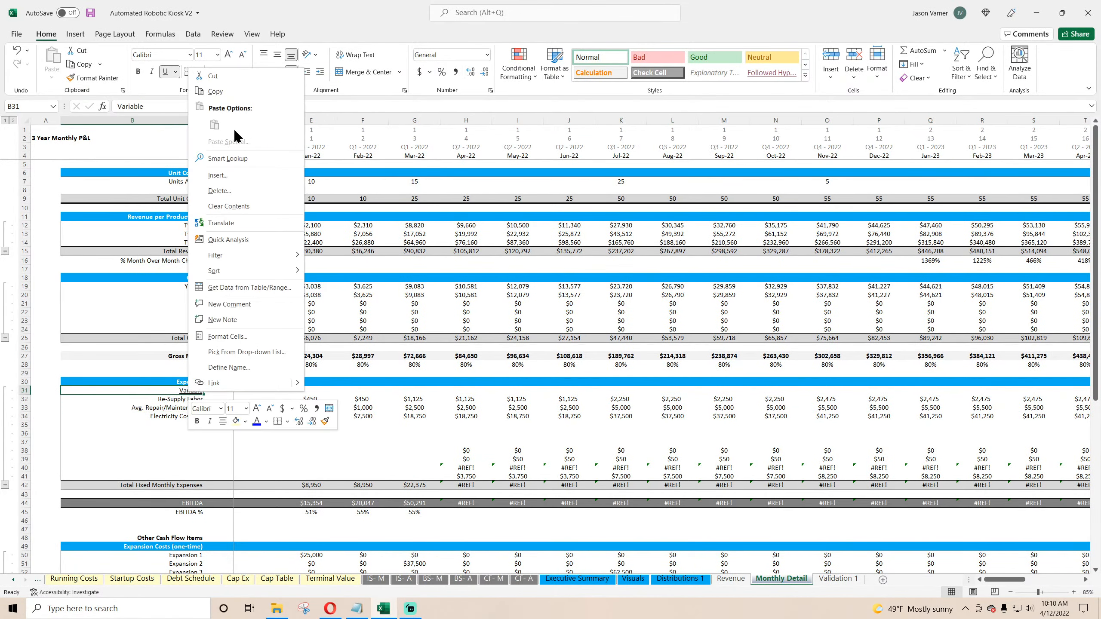
{"action": "left_click", "coordinate": [216, 91]}
{"action": "right_click", "coordinate": [194, 426]}
{"action": "left_click", "coordinate": [213, 178]}
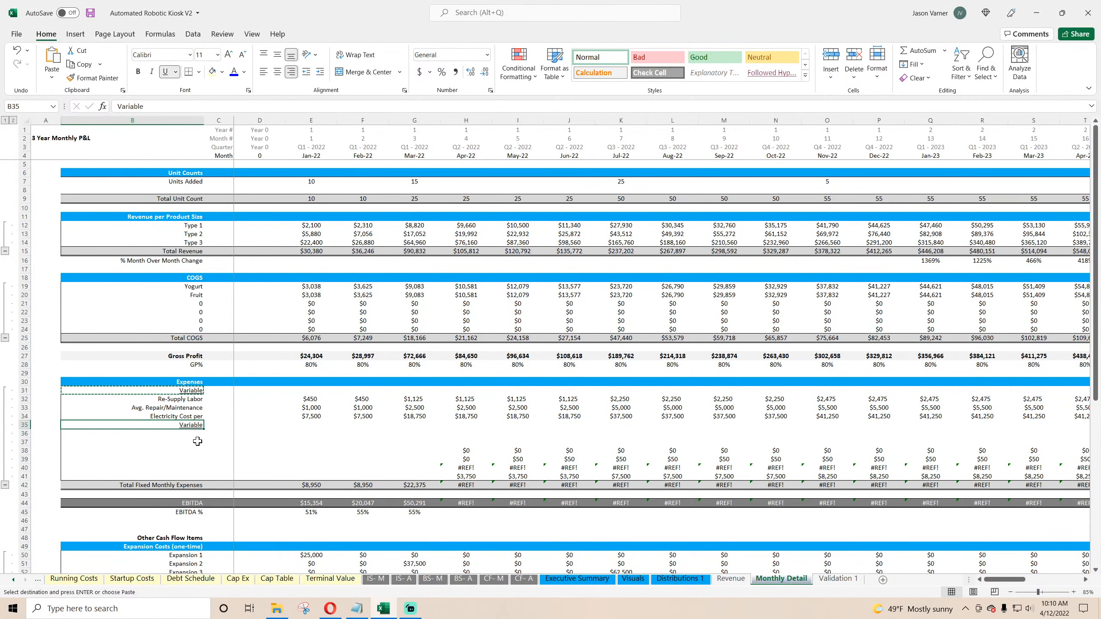
{"action": "type", "text": "Fixed"}
{"action": "key", "text": "Return"}
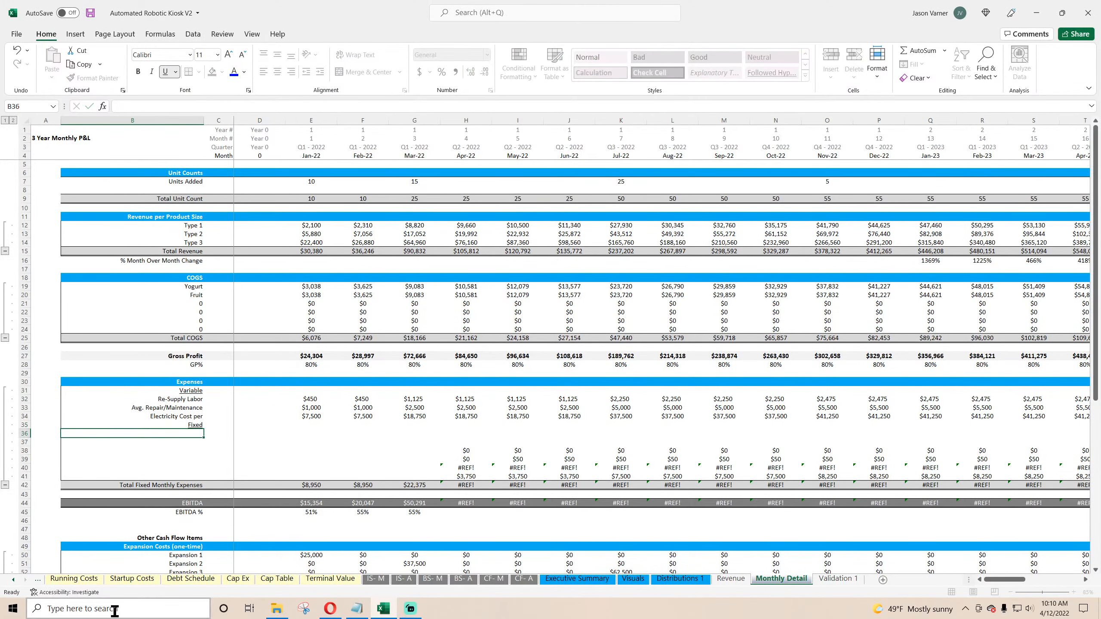
Step: Link the label under Fixed to the first Running Costs fixed cost item and fill it down through Advertising
{"action": "left_click", "coordinate": [74, 578]}
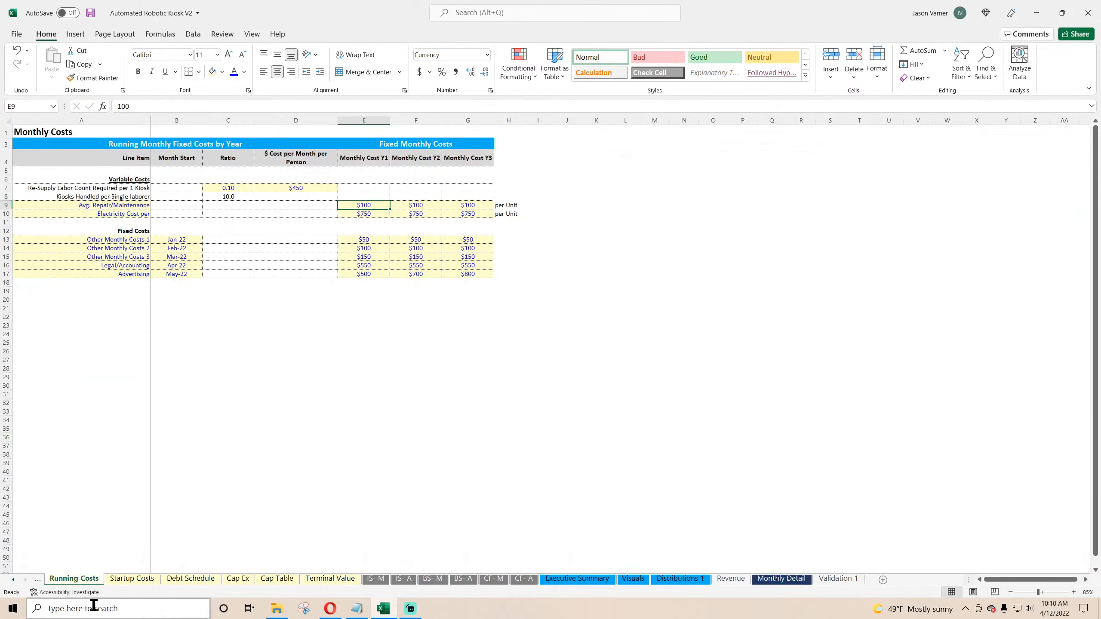
{"action": "left_click_drag", "start_coordinate": [183, 242], "coordinate": [182, 274]}
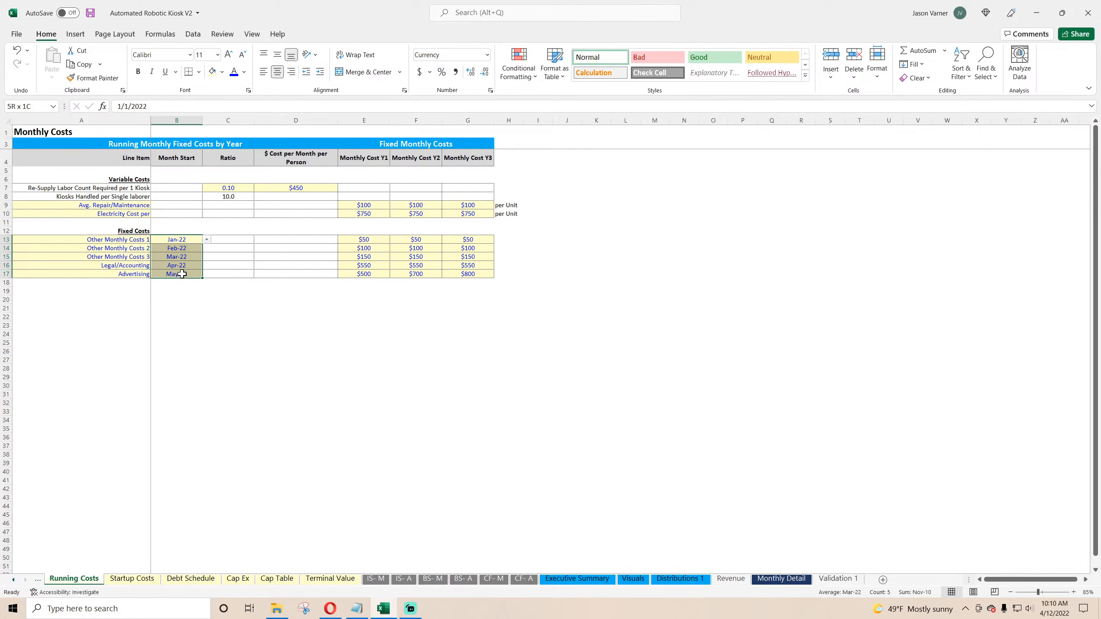
{"action": "left_click_drag", "start_coordinate": [374, 242], "coordinate": [469, 271]}
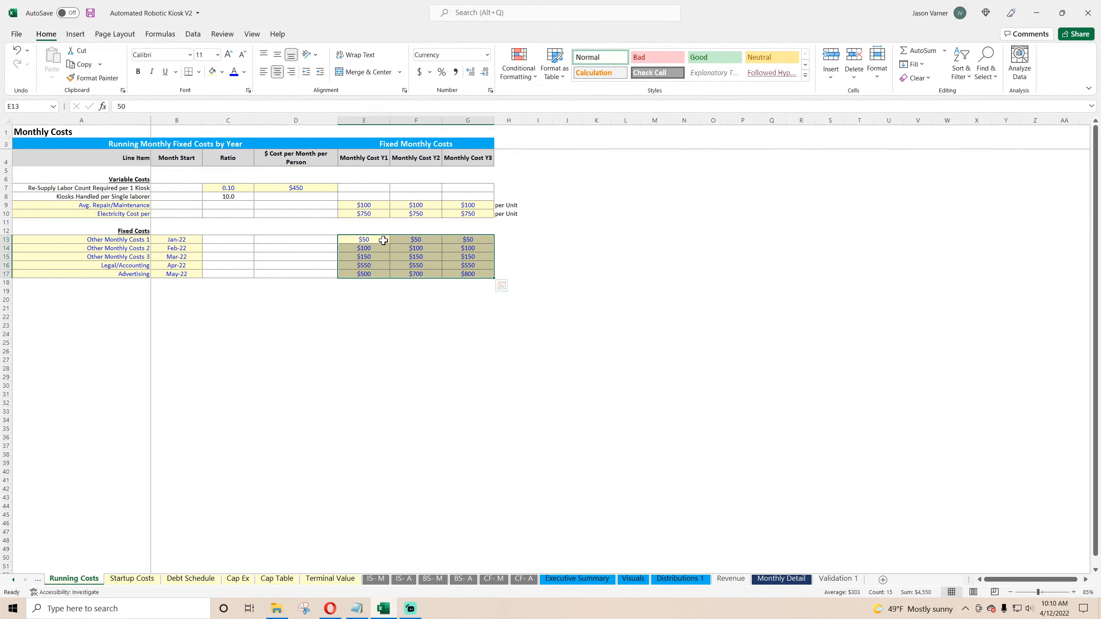
{"action": "left_click_drag", "start_coordinate": [136, 240], "coordinate": [135, 271]}
{"action": "left_click", "coordinate": [131, 239]}
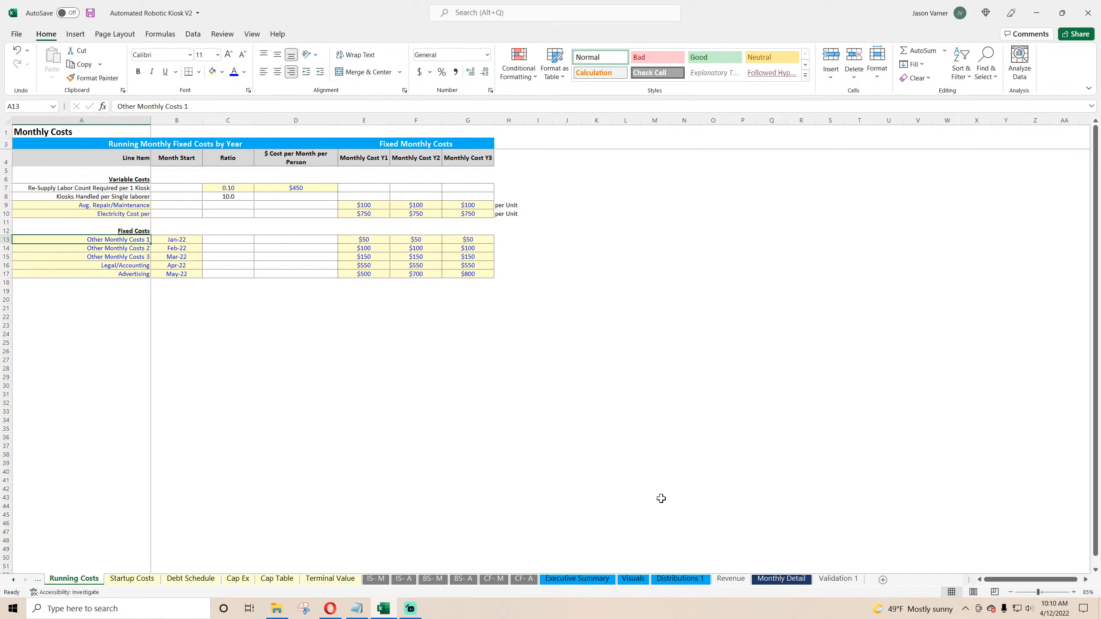
{"action": "left_click", "coordinate": [792, 579]}
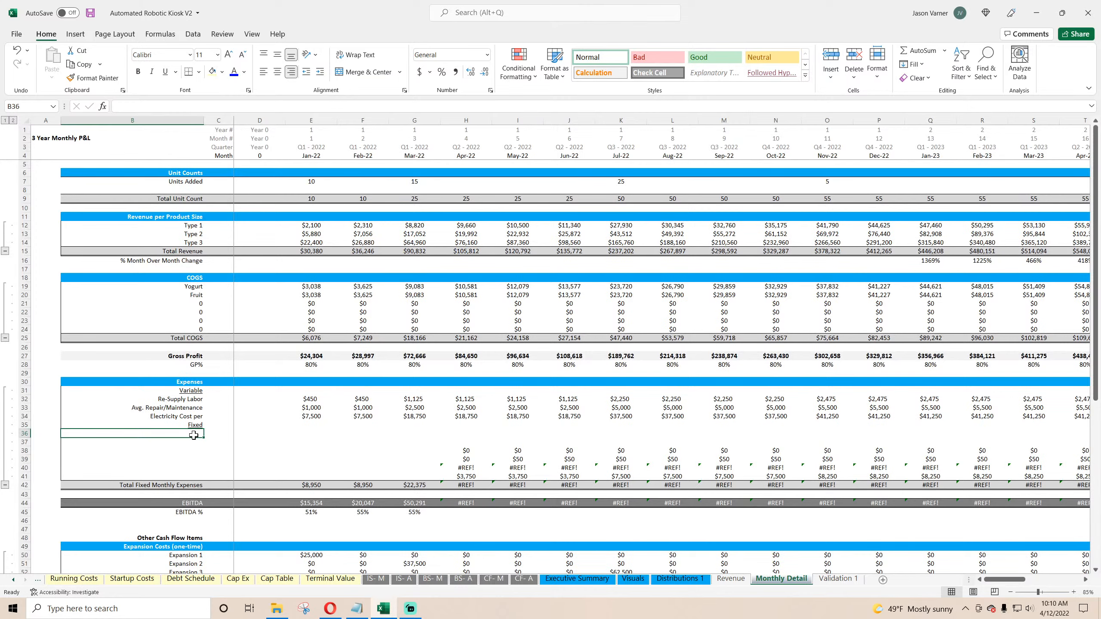
{"action": "type", "text": "="}
{"action": "left_click", "coordinate": [73, 578]}
{"action": "left_click", "coordinate": [147, 239]}
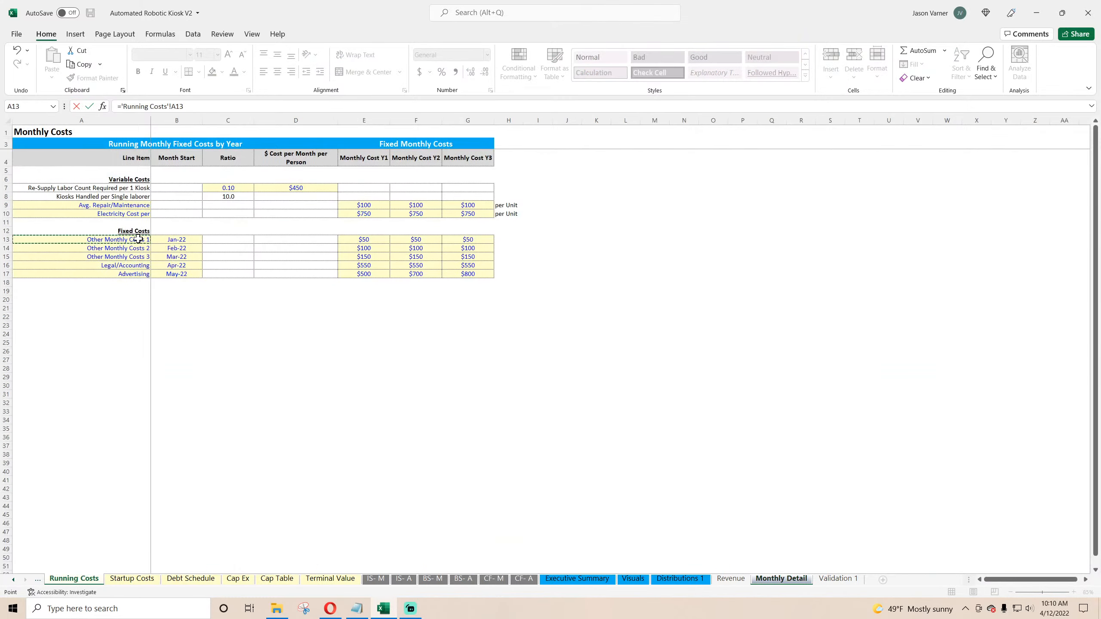
{"action": "key", "text": "Return"}
{"action": "left_click", "coordinate": [182, 433]}
{"action": "left_click_drag", "start_coordinate": [204, 437], "coordinate": [203, 471]}
Step: Paste the Electricity lookup formula into January's Other Monthly Costs 1 cell, removing the unit count multiplier
{"action": "left_click", "coordinate": [311, 416]}
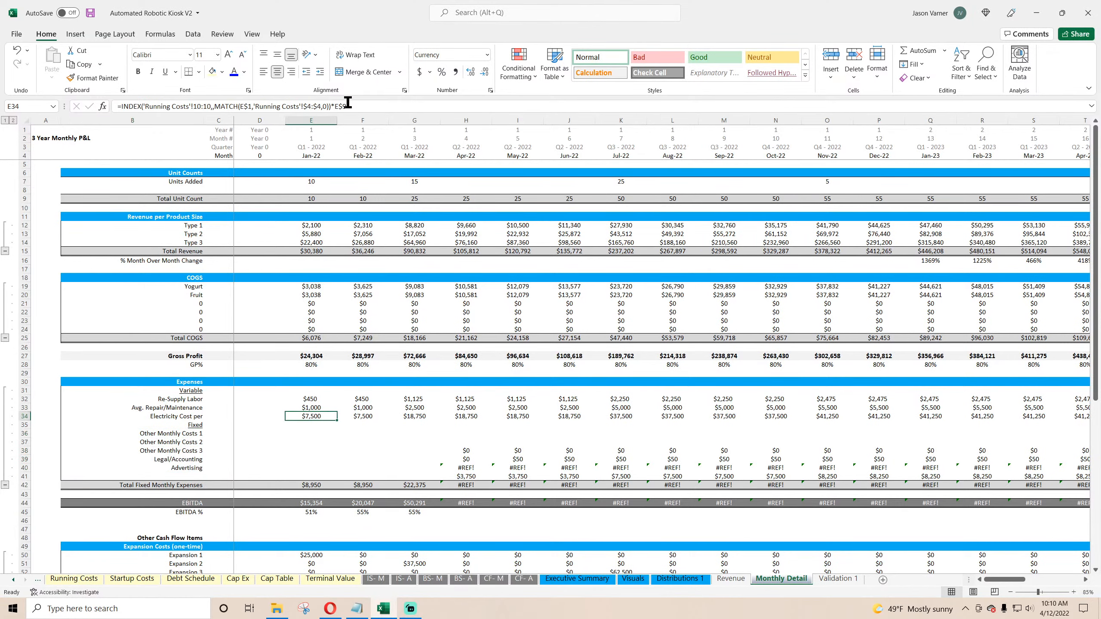
{"action": "left_click_drag", "start_coordinate": [347, 106], "coordinate": [118, 106]}
{"action": "right_click", "coordinate": [143, 106]}
{"action": "left_click", "coordinate": [171, 130]}
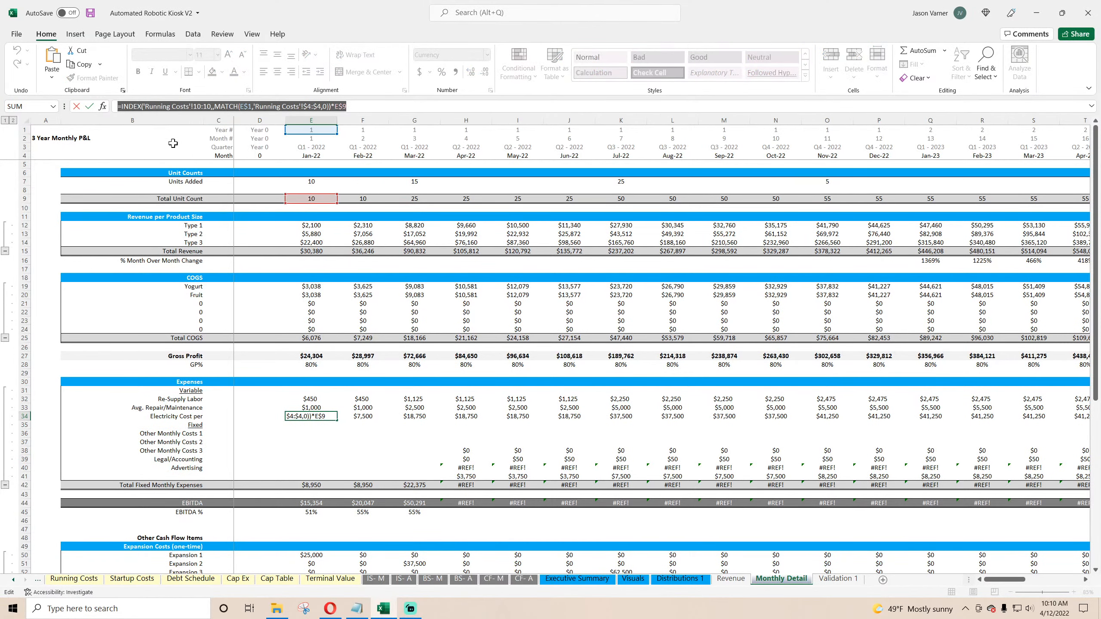
{"action": "key", "text": "Return"}
{"action": "left_click_drag", "start_coordinate": [202, 435], "coordinate": [308, 435]}
{"action": "left_click", "coordinate": [306, 435]}
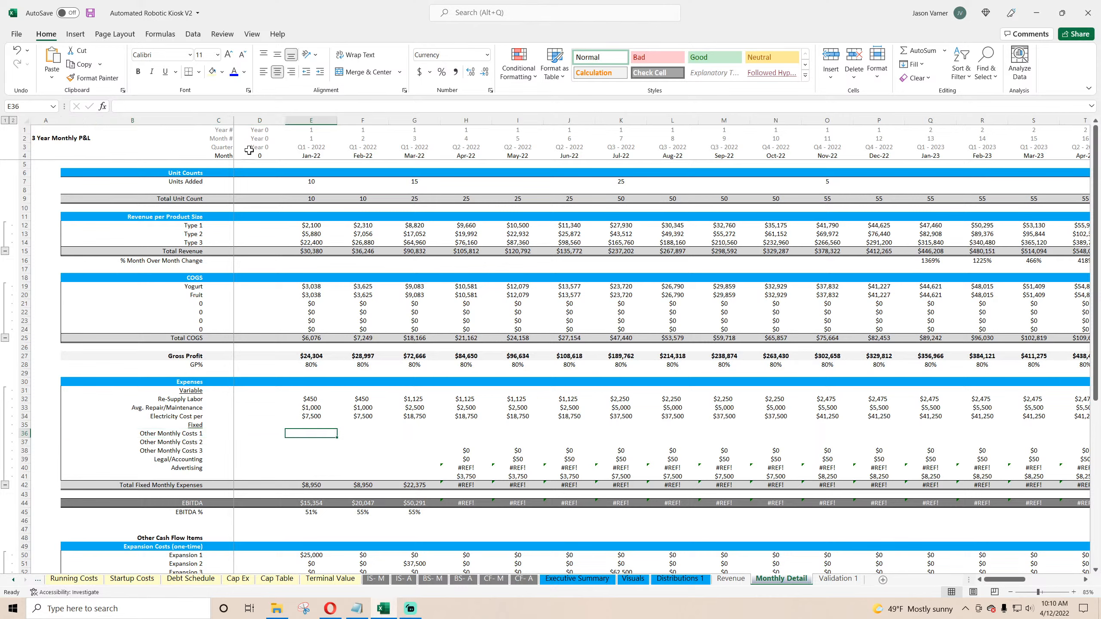
{"action": "left_click", "coordinate": [238, 106]}
{"action": "right_click", "coordinate": [238, 105]}
{"action": "left_click", "coordinate": [292, 154]}
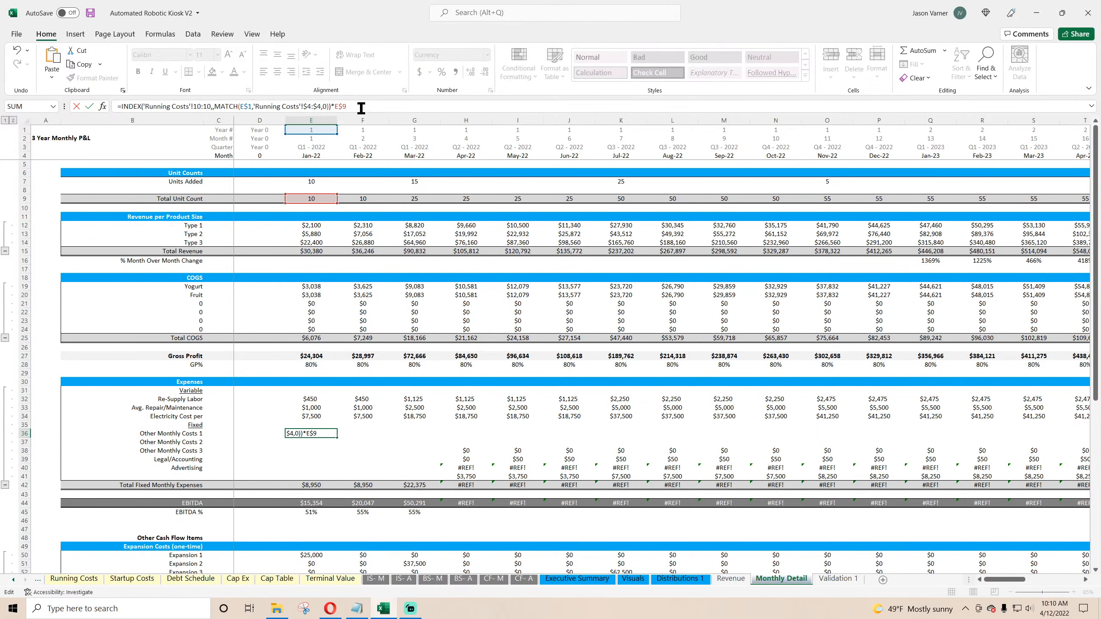
{"action": "key", "text": "BackSpace"}
{"action": "key", "text": "BackSpace"}
{"action": "key", "text": "BackSpace"}
{"action": "key", "text": "BackSpace"}
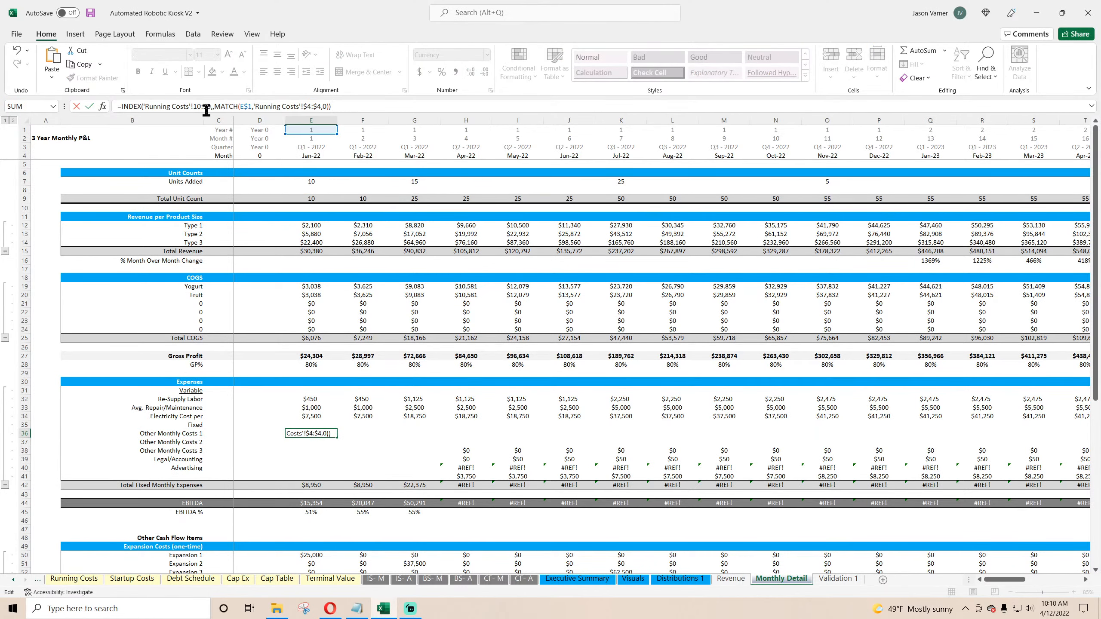
{"action": "key", "text": "Return"}
Step: Point the Other Monthly Costs 1 lookup at Running Costs row 13
{"action": "left_click", "coordinate": [73, 578]}
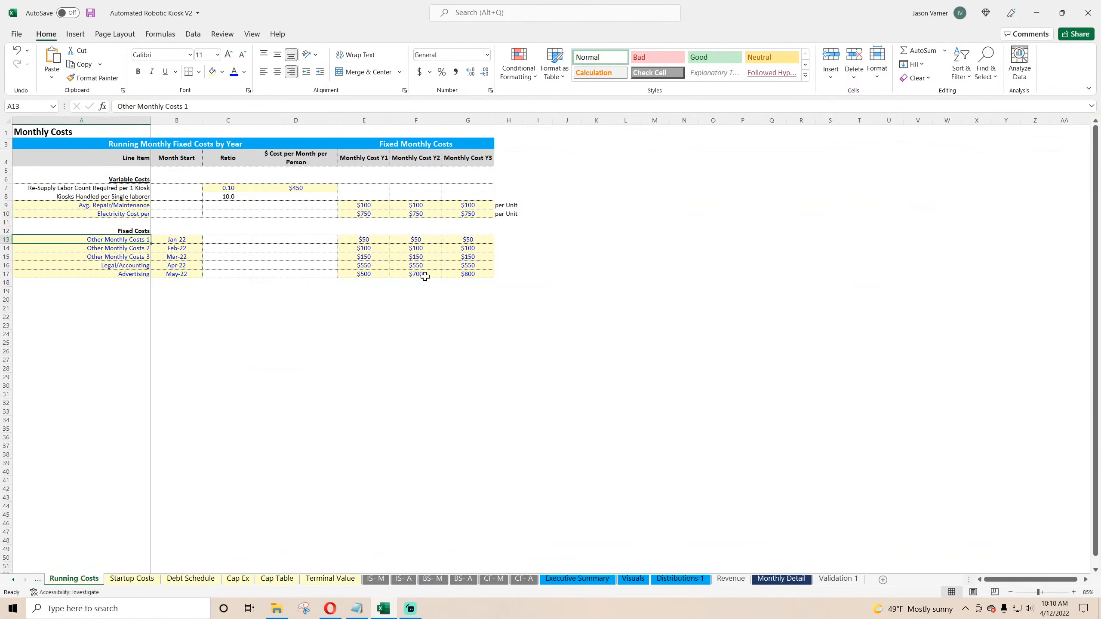
{"action": "left_click", "coordinate": [359, 240]}
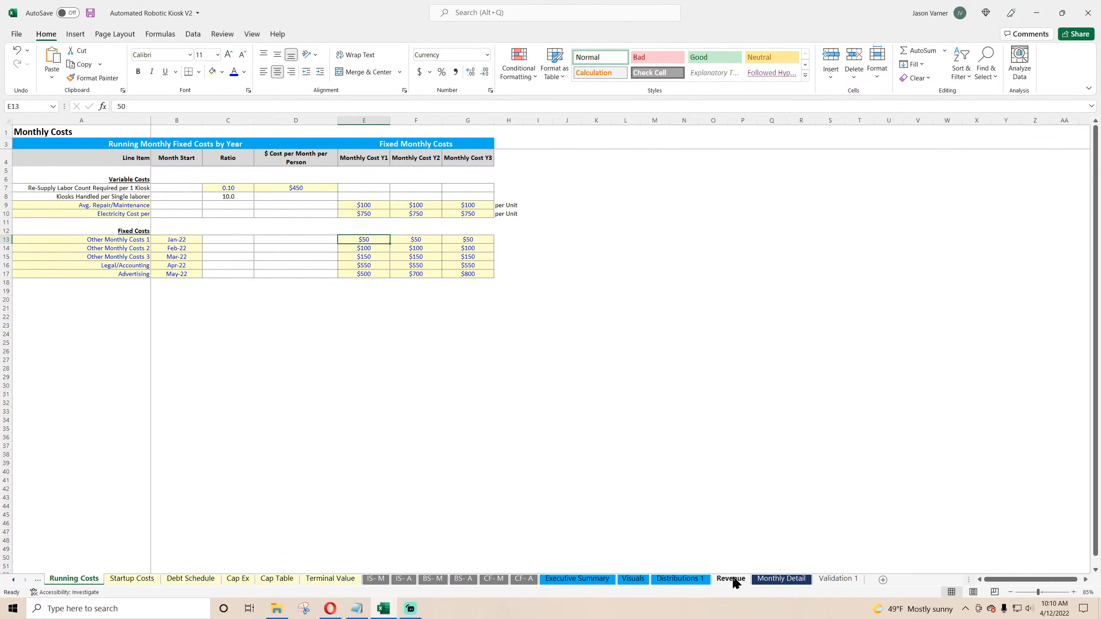
{"action": "left_click", "coordinate": [768, 581]}
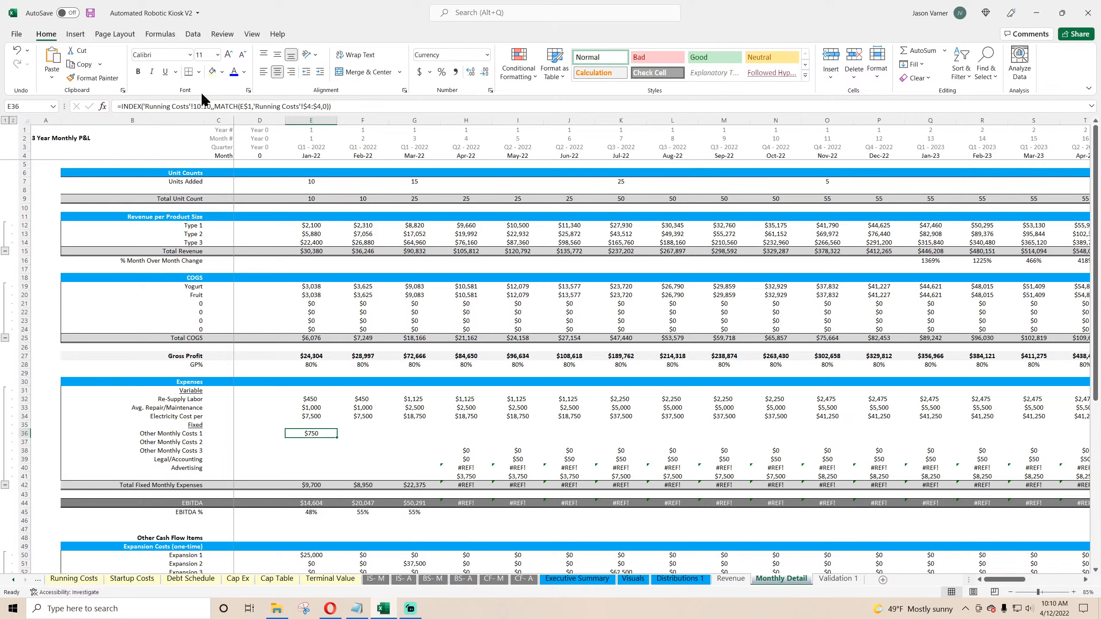
{"action": "left_click", "coordinate": [198, 105]}
{"action": "key", "text": "BackSpace"}
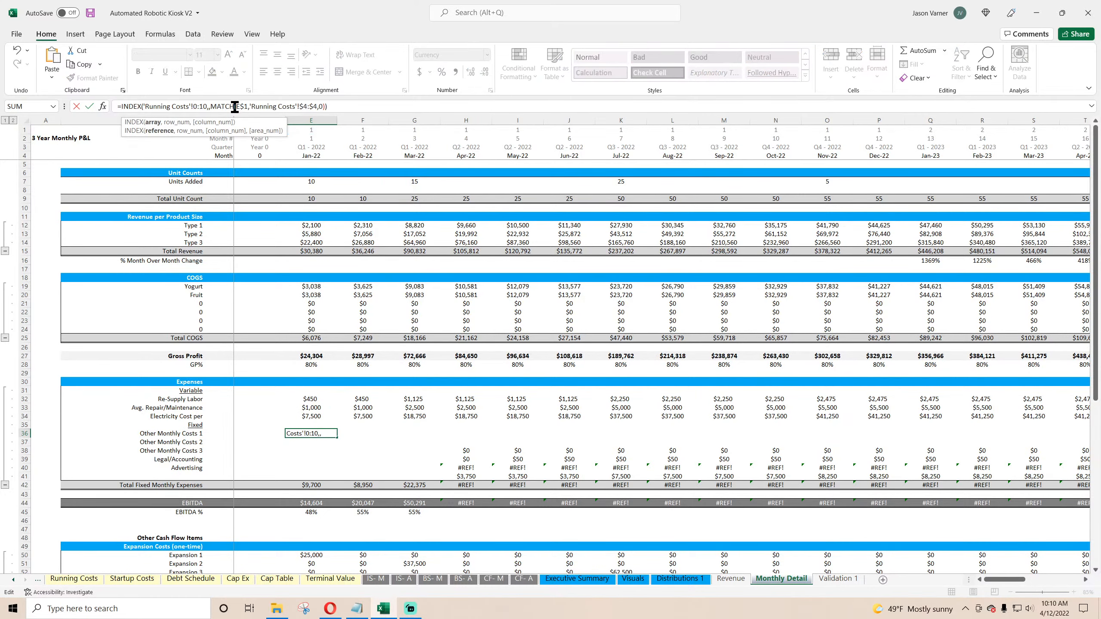
{"action": "type", "text": "13"}
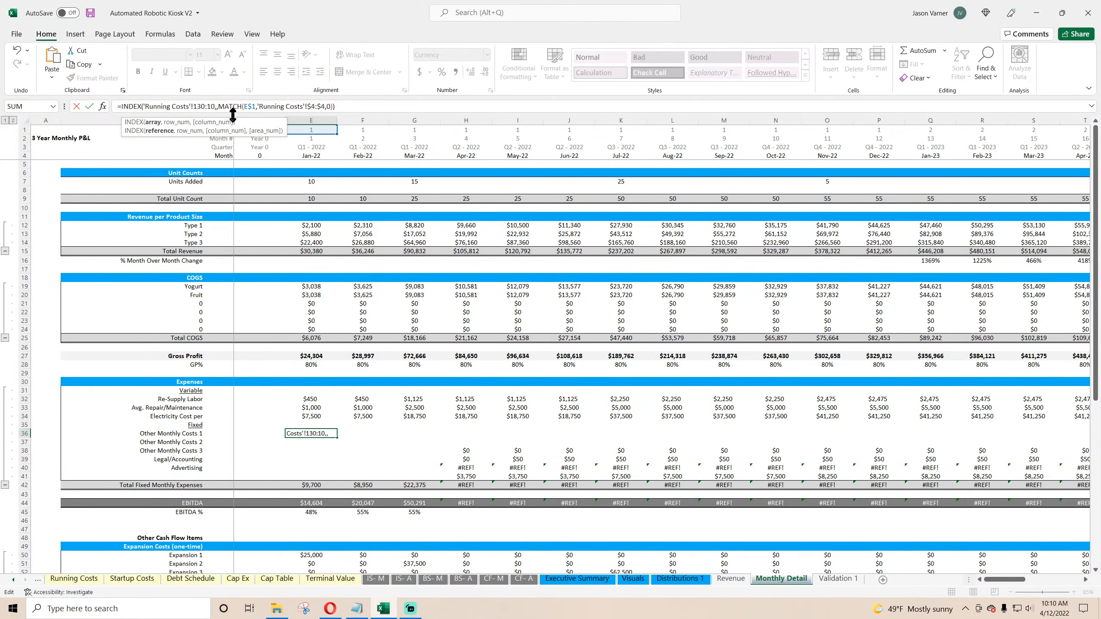
{"action": "key", "text": "Delete"}
{"action": "key", "text": "BackSpace"}
{"action": "type", "text": "3"}
{"action": "key", "text": "Return"}
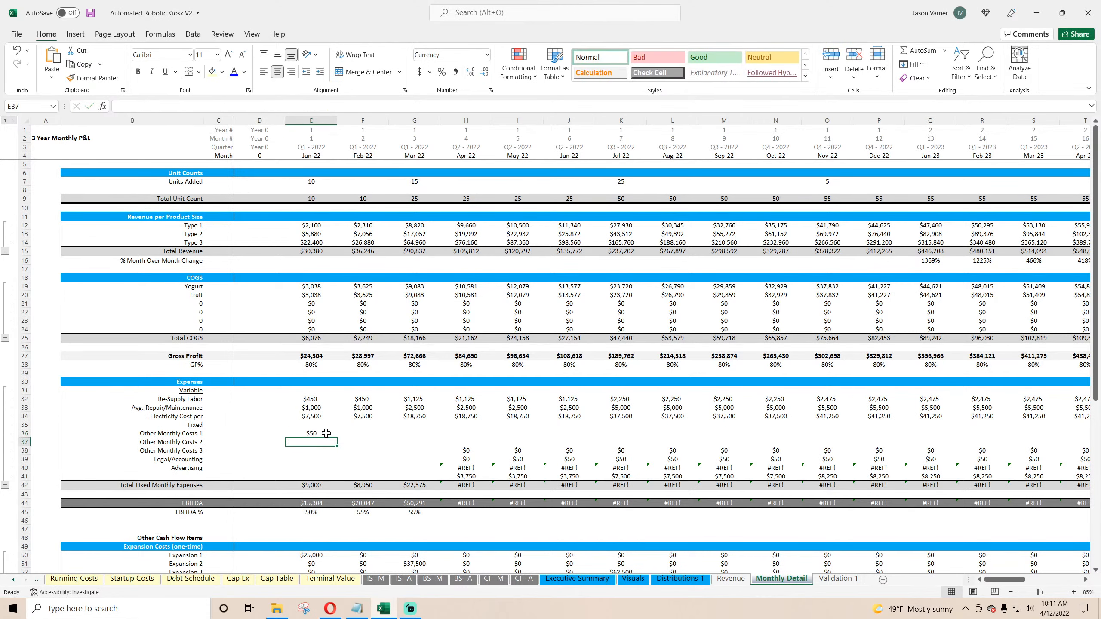
Step: Fill the January fixed cost lookup down through Advertising
{"action": "left_click", "coordinate": [326, 432]}
{"action": "left_click_drag", "start_coordinate": [336, 438], "coordinate": [336, 471]}
{"action": "left_click", "coordinate": [318, 432]}
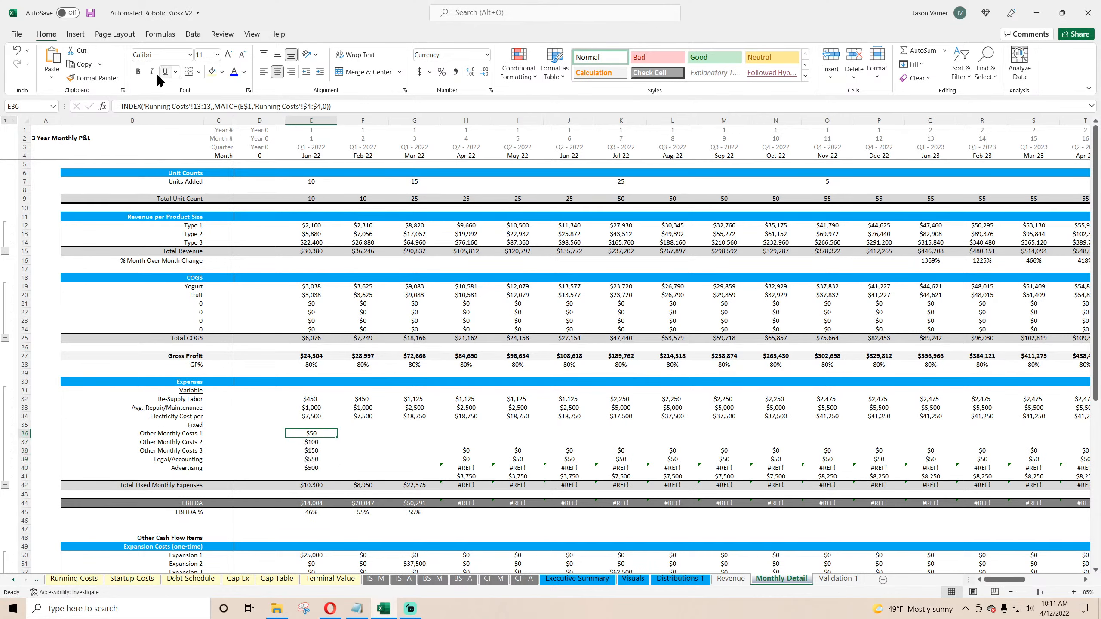
Step: Wrap the fixed cost lookup in an IF returning 0 when the month is before the item's Month Start on Running Costs
{"action": "left_click", "coordinate": [121, 109]}
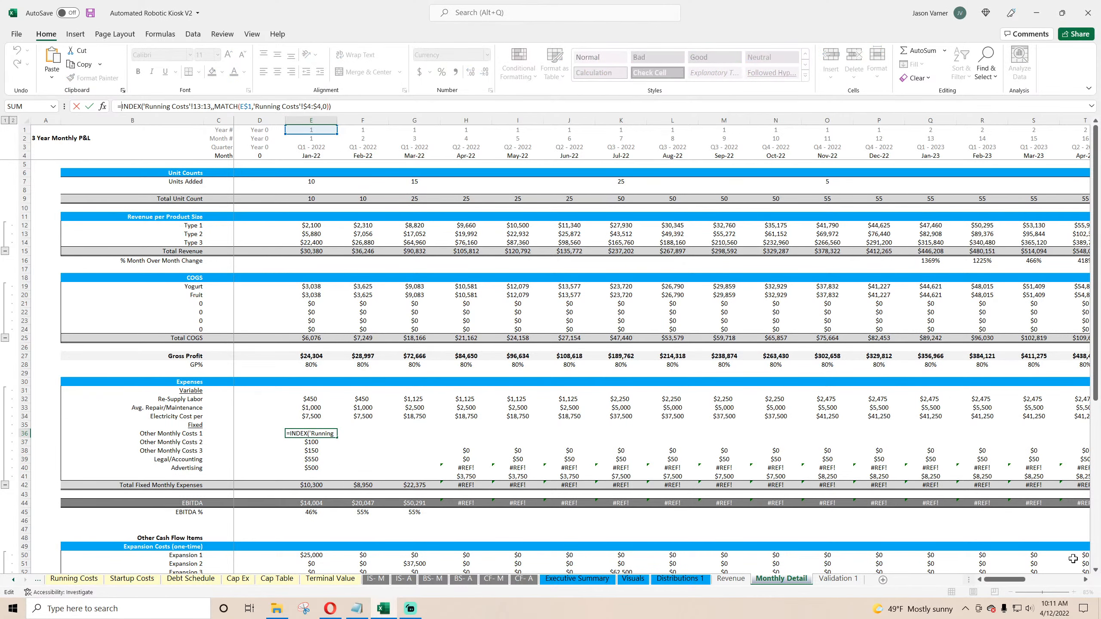
{"action": "type", "text": "if("}
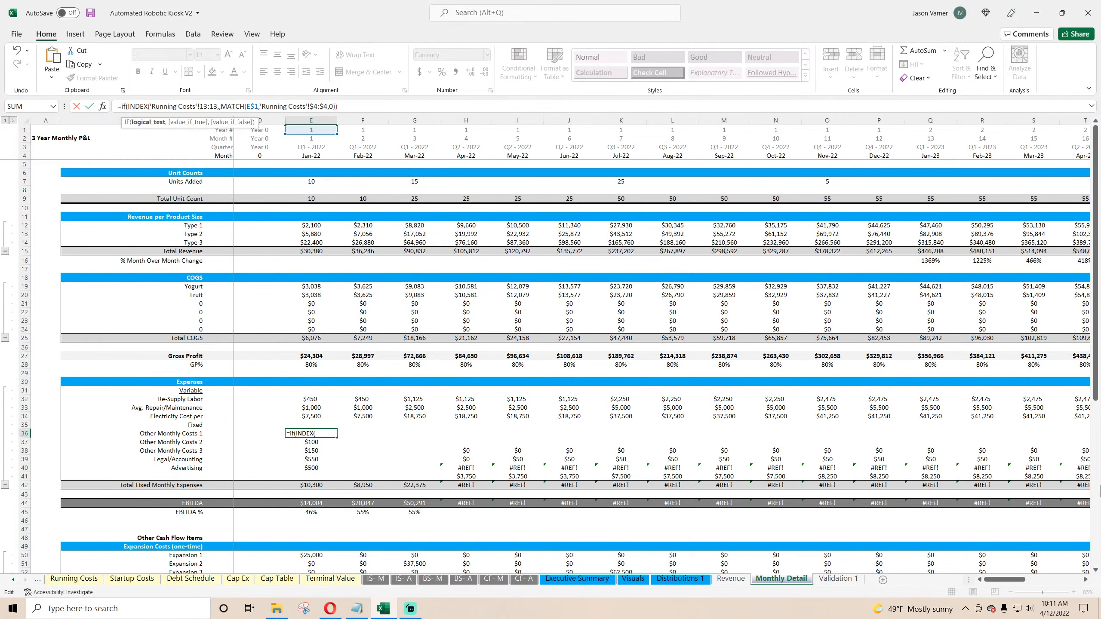
{"action": "left_click", "coordinate": [311, 156]}
{"action": "type", "text": ">"}
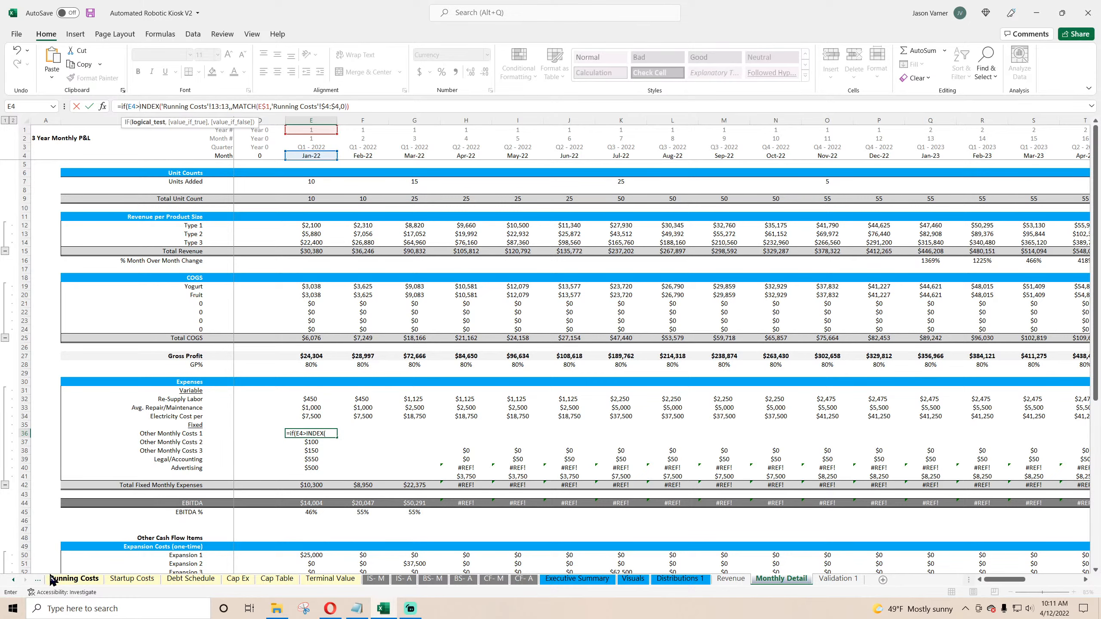
{"action": "key", "text": "BackSpace"}
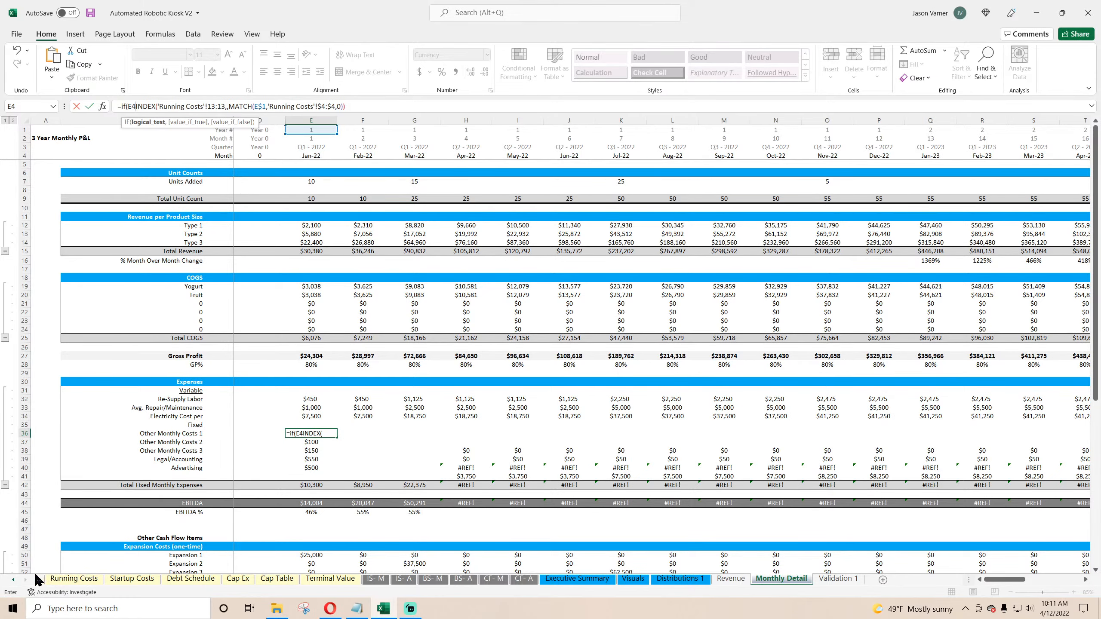
{"action": "type", "text": "<"}
{"action": "left_click", "coordinate": [90, 582]}
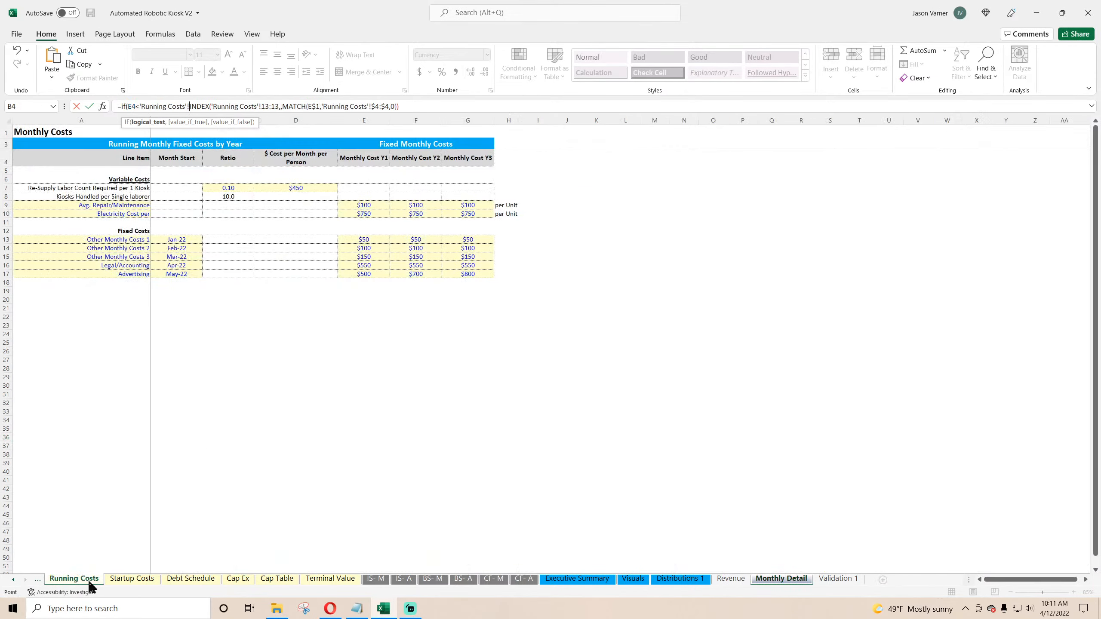
{"action": "left_click", "coordinate": [190, 240]}
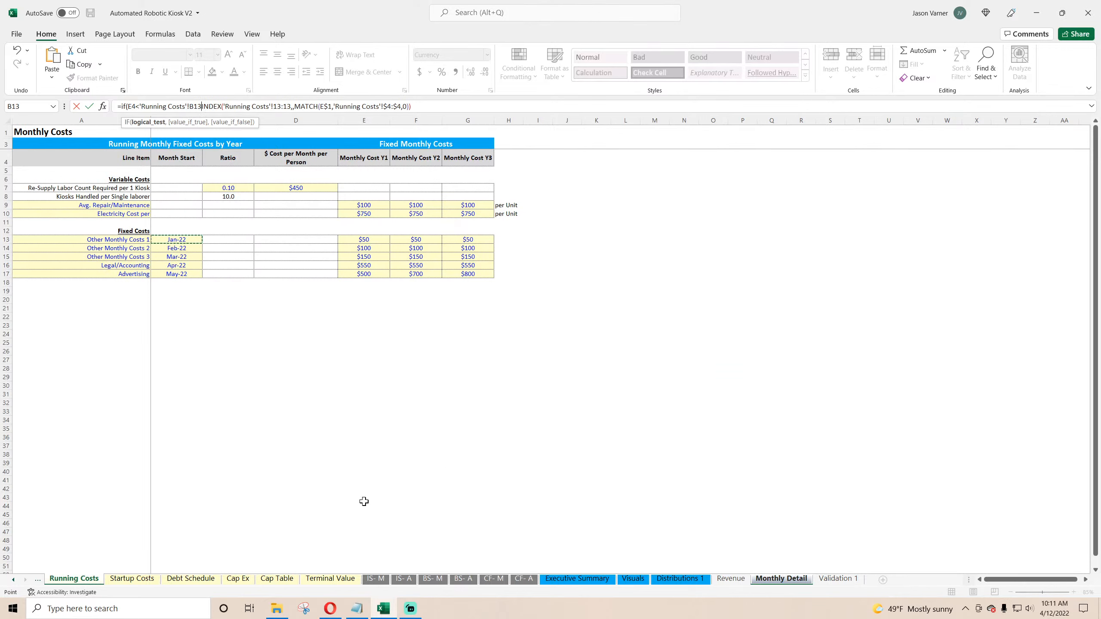
{"action": "type", "text": ",0,"}
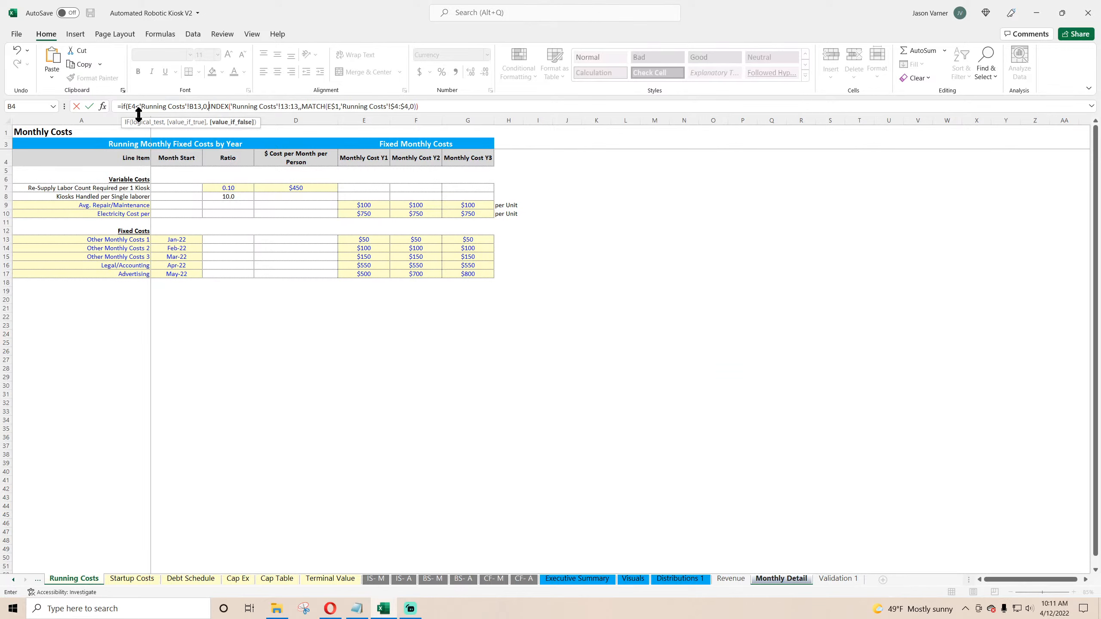
Step: Add an outer IF returning 0 when the month is after the Exit / End Month on Global Control
{"action": "left_click", "coordinate": [122, 104]}
{"action": "type", "text": "if(e4"}
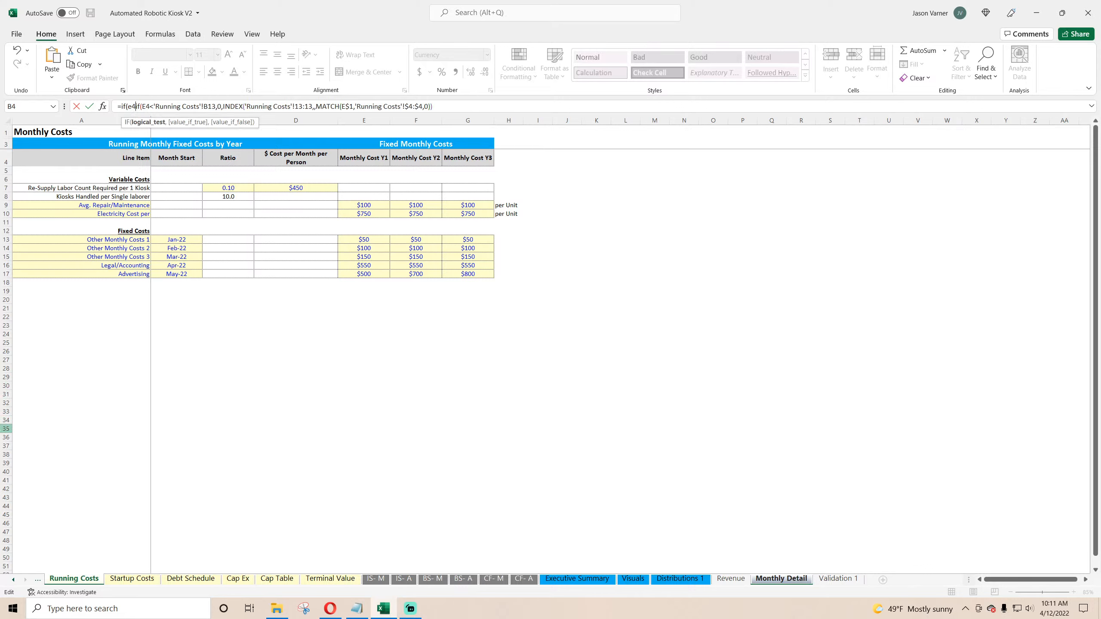
{"action": "type", "text": ">"}
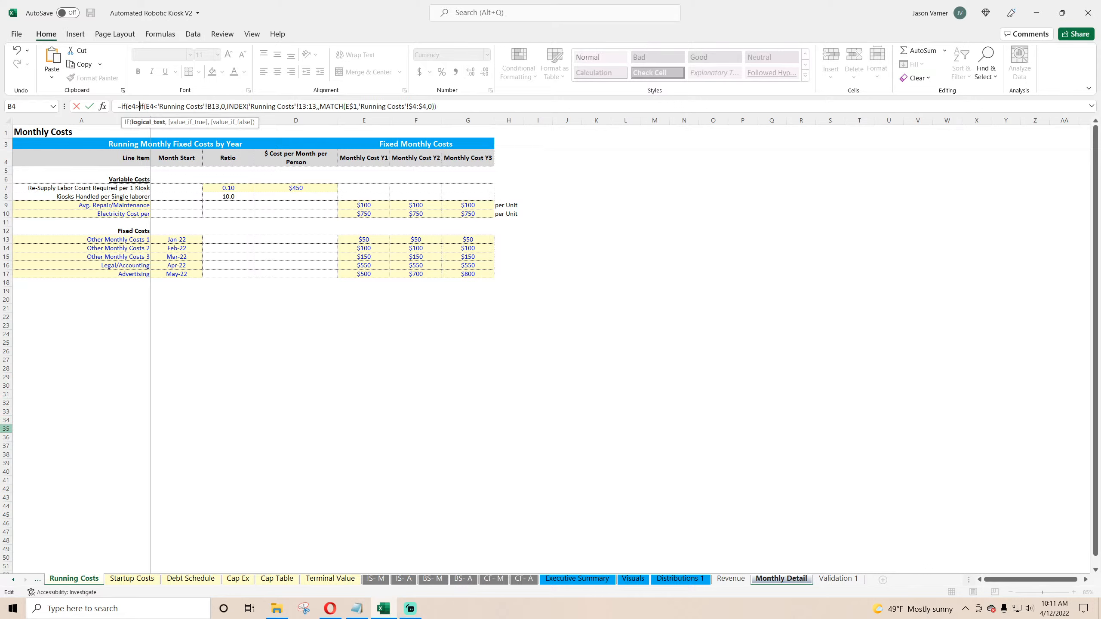
{"action": "left_click", "coordinate": [13, 579]}
{"action": "left_click", "coordinate": [13, 579]}
{"action": "left_click", "coordinate": [14, 580]}
{"action": "left_click", "coordinate": [13, 580]}
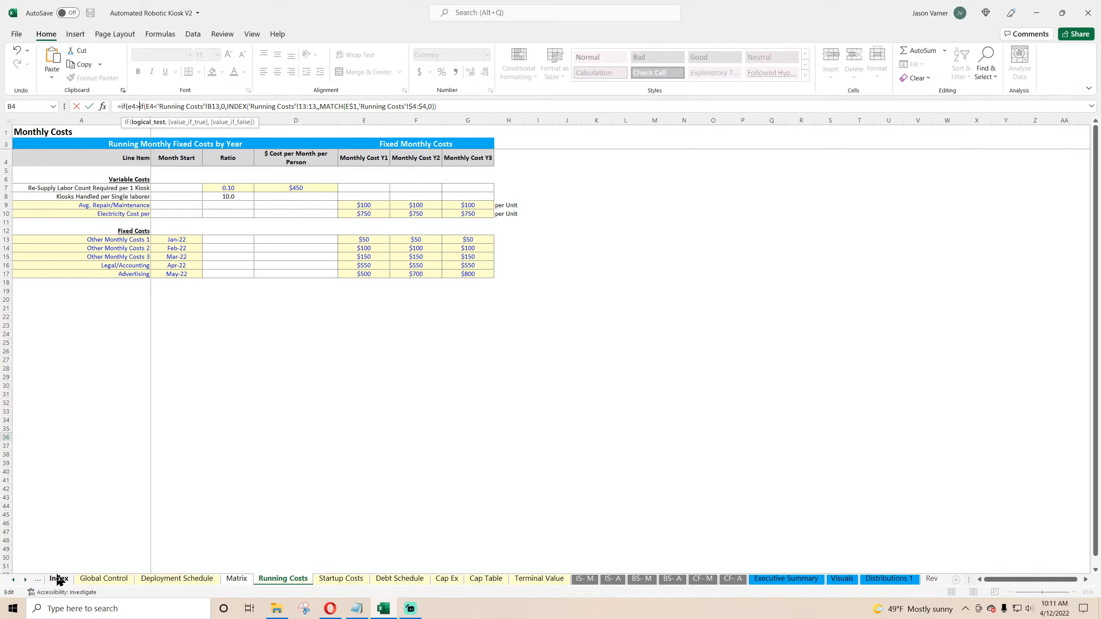
{"action": "left_click", "coordinate": [104, 578]}
{"action": "left_click", "coordinate": [227, 189]}
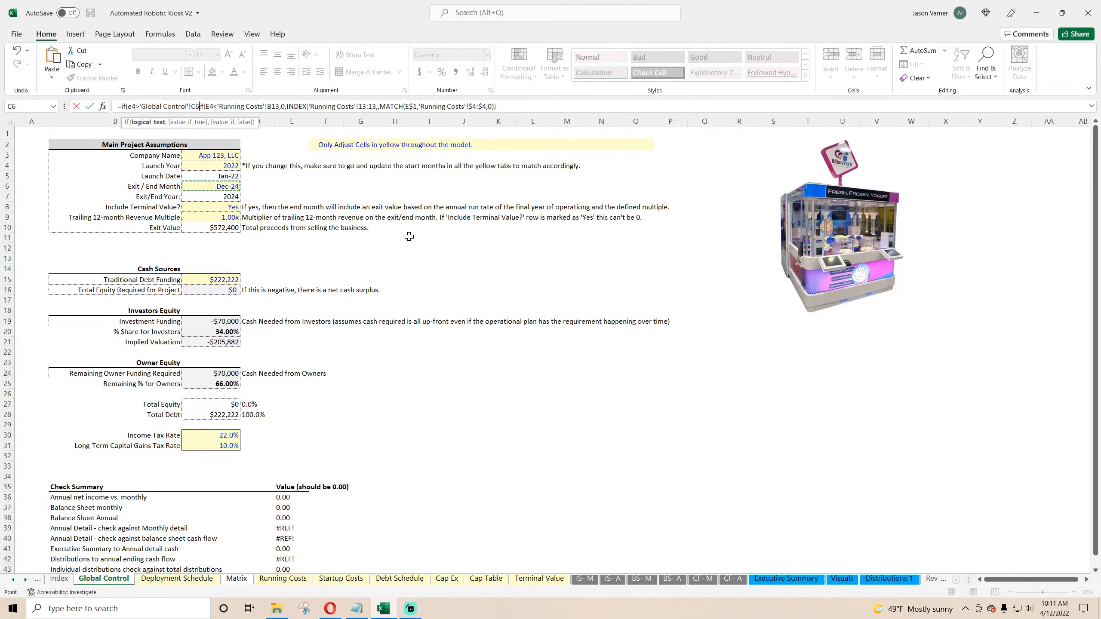
{"action": "type", "text": ",0,"}
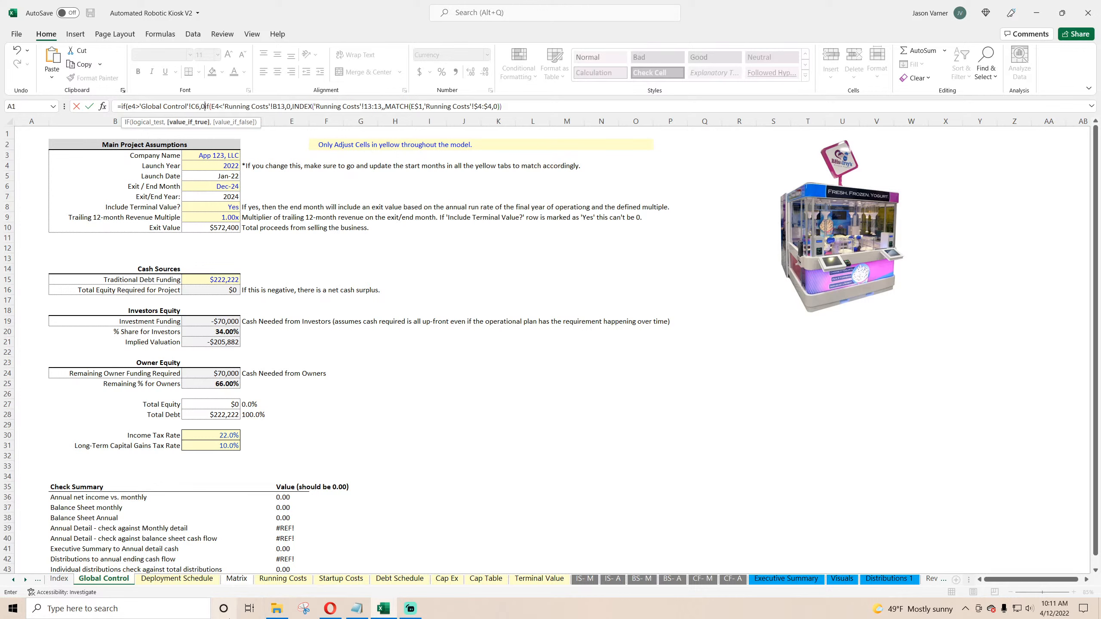
Step: Anchor the month-row and Global Control / Running Costs references in the fixed cost formula with $ signs
{"action": "left_click", "coordinate": [192, 107]}
{"action": "type", "text": "$"}
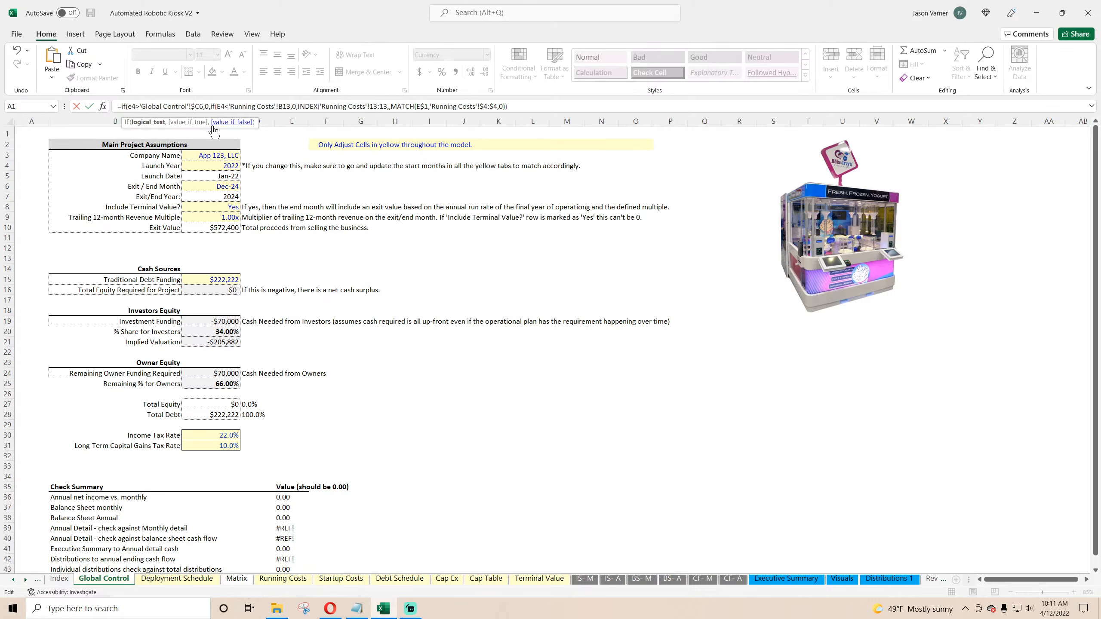
{"action": "left_click", "coordinate": [132, 107]}
{"action": "type", "text": "$C"}
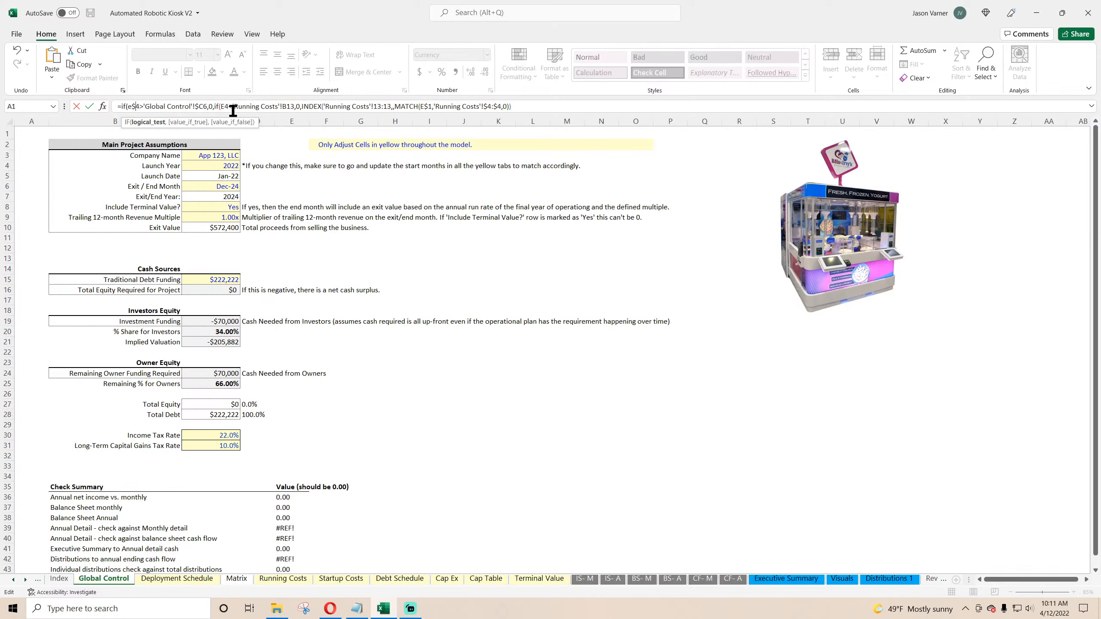
{"action": "type", "text": "$"}
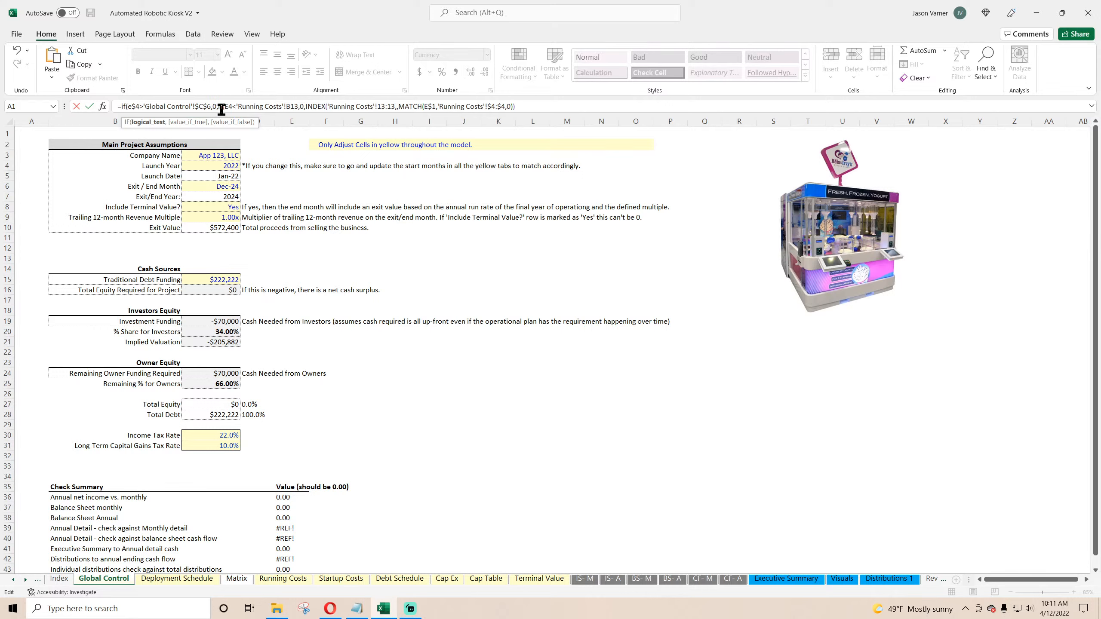
{"action": "left_click", "coordinate": [229, 106]}
{"action": "type", "text": "$C"}
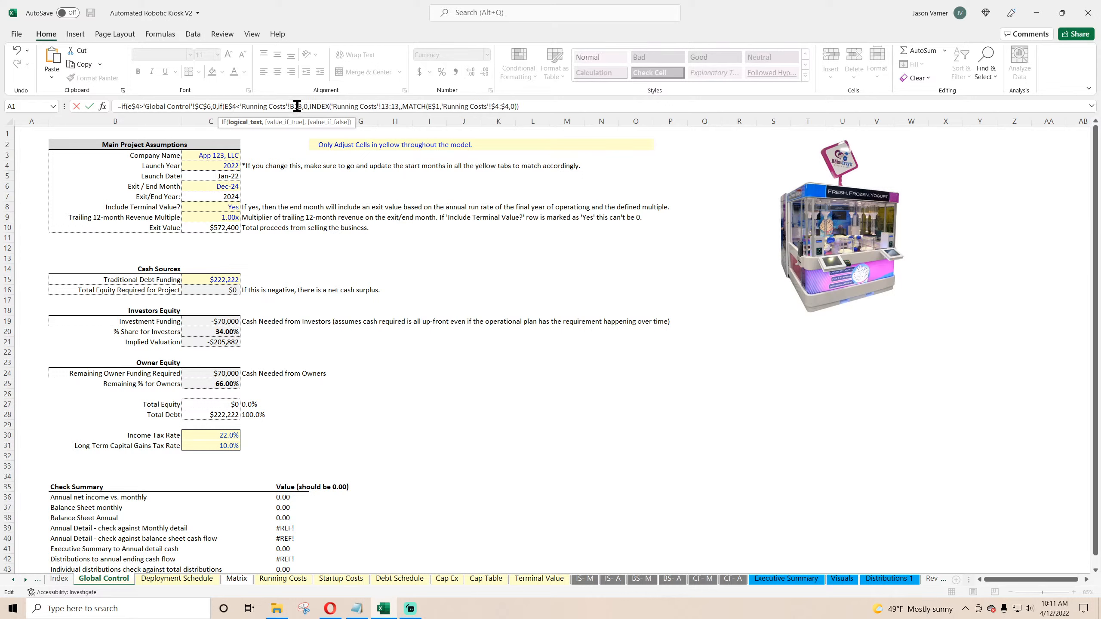
{"action": "type", "text": "$"}
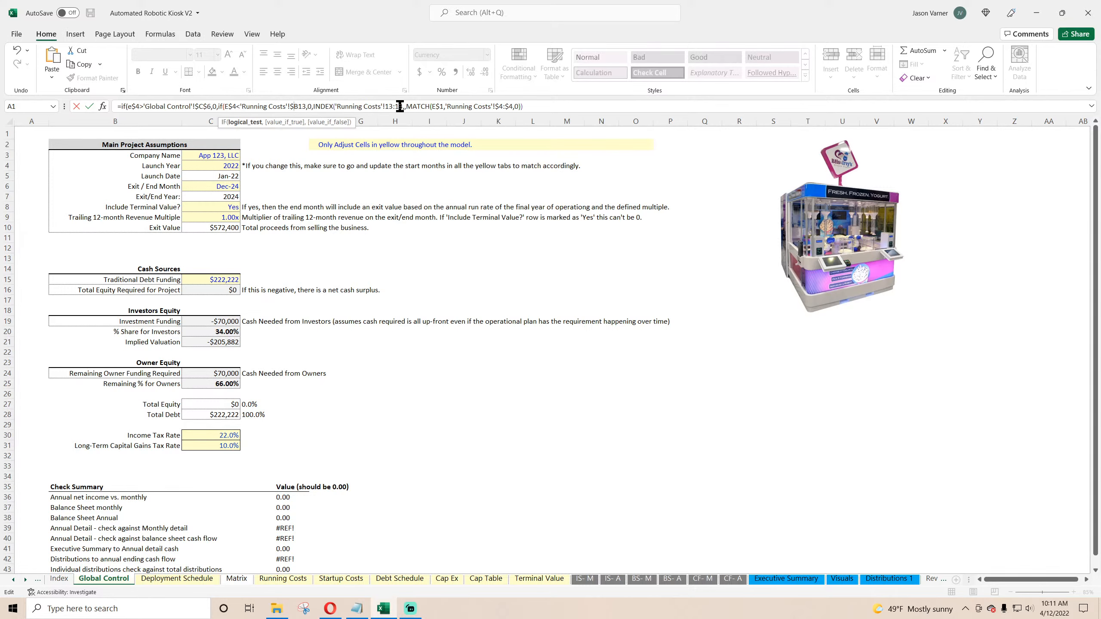
{"action": "key", "text": "Return"}
Step: Fill the fixed cost formulas from Other Monthly Costs 1 through Advertising across all months
{"action": "left_click", "coordinate": [529, 351]}
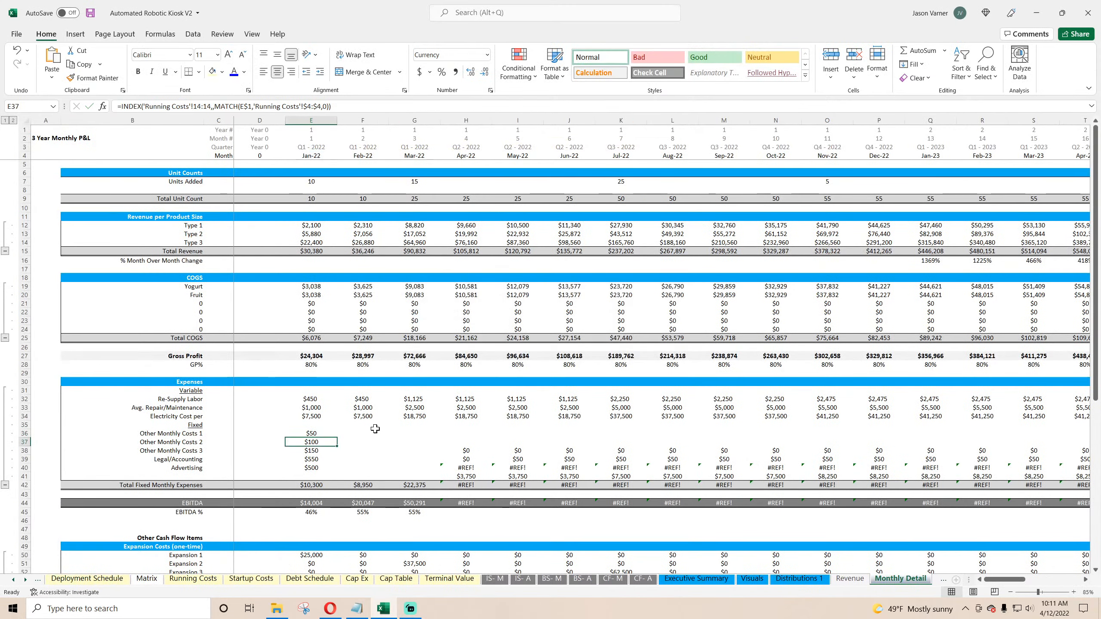
{"action": "left_click_drag", "start_coordinate": [337, 436], "coordinate": [167, 476]}
{"action": "right_click", "coordinate": [167, 476]}
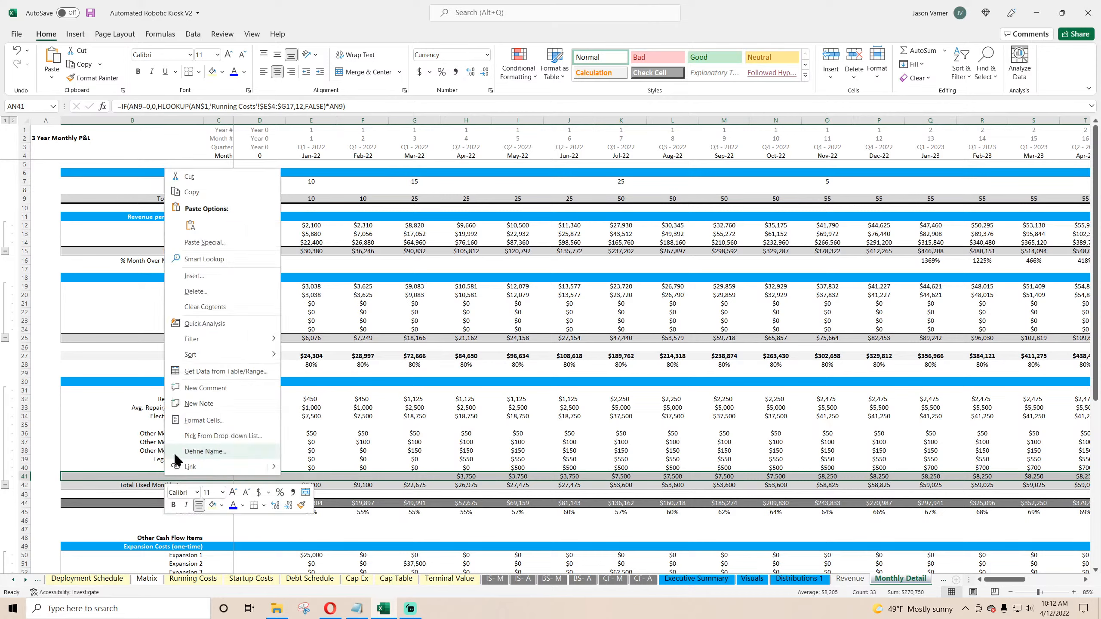
Step: Delete the leftover row below Advertising in the fixed expenses block
{"action": "left_click", "coordinate": [22, 477]}
{"action": "right_click", "coordinate": [22, 477]}
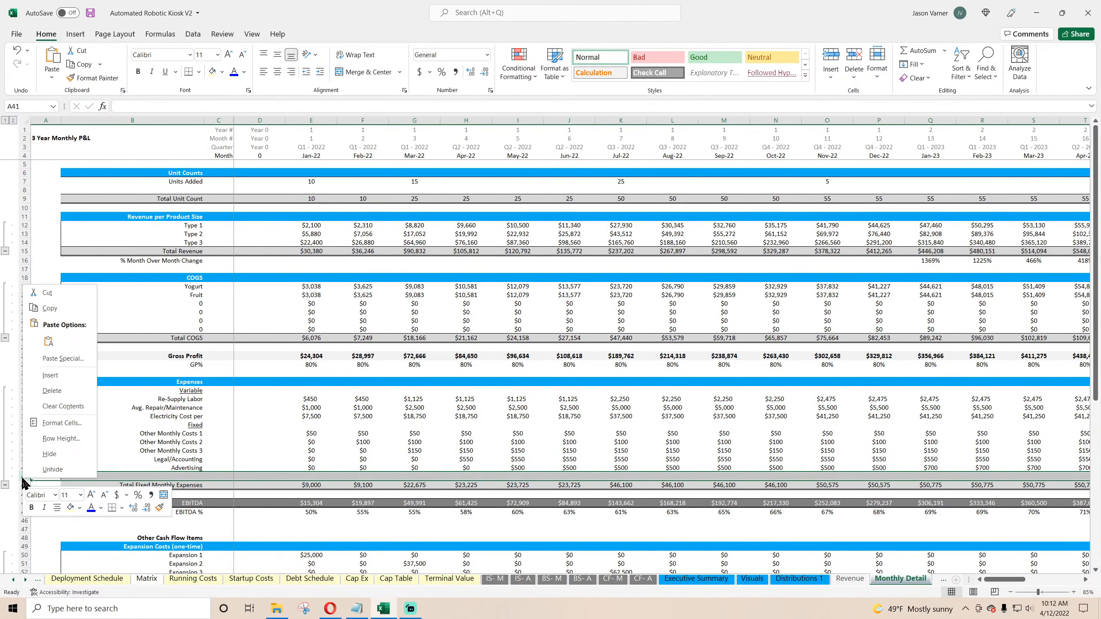
{"action": "left_click", "coordinate": [51, 391]}
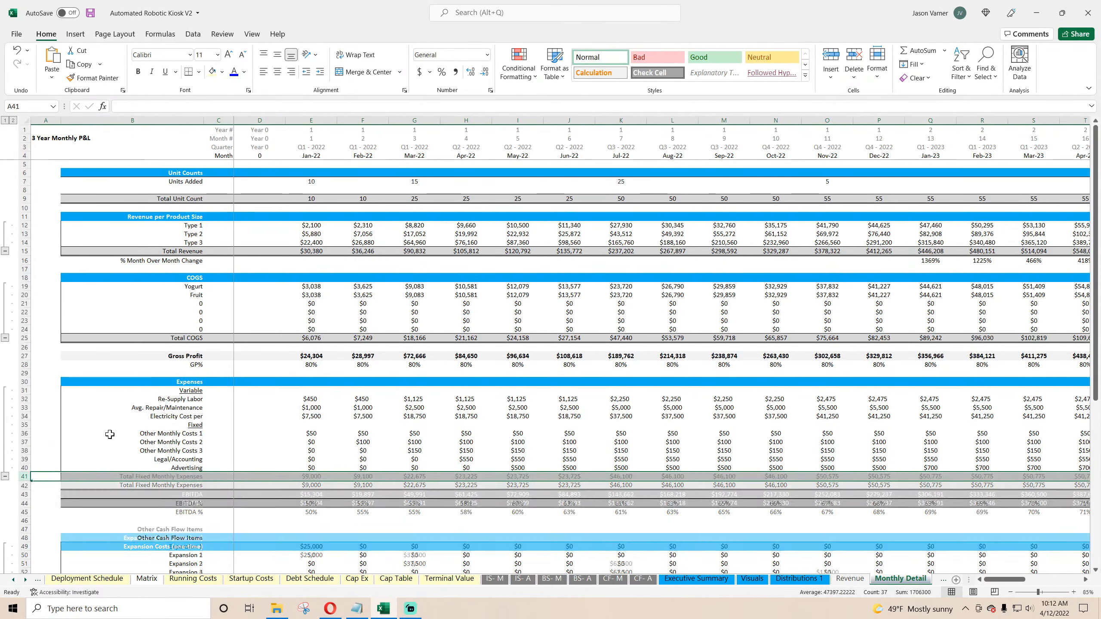
Step: Set the Exit / End Month on Global Control to Oct-24
{"action": "left_click", "coordinate": [13, 580]}
{"action": "left_click", "coordinate": [13, 580]}
{"action": "left_click", "coordinate": [14, 581]}
{"action": "left_click", "coordinate": [131, 579]}
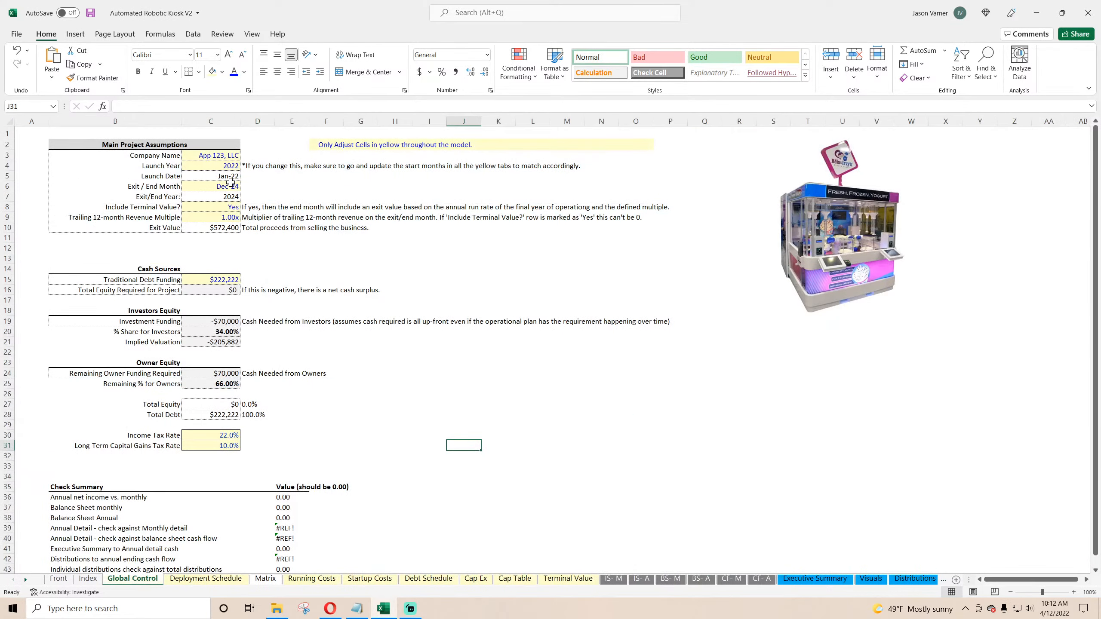
{"action": "left_click", "coordinate": [230, 185]}
{"action": "left_click", "coordinate": [244, 186]}
{"action": "left_click", "coordinate": [210, 232]}
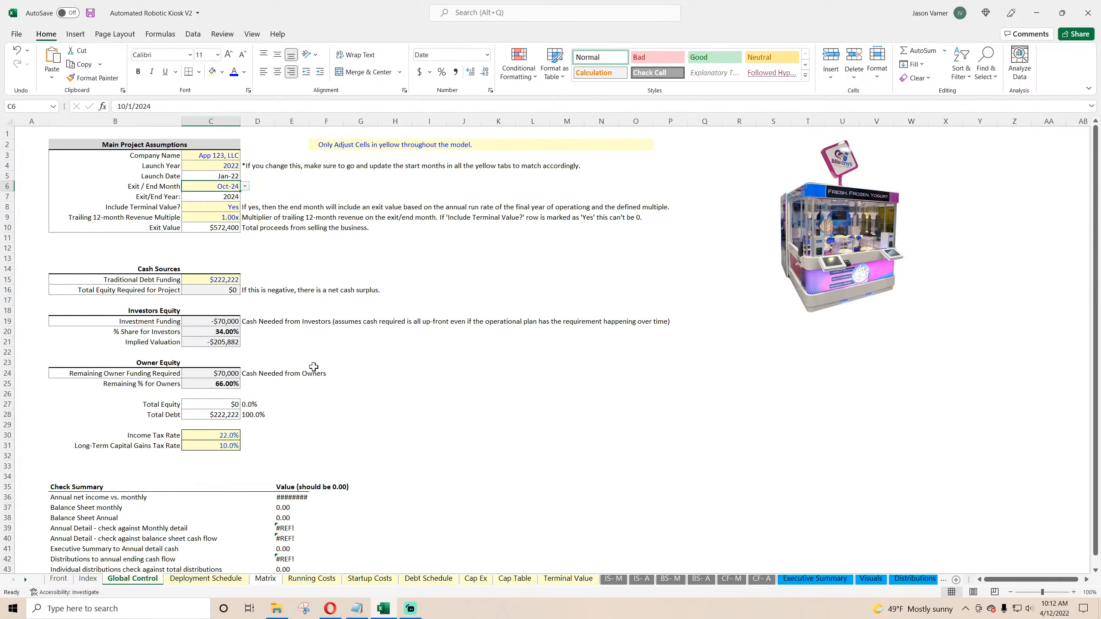
Step: Review the expense rows in the final months of Monthly Detail after the exit month
{"action": "left_click", "coordinate": [25, 579]}
{"action": "left_click", "coordinate": [26, 580]}
{"action": "left_click", "coordinate": [25, 579]}
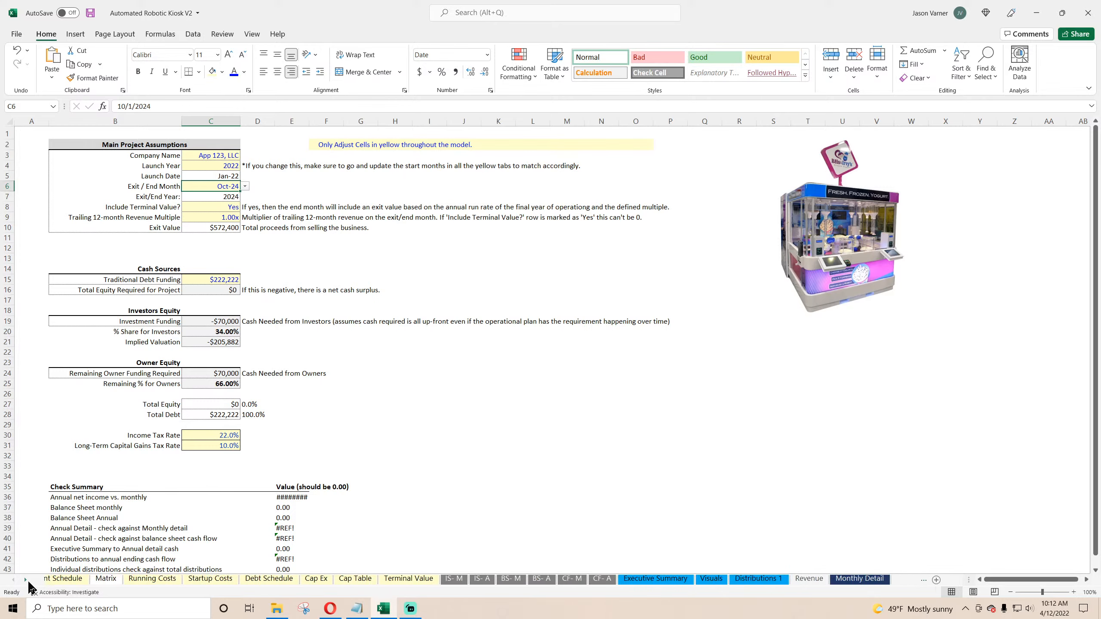
{"action": "left_click", "coordinate": [25, 579]}
{"action": "left_click", "coordinate": [809, 578]}
{"action": "left_click_drag", "start_coordinate": [1004, 579], "coordinate": [1060, 579]}
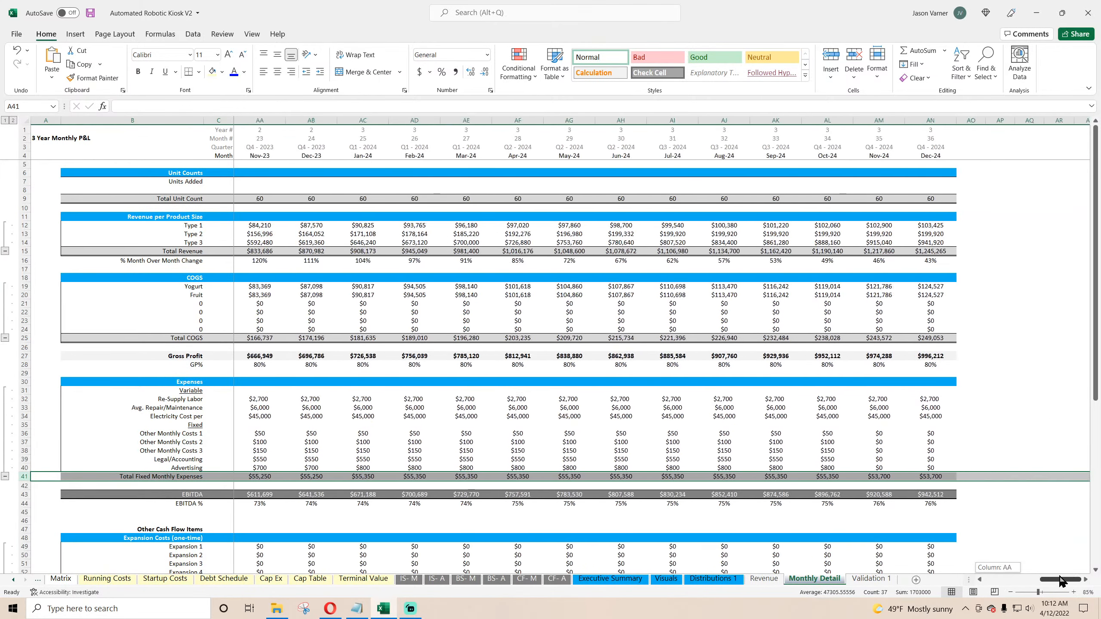
{"action": "left_click", "coordinate": [824, 434]}
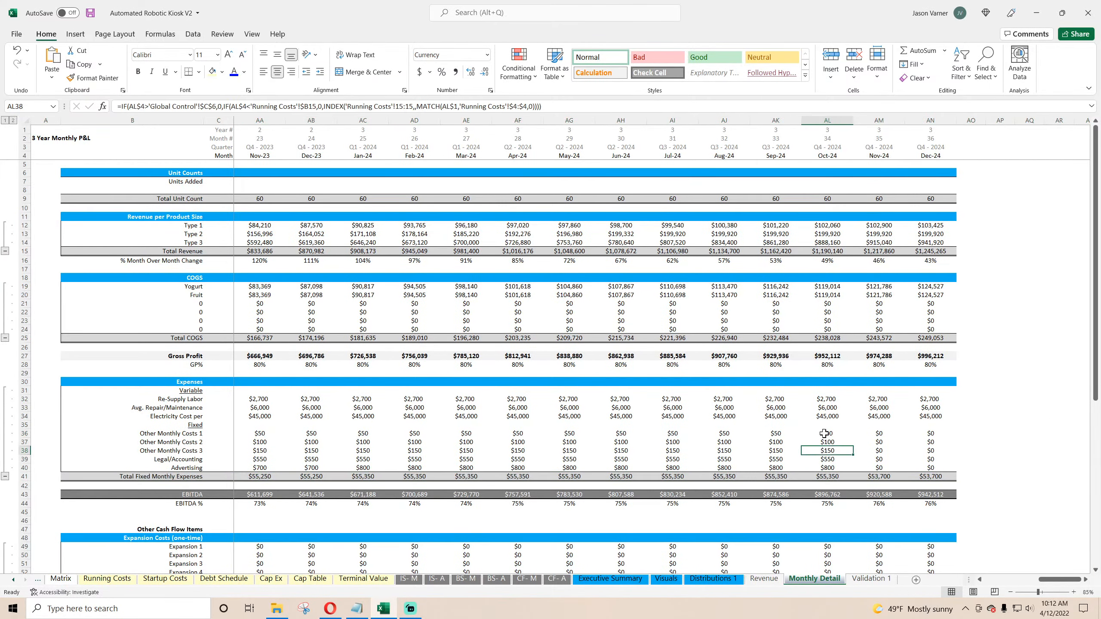
{"action": "left_click", "coordinate": [826, 415]}
{"action": "left_click_drag", "start_coordinate": [1054, 580], "coordinate": [999, 580]}
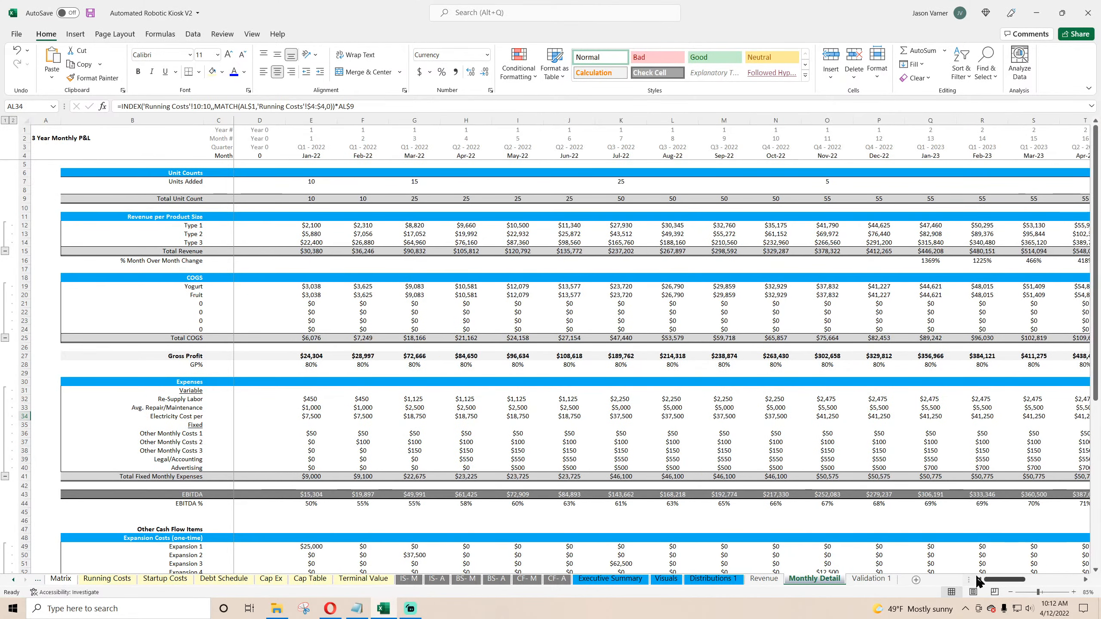
Step: Copy the outer exit-month IF prefix from the Other Monthly Costs 1 January formula
{"action": "left_click", "coordinate": [306, 433]}
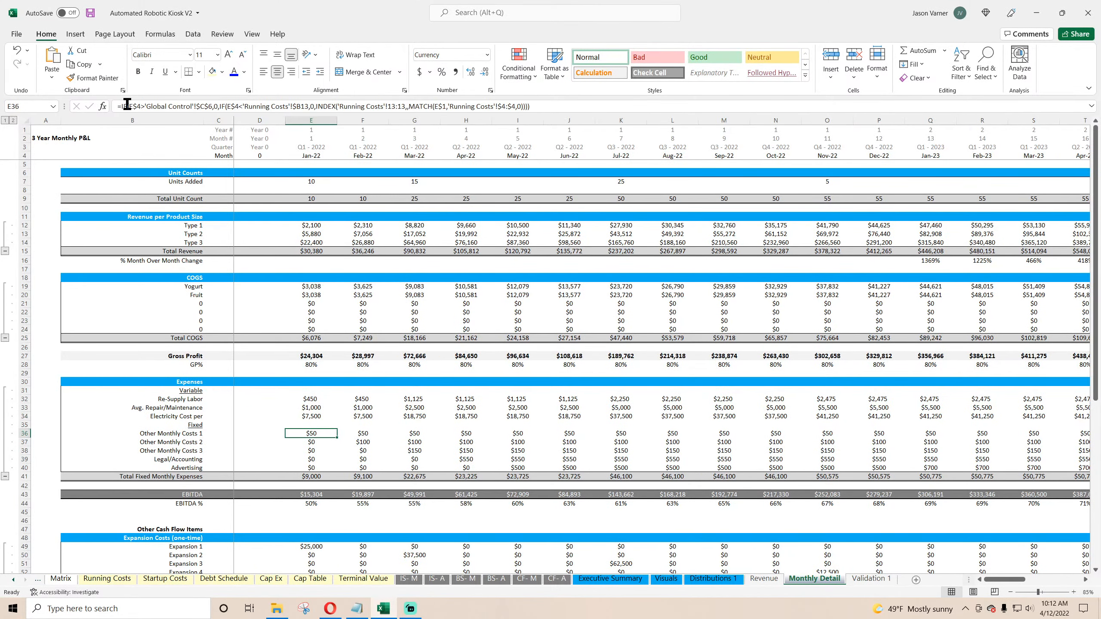
{"action": "left_click_drag", "start_coordinate": [122, 106], "coordinate": [220, 107]}
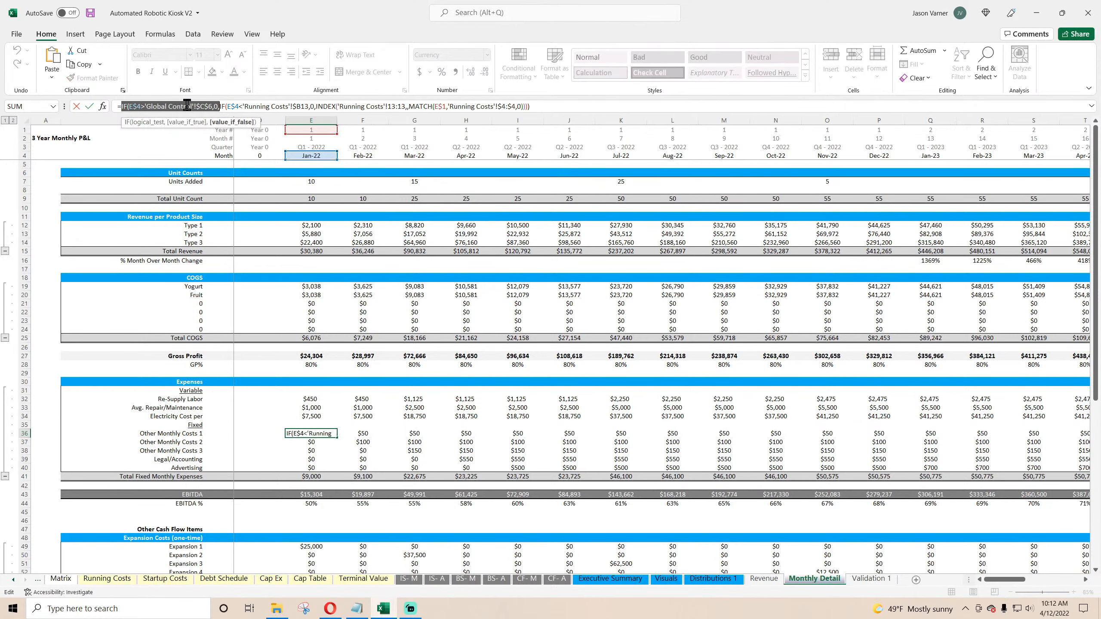
{"action": "right_click", "coordinate": [187, 105]}
{"action": "left_click", "coordinate": [209, 131]}
{"action": "key", "text": "Return"}
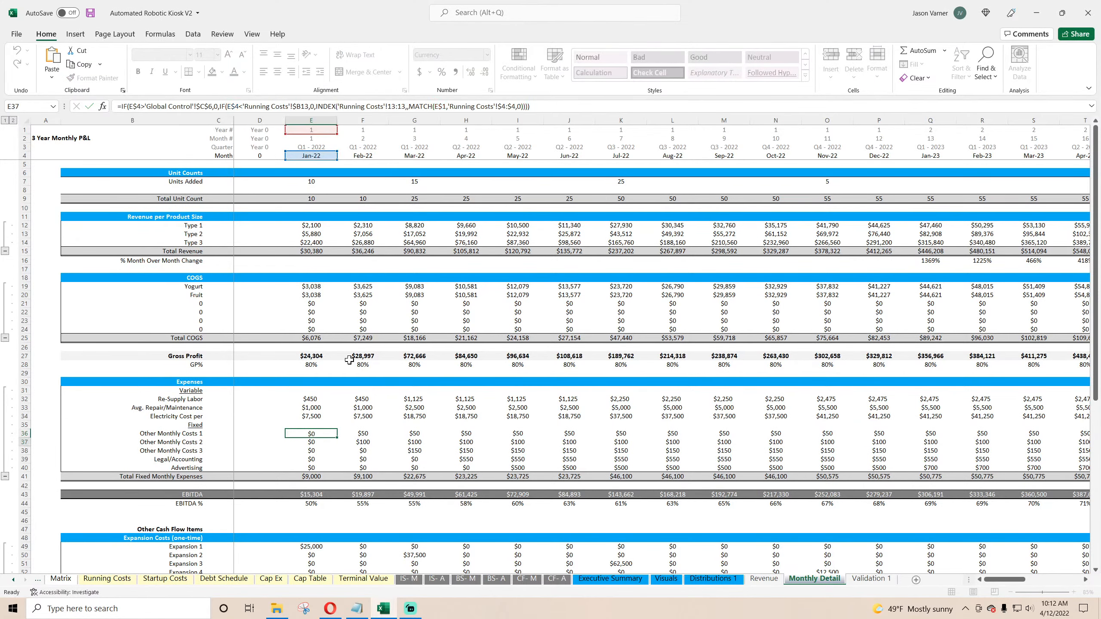
Step: Prepend the exit-month IF to the January Re-Supply Labor, Avg. Repair/Maintenance and Electricity Cost per formulas
{"action": "left_click", "coordinate": [311, 399]}
{"action": "left_click", "coordinate": [125, 106]}
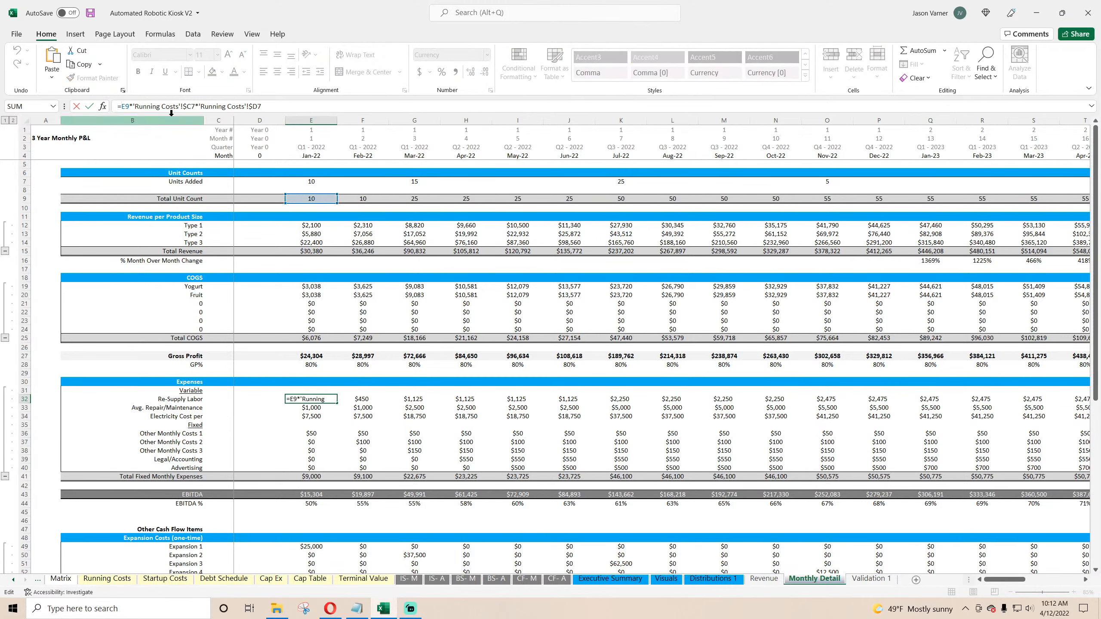
{"action": "key", "text": "ctrl+v"}
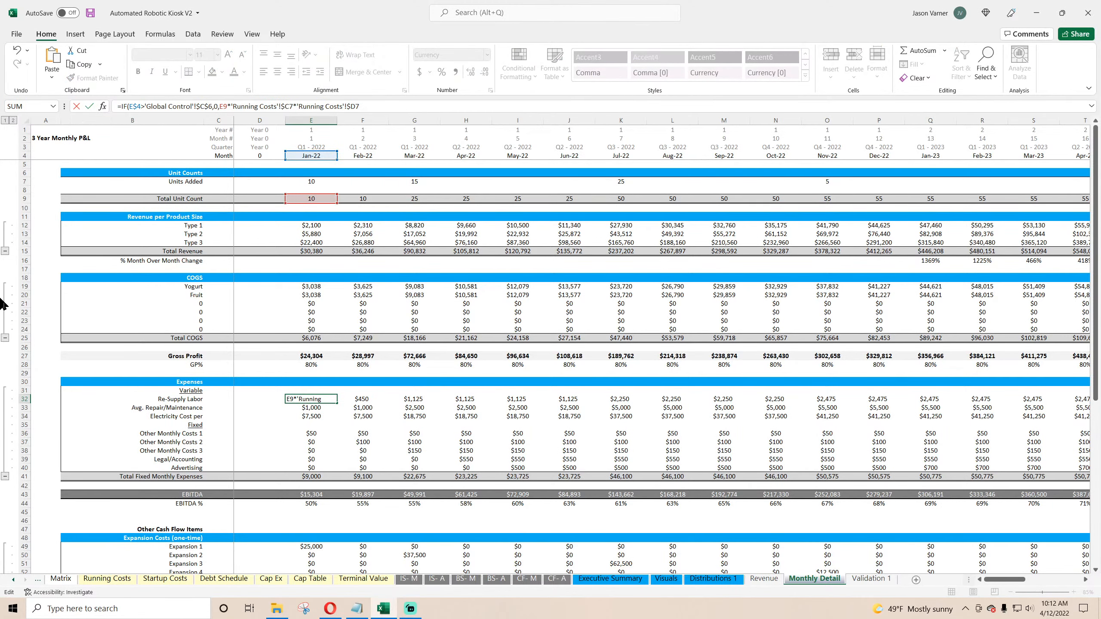
{"action": "key", "text": "Return"}
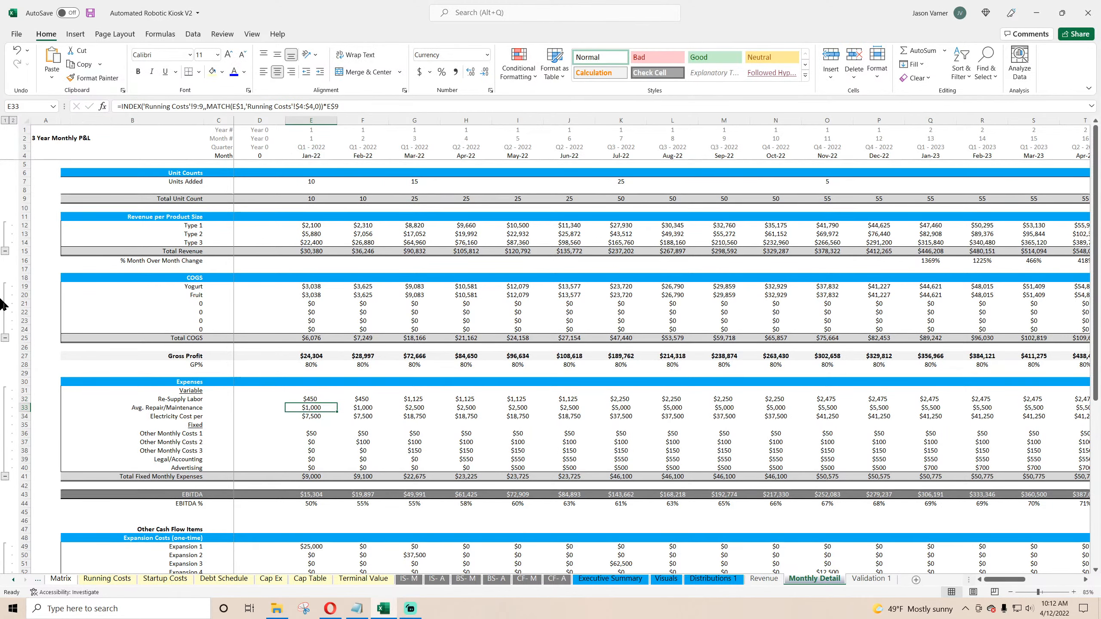
{"action": "left_click", "coordinate": [121, 106]}
{"action": "key", "text": "ctrl+v"}
{"action": "key", "text": "Return"}
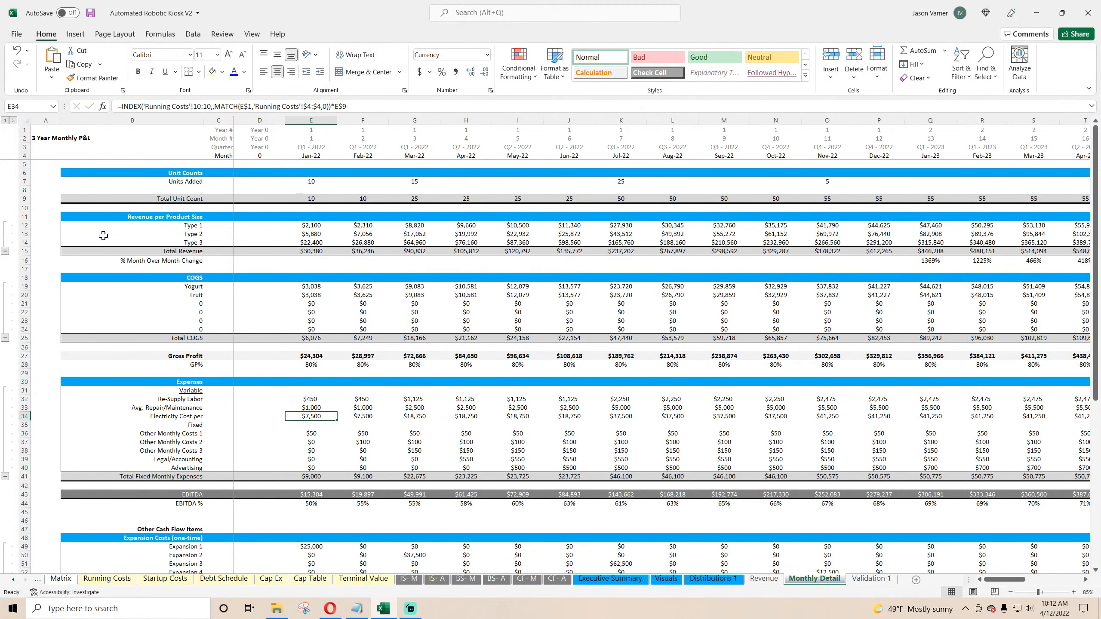
{"action": "left_click", "coordinate": [122, 106]}
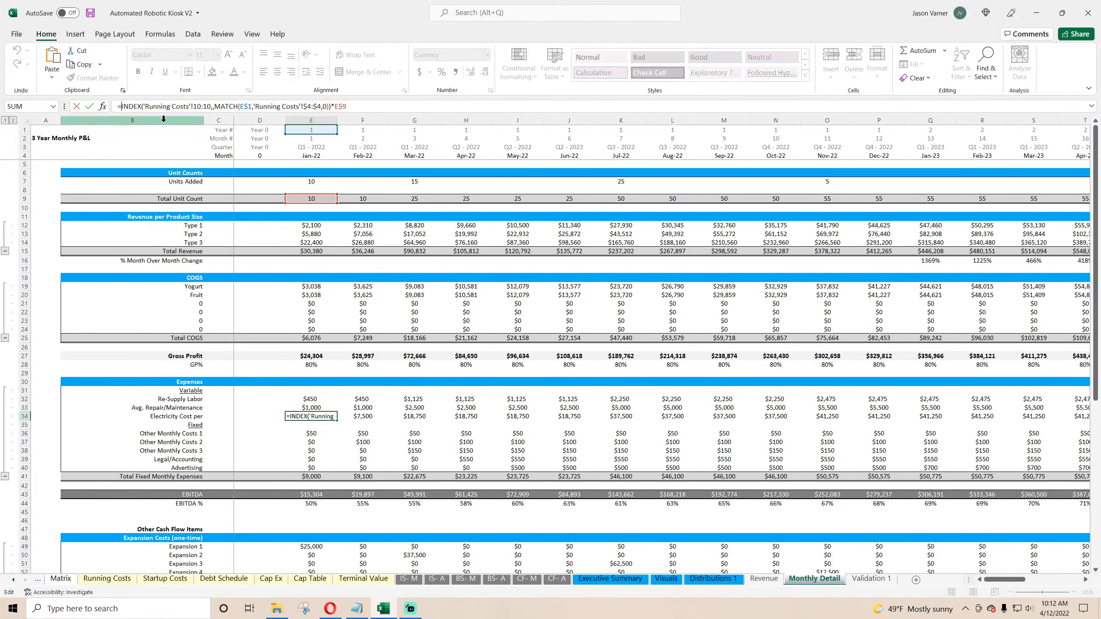
{"action": "key", "text": "ctrl+v"}
{"action": "key", "text": "Return"}
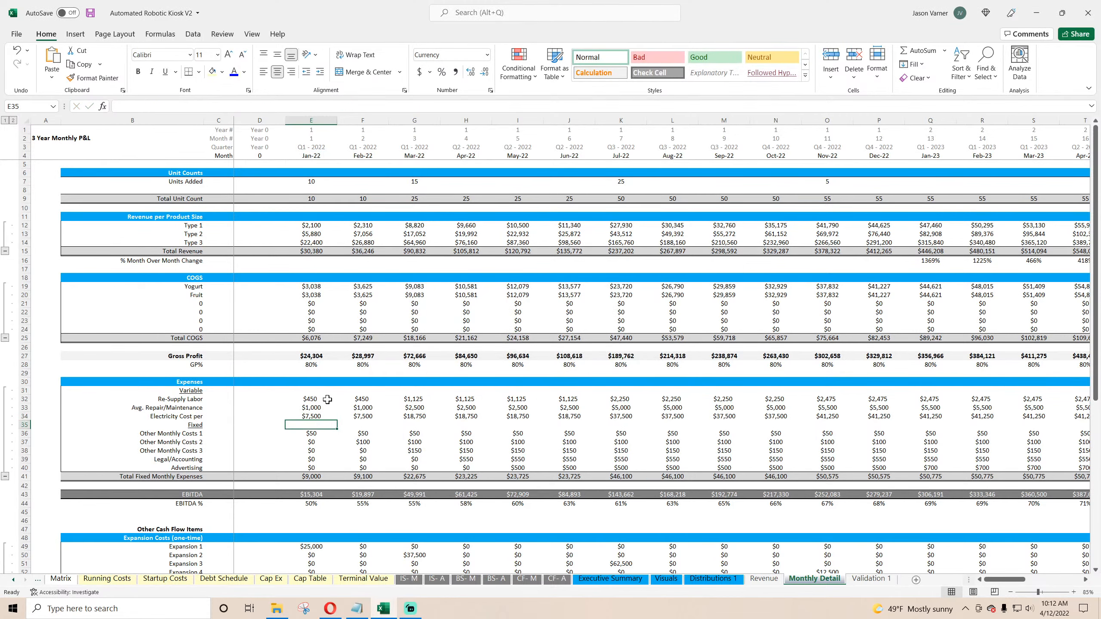
Step: Fill the three variable expense formulas across all months through Dec-24
{"action": "left_click_drag", "start_coordinate": [327, 399], "coordinate": [1060, 419]}
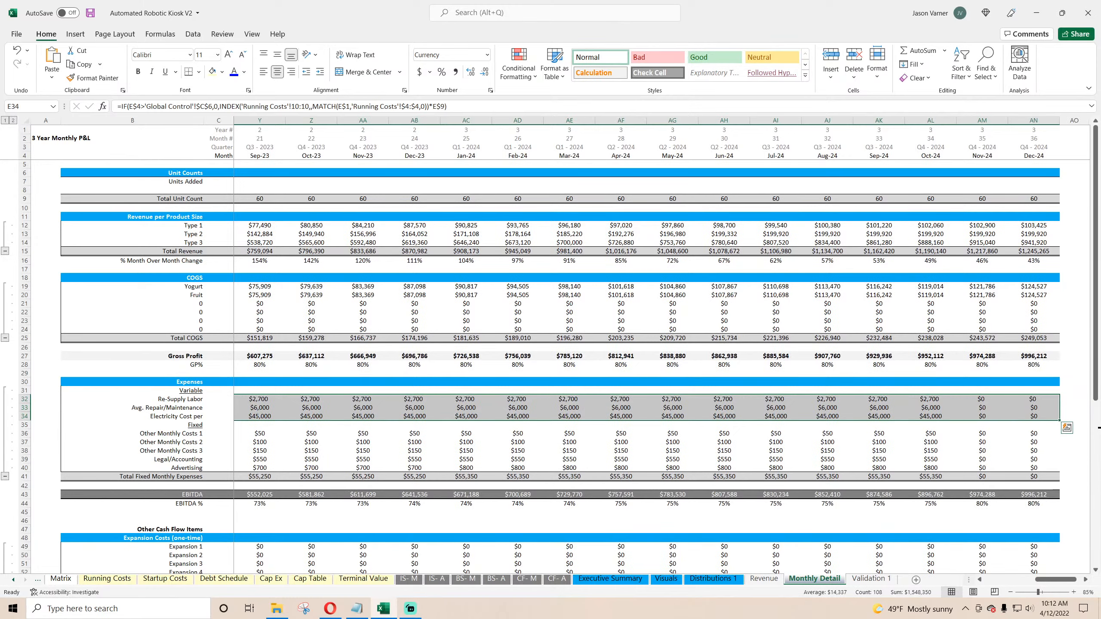
{"action": "left_click_drag", "start_coordinate": [1053, 579], "coordinate": [1001, 579]}
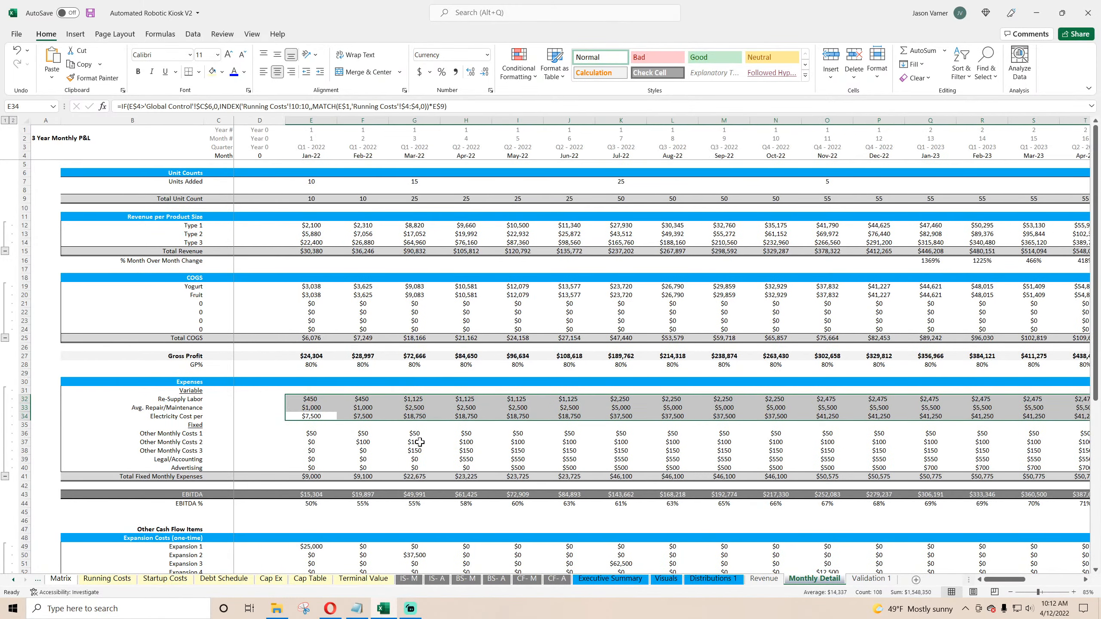
Step: Prepend the exit-month IF to the January Type 1, Type 2 and Type 3 revenue formulas
{"action": "left_click", "coordinate": [311, 286]}
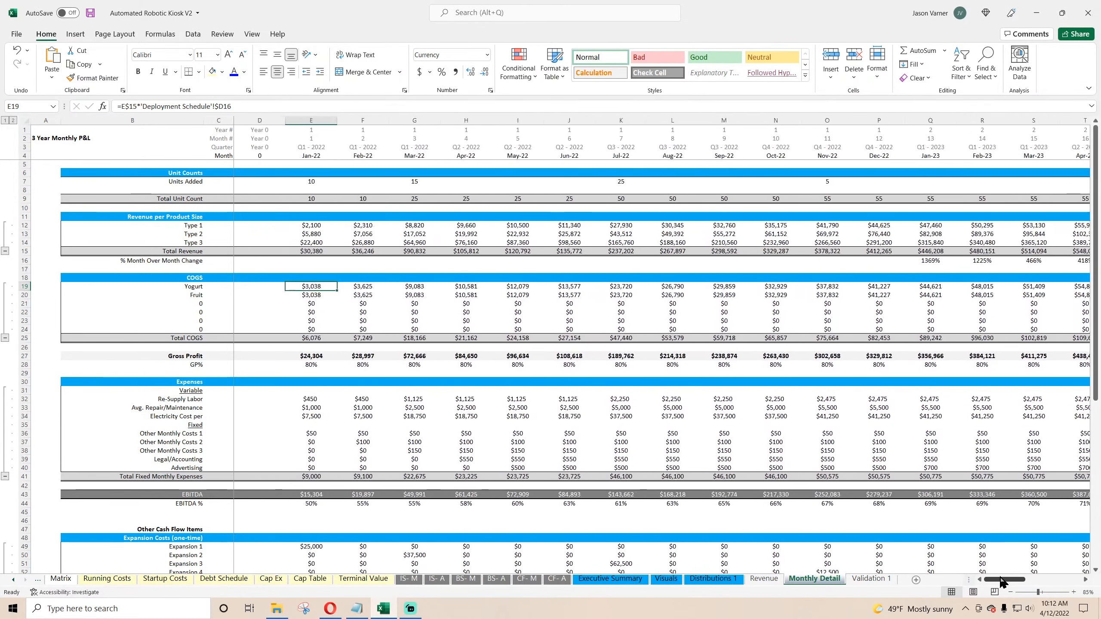
{"action": "left_click", "coordinate": [309, 226]}
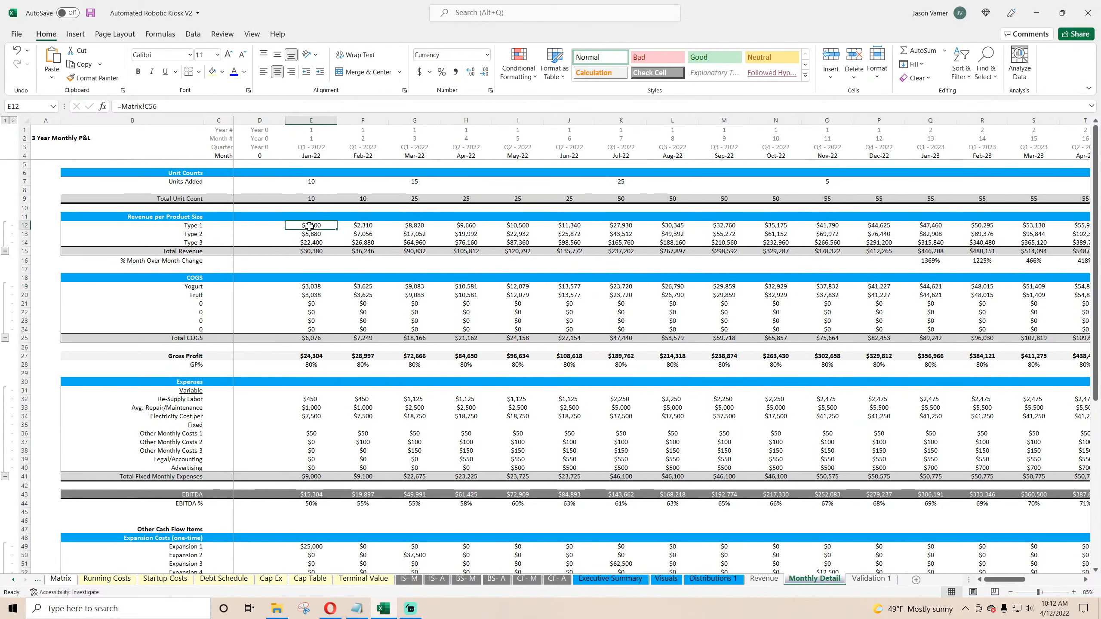
{"action": "left_click", "coordinate": [122, 107]}
{"action": "type", "text": "IF(E$4>'Global Control'!$C$6,0,"}
{"action": "key", "text": "Return"}
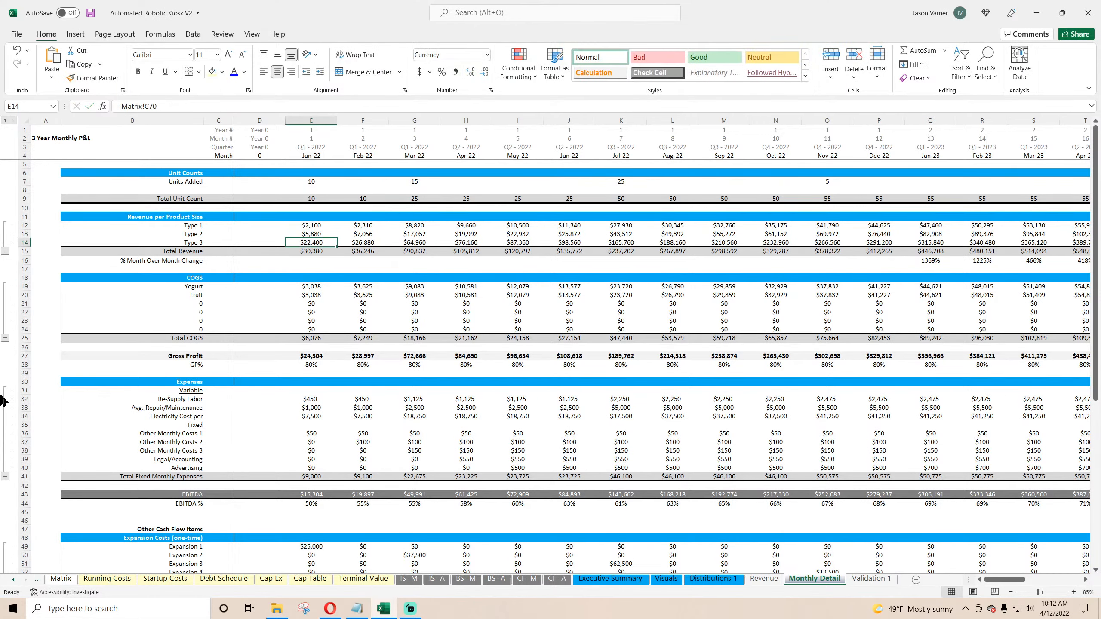
{"action": "left_click", "coordinate": [319, 241]}
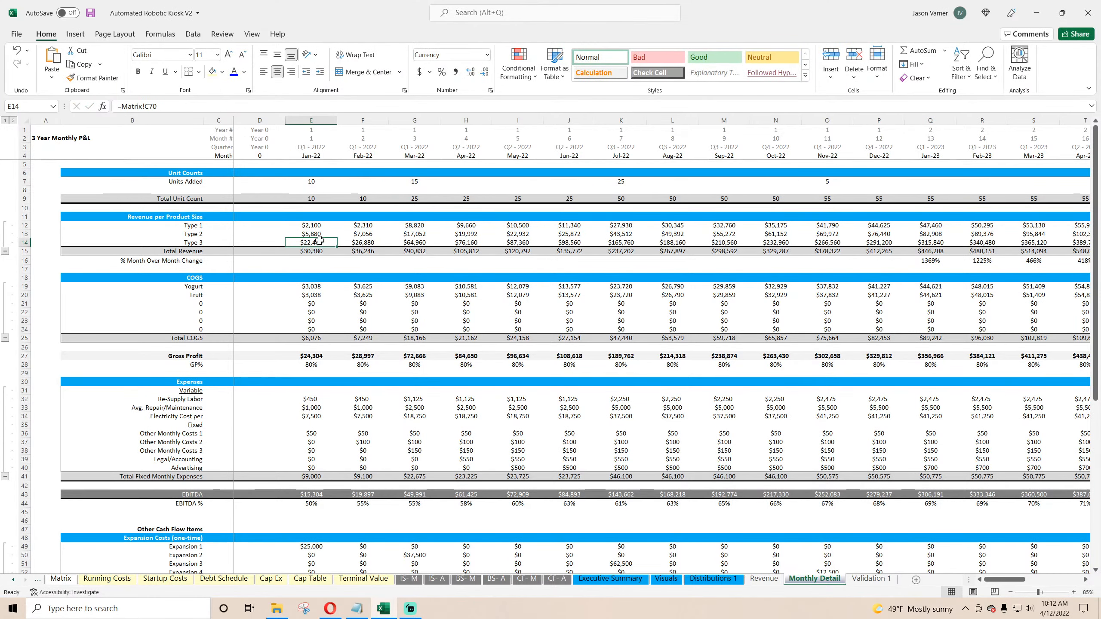
{"action": "left_click", "coordinate": [123, 106]}
{"action": "type", "text": "IF(E$4>'Global Control'!$C$6,0,"}
{"action": "key", "text": "Return"}
{"action": "left_click", "coordinate": [122, 106]}
{"action": "type", "text": "IF(E$4>'Global Control'!$C$6,0,"}
{"action": "key", "text": "Return"}
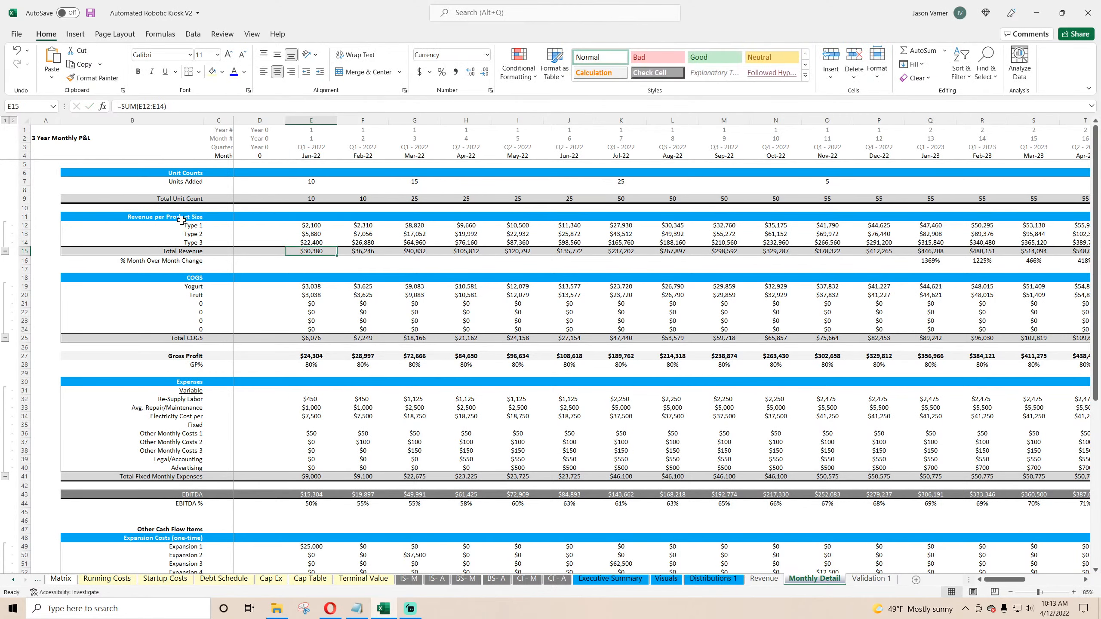
Step: Fill the three revenue type formulas across all months through Dec-24
{"action": "left_click_drag", "start_coordinate": [311, 225], "coordinate": [983, 238]}
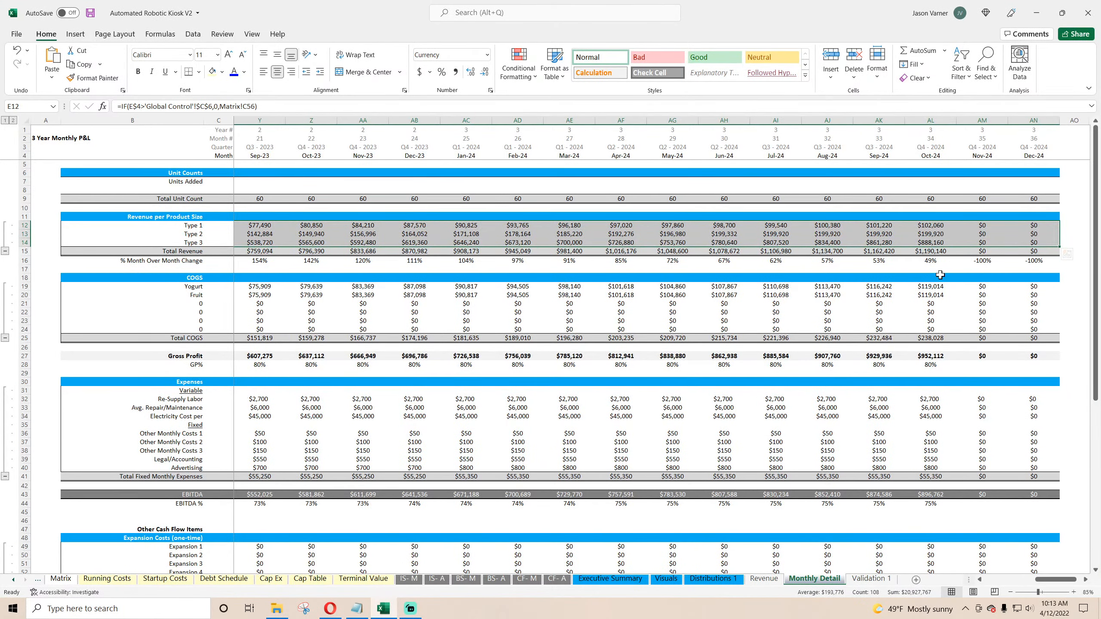
{"action": "left_click", "coordinate": [938, 198]}
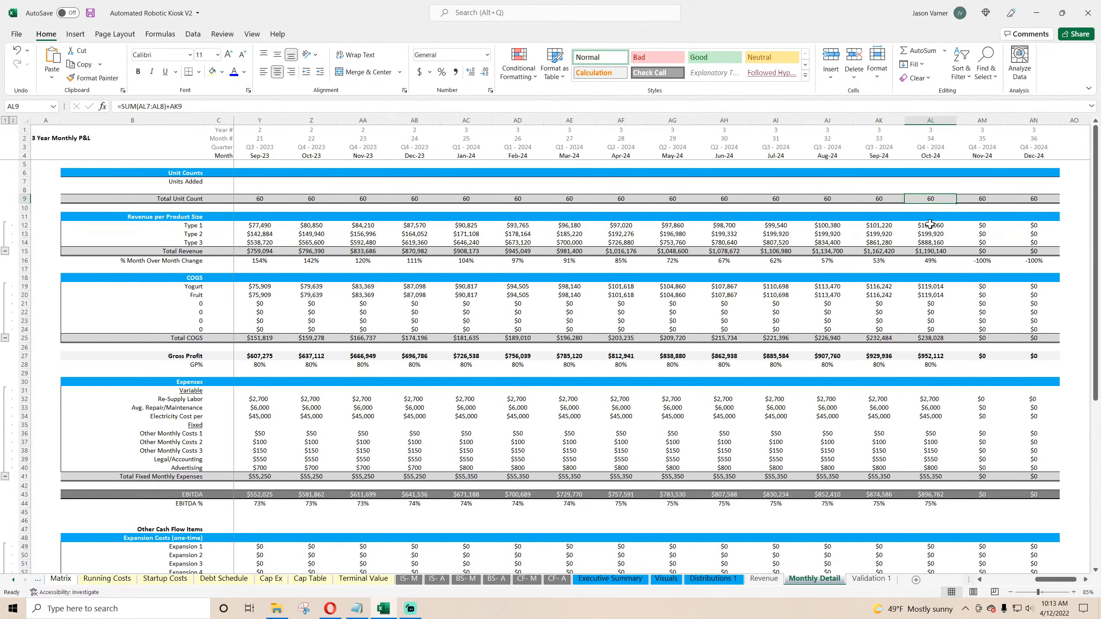
{"action": "left_click_drag", "start_coordinate": [1056, 579], "coordinate": [1004, 579]}
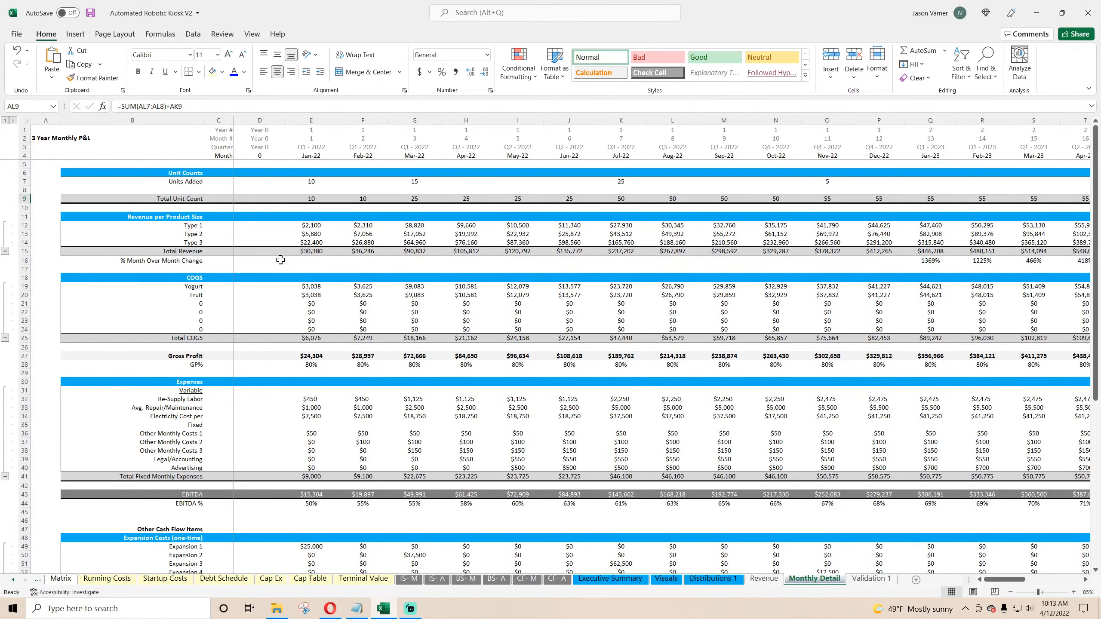
Step: Inspect the January Total Unit Count formula
{"action": "left_click", "coordinate": [308, 199]}
{"action": "left_click", "coordinate": [122, 106]}
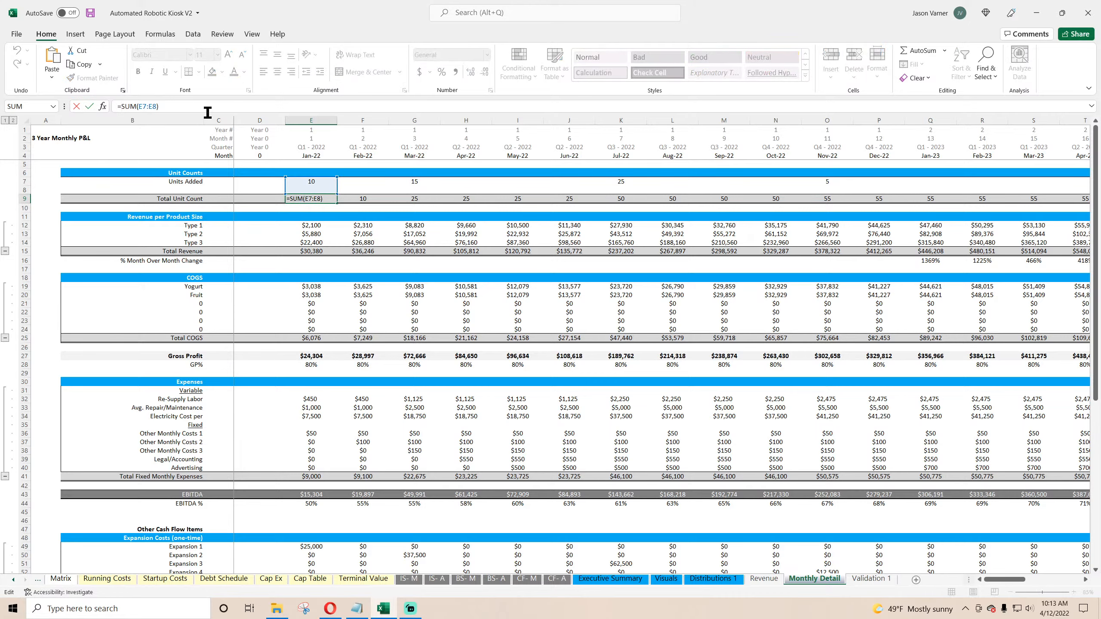
{"action": "key", "text": "Return"}
{"action": "key", "text": "Return"}
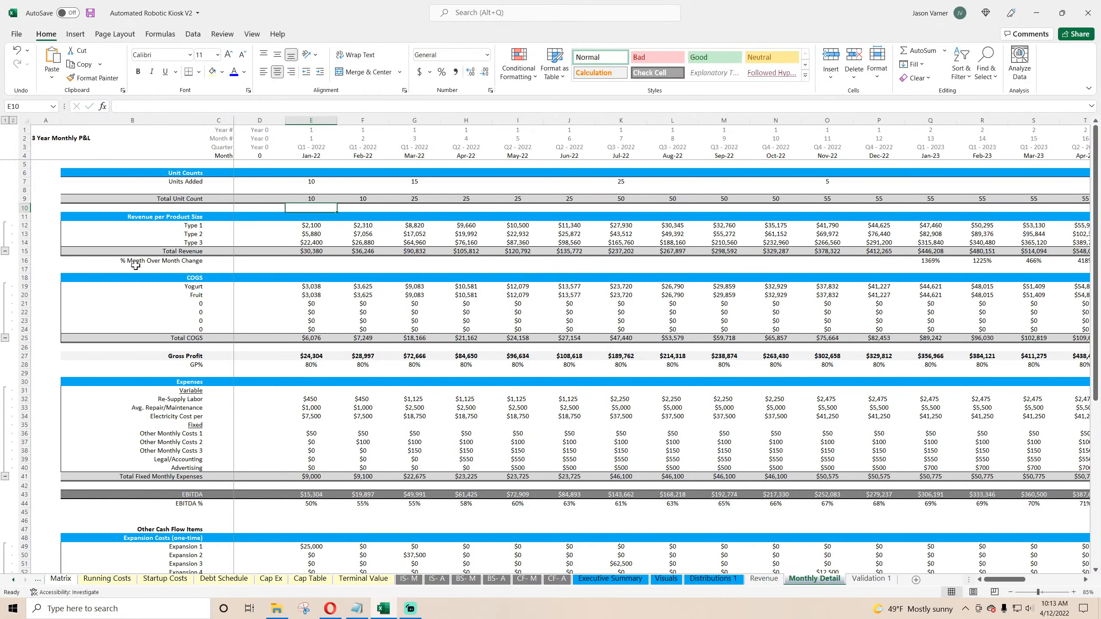
Step: Fill the January Total Unit Count formula across all months through Dec-24
{"action": "left_click", "coordinate": [321, 199]}
{"action": "left_click_drag", "start_coordinate": [336, 203], "coordinate": [1049, 198]}
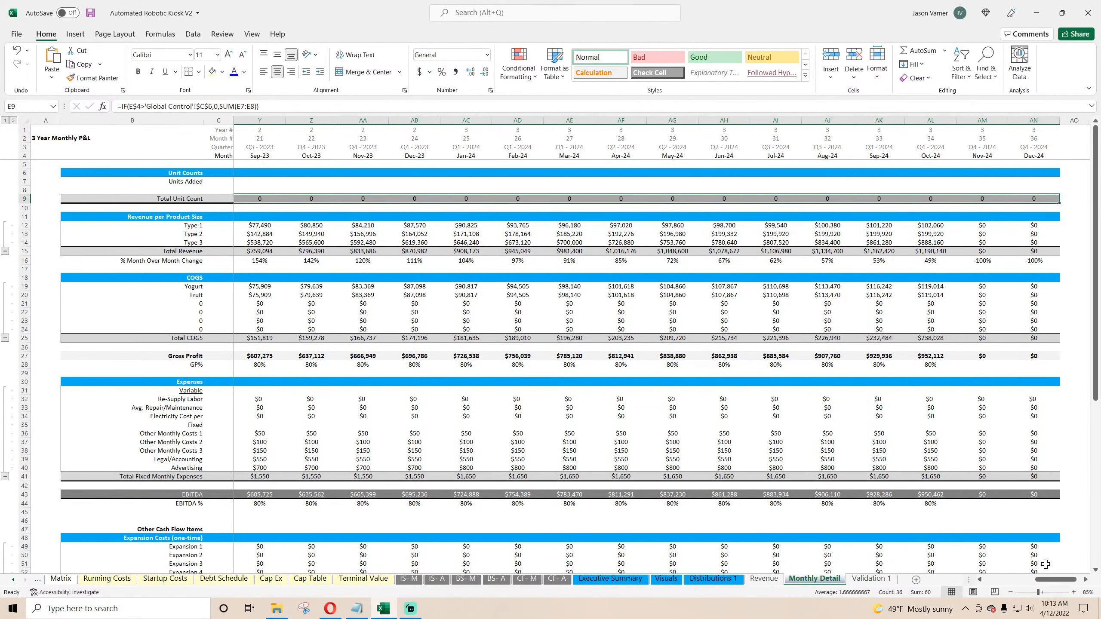
{"action": "left_click_drag", "start_coordinate": [1047, 580], "coordinate": [990, 579]}
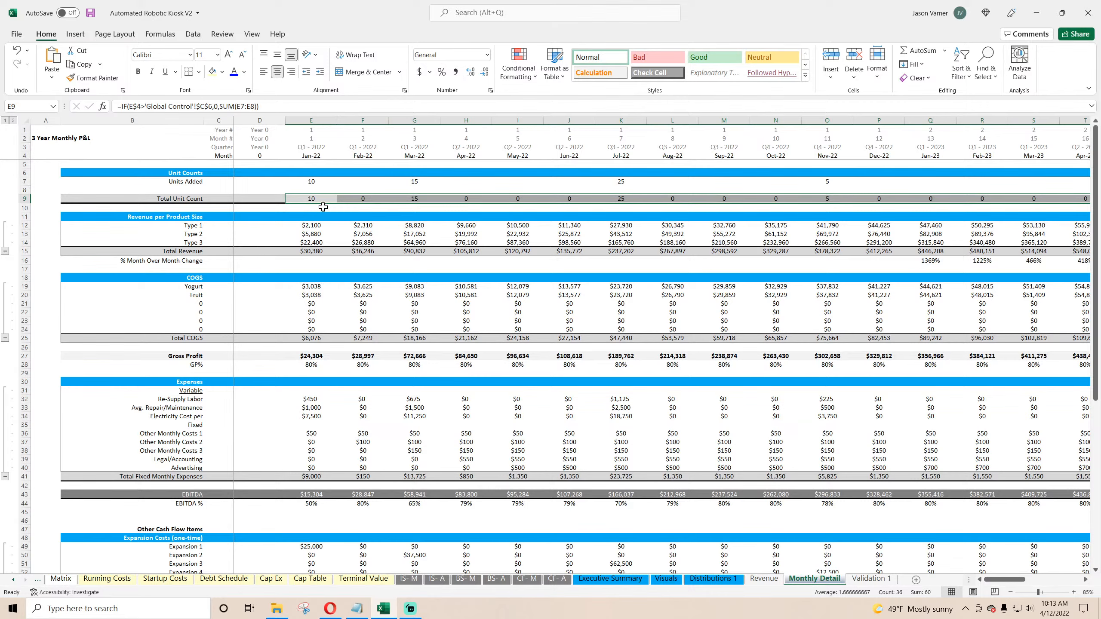
Step: Make the February Total Unit Count cumulative by adding the January total to its formula
{"action": "left_click", "coordinate": [344, 200]}
{"action": "left_click", "coordinate": [274, 105]}
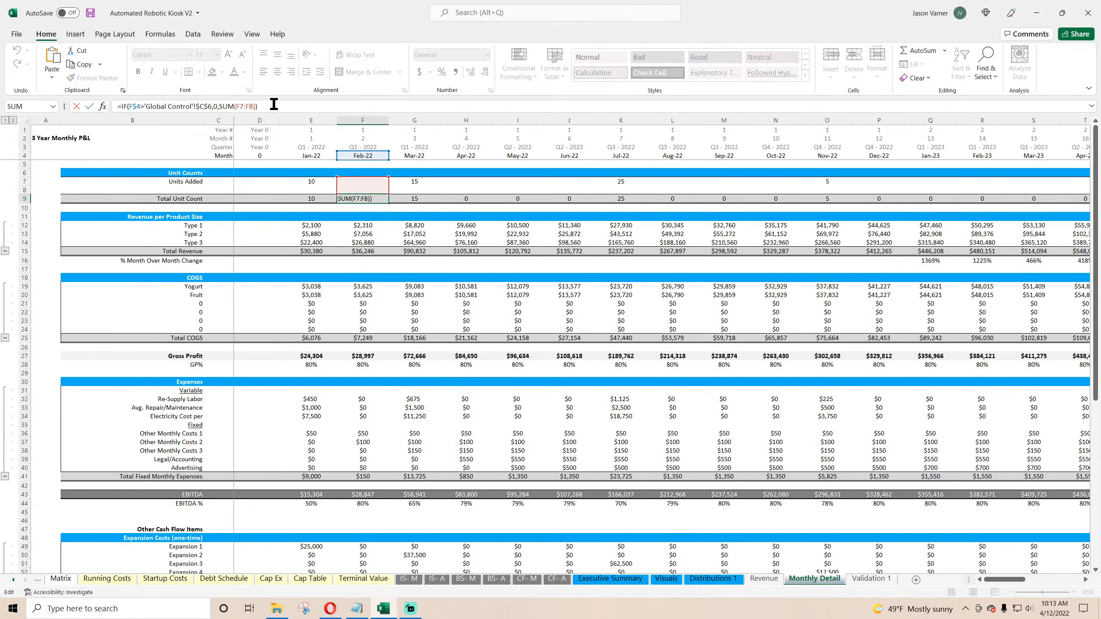
{"action": "type", "text": "+"}
{"action": "left_click", "coordinate": [314, 198]}
{"action": "key", "text": "Return"}
Step: Fill the cumulative Total Unit Count formula across all months through Dec-24
{"action": "left_click", "coordinate": [367, 197]}
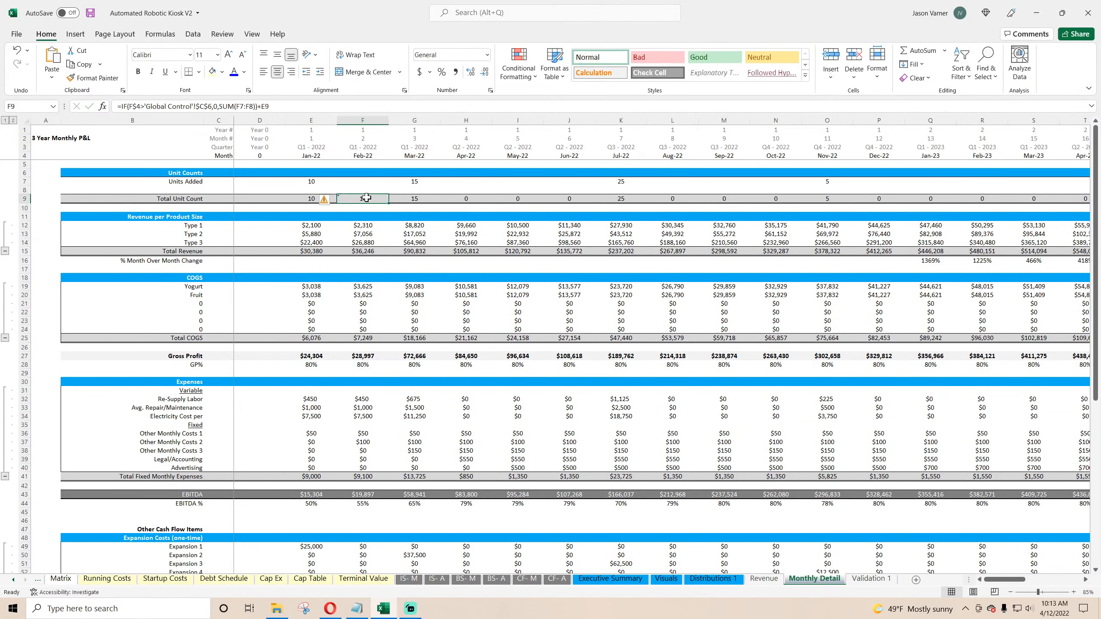
{"action": "left_click_drag", "start_coordinate": [366, 197], "coordinate": [568, 201]}
{"action": "left_click", "coordinate": [572, 334]}
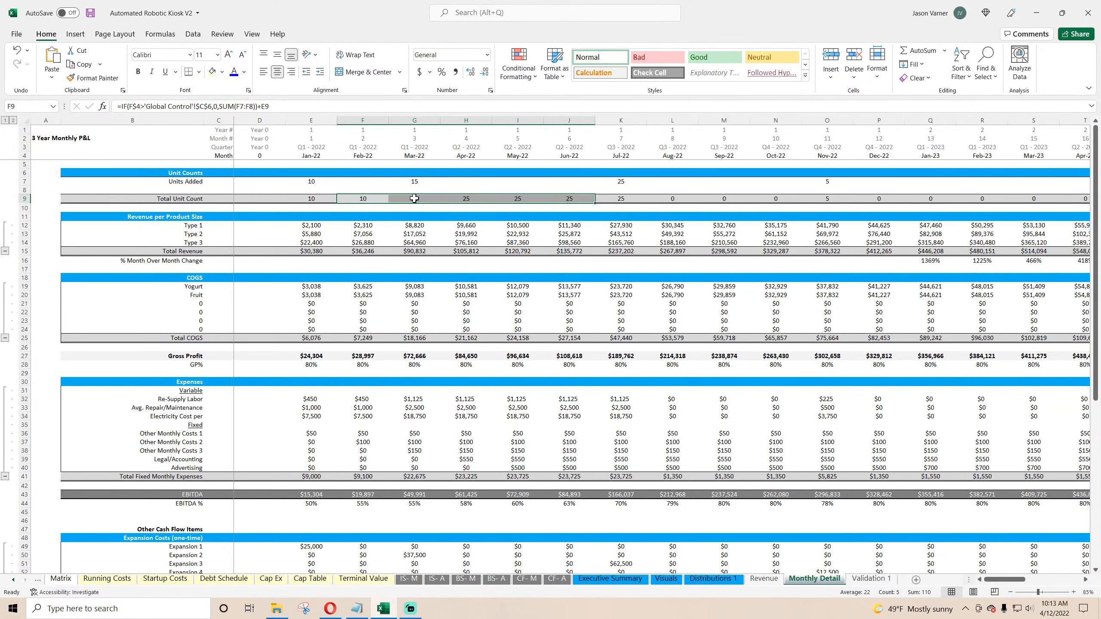
{"action": "left_click", "coordinate": [415, 199]}
{"action": "left_click_drag", "start_coordinate": [440, 203], "coordinate": [724, 201]}
{"action": "left_click", "coordinate": [627, 201]}
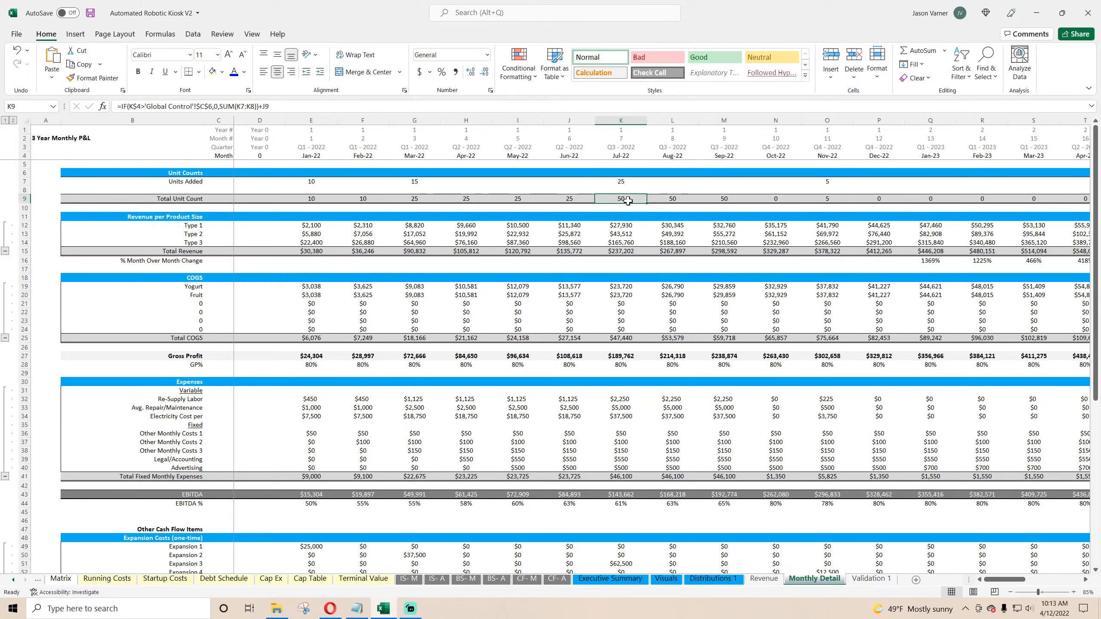
{"action": "left_click_drag", "start_coordinate": [647, 203], "coordinate": [1048, 202]}
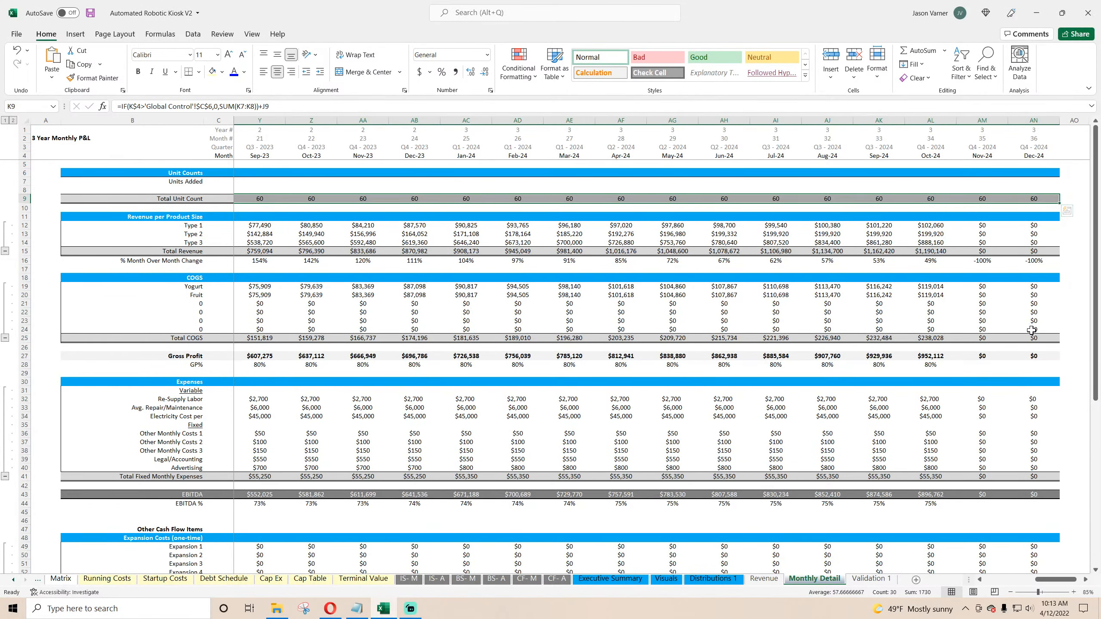
Step: Open the Nov-24 Total Unit Count formula to inspect it
{"action": "left_click", "coordinate": [982, 198]}
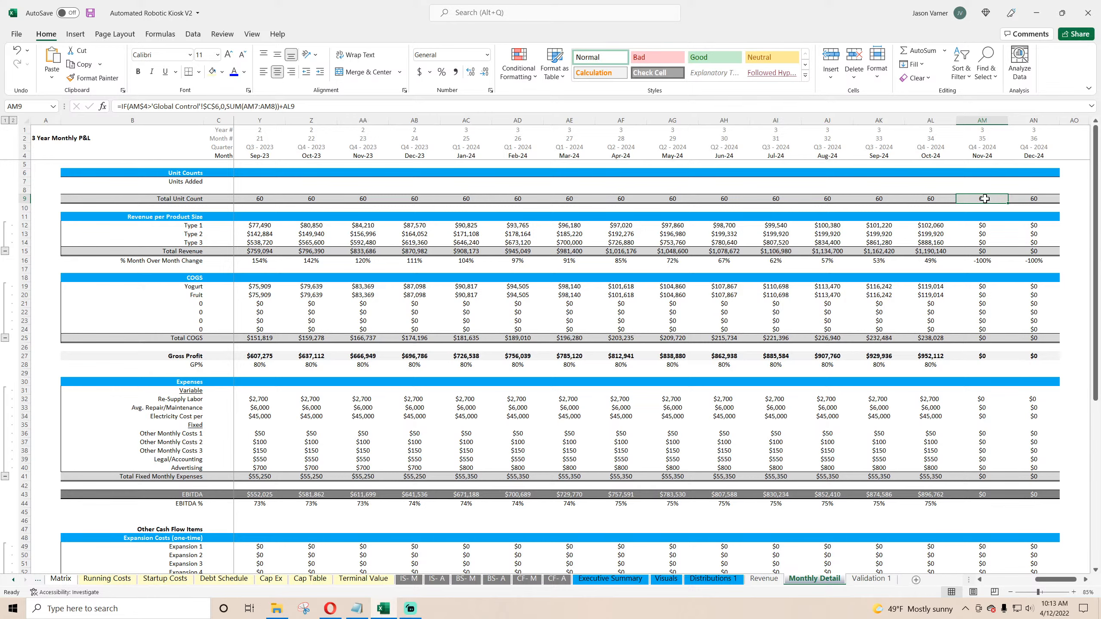
{"action": "double_click", "coordinate": [984, 199]}
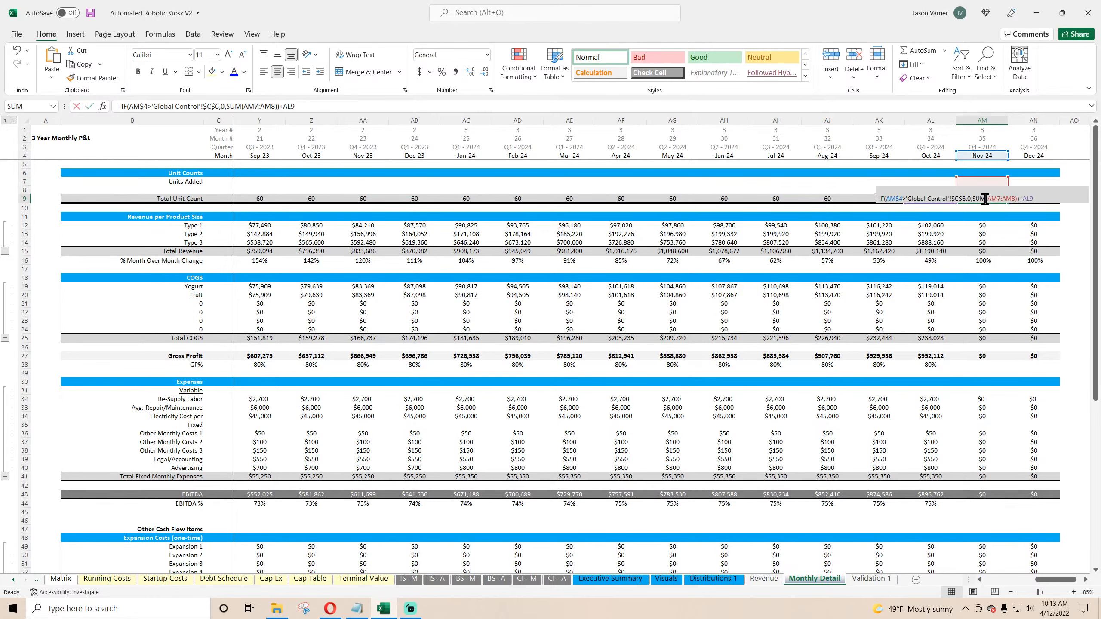
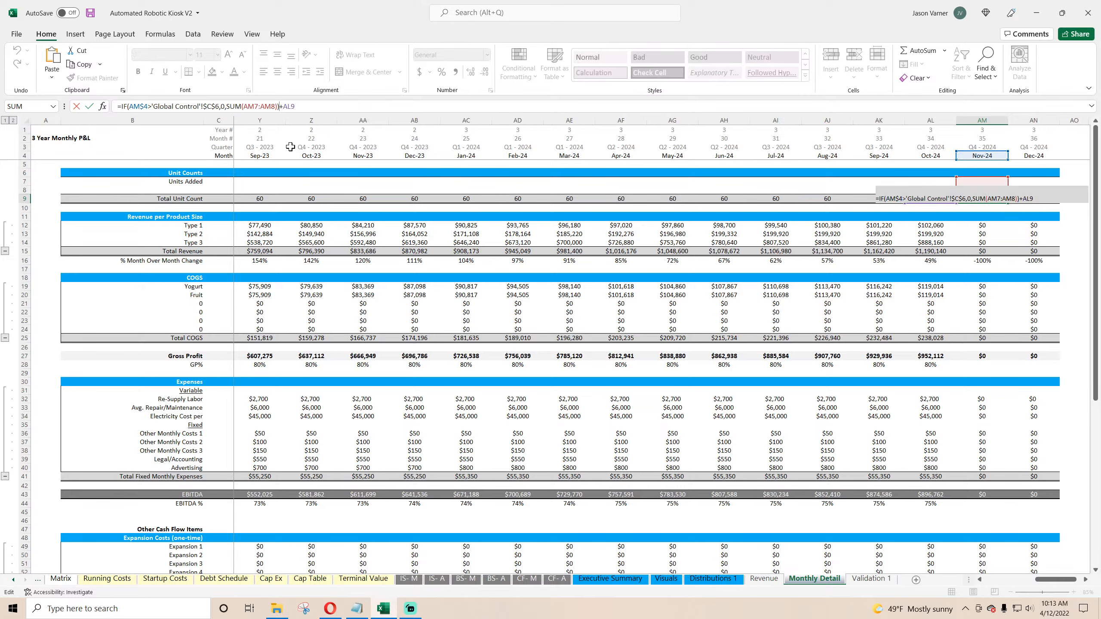
Step: Inspect the Total Unit Count, revenue, COGS and fixed expense formulas across the monthly columns
{"action": "key", "text": "Return"}
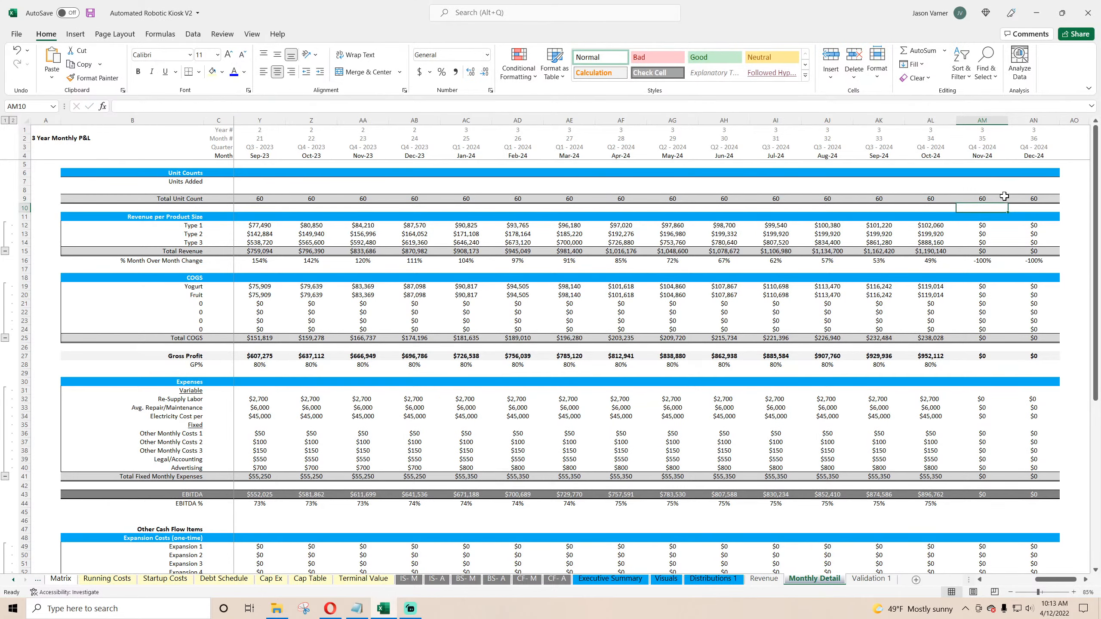
{"action": "left_click", "coordinate": [990, 199]}
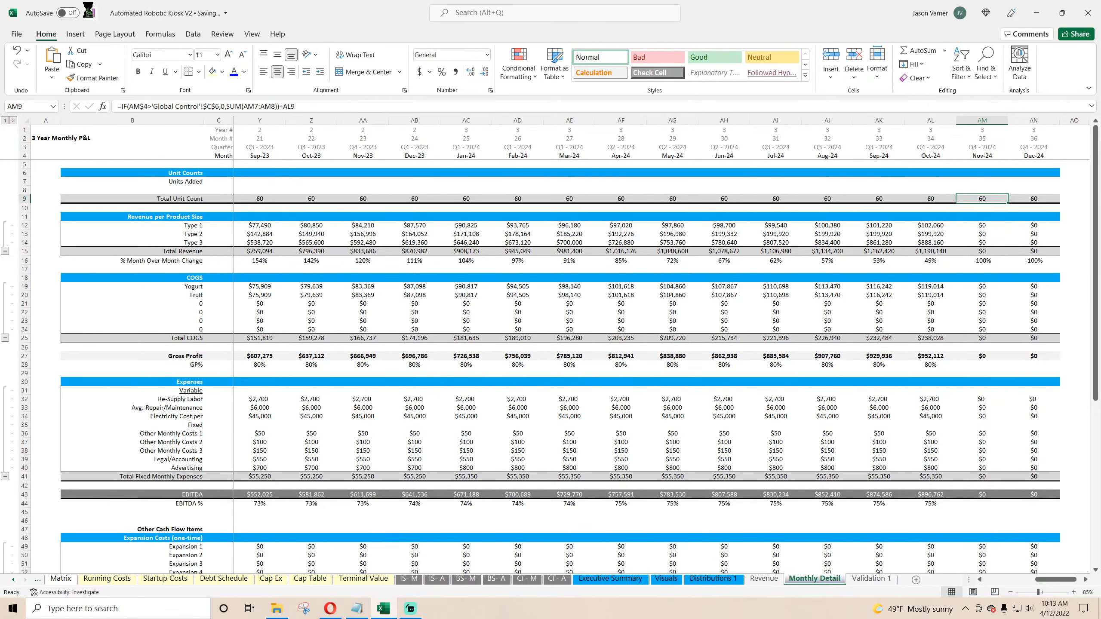
{"action": "left_click", "coordinate": [931, 241]}
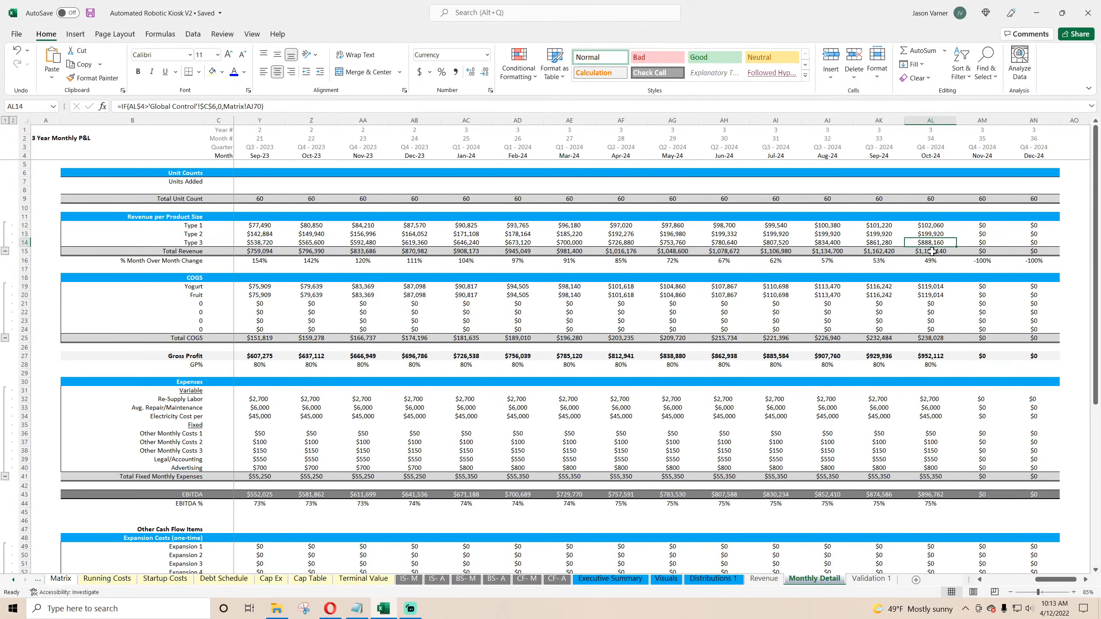
{"action": "key", "text": "Down"}
{"action": "key", "text": "Down"}
{"action": "key", "text": "Down"}
{"action": "key", "text": "Down"}
{"action": "key", "text": "Down"}
{"action": "key", "text": "Down"}
{"action": "key", "text": "Down"}
{"action": "scroll", "coordinate": [933, 377], "scroll_direction": "down", "scroll_amount": 4}
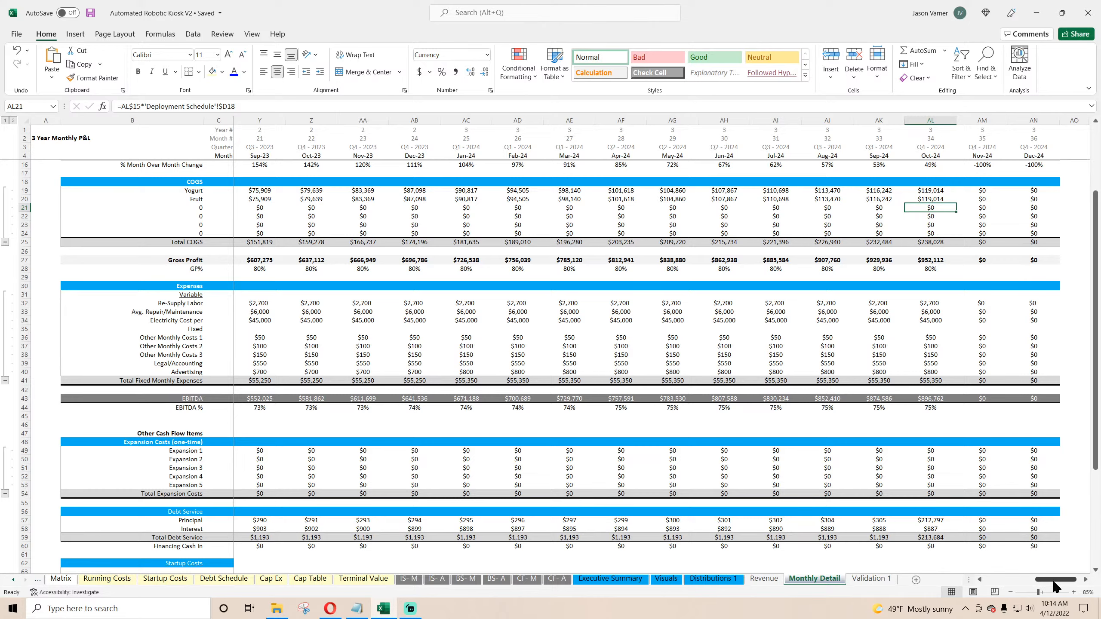
{"action": "left_click_drag", "start_coordinate": [1053, 580], "coordinate": [1002, 581]}
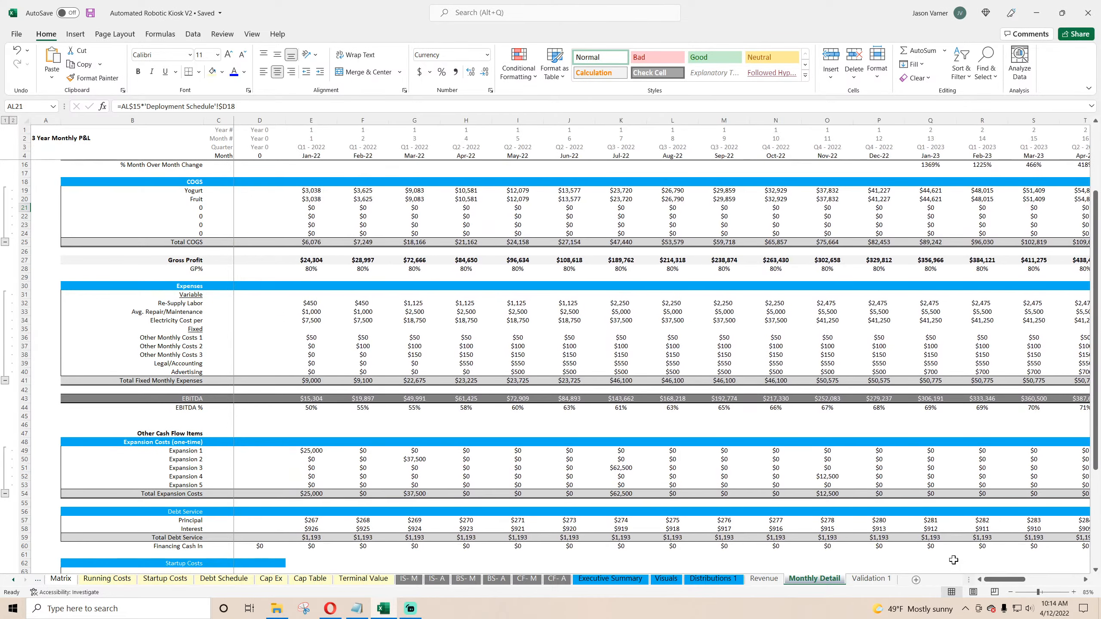
{"action": "left_click", "coordinate": [379, 340]}
{"action": "scroll", "coordinate": [306, 321], "scroll_direction": "down", "scroll_amount": 4}
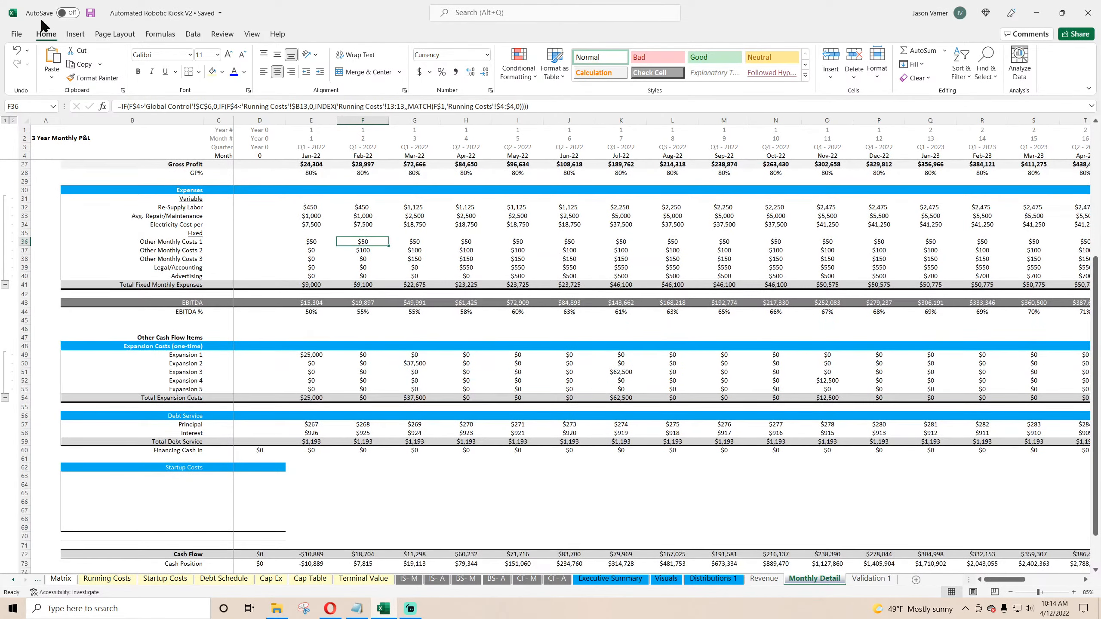
Step: Review the Running Costs, Startup Costs, Debt Schedule, Cap Ex, Cap Table and Terminal Value sheets before returning to Monthly Detail
{"action": "left_click", "coordinate": [109, 580]}
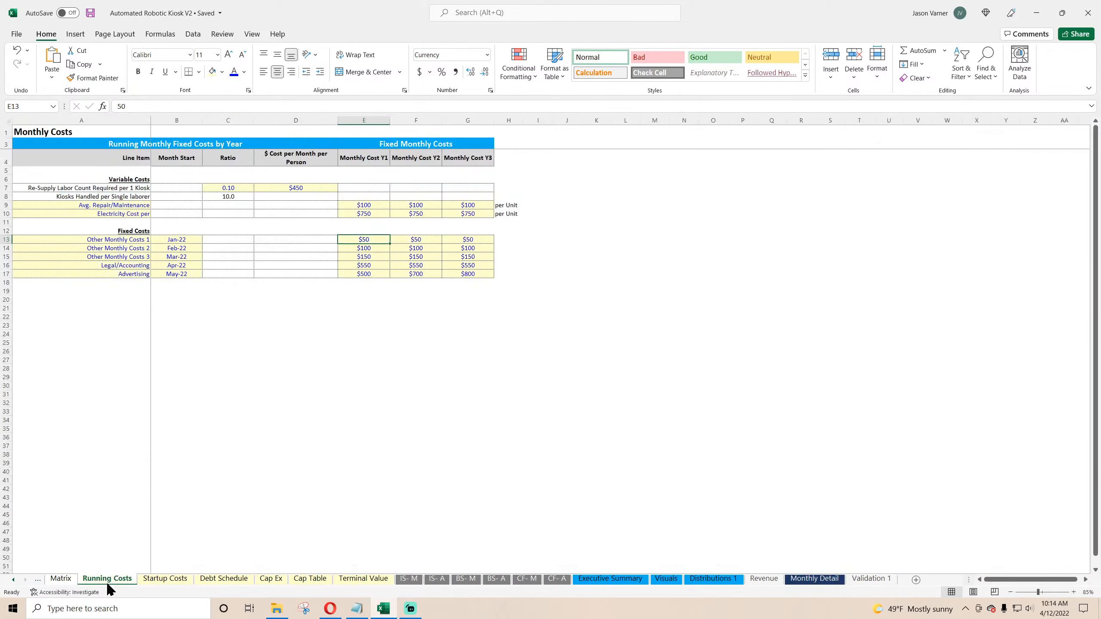
{"action": "left_click", "coordinate": [163, 579]}
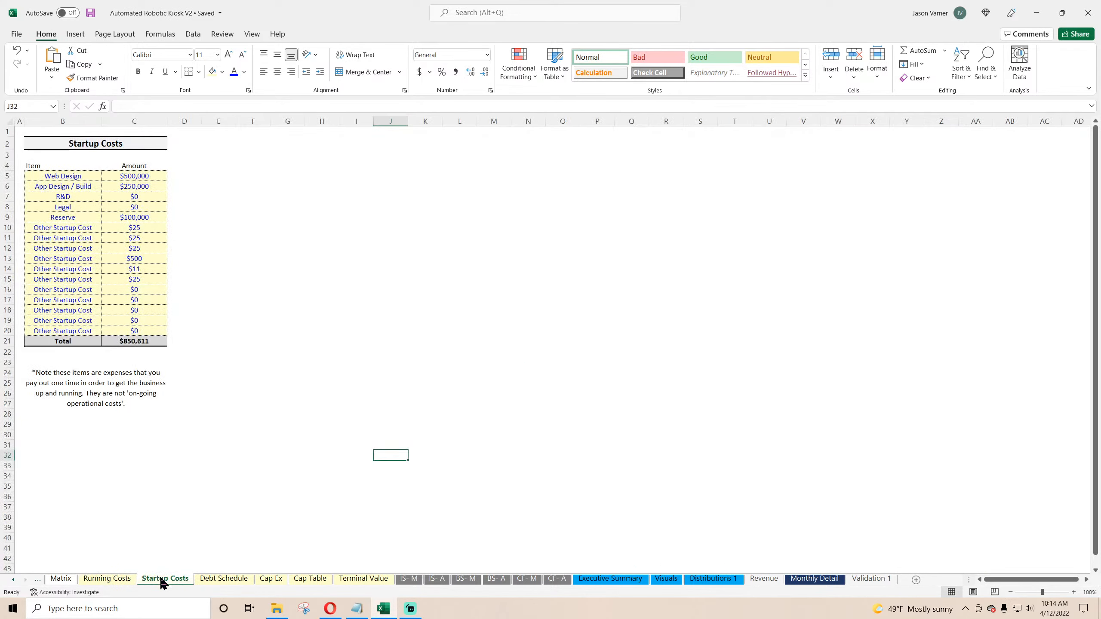
{"action": "left_click_drag", "start_coordinate": [131, 342], "coordinate": [63, 166]}
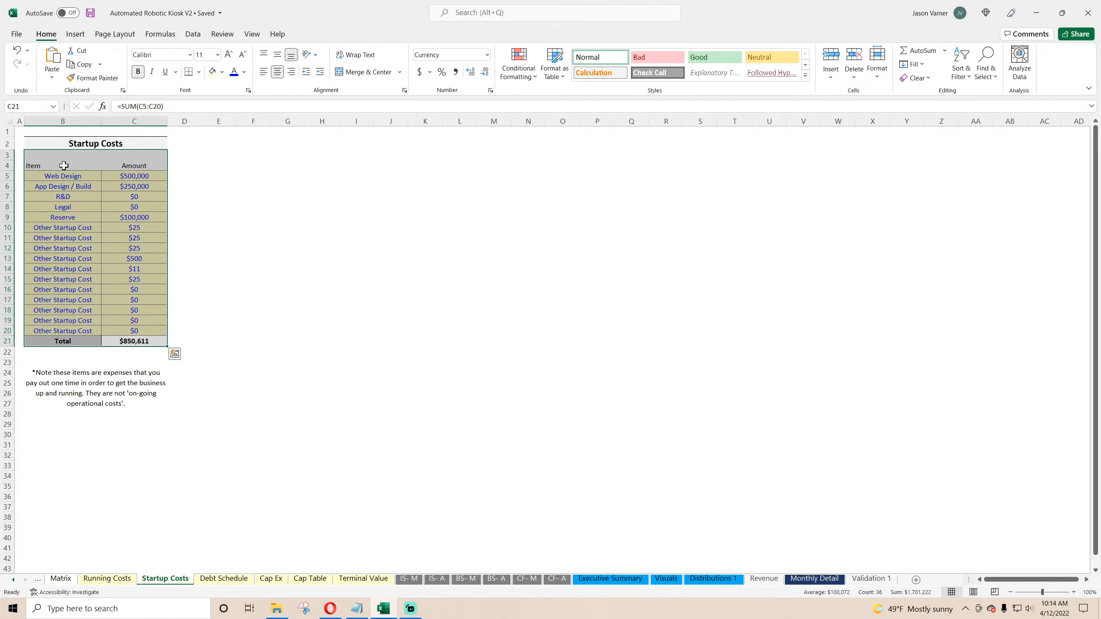
{"action": "left_click", "coordinate": [234, 579]}
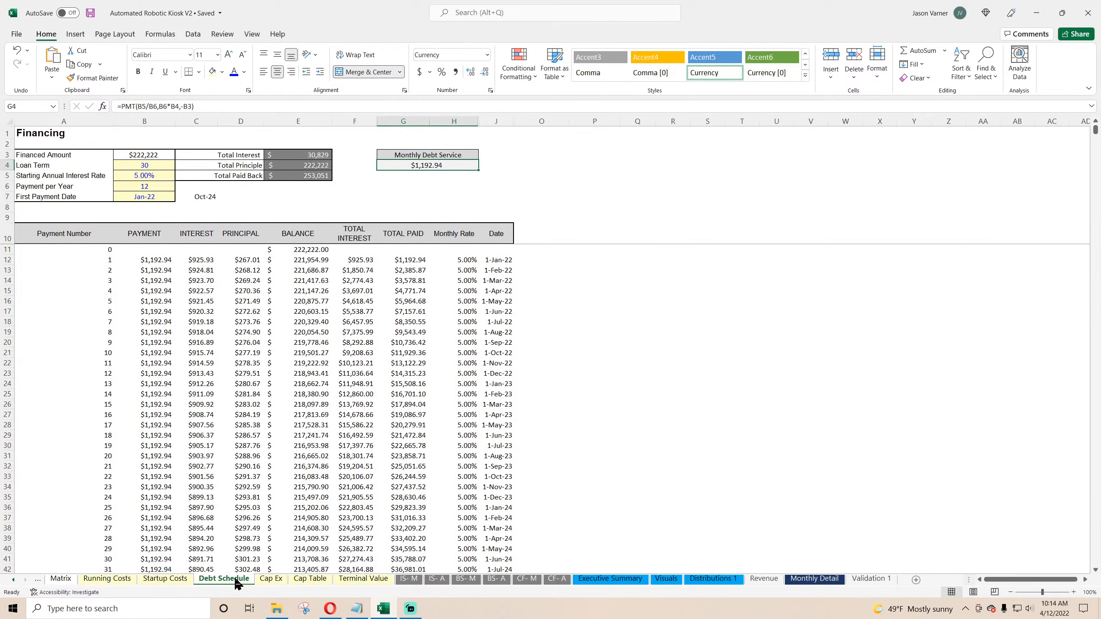
{"action": "left_click", "coordinate": [271, 579]}
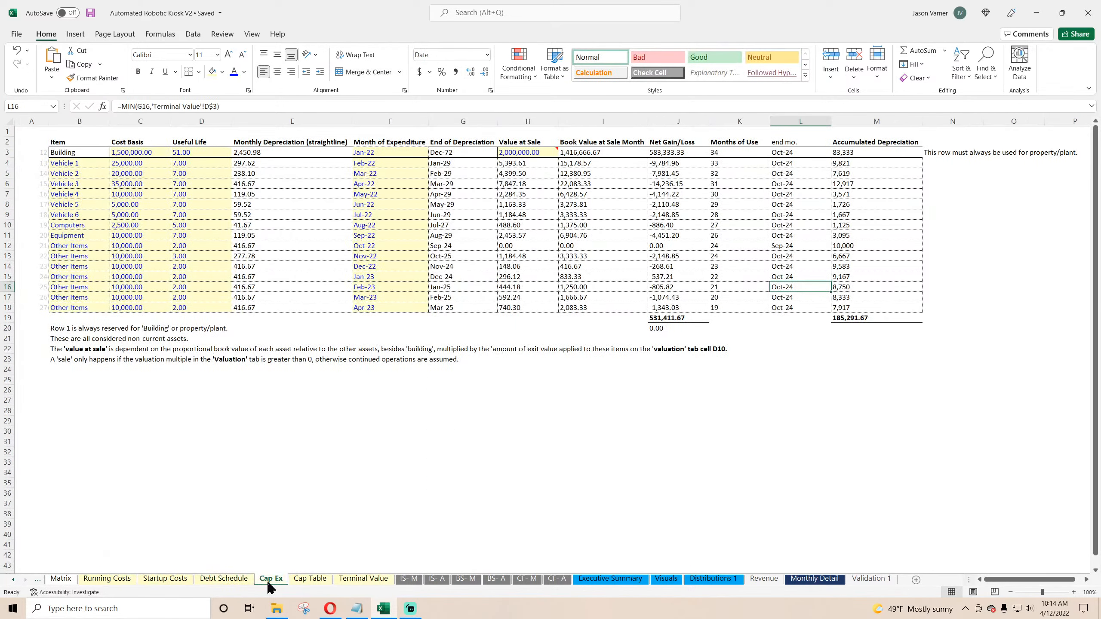
{"action": "left_click", "coordinate": [305, 583]}
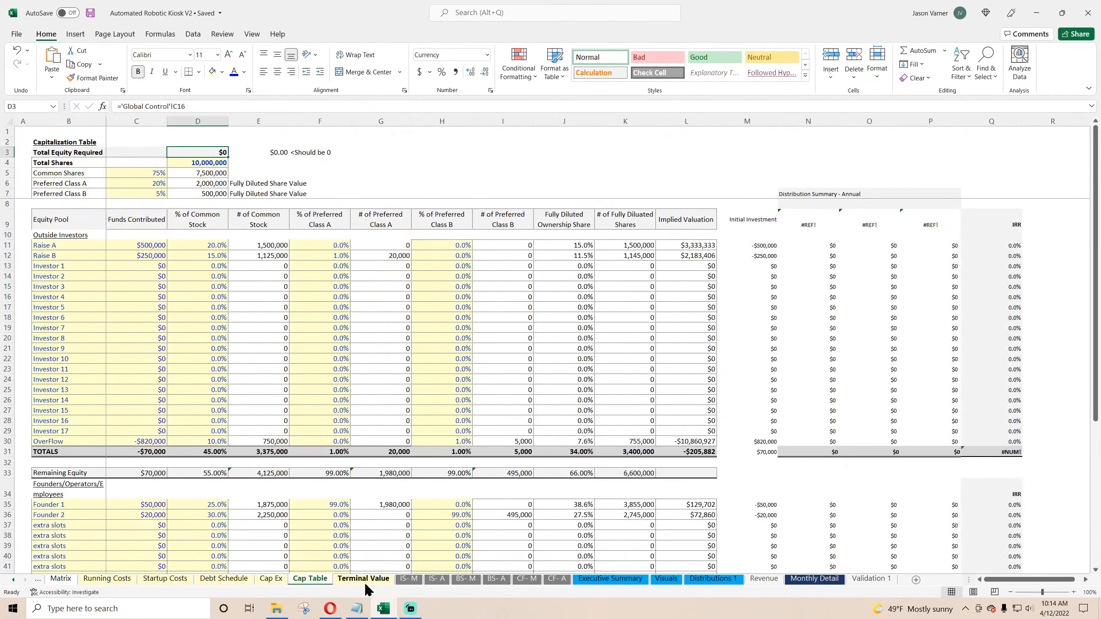
{"action": "left_click", "coordinate": [365, 583]}
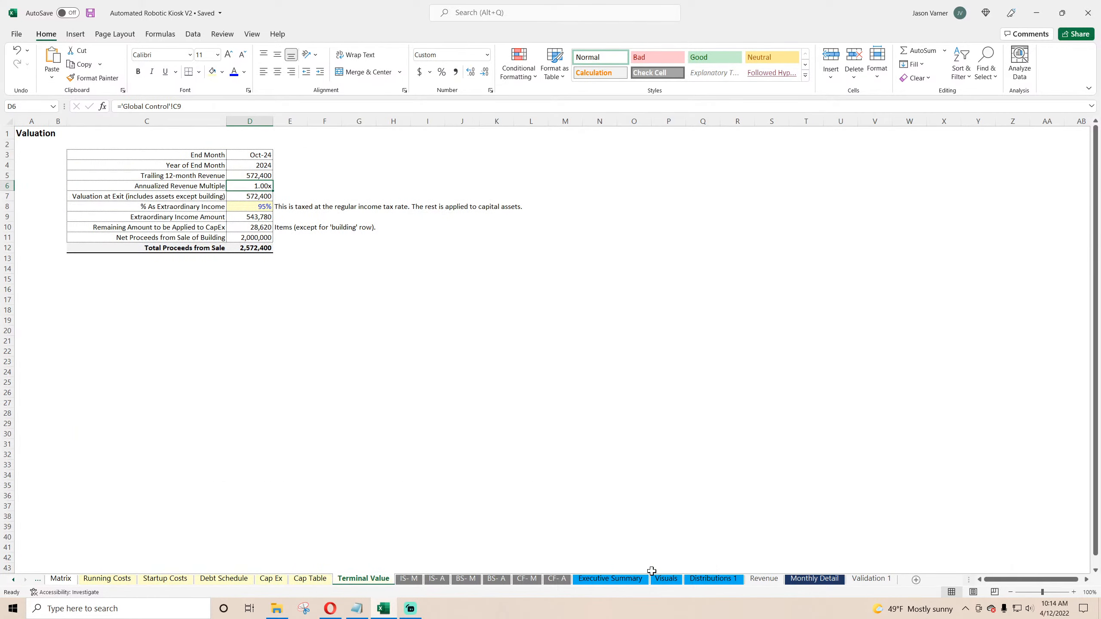
{"action": "left_click", "coordinate": [814, 579]}
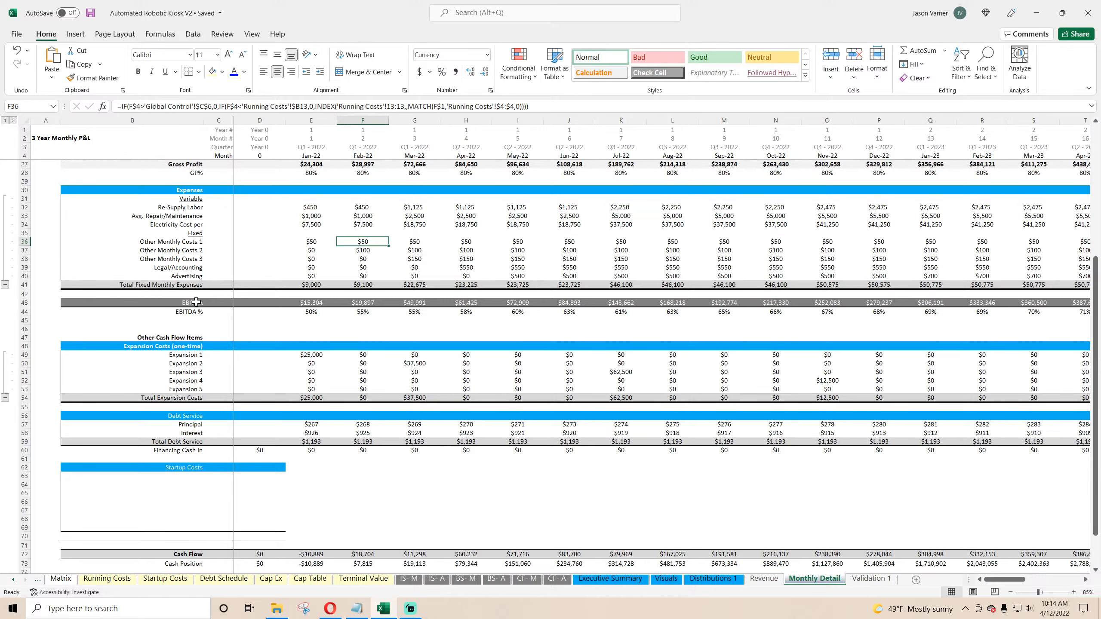
Step: Insert two blank rows inside the Startup Costs block of Monthly Detail
{"action": "left_click", "coordinate": [312, 356]}
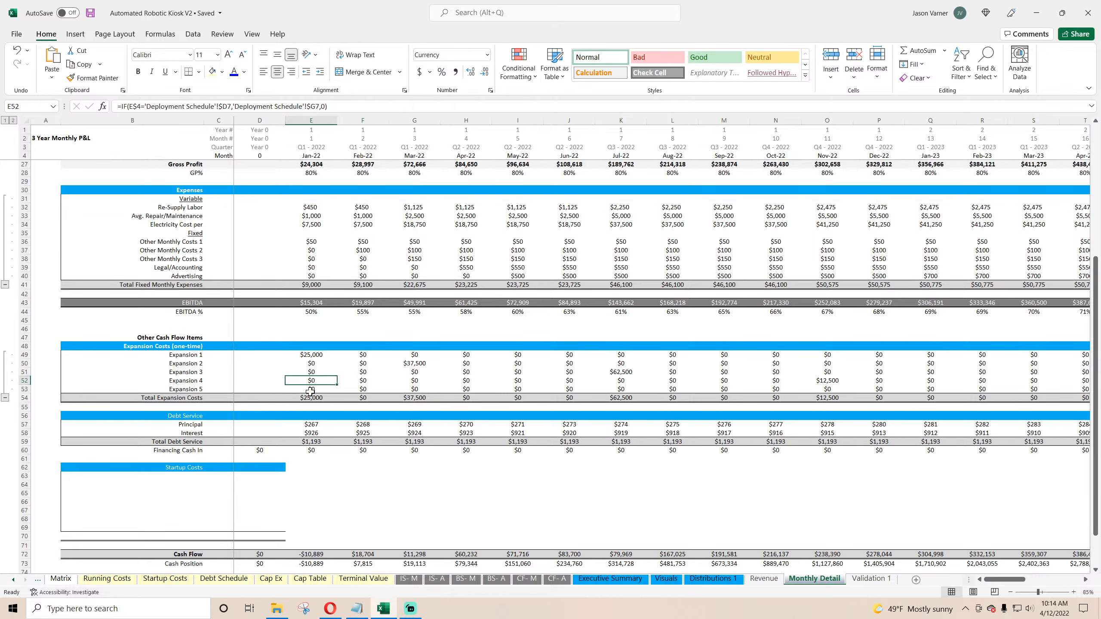
{"action": "left_click", "coordinate": [187, 477]}
{"action": "left_click_drag", "start_coordinate": [23, 493], "coordinate": [22, 511]}
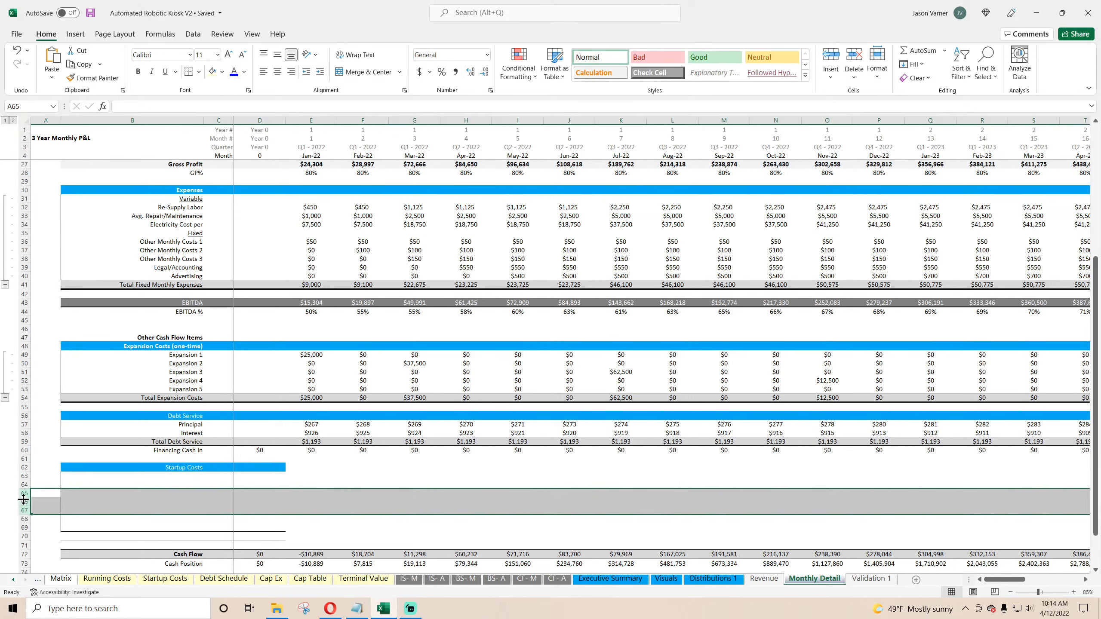
{"action": "right_click", "coordinate": [22, 511]}
{"action": "left_click", "coordinate": [43, 417]}
Step: Link the first Startup Costs row label to the Web Design item on the Startup Costs sheet
{"action": "left_click", "coordinate": [169, 477]}
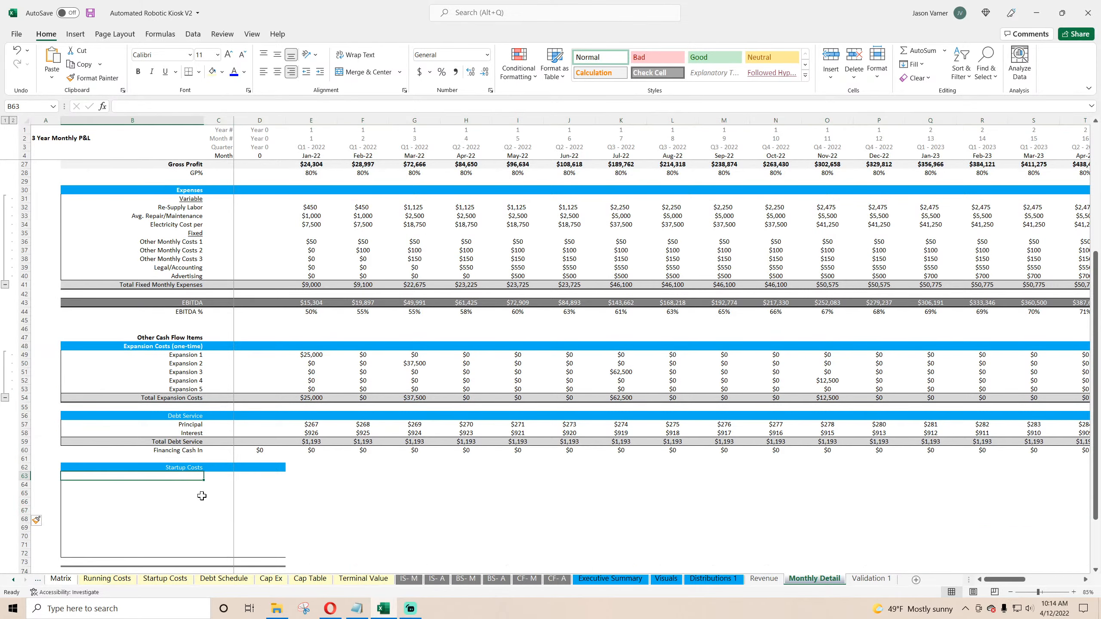
{"action": "type", "text": "="}
{"action": "left_click", "coordinate": [165, 579]}
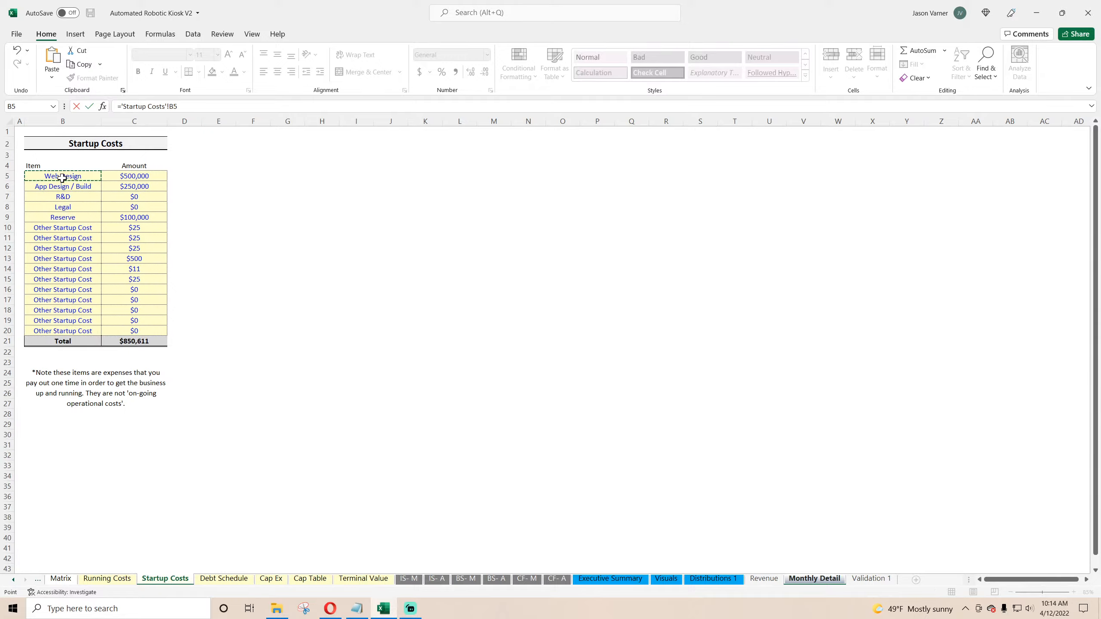
{"action": "key", "text": "Return"}
Step: Insert more rows and fill the linked startup cost labels down through row 78 to cover every startup item
{"action": "left_click", "coordinate": [186, 381]}
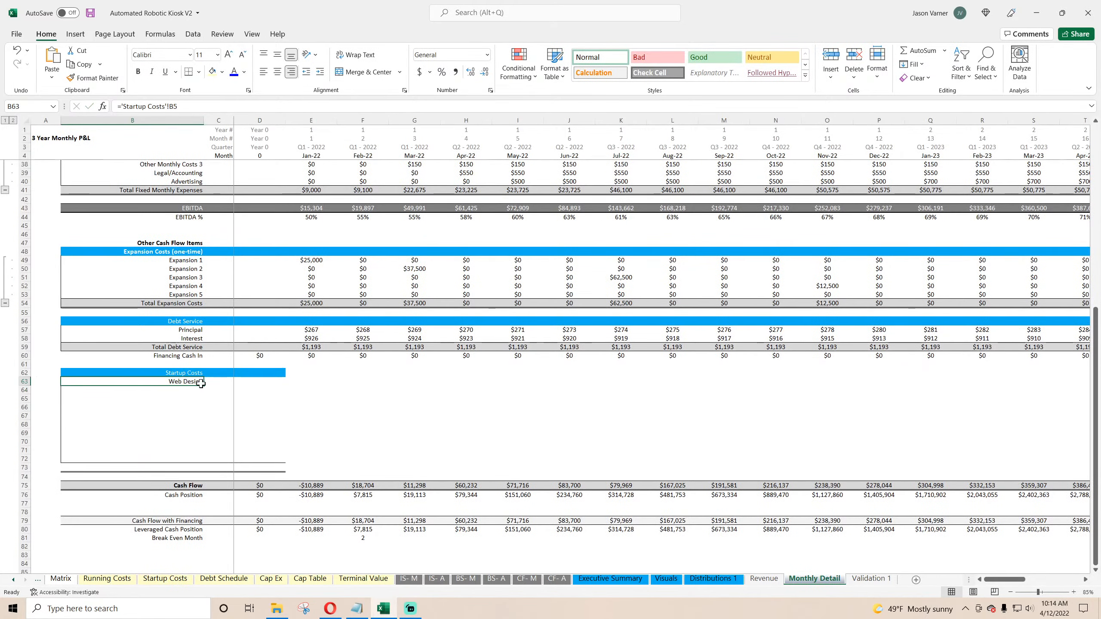
{"action": "left_click_drag", "start_coordinate": [204, 386], "coordinate": [193, 451]}
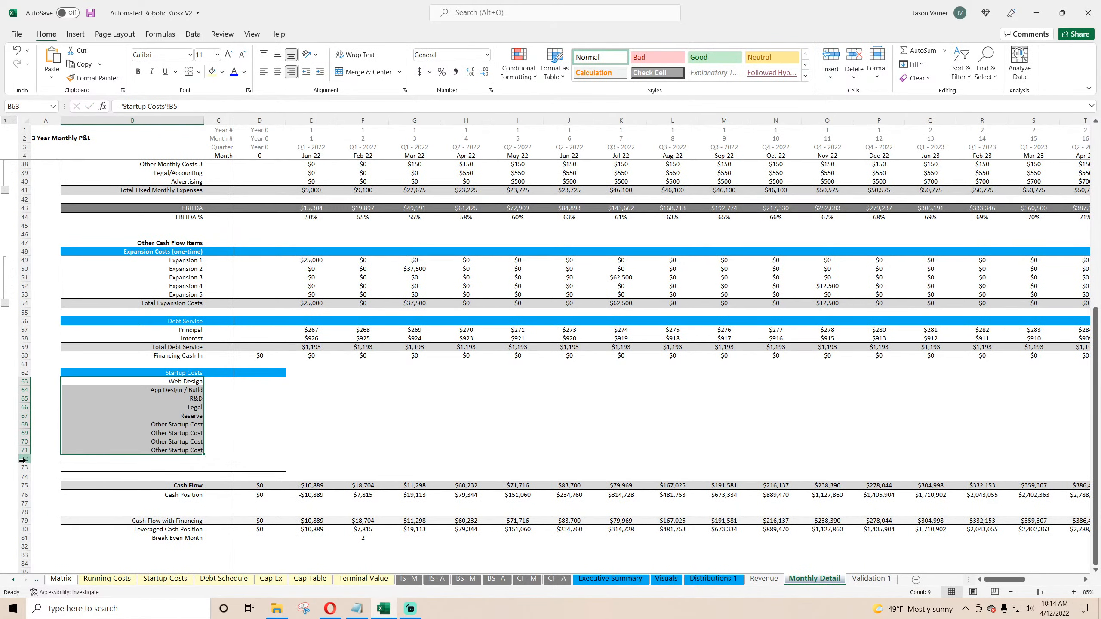
{"action": "left_click_drag", "start_coordinate": [22, 460], "coordinate": [22, 502]}
{"action": "right_click", "coordinate": [22, 486]}
{"action": "left_click", "coordinate": [54, 380]}
{"action": "left_click", "coordinate": [198, 451]}
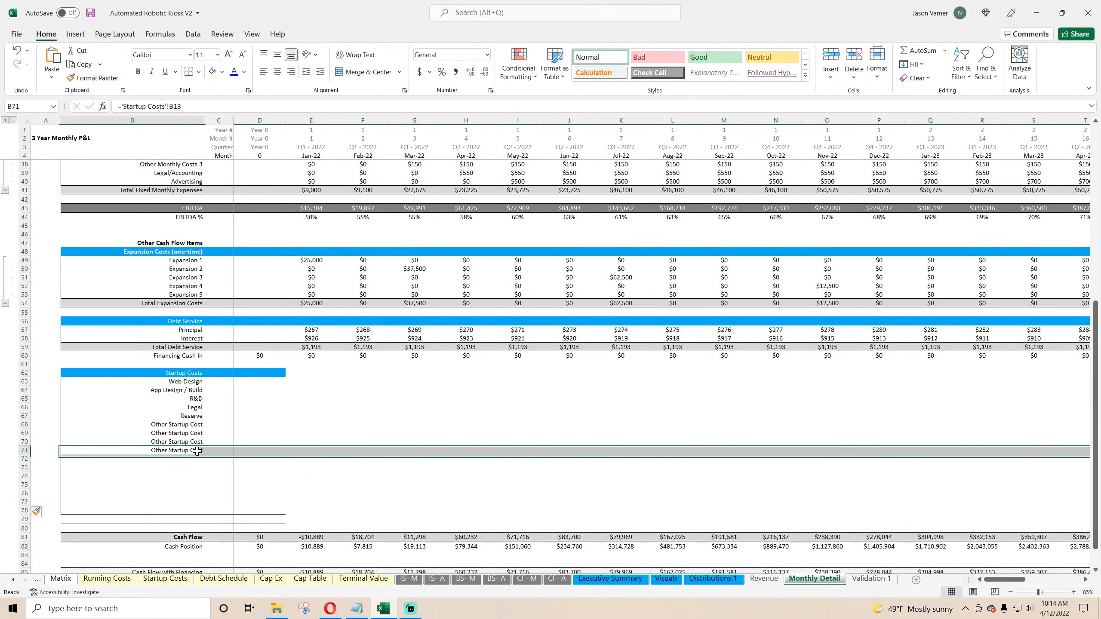
{"action": "left_click_drag", "start_coordinate": [203, 455], "coordinate": [211, 516]}
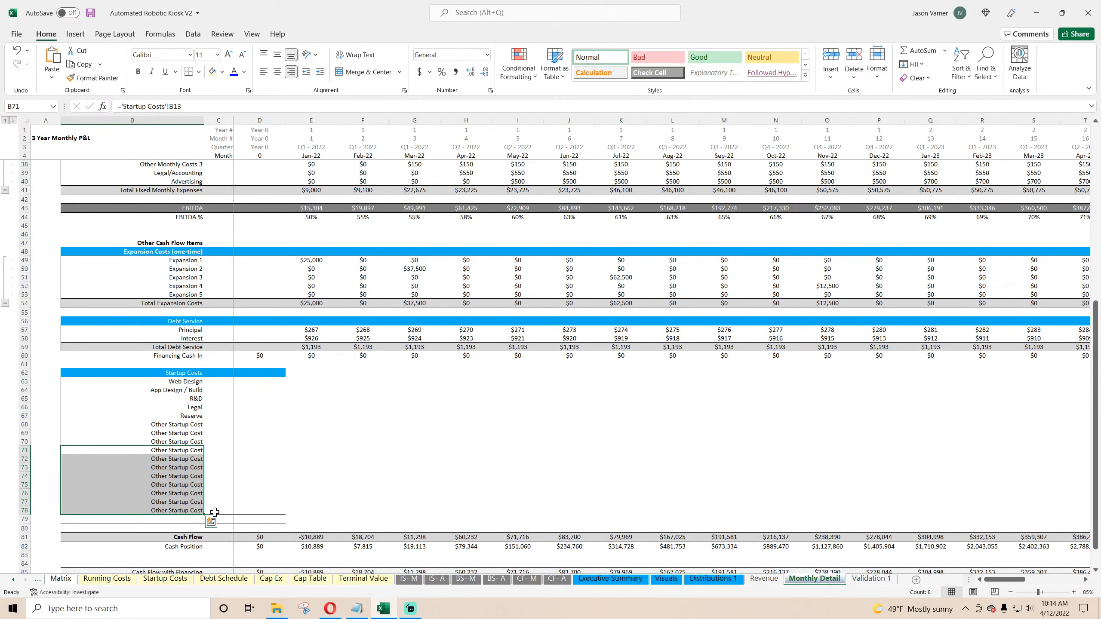
{"action": "left_click", "coordinate": [191, 513]}
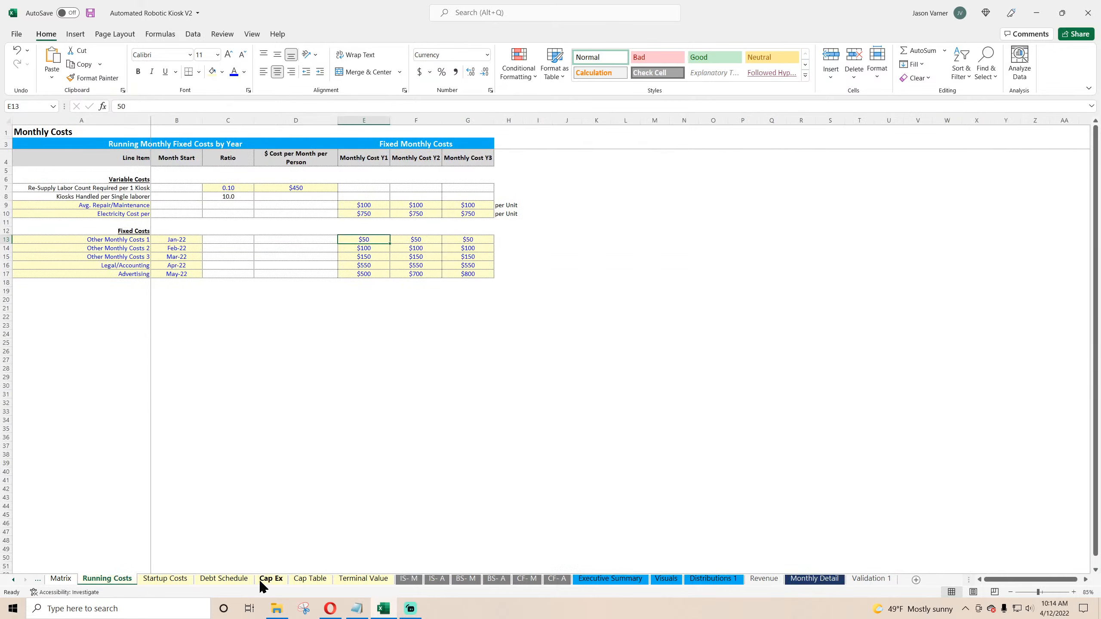
{"action": "left_click", "coordinate": [182, 580]}
{"action": "left_click", "coordinate": [132, 332]}
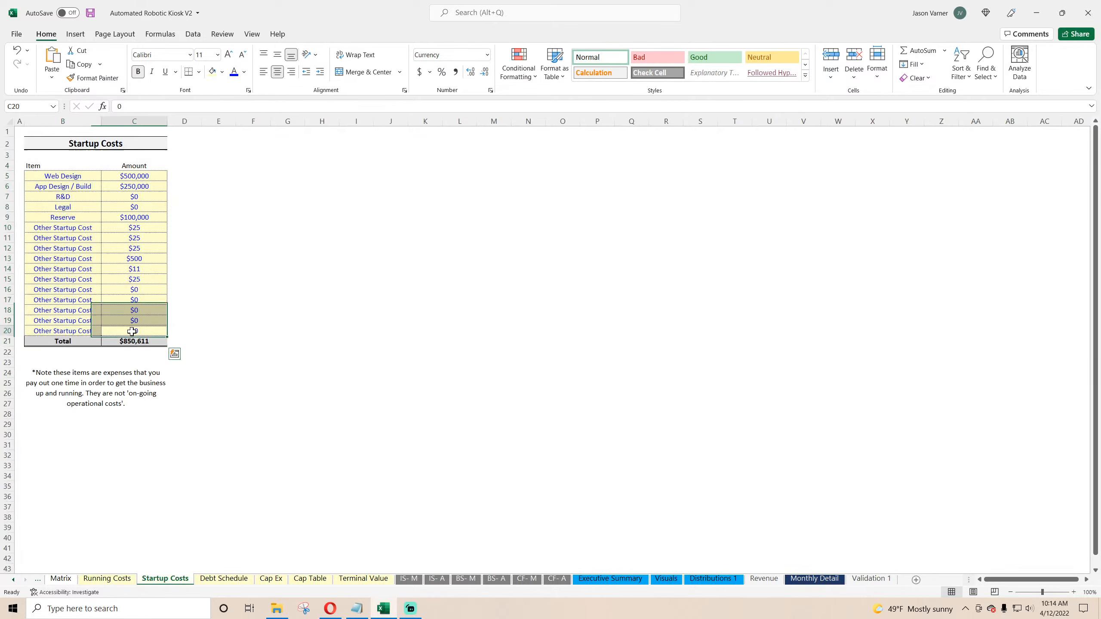
{"action": "left_click", "coordinate": [814, 579]}
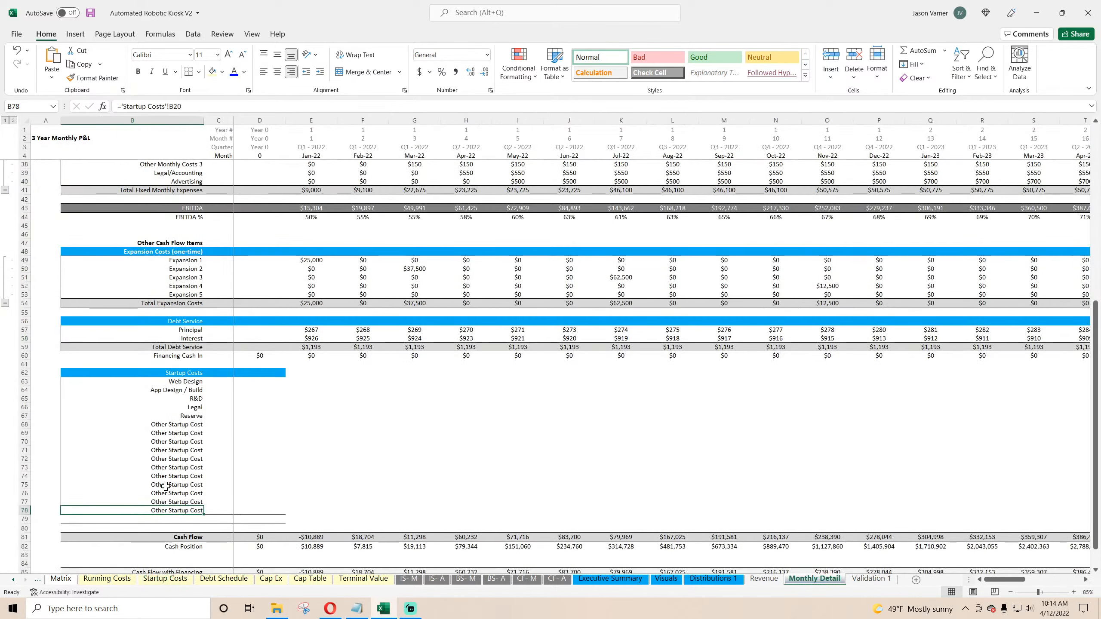
Step: Label row 79 of the Startup Costs block as Total
{"action": "double_click", "coordinate": [188, 520]}
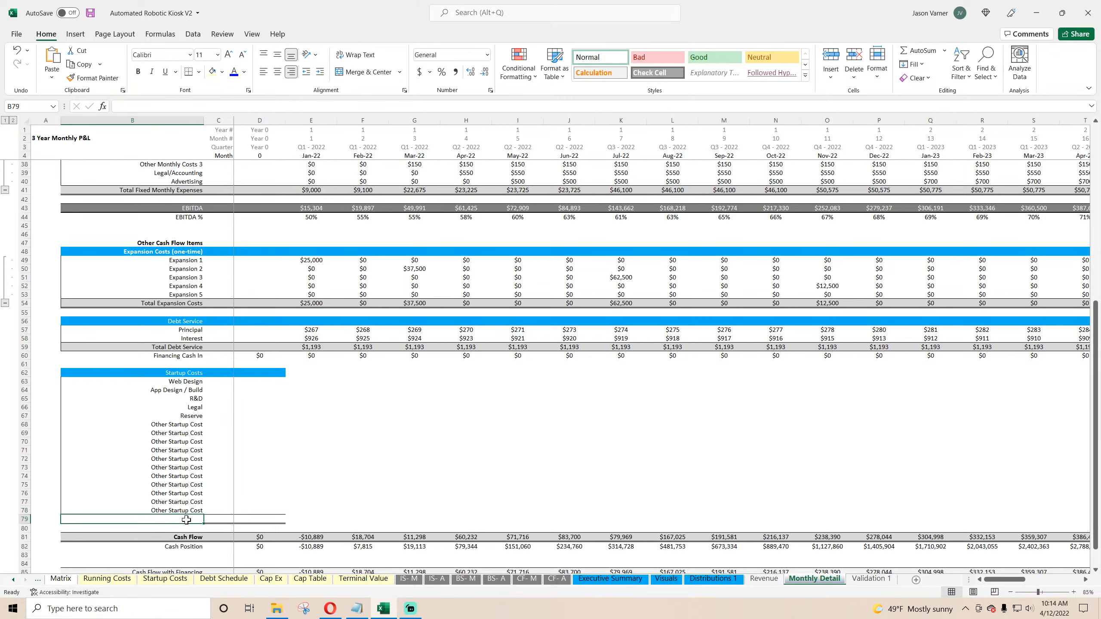
{"action": "type", "text": "Total"}
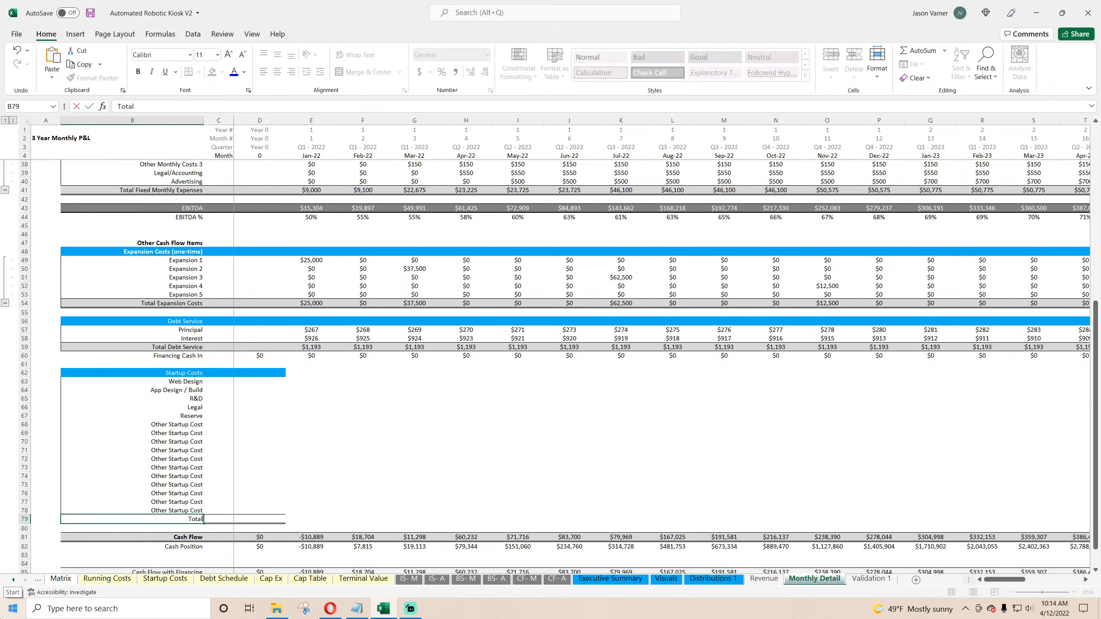
{"action": "key", "text": "Return"}
Step: Add an AutoSum in the Year 0 Total cell summing the startup cost rows 63 to 78
{"action": "key", "text": "Up"}
{"action": "key", "text": "Right"}
{"action": "key", "text": "Right"}
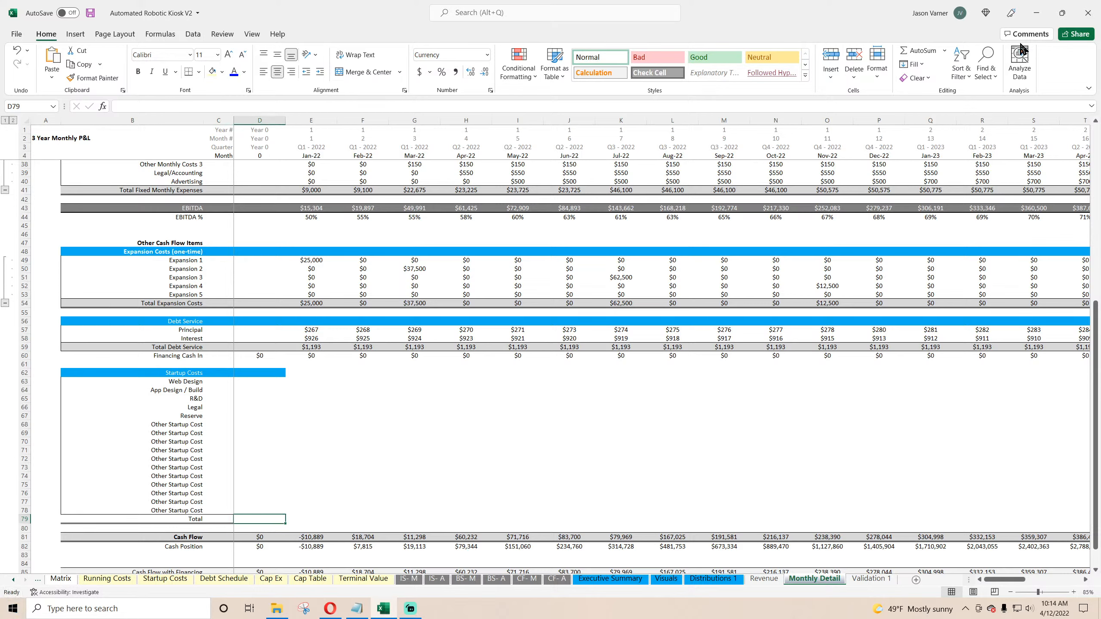
{"action": "left_click", "coordinate": [917, 50]}
{"action": "left_click_drag", "start_coordinate": [252, 380], "coordinate": [256, 512]}
{"action": "key", "text": "Return"}
Step: Link the Year 0 Web Design cost to its amount on the Startup Costs sheet
{"action": "left_click", "coordinate": [265, 390]}
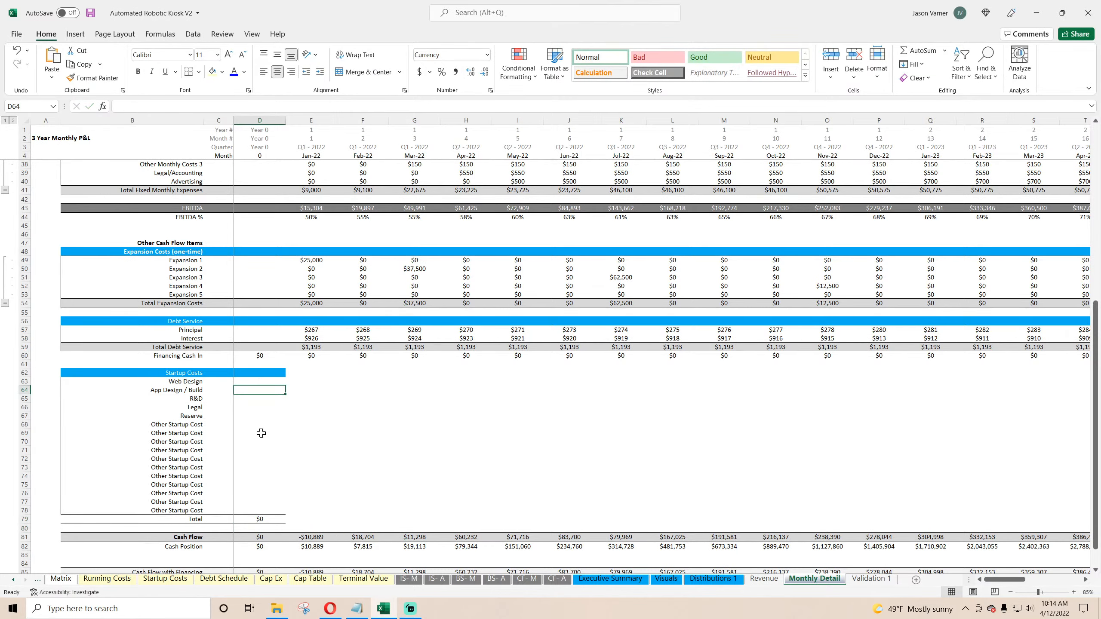
{"action": "left_click", "coordinate": [257, 382]}
{"action": "type", "text": "="}
{"action": "left_click", "coordinate": [165, 578]}
{"action": "left_click", "coordinate": [134, 175]}
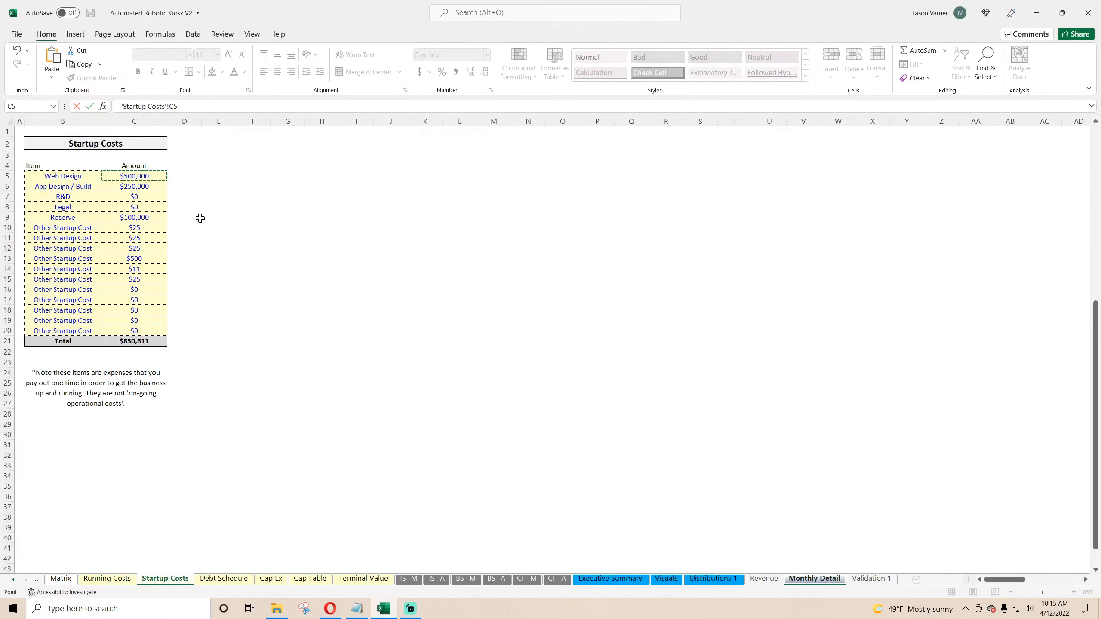
{"action": "key", "text": "Return"}
Step: Fill the Year 0 startup cost link down through all startup items to row 78
{"action": "left_click", "coordinate": [259, 381]}
{"action": "left_click_drag", "start_coordinate": [285, 385], "coordinate": [281, 514]}
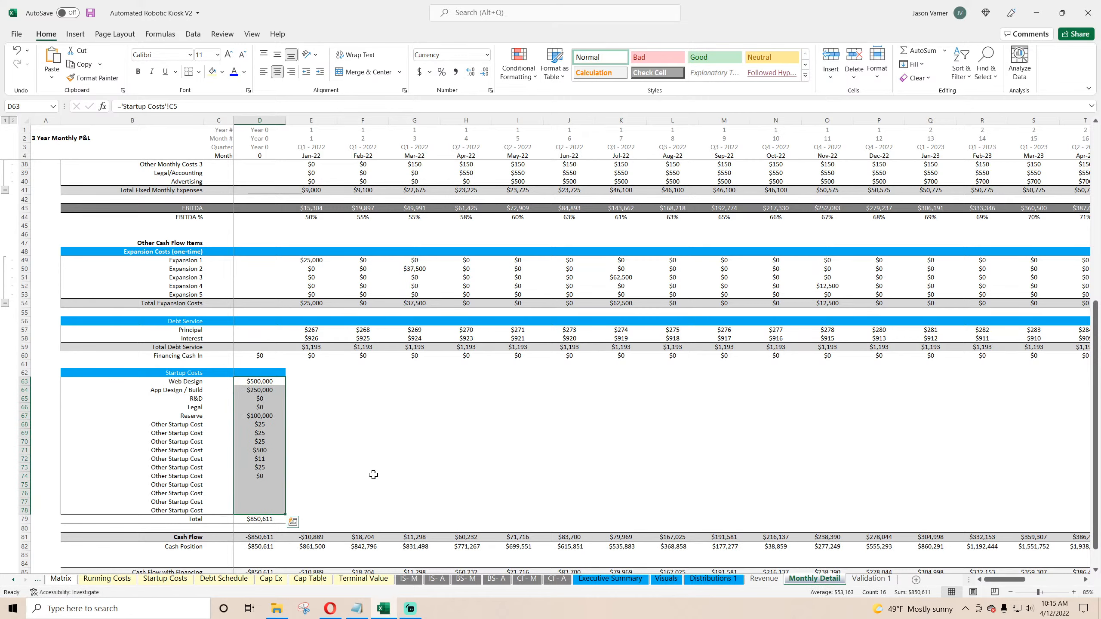
{"action": "left_click", "coordinate": [373, 475]}
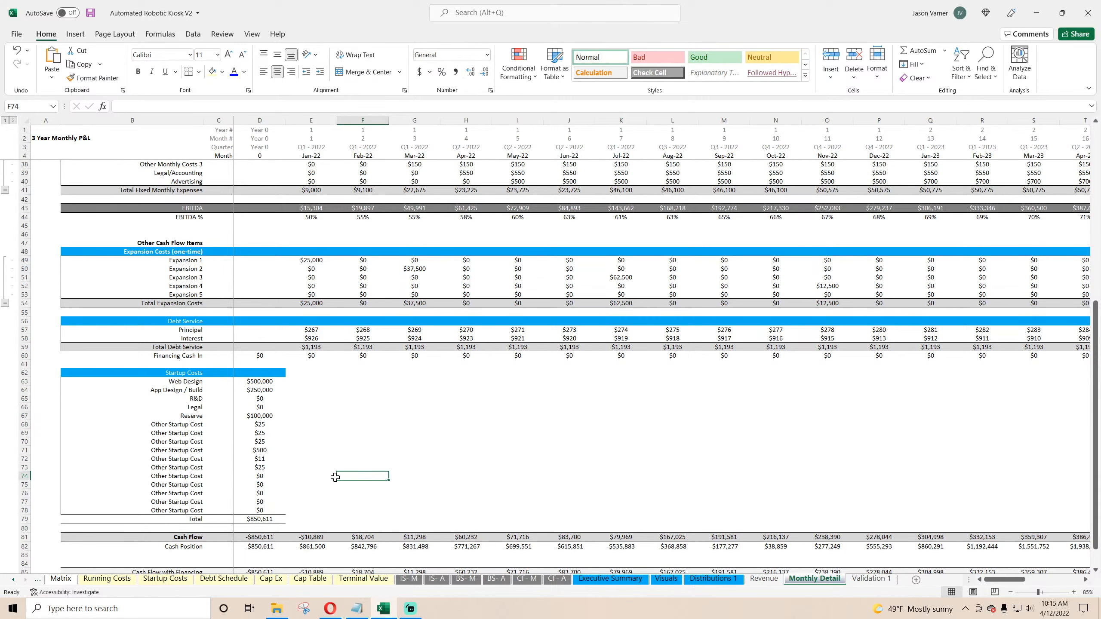
Step: Inspect the Debt Service principal formulas across the later months
{"action": "scroll", "coordinate": [332, 451], "scroll_direction": "down", "scroll_amount": 4}
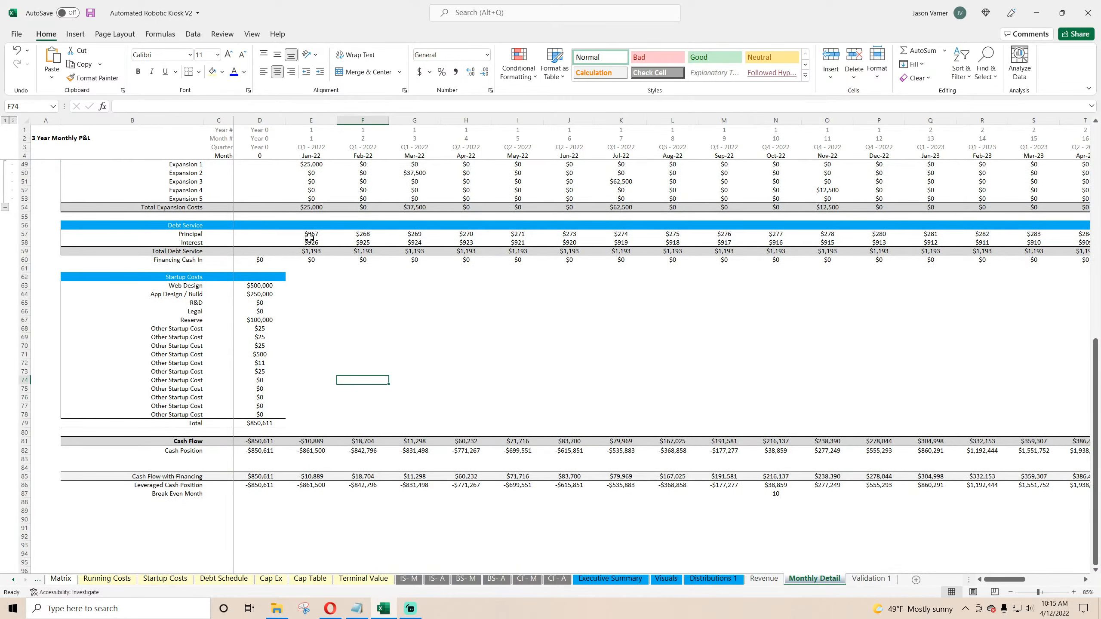
{"action": "left_click", "coordinate": [309, 225]}
{"action": "left_click_drag", "start_coordinate": [991, 578], "coordinate": [1063, 579]}
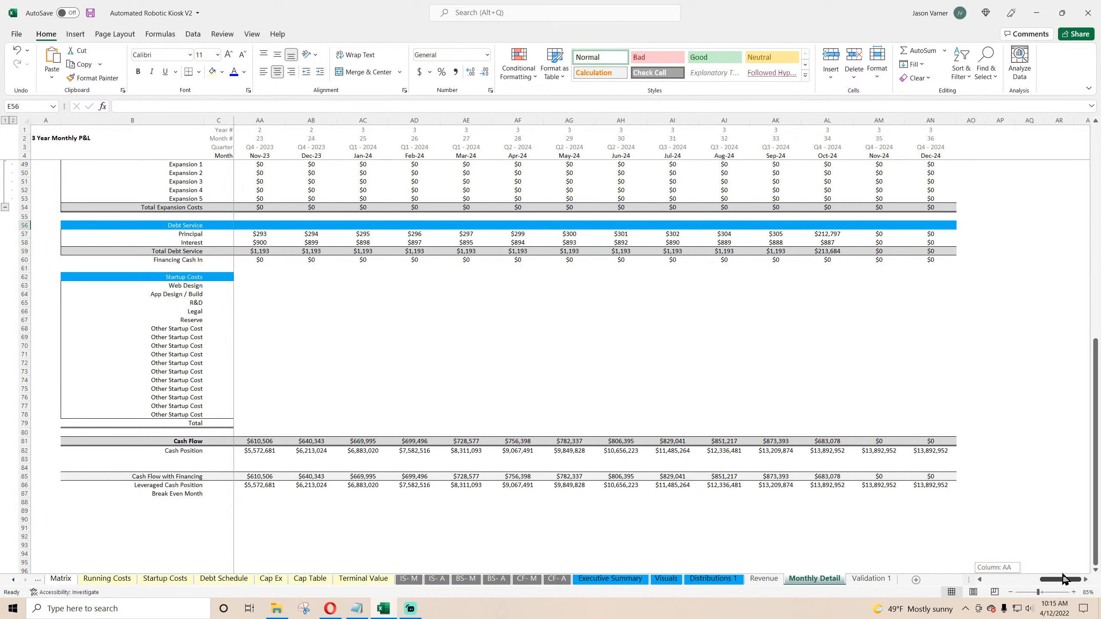
{"action": "left_click_drag", "start_coordinate": [1063, 579], "coordinate": [1062, 579]}
{"action": "left_click", "coordinate": [307, 234]}
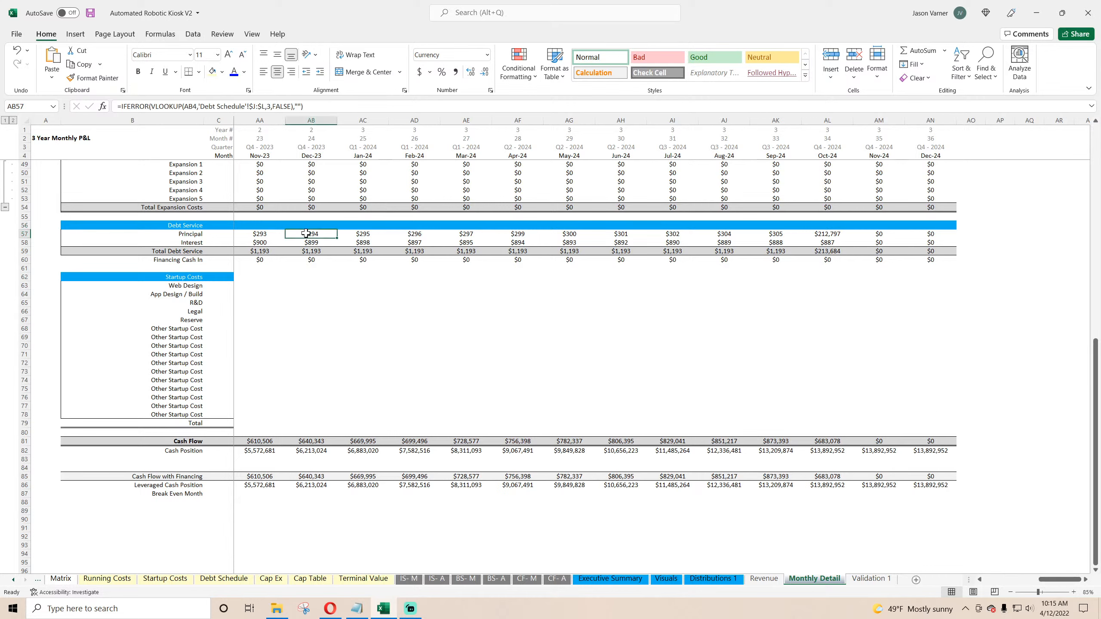
Step: Set Include Terminal Value to No on the Global Control sheet
{"action": "left_click", "coordinate": [309, 245]}
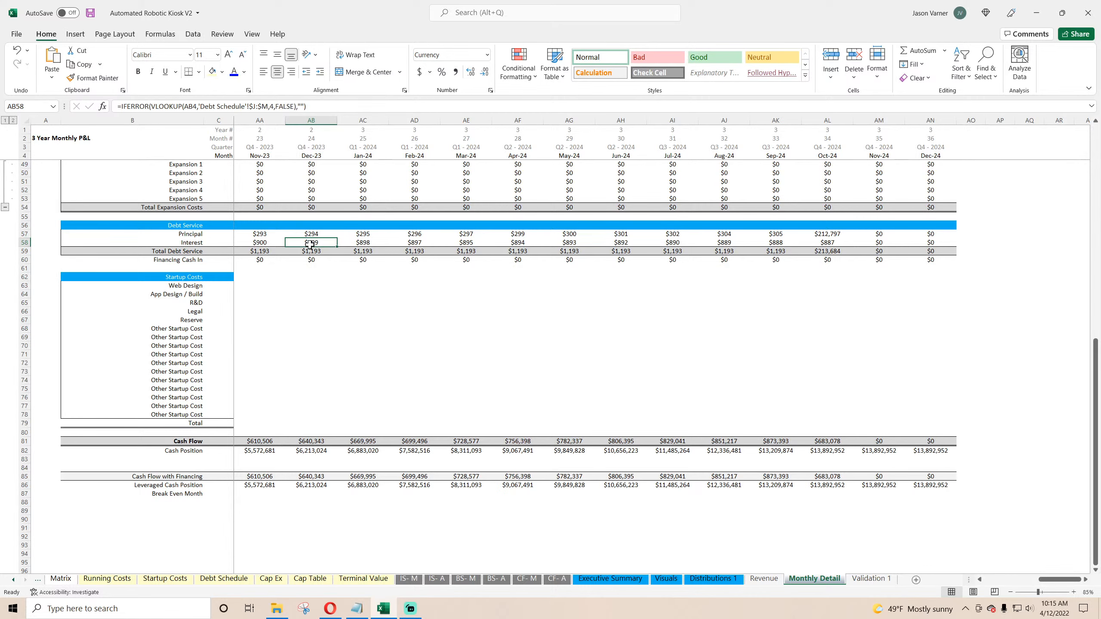
{"action": "left_click", "coordinate": [12, 579]}
{"action": "left_click", "coordinate": [13, 579]}
{"action": "left_click", "coordinate": [104, 579]}
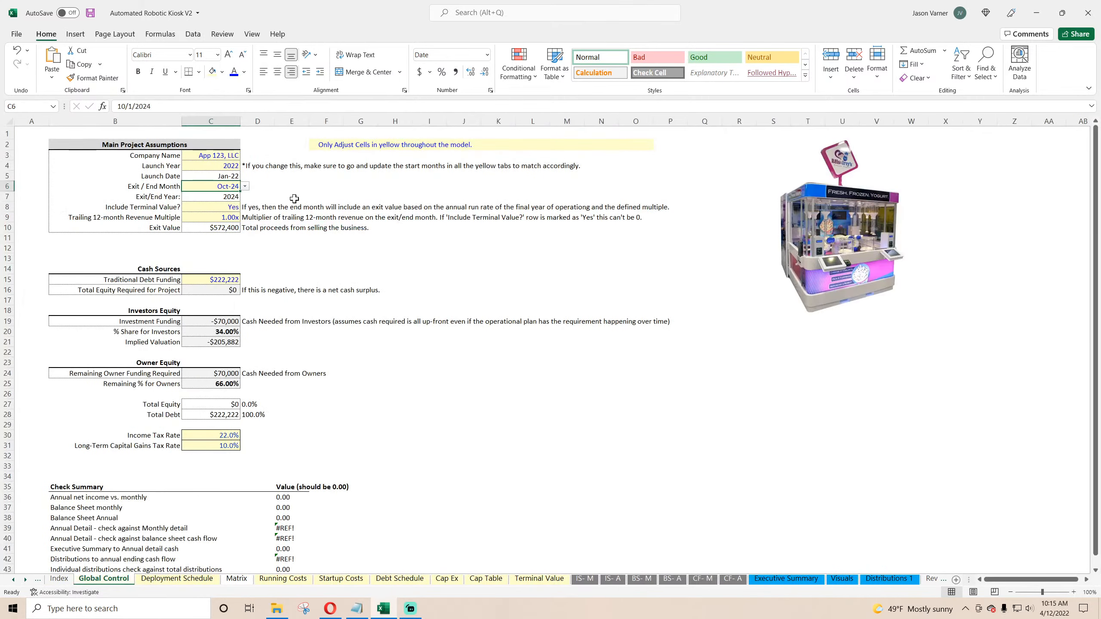
{"action": "left_click", "coordinate": [234, 207]}
{"action": "left_click", "coordinate": [244, 208]}
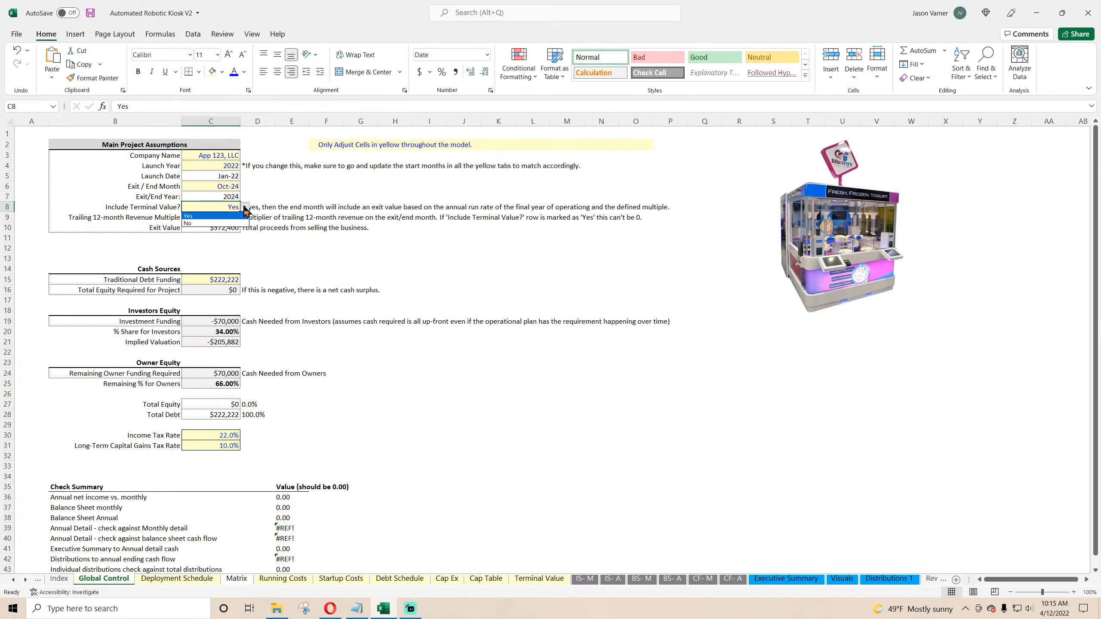
{"action": "left_click", "coordinate": [230, 223]}
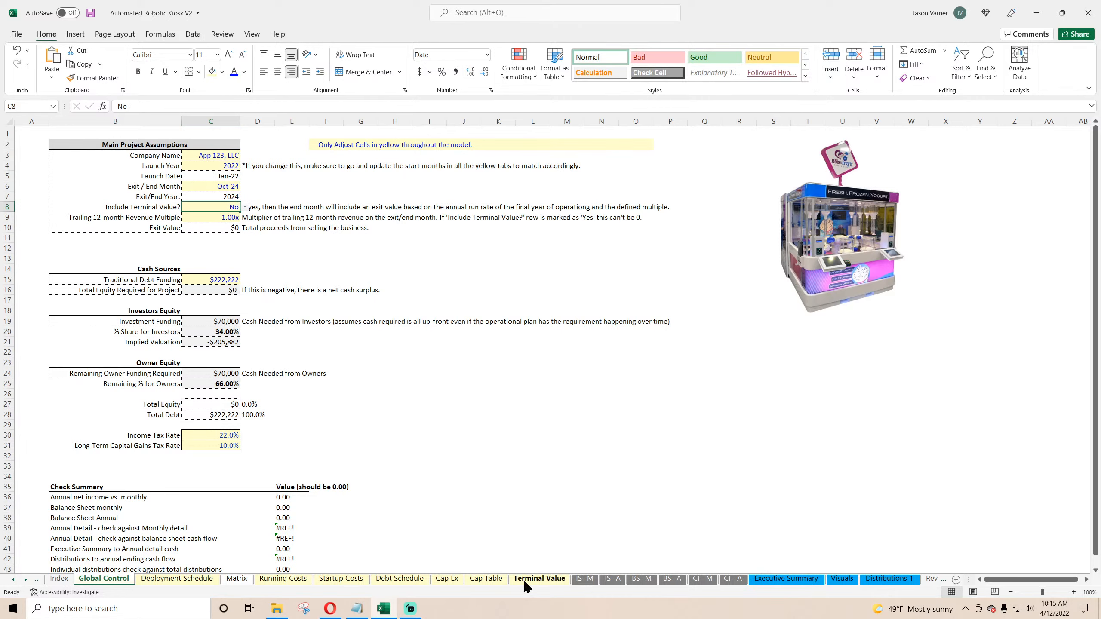
Step: Copy the exit-month test IF(E$4>'Global Control'!$C$6,0, from the Jan-22 Type 1 revenue formula
{"action": "left_click", "coordinate": [909, 581]}
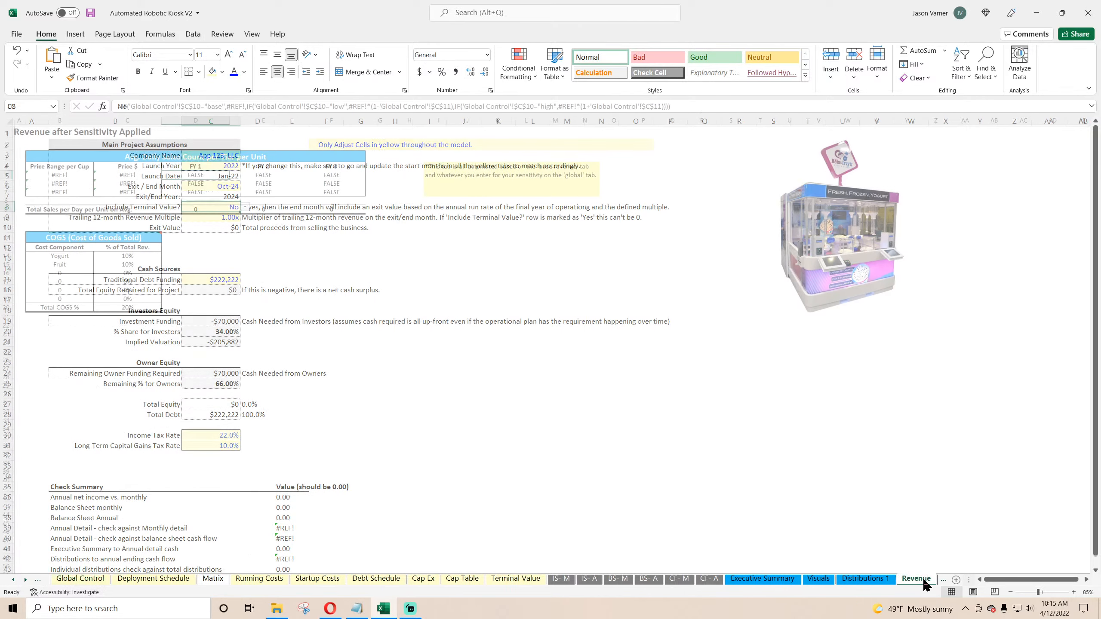
{"action": "left_click", "coordinate": [932, 579]}
{"action": "left_click", "coordinate": [931, 580]}
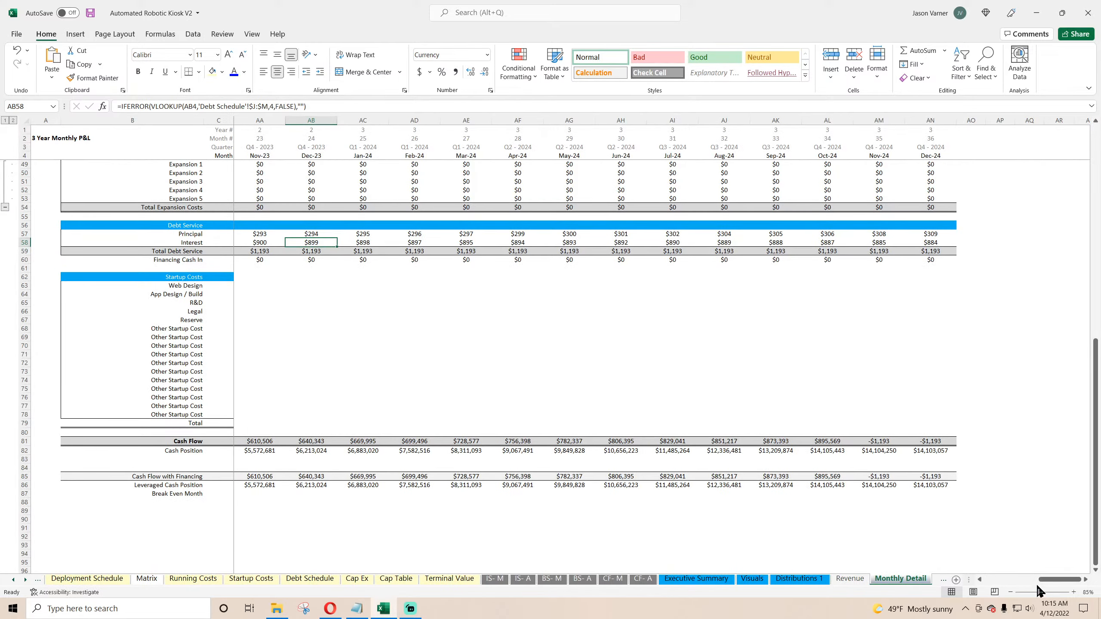
{"action": "left_click_drag", "start_coordinate": [1040, 580], "coordinate": [997, 580]}
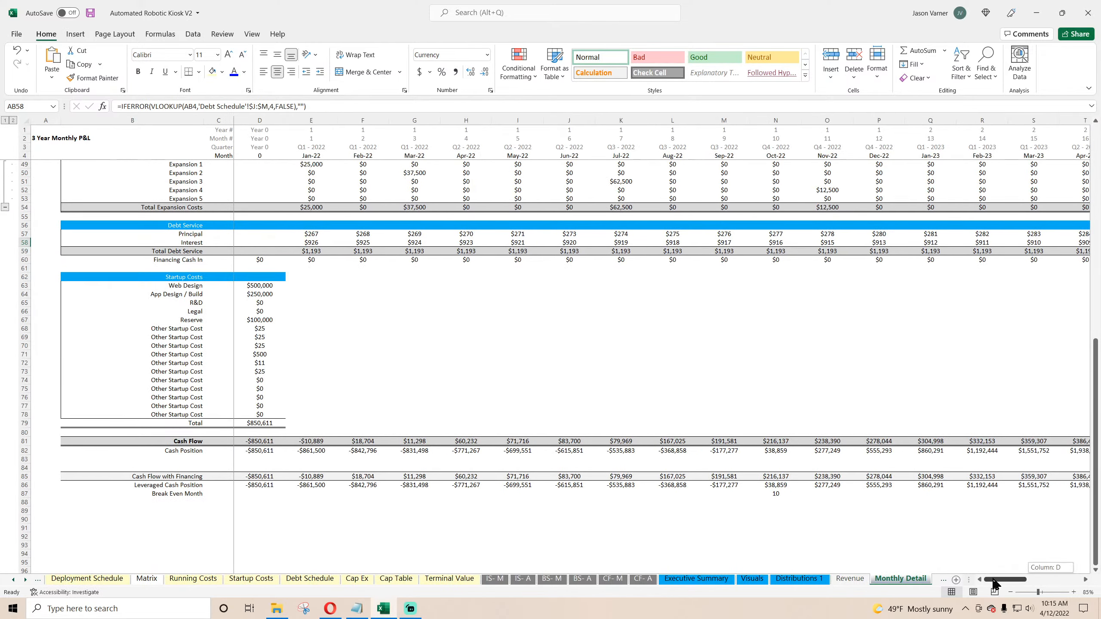
{"action": "left_click", "coordinate": [311, 234]}
{"action": "scroll", "coordinate": [339, 368], "scroll_direction": "up", "scroll_amount": 15}
{"action": "left_click", "coordinate": [311, 225]}
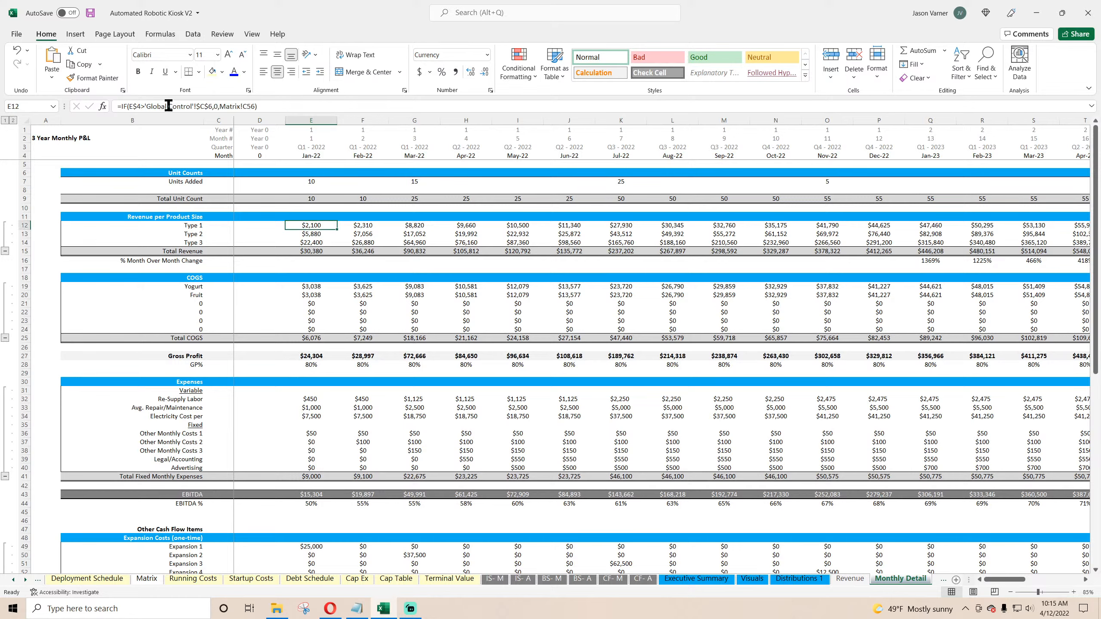
{"action": "left_click_drag", "start_coordinate": [122, 106], "coordinate": [216, 106]}
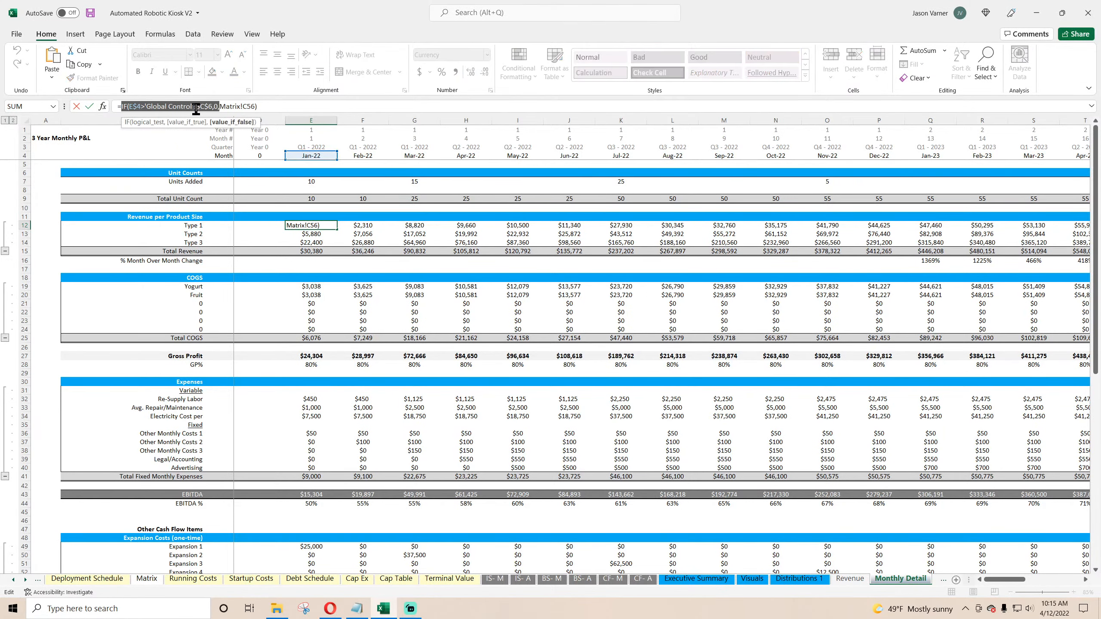
{"action": "right_click", "coordinate": [197, 108]}
{"action": "left_click", "coordinate": [214, 133]}
{"action": "key", "text": "Return"}
Step: Insert the copied exit-month test at the start of the Jan-22 Debt Service Principal formula
{"action": "scroll", "coordinate": [273, 263], "scroll_direction": "down", "scroll_amount": 11}
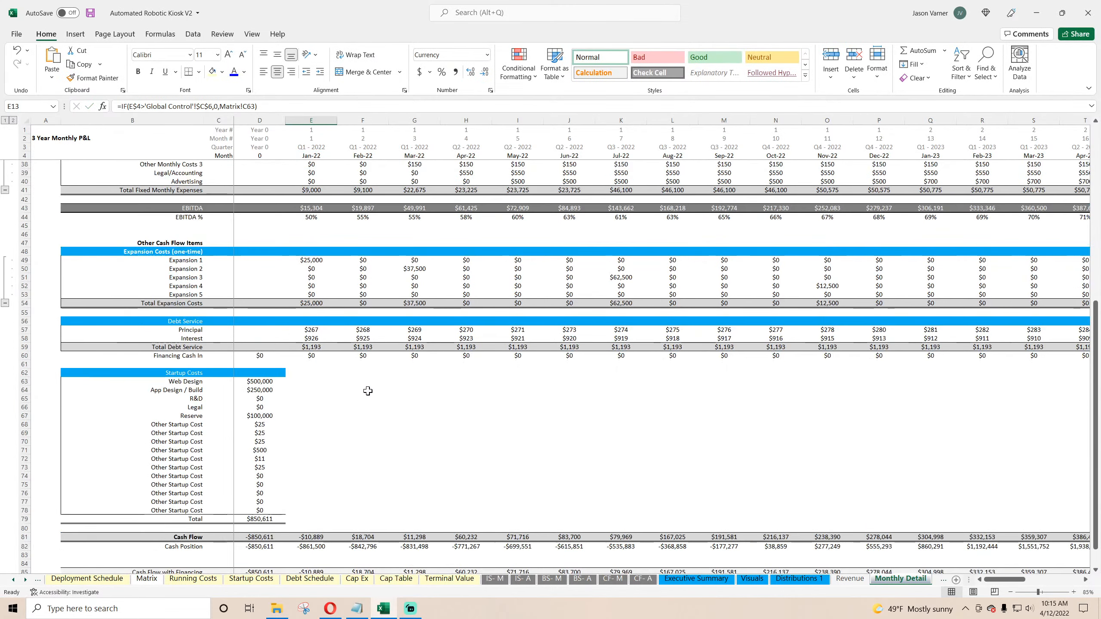
{"action": "left_click", "coordinate": [311, 329]}
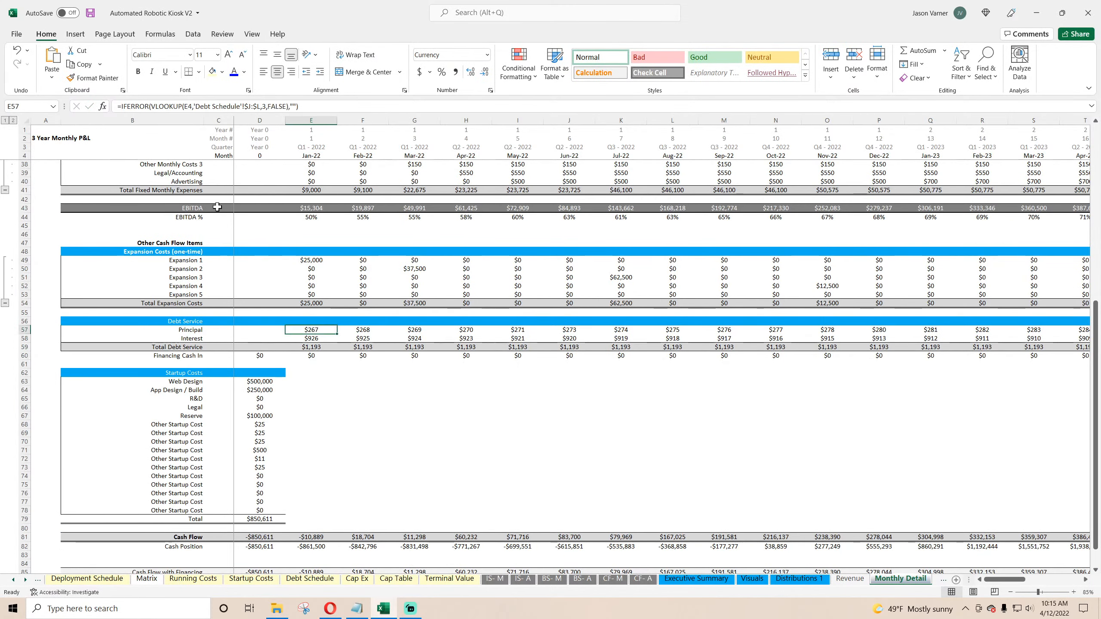
{"action": "left_click", "coordinate": [123, 106]}
{"action": "key", "text": "ctrl+v"}
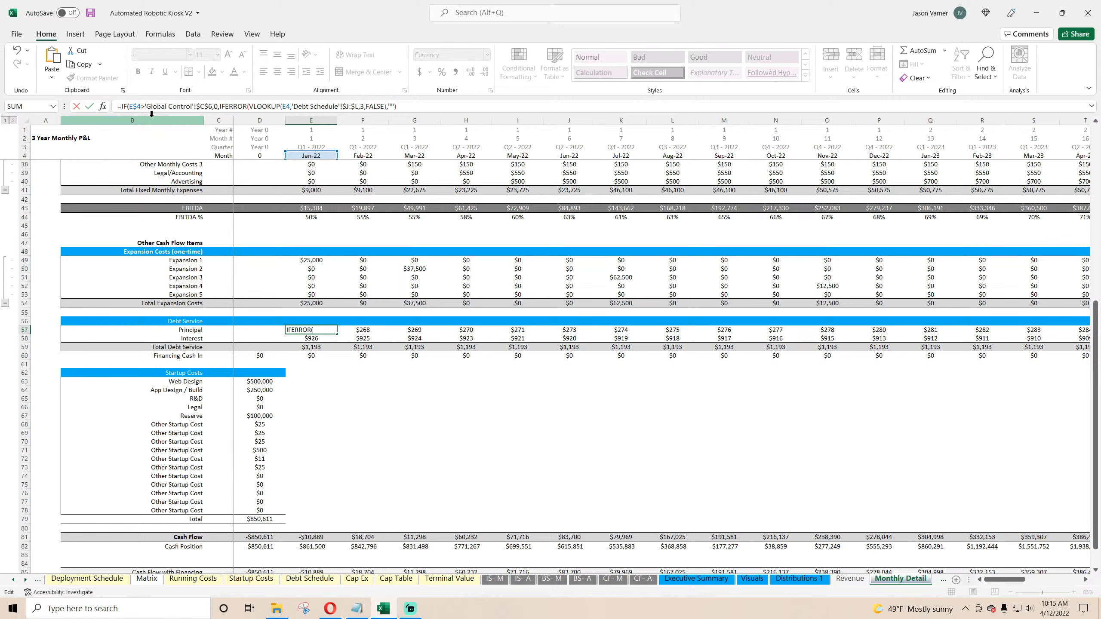
{"action": "key", "text": "Return"}
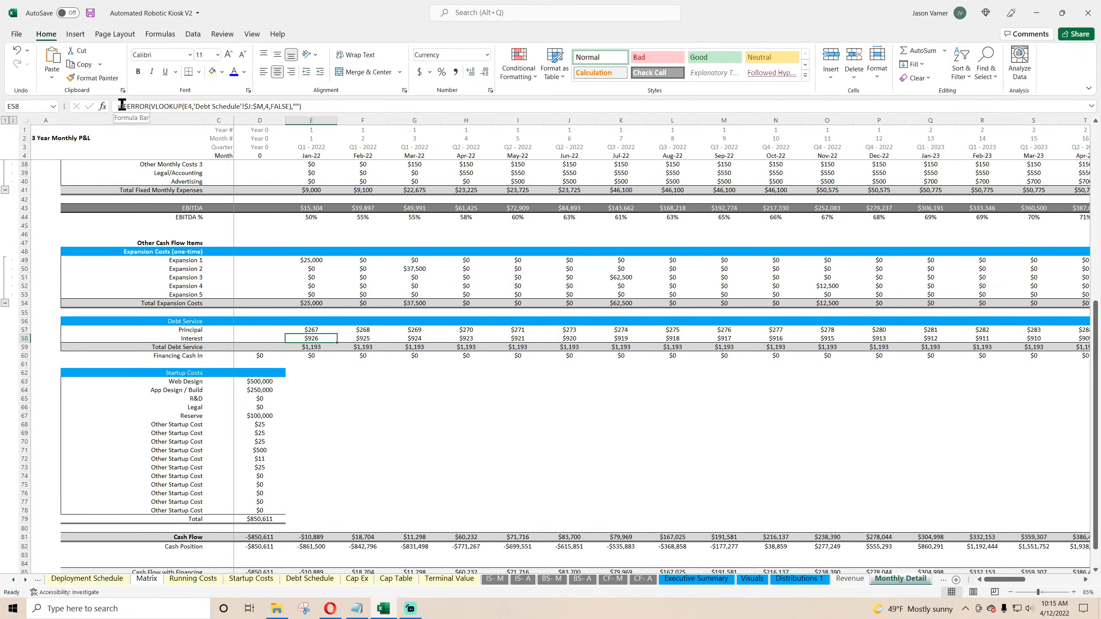
Step: Add the exit-month test to the Jan-22 Interest formula and fill both Principal and Interest rows across to Dec-24
{"action": "left_click", "coordinate": [123, 106]}
{"action": "key", "text": "ctrl+v"}
{"action": "key", "text": "Return"}
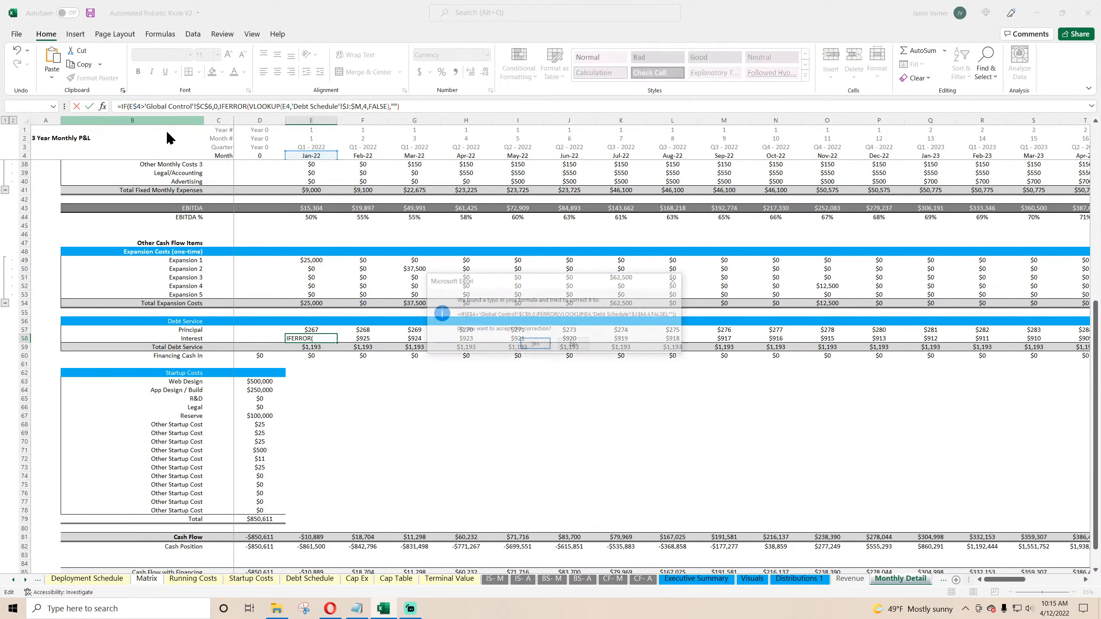
{"action": "key", "text": "Return"}
{"action": "left_click_drag", "start_coordinate": [311, 329], "coordinate": [1098, 377]}
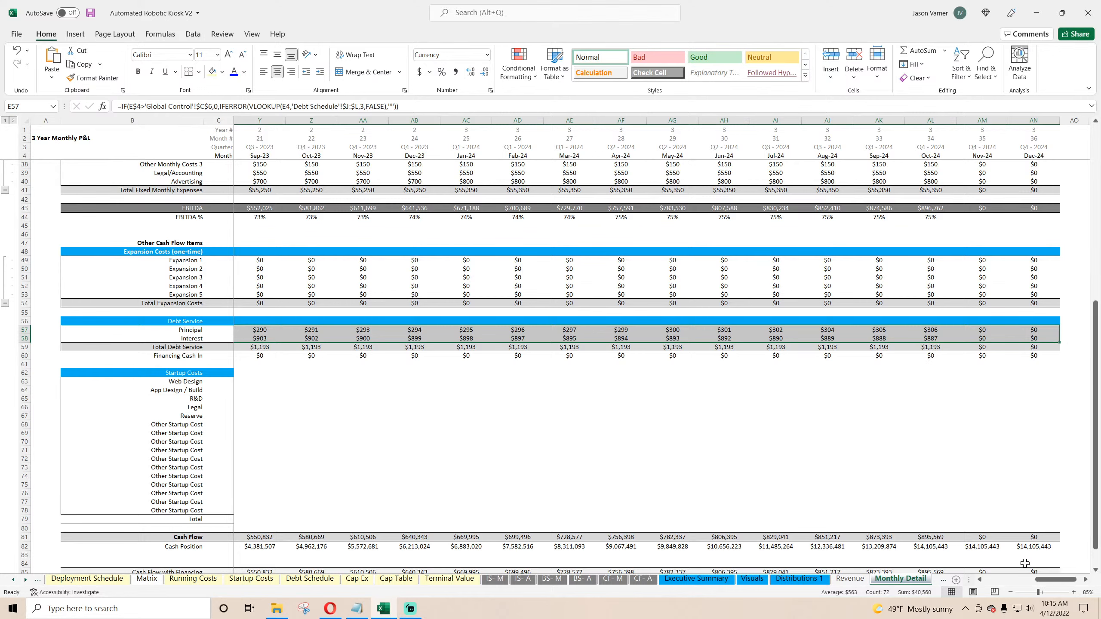
{"action": "left_click_drag", "start_coordinate": [1049, 580], "coordinate": [990, 580]}
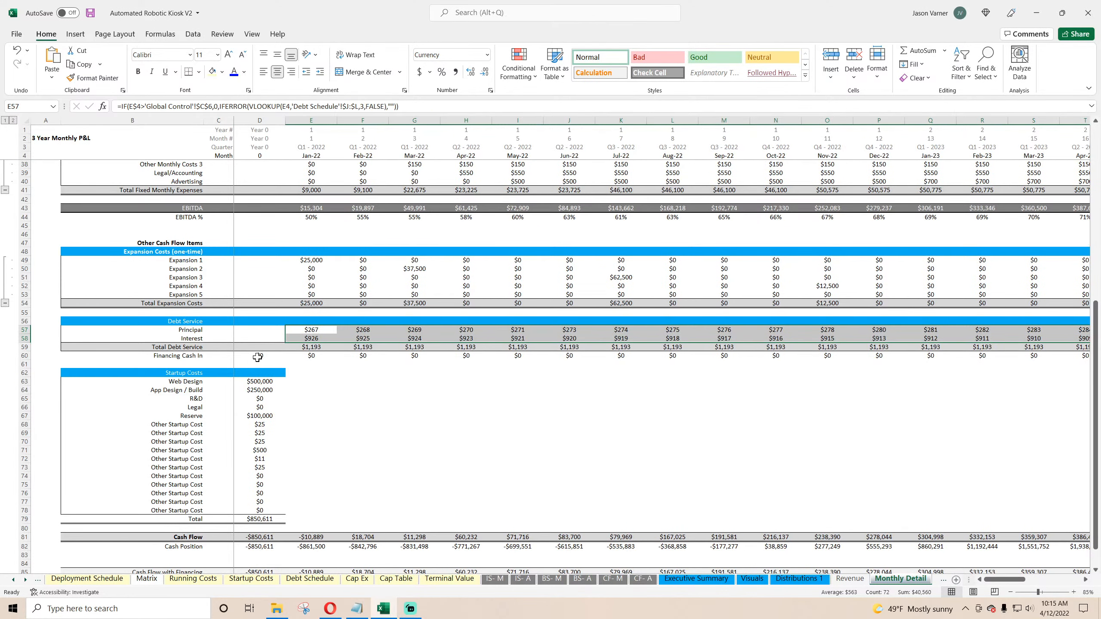
Step: Set Year 0 Financing Cash In to =IF(E4='Debt Schedule'!$B$7,'Debt Schedule'!$B$3,0)
{"action": "left_click", "coordinate": [258, 355]}
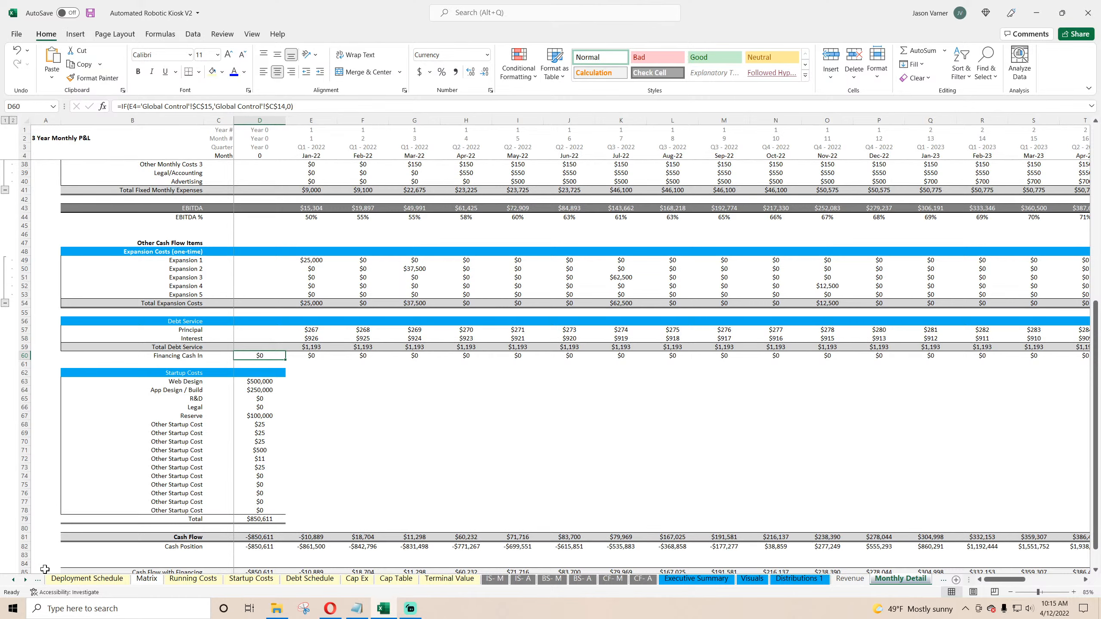
{"action": "left_click", "coordinate": [13, 580]}
{"action": "left_click", "coordinate": [13, 579]}
{"action": "left_click", "coordinate": [13, 580]}
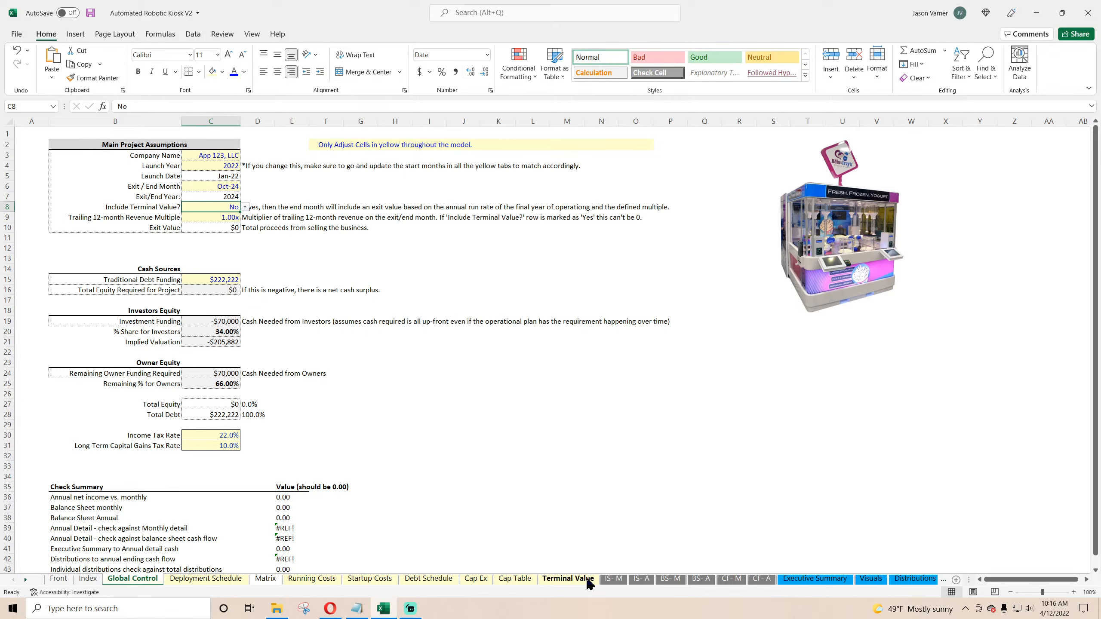
{"action": "left_click", "coordinate": [915, 579]}
{"action": "left_click", "coordinate": [923, 579]}
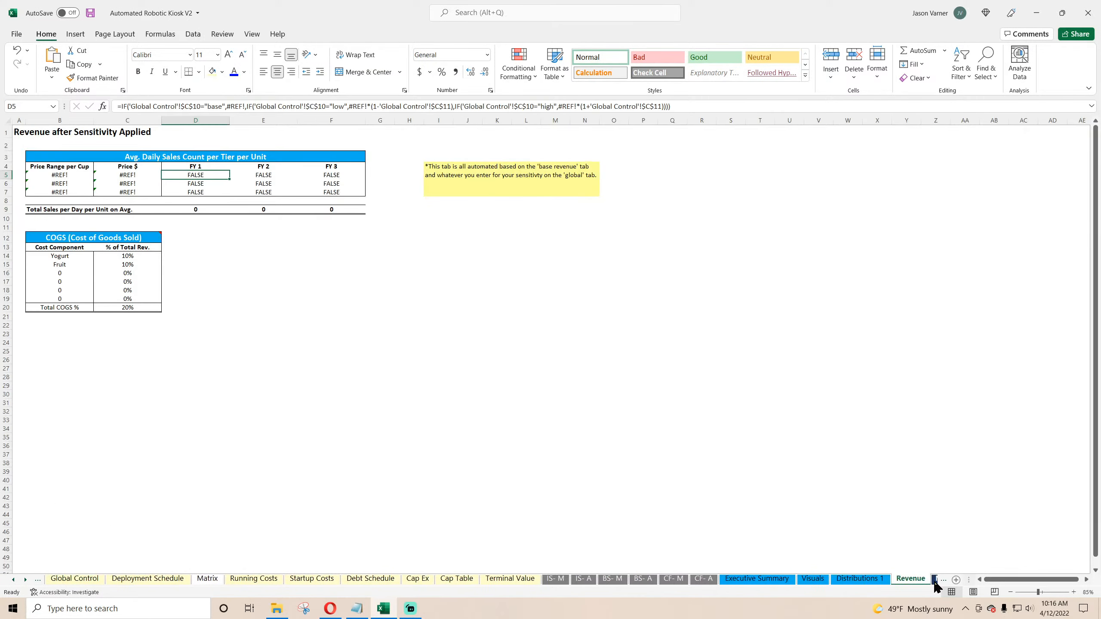
{"action": "left_click", "coordinate": [934, 580]}
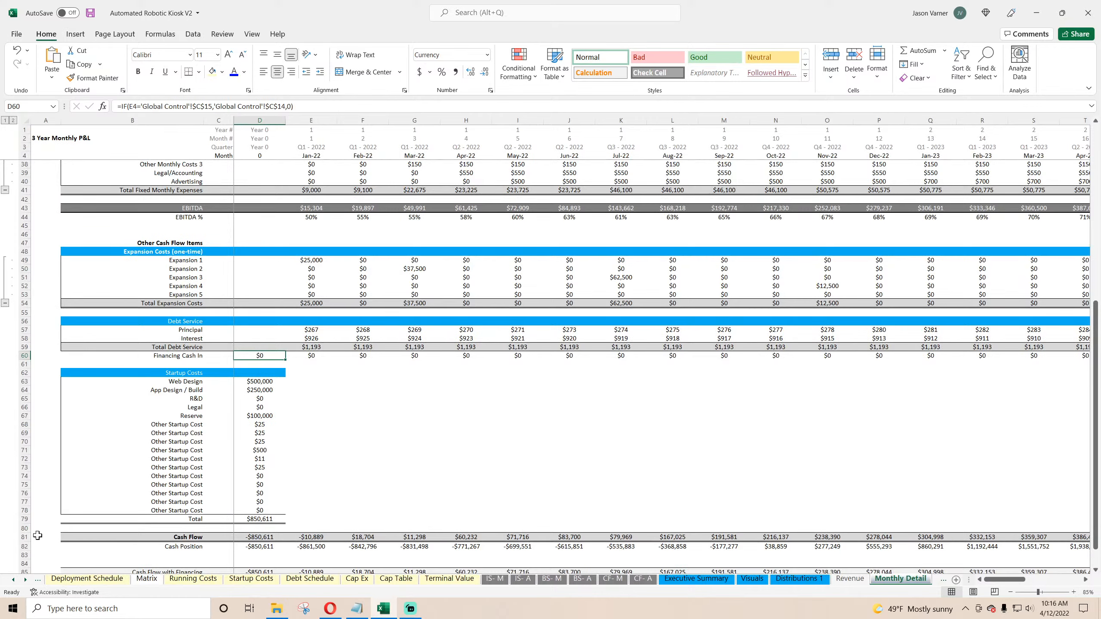
{"action": "type", "text": "=if("}
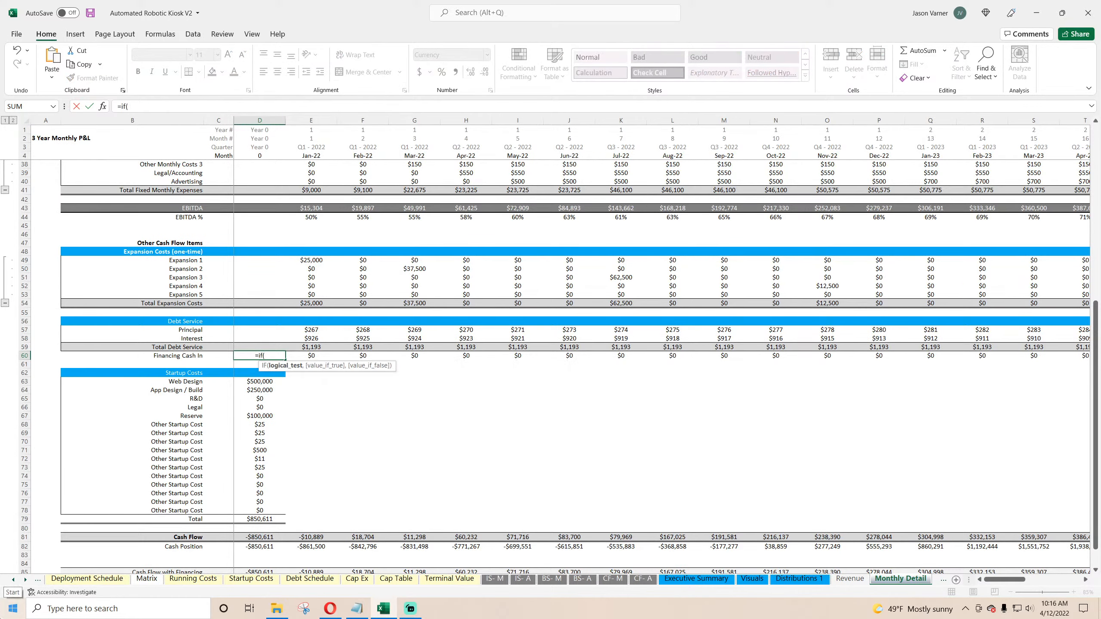
{"action": "left_click", "coordinate": [306, 156]}
{"action": "type", "text": "="}
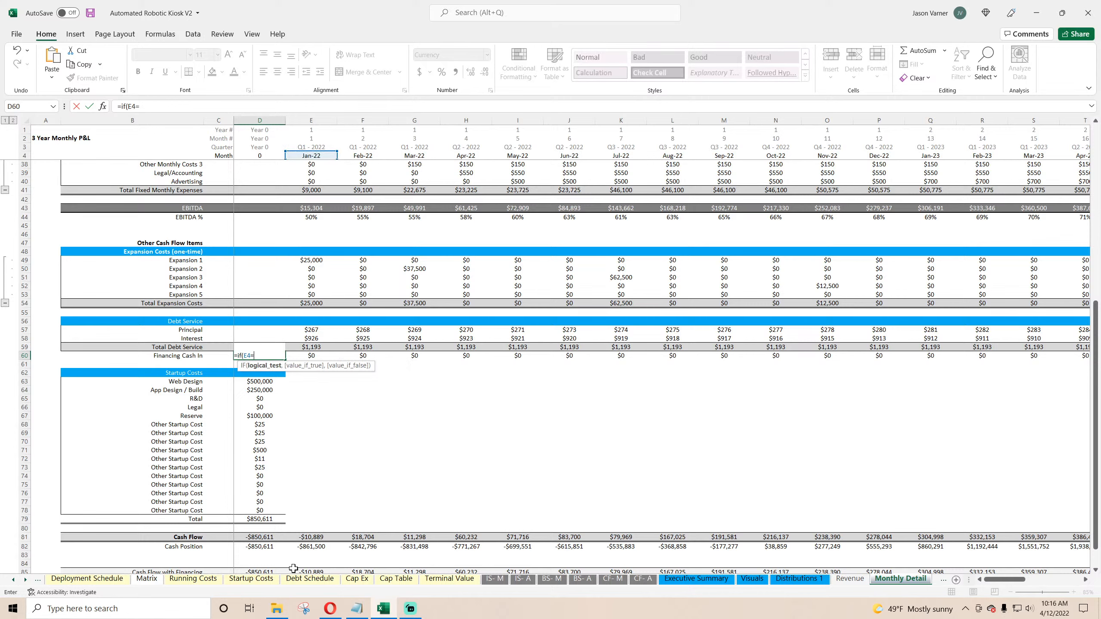
{"action": "left_click", "coordinate": [309, 579]}
{"action": "left_click", "coordinate": [158, 196]}
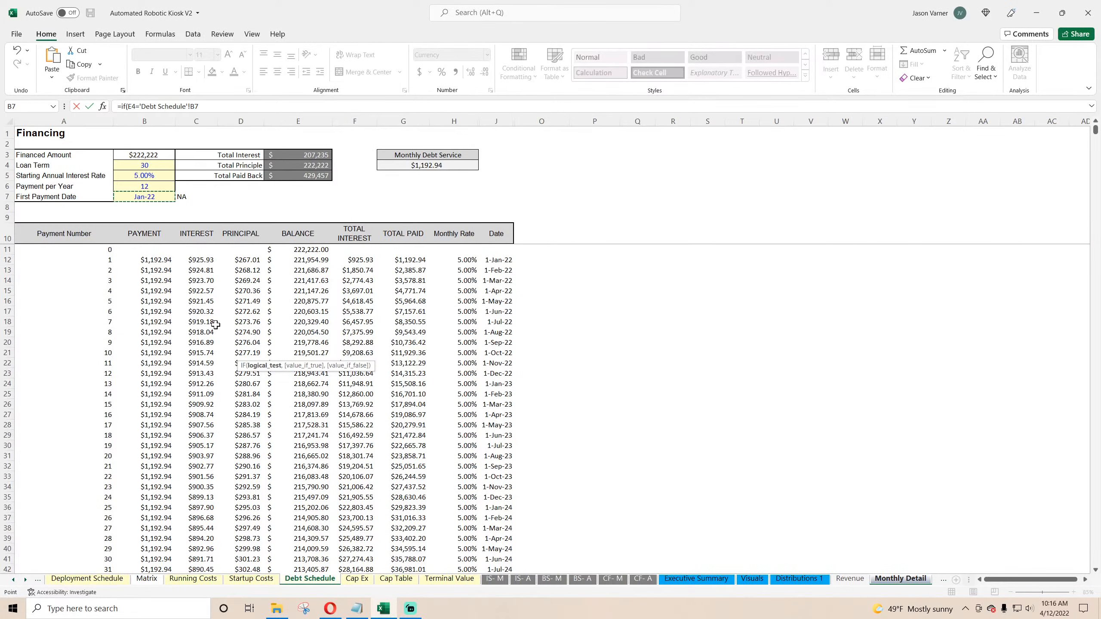
{"action": "type", "text": ","}
{"action": "left_click", "coordinate": [149, 155]}
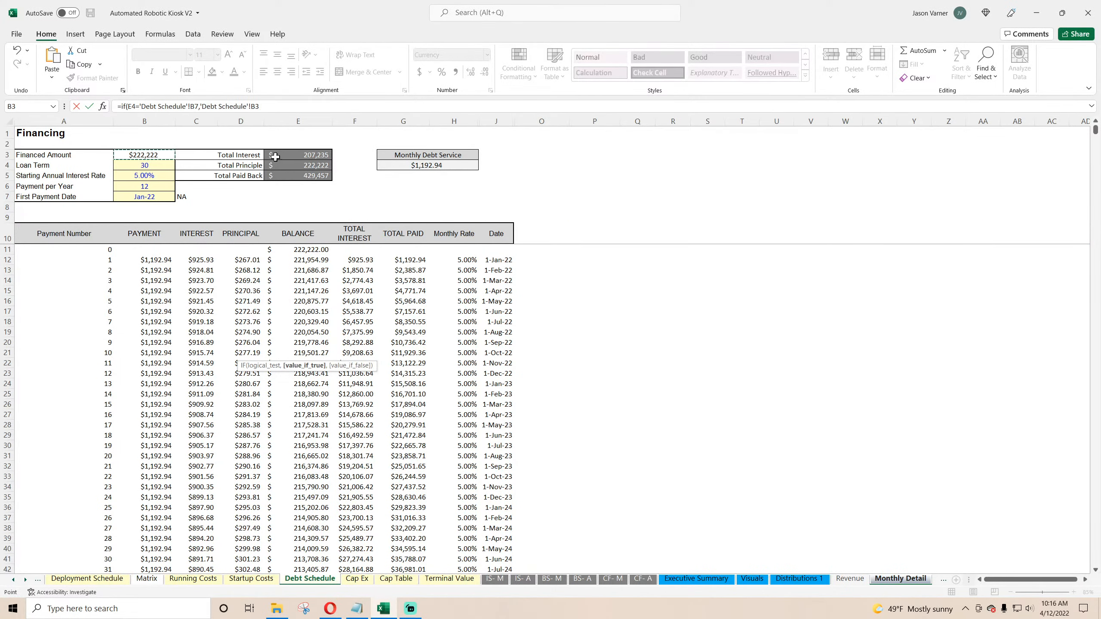
{"action": "type", "text": ",0"}
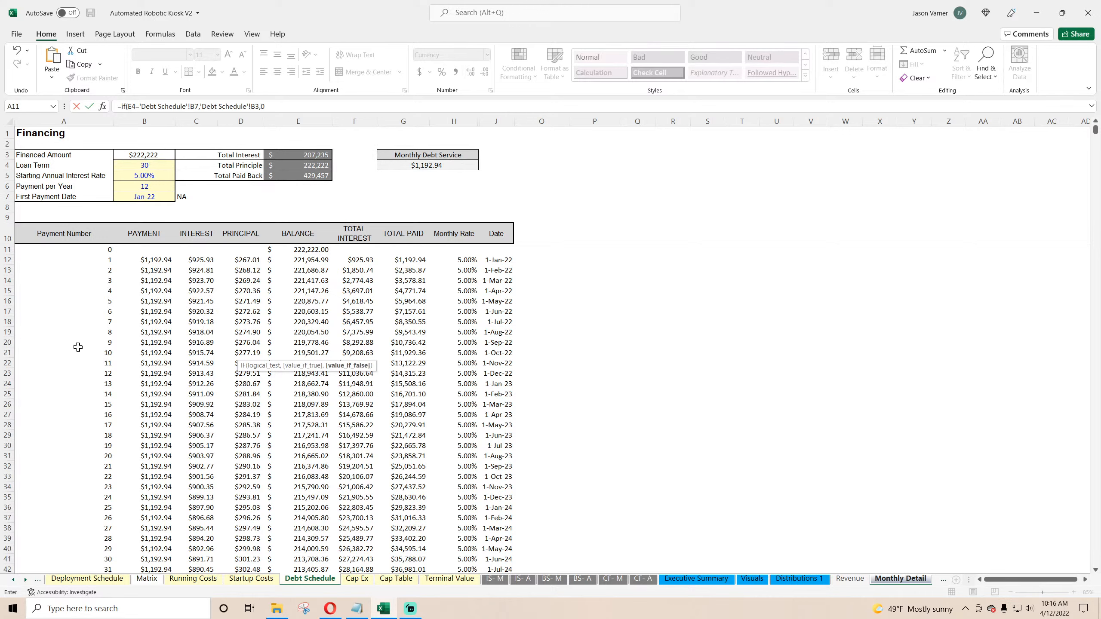
{"action": "left_click", "coordinate": [192, 106]}
{"action": "type", "text": "$"}
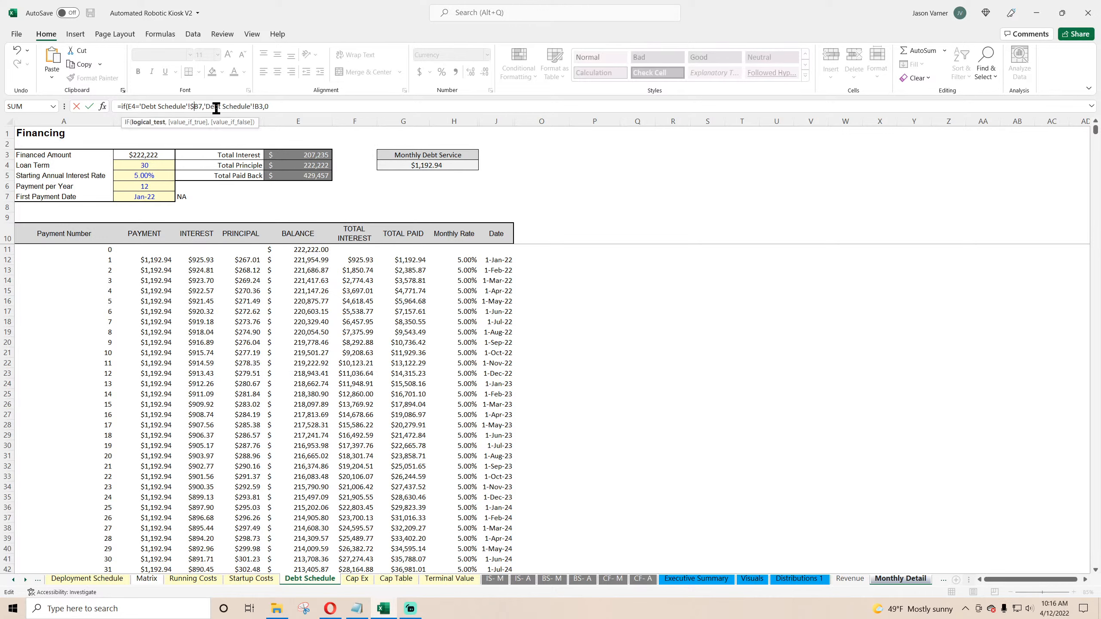
{"action": "left_click", "coordinate": [258, 107]}
{"action": "type", "text": "$"}
{"action": "key", "text": "Return"}
Step: Fill the Financing Cash In formula across the row through Dec-24
{"action": "left_click", "coordinate": [278, 355]}
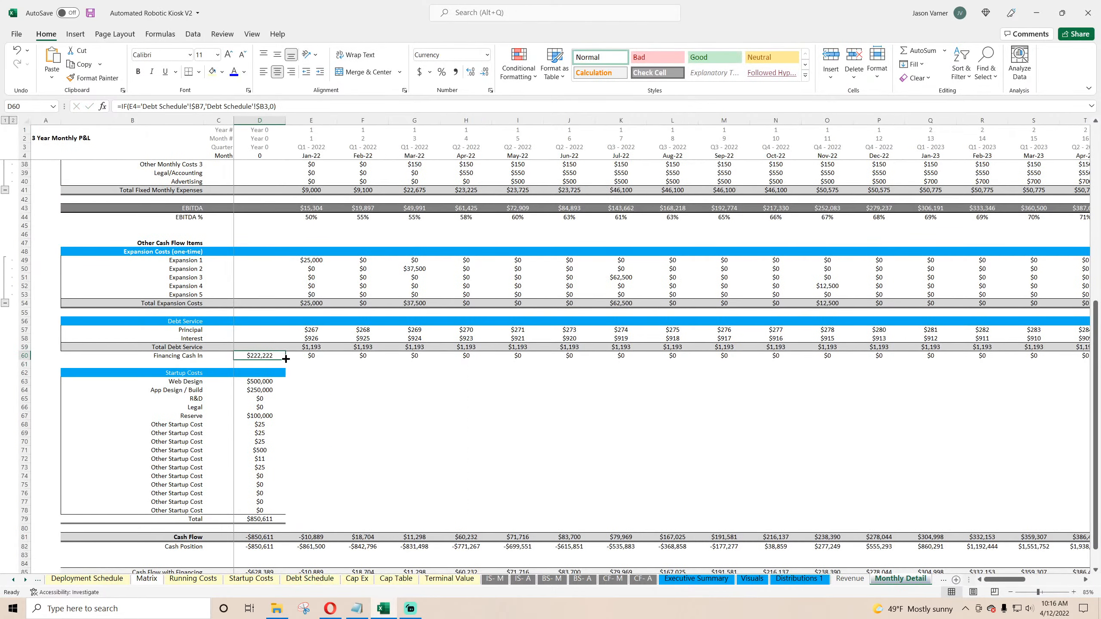
{"action": "left_click_drag", "start_coordinate": [285, 358], "coordinate": [1057, 358]}
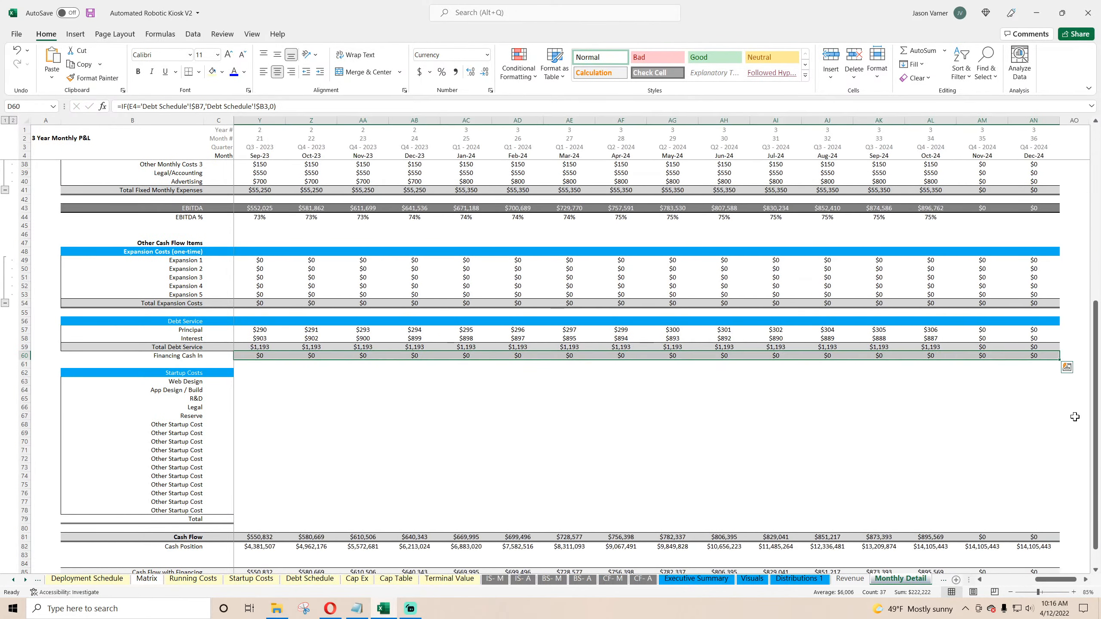
{"action": "left_click_drag", "start_coordinate": [1056, 579], "coordinate": [982, 581]}
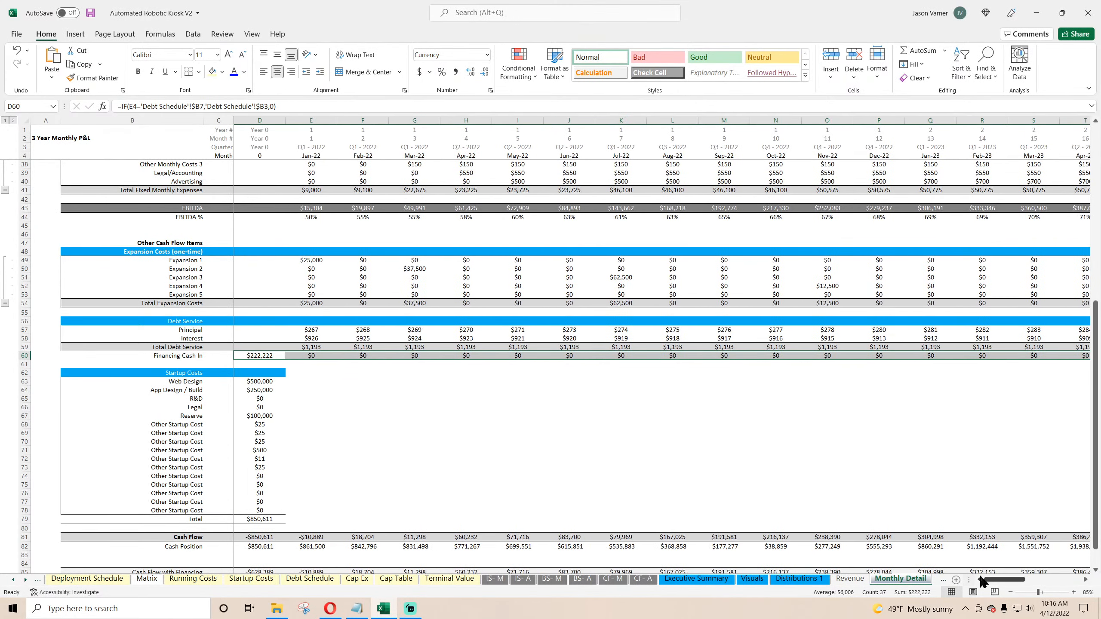
Step: Save the workbook
{"action": "left_click", "coordinate": [621, 442]}
{"action": "left_click", "coordinate": [90, 13]}
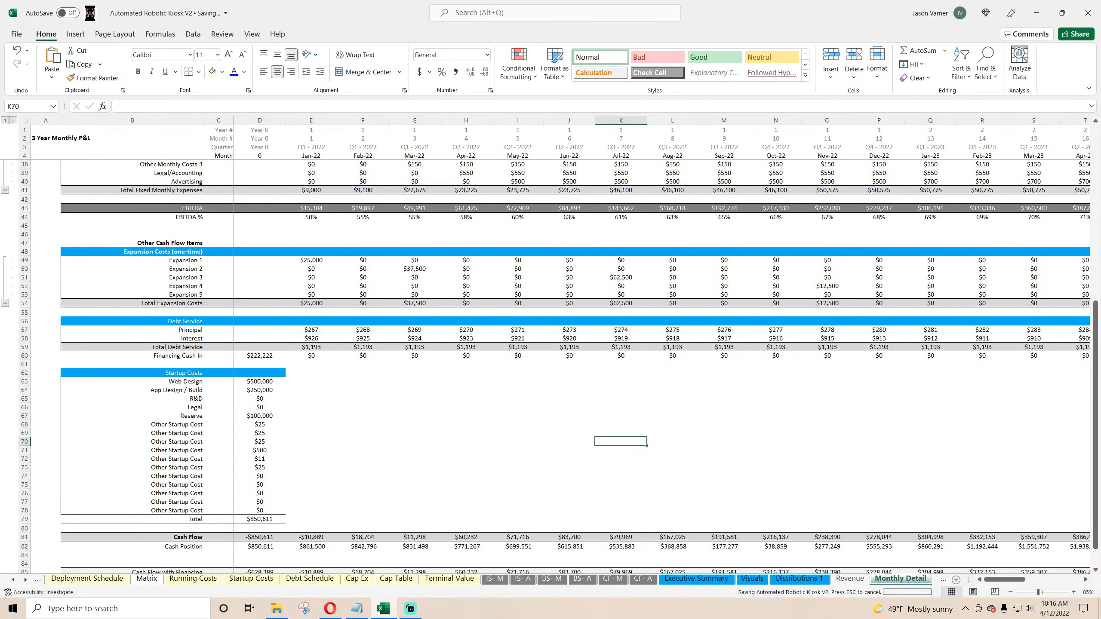
{"action": "left_click", "coordinate": [401, 407]}
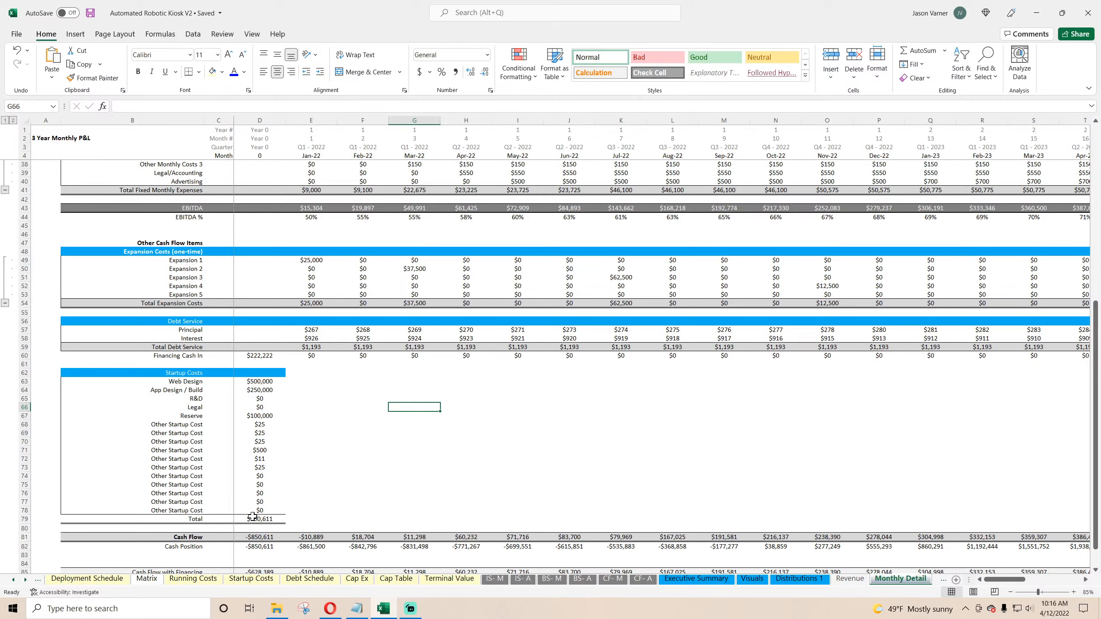
{"action": "left_click", "coordinate": [196, 518]}
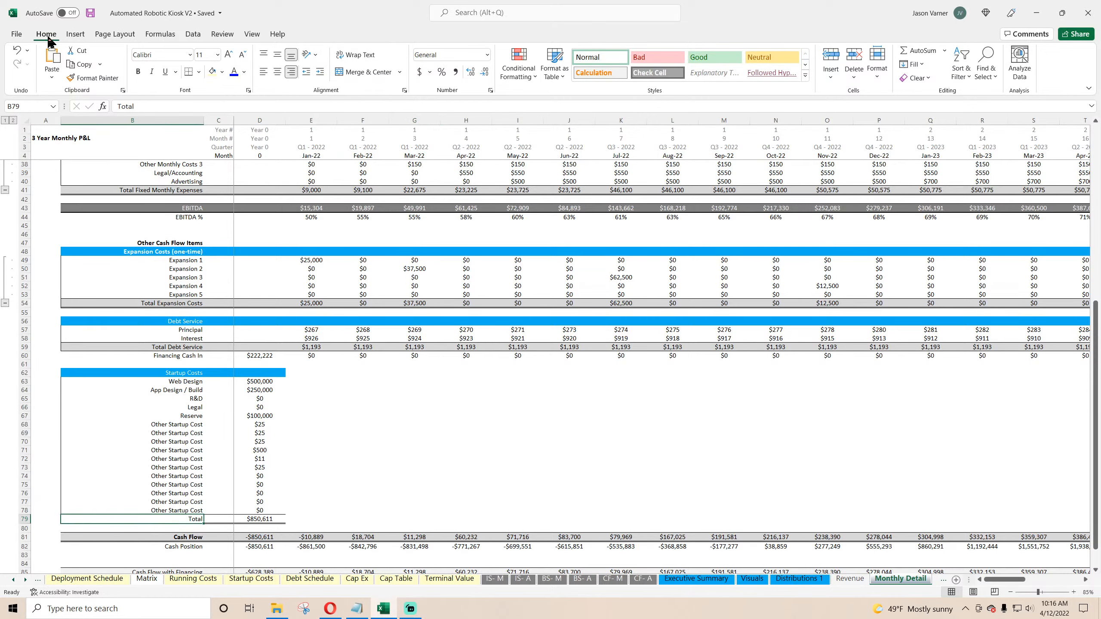
{"action": "left_click", "coordinate": [457, 484]}
{"action": "scroll", "coordinate": [258, 366], "scroll_direction": "down", "scroll_amount": 4}
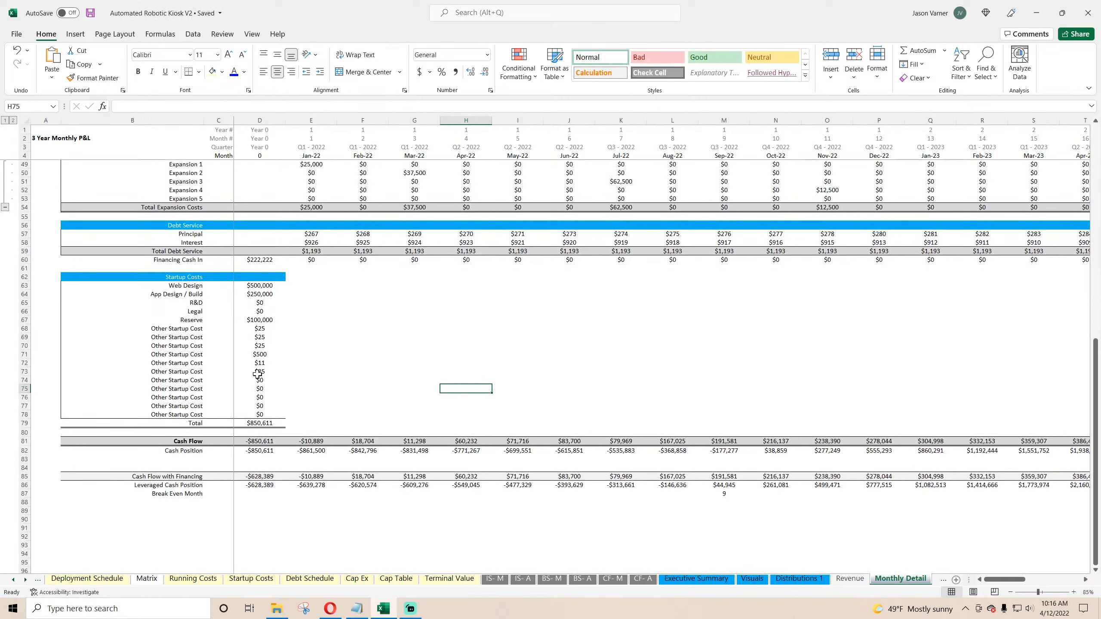
Step: Inspect the Year 0 and Jan-22 Cash Flow formulas
{"action": "double_click", "coordinate": [263, 443]}
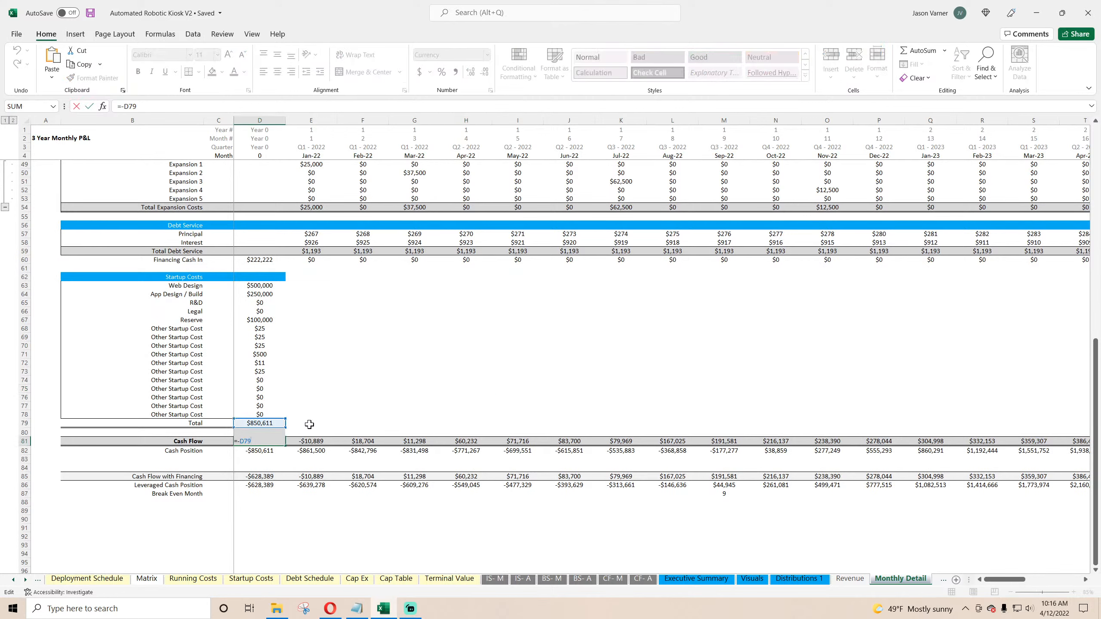
{"action": "key", "text": "Return"}
{"action": "left_click", "coordinate": [307, 440]}
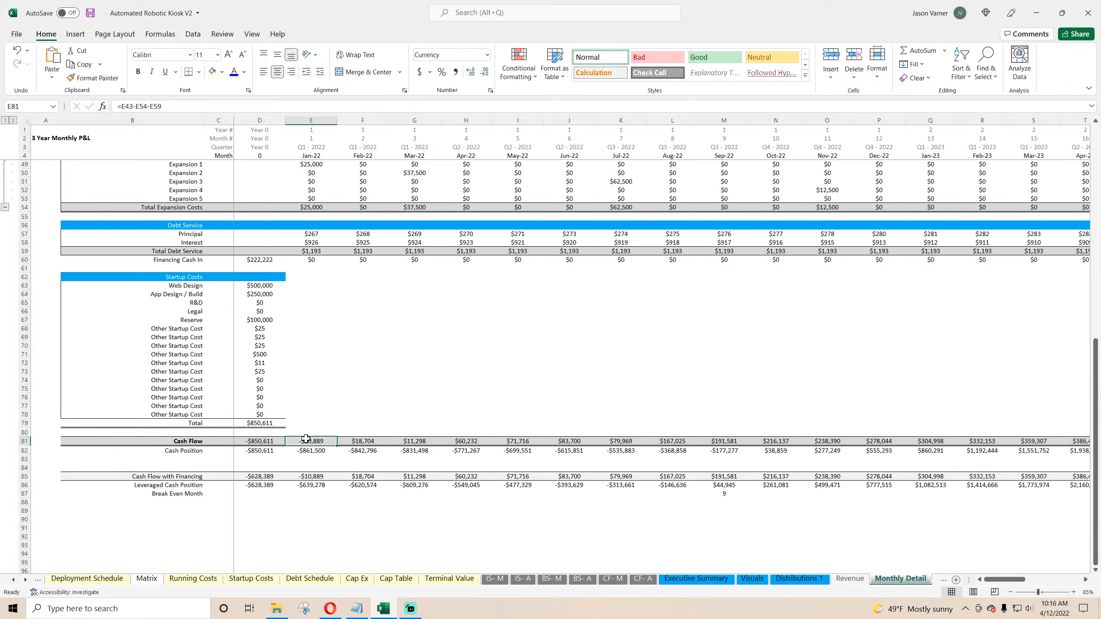
Step: Set Year 0 Cash Flow to =D43-D54-D59+D60-D79, subtracting expansion costs and debt service, adding financing and subtracting startup costs
{"action": "left_click", "coordinate": [263, 442]}
{"action": "type", "text": "="}
{"action": "scroll", "coordinate": [352, 399], "scroll_direction": "up", "scroll_amount": 7}
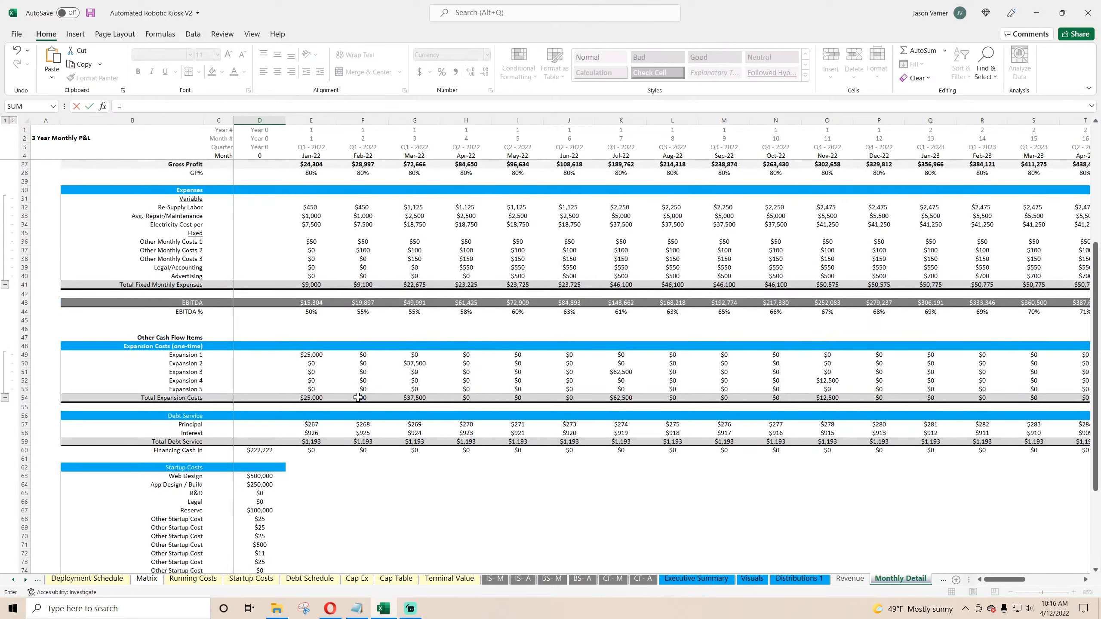
{"action": "left_click", "coordinate": [254, 299]}
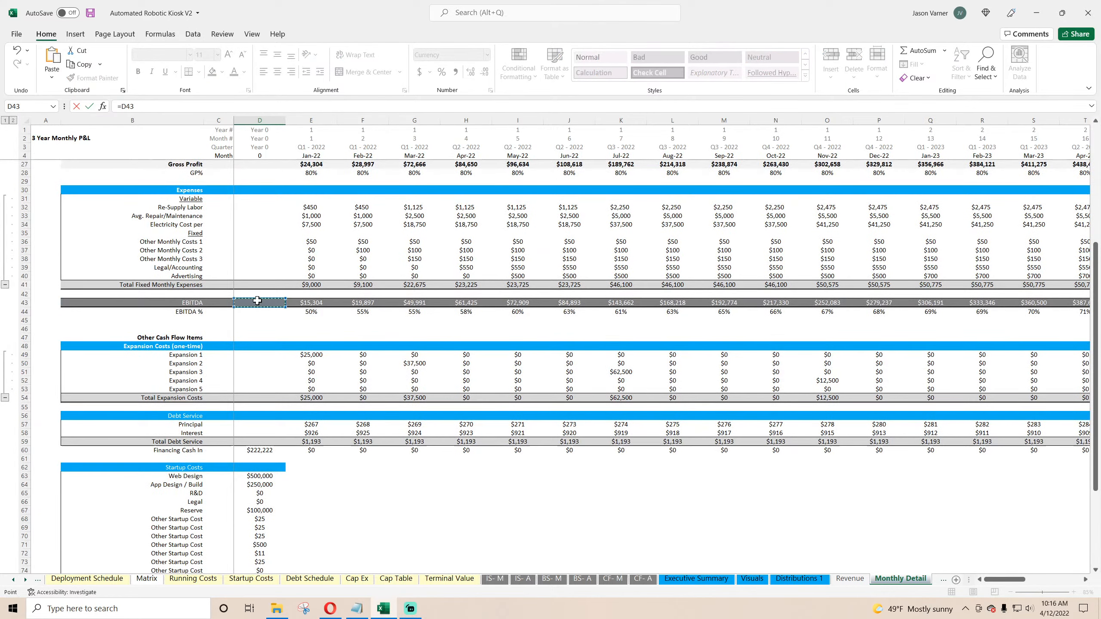
{"action": "type", "text": "-"}
{"action": "left_click", "coordinate": [243, 397]}
{"action": "type", "text": "-"}
{"action": "left_click", "coordinate": [254, 441]}
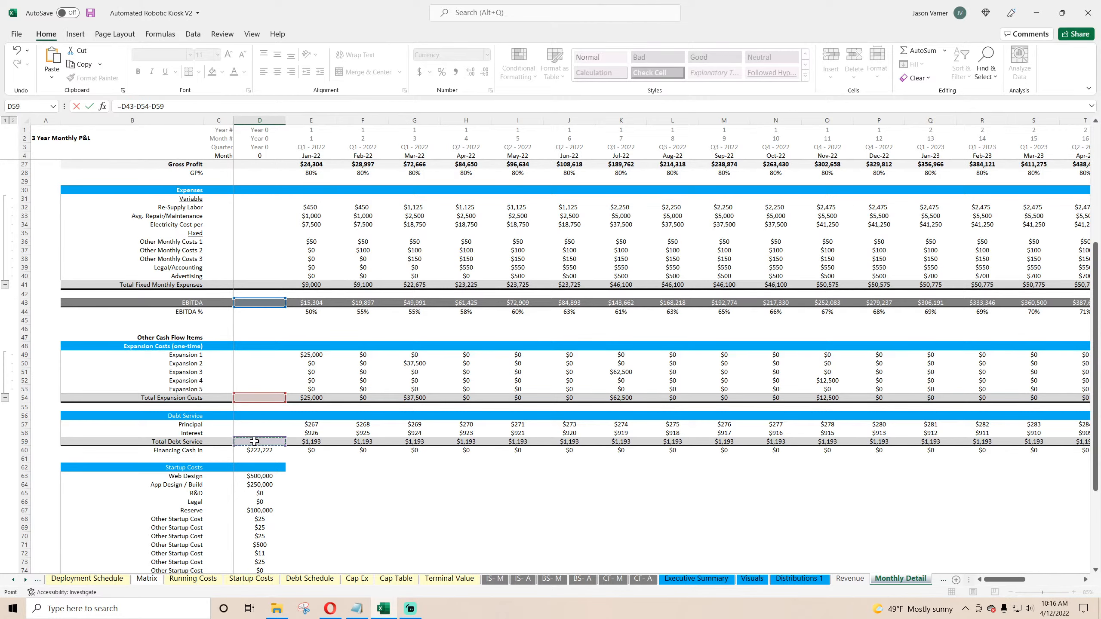
{"action": "type", "text": "+"}
{"action": "left_click", "coordinate": [256, 450]}
{"action": "scroll", "coordinate": [344, 478], "scroll_direction": "down", "scroll_amount": 2}
{"action": "scroll", "coordinate": [345, 478], "scroll_direction": "down", "scroll_amount": 5}
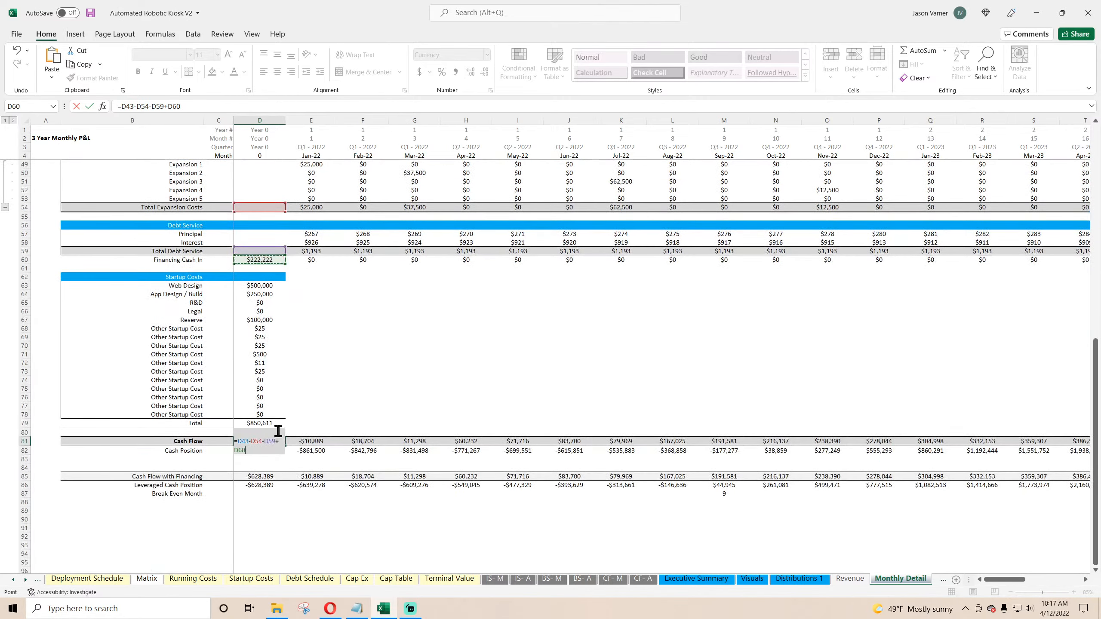
{"action": "type", "text": "-"}
{"action": "left_click", "coordinate": [264, 423]}
{"action": "key", "text": "Return"}
Step: Format the Year 0 Cash Flow and Cash Position cells as currency with negatives shown in parentheses
{"action": "left_click", "coordinate": [276, 442]}
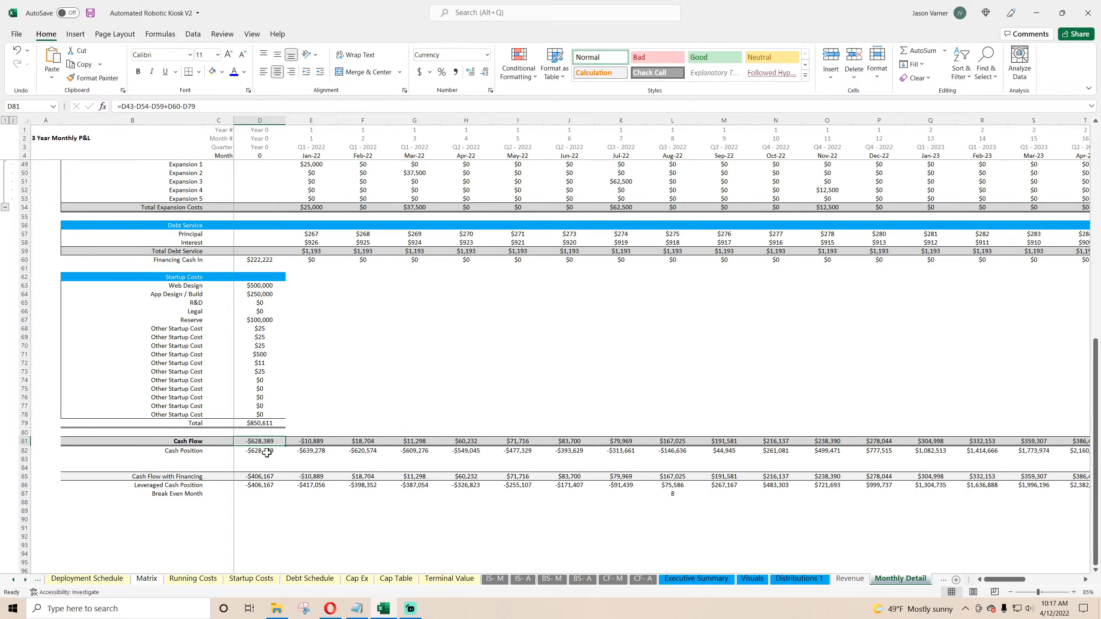
{"action": "left_click_drag", "start_coordinate": [264, 441], "coordinate": [265, 450]}
{"action": "left_click", "coordinate": [490, 91]}
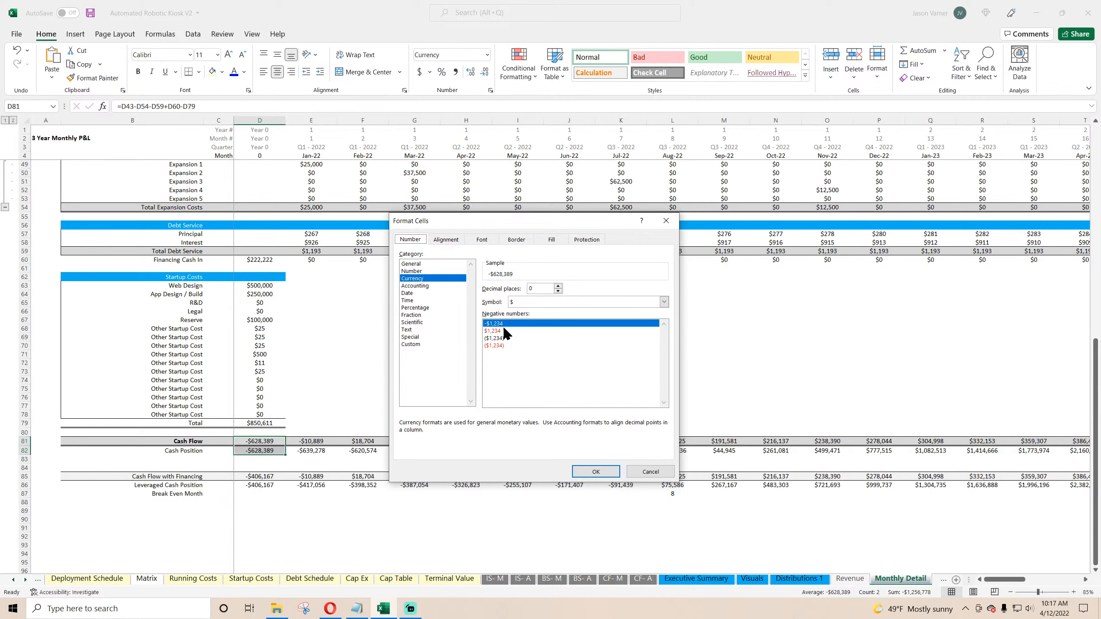
{"action": "left_click", "coordinate": [505, 338]}
{"action": "left_click", "coordinate": [595, 471]}
Step: Fill the Cash Flow and Cash Position formulas across both rows through Dec-24
{"action": "left_click", "coordinate": [282, 444]}
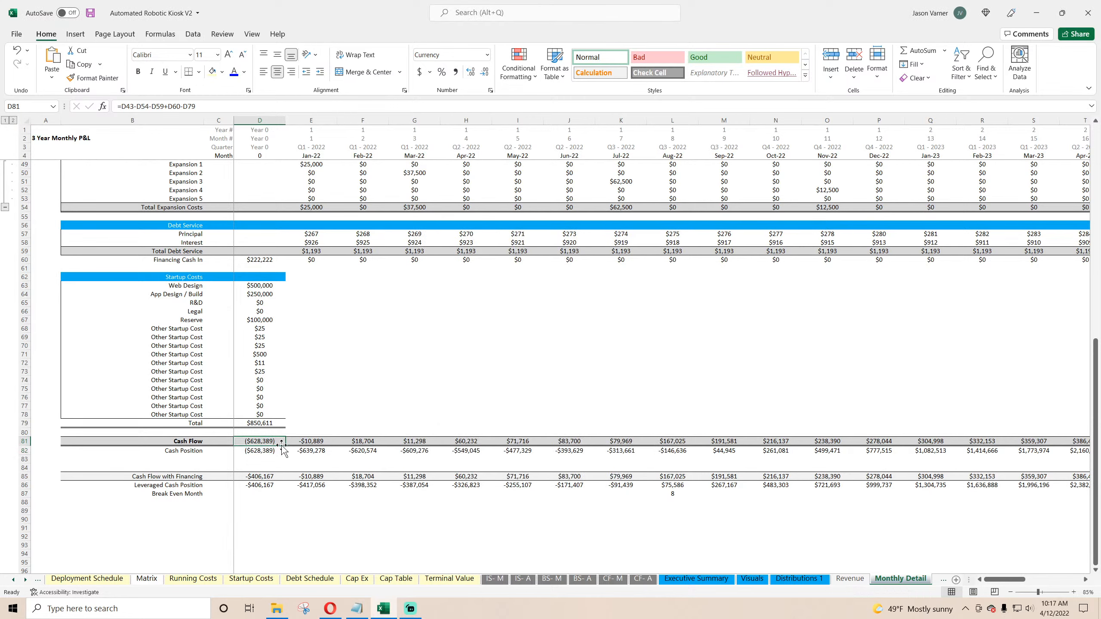
{"action": "left_click_drag", "start_coordinate": [284, 447], "coordinate": [307, 448]}
{"action": "left_click", "coordinate": [272, 451]}
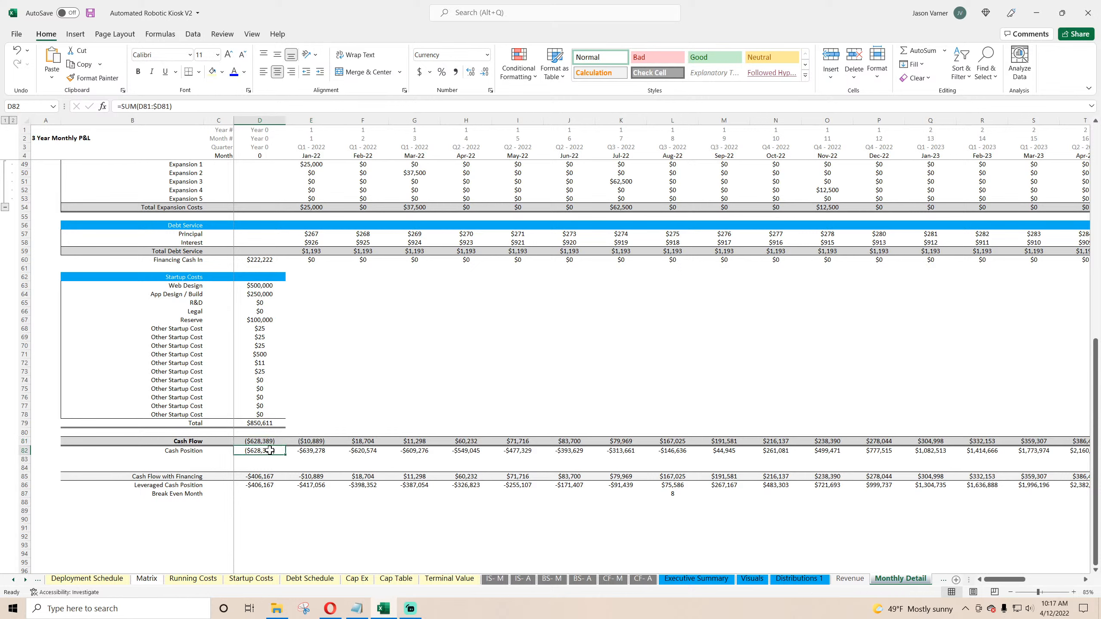
{"action": "left_click", "coordinate": [291, 453]}
{"action": "left_click", "coordinate": [268, 454]}
{"action": "left_click_drag", "start_coordinate": [284, 454], "coordinate": [397, 452]}
{"action": "left_click_drag", "start_coordinate": [318, 441], "coordinate": [336, 454]}
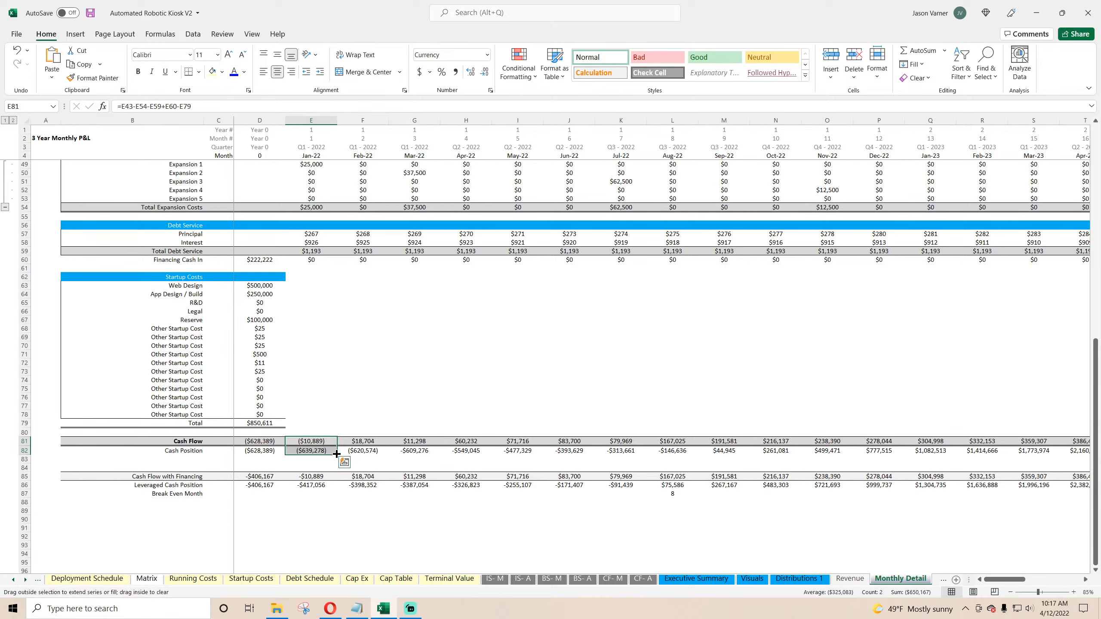
{"action": "left_click_drag", "start_coordinate": [336, 454], "coordinate": [1058, 453]}
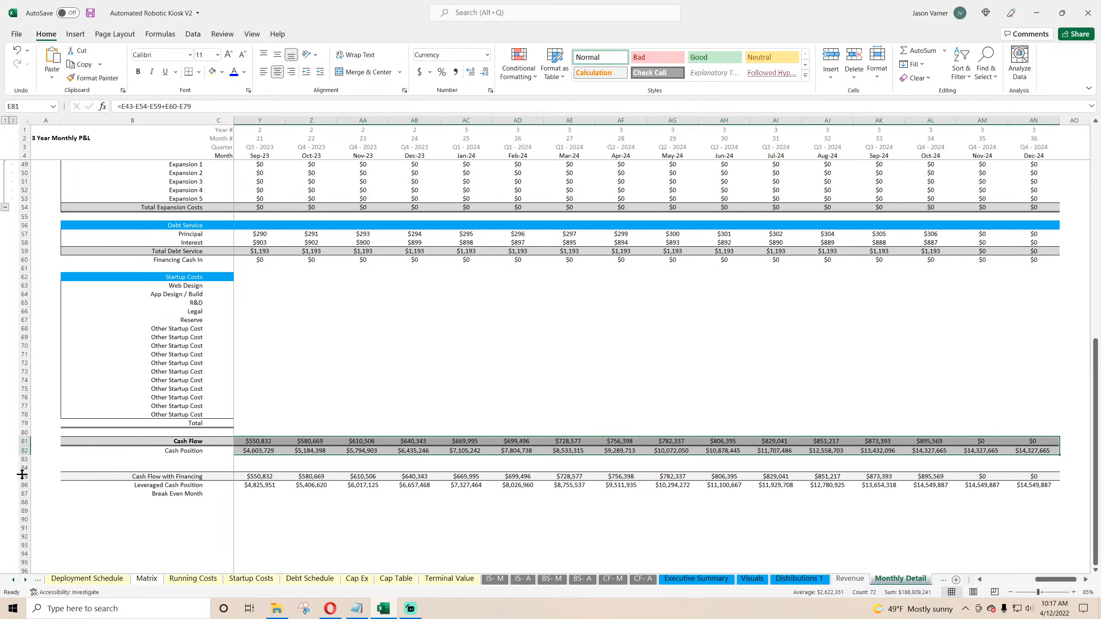
Step: Remove the Cash Flow with Financing, Leveraged Cash Position and Break Even Month rows below Cash Position
{"action": "left_click_drag", "start_coordinate": [20, 472], "coordinate": [21, 502]}
{"action": "key", "text": "ctrl+z"}
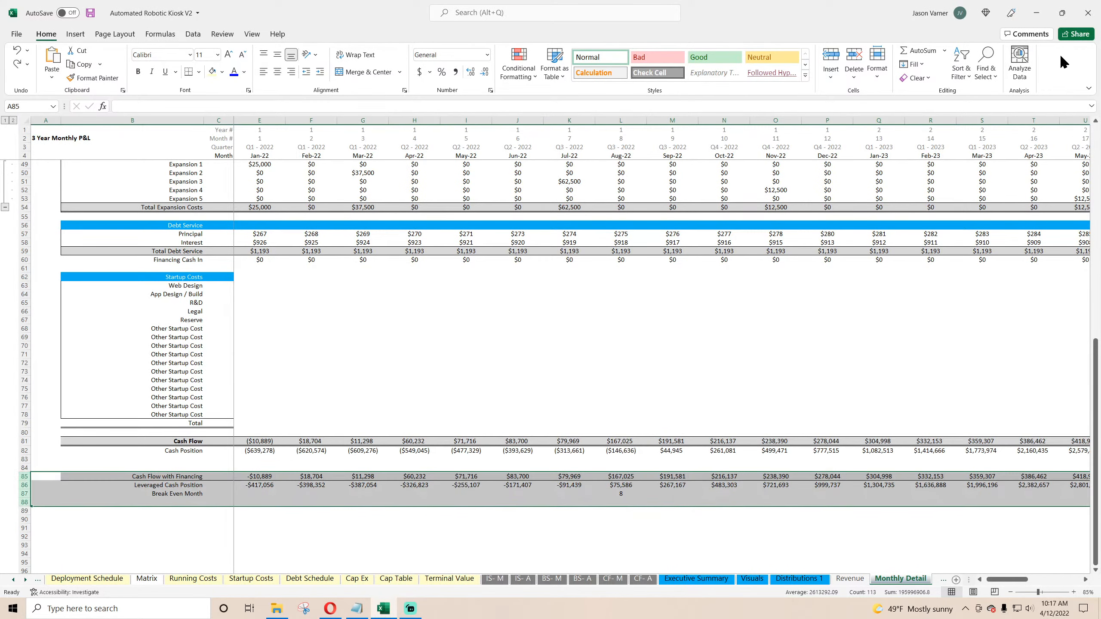
{"action": "left_click", "coordinate": [928, 89]}
{"action": "left_click", "coordinate": [370, 386]}
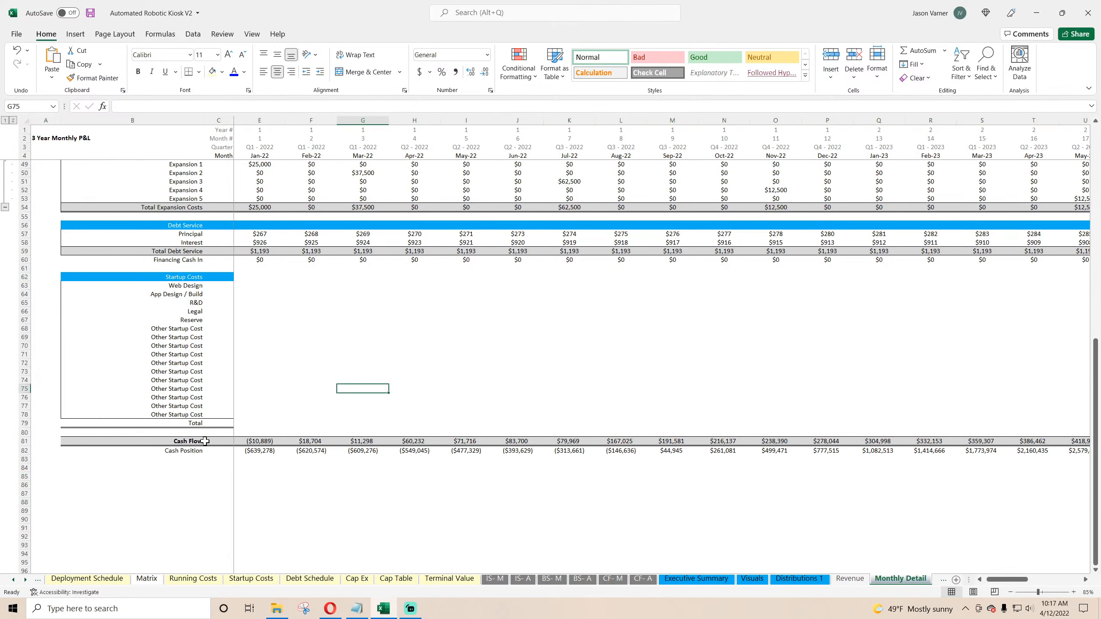
Step: Create a copy of the Monthly Detail sheet
{"action": "left_click", "coordinate": [200, 442]}
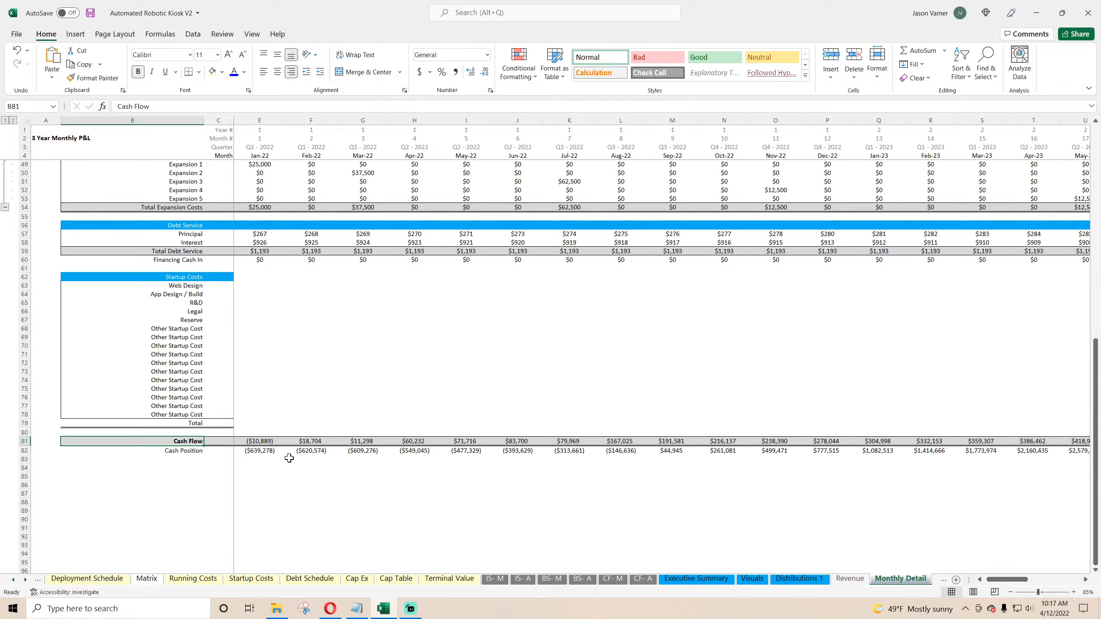
{"action": "scroll", "coordinate": [341, 451], "scroll_direction": "up", "scroll_amount": 15}
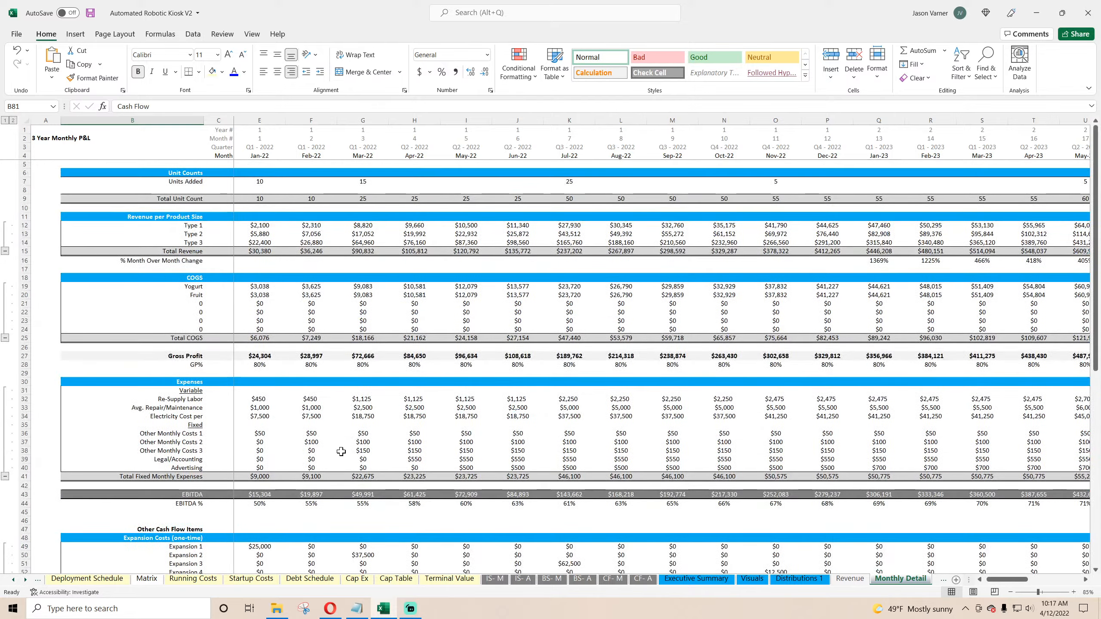
{"action": "scroll", "coordinate": [341, 452], "scroll_direction": "down", "scroll_amount": 7}
{"action": "right_click", "coordinate": [894, 579]}
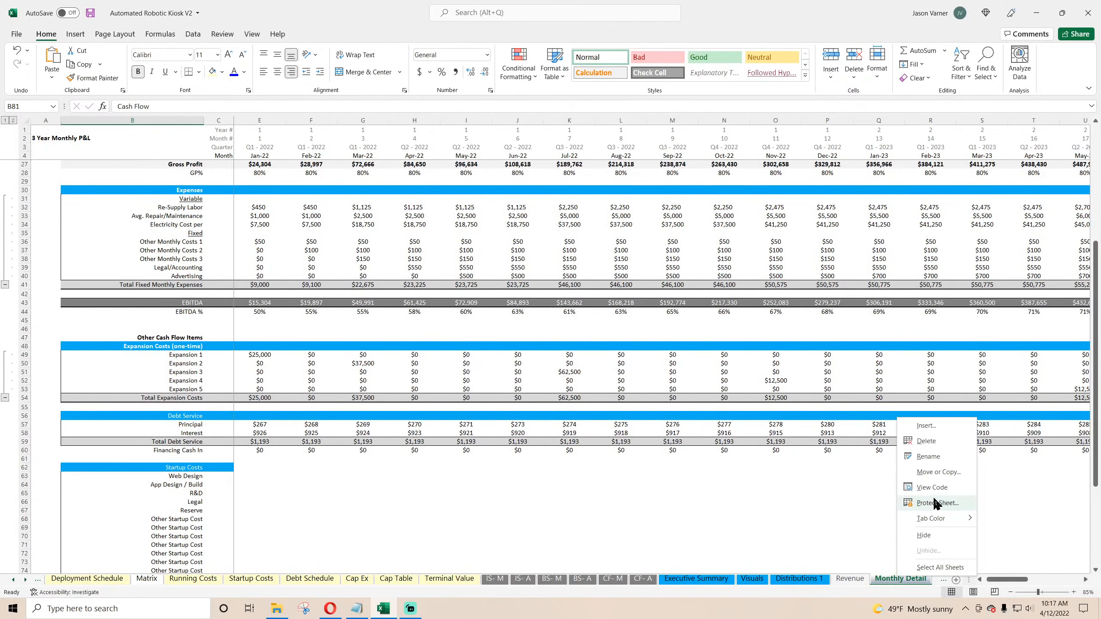
{"action": "left_click", "coordinate": [939, 470]}
{"action": "scroll", "coordinate": [897, 490], "scroll_direction": "down", "scroll_amount": 5}
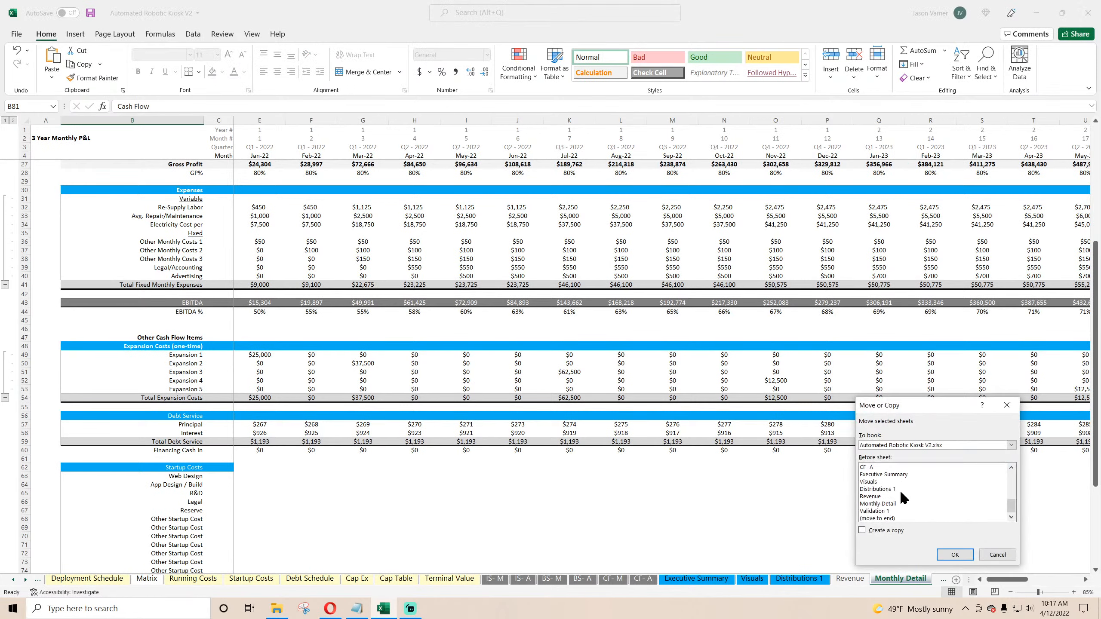
{"action": "left_click", "coordinate": [880, 504]}
{"action": "left_click", "coordinate": [881, 530]}
{"action": "left_click", "coordinate": [954, 555]}
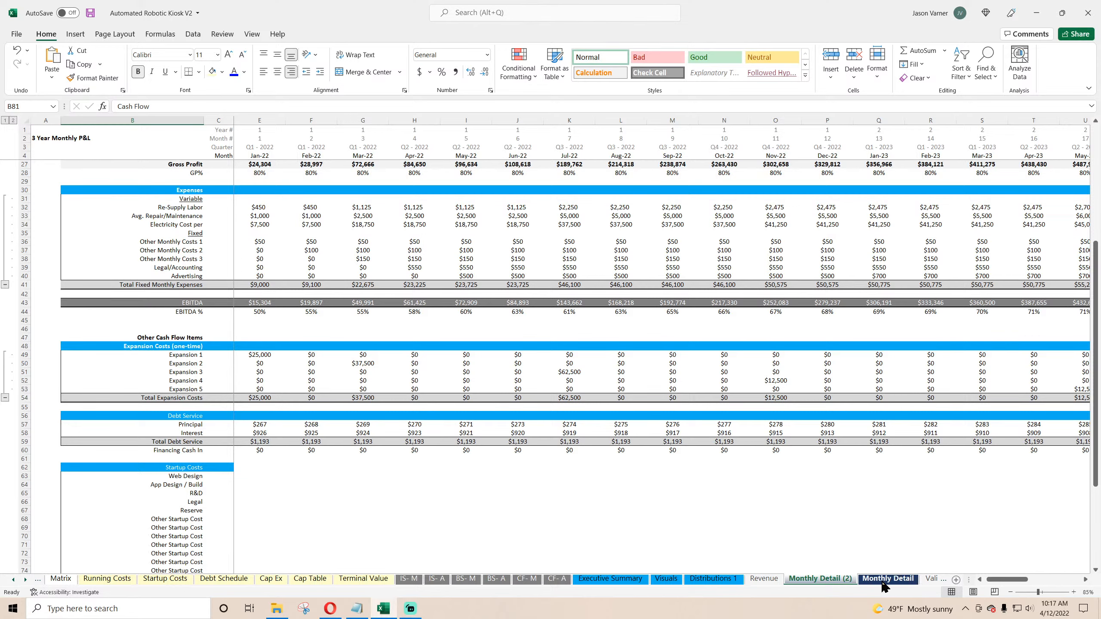
Step: Move the copied sheet after Monthly Detail and rename it Annual Detail
{"action": "left_click_drag", "start_coordinate": [814, 580], "coordinate": [876, 585]}
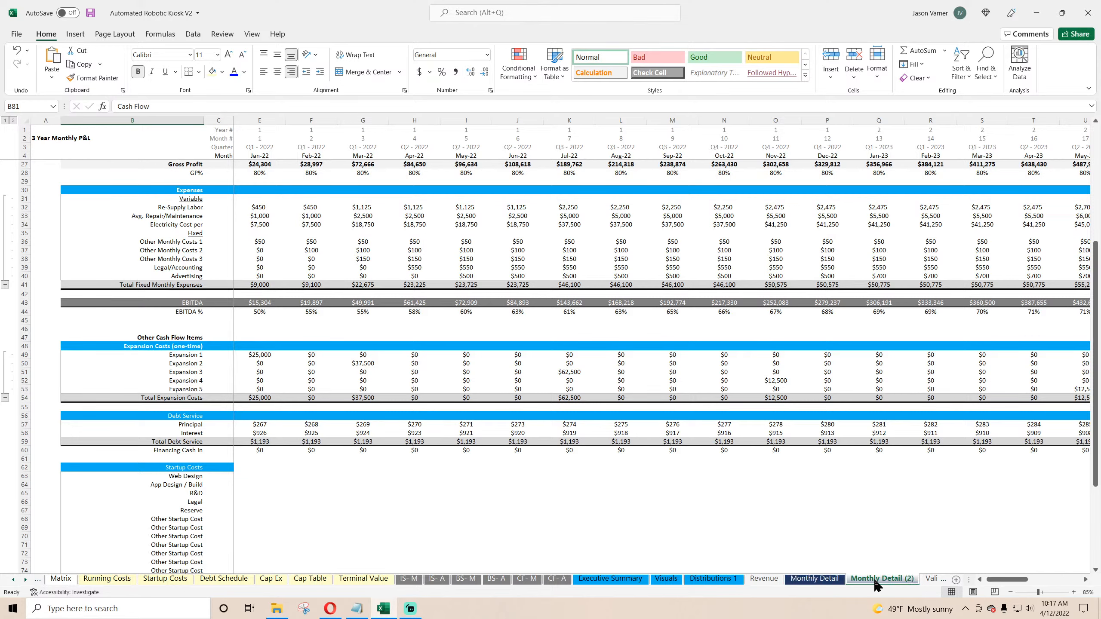
{"action": "double_click", "coordinate": [877, 579]}
{"action": "type", "text": "Annual"}
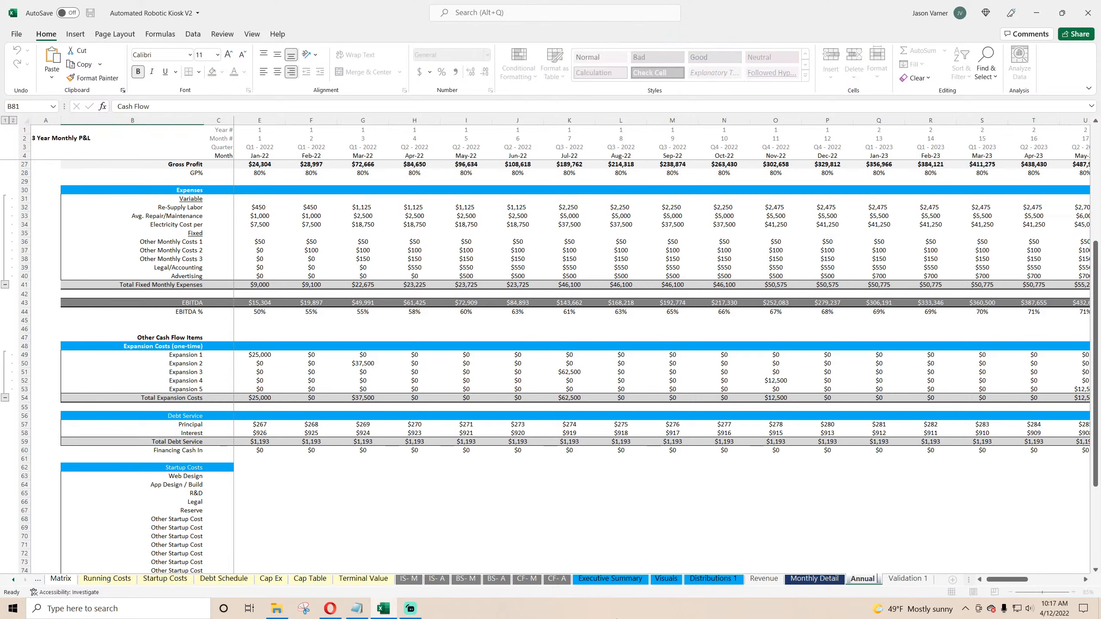
{"action": "type", "text": " Detail"}
{"action": "key", "text": "Return"}
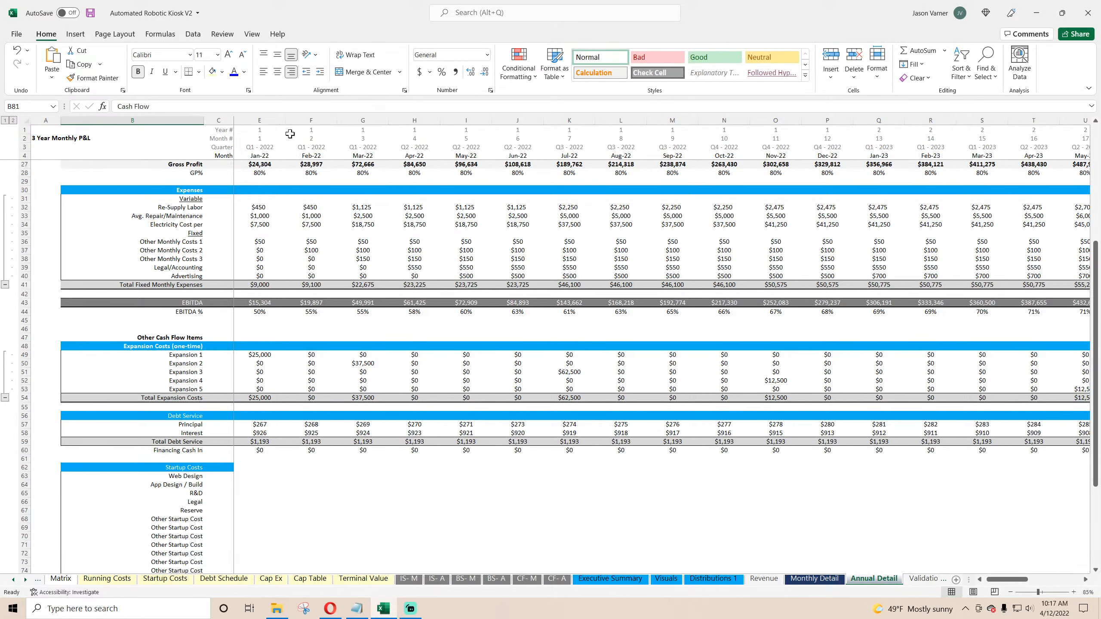
Step: Clear everything in columns H through AN of the Annual Detail sheet
{"action": "left_click_drag", "start_coordinate": [259, 121], "coordinate": [1036, 130]}
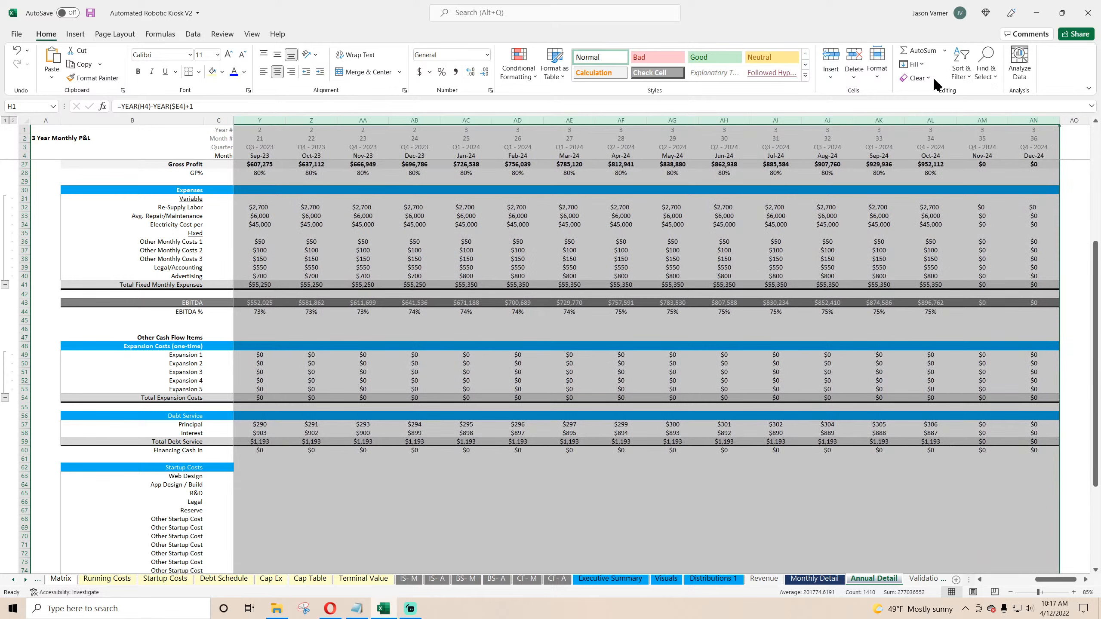
{"action": "left_click", "coordinate": [932, 77]}
{"action": "left_click", "coordinate": [936, 92]}
{"action": "left_click_drag", "start_coordinate": [1053, 579], "coordinate": [974, 578]}
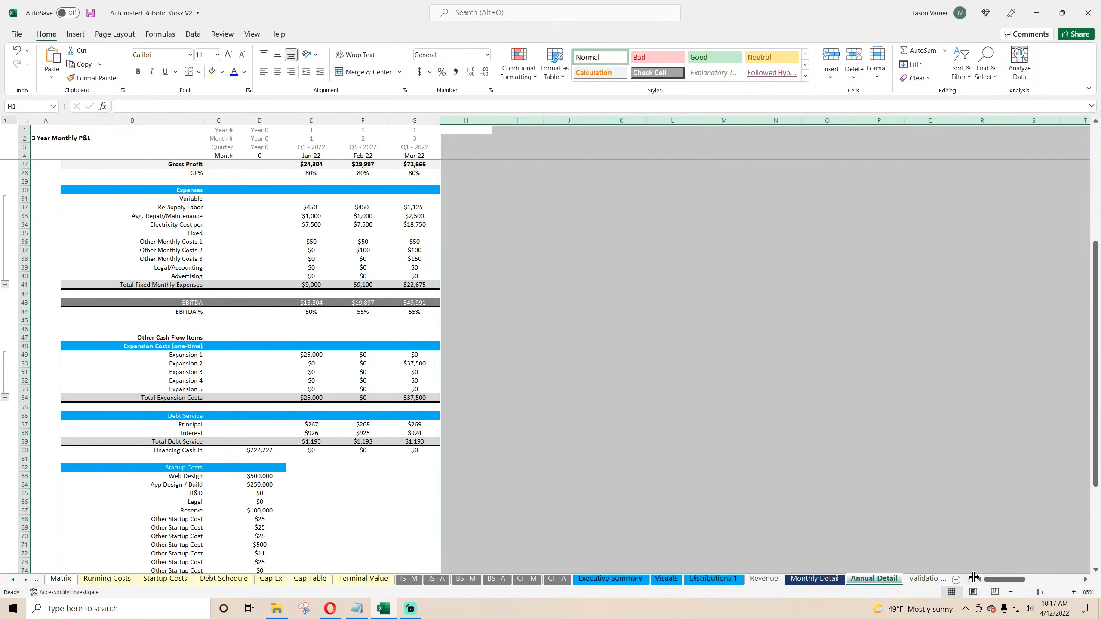
Step: Clear the Quarter and Month # header rows on the Annual Detail sheet
{"action": "scroll", "coordinate": [562, 377], "scroll_direction": "up", "scroll_amount": 7}
{"action": "left_click_drag", "start_coordinate": [314, 152], "coordinate": [415, 148]}
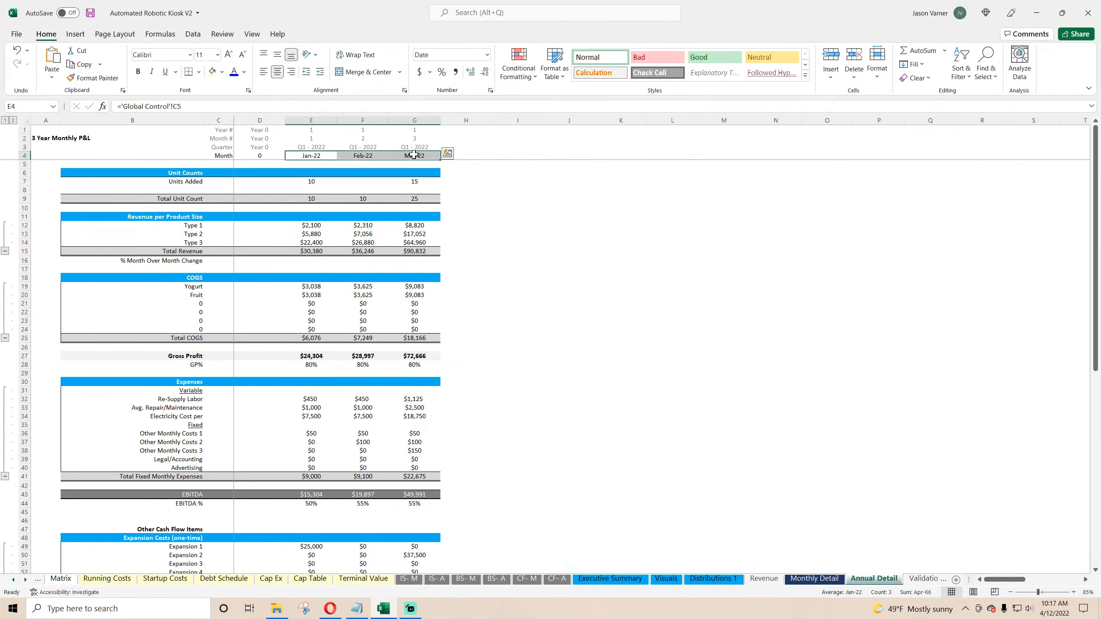
{"action": "left_click", "coordinate": [472, 150]}
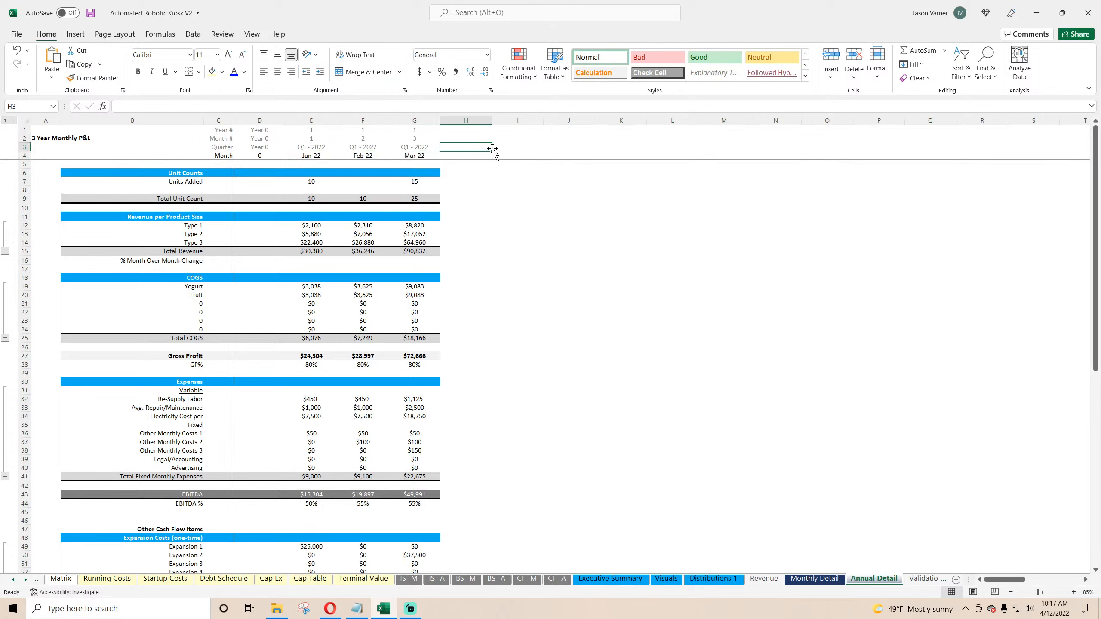
{"action": "left_click_drag", "start_coordinate": [486, 148], "coordinate": [221, 147]}
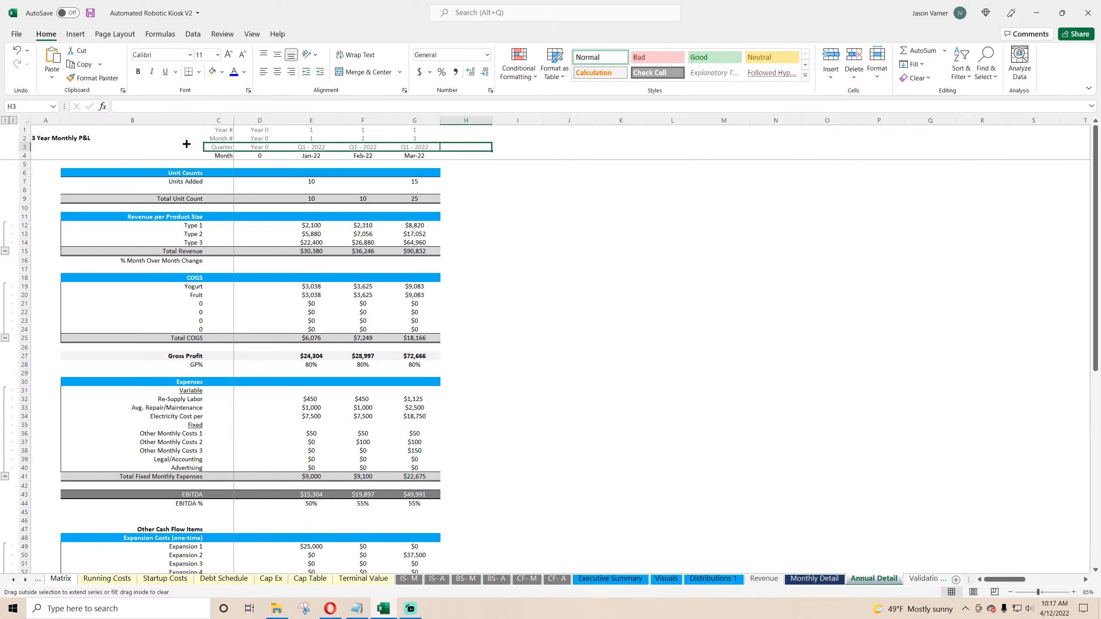
{"action": "left_click", "coordinate": [454, 138]}
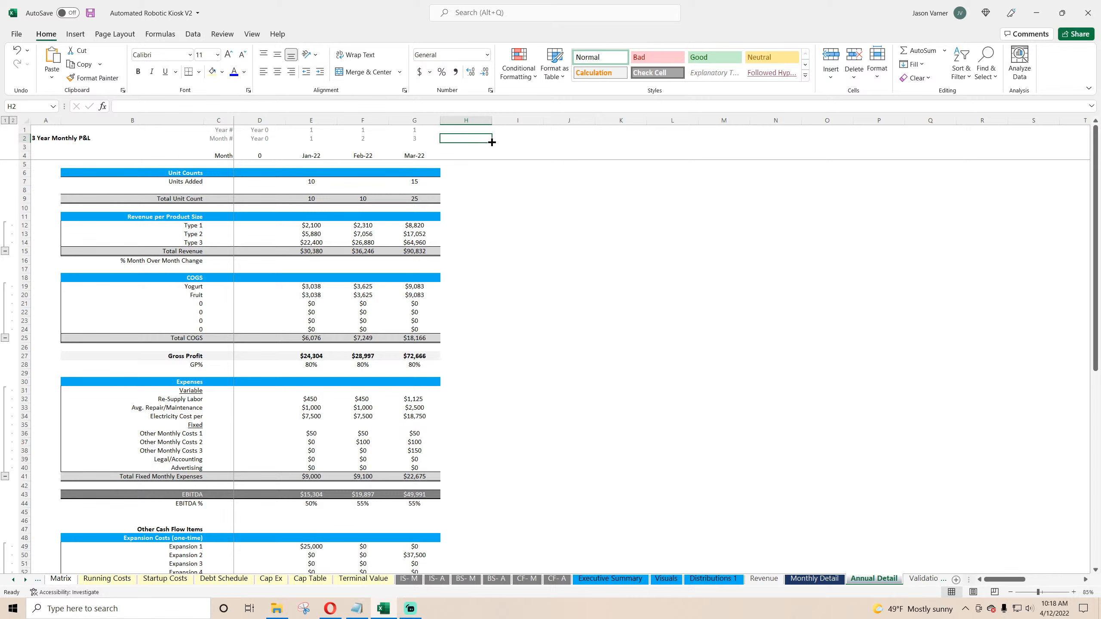
{"action": "left_click_drag", "start_coordinate": [492, 142], "coordinate": [200, 137]}
Step: Set the second year header to =EDATE(E4,12) and fill it into the third year column
{"action": "left_click", "coordinate": [267, 156]}
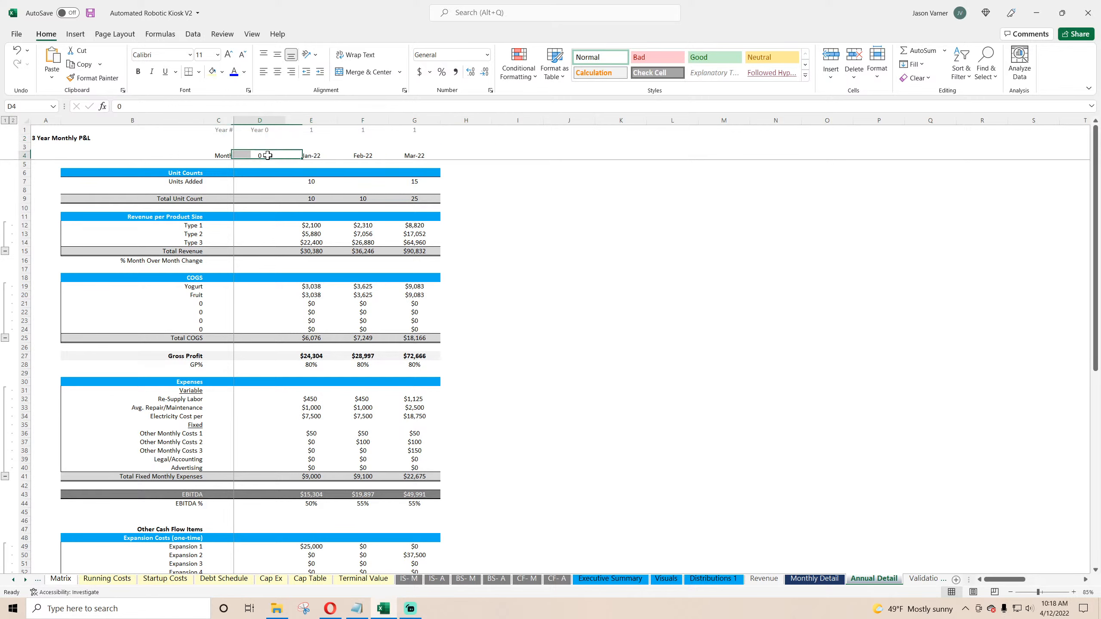
{"action": "left_click_drag", "start_coordinate": [313, 155], "coordinate": [406, 153]}
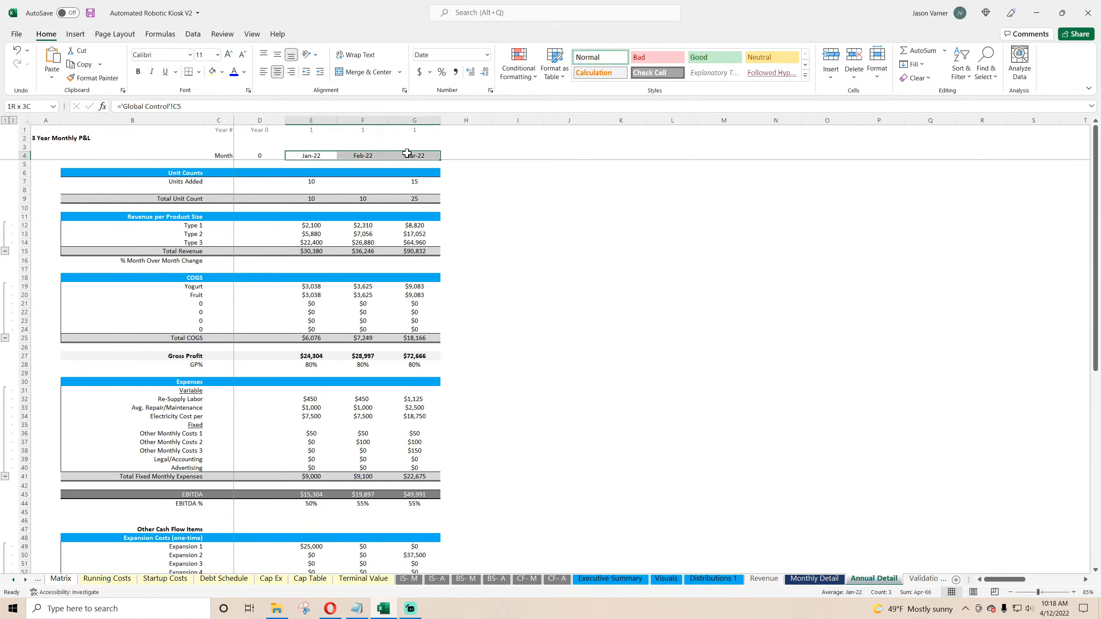
{"action": "left_click", "coordinate": [366, 156]}
{"action": "left_click", "coordinate": [184, 107]}
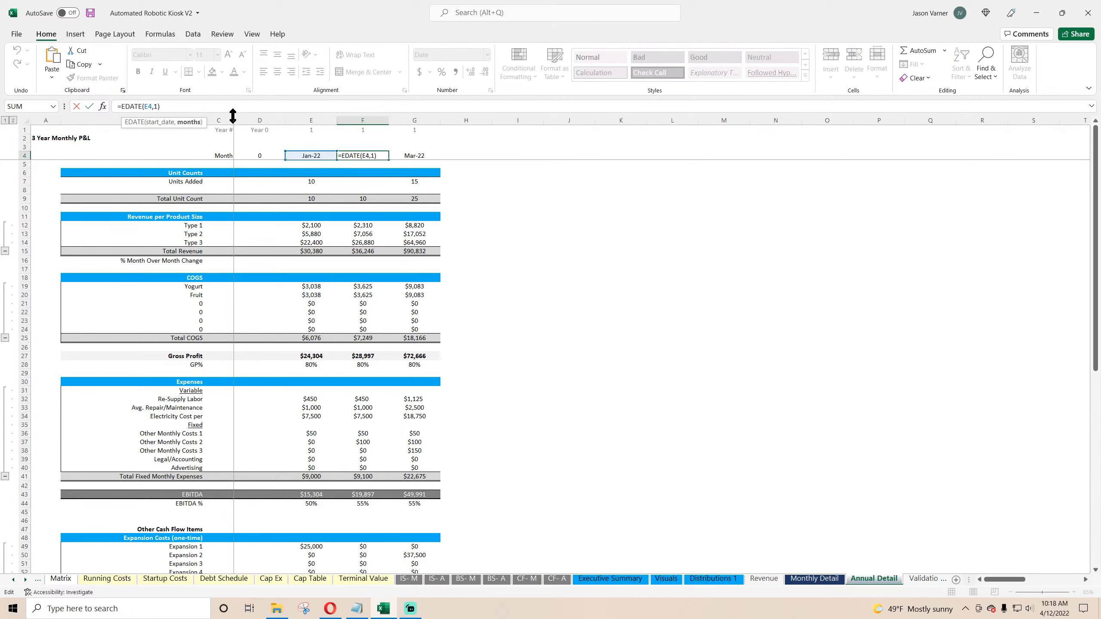
{"action": "type", "text": "2"}
{"action": "key", "text": "Return"}
{"action": "left_click", "coordinate": [368, 155]}
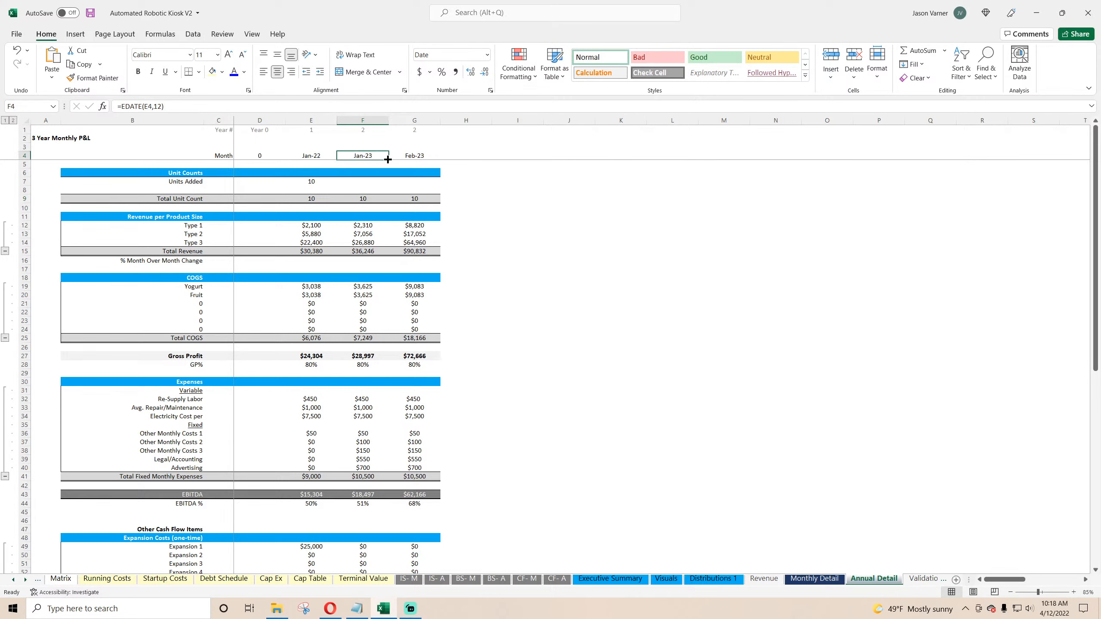
{"action": "left_click_drag", "start_coordinate": [388, 159], "coordinate": [312, 156]}
Step: Apply a custom "FY" yyyy number format to the three year header cells
{"action": "left_click", "coordinate": [491, 91]}
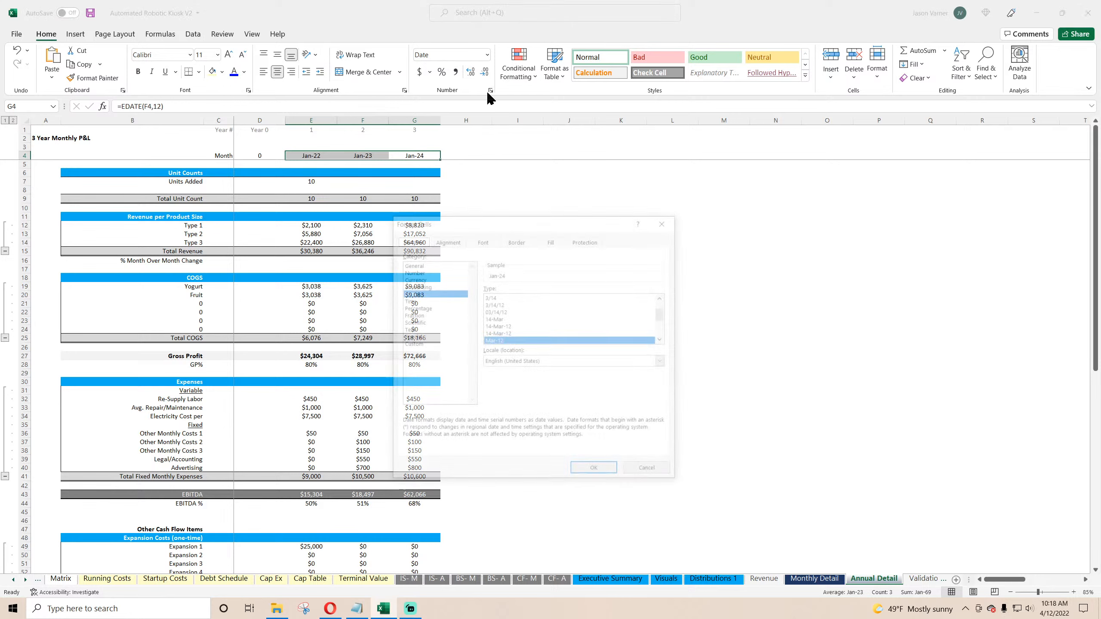
{"action": "left_click", "coordinate": [416, 344]}
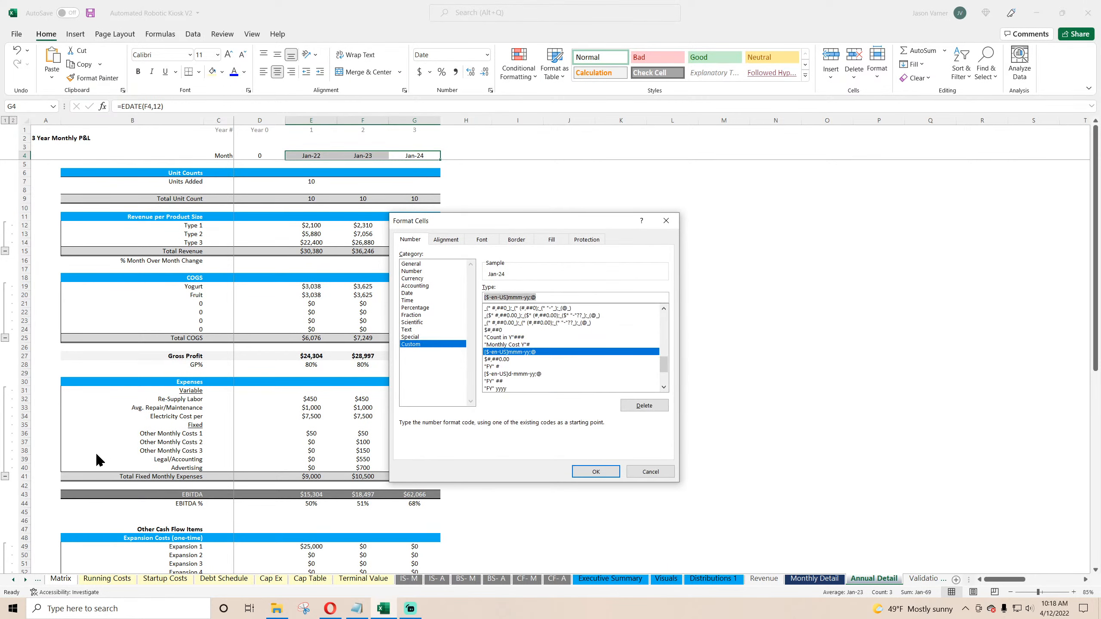
{"action": "type", "text": "\"FY\" yyy"}
{"action": "key", "text": "Return"}
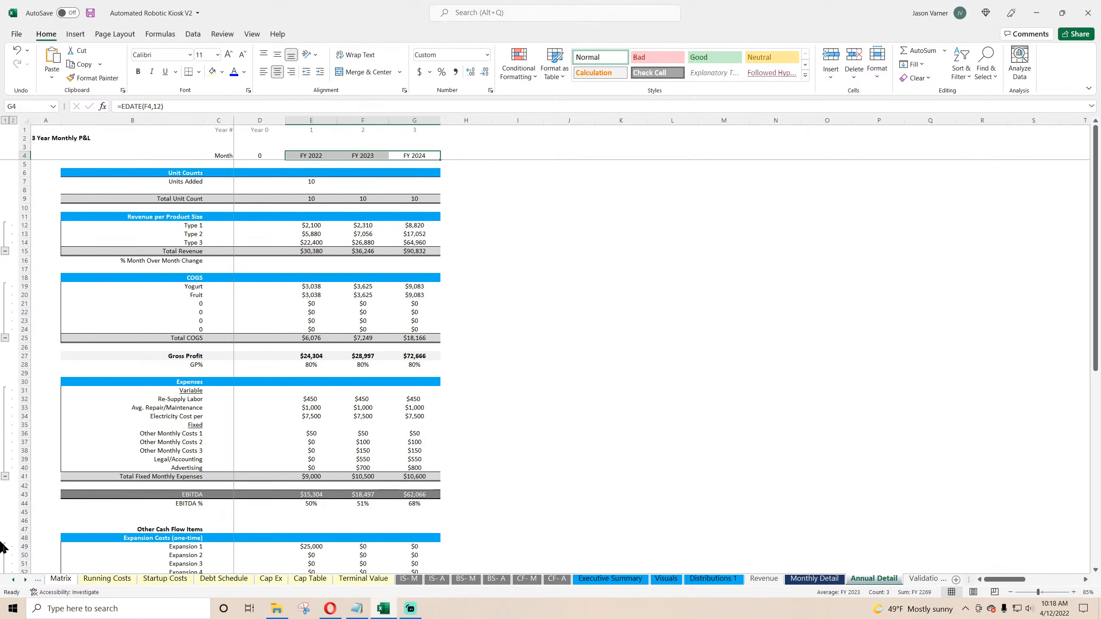
Step: Enter a SUMIFS formula for Units Added in FY 2022 summing Monthly Detail row 7 where Monthly Detail row 1 matches the year in E1
{"action": "left_click", "coordinate": [311, 180]}
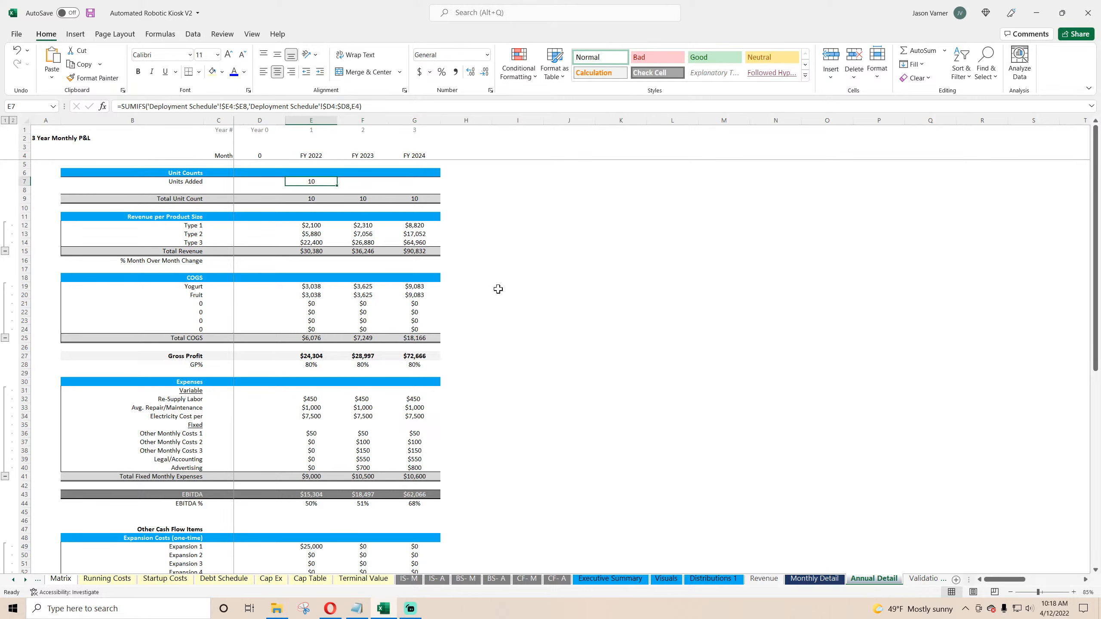
{"action": "type", "text": "=sumifs("}
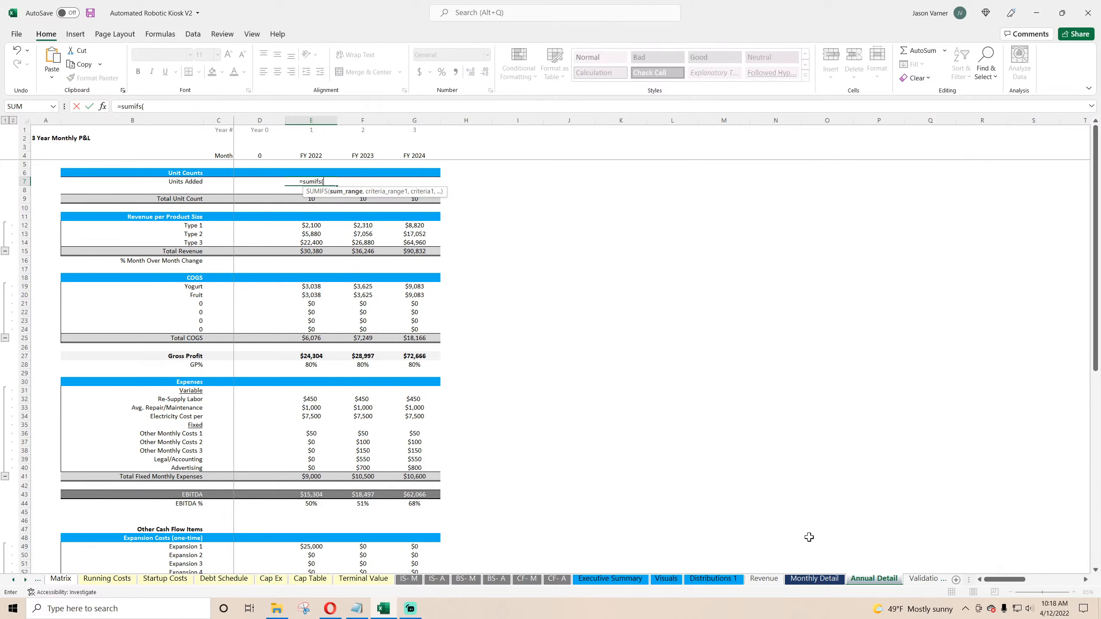
{"action": "left_click", "coordinate": [814, 578]}
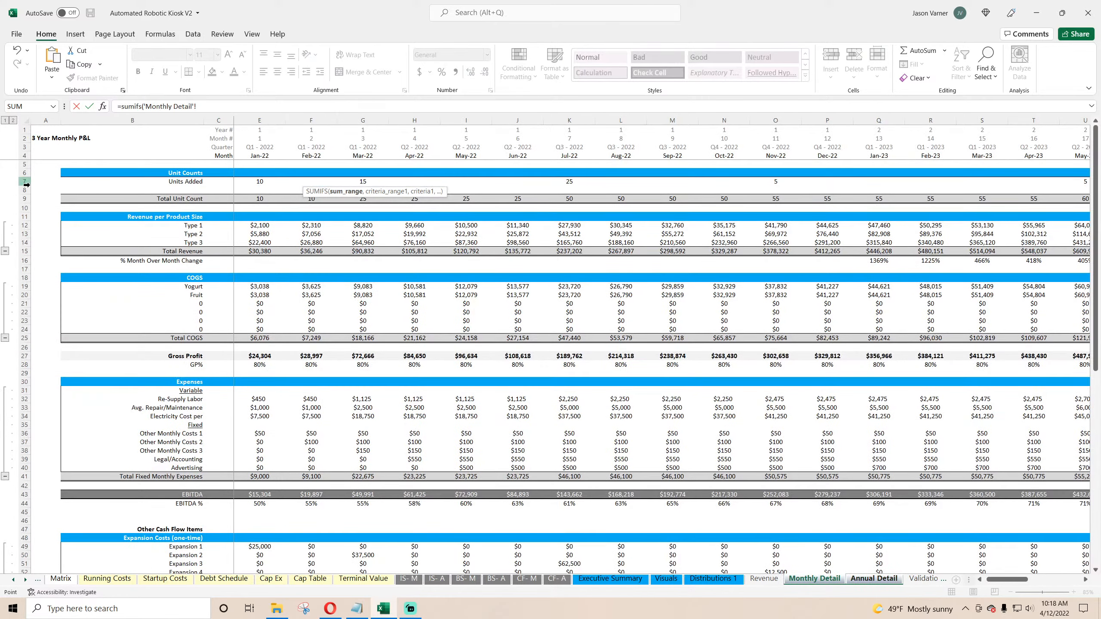
{"action": "left_click", "coordinate": [24, 182]}
{"action": "type", "text": ","}
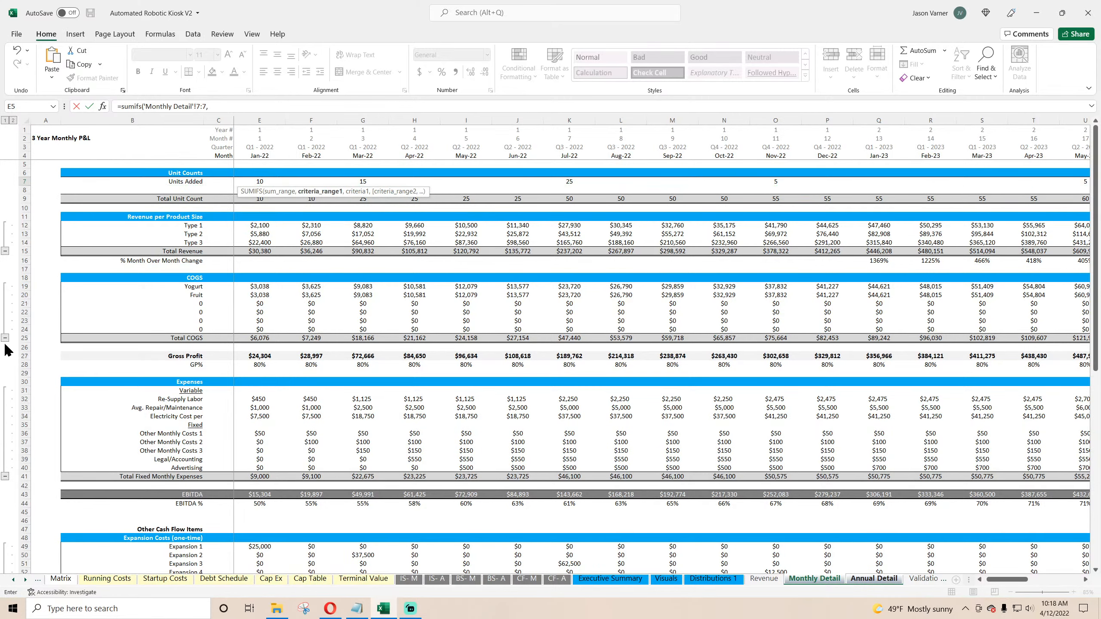
{"action": "left_click_drag", "start_coordinate": [24, 147], "coordinate": [23, 129]}
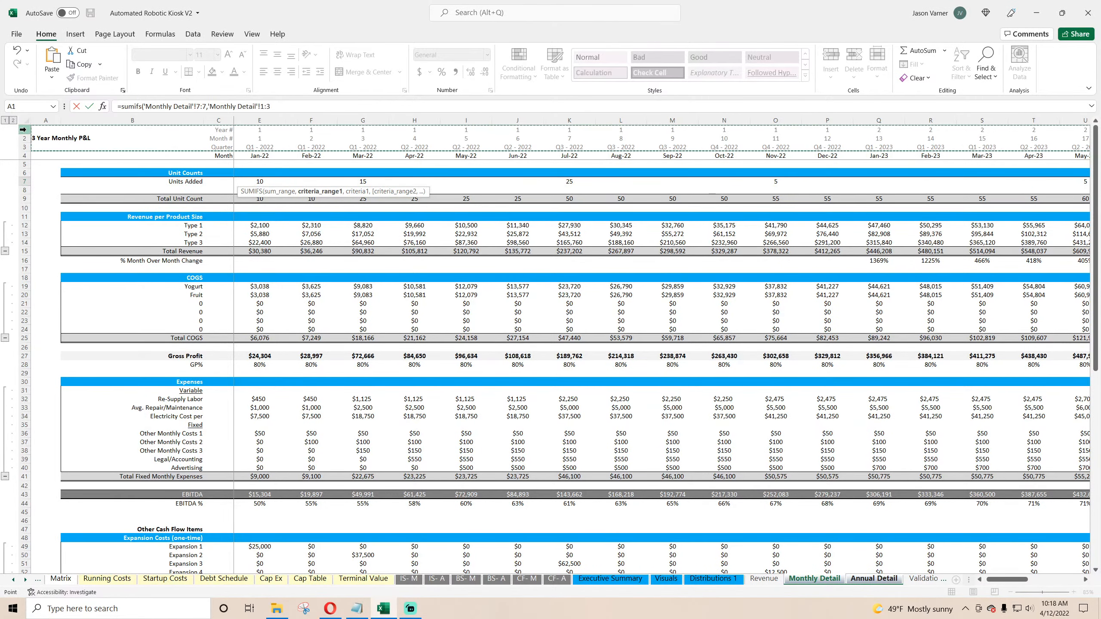
{"action": "left_click", "coordinate": [313, 106]}
{"action": "key", "text": "BackSpace"}
{"action": "type", "text": "1"}
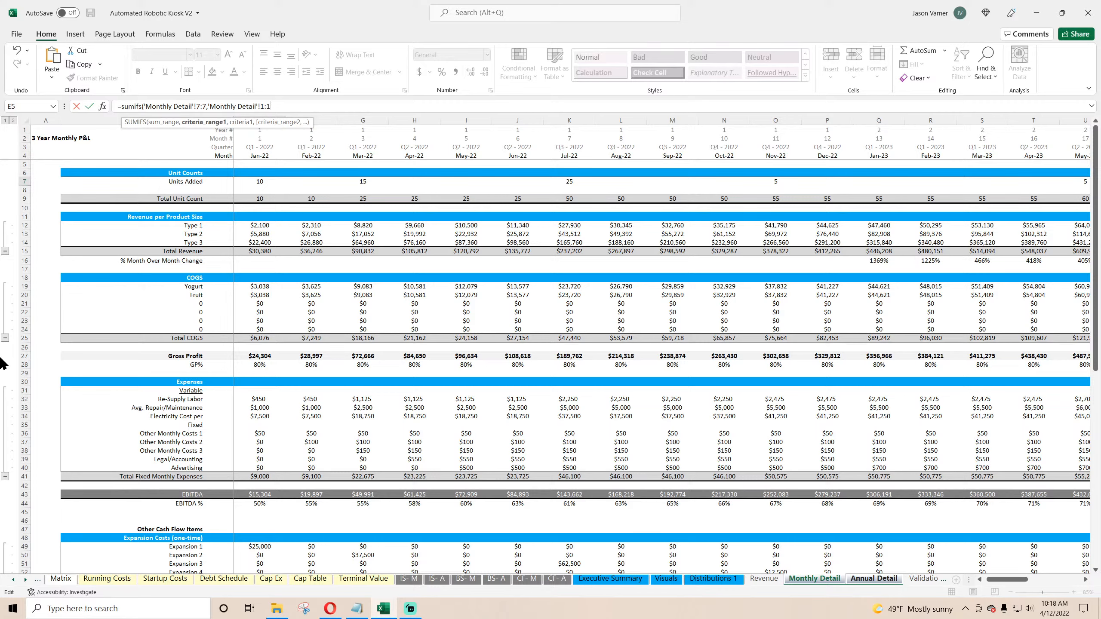
{"action": "type", "text": ","}
{"action": "left_click", "coordinate": [874, 578]}
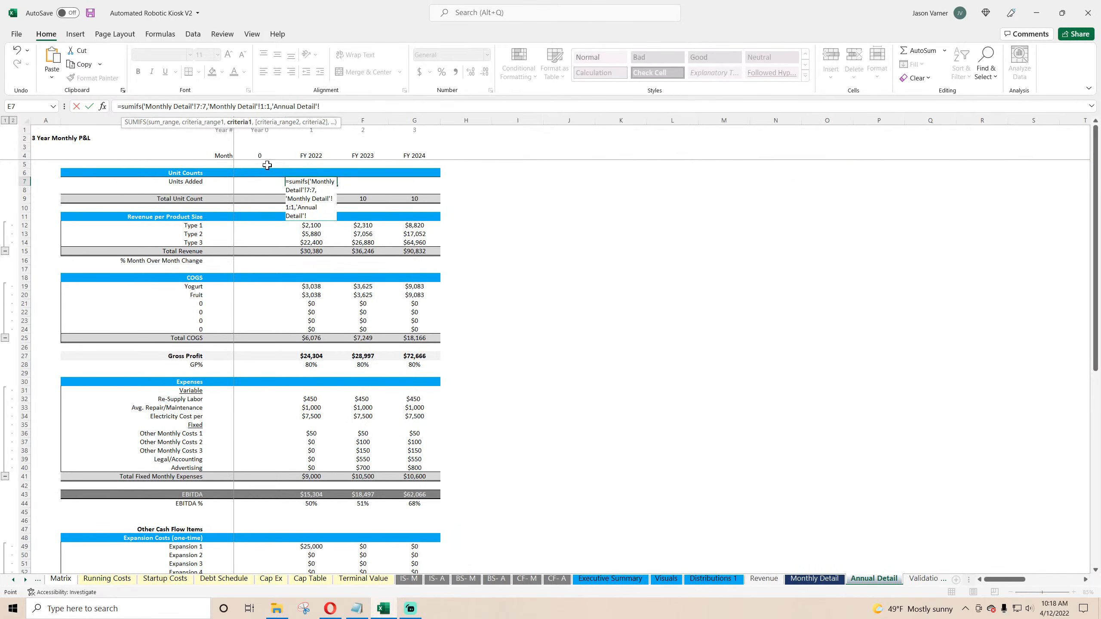
{"action": "left_click", "coordinate": [302, 131]}
{"action": "key", "text": "Return"}
Step: Fill the Units Added formula across to the FY 2024 column
{"action": "left_click", "coordinate": [316, 183]}
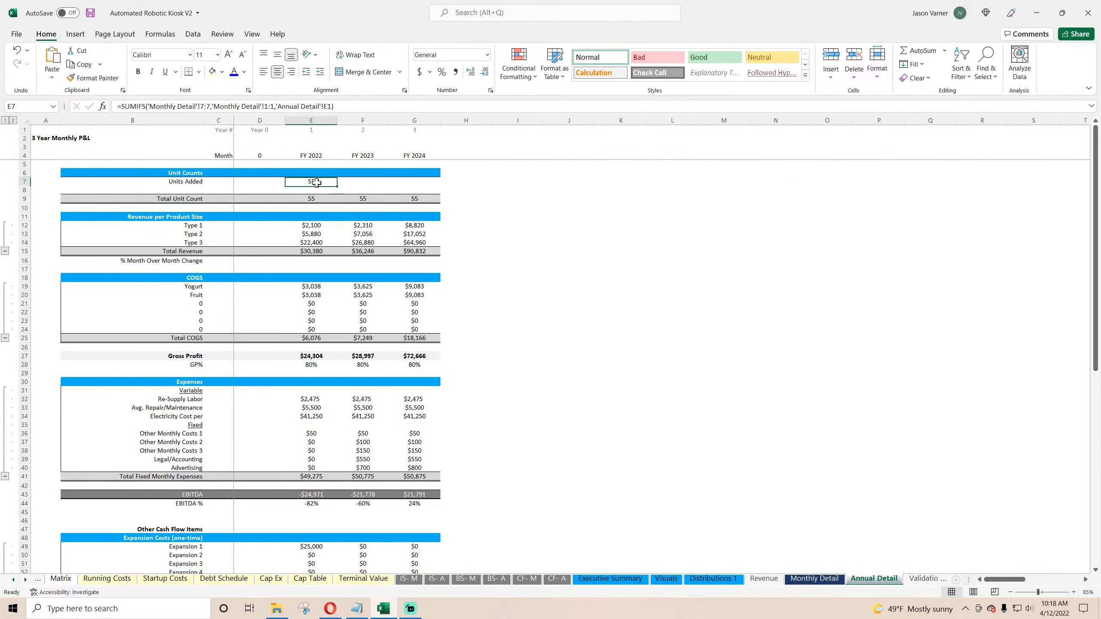
{"action": "left_click_drag", "start_coordinate": [337, 187], "coordinate": [429, 186]}
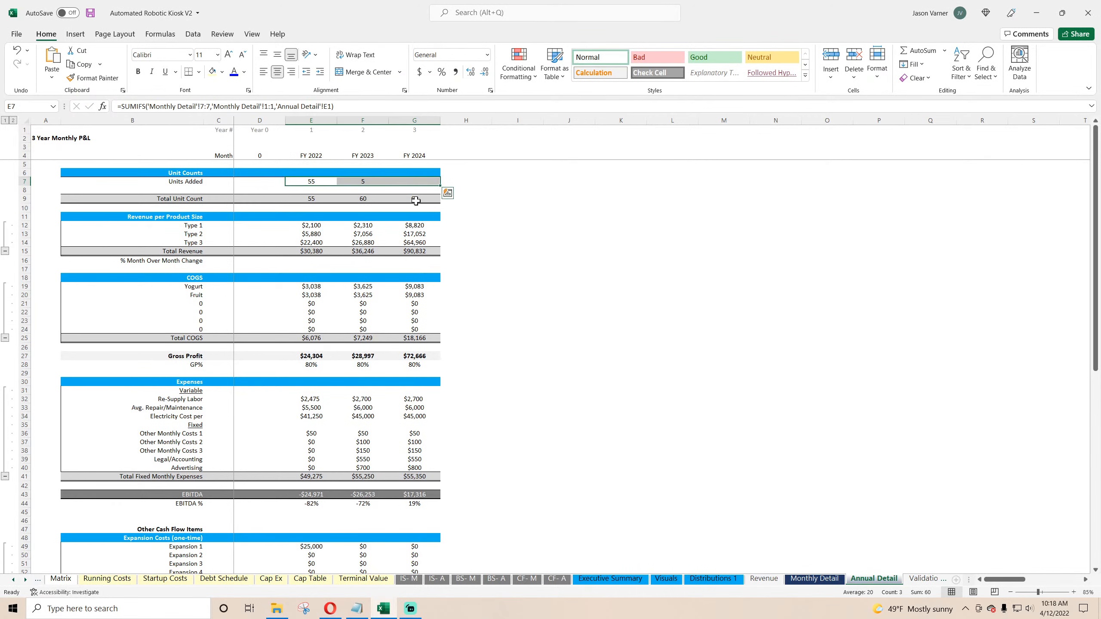
{"action": "left_click", "coordinate": [423, 182]}
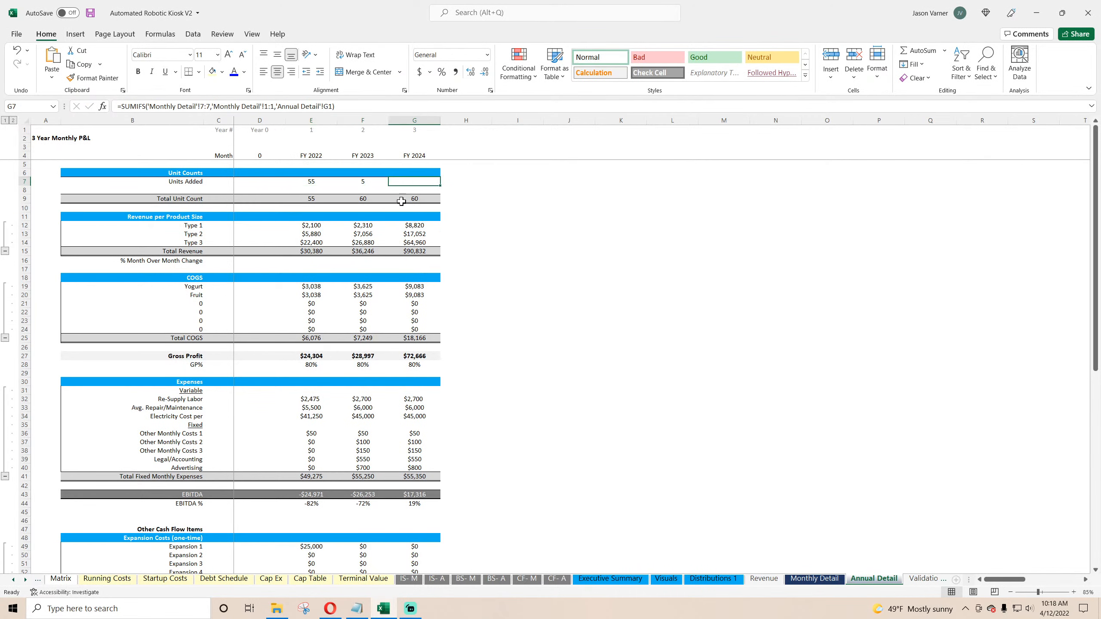
Step: Anchor the Units Added formula's references as 'Monthly Detail'!$1:$1 and E$1 for the year criteria
{"action": "left_click", "coordinate": [321, 179]}
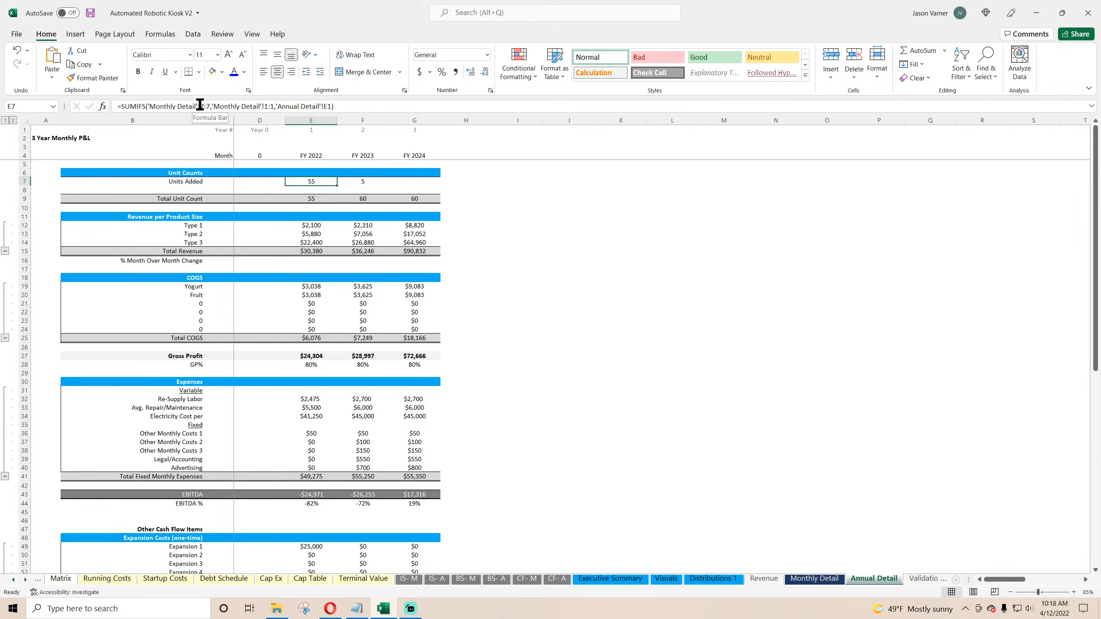
{"action": "left_click", "coordinate": [265, 105]}
{"action": "type", "text": "$"}
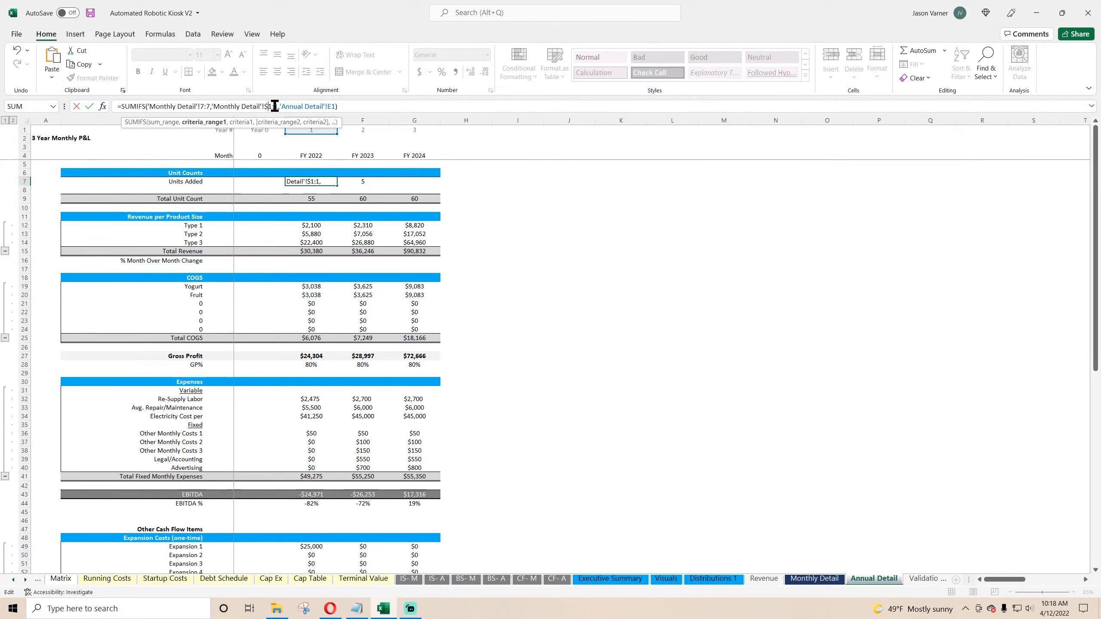
{"action": "left_click", "coordinate": [275, 106]}
{"action": "type", "text": "$"}
{"action": "left_click", "coordinate": [334, 106]}
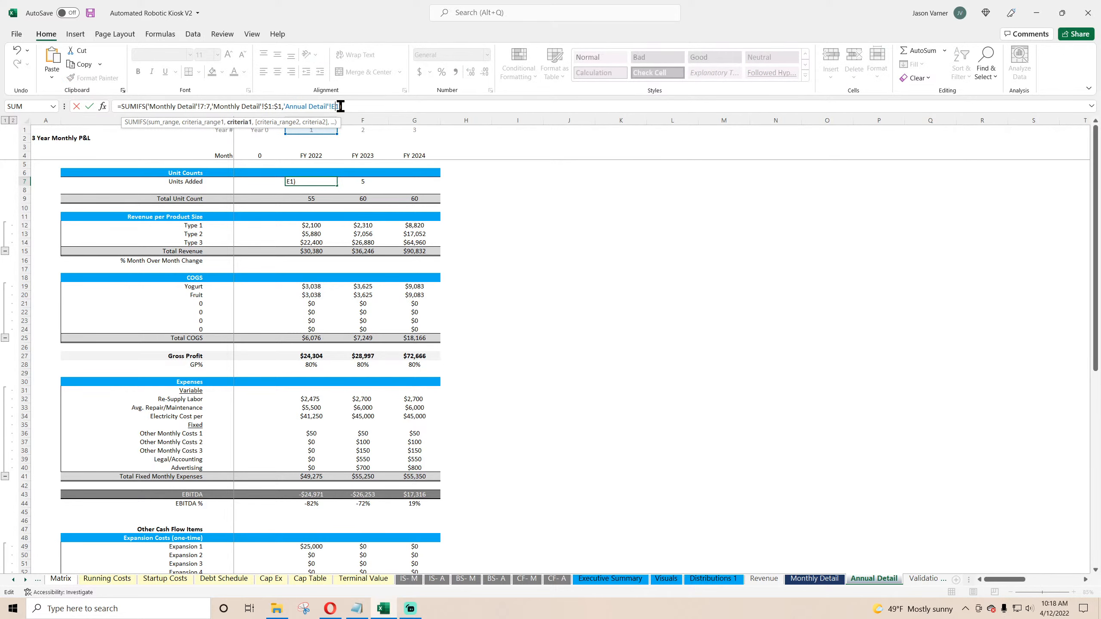
{"action": "type", "text": "$"}
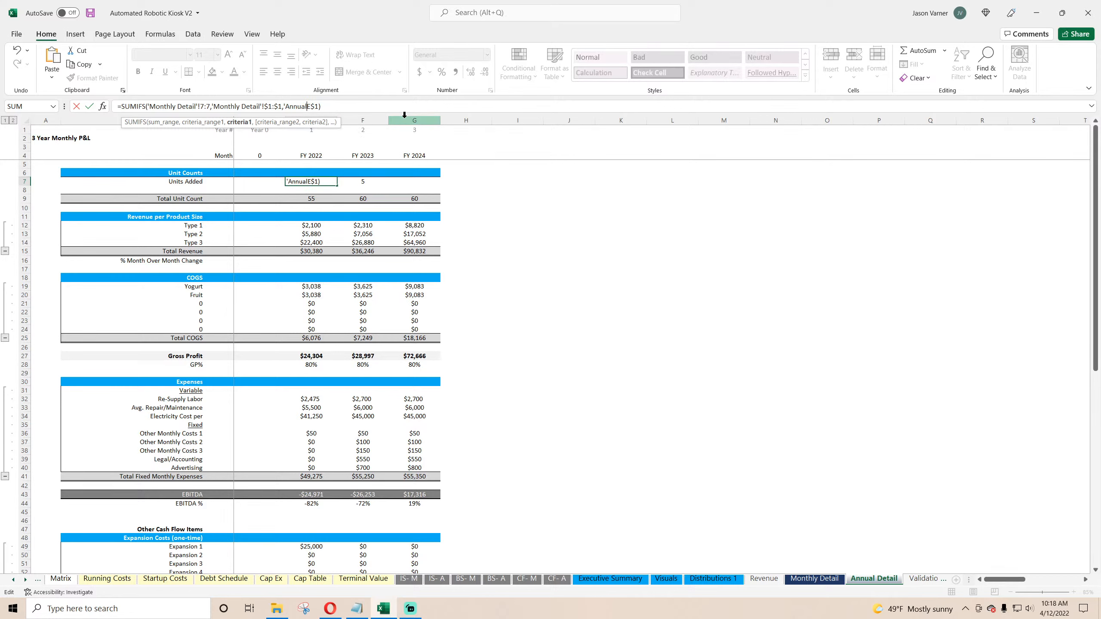
{"action": "key", "text": "BackSpace"}
{"action": "key", "text": "BackSpace"}
{"action": "key", "text": "BackSpace"}
{"action": "key", "text": "BackSpace"}
{"action": "key", "text": "BackSpace"}
{"action": "key", "text": "BackSpace"}
{"action": "key", "text": "BackSpace"}
{"action": "key", "text": "BackSpace"}
{"action": "key", "text": "BackSpace"}
{"action": "key", "text": "BackSpace"}
{"action": "key", "text": "BackSpace"}
{"action": "key", "text": "BackSpace"}
{"action": "key", "text": "BackSpace"}
{"action": "key", "text": "BackSpace"}
{"action": "key", "text": "BackSpace"}
{"action": "key", "text": "BackSpace"}
{"action": "key", "text": "ctrl+Return"}
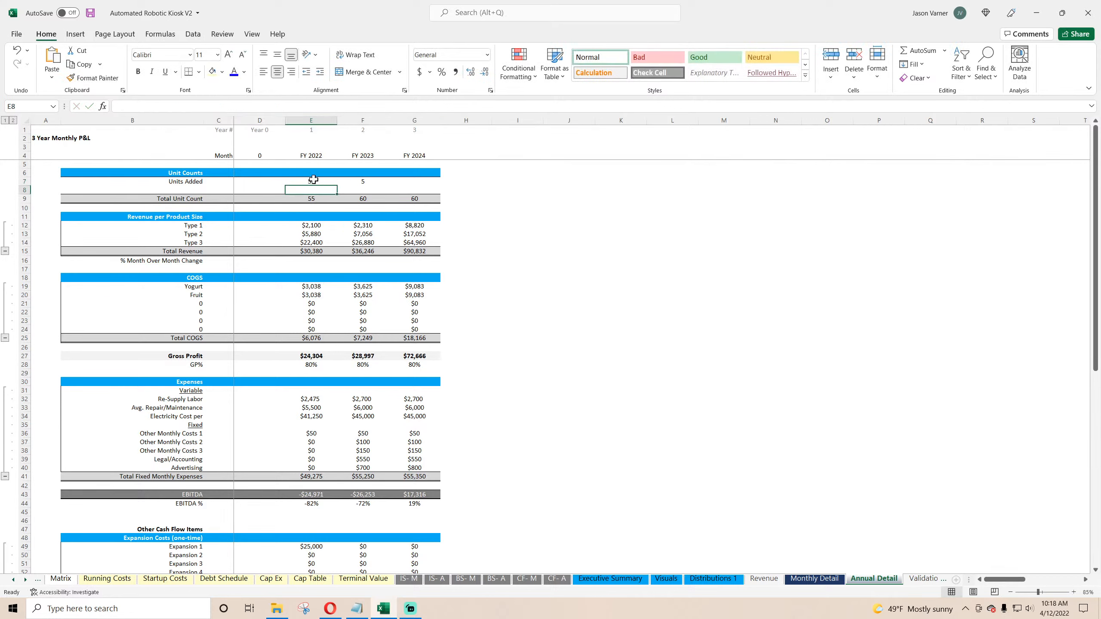
Step: Fill the corrected Units Added formula across to FY 2024 and paste it into the Type 1 revenue row
{"action": "left_click_drag", "start_coordinate": [366, 188], "coordinate": [409, 187]}
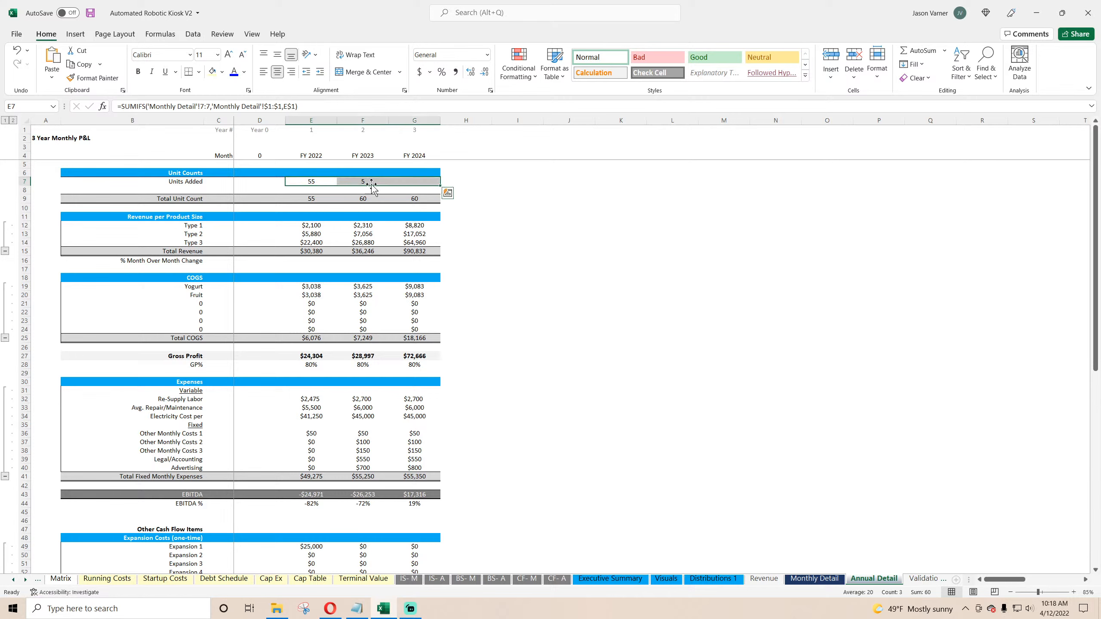
{"action": "right_click", "coordinate": [327, 183]}
{"action": "left_click", "coordinate": [346, 206]}
{"action": "right_click", "coordinate": [309, 225]}
{"action": "left_click", "coordinate": [335, 282]}
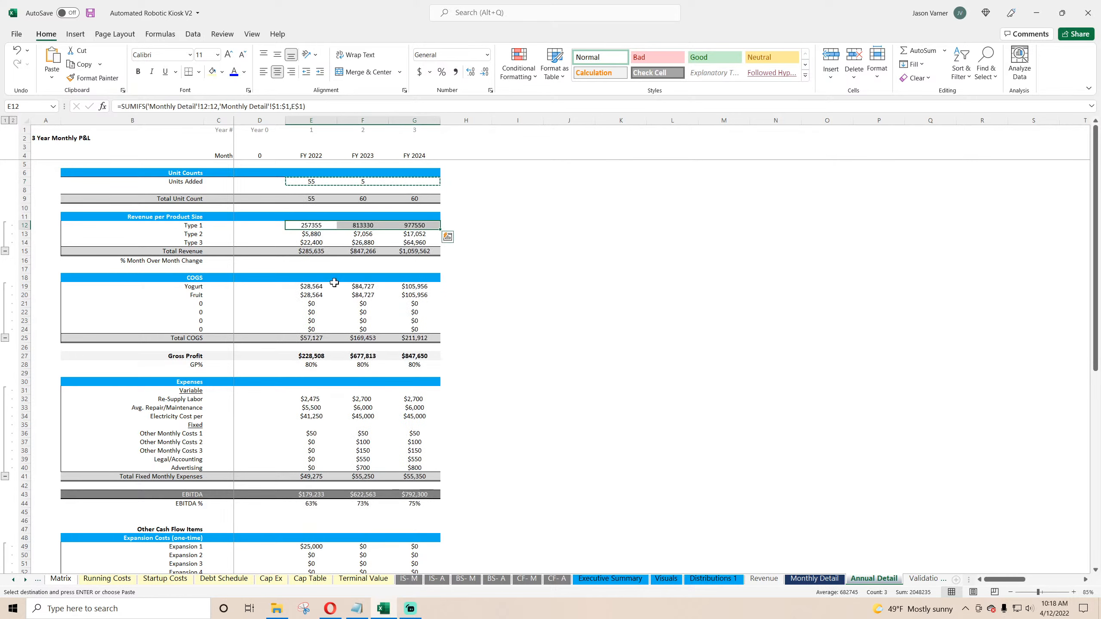
Step: Format the Type 1 revenue cells as Currency with 0 decimal places
{"action": "left_click", "coordinate": [490, 91]}
{"action": "left_click", "coordinate": [422, 279]}
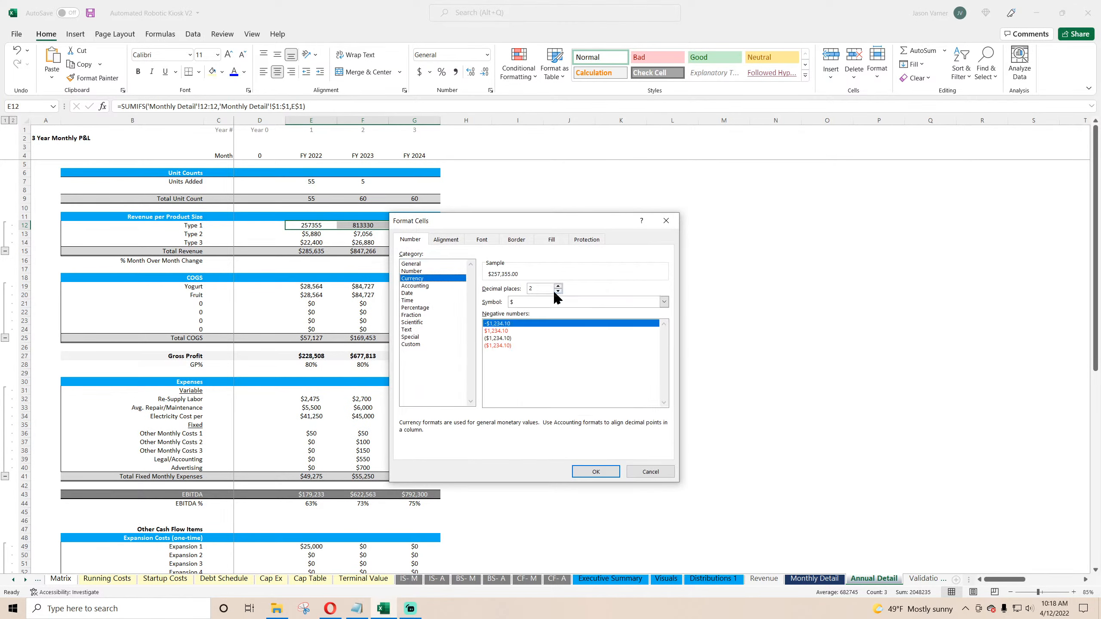
{"action": "left_click", "coordinate": [557, 293]}
{"action": "left_click", "coordinate": [557, 292]}
{"action": "left_click", "coordinate": [596, 471]}
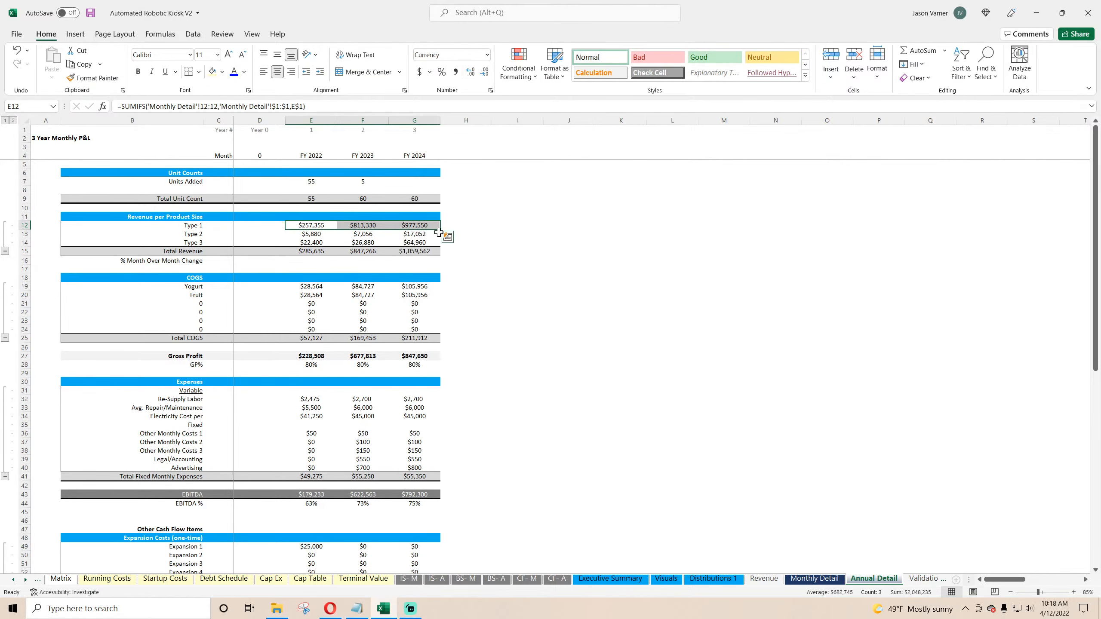
Step: Fill the Type 1 revenue formulas down through Type 3 and copy the three revenue rows
{"action": "left_click_drag", "start_coordinate": [438, 230], "coordinate": [438, 245]}
{"action": "right_click", "coordinate": [356, 235]}
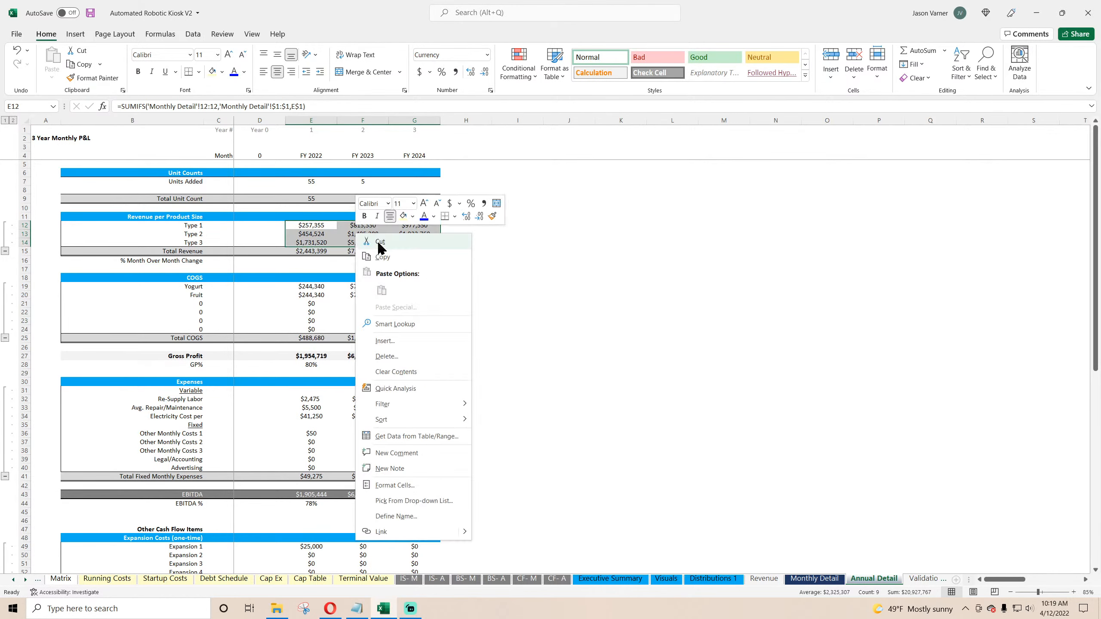
{"action": "left_click", "coordinate": [382, 257]}
Step: Paste the revenue formulas into the COGS section starting at Yogurt and extend them down to row 24
{"action": "left_click", "coordinate": [312, 288]}
{"action": "right_click", "coordinate": [312, 288]}
{"action": "left_click", "coordinate": [337, 350]}
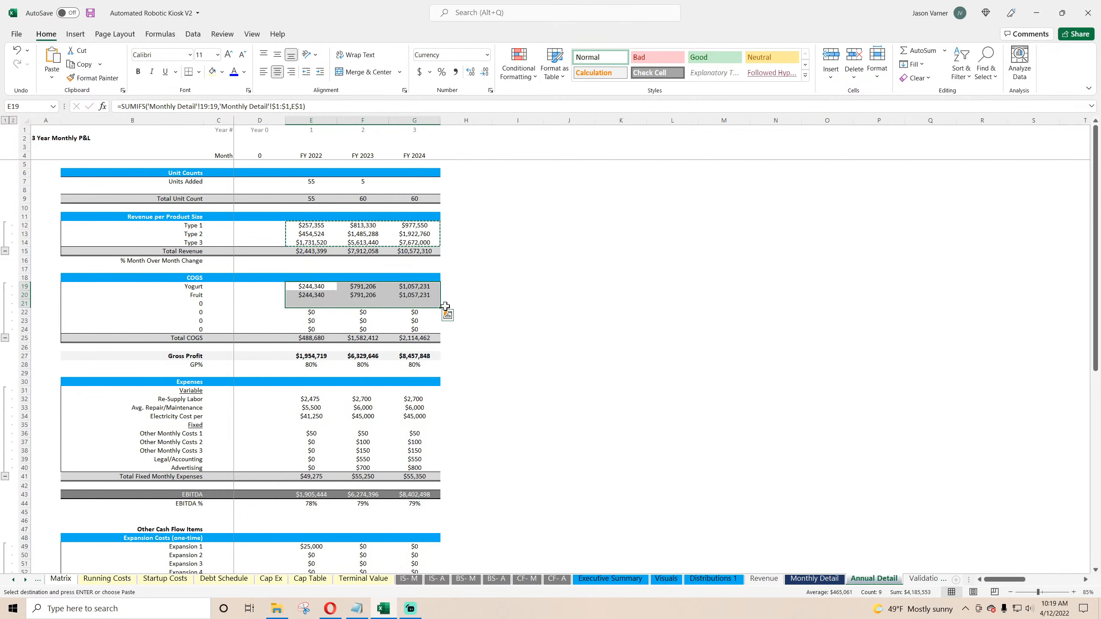
{"action": "left_click_drag", "start_coordinate": [445, 306], "coordinate": [434, 330]}
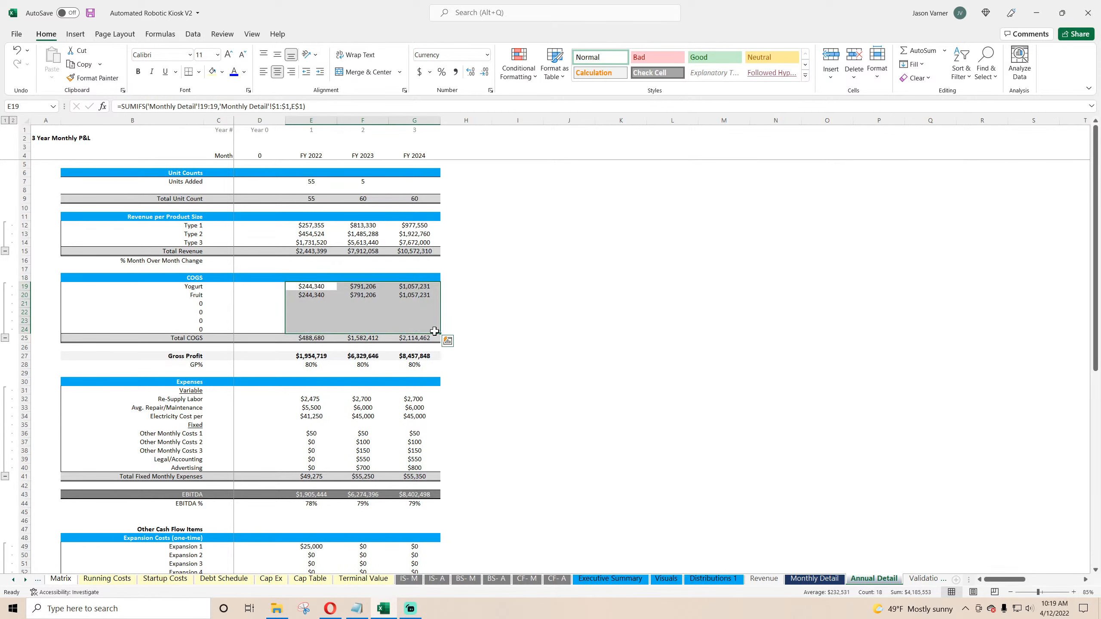
Step: Inspect the COGS row labels and compare them against the Monthly Detail sheet
{"action": "left_click", "coordinate": [193, 288]}
{"action": "left_click", "coordinate": [189, 296]}
{"action": "left_click", "coordinate": [185, 311]}
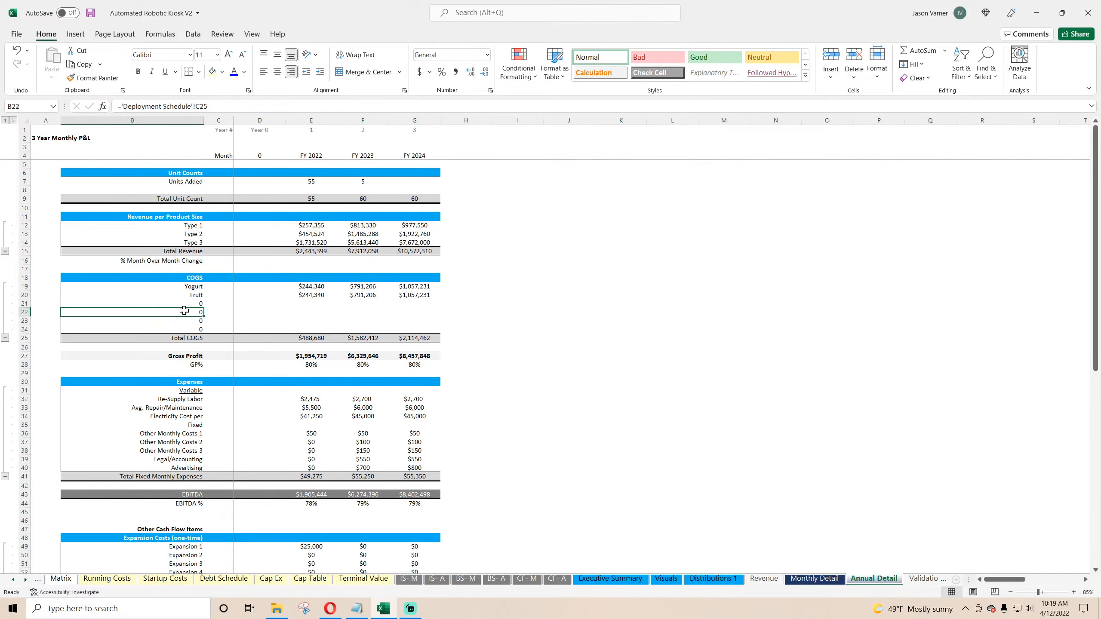
{"action": "left_click", "coordinate": [180, 338]}
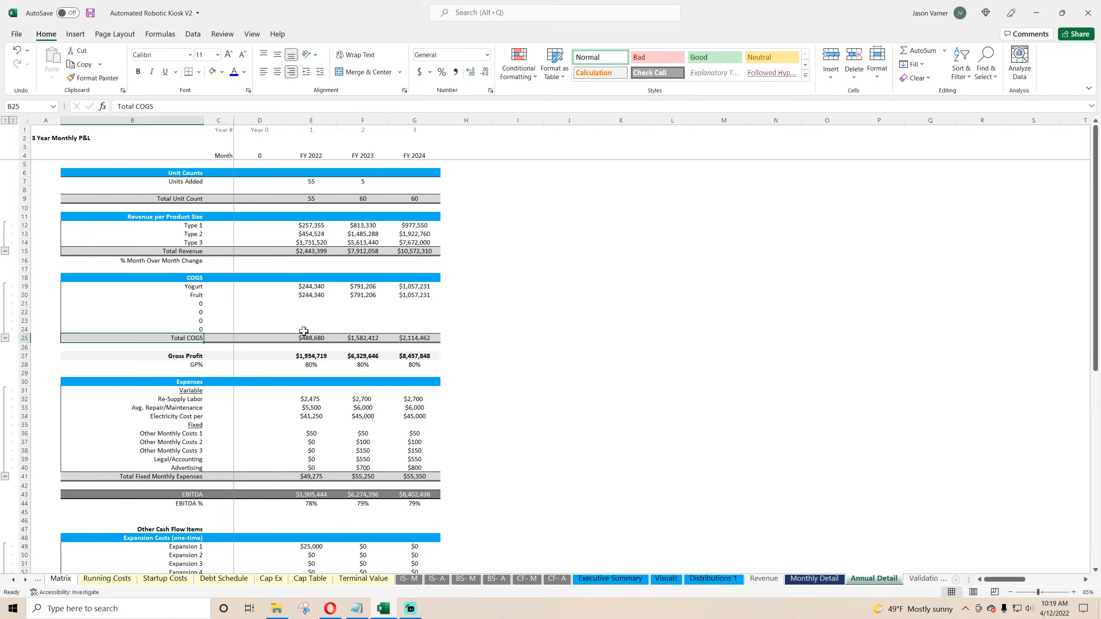
{"action": "left_click", "coordinate": [814, 578]}
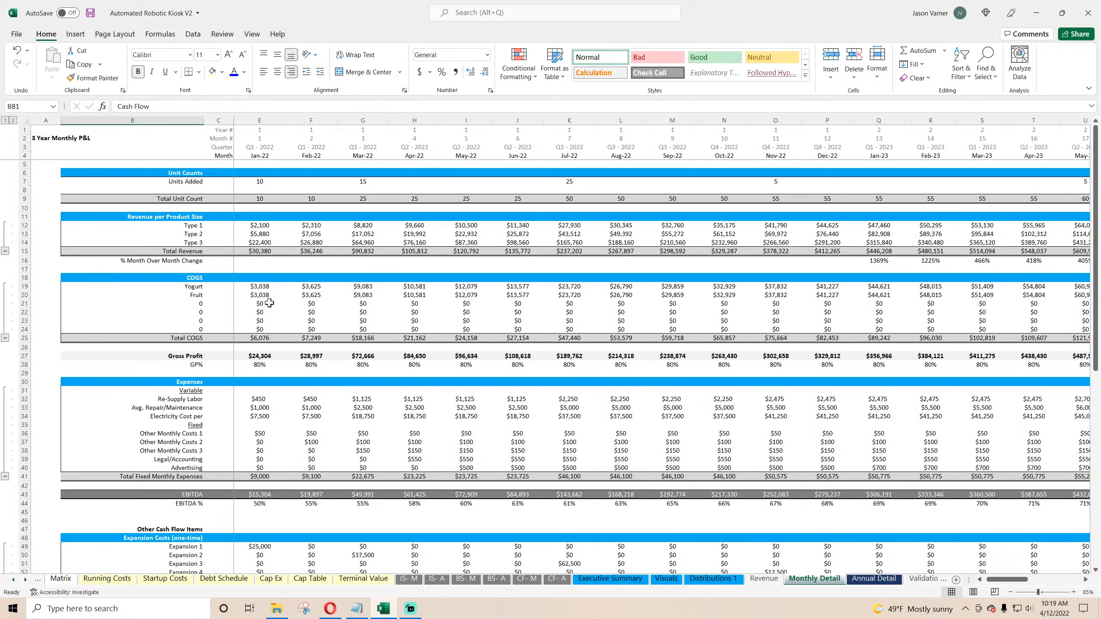
{"action": "left_click", "coordinate": [862, 579]}
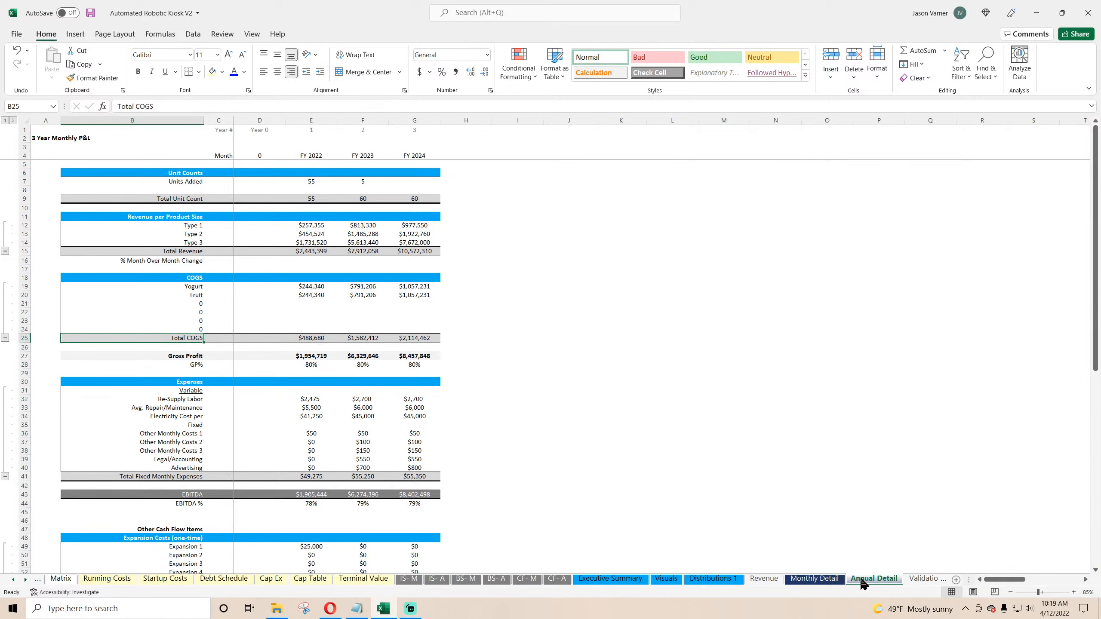
Step: Examine the COGS SUMIFS formulas on Annual Detail and the Yogurt COGS formula on Monthly Detail
{"action": "left_click", "coordinate": [317, 302]}
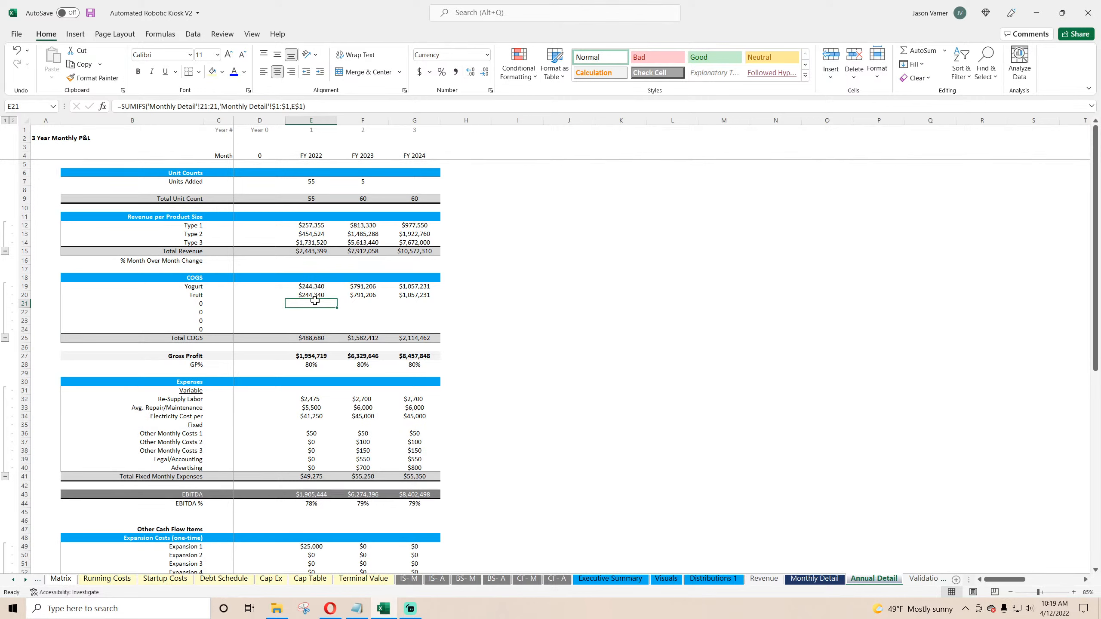
{"action": "double_click", "coordinate": [315, 301]}
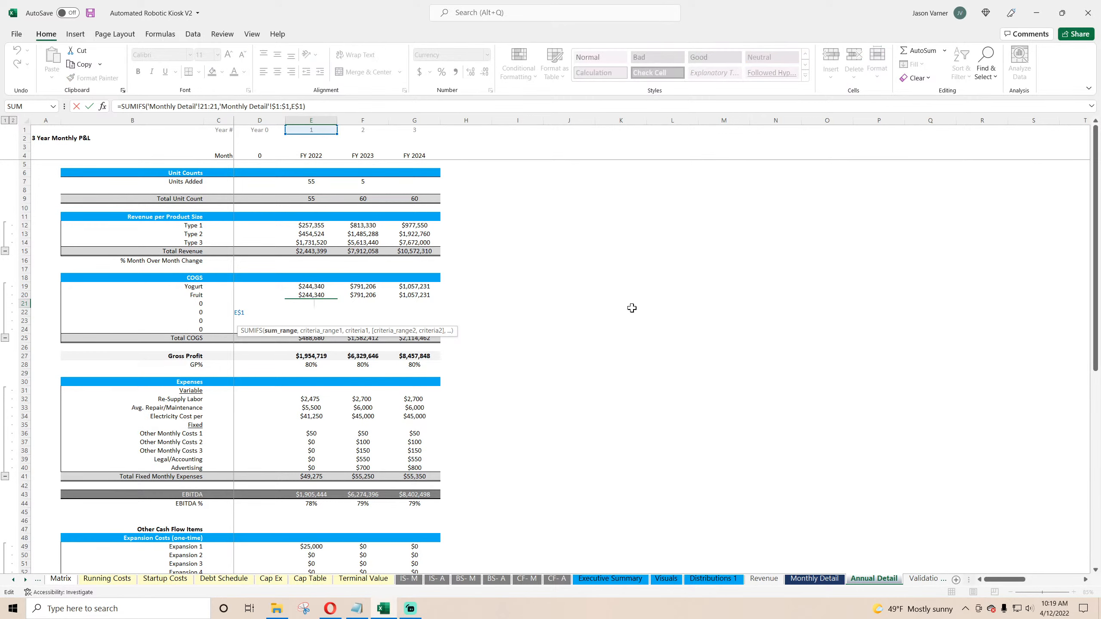
{"action": "key", "text": "Escape"}
{"action": "left_click", "coordinate": [316, 296]}
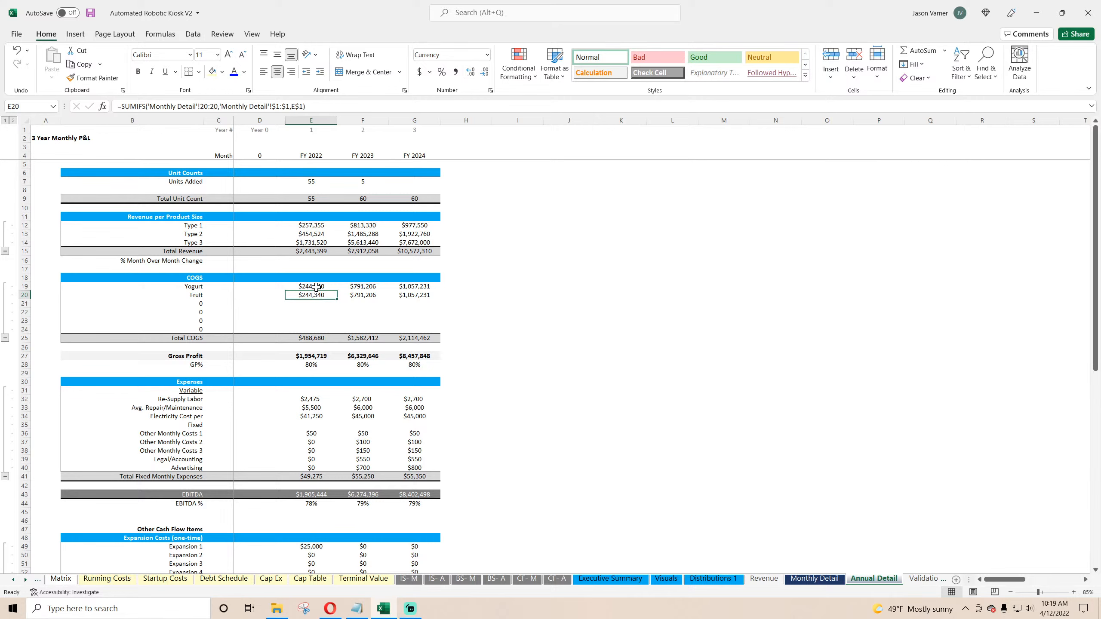
{"action": "left_click", "coordinate": [316, 287]}
{"action": "left_click", "coordinate": [311, 296]}
{"action": "left_click", "coordinate": [309, 305]}
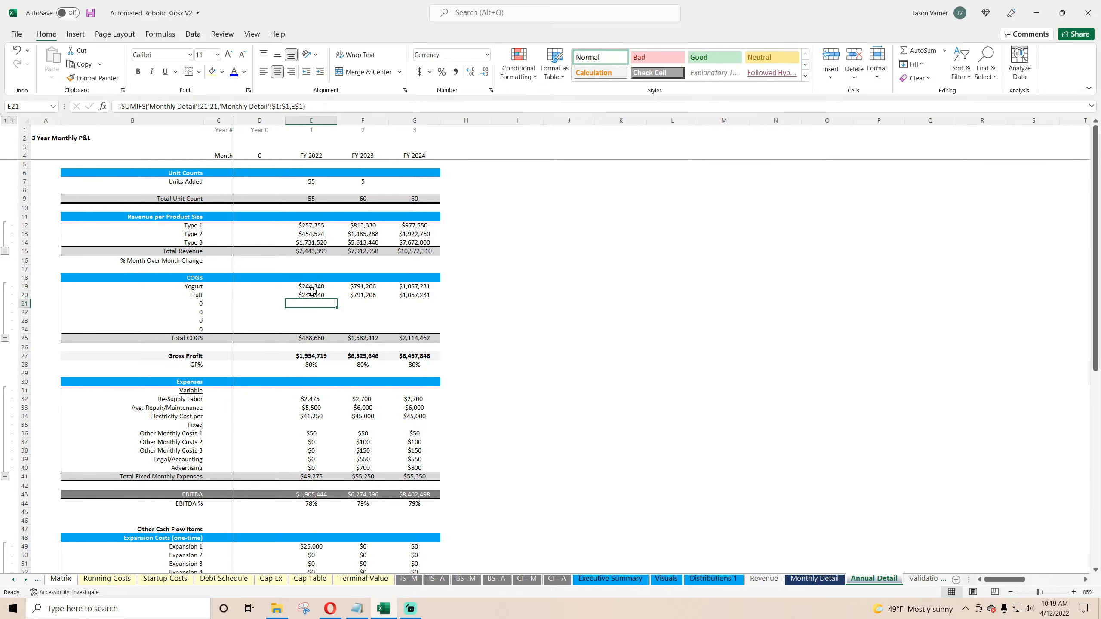
{"action": "left_click", "coordinate": [312, 288]}
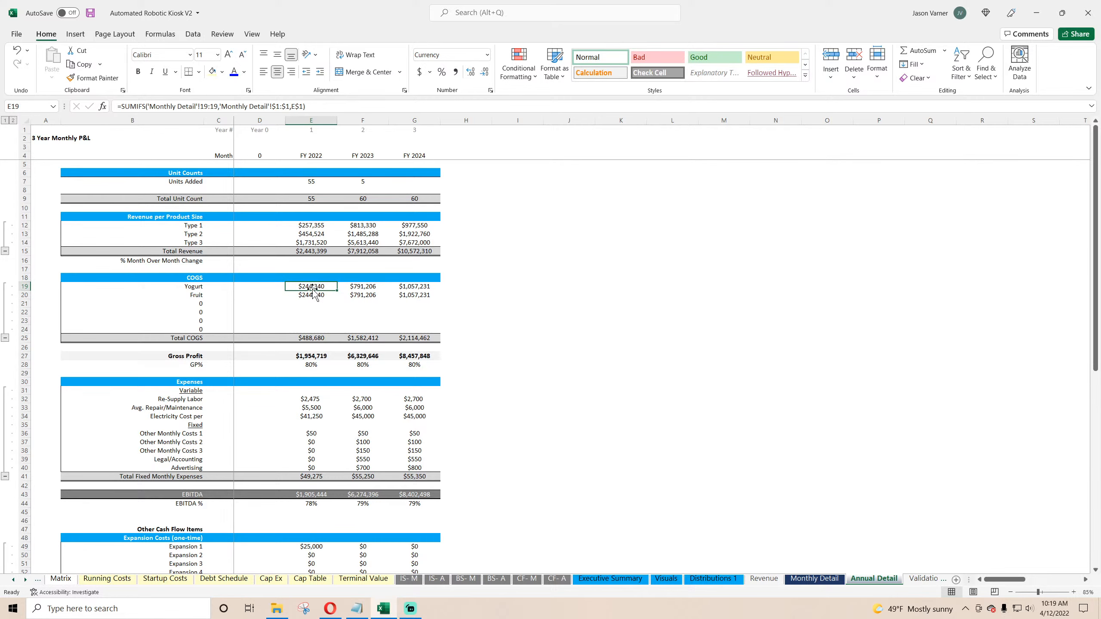
{"action": "left_click", "coordinate": [348, 288]}
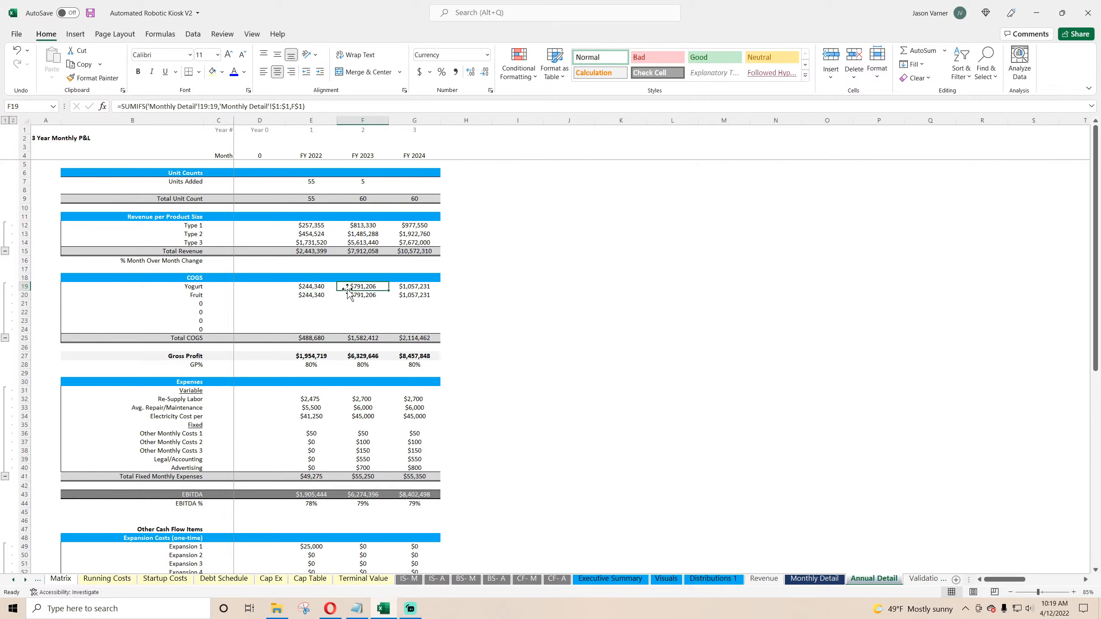
{"action": "left_click", "coordinate": [321, 288]}
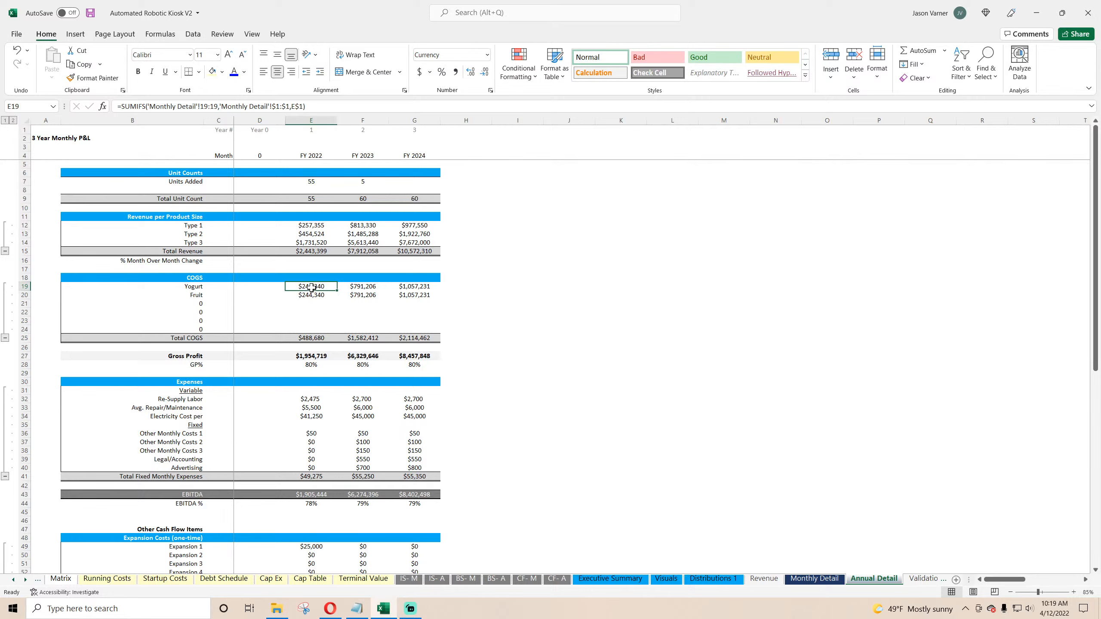
{"action": "left_click", "coordinate": [317, 297]}
{"action": "left_click", "coordinate": [315, 285]}
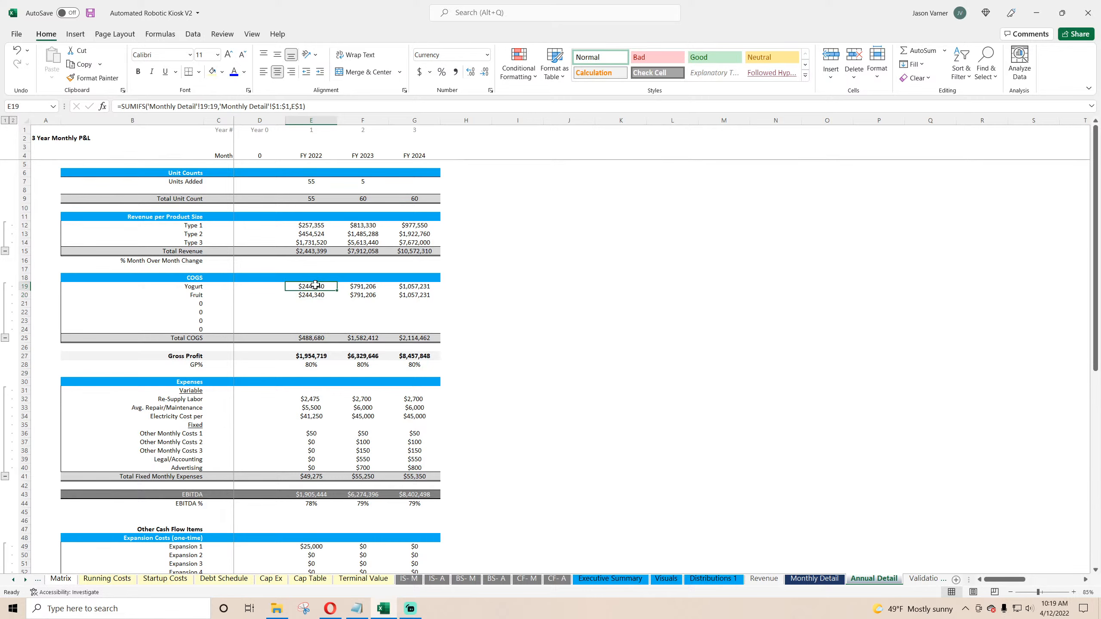
{"action": "left_click", "coordinate": [810, 578]}
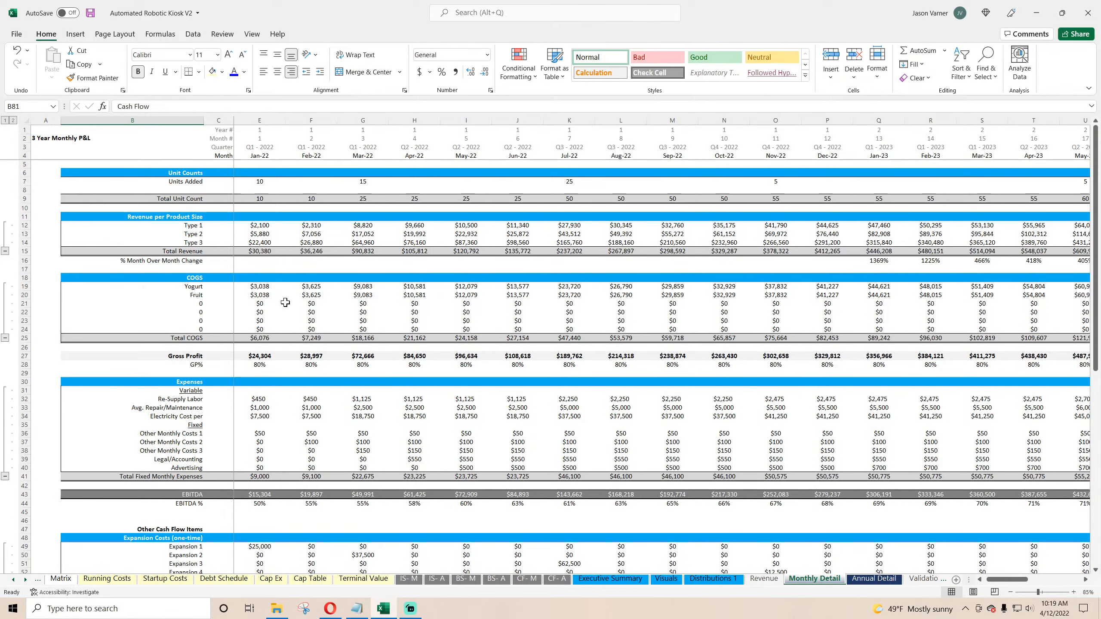
{"action": "left_click", "coordinate": [262, 288]}
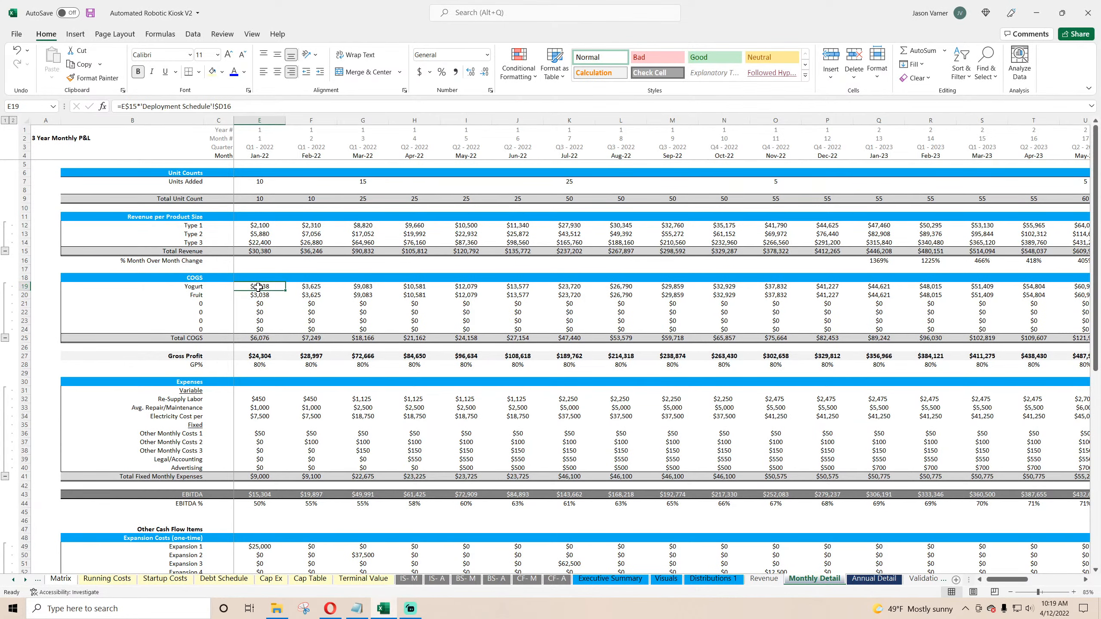
Step: Set the Fruit COGS share to 5% of total revenue on the Deployment Schedule sheet
{"action": "left_click", "coordinate": [113, 580]}
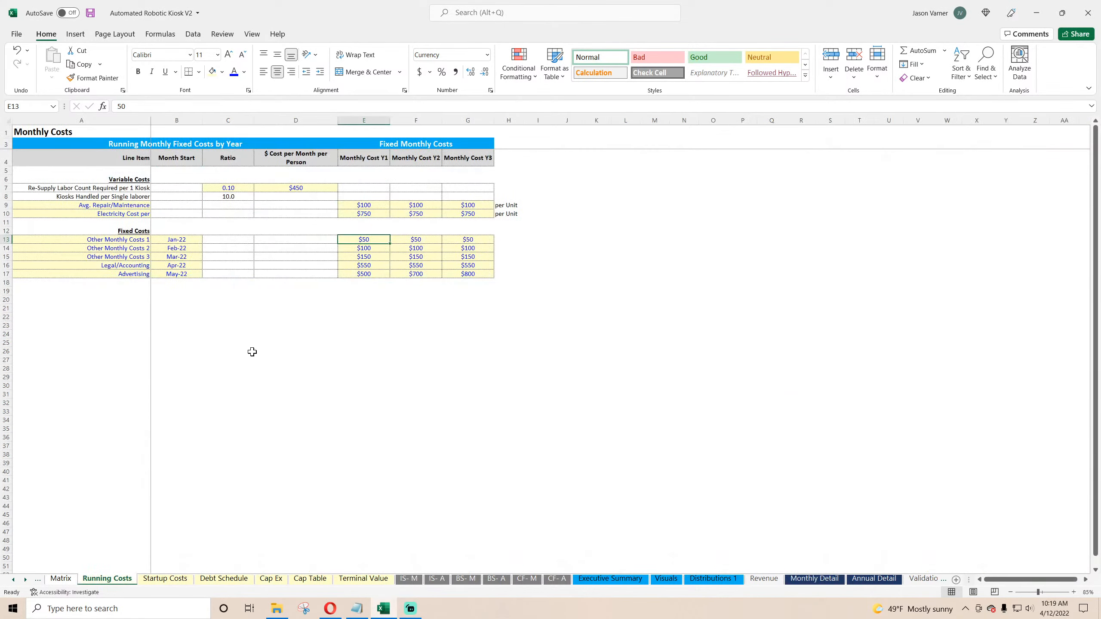
{"action": "left_click", "coordinate": [12, 580]}
{"action": "left_click", "coordinate": [13, 580]}
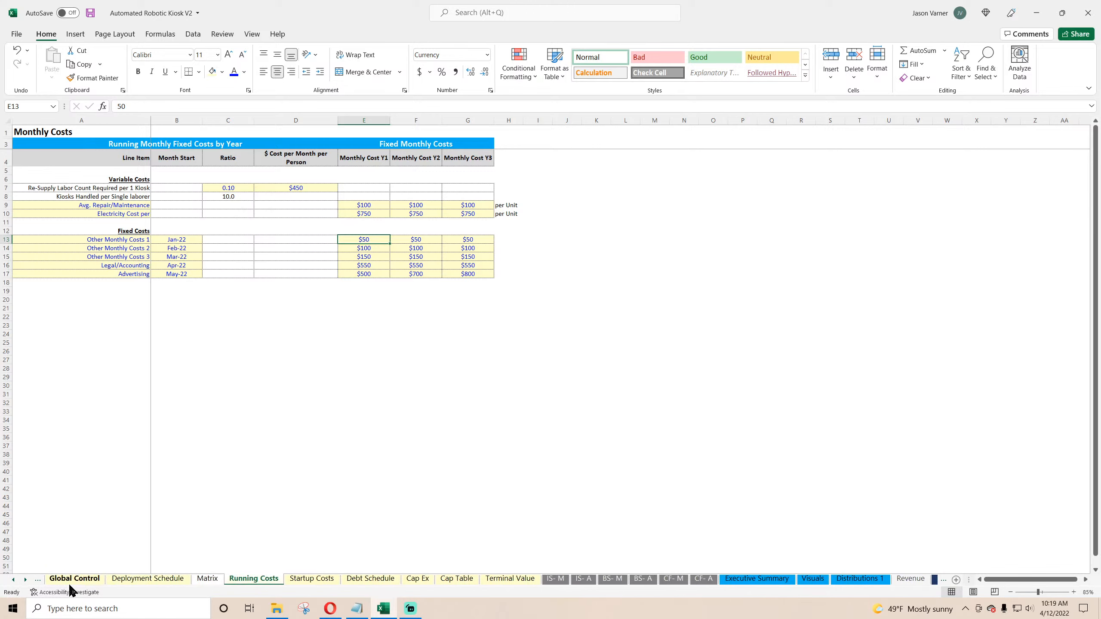
{"action": "left_click", "coordinate": [129, 583]}
{"action": "left_click", "coordinate": [186, 318]}
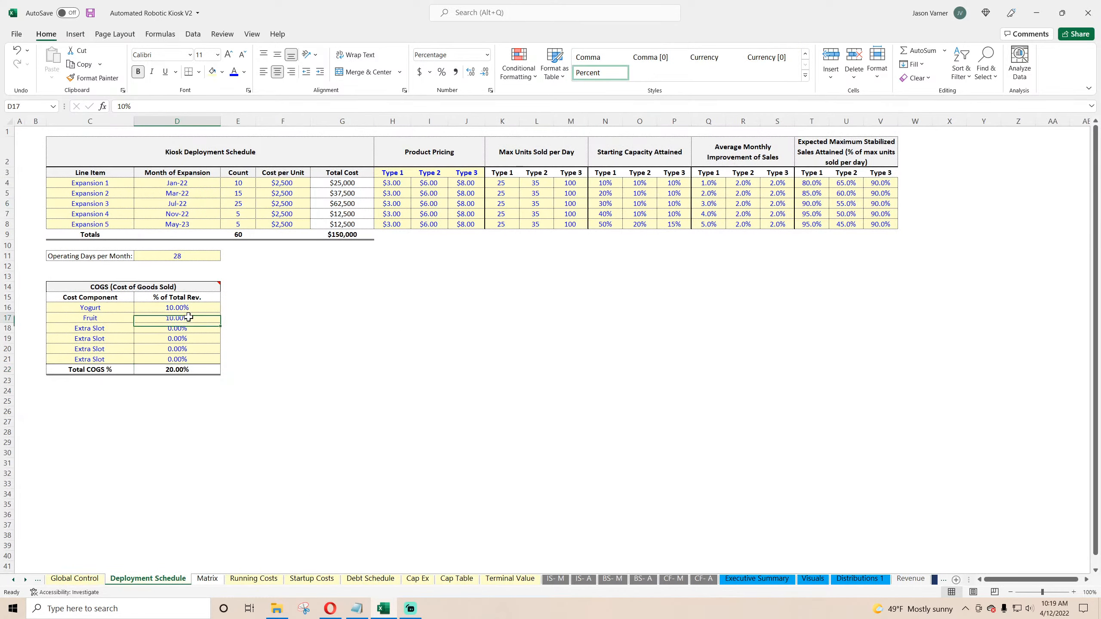
{"action": "type", "text": "5"}
{"action": "key", "text": "Return"}
{"action": "left_click", "coordinate": [330, 389]}
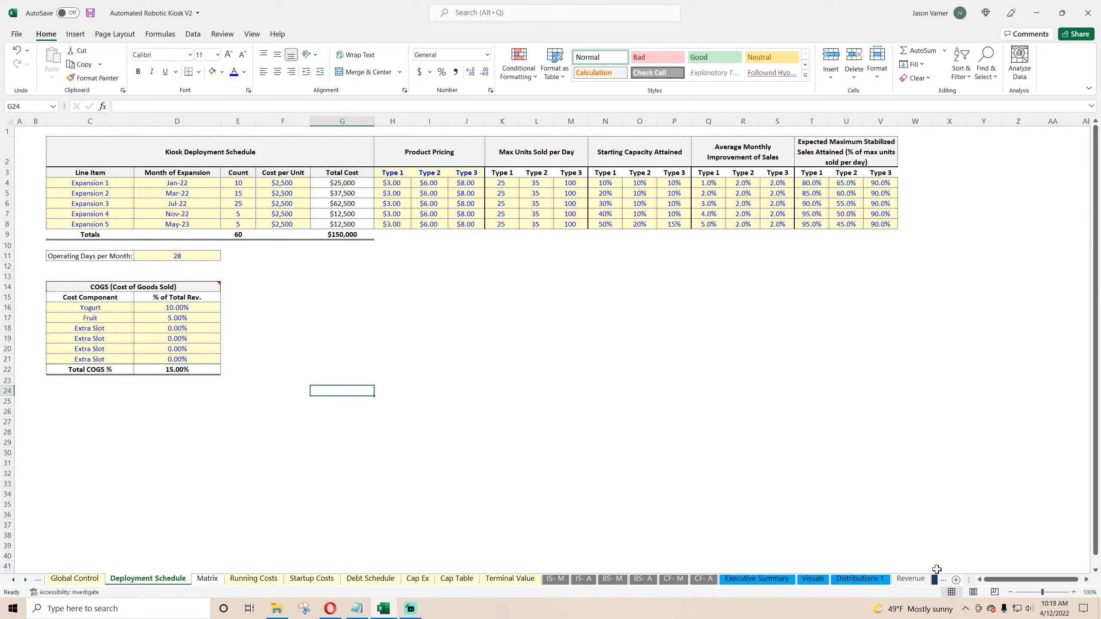
Step: Apply the currency format with no decimals to the Annual Detail COGS block from Yogurt through row 24
{"action": "left_click", "coordinate": [25, 579]}
{"action": "left_click", "coordinate": [25, 580]}
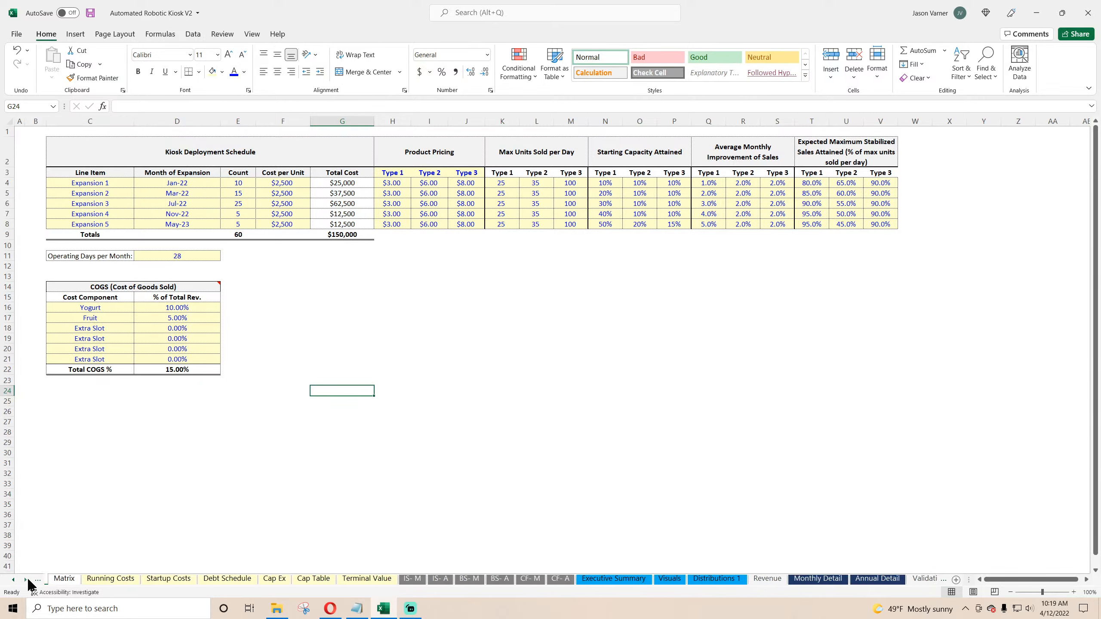
{"action": "left_click", "coordinate": [814, 579]}
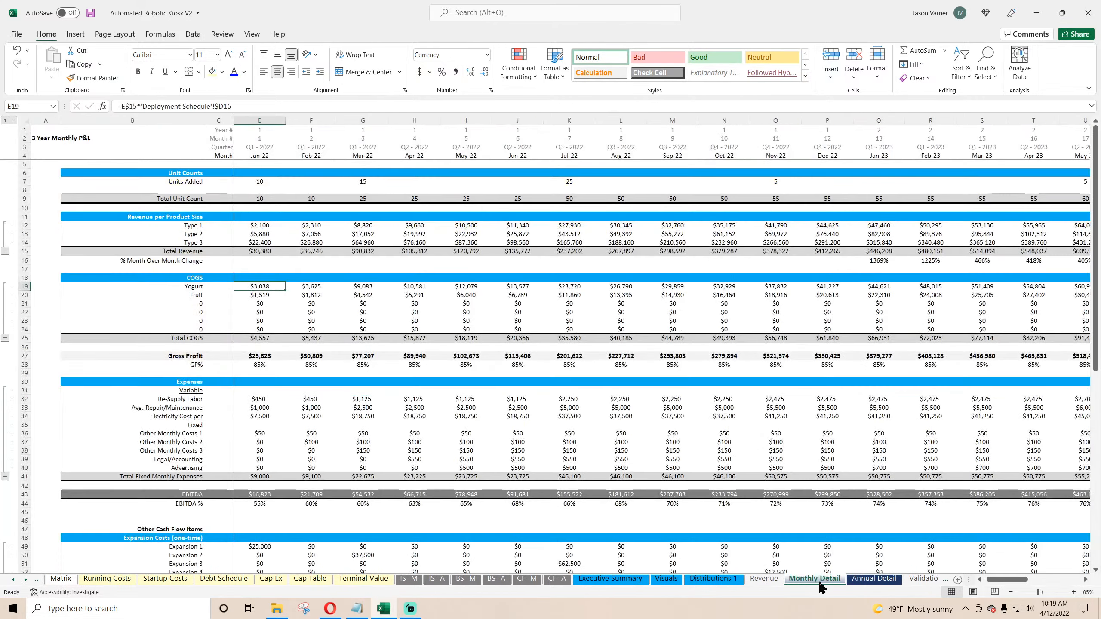
{"action": "left_click", "coordinate": [860, 584]}
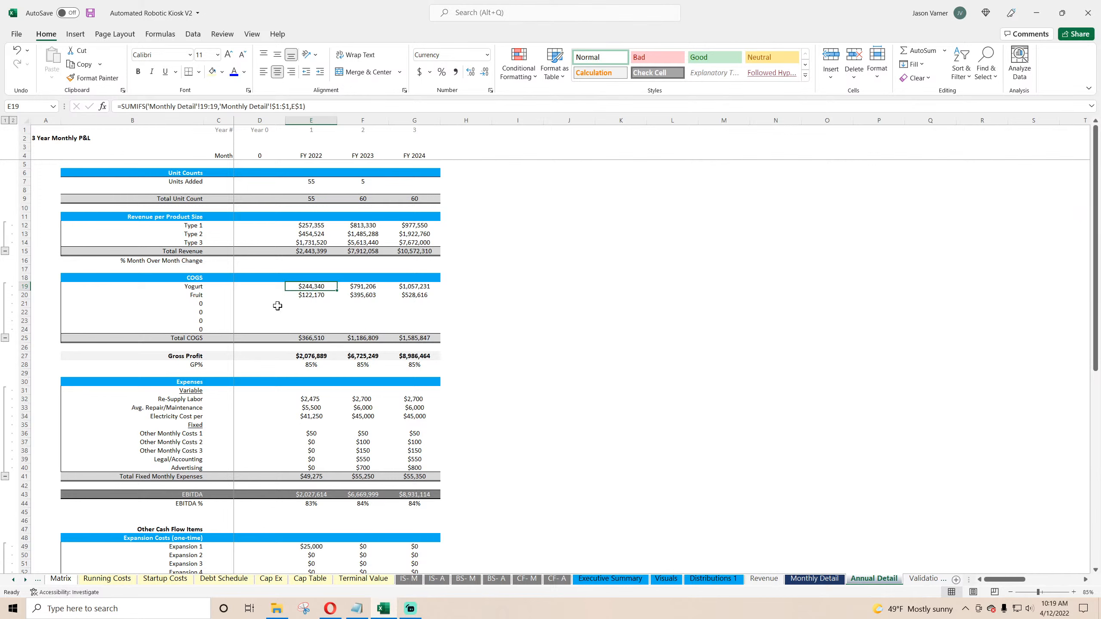
{"action": "left_click", "coordinate": [311, 295]}
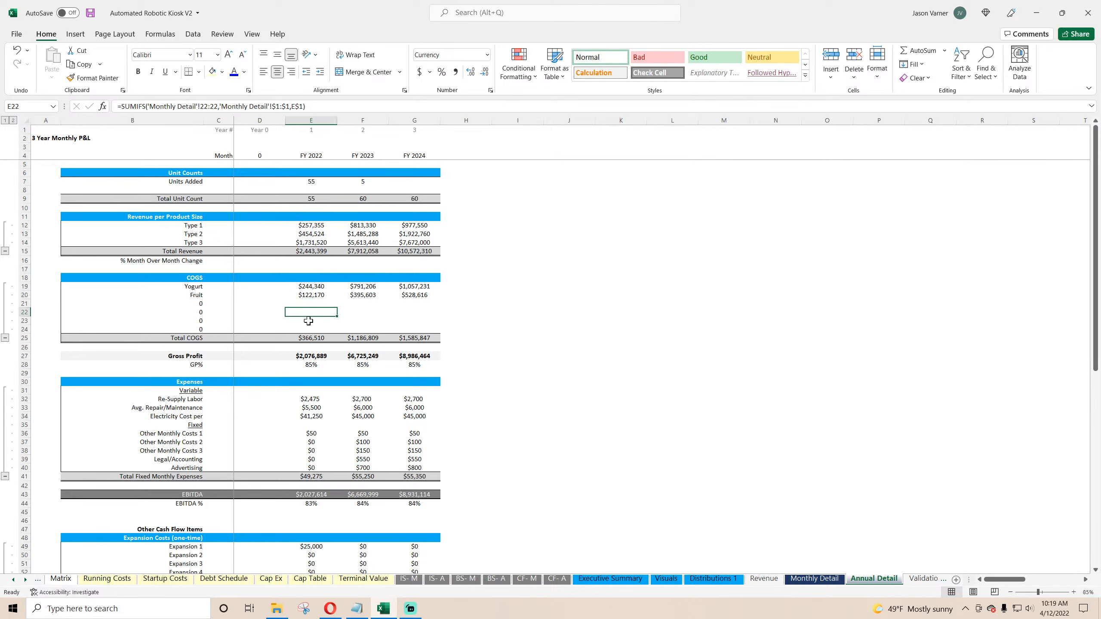
{"action": "left_click_drag", "start_coordinate": [311, 287], "coordinate": [416, 329]}
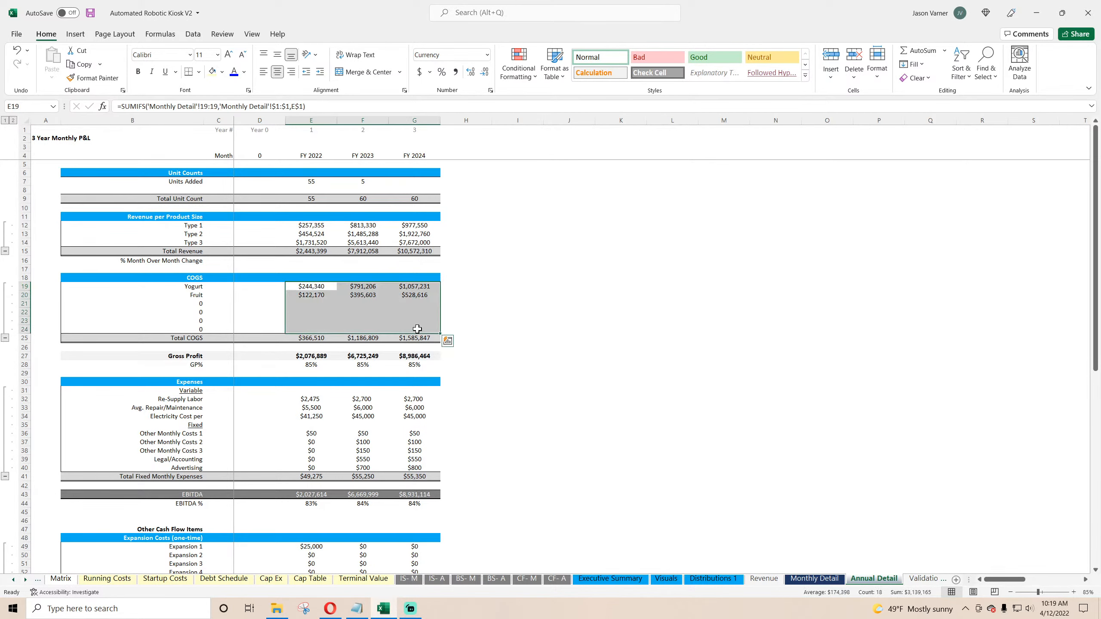
{"action": "left_click", "coordinate": [490, 90]}
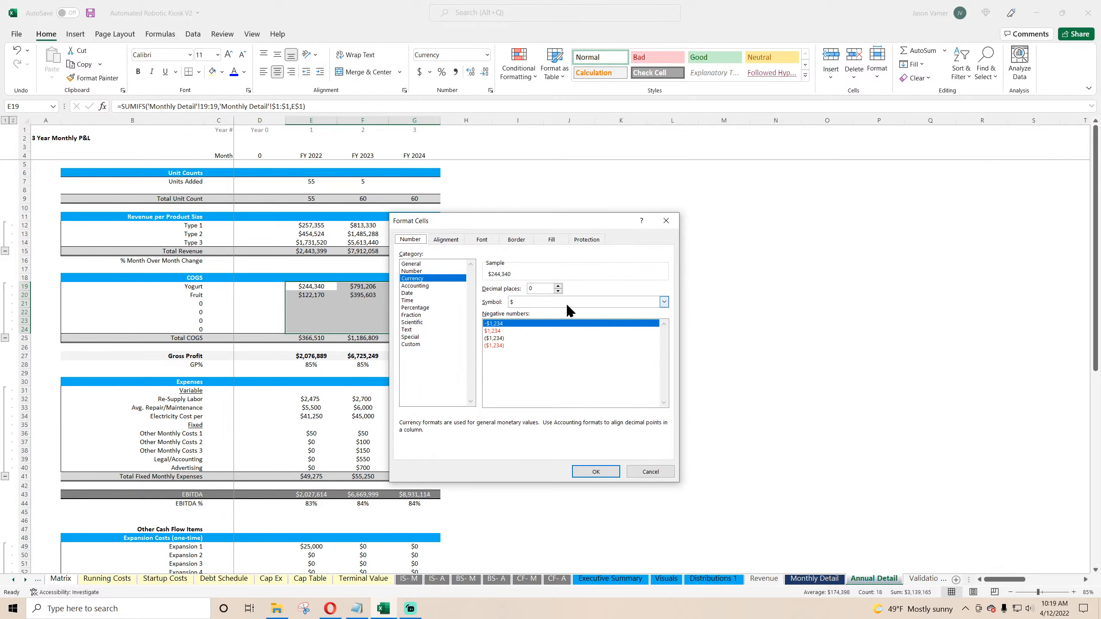
{"action": "left_click", "coordinate": [596, 471]}
Step: Fill the COGS row labels on Annual Detail down from Yogurt through row 24 and review each label
{"action": "left_click", "coordinate": [287, 305]}
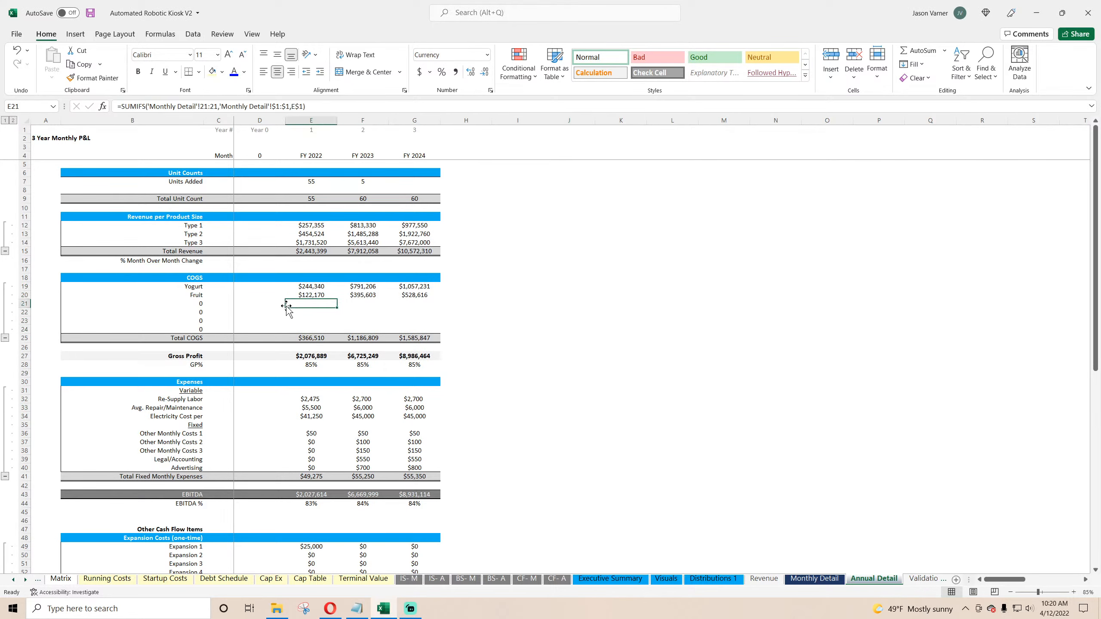
{"action": "left_click", "coordinate": [195, 296]}
{"action": "left_click", "coordinate": [196, 287]}
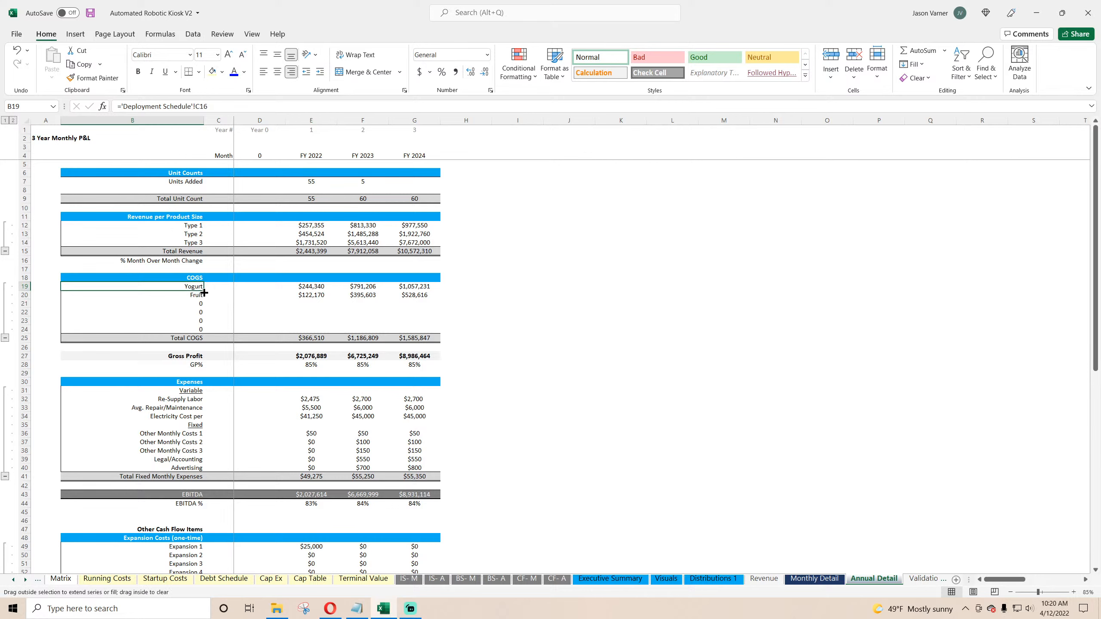
{"action": "left_click_drag", "start_coordinate": [204, 291], "coordinate": [202, 335]}
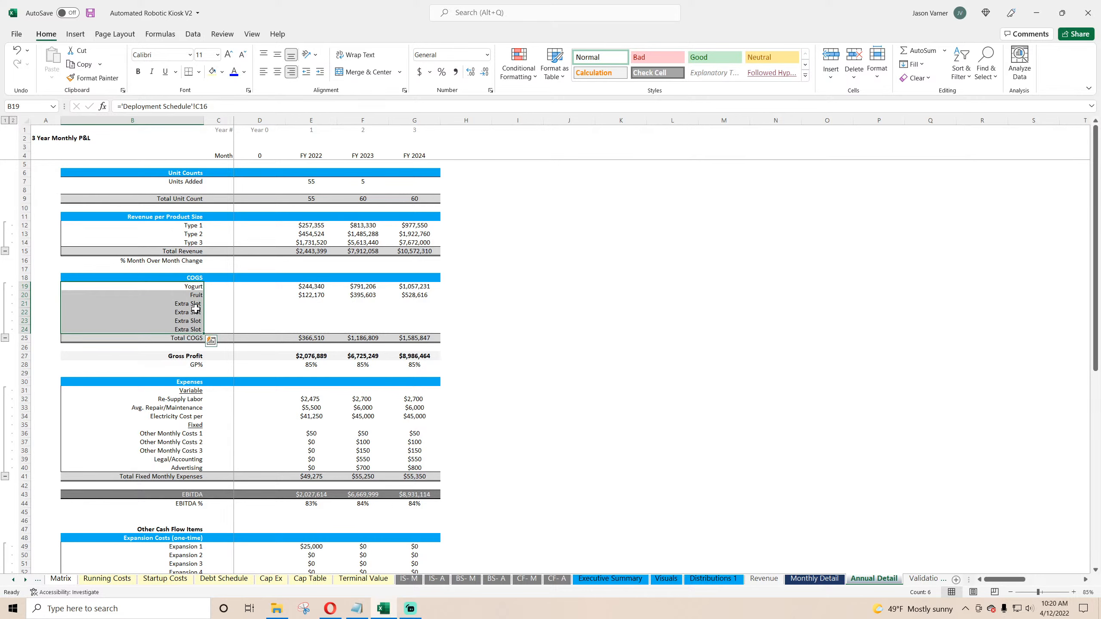
{"action": "left_click", "coordinate": [197, 288]}
{"action": "left_click", "coordinate": [196, 297]}
{"action": "left_click", "coordinate": [193, 304]}
{"action": "left_click", "coordinate": [187, 314]}
{"action": "left_click", "coordinate": [182, 338]}
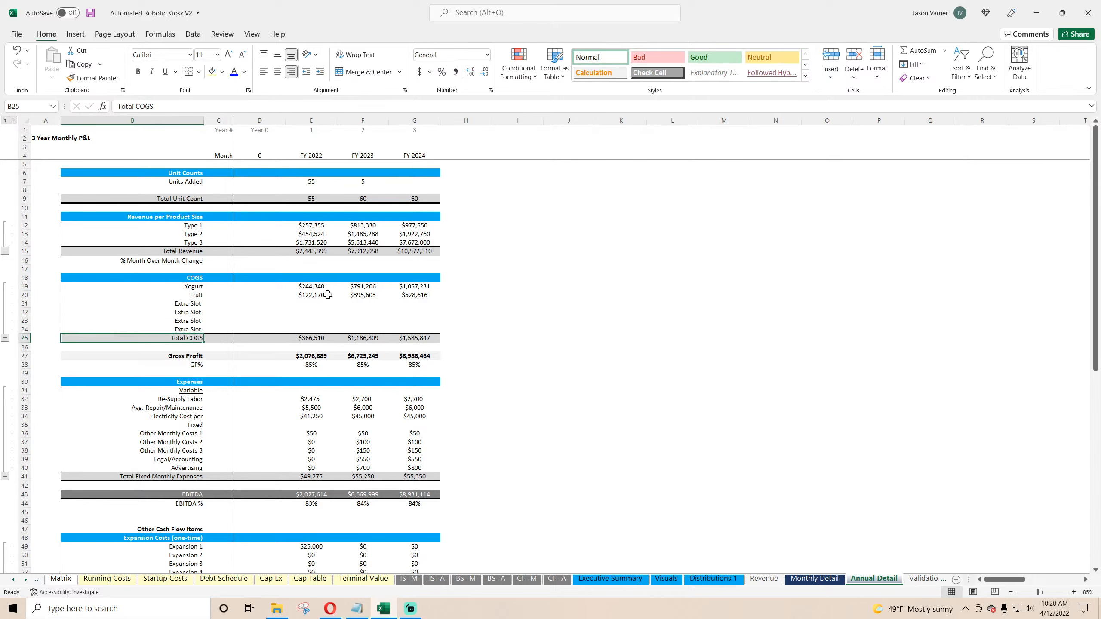
Step: Fill the FY 2022 Yogurt COGS SUMIFS formula down through row 24 on Annual Detail
{"action": "left_click", "coordinate": [315, 283]}
{"action": "left_click_drag", "start_coordinate": [337, 290], "coordinate": [332, 332]}
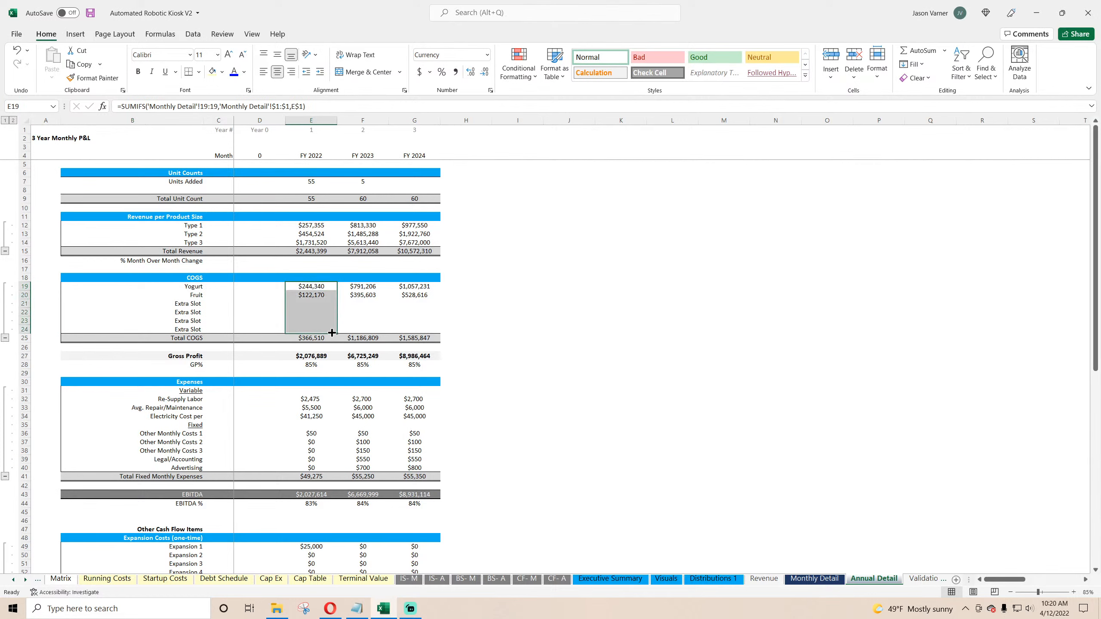
{"action": "left_click", "coordinate": [317, 313]}
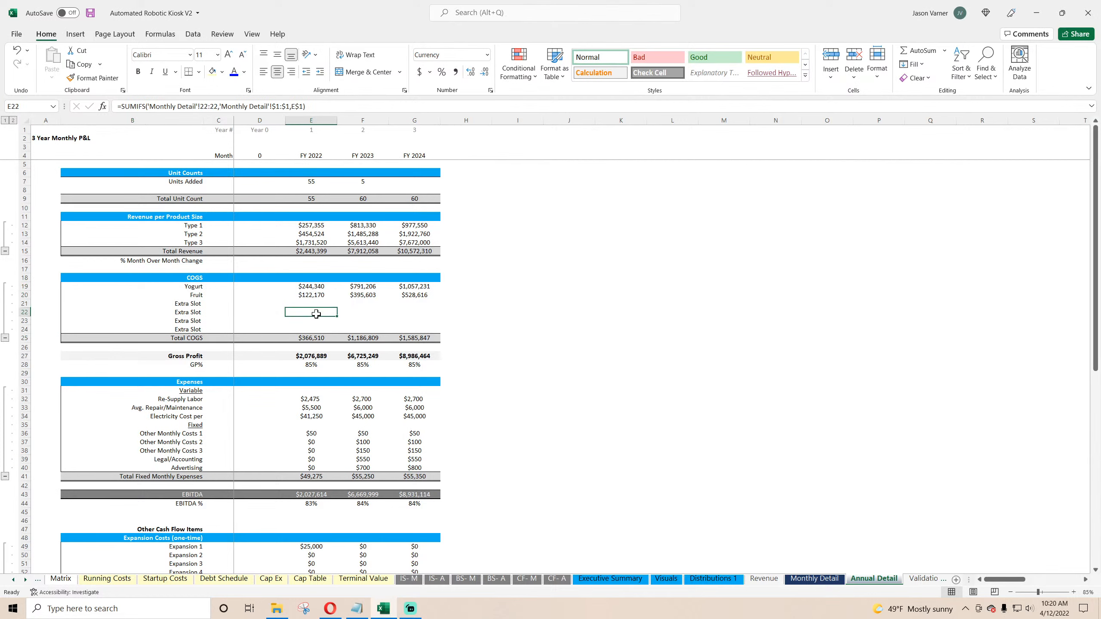
Step: Compare the Extra Slot COGS rows on the Monthly Detail sheet
{"action": "left_click", "coordinate": [811, 580]}
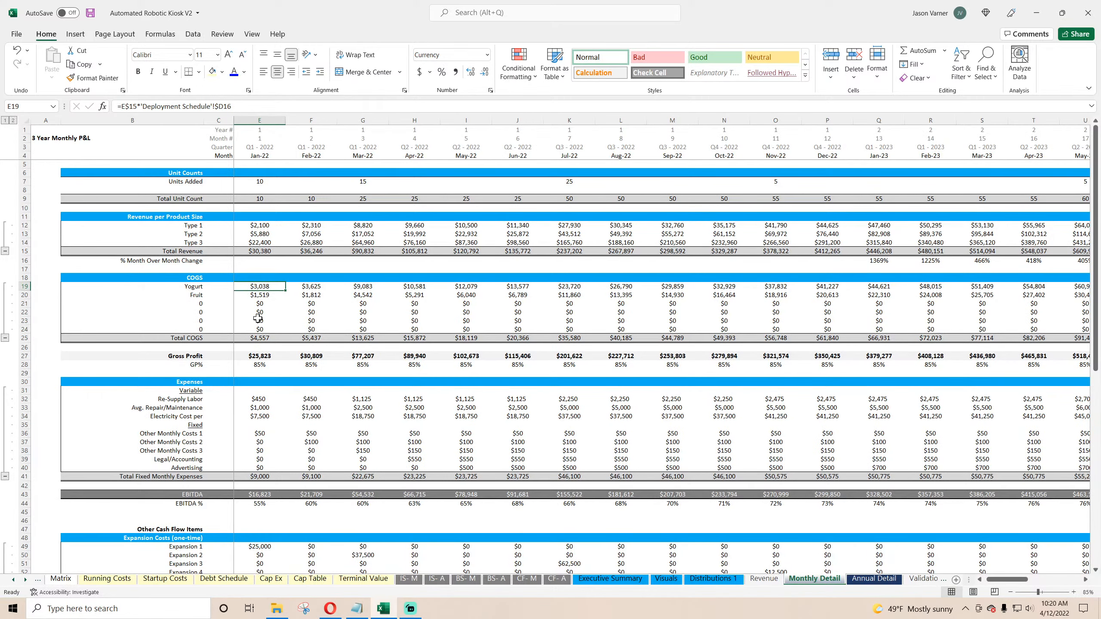
{"action": "left_click_drag", "start_coordinate": [258, 304], "coordinate": [576, 331]}
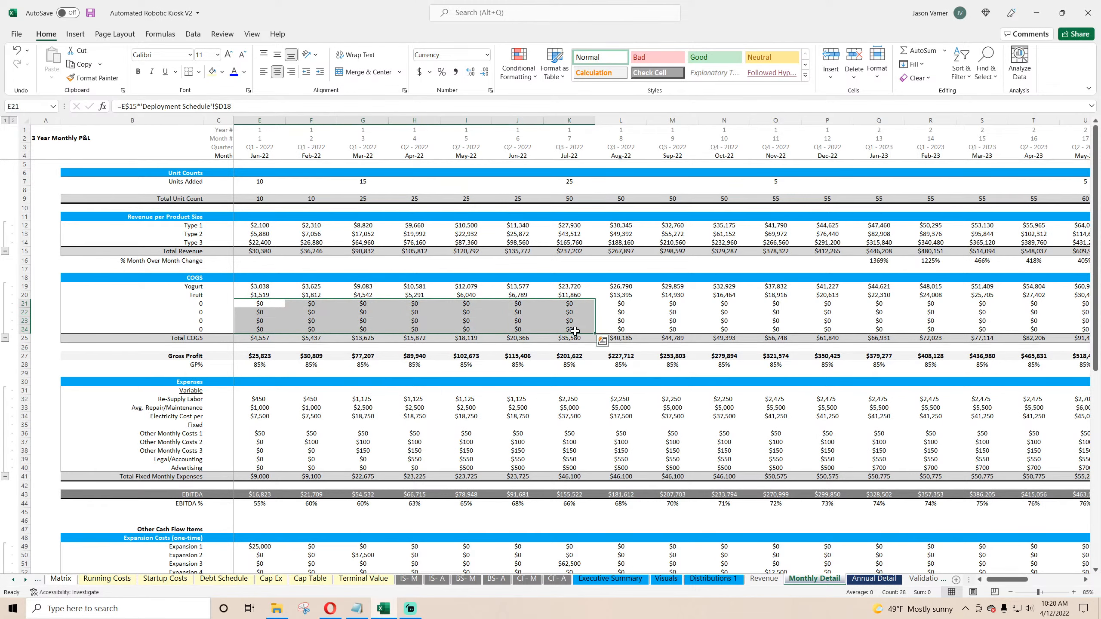
{"action": "left_click", "coordinate": [874, 578]}
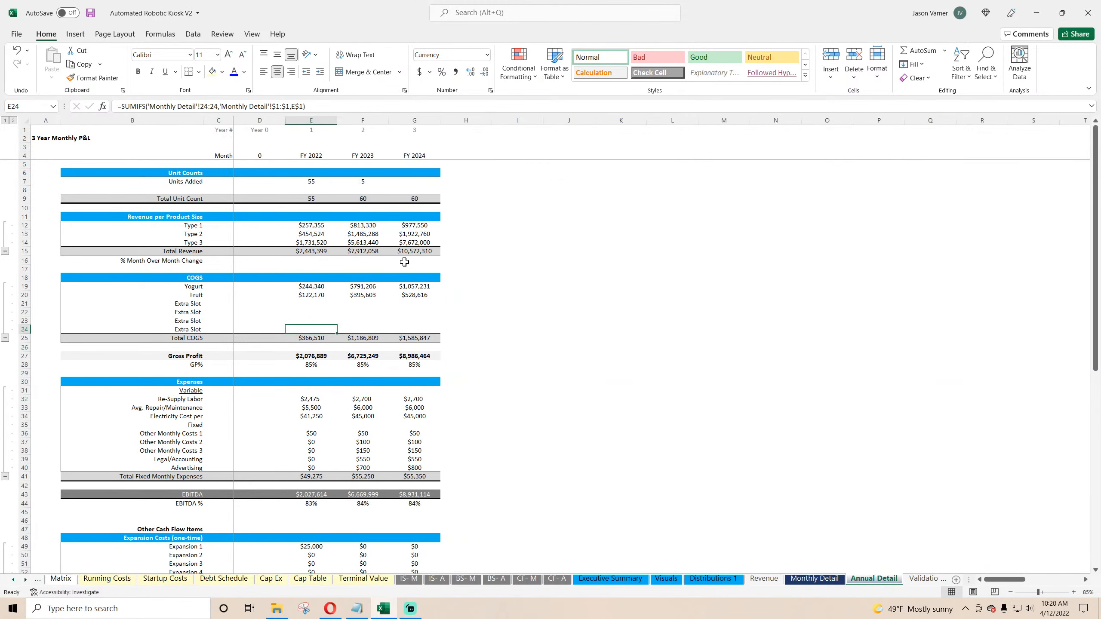
Step: Save the workbook and close the formula reference notice
{"action": "left_click", "coordinate": [90, 13]}
{"action": "key", "text": "Return"}
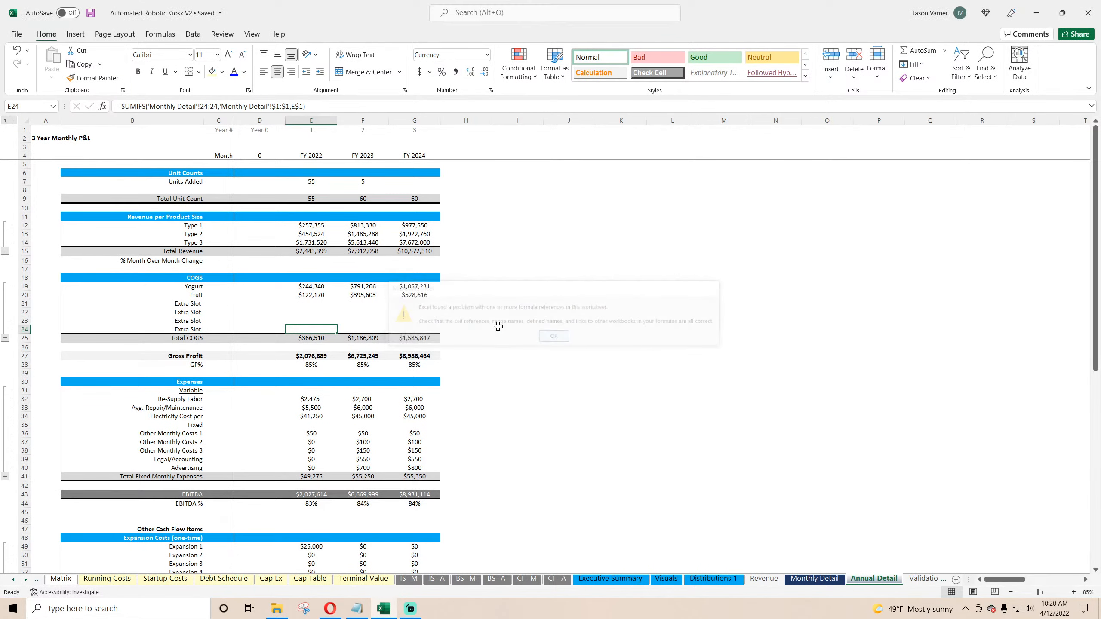
{"action": "left_click", "coordinate": [317, 321]}
{"action": "left_click", "coordinate": [312, 286]}
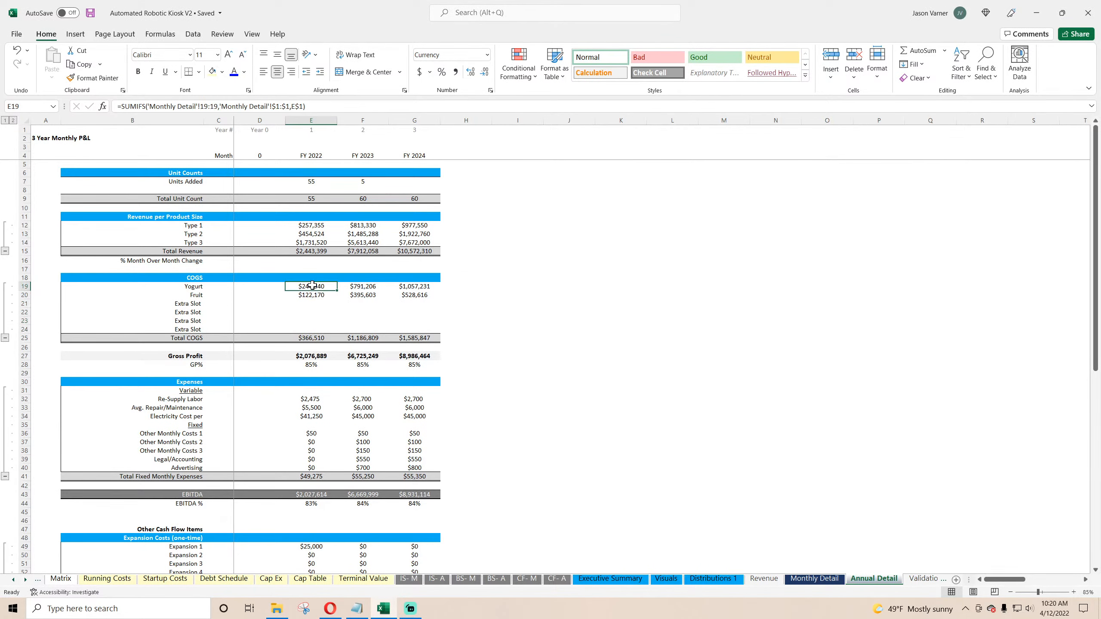
Step: Review the COGS percentages on Deployment Schedule and the Extra Slot COGS cells on Annual Detail
{"action": "left_click", "coordinate": [814, 578]}
{"action": "left_click", "coordinate": [155, 578]}
{"action": "left_click", "coordinate": [118, 579]}
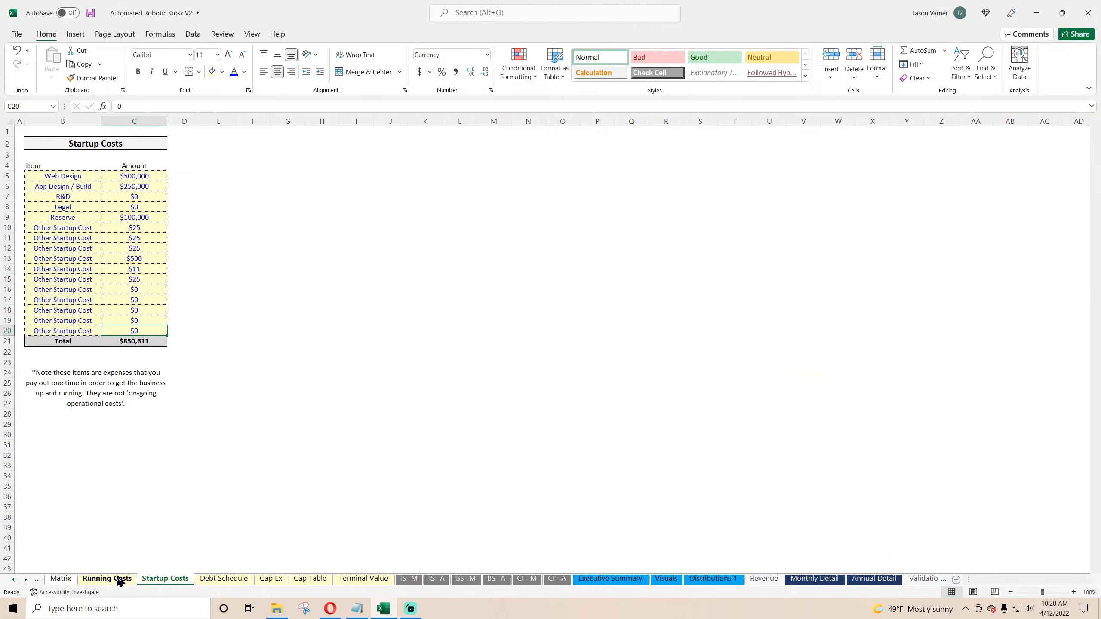
{"action": "left_click", "coordinate": [25, 580]}
{"action": "left_click", "coordinate": [13, 581]}
{"action": "left_click", "coordinate": [13, 580]}
{"action": "left_click", "coordinate": [13, 579]}
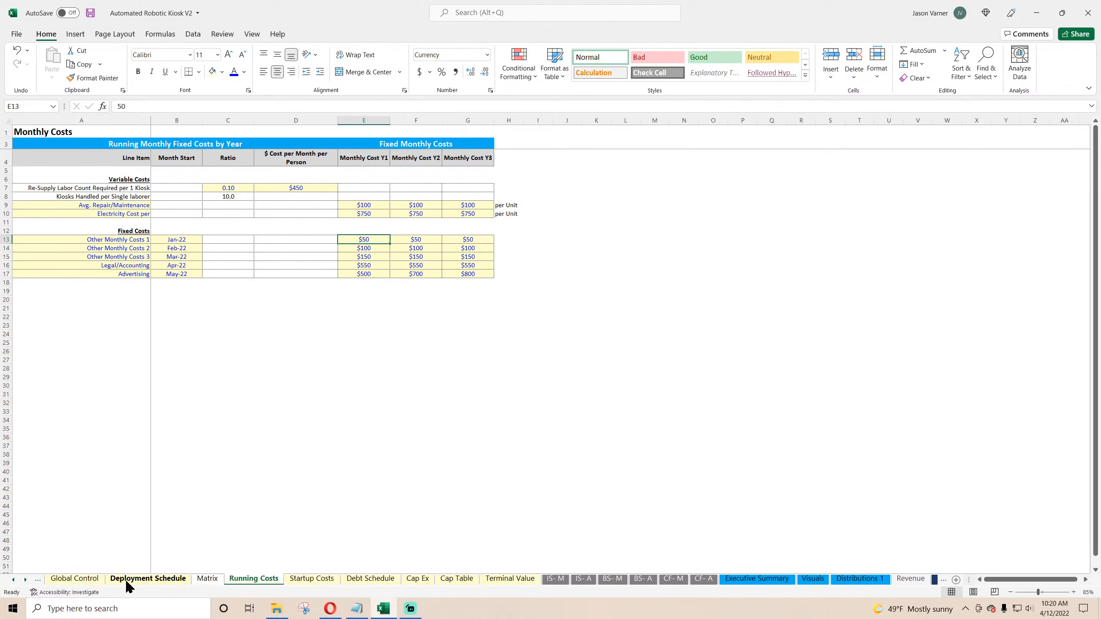
{"action": "left_click", "coordinate": [141, 578]}
{"action": "left_click", "coordinate": [100, 359]}
{"action": "left_click_drag", "start_coordinate": [182, 308], "coordinate": [179, 348]}
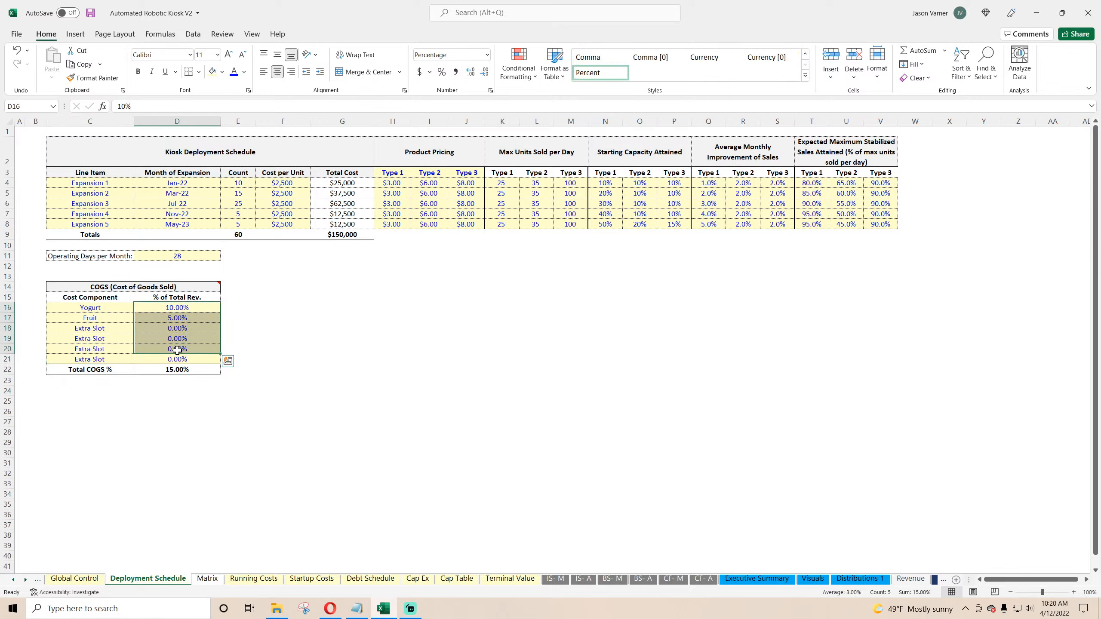
{"action": "left_click", "coordinate": [934, 579]}
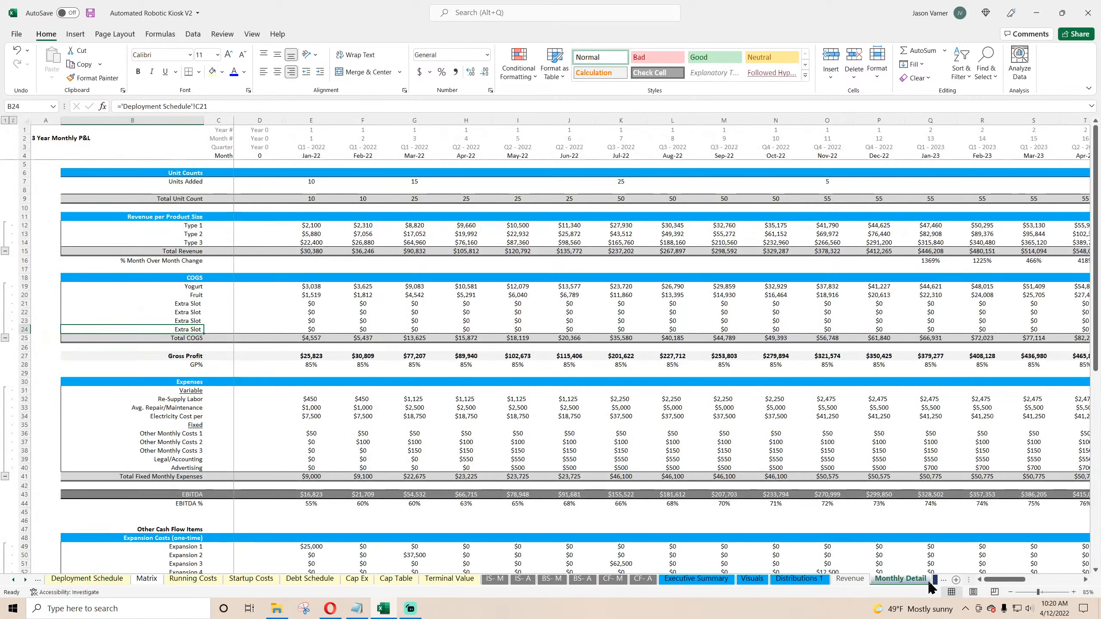
{"action": "left_click", "coordinate": [874, 579]}
{"action": "left_click", "coordinate": [321, 306]}
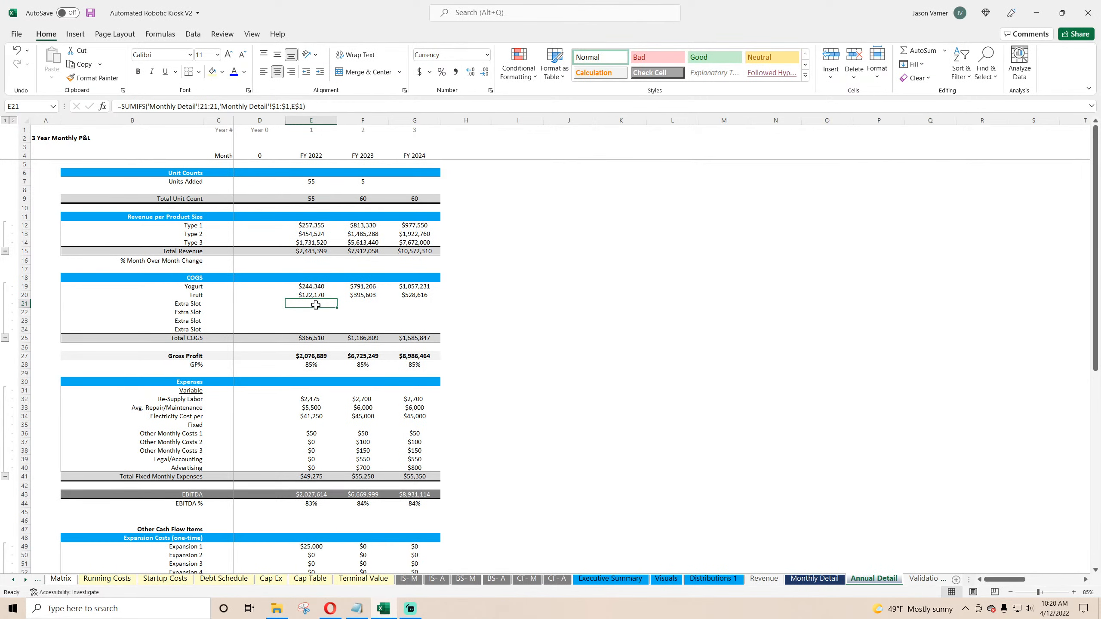
{"action": "left_click", "coordinate": [322, 310]}
Step: Clear the Extra Slot COGS cells for all three fiscal years on Annual Detail
{"action": "left_click", "coordinate": [568, 356]}
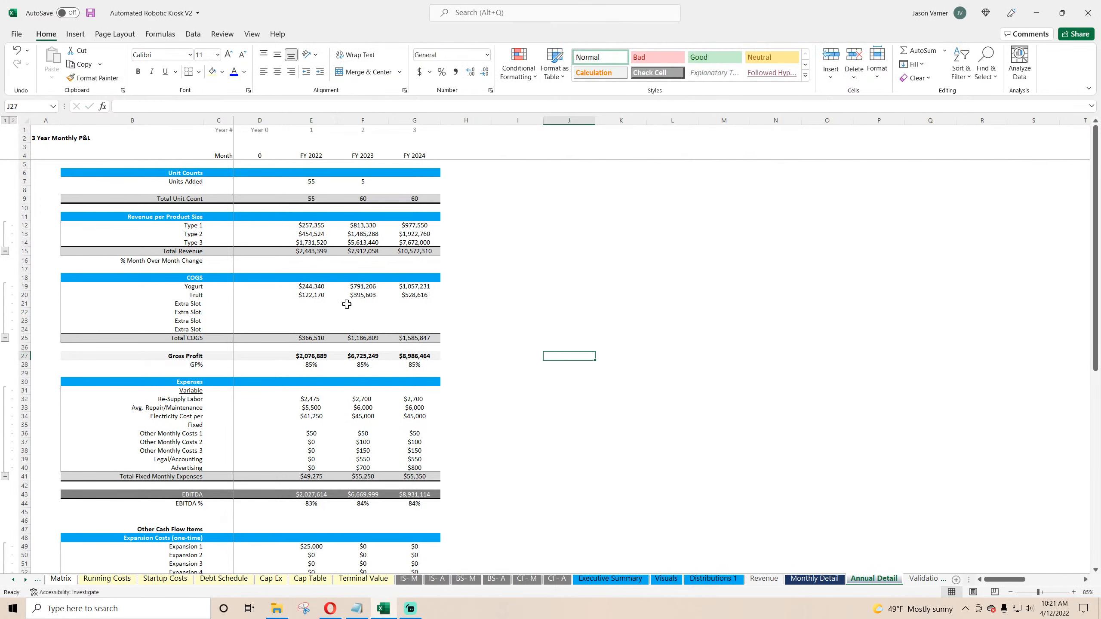
{"action": "left_click", "coordinate": [17, 50]}
{"action": "left_click_drag", "start_coordinate": [303, 303], "coordinate": [429, 329]}
{"action": "left_click_drag", "start_coordinate": [301, 303], "coordinate": [429, 329]}
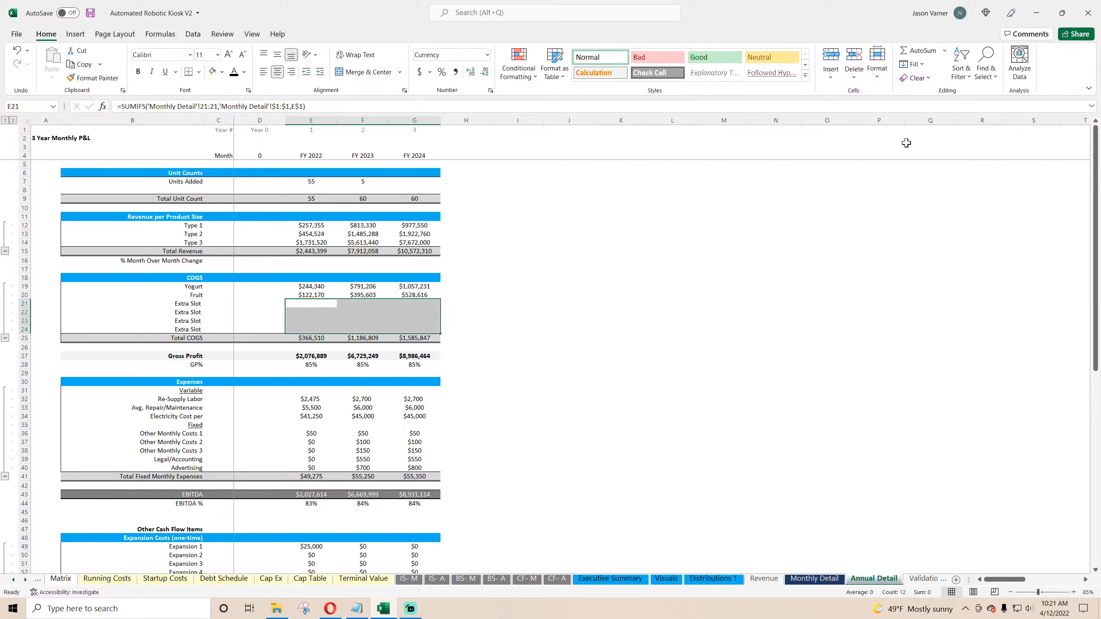
{"action": "left_click", "coordinate": [914, 77]}
{"action": "left_click", "coordinate": [921, 93]}
{"action": "left_click", "coordinate": [569, 356]}
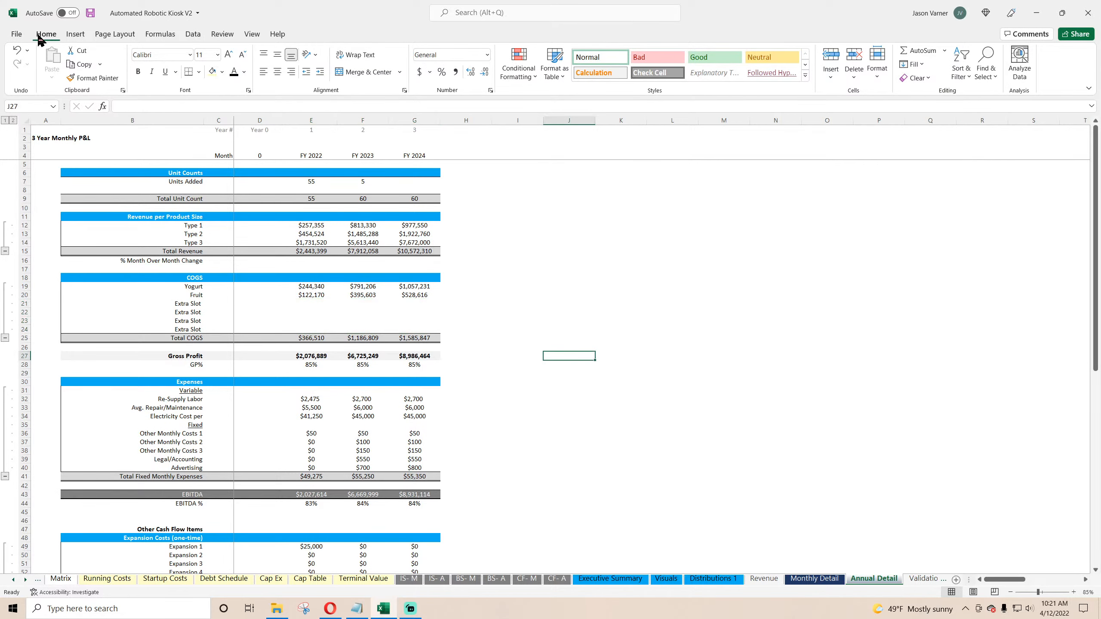
Step: Fill the FY 2022 Fruit COGS SUMIFS formula down through row 24 and save the workbook
{"action": "left_click", "coordinate": [90, 12]}
{"action": "left_click", "coordinate": [319, 296]}
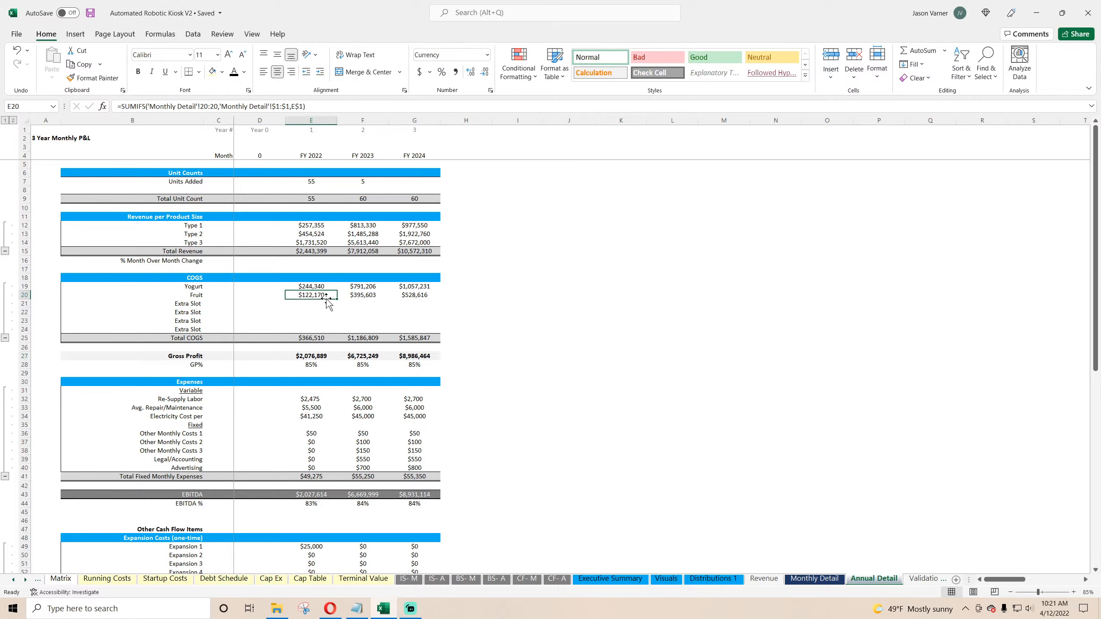
{"action": "left_click_drag", "start_coordinate": [337, 299], "coordinate": [335, 330]}
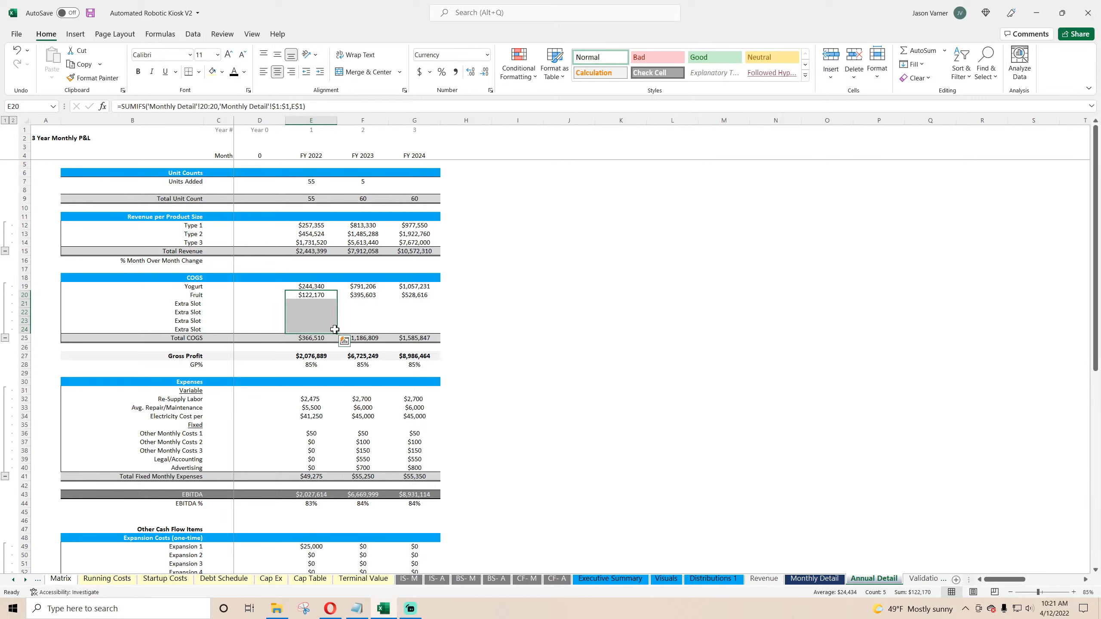
{"action": "left_click", "coordinate": [317, 313]}
{"action": "left_click", "coordinate": [317, 330]}
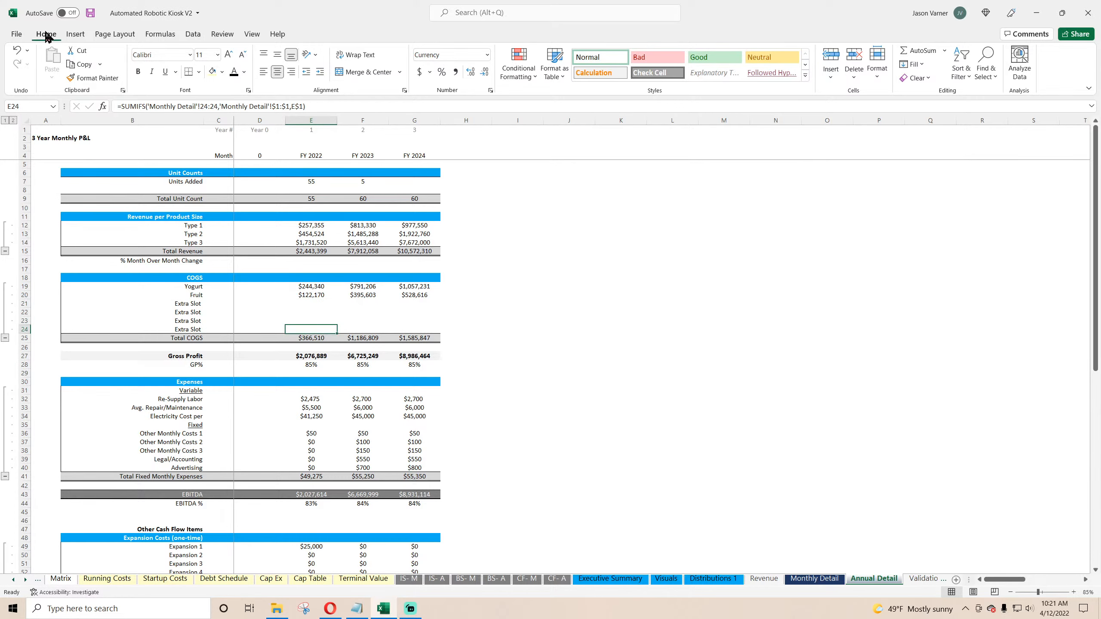
{"action": "left_click", "coordinate": [90, 13]}
Step: Compare the Annual Detail COGS block with the Monthly Detail COGS rows
{"action": "left_click", "coordinate": [311, 285]}
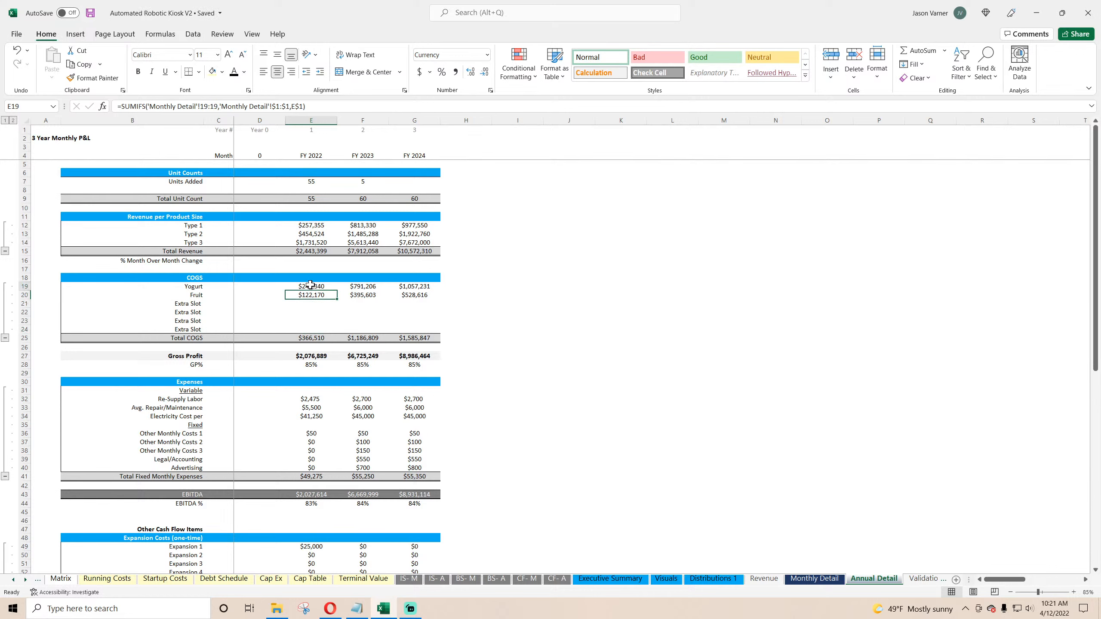
{"action": "left_click_drag", "start_coordinate": [311, 285], "coordinate": [439, 334]}
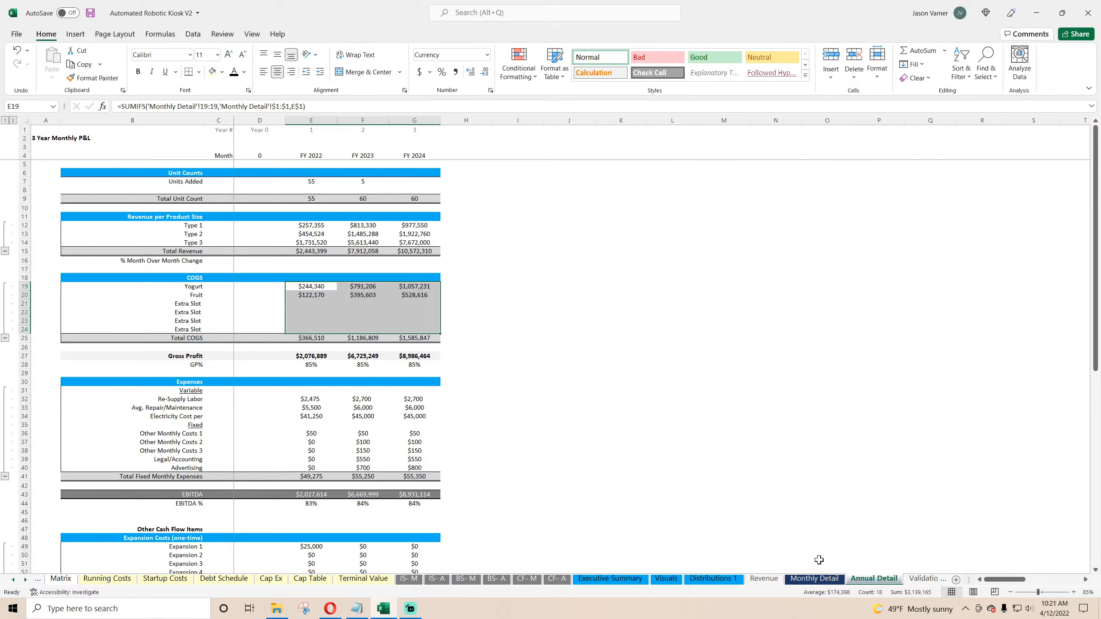
{"action": "left_click", "coordinate": [814, 579]}
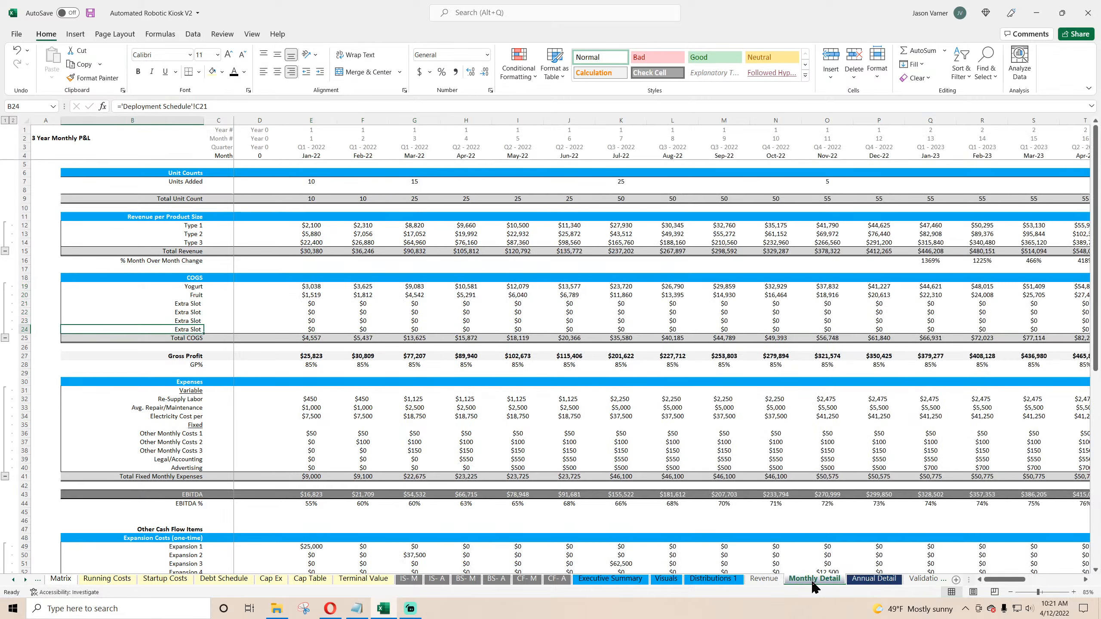
Step: Copy the COGS block, from its heading through Total COGS and the Feb-22 column, on Monthly Detail
{"action": "left_click", "coordinate": [300, 305]}
{"action": "left_click_drag", "start_coordinate": [195, 278], "coordinate": [376, 339]}
{"action": "right_click", "coordinate": [352, 273]}
{"action": "left_click", "coordinate": [381, 299]}
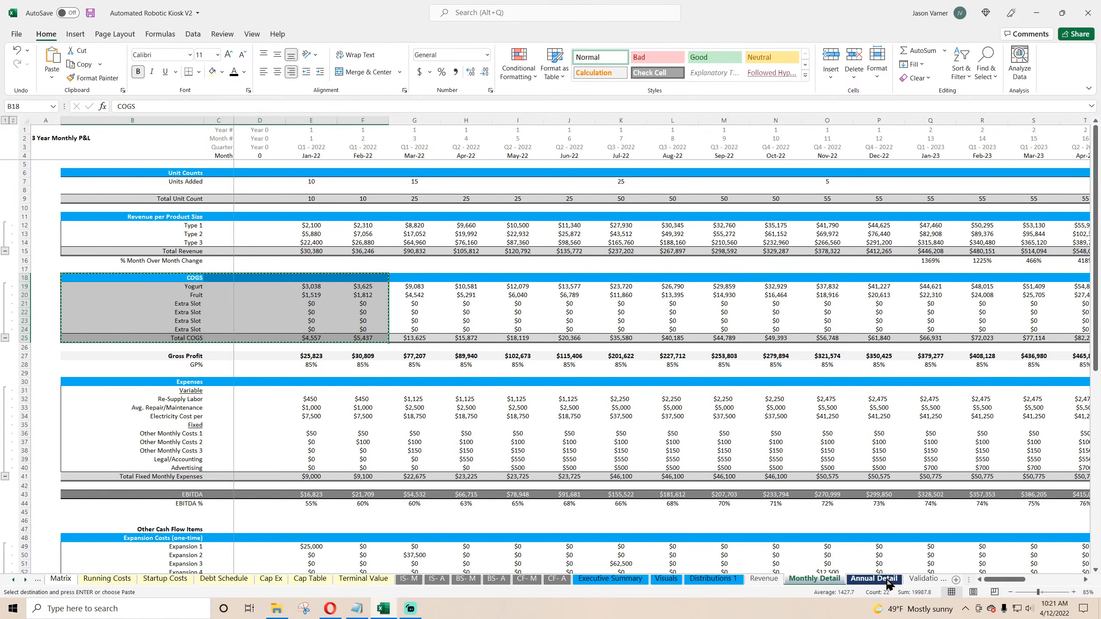
Step: Paste the copied COGS block onto the Annual Detail sheet at the COGS heading
{"action": "left_click", "coordinate": [885, 581]}
{"action": "right_click", "coordinate": [187, 284]}
{"action": "left_click", "coordinate": [213, 328]}
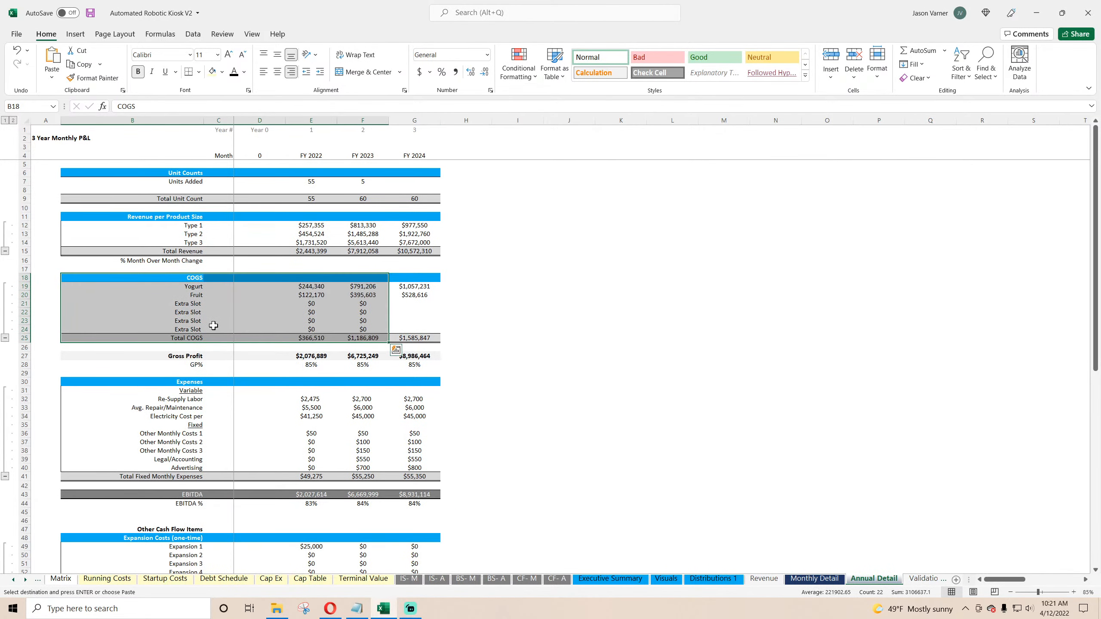
Step: Copy the FY 2022 Type 1 SUMIFS formula into Yogurt COGS and fill it down to row 24 and across to FY 2024
{"action": "left_click", "coordinate": [310, 286]}
{"action": "right_click", "coordinate": [314, 225]}
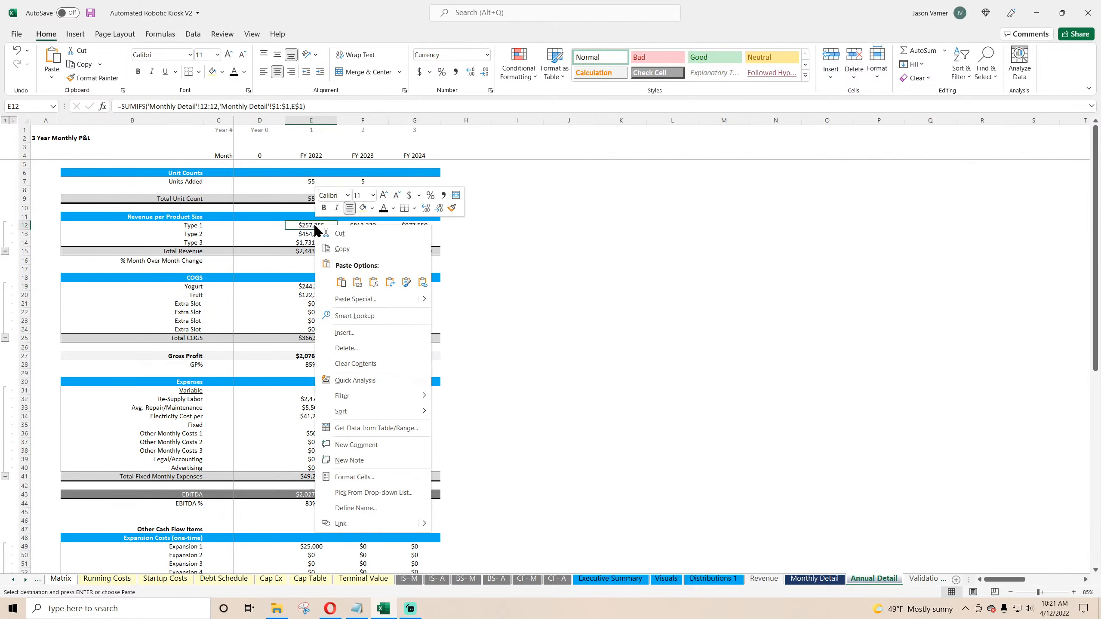
{"action": "left_click", "coordinate": [344, 249]}
{"action": "right_click", "coordinate": [316, 288]}
{"action": "left_click", "coordinate": [342, 344]}
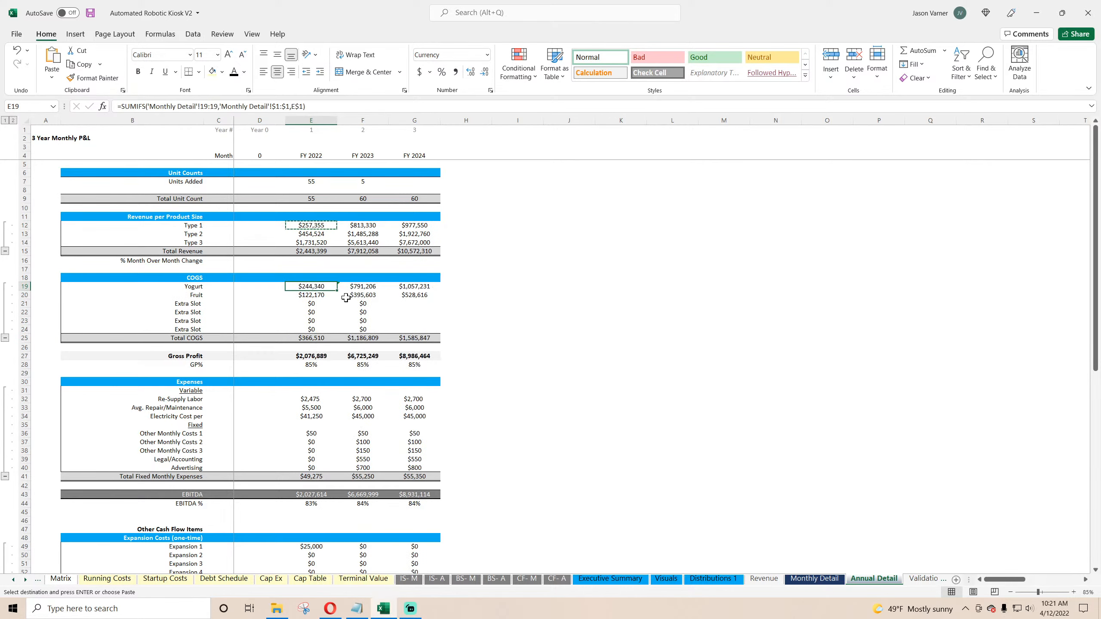
{"action": "left_click_drag", "start_coordinate": [337, 290], "coordinate": [329, 336]}
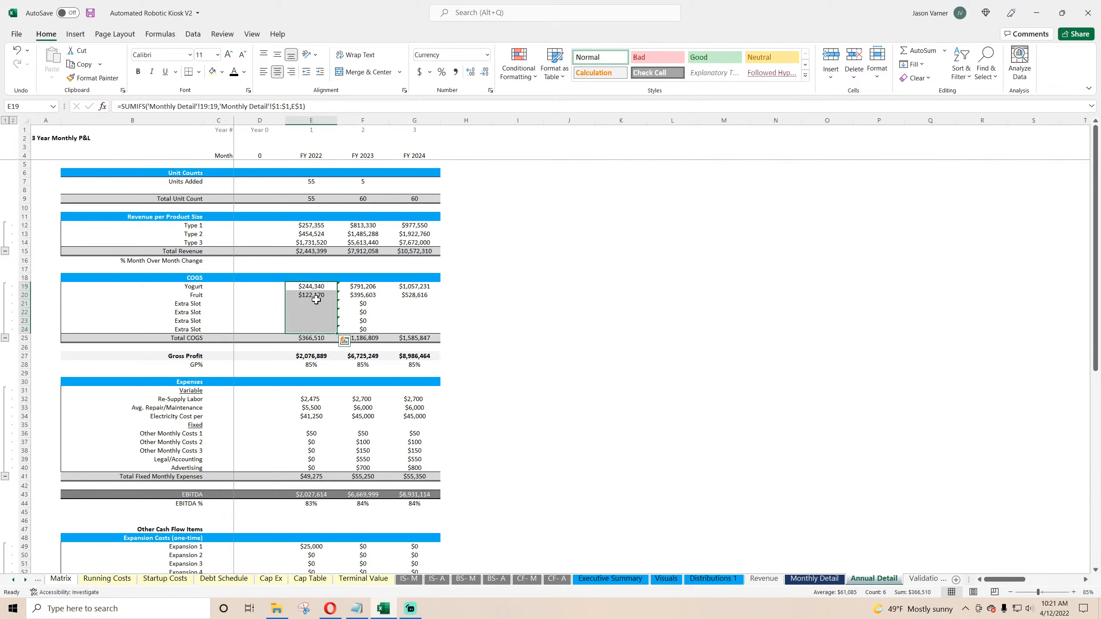
{"action": "left_click_drag", "start_coordinate": [337, 333], "coordinate": [427, 336]}
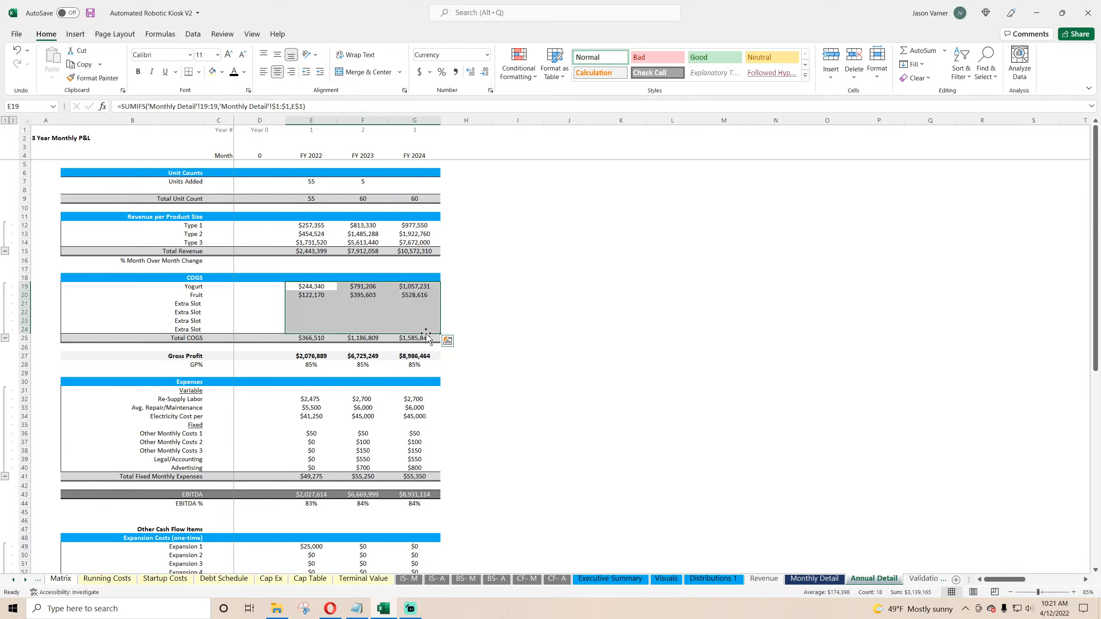
Step: Inspect the Extra Slot COGS cells for each fiscal year on Annual Detail
{"action": "left_click", "coordinate": [315, 303]}
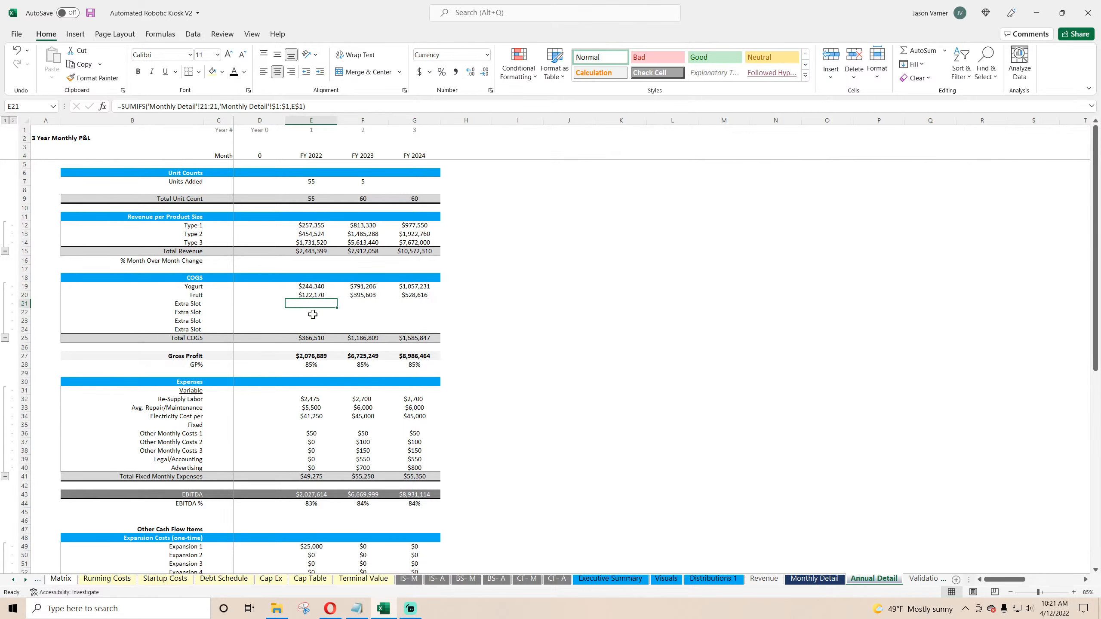
{"action": "left_click", "coordinate": [313, 314]}
{"action": "left_click", "coordinate": [362, 314]}
{"action": "left_click", "coordinate": [324, 304]}
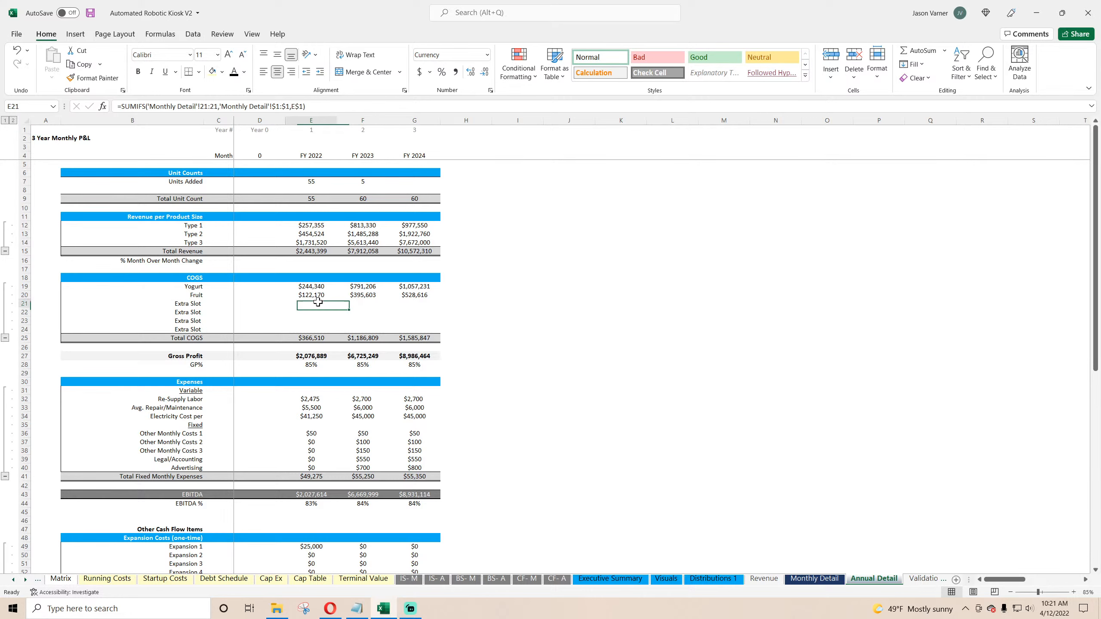
{"action": "left_click", "coordinate": [314, 319]}
{"action": "left_click", "coordinate": [369, 318]}
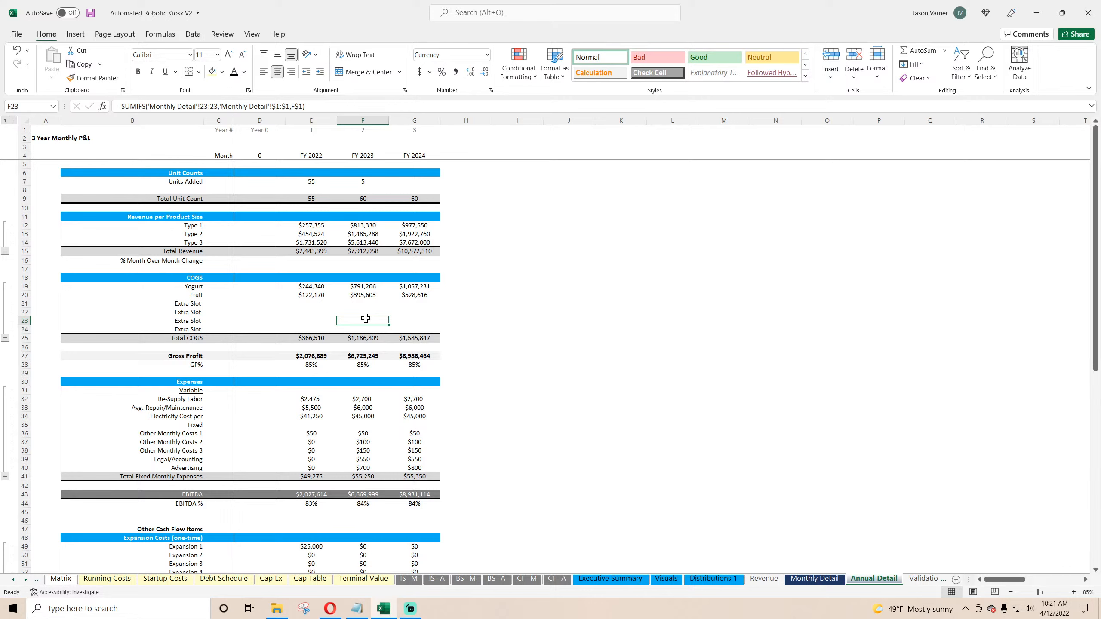
{"action": "left_click", "coordinate": [591, 337]}
{"action": "left_click", "coordinate": [364, 321]}
{"action": "left_click", "coordinate": [323, 320]}
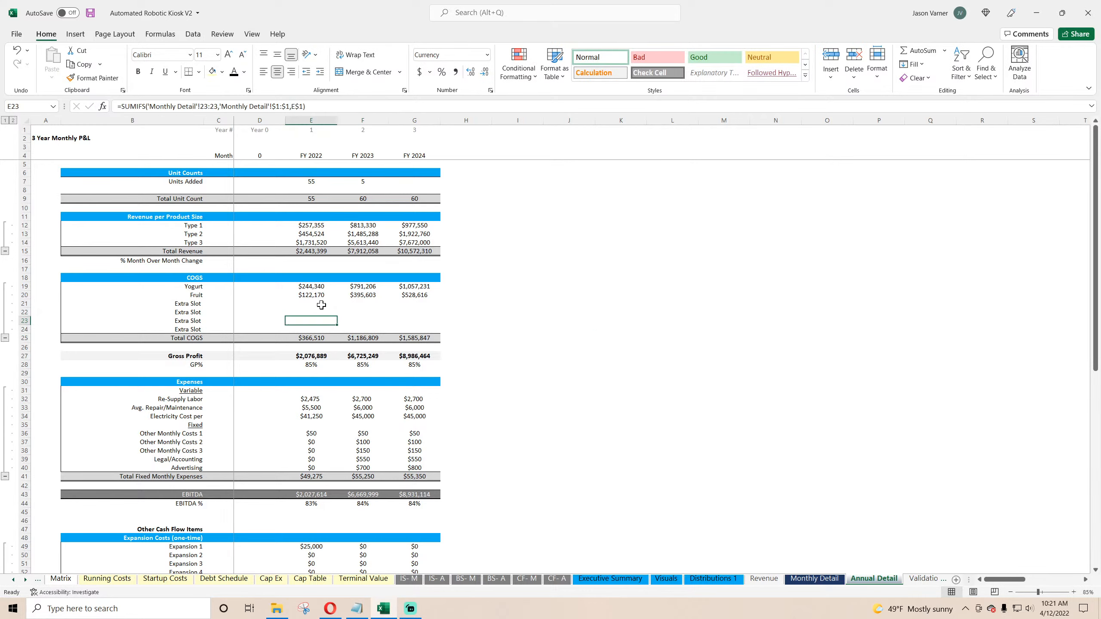
Step: Copy the COGS block on Monthly Detail again, from its heading through Total COGS
{"action": "left_click", "coordinate": [319, 294]}
{"action": "left_click_drag", "start_coordinate": [316, 288], "coordinate": [418, 331]}
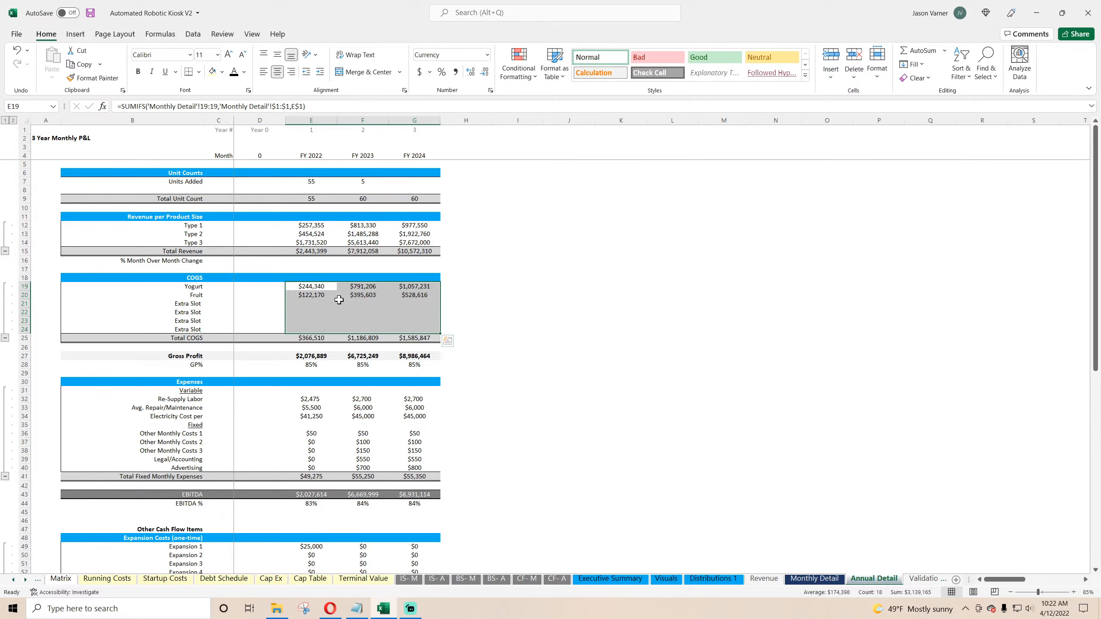
{"action": "left_click", "coordinate": [814, 578]}
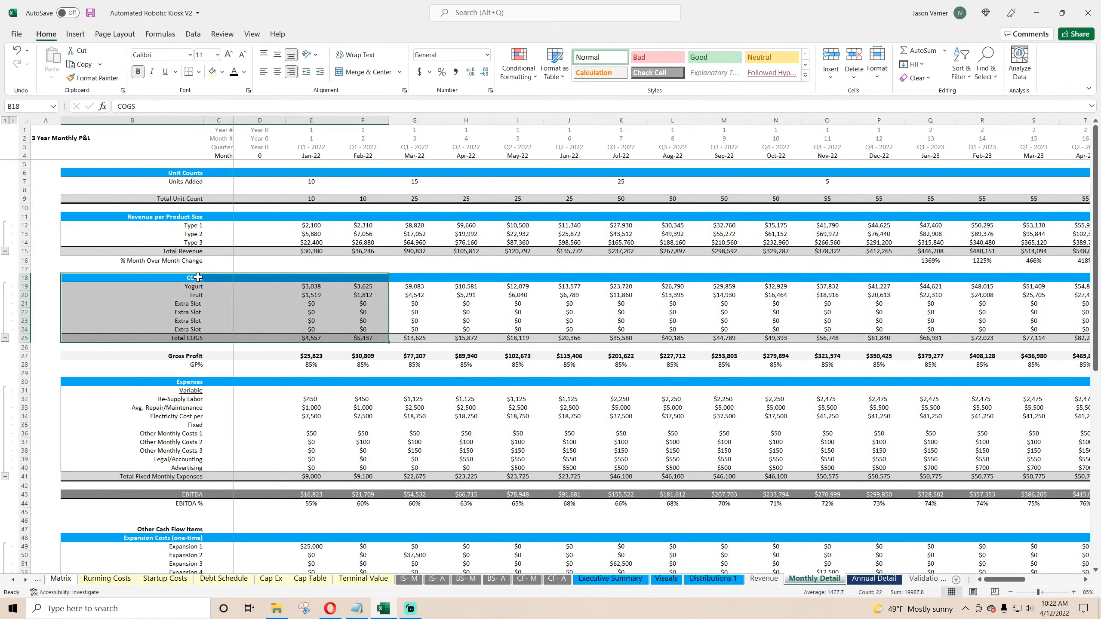
{"action": "left_click_drag", "start_coordinate": [197, 278], "coordinate": [366, 337]}
{"action": "right_click", "coordinate": [354, 322]}
{"action": "left_click", "coordinate": [378, 298]}
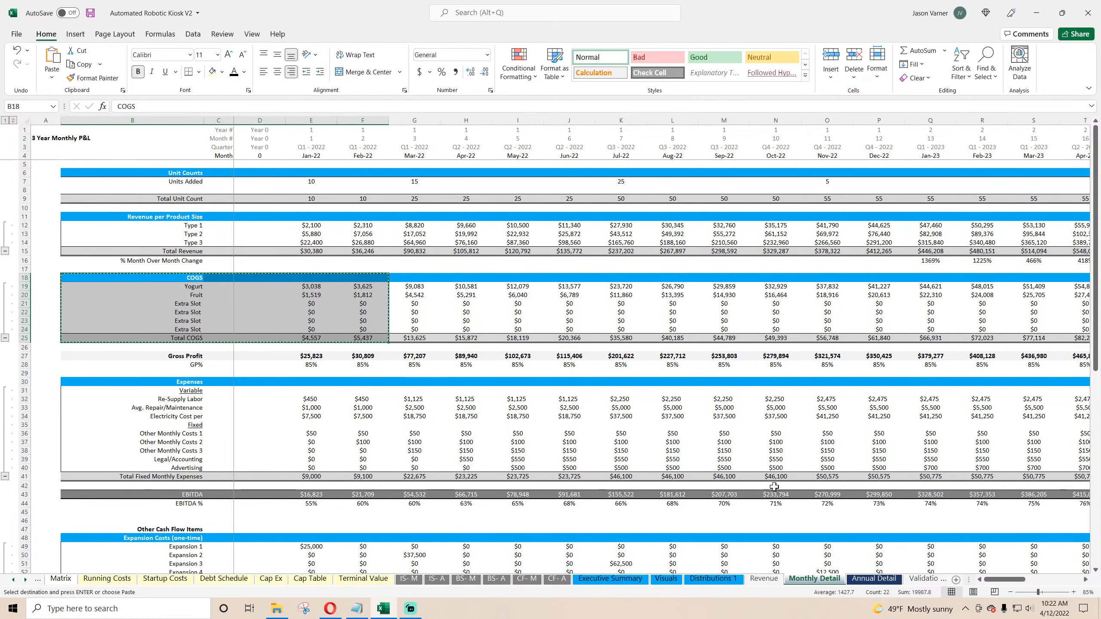
Step: Paste the COGS block over the Annual Detail COGS section, replacing the SUMIFS formulas
{"action": "left_click", "coordinate": [874, 579]}
{"action": "right_click", "coordinate": [193, 277]}
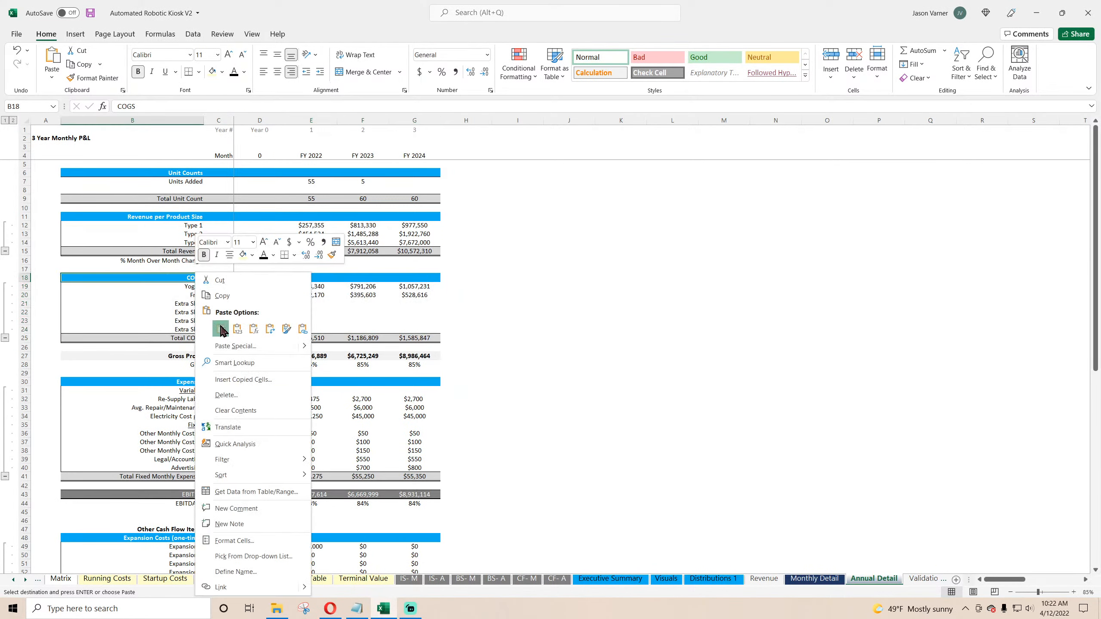
{"action": "left_click", "coordinate": [221, 330]}
Step: Extend the percentage-based COGS formulas on Annual Detail through the FY 2024 column
{"action": "left_click", "coordinate": [329, 288]}
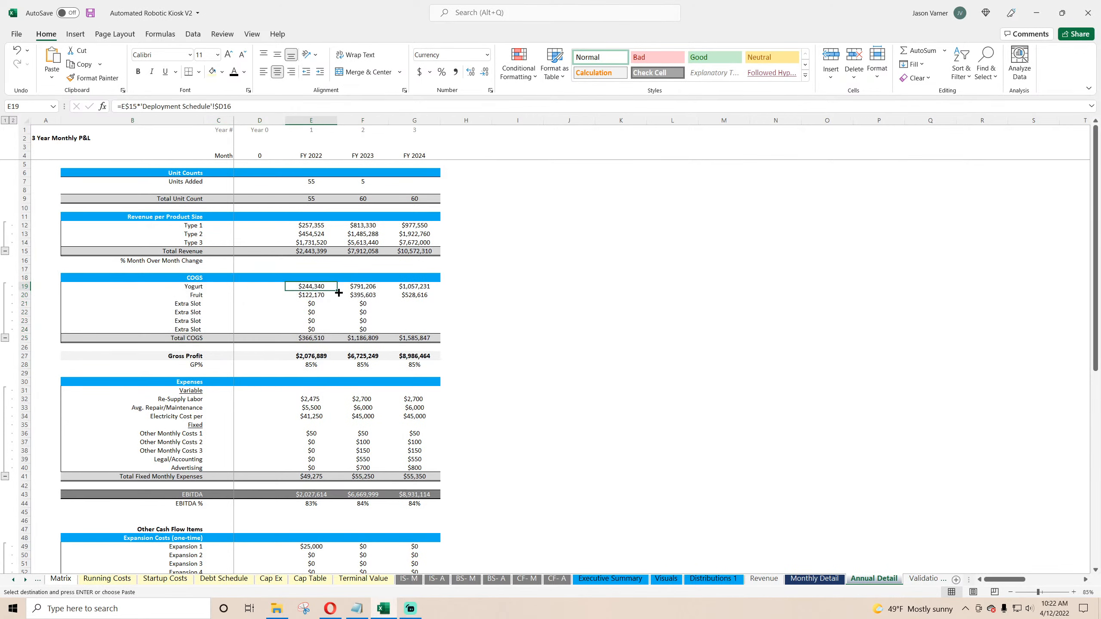
{"action": "left_click_drag", "start_coordinate": [319, 288], "coordinate": [312, 339]}
{"action": "key", "text": "Return"}
Step: Bold the Total COGS row on Annual Detail and save the workbook
{"action": "left_click_drag", "start_coordinate": [186, 338], "coordinate": [416, 338]}
{"action": "left_click", "coordinate": [139, 72]}
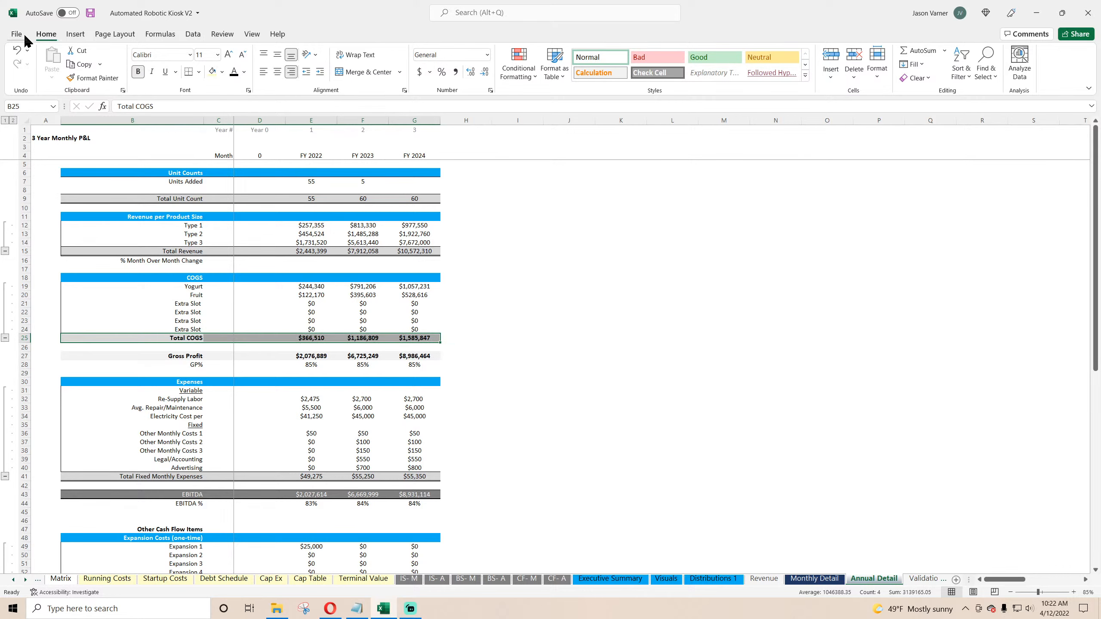
{"action": "left_click", "coordinate": [90, 13]}
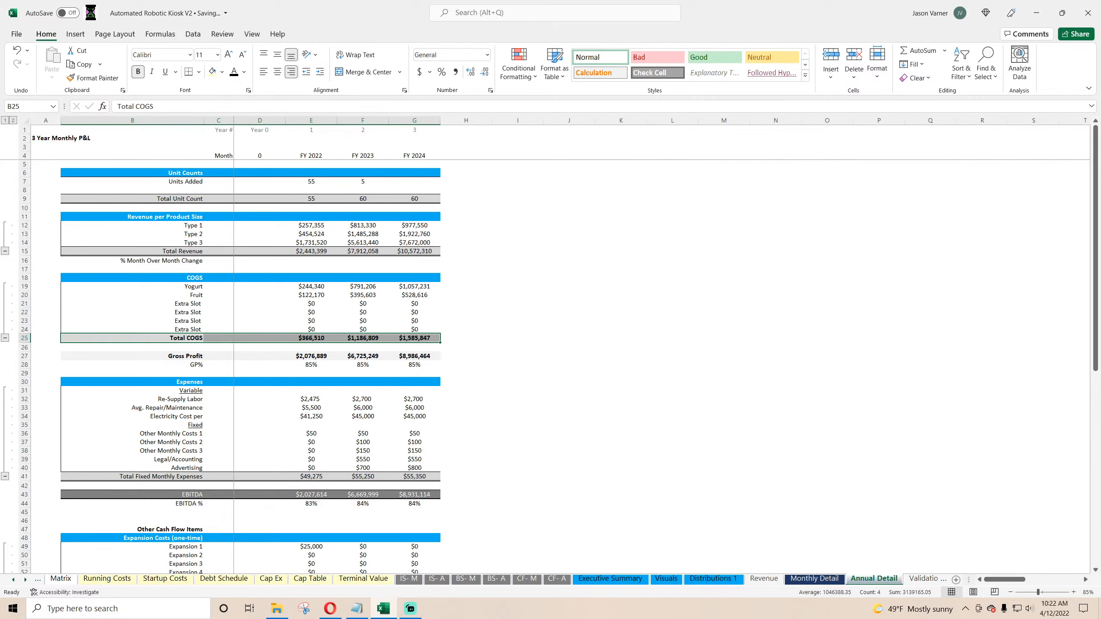
{"action": "left_click", "coordinate": [363, 316]}
Step: Bold the Total COGS row on Monthly Detail
{"action": "left_click", "coordinate": [814, 578]}
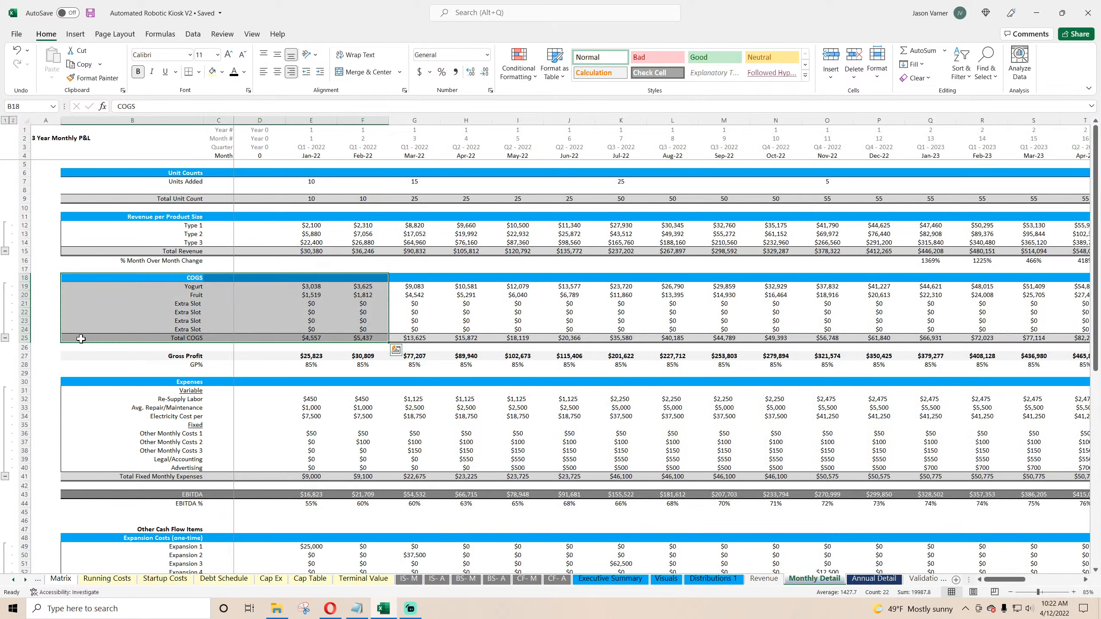
{"action": "left_click", "coordinate": [24, 338]}
{"action": "left_click", "coordinate": [139, 72]}
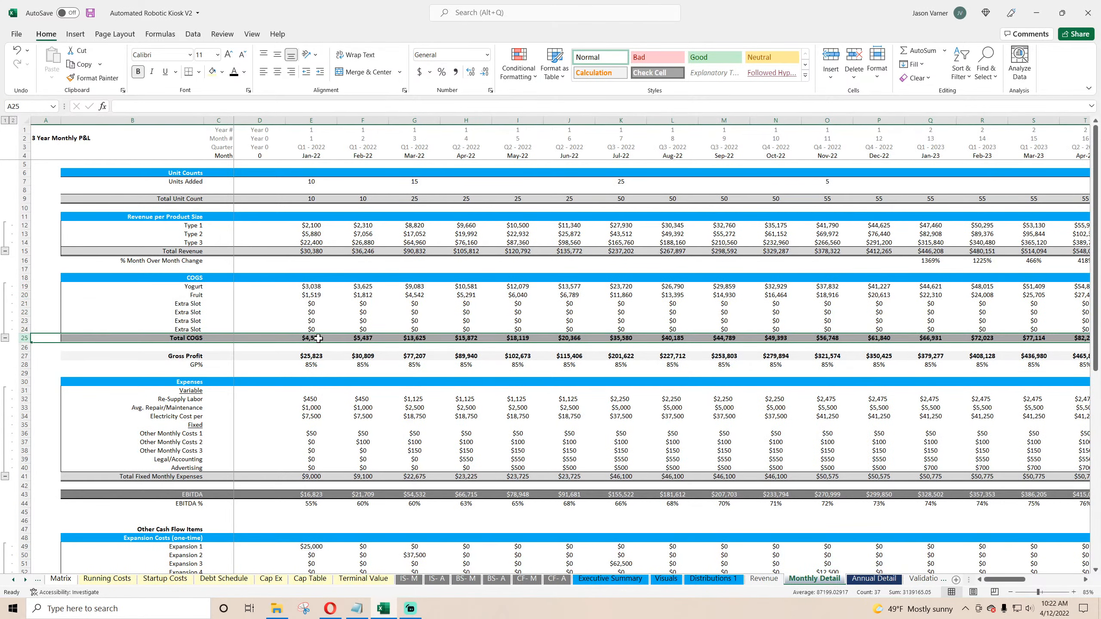
Step: Compare the Total COGS row formatting on Annual Detail and Monthly Detail
{"action": "left_click", "coordinate": [326, 313]}
{"action": "left_click", "coordinate": [874, 578]}
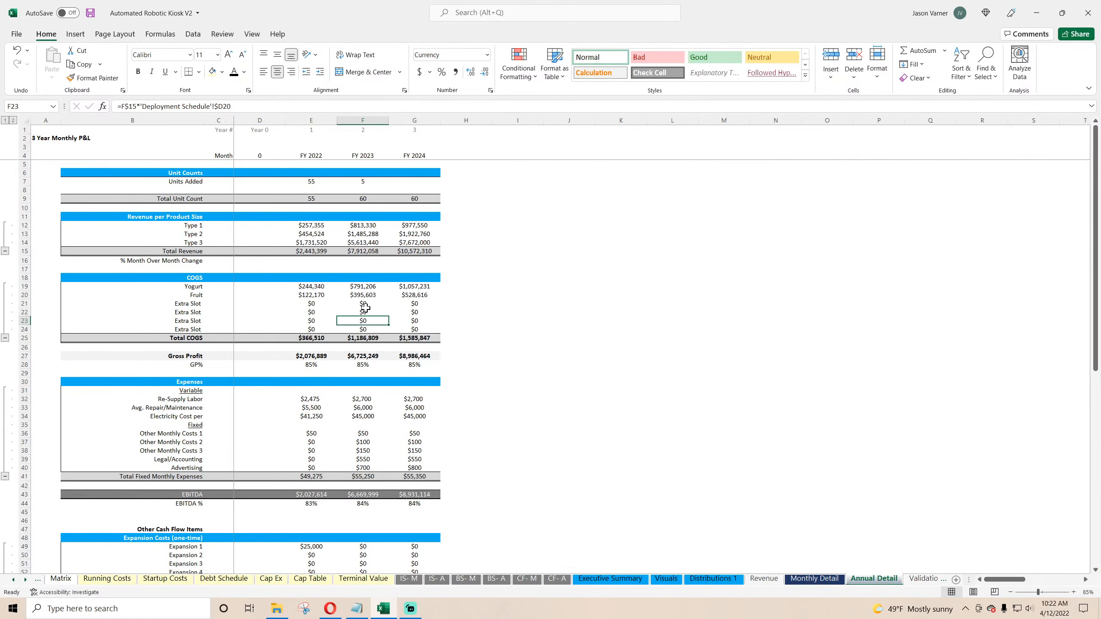
{"action": "left_click_drag", "start_coordinate": [311, 338], "coordinate": [428, 340]}
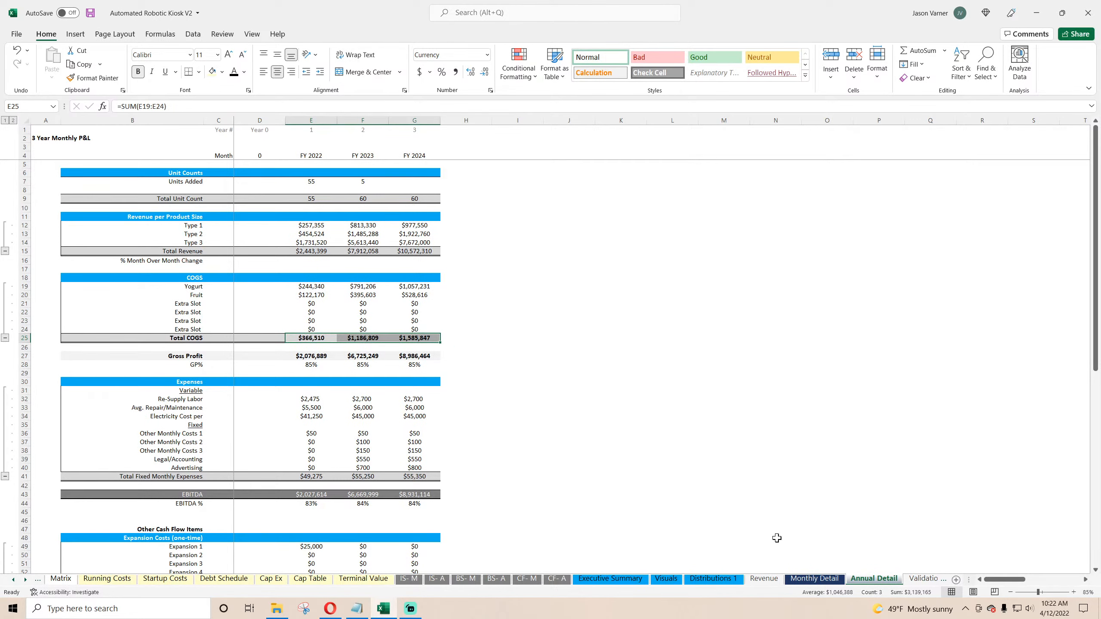
{"action": "left_click", "coordinate": [809, 578]}
{"action": "left_click", "coordinate": [22, 338]}
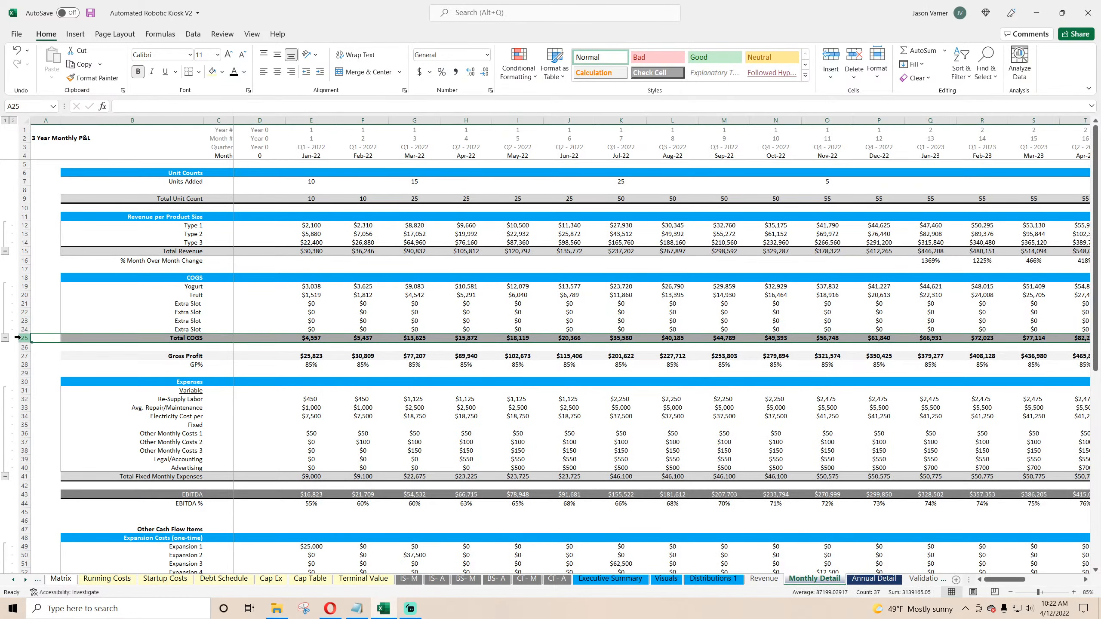
{"action": "left_click", "coordinate": [873, 578]}
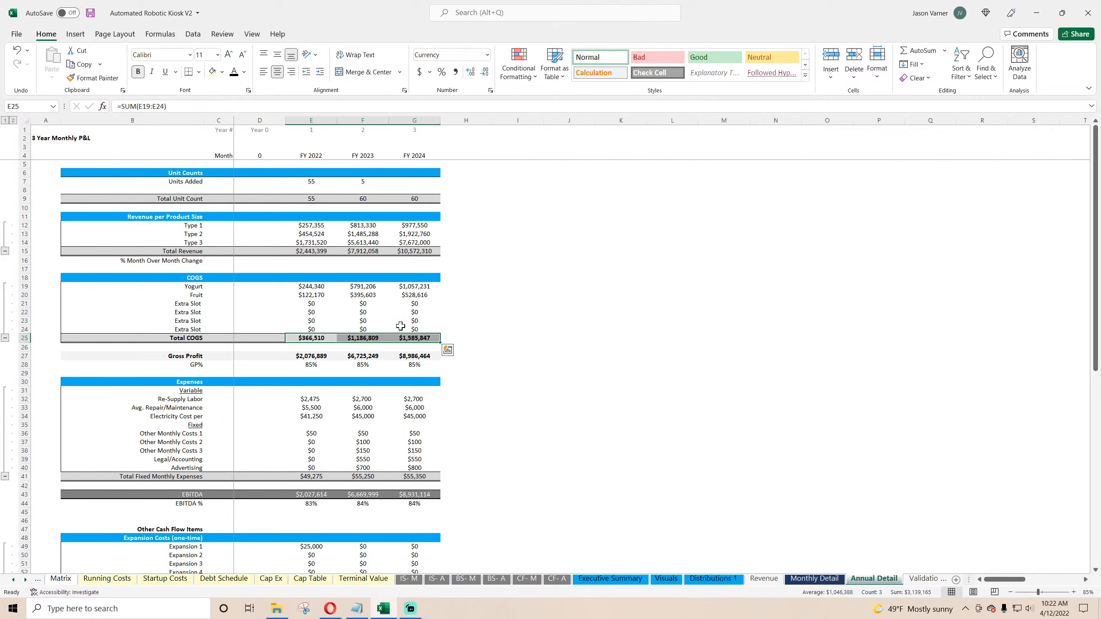
Step: Add a top and bottom border to the Gross Profit row on Annual Detail
{"action": "left_click", "coordinate": [321, 355]}
{"action": "left_click_drag", "start_coordinate": [414, 358], "coordinate": [200, 357]}
{"action": "left_click", "coordinate": [200, 72]}
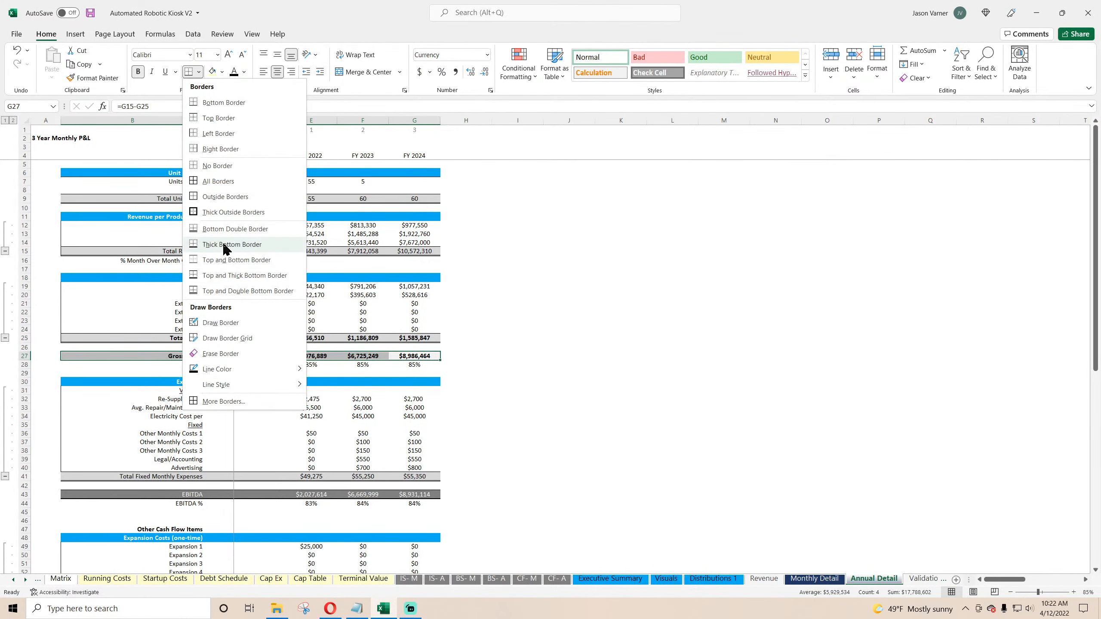
{"action": "left_click", "coordinate": [229, 285]}
{"action": "left_click", "coordinate": [700, 392]}
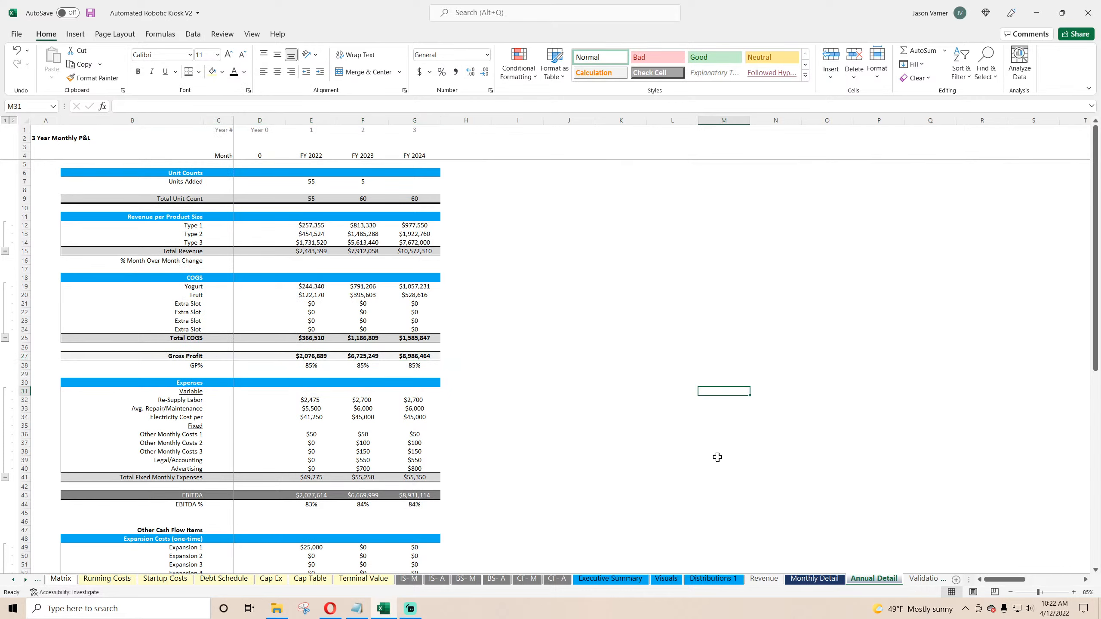
Step: Remove the fill color from the Total COGS row on Annual Detail
{"action": "left_click_drag", "start_coordinate": [417, 337], "coordinate": [200, 339]}
{"action": "left_click", "coordinate": [223, 72]}
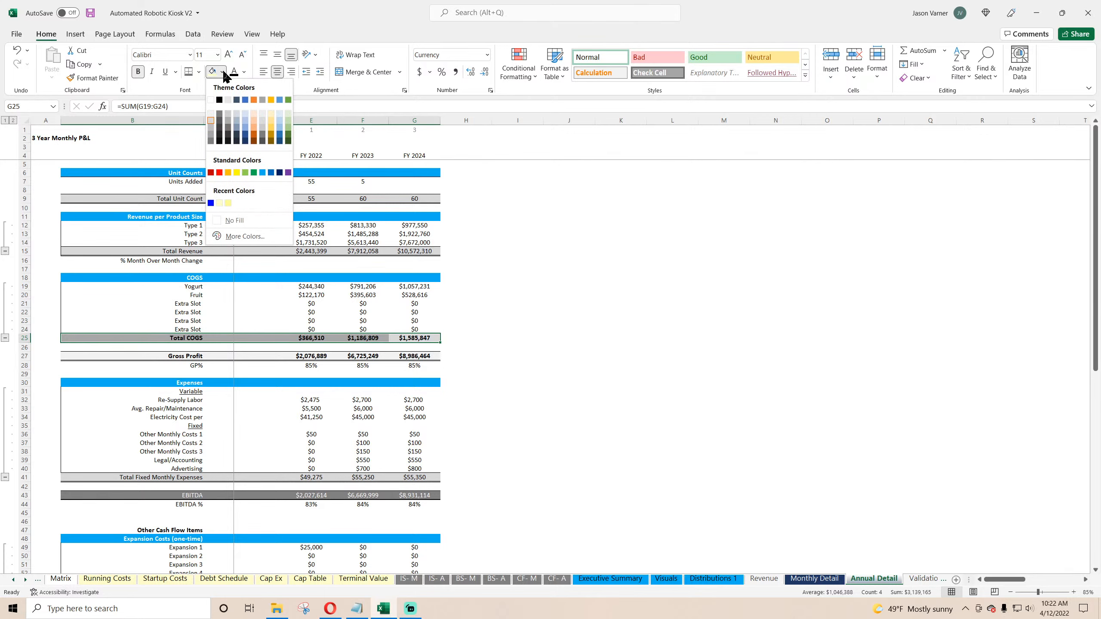
{"action": "left_click", "coordinate": [236, 220]}
{"action": "left_click", "coordinate": [742, 375]}
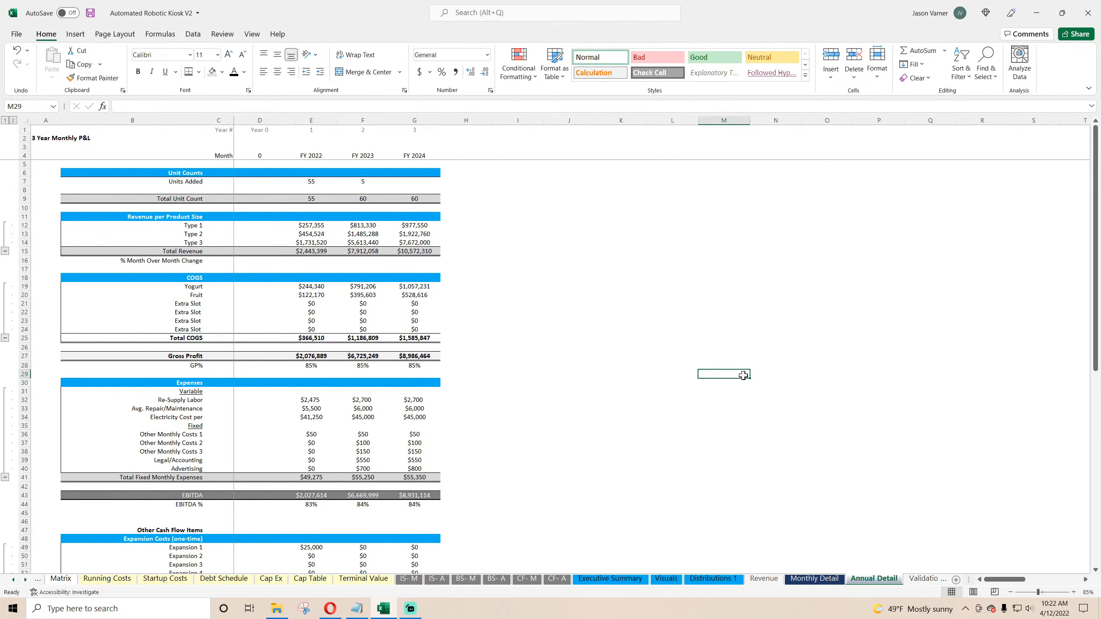
Step: Fill the Gross Profit row on Annual Detail with light gray
{"action": "left_click_drag", "start_coordinate": [424, 358], "coordinate": [190, 356]}
{"action": "left_click", "coordinate": [223, 71]}
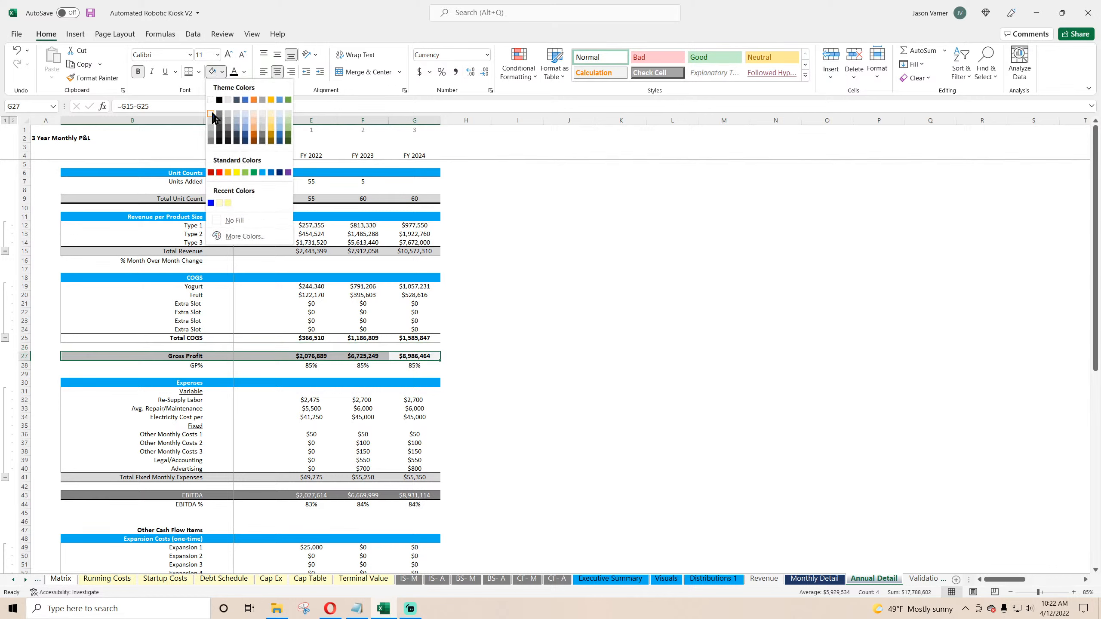
{"action": "left_click", "coordinate": [211, 116]}
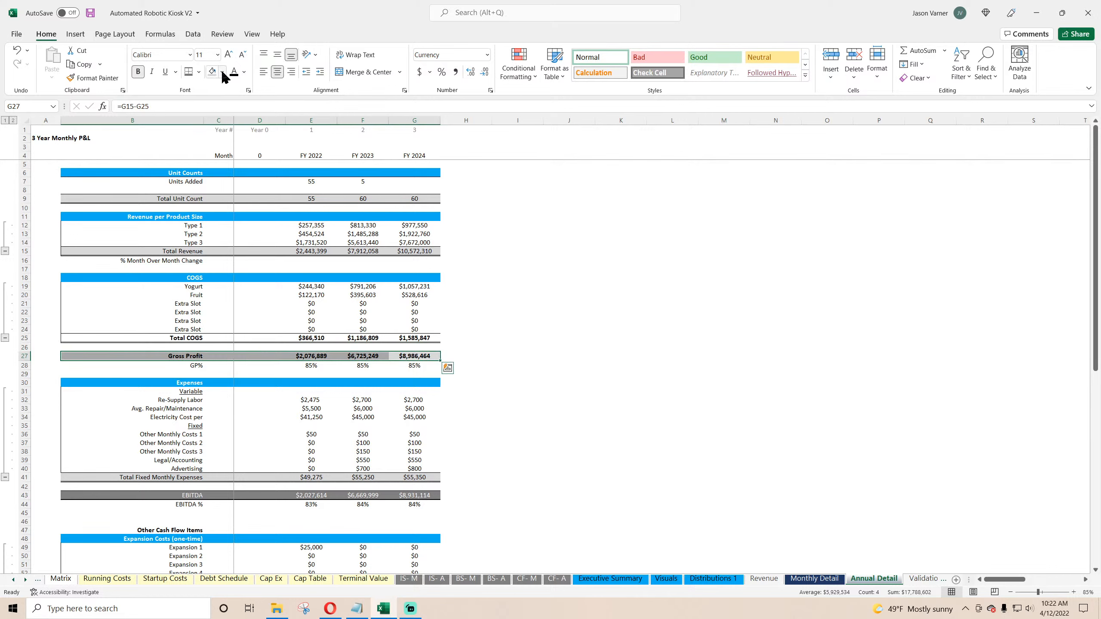
{"action": "left_click", "coordinate": [222, 72]}
{"action": "left_click", "coordinate": [211, 119]}
Step: Apply the same border and light gray fill to the Gross Profit row on Monthly Detail
{"action": "key", "text": "ctrl+Page_Up"}
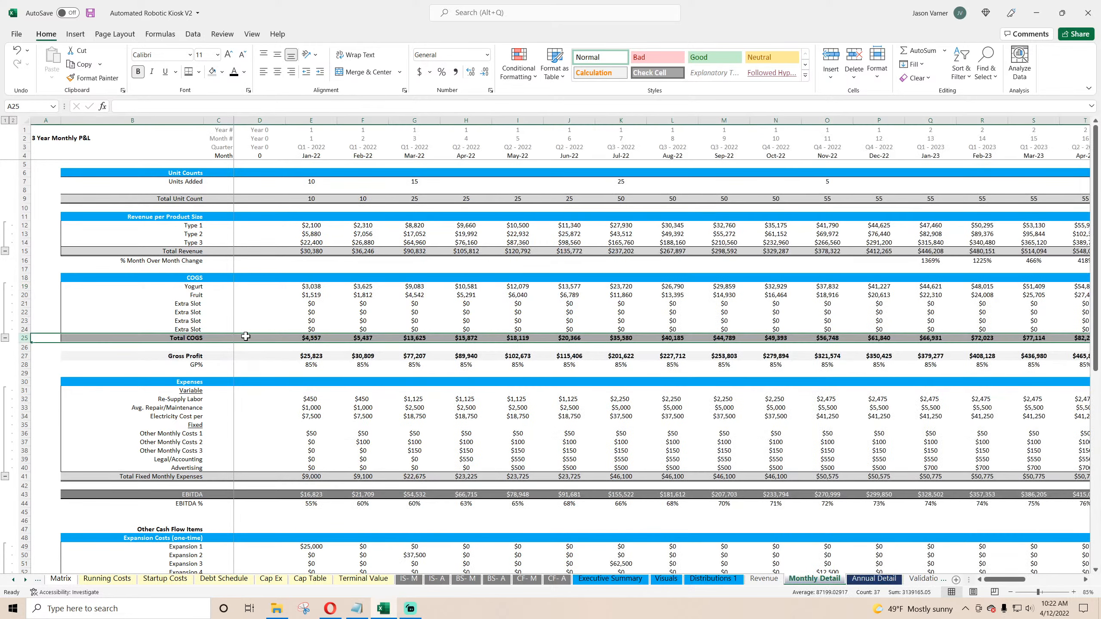
{"action": "left_click", "coordinate": [145, 338]}
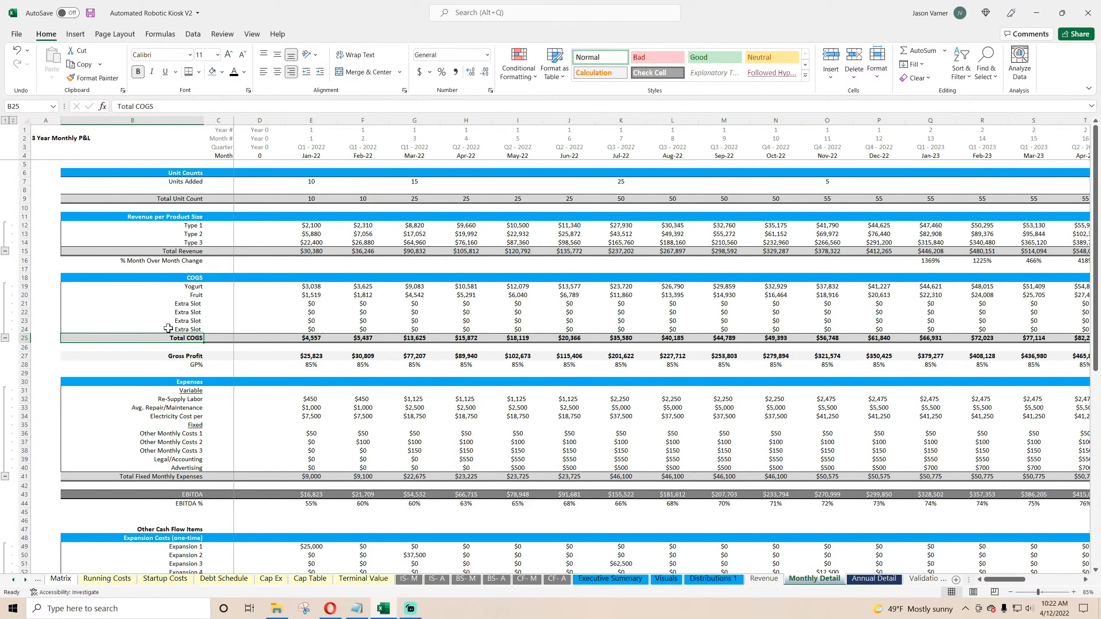
{"action": "left_click_drag", "start_coordinate": [173, 356], "coordinate": [936, 359]}
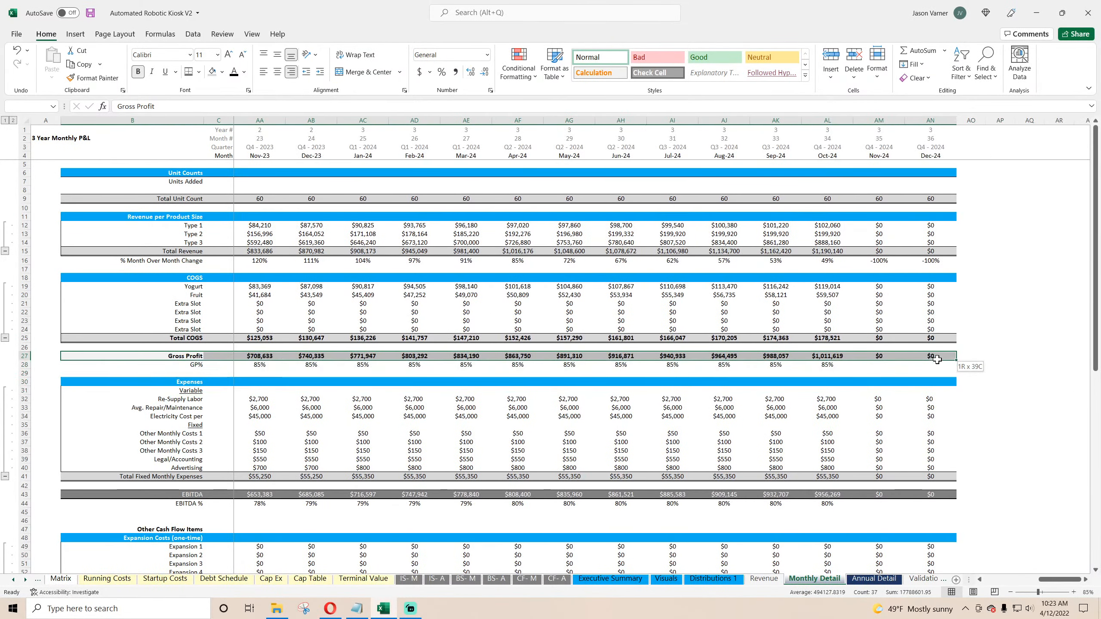
{"action": "left_click", "coordinate": [188, 72]}
{"action": "left_click", "coordinate": [211, 72]}
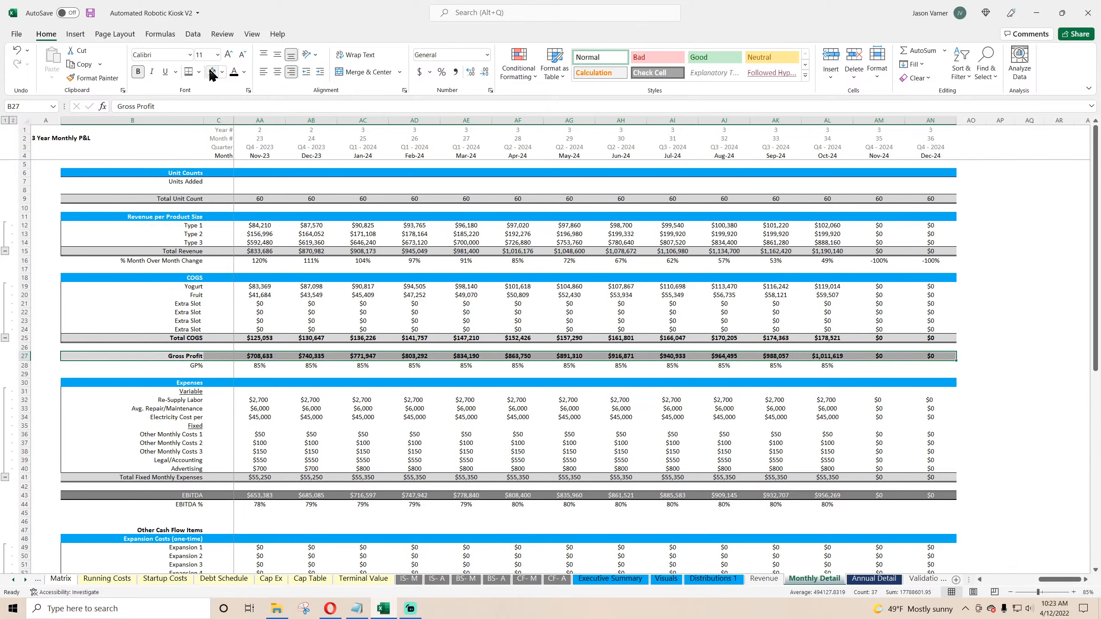
Step: Remove the fill color from the Total COGS row on Monthly Detail
{"action": "left_click_drag", "start_coordinate": [931, 338], "coordinate": [167, 339]}
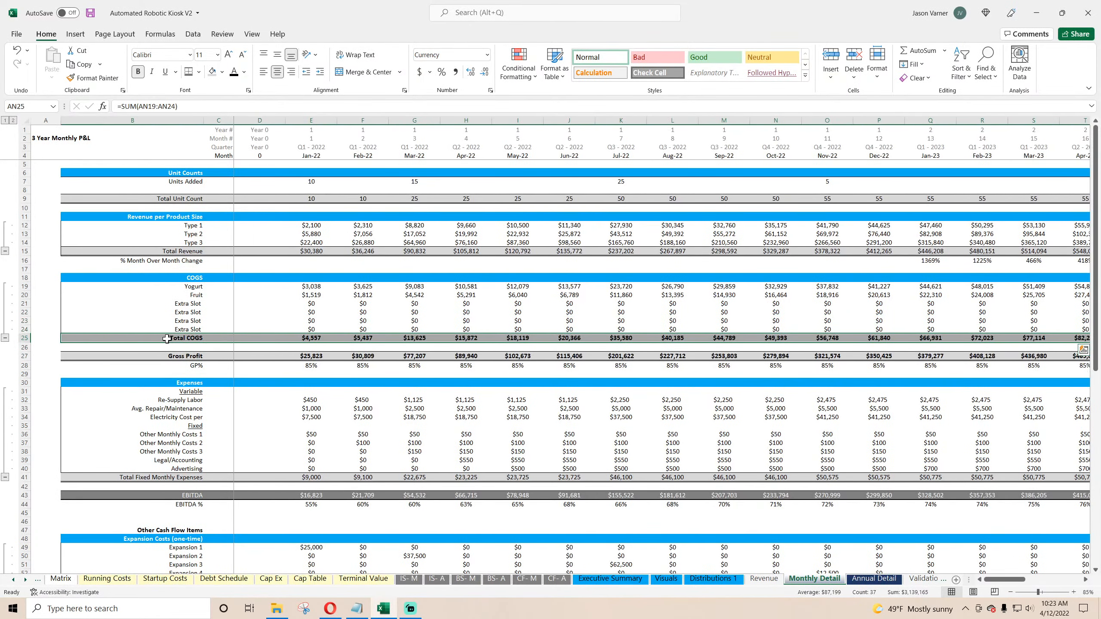
{"action": "left_click", "coordinate": [222, 72]}
{"action": "left_click", "coordinate": [217, 225]}
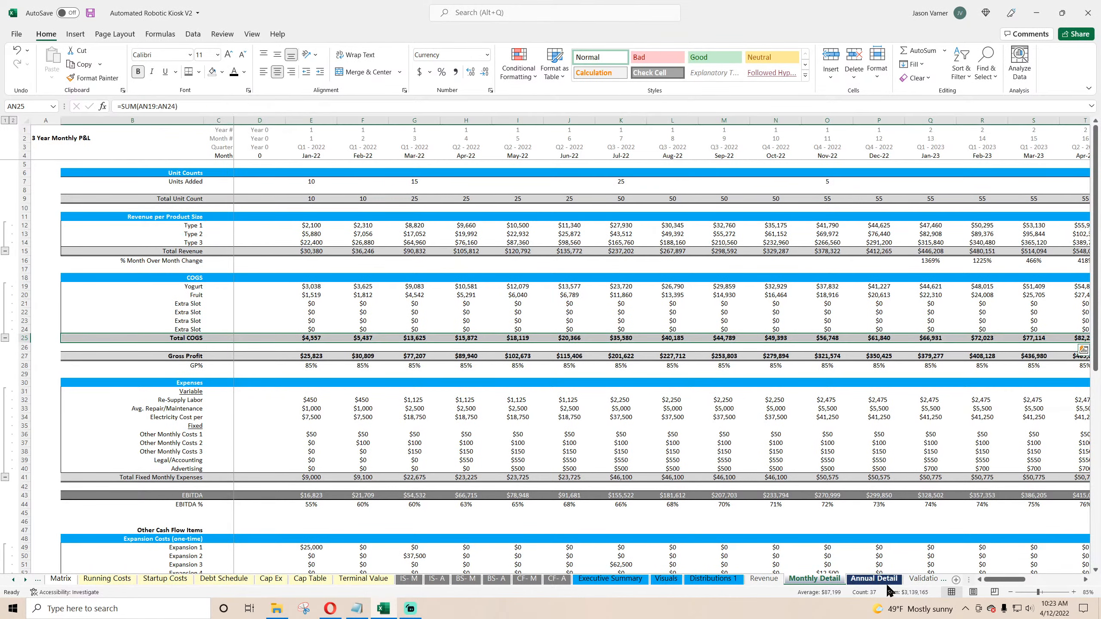
{"action": "left_click", "coordinate": [874, 578]}
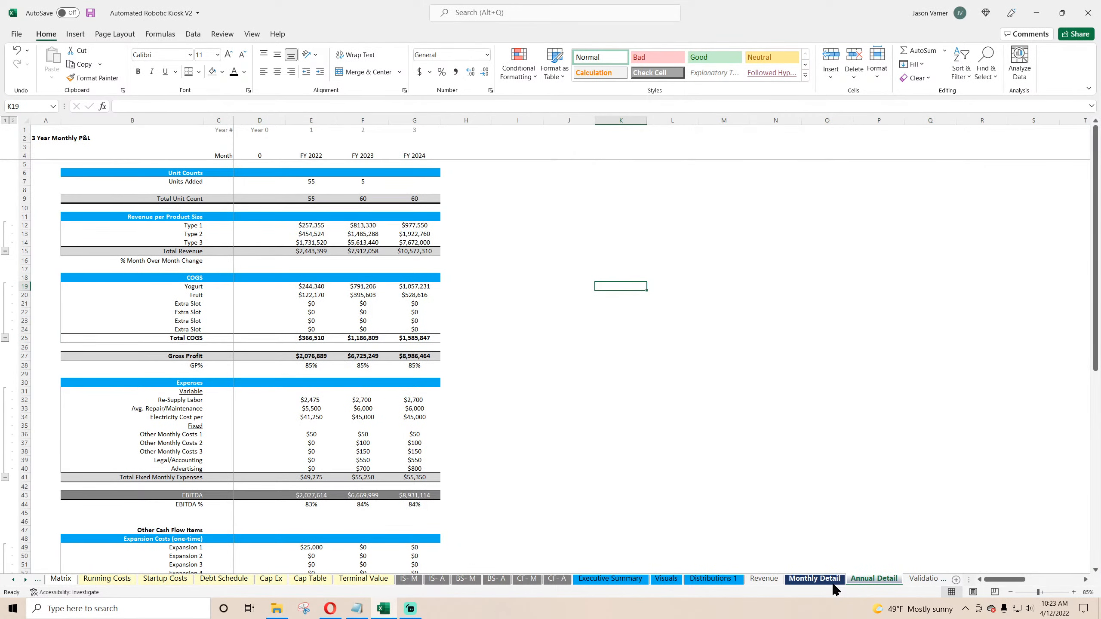
Step: Switch between the Monthly Detail and Annual Detail sheets and save the workbook
{"action": "left_click", "coordinate": [814, 579]}
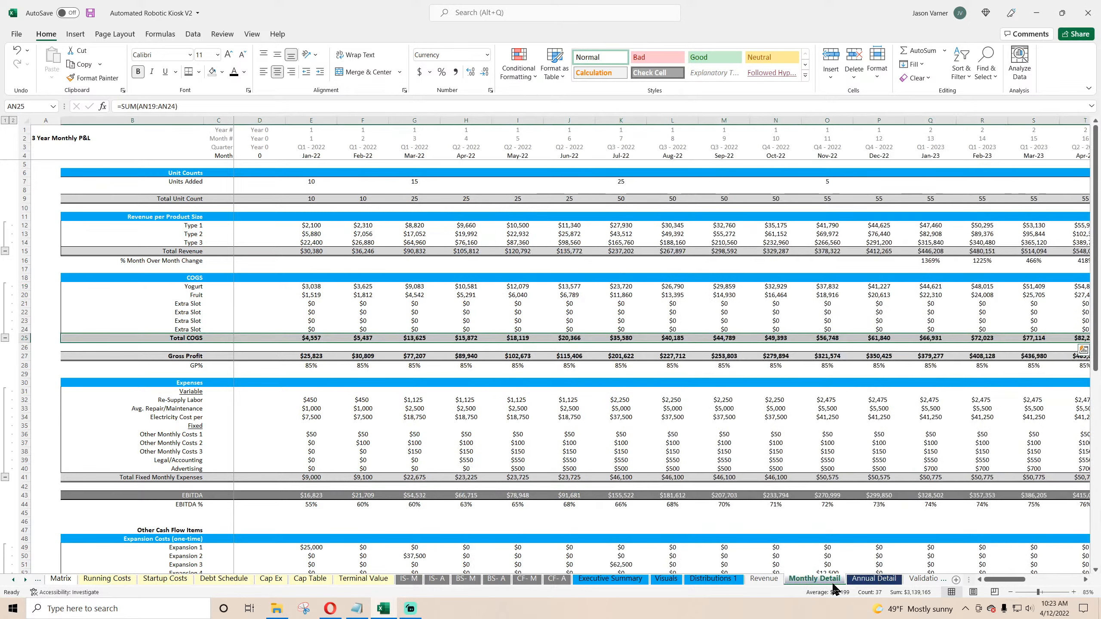
{"action": "left_click", "coordinate": [731, 469]}
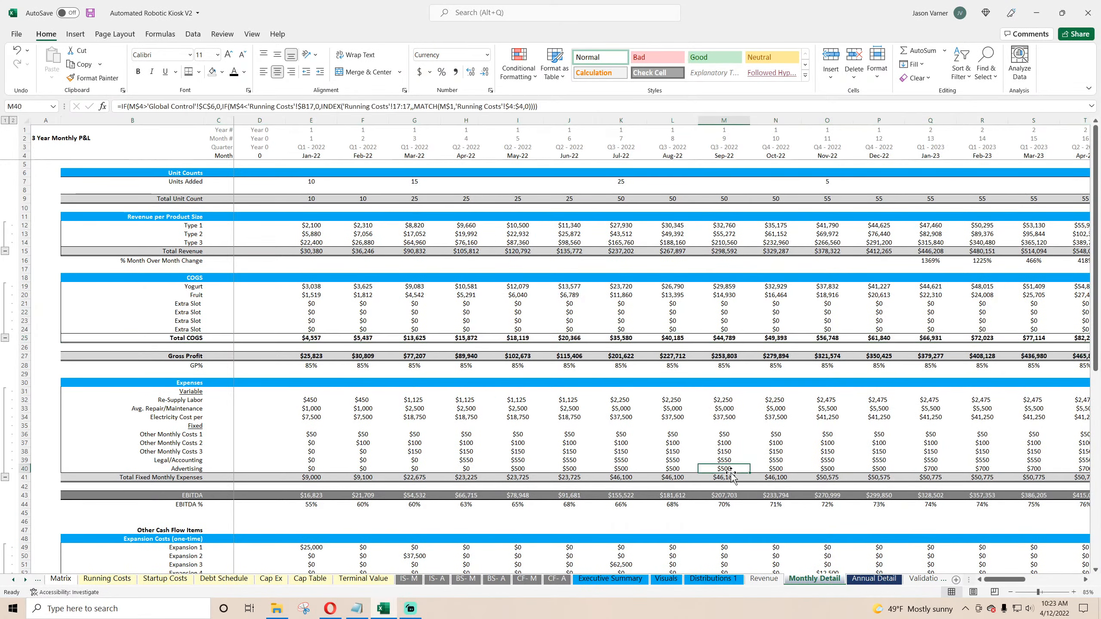
{"action": "left_click", "coordinate": [878, 581]}
{"action": "left_click", "coordinate": [827, 583]}
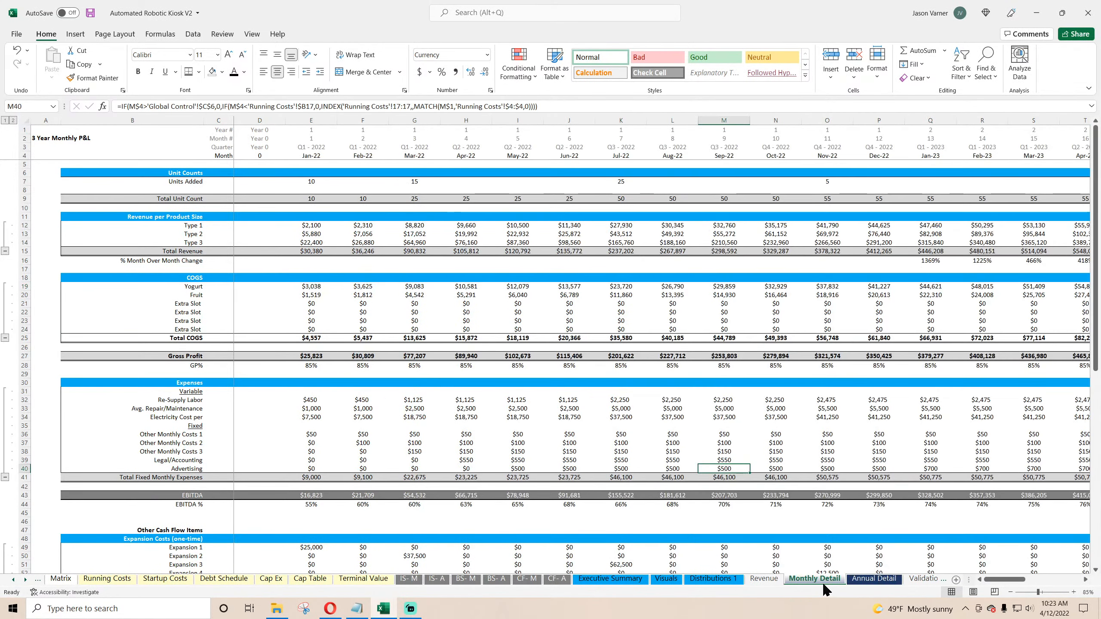
{"action": "left_click", "coordinate": [869, 581]}
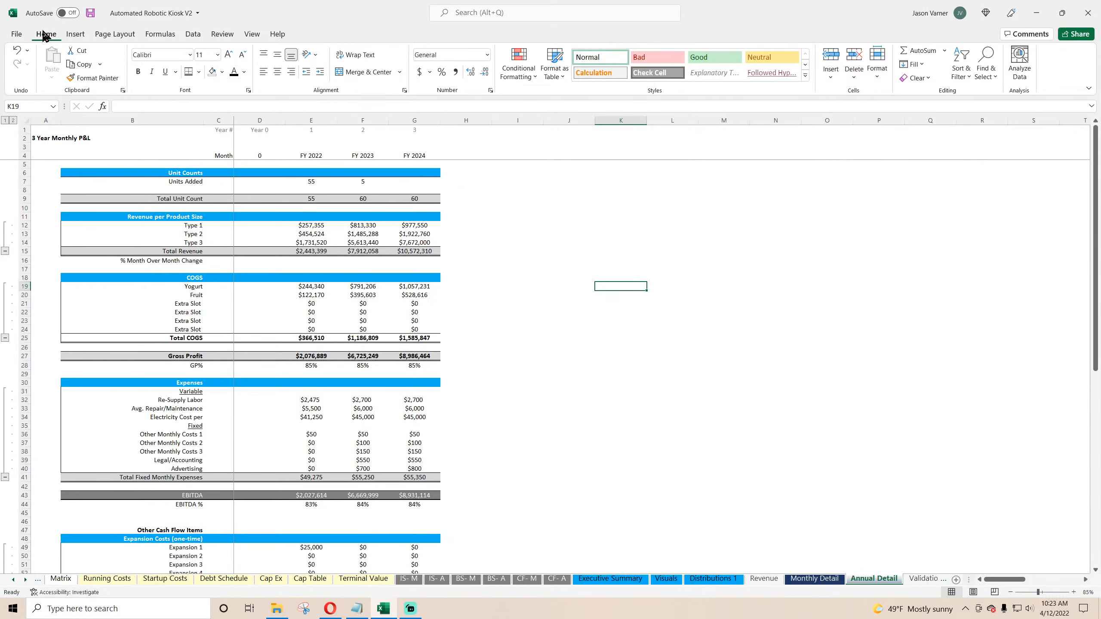
{"action": "left_click", "coordinate": [90, 12]}
{"action": "scroll", "coordinate": [319, 353], "scroll_direction": "down", "scroll_amount": 4}
{"action": "scroll", "coordinate": [299, 308], "scroll_direction": "up", "scroll_amount": 4}
{"action": "right_click", "coordinate": [313, 287]}
{"action": "left_click", "coordinate": [342, 310]}
{"action": "right_click", "coordinate": [313, 399]}
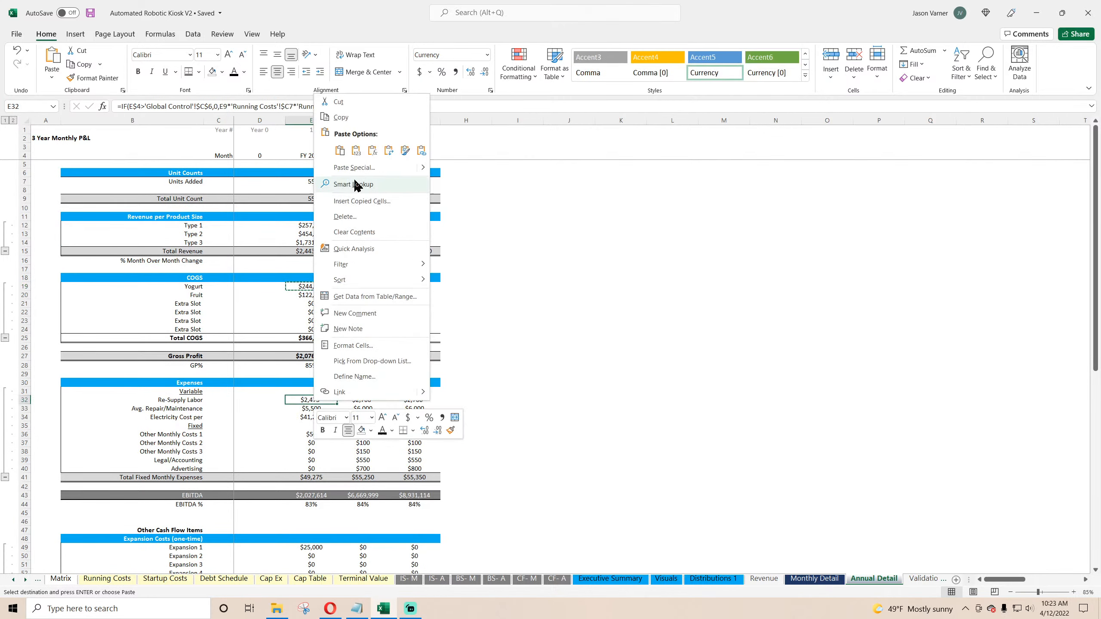
{"action": "left_click", "coordinate": [352, 150]}
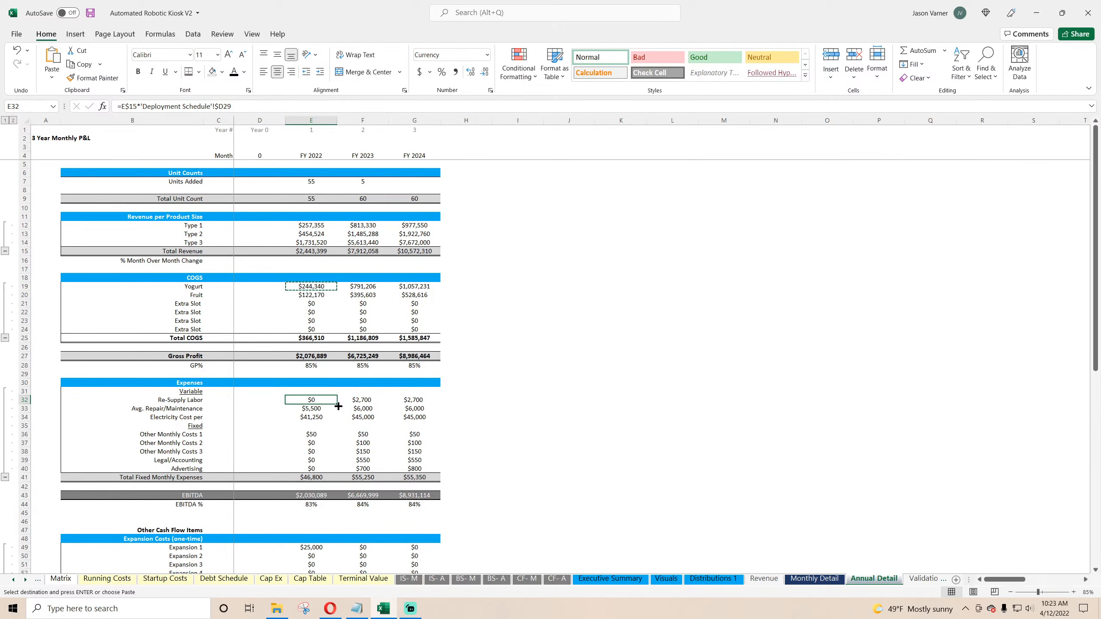
Step: Copy the Type 1 revenue SUMIFS formula into Re-Supply Labor and fill it through Electricity Cost per for all three fiscal years
{"action": "right_click", "coordinate": [320, 225]}
{"action": "left_click", "coordinate": [349, 249]}
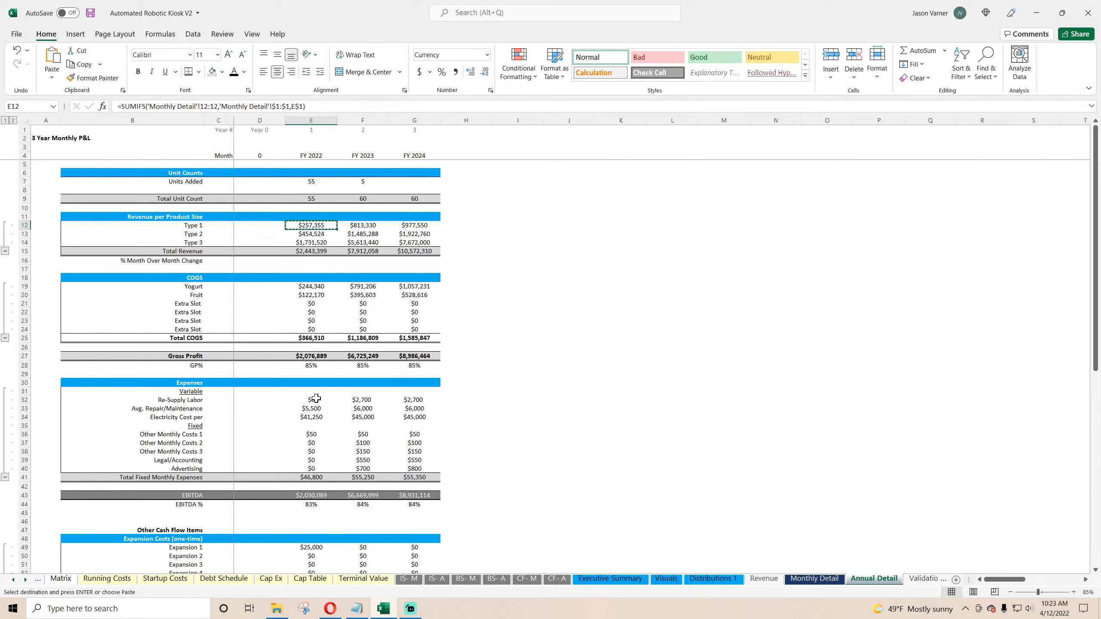
{"action": "right_click", "coordinate": [316, 398]}
{"action": "left_click", "coordinate": [349, 150]}
{"action": "left_click_drag", "start_coordinate": [339, 406], "coordinate": [439, 423]}
Step: Copy the Re-Supply Labor formula into Other Monthly Costs 1 through Advertising for all three fiscal years
{"action": "left_click", "coordinate": [315, 400]}
{"action": "right_click", "coordinate": [315, 400]}
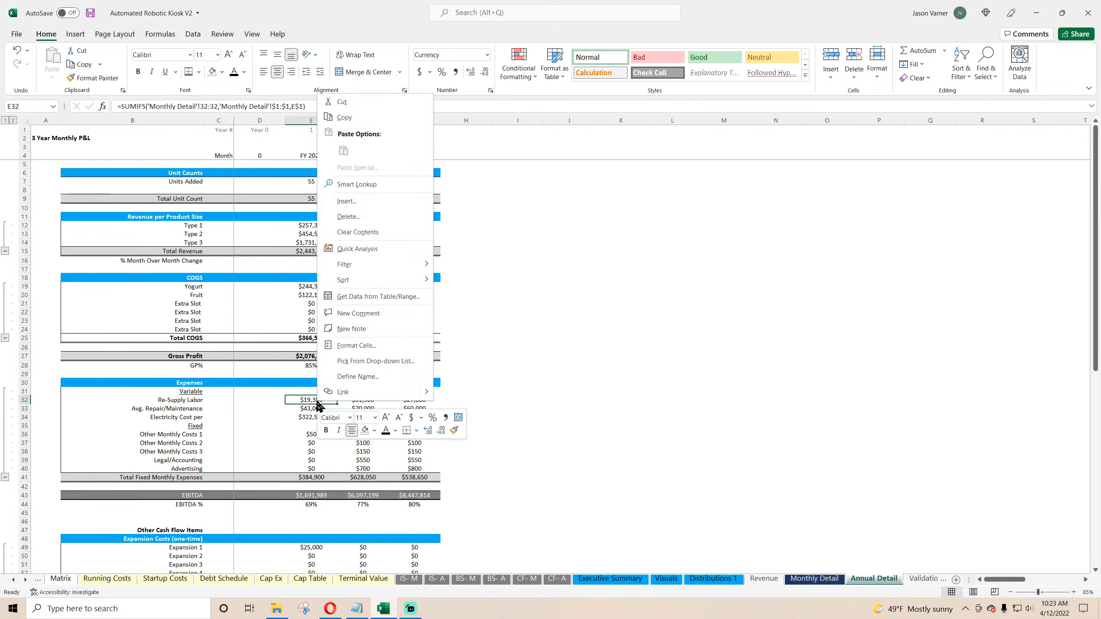
{"action": "left_click", "coordinate": [344, 114]}
{"action": "right_click", "coordinate": [328, 435]}
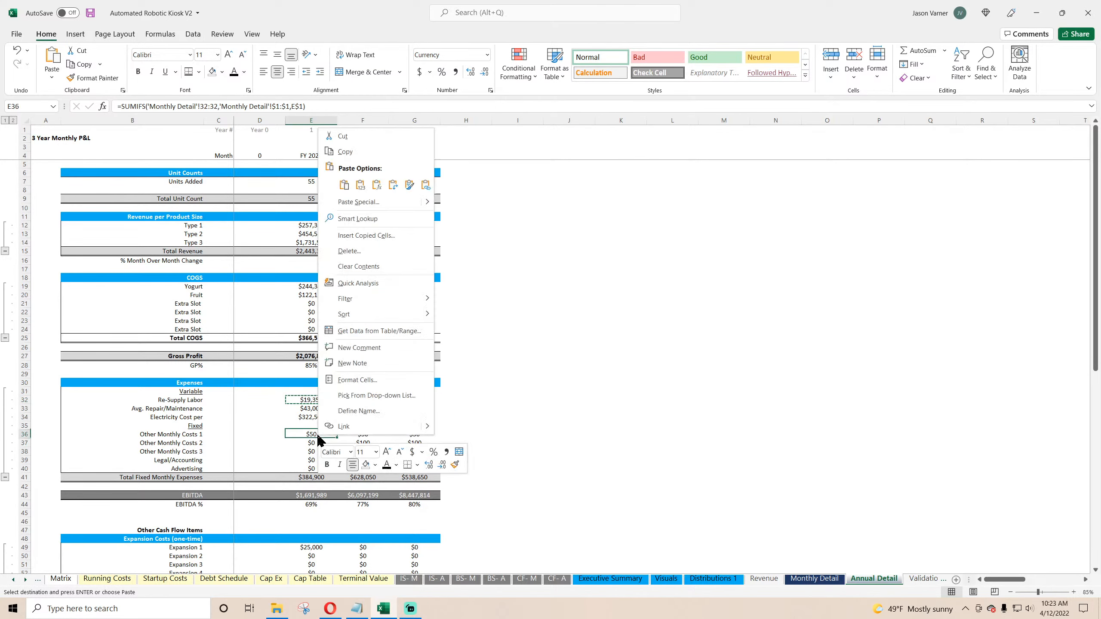
{"action": "left_click", "coordinate": [344, 185]}
{"action": "left_click_drag", "start_coordinate": [337, 438], "coordinate": [130, 477]}
{"action": "left_click", "coordinate": [538, 453]}
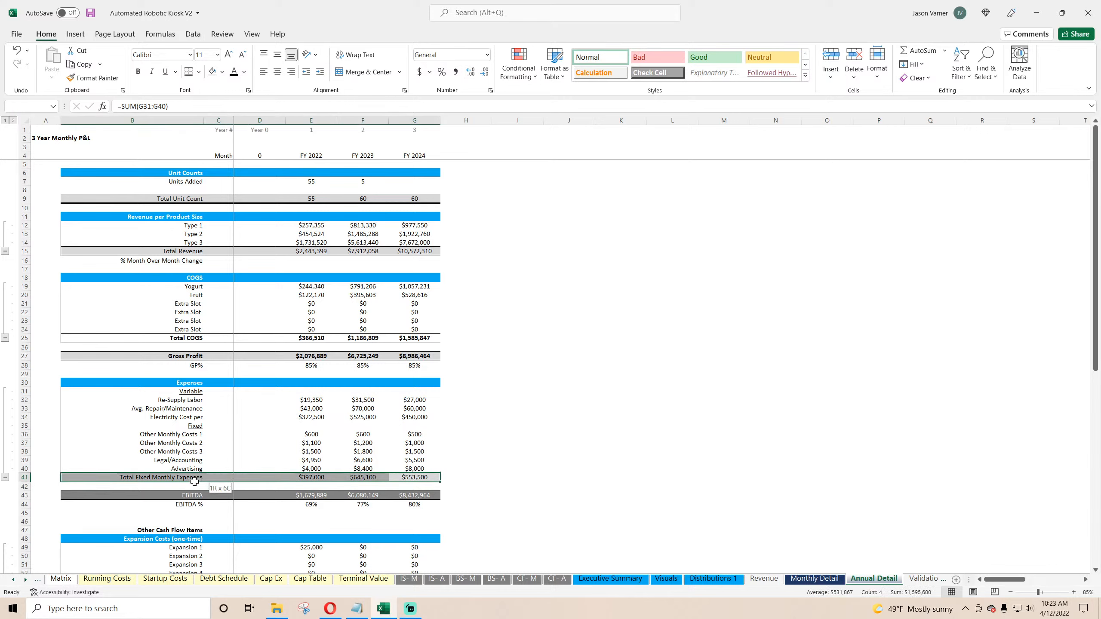
Step: Bold the Total Fixed Monthly Expenses row on both the Annual Detail and Monthly Detail sheets
{"action": "left_click", "coordinate": [137, 73]}
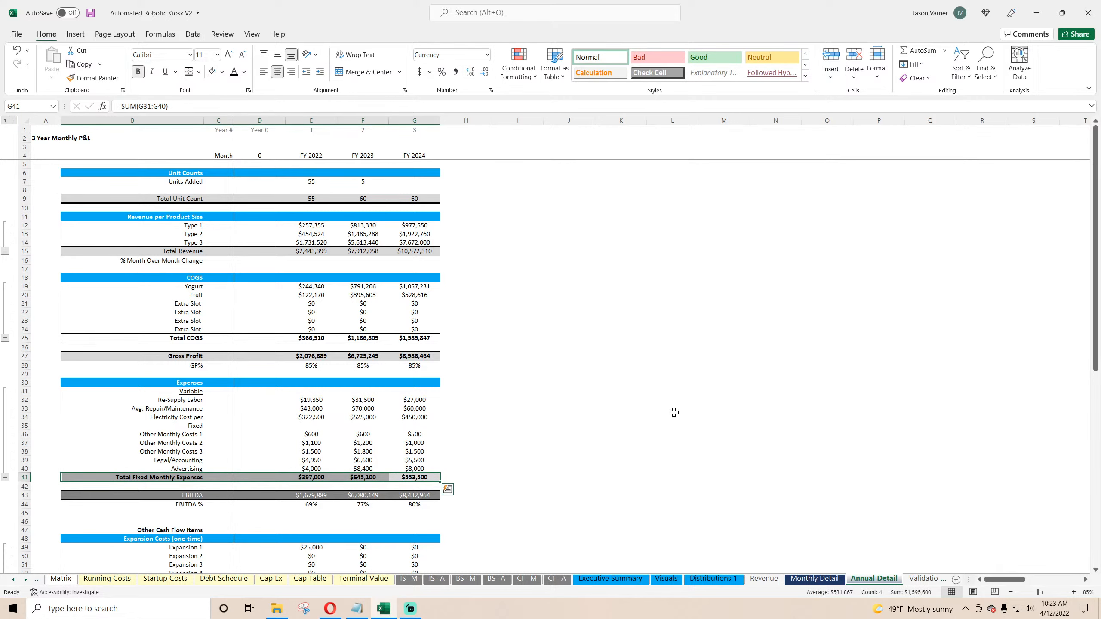
{"action": "left_click", "coordinate": [814, 582]}
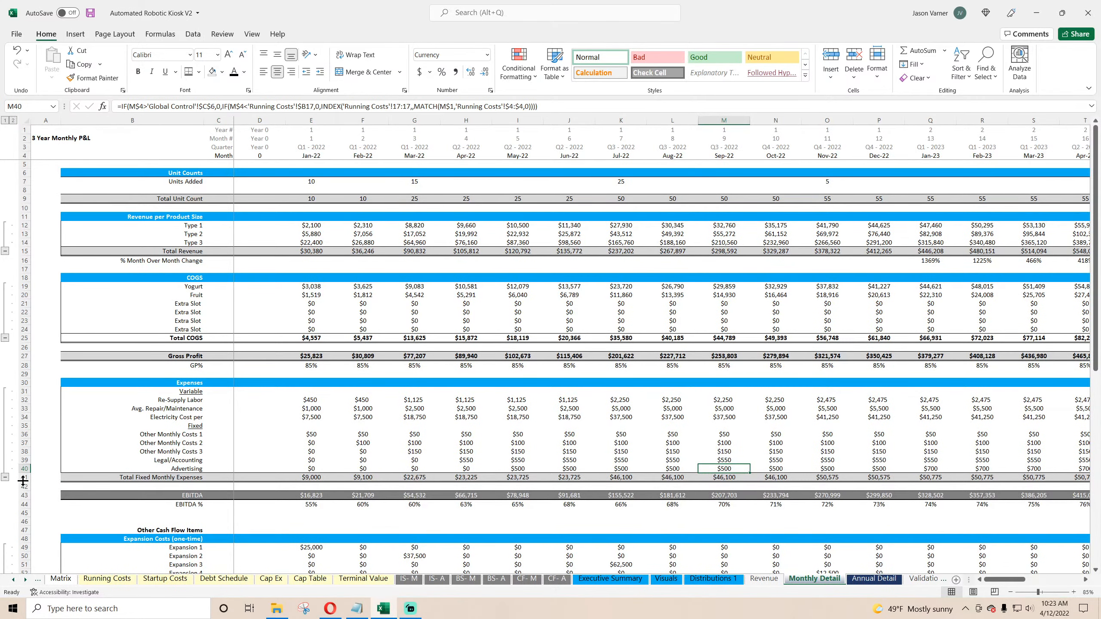
{"action": "left_click", "coordinate": [871, 580]}
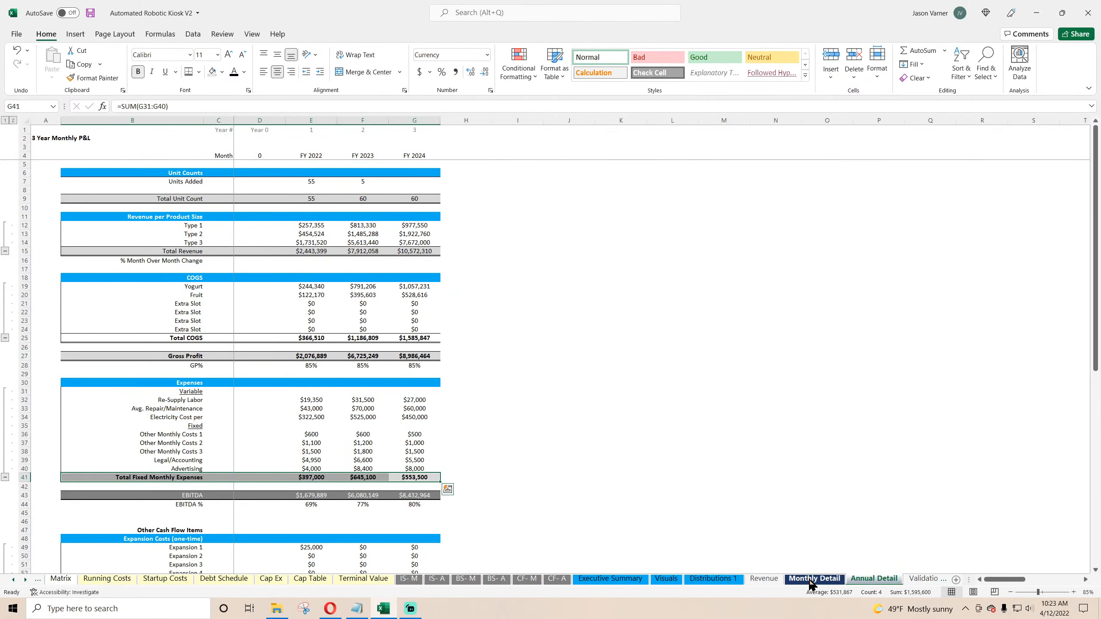
{"action": "left_click", "coordinate": [812, 581]}
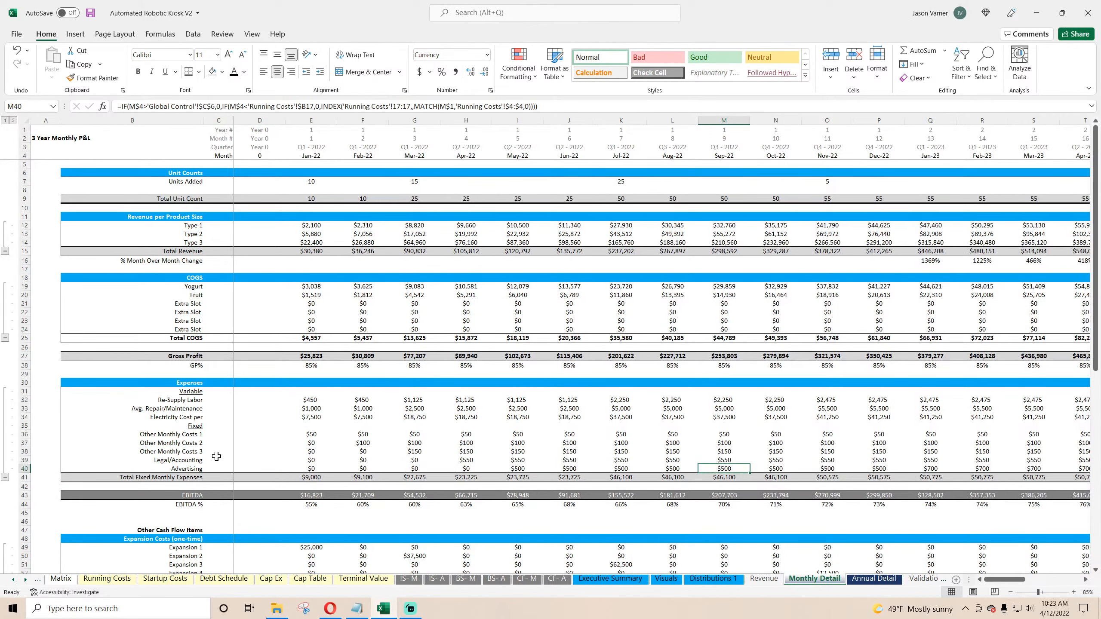
{"action": "left_click", "coordinate": [24, 477]}
{"action": "left_click", "coordinate": [138, 71]}
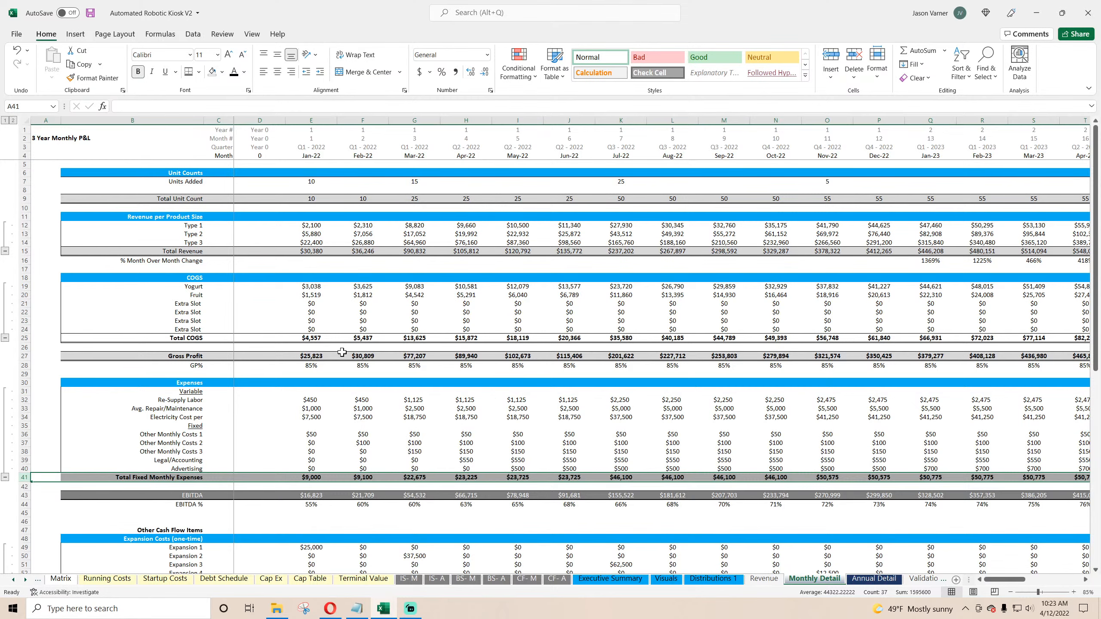
Step: Rename the expenses total label on Monthly Detail to Total Monthly Expenses
{"action": "left_click", "coordinate": [343, 355]}
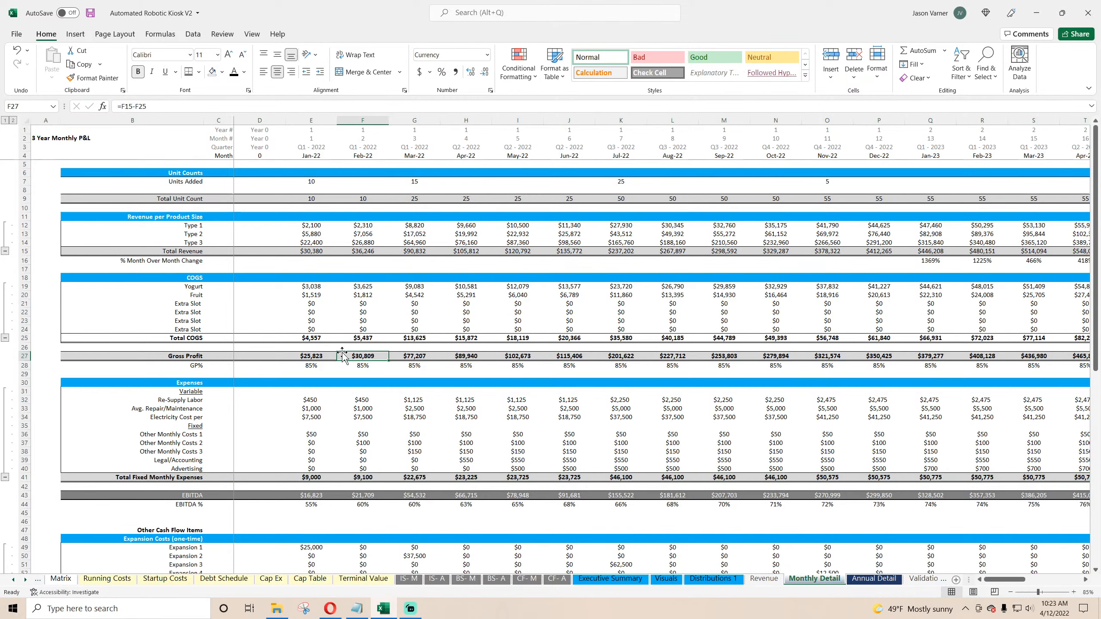
{"action": "left_click", "coordinate": [184, 477]}
{"action": "left_click_drag", "start_coordinate": [153, 105], "coordinate": [135, 106]}
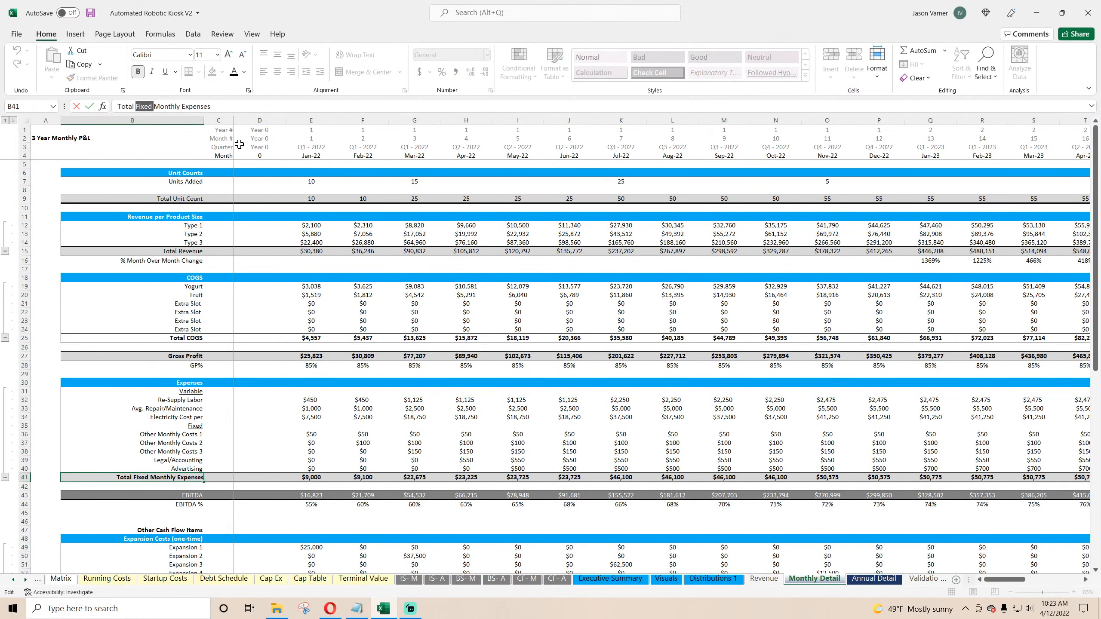
{"action": "key", "text": "BackSpace"}
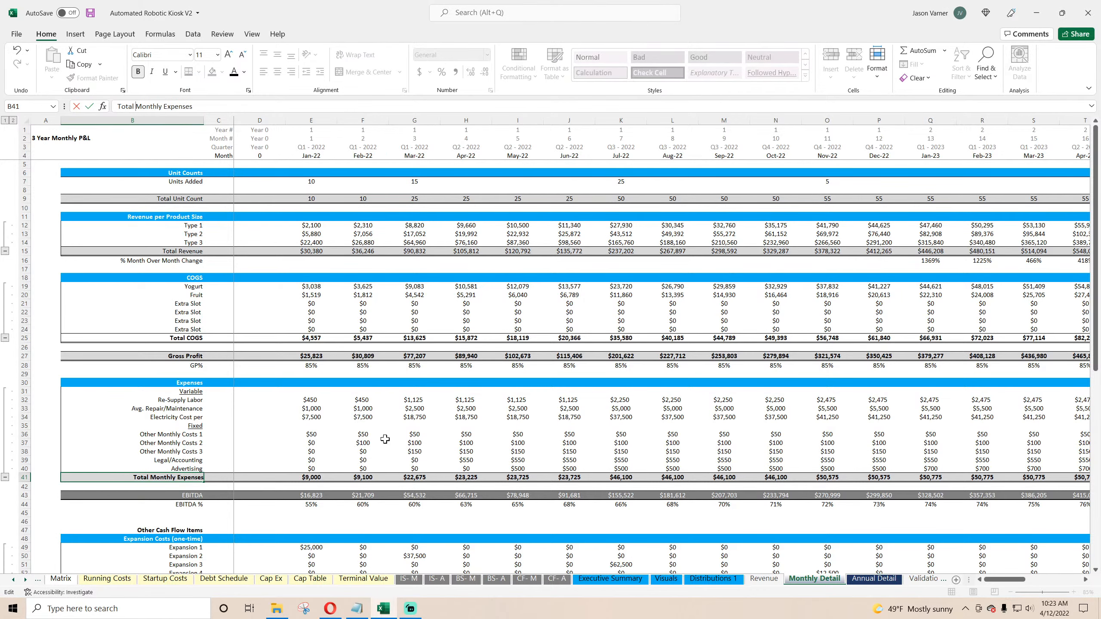
{"action": "left_click", "coordinate": [383, 441]}
Step: Rename the expenses total label on Annual Detail to Total Monthly Expenses as well
{"action": "left_click", "coordinate": [876, 580]}
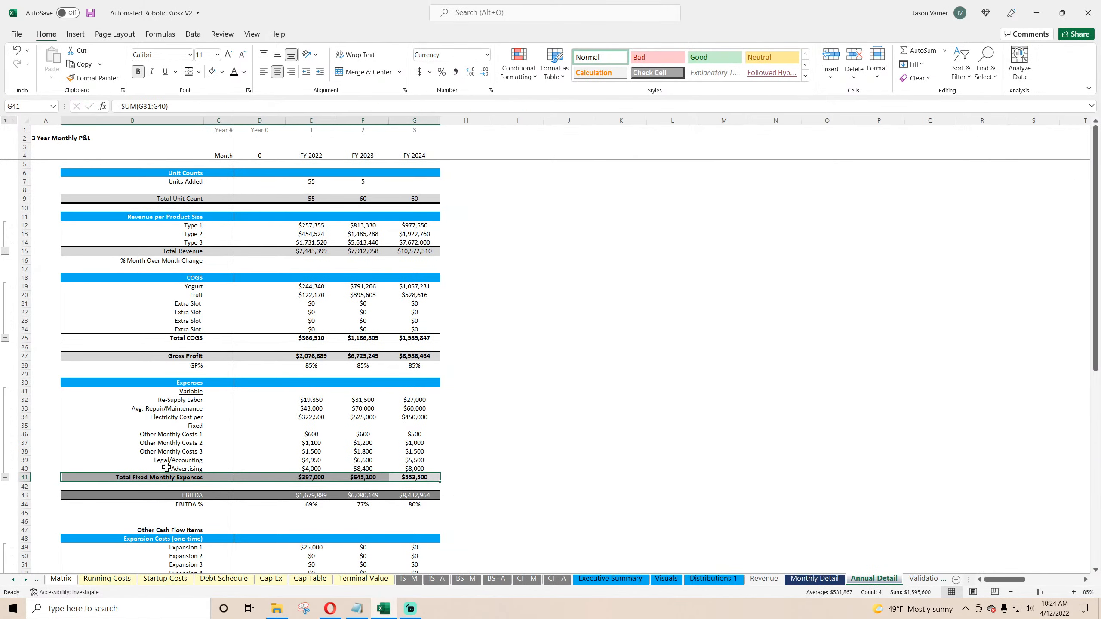
{"action": "left_click", "coordinate": [170, 477]}
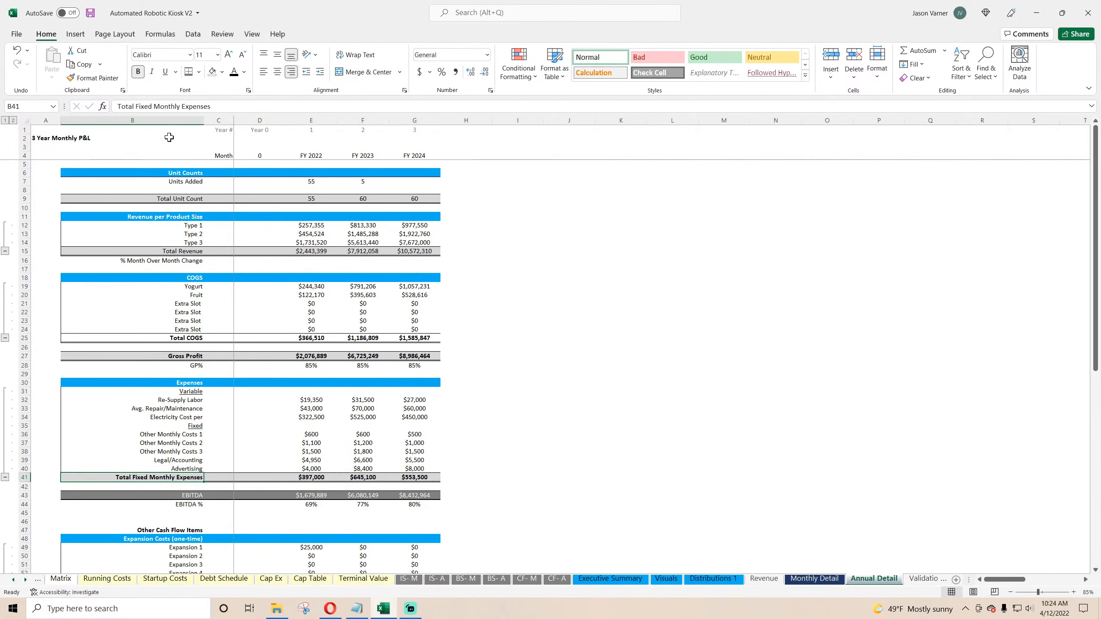
{"action": "double_click", "coordinate": [143, 107]}
{"action": "key", "text": "BackSpace"}
{"action": "key", "text": "Return"}
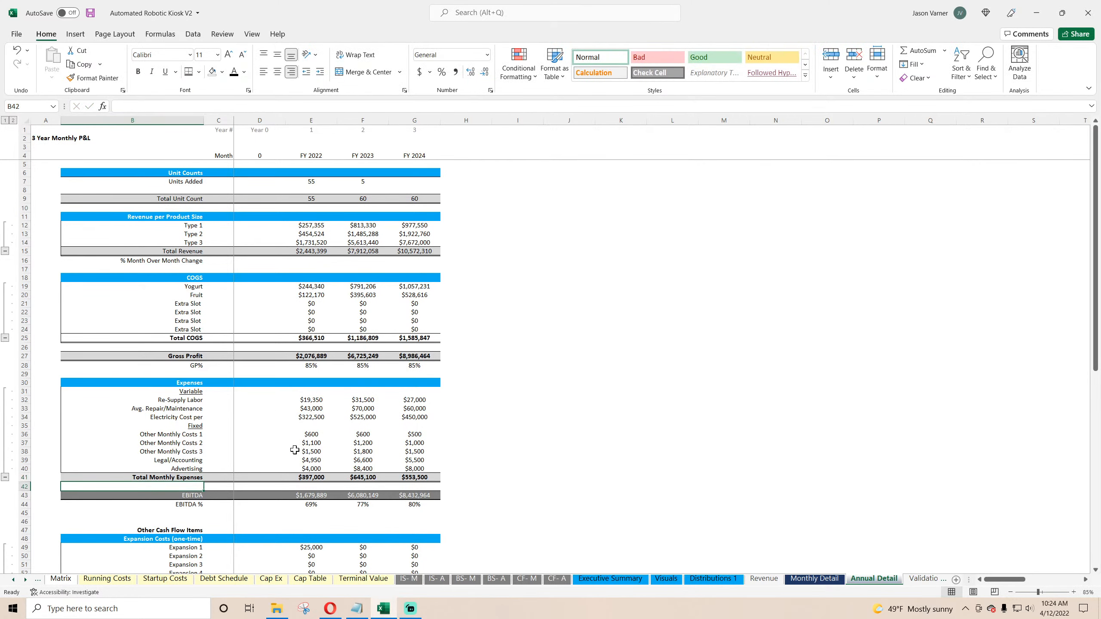
Step: Save the workbook
{"action": "left_click_drag", "start_coordinate": [220, 495], "coordinate": [411, 501]}
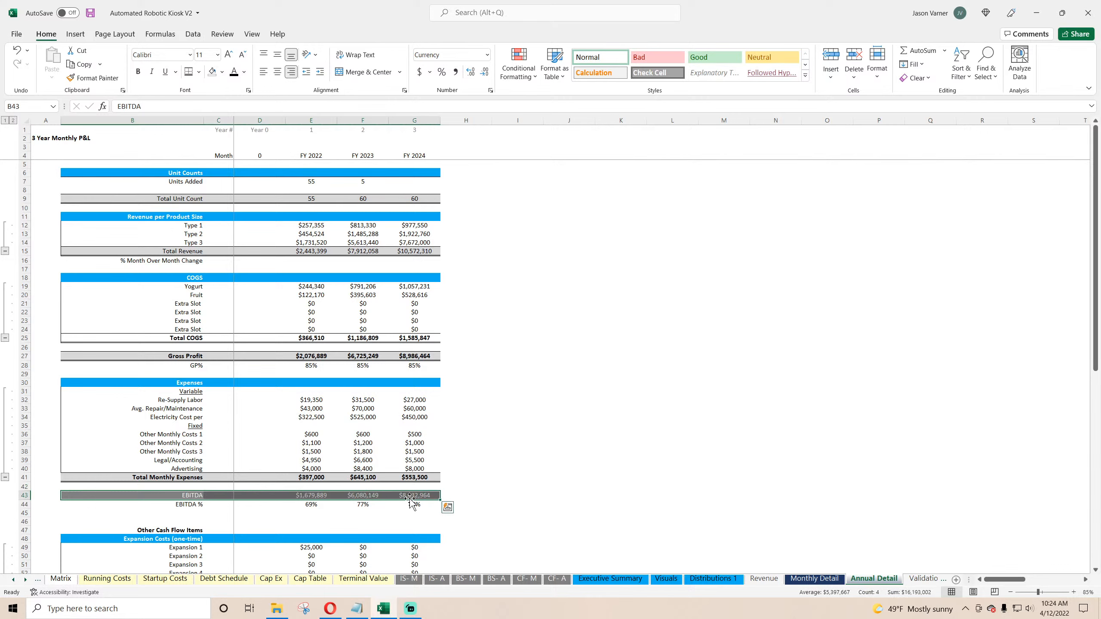
{"action": "left_click", "coordinate": [90, 13]}
{"action": "scroll", "coordinate": [666, 455], "scroll_direction": "down", "scroll_amount": 4}
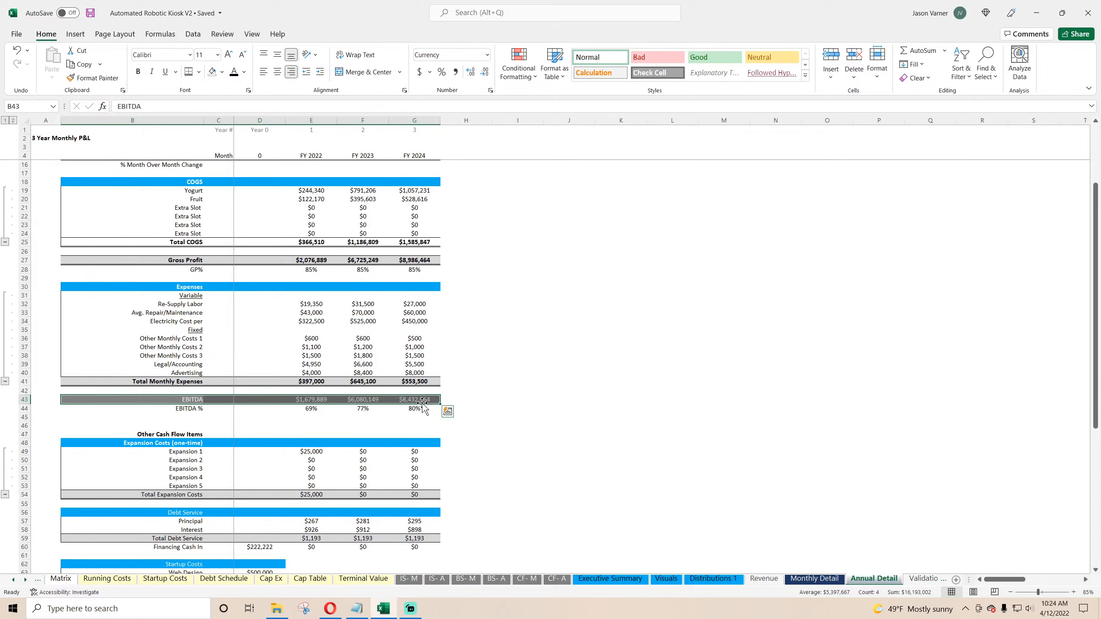
{"action": "left_click_drag", "start_coordinate": [423, 401], "coordinate": [306, 400]}
{"action": "scroll", "coordinate": [316, 348], "scroll_direction": "down", "scroll_amount": 4}
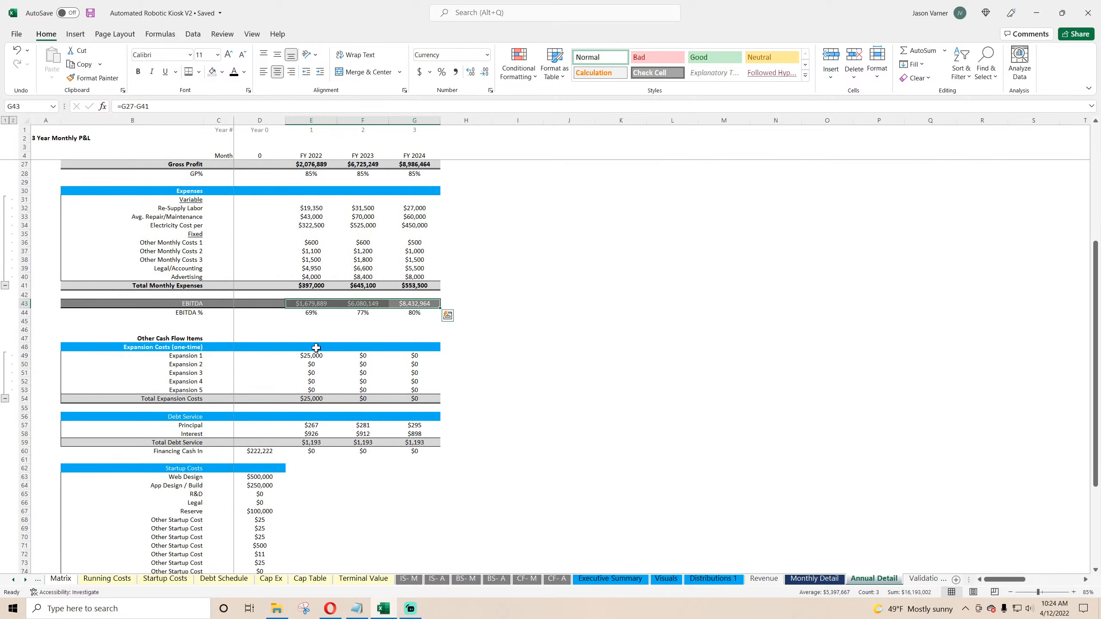
Step: Copy the Re-Supply Labor formula into Expansion 1 through Expansion 5 for all three fiscal years on Annual Detail
{"action": "right_click", "coordinate": [311, 209]}
{"action": "left_click", "coordinate": [340, 234]}
{"action": "right_click", "coordinate": [316, 356]}
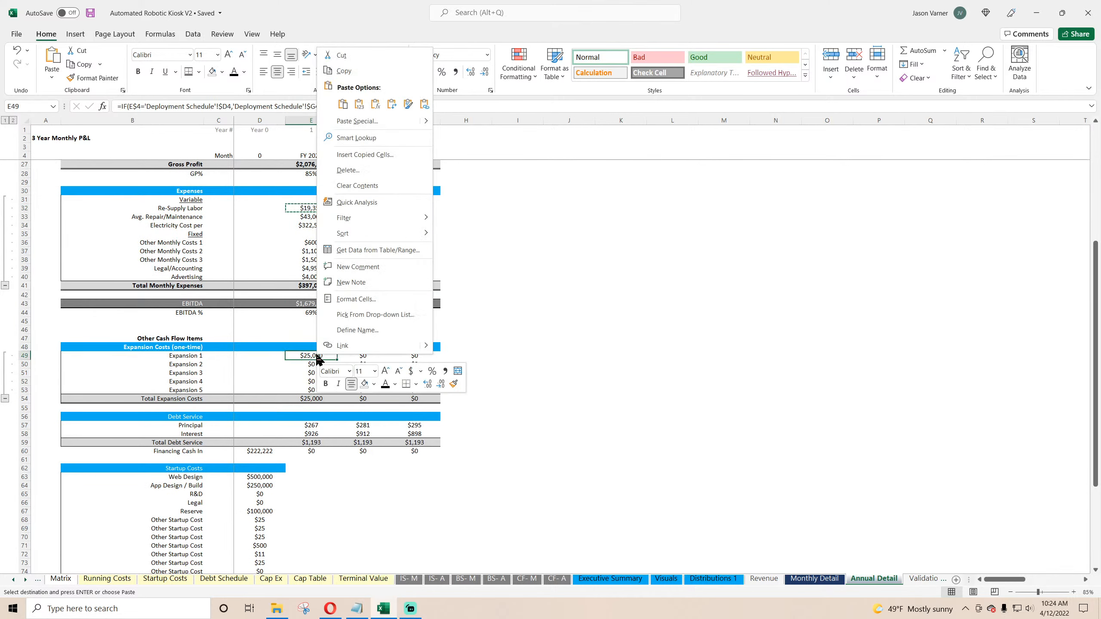
{"action": "left_click", "coordinate": [342, 104]}
{"action": "left_click_drag", "start_coordinate": [339, 360], "coordinate": [441, 360]}
{"action": "left_click", "coordinate": [368, 355]}
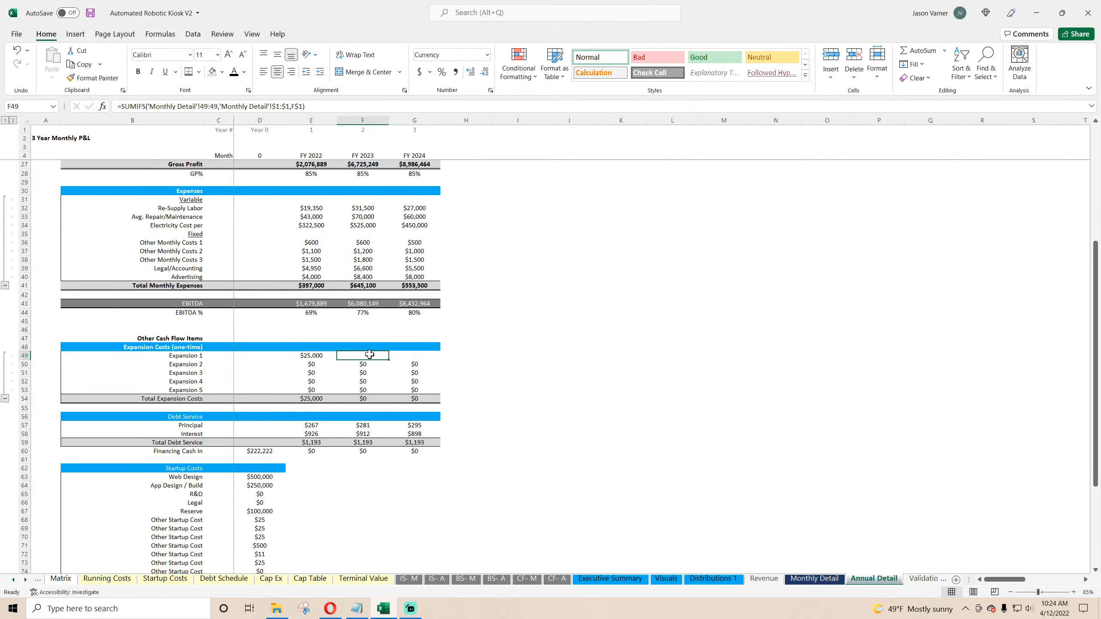
{"action": "left_click", "coordinate": [398, 356]}
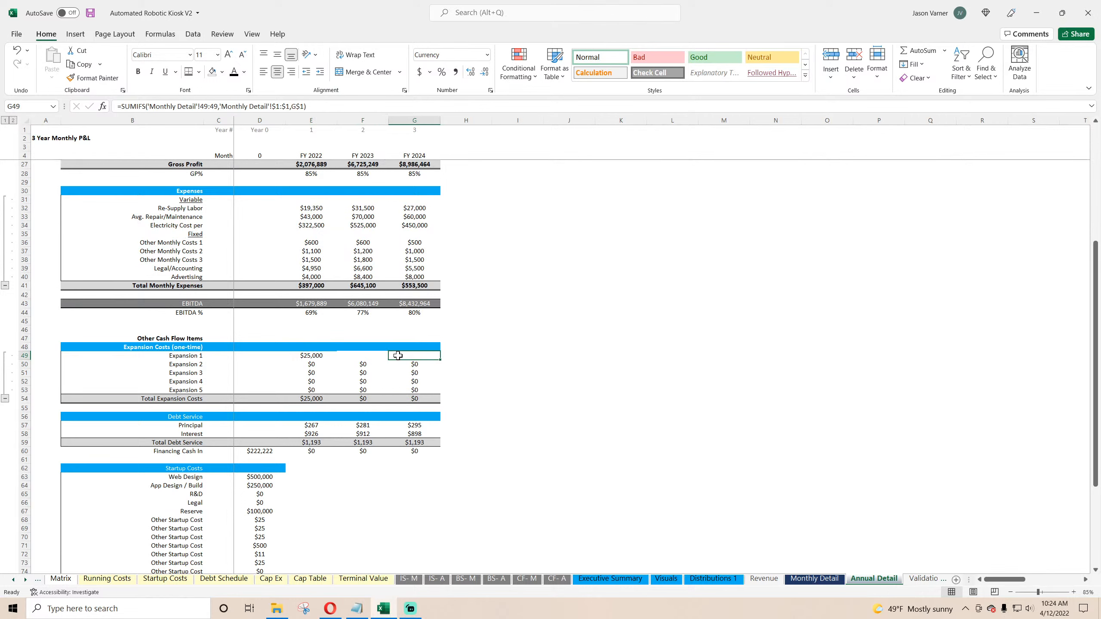
{"action": "left_click", "coordinate": [318, 355]}
{"action": "left_click_drag", "start_coordinate": [335, 355], "coordinate": [440, 395]}
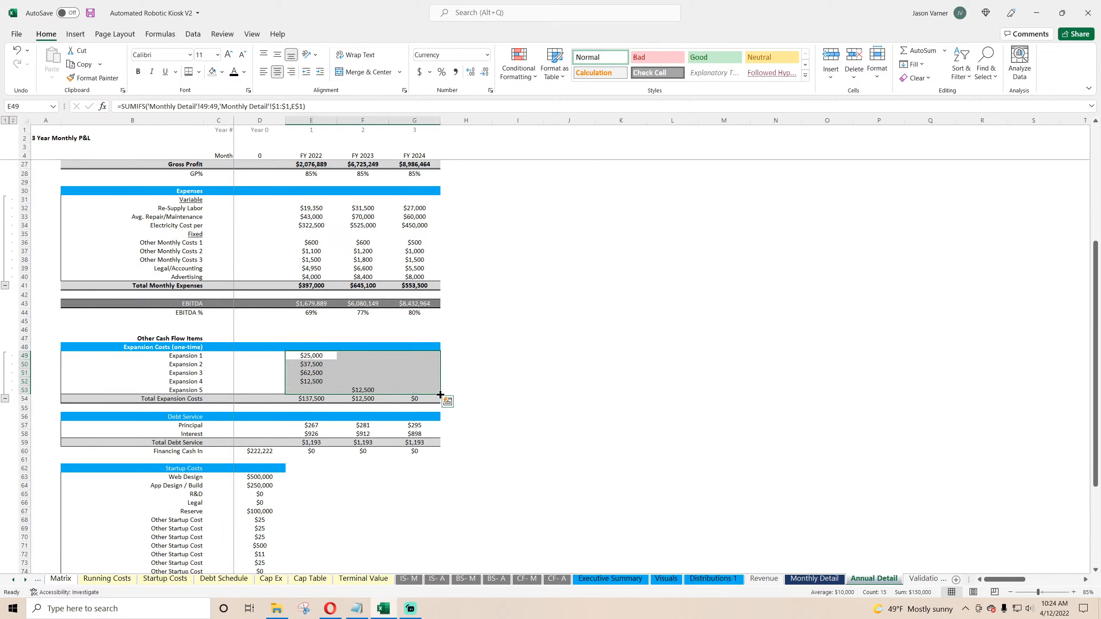
{"action": "left_click", "coordinate": [403, 375]}
{"action": "left_click", "coordinate": [358, 365]}
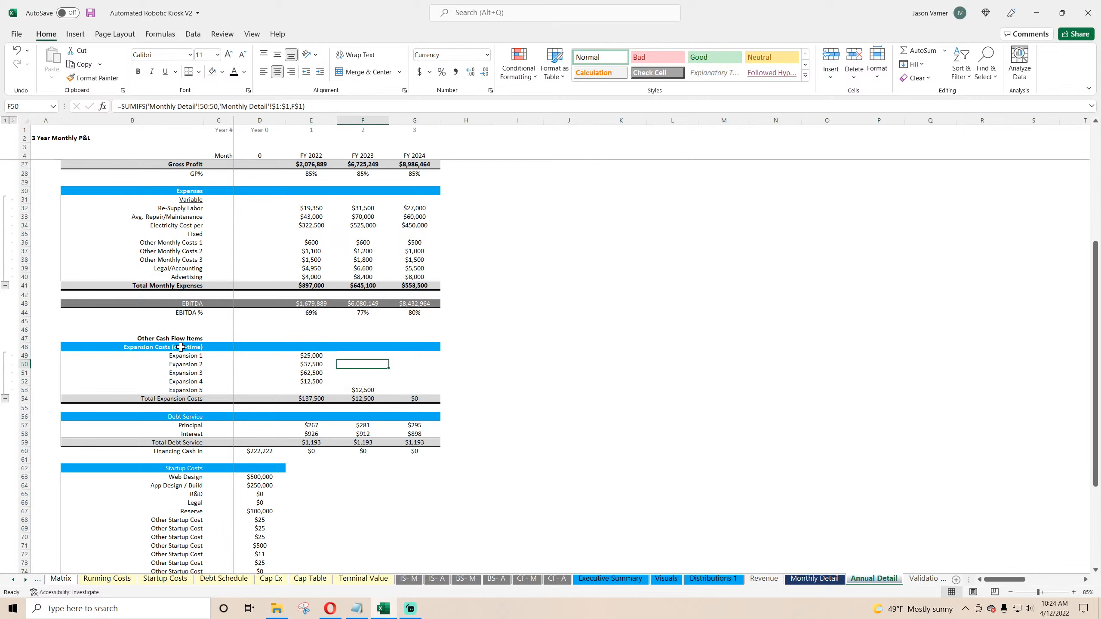
Step: Hide the gridlines on the Annual Detail sheet
{"action": "left_click", "coordinate": [252, 34]}
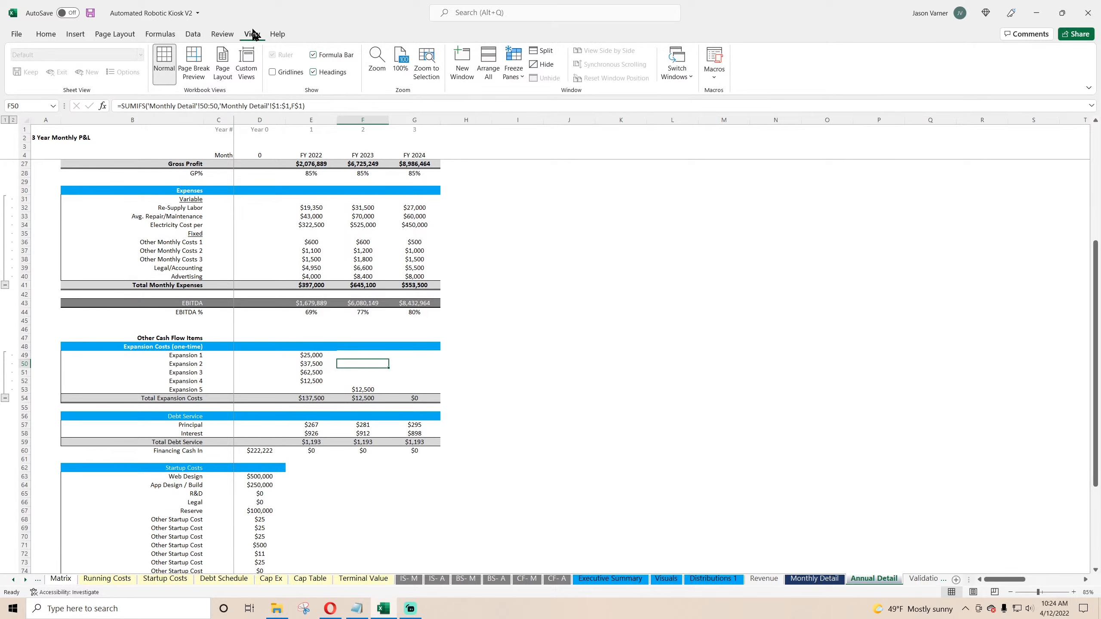
{"action": "left_click", "coordinate": [272, 72]}
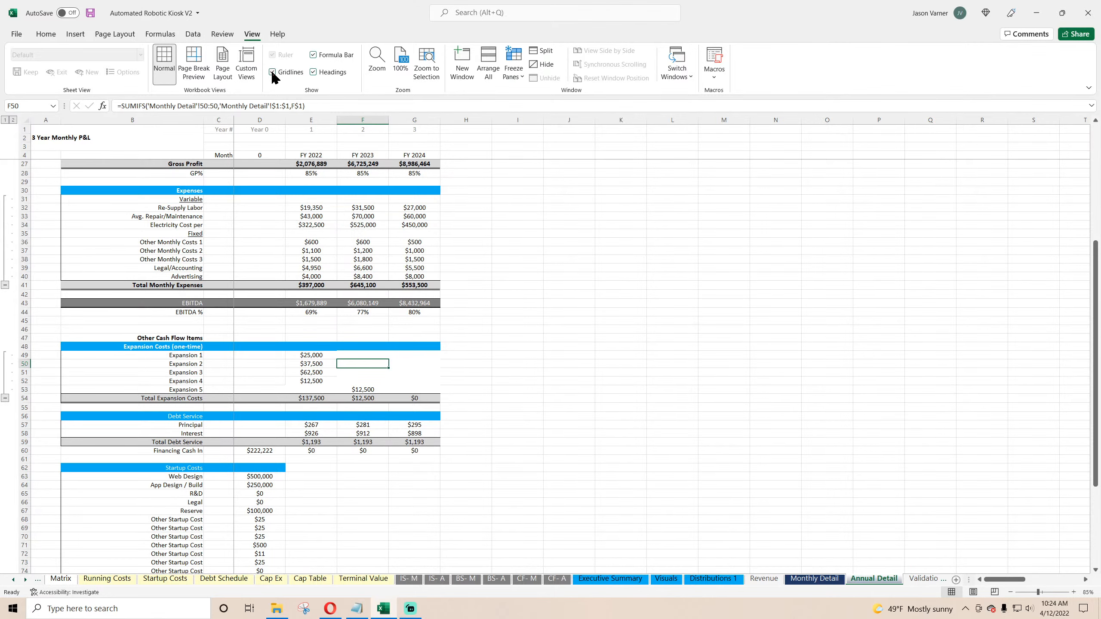
{"action": "left_click", "coordinate": [273, 73]}
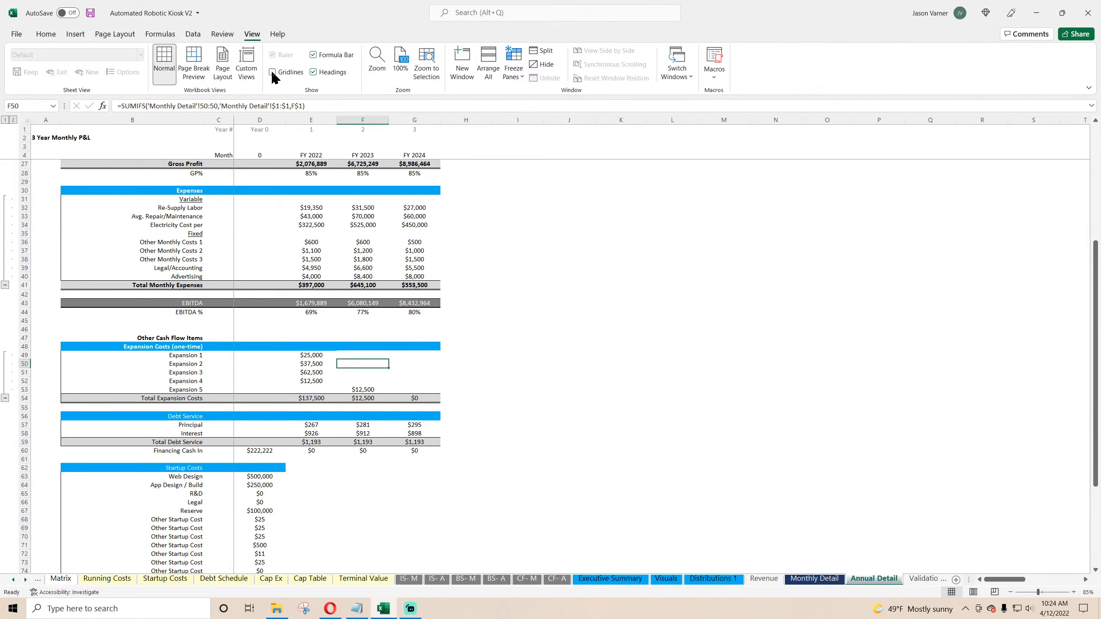
{"action": "left_click", "coordinate": [272, 72]}
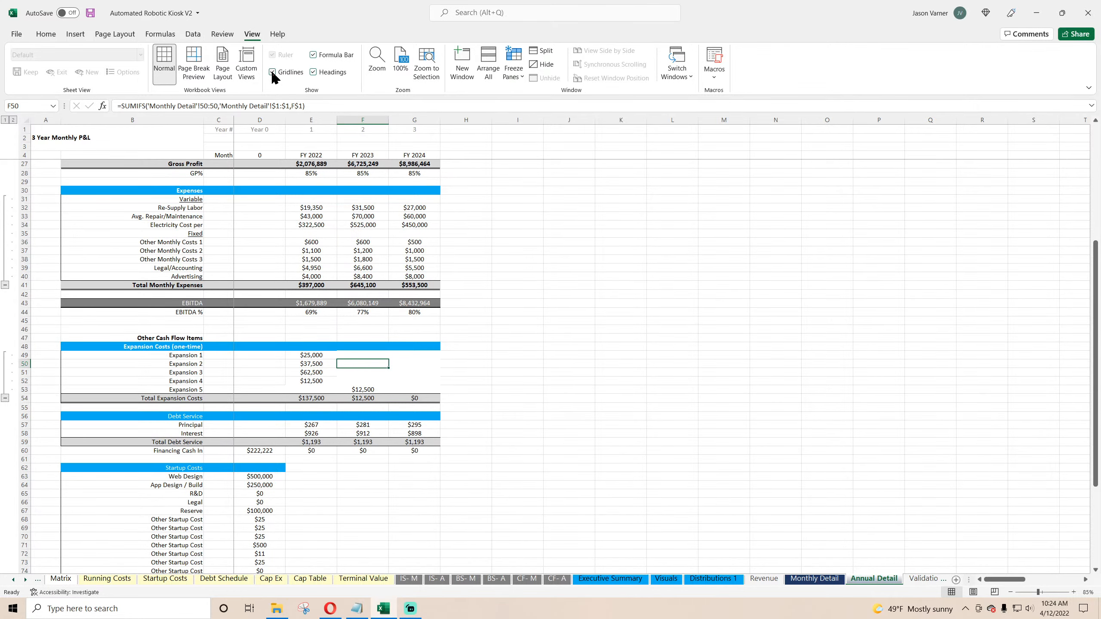
{"action": "left_click", "coordinate": [272, 72]}
{"action": "scroll", "coordinate": [374, 384], "scroll_direction": "up", "scroll_amount": 7}
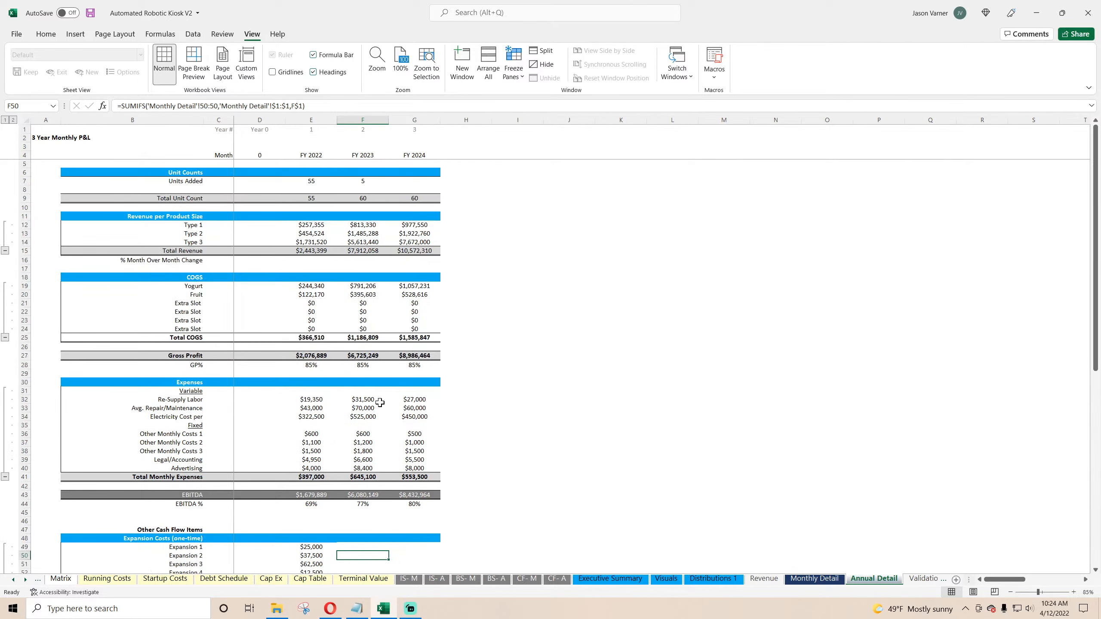
{"action": "left_click", "coordinate": [311, 287]}
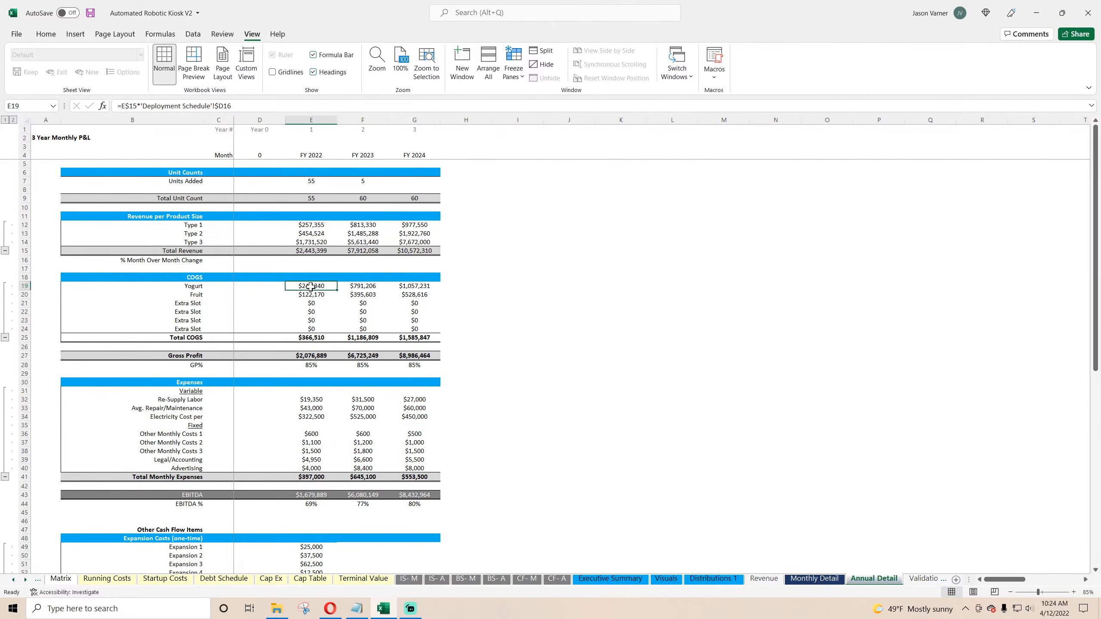
Step: Show the gridlines on the Annual Detail sheet
{"action": "left_click", "coordinate": [272, 72]}
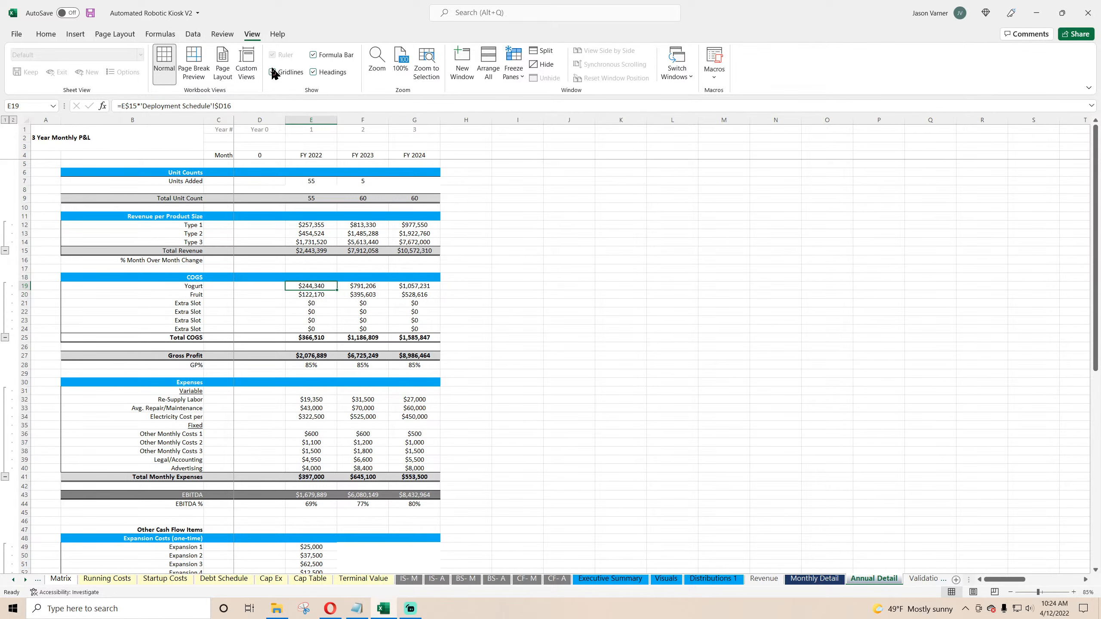
{"action": "left_click", "coordinate": [322, 182]}
{"action": "left_click", "coordinate": [321, 190]}
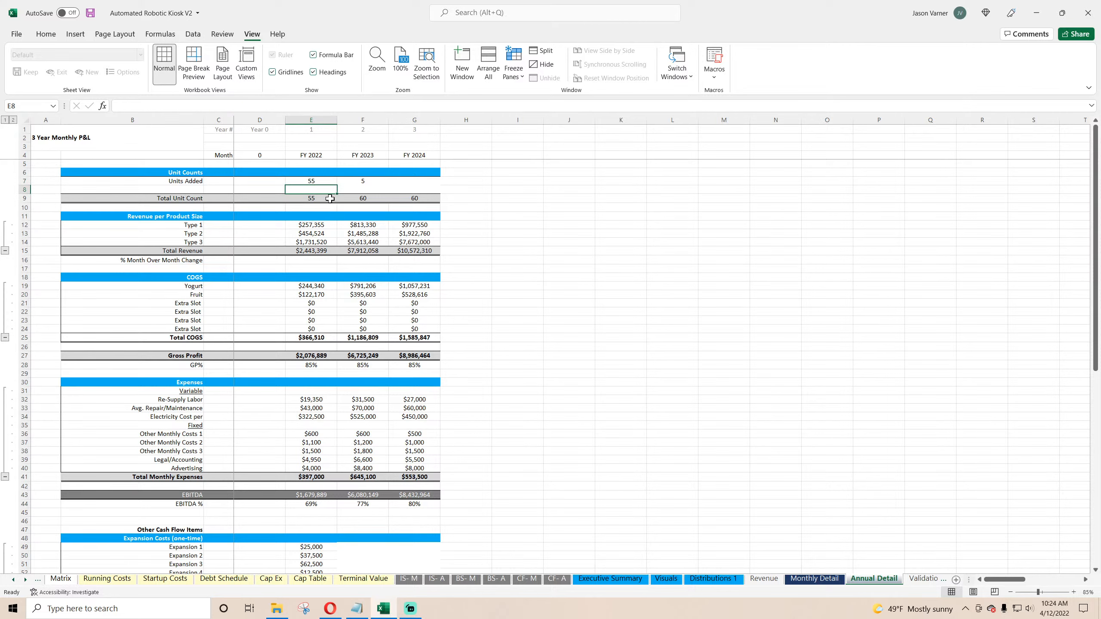
{"action": "left_click", "coordinate": [45, 34]}
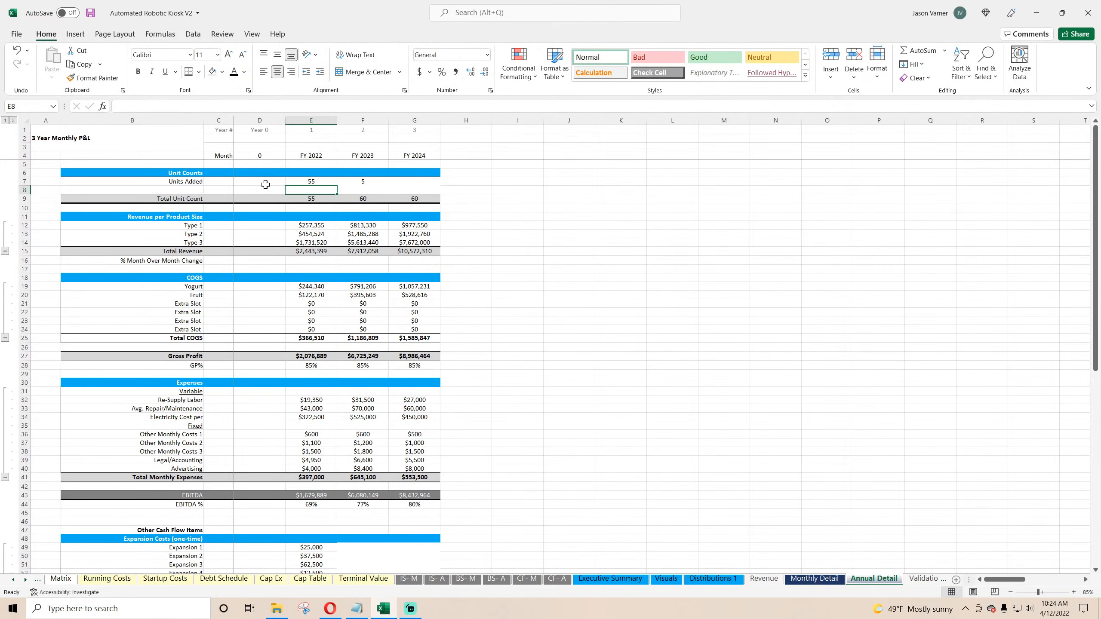
Step: Remove the fill colour from the Units Added rows across the table
{"action": "left_click_drag", "start_coordinate": [266, 185], "coordinate": [411, 192]}
{"action": "left_click", "coordinate": [223, 72]}
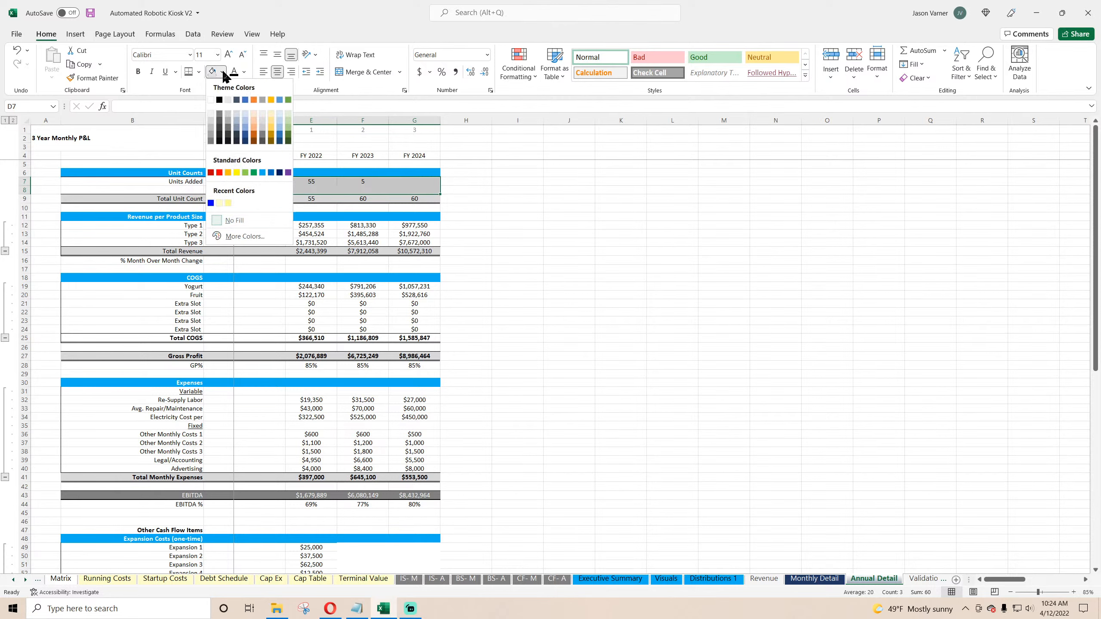
{"action": "left_click", "coordinate": [238, 219]}
{"action": "left_click", "coordinate": [520, 242]}
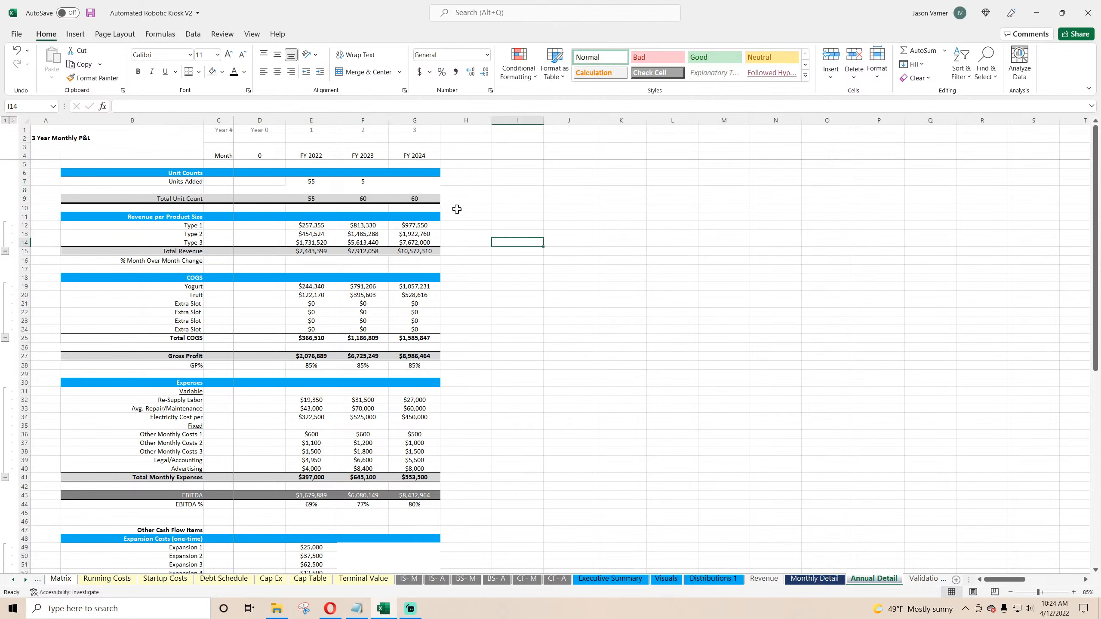
Step: Clear all contents and formatting from the Units Added row cells
{"action": "left_click_drag", "start_coordinate": [419, 189], "coordinate": [197, 181]}
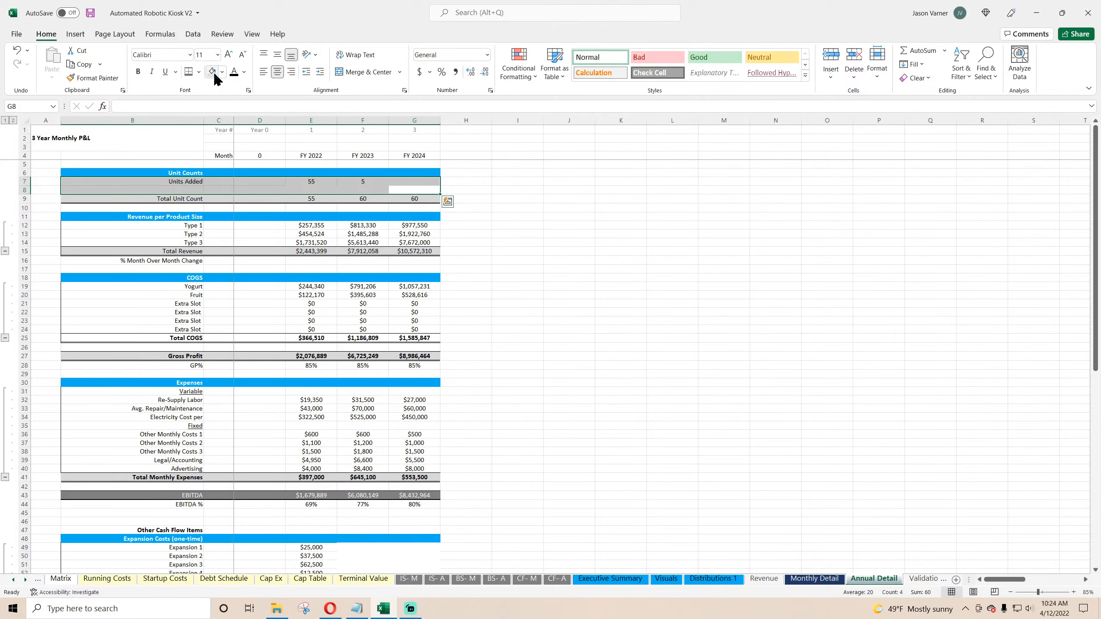
{"action": "left_click", "coordinate": [915, 78]}
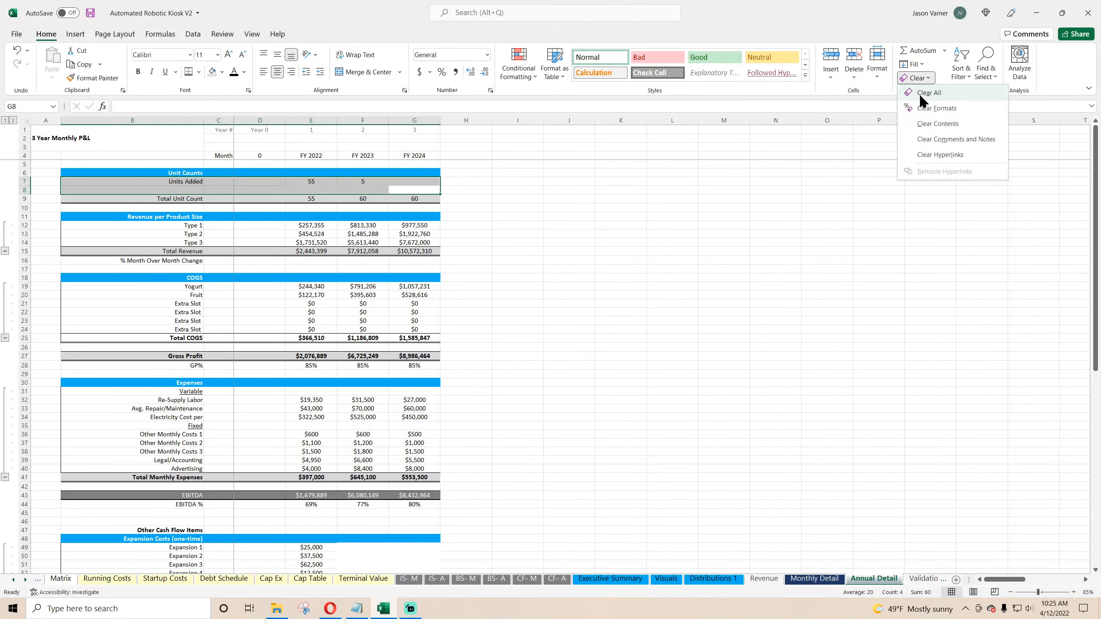
{"action": "left_click", "coordinate": [925, 92]}
{"action": "left_click", "coordinate": [673, 276]}
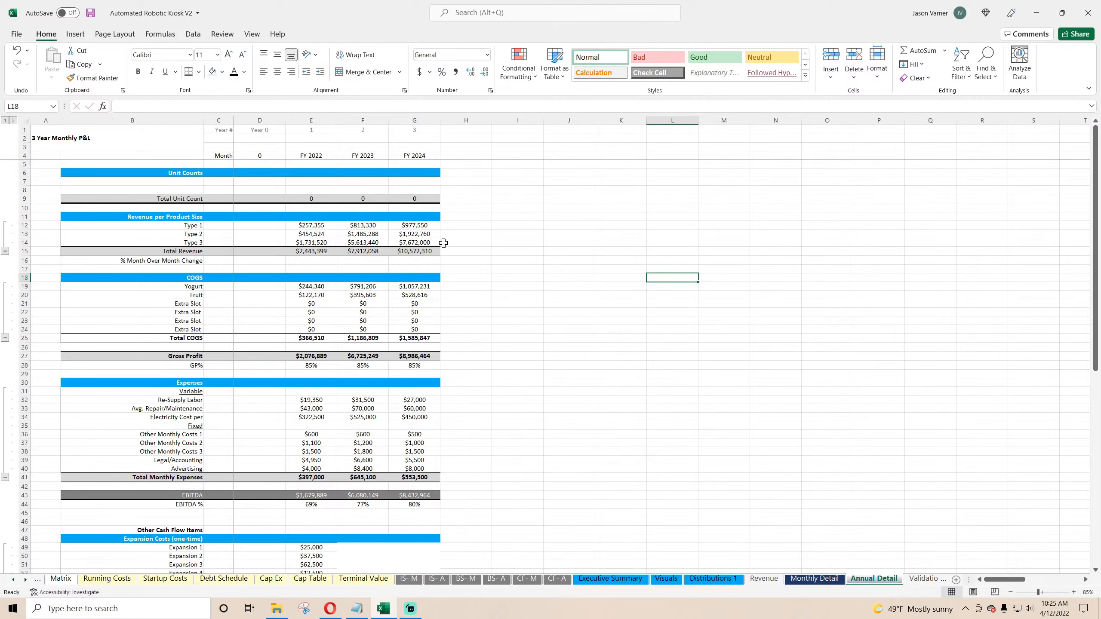
Step: Copy the Type 1 FY 2022 SUMIFS formula into the Units Added FY 2022 cell
{"action": "right_click", "coordinate": [312, 224]}
{"action": "left_click", "coordinate": [346, 248]}
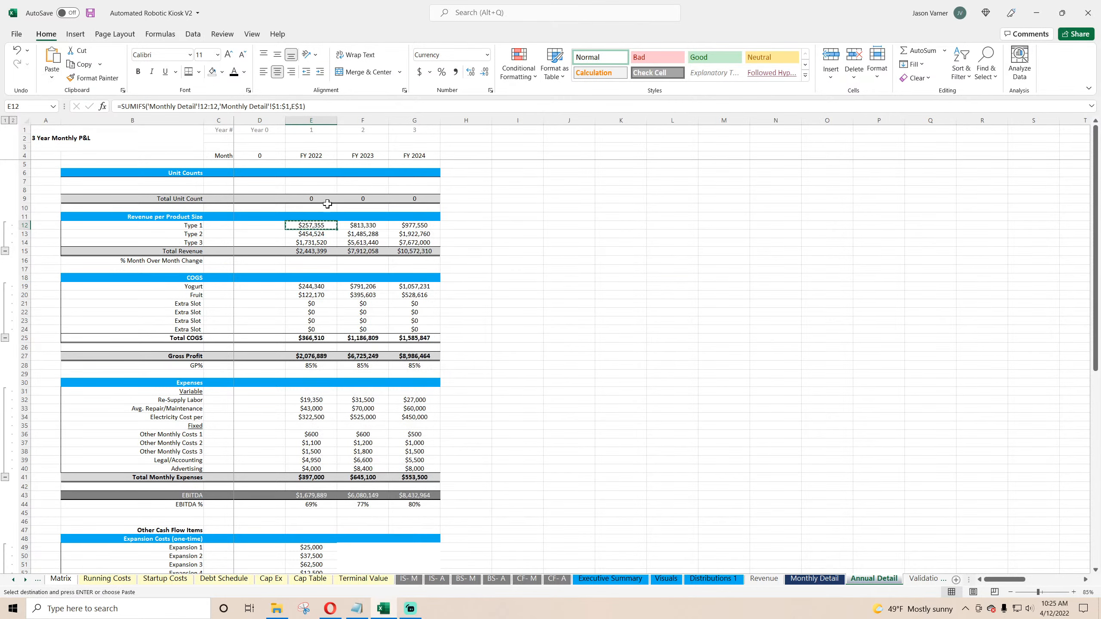
{"action": "right_click", "coordinate": [319, 179]}
{"action": "left_click", "coordinate": [345, 237]}
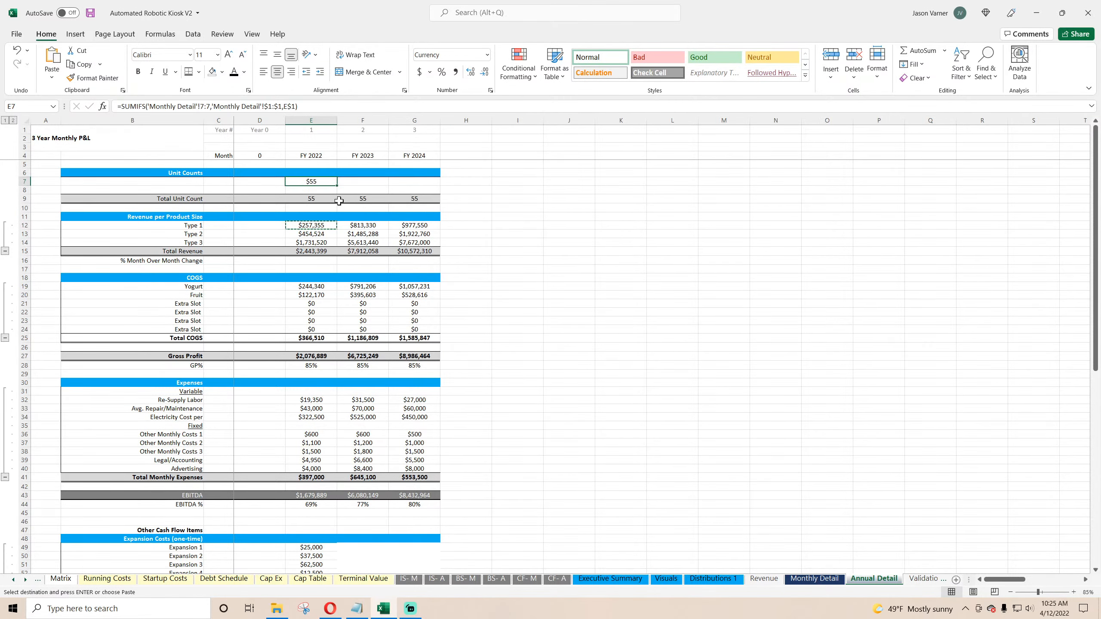
Step: Format the Units Added FY 2022 cell as Number with 0 decimals and fill it across to FY 2024
{"action": "key", "text": "ctrl+1"}
{"action": "left_click", "coordinate": [414, 271]}
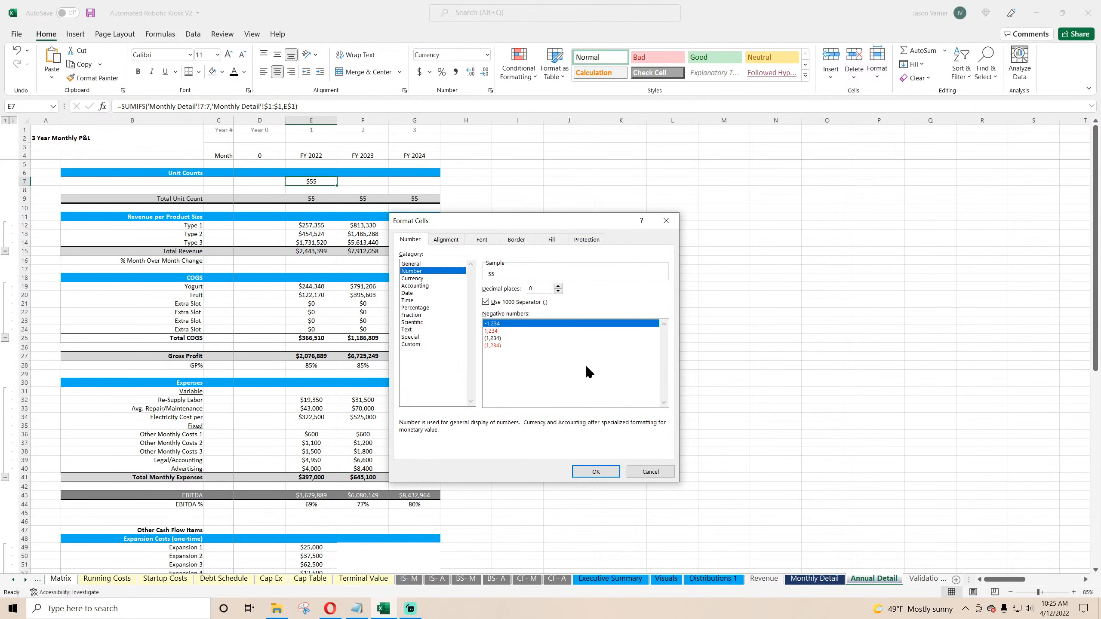
{"action": "left_click", "coordinate": [595, 471]}
{"action": "left_click_drag", "start_coordinate": [337, 186], "coordinate": [442, 187]}
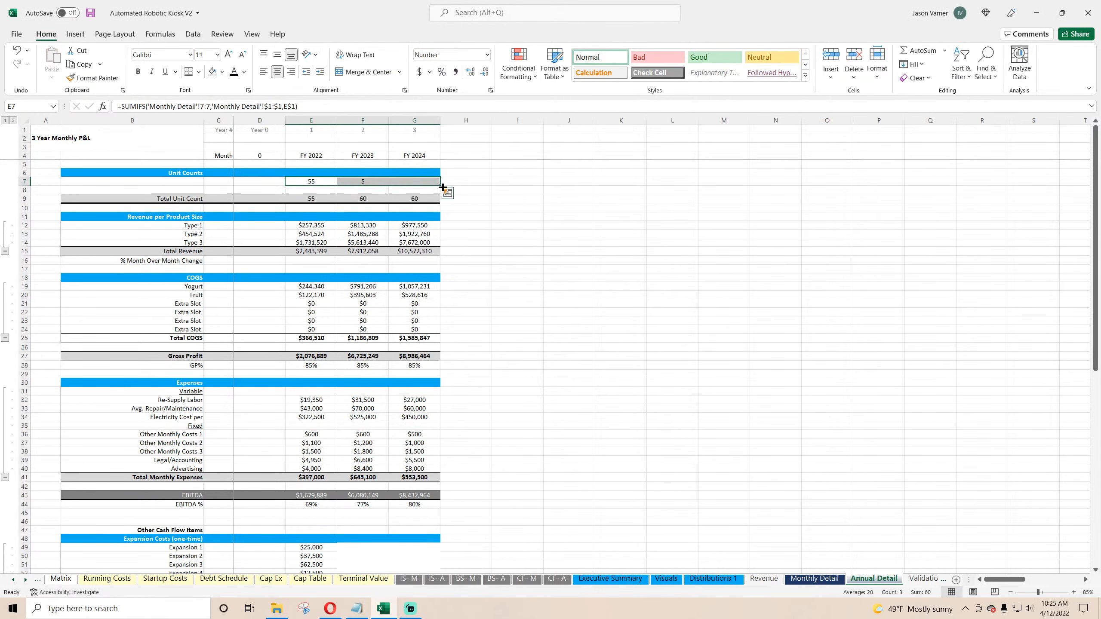
Step: Link the Units Added label to the matching cell on Monthly Detail and right-align it
{"action": "left_click", "coordinate": [186, 185]}
{"action": "type", "text": "="}
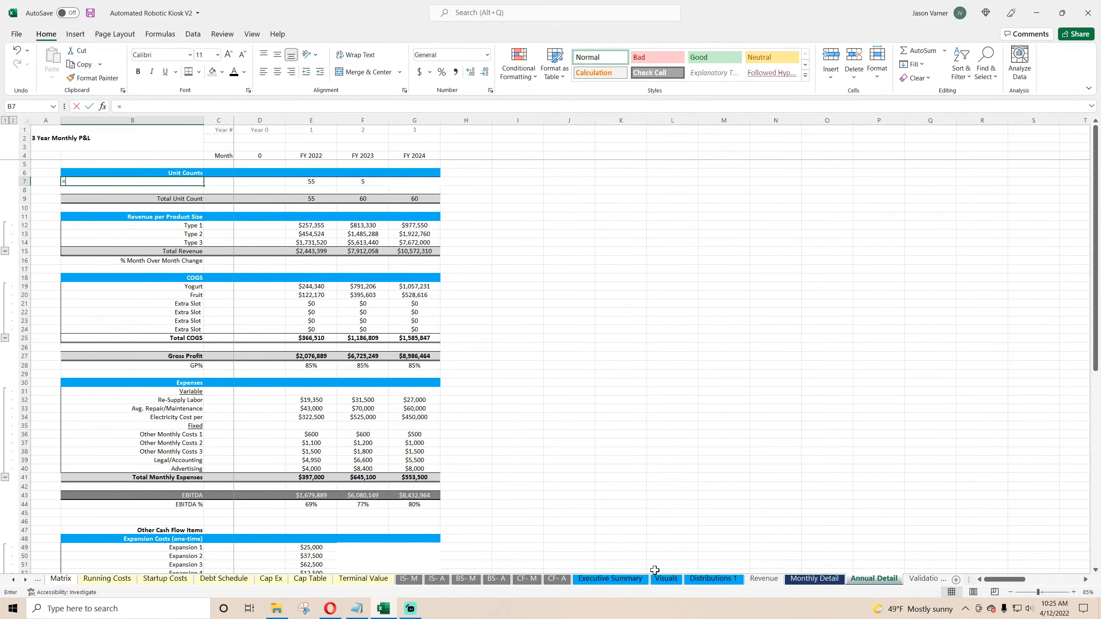
{"action": "left_click", "coordinate": [814, 578]}
{"action": "left_click", "coordinate": [186, 179]}
{"action": "key", "text": "Return"}
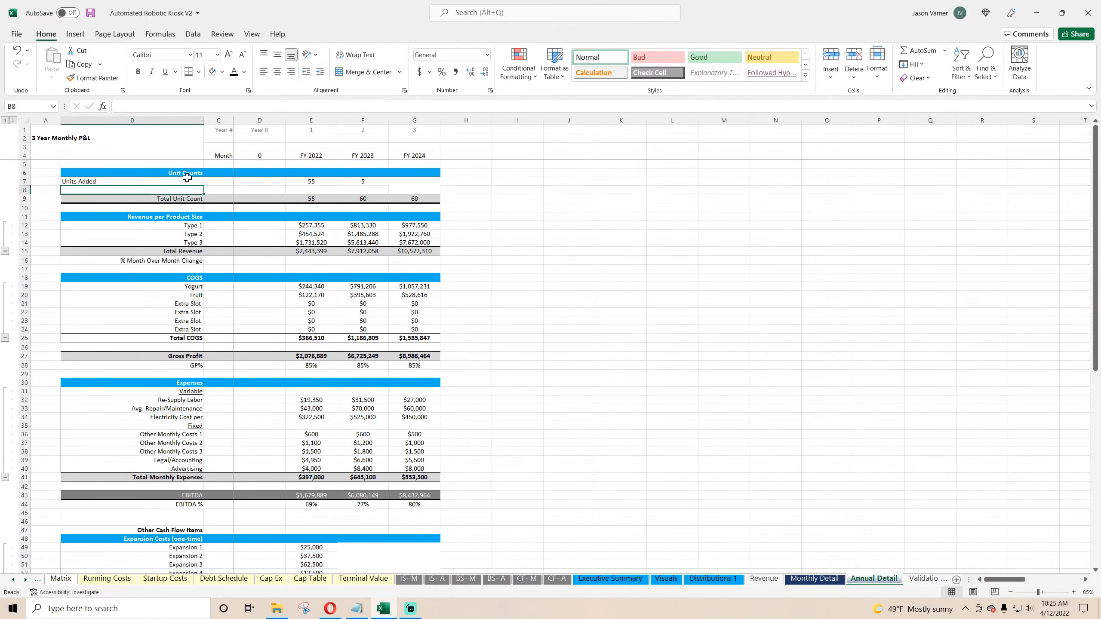
{"action": "left_click", "coordinate": [158, 183]}
{"action": "left_click", "coordinate": [291, 72]}
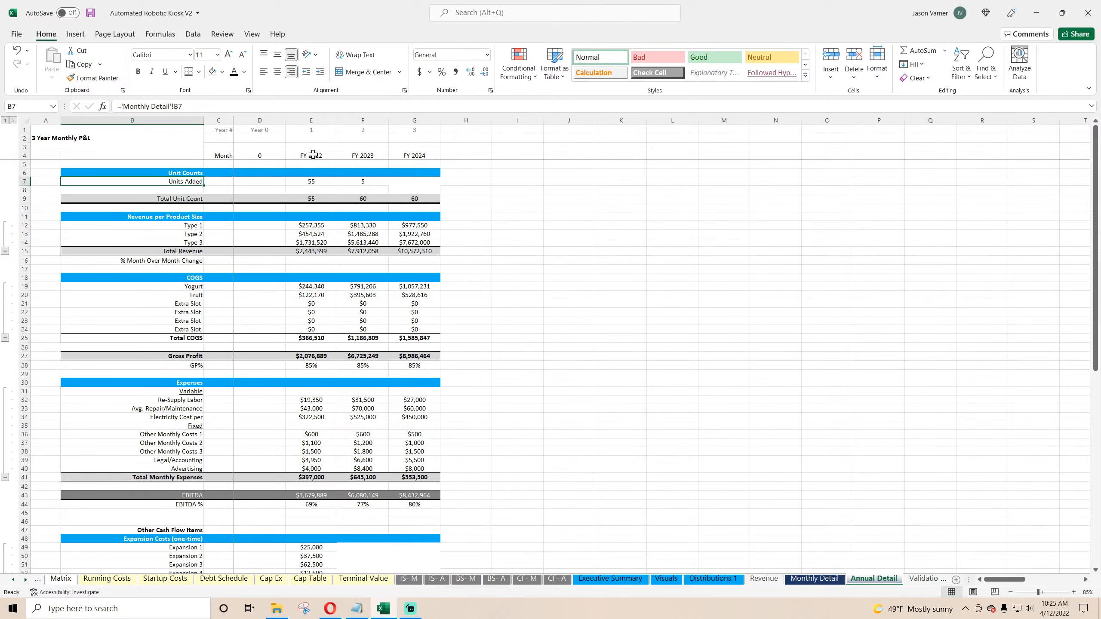
Step: Inspect the FY 2024 Units Added cells and the row beneath them
{"action": "left_click", "coordinate": [412, 182]}
{"action": "left_click", "coordinate": [552, 226]}
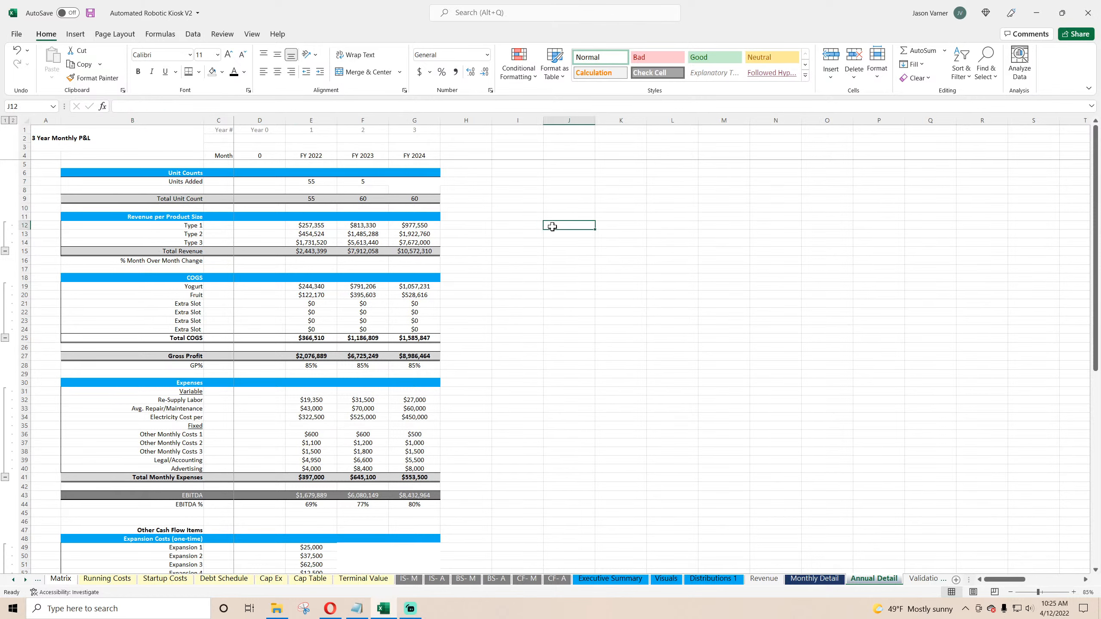
{"action": "left_click", "coordinate": [413, 184]}
{"action": "left_click", "coordinate": [413, 190]}
{"action": "left_click", "coordinate": [412, 184]}
{"action": "left_click", "coordinate": [413, 190]}
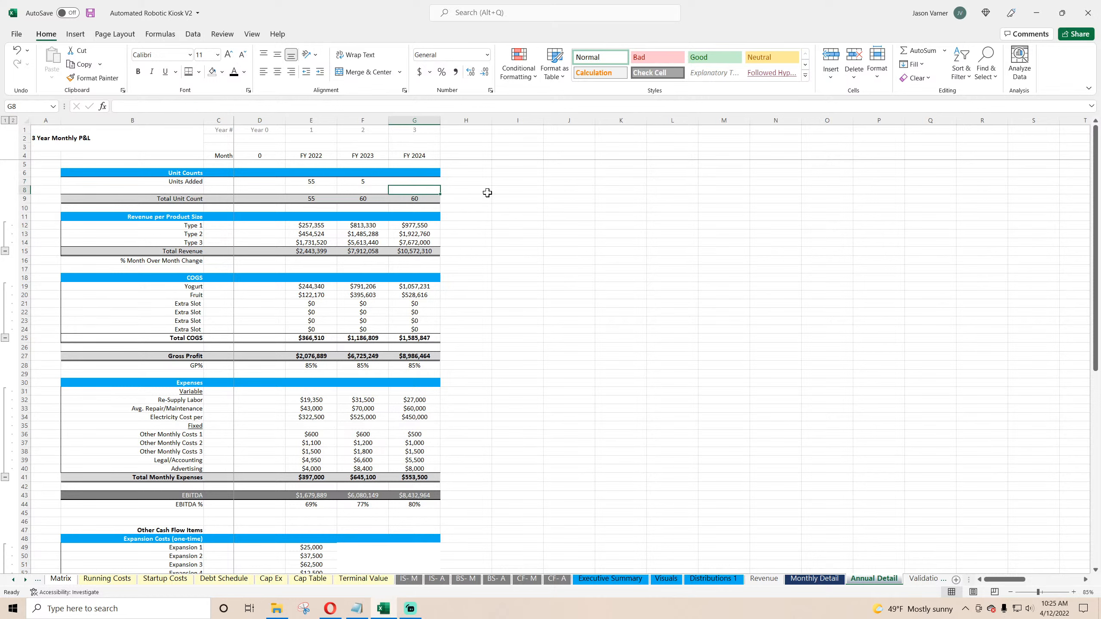
{"action": "left_click", "coordinate": [510, 199]}
Step: Apply a border line style to the Units Added values from FY 2022 to FY 2024
{"action": "left_click_drag", "start_coordinate": [411, 184], "coordinate": [314, 185]}
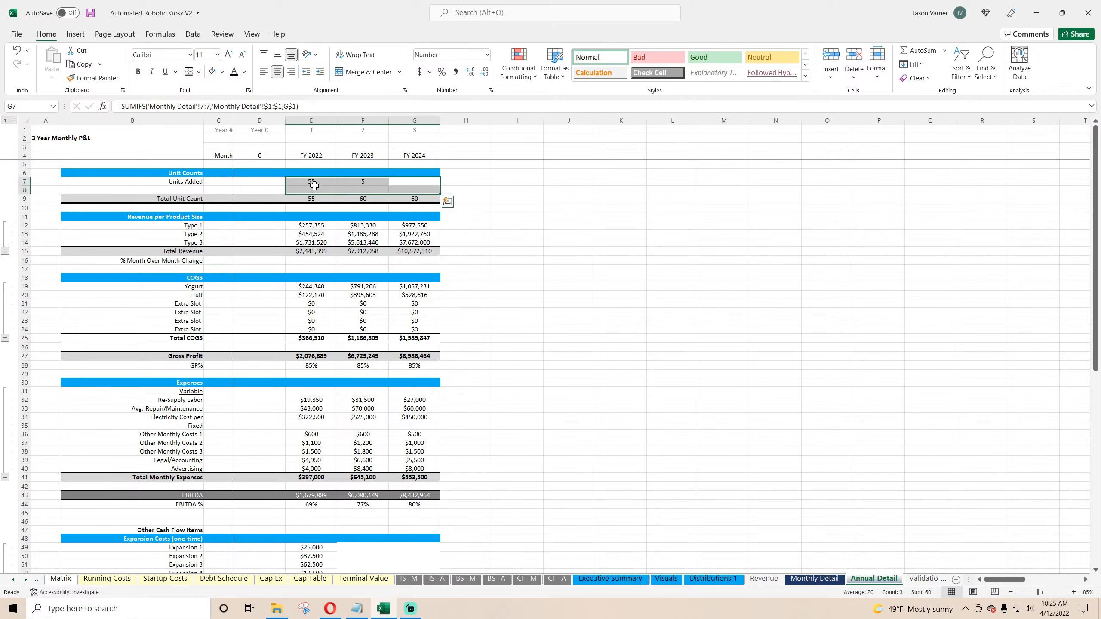
{"action": "left_click", "coordinate": [199, 72]}
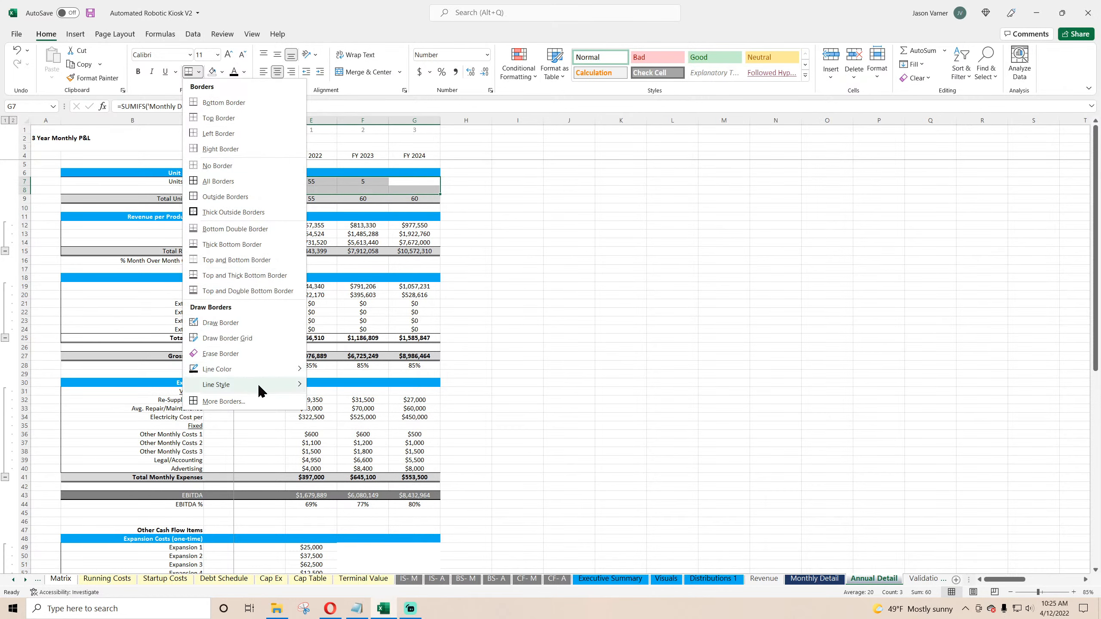
{"action": "mouse_move", "coordinate": [259, 386]}
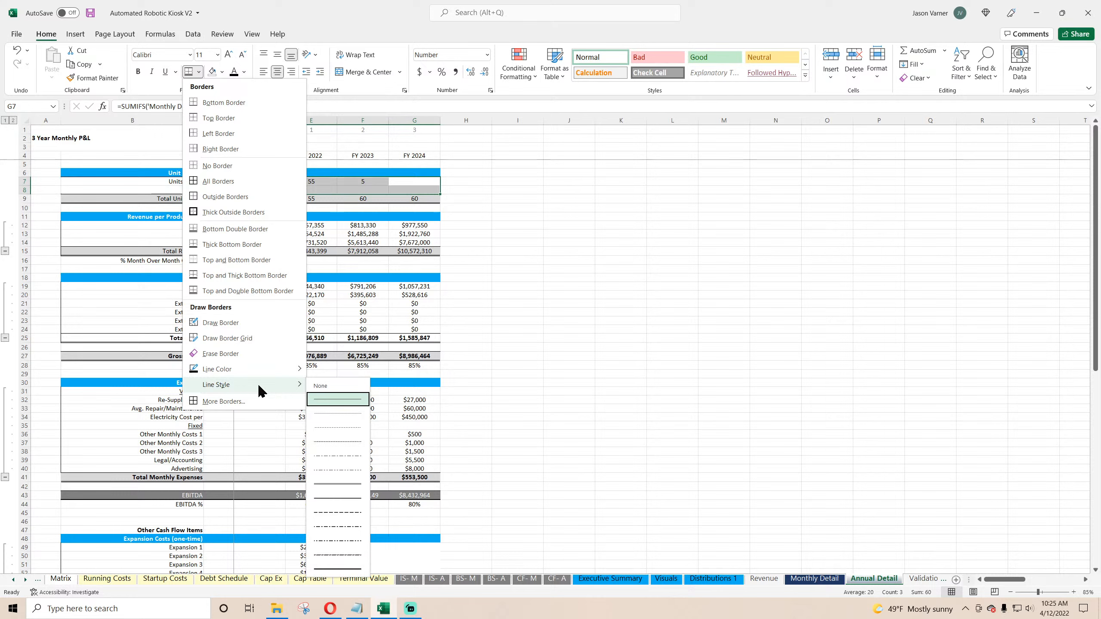
{"action": "left_click", "coordinate": [331, 414]}
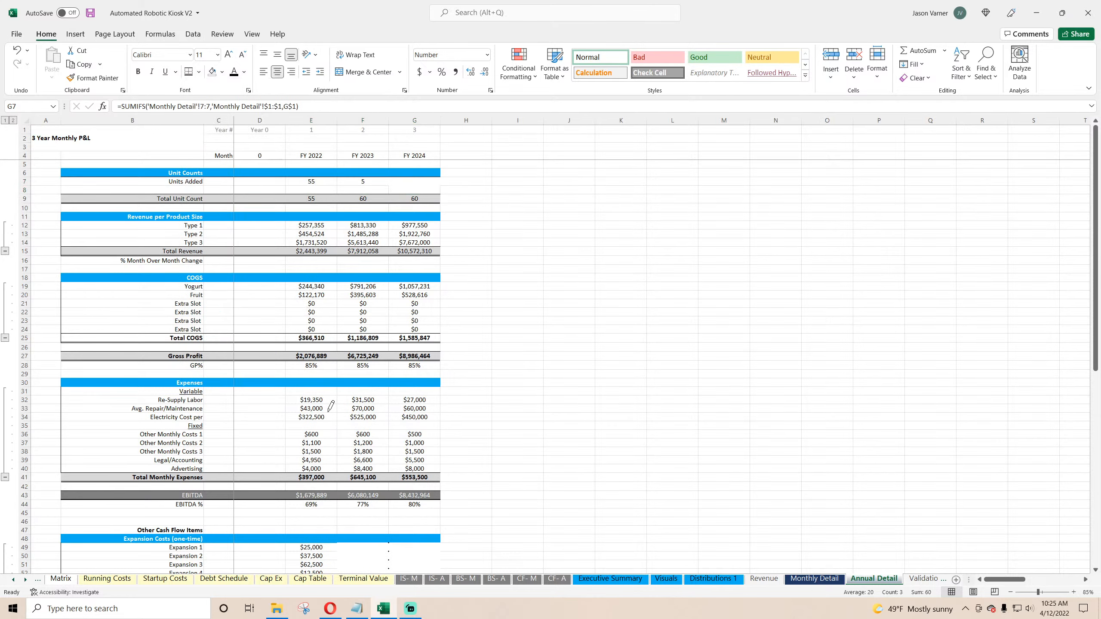
{"action": "left_click", "coordinate": [200, 72]}
{"action": "left_click", "coordinate": [207, 117]}
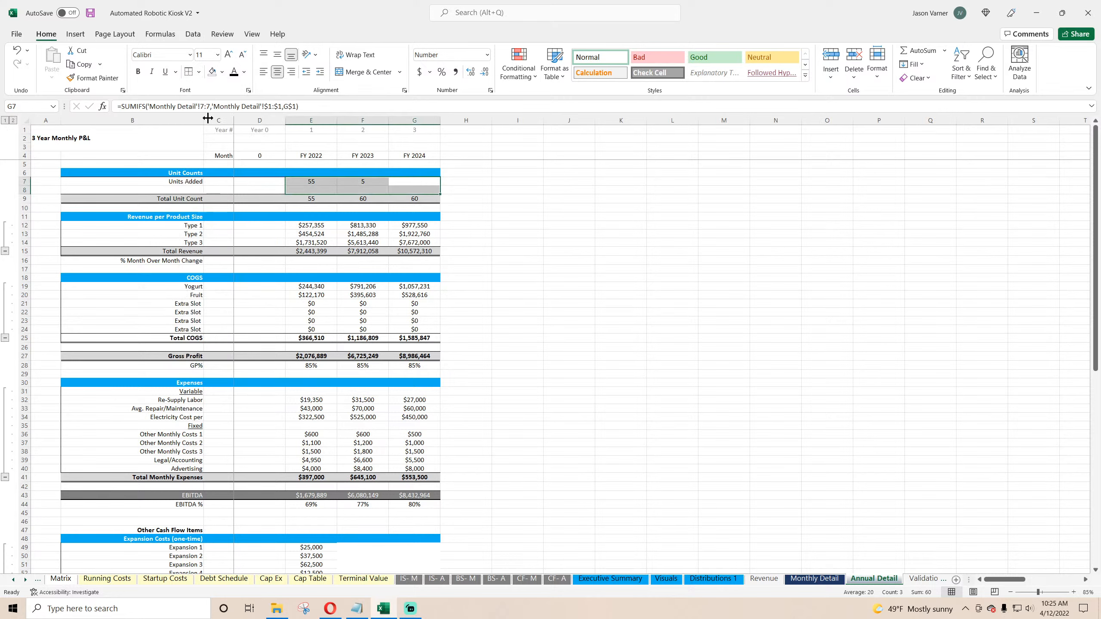
{"action": "left_click", "coordinate": [574, 233]}
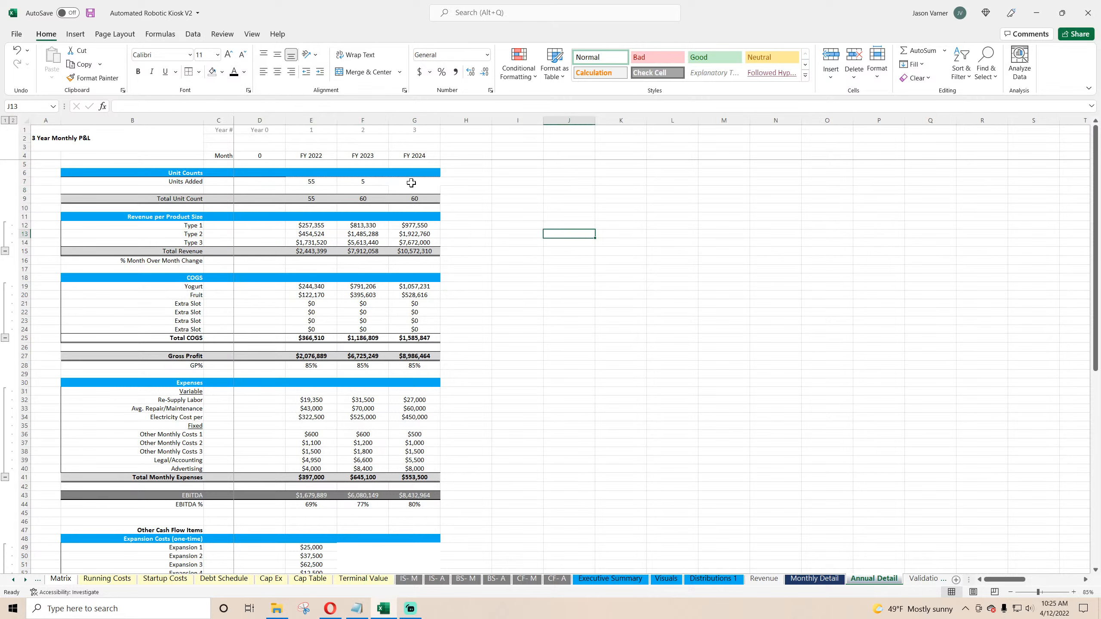
Step: Apply borders to the whole Units Added row from the label to FY 2024
{"action": "left_click_drag", "start_coordinate": [410, 183], "coordinate": [192, 182]}
{"action": "left_click", "coordinate": [191, 72]}
{"action": "left_click", "coordinate": [658, 246]}
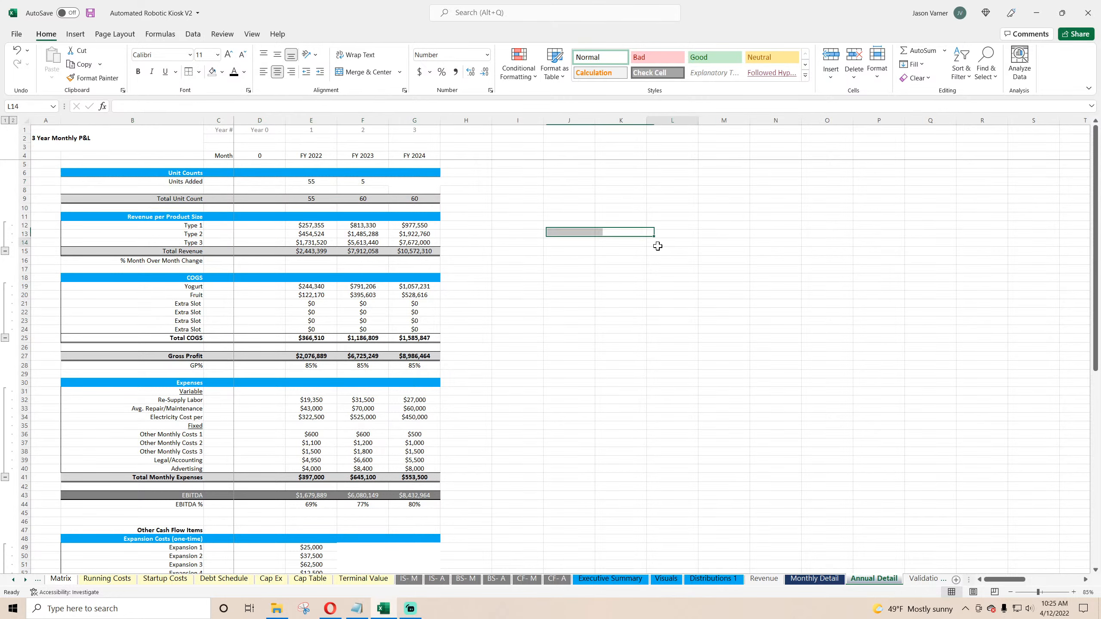
{"action": "left_click", "coordinate": [409, 180]}
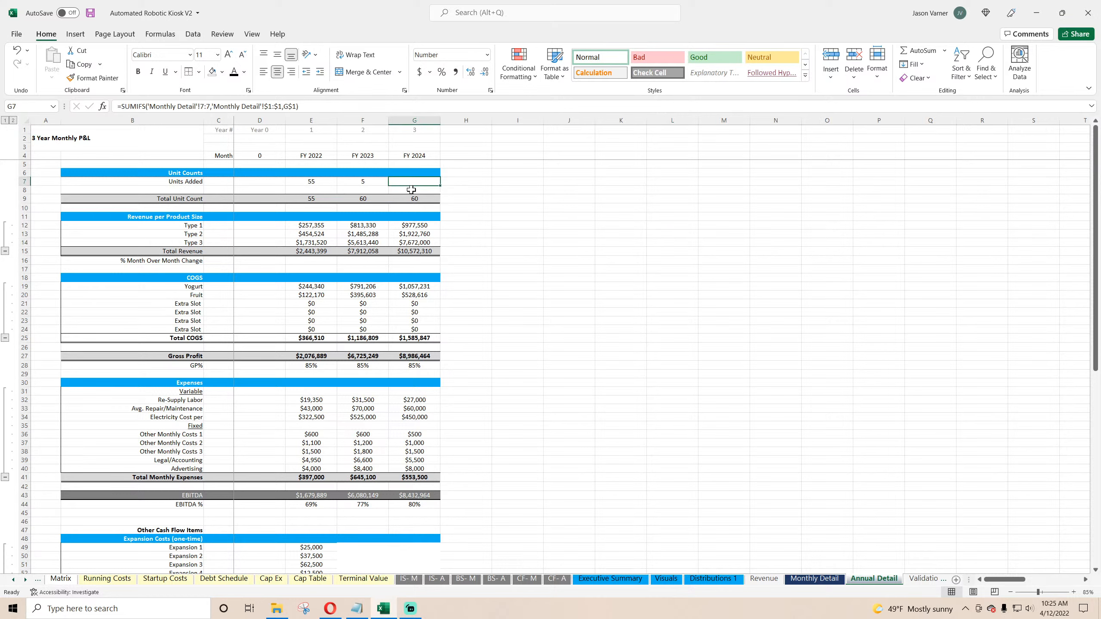
{"action": "left_click", "coordinate": [605, 211]}
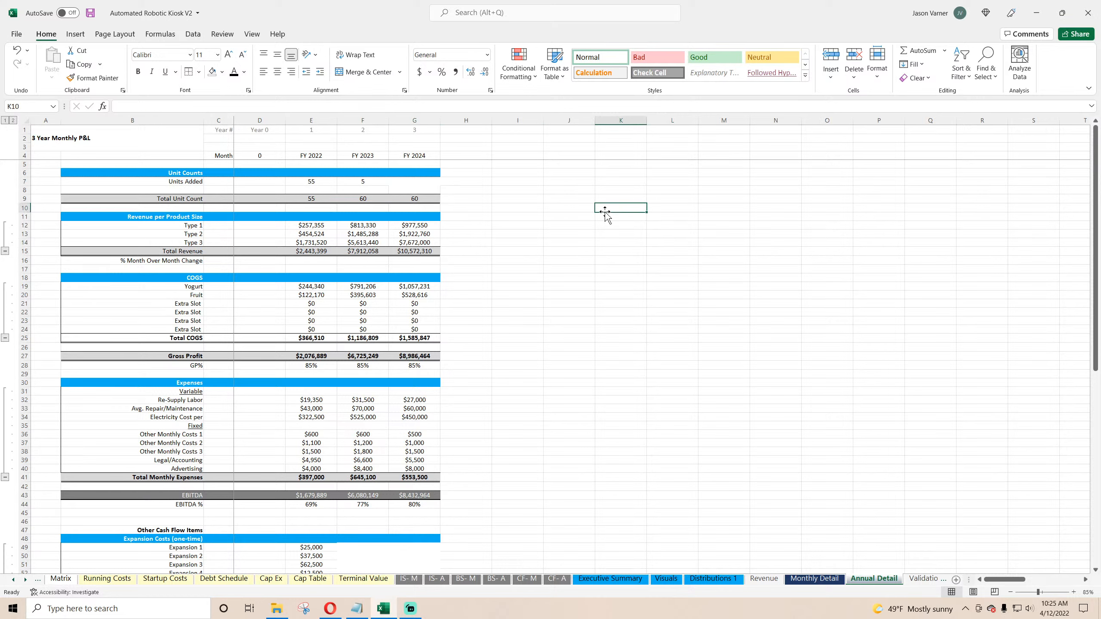
{"action": "left_click", "coordinate": [421, 182]}
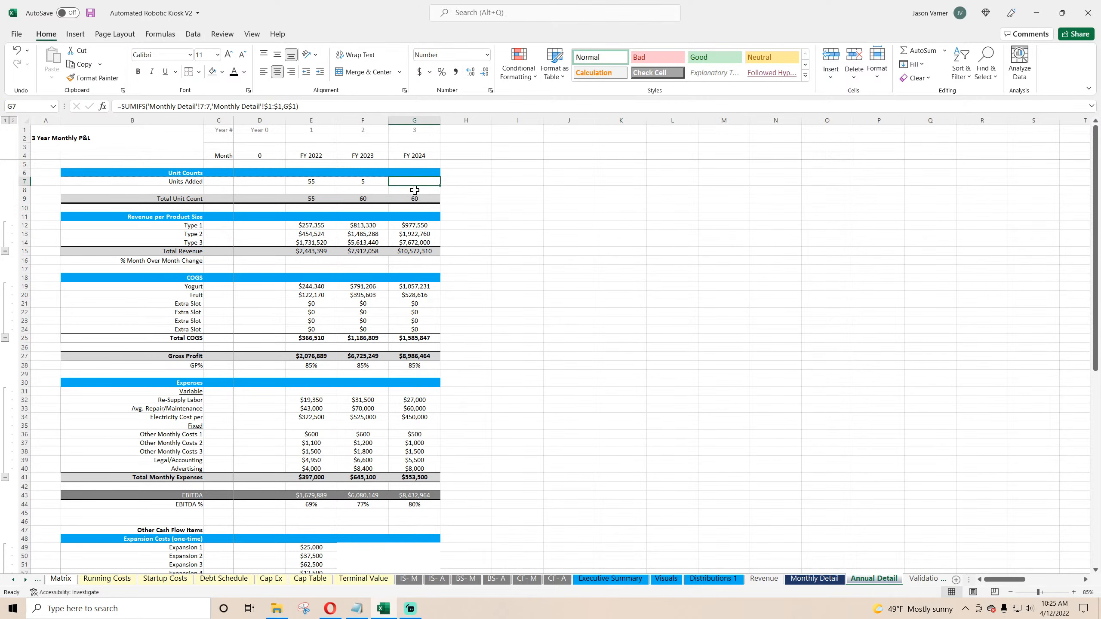
{"action": "left_click_drag", "start_coordinate": [321, 182], "coordinate": [430, 182]}
{"action": "left_click", "coordinate": [584, 218]}
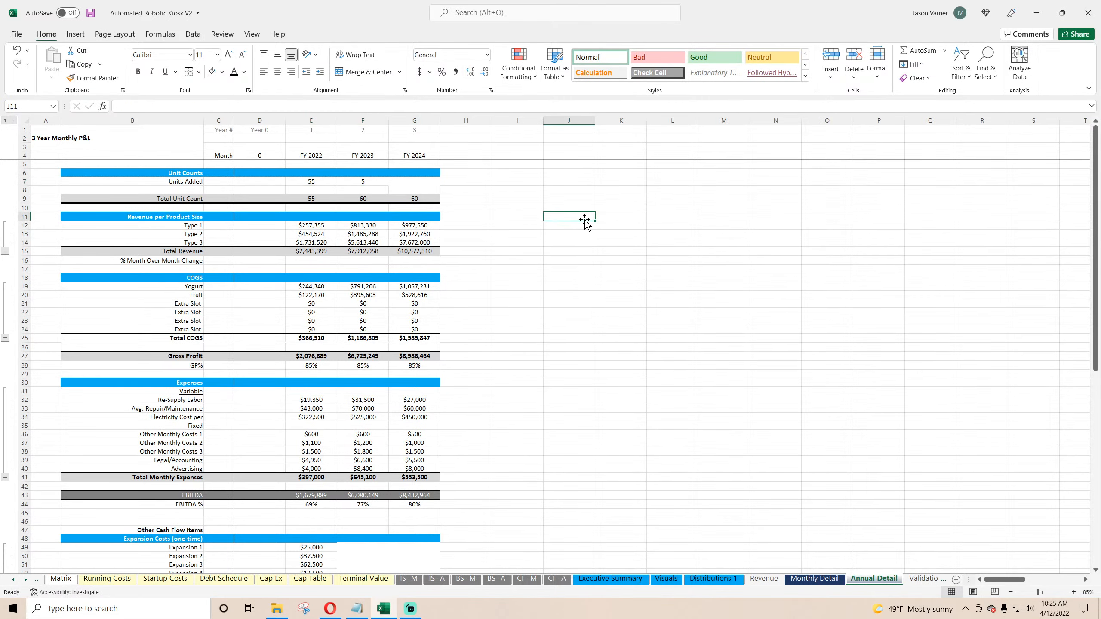
Step: Hide the gridlines on Annual Detail and save the workbook
{"action": "left_click", "coordinate": [254, 36]}
{"action": "left_click", "coordinate": [273, 72]}
{"action": "left_click", "coordinate": [43, 35]}
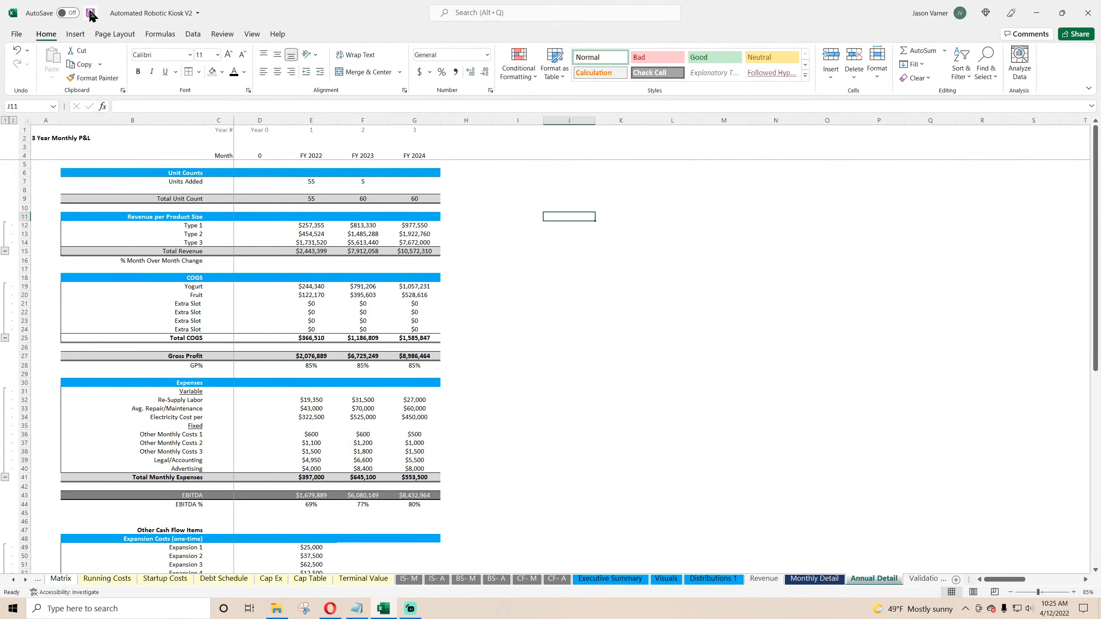
{"action": "key", "text": "ctrl+s"}
Step: Apply a bottom border to the Expansion Costs header row from the label through FY 2024
{"action": "key", "text": "Down"}
{"action": "key", "text": "Down"}
{"action": "key", "text": "Down"}
{"action": "key", "text": "Down"}
{"action": "key", "text": "Down"}
{"action": "key", "text": "Down"}
{"action": "key", "text": "Down"}
{"action": "key", "text": "Down"}
{"action": "key", "text": "Down"}
{"action": "key", "text": "Down"}
{"action": "key", "text": "Down"}
{"action": "scroll", "coordinate": [483, 320], "scroll_direction": "down", "scroll_amount": 7}
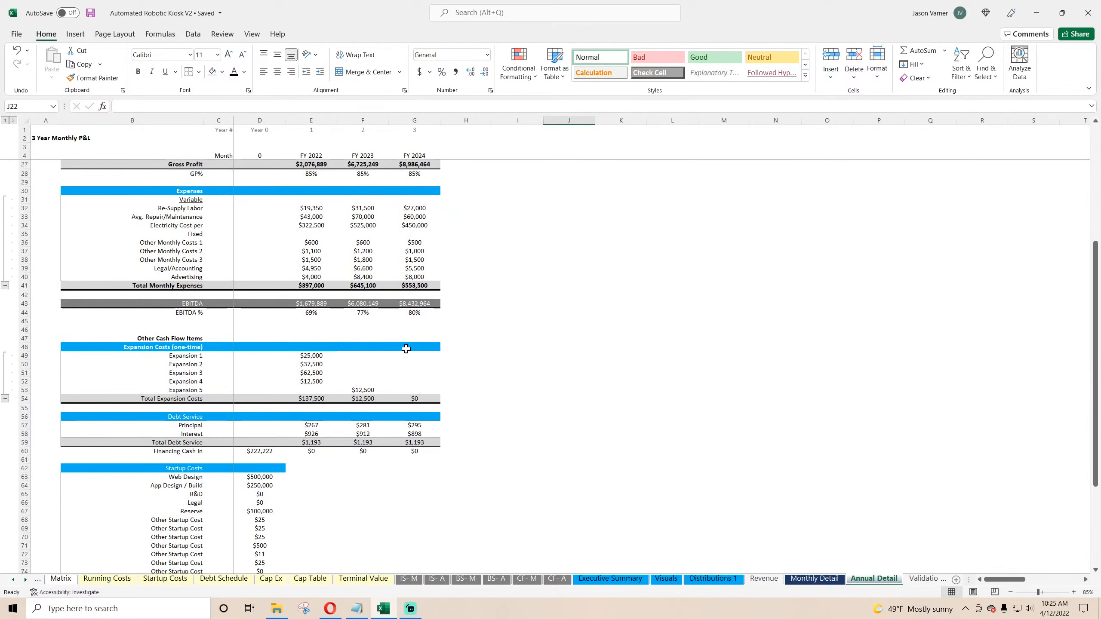
{"action": "left_click", "coordinate": [365, 359]}
{"action": "left_click_drag", "start_coordinate": [195, 349], "coordinate": [410, 347]}
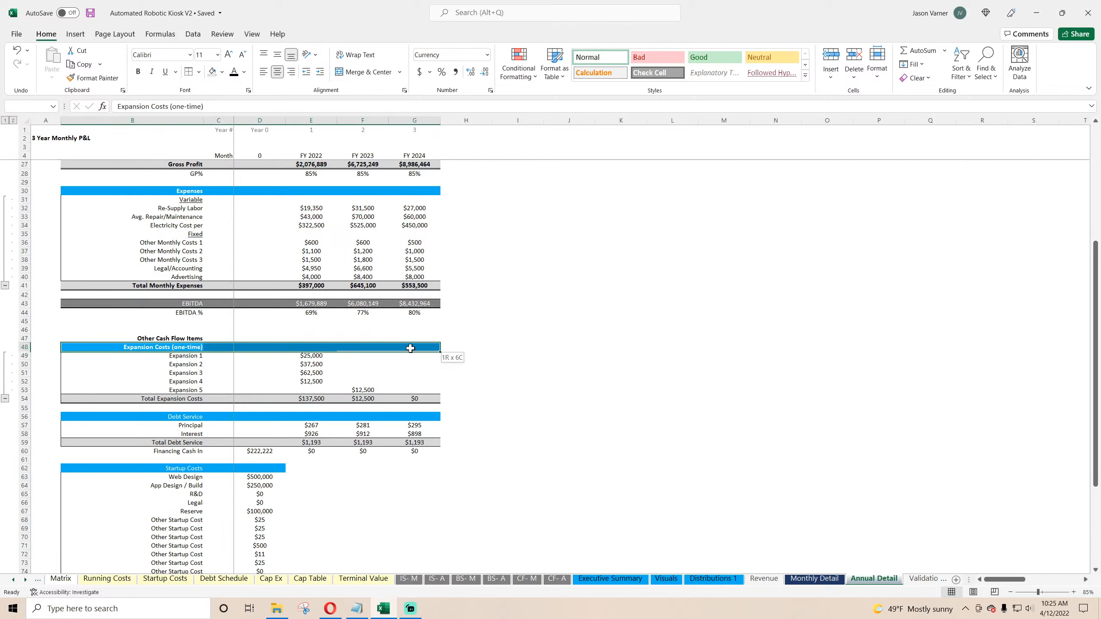
{"action": "left_click", "coordinate": [198, 71]}
{"action": "left_click", "coordinate": [209, 104]}
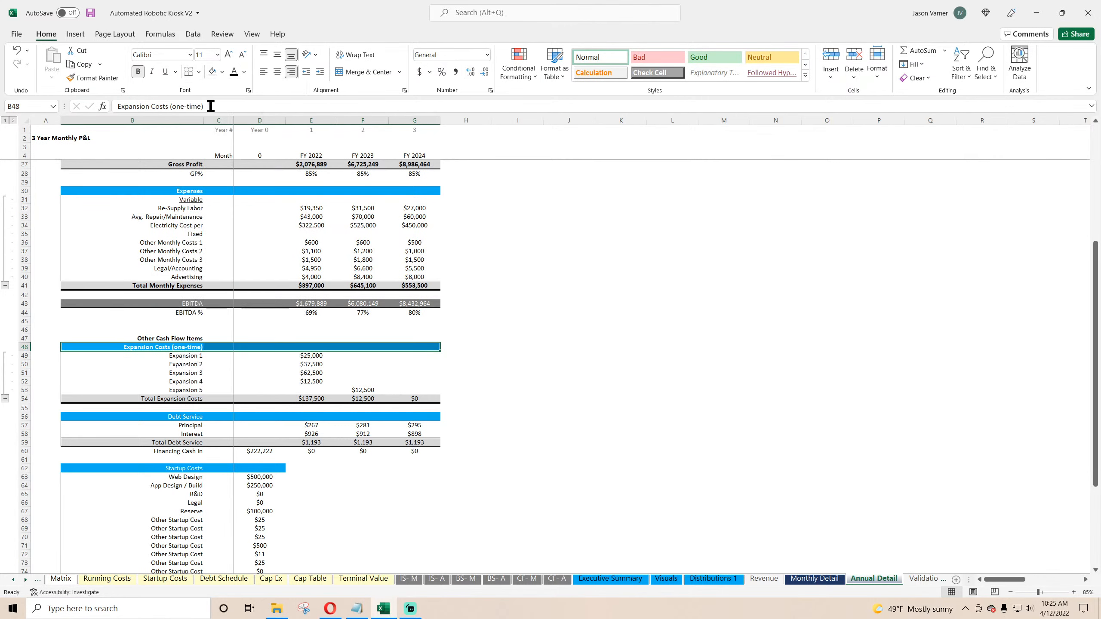
Step: Copy the Expansion 1 SUMIFS formula into the Principal and Interest cells for FY 2022 through FY 2024
{"action": "left_click", "coordinate": [621, 305]}
{"action": "left_click", "coordinate": [304, 357]}
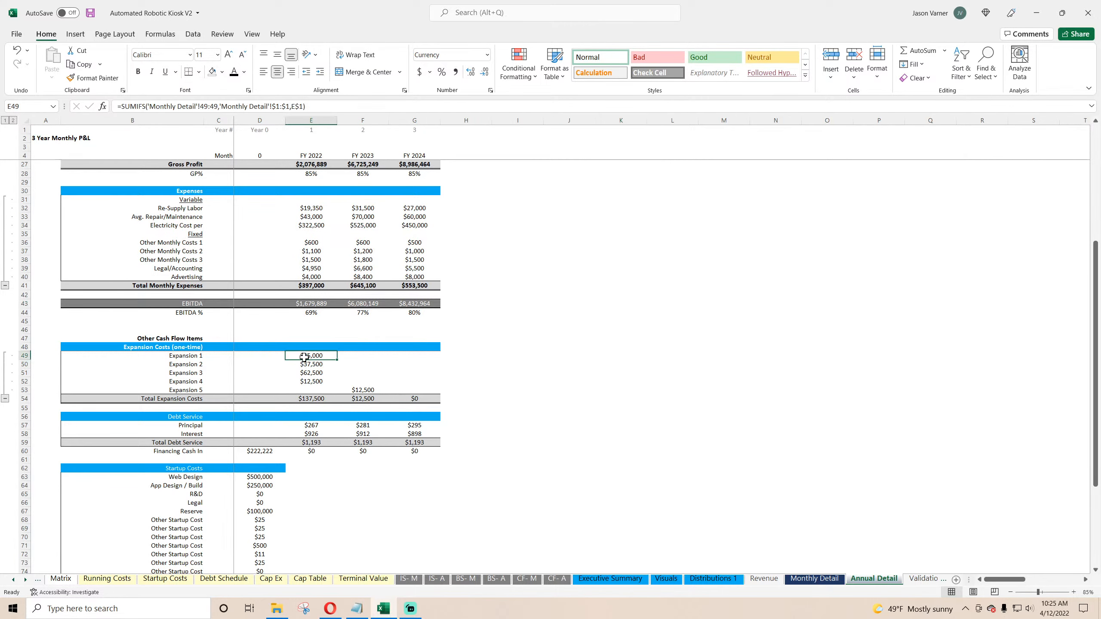
{"action": "left_click", "coordinate": [307, 400]}
{"action": "scroll", "coordinate": [397, 398], "scroll_direction": "down", "scroll_amount": 4}
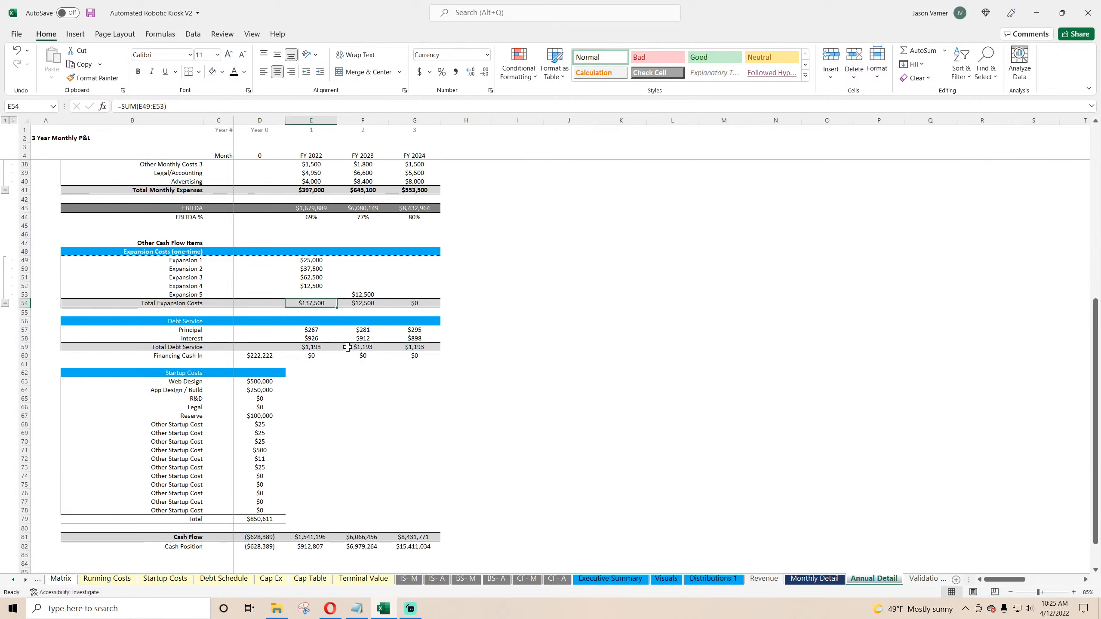
{"action": "right_click", "coordinate": [316, 264]}
{"action": "left_click", "coordinate": [342, 281]}
{"action": "right_click", "coordinate": [321, 327]}
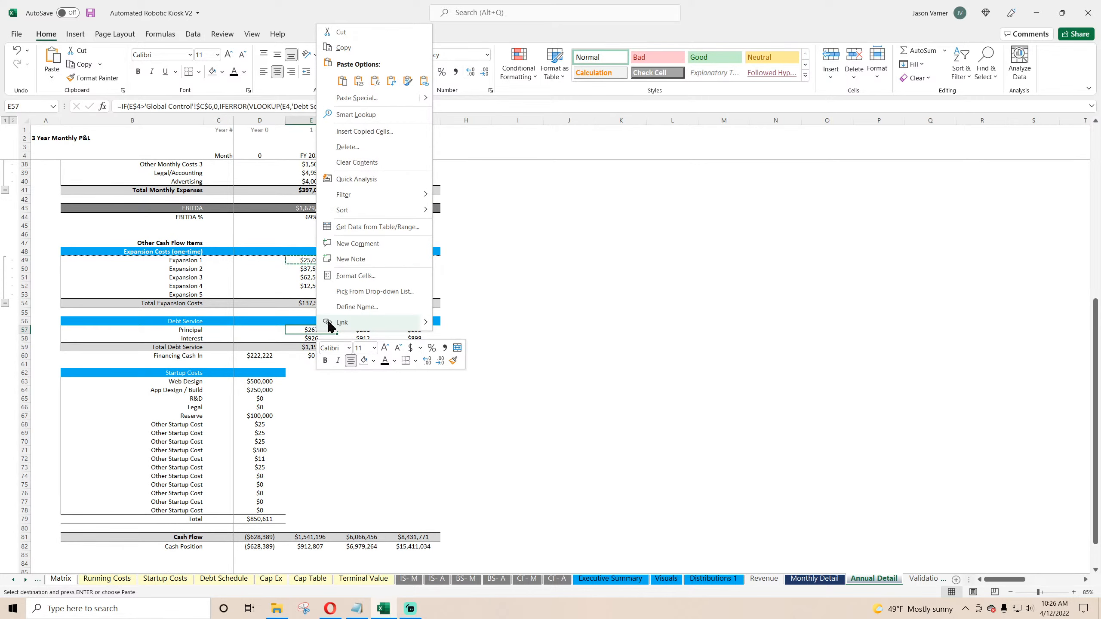
{"action": "left_click", "coordinate": [345, 84]}
{"action": "left_click_drag", "start_coordinate": [337, 341], "coordinate": [442, 346]}
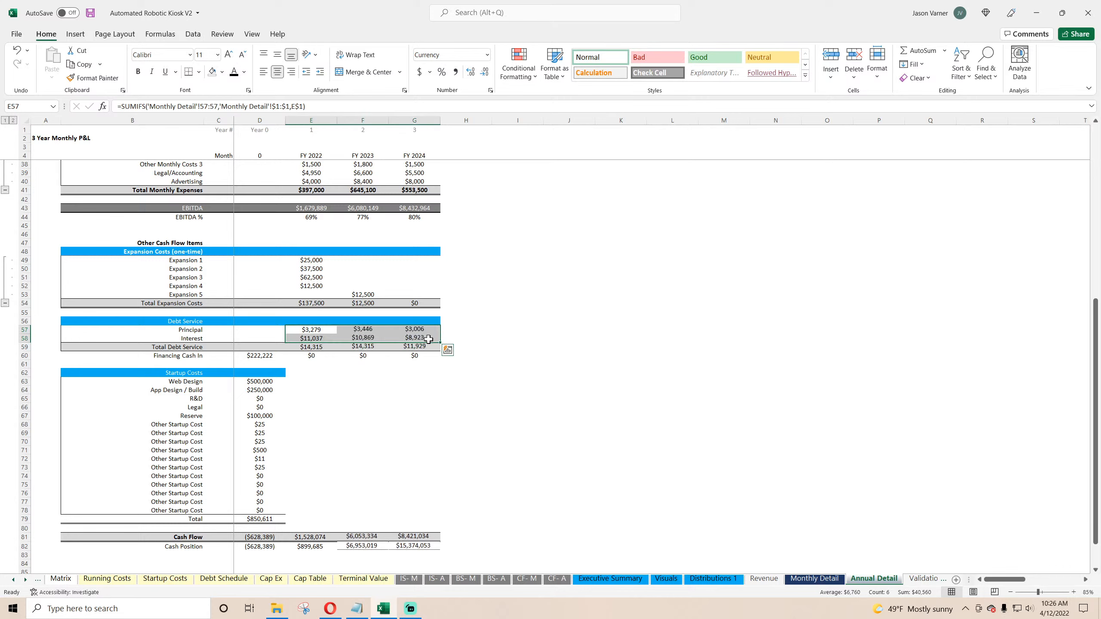
Step: On Global Control, set Include Terminal Value to Yes and Exit / End Month to Dec-24
{"action": "left_click", "coordinate": [14, 581]}
{"action": "left_click", "coordinate": [14, 581]}
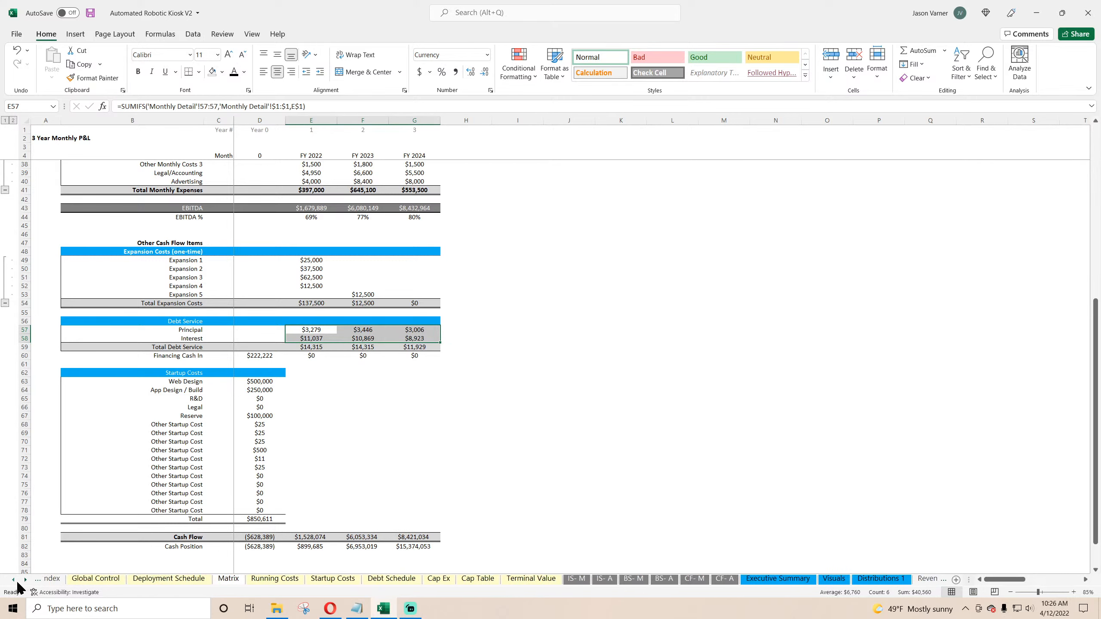
{"action": "left_click", "coordinate": [14, 581]}
{"action": "left_click", "coordinate": [15, 581]}
{"action": "left_click", "coordinate": [117, 581]}
{"action": "left_click", "coordinate": [244, 207]}
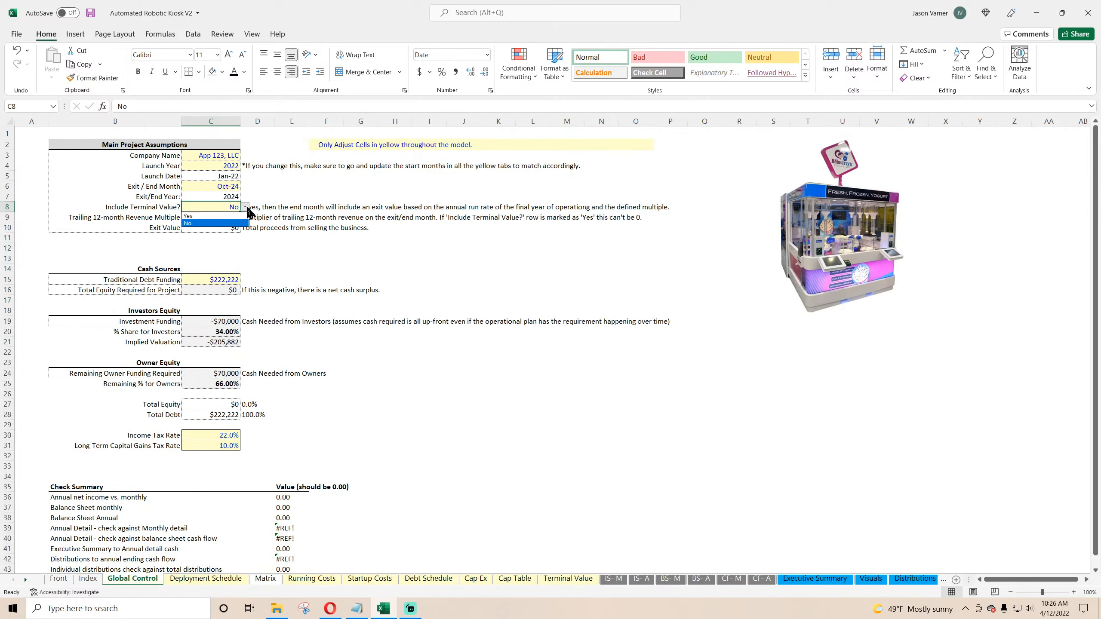
{"action": "left_click", "coordinate": [228, 216]}
{"action": "left_click", "coordinate": [234, 186]}
{"action": "left_click", "coordinate": [245, 187]}
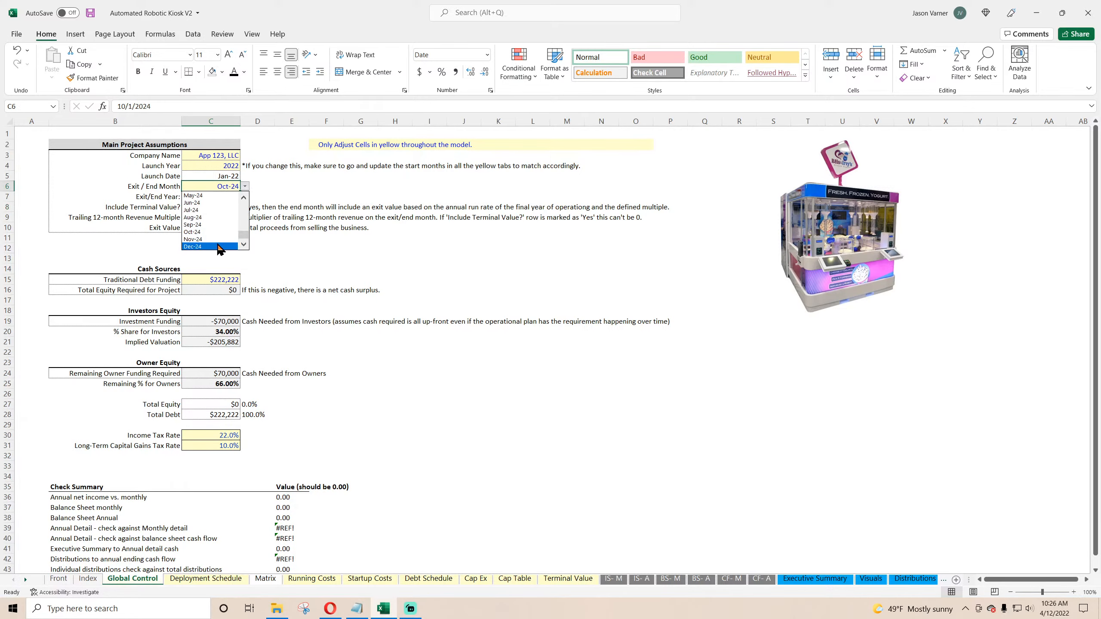
{"action": "left_click", "coordinate": [219, 246]}
{"action": "left_click", "coordinate": [914, 581]}
{"action": "left_click", "coordinate": [928, 581]}
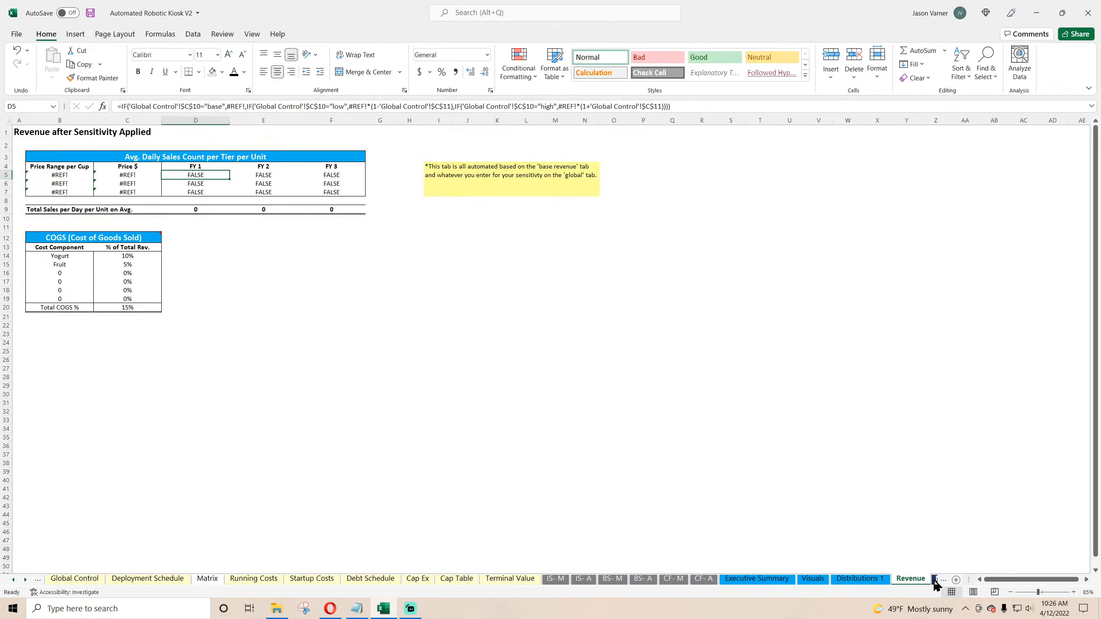
{"action": "left_click", "coordinate": [943, 579]}
{"action": "left_click", "coordinate": [943, 579]}
{"action": "left_click", "coordinate": [519, 380]}
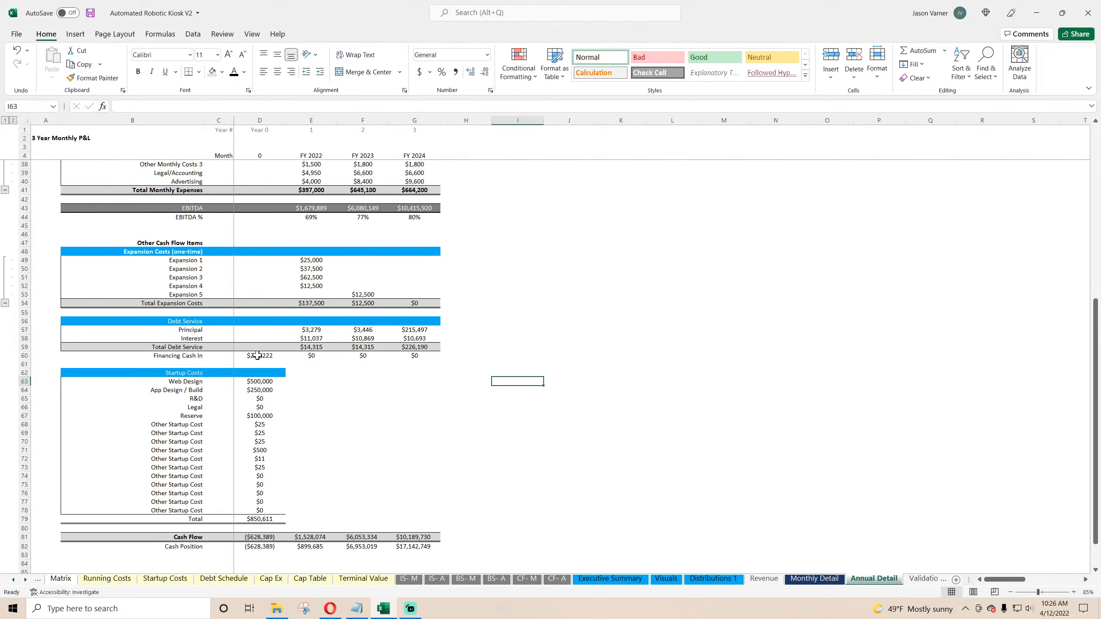
{"action": "left_click", "coordinate": [258, 356]}
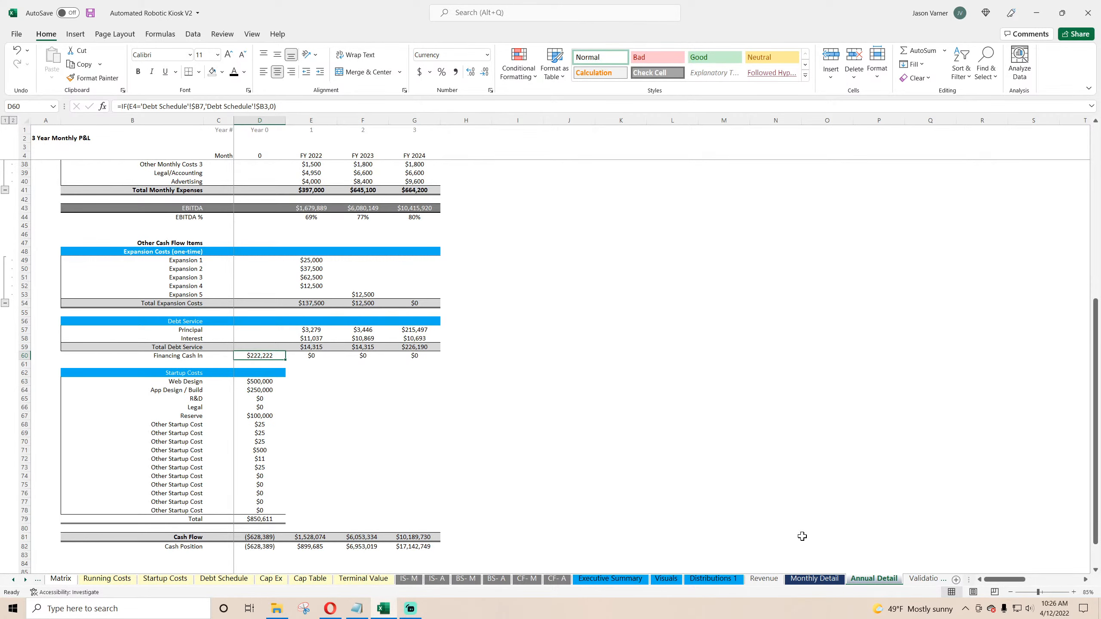
{"action": "type", "text": "="}
{"action": "left_click", "coordinate": [813, 579]}
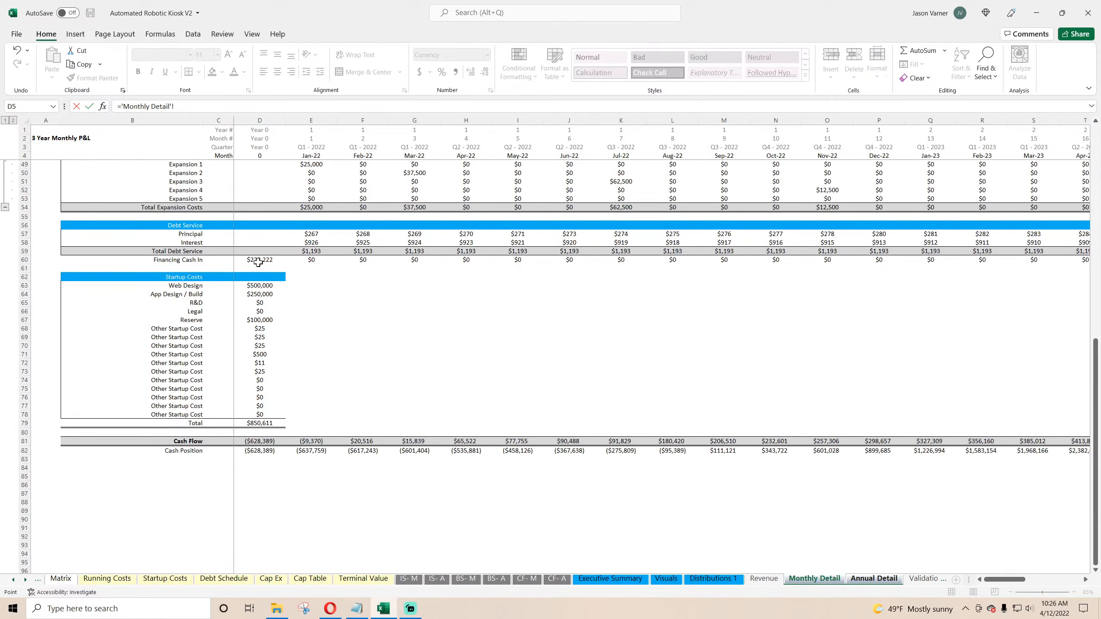
{"action": "key", "text": "Escape"}
Step: Copy the SUMIFS formula into the Financing Cash In cells for FY 2022 through FY 2024
{"action": "right_click", "coordinate": [309, 261]}
{"action": "left_click", "coordinate": [338, 287]}
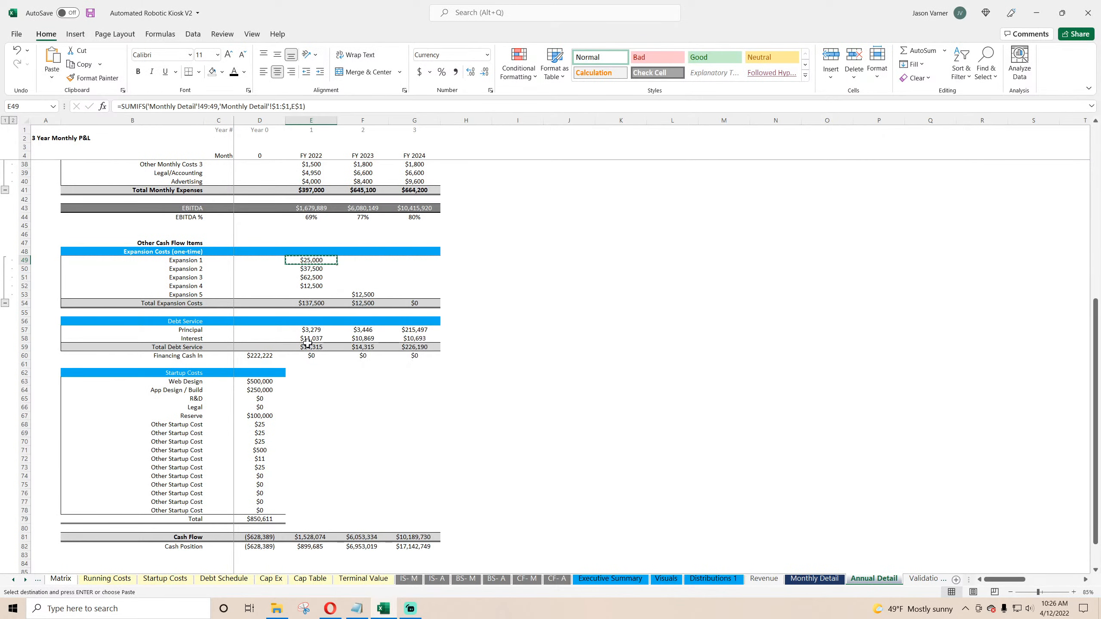
{"action": "right_click", "coordinate": [309, 356]}
{"action": "left_click", "coordinate": [333, 105]}
{"action": "left_click_drag", "start_coordinate": [337, 359], "coordinate": [437, 364]}
{"action": "left_click", "coordinate": [317, 356]}
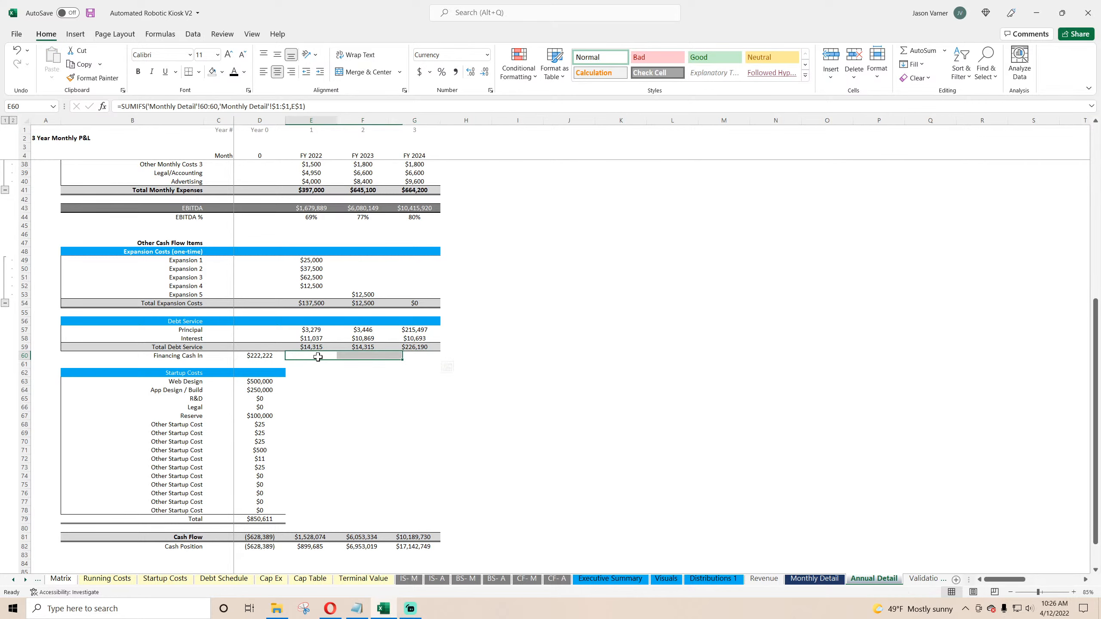
Step: Enter a check formula beside Cash Position subtracting Monthly Detail's final cash position from the FY 2024 cash position
{"action": "left_click", "coordinate": [364, 356]}
{"action": "left_click", "coordinate": [266, 380]}
{"action": "left_click", "coordinate": [265, 416]}
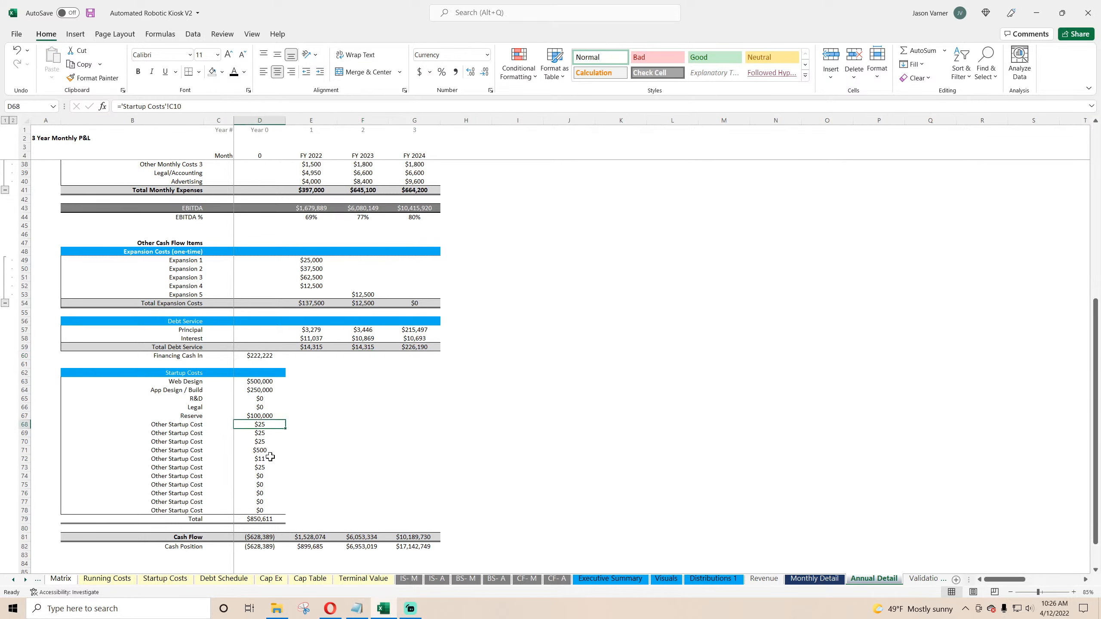
{"action": "scroll", "coordinate": [282, 455], "scroll_direction": "down", "scroll_amount": 4}
{"action": "left_click", "coordinate": [457, 453]}
{"action": "type", "text": "="}
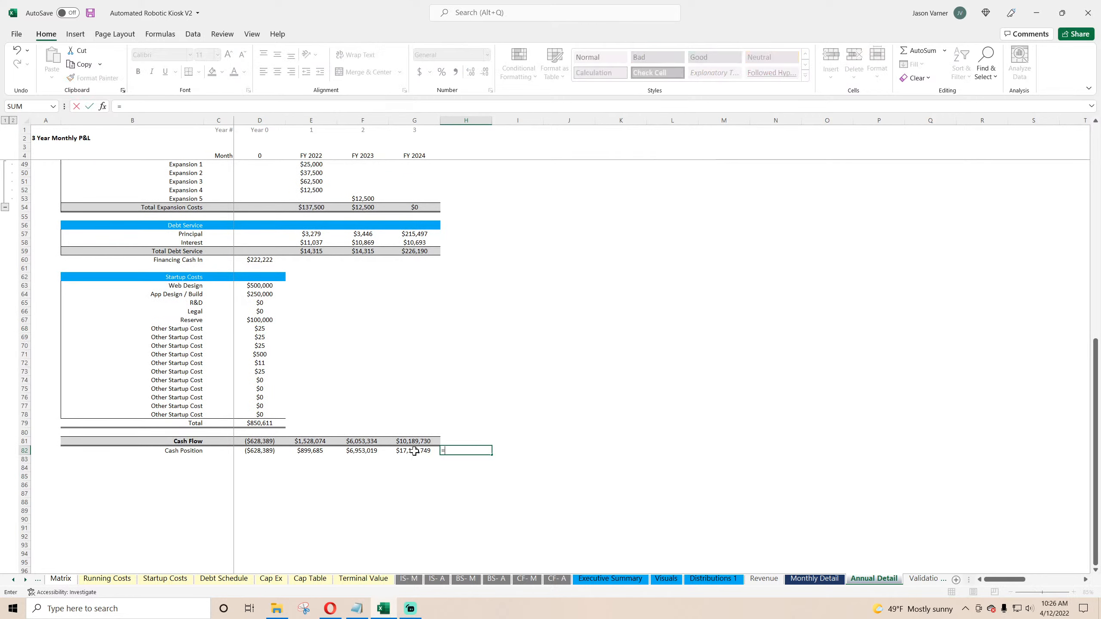
{"action": "left_click", "coordinate": [417, 450]}
{"action": "type", "text": "-"}
{"action": "left_click", "coordinate": [814, 579]}
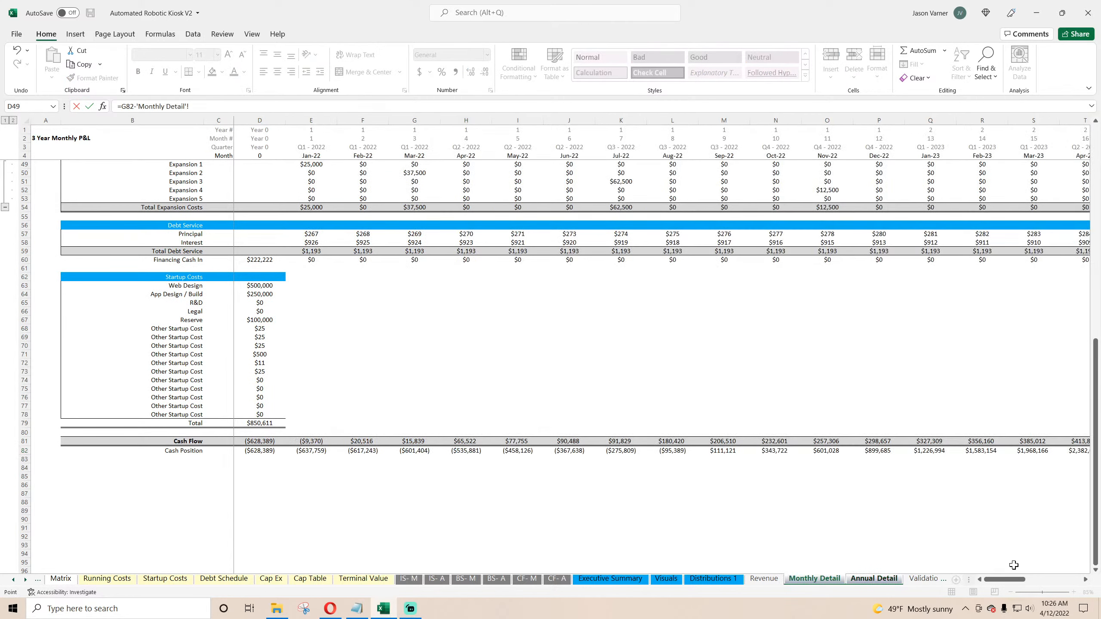
{"action": "left_click", "coordinate": [1040, 579]}
{"action": "key", "text": "Return"}
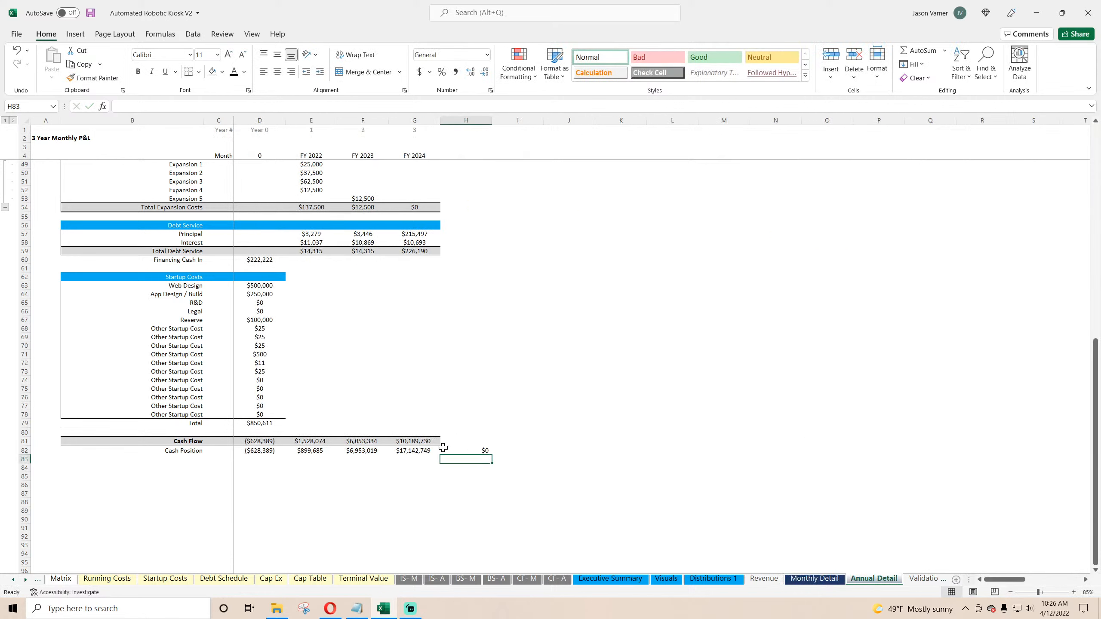
Step: Format the check cell with the Number format and save the workbook
{"action": "left_click", "coordinate": [490, 91]}
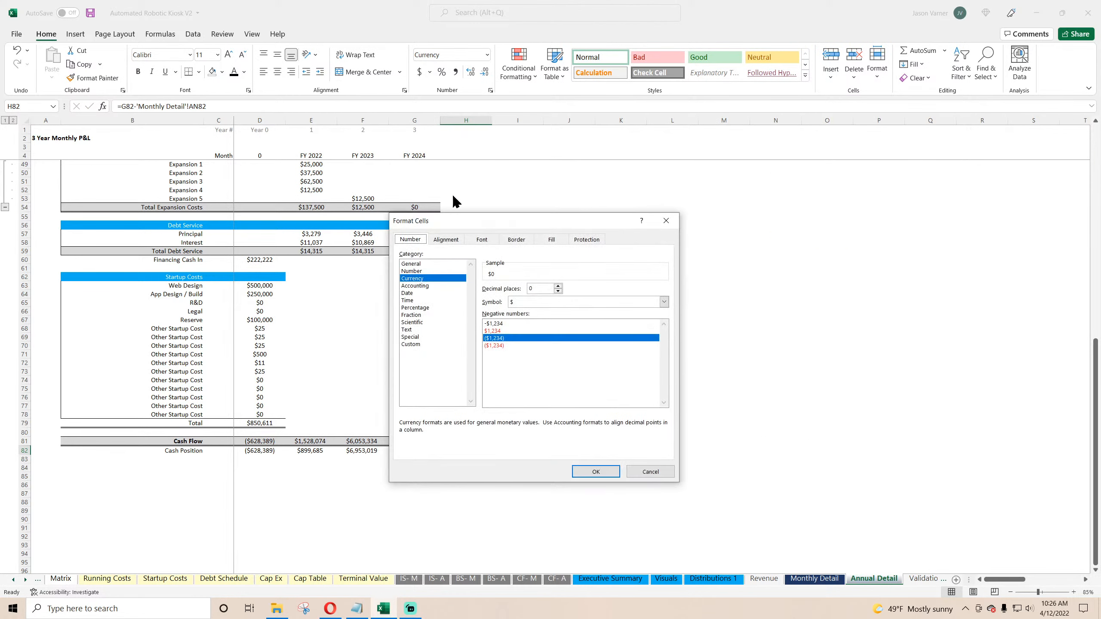
{"action": "left_click", "coordinate": [412, 271]}
{"action": "left_click", "coordinate": [595, 471]}
{"action": "left_click", "coordinate": [620, 432]}
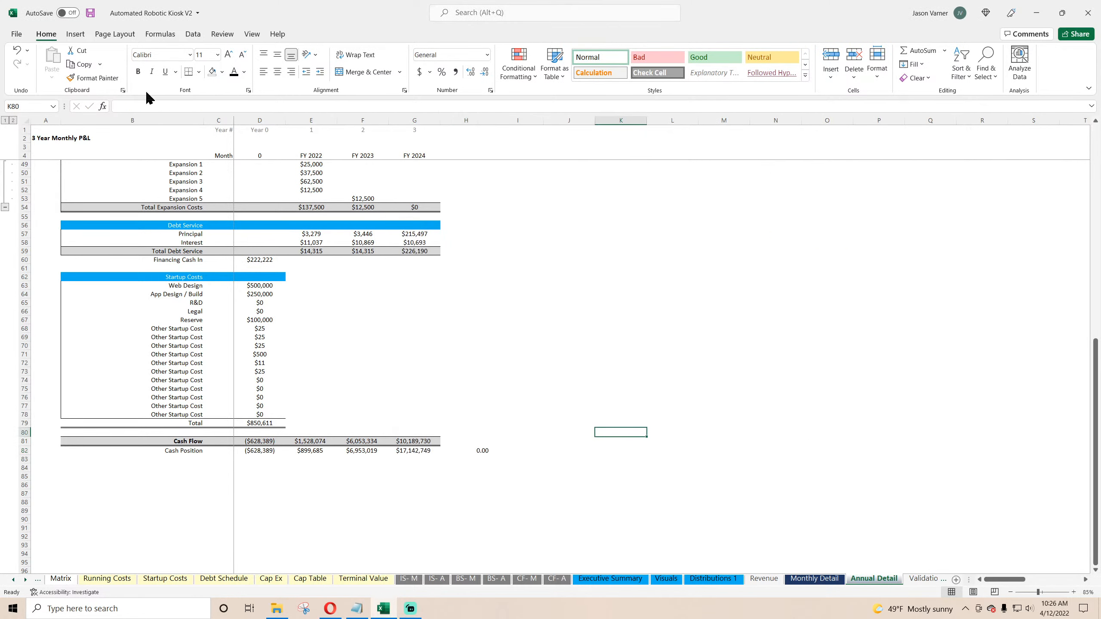
{"action": "left_click", "coordinate": [90, 15]}
Step: On Executive Summary, link the three fiscal-year header cells to the Annual Detail year headers
{"action": "scroll", "coordinate": [536, 388], "scroll_direction": "up", "scroll_amount": 15}
{"action": "left_click", "coordinate": [609, 578]}
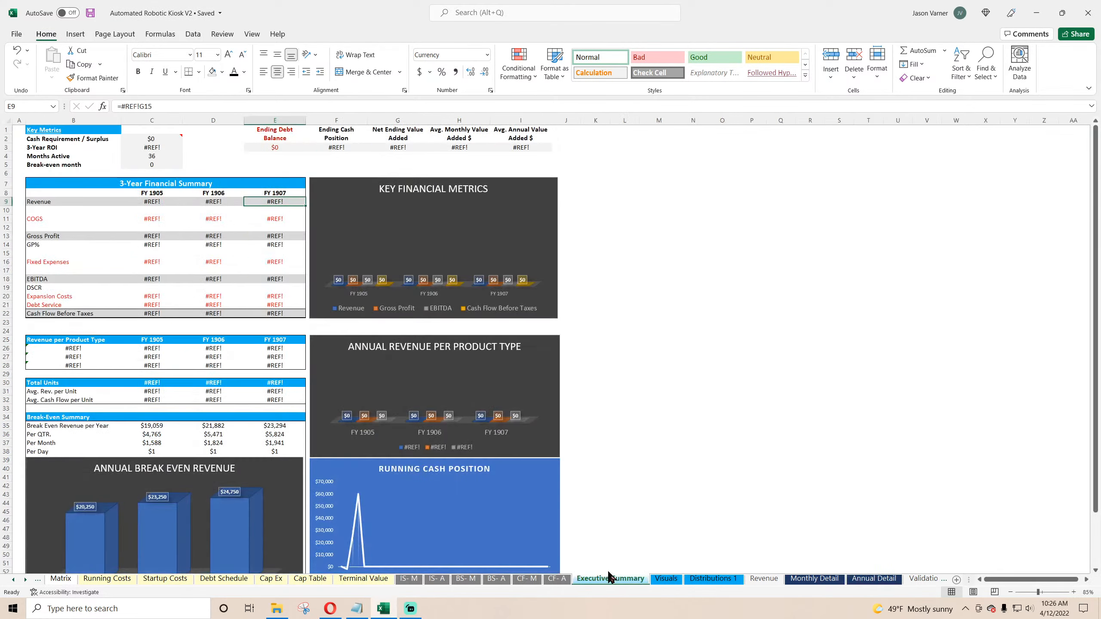
{"action": "left_click", "coordinate": [155, 202]}
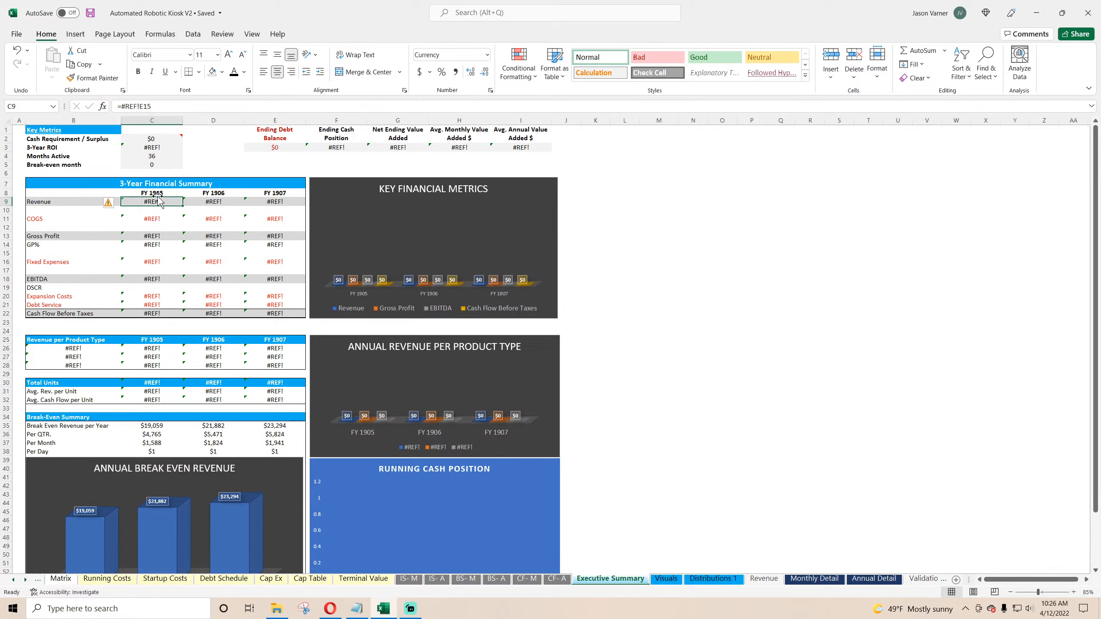
{"action": "type", "text": "="}
{"action": "left_click", "coordinate": [873, 579]}
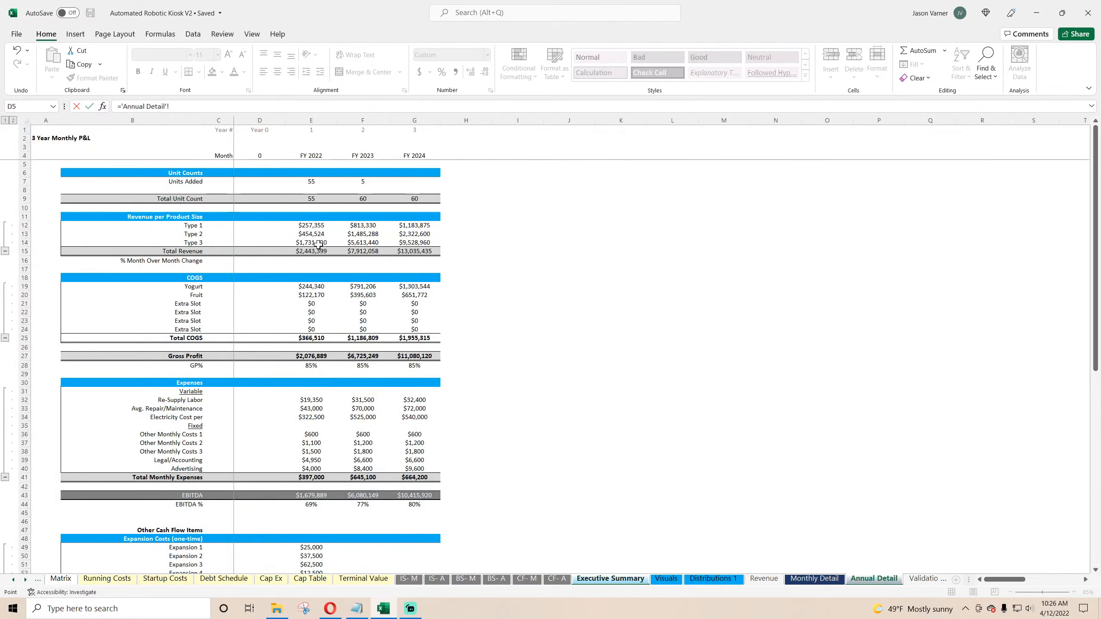
{"action": "left_click", "coordinate": [304, 154]}
{"action": "key", "text": "Return"}
{"action": "left_click", "coordinate": [152, 193]}
{"action": "left_click_drag", "start_coordinate": [182, 197], "coordinate": [304, 198]}
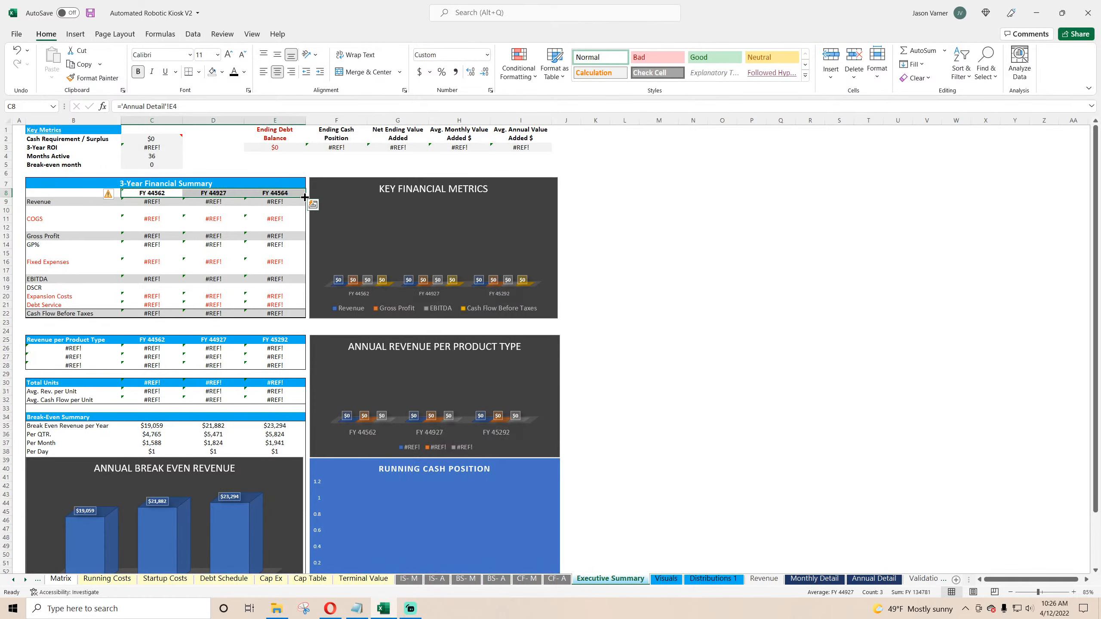
Step: Change the year headers' custom number format from "FY" ## to "FY"
{"action": "left_click", "coordinate": [490, 91]}
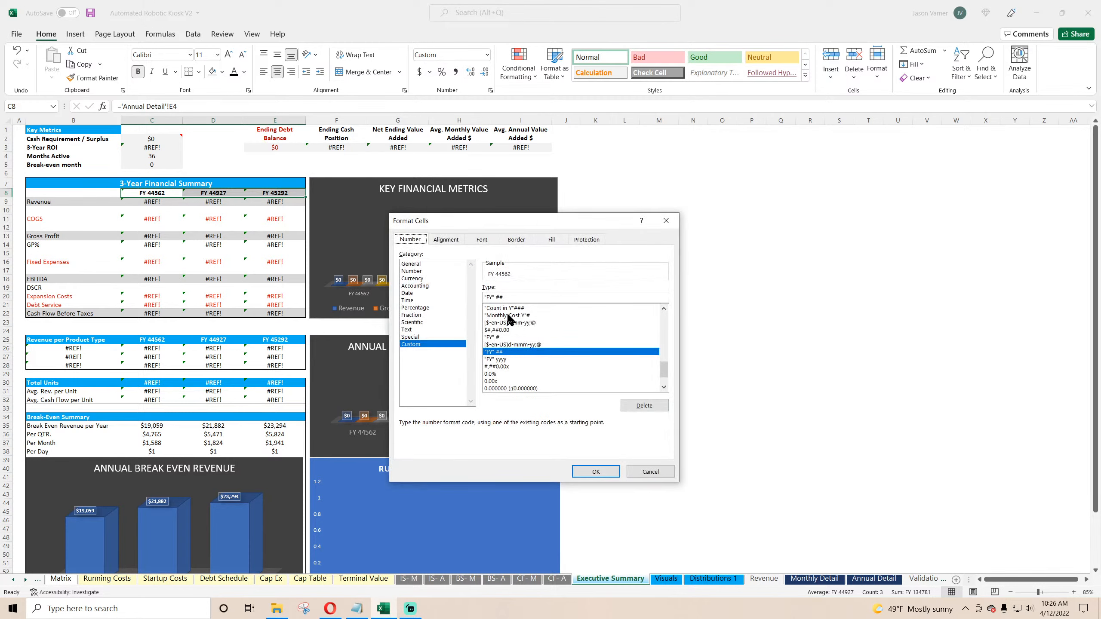
{"action": "left_click", "coordinate": [515, 298]}
{"action": "key", "text": "BackSpace"}
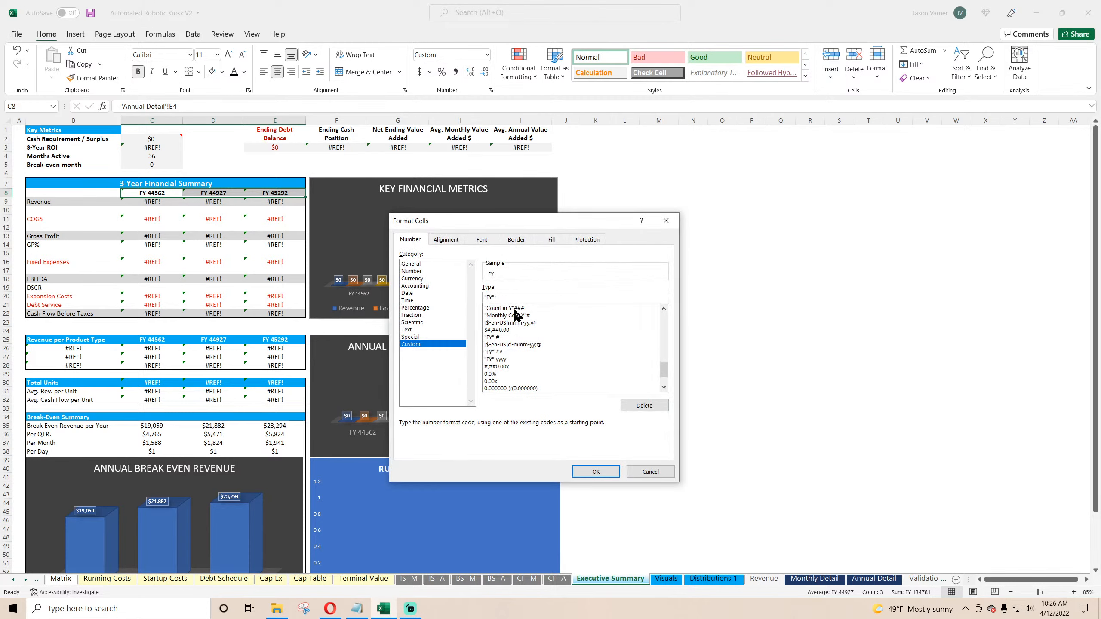
{"action": "left_click", "coordinate": [595, 471]}
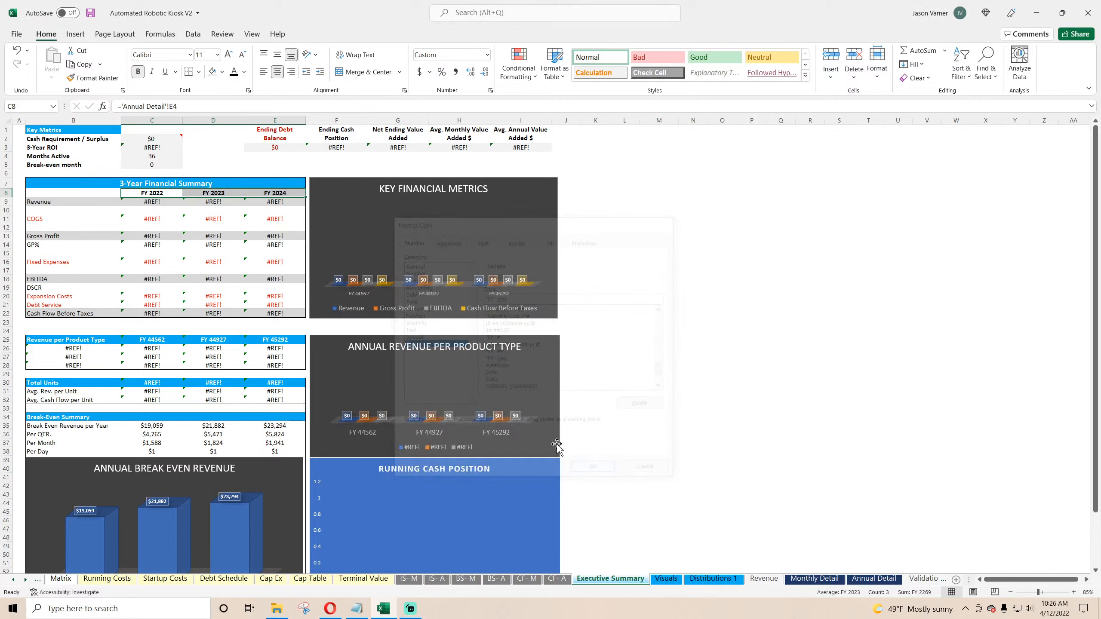
Step: Link the Executive Summary Revenue row to Annual Detail's Total Revenue for all three fiscal years
{"action": "left_click", "coordinate": [150, 203]}
{"action": "type", "text": "="}
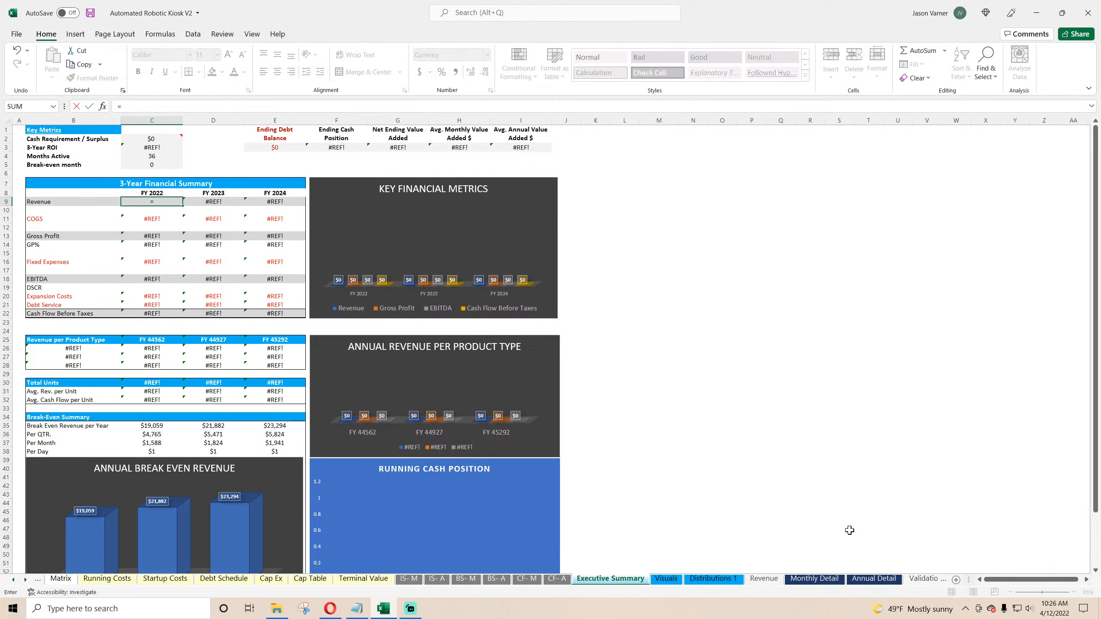
{"action": "left_click", "coordinate": [874, 579]}
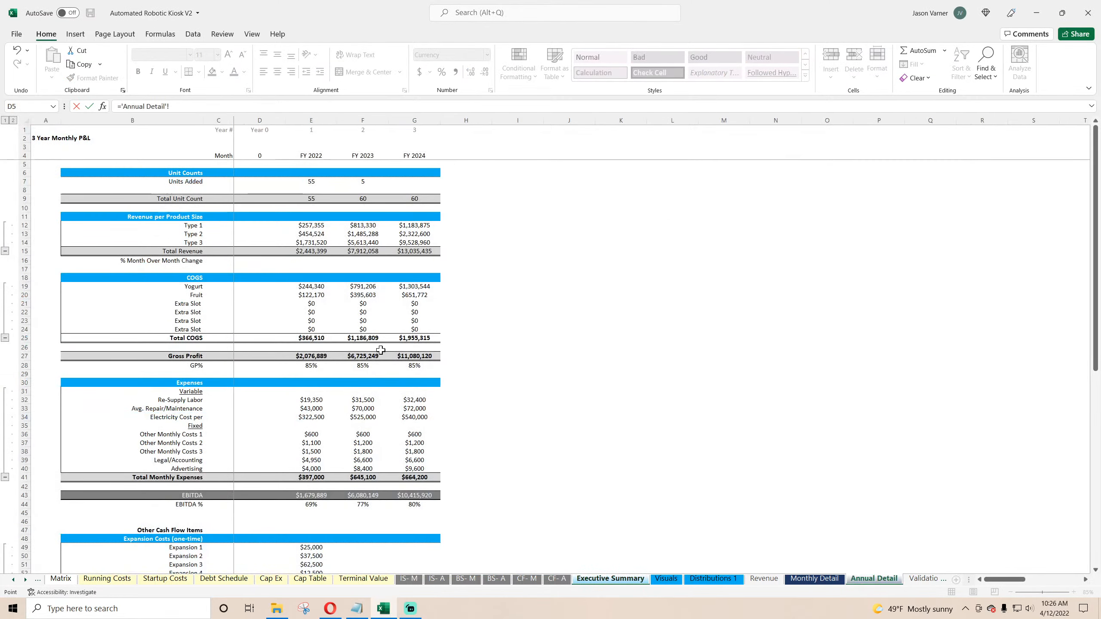
{"action": "left_click", "coordinate": [318, 251]}
{"action": "key", "text": "Return"}
{"action": "left_click", "coordinate": [177, 202]}
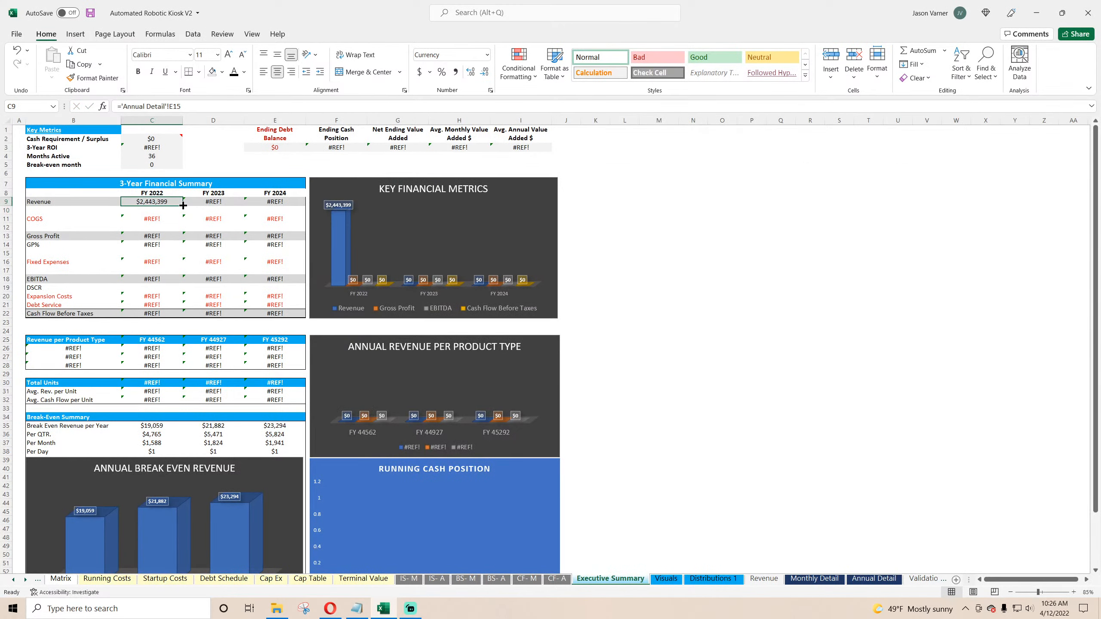
{"action": "left_click_drag", "start_coordinate": [183, 206], "coordinate": [299, 206]}
Step: Bold the Total Revenue row on Annual Detail from the label through FY 2024
{"action": "left_click", "coordinate": [873, 578]}
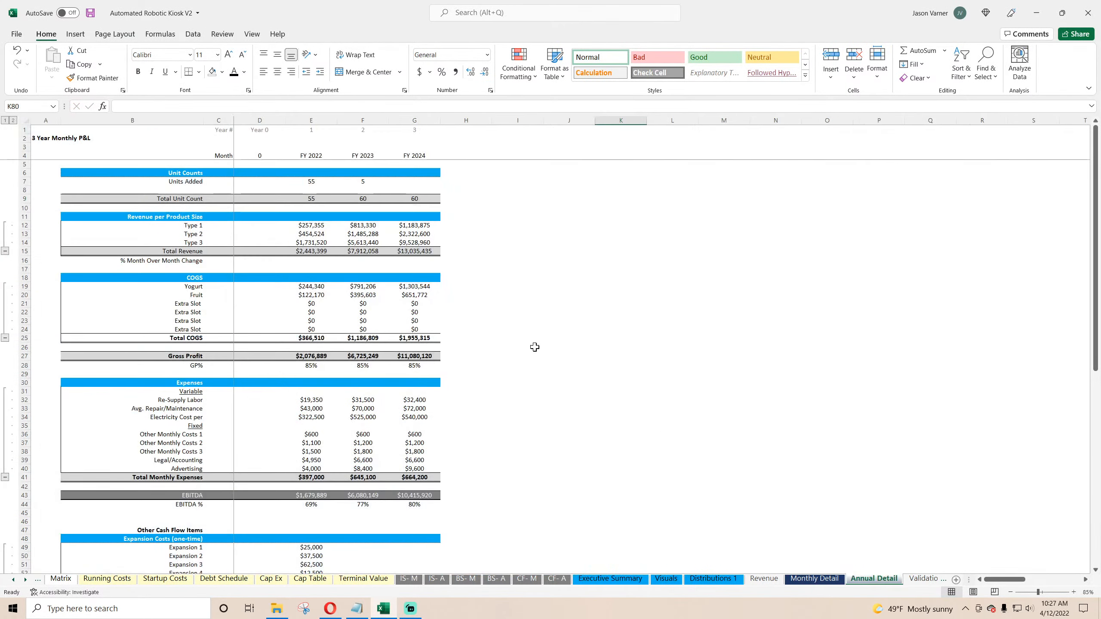
{"action": "left_click_drag", "start_coordinate": [185, 252], "coordinate": [414, 252]}
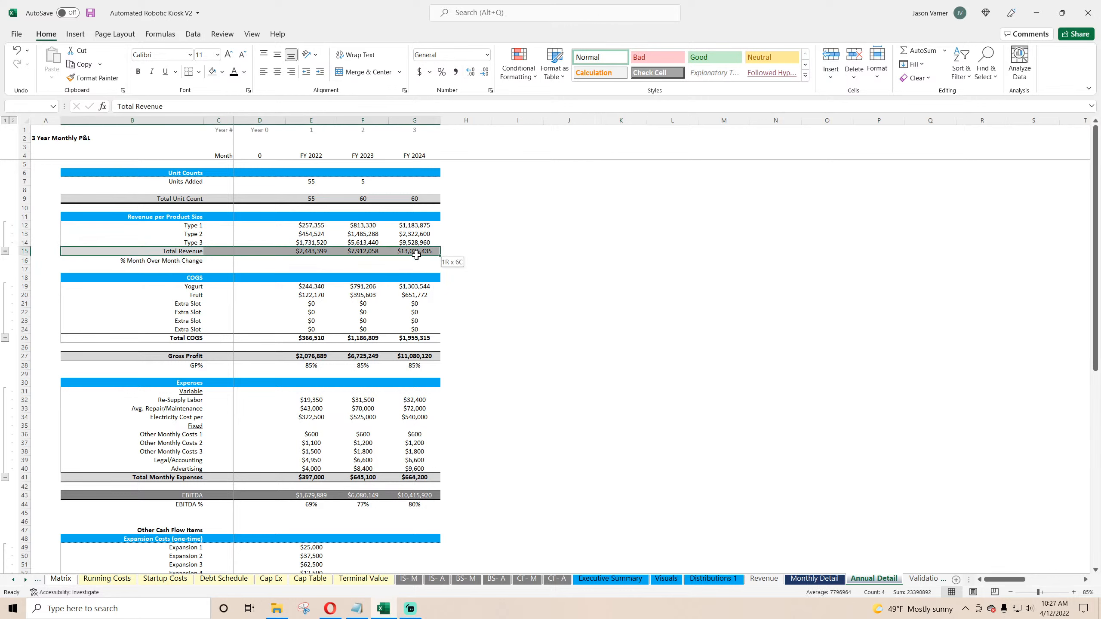
{"action": "left_click", "coordinate": [137, 71]}
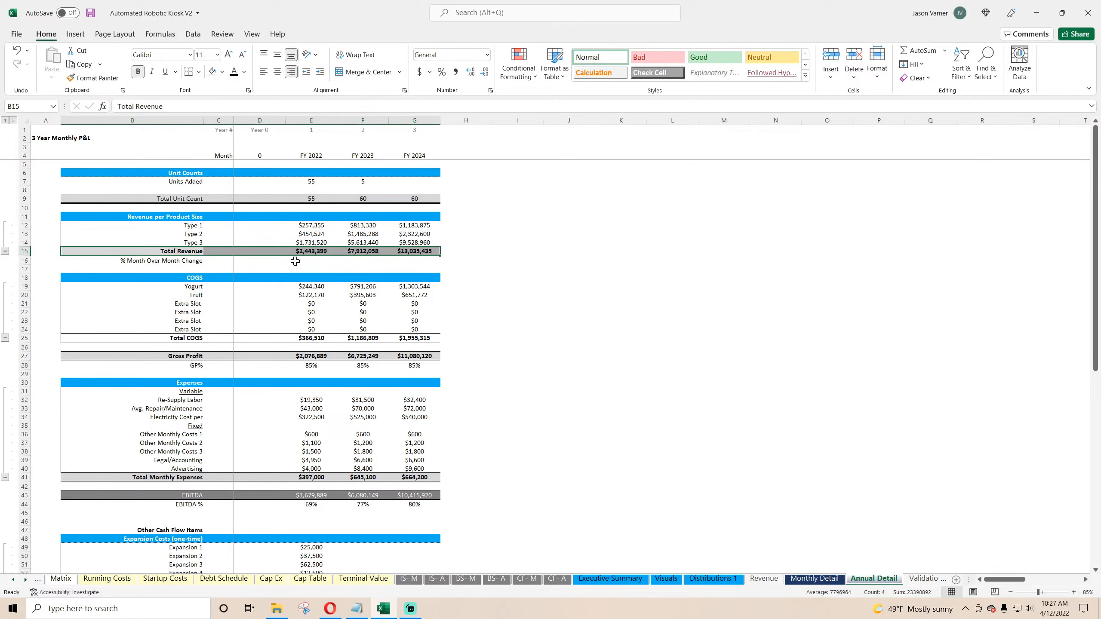
Step: Rename the row 16 label on Annual Detail to "% year Over year change"
{"action": "left_click", "coordinate": [296, 261]}
{"action": "left_click", "coordinate": [370, 262]}
{"action": "left_click", "coordinate": [175, 260]}
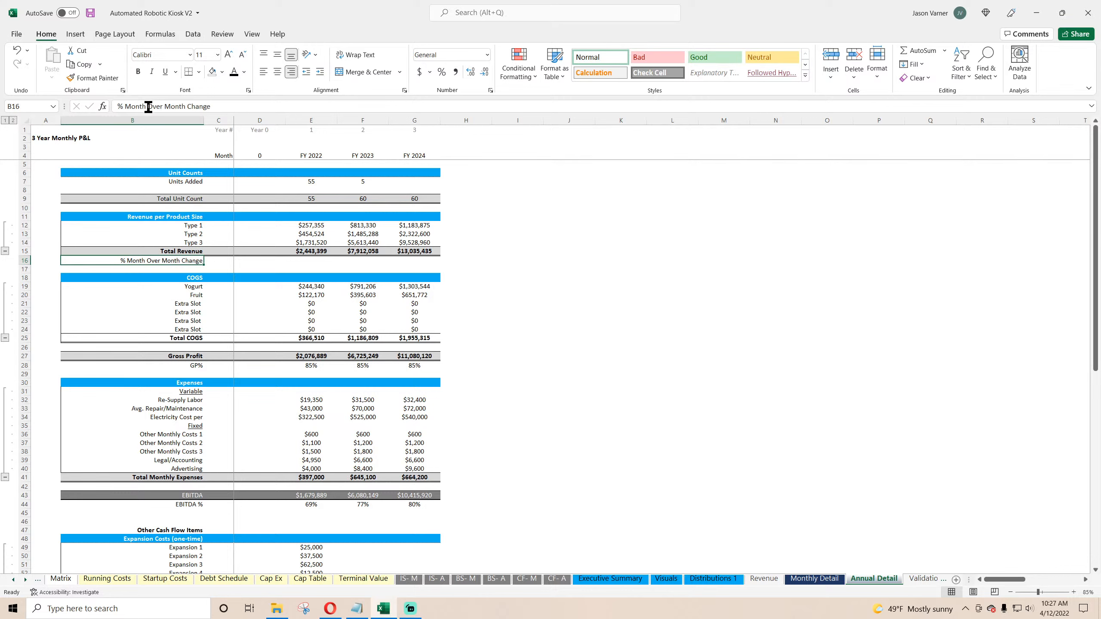
{"action": "double_click", "coordinate": [128, 106]}
{"action": "type", "text": "year Over "}
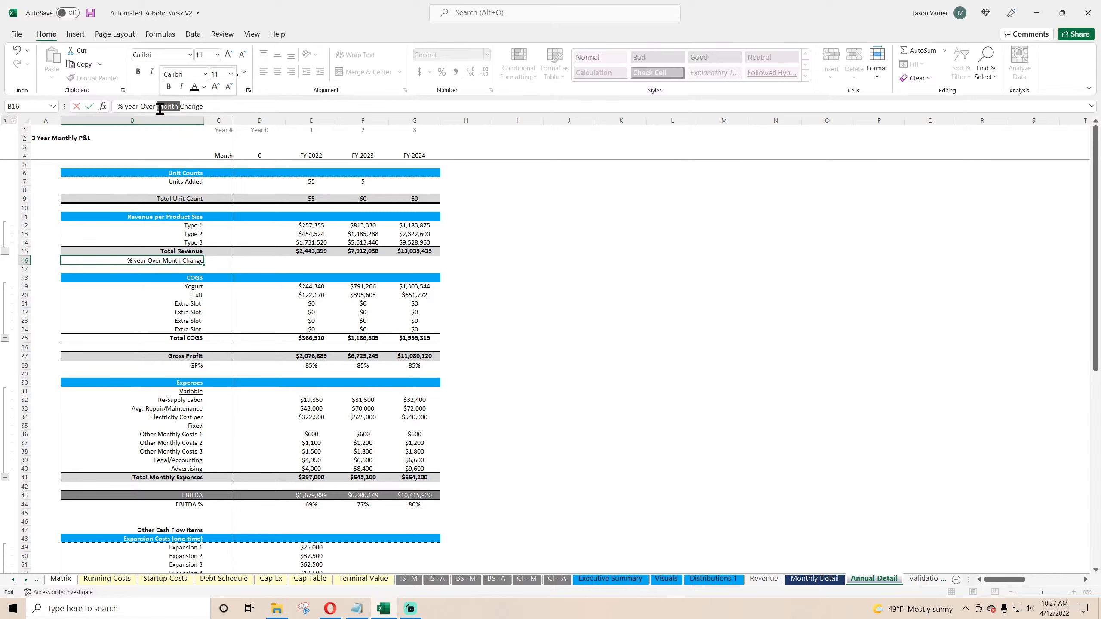
{"action": "type", "text": "year"}
{"action": "left_click_drag", "start_coordinate": [171, 107], "coordinate": [176, 108]}
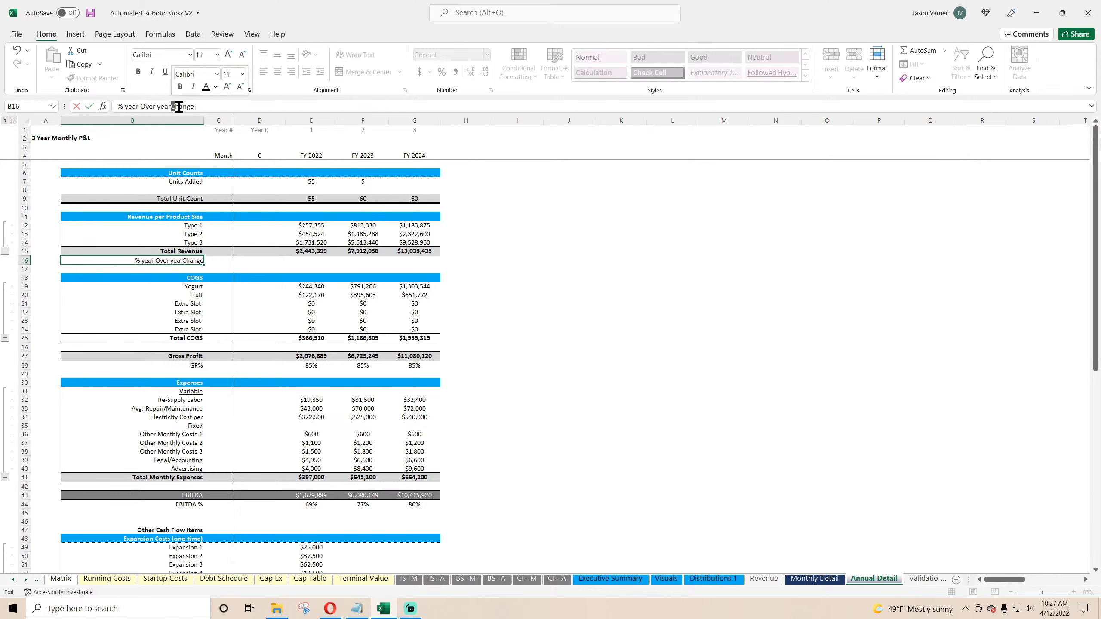
{"action": "type", "text": "c"}
{"action": "left_click", "coordinate": [171, 107]}
{"action": "left_click", "coordinate": [598, 242]}
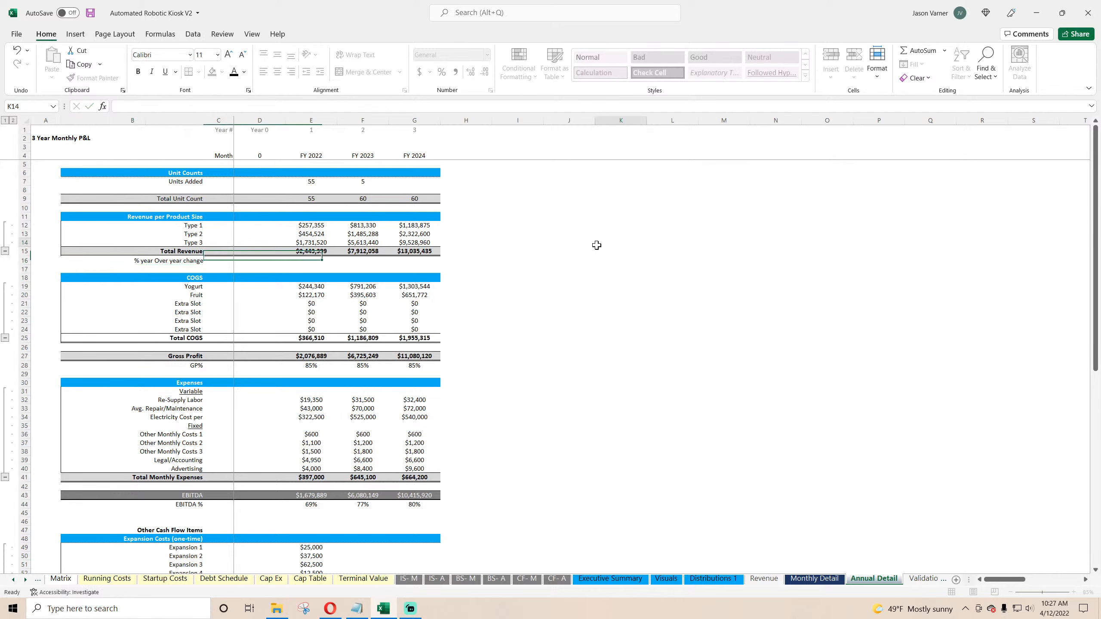
Step: Examine the month-over-month change row on Monthly Detail
{"action": "left_click", "coordinate": [840, 583]}
{"action": "scroll", "coordinate": [330, 312], "scroll_direction": "up", "scroll_amount": 10}
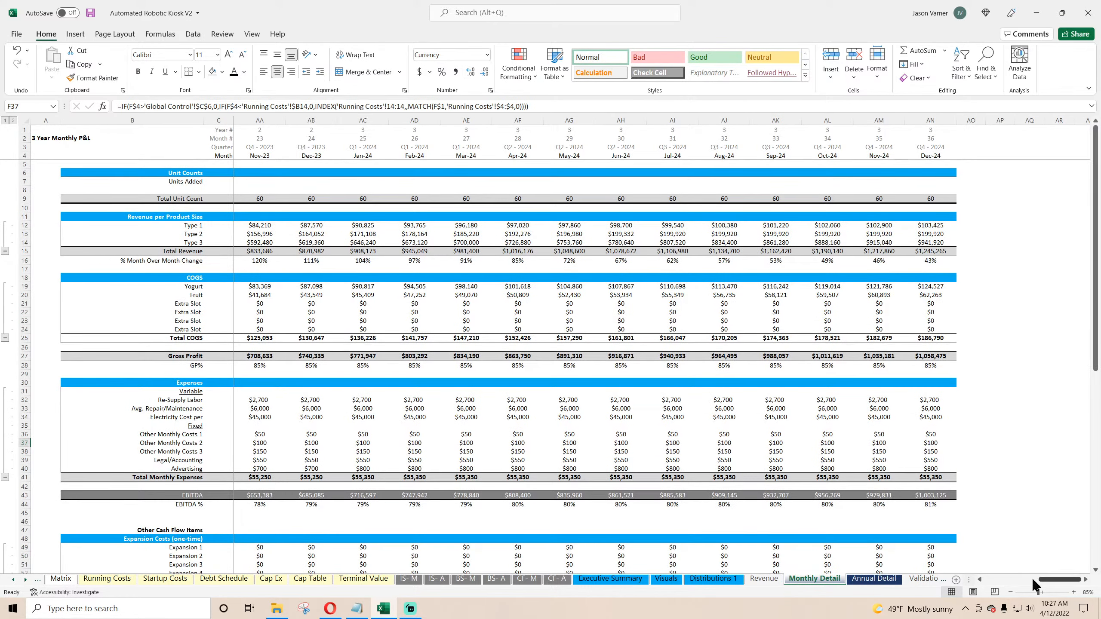
{"action": "left_click_drag", "start_coordinate": [1033, 580], "coordinate": [964, 578]}
{"action": "left_click", "coordinate": [303, 261]}
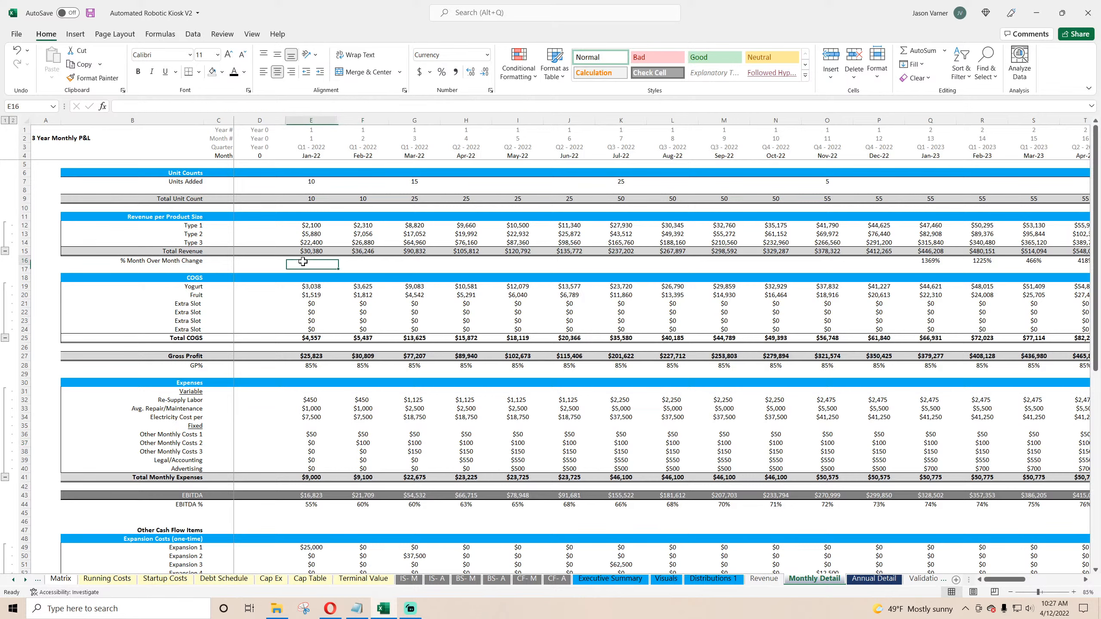
{"action": "left_click", "coordinate": [369, 262]}
{"action": "left_click", "coordinate": [427, 261]}
{"action": "left_click", "coordinate": [641, 266]}
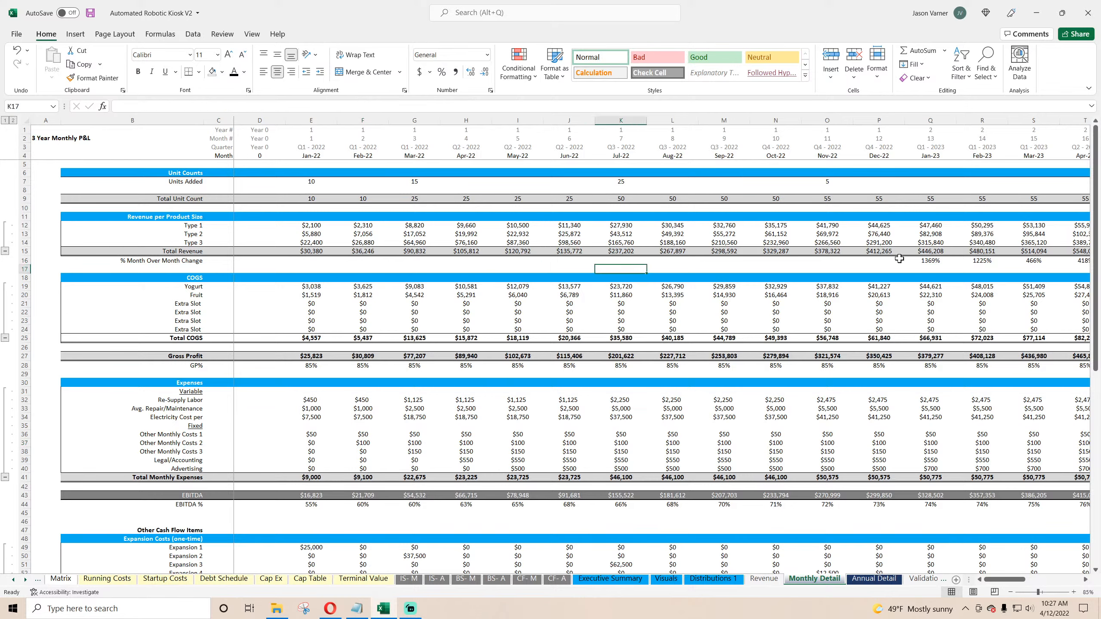
{"action": "left_click", "coordinate": [932, 260]}
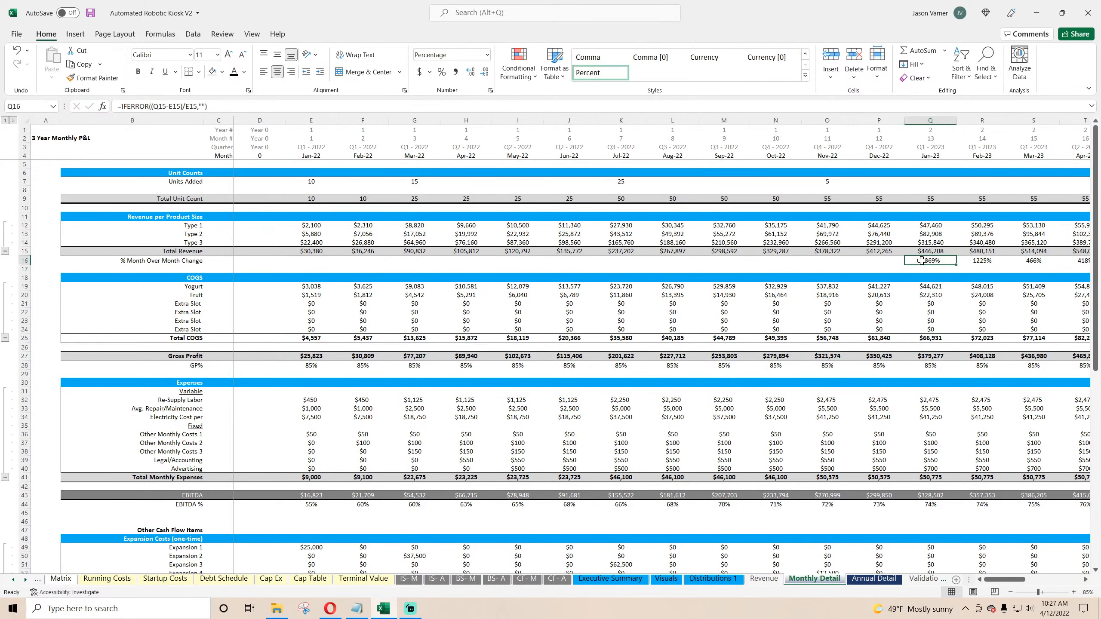
{"action": "left_click_drag", "start_coordinate": [956, 264], "coordinate": [337, 270]}
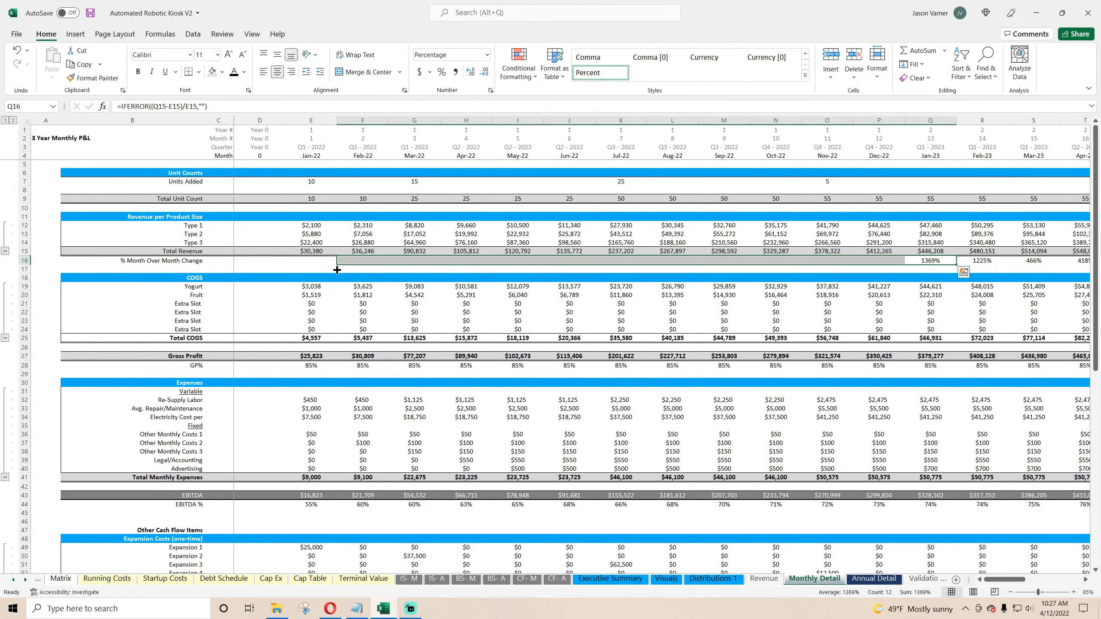
{"action": "double_click", "coordinate": [359, 262]}
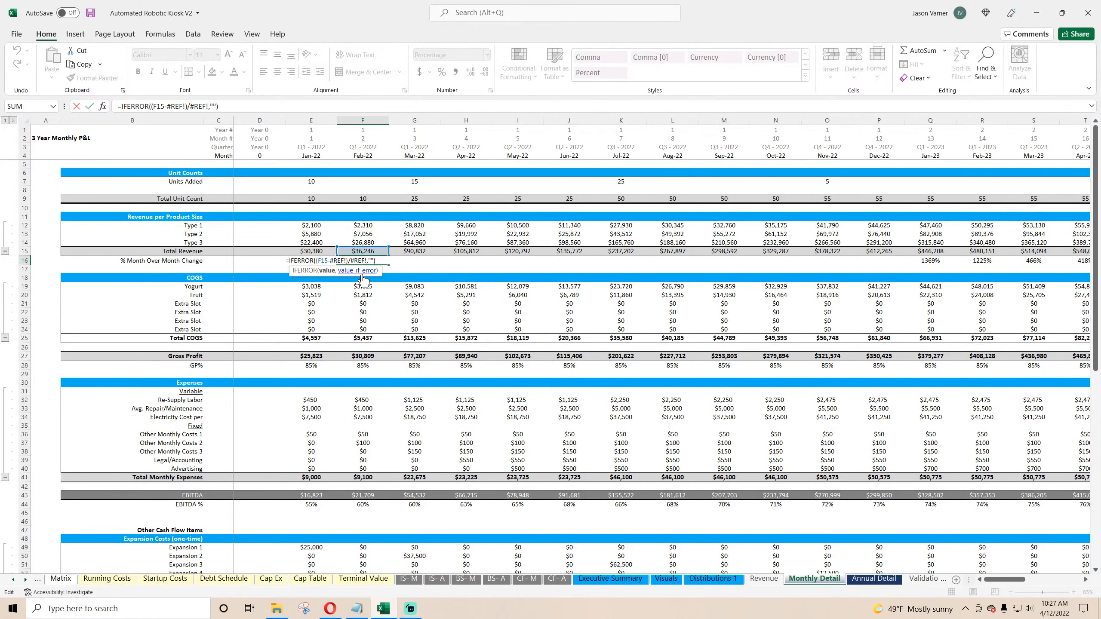
{"action": "key", "text": "Return"}
Step: Enter the February month-over-month change formula =IFERROR((F15-E15)/E15,0) on Monthly Detail
{"action": "left_click", "coordinate": [363, 259]}
{"action": "type", "text": "="}
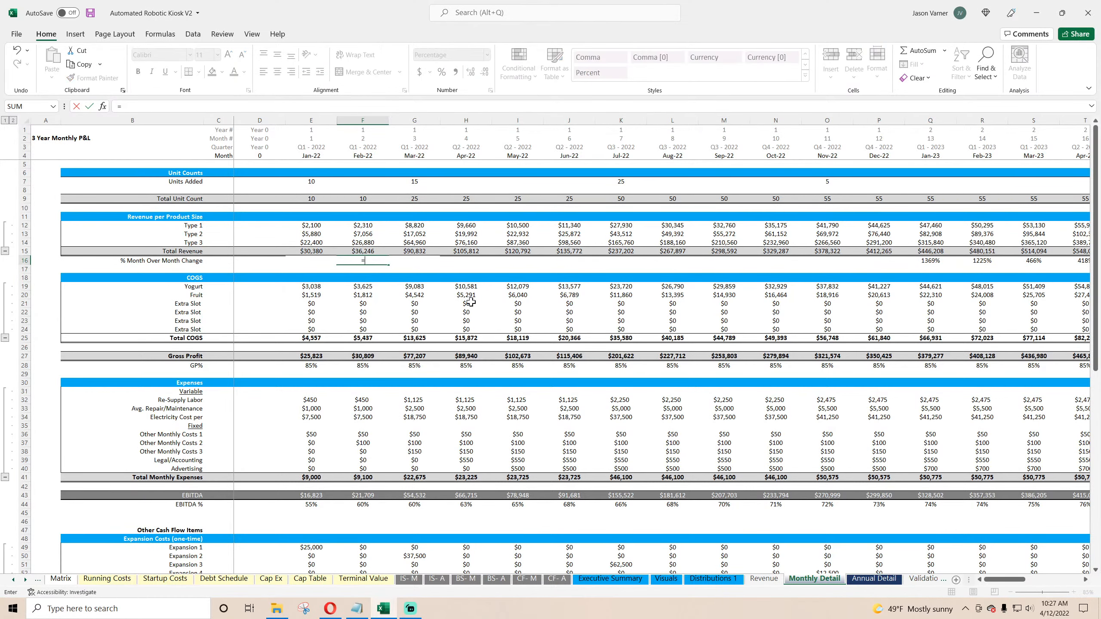
{"action": "type", "text": "("}
{"action": "left_click", "coordinate": [360, 251]}
{"action": "type", "text": "-"}
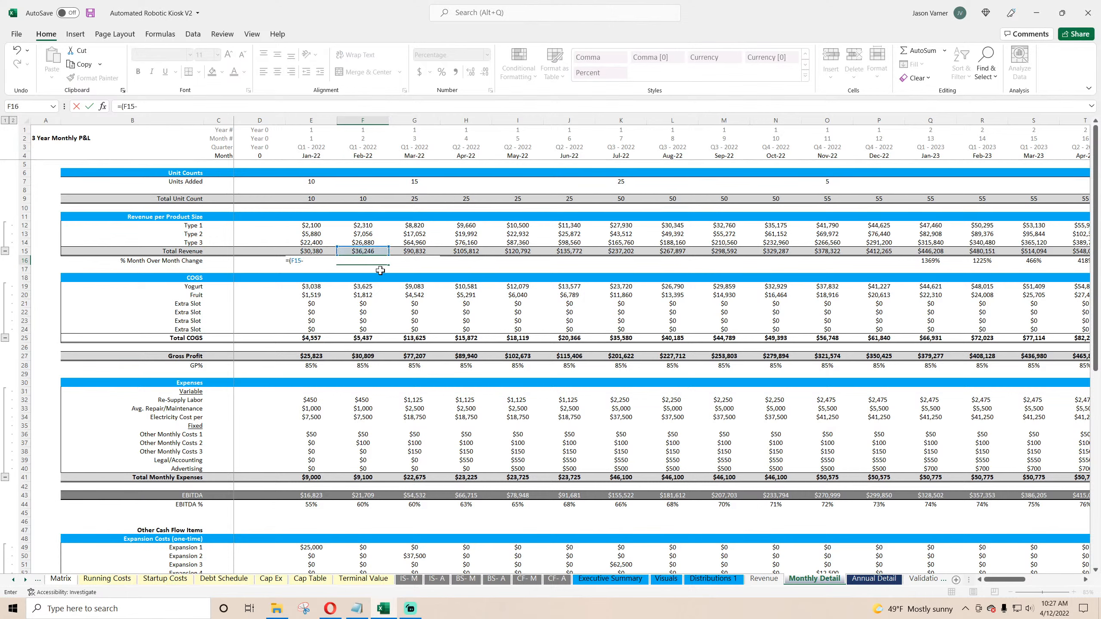
{"action": "left_click", "coordinate": [311, 252]}
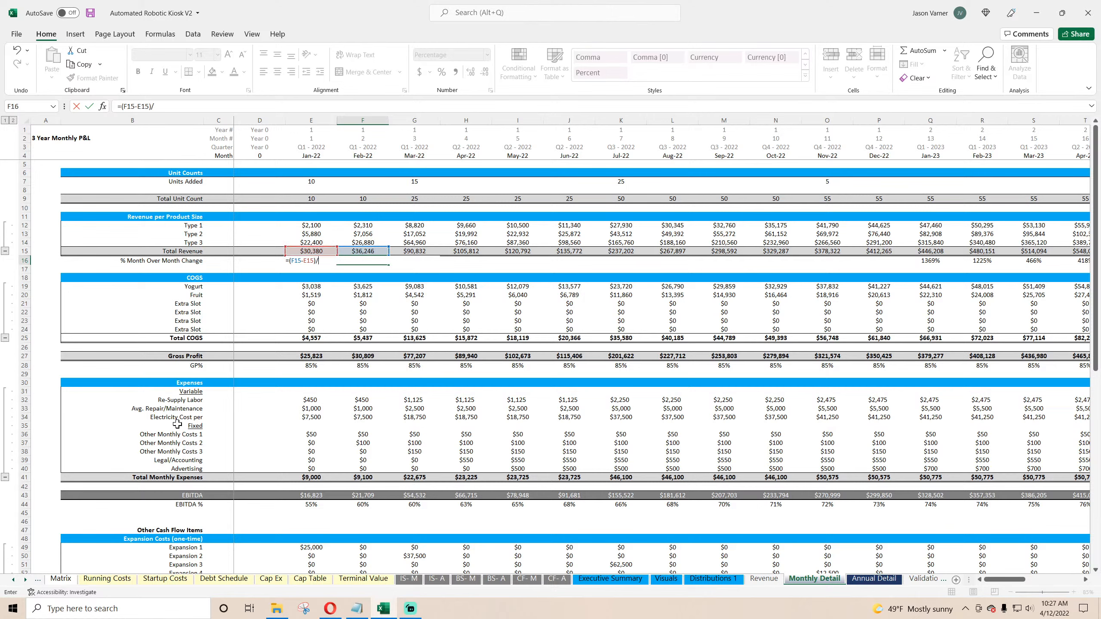
{"action": "type", "text": ")/"}
{"action": "left_click", "coordinate": [311, 251]}
{"action": "type", "text": "iferror("}
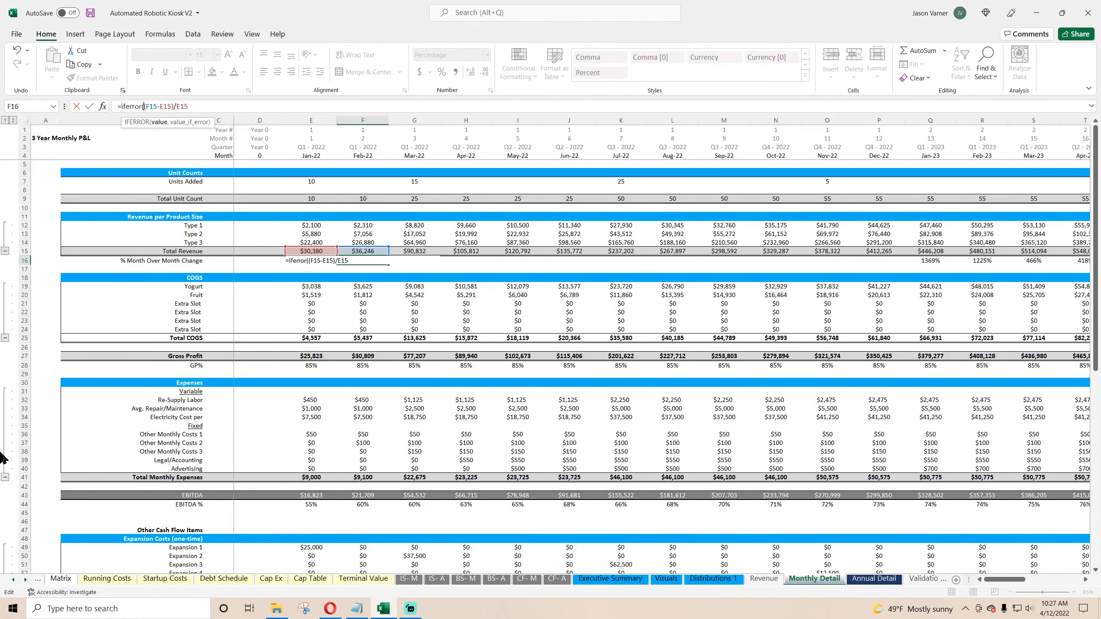
{"action": "left_click", "coordinate": [220, 104]}
{"action": "key", "text": "Return"}
{"action": "key", "text": "Return"}
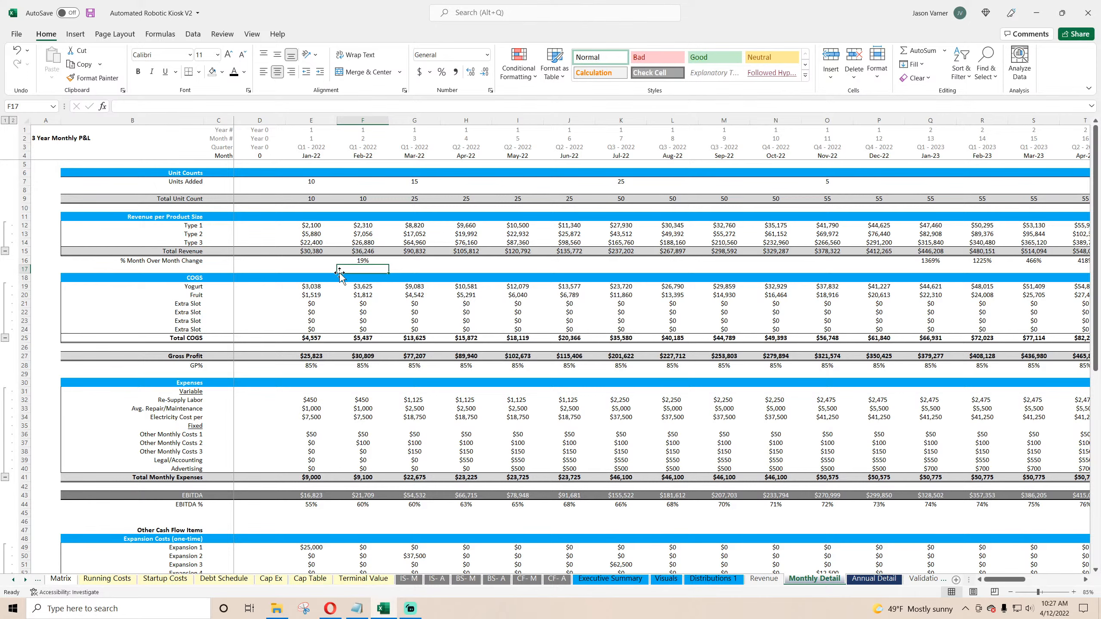
Step: Fill the month-over-month change formula across row 16 through the last month, December 2024
{"action": "left_click", "coordinate": [364, 261]}
{"action": "left_click_drag", "start_coordinate": [388, 264], "coordinate": [685, 263]}
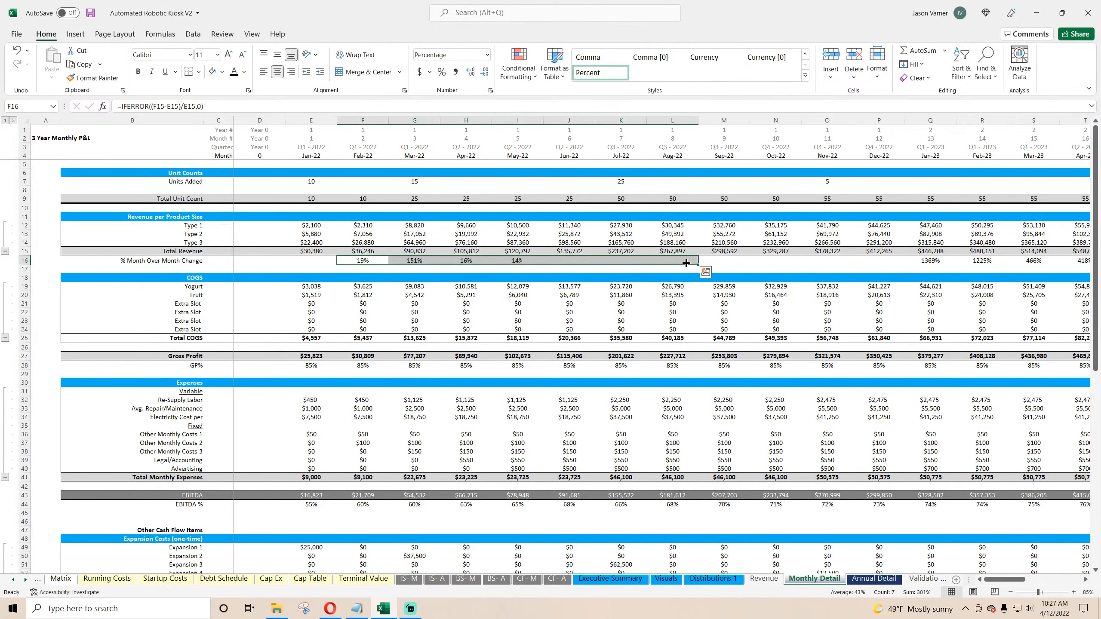
{"action": "left_click", "coordinate": [415, 261]}
{"action": "left_click_drag", "start_coordinate": [440, 264], "coordinate": [1033, 262]}
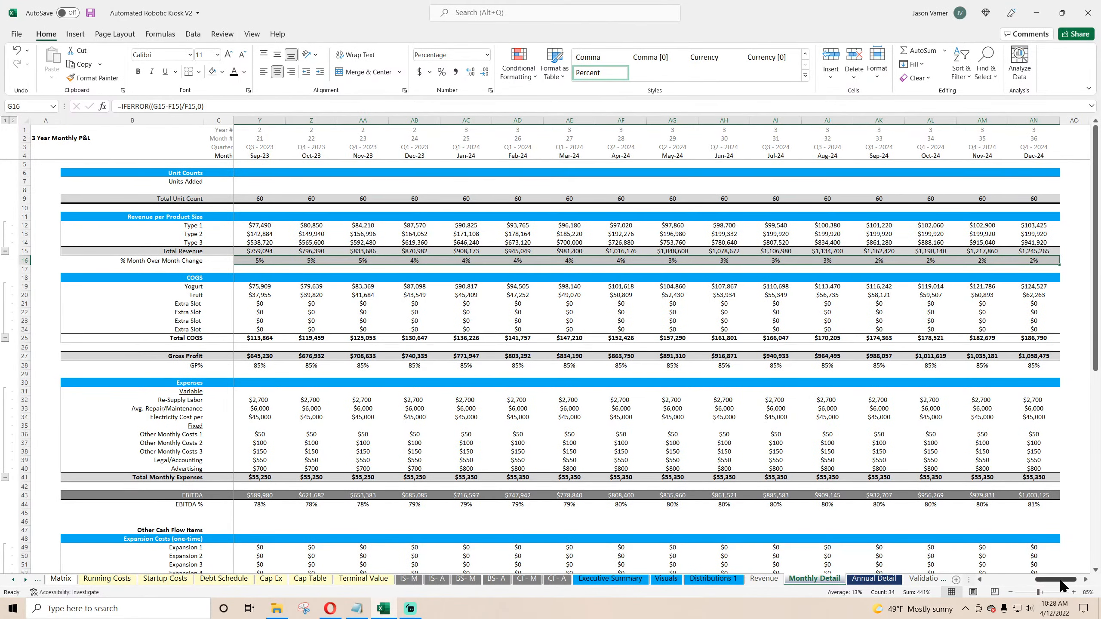
{"action": "left_click_drag", "start_coordinate": [1062, 586], "coordinate": [994, 589]}
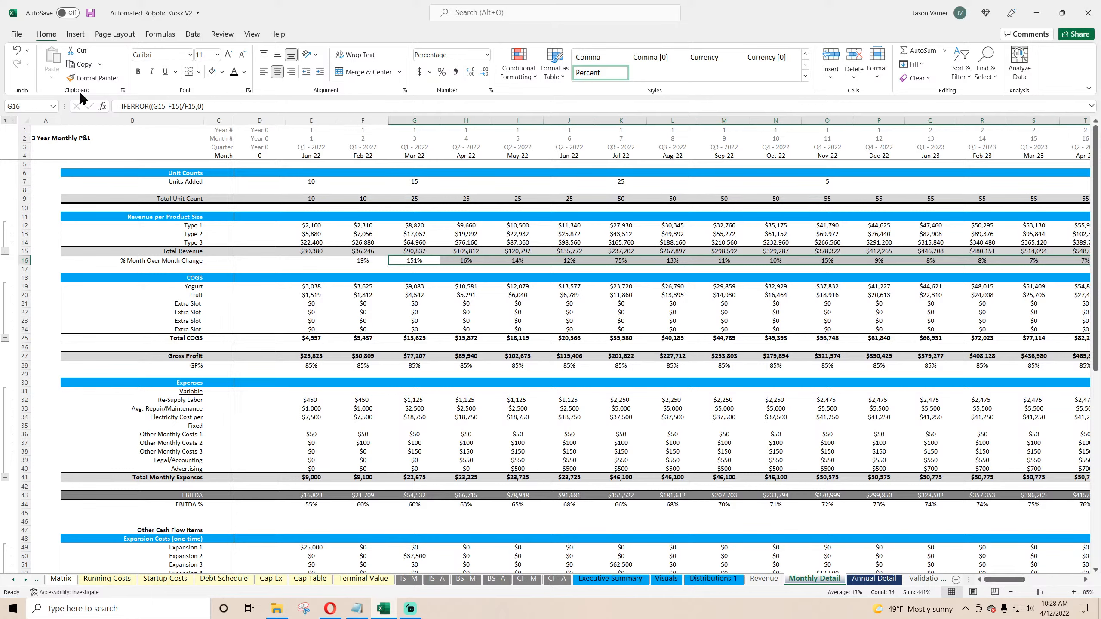
Step: Save the workbook
{"action": "left_click", "coordinate": [91, 12]}
{"action": "left_click", "coordinate": [560, 263]}
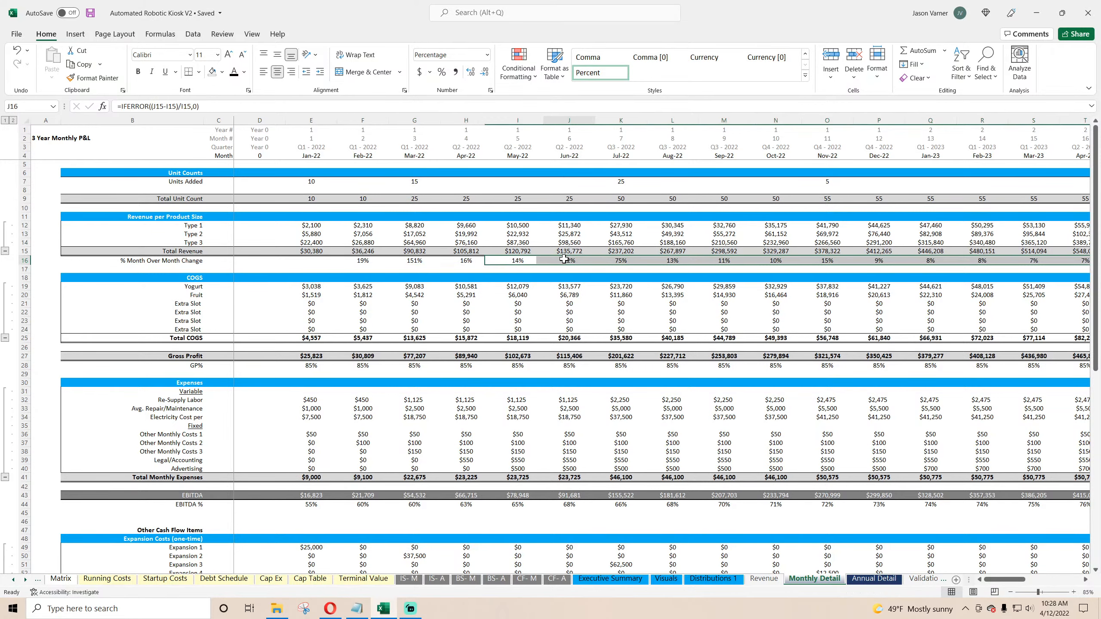
{"action": "left_click", "coordinate": [615, 262]}
{"action": "left_click_drag", "start_coordinate": [367, 261], "coordinate": [414, 261]}
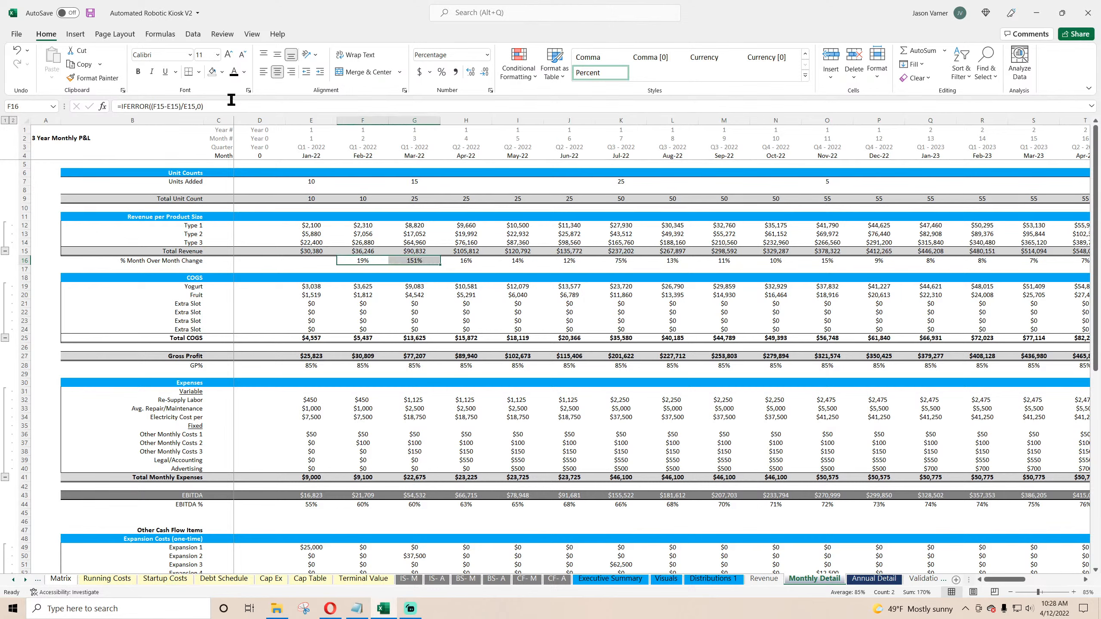
{"action": "left_click", "coordinate": [138, 71]}
{"action": "left_click", "coordinate": [16, 50]}
Step: Bold the entire Total Revenue row on Monthly Detail
{"action": "left_click", "coordinate": [17, 250]}
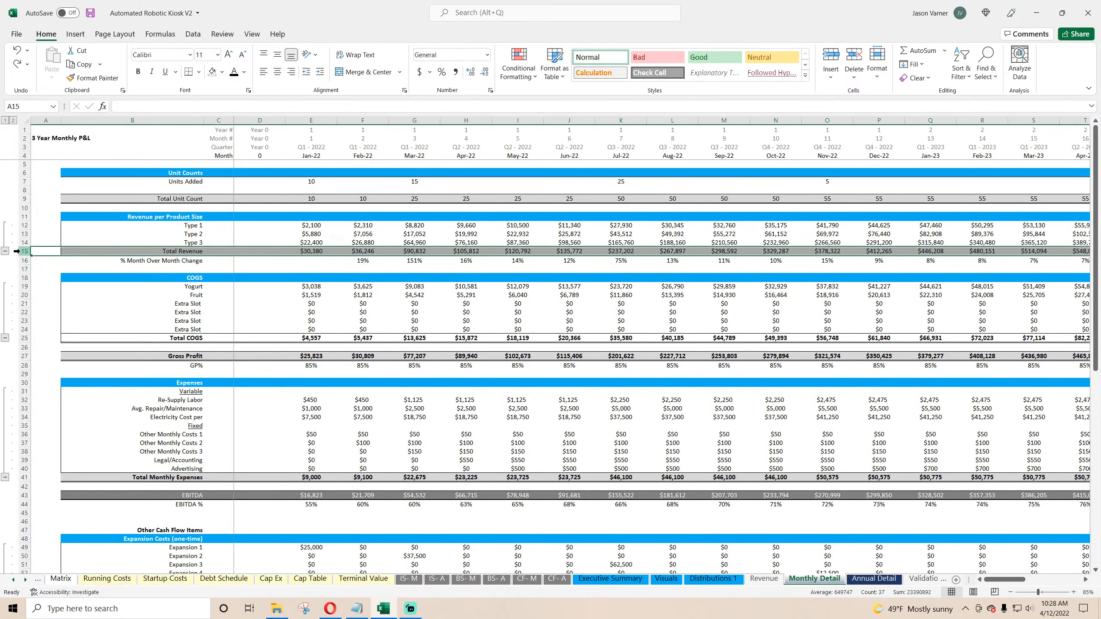
{"action": "left_click", "coordinate": [138, 71]}
Step: Copy the change formula from Monthly Detail into the FY 2023 and FY 2024 year-over-year cells on Annual Detail
{"action": "left_click", "coordinate": [311, 268]}
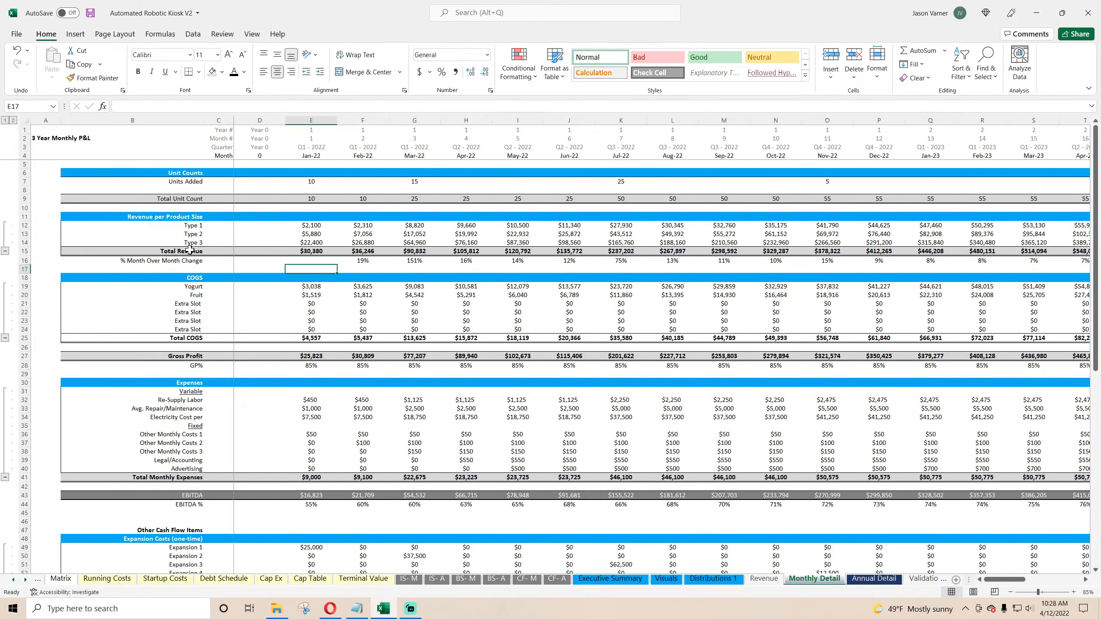
{"action": "left_click", "coordinate": [374, 260]}
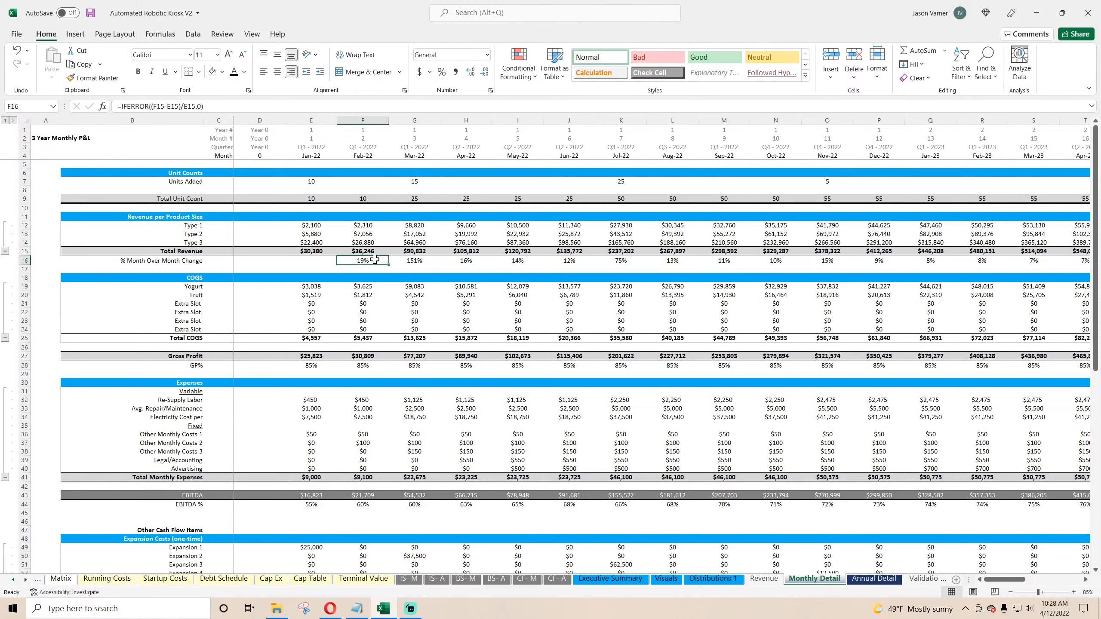
{"action": "right_click", "coordinate": [374, 259]}
{"action": "left_click", "coordinate": [433, 283]}
{"action": "left_click", "coordinate": [874, 578]}
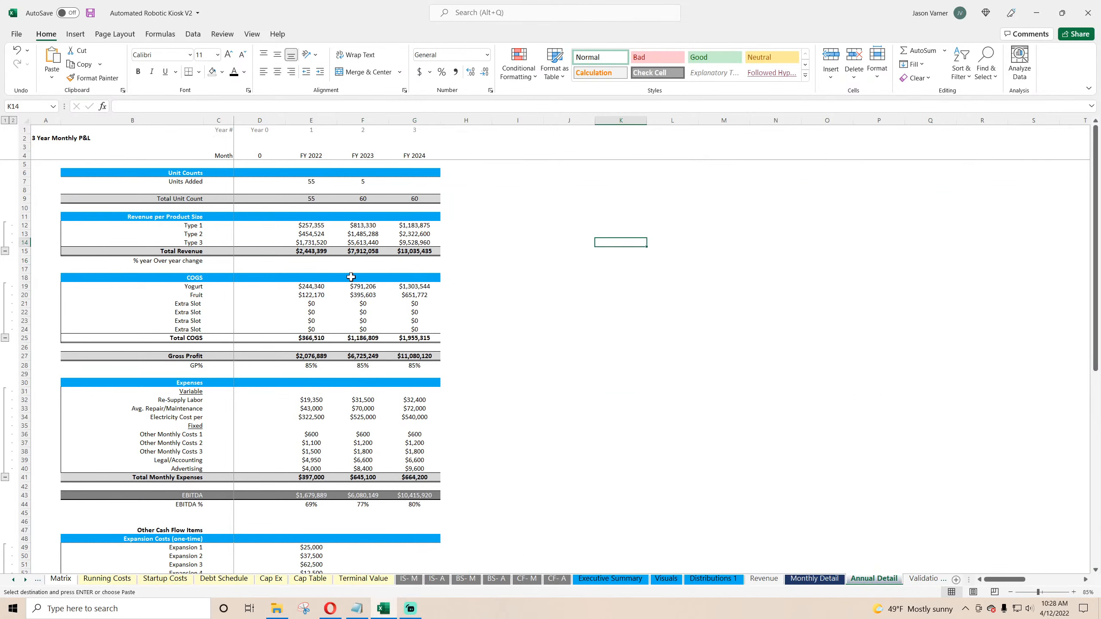
{"action": "right_click", "coordinate": [348, 260]}
{"action": "left_click", "coordinate": [376, 320]}
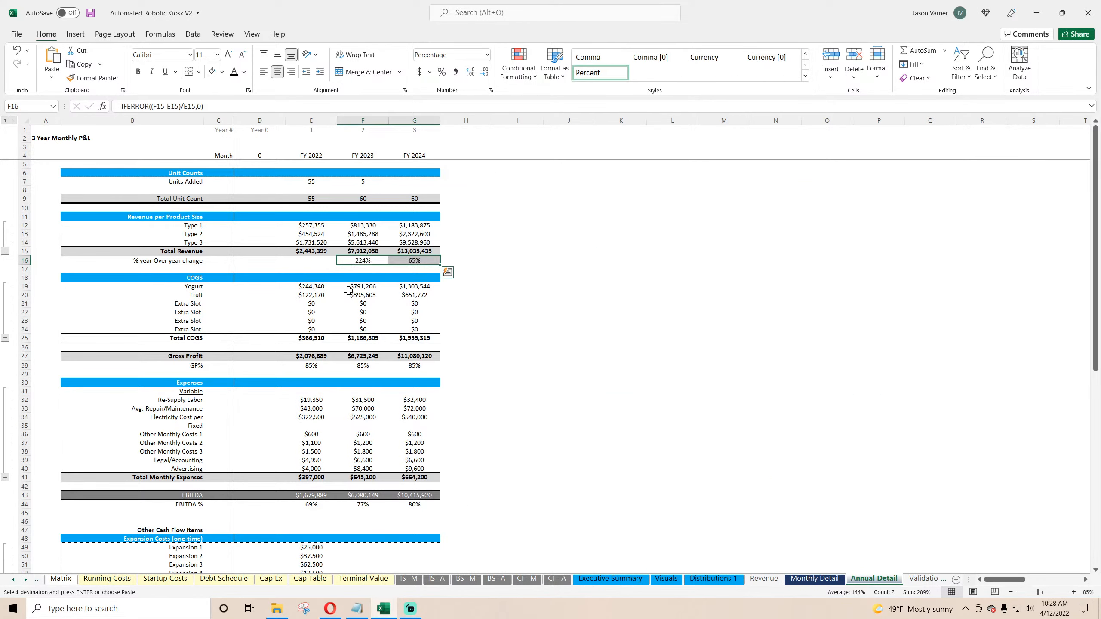
{"action": "left_click", "coordinate": [583, 321]}
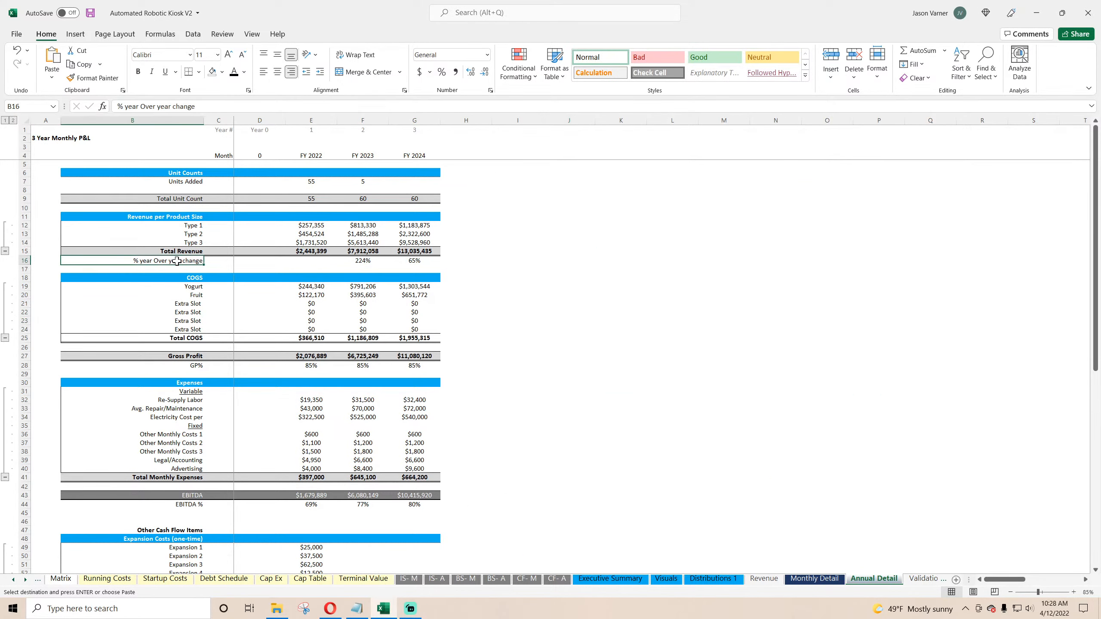
{"action": "double_click", "coordinate": [365, 261]}
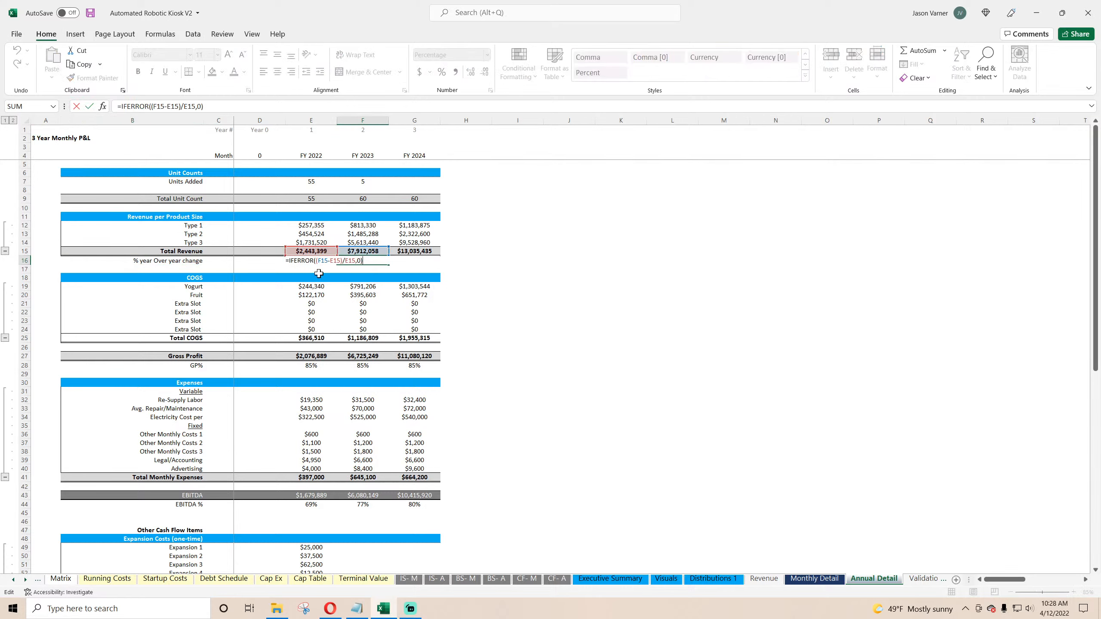
{"action": "key", "text": "Return"}
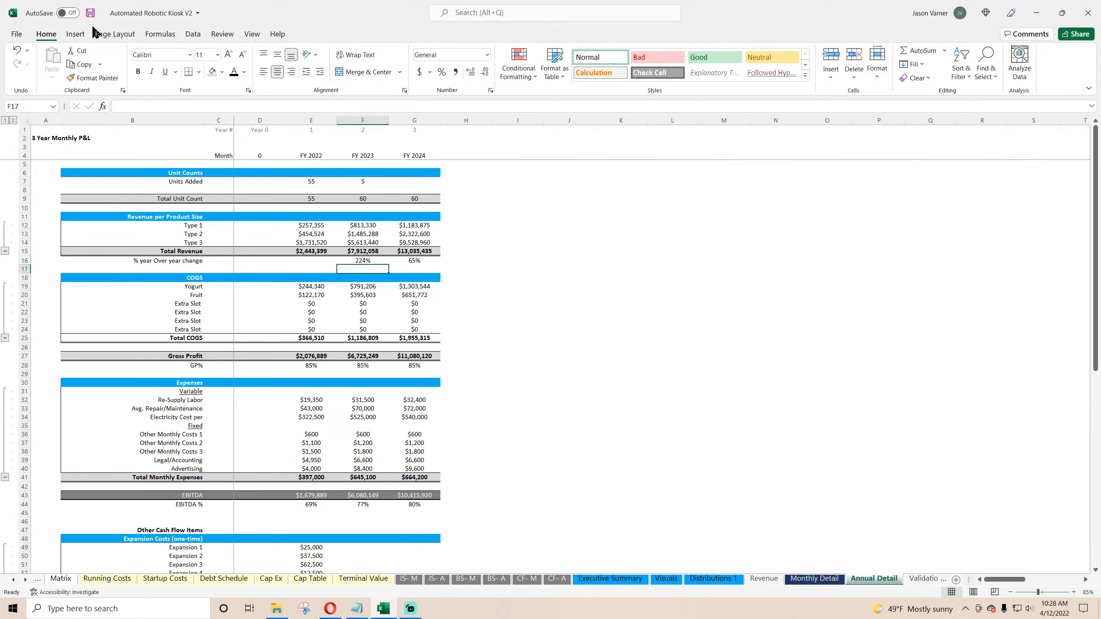
Step: Save the workbook and bold the Total Unit Count row on Annual Detail through FY 2024
{"action": "left_click", "coordinate": [91, 13]}
{"action": "left_click", "coordinate": [617, 268]}
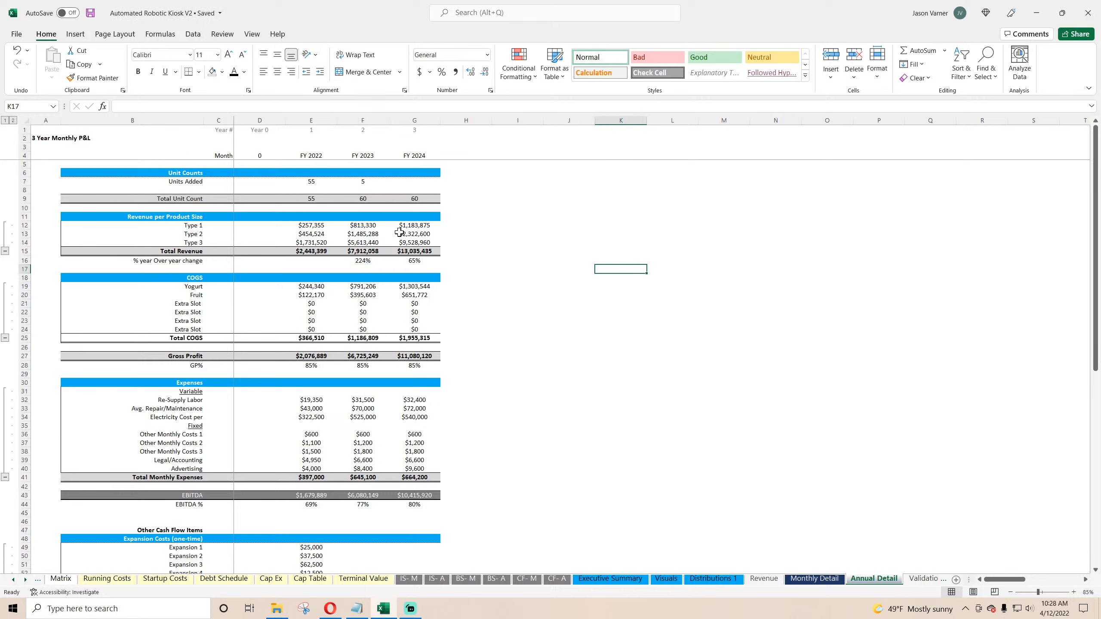
{"action": "left_click_drag", "start_coordinate": [198, 198], "coordinate": [417, 199]}
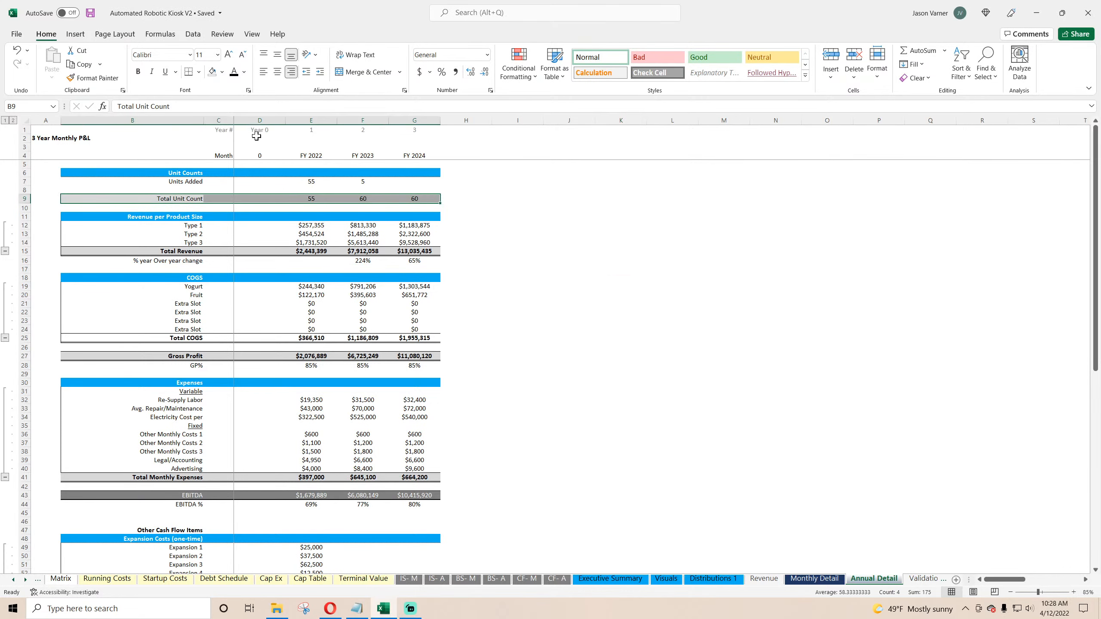
{"action": "left_click", "coordinate": [620, 321]}
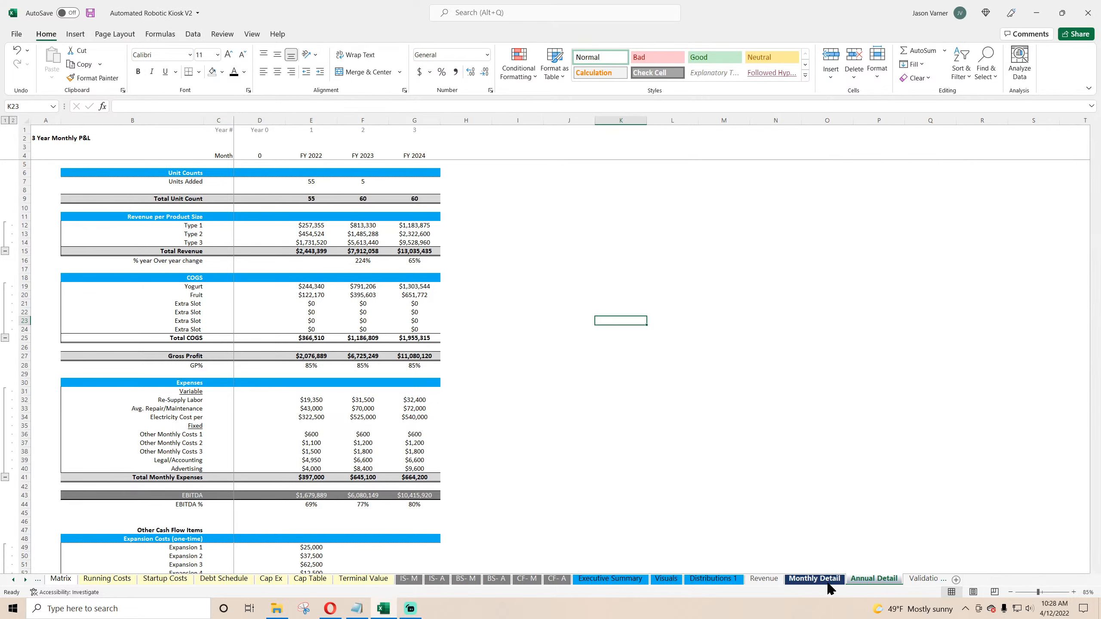
Step: Bold the entire Total Unit Count row on Monthly Detail
{"action": "left_click", "coordinate": [814, 579]}
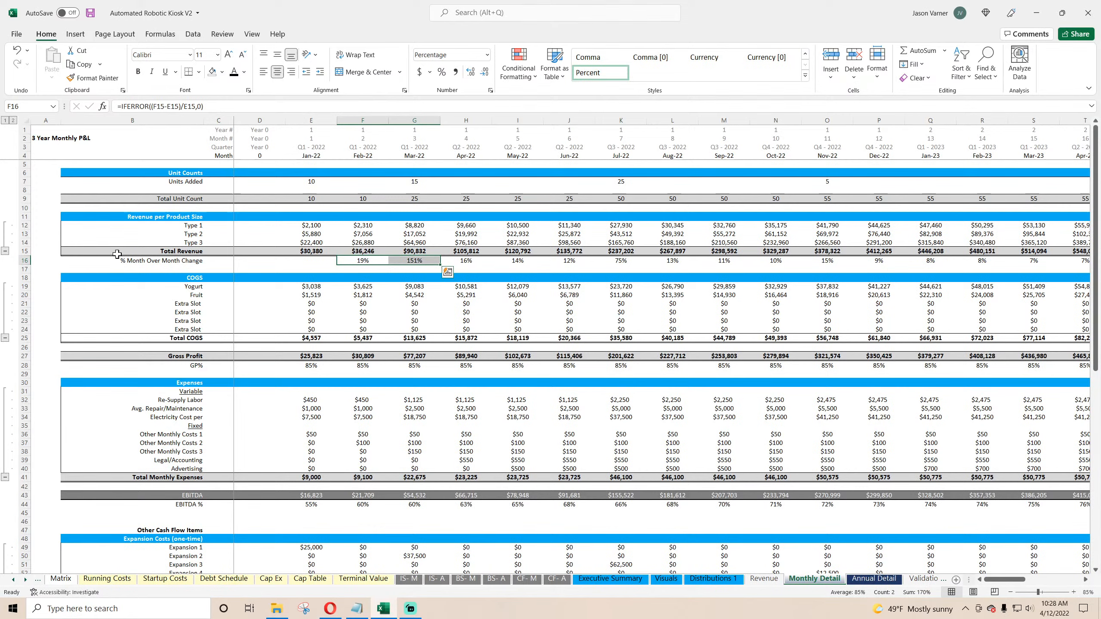
{"action": "left_click", "coordinate": [22, 199]}
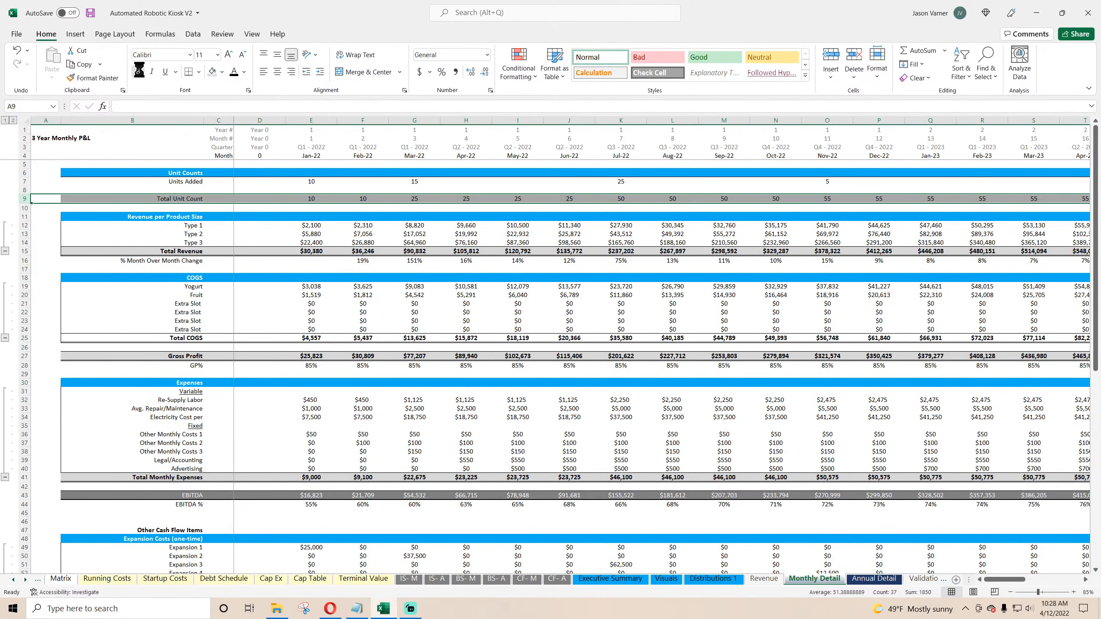
{"action": "left_click", "coordinate": [343, 288]}
{"action": "scroll", "coordinate": [330, 367], "scroll_direction": "down", "scroll_amount": 7}
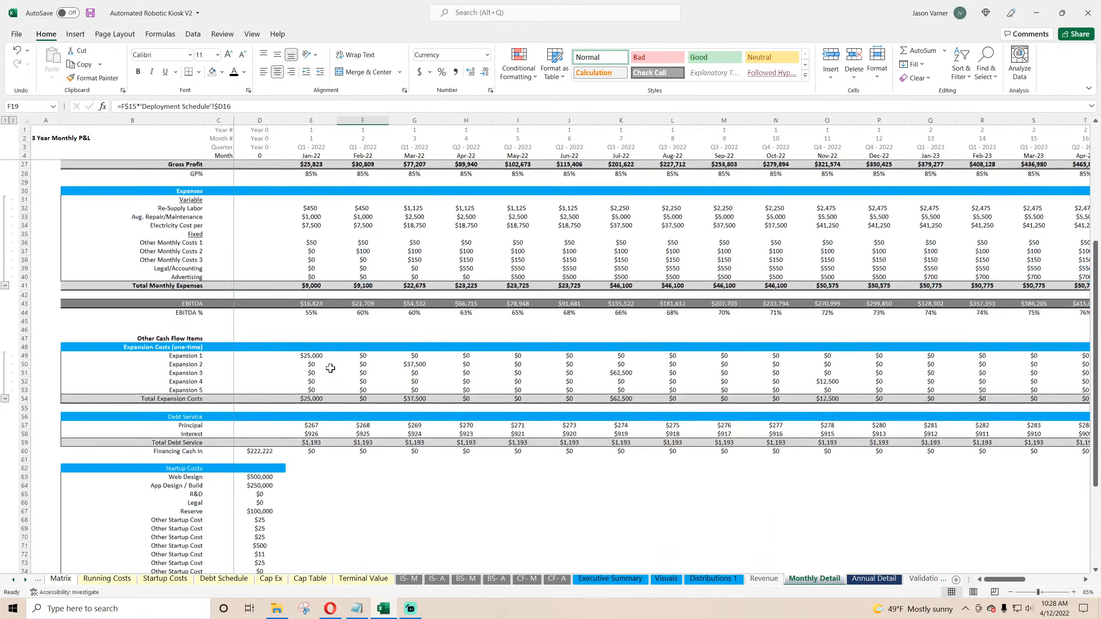
{"action": "scroll", "coordinate": [331, 368], "scroll_direction": "down", "scroll_amount": 7}
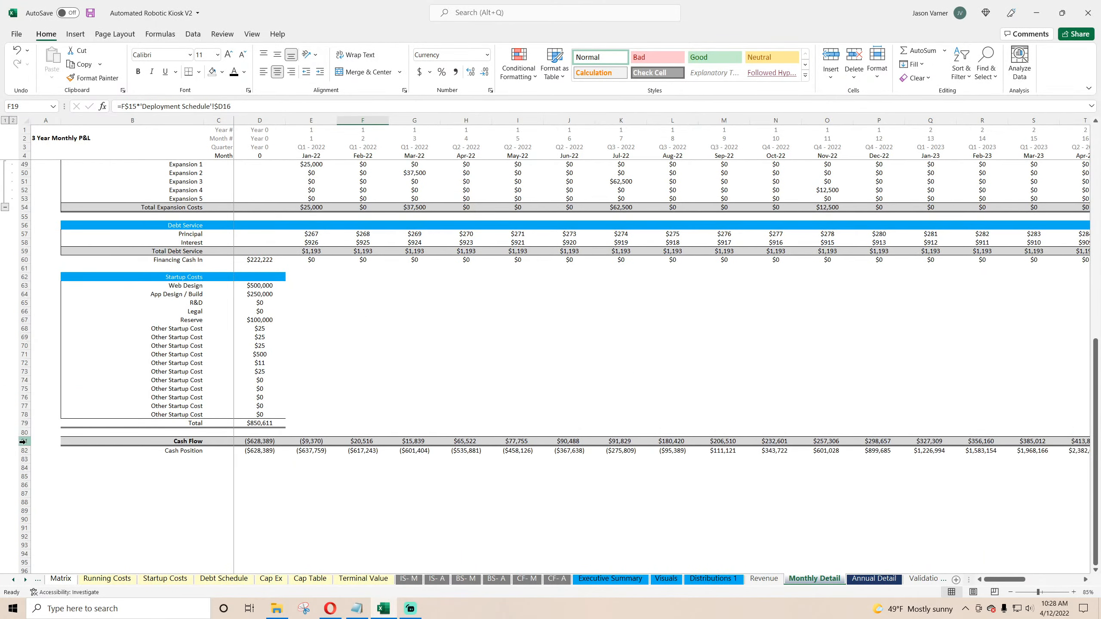
Step: Bold the entire Cash Flow row on Monthly Detail
{"action": "left_click", "coordinate": [23, 441]}
{"action": "left_click", "coordinate": [140, 72]}
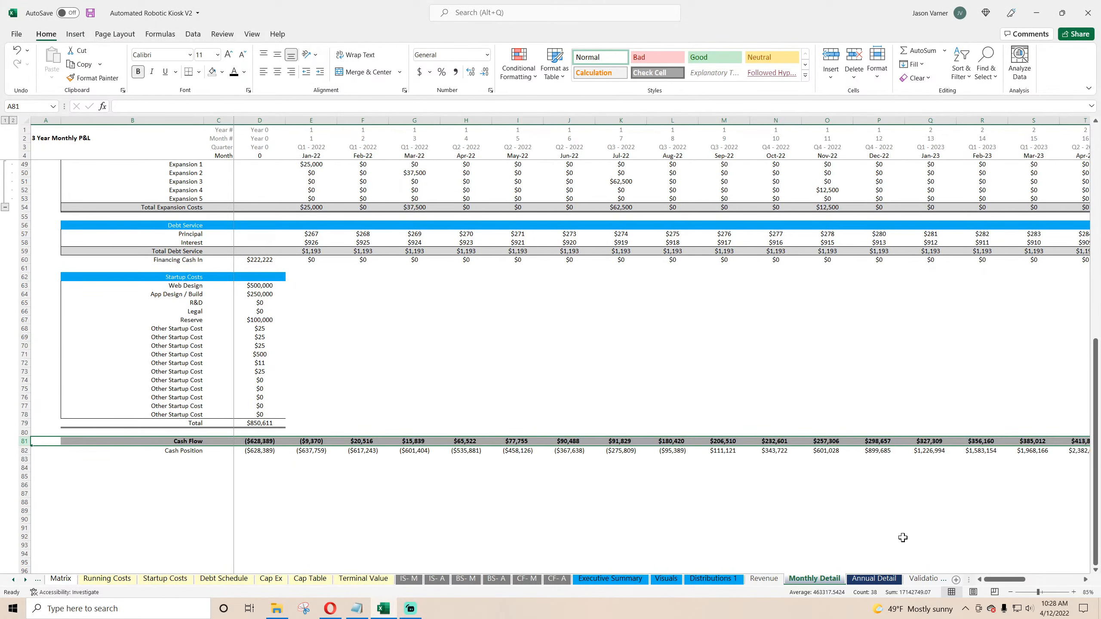
Step: Bold the entire Cash Flow row on Annual Detail and save the workbook
{"action": "left_click", "coordinate": [874, 579]}
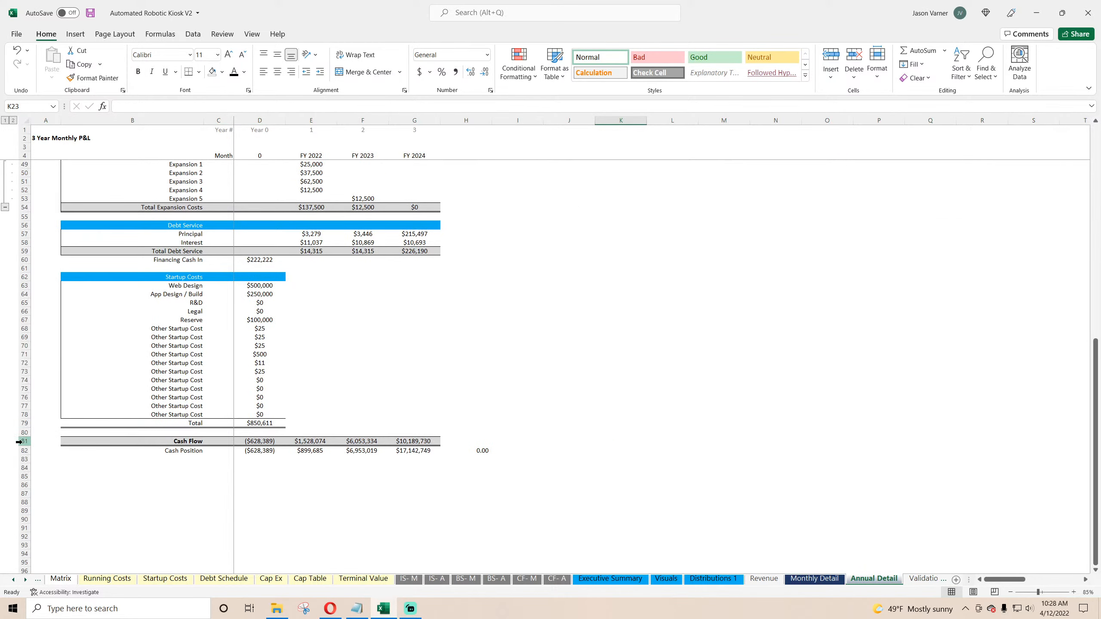
{"action": "left_click", "coordinate": [19, 441]}
{"action": "left_click", "coordinate": [138, 71]}
{"action": "left_click", "coordinate": [650, 320]}
{"action": "scroll", "coordinate": [553, 388], "scroll_direction": "up", "scroll_amount": 15}
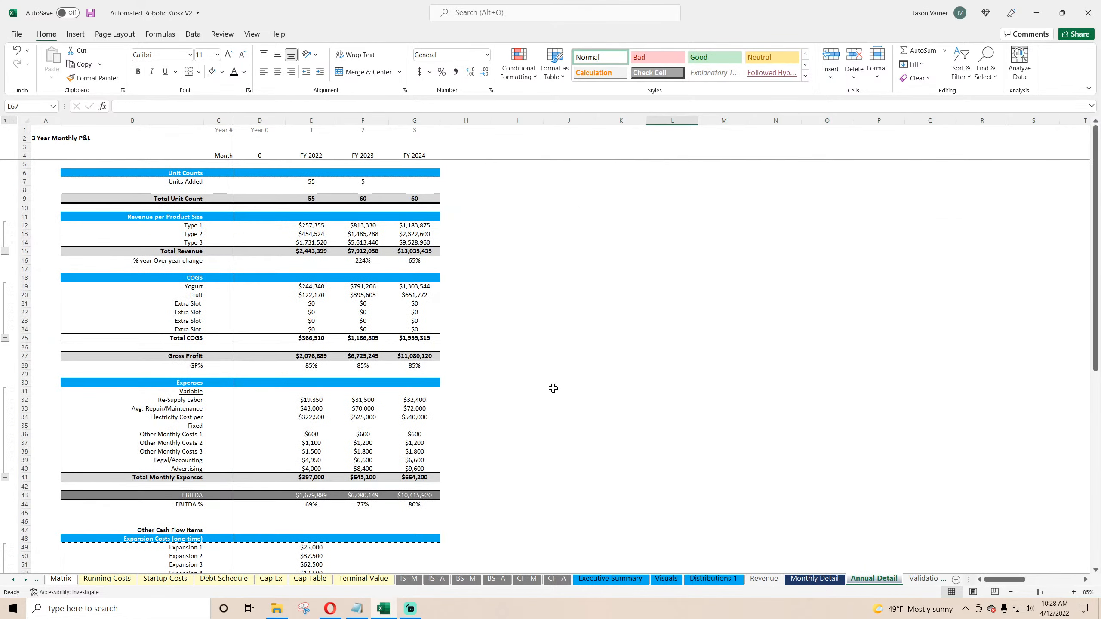
{"action": "left_click", "coordinate": [94, 12]}
Step: Link Executive Summary's FY 2022 COGS to Annual Detail's Total COGS and fill it across to FY 2024
{"action": "left_click", "coordinate": [814, 578]}
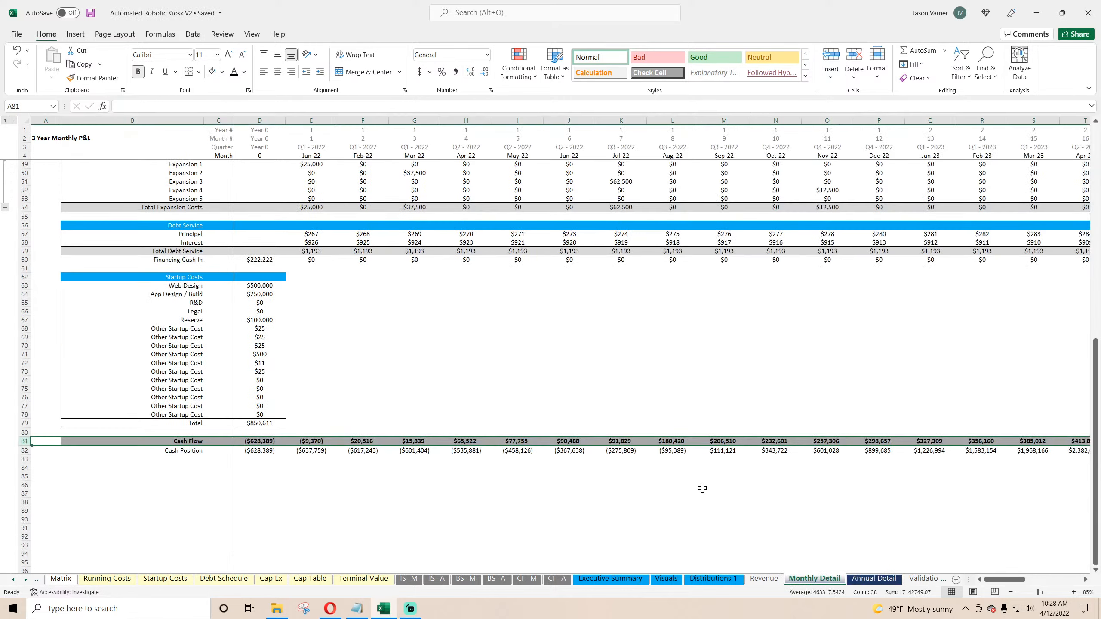
{"action": "scroll", "coordinate": [702, 488], "scroll_direction": "up", "scroll_amount": 15}
{"action": "key", "text": "ctrl+Page_Down"}
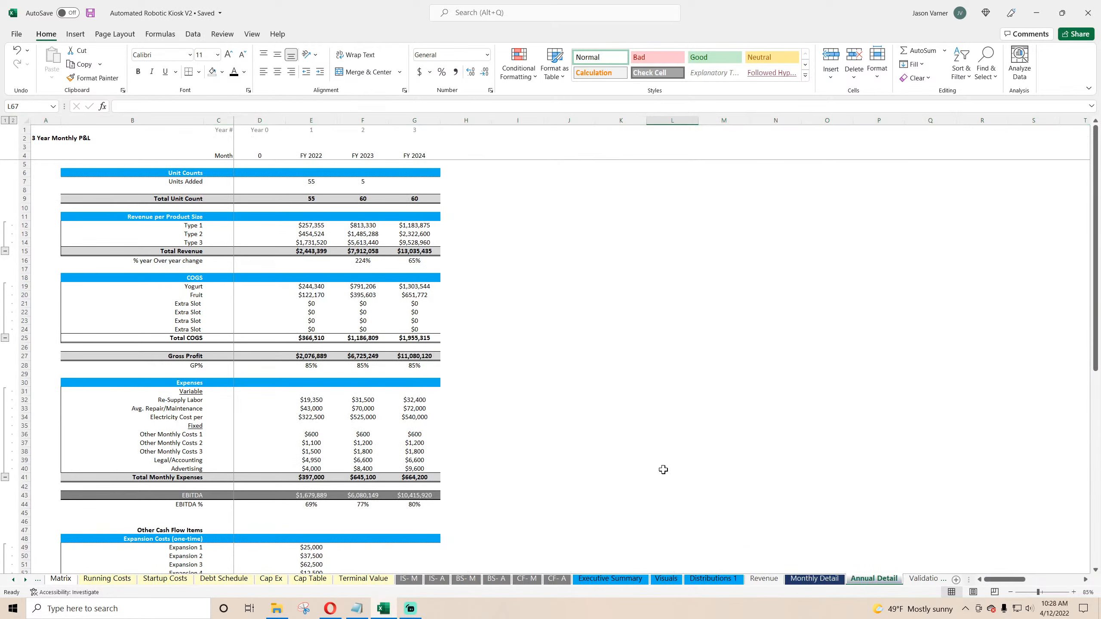
{"action": "left_click", "coordinate": [607, 579]}
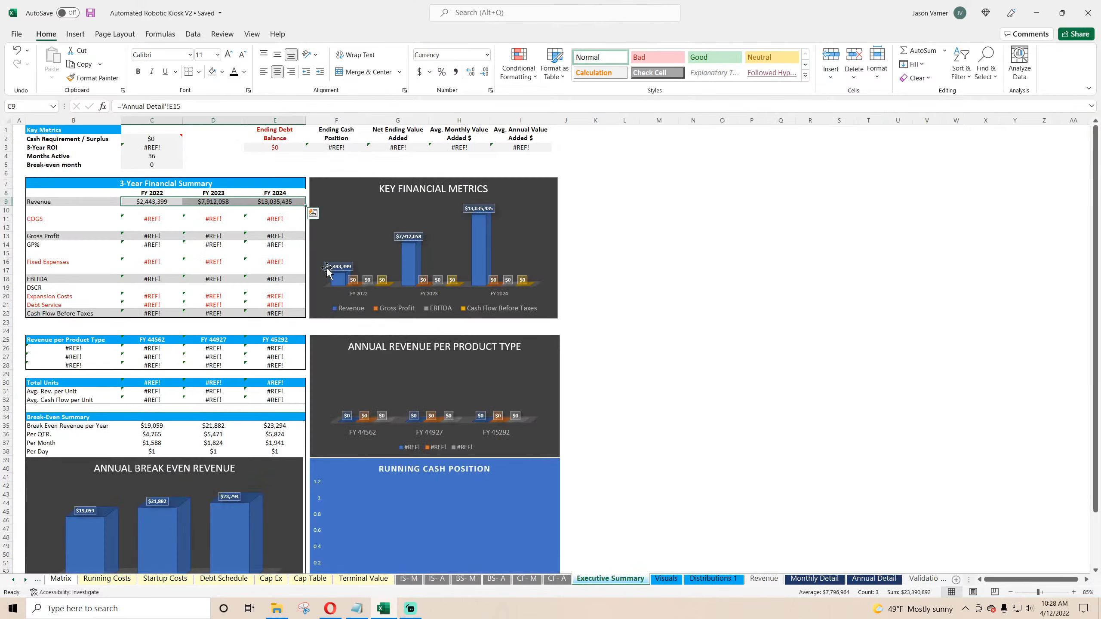
{"action": "left_click", "coordinate": [152, 218]}
{"action": "type", "text": "="}
{"action": "left_click", "coordinate": [874, 579]}
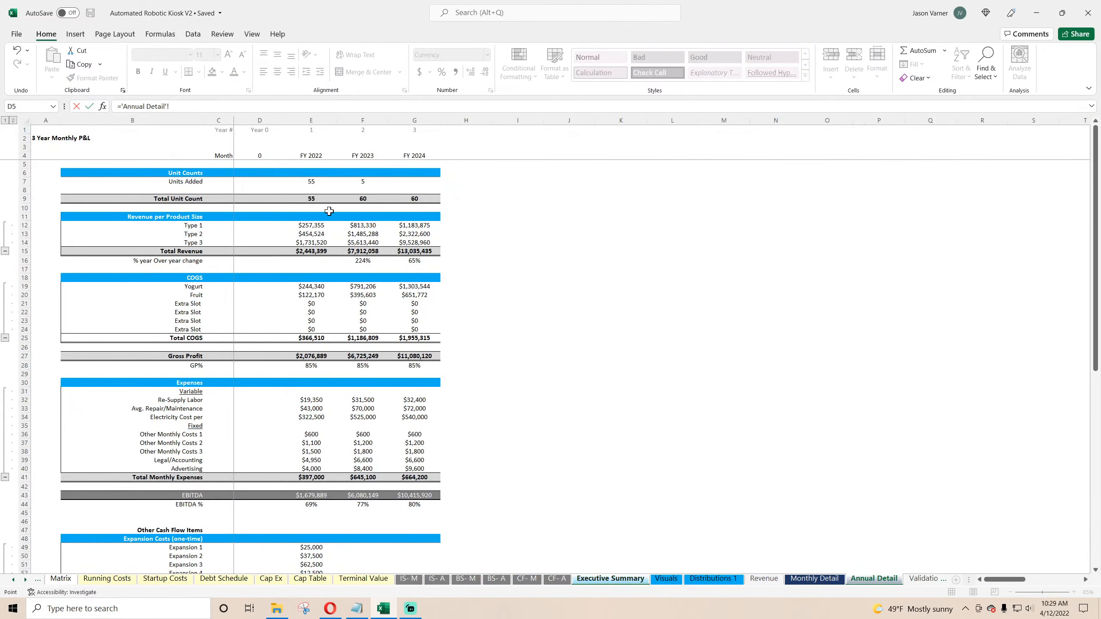
{"action": "left_click", "coordinate": [310, 338]}
{"action": "key", "text": "Return"}
{"action": "left_click", "coordinate": [159, 218]}
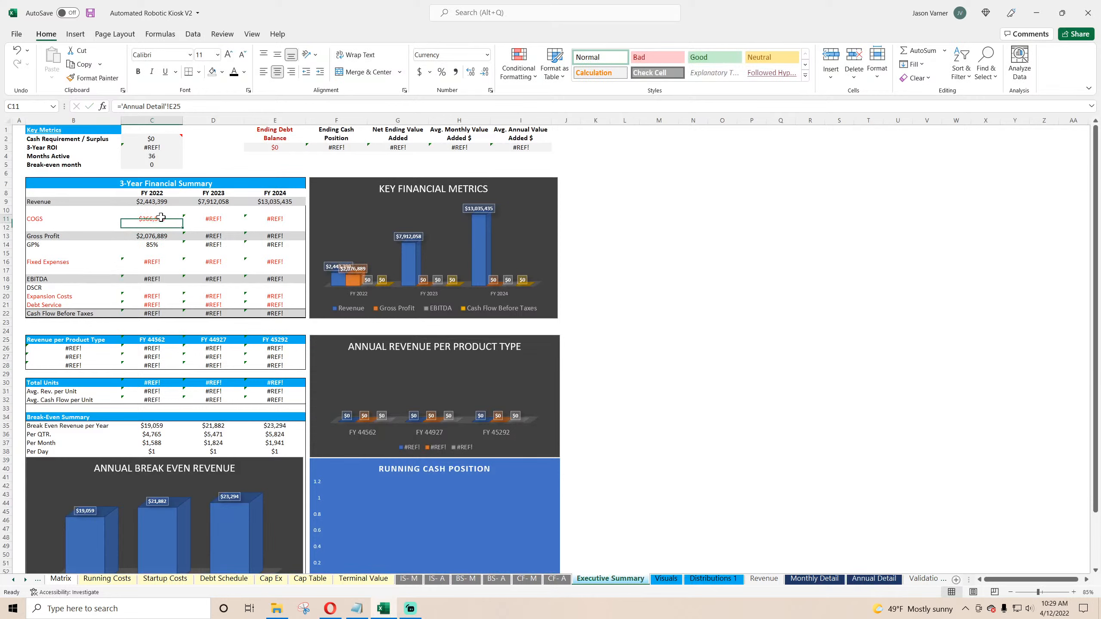
{"action": "left_click_drag", "start_coordinate": [182, 223], "coordinate": [283, 225]}
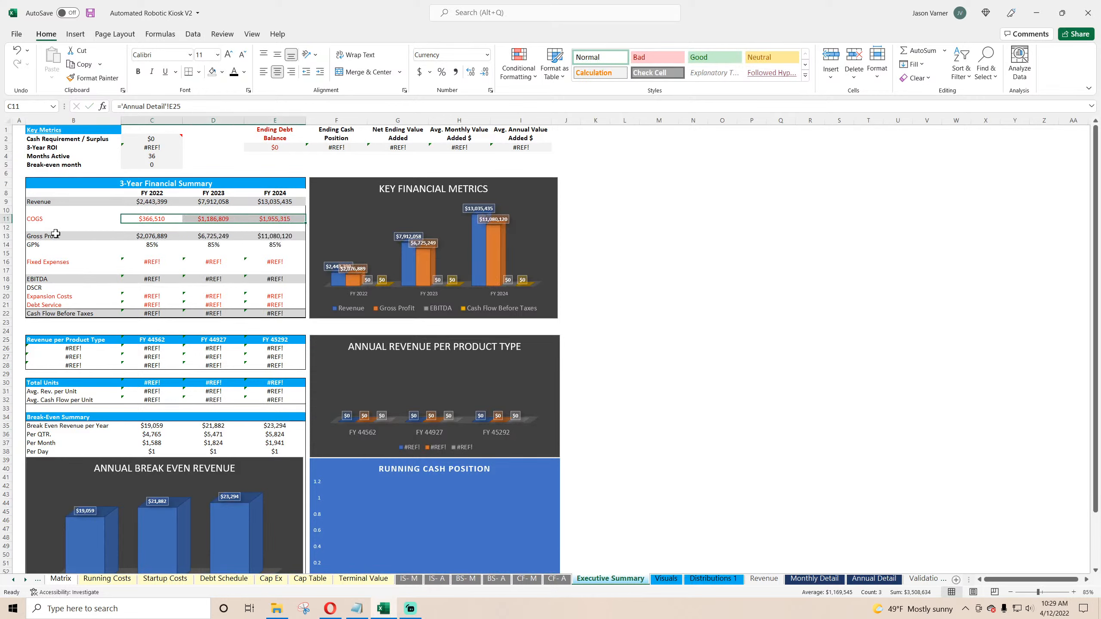
Step: Bold the Gross Profit row of the 3-Year Financial Summary
{"action": "left_click_drag", "start_coordinate": [44, 235], "coordinate": [277, 236]}
{"action": "left_click", "coordinate": [138, 72]}
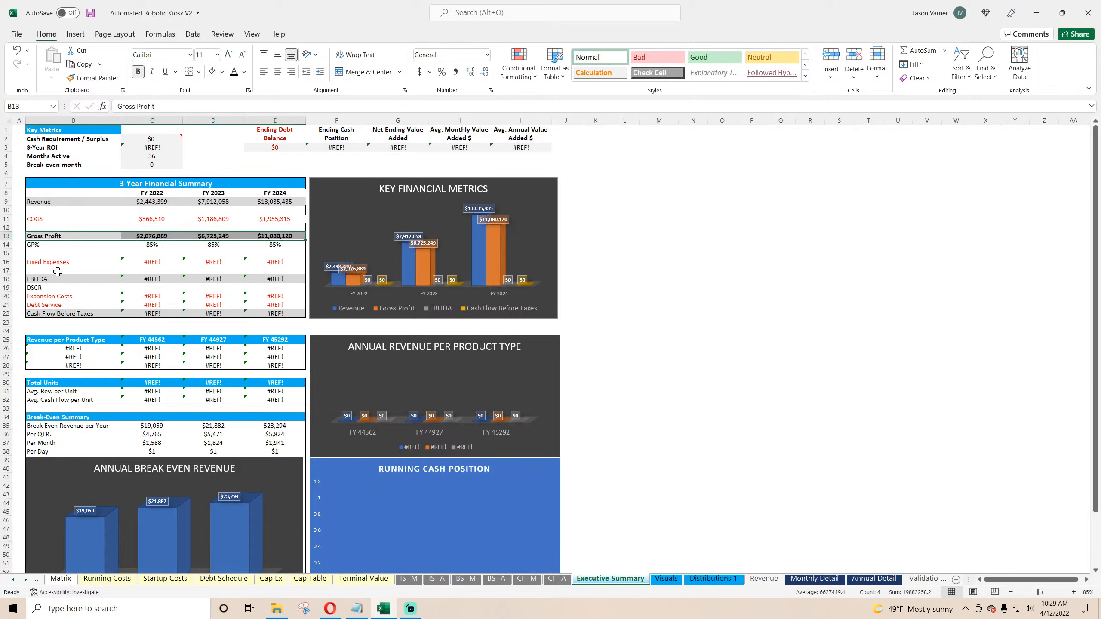
Step: Rename the Fixed Expenses label as Operating Expenses
{"action": "left_click", "coordinate": [61, 262]}
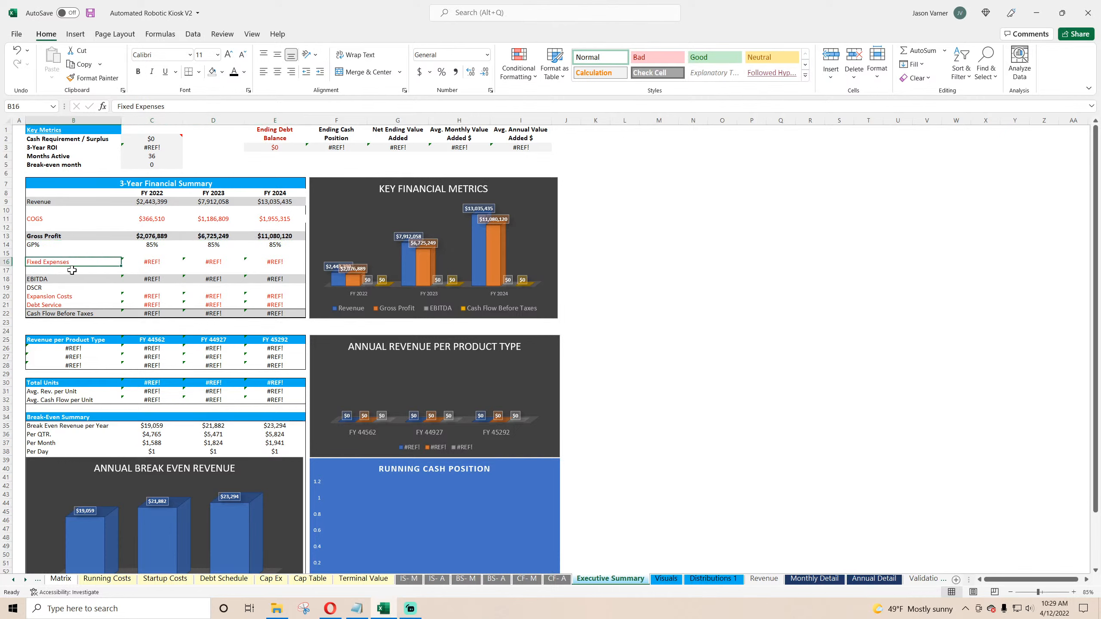
{"action": "type", "text": "E"}
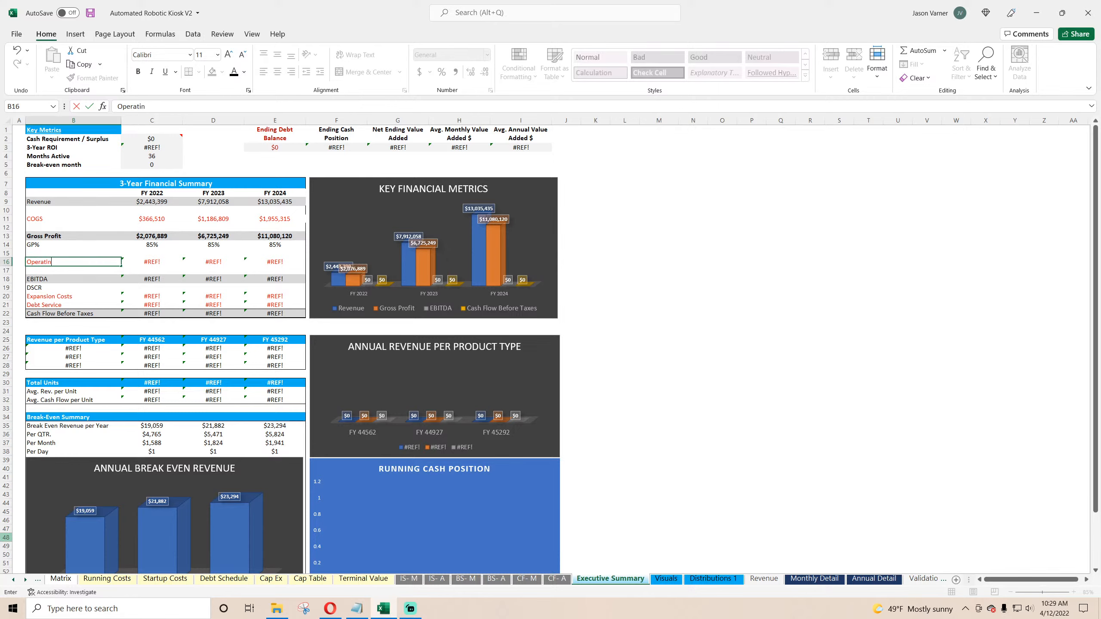
{"action": "type", "text": "perating Expenses"}
{"action": "key", "text": "Tab"}
Step: Link FY 2022 Operating Expenses to Annual Detail's Total Monthly Expenses and fill across to FY 2024
{"action": "type", "text": "="}
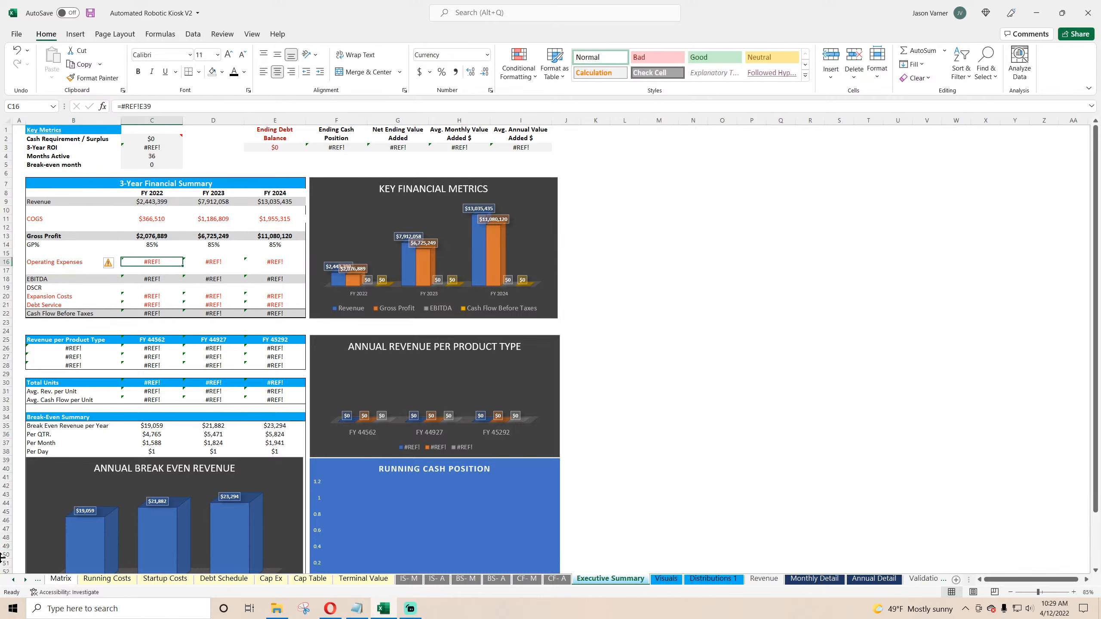
{"action": "left_click", "coordinate": [874, 578]}
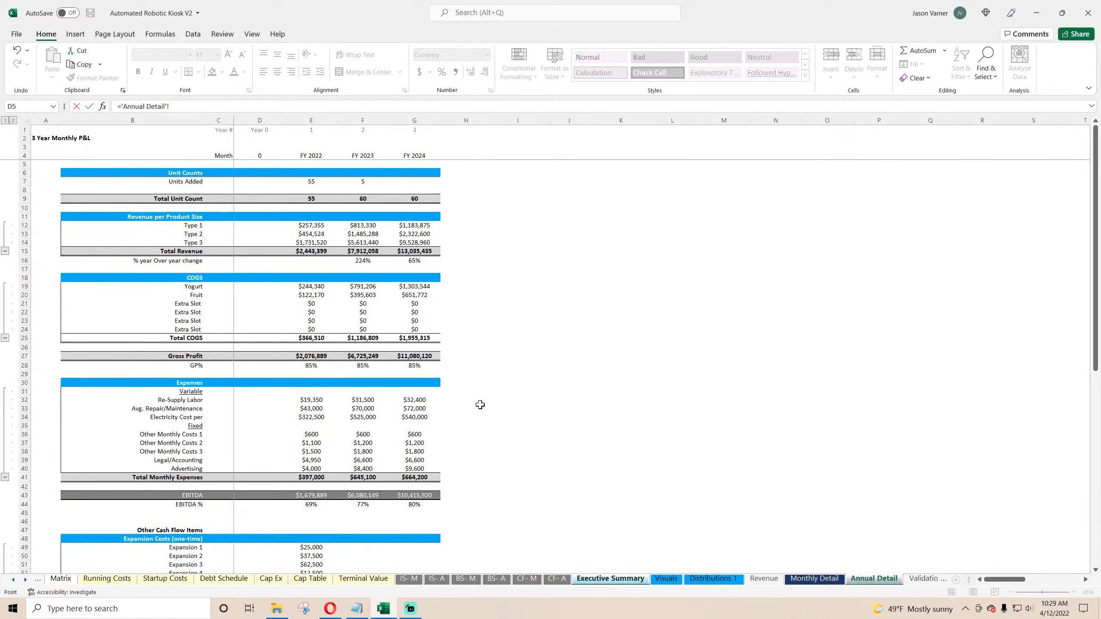
{"action": "left_click", "coordinate": [311, 477]}
{"action": "key", "text": "Return"}
{"action": "left_click", "coordinate": [152, 262]}
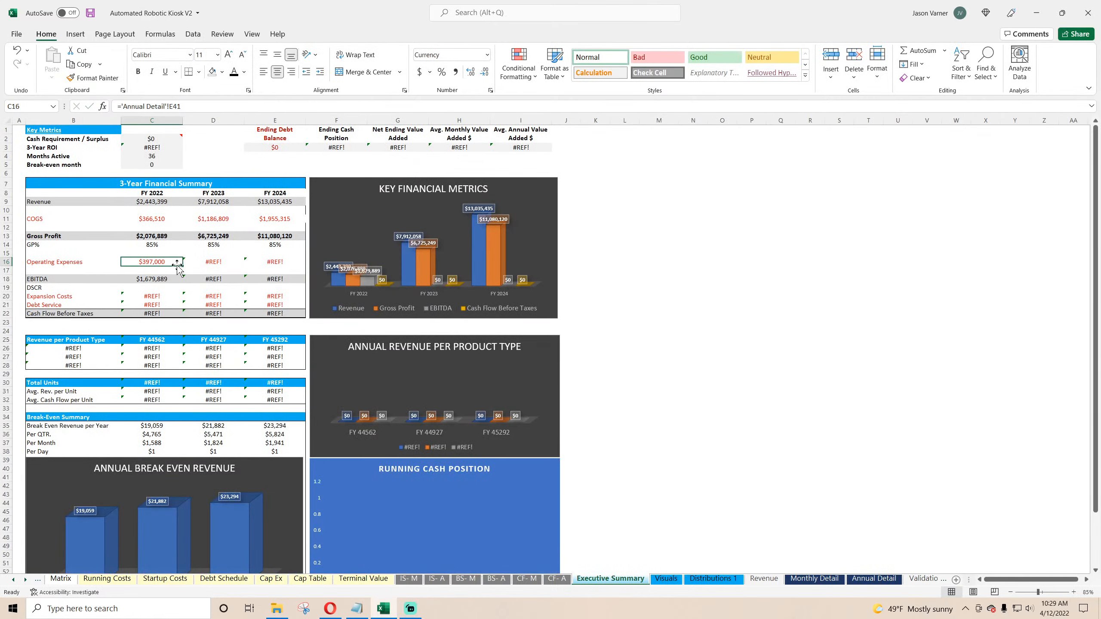
{"action": "left_click_drag", "start_coordinate": [182, 265], "coordinate": [301, 262]}
Step: Give the EBITDA summary row a top and double bottom border and bold it
{"action": "left_click_drag", "start_coordinate": [56, 278], "coordinate": [277, 279]}
{"action": "left_click", "coordinate": [199, 72]}
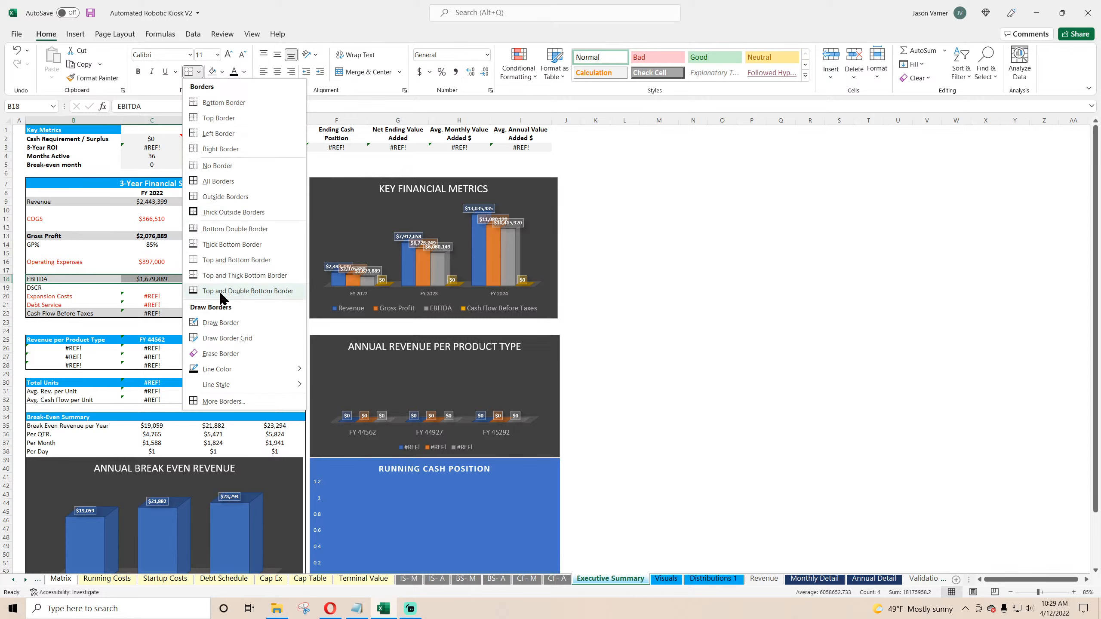
{"action": "left_click", "coordinate": [286, 294]}
{"action": "left_click", "coordinate": [139, 71]}
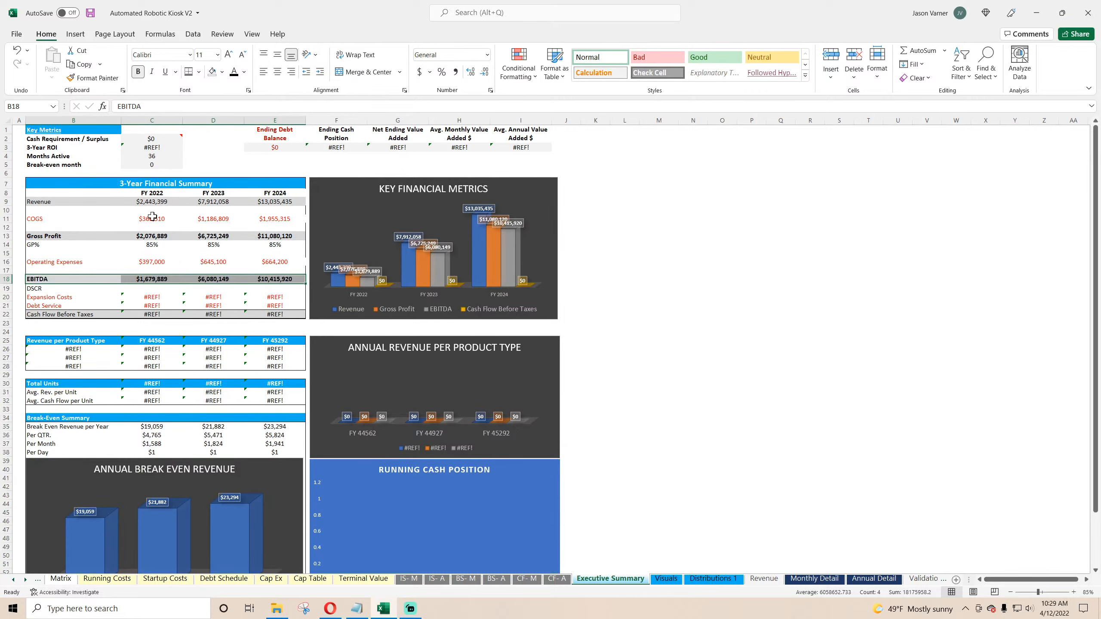
Step: Link FY 2022 Expansion Costs to Annual Detail's Total Expansion Costs and fill across to FY 2024
{"action": "left_click", "coordinate": [51, 289]}
{"action": "left_click", "coordinate": [154, 298]}
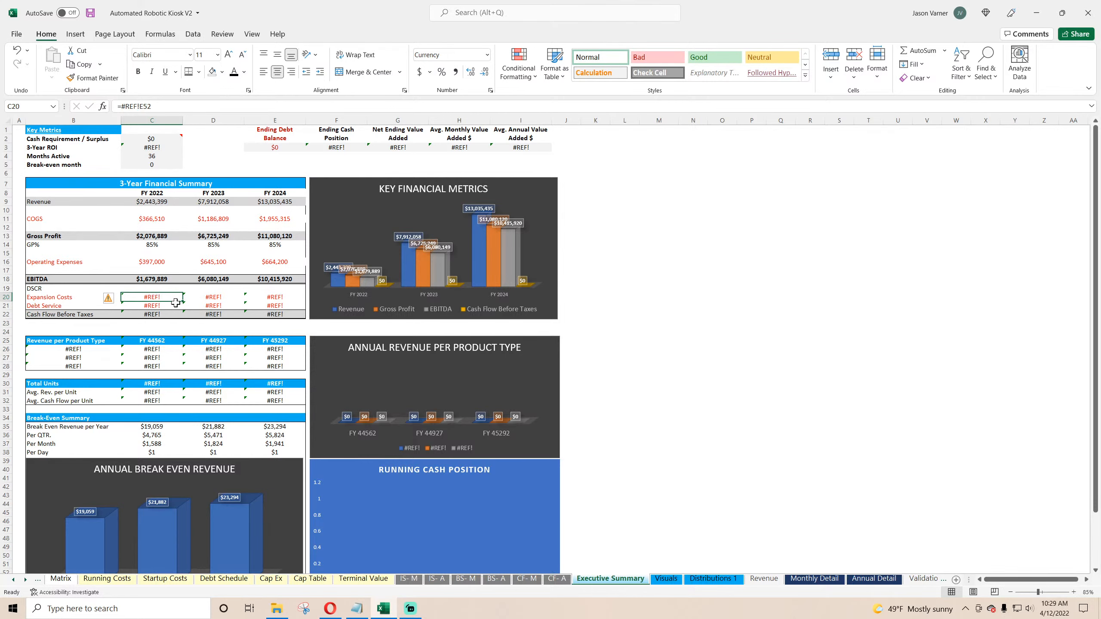
{"action": "type", "text": "="}
{"action": "left_click", "coordinate": [873, 579]}
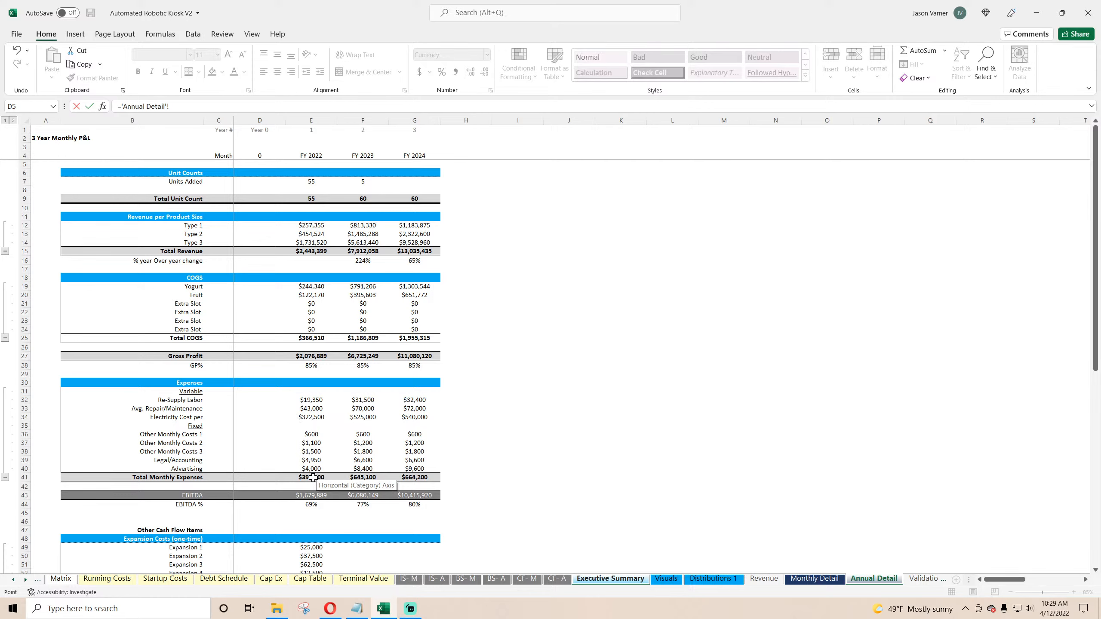
{"action": "scroll", "coordinate": [313, 477], "scroll_direction": "down", "scroll_amount": 5}
{"action": "left_click", "coordinate": [312, 493]}
{"action": "key", "text": "Return"}
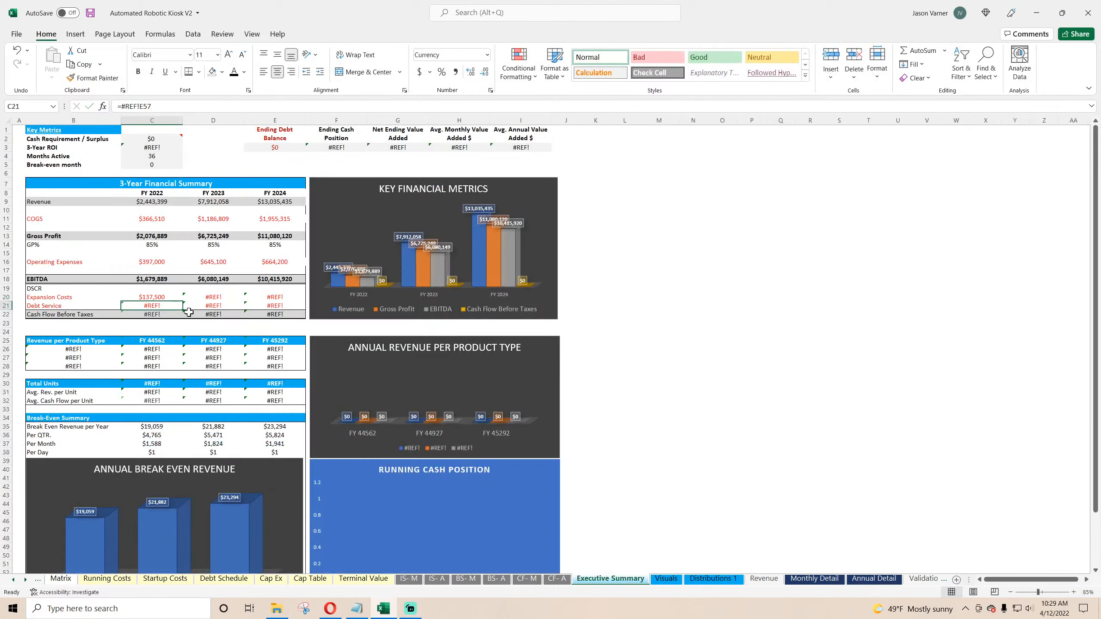
{"action": "left_click", "coordinate": [164, 297]}
{"action": "left_click_drag", "start_coordinate": [182, 301], "coordinate": [278, 300]}
Step: Link FY 2022 Debt Service to Annual Detail's Total Debt Service, fill across to FY 2024, and save
{"action": "left_click", "coordinate": [162, 307]}
{"action": "type", "text": "="}
{"action": "left_click", "coordinate": [874, 578]}
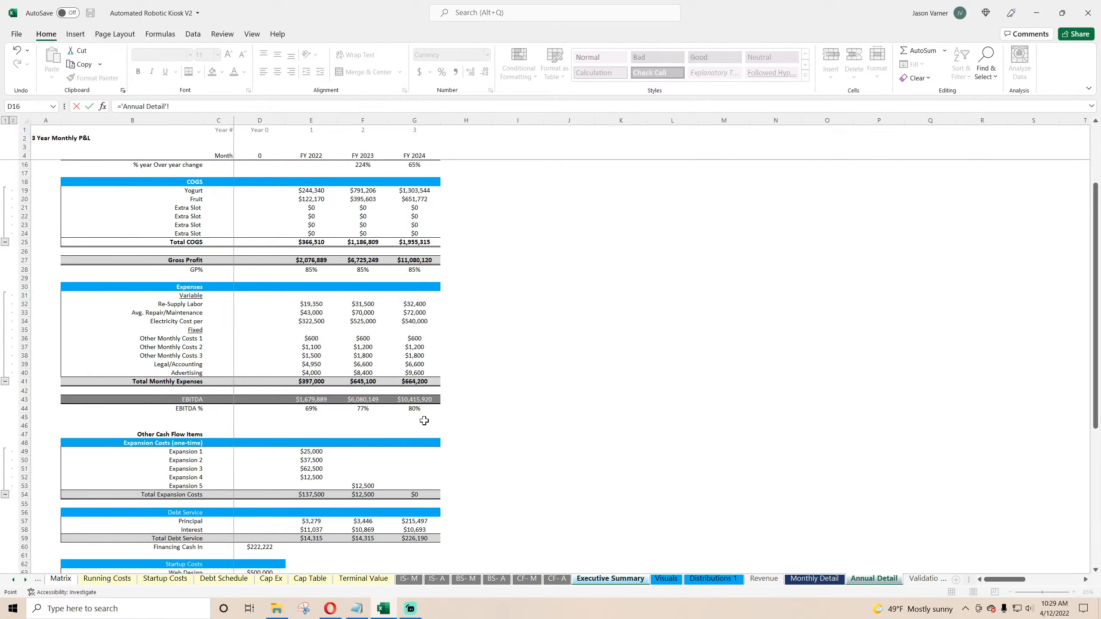
{"action": "scroll", "coordinate": [424, 420], "scroll_direction": "down", "scroll_amount": 4}
{"action": "left_click", "coordinate": [311, 442]}
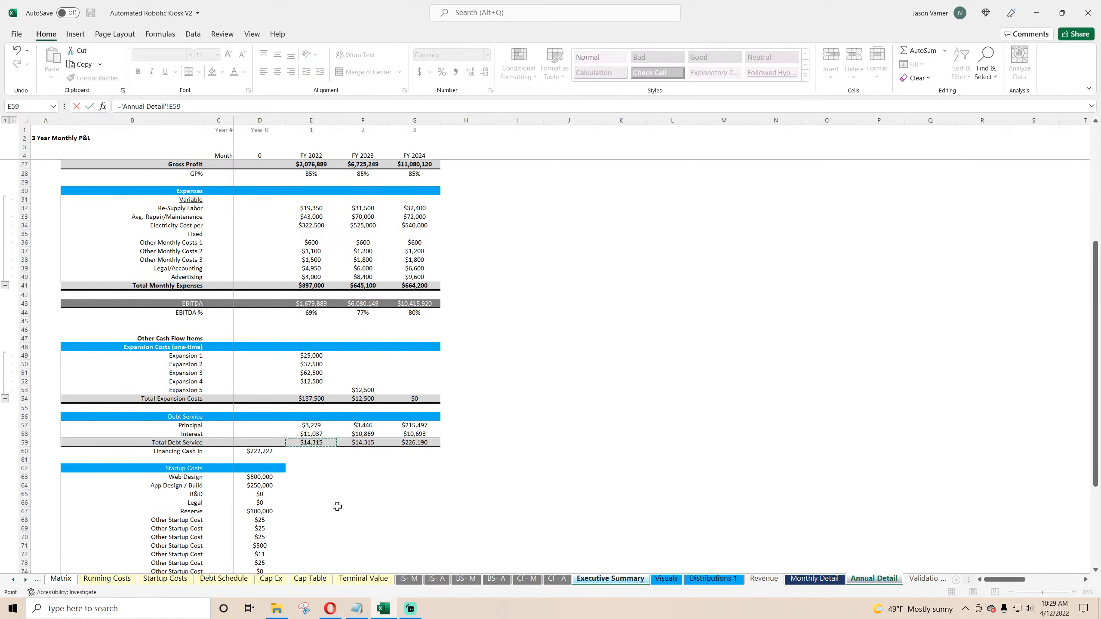
{"action": "key", "text": "Return"}
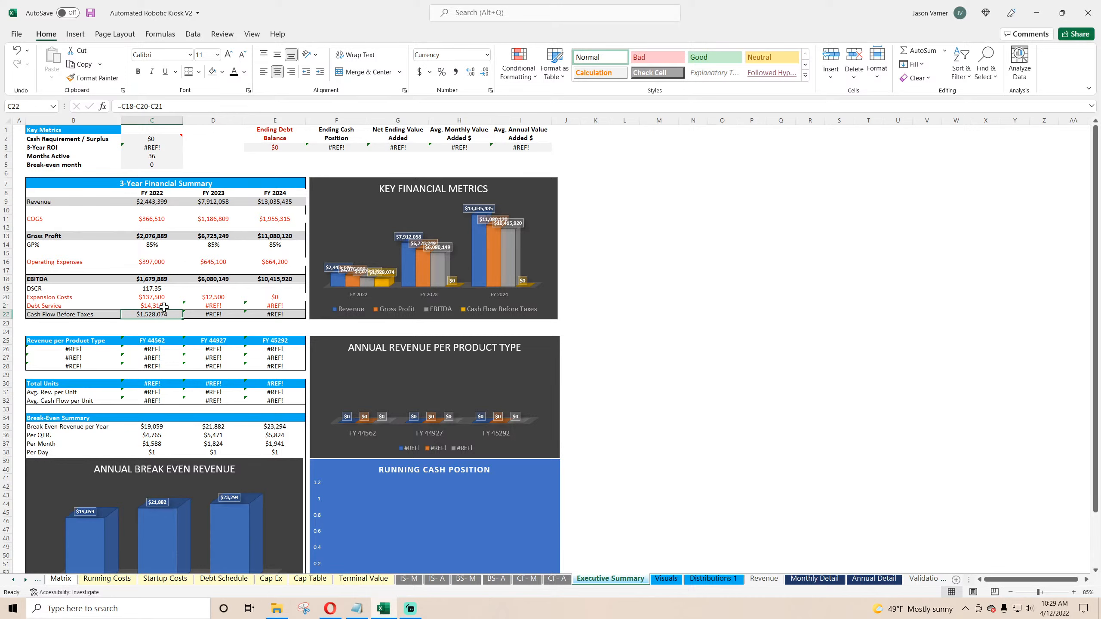
{"action": "left_click", "coordinate": [164, 306]}
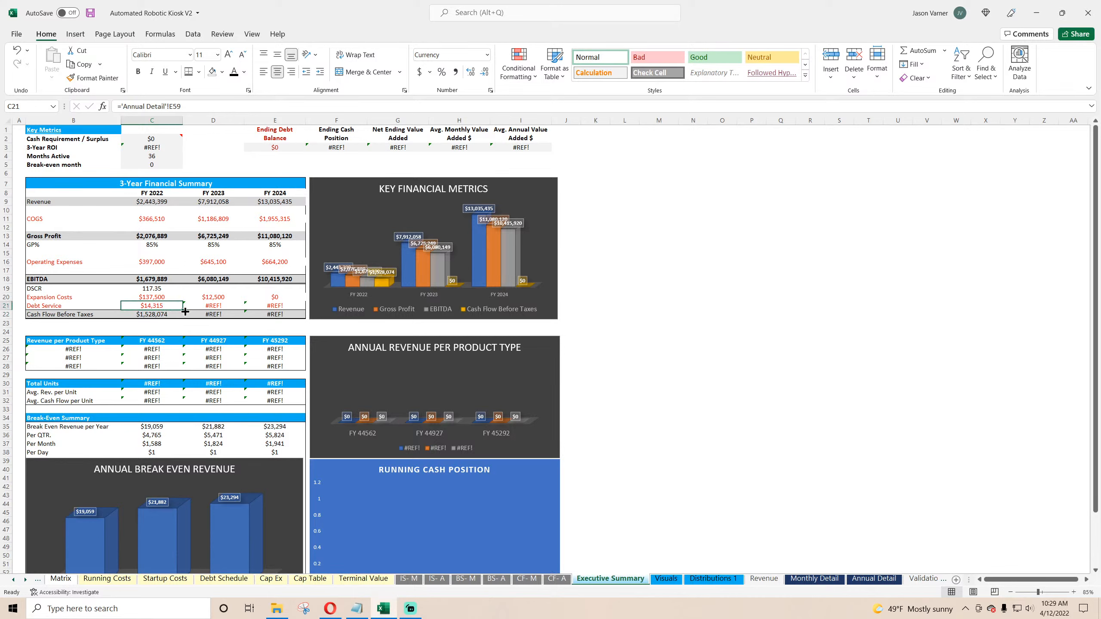
{"action": "left_click_drag", "start_coordinate": [185, 312], "coordinate": [260, 324]}
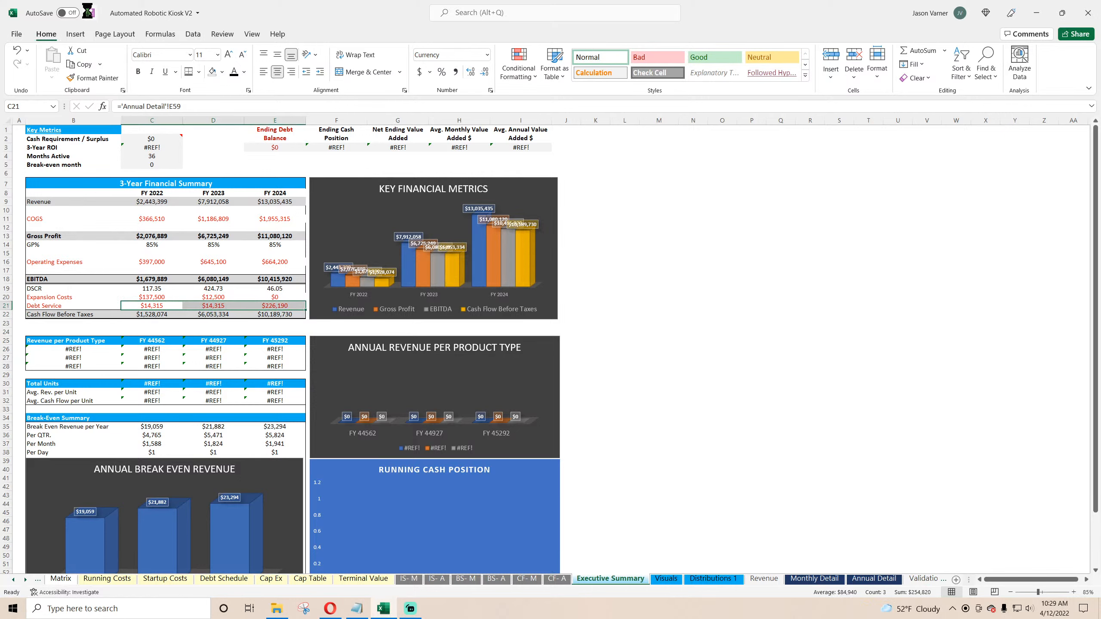
{"action": "left_click", "coordinate": [273, 310]}
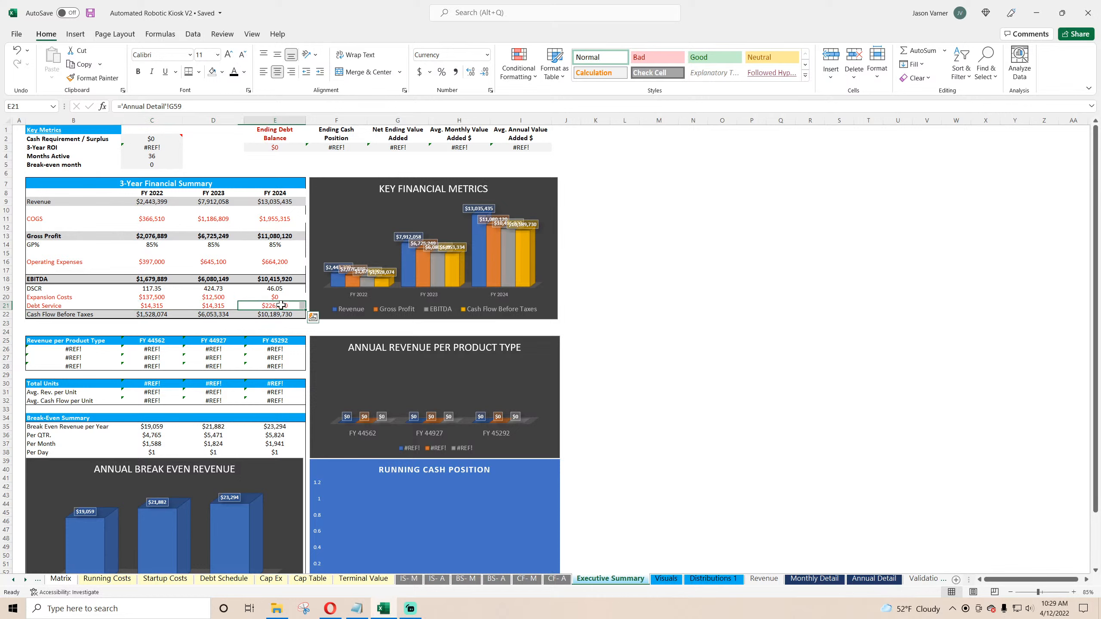
{"action": "left_click", "coordinate": [167, 308]}
{"action": "left_click", "coordinate": [91, 13]}
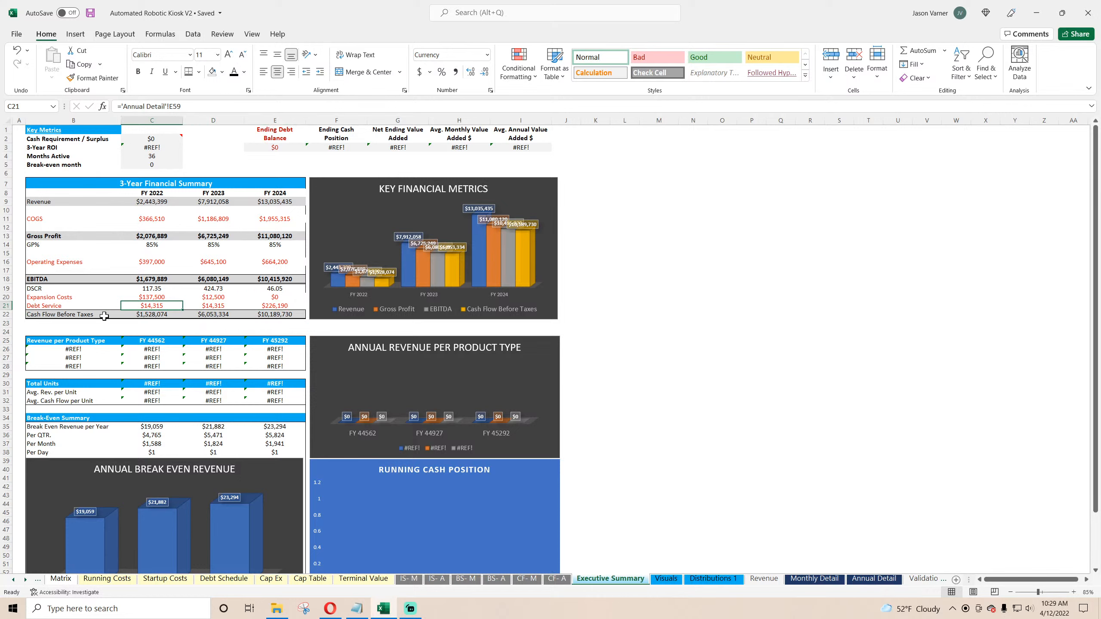
Step: Apply a right border to the whole 3-Year Financial Summary block
{"action": "left_click_drag", "start_coordinate": [104, 316], "coordinate": [255, 314]}
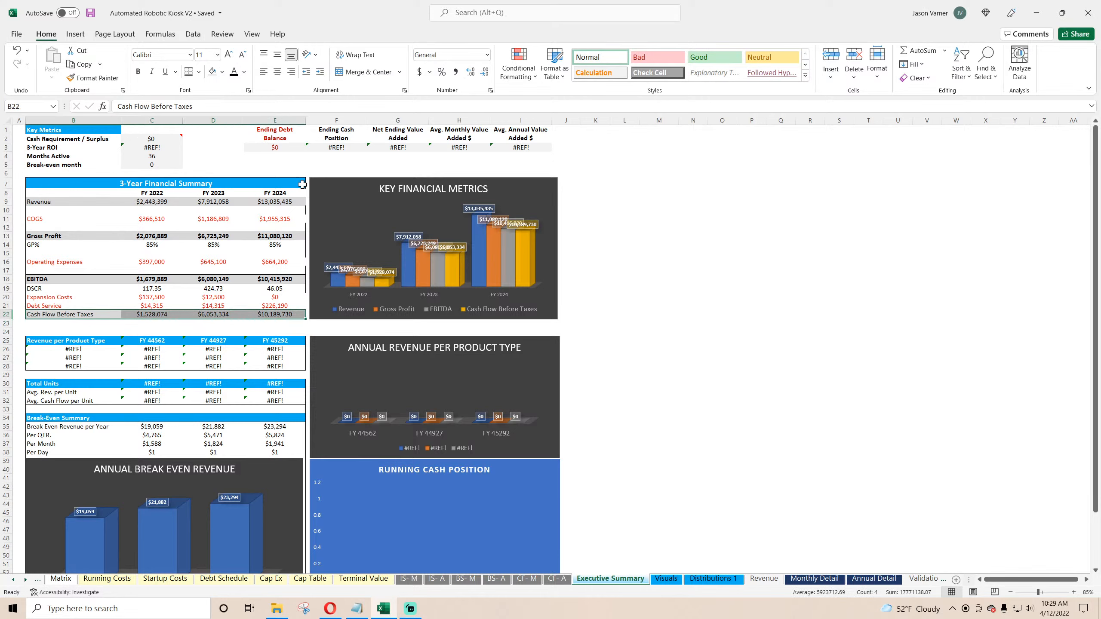
{"action": "left_click_drag", "start_coordinate": [302, 185], "coordinate": [277, 315]}
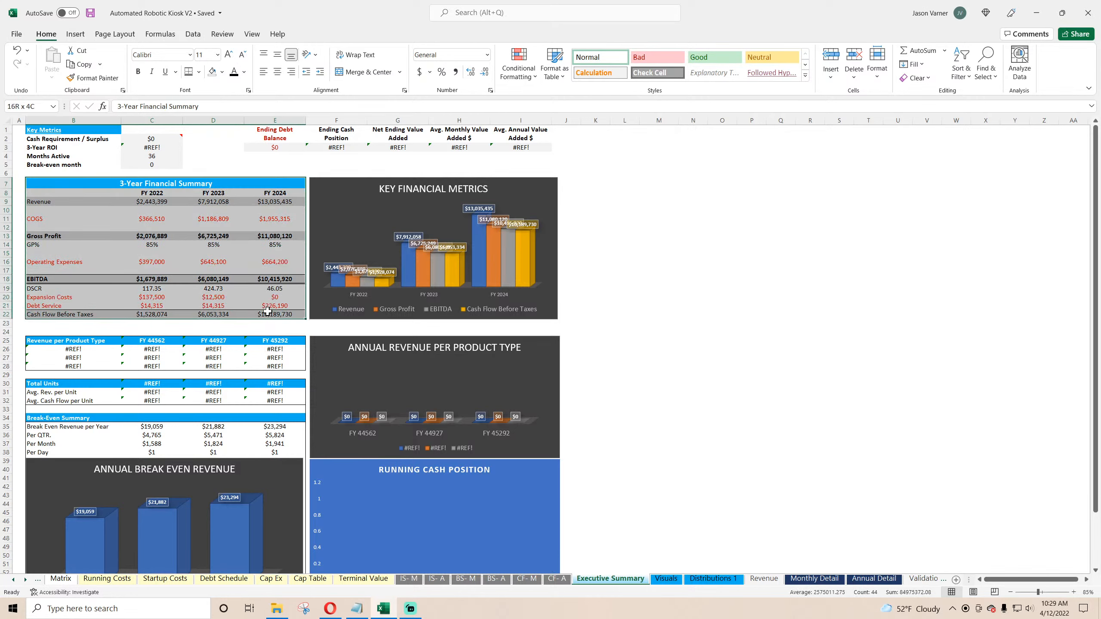
{"action": "left_click", "coordinate": [200, 72]}
{"action": "left_click", "coordinate": [221, 148]}
{"action": "left_click", "coordinate": [659, 279]}
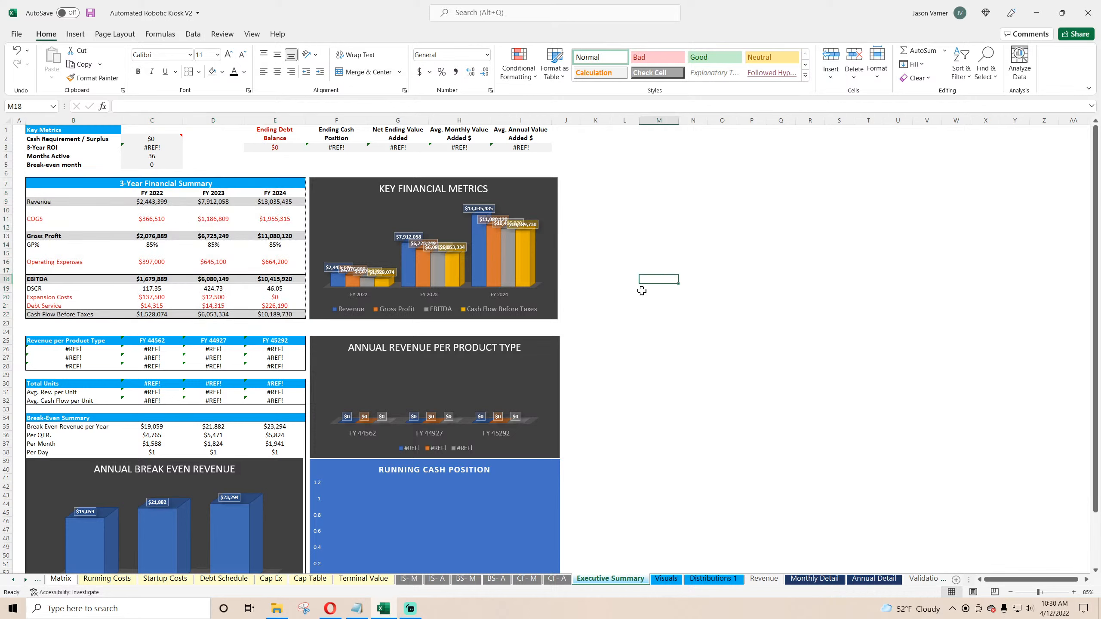
Step: Rename the Cash Flow Before Taxes label as Cash Flow
{"action": "mouse_move", "coordinate": [143, 545]}
{"action": "left_click", "coordinate": [39, 313]}
{"action": "left_click_drag", "start_coordinate": [196, 107], "coordinate": [150, 107]}
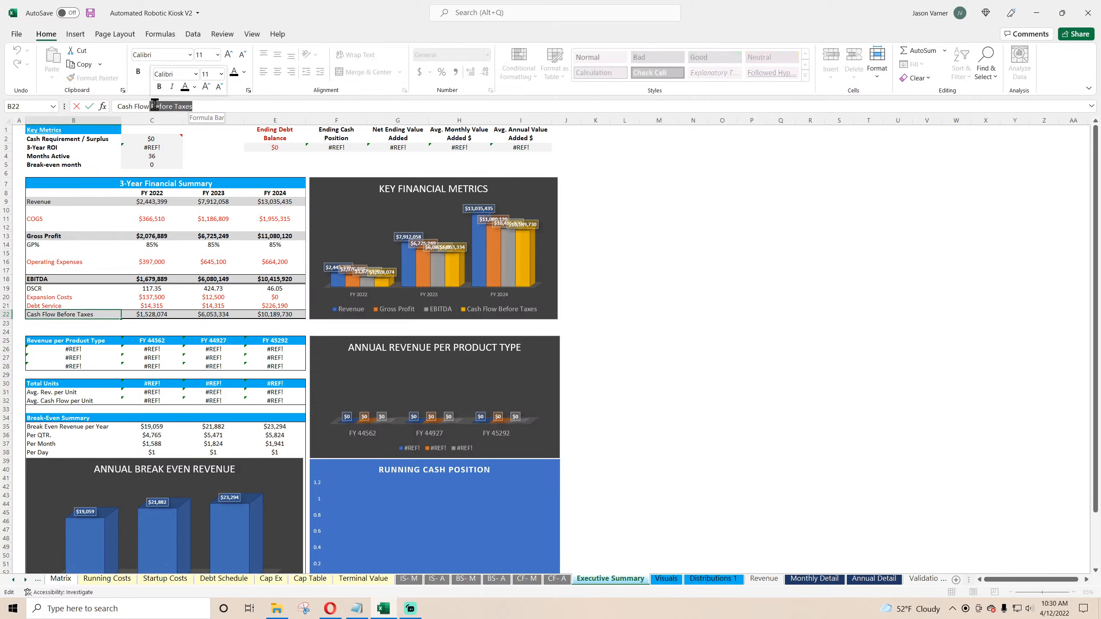
{"action": "key", "text": "BackSpace"}
{"action": "key", "text": "BackSpace"}
{"action": "type", "text": "w"}
{"action": "left_click", "coordinate": [719, 347]}
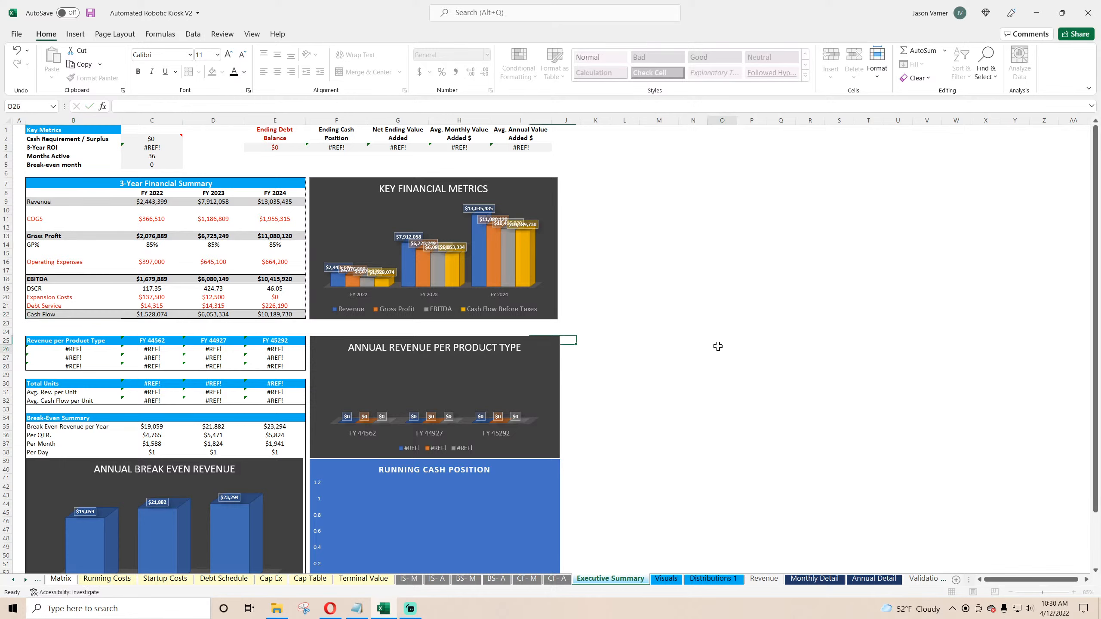
Step: Link the first Revenue per Product Type label to the Type 1 label on Annual Detail
{"action": "left_click", "coordinate": [87, 349]}
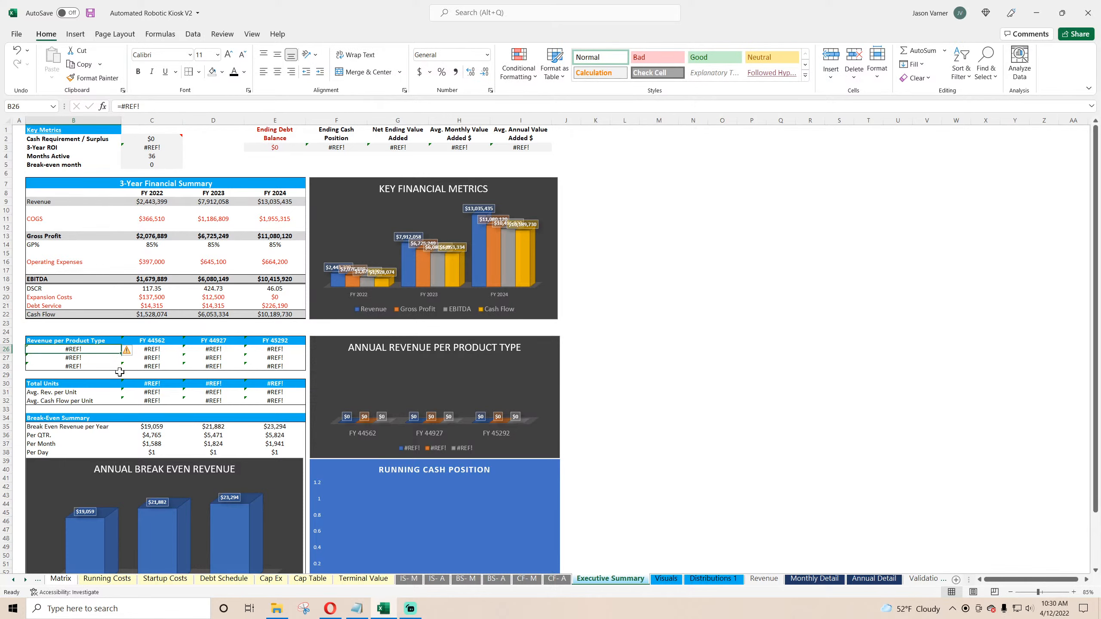
{"action": "type", "text": "="}
{"action": "left_click", "coordinate": [864, 578]}
{"action": "left_click", "coordinate": [130, 225]}
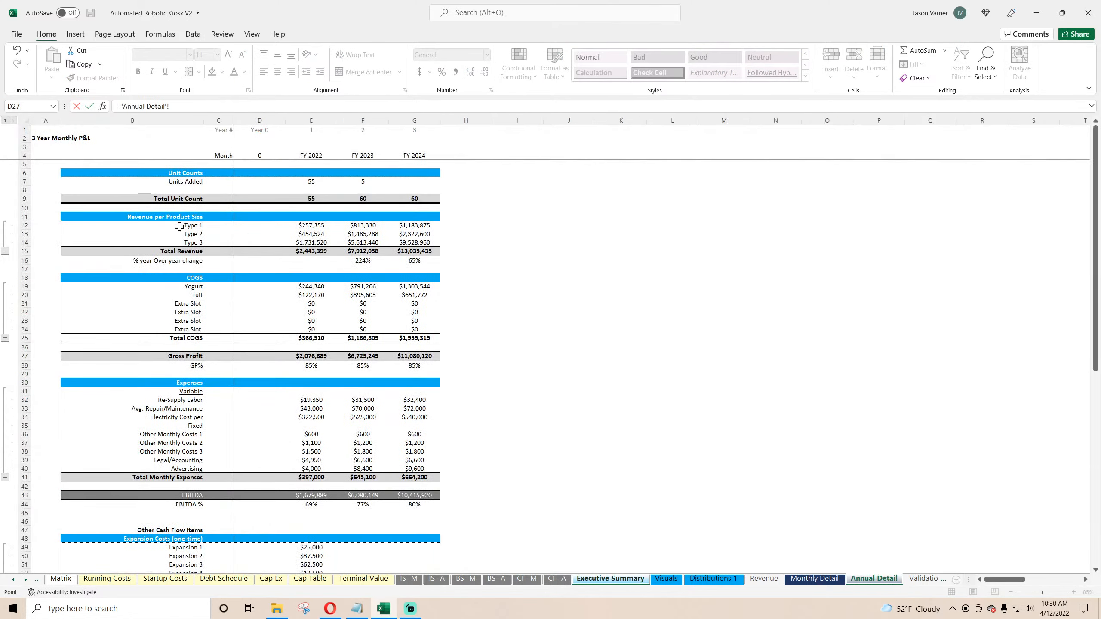
{"action": "key", "text": "Return"}
{"action": "left_click", "coordinate": [89, 350]}
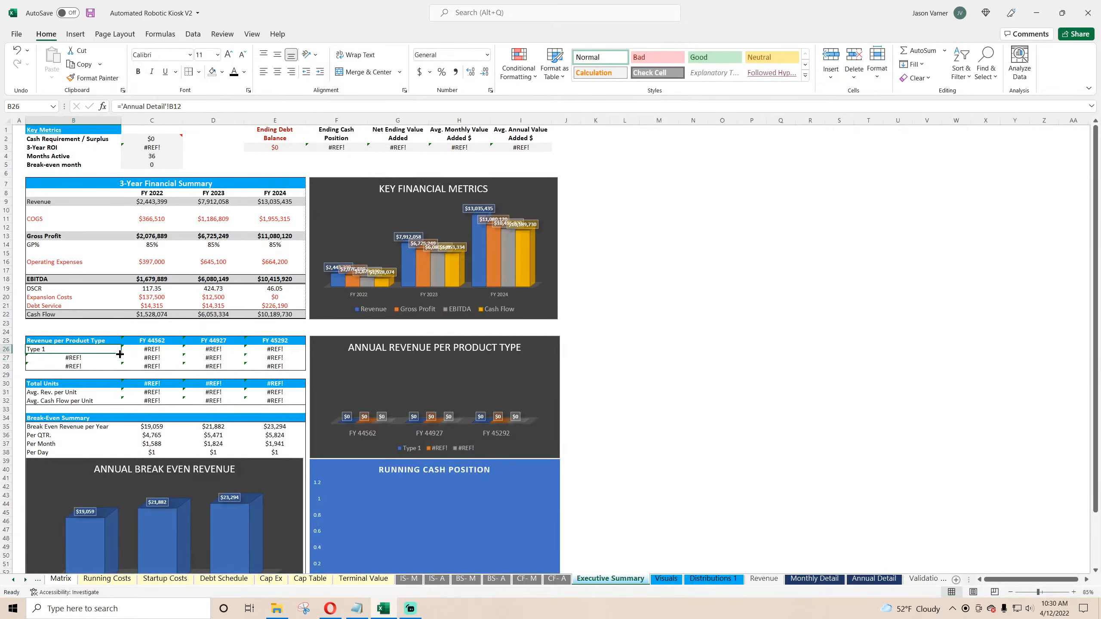
Step: Fill the product type labels down through Type 3 and link the revenue cells to Annual Detail's Type 1–3 revenues for all three years
{"action": "left_click_drag", "start_coordinate": [121, 353], "coordinate": [120, 368]}
{"action": "left_click", "coordinate": [162, 351]}
{"action": "type", "text": "="}
{"action": "left_click", "coordinate": [873, 579]}
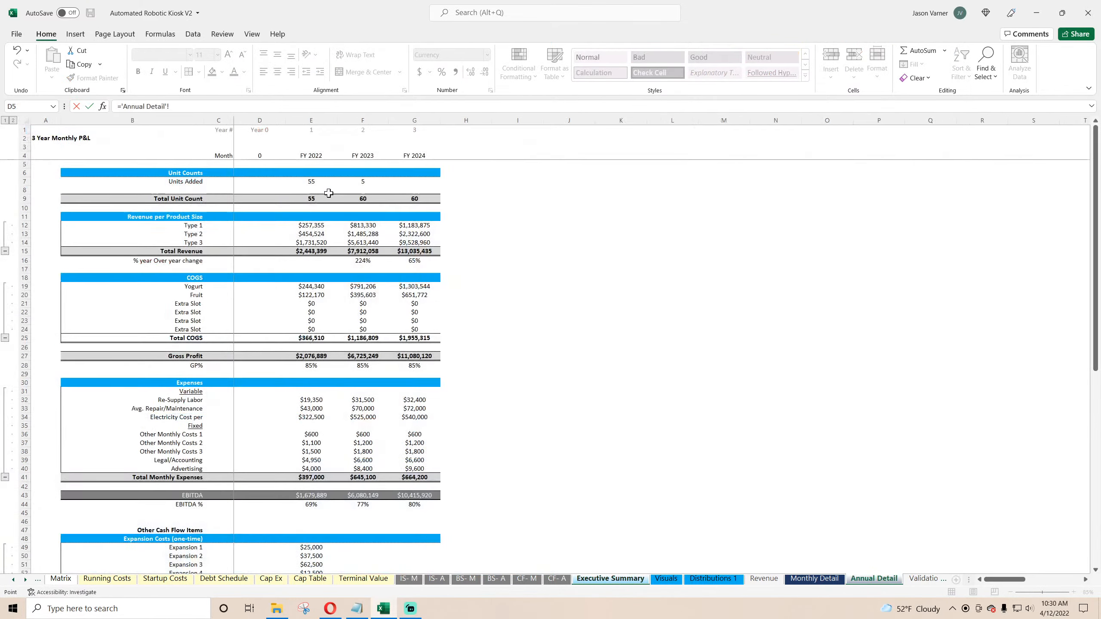
{"action": "left_click", "coordinate": [310, 225]}
{"action": "key", "text": "Return"}
{"action": "left_click", "coordinate": [165, 350]}
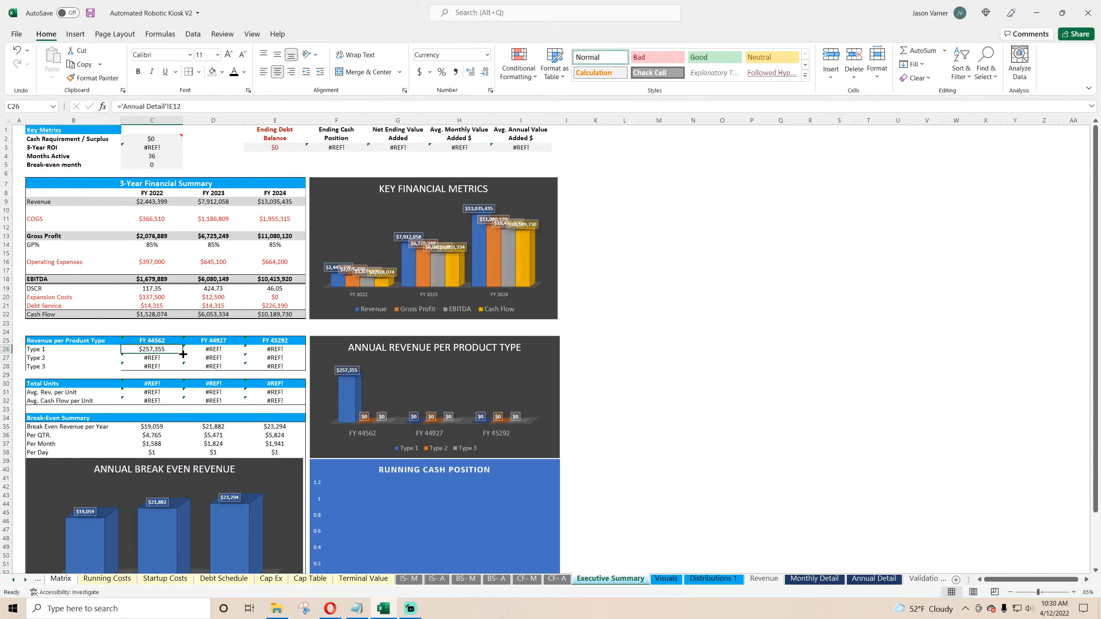
{"action": "left_click_drag", "start_coordinate": [183, 354], "coordinate": [305, 368]}
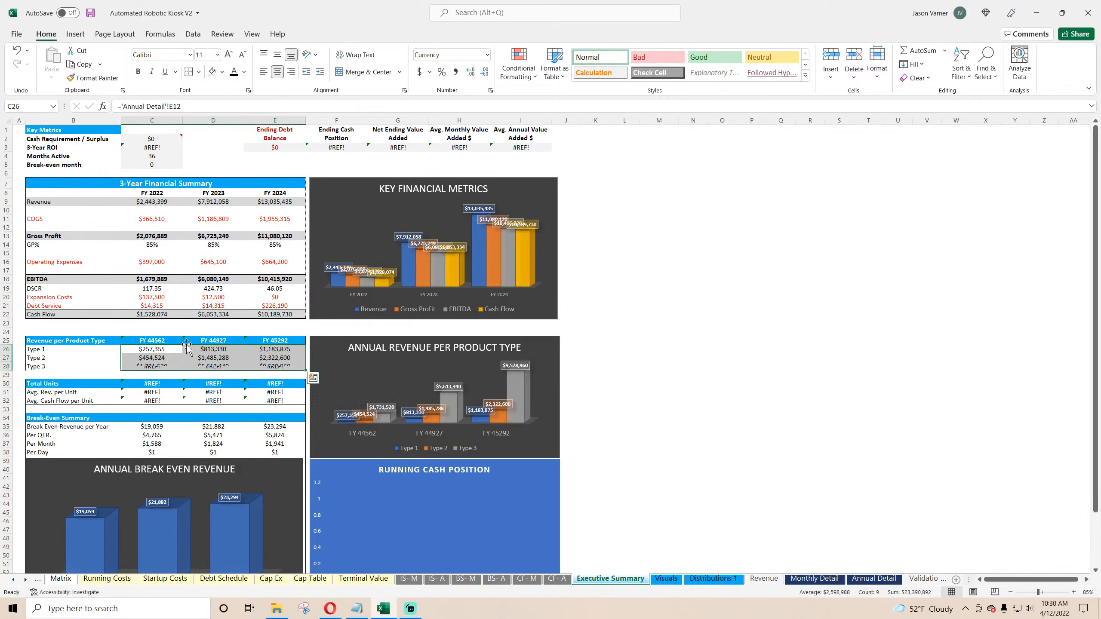
Step: Link the Revenue per Product Type year headers to the summary's FY headers and format them as "FY" yyyy
{"action": "left_click", "coordinate": [152, 340]}
{"action": "type", "text": "="}
{"action": "left_click", "coordinate": [154, 187]}
{"action": "key", "text": "Return"}
{"action": "left_click", "coordinate": [169, 341]}
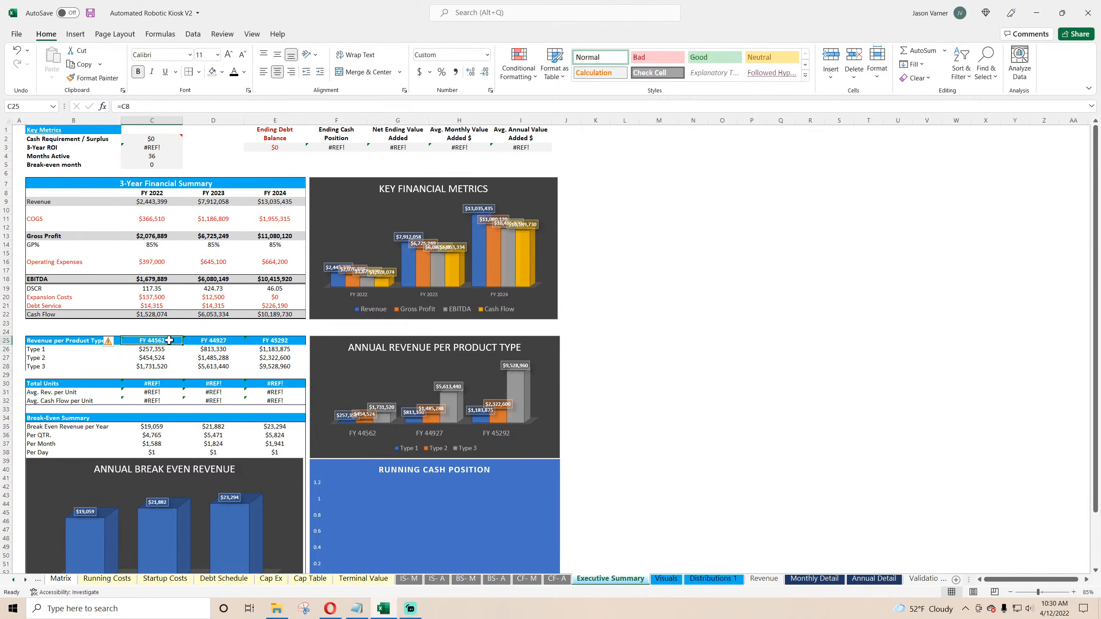
{"action": "left_click_drag", "start_coordinate": [184, 345], "coordinate": [299, 344]}
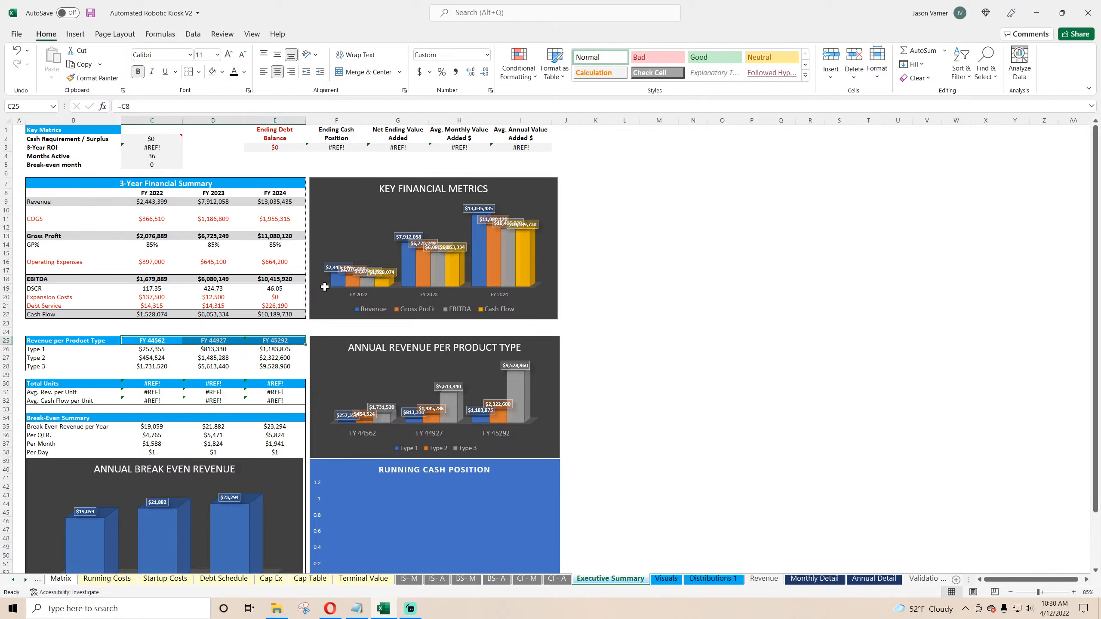
{"action": "left_click", "coordinate": [490, 90]}
{"action": "left_click", "coordinate": [515, 359]}
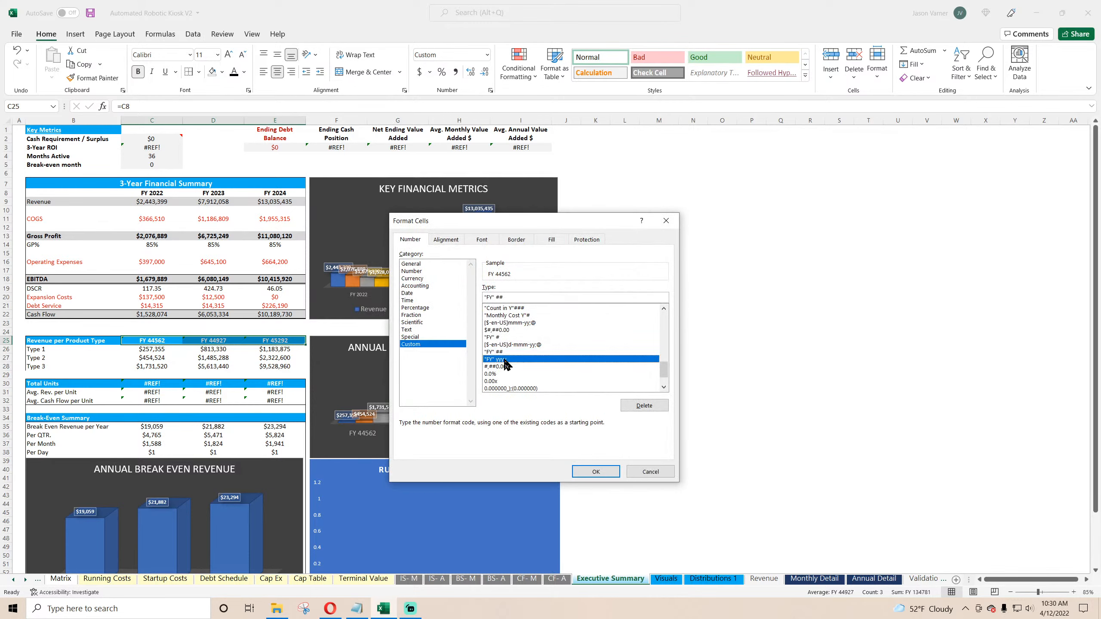
{"action": "left_click", "coordinate": [596, 471]}
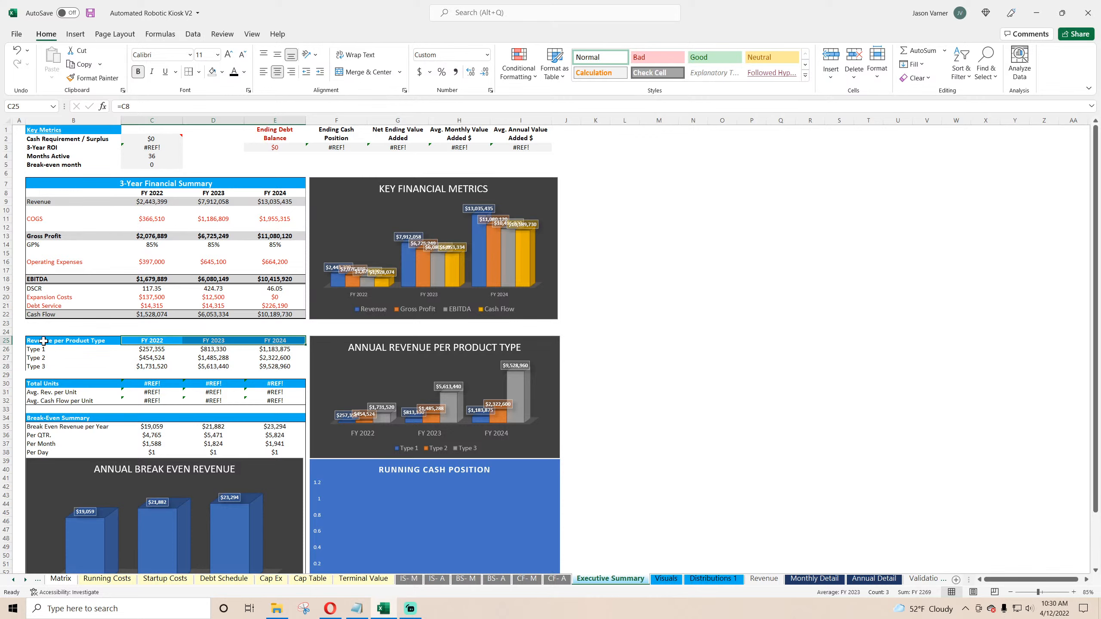
Step: Apply an outside border to the Revenue per Product Type table
{"action": "left_click_drag", "start_coordinate": [43, 341], "coordinate": [278, 367]}
{"action": "left_click", "coordinate": [198, 72]}
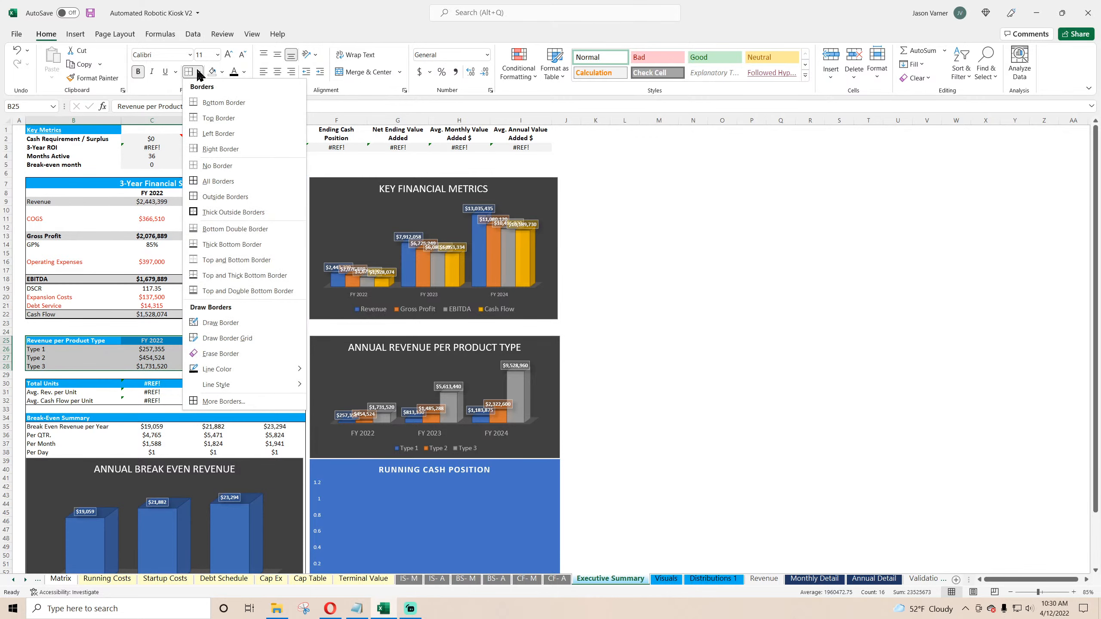
{"action": "left_click", "coordinate": [223, 196]}
{"action": "left_click", "coordinate": [778, 356]}
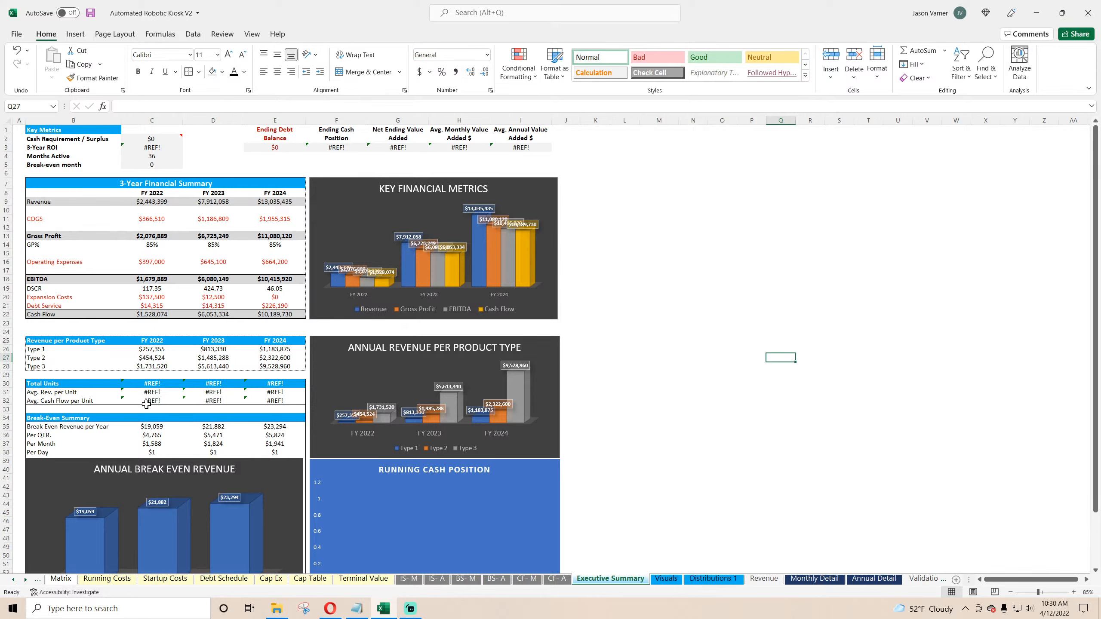
Step: Link FY 2022 Total Units to Annual Detail's Total Unit Count and fill across to FY 2024
{"action": "left_click", "coordinate": [155, 393]}
{"action": "double_click", "coordinate": [156, 393]}
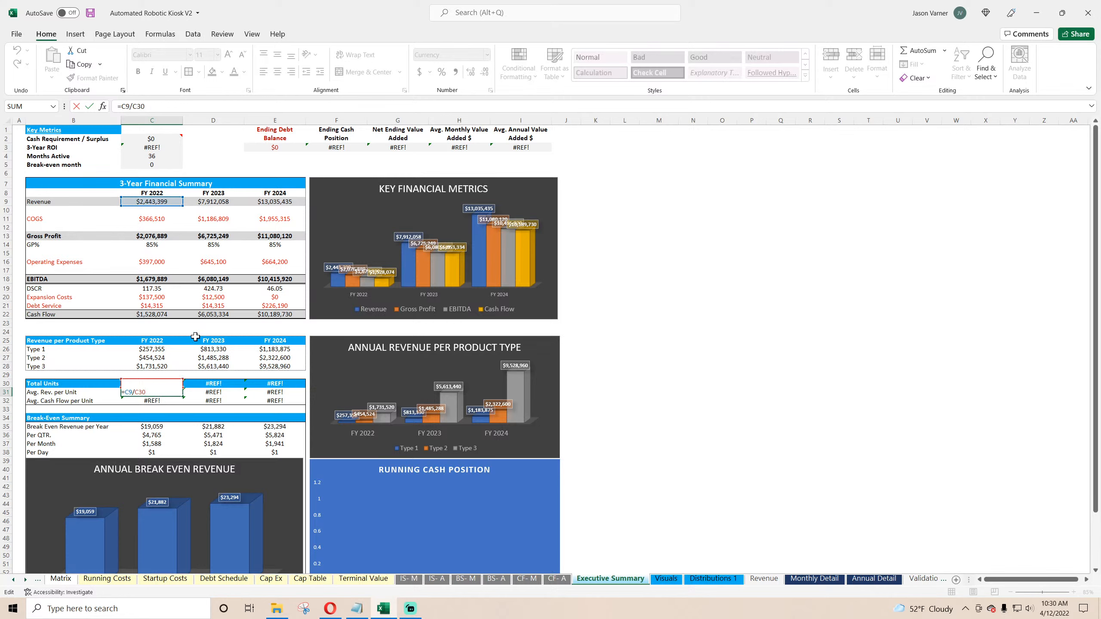
{"action": "key", "text": "Return"}
{"action": "left_click", "coordinate": [162, 387]}
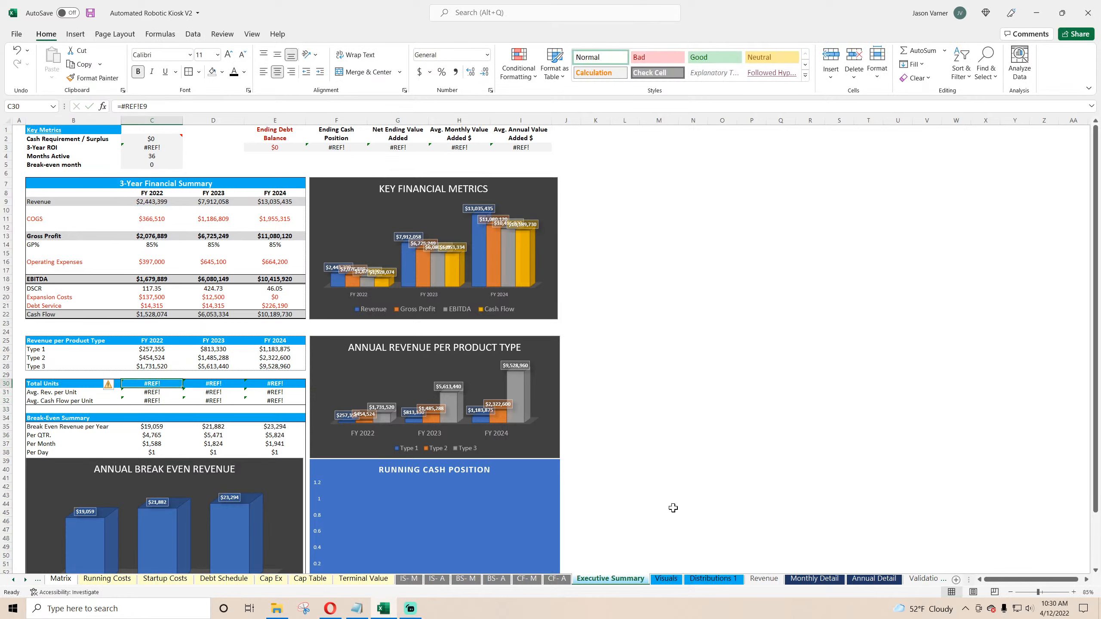
{"action": "type", "text": "="}
{"action": "left_click", "coordinate": [873, 578]}
{"action": "left_click", "coordinate": [312, 199]}
{"action": "key", "text": "Return"}
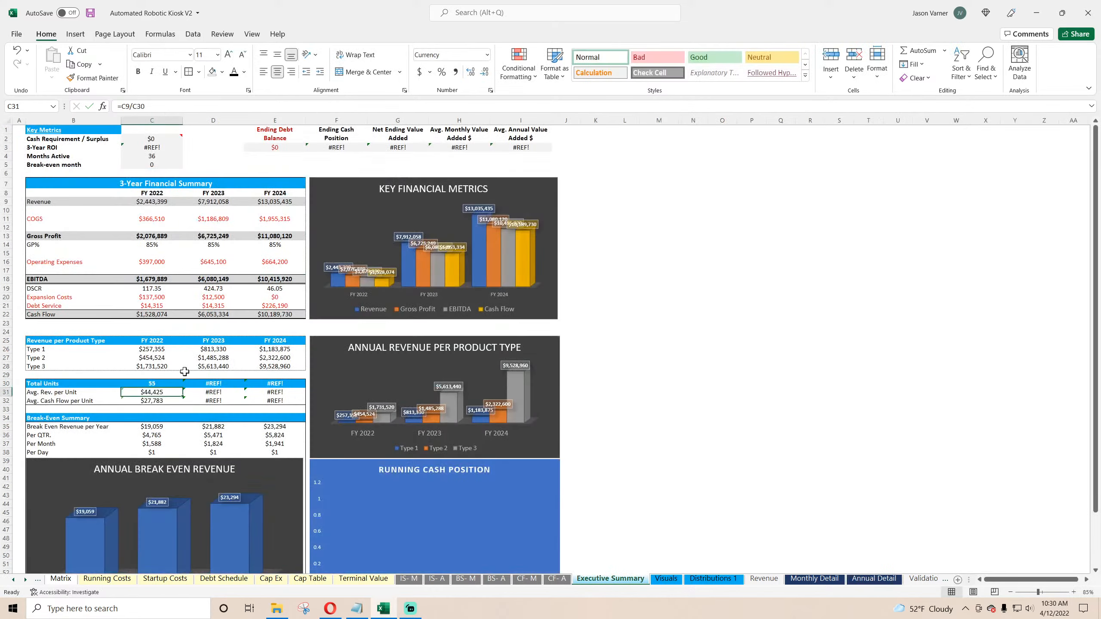
{"action": "left_click", "coordinate": [165, 384]}
{"action": "left_click_drag", "start_coordinate": [182, 387], "coordinate": [278, 391]}
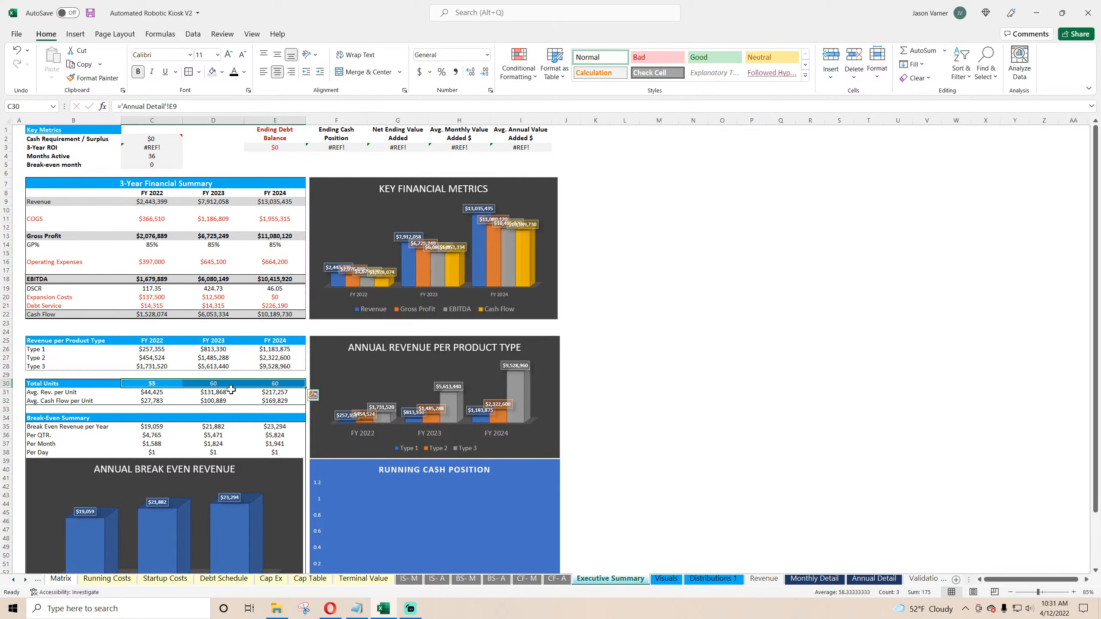
Step: Change the per-unit cash flow formula to divide EBITDA by total units and fill it across to FY 2024
{"action": "left_click", "coordinate": [152, 392]}
{"action": "left_click", "coordinate": [153, 401]}
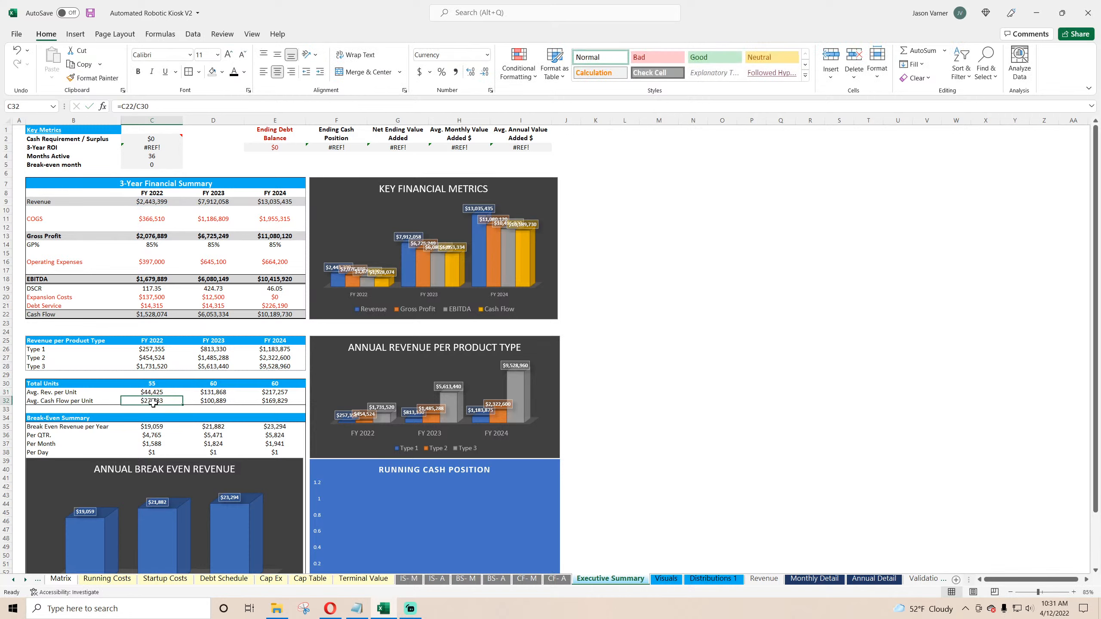
{"action": "double_click", "coordinate": [154, 403]}
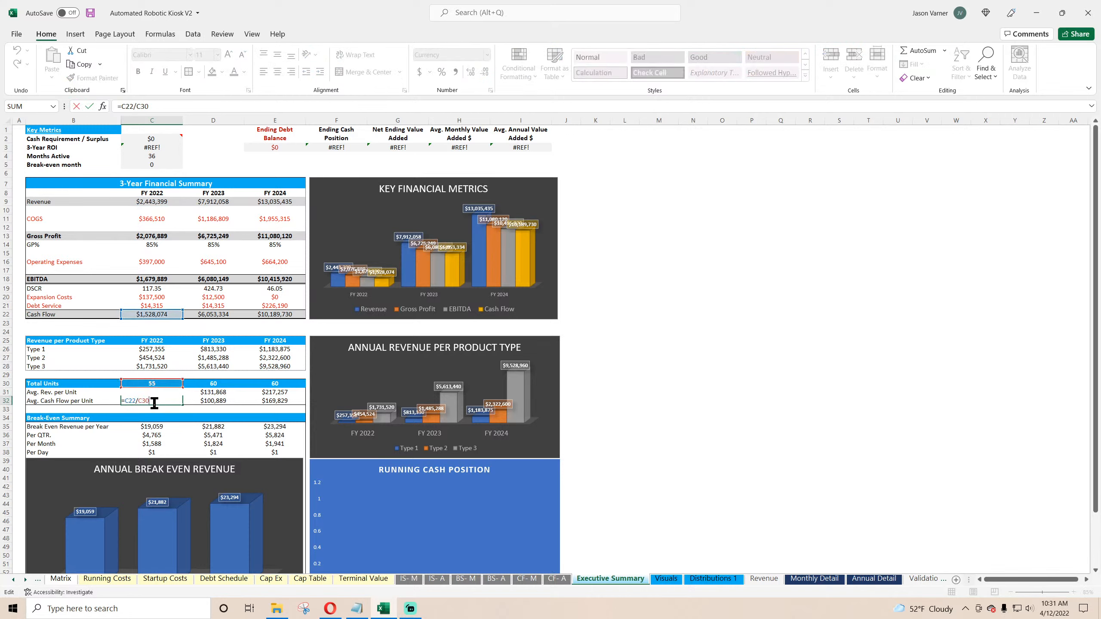
{"action": "key", "text": "Return"}
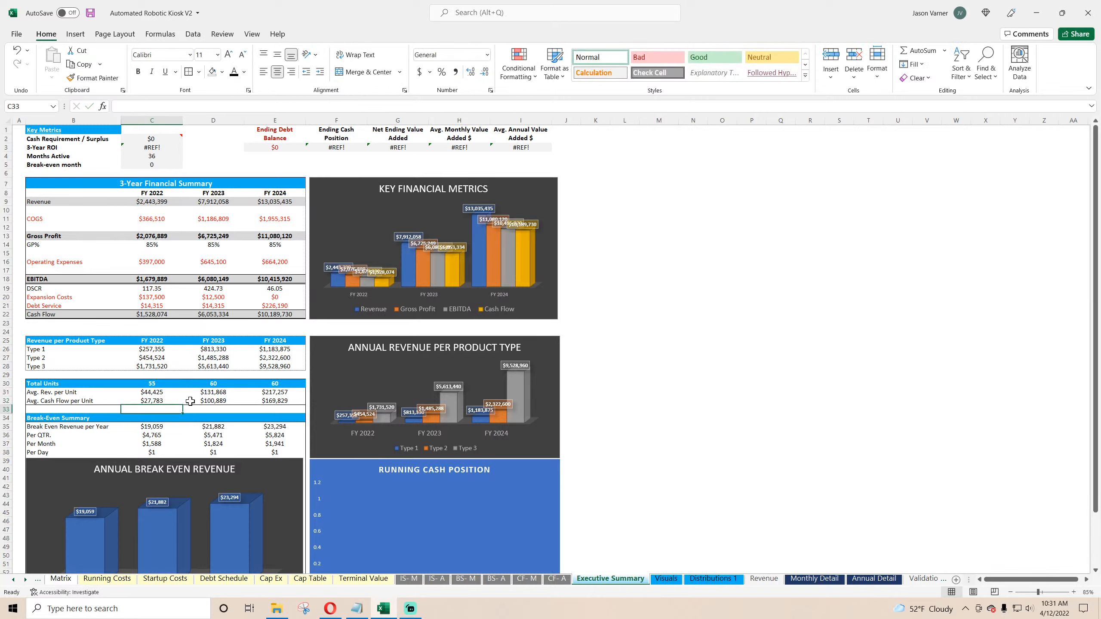
{"action": "double_click", "coordinate": [152, 403]}
{"action": "left_click_drag", "start_coordinate": [160, 318], "coordinate": [162, 285]}
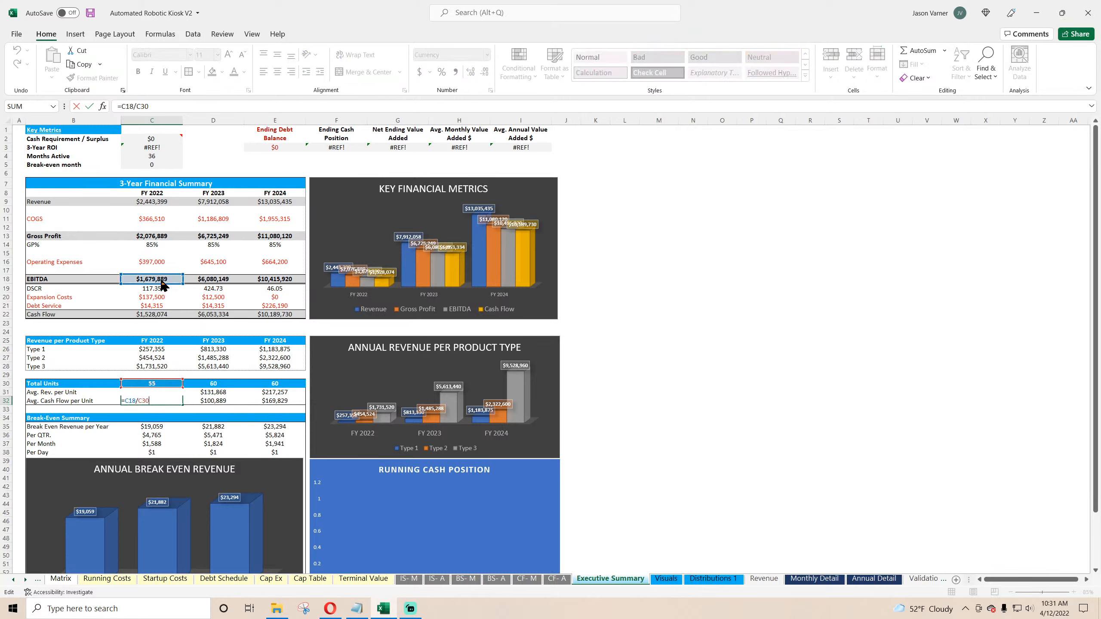
{"action": "key", "text": "Return"}
{"action": "left_click", "coordinate": [151, 399]}
{"action": "left_click_drag", "start_coordinate": [182, 405], "coordinate": [299, 405]}
Step: Rename the Avg. Cash Flow per Unit label as Avg. EBITDA per Unit
{"action": "double_click", "coordinate": [73, 401]}
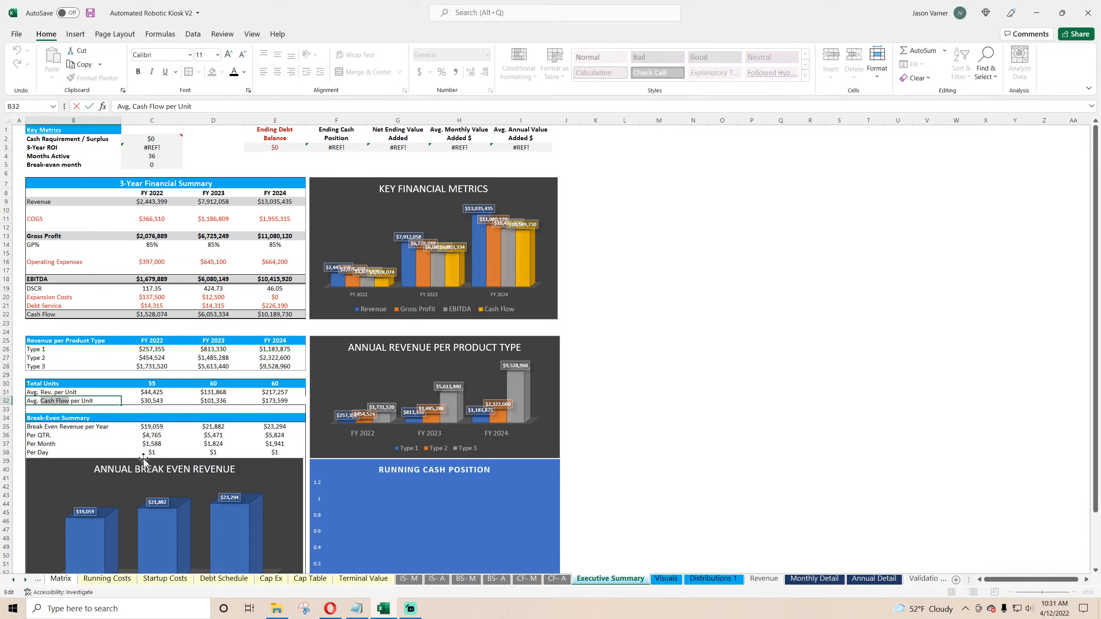
{"action": "type", "text": "EBITDA"}
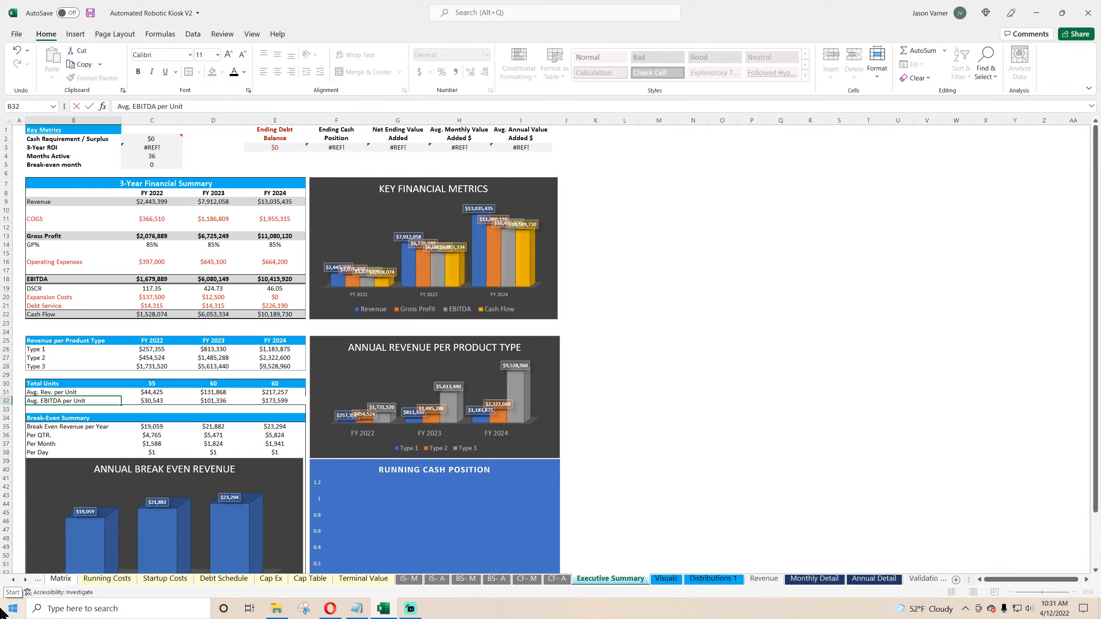
{"action": "key", "text": "Return"}
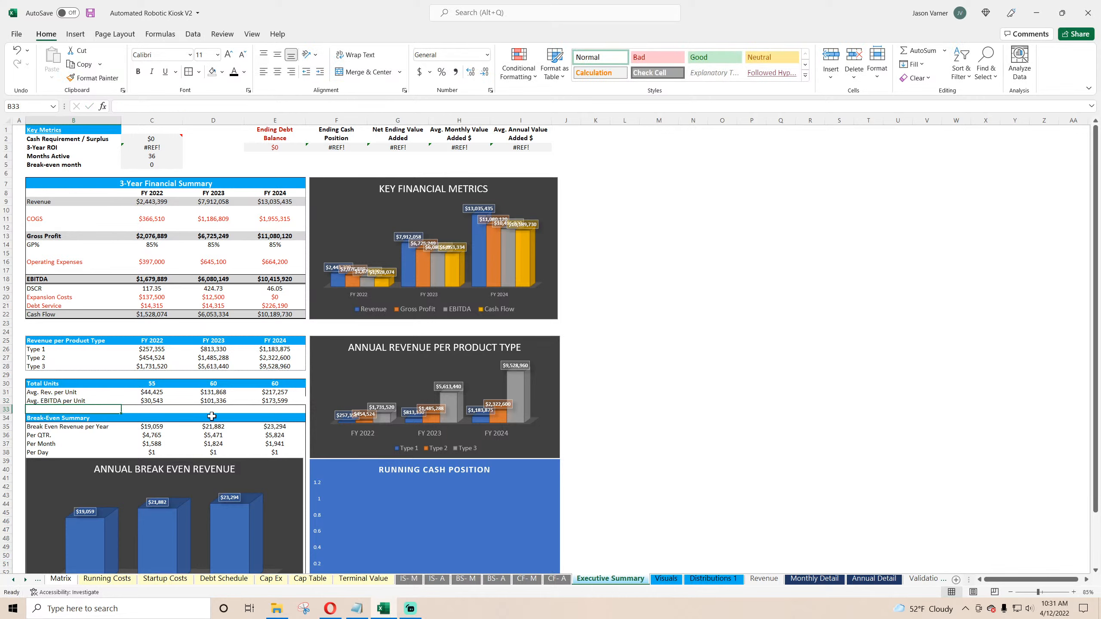
{"action": "left_click_drag", "start_coordinate": [65, 383], "coordinate": [278, 400]}
{"action": "left_click", "coordinate": [751, 288]}
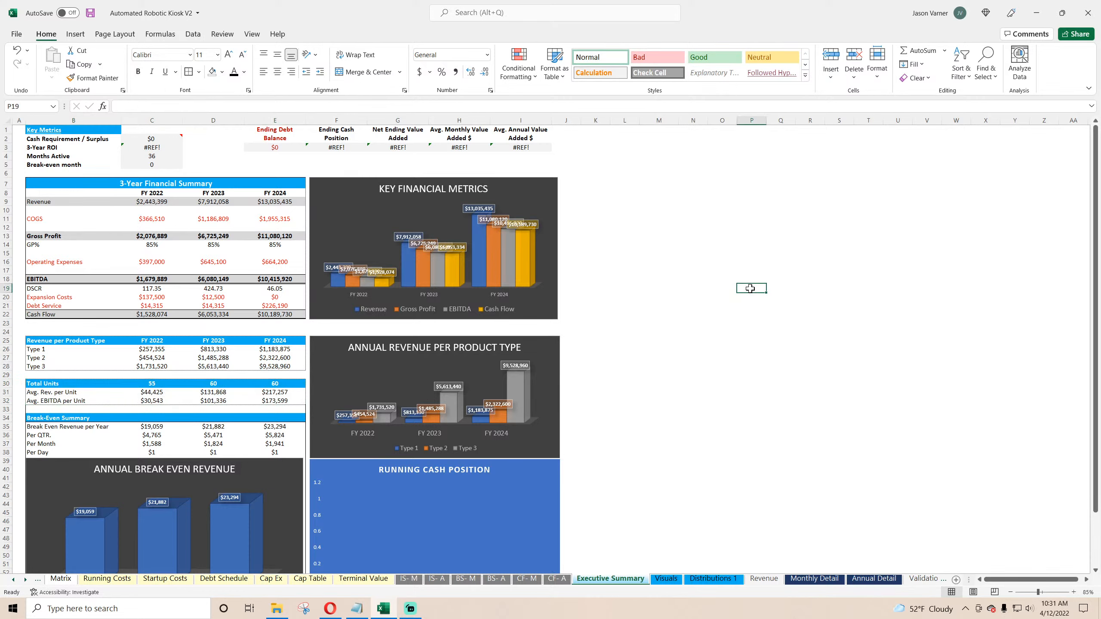
Step: Inspect the Break Even Summary formulas and save the workbook
{"action": "left_click", "coordinate": [156, 427]}
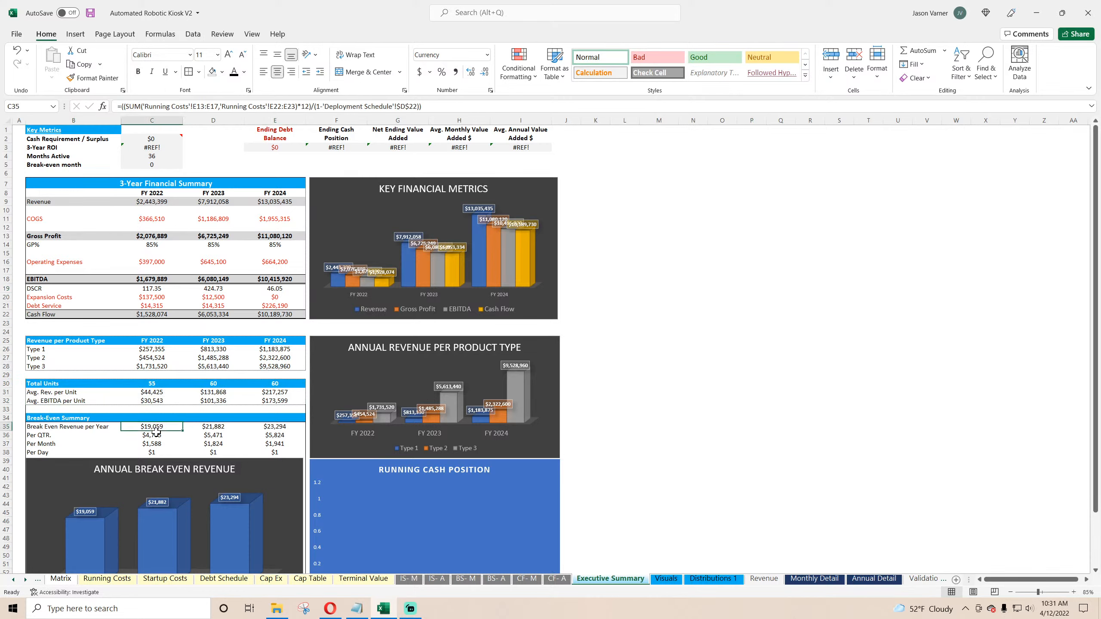
{"action": "left_click", "coordinate": [154, 435]}
{"action": "left_click", "coordinate": [155, 427]}
{"action": "left_click", "coordinate": [91, 13]}
{"action": "left_click", "coordinate": [43, 426]}
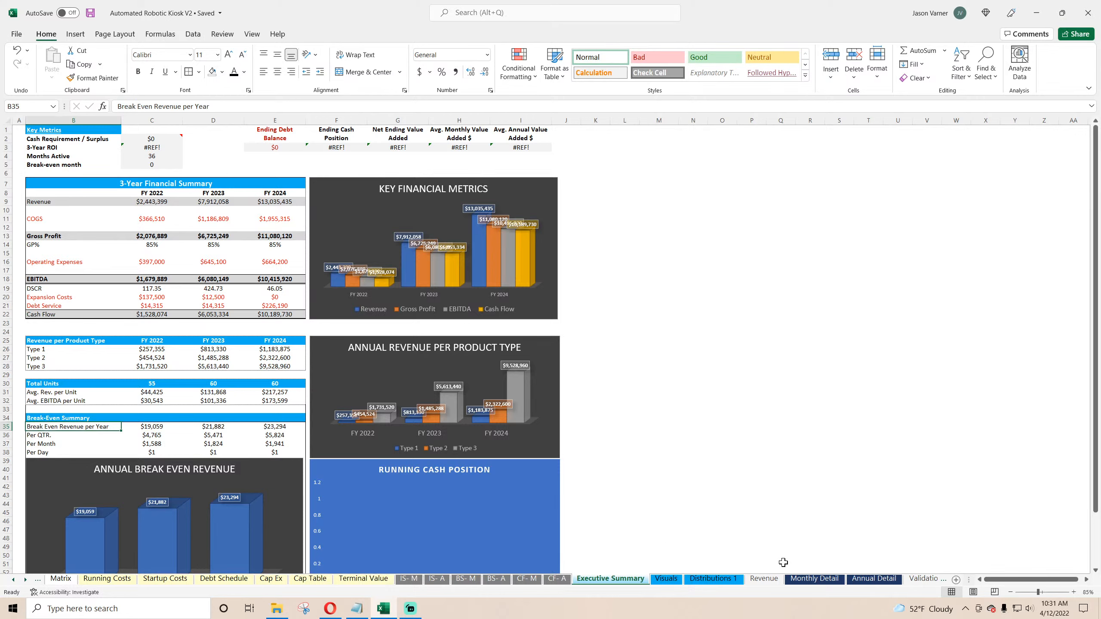
{"action": "left_click", "coordinate": [161, 427]}
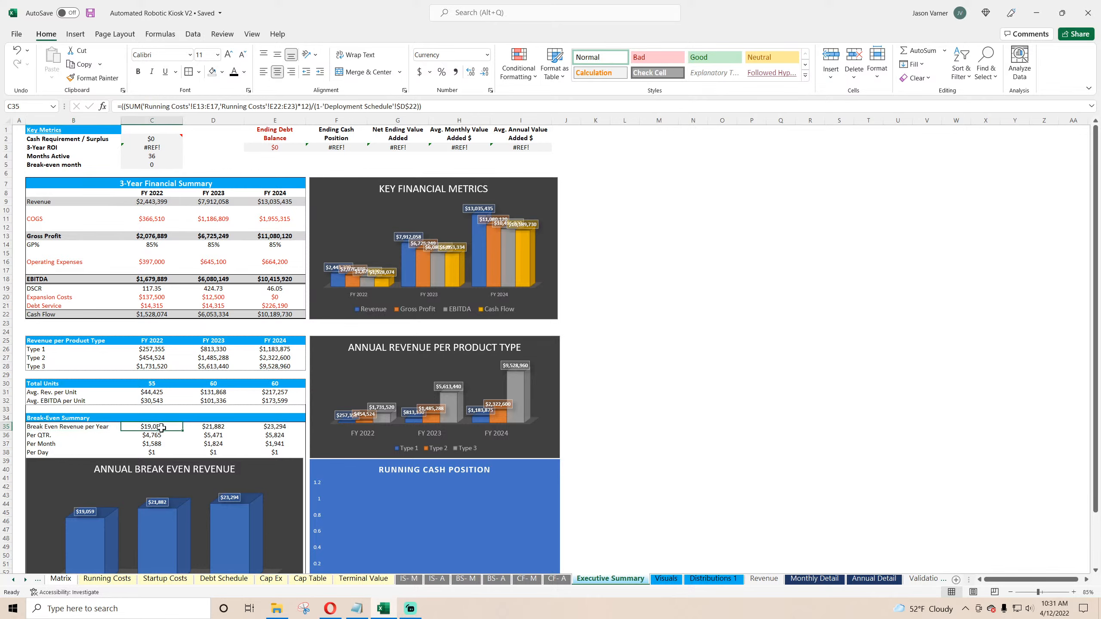
Step: On Annual Detail, add a FY 2022 formula below EBITDA % dividing the sum of variable expenses by Total Revenue
{"action": "left_click", "coordinate": [865, 588]}
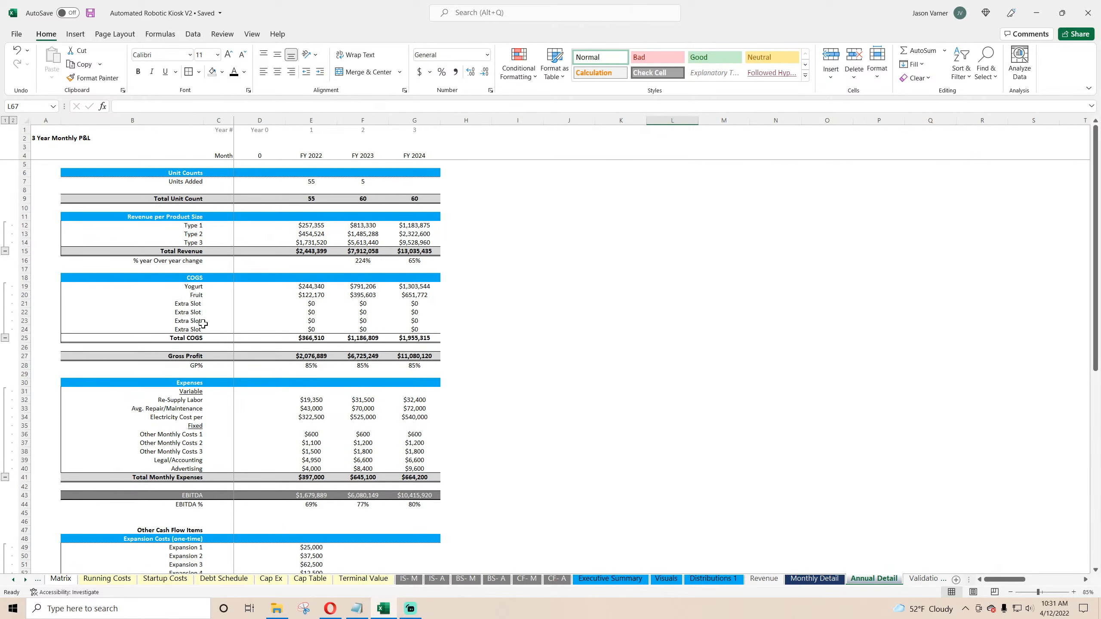
{"action": "scroll", "coordinate": [204, 324], "scroll_direction": "down", "scroll_amount": 4}
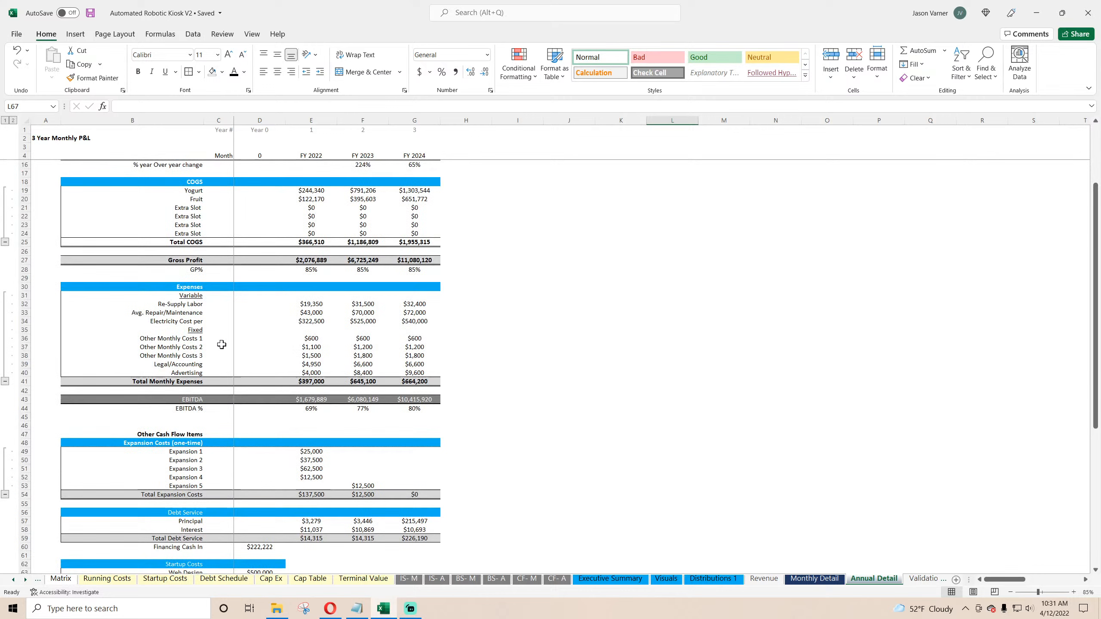
{"action": "left_click", "coordinate": [310, 419]}
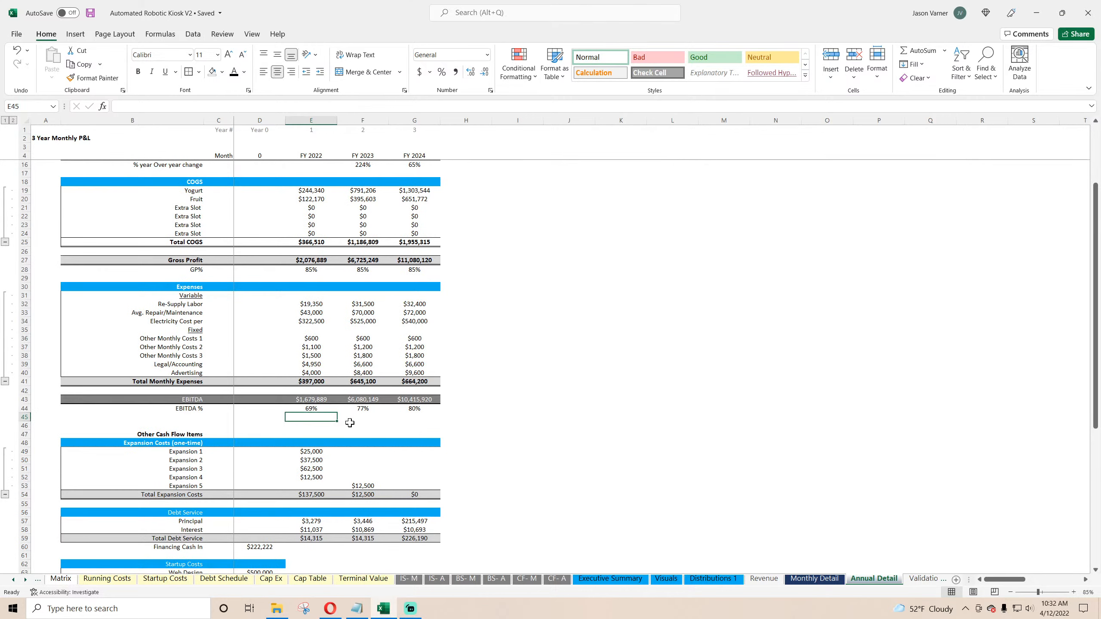
{"action": "type", "text": "=sum("}
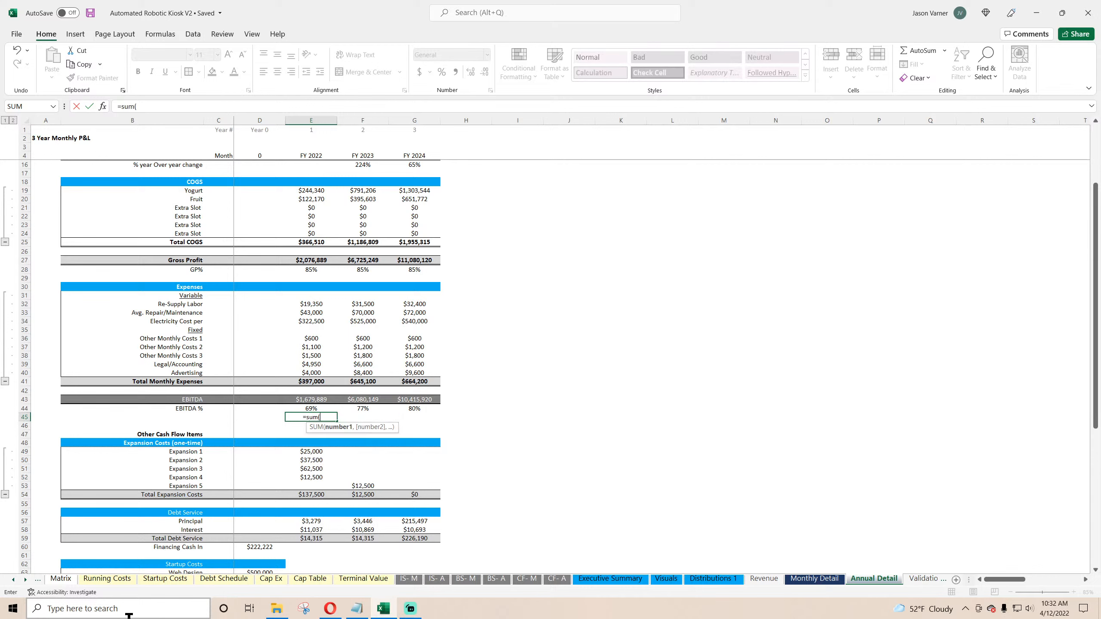
{"action": "left_click_drag", "start_coordinate": [311, 304], "coordinate": [310, 321]}
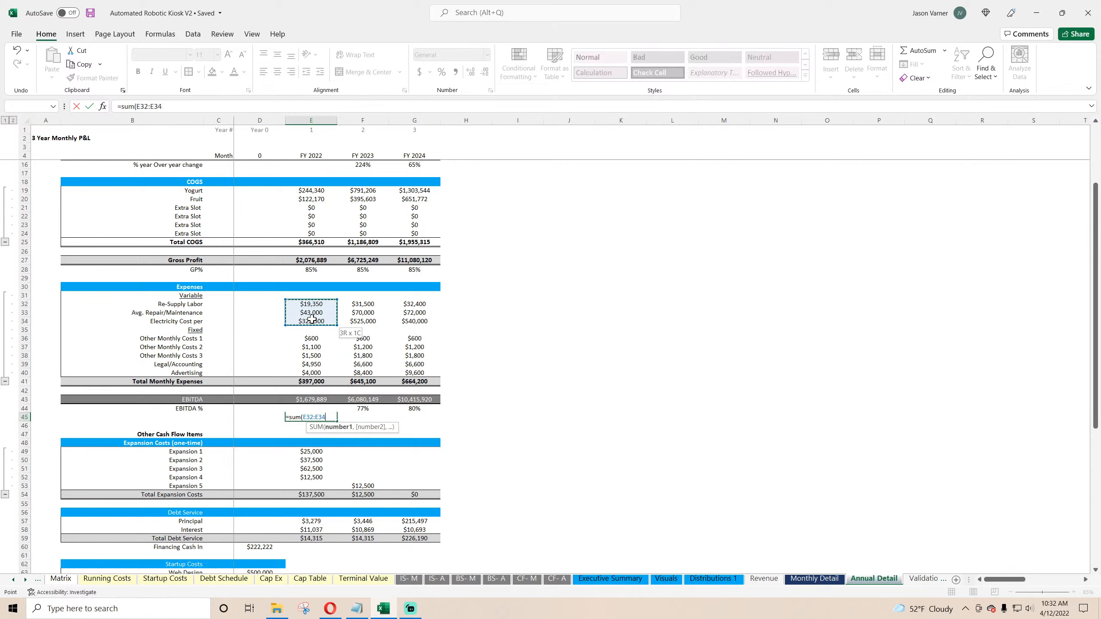
{"action": "type", "text": ")/"}
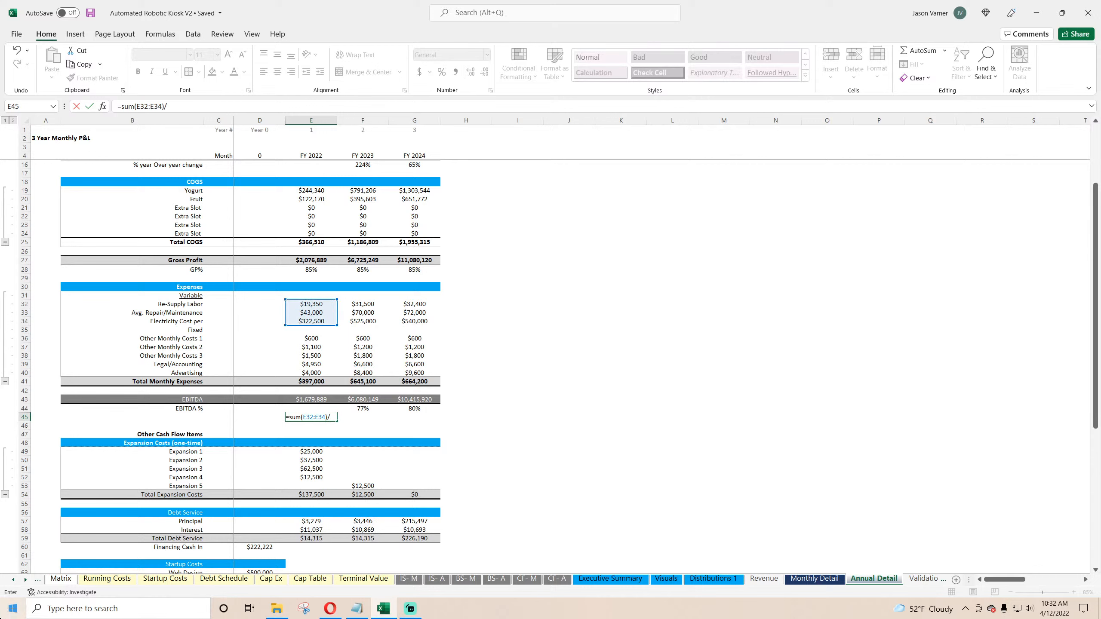
{"action": "scroll", "coordinate": [313, 250], "scroll_direction": "up", "scroll_amount": 4}
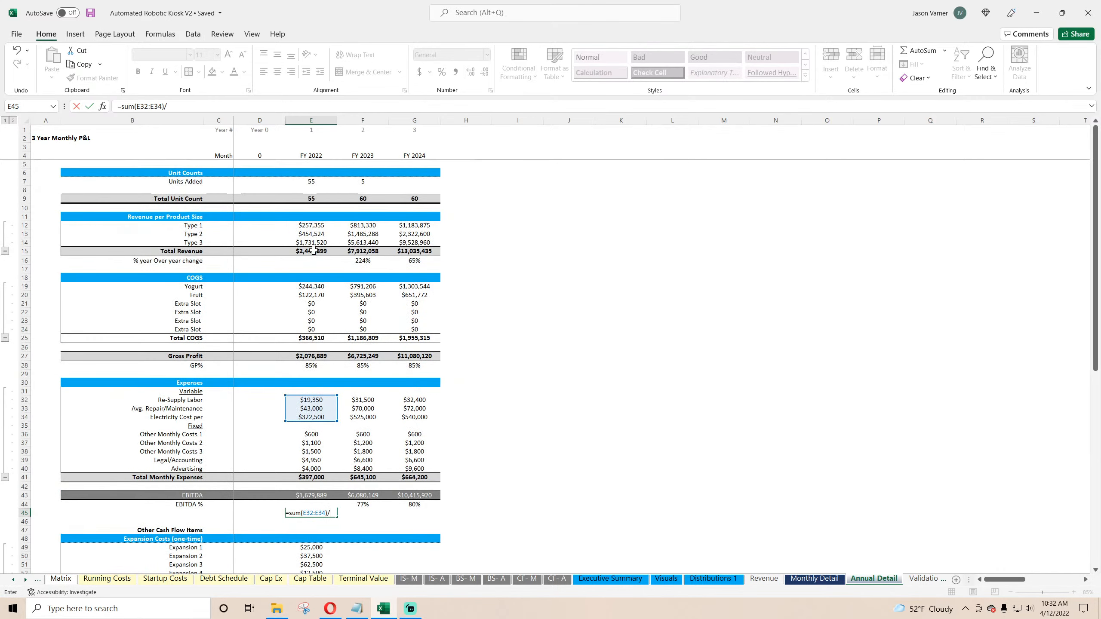
{"action": "left_click", "coordinate": [312, 250]}
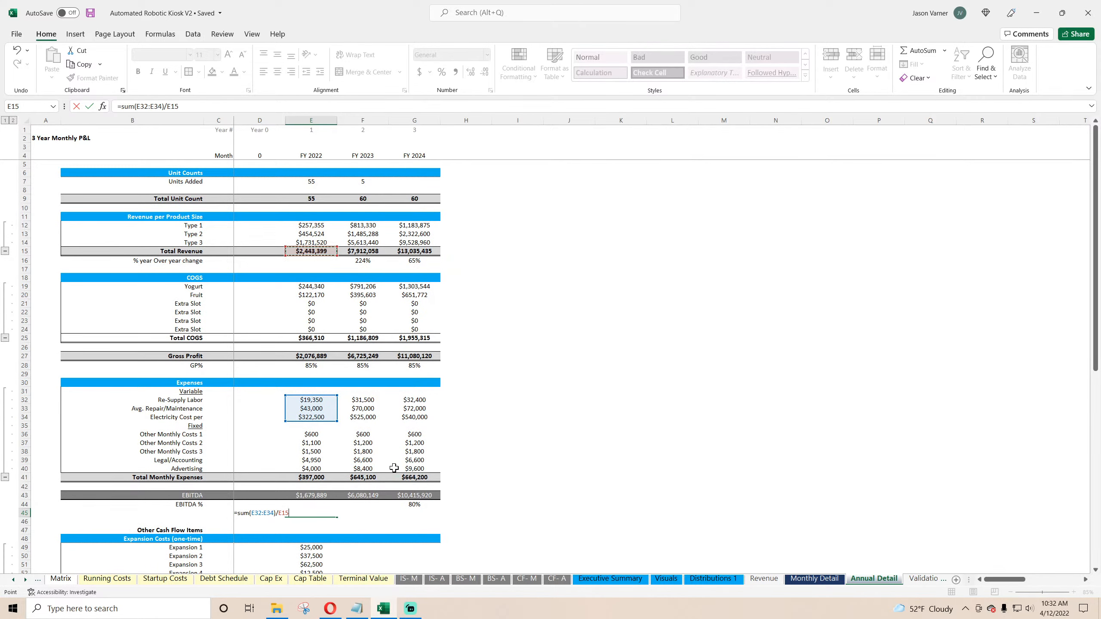
{"action": "key", "text": "Return"}
Step: Format the new ratio as a percentage and fill it across to FY 2024
{"action": "left_click", "coordinate": [326, 513]}
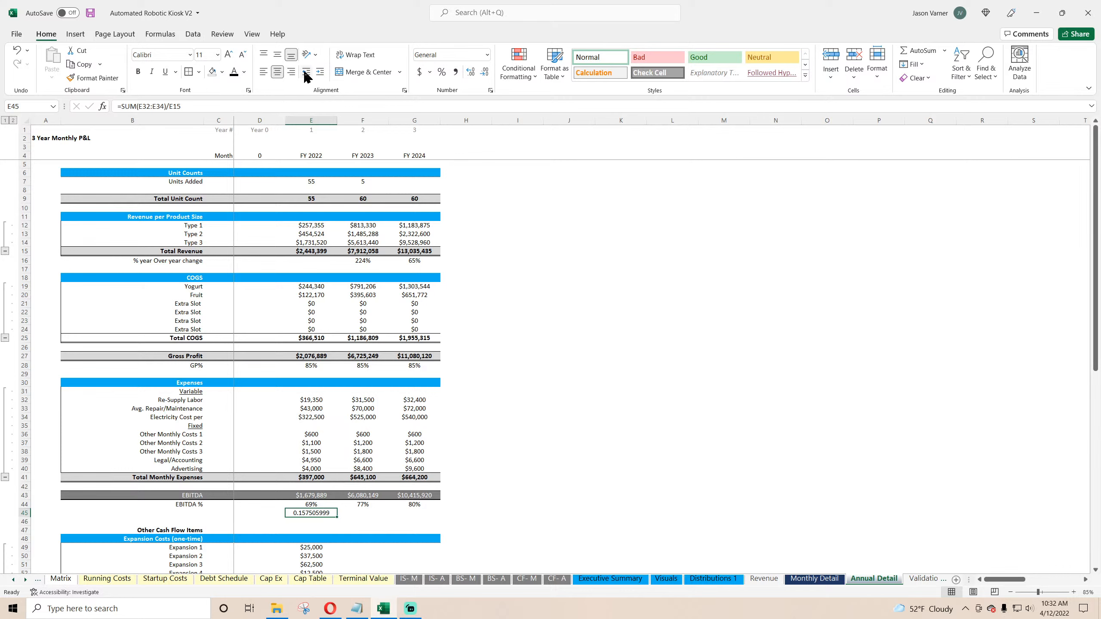
{"action": "left_click", "coordinate": [441, 71]}
{"action": "left_click_drag", "start_coordinate": [339, 516], "coordinate": [417, 517]}
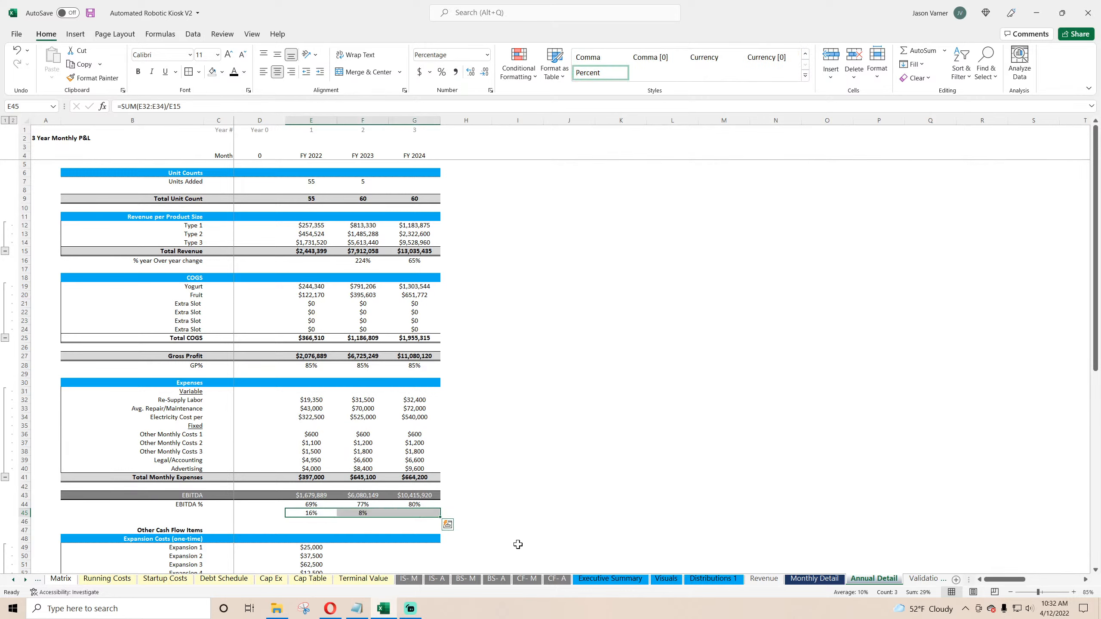
Step: On Annual Detail, label the new row below EBITDA % as Variable Costs %
{"action": "left_click", "coordinate": [132, 513]}
{"action": "type", "text": "V"}
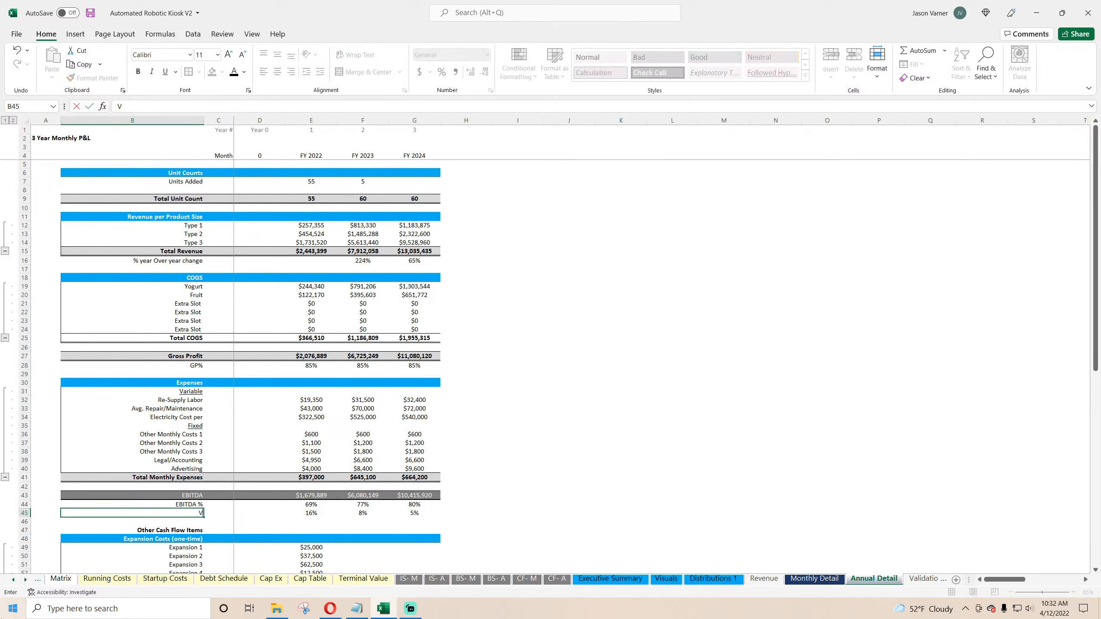
{"action": "type", "text": "ariable Costs %"}
{"action": "key", "text": "Return"}
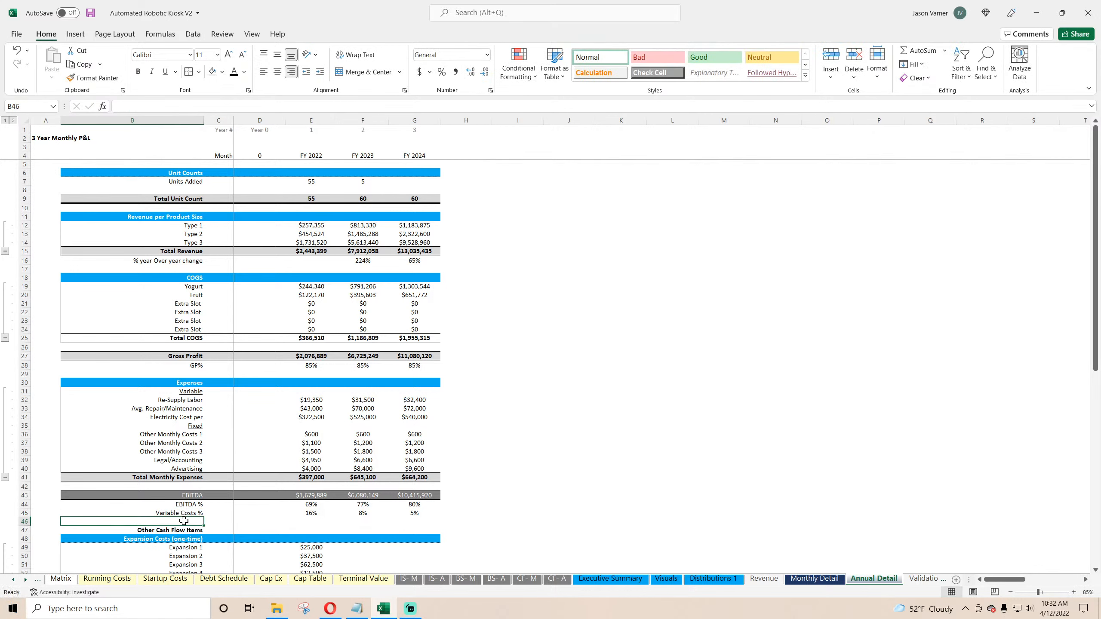
Step: Copy the Variable Costs % row from Annual Detail into the same row on Monthly Detail
{"action": "left_click_drag", "start_coordinate": [183, 515], "coordinate": [446, 516]}
{"action": "right_click", "coordinate": [411, 516]}
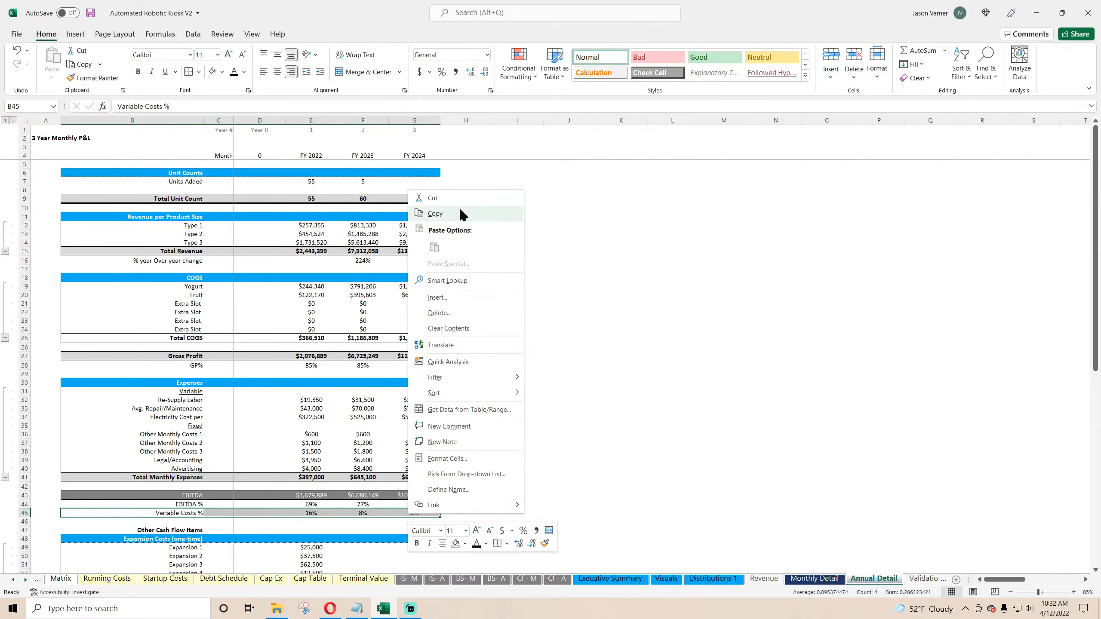
{"action": "left_click", "coordinate": [461, 213]}
{"action": "left_click", "coordinate": [814, 579]}
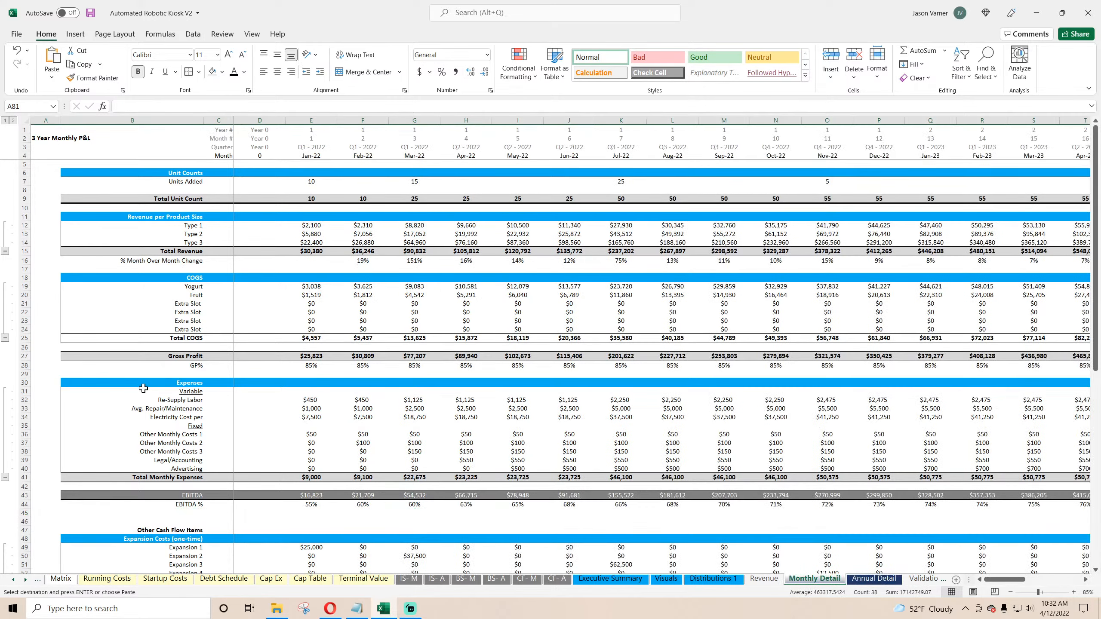
{"action": "scroll", "coordinate": [143, 389], "scroll_direction": "down", "scroll_amount": 4}
{"action": "right_click", "coordinate": [195, 418]}
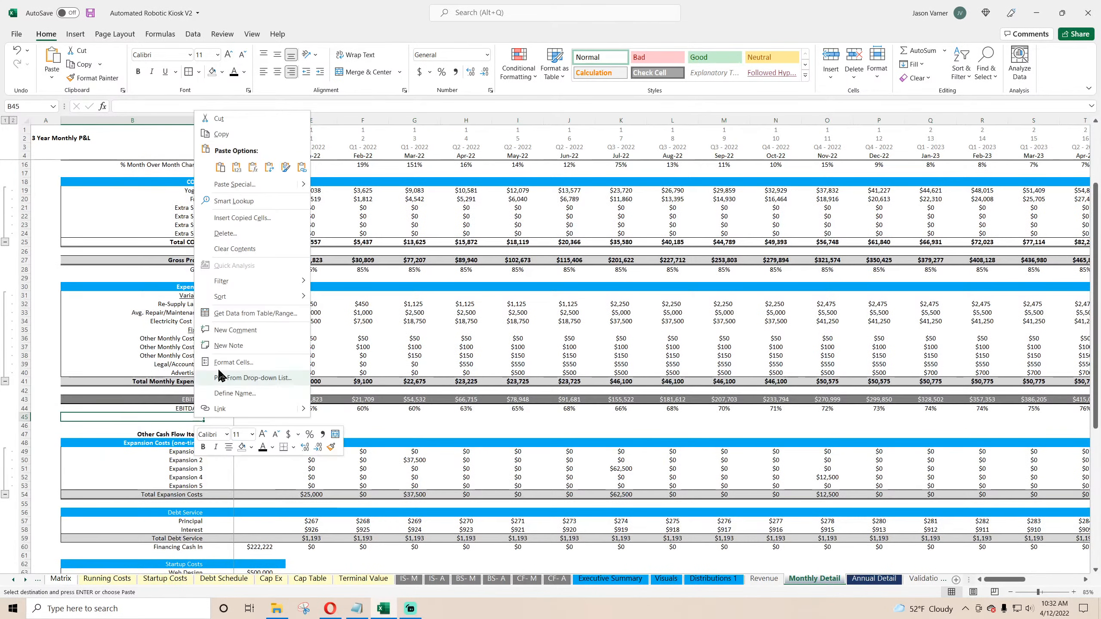
{"action": "left_click", "coordinate": [220, 167]}
Step: Fill the Monthly Detail Variable Costs % formula across all months and save the workbook
{"action": "left_click", "coordinate": [311, 417]}
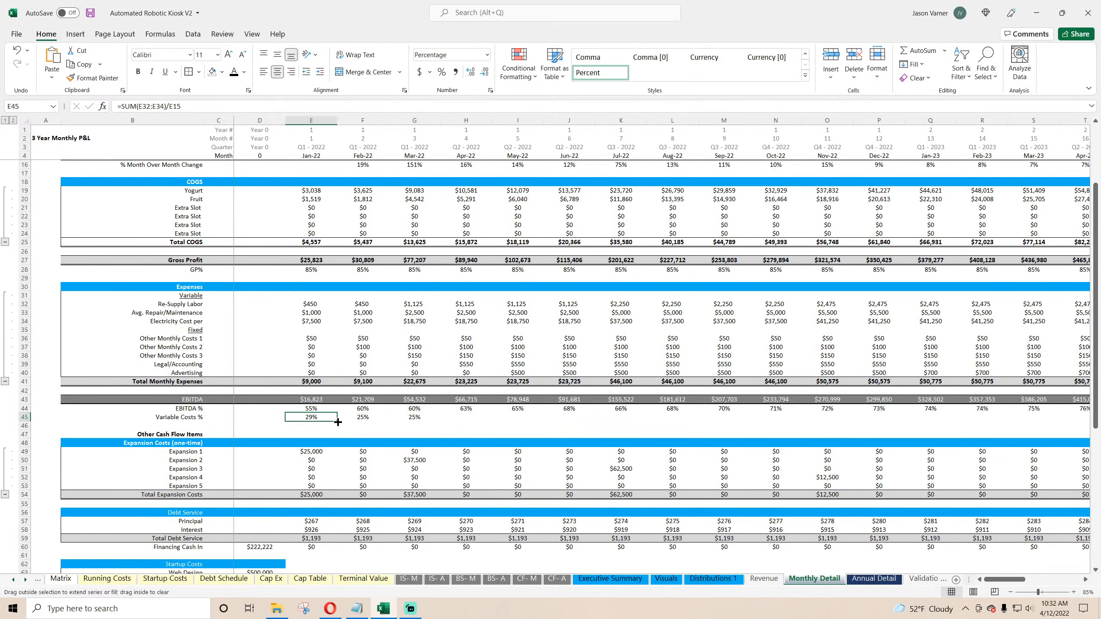
{"action": "left_click_drag", "start_coordinate": [338, 422], "coordinate": [1092, 419]}
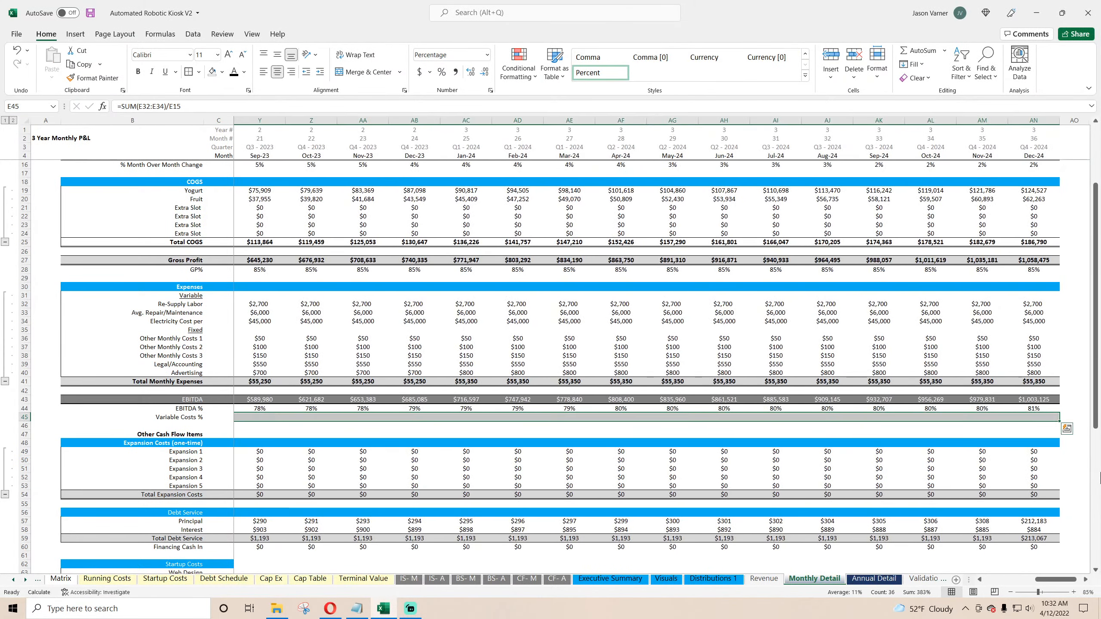
{"action": "left_click_drag", "start_coordinate": [1043, 582], "coordinate": [992, 582]}
{"action": "left_click", "coordinate": [91, 12]}
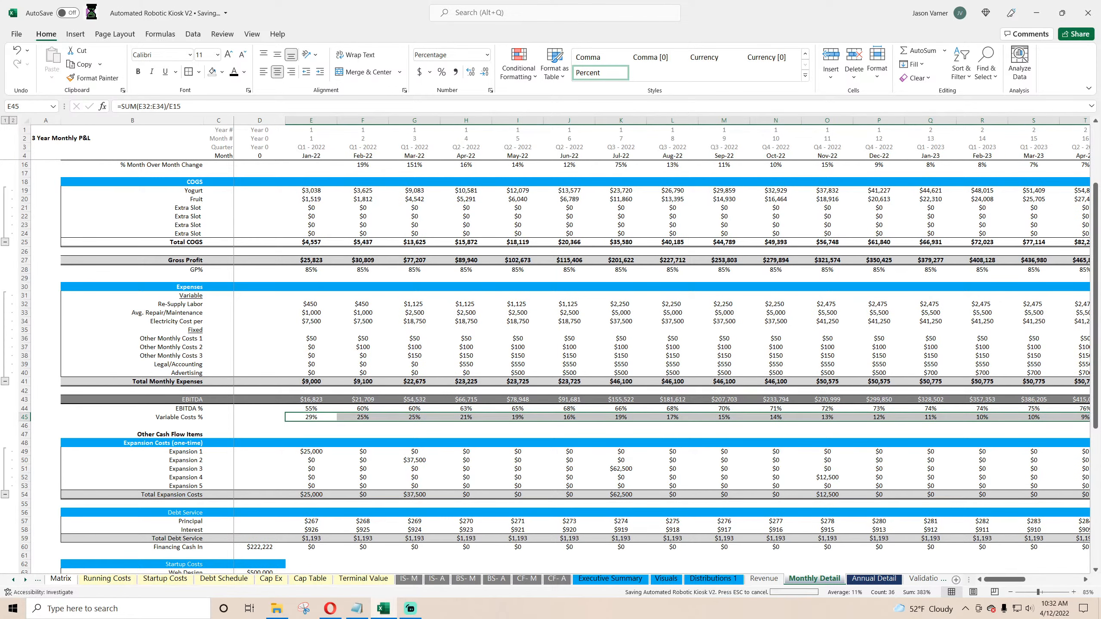
Step: Inspect the Jan-22 EBITDA % and Variable Costs % formulas on Monthly Detail
{"action": "left_click", "coordinate": [312, 409]}
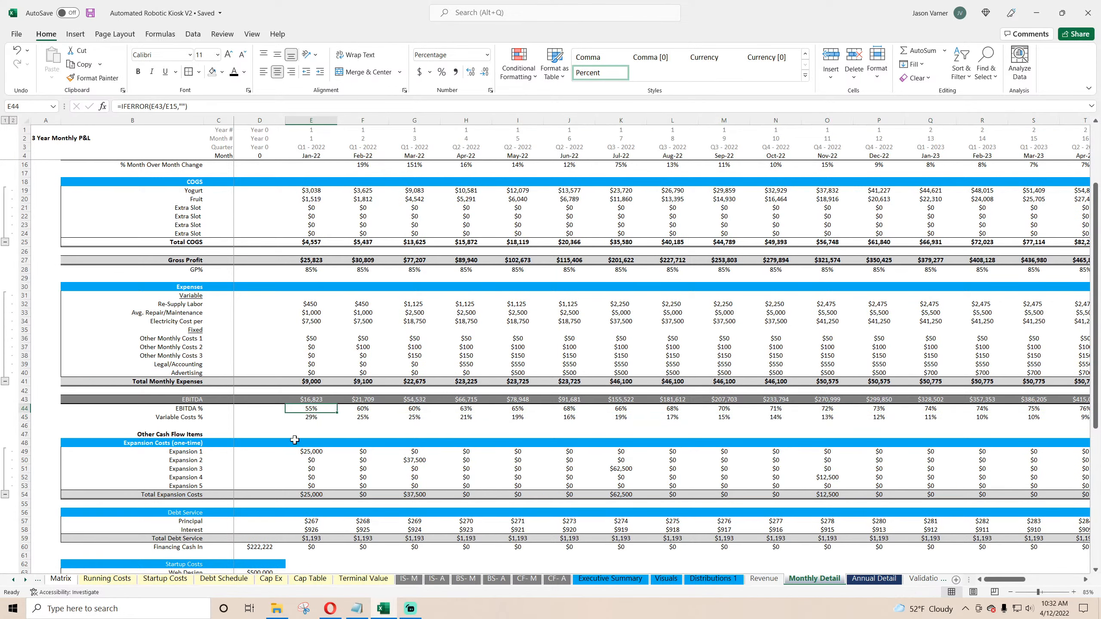
{"action": "left_click", "coordinate": [312, 417]}
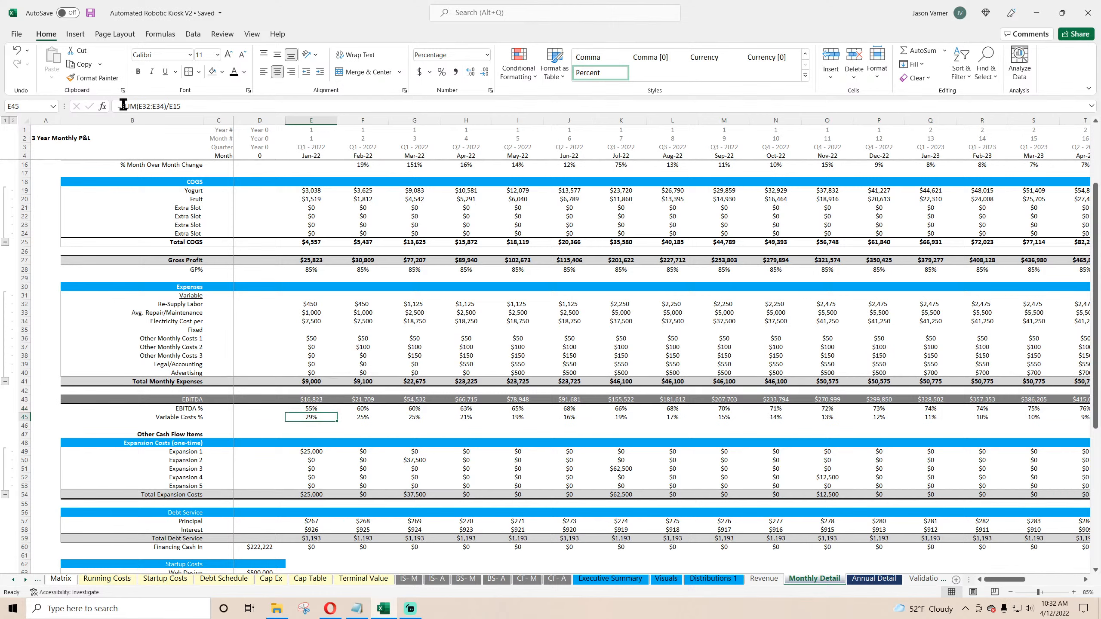
{"action": "key", "text": "Down"}
{"action": "key", "text": "Down"}
{"action": "key", "text": "Down"}
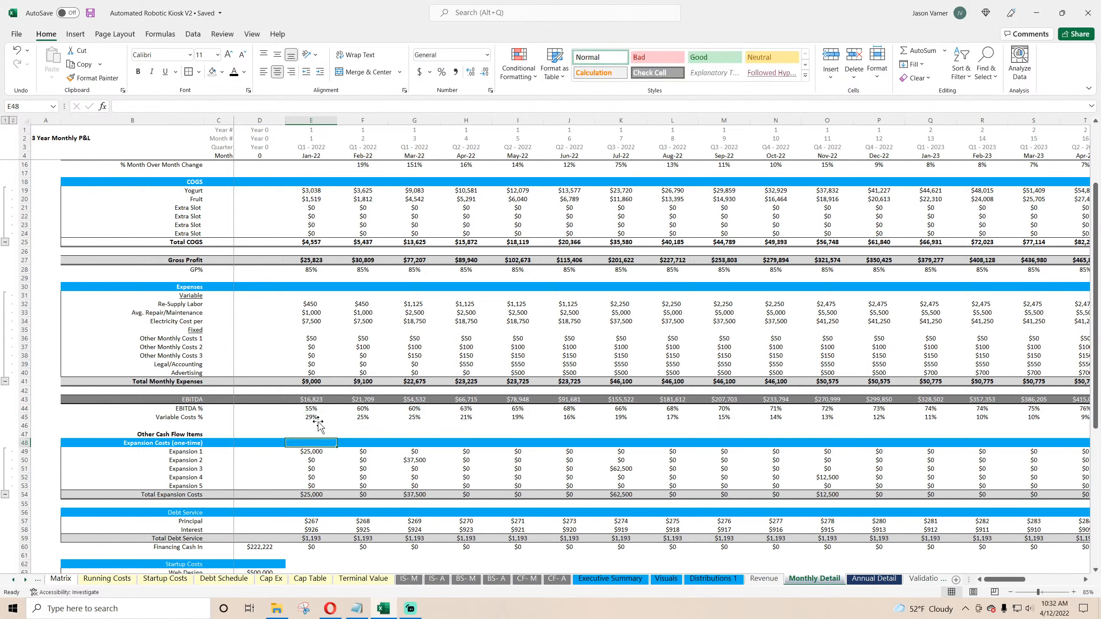
{"action": "double_click", "coordinate": [315, 418]}
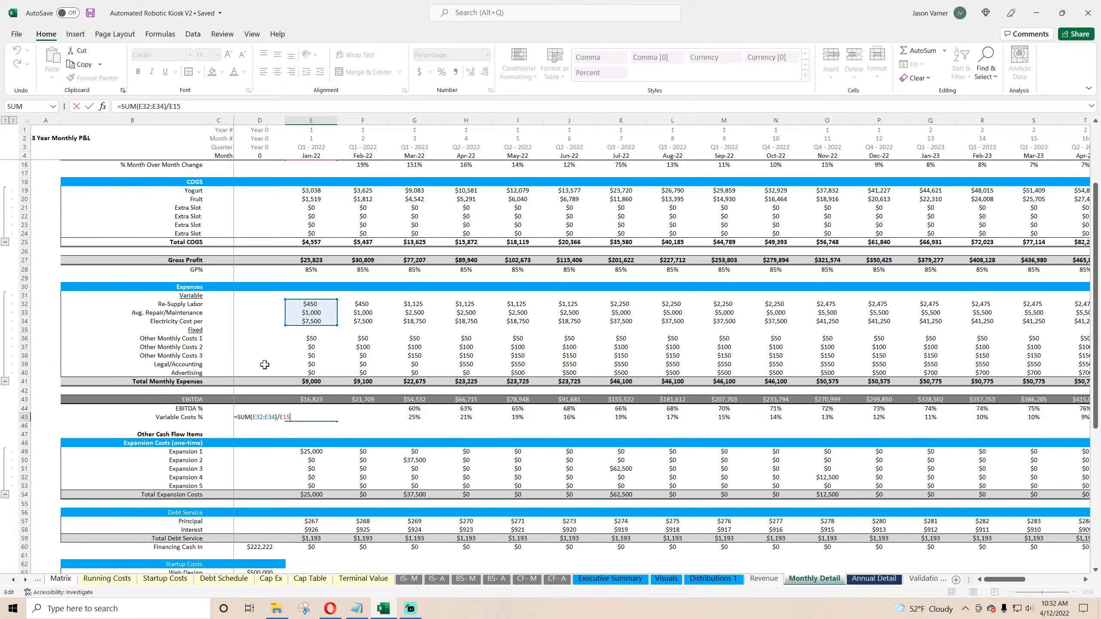
{"action": "scroll", "coordinate": [264, 364], "scroll_direction": "up", "scroll_amount": 4}
{"action": "key", "text": "Return"}
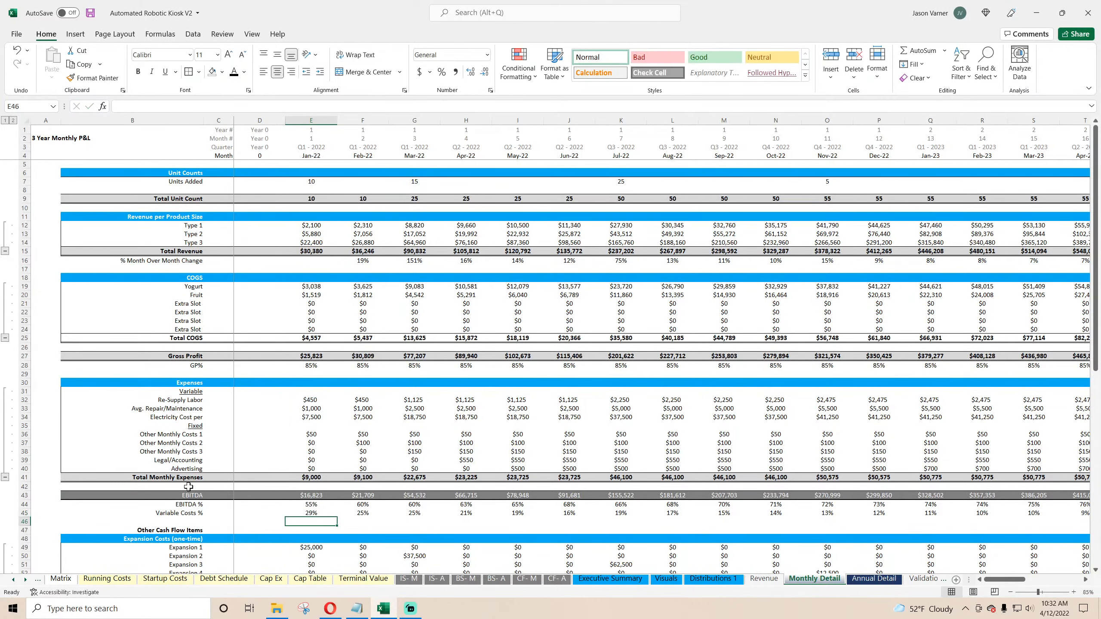
Step: On Deployment Schedule, set Expansion 1's month of expansion to Feb-22
{"action": "left_click", "coordinate": [109, 579]}
{"action": "left_click", "coordinate": [14, 580]}
{"action": "left_click", "coordinate": [14, 580]}
{"action": "left_click", "coordinate": [15, 580]}
{"action": "left_click", "coordinate": [182, 580]}
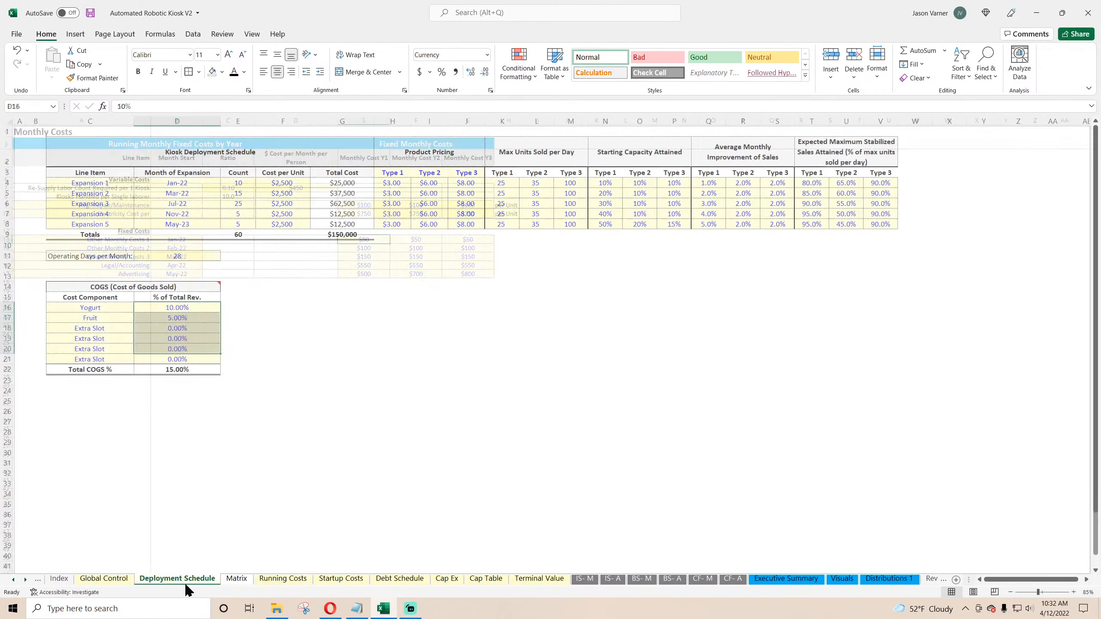
{"action": "left_click", "coordinate": [225, 182]}
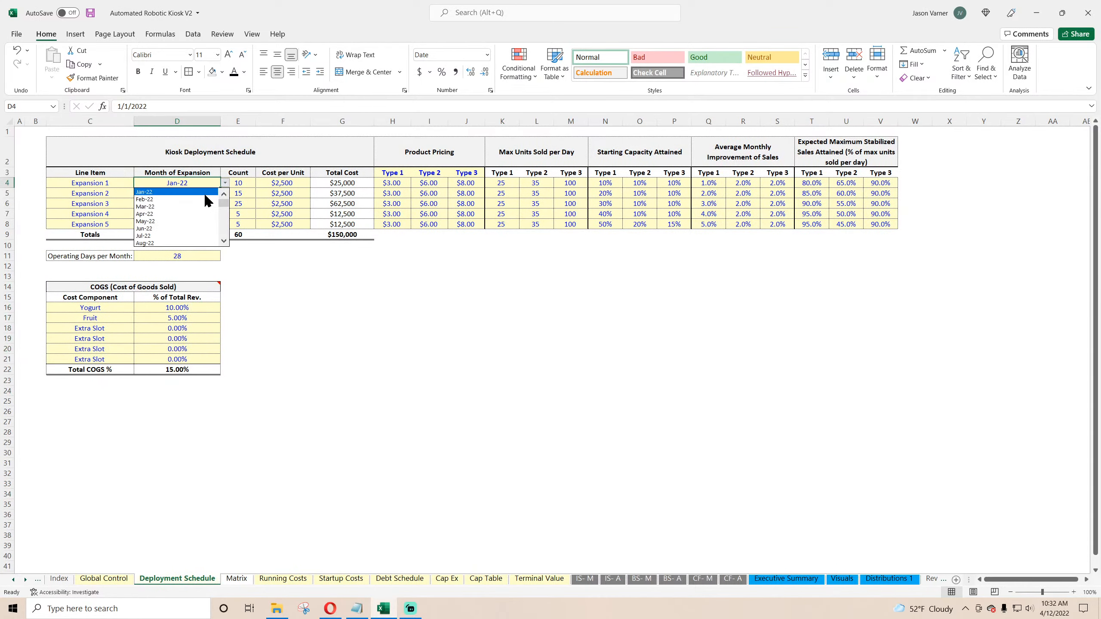
{"action": "left_click", "coordinate": [199, 200]}
Step: On Monthly Detail, wrap the Jan-22 Variable Costs % formula in IFERROR returning 0
{"action": "left_click", "coordinate": [921, 580]}
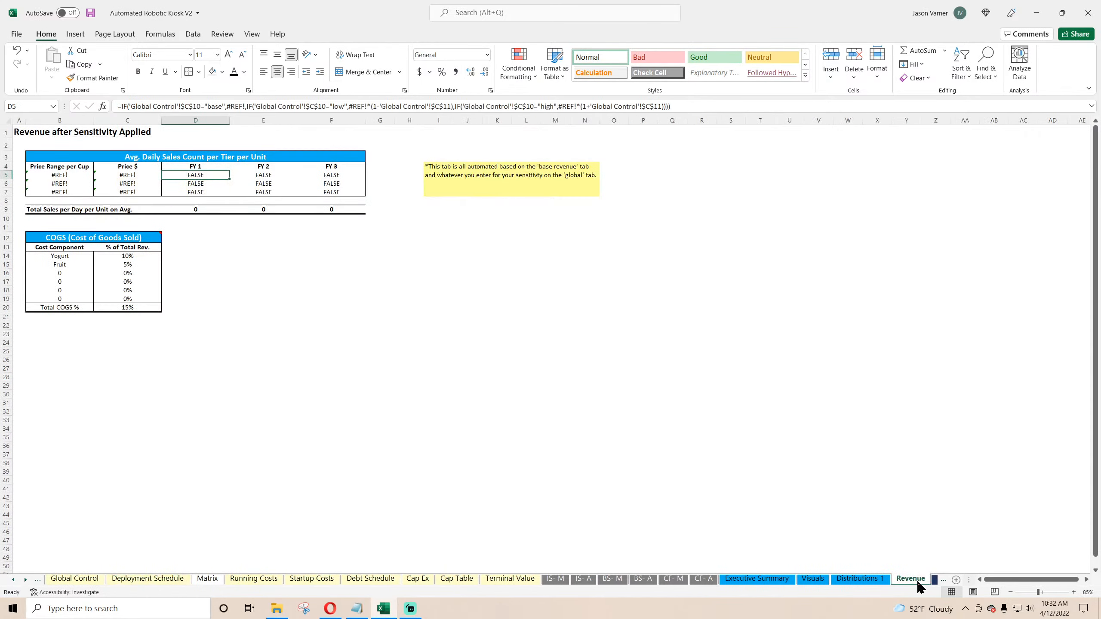
{"action": "left_click", "coordinate": [935, 580]}
{"action": "left_click", "coordinate": [311, 513]}
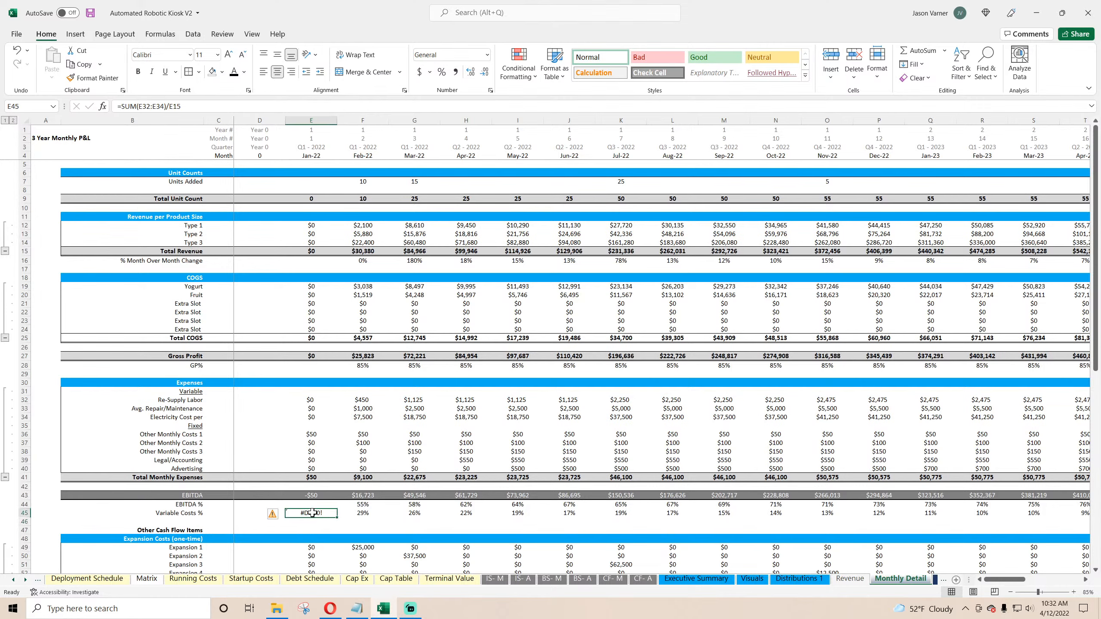
{"action": "left_click", "coordinate": [121, 105]}
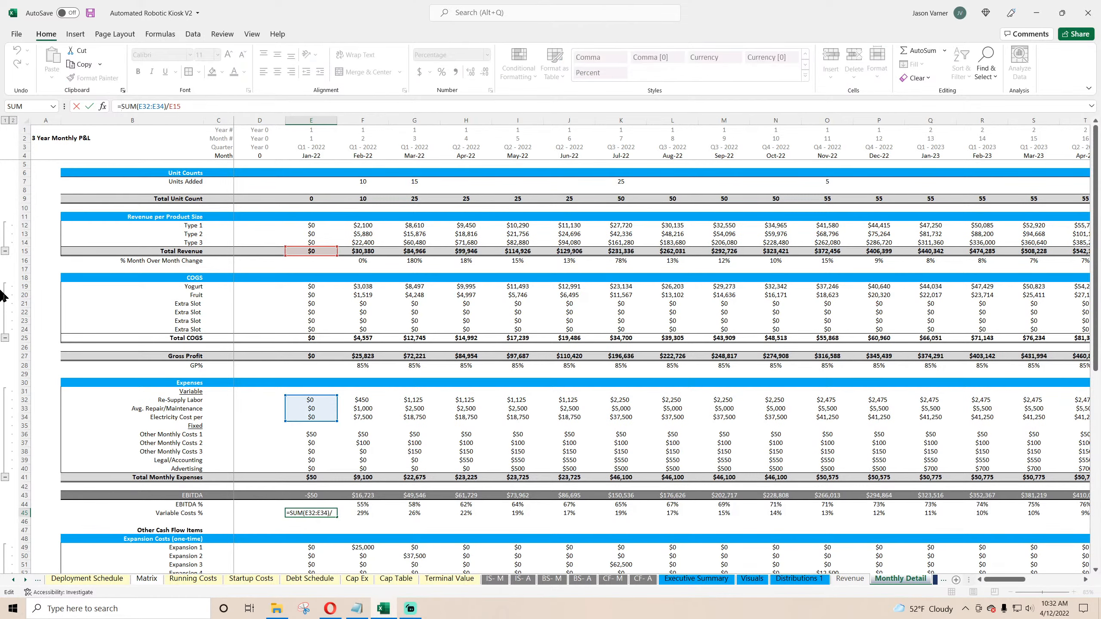
{"action": "type", "text": "iferror("}
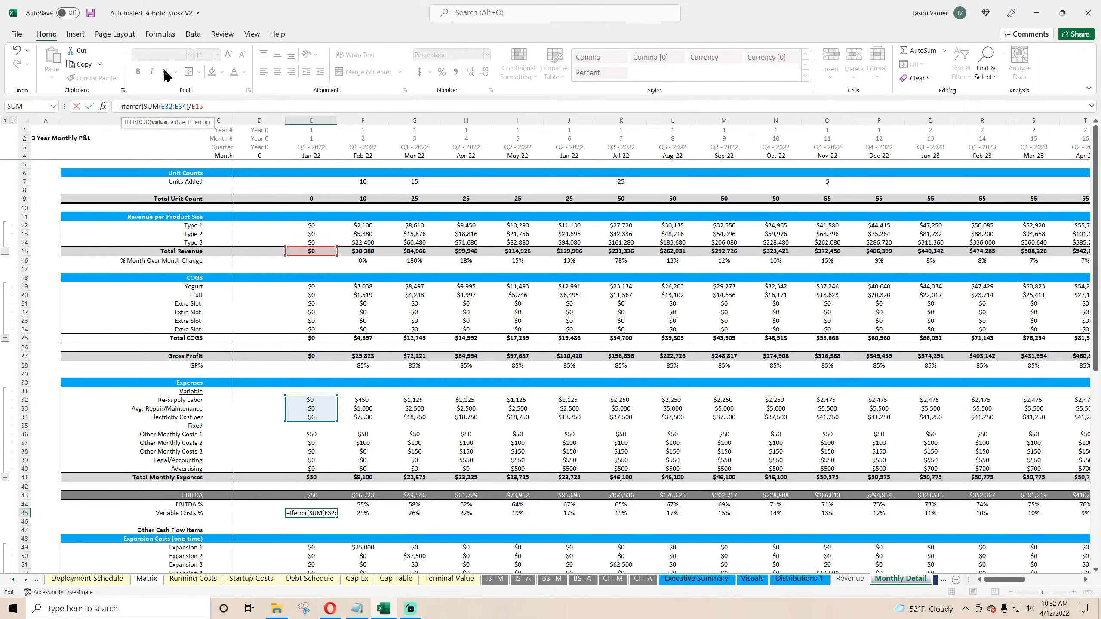
{"action": "left_click", "coordinate": [208, 105]}
{"action": "type", "text": ",0"}
{"action": "key", "text": "Return"}
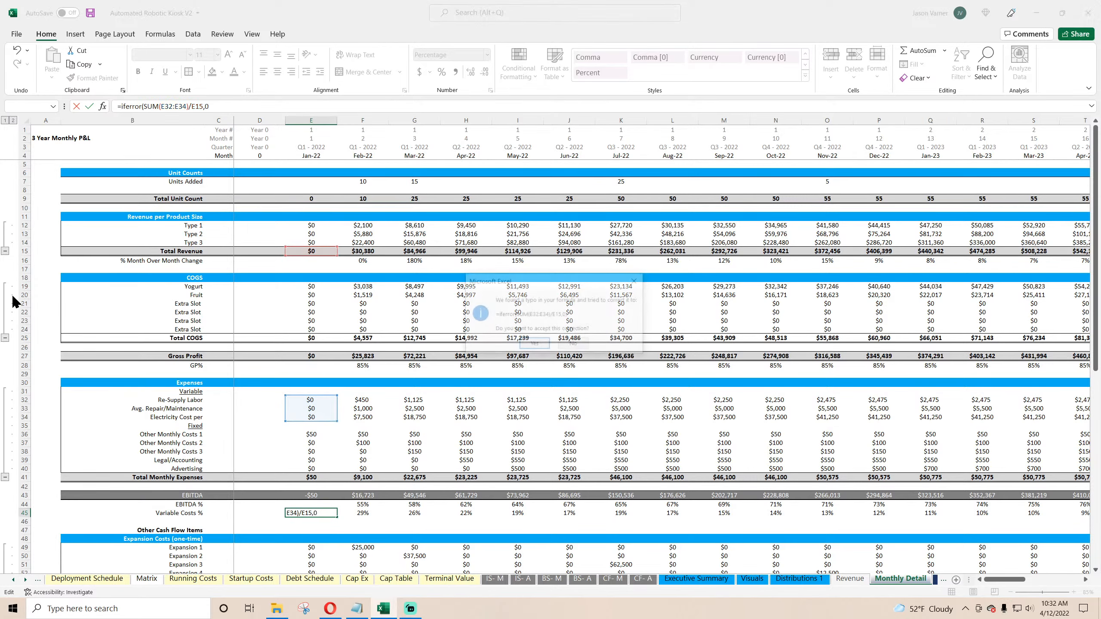
{"action": "key", "text": "Return"}
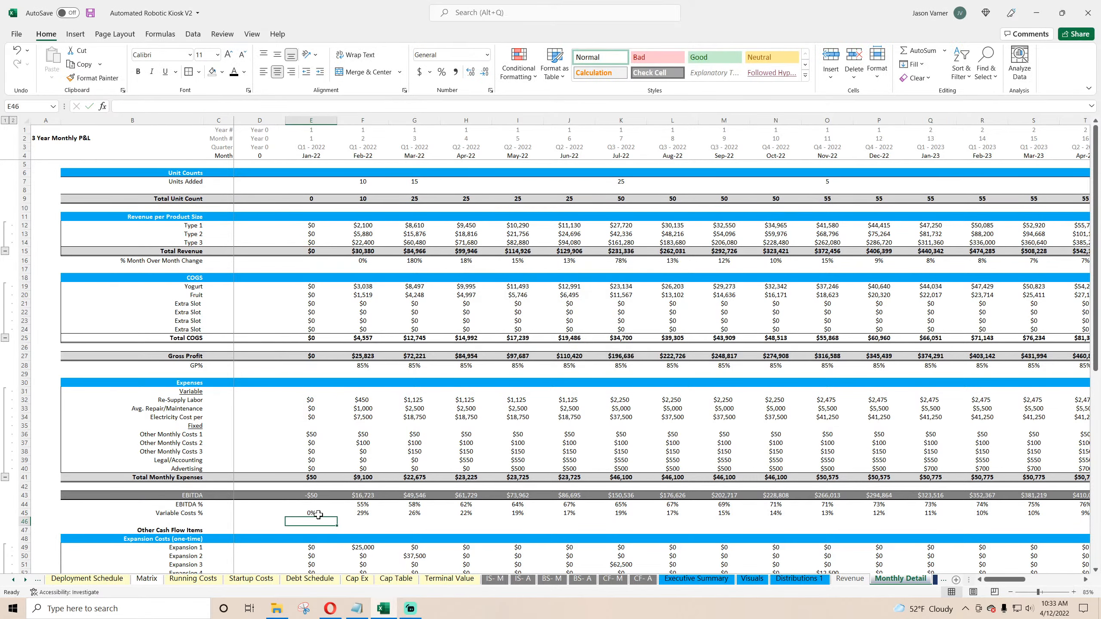
Step: Fill the IFERROR Variable Costs % formula across all months on Monthly Detail
{"action": "left_click", "coordinate": [318, 515]}
{"action": "left_click_drag", "start_coordinate": [338, 517], "coordinate": [1054, 523]}
{"action": "left_click_drag", "start_coordinate": [1057, 580], "coordinate": [992, 579]}
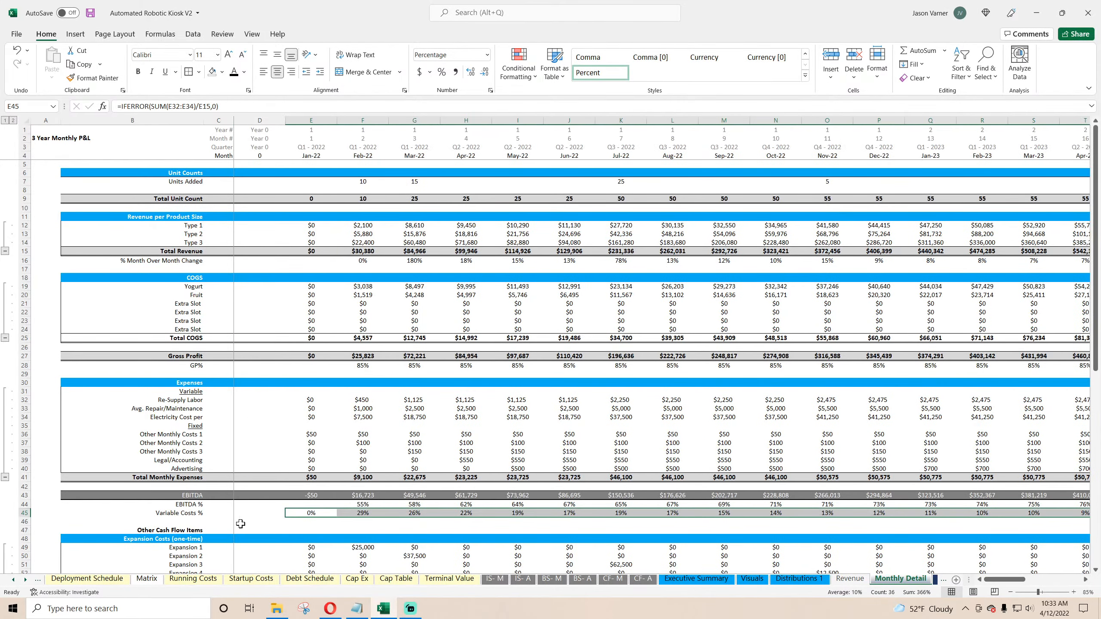
{"action": "left_click", "coordinate": [294, 514]}
{"action": "right_click", "coordinate": [295, 517]}
{"action": "left_click", "coordinate": [317, 222]}
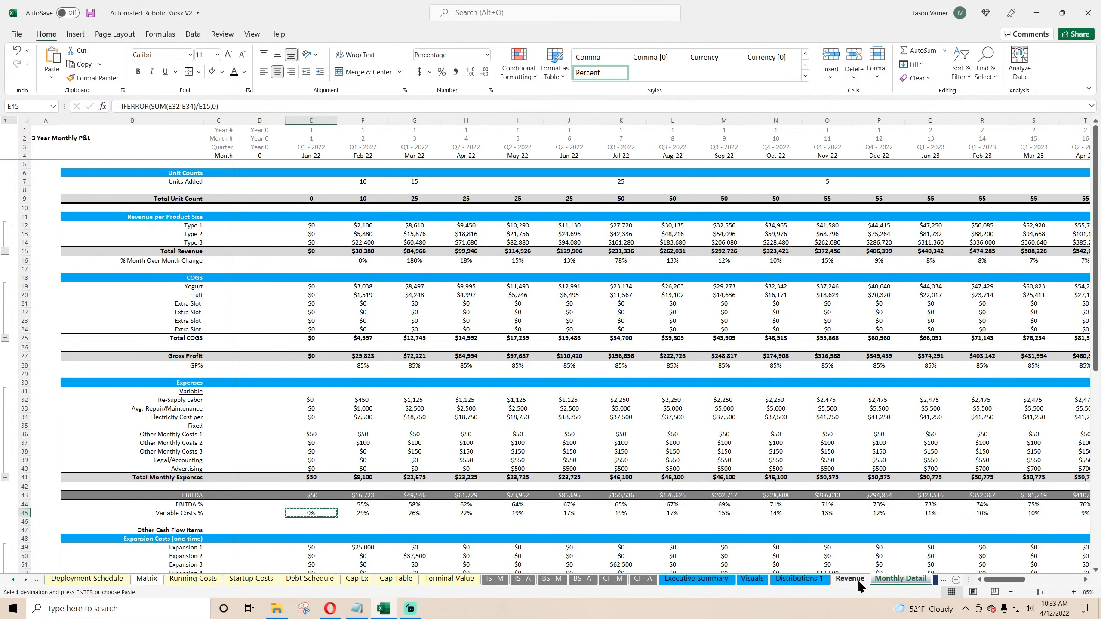
{"action": "left_click", "coordinate": [936, 579]}
{"action": "key", "text": "Escape"}
{"action": "left_click", "coordinate": [313, 512]}
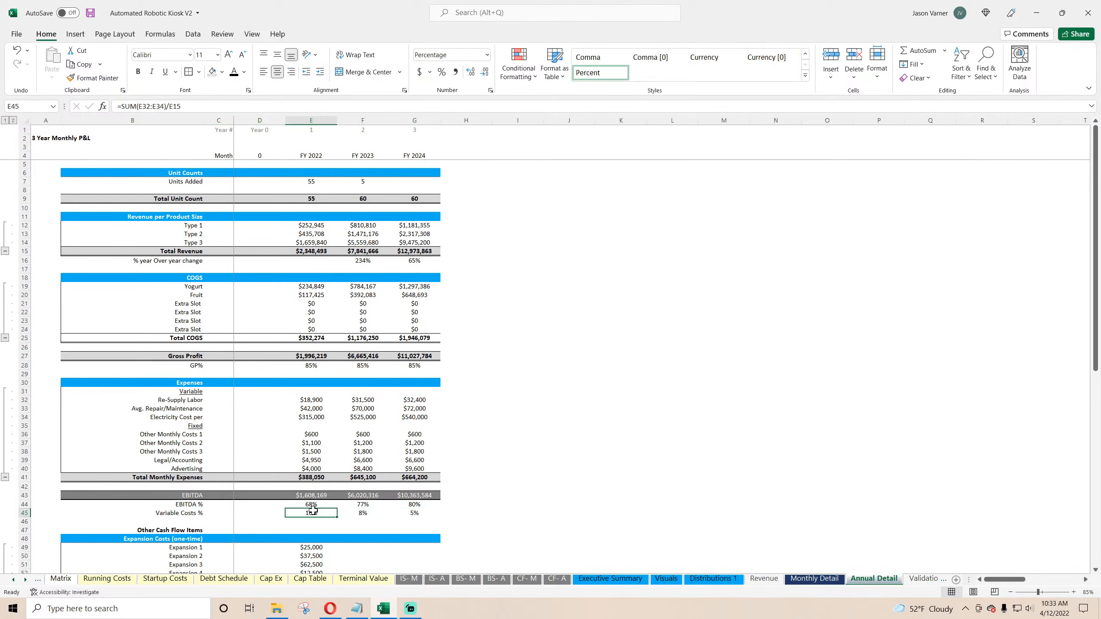
{"action": "right_click", "coordinate": [313, 512]}
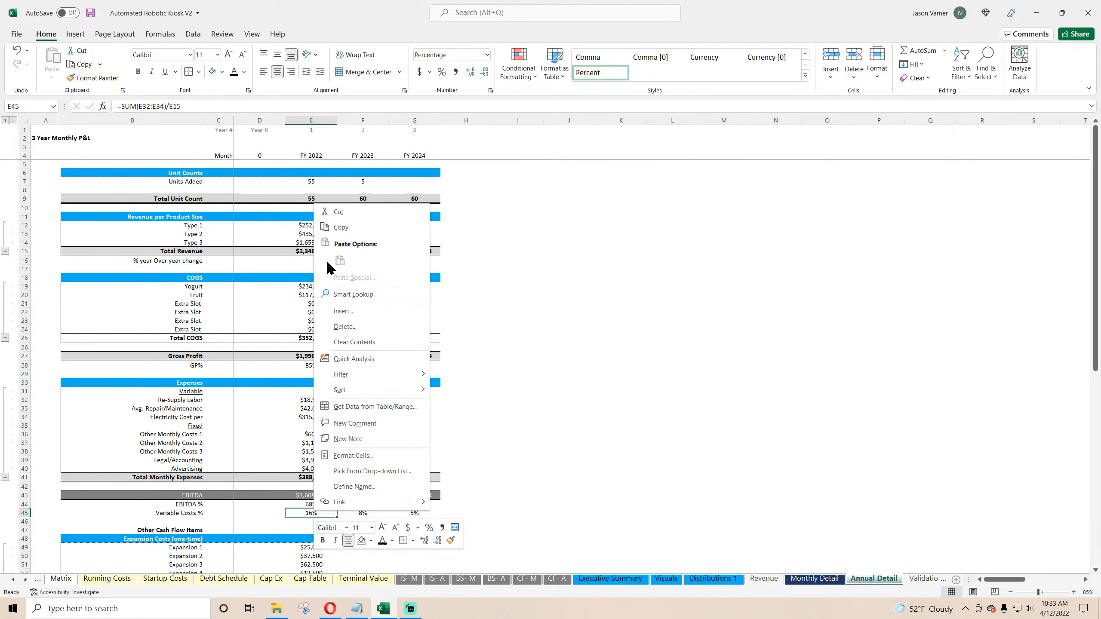
{"action": "left_click", "coordinate": [823, 581]}
Step: Copy the IFERROR formula into Annual Detail's Variable Costs % for FY 2022 through FY 2024 and save
{"action": "right_click", "coordinate": [328, 512]}
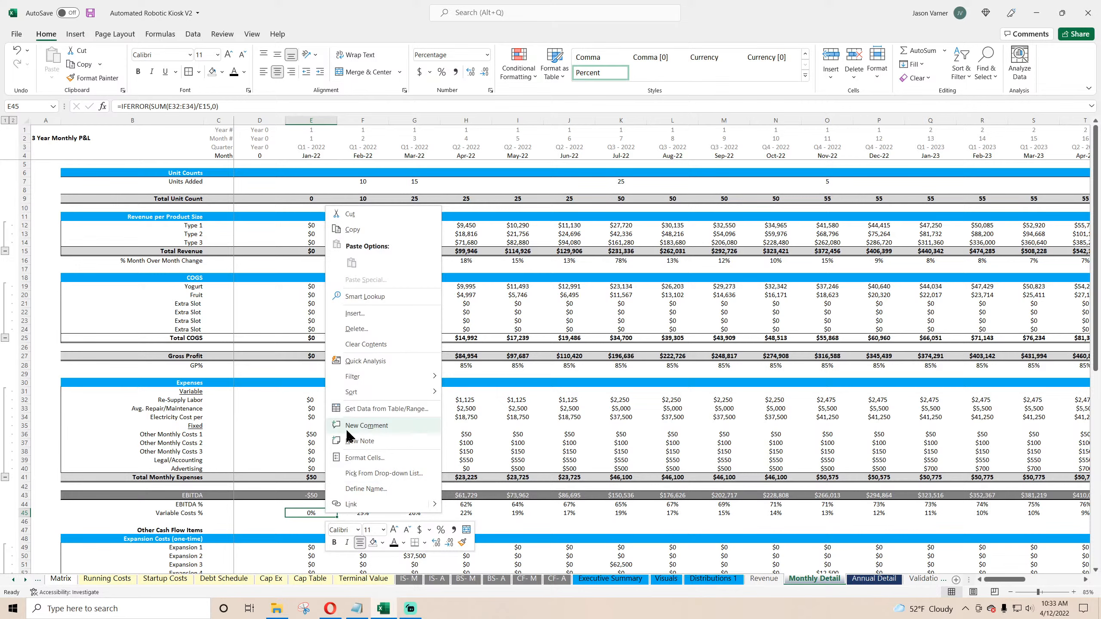
{"action": "left_click", "coordinate": [355, 229]}
{"action": "left_click", "coordinate": [870, 580]}
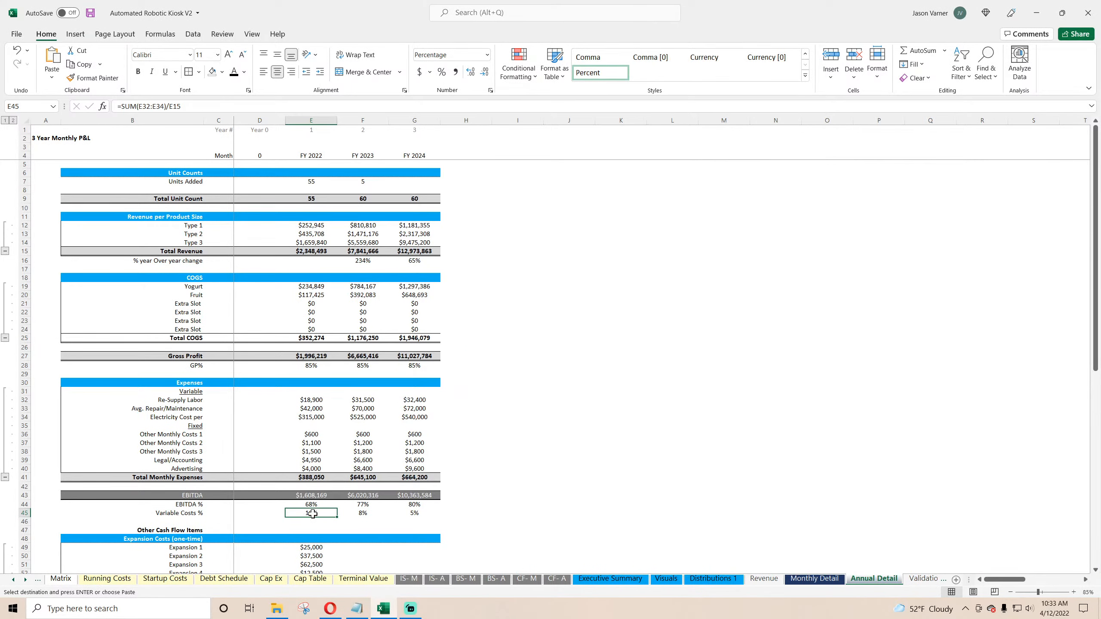
{"action": "right_click", "coordinate": [313, 513]}
{"action": "left_click", "coordinate": [336, 266]}
{"action": "left_click_drag", "start_coordinate": [336, 518], "coordinate": [441, 518]}
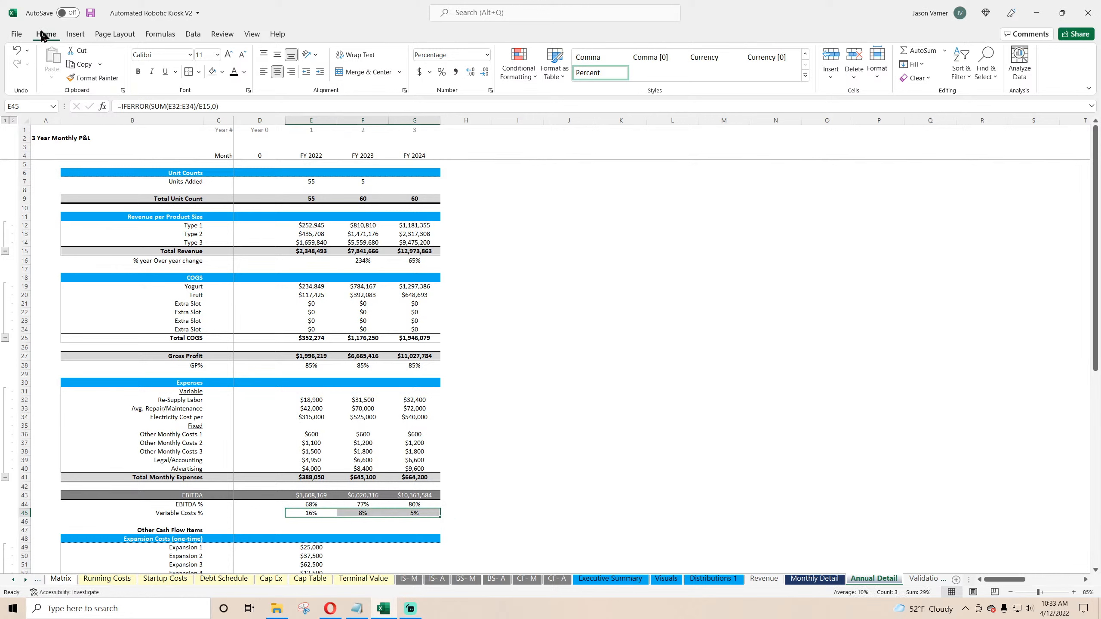
{"action": "left_click", "coordinate": [91, 12]}
Step: Review the COGS and expense figures across Annual Detail, Running Costs and Monthly Detail, saving the workbook
{"action": "left_click_drag", "start_coordinate": [308, 288], "coordinate": [313, 334]}
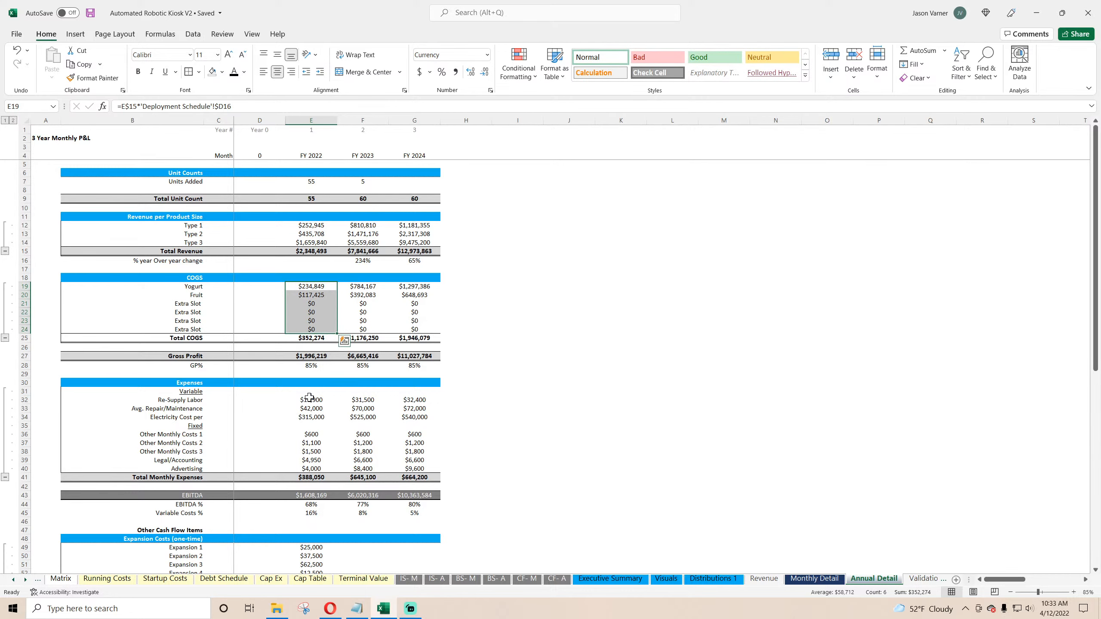
{"action": "left_click_drag", "start_coordinate": [309, 398], "coordinate": [310, 417]}
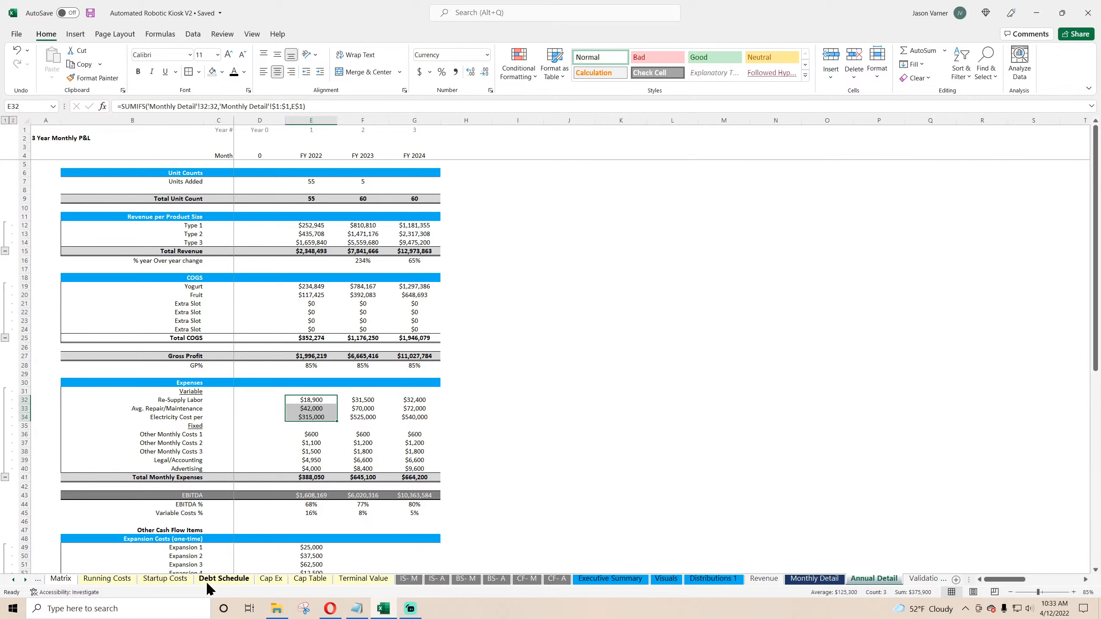
{"action": "left_click", "coordinate": [159, 581]}
{"action": "left_click", "coordinate": [115, 583]}
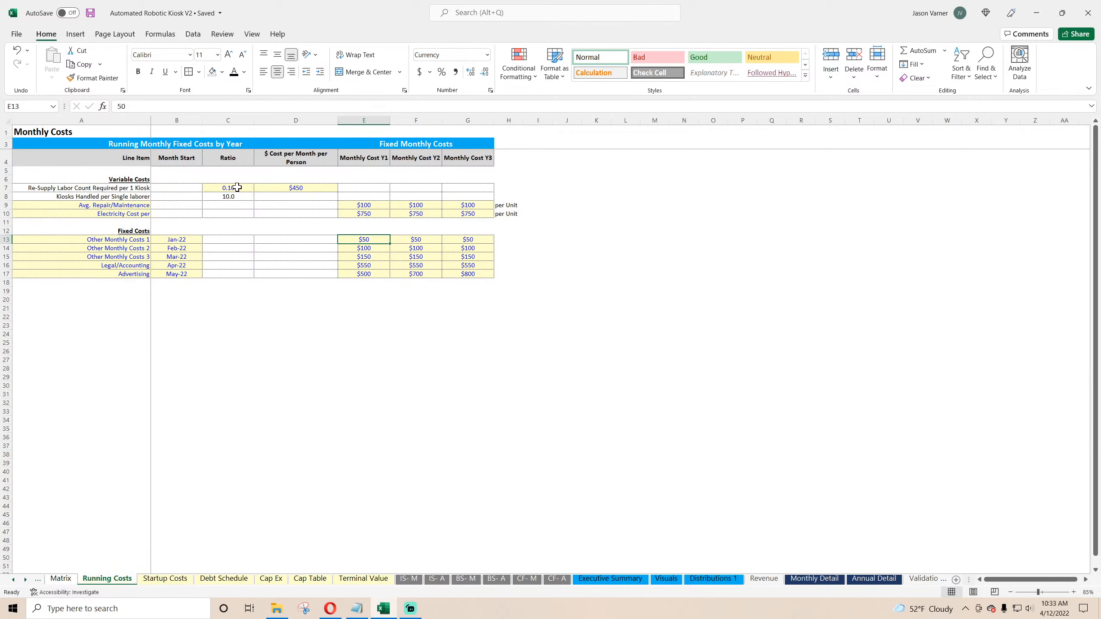
{"action": "left_click_drag", "start_coordinate": [237, 187], "coordinate": [462, 211]}
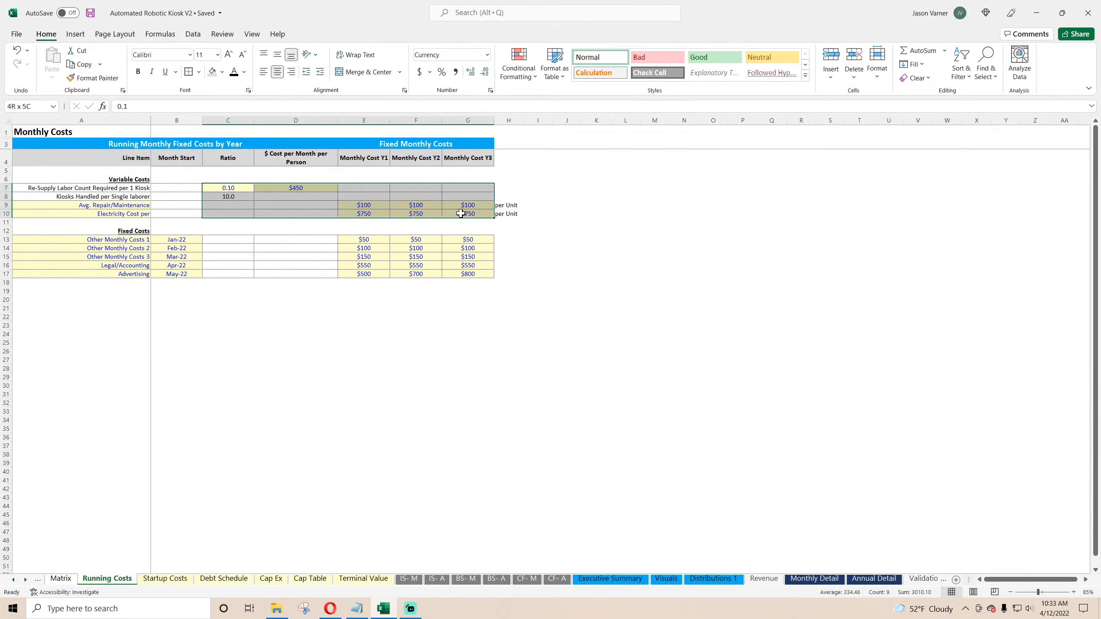
{"action": "left_click", "coordinate": [805, 581]}
{"action": "left_click", "coordinate": [362, 514]}
{"action": "left_click", "coordinate": [396, 515]}
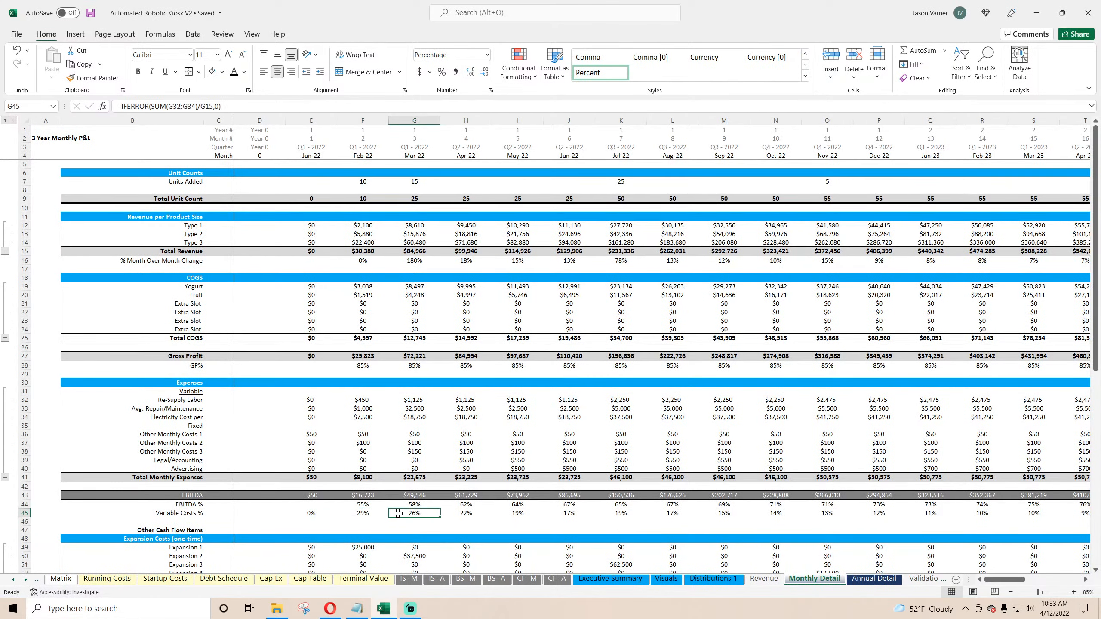
{"action": "left_click", "coordinate": [91, 15]}
{"action": "left_click", "coordinate": [363, 435]}
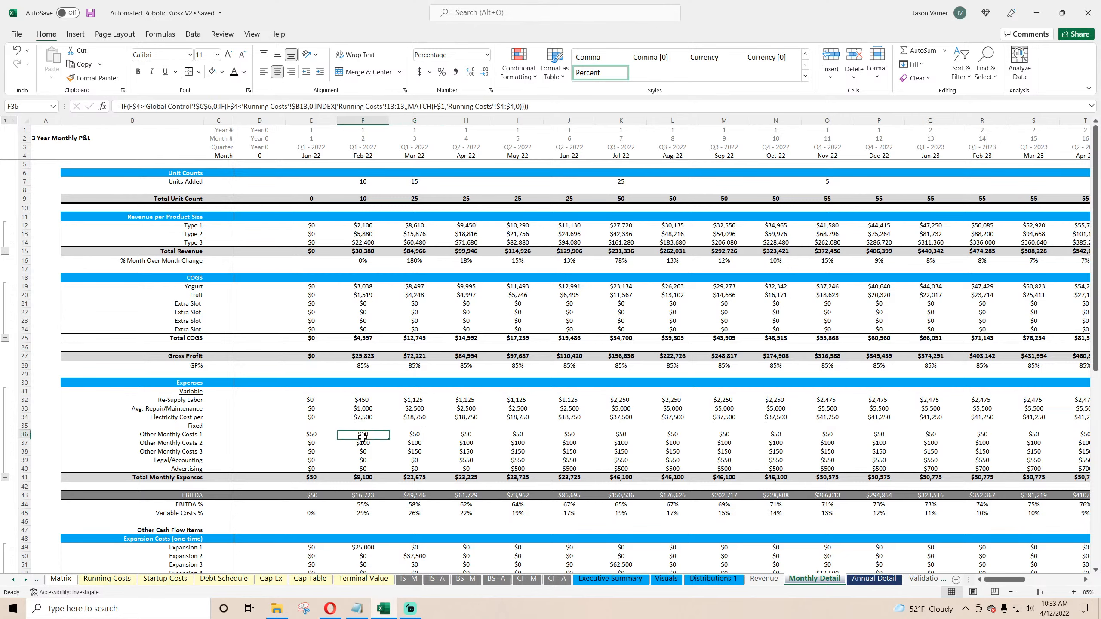
{"action": "left_click_drag", "start_coordinate": [363, 435], "coordinate": [363, 468]}
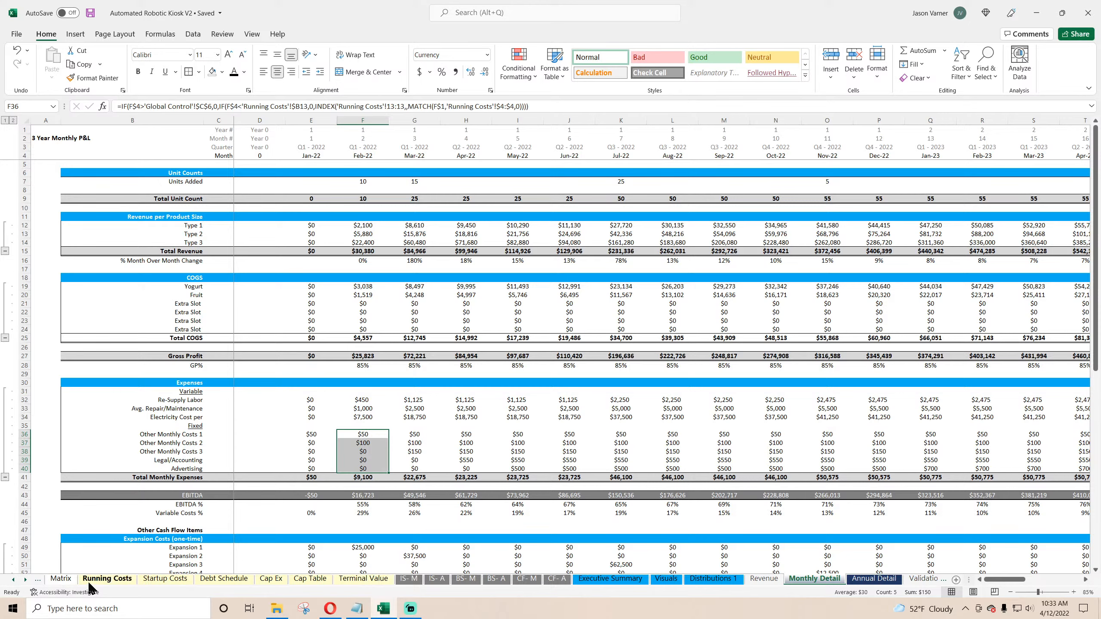
{"action": "left_click", "coordinate": [13, 580]}
{"action": "left_click", "coordinate": [13, 580]}
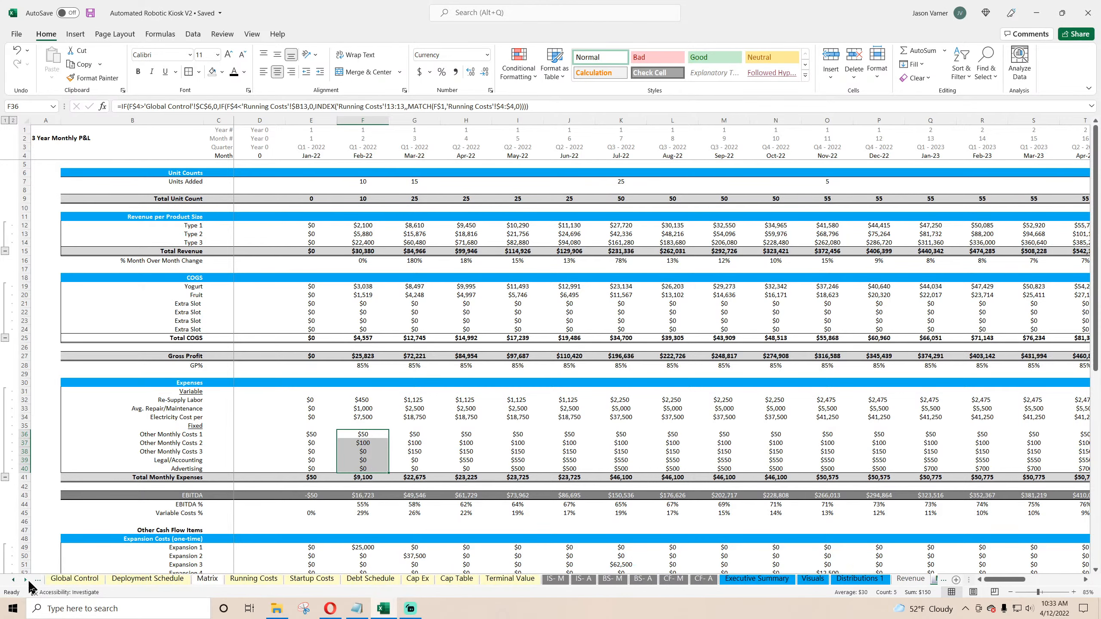
{"action": "left_click", "coordinate": [147, 579]}
{"action": "left_click", "coordinate": [85, 579]}
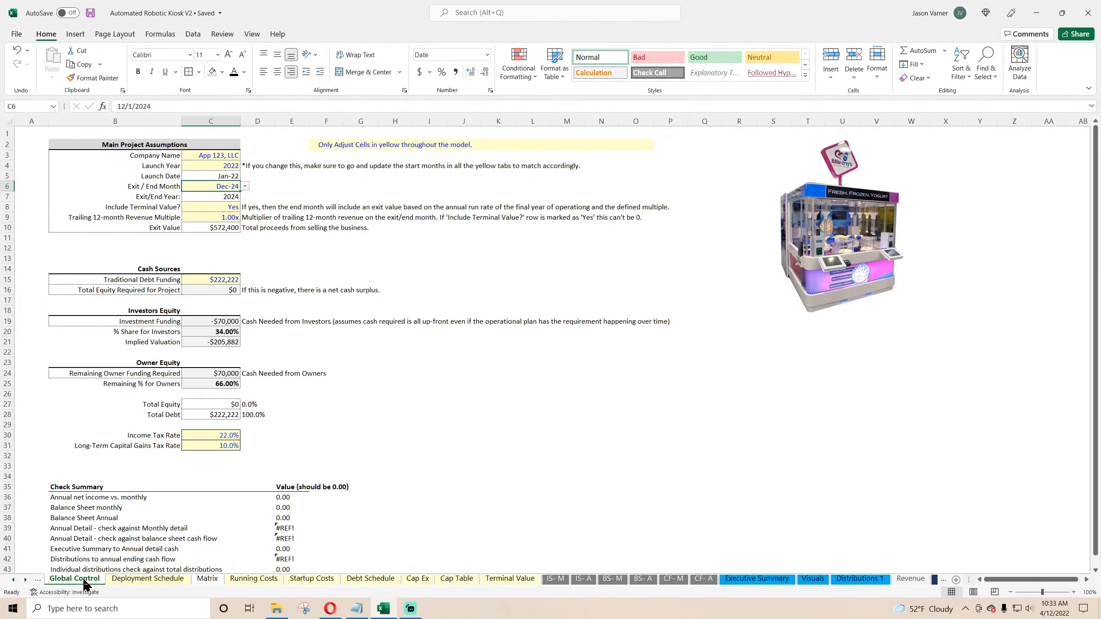
{"action": "left_click", "coordinate": [757, 579]}
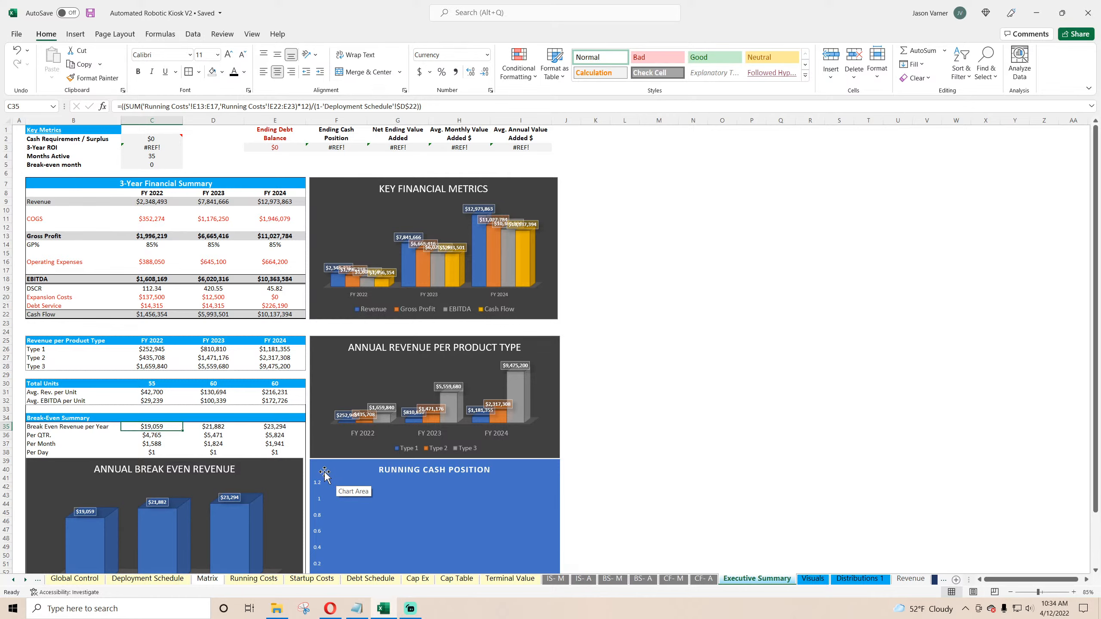
{"action": "type", "text": "="}
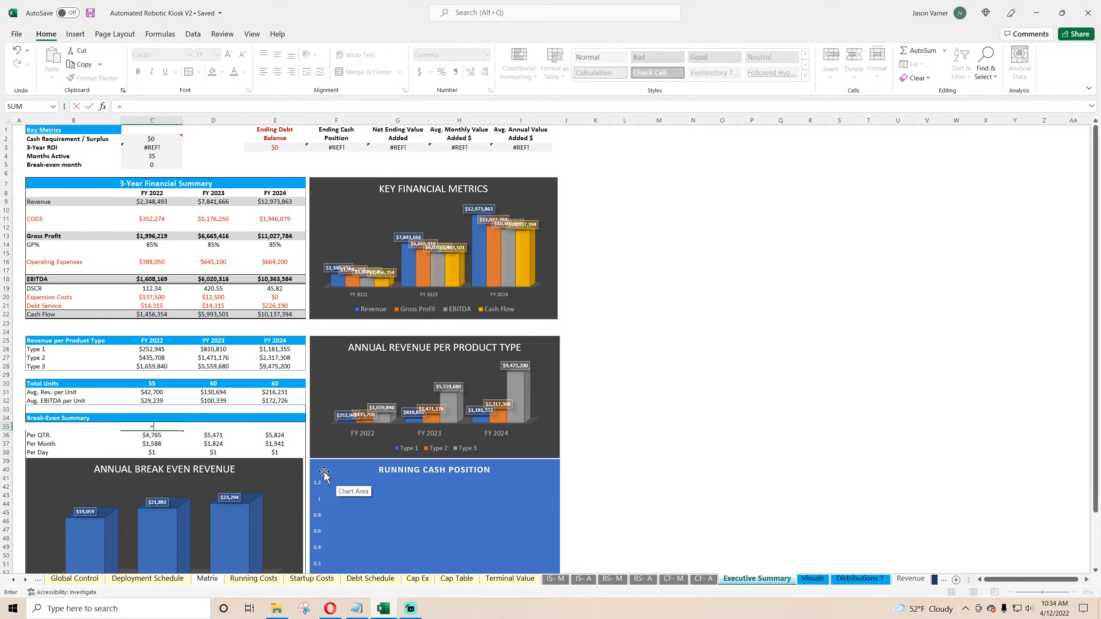
{"action": "left_click", "coordinate": [935, 580]}
{"action": "left_click", "coordinate": [935, 580]}
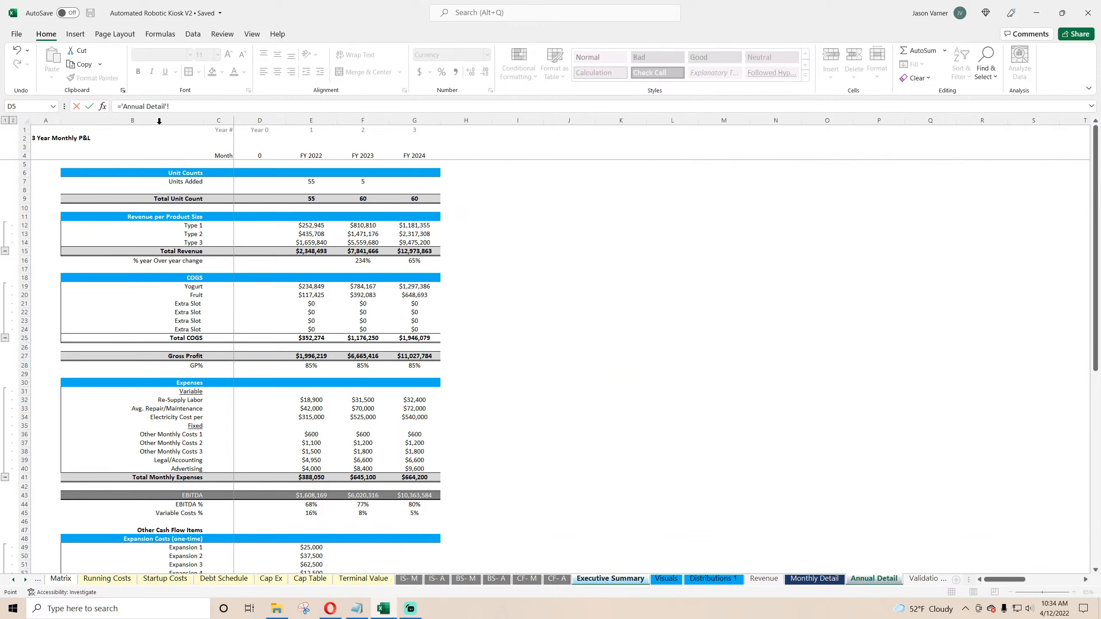
{"action": "left_click_drag", "start_coordinate": [181, 105], "coordinate": [64, 106]}
{"action": "key", "text": "Escape"}
Step: On Annual Detail, rename the Total Monthly Expenses label to Total Expenses
{"action": "left_click", "coordinate": [864, 579]}
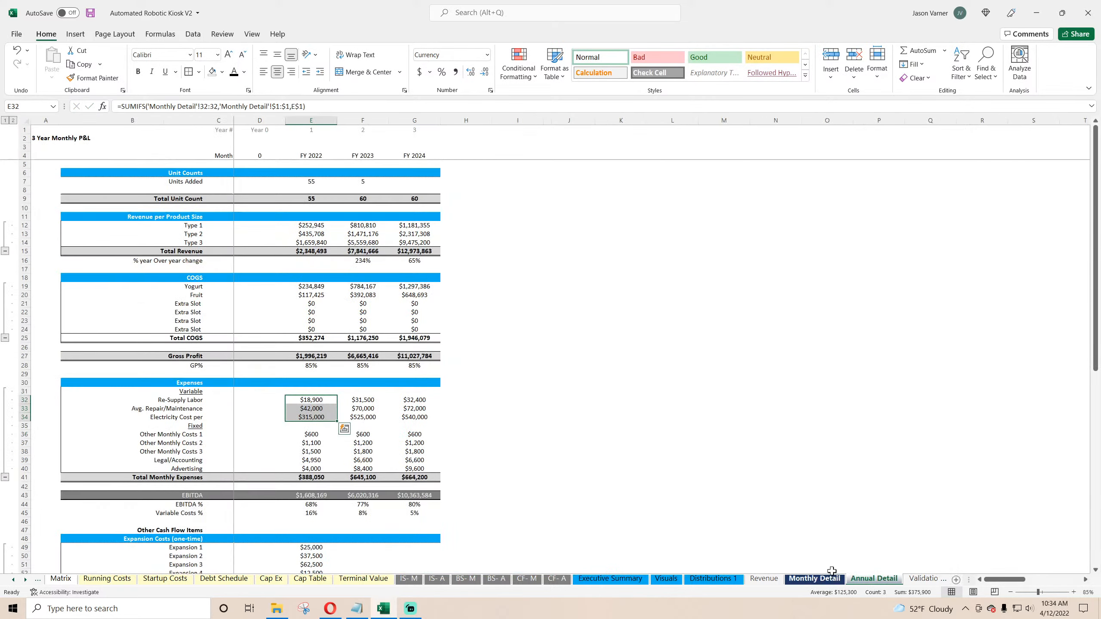
{"action": "double_click", "coordinate": [185, 480]}
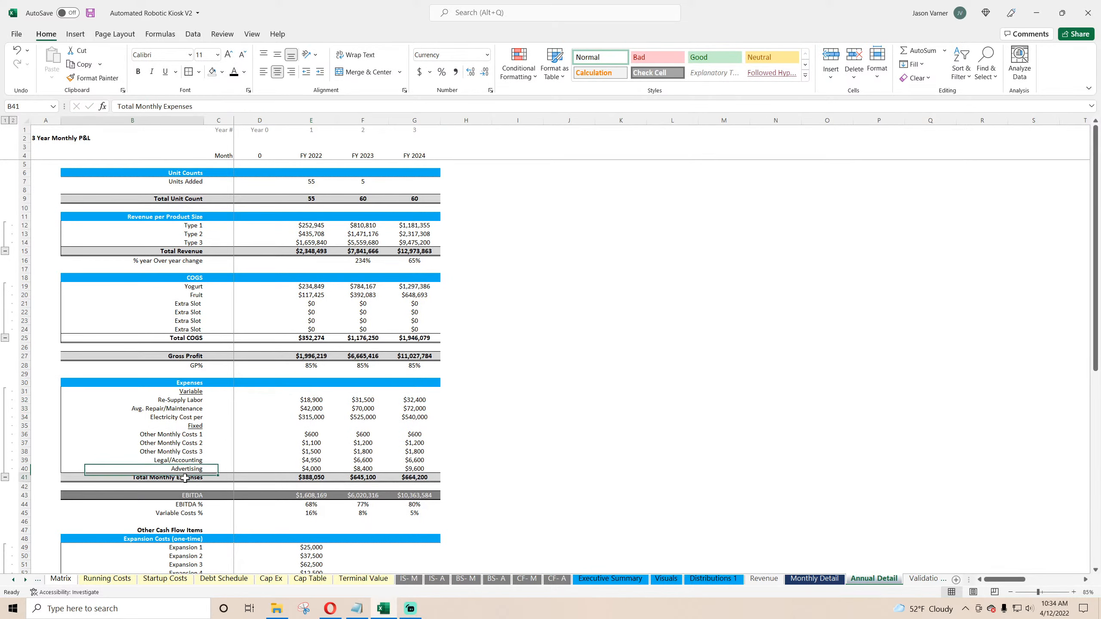
{"action": "left_click_drag", "start_coordinate": [175, 478], "coordinate": [153, 478]}
{"action": "key", "text": "BackSpace"}
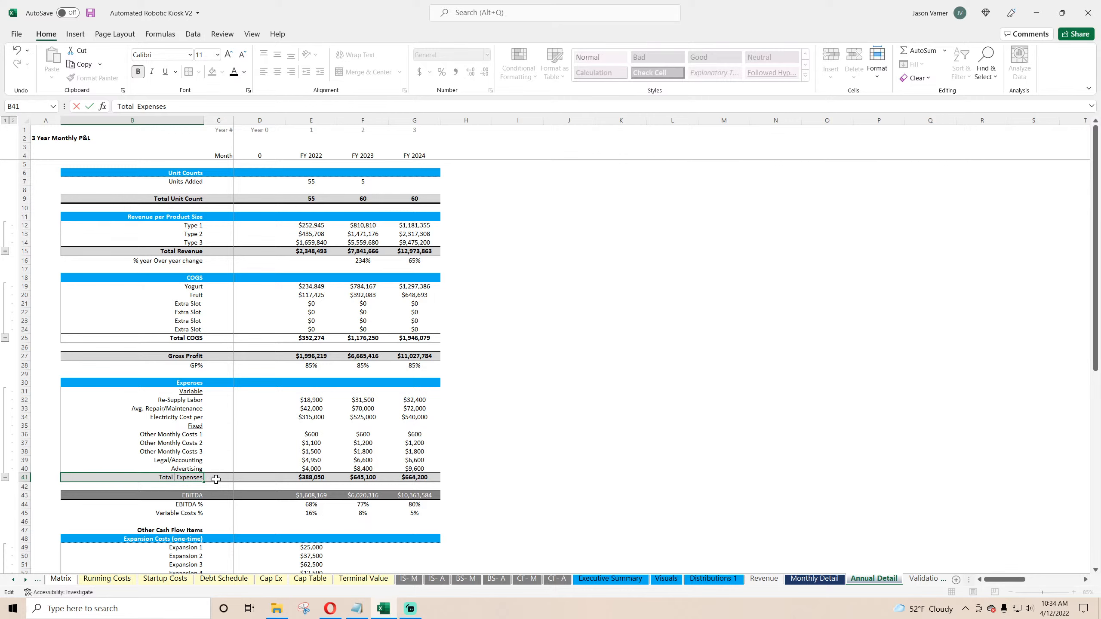
{"action": "key", "text": "BackSpace"}
{"action": "key", "text": "Return"}
{"action": "left_click", "coordinate": [196, 476]}
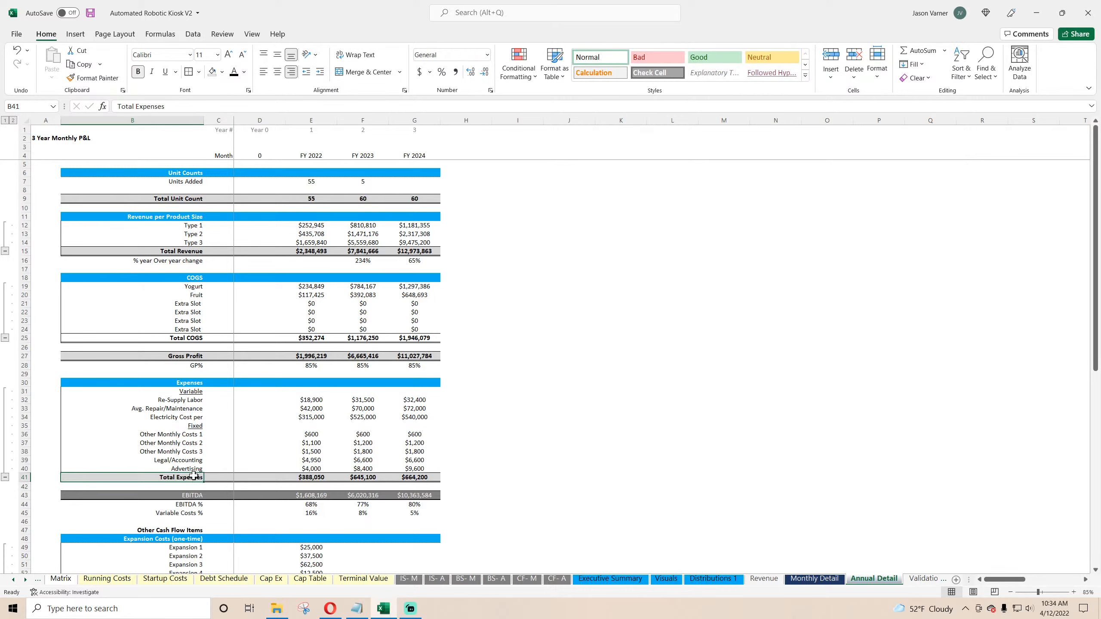
Step: Rename the Total Monthly Expenses label on Monthly Detail to Total Expenses
{"action": "scroll", "coordinate": [176, 379], "scroll_direction": "down", "scroll_amount": 7}
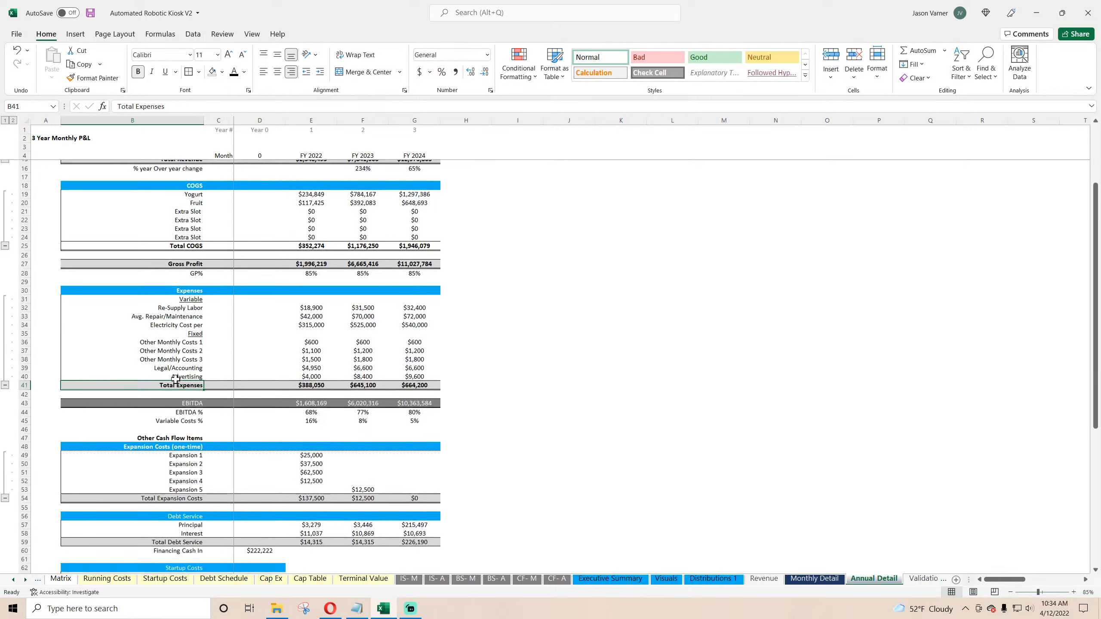
{"action": "scroll", "coordinate": [193, 470], "scroll_direction": "down", "scroll_amount": 8}
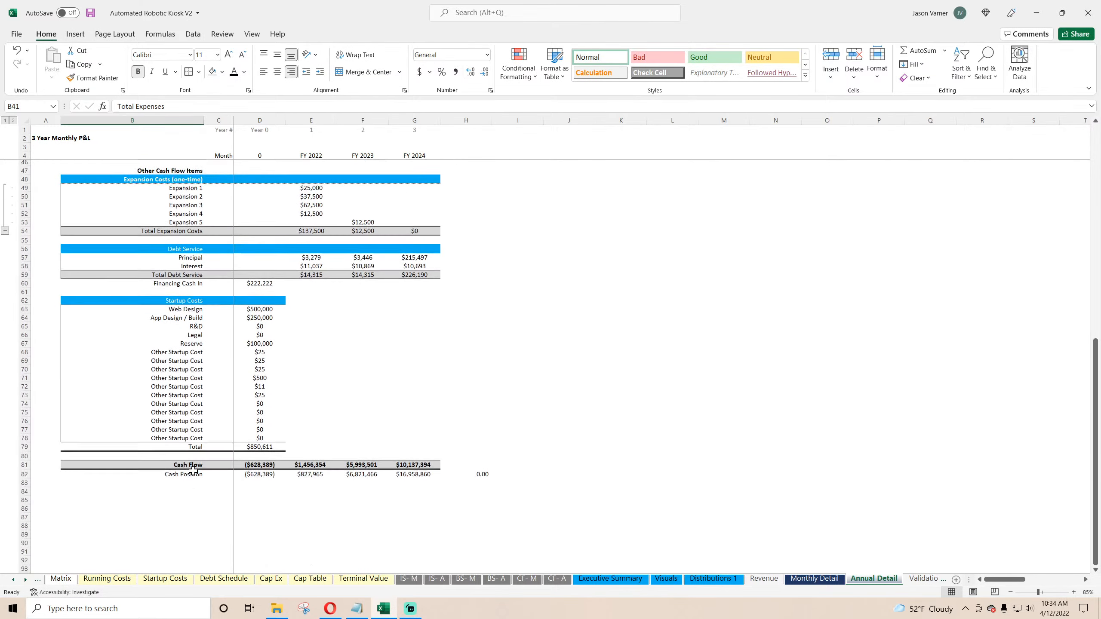
{"action": "scroll", "coordinate": [193, 469], "scroll_direction": "up", "scroll_amount": 15}
{"action": "left_click", "coordinate": [823, 579]}
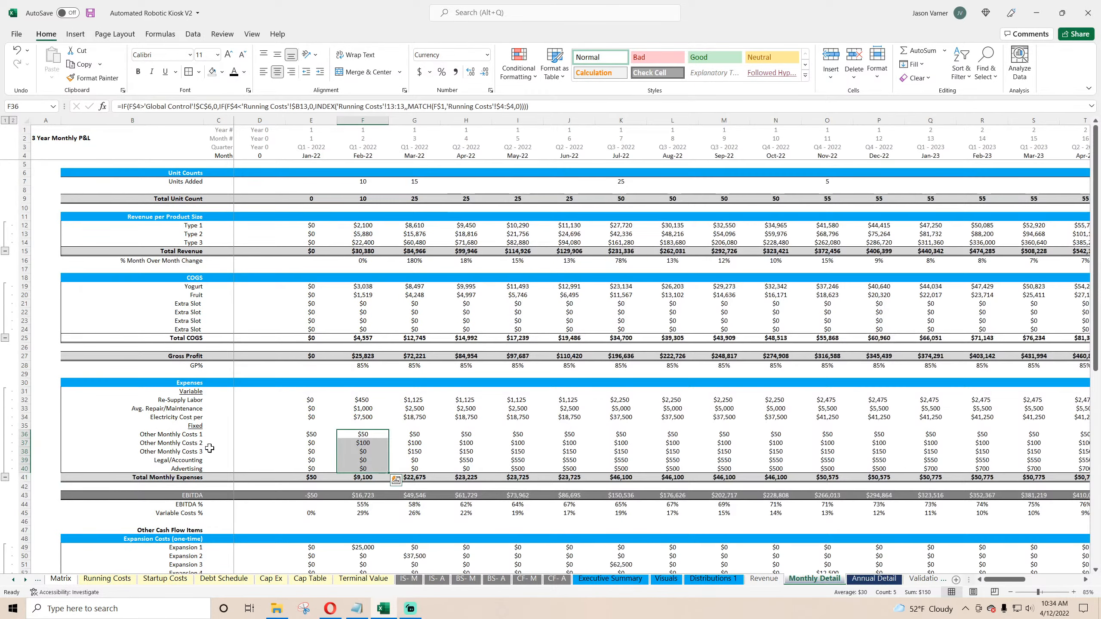
{"action": "left_click", "coordinate": [174, 478]}
{"action": "double_click", "coordinate": [163, 107]}
{"action": "key", "text": "BackSpace"}
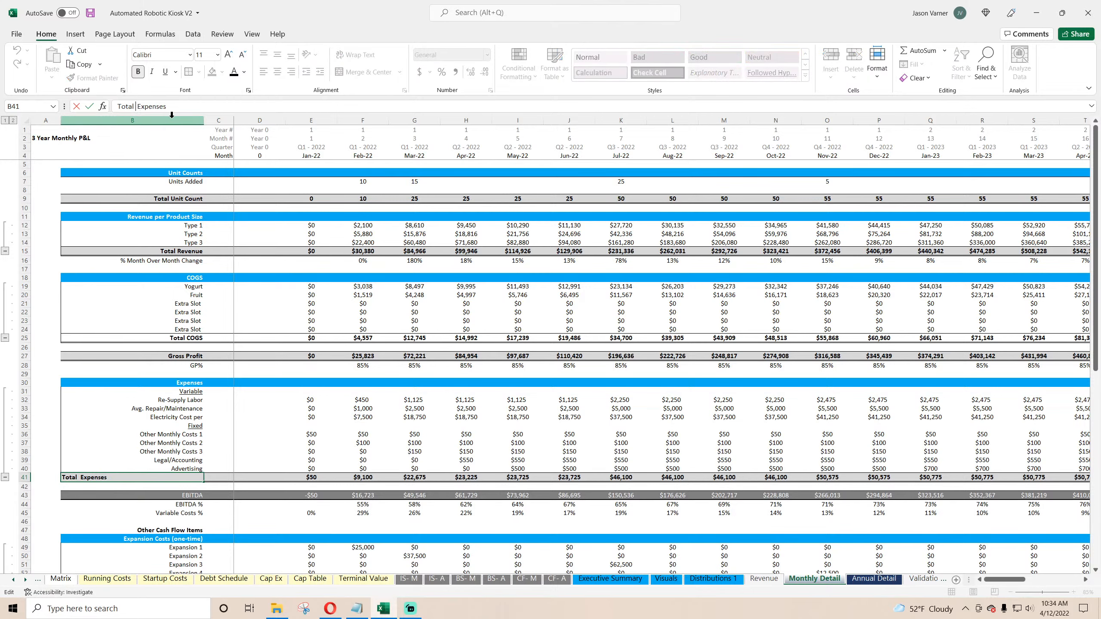
{"action": "key", "text": "BackSpace"}
{"action": "key", "text": "Return"}
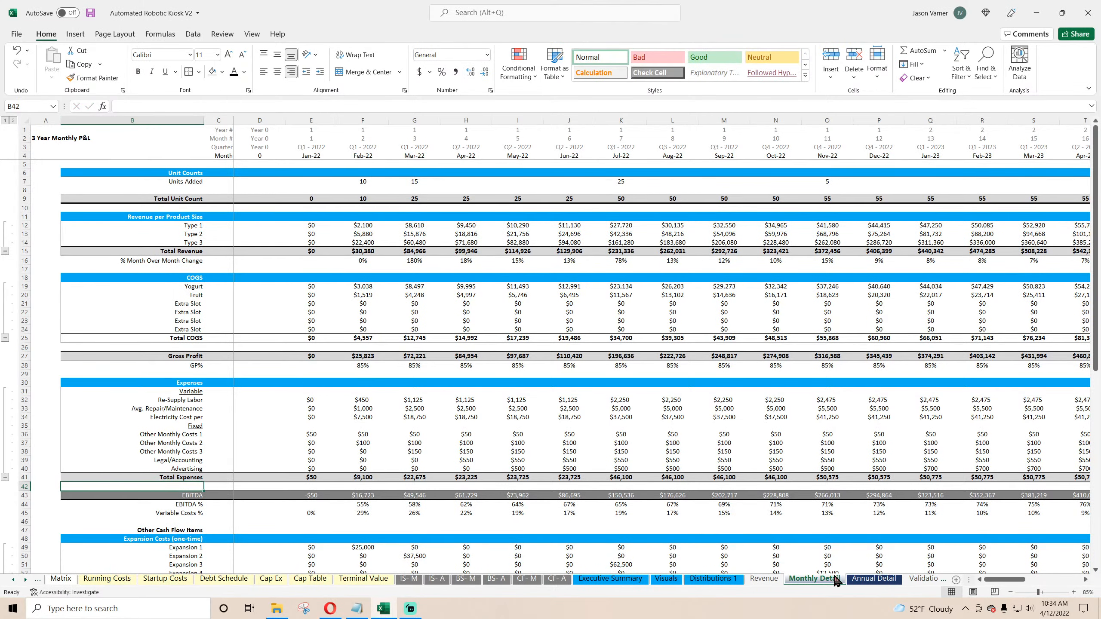
Step: Set Executive Summary's FY 2022 Break Even Revenue per Year to SUM('Annual Detail'!E36:E40)/(1-'Annual Detail'!E45)
{"action": "left_click", "coordinate": [594, 579]}
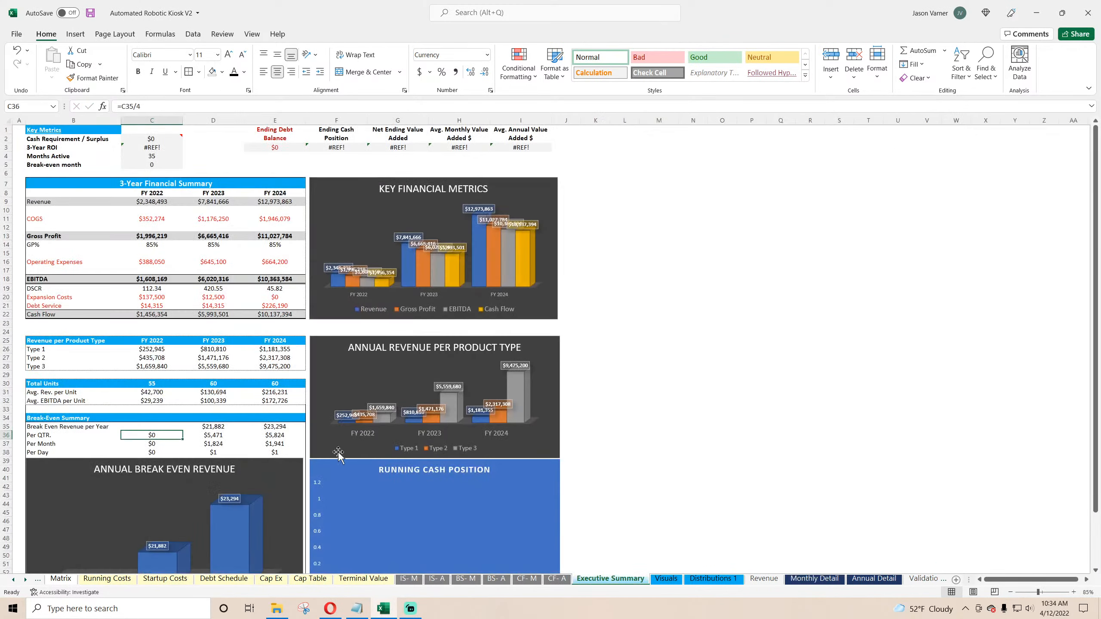
{"action": "type", "text": "="}
{"action": "left_click", "coordinate": [877, 579]}
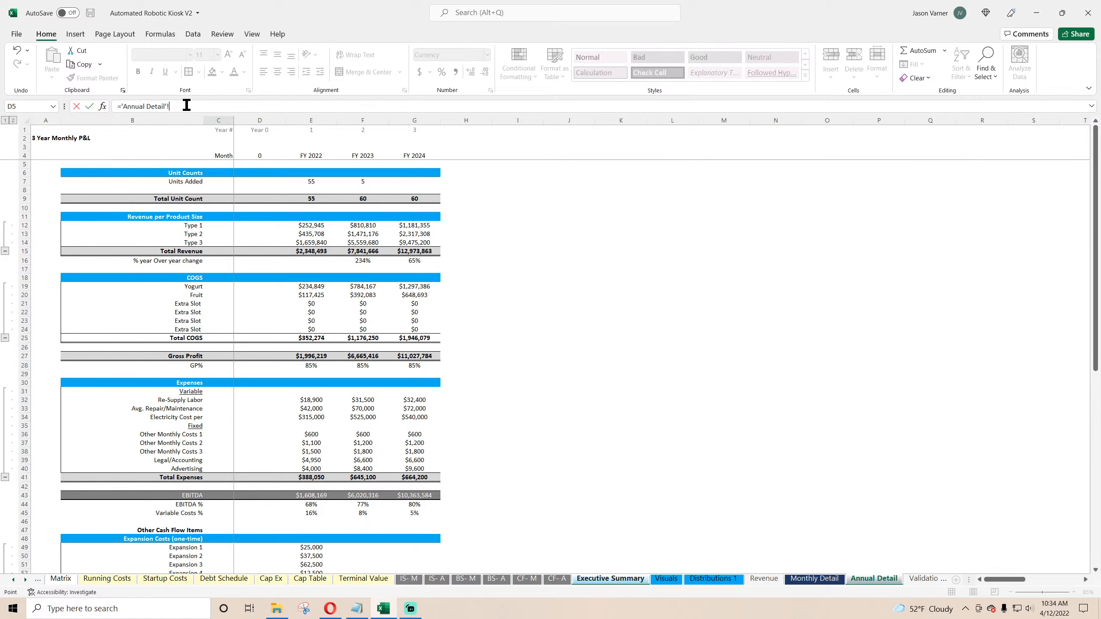
{"action": "left_click_drag", "start_coordinate": [186, 105], "coordinate": [15, 105]}
{"action": "type", "text": "=sum("}
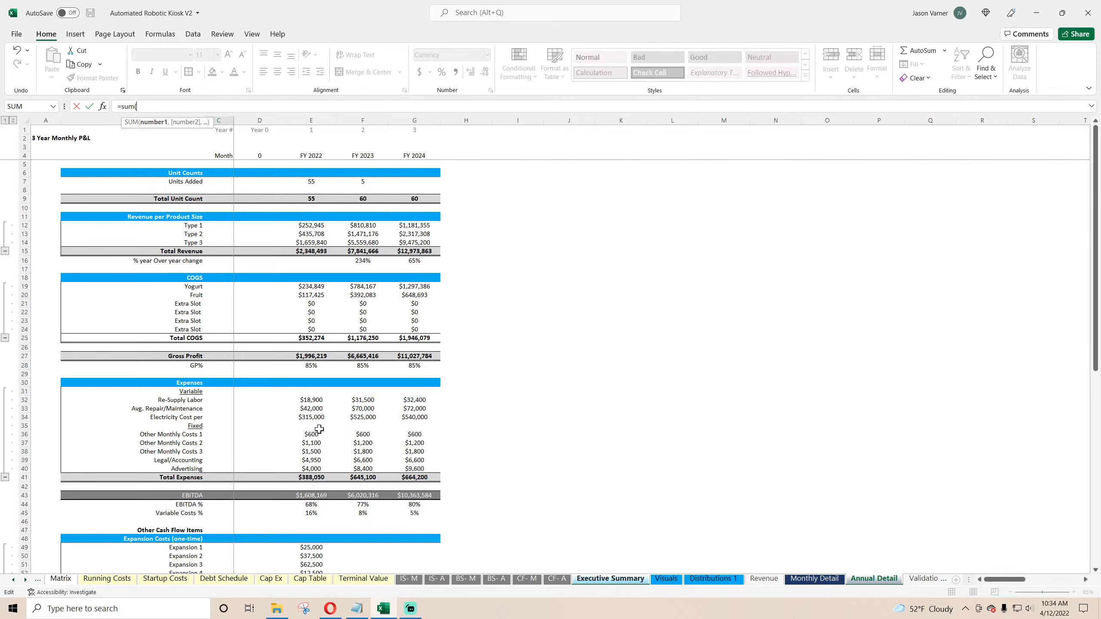
{"action": "left_click_drag", "start_coordinate": [319, 429], "coordinate": [312, 468]}
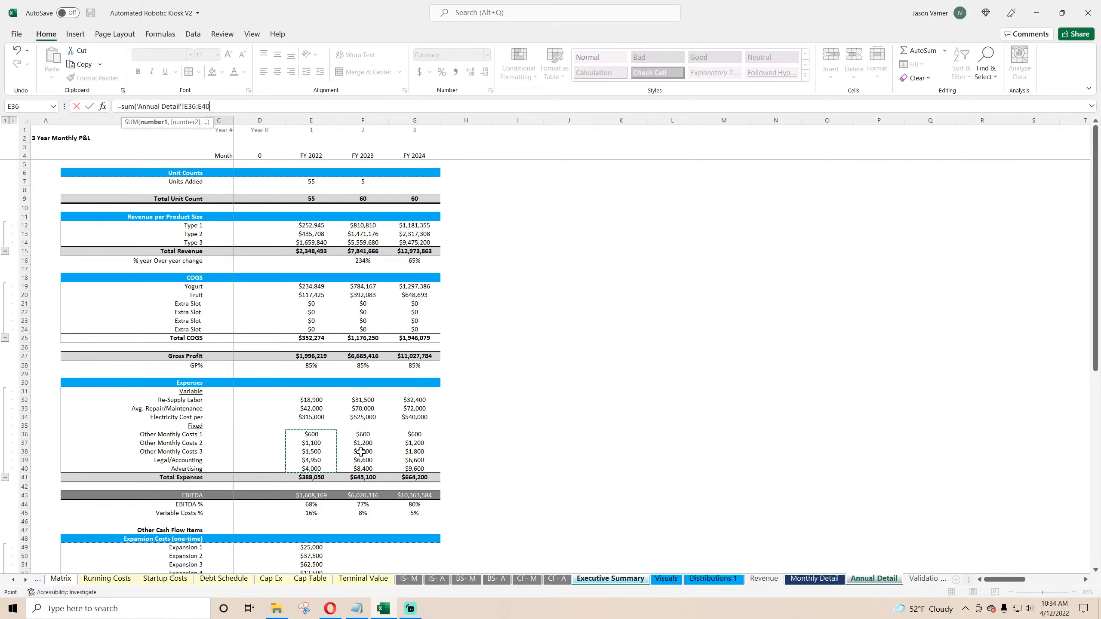
{"action": "left_click", "coordinate": [225, 104]}
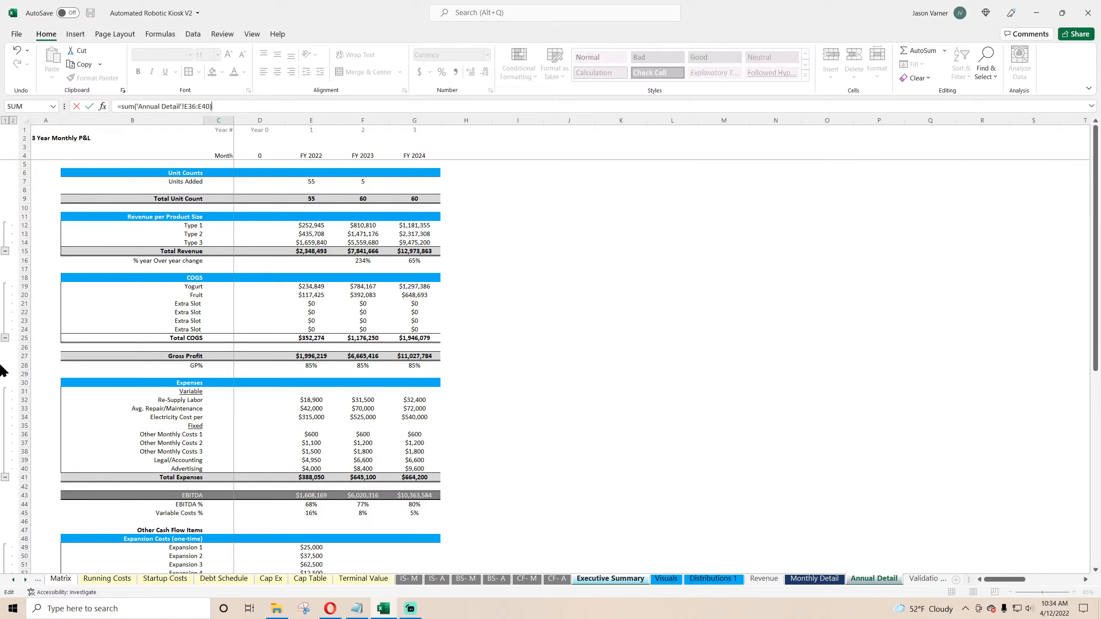
{"action": "type", "text": ")/(1-'Annual Detail'!E45"}
{"action": "key", "text": "Escape"}
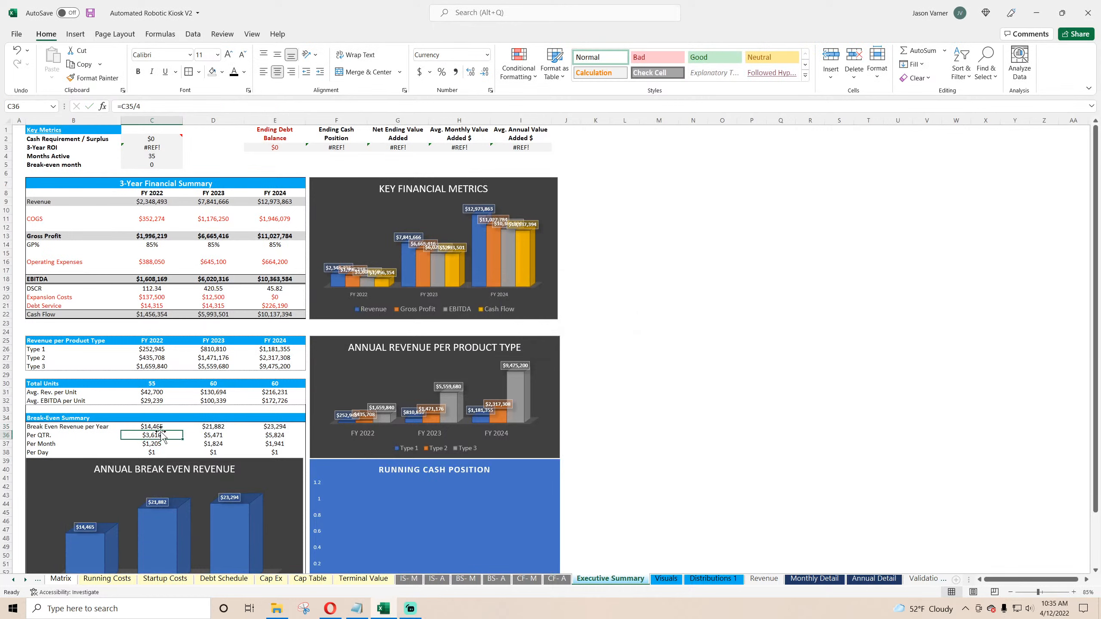
Step: Fill the break-even revenue formula across FY 2023 and FY 2024
{"action": "left_click", "coordinate": [158, 427]}
{"action": "left_click_drag", "start_coordinate": [182, 430], "coordinate": [275, 428]}
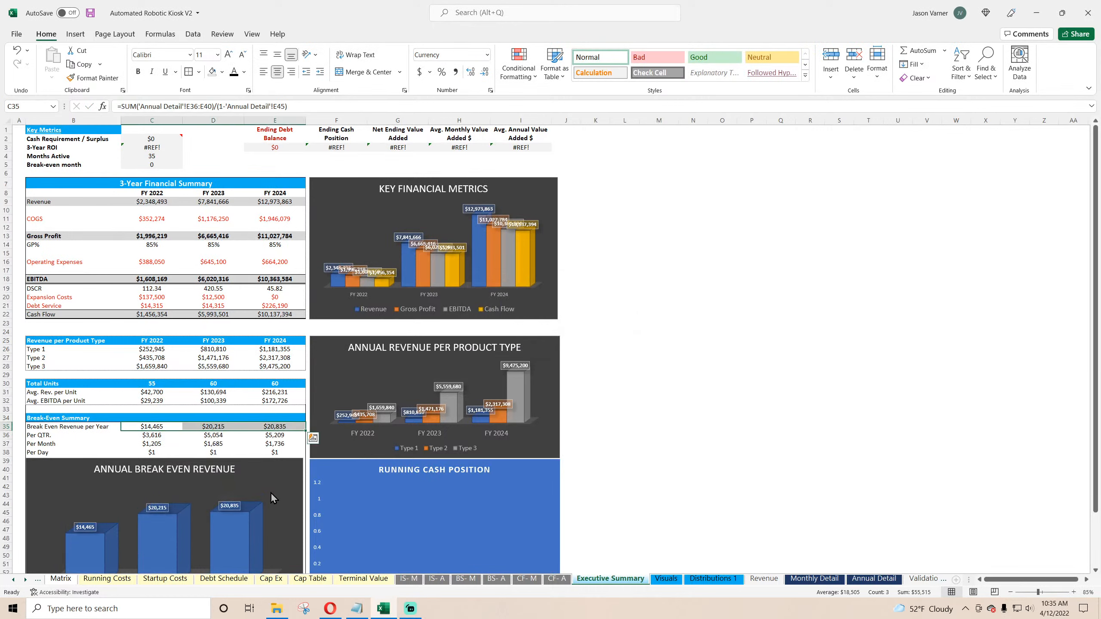
{"action": "left_click", "coordinate": [154, 427]}
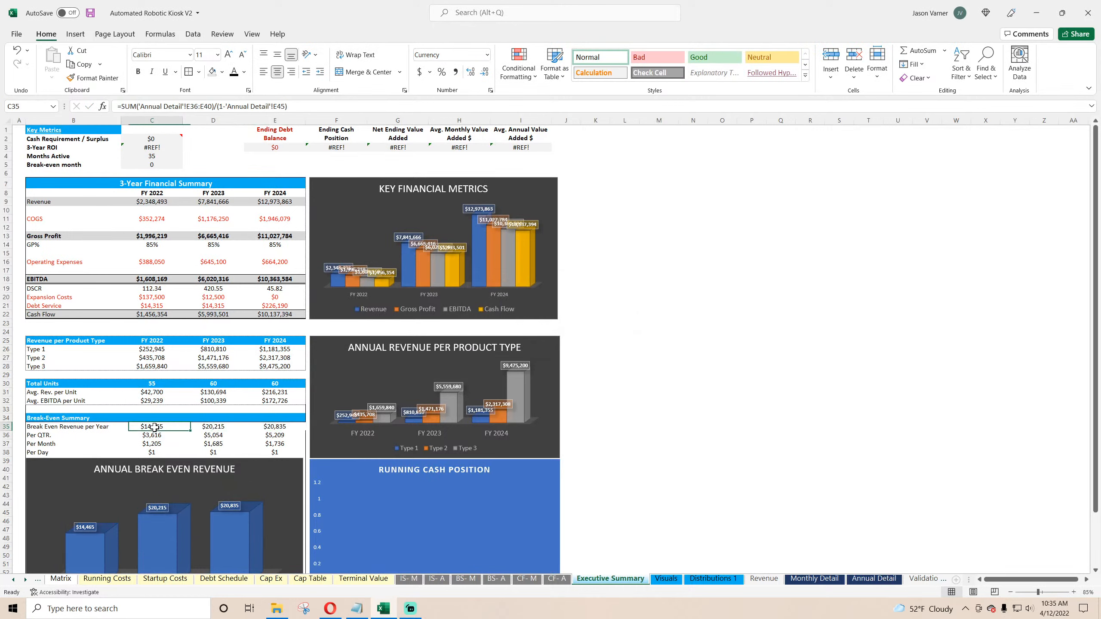
Step: In a spare cell beside the summary, subtract the Annual Detail fixed costs E36:E40 from the FY 2022 break-even revenue, accepting the correction
{"action": "left_click", "coordinate": [718, 401]}
{"action": "type", "text": "="}
{"action": "left_click", "coordinate": [154, 427]}
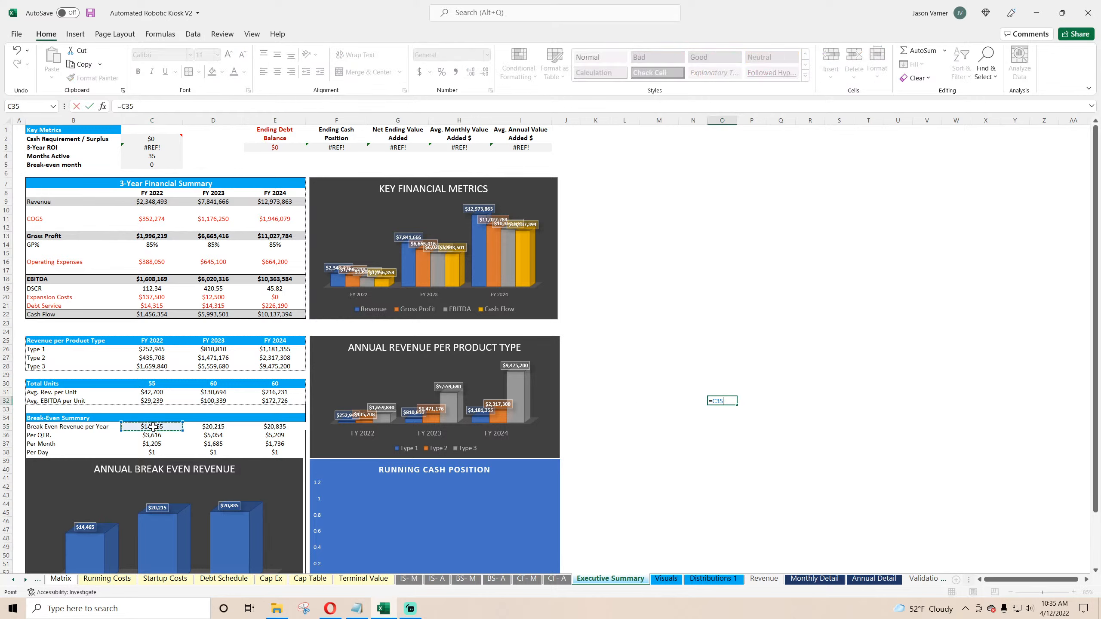
{"action": "type", "text": "-"}
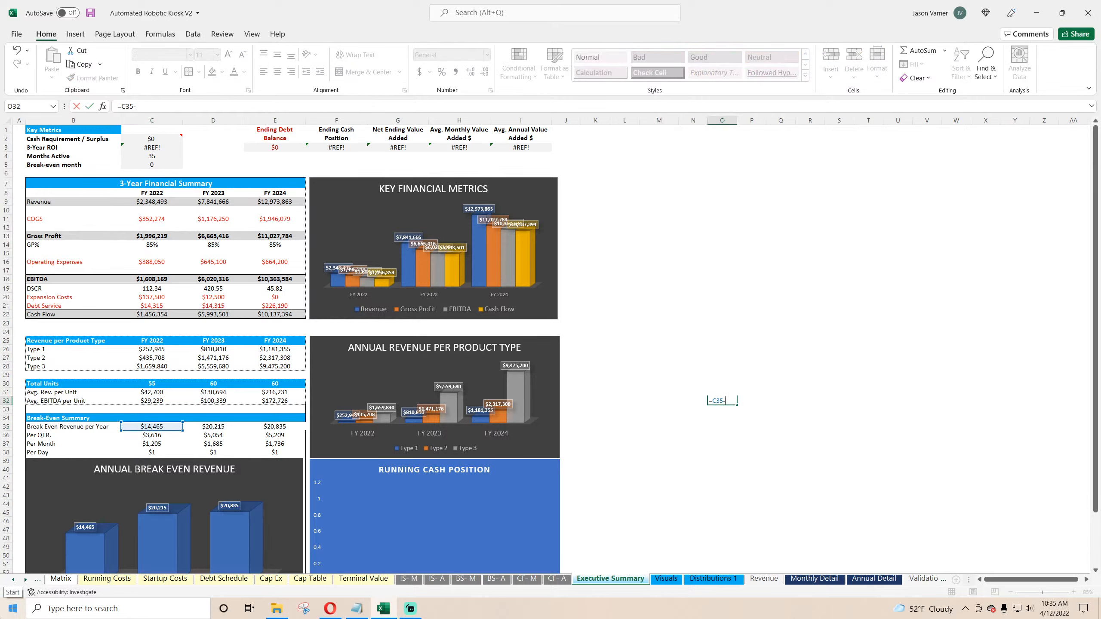
{"action": "type", "text": "sum("}
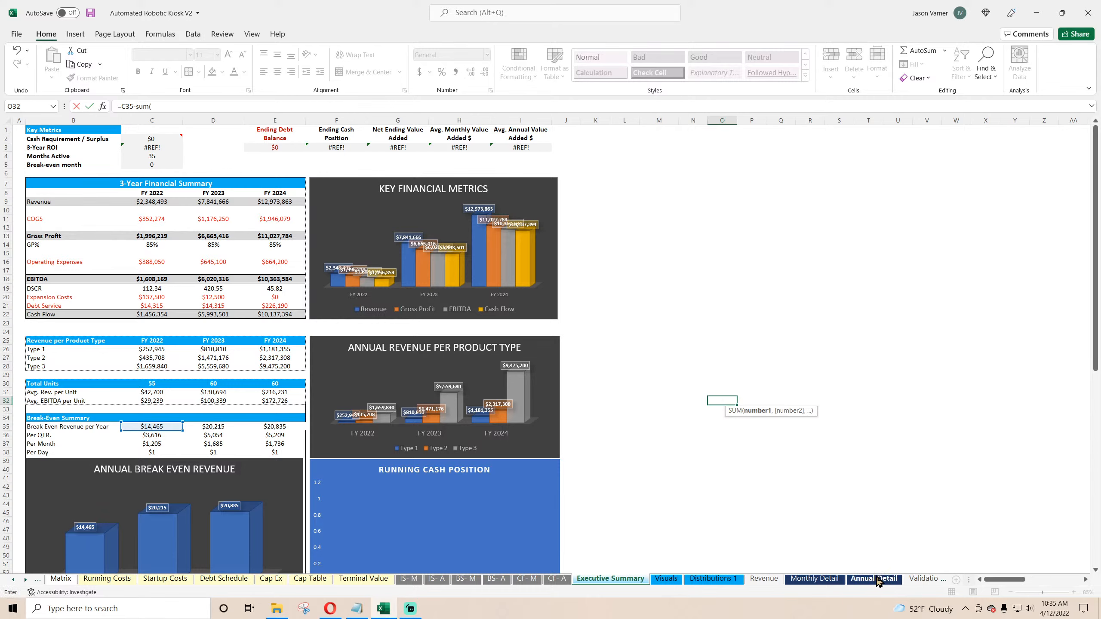
{"action": "left_click", "coordinate": [874, 579]}
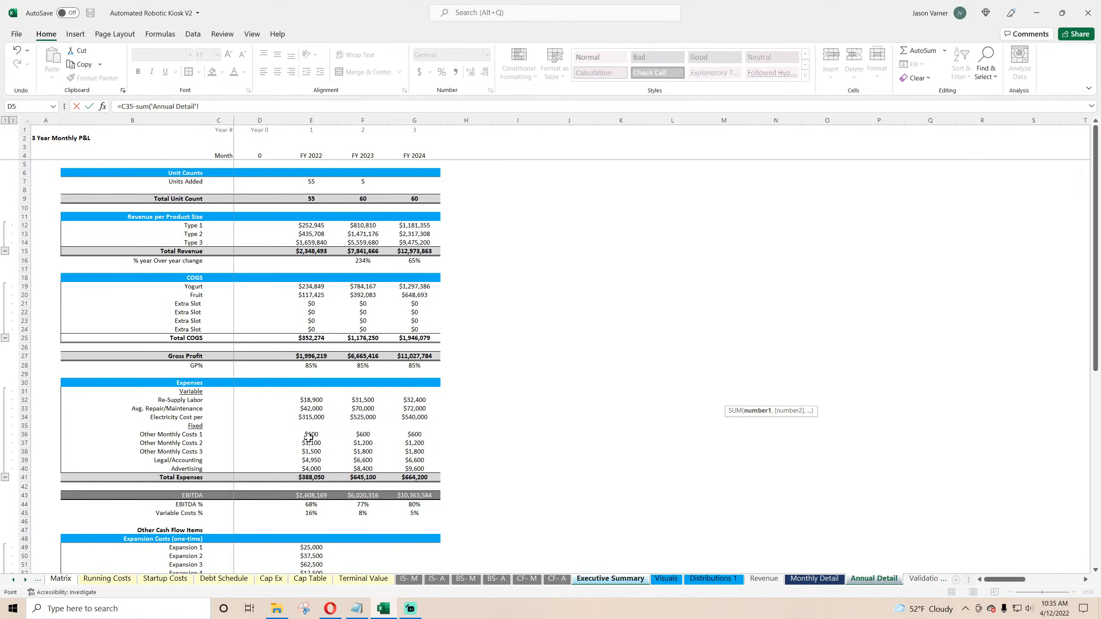
{"action": "left_click_drag", "start_coordinate": [309, 437], "coordinate": [311, 469]}
{"action": "key", "text": "Return"}
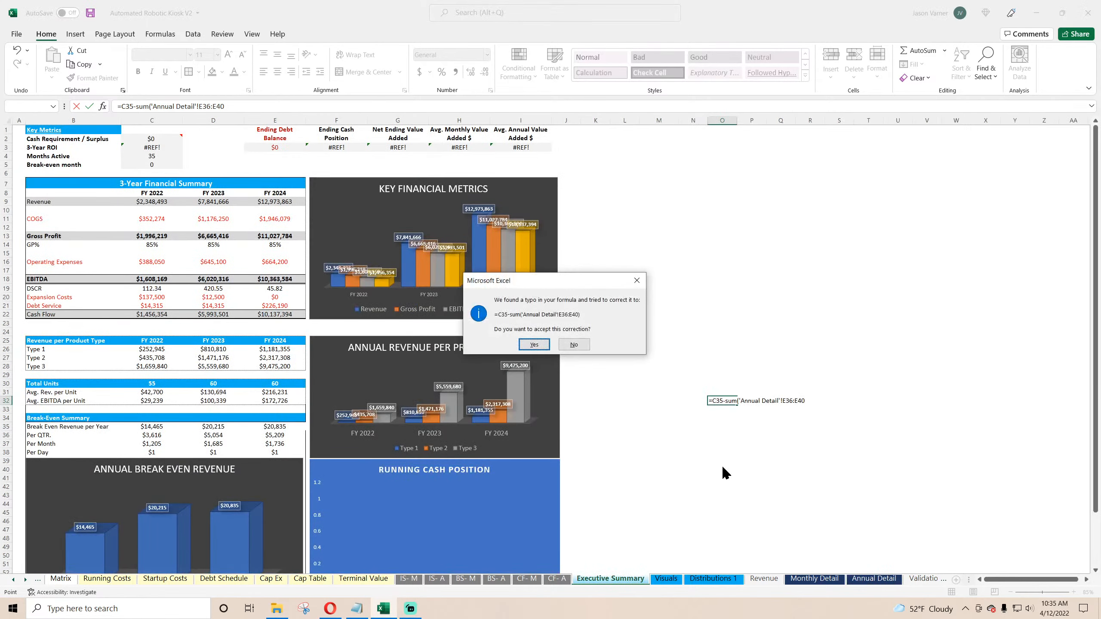
{"action": "key", "text": "Return"}
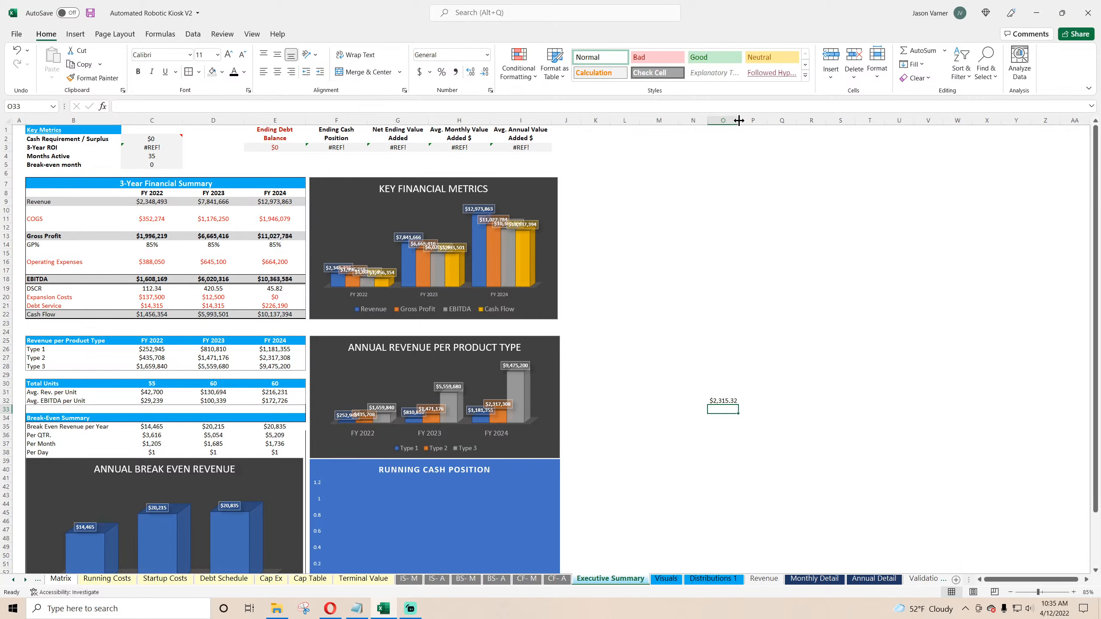
Step: Reference the FY 2022 break-even revenue in the spare cell above that check
{"action": "key", "text": "Up"}
{"action": "key", "text": "Up"}
{"action": "type", "text": "="}
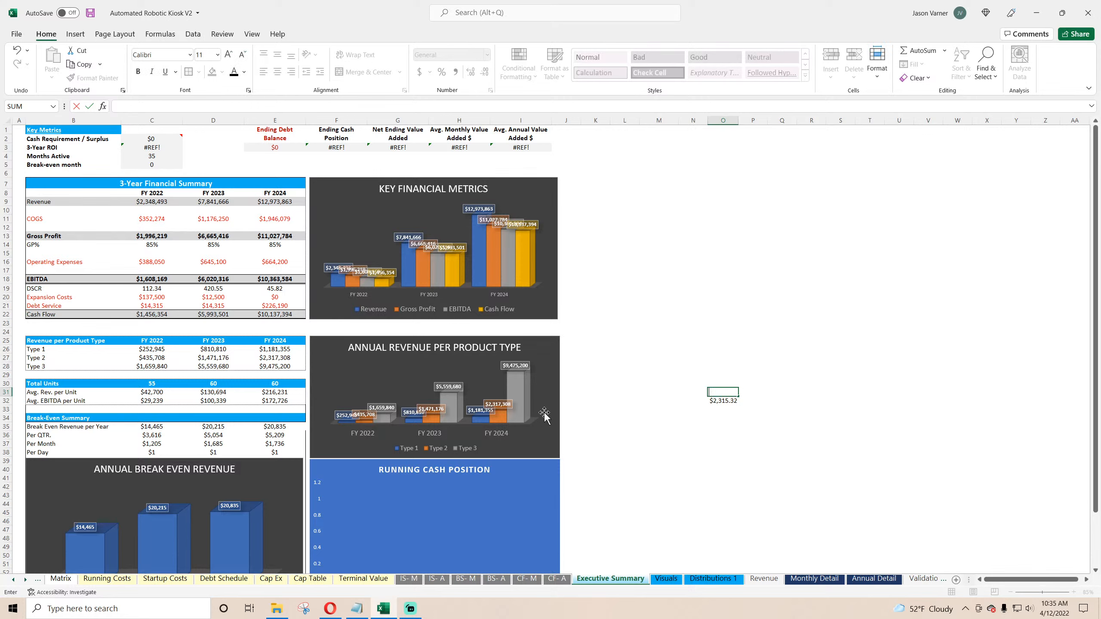
{"action": "left_click", "coordinate": [164, 426]}
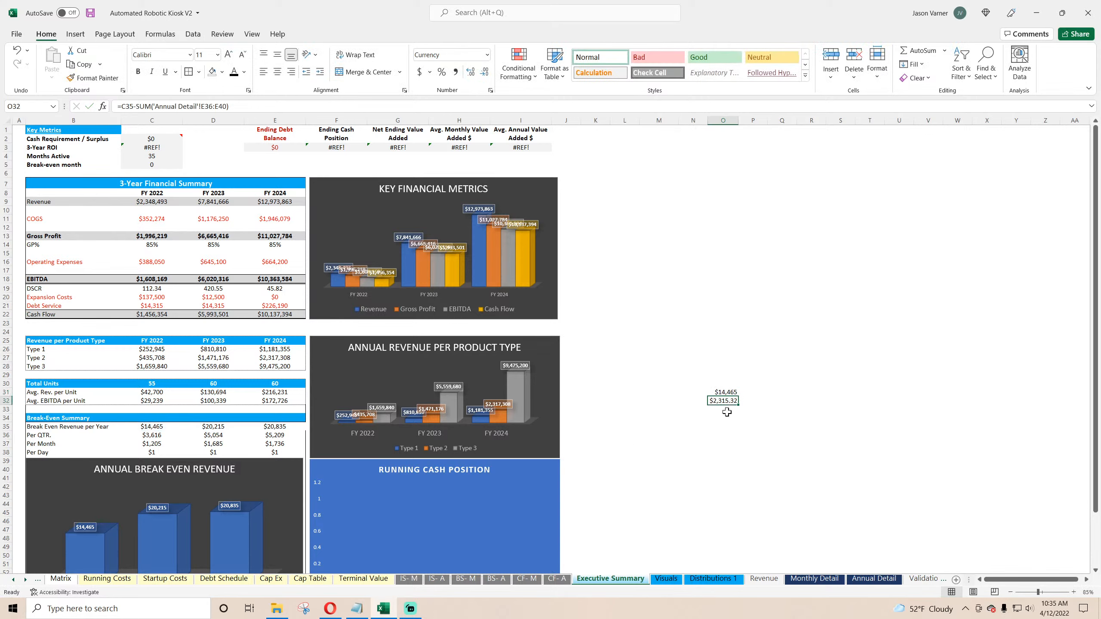
{"action": "key", "text": "Return"}
{"action": "key", "text": "Return"}
Step: Below the check, multiply the referenced break-even revenue by Annual Detail's FY 2022 Variable Costs % (E45)
{"action": "type", "text": "="}
{"action": "key", "text": "Up"}
{"action": "key", "text": "Up"}
{"action": "type", "text": "*"}
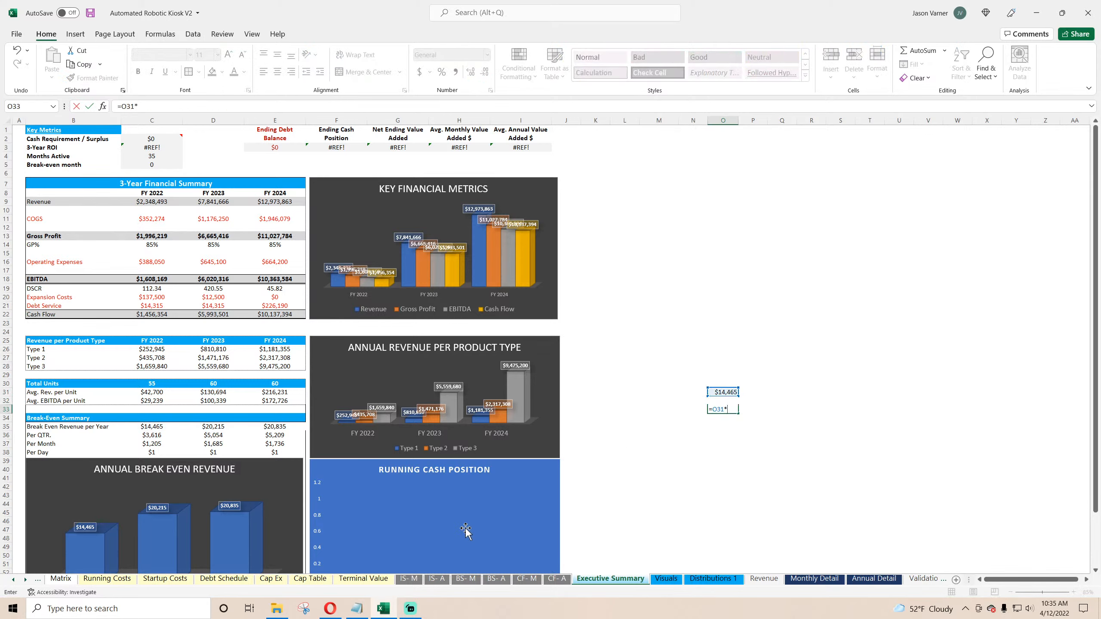
{"action": "left_click", "coordinate": [873, 578]}
{"action": "left_click", "coordinate": [314, 515]}
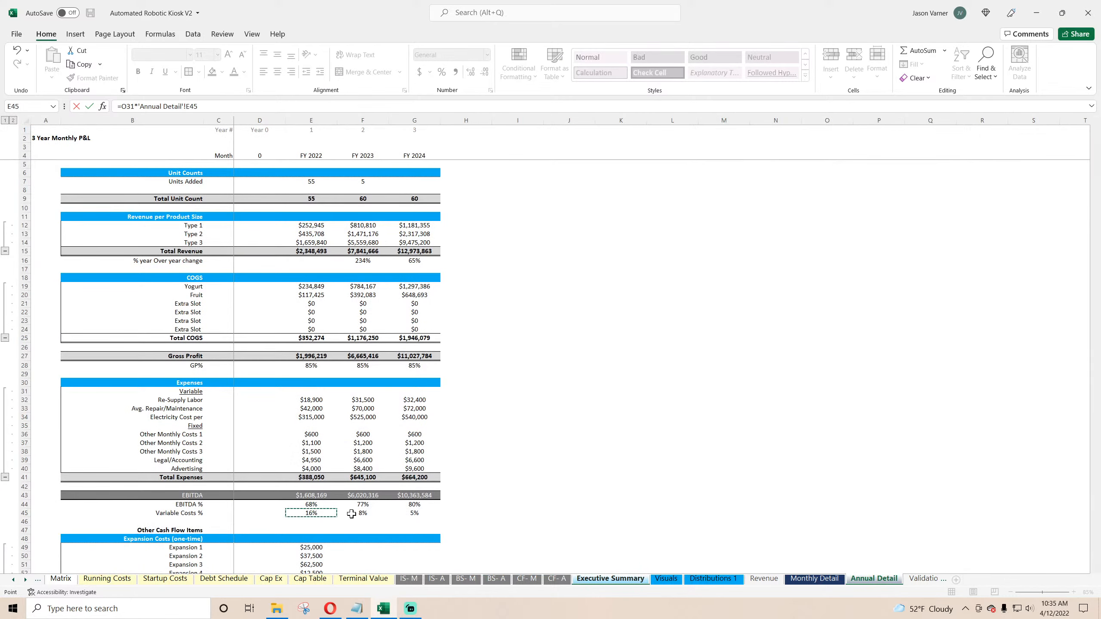
{"action": "key", "text": "Return"}
Step: Try to reference the fixed-cost difference cell in the next spare cell
{"action": "type", "text": "="}
{"action": "left_click", "coordinate": [728, 392]}
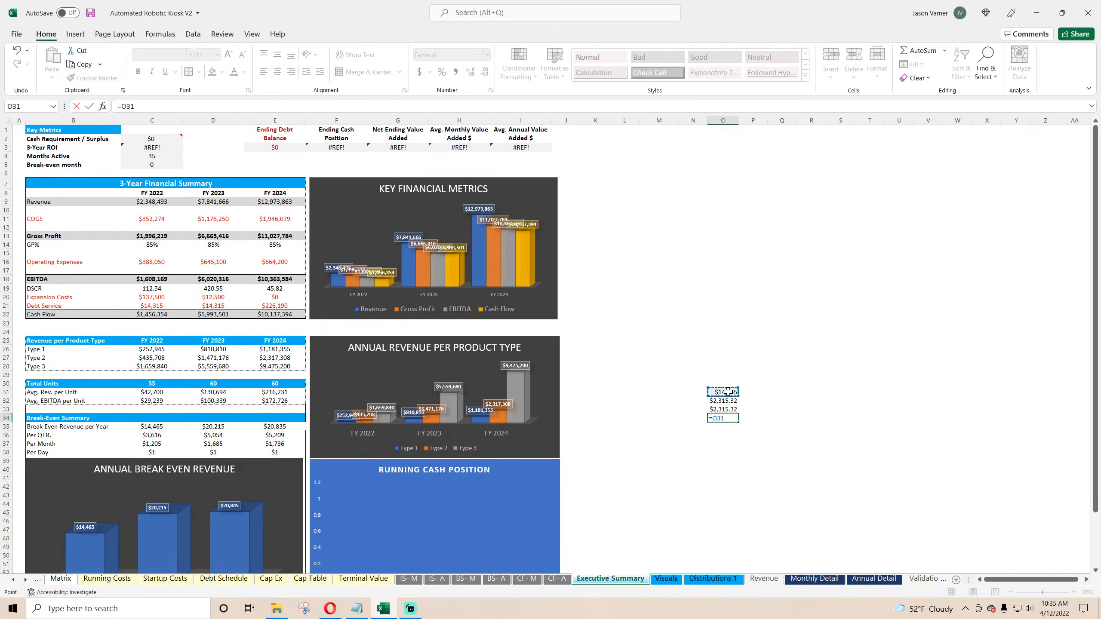
{"action": "key", "text": "BackSpace"}
{"action": "type", "text": "2"}
{"action": "key", "text": "Return"}
Step: Inspect the check cell formulas and the FY 2022 break-even revenue formula
{"action": "left_click", "coordinate": [726, 393]}
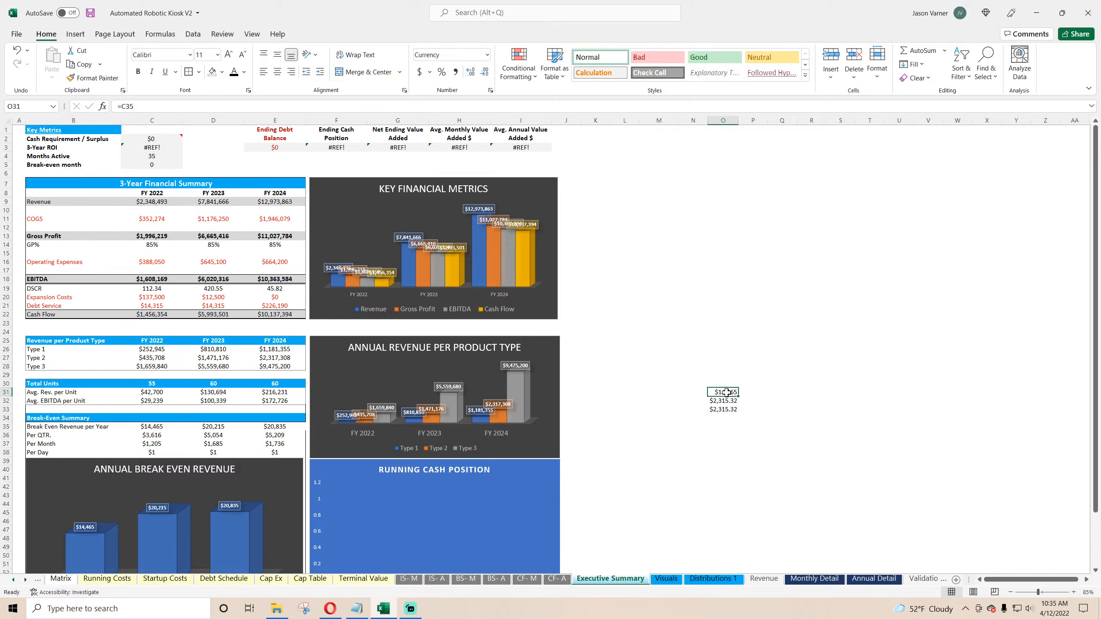
{"action": "double_click", "coordinate": [728, 401]}
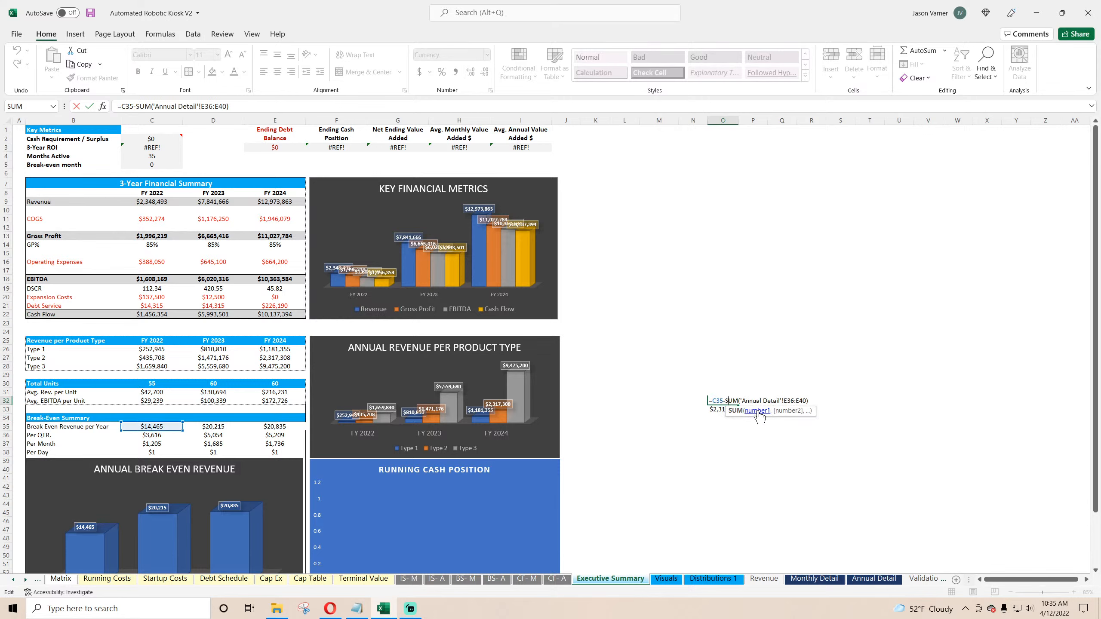
{"action": "key", "text": "Return"}
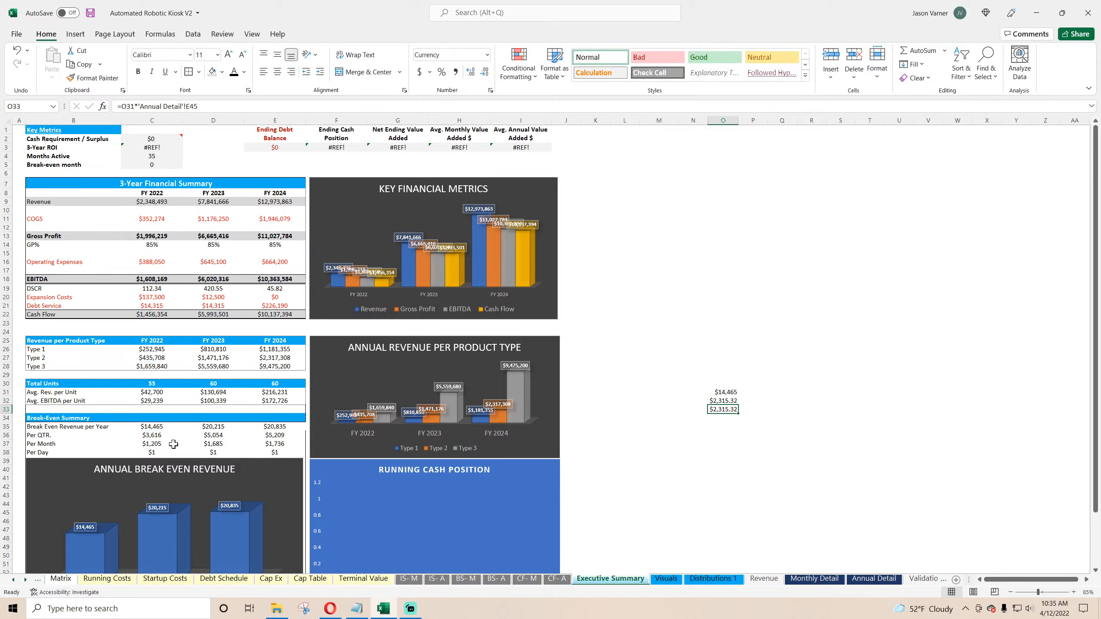
{"action": "left_click", "coordinate": [154, 427]}
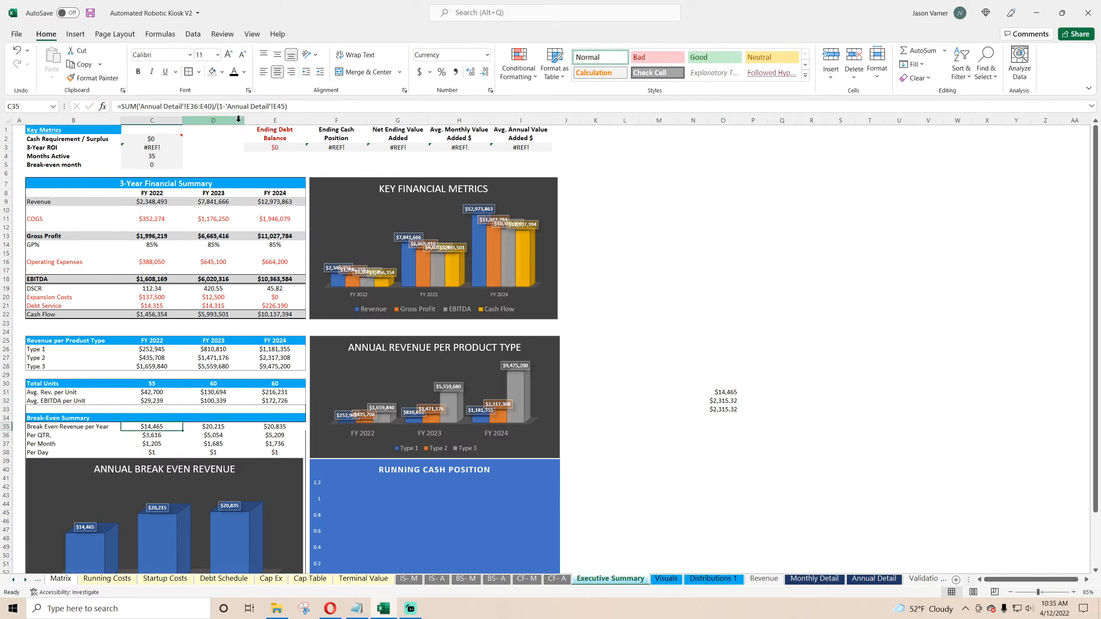
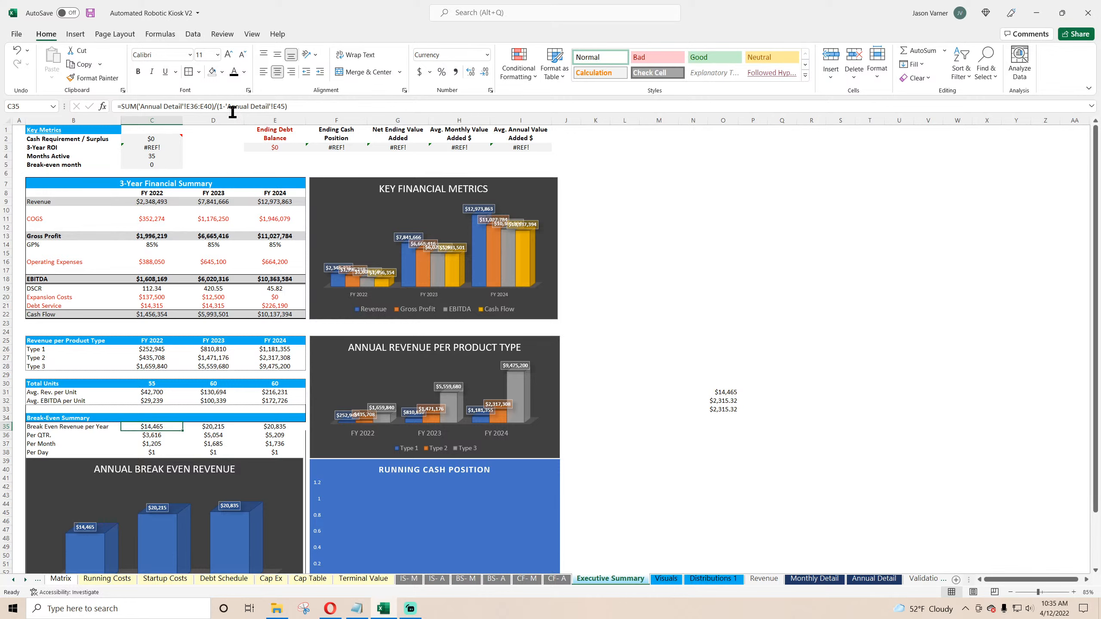
Step: Edit the FY 2022 break-even revenue formula to divide the fixed costs by Annual Detail's Variable Costs % without the 1- term
{"action": "left_click", "coordinate": [227, 107]}
{"action": "key", "text": "BackSpace"}
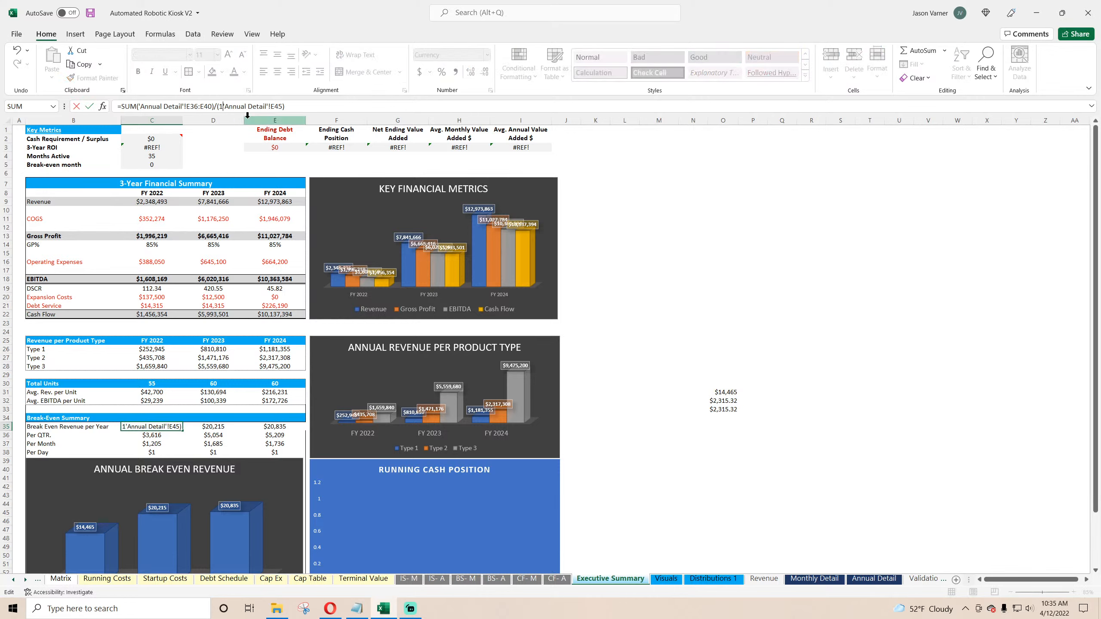
{"action": "key", "text": "BackSpace"}
{"action": "key", "text": "Return"}
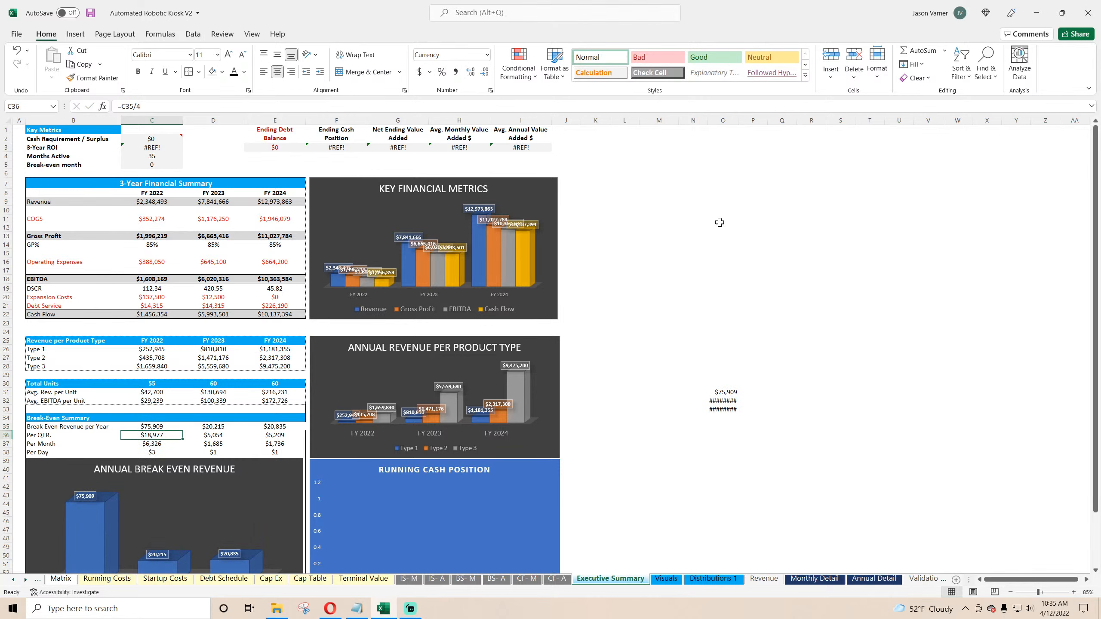
Step: Autofit the check column and review the formulas in the check cells beside the charts
{"action": "double_click", "coordinate": [738, 120]}
{"action": "left_click", "coordinate": [783, 393]}
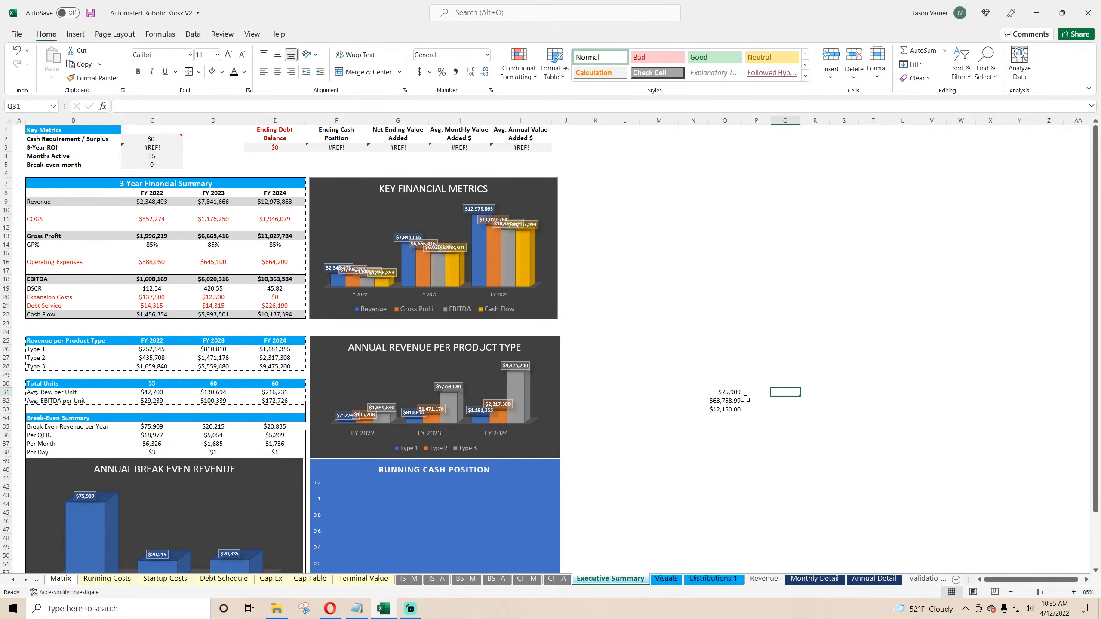
{"action": "left_click", "coordinate": [729, 402]}
{"action": "left_click", "coordinate": [730, 410]}
{"action": "left_click", "coordinate": [729, 392]}
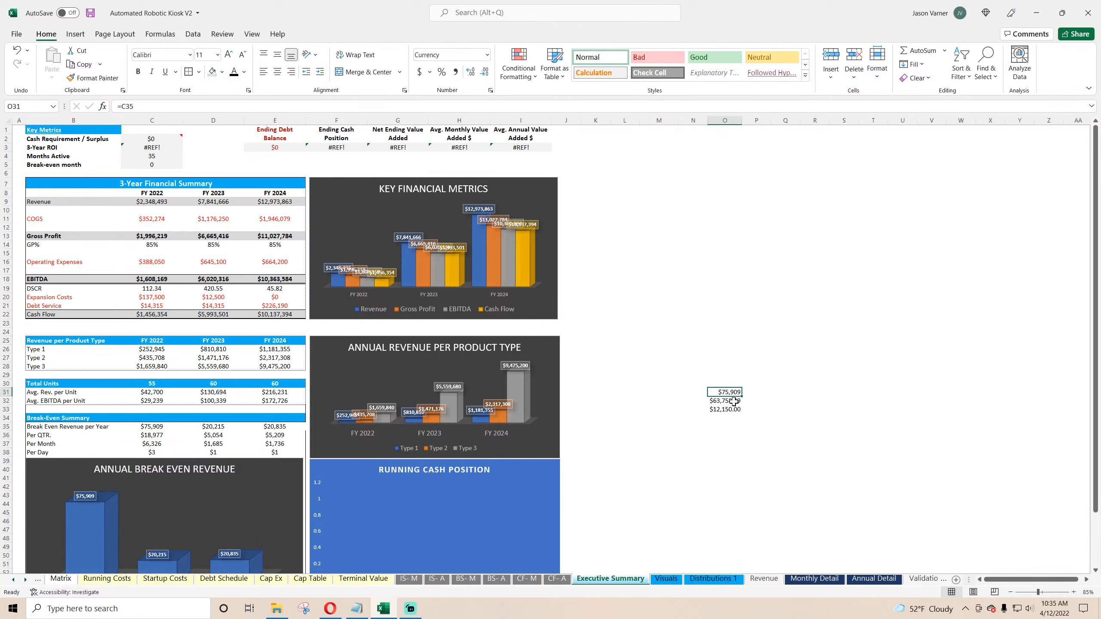
{"action": "left_click", "coordinate": [729, 401]}
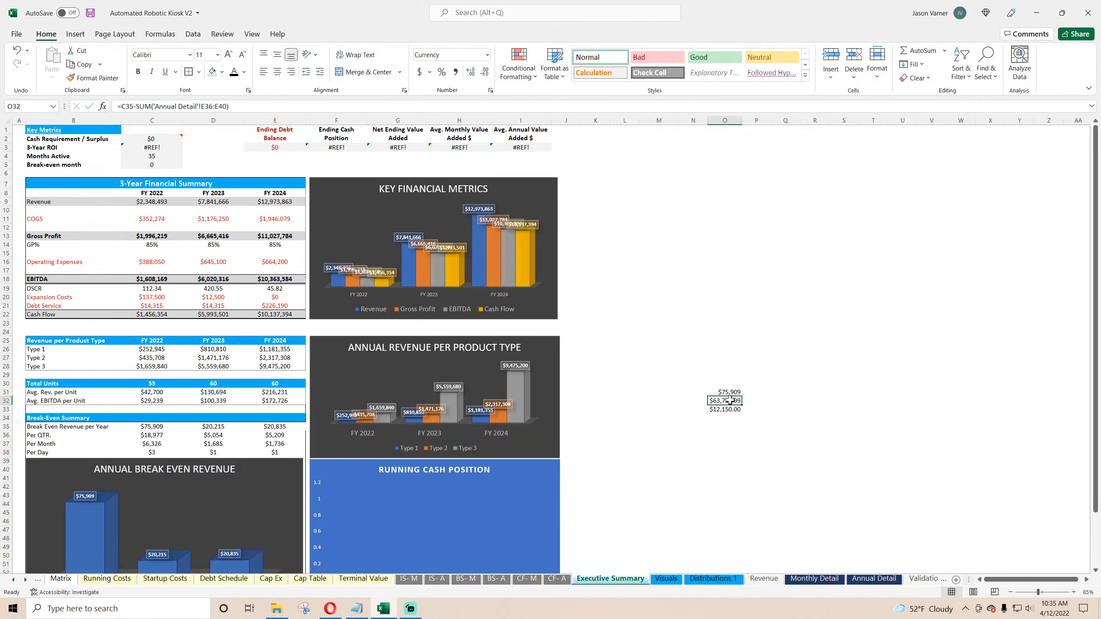
{"action": "double_click", "coordinate": [730, 401]}
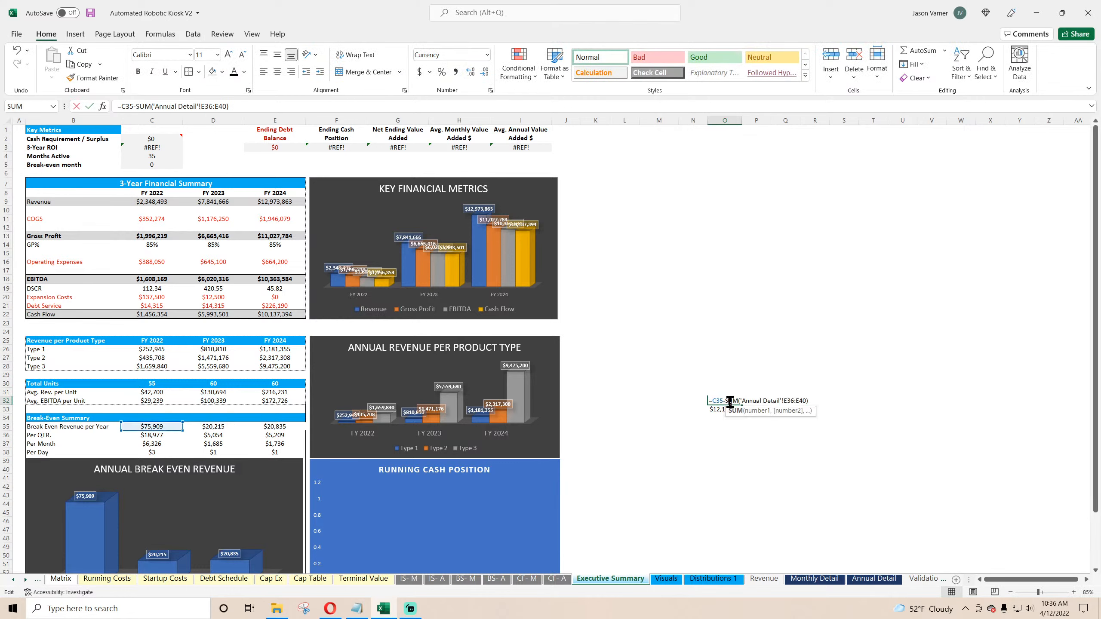
{"action": "key", "text": "Return"}
{"action": "left_click", "coordinate": [730, 401]}
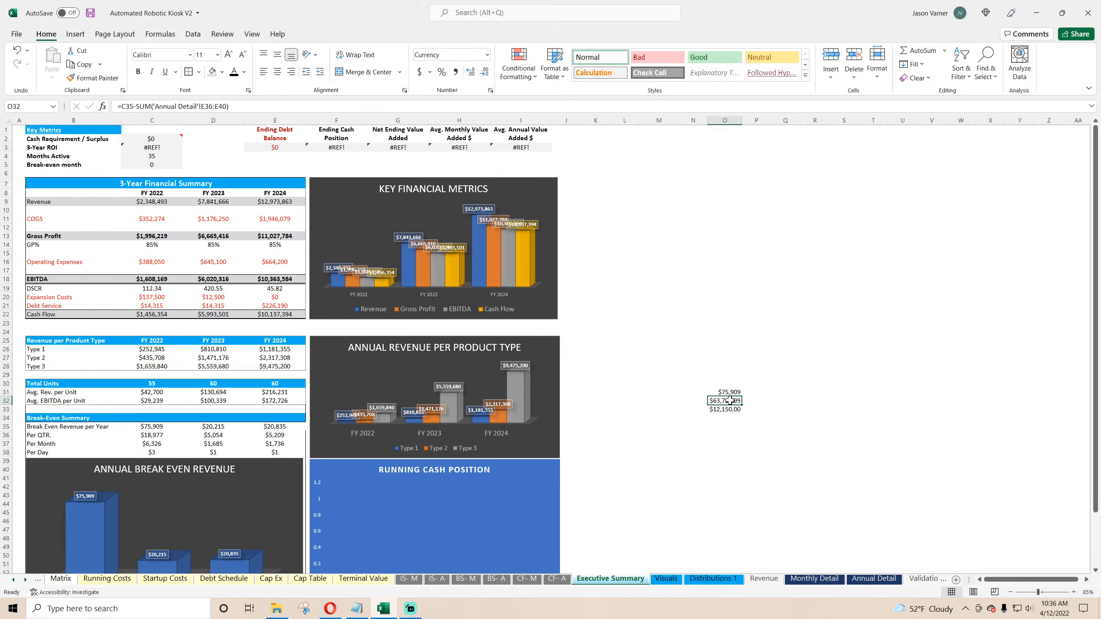
{"action": "double_click", "coordinate": [729, 401]}
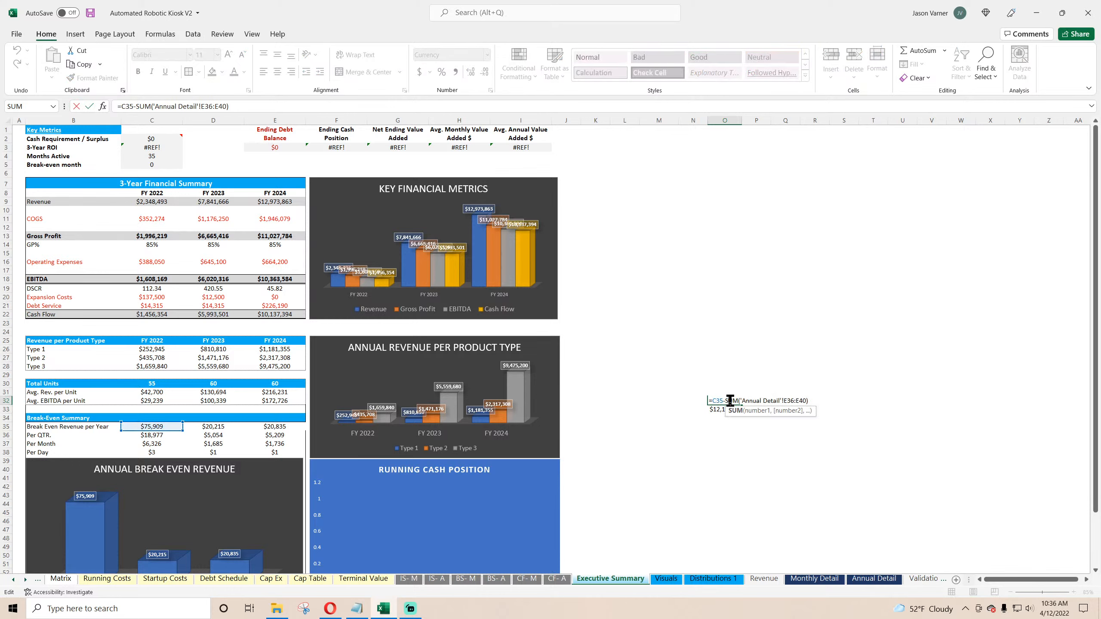
{"action": "key", "text": "Return"}
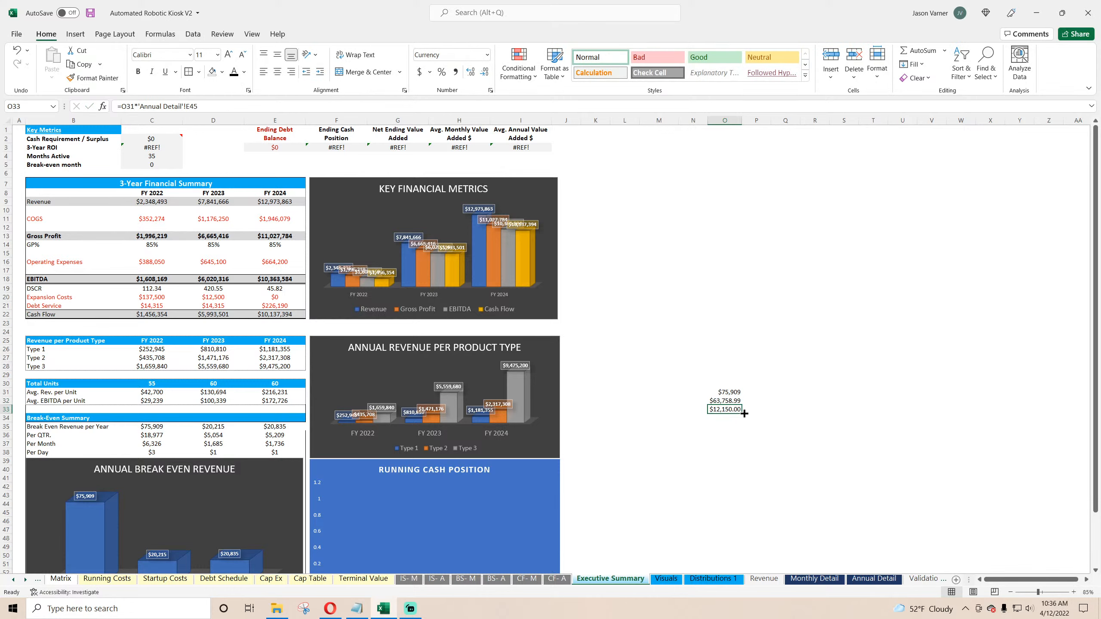
Step: Rearrange the check cells so the break-even reference sits in O33 directly above the two check results in O34:O35
{"action": "left_click_drag", "start_coordinate": [730, 400], "coordinate": [733, 427]}
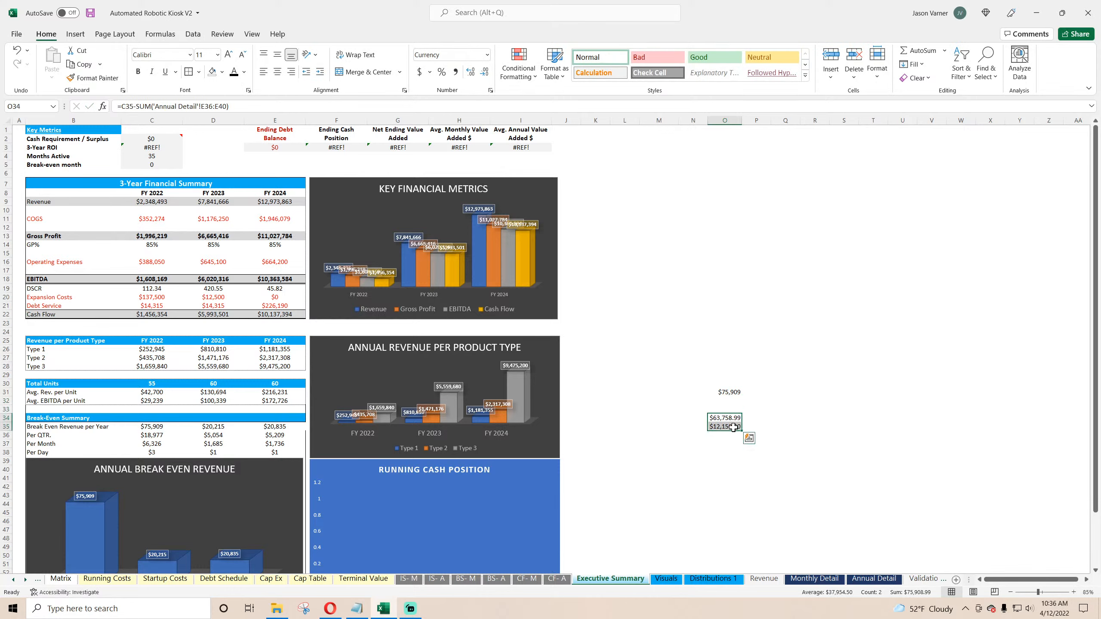
{"action": "double_click", "coordinate": [736, 418]}
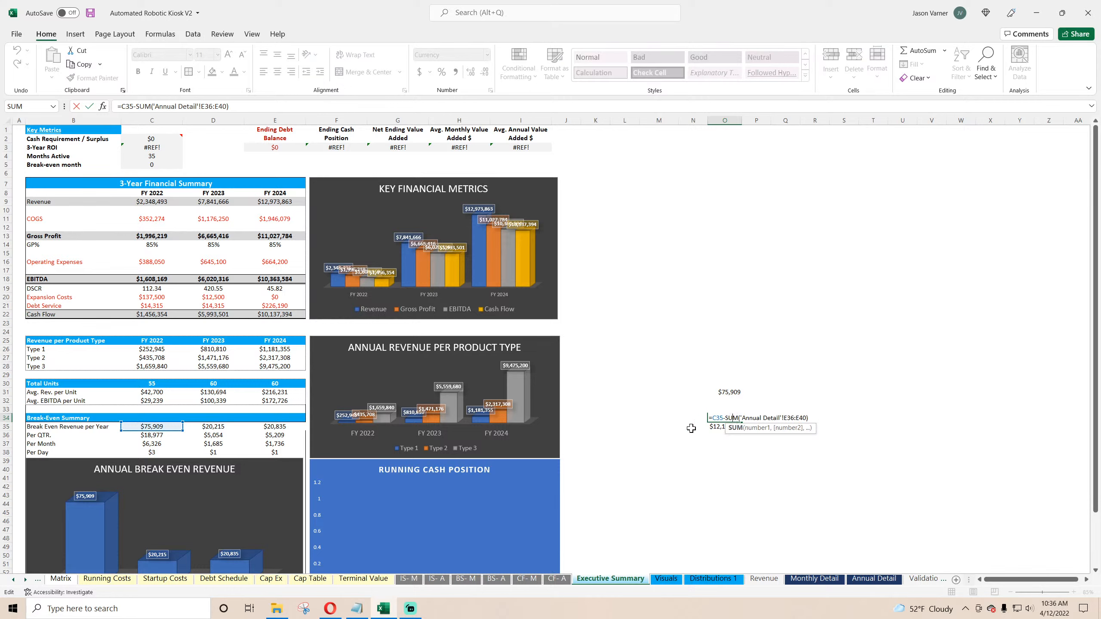
{"action": "key", "text": "Return"}
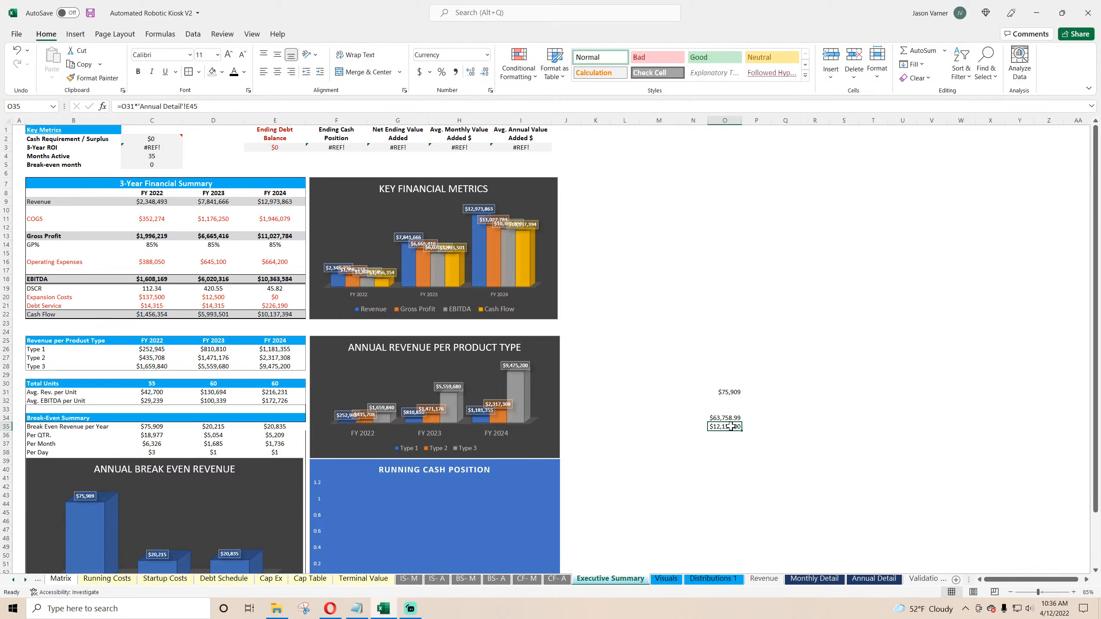
{"action": "double_click", "coordinate": [731, 427]}
{"action": "key", "text": "Return"}
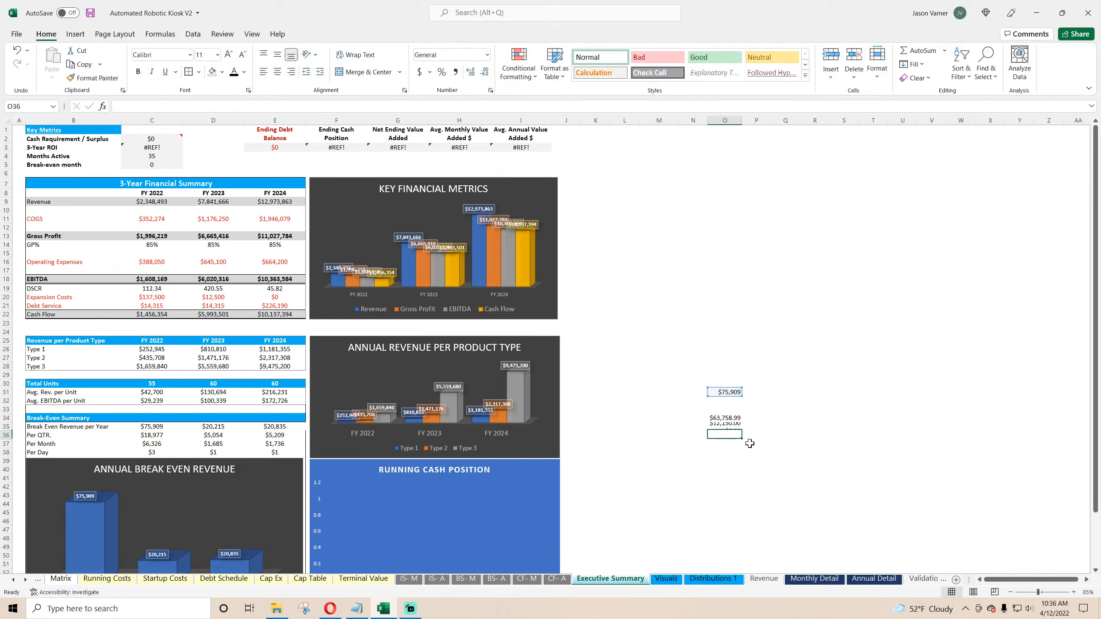
{"action": "type", "text": "="}
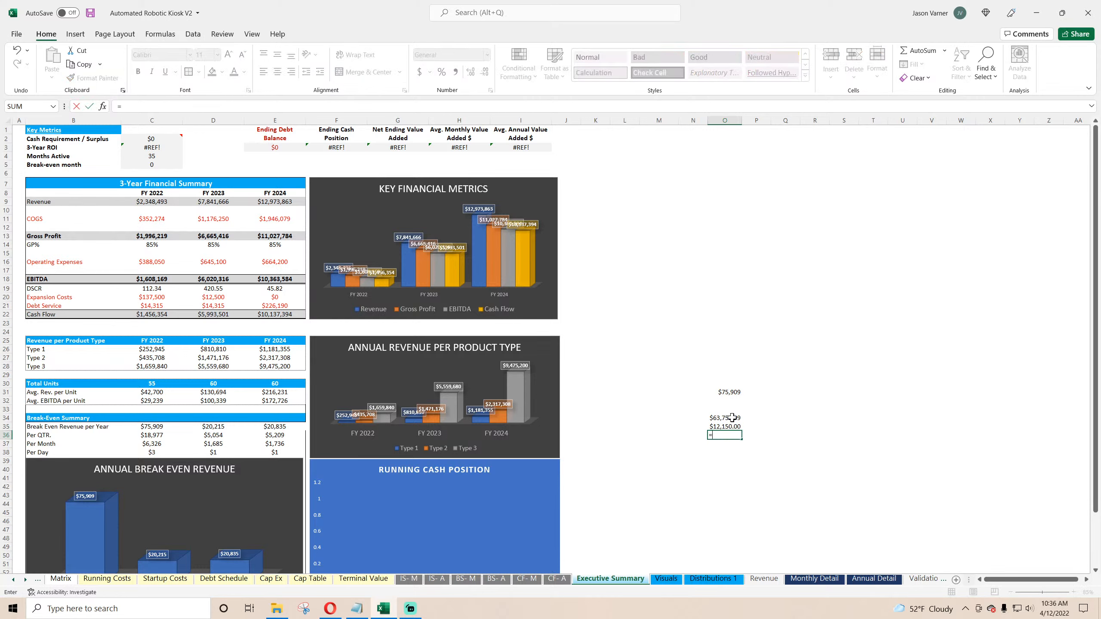
{"action": "key", "text": "Escape"}
{"action": "left_click", "coordinate": [731, 418]}
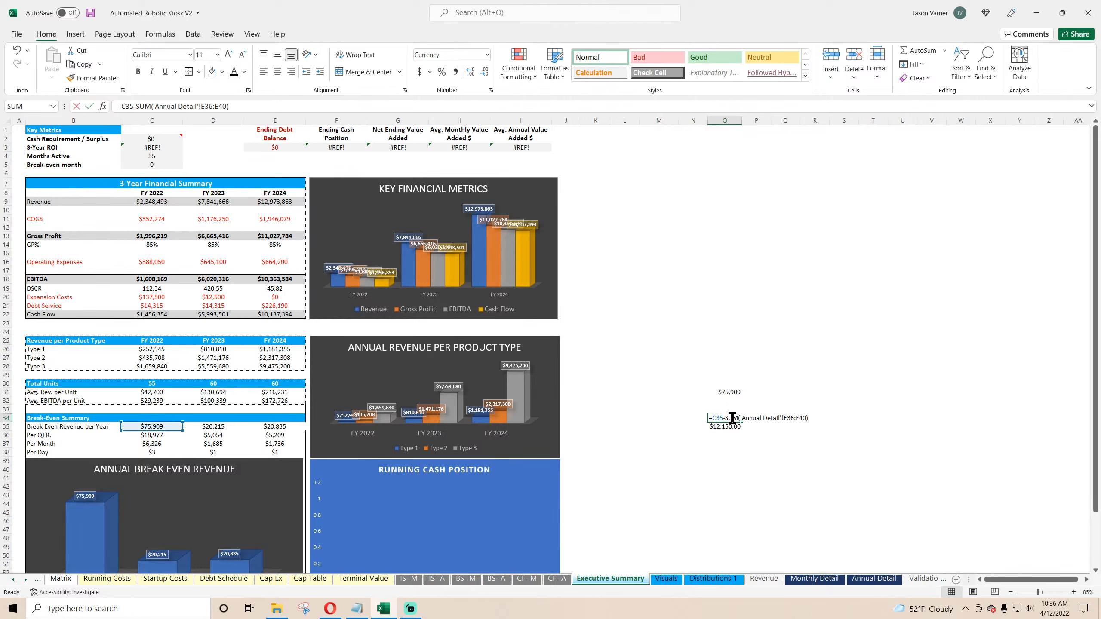
{"action": "left_click", "coordinate": [735, 395]}
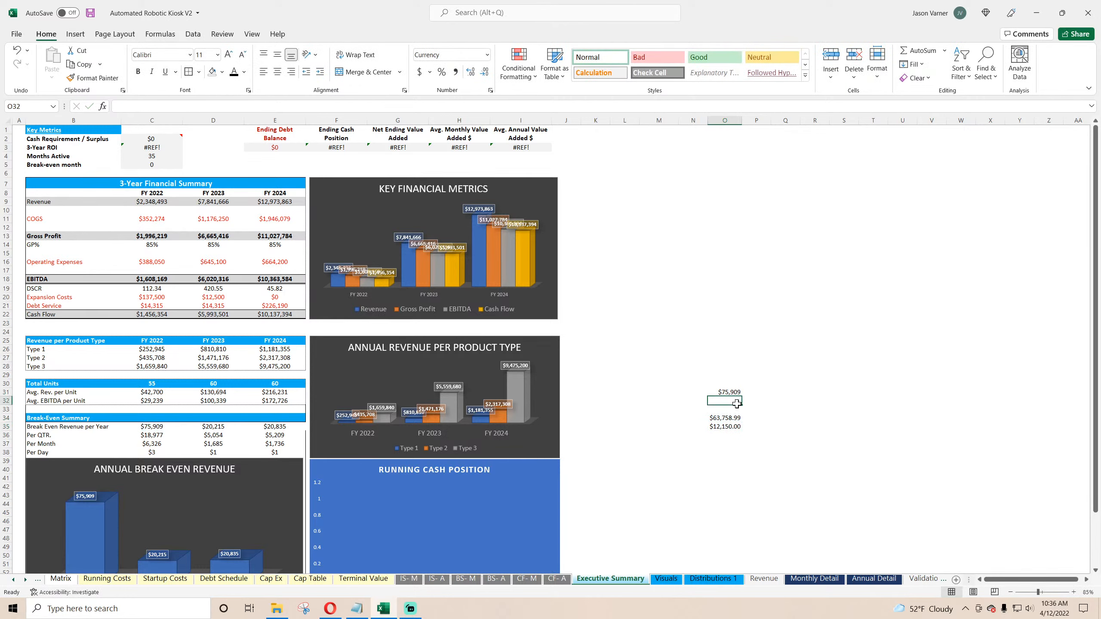
{"action": "left_click_drag", "start_coordinate": [735, 395], "coordinate": [734, 413]}
Step: In O36, subtract both check results from the break-even reference with =O33-O34-O35
{"action": "left_click", "coordinate": [733, 436]}
{"action": "type", "text": "="}
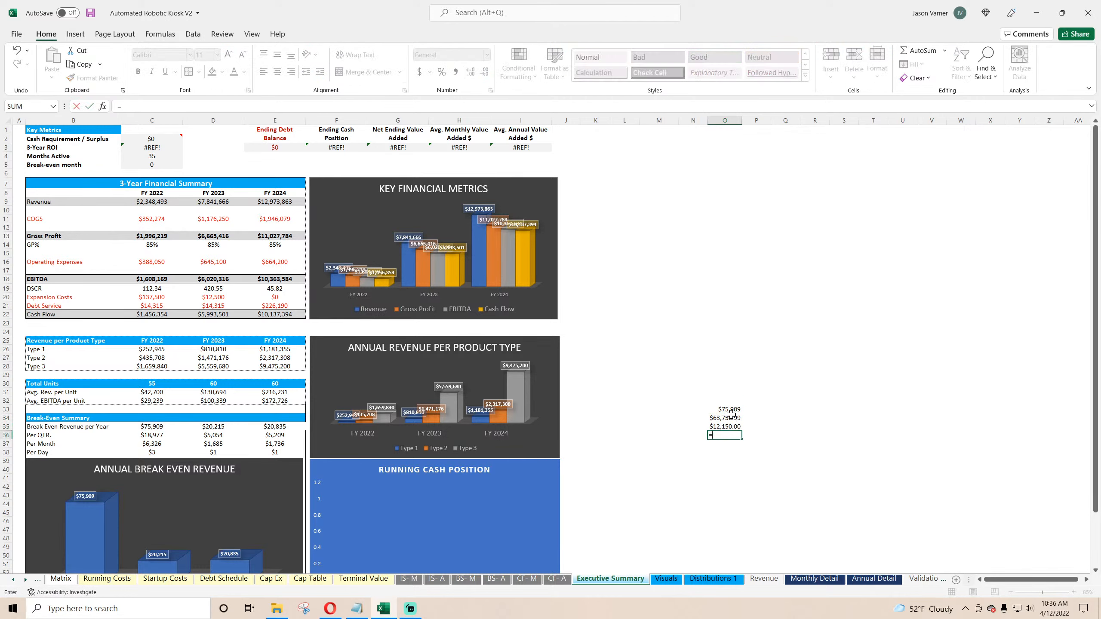
{"action": "left_click", "coordinate": [731, 409]}
{"action": "type", "text": "-"}
{"action": "left_click", "coordinate": [730, 418]}
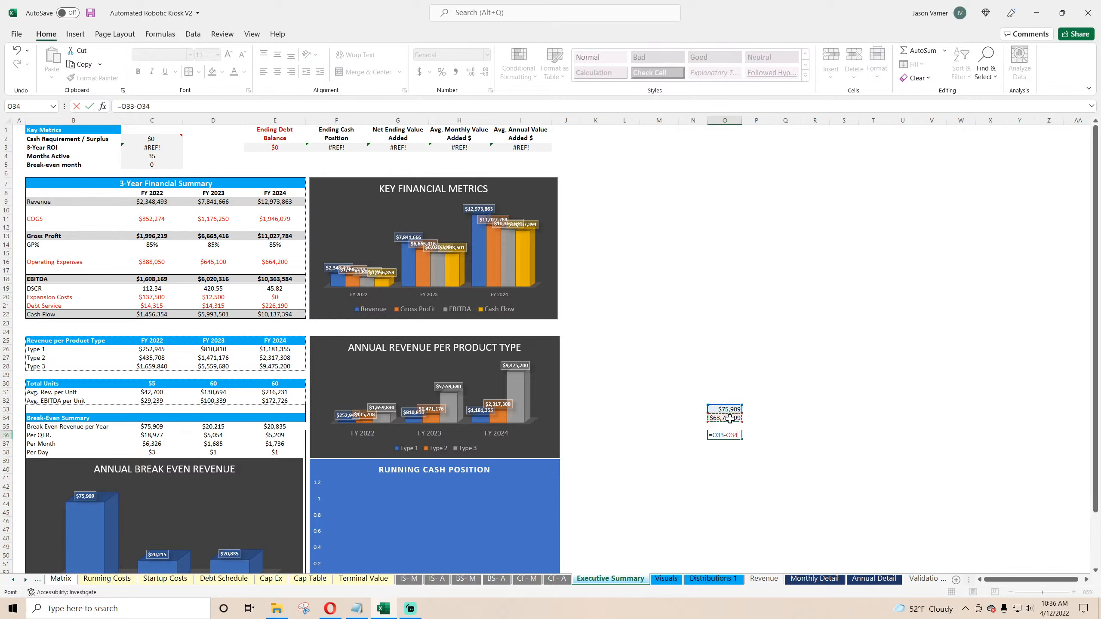
{"action": "key", "text": "Return"}
{"action": "left_click", "coordinate": [733, 434]}
{"action": "left_click", "coordinate": [358, 105]}
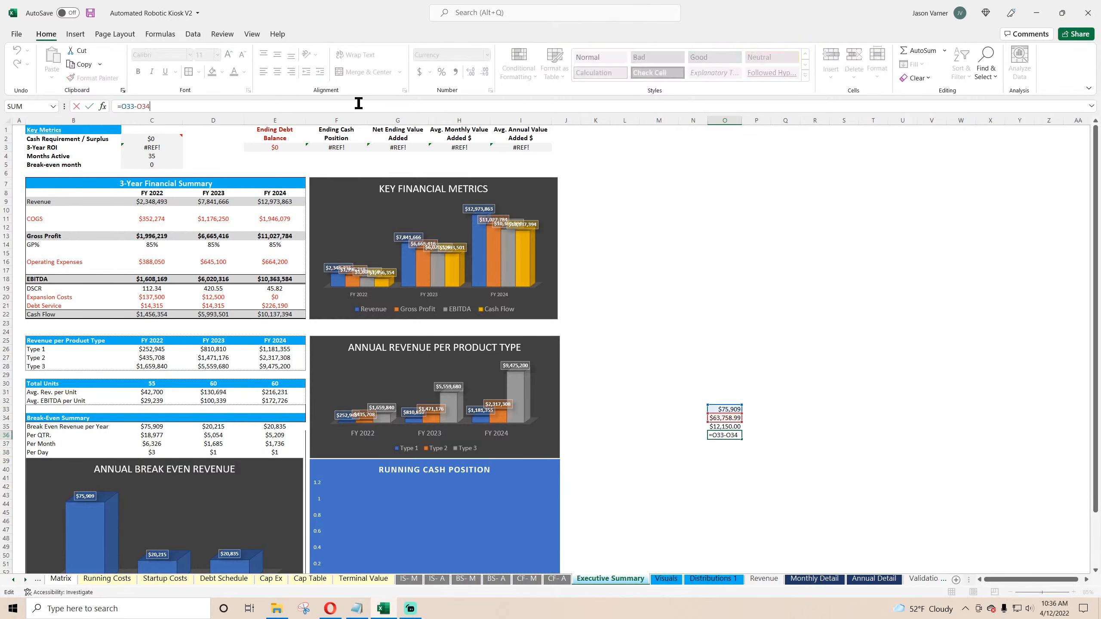
{"action": "type", "text": "-"}
{"action": "left_click", "coordinate": [721, 426]}
{"action": "key", "text": "Return"}
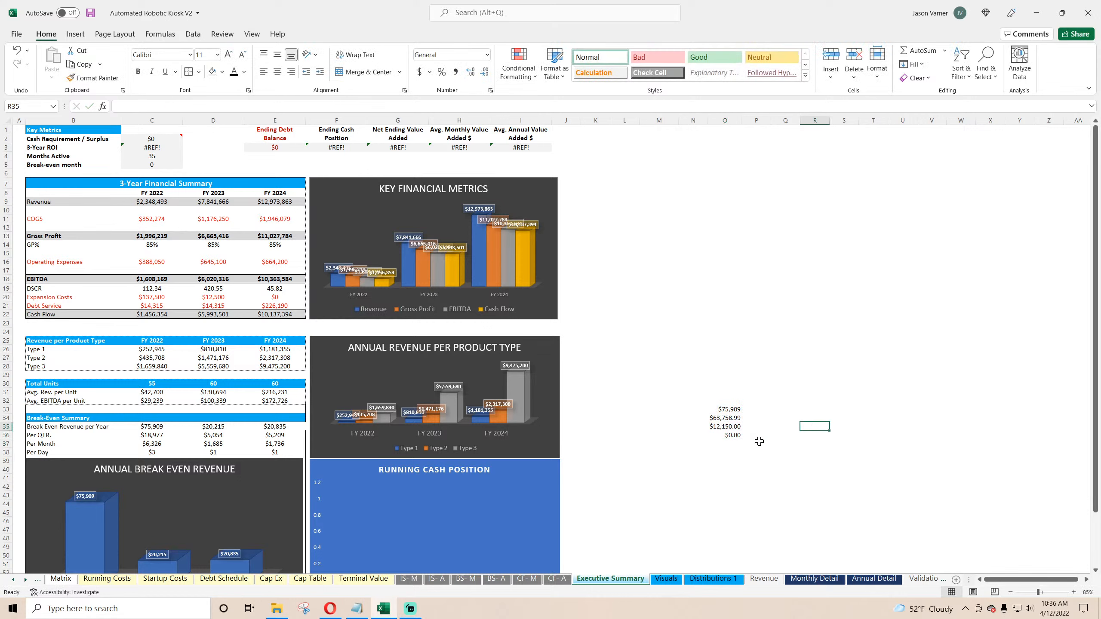
Step: Fill the check block O33:O36 across to the FY 2023 and FY 2024 columns and autofit those columns
{"action": "left_click", "coordinate": [718, 437]}
{"action": "left_click_drag", "start_coordinate": [729, 411], "coordinate": [801, 439]}
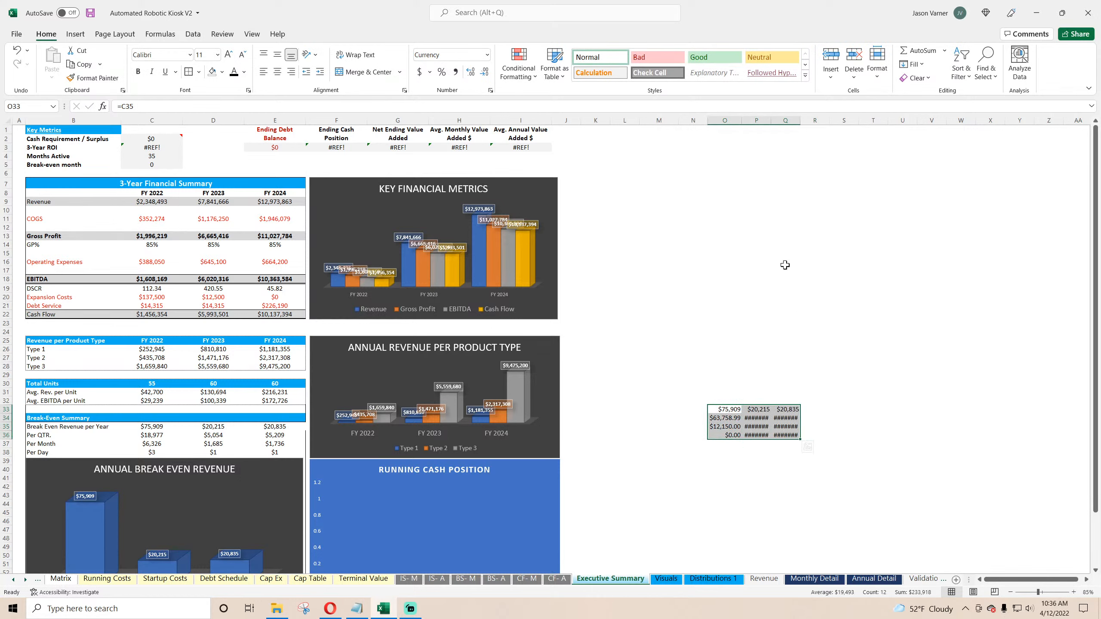
{"action": "double_click", "coordinate": [767, 121]}
{"action": "double_click", "coordinate": [806, 121]}
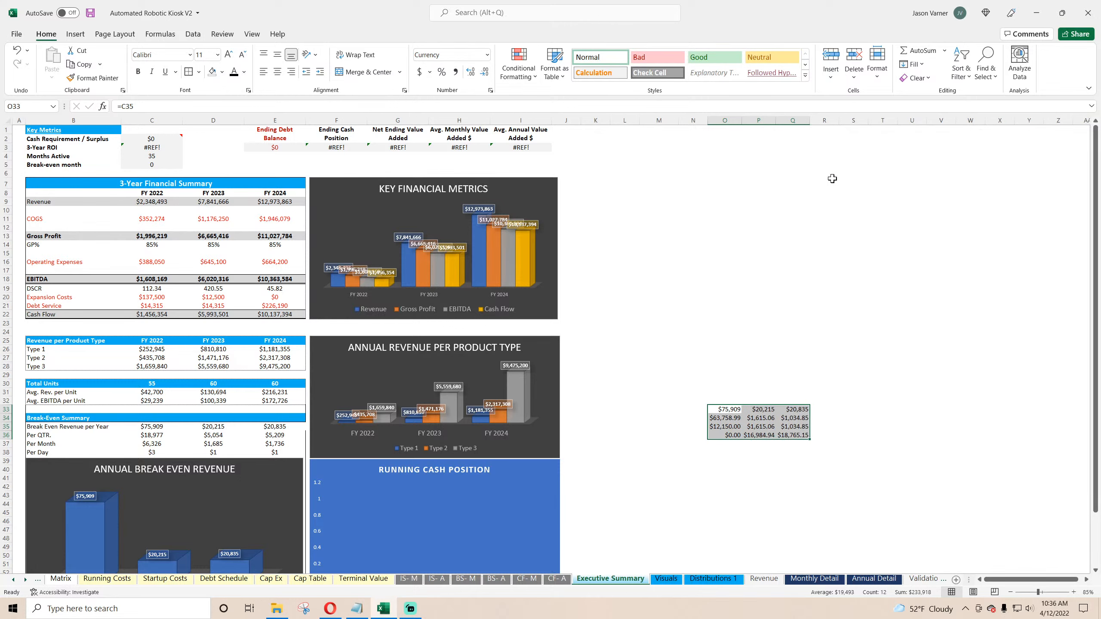
Step: Copy the corrected FY 2022 break-even revenue formula across to FY 2023 and FY 2024
{"action": "left_click", "coordinate": [908, 360]}
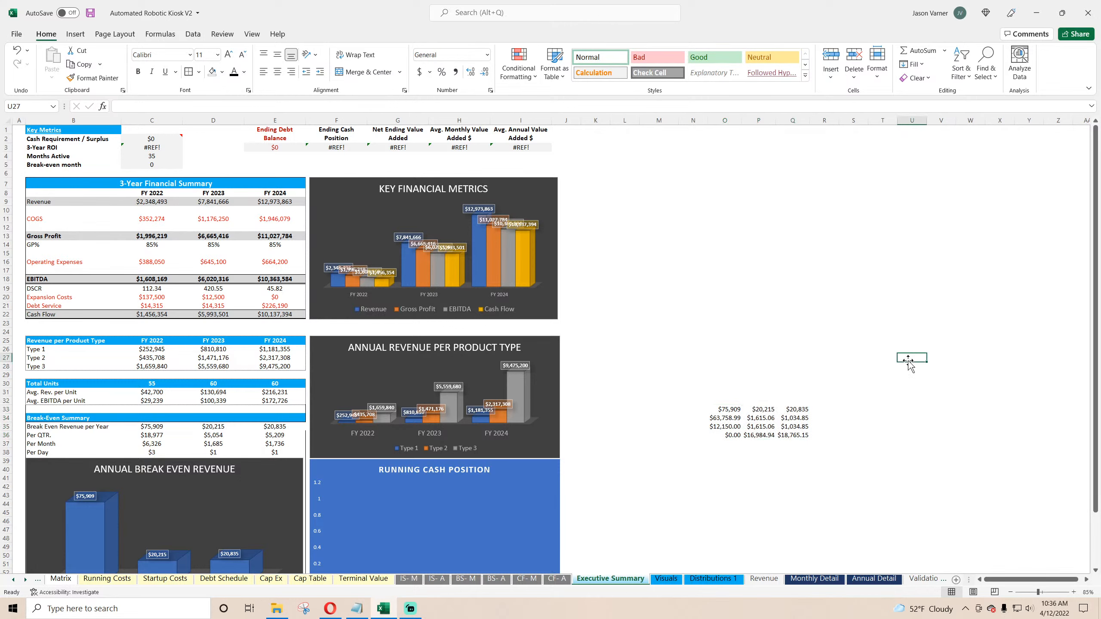
{"action": "left_click", "coordinate": [764, 419]}
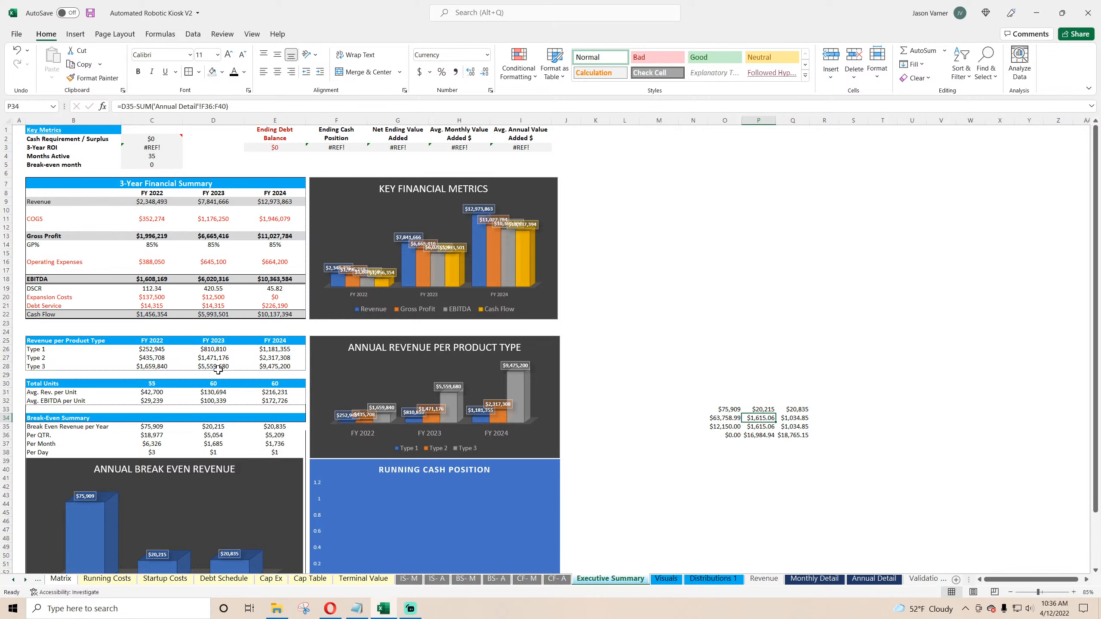
{"action": "left_click", "coordinate": [163, 394]}
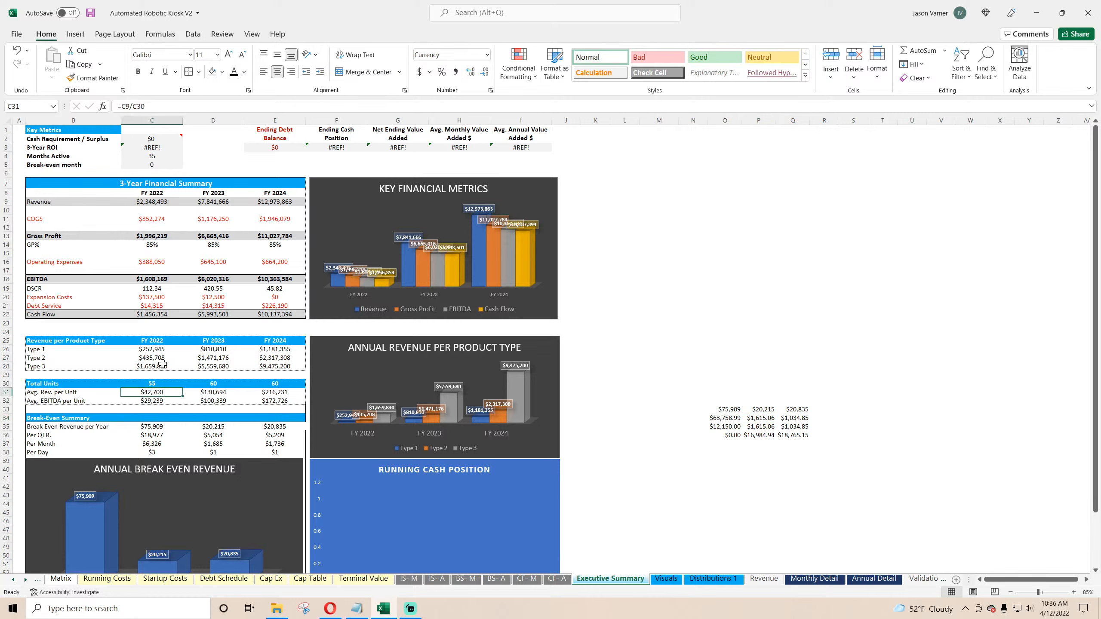
{"action": "left_click", "coordinate": [143, 426]}
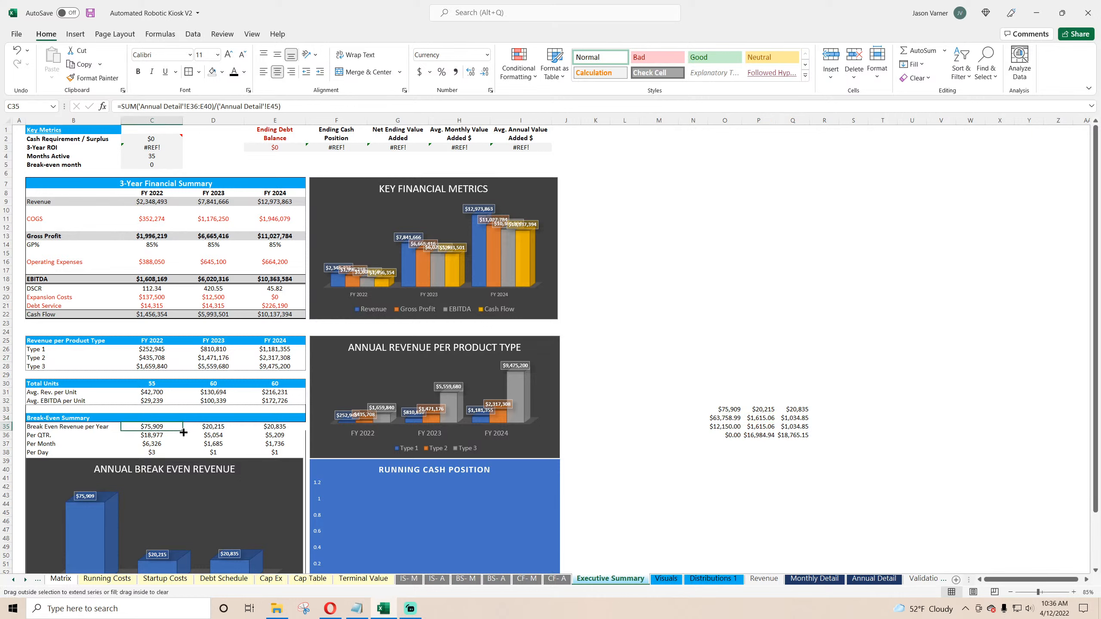
{"action": "left_click_drag", "start_coordinate": [183, 432], "coordinate": [300, 429]}
{"action": "left_click", "coordinate": [82, 418]}
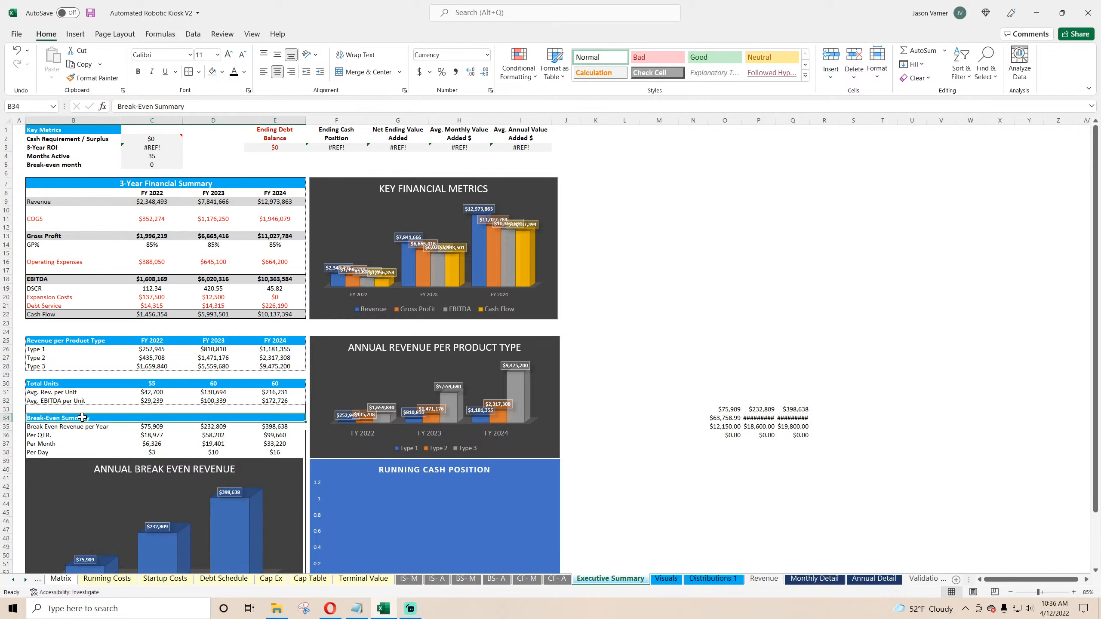
{"action": "left_click_drag", "start_coordinate": [82, 417], "coordinate": [82, 453]}
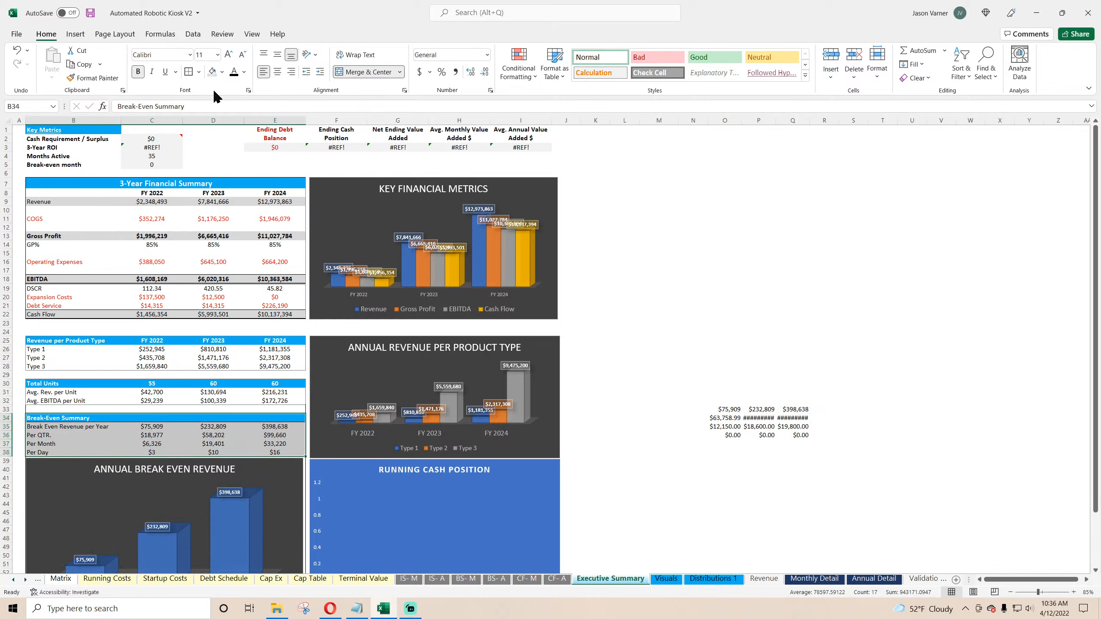
{"action": "left_click", "coordinate": [763, 234]}
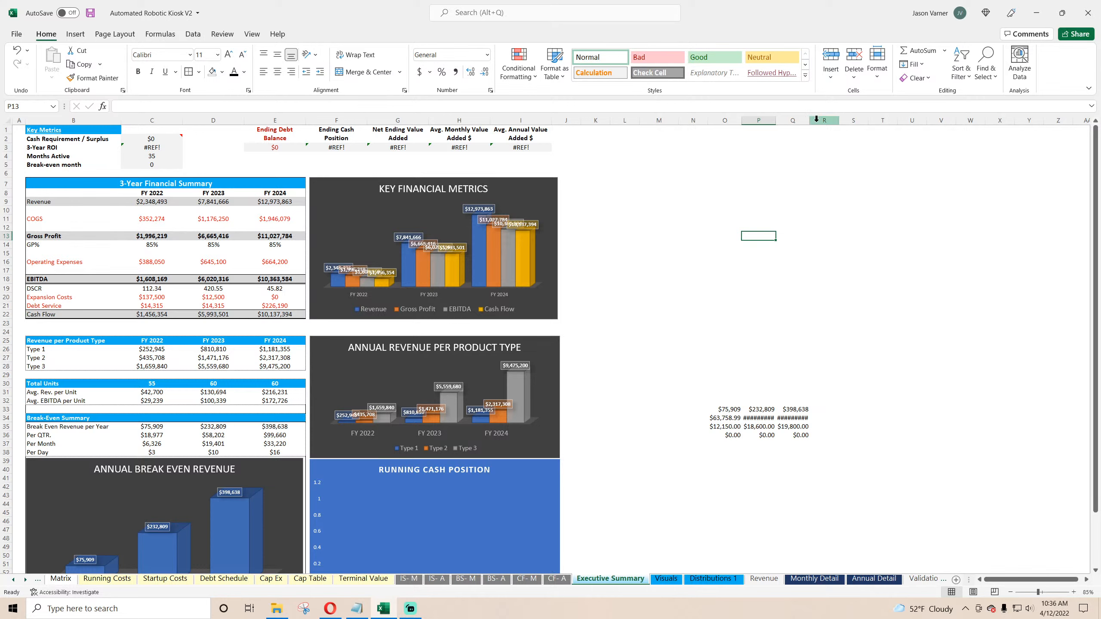
Step: Narrow column Q and apply Accounting number format to the check block O33:Q36
{"action": "left_click_drag", "start_coordinate": [808, 120], "coordinate": [776, 120]}
{"action": "left_click", "coordinate": [887, 366]}
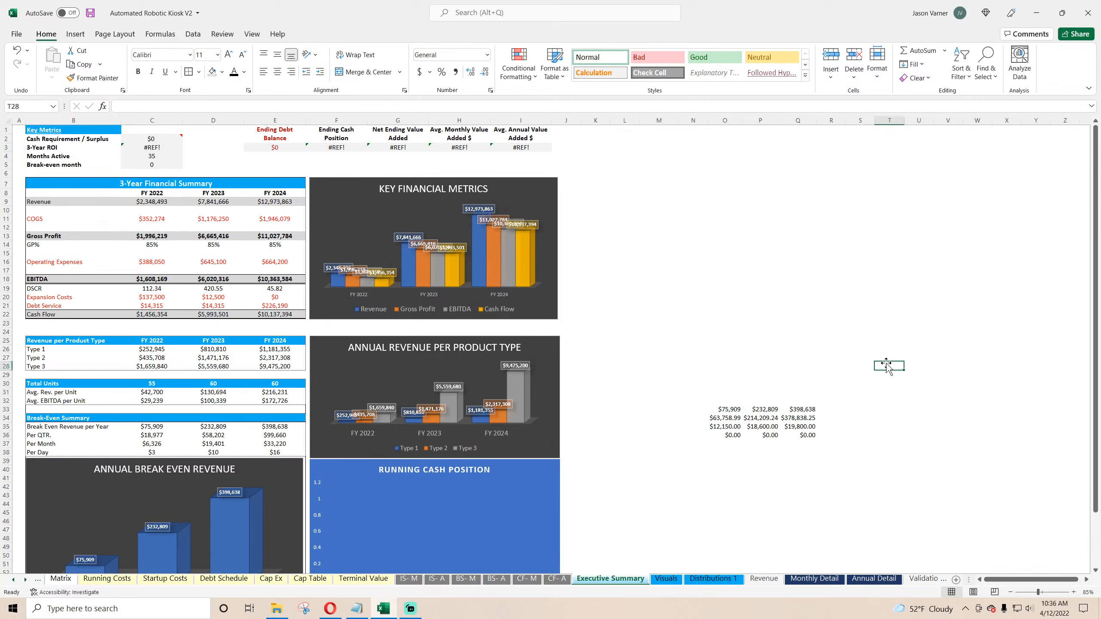
{"action": "left_click_drag", "start_coordinate": [740, 413], "coordinate": [806, 434]}
{"action": "left_click", "coordinate": [420, 72]}
{"action": "left_click", "coordinate": [761, 332]}
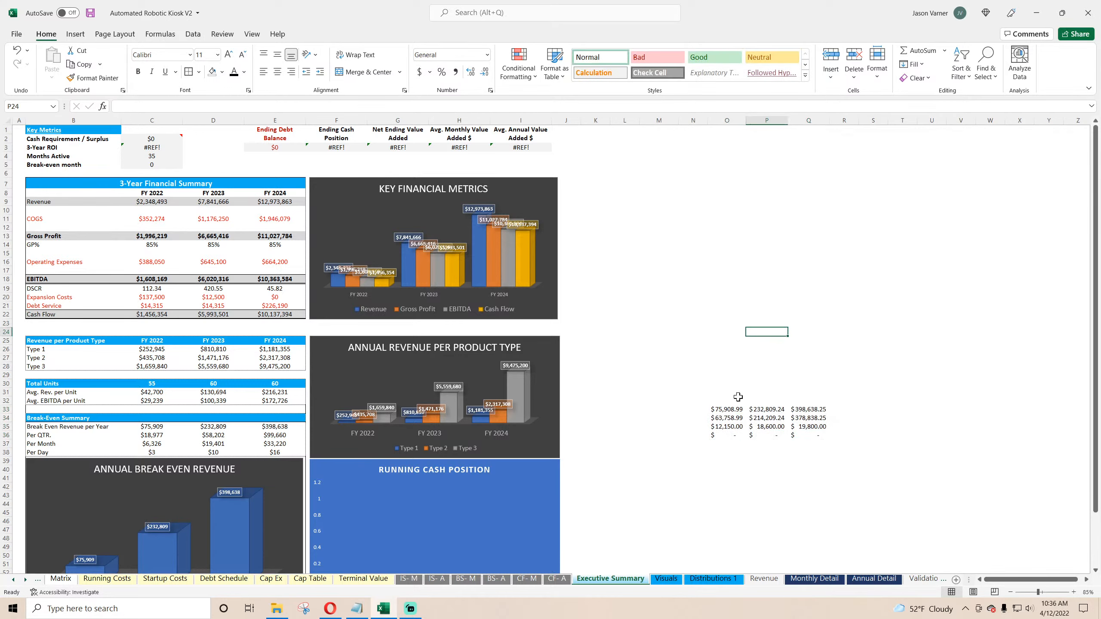
Step: Re-enter the FY 2022 difference formula =O33-O34-O35 in O36 after checking the cells above
{"action": "left_click", "coordinate": [726, 410]}
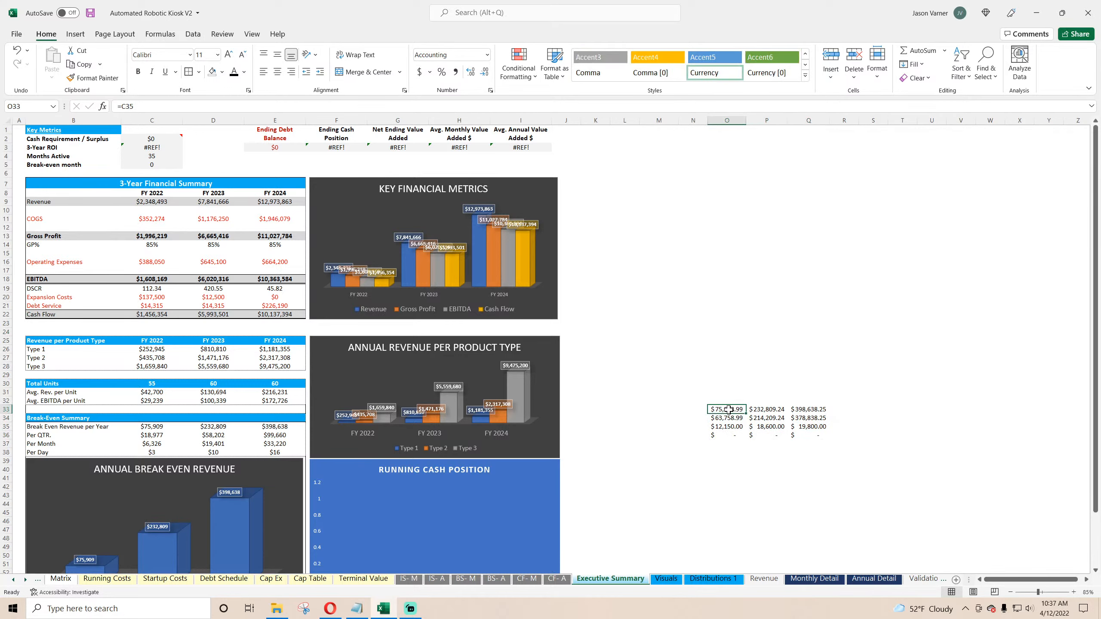
{"action": "left_click", "coordinate": [728, 420]}
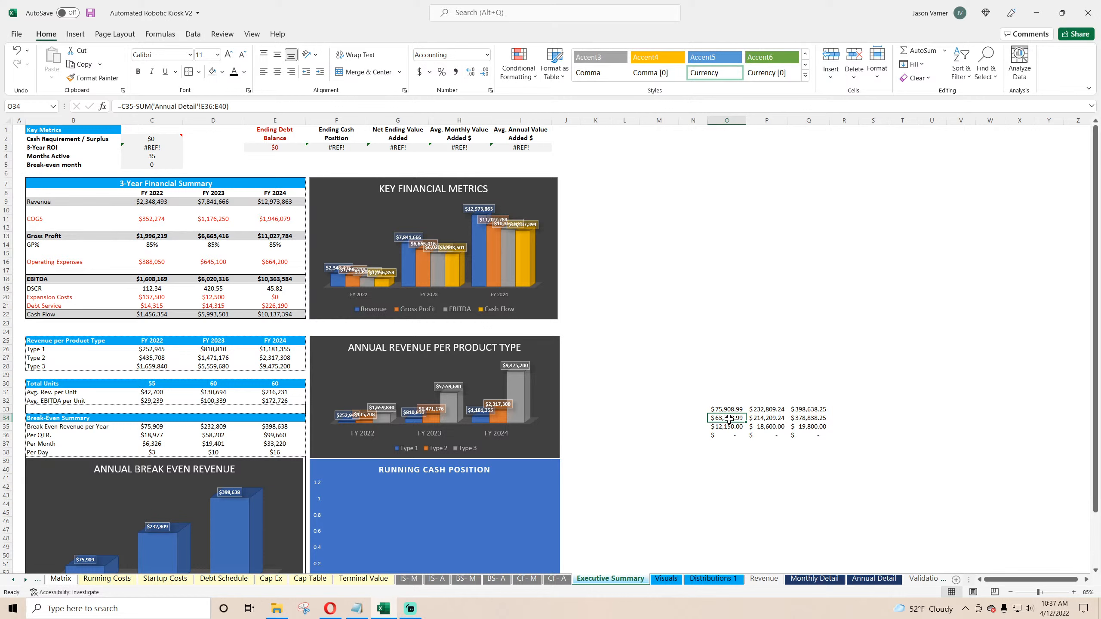
{"action": "left_click", "coordinate": [729, 435]}
{"action": "type", "text": "=O33-O34-O35"}
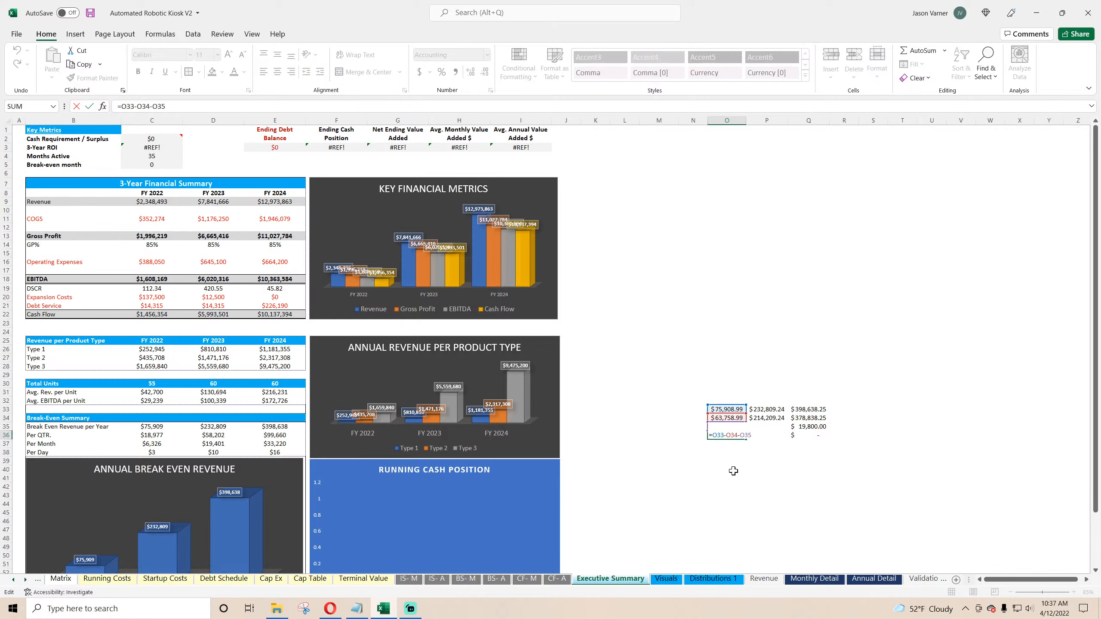
{"action": "key", "text": "Return"}
{"action": "left_click", "coordinate": [726, 435]}
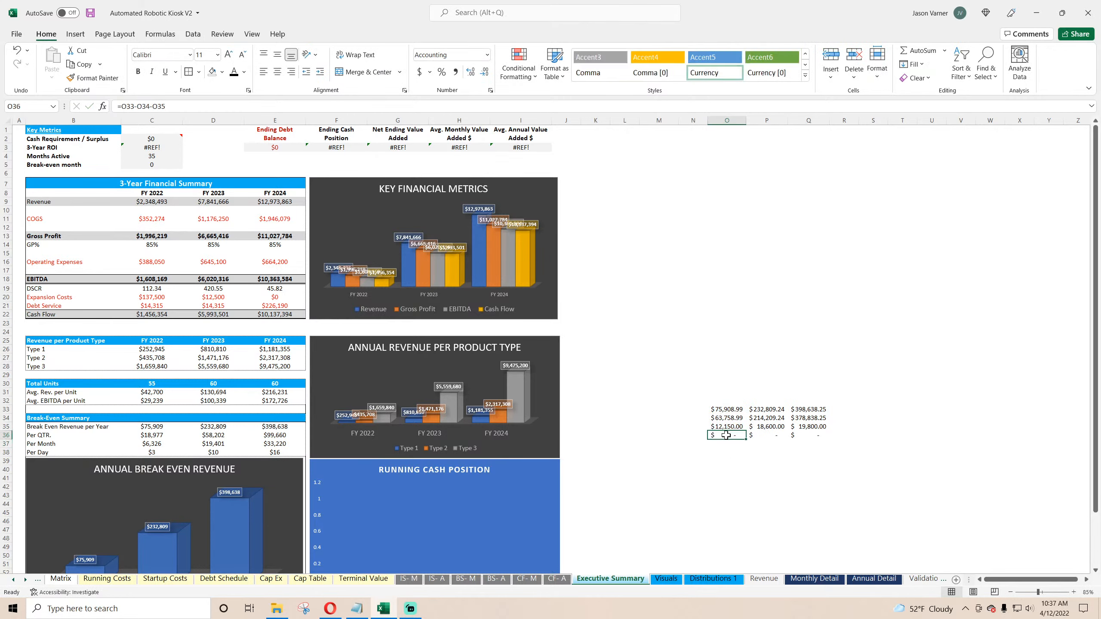
Step: Rewrite the FY 2022 check difference in O36 as =O34-O35 and fill it across the FY 2023 and FY 2024 columns
{"action": "left_click", "coordinate": [727, 410]}
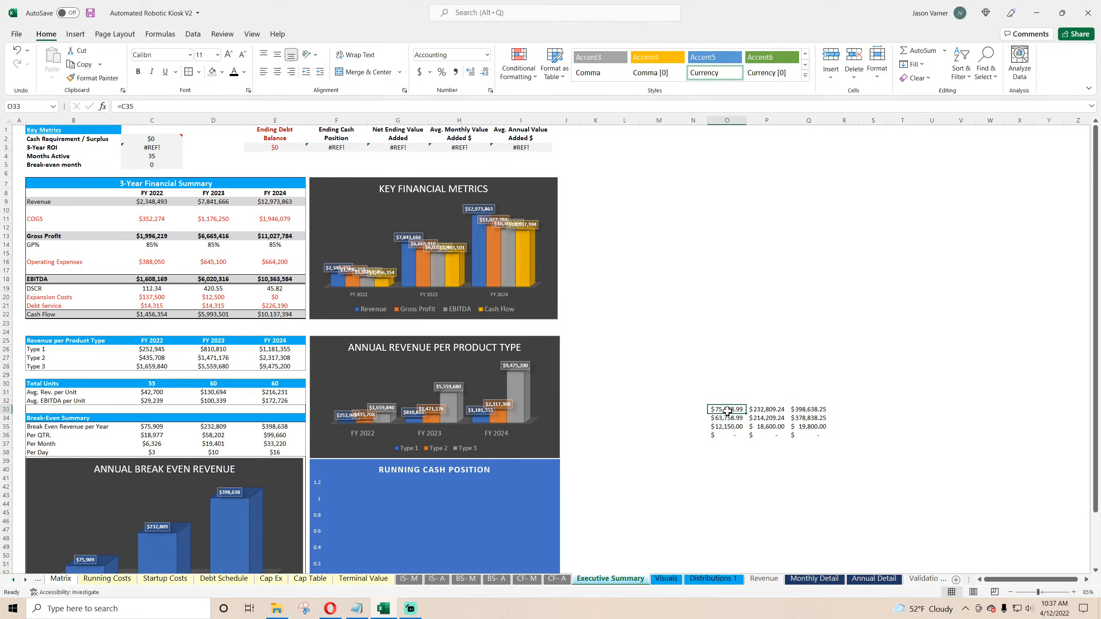
{"action": "double_click", "coordinate": [728, 410]}
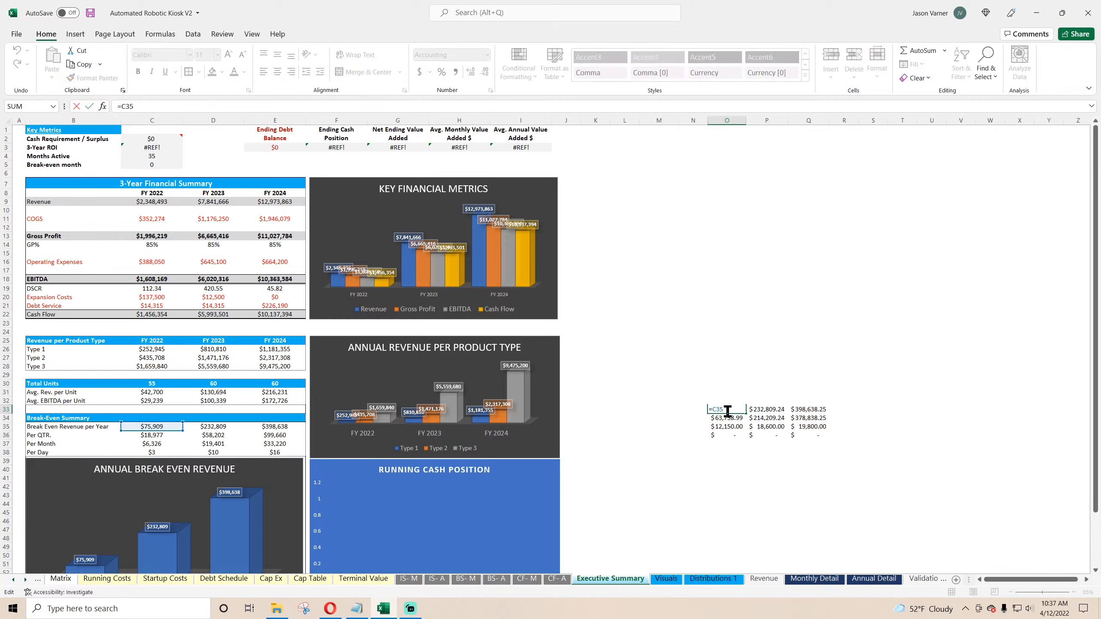
{"action": "left_click", "coordinate": [729, 418]}
{"action": "double_click", "coordinate": [729, 419]}
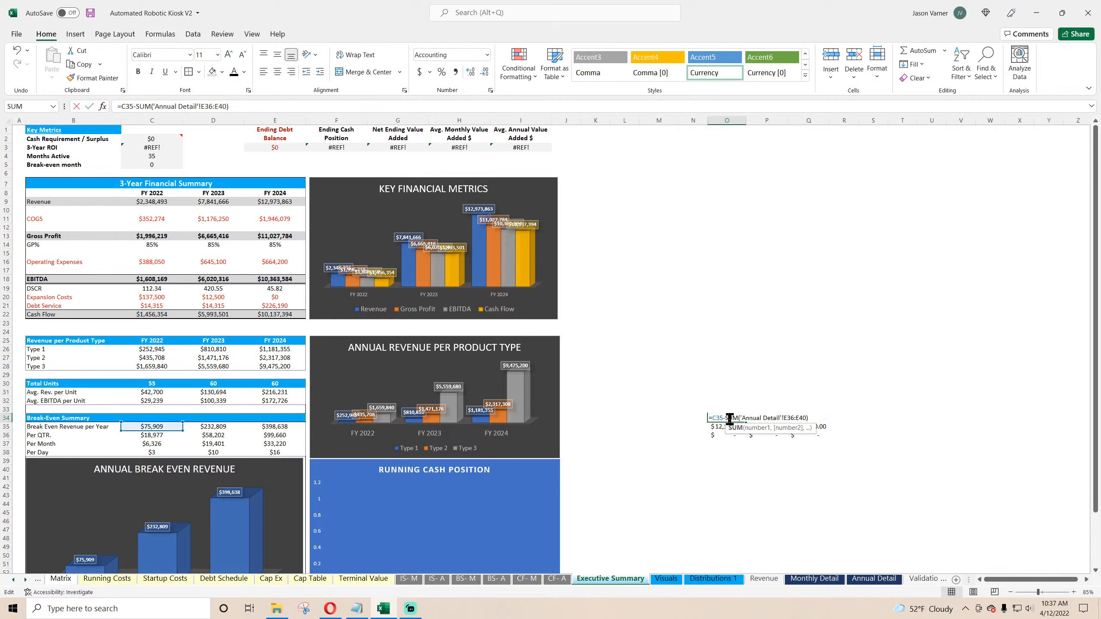
{"action": "key", "text": "Escape"}
{"action": "left_click", "coordinate": [728, 434]}
{"action": "type", "text": "="}
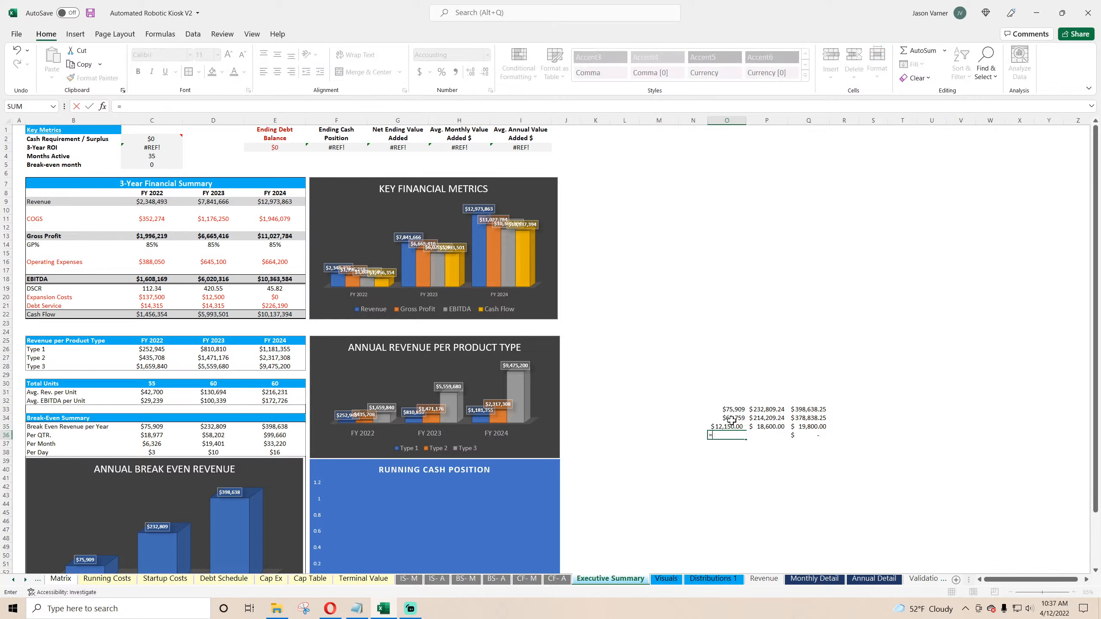
{"action": "left_click", "coordinate": [727, 417]}
{"action": "type", "text": "-"}
{"action": "left_click", "coordinate": [701, 427]}
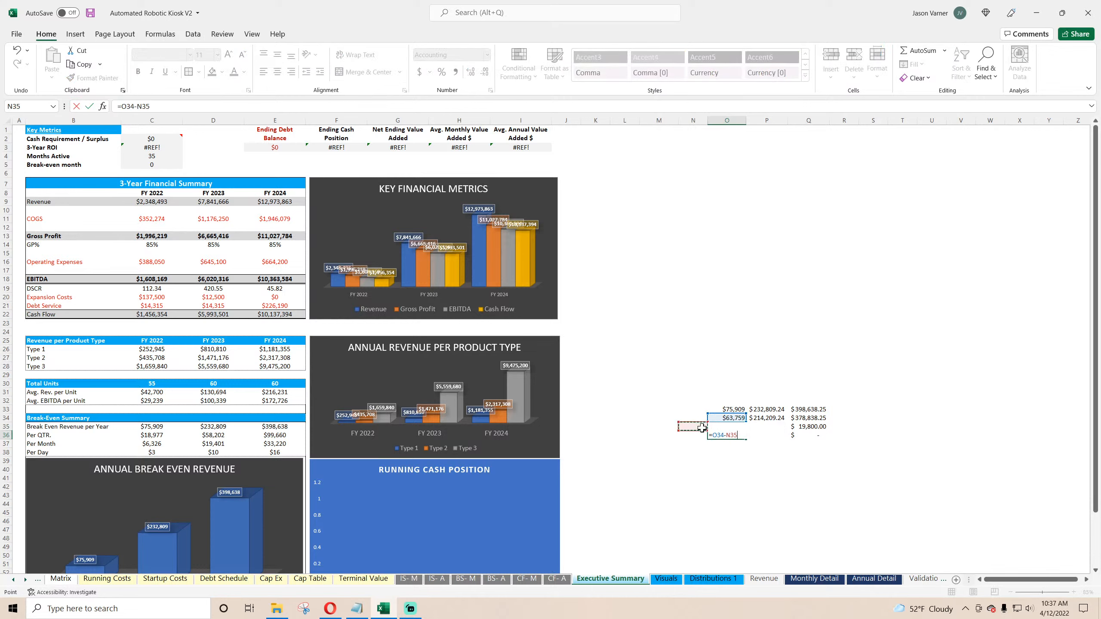
{"action": "key", "text": "Return"}
{"action": "double_click", "coordinate": [725, 436]}
{"action": "left_click_drag", "start_coordinate": [696, 422], "coordinate": [810, 439]}
{"action": "key", "text": "Return"}
{"action": "left_click", "coordinate": [734, 435]}
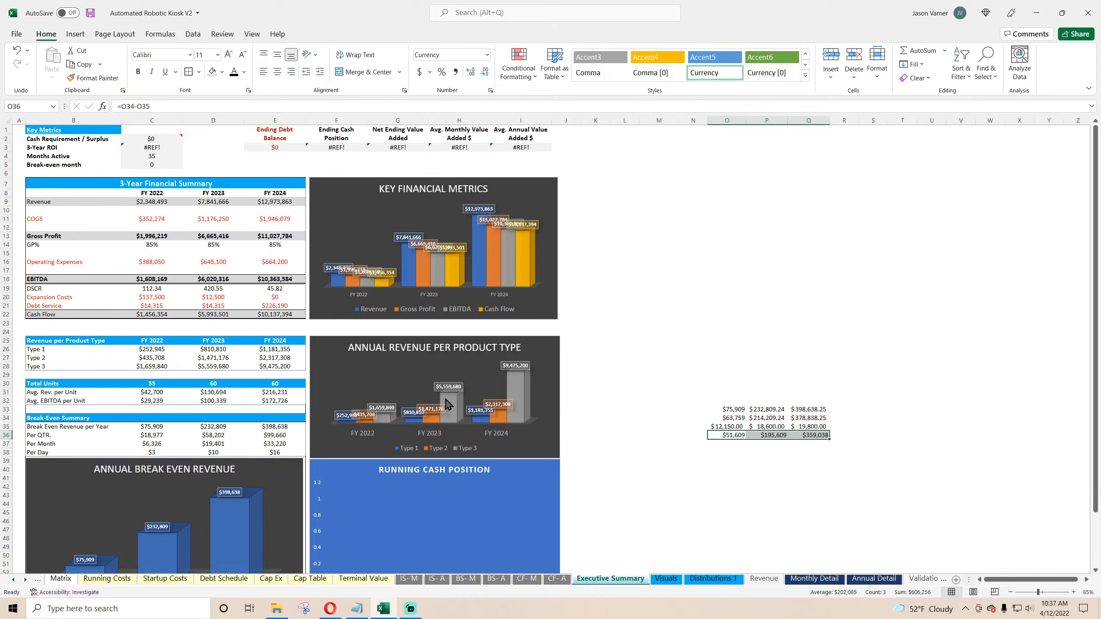
Step: Change the FY 2022 break-even revenue formula so the fixed-cost sum is divided by (1-'Annual Detail'!E45)
{"action": "left_click", "coordinate": [159, 428]}
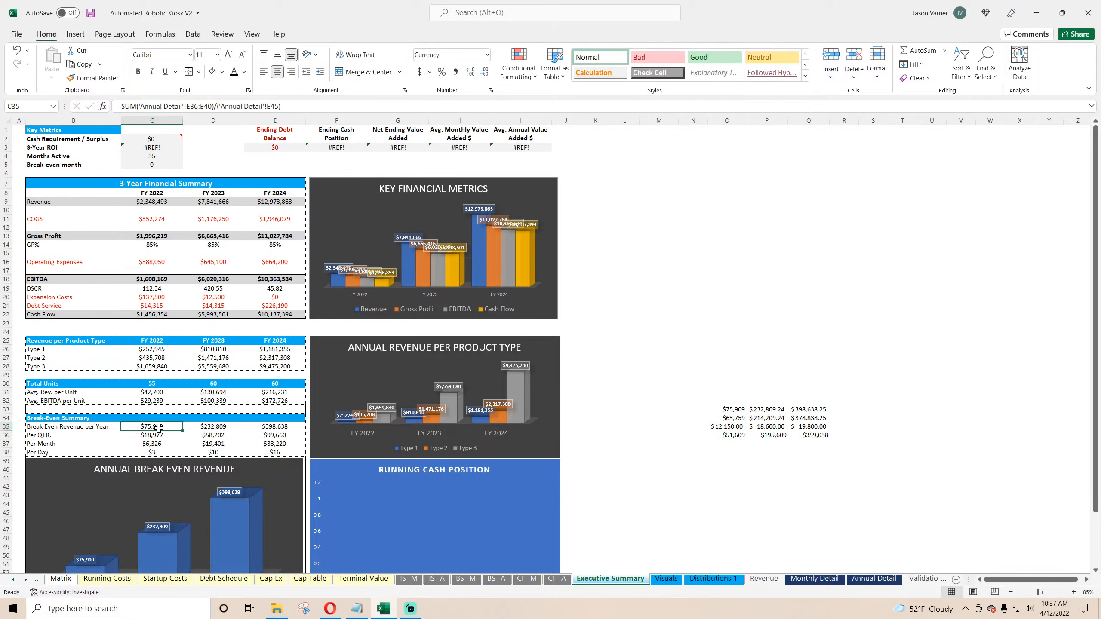
{"action": "left_click", "coordinate": [220, 106]}
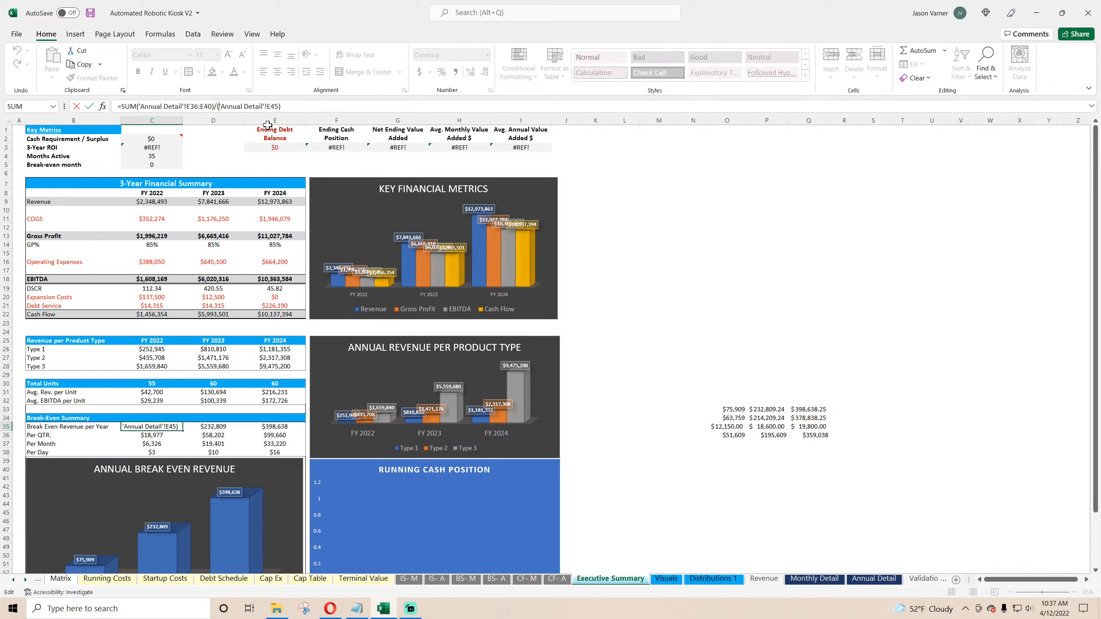
{"action": "type", "text": "1-"}
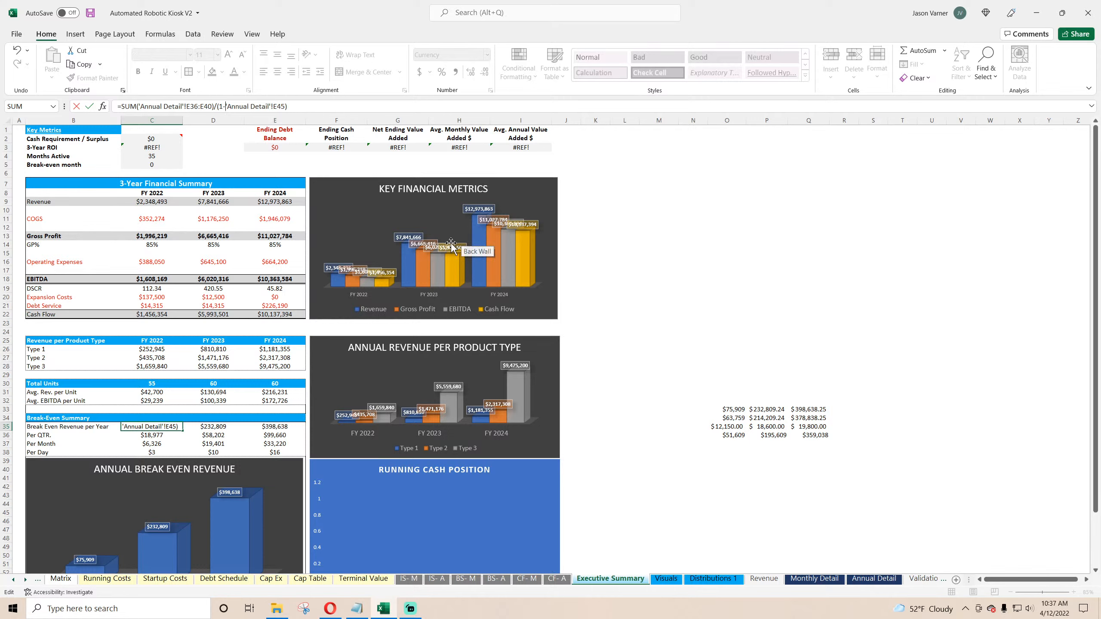
{"action": "key", "text": "Return"}
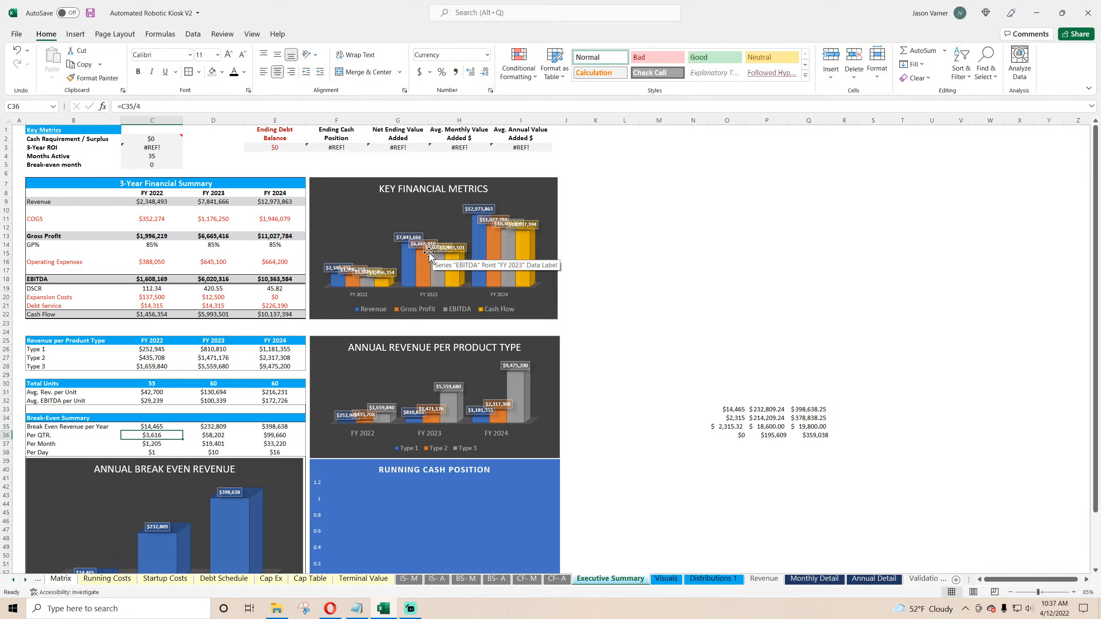
Step: Copy the revised break-even revenue formula across to FY 2023 and FY 2024
{"action": "left_click", "coordinate": [147, 426]}
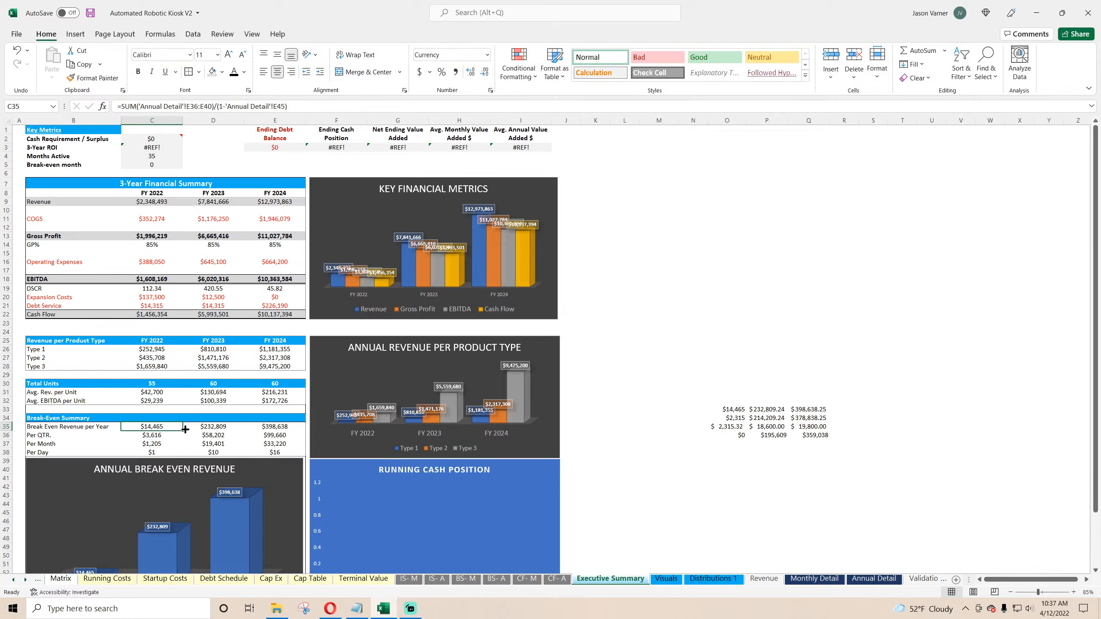
{"action": "left_click_drag", "start_coordinate": [182, 431], "coordinate": [88, 448]}
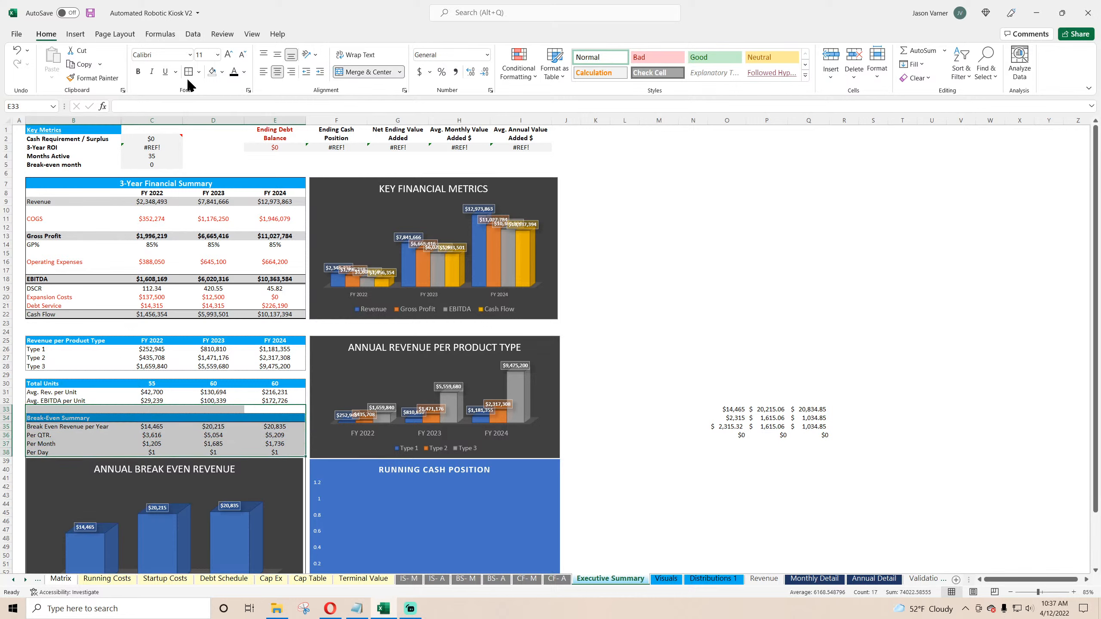
{"action": "left_click", "coordinate": [701, 304]}
Step: Set O34 to the sum of Annual Detail cells E36, E37, E38, E39 and E40
{"action": "left_click", "coordinate": [726, 410]}
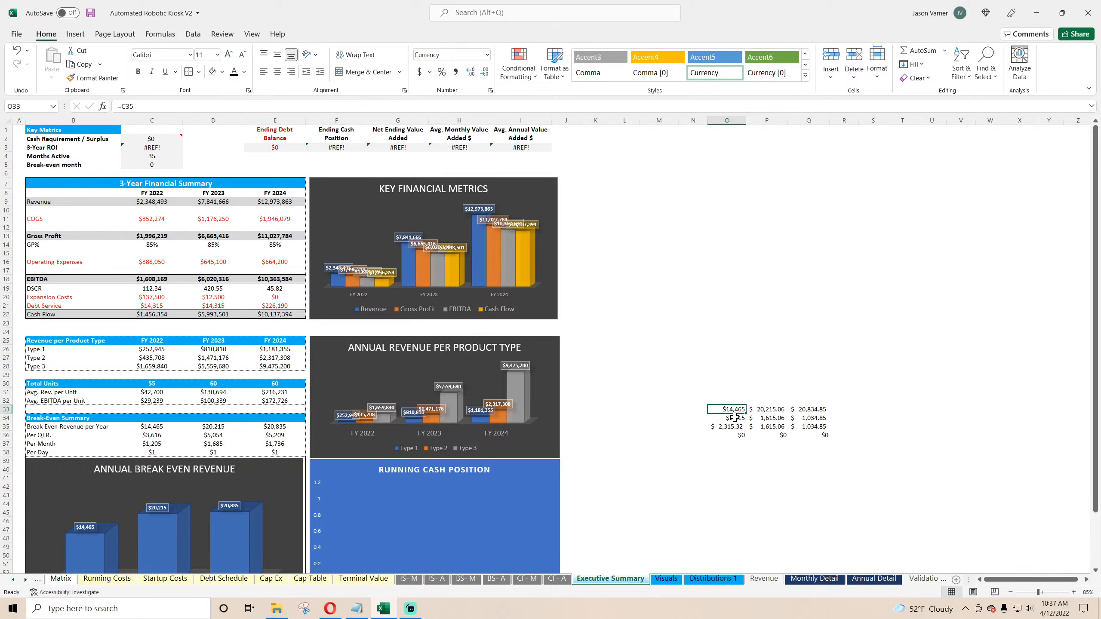
{"action": "left_click", "coordinate": [735, 419]}
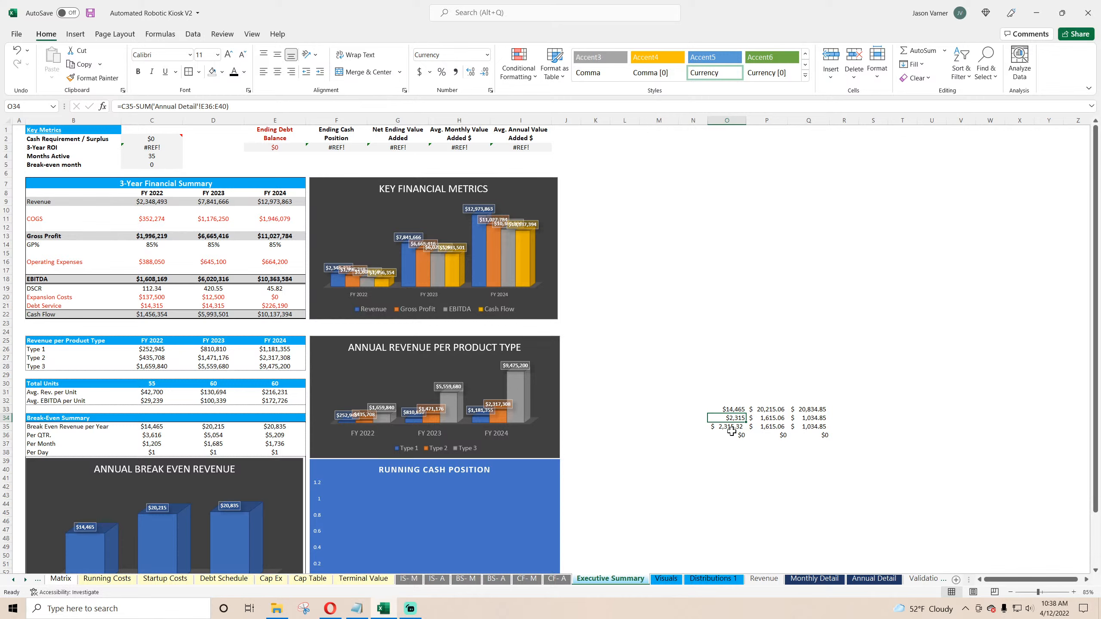
{"action": "type", "text": "="}
{"action": "left_click", "coordinate": [874, 578]}
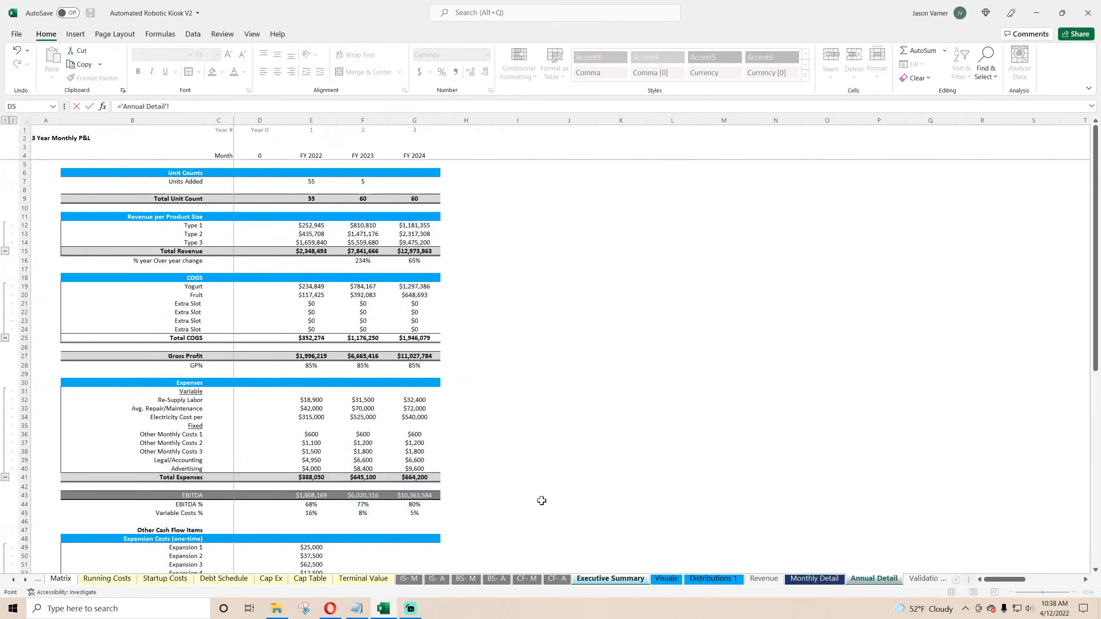
{"action": "left_click", "coordinate": [314, 434]}
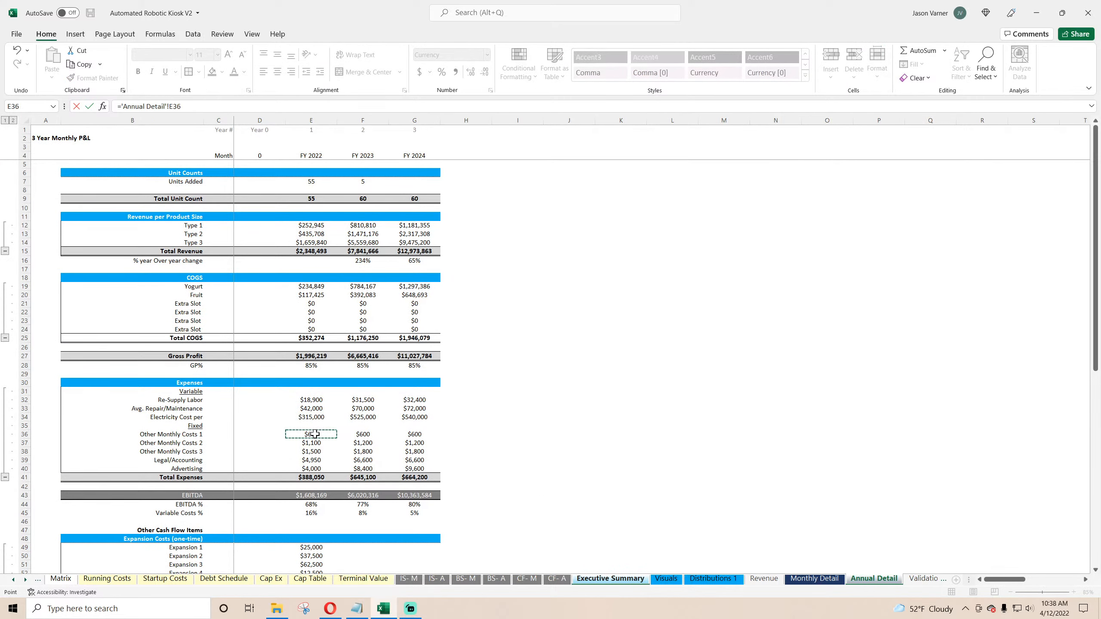
{"action": "type", "text": "+"}
{"action": "left_click", "coordinate": [312, 443]}
{"action": "type", "text": "+"}
{"action": "left_click", "coordinate": [311, 451]}
{"action": "type", "text": "+"}
{"action": "left_click", "coordinate": [312, 460]}
{"action": "type", "text": "+"}
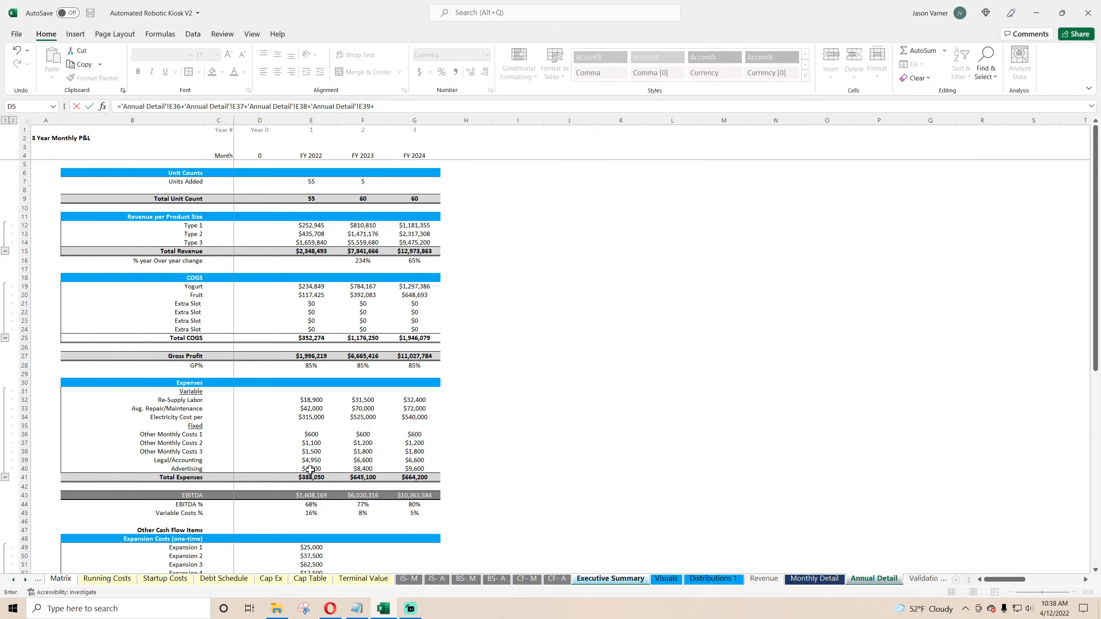
{"action": "left_click", "coordinate": [311, 469]}
{"action": "key", "text": "Return"}
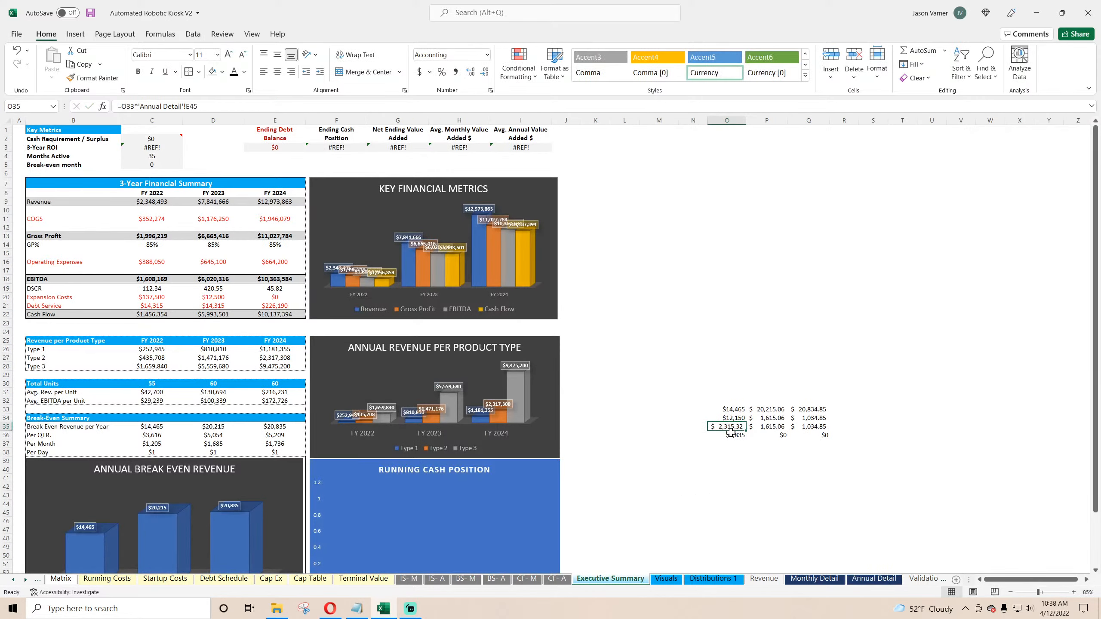
Step: Clear rows 35 and 36 of the check block and set O35 to =O33*'Annual Detail'!E45
{"action": "left_click_drag", "start_coordinate": [702, 426], "coordinate": [962, 437]}
{"action": "left_click", "coordinate": [817, 486]}
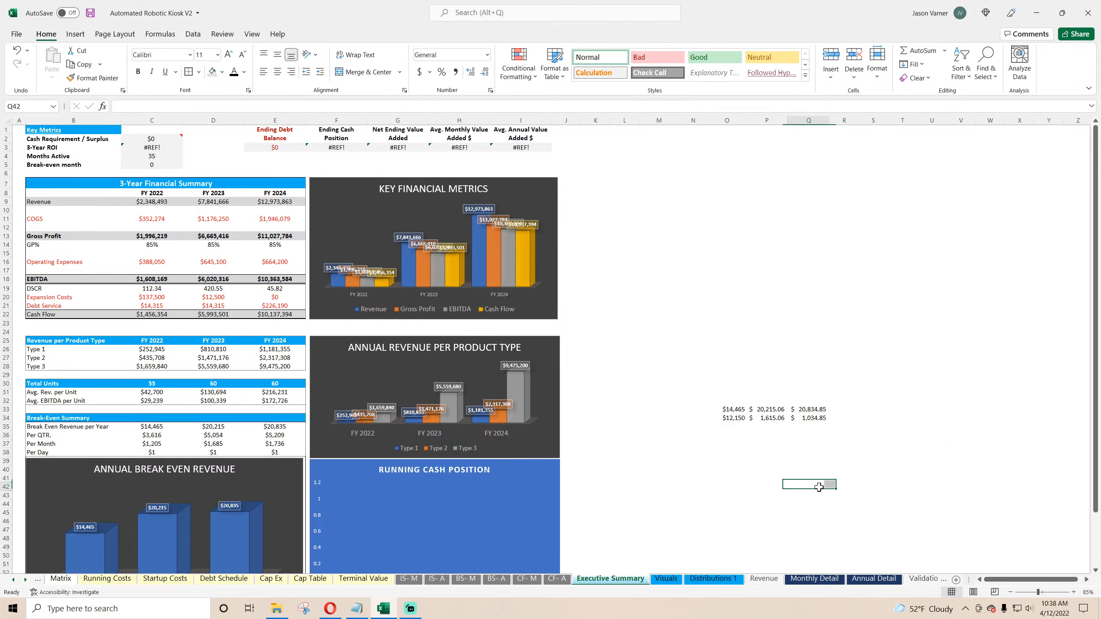
{"action": "left_click", "coordinate": [730, 410]}
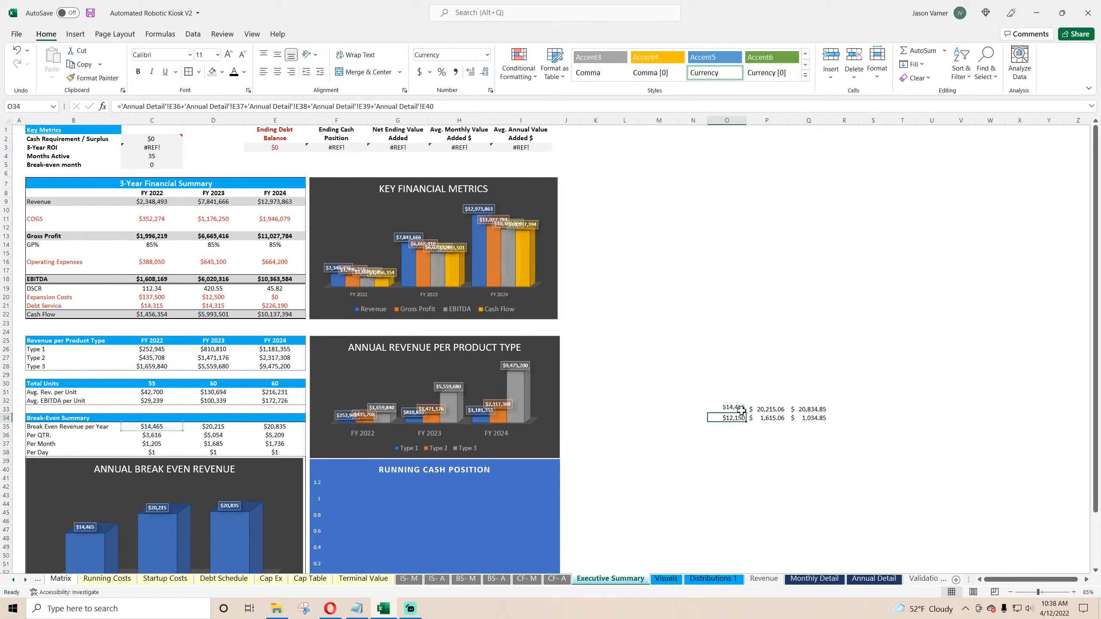
{"action": "left_click", "coordinate": [736, 418]}
{"action": "left_click", "coordinate": [734, 427]}
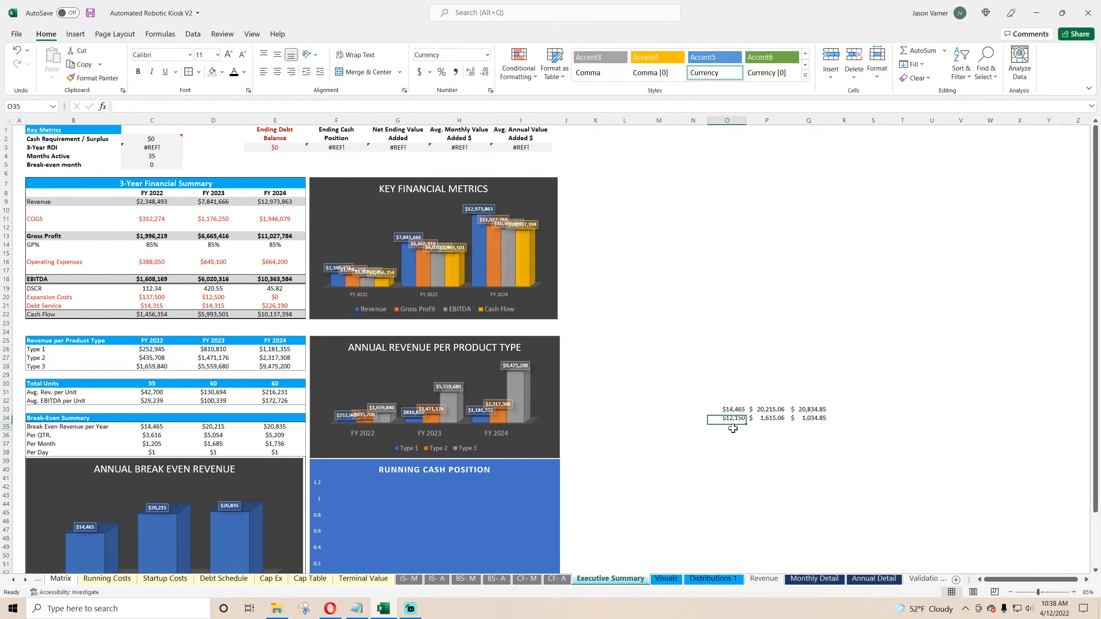
{"action": "type", "text": "="}
{"action": "left_click", "coordinate": [740, 410]}
{"action": "type", "text": "*"}
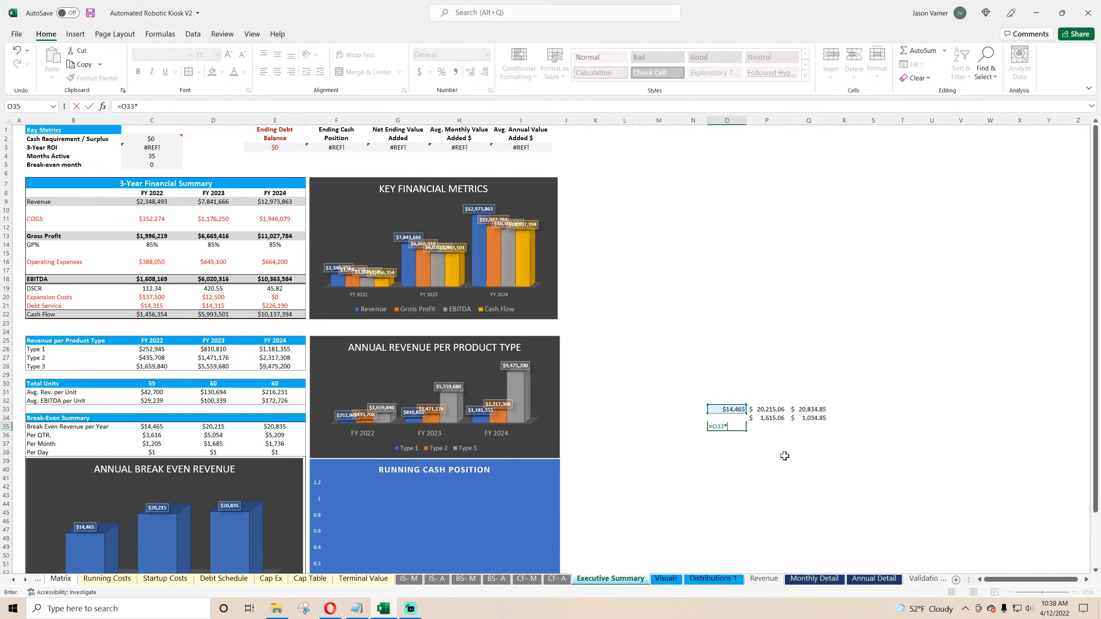
{"action": "left_click", "coordinate": [874, 578]}
{"action": "left_click", "coordinate": [310, 513]}
{"action": "key", "text": "Return"}
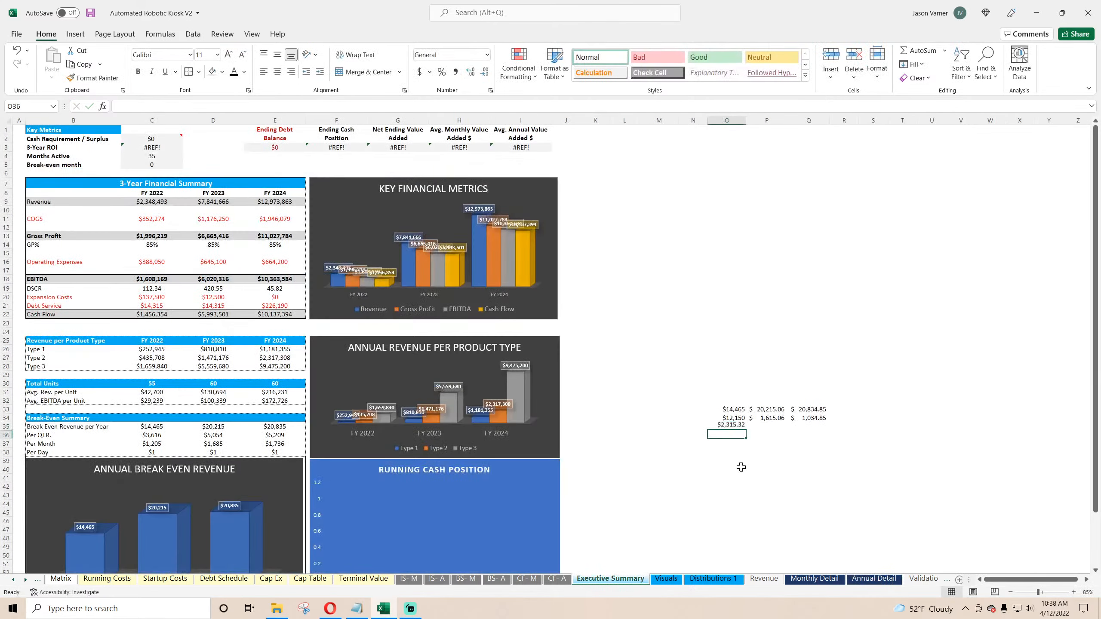
Step: Enter the FY 2022 difference formula =O33-O34-O35 in O36
{"action": "type", "text": "="}
{"action": "left_click", "coordinate": [739, 410]}
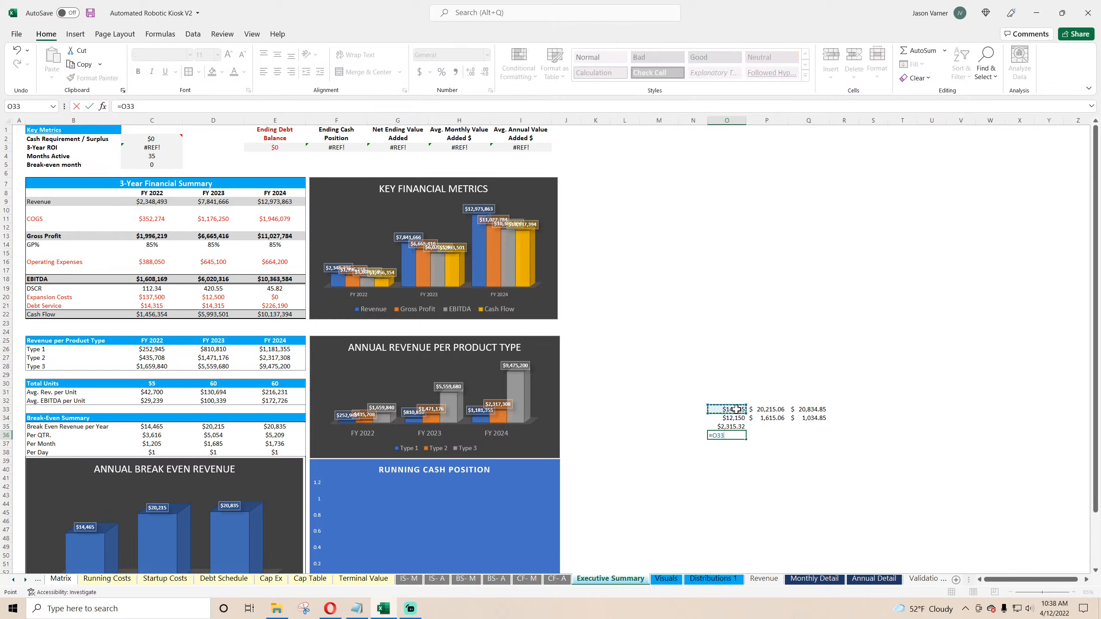
{"action": "type", "text": "-"}
{"action": "left_click", "coordinate": [739, 419]}
{"action": "type", "text": "-"}
{"action": "left_click", "coordinate": [726, 426]}
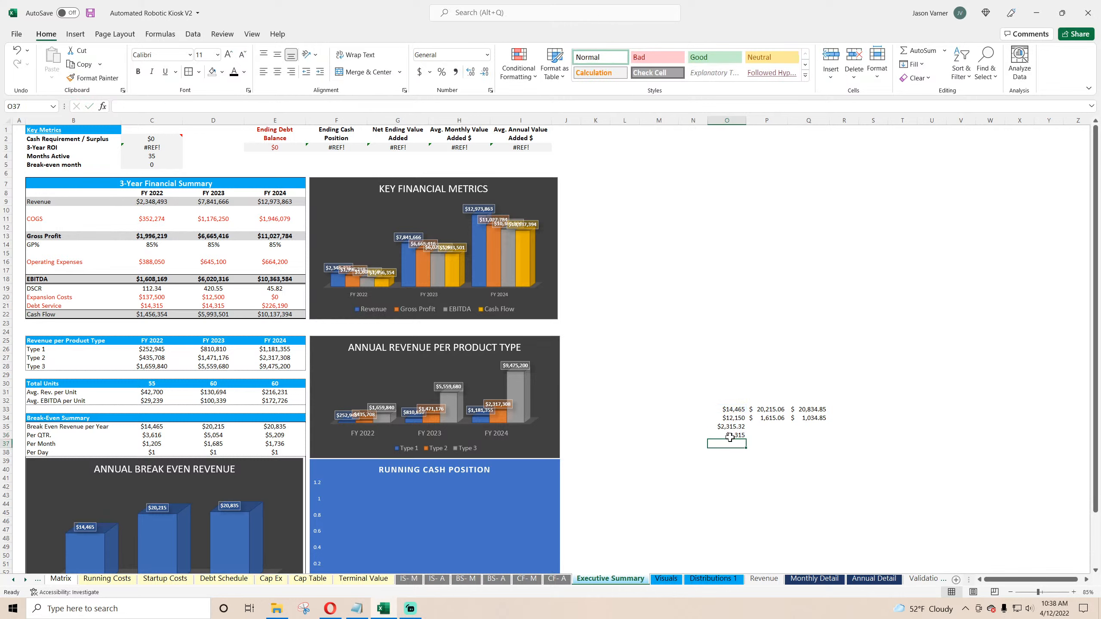
{"action": "key", "text": "Return"}
Step: Fill the check block O33:O36 across to the FY 2023 and FY 2024 columns
{"action": "left_click", "coordinate": [736, 424]}
{"action": "left_click_drag", "start_coordinate": [734, 411], "coordinate": [858, 462]}
{"action": "left_click", "coordinate": [860, 398]}
{"action": "left_click", "coordinate": [955, 435]}
{"action": "left_click", "coordinate": [735, 411]}
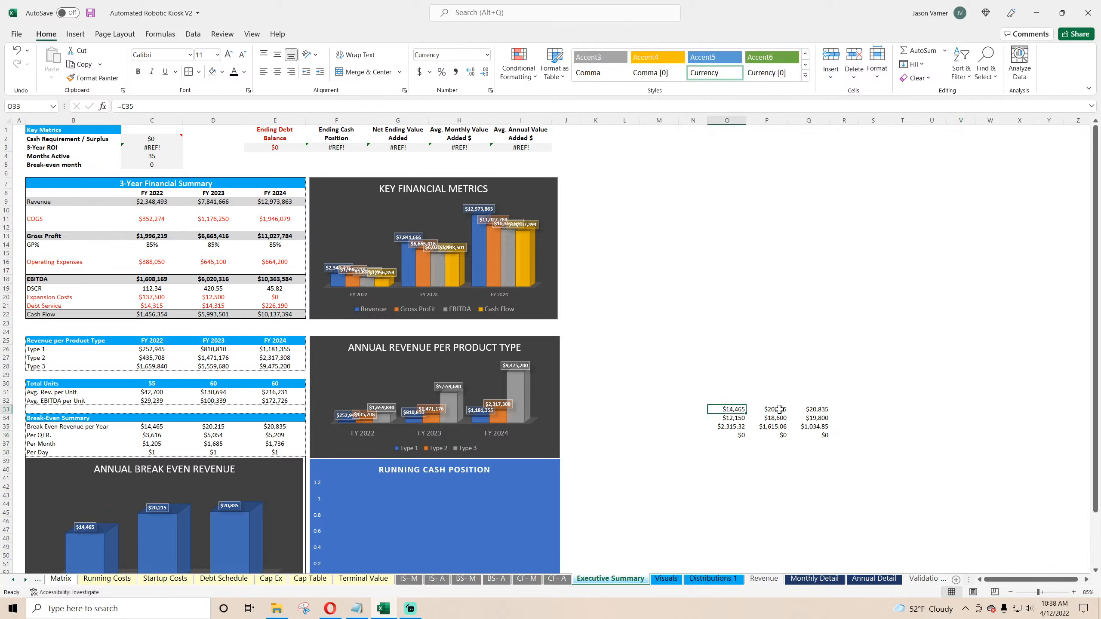
{"action": "key", "text": "Right"}
{"action": "key", "text": "Right"}
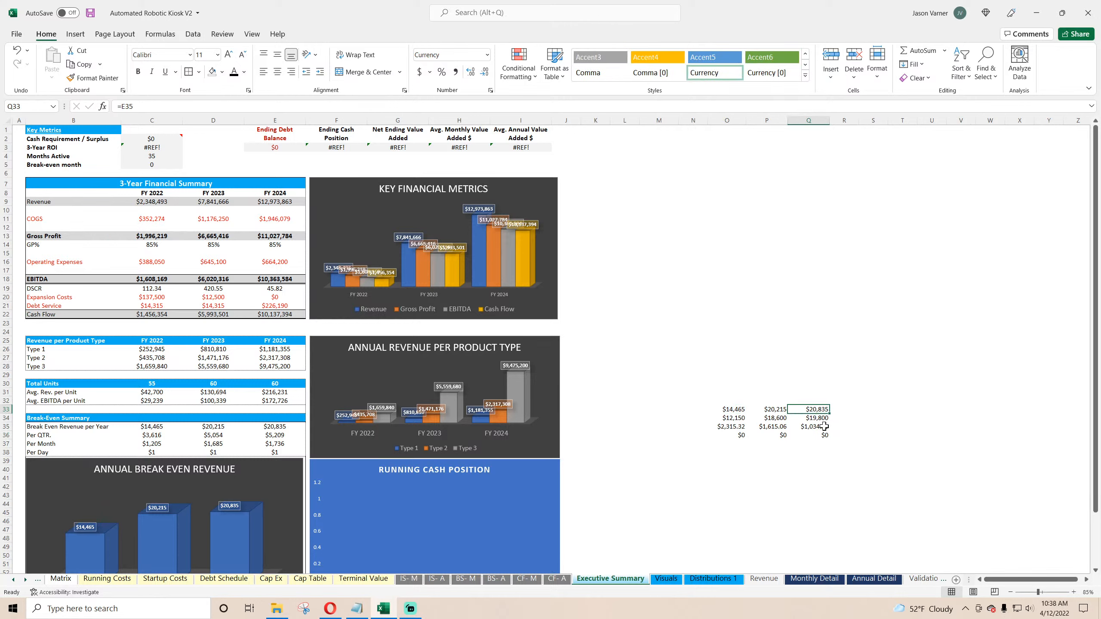
Step: Compare the FY 2024 check formulas against the fixed-cost rows on Annual Detail and Monthly Detail
{"action": "left_click", "coordinate": [872, 579]}
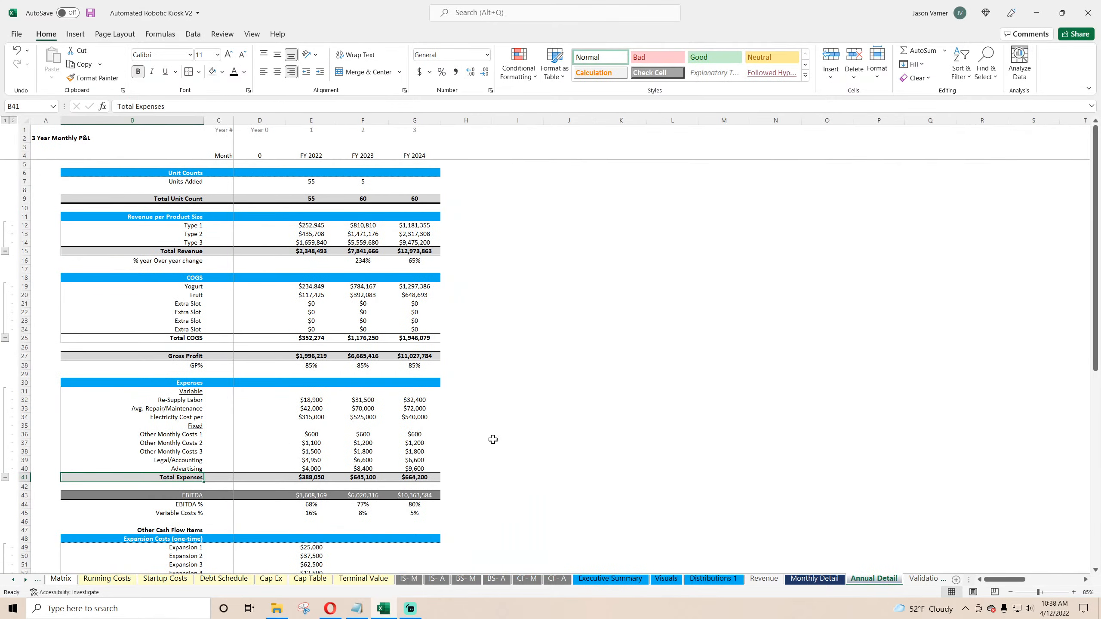
{"action": "left_click_drag", "start_coordinate": [426, 434], "coordinate": [421, 465]}
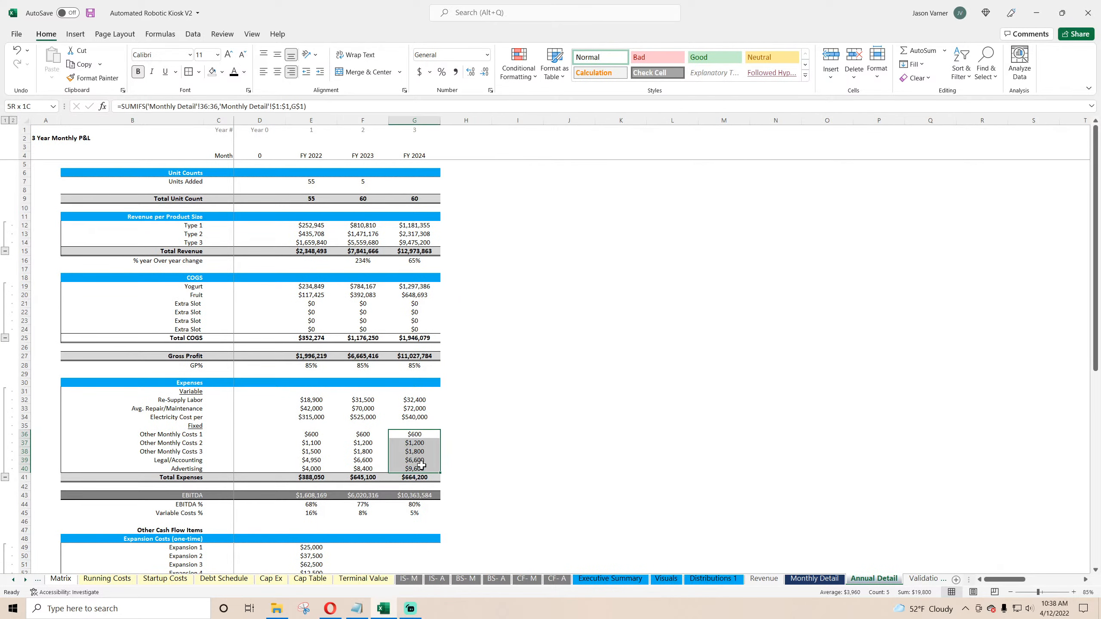
{"action": "left_click", "coordinate": [813, 578]}
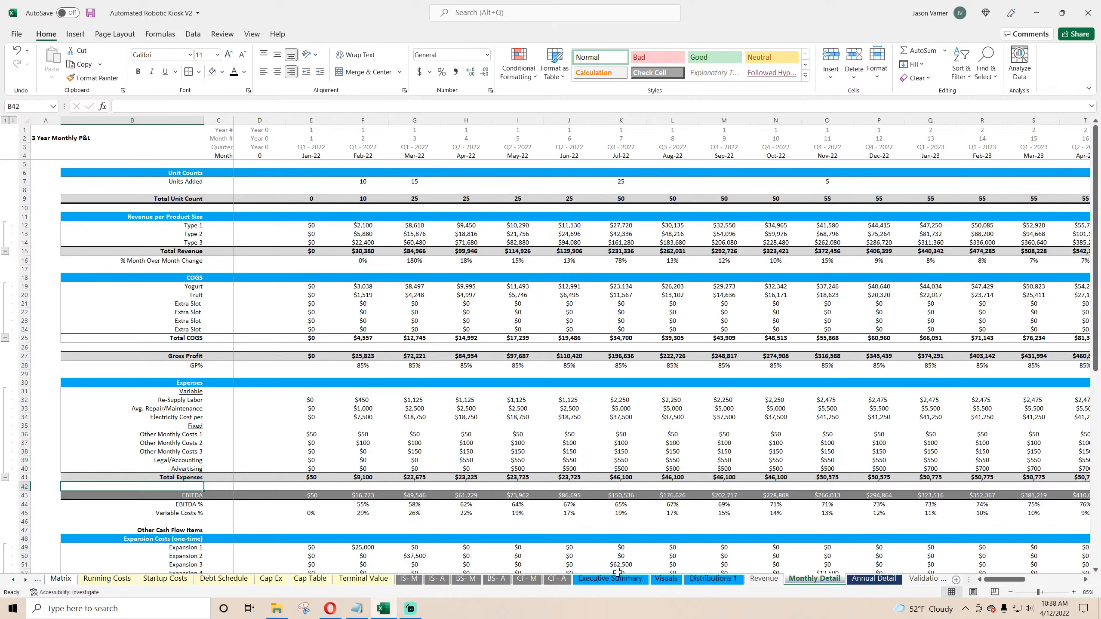
{"action": "left_click", "coordinate": [594, 580]}
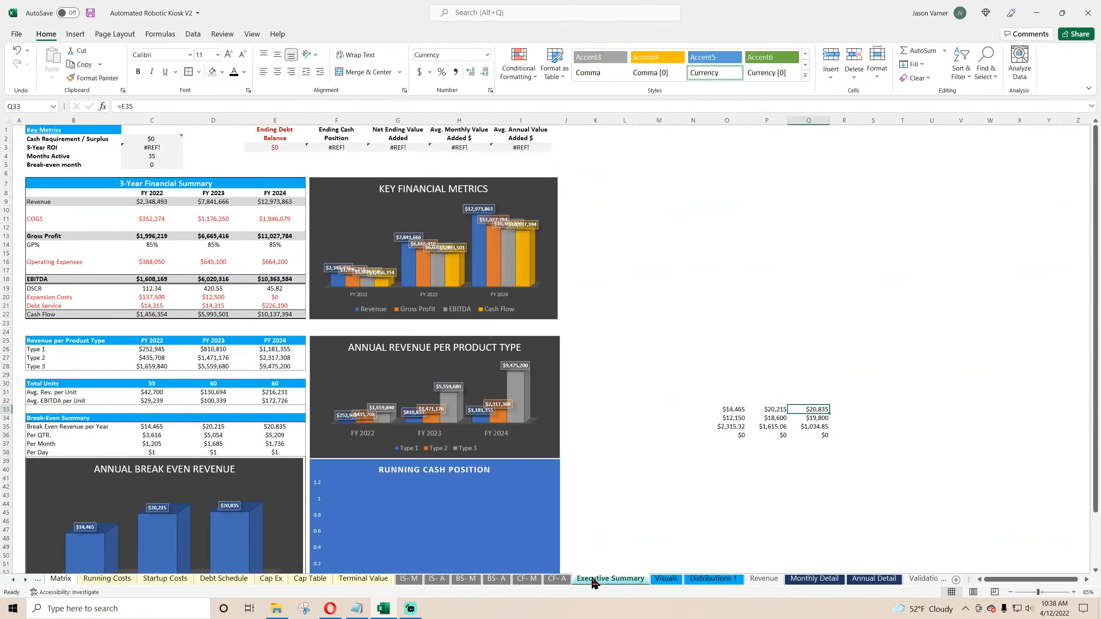
{"action": "left_click", "coordinate": [817, 418]}
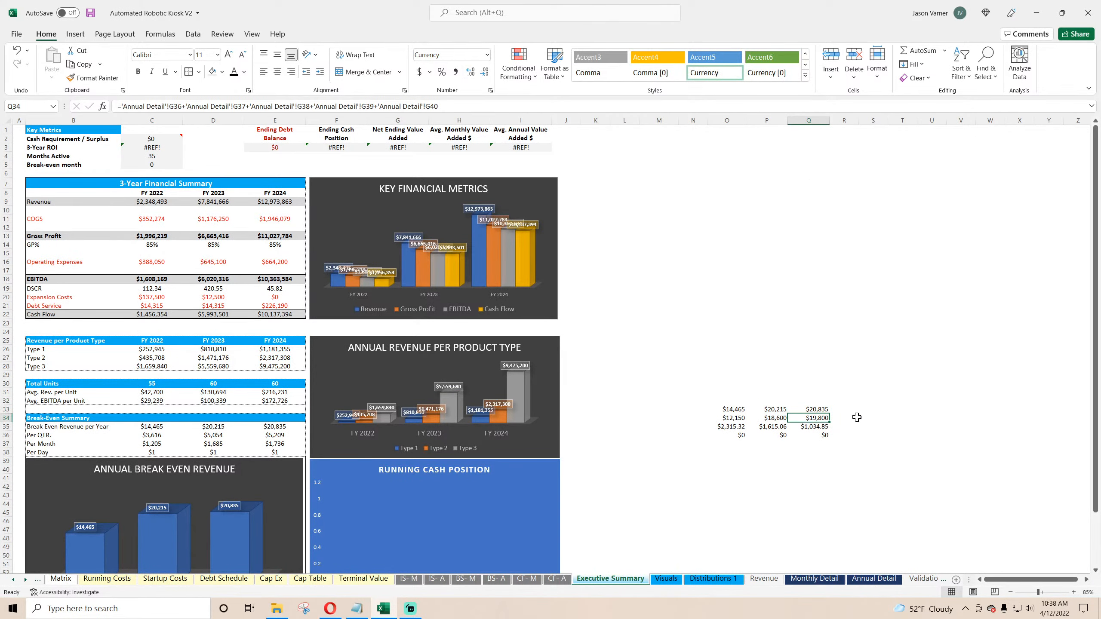
{"action": "left_click", "coordinate": [818, 430]}
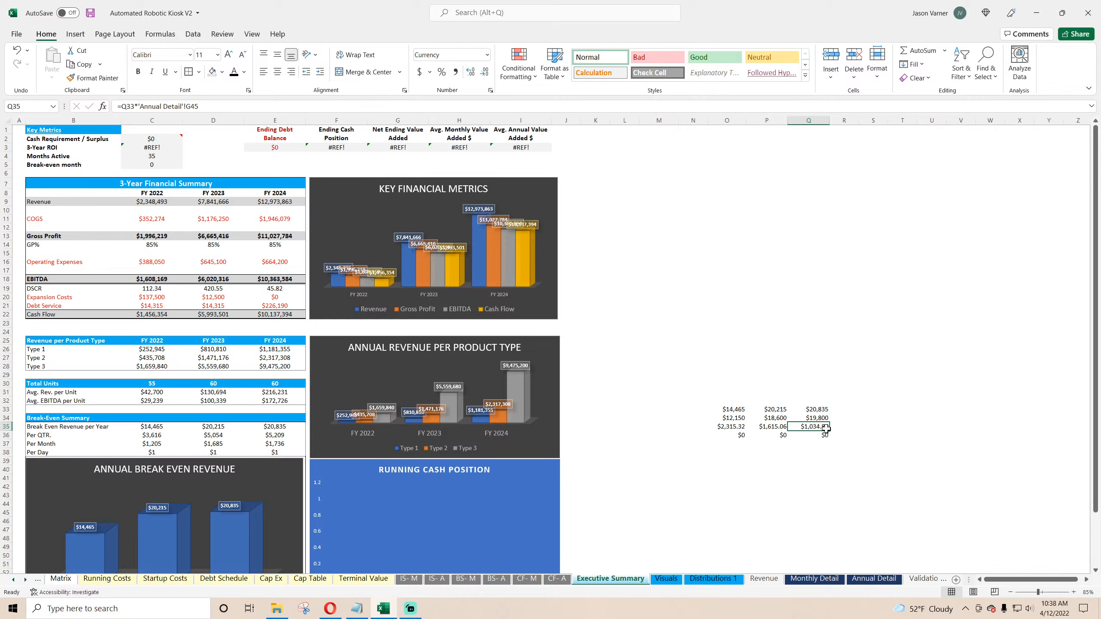
{"action": "double_click", "coordinate": [822, 426]}
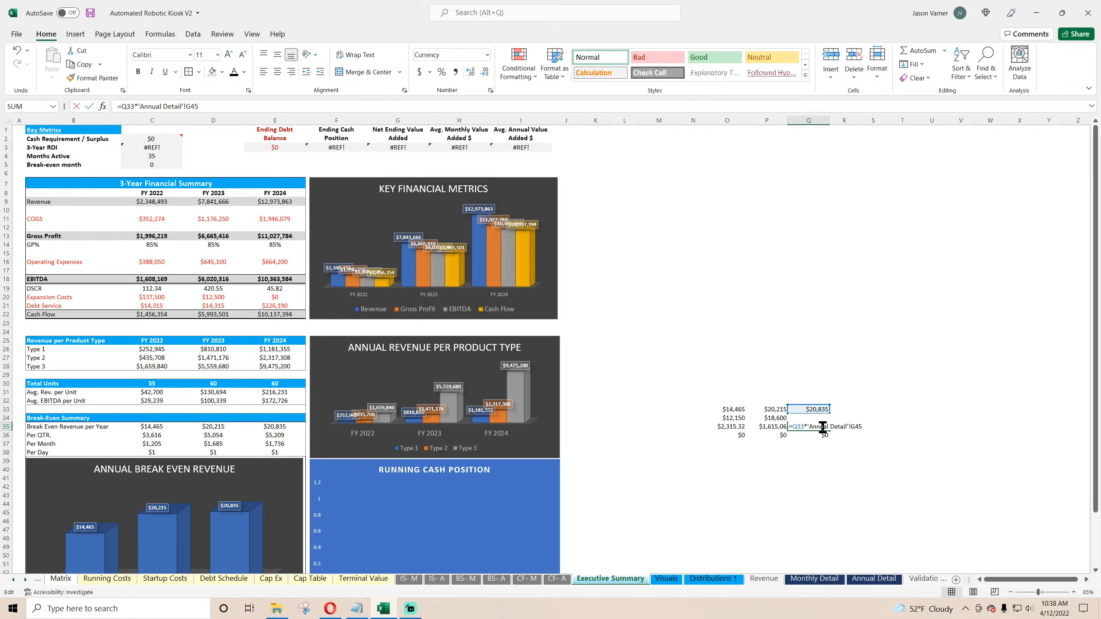
{"action": "key", "text": "Escape"}
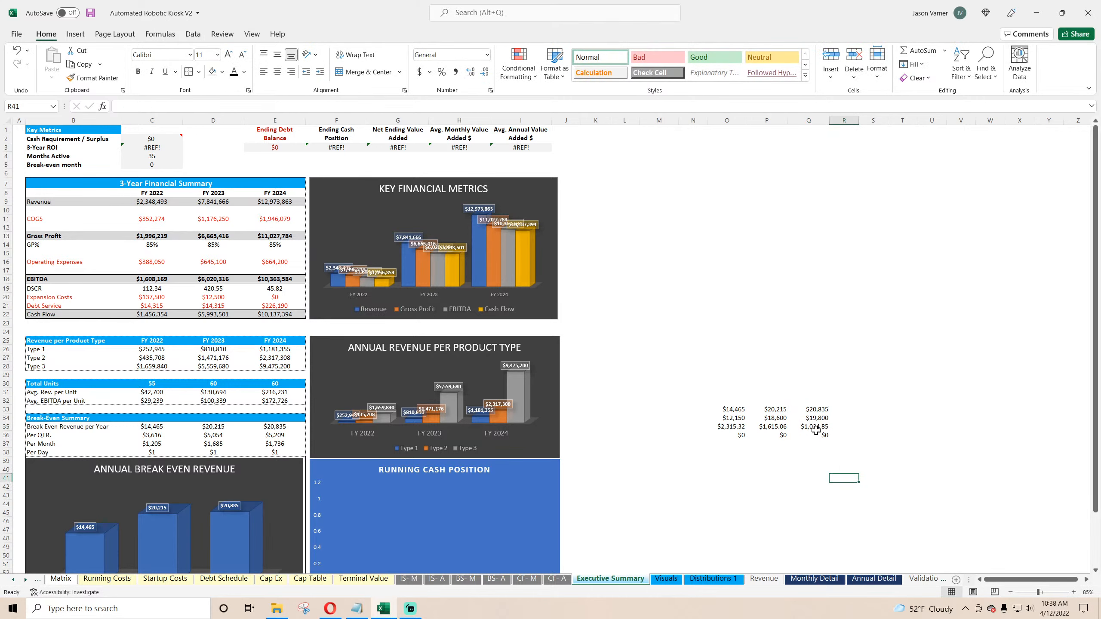
Step: Examine the variable cost percentage and variable expense formulas on Annual Detail for FY 2024
{"action": "left_click", "coordinate": [874, 580]}
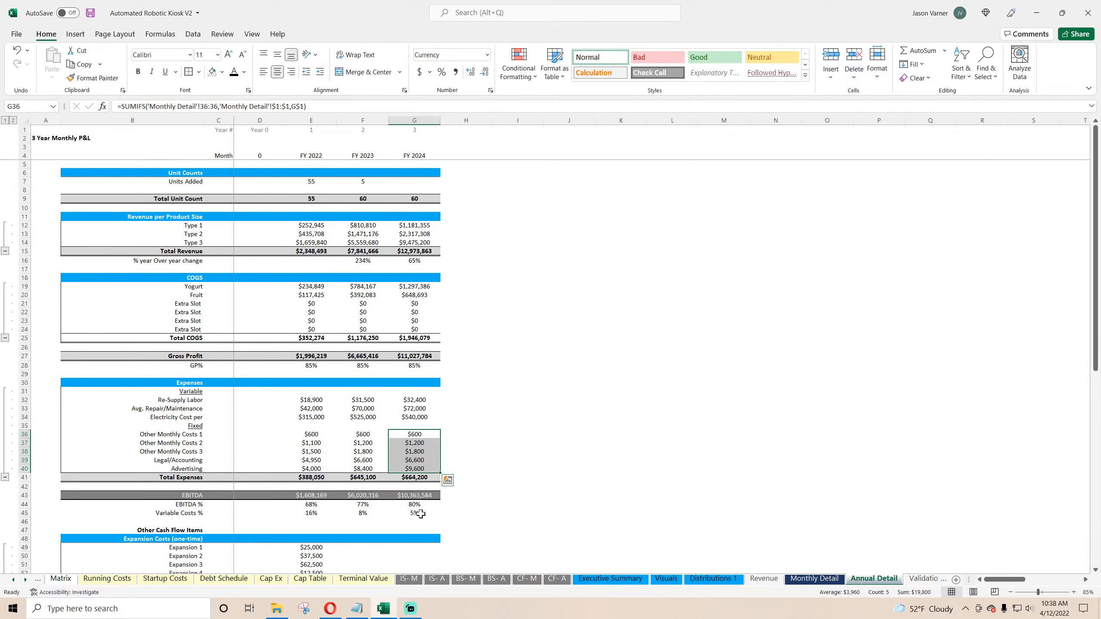
{"action": "left_click", "coordinate": [420, 514]}
{"action": "double_click", "coordinate": [421, 514]}
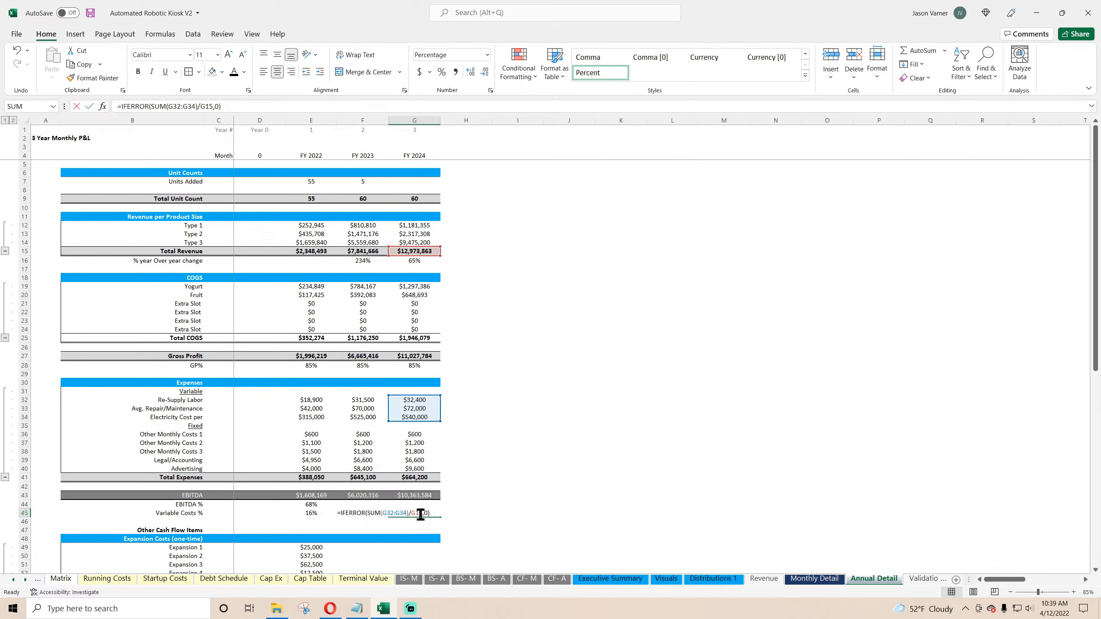
{"action": "left_click", "coordinate": [641, 435]}
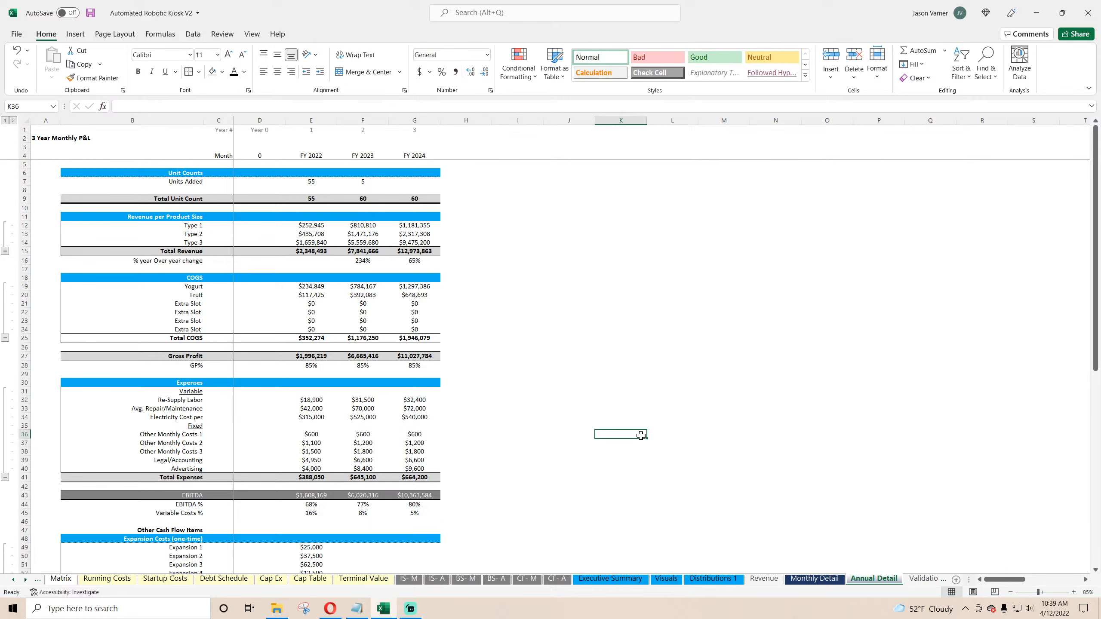
{"action": "double_click", "coordinate": [419, 513]}
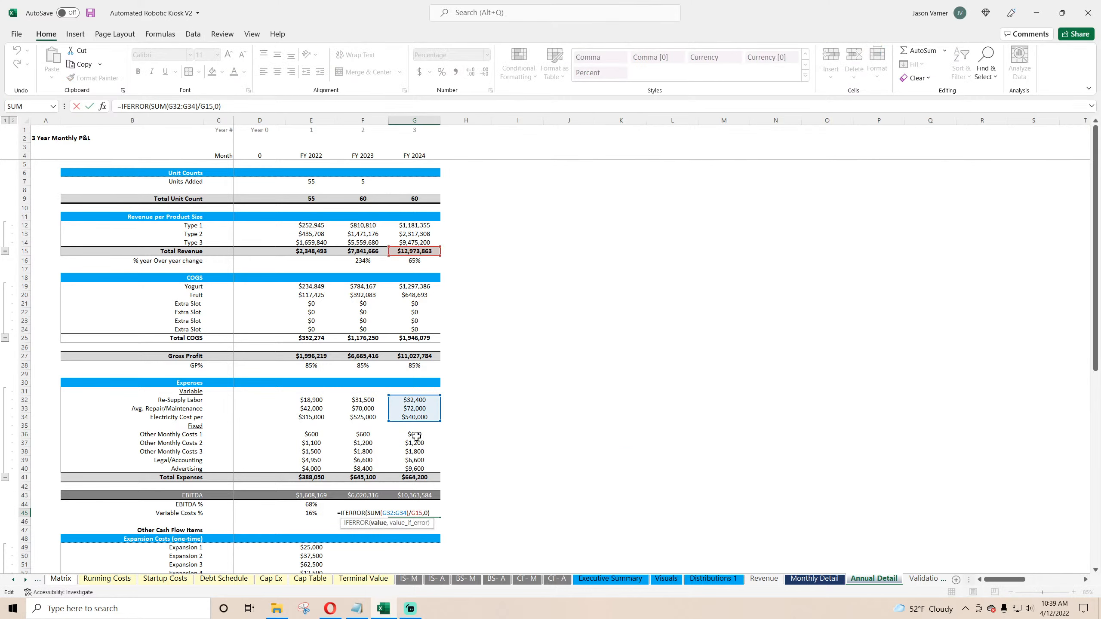
{"action": "left_click", "coordinate": [568, 408]}
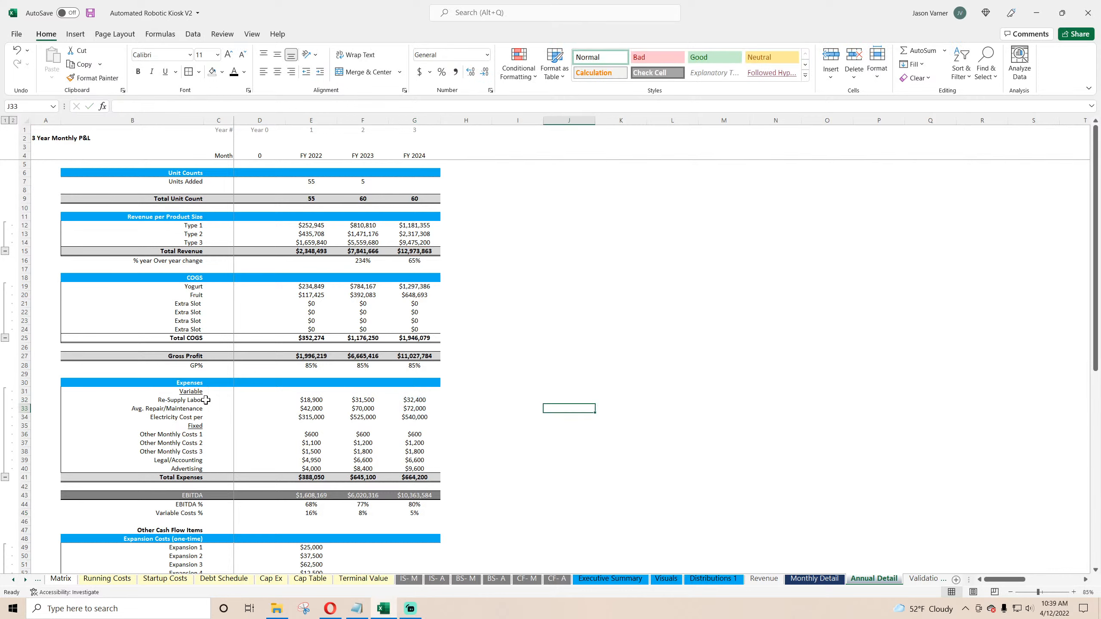
{"action": "left_click_drag", "start_coordinate": [205, 400], "coordinate": [434, 419]}
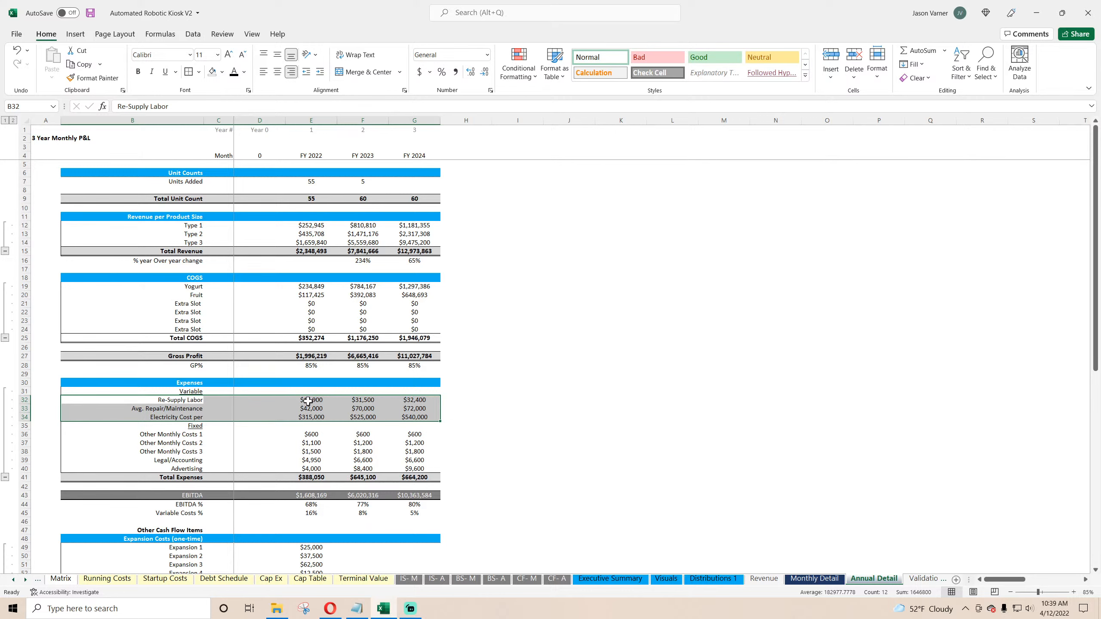
{"action": "left_click_drag", "start_coordinate": [308, 400], "coordinate": [415, 418]}
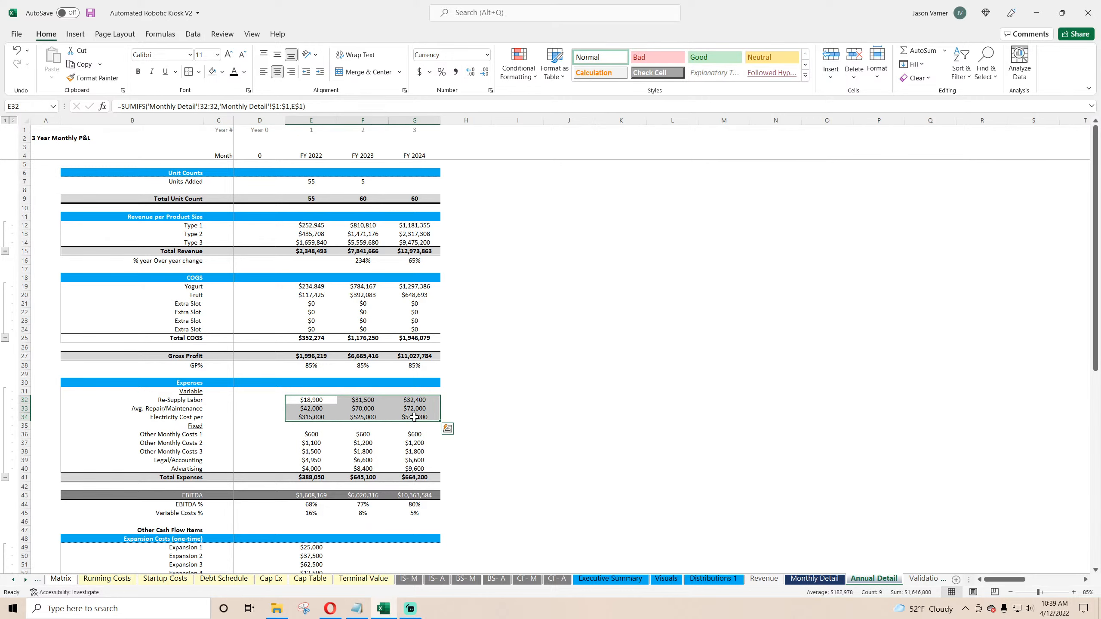
{"action": "left_click", "coordinate": [417, 400]}
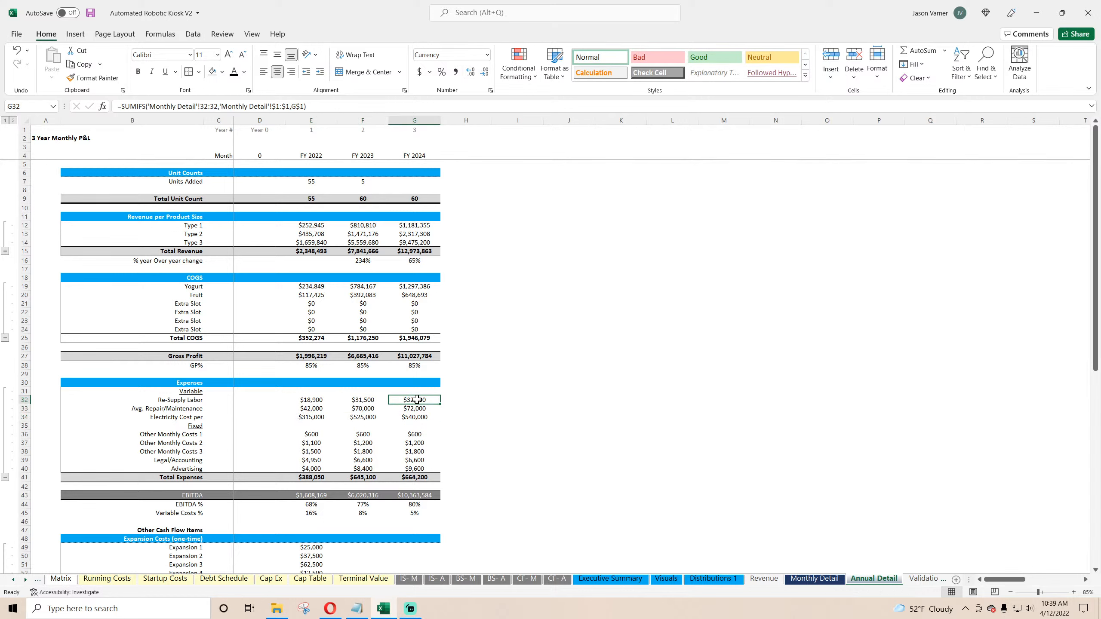
{"action": "left_click", "coordinate": [362, 198]}
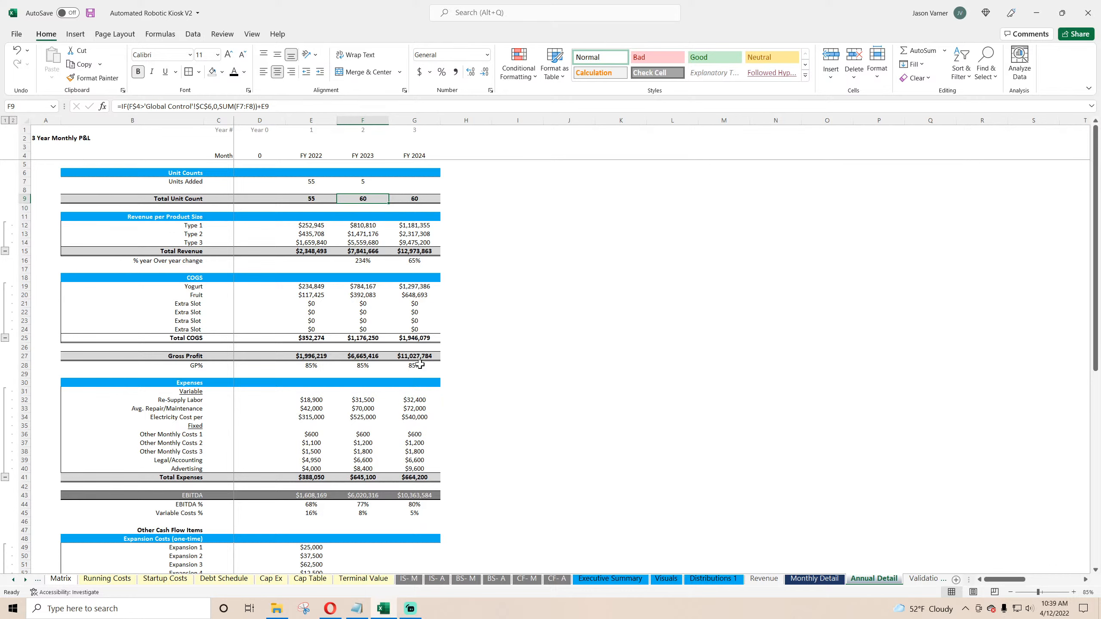
{"action": "left_click", "coordinate": [413, 400]}
{"action": "left_click", "coordinate": [414, 408]}
{"action": "left_click", "coordinate": [415, 417]}
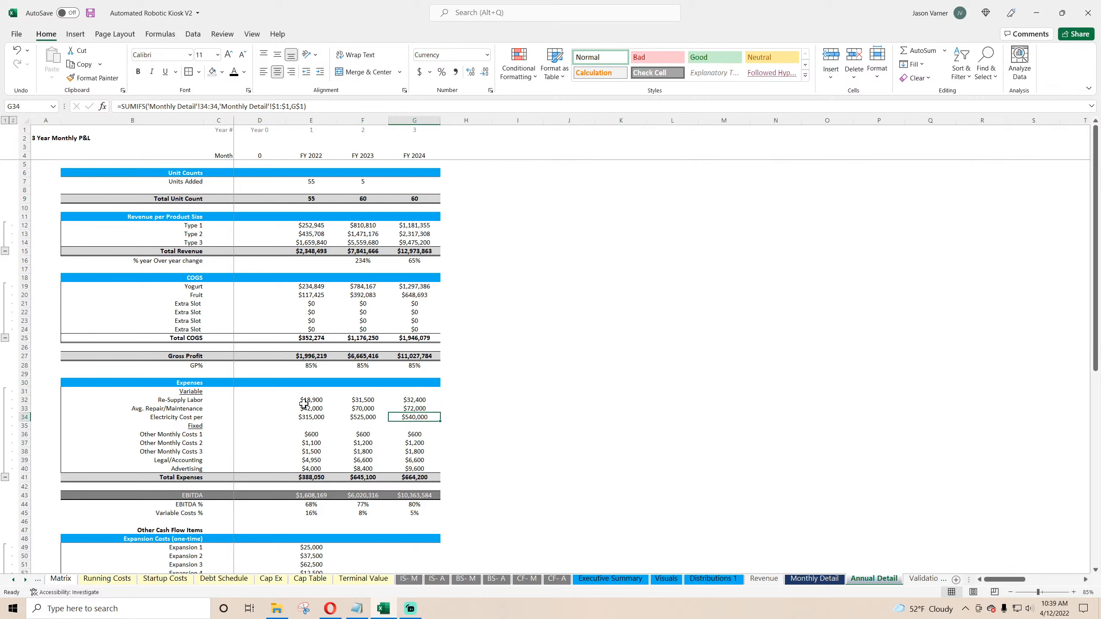
{"action": "left_click_drag", "start_coordinate": [303, 404], "coordinate": [412, 417]}
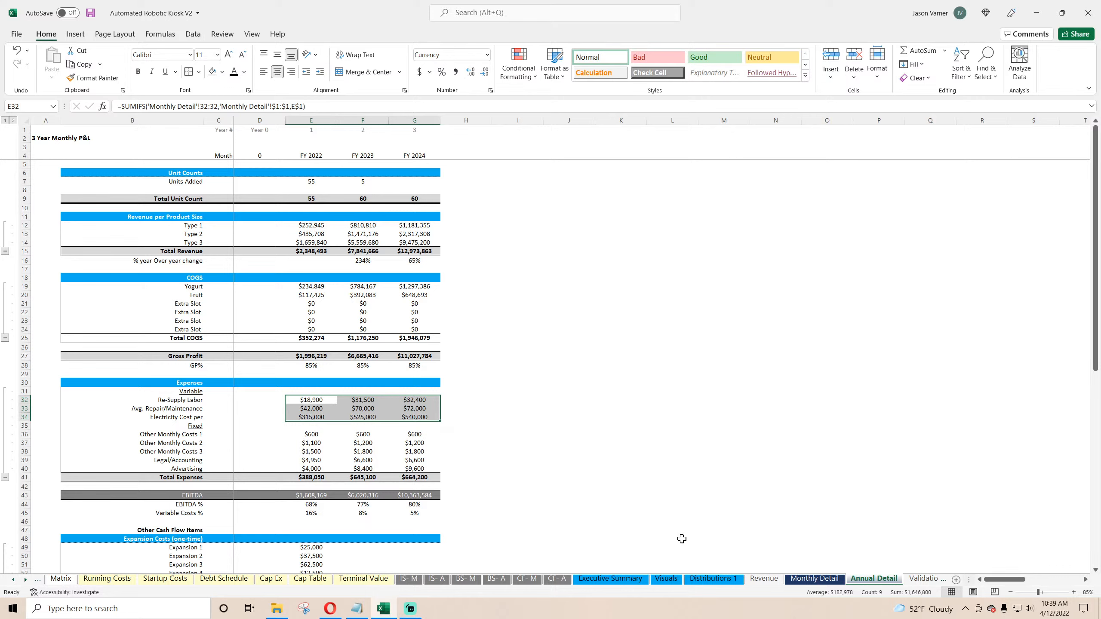
Step: Review the break-even check formulas in rows 33 to 36 of the Executive Summary check block
{"action": "left_click", "coordinate": [609, 580]}
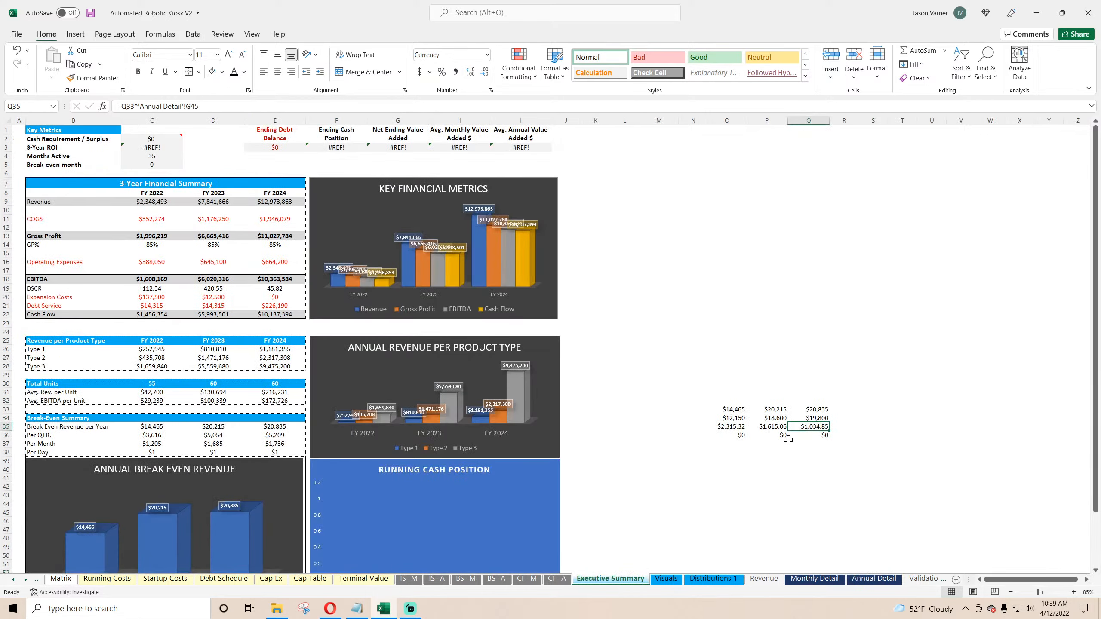
{"action": "left_click", "coordinate": [733, 427]}
{"action": "left_click", "coordinate": [780, 428]}
{"action": "left_click", "coordinate": [820, 426]}
{"action": "left_click", "coordinate": [734, 426]}
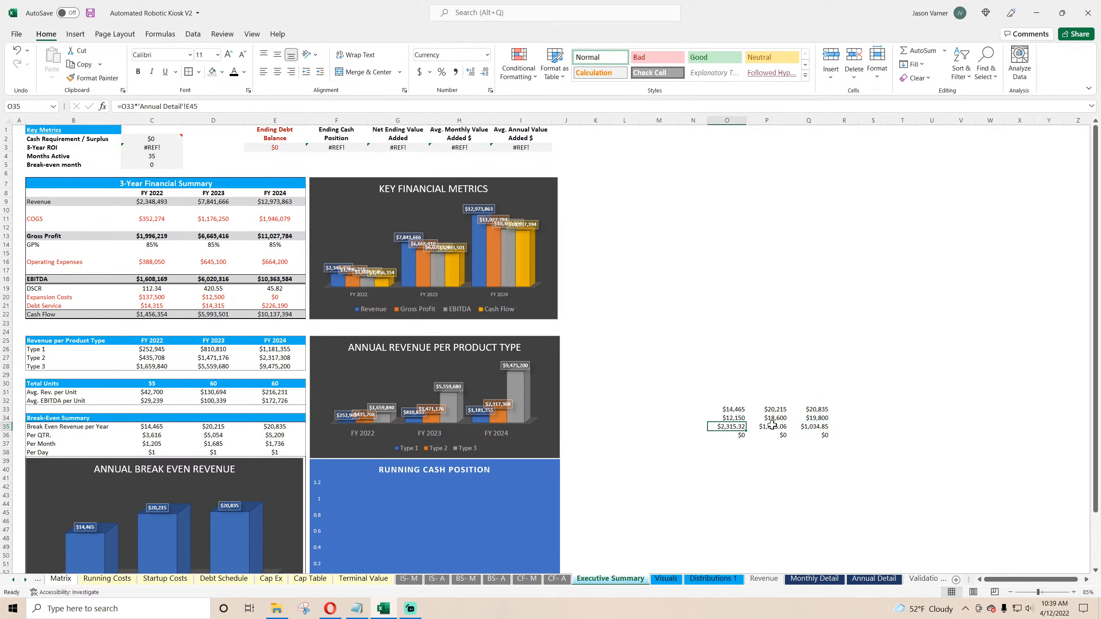
{"action": "left_click", "coordinate": [777, 426]}
{"action": "left_click", "coordinate": [820, 426]}
{"action": "left_click", "coordinate": [818, 419]}
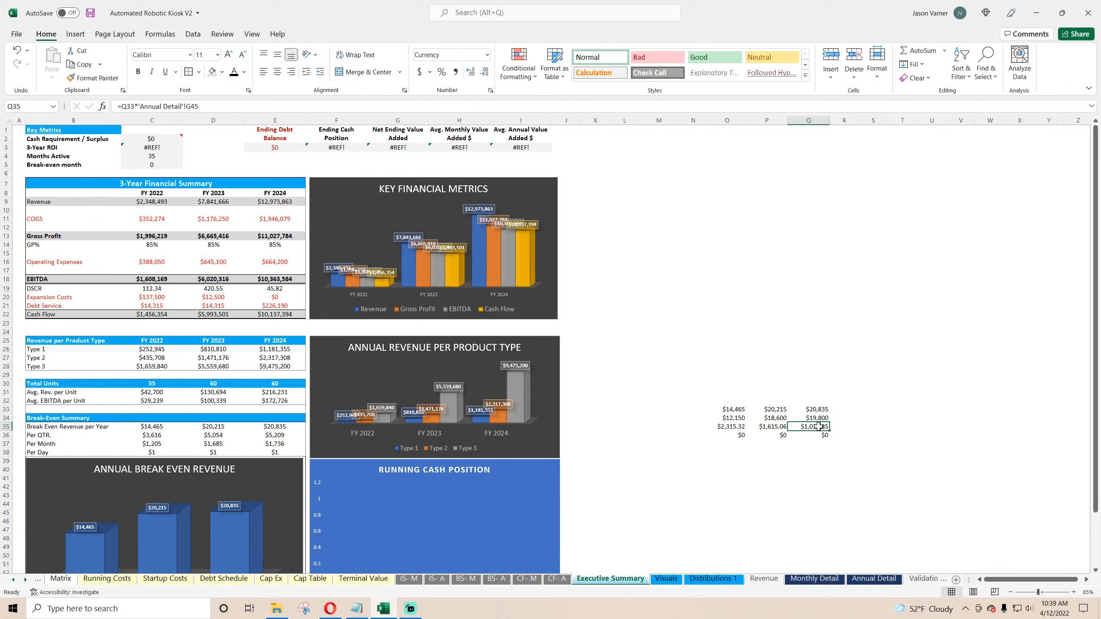
{"action": "left_click", "coordinate": [817, 427]}
Step: Clear the temporary check block O33:Q36 from the Executive Summary and save the workbook
{"action": "left_click", "coordinate": [815, 410]}
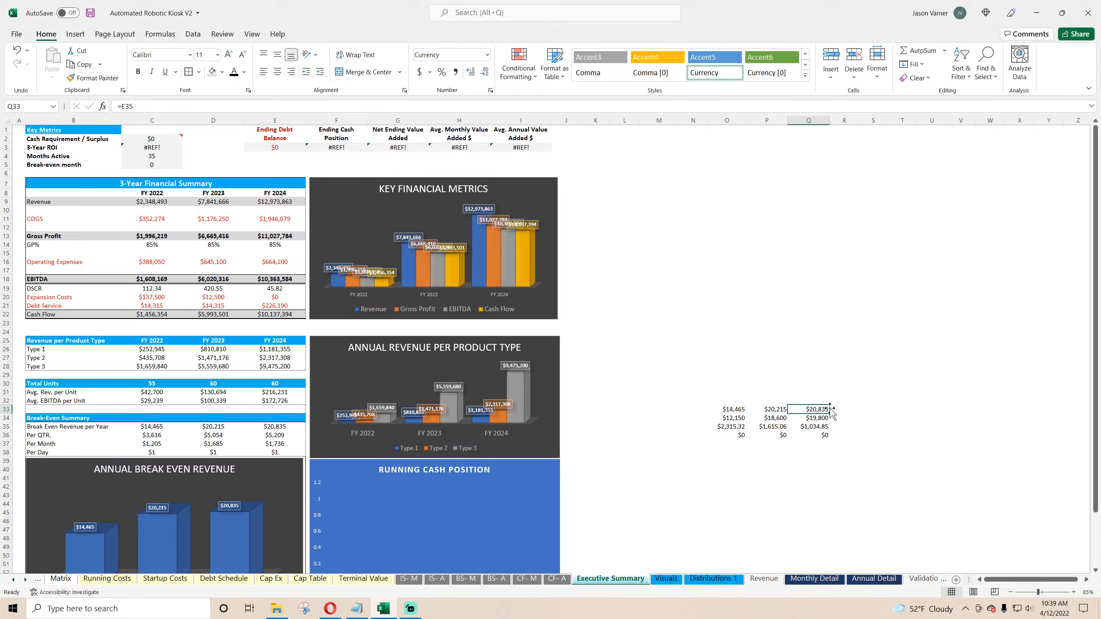
{"action": "left_click_drag", "start_coordinate": [842, 411], "coordinate": [698, 425]}
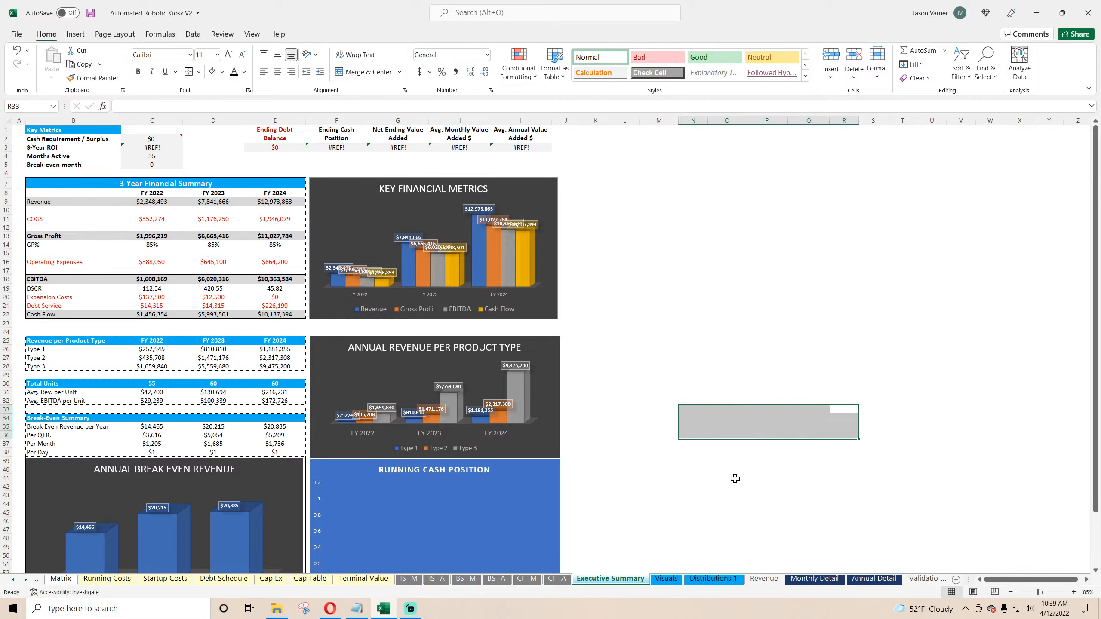
{"action": "left_click", "coordinate": [732, 478]}
{"action": "left_click", "coordinate": [90, 13]}
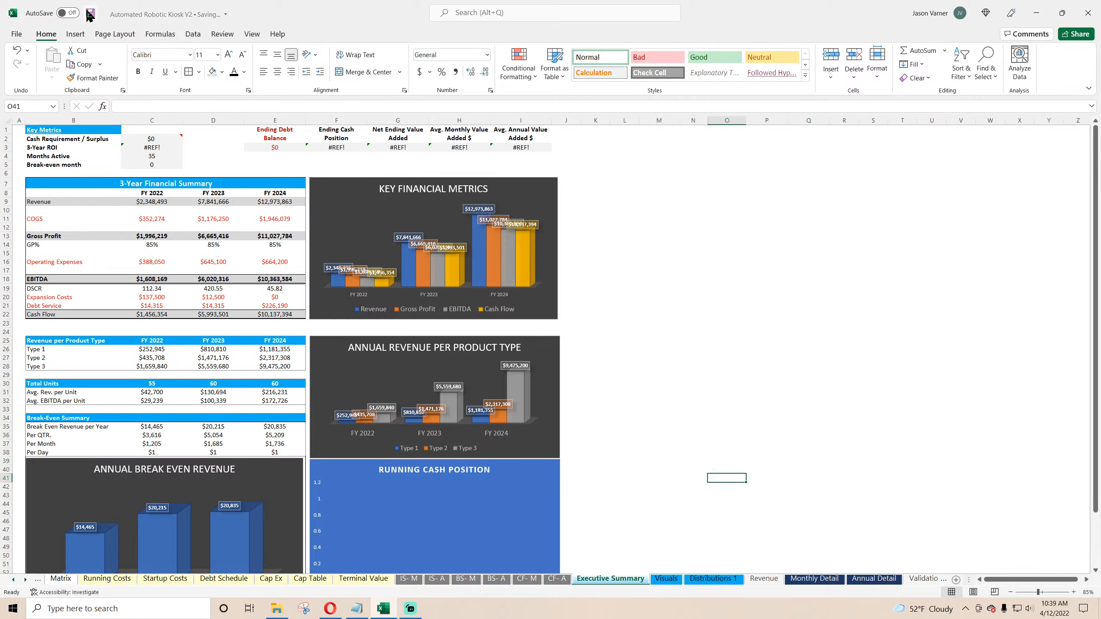
Step: Review the product revenue and break-even summary formulas in the FY 2022 column of the Executive Summary
{"action": "left_click", "coordinate": [153, 350]}
{"action": "left_click", "coordinate": [154, 359]}
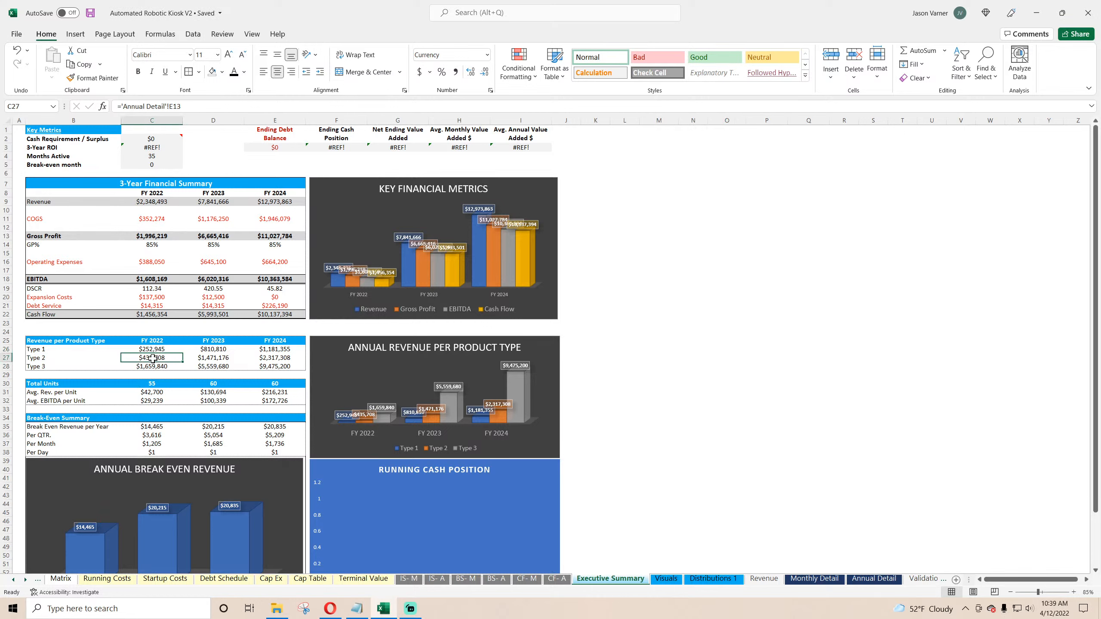
{"action": "left_click", "coordinate": [153, 366]}
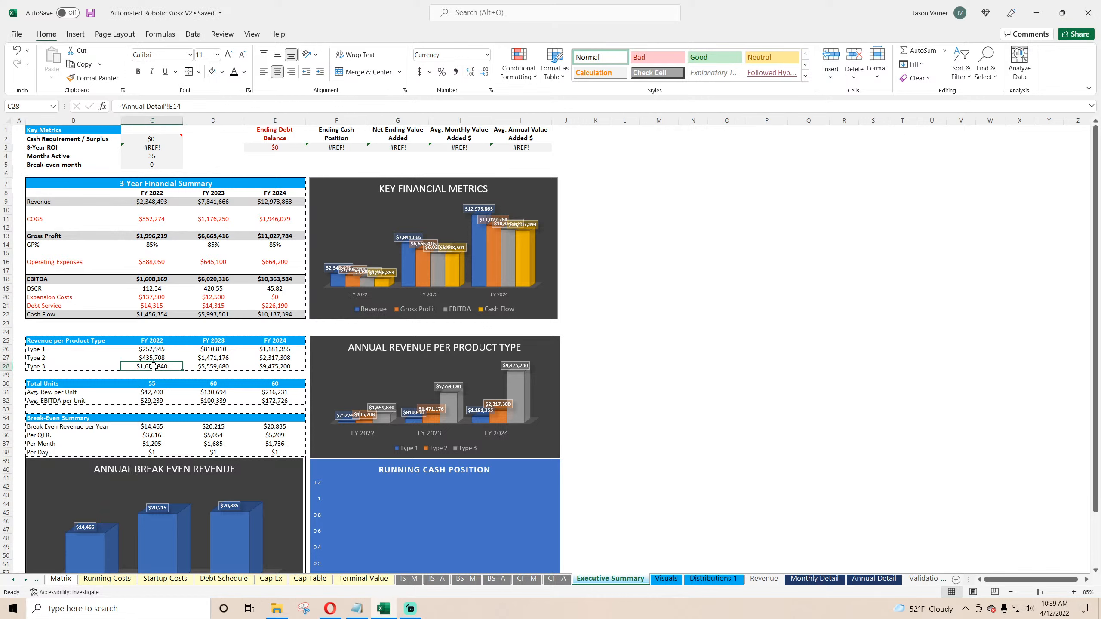
{"action": "left_click", "coordinate": [153, 426]}
{"action": "left_click", "coordinate": [154, 436]}
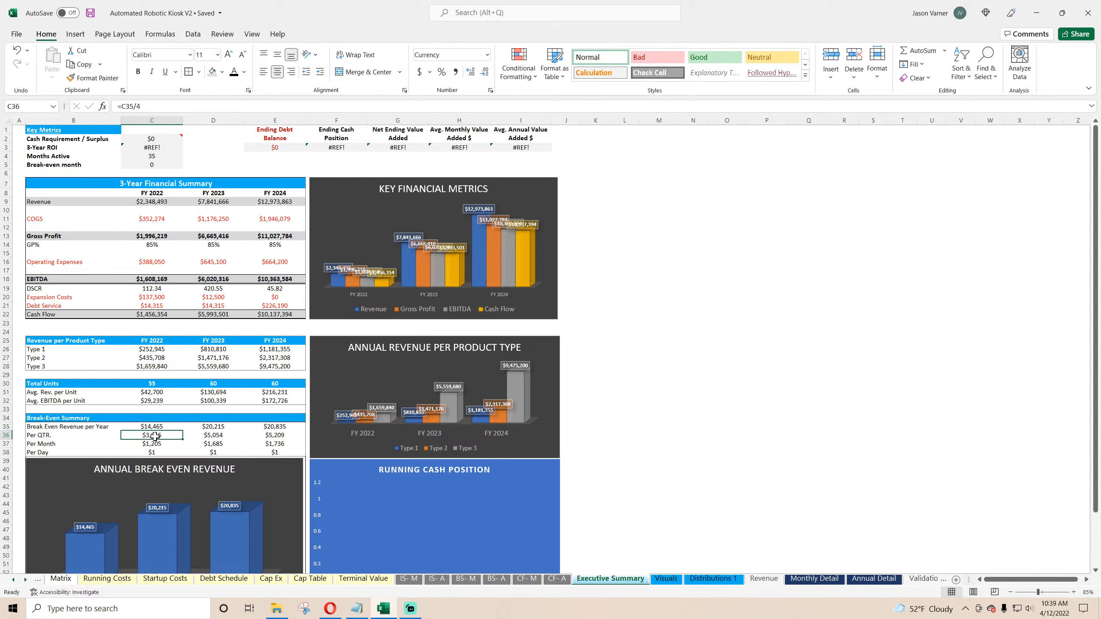
{"action": "left_click", "coordinate": [162, 445]}
{"action": "mouse_move", "coordinate": [162, 452]}
{"action": "left_mouse_down"}
{"action": "mouse_move", "coordinate": [274, 453]}
{"action": "mouse_move", "coordinate": [162, 452]}
{"action": "left_mouse_up"}
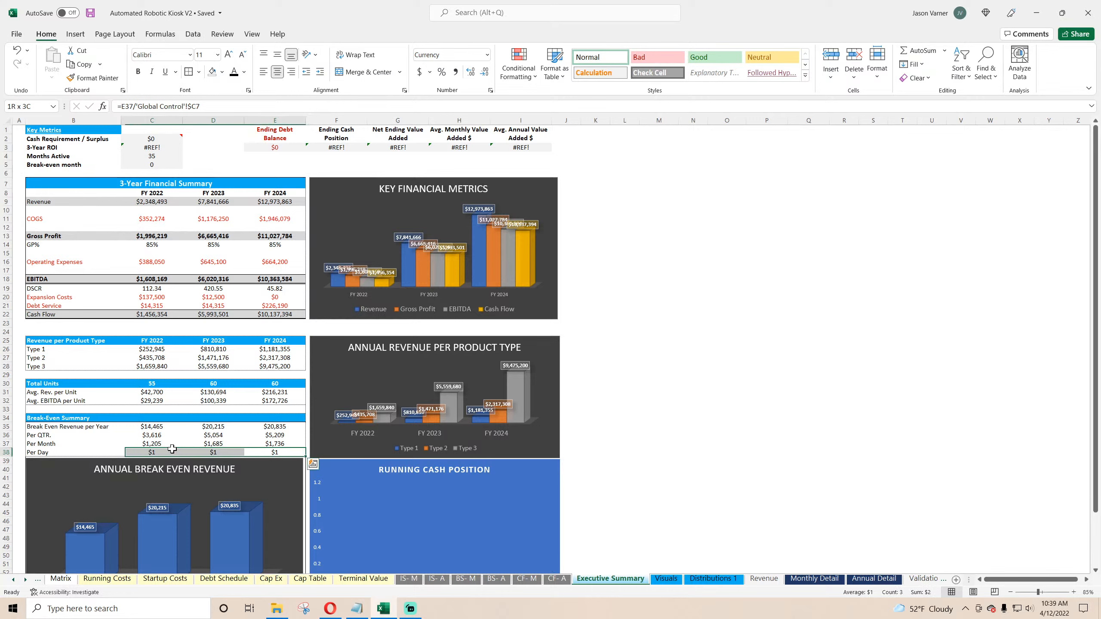
{"action": "left_click", "coordinate": [91, 13]}
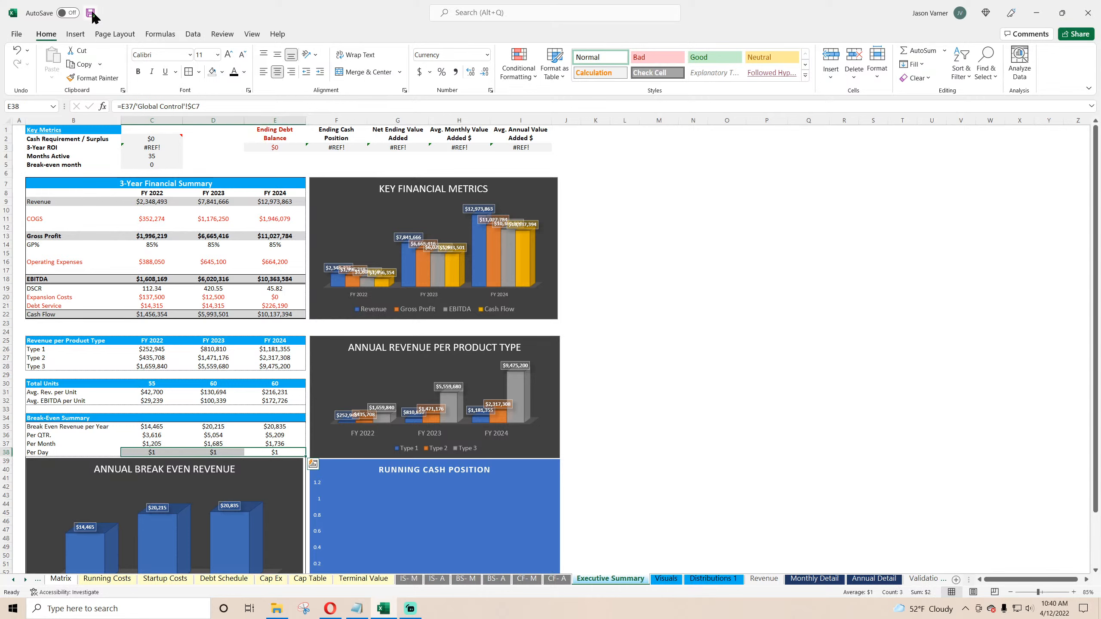
{"action": "left_click", "coordinate": [157, 425]}
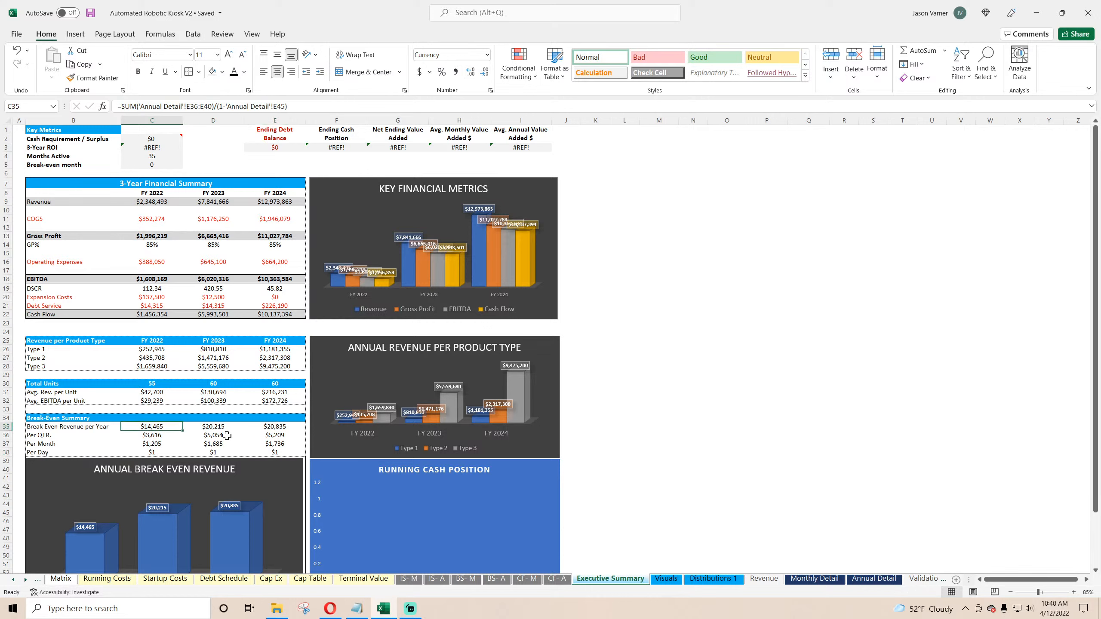
{"action": "left_click", "coordinate": [90, 13]}
{"action": "left_click", "coordinate": [168, 445]}
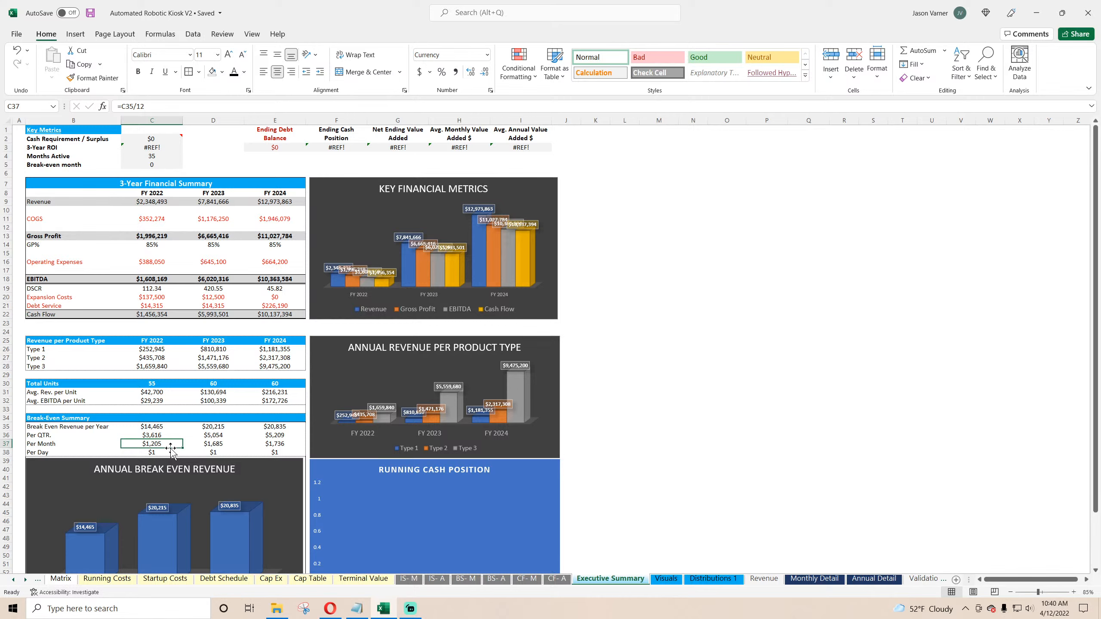
{"action": "left_click", "coordinate": [334, 610]}
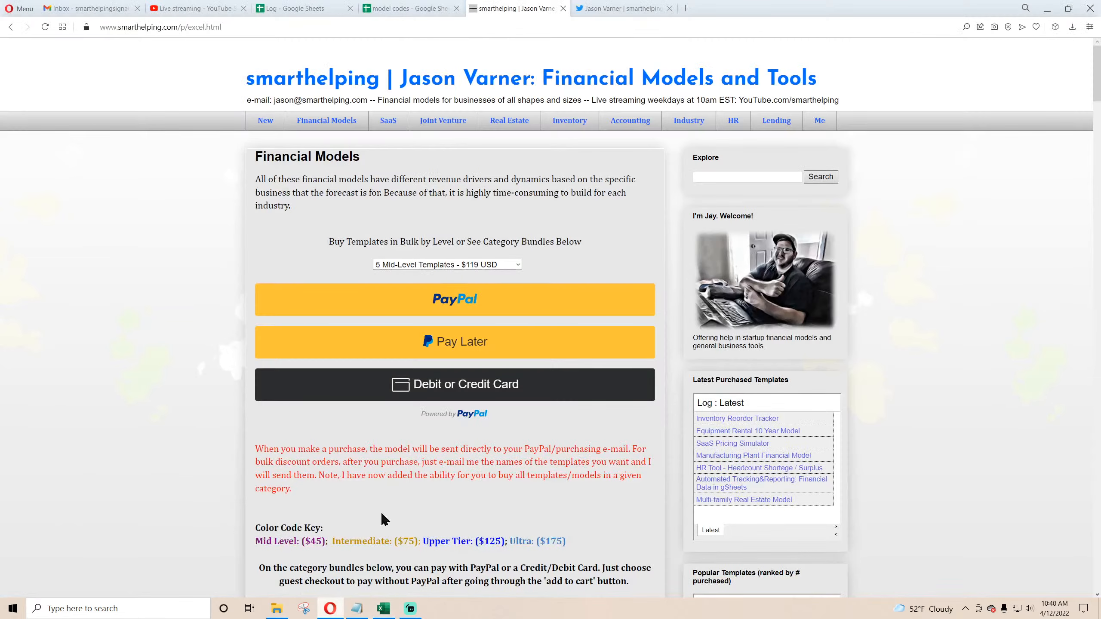
{"action": "left_click", "coordinate": [197, 12]}
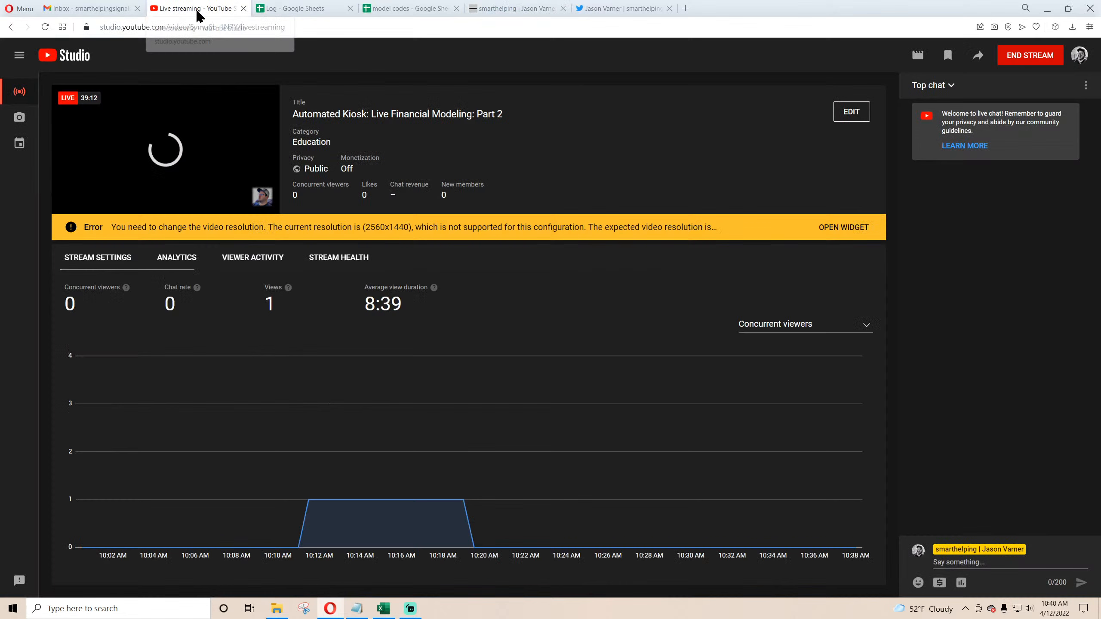
{"action": "left_click", "coordinate": [383, 610]}
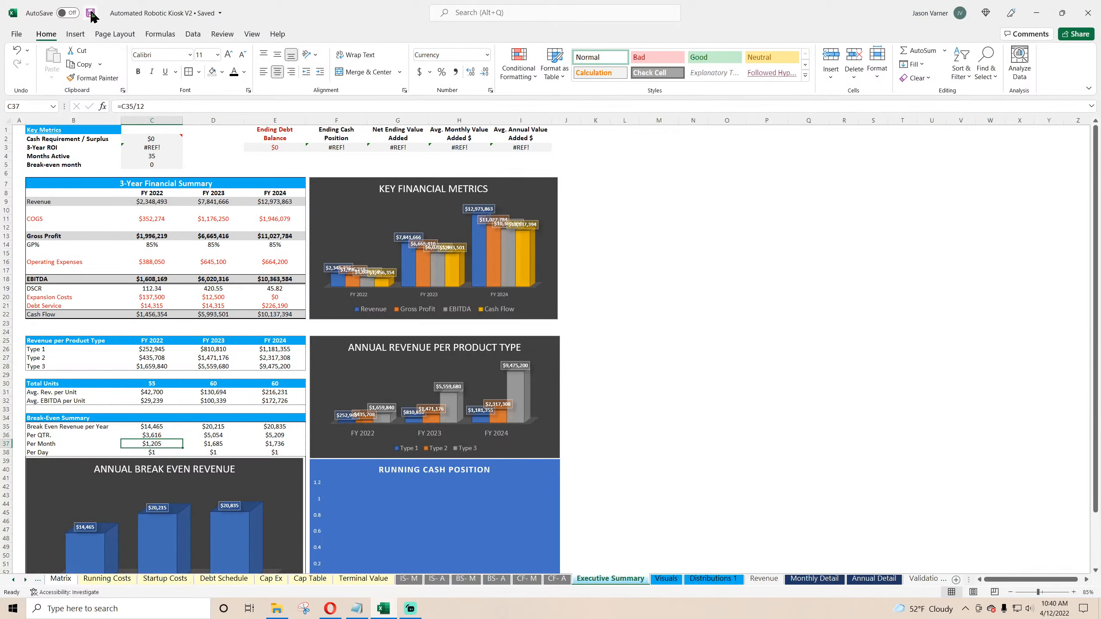
Step: Inspect the key metric formulas for 3-Year ROI and Ending Debt Balance on the Executive Summary
{"action": "left_click", "coordinate": [160, 147]}
{"action": "left_click", "coordinate": [59, 145]}
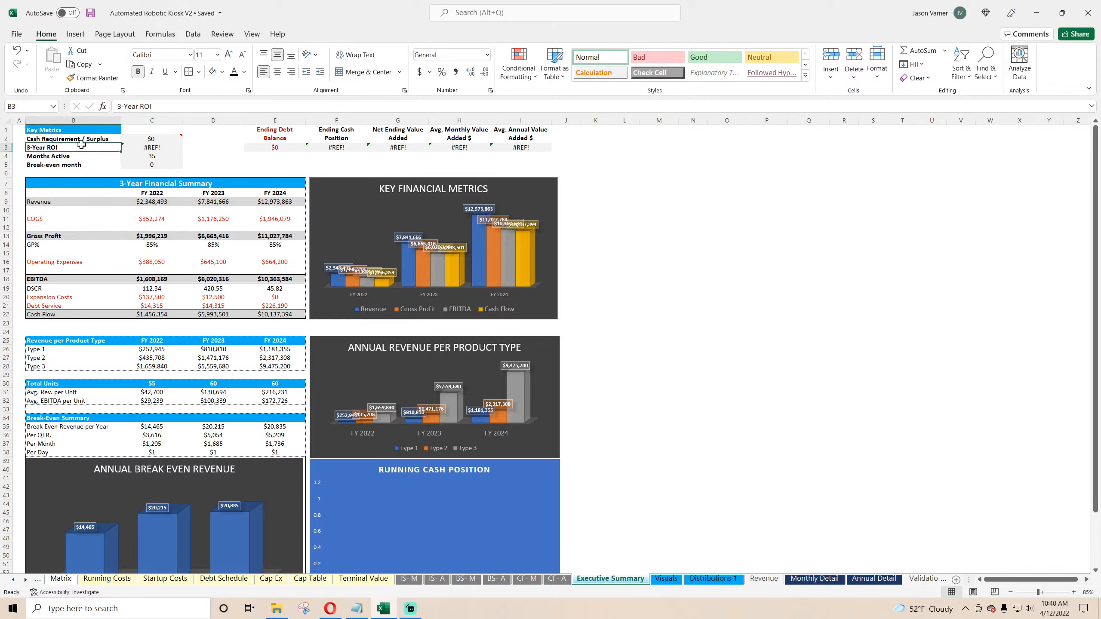
{"action": "left_click", "coordinate": [156, 148]}
{"action": "double_click", "coordinate": [156, 148]}
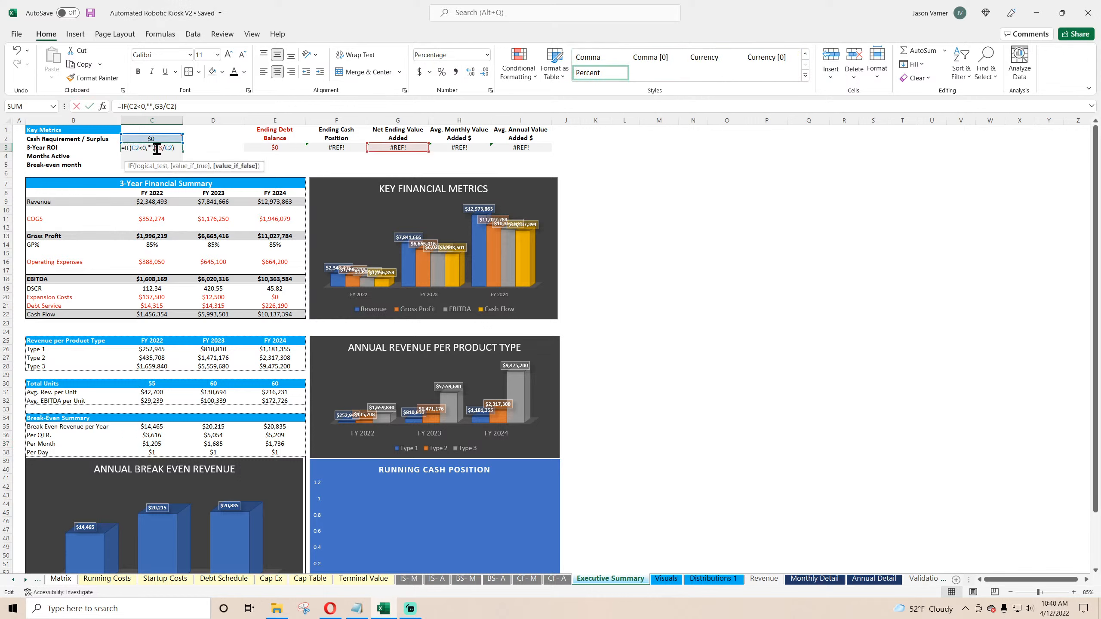
{"action": "key", "text": "Return"}
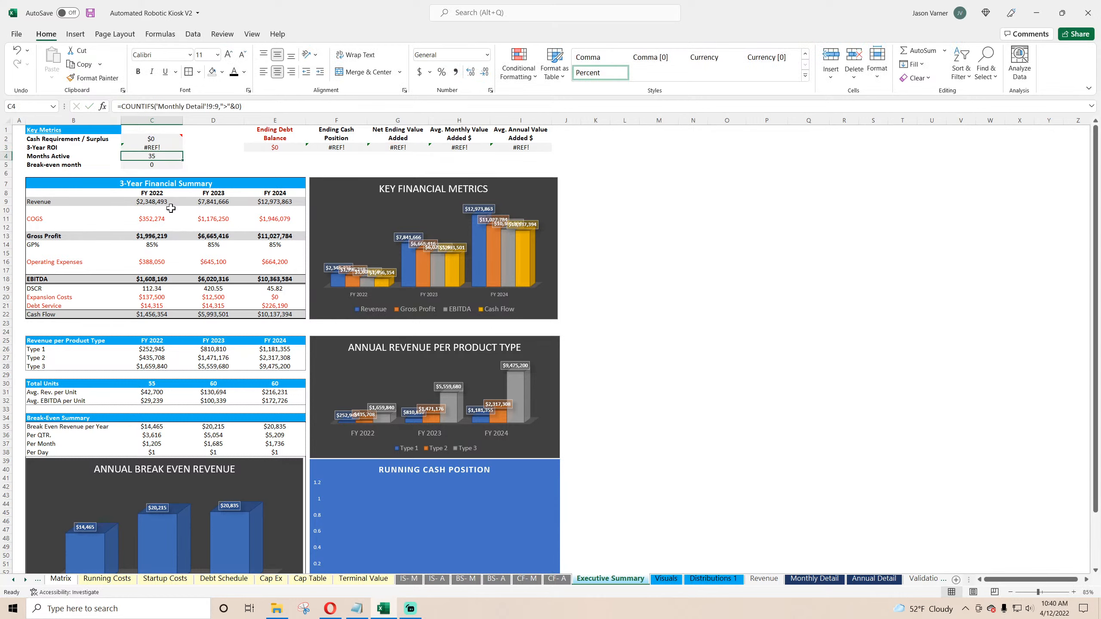
{"action": "left_click", "coordinate": [280, 148]}
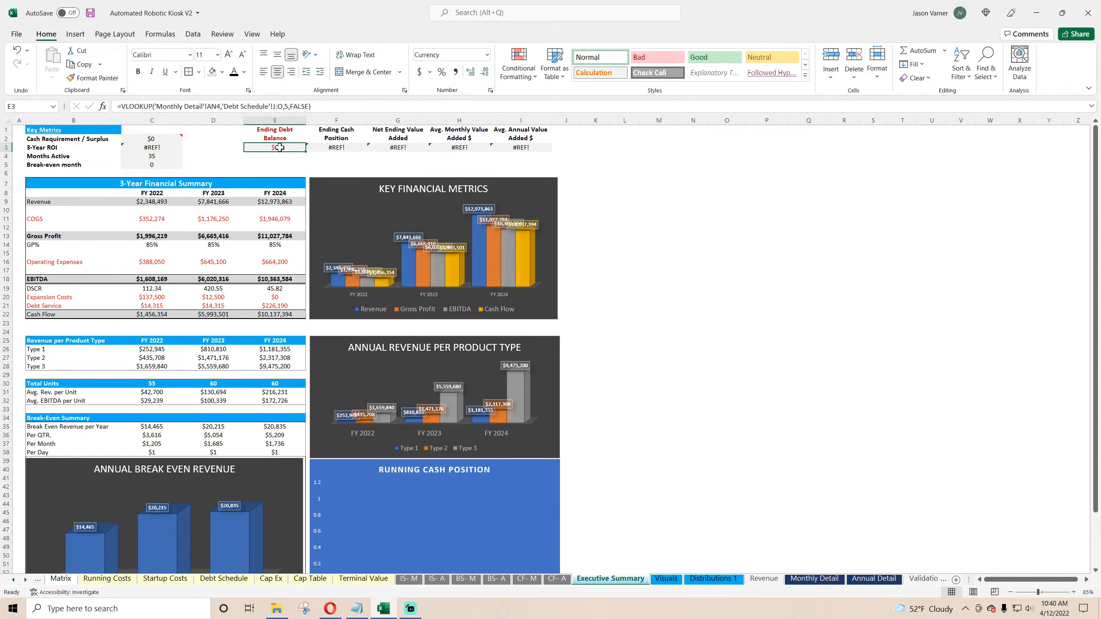
Step: Change the Include Terminal Value option on Global Control, then return to the Executive Summary
{"action": "left_click", "coordinate": [12, 579]}
{"action": "left_click", "coordinate": [13, 580]}
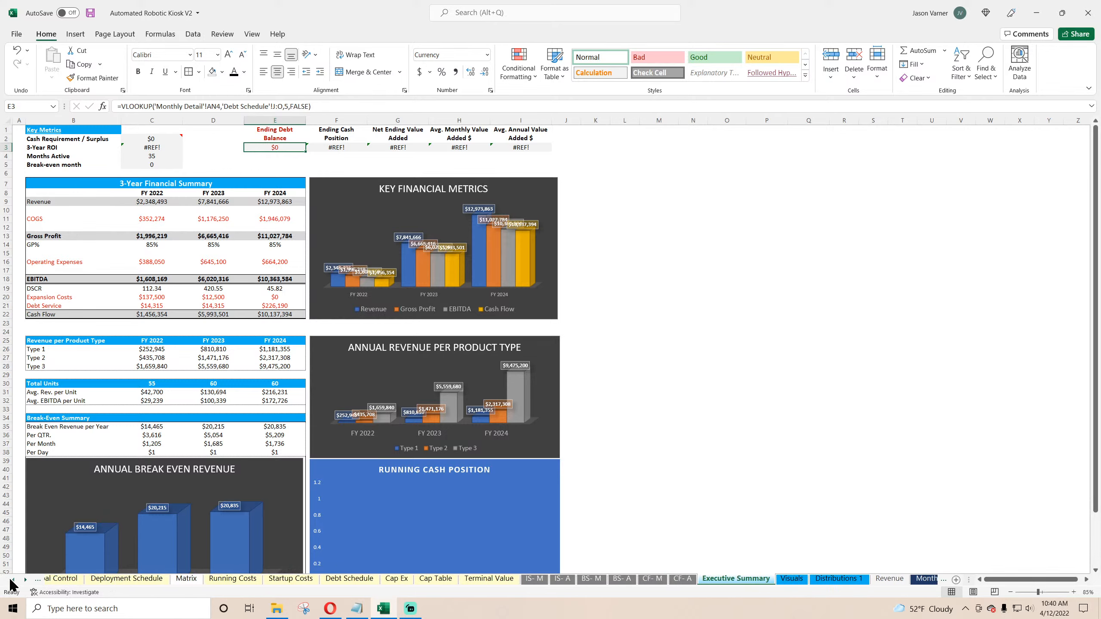
{"action": "left_click", "coordinate": [12, 580]}
{"action": "left_click", "coordinate": [103, 579]}
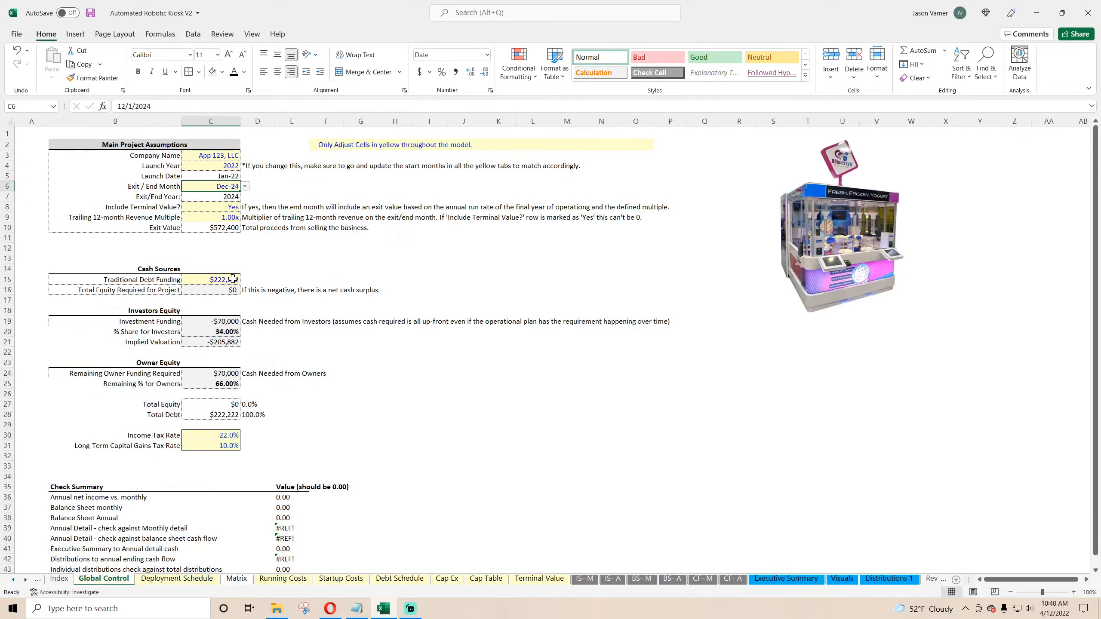
{"action": "left_click", "coordinate": [234, 207]}
{"action": "left_click", "coordinate": [245, 207]}
{"action": "left_click", "coordinate": [242, 215]}
{"action": "left_click", "coordinate": [765, 578]}
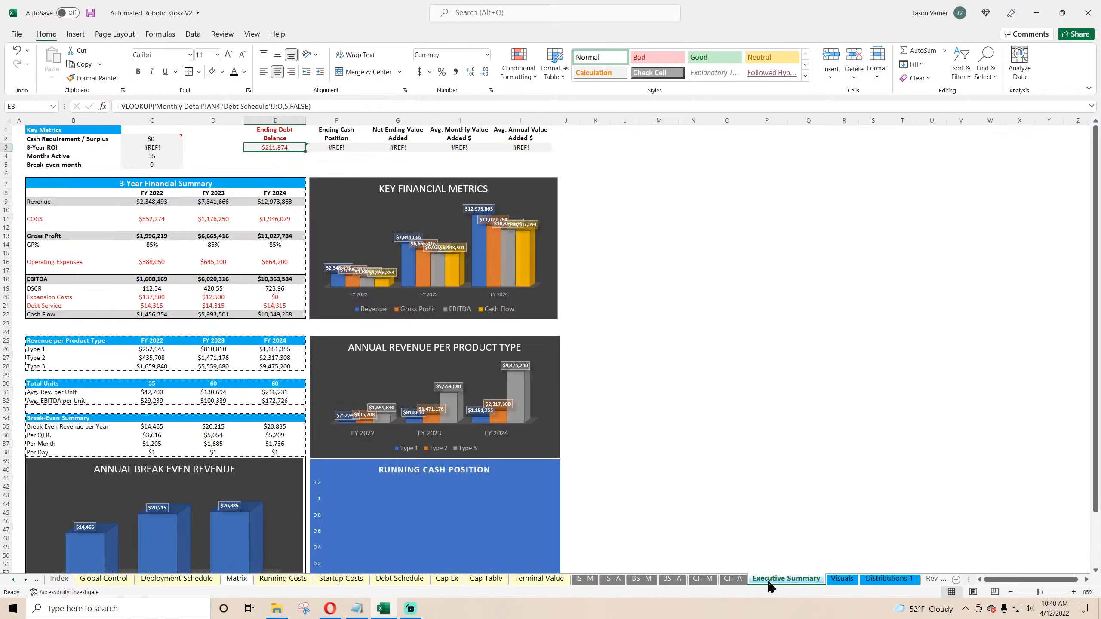
Step: Link the Ending Cash Position metric to the FY 2024 cash position on Annual Detail and re-enter the Net Ending Value Added formula
{"action": "left_click", "coordinate": [336, 147]}
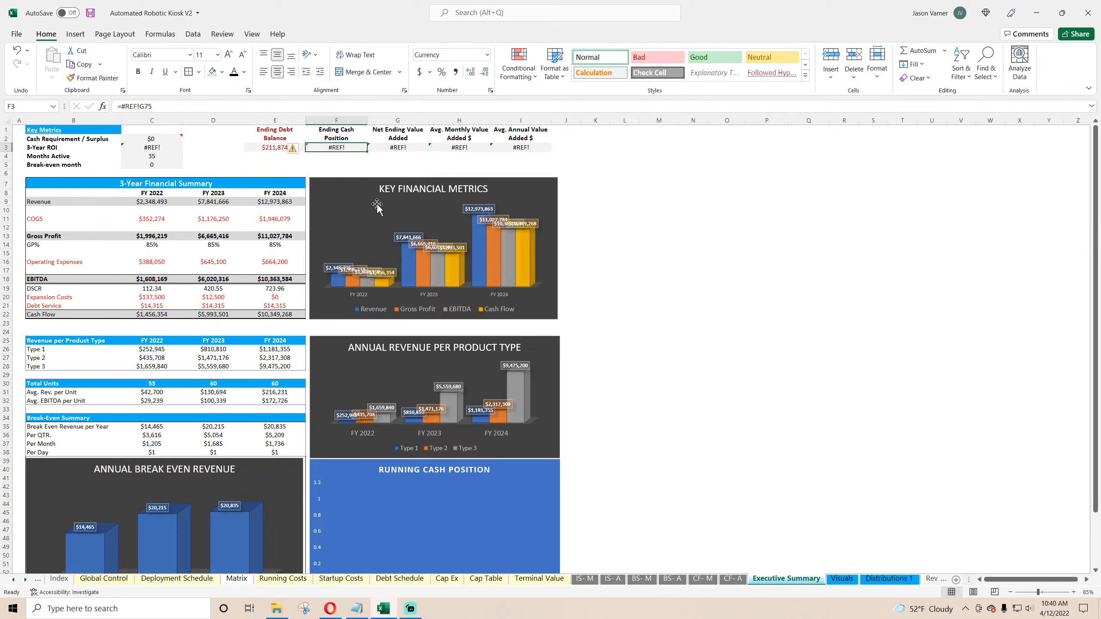
{"action": "type", "text": "="}
{"action": "left_click", "coordinate": [931, 579]}
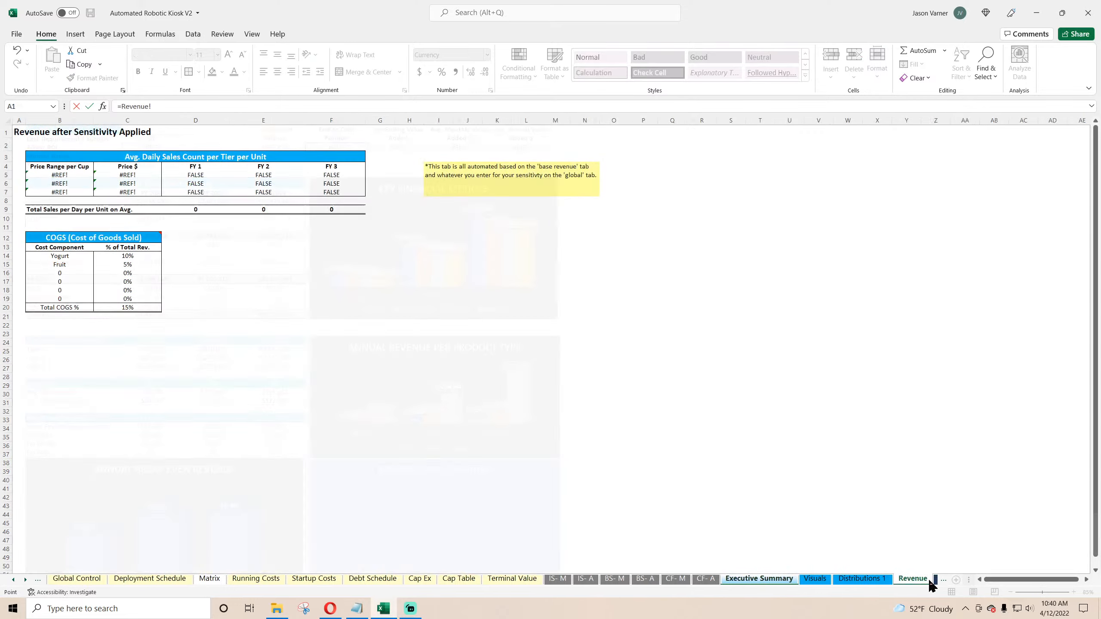
{"action": "left_click", "coordinate": [932, 579]}
{"action": "left_click", "coordinate": [936, 579]}
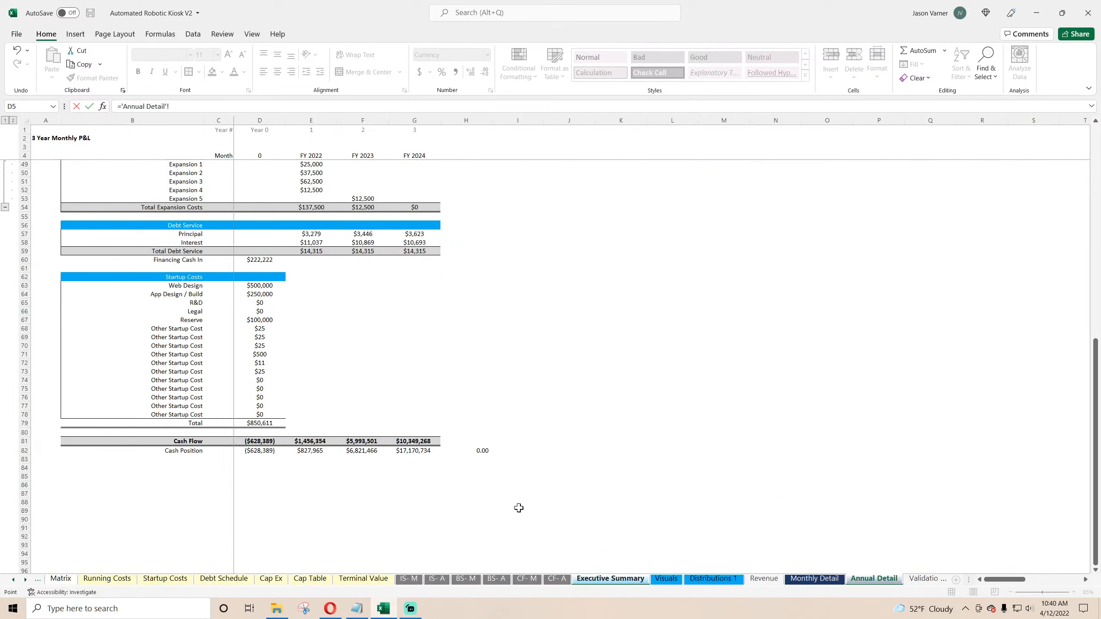
{"action": "left_click", "coordinate": [420, 451]}
{"action": "key", "text": "Return"}
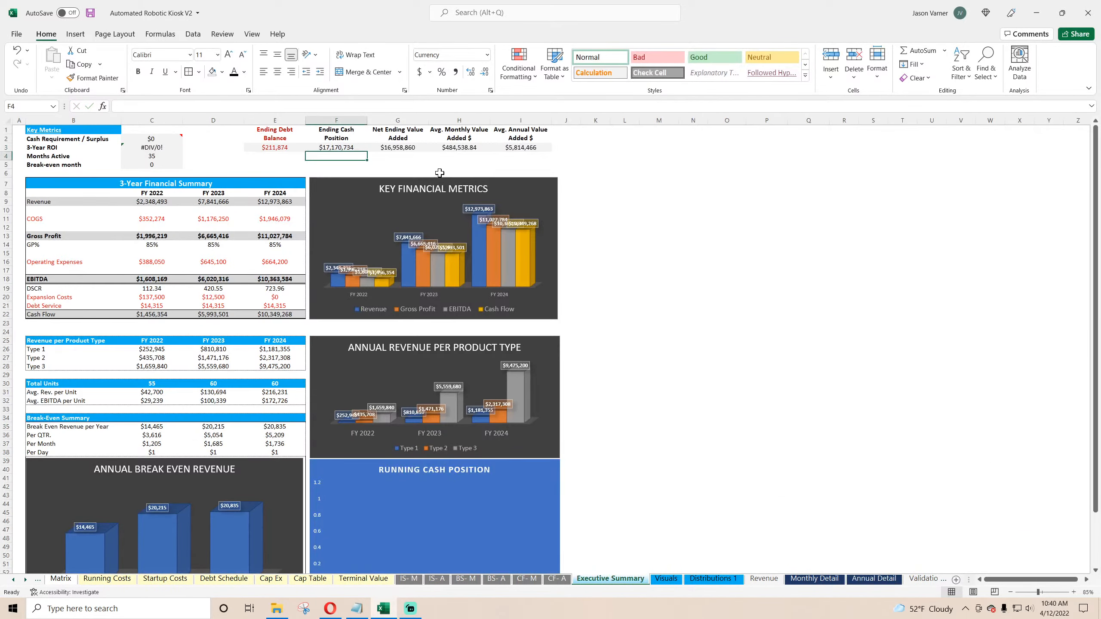
{"action": "left_click", "coordinate": [401, 149]}
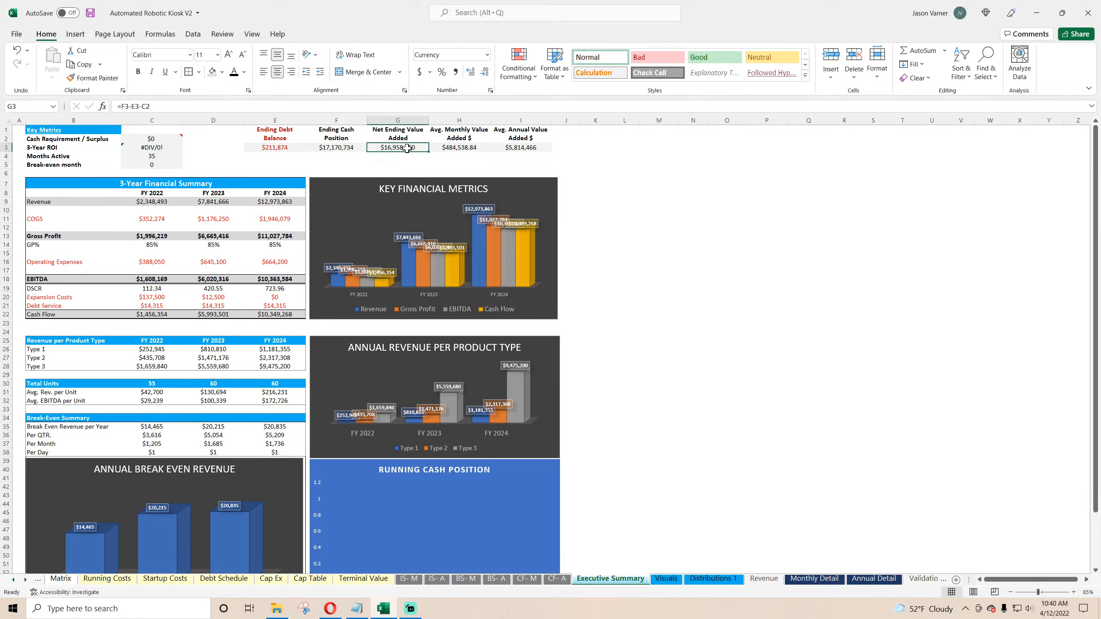
{"action": "double_click", "coordinate": [407, 149]}
{"action": "key", "text": "Return"}
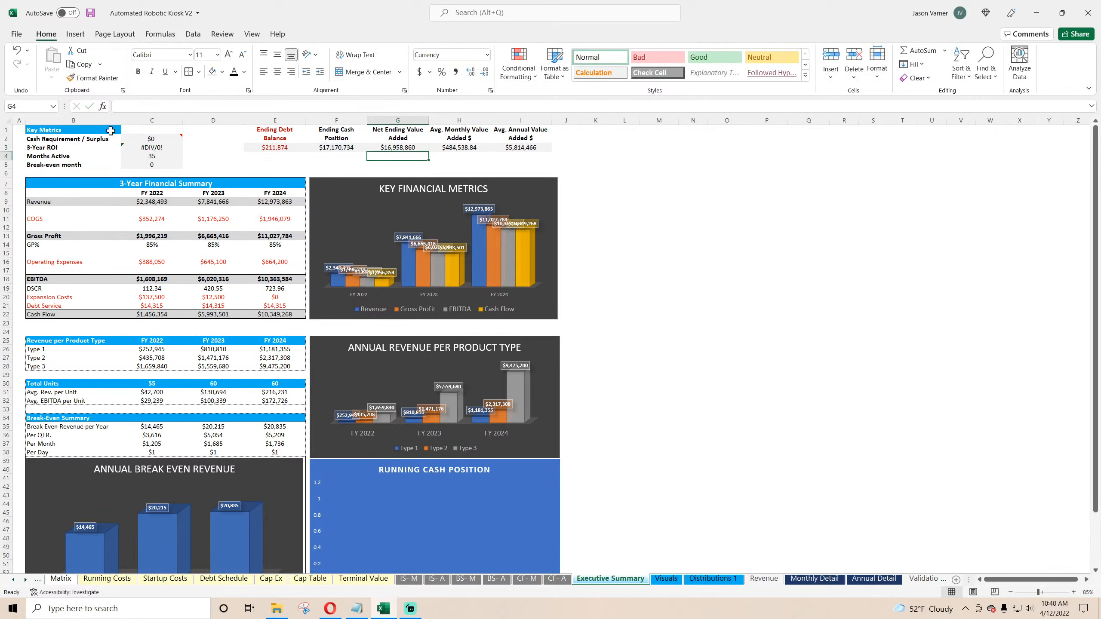
Step: Point the Cash Requirement / Surplus formula at the Monthly Detail cash position row 82 instead of row 86
{"action": "left_click", "coordinate": [154, 138]}
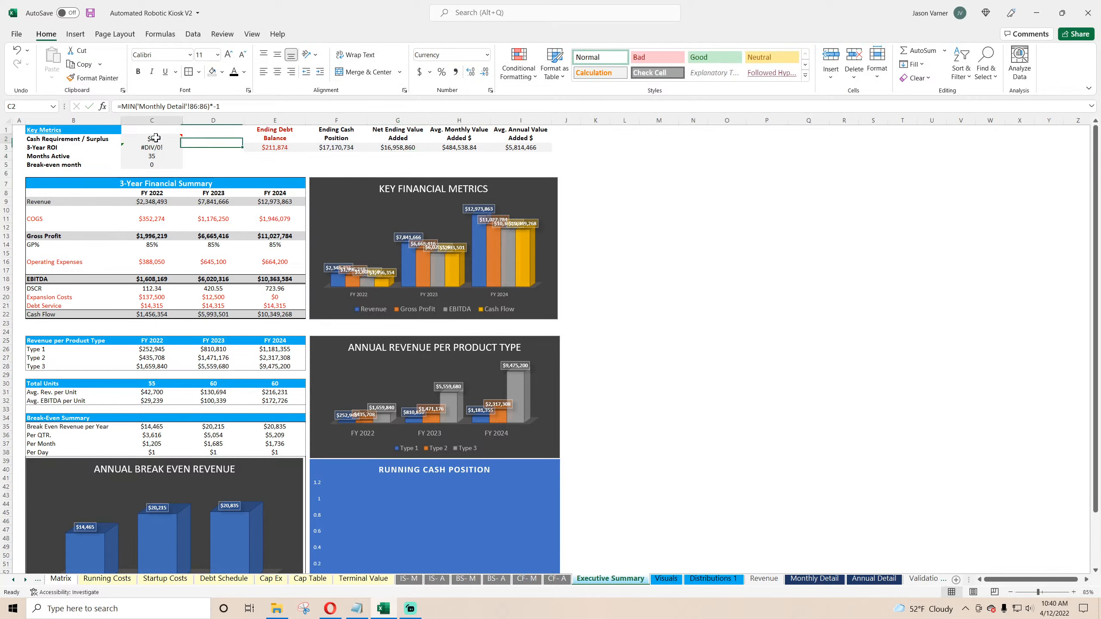
{"action": "left_click", "coordinate": [814, 578]}
{"action": "scroll", "coordinate": [319, 459], "scroll_direction": "down", "scroll_amount": 10}
{"action": "left_click", "coordinate": [263, 452]}
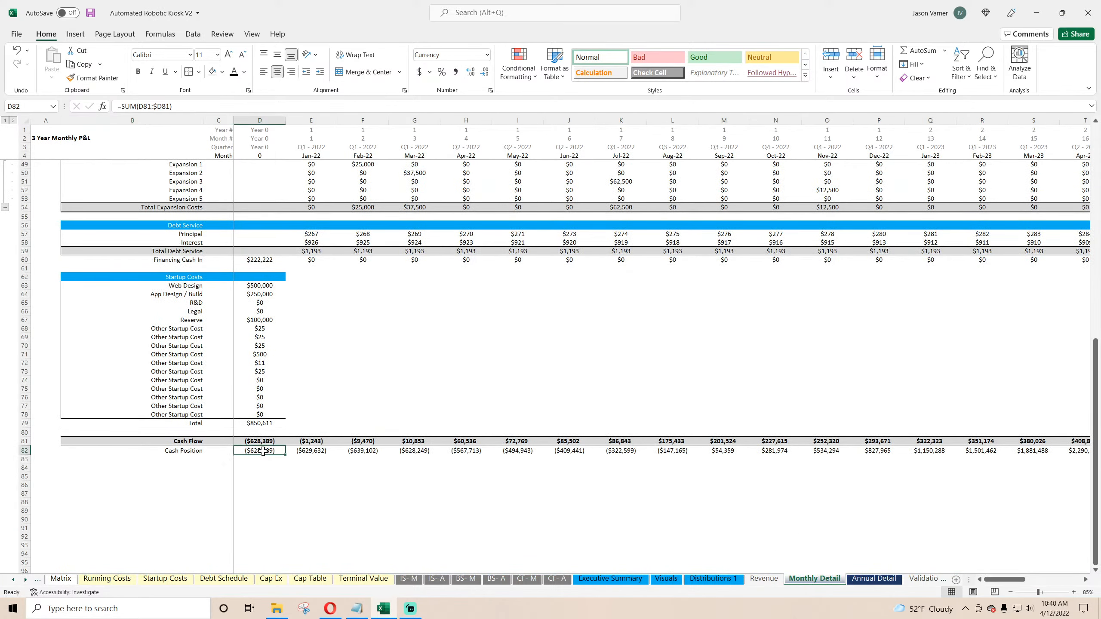
{"action": "left_click", "coordinate": [610, 578]}
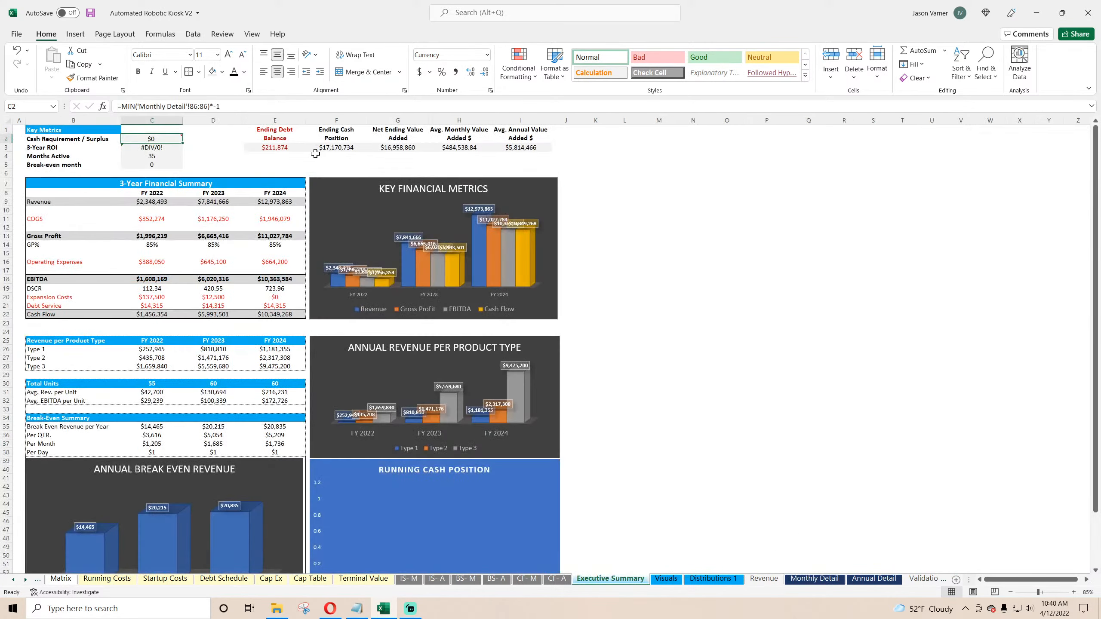
{"action": "left_click", "coordinate": [199, 107]}
{"action": "key", "text": "BackSpace"}
{"action": "type", "text": "2"}
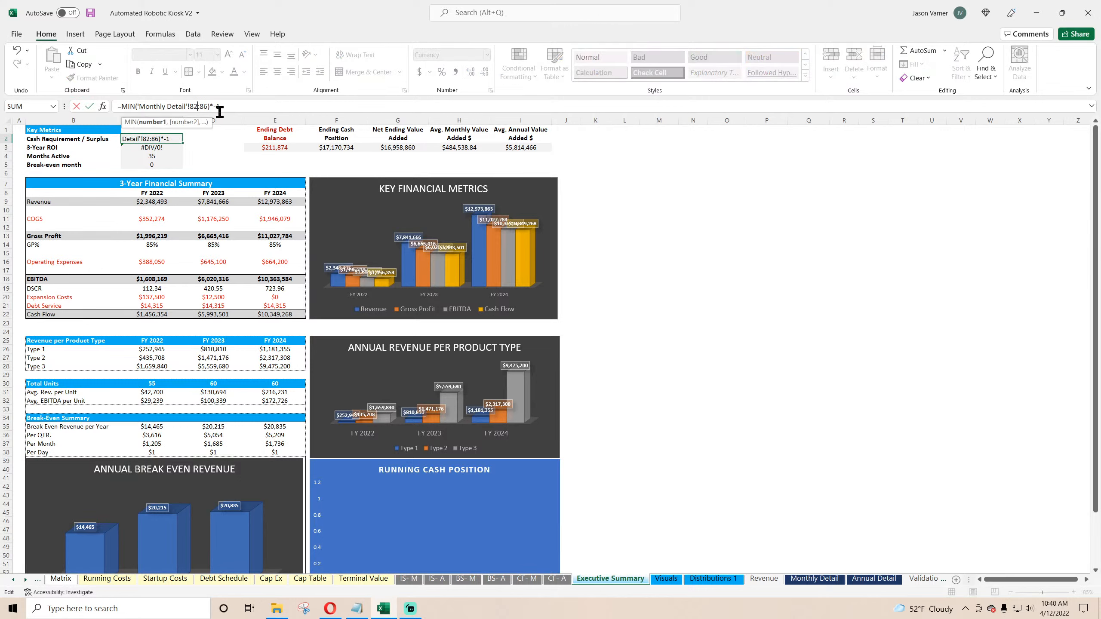
{"action": "left_click", "coordinate": [206, 106]}
{"action": "key", "text": "Delete"}
{"action": "type", "text": "2"}
{"action": "key", "text": "Return"}
{"action": "left_click", "coordinate": [151, 137]}
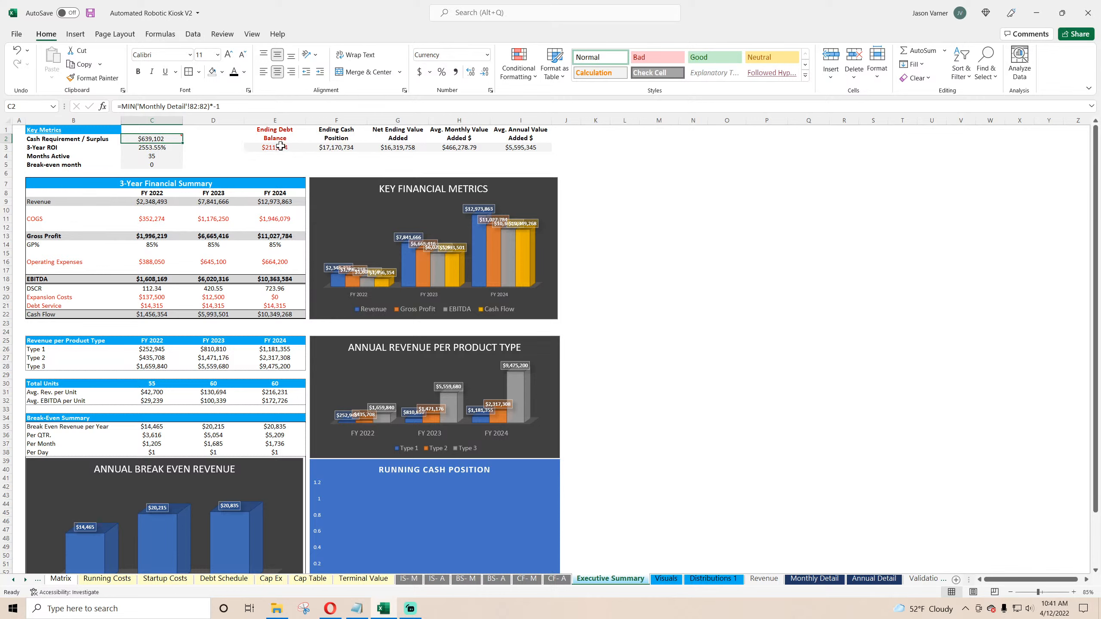
Step: Review the key metric formulas from Ending Cash Position to Avg. Annual Value Added and save the workbook
{"action": "left_click", "coordinate": [336, 147]}
{"action": "left_click", "coordinate": [397, 149]}
{"action": "double_click", "coordinate": [399, 150]}
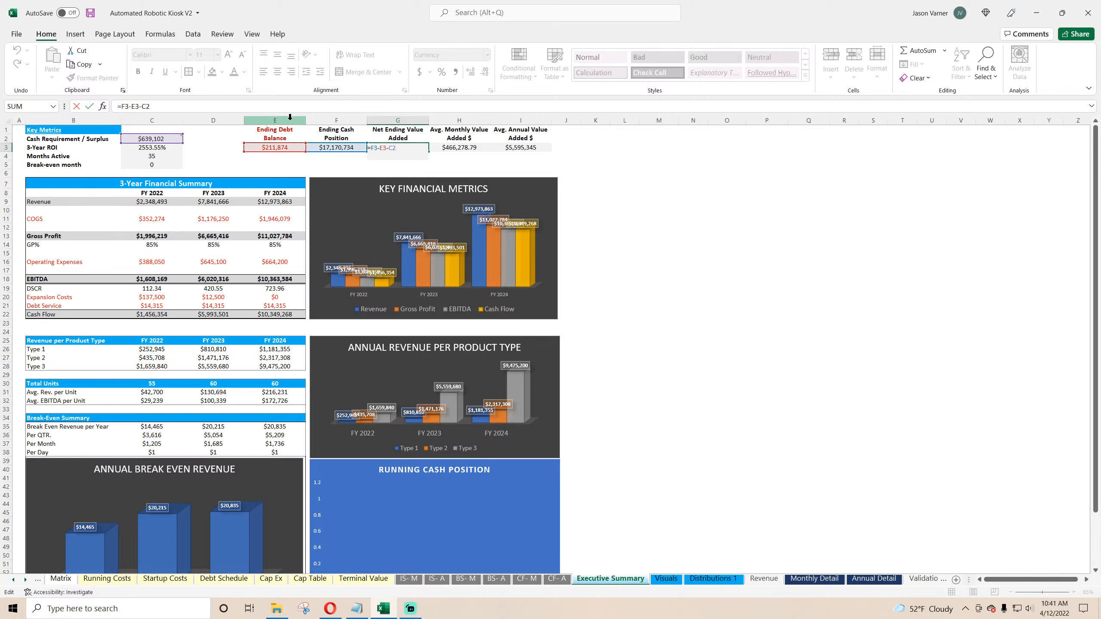
{"action": "left_click", "coordinate": [337, 148]}
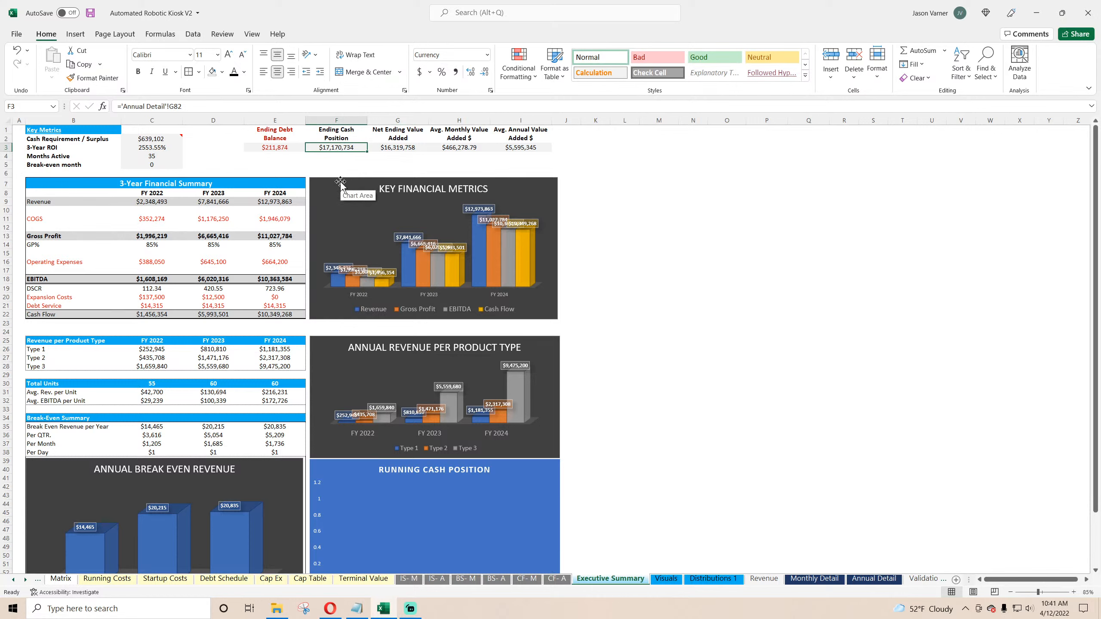
{"action": "left_click", "coordinate": [402, 147]}
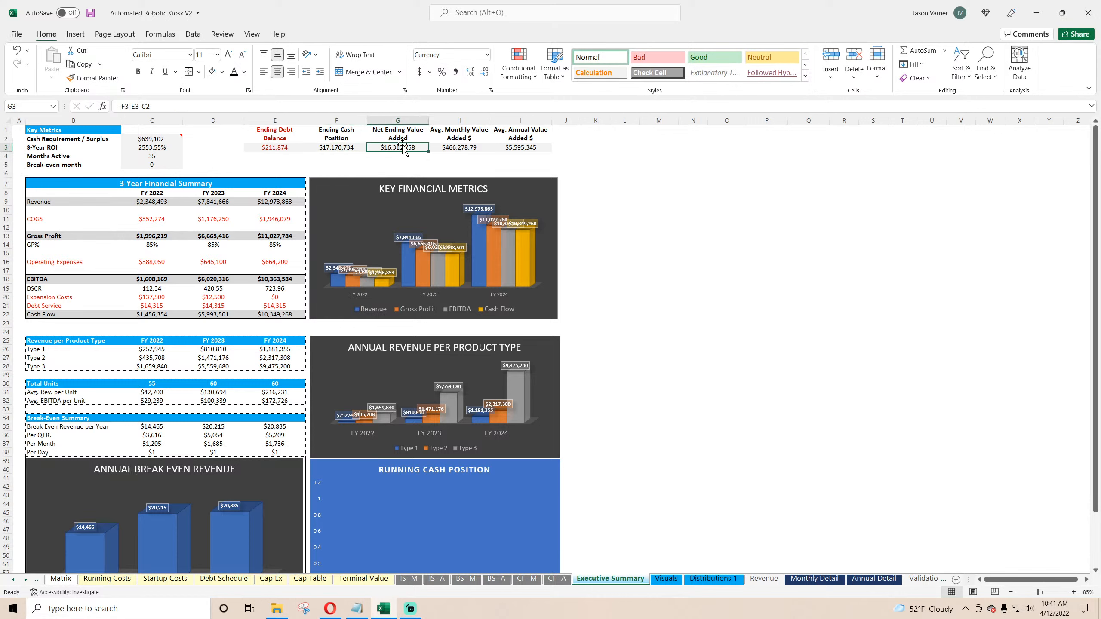
{"action": "left_click", "coordinate": [90, 13]}
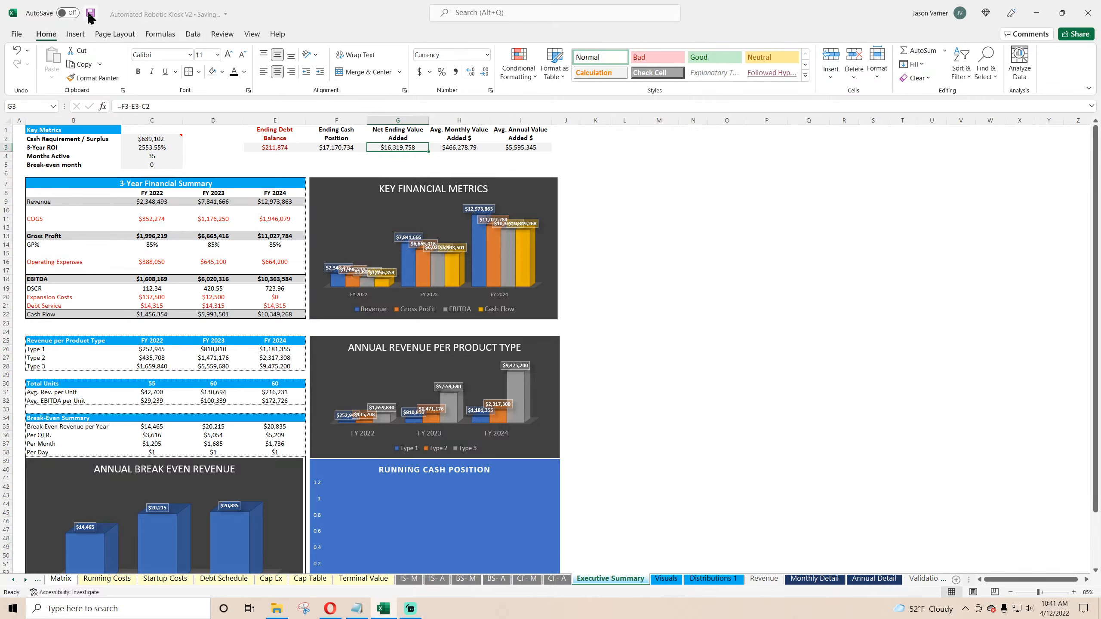
{"action": "left_click", "coordinate": [469, 149]}
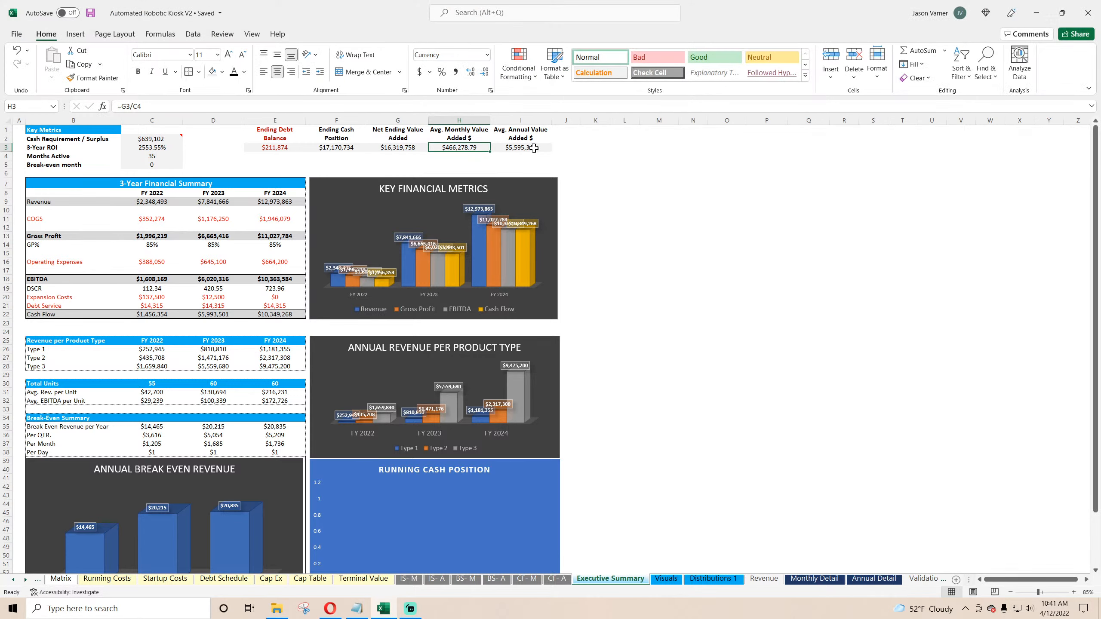
{"action": "left_click", "coordinate": [534, 147]}
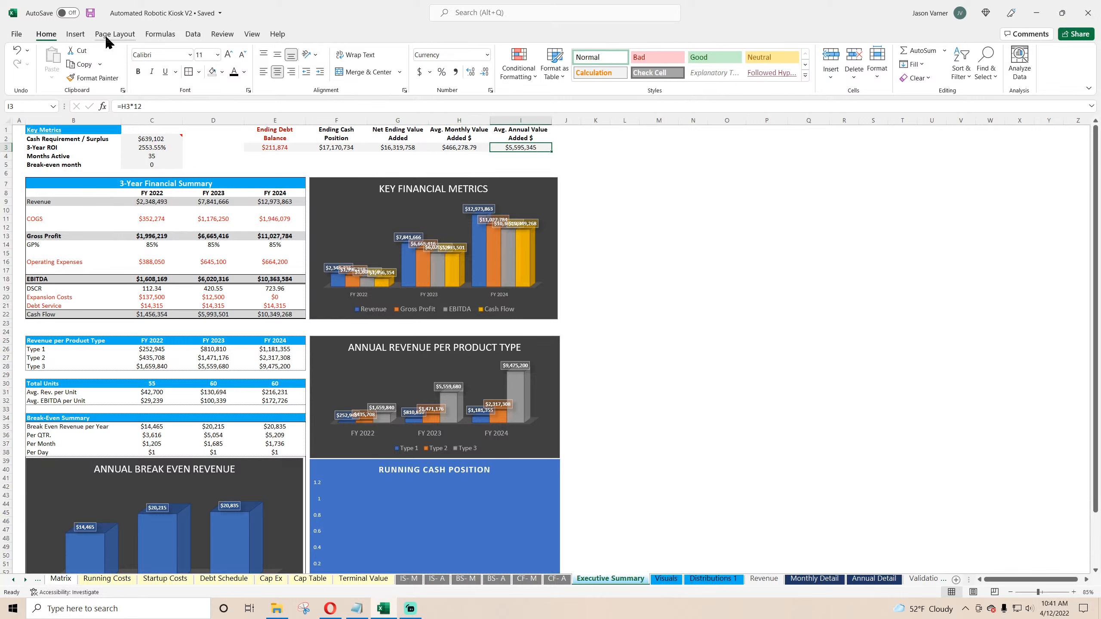
{"action": "left_click", "coordinate": [91, 14]}
Step: Bold the Cash Flow row of the 3-Year Financial Summary
{"action": "left_click", "coordinate": [160, 313]}
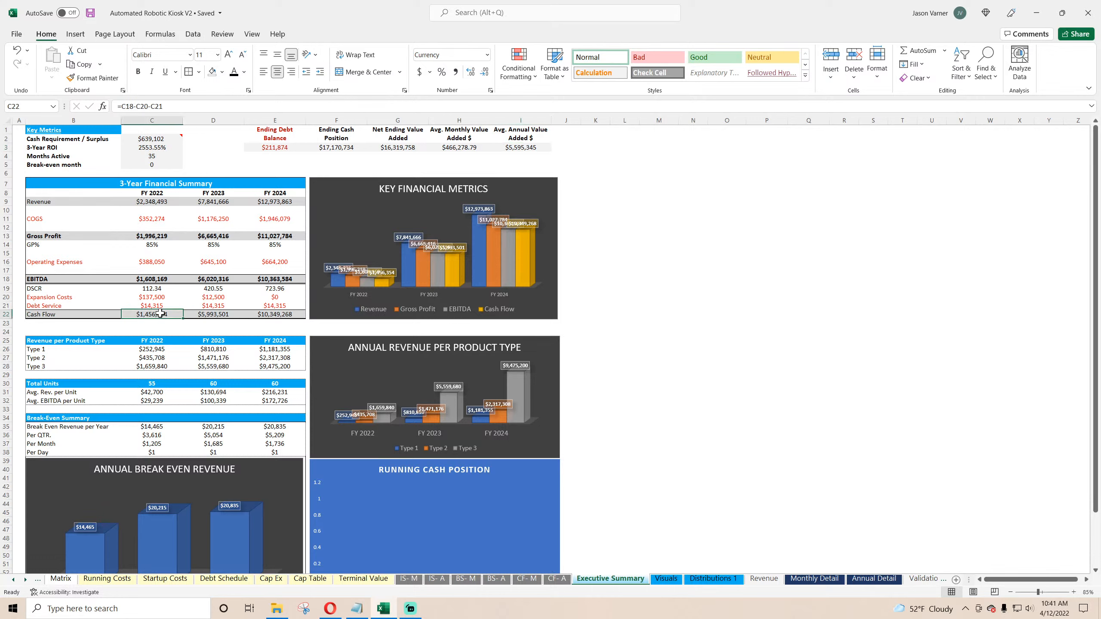
{"action": "left_click_drag", "start_coordinate": [48, 313], "coordinate": [250, 315]}
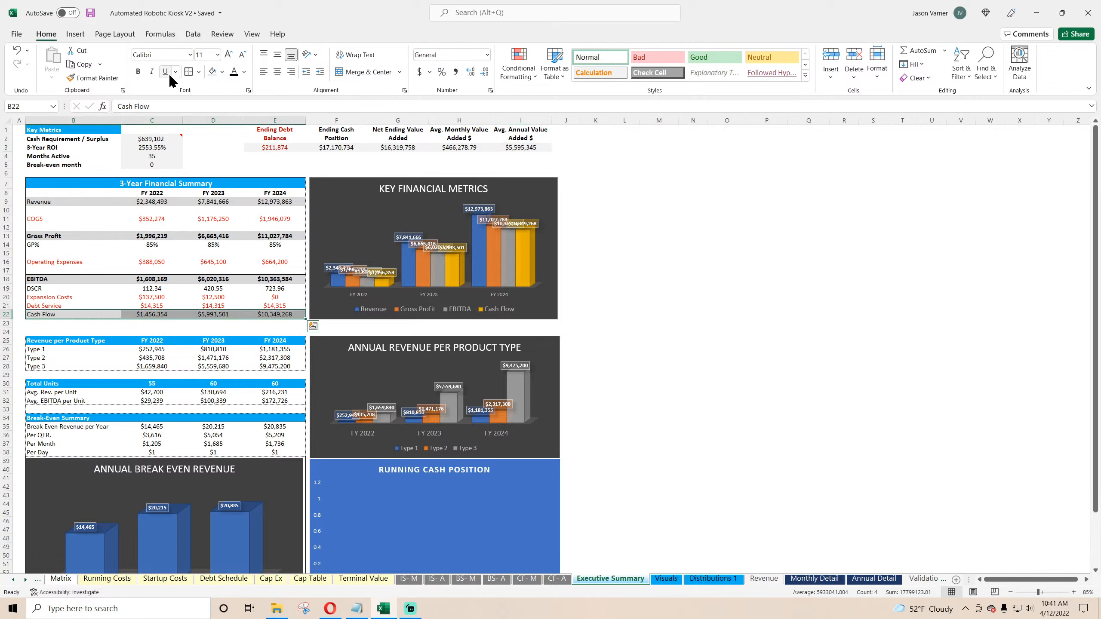
{"action": "left_click", "coordinate": [138, 71]}
{"action": "left_click", "coordinate": [668, 209]}
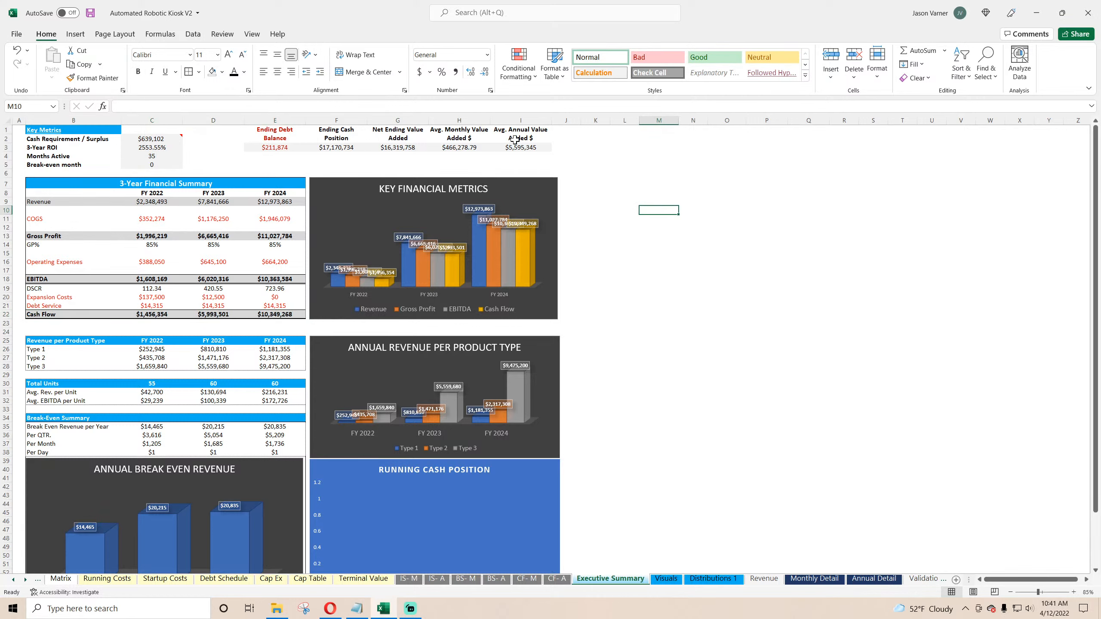
{"action": "left_click_drag", "start_coordinate": [316, 136], "coordinate": [493, 132]}
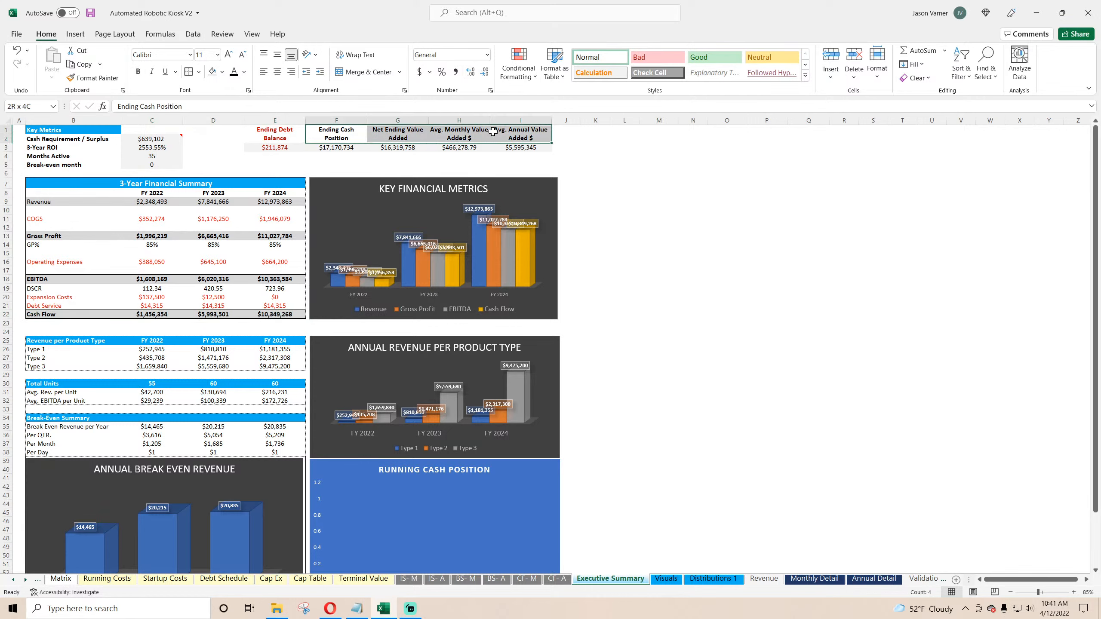
{"action": "left_click", "coordinate": [345, 156]}
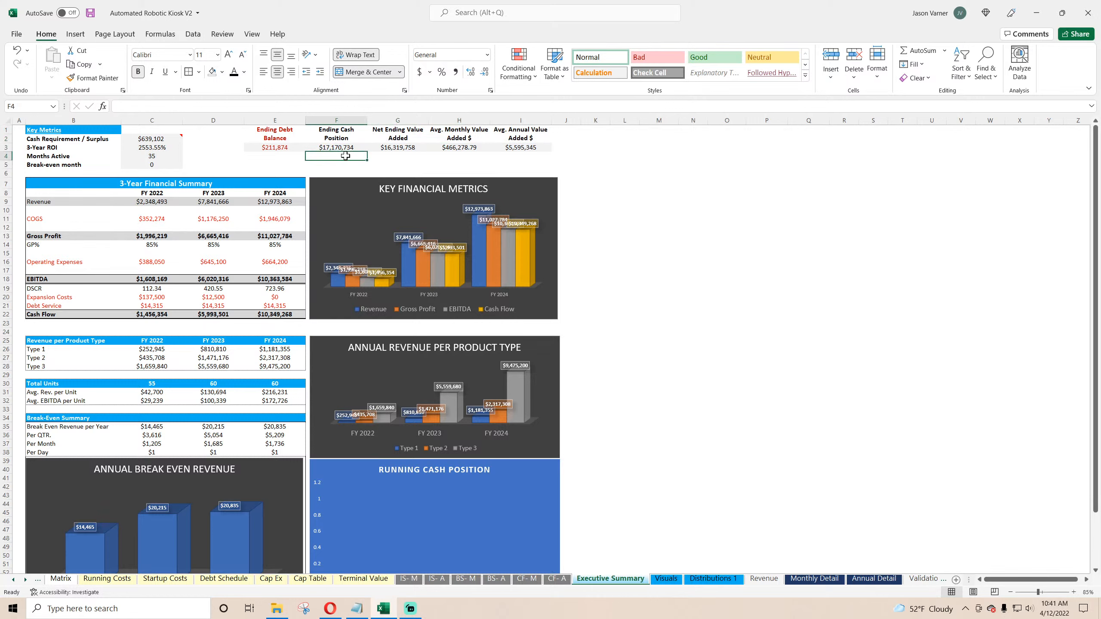
{"action": "left_click", "coordinate": [346, 129]}
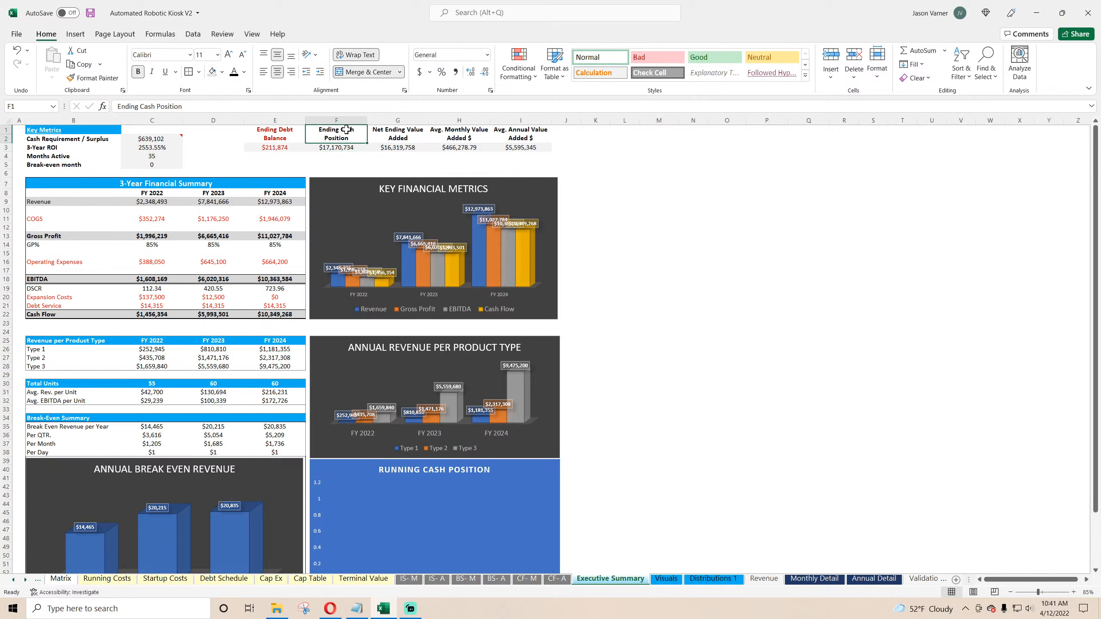
{"action": "left_click", "coordinate": [287, 138]}
{"action": "left_click_drag", "start_coordinate": [391, 156], "coordinate": [548, 156]}
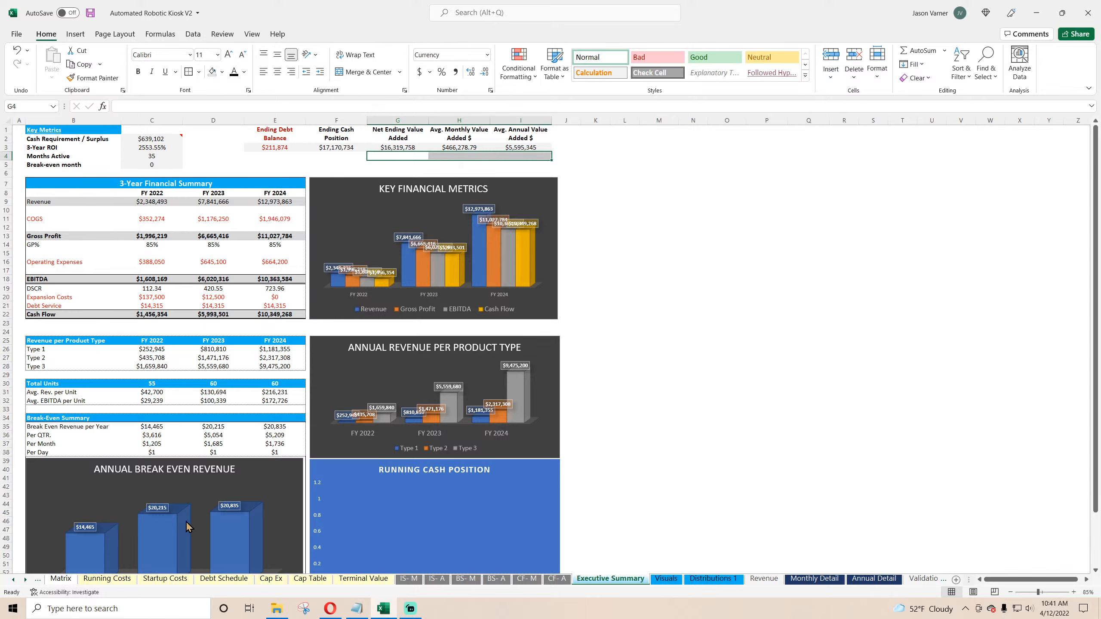
Step: Set Include Terminal Value to Yes on Global Control and return to the Executive Summary
{"action": "left_click", "coordinate": [17, 578]}
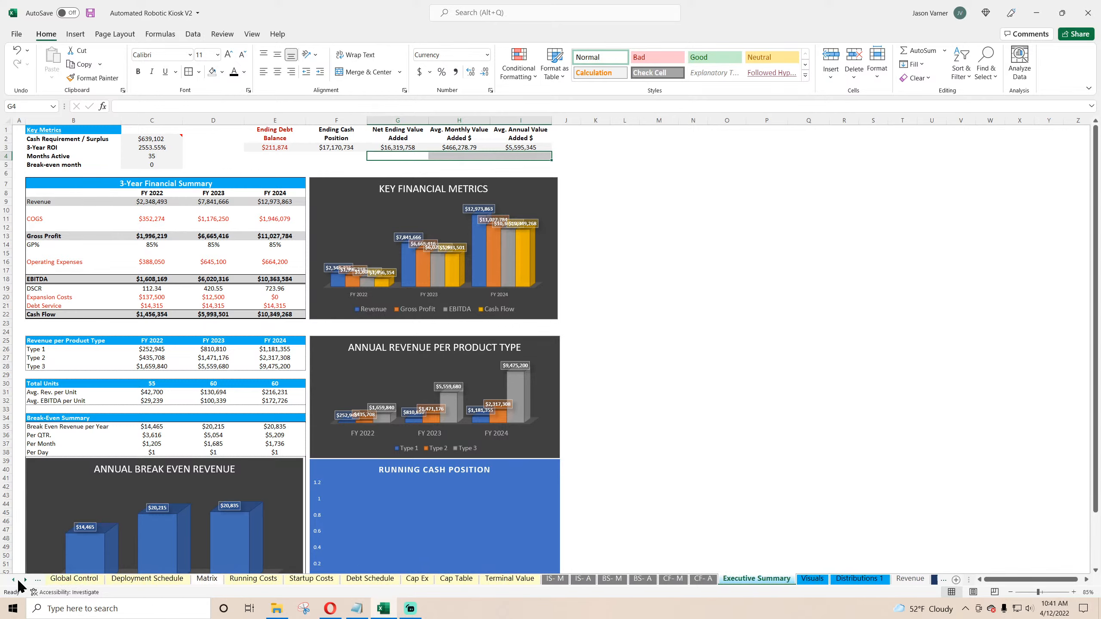
{"action": "left_click", "coordinate": [100, 581]}
{"action": "left_click", "coordinate": [245, 207]}
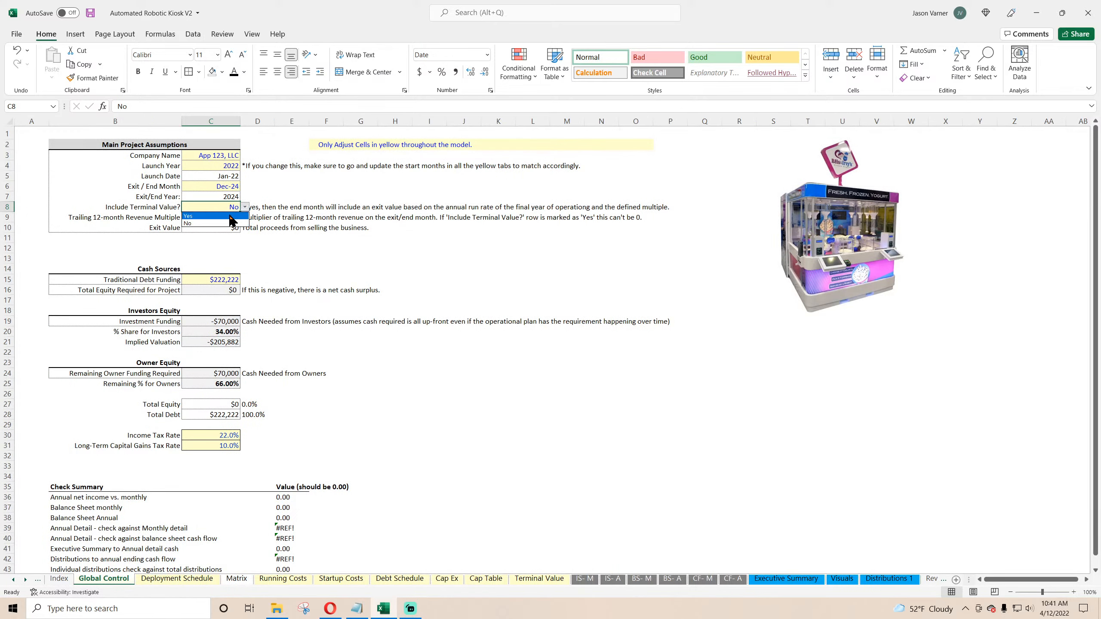
{"action": "left_click", "coordinate": [208, 216]}
{"action": "left_click", "coordinate": [775, 579]}
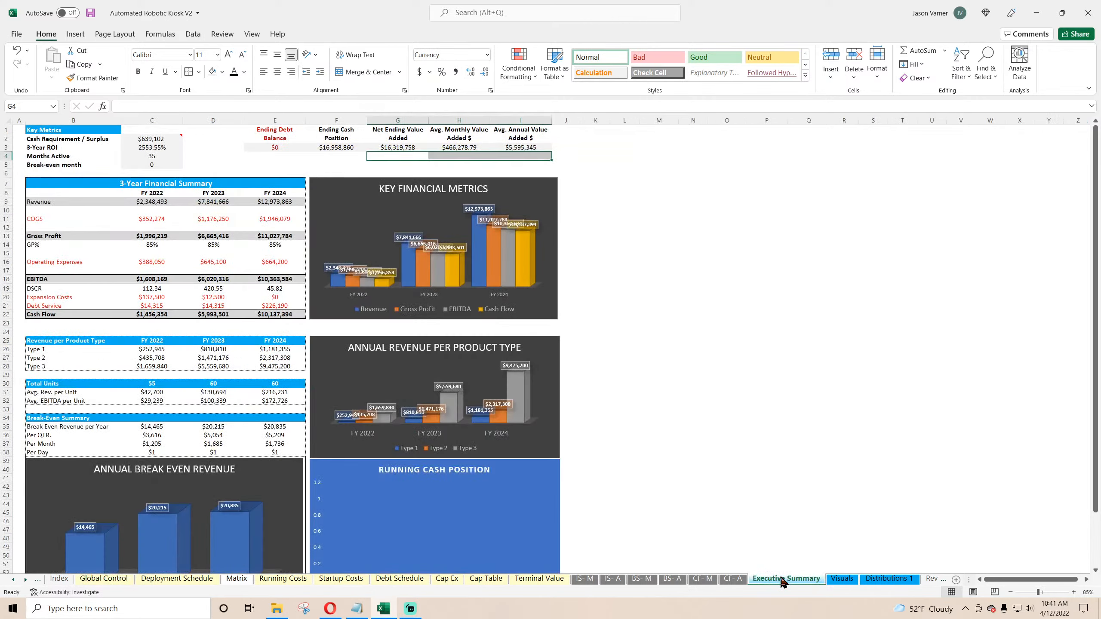
Step: Clear everything from the Net Ending Value Added, Avg. Monthly and Avg. Annual Value Added metric block
{"action": "left_click", "coordinate": [346, 151]}
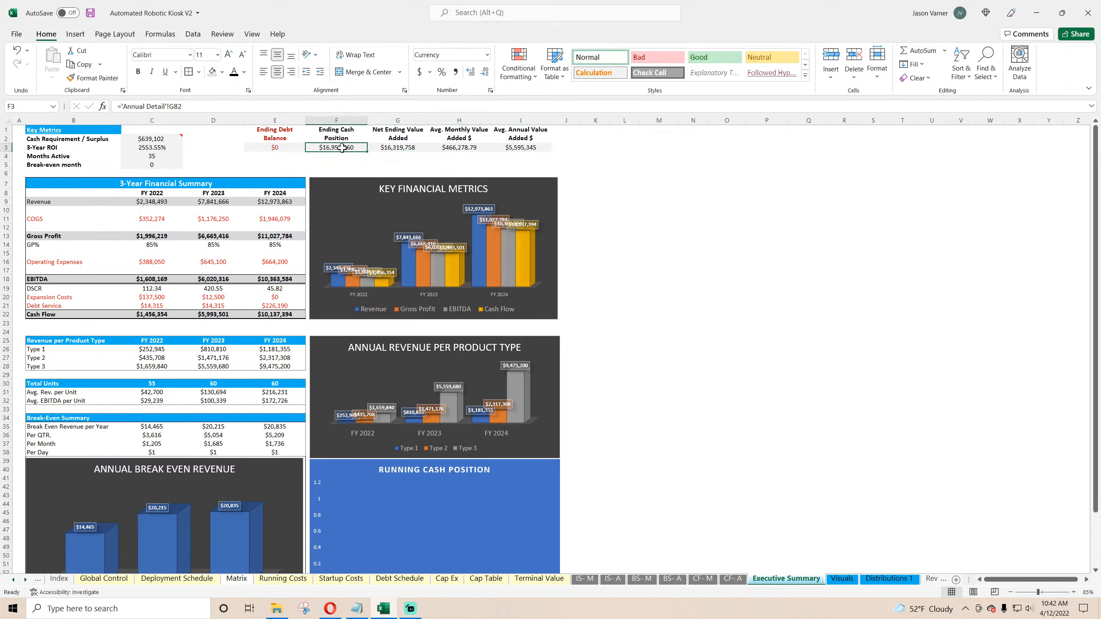
{"action": "left_click", "coordinate": [276, 149]}
{"action": "left_click_drag", "start_coordinate": [394, 157], "coordinate": [519, 130]}
{"action": "left_click", "coordinate": [922, 78]}
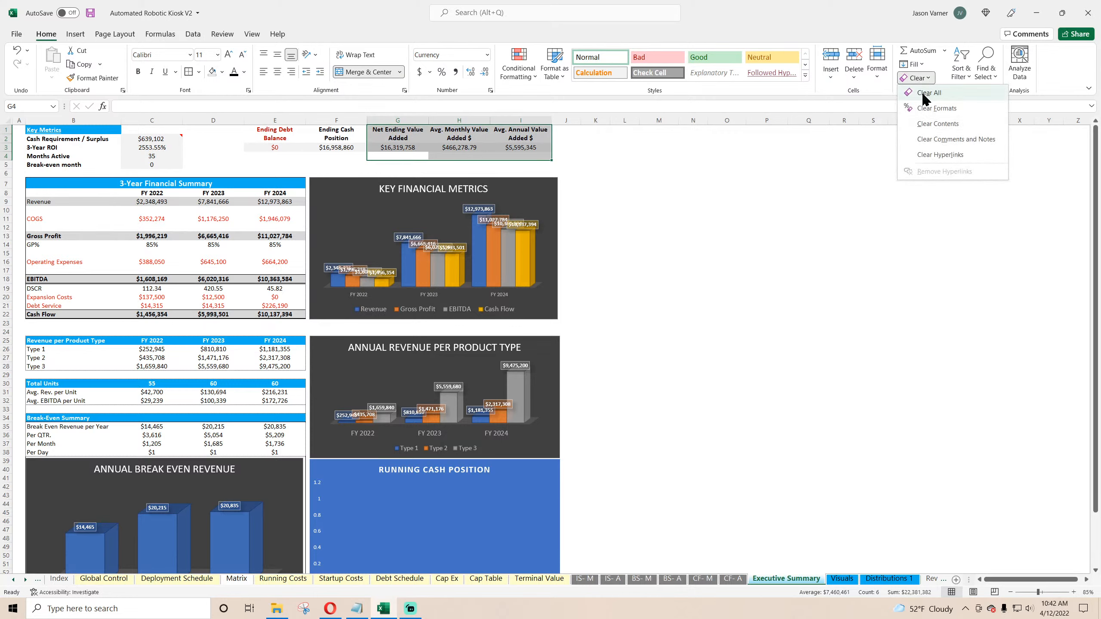
{"action": "left_click", "coordinate": [932, 93]}
{"action": "left_click", "coordinate": [658, 269]}
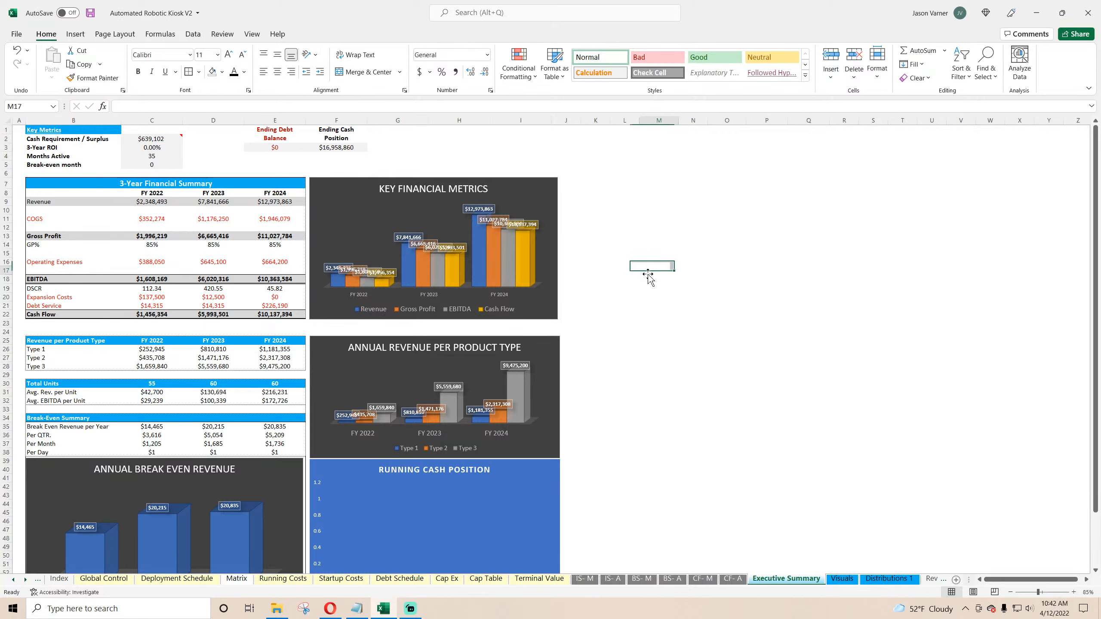
Step: Set the 3-Year ROI to the IRR of the Annual Detail cash flow row from Year 0 through FY 2024
{"action": "left_click", "coordinate": [155, 148]}
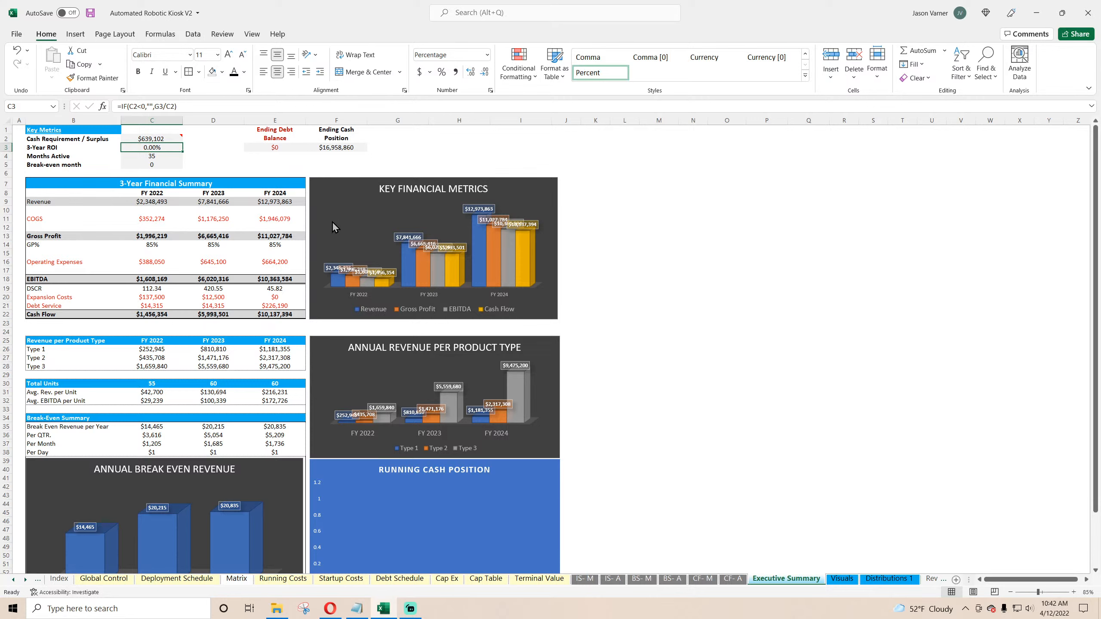
{"action": "type", "text": "=irr"}
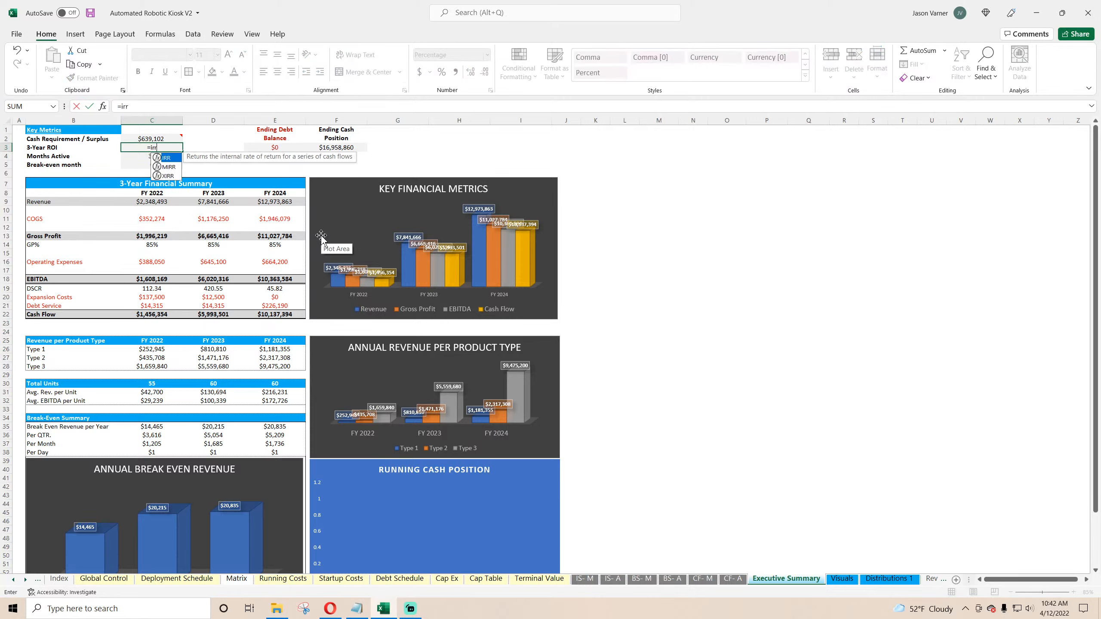
{"action": "type", "text": "("}
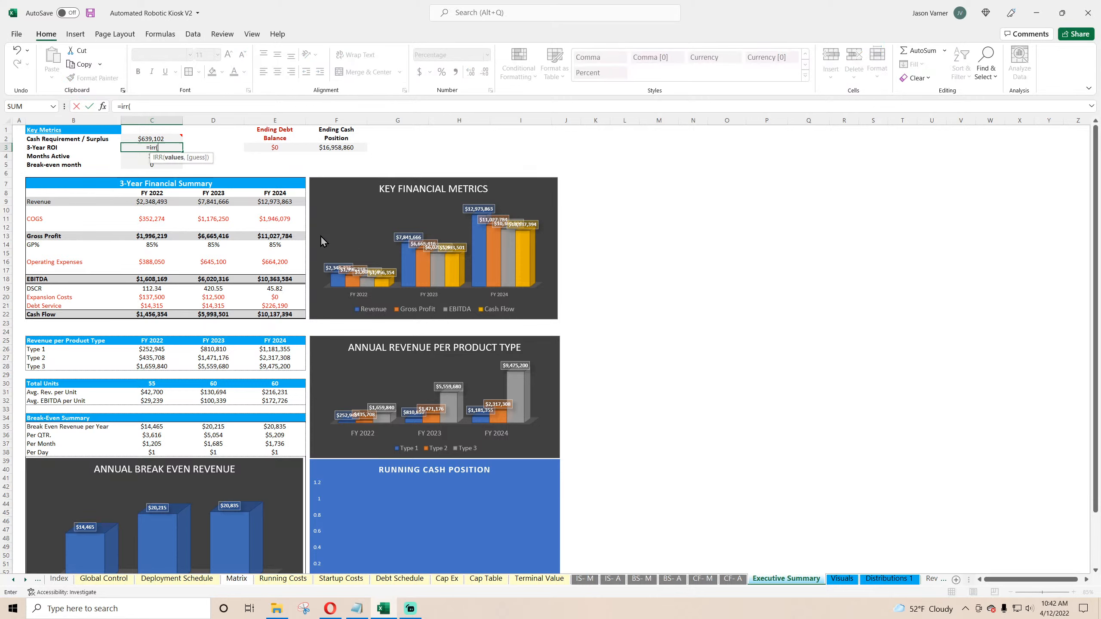
{"action": "left_click", "coordinate": [932, 580]}
{"action": "left_click", "coordinate": [934, 580]}
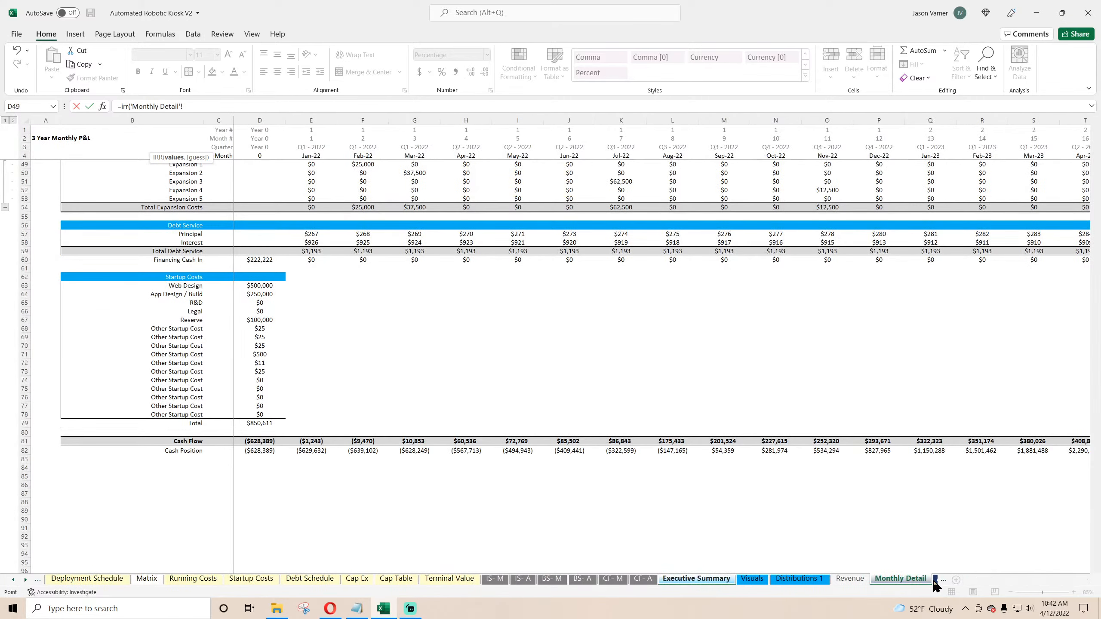
{"action": "left_click", "coordinate": [938, 580]}
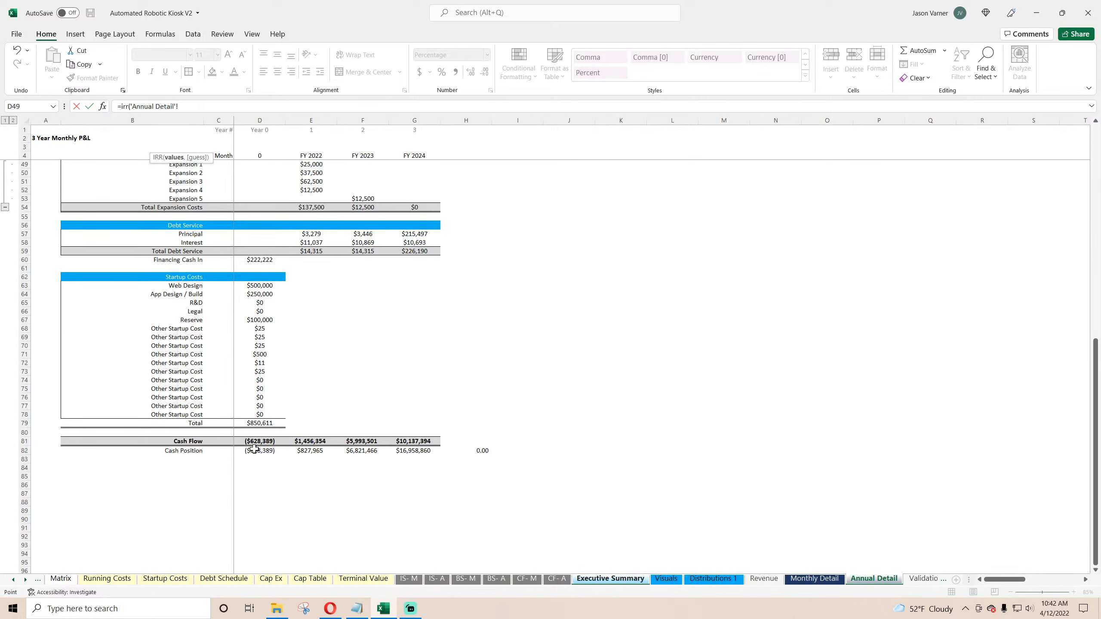
{"action": "left_click_drag", "start_coordinate": [261, 439], "coordinate": [414, 441]}
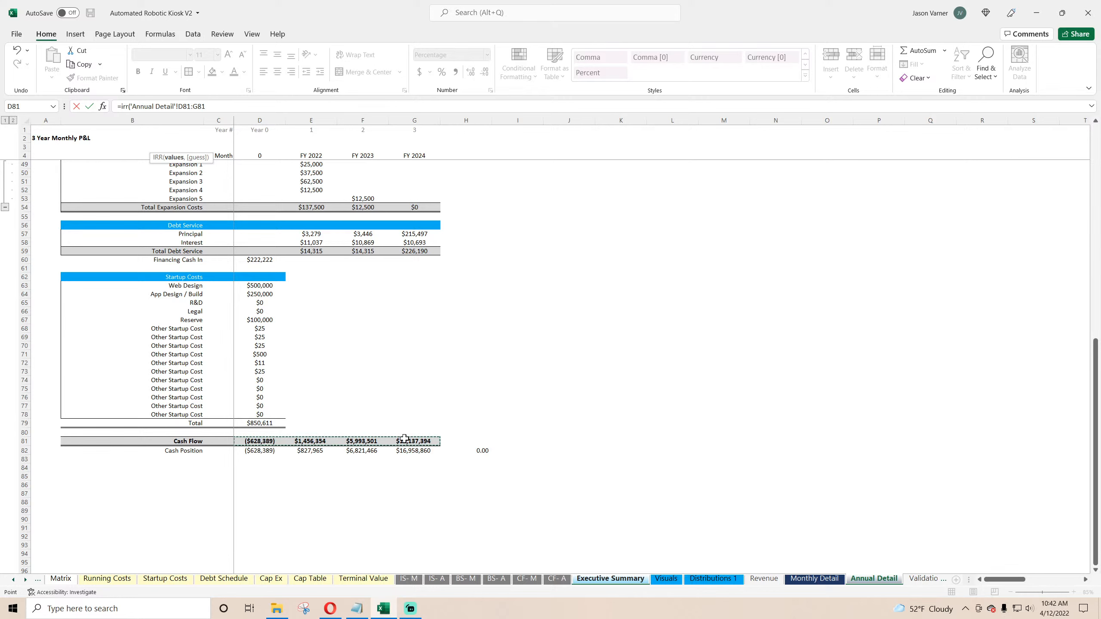
{"action": "key", "text": "Return"}
{"action": "left_click", "coordinate": [164, 148]}
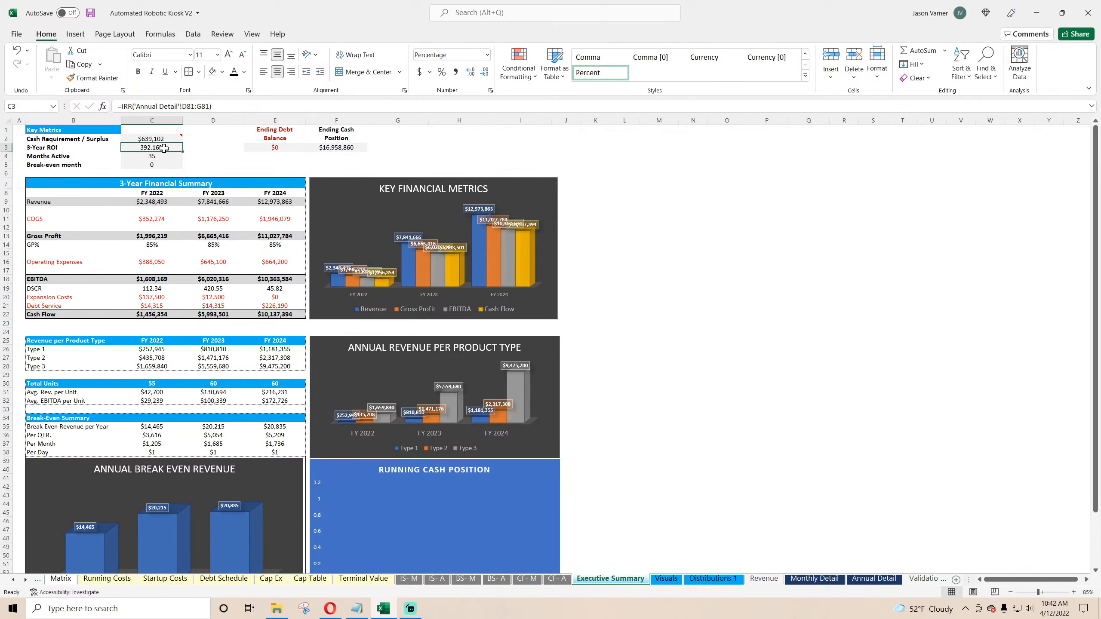
Step: Examine the Months Active formula, its Monthly Detail source row, and the launch and exit dates on Global Control
{"action": "left_click", "coordinate": [163, 156]}
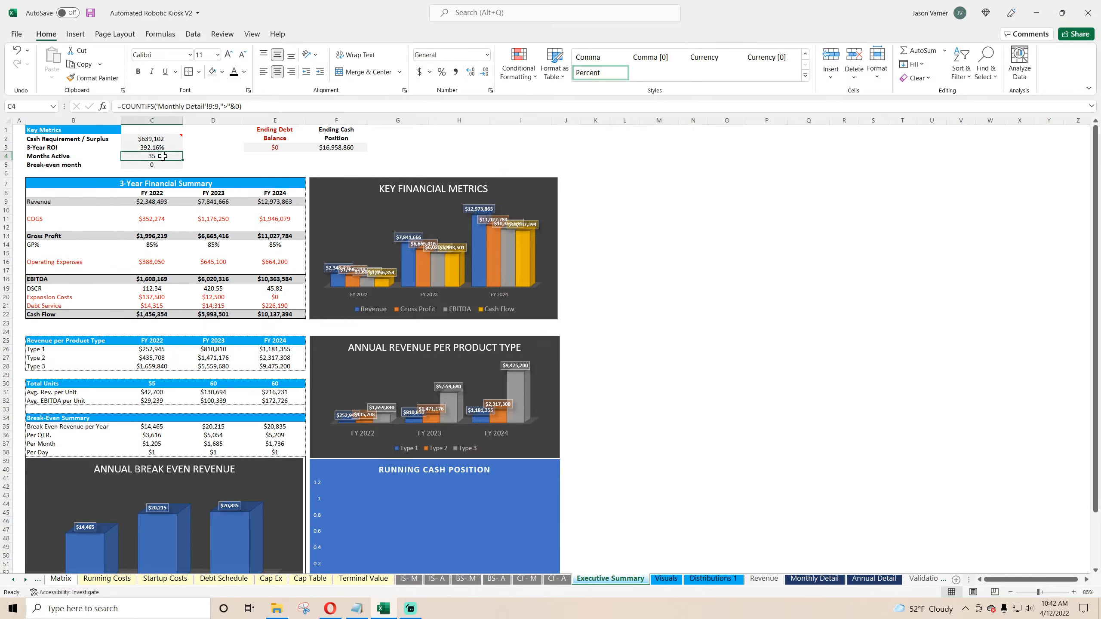
{"action": "left_click", "coordinate": [815, 579]}
{"action": "scroll", "coordinate": [216, 320], "scroll_direction": "up", "scroll_amount": 15}
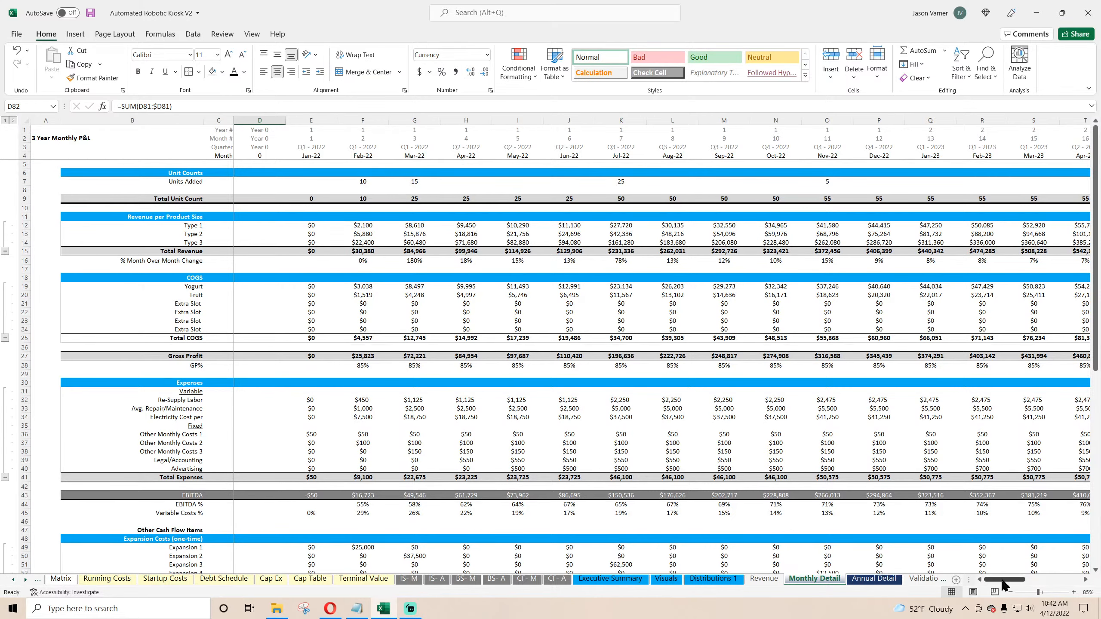
{"action": "mouse_move", "coordinate": [1004, 580]}
{"action": "left_mouse_down"}
{"action": "mouse_move", "coordinate": [1071, 586]}
{"action": "mouse_move", "coordinate": [1003, 586]}
{"action": "left_mouse_up"}
{"action": "left_click", "coordinate": [611, 580]}
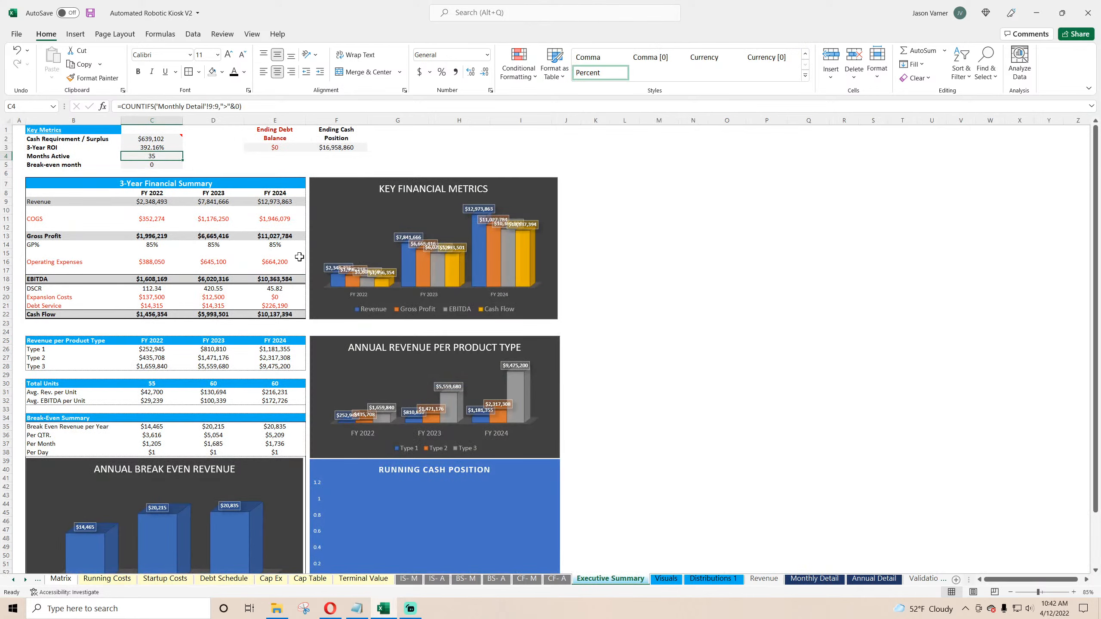
{"action": "type", "text": "="}
{"action": "left_click", "coordinate": [13, 580]}
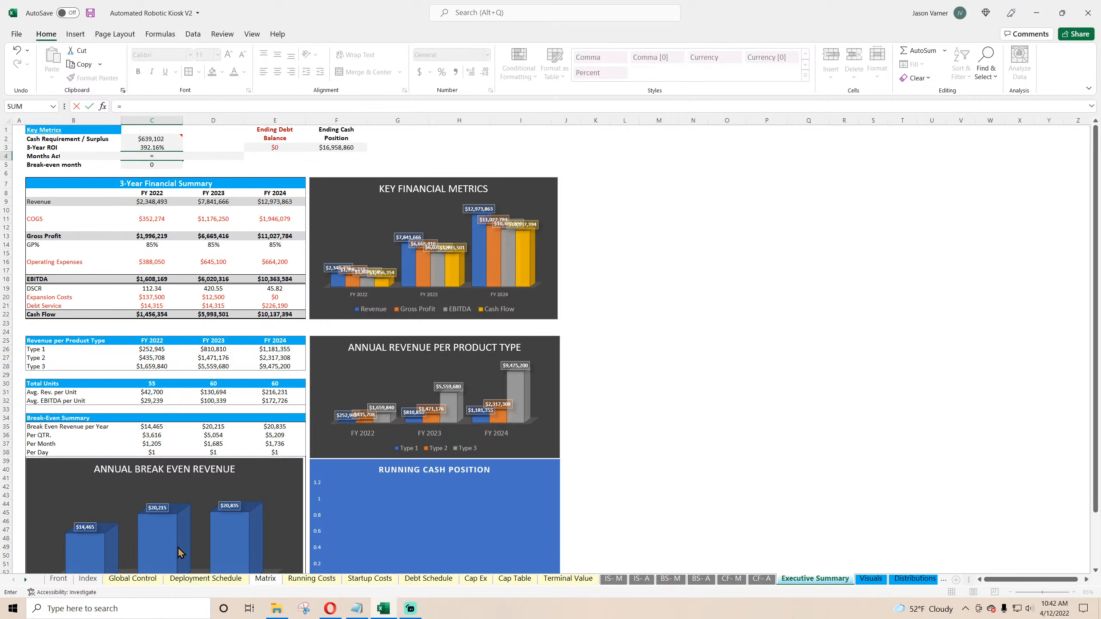
{"action": "key", "text": "Escape"}
{"action": "left_click", "coordinate": [138, 579]}
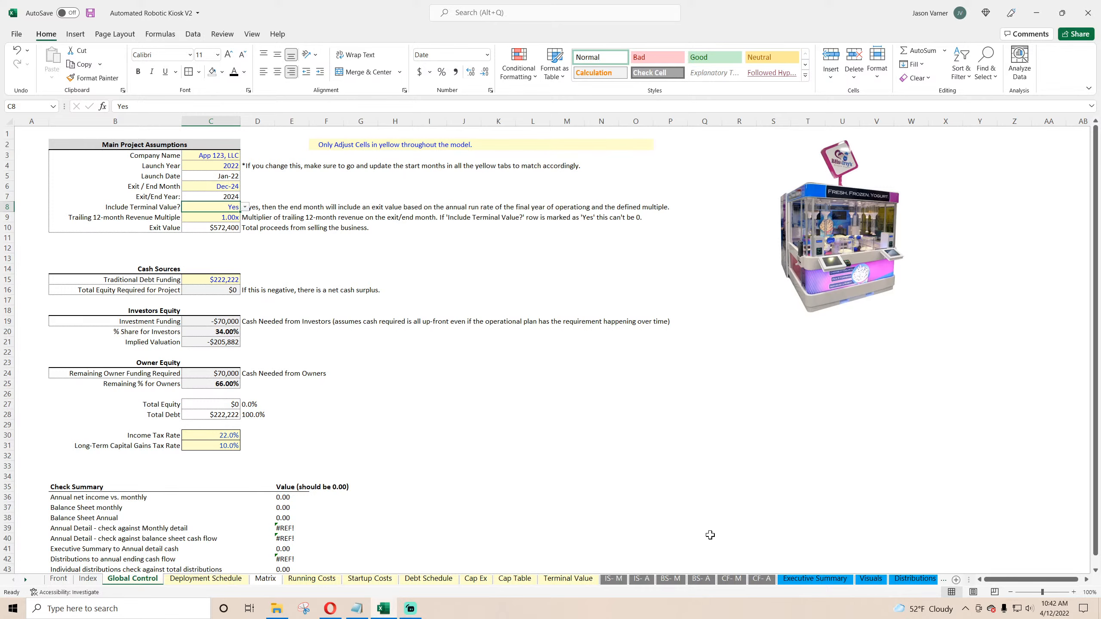
{"action": "left_click", "coordinate": [16, 50]}
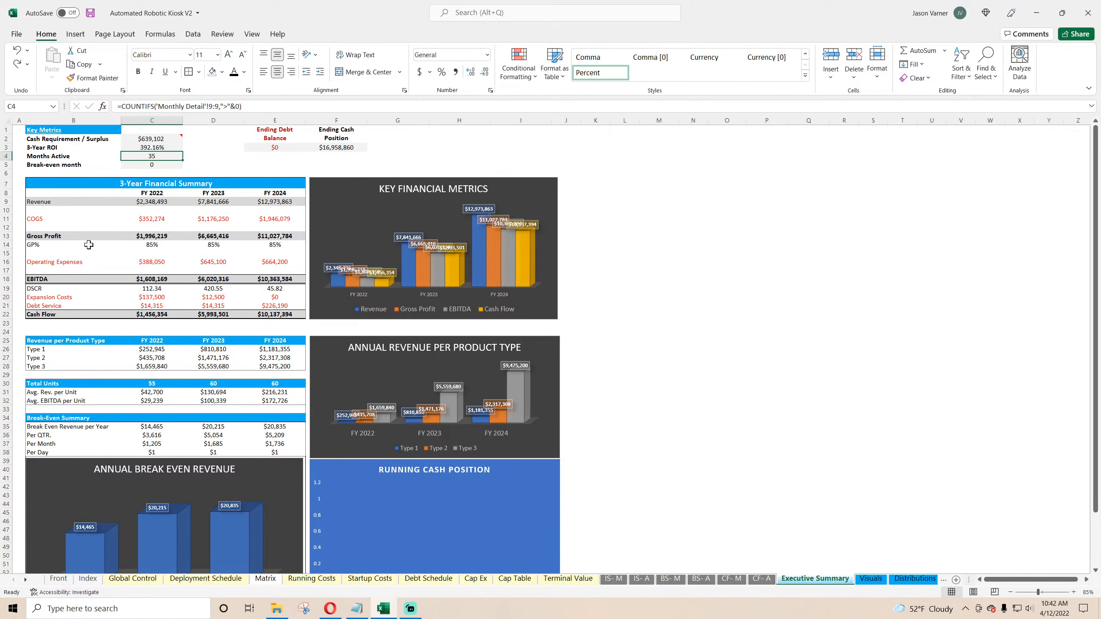
Step: Enter a DATEDIF formula for Months Active using the Global Control launch and exit dates in months
{"action": "type", "text": "=datedif("}
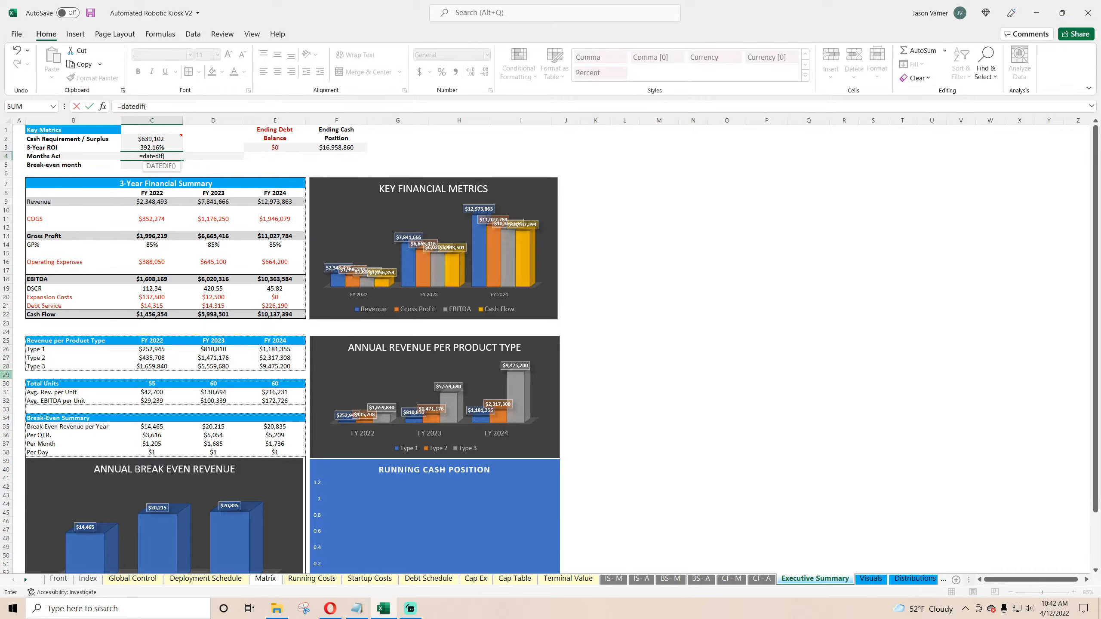
{"action": "left_click", "coordinate": [132, 578]}
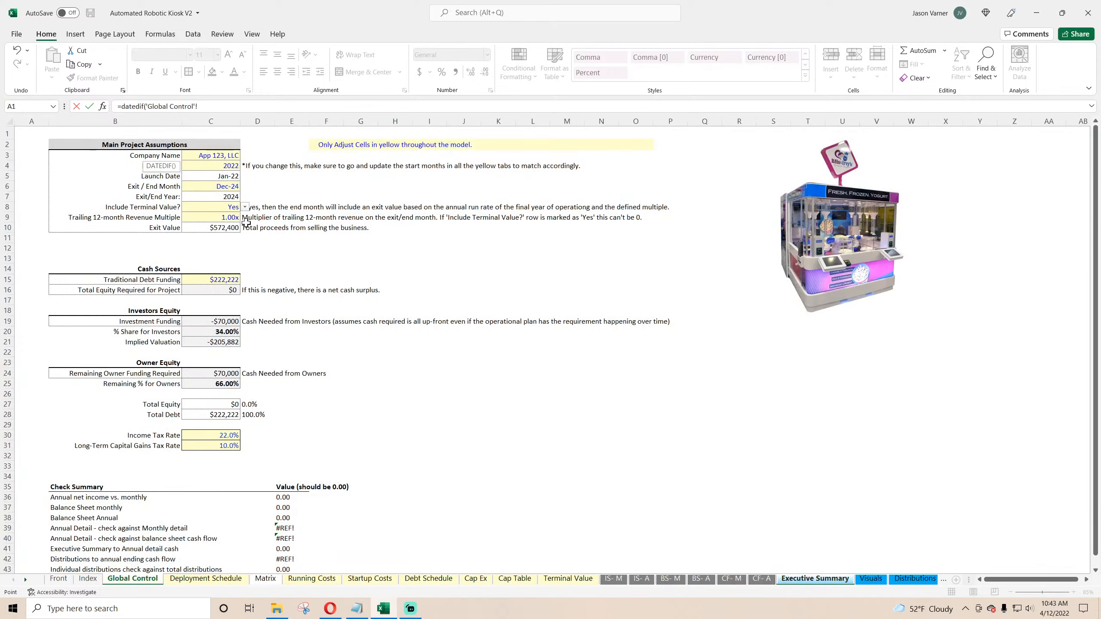
{"action": "left_click", "coordinate": [230, 188]}
{"action": "type", "text": ","}
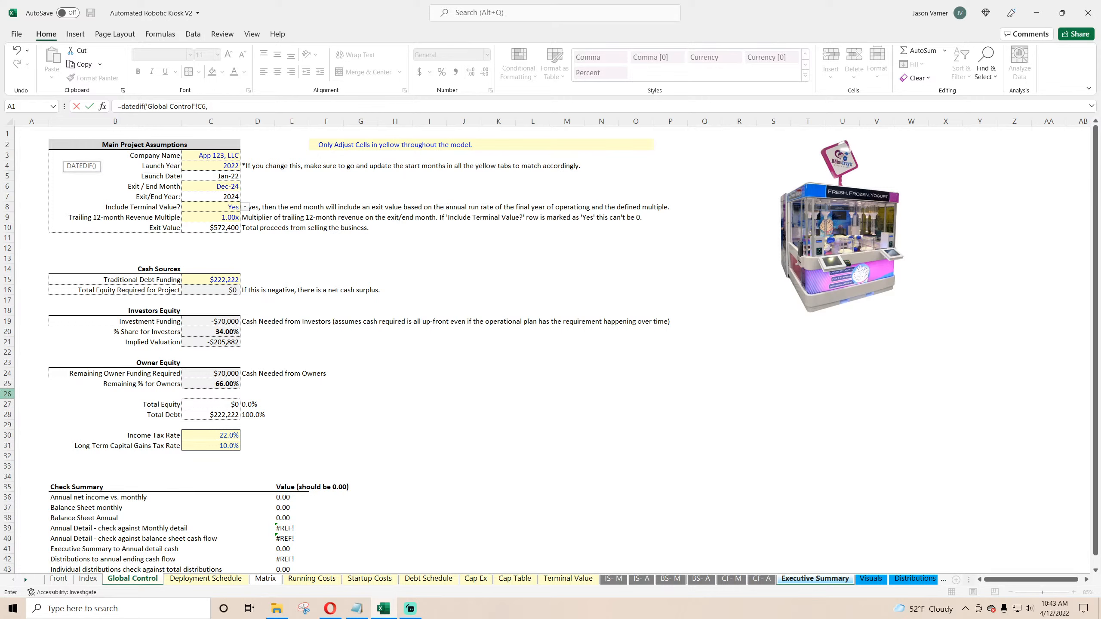
{"action": "left_click", "coordinate": [208, 177]}
{"action": "type", "text": ",\"M\")"}
{"action": "key", "text": "Return"}
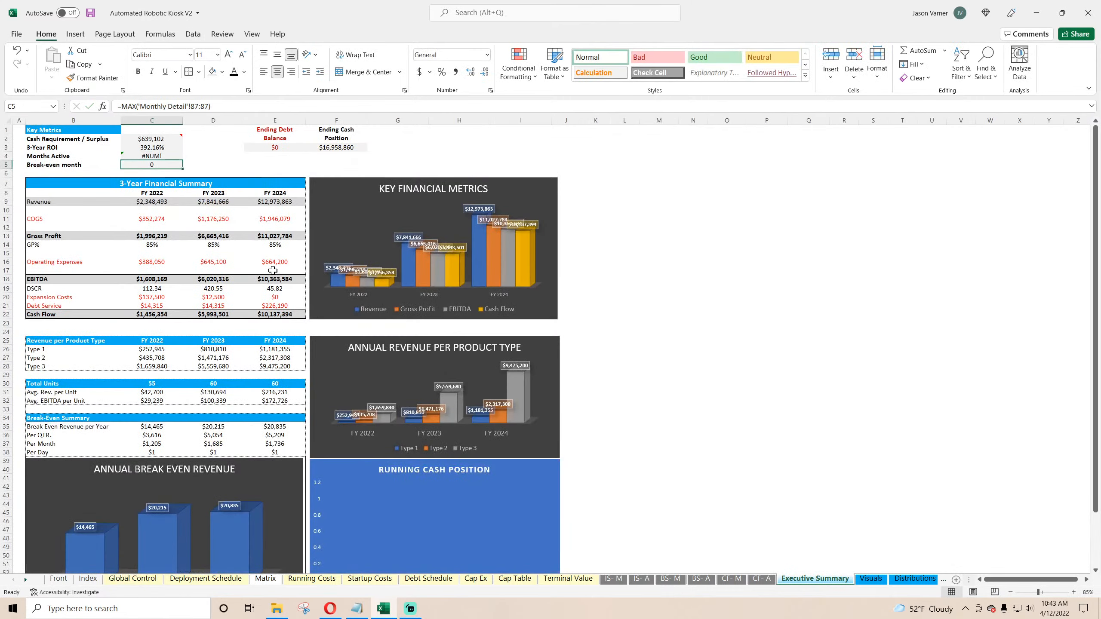
Step: Correct the Months Active DATEDIF formula to run from the launch date C5 to the exit month C6 in months
{"action": "key", "text": "Up"}
{"action": "left_click", "coordinate": [239, 107]}
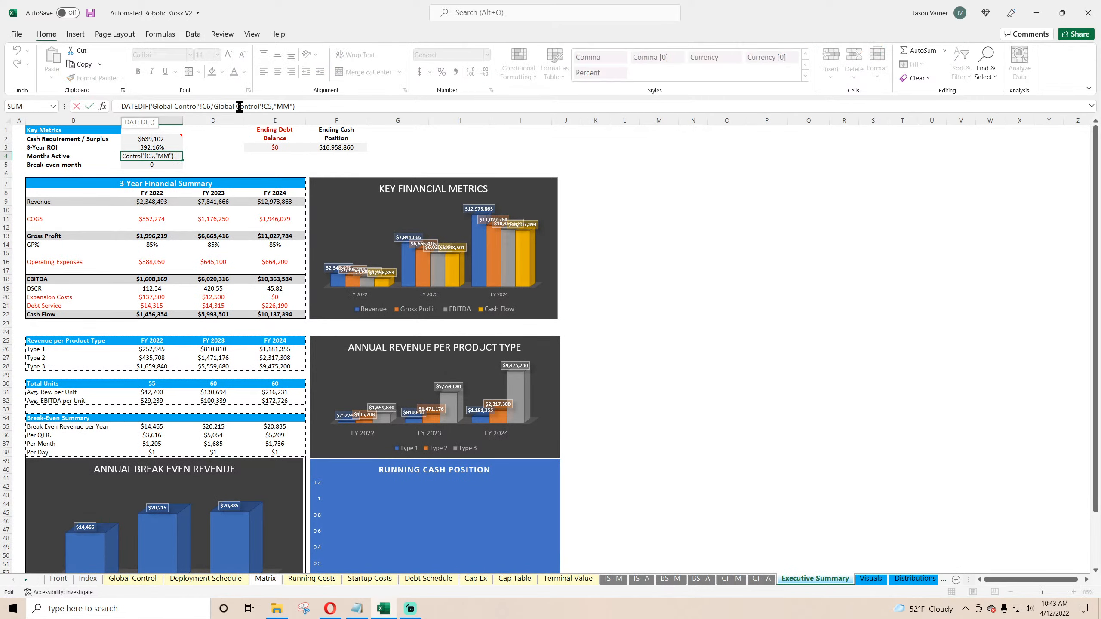
{"action": "left_click", "coordinate": [283, 106]}
{"action": "key", "text": "BackSpace"}
{"action": "left_click", "coordinate": [154, 156]}
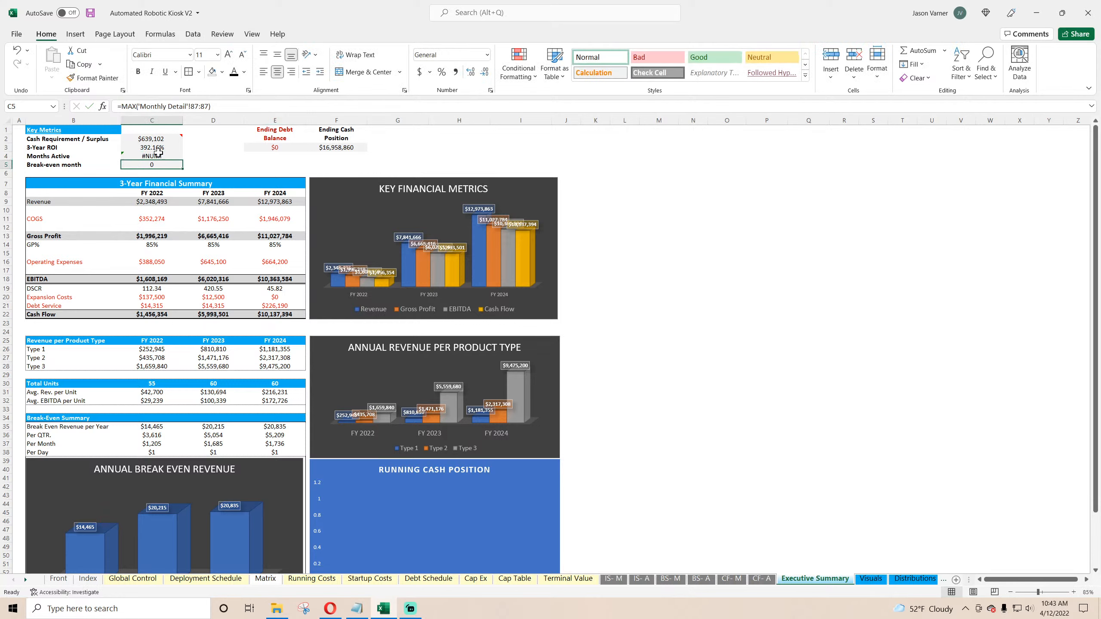
{"action": "left_click", "coordinate": [210, 105]}
{"action": "key", "text": "BackSpace"}
{"action": "type", "text": "5,'Global Control'!C6,\"M\")"}
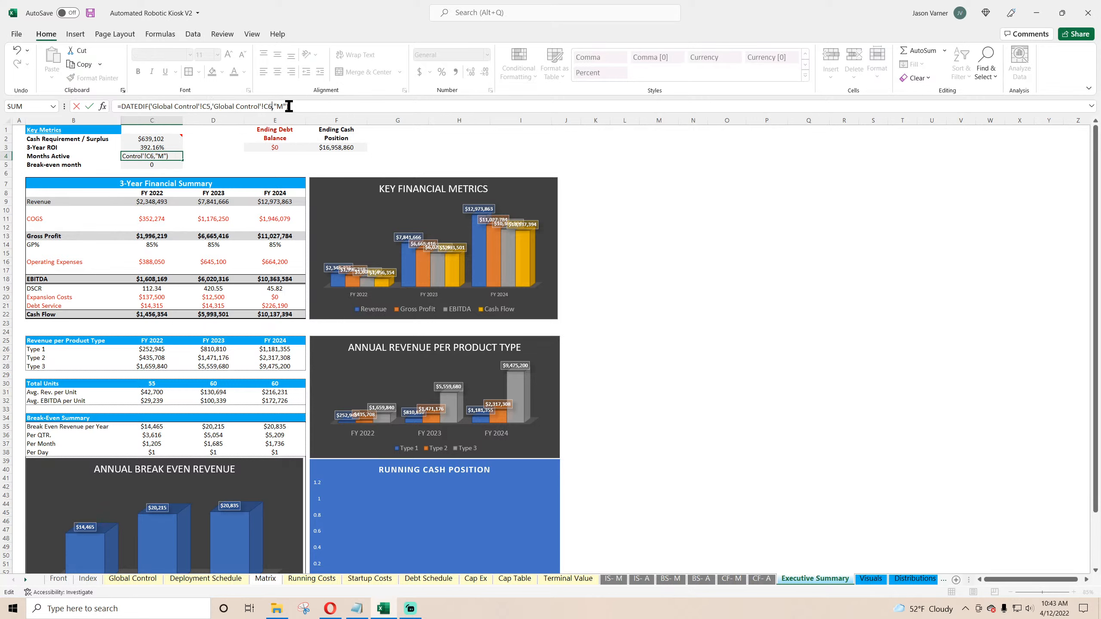
{"action": "key", "text": "Return"}
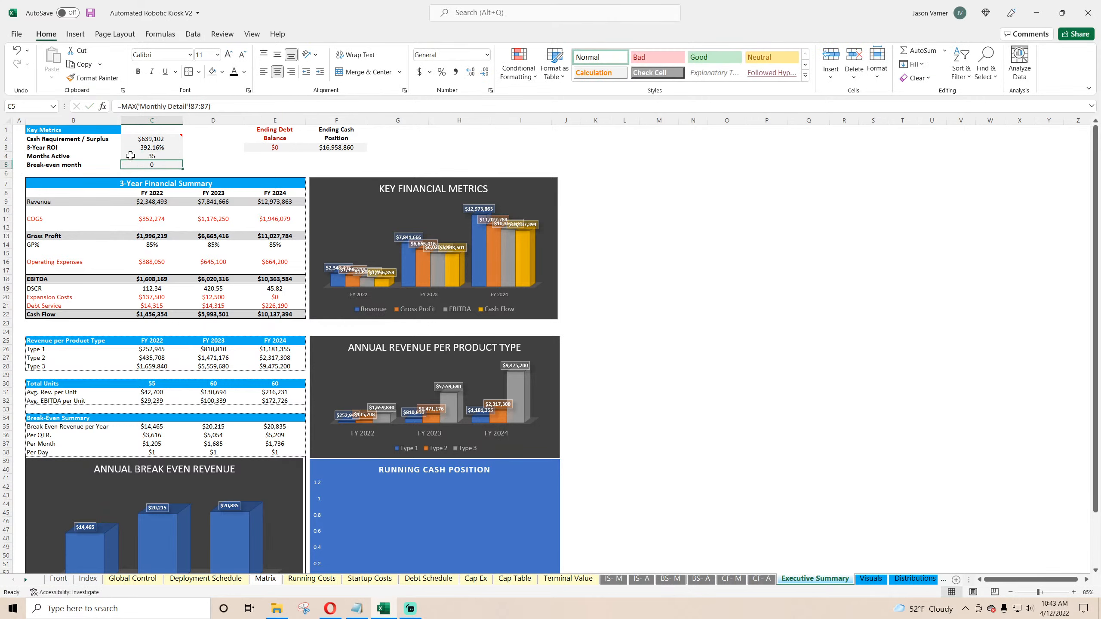
Step: Add 1 to the Months Active formula
{"action": "double_click", "coordinate": [130, 156]}
{"action": "left_click", "coordinate": [305, 105]}
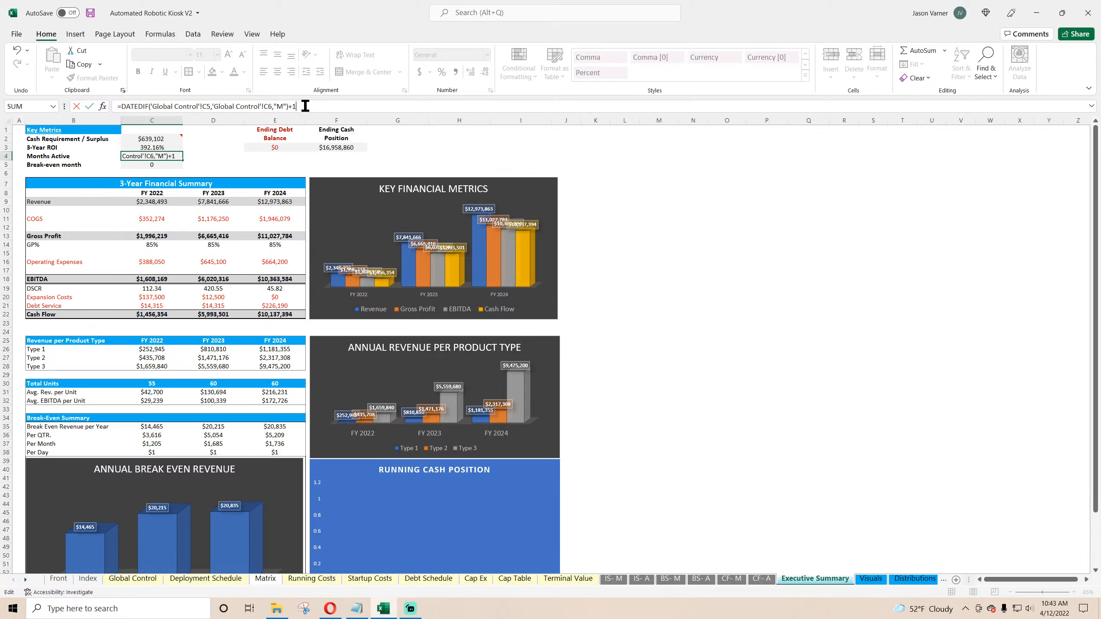
{"action": "type", "text": "+1"}
{"action": "key", "text": "ctrl+Return"}
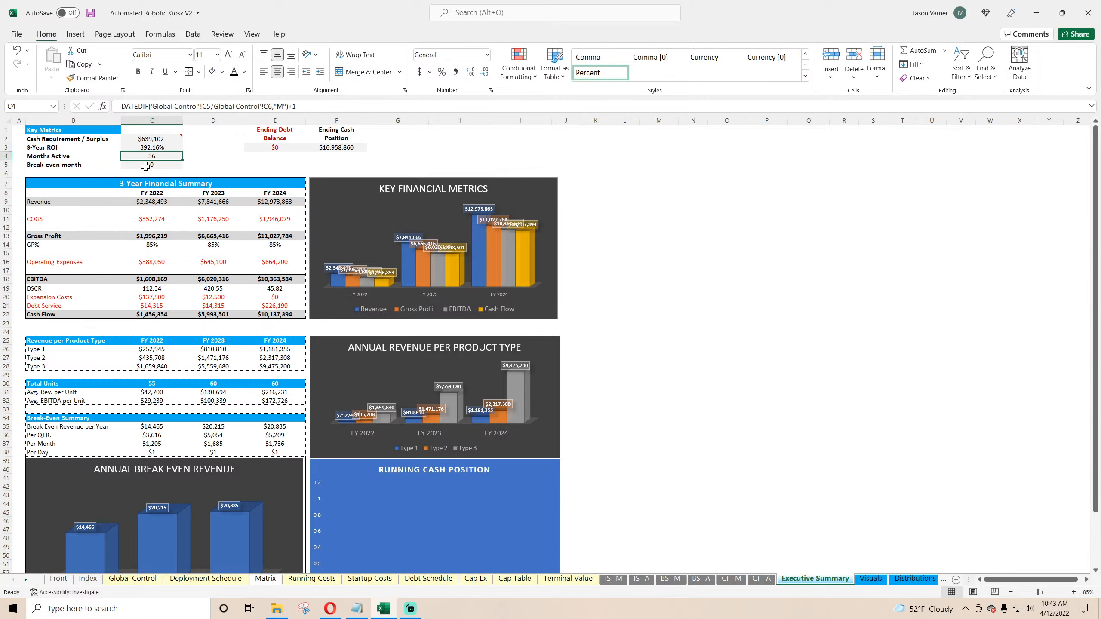
Step: Add a Break Even Equity label in row 87 below the cash position on Monthly Detail
{"action": "left_click", "coordinate": [146, 165]}
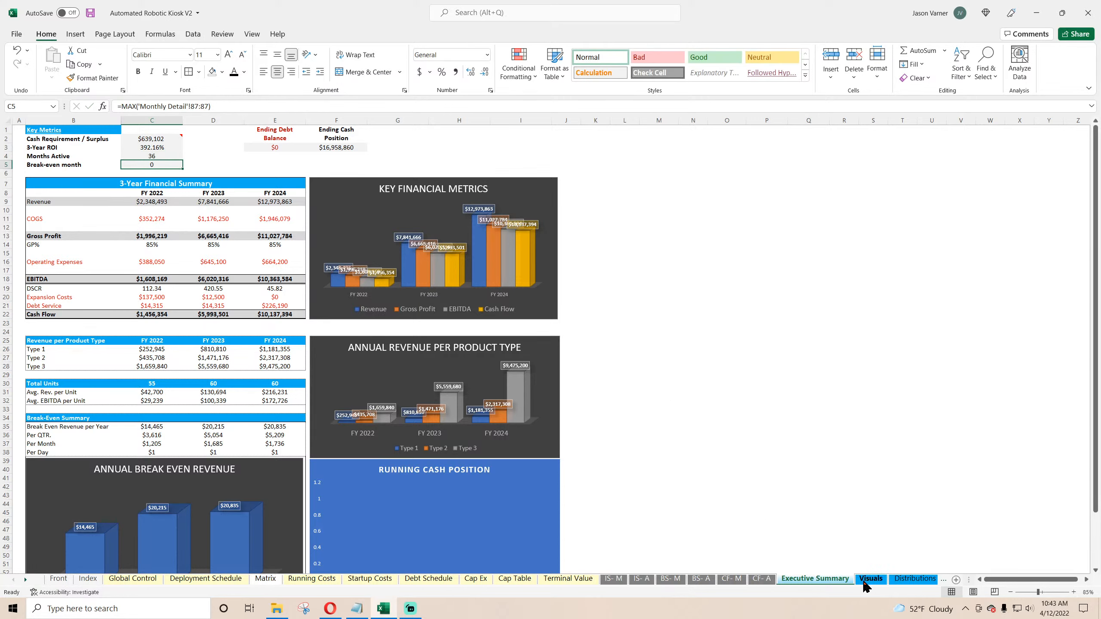
{"action": "left_click", "coordinate": [903, 579]}
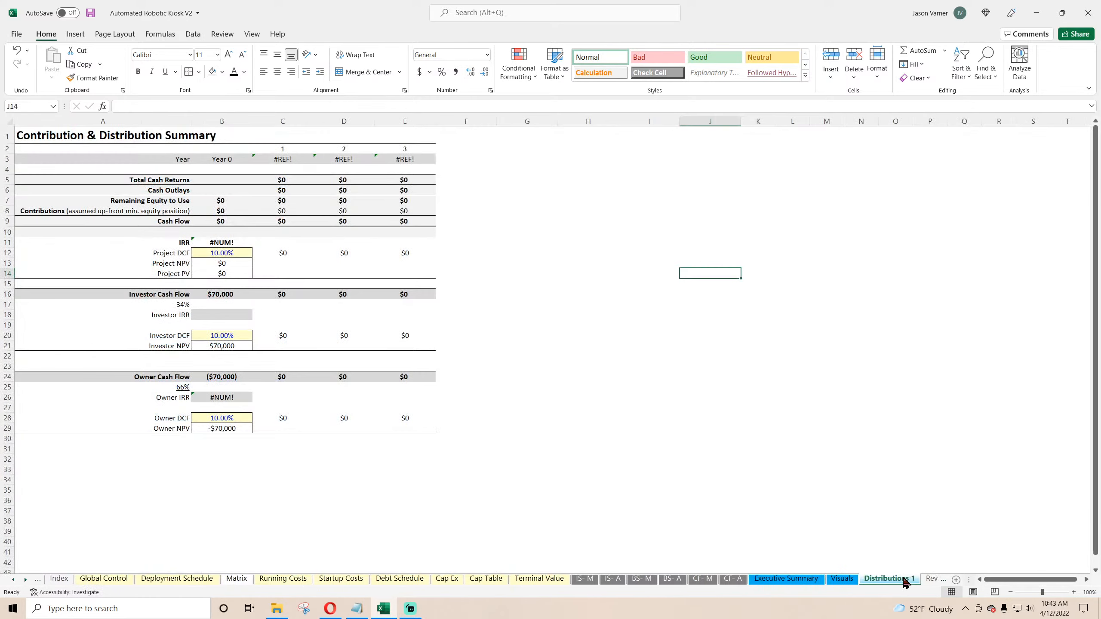
{"action": "left_click", "coordinate": [926, 581]}
{"action": "left_click", "coordinate": [932, 582]}
{"action": "scroll", "coordinate": [244, 417], "scroll_direction": "down", "scroll_amount": 15}
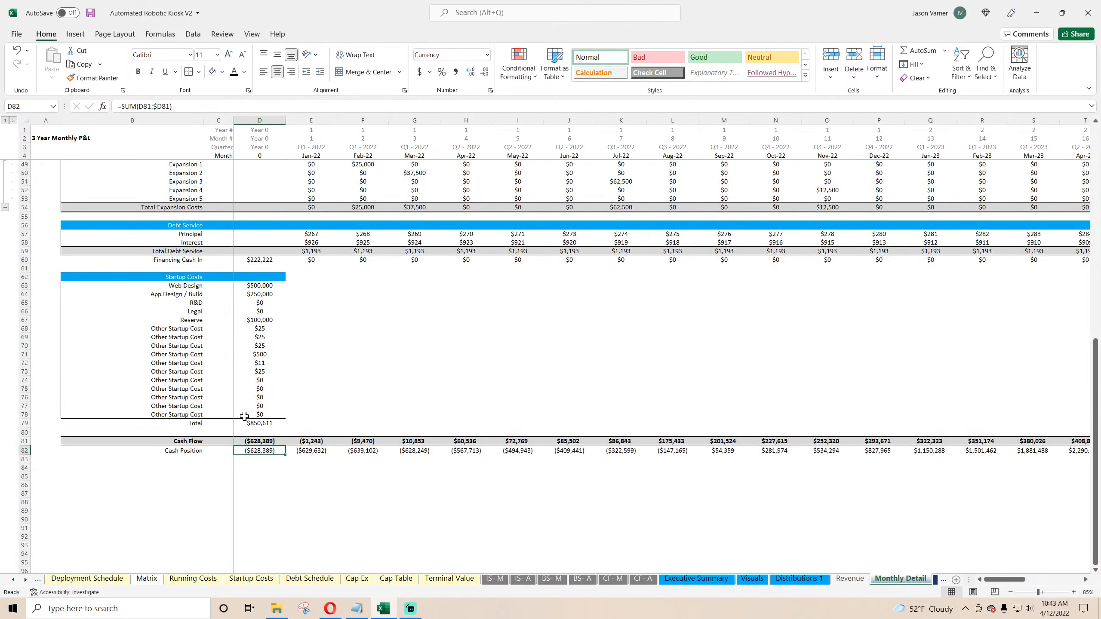
{"action": "left_click", "coordinate": [199, 511]}
{"action": "left_click", "coordinate": [195, 486]}
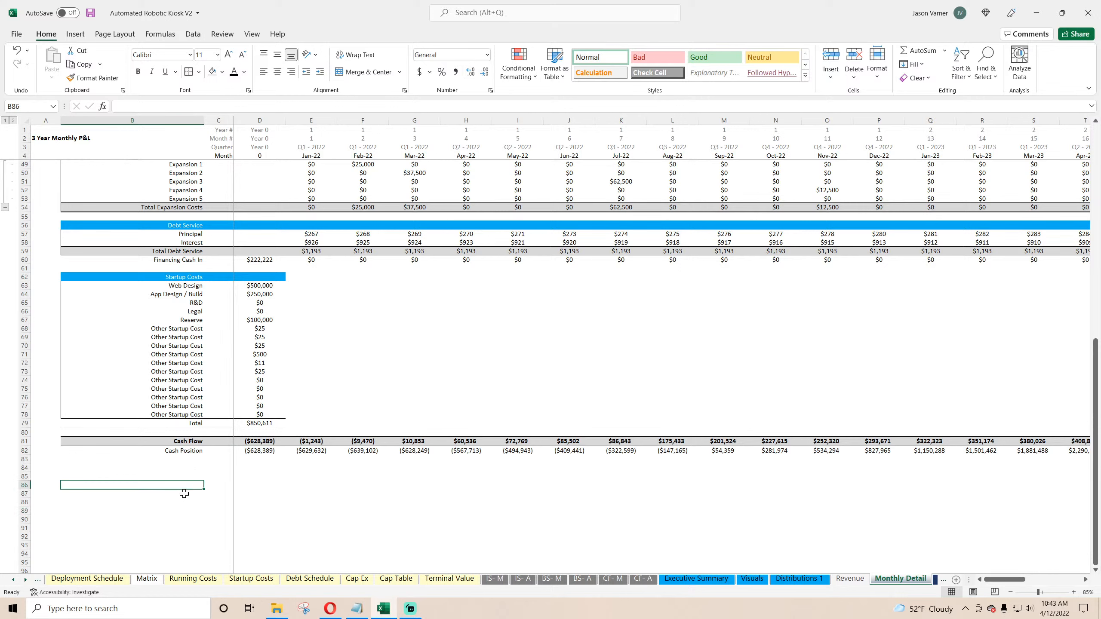
{"action": "left_click", "coordinate": [215, 494]}
{"action": "left_click", "coordinate": [194, 494]}
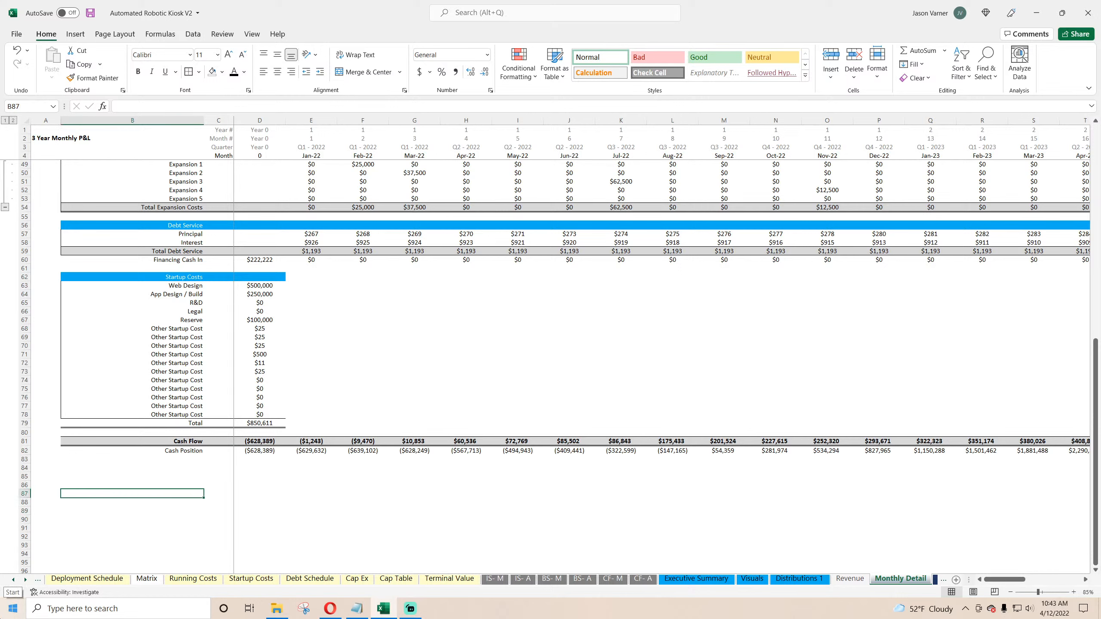
{"action": "type", "text": "Break Even"}
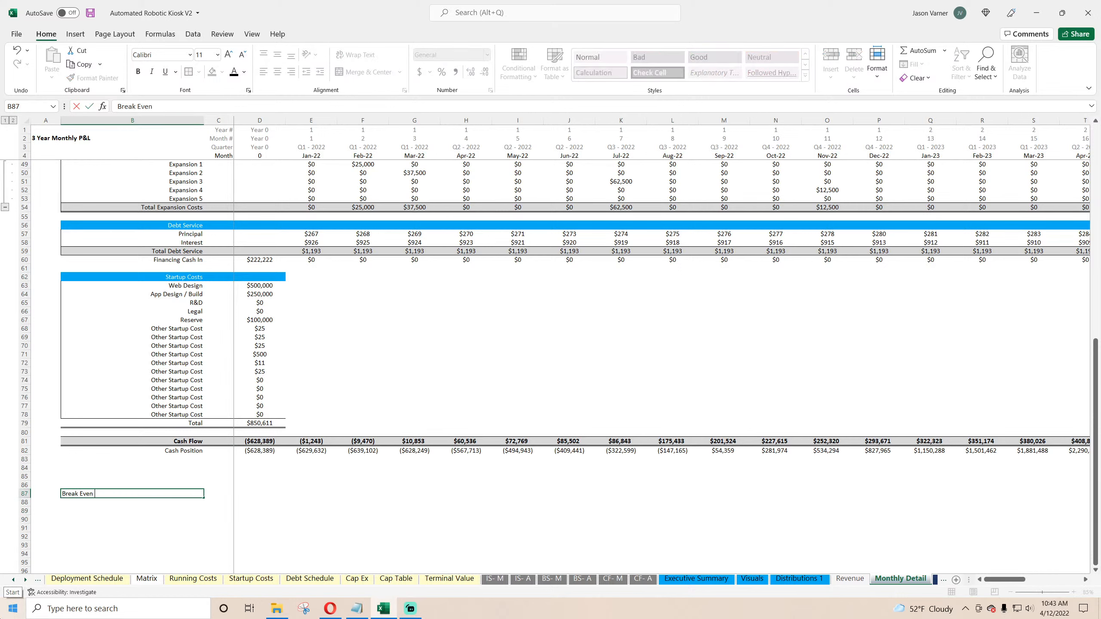
{"action": "type", "text": " Equity m"}
{"action": "key", "text": "Return"}
Step: In the first month cell of the Break Even Equity row, enter =IF(AND(D82<0,E82>0),1,0) flagging when the cash position turns positive
{"action": "key", "text": "Up"}
{"action": "key", "text": "Right"}
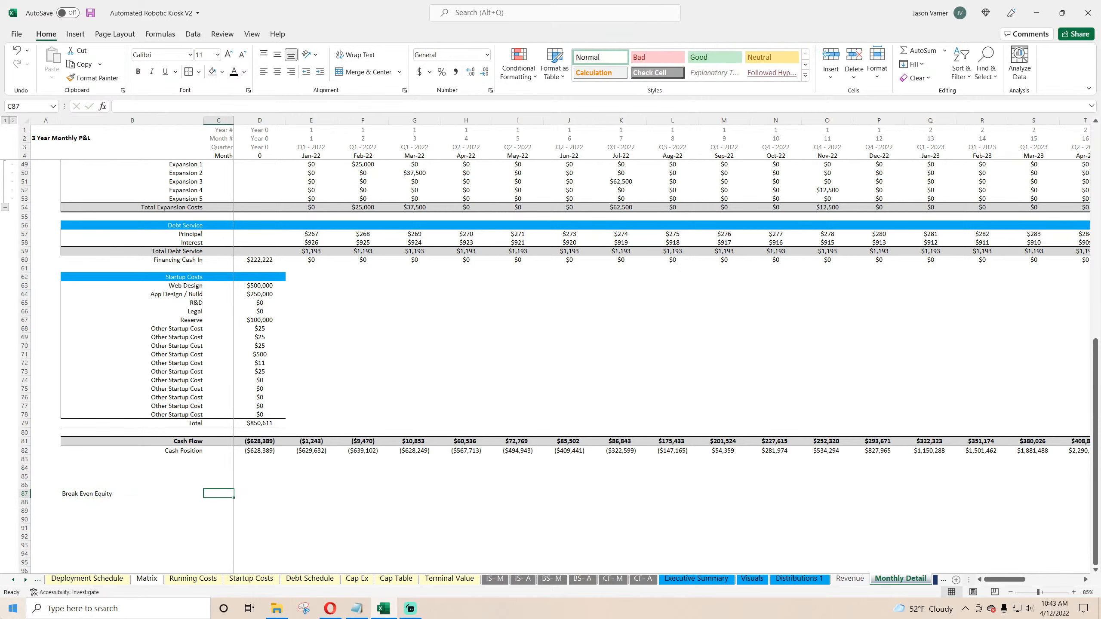
{"action": "key", "text": "Right"}
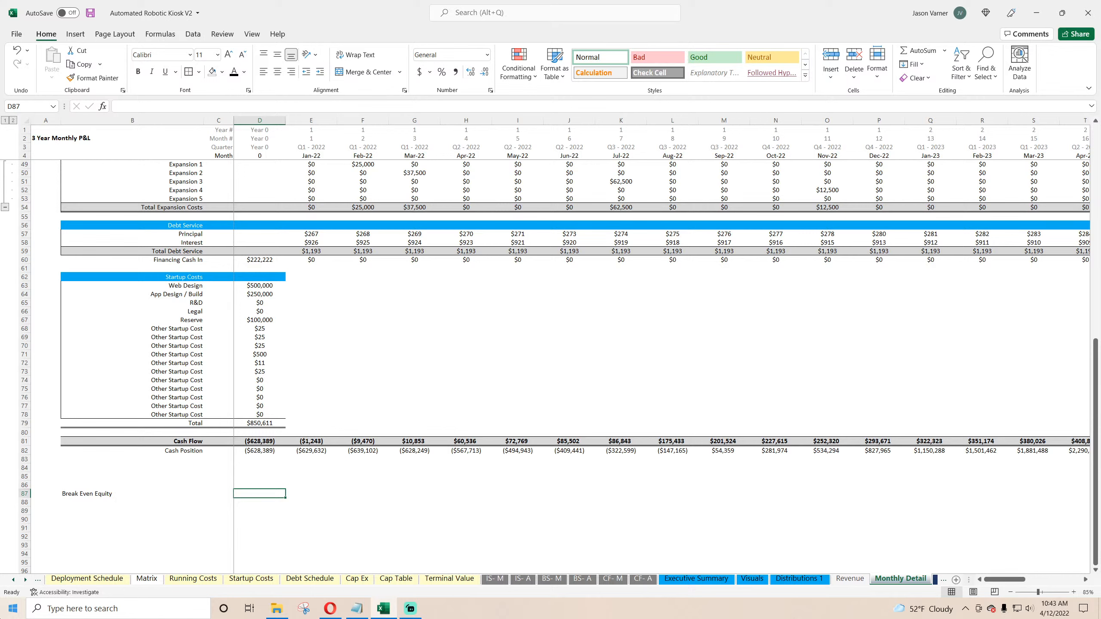
{"action": "key", "text": "Right"}
{"action": "type", "text": "=if(and"}
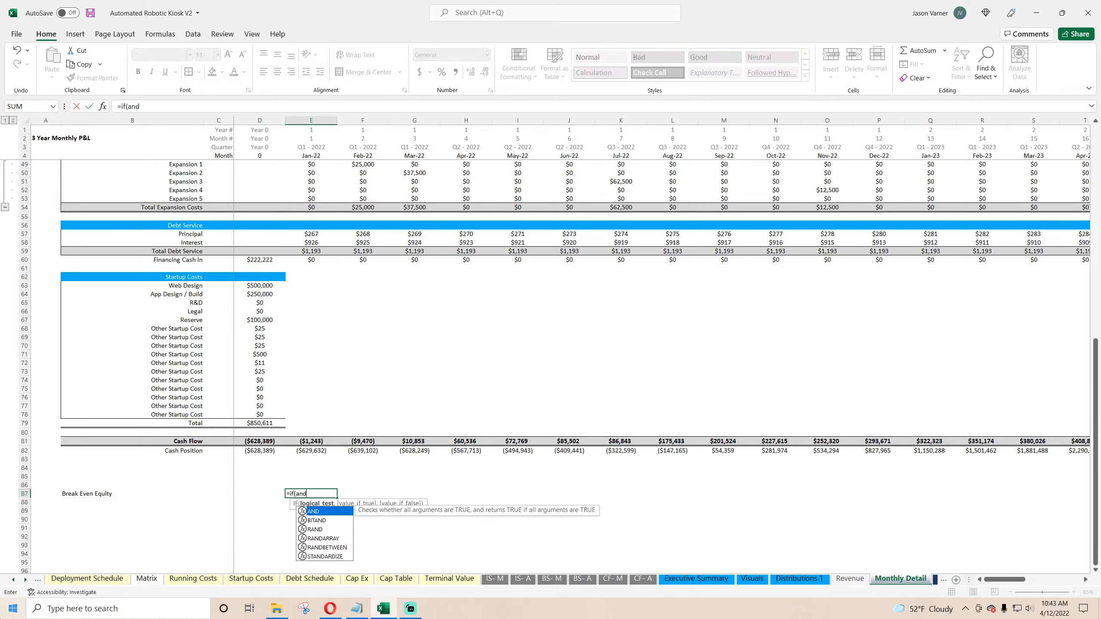
{"action": "type", "text": "("}
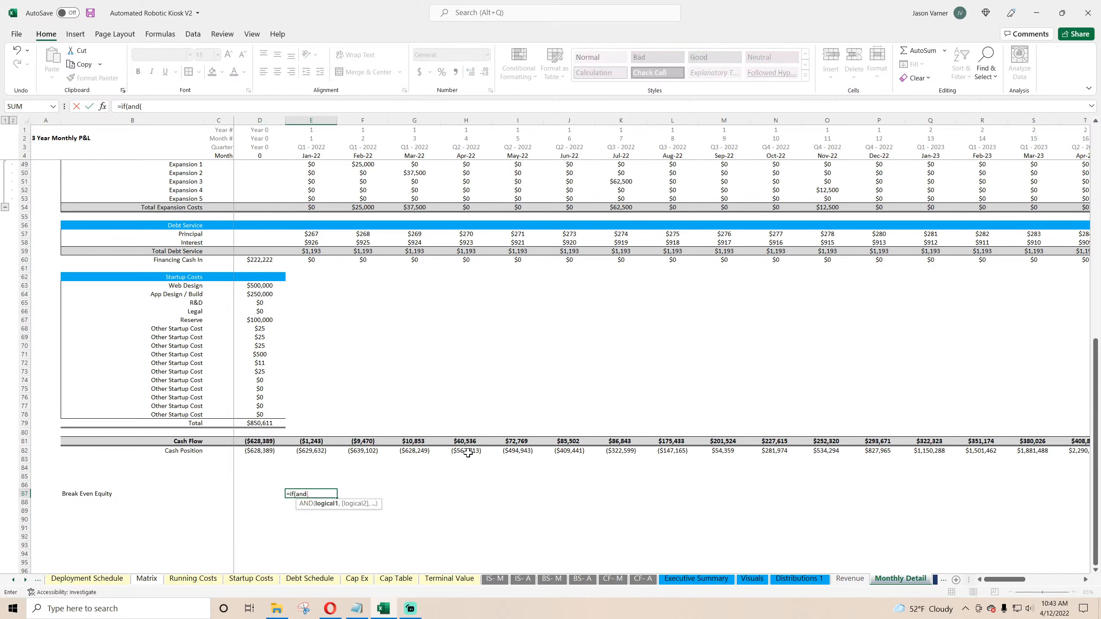
{"action": "left_click", "coordinate": [265, 449]}
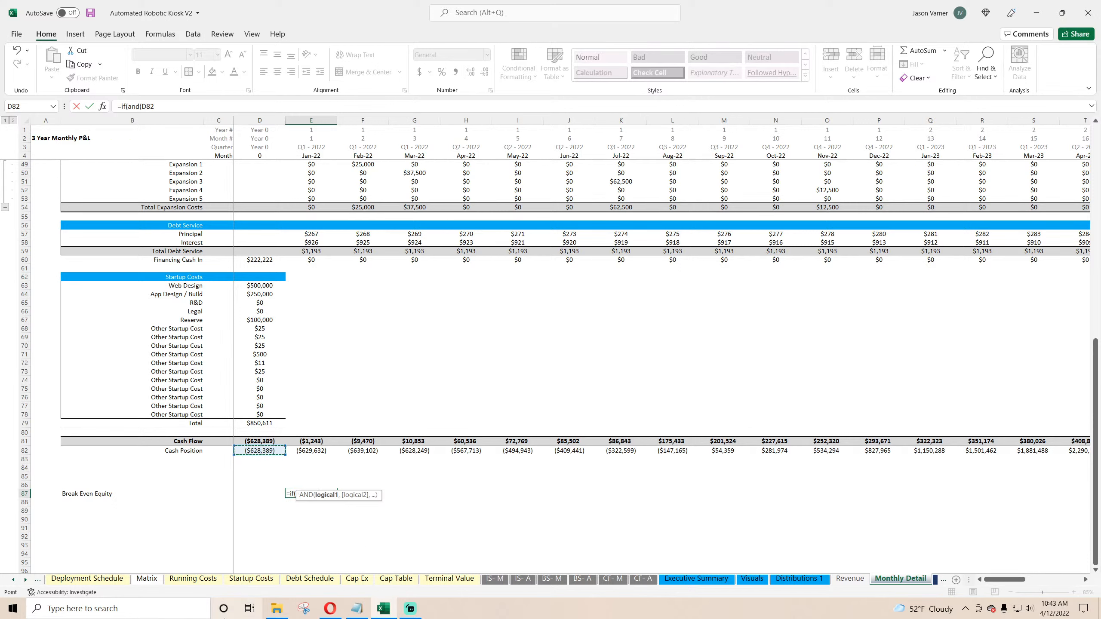
{"action": "type", "text": "<0,"}
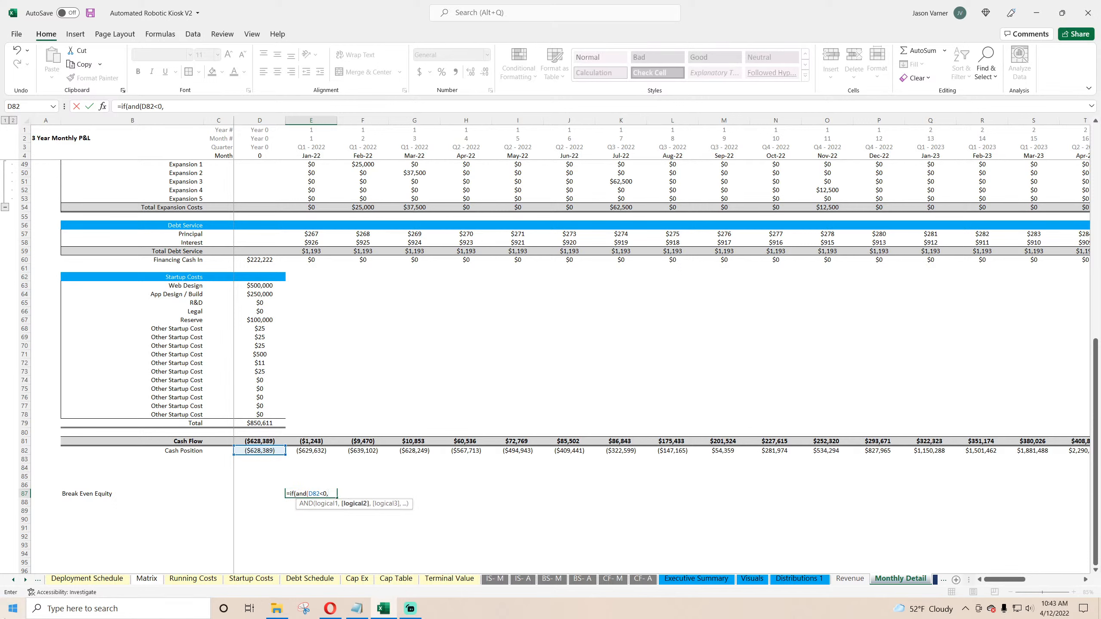
{"action": "left_click", "coordinate": [320, 450]}
{"action": "type", "text": ">"}
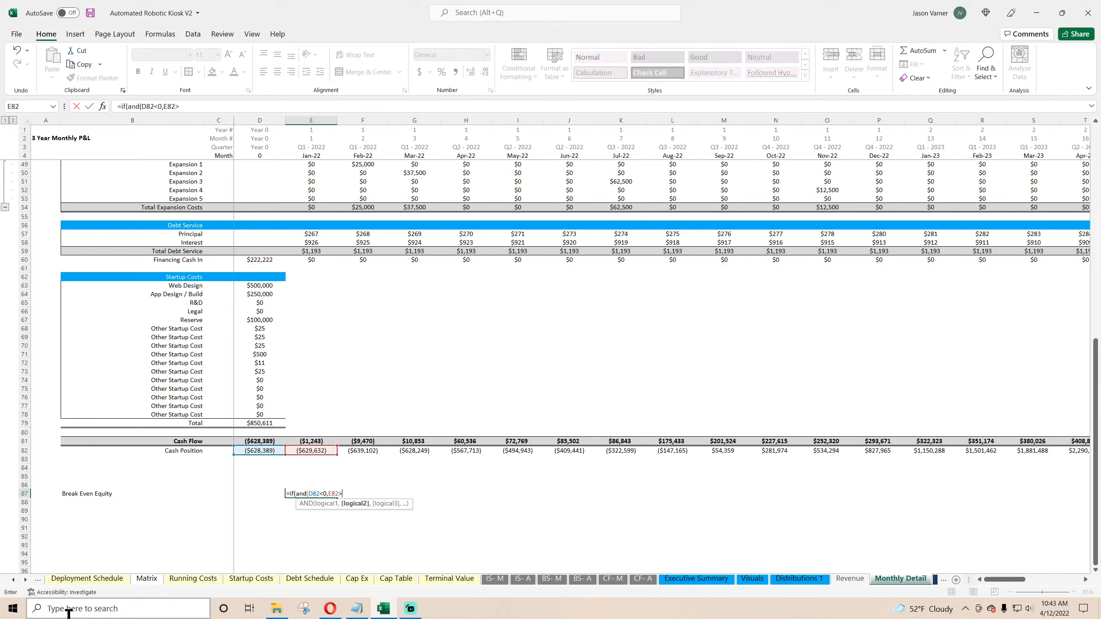
{"action": "type", "text": "0),1,0"}
{"action": "key", "text": "Return"}
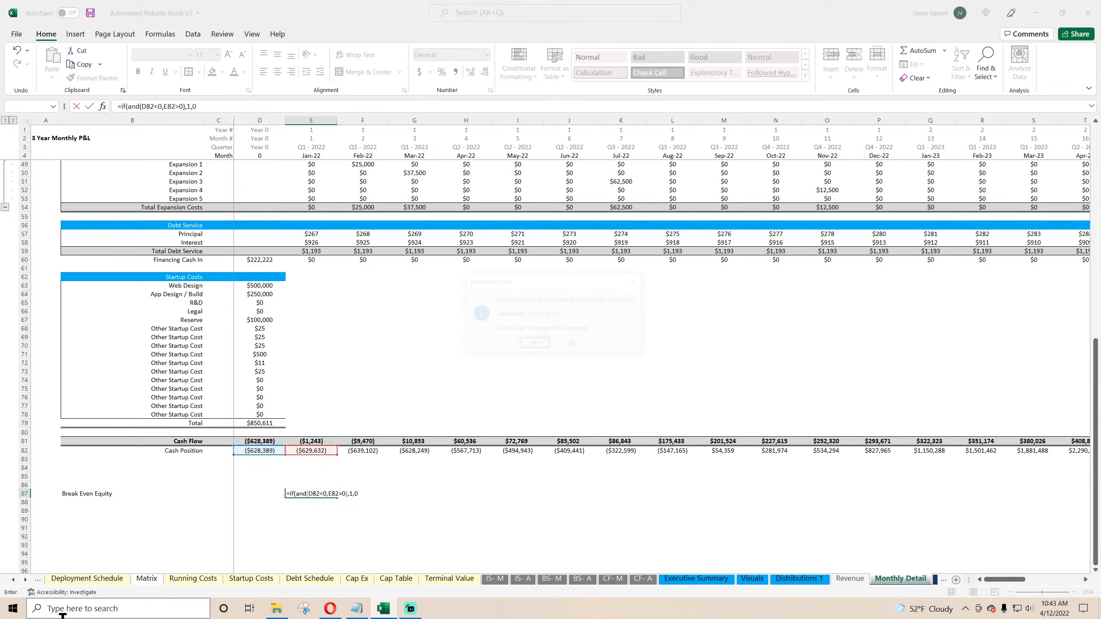
{"action": "key", "text": "Return"}
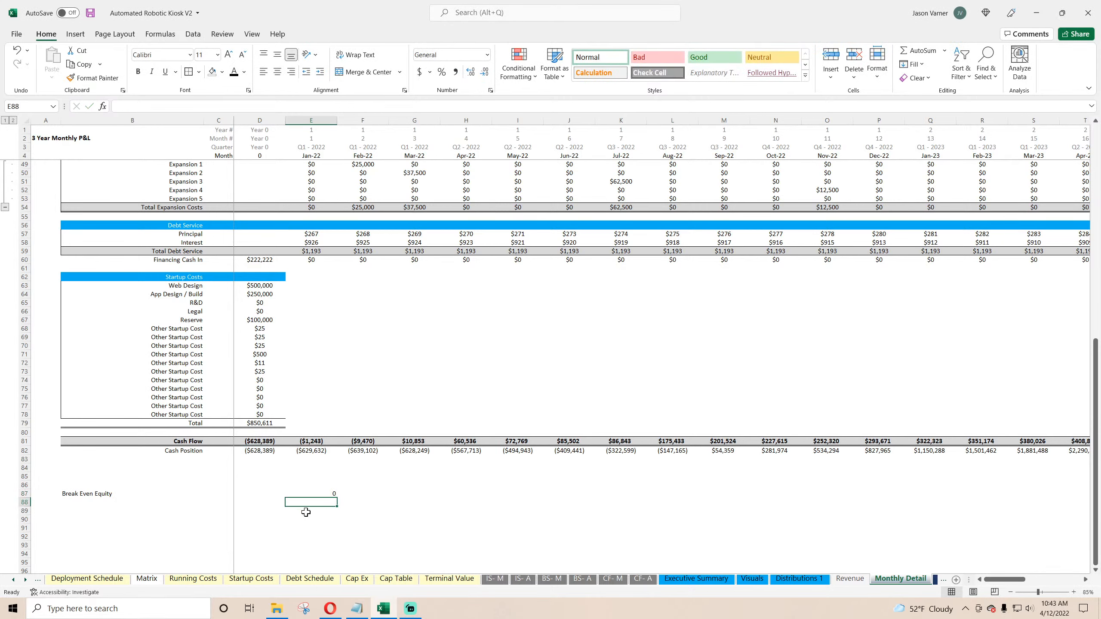
Step: Fill the break-even formula across the Break Even Equity row
{"action": "left_click", "coordinate": [328, 494]}
{"action": "left_click_drag", "start_coordinate": [337, 497], "coordinate": [739, 520]}
{"action": "left_click", "coordinate": [519, 494]}
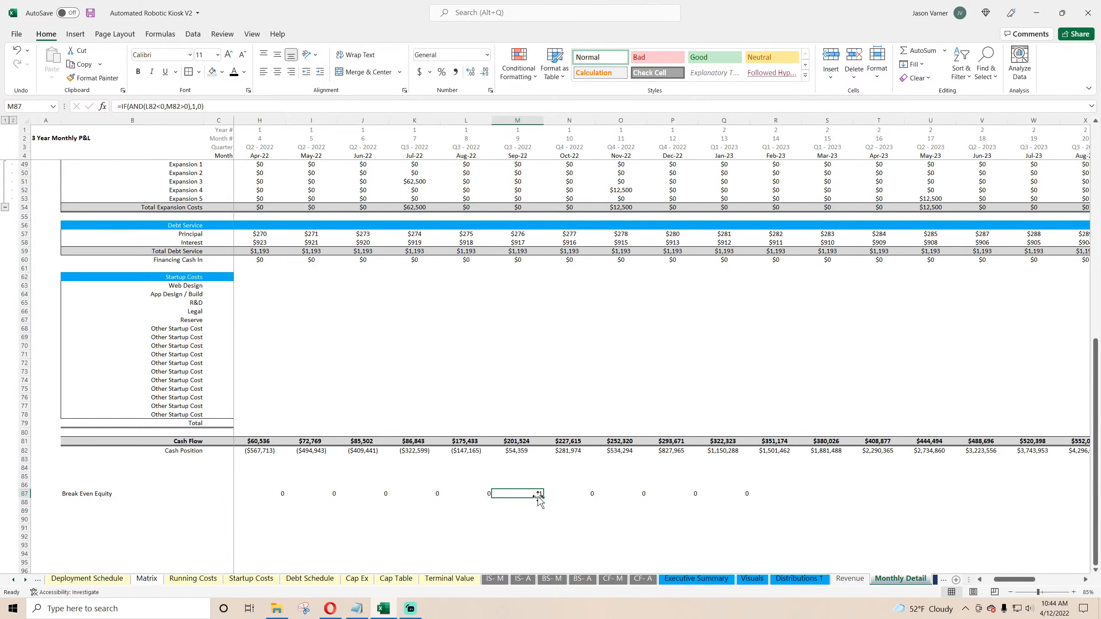
Step: Change the break-even formula to return the month number from row 2 instead of 1, and refill it across the row
{"action": "double_click", "coordinate": [533, 493]}
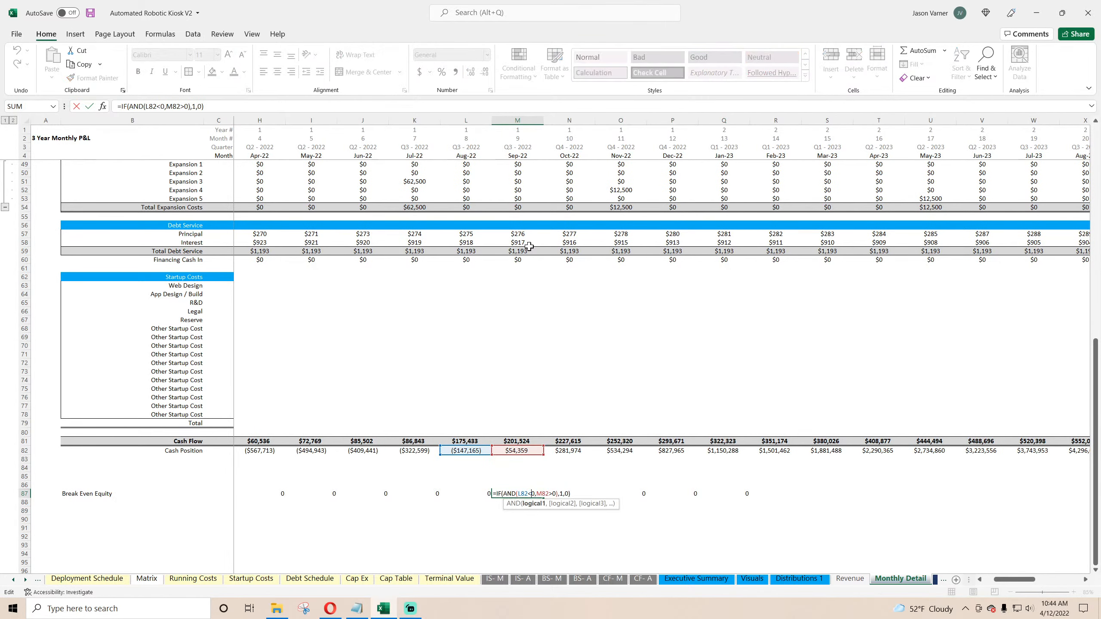
{"action": "left_click", "coordinate": [199, 110]}
{"action": "key", "text": "BackSpace"}
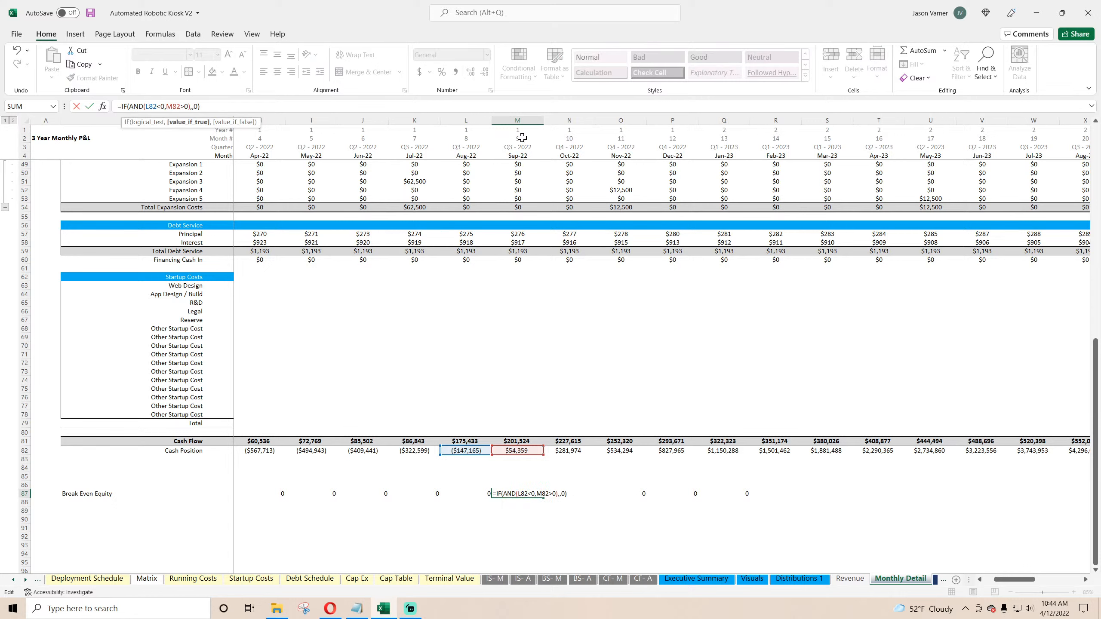
{"action": "left_click", "coordinate": [522, 138]}
{"action": "key", "text": "Return"}
{"action": "left_click", "coordinate": [542, 493]}
{"action": "left_click", "coordinate": [546, 497]}
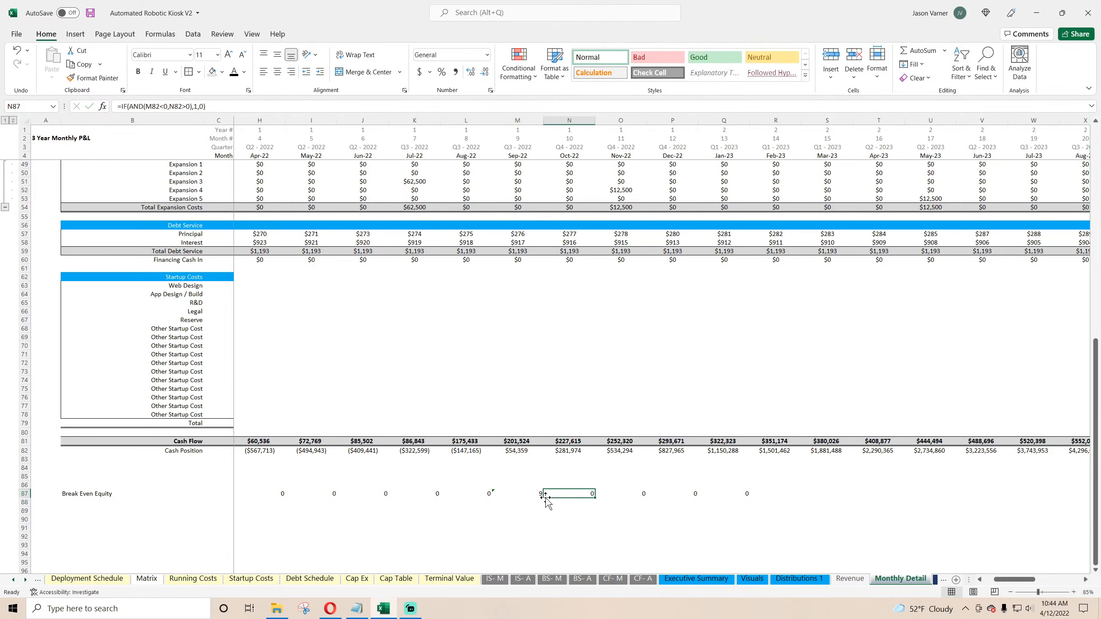
{"action": "left_click", "coordinate": [542, 494]}
{"action": "left_click_drag", "start_coordinate": [545, 498], "coordinate": [266, 525]}
{"action": "left_click", "coordinate": [946, 492]}
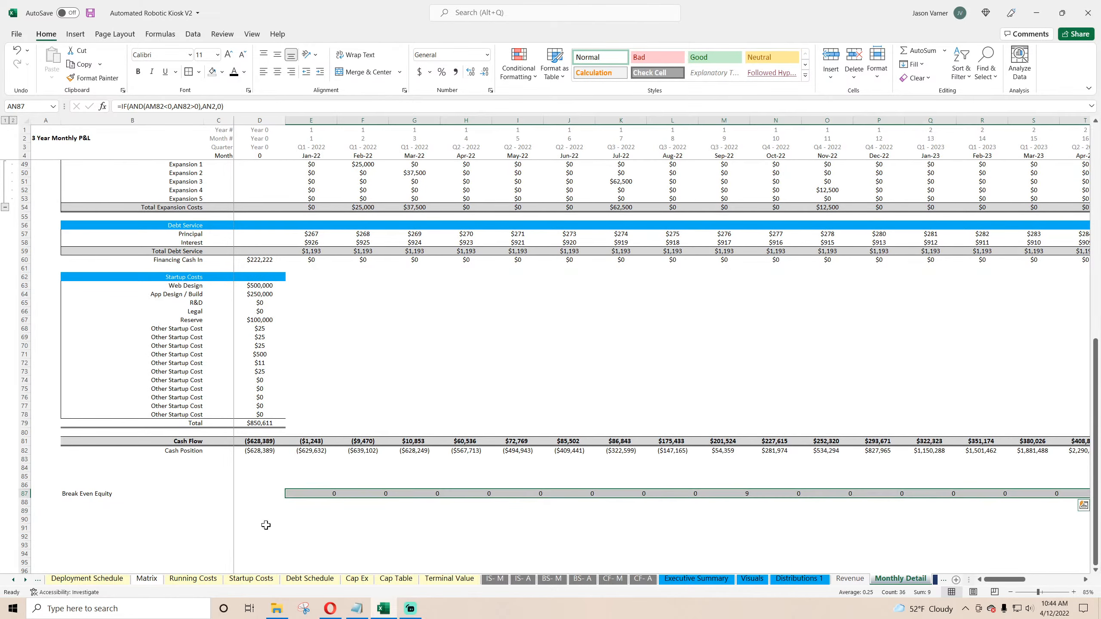
{"action": "left_click", "coordinate": [312, 496]}
Step: On Executive Summary, set the Running Cash Position chart series to the Cash Position name and its row 82 values on Monthly Detail
{"action": "left_click", "coordinate": [696, 578]}
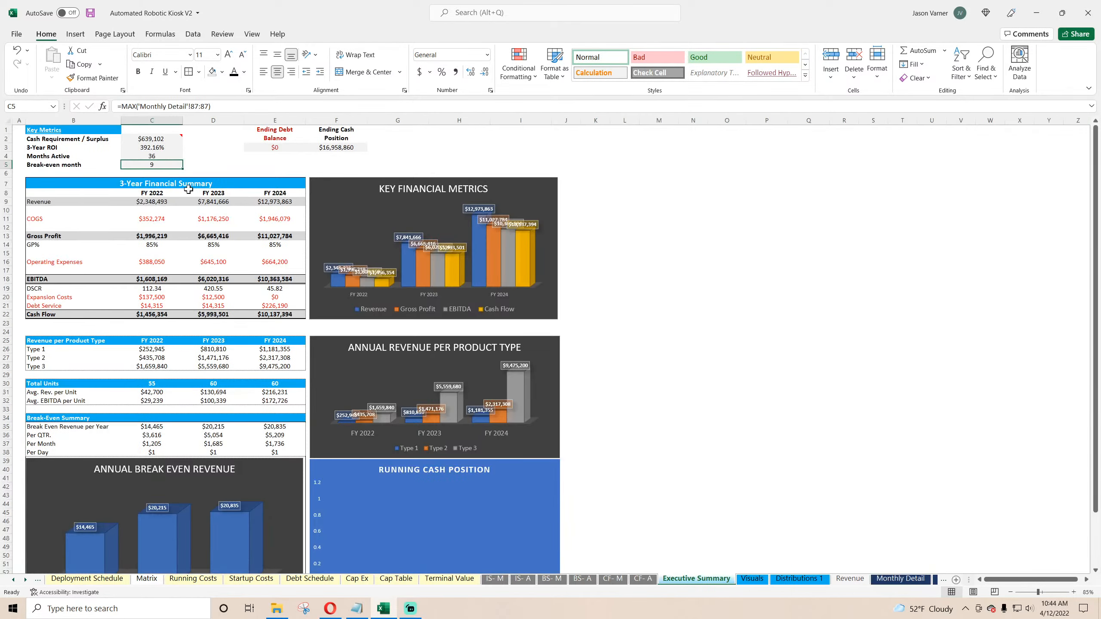
{"action": "left_click", "coordinate": [91, 13]}
{"action": "scroll", "coordinate": [612, 451], "scroll_direction": "down", "scroll_amount": 4}
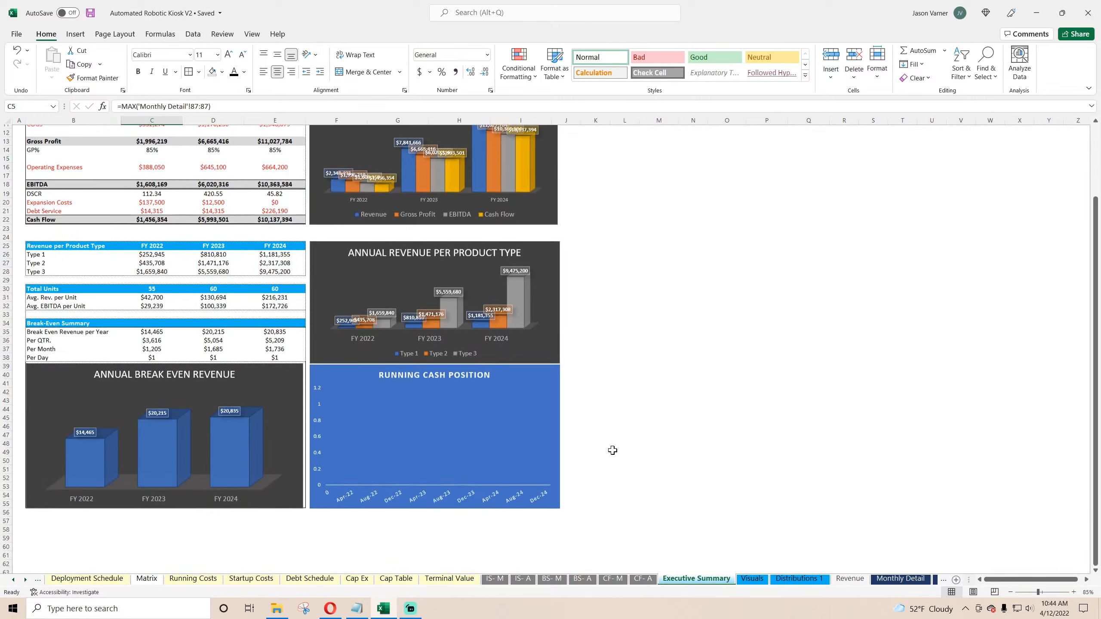
{"action": "right_click", "coordinate": [467, 427]}
{"action": "left_click", "coordinate": [501, 497]}
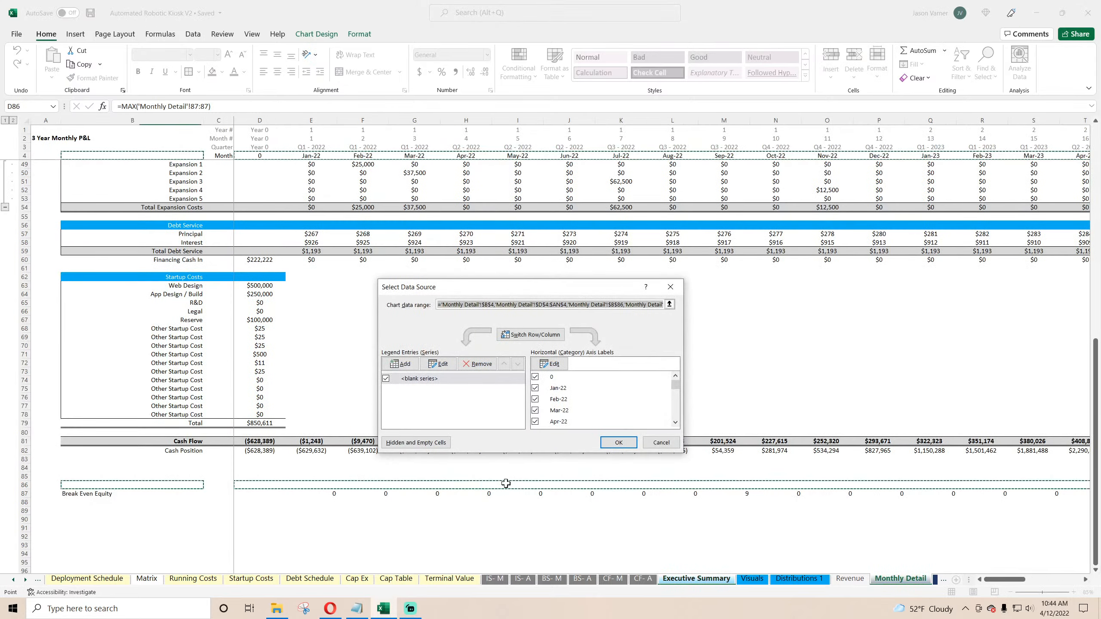
{"action": "left_click", "coordinate": [442, 364]}
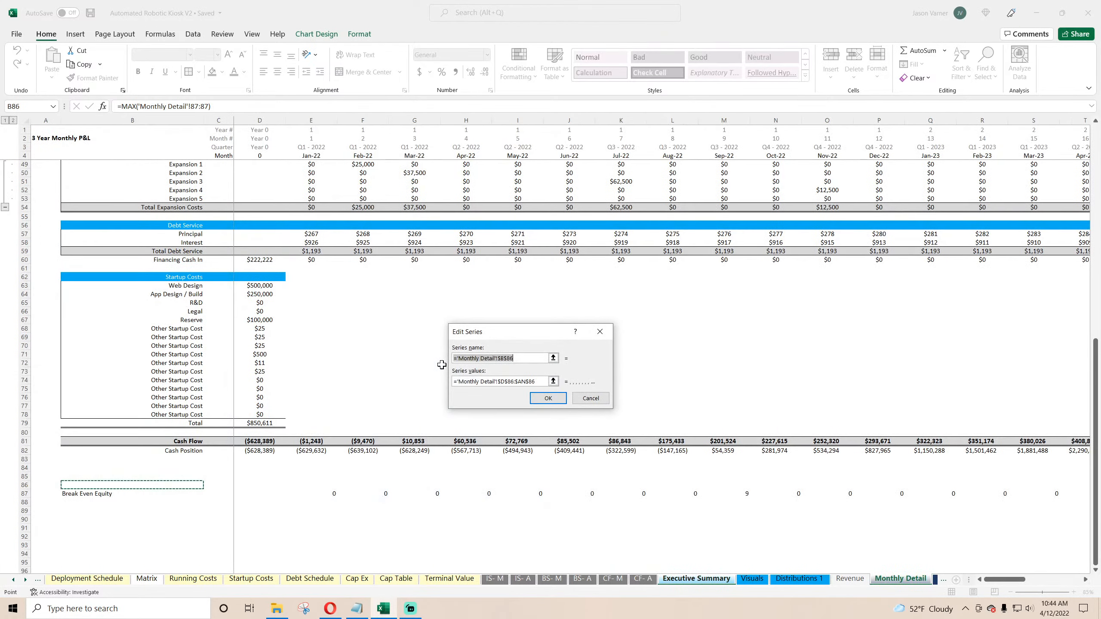
{"action": "left_click", "coordinate": [190, 451]}
{"action": "left_click", "coordinate": [553, 381]}
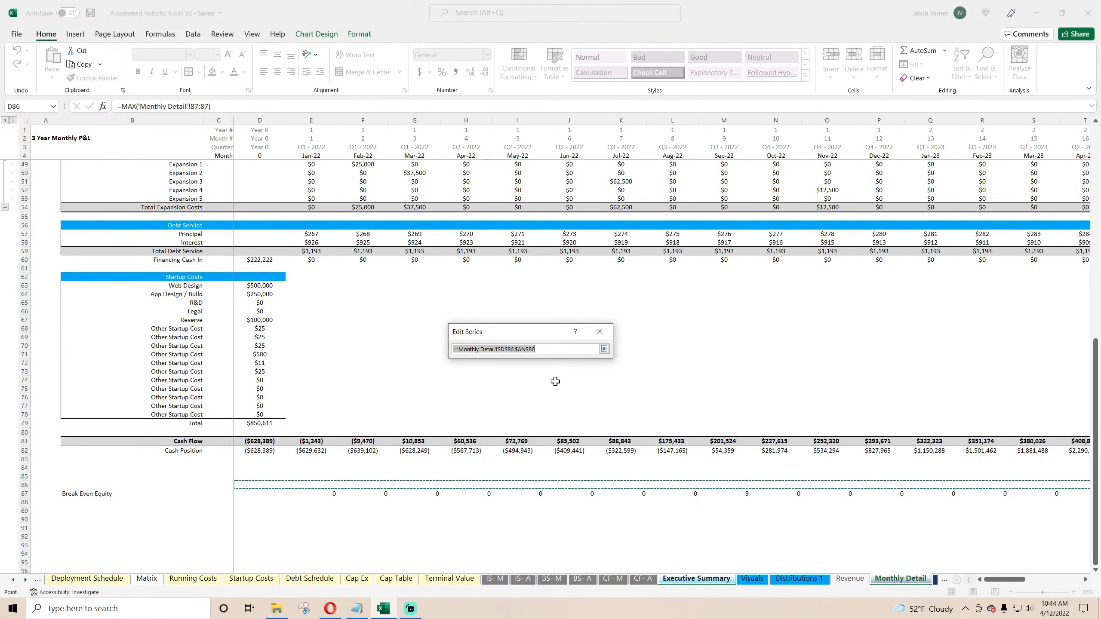
{"action": "key", "text": "BackSpace"}
{"action": "left_click_drag", "start_coordinate": [256, 450], "coordinate": [1048, 455]}
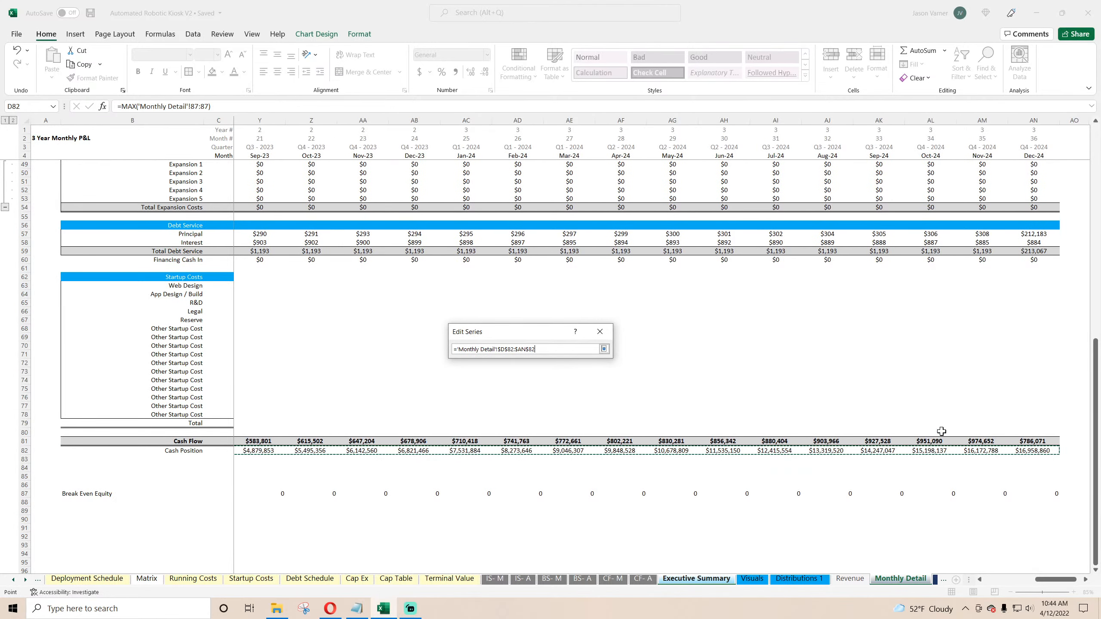
{"action": "left_click", "coordinate": [604, 349]}
{"action": "left_click", "coordinate": [548, 398]}
Step: Set the chart's horizontal axis labels to the month row on Monthly Detail and confirm the data source
{"action": "left_click", "coordinate": [556, 364]}
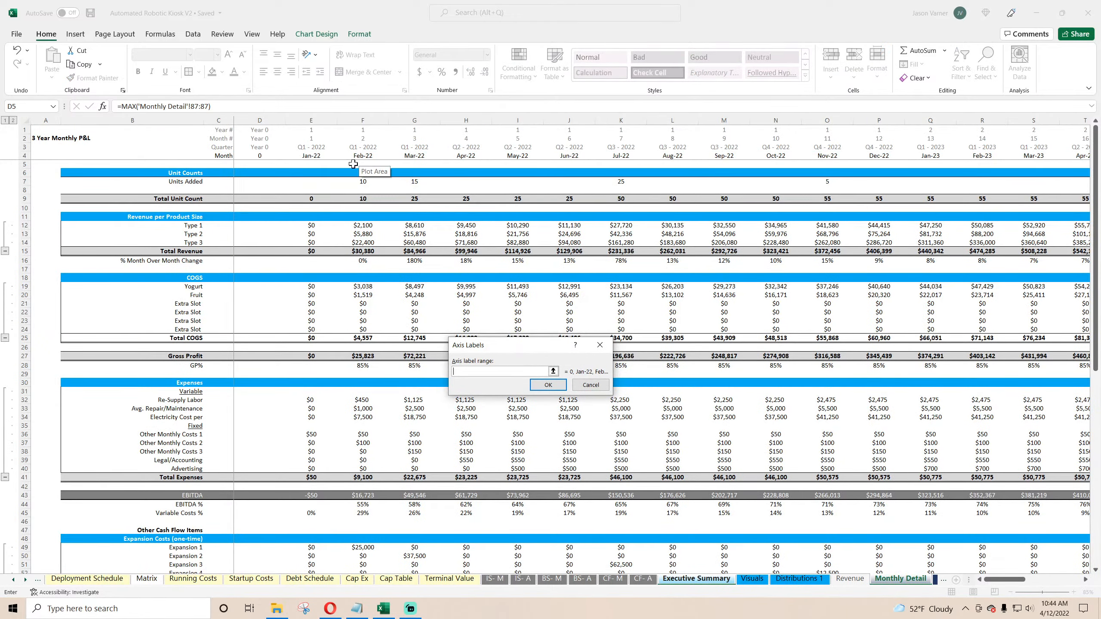
{"action": "left_click_drag", "start_coordinate": [277, 155], "coordinate": [1036, 155]}
{"action": "key", "text": "Return"}
{"action": "left_click", "coordinate": [613, 436]}
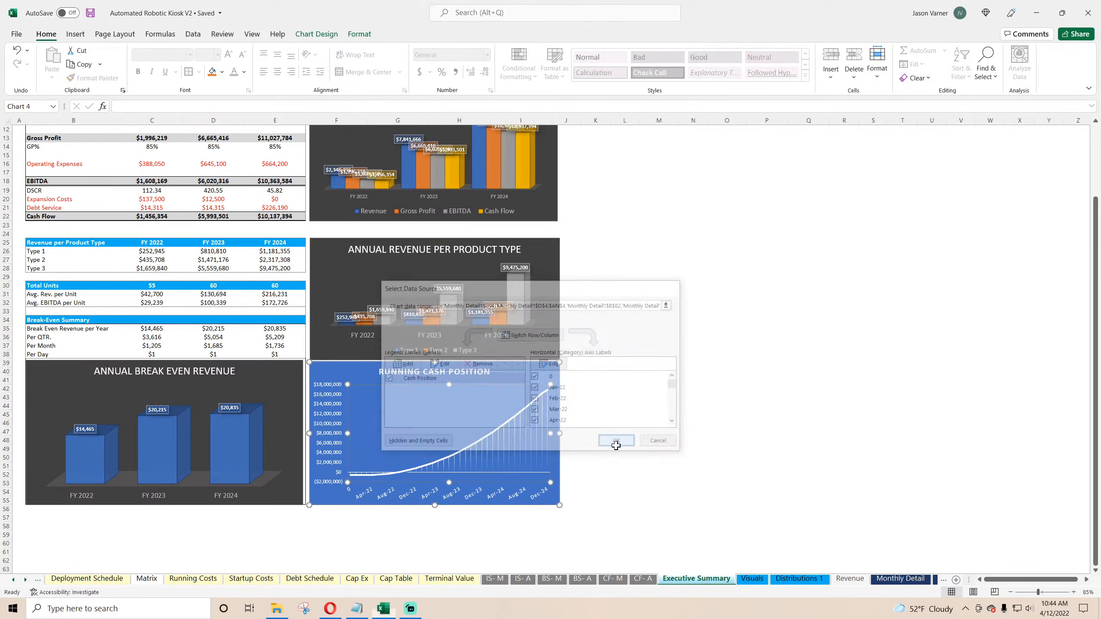
{"action": "left_click", "coordinate": [606, 439]}
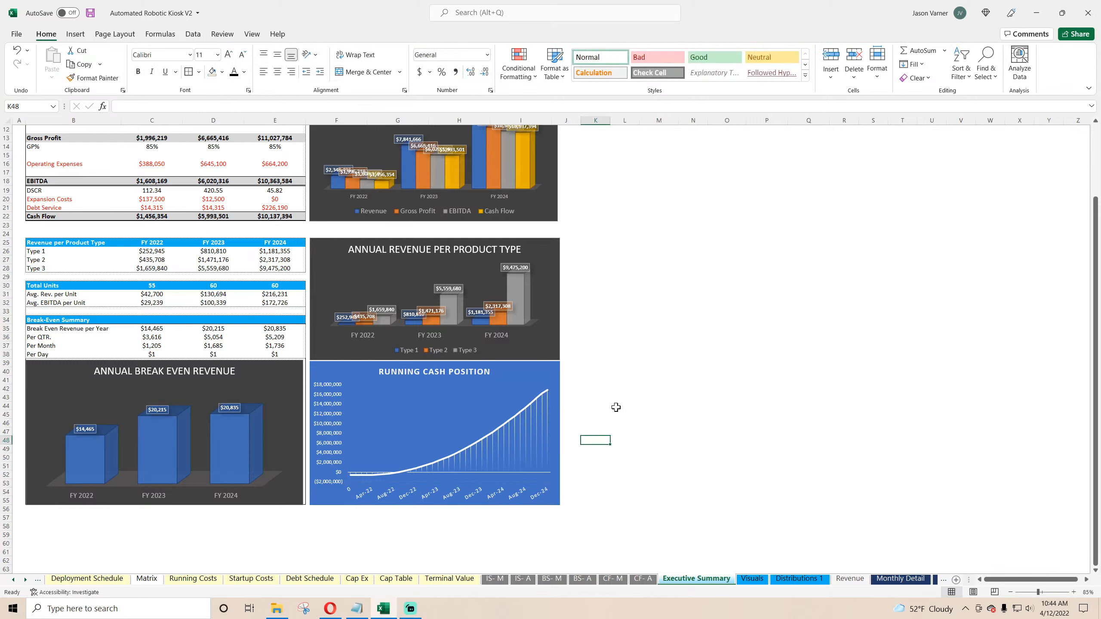
Step: Save the workbook
{"action": "left_click", "coordinate": [90, 12]}
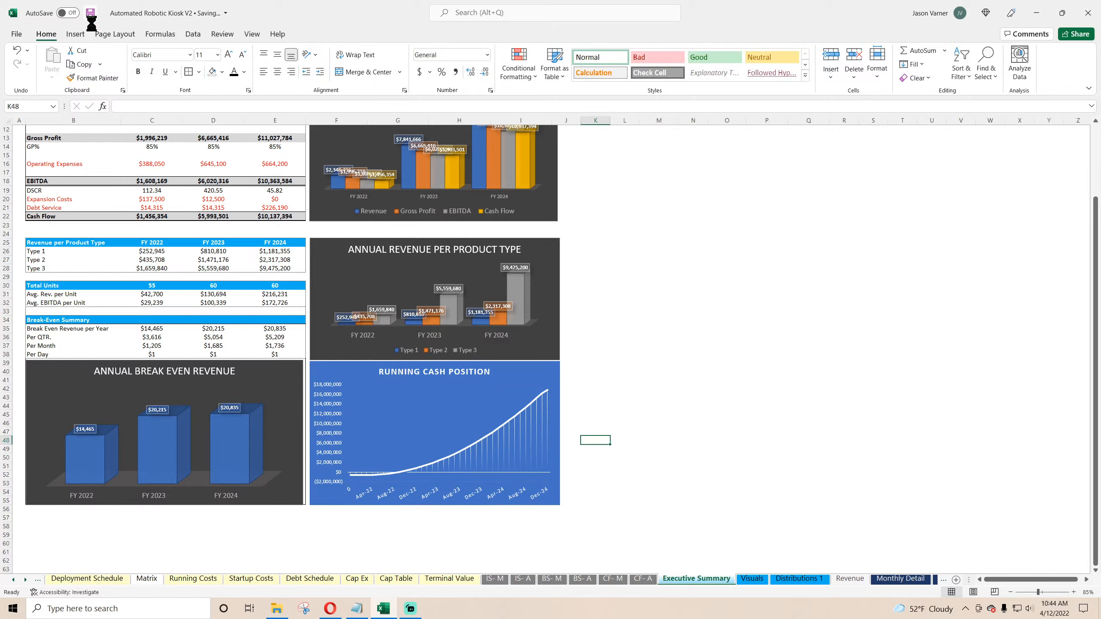
{"action": "left_click", "coordinate": [726, 353]}
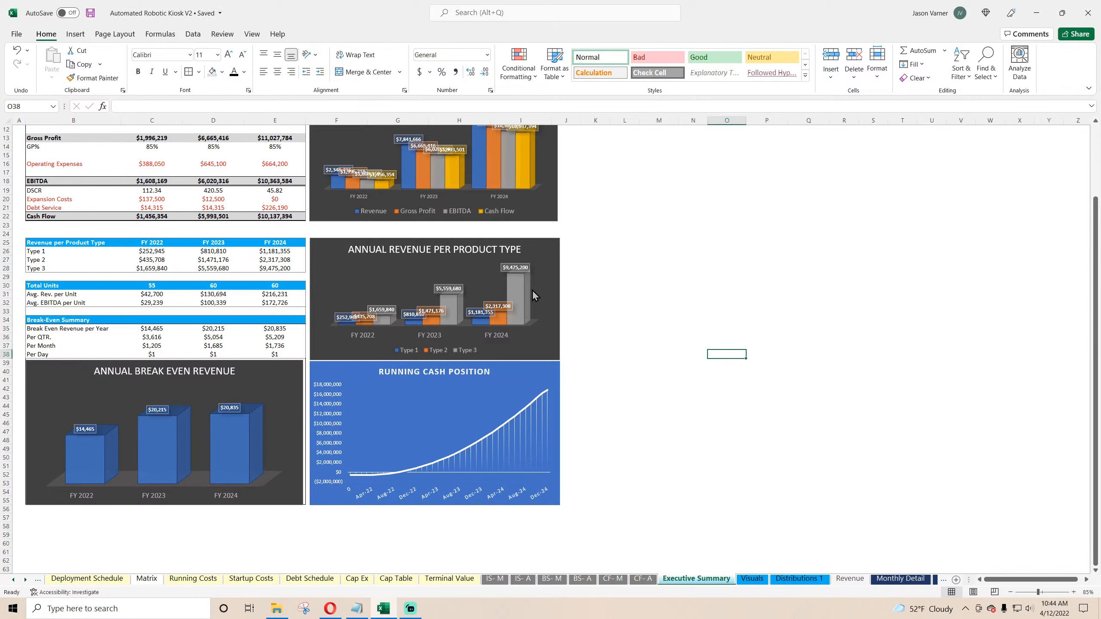
{"action": "scroll", "coordinate": [606, 326], "scroll_direction": "up", "scroll_amount": 4}
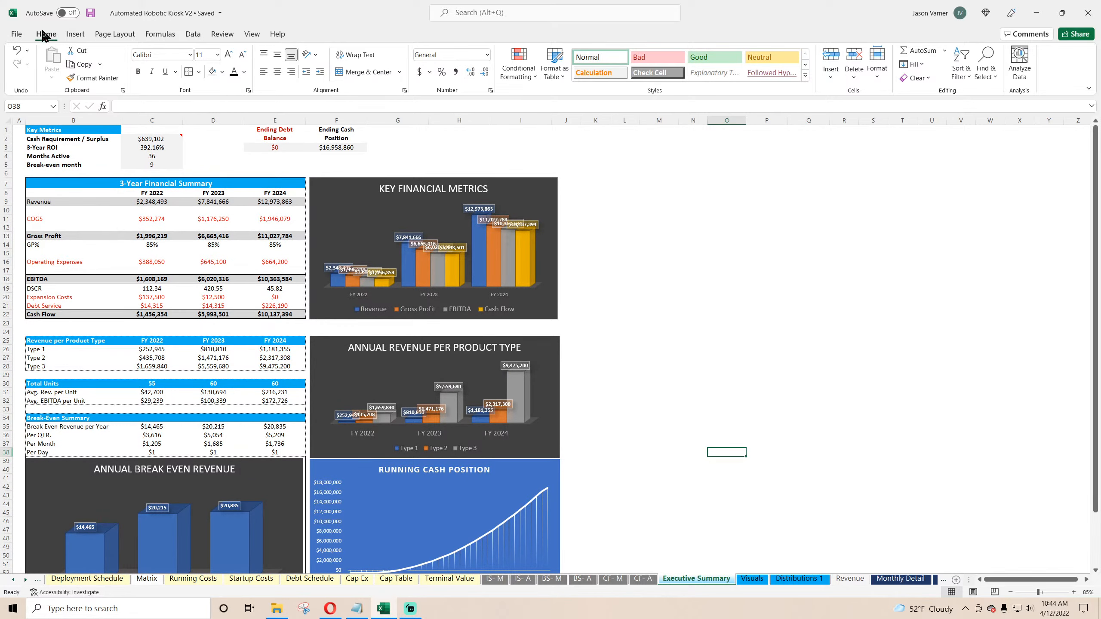
{"action": "scroll", "coordinate": [105, 293], "scroll_direction": "down", "scroll_amount": 3}
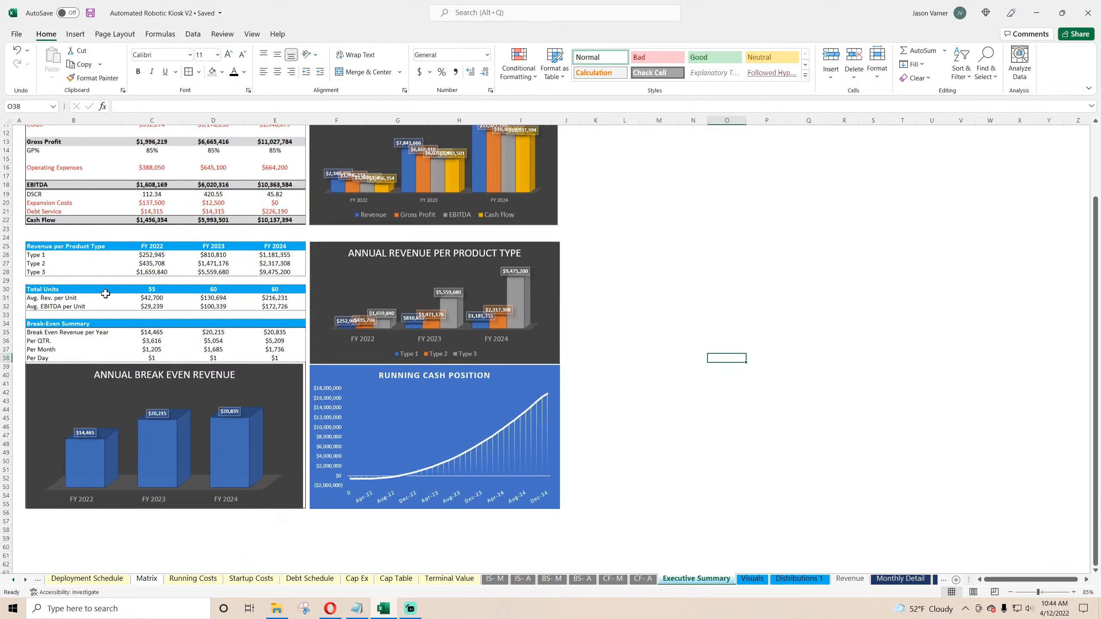
{"action": "scroll", "coordinate": [105, 294], "scroll_direction": "up", "scroll_amount": 3}
Step: Right-align the Break Even Equity label on Monthly Detail
{"action": "left_click", "coordinate": [900, 579]}
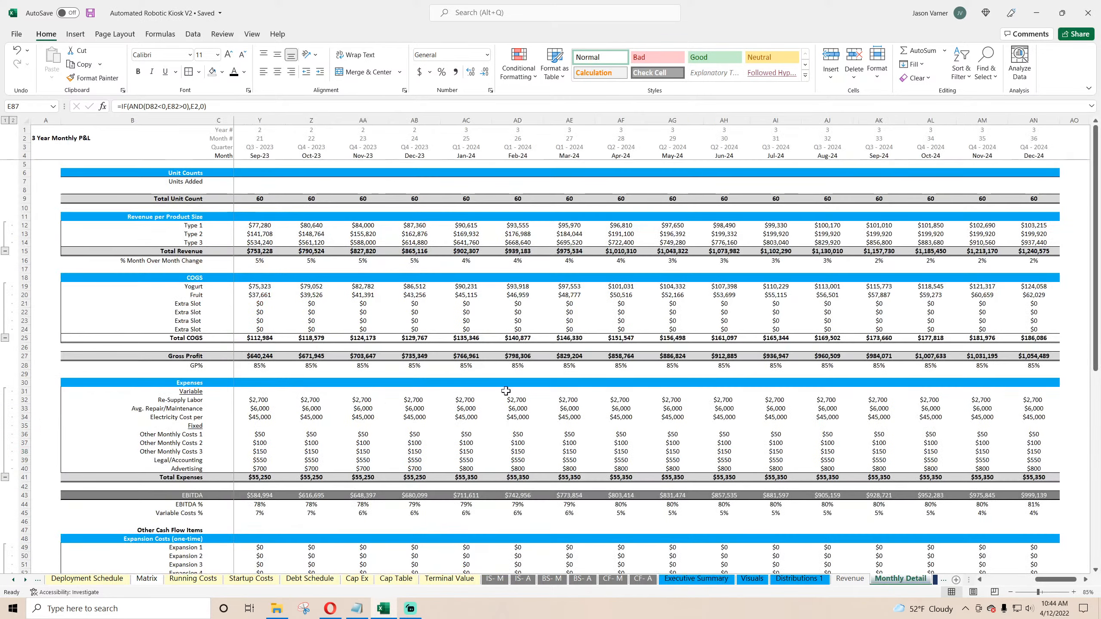
{"action": "left_click", "coordinate": [262, 225]}
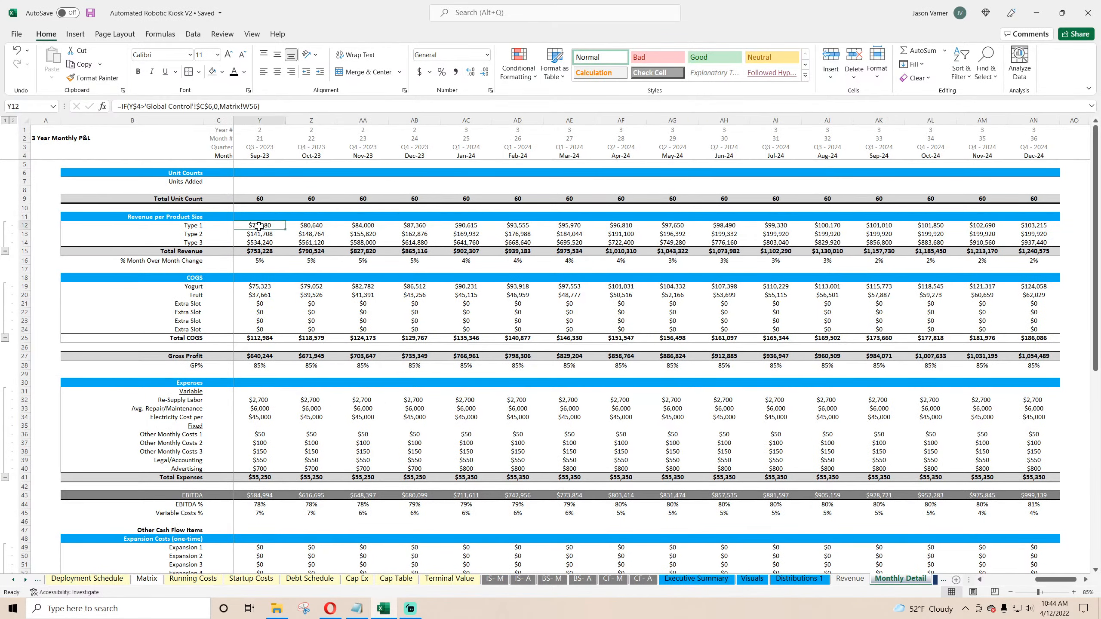
{"action": "scroll", "coordinate": [187, 402], "scroll_direction": "down", "scroll_amount": 18}
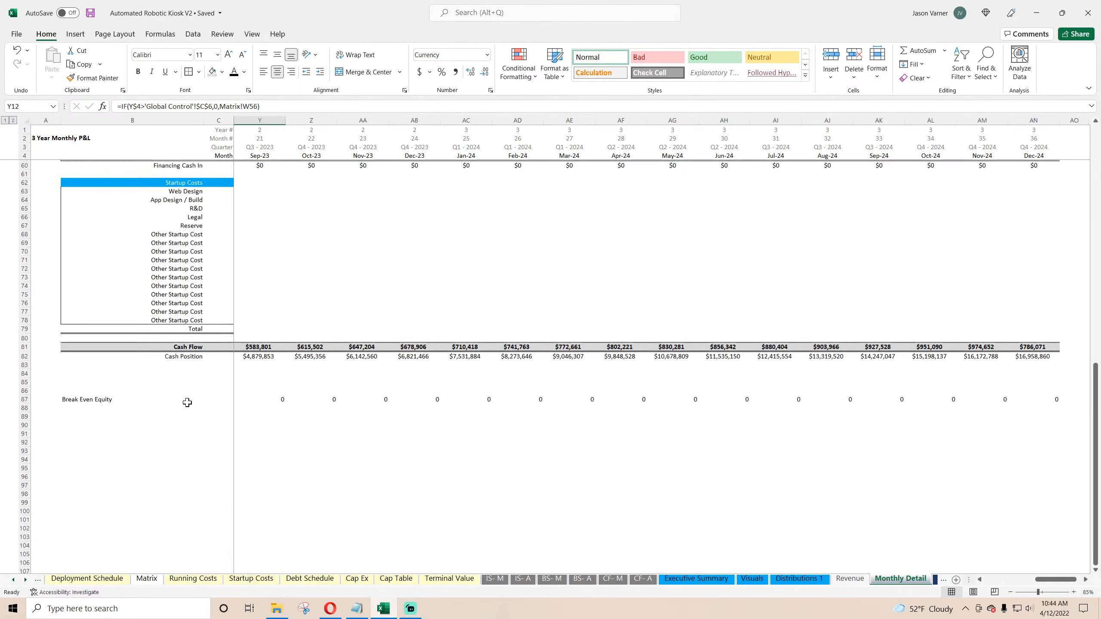
{"action": "left_click", "coordinate": [129, 399]}
{"action": "left_click", "coordinate": [290, 72]}
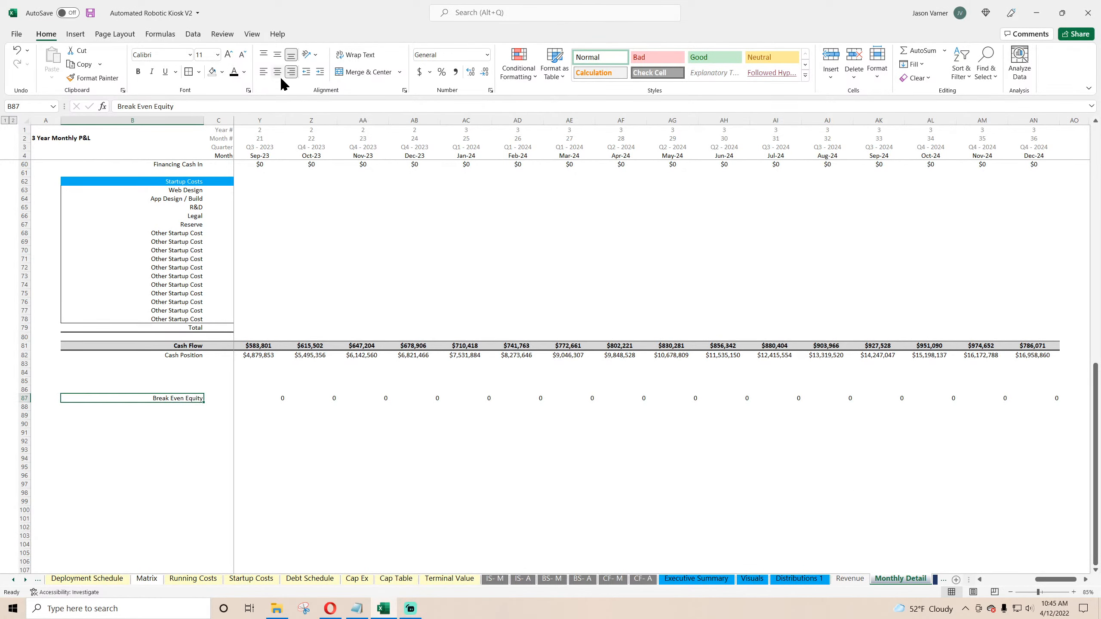
Step: Add a Units Sold per Month label in row 90 below Break Even Equity
{"action": "left_click", "coordinate": [169, 423]}
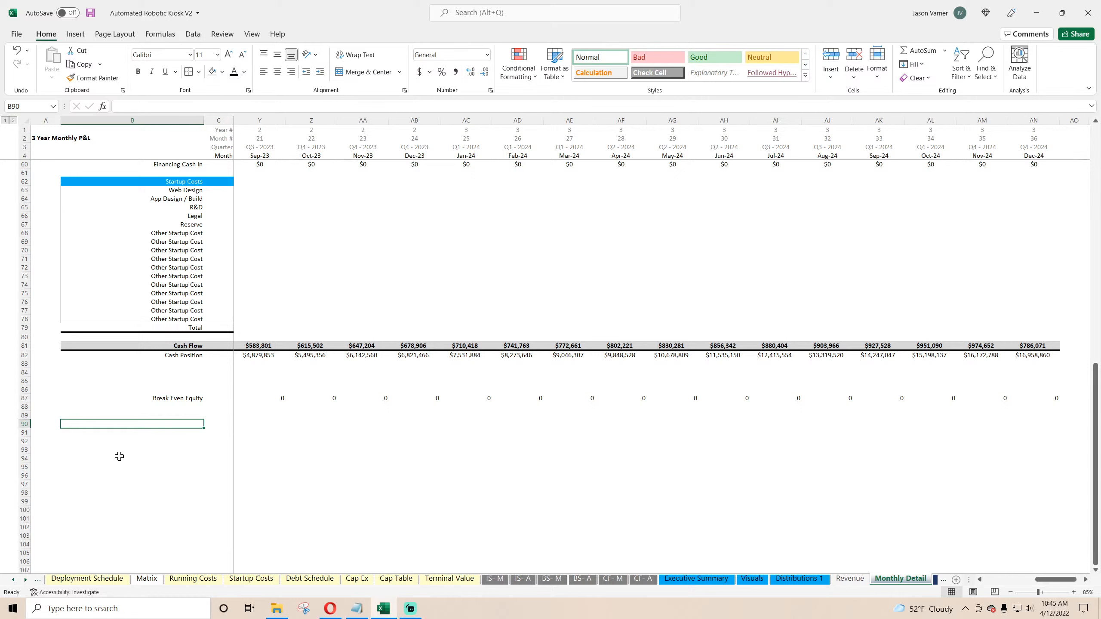
{"action": "type", "text": "Units Sold"}
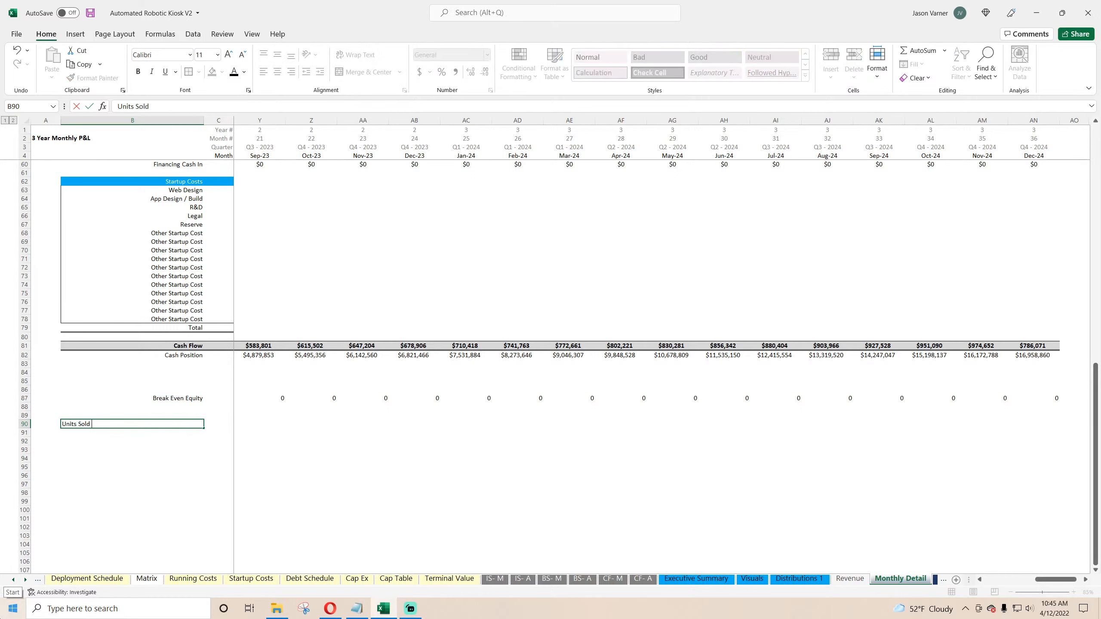
{"action": "type", "text": " per Month"}
{"action": "key", "text": "Return"}
{"action": "type", "text": "="}
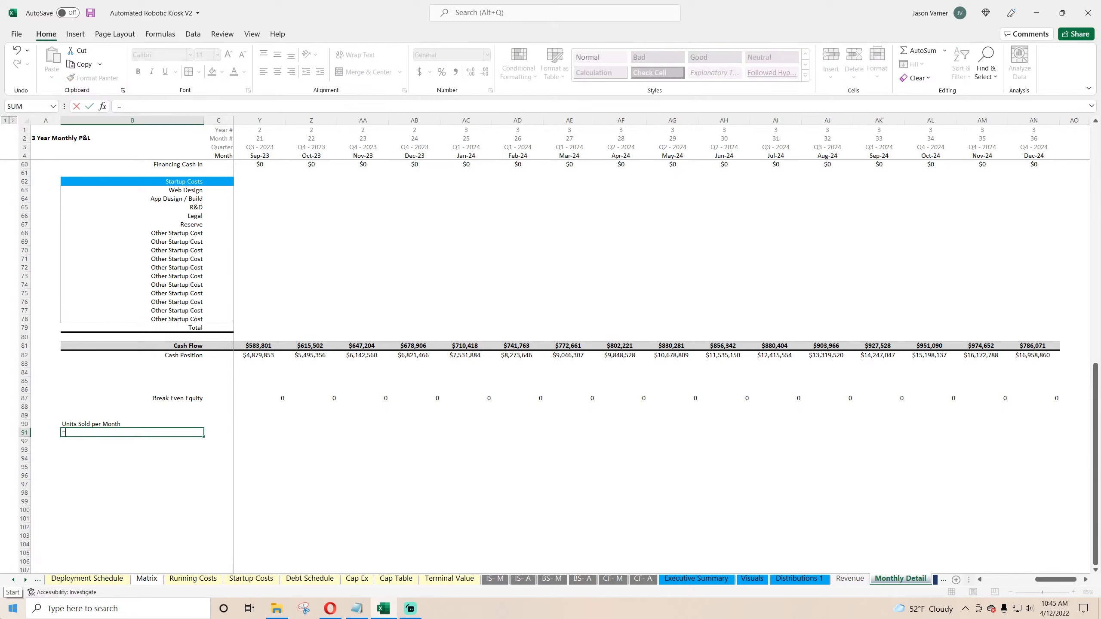
{"action": "left_click", "coordinate": [14, 580]}
{"action": "left_click", "coordinate": [13, 580]}
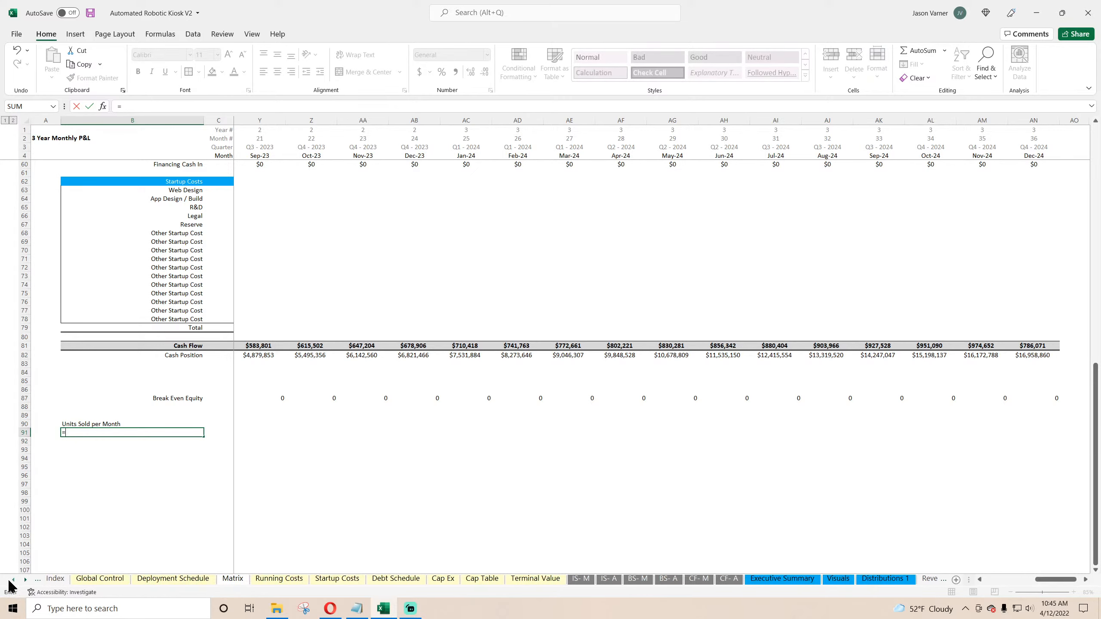
{"action": "left_click", "coordinate": [13, 579]}
{"action": "left_click", "coordinate": [144, 579]}
{"action": "left_click", "coordinate": [186, 579]}
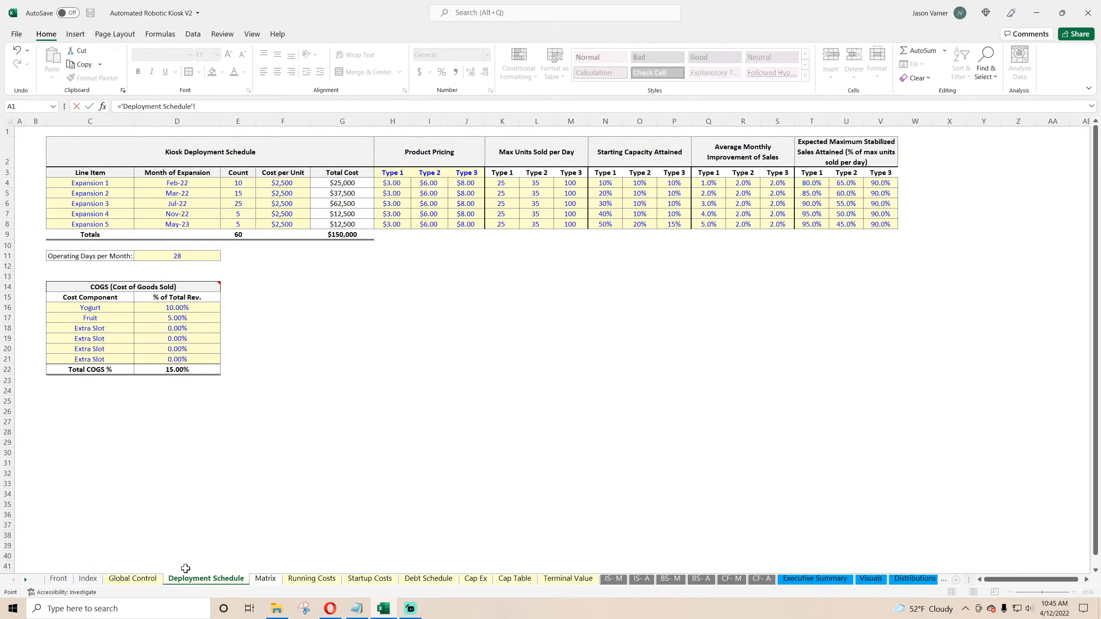
{"action": "left_click", "coordinate": [387, 172]}
{"action": "key", "text": "Return"}
Step: Link row 91's label to the Type 1 revenue label and fill it down to label rows 92–93 as Type 2 and Type 3
{"action": "type", "text": "="}
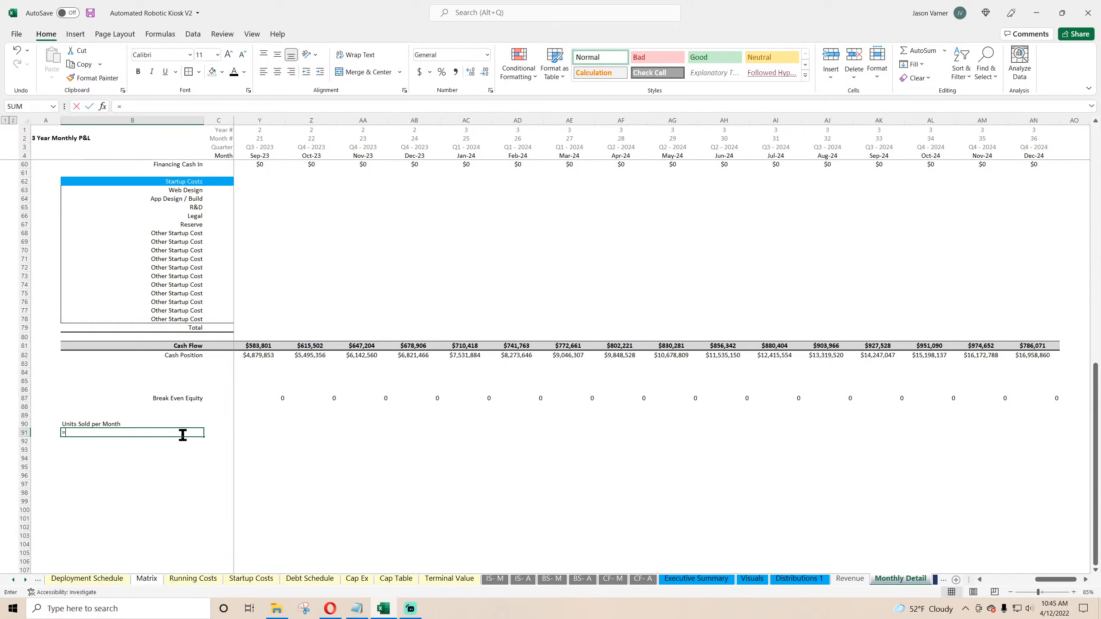
{"action": "scroll", "coordinate": [216, 375], "scroll_direction": "up", "scroll_amount": 18}
{"action": "left_click", "coordinate": [163, 225]}
{"action": "key", "text": "Return"}
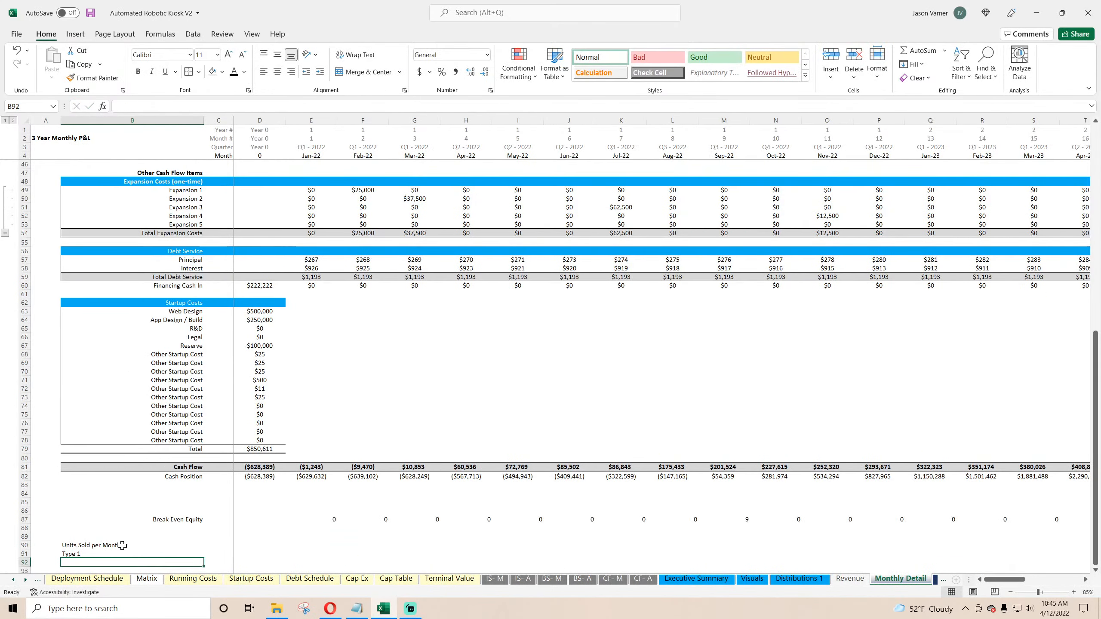
{"action": "scroll", "coordinate": [132, 413], "scroll_direction": "down", "scroll_amount": 7}
{"action": "left_click", "coordinate": [190, 363]}
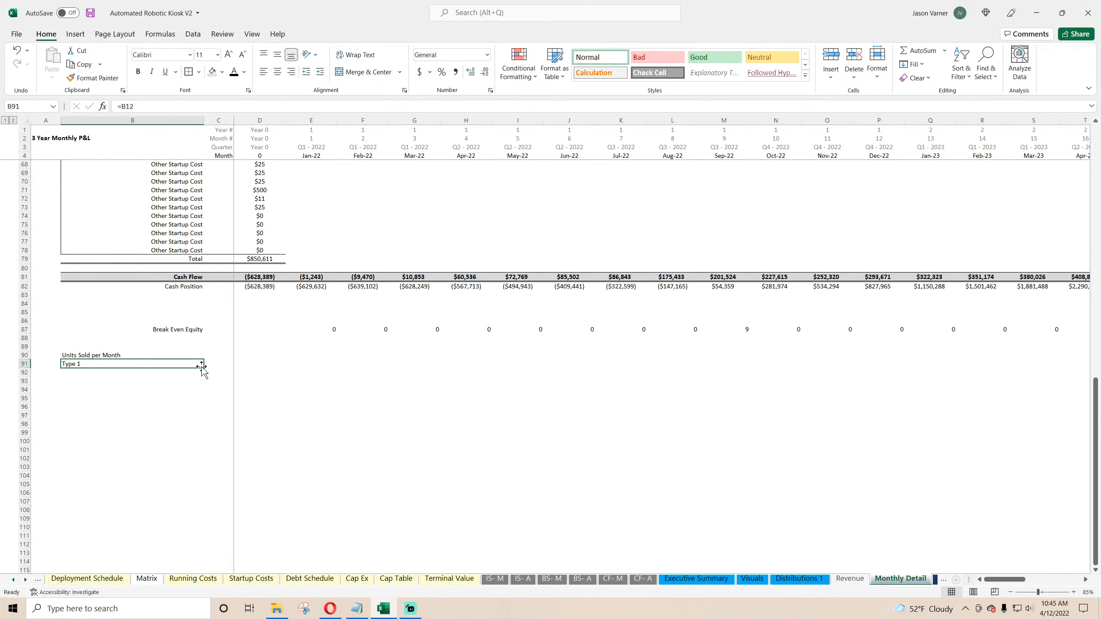
{"action": "left_click_drag", "start_coordinate": [201, 366], "coordinate": [331, 366]}
{"action": "left_click", "coordinate": [155, 364]}
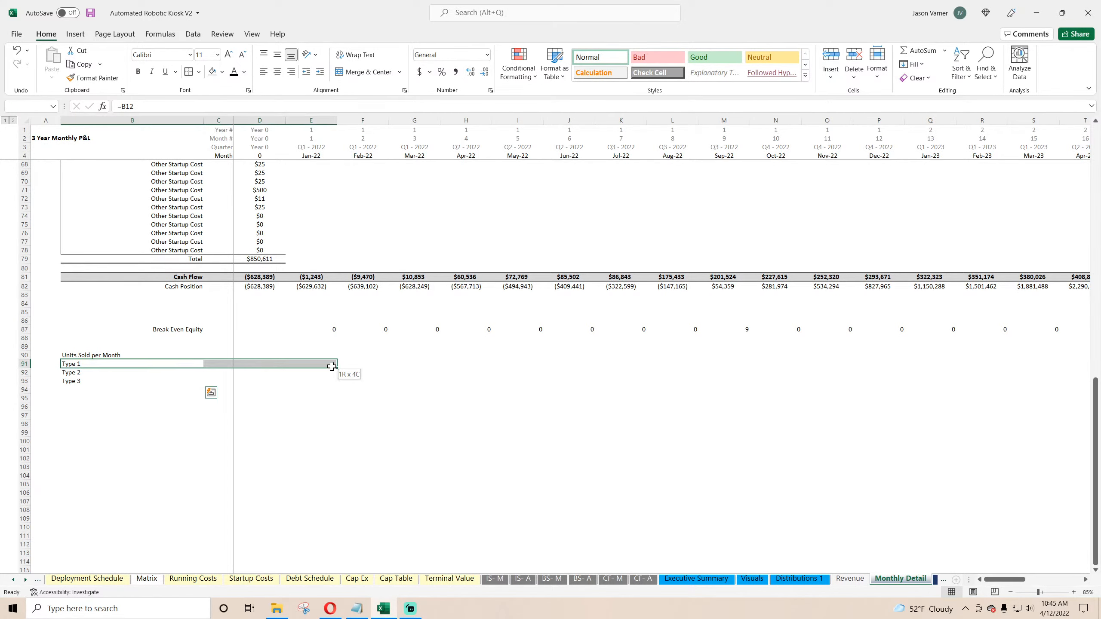
{"action": "left_click", "coordinate": [329, 365]}
{"action": "scroll", "coordinate": [340, 427], "scroll_direction": "up", "scroll_amount": 20}
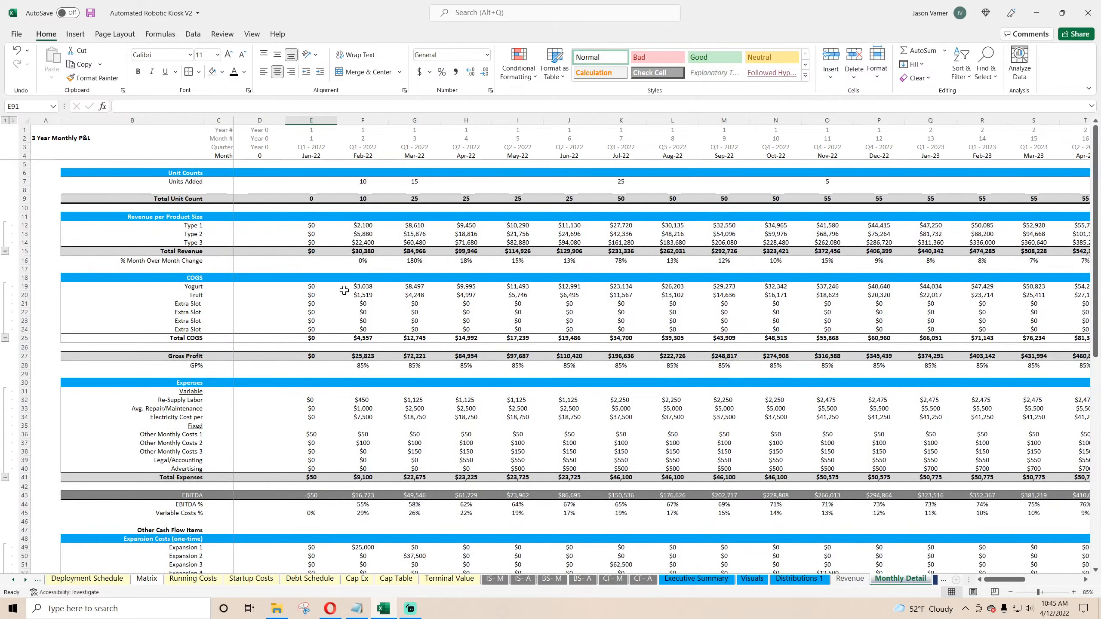
{"action": "left_click", "coordinate": [302, 225]}
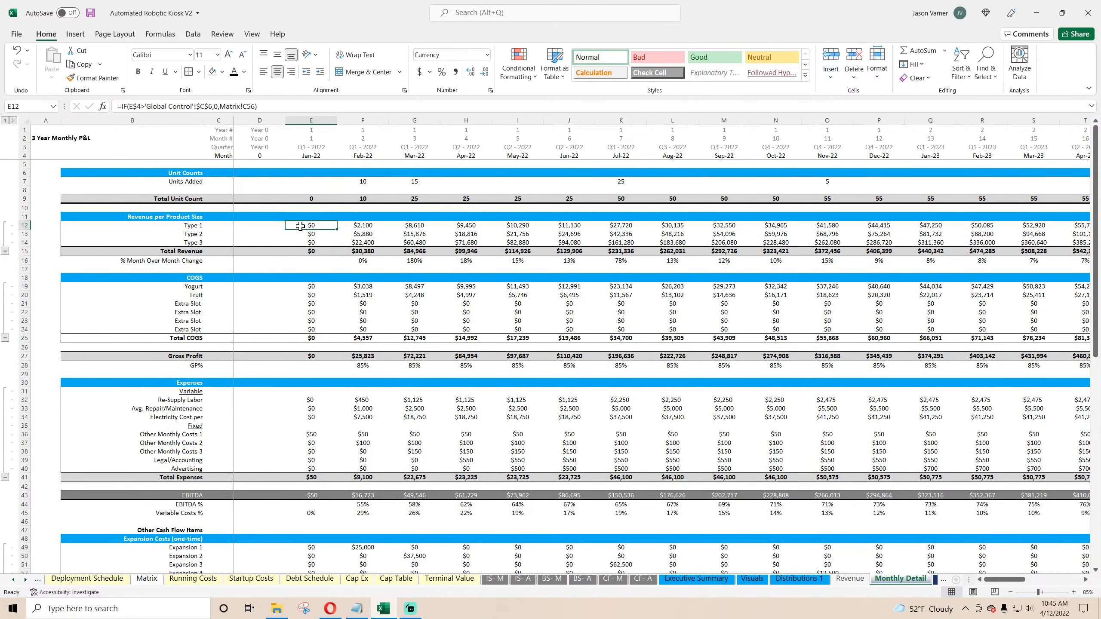
Step: Underline the Units Sold per Month label
{"action": "scroll", "coordinate": [290, 388], "scroll_direction": "down", "scroll_amount": 18}
{"action": "left_click", "coordinate": [82, 423]}
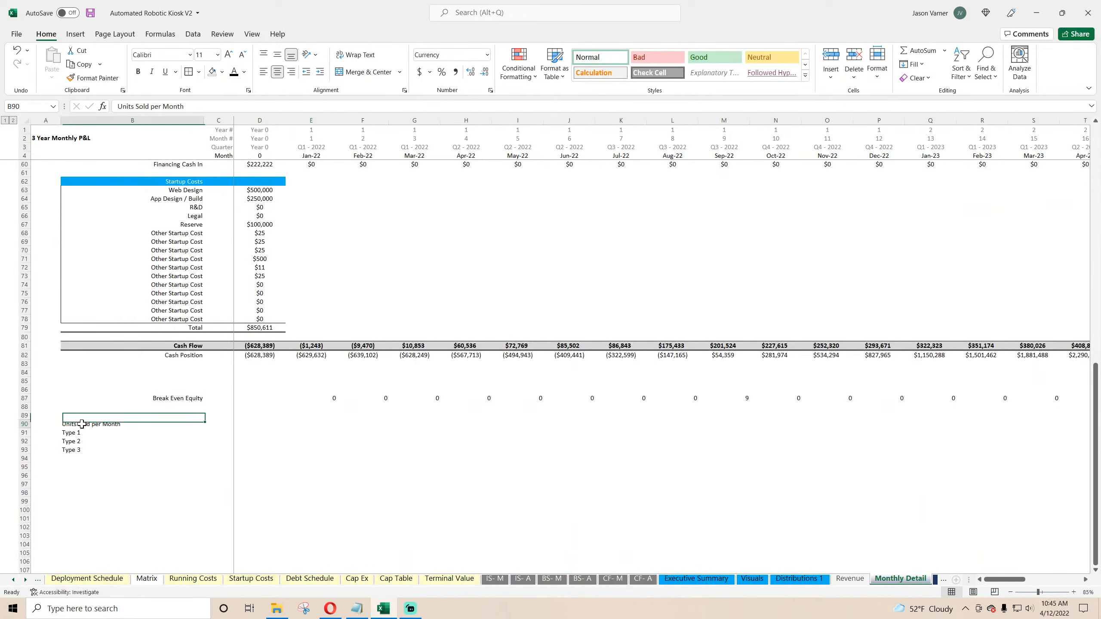
{"action": "left_click", "coordinate": [166, 71]}
Step: Link the first month's Type 1 units sold to the Matrix sheet's Units Sold per Cohort Type 1 total
{"action": "left_click_drag", "start_coordinate": [77, 433], "coordinate": [314, 431]}
{"action": "left_click", "coordinate": [314, 432]}
{"action": "type", "text": "="}
{"action": "left_click", "coordinate": [147, 578]}
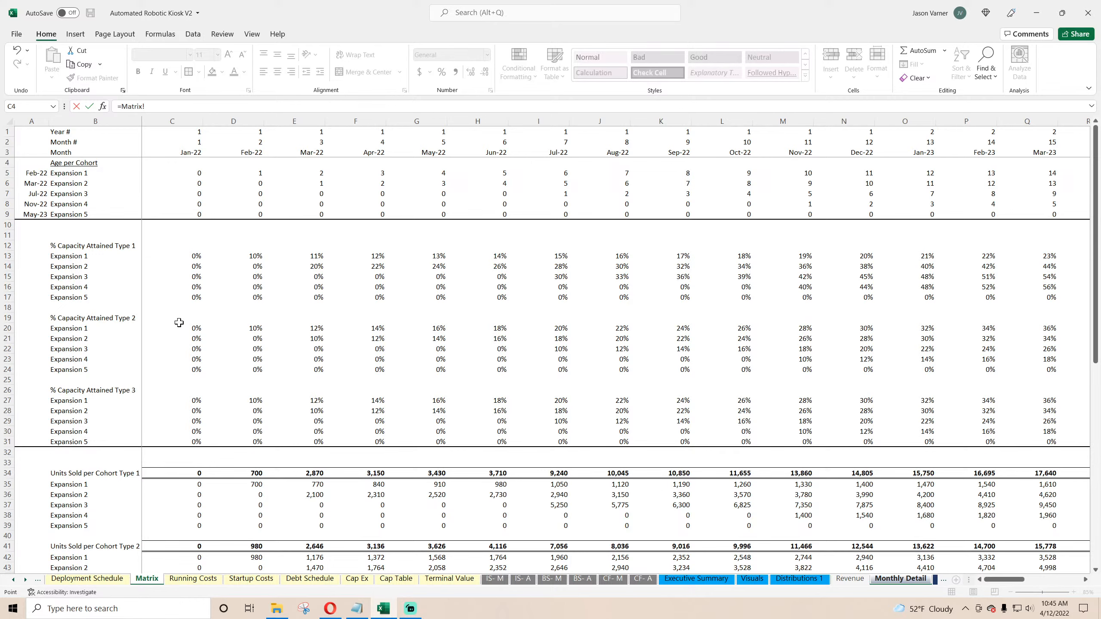
{"action": "scroll", "coordinate": [189, 380], "scroll_direction": "down", "scroll_amount": 4}
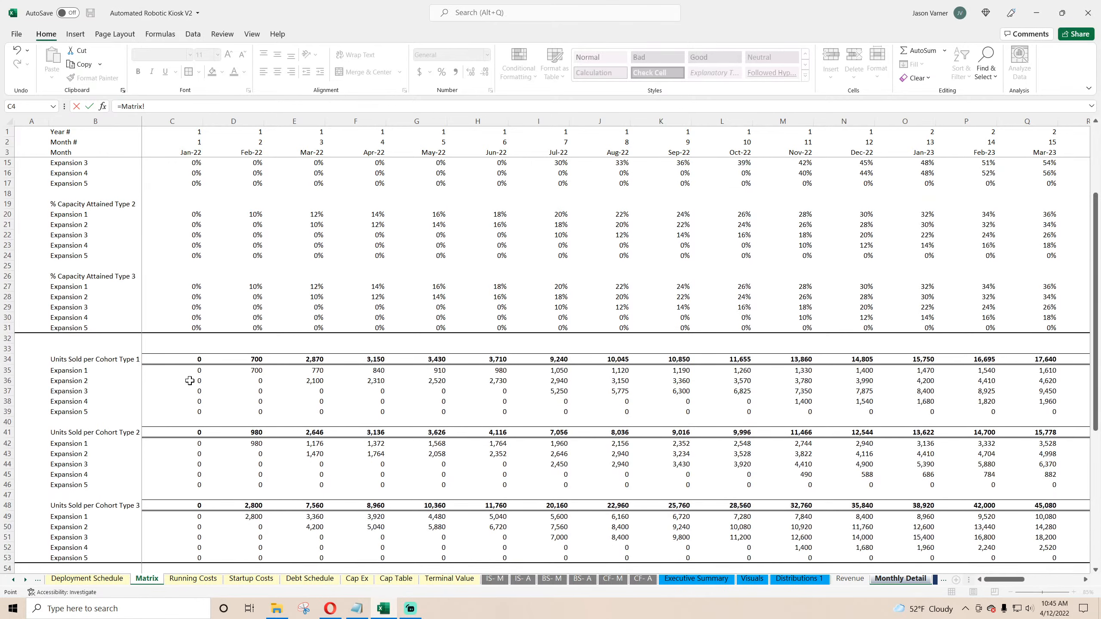
{"action": "left_click", "coordinate": [195, 359]}
{"action": "key", "text": "Return"}
Step: Link the first month's Type 2 and Type 3 units sold to the Matrix cohort totals for those types
{"action": "type", "text": "="}
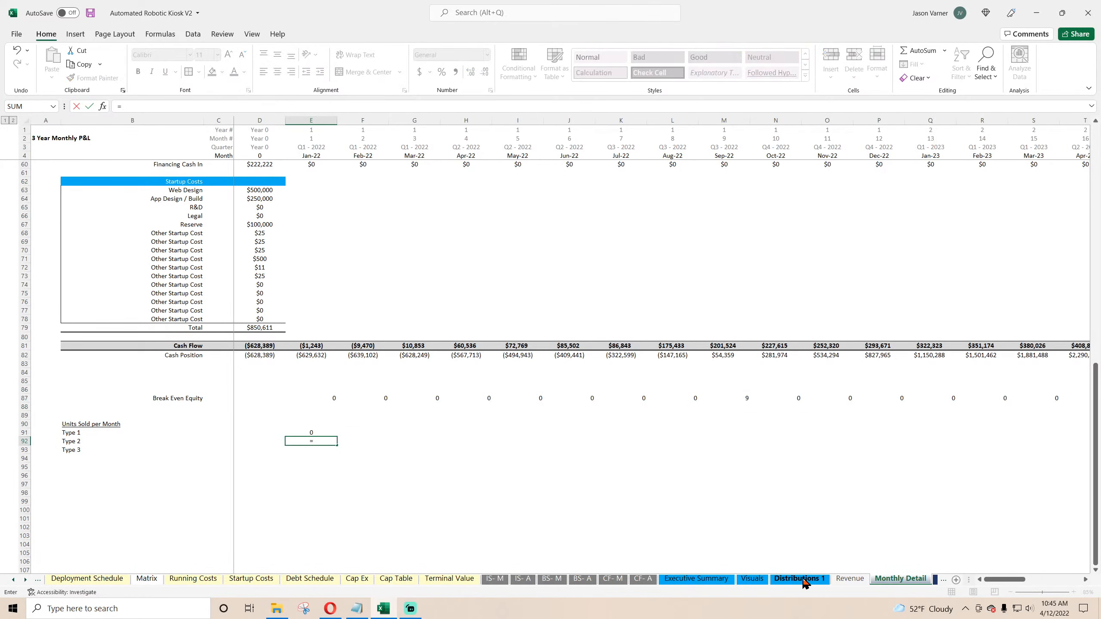
{"action": "left_click", "coordinate": [147, 579]}
{"action": "left_click", "coordinate": [194, 432]}
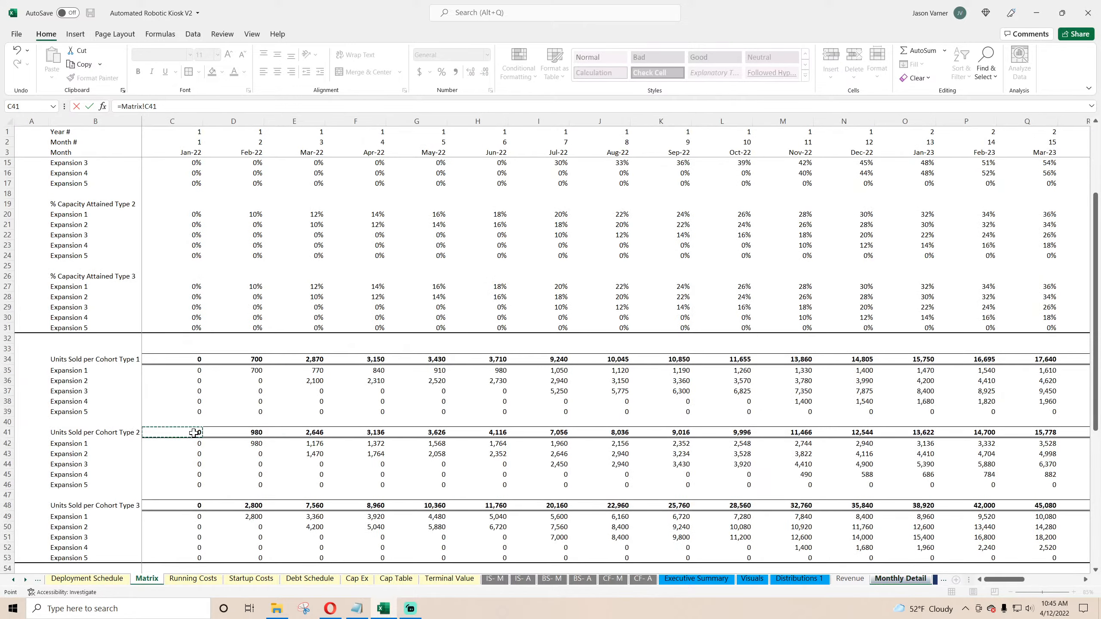
{"action": "key", "text": "Return"}
{"action": "type", "text": "="}
{"action": "left_click", "coordinate": [147, 578]}
{"action": "left_click", "coordinate": [194, 505]}
{"action": "key", "text": "Return"}
Step: Fill the three units-sold formulas across the month columns and right-align them
{"action": "left_click_drag", "start_coordinate": [307, 433], "coordinate": [689, 453]}
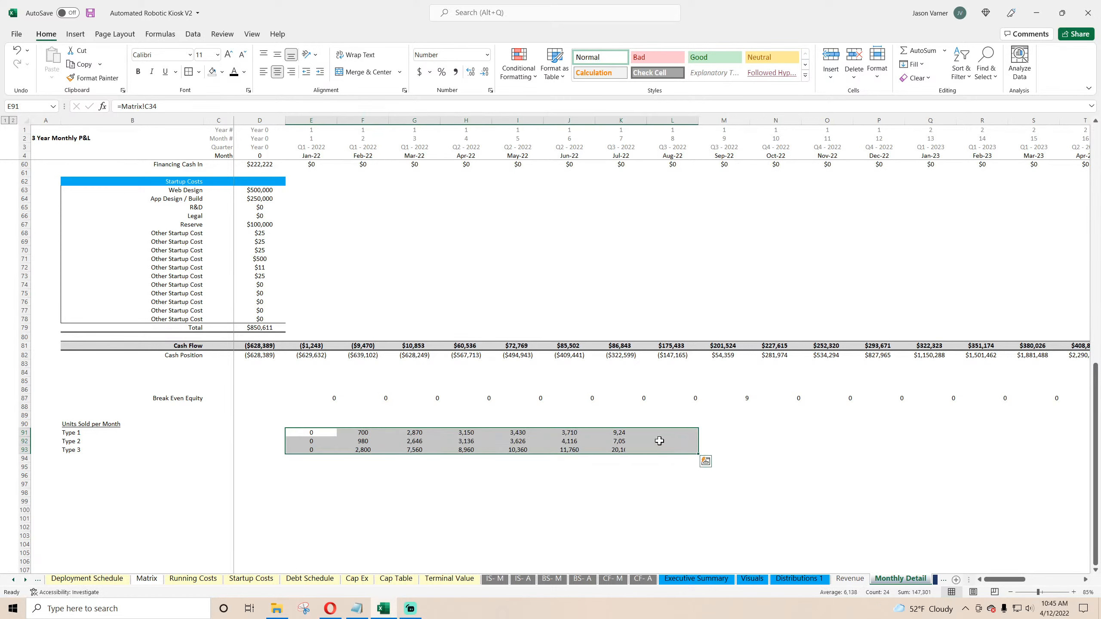
{"action": "left_click", "coordinate": [294, 78]}
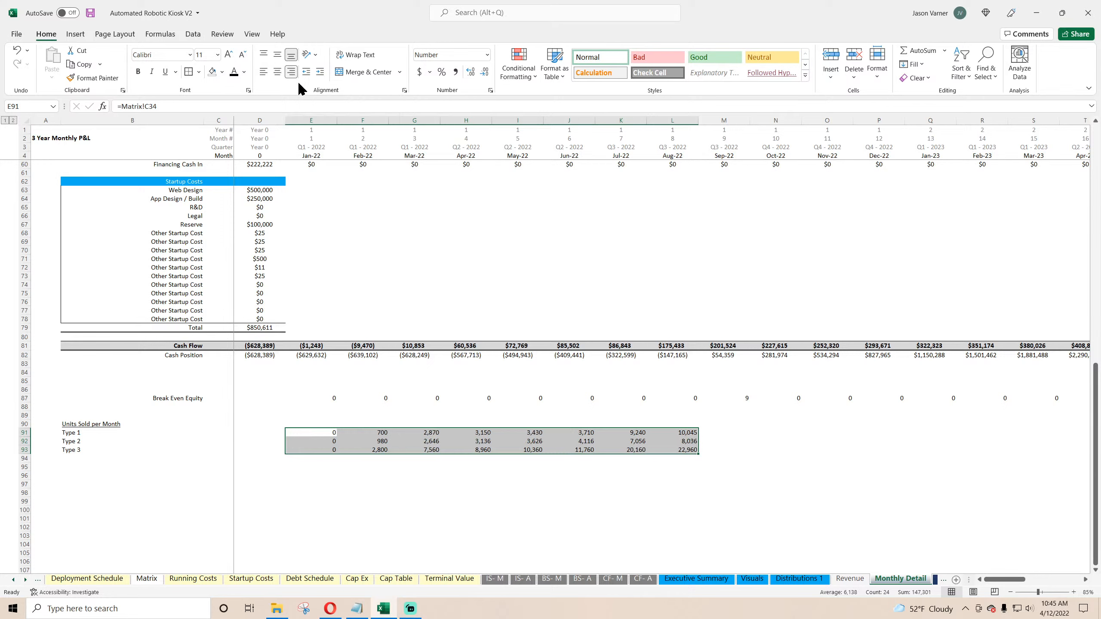
Step: Add an Average Sales per Day per Kiosk label in row 95
{"action": "left_click", "coordinate": [77, 470]}
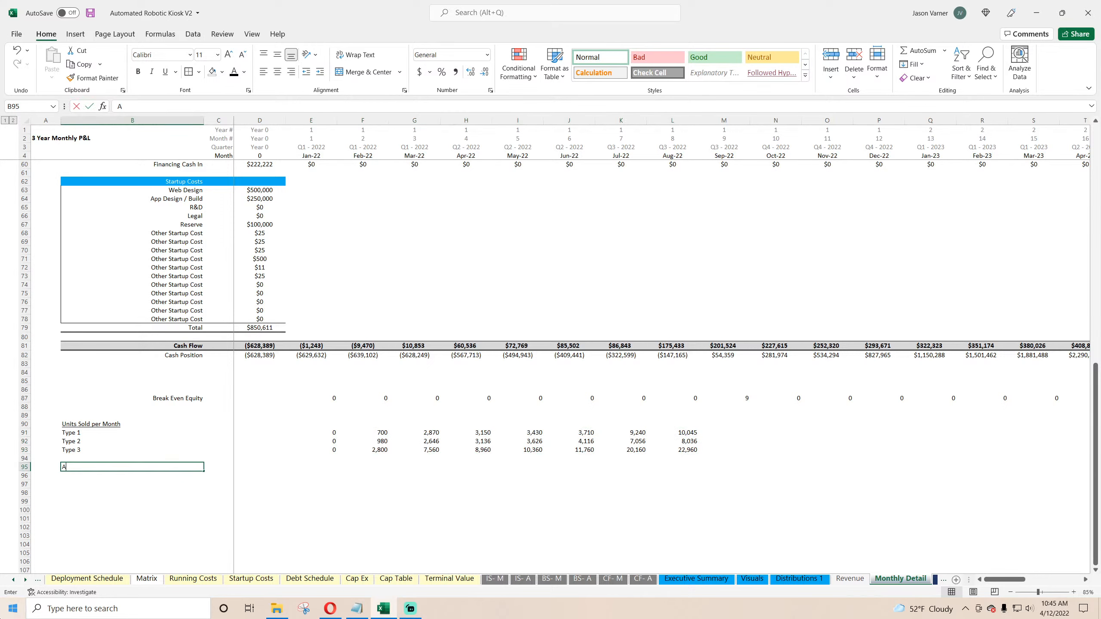
{"action": "type", "text": "Average Sales per Day per"}
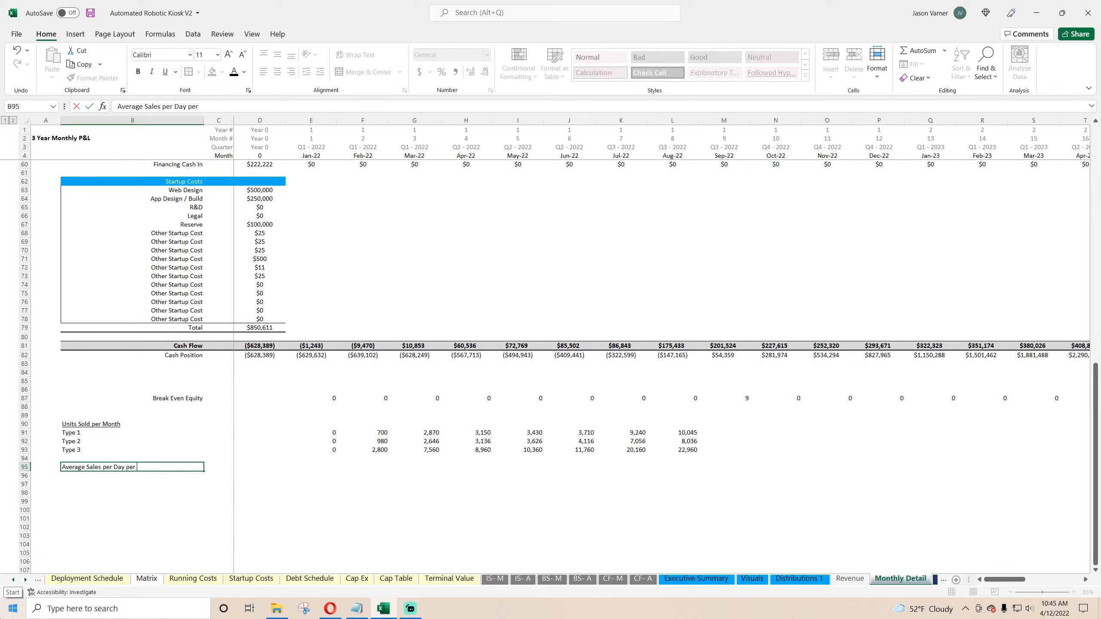
{"action": "type", "text": " Kiosk"}
{"action": "key", "text": "Return"}
Step: Link rows 96–98 below it to the Type 1, Type 2 and Type 3 labels above
{"action": "type", "text": "="}
{"action": "left_click", "coordinate": [173, 433]}
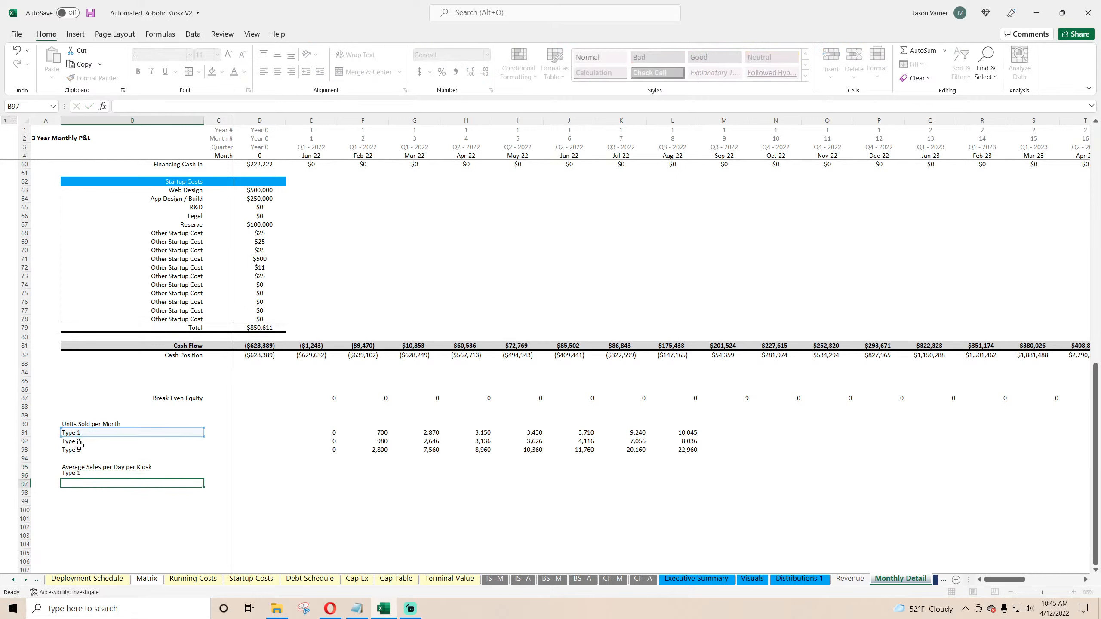
{"action": "key", "text": "Return"}
{"action": "left_click", "coordinate": [199, 477]}
{"action": "left_click_drag", "start_coordinate": [203, 481], "coordinate": [203, 495]}
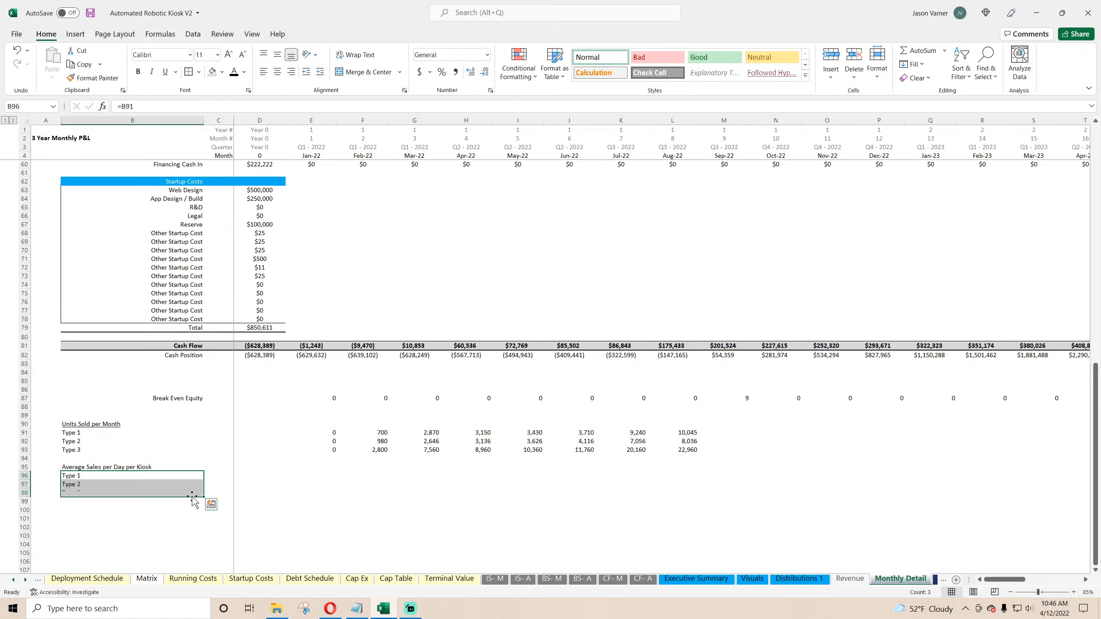
{"action": "left_click", "coordinate": [383, 432]}
{"action": "left_click", "coordinate": [383, 441]}
{"action": "left_click", "coordinate": [384, 449]}
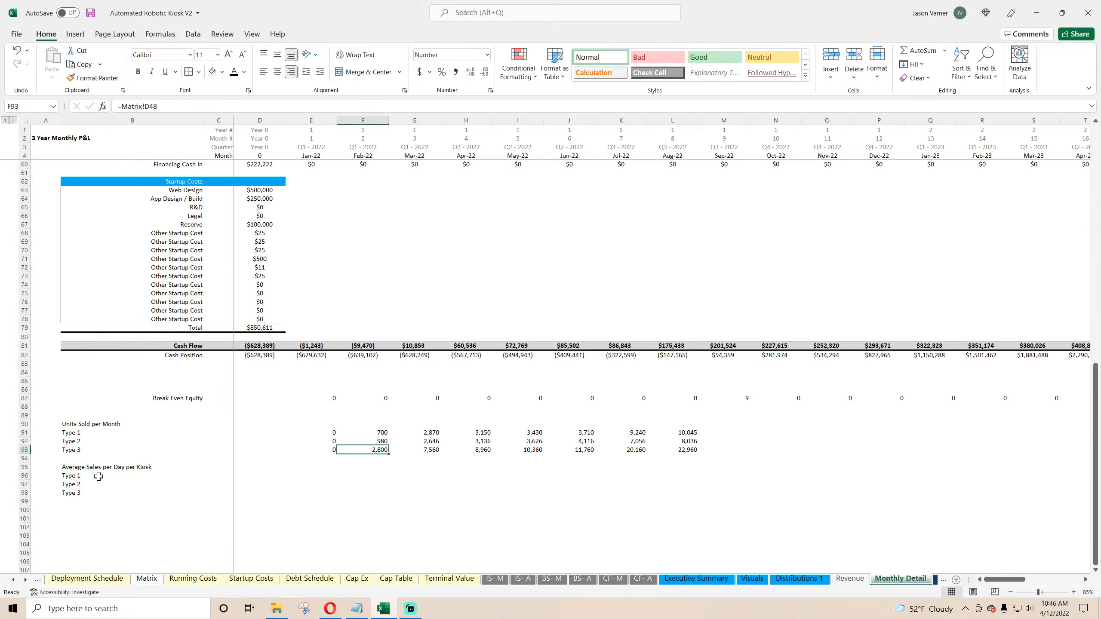
{"action": "left_click_drag", "start_coordinate": [99, 476], "coordinate": [319, 476]}
{"action": "left_click", "coordinate": [322, 476]}
{"action": "type", "text": "="}
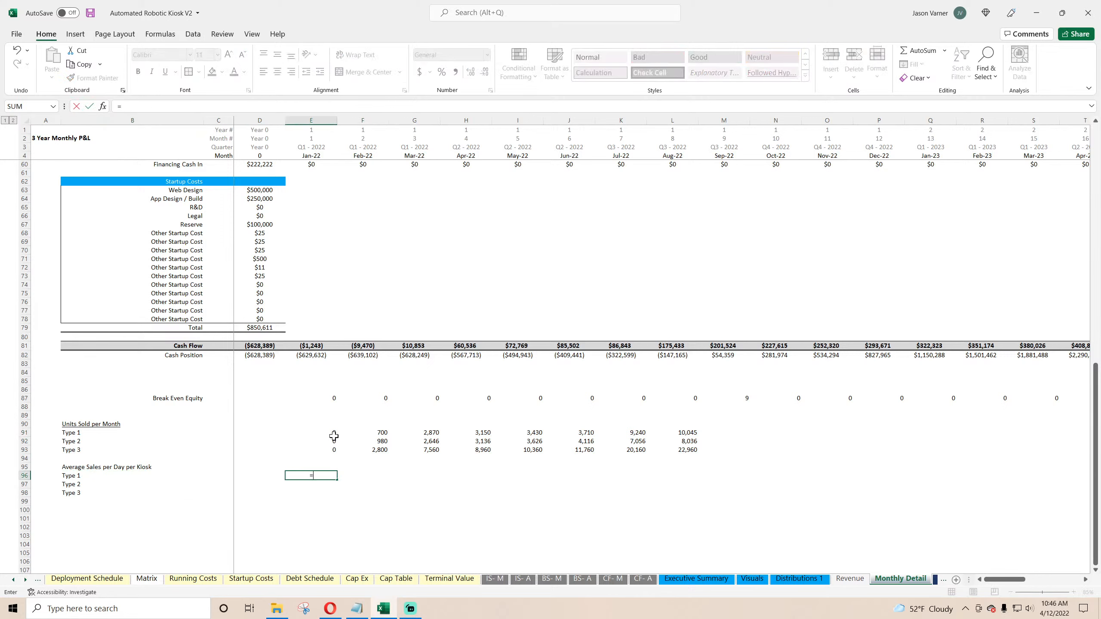
{"action": "left_click", "coordinate": [333, 434]}
{"action": "type", "text": "/"}
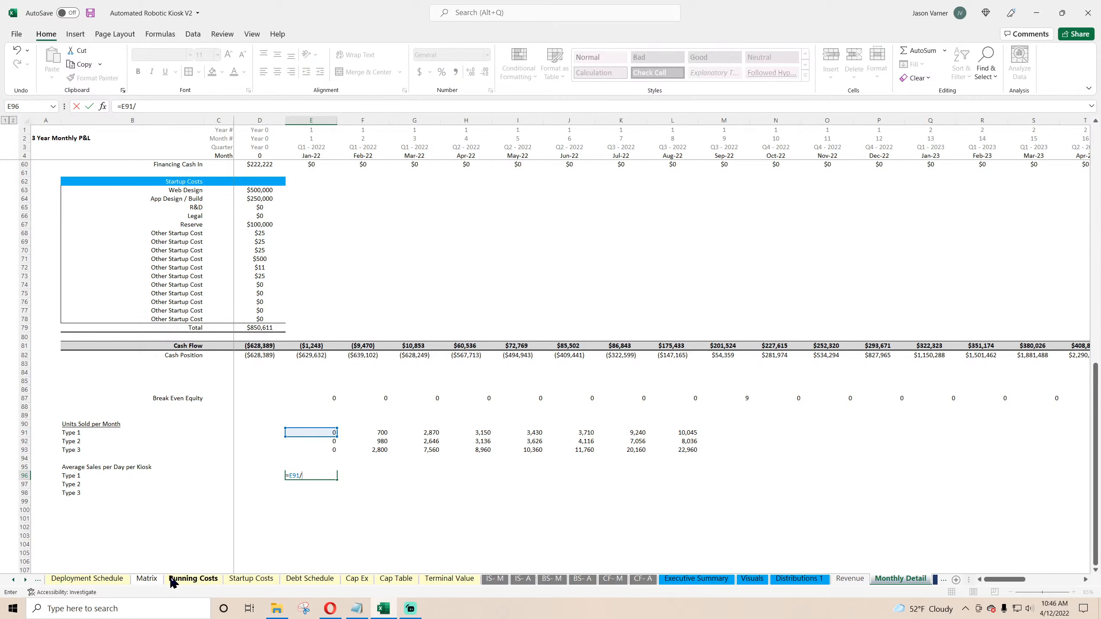
{"action": "left_click", "coordinate": [146, 578]}
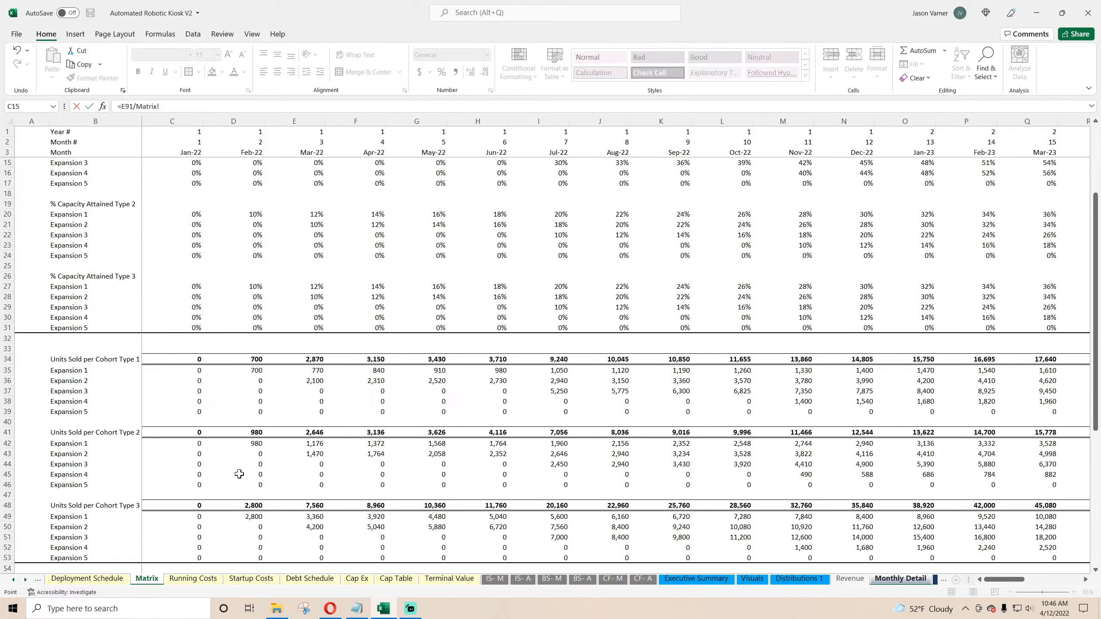
{"action": "scroll", "coordinate": [239, 474], "scroll_direction": "up", "scroll_amount": 4}
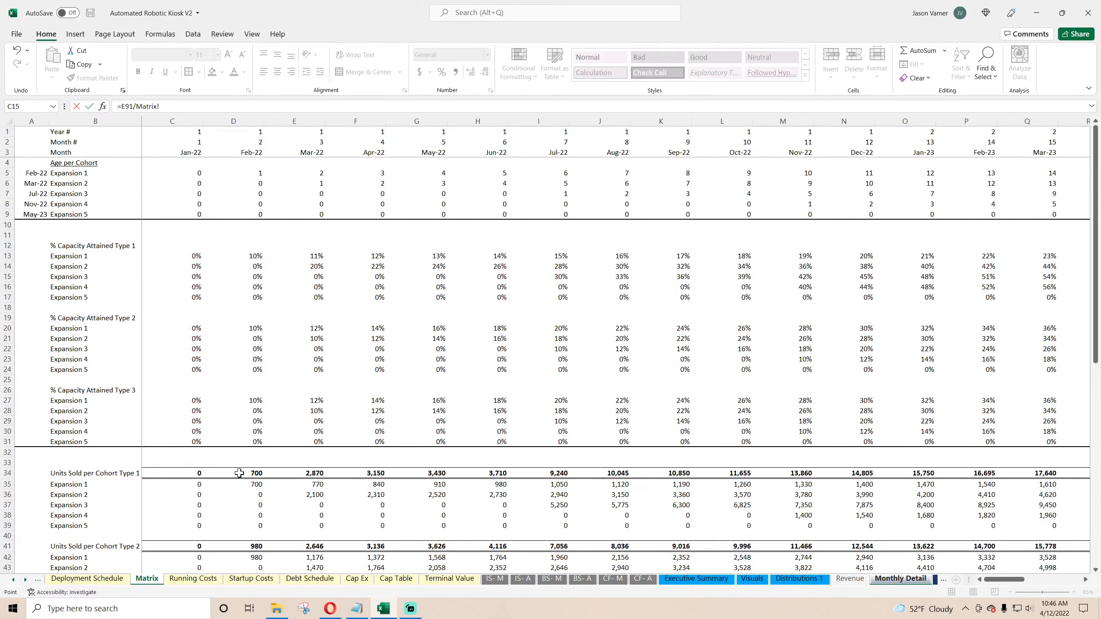
{"action": "scroll", "coordinate": [238, 472], "scroll_direction": "down", "scroll_amount": 13}
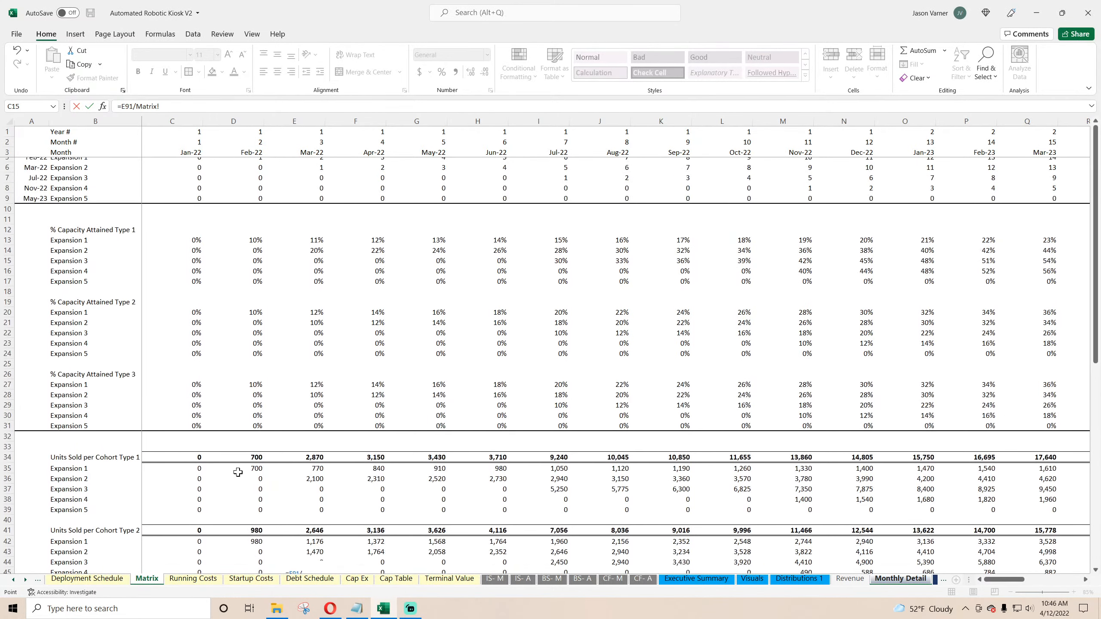
{"action": "scroll", "coordinate": [238, 472], "scroll_direction": "down", "scroll_amount": 1}
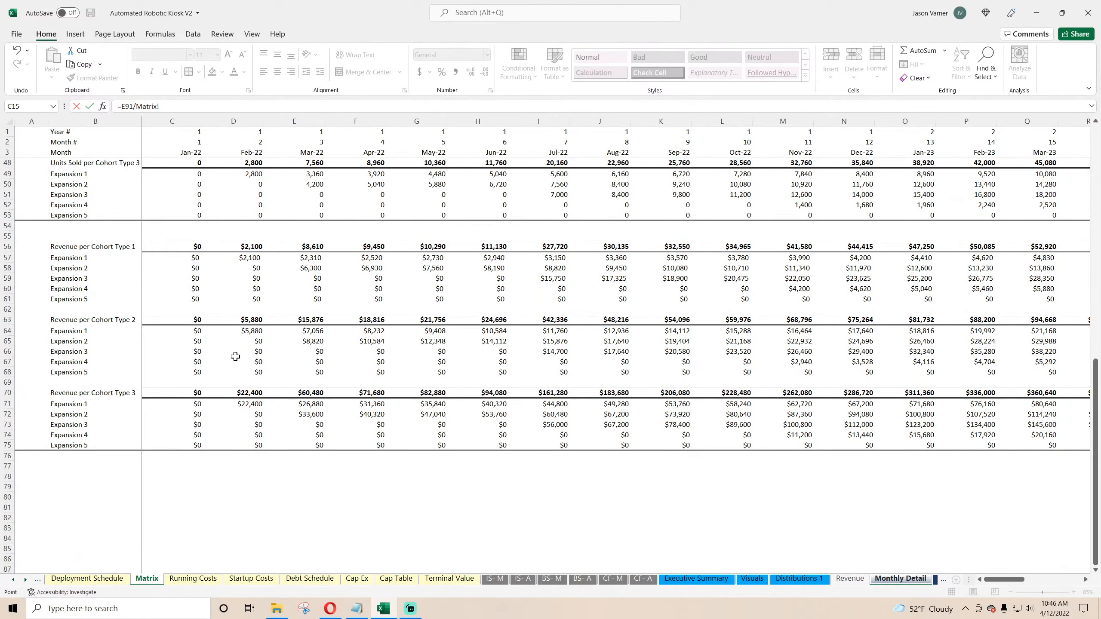
{"action": "scroll", "coordinate": [235, 357], "scroll_direction": "up", "scroll_amount": 7}
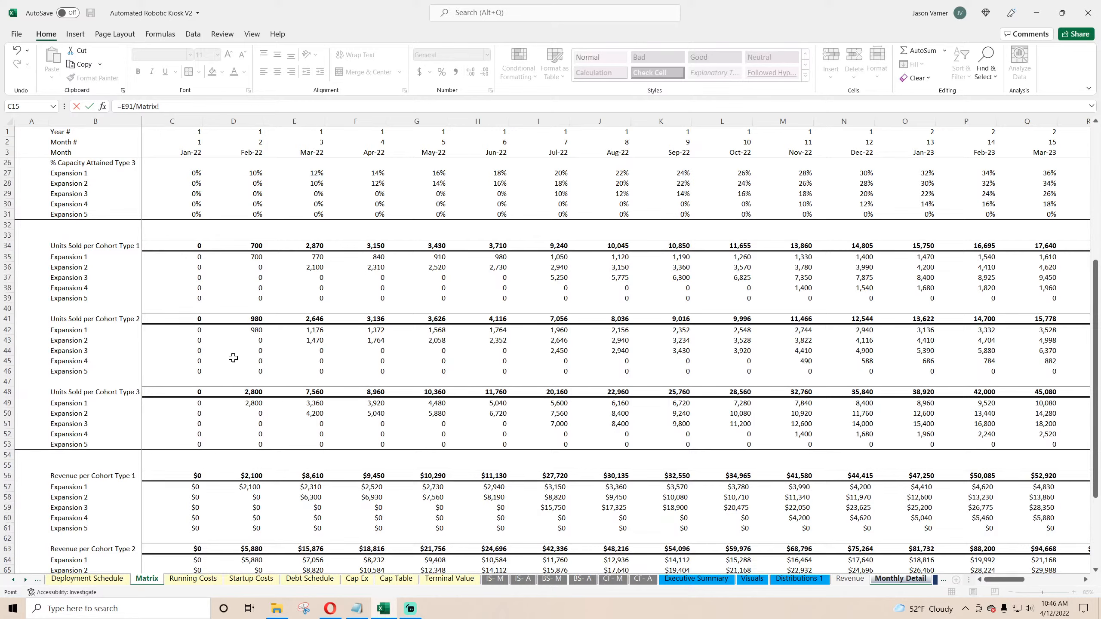
{"action": "key", "text": "Escape"}
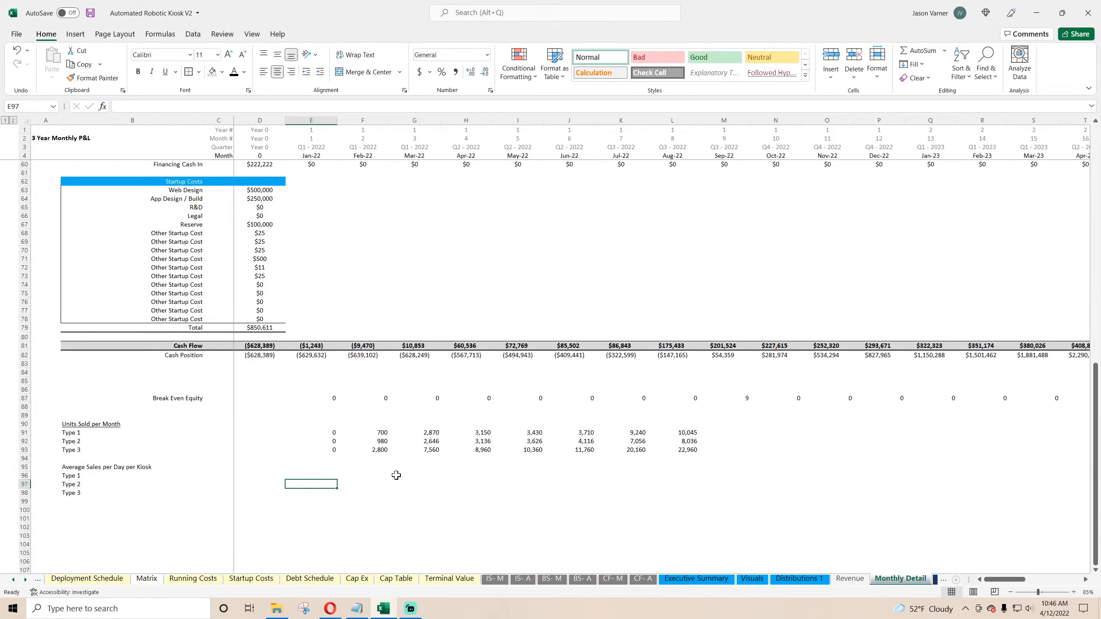
Step: Underline the Average Sales per Day per Kiosk label and save the workbook
{"action": "left_click", "coordinate": [84, 464]}
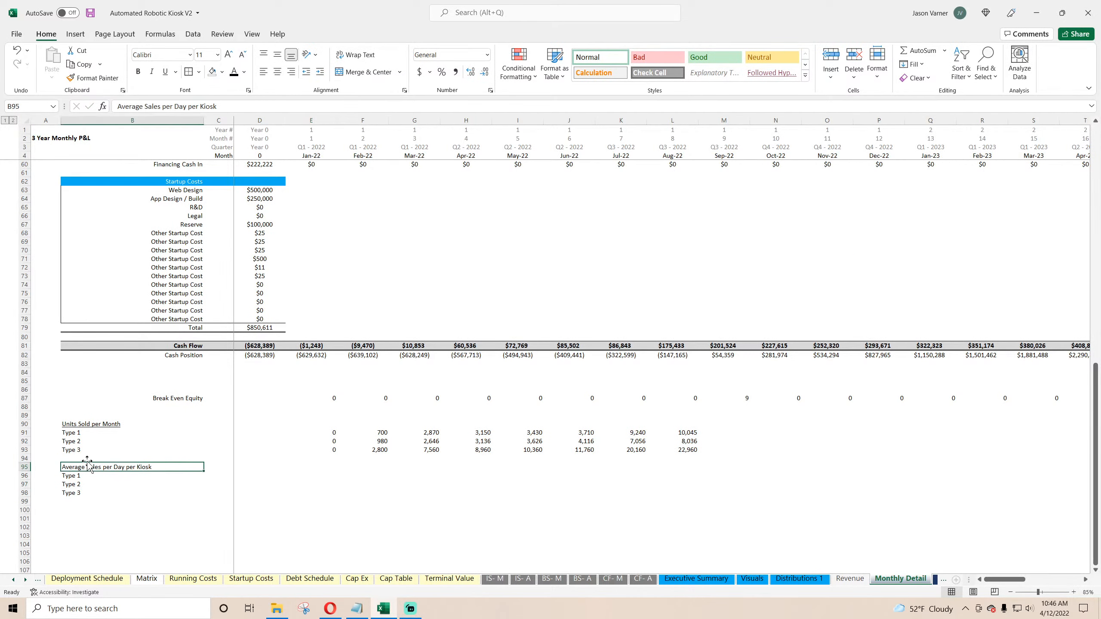
{"action": "left_click", "coordinate": [165, 71]}
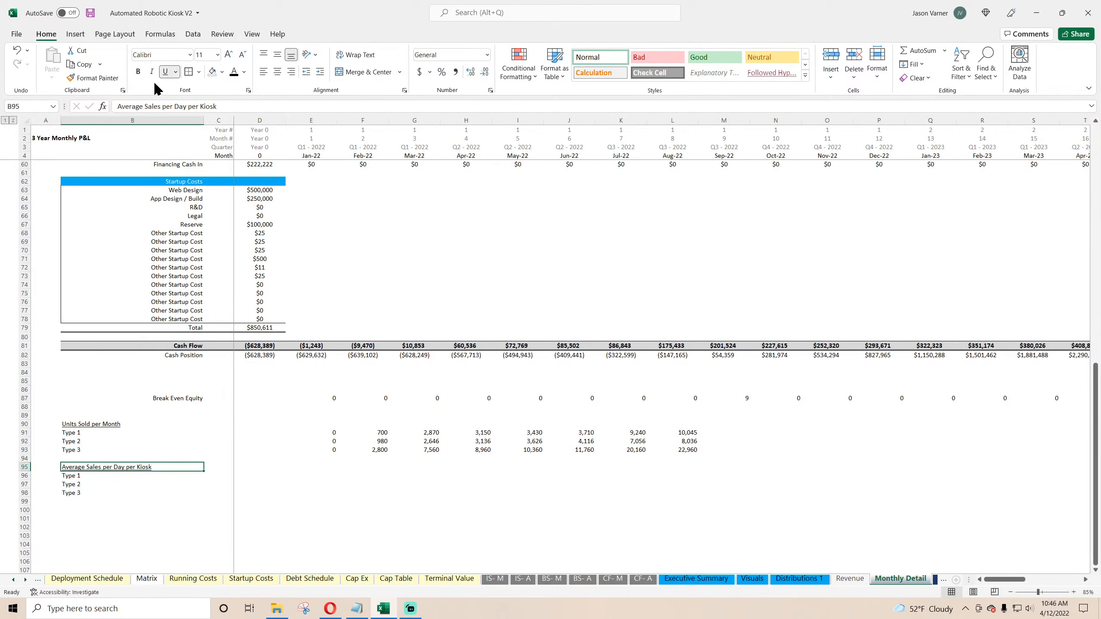
{"action": "left_click", "coordinate": [91, 13]}
Step: Open the Deployment Schedule sheet
{"action": "left_click", "coordinate": [13, 580]}
{"action": "left_click", "coordinate": [14, 580]}
{"action": "left_click", "coordinate": [11, 581]}
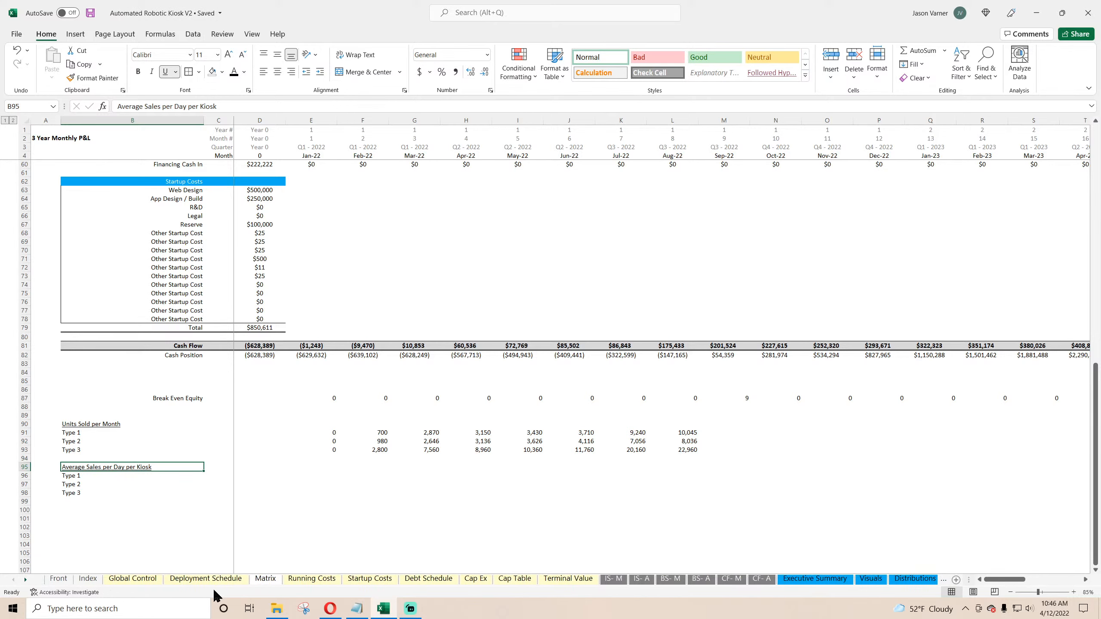
{"action": "left_click", "coordinate": [264, 579]}
{"action": "left_click", "coordinate": [230, 577]}
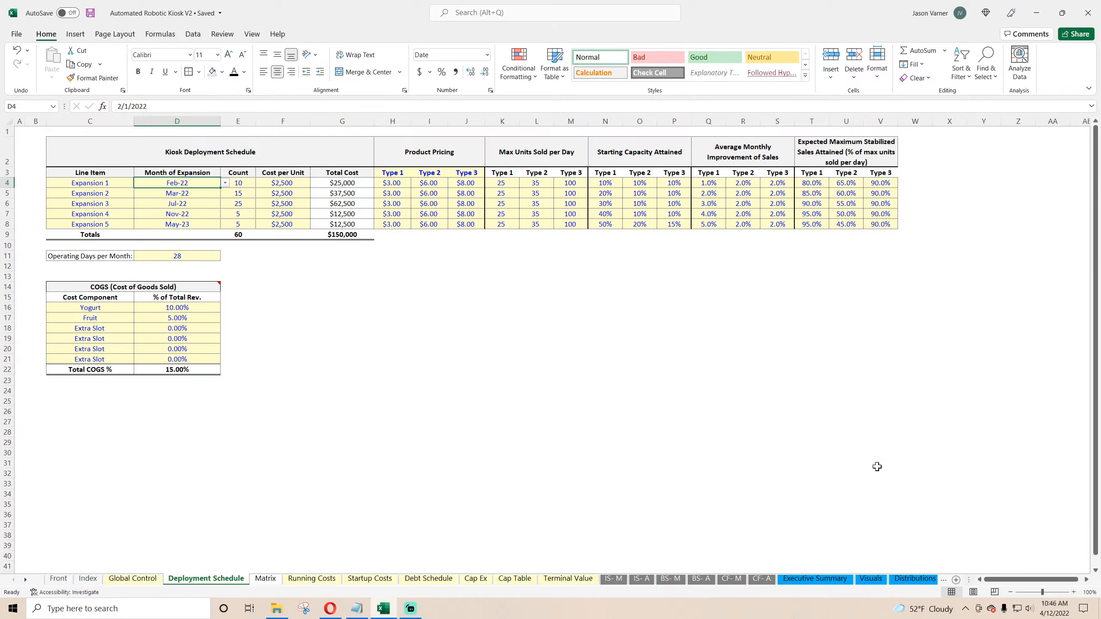
Step: Review the kiosk counts and max units sold per day inputs on the Deployment Schedule, then open the Monthly Detail sheet
{"action": "left_click", "coordinate": [236, 181]}
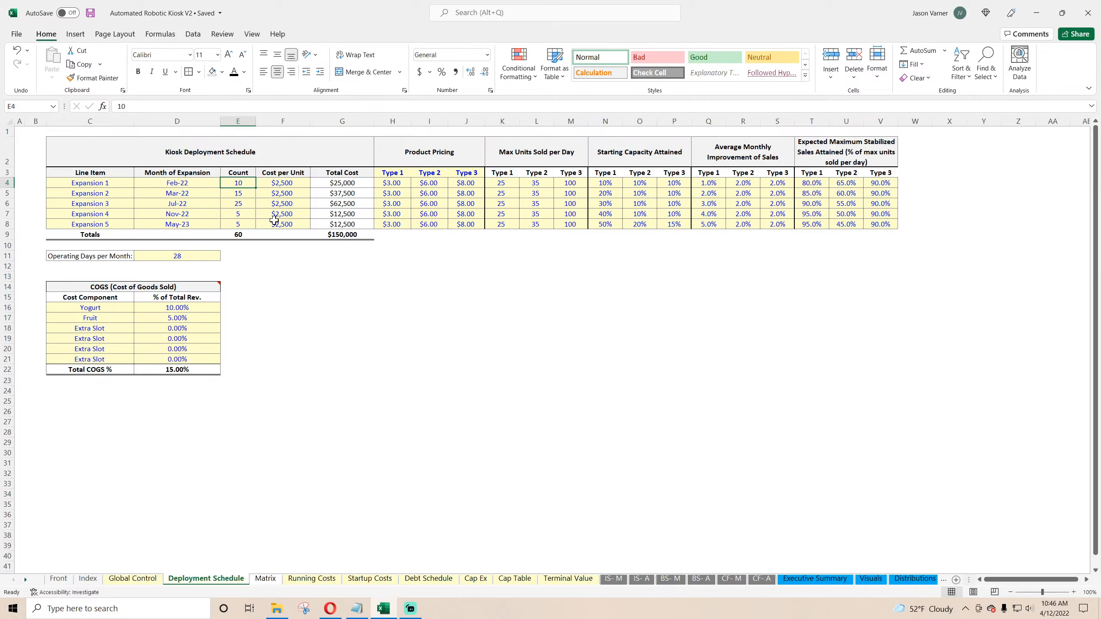
{"action": "left_click", "coordinate": [503, 183]}
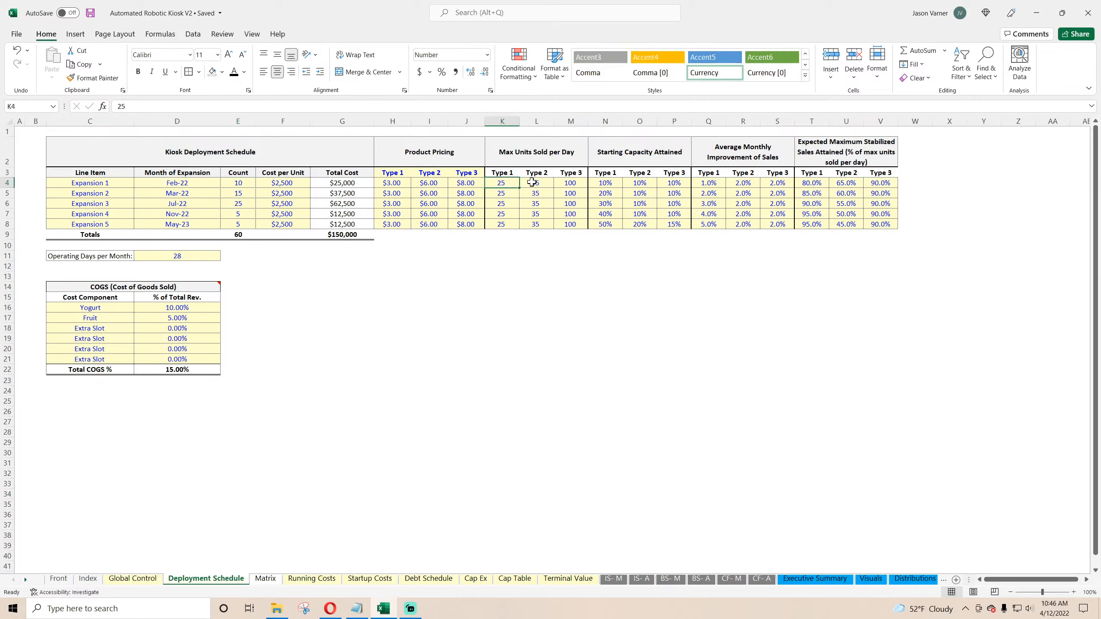
{"action": "left_click", "coordinate": [533, 183]}
{"action": "left_click", "coordinate": [560, 182]}
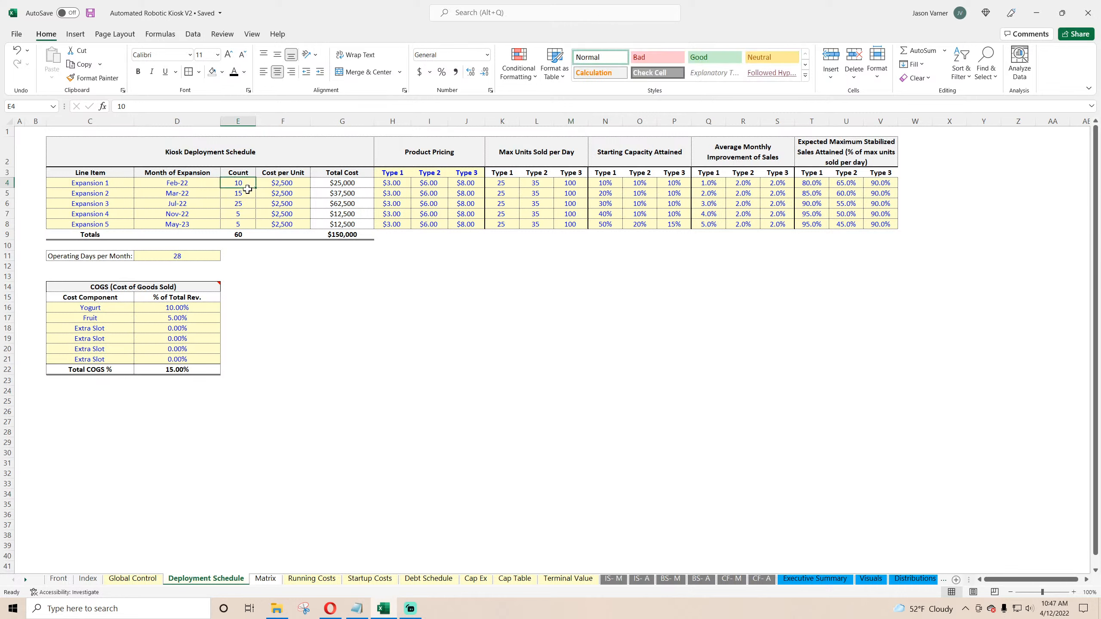
{"action": "left_click", "coordinate": [247, 194]}
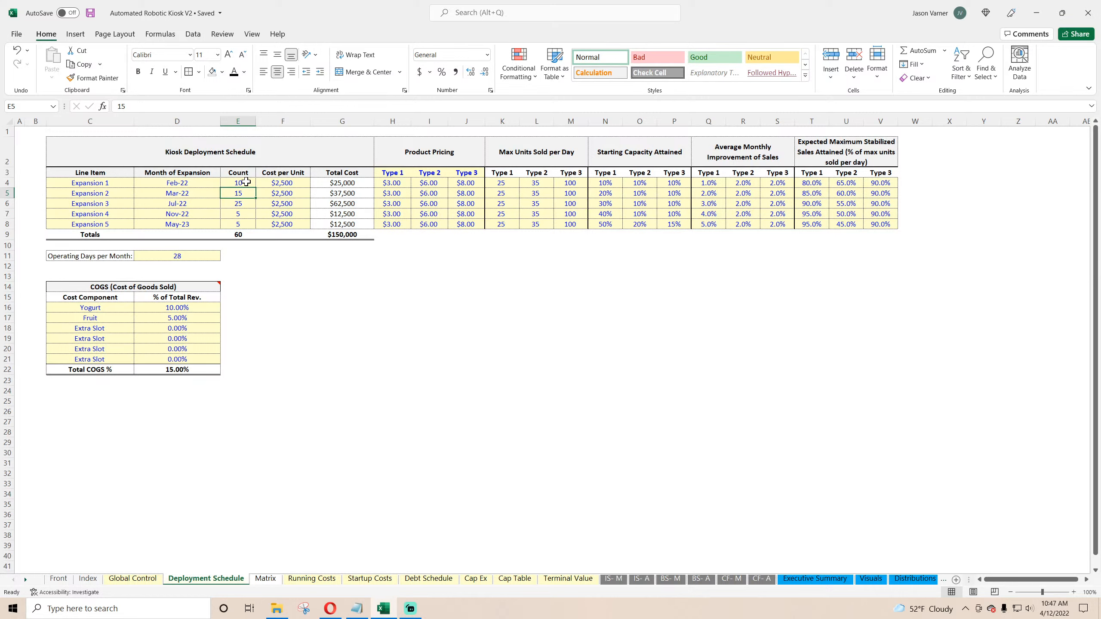
{"action": "left_click", "coordinate": [912, 580]}
{"action": "left_click", "coordinate": [925, 581]}
{"action": "left_click", "coordinate": [933, 580]}
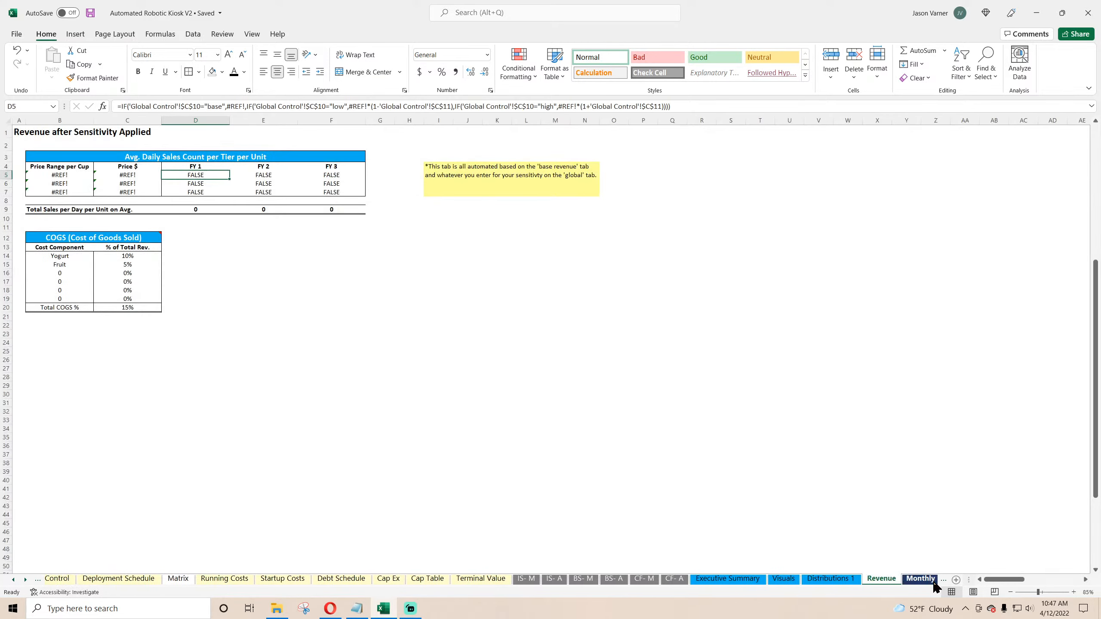
Step: Examine the units sold per month and total unit count formulas on the Monthly Detail sheet
{"action": "left_click", "coordinate": [382, 433]}
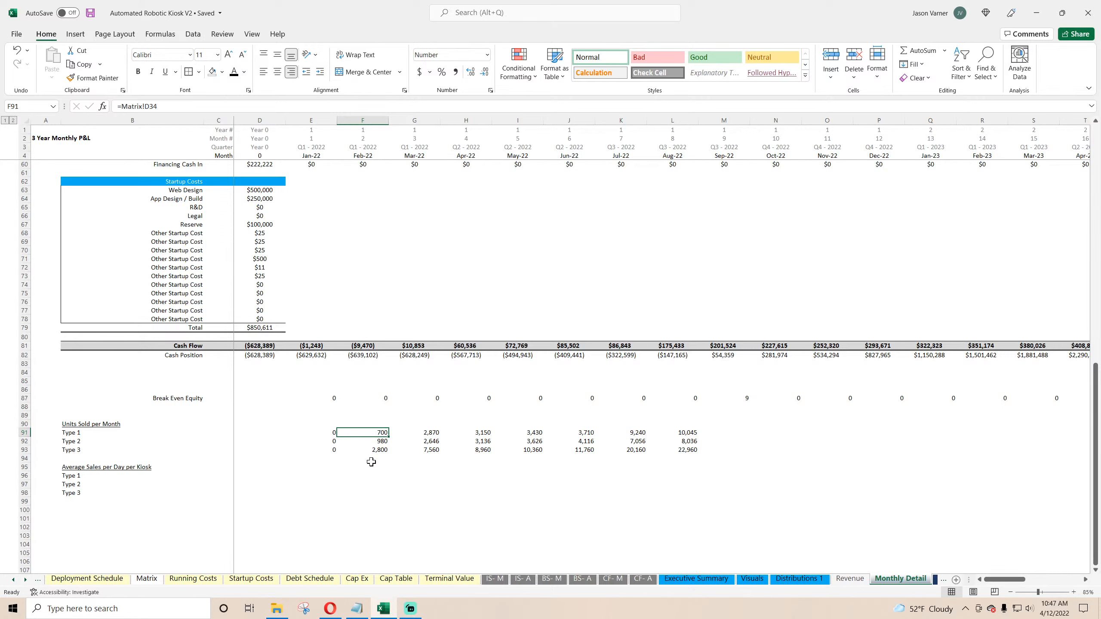
{"action": "left_click", "coordinate": [377, 443]}
{"action": "left_click", "coordinate": [376, 451]}
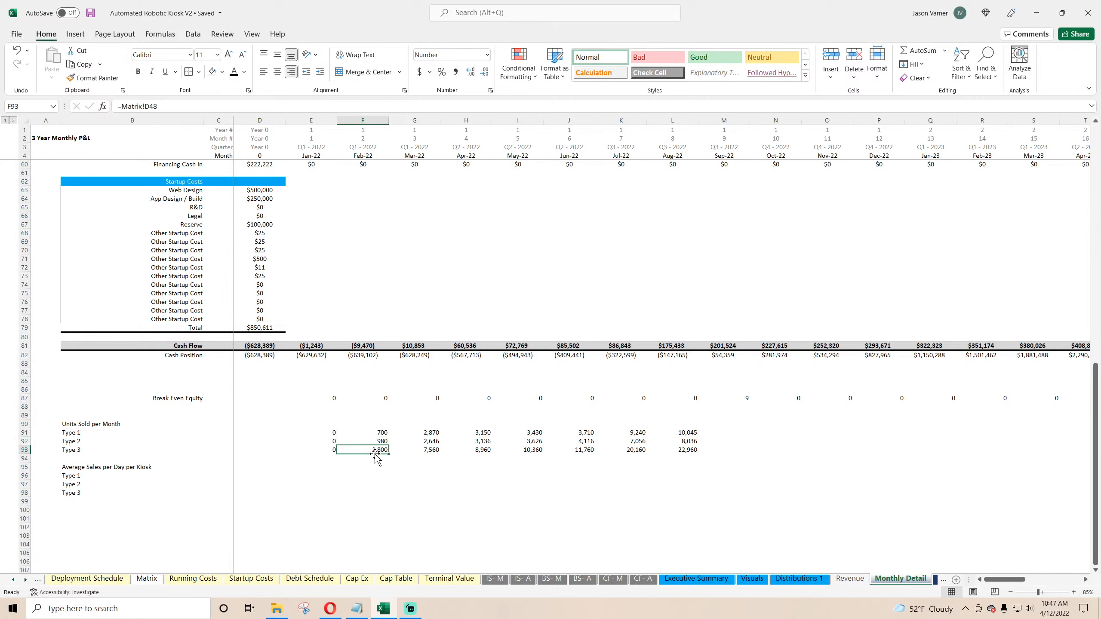
{"action": "scroll", "coordinate": [371, 467], "scroll_direction": "up", "scroll_amount": 18}
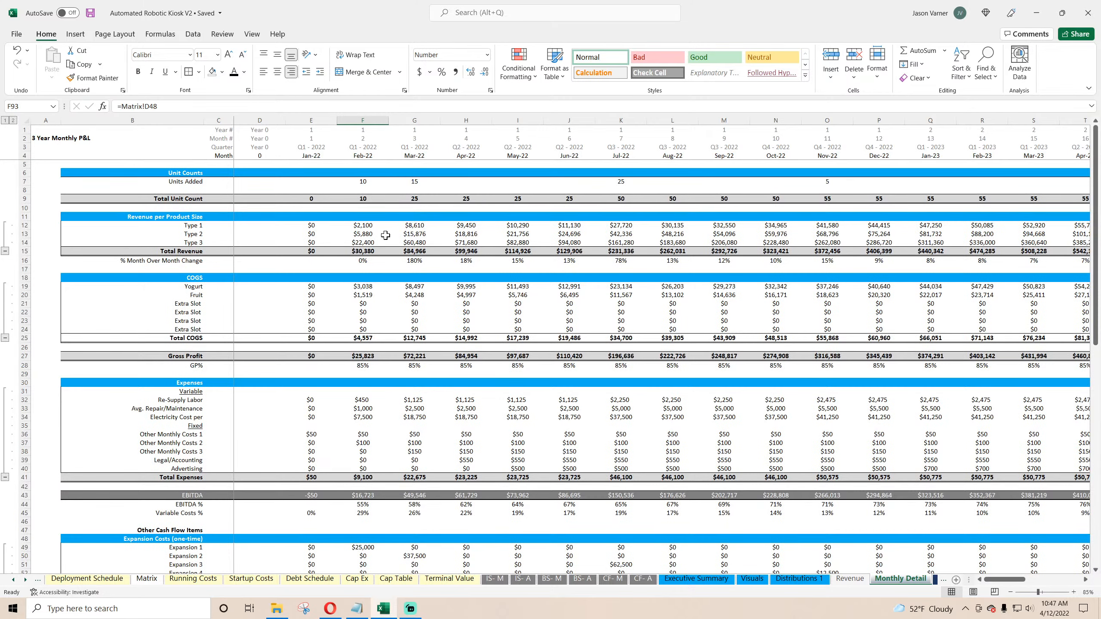
{"action": "left_click", "coordinate": [368, 198]}
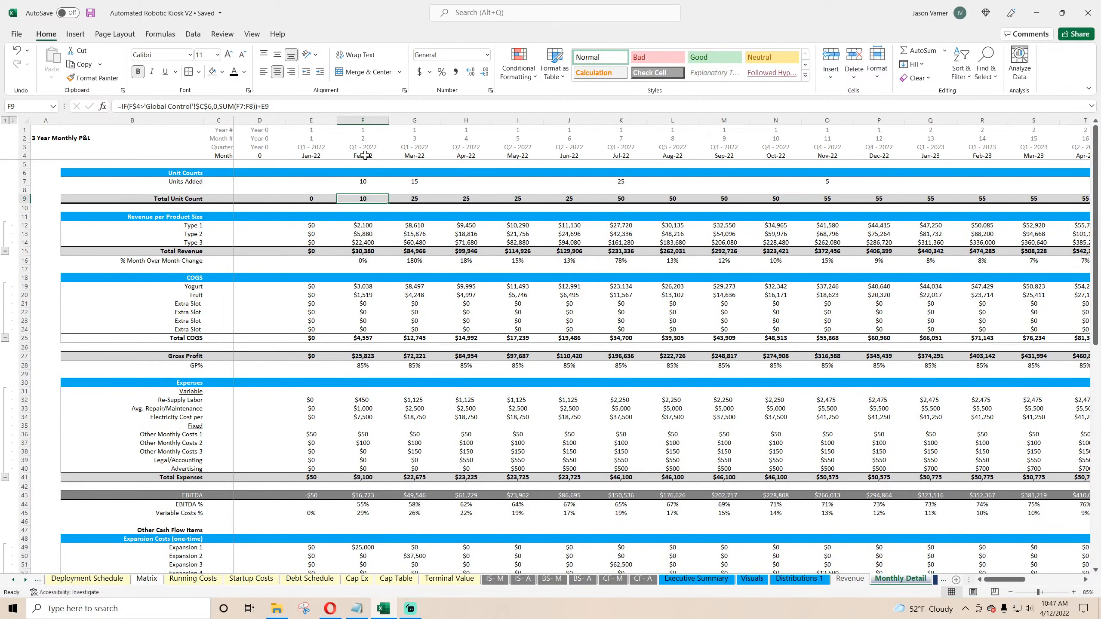
{"action": "scroll", "coordinate": [379, 394], "scroll_direction": "down", "scroll_amount": 18}
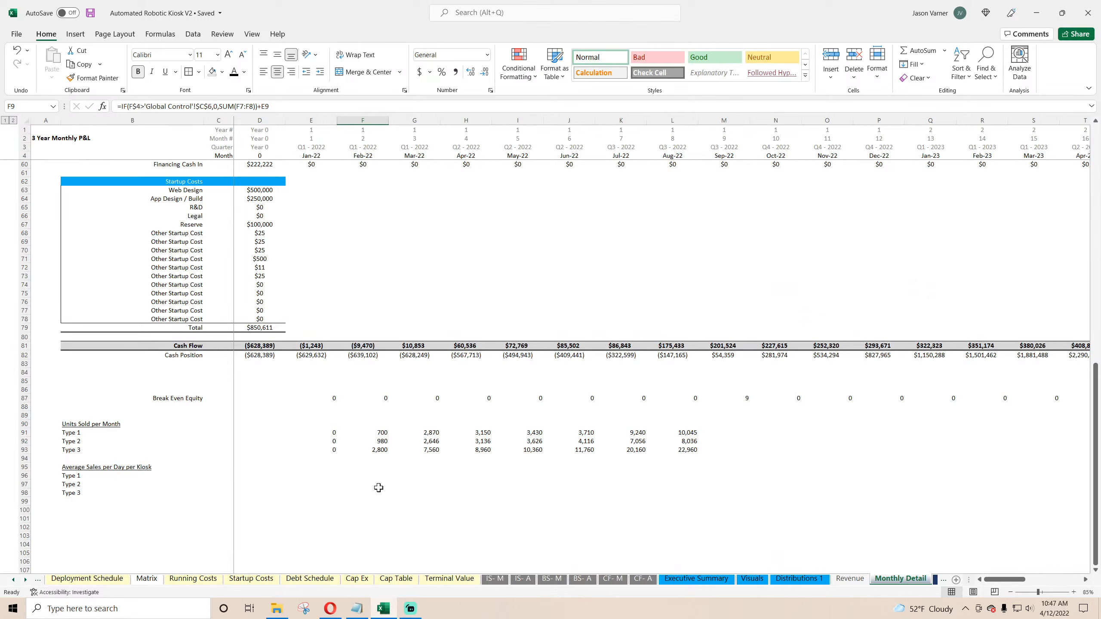
{"action": "left_click", "coordinate": [380, 434]}
{"action": "left_click", "coordinate": [380, 443]}
{"action": "left_click", "coordinate": [378, 450]}
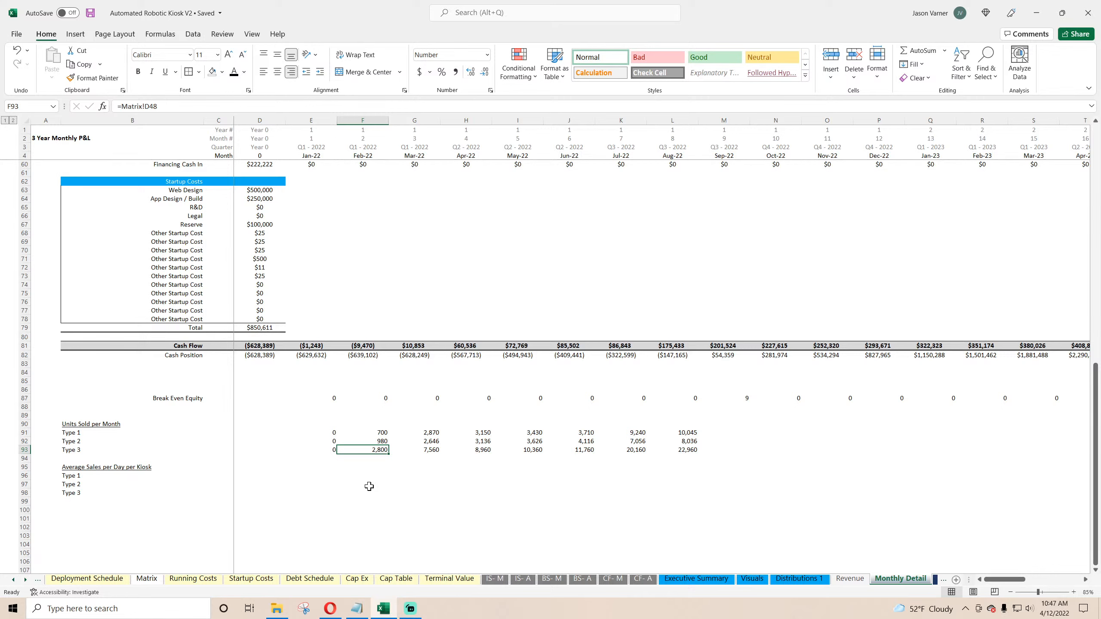
Step: Clear the Type 1, Type 2 and Type 3 labels under Average Sales per Day per Kiosk
{"action": "left_click", "coordinate": [108, 476]}
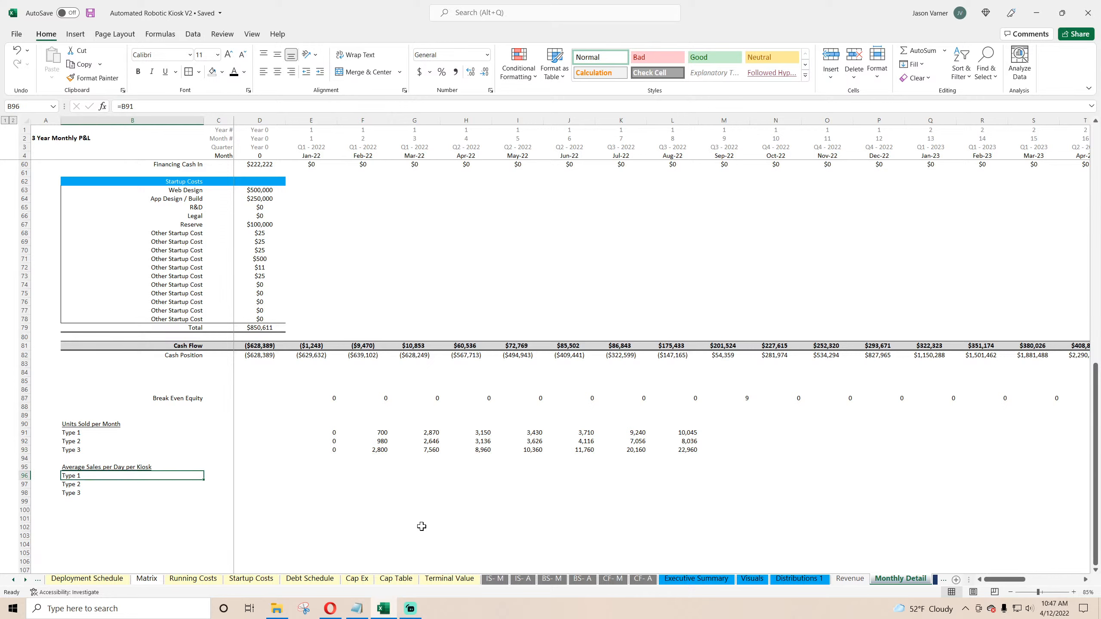
{"action": "left_click_drag", "start_coordinate": [51, 477], "coordinate": [97, 496]}
{"action": "left_click", "coordinate": [73, 476]}
{"action": "key", "text": "BackSpace"}
{"action": "key", "text": "Return"}
{"action": "key", "text": "BackSpace"}
{"action": "key", "text": "Return"}
{"action": "key", "text": "BackSpace"}
{"action": "key", "text": "Return"}
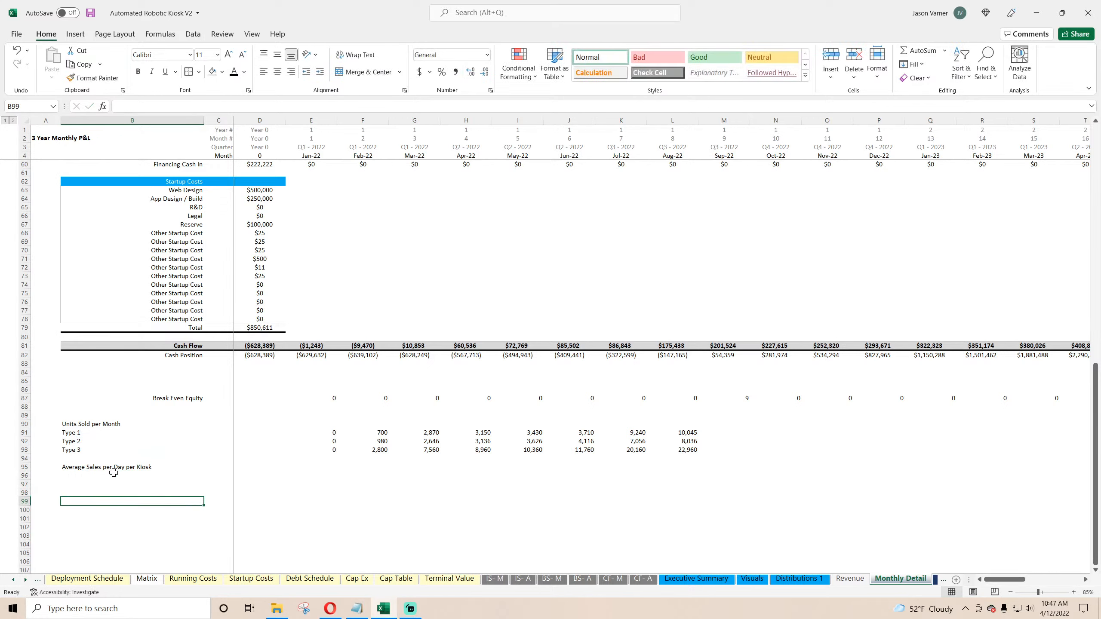
Step: Move the Average Sales per Day per Kiosk label down one row
{"action": "left_click", "coordinate": [114, 473]}
{"action": "left_click", "coordinate": [328, 468]}
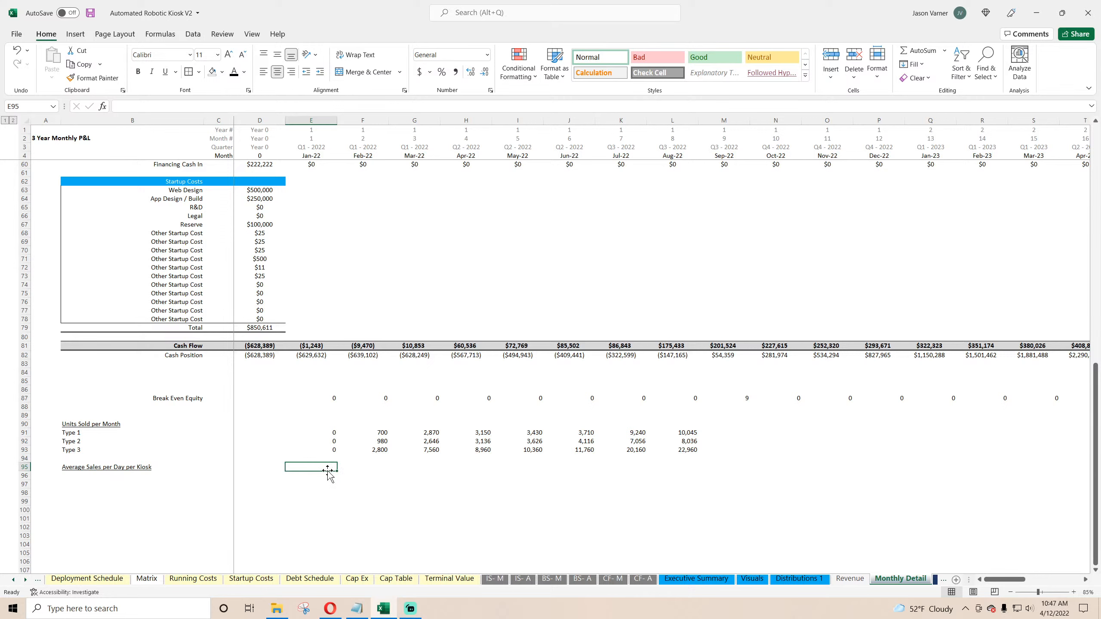
{"action": "left_click", "coordinate": [78, 469]}
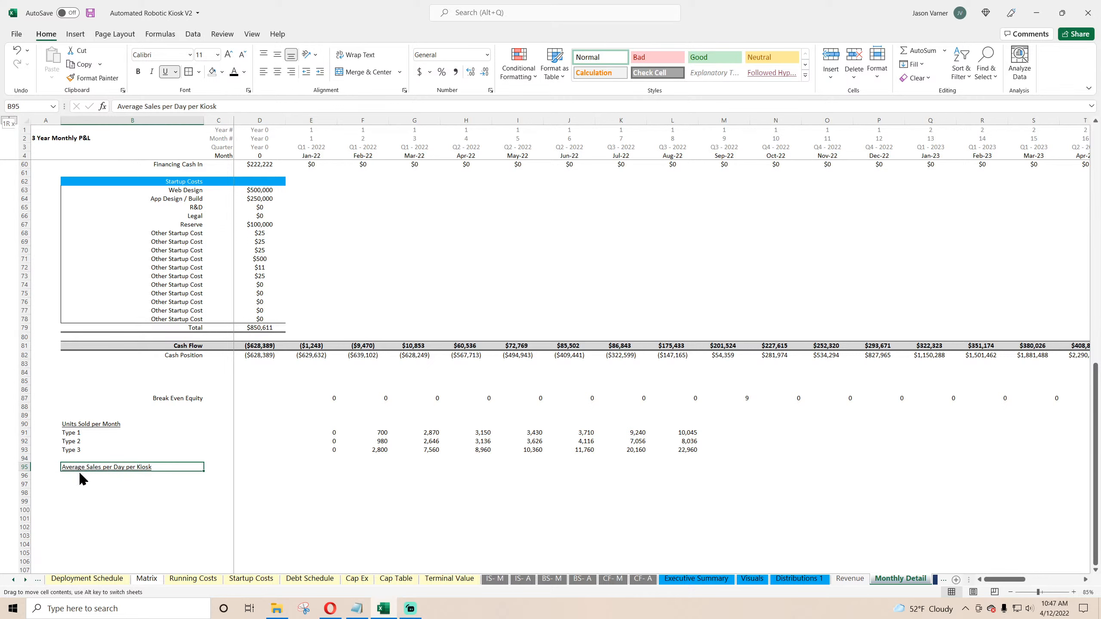
{"action": "left_click_drag", "start_coordinate": [80, 474], "coordinate": [79, 482]}
Step: Label row 94 as Total Units Sold per Day beneath the Type 3 units row
{"action": "key", "text": "Up"}
{"action": "key", "text": "Up"}
{"action": "type", "text": "Topat"}
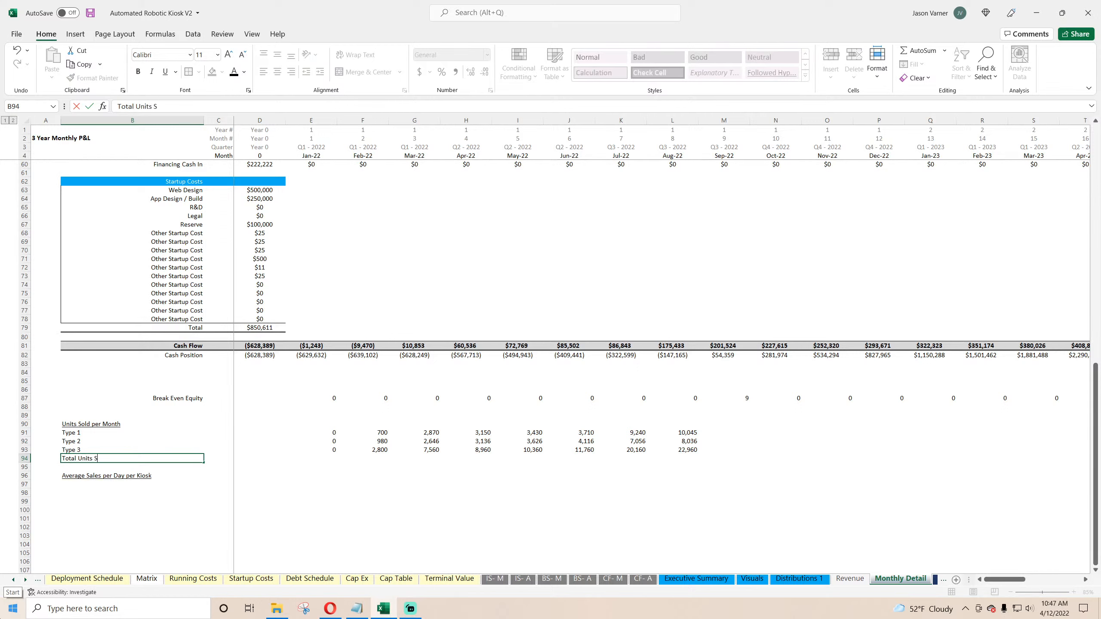
{"action": "type", "text": " Units Sold per Day"}
{"action": "key", "text": "Tab"}
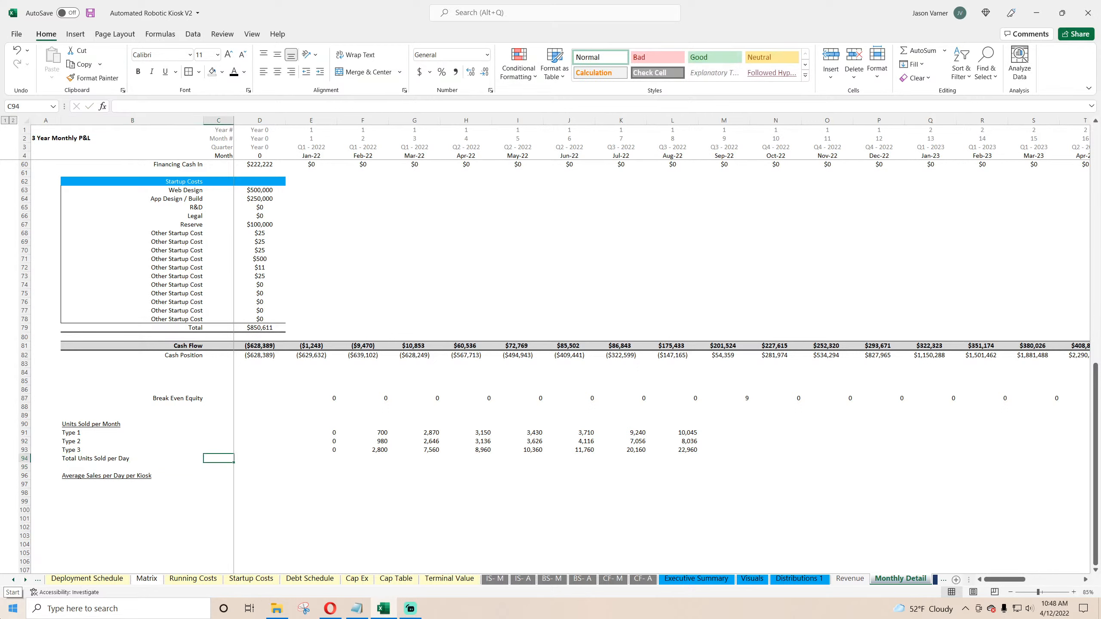
Step: Sum the Type 1 to Type 3 units sold for January in row 94 with AutoSum
{"action": "key", "text": "Right"}
{"action": "key", "text": "Right"}
{"action": "key", "text": "Right"}
{"action": "key", "text": "Left"}
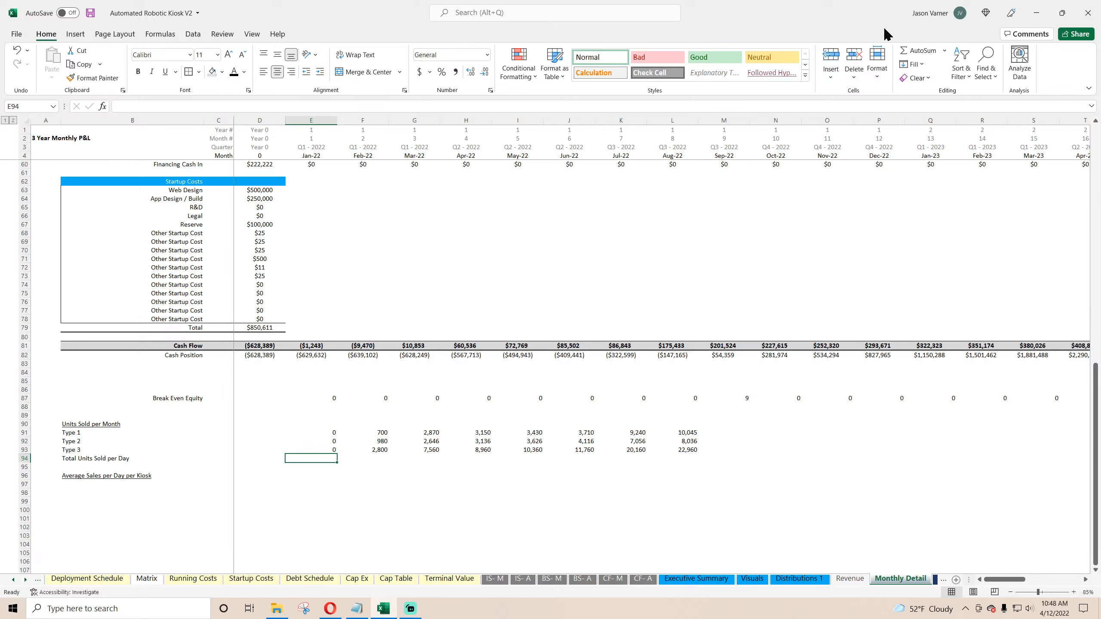
{"action": "left_click", "coordinate": [911, 51]}
{"action": "key", "text": "Return"}
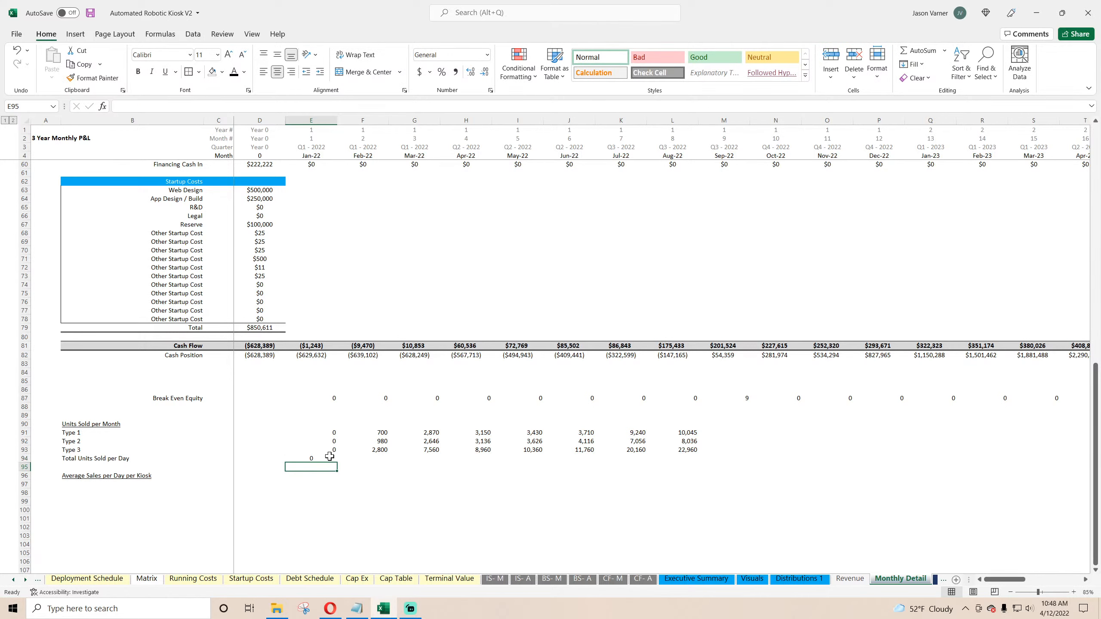
{"action": "left_click", "coordinate": [322, 456]}
Step: Apply a top border to the January total units cell
{"action": "left_click", "coordinate": [291, 71]}
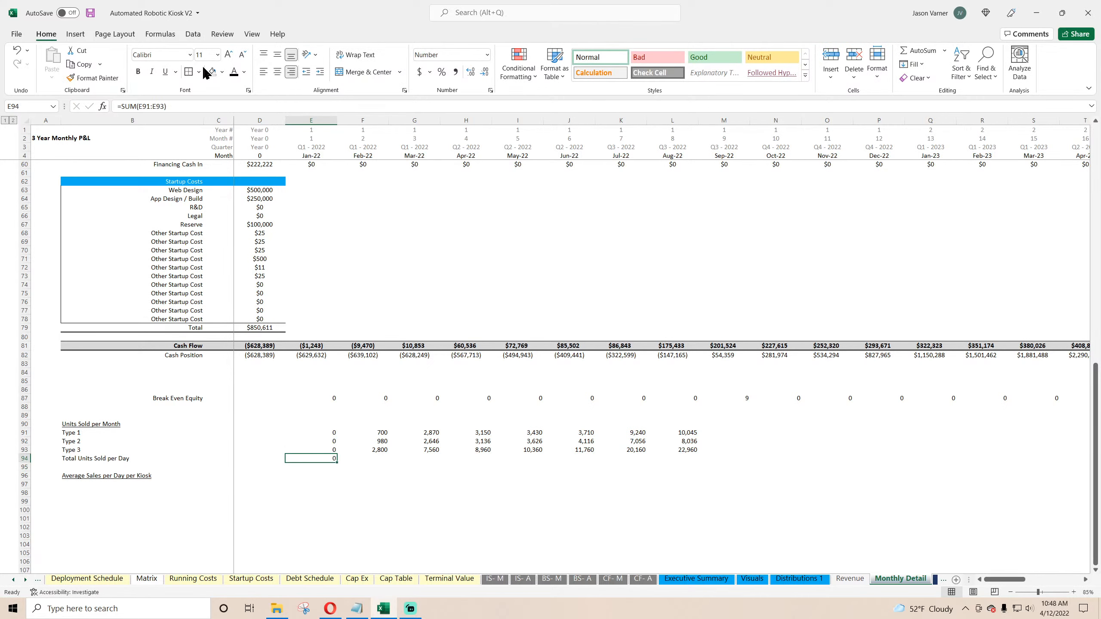
{"action": "left_click", "coordinate": [198, 72]}
{"action": "left_click", "coordinate": [225, 290]}
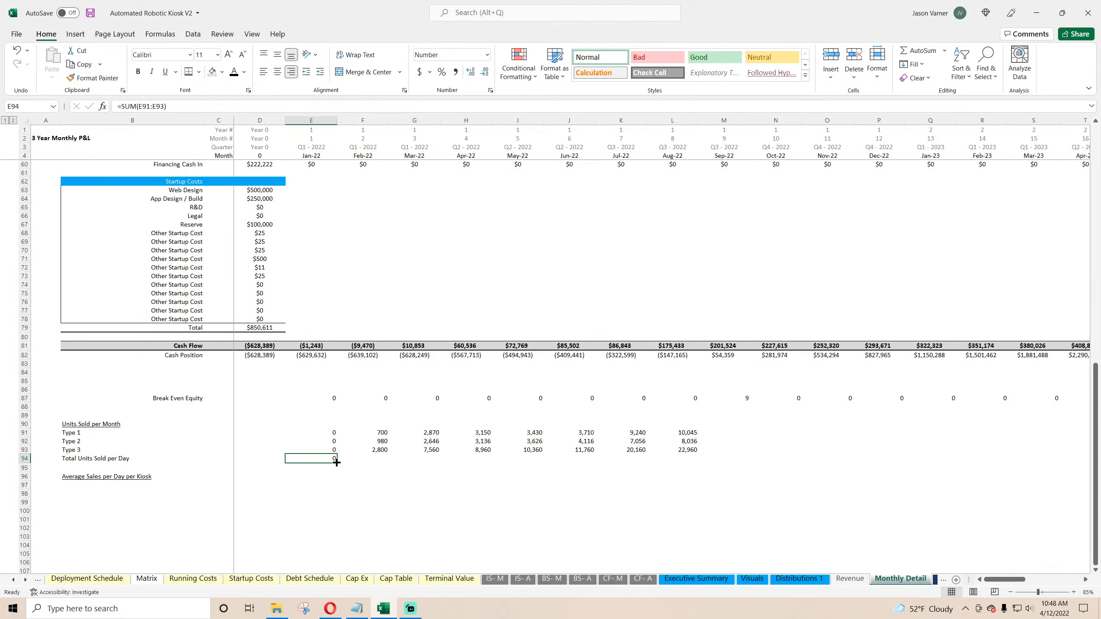
Step: Fill the total units formula and border across row 94 through the November 2022 column
{"action": "left_click_drag", "start_coordinate": [337, 463], "coordinate": [750, 462]}
{"action": "left_click", "coordinate": [356, 488]}
{"action": "left_click", "coordinate": [330, 459]}
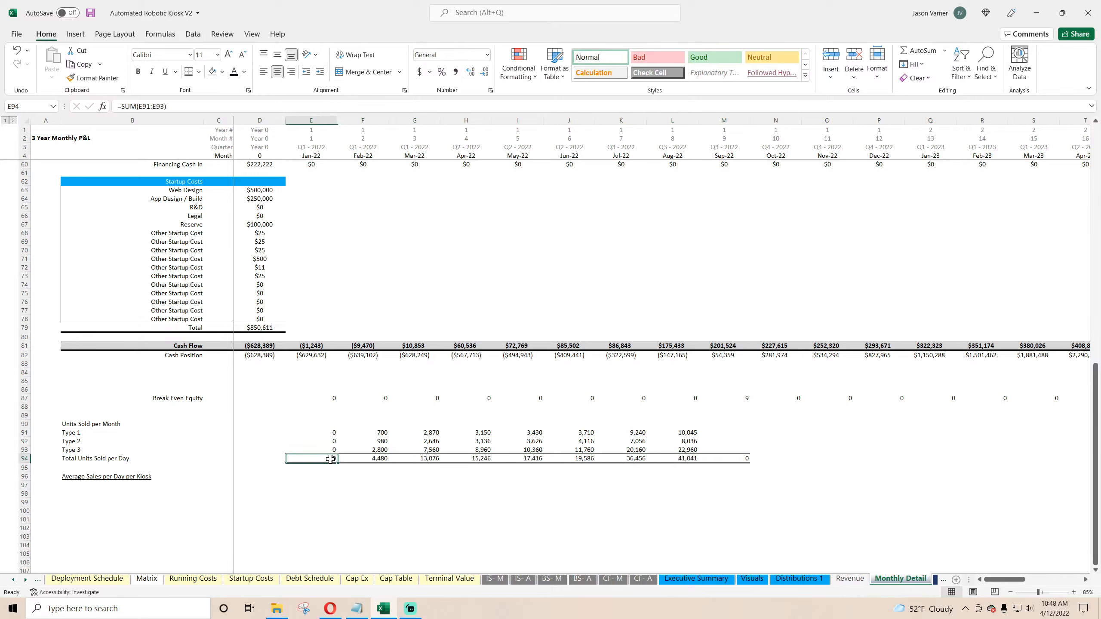
{"action": "left_click_drag", "start_coordinate": [337, 463], "coordinate": [849, 463]}
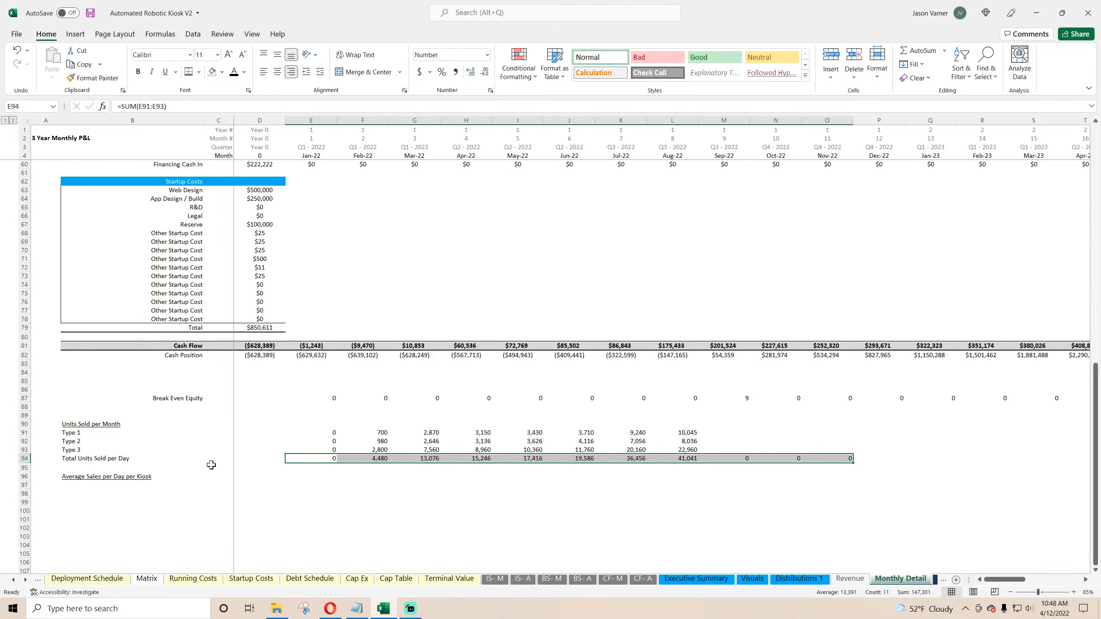
Step: Rename the row 94 label to Total Units Sold per Month
{"action": "left_click", "coordinate": [99, 460]}
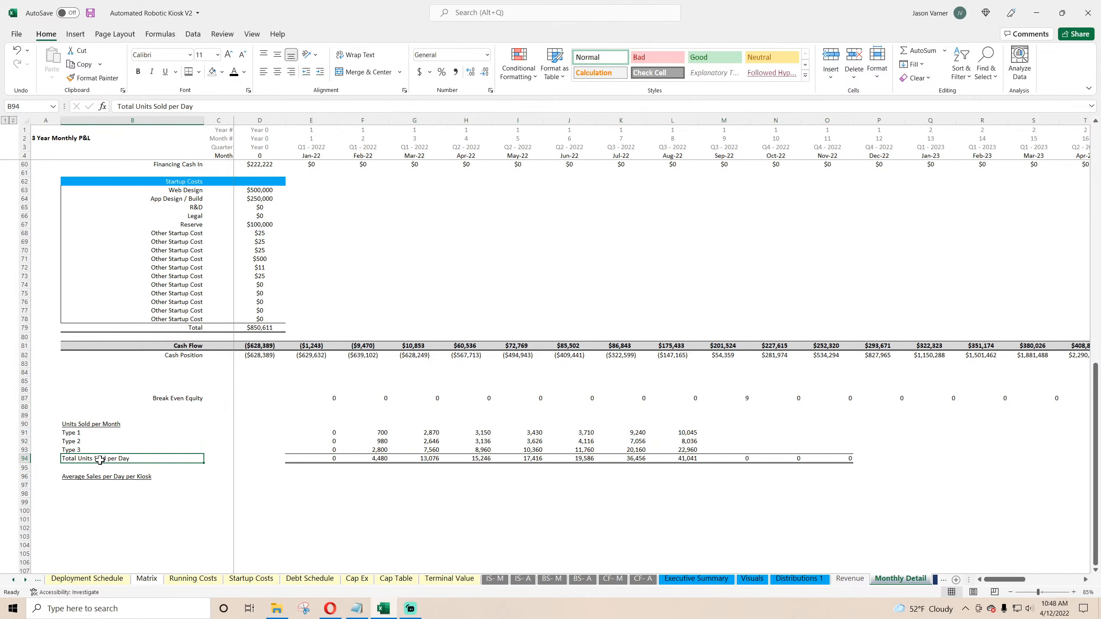
{"action": "double_click", "coordinate": [117, 458]}
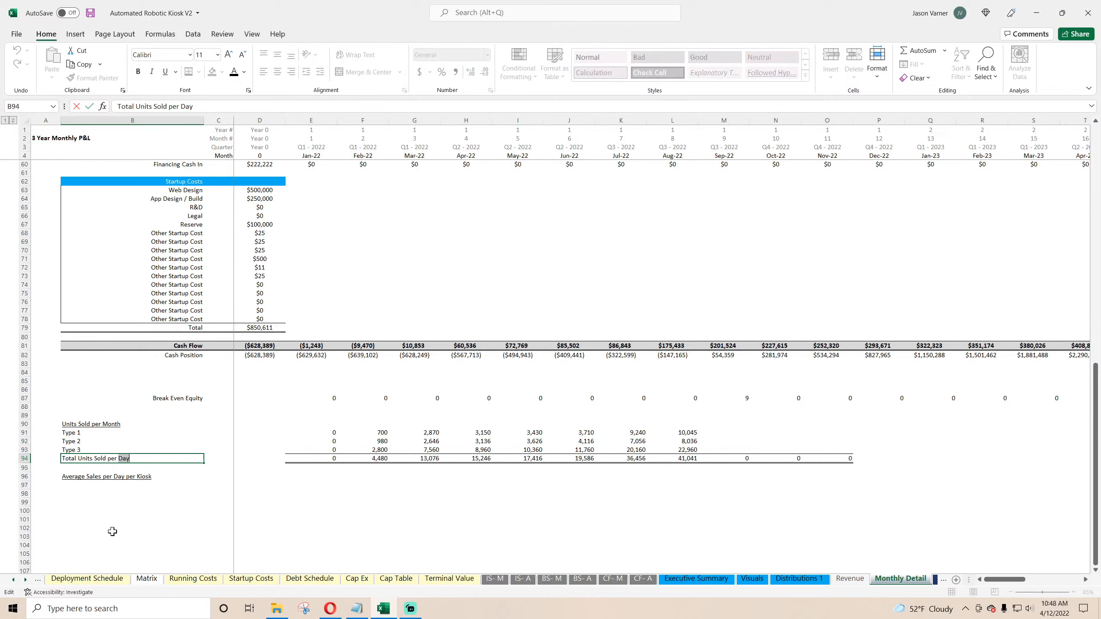
{"action": "key", "text": "Delete"}
{"action": "key", "text": "Delete"}
{"action": "key", "text": "Delete"}
{"action": "type", "text": "Month"}
{"action": "key", "text": "Return"}
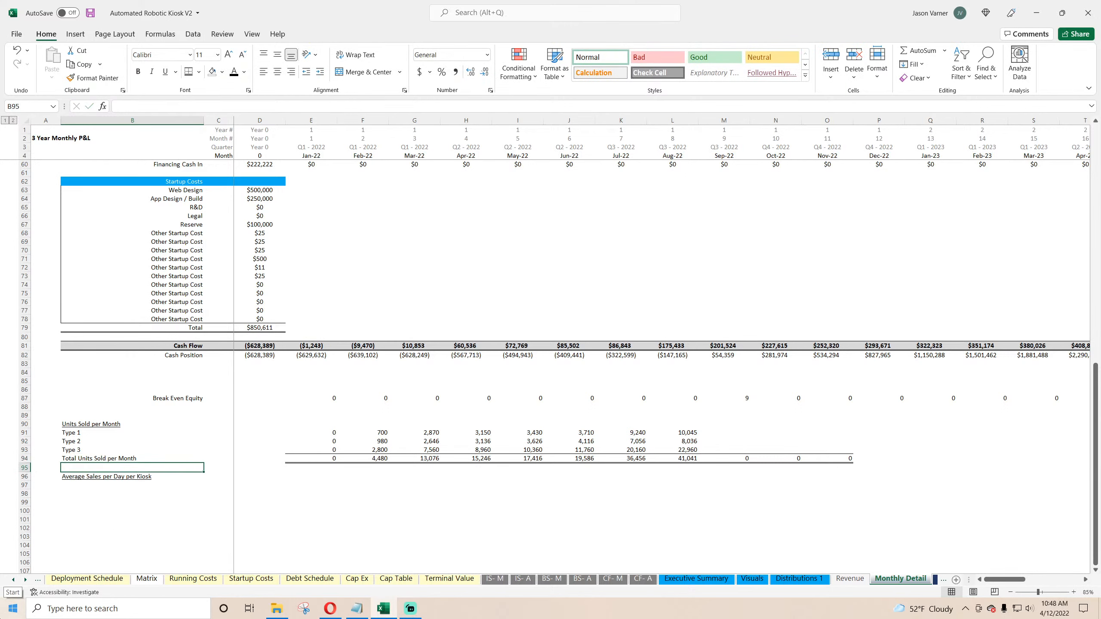
Step: Label row 95 as per day and move to the January column
{"action": "type", "text": "per day"}
{"action": "key", "text": "Tab"}
{"action": "key", "text": "Tab"}
{"action": "key", "text": "Tab"}
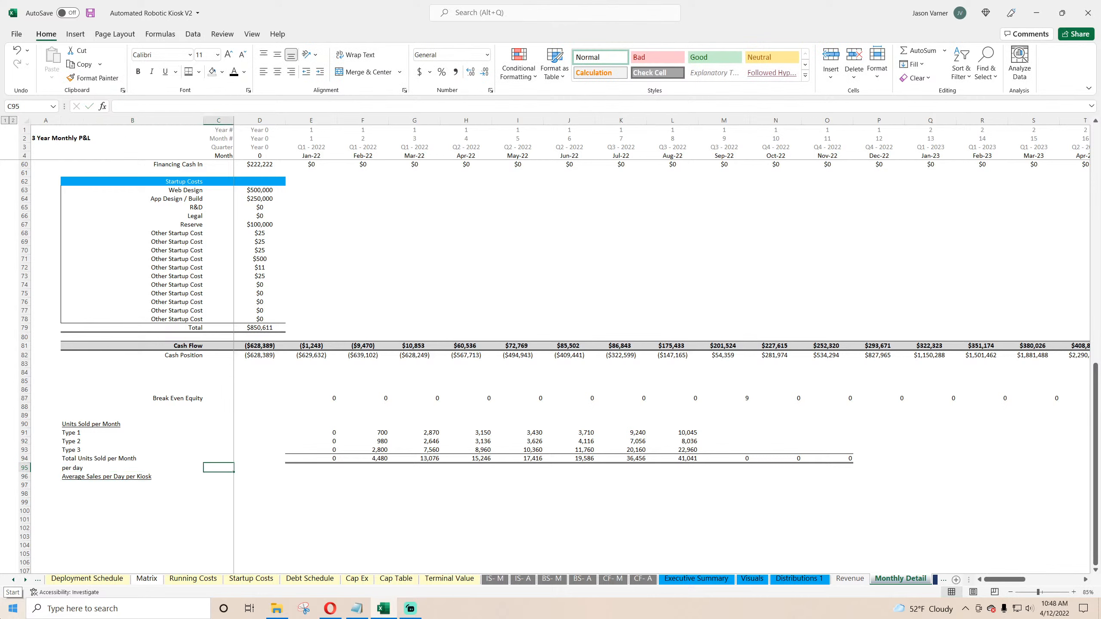
Step: Enter an IFERROR formula for January dividing total units sold per month by the Deployment Schedule's operating days per month, locked to column D
{"action": "type", "text": "=iferror("}
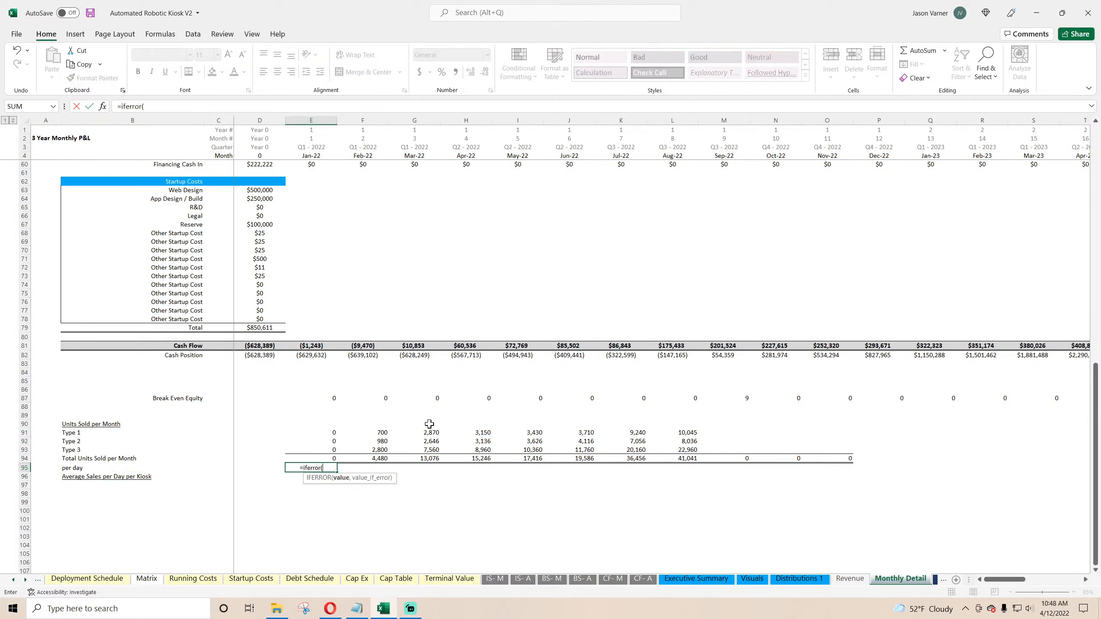
{"action": "left_click", "coordinate": [330, 456]}
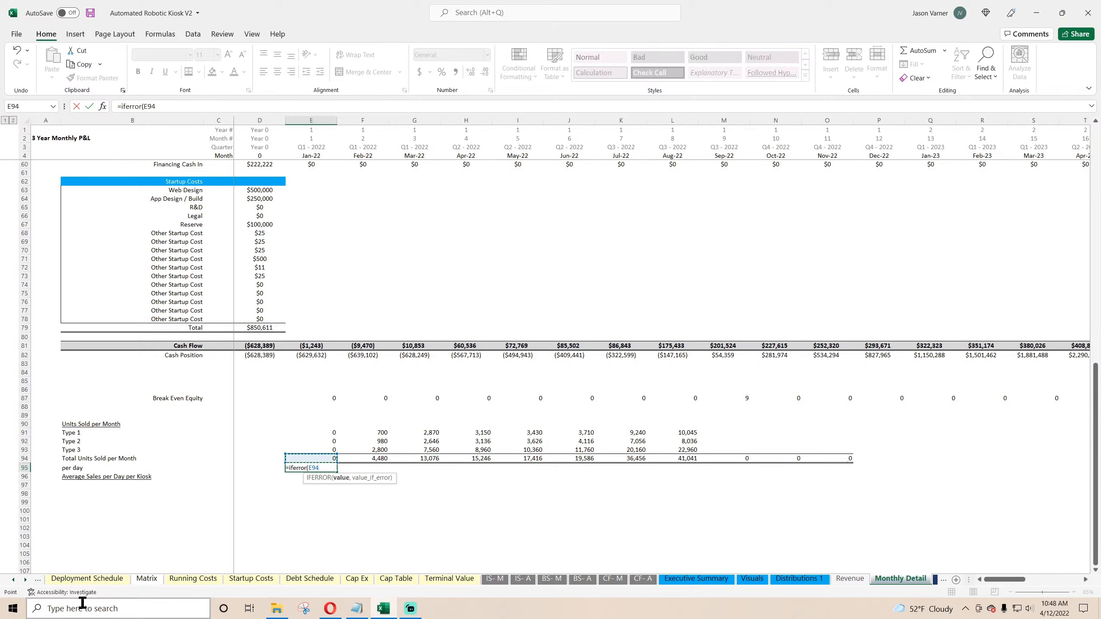
{"action": "type", "text": "/"}
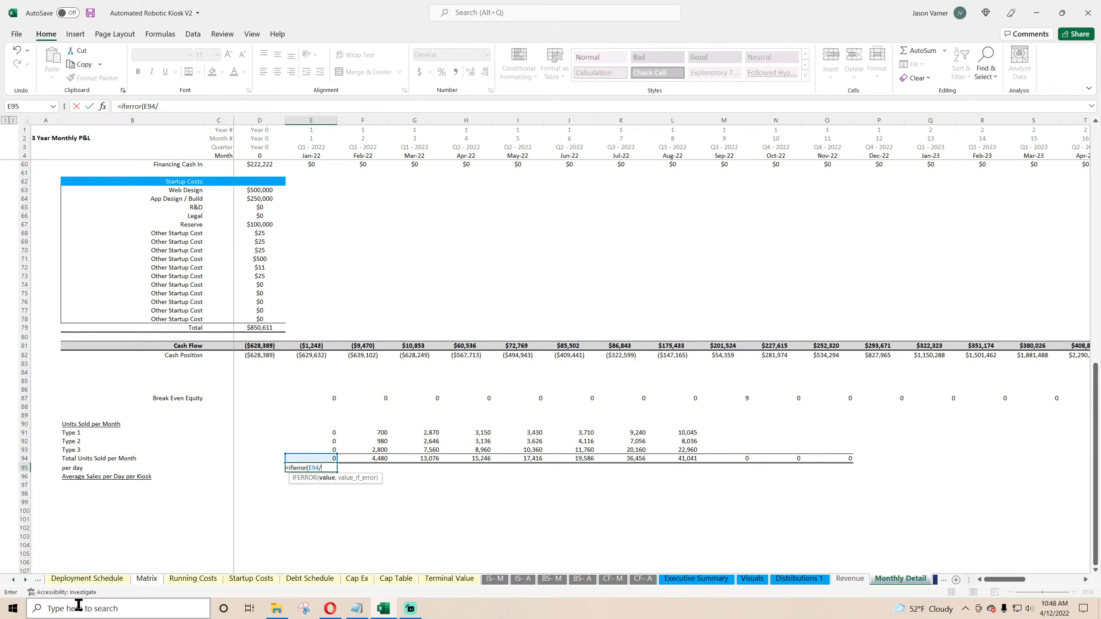
{"action": "left_click", "coordinate": [13, 579]}
{"action": "left_click", "coordinate": [13, 580]}
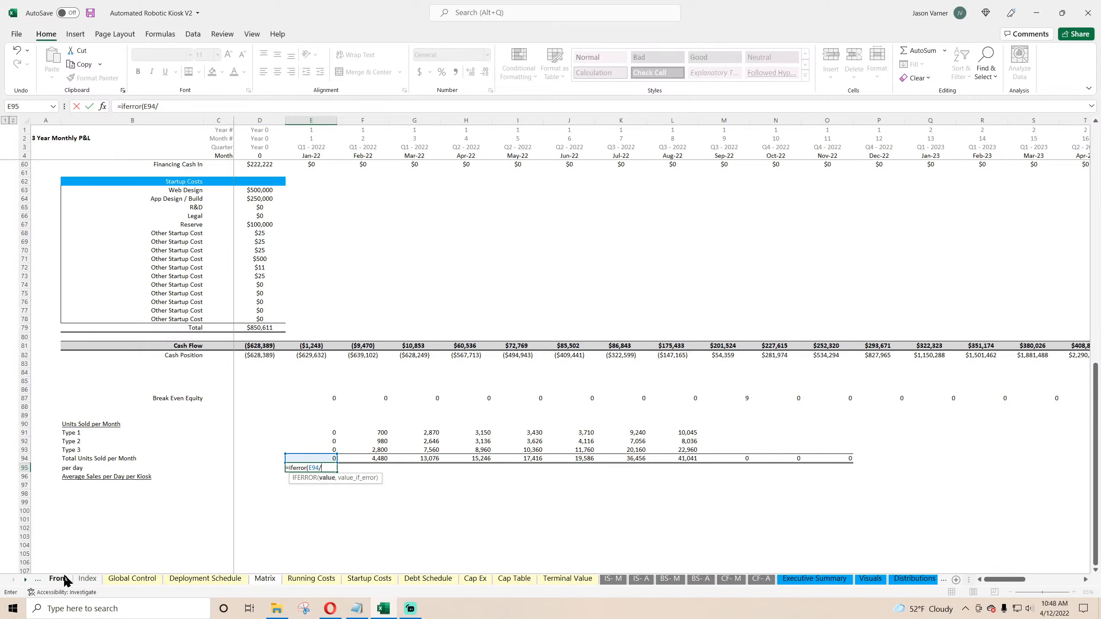
{"action": "left_click", "coordinate": [132, 578]}
{"action": "left_click", "coordinate": [205, 579]}
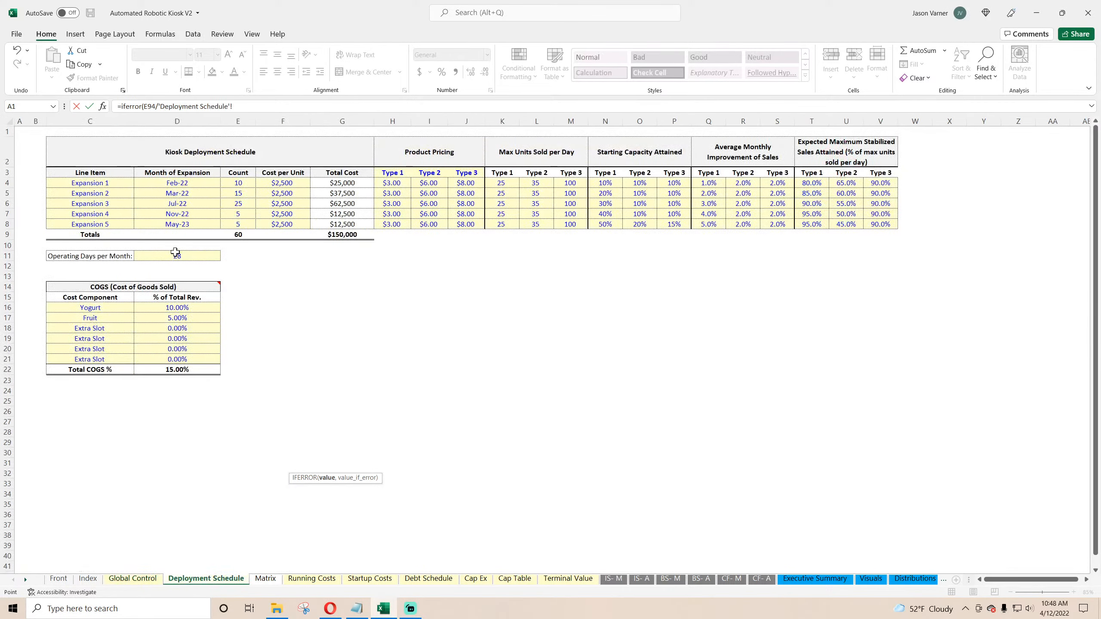
{"action": "left_click", "coordinate": [176, 256]}
{"action": "left_click", "coordinate": [232, 106]}
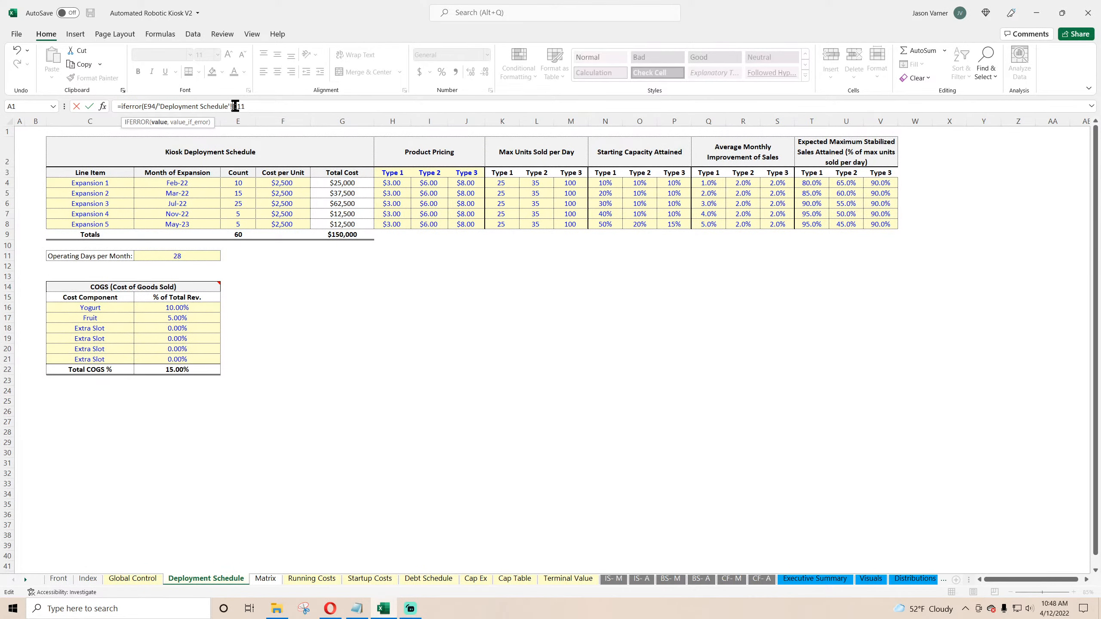
{"action": "type", "text": "$"}
{"action": "key", "text": "Return"}
{"action": "key", "text": "Return"}
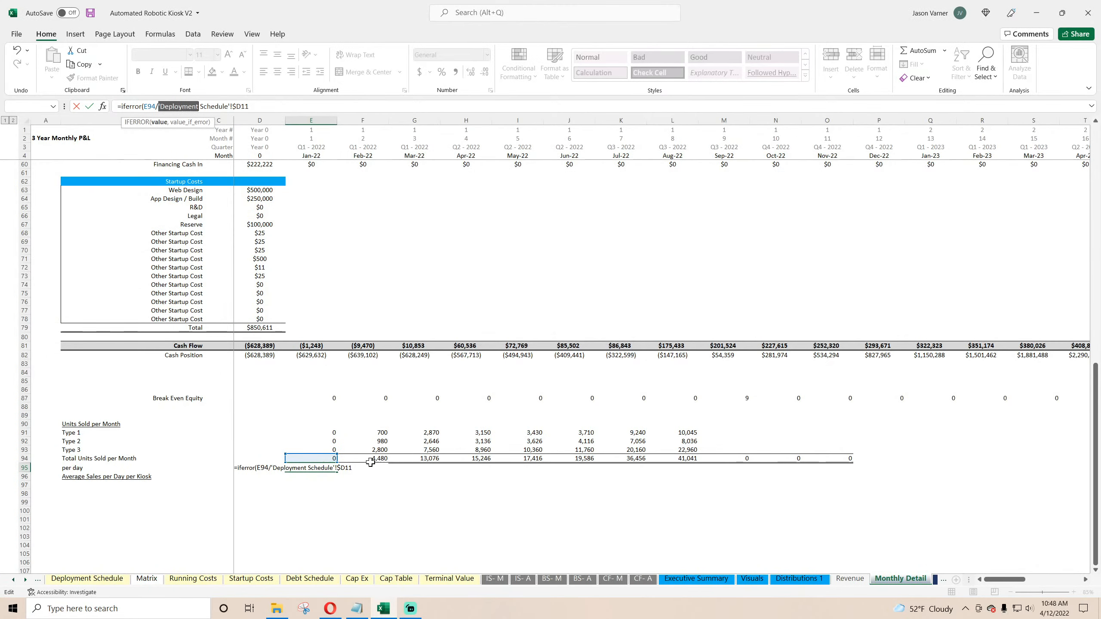
{"action": "left_click", "coordinate": [273, 108]}
{"action": "key", "text": "Return"}
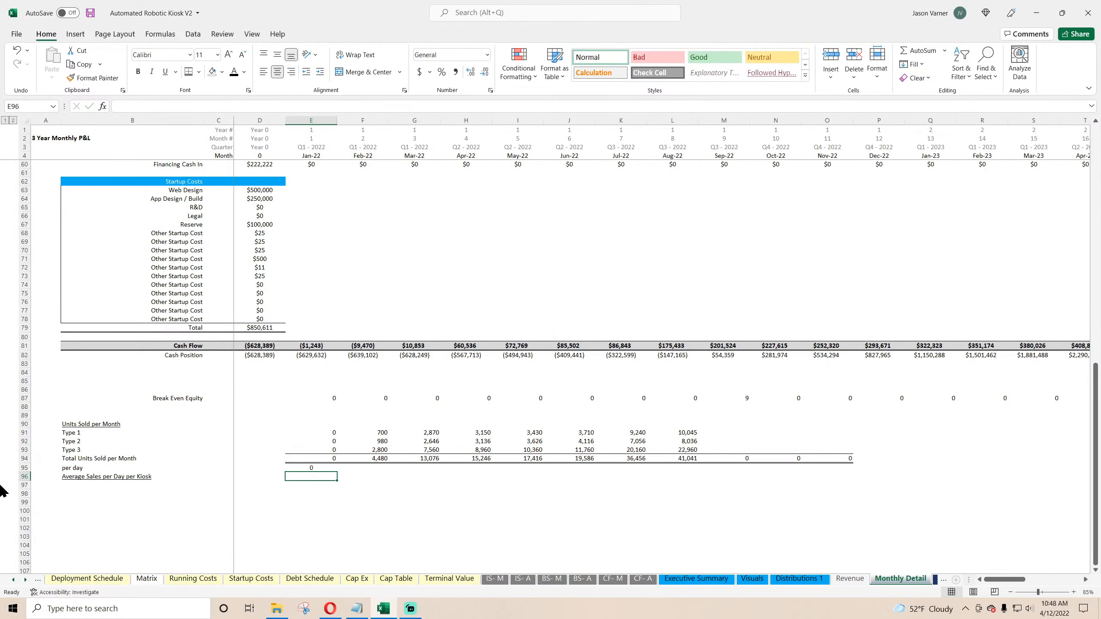
Step: Right-align and apply Number format to January's per-day cell, then fill it across row 95 through July 2022
{"action": "left_click", "coordinate": [315, 465]}
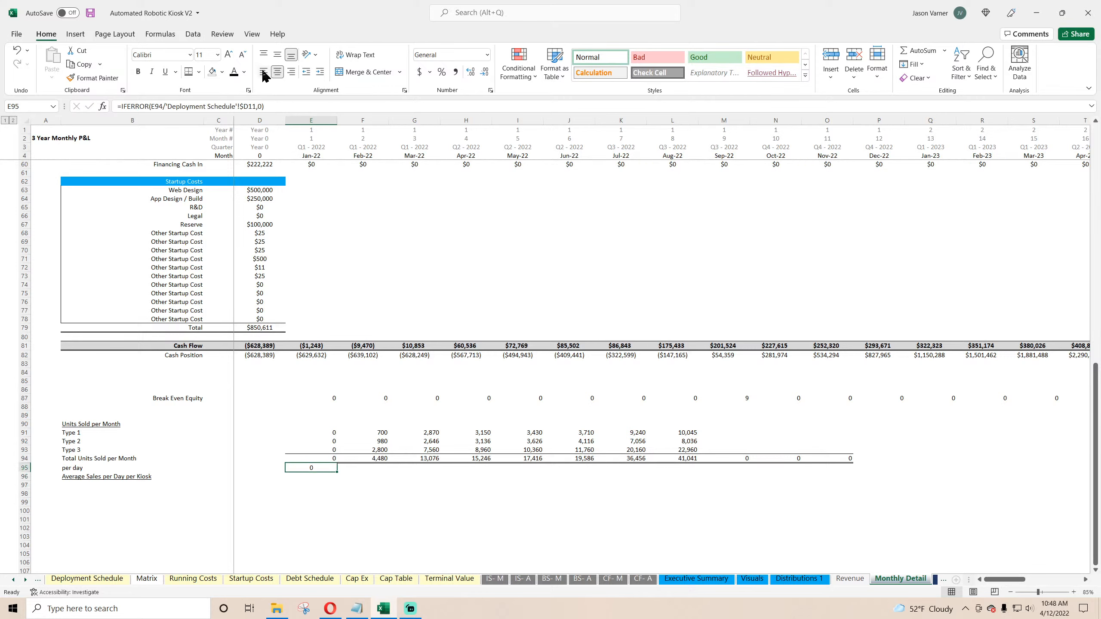
{"action": "left_click", "coordinate": [291, 72]}
{"action": "left_click", "coordinate": [490, 90]}
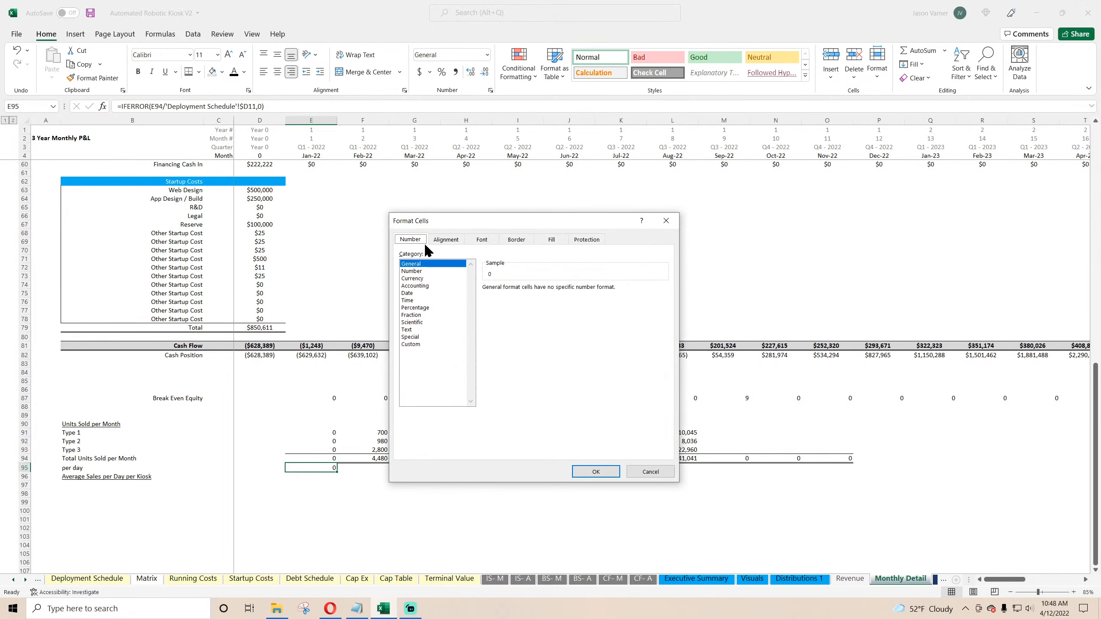
{"action": "left_click", "coordinate": [412, 272]}
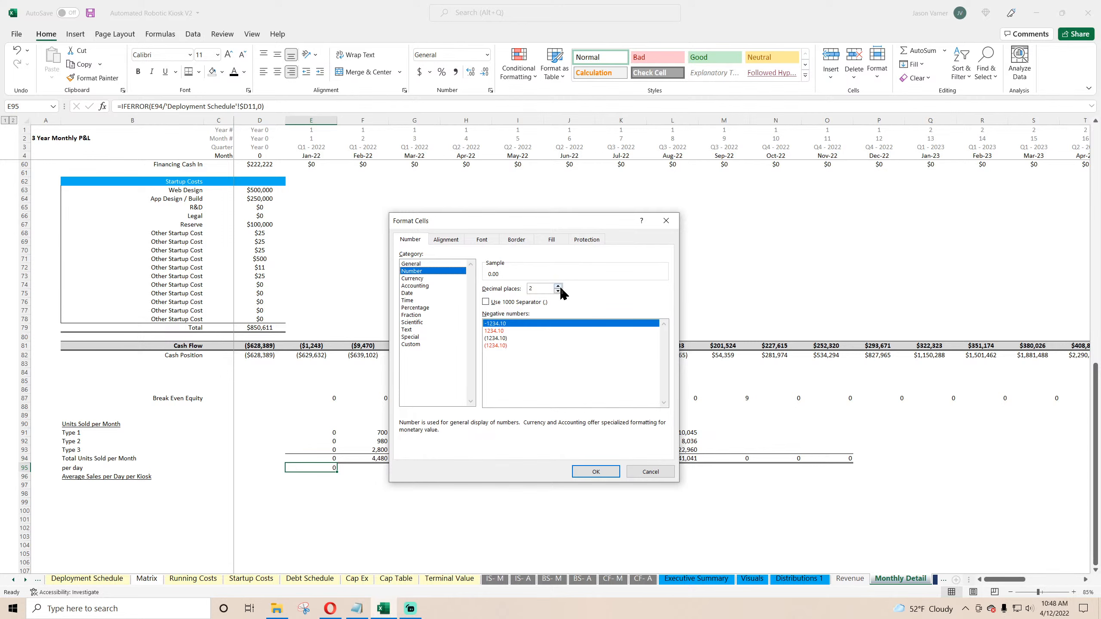
{"action": "left_click", "coordinate": [595, 471]}
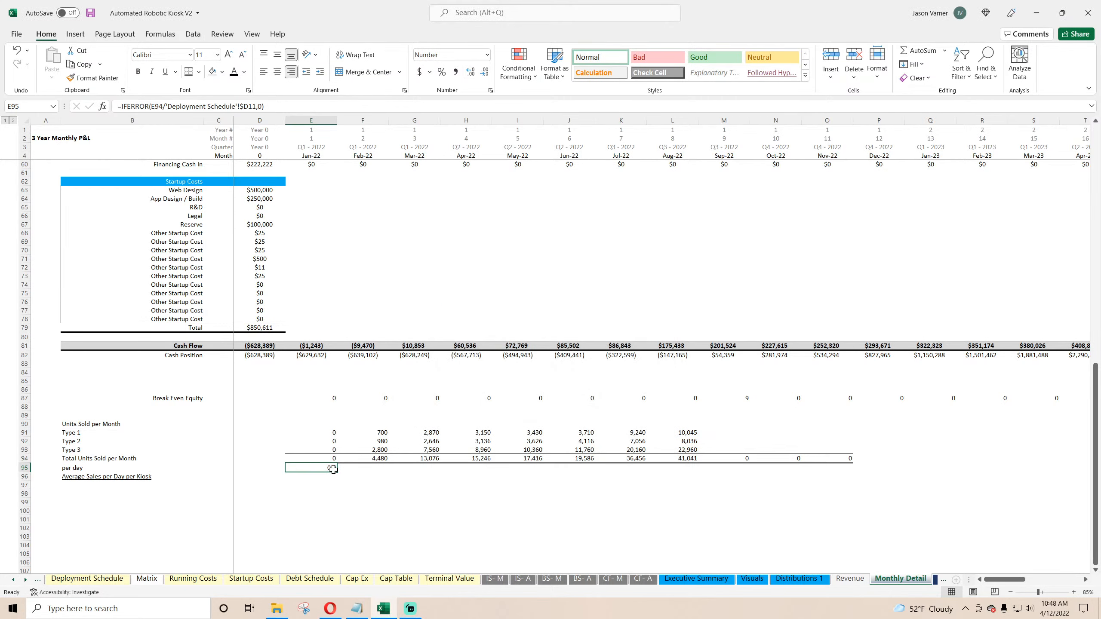
{"action": "left_click_drag", "start_coordinate": [337, 472], "coordinate": [641, 469]}
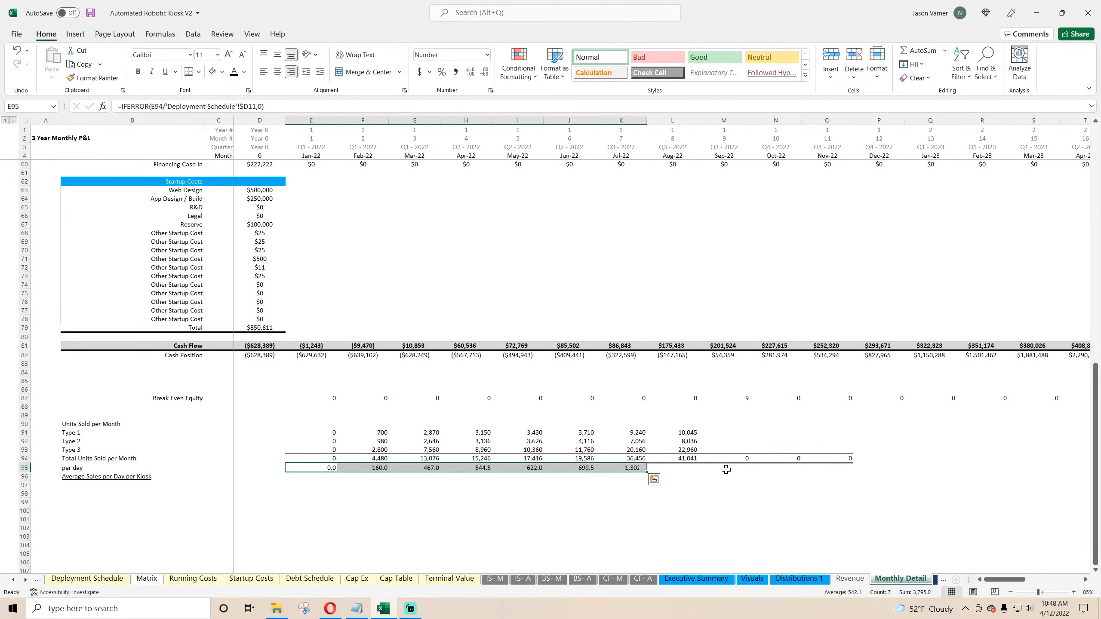
Step: Move the Average Sales per Day per Kiosk label down to row 97
{"action": "left_click", "coordinate": [317, 477]}
{"action": "left_click", "coordinate": [69, 477]}
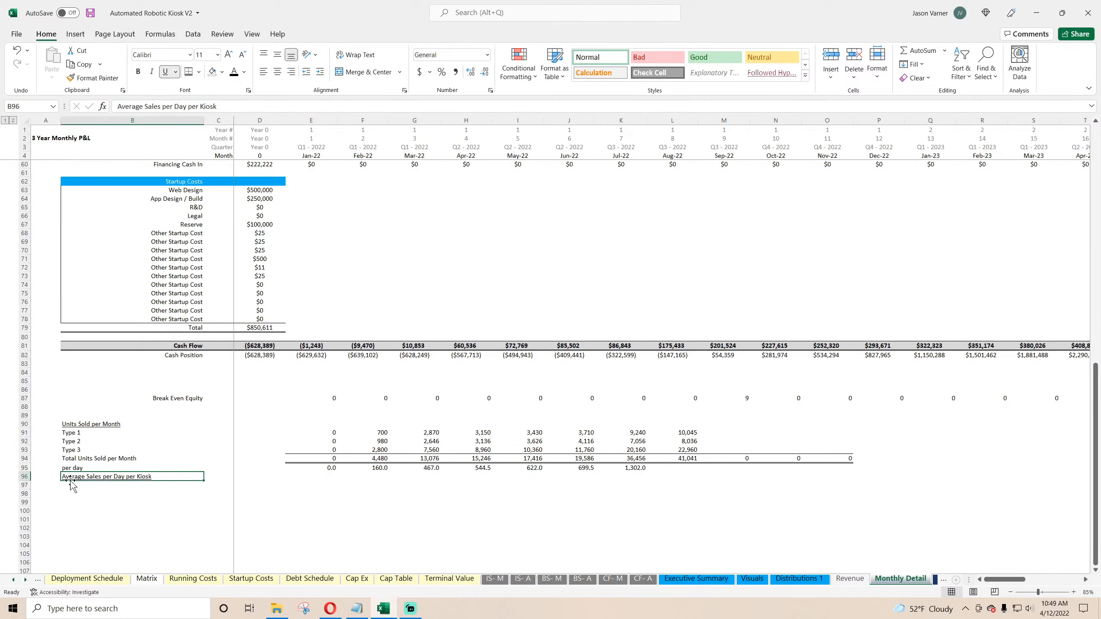
{"action": "mouse_move", "coordinate": [69, 477]}
{"action": "left_mouse_down"}
{"action": "mouse_move", "coordinate": [71, 488]}
{"action": "mouse_move", "coordinate": [82, 484]}
{"action": "left_mouse_up"}
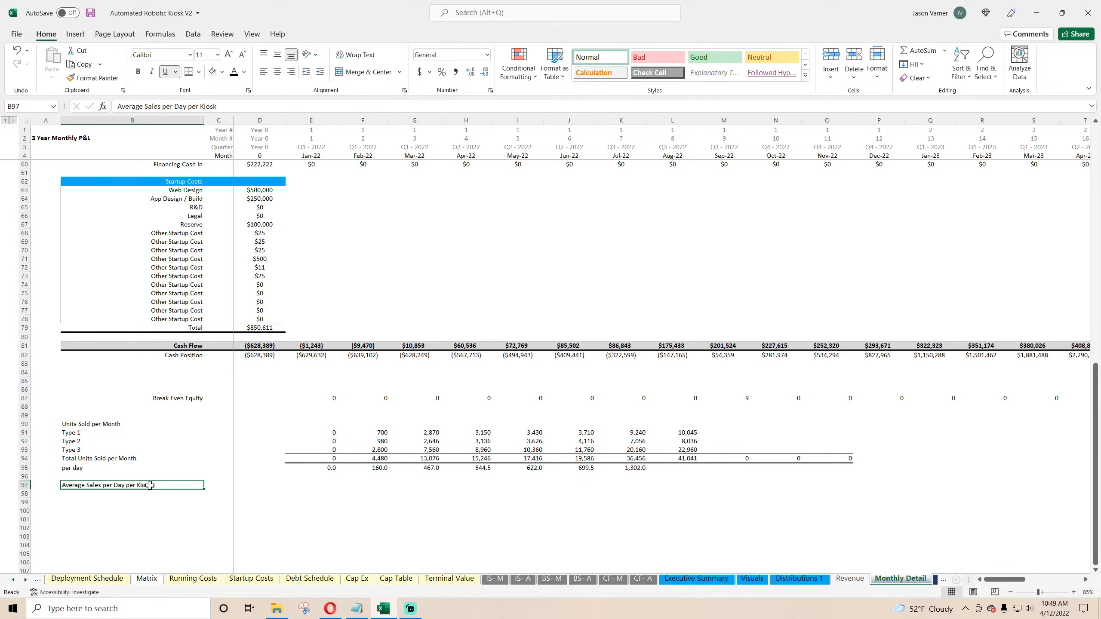
Step: Enter a January formula in row 97 dividing the per-day units by the Total Unit Count
{"action": "left_click_drag", "start_coordinate": [150, 485], "coordinate": [323, 486]}
{"action": "left_click", "coordinate": [328, 486]}
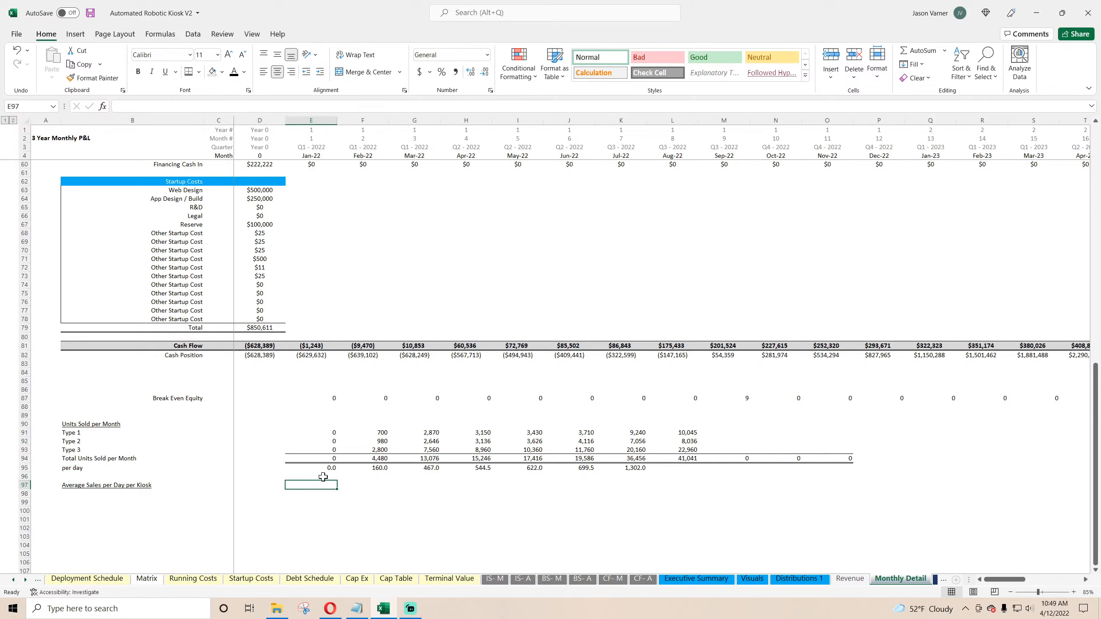
{"action": "type", "text": "="}
{"action": "left_click", "coordinate": [323, 469]}
{"action": "type", "text": "/"}
{"action": "scroll", "coordinate": [382, 375], "scroll_direction": "up", "scroll_amount": 18}
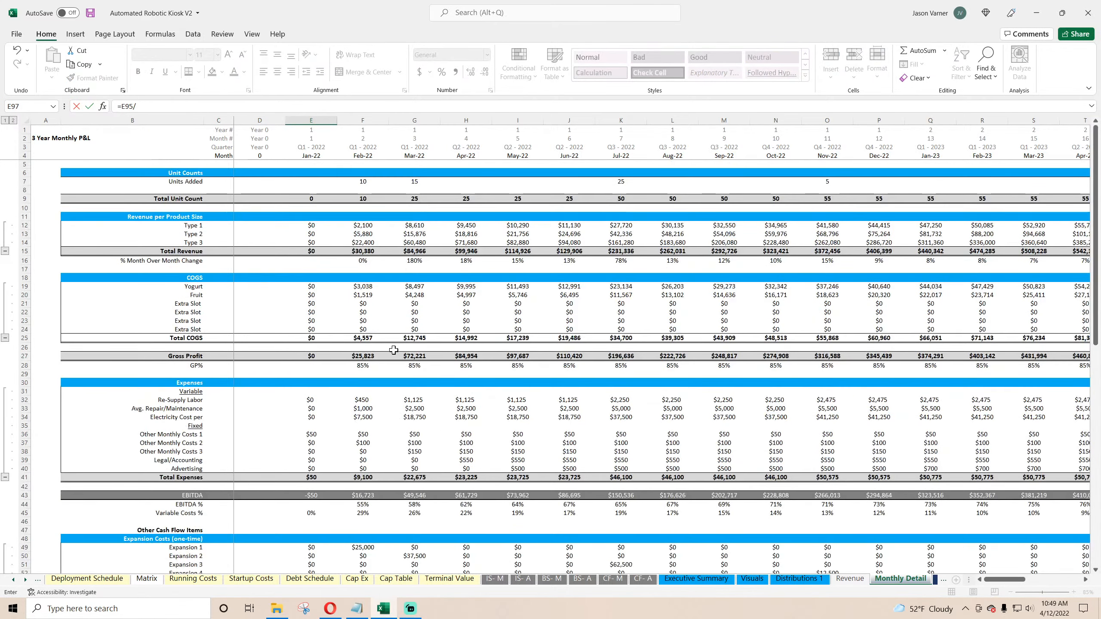
{"action": "left_click", "coordinate": [308, 199]}
{"action": "key", "text": "Return"}
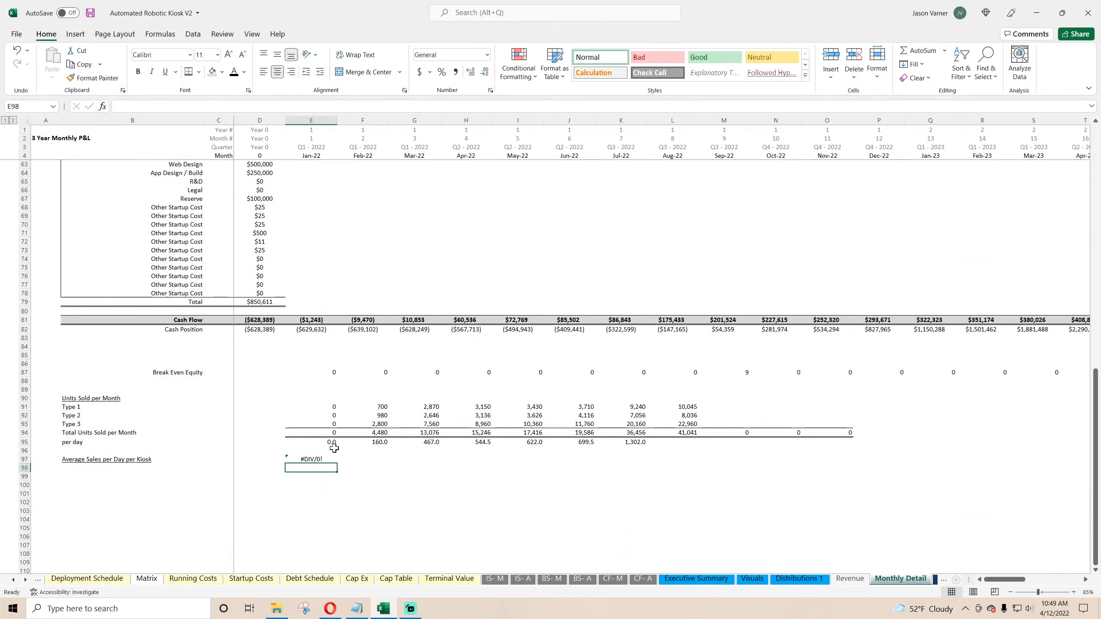
Step: Wrap the January average sales formula in IFERROR returning 0
{"action": "left_click", "coordinate": [332, 459]}
{"action": "left_click", "coordinate": [128, 106]}
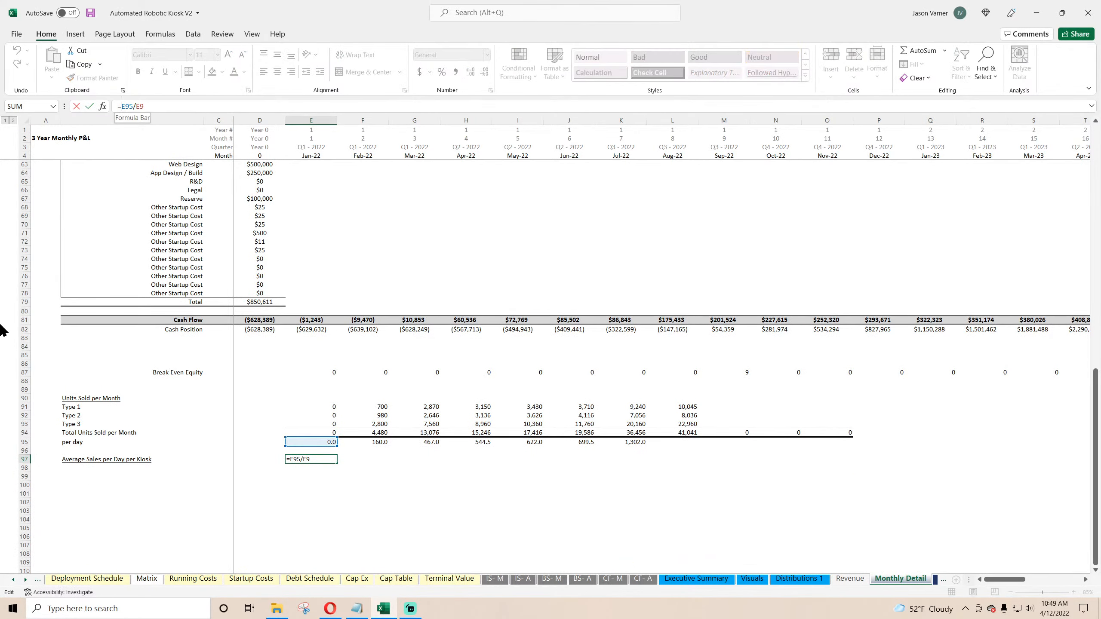
{"action": "type", "text": "iferor"}
{"action": "key", "text": "BackSpace"}
{"action": "type", "text": "ror("}
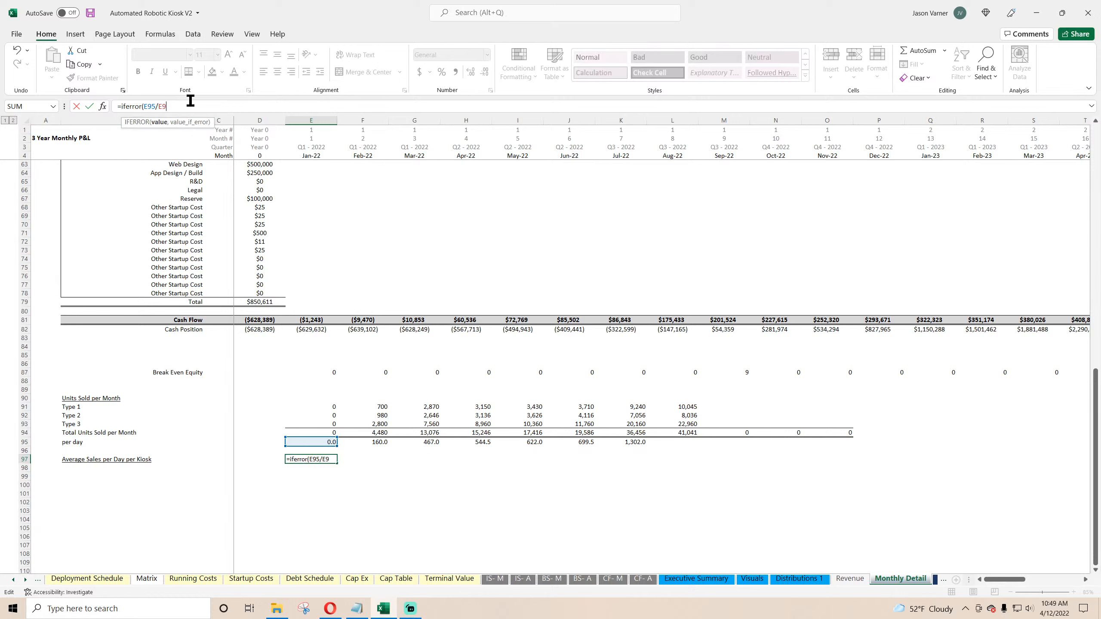
{"action": "type", "text": ",0)"}
{"action": "key", "text": "Return"}
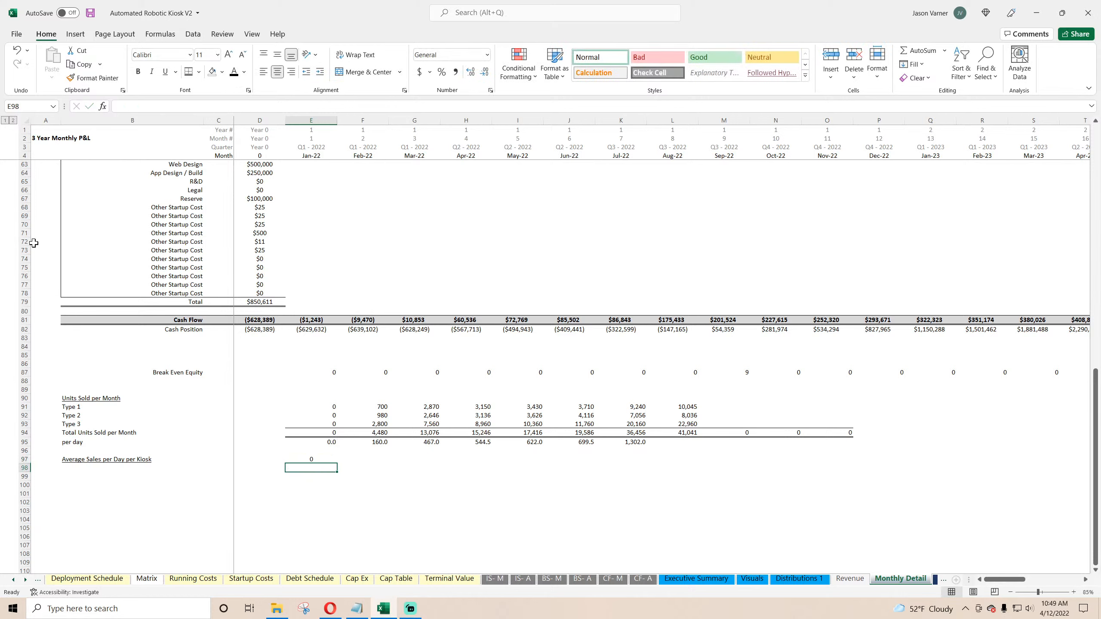
Step: Fill the average sales formula through June 2022 and format it as Number with one decimal and 1000 separator
{"action": "left_click", "coordinate": [289, 458]}
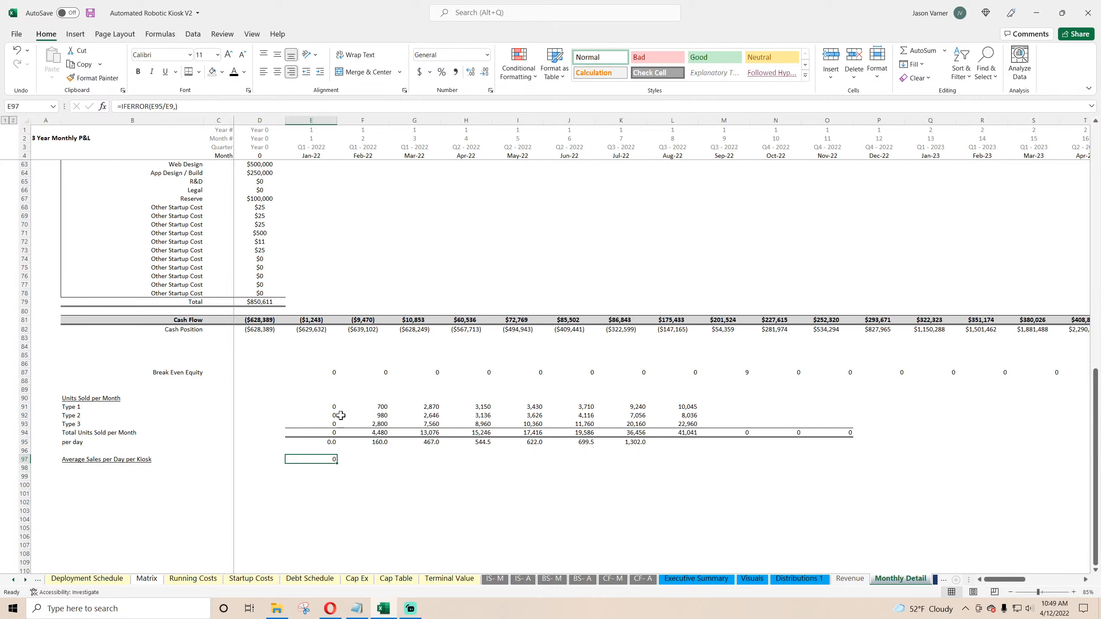
{"action": "left_click_drag", "start_coordinate": [338, 463], "coordinate": [595, 463]}
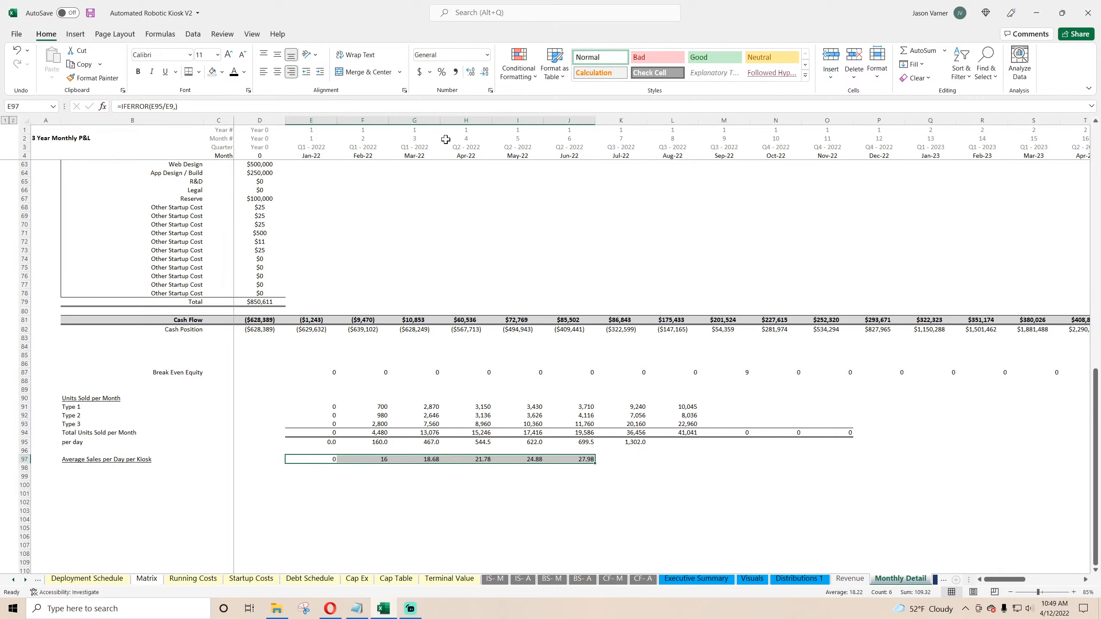
{"action": "left_click", "coordinate": [491, 90]}
{"action": "left_click", "coordinate": [430, 271]}
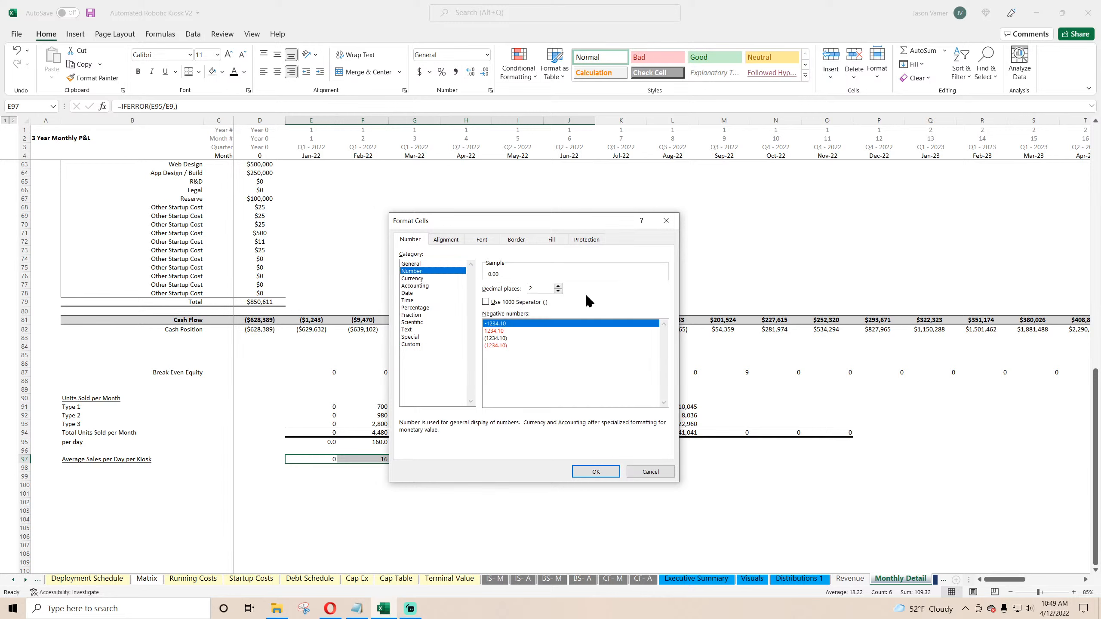
{"action": "left_click", "coordinate": [558, 291]}
{"action": "left_click", "coordinate": [486, 302]}
{"action": "left_click", "coordinate": [595, 472]}
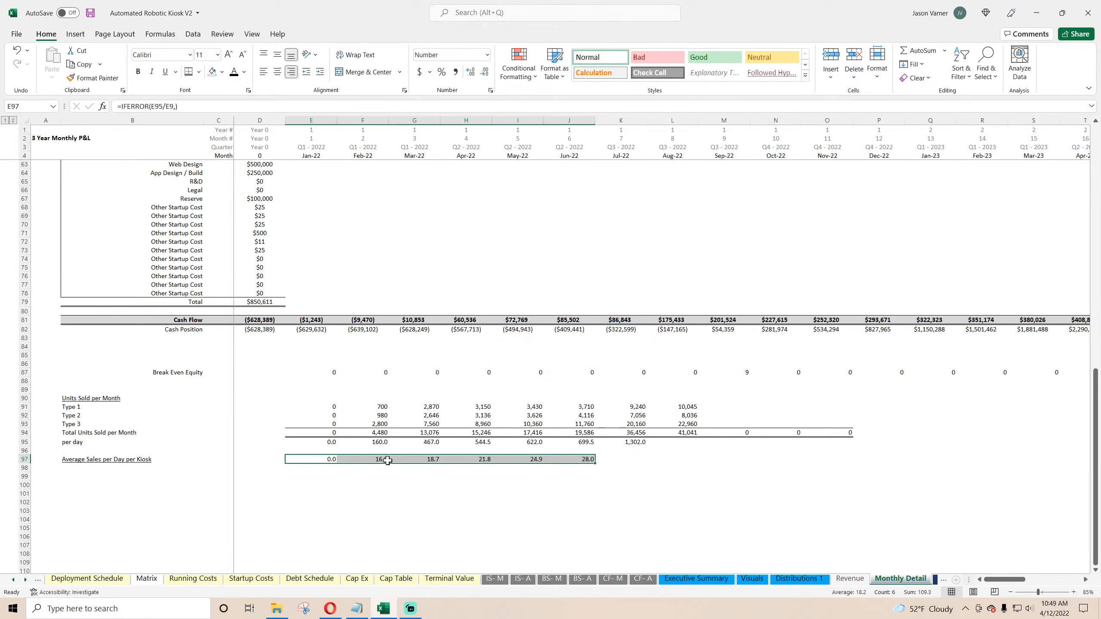
Step: Fill the units sold block, rows 91 to 97, across through the December 2024 column
{"action": "left_click", "coordinate": [388, 460]}
{"action": "left_click_drag", "start_coordinate": [381, 410], "coordinate": [947, 465]}
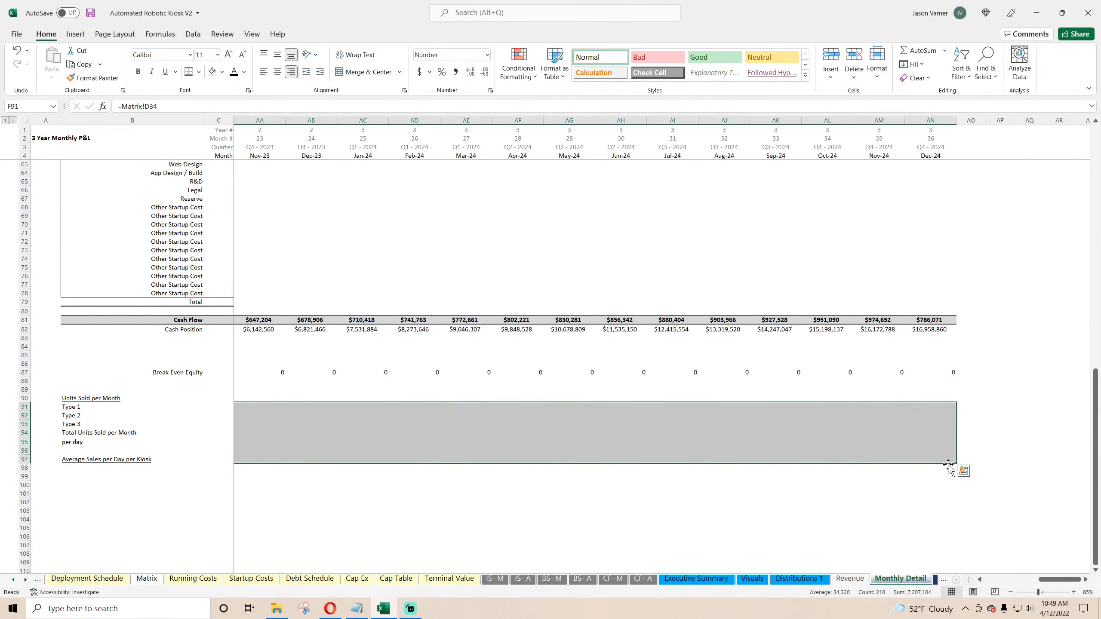
{"action": "left_click", "coordinate": [800, 461]}
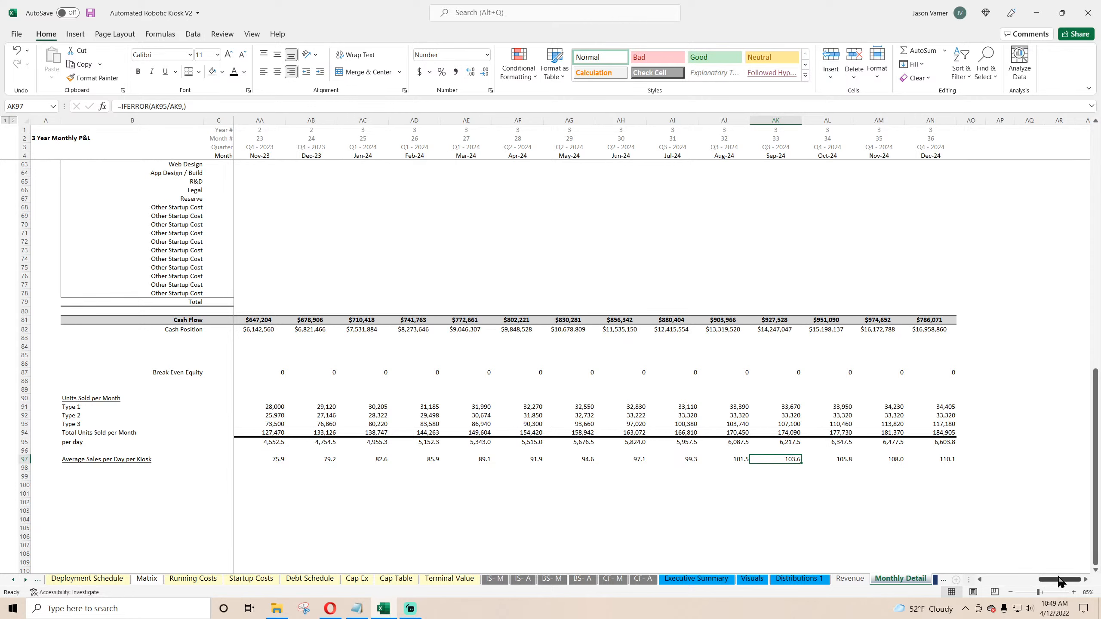
{"action": "left_click_drag", "start_coordinate": [1054, 584], "coordinate": [971, 580]}
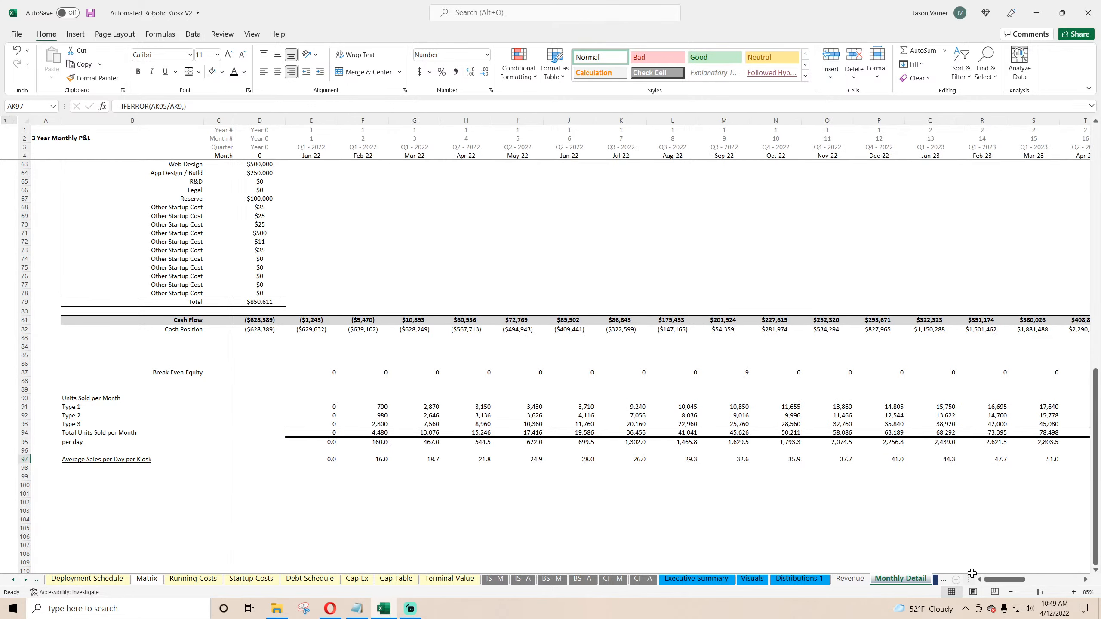
{"action": "left_click", "coordinate": [388, 460]}
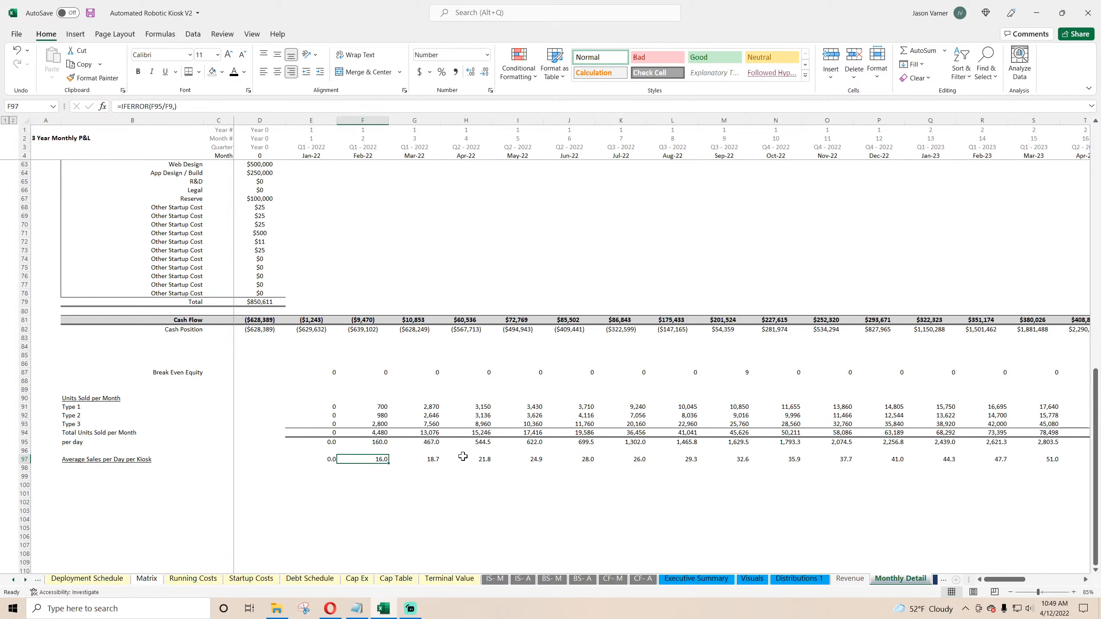
{"action": "key", "text": "Right"}
{"action": "key", "text": "Right"}
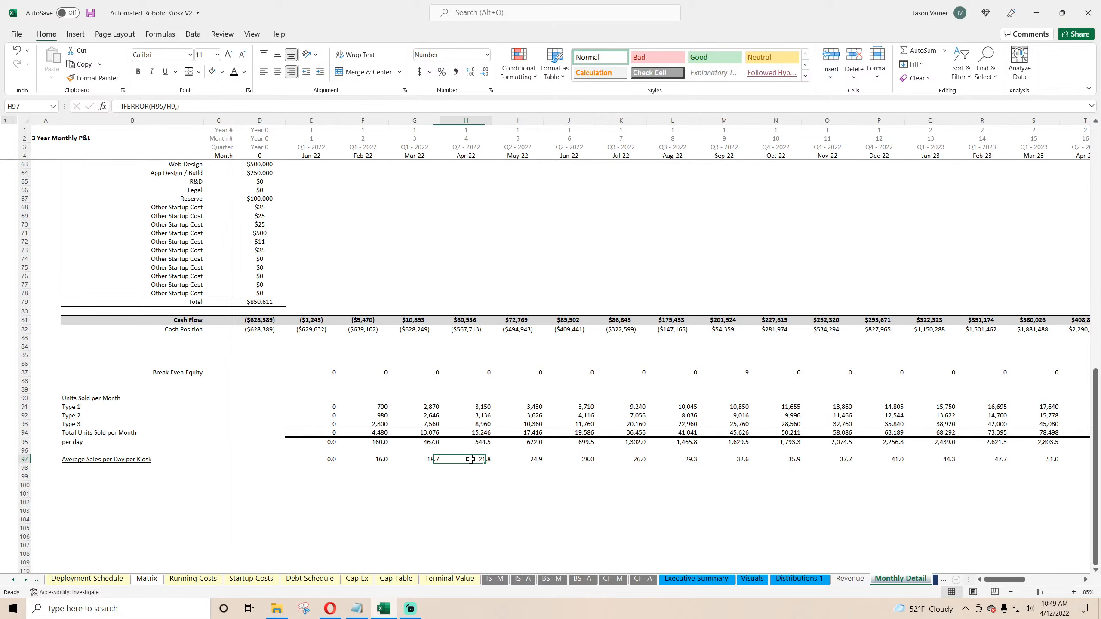
Step: Open the Deployment Schedule sheet and set Type 1's average monthly improvement to 0% for all five expansions
{"action": "left_click", "coordinate": [10, 579]}
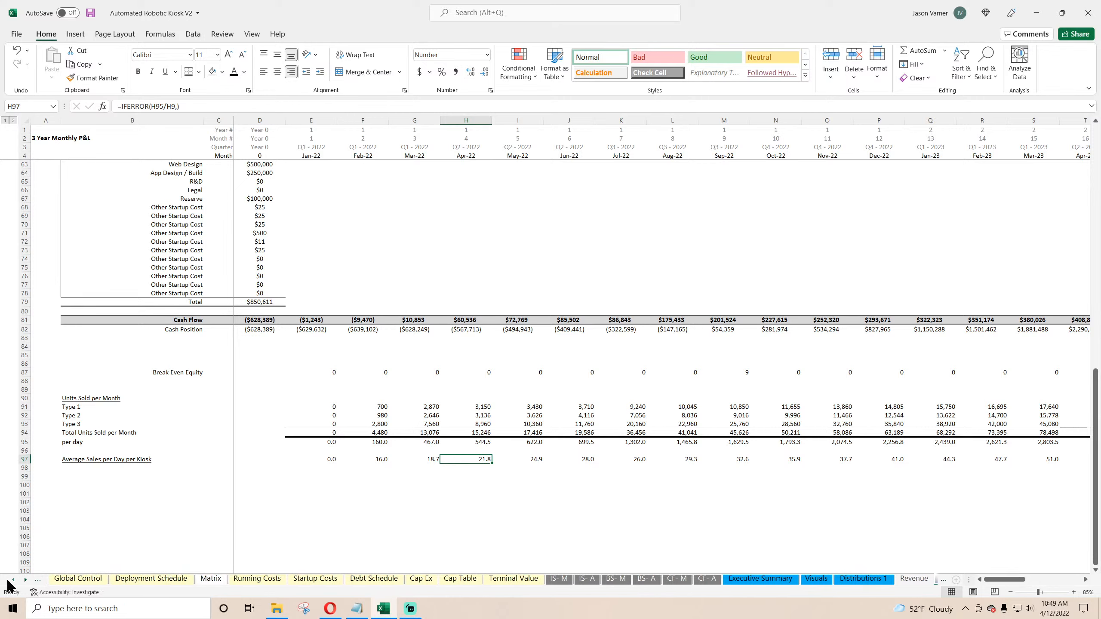
{"action": "left_click", "coordinate": [11, 580]}
{"action": "left_click", "coordinate": [111, 580]}
{"action": "left_click", "coordinate": [187, 579]}
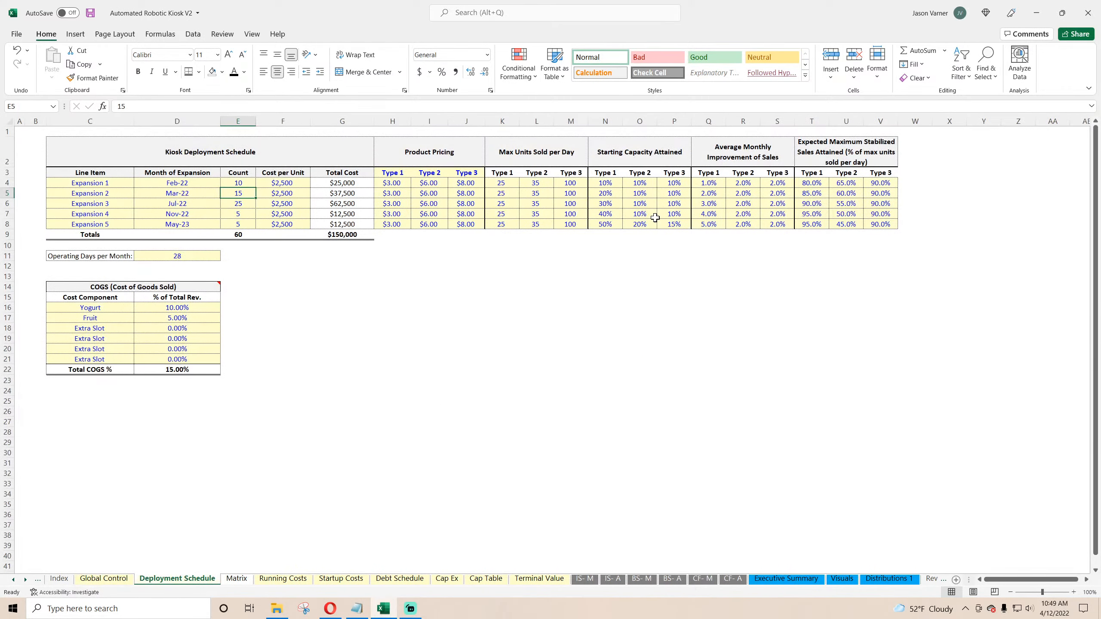
{"action": "left_click", "coordinate": [713, 184]}
{"action": "type", "text": "0"}
{"action": "key", "text": "Return"}
{"action": "type", "text": "0"}
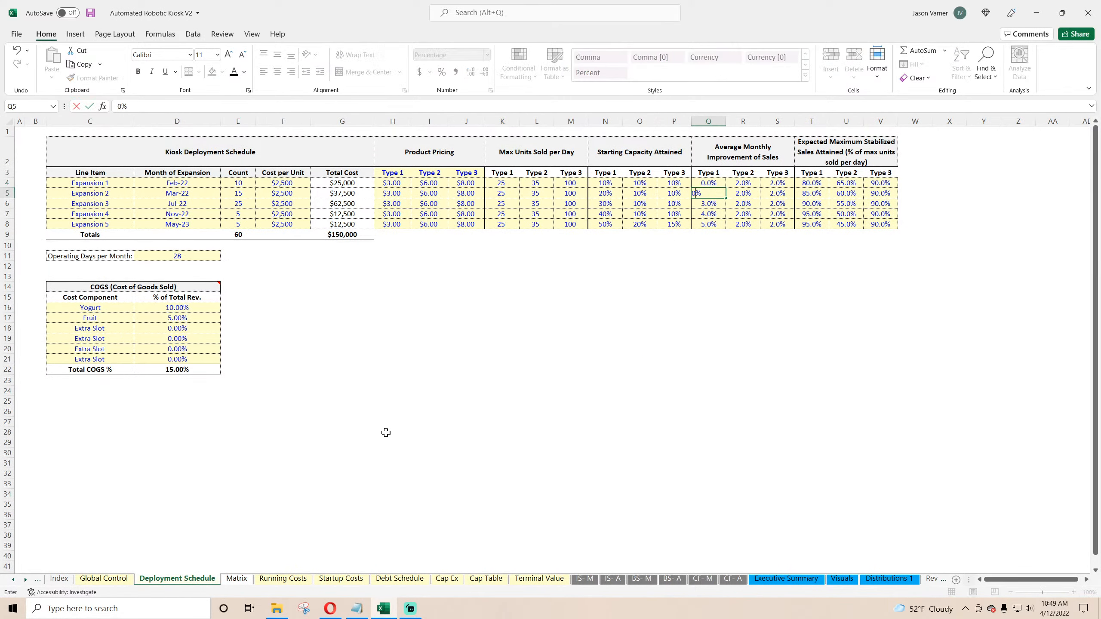
{"action": "key", "text": "Return"}
Step: Set Type 2's average monthly improvement to 0% for all five expansions
{"action": "type", "text": "0"}
{"action": "key", "text": "Return"}
{"action": "type", "text": "0 0"}
{"action": "key", "text": "Right"}
{"action": "key", "text": "Up"}
{"action": "key", "text": "Up"}
{"action": "key", "text": "Up"}
{"action": "key", "text": "Up"}
{"action": "key", "text": "Up"}
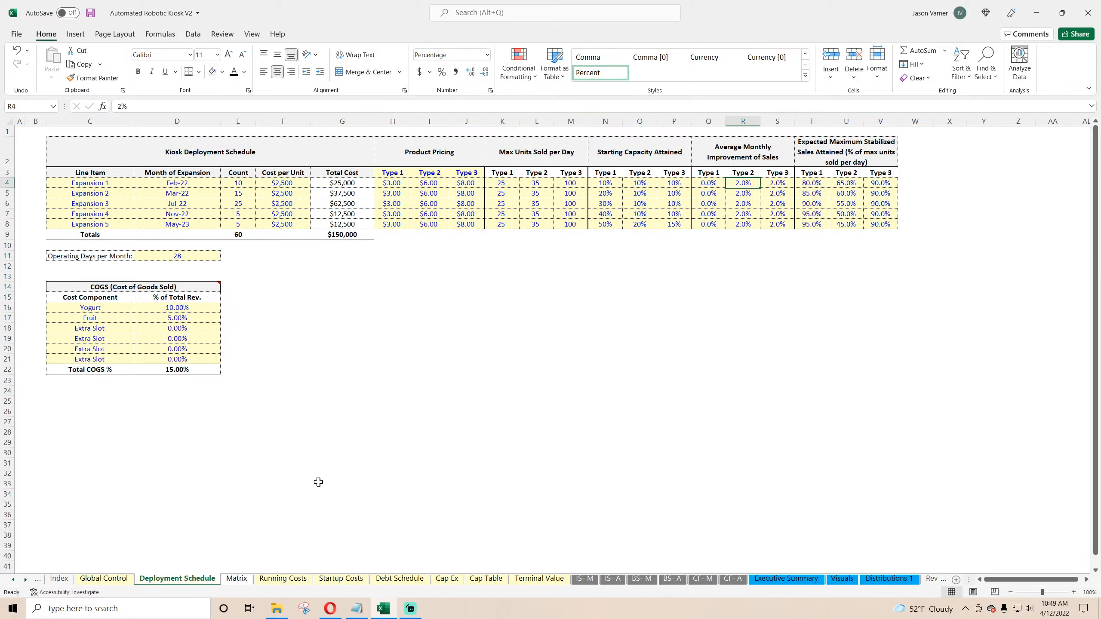
{"action": "type", "text": "0"}
{"action": "key", "text": "Return"}
Step: Set Type 3's average monthly improvement to 0% for all five expansions
{"action": "type", "text": "0"}
{"action": "key", "text": "Return"}
{"action": "type", "text": "0 0 0"}
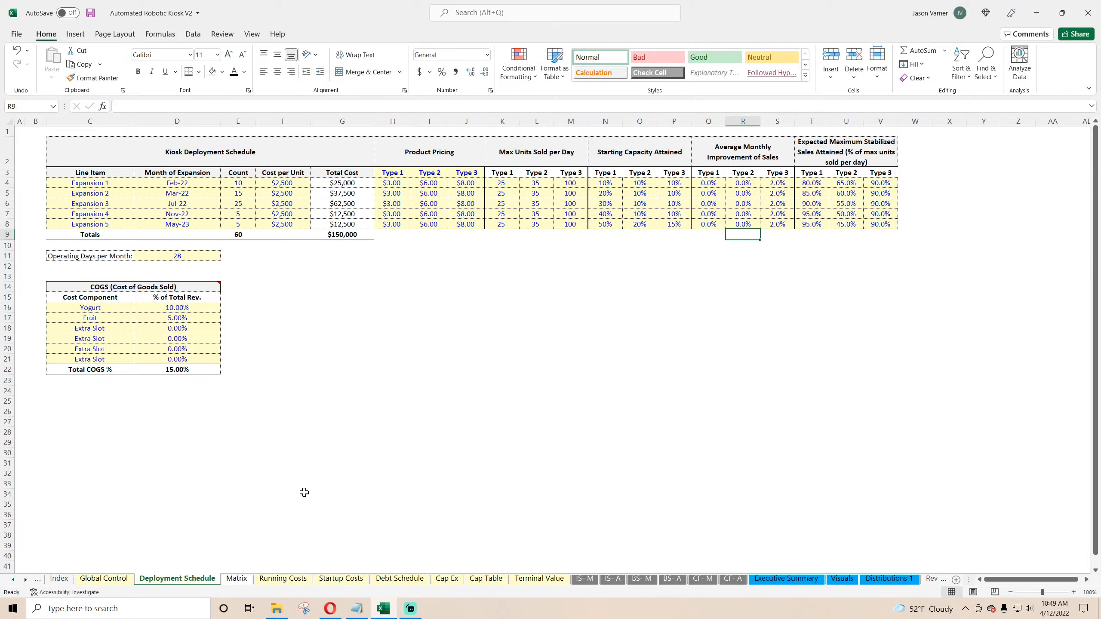
{"action": "key", "text": "Right"}
{"action": "key", "text": "Up"}
{"action": "key", "text": "Up"}
{"action": "key", "text": "Up"}
{"action": "key", "text": "Up"}
{"action": "key", "text": "Up"}
{"action": "type", "text": "0"}
{"action": "key", "text": "Return"}
{"action": "type", "text": "0"}
{"action": "key", "text": "Return"}
{"action": "type", "text": "0 0 0"}
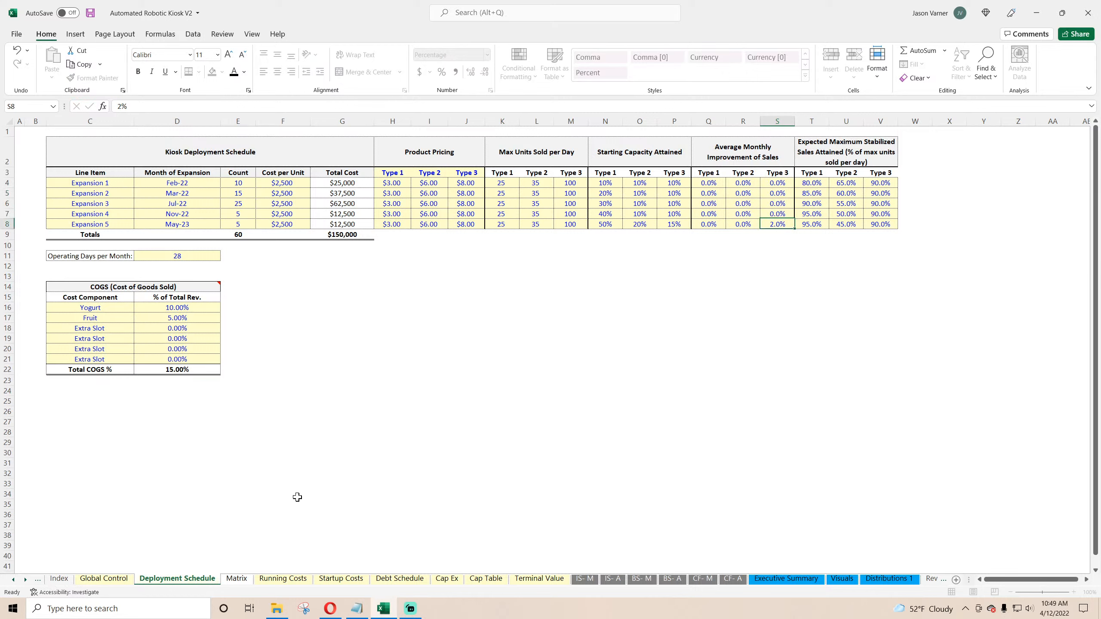
{"action": "key", "text": "Left"}
{"action": "key", "text": "Left"}
{"action": "key", "text": "Left"}
{"action": "key", "text": "Up"}
{"action": "key", "text": "Up"}
{"action": "key", "text": "Up"}
{"action": "key", "text": "Left"}
{"action": "key", "text": "Down"}
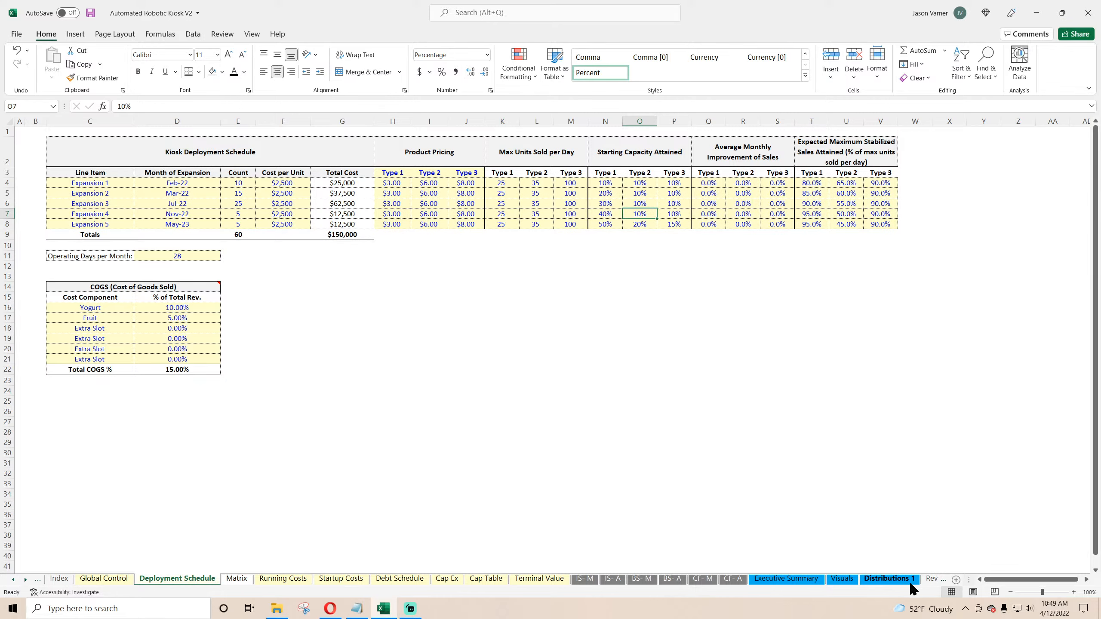
Step: Return to the Monthly Detail sheet and review the average sales per day per kiosk across all months
{"action": "left_click", "coordinate": [935, 580]}
{"action": "left_click", "coordinate": [936, 580]}
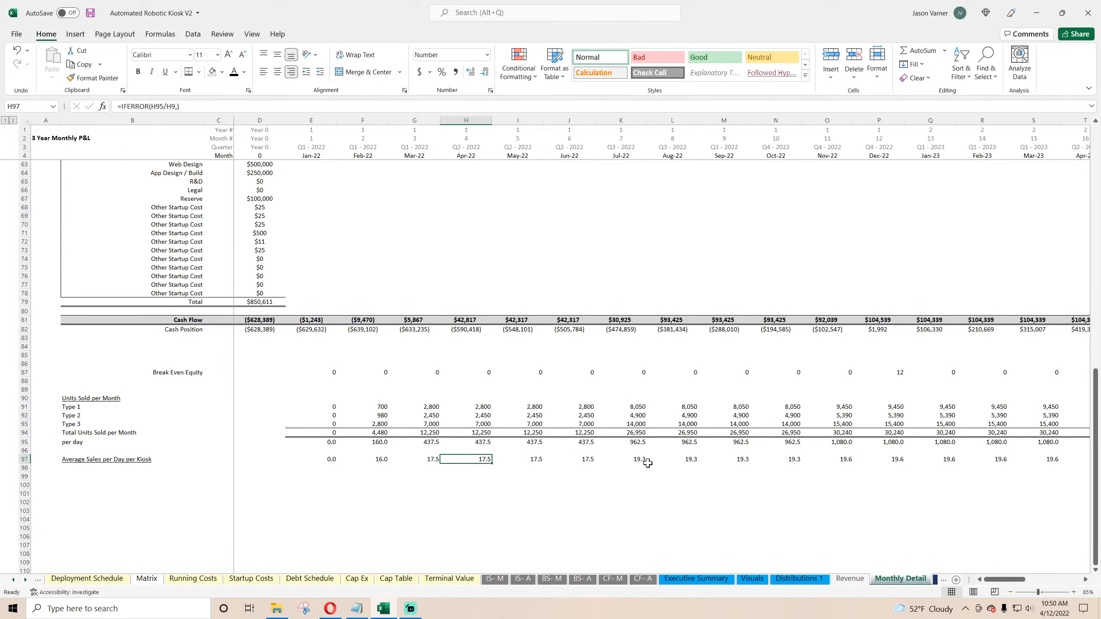
{"action": "left_click", "coordinate": [635, 459]}
{"action": "left_click", "coordinate": [384, 460]}
{"action": "left_click", "coordinate": [430, 460]}
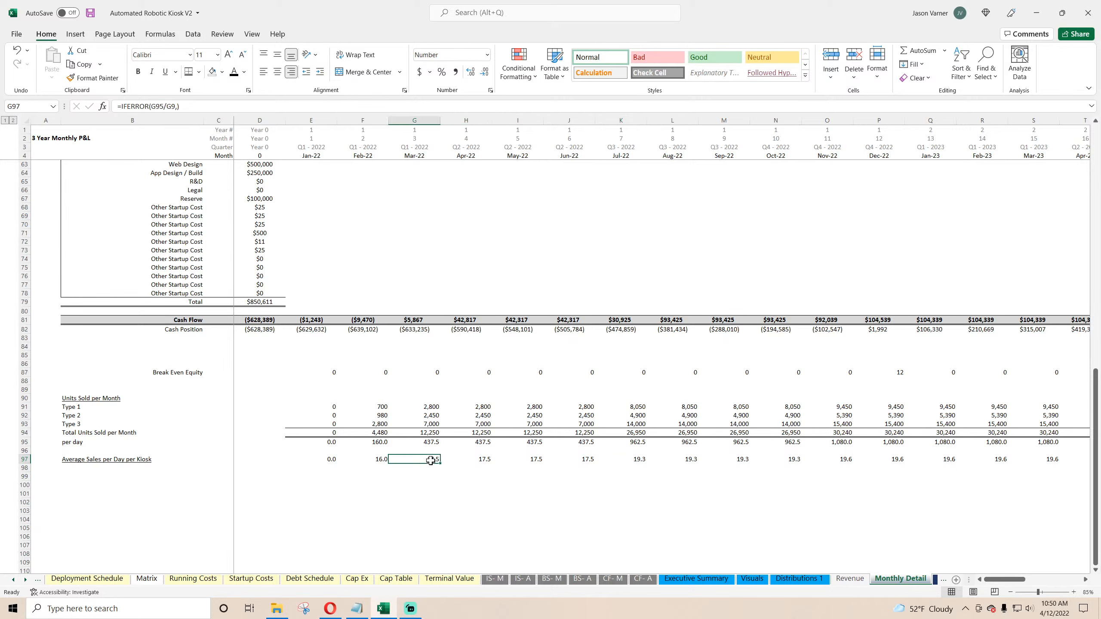
{"action": "left_click", "coordinate": [466, 460]}
{"action": "left_click", "coordinate": [520, 459]}
{"action": "left_click", "coordinate": [578, 458]}
{"action": "left_click", "coordinate": [640, 458]}
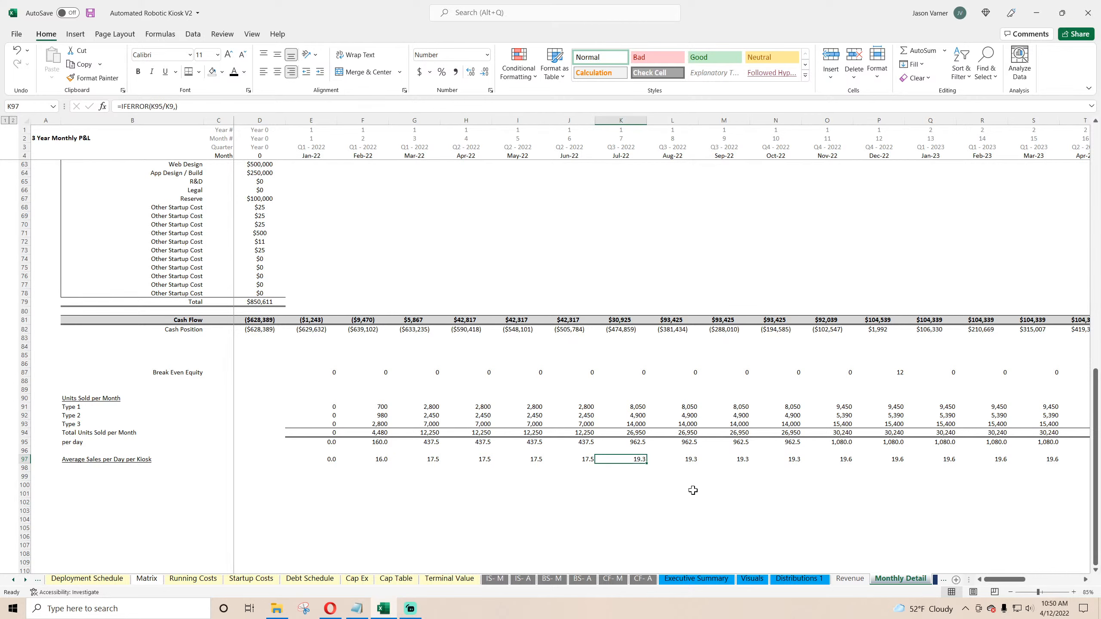
{"action": "left_click_drag", "start_coordinate": [1001, 579], "coordinate": [1049, 581]}
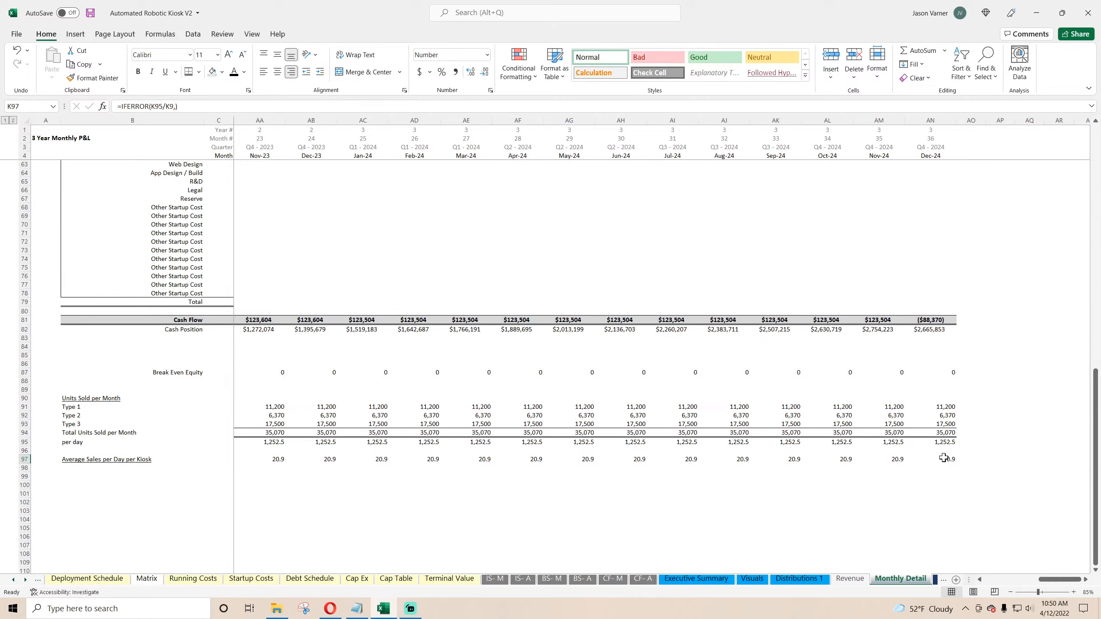
{"action": "left_click_drag", "start_coordinate": [943, 458], "coordinate": [288, 477]}
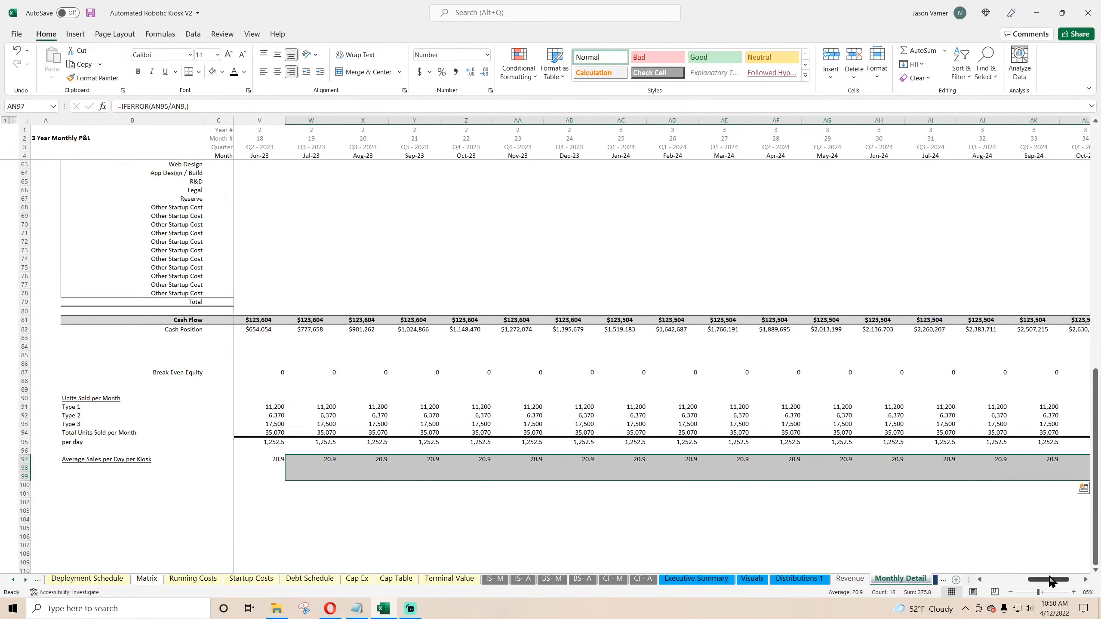
{"action": "left_click_drag", "start_coordinate": [1048, 581], "coordinate": [990, 582]}
{"action": "left_click", "coordinate": [381, 459]}
{"action": "scroll", "coordinate": [419, 494], "scroll_direction": "up", "scroll_amount": 18}
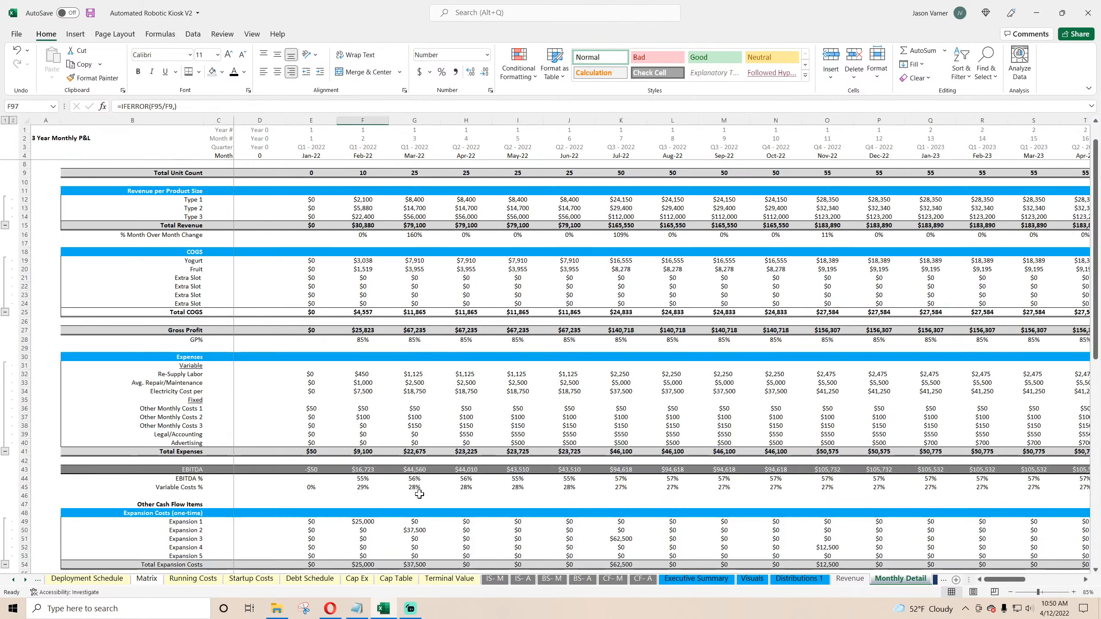
Step: Review the Total Unit Count and Units Added formulas on the Monthly Detail sheet and save the workbook
{"action": "scroll", "coordinate": [419, 495], "scroll_direction": "up", "scroll_amount": 1}
{"action": "left_click", "coordinate": [376, 198]}
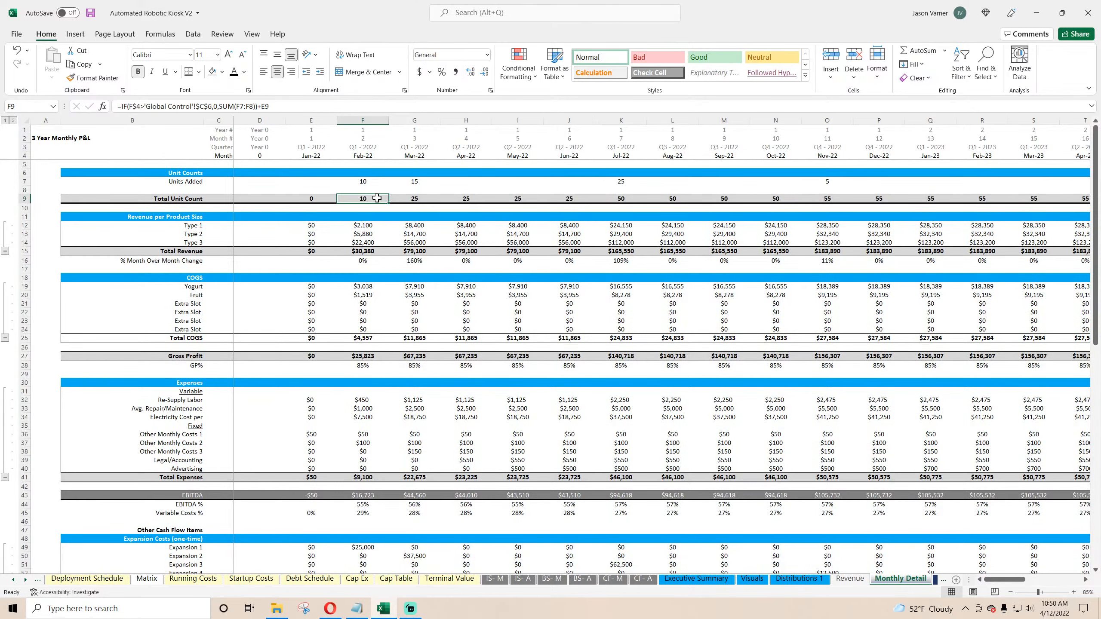
{"action": "left_click", "coordinate": [407, 198]}
{"action": "left_click", "coordinate": [414, 181]}
{"action": "scroll", "coordinate": [411, 429], "scroll_direction": "down", "scroll_amount": 20}
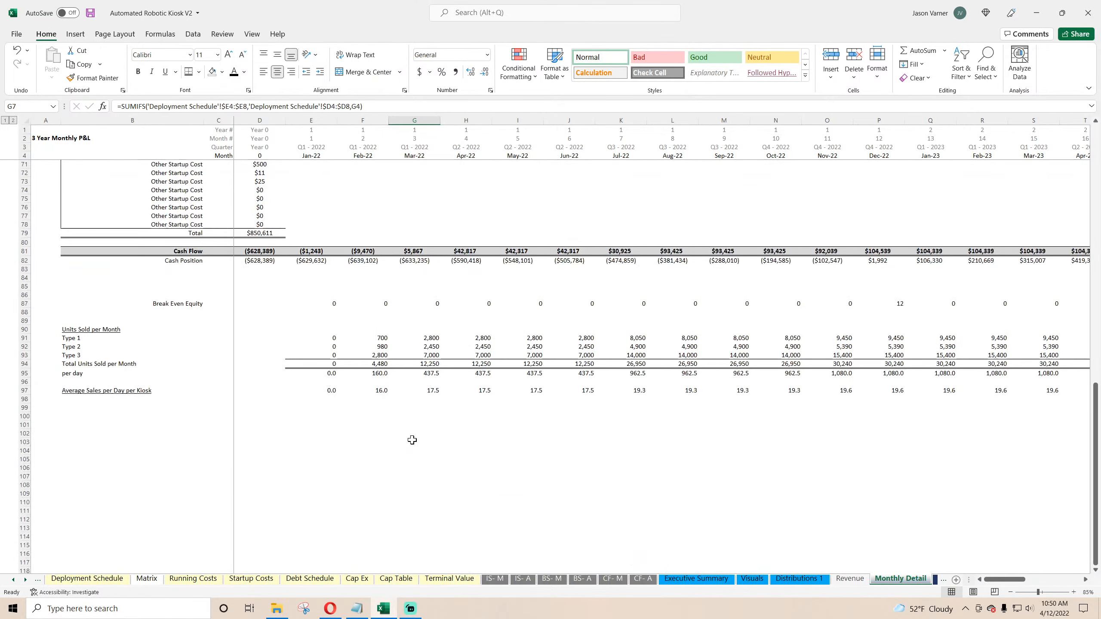
{"action": "left_click", "coordinate": [91, 13]}
Step: Open the Deployment Schedule sheet and set starting capacity attained to 10% for every type and expansion
{"action": "scroll", "coordinate": [70, 581], "scroll_direction": "up", "scroll_amount": 3}
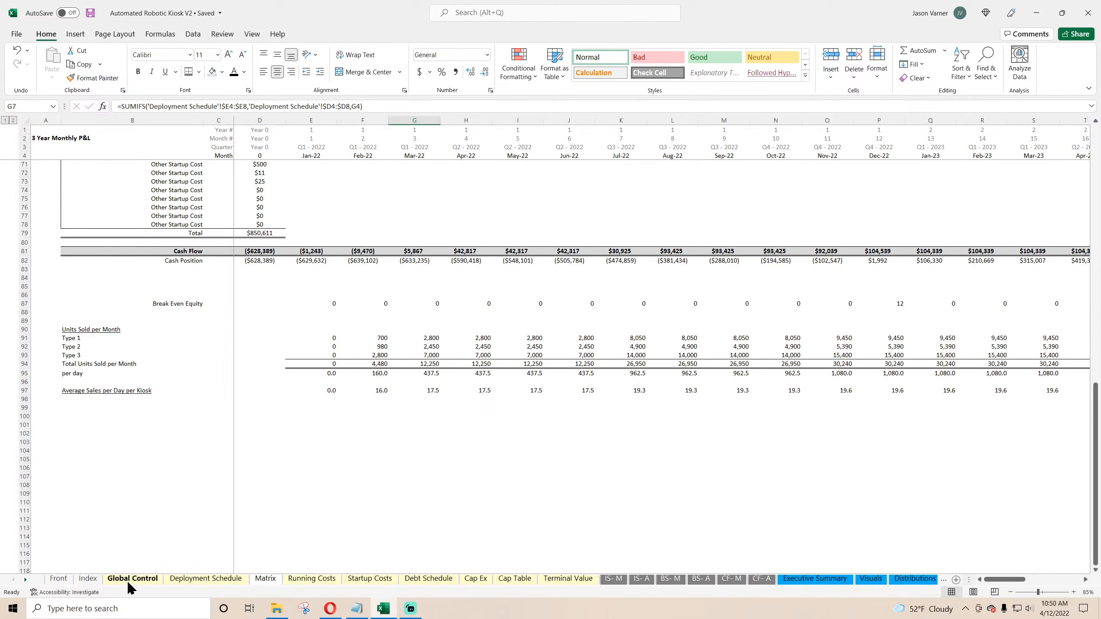
{"action": "left_click", "coordinate": [166, 580]}
{"action": "left_click_drag", "start_coordinate": [607, 182], "coordinate": [683, 226]}
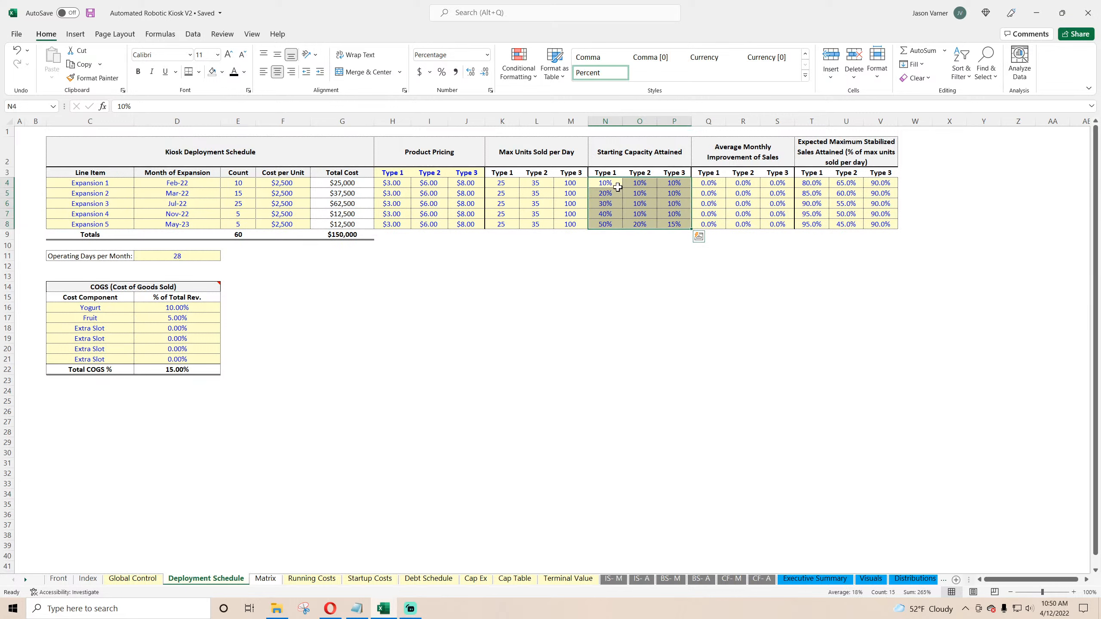
{"action": "left_click_drag", "start_coordinate": [617, 187], "coordinate": [690, 230]}
{"action": "left_click", "coordinate": [634, 314]}
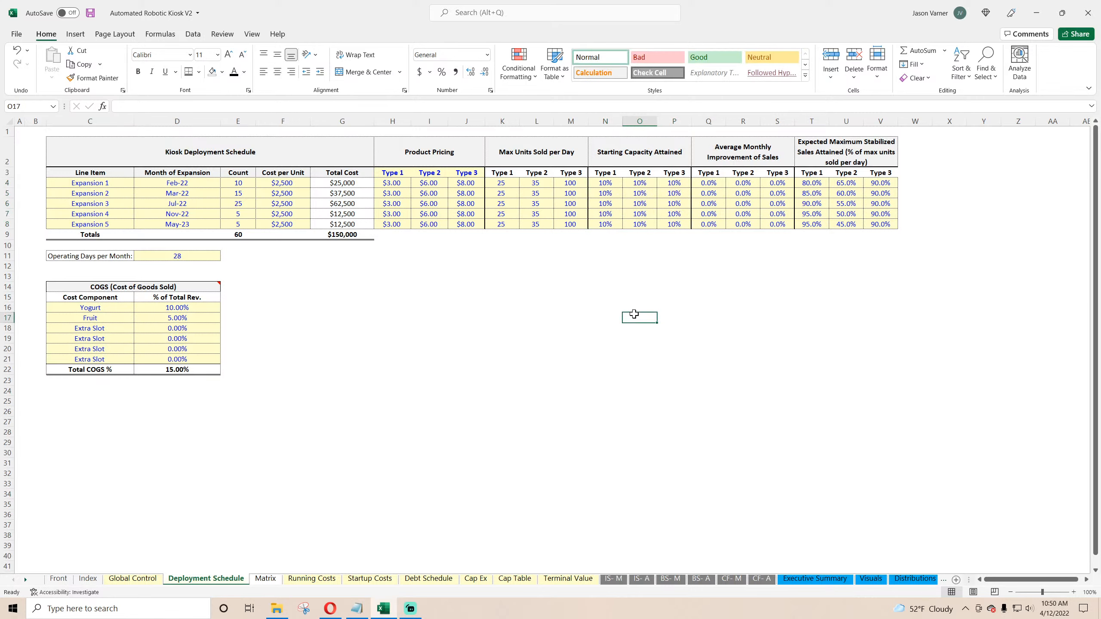
Step: Return to the Monthly Detail sheet, review the average sales per day per kiosk formulas, and save the workbook
{"action": "left_click", "coordinate": [927, 580]}
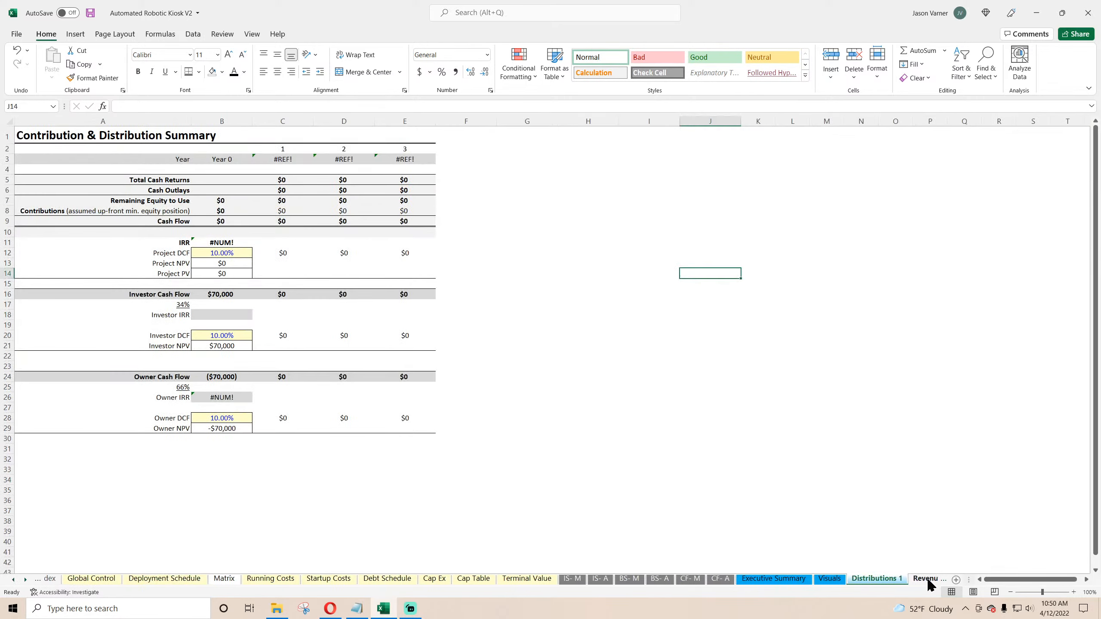
{"action": "left_click", "coordinate": [927, 580]}
{"action": "left_click", "coordinate": [939, 580]}
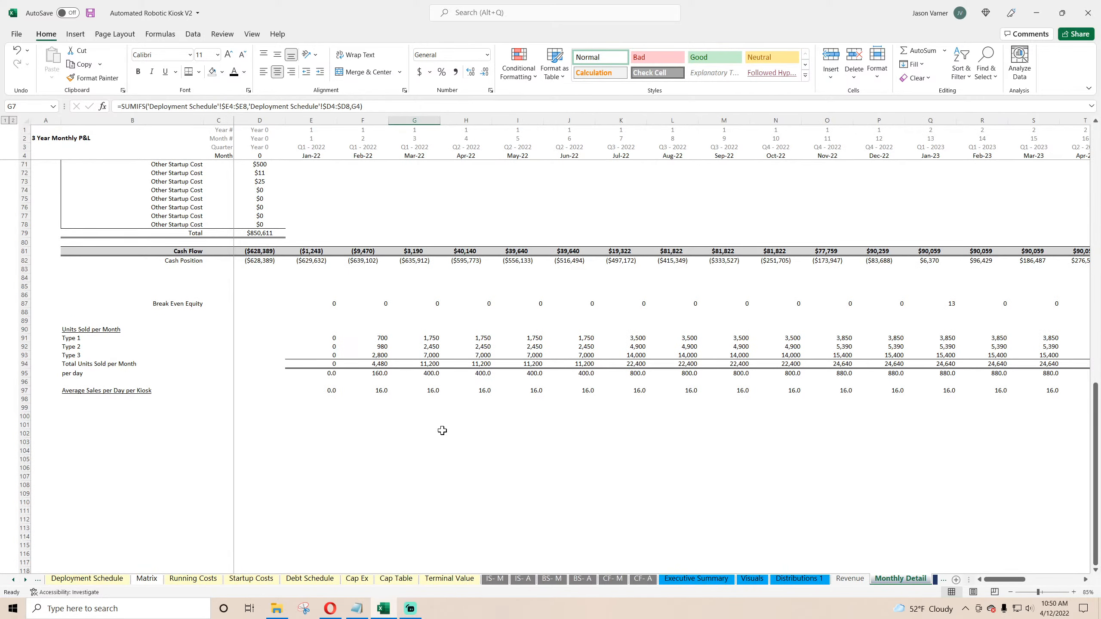
{"action": "left_click", "coordinate": [381, 390]}
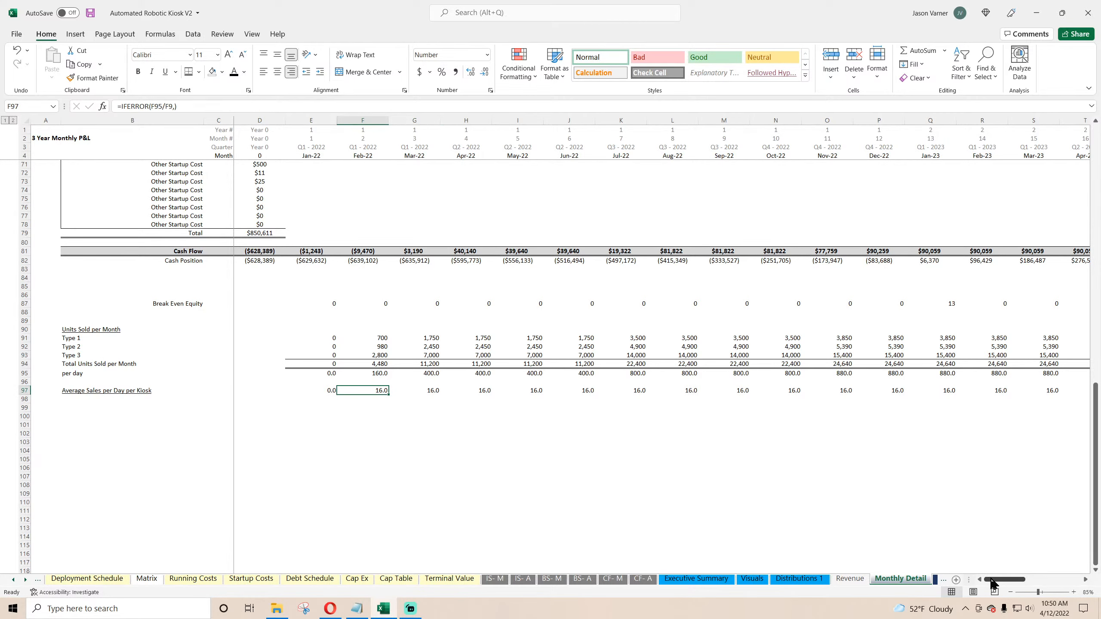
{"action": "left_click_drag", "start_coordinate": [993, 583], "coordinate": [995, 583]}
{"action": "left_click", "coordinate": [688, 390]}
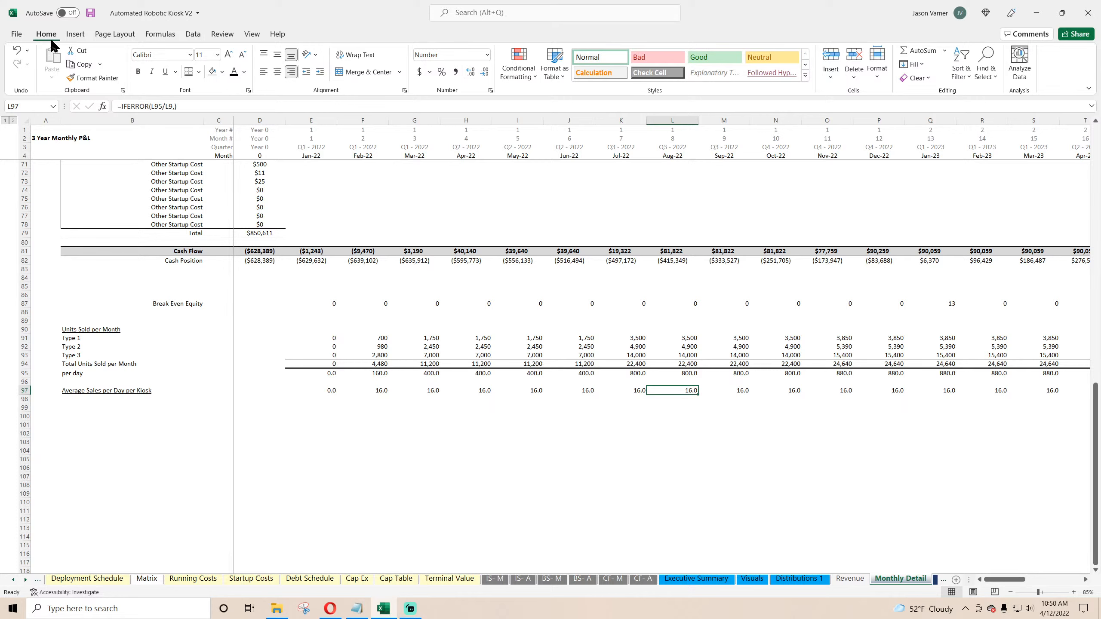
{"action": "left_click", "coordinate": [91, 12]}
Step: Apply a border to the Total Units Sold per Month label row
{"action": "left_click", "coordinate": [383, 440]}
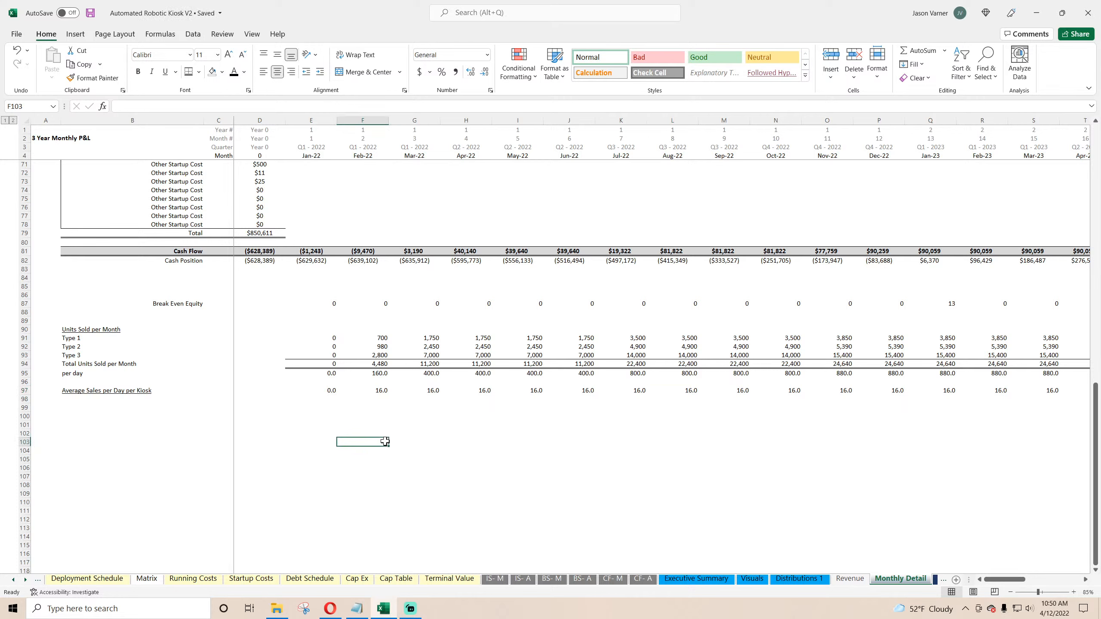
{"action": "left_click", "coordinate": [93, 328]}
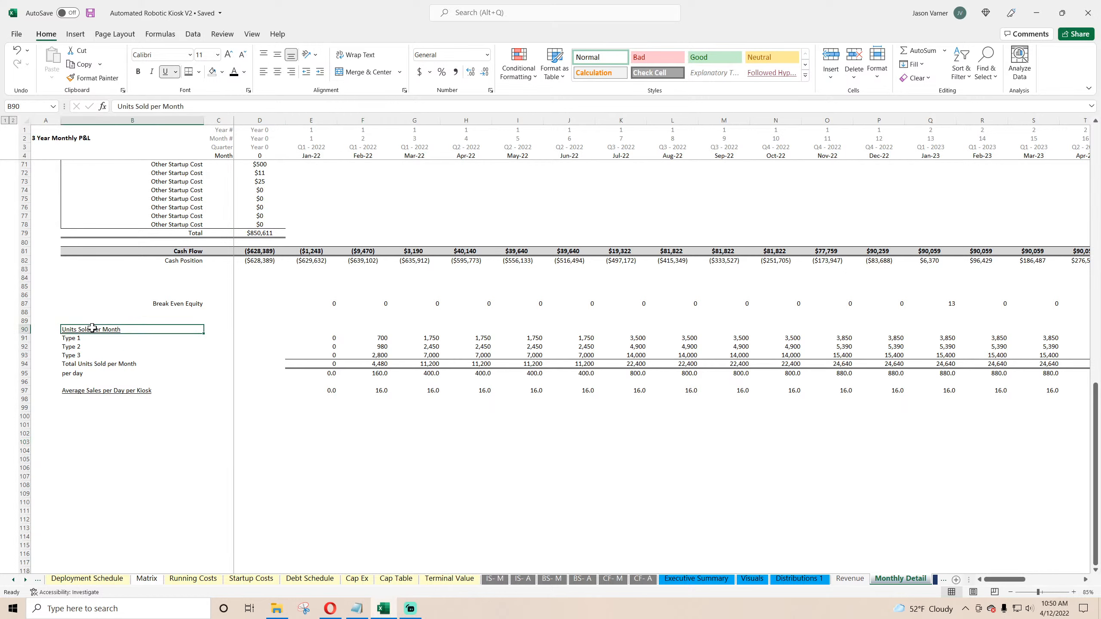
{"action": "left_click_drag", "start_coordinate": [76, 365], "coordinate": [322, 365]}
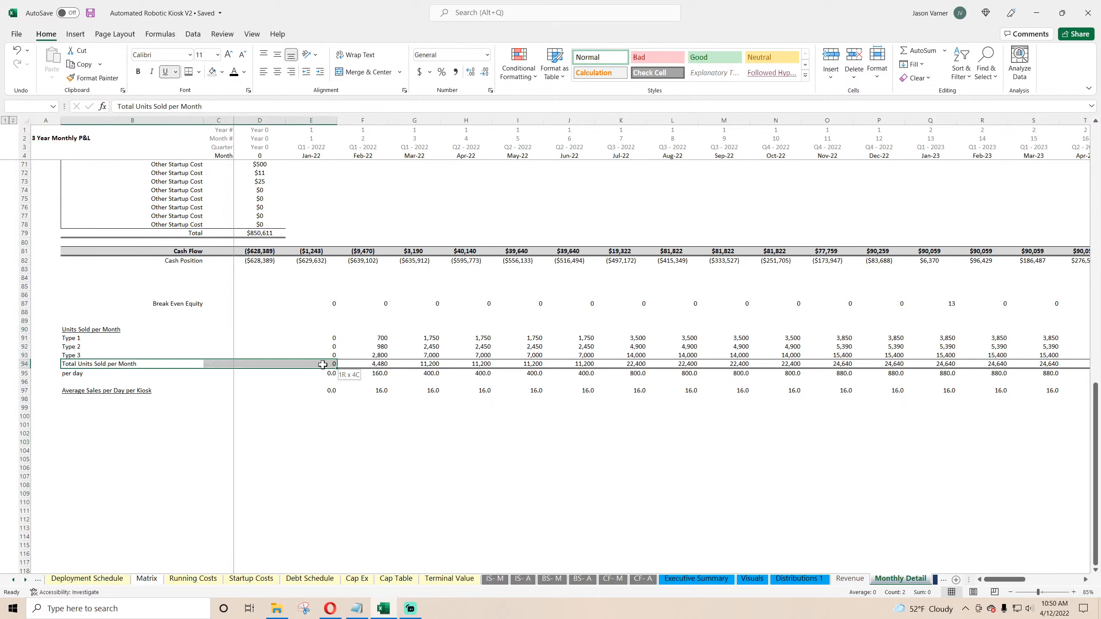
{"action": "left_click", "coordinate": [188, 72]}
{"action": "left_click", "coordinate": [141, 451]}
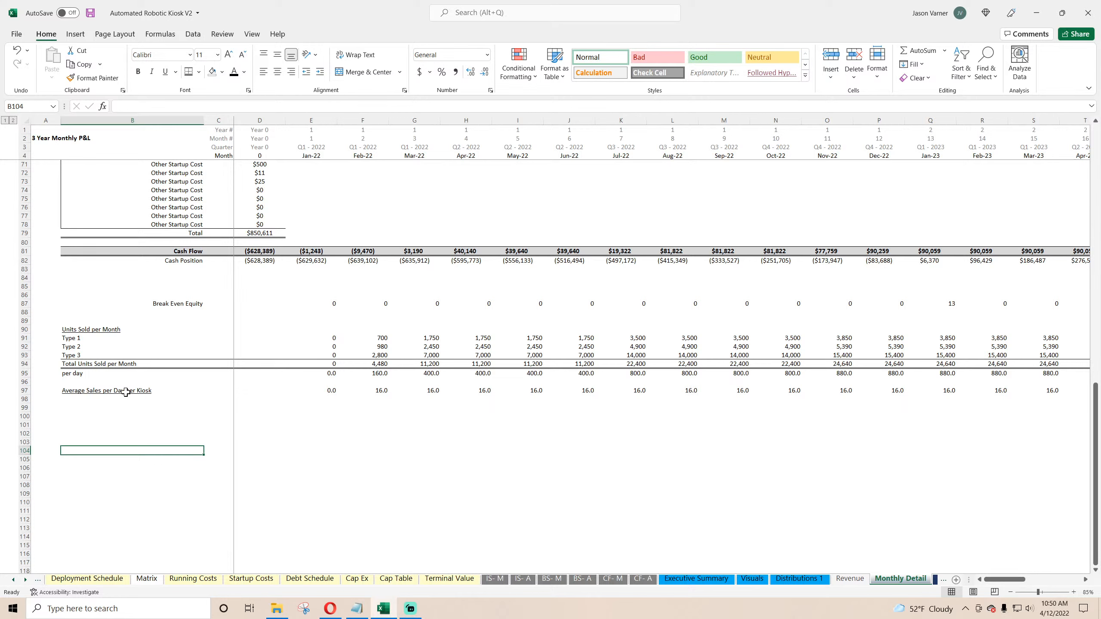
Step: Check the per-day and average sales per day per kiosk formulas across several months and save the workbook
{"action": "left_click", "coordinate": [379, 374]}
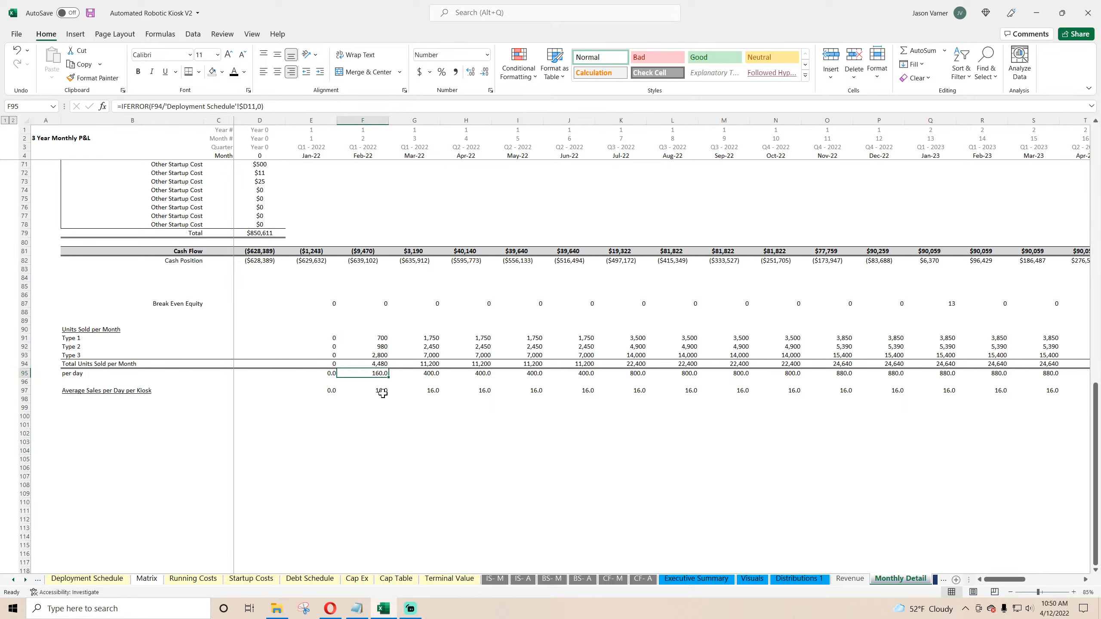
{"action": "left_click", "coordinate": [382, 393]}
{"action": "left_click", "coordinate": [430, 391]}
{"action": "left_click", "coordinate": [477, 392]}
{"action": "left_click", "coordinate": [538, 392]}
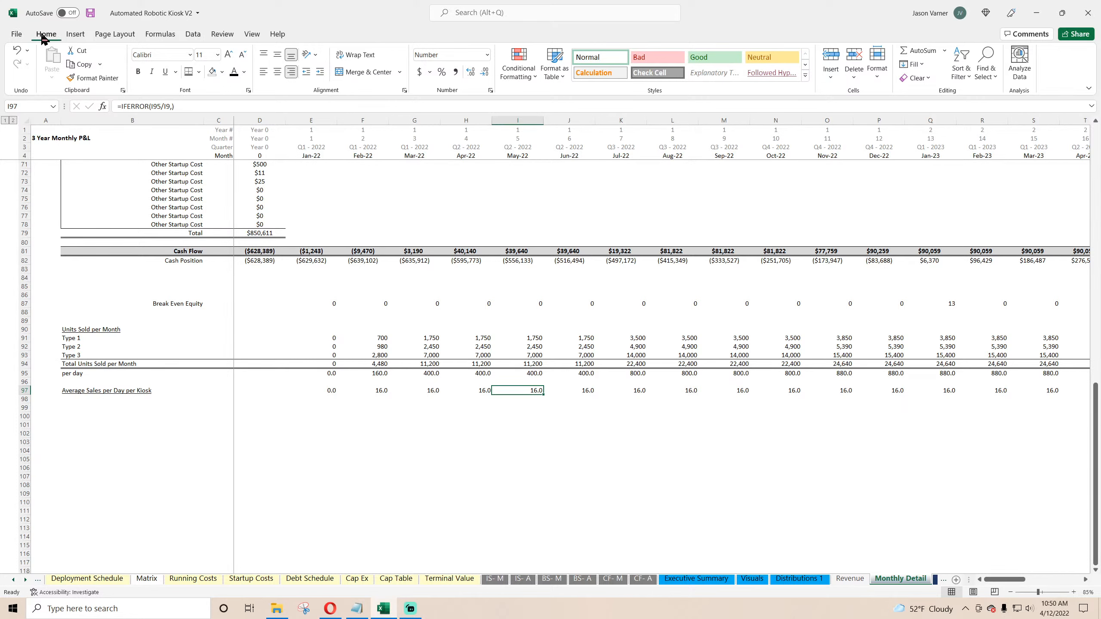
{"action": "left_click", "coordinate": [91, 12]}
Step: On the Deployment Schedule sheet, set average monthly improvement to 1% for all types in Expansions 1 and 2
{"action": "left_click", "coordinate": [104, 579]}
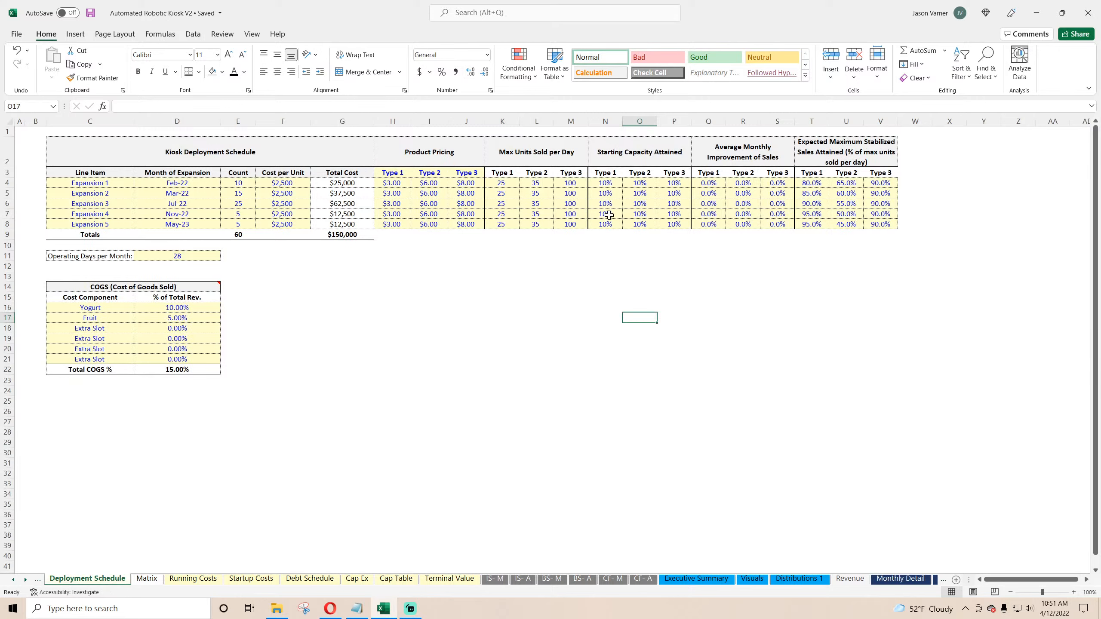
{"action": "left_click", "coordinate": [708, 183]}
{"action": "type", "text": "1"}
{"action": "left_click", "coordinate": [743, 184]}
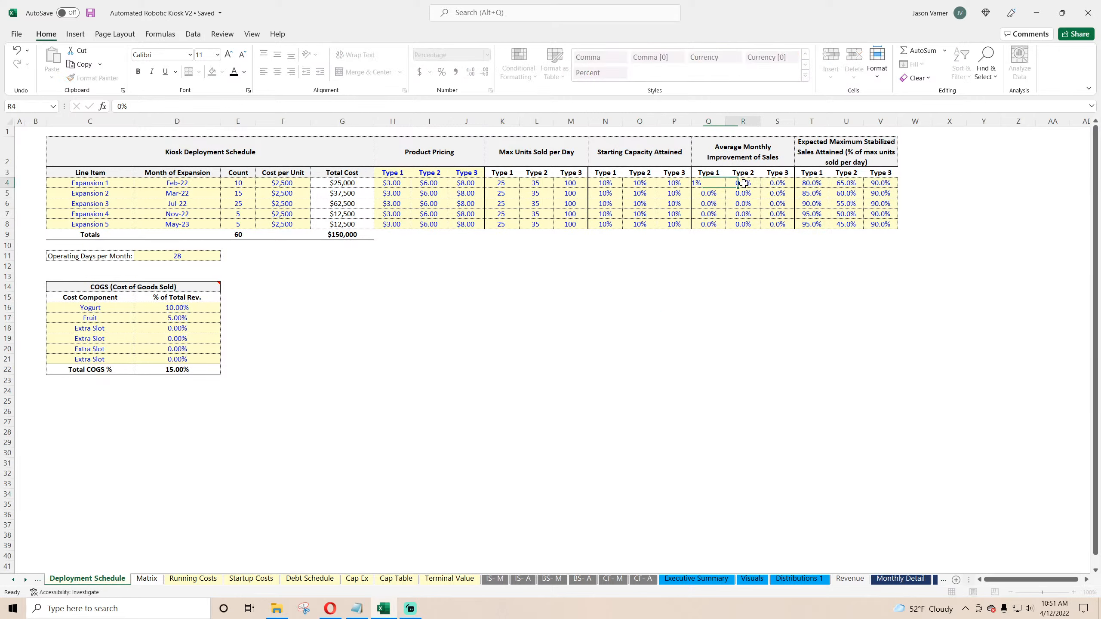
{"action": "type", "text": "1"}
{"action": "left_click", "coordinate": [776, 184]}
{"action": "type", "text": "1"}
{"action": "left_click", "coordinate": [771, 193]}
{"action": "type", "text": "1"}
{"action": "left_click", "coordinate": [740, 193]}
Step: Set average monthly improvement to 1% for all types in Expansions 3, 4 and 5
{"action": "type", "text": "1"}
{"action": "left_click", "coordinate": [709, 194]}
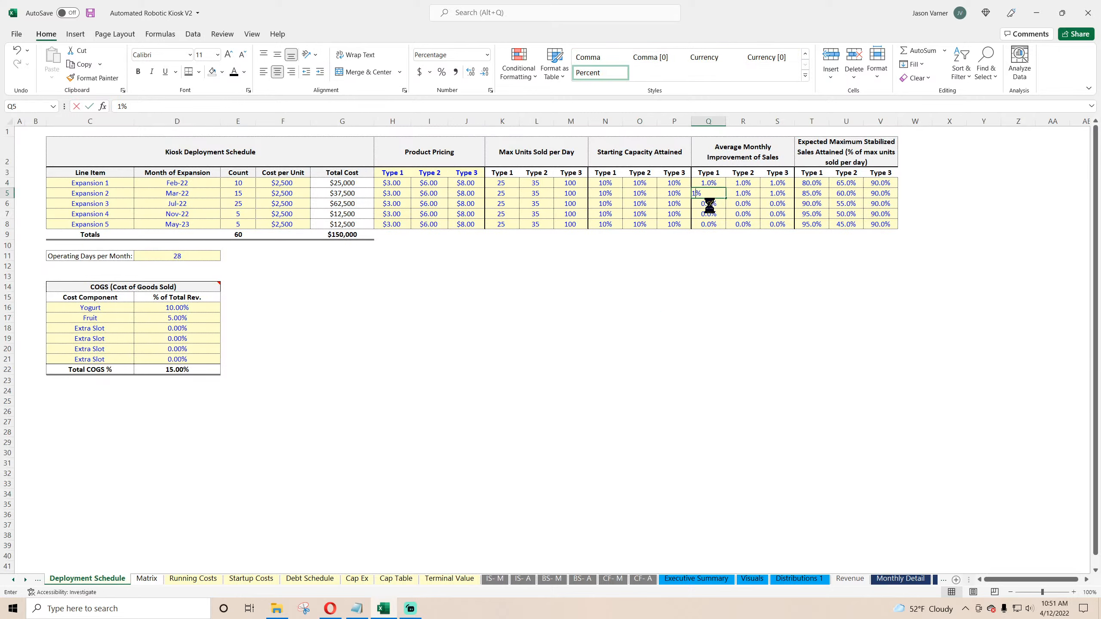
{"action": "left_click", "coordinate": [709, 204]}
{"action": "type", "text": "1"}
{"action": "left_click", "coordinate": [747, 204]}
{"action": "type", "text": "1"}
{"action": "left_click", "coordinate": [778, 204]}
{"action": "type", "text": "1"}
{"action": "left_click", "coordinate": [772, 214]}
{"action": "type", "text": "1"}
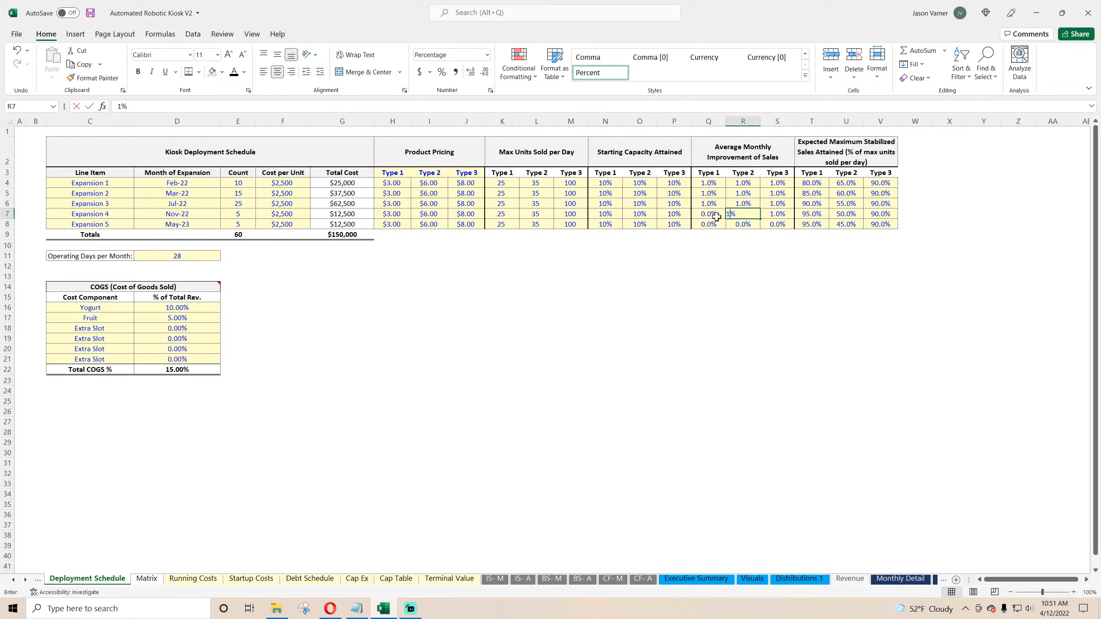
{"action": "left_click", "coordinate": [715, 215]}
{"action": "type", "text": "1"}
{"action": "left_click", "coordinate": [709, 224]}
{"action": "type", "text": "1"}
{"action": "left_click", "coordinate": [743, 224]}
{"action": "type", "text": "1"}
{"action": "left_click", "coordinate": [777, 224]}
{"action": "type", "text": "1"}
{"action": "left_click", "coordinate": [755, 288]}
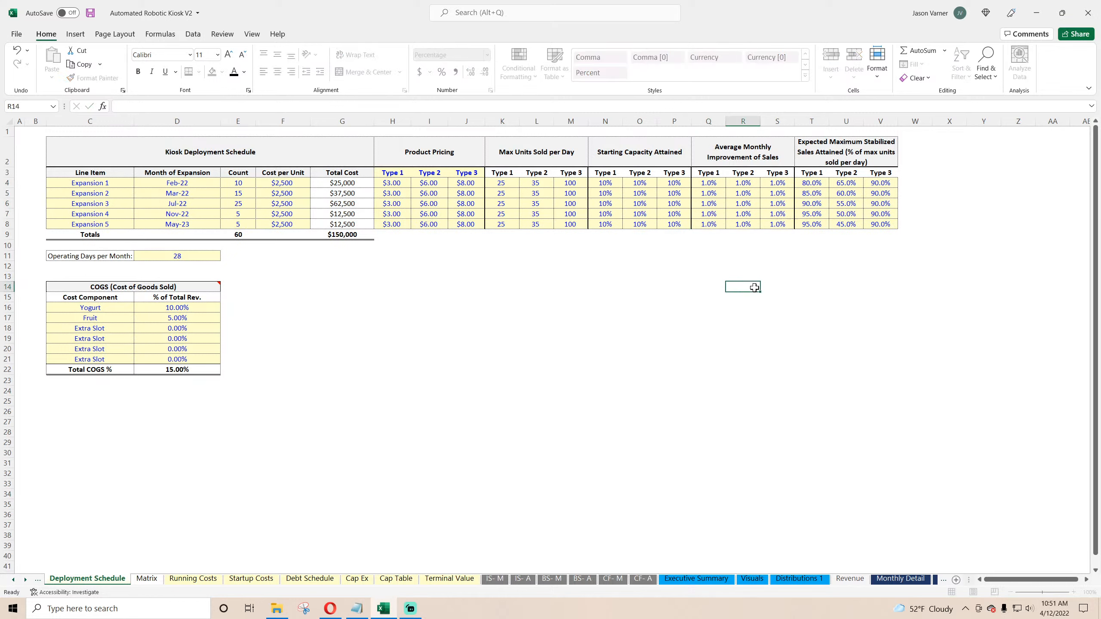
Step: Return to the Monthly Detail sheet, review the average sales per day per kiosk row, and save the workbook
{"action": "left_click", "coordinate": [936, 580]}
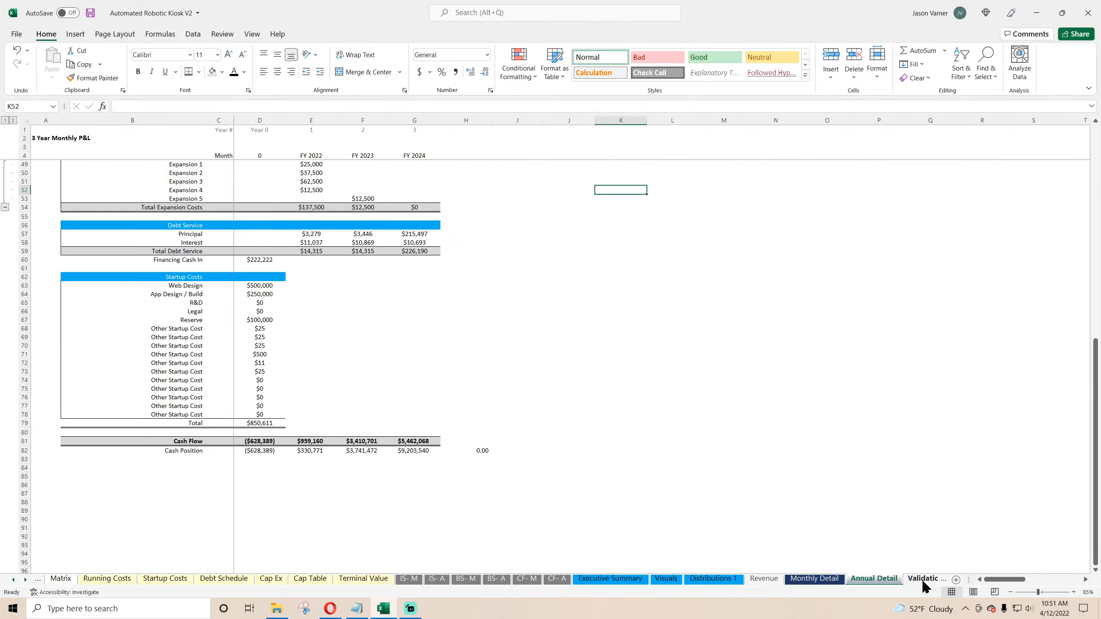
{"action": "left_click", "coordinate": [814, 579]}
{"action": "left_click", "coordinate": [429, 389]}
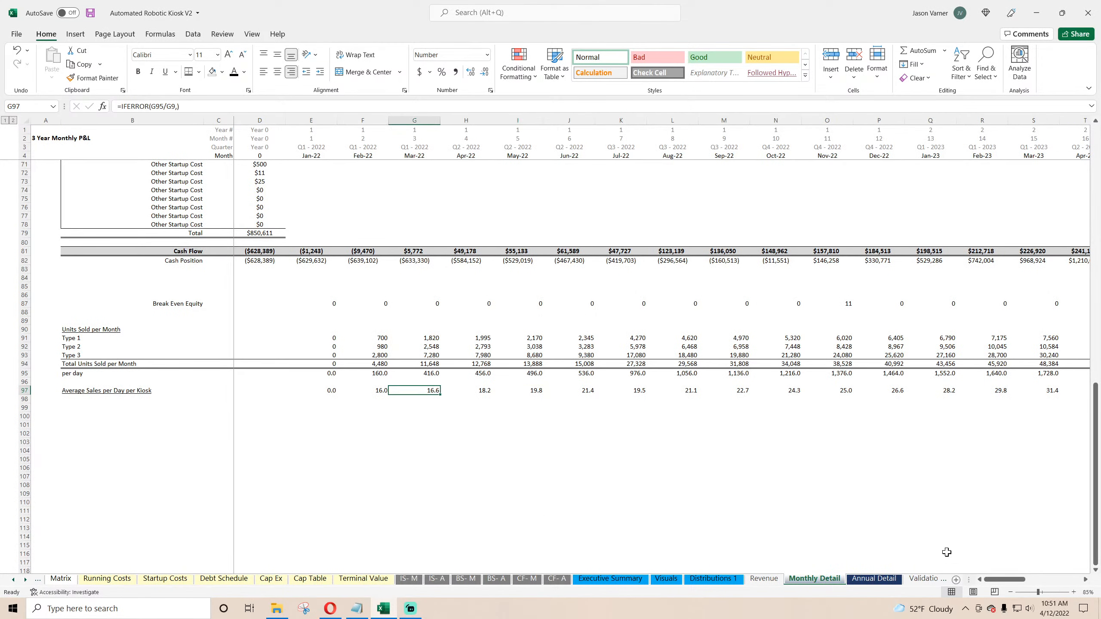
{"action": "mouse_move", "coordinate": [996, 581]}
{"action": "left_mouse_down"}
{"action": "mouse_move", "coordinate": [1058, 586]}
{"action": "mouse_move", "coordinate": [986, 586]}
{"action": "left_mouse_up"}
{"action": "left_click", "coordinate": [542, 473]}
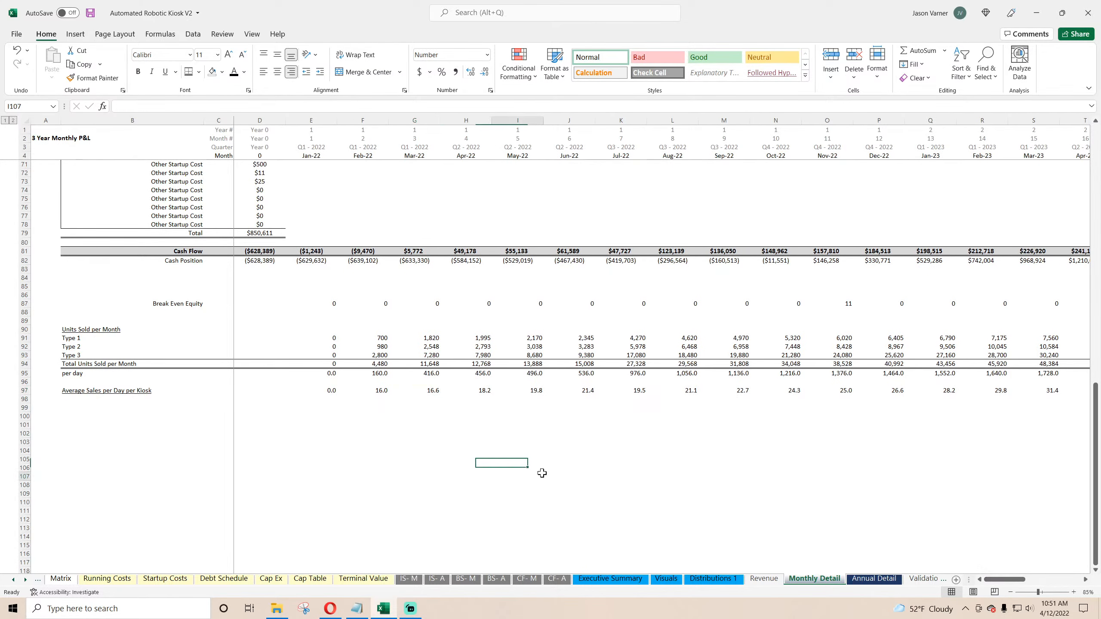
{"action": "left_click", "coordinate": [90, 13]}
Step: Examine the Executive Summary sheet and its break-even revenue per year formula
{"action": "left_click", "coordinate": [610, 579]}
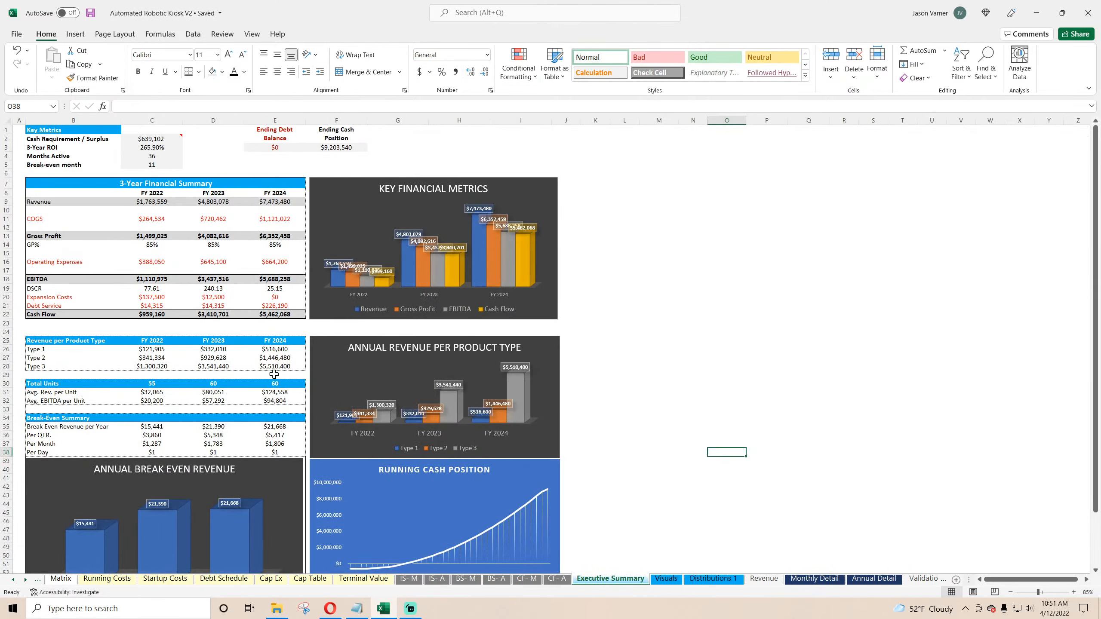
{"action": "scroll", "coordinate": [274, 373], "scroll_direction": "down", "scroll_amount": 7}
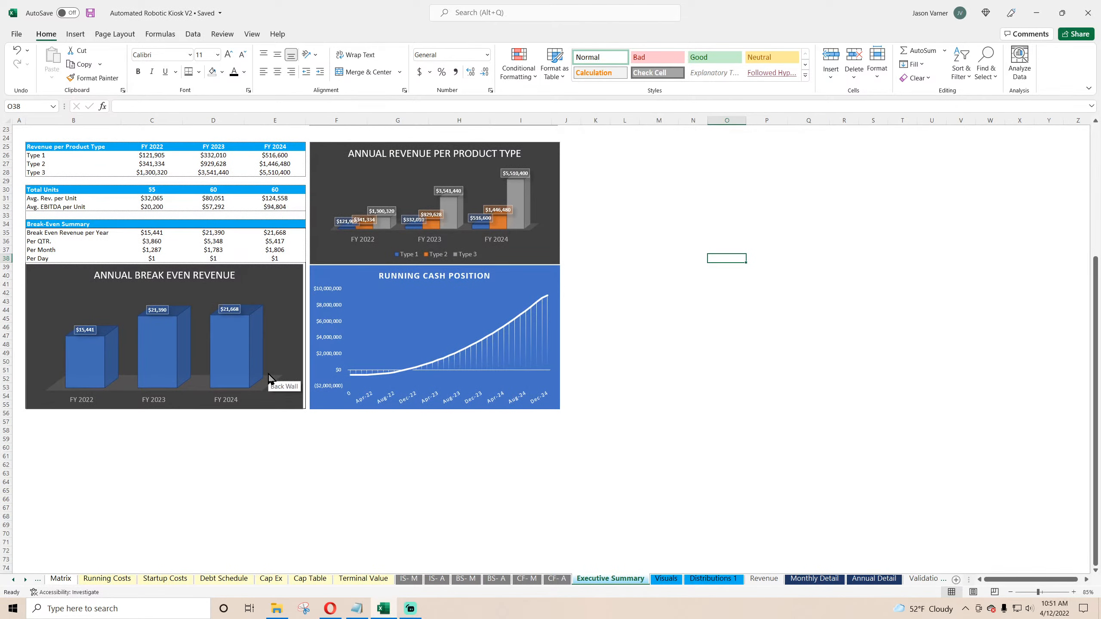
{"action": "scroll", "coordinate": [269, 378], "scroll_direction": "up", "scroll_amount": 7}
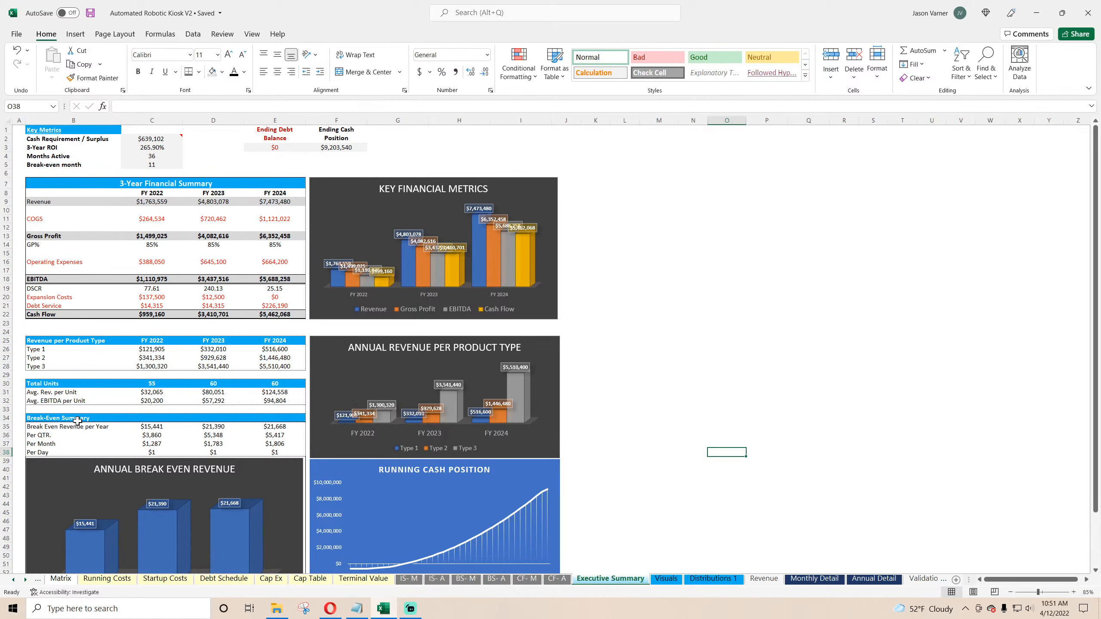
{"action": "left_click", "coordinate": [153, 426]}
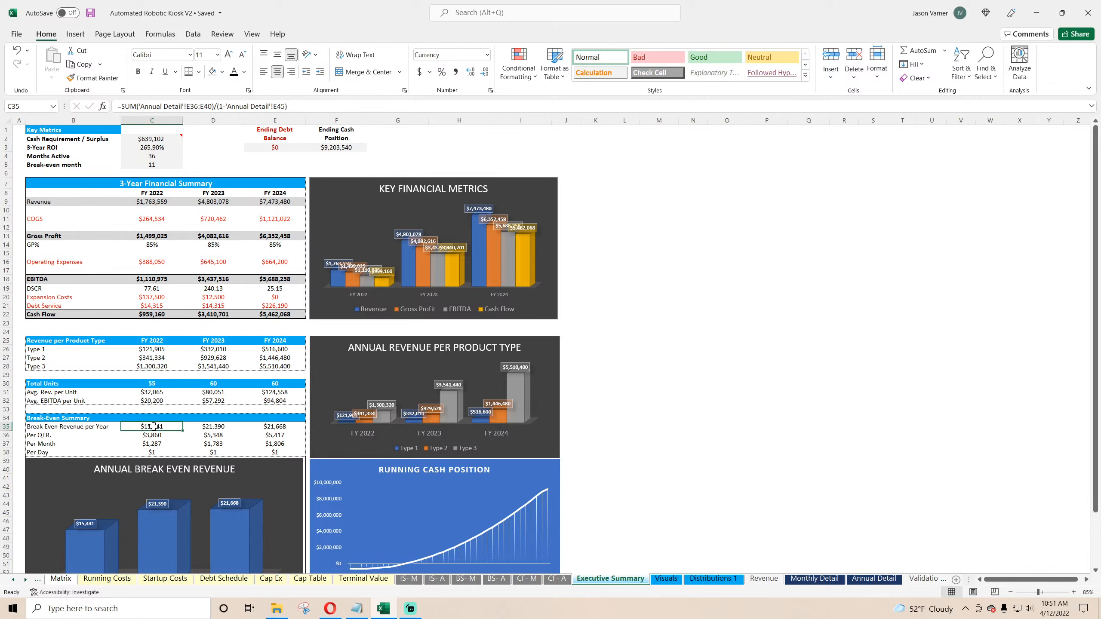
Step: On the Visuals sheet, open the data source of the Total Expense Summary chart and edit its first series
{"action": "left_click", "coordinate": [665, 579]}
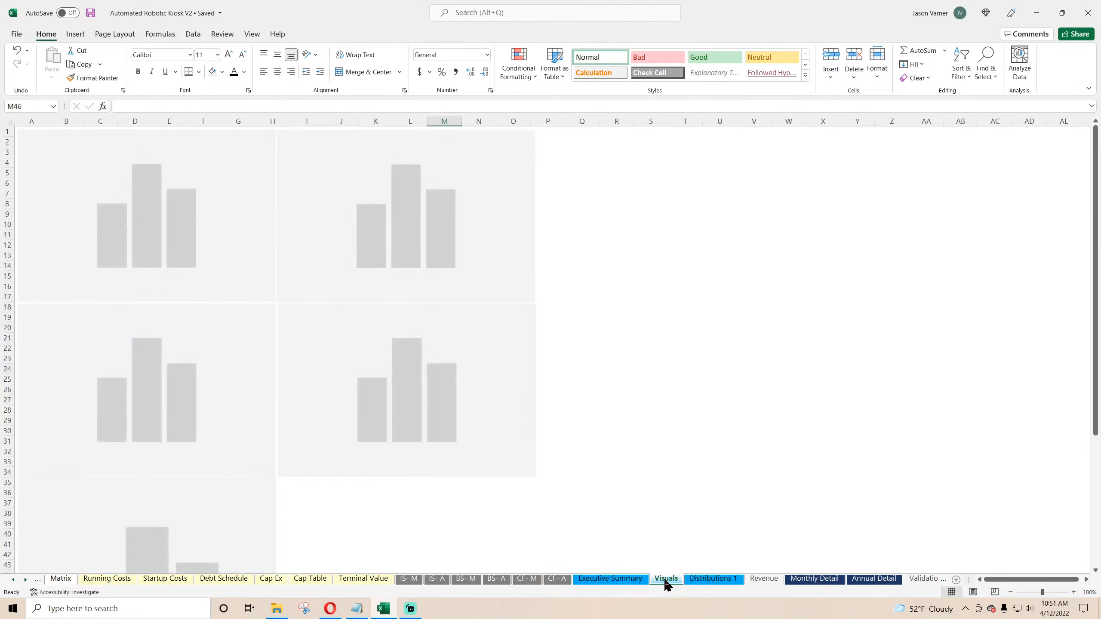
{"action": "scroll", "coordinate": [459, 470], "scroll_direction": "down", "scroll_amount": 4}
{"action": "scroll", "coordinate": [457, 466], "scroll_direction": "down", "scroll_amount": 4}
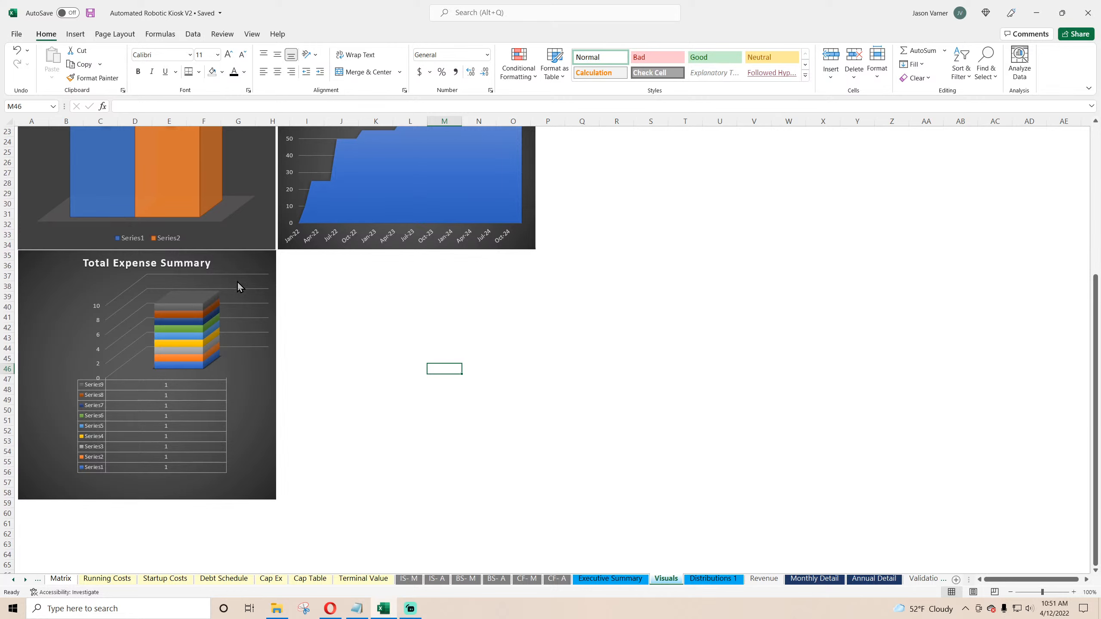
{"action": "right_click", "coordinate": [239, 260]}
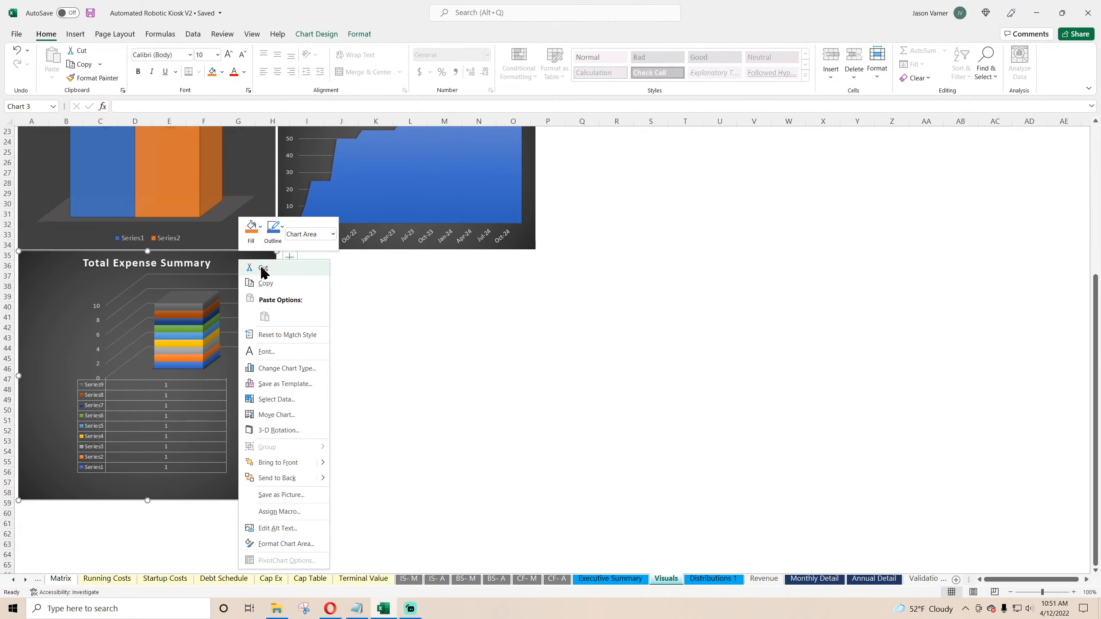
{"action": "left_click", "coordinate": [282, 399]}
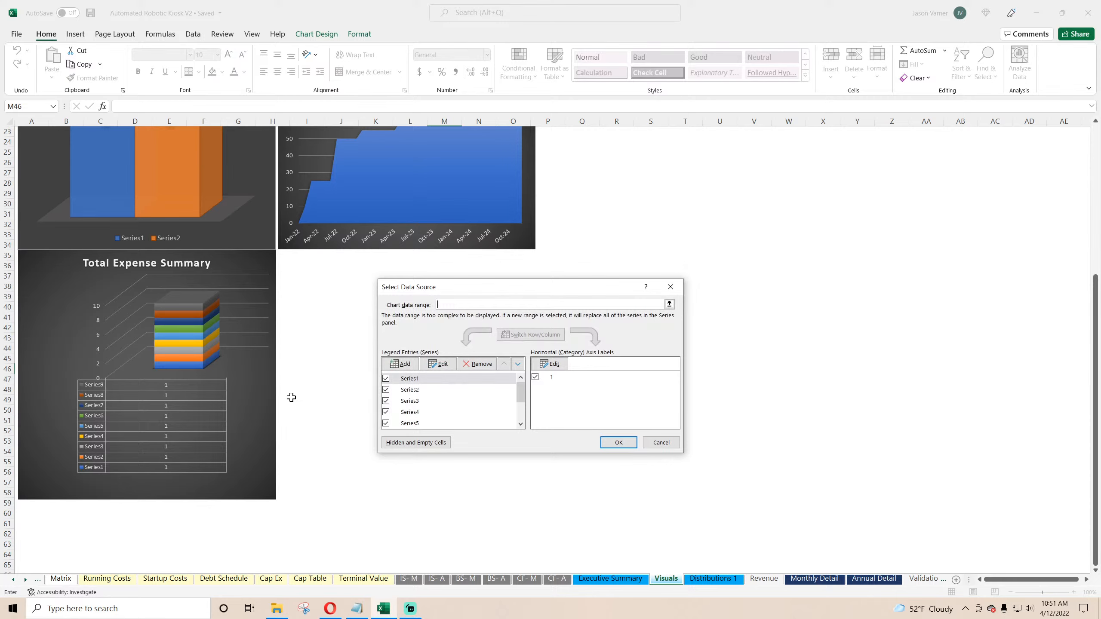
{"action": "left_click", "coordinate": [447, 366]}
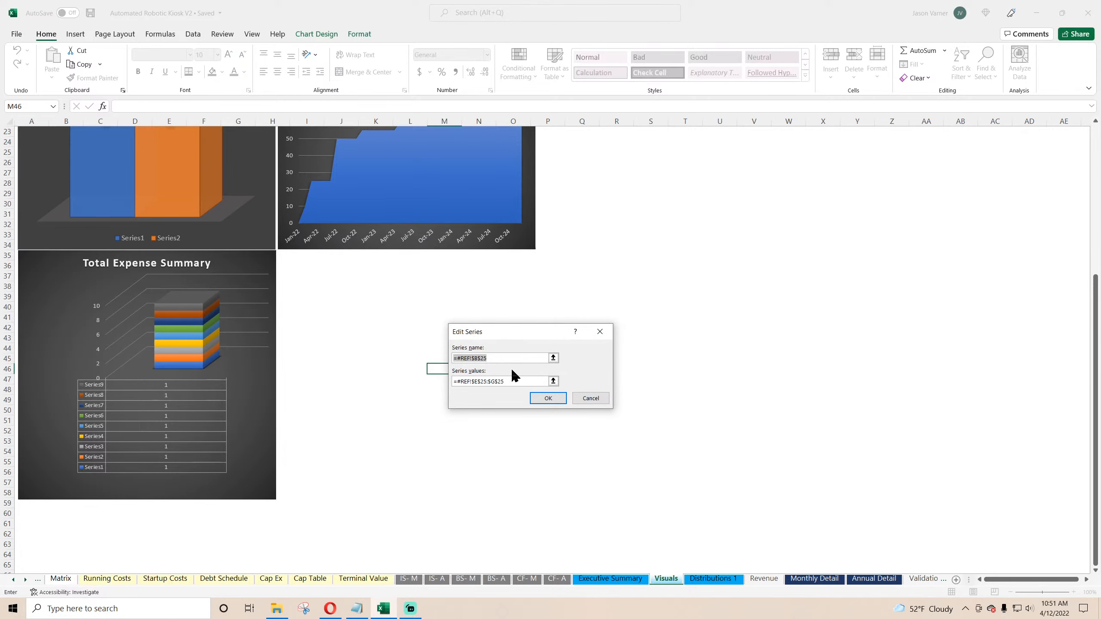
{"action": "key", "text": "BackSpace"}
{"action": "left_click", "coordinate": [621, 580]}
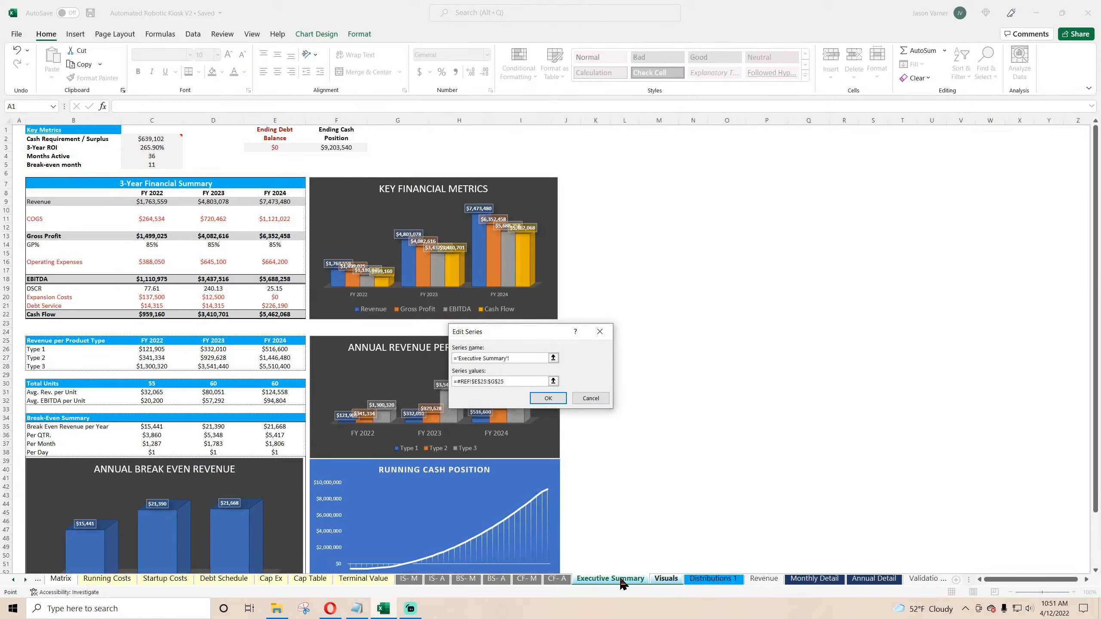
{"action": "left_click", "coordinate": [871, 579]}
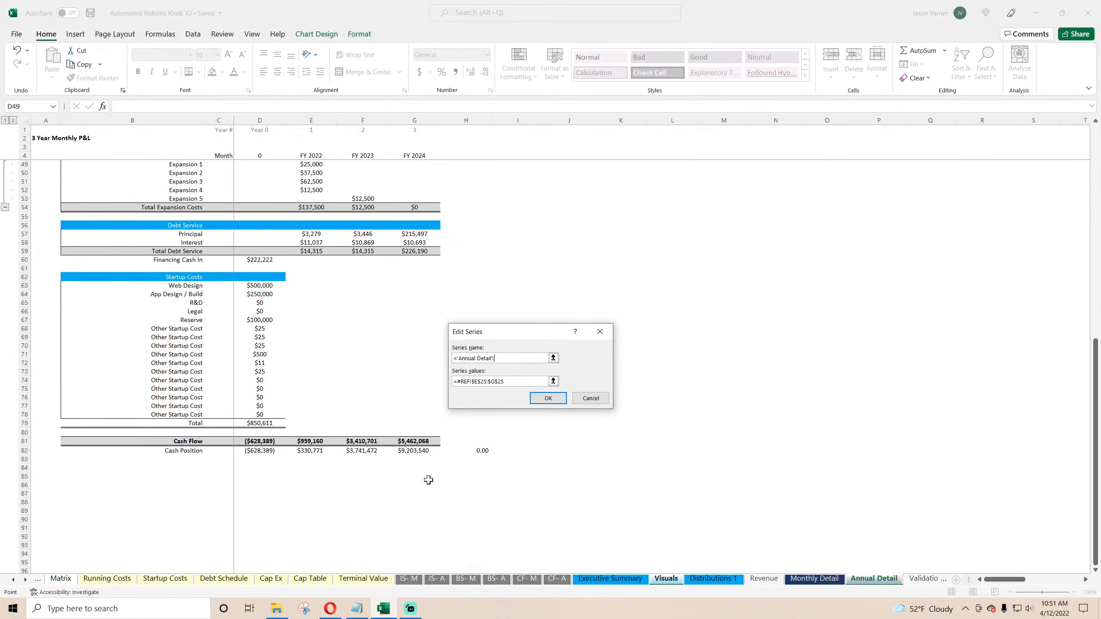
{"action": "scroll", "coordinate": [323, 459], "scroll_direction": "up", "scroll_amount": 6}
{"action": "scroll", "coordinate": [324, 460], "scroll_direction": "up", "scroll_amount": 4}
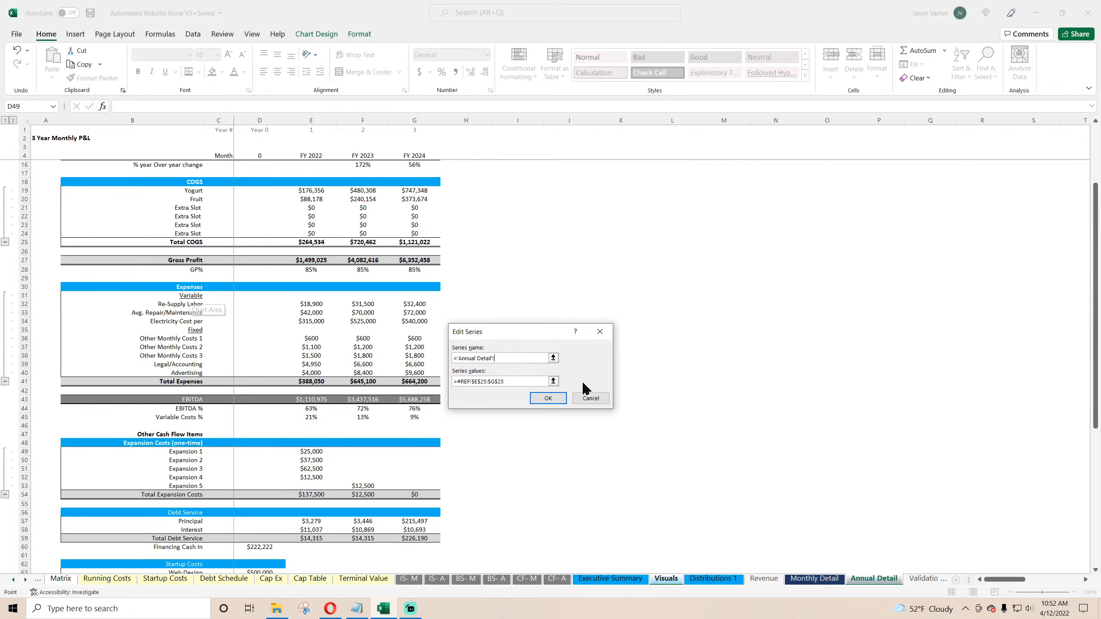
{"action": "left_click", "coordinate": [585, 398]}
Step: Try to remove series from the Total Expense Summary chart and edit its horizontal axis labels
{"action": "left_click", "coordinate": [477, 367]}
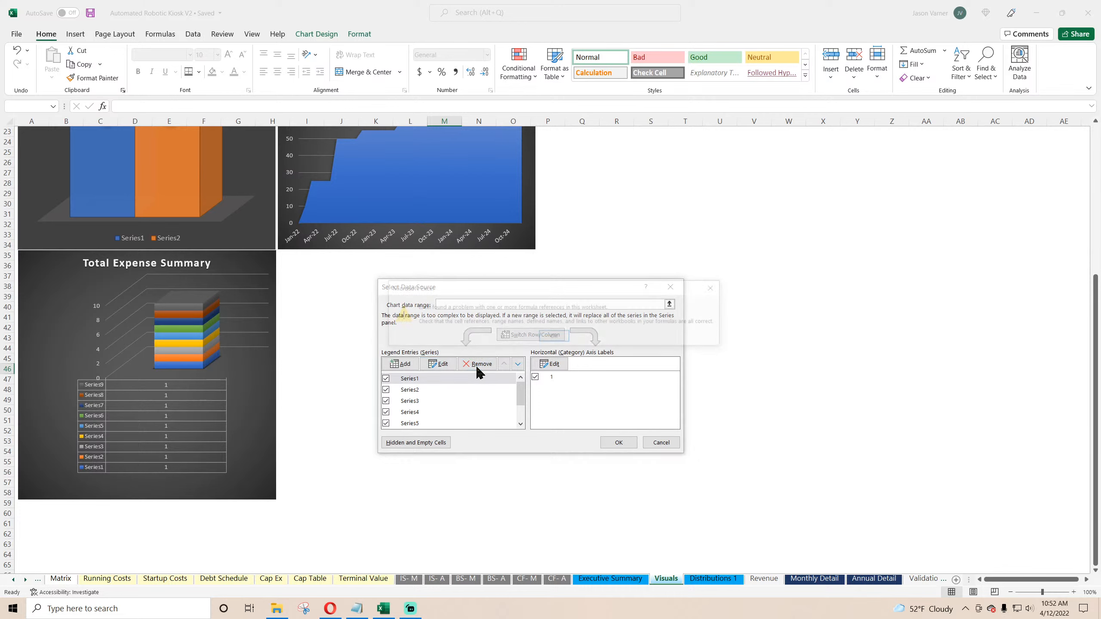
{"action": "left_click", "coordinate": [552, 334]}
{"action": "left_click", "coordinate": [549, 363]}
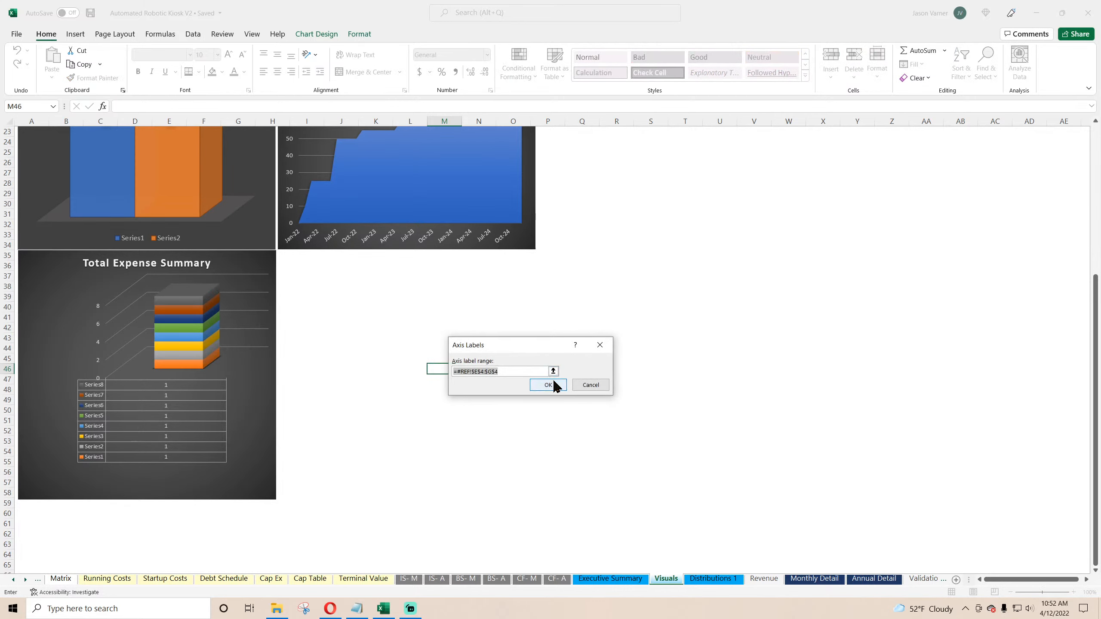
{"action": "left_click", "coordinate": [548, 384]}
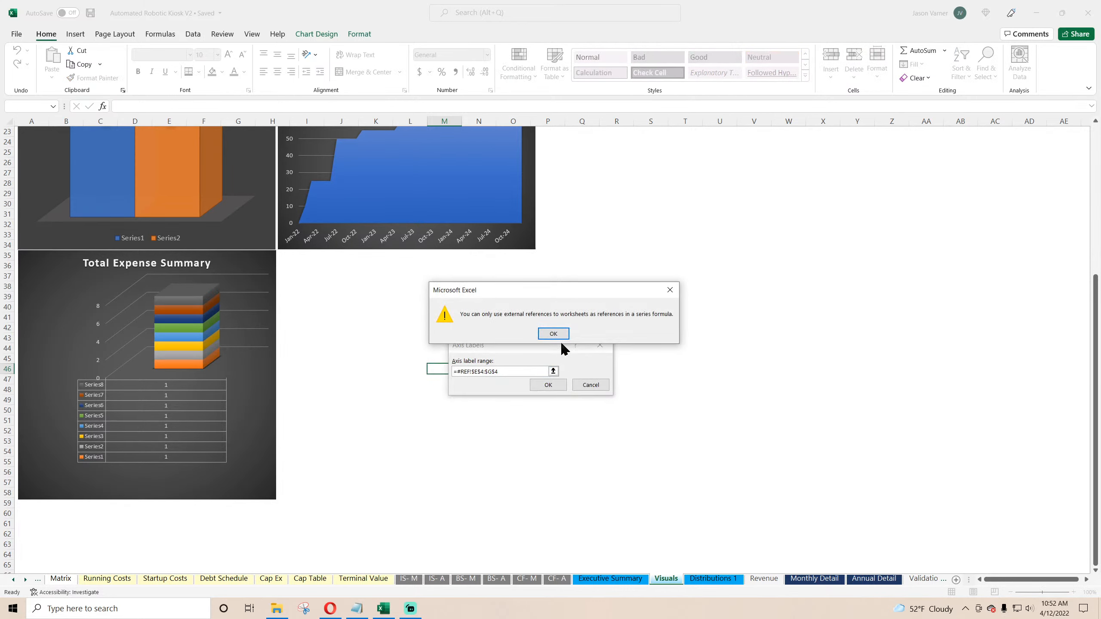
{"action": "left_click", "coordinate": [560, 339]}
{"action": "left_click", "coordinate": [585, 385]}
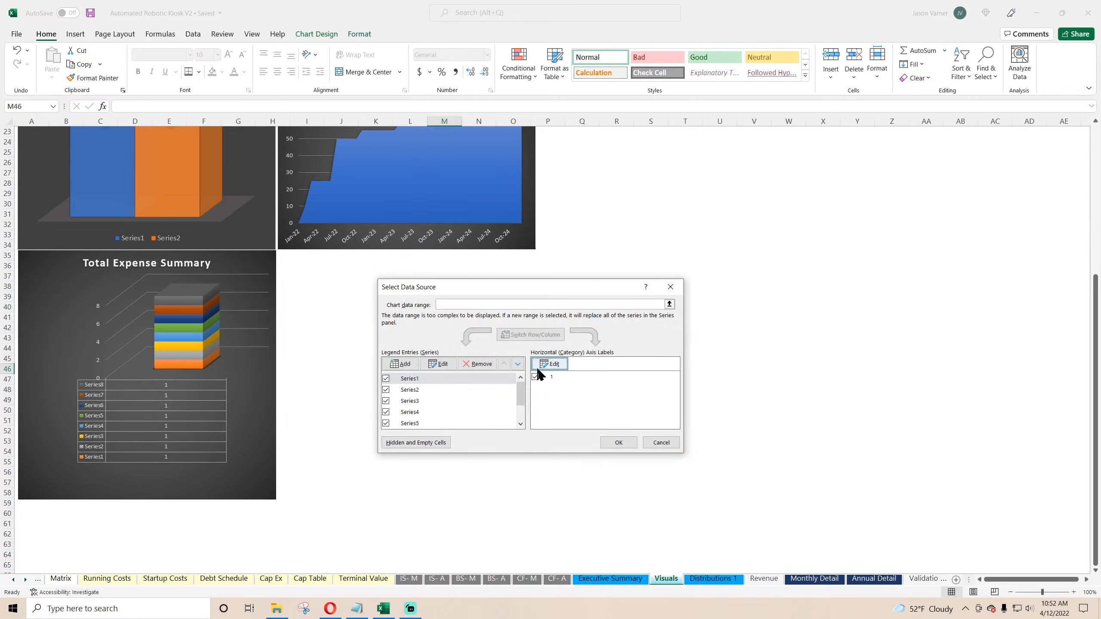
{"action": "left_click", "coordinate": [477, 363]}
{"action": "left_click", "coordinate": [551, 341]}
{"action": "left_click", "coordinate": [665, 440]}
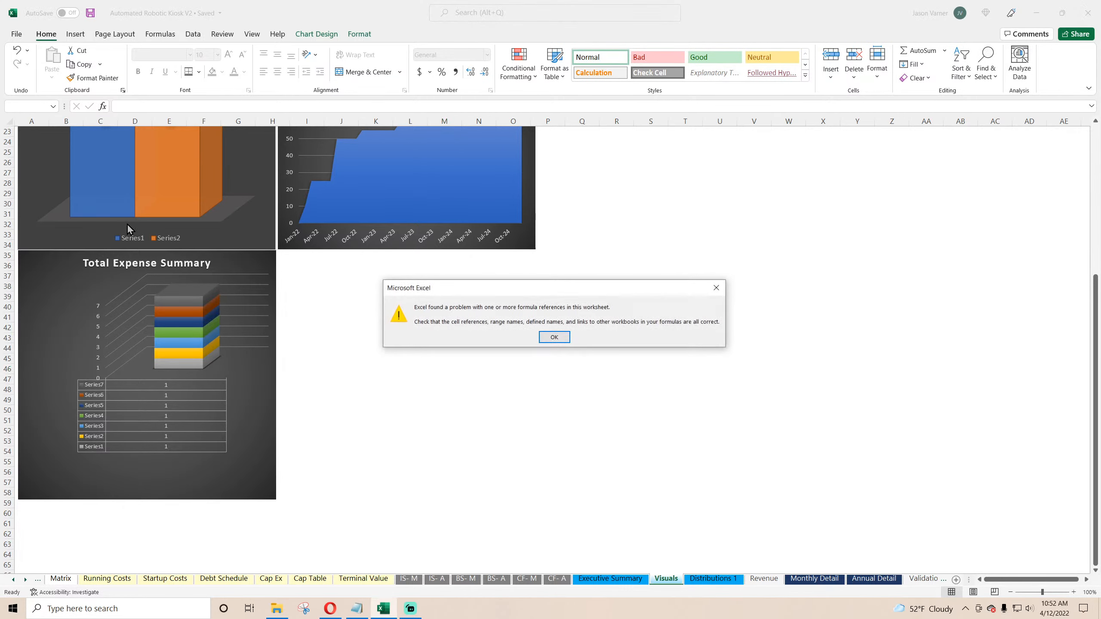
{"action": "left_click", "coordinate": [555, 337]}
Step: Reset the Total Expense Summary chart's data range to cells K52:K56 on the Visuals sheet
{"action": "right_click", "coordinate": [232, 316]}
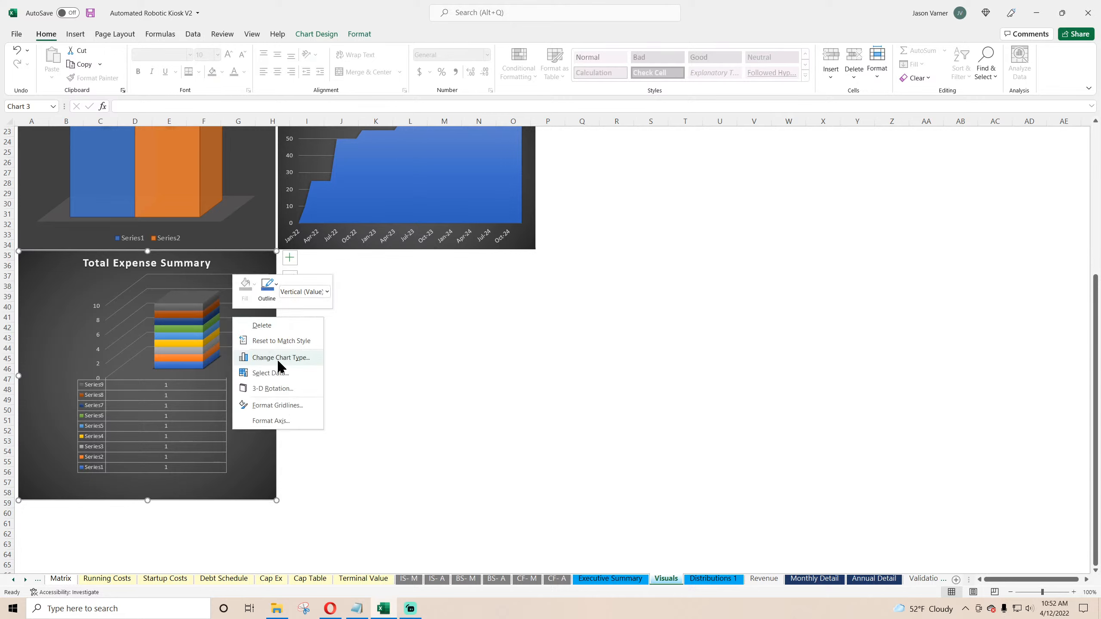
{"action": "left_click", "coordinate": [279, 371]}
{"action": "left_click", "coordinate": [477, 364]}
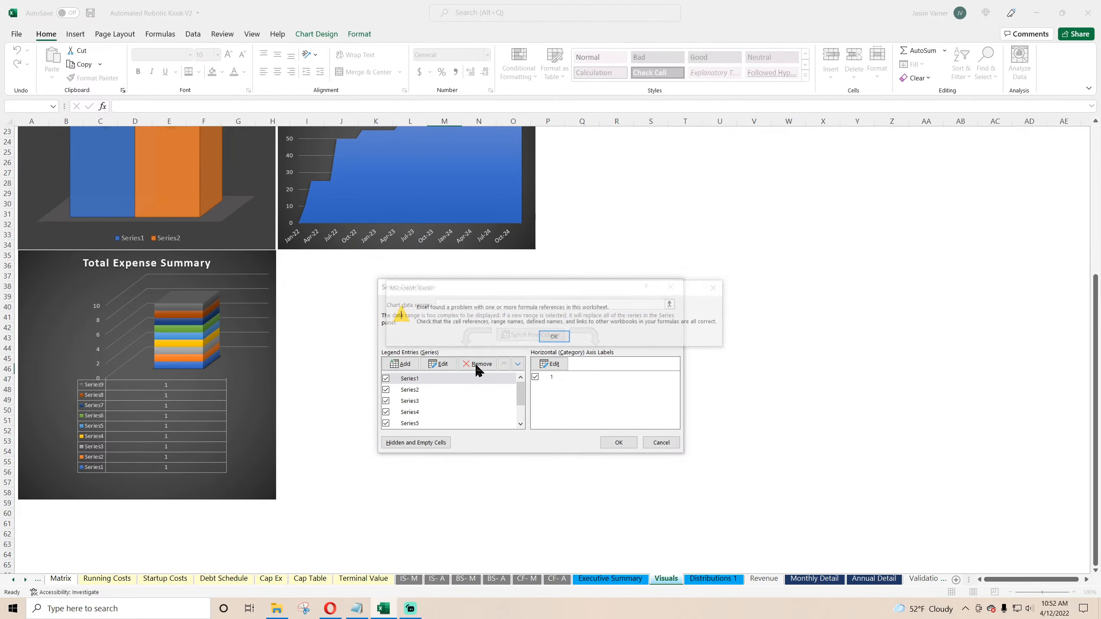
{"action": "left_click", "coordinate": [552, 338]}
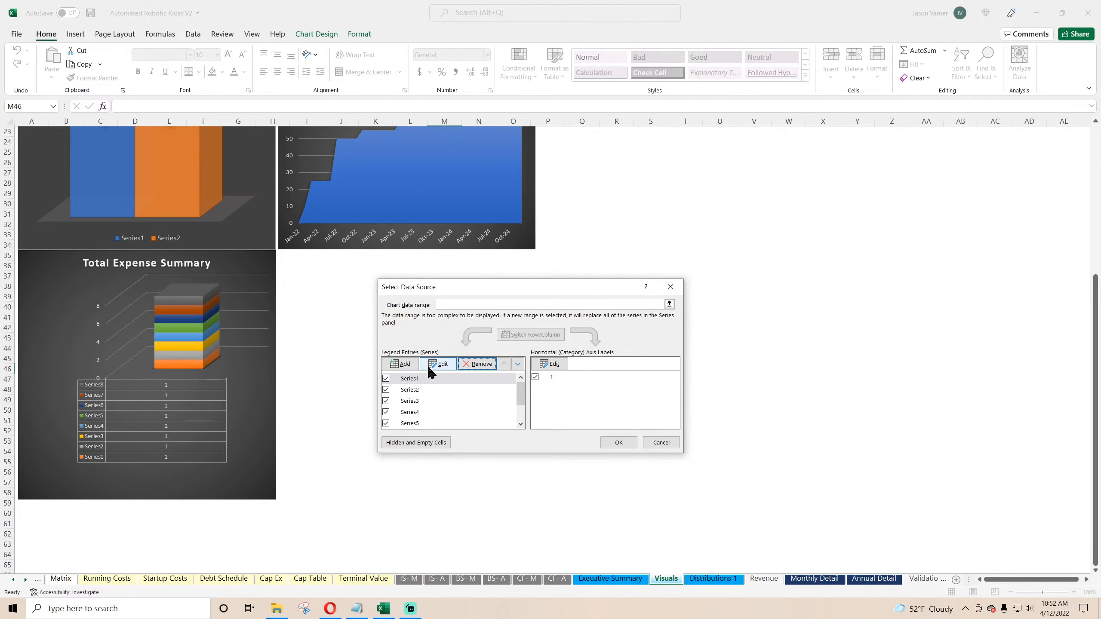
{"action": "left_click", "coordinate": [516, 304]}
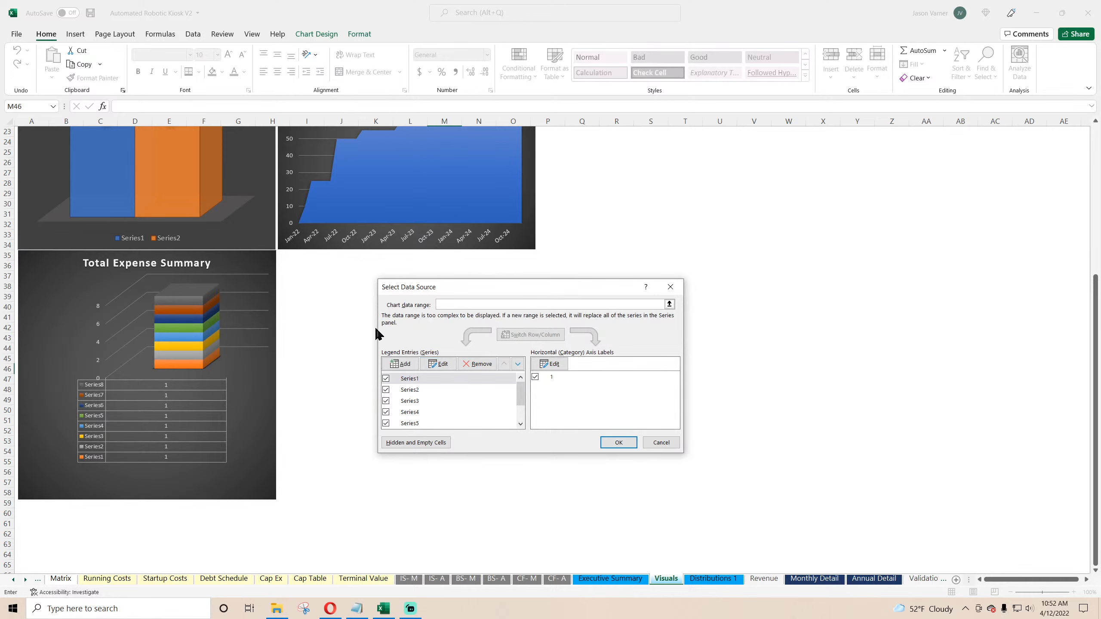
{"action": "left_click_drag", "start_coordinate": [363, 432], "coordinate": [387, 475]}
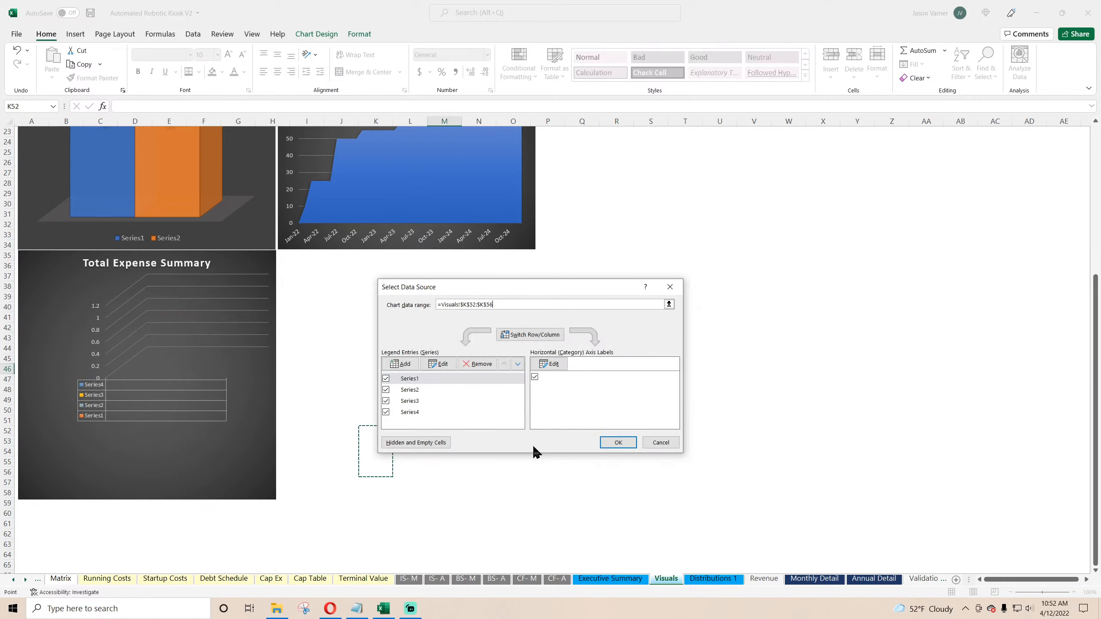
{"action": "left_click", "coordinate": [618, 443]}
Step: Remove all chart series, set the data range to Annual Detail B31:G40, and switch rows and columns
{"action": "right_click", "coordinate": [145, 282]}
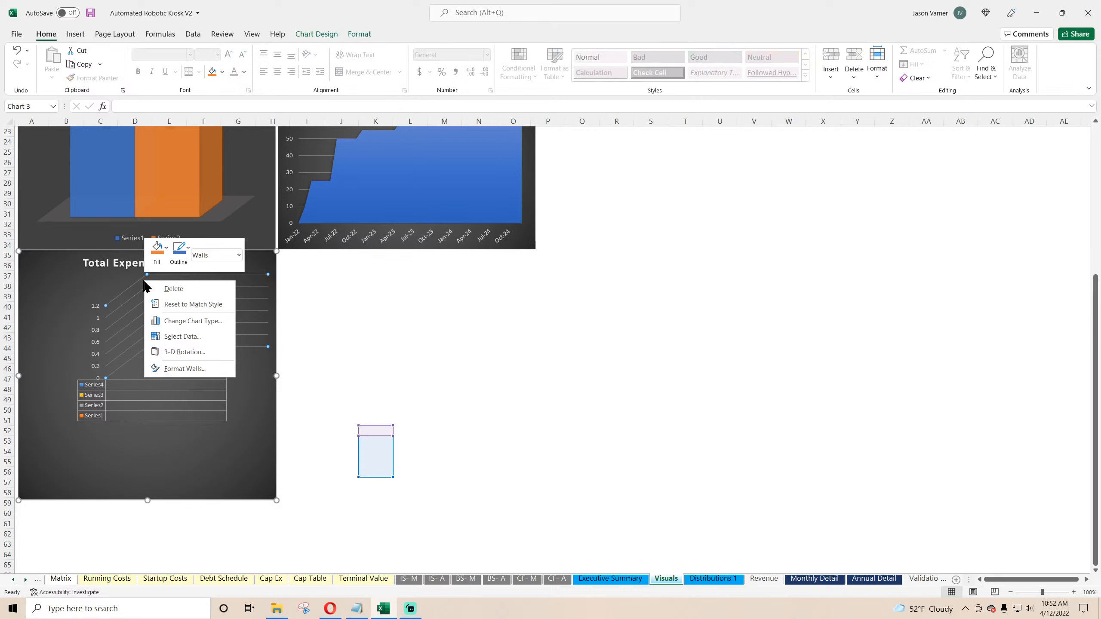
{"action": "left_click", "coordinate": [178, 337]}
{"action": "left_click", "coordinate": [470, 364]}
{"action": "left_click", "coordinate": [470, 364]}
{"action": "left_click", "coordinate": [471, 365]}
{"action": "left_click", "coordinate": [471, 364]}
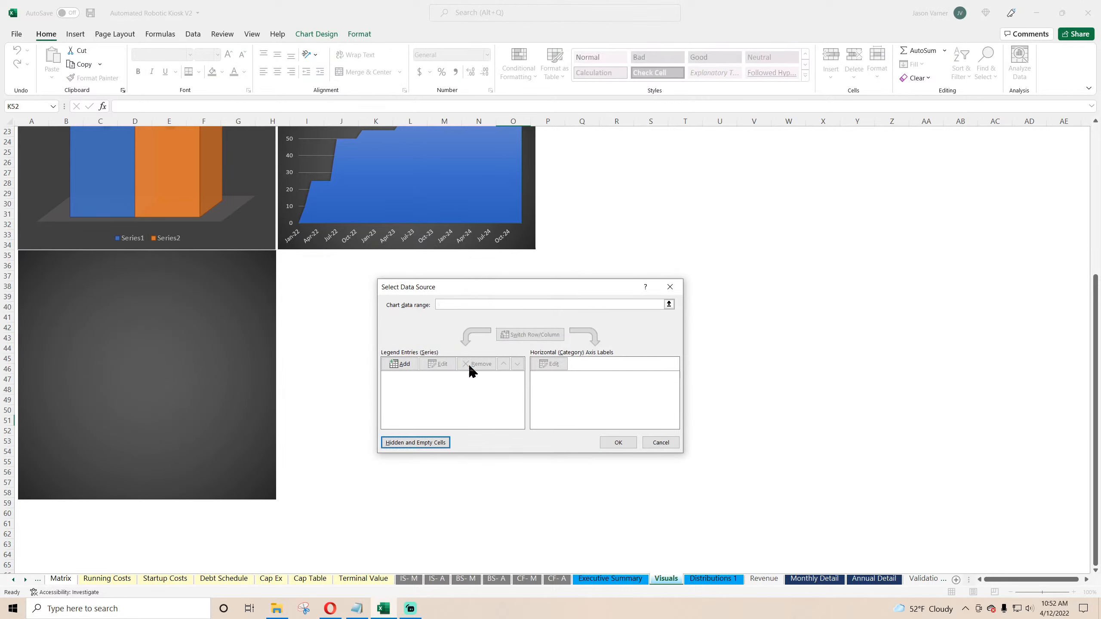
{"action": "left_click", "coordinate": [466, 304]}
{"action": "left_click", "coordinate": [863, 578]}
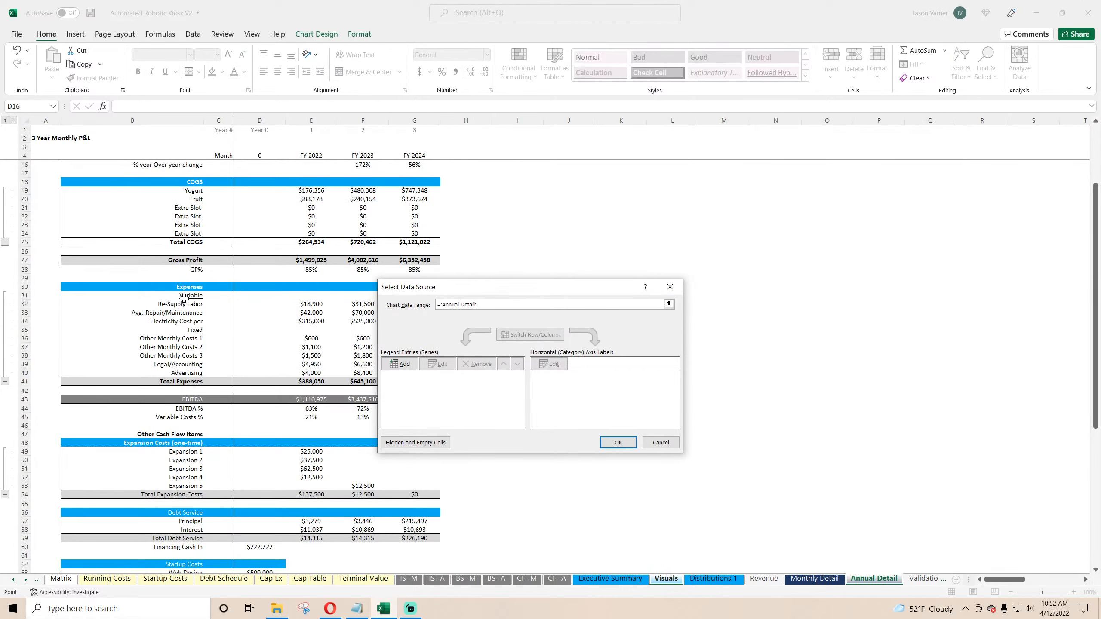
{"action": "left_click_drag", "start_coordinate": [180, 295], "coordinate": [416, 373]}
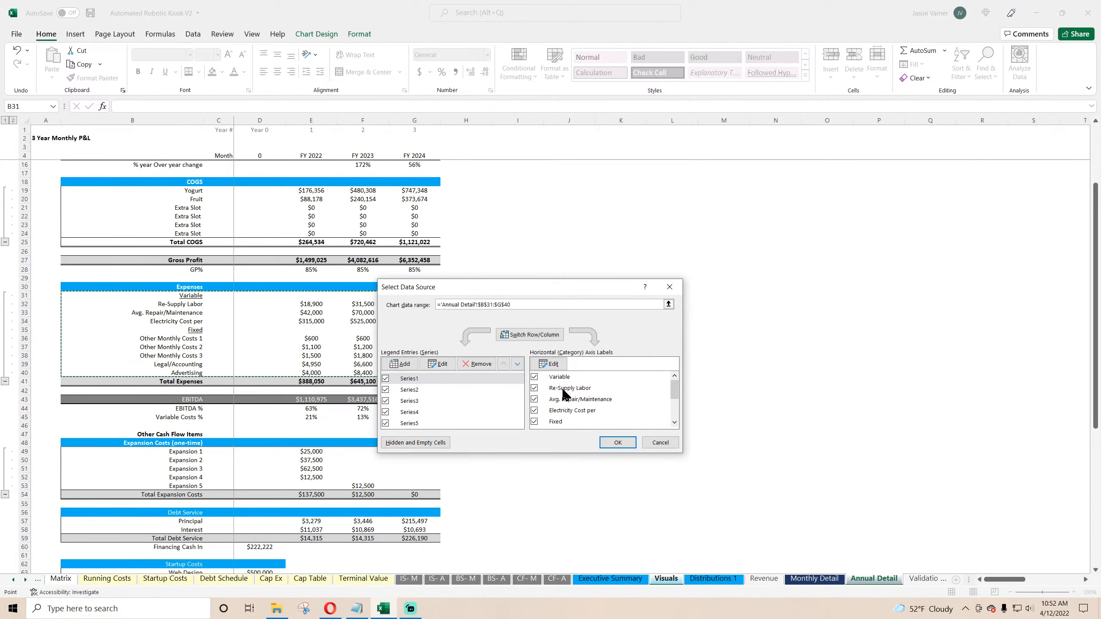
{"action": "left_click", "coordinate": [542, 340]}
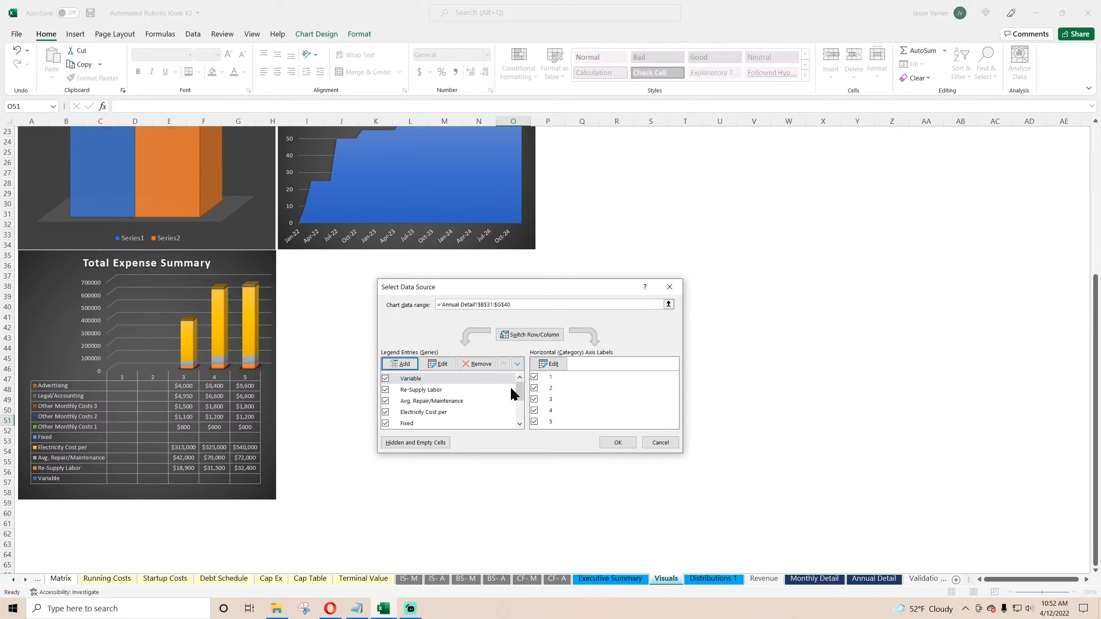
Step: Set the axis labels to Annual Detail E4:G4 and uncheck the Fixed and Variable heading series
{"action": "mouse_move", "coordinate": [519, 391]}
{"action": "left_mouse_down"}
{"action": "mouse_move", "coordinate": [522, 417]}
{"action": "mouse_move", "coordinate": [518, 394]}
{"action": "mouse_move", "coordinate": [539, 381]}
{"action": "left_mouse_up"}
{"action": "left_click", "coordinate": [385, 400]}
{"action": "left_click", "coordinate": [549, 363]}
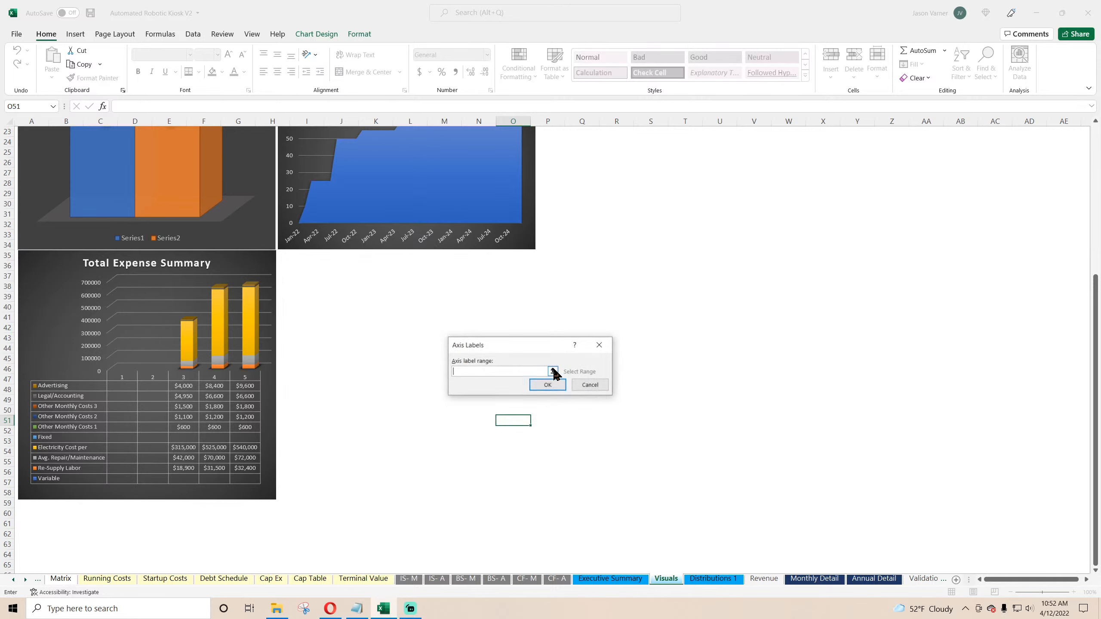
{"action": "left_click", "coordinate": [873, 578]}
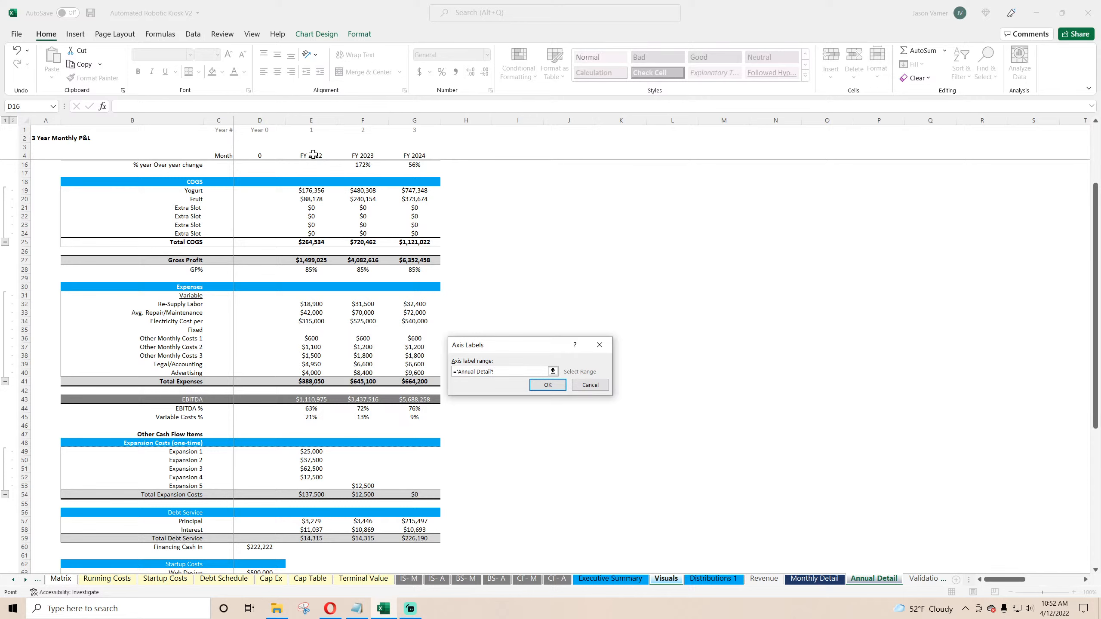
{"action": "left_click_drag", "start_coordinate": [313, 154], "coordinate": [414, 156]}
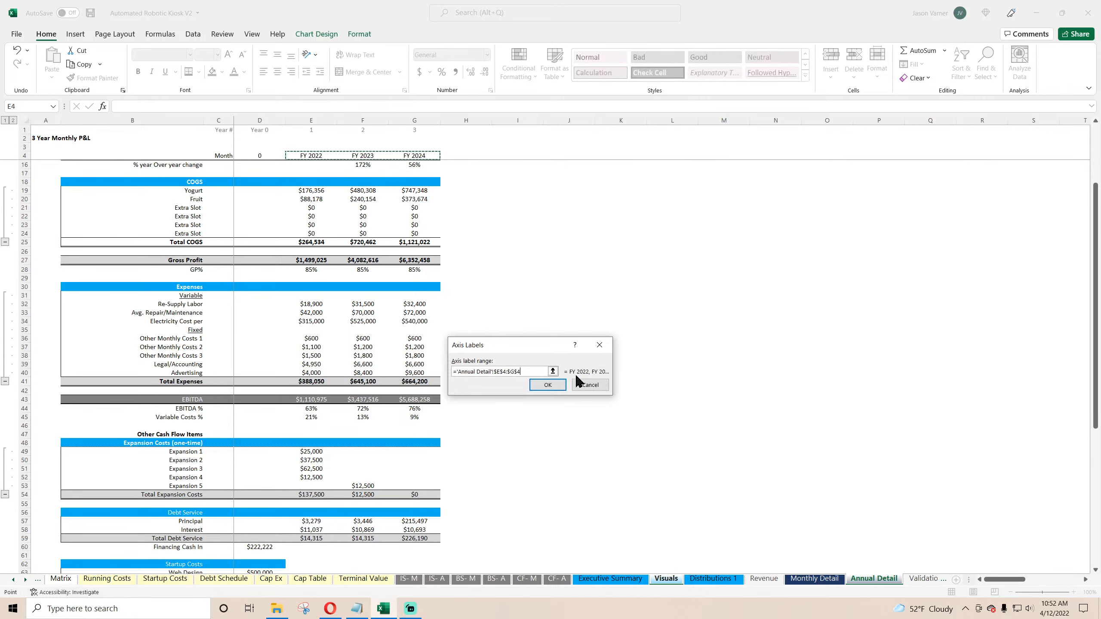
{"action": "left_click", "coordinate": [554, 385]}
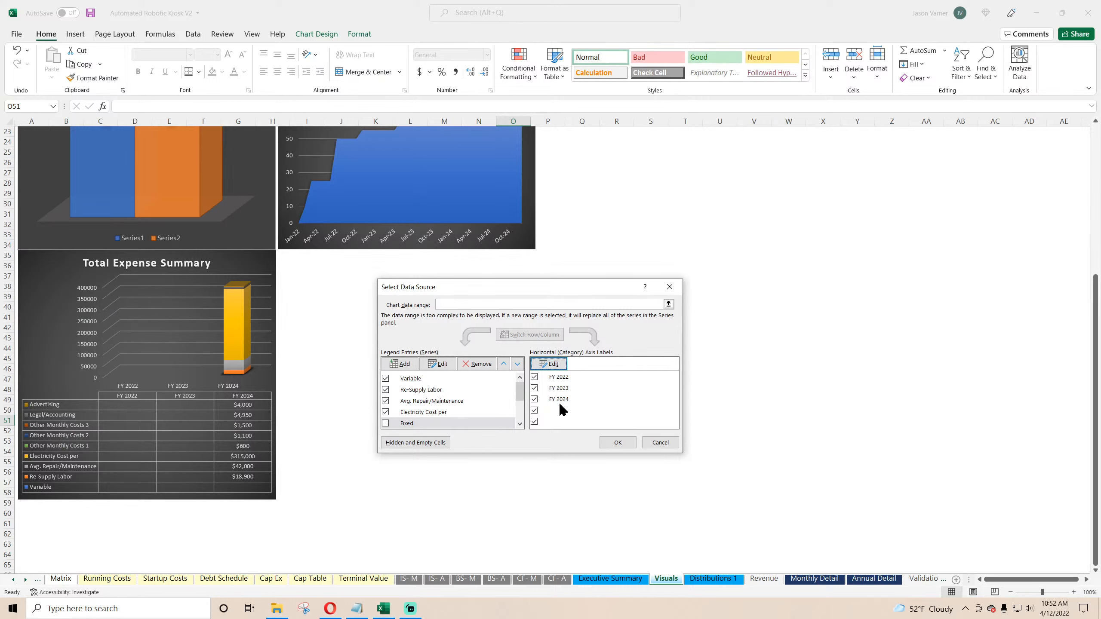
{"action": "left_click", "coordinate": [385, 378]}
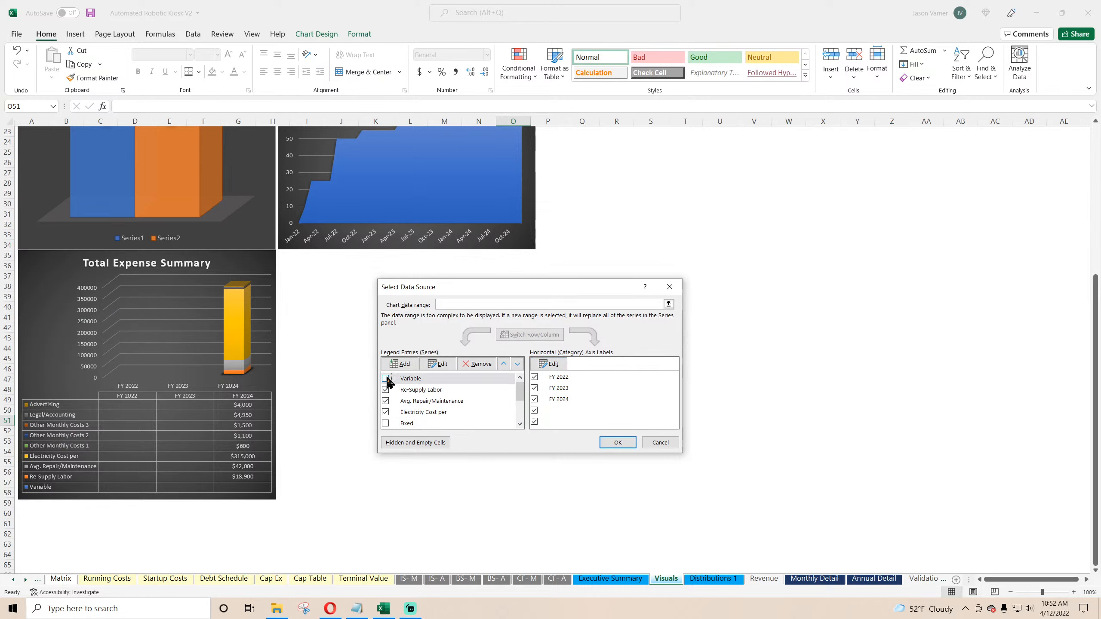
{"action": "left_click", "coordinate": [618, 443]}
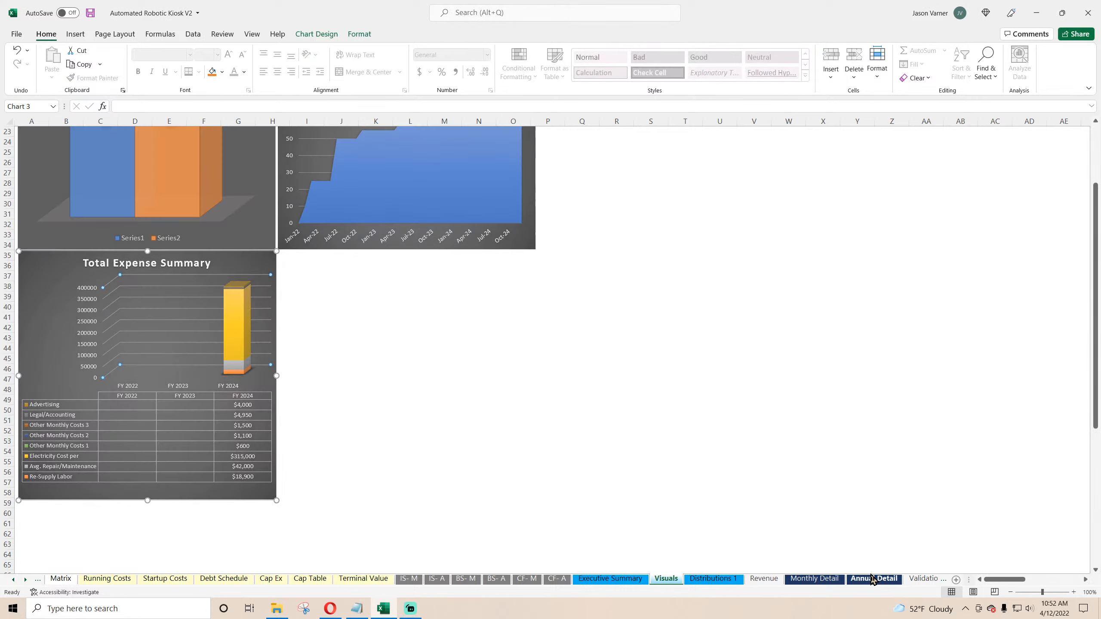
Step: Compare the chart with the annual expense figures on the Annual Detail sheet
{"action": "left_click", "coordinate": [873, 579]}
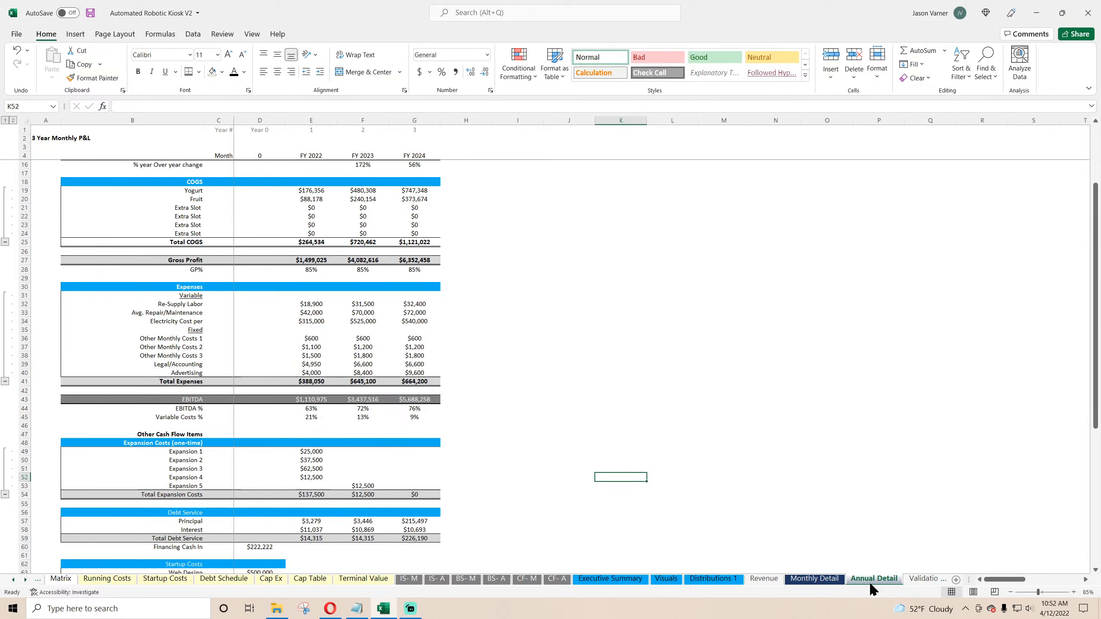
{"action": "left_click", "coordinate": [667, 579]}
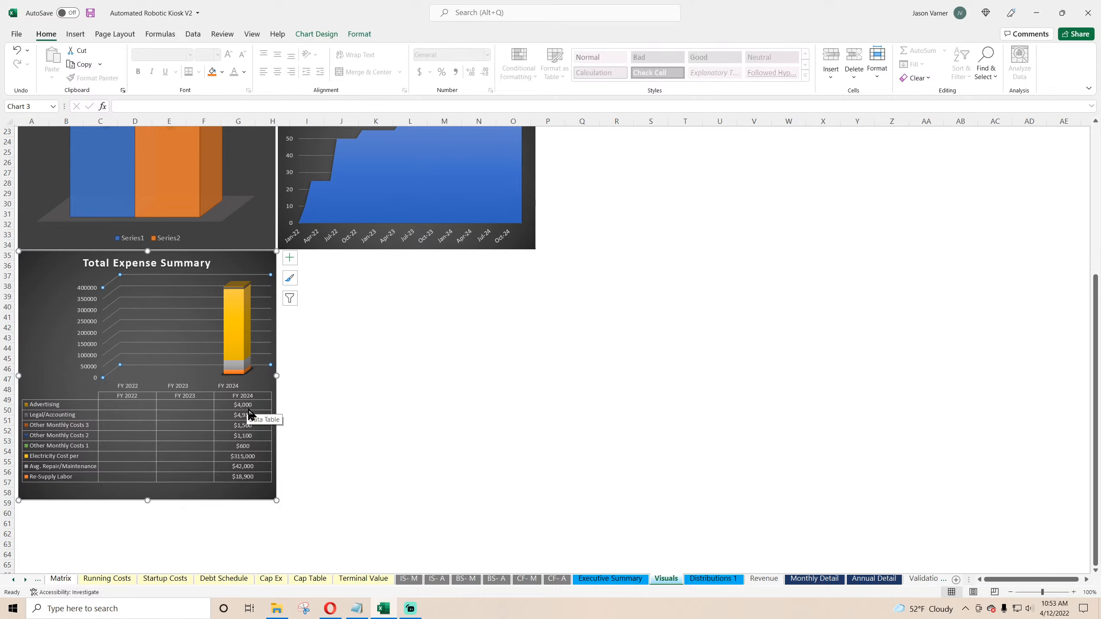
{"action": "left_click", "coordinate": [851, 579]}
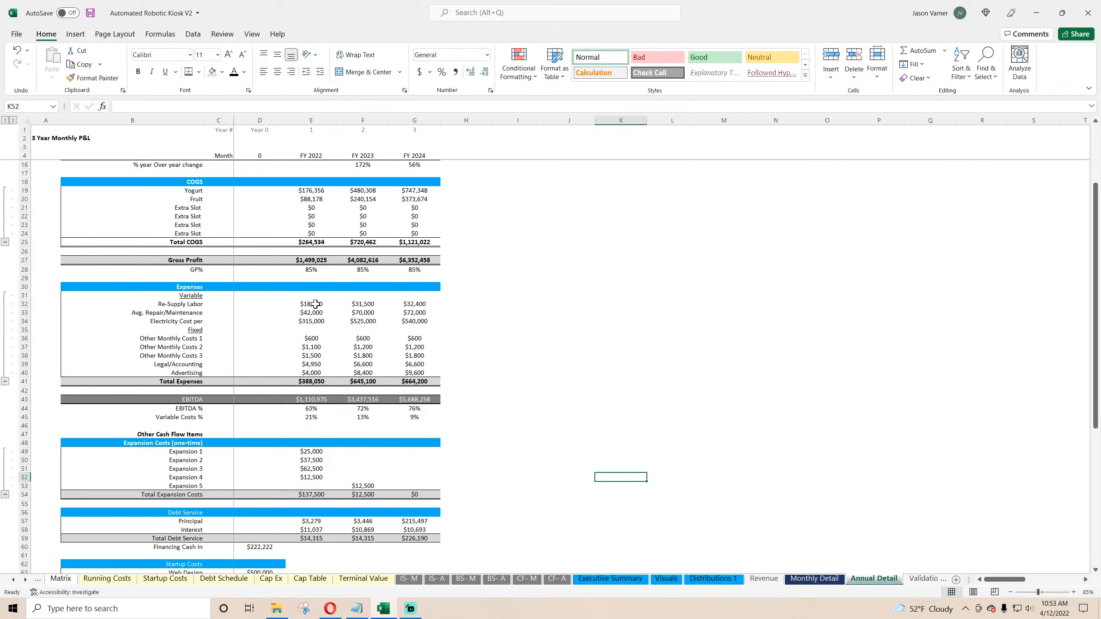
{"action": "left_click_drag", "start_coordinate": [311, 372], "coordinate": [315, 306]}
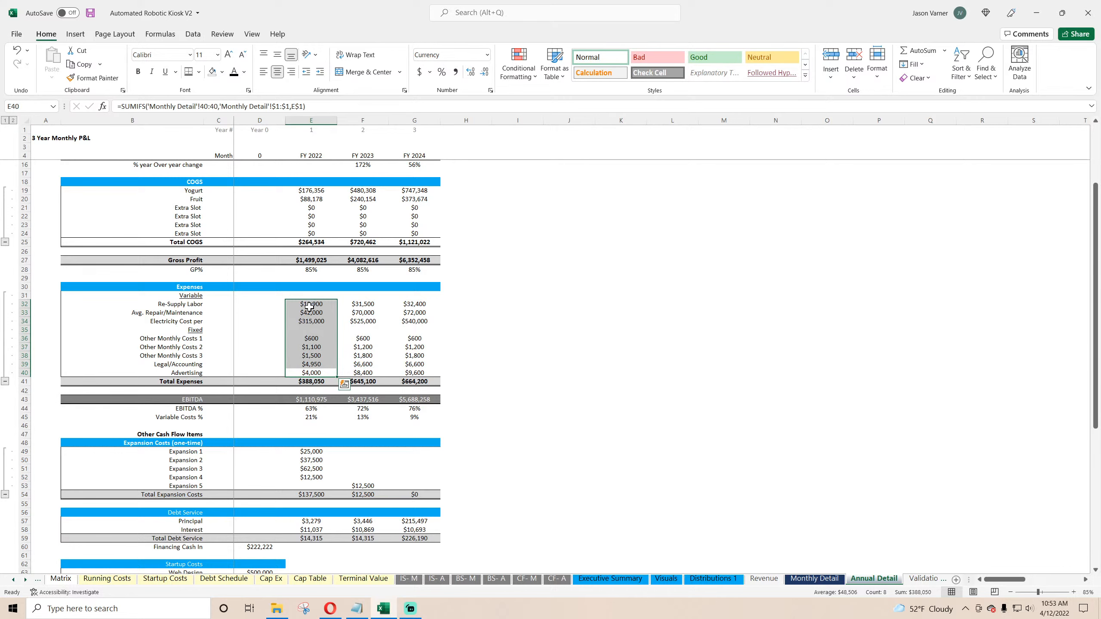
{"action": "left_click", "coordinate": [657, 580]}
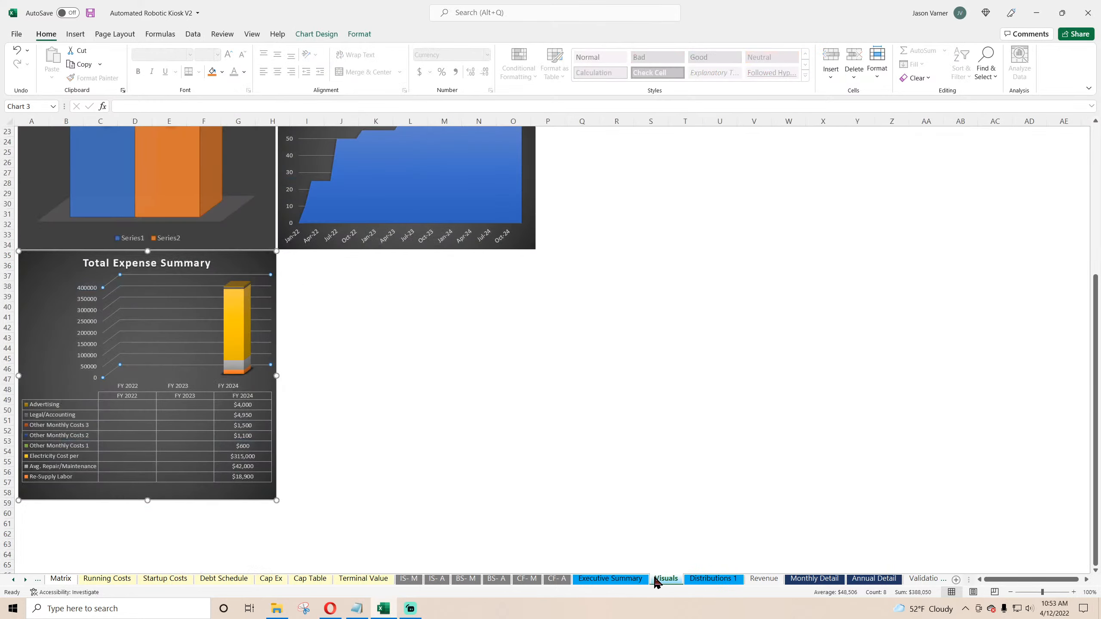
Step: Review the chart's series list and horizontal axis label range again without changing them
{"action": "right_click", "coordinate": [218, 359]}
{"action": "left_click", "coordinate": [225, 377]}
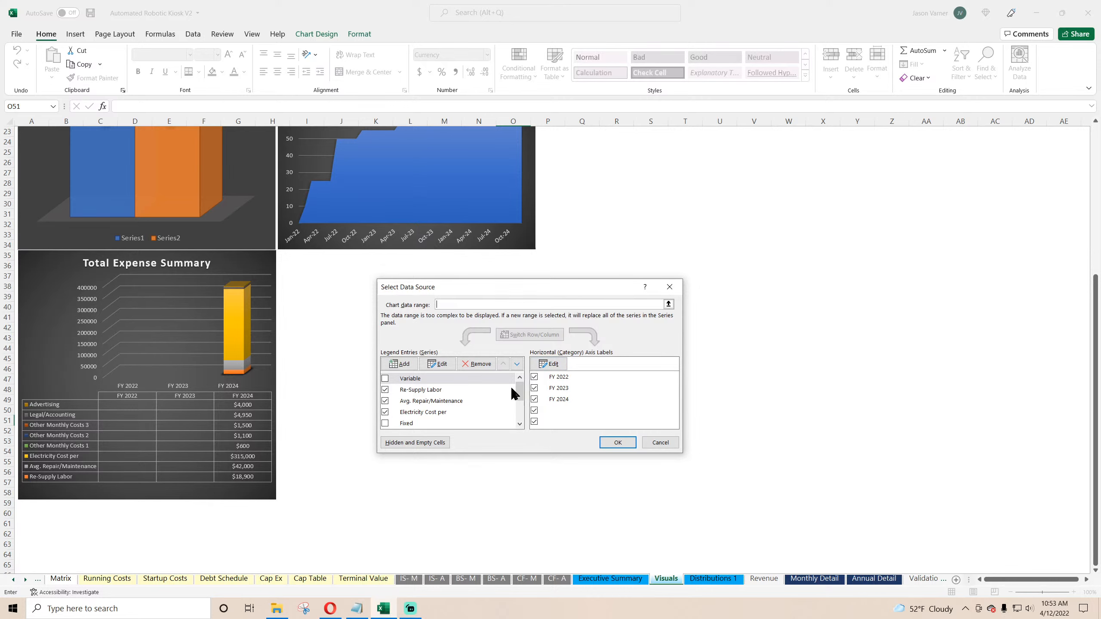
{"action": "scroll", "coordinate": [512, 390], "scroll_direction": "down", "scroll_amount": 3}
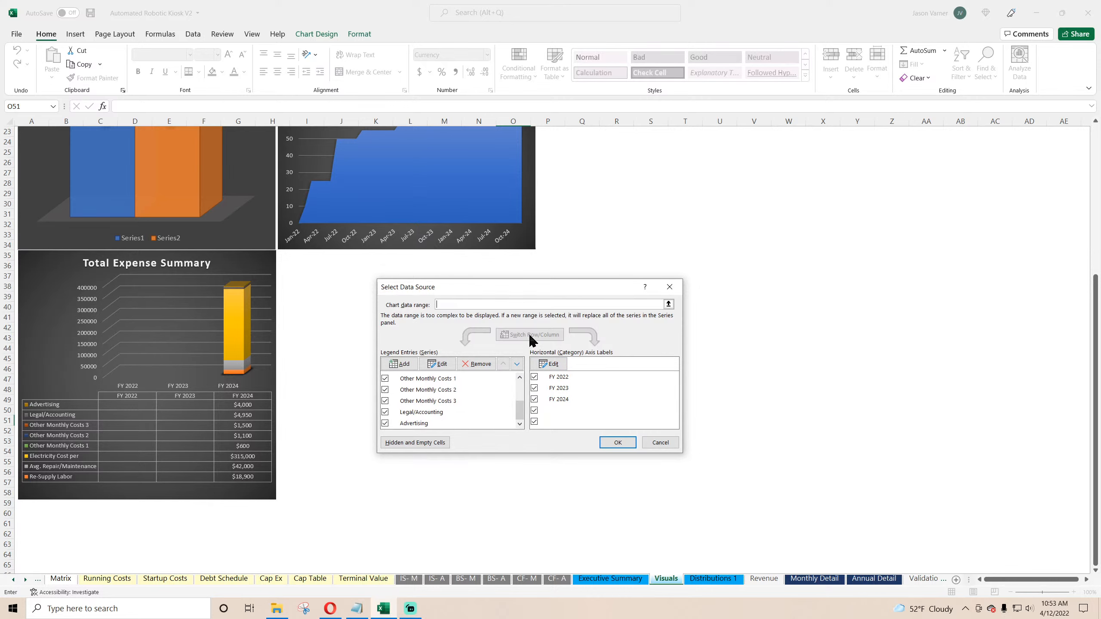
{"action": "left_click", "coordinate": [548, 364]}
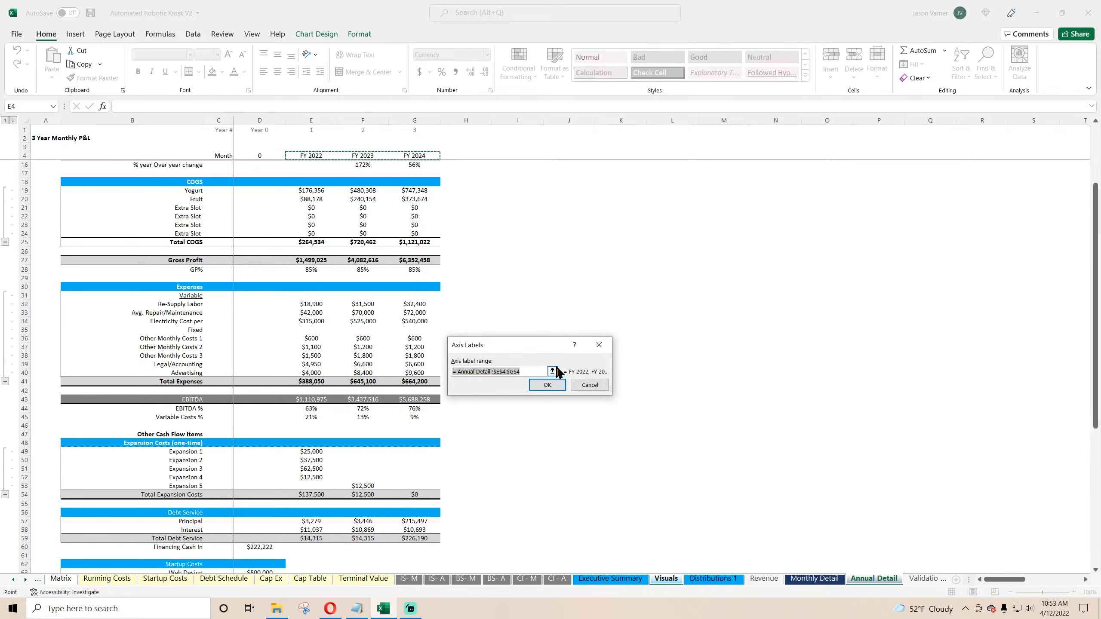
{"action": "left_click", "coordinate": [582, 385]}
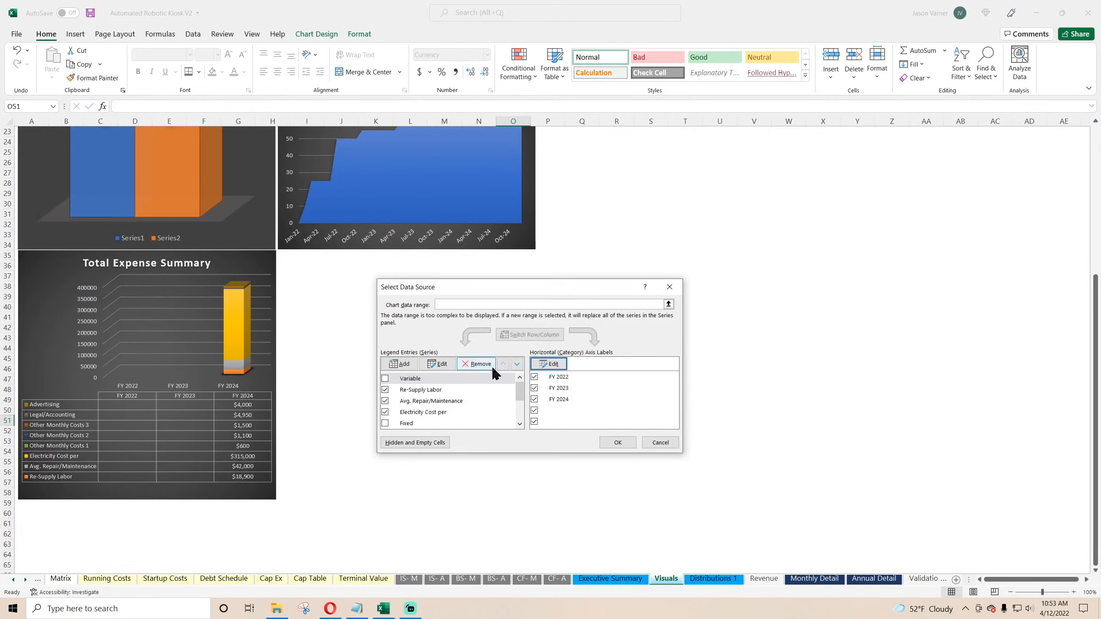
{"action": "left_click", "coordinate": [652, 441]}
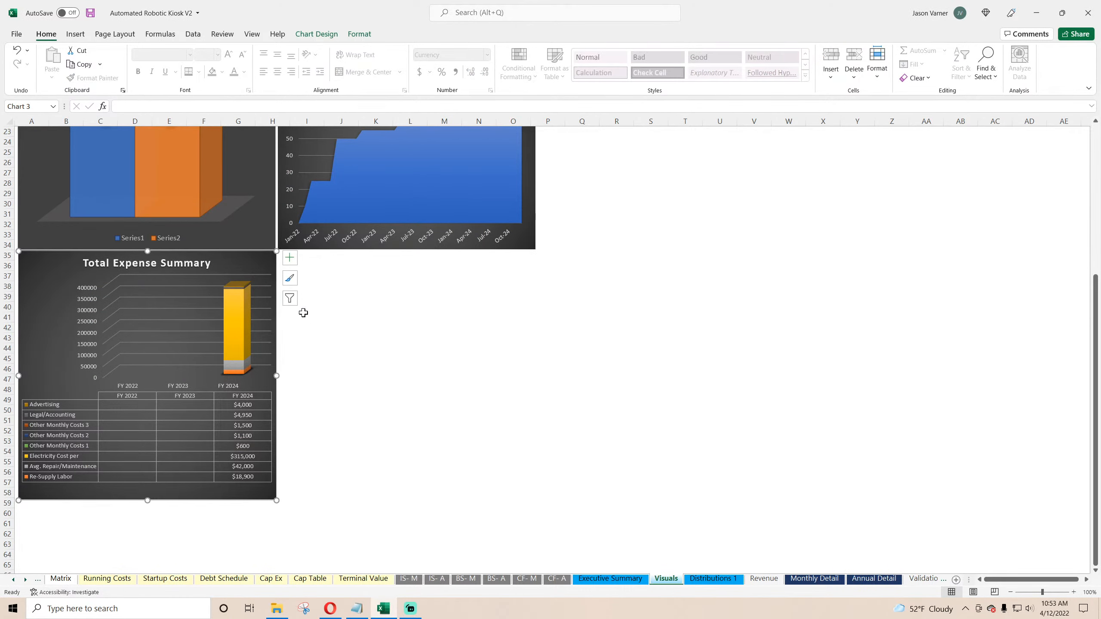
{"action": "right_click", "coordinate": [225, 260]}
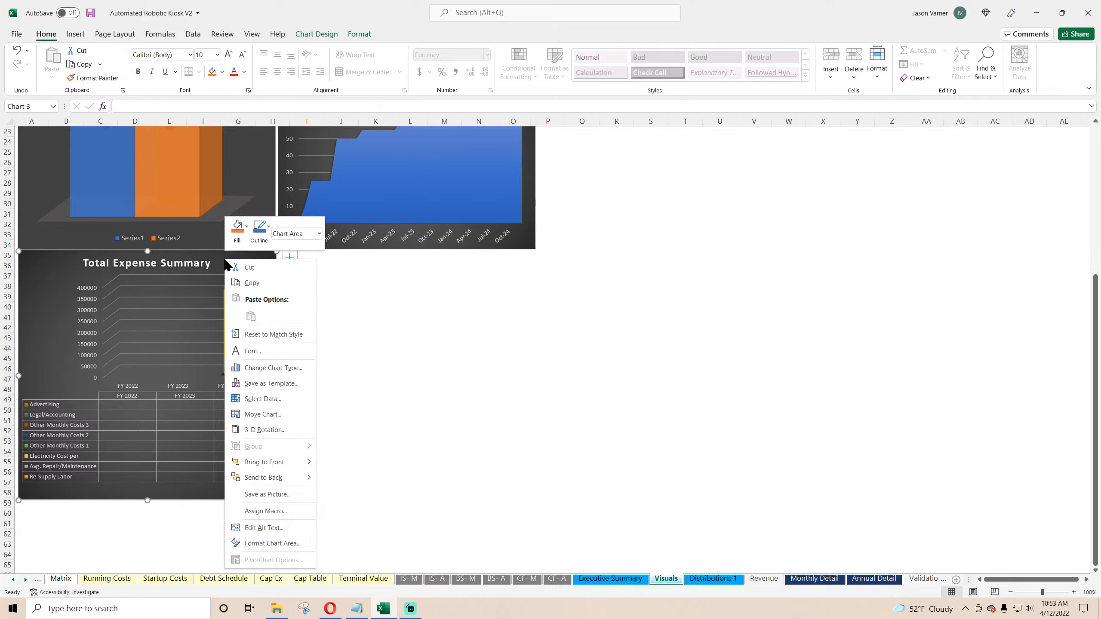
Step: Link cell B64 to the Annual Detail E4 year heading and fill the formula across to D64
{"action": "key", "text": "Escape"}
{"action": "left_click", "coordinate": [70, 554]}
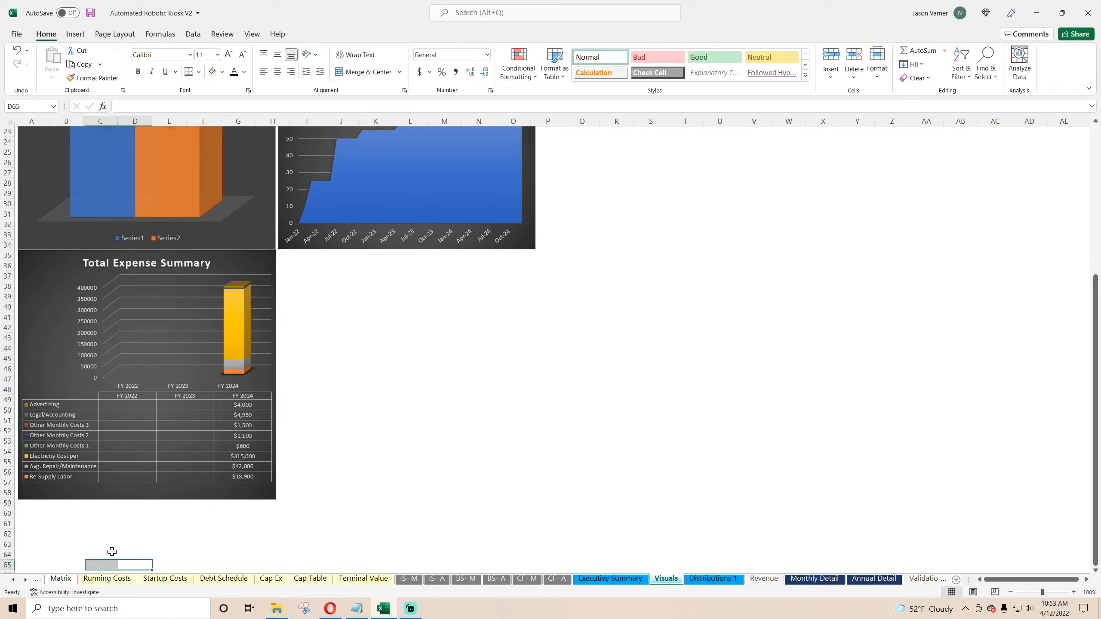
{"action": "scroll", "coordinate": [92, 499], "scroll_direction": "down", "scroll_amount": 4}
{"action": "type", "text": "="}
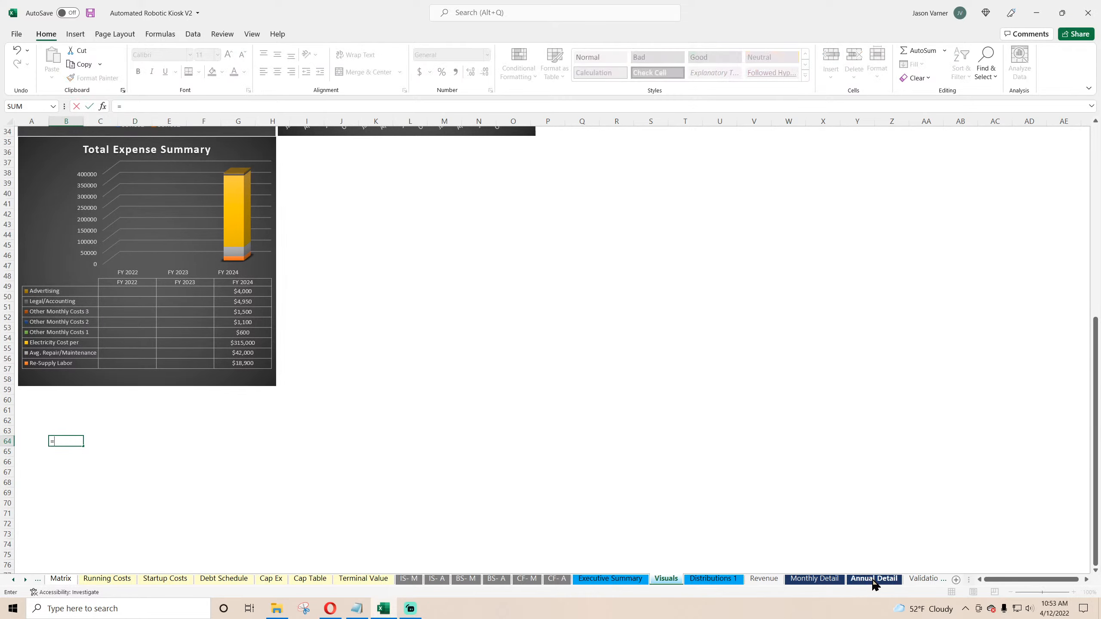
{"action": "left_click", "coordinate": [874, 578]}
{"action": "left_click", "coordinate": [306, 150]}
{"action": "left_click", "coordinate": [307, 155]}
{"action": "key", "text": "Return"}
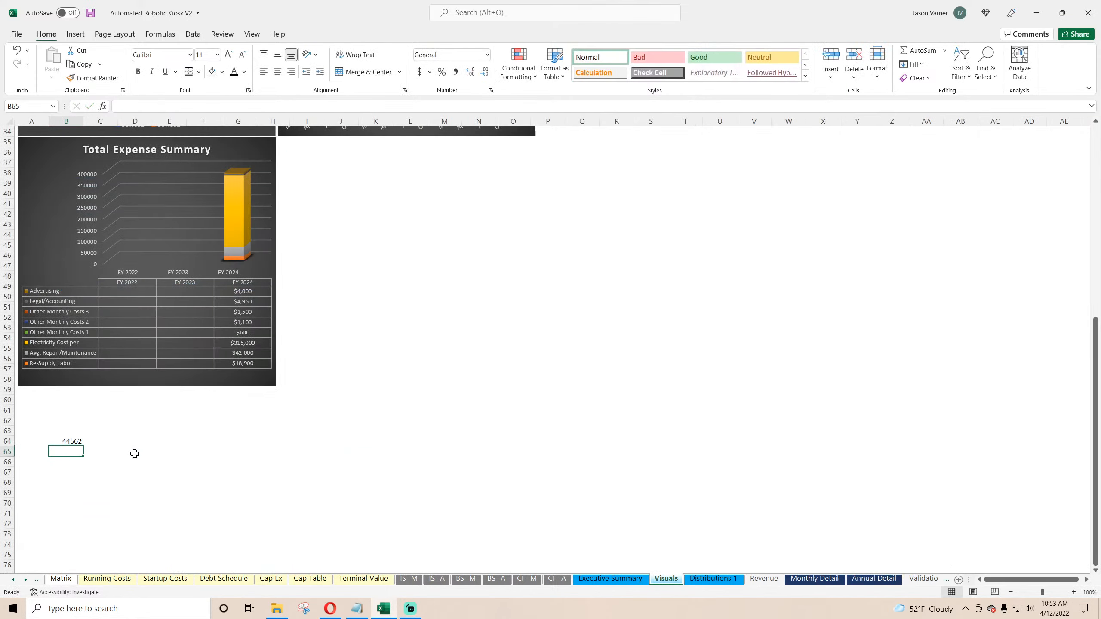
{"action": "left_click_drag", "start_coordinate": [83, 446], "coordinate": [150, 447]}
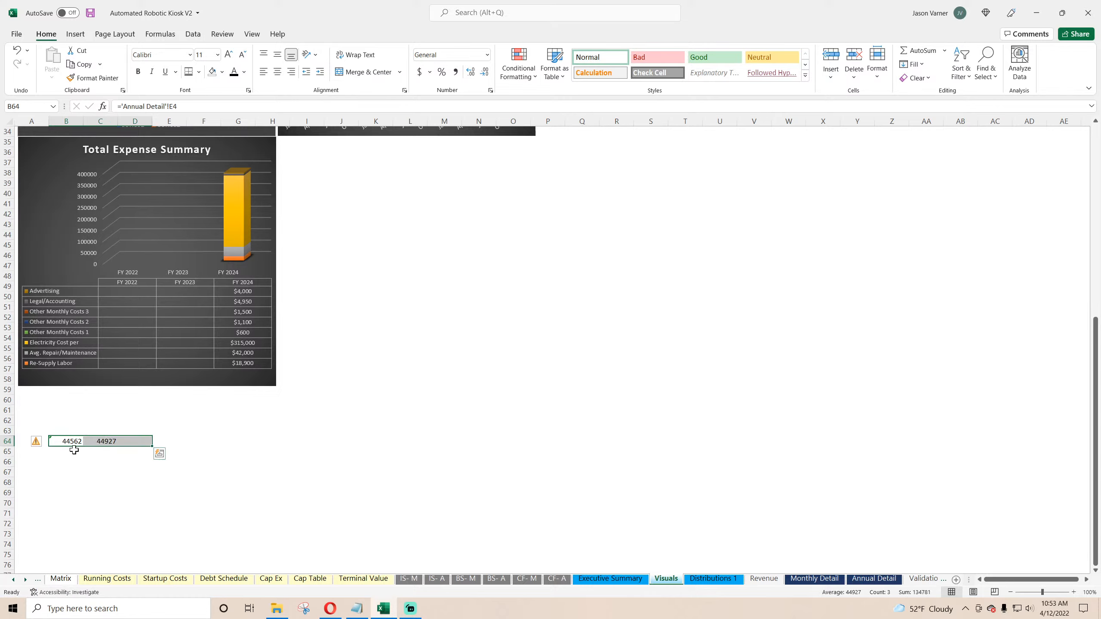
Step: Link cell A65 to the Re-Supply Labor label on Annual Detail and fill it down to A67
{"action": "left_click", "coordinate": [36, 451]}
{"action": "type", "text": "="}
{"action": "left_click", "coordinate": [873, 579]}
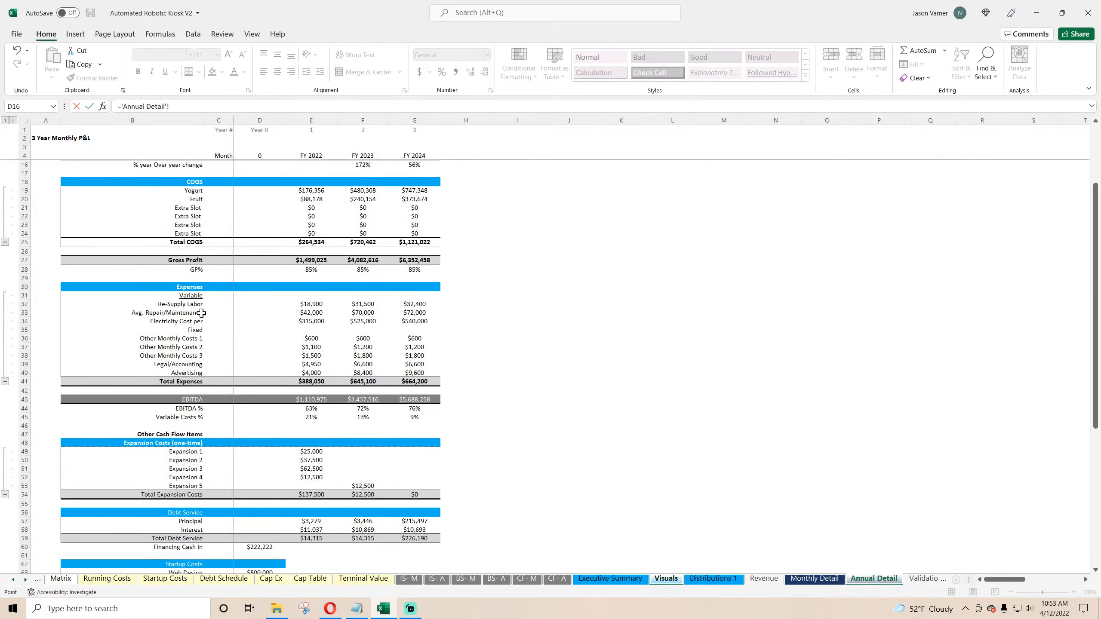
{"action": "left_click", "coordinate": [193, 304]}
{"action": "key", "text": "Return"}
{"action": "left_click", "coordinate": [35, 452]}
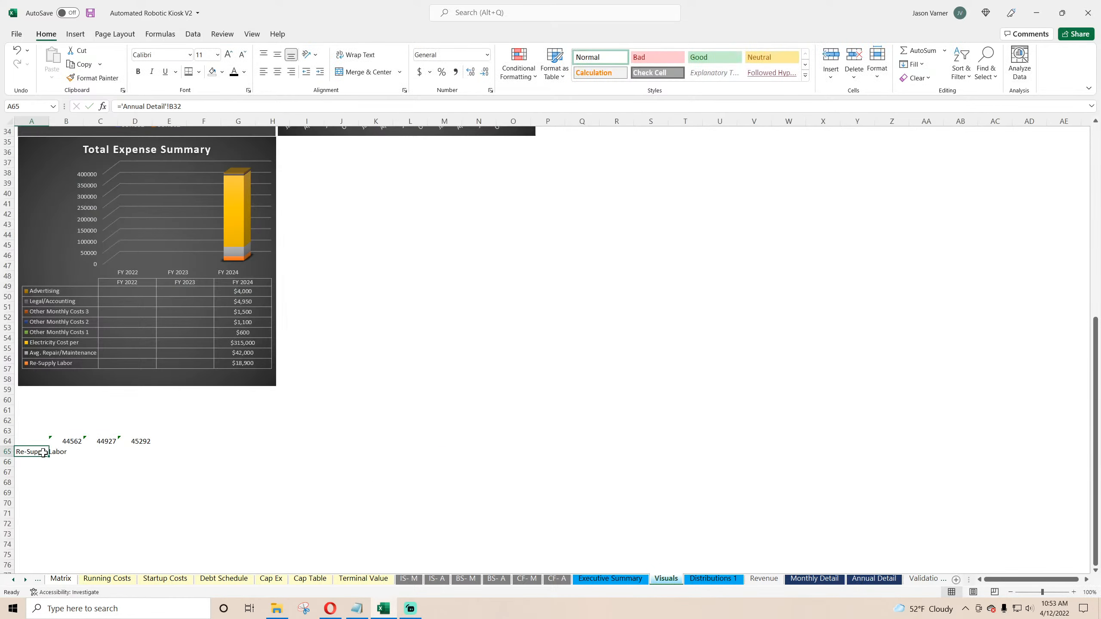
{"action": "left_click_drag", "start_coordinate": [48, 457], "coordinate": [46, 473]}
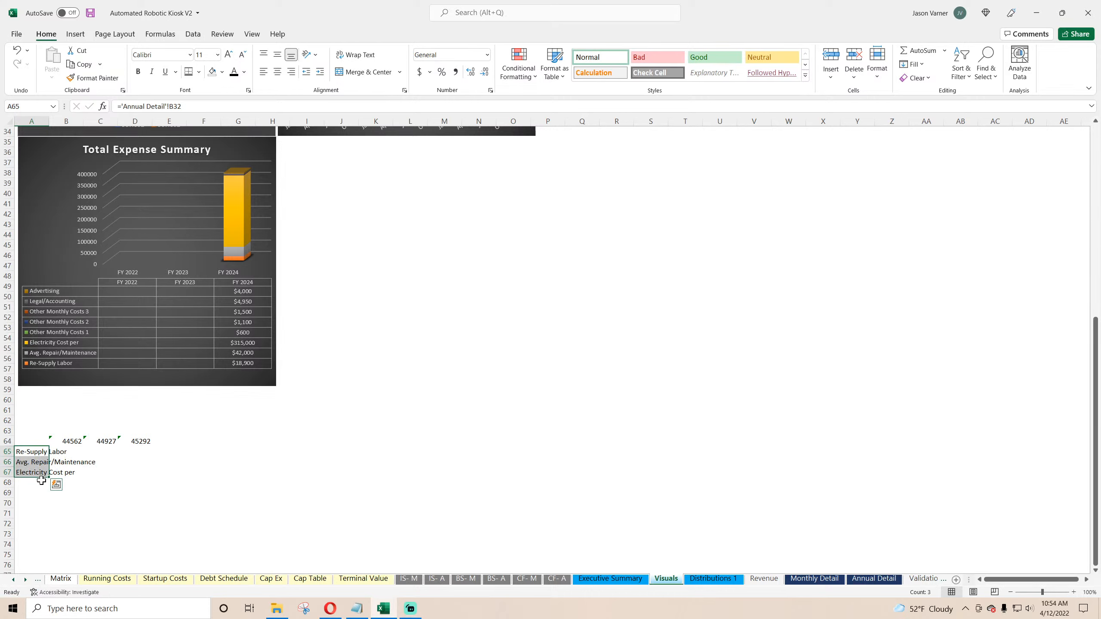
Step: Link cell A68 to the Yogurt label on the Annual Detail sheet
{"action": "left_click", "coordinate": [41, 482]}
{"action": "type", "text": "="}
{"action": "left_click", "coordinate": [873, 579]}
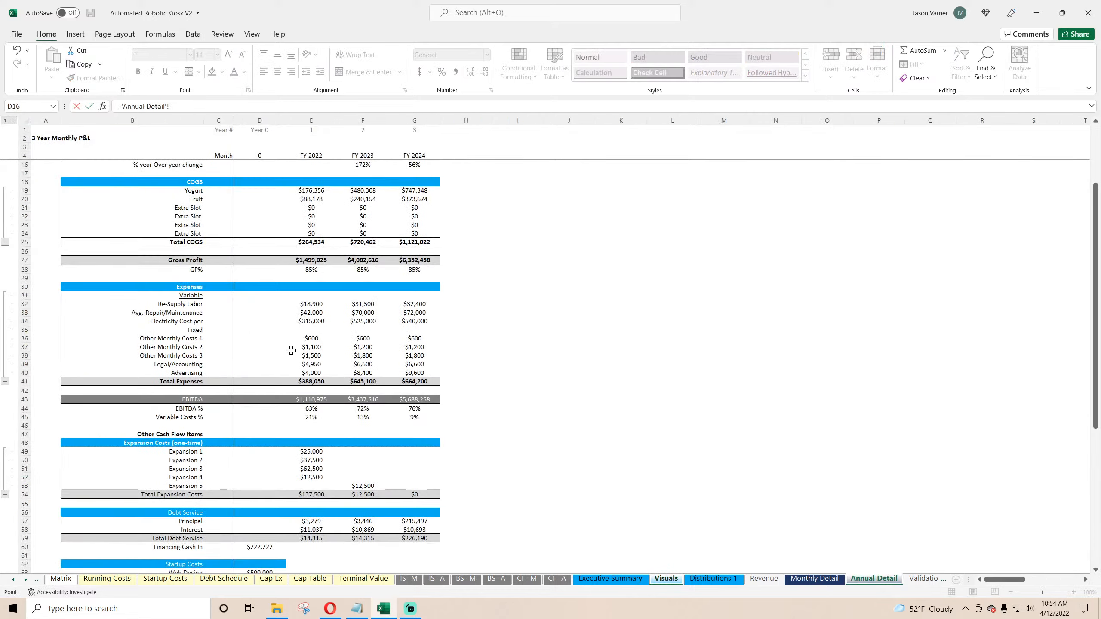
{"action": "left_click", "coordinate": [194, 191]}
{"action": "key", "text": "Return"}
{"action": "left_click", "coordinate": [49, 485]}
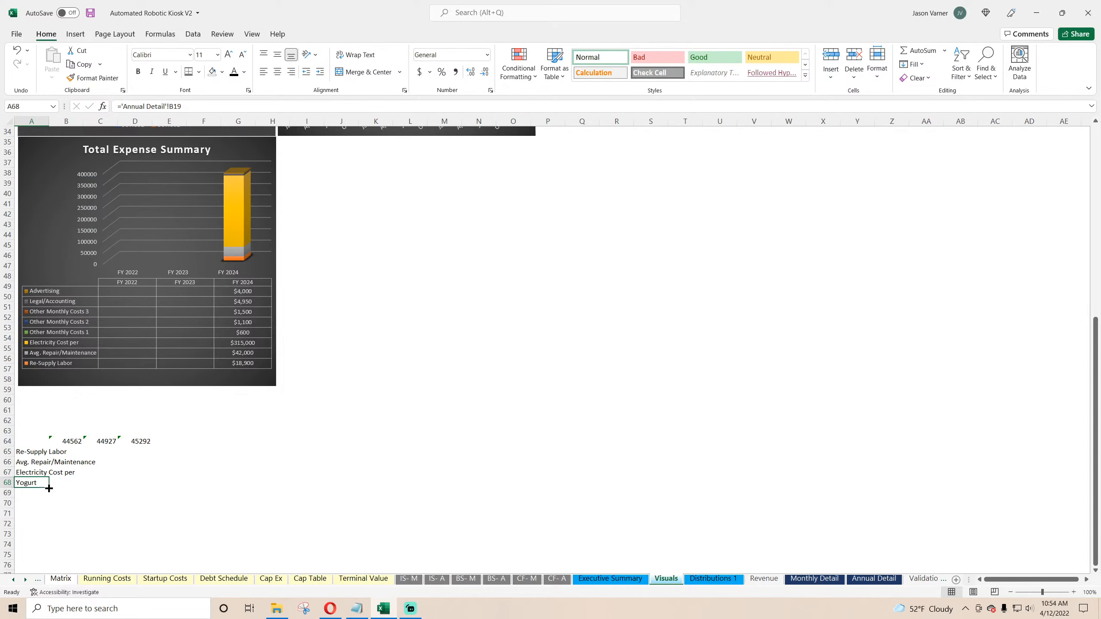
{"action": "left_click_drag", "start_coordinate": [48, 488], "coordinate": [49, 488]}
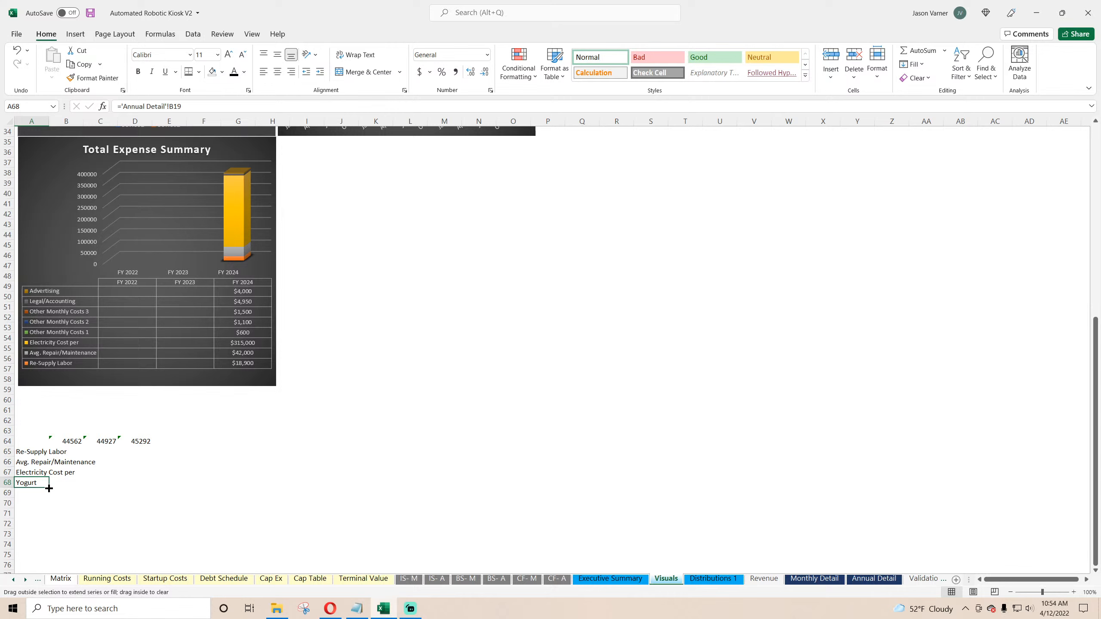
Step: Relink cell A65 to the Total COGS label on the Annual Detail sheet
{"action": "left_click", "coordinate": [39, 451]}
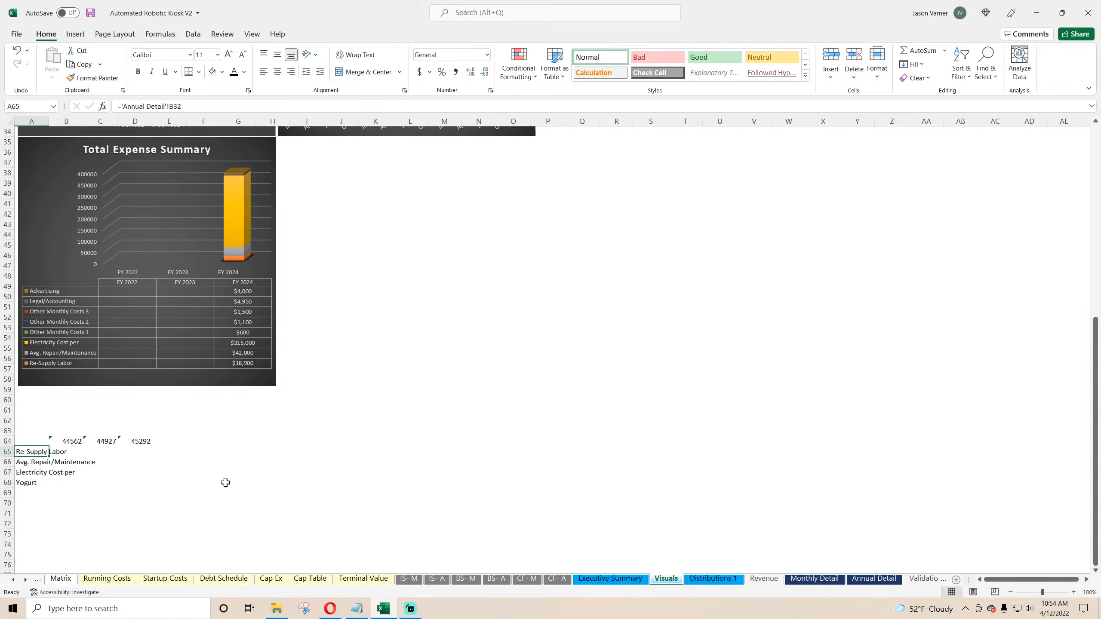
{"action": "type", "text": "="}
{"action": "left_click", "coordinate": [872, 578]}
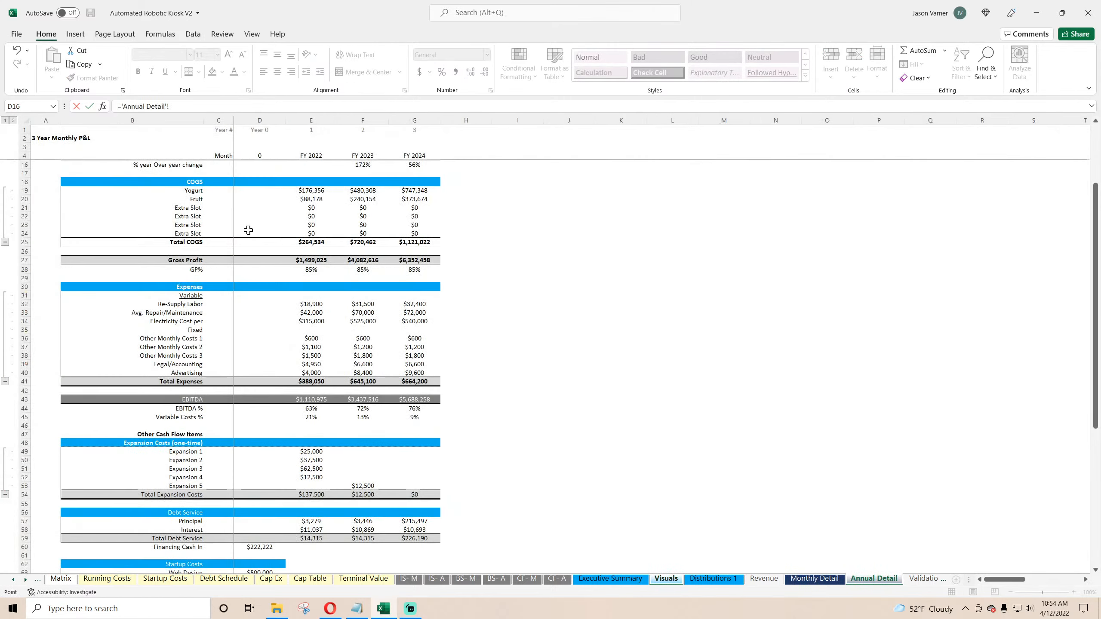
{"action": "left_click", "coordinate": [188, 242]}
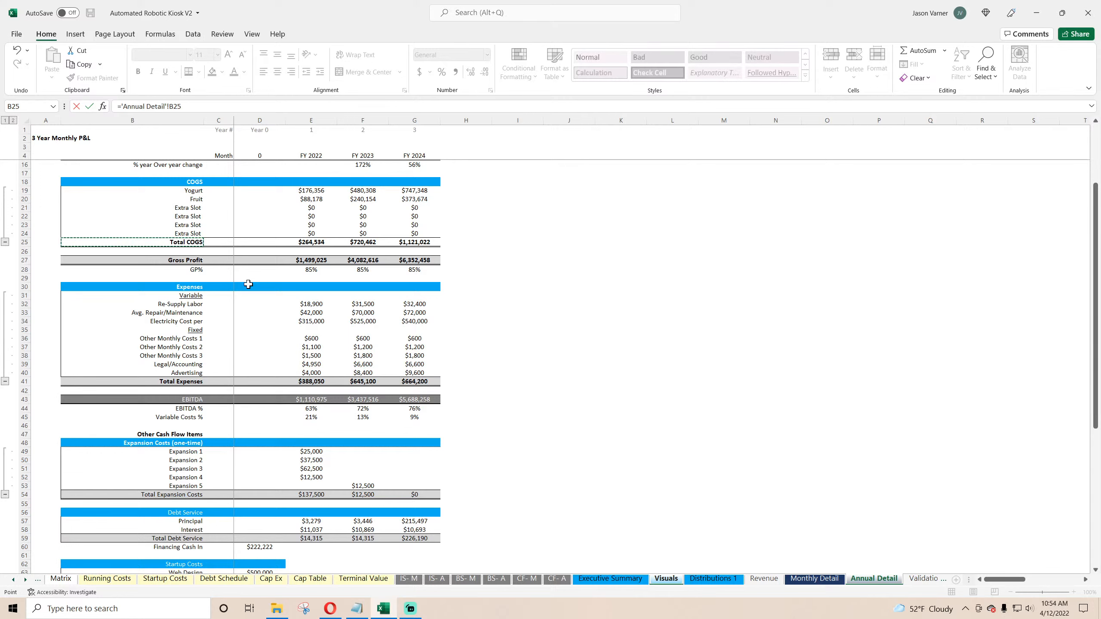
{"action": "key", "text": "Return"}
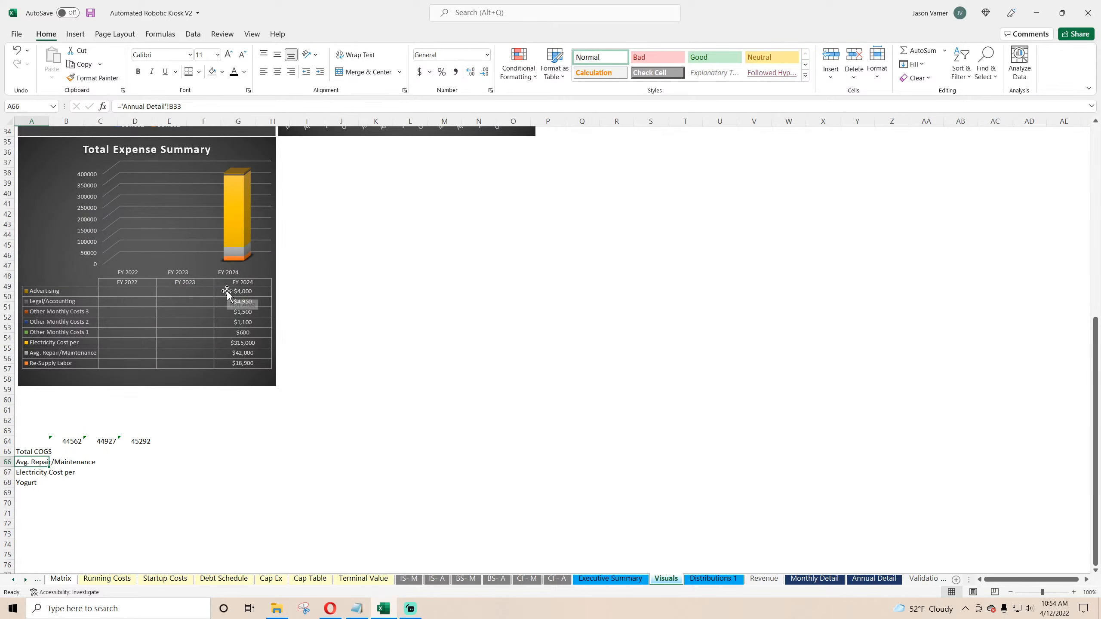
Step: Enter the label Total V in cell A66
{"action": "type", "text": "Total V"}
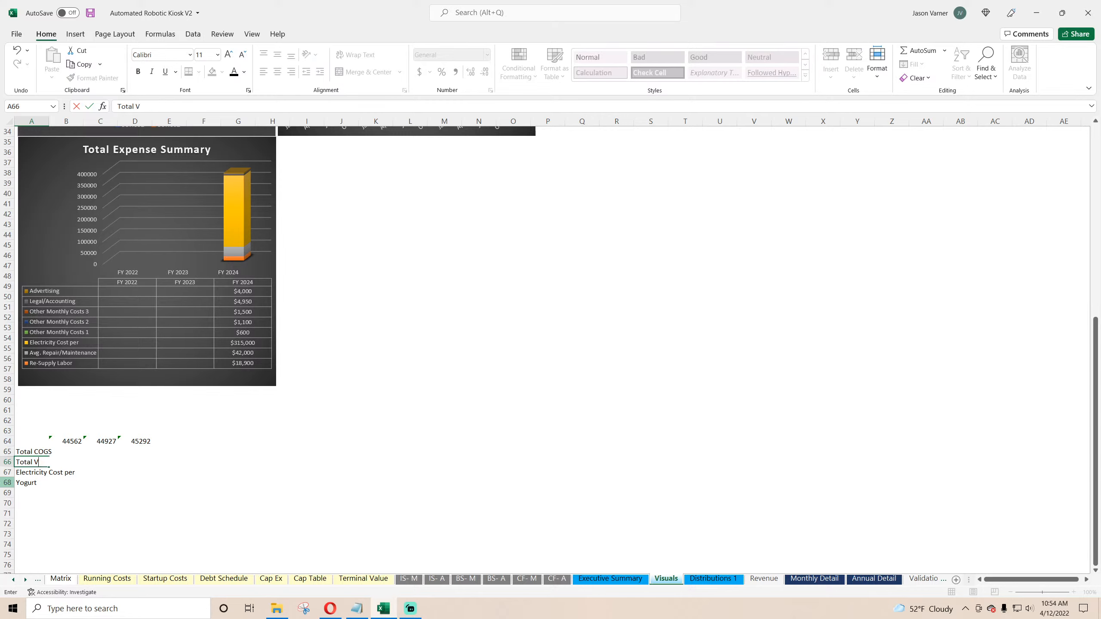
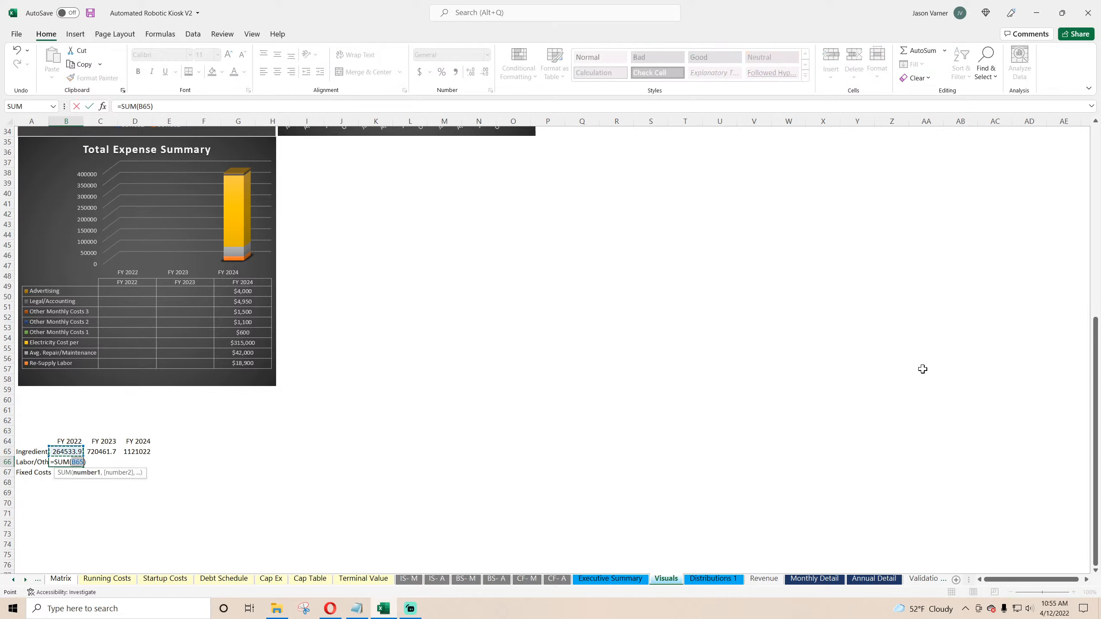
Step: Sum the Annual Detail variable expenses (E32:E34) into cell B66 and fill the formula across to D66
{"action": "left_click", "coordinate": [876, 581]}
{"action": "left_click_drag", "start_coordinate": [303, 307], "coordinate": [306, 321]}
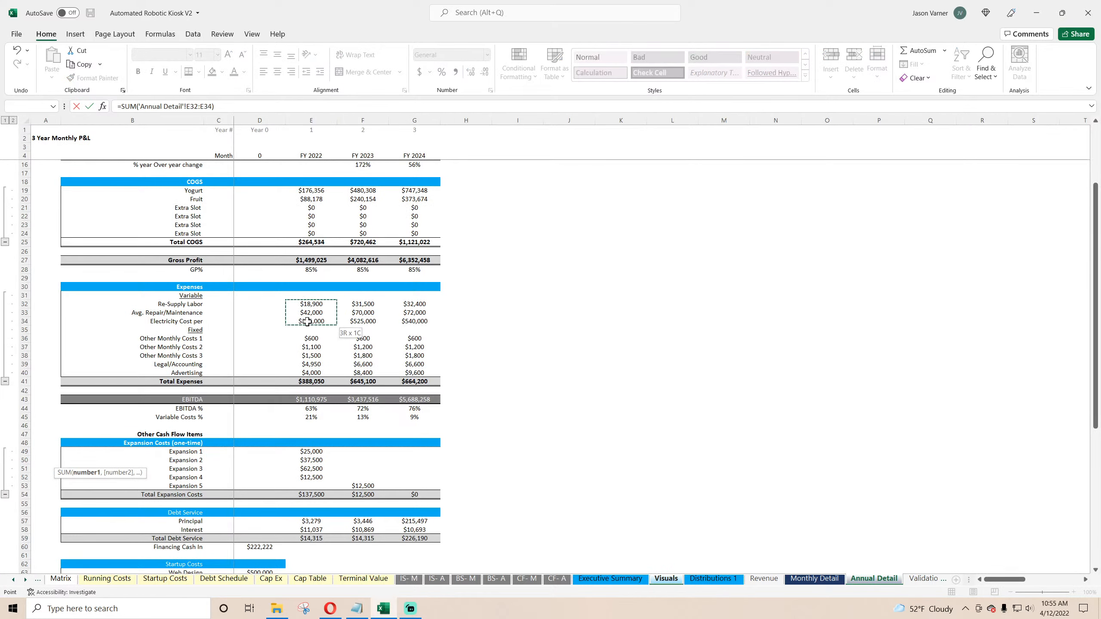
{"action": "key", "text": "Return"}
{"action": "left_click", "coordinate": [72, 462]}
{"action": "left_click_drag", "start_coordinate": [85, 467], "coordinate": [152, 468]}
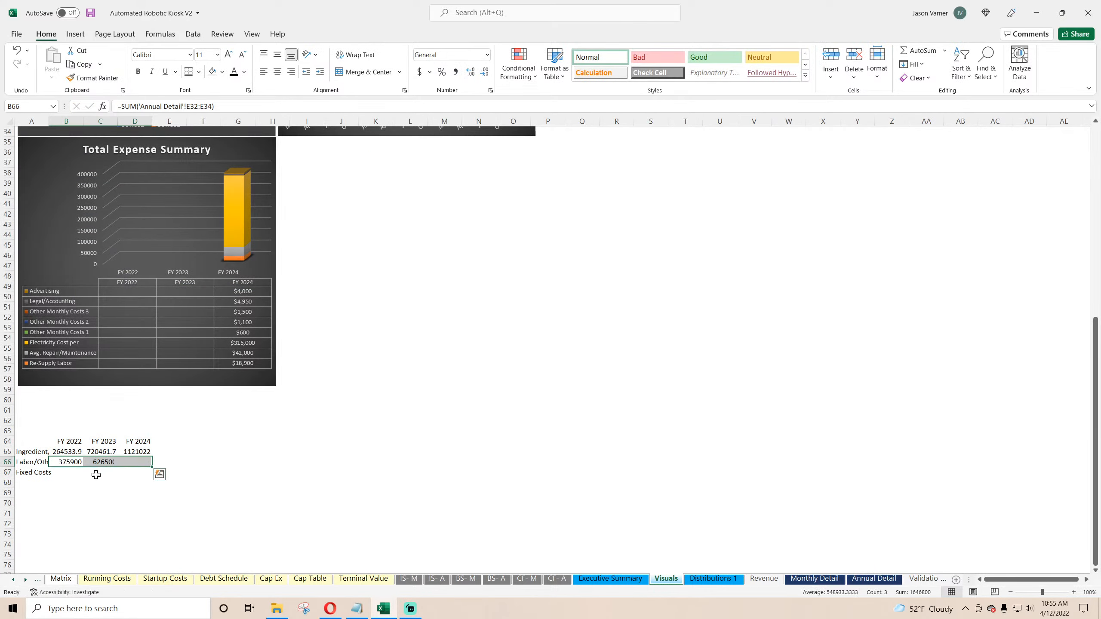
Step: Sum the Annual Detail fixed costs (E36:E40) into cell B67 and fill the formula across to D67
{"action": "left_click", "coordinate": [69, 473]}
{"action": "left_click", "coordinate": [917, 51]}
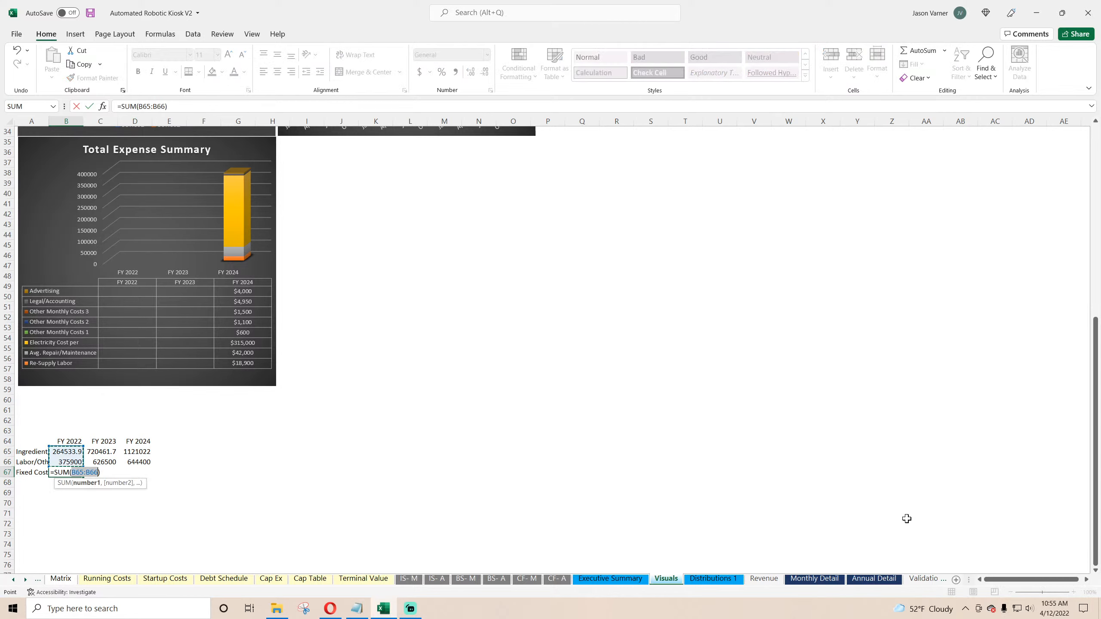
{"action": "left_click", "coordinate": [875, 579]}
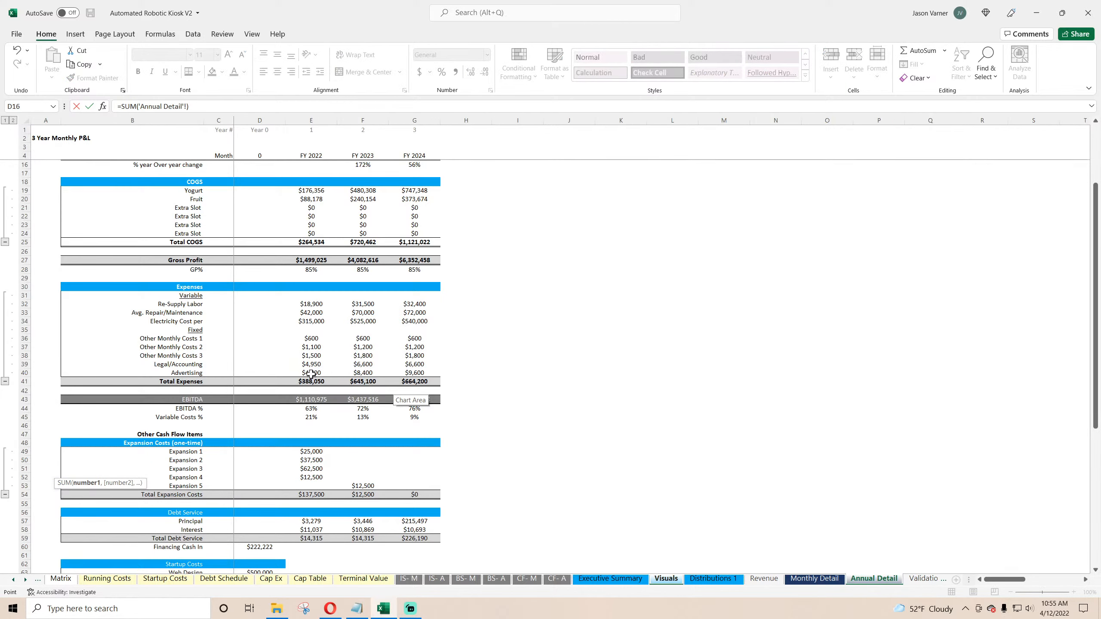
{"action": "left_click_drag", "start_coordinate": [312, 339], "coordinate": [312, 370]}
{"action": "key", "text": "Return"}
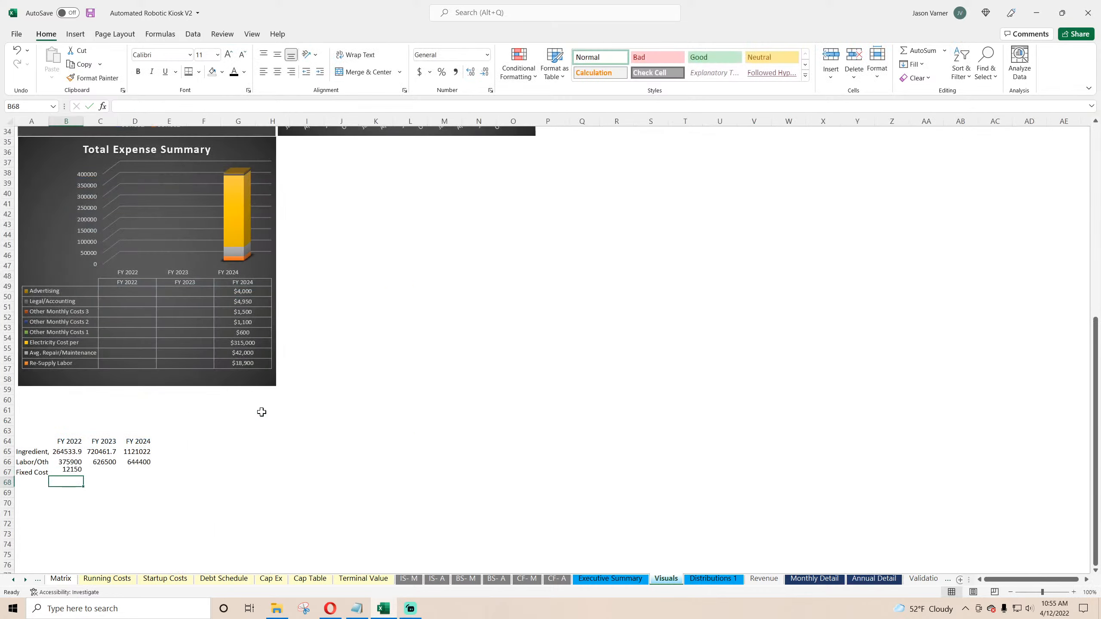
{"action": "left_click", "coordinate": [78, 473]}
{"action": "left_click_drag", "start_coordinate": [83, 477], "coordinate": [151, 475]}
Step: Format the cost figures in B65:D67 as Accounting
{"action": "left_click_drag", "start_coordinate": [139, 472], "coordinate": [65, 452]}
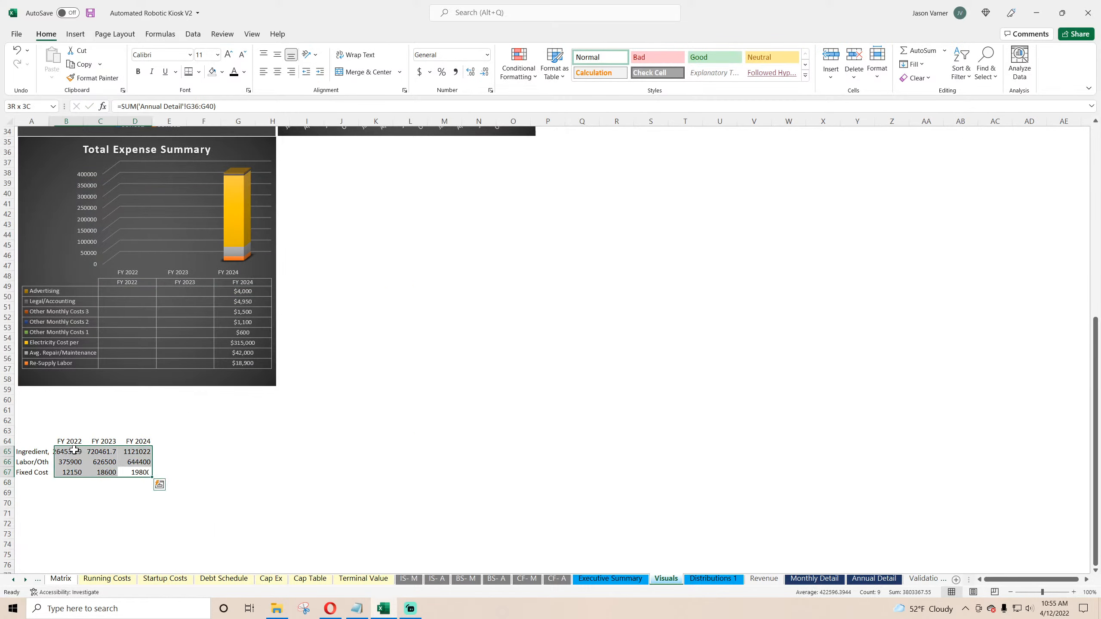
{"action": "left_click", "coordinate": [491, 90]}
{"action": "left_click", "coordinate": [415, 286]}
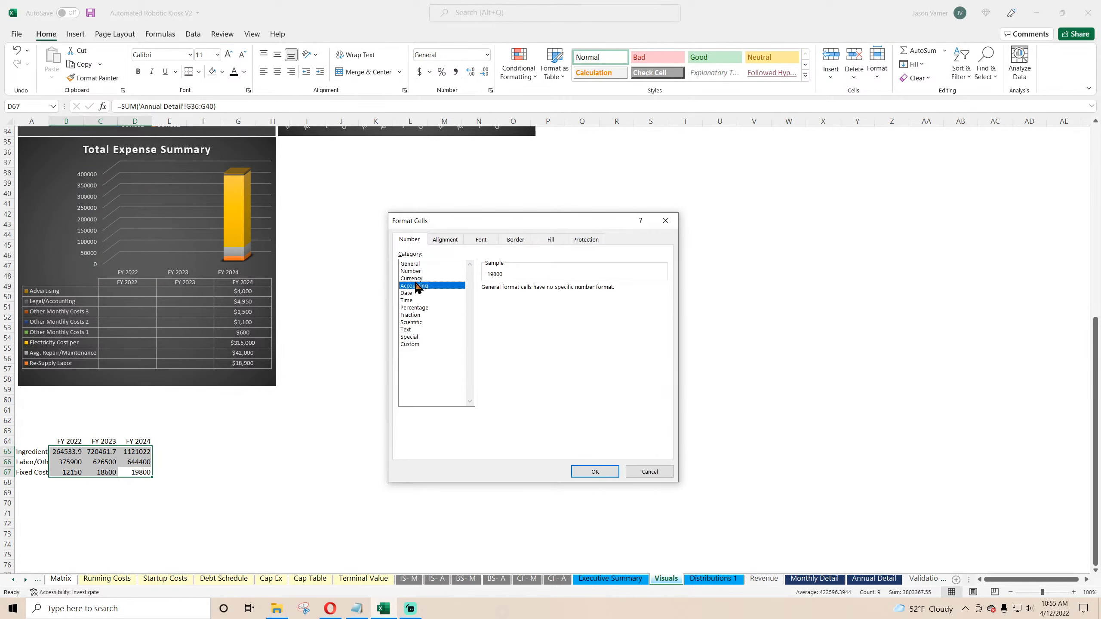
{"action": "left_click", "coordinate": [595, 471]}
Step: Replace the Total Expense Summary chart's data by removing all old series and selecting the range A64:D67
{"action": "right_click", "coordinate": [188, 170]}
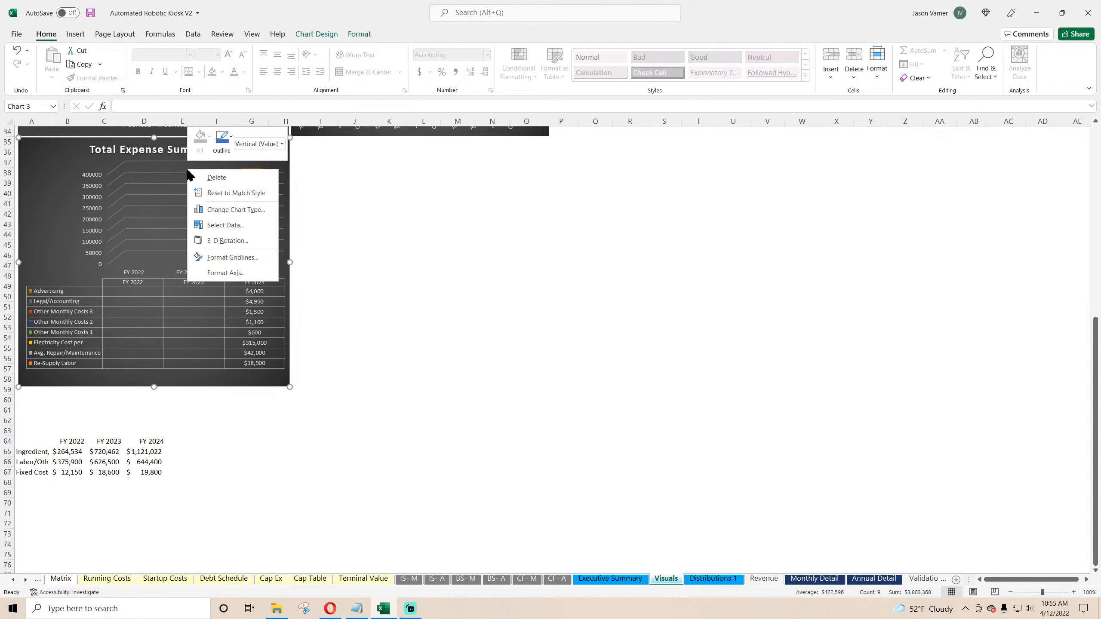
{"action": "left_click", "coordinate": [223, 225]}
{"action": "left_click", "coordinate": [482, 368]}
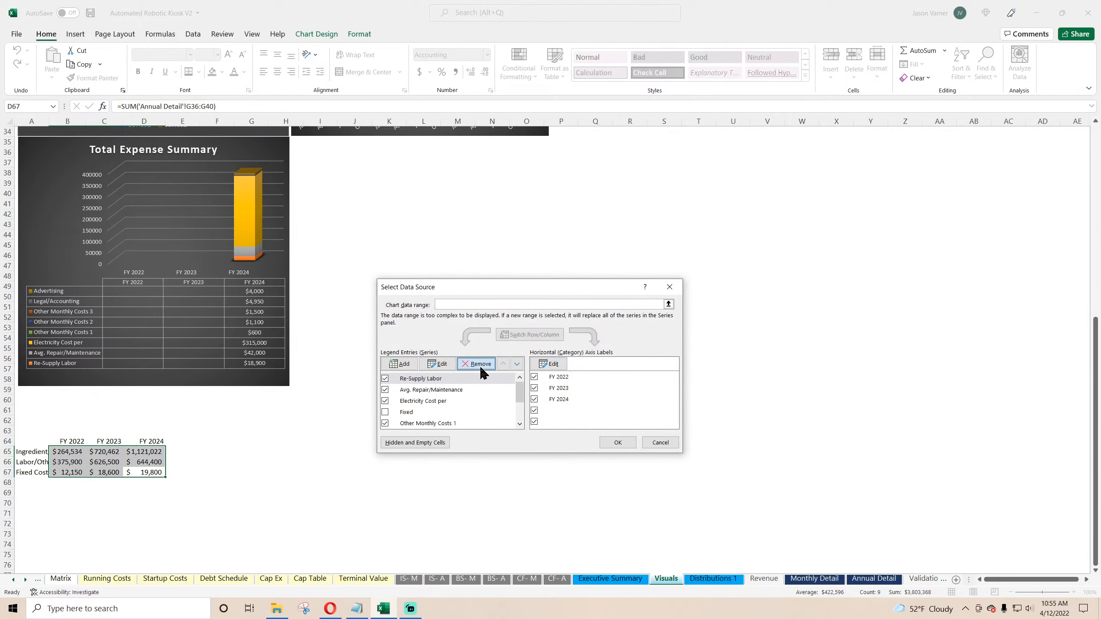
{"action": "left_click", "coordinate": [482, 368]}
{"action": "left_click", "coordinate": [482, 368]}
{"action": "left_click", "coordinate": [481, 368]}
{"action": "left_click", "coordinate": [481, 368]}
{"action": "left_click", "coordinate": [481, 368]}
{"action": "left_click", "coordinate": [482, 369]}
{"action": "left_click", "coordinate": [481, 368]}
{"action": "left_click", "coordinate": [482, 368]}
{"action": "left_click", "coordinate": [481, 368]}
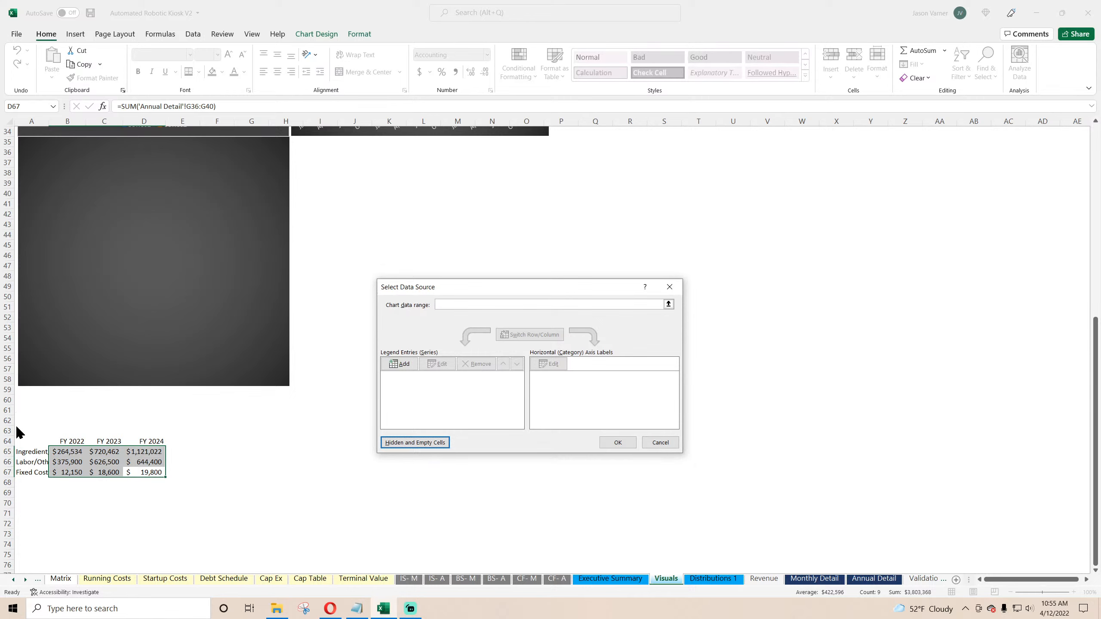
{"action": "left_click", "coordinate": [455, 304]}
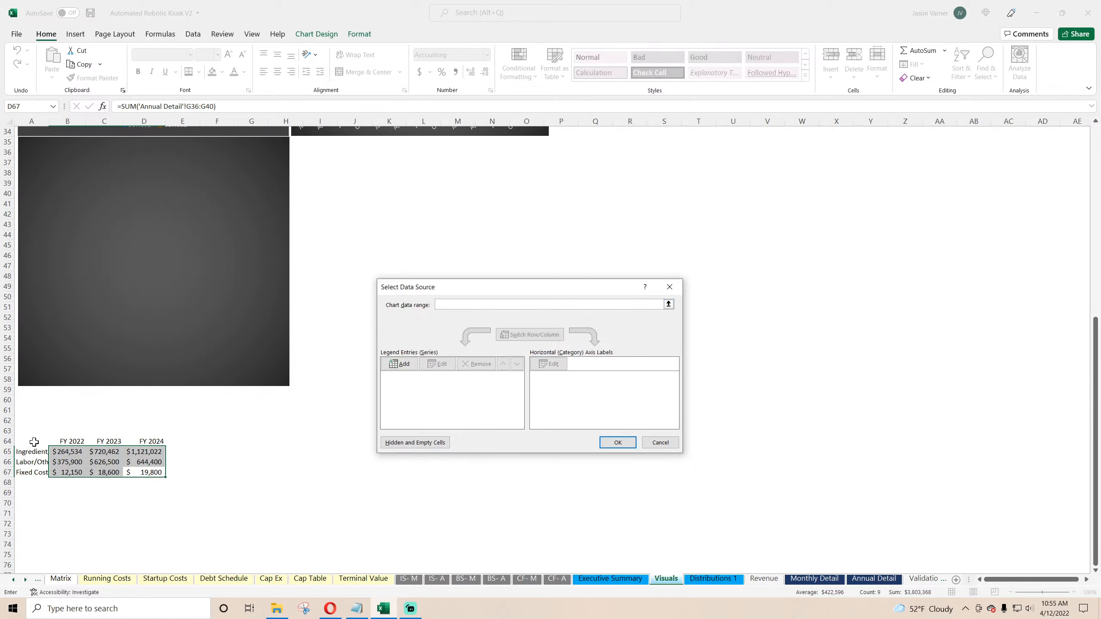
{"action": "left_click_drag", "start_coordinate": [35, 441], "coordinate": [157, 472]}
{"action": "left_click", "coordinate": [617, 442]}
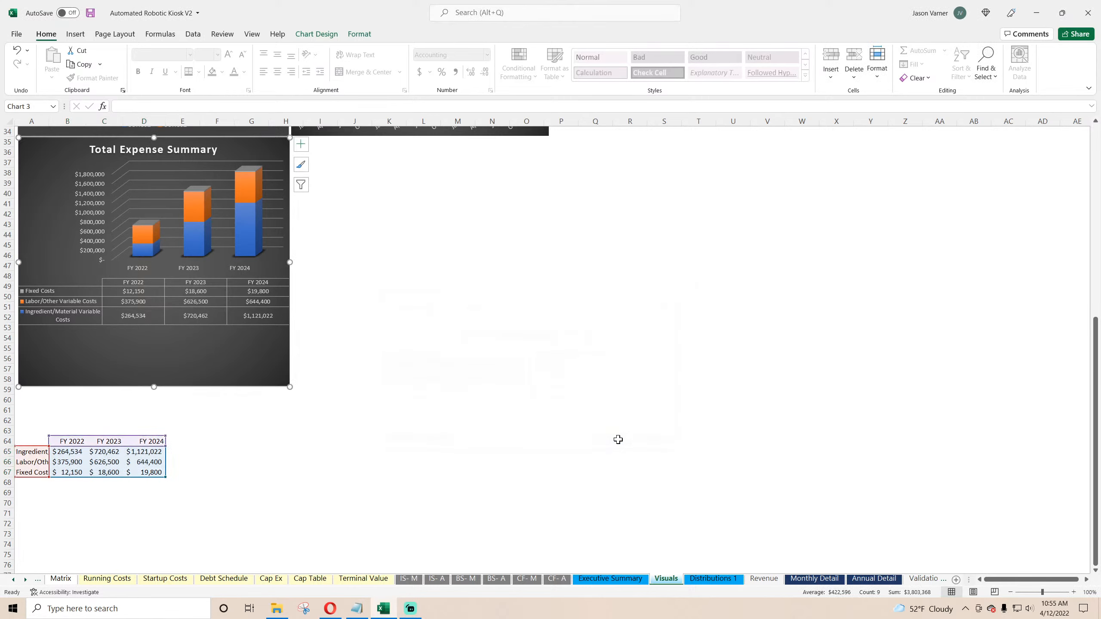
{"action": "left_click", "coordinate": [447, 314]}
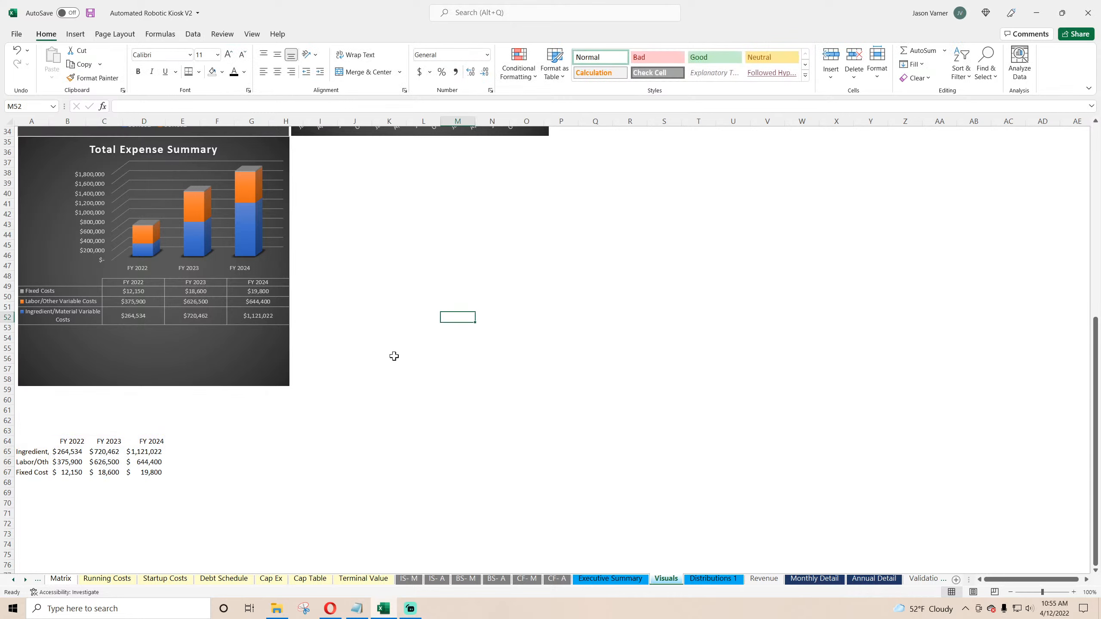
Step: Examine the dashboard charts and the Executive Summary's COGS, gross profit and operating expense formulas
{"action": "scroll", "coordinate": [393, 357], "scroll_direction": "up", "scroll_amount": 4}
{"action": "left_click", "coordinate": [152, 260]}
{"action": "left_click", "coordinate": [162, 266]}
{"action": "left_click", "coordinate": [455, 375]}
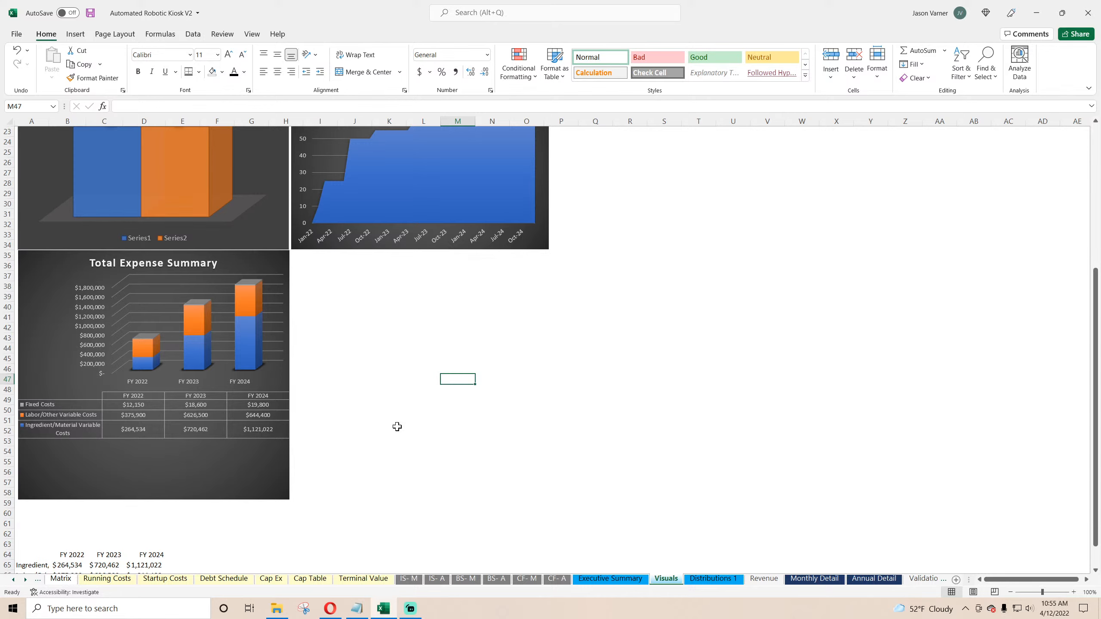
{"action": "scroll", "coordinate": [361, 419], "scroll_direction": "up", "scroll_amount": 7}
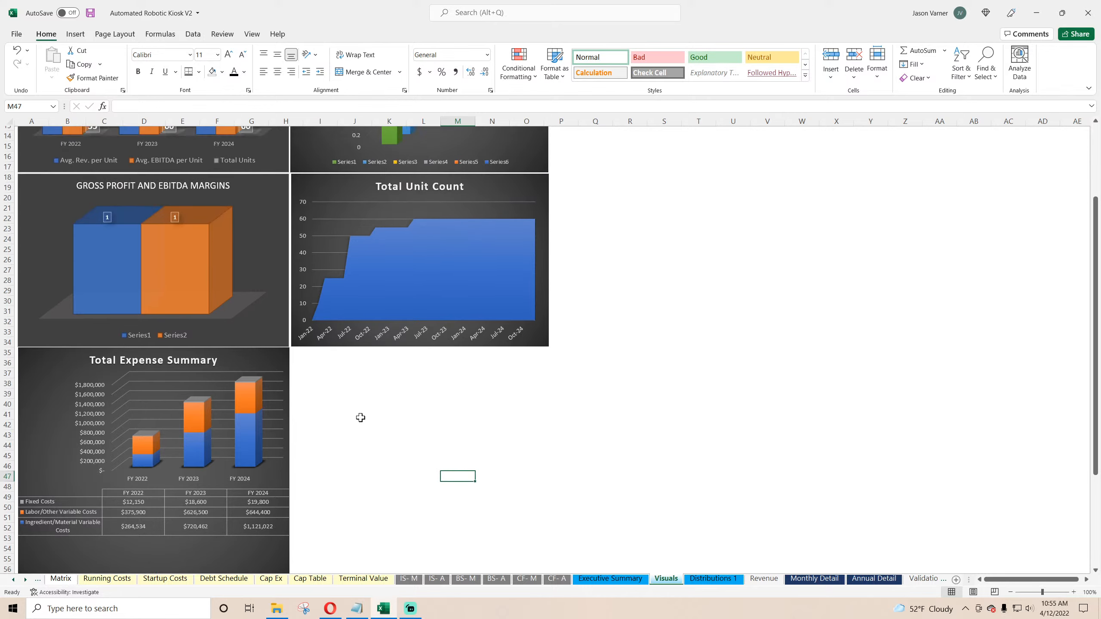
{"action": "left_click", "coordinate": [611, 578]}
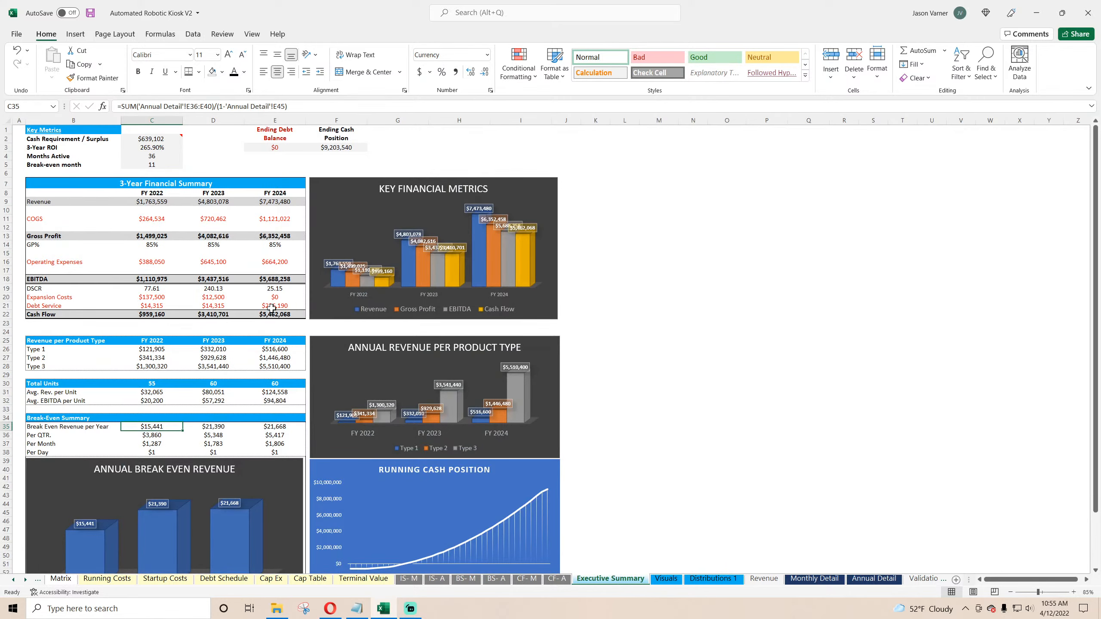
{"action": "left_click", "coordinate": [282, 236]}
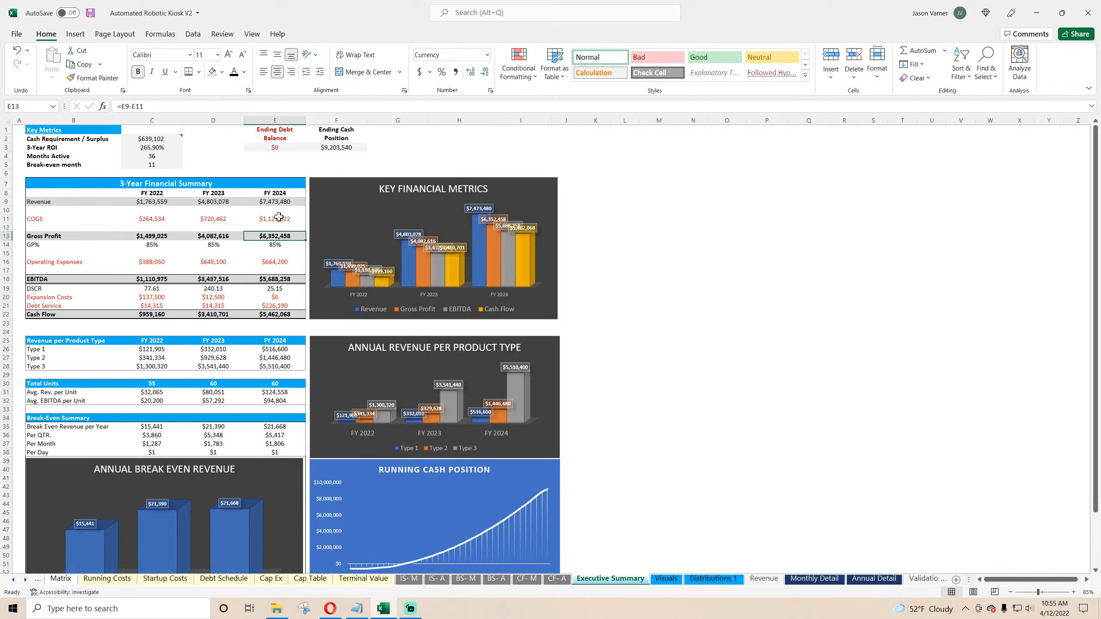
{"action": "left_click", "coordinate": [279, 216]}
{"action": "left_click", "coordinate": [291, 262]}
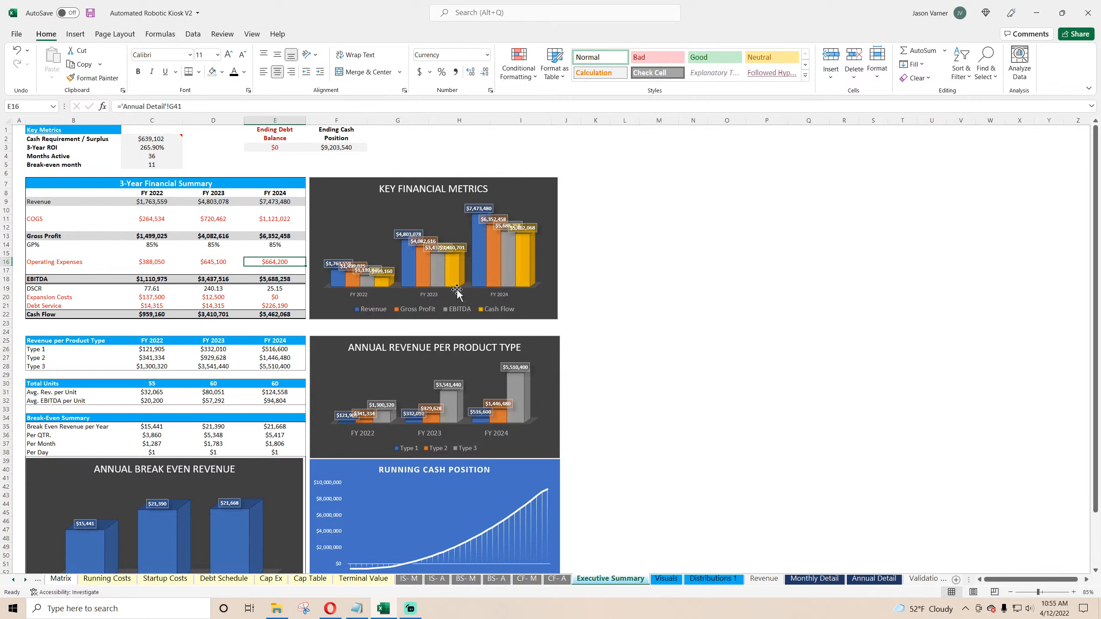
Step: Save the workbook
{"action": "left_click", "coordinate": [90, 13]}
{"action": "scroll", "coordinate": [671, 420], "scroll_direction": "down", "scroll_amount": 4}
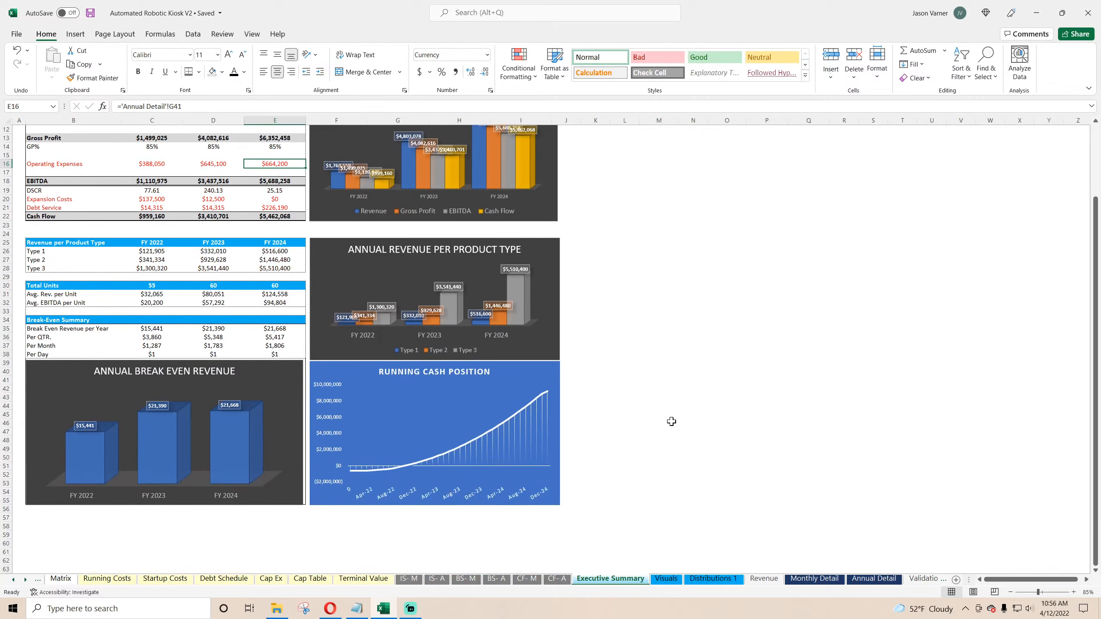
Step: Point the Gross Profit and EBITDA Margins chart's first series at the Executive Summary GP% label B14 and values C14:E14
{"action": "left_click", "coordinate": [666, 579]}
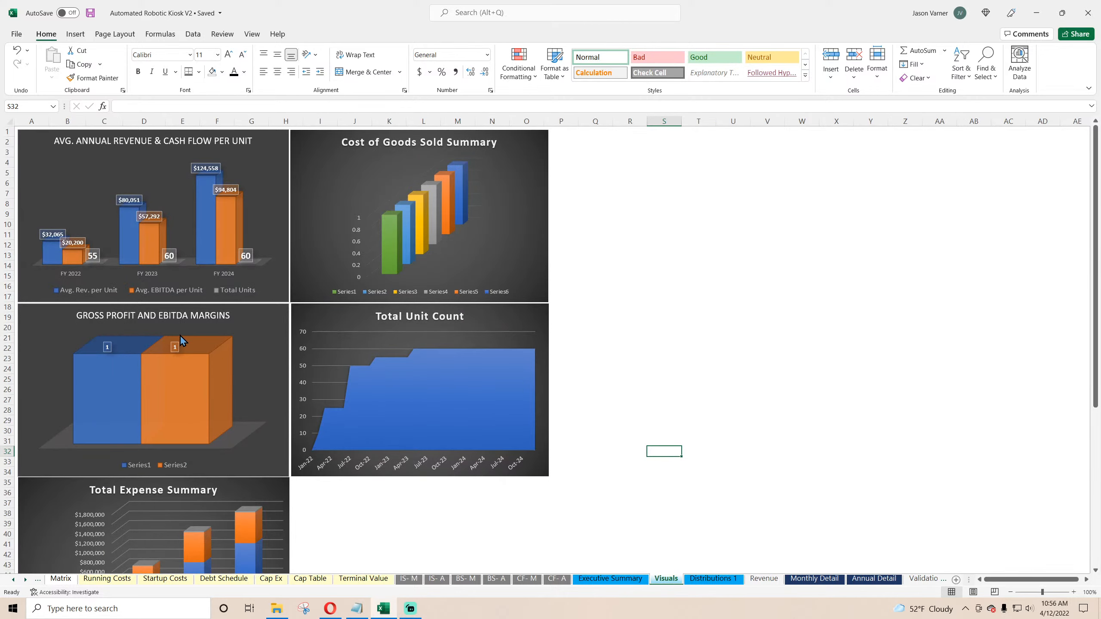
{"action": "right_click", "coordinate": [249, 355]}
{"action": "left_click", "coordinate": [282, 415]}
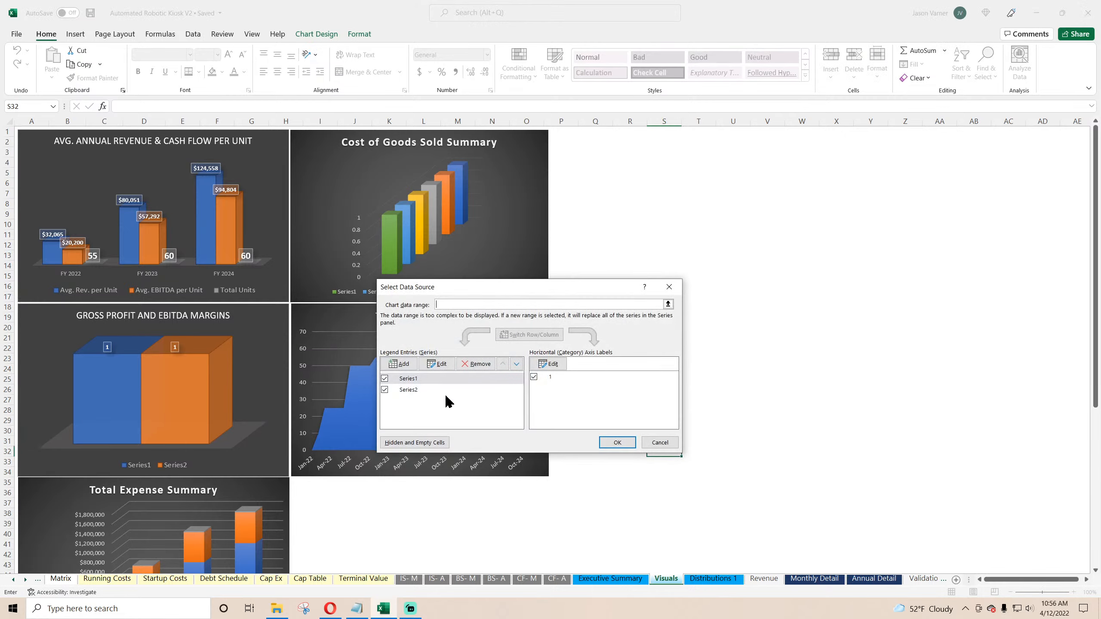
{"action": "left_click", "coordinate": [438, 364]}
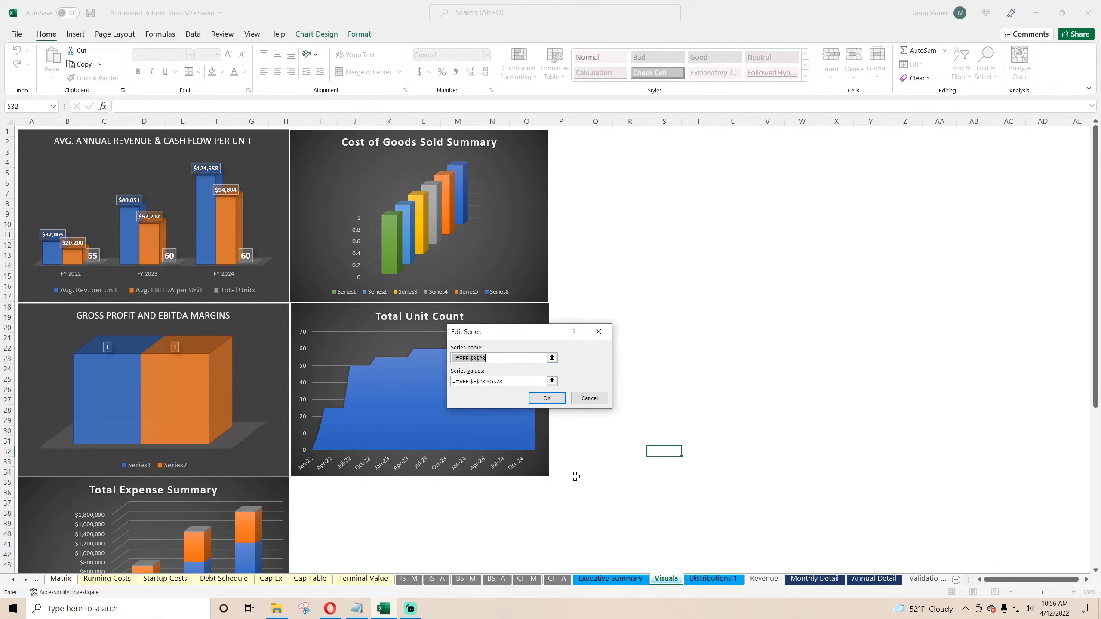
{"action": "key", "text": "BackSpace"}
{"action": "left_click", "coordinate": [610, 579]}
{"action": "scroll", "coordinate": [170, 261], "scroll_direction": "up", "scroll_amount": 1}
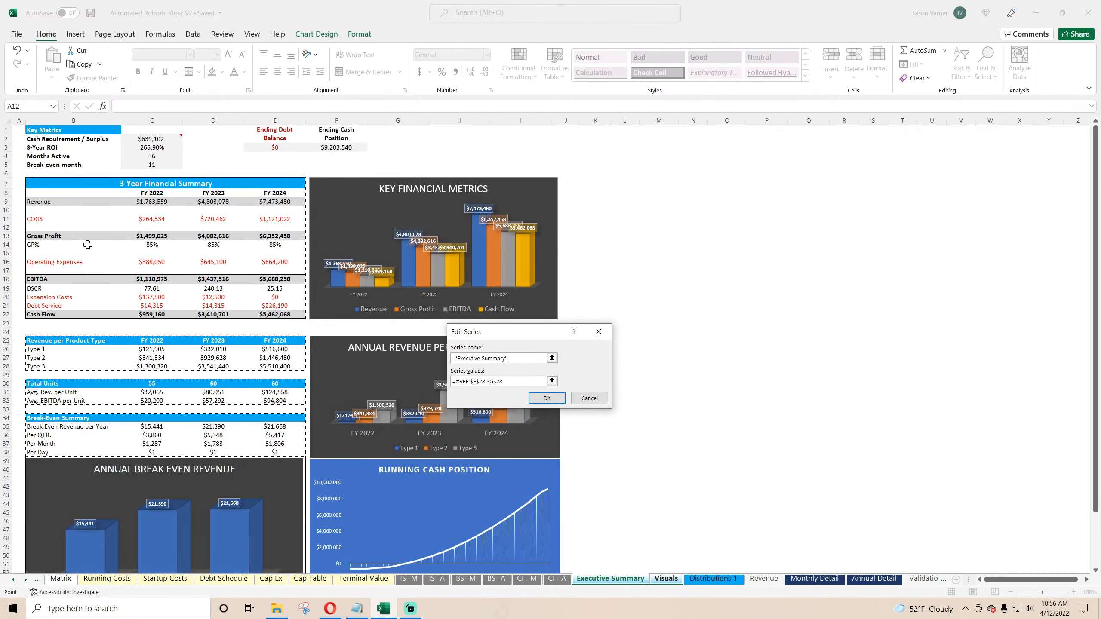
{"action": "left_click", "coordinate": [55, 244]}
{"action": "left_click_drag", "start_coordinate": [524, 382], "coordinate": [354, 378]}
{"action": "key", "text": "BackSpace"}
{"action": "left_click_drag", "start_coordinate": [144, 244], "coordinate": [299, 243]}
{"action": "left_click", "coordinate": [545, 400]}
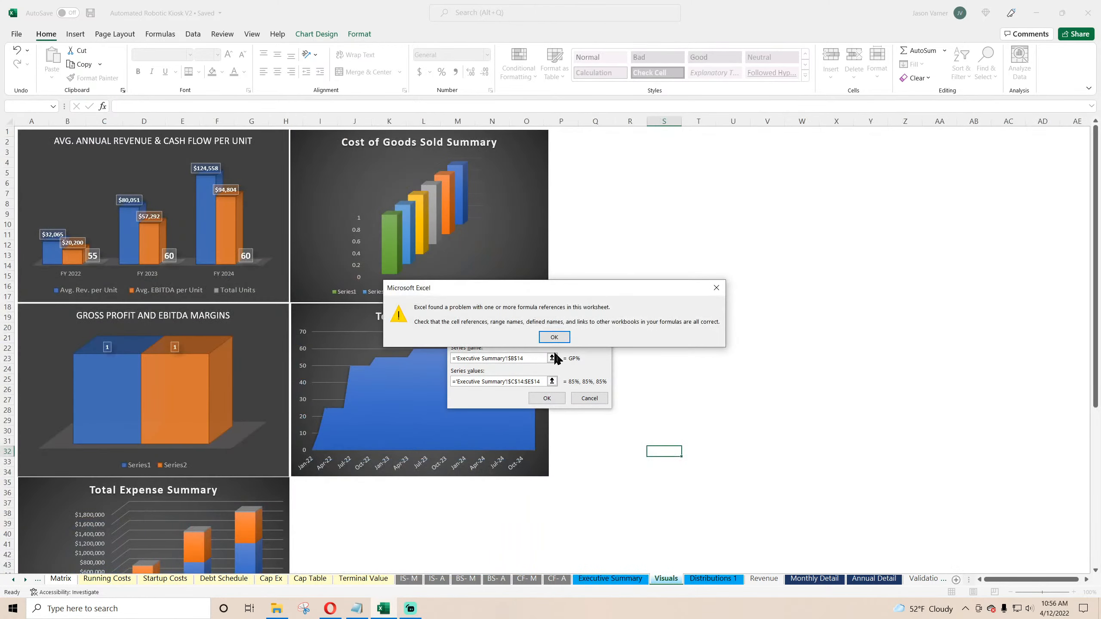
{"action": "left_click", "coordinate": [556, 341]}
{"action": "left_click", "coordinate": [559, 397]}
Step: Set that chart's horizontal axis labels to the FY 2022 to FY 2024 headers C8:E8 on Executive Summary
{"action": "left_click", "coordinate": [547, 365]}
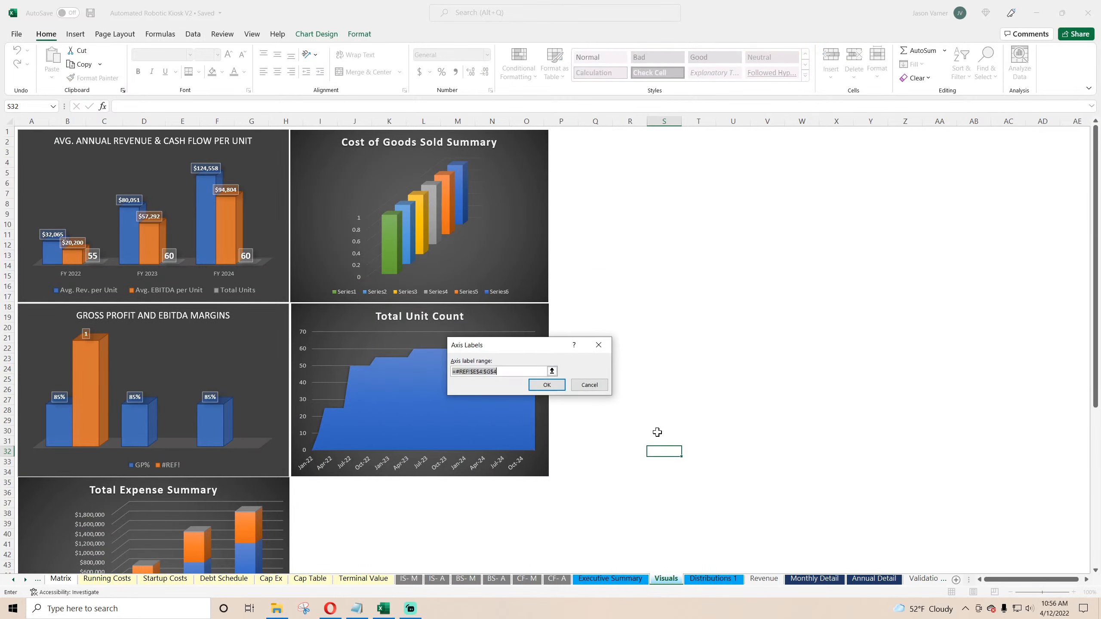
{"action": "left_click", "coordinate": [589, 384]}
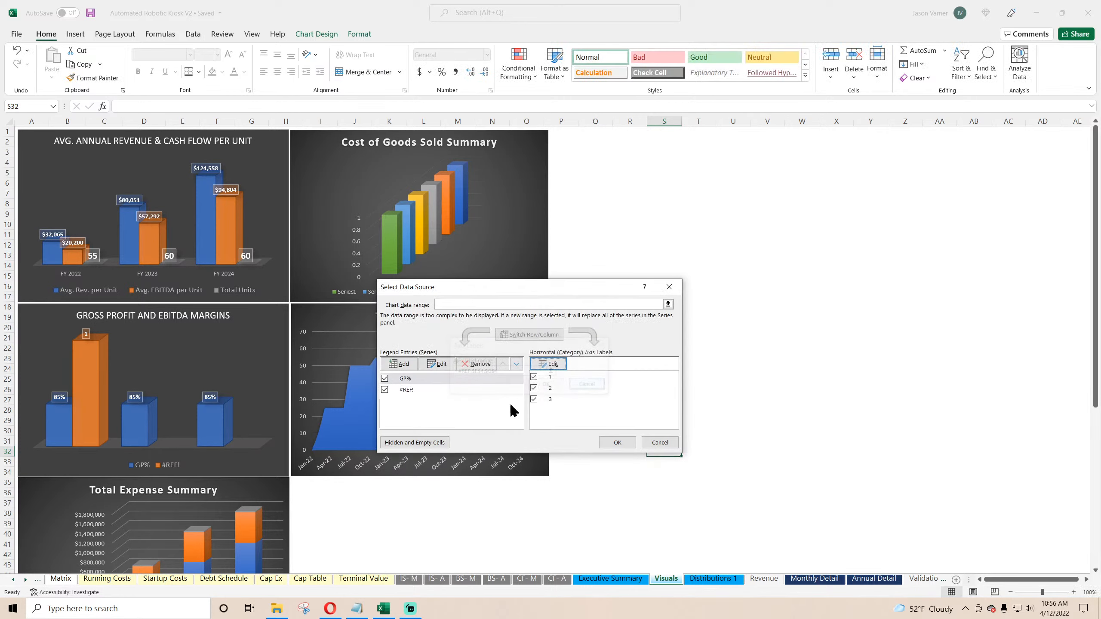
{"action": "left_click", "coordinate": [385, 390]}
{"action": "left_click", "coordinate": [549, 365]}
{"action": "key", "text": "BackSpace"}
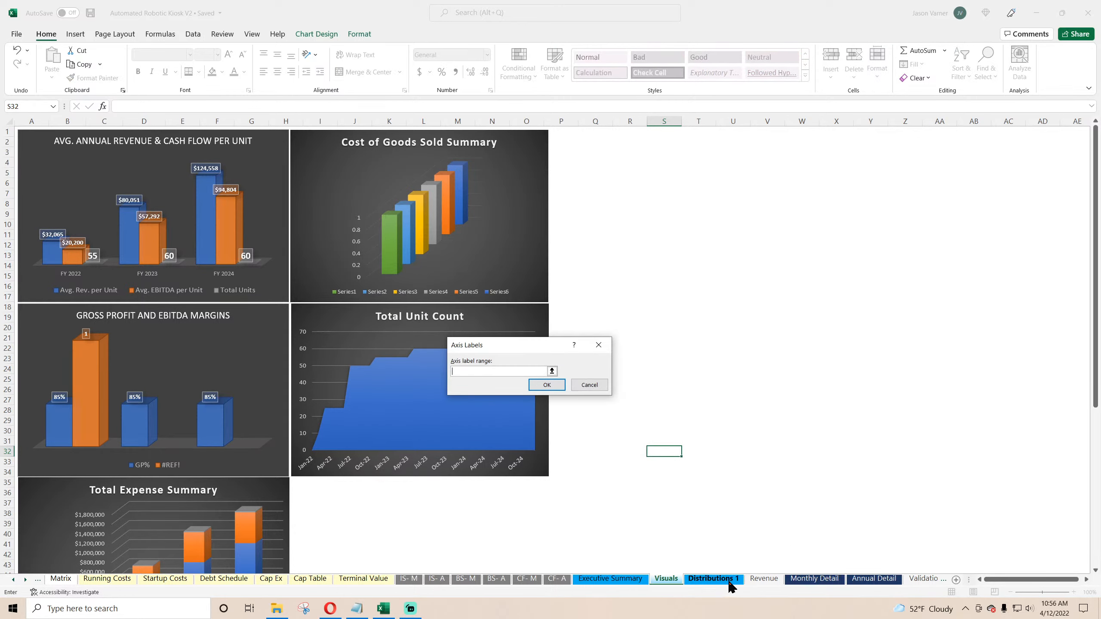
{"action": "left_click", "coordinate": [615, 579]}
{"action": "left_click_drag", "start_coordinate": [152, 194], "coordinate": [274, 194]}
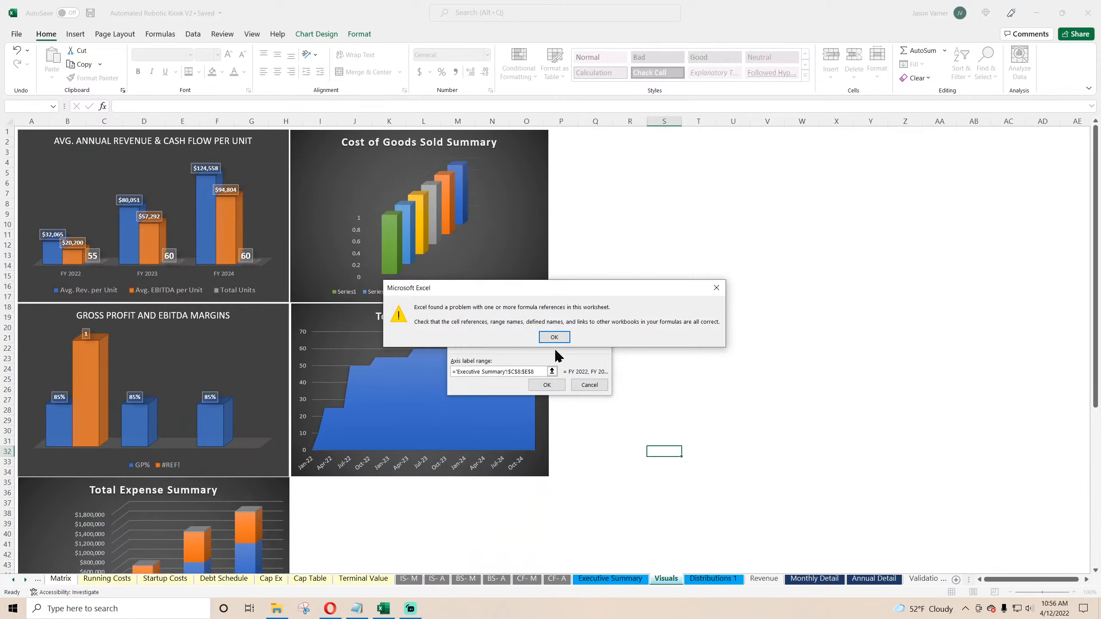
{"action": "left_click", "coordinate": [560, 338]}
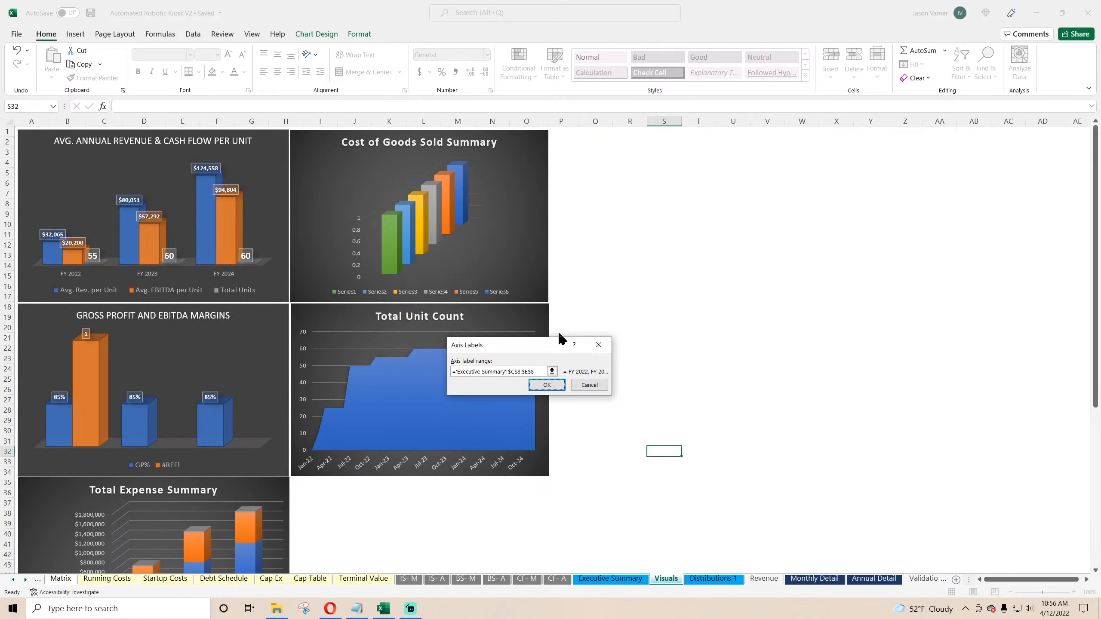
{"action": "left_click", "coordinate": [546, 384]}
{"action": "left_click", "coordinate": [554, 338]}
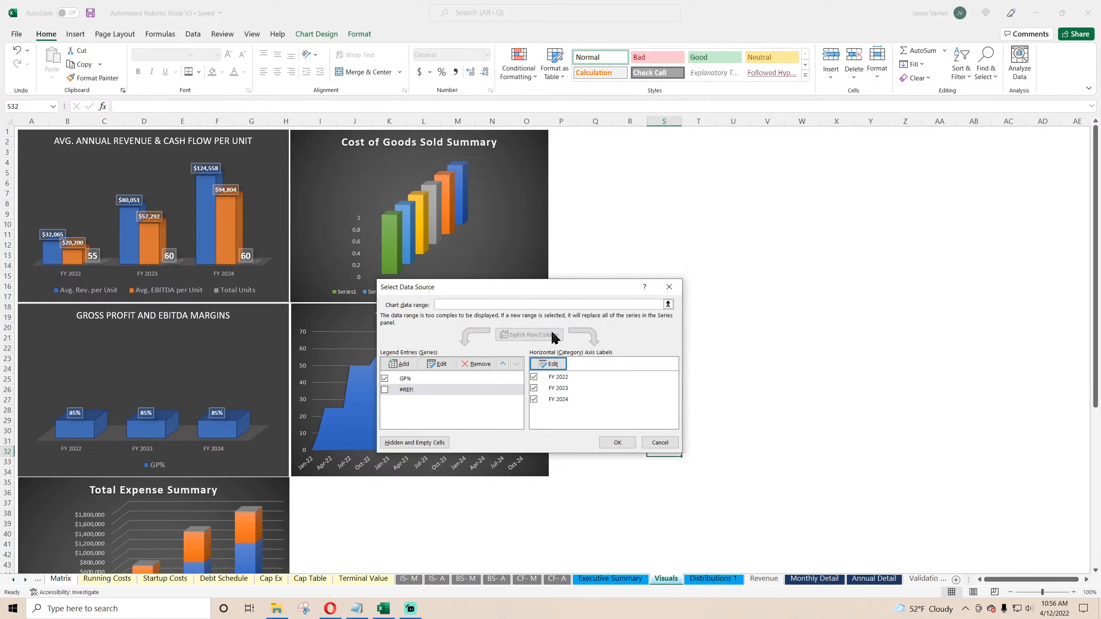
Step: Remove the broken #REF! series from the Gross Profit and EBITDA Margins chart and confirm the data source
{"action": "left_click", "coordinate": [407, 390]}
{"action": "left_click", "coordinate": [477, 364]}
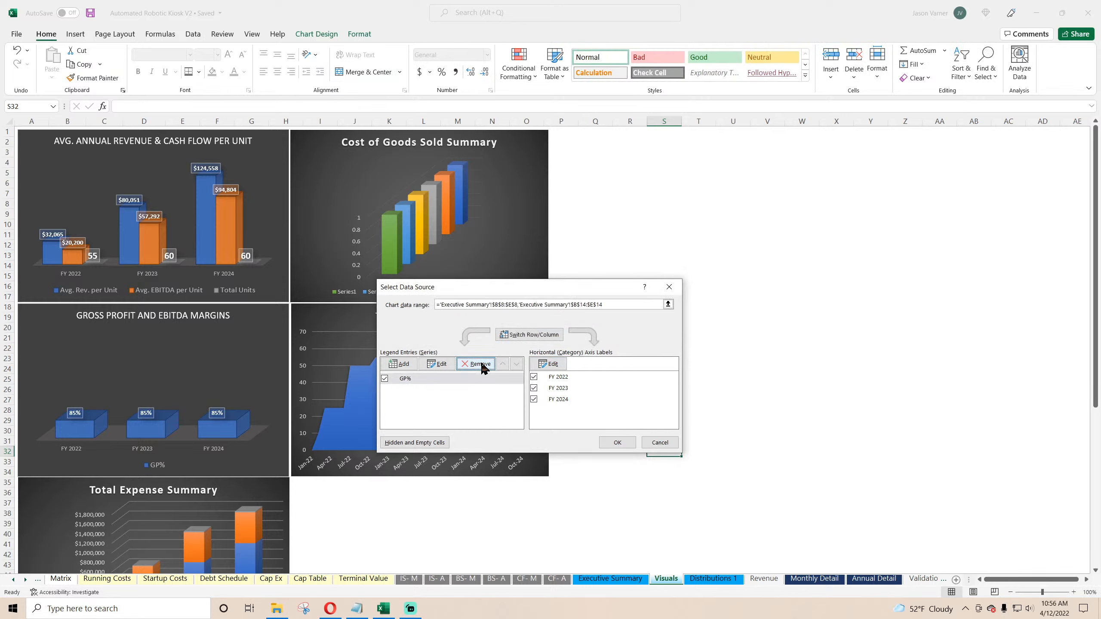
{"action": "left_click", "coordinate": [627, 442]}
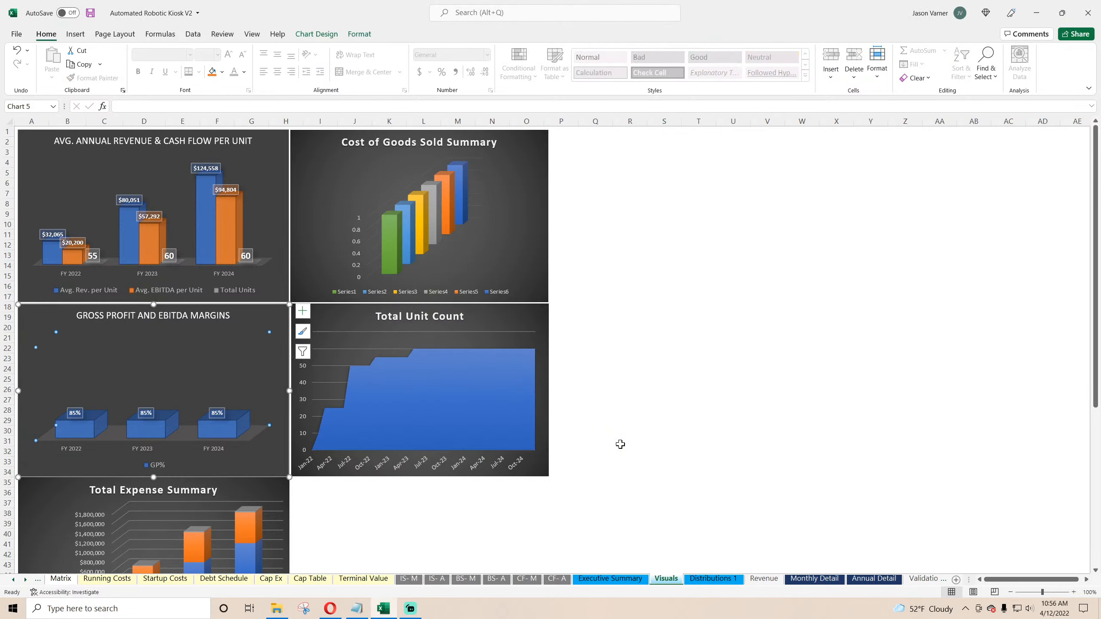
{"action": "left_click", "coordinate": [751, 341]}
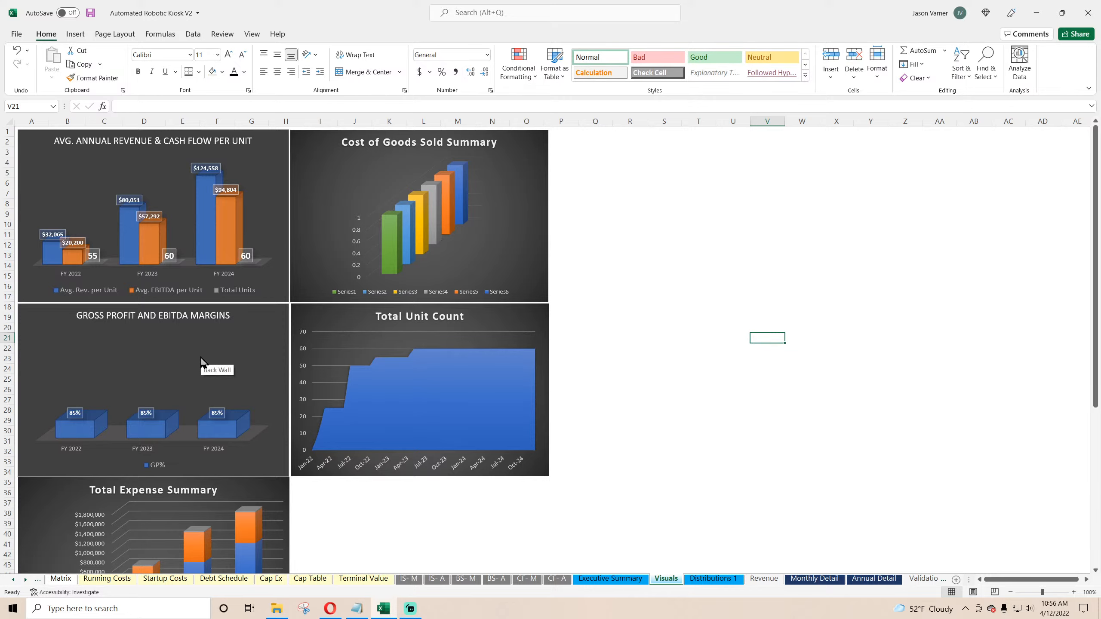
Step: Add an EBITDA % series to the Gross Profit and EBITDA Margins chart using the label and values in Annual Detail row 44
{"action": "right_click", "coordinate": [188, 352]}
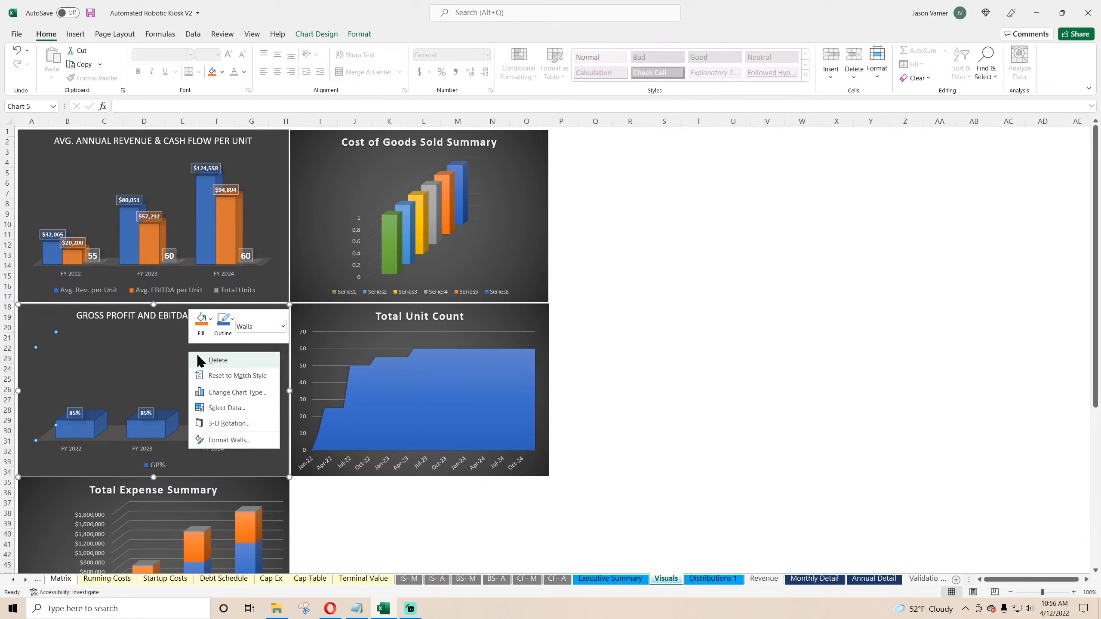
{"action": "left_click", "coordinate": [236, 408]}
{"action": "left_click", "coordinate": [437, 363]}
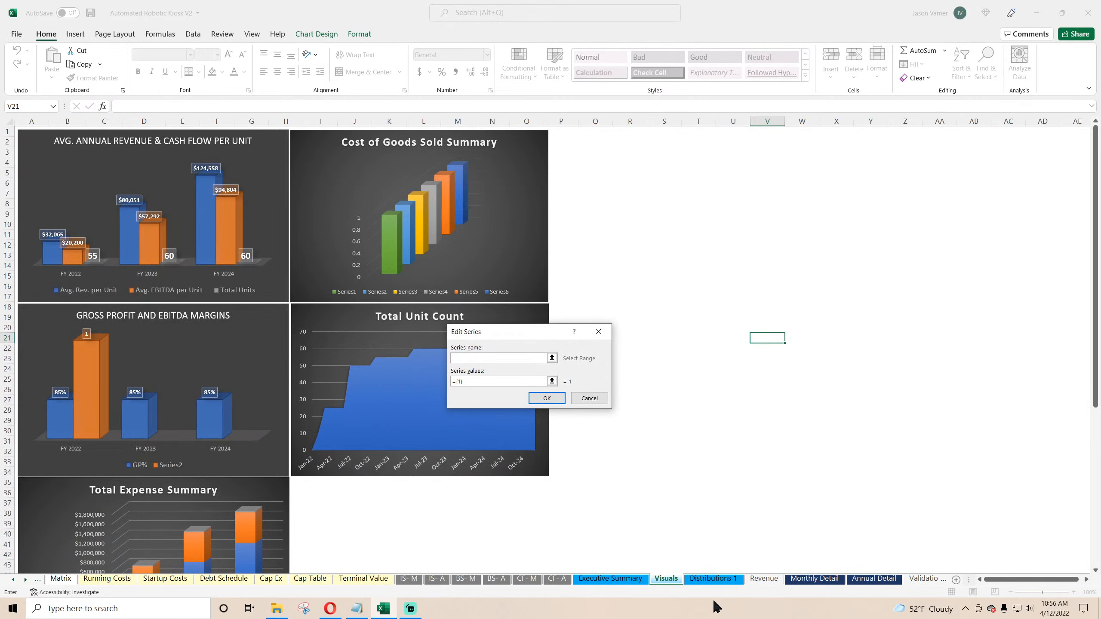
{"action": "left_click", "coordinate": [610, 578]}
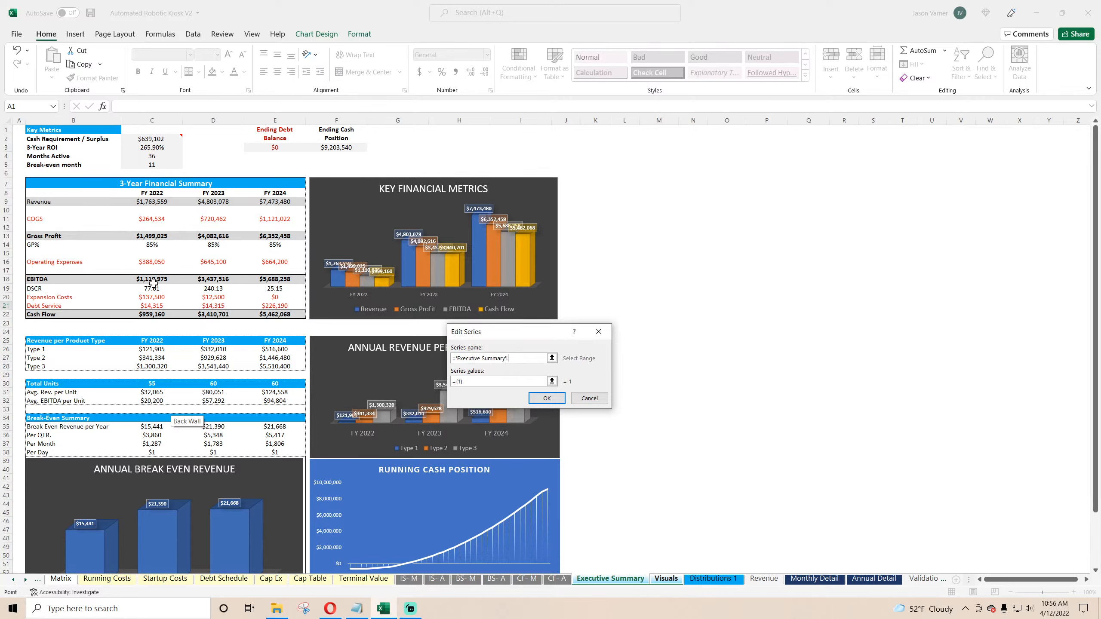
{"action": "left_click", "coordinate": [875, 579]}
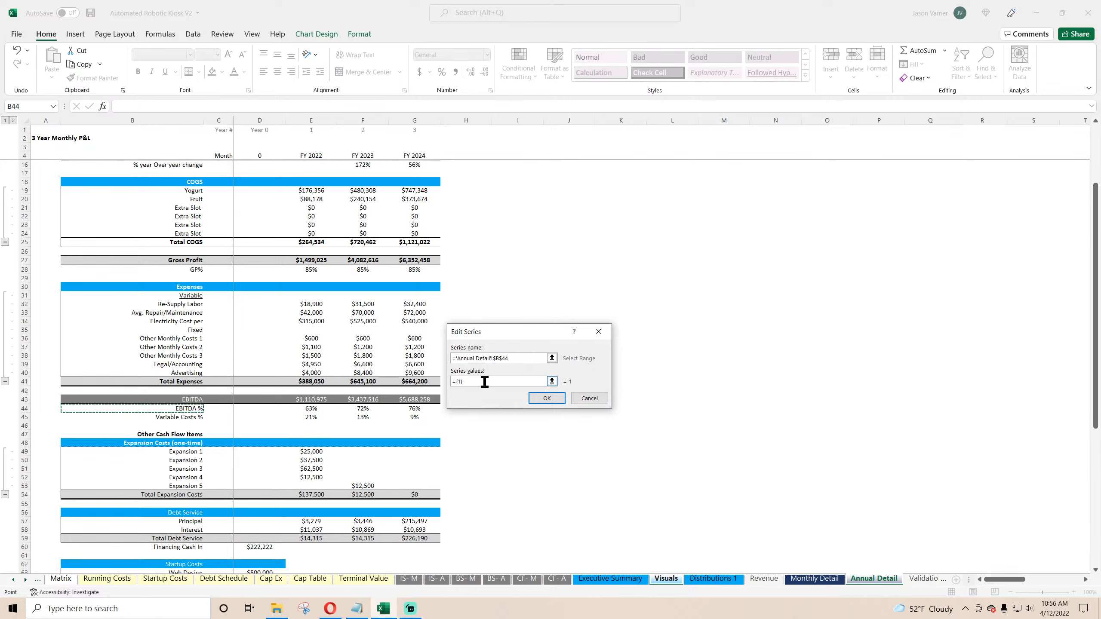
{"action": "left_click", "coordinate": [323, 409]}
{"action": "left_click", "coordinate": [555, 396]}
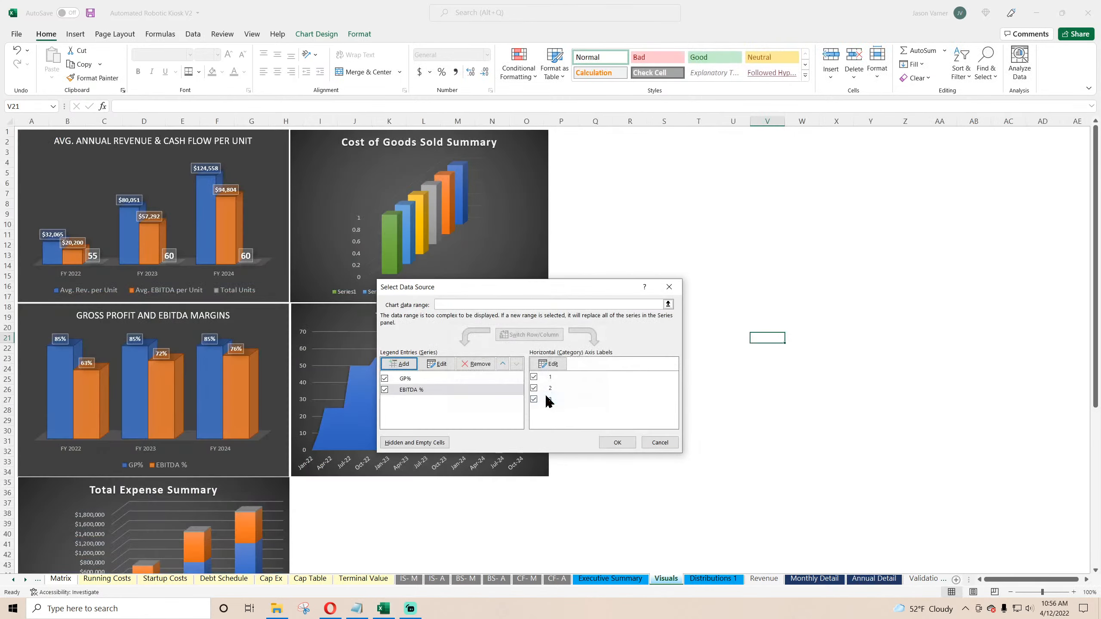
{"action": "left_click", "coordinate": [616, 444]}
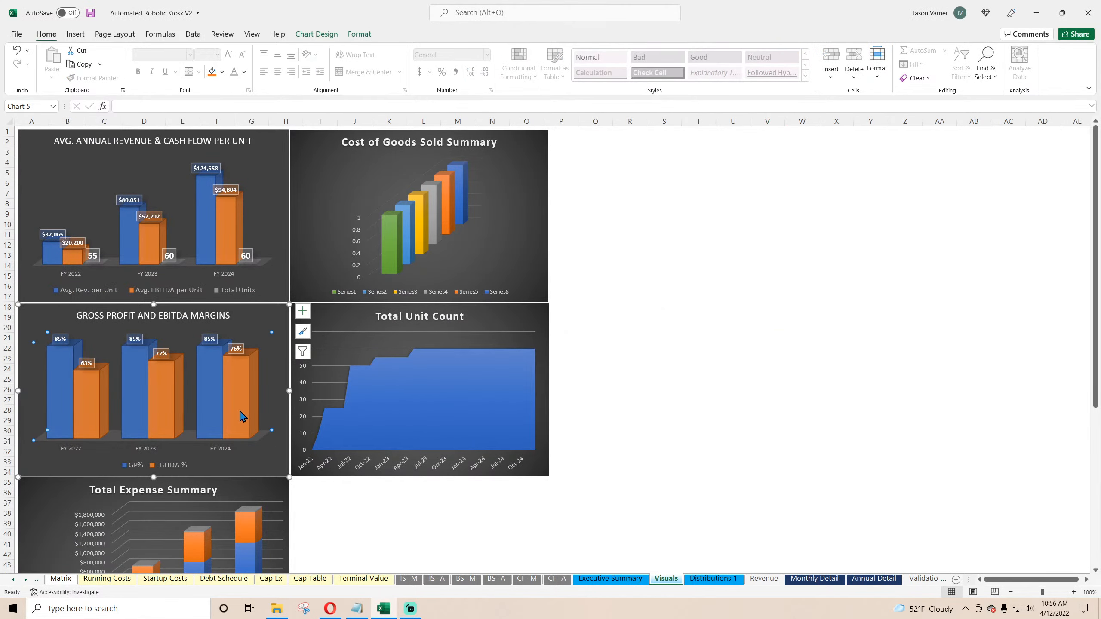
Step: Save the workbook
{"action": "mouse_move", "coordinate": [241, 415]}
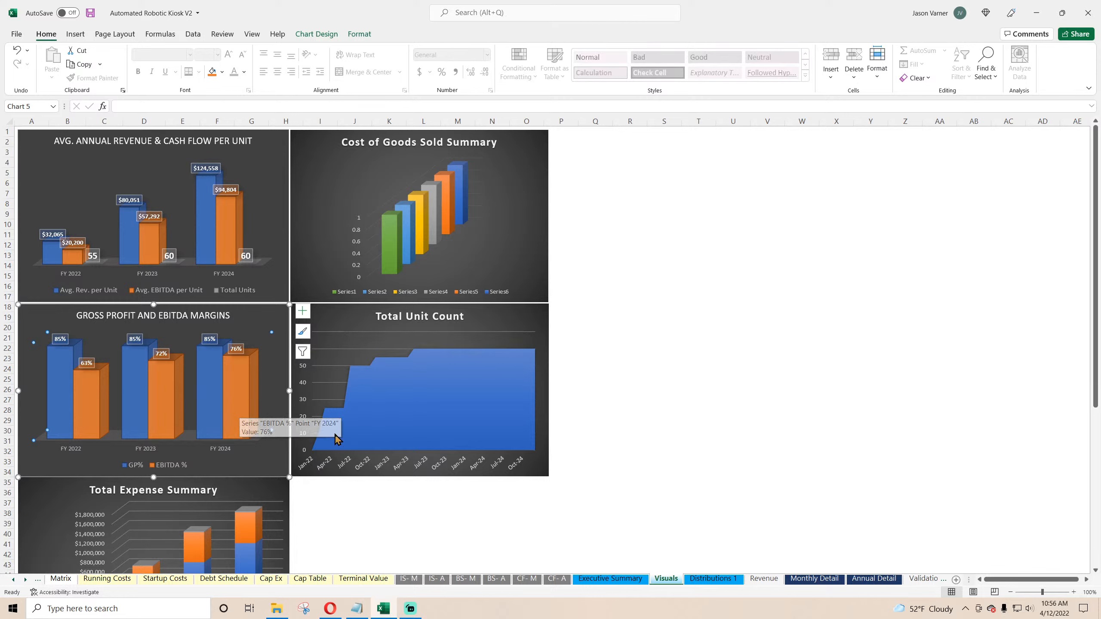
{"action": "left_click", "coordinate": [874, 578]}
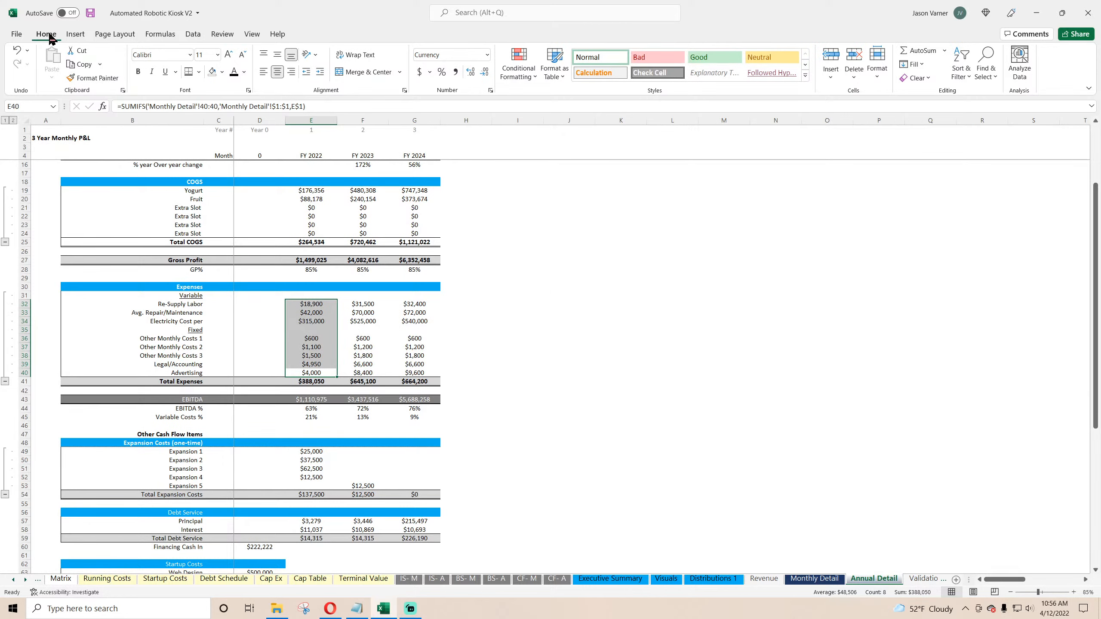
{"action": "left_click", "coordinate": [91, 16]}
Step: Inspect the EBITDA % formula on Annual Detail and the GP% formula on Executive Summary
{"action": "double_click", "coordinate": [312, 408]}
{"action": "scroll", "coordinate": [424, 333], "scroll_direction": "up", "scroll_amount": 4}
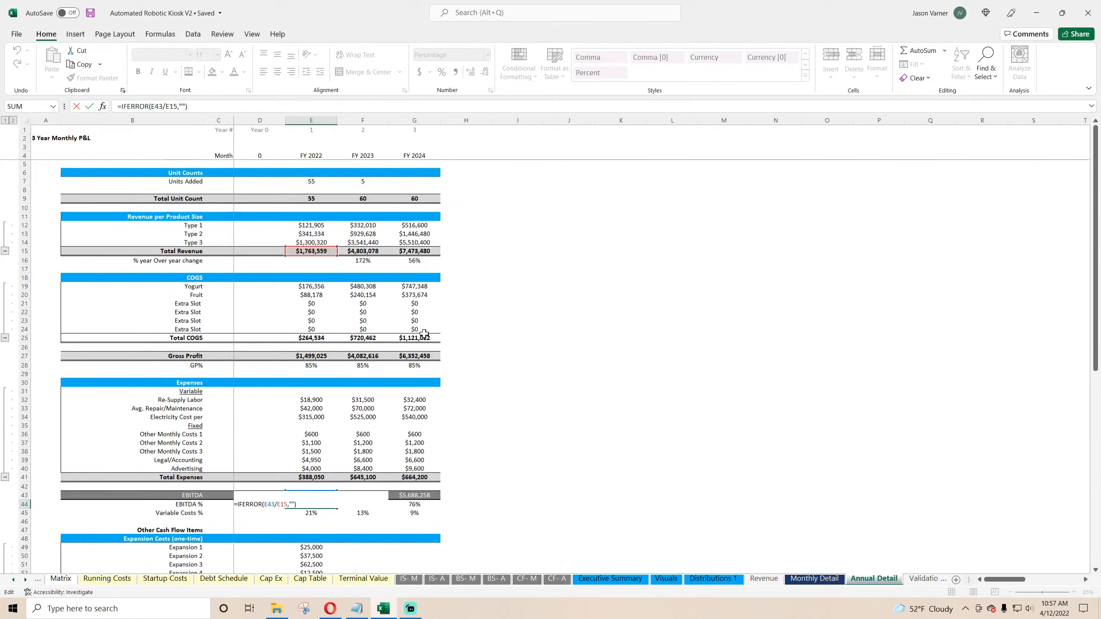
{"action": "left_click", "coordinate": [614, 356]}
{"action": "left_click", "coordinate": [583, 578]}
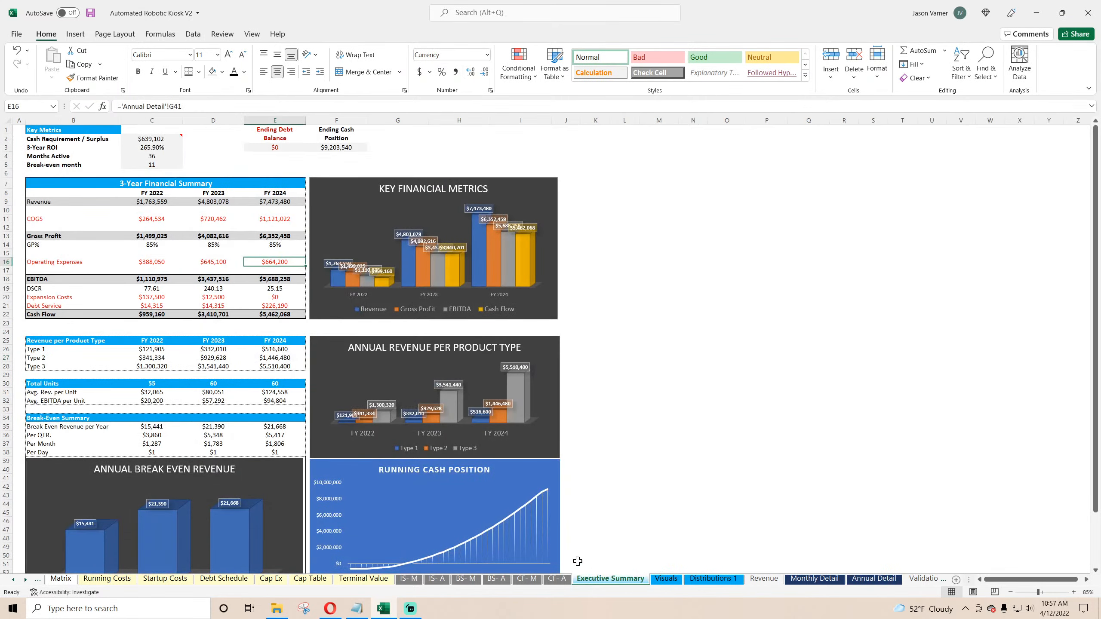
{"action": "double_click", "coordinate": [155, 247]}
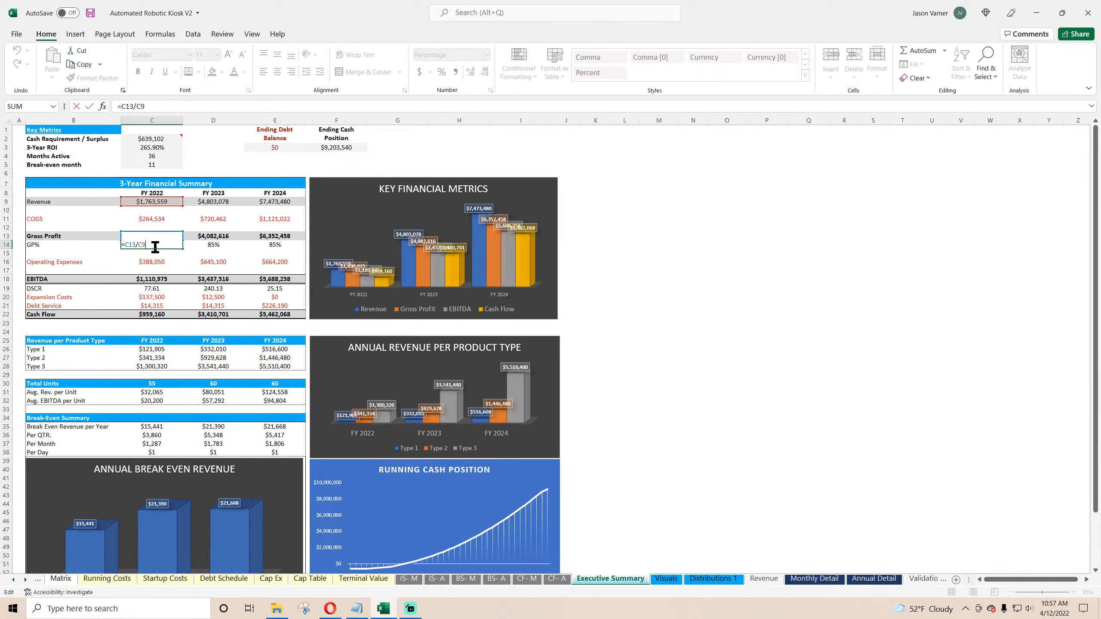
{"action": "left_click", "coordinate": [796, 301]}
{"action": "scroll", "coordinate": [699, 400], "scroll_direction": "down", "scroll_amount": 7}
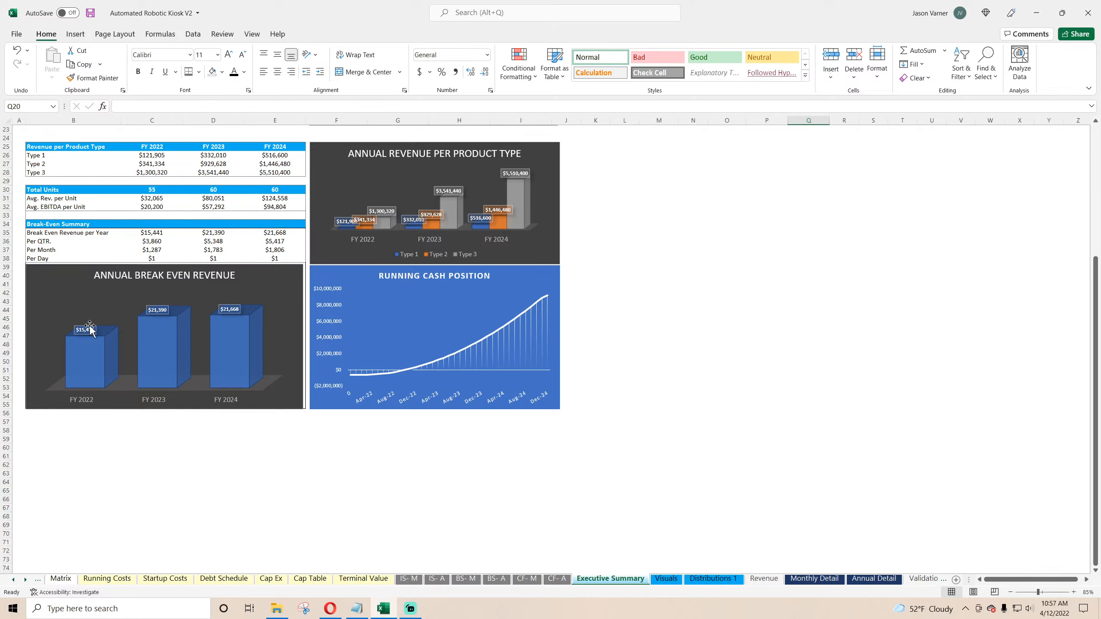
{"action": "scroll", "coordinate": [207, 326], "scroll_direction": "up", "scroll_amount": 7}
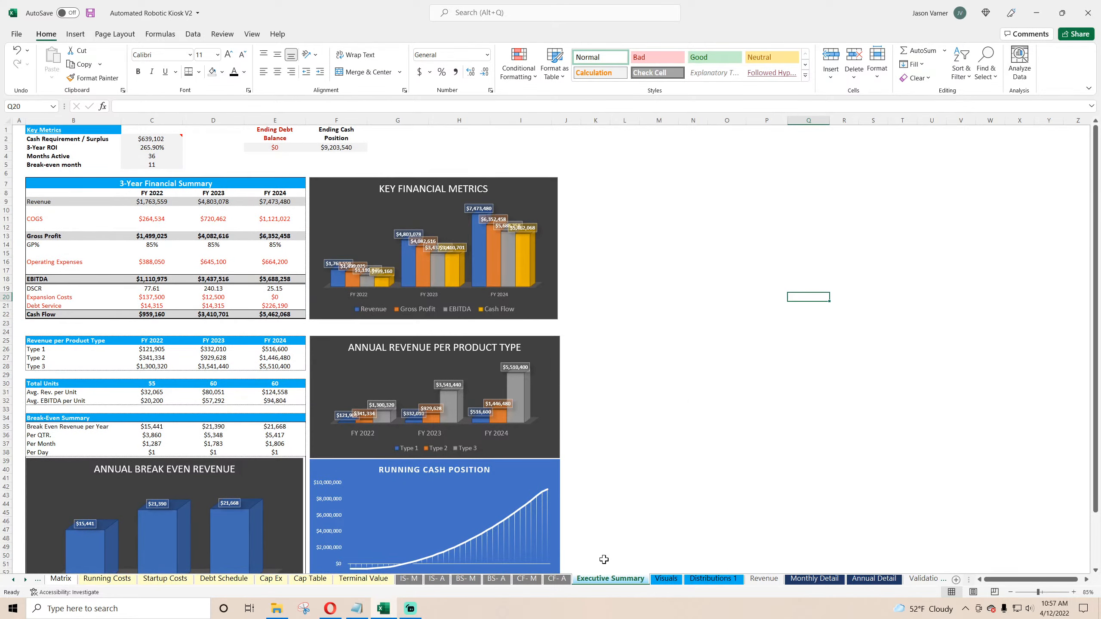
{"action": "left_click", "coordinate": [666, 578]}
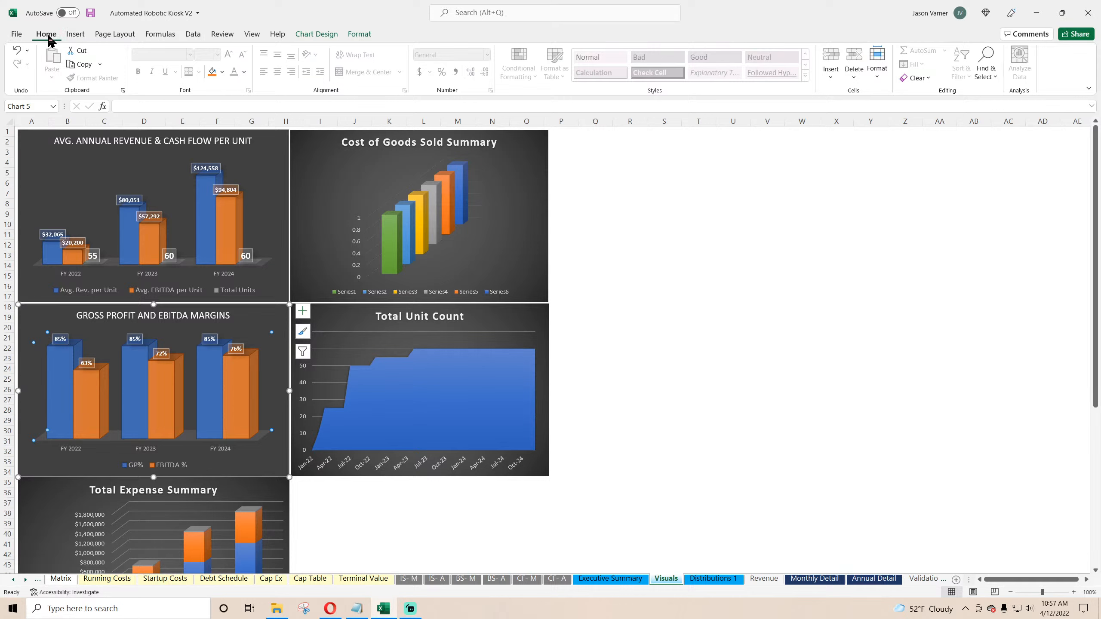
Step: Retitle the per-unit chart to AVG. ANNUAL REVENUE EBITDA PER UNIT and save the workbook
{"action": "left_click", "coordinate": [90, 13]}
{"action": "mouse_move", "coordinate": [146, 234]}
{"action": "left_click", "coordinate": [150, 141]}
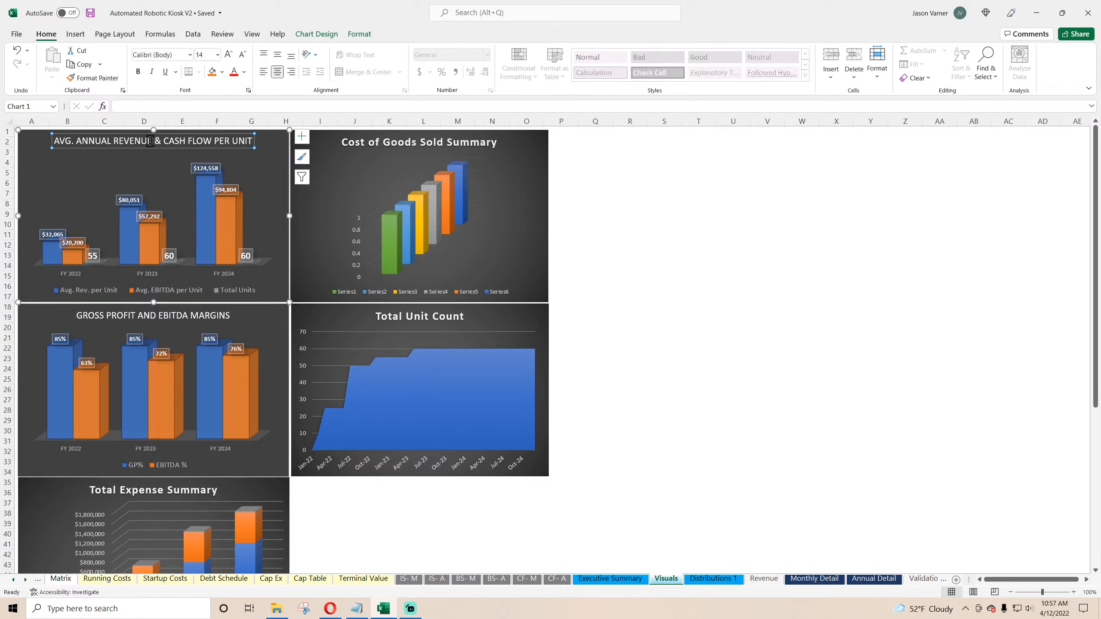
{"action": "left_click_drag", "start_coordinate": [178, 140], "coordinate": [200, 141]}
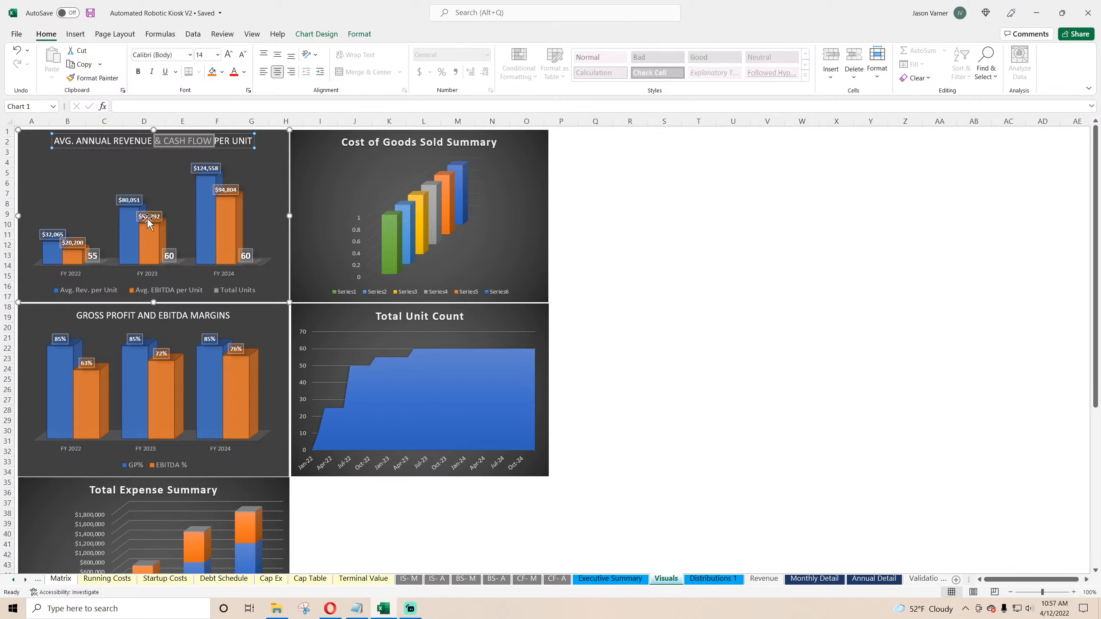
{"action": "type", "text": "EBIT"}
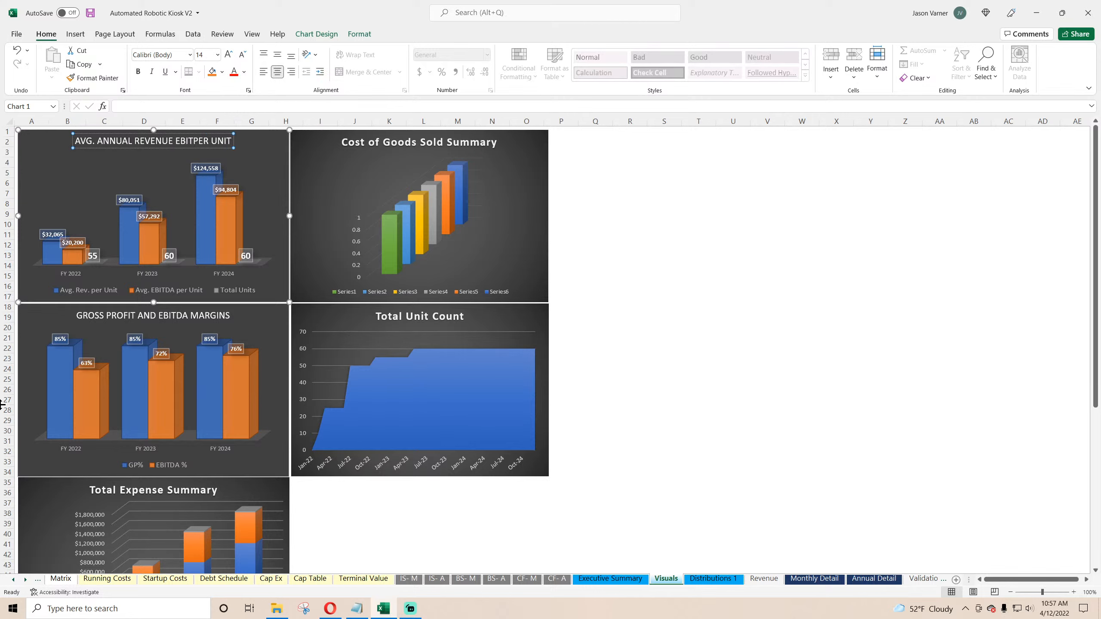
{"action": "type", "text": "DA"}
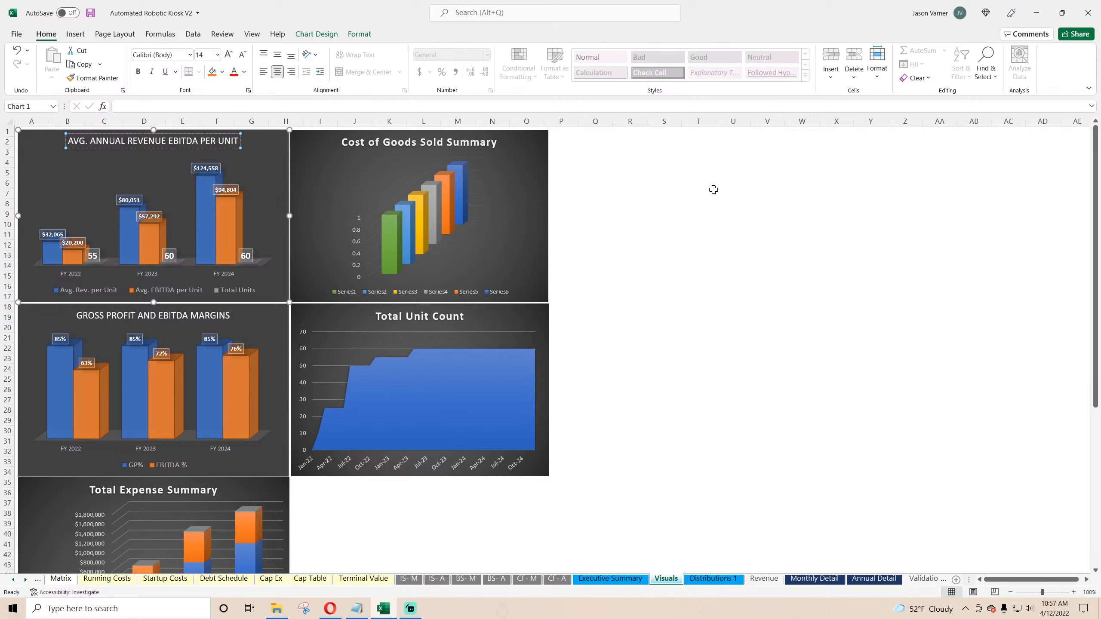
{"action": "left_click", "coordinate": [732, 268]}
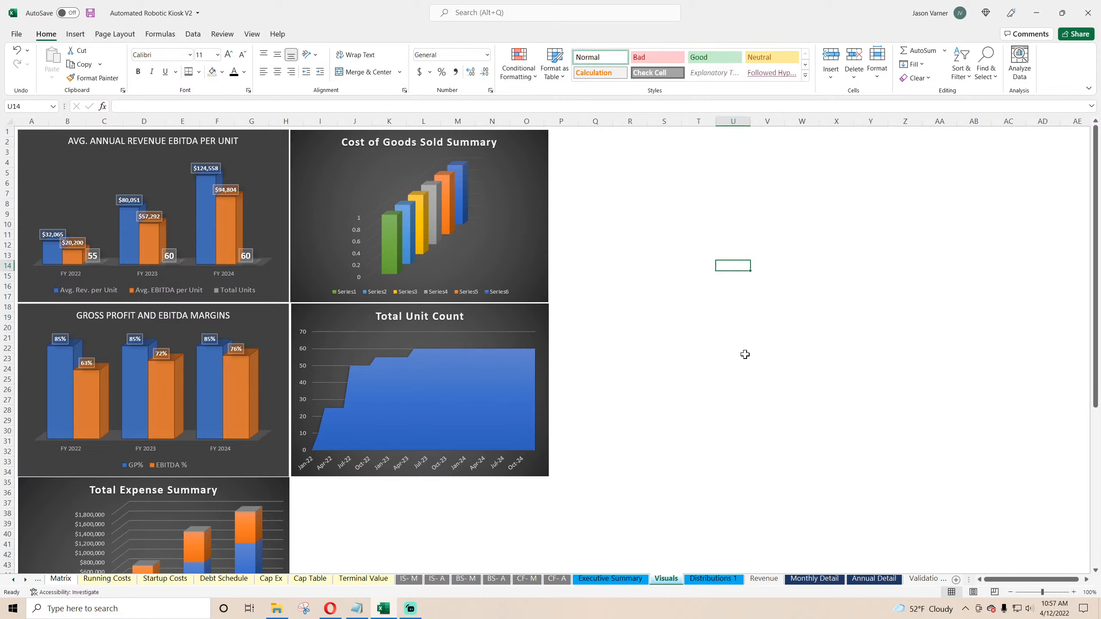
{"action": "left_click", "coordinate": [91, 14]}
Step: Check the Avg. EBITDA per Unit formula on Executive Summary and save the workbook
{"action": "left_click", "coordinate": [624, 579]}
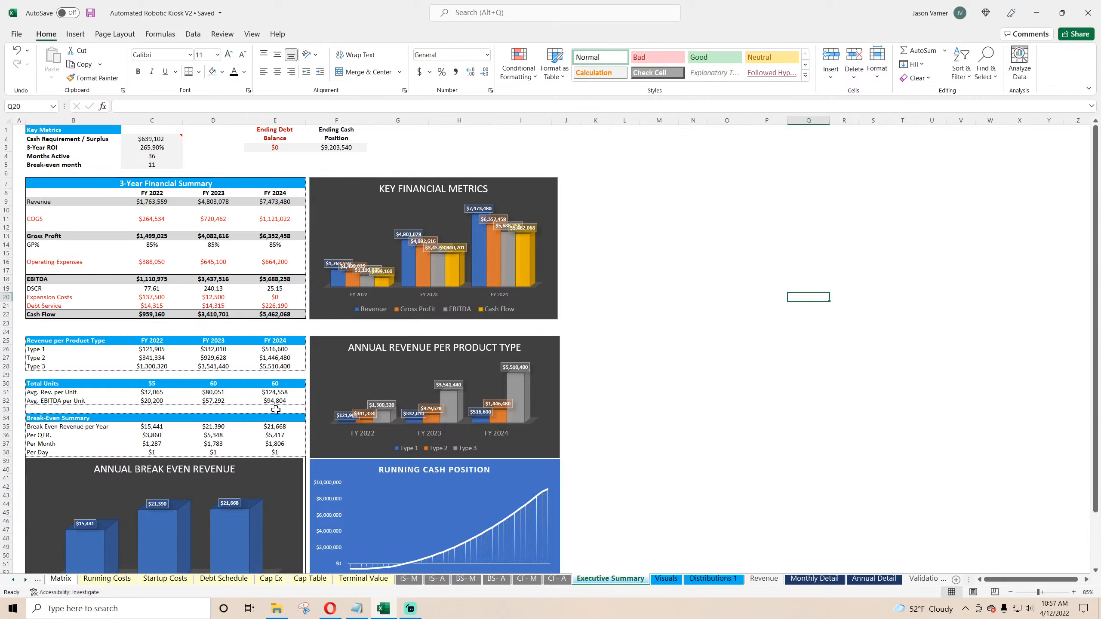
{"action": "double_click", "coordinate": [153, 400]}
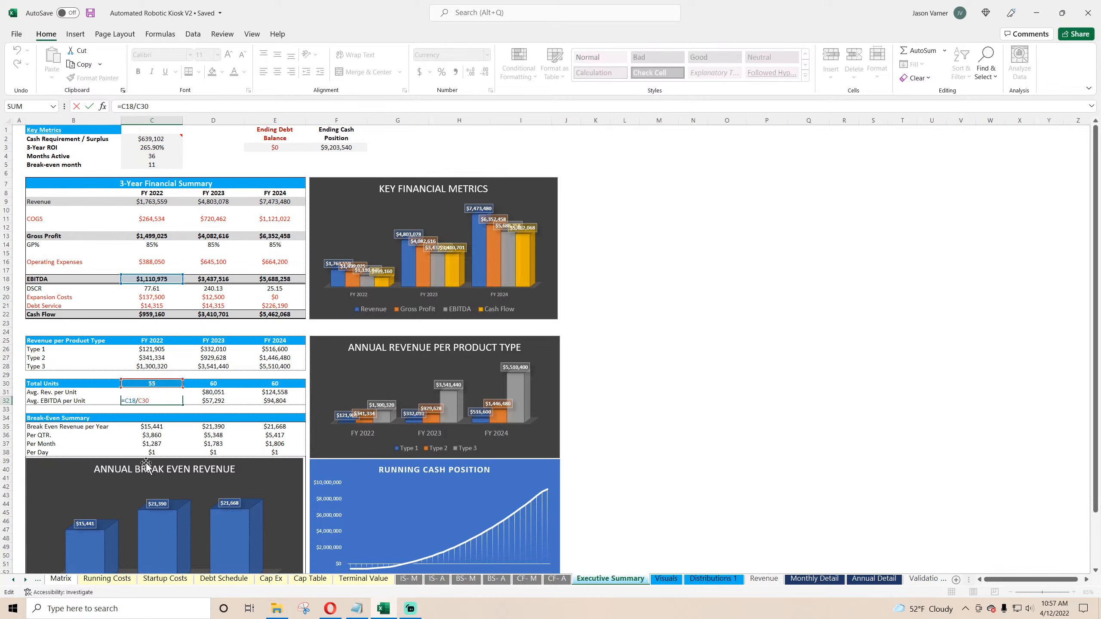
{"action": "key", "text": "Return"}
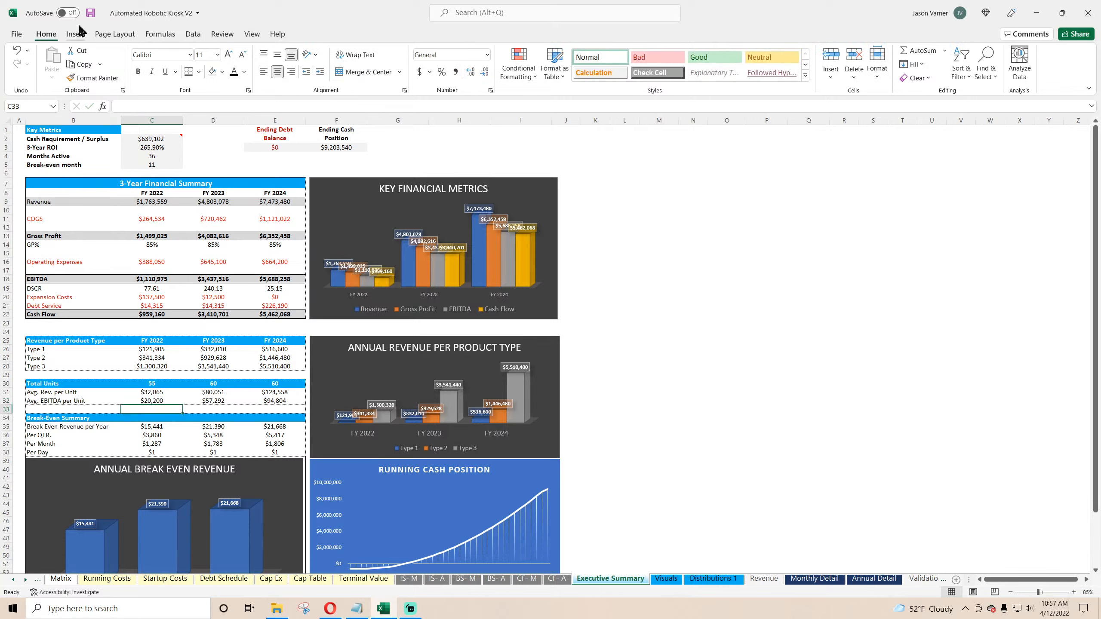
{"action": "left_click", "coordinate": [90, 13]}
{"action": "left_click", "coordinate": [713, 425]}
{"action": "left_click", "coordinate": [775, 428]}
{"action": "left_click", "coordinate": [800, 428]}
{"action": "left_click", "coordinate": [926, 444]}
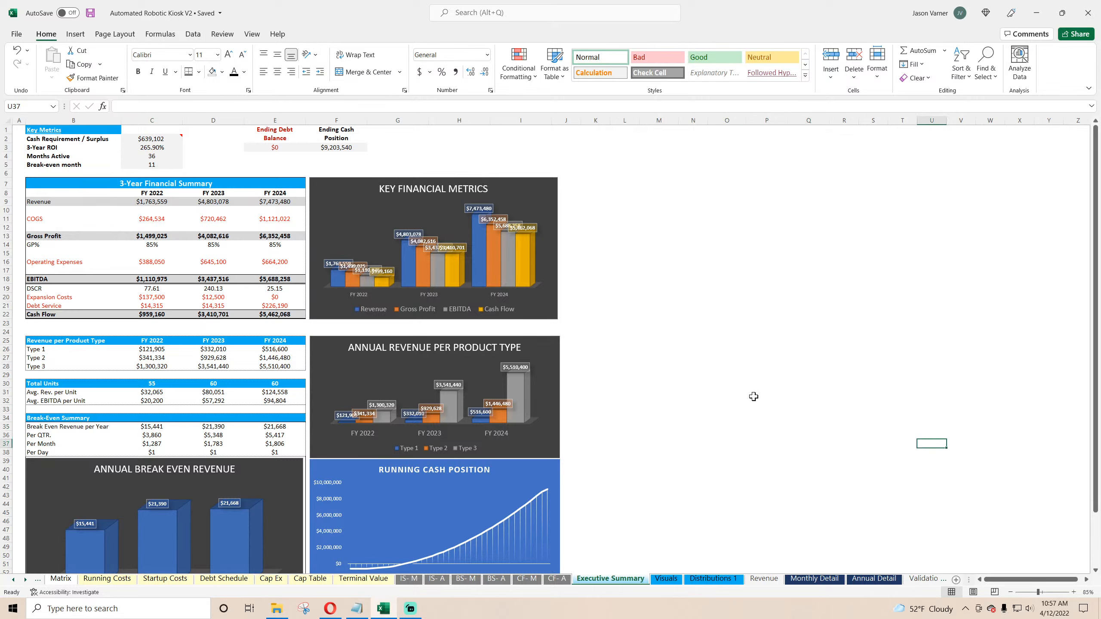
{"action": "left_click", "coordinate": [671, 423]}
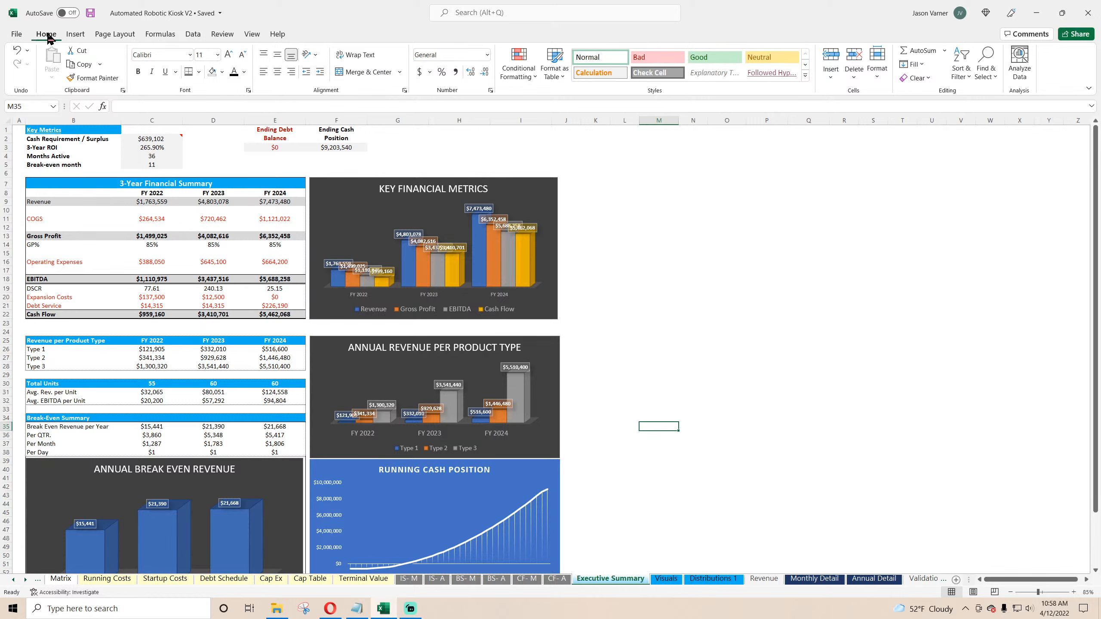
{"action": "left_click", "coordinate": [90, 13]}
{"action": "left_click", "coordinate": [714, 579]}
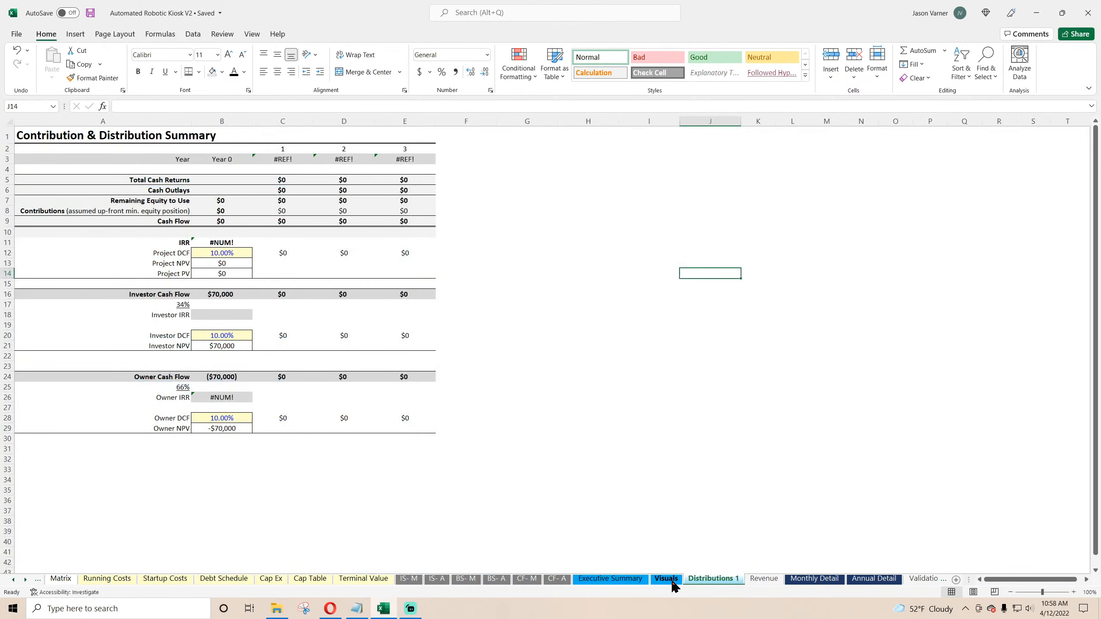
{"action": "left_click", "coordinate": [667, 579]}
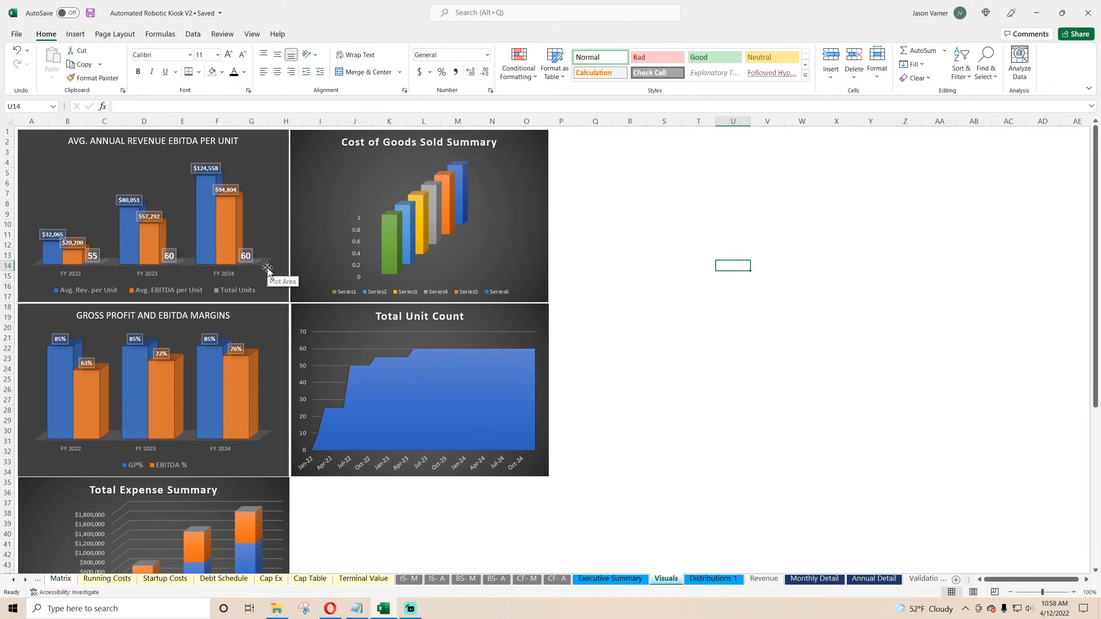
Step: Clear and remove the broken series from the Cost of Goods Sold Summary chart's data source
{"action": "right_click", "coordinate": [487, 229]}
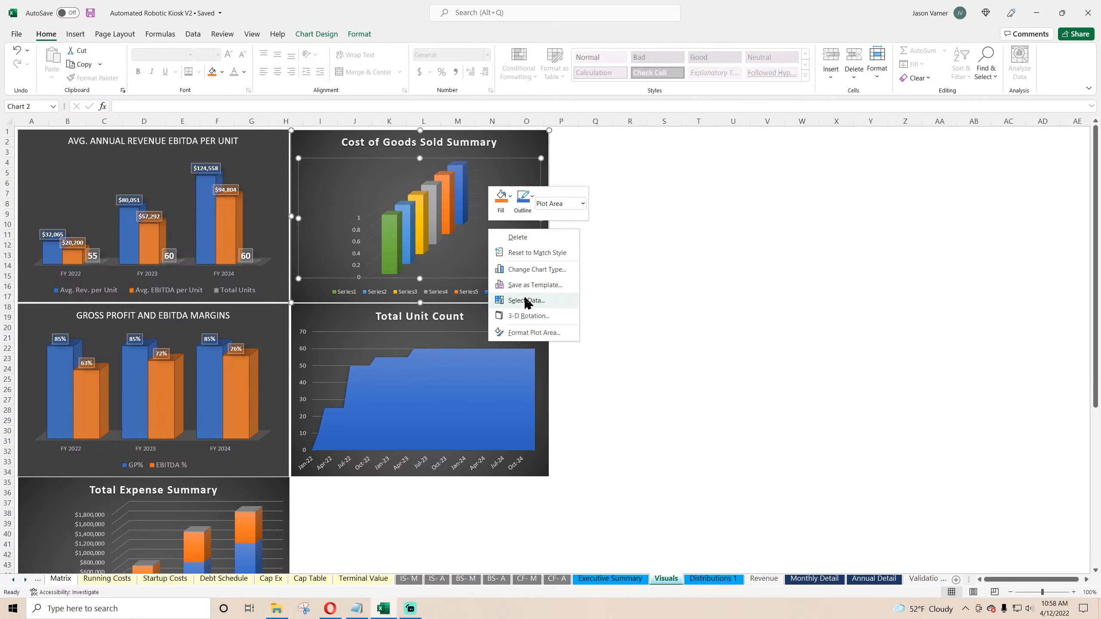
{"action": "left_click", "coordinate": [495, 299]}
{"action": "left_click", "coordinate": [467, 368]}
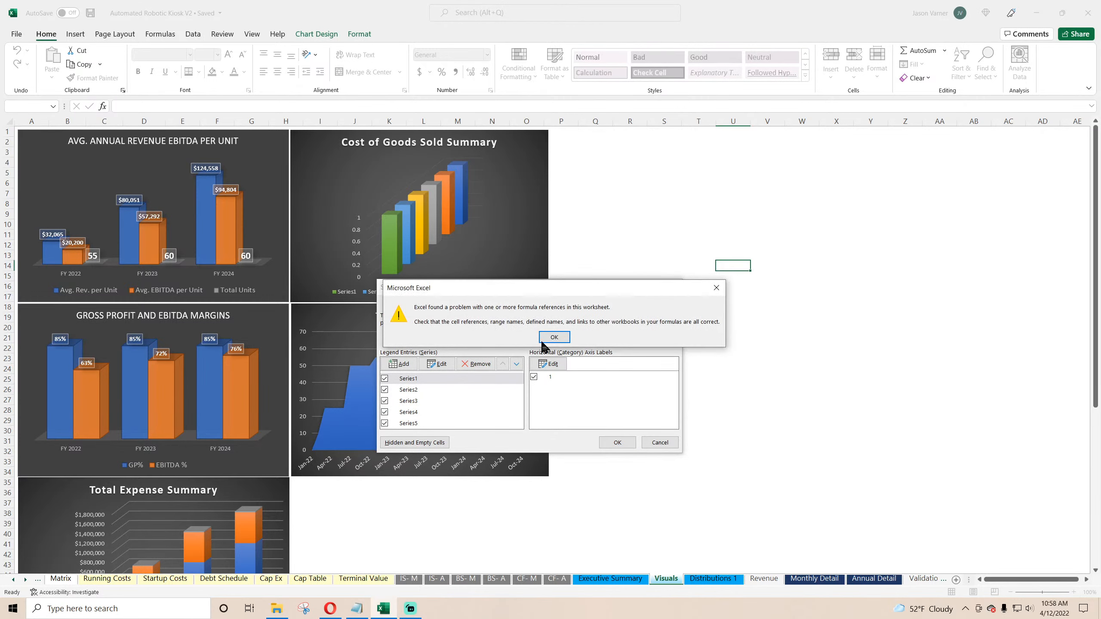
{"action": "left_click", "coordinate": [553, 334]}
{"action": "left_click", "coordinate": [534, 377]}
{"action": "left_click", "coordinate": [385, 379]}
{"action": "left_click", "coordinate": [384, 390]}
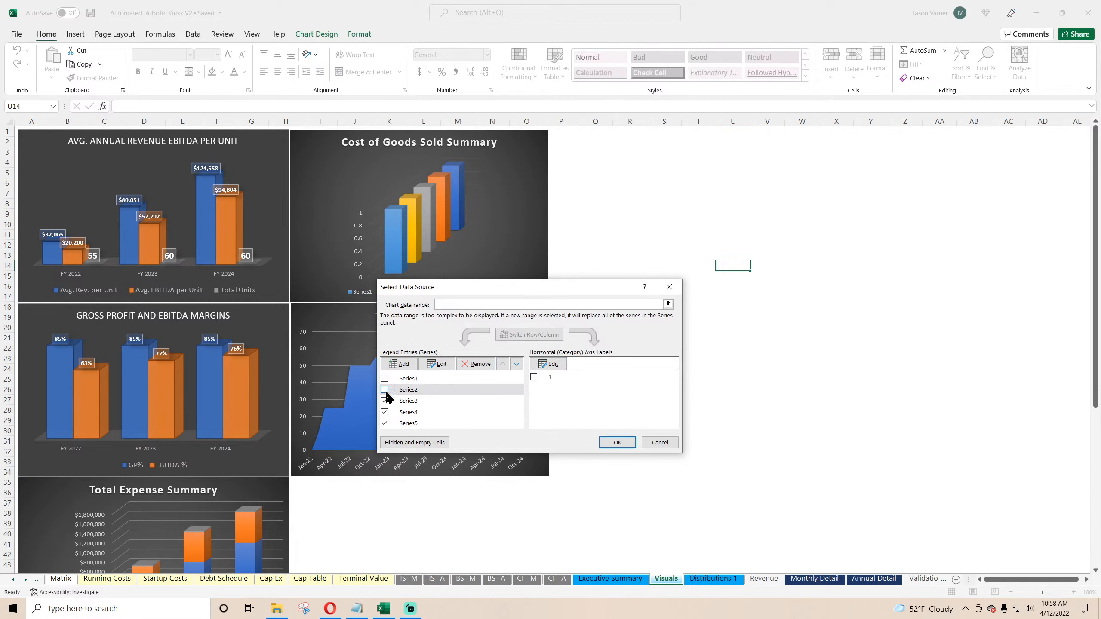
{"action": "left_click", "coordinate": [384, 402]}
{"action": "left_click", "coordinate": [385, 412]}
{"action": "left_click", "coordinate": [477, 364]}
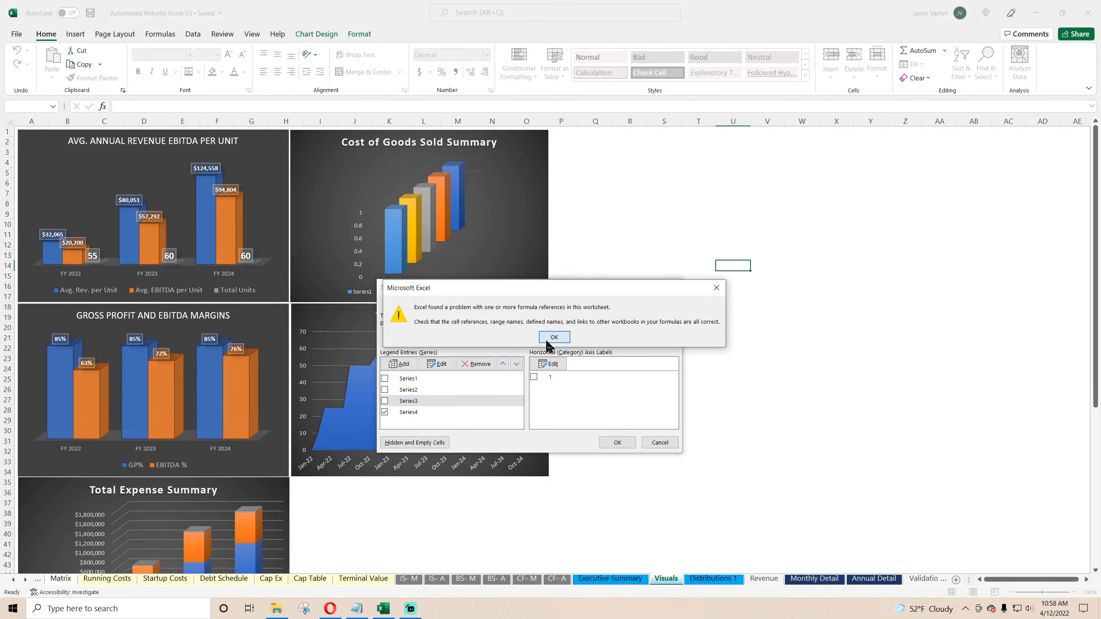
{"action": "left_click", "coordinate": [554, 337]}
{"action": "left_click", "coordinate": [388, 412]}
{"action": "left_click", "coordinate": [477, 364]}
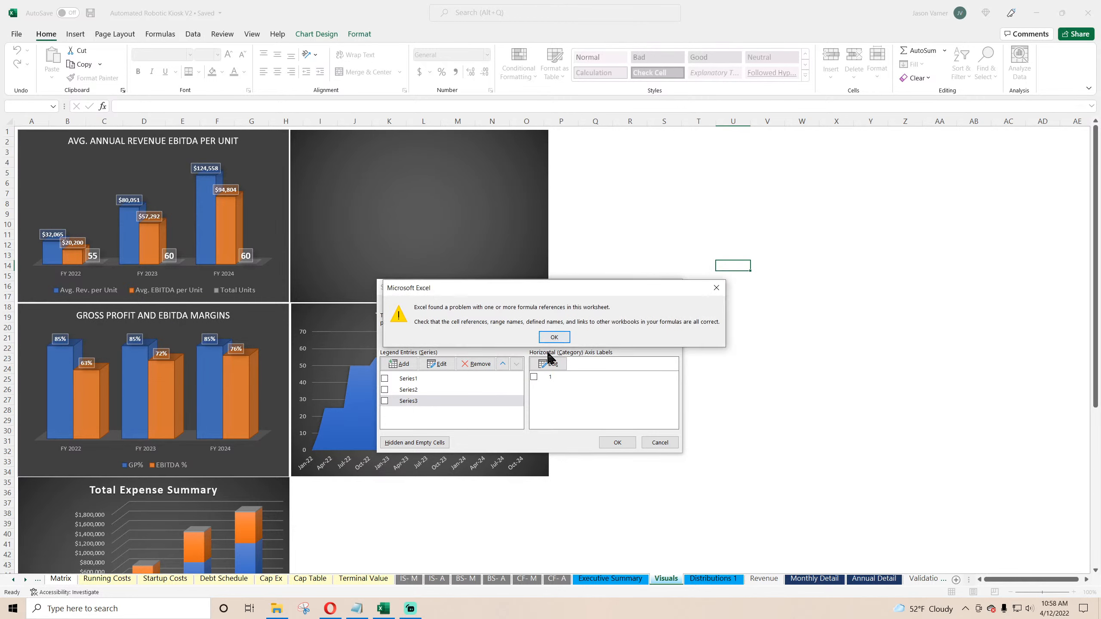
{"action": "key", "text": "Return"}
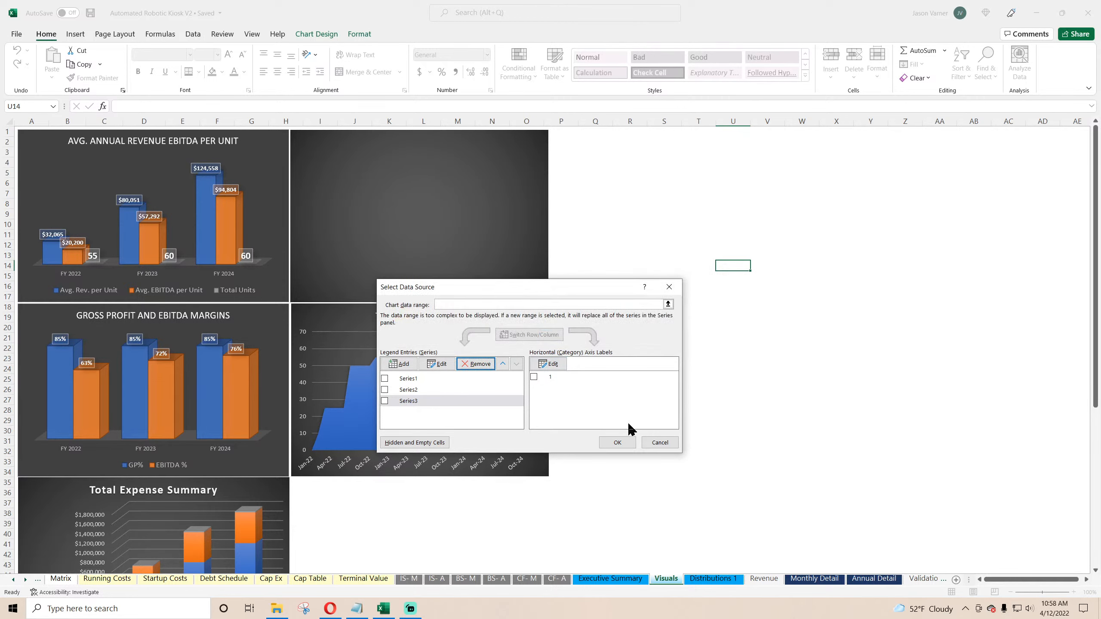
Step: Set the Cost of Goods Sold Summary chart's data range to Visuals R11:V17
{"action": "left_click", "coordinate": [496, 304]}
{"action": "left_click_drag", "start_coordinate": [619, 235], "coordinate": [769, 299]}
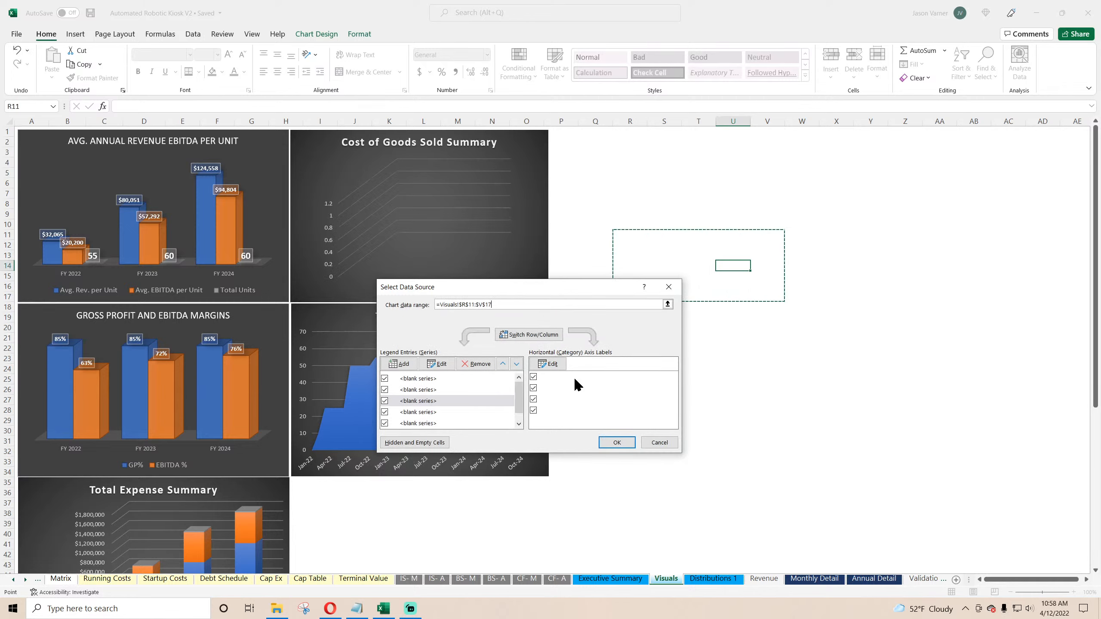
{"action": "left_click", "coordinate": [622, 439]}
Step: Reopen the Cost of Goods Sold Summary chart's data source and remove the remaining blank series
{"action": "right_click", "coordinate": [455, 184]}
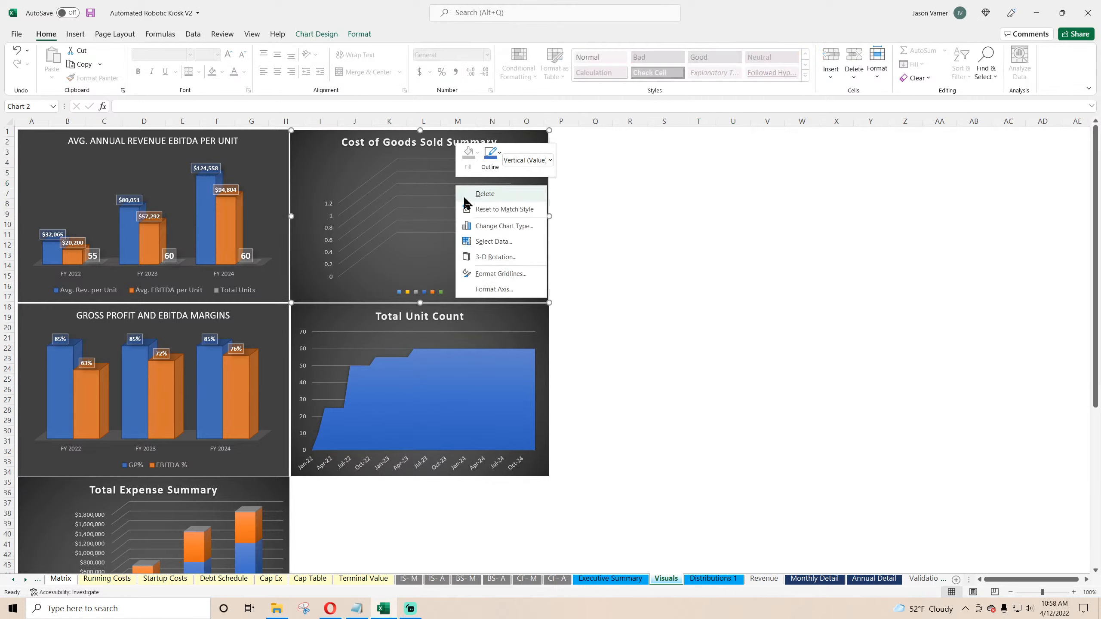
{"action": "left_click", "coordinate": [493, 241]}
{"action": "left_click", "coordinate": [478, 367]}
{"action": "left_click", "coordinate": [477, 366]}
{"action": "left_click", "coordinate": [478, 367]}
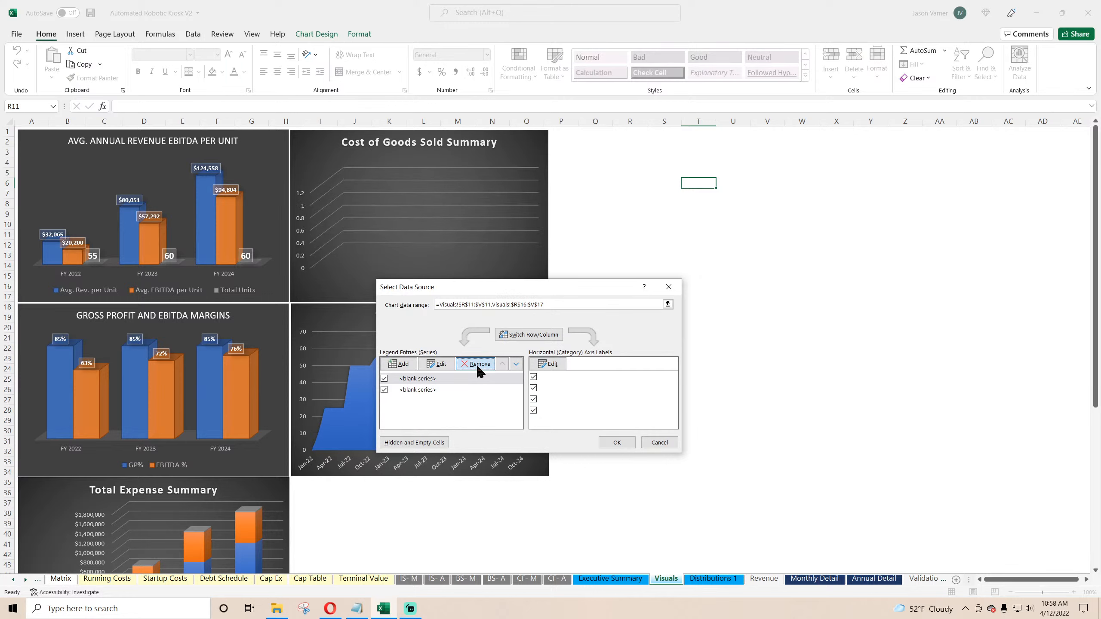
{"action": "left_click", "coordinate": [477, 367]}
{"action": "left_click", "coordinate": [477, 367]}
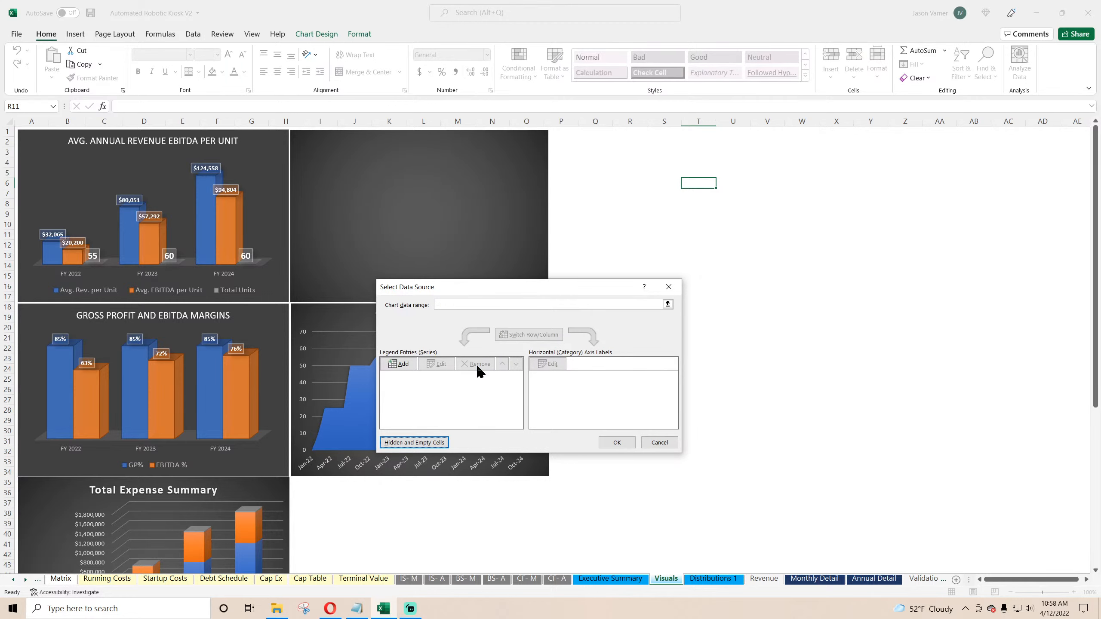
Step: Set the Cost of Goods Sold Summary chart's data range to Annual Detail B19:G24
{"action": "left_click", "coordinate": [616, 579]}
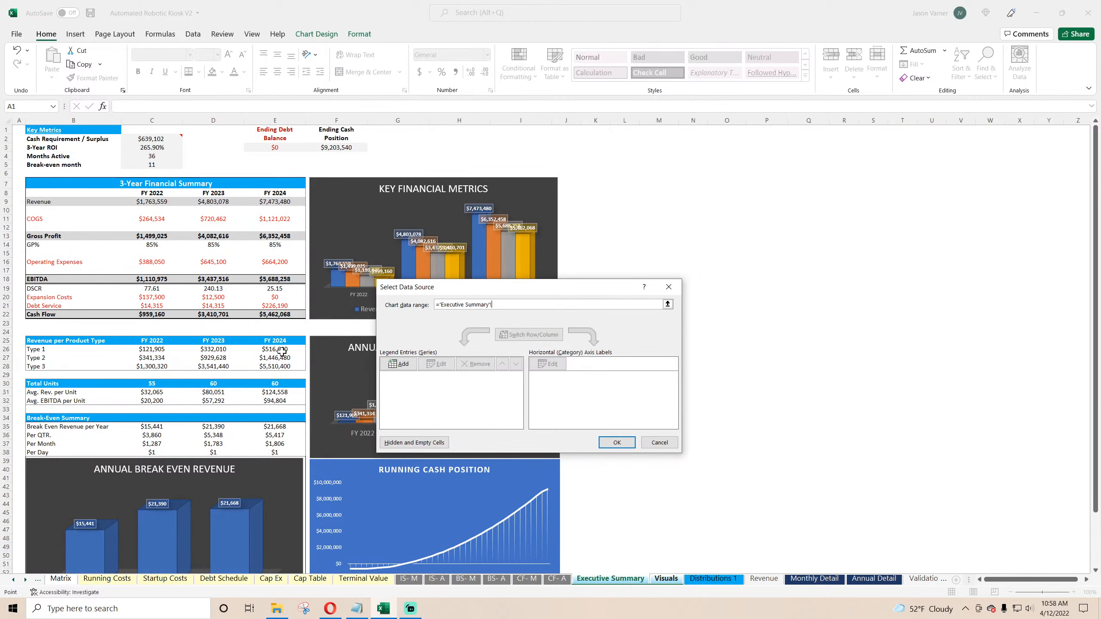
{"action": "left_click", "coordinate": [874, 579]}
{"action": "left_click", "coordinate": [182, 287]}
{"action": "left_click_drag", "start_coordinate": [182, 288], "coordinate": [390, 330]}
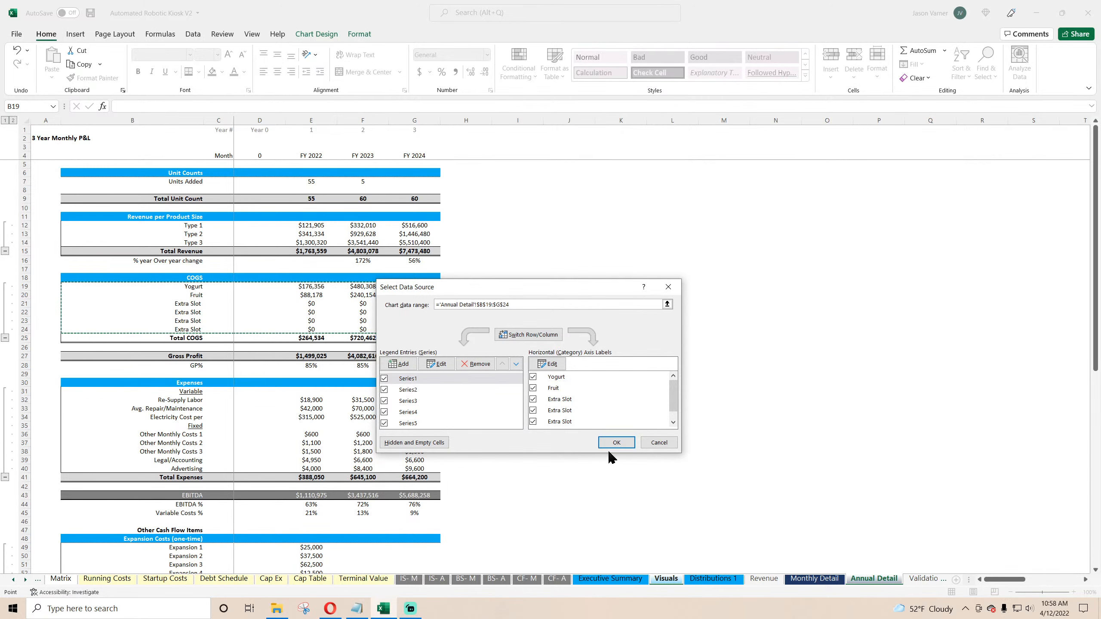
{"action": "left_click", "coordinate": [616, 442]}
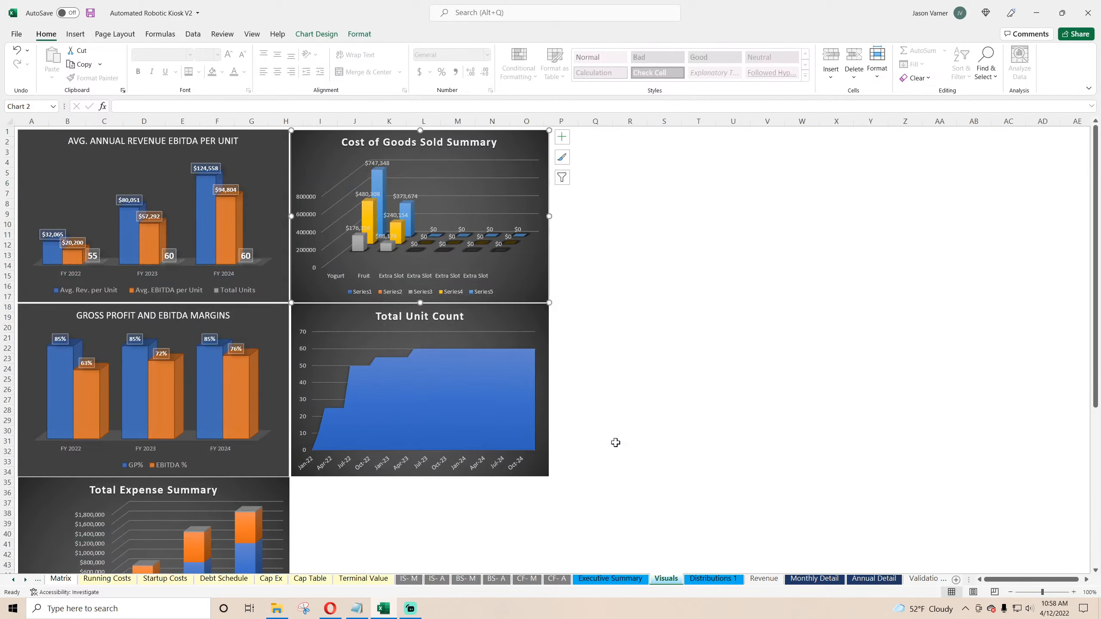
{"action": "left_click", "coordinate": [646, 337]}
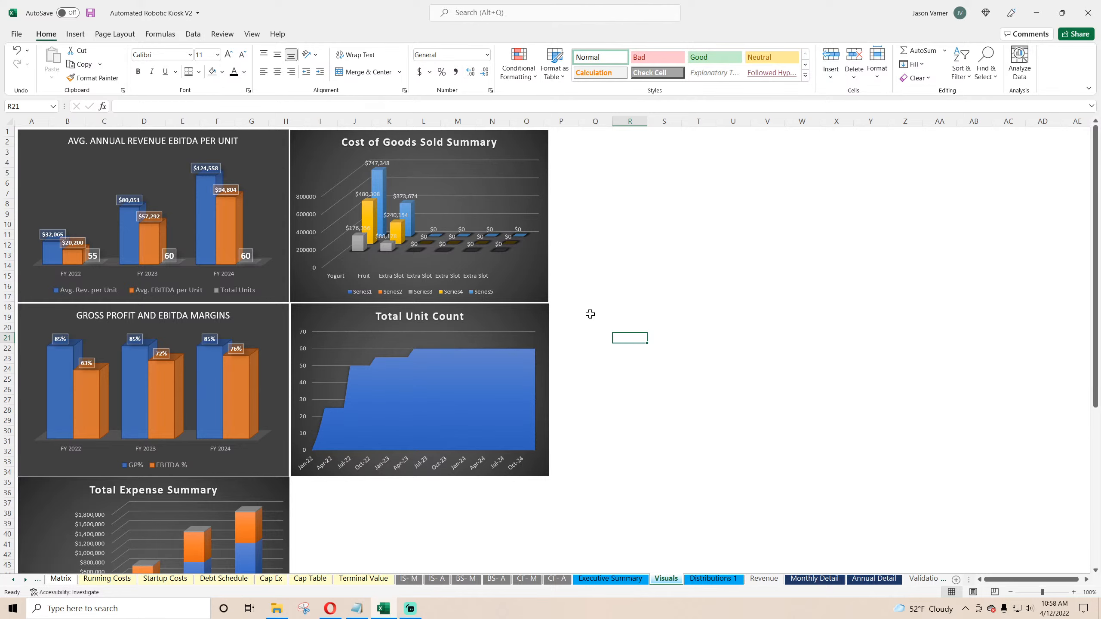
{"action": "right_click", "coordinate": [511, 212]}
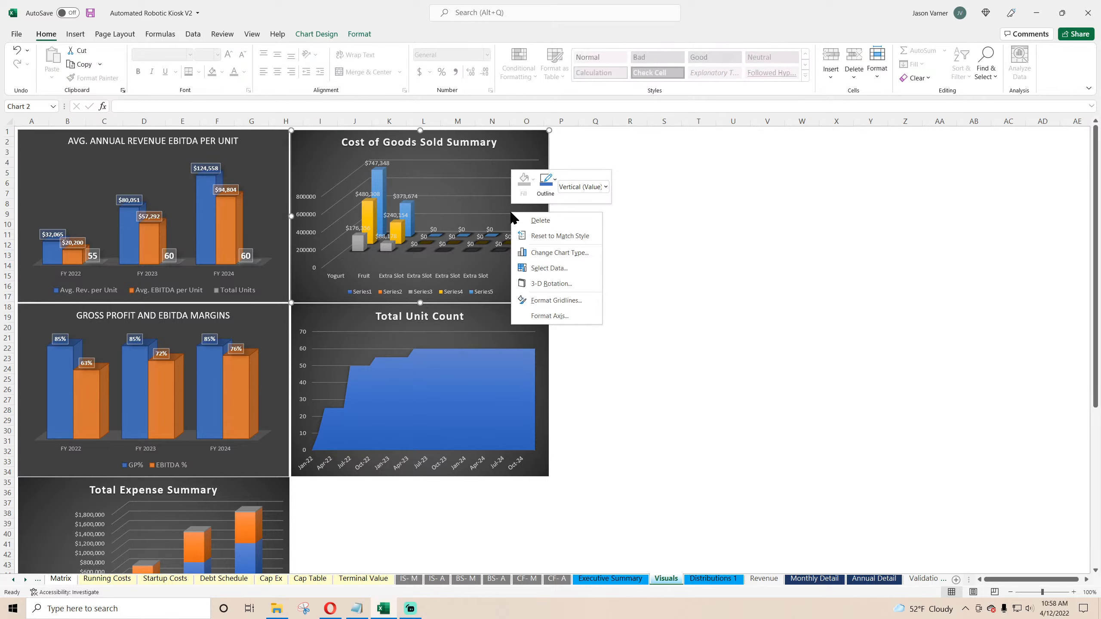
{"action": "left_click", "coordinate": [559, 269]}
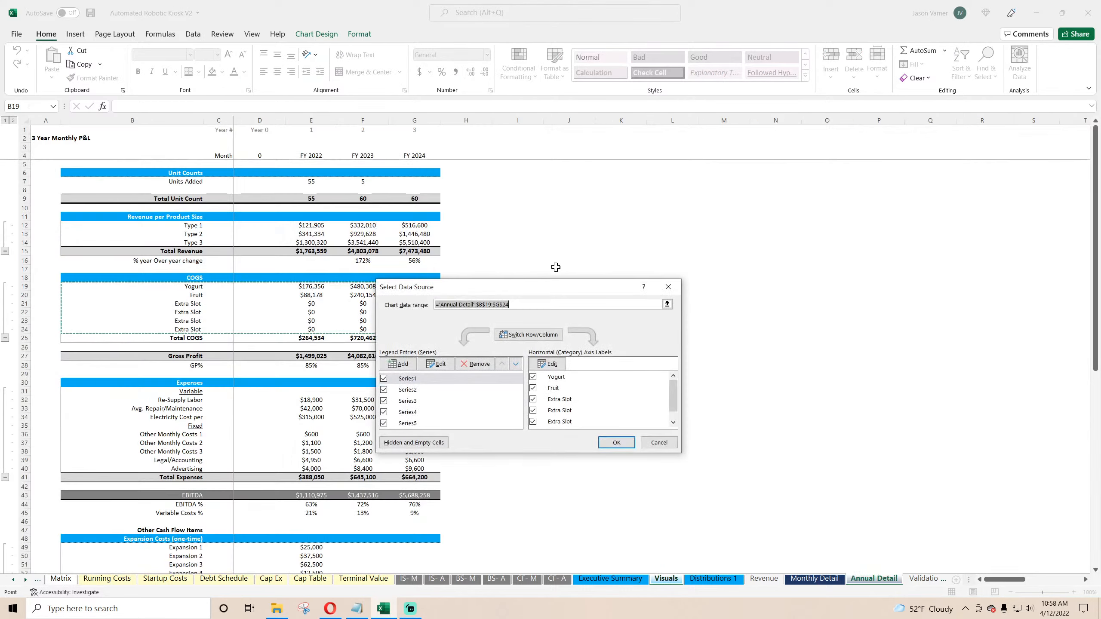
{"action": "left_click", "coordinate": [543, 336]}
{"action": "left_click", "coordinate": [548, 363]}
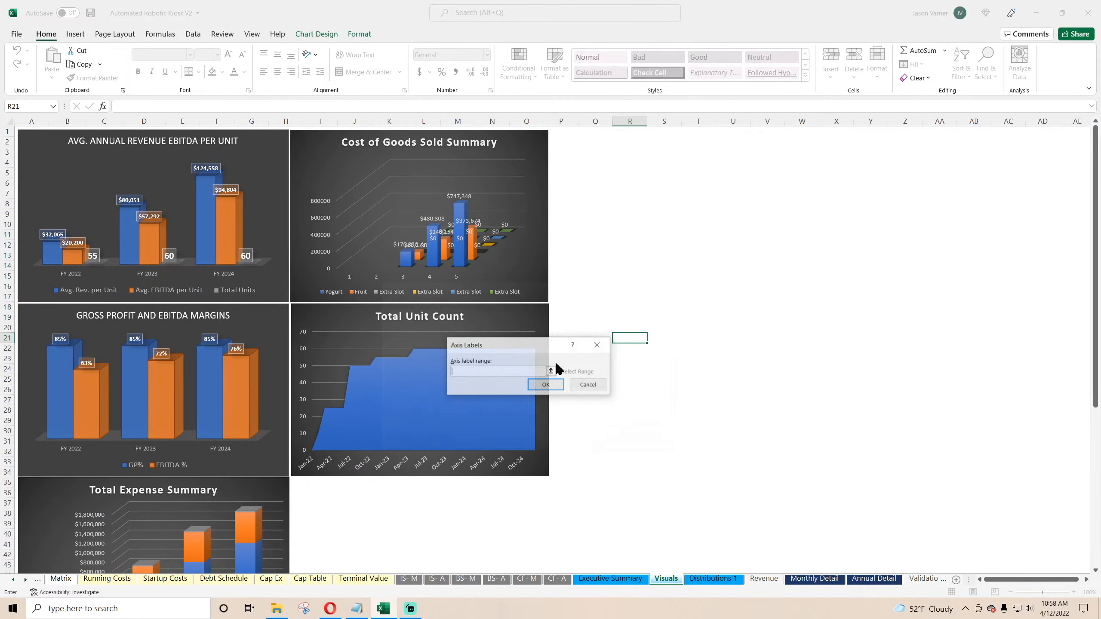
{"action": "left_click", "coordinate": [871, 579]}
{"action": "left_click_drag", "start_coordinate": [311, 155], "coordinate": [415, 155]}
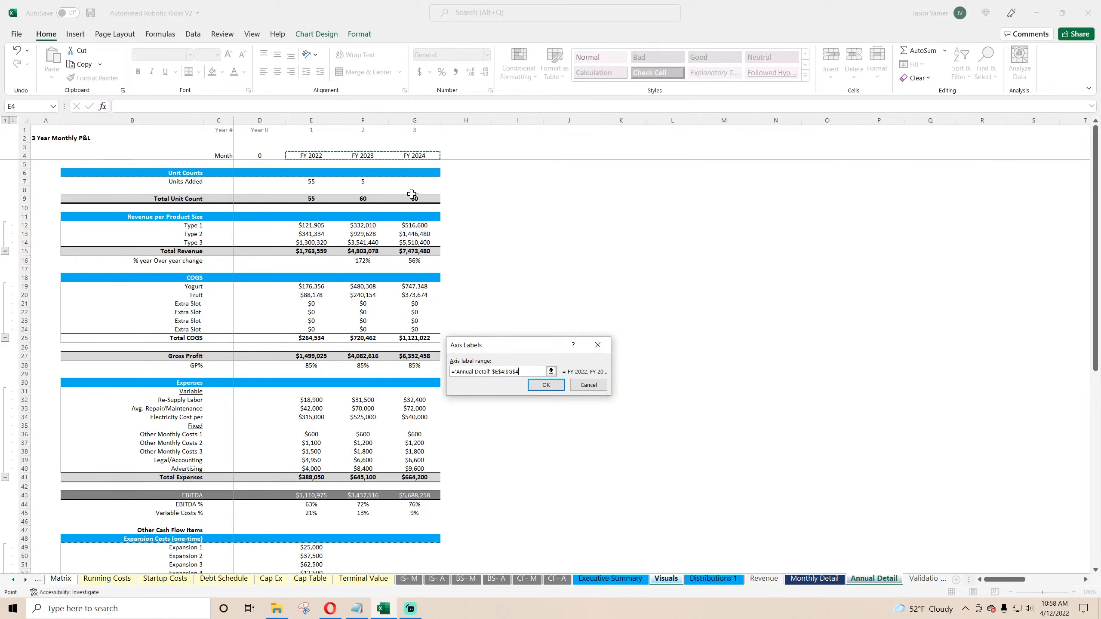
{"action": "left_click", "coordinate": [546, 385]}
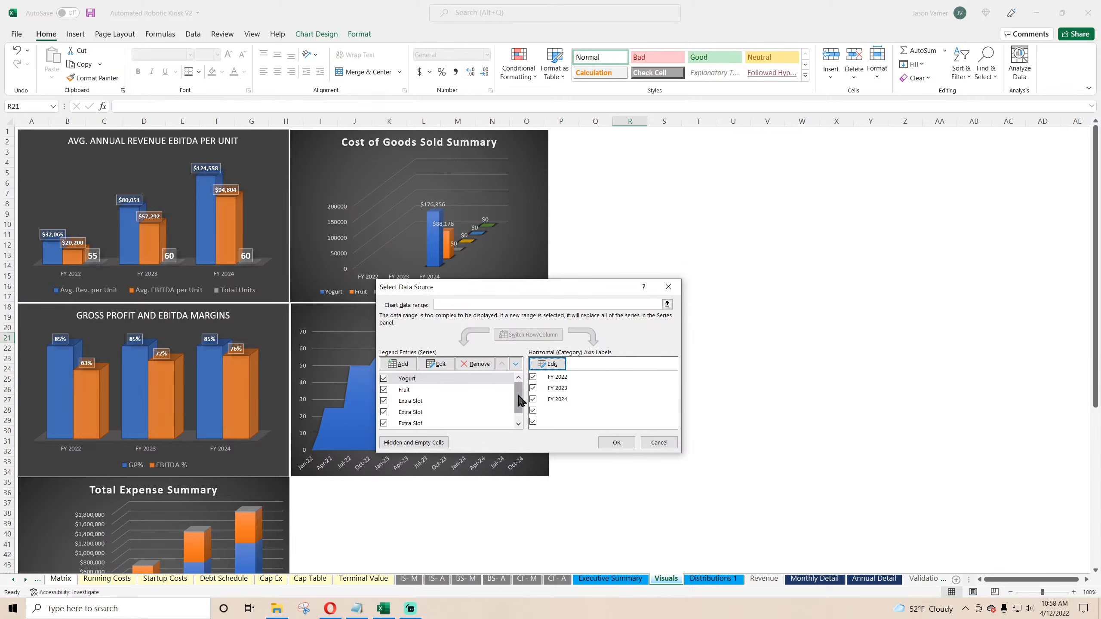
{"action": "left_click_drag", "start_coordinate": [520, 401], "coordinate": [520, 418]}
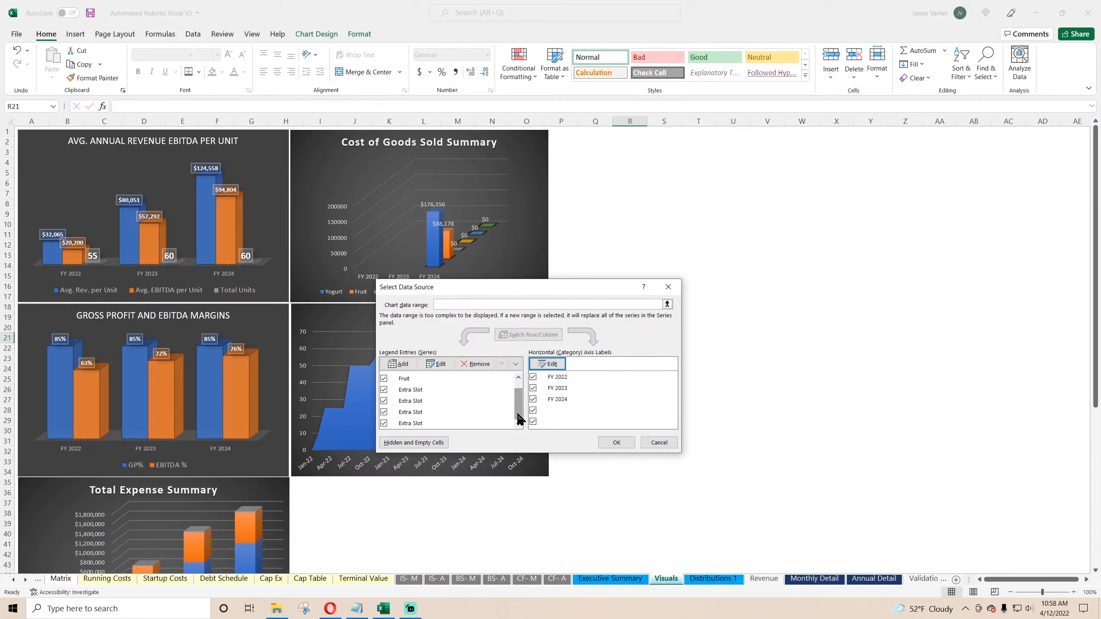
{"action": "left_click_drag", "start_coordinate": [515, 286], "coordinate": [699, 224]}
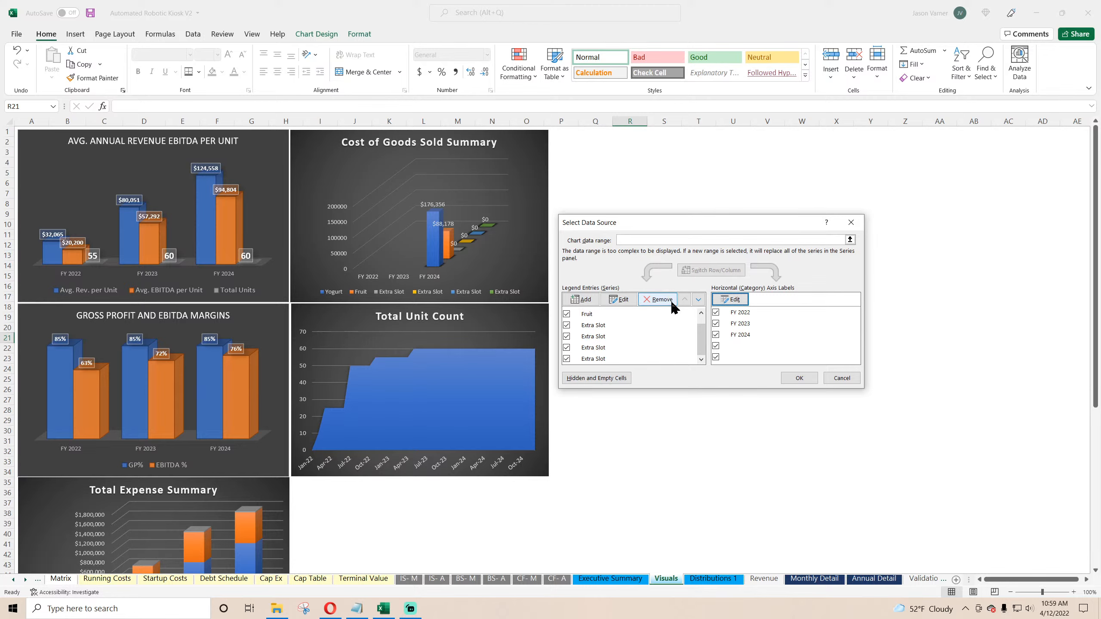
{"action": "left_click", "coordinate": [842, 379]}
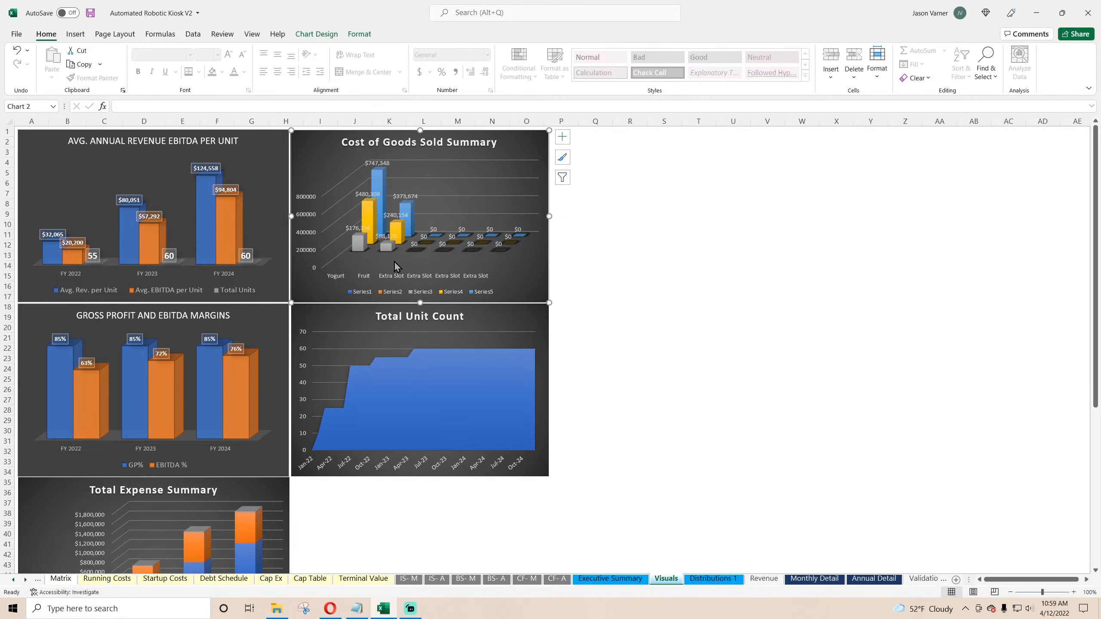
Step: Link the COGS item labels from Annual Detail B19 into Visuals column A, filling down and placing them in A71:A76
{"action": "left_click", "coordinate": [698, 296]}
{"action": "scroll", "coordinate": [217, 445], "scroll_direction": "down", "scroll_amount": 15}
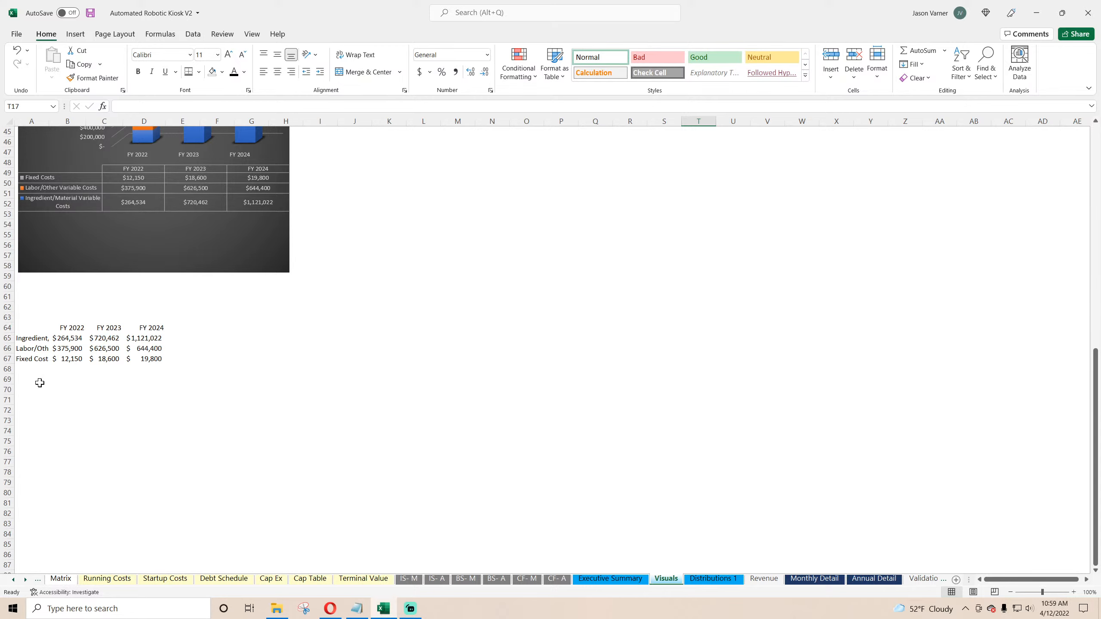
{"action": "left_click", "coordinate": [39, 383]}
{"action": "type", "text": "="}
{"action": "left_click", "coordinate": [872, 579]}
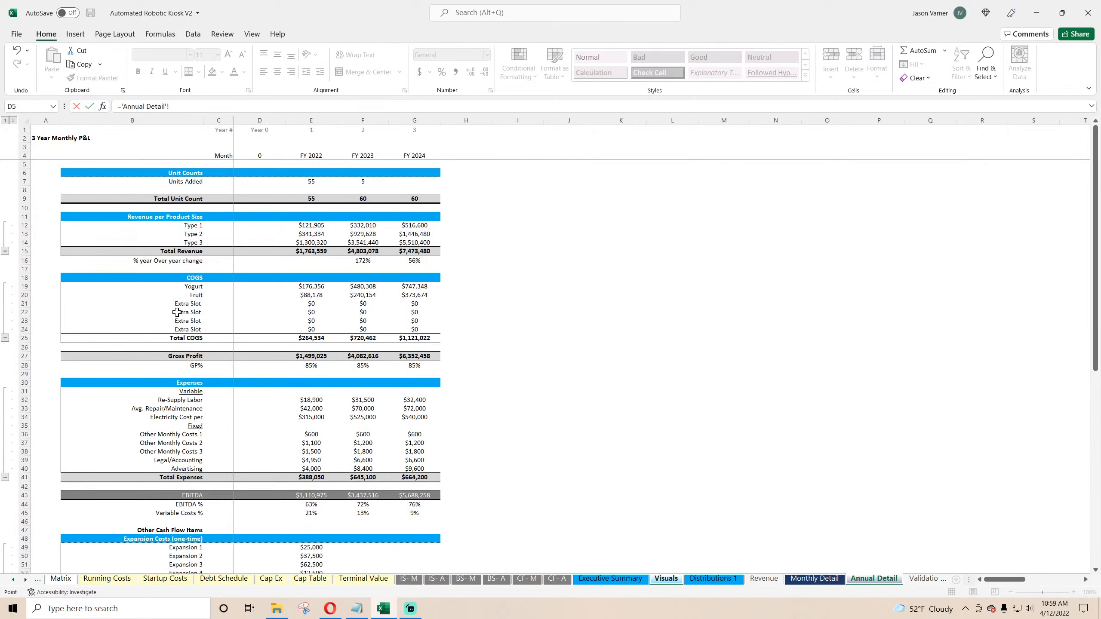
{"action": "left_click", "coordinate": [187, 287]}
{"action": "key", "text": "Return"}
{"action": "left_click", "coordinate": [33, 379]}
{"action": "left_click_drag", "start_coordinate": [49, 383], "coordinate": [41, 433]}
{"action": "left_click", "coordinate": [47, 479]}
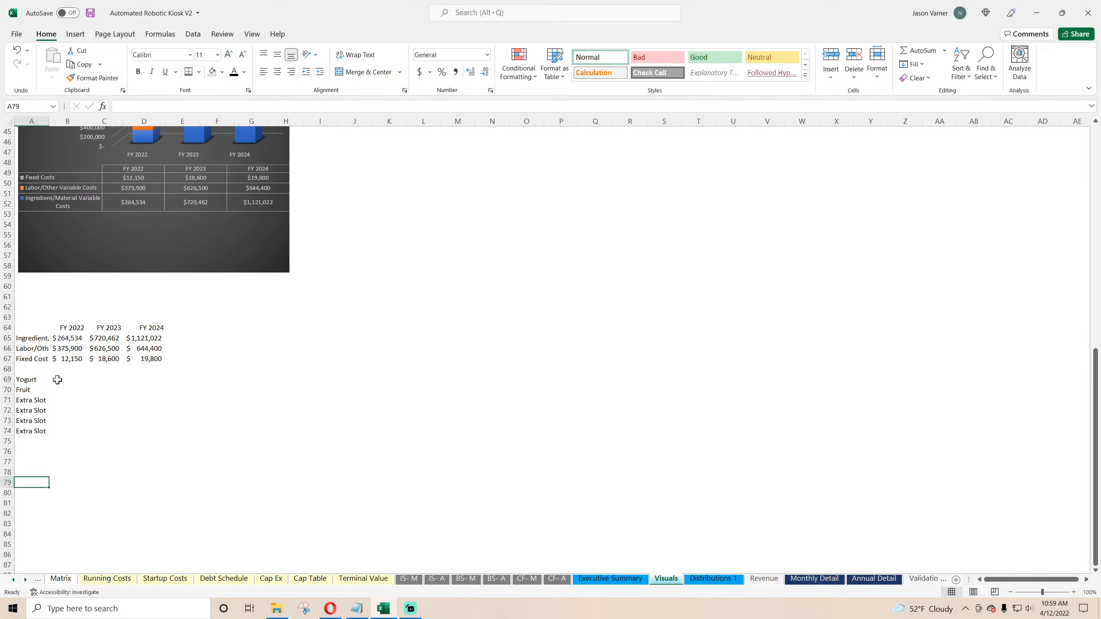
{"action": "left_click_drag", "start_coordinate": [36, 379], "coordinate": [30, 457]}
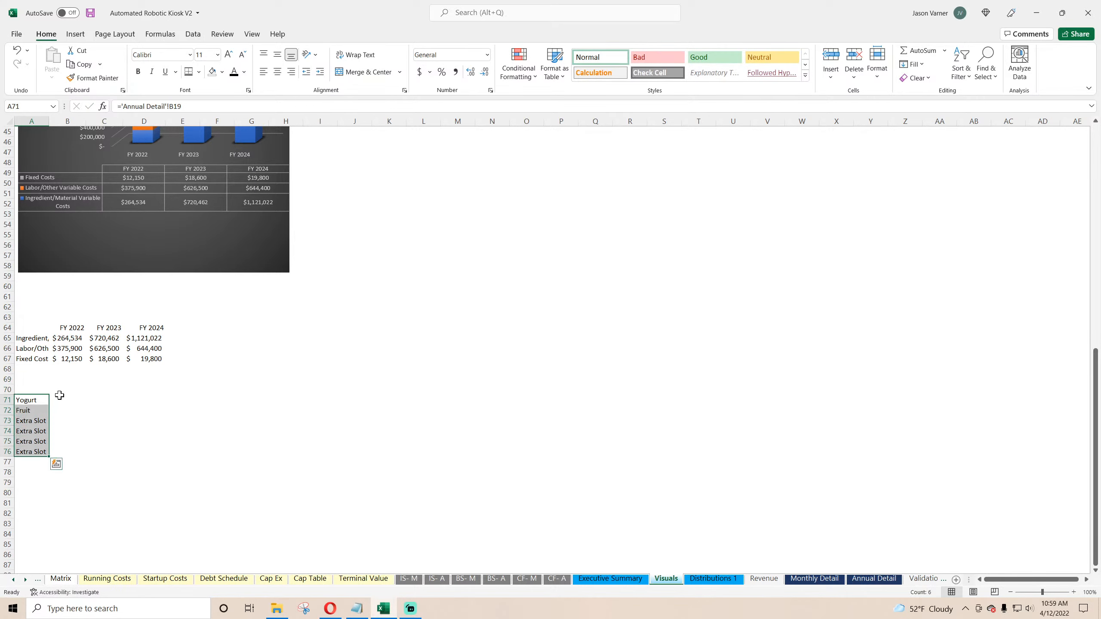
Step: Reference the FY 2022 header from B64 in B70 and fill it across to D70
{"action": "left_click", "coordinate": [63, 386]}
{"action": "type", "text": "="}
{"action": "left_click", "coordinate": [73, 329]}
{"action": "key", "text": "Return"}
{"action": "left_click", "coordinate": [74, 388]}
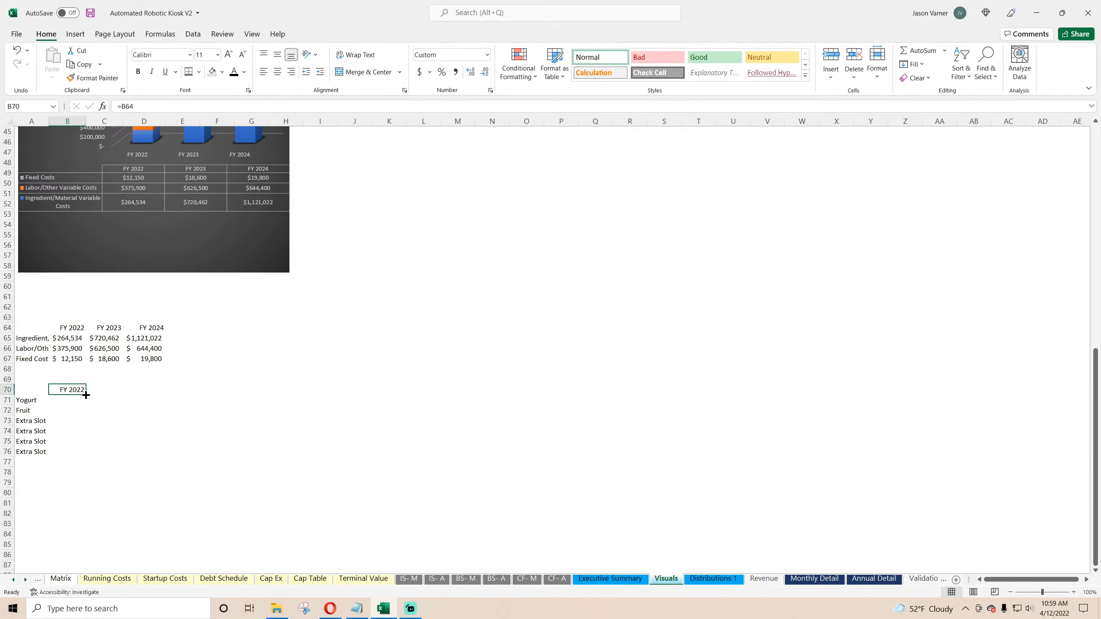
{"action": "left_click_drag", "start_coordinate": [86, 394], "coordinate": [152, 395]}
Step: Link B71 to Annual Detail E19 and fill the formula across and down through D76
{"action": "left_click", "coordinate": [67, 400]}
{"action": "type", "text": "="}
{"action": "left_click", "coordinate": [874, 578]}
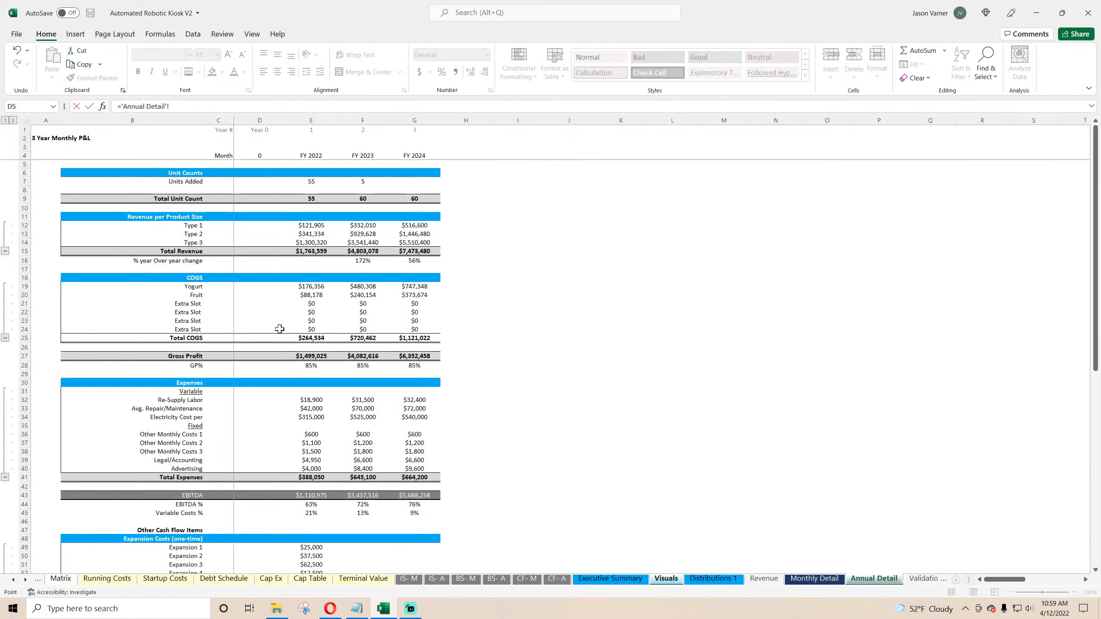
{"action": "key", "text": "Return"}
{"action": "left_click", "coordinate": [80, 399]}
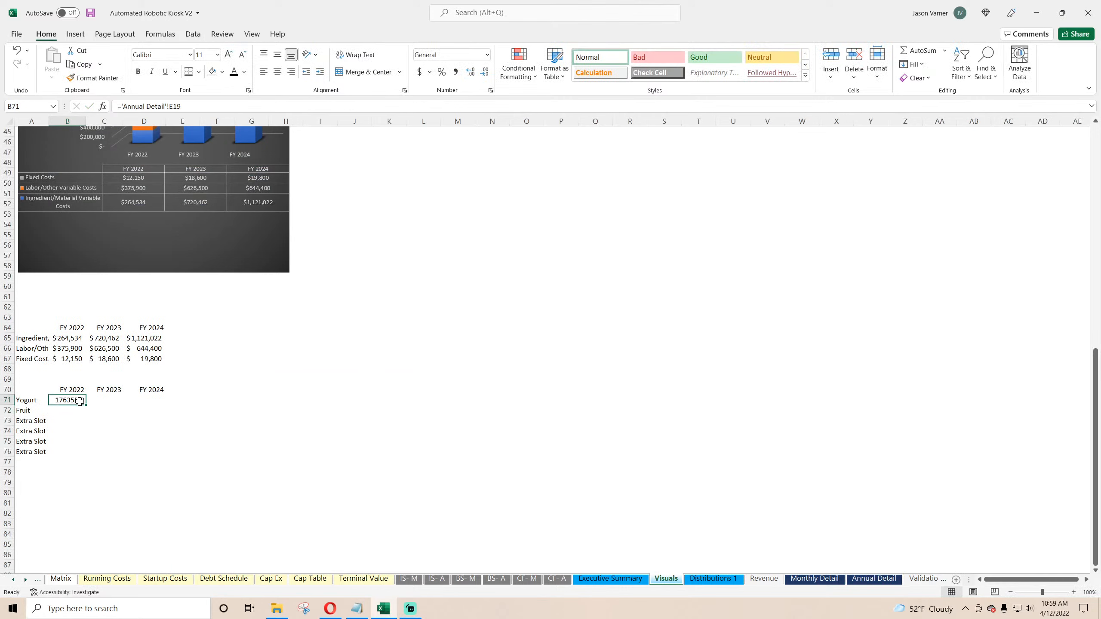
{"action": "left_click_drag", "start_coordinate": [86, 404], "coordinate": [165, 403]}
{"action": "left_click_drag", "start_coordinate": [166, 405], "coordinate": [80, 399]}
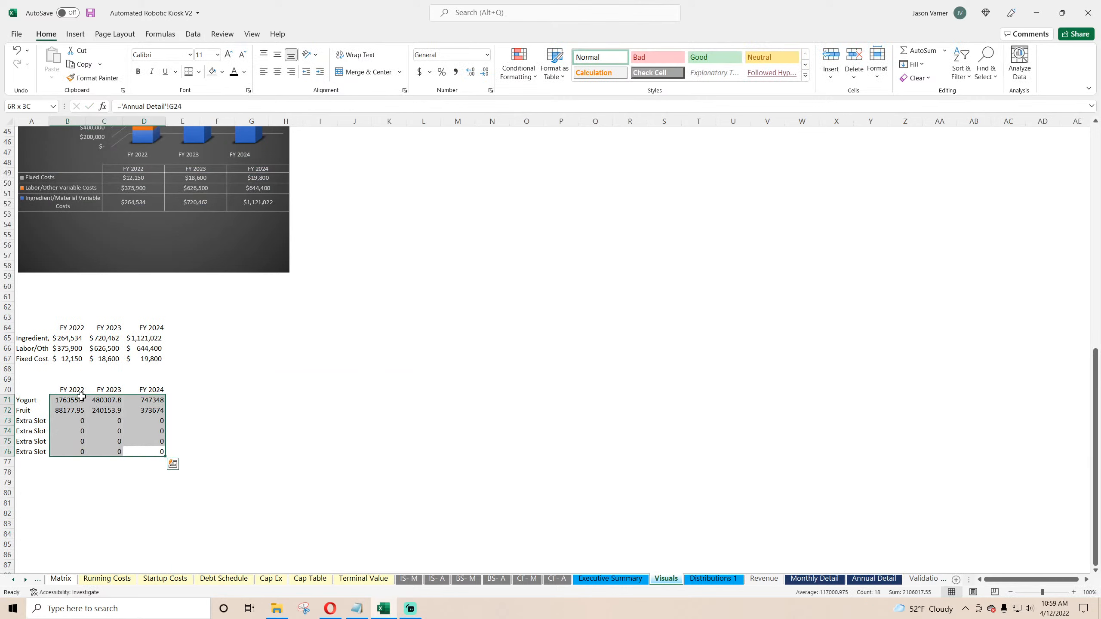
Step: Format the linked COGS values as currency with 0 decimal places
{"action": "left_click", "coordinate": [491, 90]}
{"action": "left_click", "coordinate": [598, 214]}
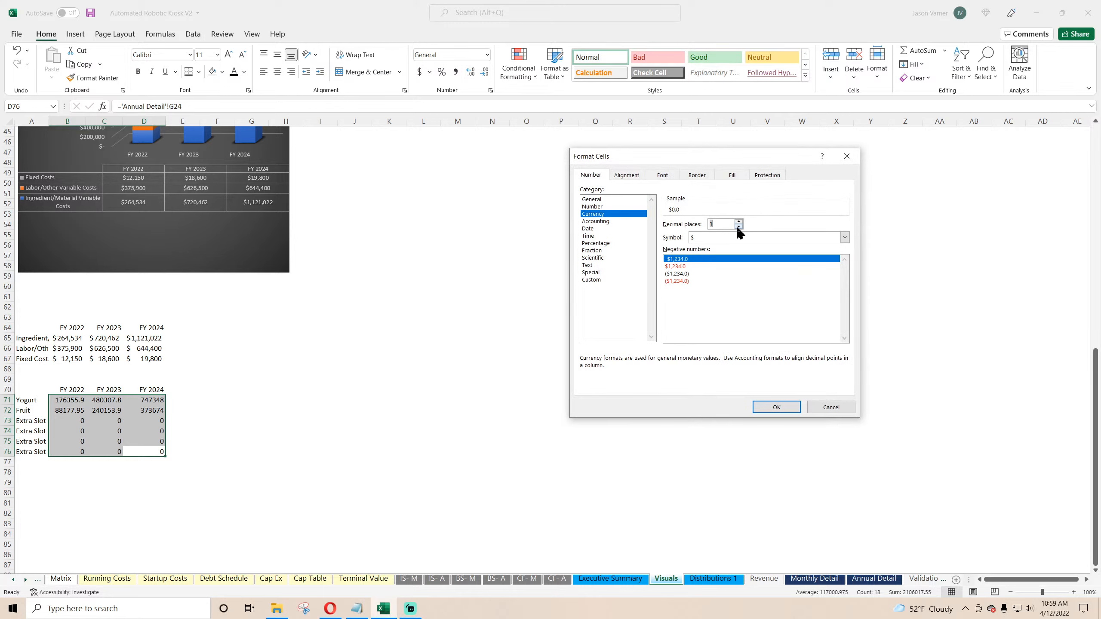
{"action": "left_click", "coordinate": [776, 407]}
Step: Open the Cost of Goods Sold Summary chart's data source and remove all its series
{"action": "left_click", "coordinate": [445, 451]}
{"action": "scroll", "coordinate": [316, 379], "scroll_direction": "up", "scroll_amount": 15}
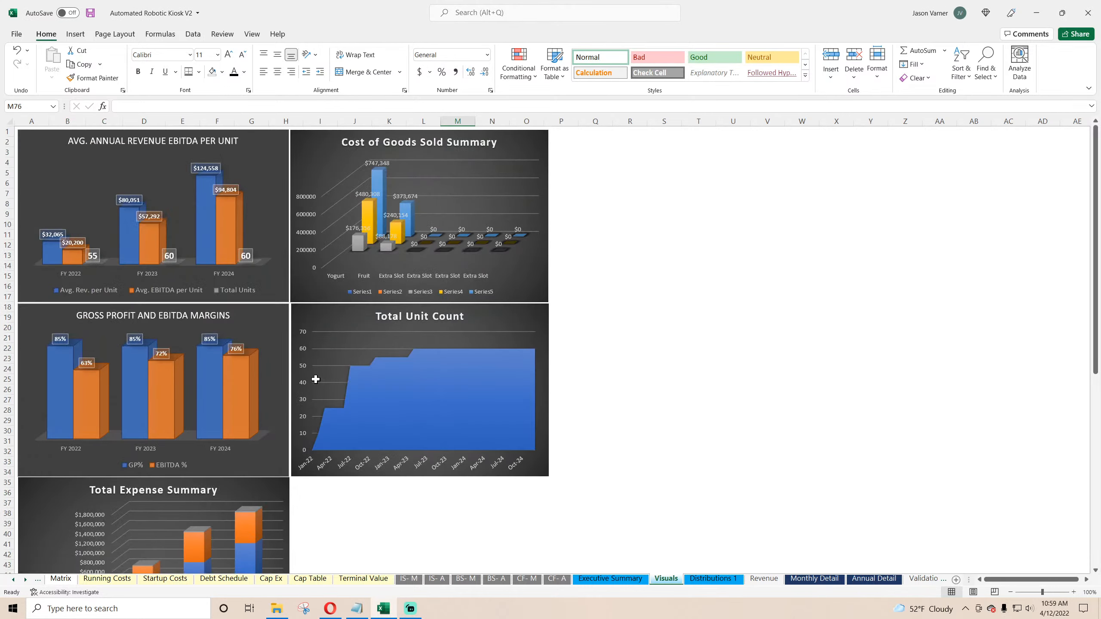
{"action": "right_click", "coordinate": [450, 203]}
{"action": "left_click", "coordinate": [489, 254]}
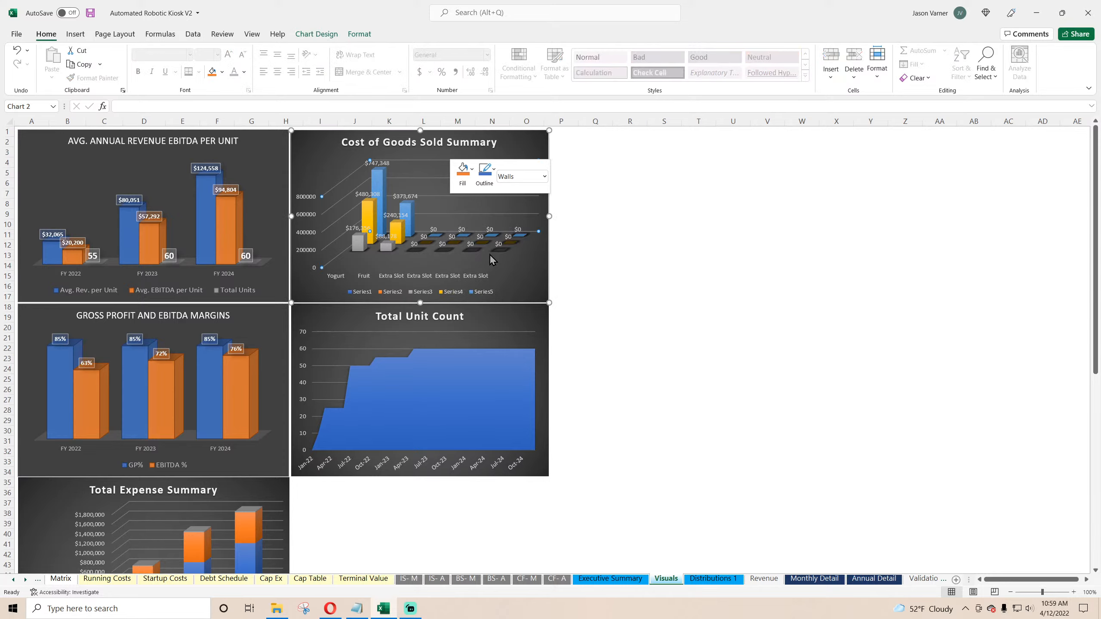
{"action": "left_click", "coordinate": [669, 300]}
{"action": "left_click", "coordinate": [670, 301]}
{"action": "left_click", "coordinate": [669, 300]}
{"action": "left_click", "coordinate": [670, 300]}
{"action": "left_click", "coordinate": [669, 301]}
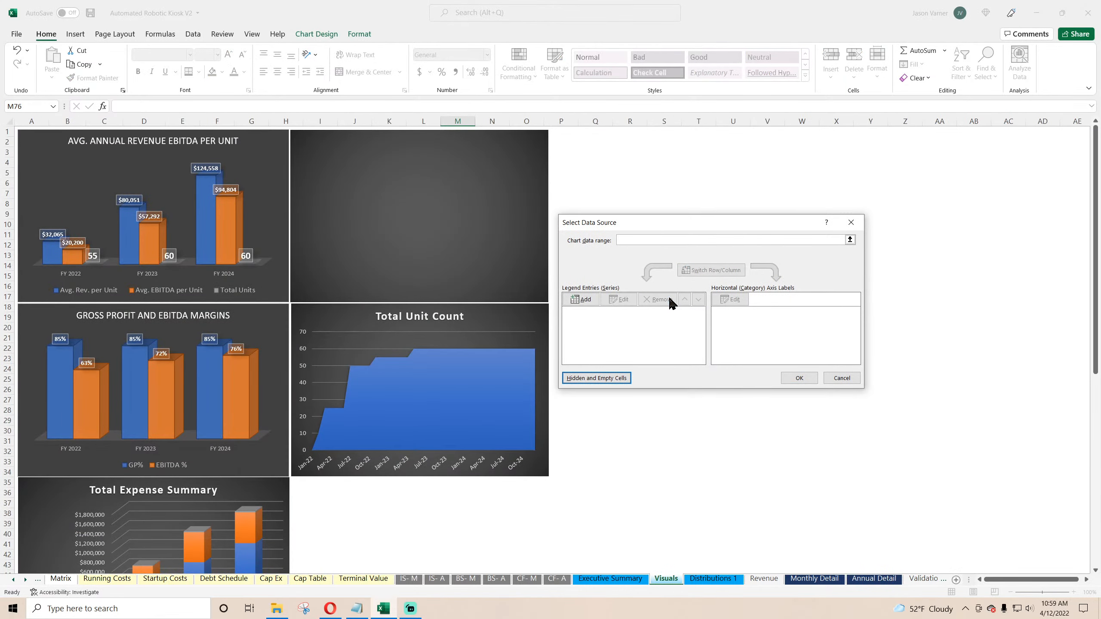
Step: Set the chart's data range to Visuals A70:D76 and save the workbook
{"action": "scroll", "coordinate": [415, 412], "scroll_direction": "down", "scroll_amount": 15}
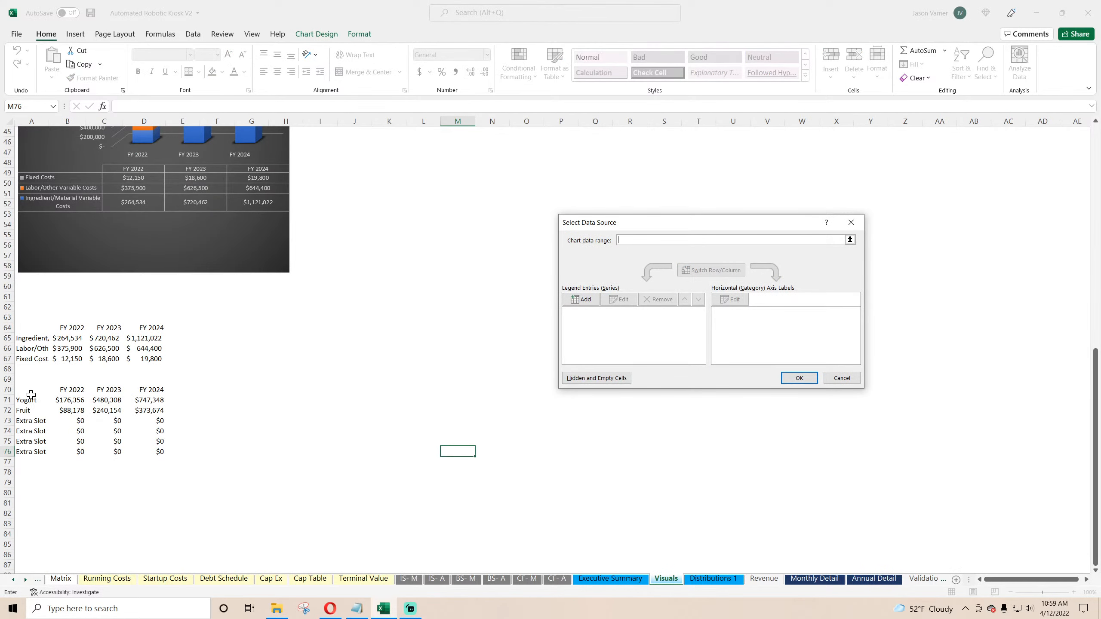
{"action": "left_click_drag", "start_coordinate": [31, 395], "coordinate": [161, 451]}
{"action": "left_click", "coordinate": [799, 377]}
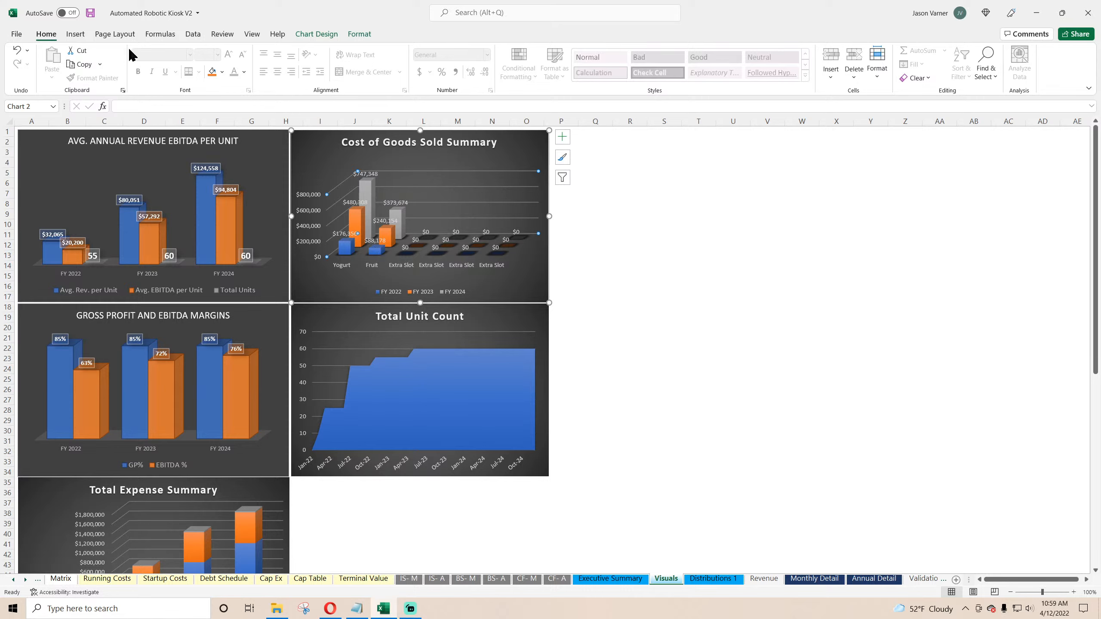
{"action": "left_click", "coordinate": [91, 14]}
{"action": "left_click", "coordinate": [630, 320]}
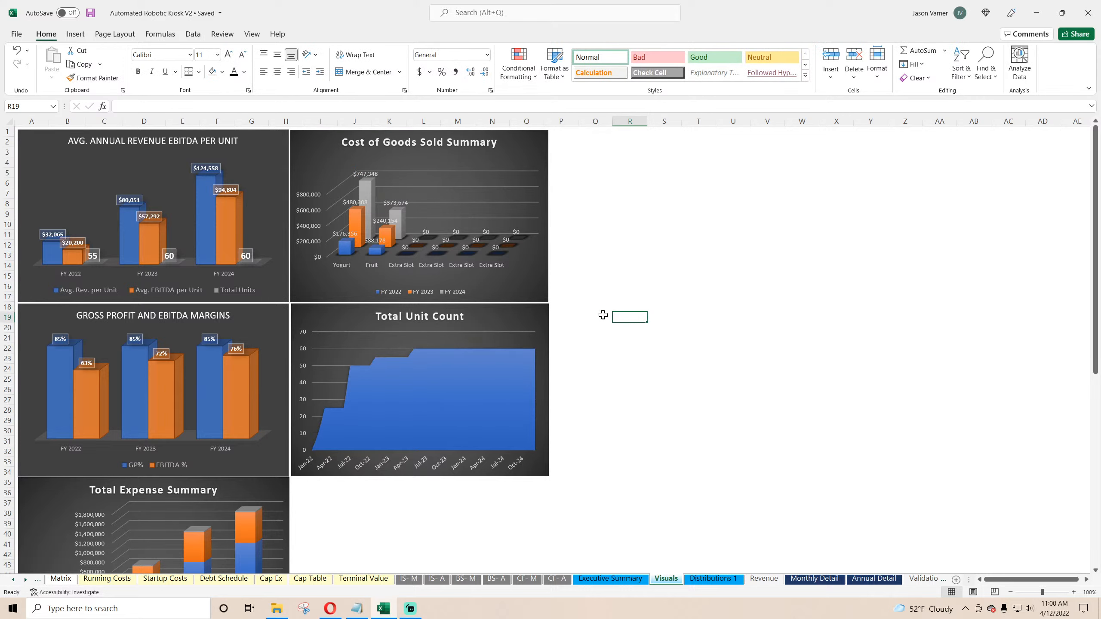
Step: Review the dashboard charts on Visuals and the Executive Summary sheet
{"action": "scroll", "coordinate": [342, 308], "scroll_direction": "down", "scroll_amount": 4}
{"action": "scroll", "coordinate": [315, 362], "scroll_direction": "down", "scroll_amount": 4}
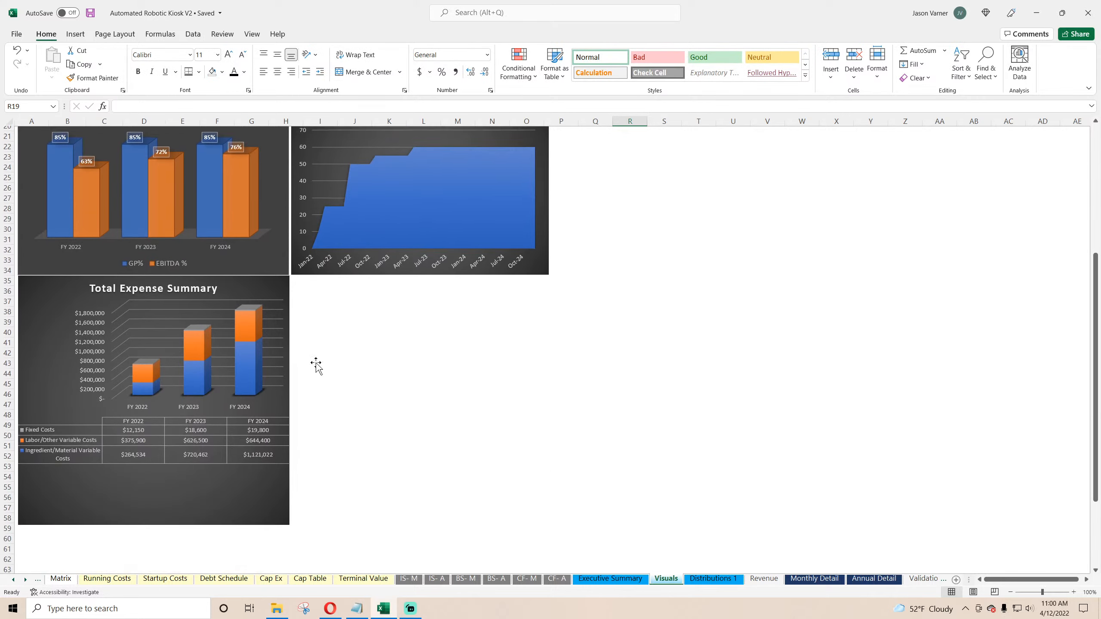
{"action": "scroll", "coordinate": [316, 361], "scroll_direction": "up", "scroll_amount": 7}
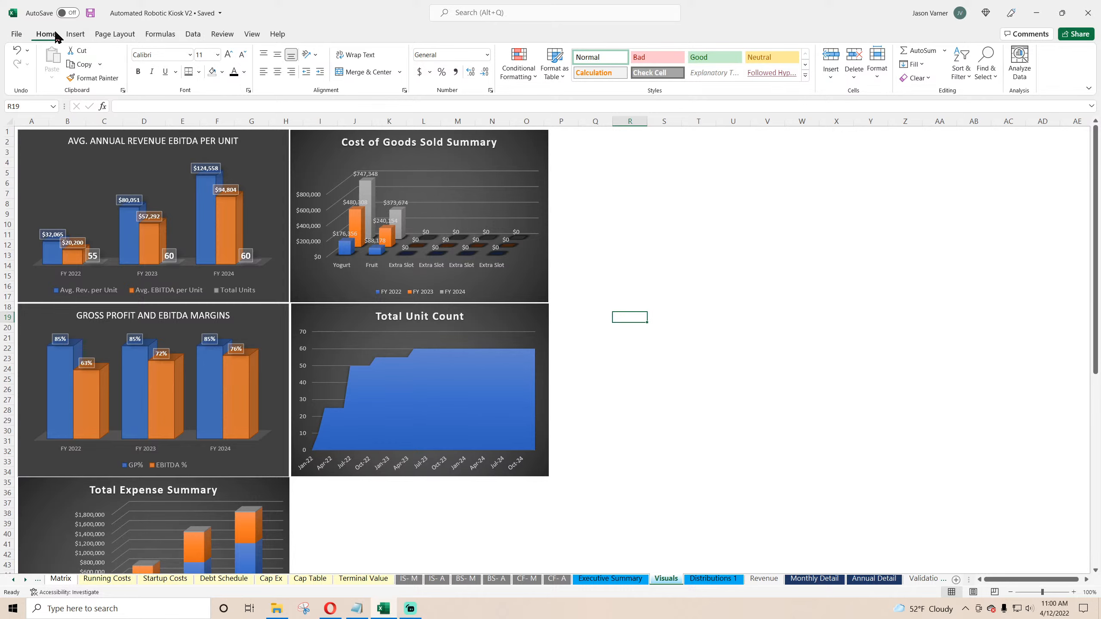
{"action": "left_click", "coordinate": [610, 579]}
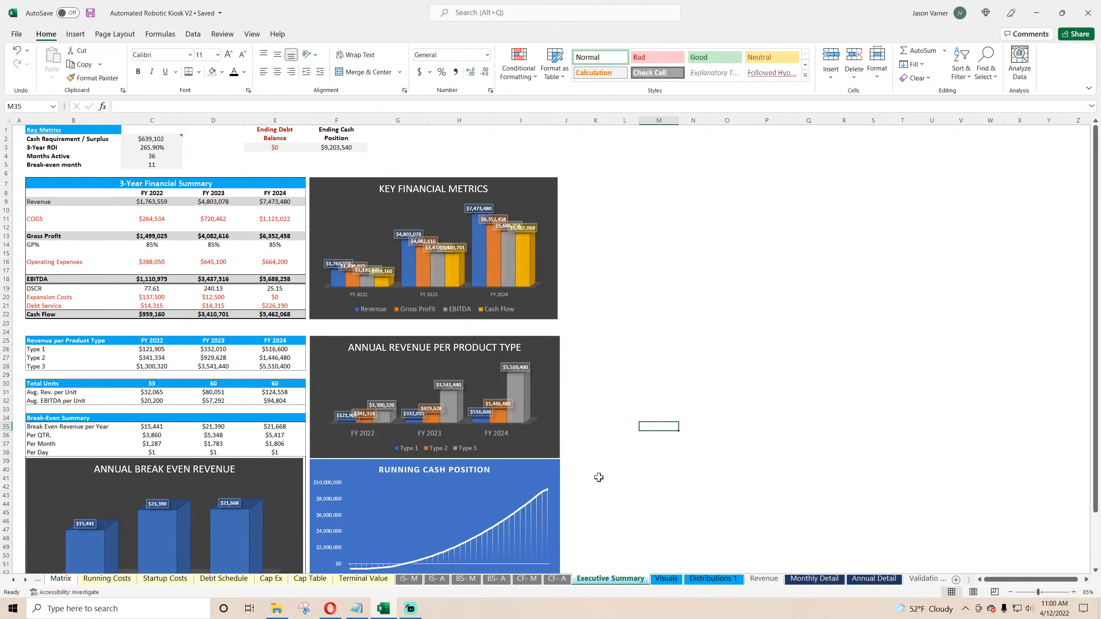
{"action": "scroll", "coordinate": [599, 477], "scroll_direction": "down", "scroll_amount": 6}
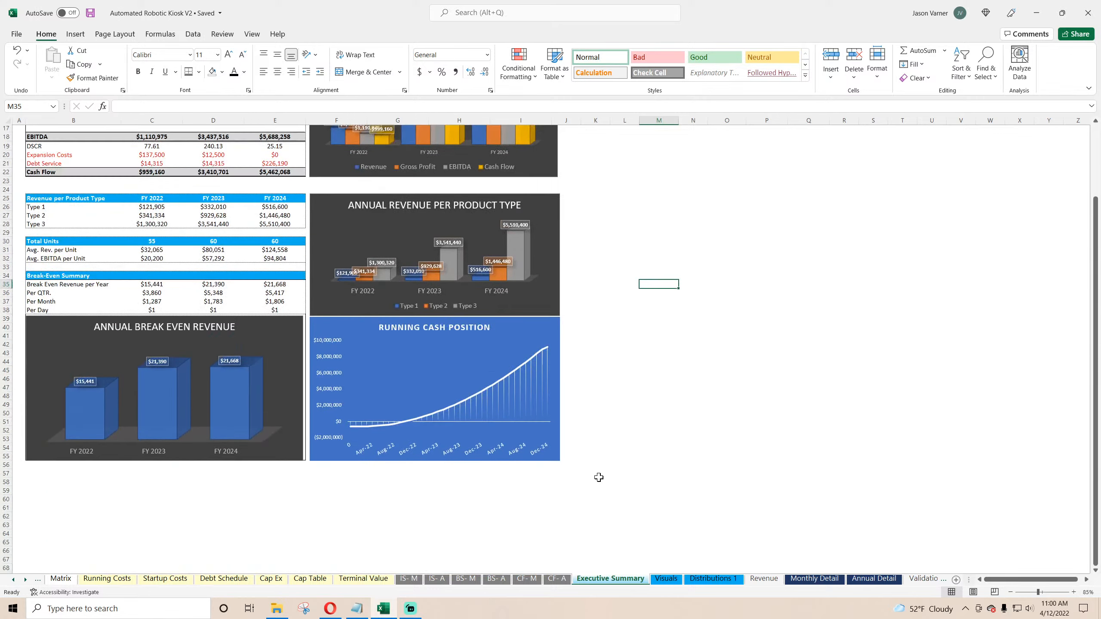
{"action": "scroll", "coordinate": [599, 477], "scroll_direction": "up", "scroll_amount": 6}
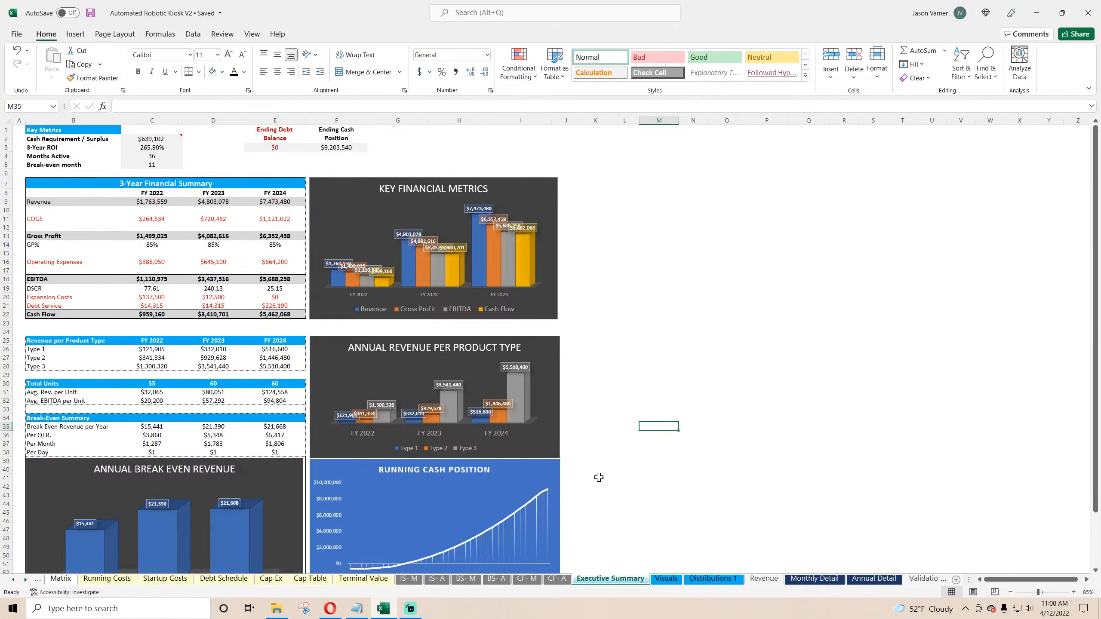
Step: Save the workbook and open the IS- M monthly income statement sheet
{"action": "left_click", "coordinate": [90, 13]}
{"action": "left_click", "coordinate": [12, 580]}
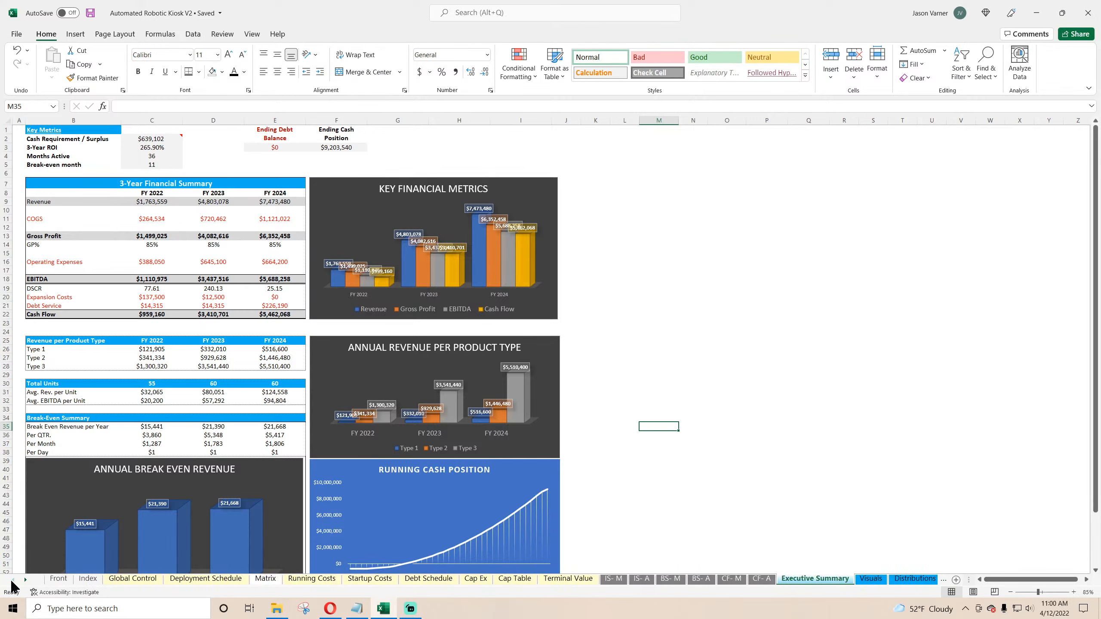
{"action": "left_click", "coordinate": [129, 579]}
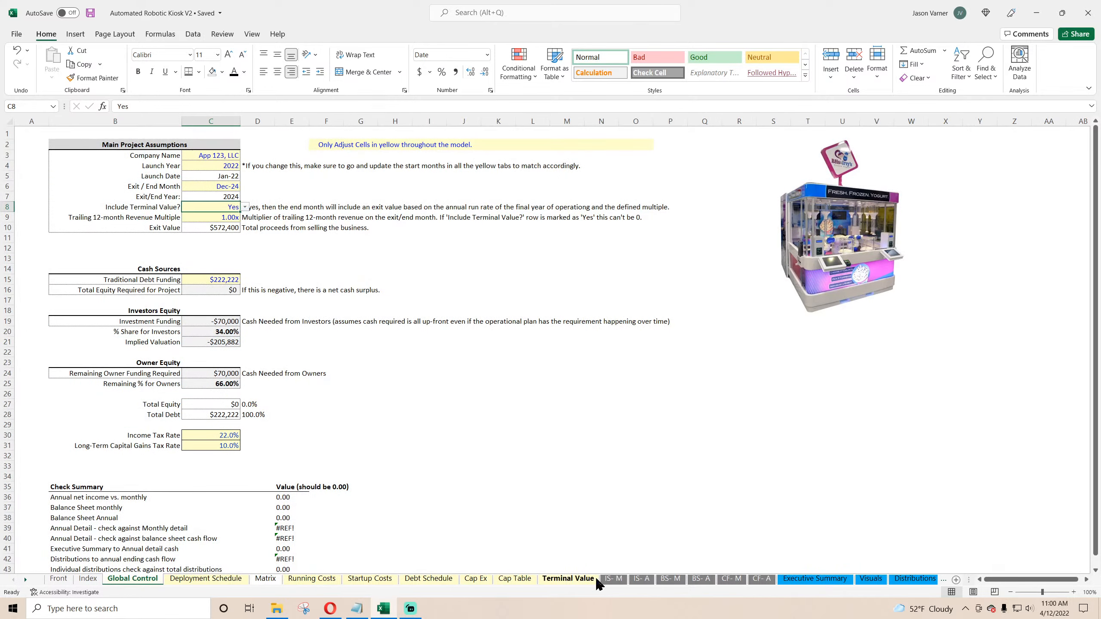
{"action": "left_click", "coordinate": [613, 579]}
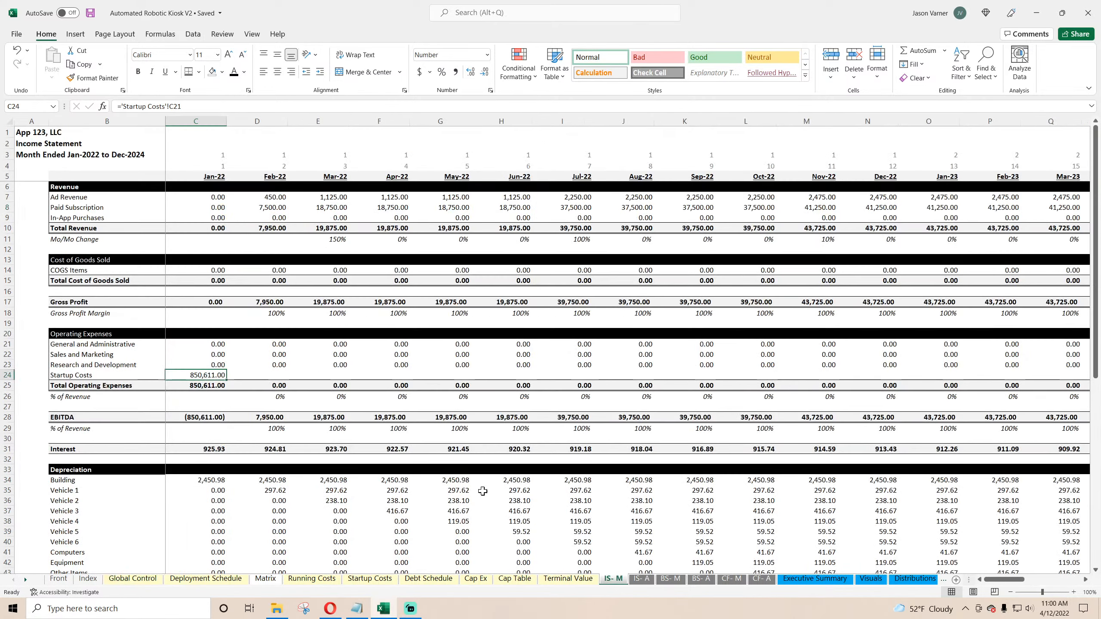
Step: Clear the old revenue labels and relabel the three revenue rows as Type 1, Type 2 and Type 3
{"action": "left_click", "coordinate": [72, 198]}
{"action": "key", "text": "BackSpace"}
{"action": "key", "text": "Return"}
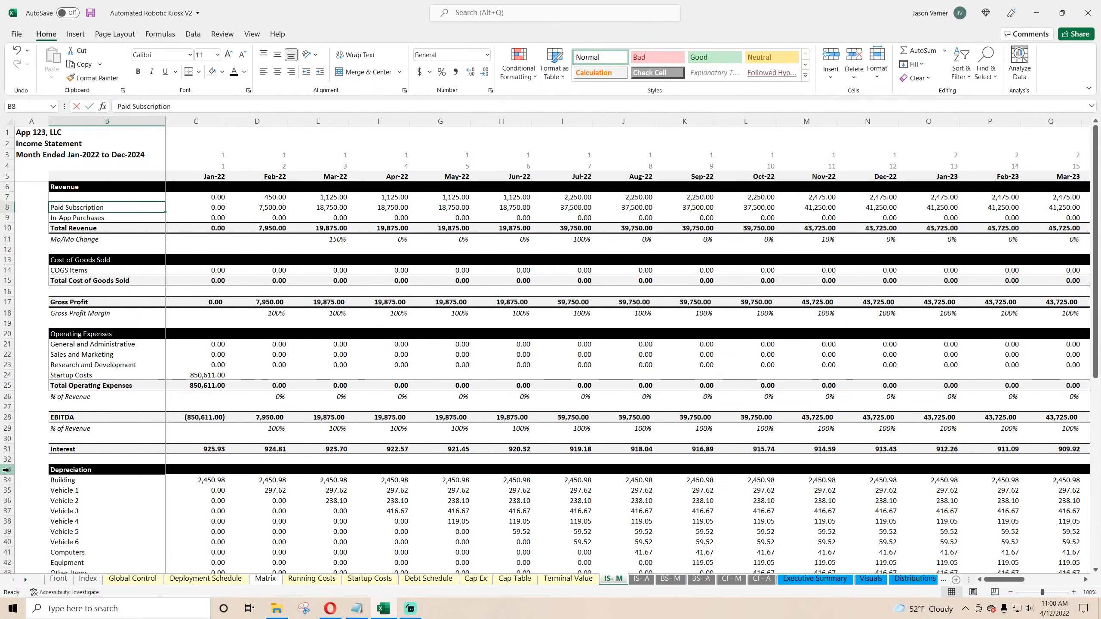
{"action": "key", "text": "BackSpace"}
{"action": "key", "text": "Return"}
{"action": "key", "text": "BackSpace"}
{"action": "key", "text": "Return"}
{"action": "key", "text": "Up"}
{"action": "key", "text": "Up"}
{"action": "key", "text": "Up"}
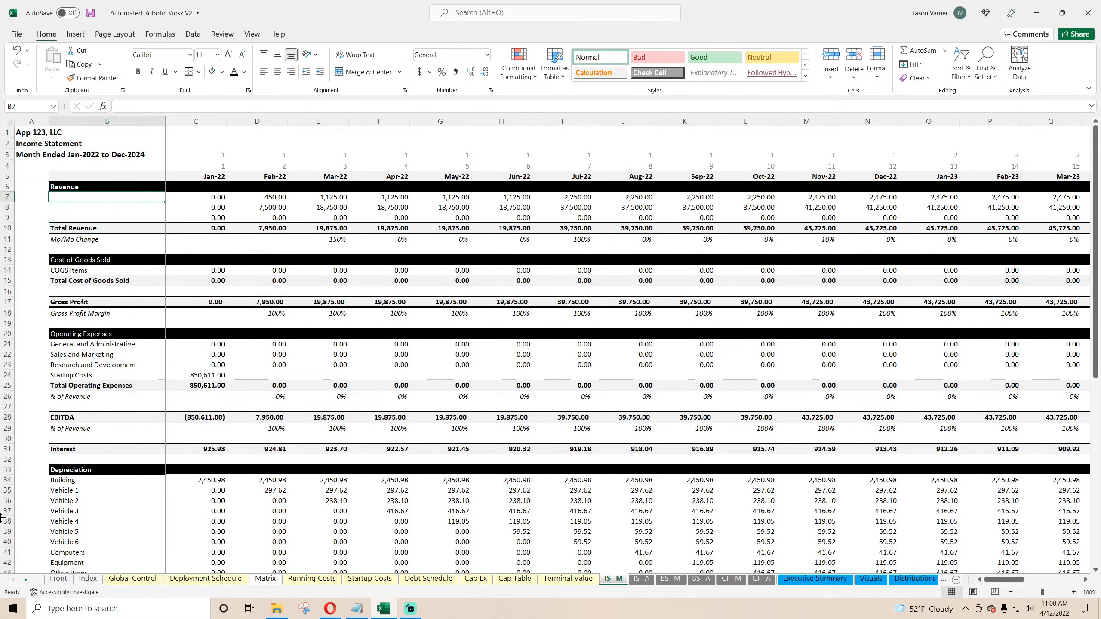
{"action": "type", "text": "T"}
{"action": "key", "text": "BackSpace"}
{"action": "key", "text": "BackSpace"}
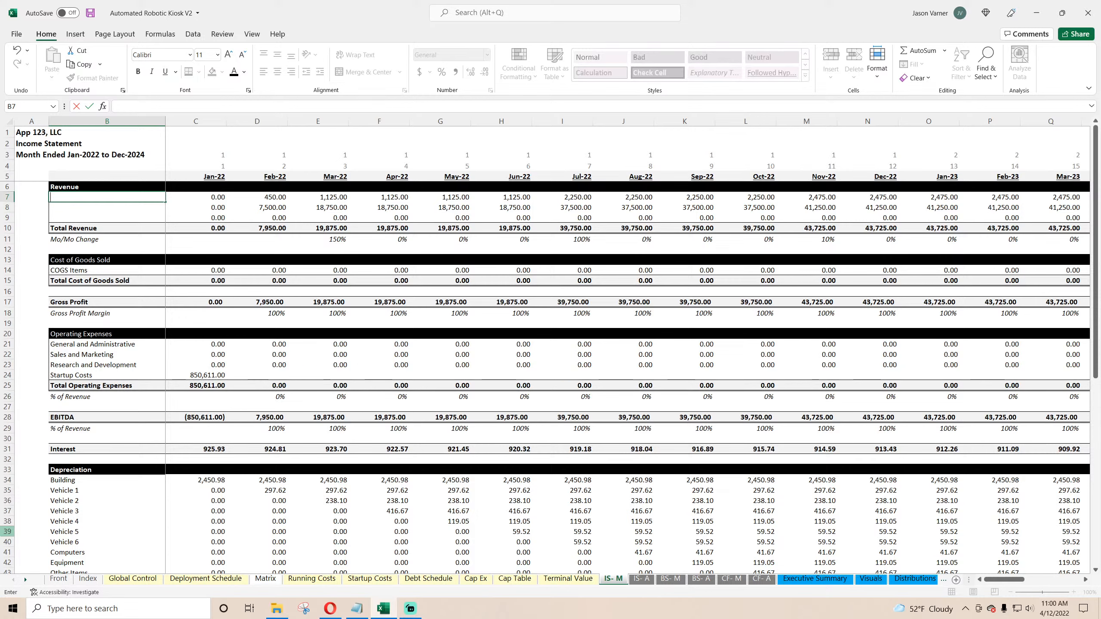
{"action": "key", "text": "Escape"}
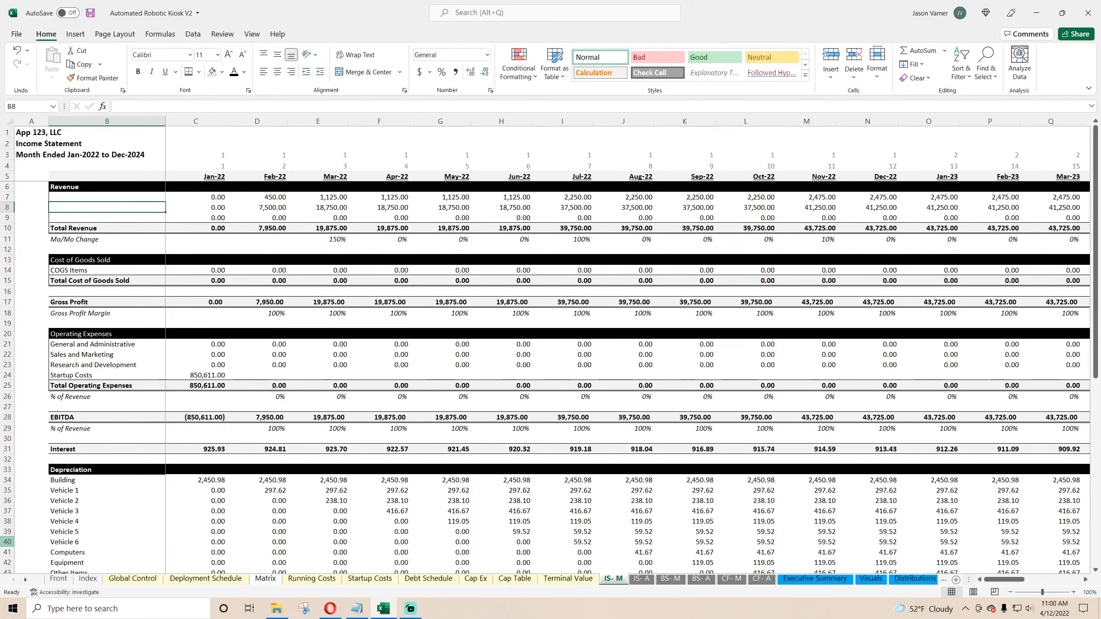
{"action": "type", "text": "Type 1"}
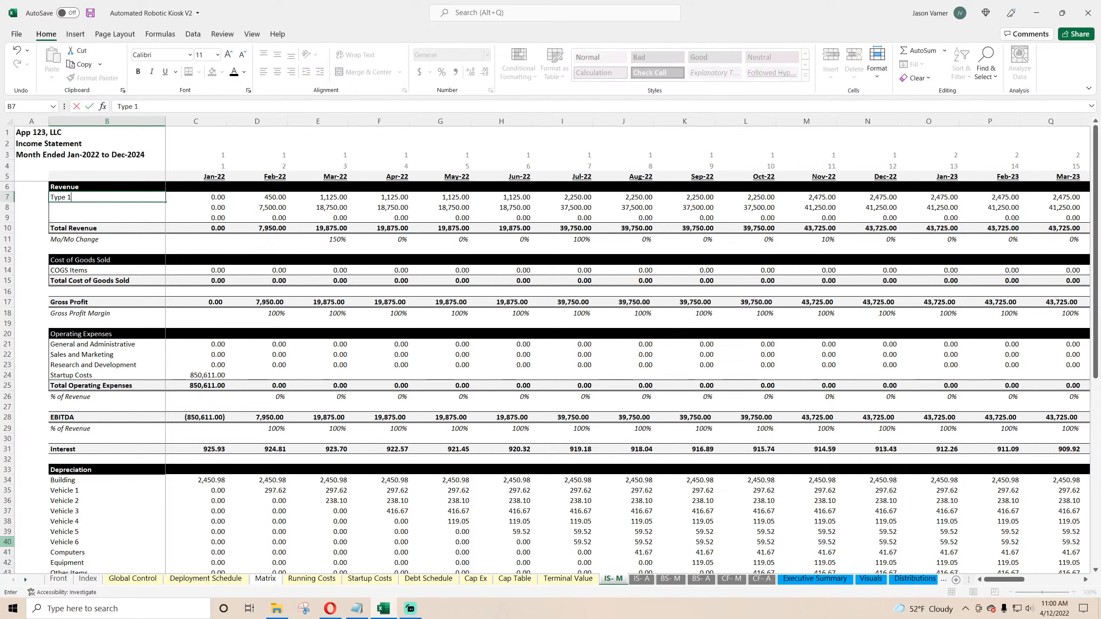
{"action": "key", "text": "Return"}
{"action": "type", "text": "Type 2"}
{"action": "key", "text": "Return"}
{"action": "type", "text": "Type 3"}
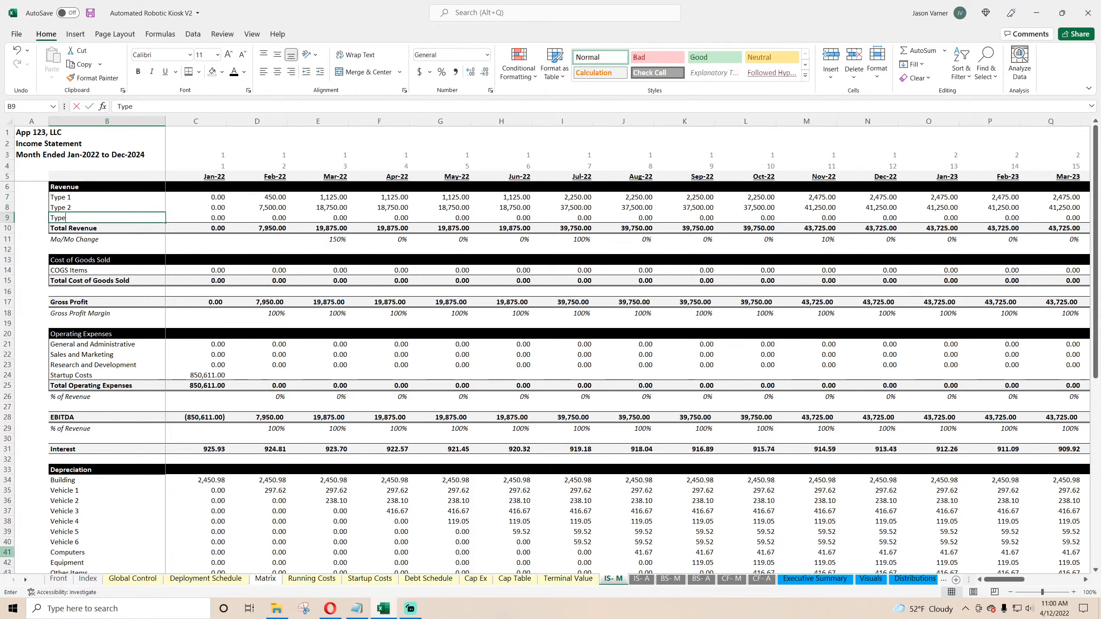
{"action": "key", "text": "Return"}
Step: Link Type 1 revenue to Monthly Detail E12, fill it across all months for the three types, and save
{"action": "key", "text": "Up"}
{"action": "key", "text": "Up"}
{"action": "key", "text": "Up"}
{"action": "key", "text": "Right"}
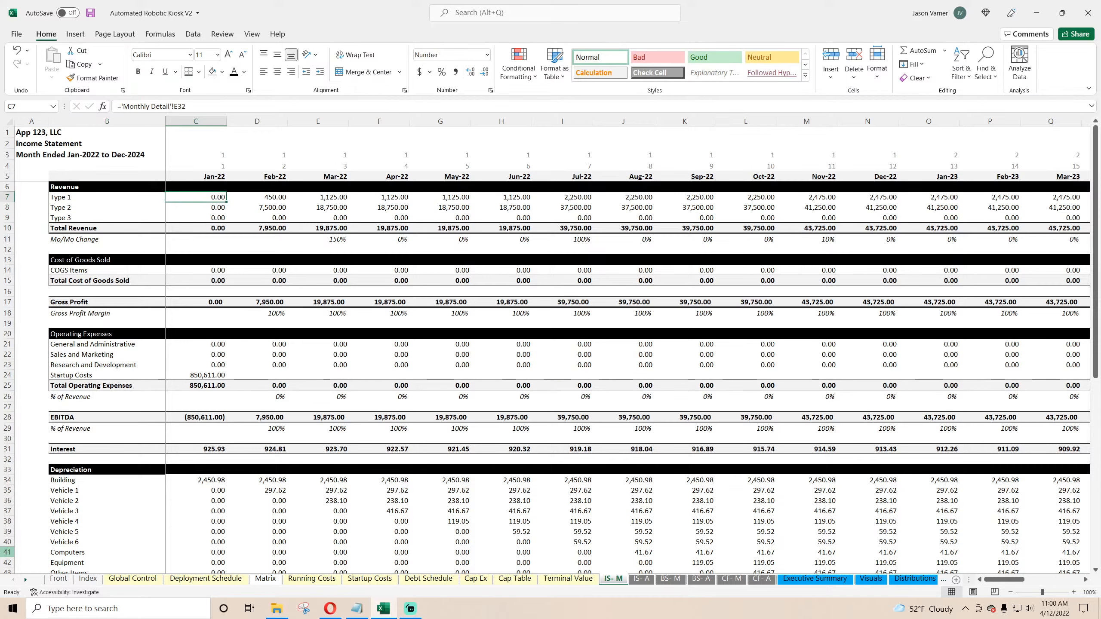
{"action": "type", "text": "="}
{"action": "left_click", "coordinate": [921, 581]}
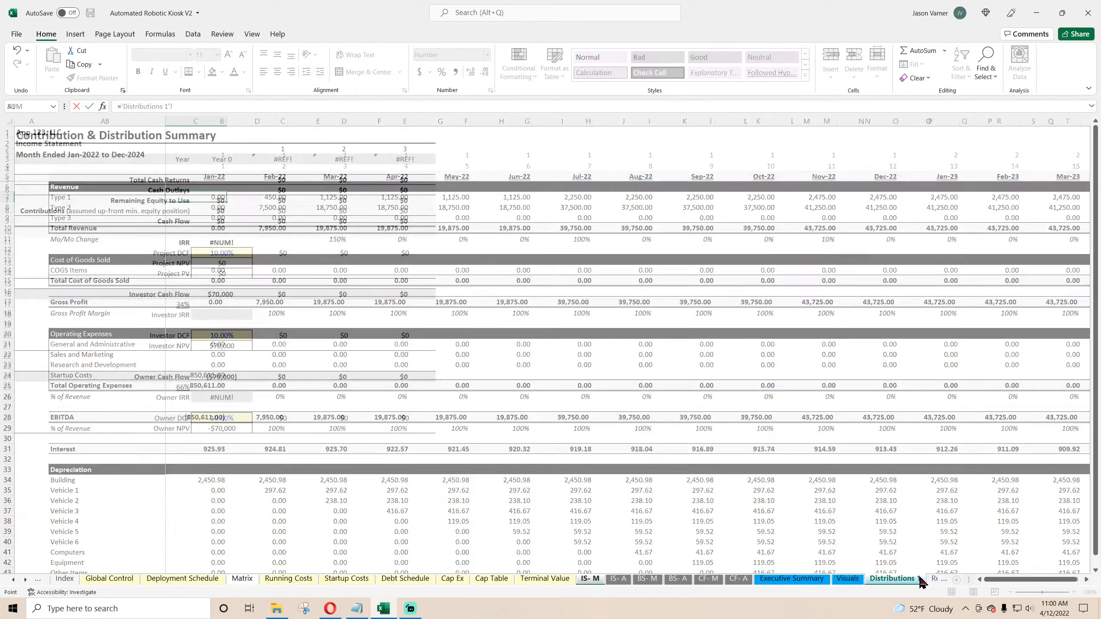
{"action": "left_click", "coordinate": [933, 581]}
{"action": "left_click", "coordinate": [935, 581]}
{"action": "scroll", "coordinate": [225, 346], "scroll_direction": "up", "scroll_amount": 15}
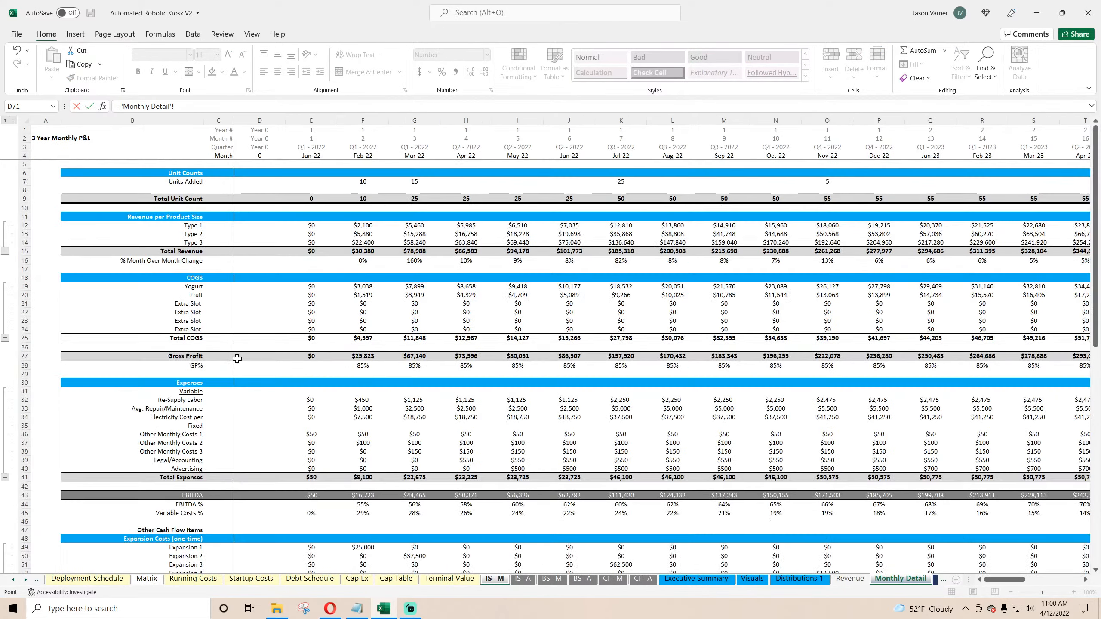
{"action": "left_click", "coordinate": [312, 226]}
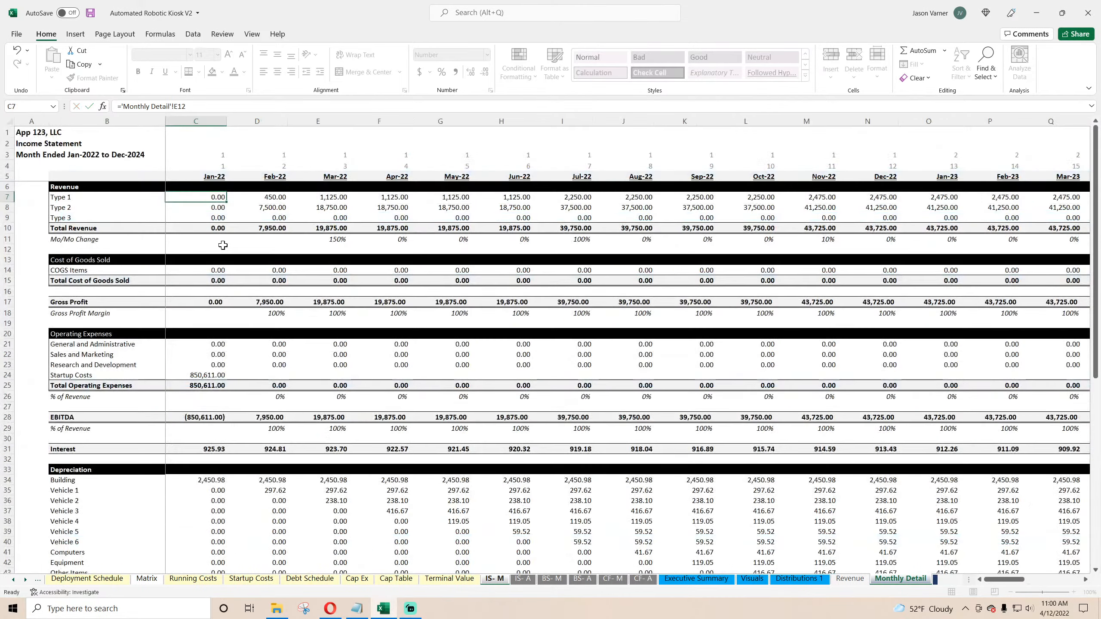
{"action": "key", "text": "Return"}
{"action": "left_click", "coordinate": [226, 199]}
{"action": "left_click_drag", "start_coordinate": [226, 202], "coordinate": [1098, 263]}
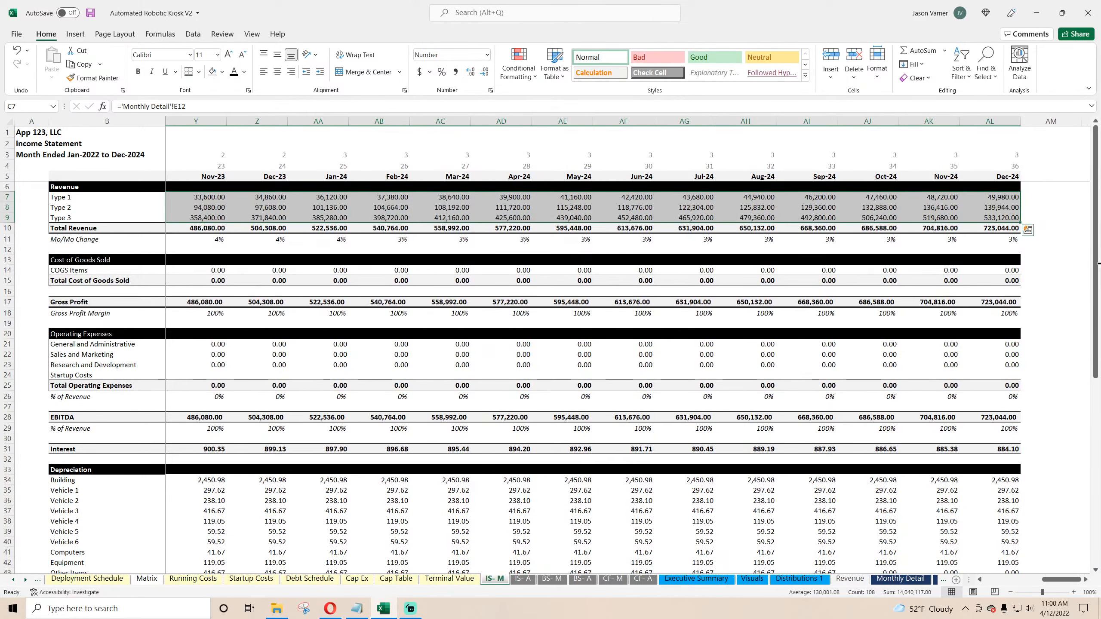
{"action": "left_click", "coordinate": [91, 13]}
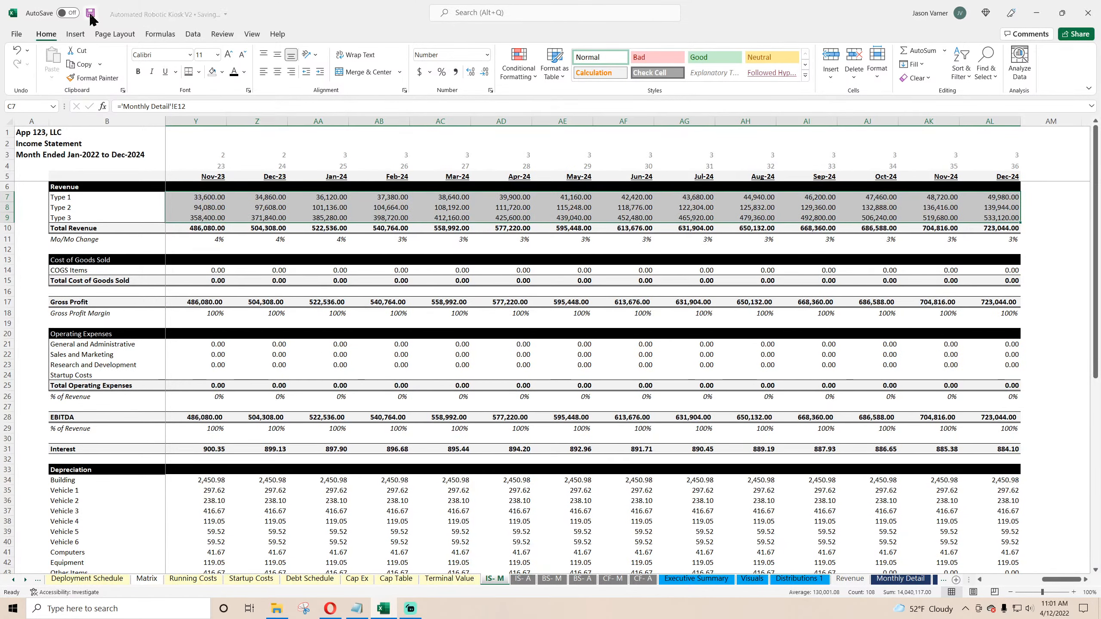
{"action": "left_click_drag", "start_coordinate": [1049, 581], "coordinate": [999, 582]}
Step: Link COGS Items to Monthly Detail's Total COGS (E25) and fill the formula across all months
{"action": "left_click", "coordinate": [213, 271]}
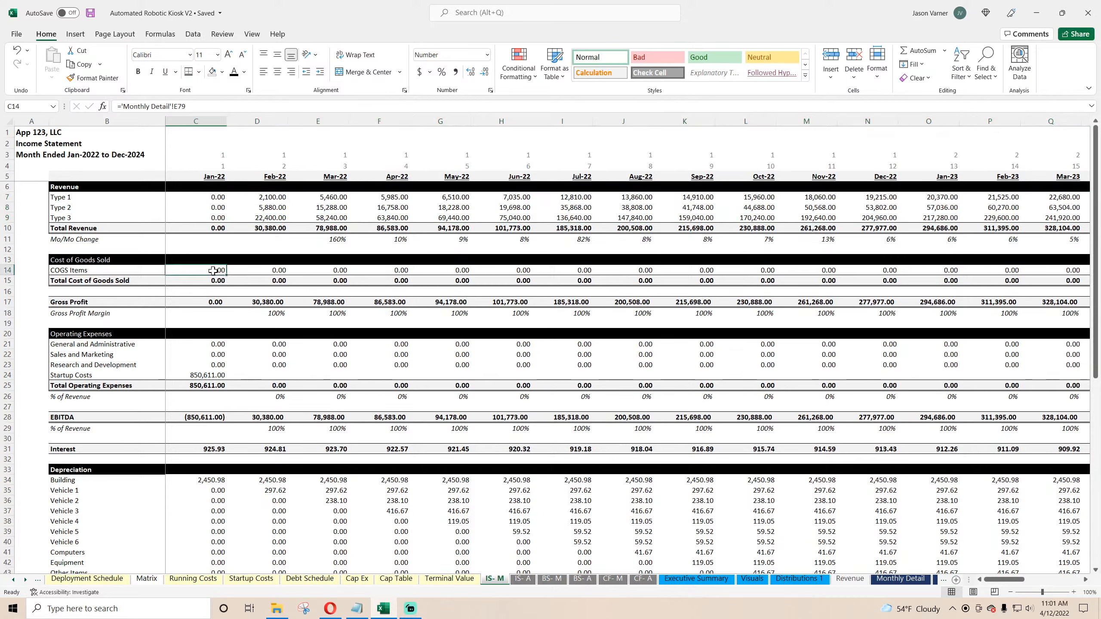
{"action": "type", "text": "="}
{"action": "left_click", "coordinate": [924, 582]}
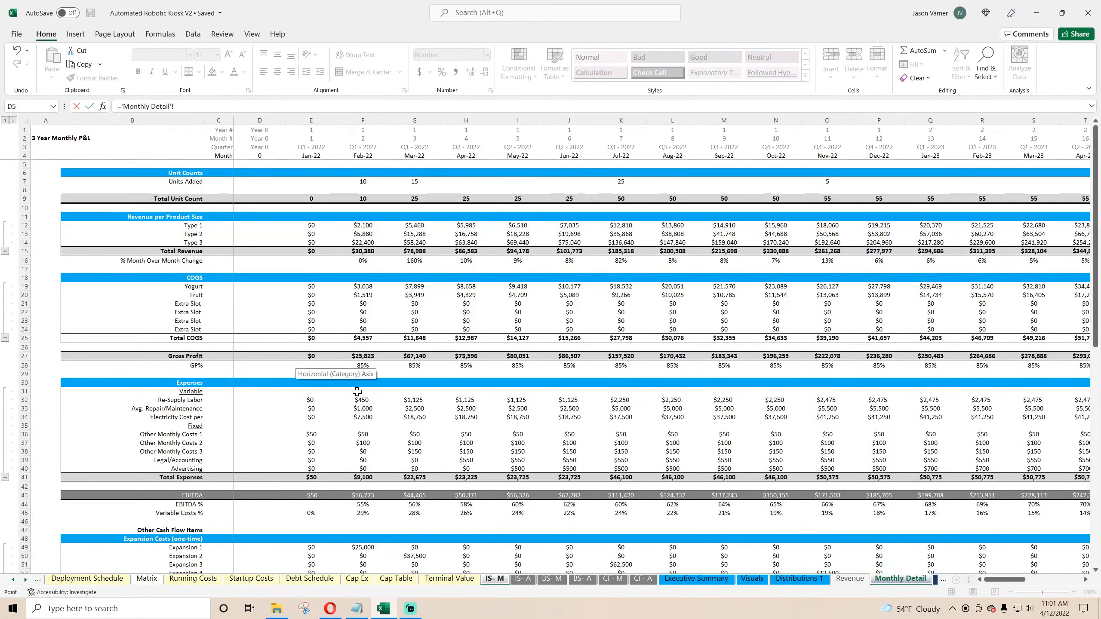
{"action": "left_click", "coordinate": [311, 336]}
{"action": "key", "text": "Return"}
{"action": "left_click", "coordinate": [214, 271]}
{"action": "left_click_drag", "start_coordinate": [226, 276], "coordinate": [1004, 282]}
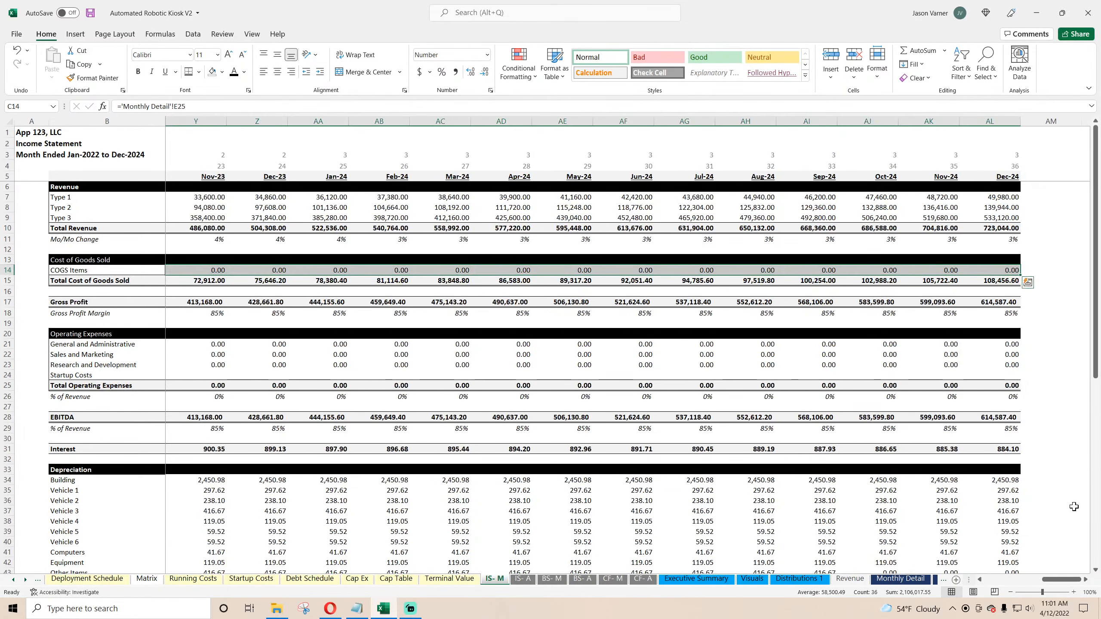
{"action": "left_click_drag", "start_coordinate": [1062, 580], "coordinate": [1003, 580]}
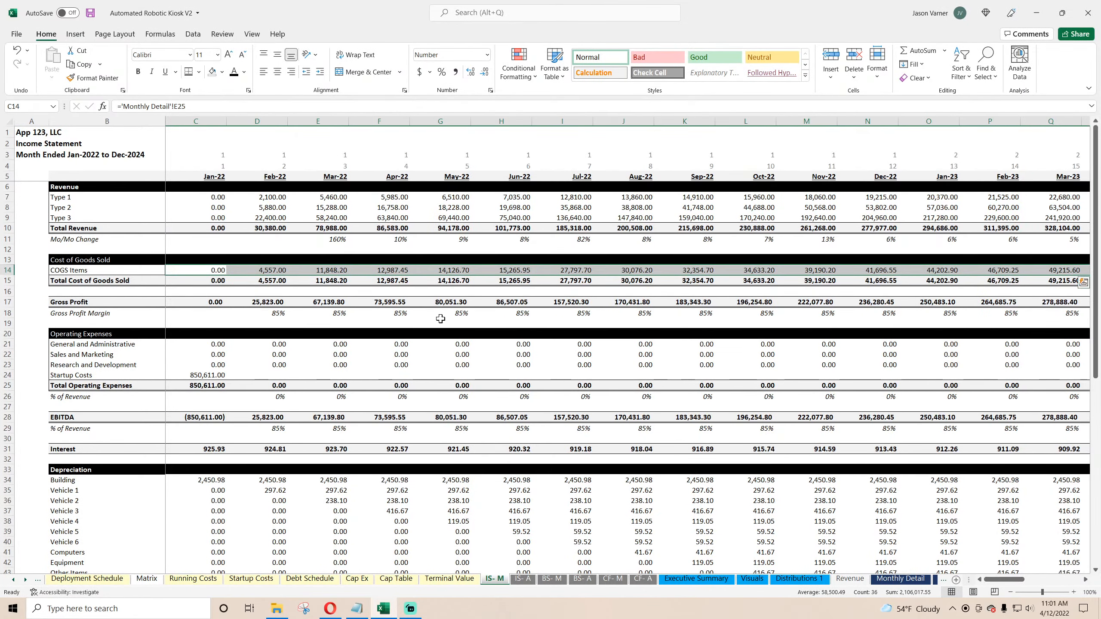
Step: Rename the first two operating expense rows to Fixed and Variable and clear the Research and Development label
{"action": "left_click", "coordinate": [217, 302]}
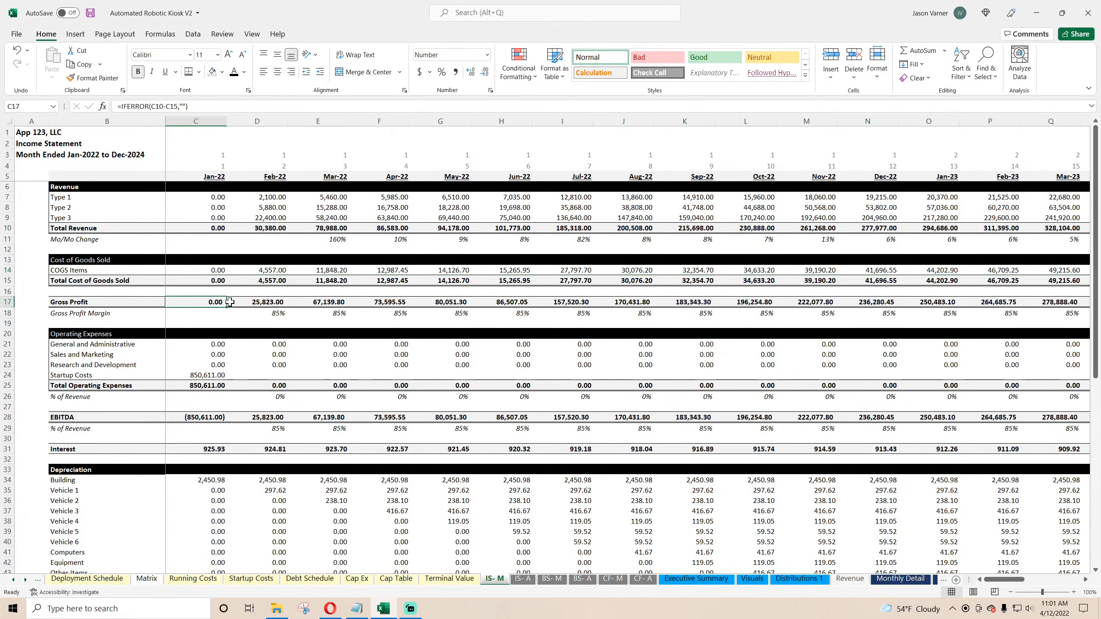
{"action": "left_click", "coordinate": [276, 302]}
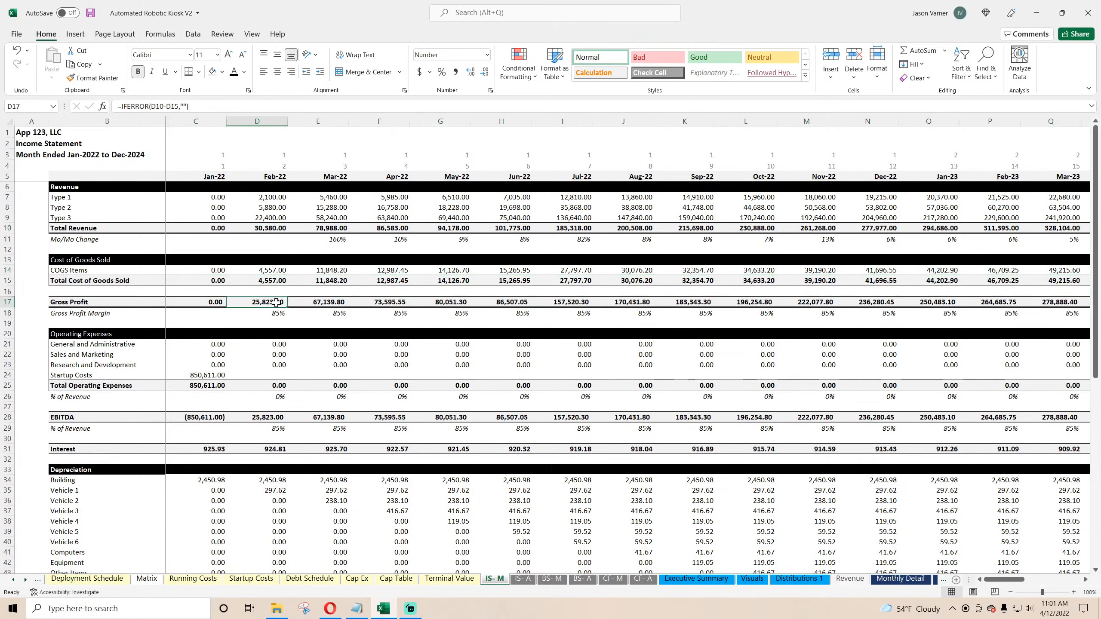
{"action": "left_click", "coordinate": [212, 347]}
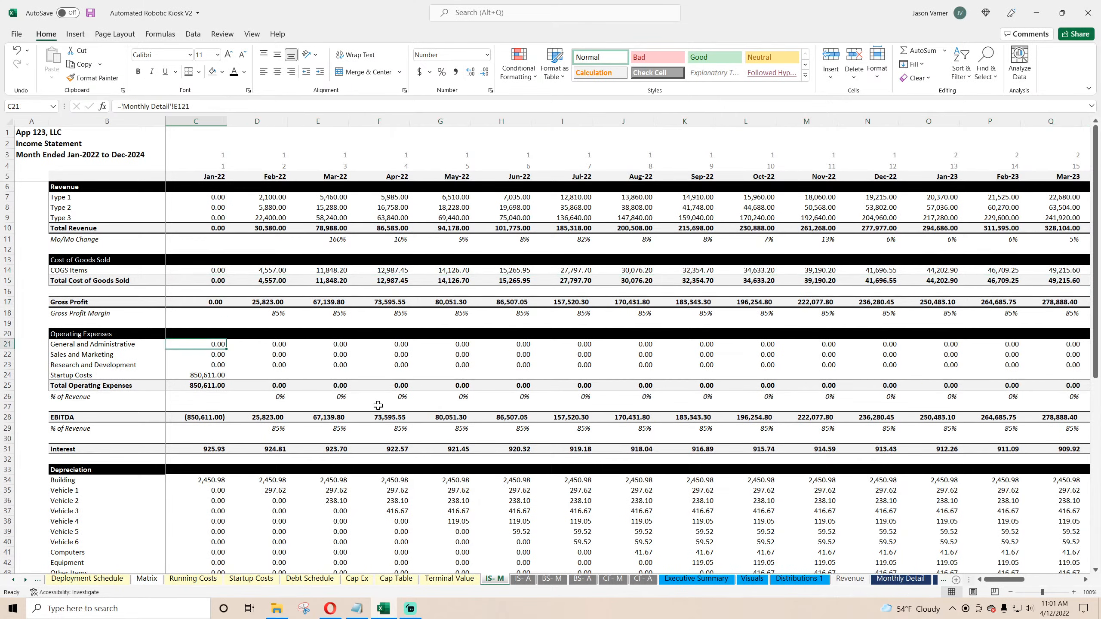
{"action": "left_click", "coordinate": [101, 345]}
{"action": "type", "text": "Fixed"}
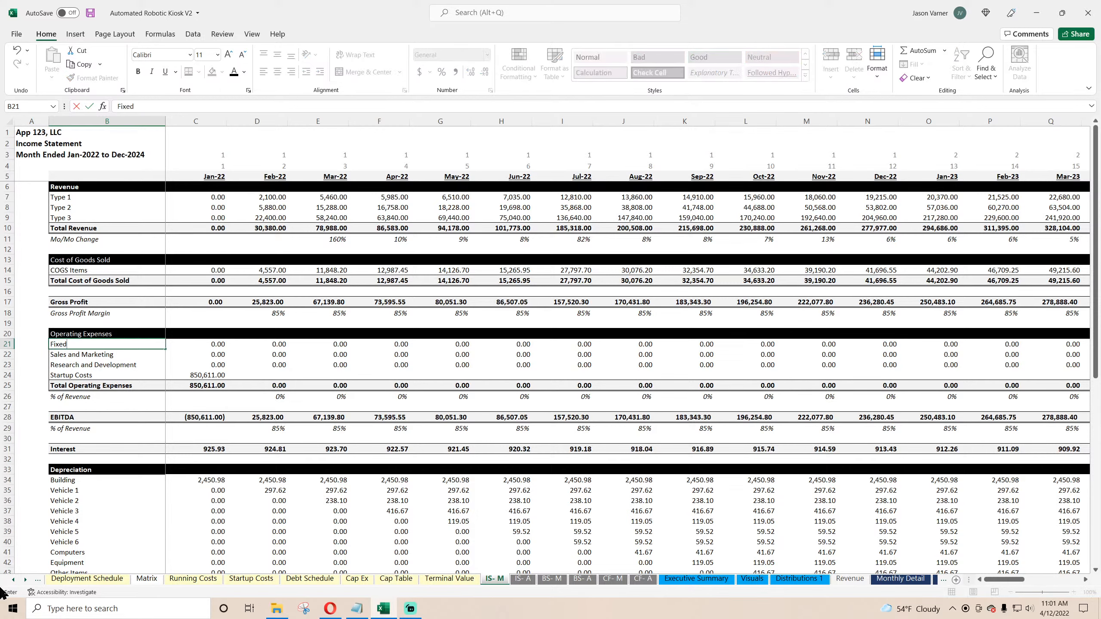
{"action": "key", "text": "Return"}
{"action": "type", "text": "Variable"}
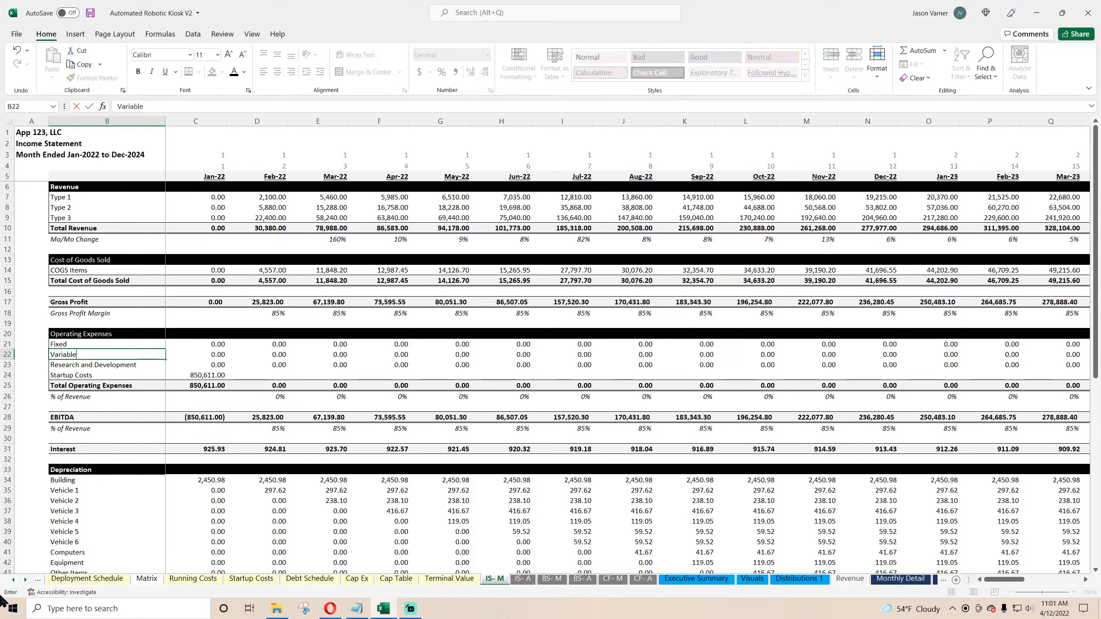
{"action": "key", "text": "Return"}
{"action": "key", "text": "Delete"}
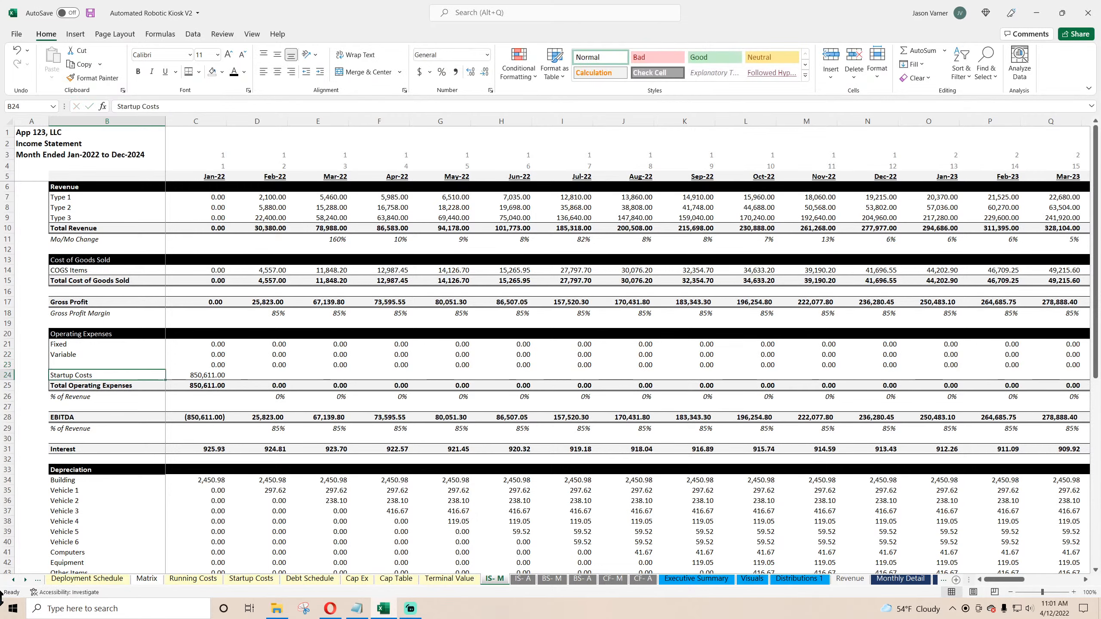
Step: Set the Fixed expense to the sum of Monthly Detail's fixed cost rows E36 through E40
{"action": "key", "text": "Up"}
{"action": "key", "text": "Up"}
{"action": "key", "text": "Right"}
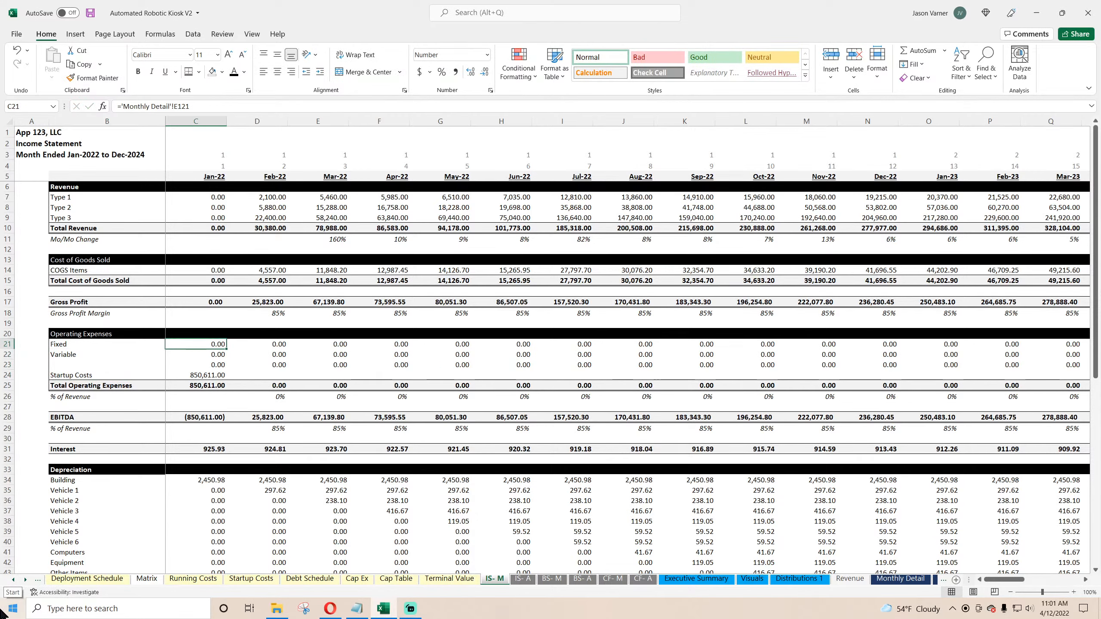
{"action": "type", "text": "="}
{"action": "left_click", "coordinate": [911, 579]}
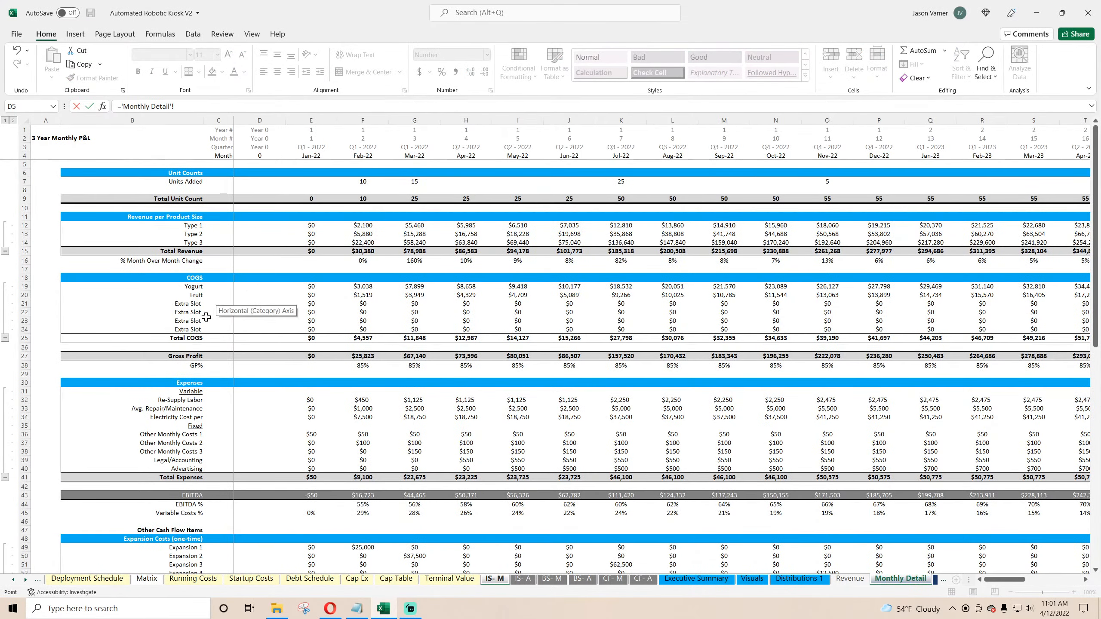
{"action": "left_click", "coordinate": [311, 434]}
{"action": "type", "text": "+"}
{"action": "left_click", "coordinate": [311, 443]}
{"action": "type", "text": "+"}
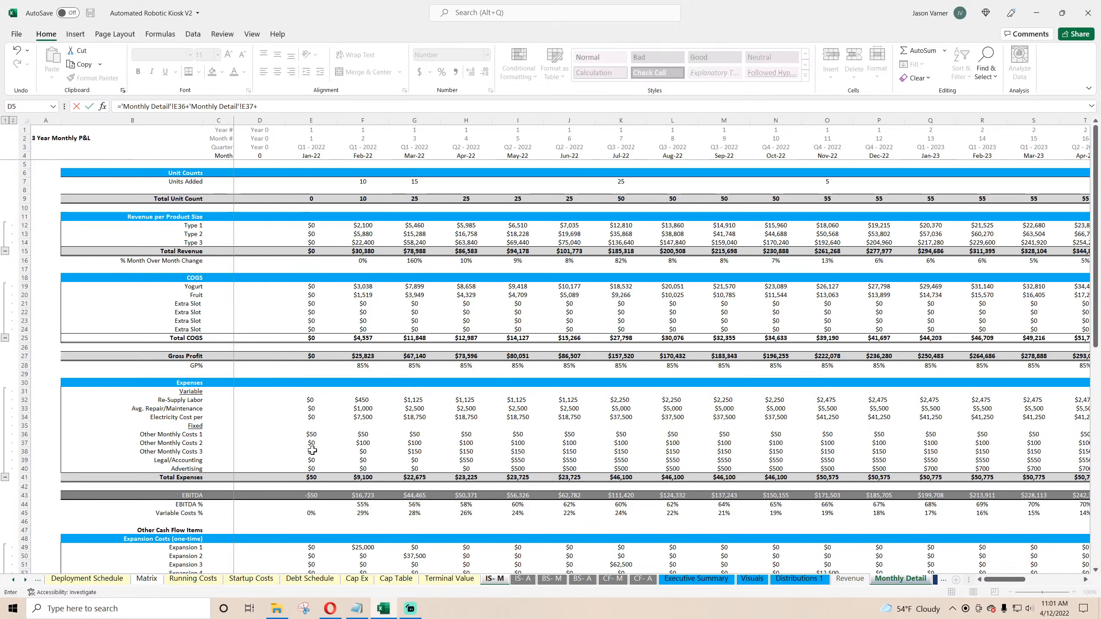
{"action": "left_click", "coordinate": [311, 451]}
{"action": "type", "text": "+"}
{"action": "left_click", "coordinate": [313, 460]}
{"action": "type", "text": "+'Monthly Detail'!E39+"}
{"action": "left_click", "coordinate": [314, 464]}
{"action": "key", "text": "Return"}
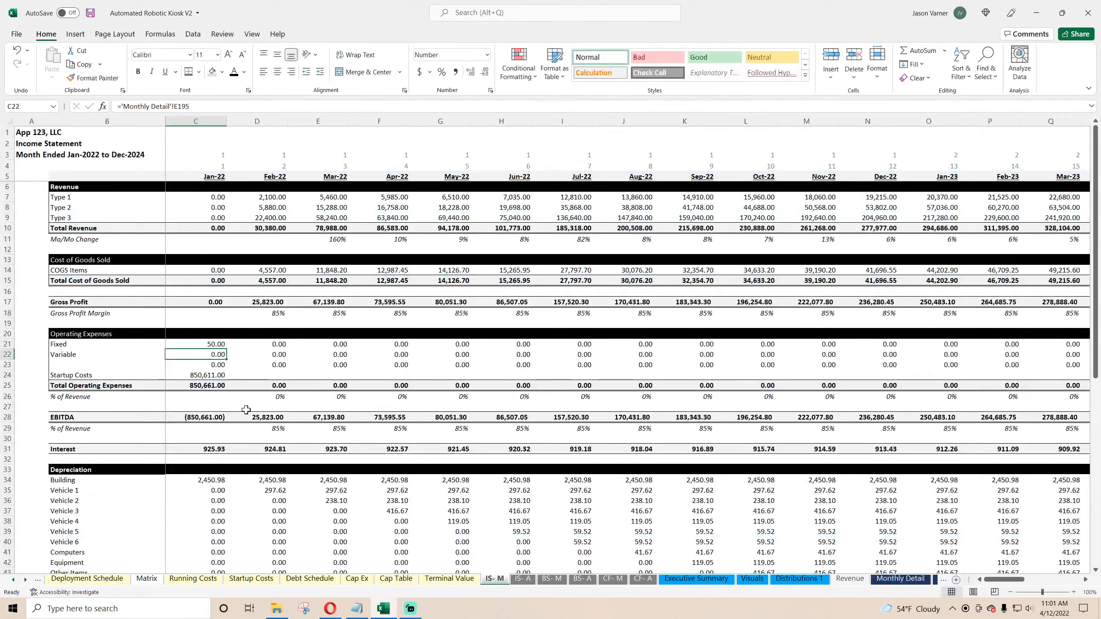
Step: Set the Variable expense to Monthly Detail's re-supply labor, repair/maintenance and electricity costs (E32+E33+E34)
{"action": "type", "text": "="}
{"action": "left_click", "coordinate": [900, 579]}
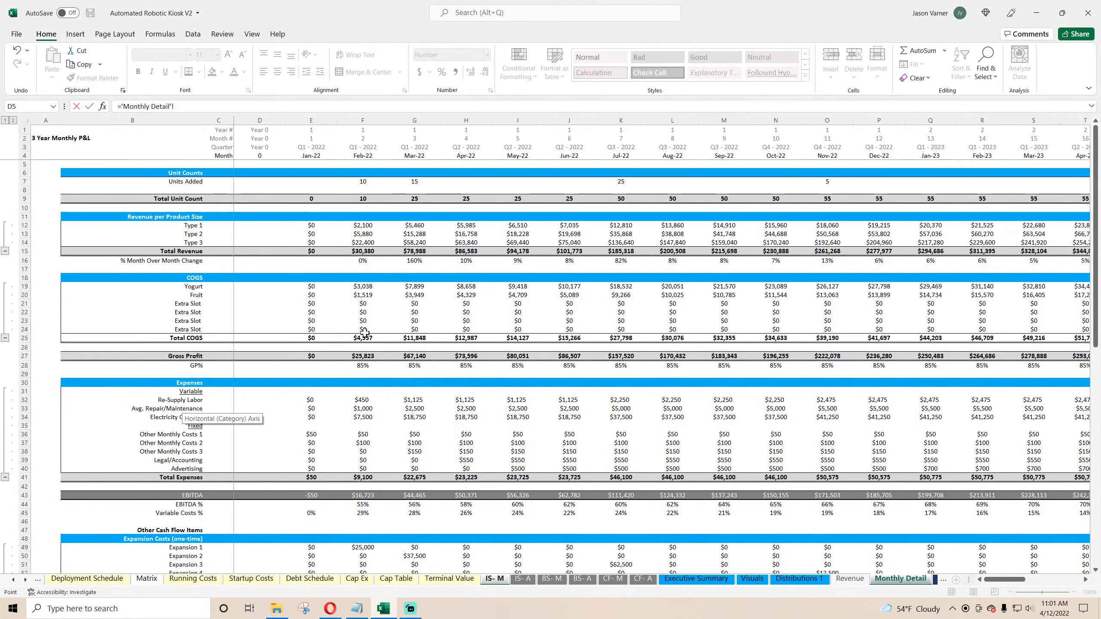
{"action": "left_click", "coordinate": [311, 338]}
{"action": "type", "text": "+"}
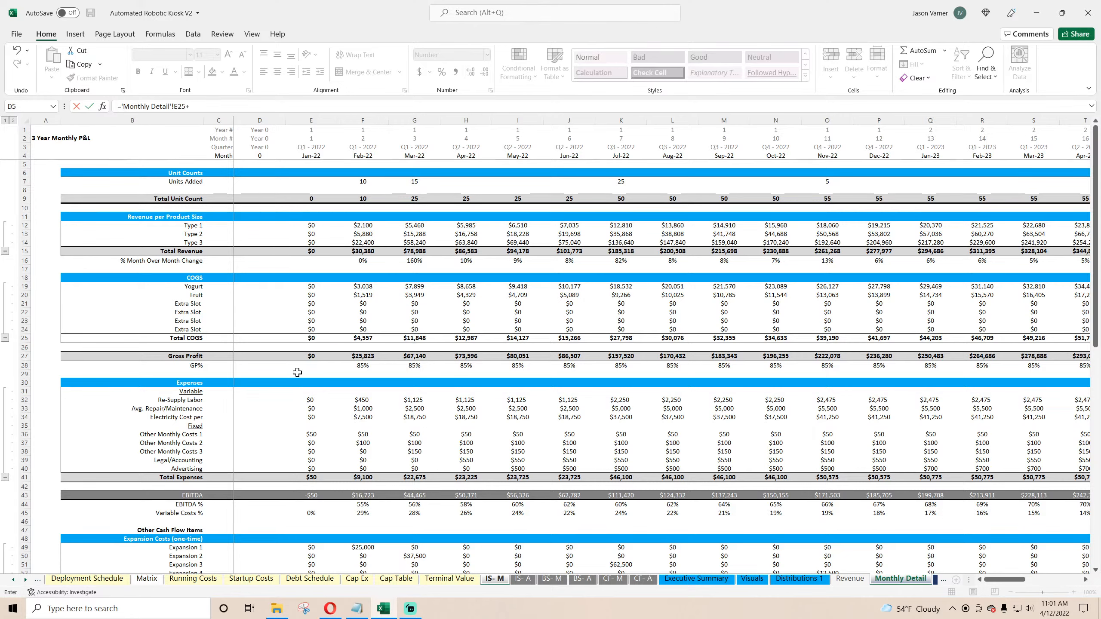
{"action": "left_click", "coordinate": [303, 400]}
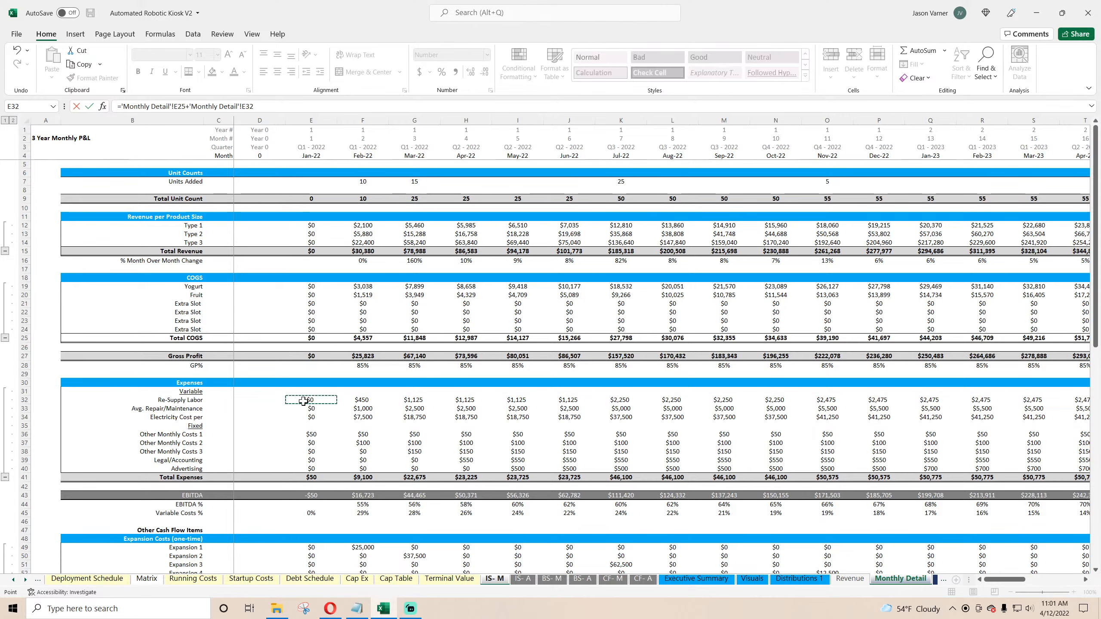
{"action": "left_click_drag", "start_coordinate": [255, 107], "coordinate": [59, 119]}
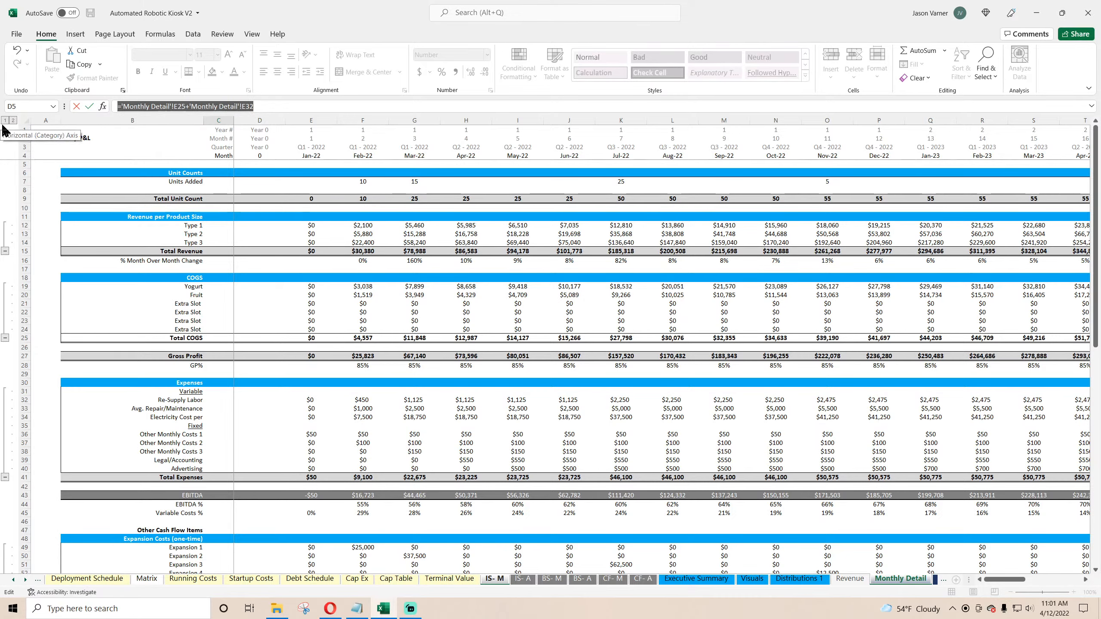
{"action": "type", "text": "="}
{"action": "left_click", "coordinate": [307, 400]}
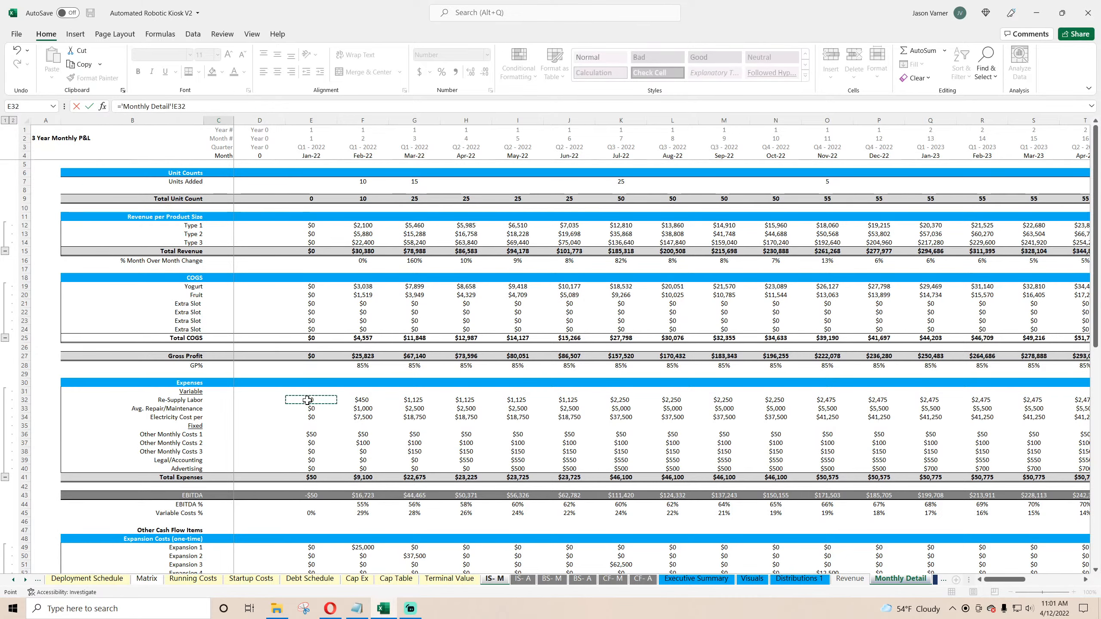
{"action": "type", "text": "+"}
{"action": "left_click", "coordinate": [307, 408]}
{"action": "type", "text": "+"}
{"action": "left_click", "coordinate": [307, 417]}
{"action": "key", "text": "Return"}
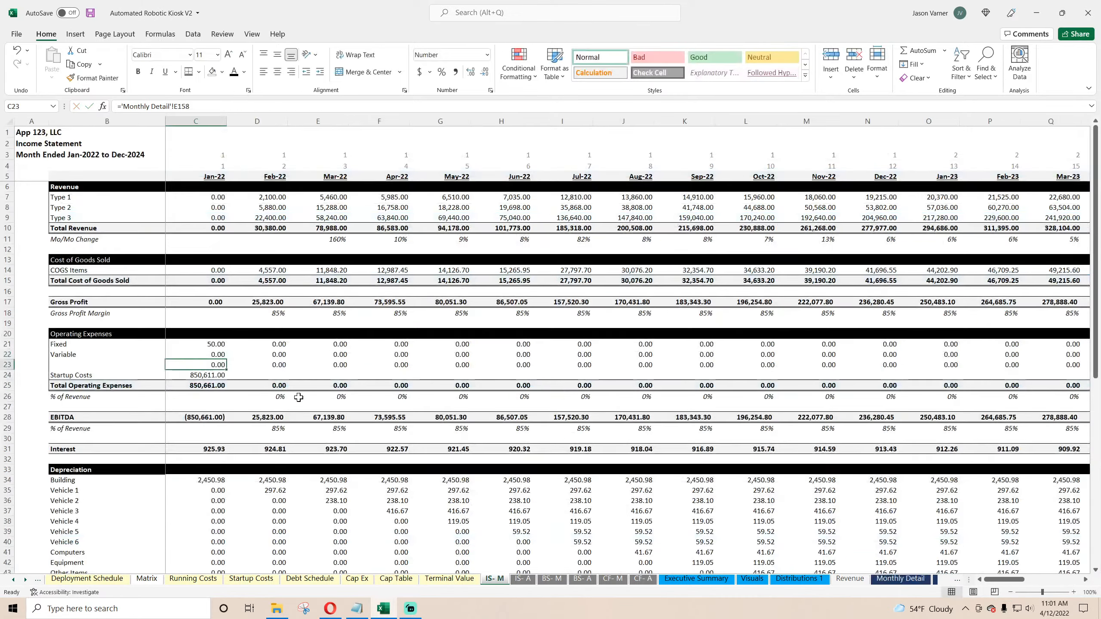
Step: Clear the contents of the empty operating expense row between Variable and Startup Costs
{"action": "right_click", "coordinate": [7, 365]}
{"action": "left_click", "coordinate": [43, 475]}
{"action": "left_click", "coordinate": [210, 375]}
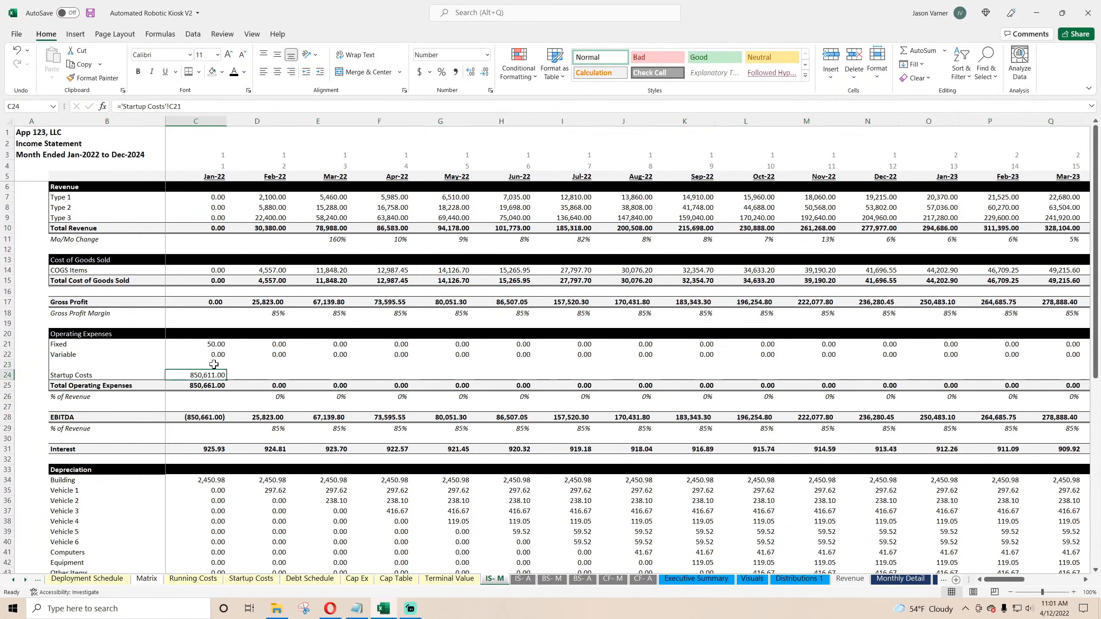
Step: Fill the Fixed and Variable expense formulas across all months and save the workbook
{"action": "left_click_drag", "start_coordinate": [212, 345], "coordinate": [1098, 383]}
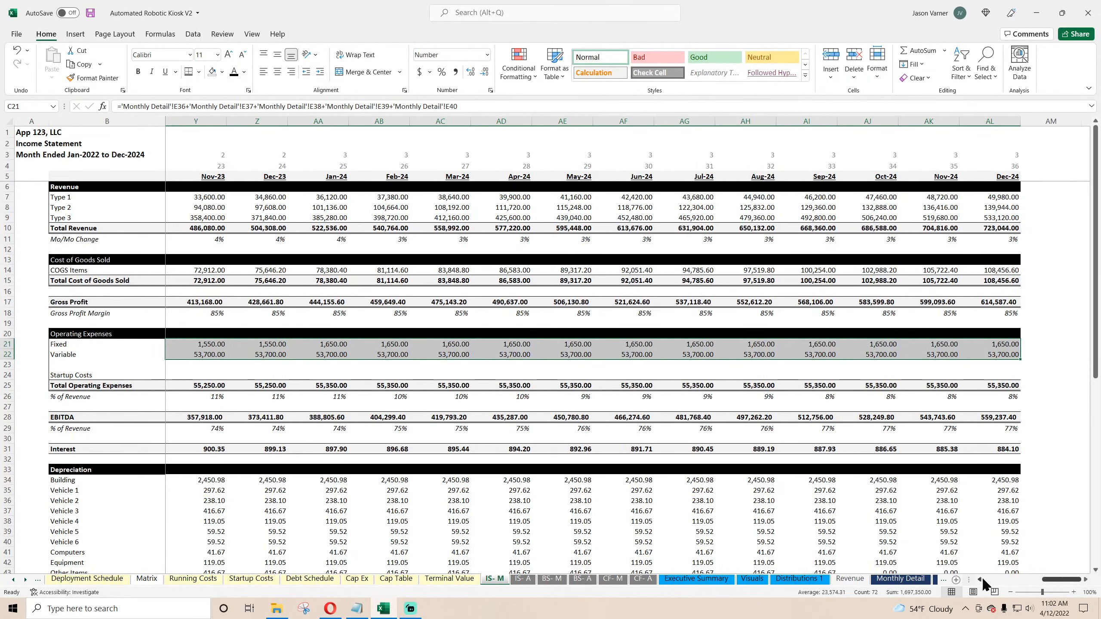
{"action": "left_click_drag", "start_coordinate": [1056, 579], "coordinate": [982, 581]}
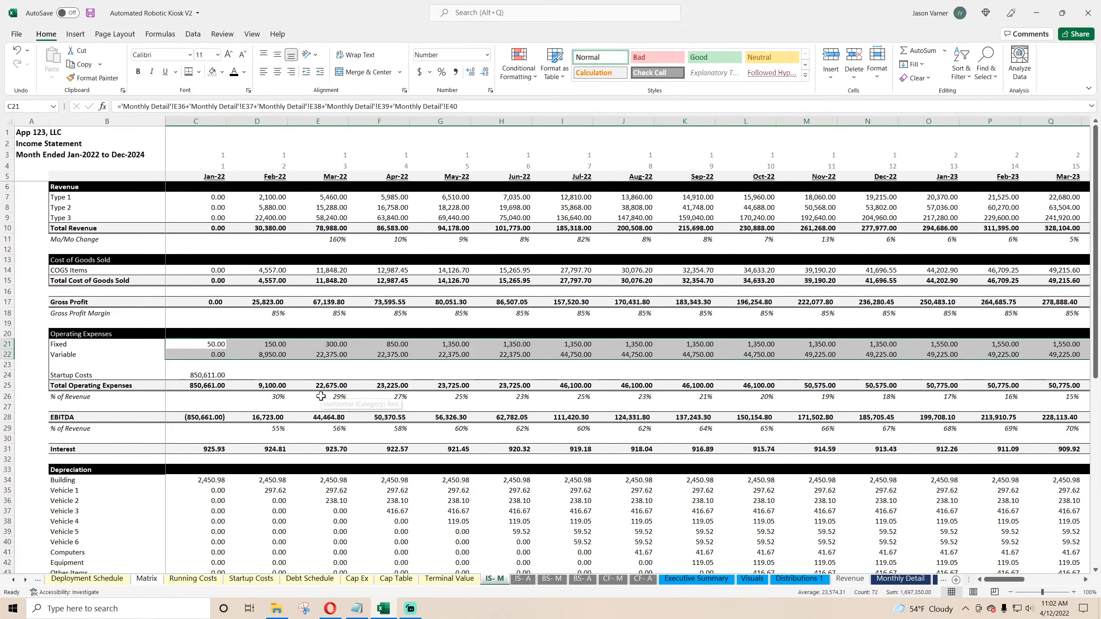
{"action": "left_click", "coordinate": [90, 14]}
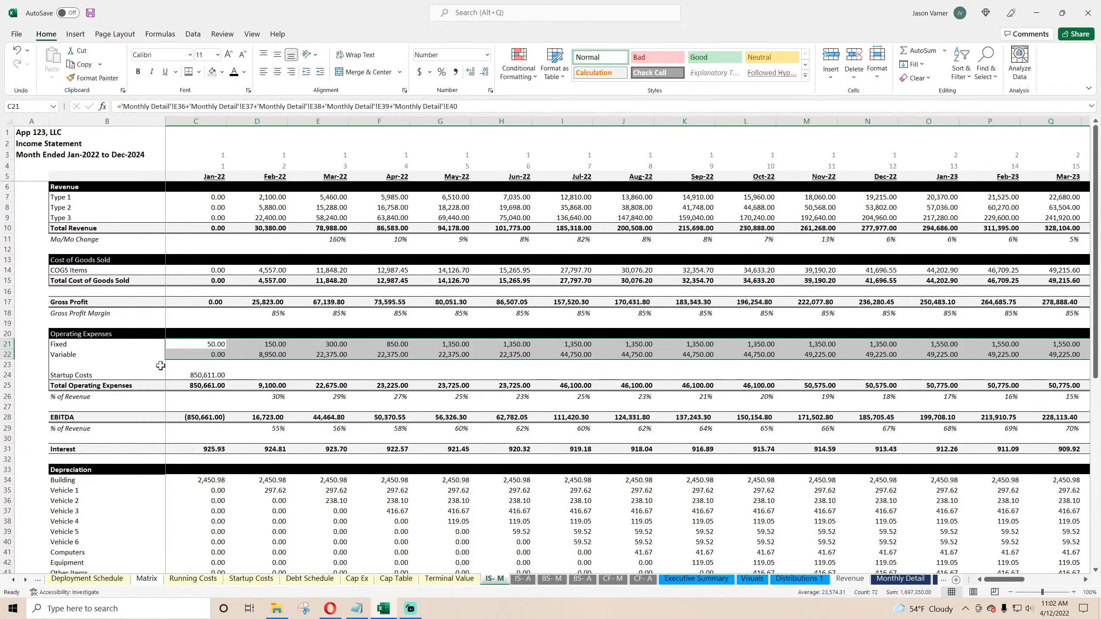
Step: On the Startup Costs sheet, set Web Design to $50,000 and App Design / Build to $2,500
{"action": "left_click", "coordinate": [193, 578]}
{"action": "left_click", "coordinate": [251, 579]}
{"action": "left_click", "coordinate": [146, 178]}
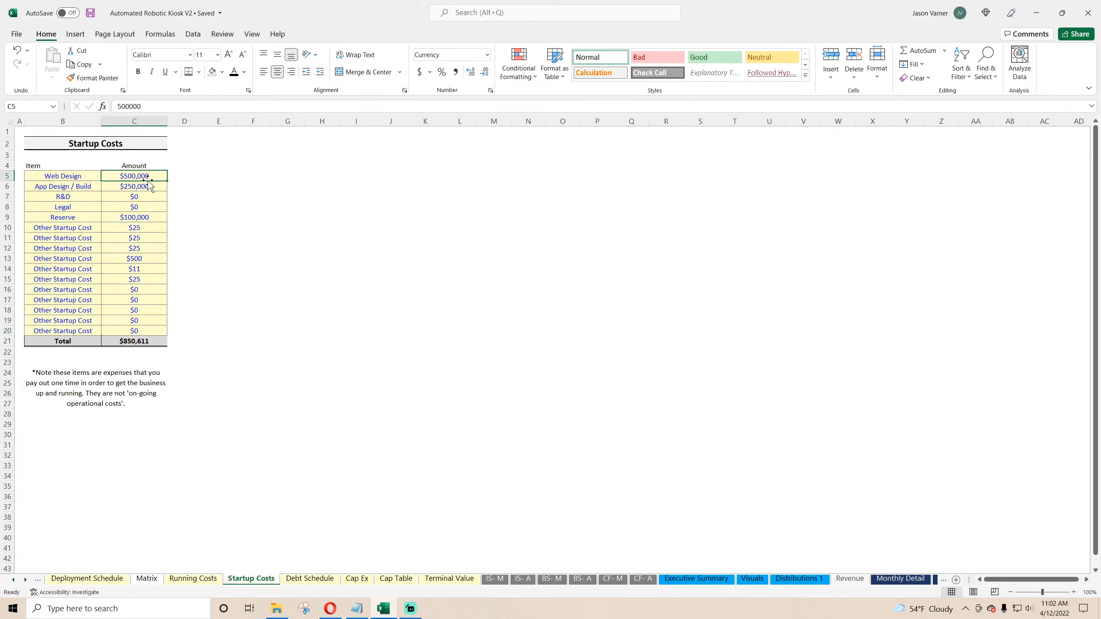
{"action": "type", "text": "50000"}
{"action": "key", "text": "Return"}
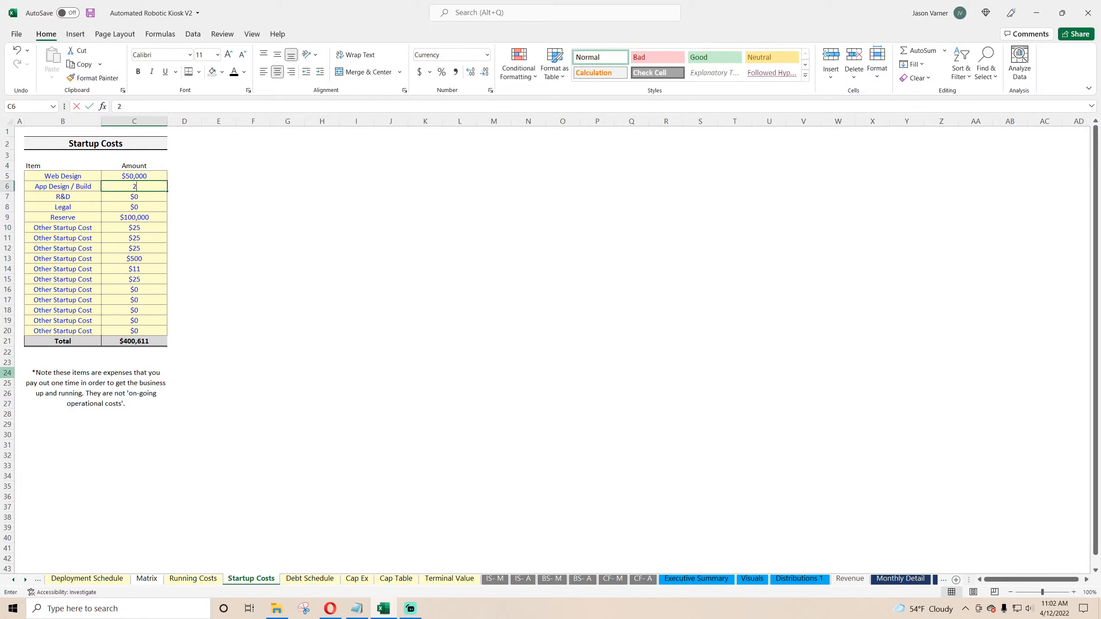
{"action": "type", "text": "2,500"}
{"action": "key", "text": "Return"}
Step: Set the Reserve startup cost to $1,000
{"action": "key", "text": "Return"}
{"action": "key", "text": "Return"}
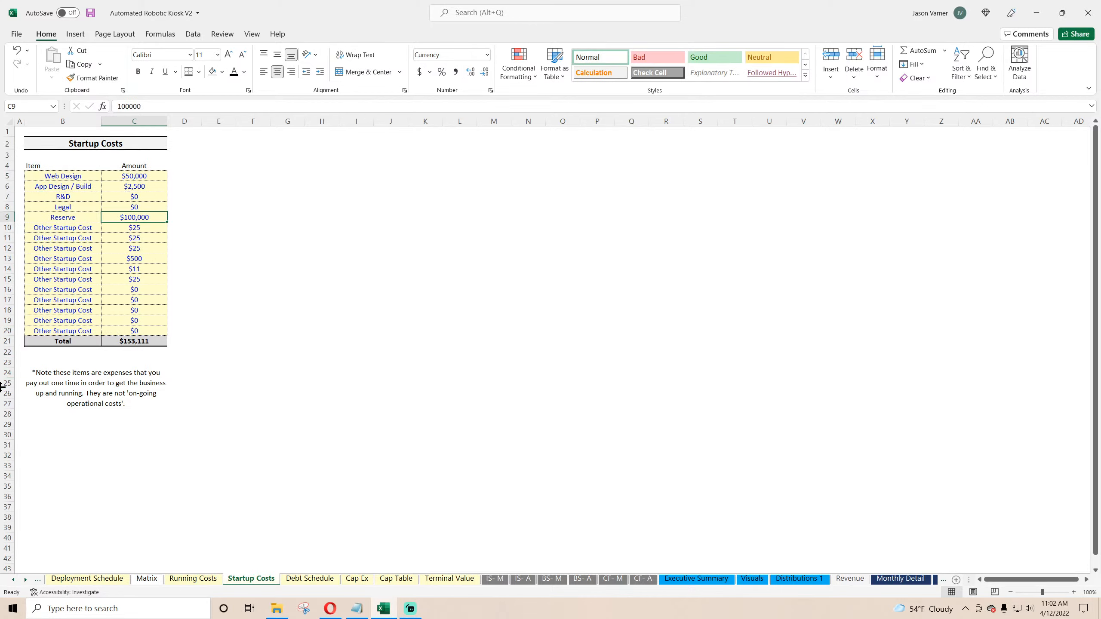
{"action": "type", "text": "1,0"}
{"action": "type", "text": "00"}
Step: Set the Other Startup Cost amounts to $0
{"action": "key", "text": "Return"}
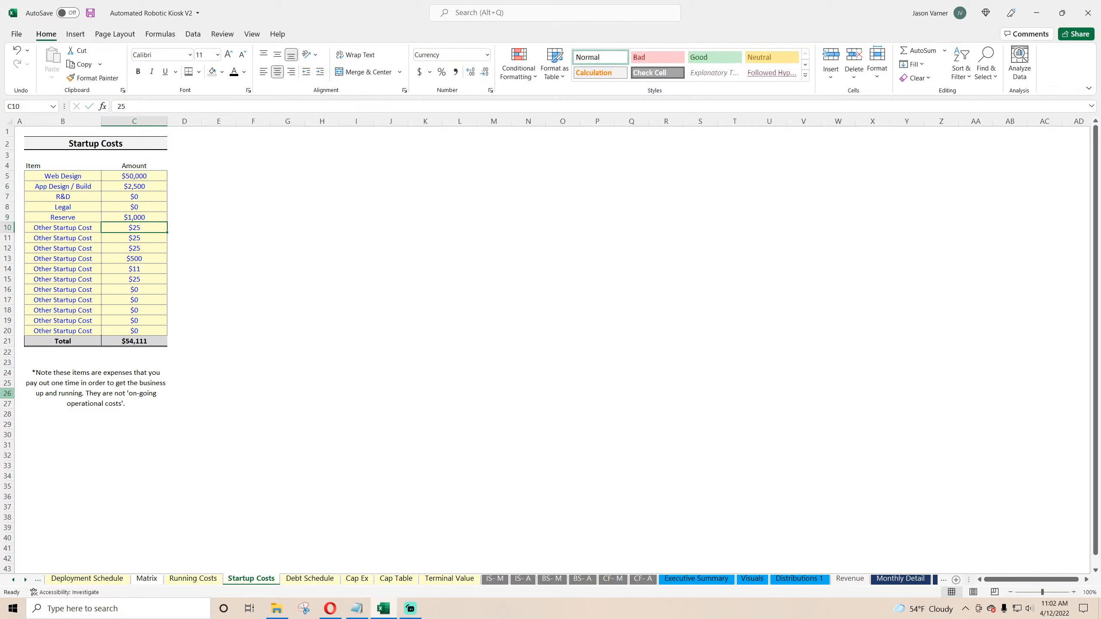
{"action": "type", "text": "0 0 0 0 0 0"}
{"action": "key", "text": "Return"}
{"action": "key", "text": "Return"}
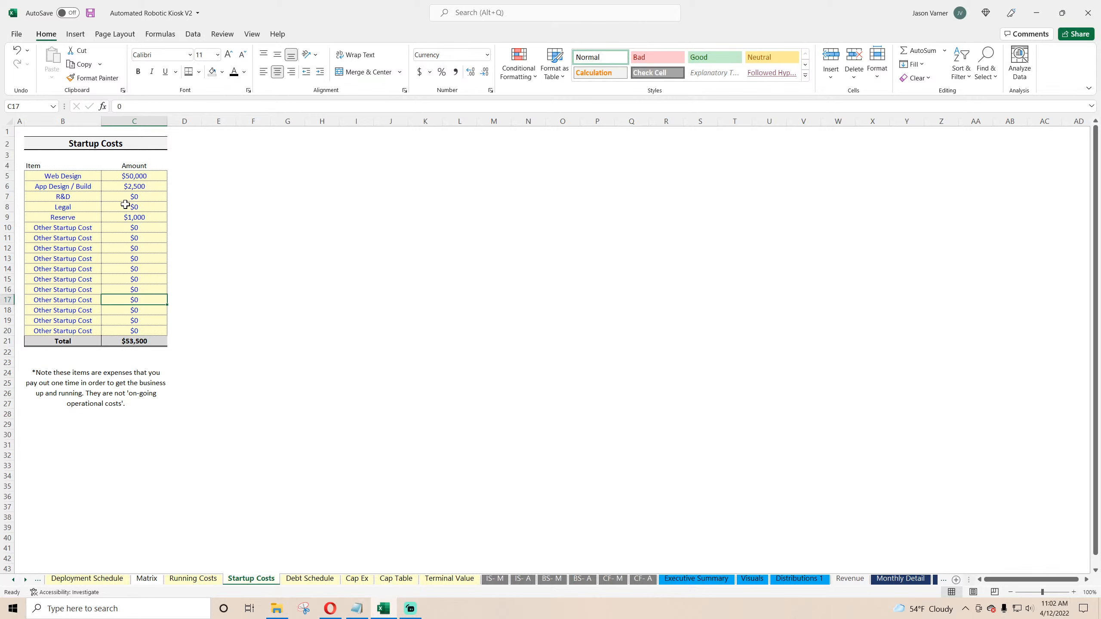
Step: Set the Reserve startup cost to $25,000 and save the workbook
{"action": "key", "text": "Up"}
{"action": "key", "text": "Up"}
{"action": "key", "text": "Up"}
{"action": "key", "text": "Up"}
{"action": "key", "text": "Up"}
{"action": "key", "text": "Up"}
{"action": "key", "text": "Up"}
{"action": "key", "text": "Up"}
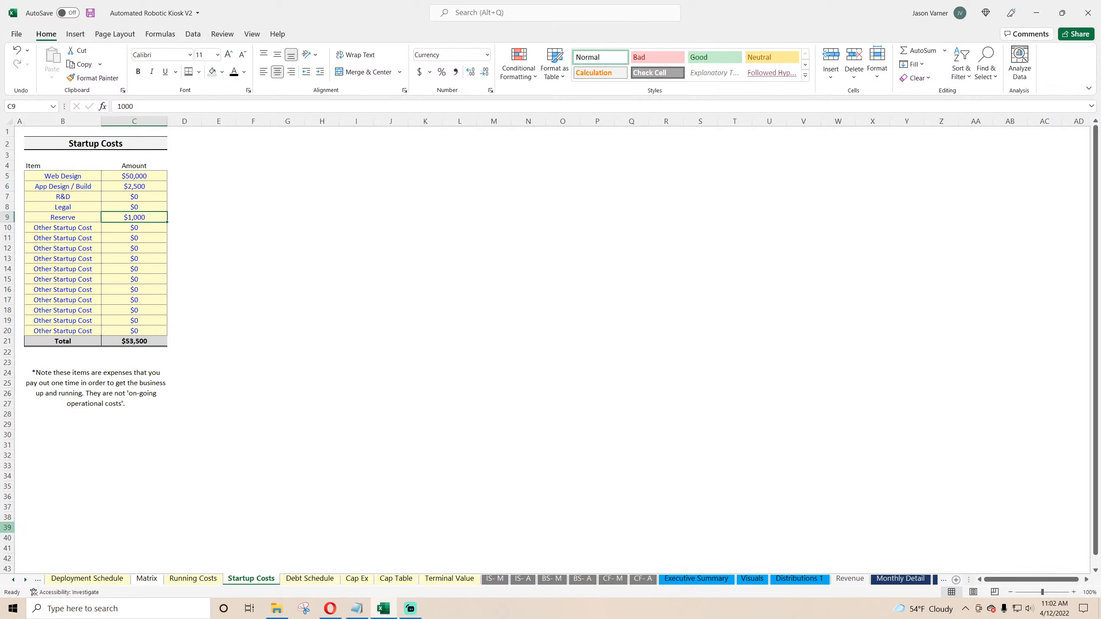
{"action": "type", "text": "25000"}
{"action": "key", "text": "Return"}
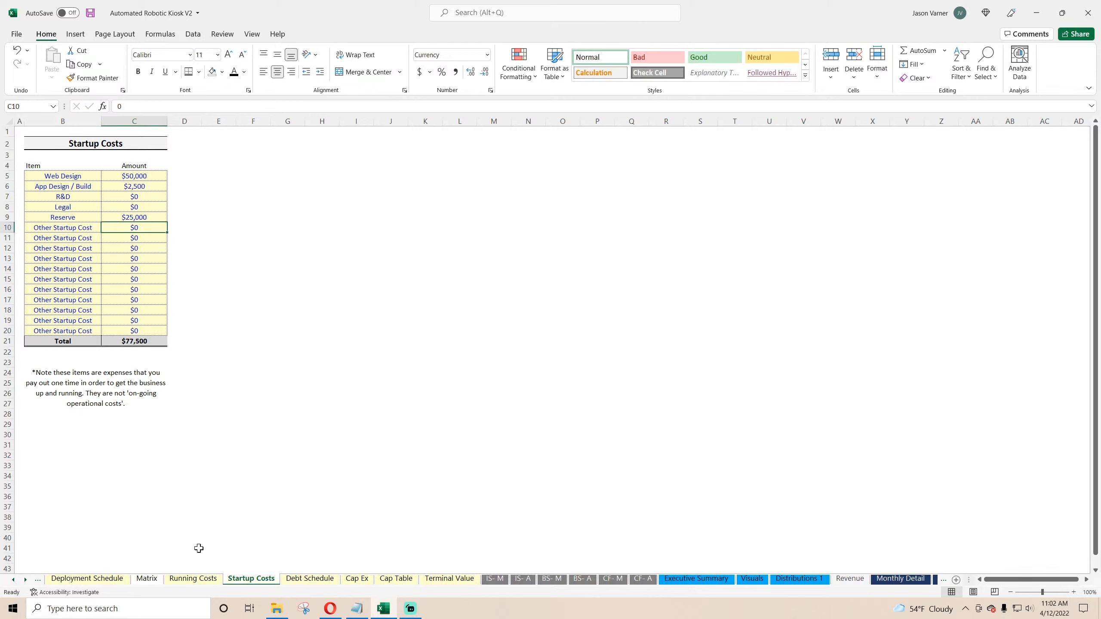
{"action": "left_click", "coordinate": [91, 13]}
Step: Review the monthly income statement, then the Deployment Schedule, Running Costs, Startup Costs and Cap Ex sheets
{"action": "left_click", "coordinate": [494, 581]}
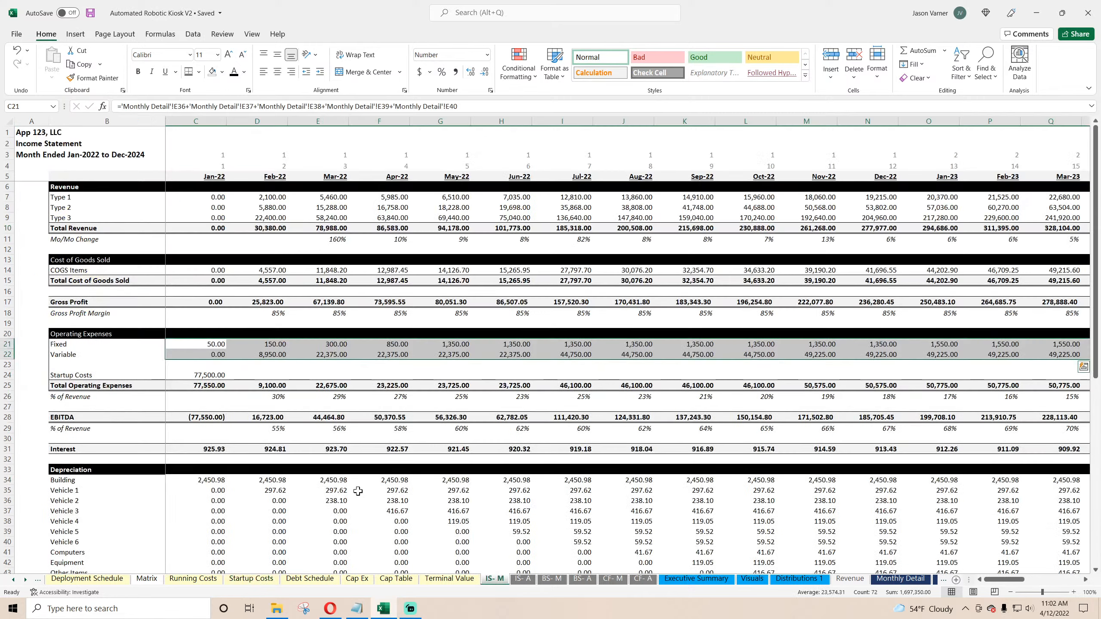
{"action": "left_click", "coordinate": [213, 417]}
{"action": "left_click", "coordinate": [212, 447]}
{"action": "scroll", "coordinate": [212, 447], "scroll_direction": "down", "scroll_amount": 4}
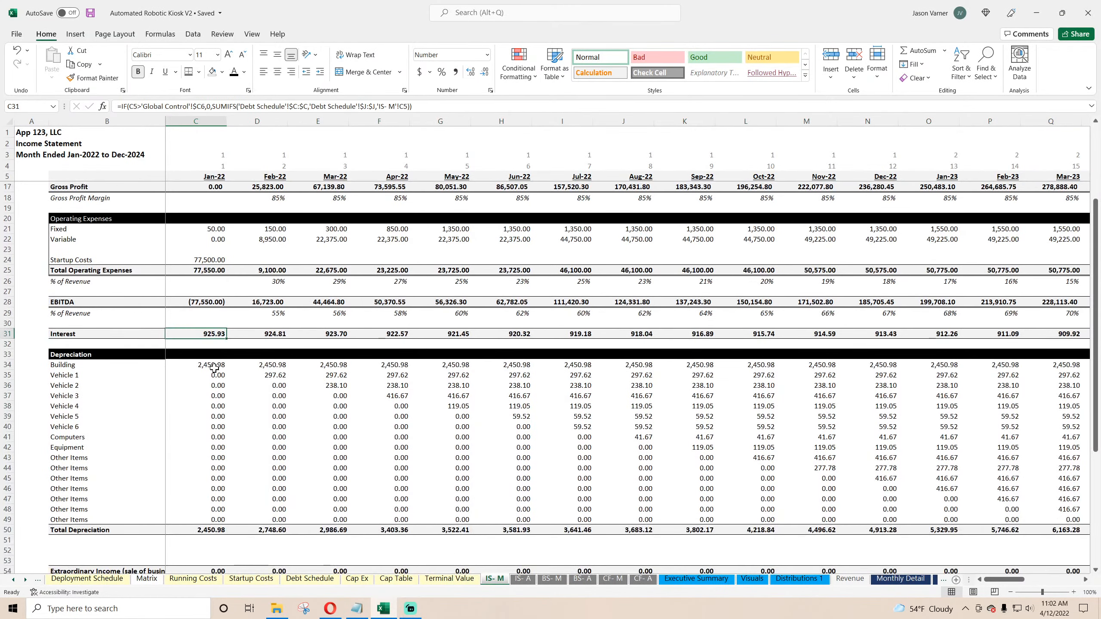
{"action": "left_click", "coordinate": [343, 416]}
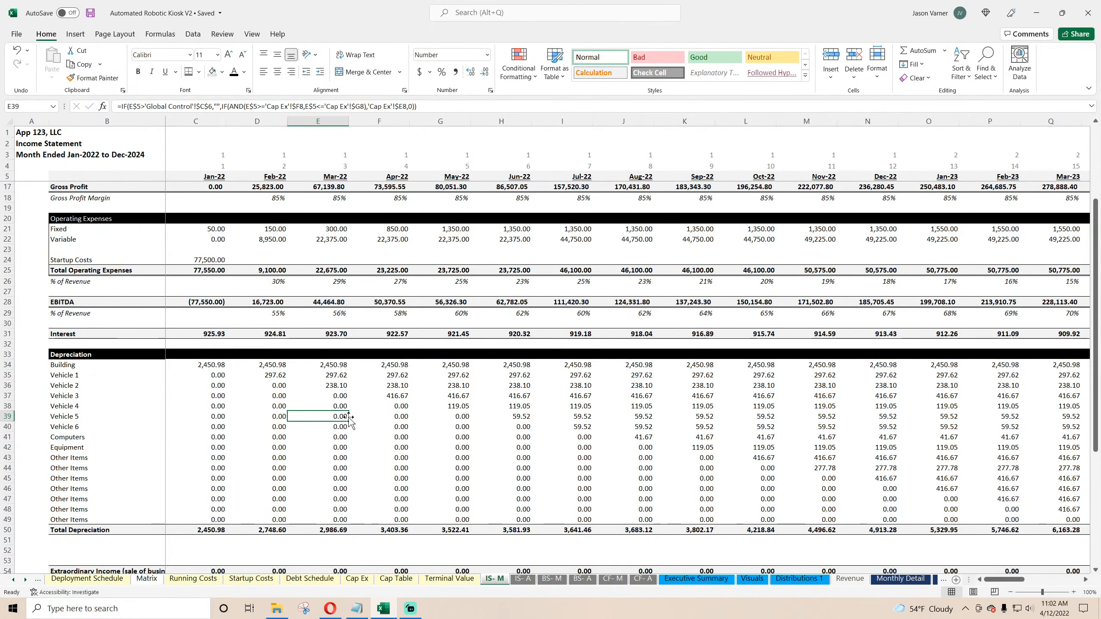
{"action": "scroll", "coordinate": [169, 583], "scroll_direction": "up", "scroll_amount": 3}
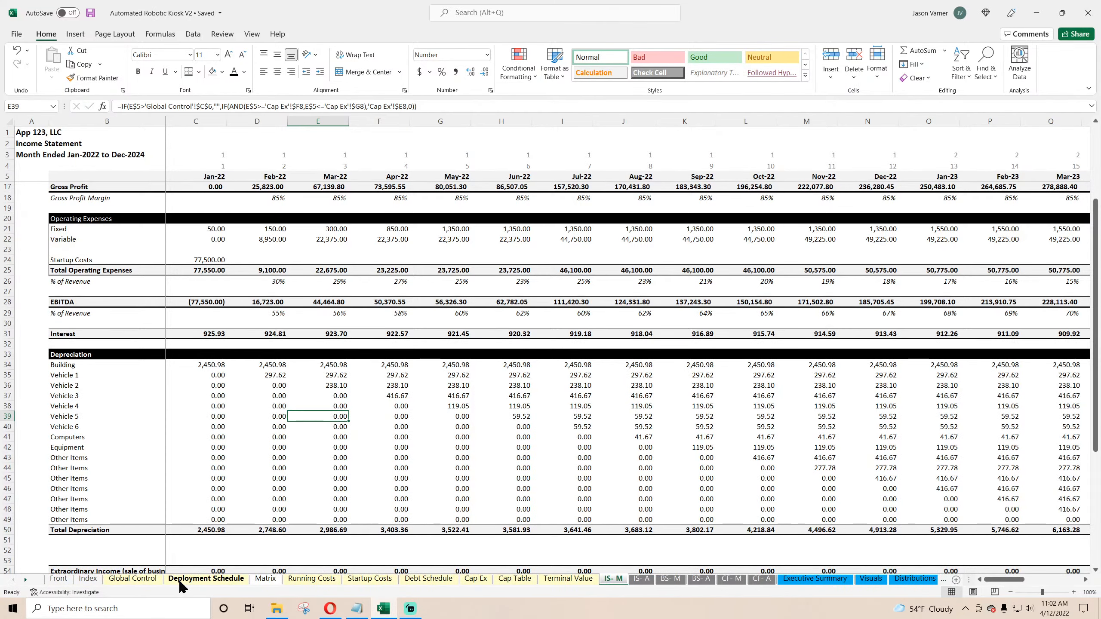
{"action": "left_click", "coordinate": [147, 582]}
{"action": "left_click", "coordinate": [197, 581]}
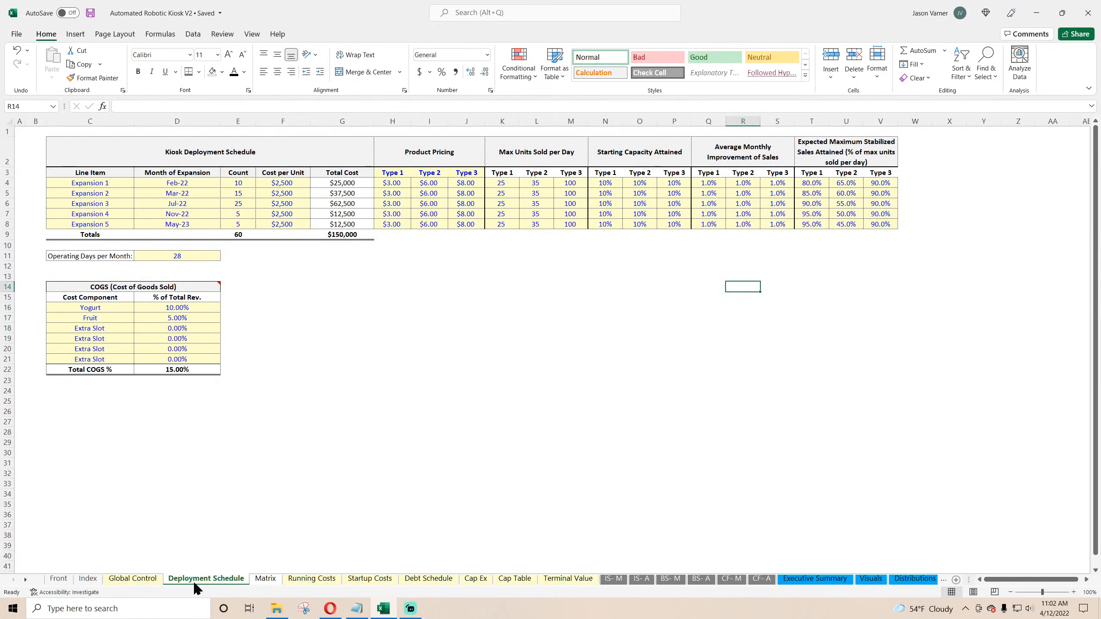
{"action": "left_click", "coordinate": [306, 581]}
{"action": "left_click", "coordinate": [369, 581]}
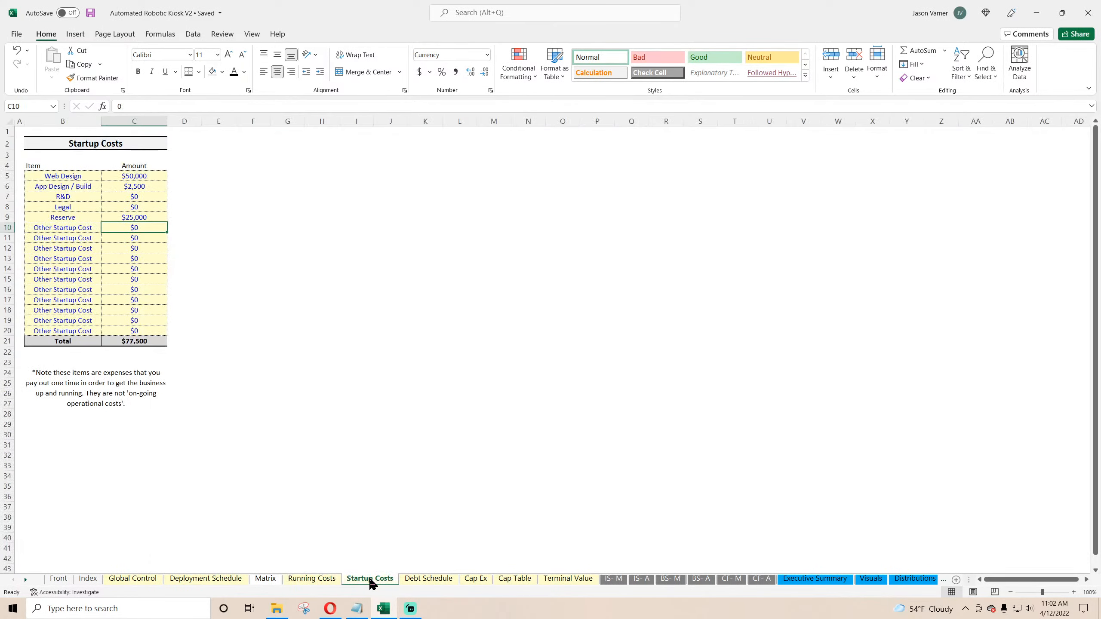
{"action": "left_click", "coordinate": [470, 581]}
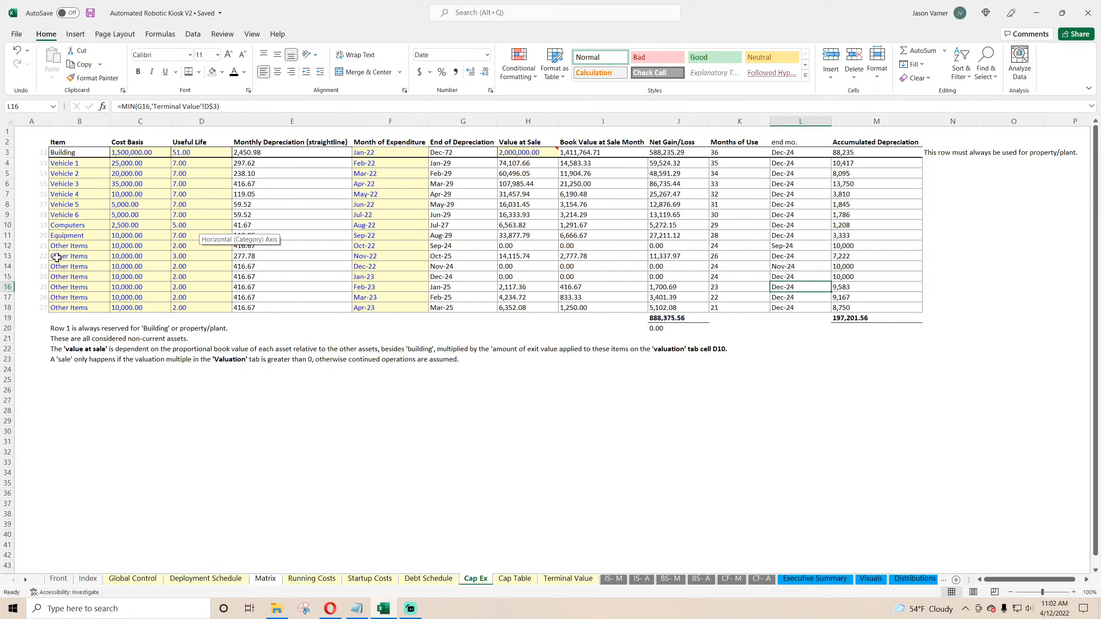
Step: Add a thick bottom border under the Vehicle 5 row of the Cap Ex asset table
{"action": "left_click", "coordinate": [71, 163]}
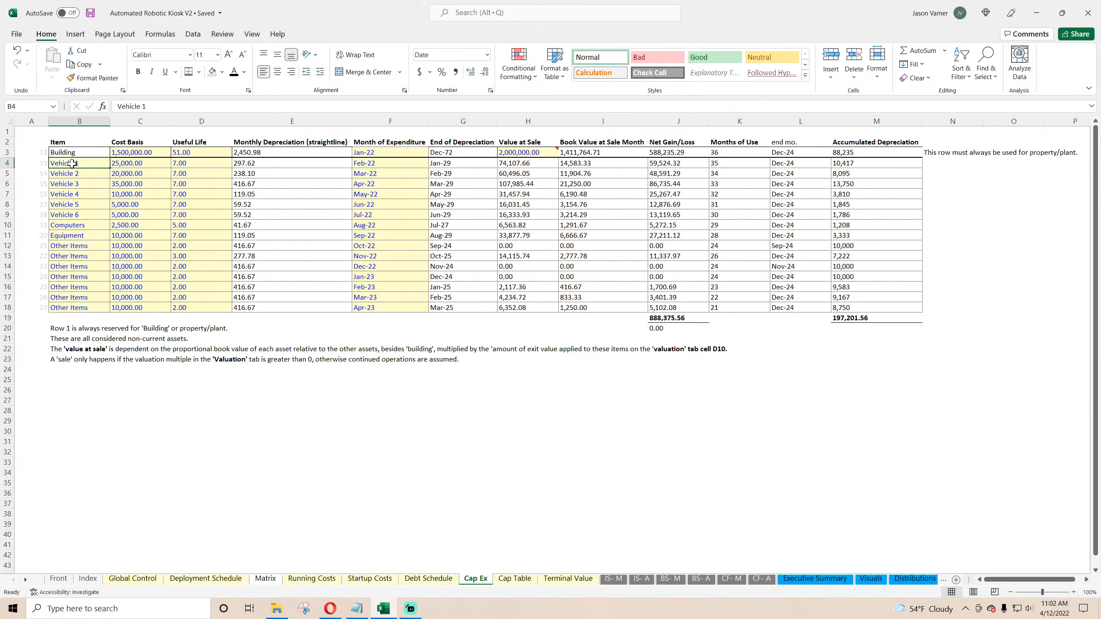
{"action": "left_click_drag", "start_coordinate": [72, 166], "coordinate": [878, 206]}
{"action": "left_click", "coordinate": [66, 206]}
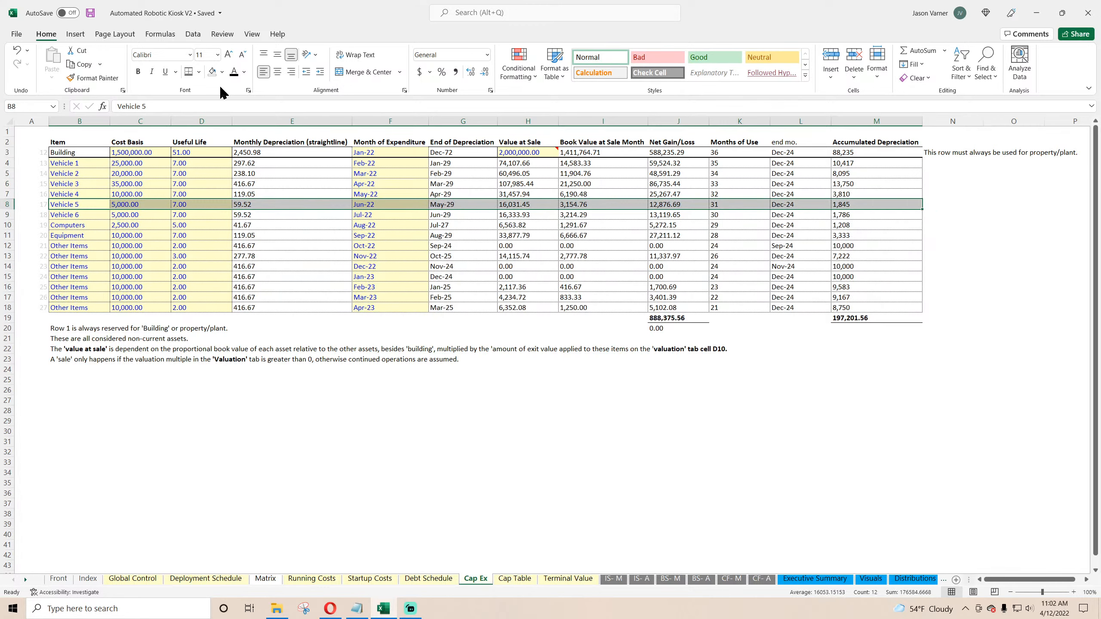
{"action": "left_click", "coordinate": [199, 73]}
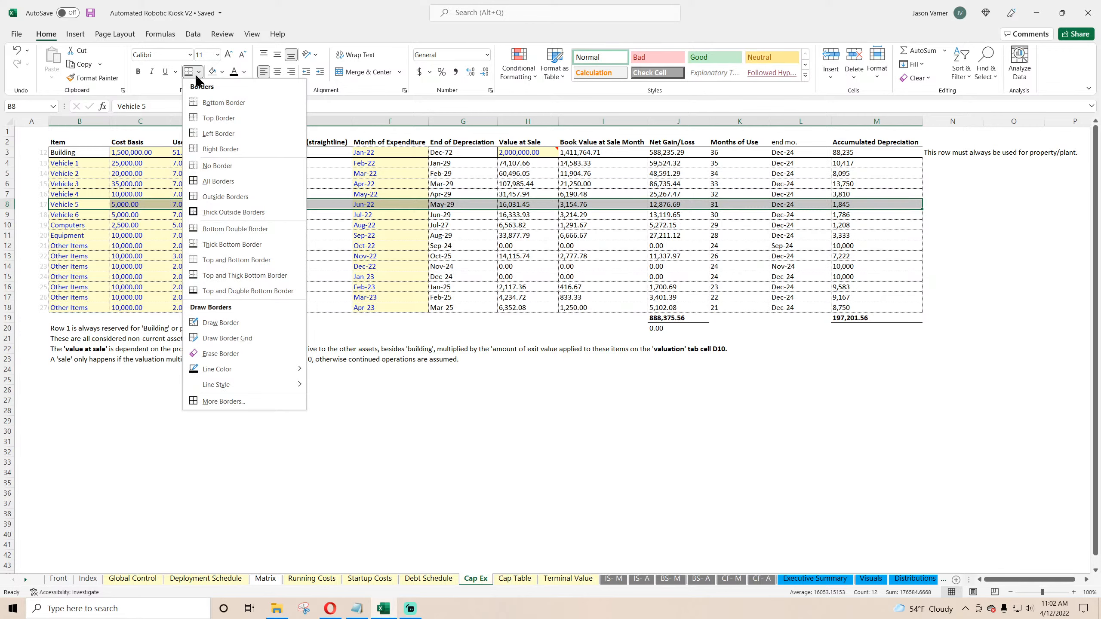
{"action": "left_click", "coordinate": [232, 244]}
{"action": "left_click", "coordinate": [225, 299]}
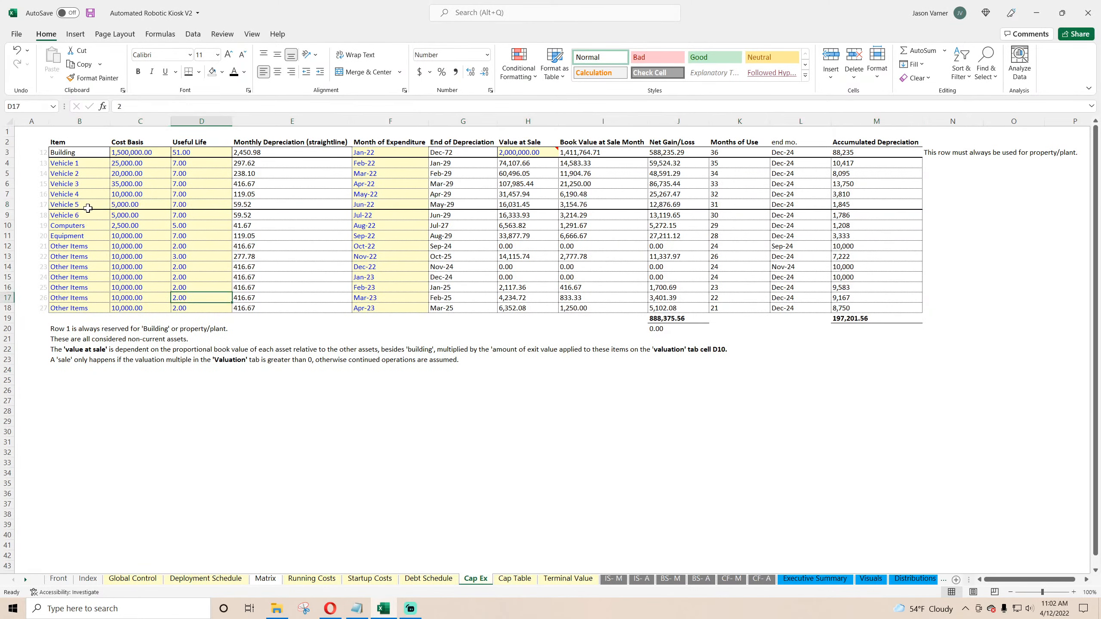
Step: Shade the Vehicle 1–5 item, cost basis and expenditure month cells light gray with black text
{"action": "left_click", "coordinate": [78, 163]}
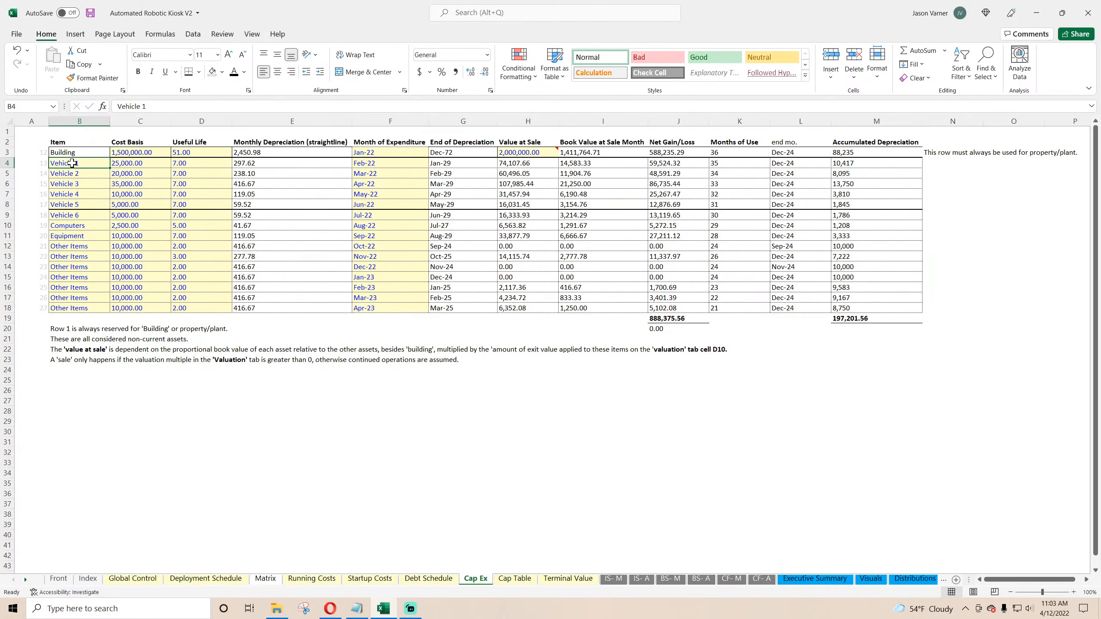
{"action": "left_click_drag", "start_coordinate": [72, 163], "coordinate": [144, 202]}
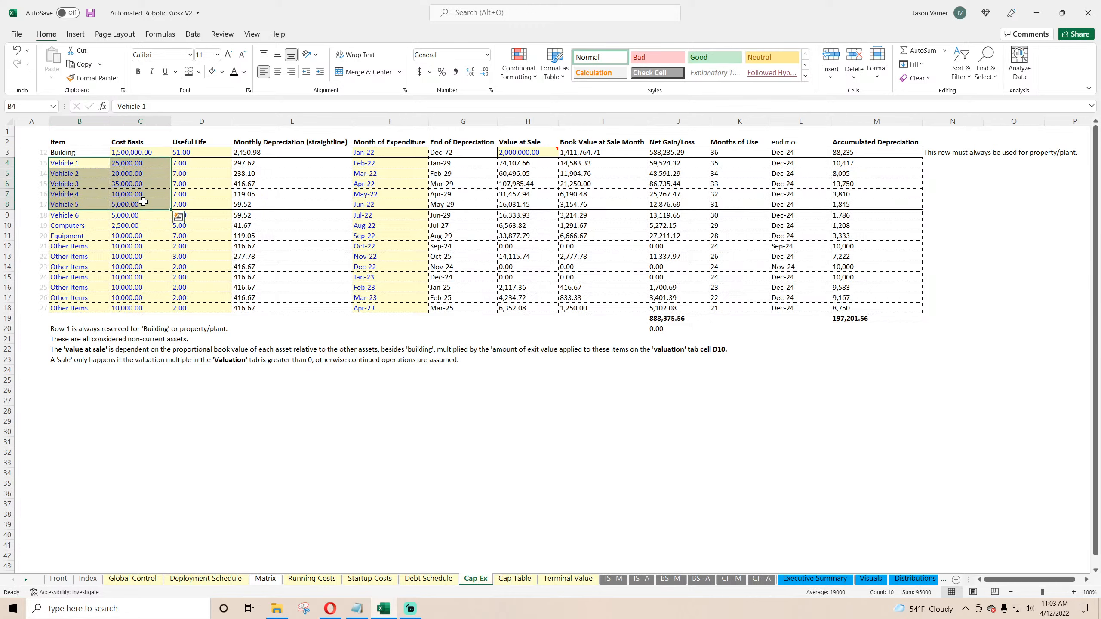
{"action": "left_click", "coordinate": [222, 72]}
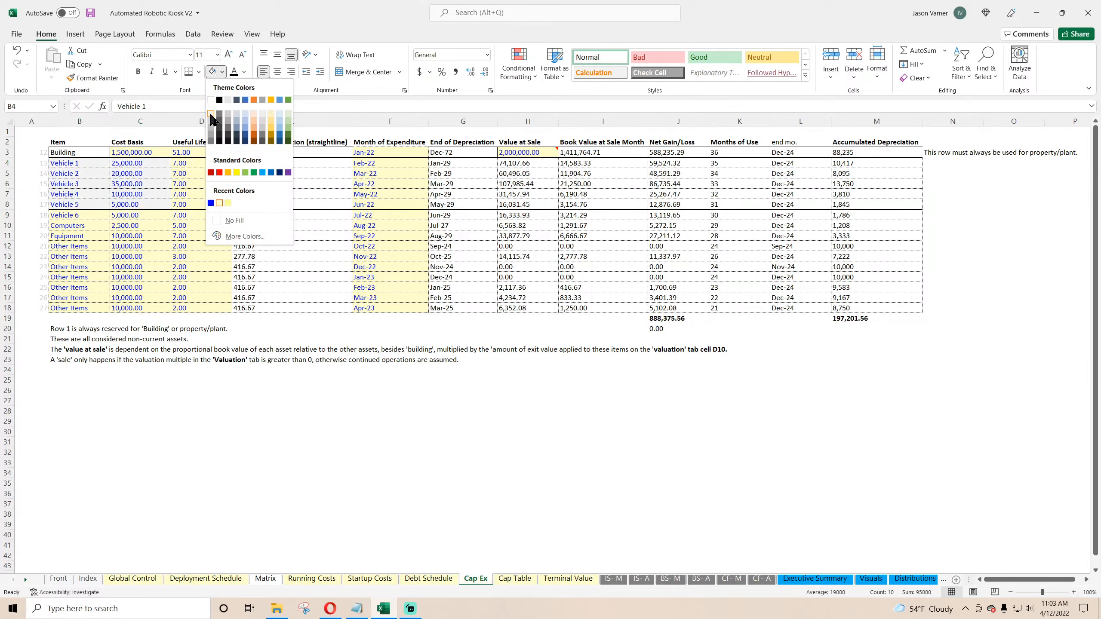
{"action": "left_click", "coordinate": [212, 115]}
{"action": "left_click", "coordinate": [235, 72]}
{"action": "left_click_drag", "start_coordinate": [374, 163], "coordinate": [375, 204]}
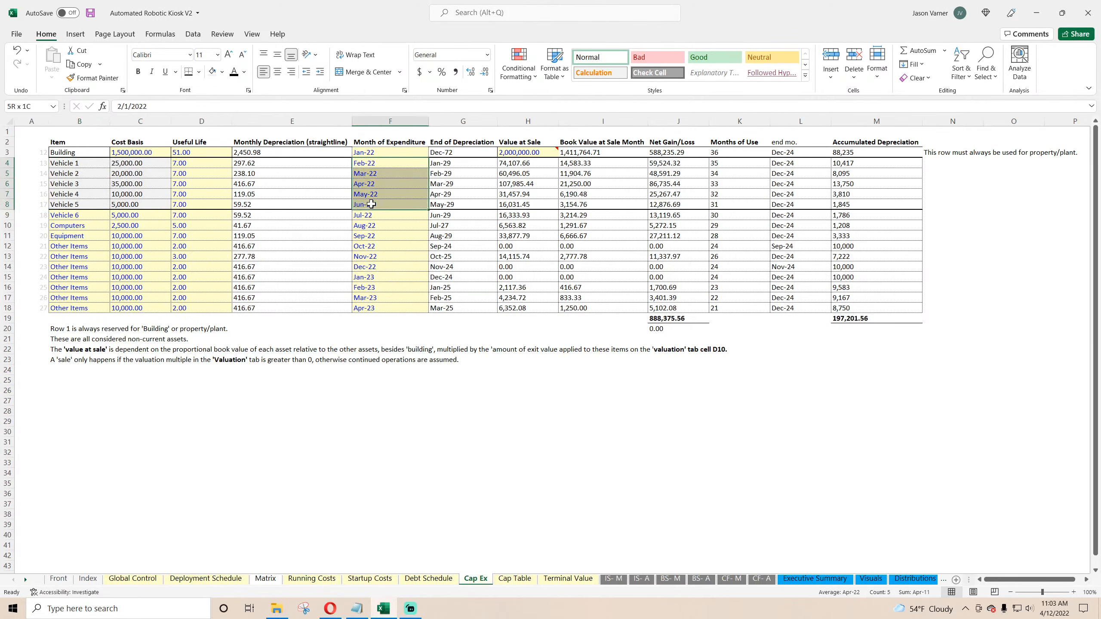
Step: Link the first Cap Ex item name to Deployment Schedule's Expansion 1 (C4) and fill down through row 8
{"action": "left_click", "coordinate": [77, 165]}
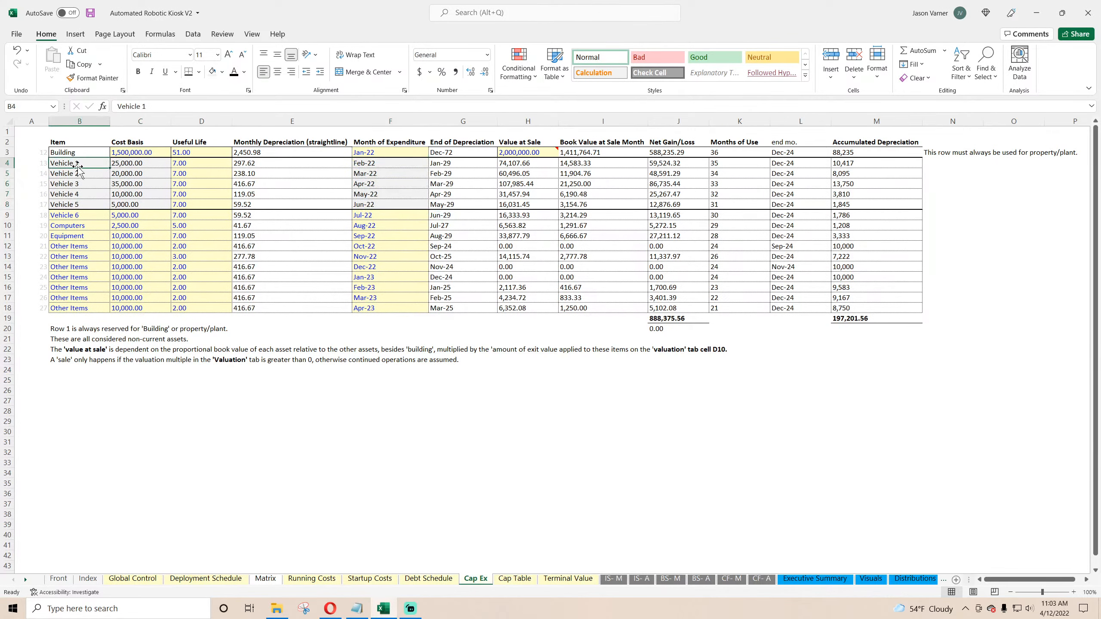
{"action": "type", "text": "="}
{"action": "left_click", "coordinate": [206, 578]}
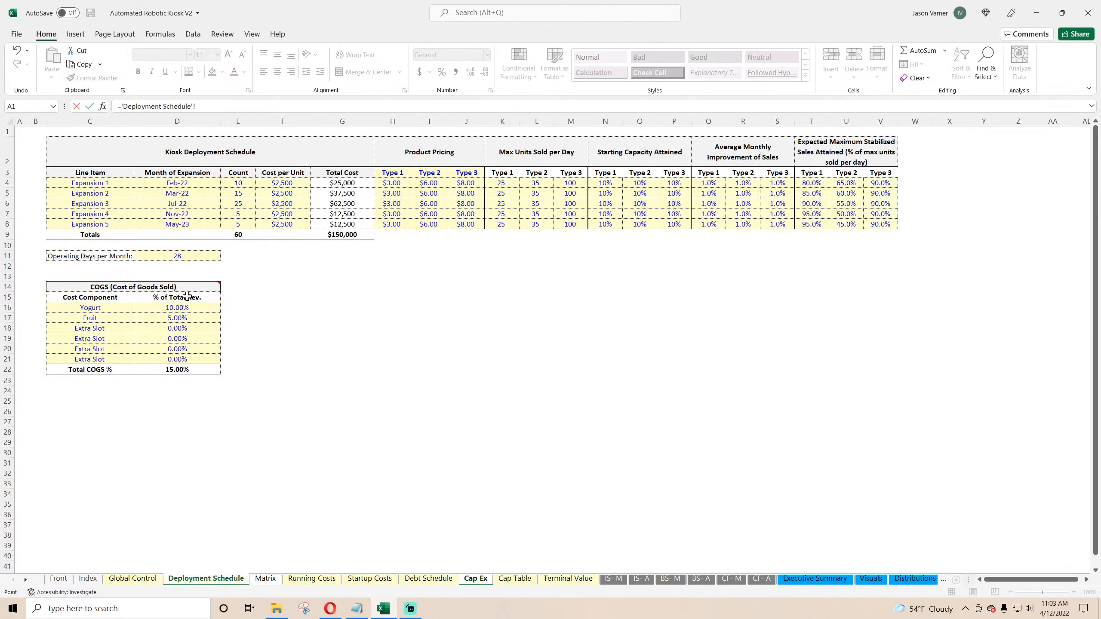
{"action": "left_click", "coordinate": [112, 182]}
{"action": "key", "text": "Return"}
{"action": "left_click", "coordinate": [101, 164]}
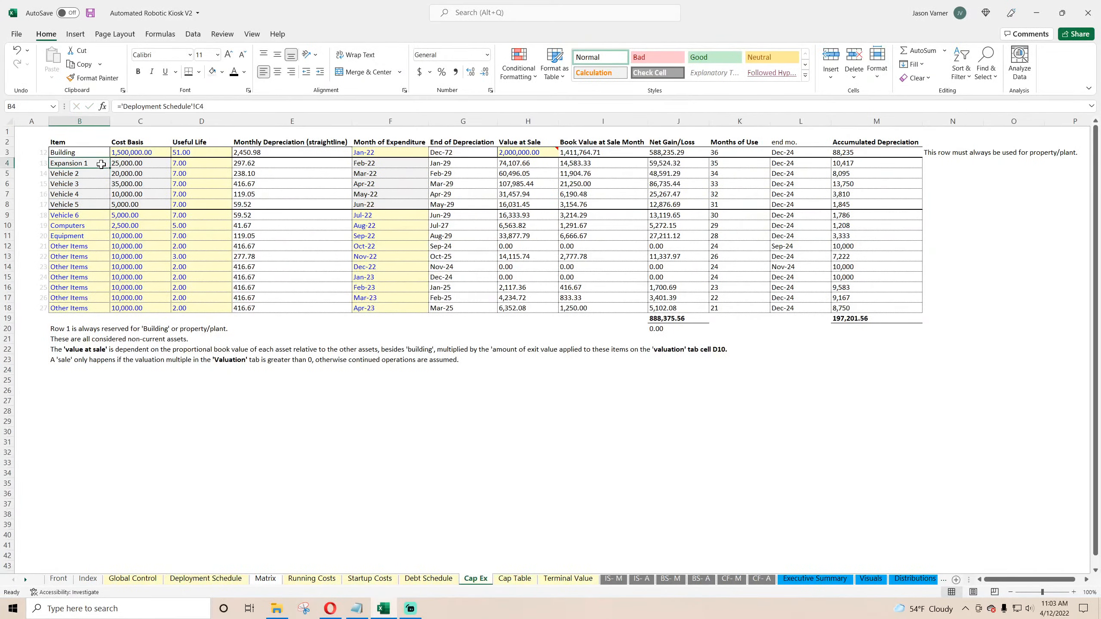
{"action": "left_click_drag", "start_coordinate": [112, 167], "coordinate": [111, 207]}
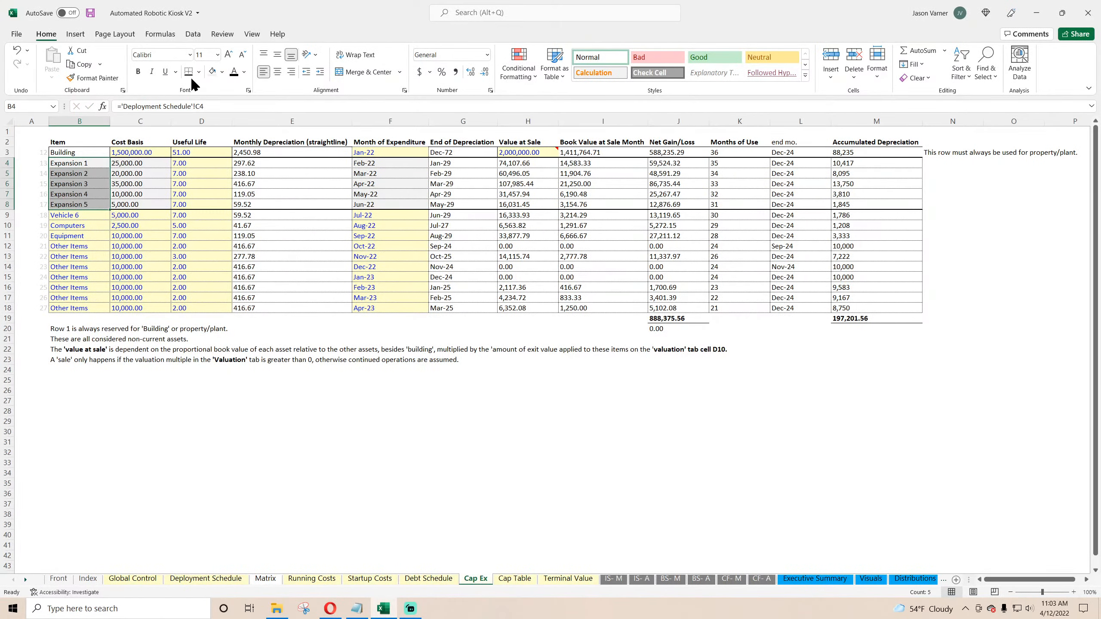
Step: Link the first cost basis to Deployment Schedule's total cost G4 and fill down through row 8
{"action": "left_click", "coordinate": [150, 255]}
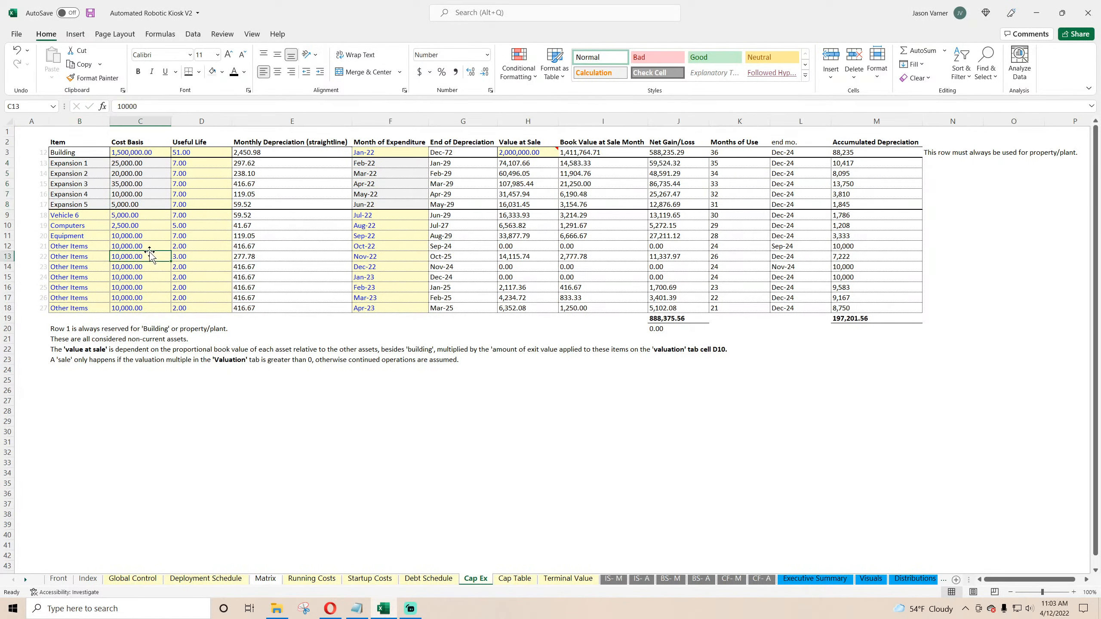
{"action": "left_click", "coordinate": [132, 166]}
{"action": "type", "text": "="}
{"action": "left_click", "coordinate": [145, 578]}
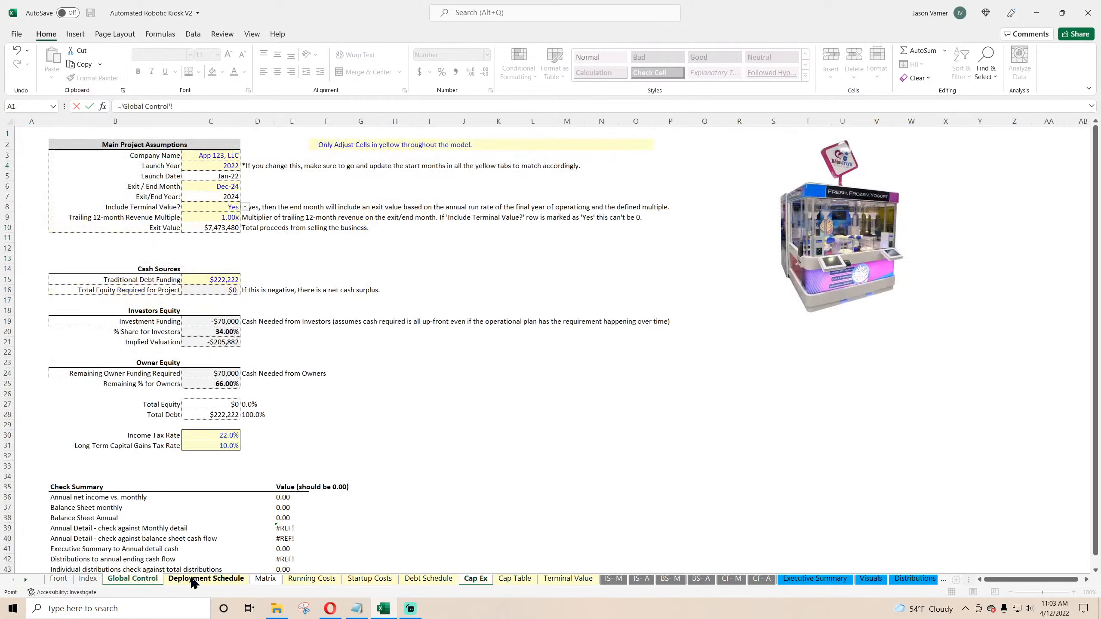
{"action": "left_click", "coordinate": [204, 578]}
{"action": "left_click", "coordinate": [338, 182]}
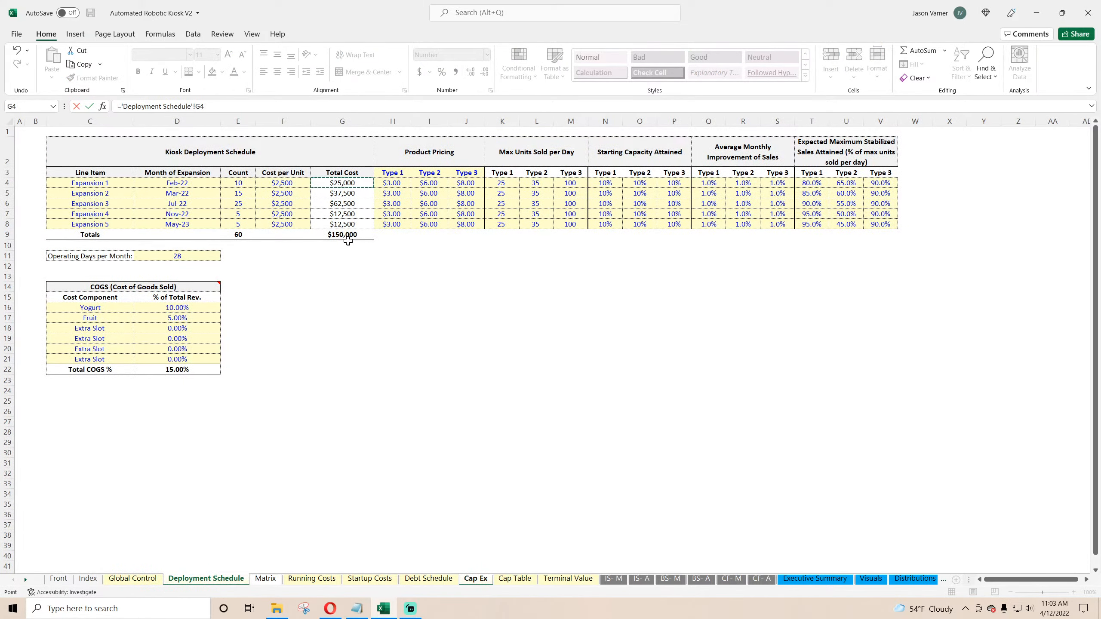
{"action": "key", "text": "Return"}
{"action": "left_click", "coordinate": [146, 164]}
{"action": "left_click_drag", "start_coordinate": [171, 168], "coordinate": [171, 209]}
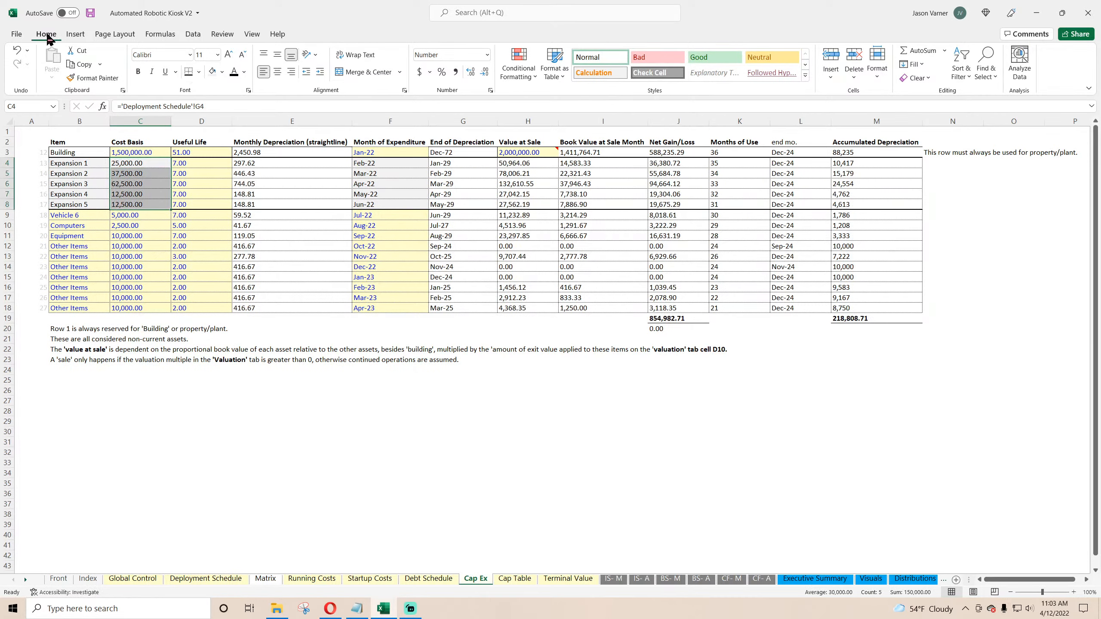
{"action": "left_click", "coordinate": [92, 13]}
{"action": "left_click", "coordinate": [148, 277]}
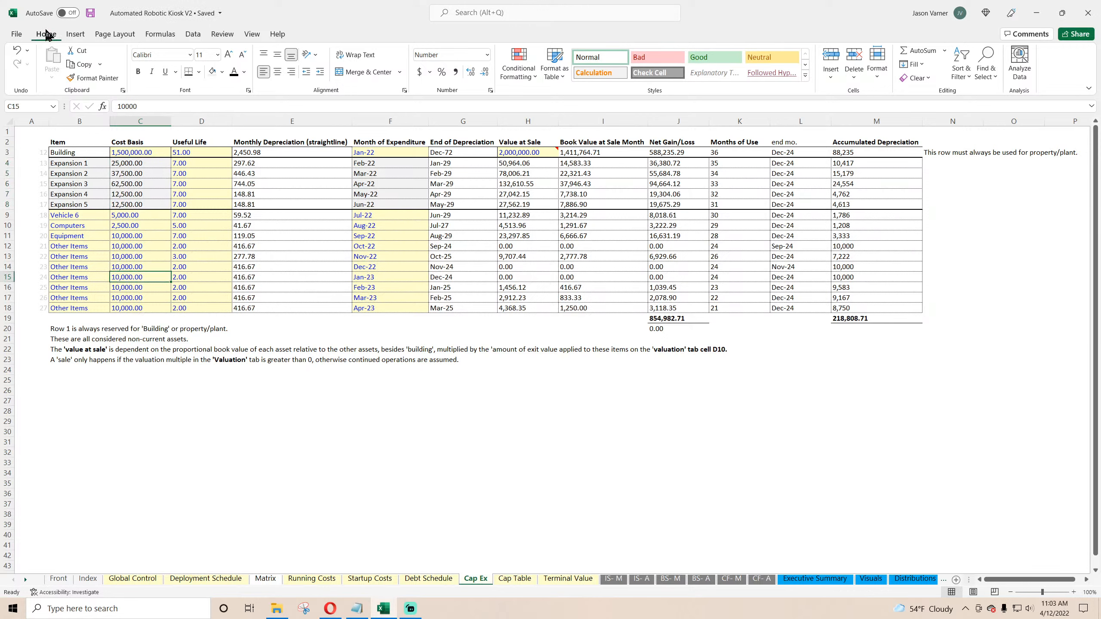
Step: Link the first Cap Ex expenditure month to Deployment Schedule's Month of Expansion cell D4 and fill it down through row 8
{"action": "left_click", "coordinate": [91, 14]}
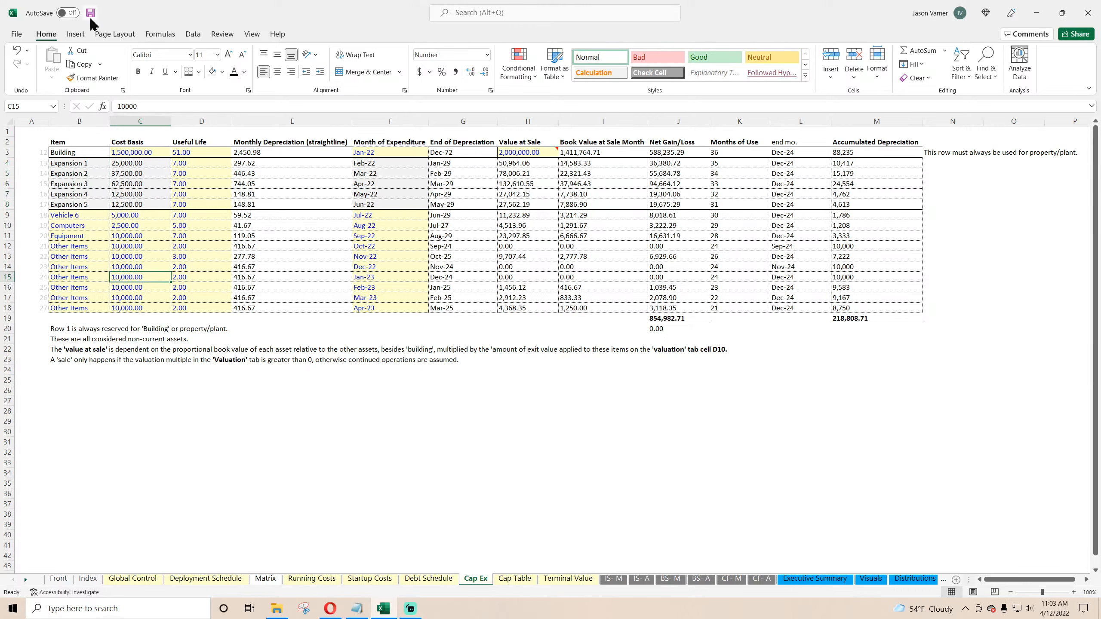
{"action": "left_click", "coordinate": [132, 173]}
{"action": "left_click", "coordinate": [197, 162]}
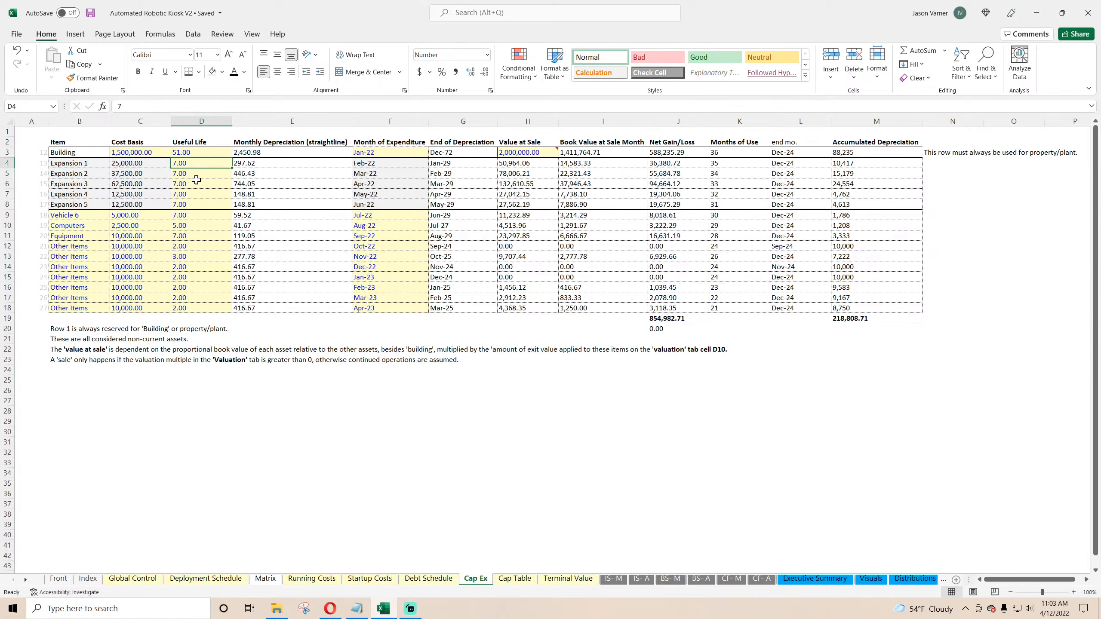
{"action": "left_click", "coordinate": [376, 162]}
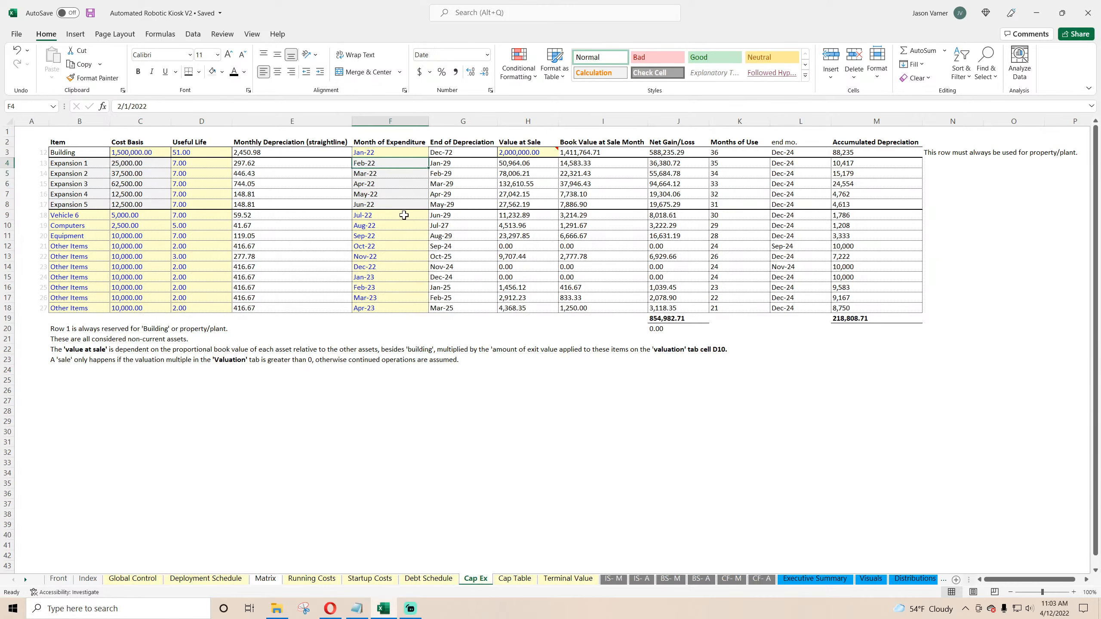
{"action": "type", "text": "="}
{"action": "left_click", "coordinate": [132, 578]}
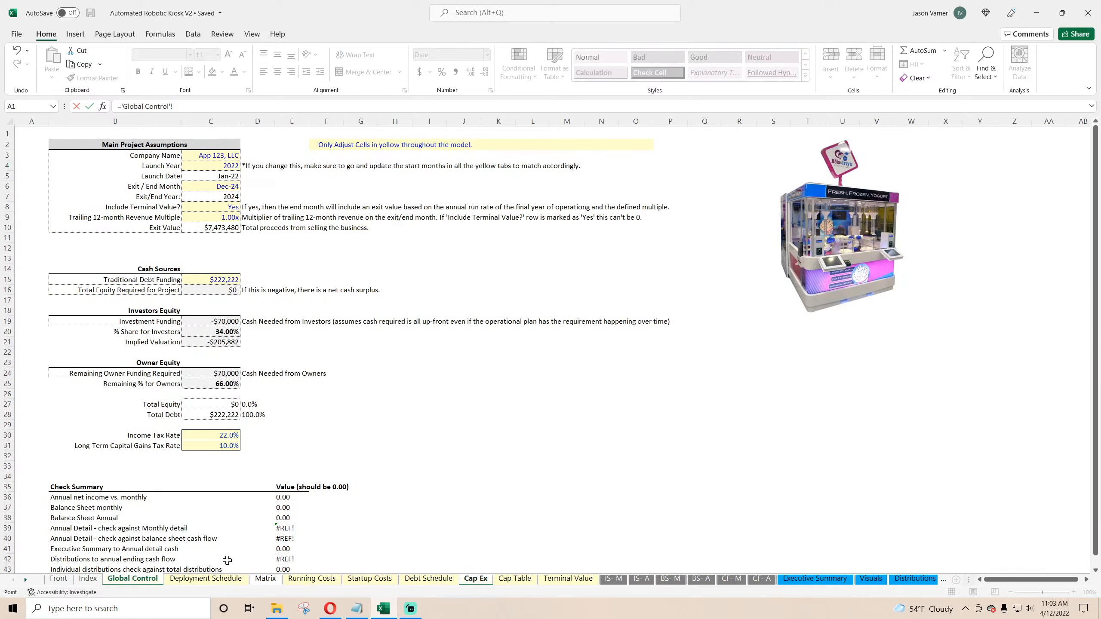
{"action": "left_click", "coordinate": [206, 579]}
{"action": "left_click", "coordinate": [187, 184]}
{"action": "key", "text": "Return"}
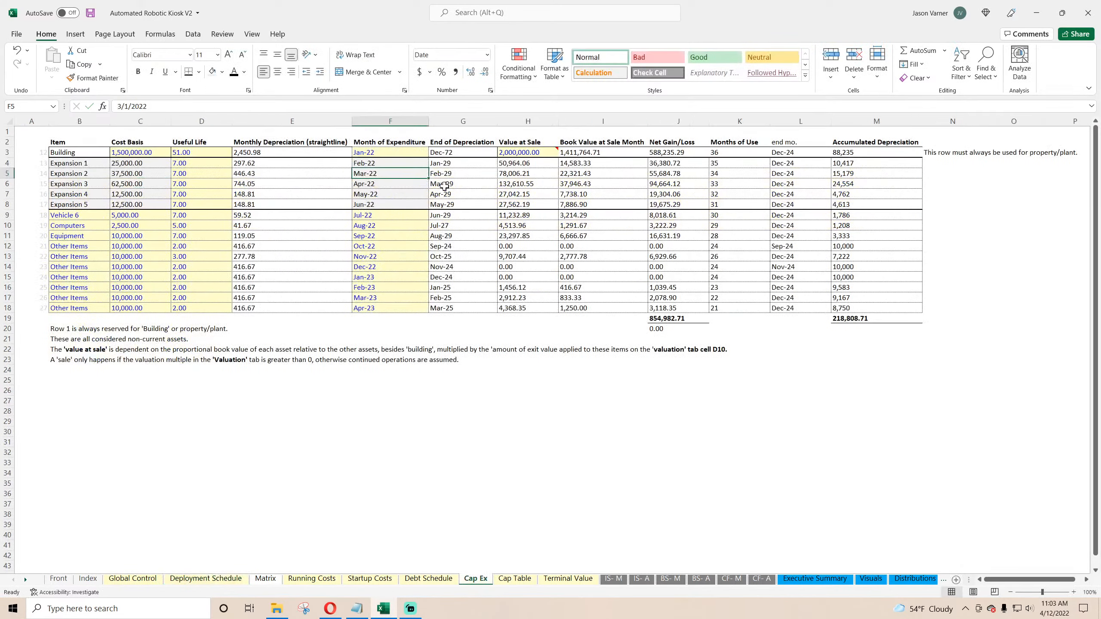
{"action": "left_click_drag", "start_coordinate": [429, 168], "coordinate": [428, 209]}
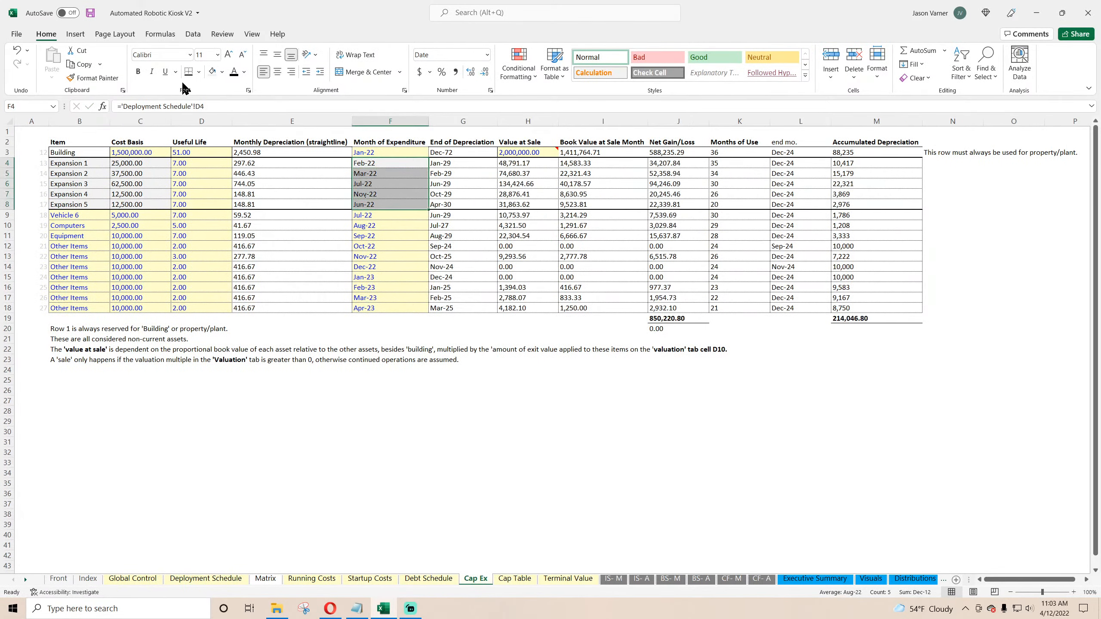
Step: Examine the item names, cost bases, depreciation formulas and expenditure months across the Cap Ex asset rows
{"action": "left_click", "coordinate": [391, 188]}
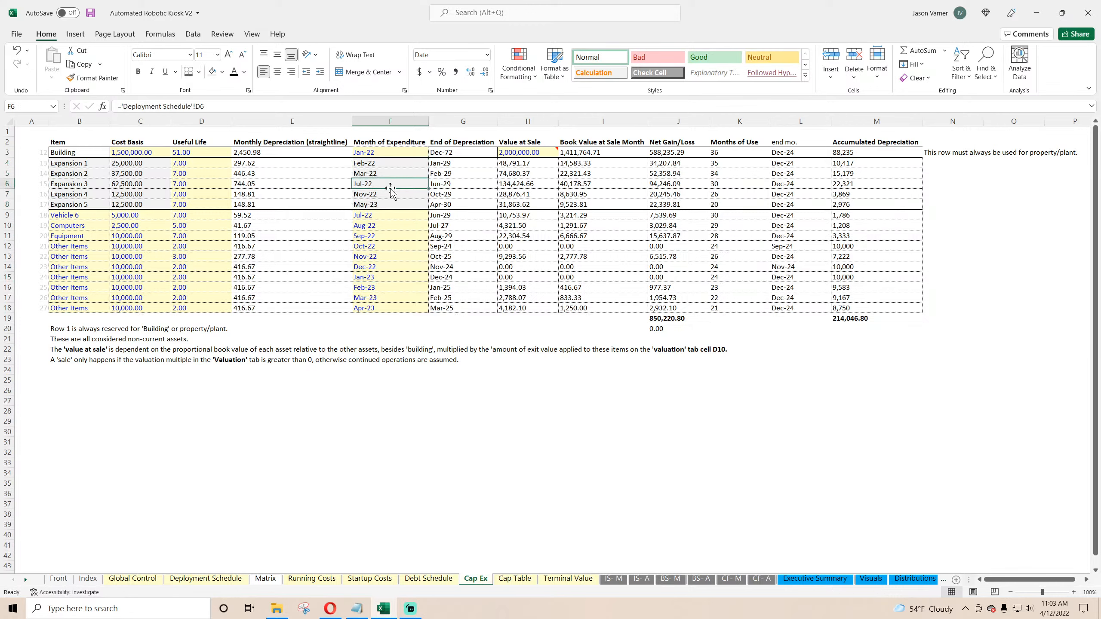
{"action": "left_click", "coordinate": [190, 165]}
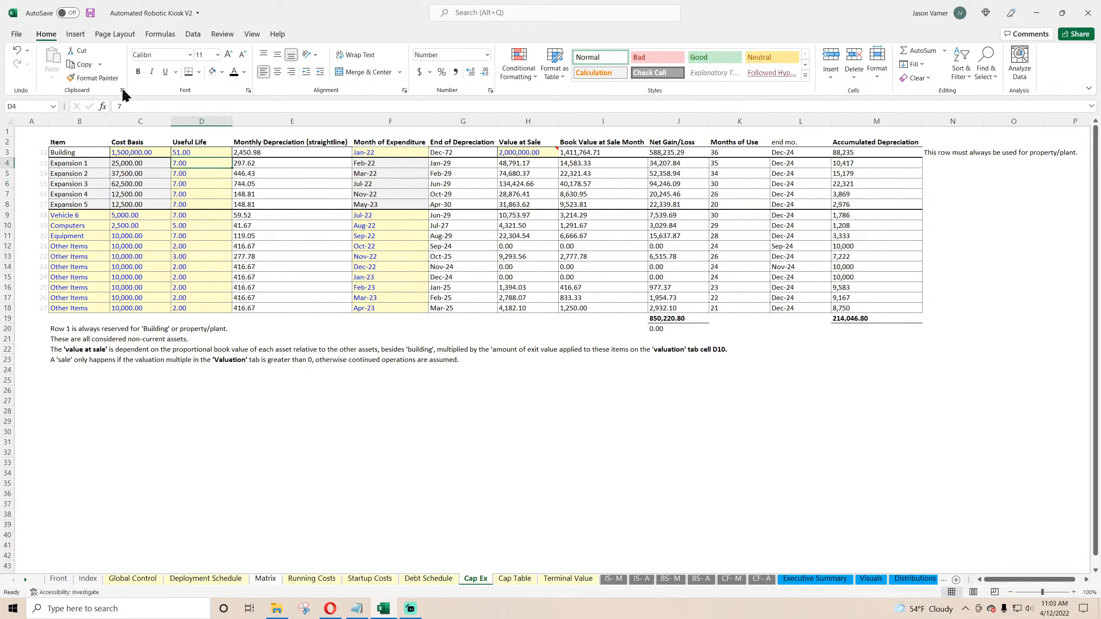
{"action": "left_click", "coordinate": [90, 12]}
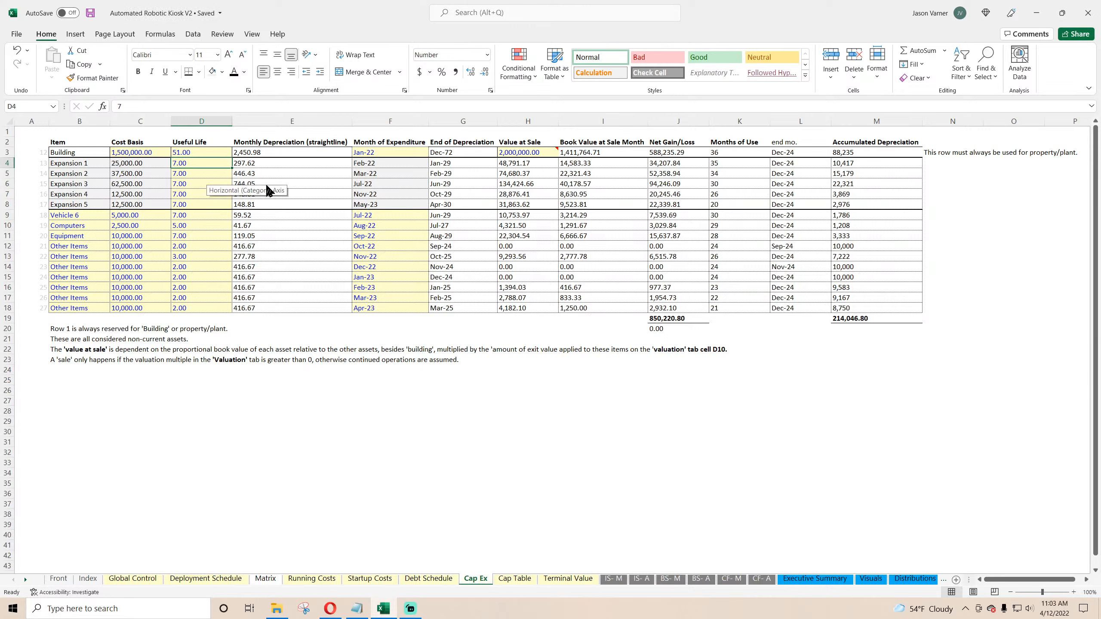
{"action": "left_click", "coordinate": [275, 162]}
{"action": "left_click", "coordinate": [273, 175]}
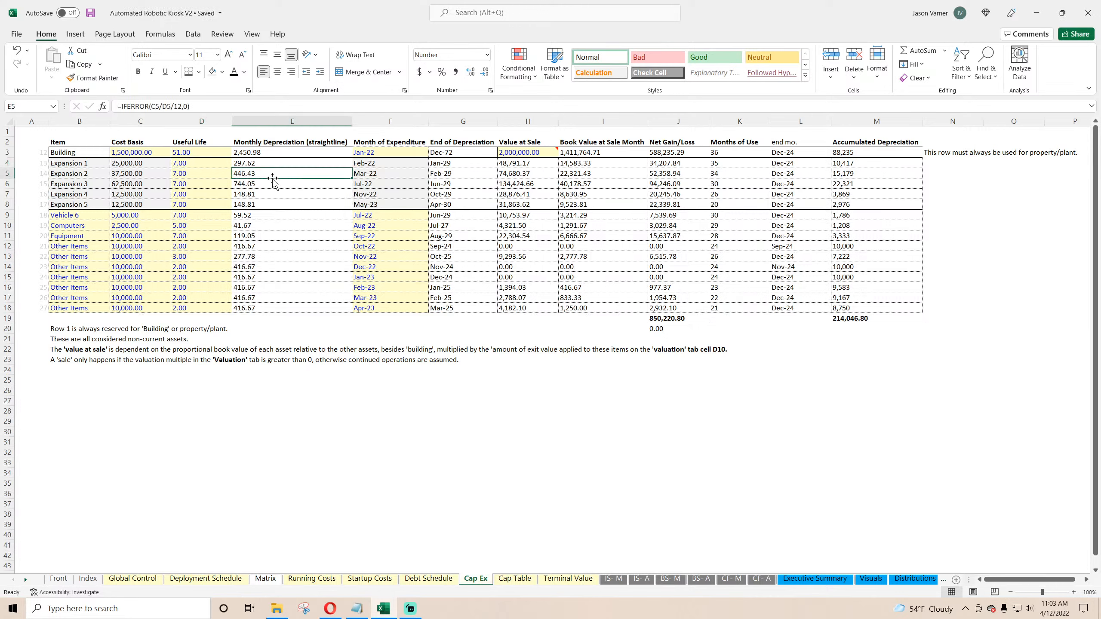
{"action": "left_click", "coordinate": [272, 203]}
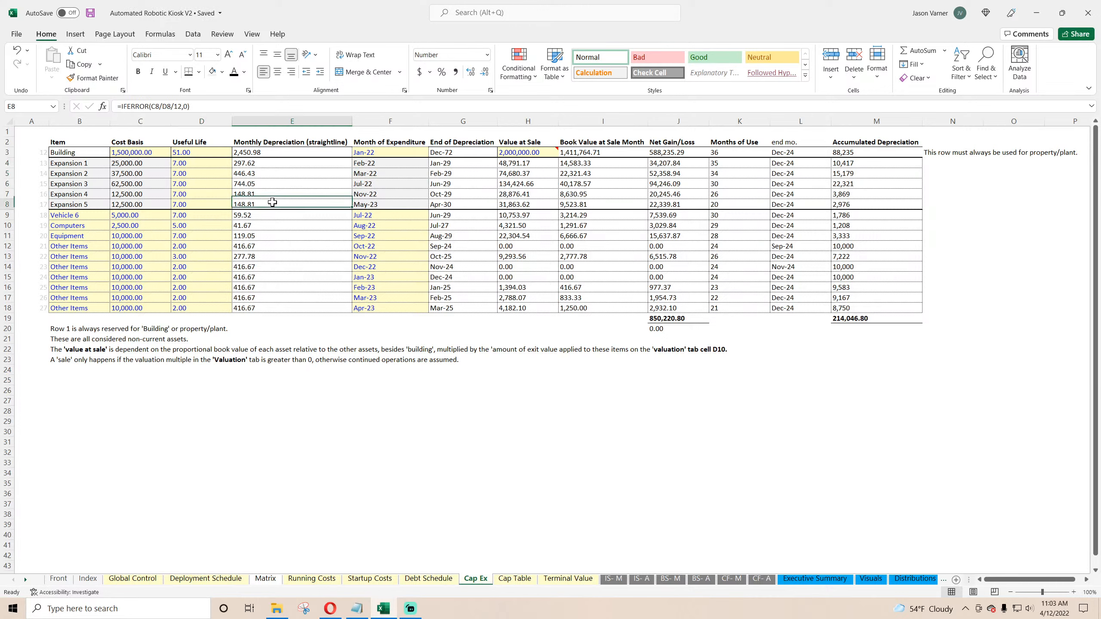
{"action": "left_click", "coordinate": [82, 214]}
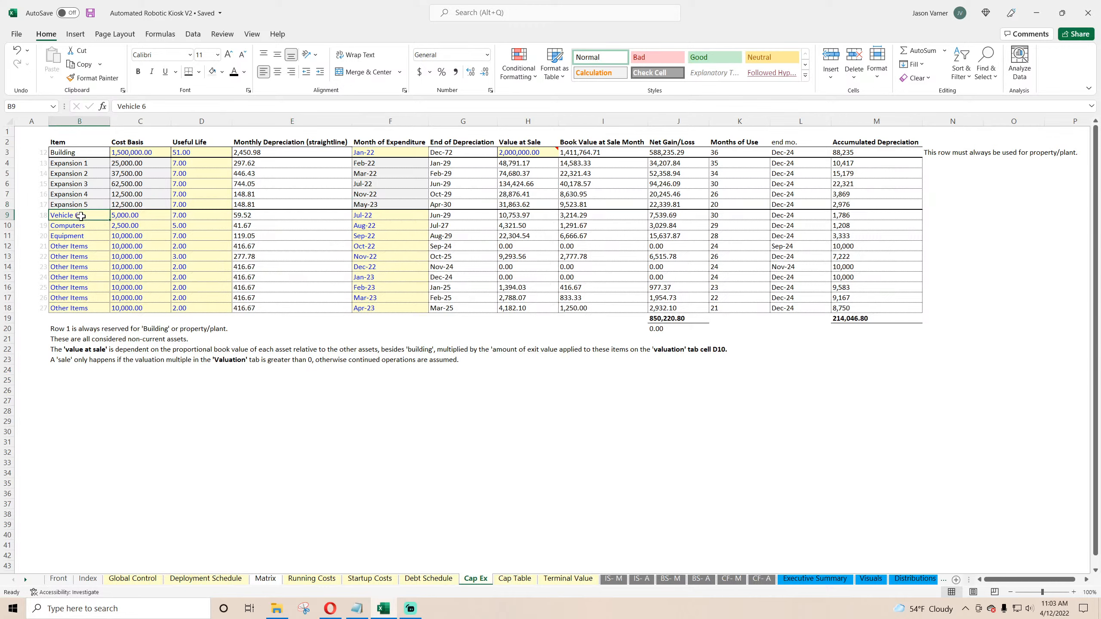
{"action": "left_click_drag", "start_coordinate": [81, 215], "coordinate": [382, 307]}
{"action": "left_click", "coordinate": [369, 264]}
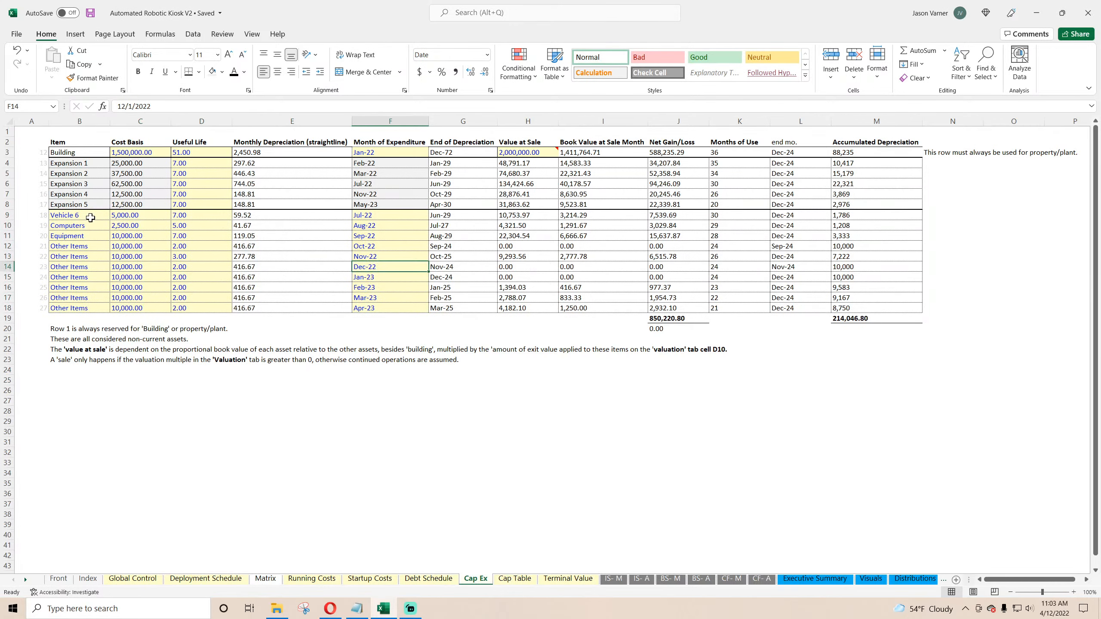
{"action": "left_click", "coordinate": [89, 246]}
{"action": "left_click", "coordinate": [125, 247]}
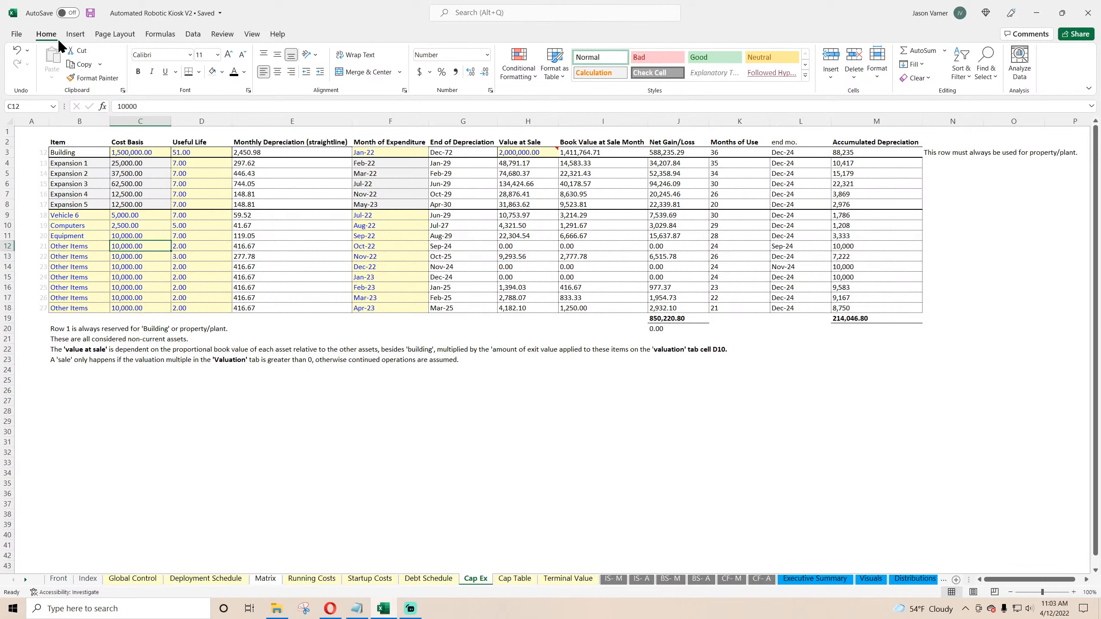
{"action": "left_click", "coordinate": [89, 15]}
{"action": "left_click", "coordinate": [68, 217]}
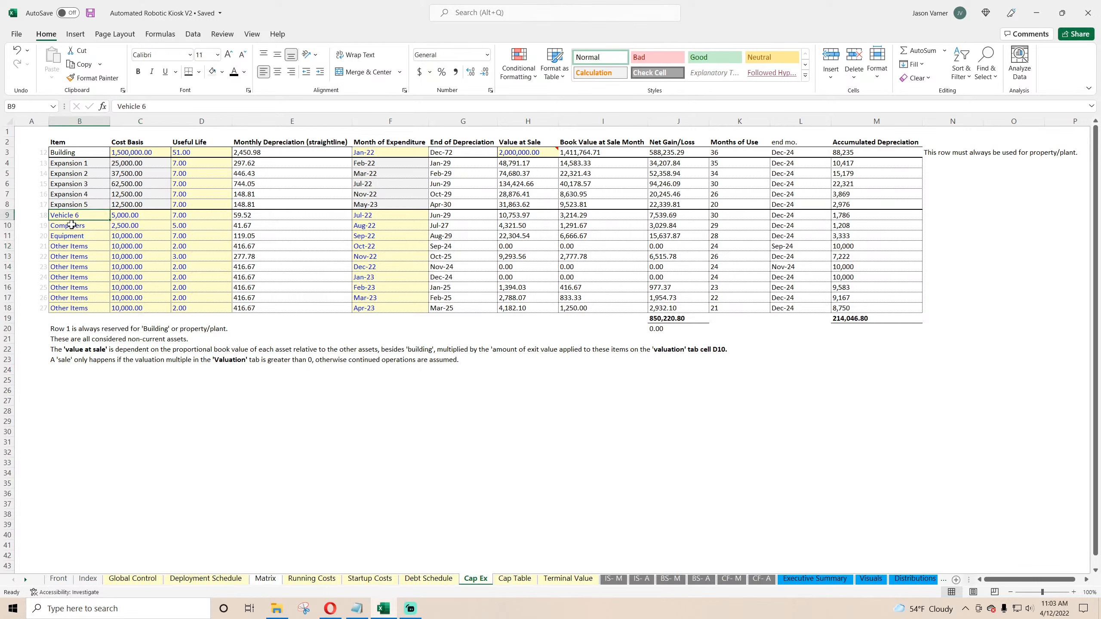
{"action": "left_click", "coordinate": [68, 224]}
{"action": "left_click", "coordinate": [65, 263]}
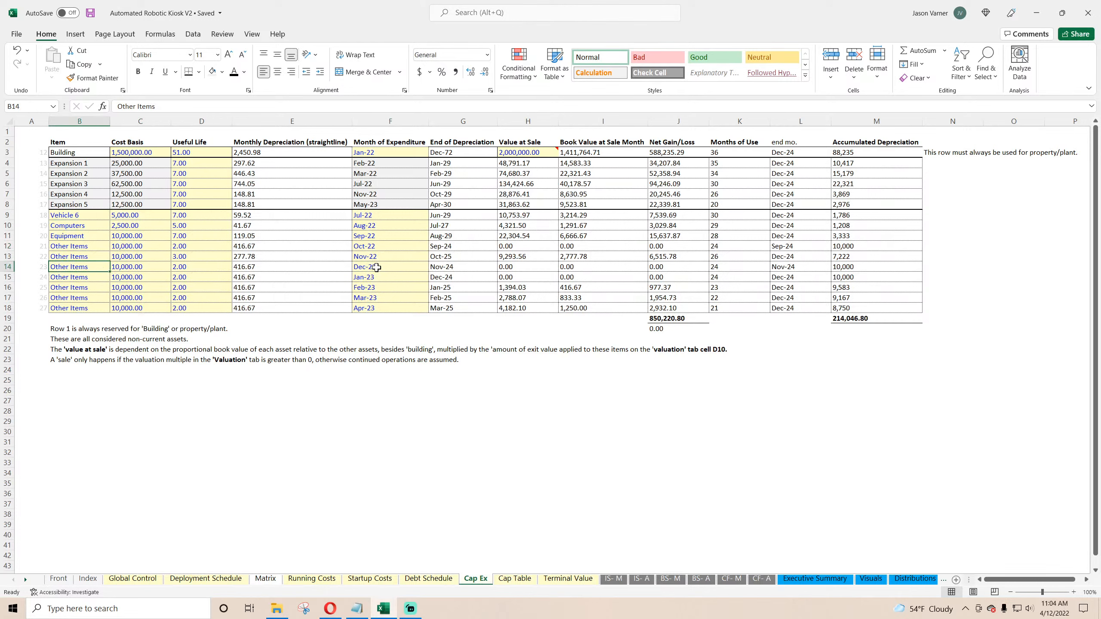
Step: Set the Building row's cost basis and useful life to 0
{"action": "left_click", "coordinate": [139, 154]}
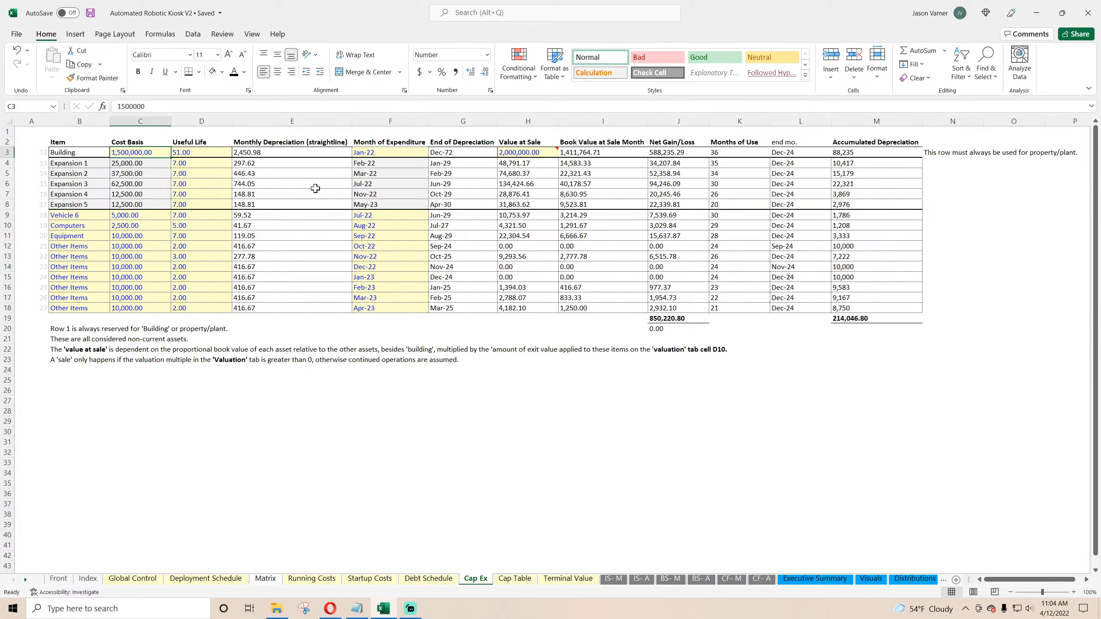
{"action": "type", "text": "0"}
{"action": "key", "text": "Tab"}
{"action": "type", "text": "0"}
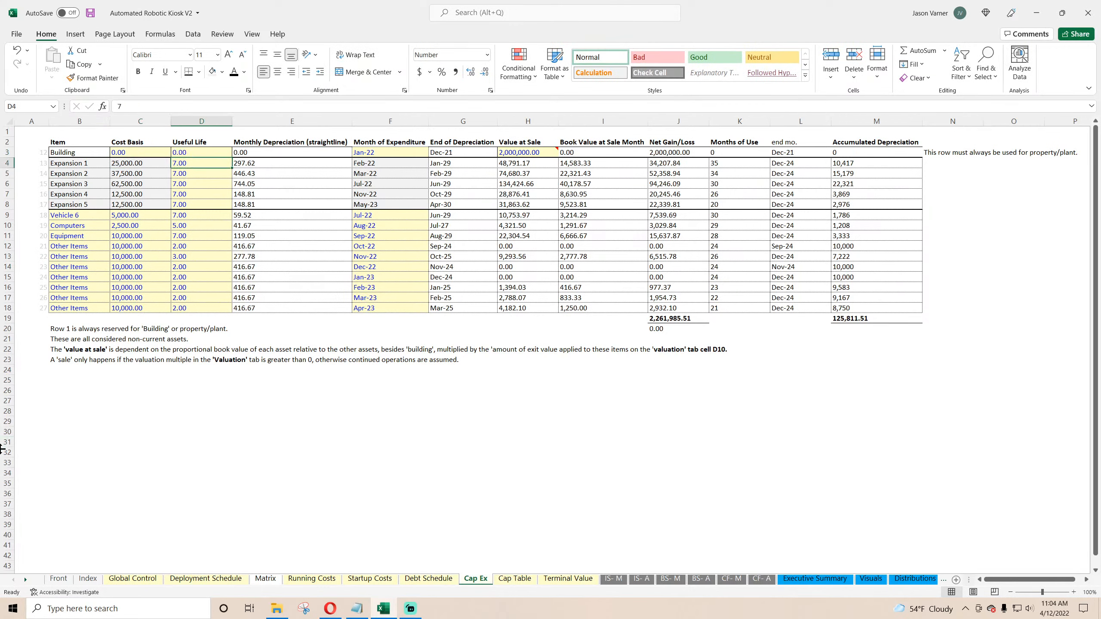
{"action": "key", "text": "Tab"}
{"action": "key", "text": "Tab"}
{"action": "key", "text": "Tab"}
{"action": "key", "text": "Tab"}
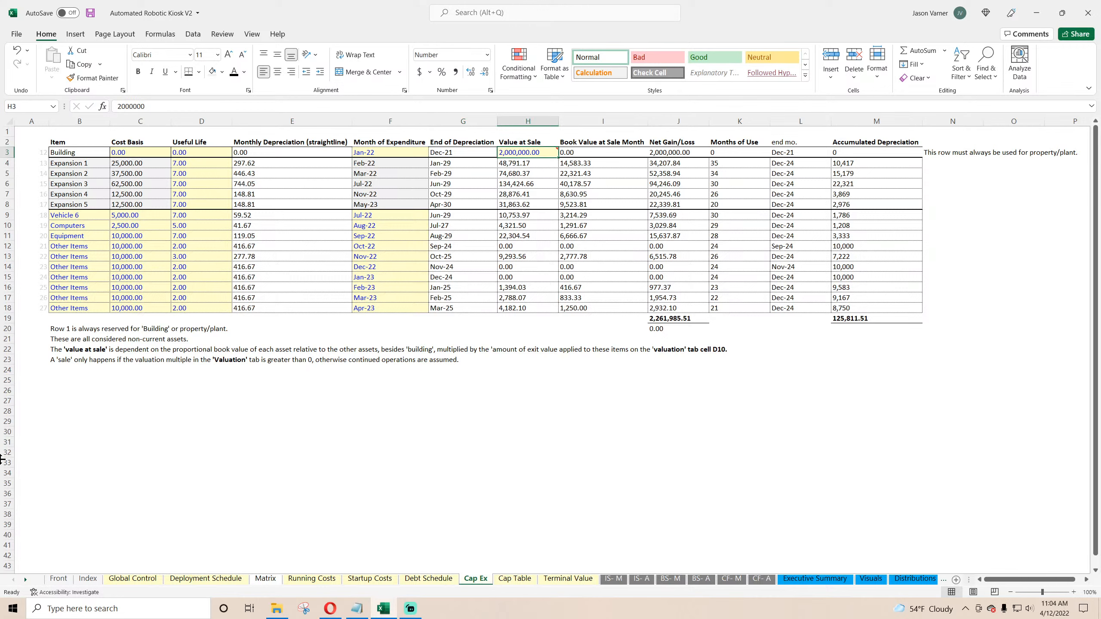
{"action": "key", "text": "Left"}
{"action": "key", "text": "Left"}
{"action": "key", "text": "Left"}
{"action": "key", "text": "Left"}
{"action": "key", "text": "Left"}
{"action": "key", "text": "Left"}
{"action": "key", "text": "Left"}
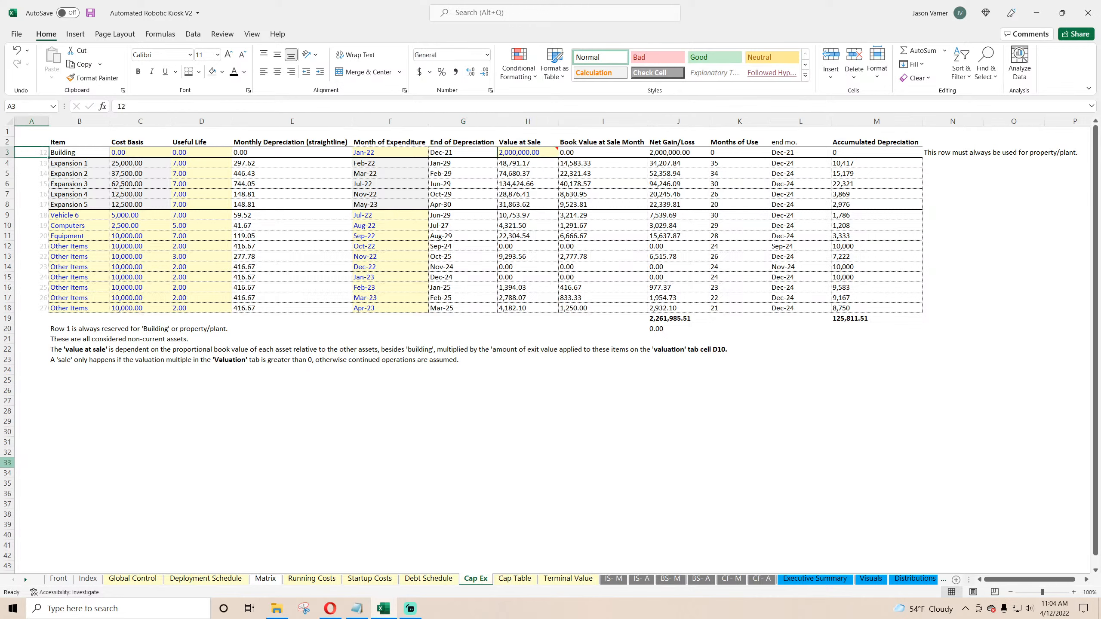
{"action": "key", "text": "Right"}
{"action": "key", "text": "Right"}
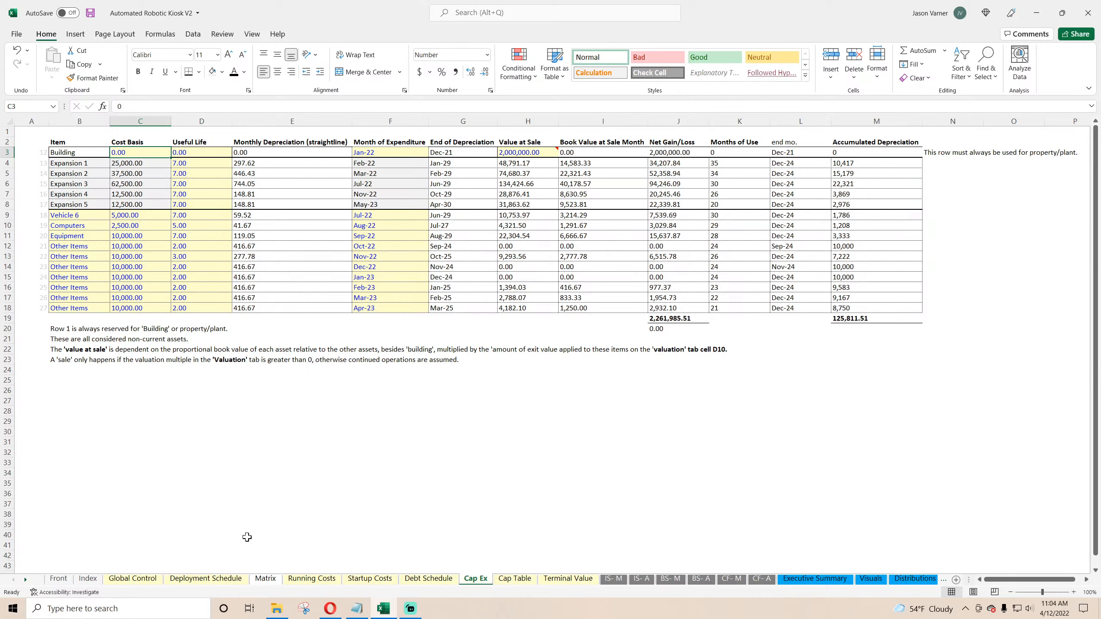
Step: Browse the Running Costs, Global Control, Deployment Schedule, Startup Costs, Debt Schedule and Cap Table sheets
{"action": "left_click", "coordinate": [312, 578]}
{"action": "left_click_drag", "start_coordinate": [122, 240], "coordinate": [143, 284]}
{"action": "left_click", "coordinate": [139, 579]}
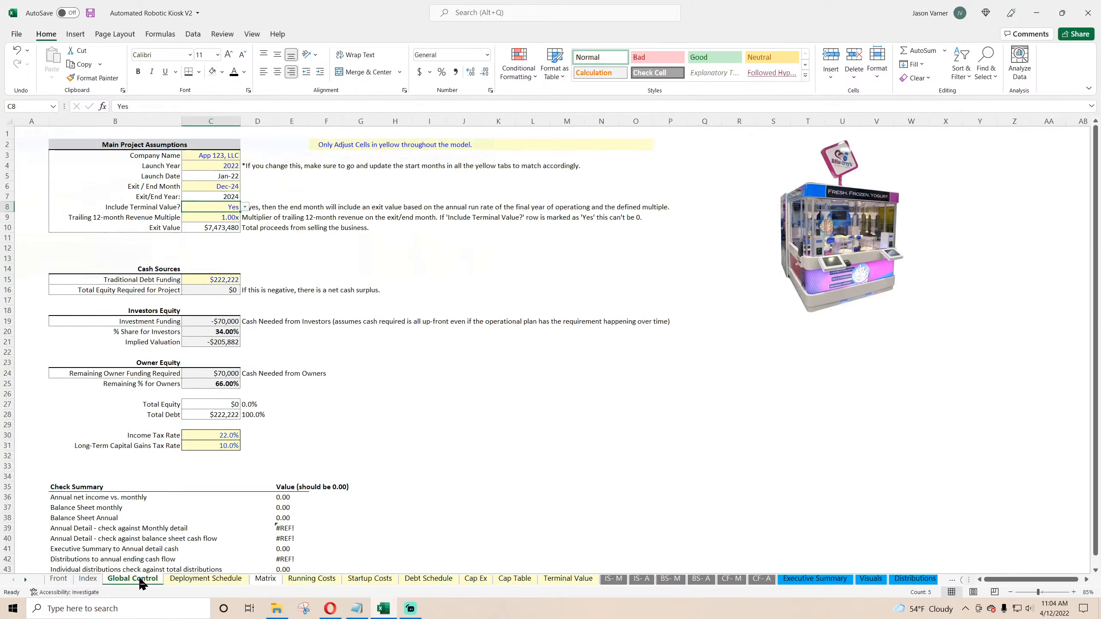
{"action": "left_click", "coordinate": [195, 579]}
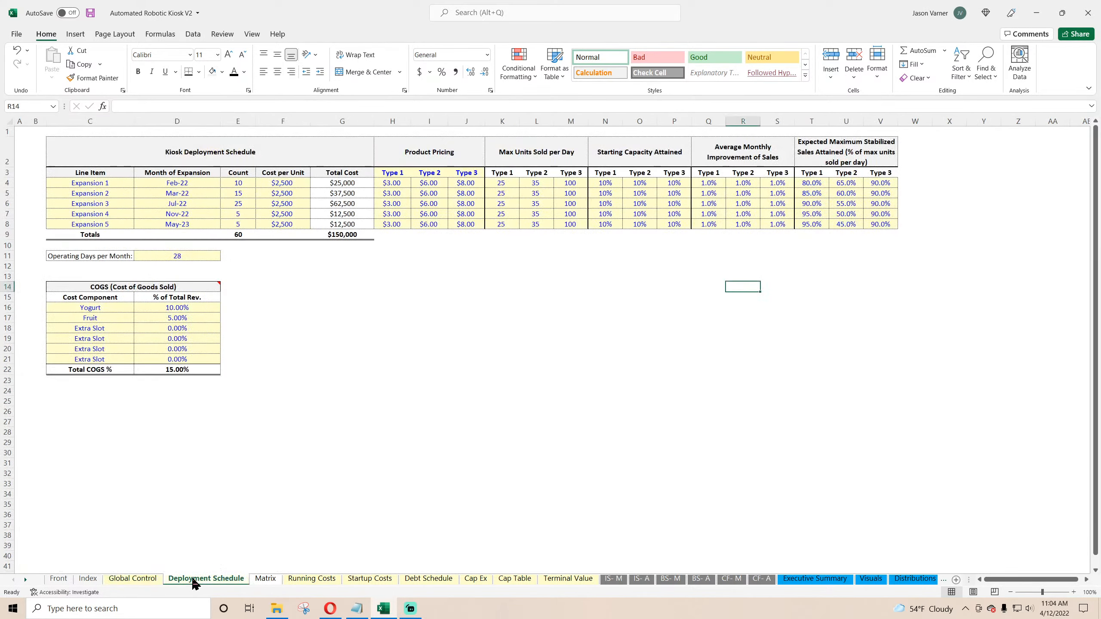
{"action": "left_click", "coordinate": [312, 578]}
{"action": "left_click", "coordinate": [381, 579]}
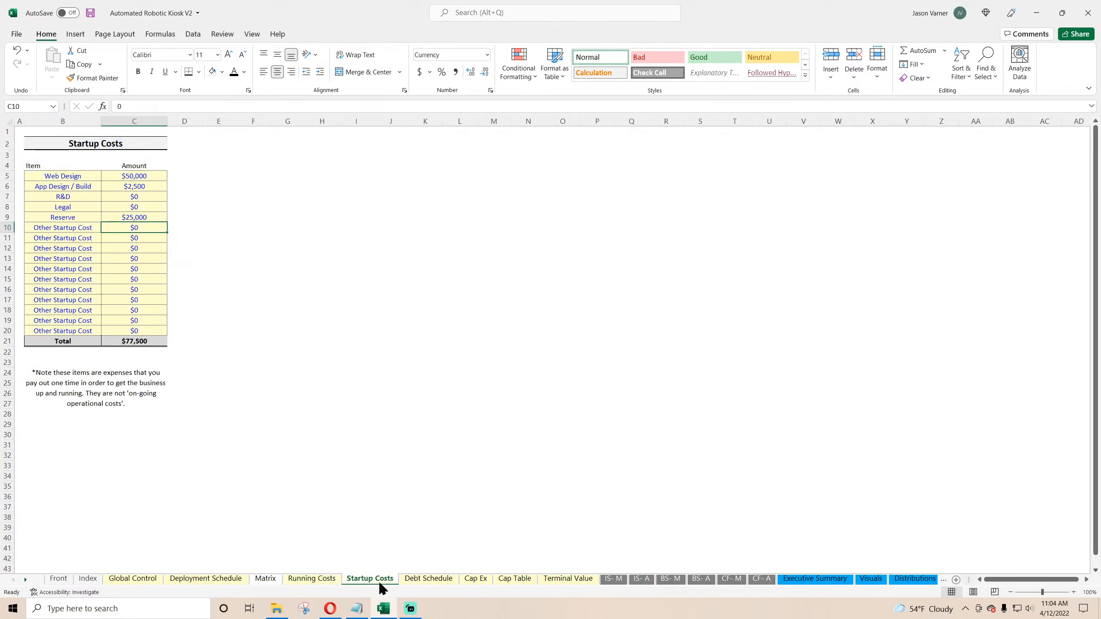
{"action": "left_click", "coordinate": [429, 579]}
{"action": "left_click", "coordinate": [515, 580]}
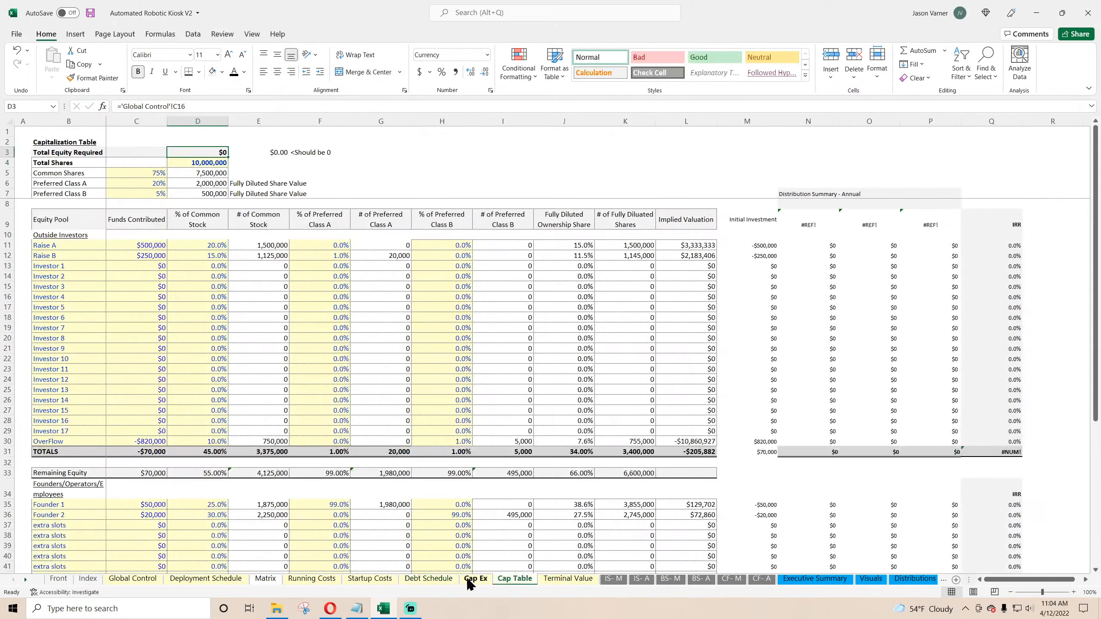
{"action": "left_click", "coordinate": [475, 579]}
{"action": "left_click", "coordinate": [200, 580]}
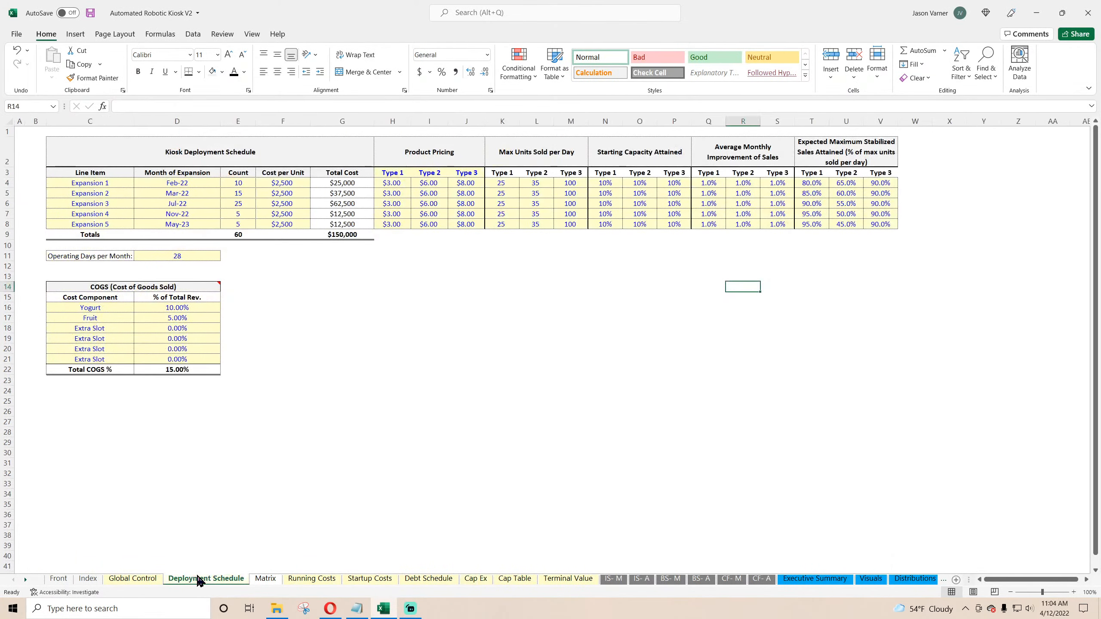
{"action": "left_click", "coordinate": [139, 579]}
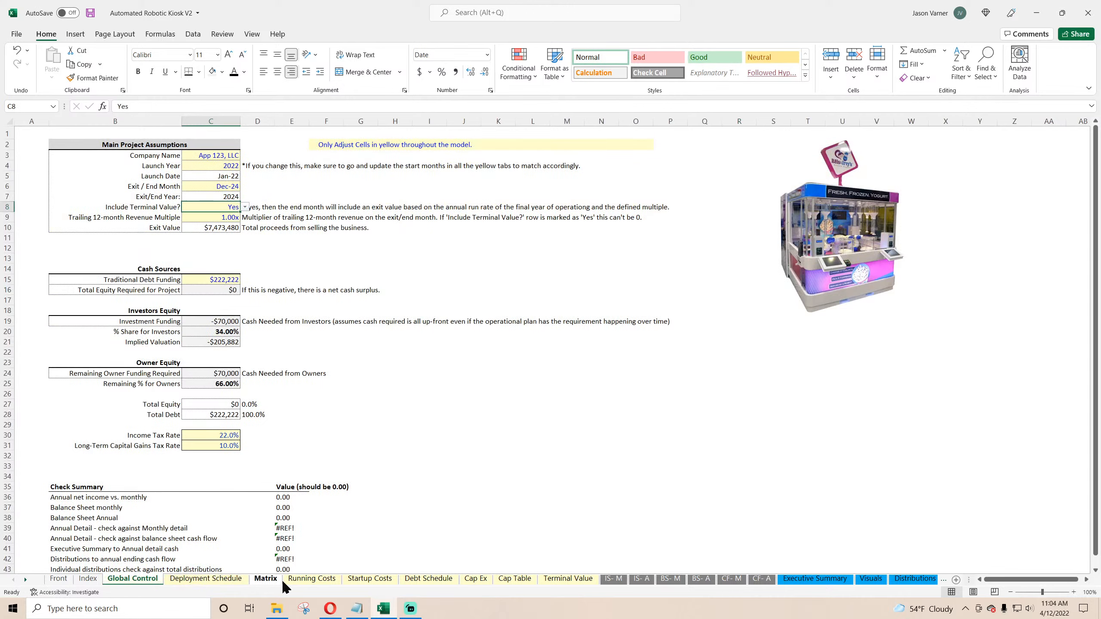
{"action": "left_click", "coordinate": [309, 580]}
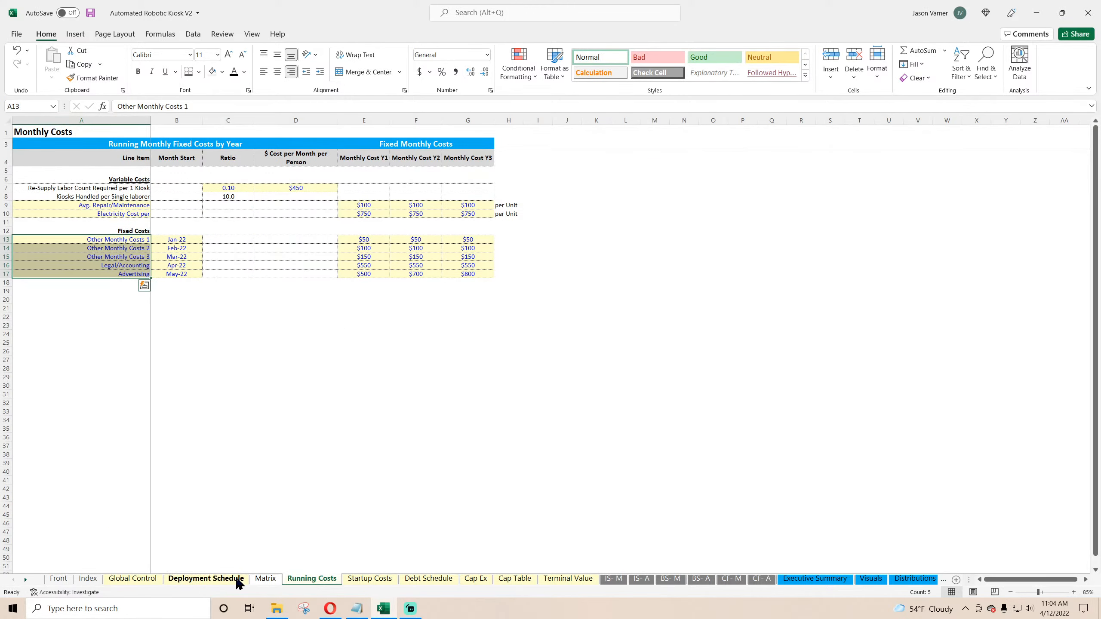
{"action": "left_click", "coordinate": [475, 579]}
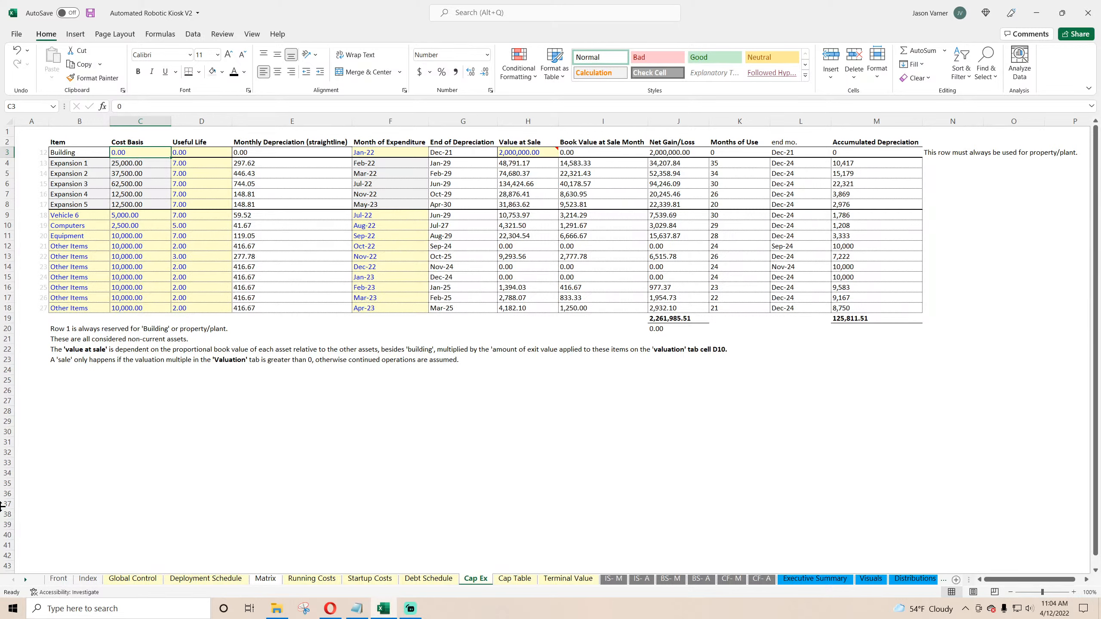
Step: Set the Building row's cost basis to 250,000 and its useful life to 51
{"action": "type", "text": "250"}
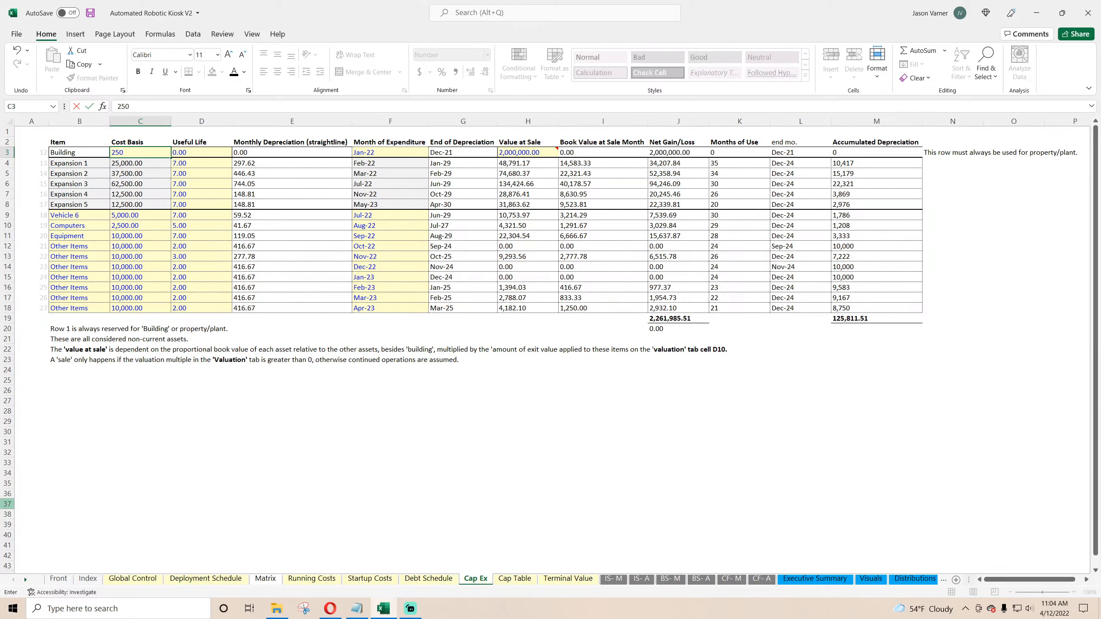
{"action": "type", "text": ",000"}
{"action": "key", "text": "Return"}
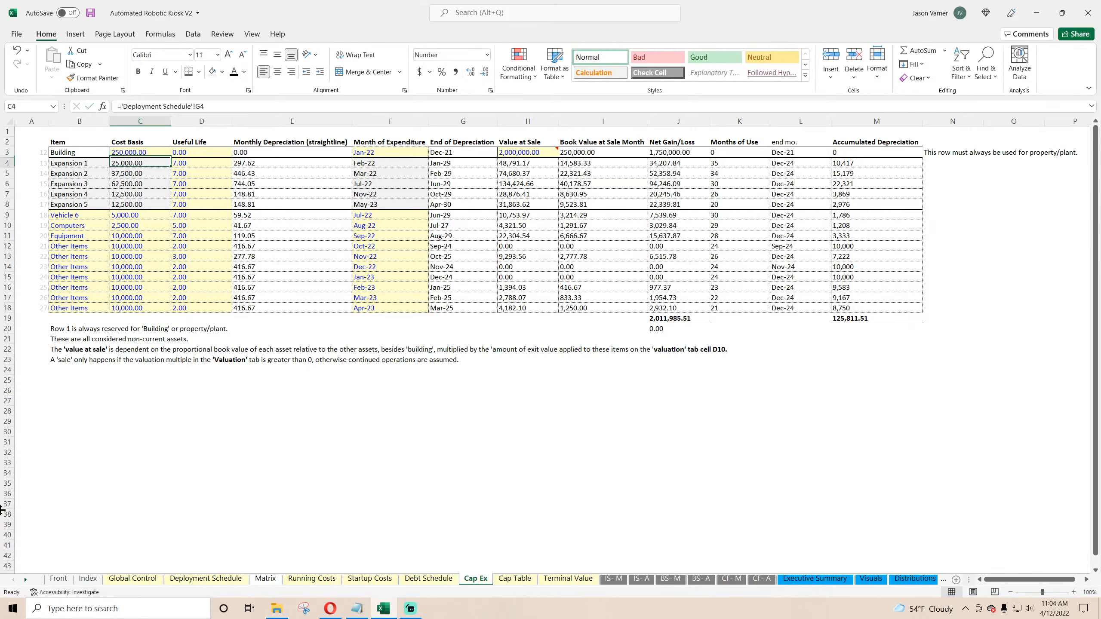
{"action": "key", "text": "Up"}
{"action": "key", "text": "Right"}
{"action": "type", "text": "51"}
{"action": "key", "text": "Right"}
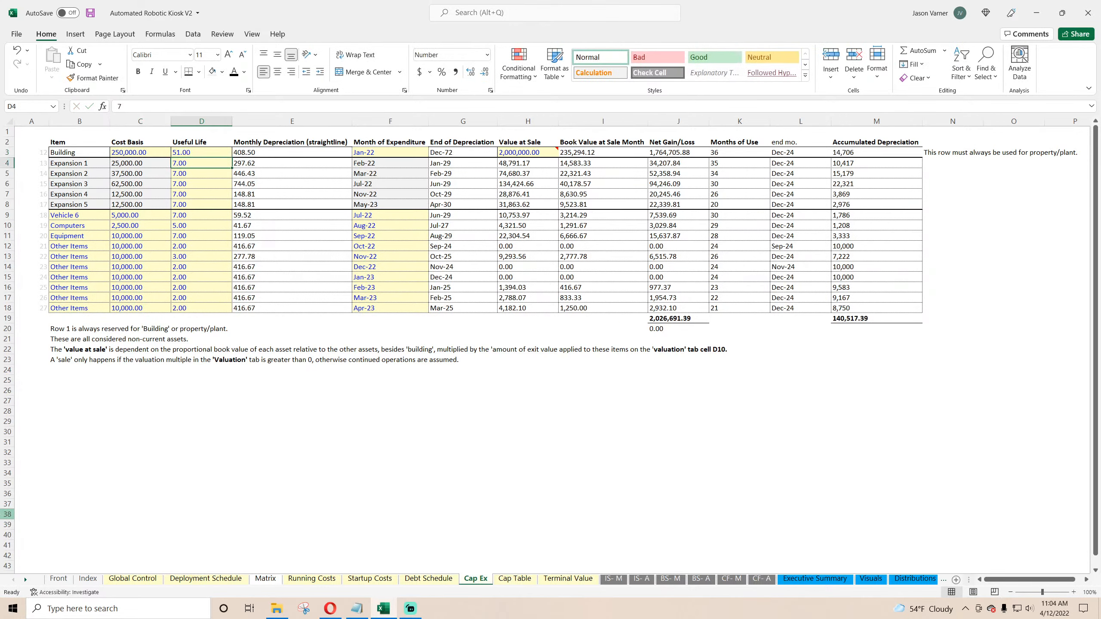
Step: Set the Building's value at sale to 300,000 and open the Terminal Value sheet
{"action": "left_click", "coordinate": [534, 152]}
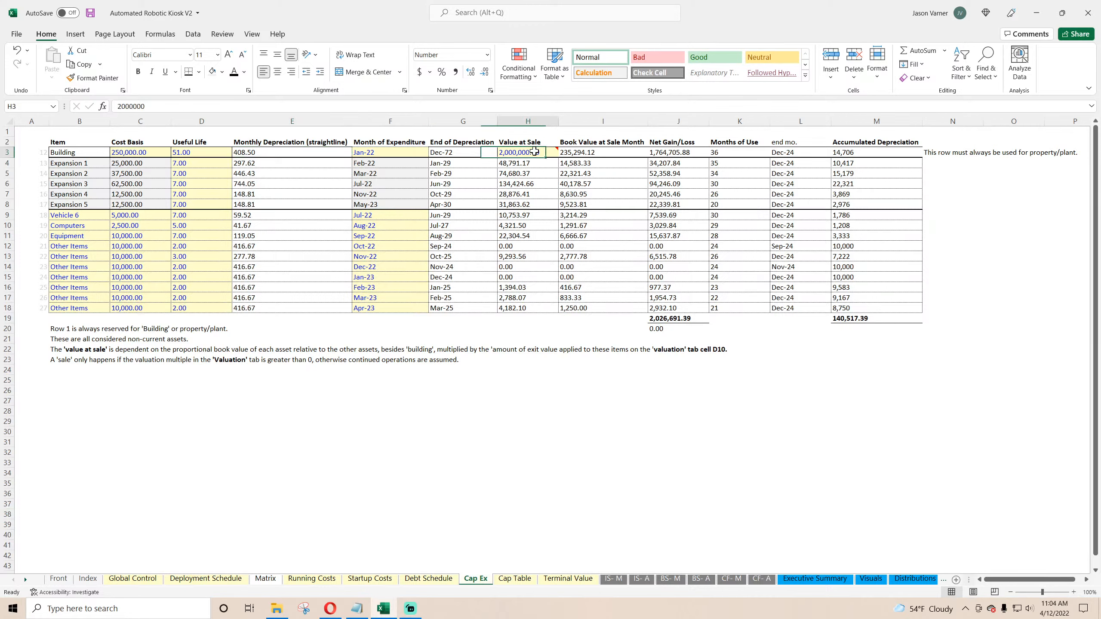
{"action": "type", "text": "3"}
{"action": "type", "text": "00,000"}
{"action": "key", "text": "Return"}
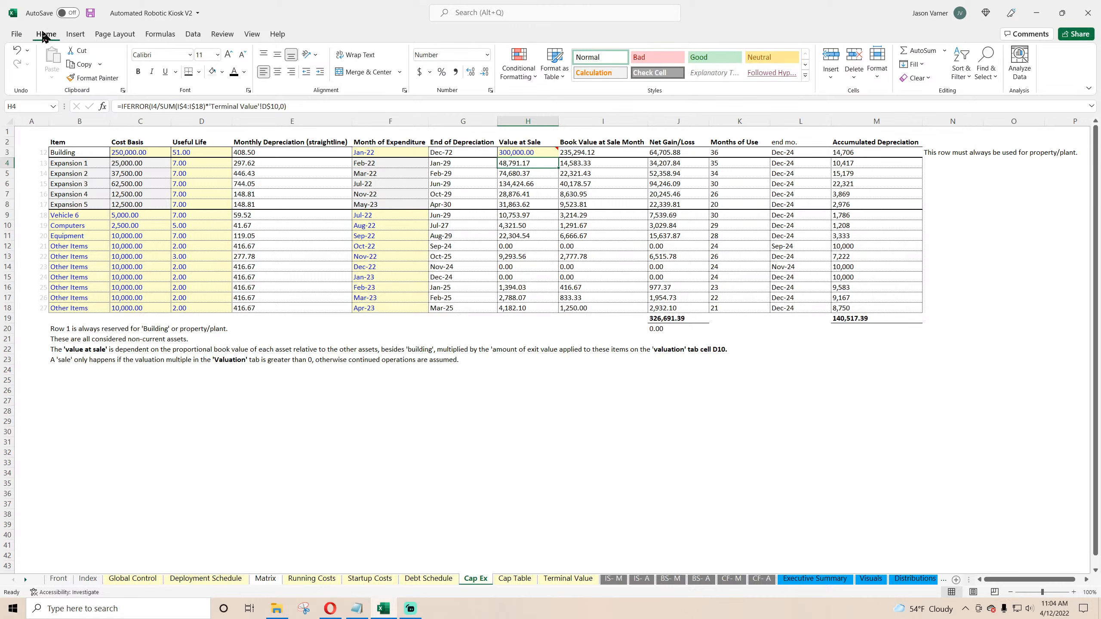
{"action": "left_click", "coordinate": [91, 13]}
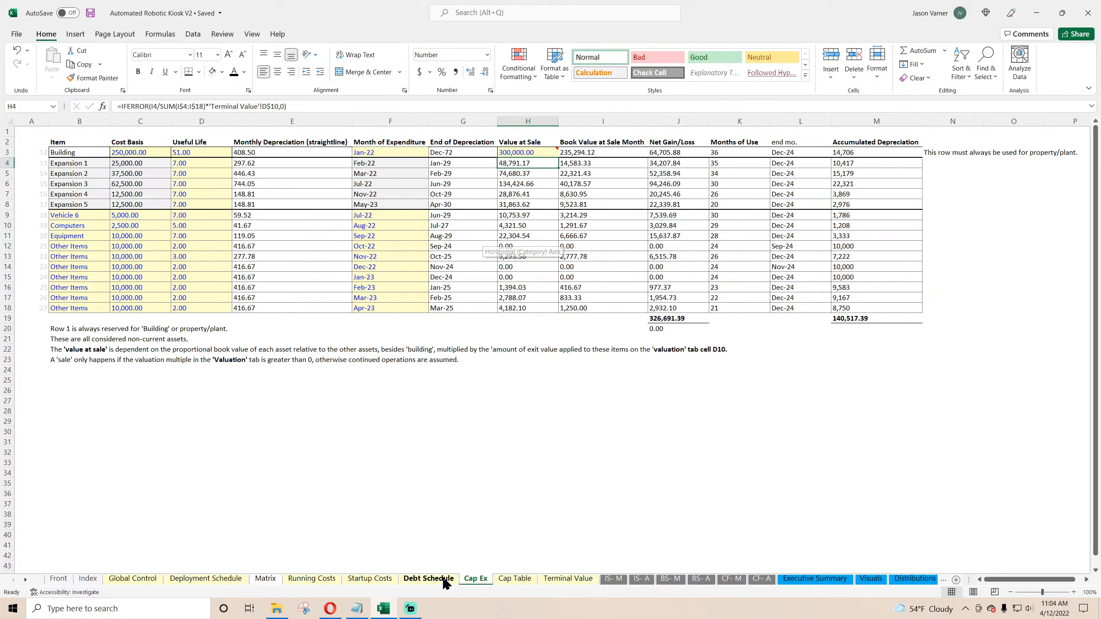
{"action": "left_click", "coordinate": [561, 579]}
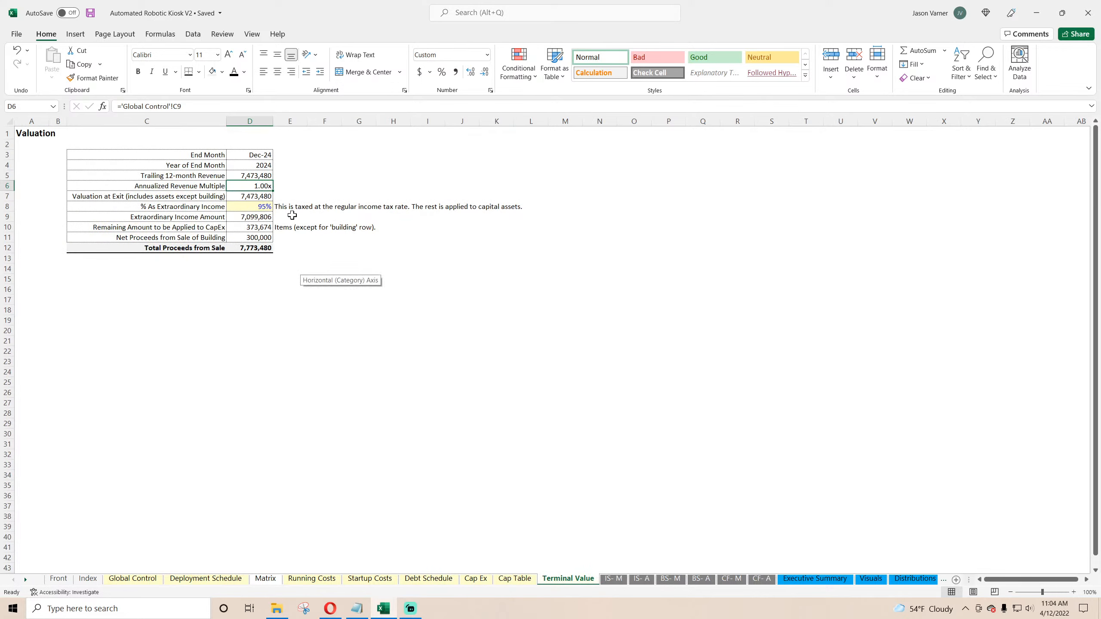
Step: Examine the Terminal Value sheet's extraordinary income percentage and remaining CapEx amount formulas
{"action": "left_click", "coordinate": [259, 208]}
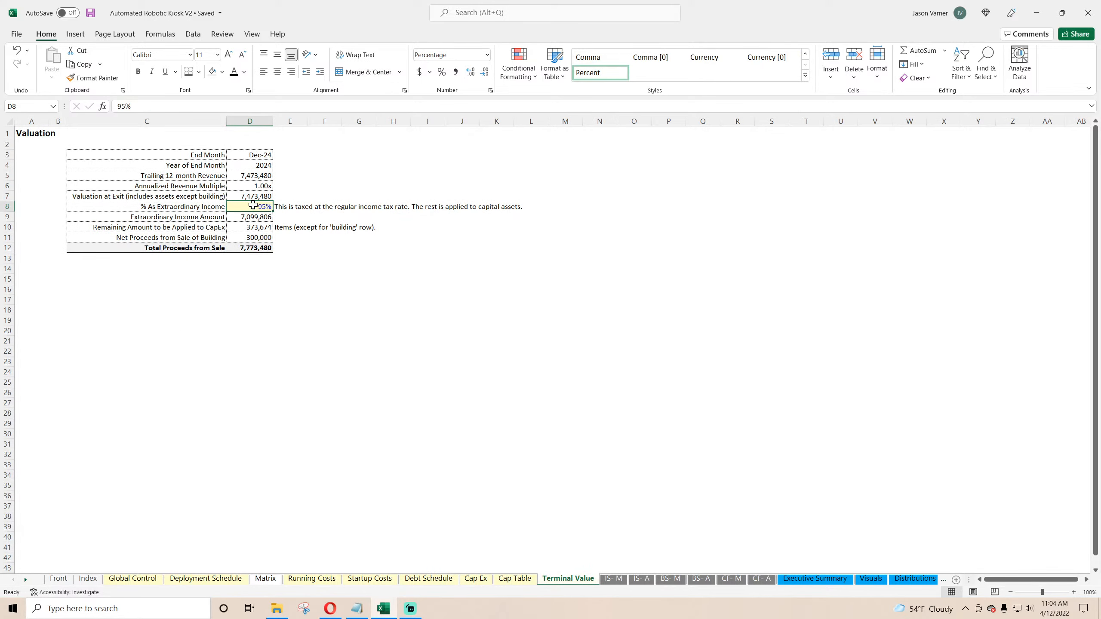
{"action": "left_click", "coordinate": [210, 207]}
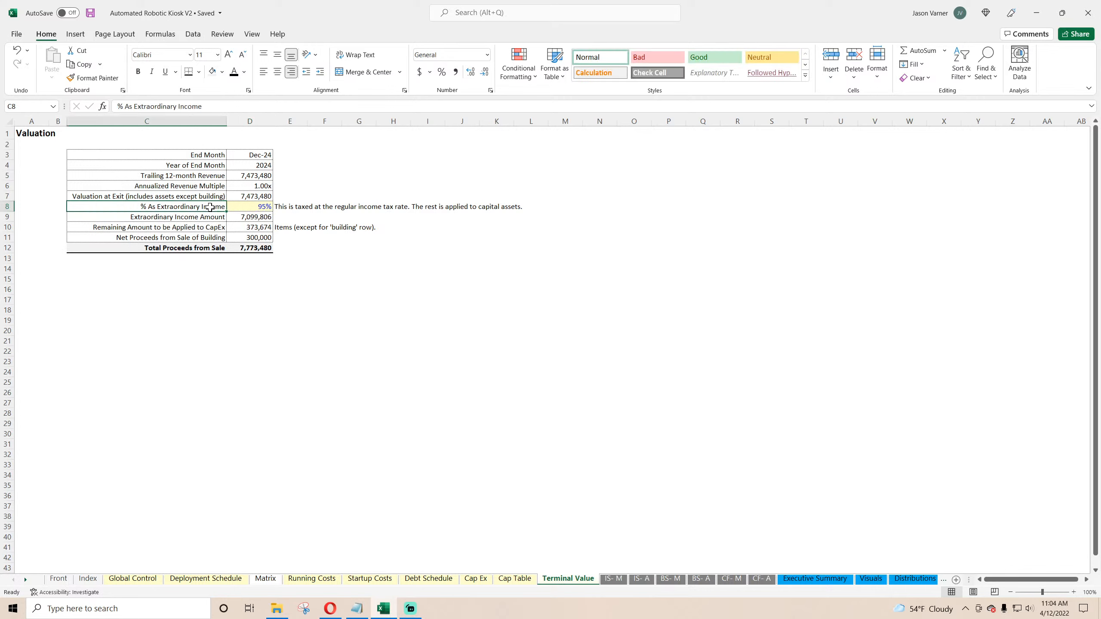
{"action": "left_click", "coordinate": [202, 227]}
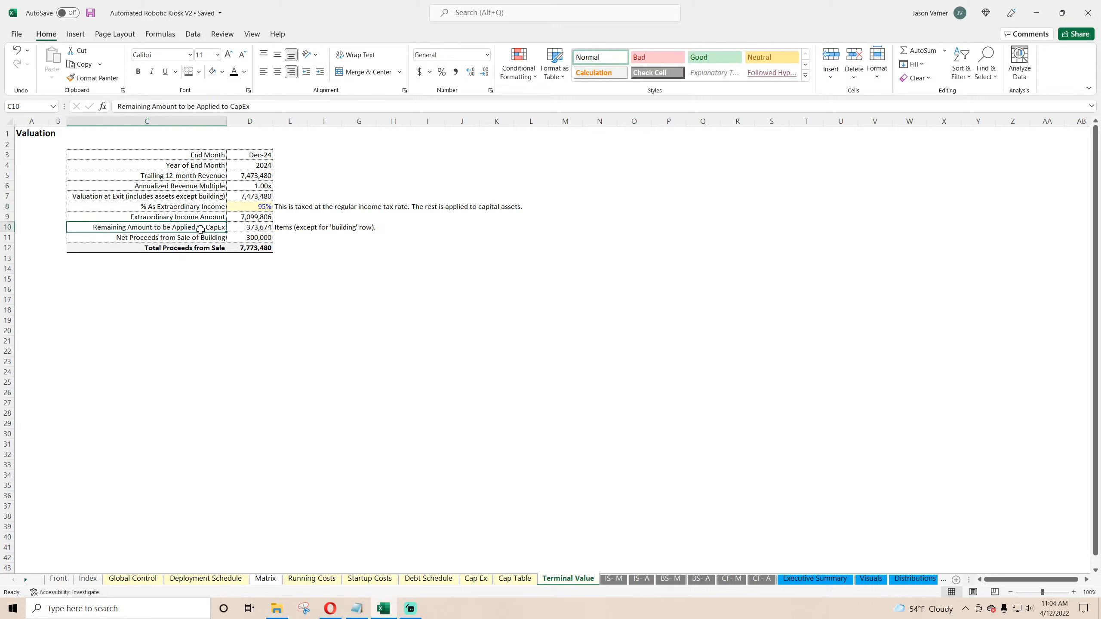
{"action": "left_click", "coordinate": [244, 227]}
{"action": "left_click", "coordinate": [247, 217]}
{"action": "left_click", "coordinate": [248, 227]}
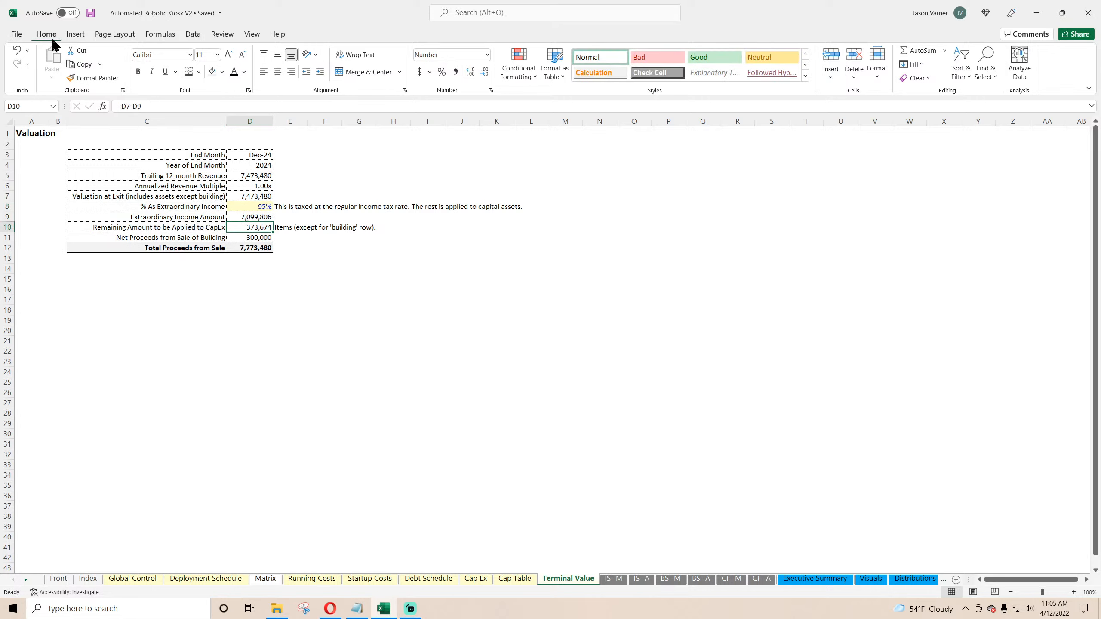
Step: Inspect the Cap Ex sheet's net gain/loss and book value at sale formulas for the Building row, then save the workbook
{"action": "left_click", "coordinate": [259, 581]}
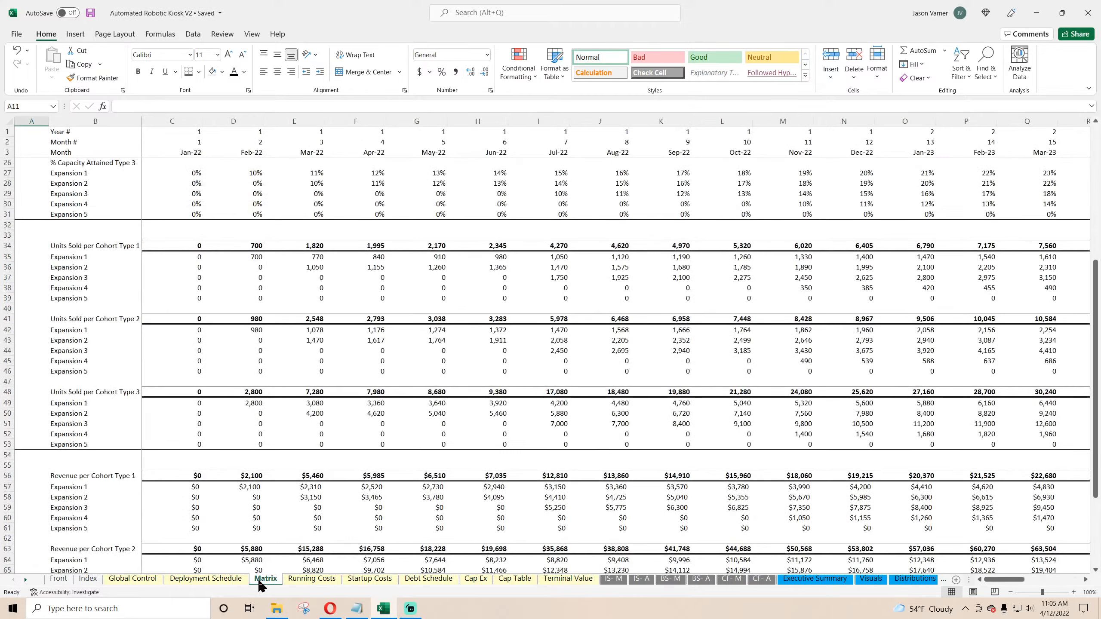
{"action": "left_click", "coordinate": [477, 580]}
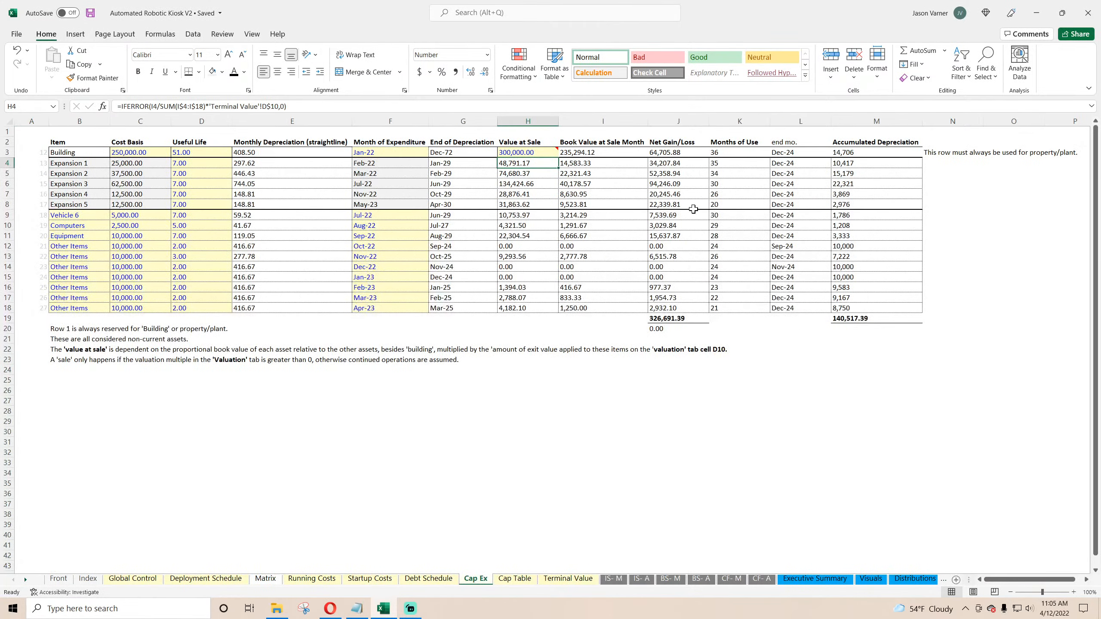
{"action": "left_click", "coordinate": [676, 153]}
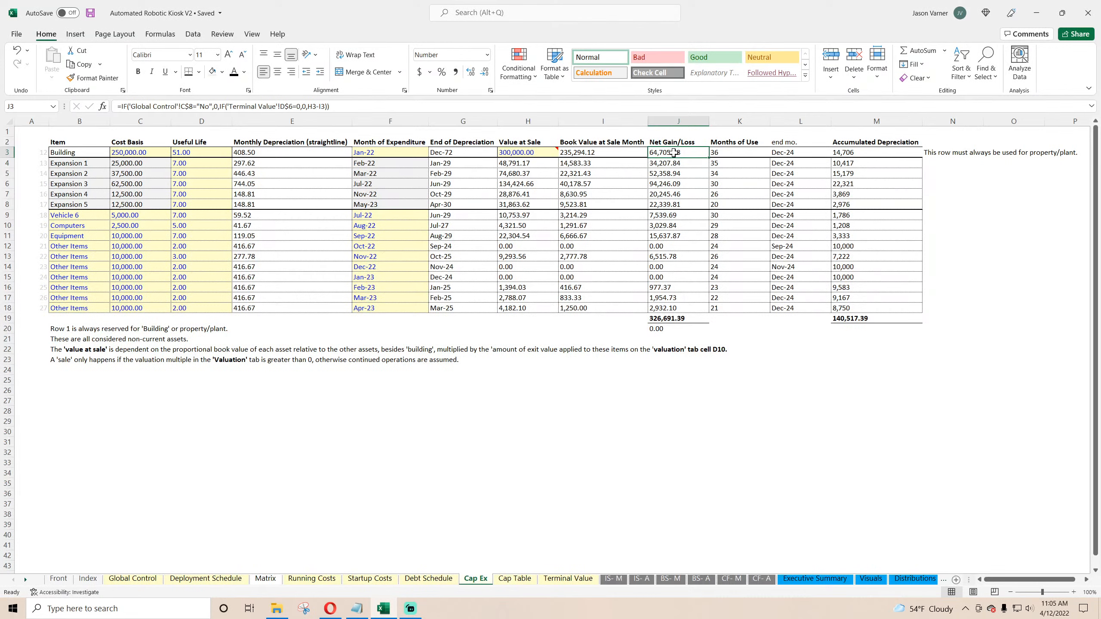
{"action": "left_click", "coordinate": [605, 156]}
{"action": "left_click", "coordinate": [660, 154]}
{"action": "left_click", "coordinate": [586, 156]}
{"action": "left_click", "coordinate": [90, 13]}
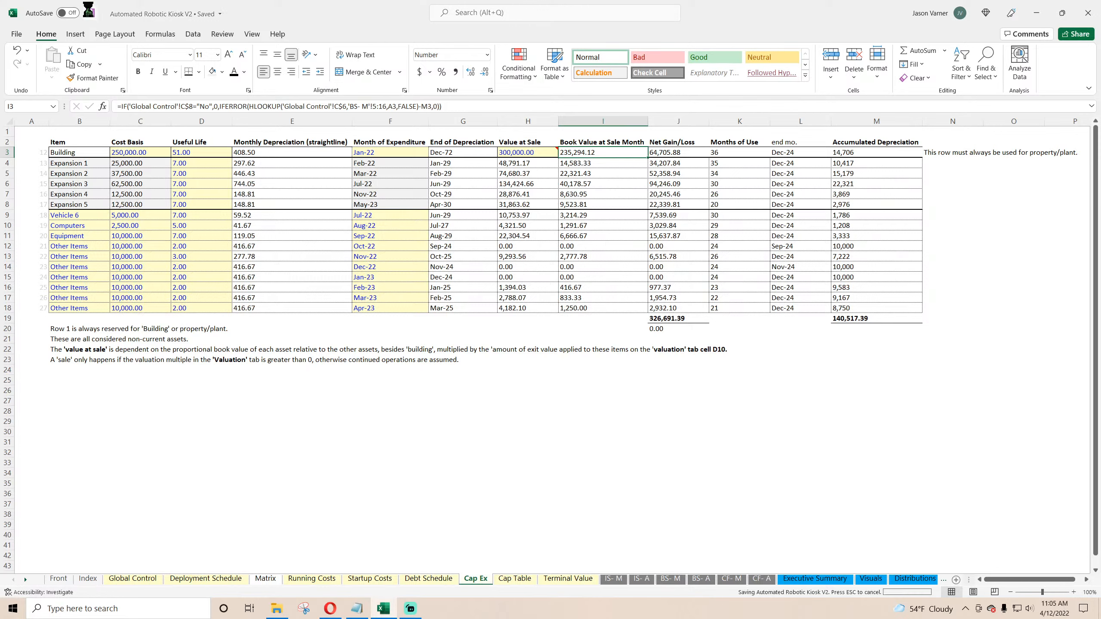
Step: Review the monthly income statement's depreciation rows and net gain/loss from sale formulas, then save the workbook
{"action": "left_click", "coordinate": [734, 439]}
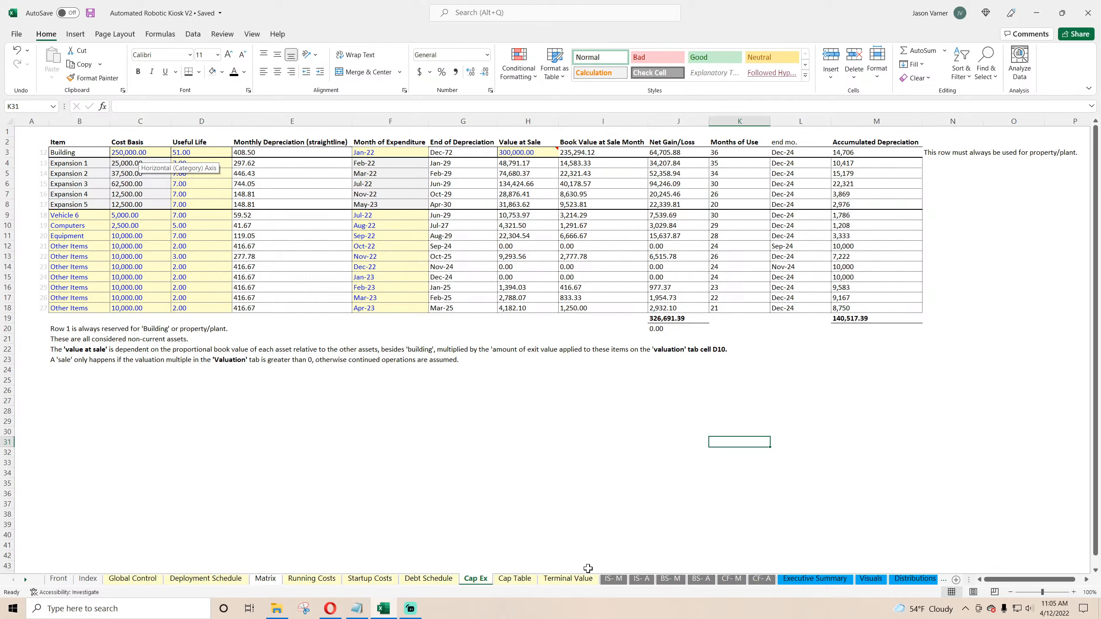
{"action": "left_click", "coordinate": [615, 580]}
{"action": "left_click_drag", "start_coordinate": [217, 366], "coordinate": [893, 481]}
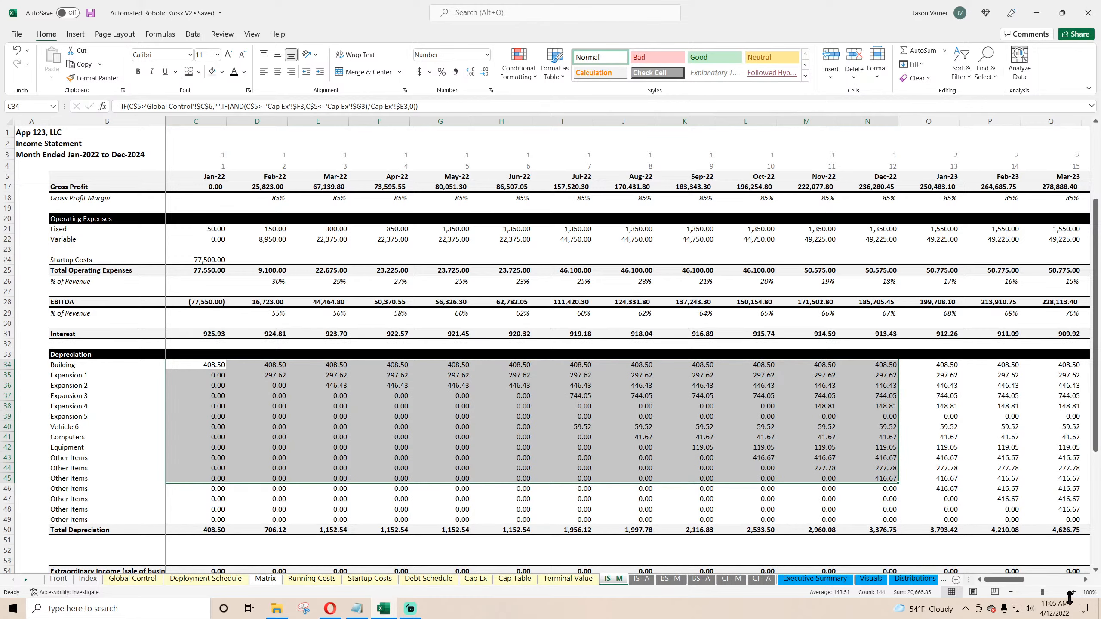
{"action": "left_click_drag", "start_coordinate": [1010, 580], "coordinate": [977, 585]}
{"action": "scroll", "coordinate": [280, 386], "scroll_direction": "down", "scroll_amount": 7}
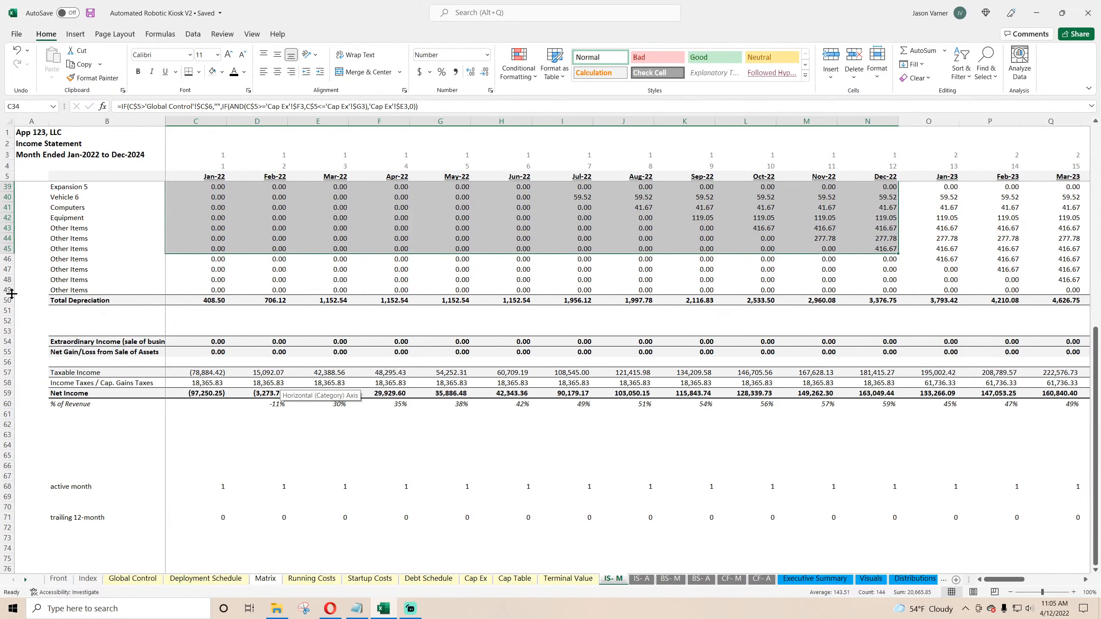
{"action": "scroll", "coordinate": [109, 313], "scroll_direction": "up", "scroll_amount": 11}
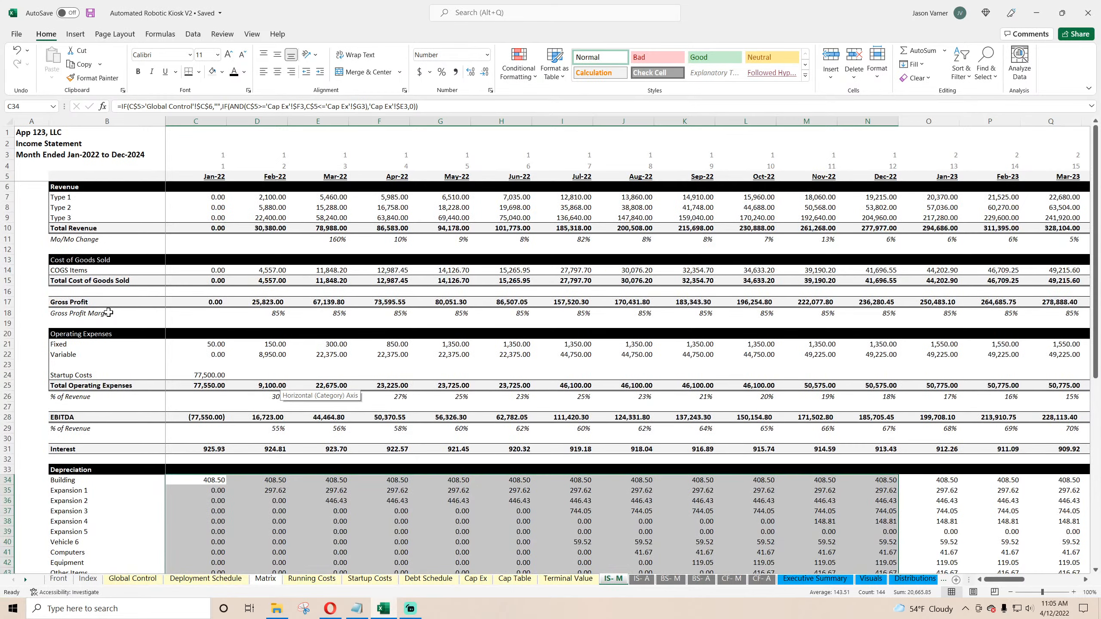
{"action": "scroll", "coordinate": [108, 312], "scroll_direction": "down", "scroll_amount": 11}
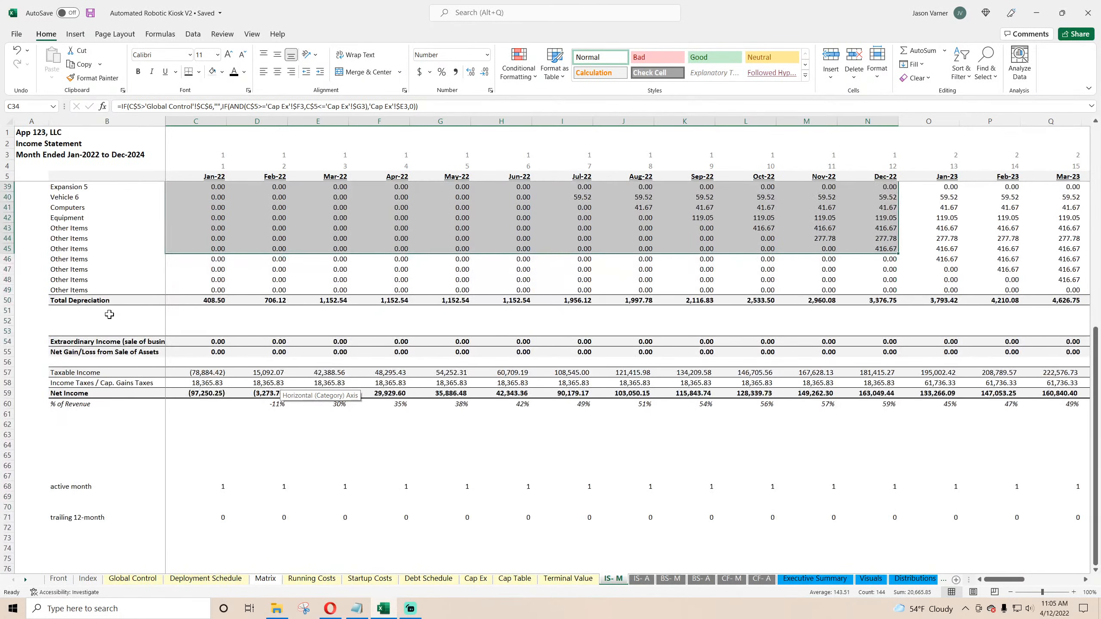
{"action": "left_click", "coordinate": [201, 349]}
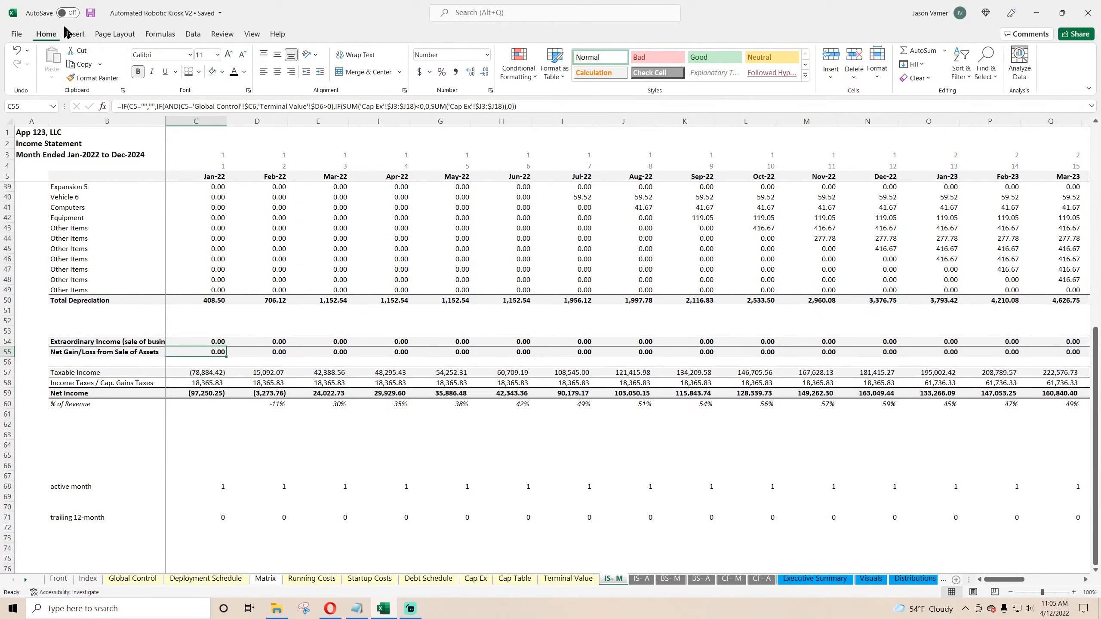
{"action": "left_click", "coordinate": [91, 13]}
Step: Inspect the monthly income tax, taxable income and December 2024 extraordinary income and gain/loss formulas, saving the workbook
{"action": "left_click", "coordinate": [217, 383]}
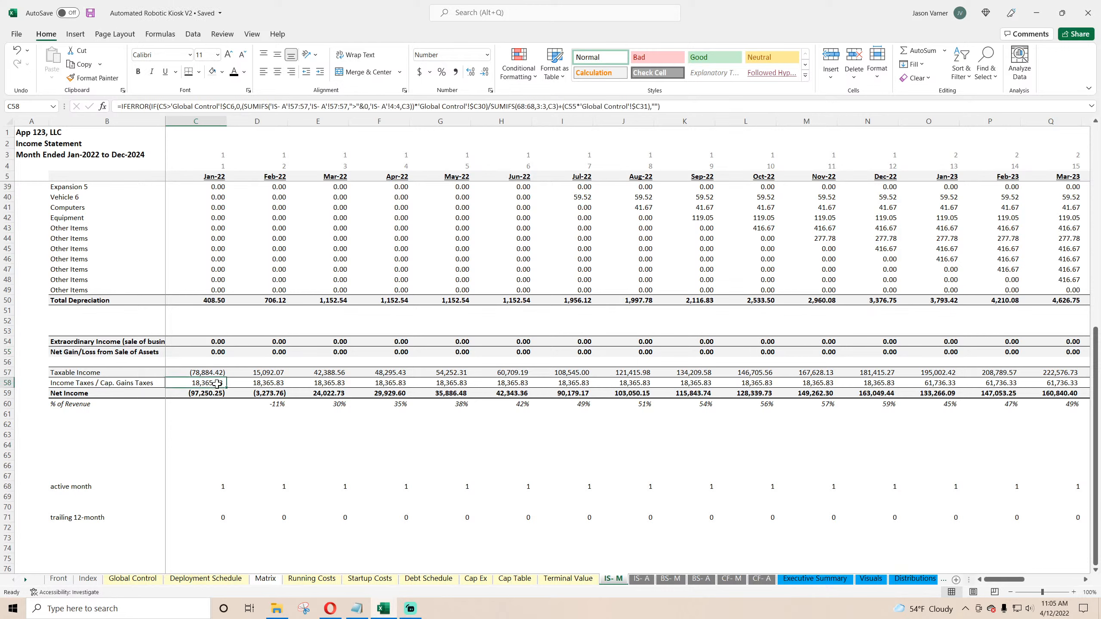
{"action": "left_click", "coordinate": [260, 382]}
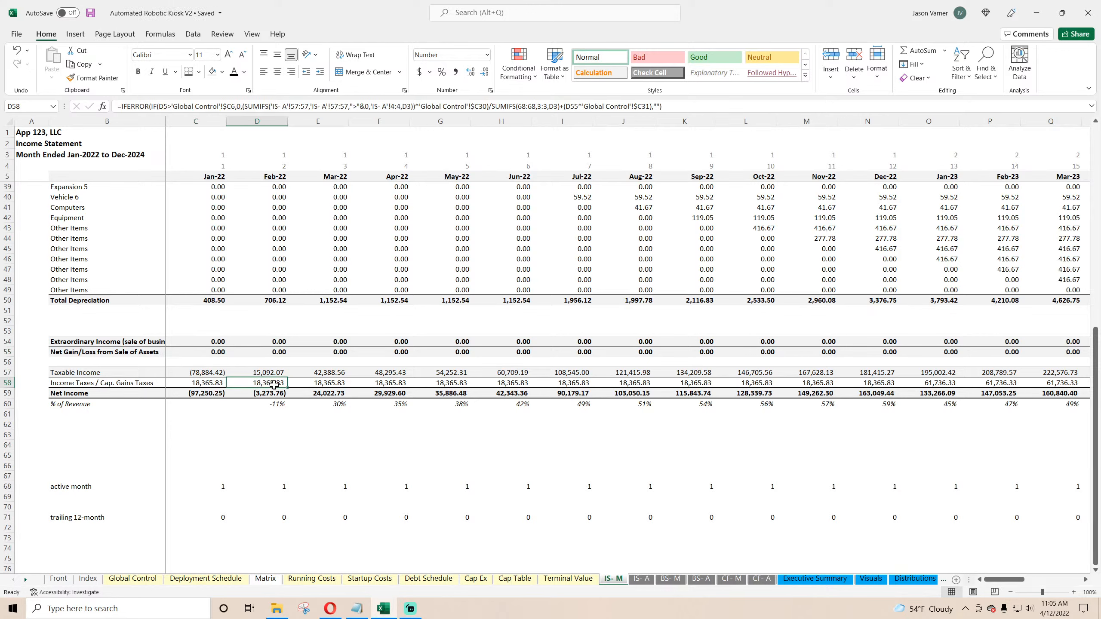
{"action": "left_click", "coordinate": [209, 393]}
{"action": "left_click_drag", "start_coordinate": [211, 372], "coordinate": [861, 371]}
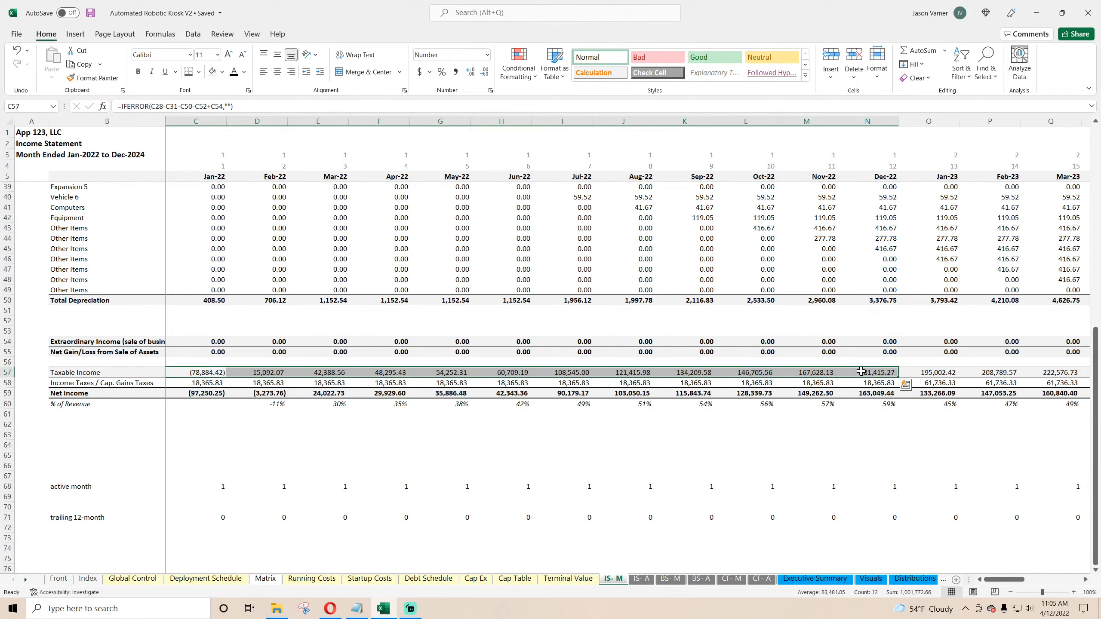
{"action": "left_click", "coordinate": [878, 383]}
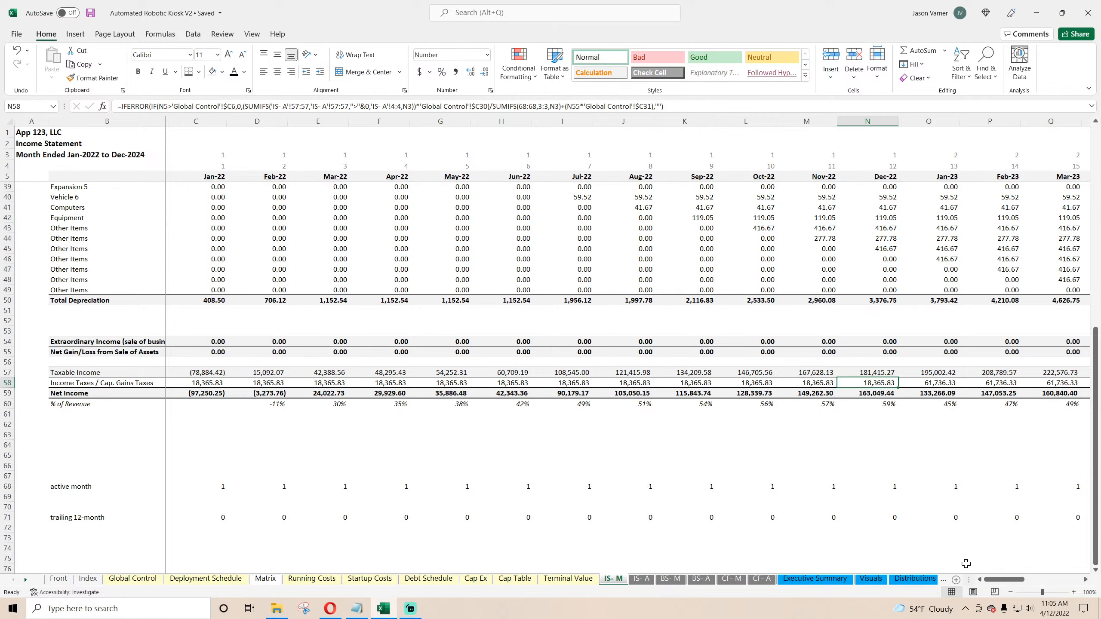
{"action": "left_click_drag", "start_coordinate": [1003, 579], "coordinate": [1072, 583]}
{"action": "left_click", "coordinate": [1051, 342]}
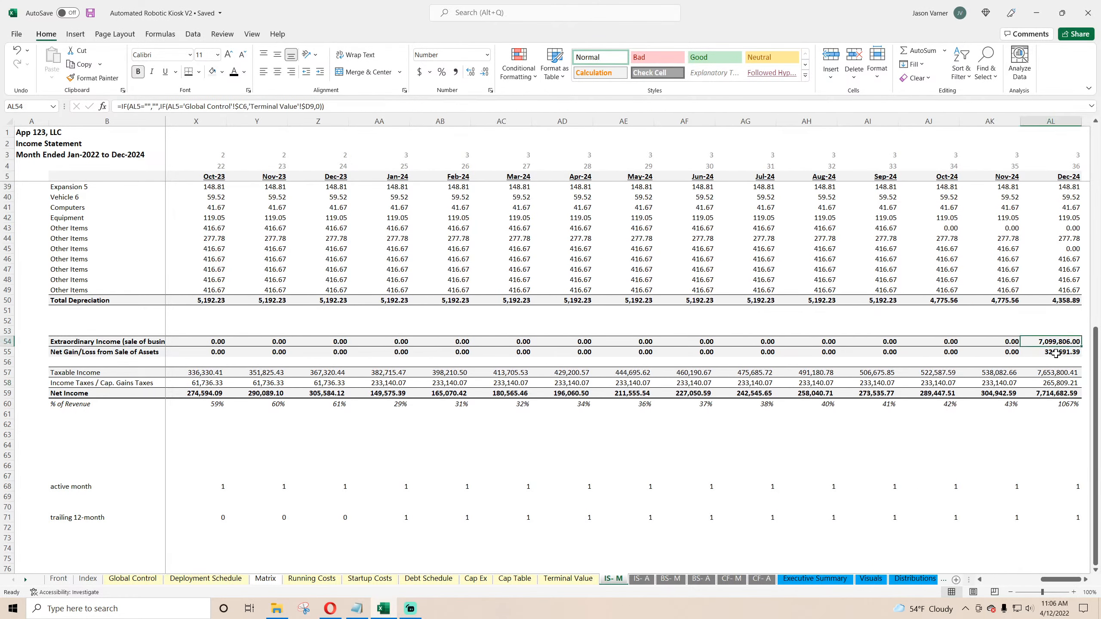
{"action": "left_click", "coordinate": [90, 12]}
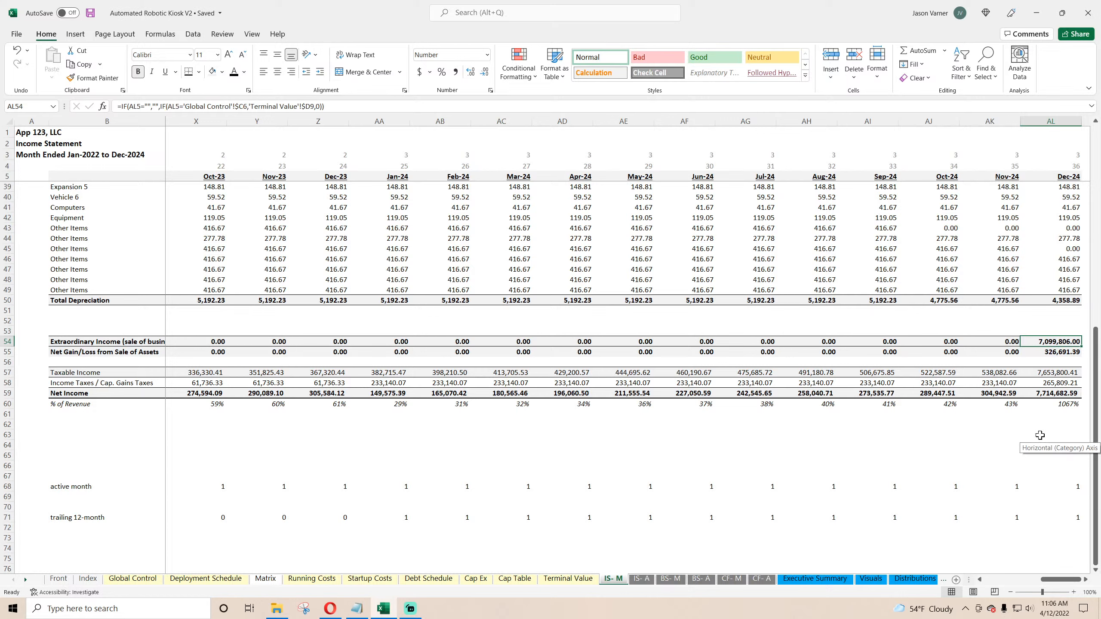
{"action": "left_click", "coordinate": [1054, 350]}
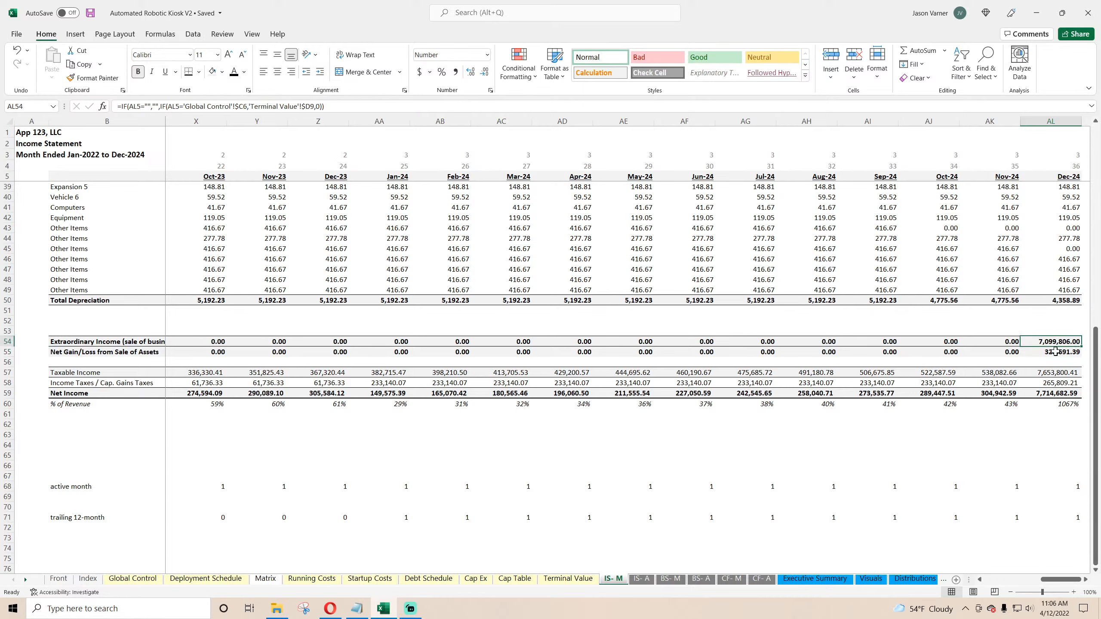
{"action": "scroll", "coordinate": [1054, 343], "scroll_direction": "up", "scroll_amount": 11}
{"action": "left_click_drag", "start_coordinate": [1060, 579], "coordinate": [988, 581]}
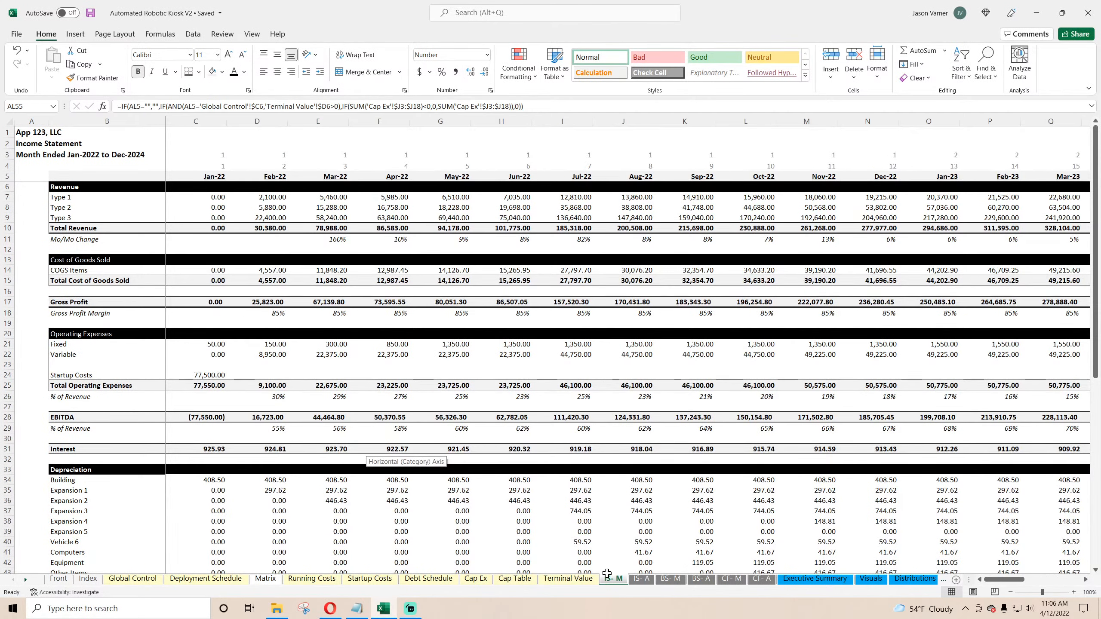
{"action": "left_click", "coordinate": [87, 197]}
Step: Clear the stray row 23 entries below Variable costs in the annual income statement
{"action": "left_click", "coordinate": [634, 579]}
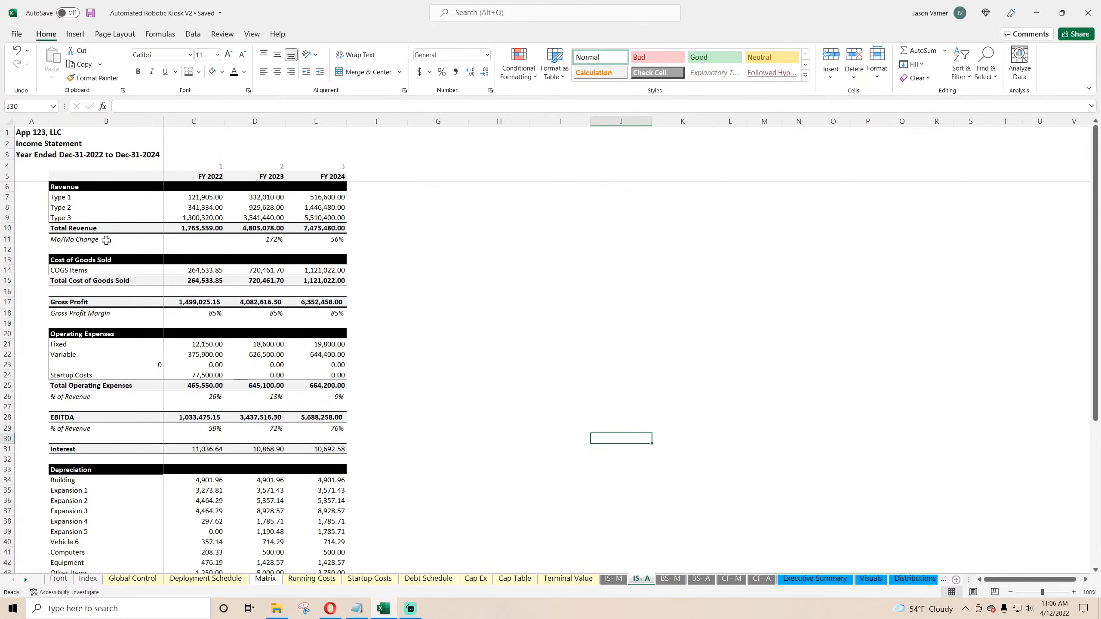
{"action": "left_click", "coordinate": [191, 196]}
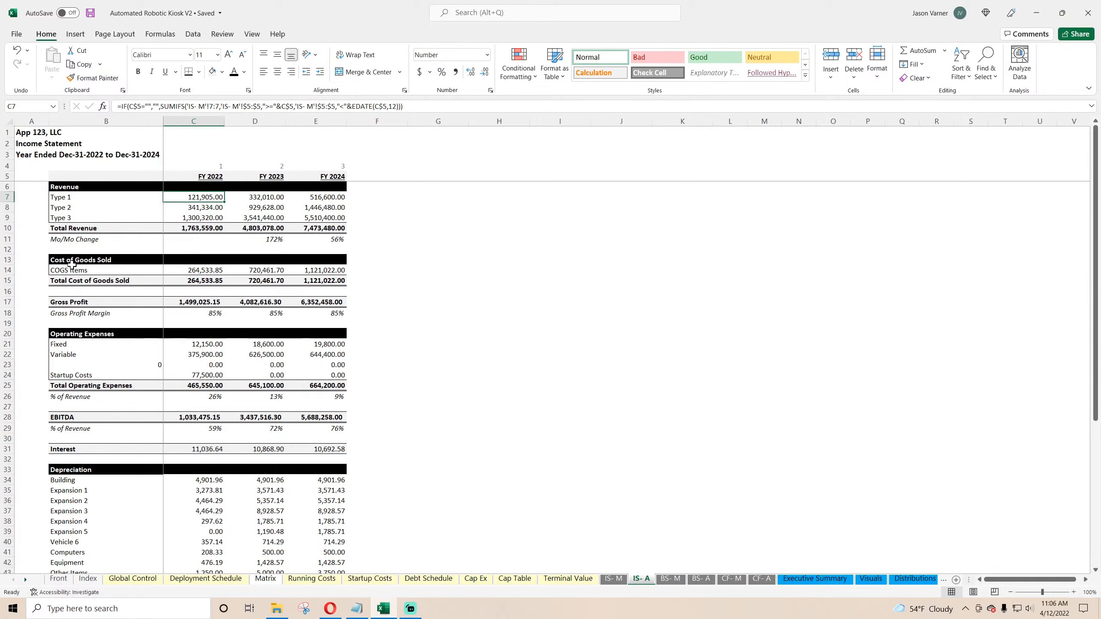
{"action": "left_click_drag", "start_coordinate": [77, 365], "coordinate": [333, 363]}
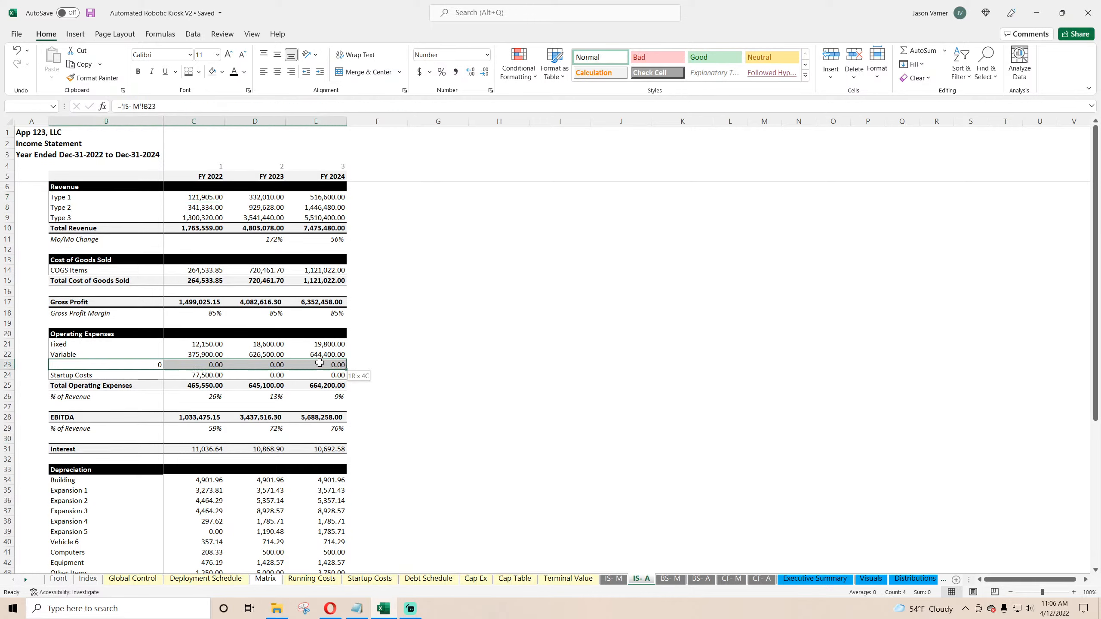
{"action": "right_click", "coordinate": [333, 364]}
{"action": "left_click", "coordinate": [381, 194]}
{"action": "left_click", "coordinate": [559, 291]}
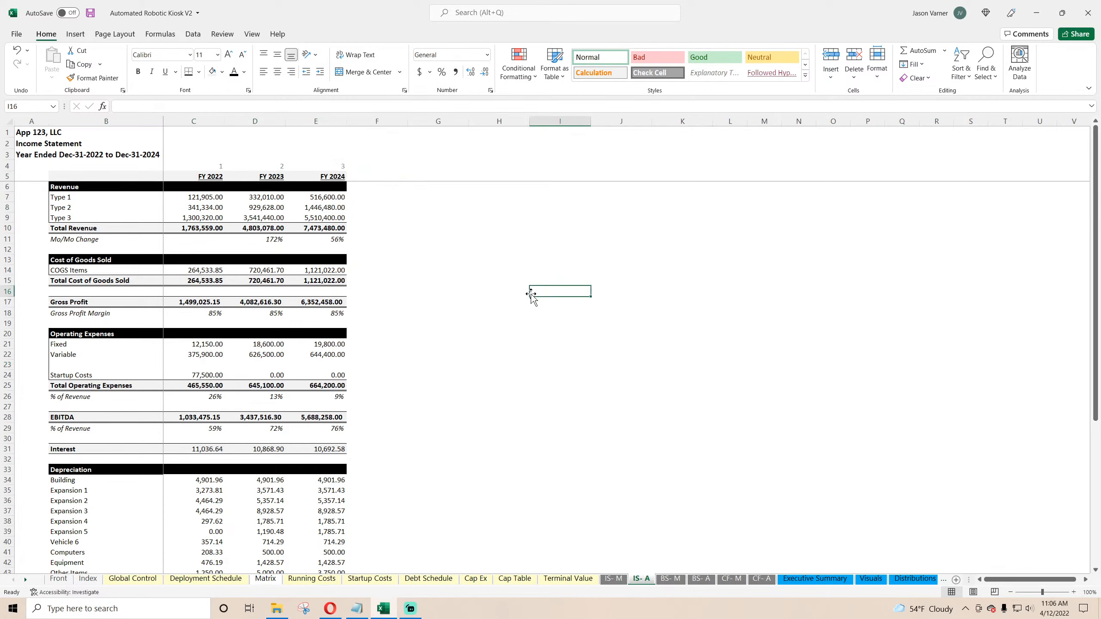
Step: Move the net income check cell from column H to column F of the annual income statement
{"action": "left_click", "coordinate": [196, 375]}
{"action": "left_click", "coordinate": [267, 377]}
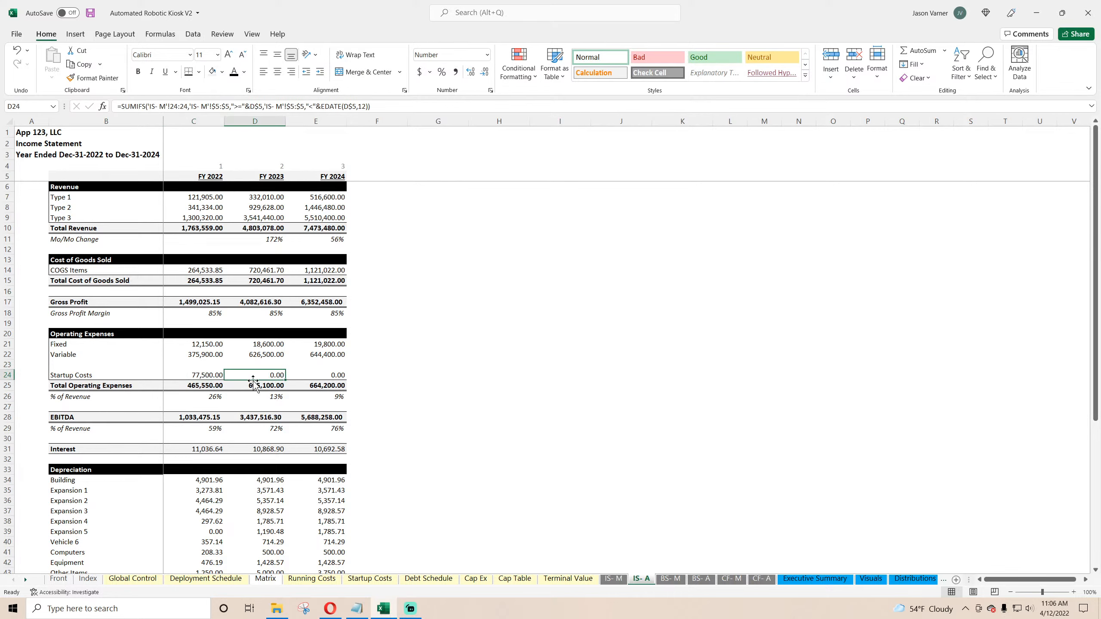
{"action": "scroll", "coordinate": [255, 384], "scroll_direction": "down", "scroll_amount": 2}
{"action": "scroll", "coordinate": [254, 384], "scroll_direction": "down", "scroll_amount": 1}
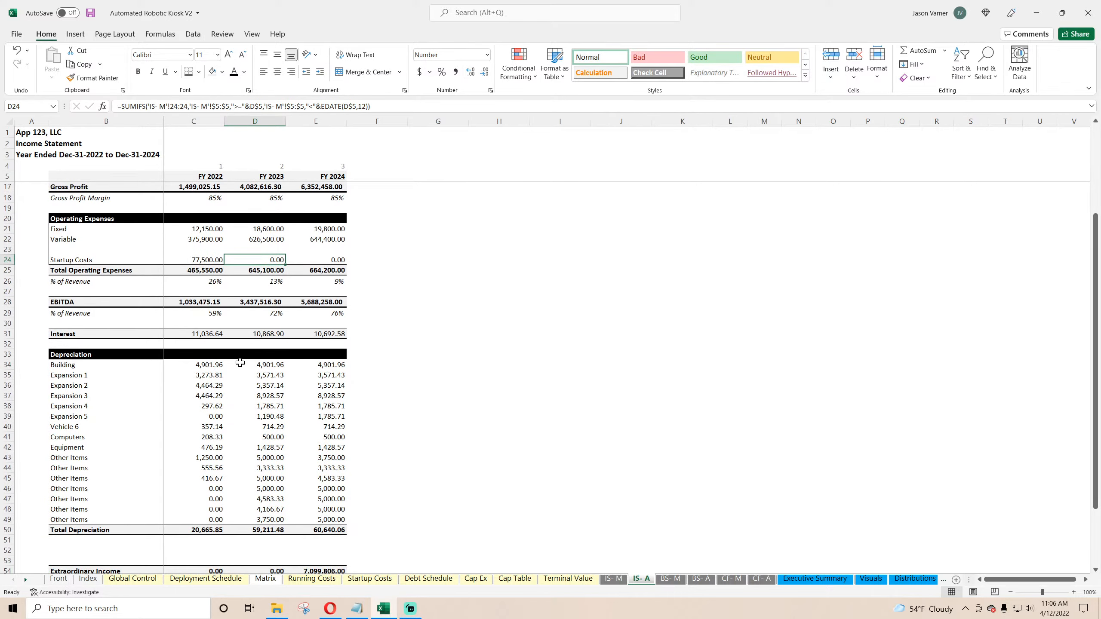
{"action": "scroll", "coordinate": [240, 362], "scroll_direction": "down", "scroll_amount": 6}
{"action": "scroll", "coordinate": [240, 362], "scroll_direction": "down", "scroll_amount": 1}
{"action": "left_click", "coordinate": [507, 393]}
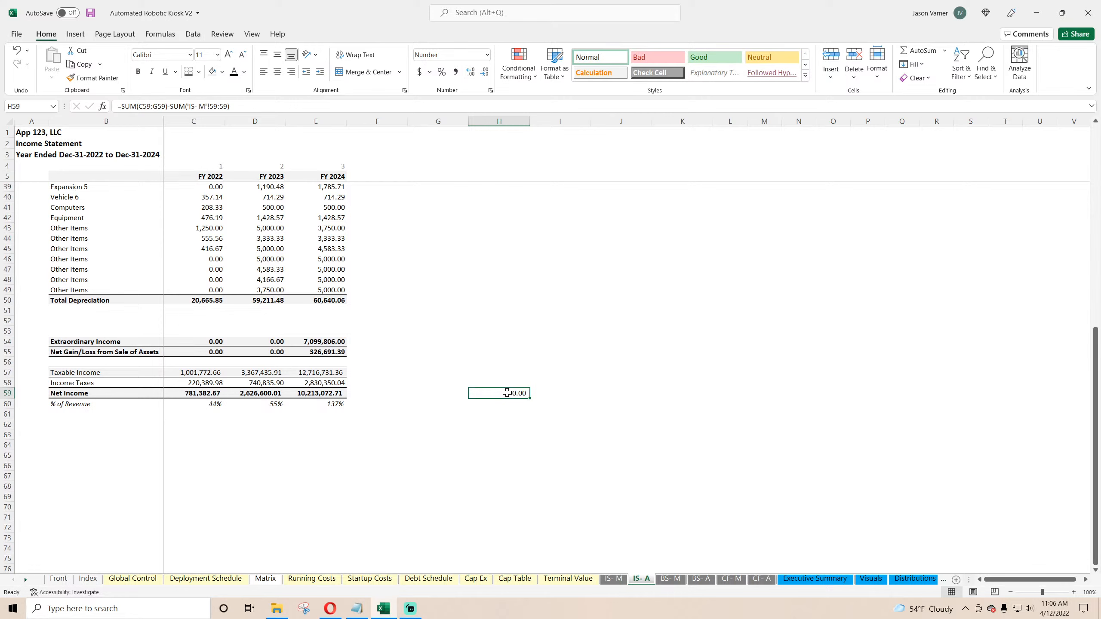
{"action": "left_click_drag", "start_coordinate": [507, 393], "coordinate": [382, 391]}
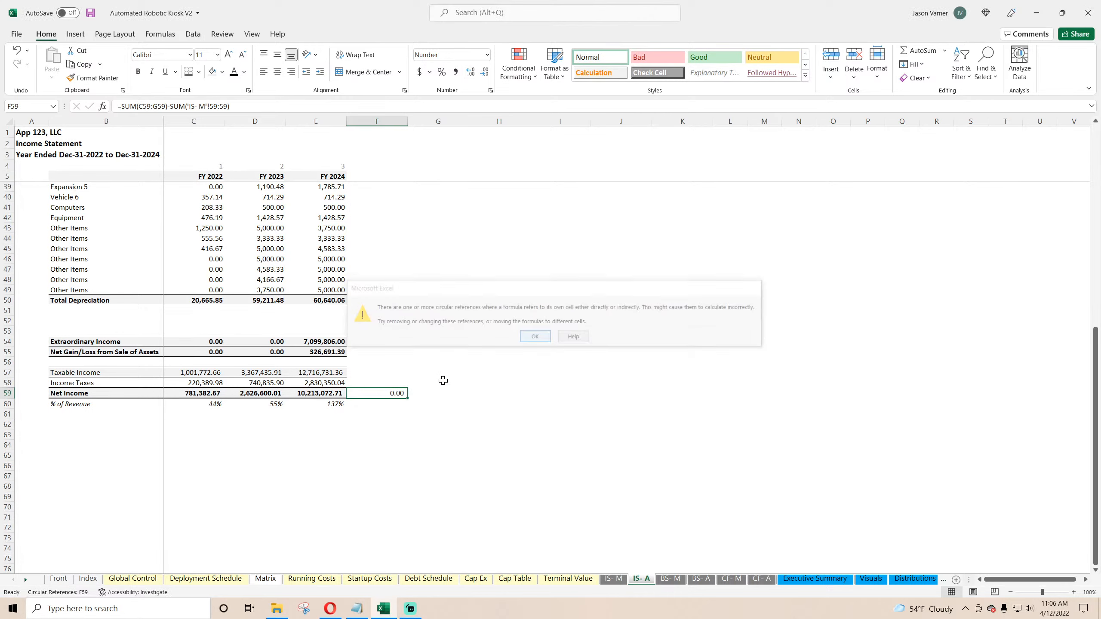
{"action": "key", "text": "Return"}
Step: Change the check formula's range to C59:E59 and save the workbook
{"action": "double_click", "coordinate": [388, 393]}
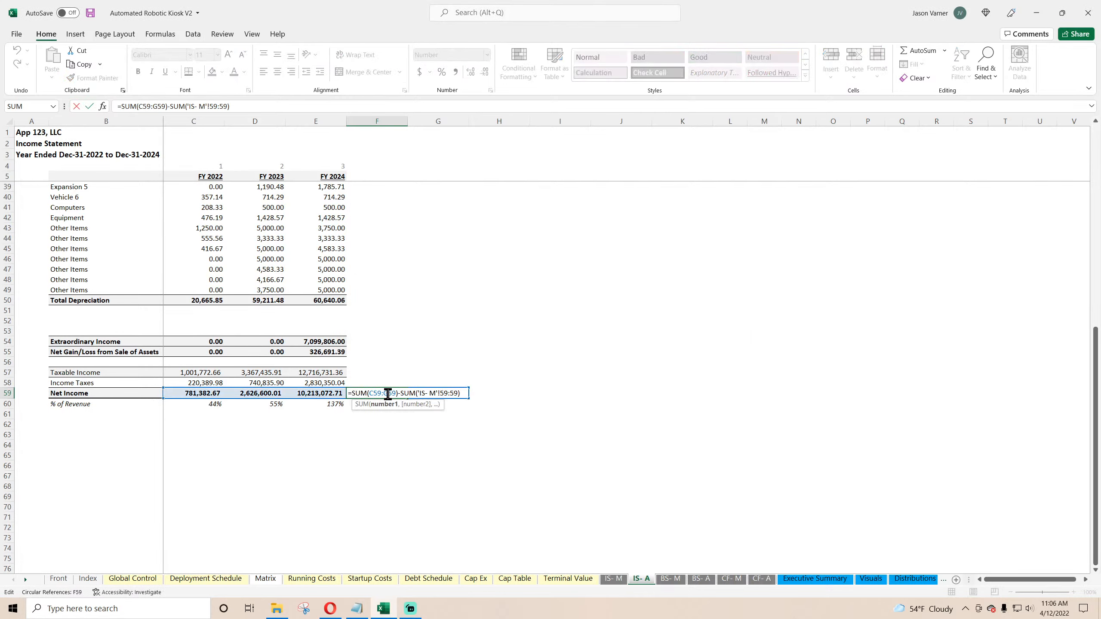
{"action": "left_click", "coordinate": [154, 106]}
{"action": "key", "text": "Delete"}
{"action": "type", "text": "e"}
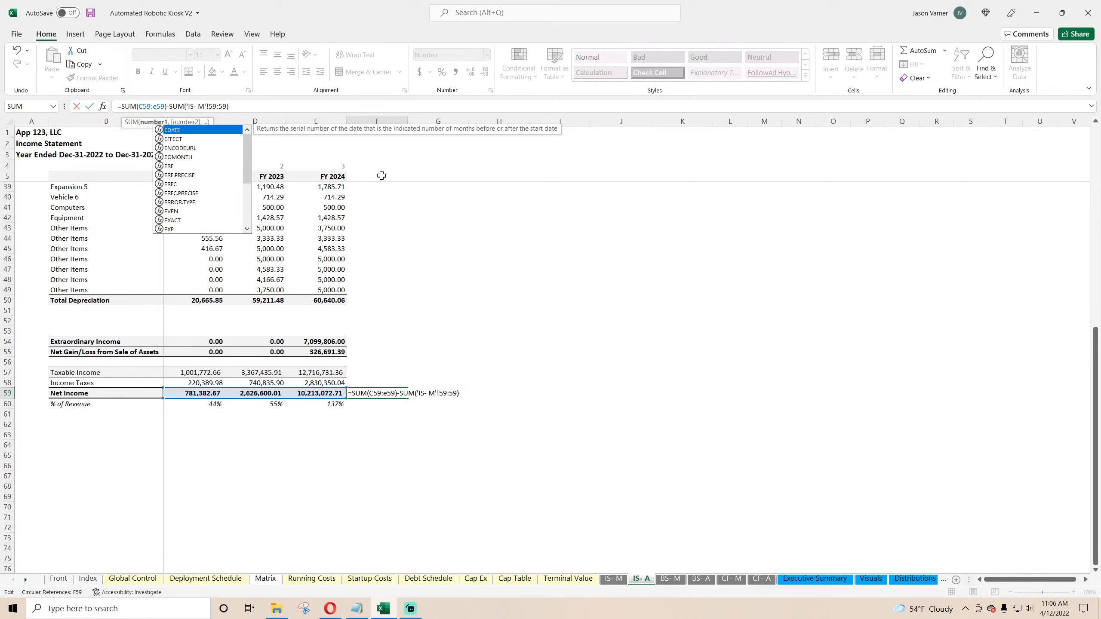
{"action": "key", "text": "Return"}
{"action": "left_click", "coordinate": [392, 393]}
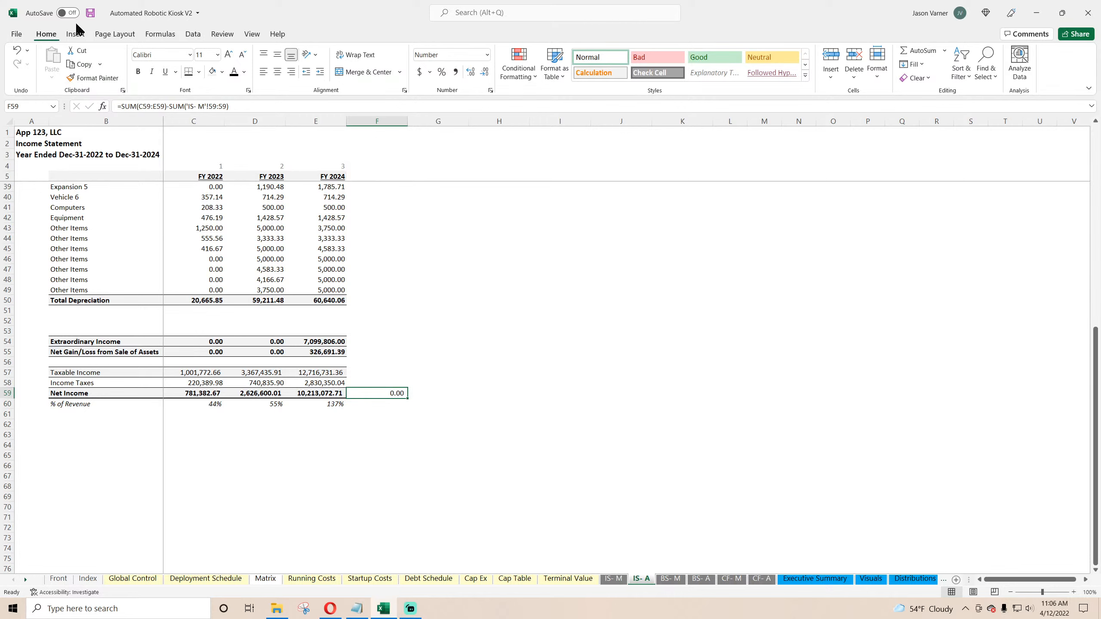
{"action": "left_click", "coordinate": [90, 12]}
{"action": "left_click", "coordinate": [498, 362]}
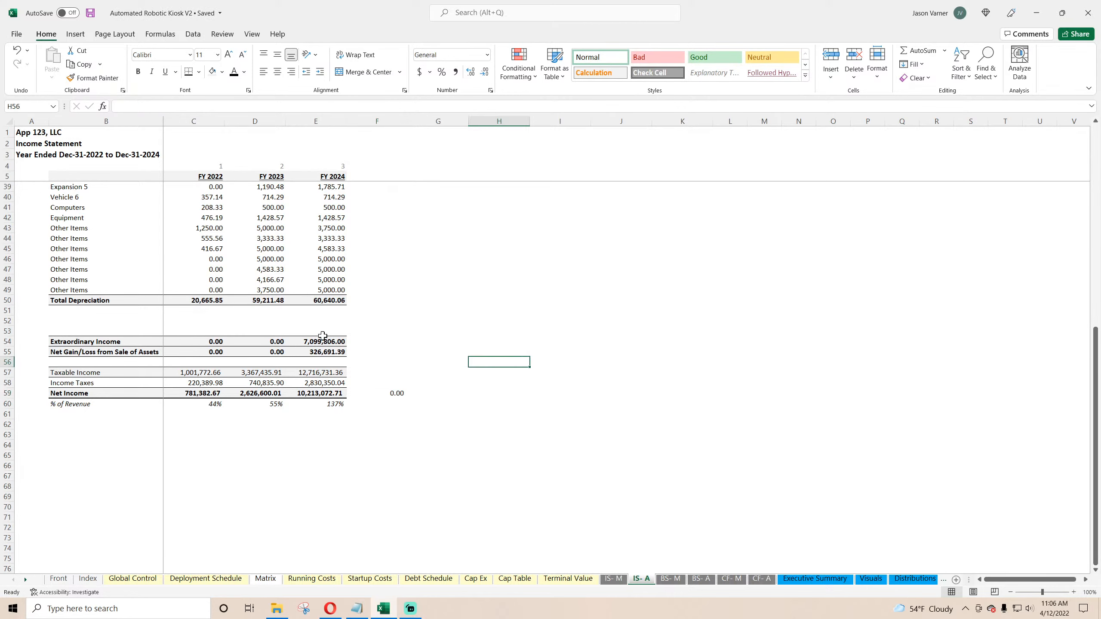
{"action": "left_click", "coordinate": [204, 433]}
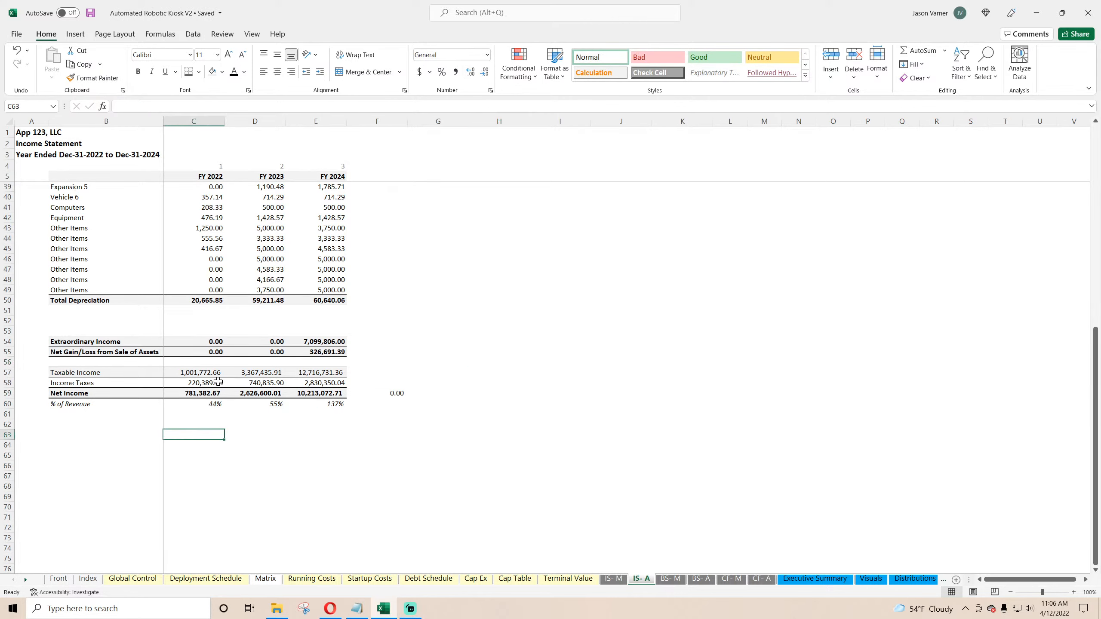
Step: Calculate income taxes divided by taxable income in row 63 and fill it across FY 2022 to FY 2024
{"action": "type", "text": "="}
{"action": "left_click", "coordinate": [205, 382]}
{"action": "type", "text": "/"}
{"action": "left_click", "coordinate": [205, 373]}
{"action": "key", "text": "Return"}
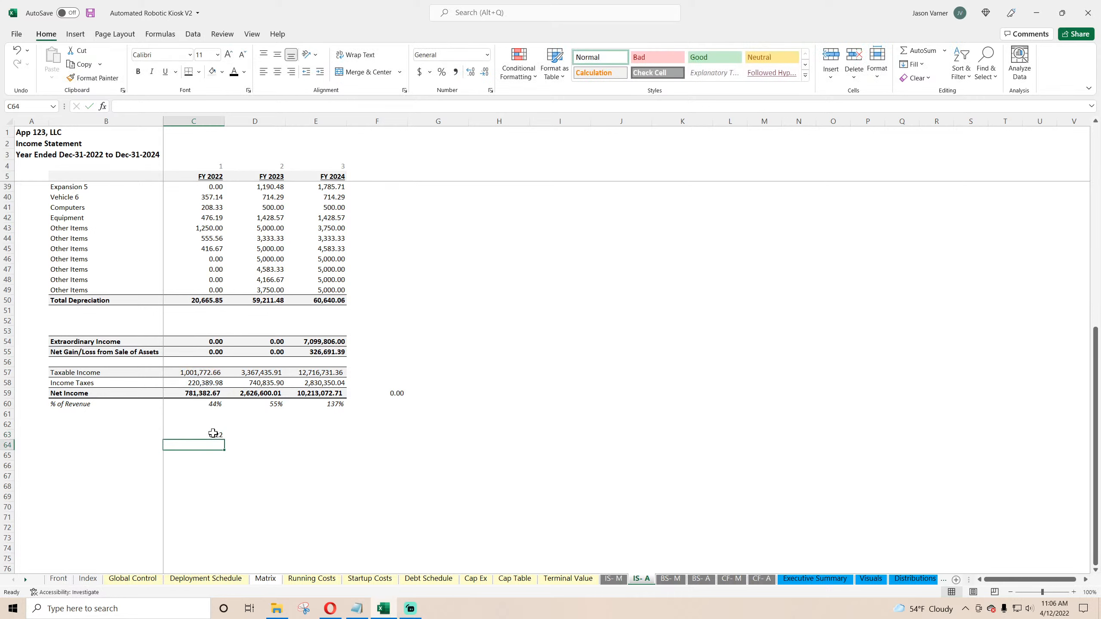
{"action": "left_click", "coordinate": [211, 434]}
{"action": "left_click_drag", "start_coordinate": [224, 440], "coordinate": [329, 437]}
{"action": "left_click", "coordinate": [326, 436]}
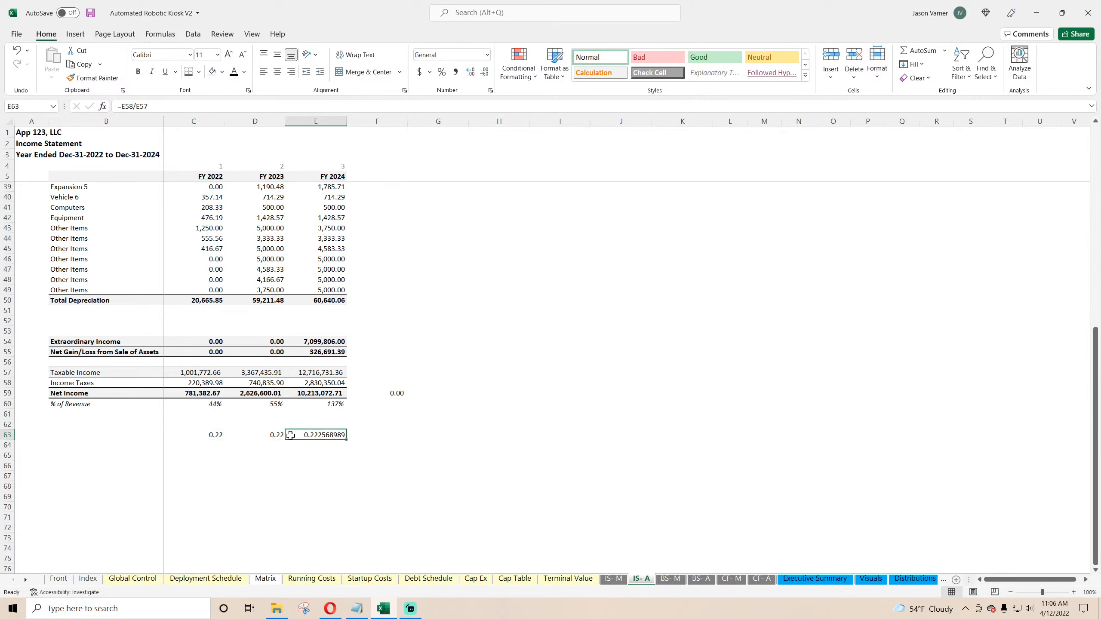
Step: Clear the row 63 tax ratio cells and save the workbook
{"action": "key", "text": "BackSpace"}
{"action": "left_click", "coordinate": [261, 434]}
{"action": "key", "text": "BackSpace"}
{"action": "left_click", "coordinate": [214, 435]}
{"action": "left_click", "coordinate": [254, 488]}
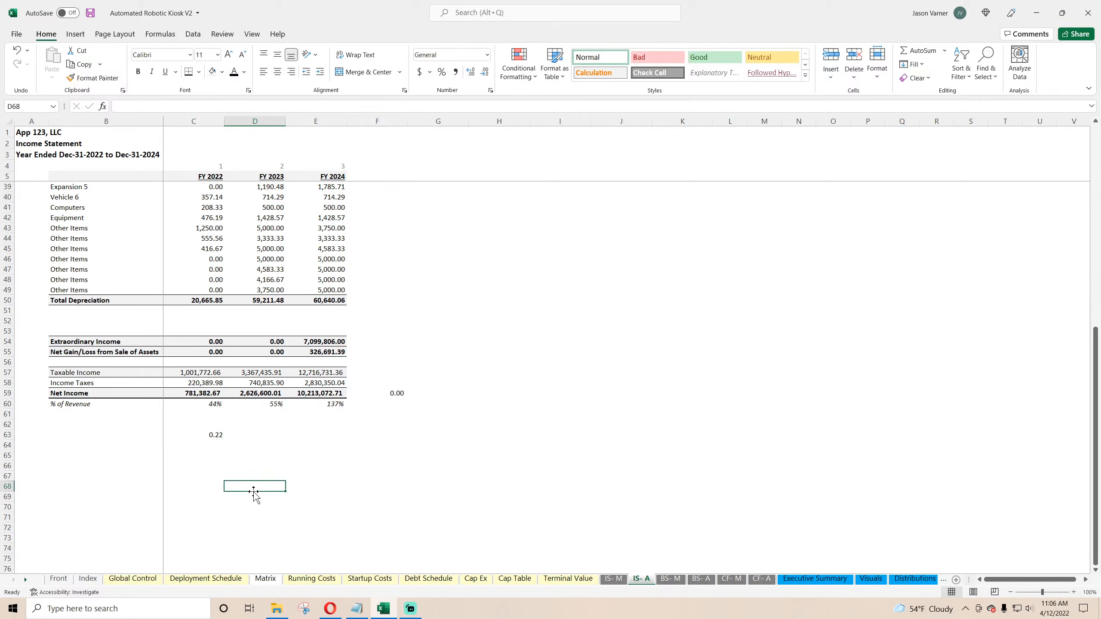
{"action": "left_click", "coordinate": [208, 432]}
{"action": "double_click", "coordinate": [208, 434]}
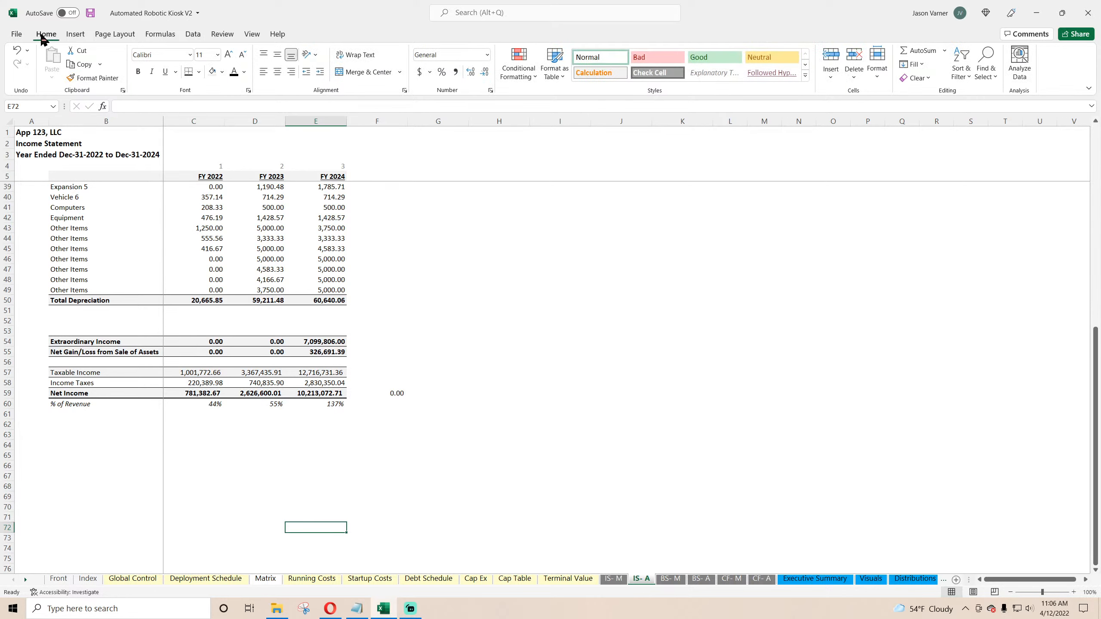
{"action": "left_click", "coordinate": [90, 13]}
Step: Inspect the FY 2024 extraordinary income, gain/loss and taxable income formulas in the annual income statement
{"action": "left_click", "coordinate": [328, 345]}
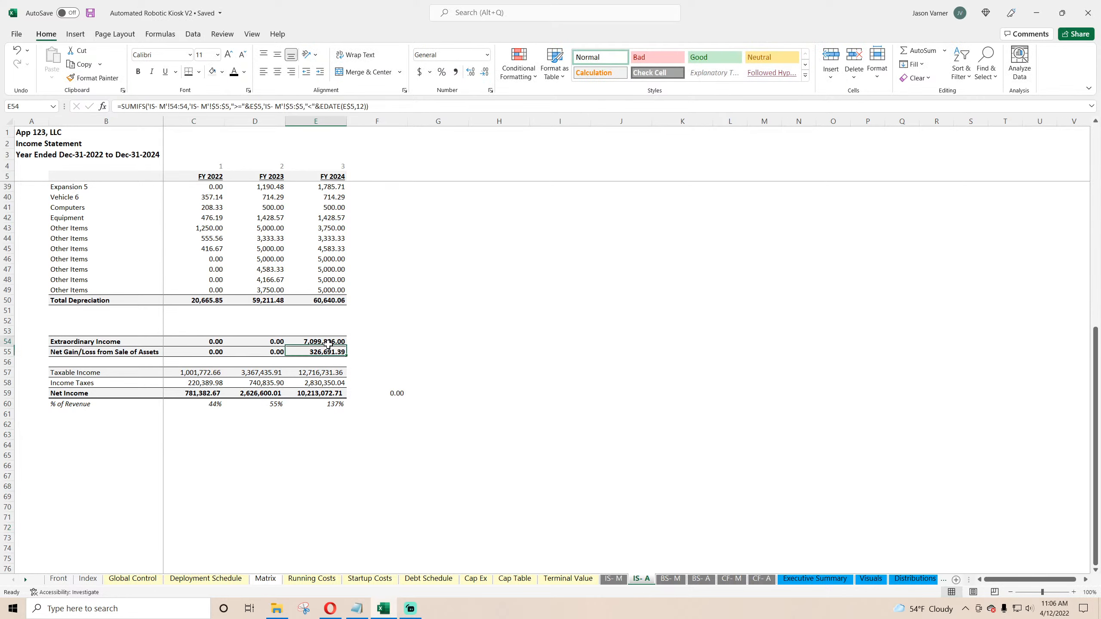
{"action": "left_click", "coordinate": [328, 353]}
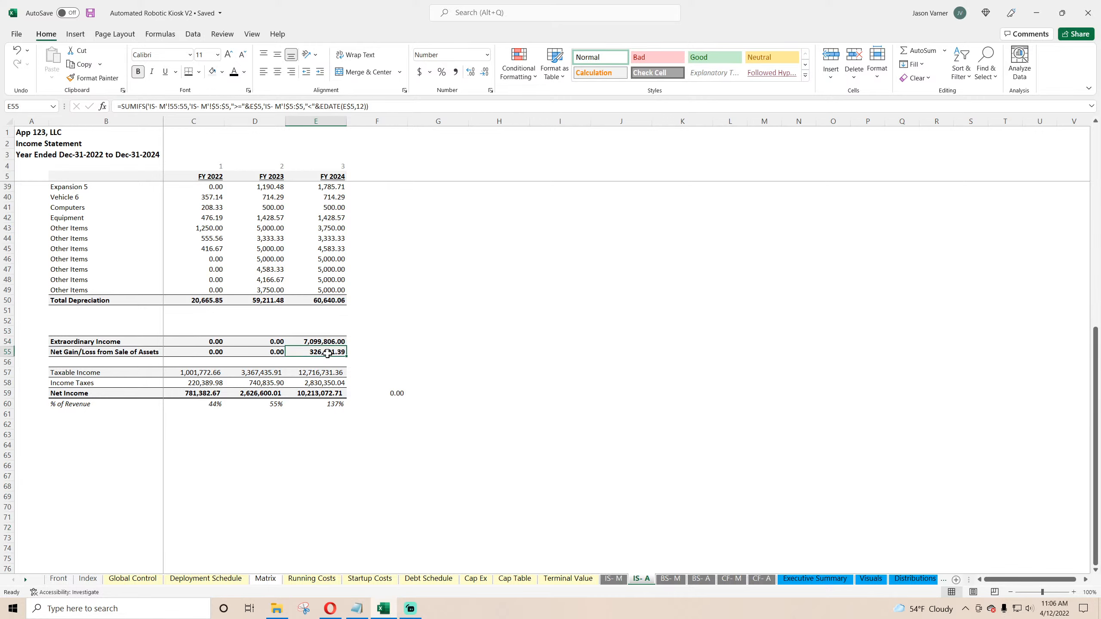
{"action": "double_click", "coordinate": [322, 373]}
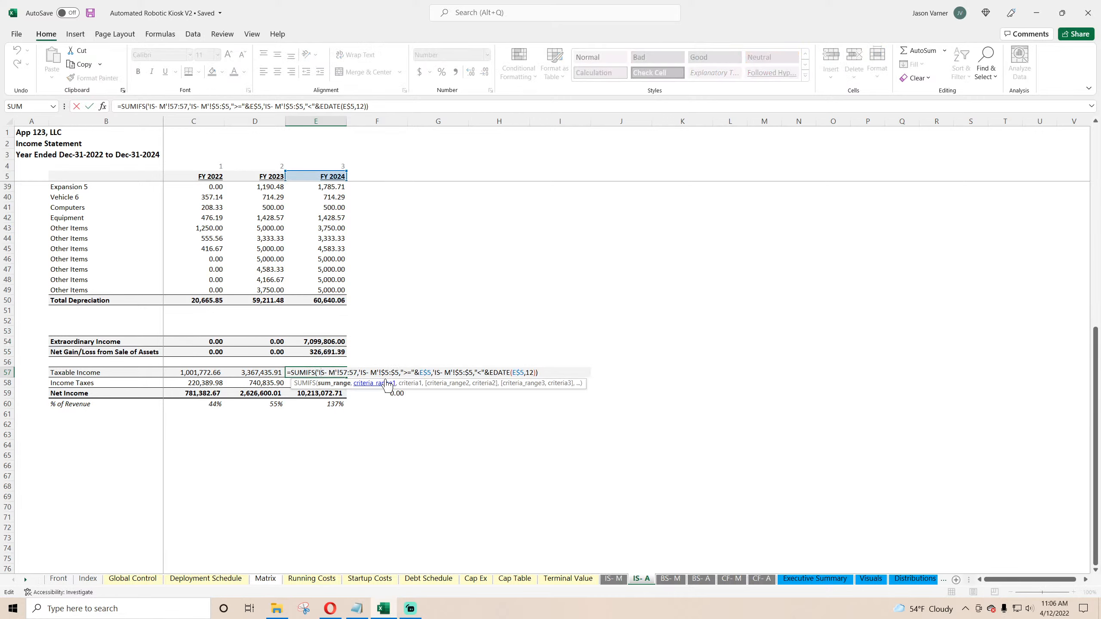
{"action": "key", "text": "Escape"}
Step: Examine the Dec-24 taxable income and income tax formulas in the monthly income statement, then save
{"action": "left_click", "coordinate": [613, 578]}
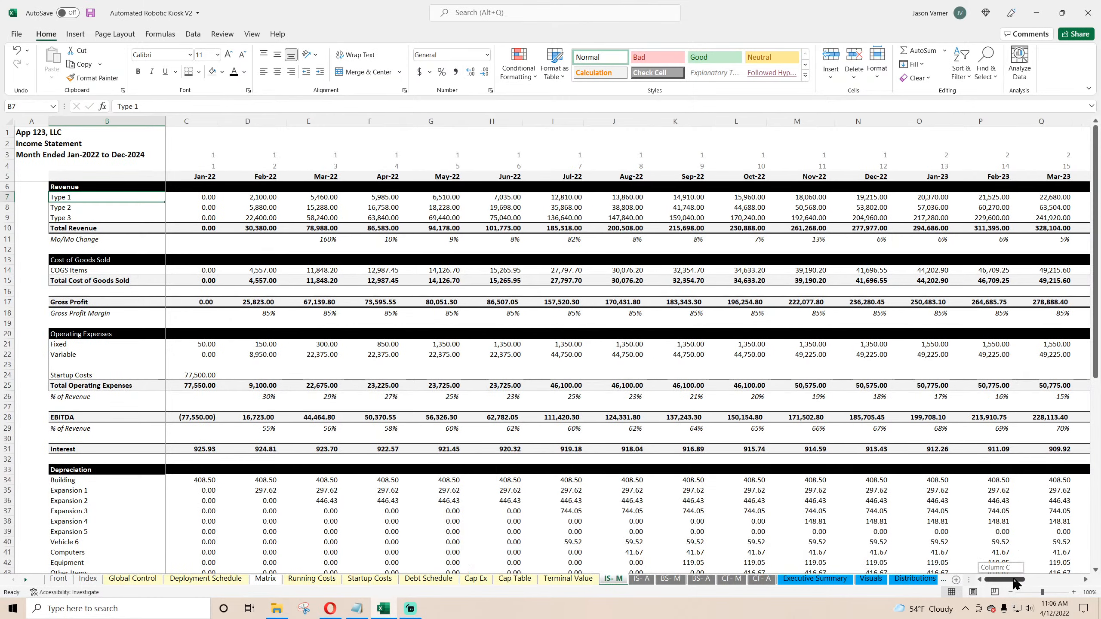
{"action": "scroll", "coordinate": [1088, 563], "scroll_direction": "down", "scroll_amount": 11}
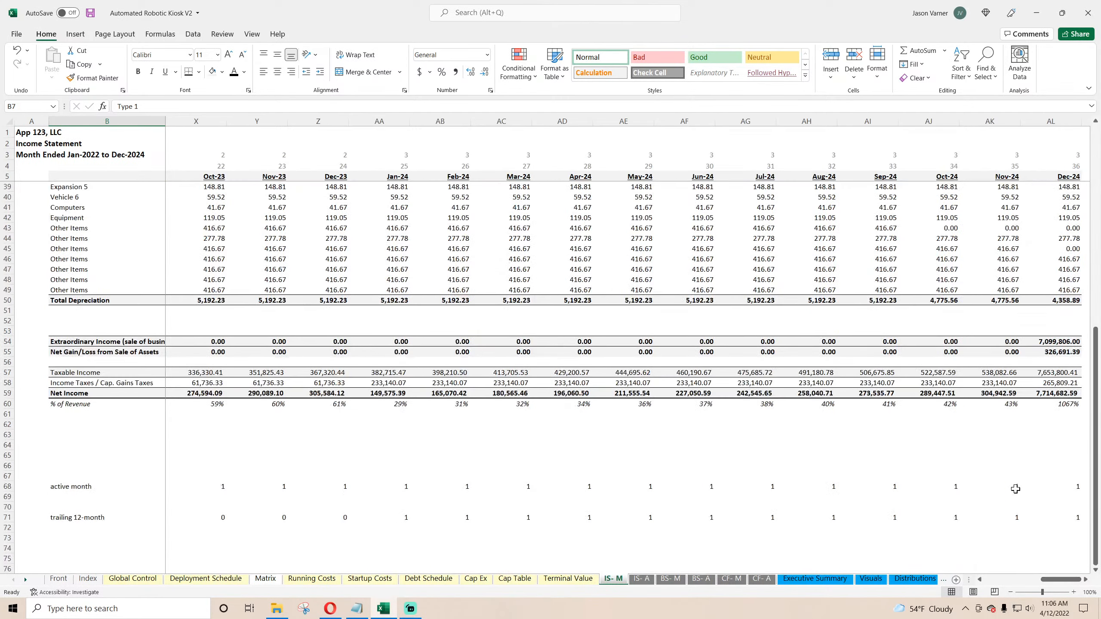
{"action": "left_click", "coordinate": [1049, 341]}
{"action": "left_click_drag", "start_coordinate": [165, 121], "coordinate": [186, 120]}
{"action": "left_click", "coordinate": [1042, 480]}
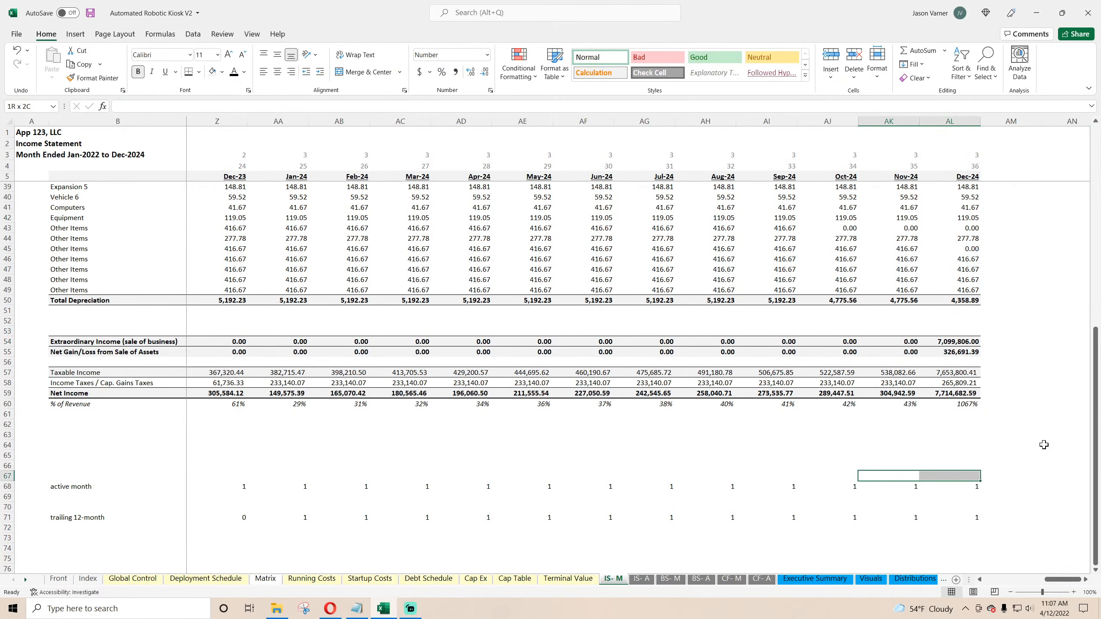
{"action": "double_click", "coordinate": [957, 372]}
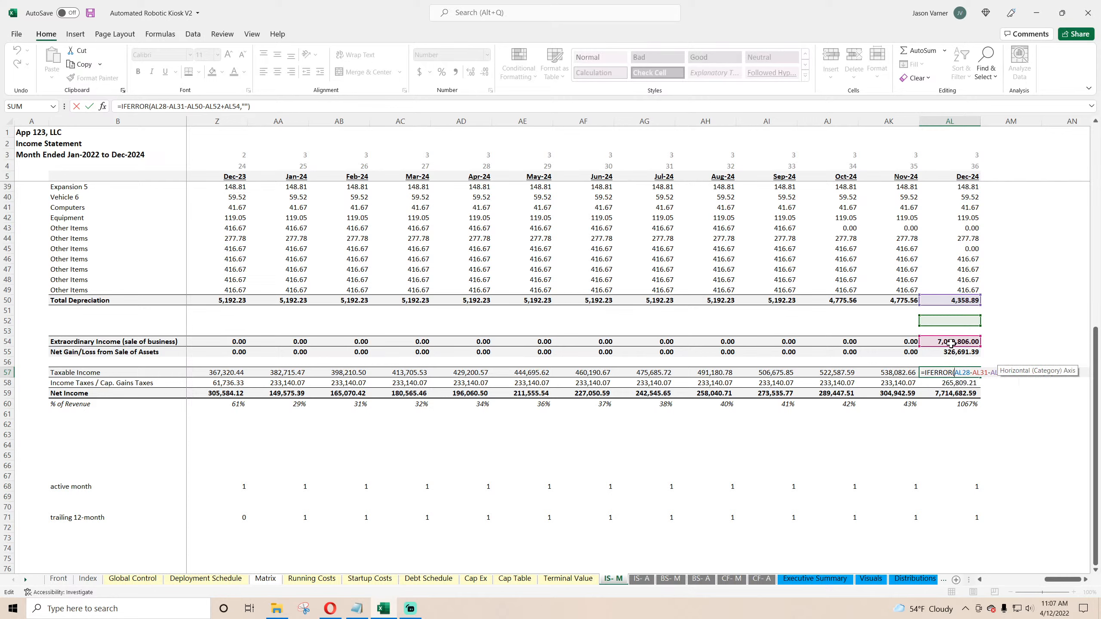
{"action": "key", "text": "Return"}
{"action": "double_click", "coordinate": [958, 383]}
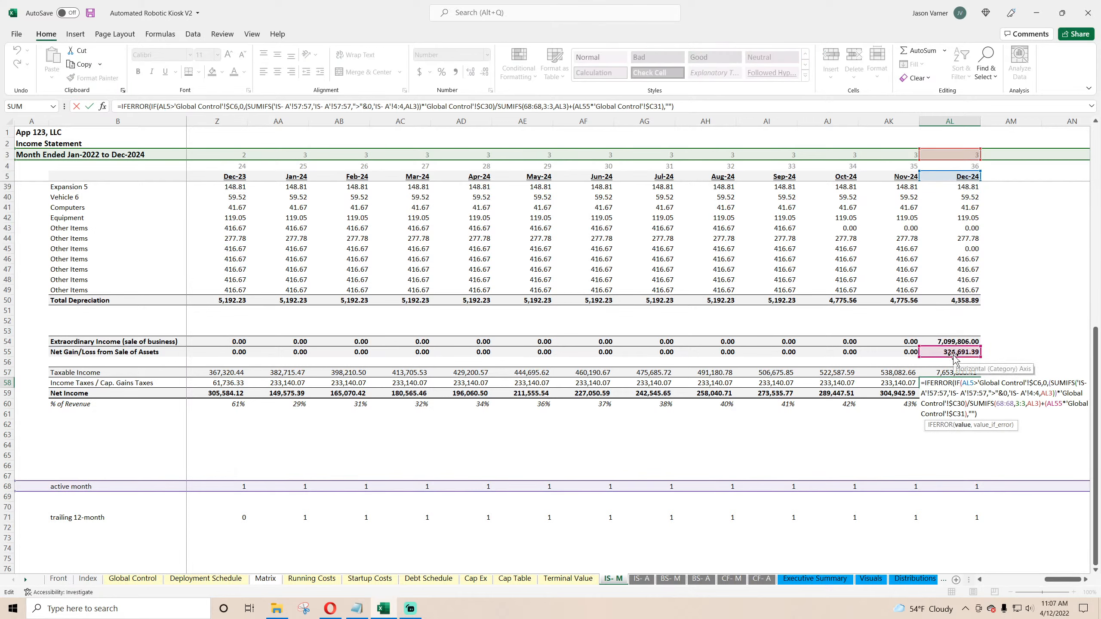
{"action": "key", "text": "Return"}
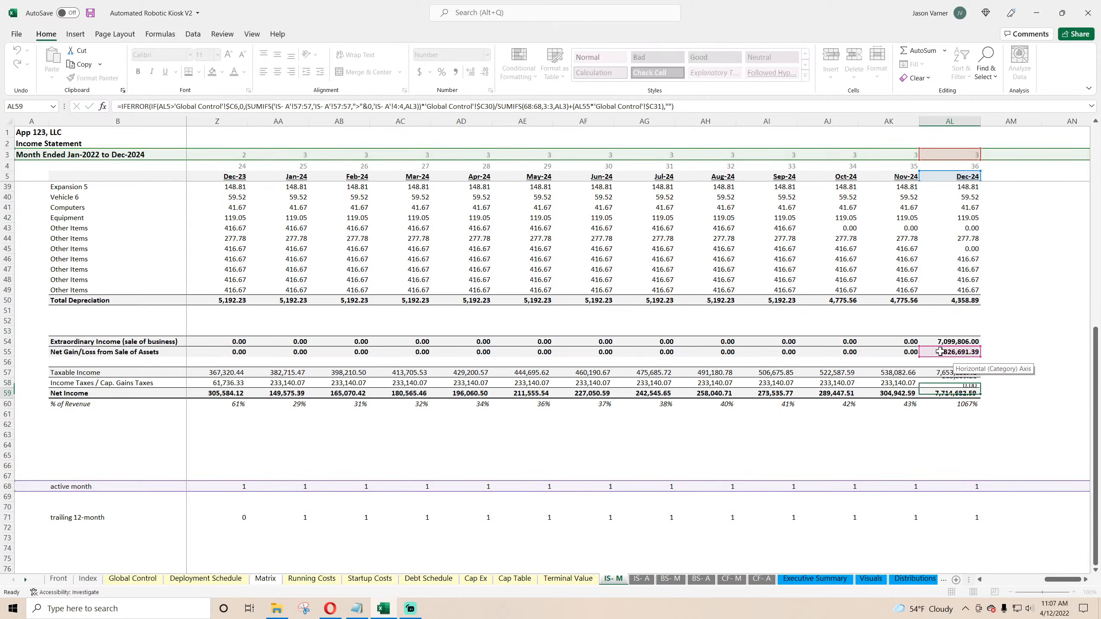
{"action": "left_click", "coordinate": [945, 383]}
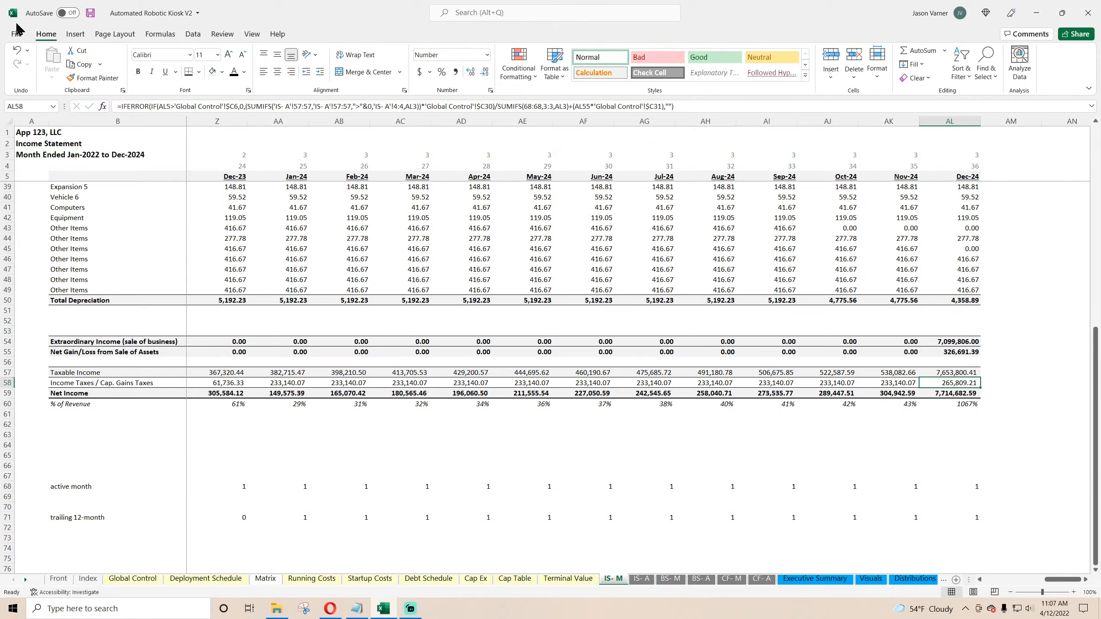
{"action": "left_click", "coordinate": [90, 13]}
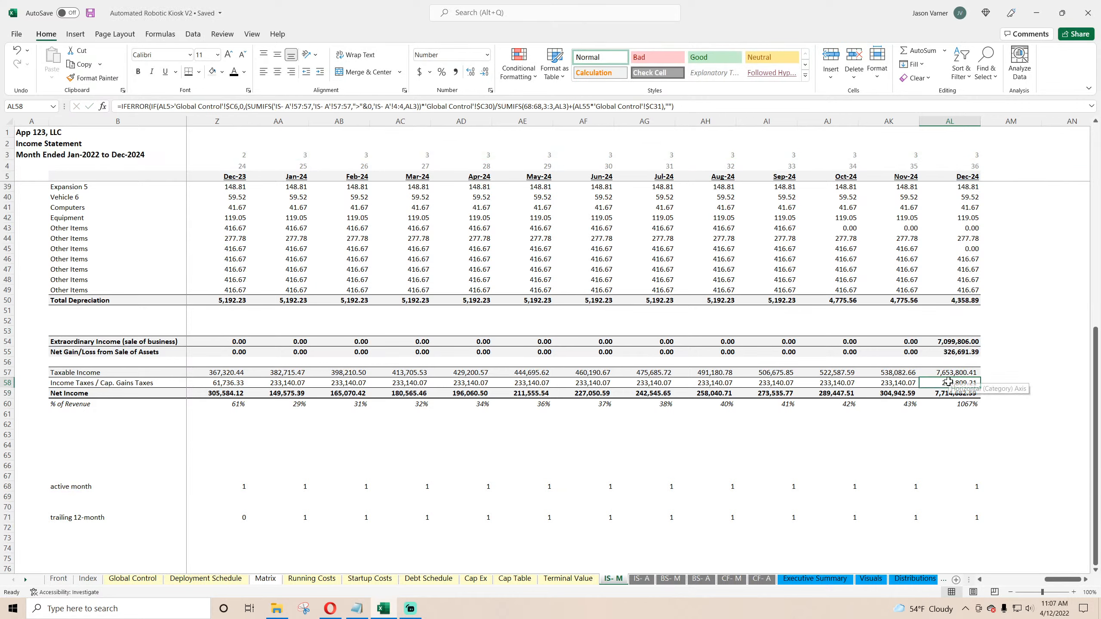
Step: Set the exit / end month on Global Control to Oct-24
{"action": "left_click", "coordinate": [130, 578]}
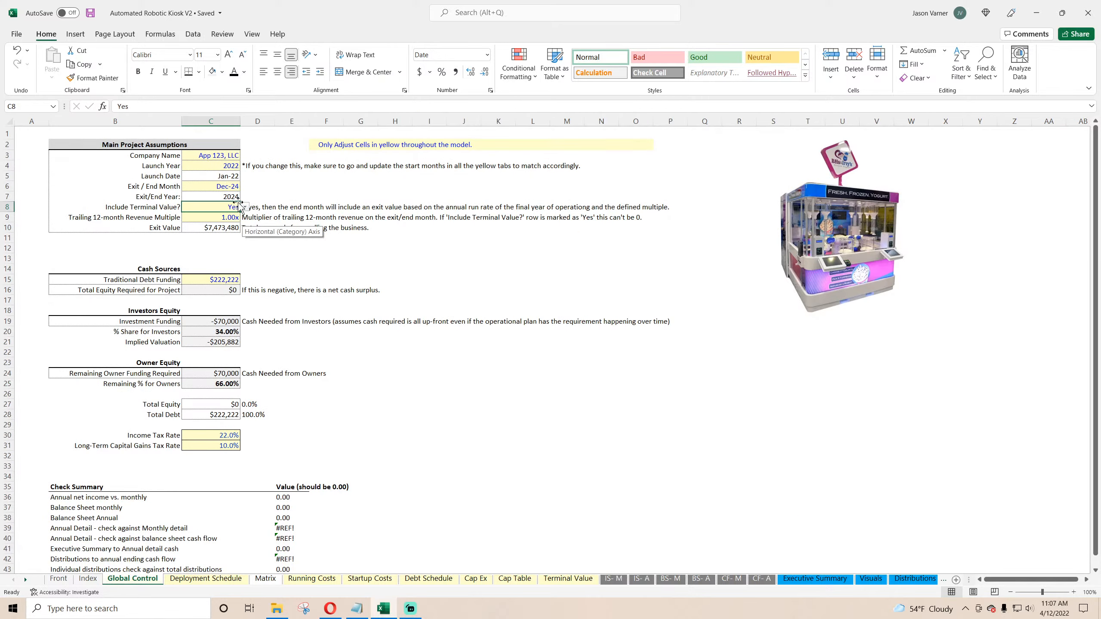
{"action": "left_click", "coordinate": [211, 186]}
{"action": "left_click", "coordinate": [245, 186]}
{"action": "left_click", "coordinate": [221, 231]}
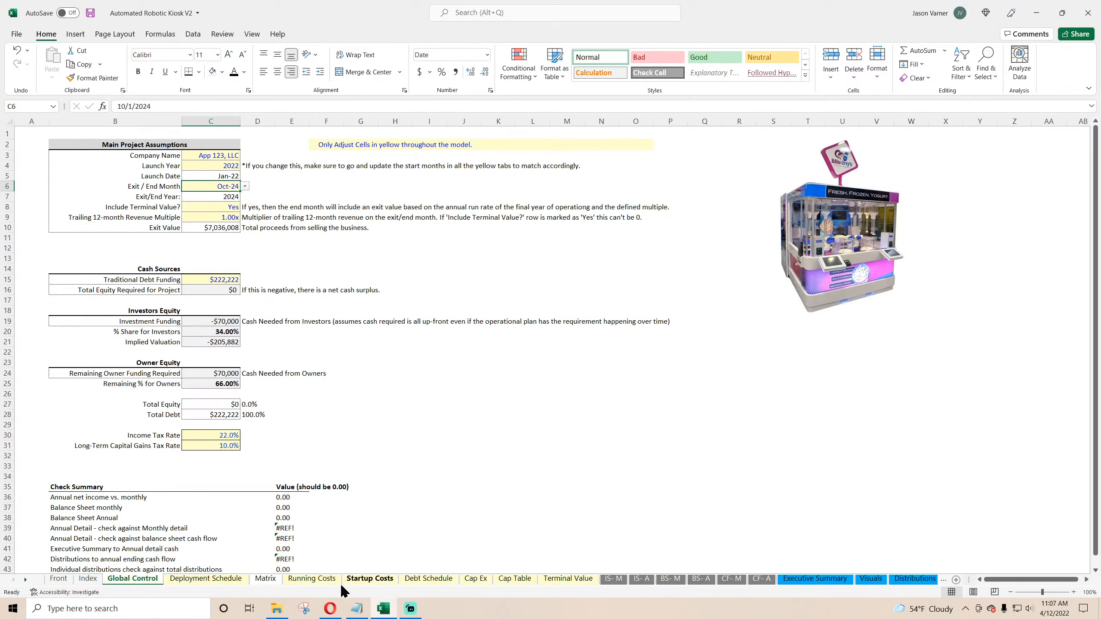
Step: Review the monthly and annual income tax and net income rows after the exit month change, then save
{"action": "left_click", "coordinate": [613, 579]}
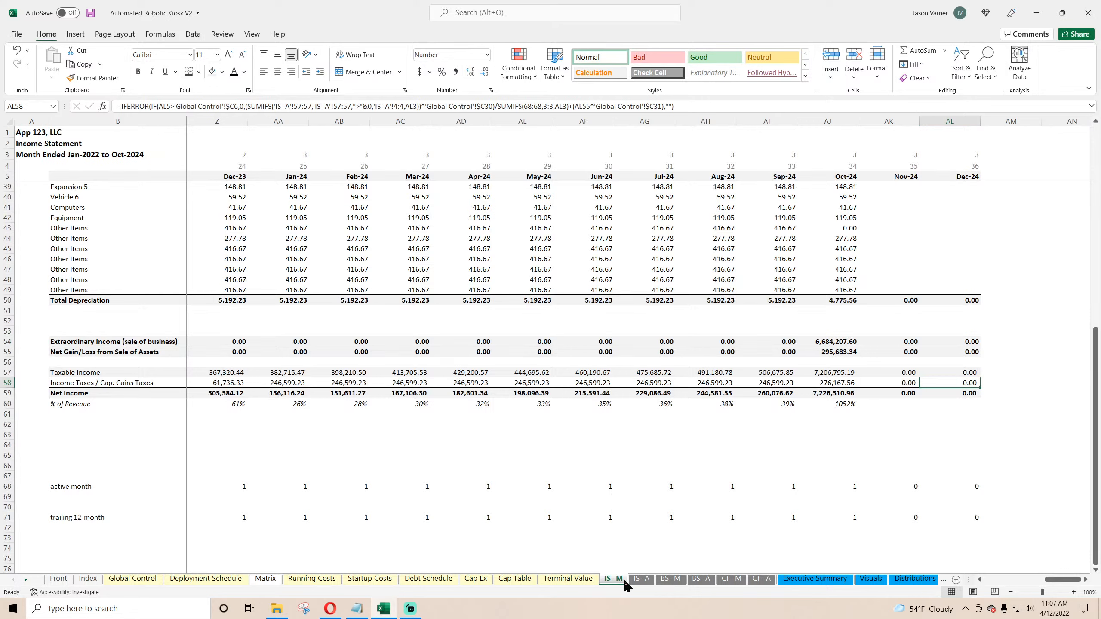
{"action": "left_click", "coordinate": [642, 579]}
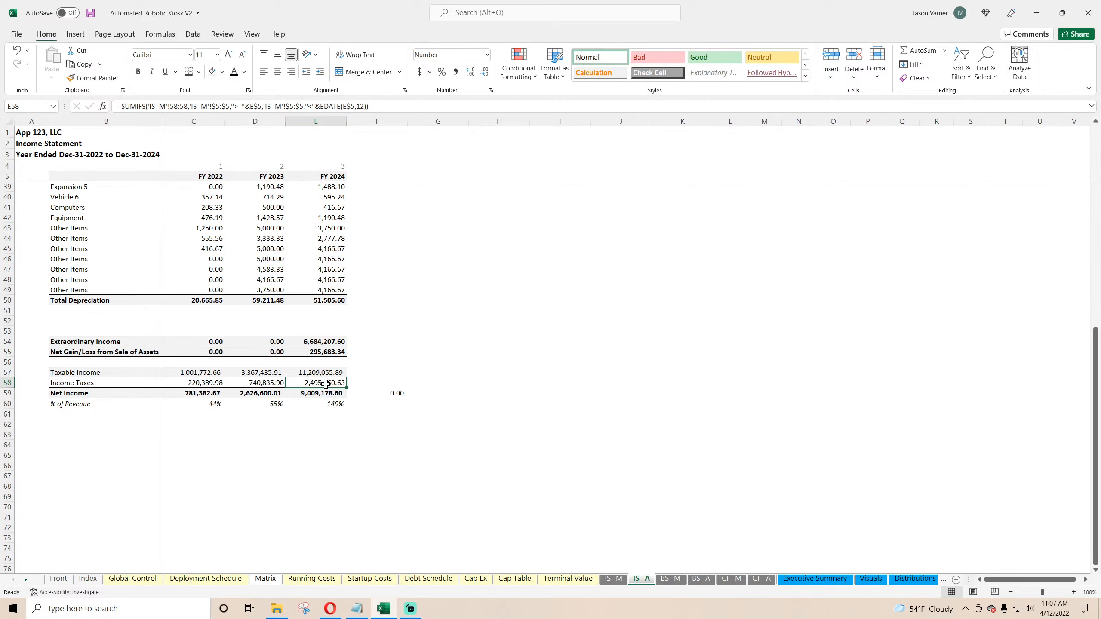
{"action": "left_click", "coordinate": [616, 583]}
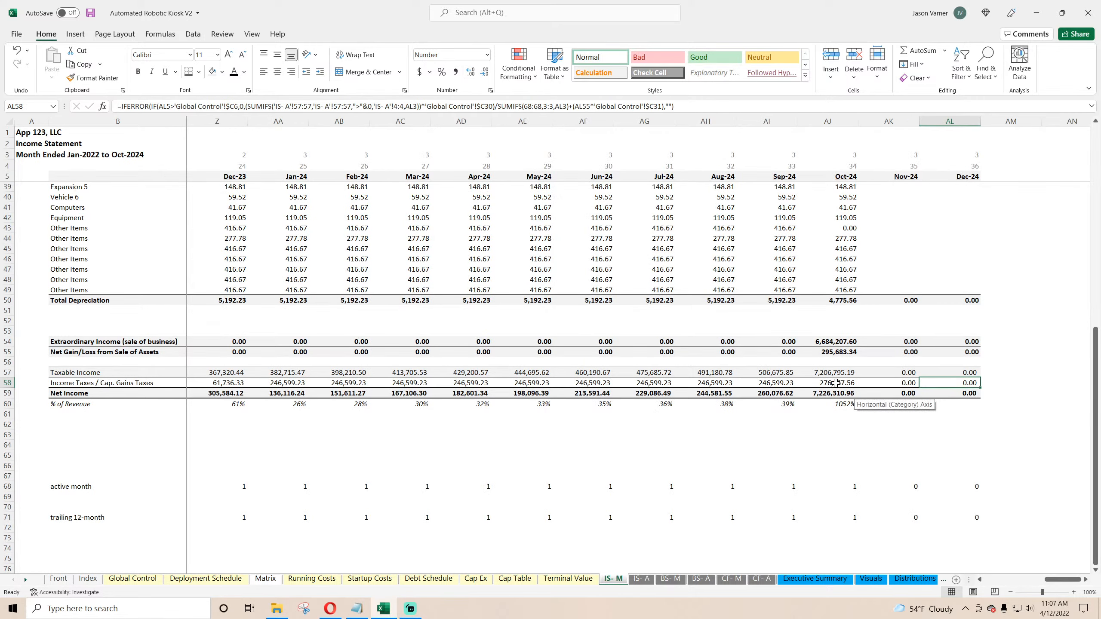
{"action": "left_click_drag", "start_coordinate": [836, 382], "coordinate": [300, 380]}
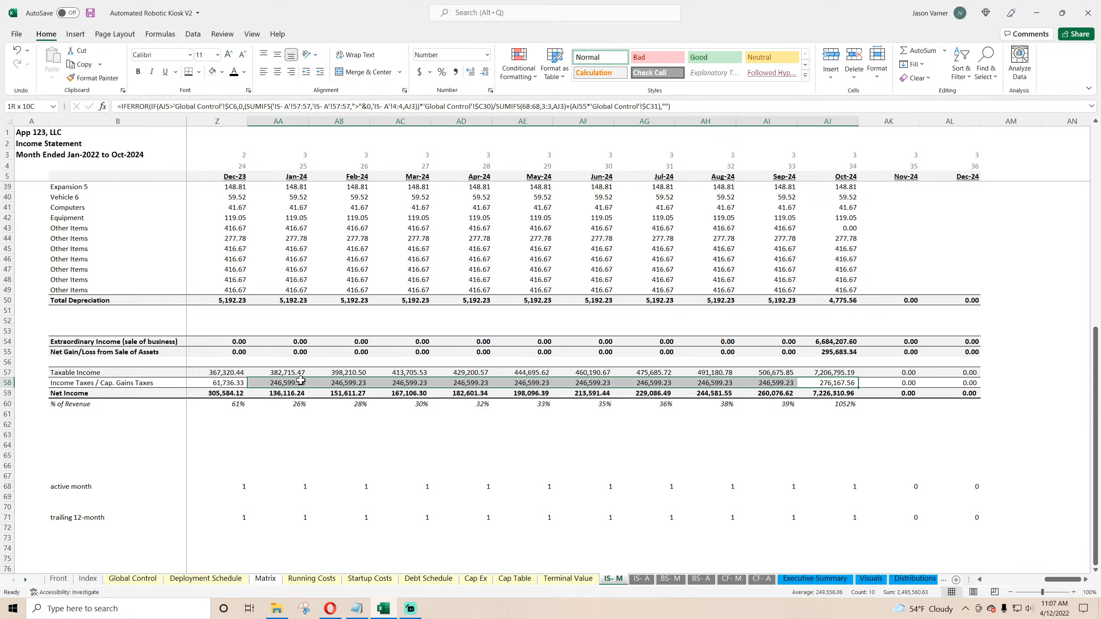
{"action": "left_click", "coordinate": [740, 443]}
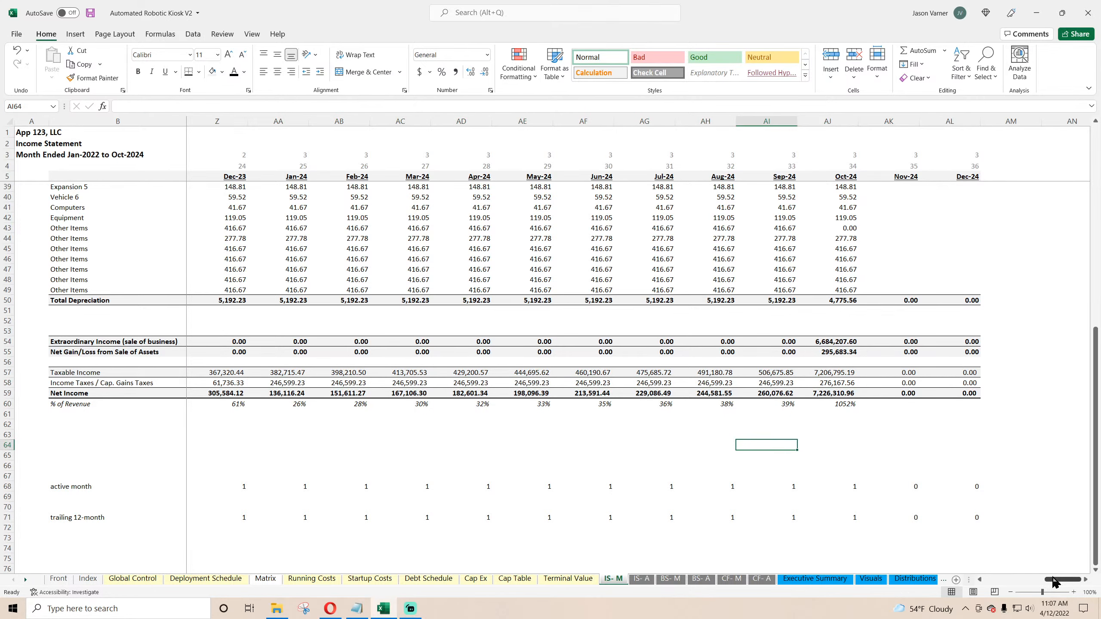
{"action": "left_click_drag", "start_coordinate": [1061, 579], "coordinate": [1005, 580]}
{"action": "scroll", "coordinate": [428, 449], "scroll_direction": "up", "scroll_amount": 11}
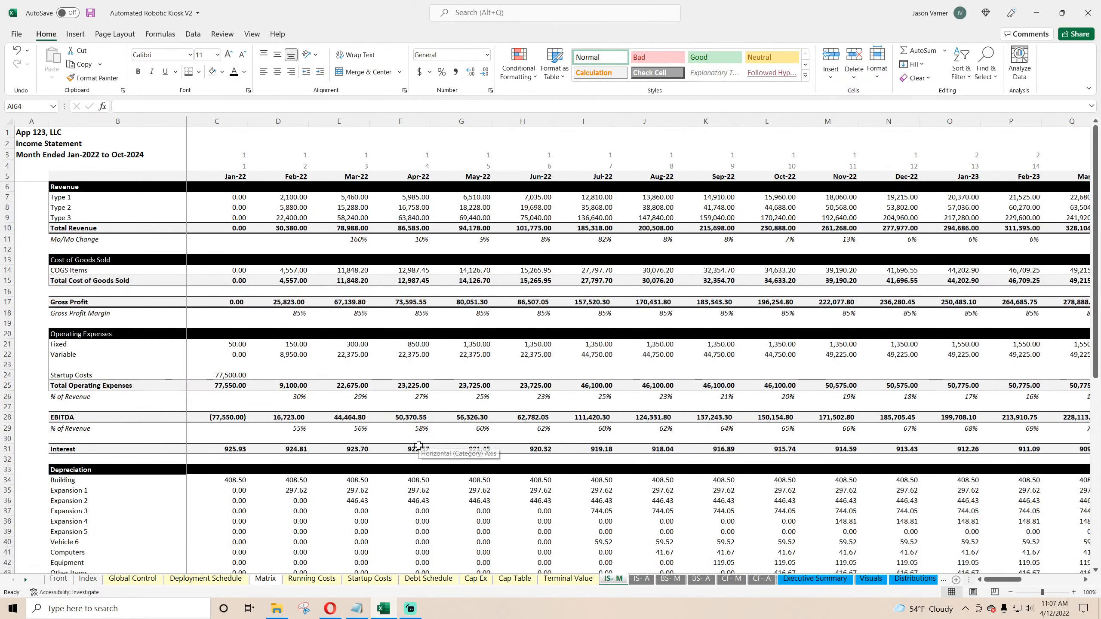
{"action": "left_click", "coordinate": [89, 13]}
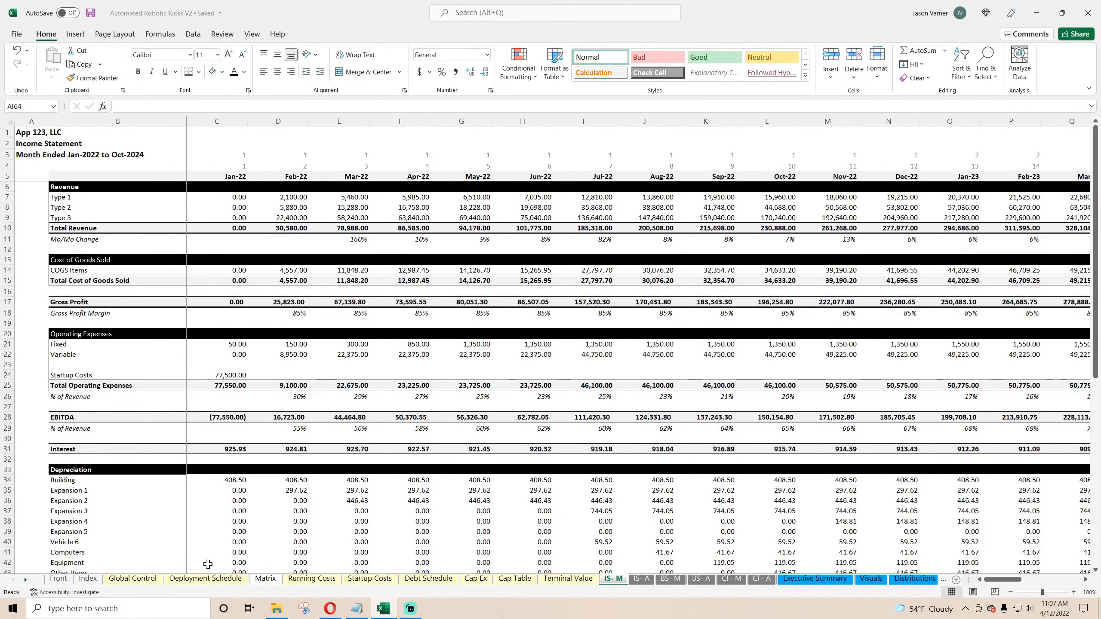
Step: Relink the Jan-22 operating cash flow formula in the monthly cash flow to the monthly income statement and copy it across the row
{"action": "left_click", "coordinate": [640, 580]}
{"action": "left_click", "coordinate": [731, 579]}
{"action": "left_click", "coordinate": [178, 217]}
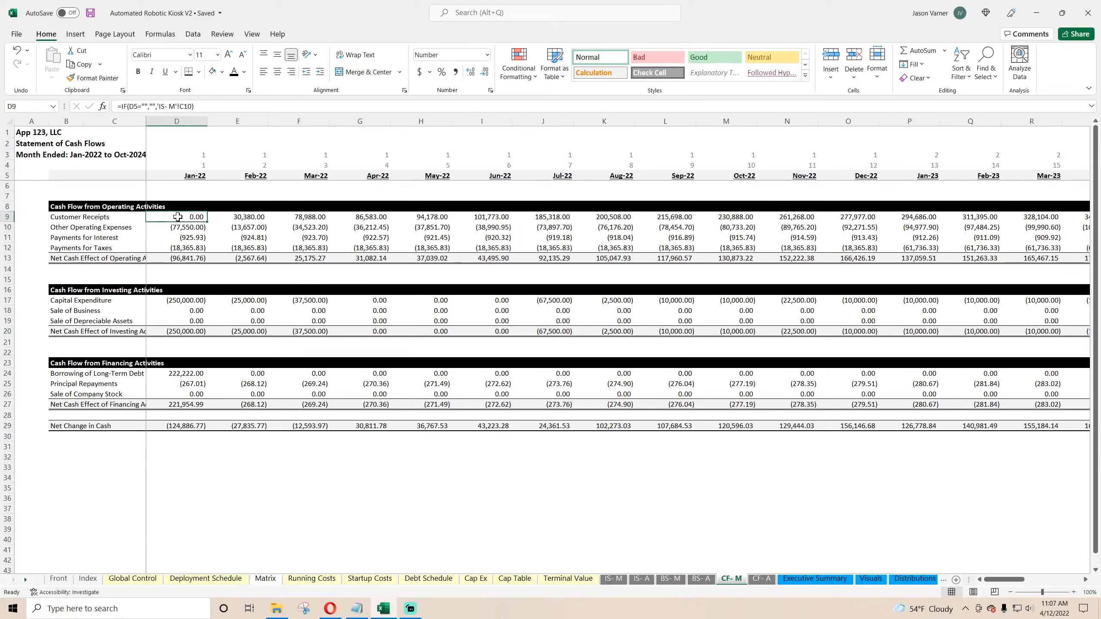
{"action": "key", "text": "Right"}
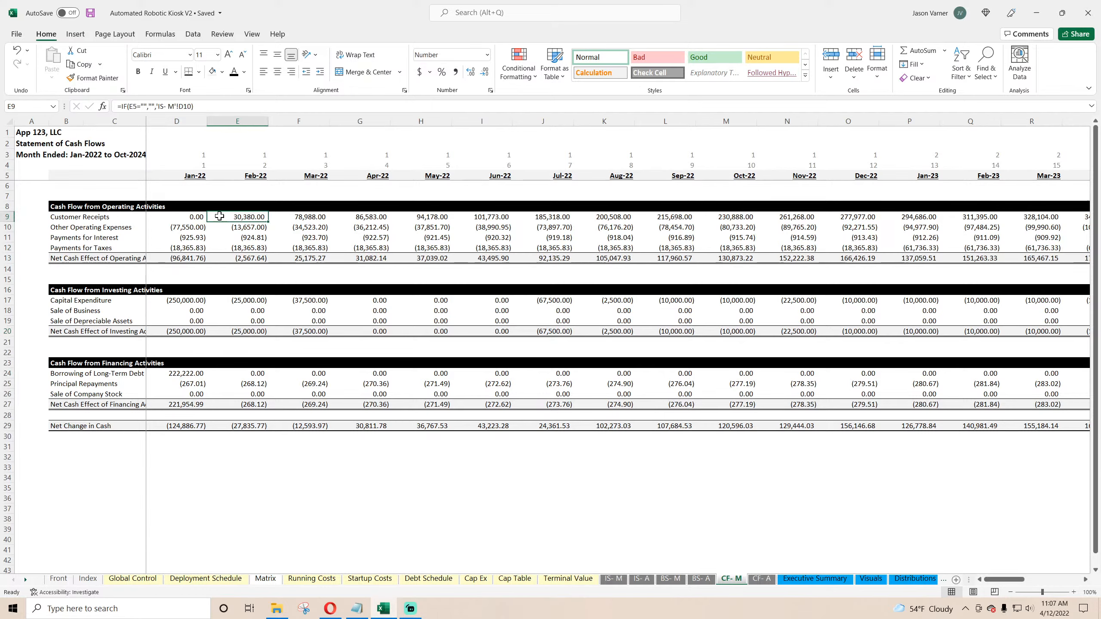
{"action": "left_click", "coordinate": [187, 227]}
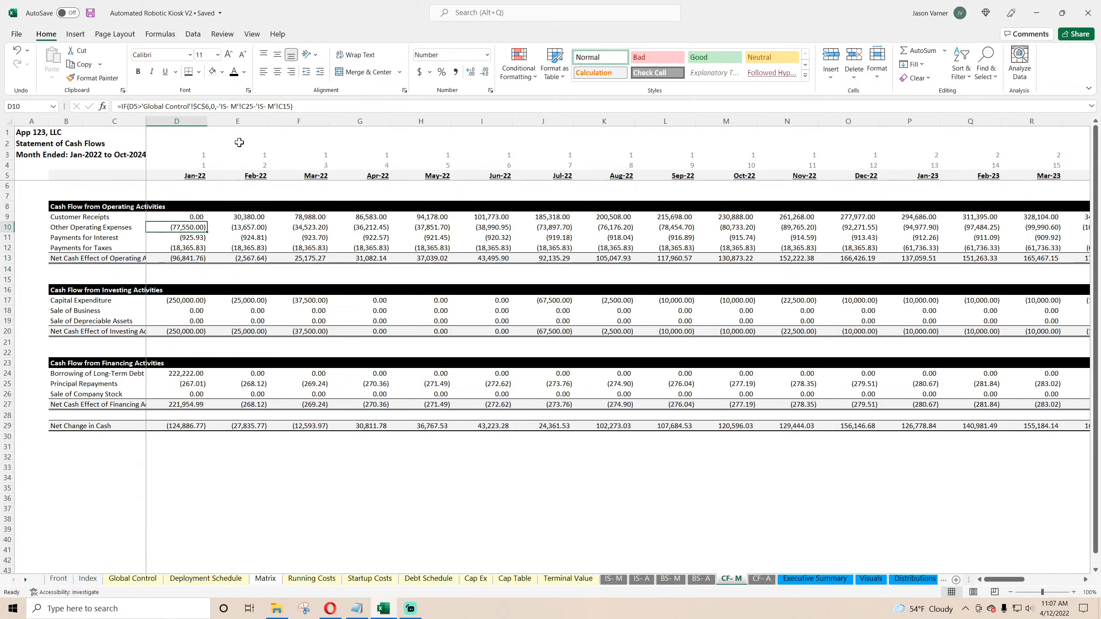
{"action": "left_click", "coordinate": [219, 106]}
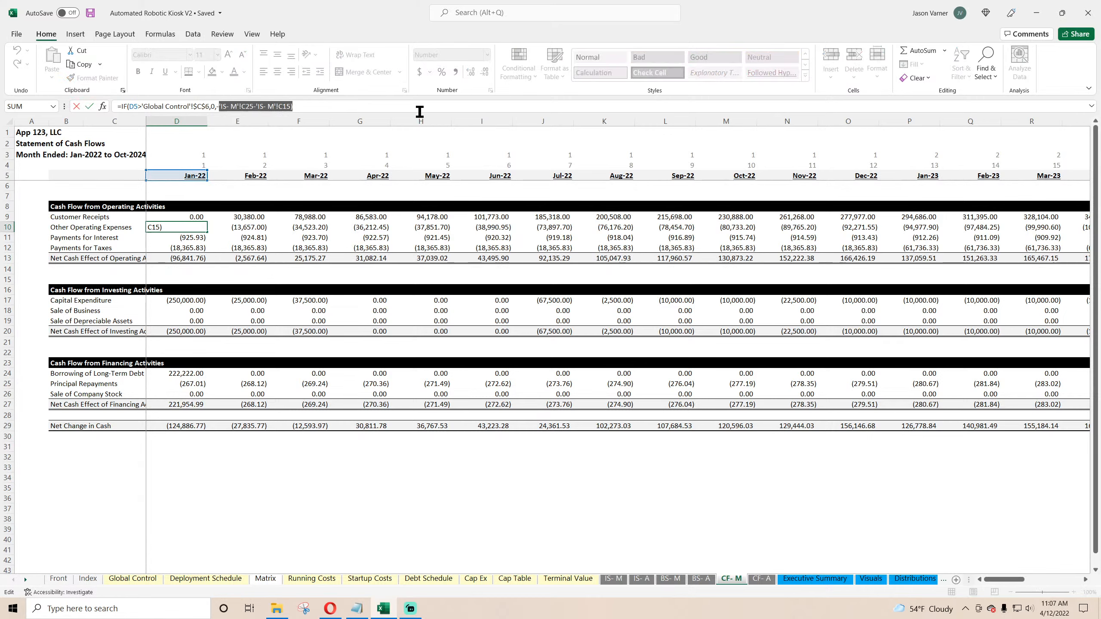
{"action": "key", "text": "shift+End"}
{"action": "key", "text": "Delete"}
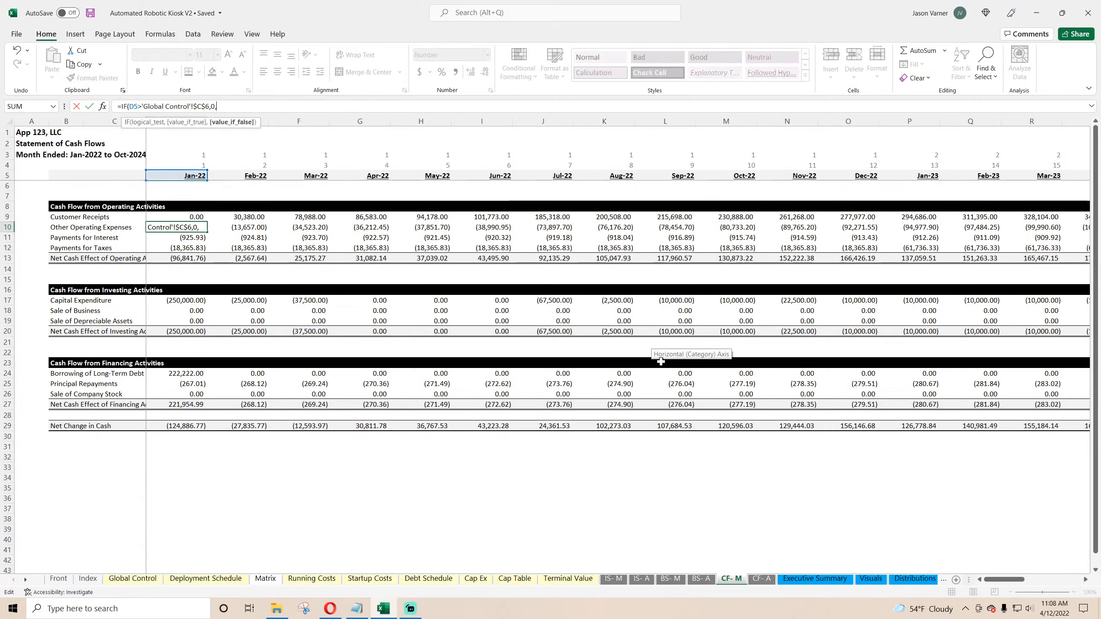
{"action": "type", "text": "-"}
{"action": "left_click", "coordinate": [613, 578]}
{"action": "key", "text": "Return"}
{"action": "key", "text": "ctrl+c"}
{"action": "key", "text": "ctrl+shift+Right"}
{"action": "key", "text": "ctrl+v"}
Step: Inspect the payments for interest and payments for taxes formulas in the monthly cash flow
{"action": "left_click", "coordinate": [193, 238]}
{"action": "left_click", "coordinate": [195, 248]}
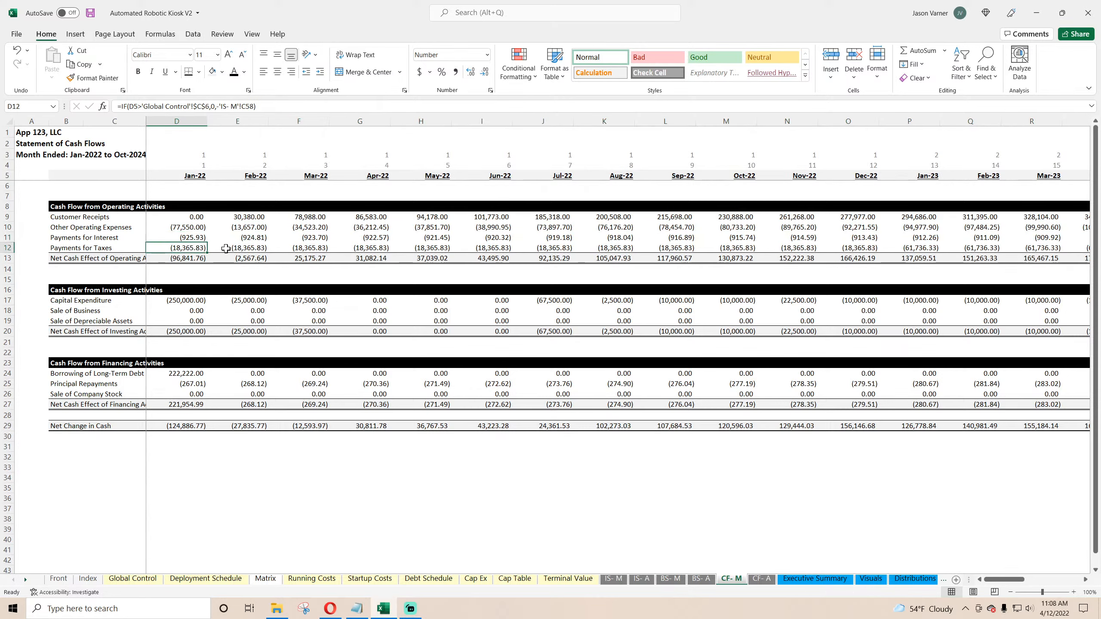
{"action": "left_click", "coordinate": [226, 248]}
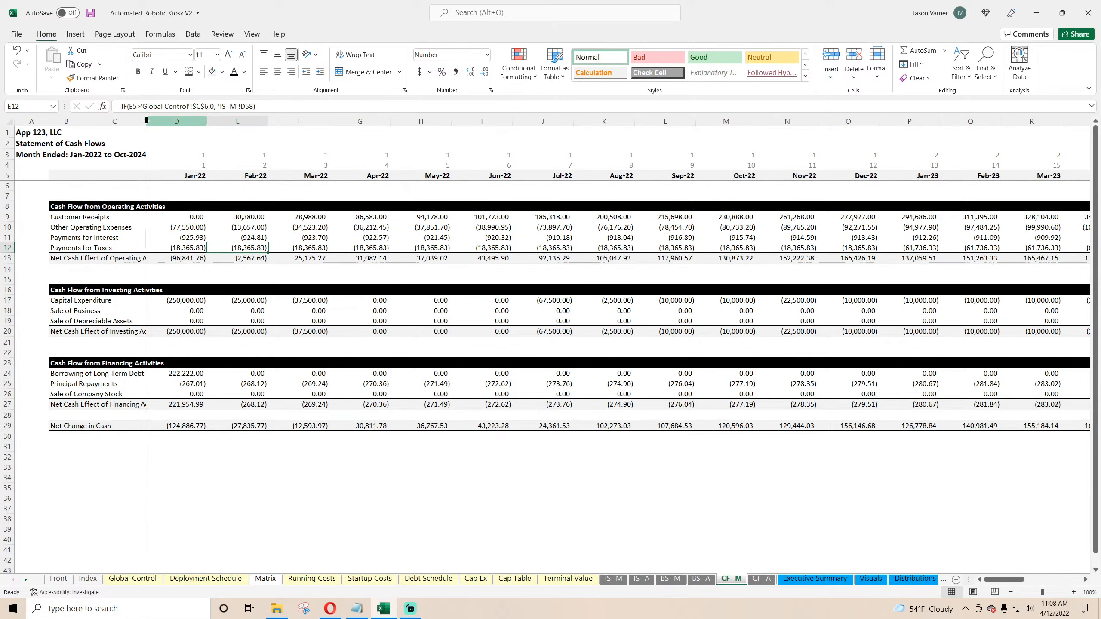
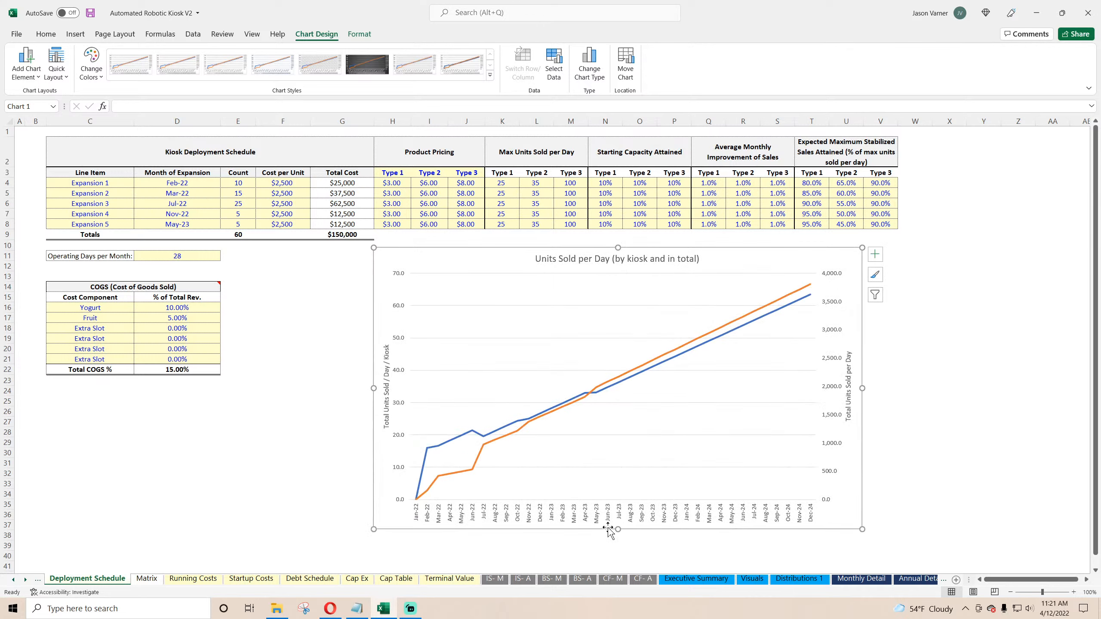
Step: Shorten the units-sold chart and apply a new chart style with a grey chart area fill and outline
{"action": "left_click_drag", "start_coordinate": [637, 248], "coordinate": [641, 244]}
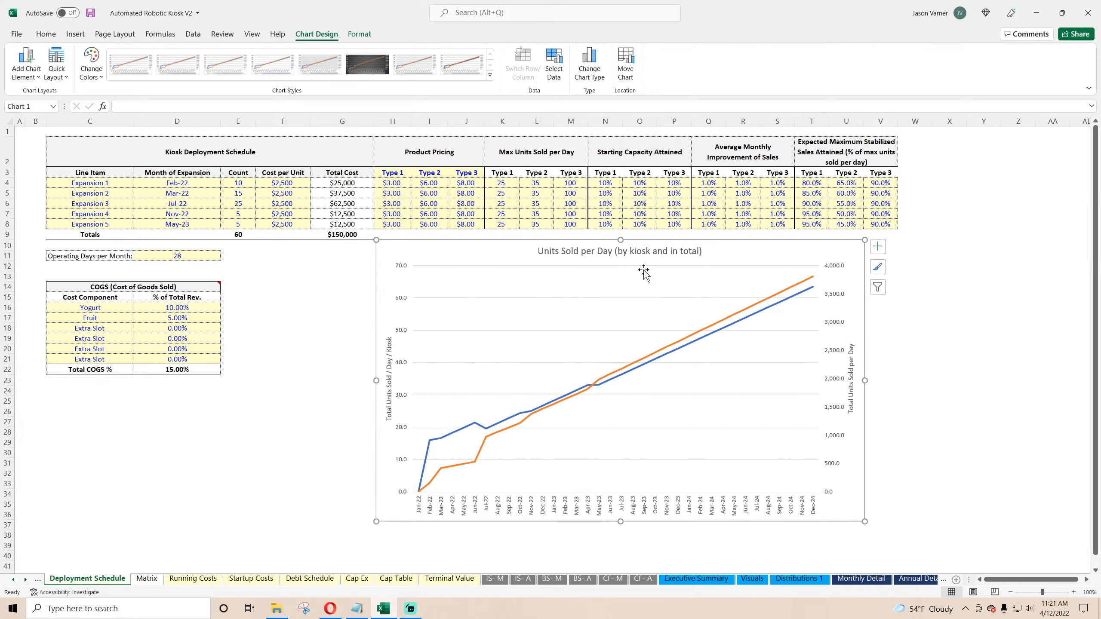
{"action": "left_click_drag", "start_coordinate": [621, 521], "coordinate": [621, 479]}
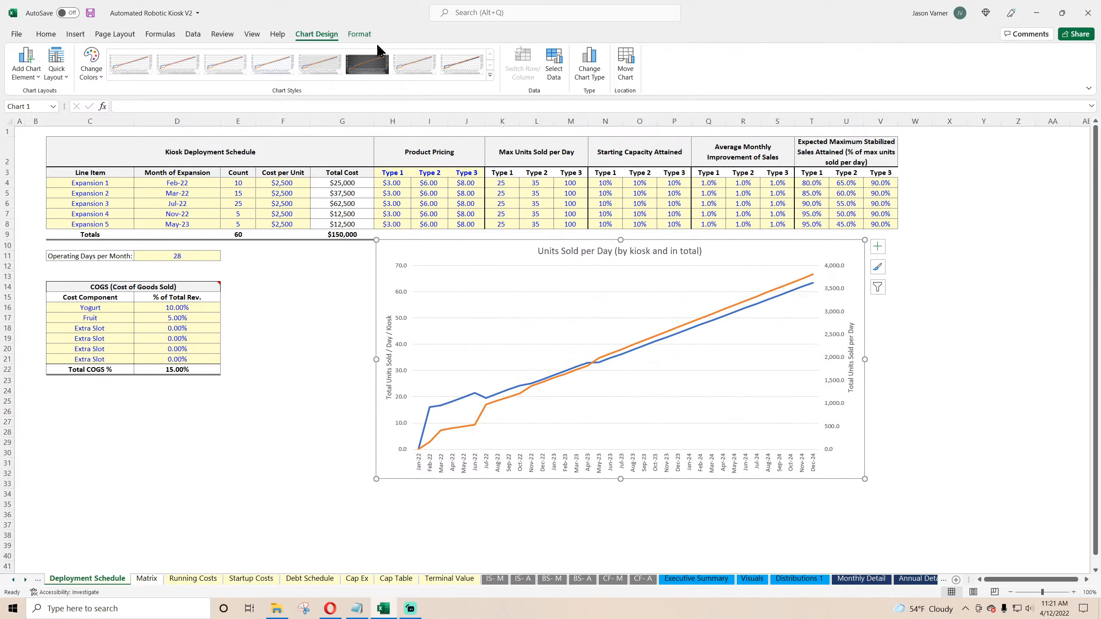
{"action": "left_click", "coordinate": [320, 65]}
{"action": "right_click", "coordinate": [756, 248]}
{"action": "left_click", "coordinate": [767, 221]}
{"action": "left_click", "coordinate": [765, 288]}
{"action": "left_click", "coordinate": [789, 222]}
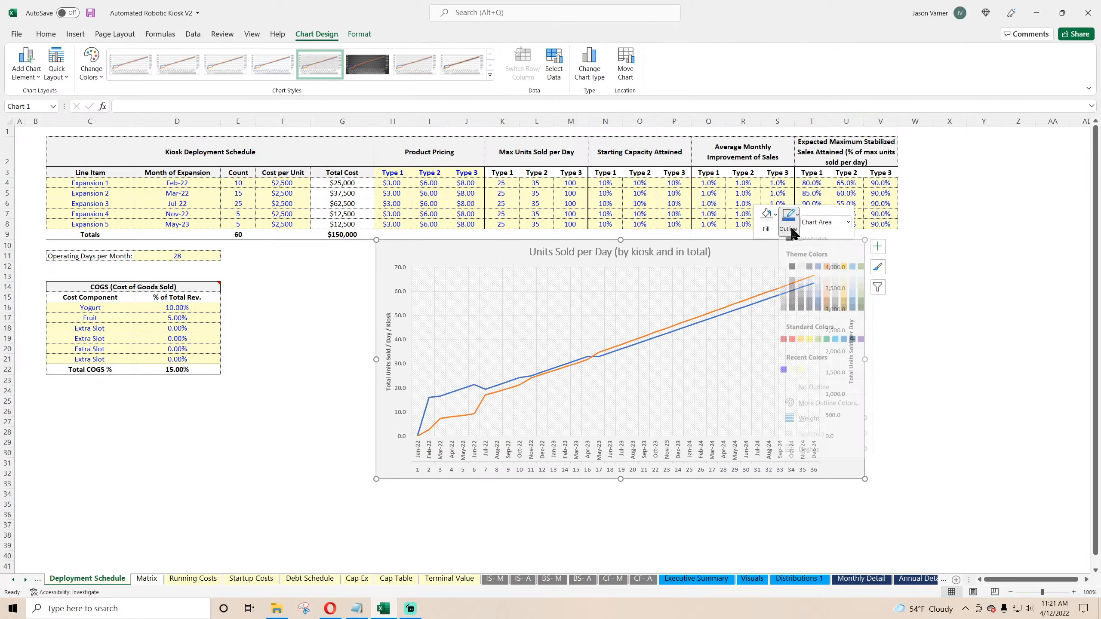
{"action": "left_click", "coordinate": [795, 275]}
{"action": "left_click", "coordinate": [961, 349]}
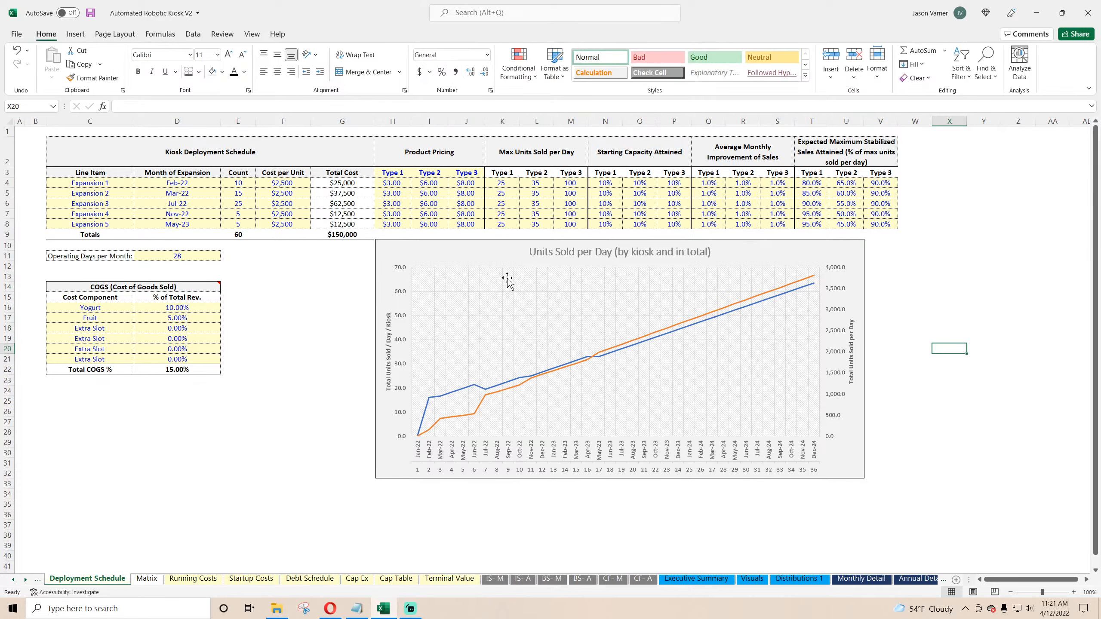
Step: Set Expansion 1's average monthly improvement of sales to 5% for Type 1, Type 2 and Type 3
{"action": "left_click", "coordinate": [503, 183]}
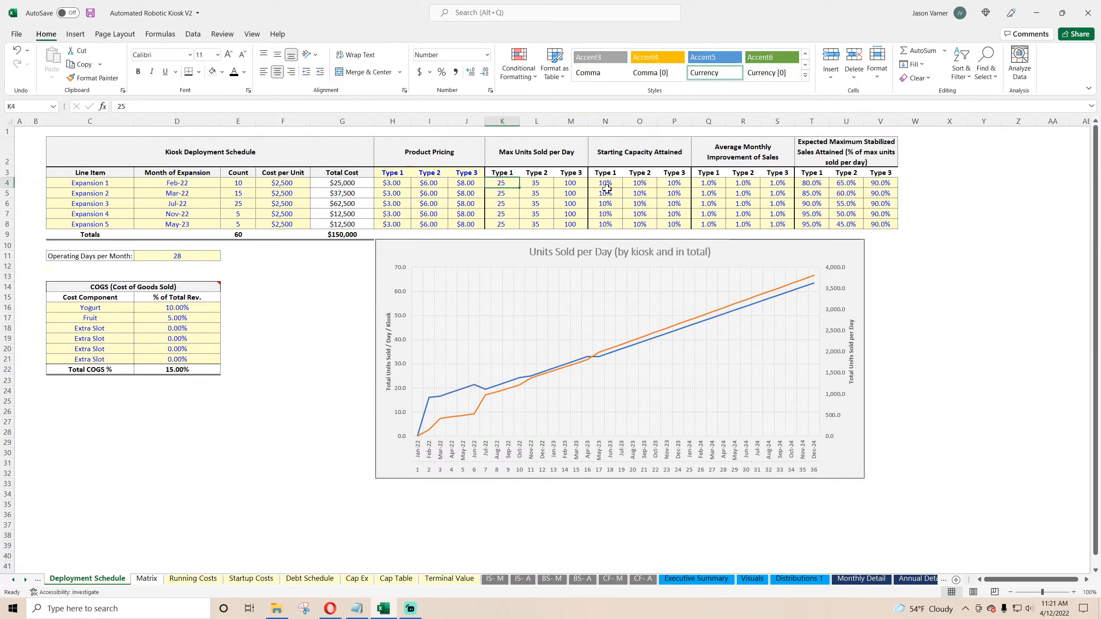
{"action": "left_click", "coordinate": [719, 183]}
{"action": "type", "text": "5"}
{"action": "key", "text": "Return"}
{"action": "key", "text": "Up"}
{"action": "key", "text": "Right"}
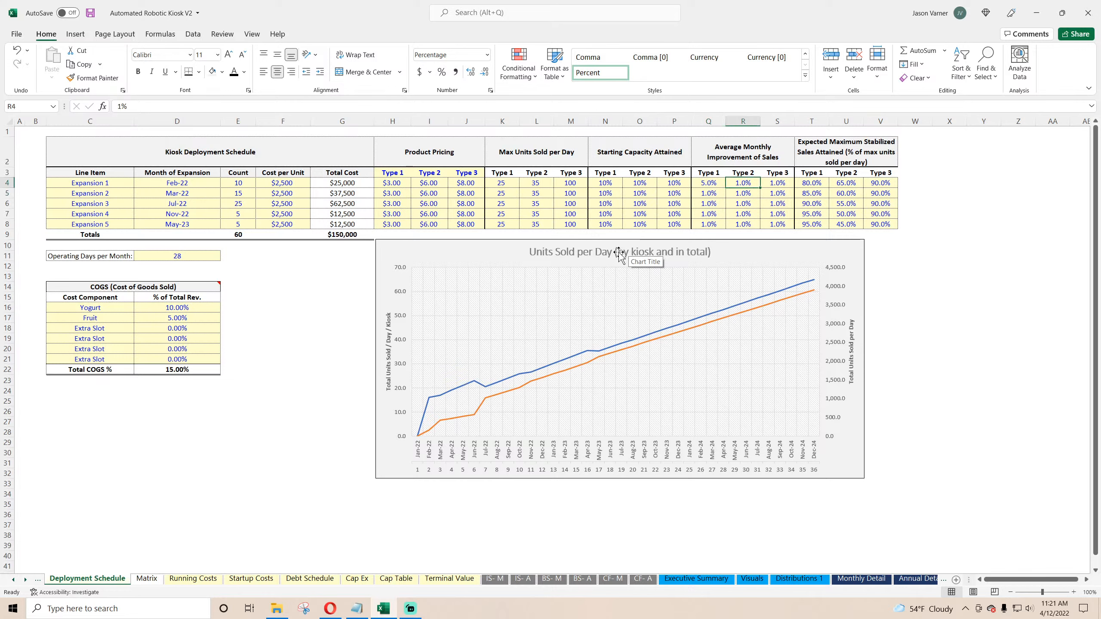
{"action": "type", "text": "5"}
{"action": "key", "text": "Return"}
{"action": "key", "text": "Up"}
{"action": "key", "text": "Right"}
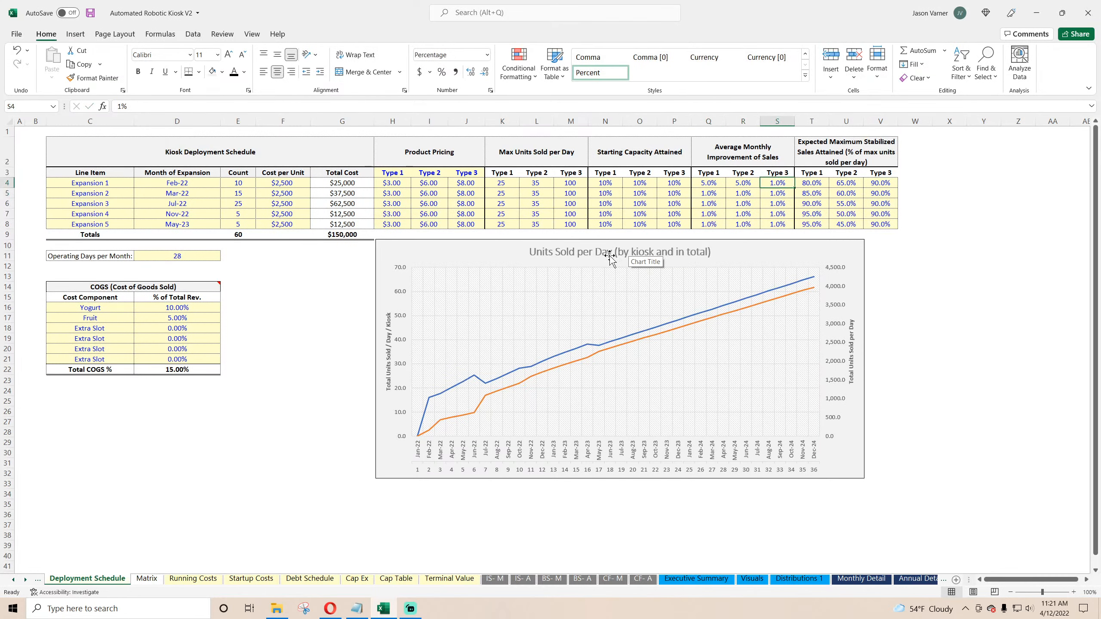
{"action": "type", "text": "5"}
{"action": "key", "text": "Return"}
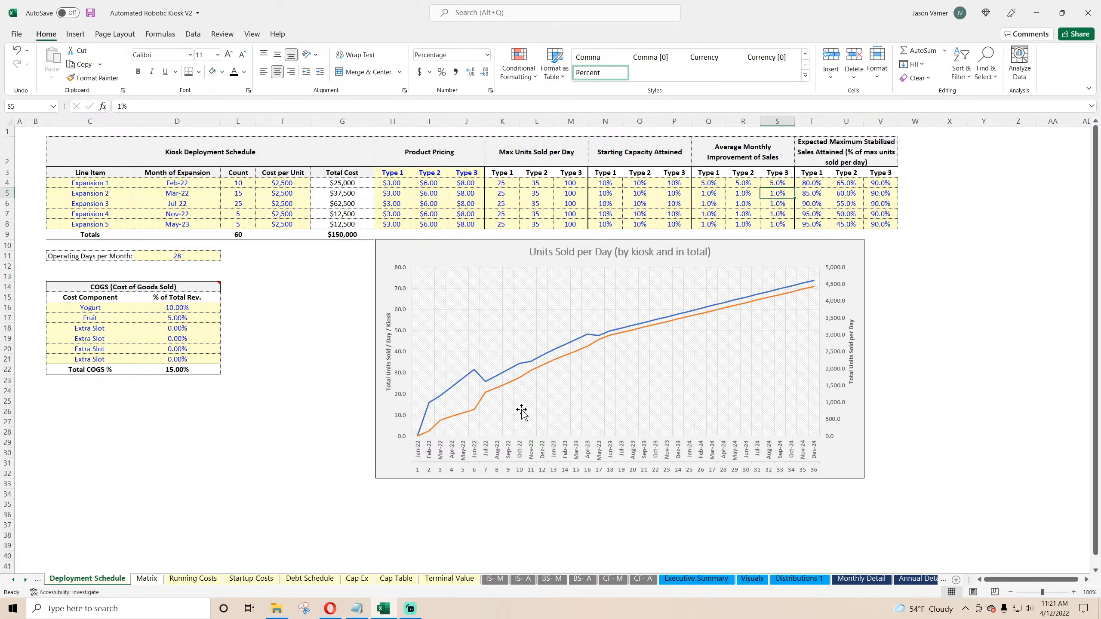
Step: Delete the chart's secondary horizontal axis
{"action": "right_click", "coordinate": [585, 472]}
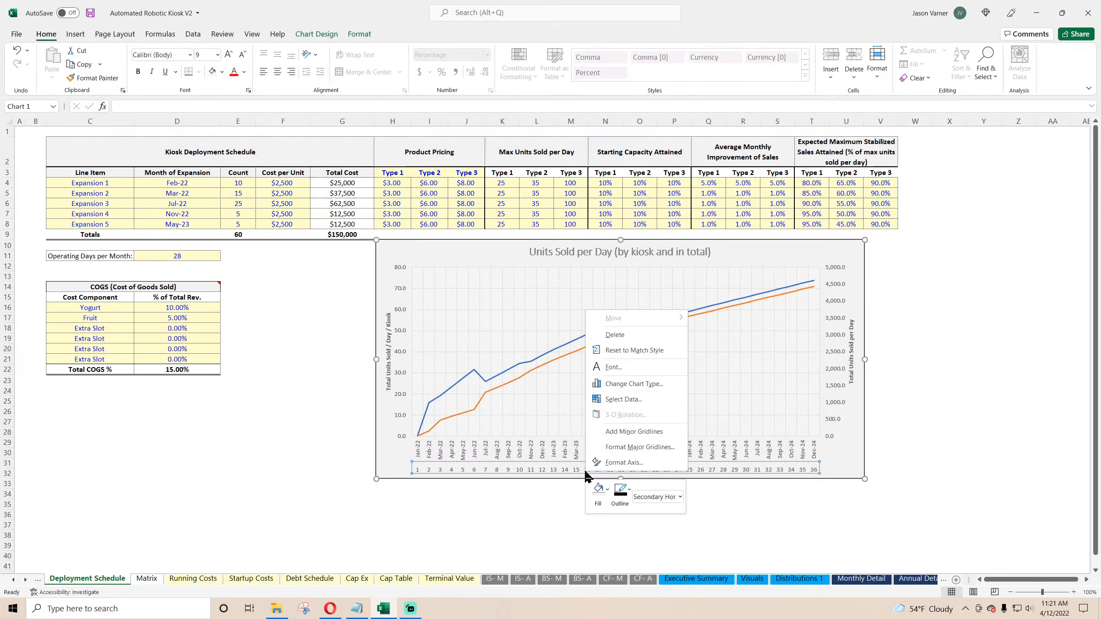
{"action": "left_click", "coordinate": [623, 335]}
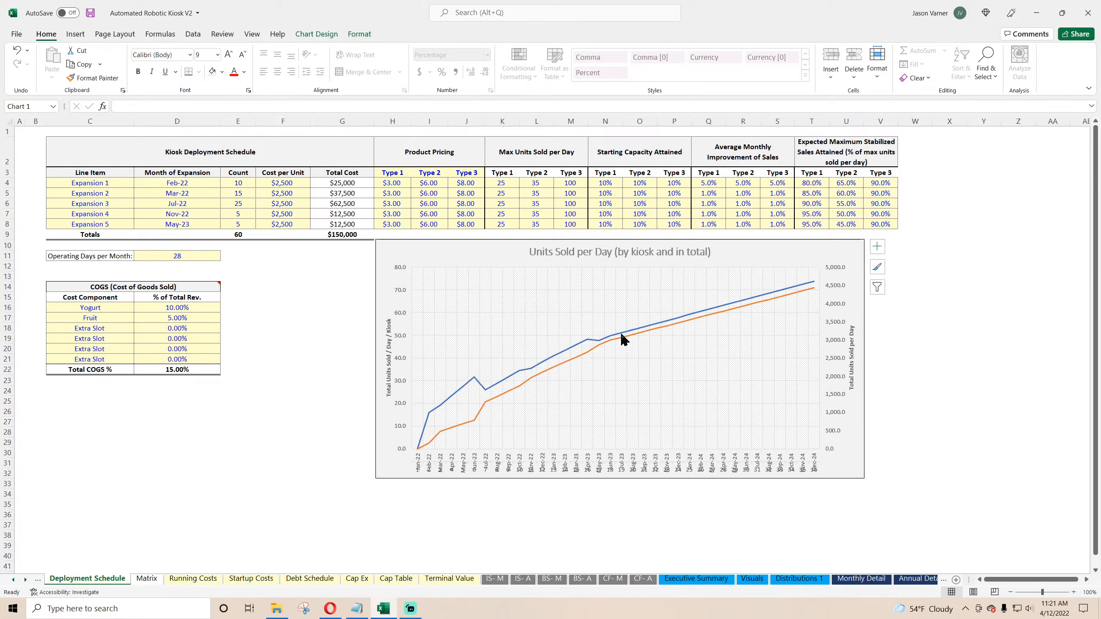
{"action": "right_click", "coordinate": [647, 468]}
{"action": "left_click", "coordinate": [622, 463]}
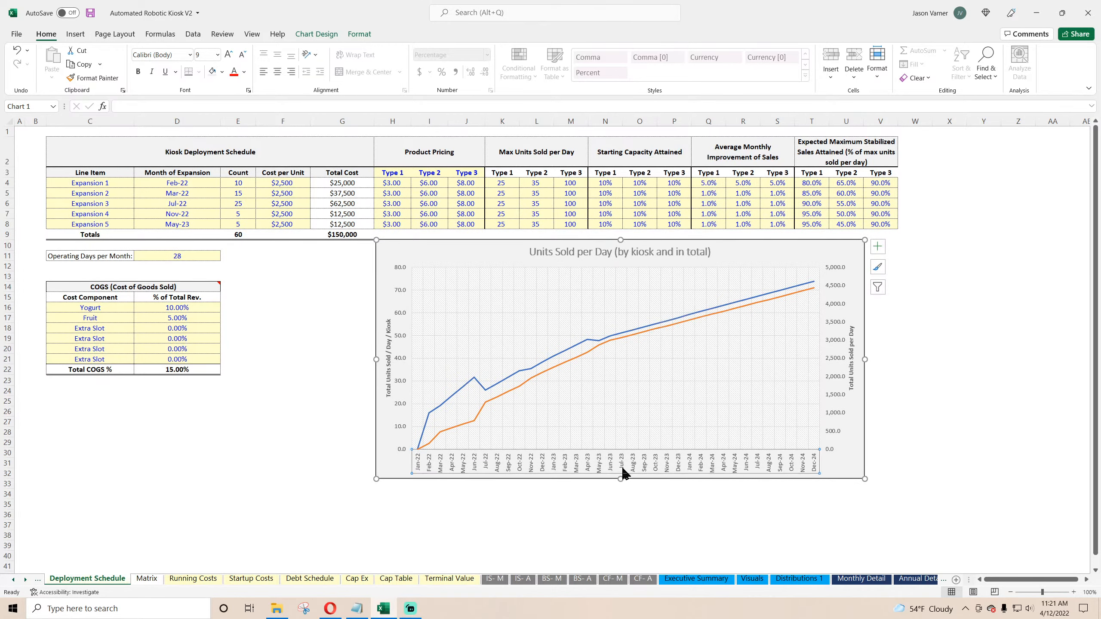
Step: Rotate the horizontal axis labels to a custom angle of -30°
{"action": "right_click", "coordinate": [623, 471]}
{"action": "left_click", "coordinate": [695, 427]}
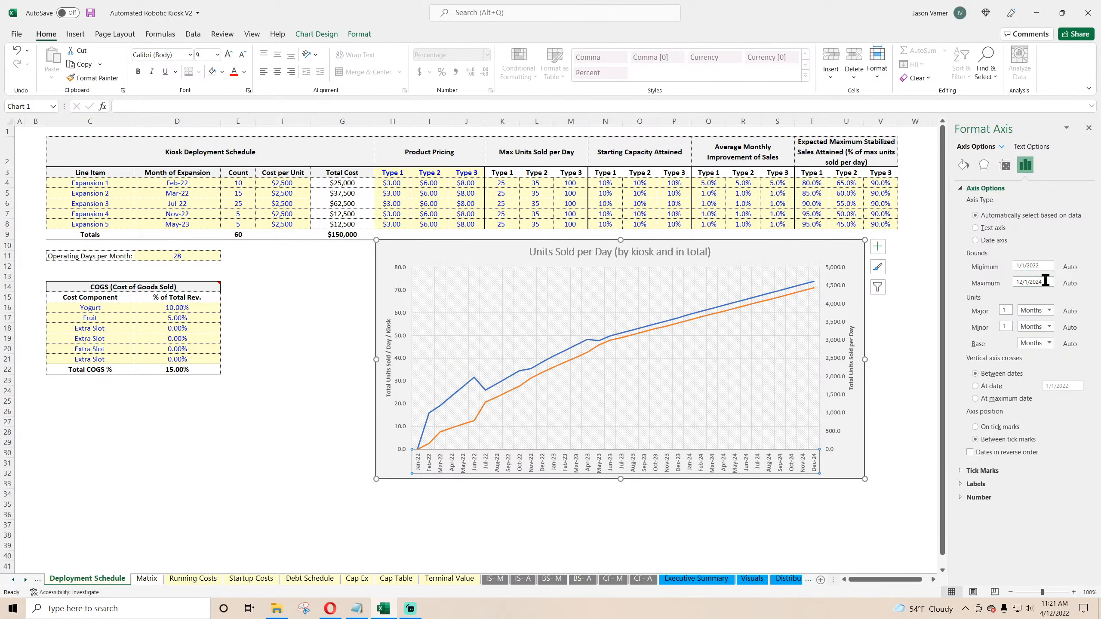
{"action": "left_click", "coordinate": [1005, 166]}
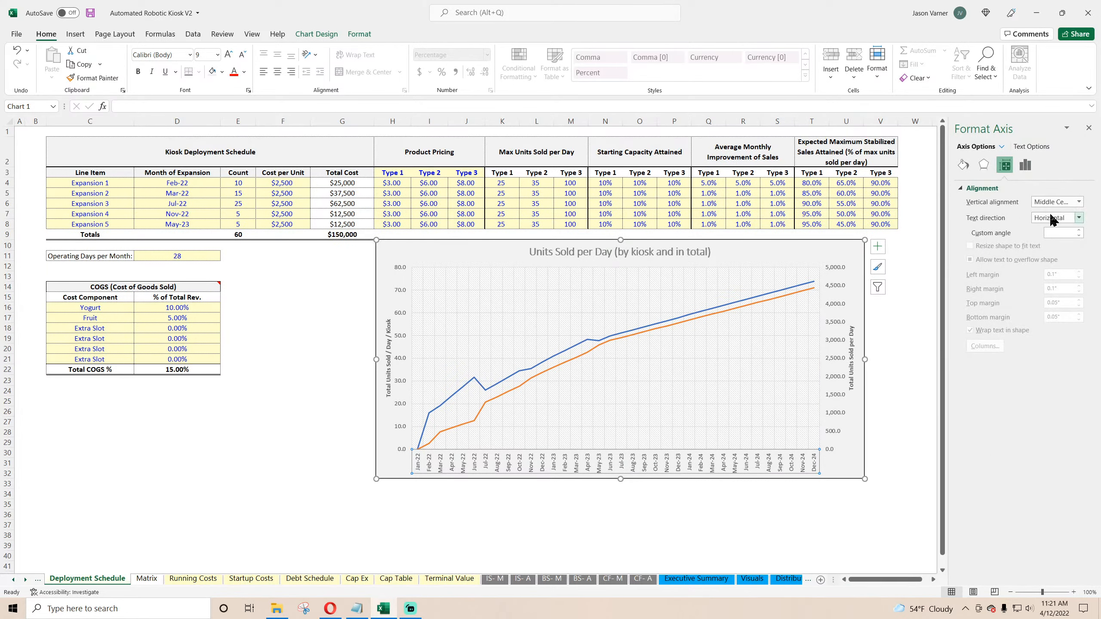
{"action": "left_click", "coordinate": [1059, 233]}
{"action": "type", "text": "-30"}
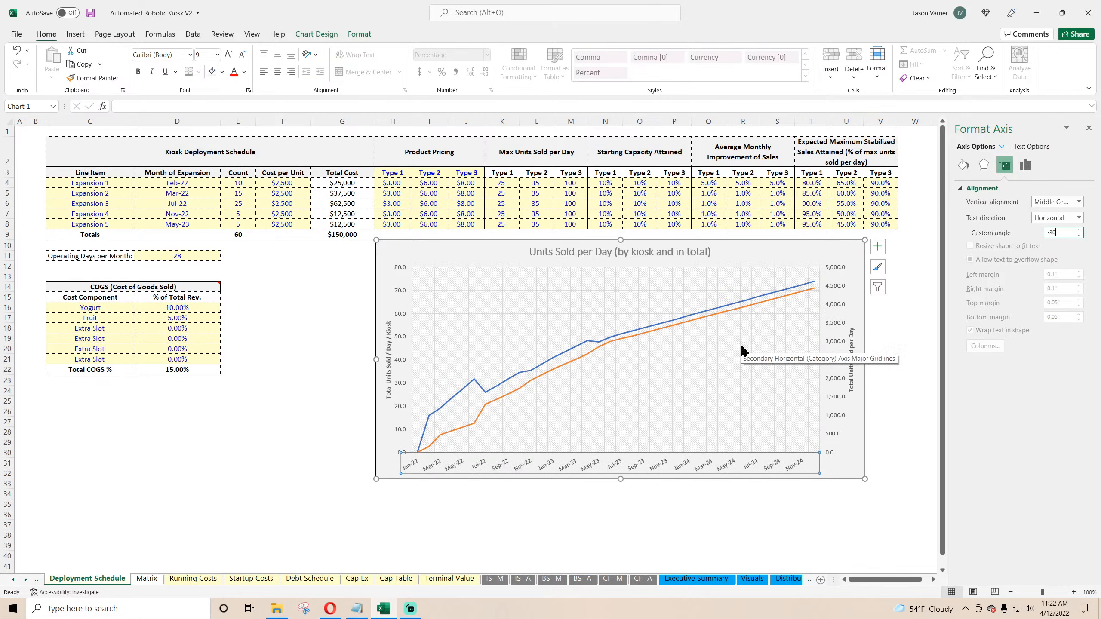
{"action": "left_click", "coordinate": [1089, 128]}
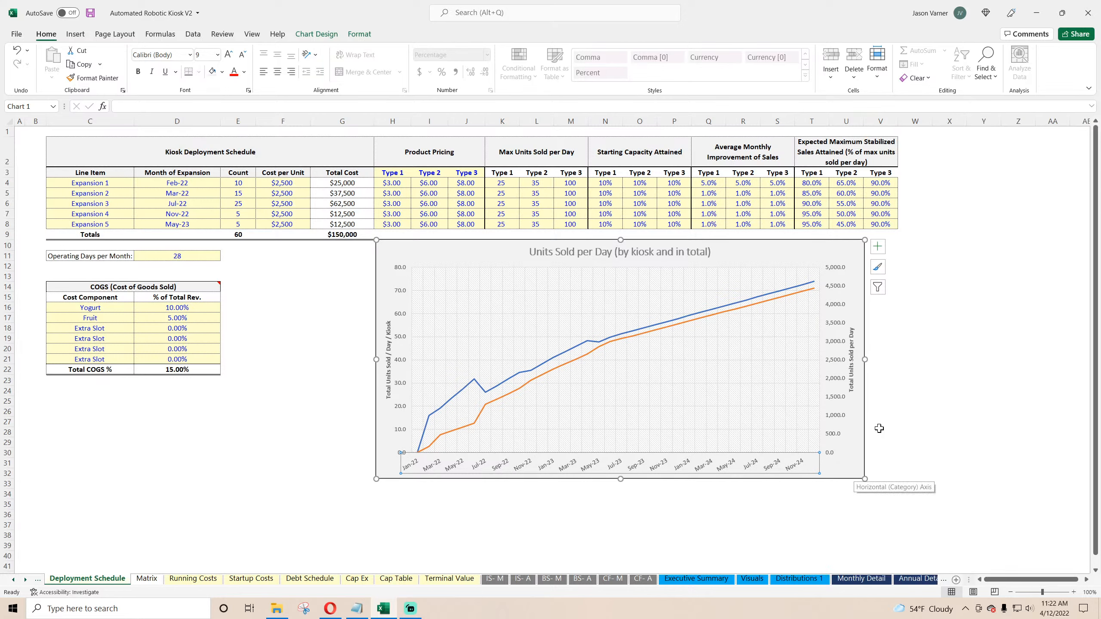
Step: Widen the chart and set the horizontal axis major unit to 1 month so every month is labelled
{"action": "left_click_drag", "start_coordinate": [865, 359], "coordinate": [897, 358]}
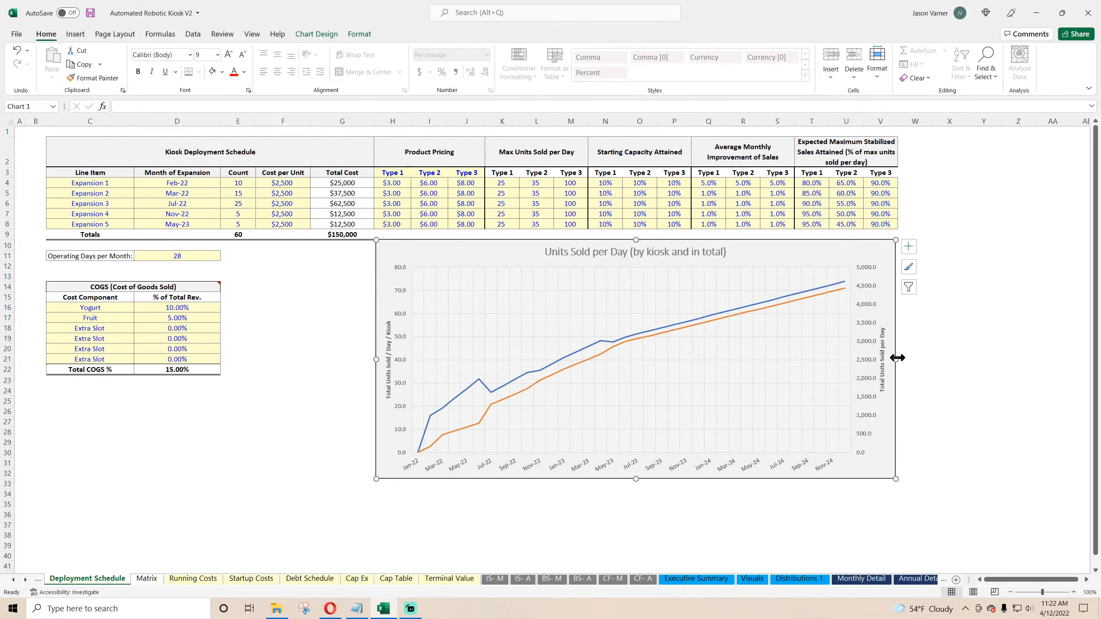
{"action": "right_click", "coordinate": [683, 466]}
{"action": "left_click", "coordinate": [713, 453]}
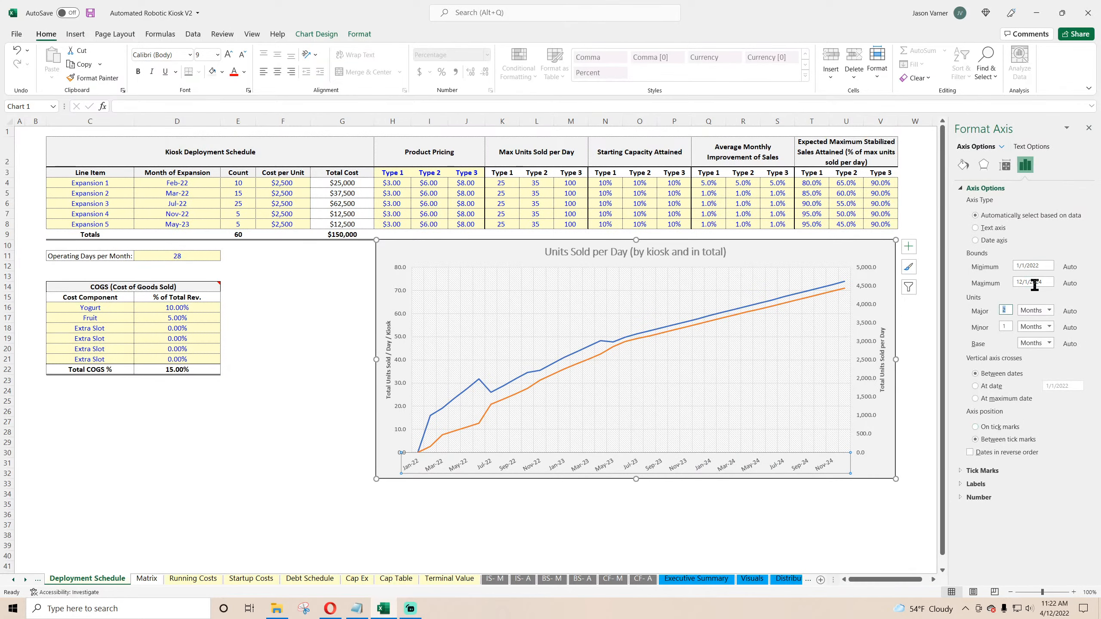
{"action": "type", "text": "1"}
{"action": "left_click", "coordinate": [891, 452]}
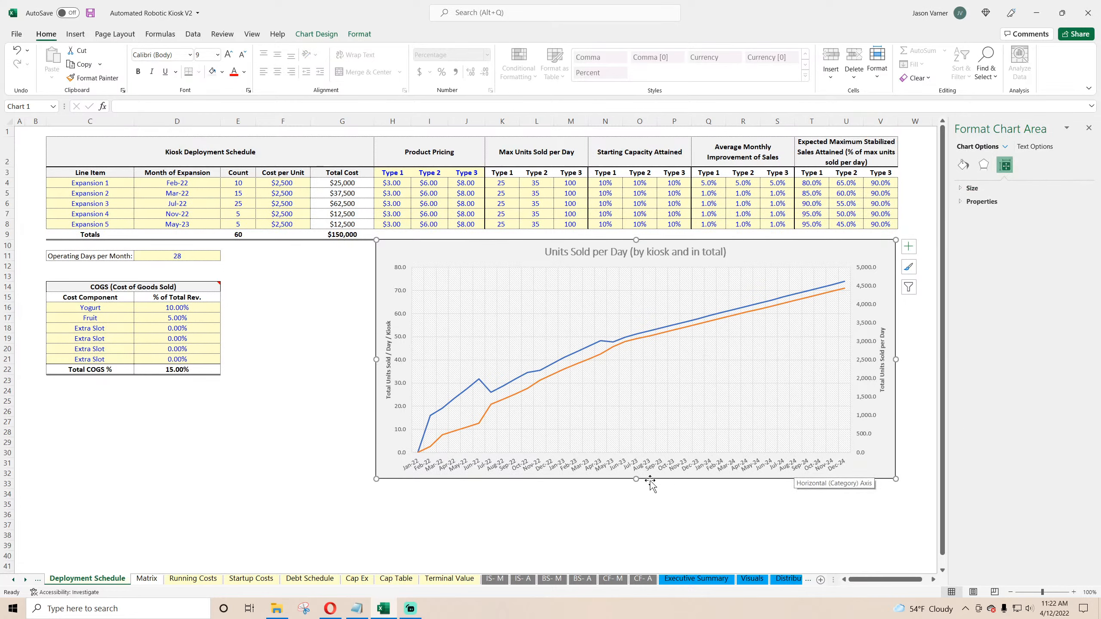
Step: Stretch the chart further left and reposition it beside the COGS table
{"action": "left_click_drag", "start_coordinate": [375, 359], "coordinate": [281, 361]}
{"action": "left_click_drag", "start_coordinate": [474, 248], "coordinate": [450, 257]}
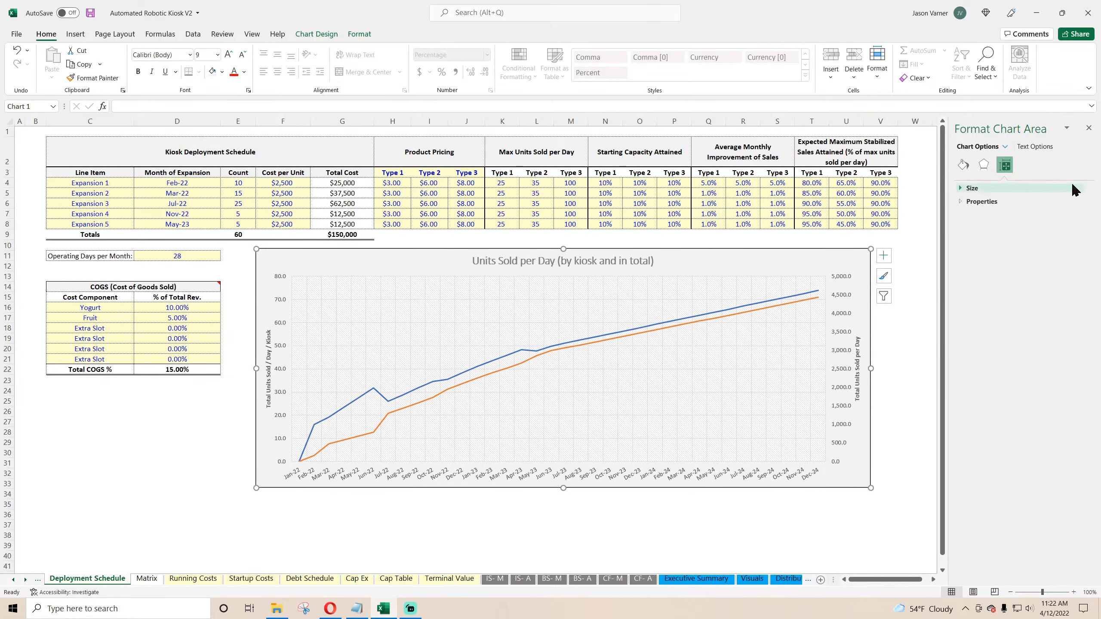
{"action": "left_click", "coordinate": [1088, 127]}
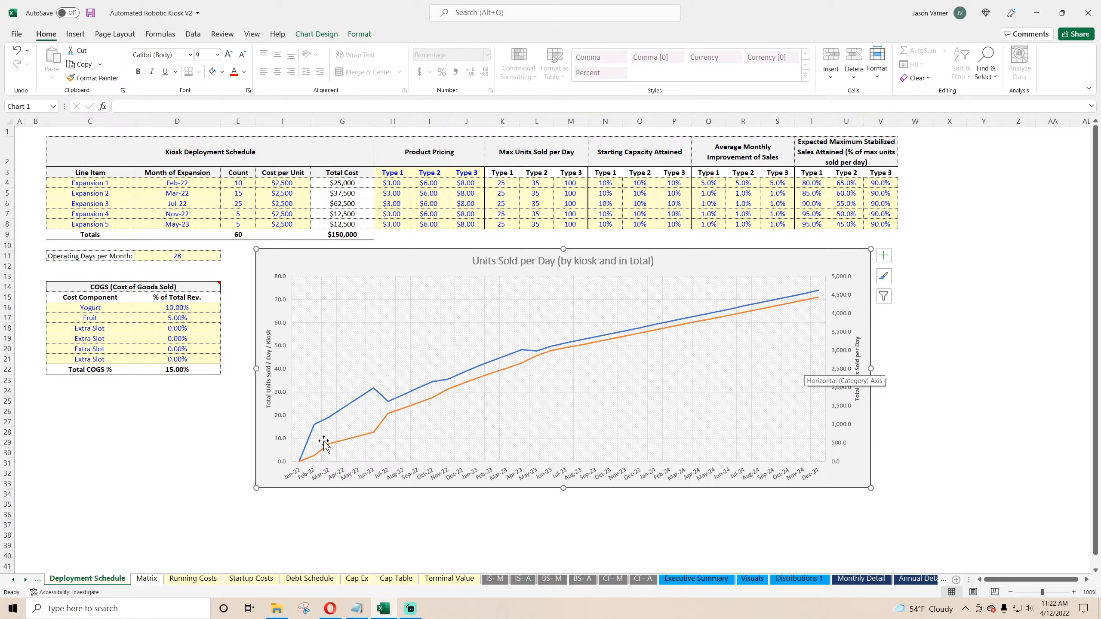
Step: Add a legend to the chart and position it at the bottom
{"action": "left_click", "coordinate": [883, 255]}
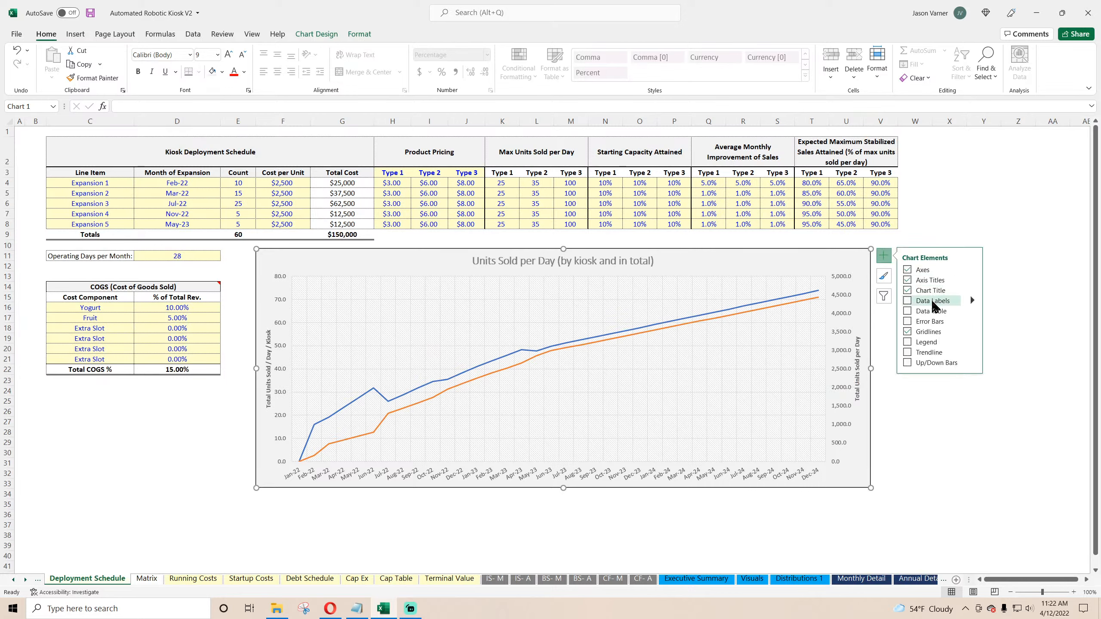
{"action": "left_click", "coordinate": [923, 342]}
{"action": "right_click", "coordinate": [807, 373]}
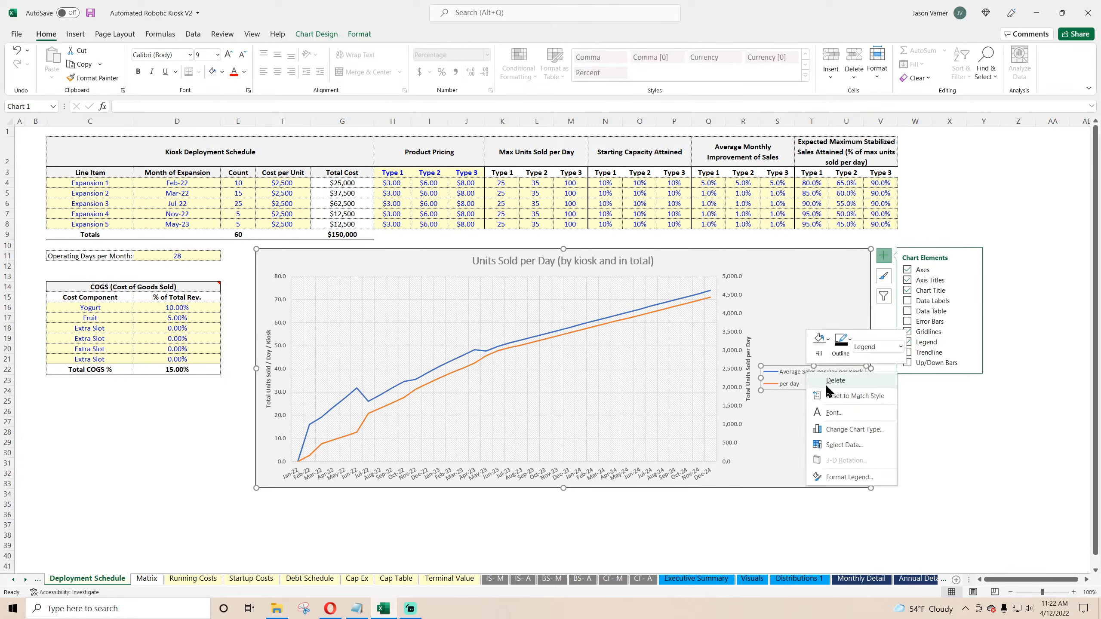
{"action": "left_click", "coordinate": [849, 477]}
{"action": "left_click", "coordinate": [997, 228]}
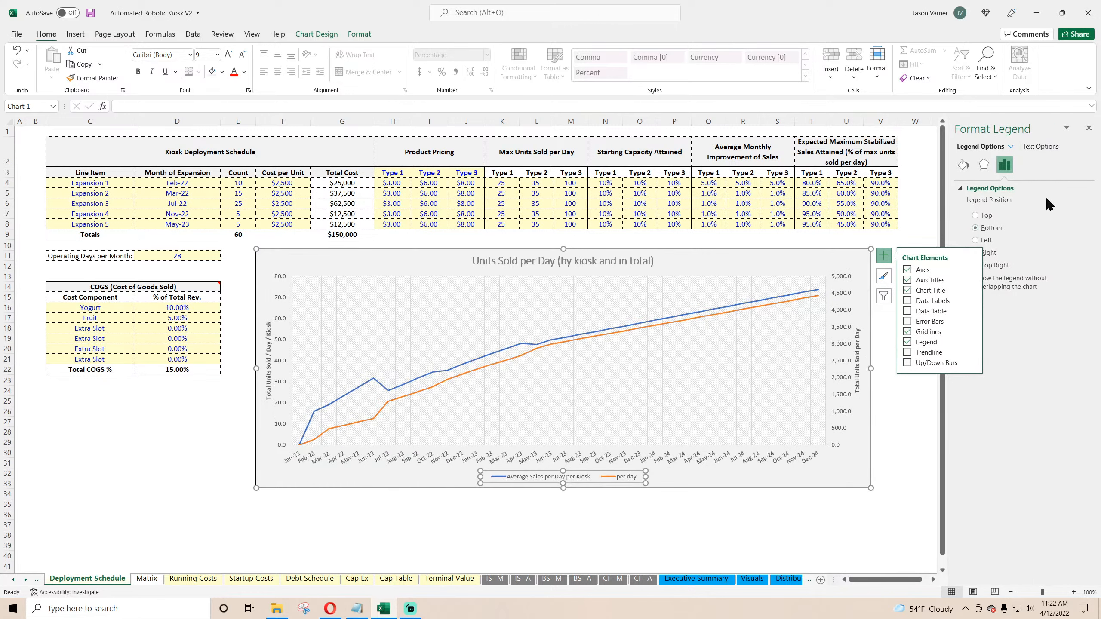
{"action": "left_click", "coordinate": [1090, 130]}
{"action": "left_click", "coordinate": [983, 364]}
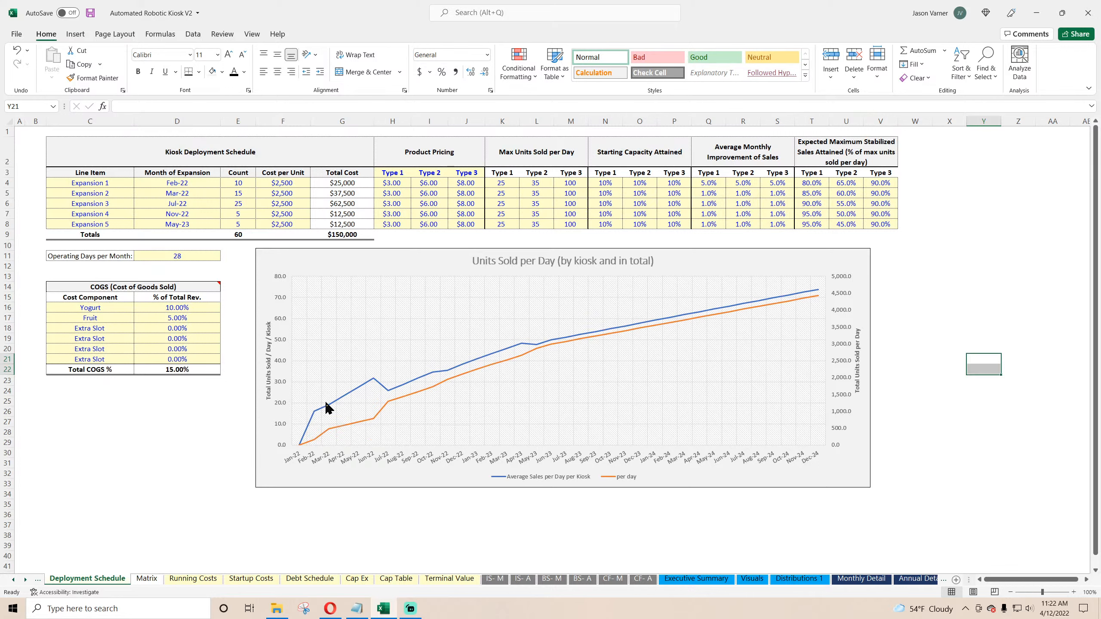
Step: Change both chart series to Line with Markers in the combo chart type settings
{"action": "mouse_move", "coordinate": [306, 436]}
{"action": "right_click", "coordinate": [720, 253]}
{"action": "left_click", "coordinate": [777, 363]}
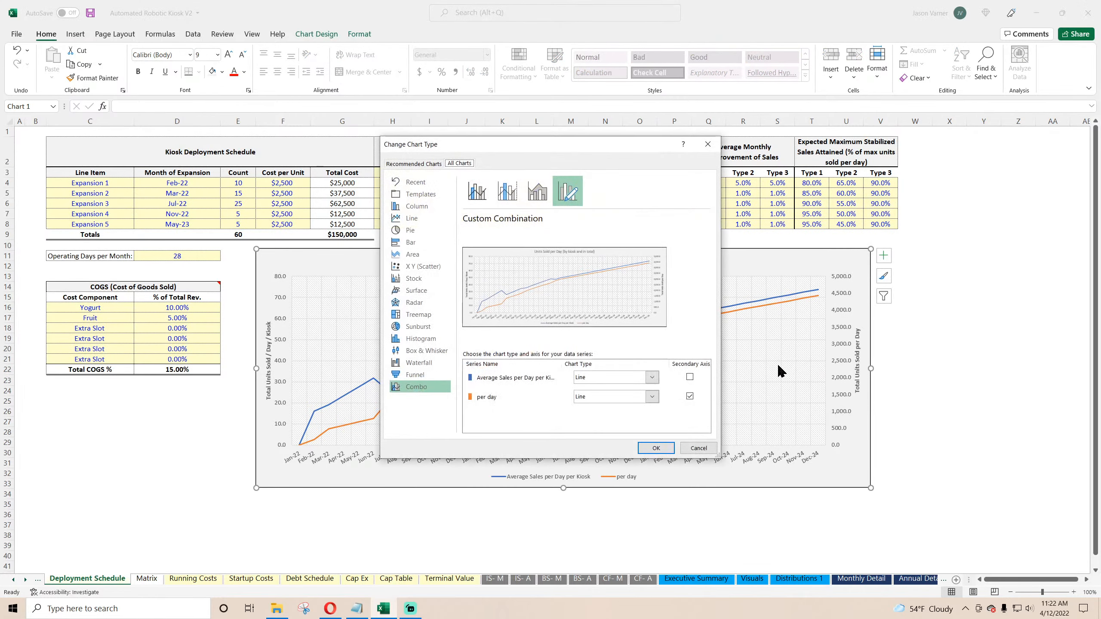
{"action": "left_click", "coordinate": [605, 377]}
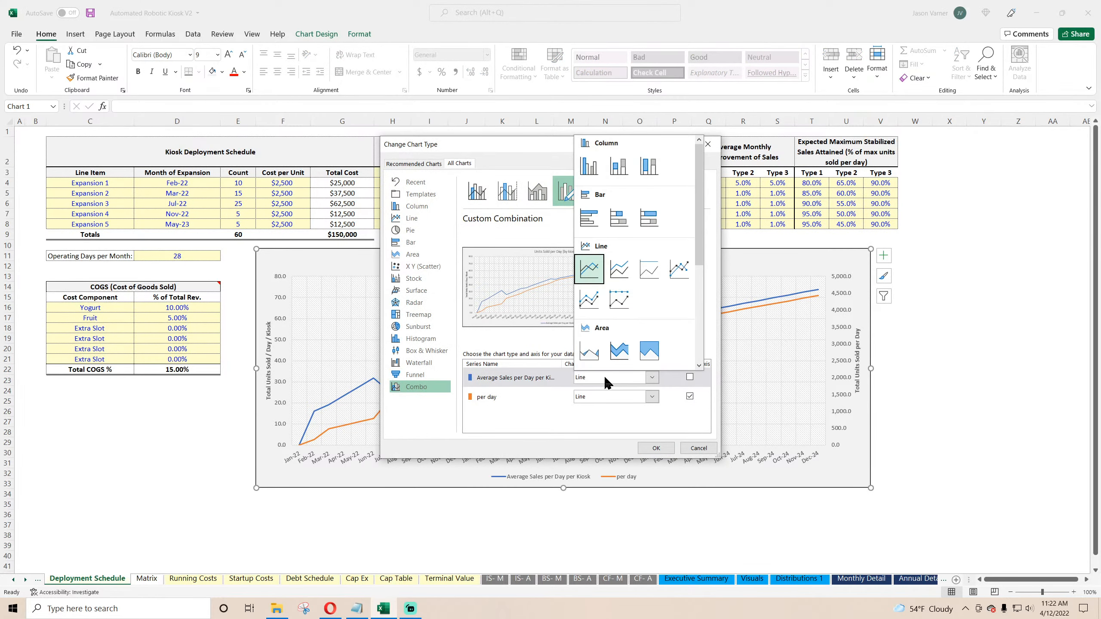
{"action": "left_click", "coordinate": [679, 269]}
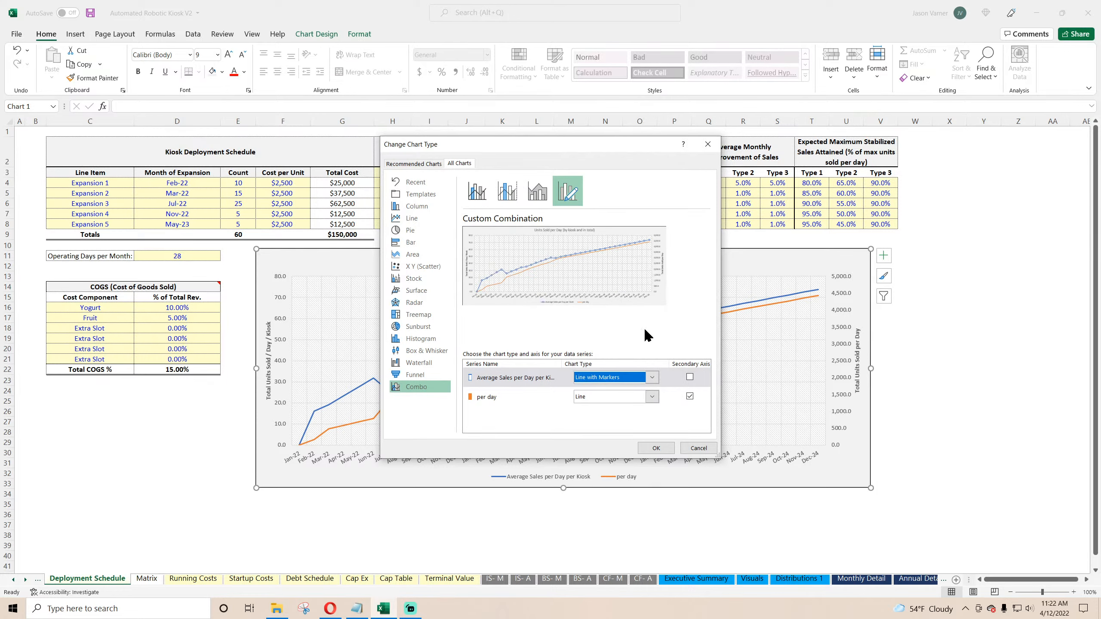
{"action": "left_click", "coordinate": [618, 394]}
{"action": "left_click", "coordinate": [680, 289]}
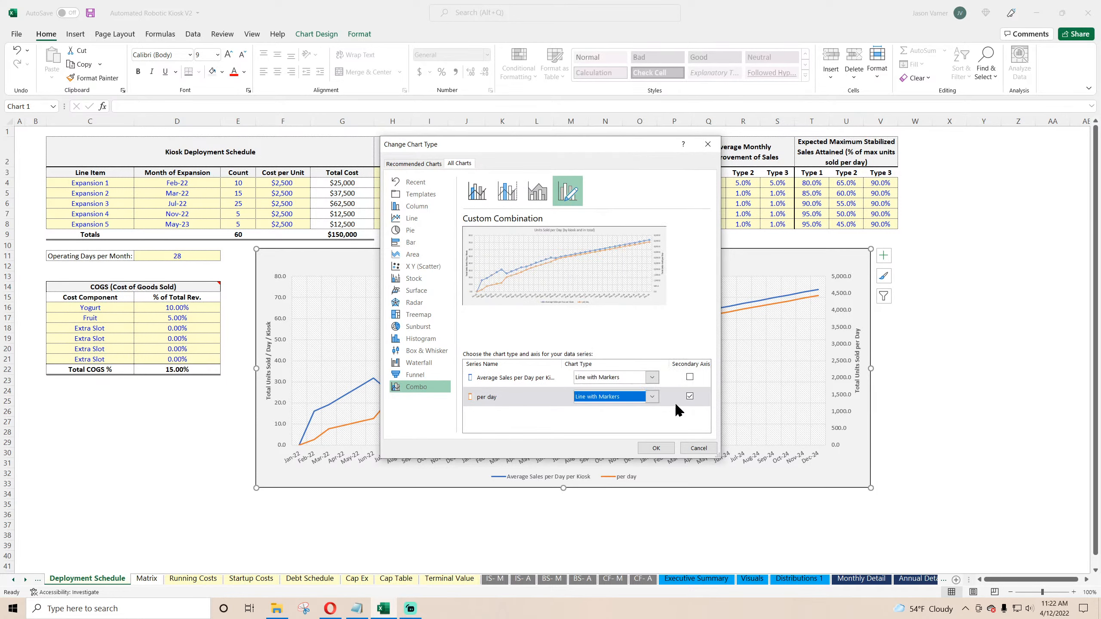
{"action": "left_click", "coordinate": [663, 449]}
{"action": "left_click", "coordinate": [429, 524]}
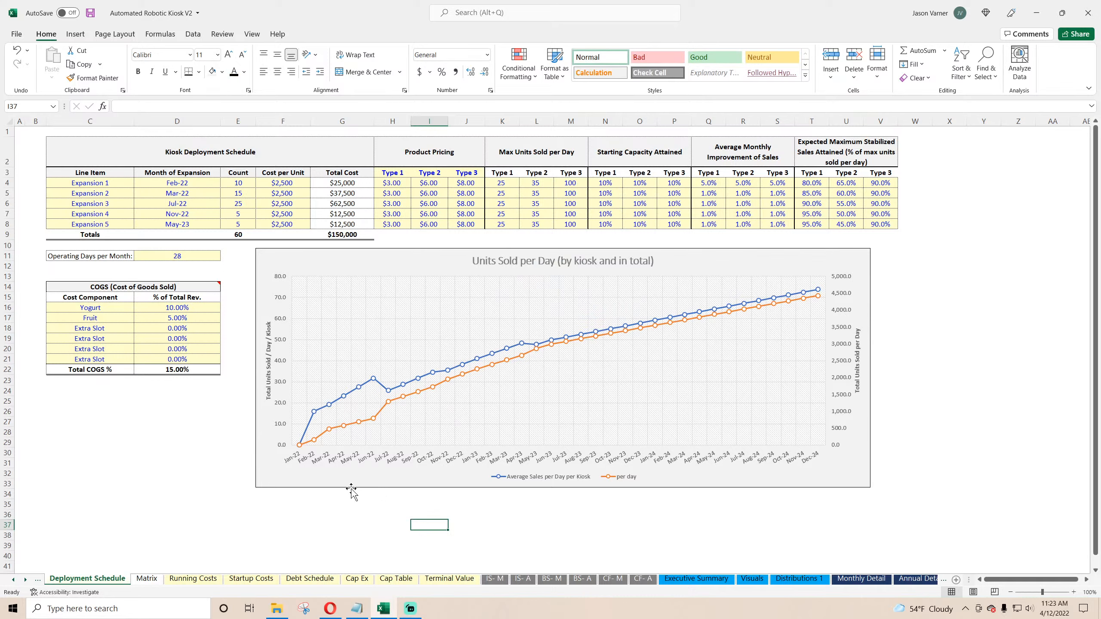
Step: On Monthly Detail, relabel the per day row as Total Units Sold per Day and inspect its Jan-22 formula
{"action": "mouse_move", "coordinate": [315, 415]}
{"action": "left_click", "coordinate": [611, 190]}
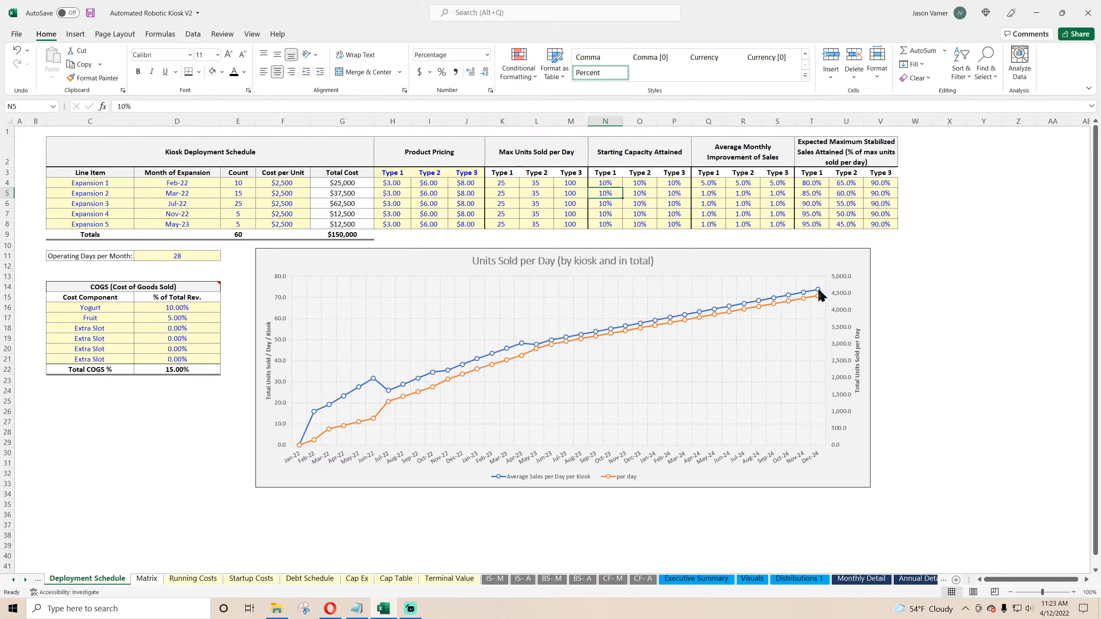
{"action": "mouse_move", "coordinate": [821, 295]}
{"action": "left_click", "coordinate": [861, 579]}
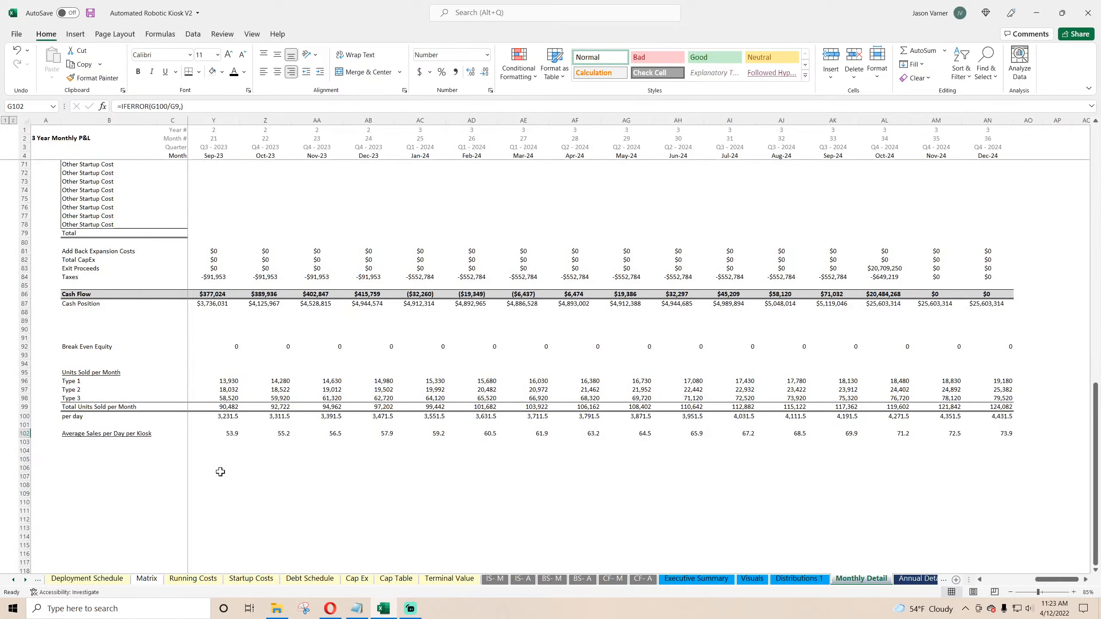
{"action": "left_click", "coordinate": [81, 418]}
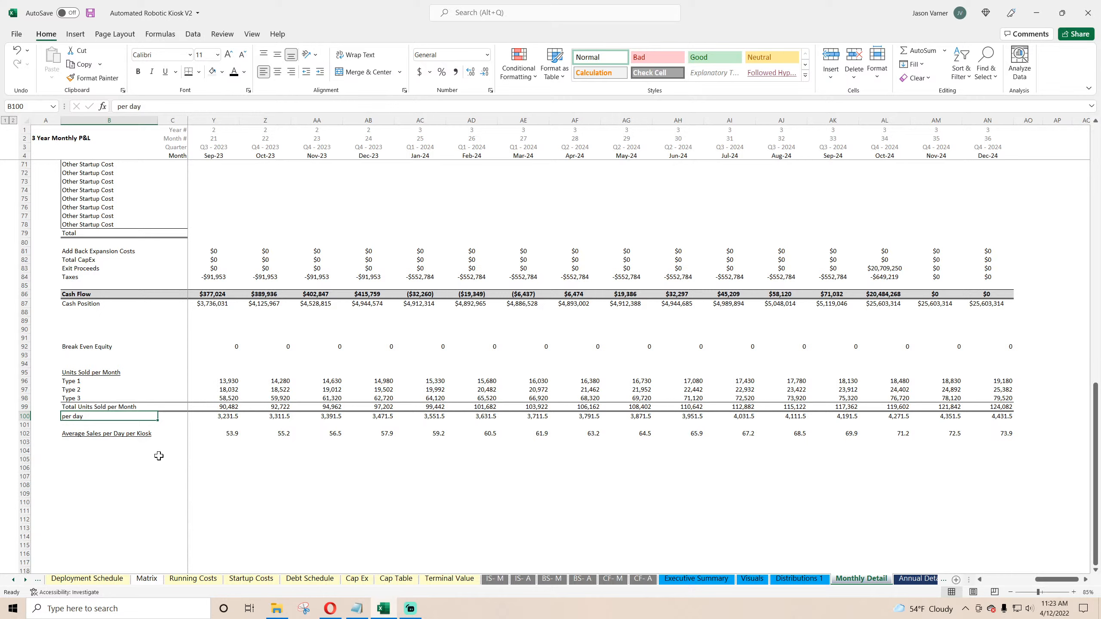
{"action": "type", "text": "Total Units S"}
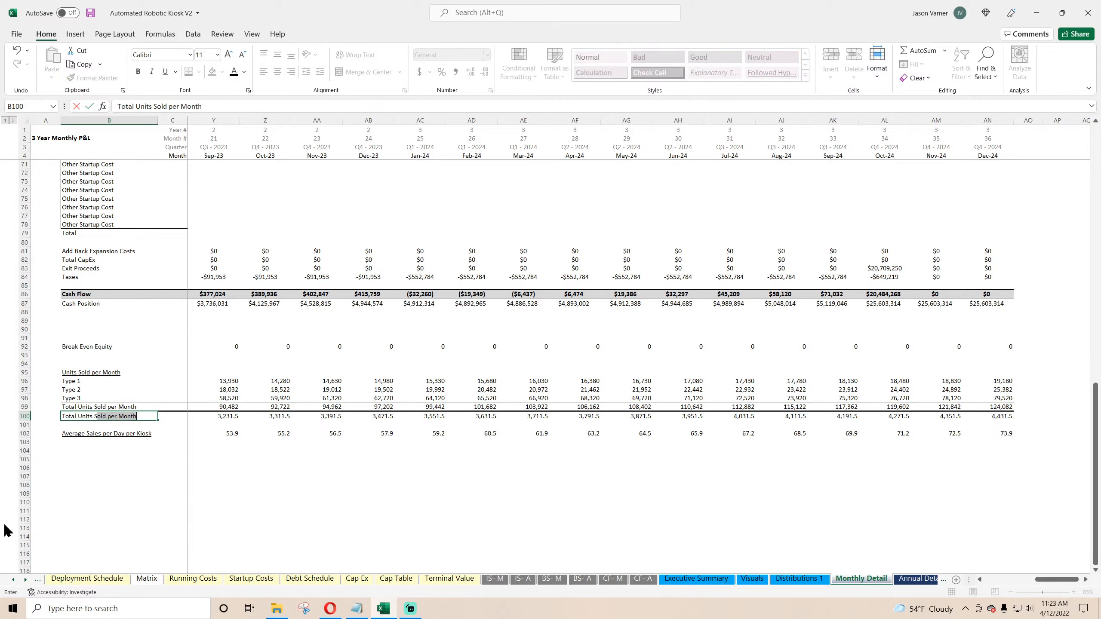
{"action": "type", "text": "old per Day"}
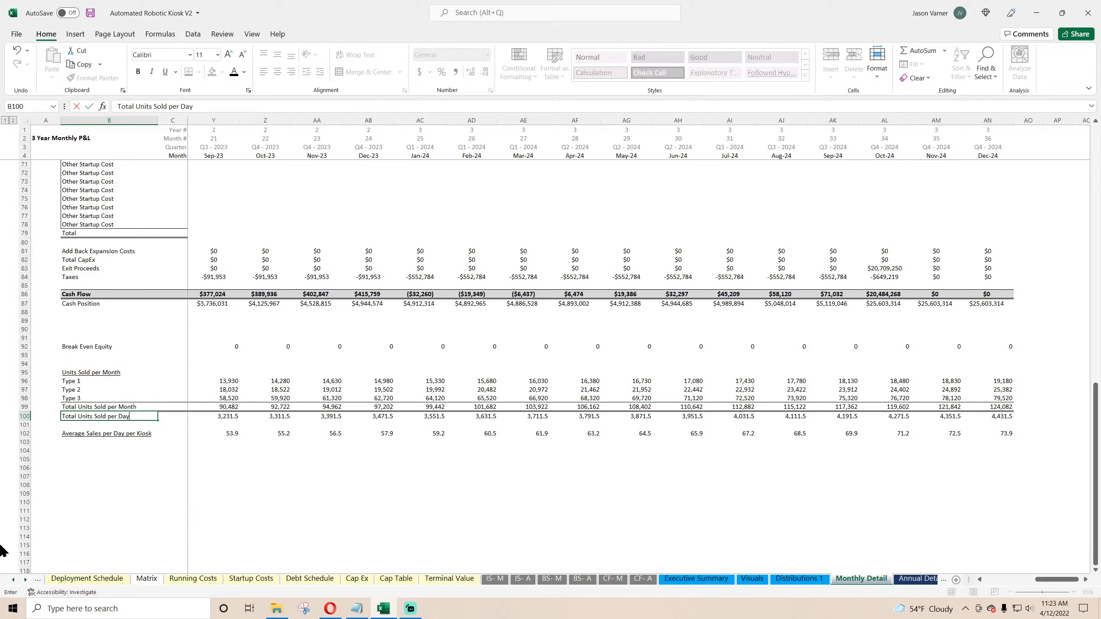
{"action": "key", "text": "Return"}
{"action": "key", "text": "Up"}
{"action": "key", "text": "Right"}
{"action": "key", "text": "Right"}
{"action": "key", "text": "Right"}
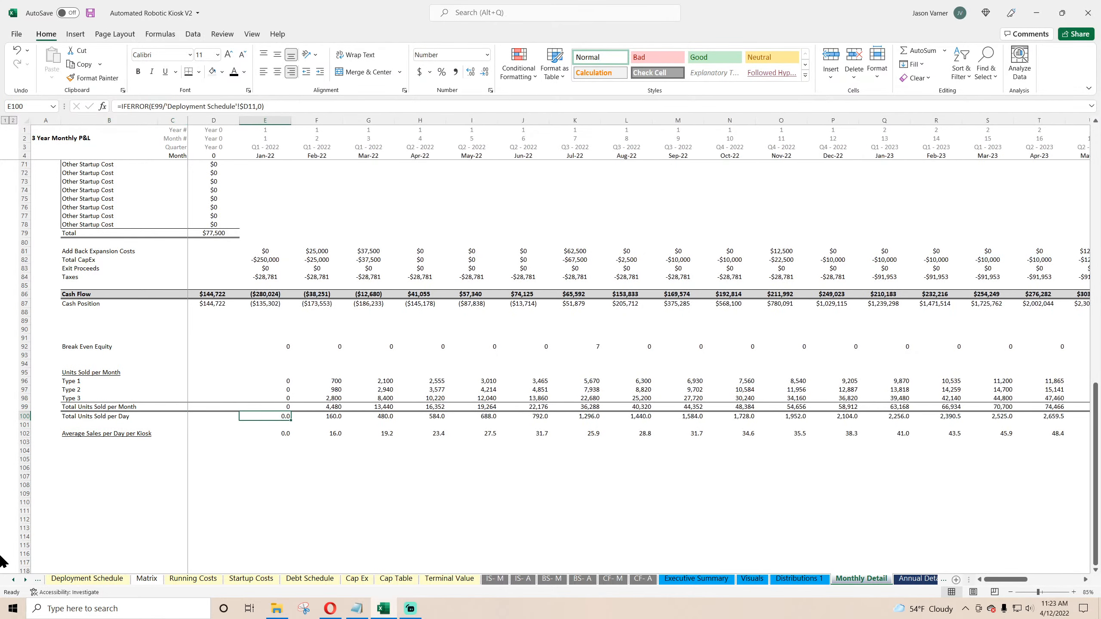
Step: Review the Feb-22 per-day and per-kiosk sales formulas on Monthly Detail and save the workbook
{"action": "key", "text": "Right"}
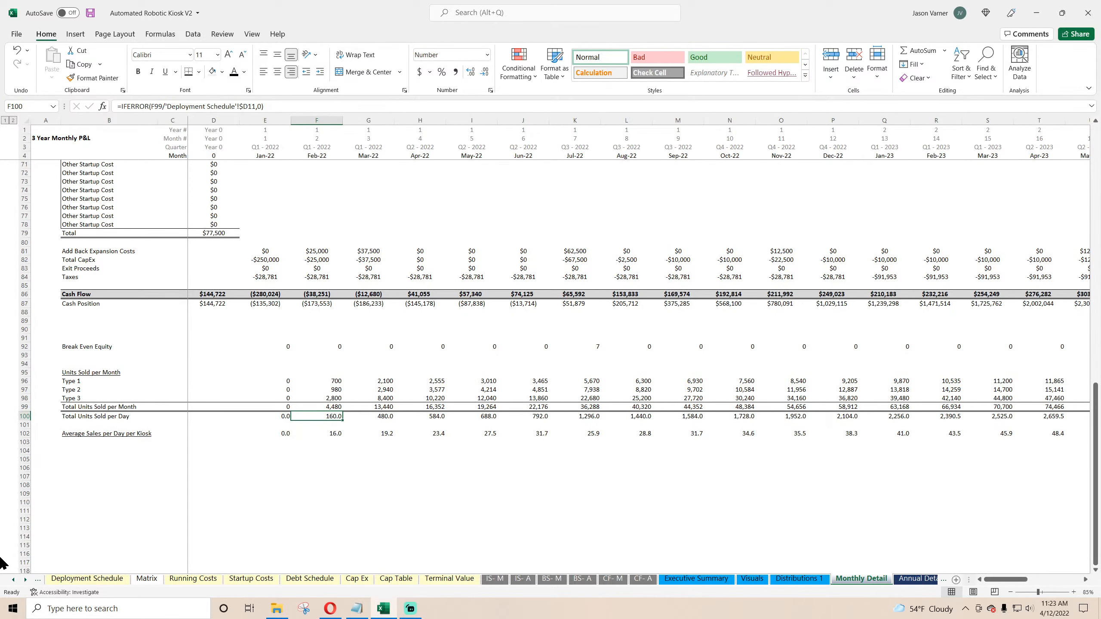
{"action": "key", "text": "Down"}
{"action": "key", "text": "Down"}
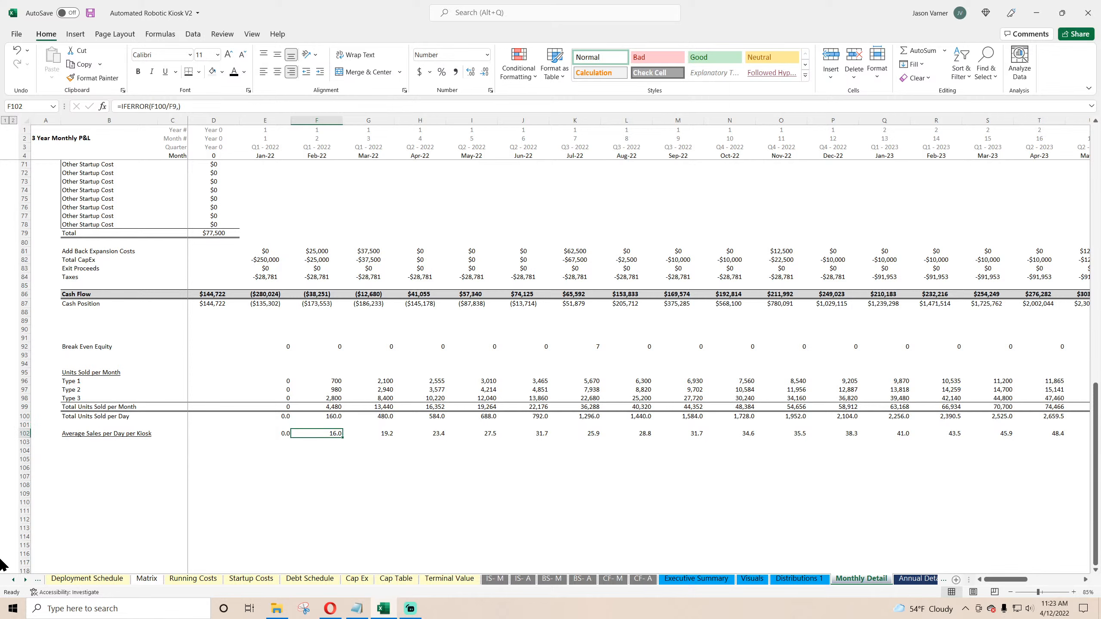
{"action": "left_click", "coordinate": [91, 12]}
Step: Review the expansion line items and starting capacity percentages on the Deployment Schedule sheet
{"action": "left_click", "coordinate": [69, 581]}
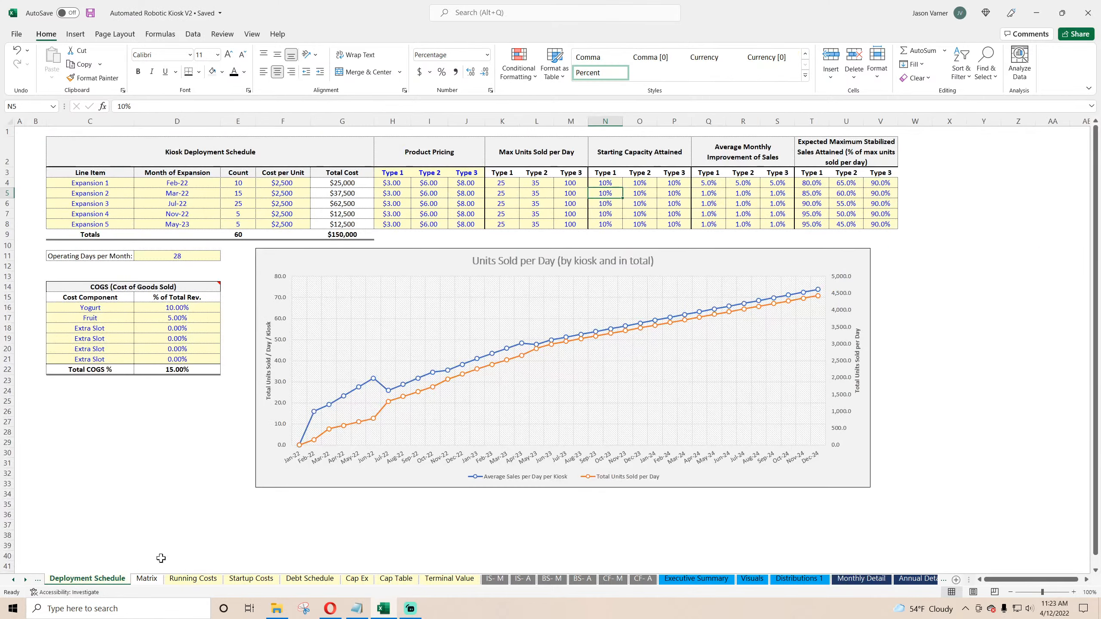
{"action": "mouse_move", "coordinate": [339, 403]}
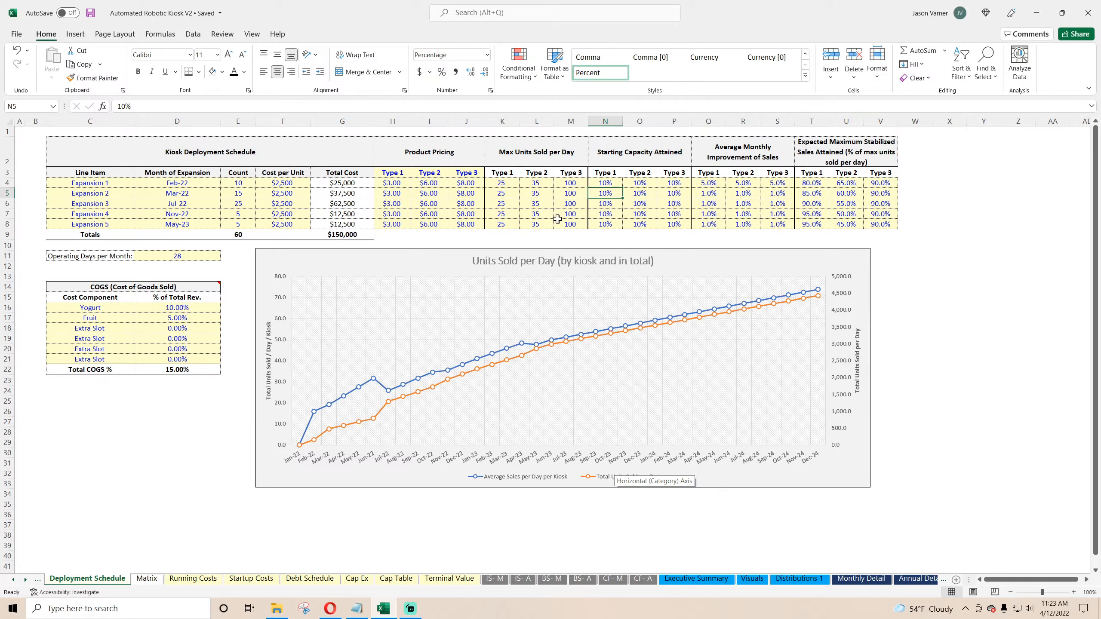
{"action": "left_click", "coordinate": [605, 182]}
{"action": "left_click", "coordinate": [606, 204]}
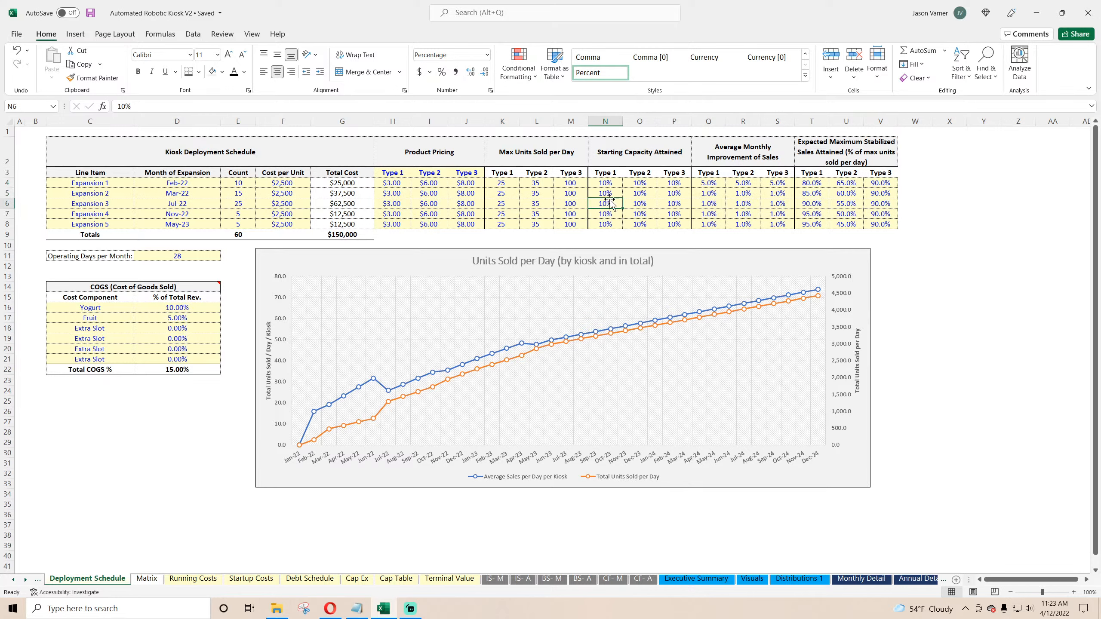
{"action": "left_click", "coordinate": [92, 14]}
{"action": "left_click", "coordinate": [332, 611]}
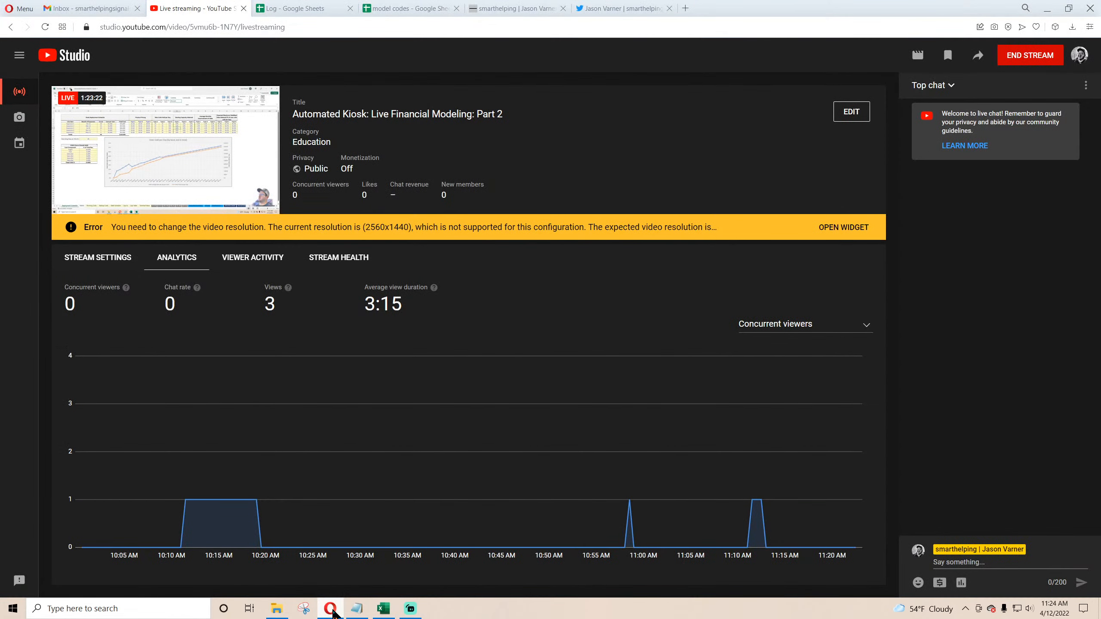
{"action": "left_click", "coordinate": [332, 610]}
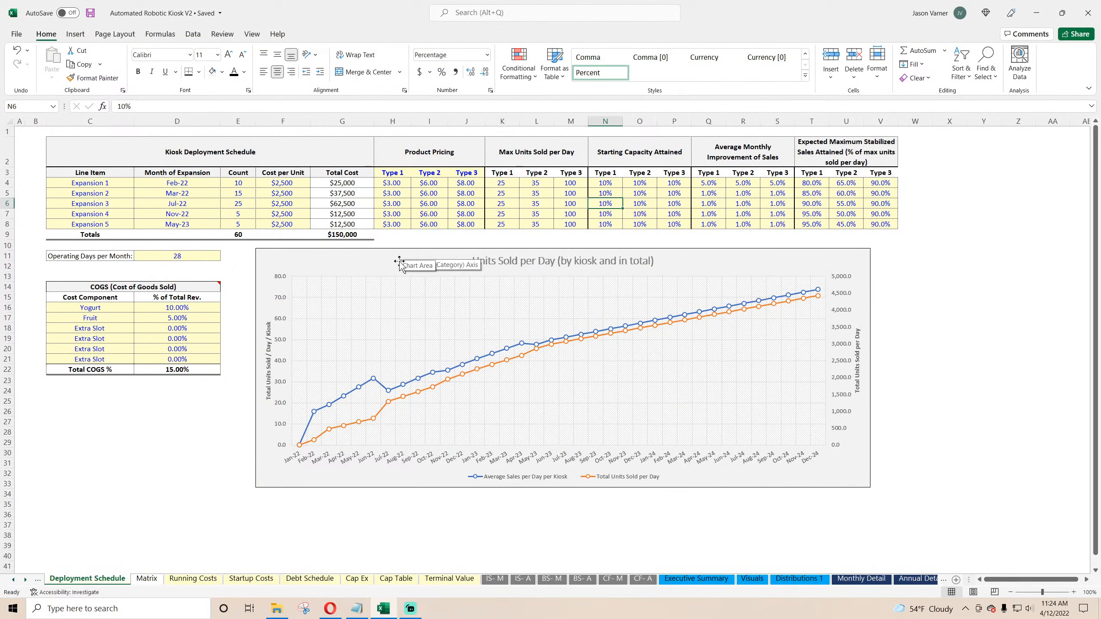
{"action": "left_click", "coordinate": [103, 183]}
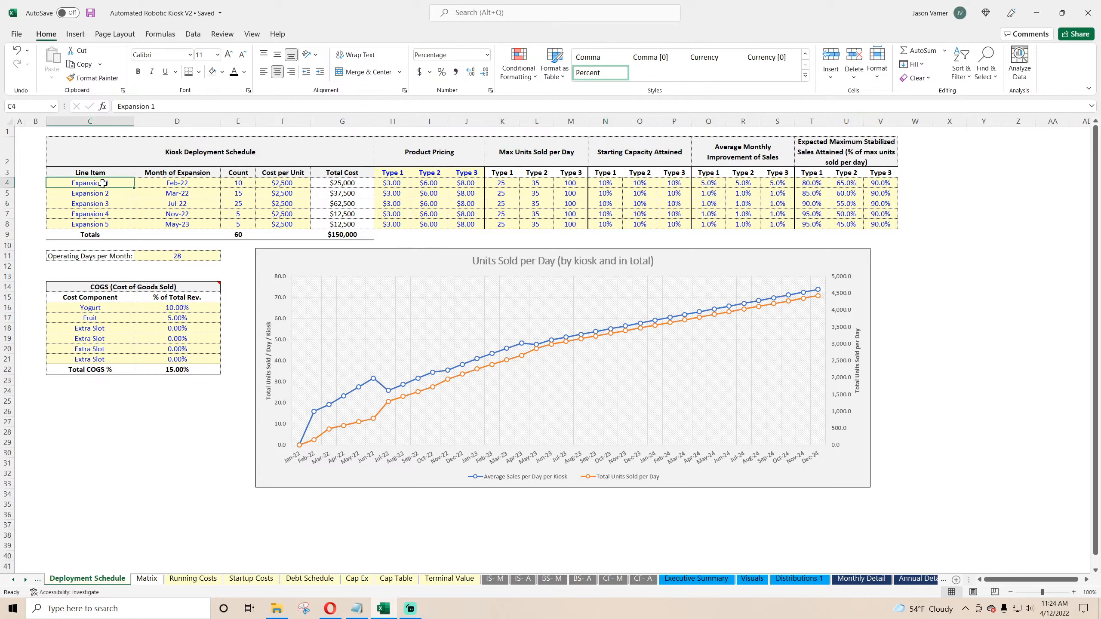
{"action": "left_click", "coordinate": [239, 183]}
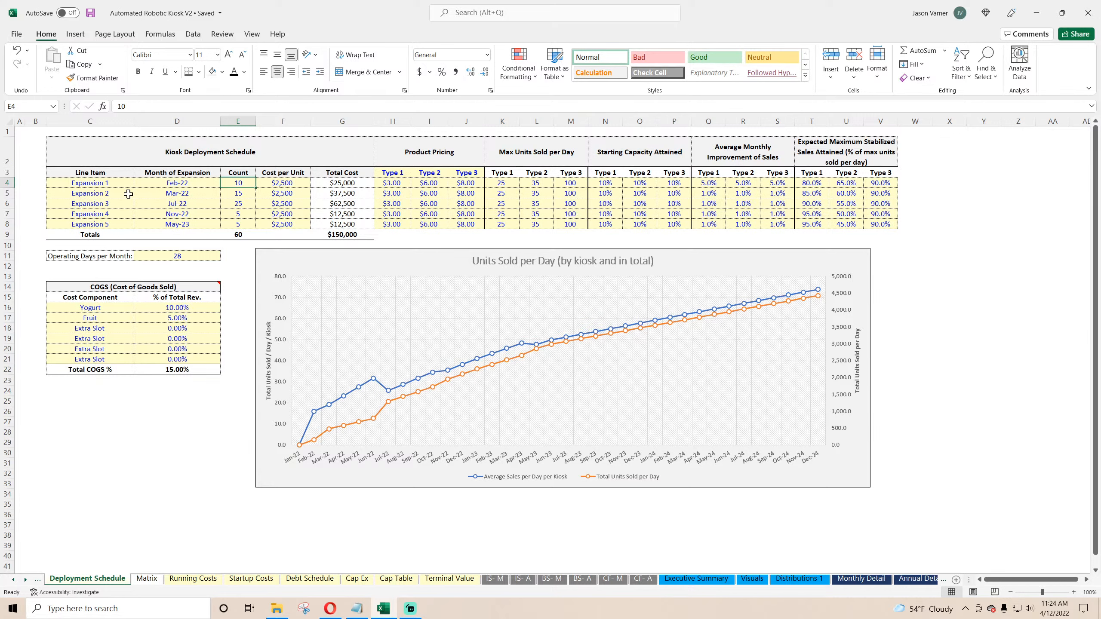
{"action": "left_click", "coordinate": [616, 195]}
{"action": "left_click", "coordinate": [642, 193]}
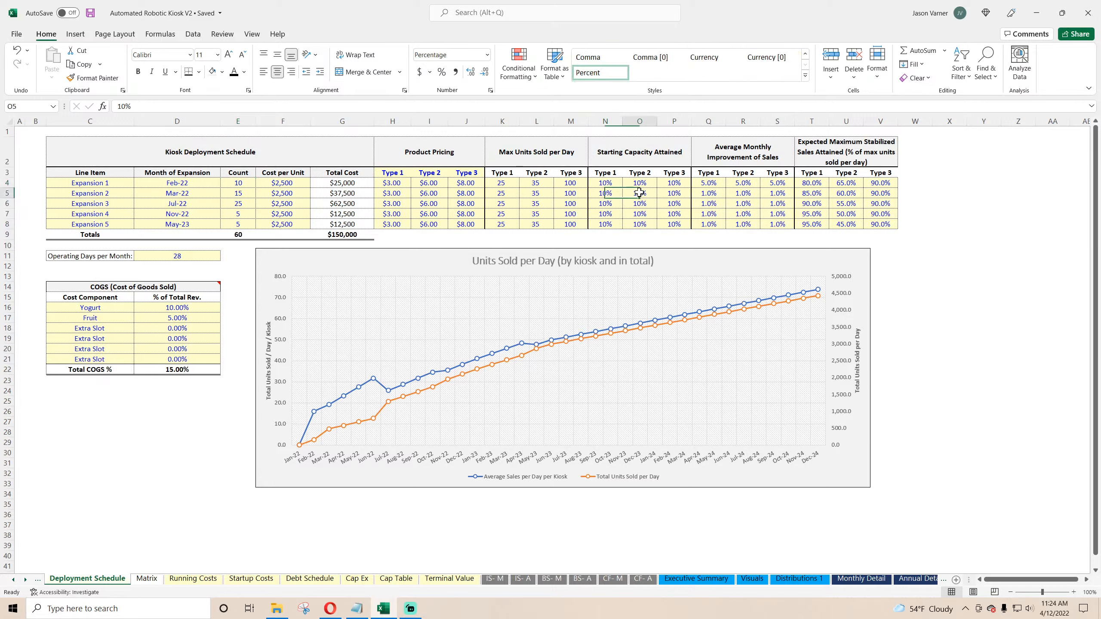
{"action": "left_click", "coordinate": [669, 193]}
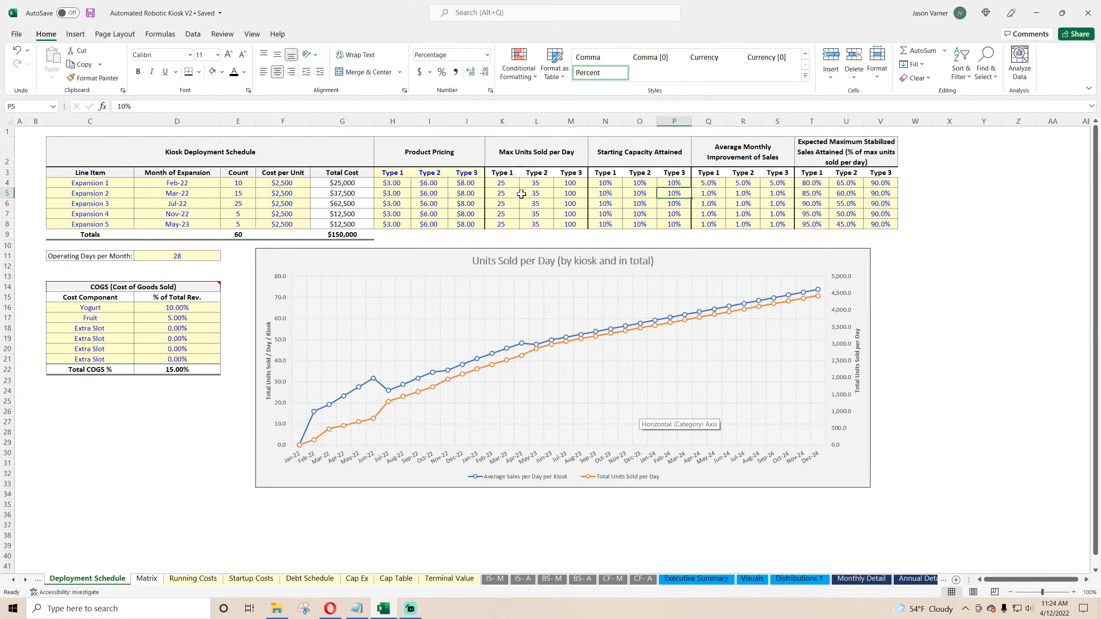
{"action": "left_click", "coordinate": [108, 183]}
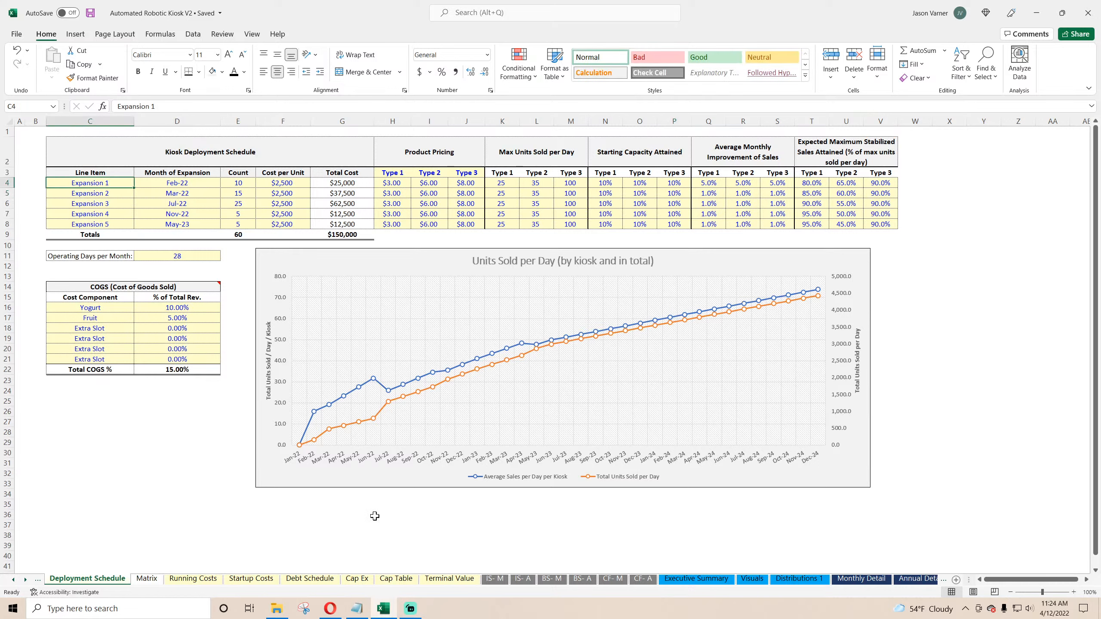
Step: Browse the Running Costs, Startup Costs, Debt Schedule and Cap Ex sheets, ending on Matrix
{"action": "left_click", "coordinate": [186, 580]}
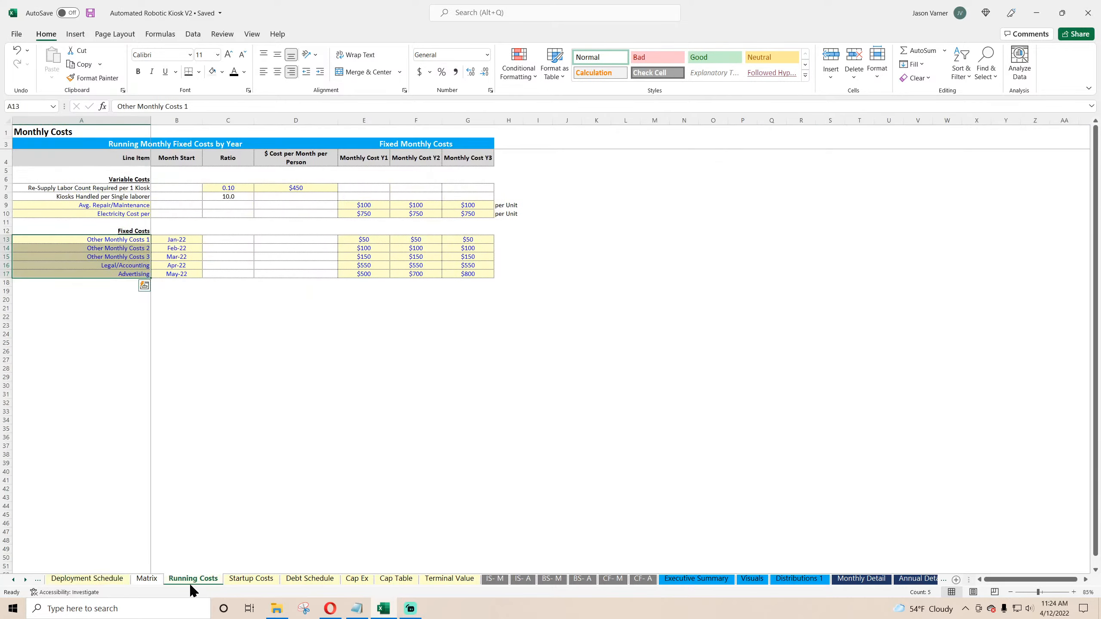
{"action": "left_click", "coordinate": [251, 580]}
{"action": "left_click", "coordinate": [311, 580]}
{"action": "left_click", "coordinate": [363, 582]}
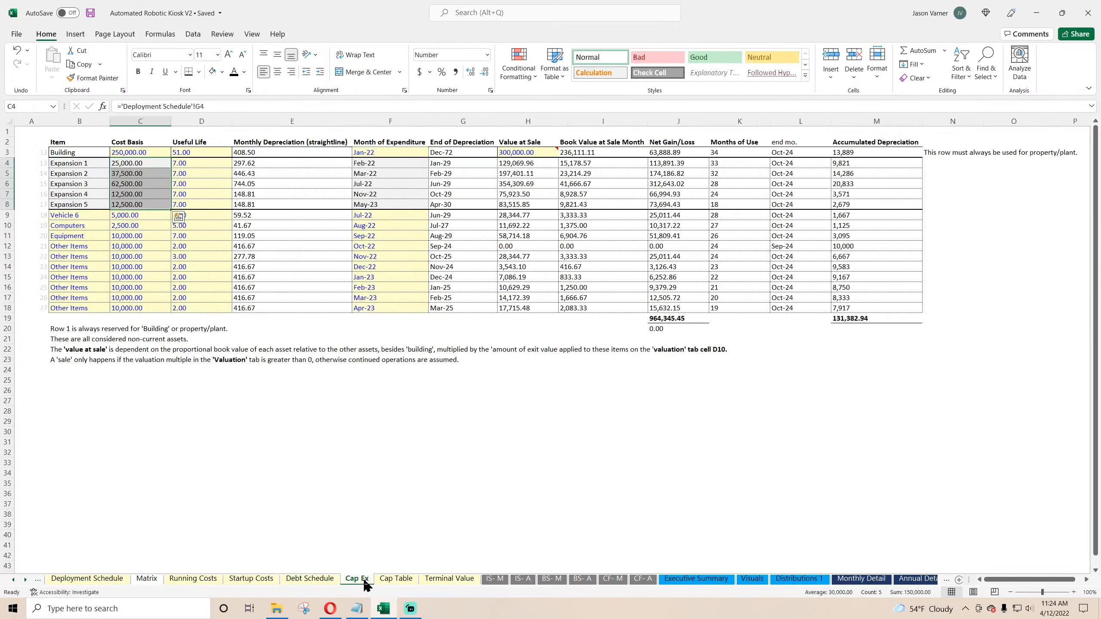
{"action": "left_click", "coordinate": [146, 580]}
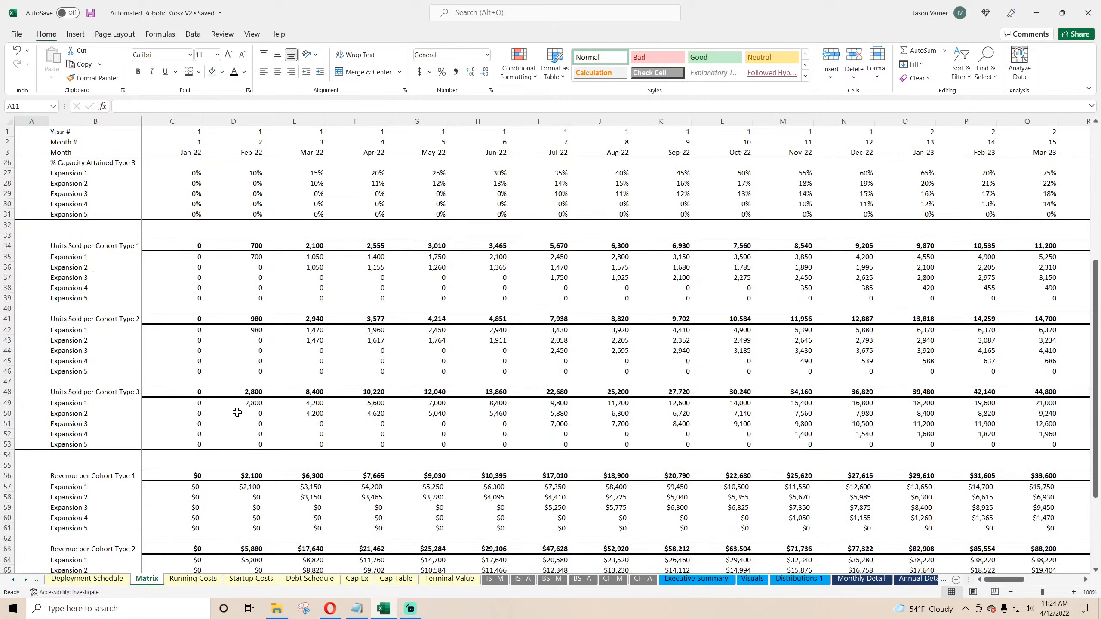
Step: Inspect the Feb-22 Expansion 1 units-sold formulas for each cohort type on the Matrix sheet
{"action": "scroll", "coordinate": [237, 411], "scroll_direction": "down", "scroll_amount": 6}
{"action": "scroll", "coordinate": [238, 412], "scroll_direction": "up", "scroll_amount": 6}
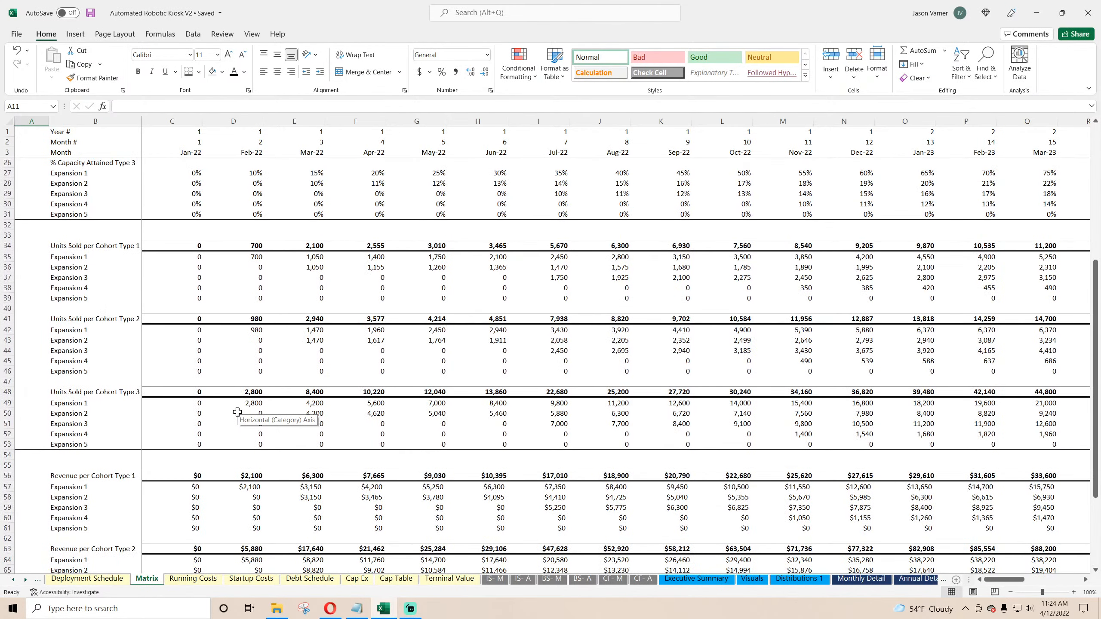
{"action": "left_click", "coordinate": [249, 258]}
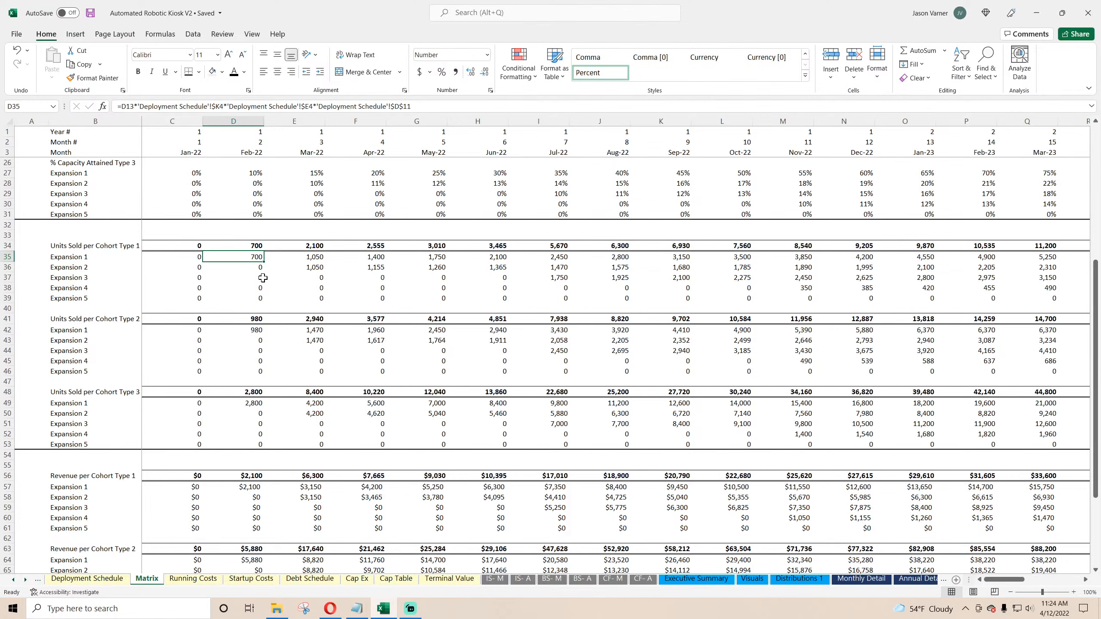
{"action": "left_click", "coordinate": [251, 331]}
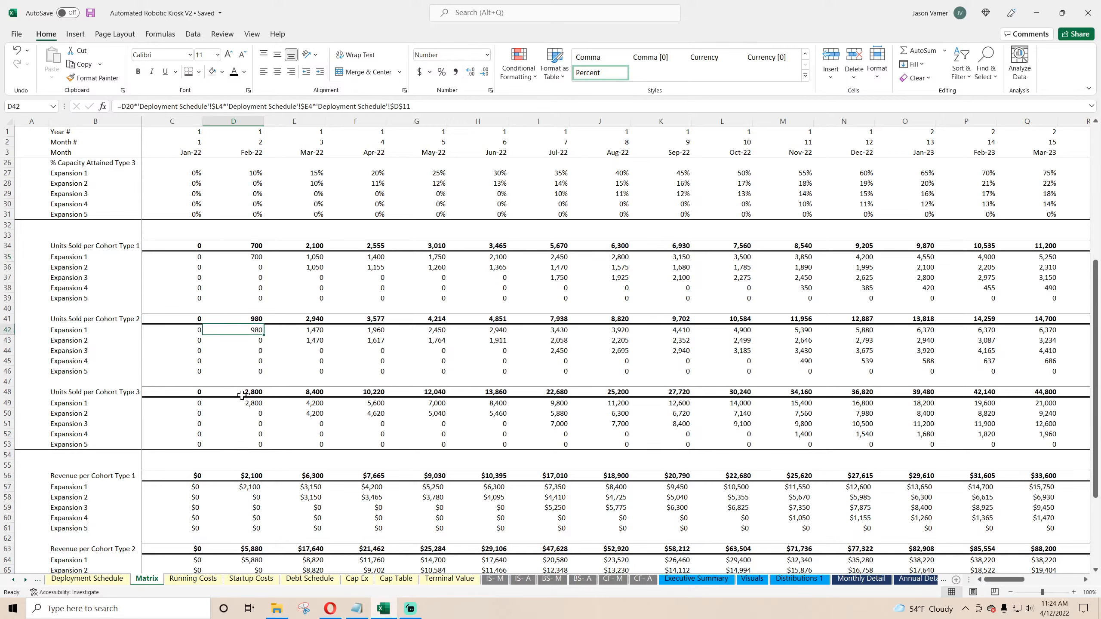
{"action": "left_click", "coordinate": [245, 404]}
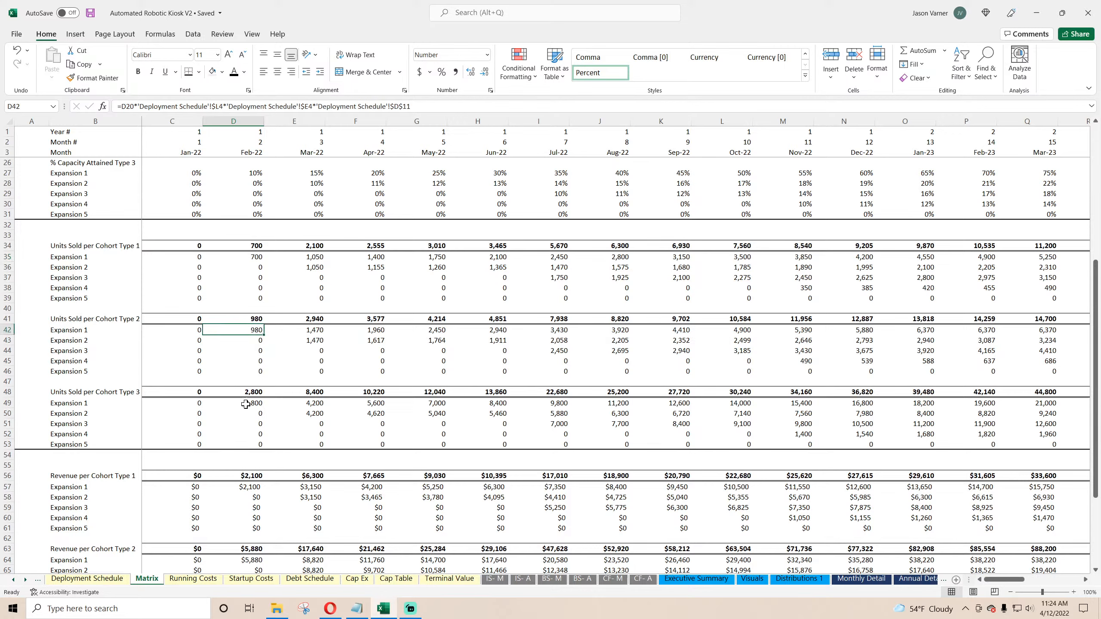
{"action": "left_click", "coordinate": [260, 258]}
{"action": "left_click", "coordinate": [252, 331]}
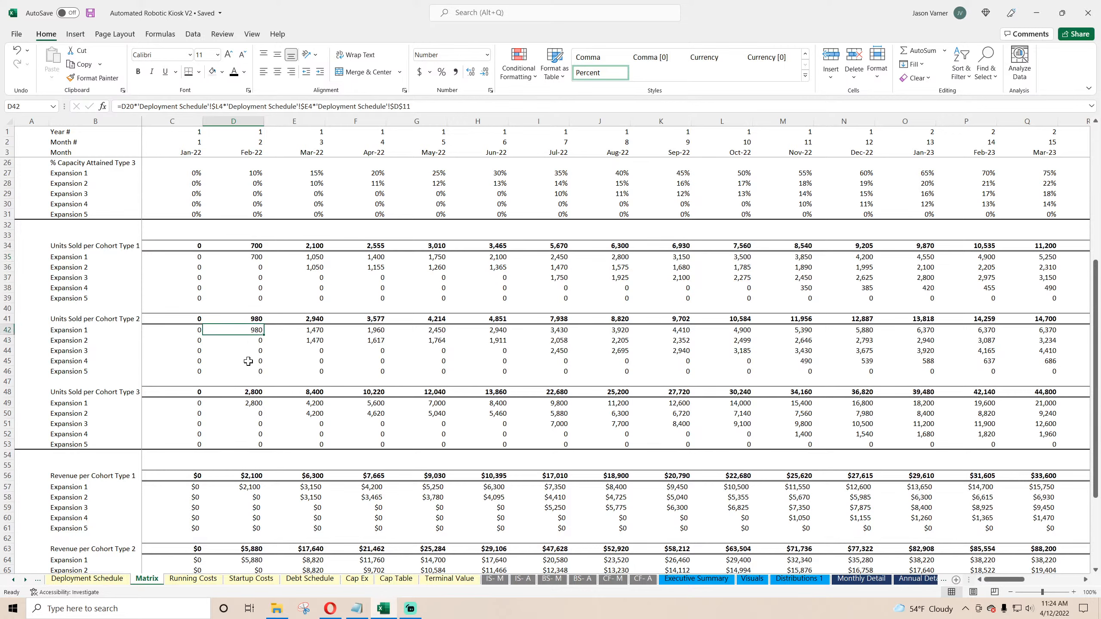
{"action": "left_click", "coordinate": [245, 403]}
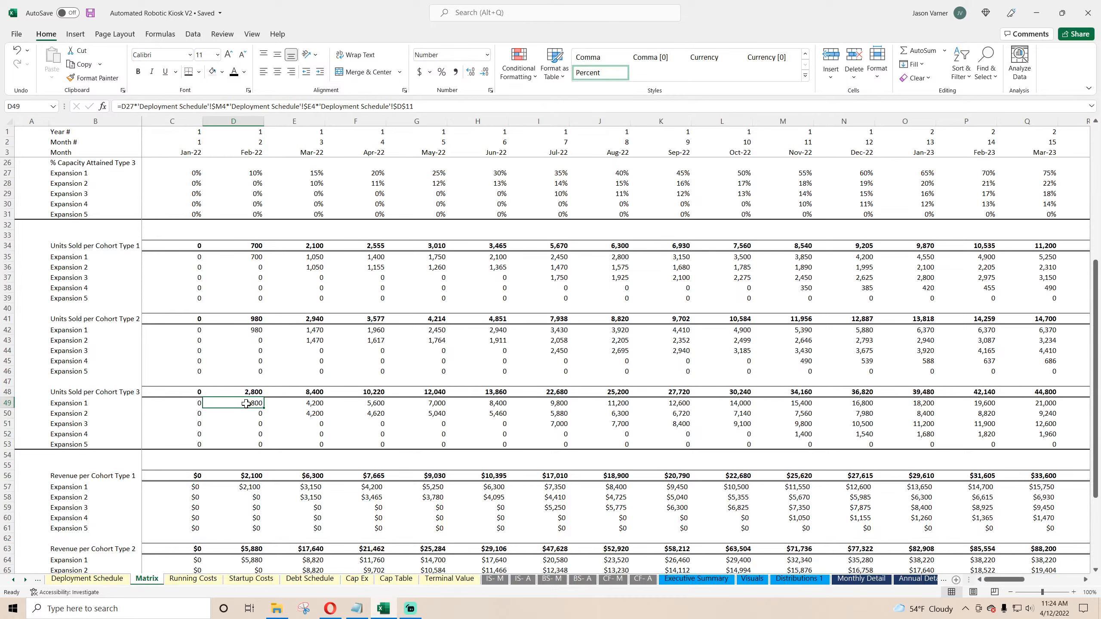
{"action": "scroll", "coordinate": [245, 403], "scroll_direction": "down", "scroll_amount": 11}
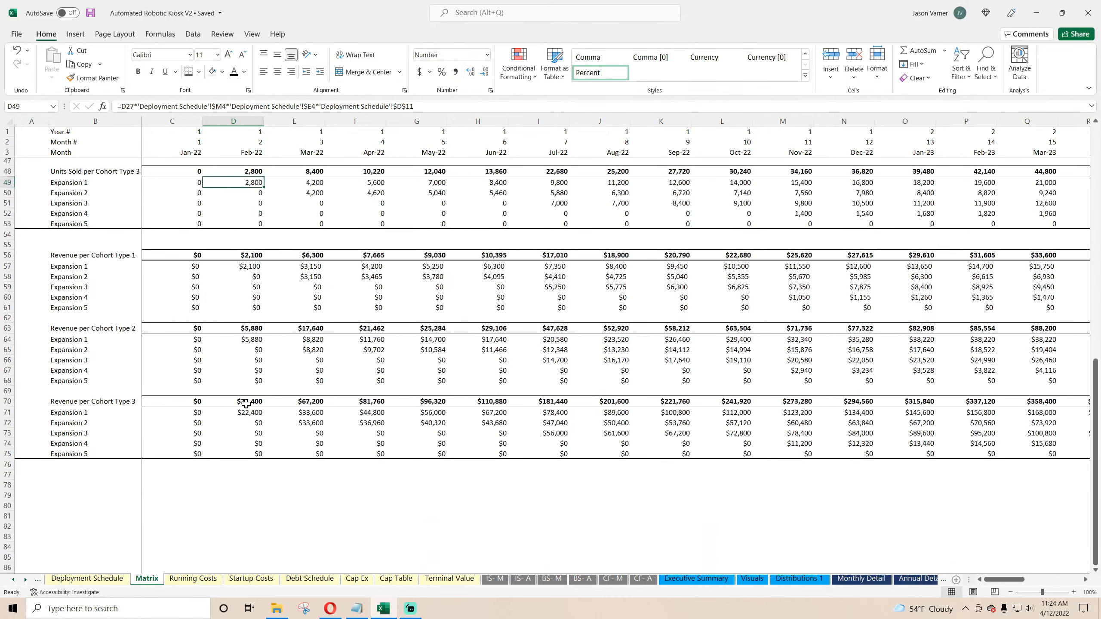
Step: Label three new rows below the revenue blocks as Type 1 Sales, Type 2 Sales and Type 3 Sales
{"action": "left_click", "coordinate": [66, 370]}
{"action": "type", "text": "Type 1 Sales"}
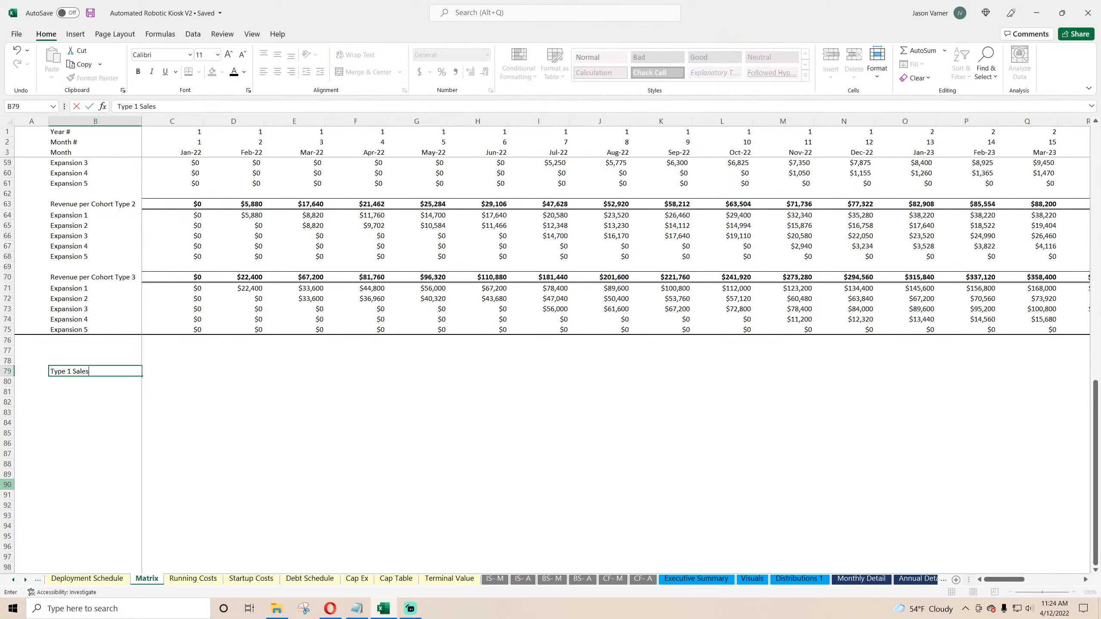
{"action": "key", "text": "Return"}
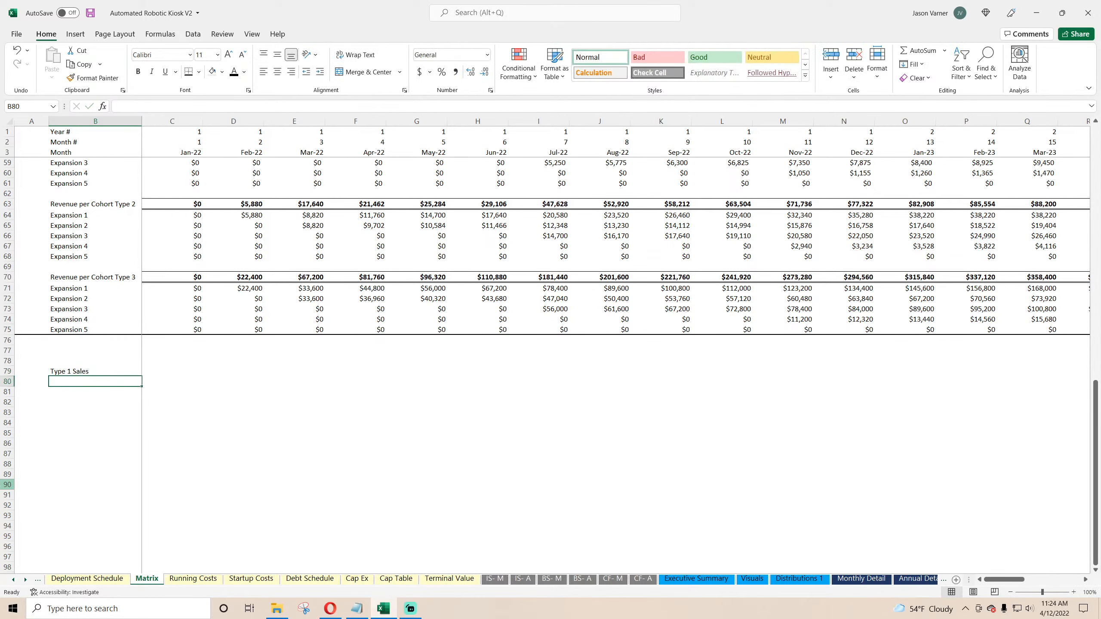
{"action": "type", "text": "Type 2 Sales"}
{"action": "key", "text": "Return"}
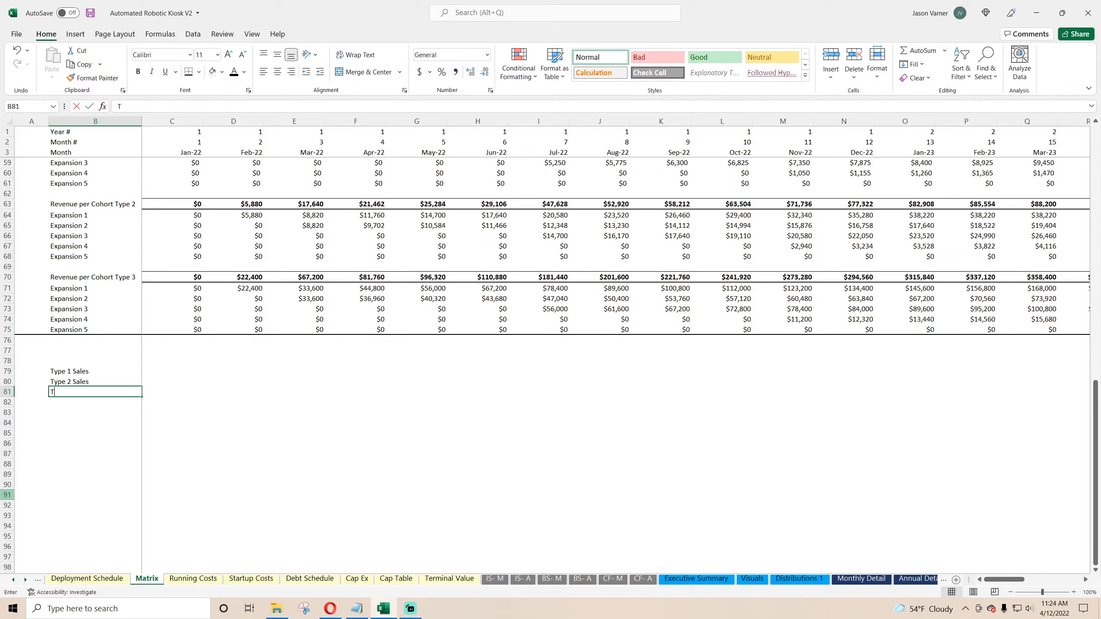
{"action": "type", "text": "Type 3 Sales"}
{"action": "key", "text": "Return"}
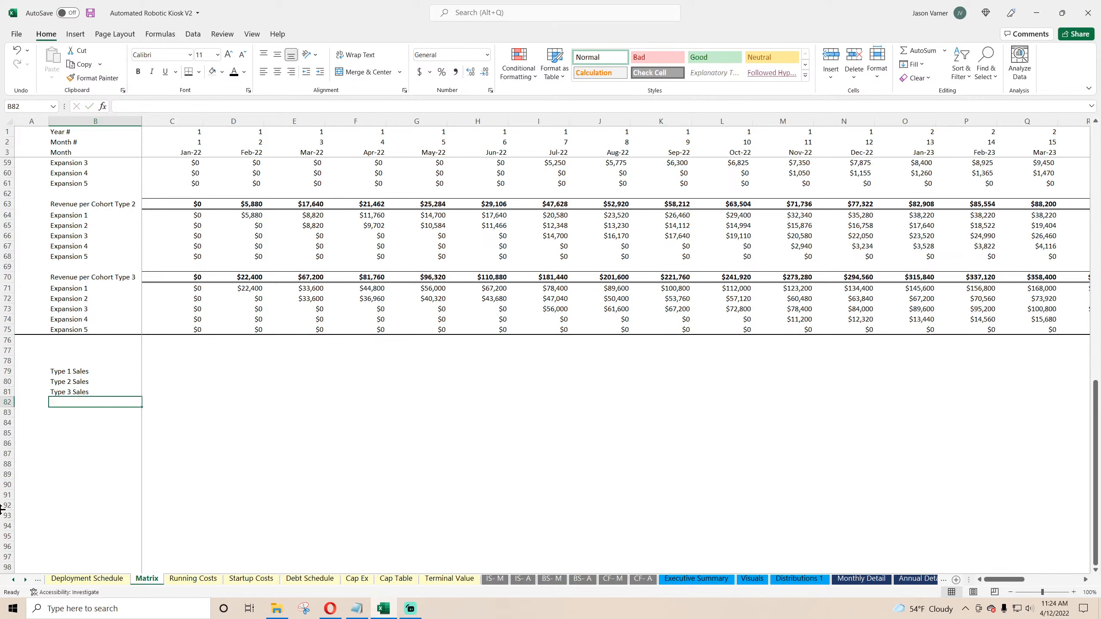
Step: Sum the Jan-22 Expansion 1 units of all three cohort types in the first new row with =C35+C42+C49
{"action": "key", "text": "Up"}
{"action": "key", "text": "Up"}
{"action": "key", "text": "Up"}
{"action": "key", "text": "Right"}
{"action": "type", "text": "="}
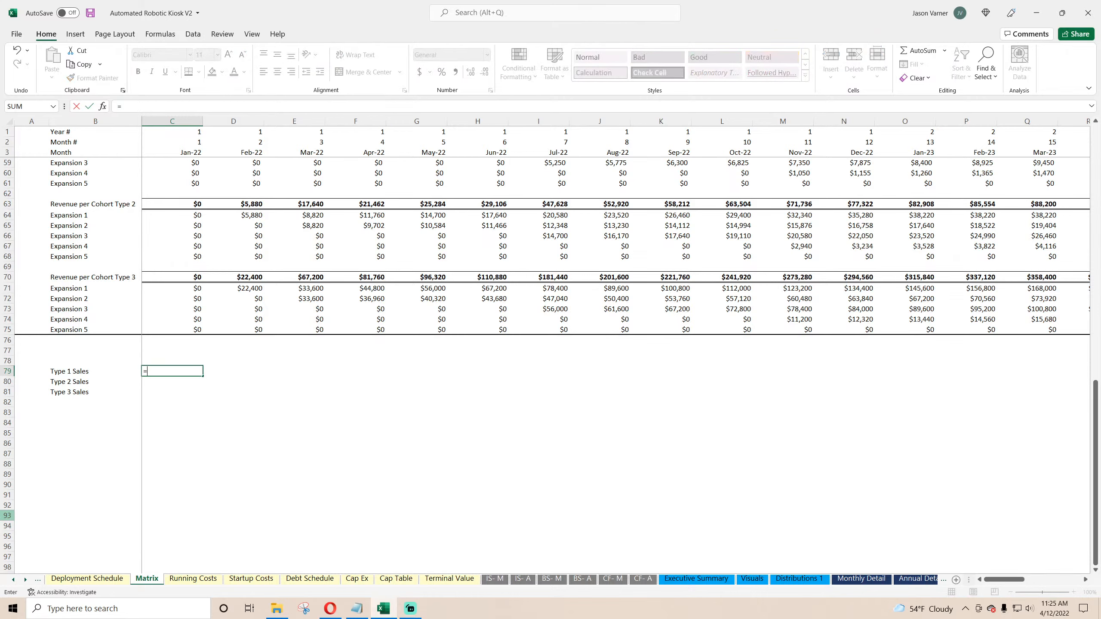
{"action": "scroll", "coordinate": [129, 488], "scroll_direction": "up", "scroll_amount": 7}
{"action": "scroll", "coordinate": [196, 284], "scroll_direction": "up", "scroll_amount": 4}
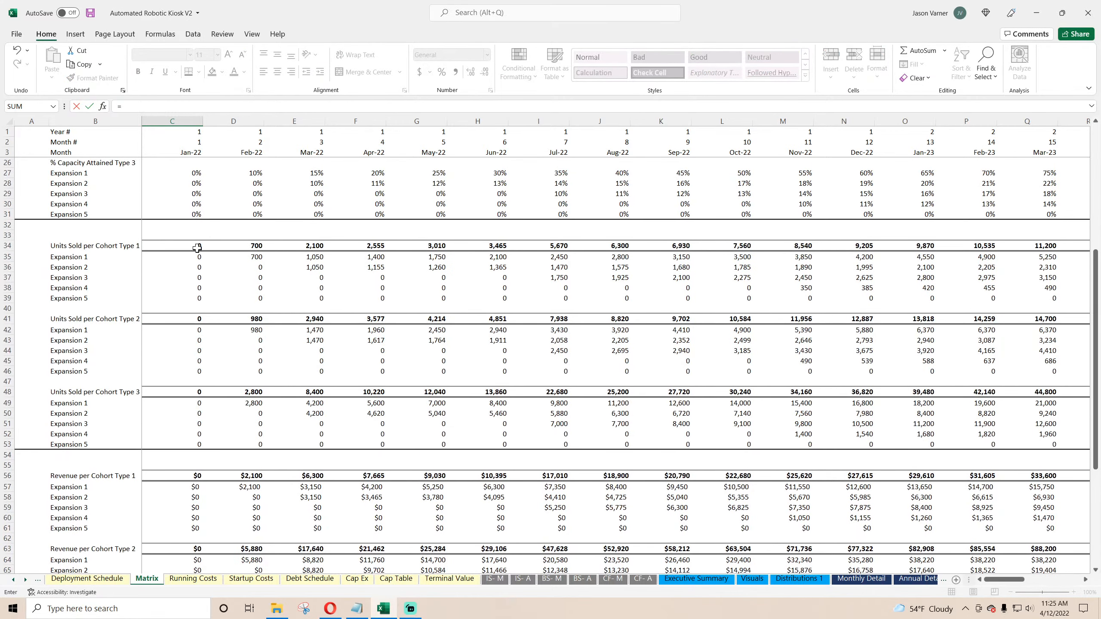
{"action": "left_click", "coordinate": [195, 256]}
{"action": "type", "text": "+"}
{"action": "left_click", "coordinate": [191, 329]}
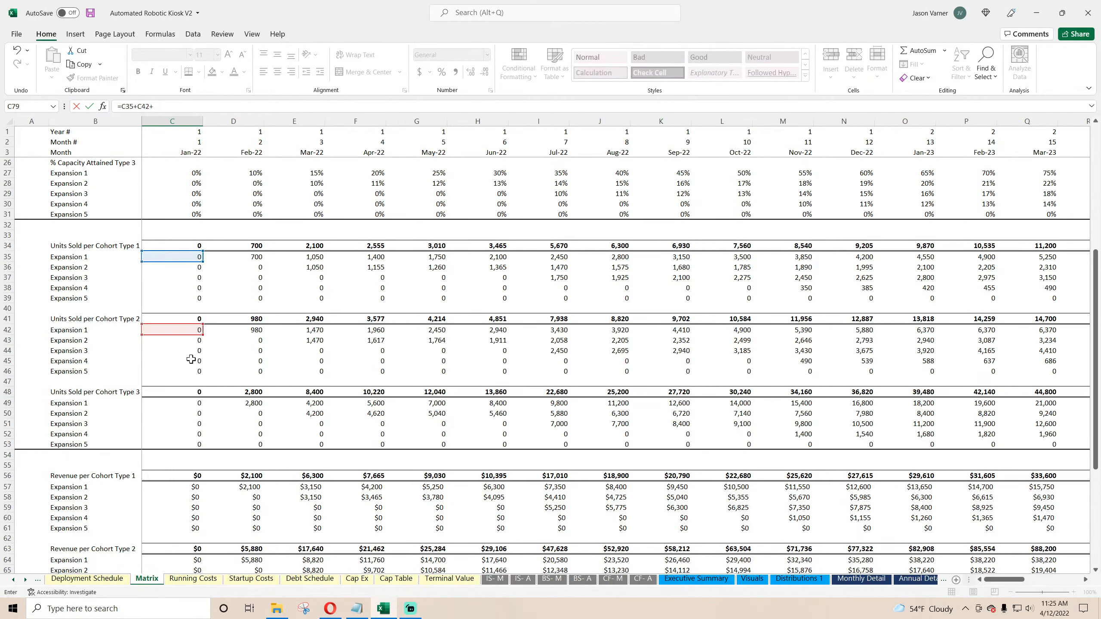
{"action": "type", "text": "+"}
{"action": "left_click", "coordinate": [193, 403]}
{"action": "key", "text": "Return"}
Step: Relabel the first new row as Total Sales (Expansion 1)
{"action": "scroll", "coordinate": [232, 452], "scroll_direction": "down", "scroll_amount": 4}
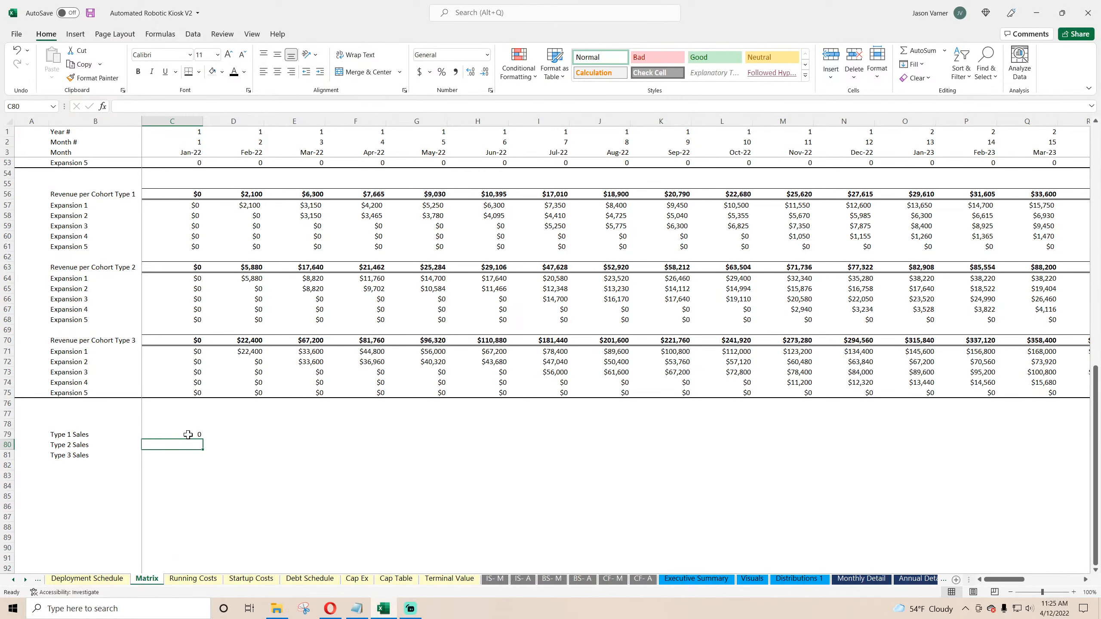
{"action": "left_click", "coordinate": [132, 437]}
{"action": "type", "text": "Total S"}
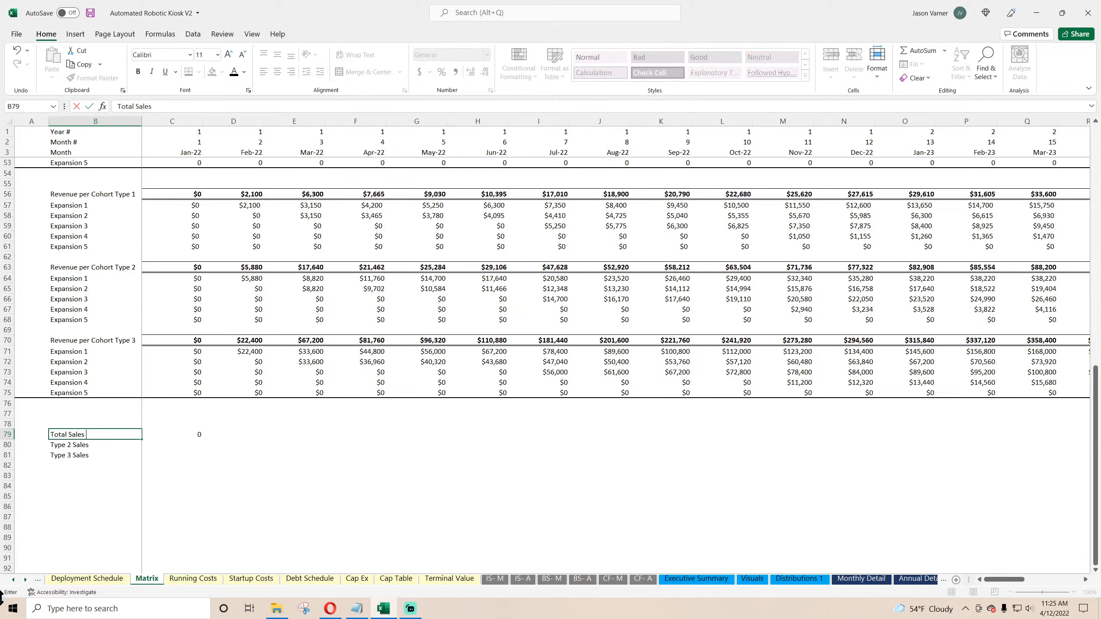
{"action": "type", "text": "ales (Expansion 1"}
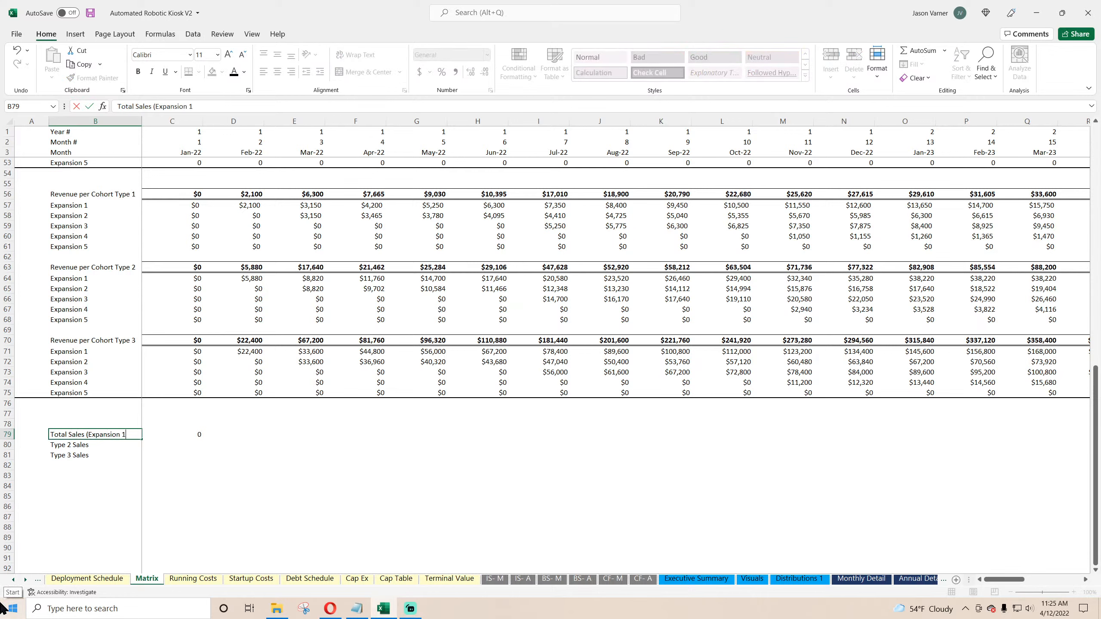
{"action": "type", "text": ")"}
{"action": "key", "text": "Return"}
Step: Fill the Expansion 1 total formula and its label down through five rows, to row 83
{"action": "left_click", "coordinate": [137, 438]}
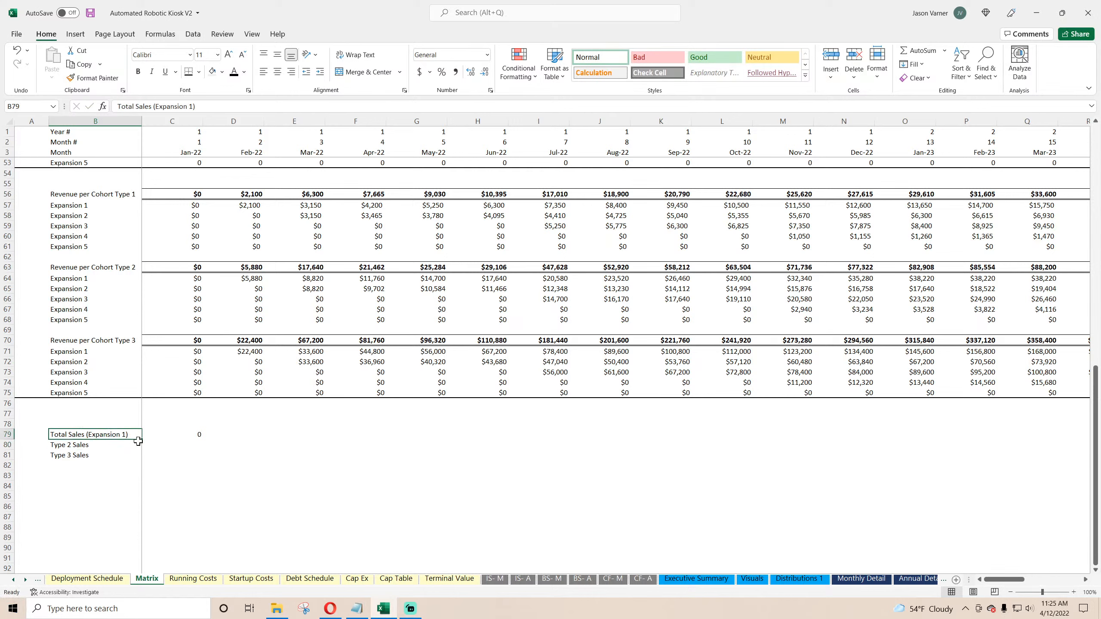
{"action": "left_click", "coordinate": [184, 433]}
{"action": "left_click_drag", "start_coordinate": [202, 439], "coordinate": [200, 479]}
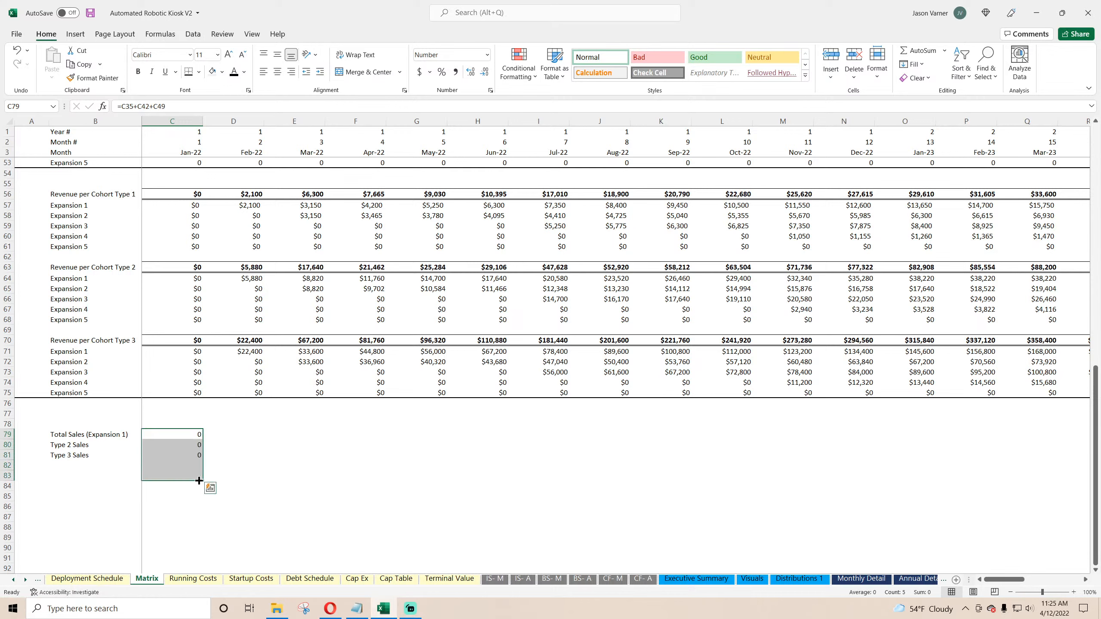
{"action": "left_click", "coordinate": [141, 441]}
{"action": "left_click_drag", "start_coordinate": [142, 441], "coordinate": [142, 478]}
Step: Renumber the copied labels as Total Sales (Expansion 2) through Total Sales (Expansion 5)
{"action": "double_click", "coordinate": [125, 446]}
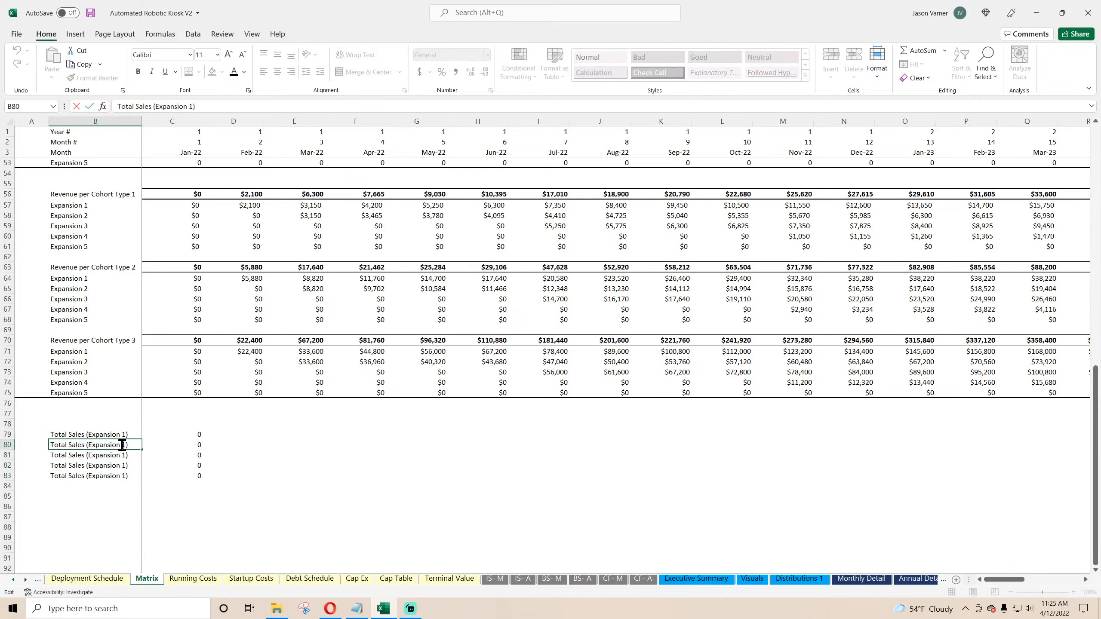
{"action": "type", "text": "2"}
{"action": "key", "text": "Return"}
{"action": "double_click", "coordinate": [123, 456]}
{"action": "type", "text": "3"}
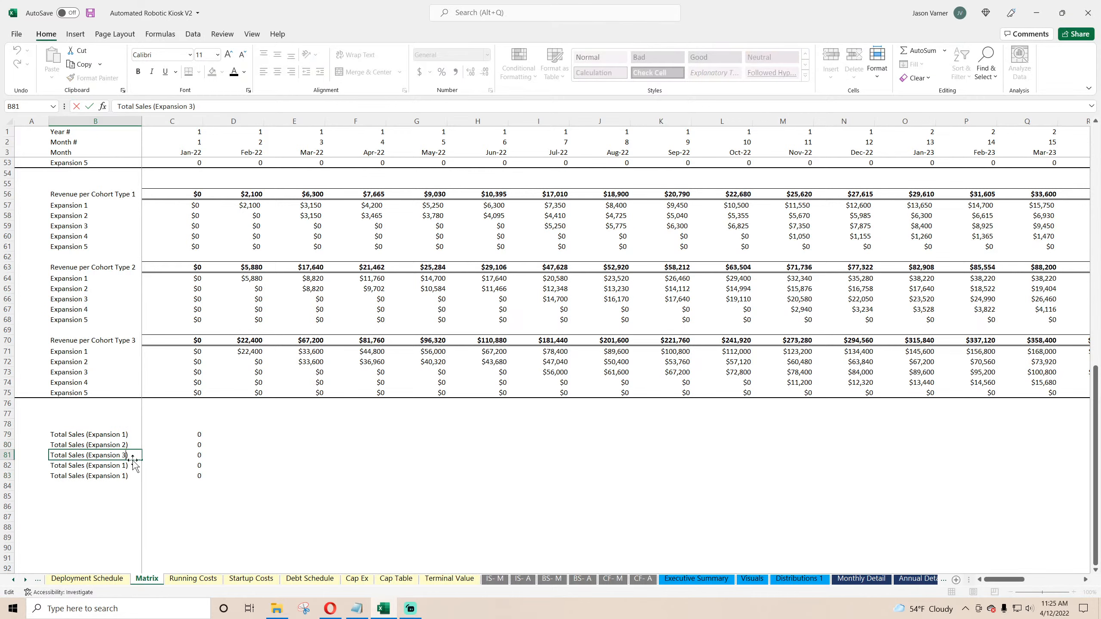
{"action": "key", "text": "Return"}
{"action": "double_click", "coordinate": [125, 465]}
{"action": "type", "text": "4"}
{"action": "key", "text": "Return"}
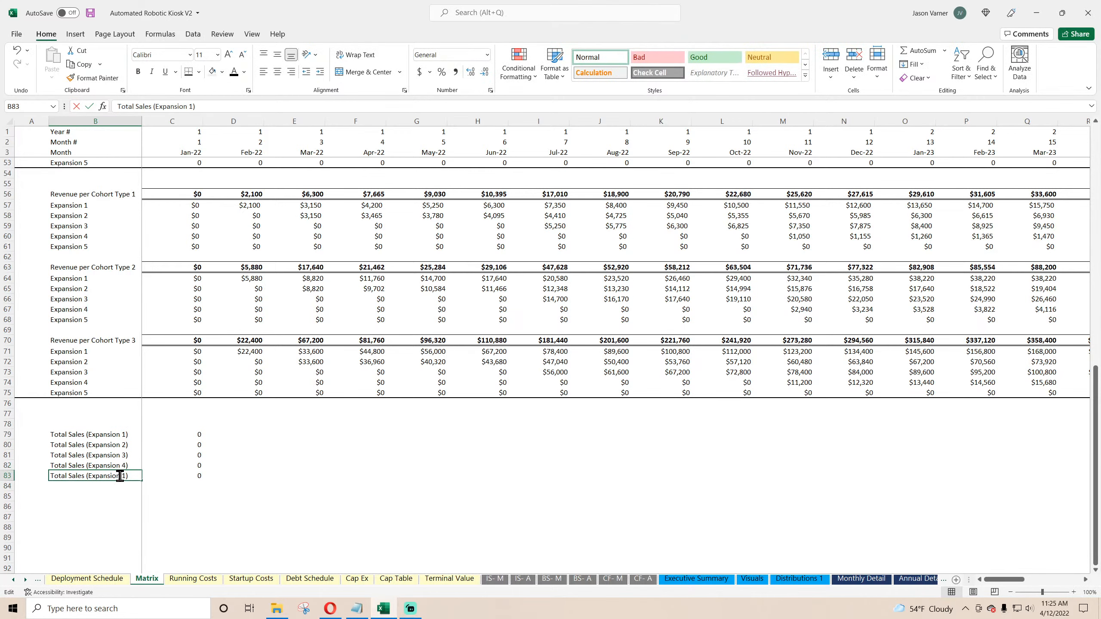
{"action": "type", "text": "5"}
{"action": "left_click", "coordinate": [264, 568]}
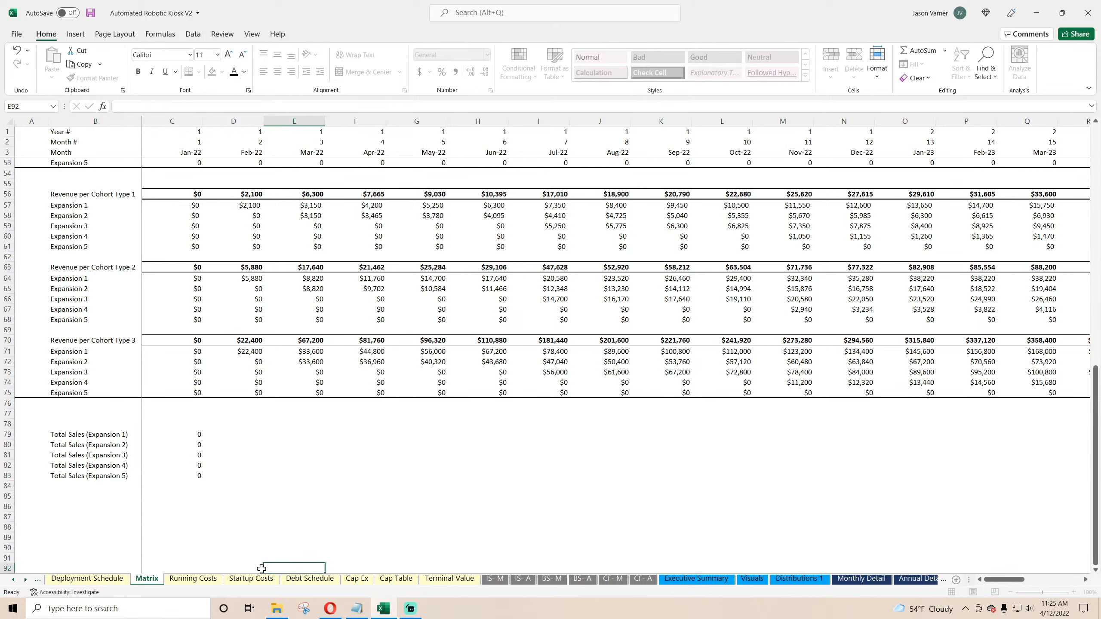
Step: Switch to the Deployment Schedule sheet and save the workbook
{"action": "left_click", "coordinate": [87, 578]}
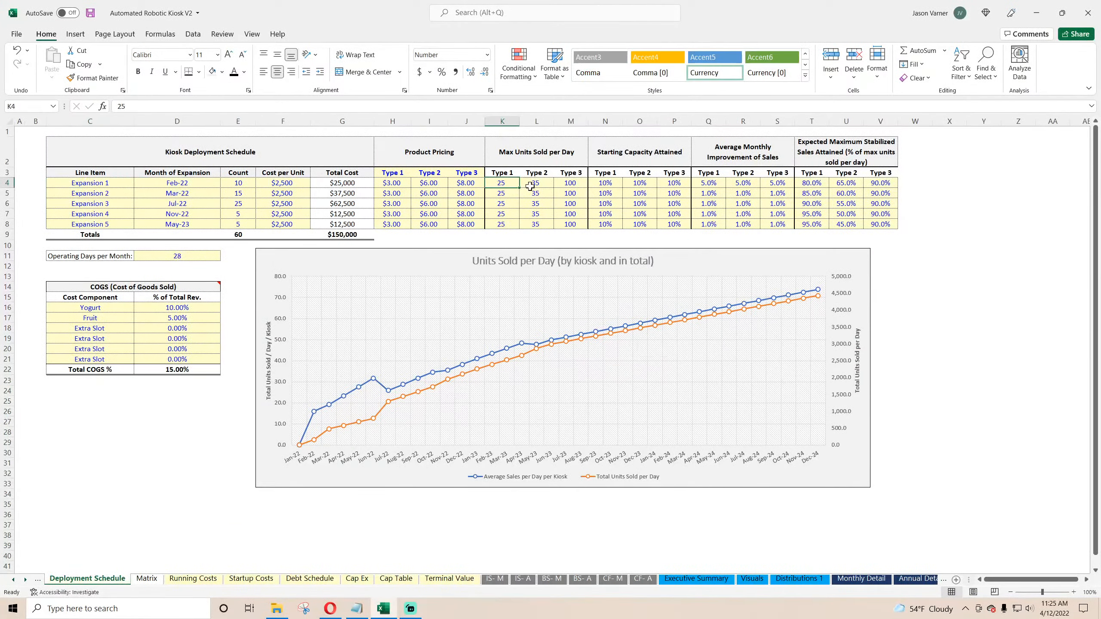
{"action": "key", "text": "Right"}
{"action": "key", "text": "Right"}
{"action": "key", "text": "Right"}
{"action": "key", "text": "Right"}
{"action": "key", "text": "Right"}
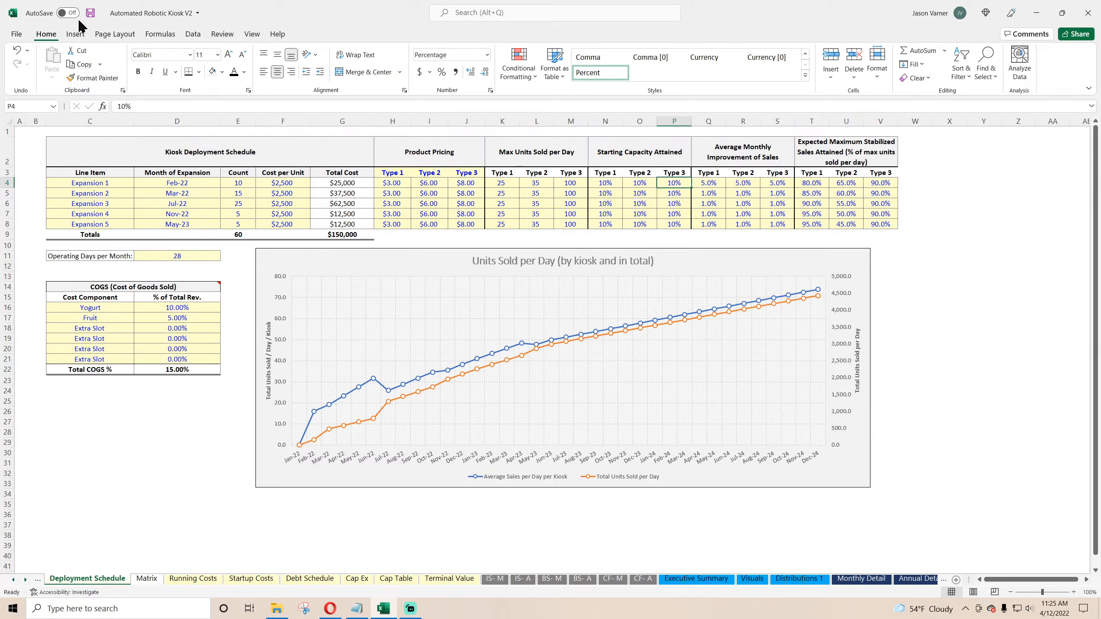
{"action": "left_click", "coordinate": [91, 12]}
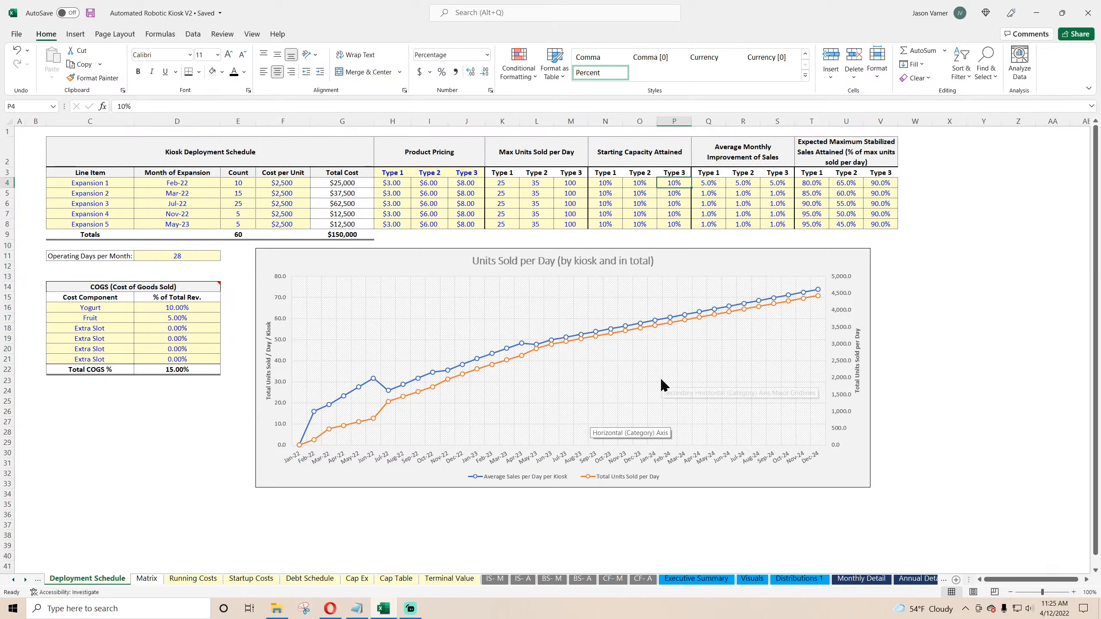
Step: Set Expansion 1's average monthly improvement of sales to 1% for Type 1, Type 2 and Type 3
{"action": "left_click", "coordinate": [714, 183]}
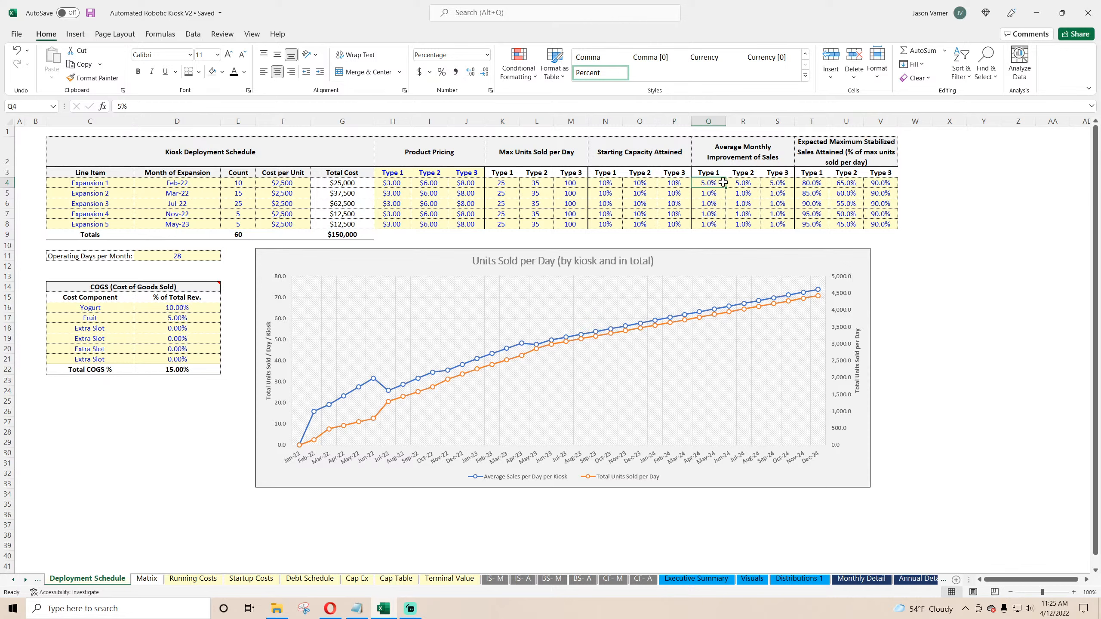
{"action": "type", "text": "1"}
{"action": "left_click", "coordinate": [745, 183]}
{"action": "type", "text": "1"}
{"action": "left_click", "coordinate": [778, 182]}
{"action": "type", "text": "1"}
{"action": "left_click", "coordinate": [846, 203]}
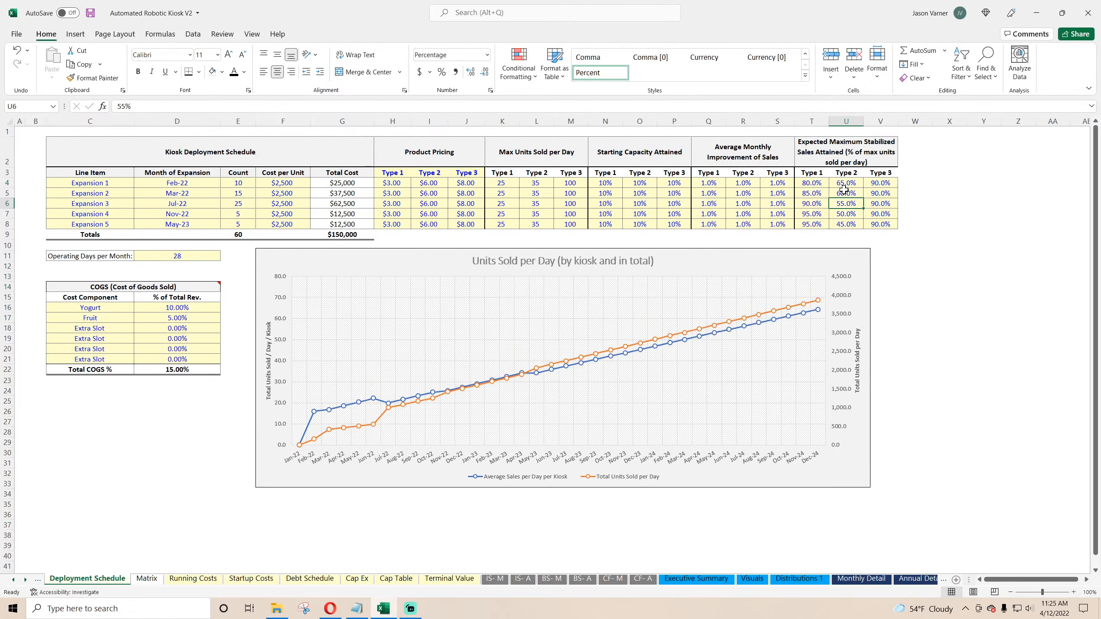
Step: Set the expected maximum stabilized sales attained to 50% for all three types across all five expansions
{"action": "left_click", "coordinate": [815, 183]}
{"action": "type", "text": "50"}
{"action": "key", "text": "Return"}
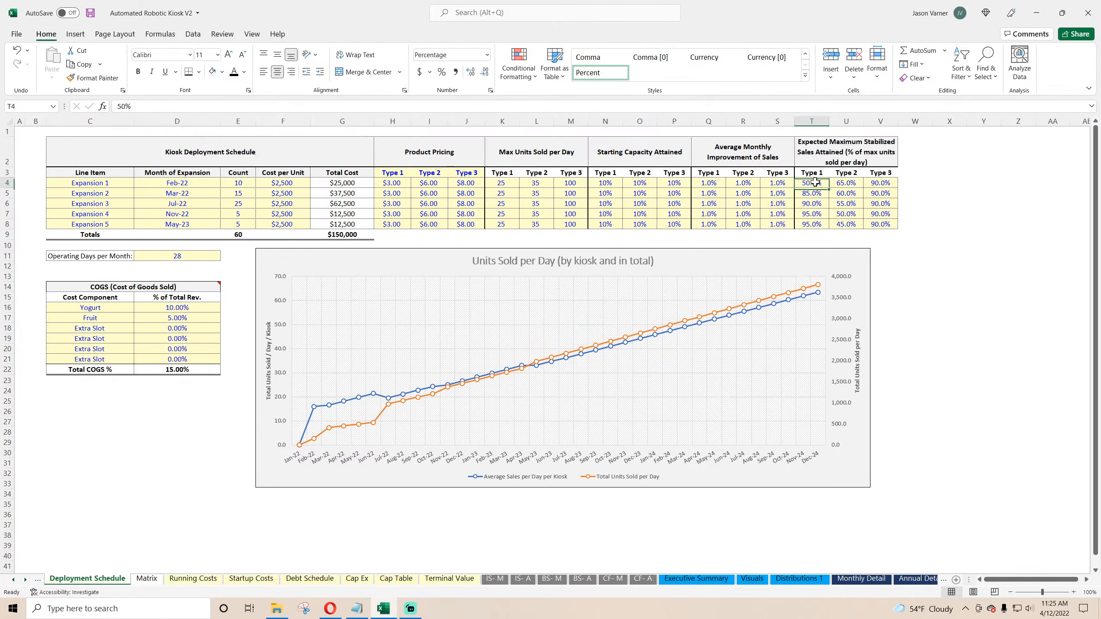
{"action": "left_click_drag", "start_coordinate": [828, 188], "coordinate": [887, 186]}
{"action": "left_click_drag", "start_coordinate": [898, 188], "coordinate": [951, 226]}
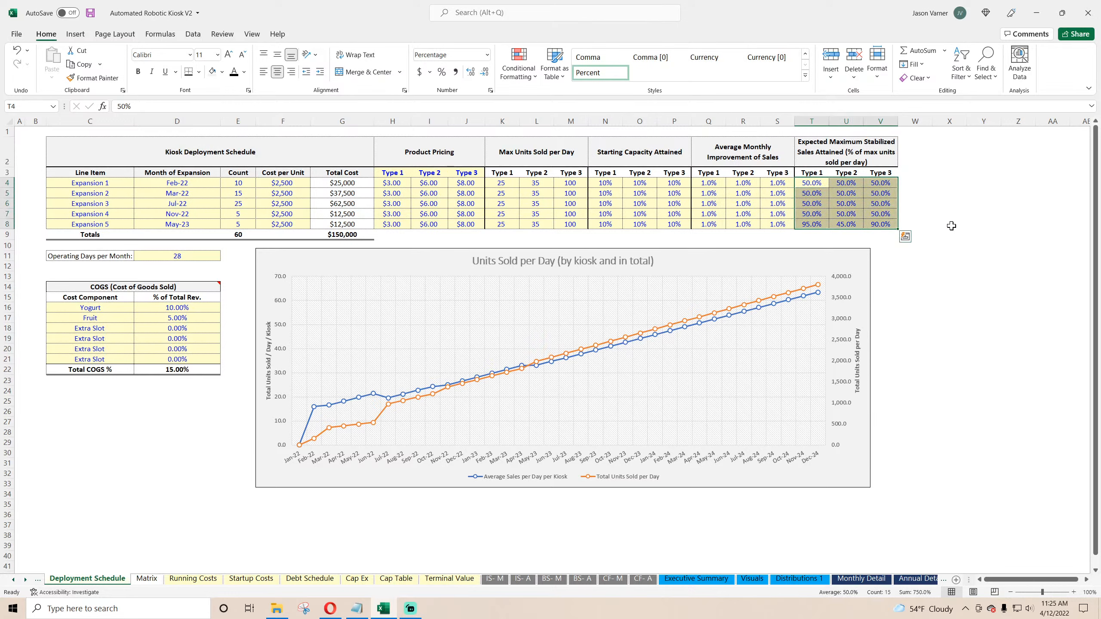
{"action": "left_click", "coordinate": [951, 226]}
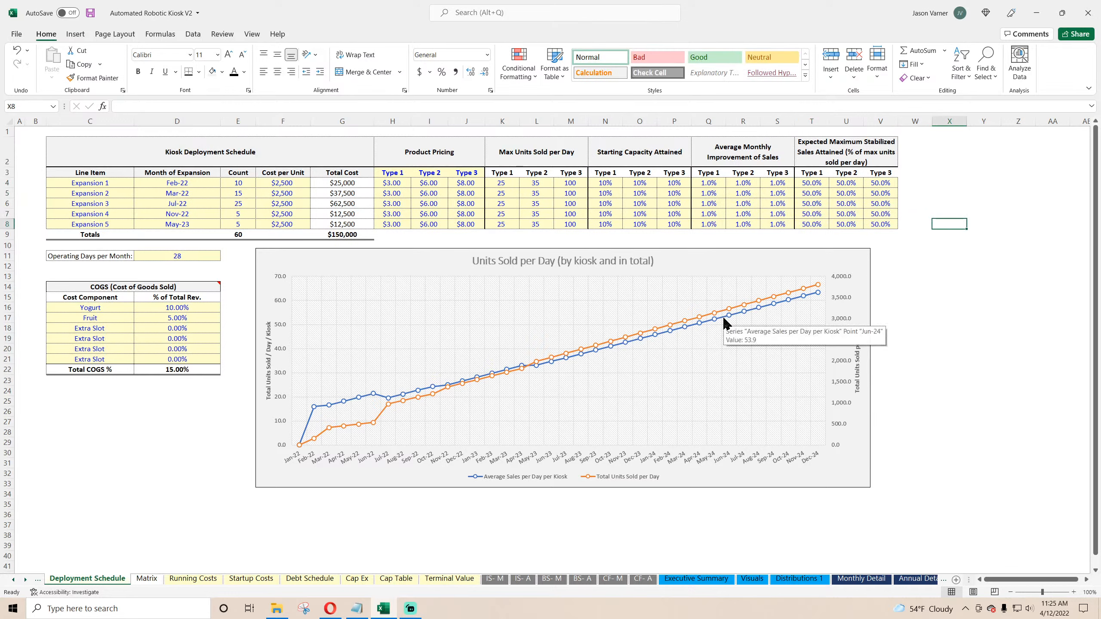
Step: Set the average monthly improvement of sales to 0% for every type and expansion
{"action": "mouse_move", "coordinate": [748, 303]}
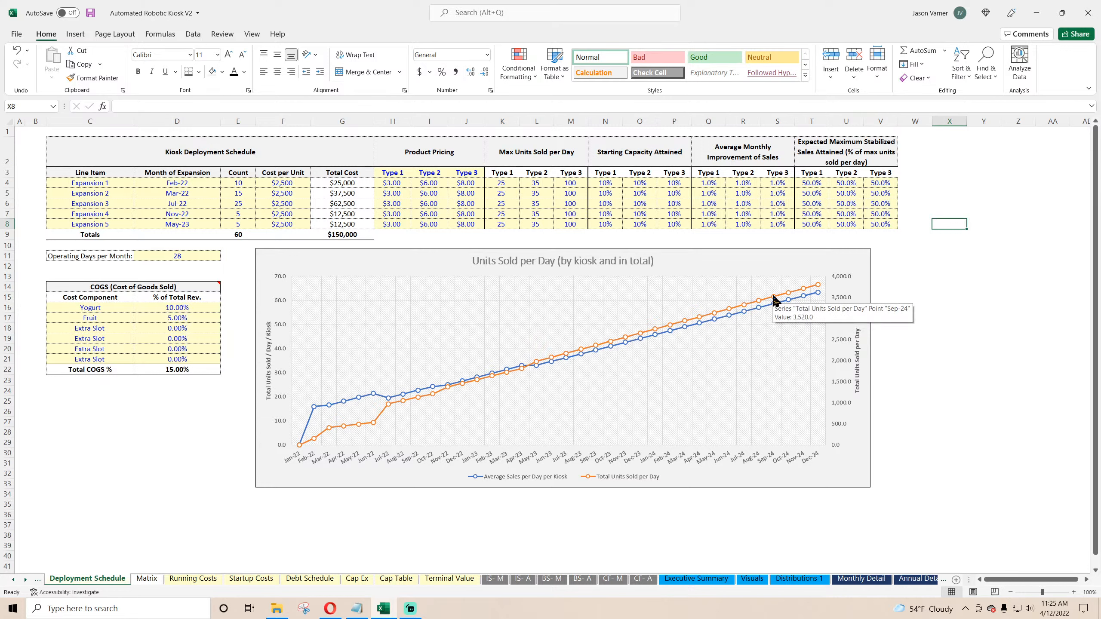
{"action": "left_click", "coordinate": [708, 183]}
{"action": "type", "text": "0"}
{"action": "key", "text": "Return"}
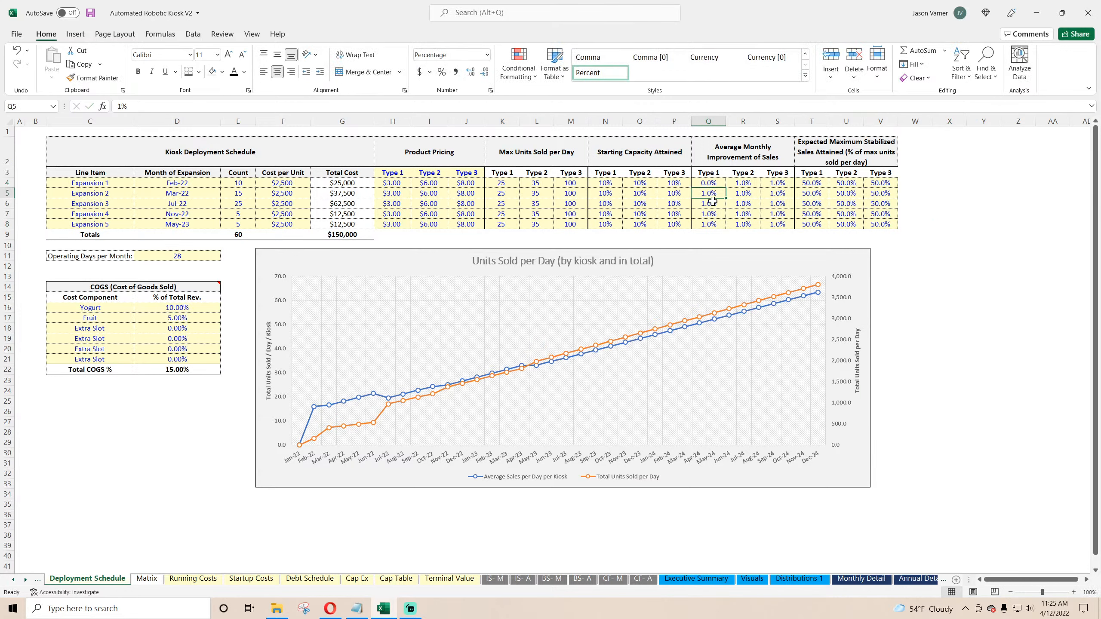
{"action": "key", "text": "0"}
{"action": "key", "text": "Return"}
{"action": "key", "text": "0"}
{"action": "key", "text": "Return"}
{"action": "key", "text": "0"}
{"action": "key", "text": "Return"}
{"action": "key", "text": "0"}
{"action": "key", "text": "Return"}
{"action": "left_click", "coordinate": [747, 185]}
{"action": "type", "text": "0"}
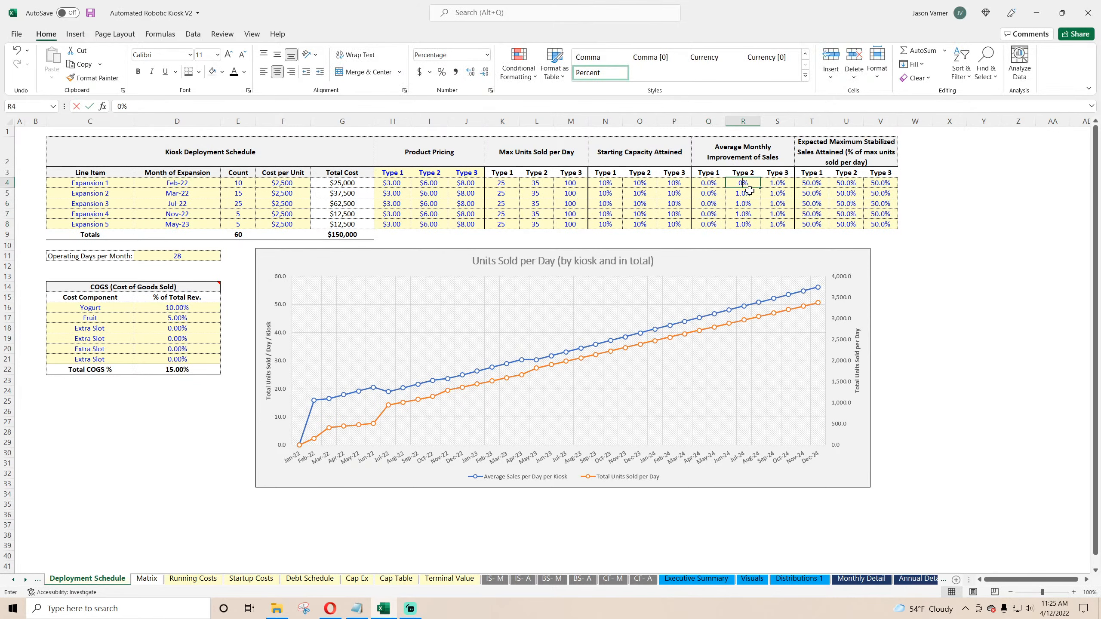
{"action": "key", "text": "Return"}
{"action": "key", "text": "0"}
{"action": "key", "text": "Return"}
{"action": "key", "text": "0"}
{"action": "key", "text": "Return"}
{"action": "key", "text": "0"}
{"action": "key", "text": "Return"}
{"action": "key", "text": "0"}
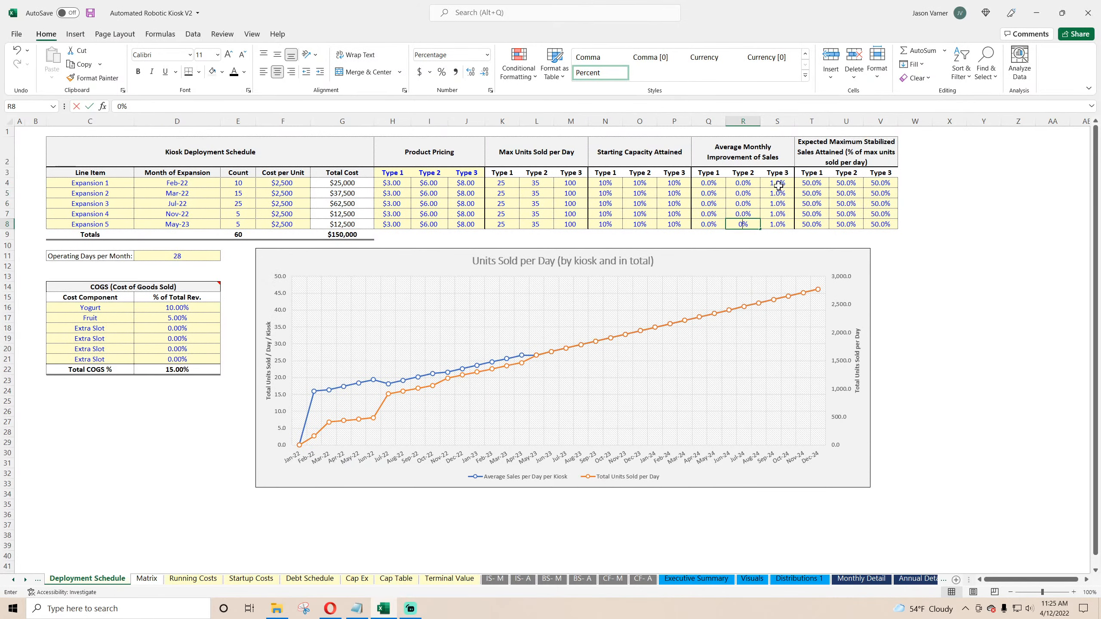
{"action": "key", "text": "Return"}
{"action": "left_click", "coordinate": [778, 185]}
{"action": "type", "text": "0"}
{"action": "key", "text": "Return"}
{"action": "key", "text": "0"}
{"action": "key", "text": "Return"}
{"action": "key", "text": "0"}
{"action": "key", "text": "Return"}
{"action": "key", "text": "0"}
{"action": "key", "text": "Return"}
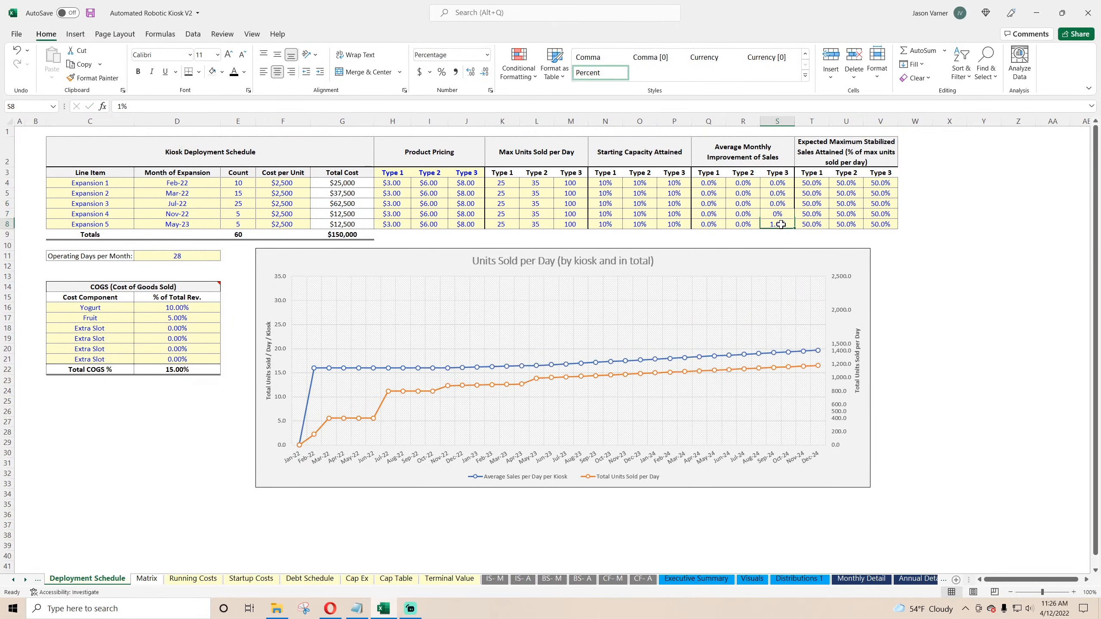
{"action": "type", "text": "0"}
{"action": "key", "text": "Return"}
{"action": "left_click", "coordinate": [983, 256]}
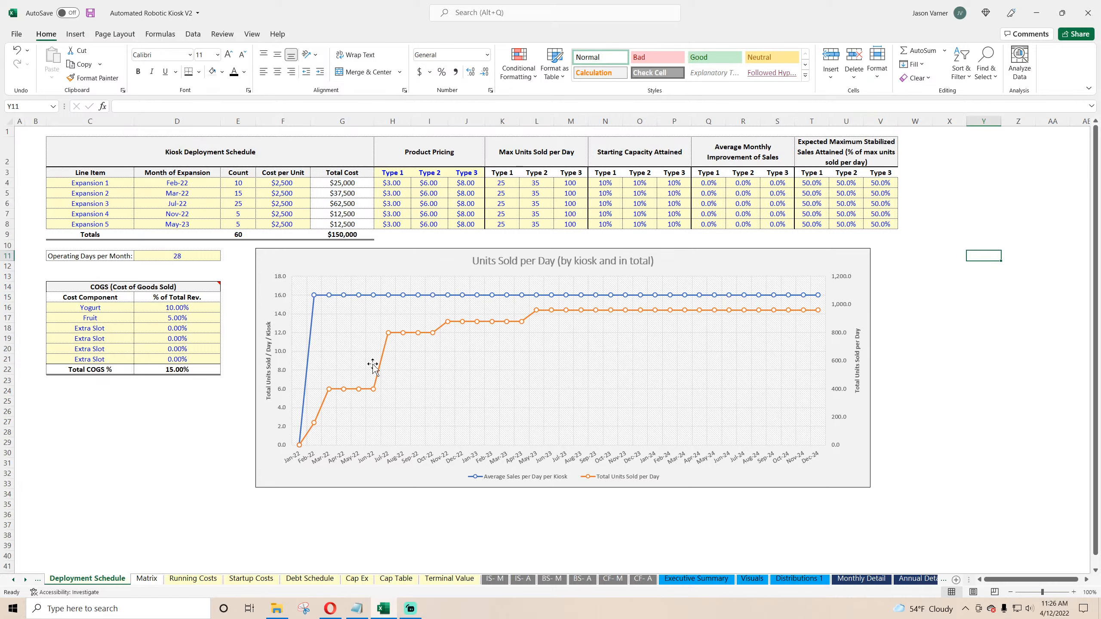
Step: Select the max units sold per day block and save the workbook
{"action": "left_click_drag", "start_coordinate": [509, 179], "coordinate": [568, 222]}
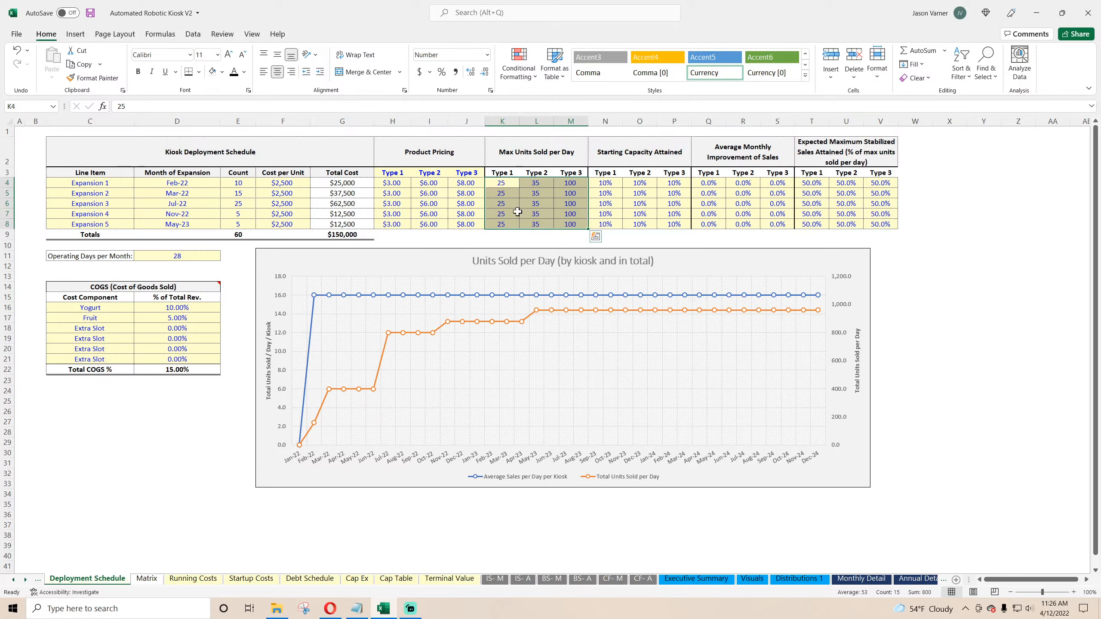
{"action": "left_click", "coordinate": [90, 13]}
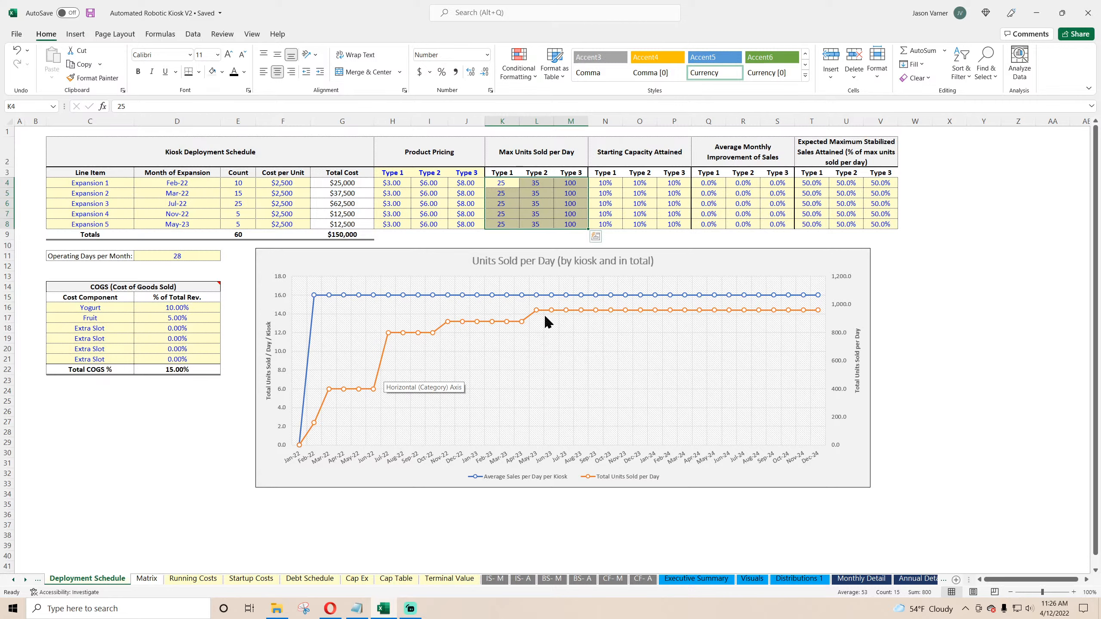
Step: Set the average monthly improvement of sales to 3% for every type across all five expansions
{"action": "left_click", "coordinate": [709, 183]}
{"action": "type", "text": "3"}
{"action": "left_click", "coordinate": [743, 183]}
{"action": "type", "text": "3"}
{"action": "left_click", "coordinate": [776, 182]}
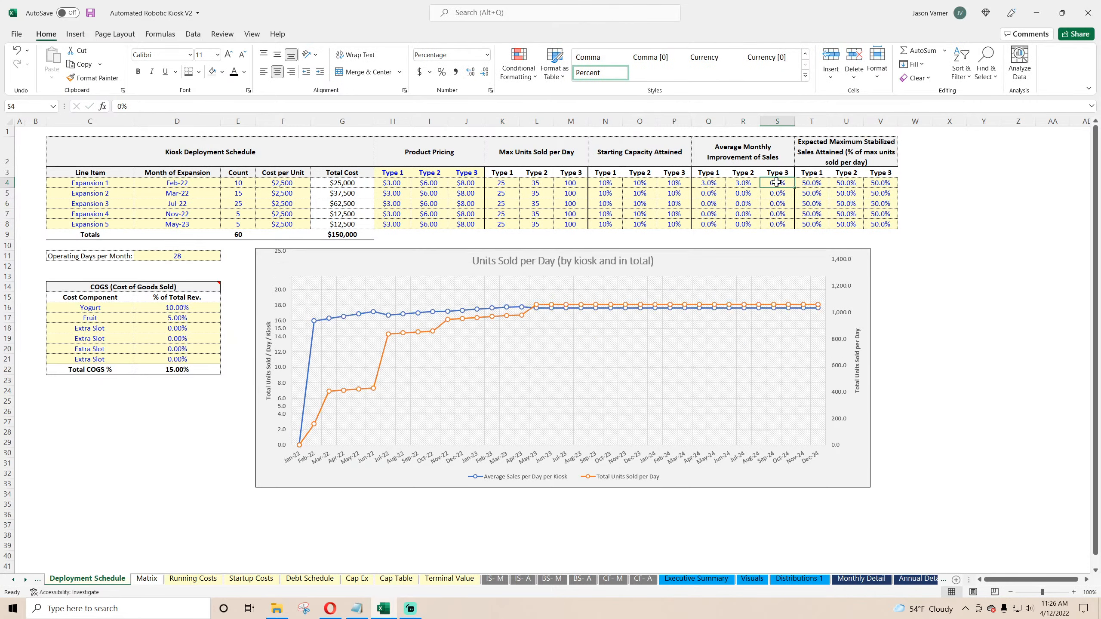
{"action": "type", "text": "3"}
{"action": "left_click", "coordinate": [779, 193]}
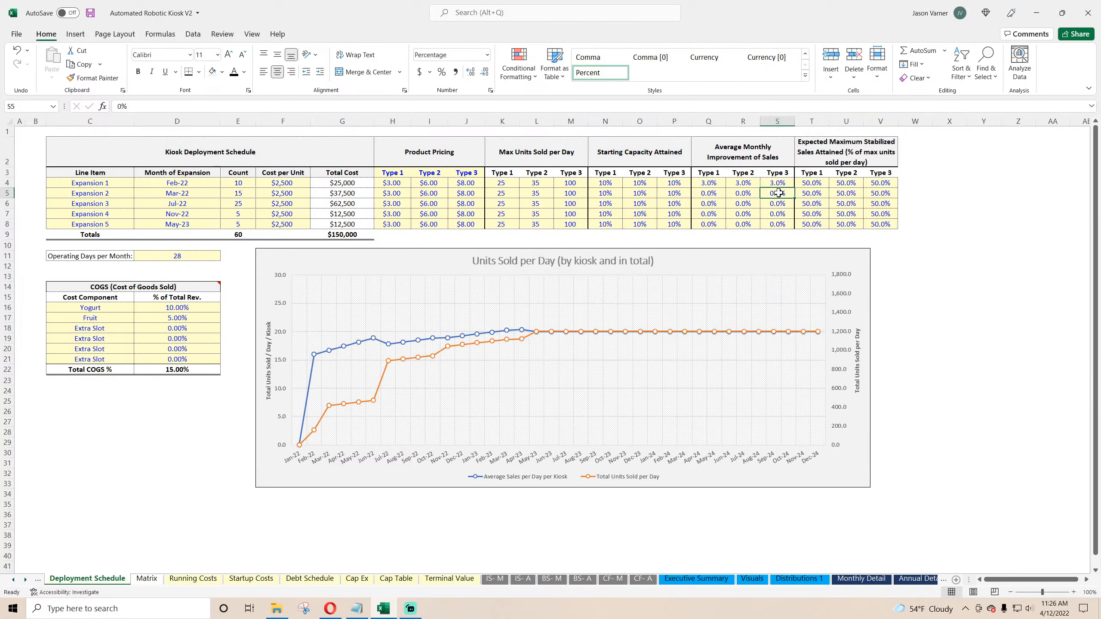
{"action": "type", "text": "3"}
{"action": "left_click", "coordinate": [743, 193]}
{"action": "type", "text": "3"}
{"action": "left_click", "coordinate": [708, 193]}
{"action": "type", "text": "3"}
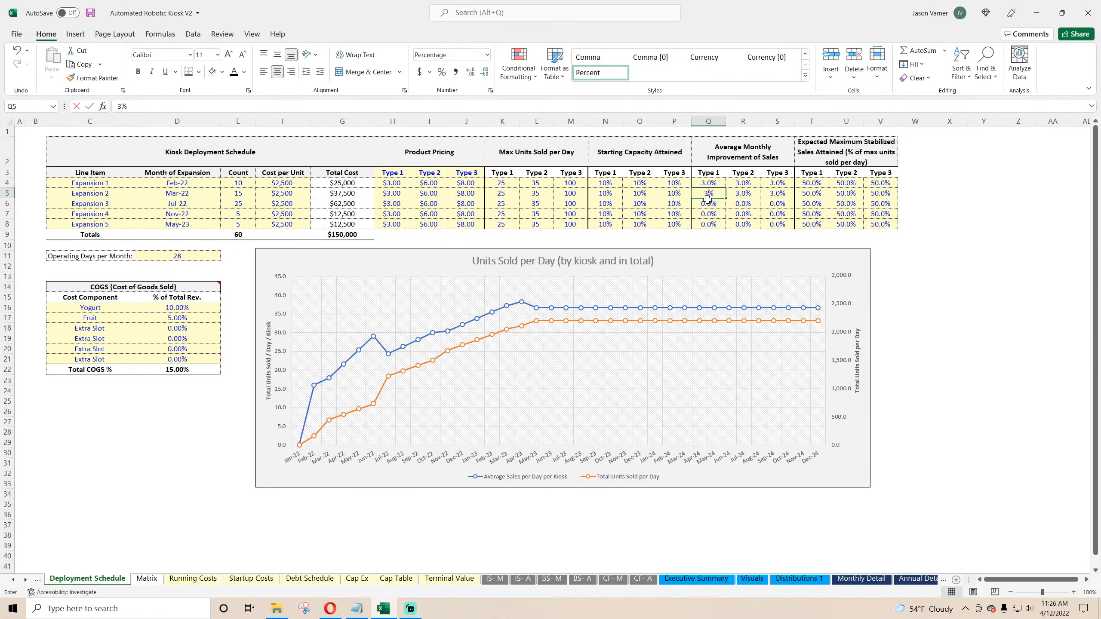
{"action": "left_click", "coordinate": [709, 203]}
{"action": "type", "text": "3"}
{"action": "left_click", "coordinate": [742, 203]}
{"action": "type", "text": "3"}
{"action": "left_click", "coordinate": [775, 202]}
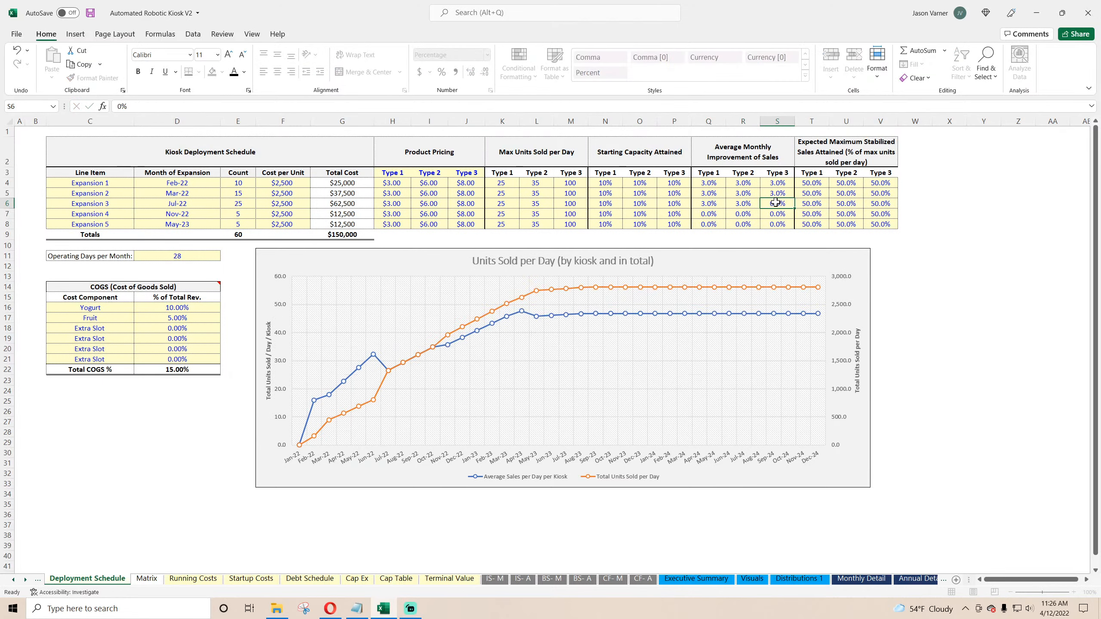
{"action": "type", "text": "3"}
{"action": "left_click", "coordinate": [777, 214]}
{"action": "type", "text": "3"}
{"action": "left_click", "coordinate": [744, 217]}
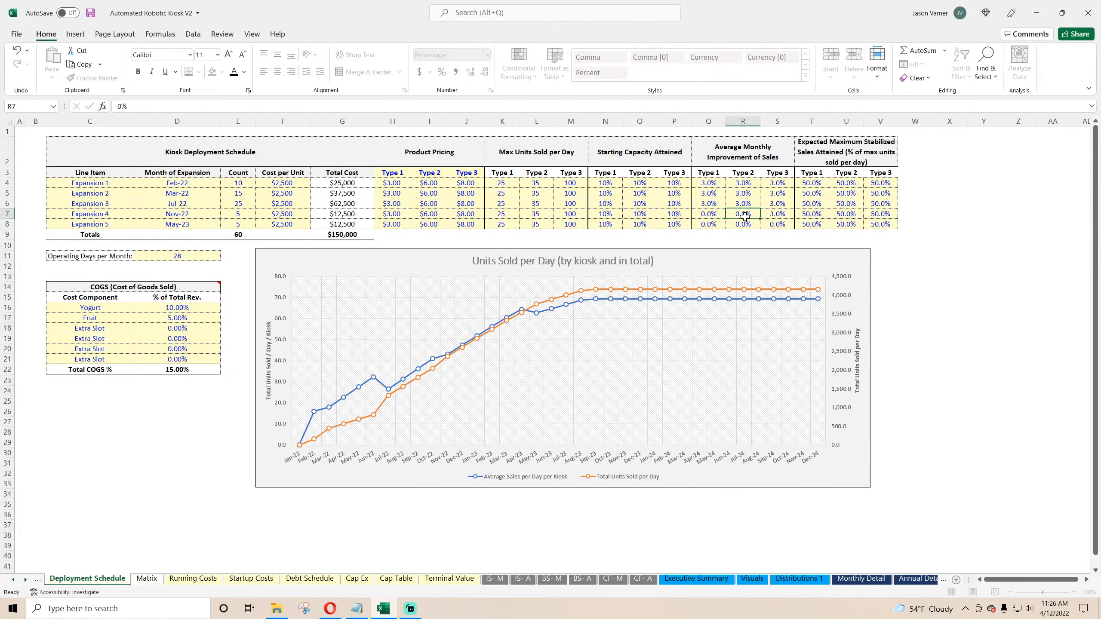
{"action": "type", "text": "3"}
{"action": "left_click", "coordinate": [709, 224]}
{"action": "type", "text": "3"}
{"action": "left_click", "coordinate": [743, 224]}
{"action": "type", "text": "3"}
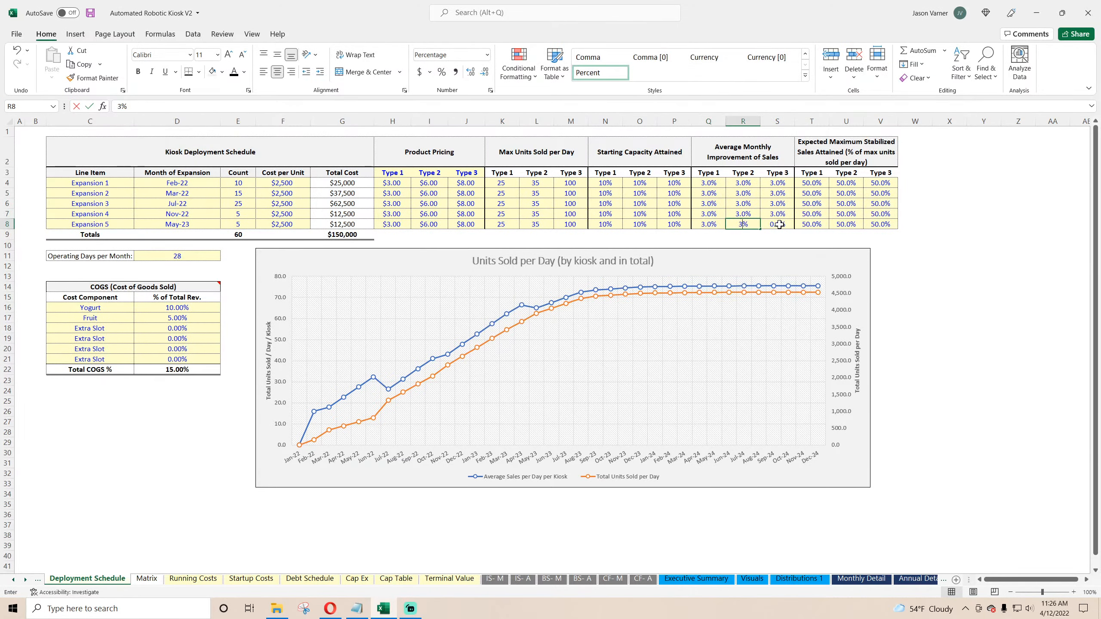
{"action": "left_click", "coordinate": [778, 224]}
{"action": "type", "text": "3"}
Step: Save the workbook
{"action": "left_click", "coordinate": [982, 316]}
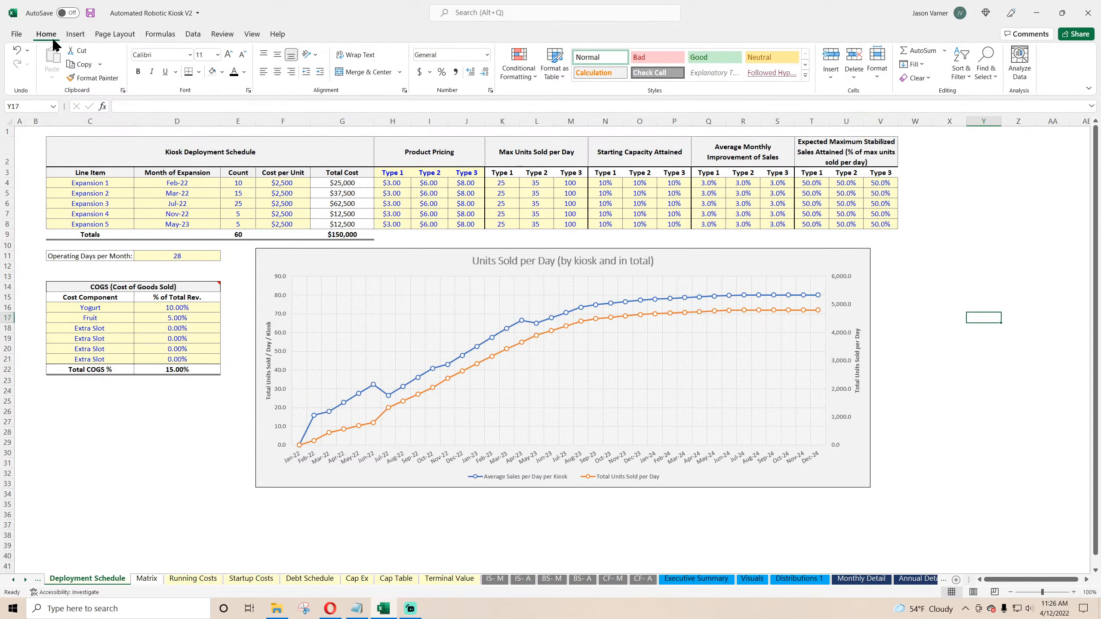
{"action": "left_click", "coordinate": [90, 12]}
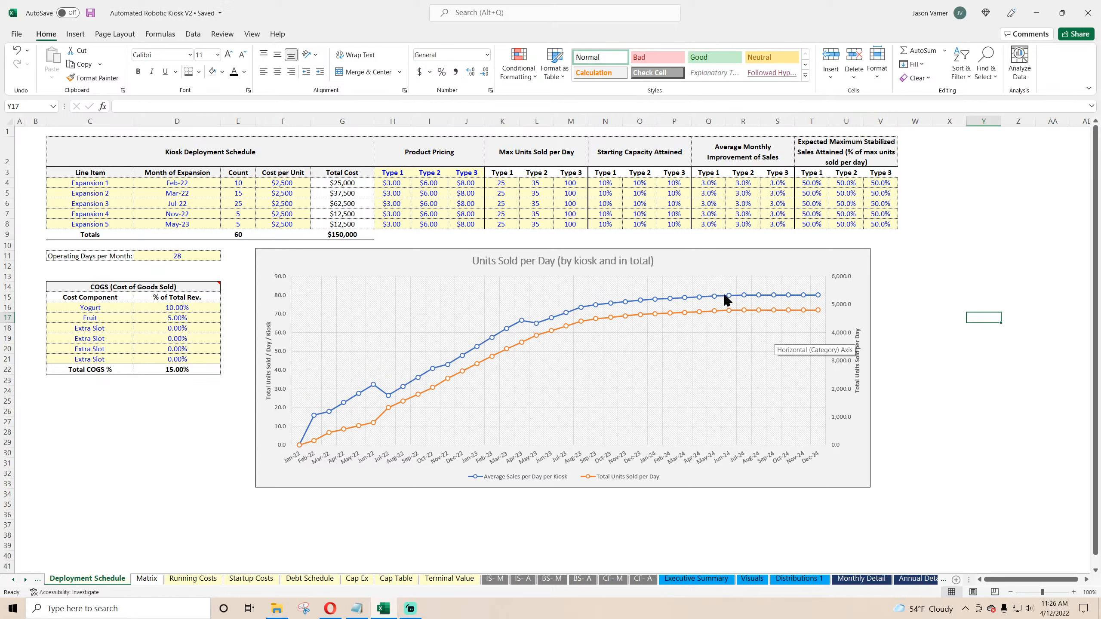
{"action": "mouse_move", "coordinate": [730, 301]}
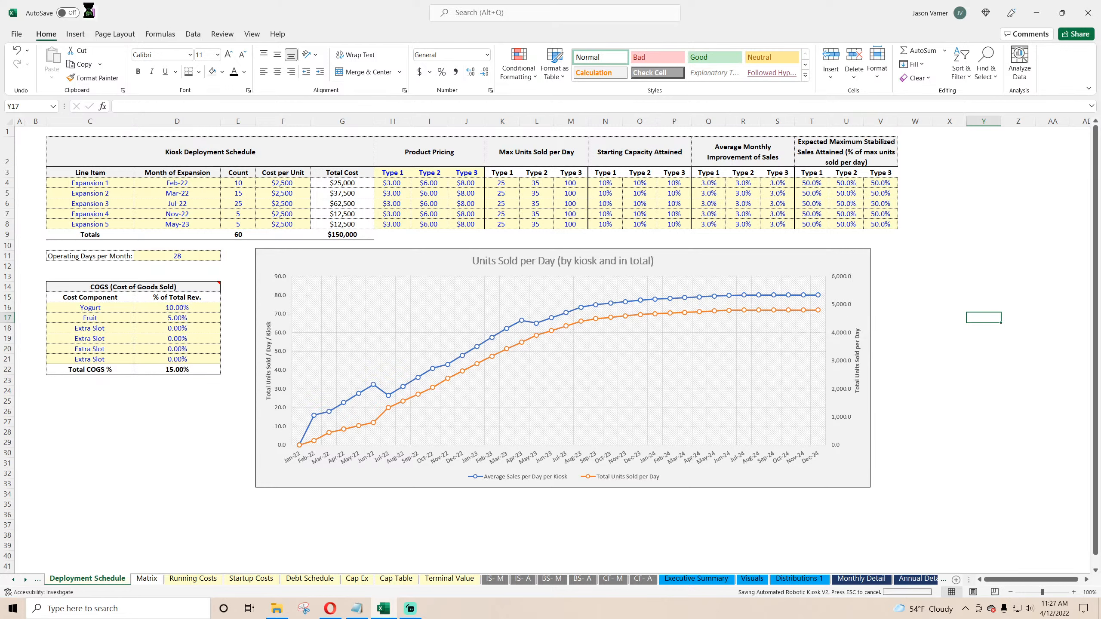
Step: On Matrix, format the five Total Sales expansion rows as numbers with a thousands separator and no decimals
{"action": "left_click", "coordinate": [93, 184]}
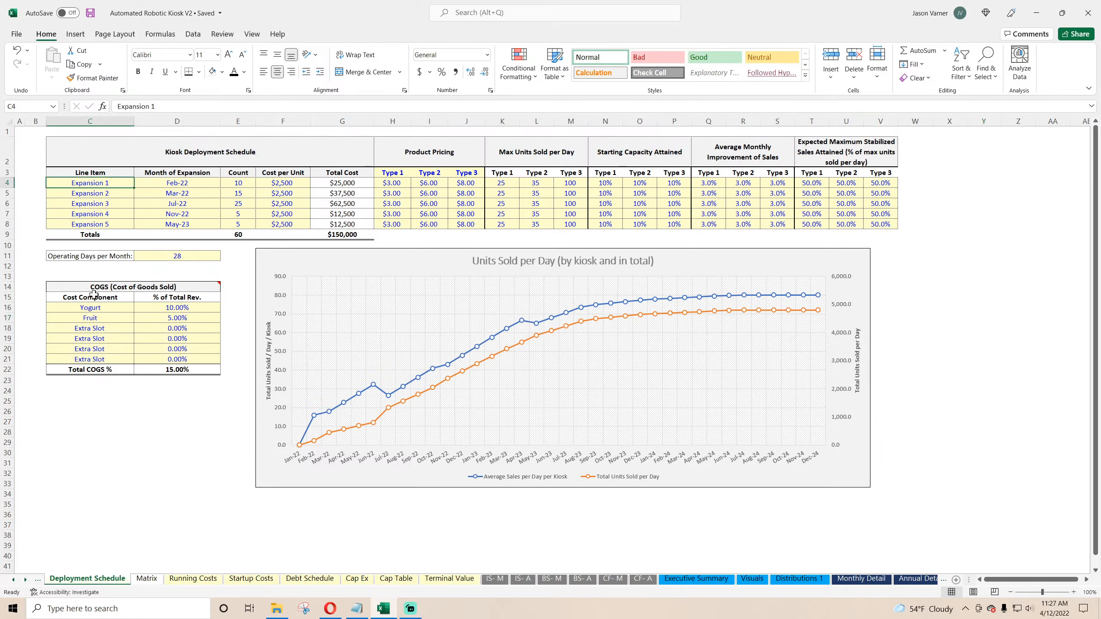
{"action": "left_click", "coordinate": [194, 580]}
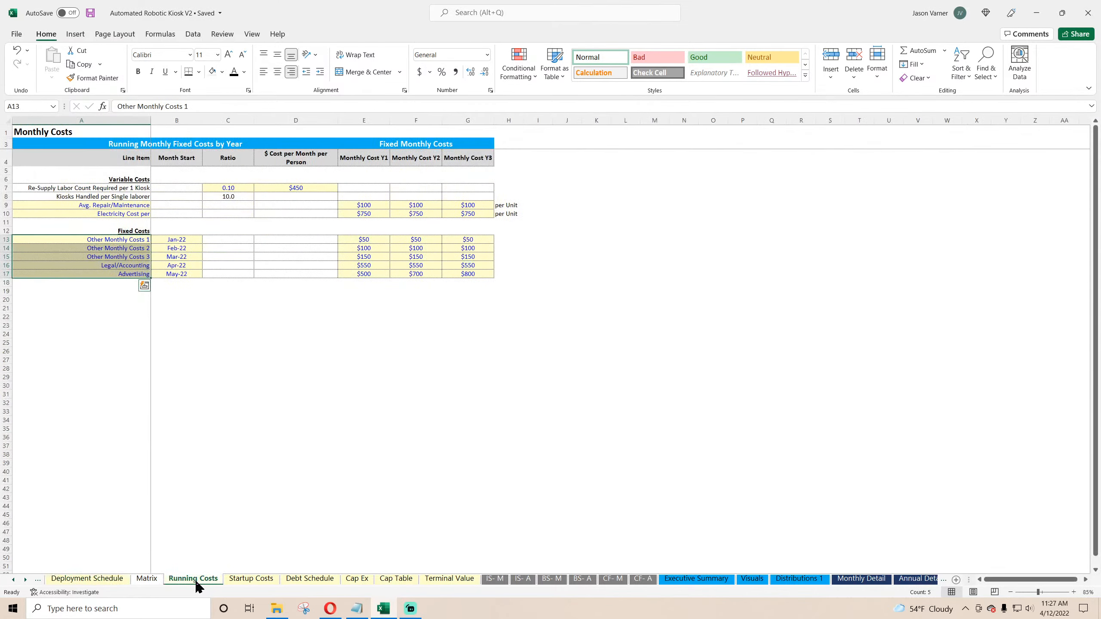
{"action": "left_click", "coordinate": [154, 574]}
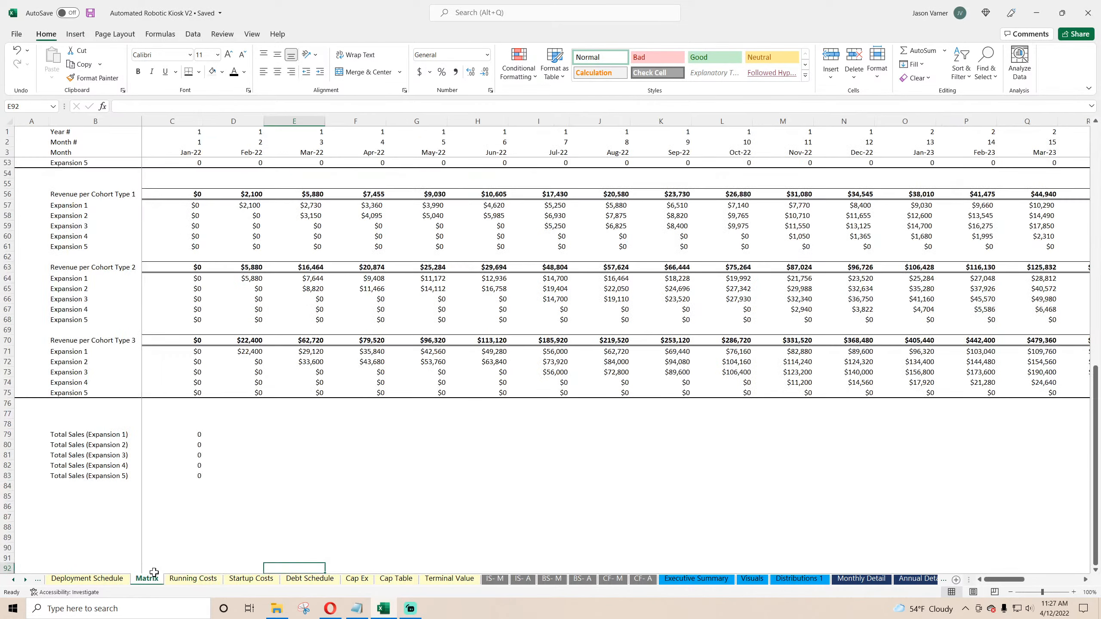
{"action": "left_click_drag", "start_coordinate": [173, 434], "coordinate": [894, 478]}
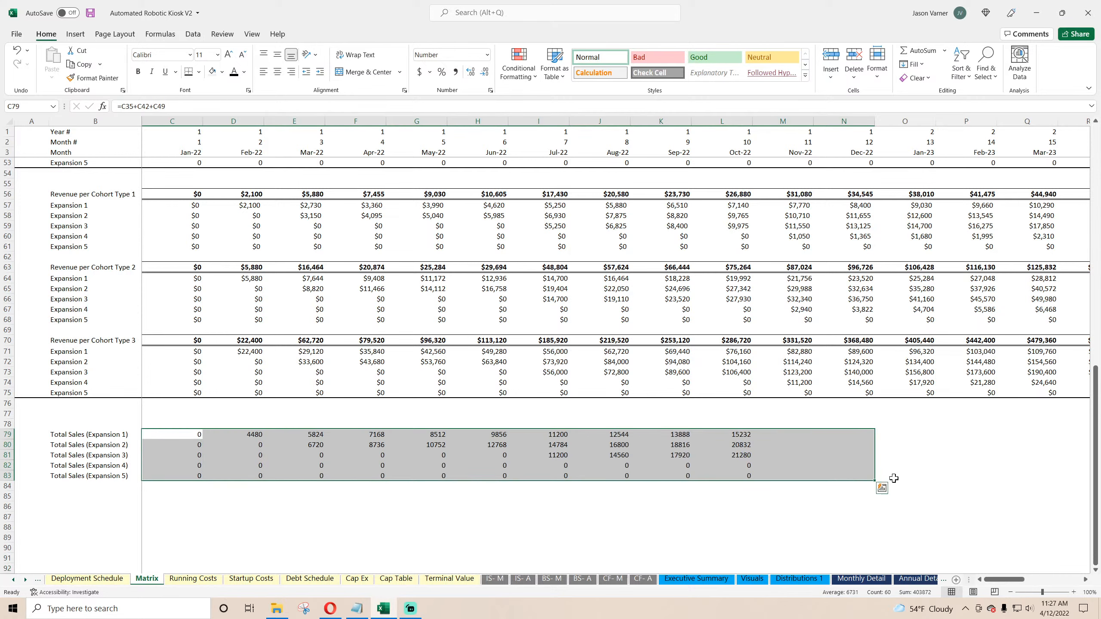
{"action": "left_click", "coordinate": [490, 91]}
{"action": "left_click", "coordinate": [666, 238]}
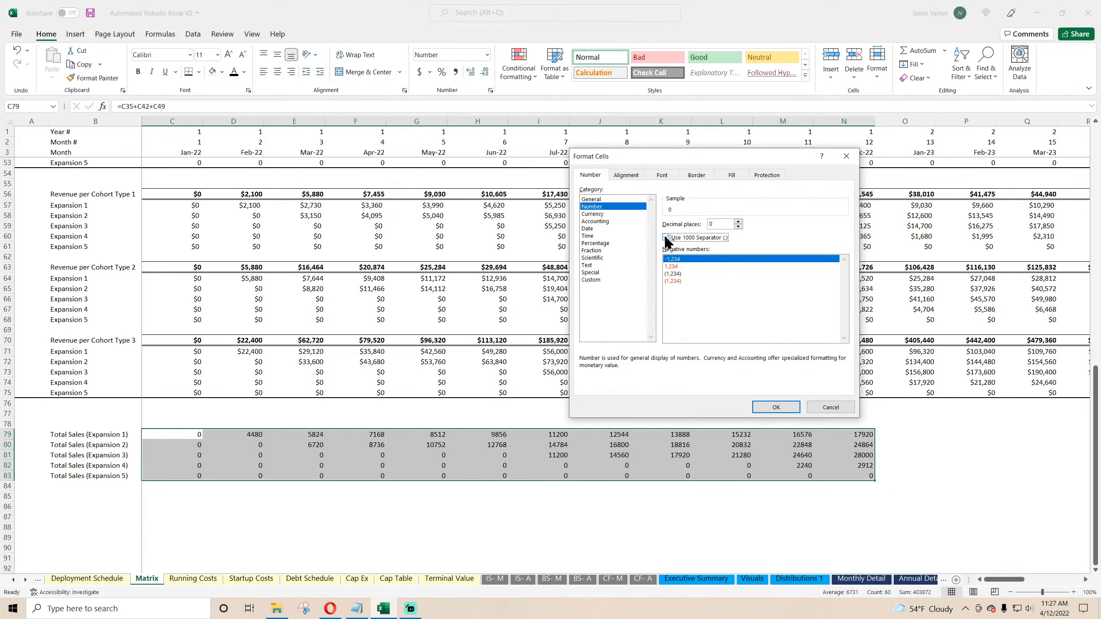
{"action": "left_click", "coordinate": [782, 408]}
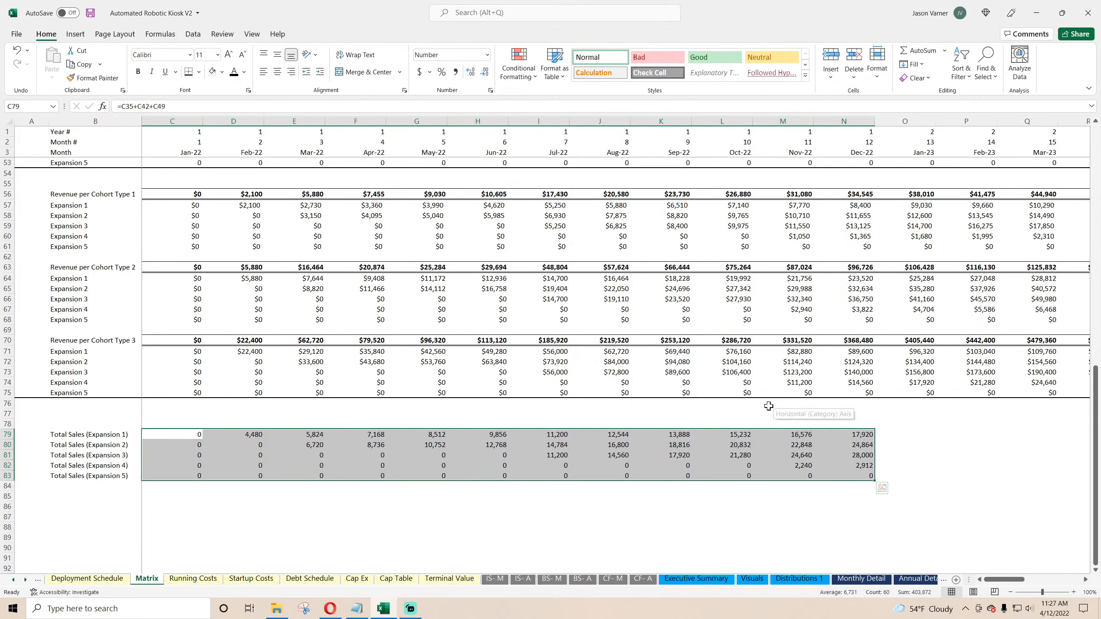
Step: Label the row above the Total Sales expansion rows "Total Units Sold by Expansion"
{"action": "left_click", "coordinate": [72, 427]}
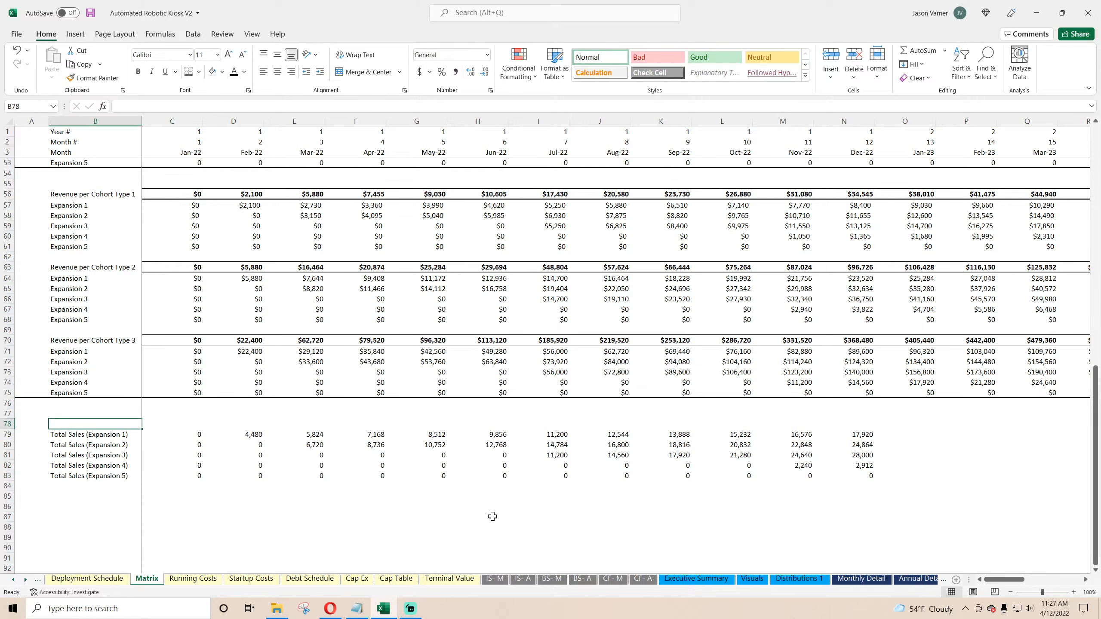
{"action": "type", "text": "Total Units Sold by Exp"}
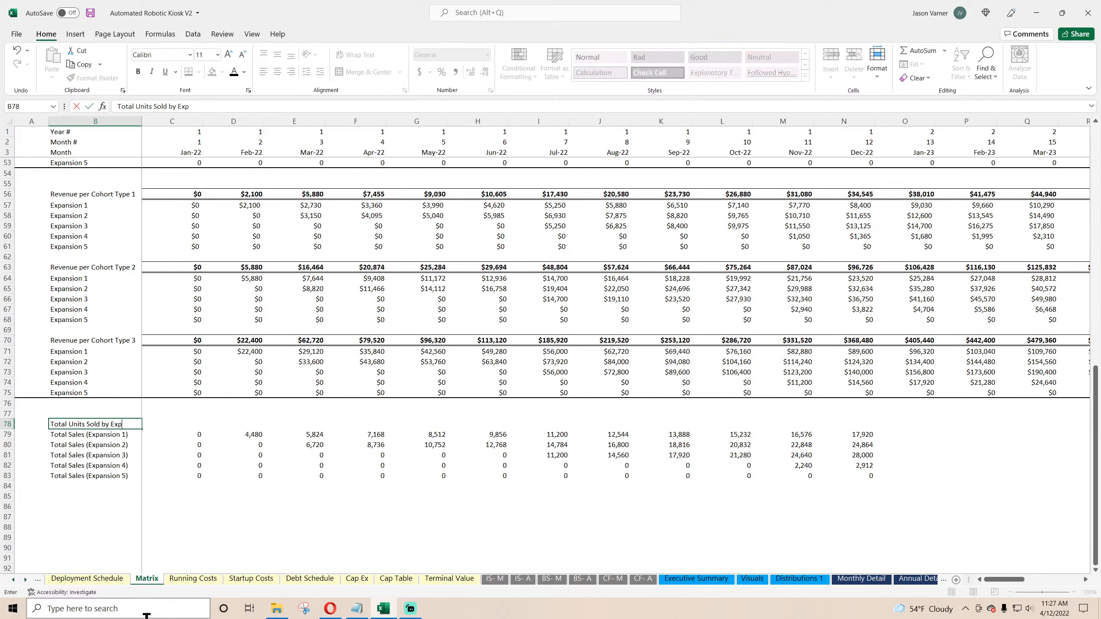
{"action": "type", "text": "ansion"}
{"action": "key", "text": "Return"}
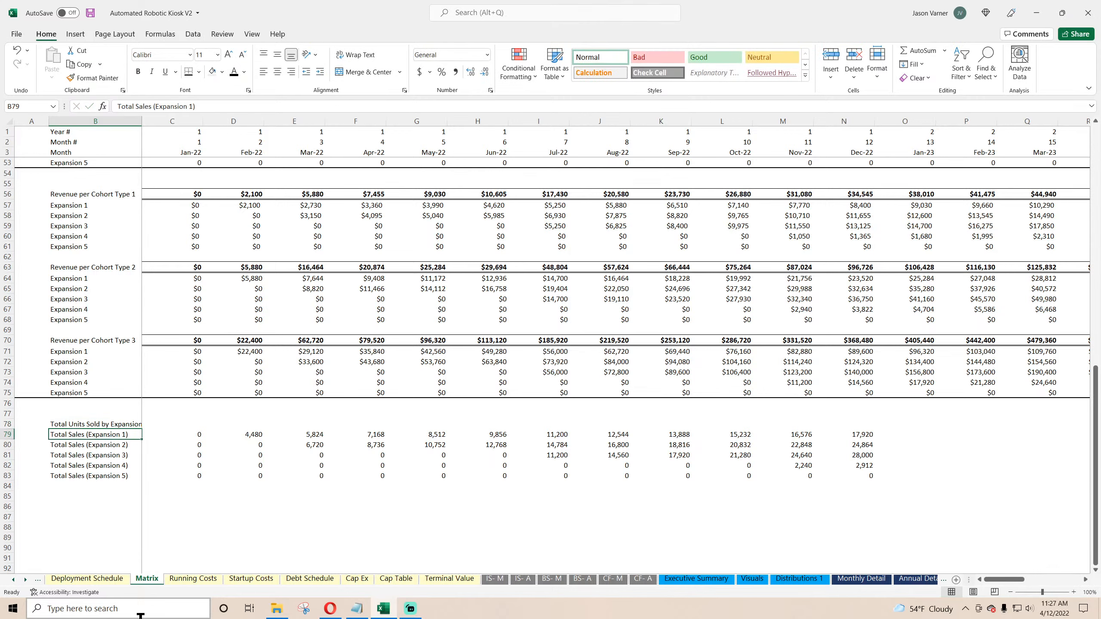
Step: Add a new section heading "Total Units Sold per Day by Expansion" a few rows below the totals
{"action": "key", "text": "Down"}
{"action": "key", "text": "Down"}
{"action": "key", "text": "Down"}
{"action": "key", "text": "Down"}
{"action": "key", "text": "Down"}
{"action": "key", "text": "Down"}
{"action": "type", "text": "Tot"}
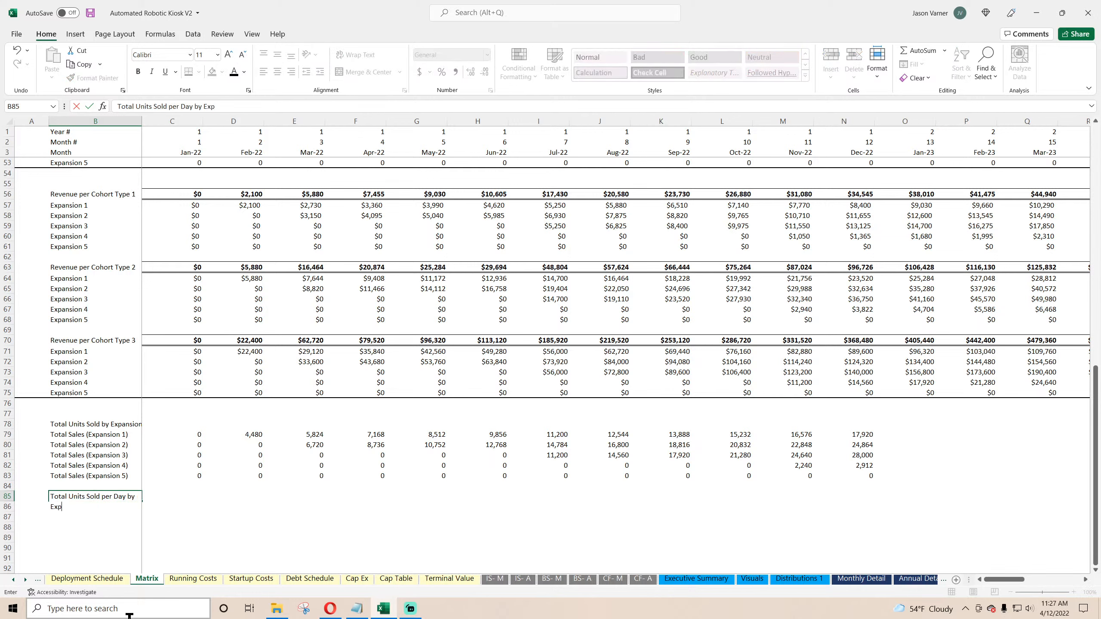
{"action": "key", "text": "Return"}
Step: Link the label beneath the new heading to the first Total Sales label and copy it down for all five expansions
{"action": "type", "text": "="}
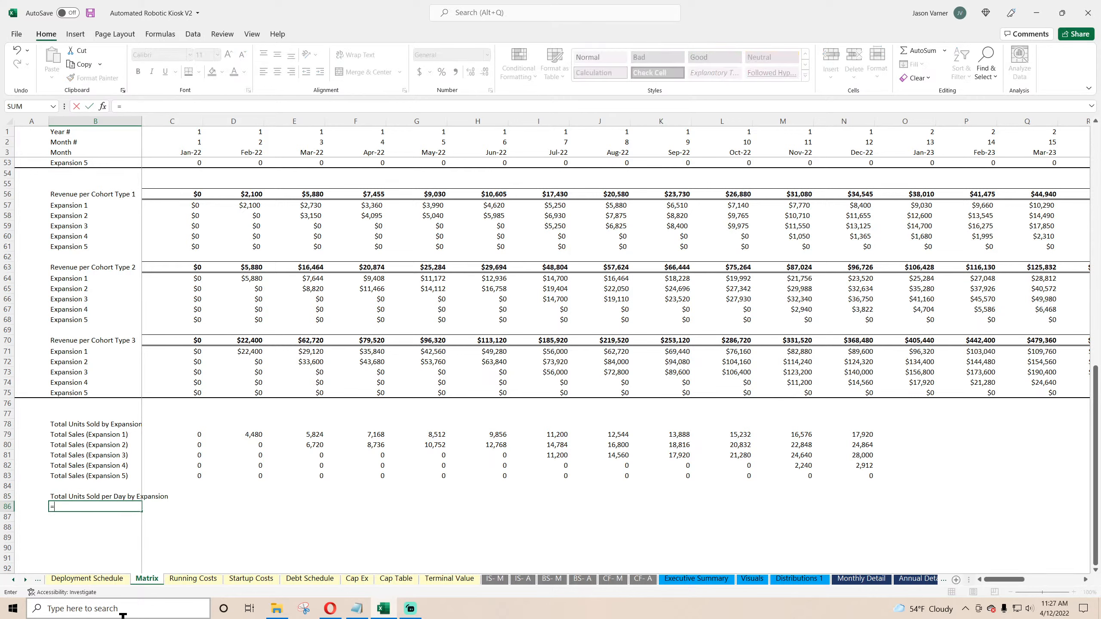
{"action": "left_click", "coordinate": [79, 436]}
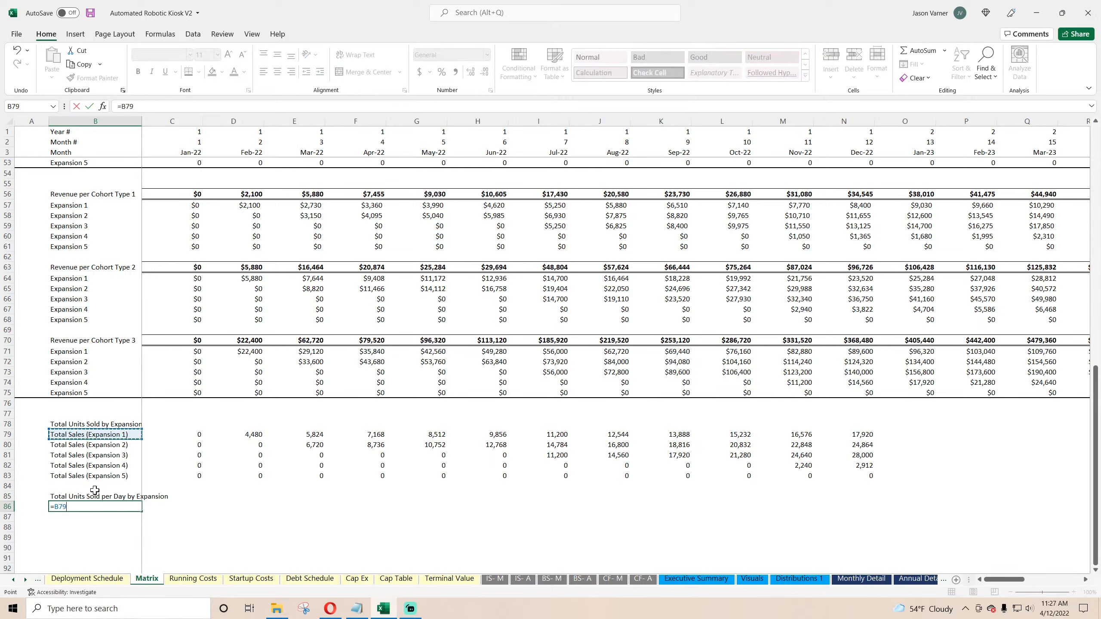
{"action": "key", "text": "ctrl+Return"}
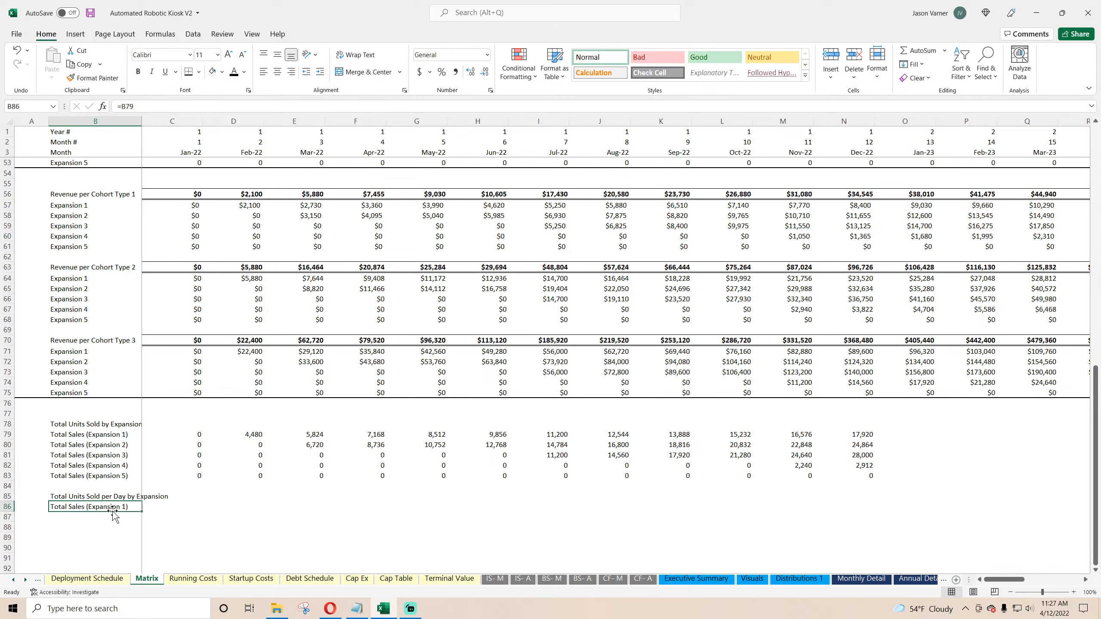
{"action": "left_click_drag", "start_coordinate": [141, 513], "coordinate": [135, 551]}
Step: Enter the heading-row formula dividing the first monthly units total by the Deployment Schedule operating days per month, absolutely referenced
{"action": "left_click", "coordinate": [172, 497]}
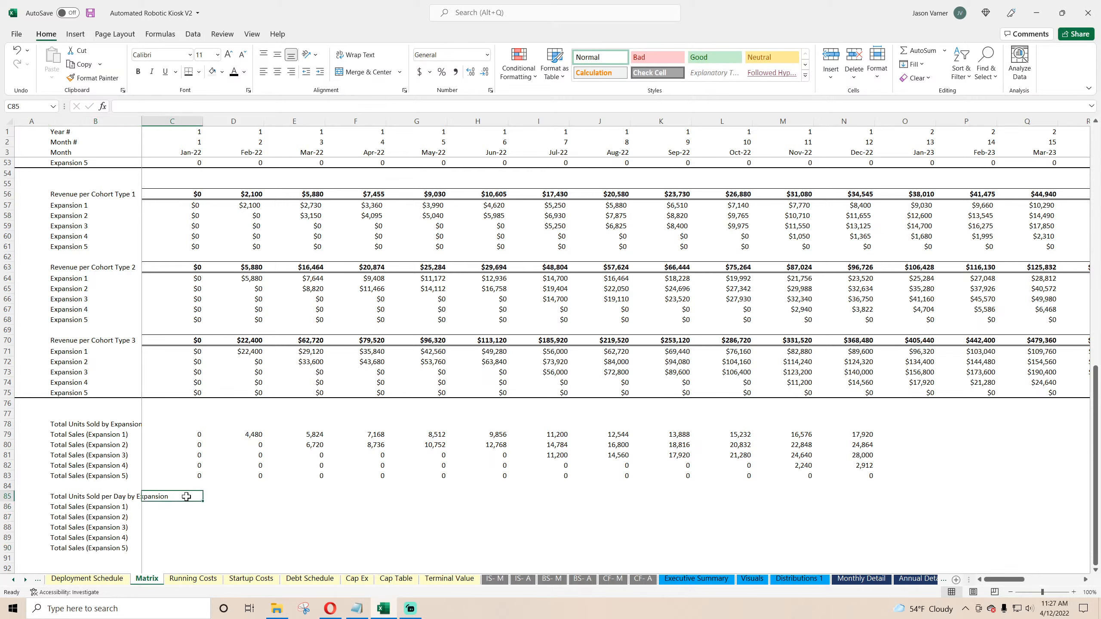
{"action": "type", "text": "="}
{"action": "left_click", "coordinate": [186, 434]}
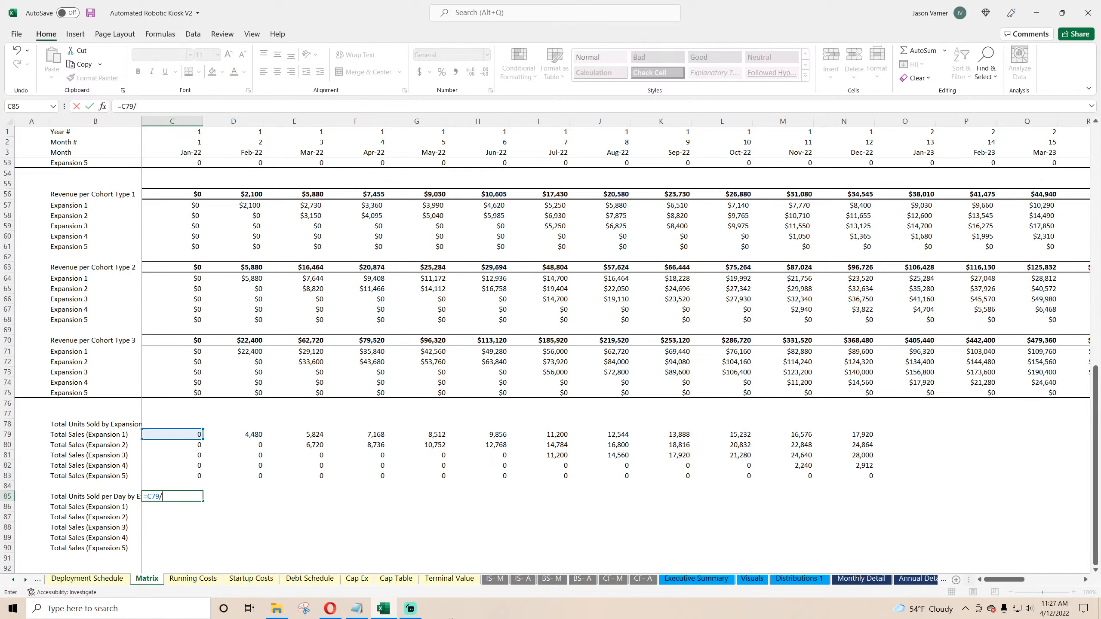
{"action": "type", "text": "/"}
{"action": "left_click", "coordinate": [104, 578]}
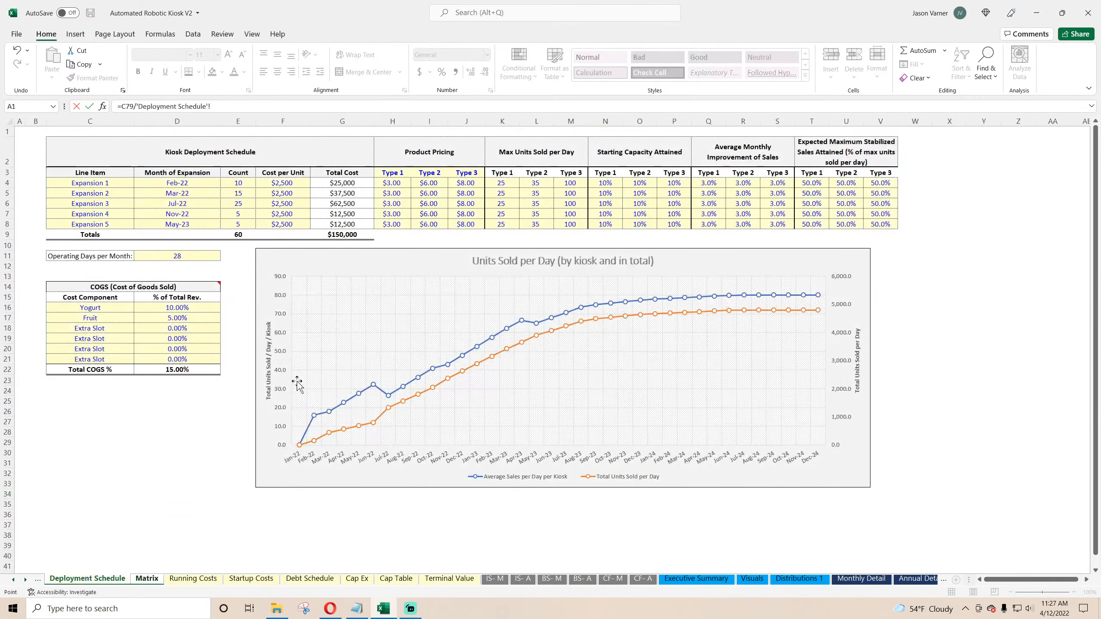
{"action": "left_click", "coordinate": [168, 256]}
{"action": "left_click", "coordinate": [212, 107]}
{"action": "type", "text": "$"}
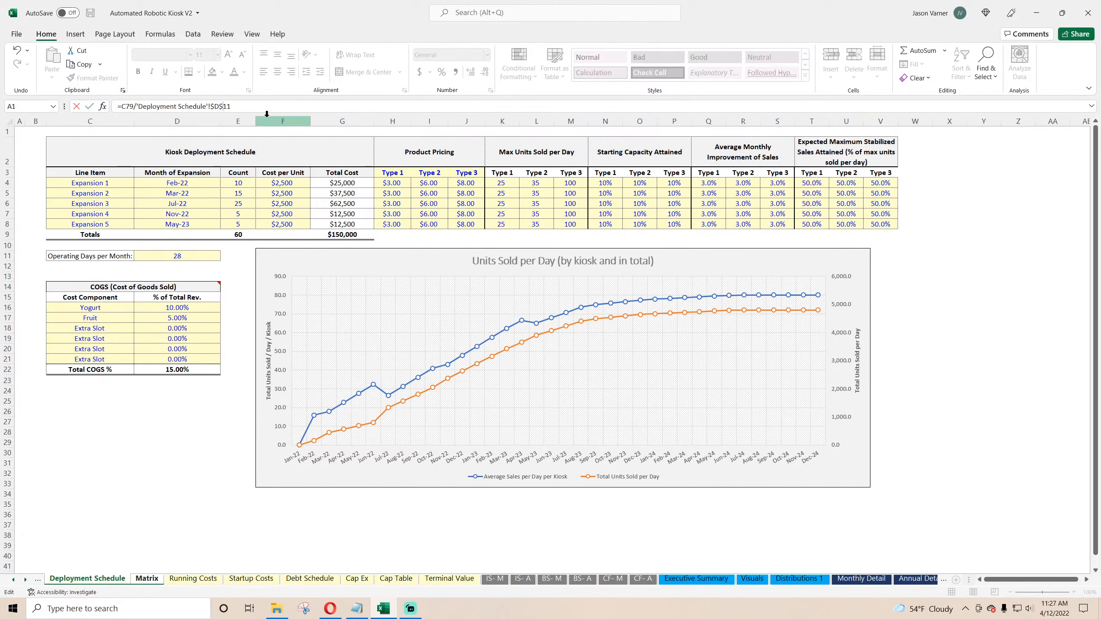
{"action": "key", "text": "Return"}
Step: Fill the per-day formula across the per-day block for all rows and months shown
{"action": "left_click", "coordinate": [173, 496]}
{"action": "left_click_drag", "start_coordinate": [202, 501], "coordinate": [993, 550]}
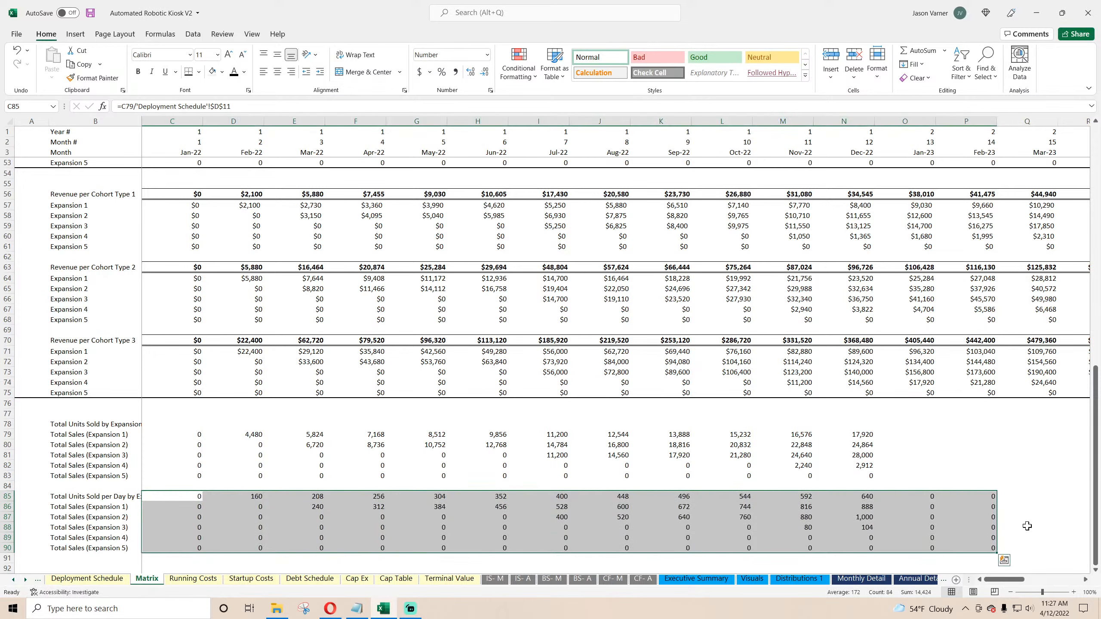
Step: Extend both the units-sold and per-day blocks across all remaining months
{"action": "left_click", "coordinate": [860, 436]}
{"action": "left_click_drag", "start_coordinate": [861, 436], "coordinate": [973, 553]}
{"action": "left_click_drag", "start_coordinate": [1099, 527], "coordinate": [1007, 519]}
{"action": "left_click_drag", "start_coordinate": [1057, 580], "coordinate": [993, 579]}
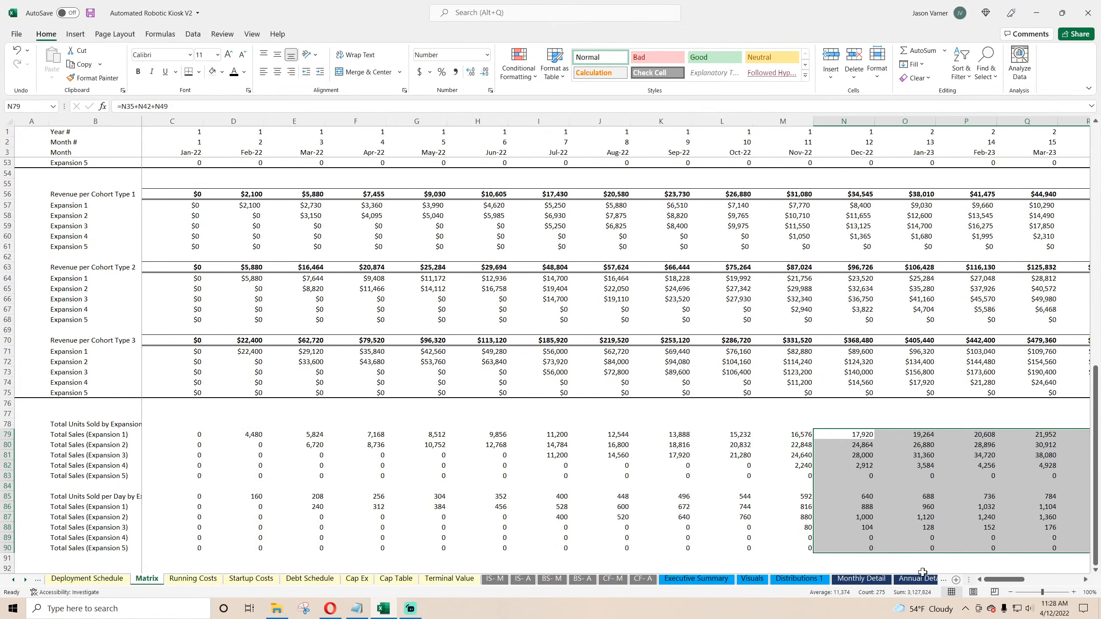
Step: Examine the Monthly Detail formulas for total units sold per day and average sales per kiosk
{"action": "left_click", "coordinate": [861, 579]}
{"action": "left_click", "coordinate": [326, 433]}
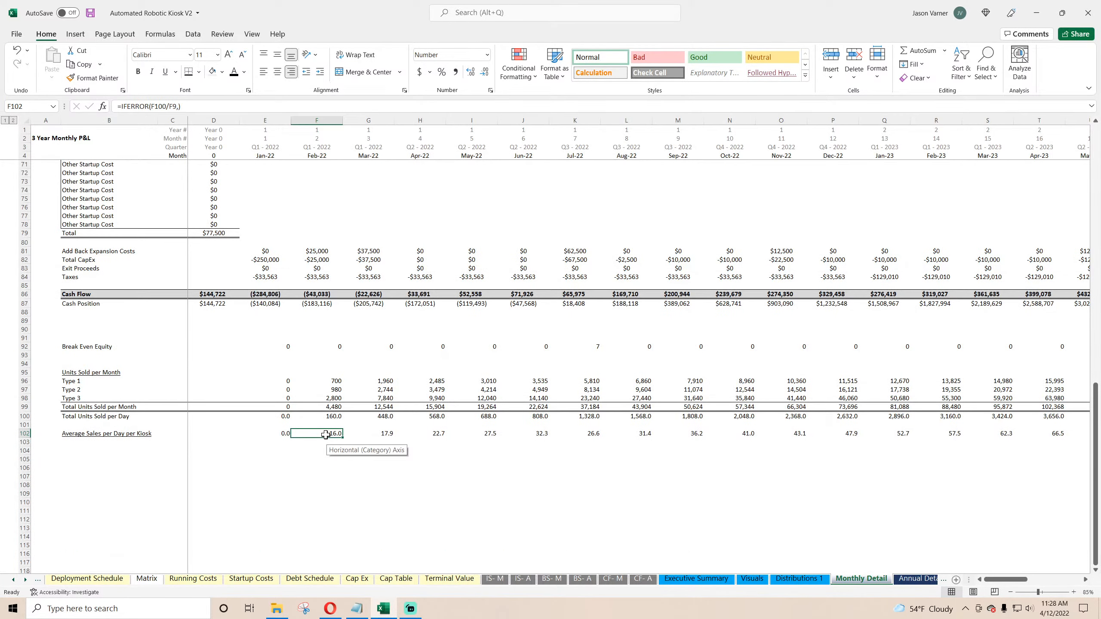
{"action": "left_click", "coordinate": [328, 415]}
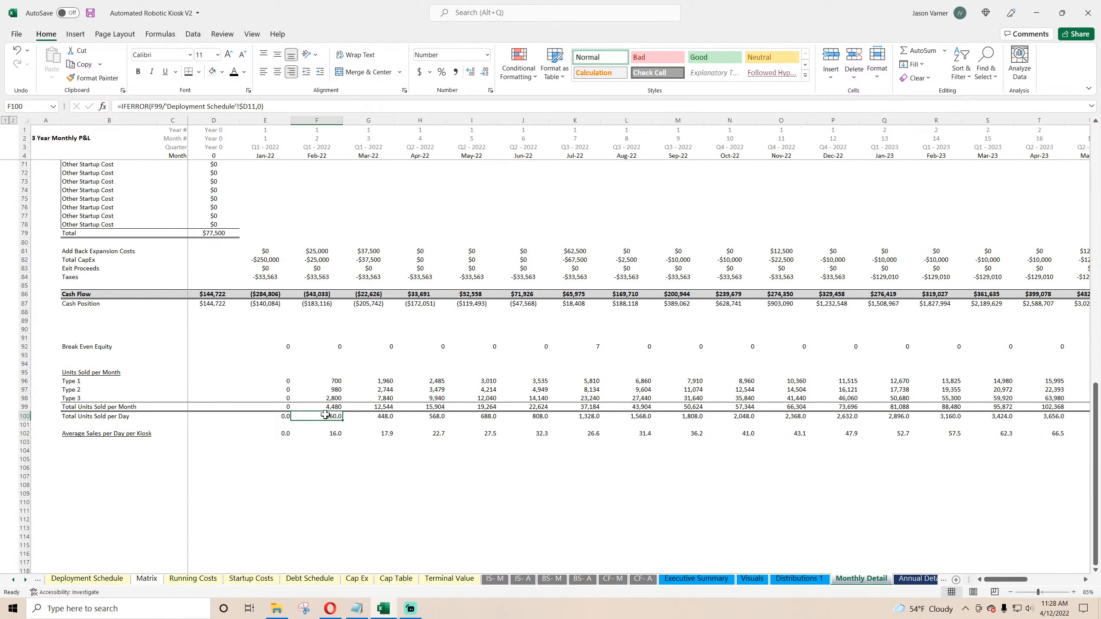
{"action": "left_click", "coordinate": [146, 578]}
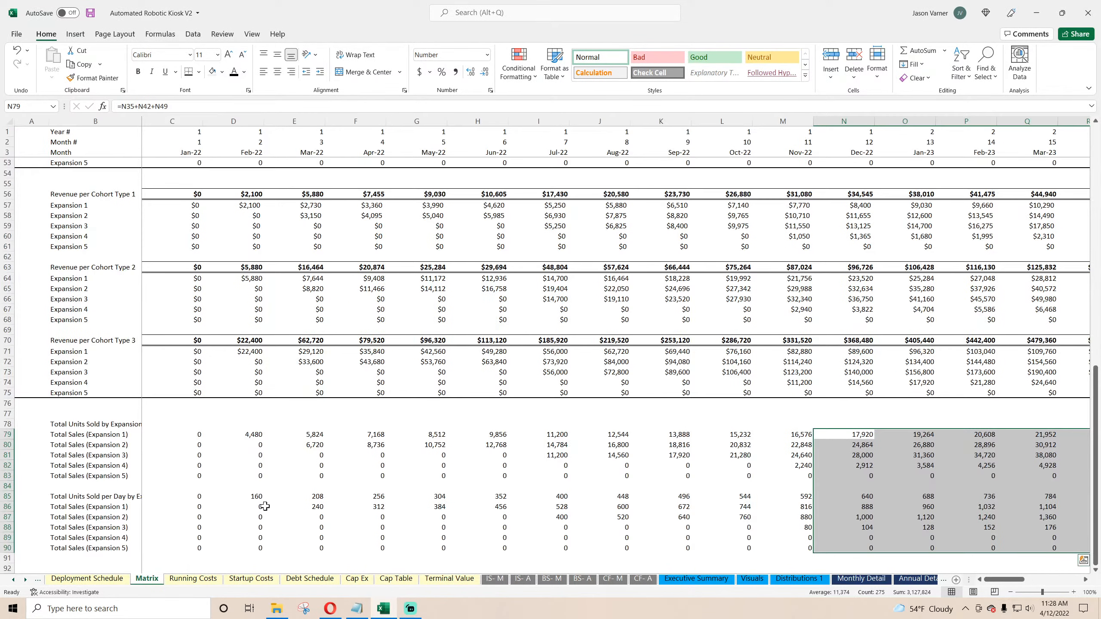
Step: Extend the first per-day formula to also divide by the Deployment Schedule expansion count, column-locked as $E4
{"action": "left_click", "coordinate": [87, 496]}
{"action": "left_click_drag", "start_coordinate": [106, 495], "coordinate": [190, 492]}
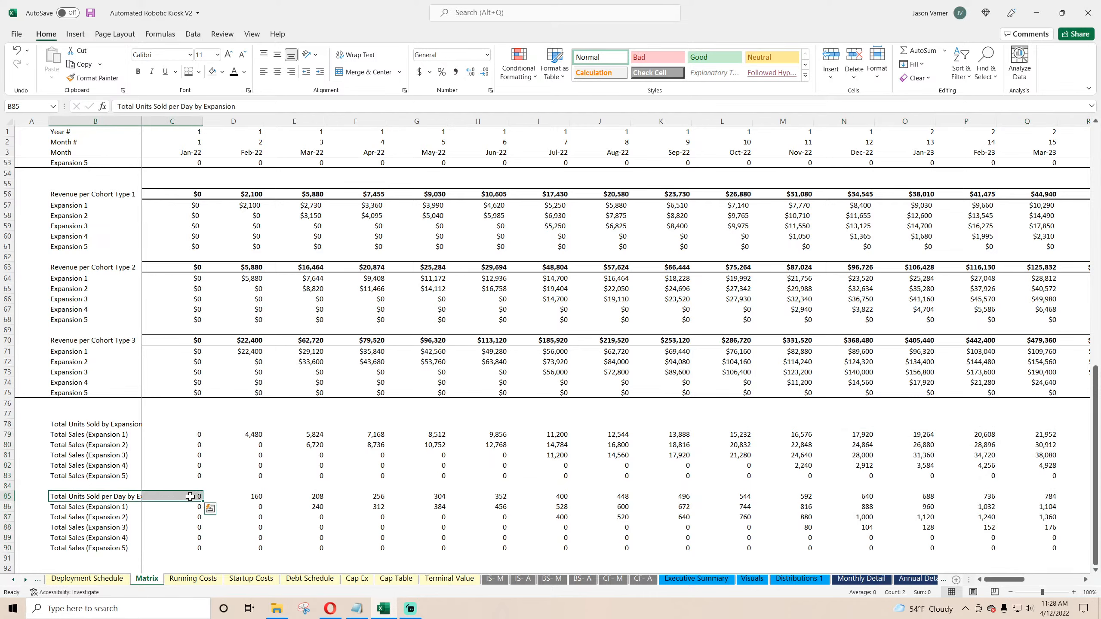
{"action": "left_click", "coordinate": [190, 496]}
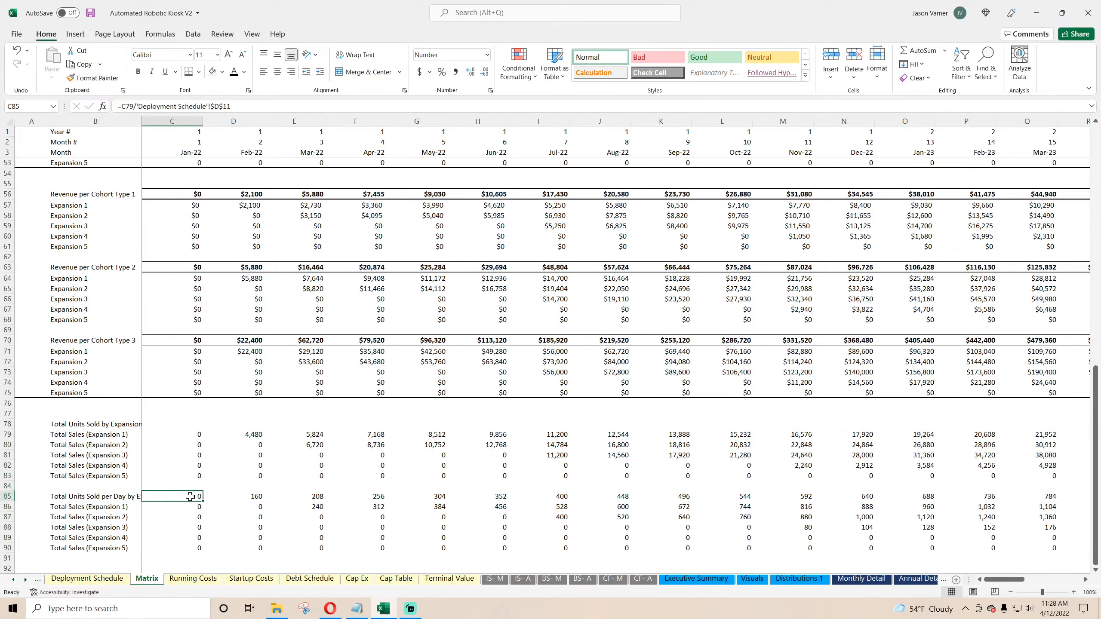
{"action": "left_click", "coordinate": [242, 106]}
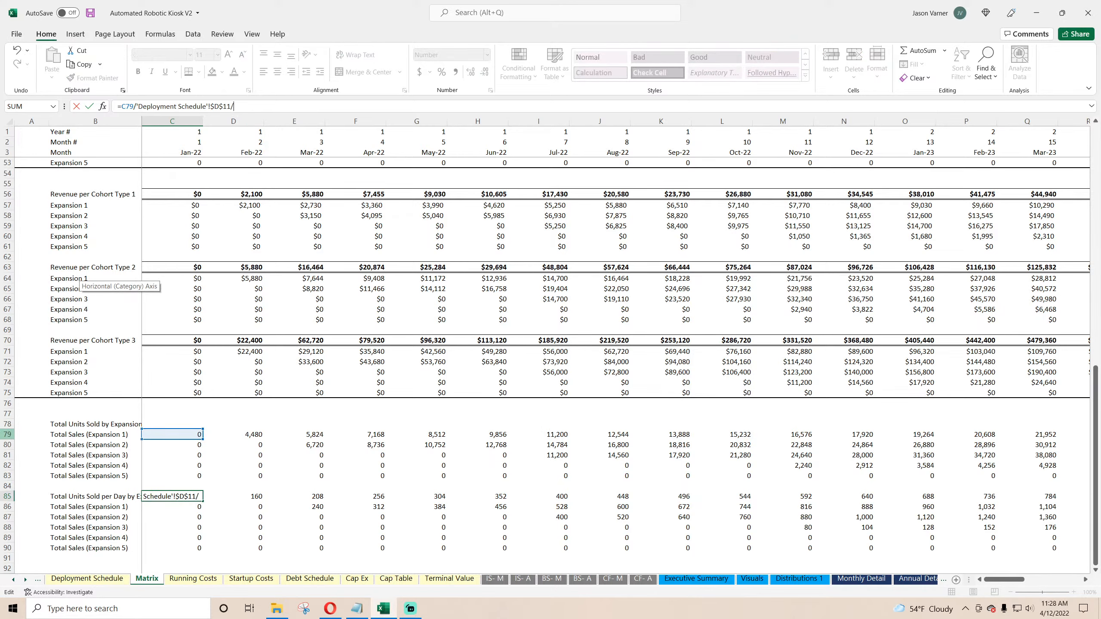
{"action": "left_click", "coordinate": [117, 580]}
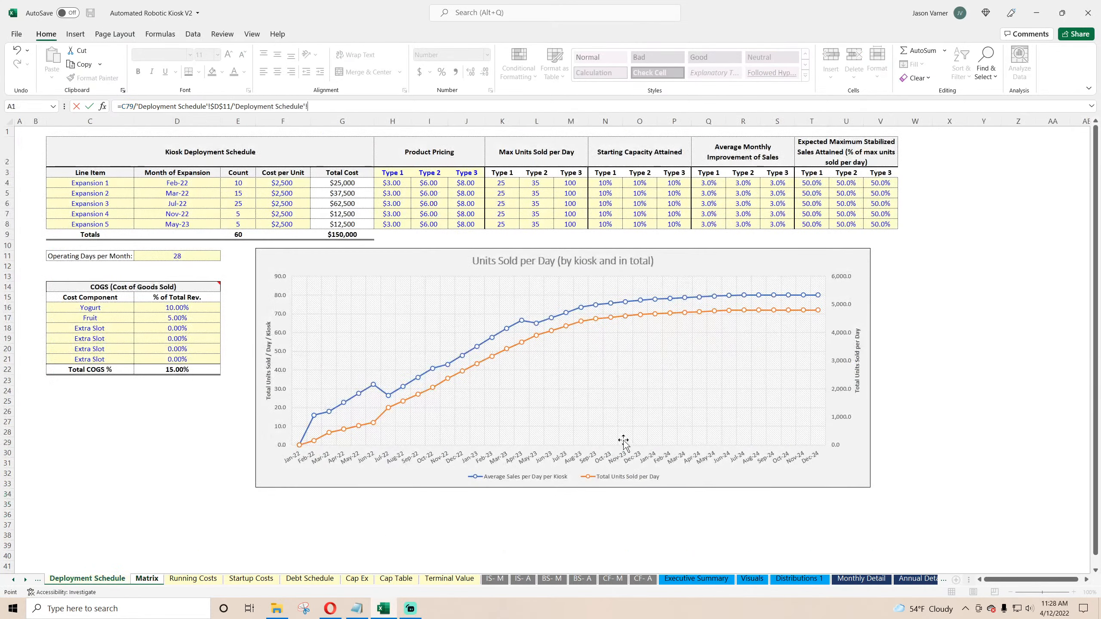
{"action": "left_click", "coordinate": [238, 182]}
{"action": "type", "text": "$E4"}
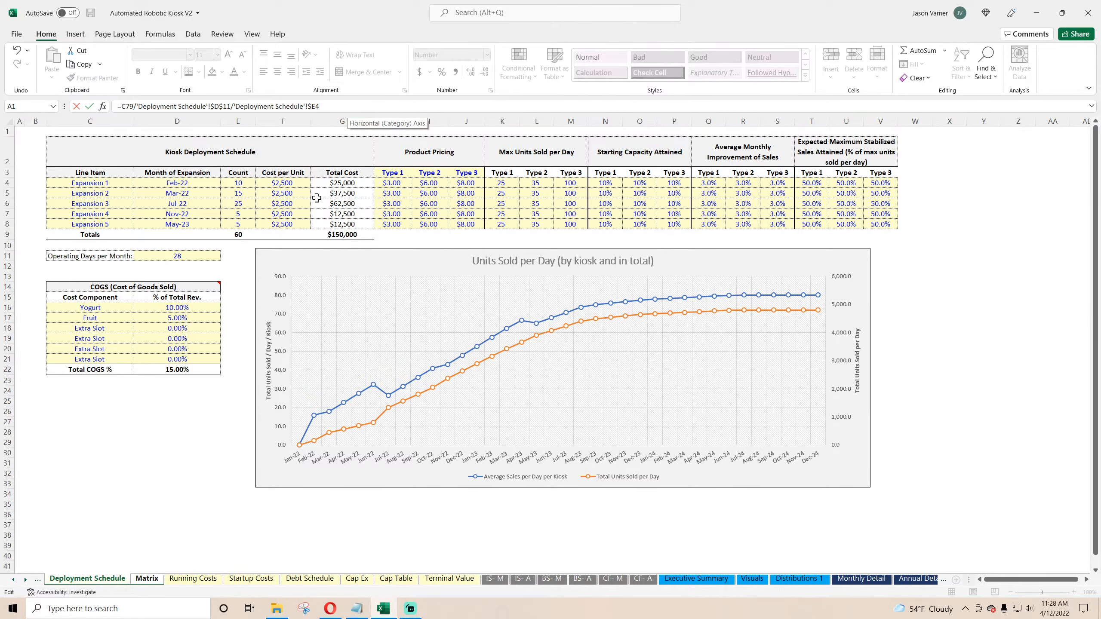
{"action": "key", "text": "Return"}
Step: Fill the revised per-day formula across the whole per-day block
{"action": "left_click", "coordinate": [190, 496]}
{"action": "left_click_drag", "start_coordinate": [202, 501], "coordinate": [993, 549]}
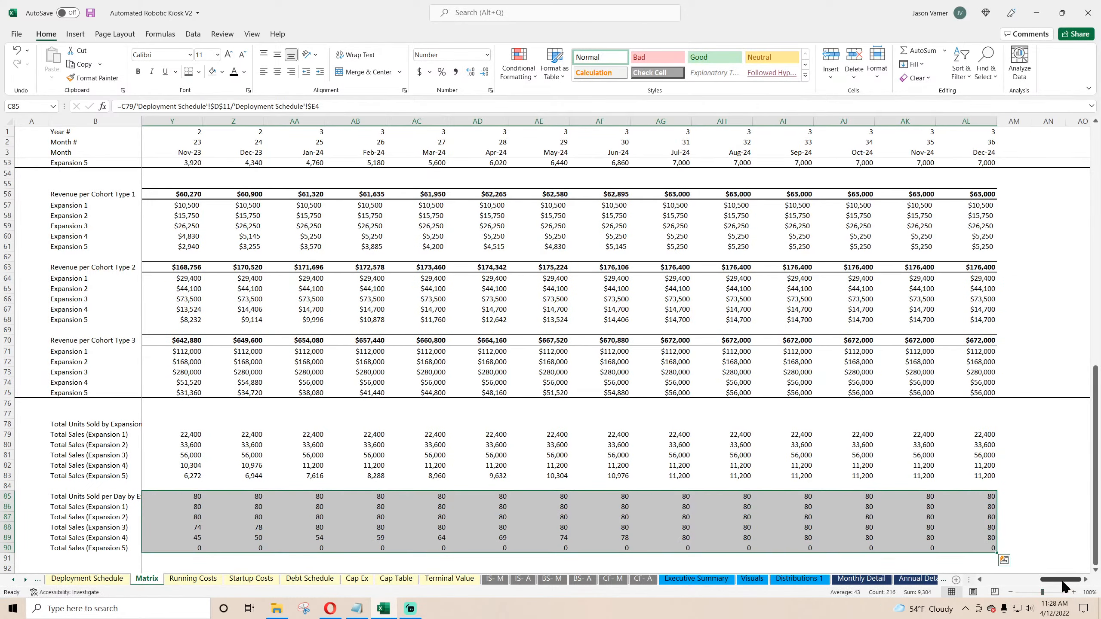
{"action": "left_click_drag", "start_coordinate": [1063, 585], "coordinate": [997, 590]}
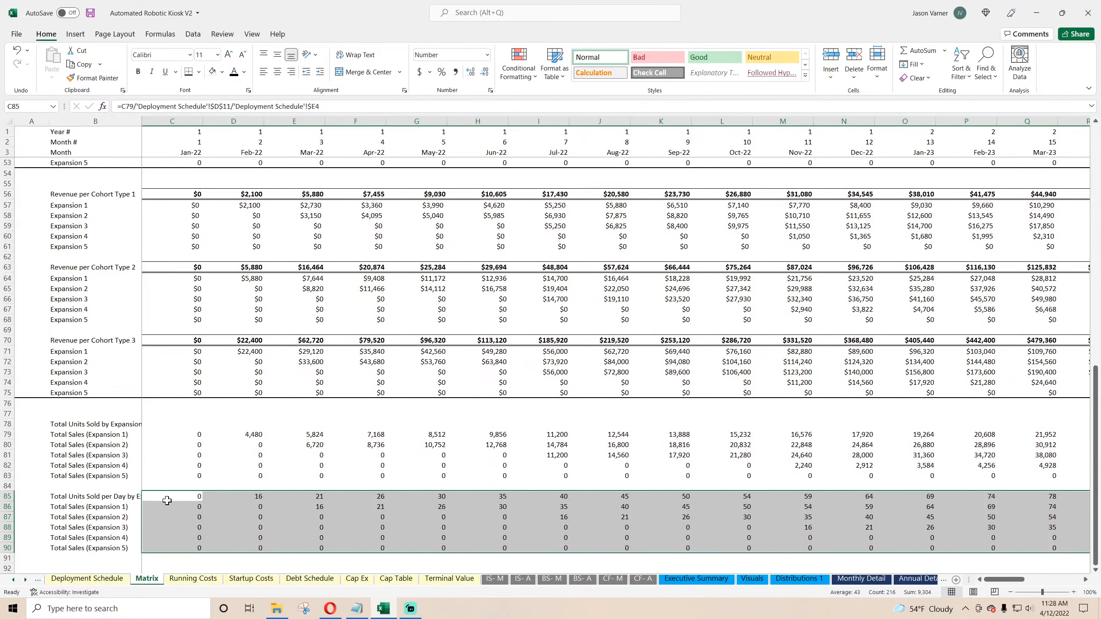
Step: Insert two blank rows above the per-day block
{"action": "right_click", "coordinate": [4, 486]}
{"action": "left_click", "coordinate": [26, 403]}
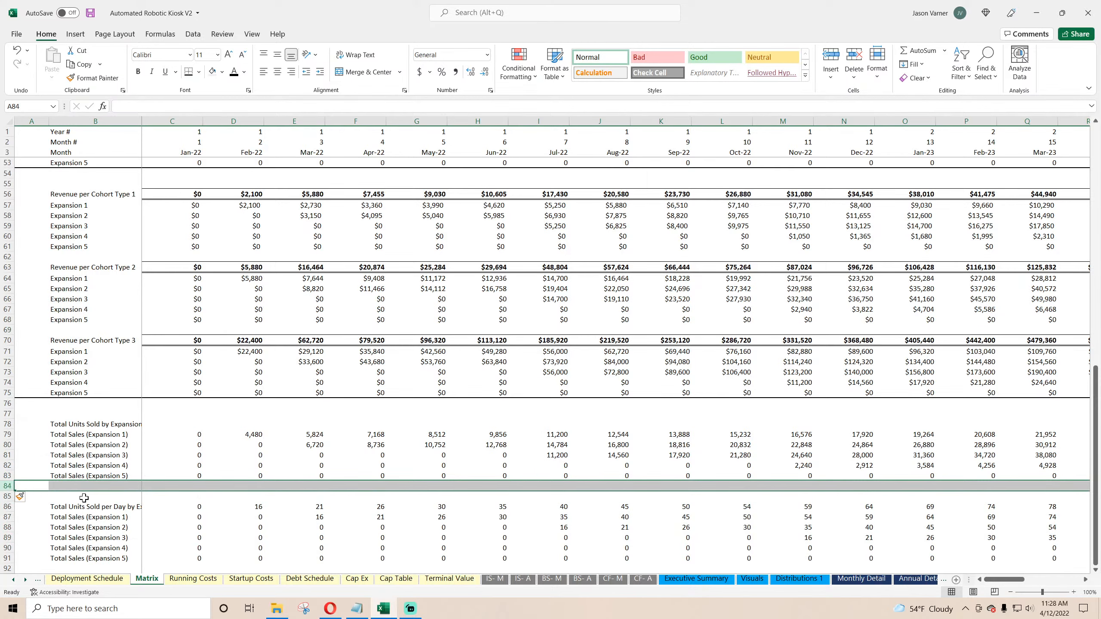
{"action": "right_click", "coordinate": [6, 486]}
{"action": "left_click", "coordinate": [25, 388]}
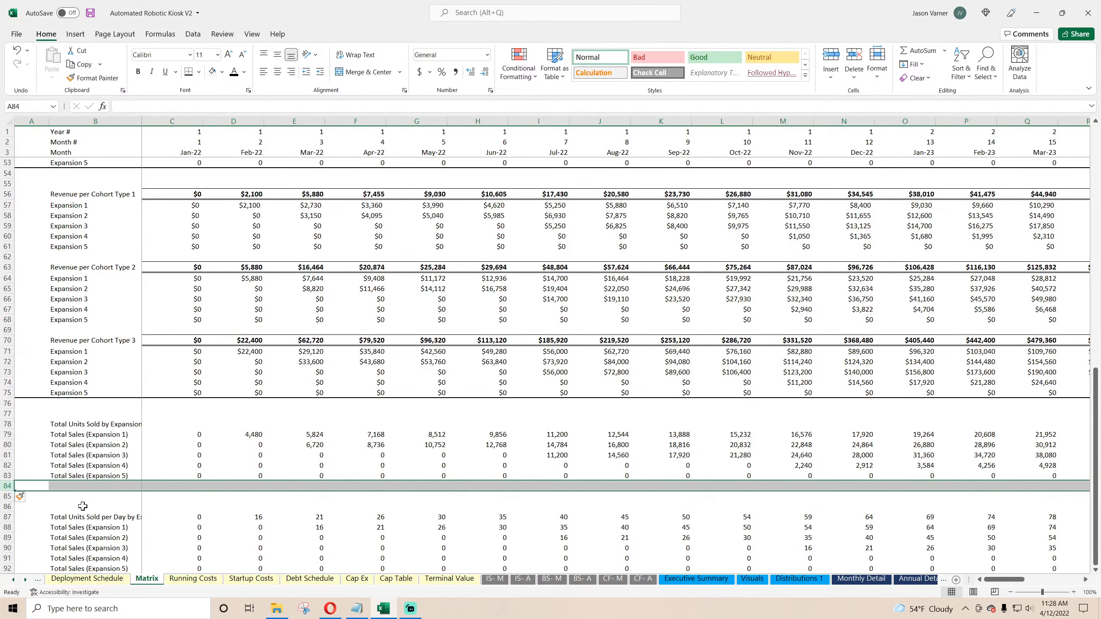
Step: Try adding a month header cell above the per-day block linked to the Jan-22 month cell
{"action": "left_click", "coordinate": [82, 506]}
{"action": "left_click", "coordinate": [151, 504]}
{"action": "type", "text": "="}
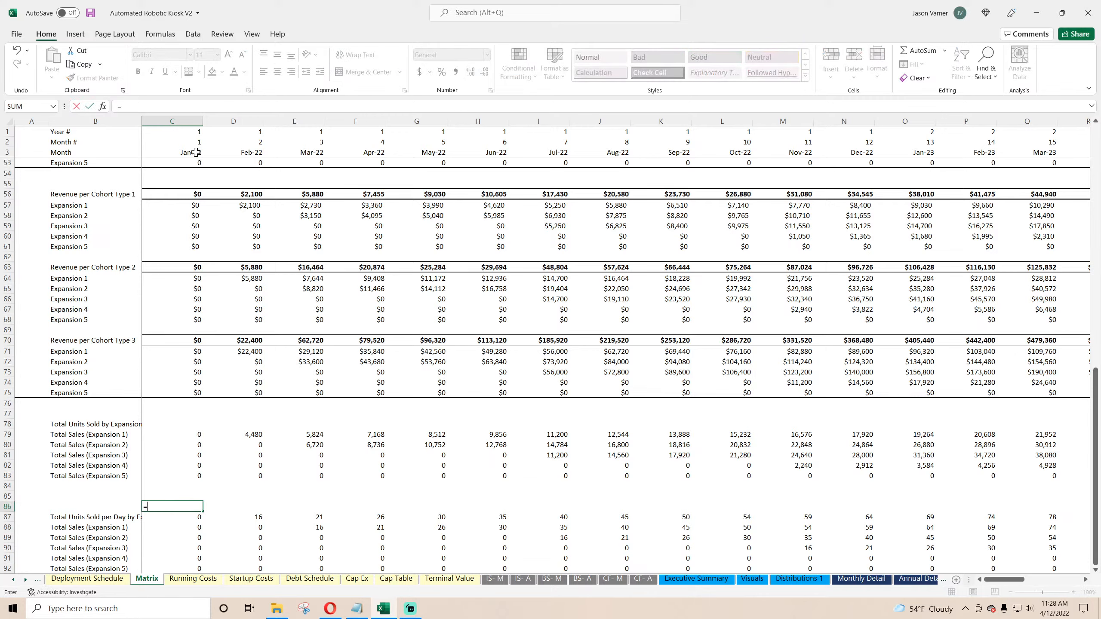
{"action": "left_click", "coordinate": [196, 152]}
{"action": "key", "text": "Return"}
{"action": "left_click", "coordinate": [197, 506]}
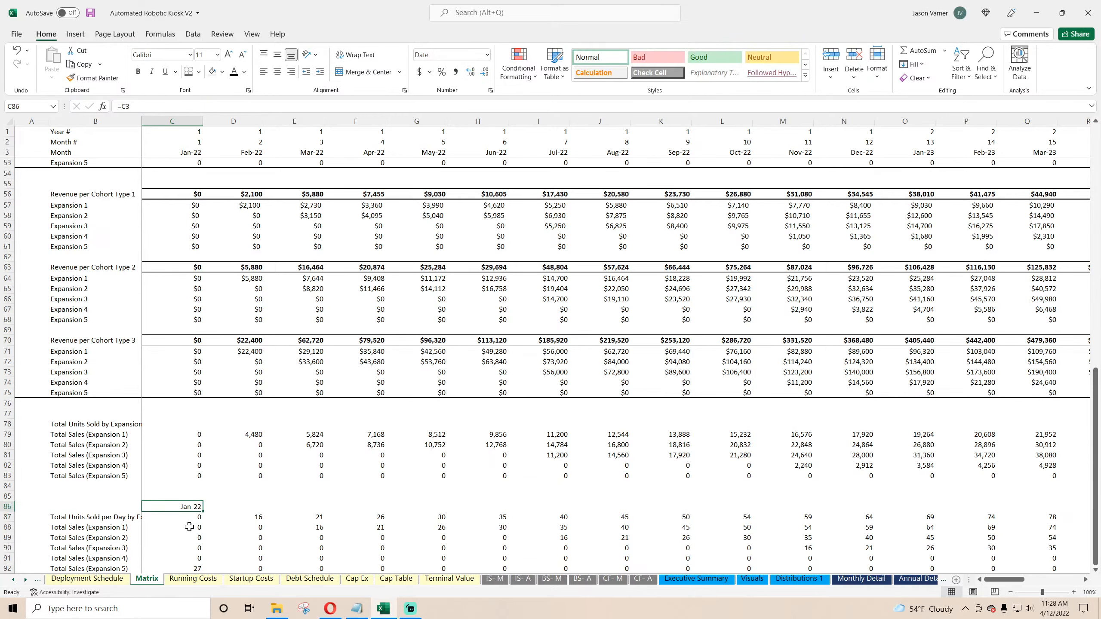
{"action": "scroll", "coordinate": [188, 484], "scroll_direction": "down", "scroll_amount": 4}
{"action": "double_click", "coordinate": [186, 455]}
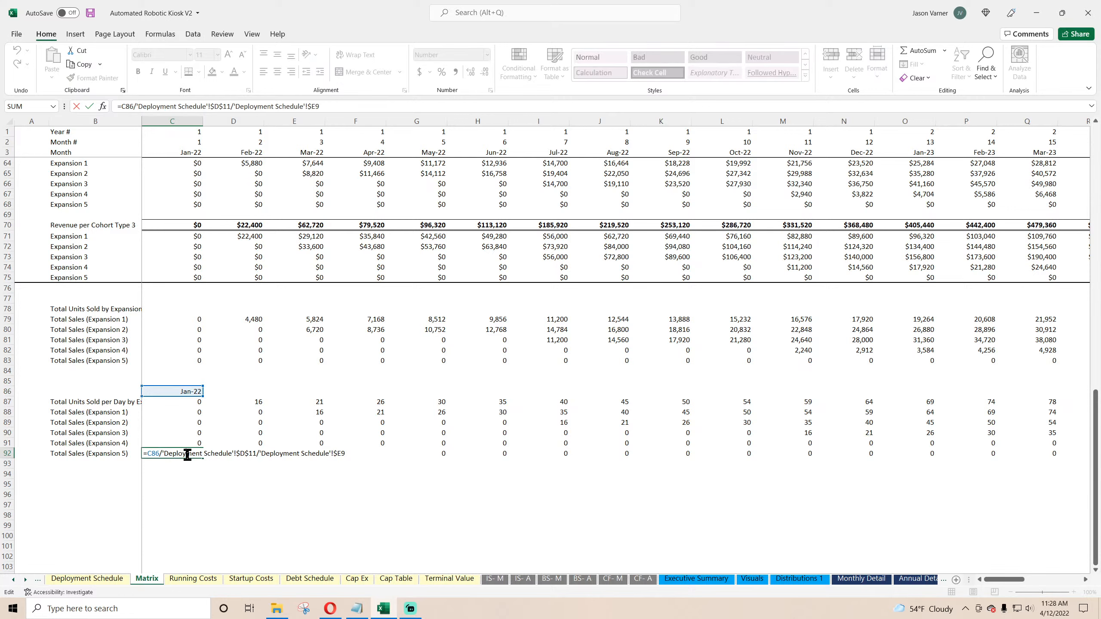
{"action": "key", "text": "Return"}
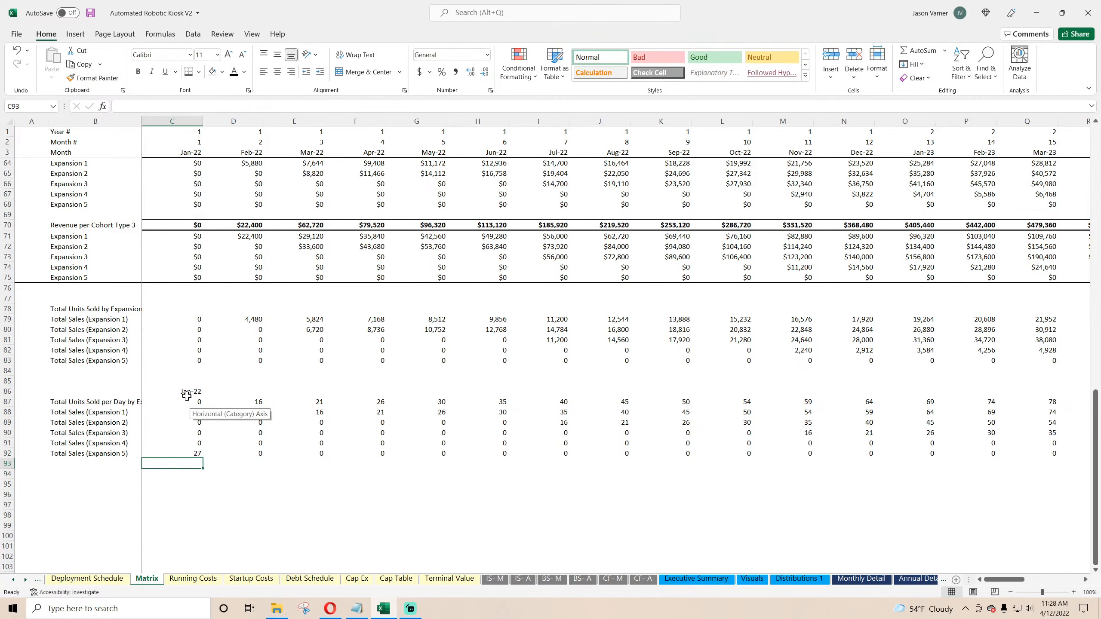
Step: Undo the month header link and one of the inserted rows
{"action": "left_click", "coordinate": [17, 51]}
{"action": "left_click", "coordinate": [17, 51]}
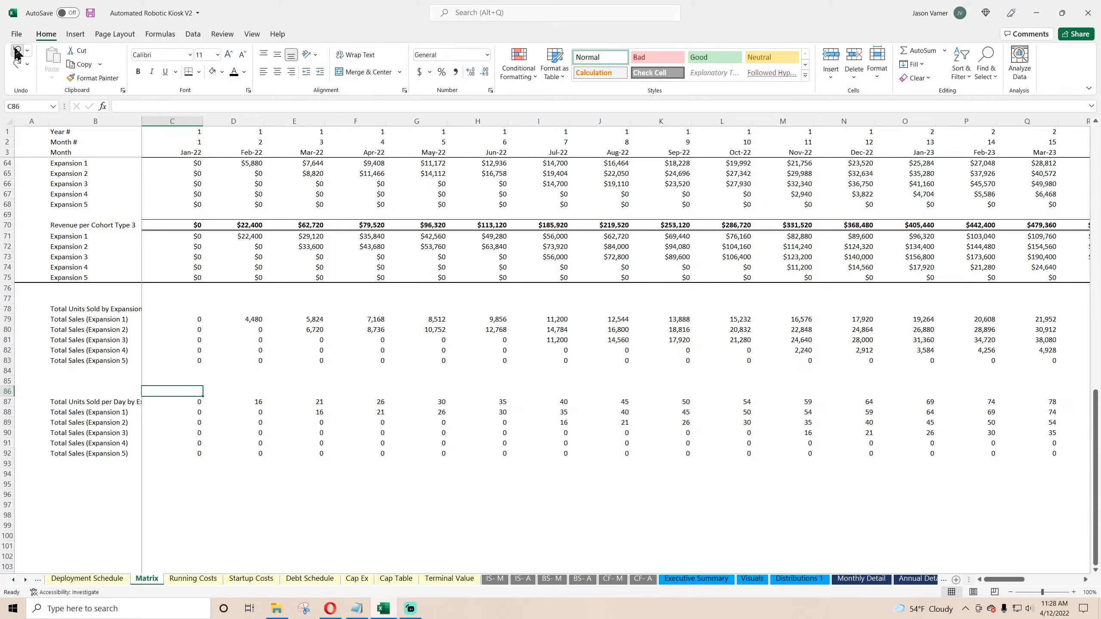
{"action": "left_click", "coordinate": [17, 51]}
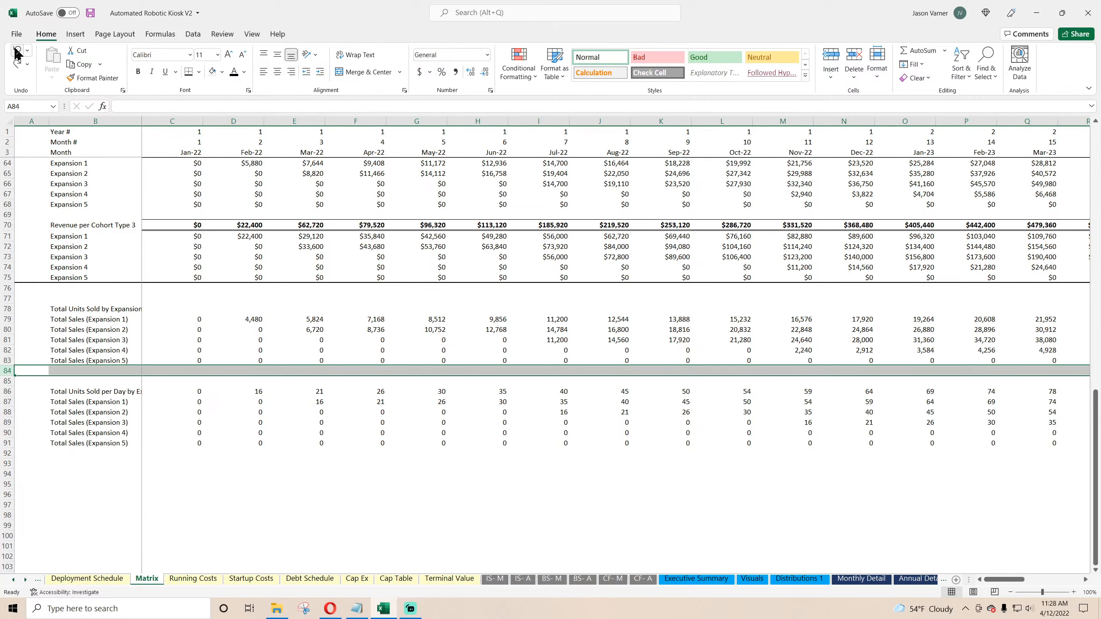
Step: Inspect the per-day formulas in the heading row and the Expansion 5 row
{"action": "double_click", "coordinate": [188, 392]}
{"action": "key", "text": "Return"}
{"action": "double_click", "coordinate": [184, 442]}
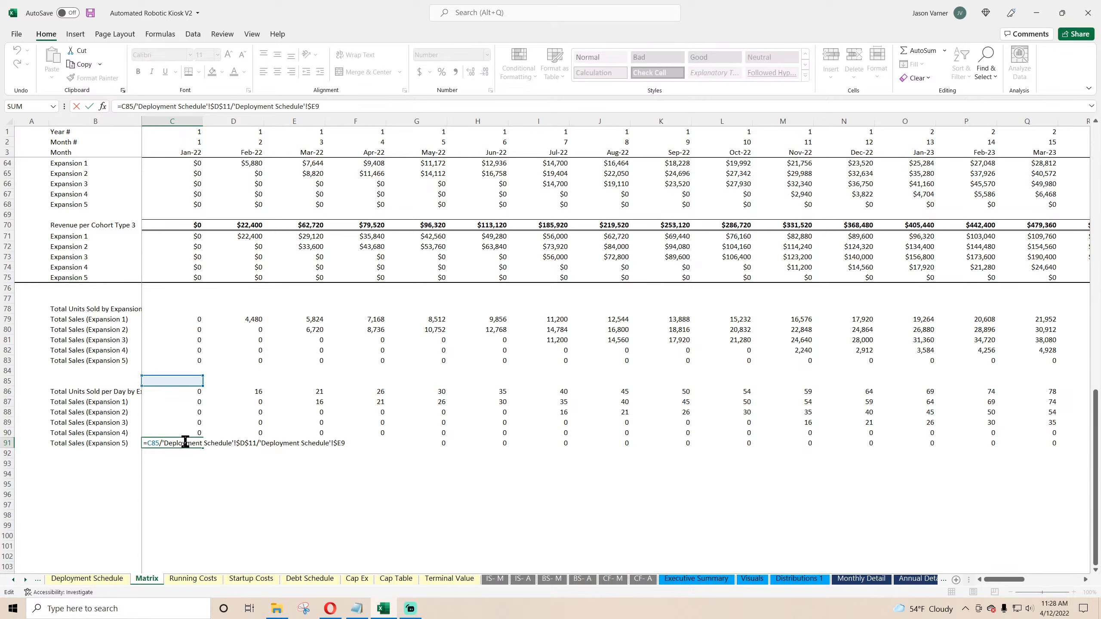
{"action": "key", "text": "Return"}
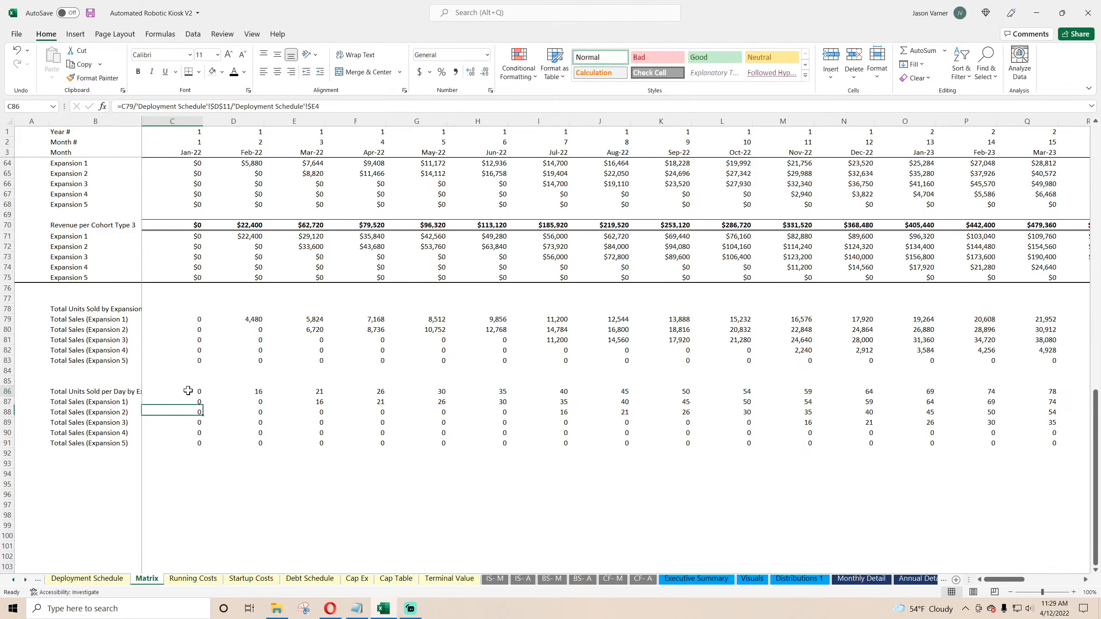
{"action": "double_click", "coordinate": [189, 391]}
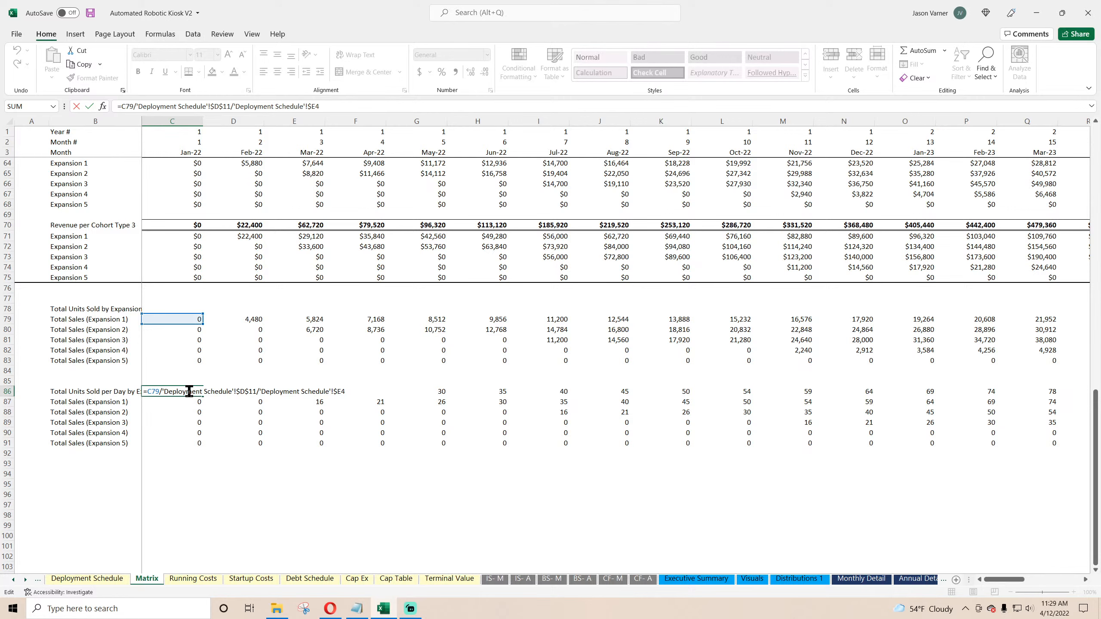
Step: Commit the units-per-day formula in the block's first month cell and fill it down the first column through Expansion 5
{"action": "key", "text": "Return"}
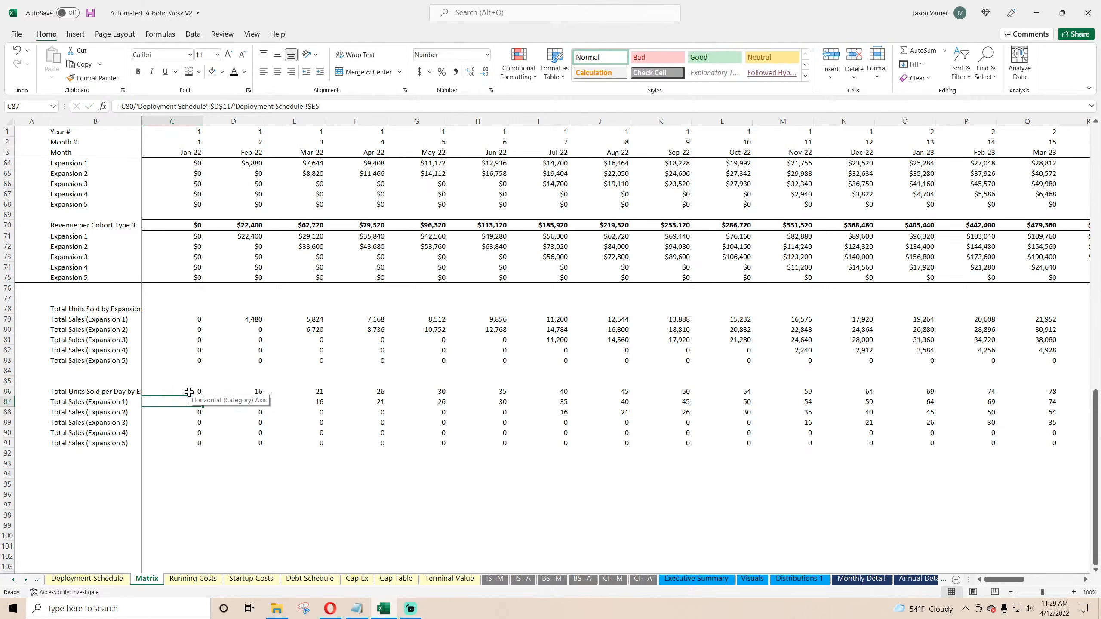
{"action": "key", "text": "Down"}
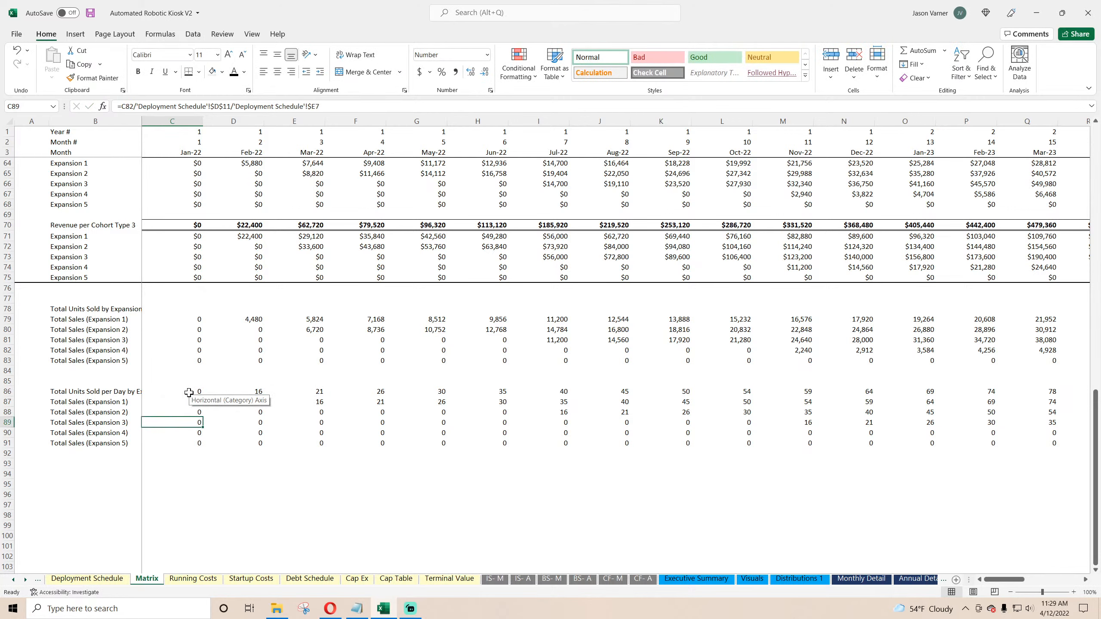
{"action": "key", "text": "Down"}
{"action": "key", "text": "Down"}
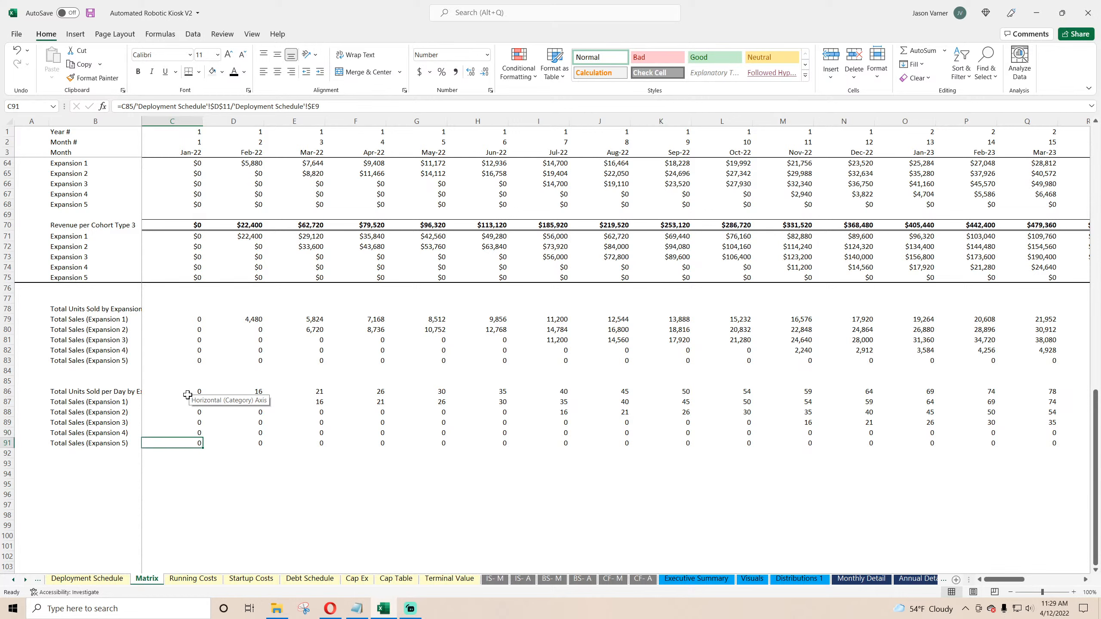
{"action": "key", "text": "Up"}
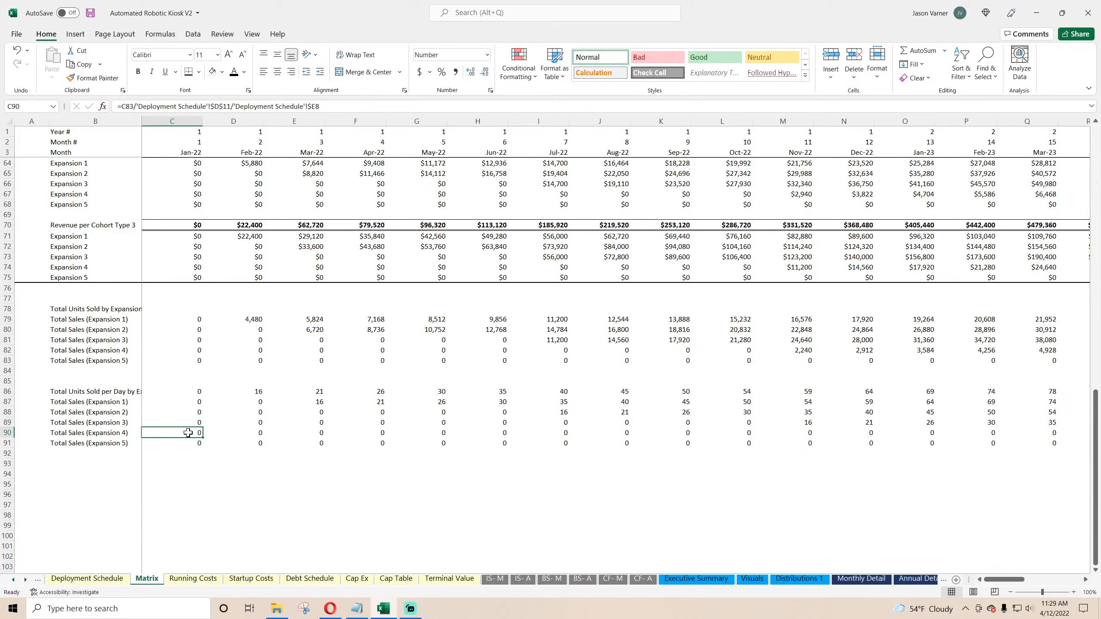
{"action": "left_click_drag", "start_coordinate": [203, 437], "coordinate": [204, 451]}
{"action": "left_click_drag", "start_coordinate": [194, 393], "coordinate": [198, 441]}
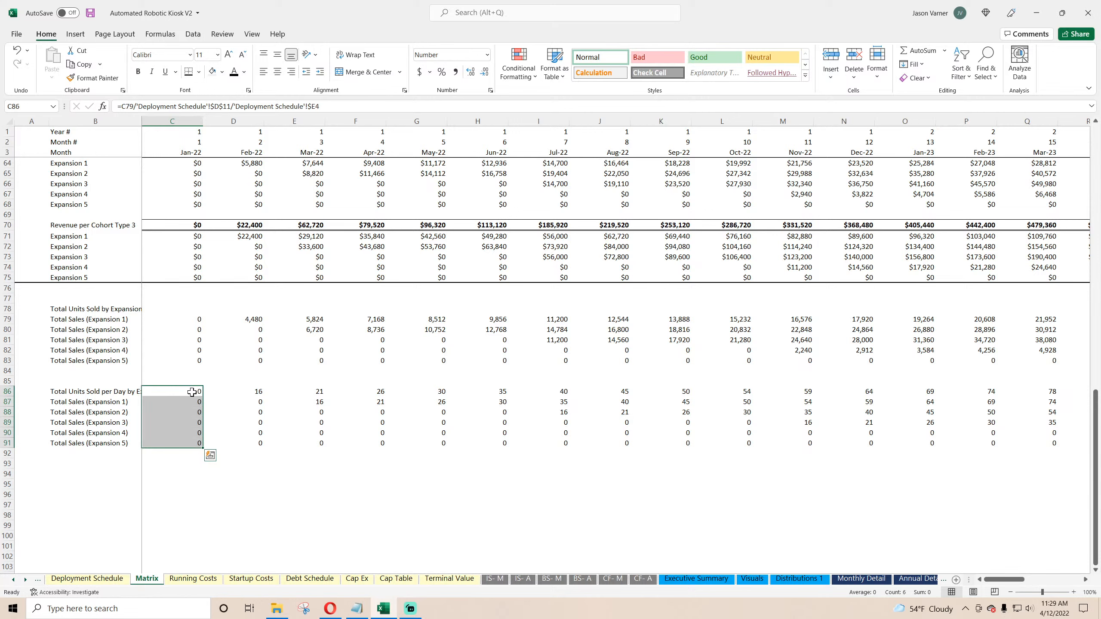
Step: Move the first-month per-day formula down one row into the Expansion 1 row, replacing its contents
{"action": "left_click", "coordinate": [97, 393]}
{"action": "double_click", "coordinate": [187, 392]}
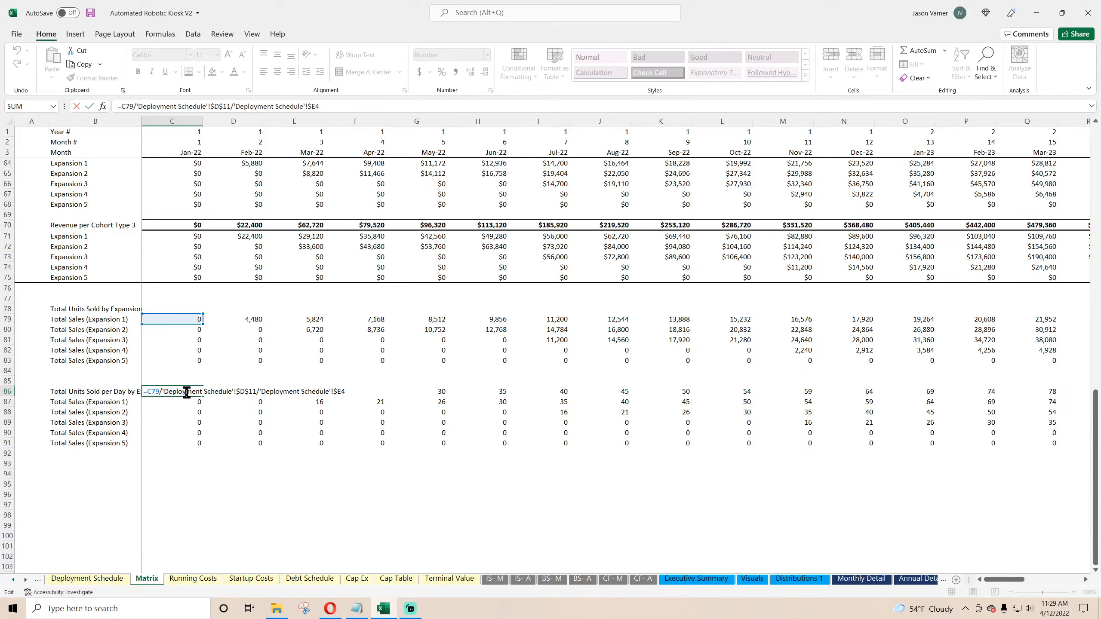
{"action": "key", "text": "Escape"}
{"action": "left_click_drag", "start_coordinate": [186, 394], "coordinate": [187, 404]}
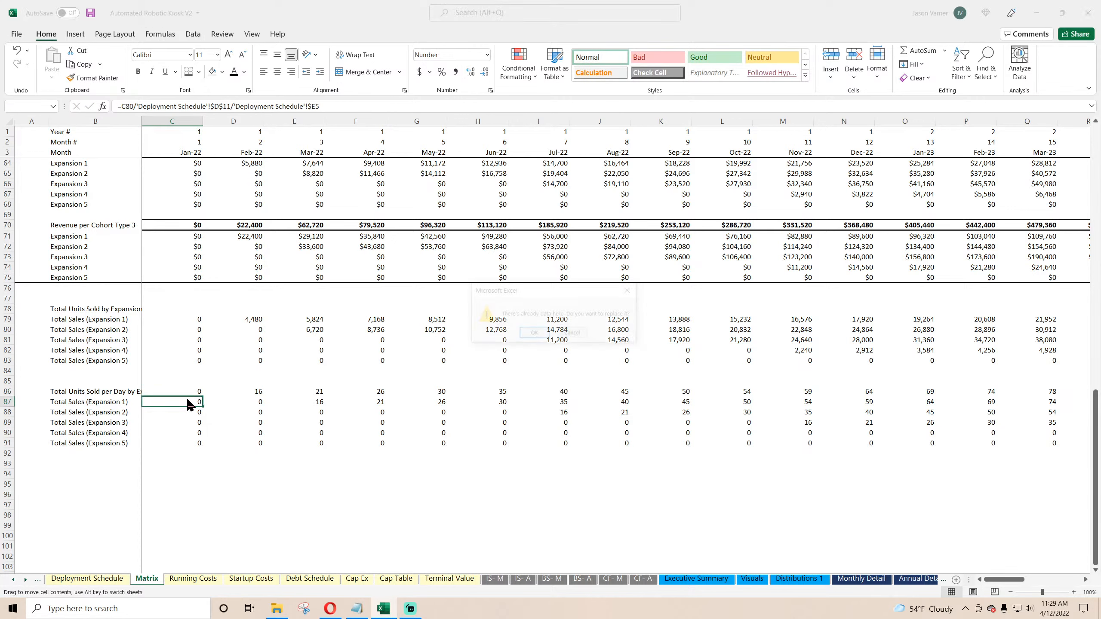
{"action": "left_click", "coordinate": [534, 334]}
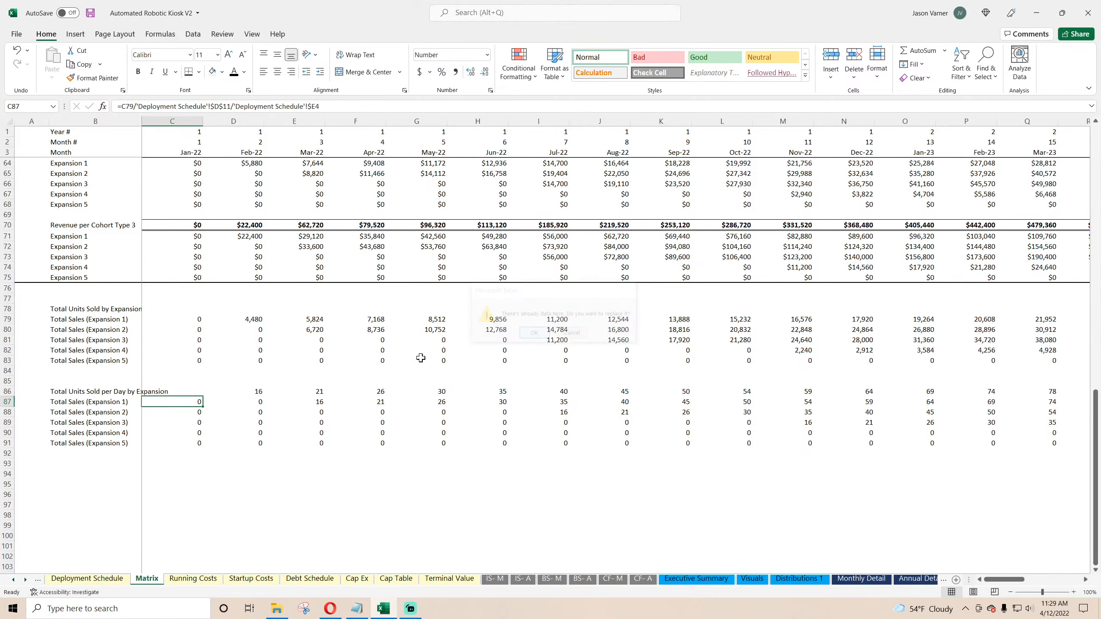
Step: Fill the moved per-day formula down through Expansion 5 and across the first few months
{"action": "left_click_drag", "start_coordinate": [204, 406], "coordinate": [201, 445]}
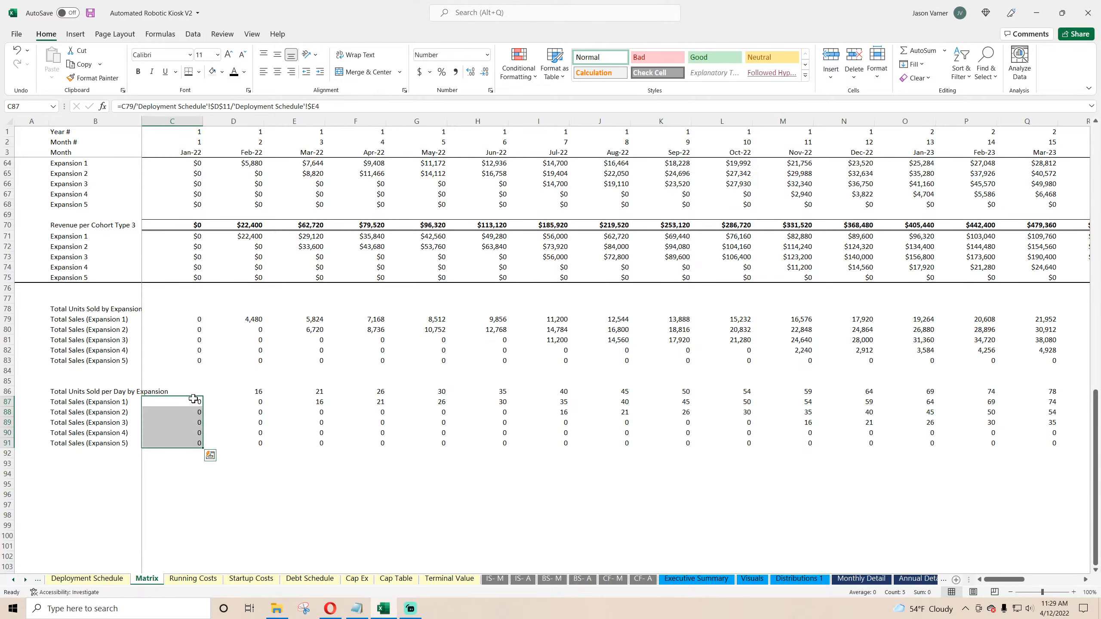
{"action": "double_click", "coordinate": [193, 400]}
{"action": "scroll", "coordinate": [260, 377], "scroll_direction": "up", "scroll_amount": 20}
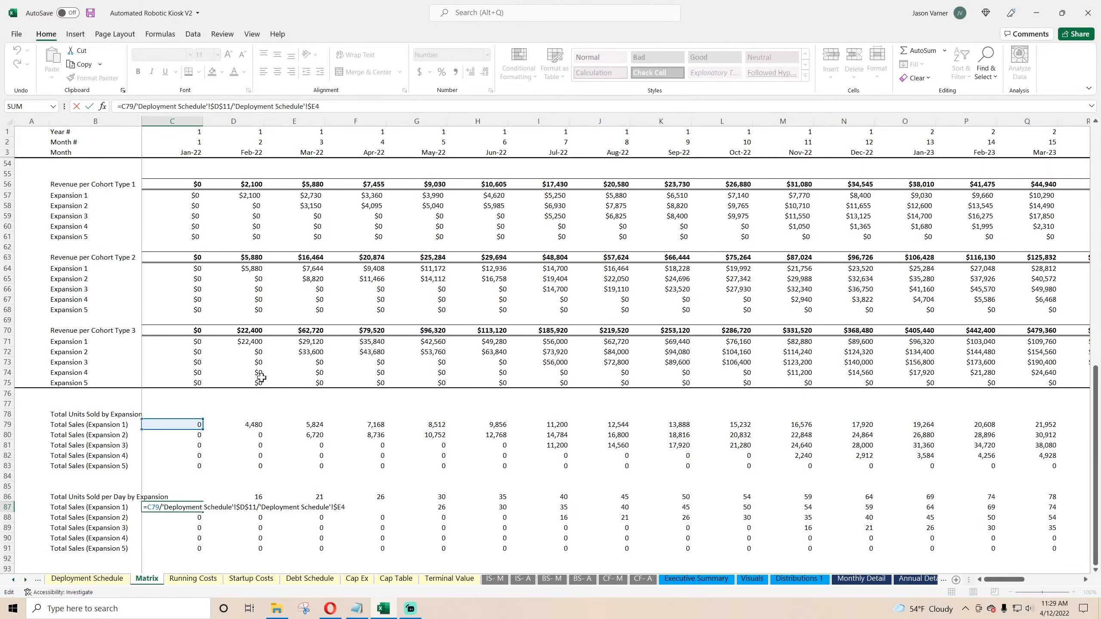
{"action": "scroll", "coordinate": [262, 377], "scroll_direction": "down", "scroll_amount": 20}
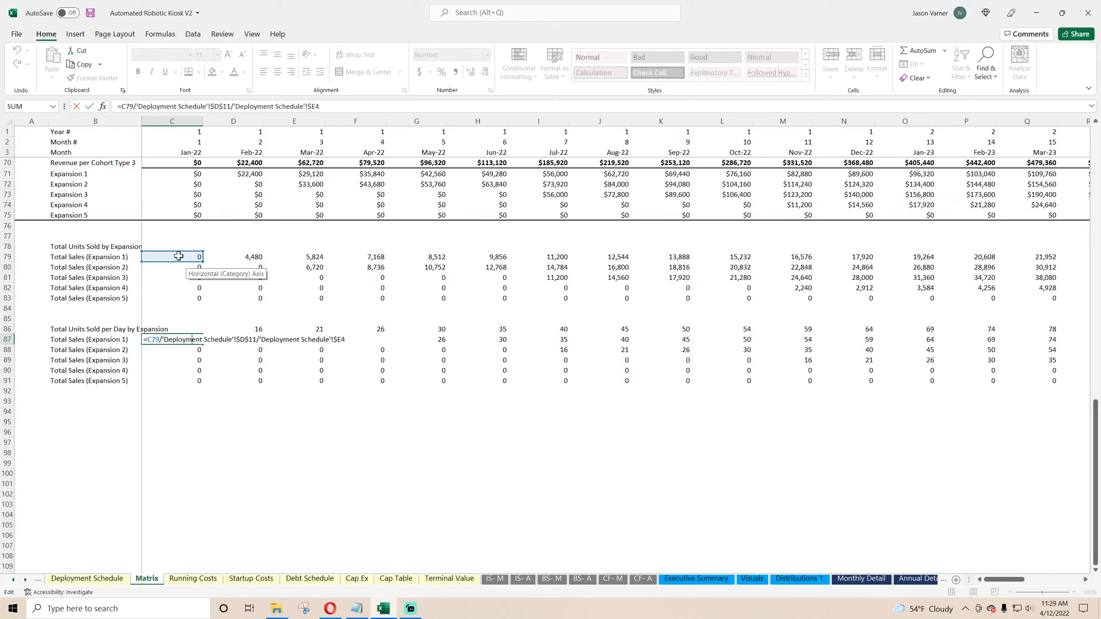
{"action": "key", "text": "ctrl+Return"}
{"action": "left_click_drag", "start_coordinate": [204, 345], "coordinate": [447, 384]}
Step: Clear the heading row's Feb-22 cell and link the heading row's first cell to the Jan-22 month header
{"action": "left_click", "coordinate": [256, 330]}
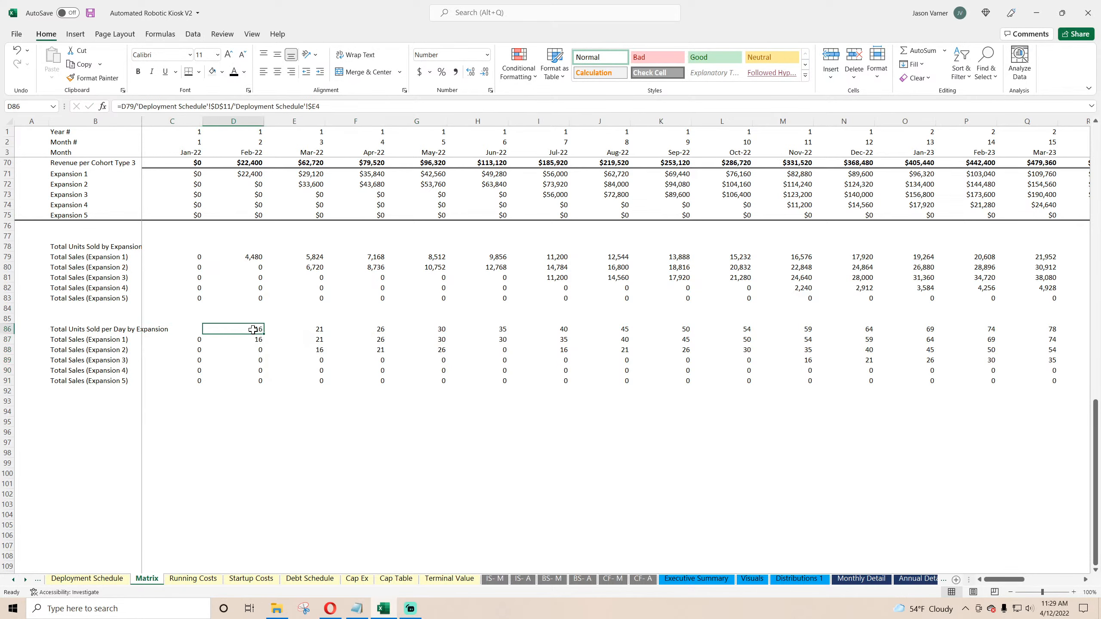
{"action": "key", "text": "BackSpace"}
{"action": "key", "text": "Return"}
{"action": "left_click", "coordinate": [194, 330]}
{"action": "type", "text": "="}
{"action": "left_click", "coordinate": [191, 151]}
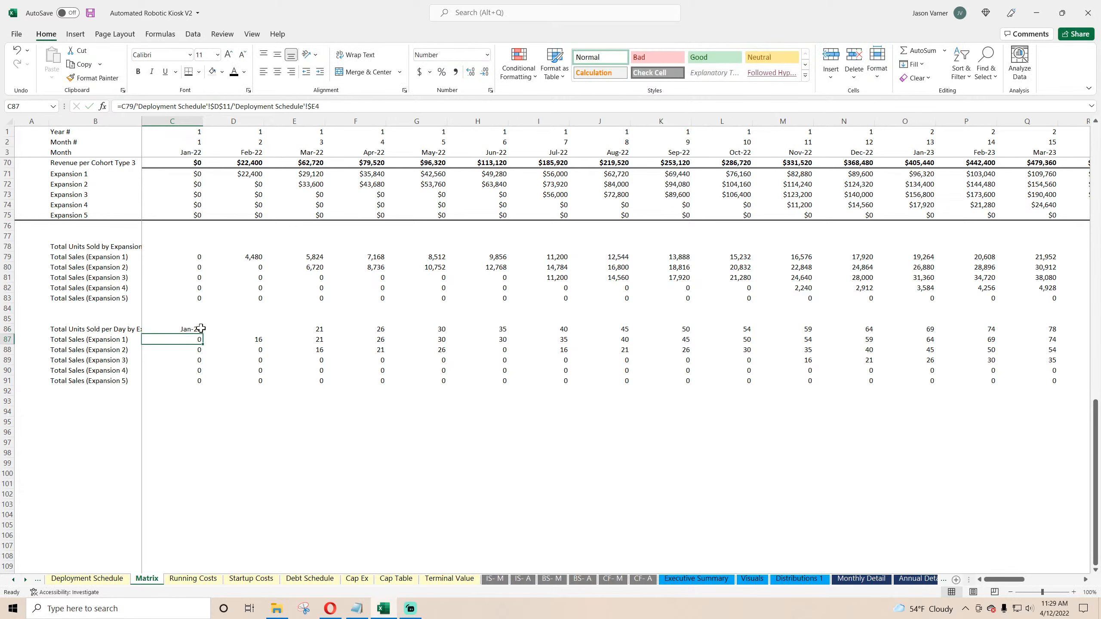
{"action": "key", "text": "ctrl+Return"}
Step: Fill the per-day block, including its month headings, across all months through Dec-24
{"action": "left_click_drag", "start_coordinate": [203, 334], "coordinate": [1099, 385]}
{"action": "left_click", "coordinate": [255, 329]}
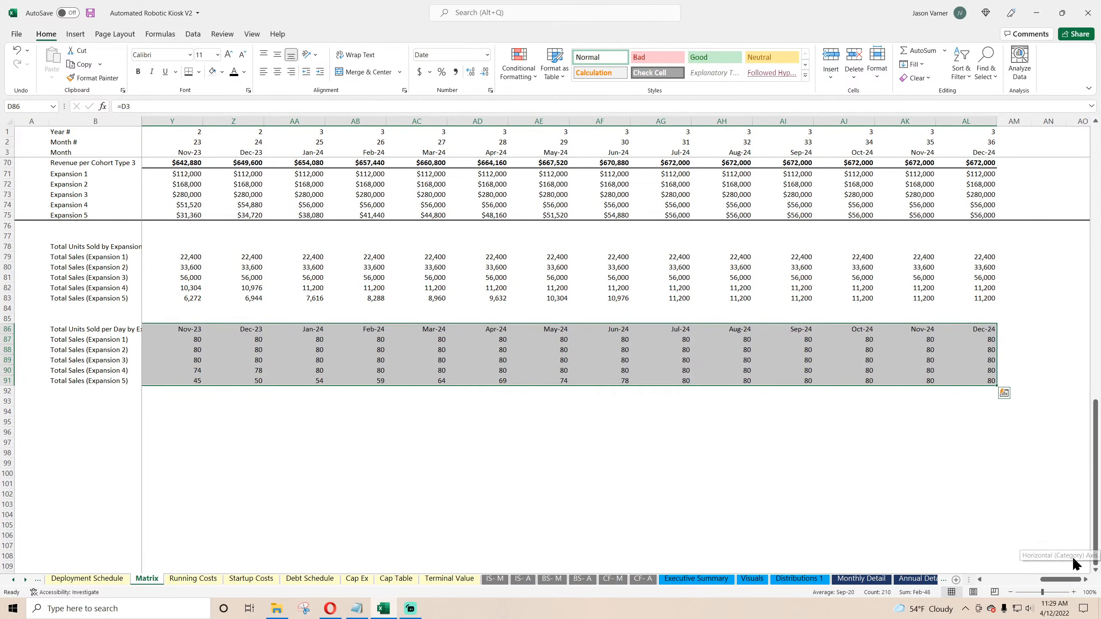
{"action": "left_click_drag", "start_coordinate": [1058, 580], "coordinate": [967, 580]}
{"action": "left_click", "coordinate": [410, 471]}
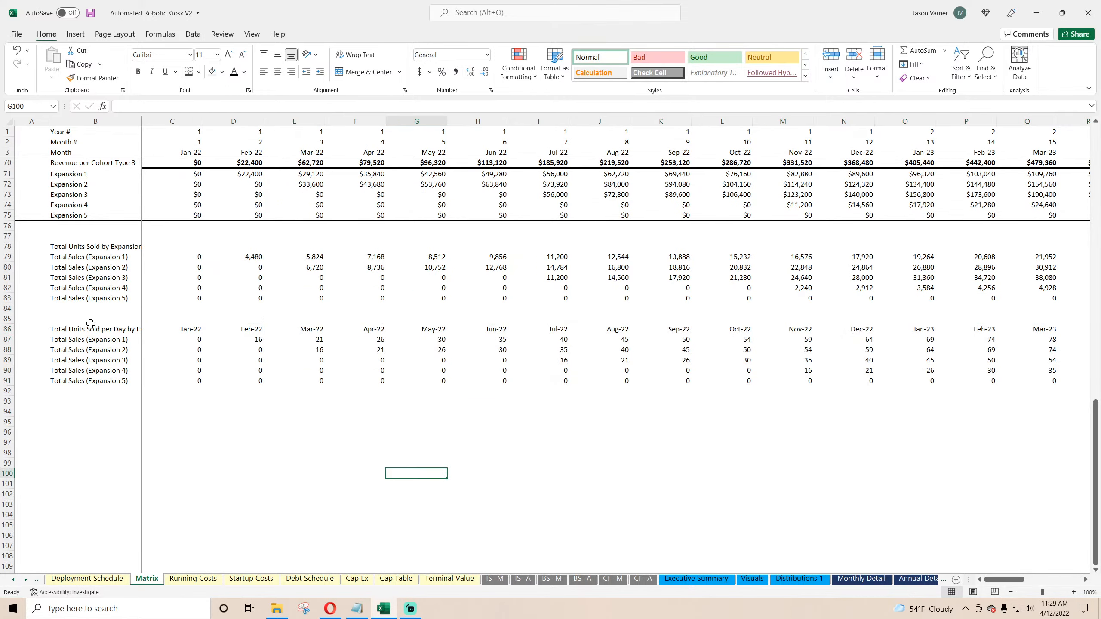
Step: Insert a 3-D Clustered Column chart from the Total Units Sold per Day by Expansion block
{"action": "left_click_drag", "start_coordinate": [77, 331], "coordinate": [994, 381]}
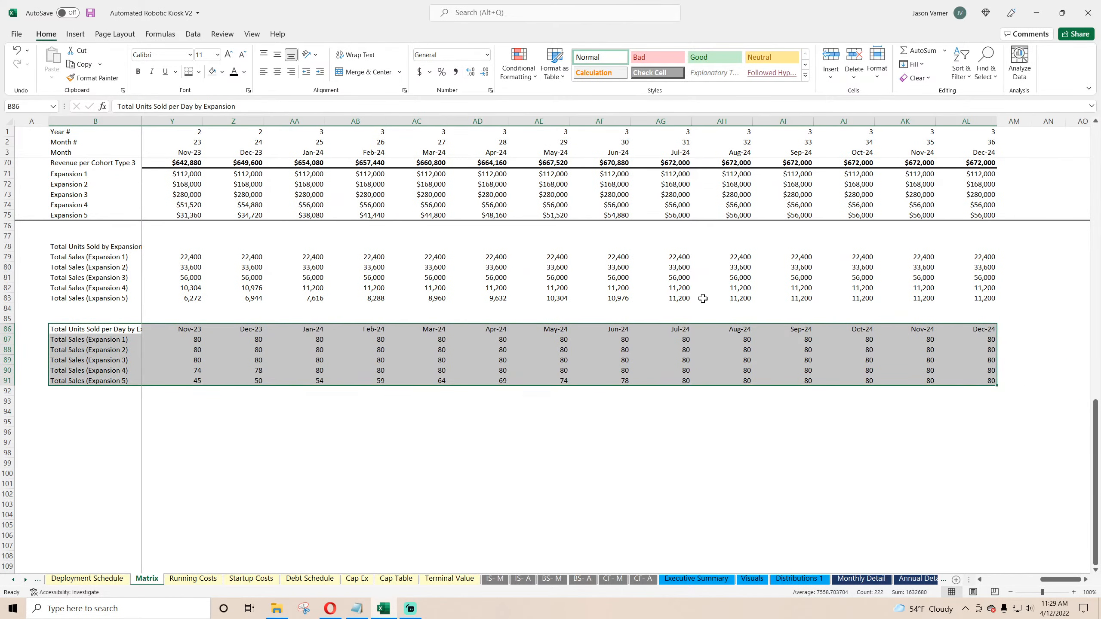
{"action": "left_click", "coordinate": [78, 34]}
{"action": "left_click", "coordinate": [499, 54]}
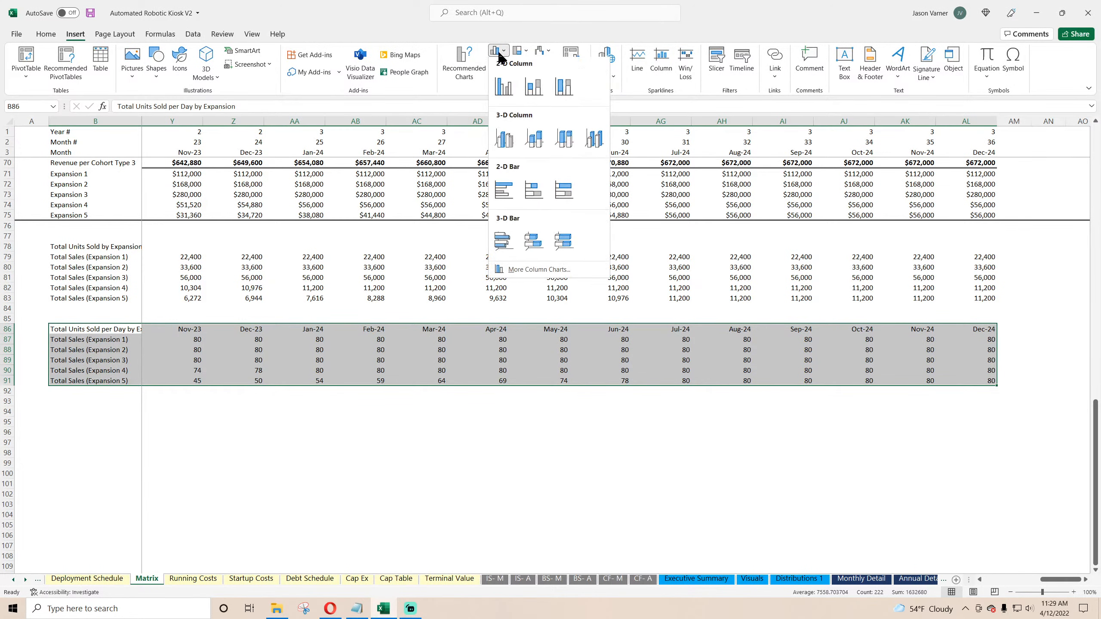
{"action": "left_click", "coordinate": [504, 140]}
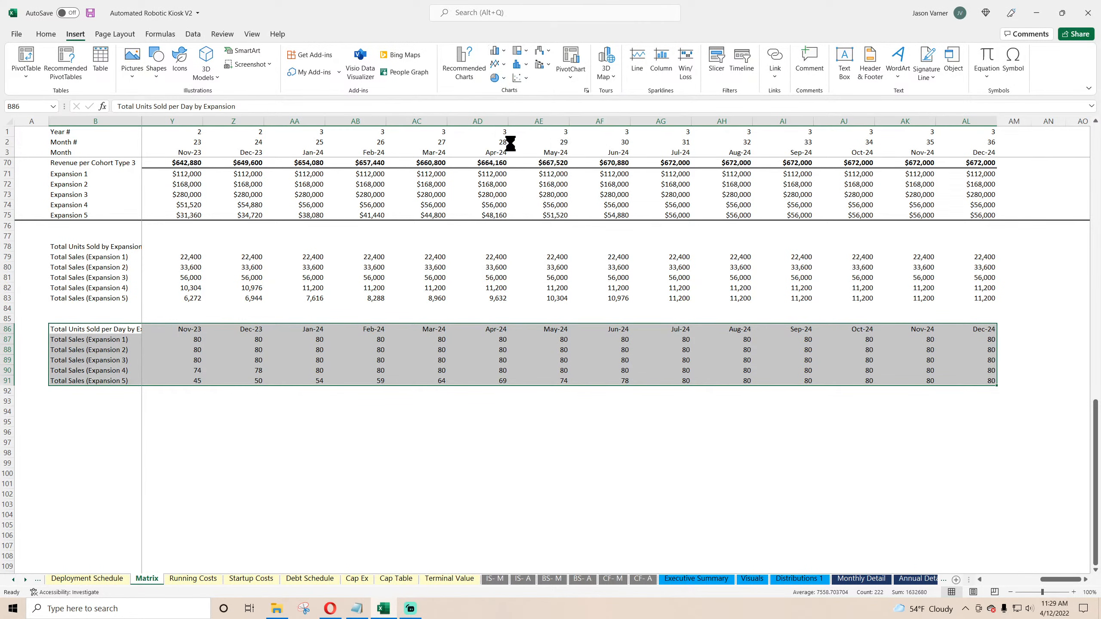
Step: Cut the new chart and switch to the Deployment Schedule sheet
{"action": "right_click", "coordinate": [95, 298]}
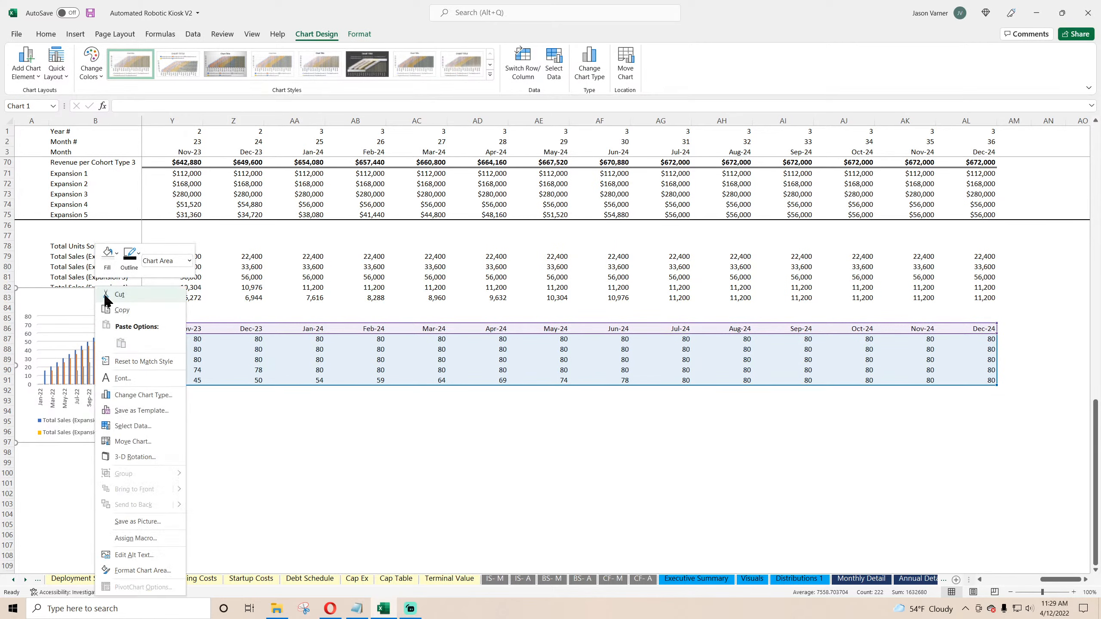
{"action": "left_click", "coordinate": [108, 296]}
{"action": "left_click", "coordinate": [103, 580]}
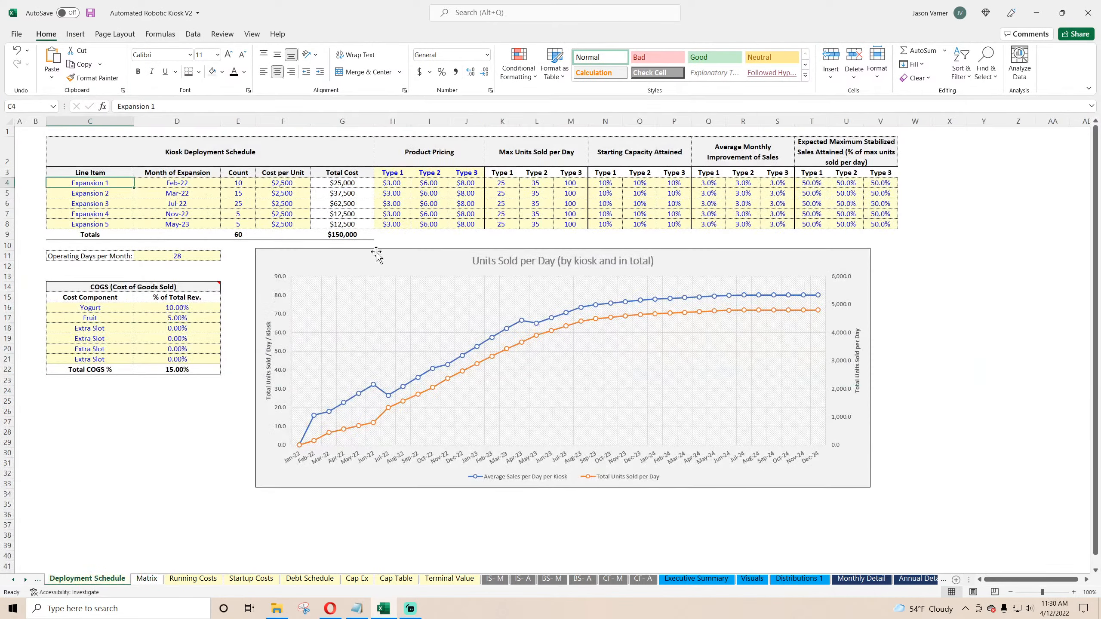
Step: Move the Units Sold per Day chart down and paste the new chart into the space above it
{"action": "left_click_drag", "start_coordinate": [349, 257], "coordinate": [344, 471]}
{"action": "right_click", "coordinate": [332, 320]}
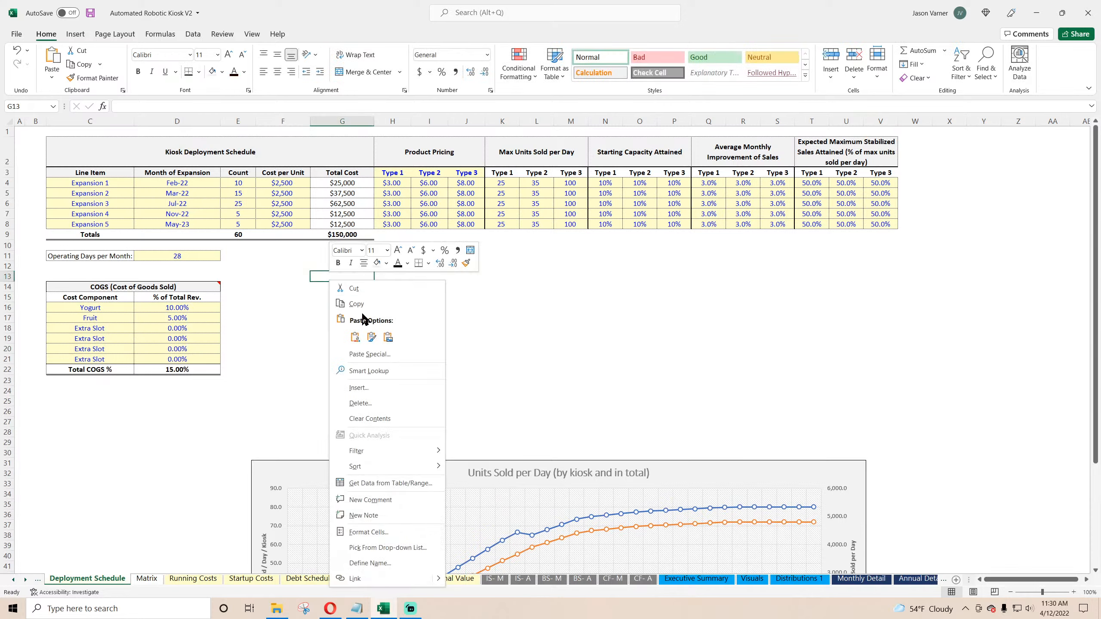
{"action": "left_click", "coordinate": [371, 343]}
Step: Position and widen the new chart, and widen the Units Sold per Day chart to match
{"action": "left_click_drag", "start_coordinate": [383, 285], "coordinate": [380, 251]}
{"action": "left_click_drag", "start_coordinate": [509, 353], "coordinate": [898, 360]}
{"action": "scroll", "coordinate": [892, 511], "scroll_direction": "down", "scroll_amount": 4}
{"action": "left_click", "coordinate": [860, 474]}
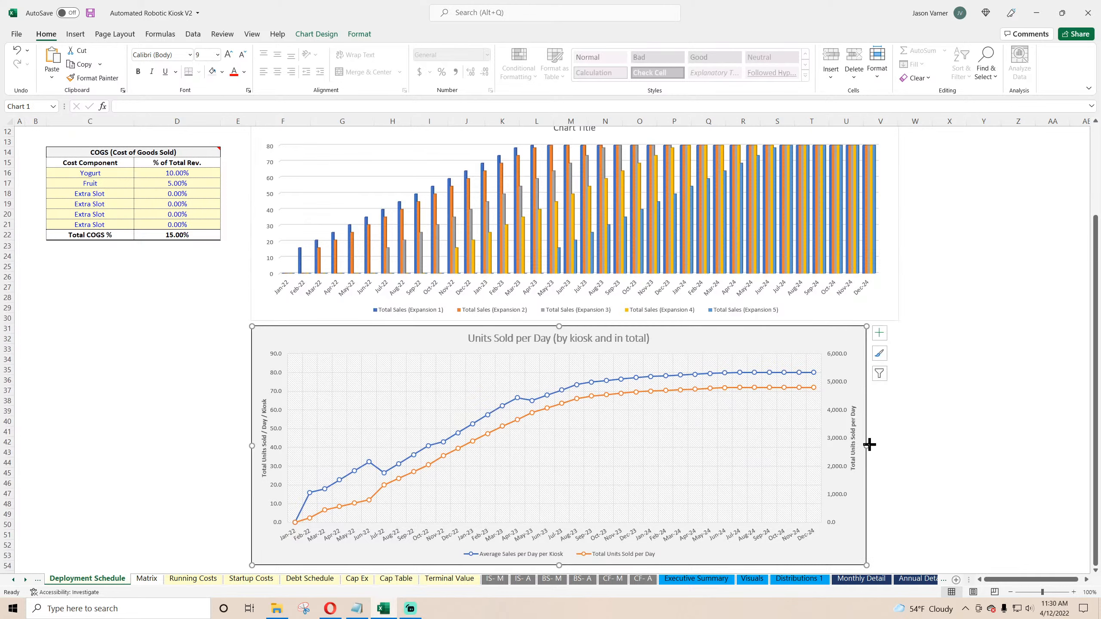
{"action": "left_click_drag", "start_coordinate": [866, 445], "coordinate": [901, 444]}
{"action": "scroll", "coordinate": [732, 442], "scroll_direction": "up", "scroll_amount": 4}
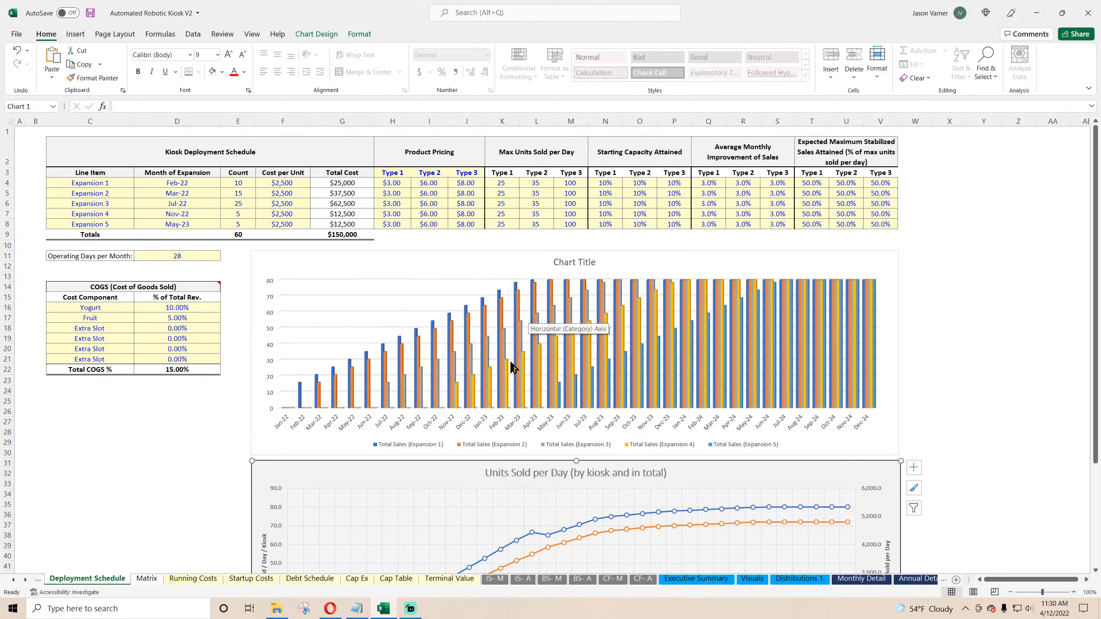
Step: Set Expected Maximum Stabilized Sales Attained to 80% for Type 1, 2 and 3 and fill it down the expansions
{"action": "left_click", "coordinate": [709, 184]}
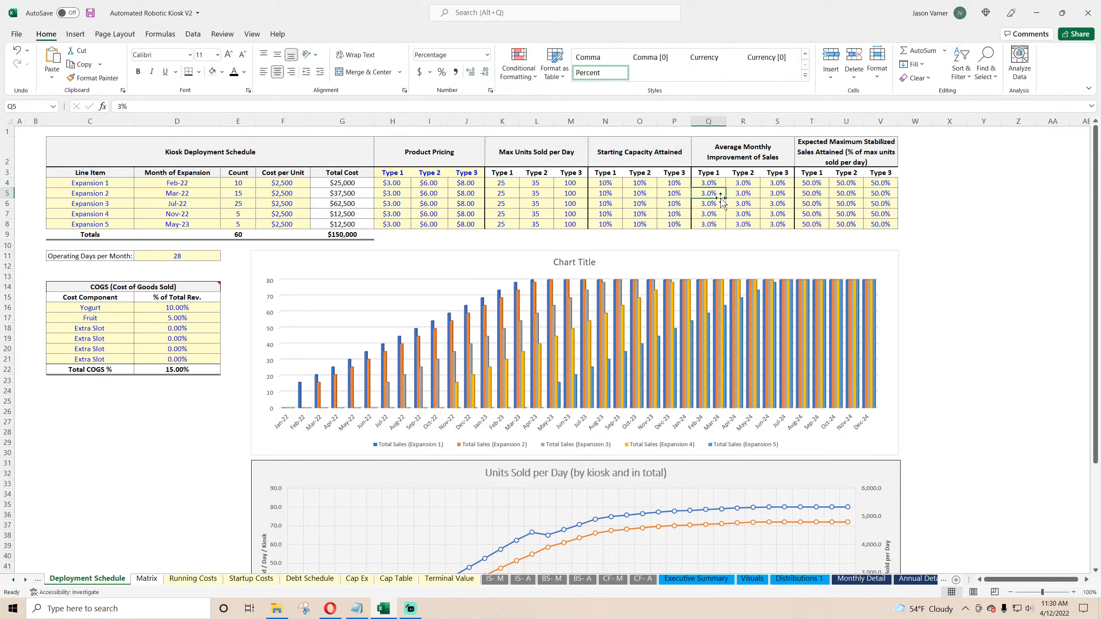
{"action": "left_click", "coordinate": [775, 204]}
{"action": "left_click", "coordinate": [822, 185]}
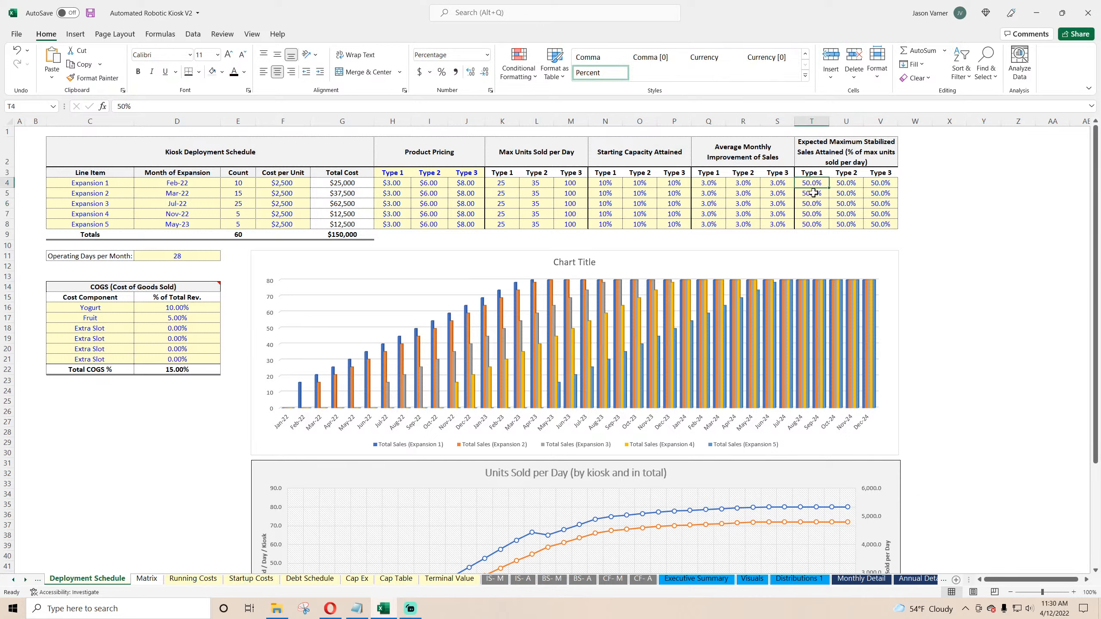
{"action": "type", "text": "80%"}
{"action": "key", "text": "Return"}
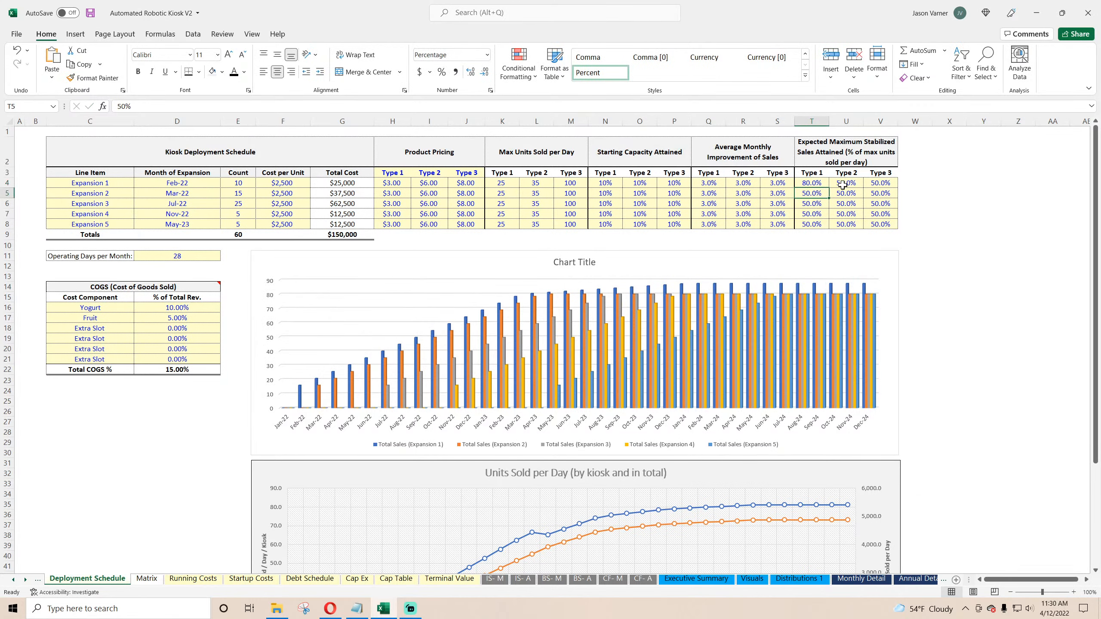
{"action": "left_click", "coordinate": [845, 185]}
{"action": "type", "text": "80%"}
{"action": "left_click", "coordinate": [879, 184]}
{"action": "type", "text": "80%"}
{"action": "key", "text": "Return"}
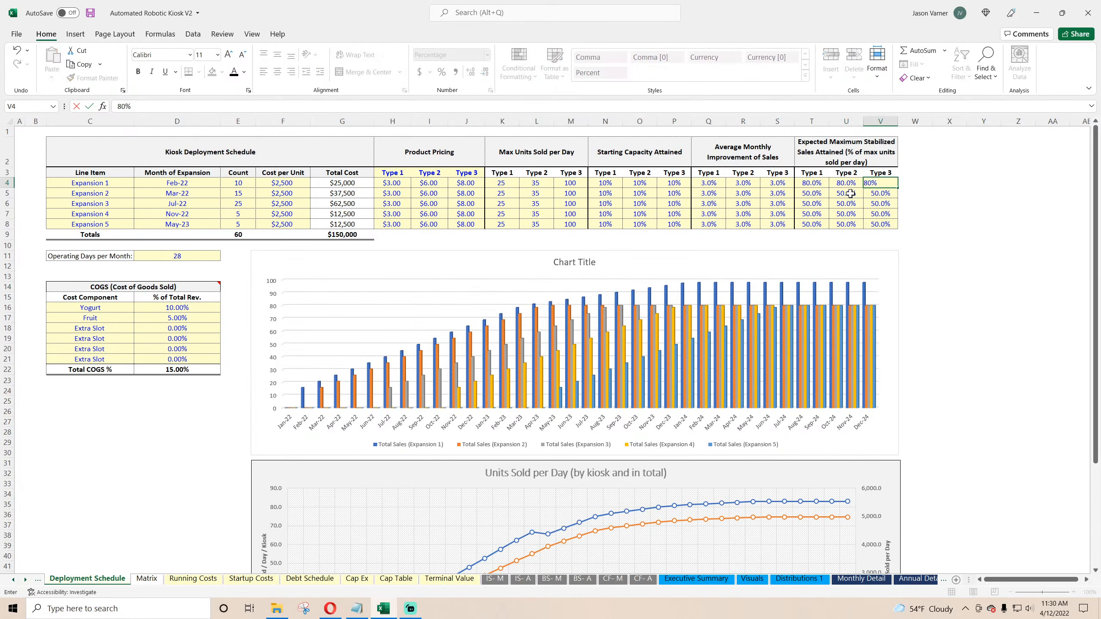
{"action": "left_click_drag", "start_coordinate": [879, 184], "coordinate": [892, 228]}
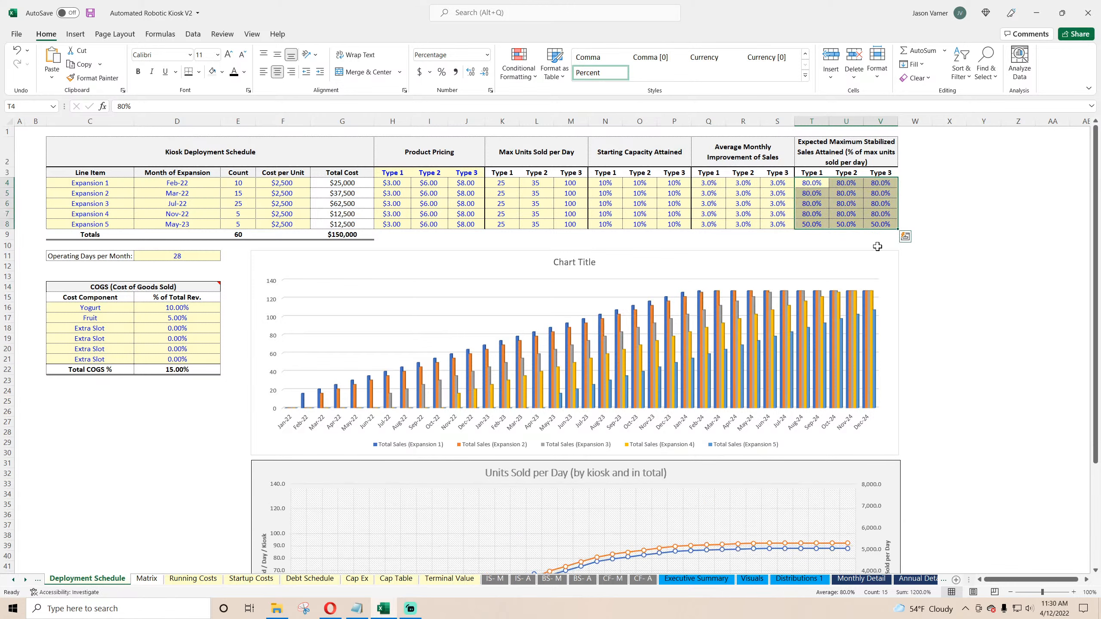
Step: Change the new chart's type to Line with Markers
{"action": "right_click", "coordinate": [735, 274]}
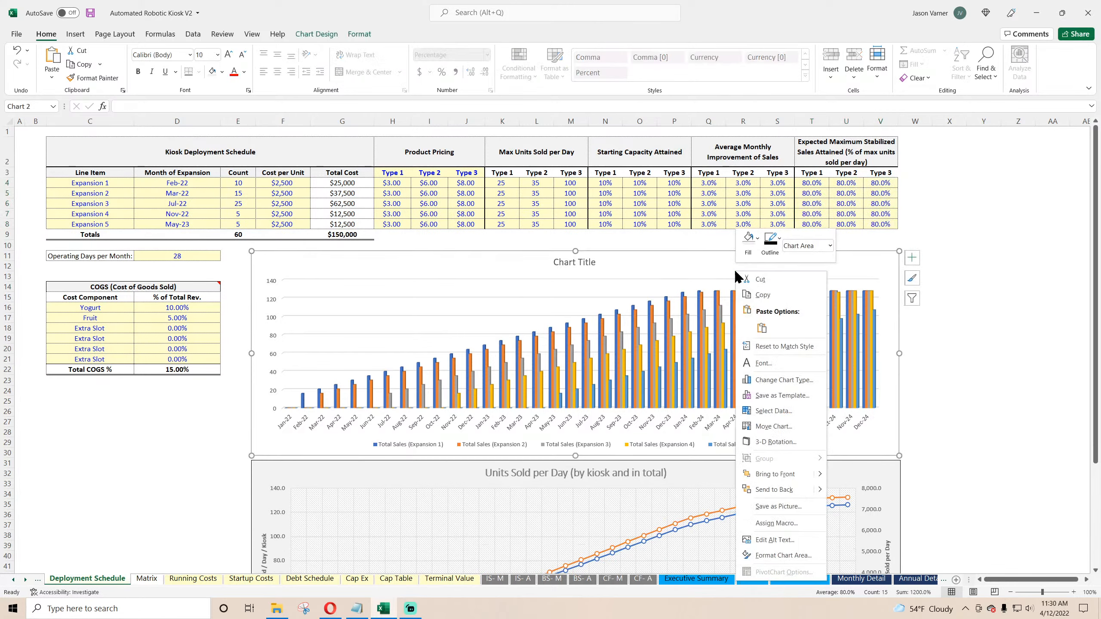
{"action": "left_click", "coordinate": [784, 379]}
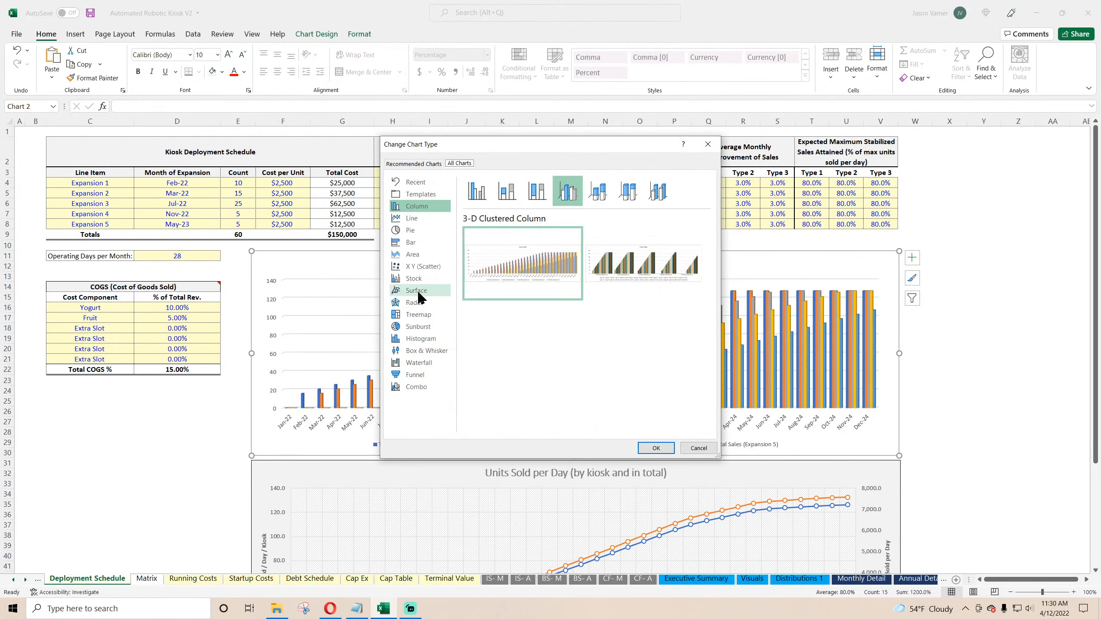
{"action": "left_click", "coordinate": [412, 218]}
{"action": "left_click", "coordinate": [568, 190]}
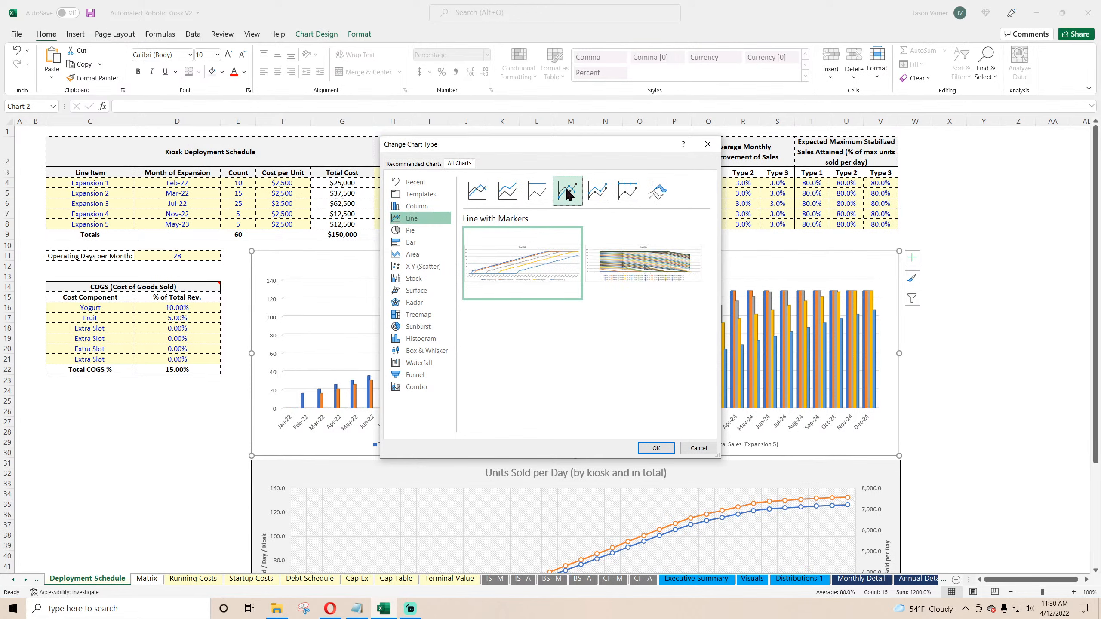
{"action": "left_click", "coordinate": [658, 448]}
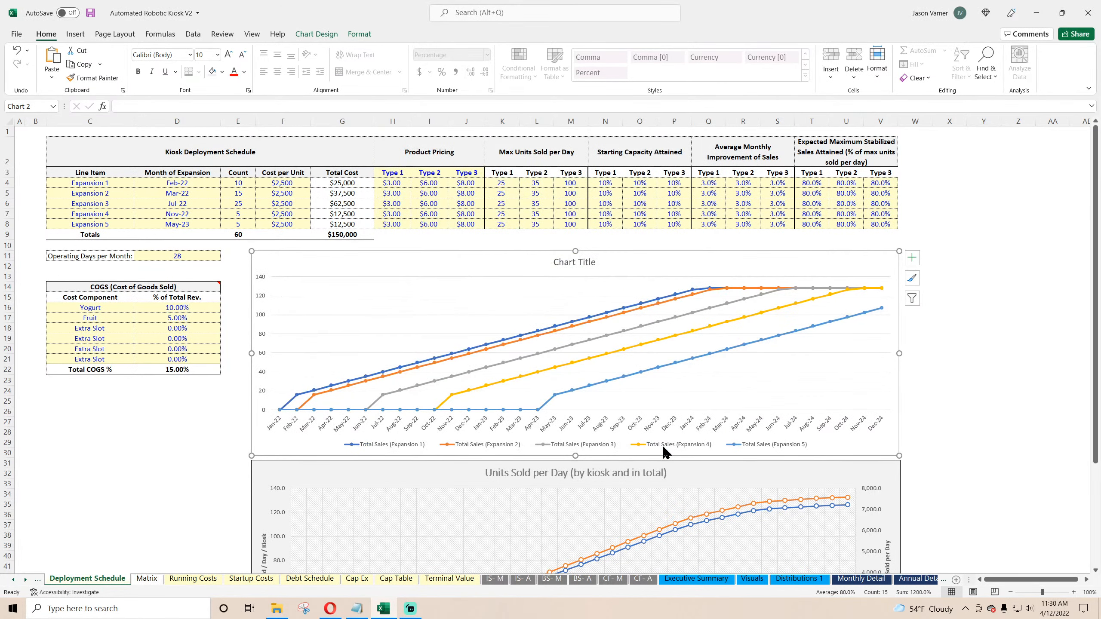
Step: Title the new chart "Unit Sales per Day per Kiosk for Each Expansion Cohort"
{"action": "left_click", "coordinate": [552, 262]}
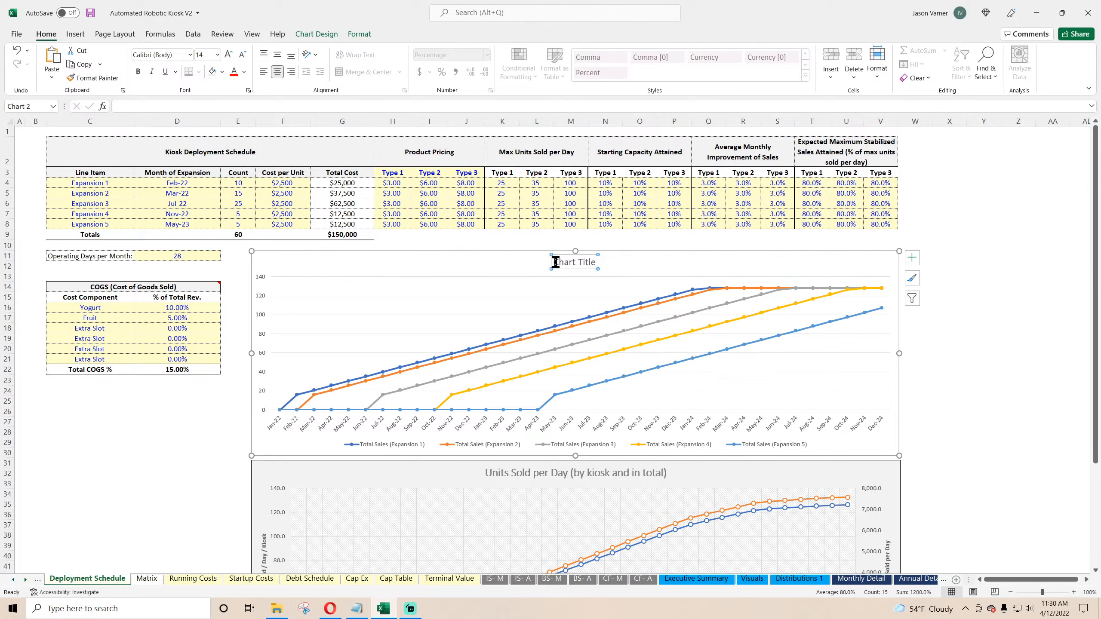
{"action": "triple_click", "coordinate": [555, 262]}
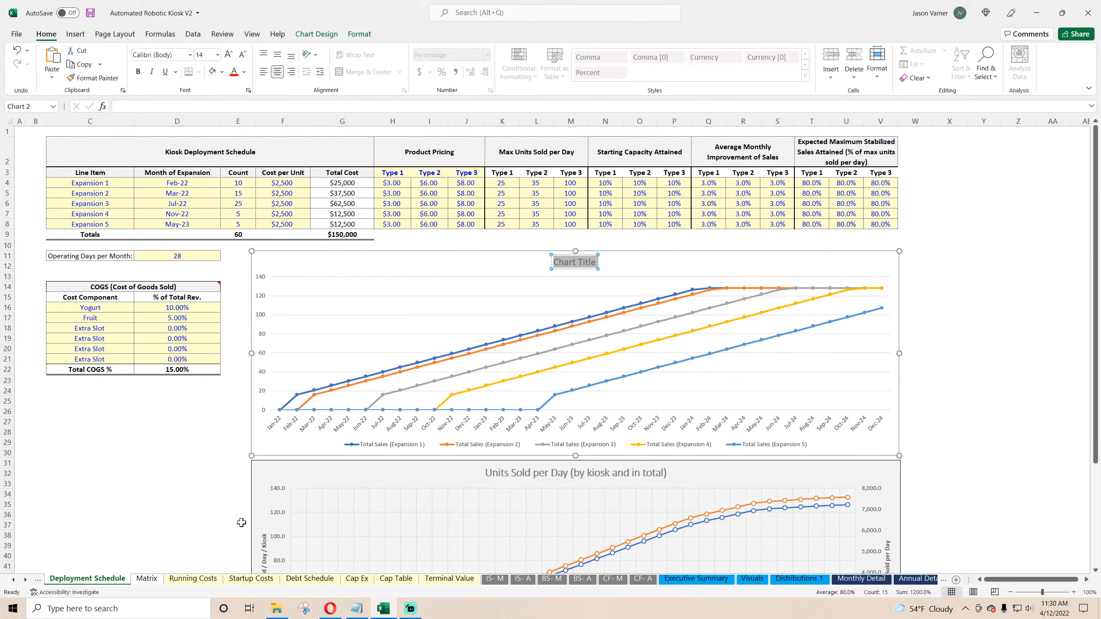
{"action": "type", "text": "Unit Sal"}
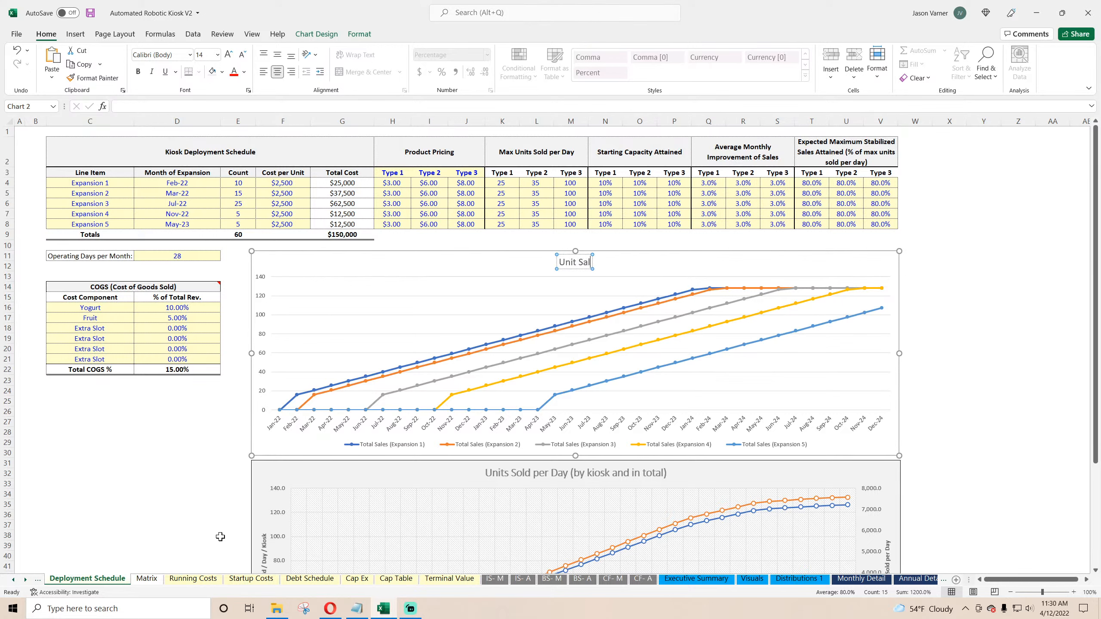
{"action": "type", "text": "es per Day per"}
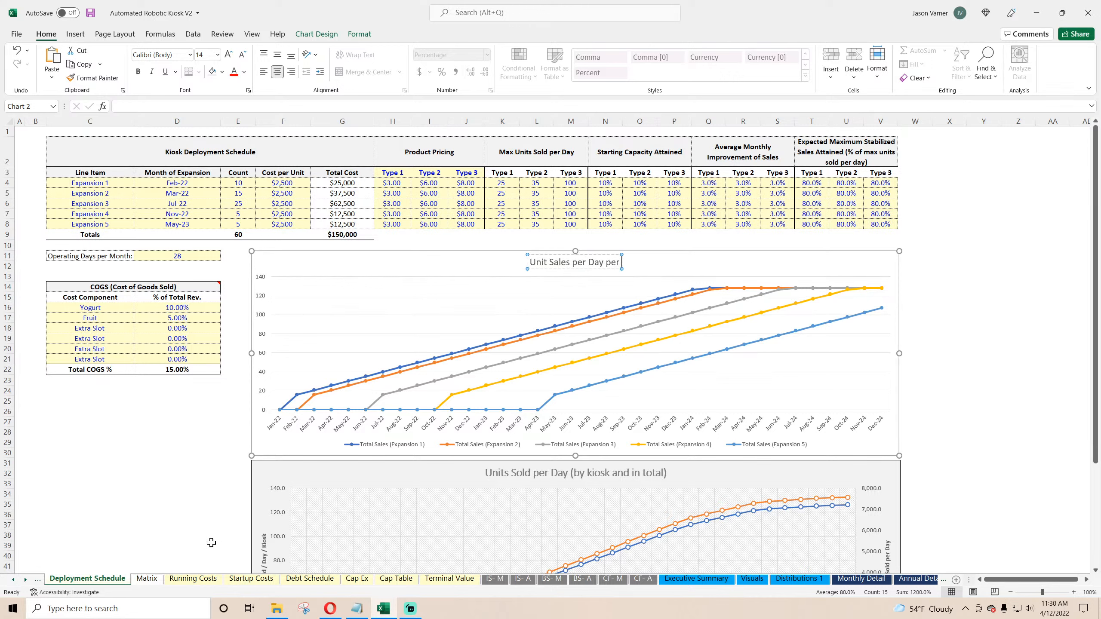
{"action": "type", "text": " Expansion"}
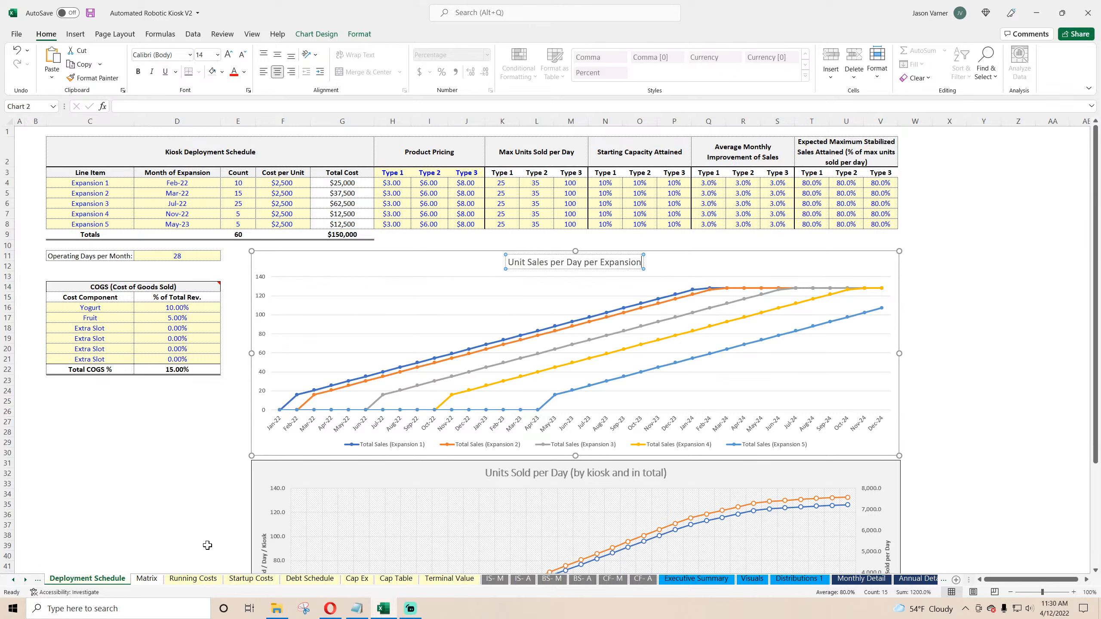
{"action": "type", "text": " Cohort"}
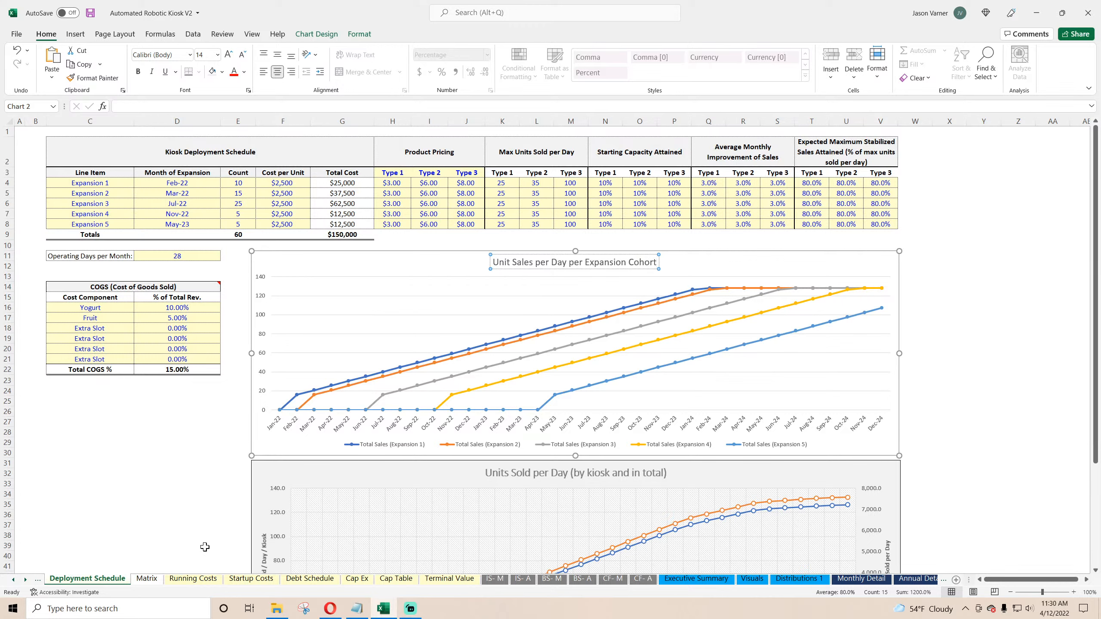
{"action": "left_click", "coordinate": [583, 263]}
{"action": "type", "text": "Kiosk "}
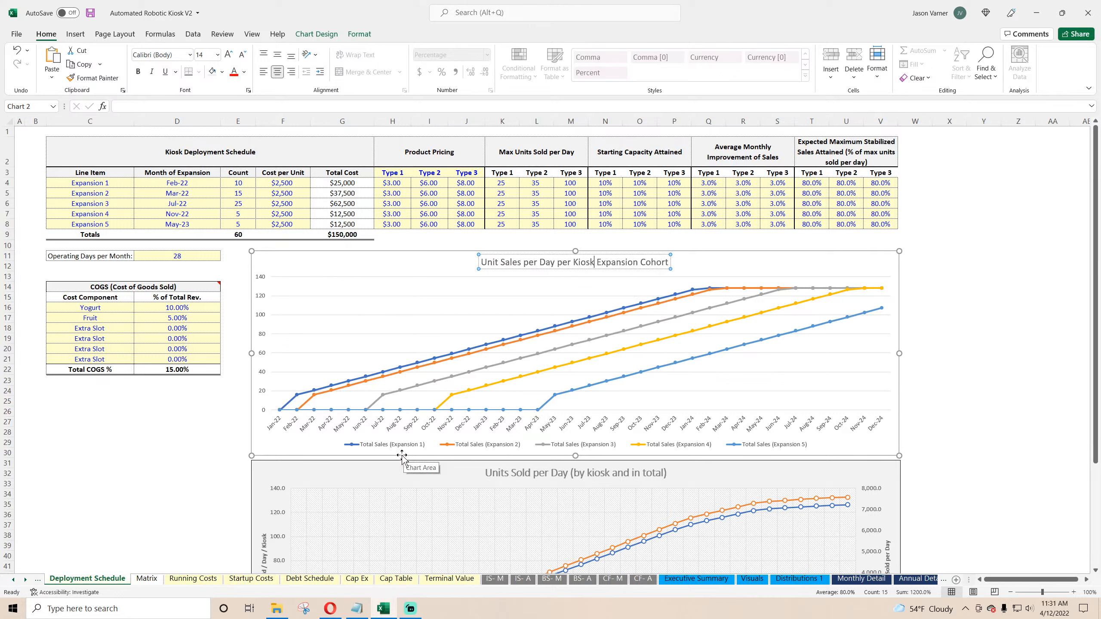
{"action": "type", "text": " for Each"}
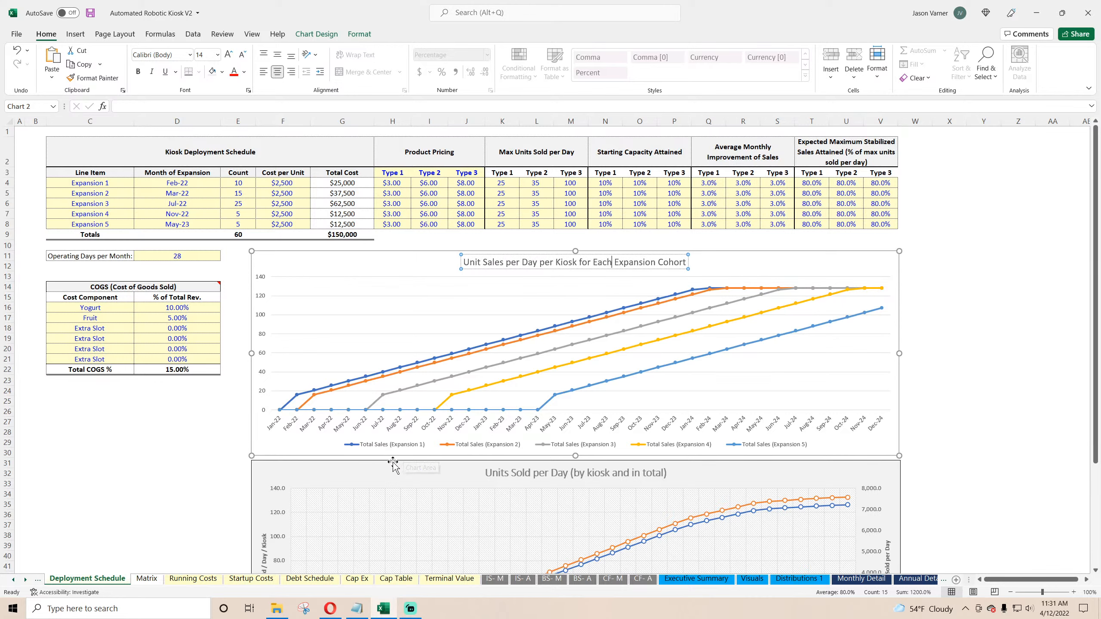
Step: Apply a different built-in chart style to the new chart
{"action": "left_click", "coordinate": [792, 267]}
{"action": "right_click", "coordinate": [794, 272]}
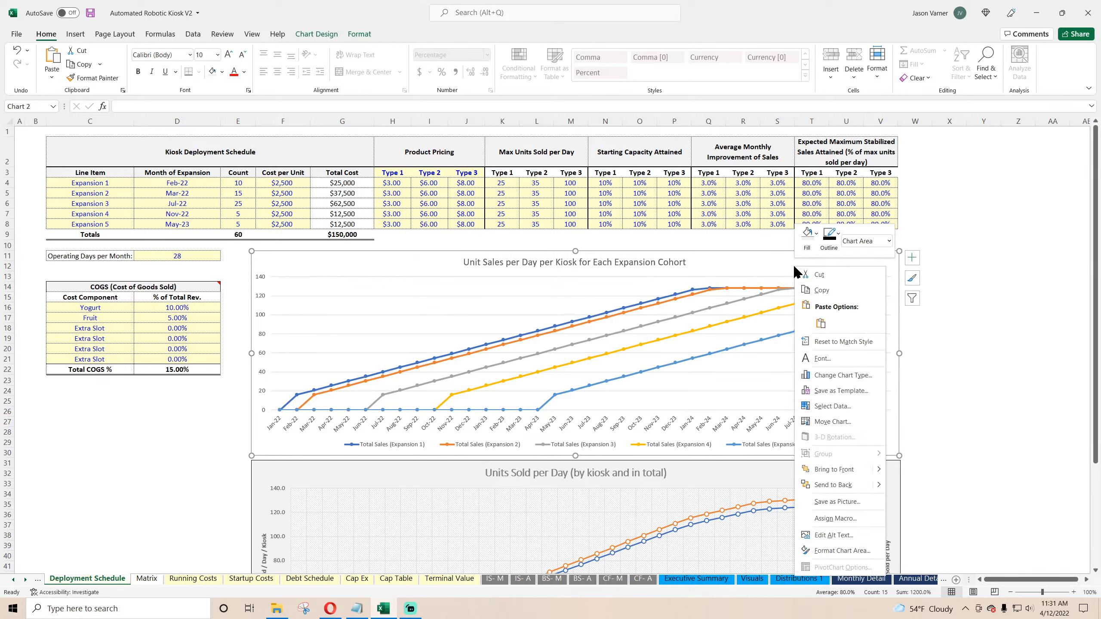
{"action": "left_click", "coordinate": [1035, 331]}
{"action": "left_click", "coordinate": [802, 369]}
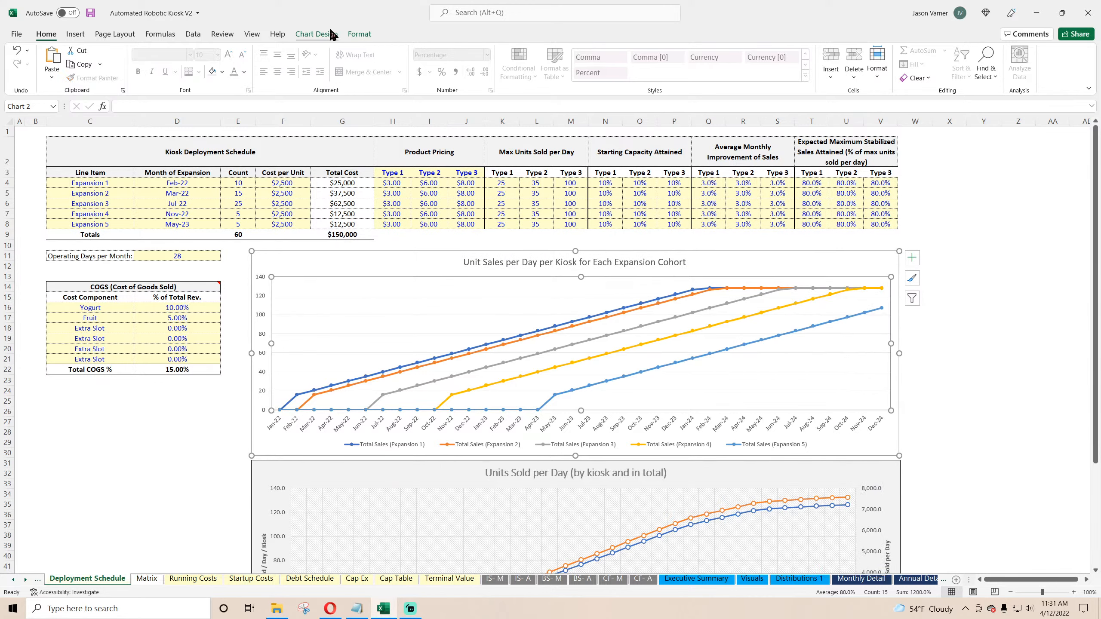
{"action": "left_click", "coordinate": [331, 35]}
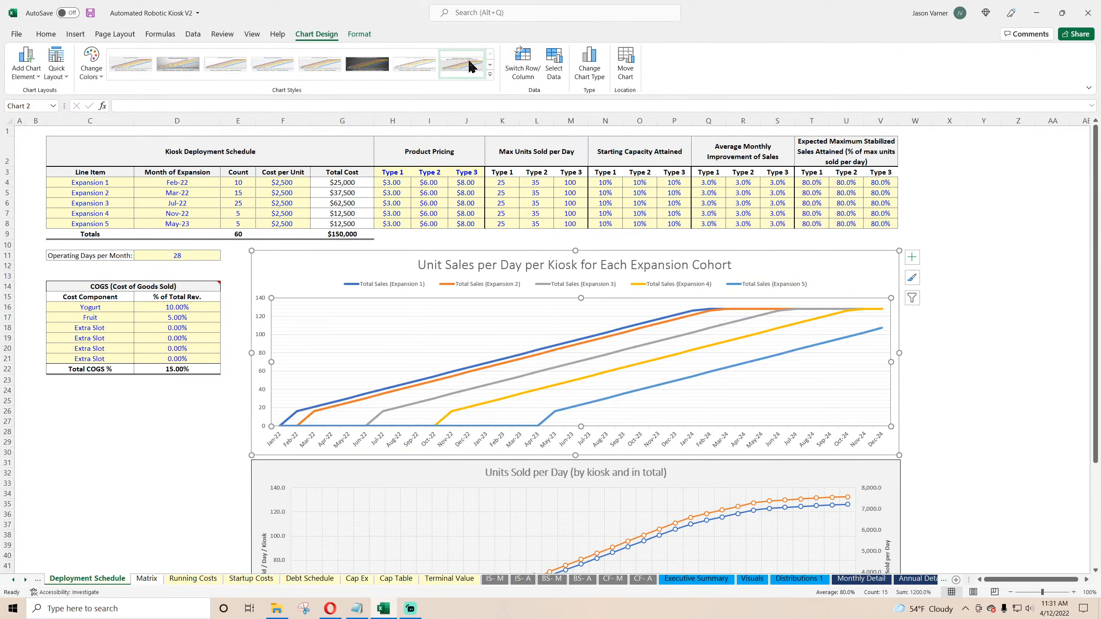
{"action": "left_click", "coordinate": [310, 65]}
Step: Set the new chart area's fill to a light grey theme colour and change its outline colour
{"action": "right_click", "coordinate": [778, 265]}
{"action": "left_click", "coordinate": [789, 237]}
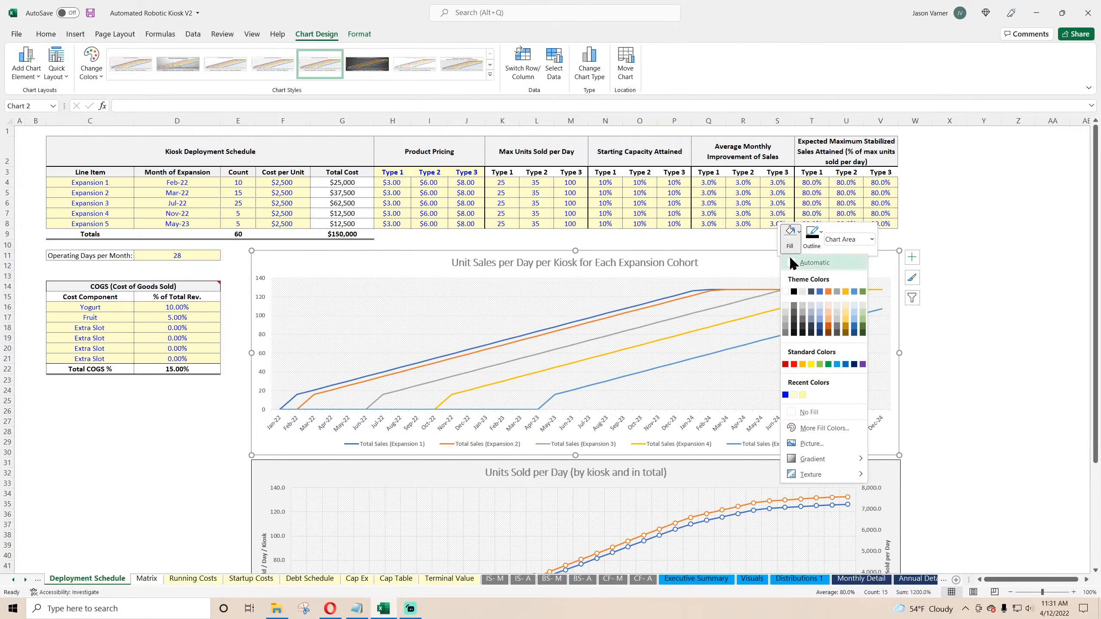
{"action": "left_click", "coordinate": [786, 306]}
{"action": "left_click", "coordinate": [812, 241]}
{"action": "left_click", "coordinate": [817, 292]}
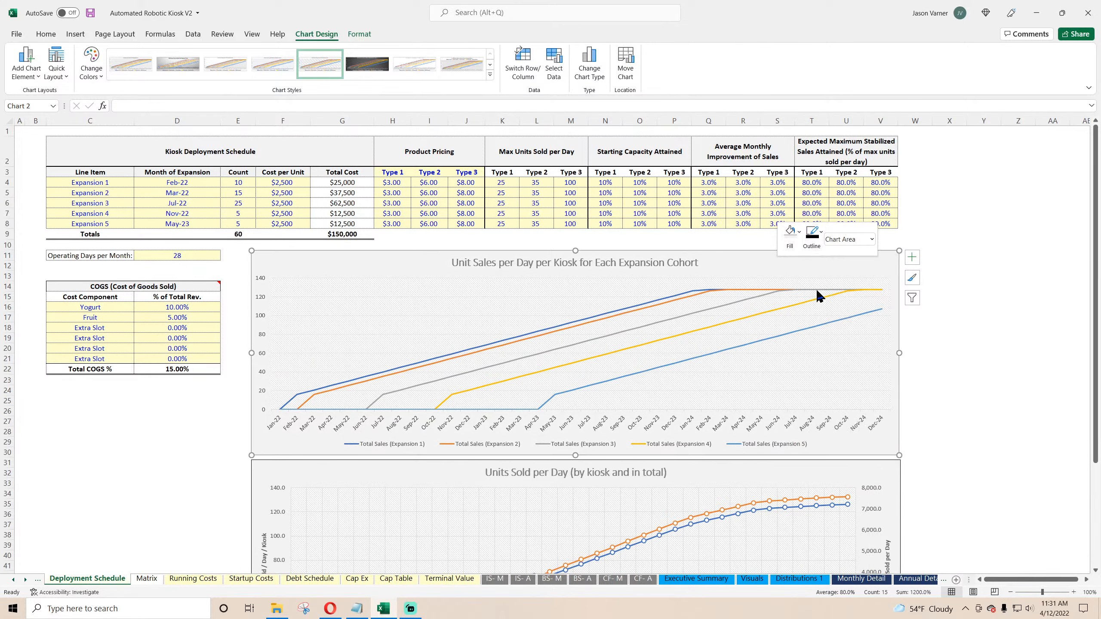
{"action": "left_click", "coordinate": [951, 327]}
Step: Set Expected Maximum Stabilized Sales Attained for Type 3 to 90% for all five expansions
{"action": "scroll", "coordinate": [956, 326], "scroll_direction": "down", "scroll_amount": 4}
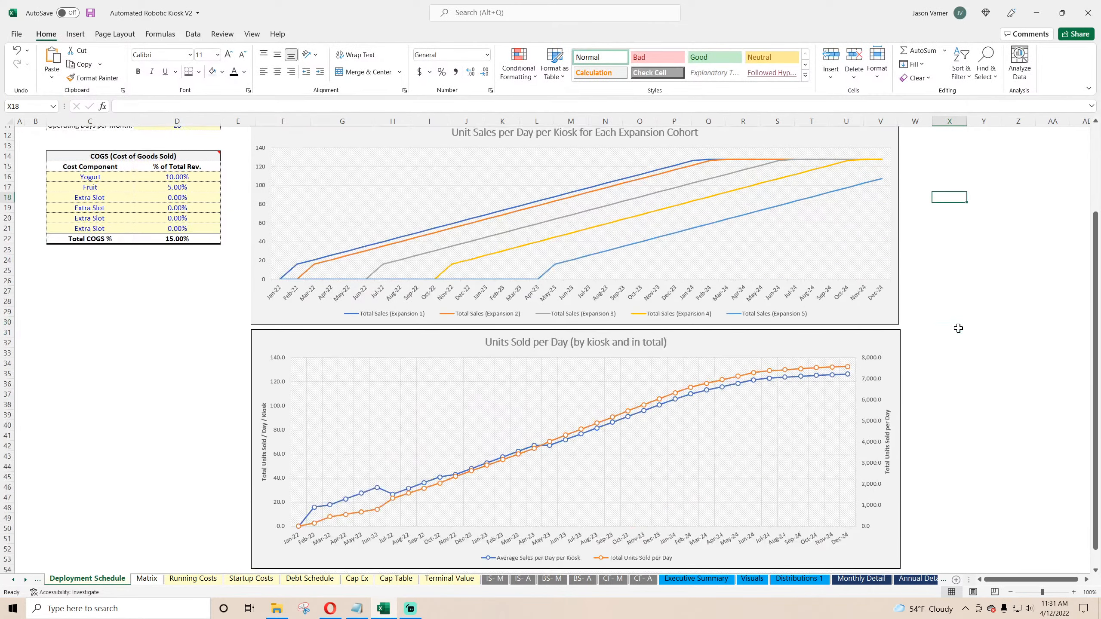
{"action": "scroll", "coordinate": [953, 325], "scroll_direction": "up", "scroll_amount": 4}
{"action": "left_click", "coordinate": [873, 183]}
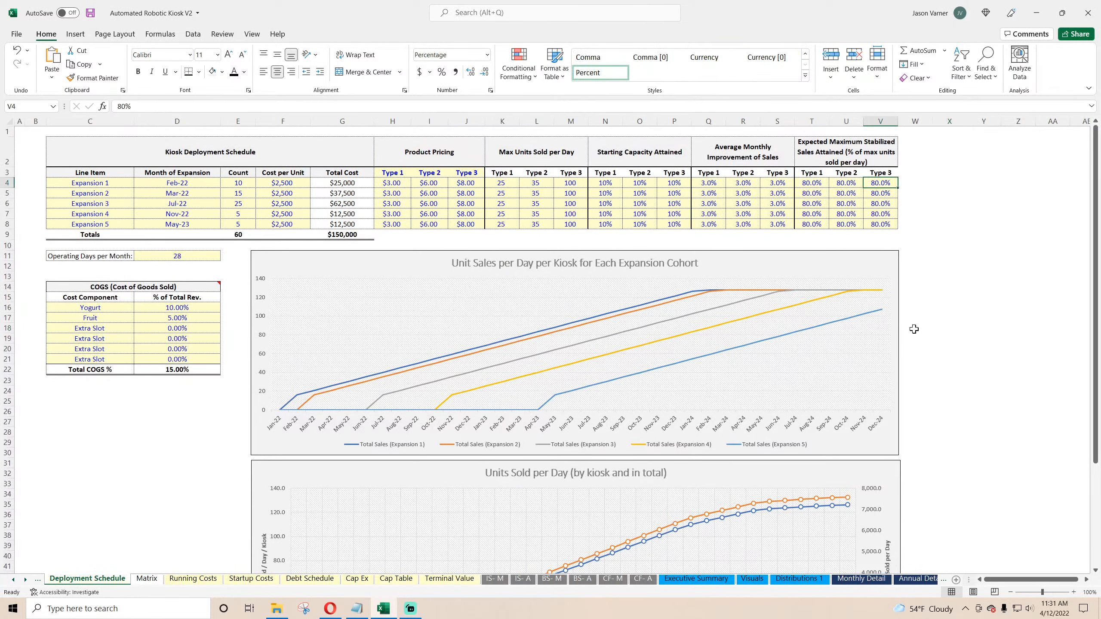
{"action": "type", "text": "90"}
{"action": "key", "text": "Return"}
{"action": "type", "text": "90"}
{"action": "key", "text": "Return"}
{"action": "type", "text": "90"}
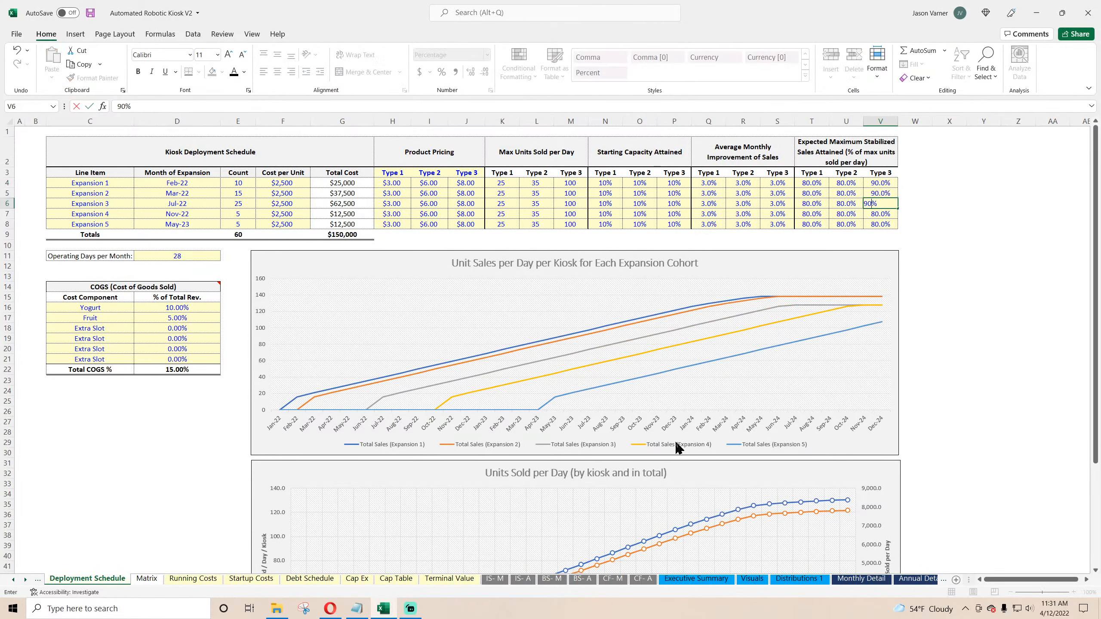
{"action": "key", "text": "Return"}
{"action": "type", "text": "90"}
{"action": "key", "text": "Return"}
{"action": "type", "text": "90"}
{"action": "key", "text": "Return"}
Step: Set Average Monthly Improvement of Sales to 2% for Types 1, 2 and 3 and fill it down all expansions
{"action": "key", "text": "Up"}
{"action": "key", "text": "Up"}
{"action": "key", "text": "Up"}
{"action": "key", "text": "Up"}
{"action": "key", "text": "Left"}
{"action": "key", "text": "Left"}
{"action": "key", "text": "Left"}
{"action": "key", "text": "Left"}
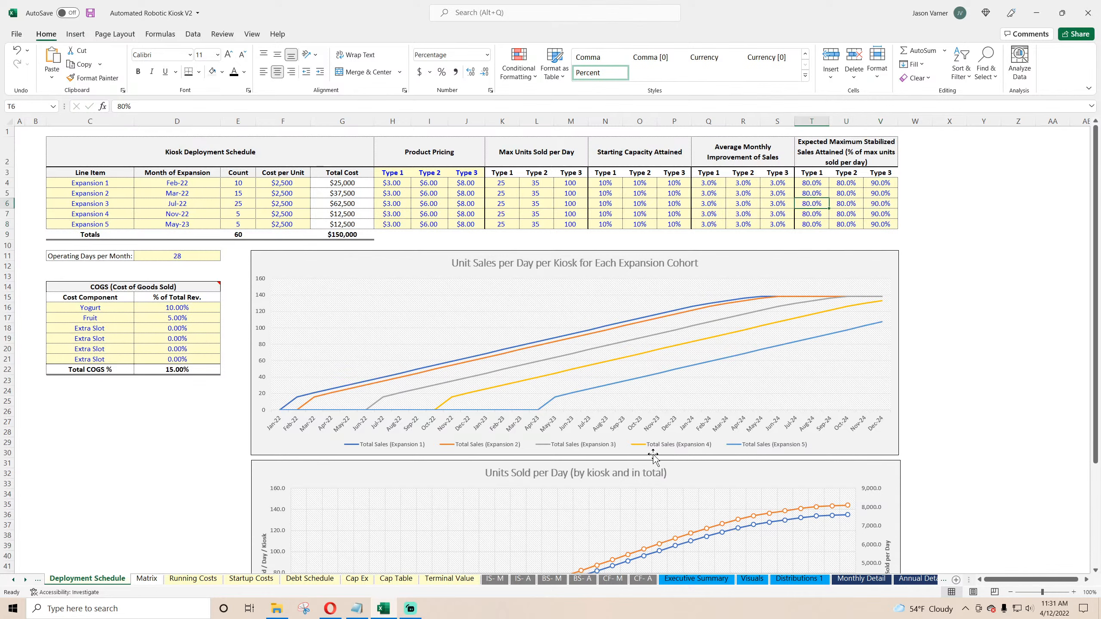
{"action": "type", "text": "2"}
{"action": "key", "text": "Right"}
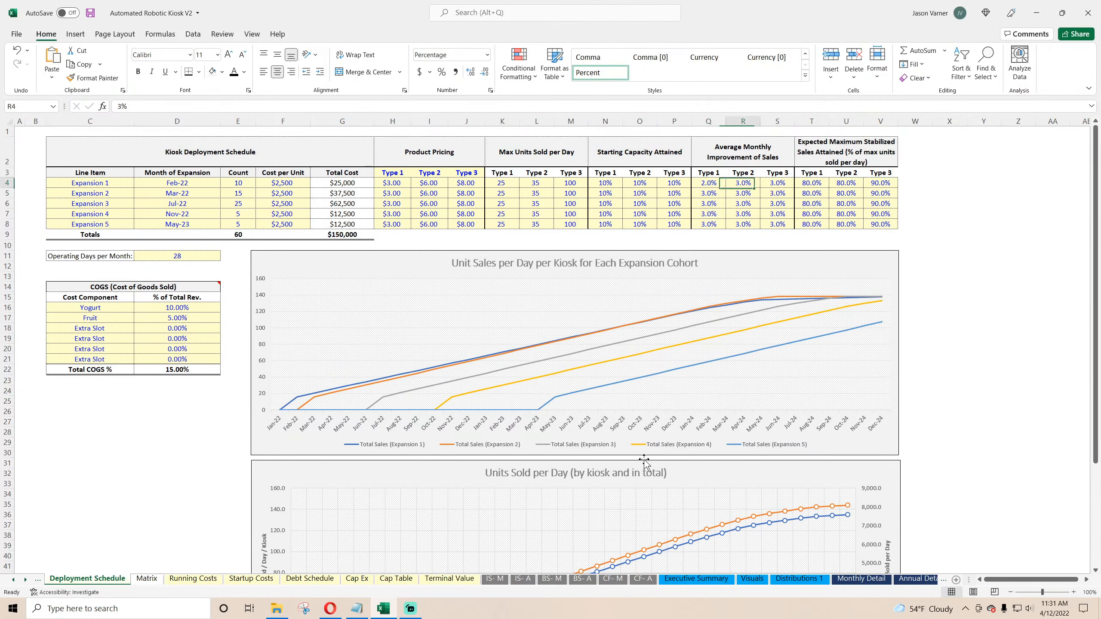
{"action": "type", "text": "2"}
{"action": "key", "text": "Right"}
{"action": "type", "text": "2"}
{"action": "key", "text": "Right"}
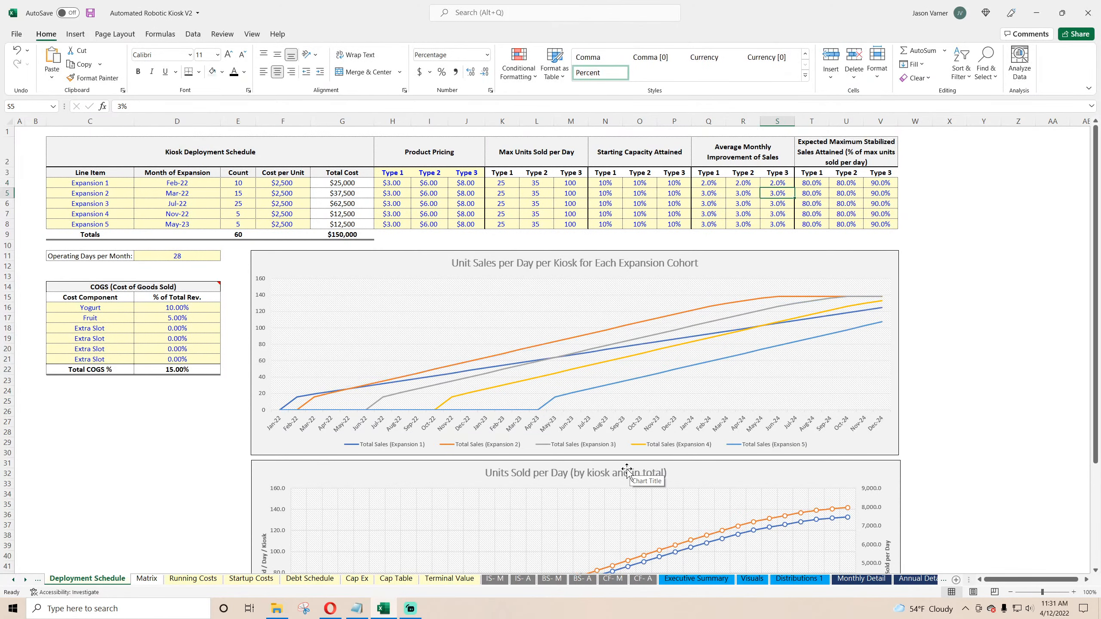
{"action": "left_click_drag", "start_coordinate": [719, 184], "coordinate": [794, 226]}
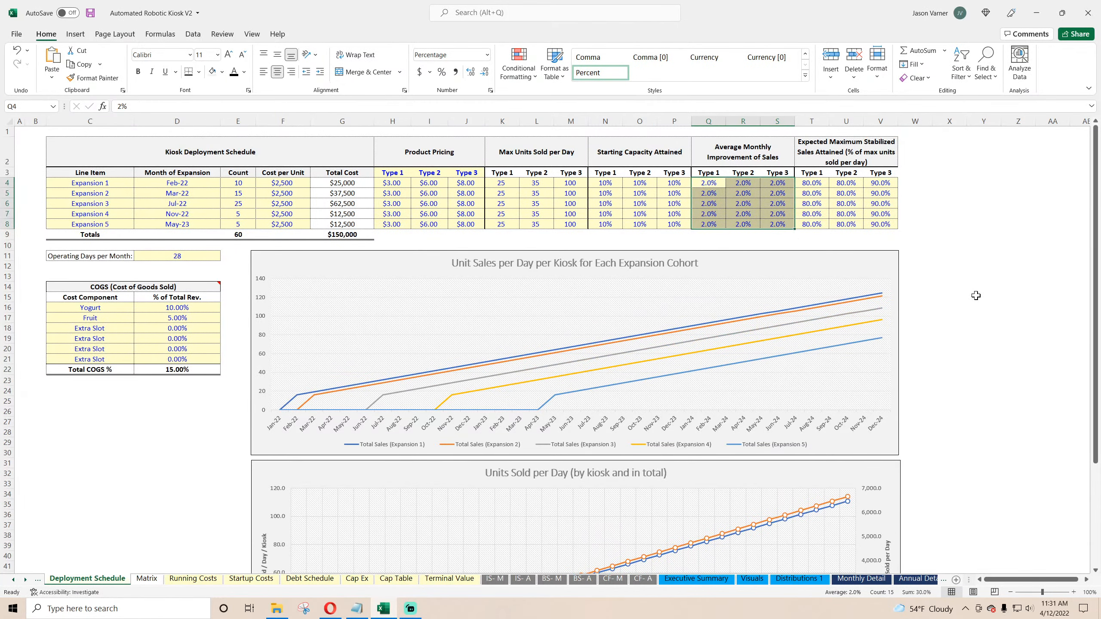
Step: Set Expected Maximum Stabilized Sales Attained to 70% for Types 1, 2 and 3 and fill it down all expansions
{"action": "scroll", "coordinate": [946, 275], "scroll_direction": "down", "scroll_amount": 4}
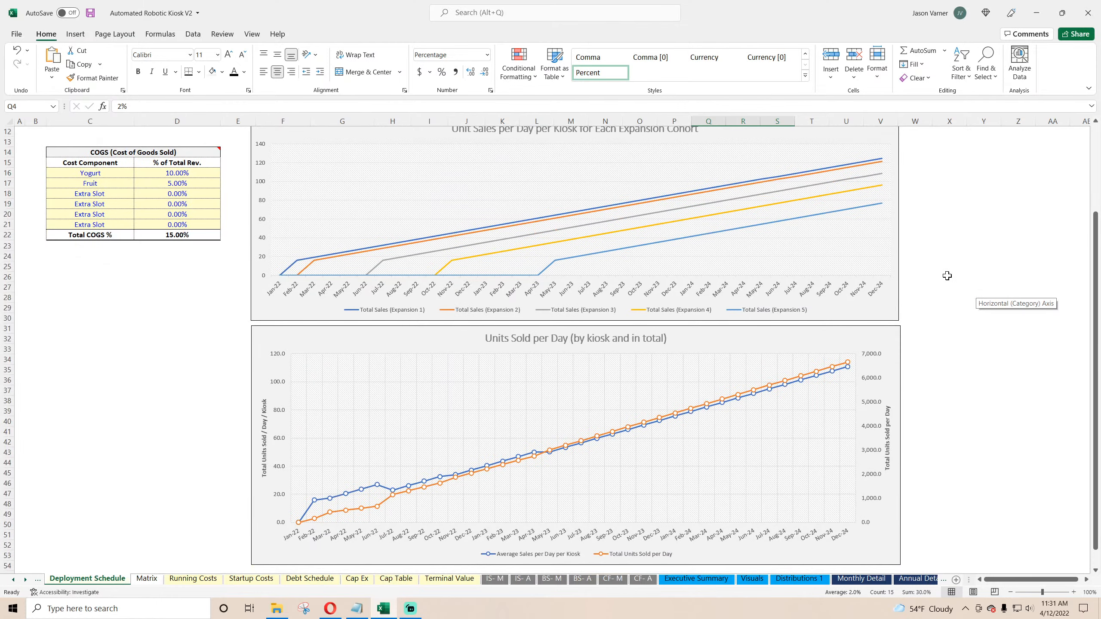
{"action": "scroll", "coordinate": [947, 276], "scroll_direction": "up", "scroll_amount": 4}
{"action": "left_click", "coordinate": [810, 183]}
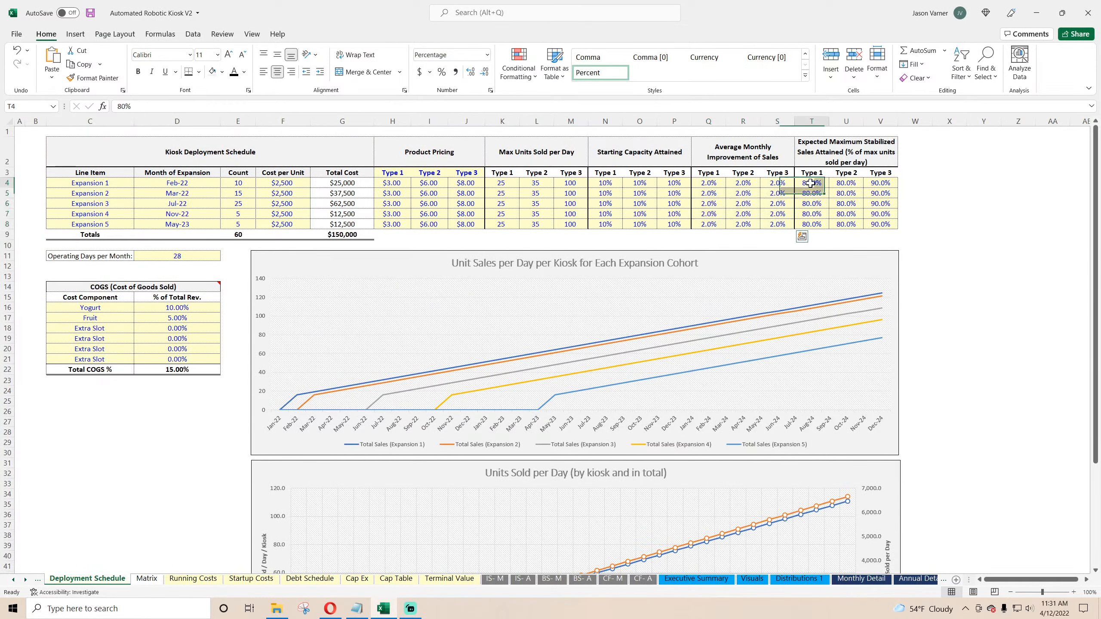
{"action": "type", "text": "70"}
{"action": "key", "text": "Tab"}
{"action": "type", "text": "70"}
{"action": "key", "text": "Tab"}
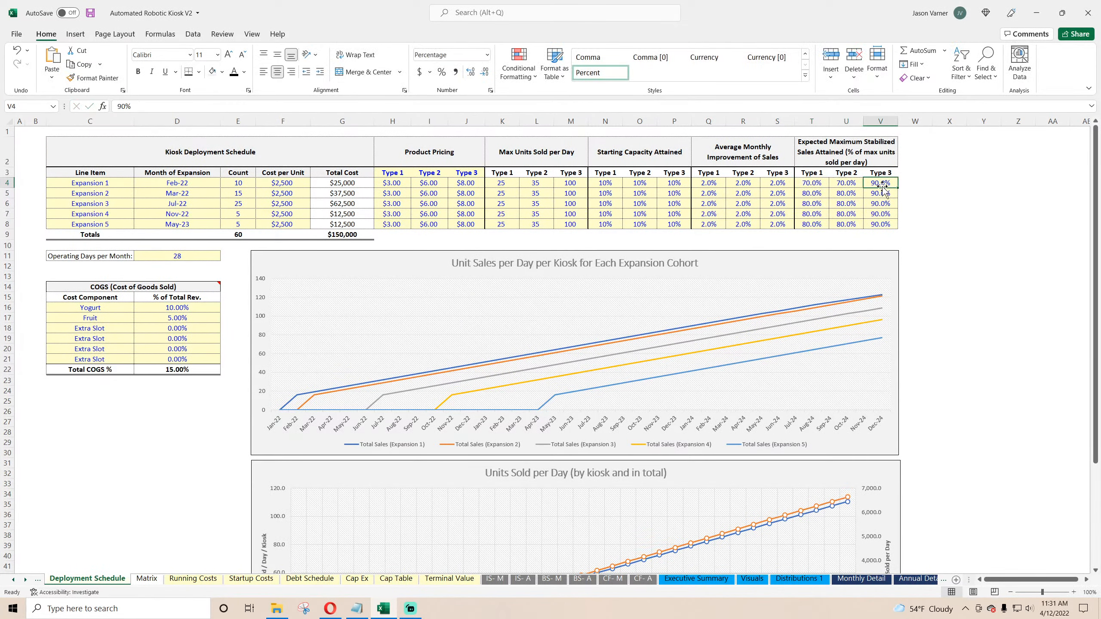
{"action": "type", "text": "70"}
{"action": "left_click_drag", "start_coordinate": [810, 183], "coordinate": [893, 230]}
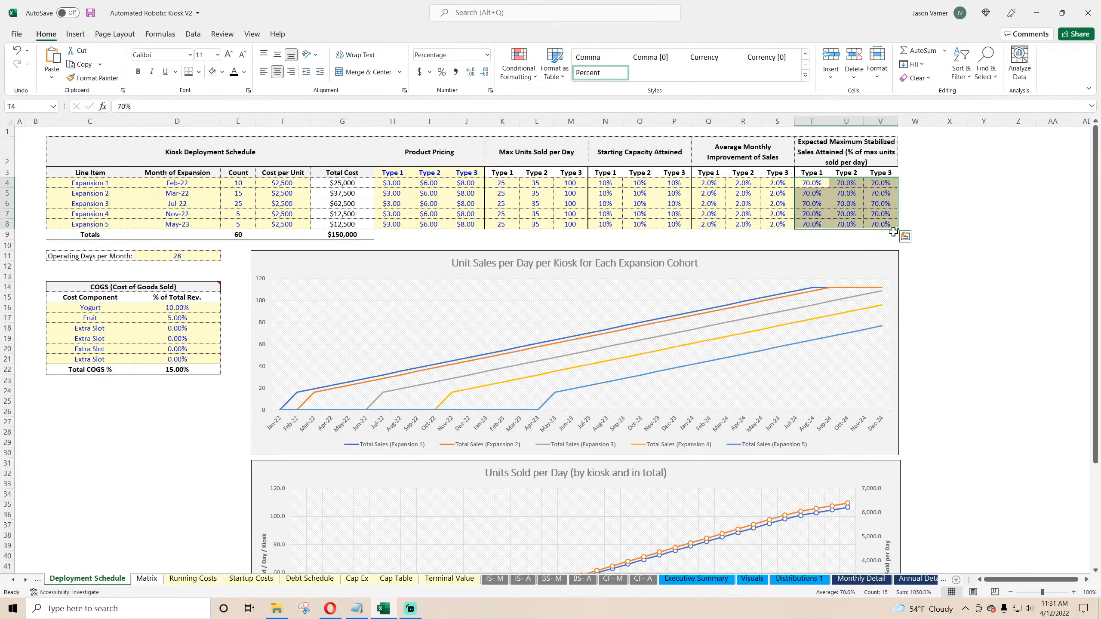
Step: Save the workbook
{"action": "left_click", "coordinate": [975, 315]}
{"action": "left_click", "coordinate": [90, 12]}
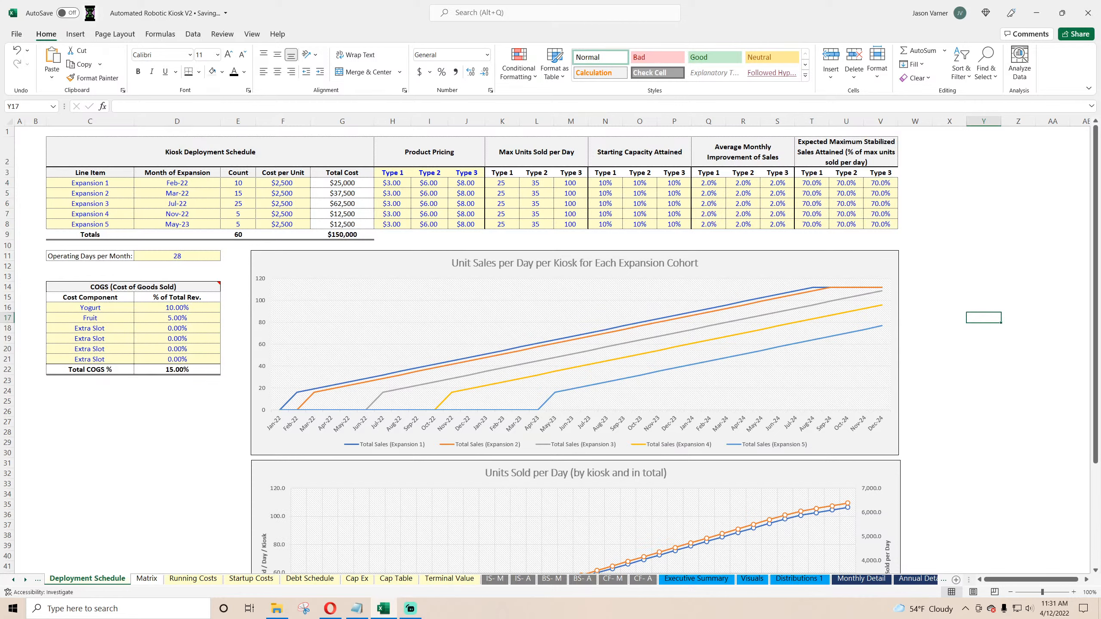
{"action": "scroll", "coordinate": [825, 312], "scroll_direction": "down", "scroll_amount": 4}
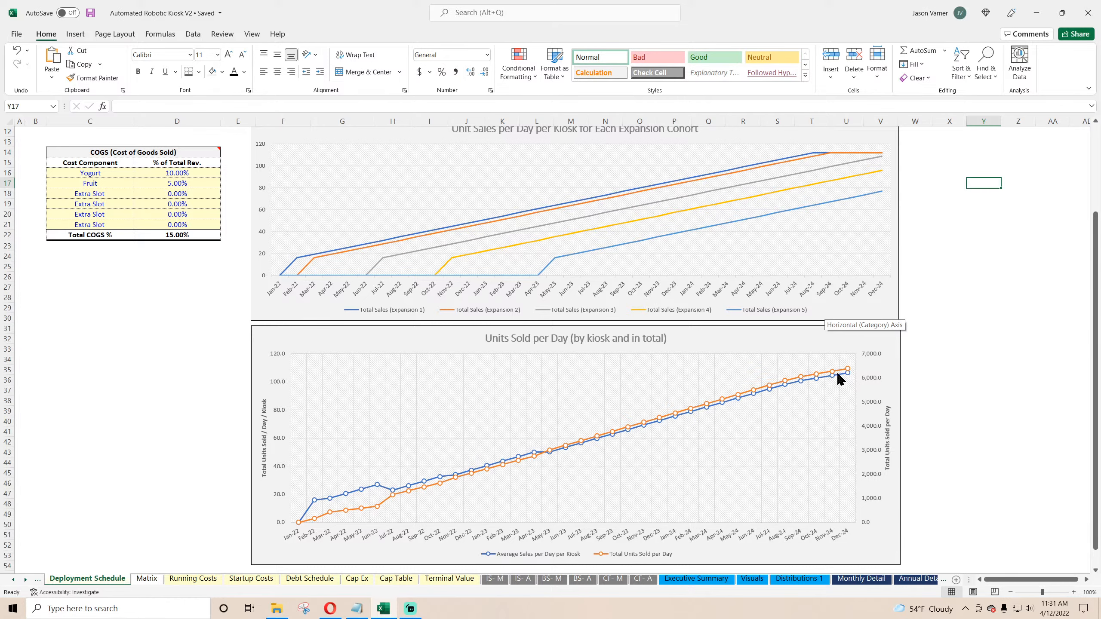
{"action": "scroll", "coordinate": [836, 445], "scroll_direction": "up", "scroll_amount": 4}
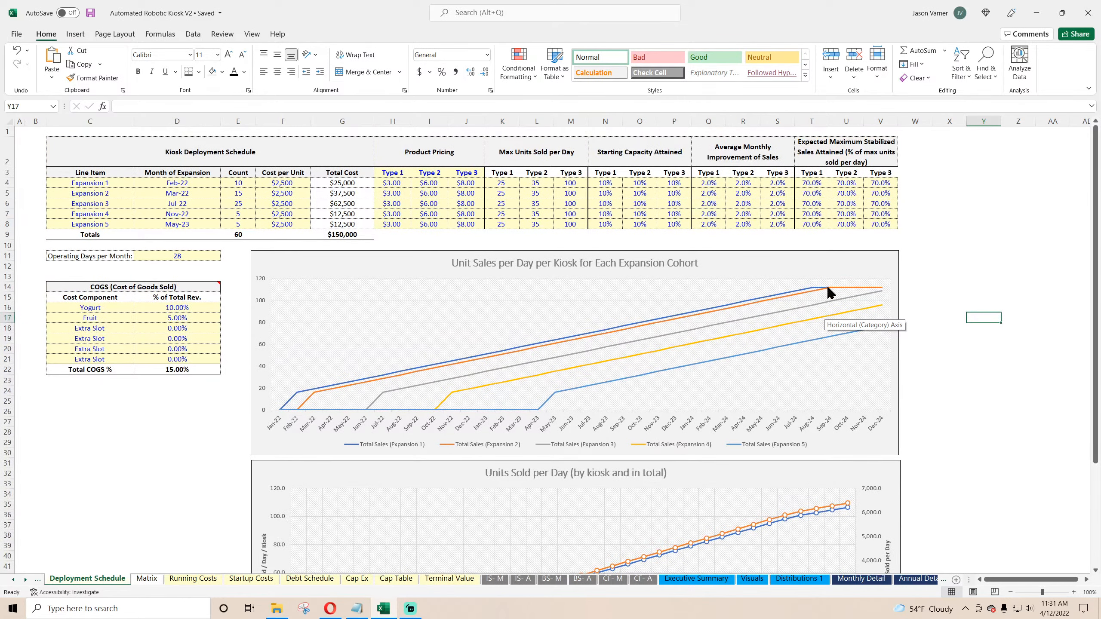
{"action": "left_click", "coordinate": [830, 291]}
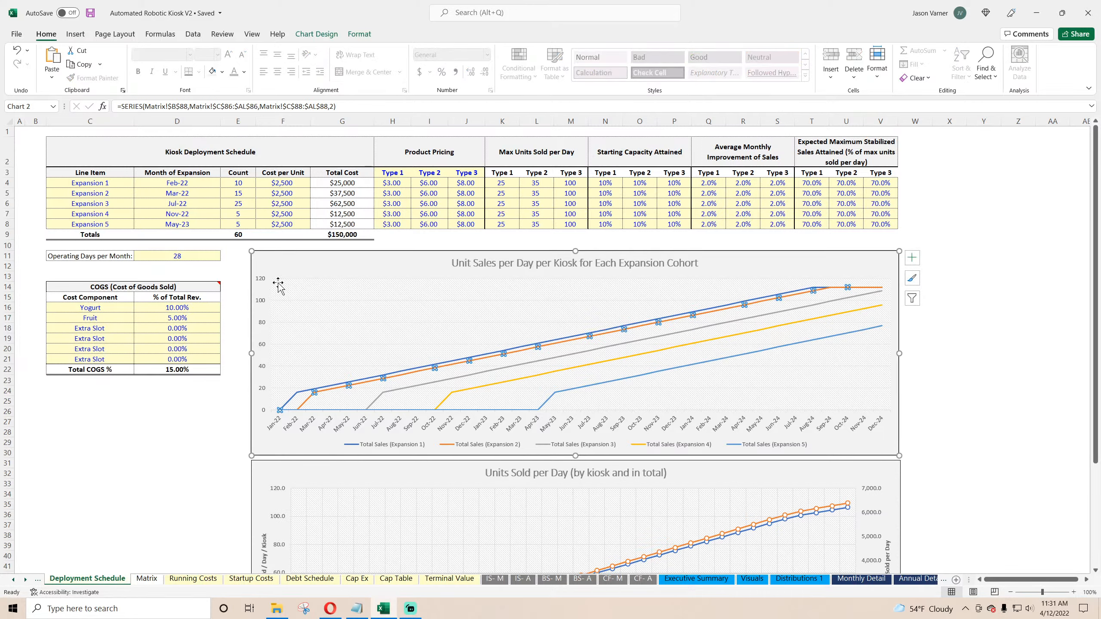
{"action": "mouse_move", "coordinate": [837, 294]}
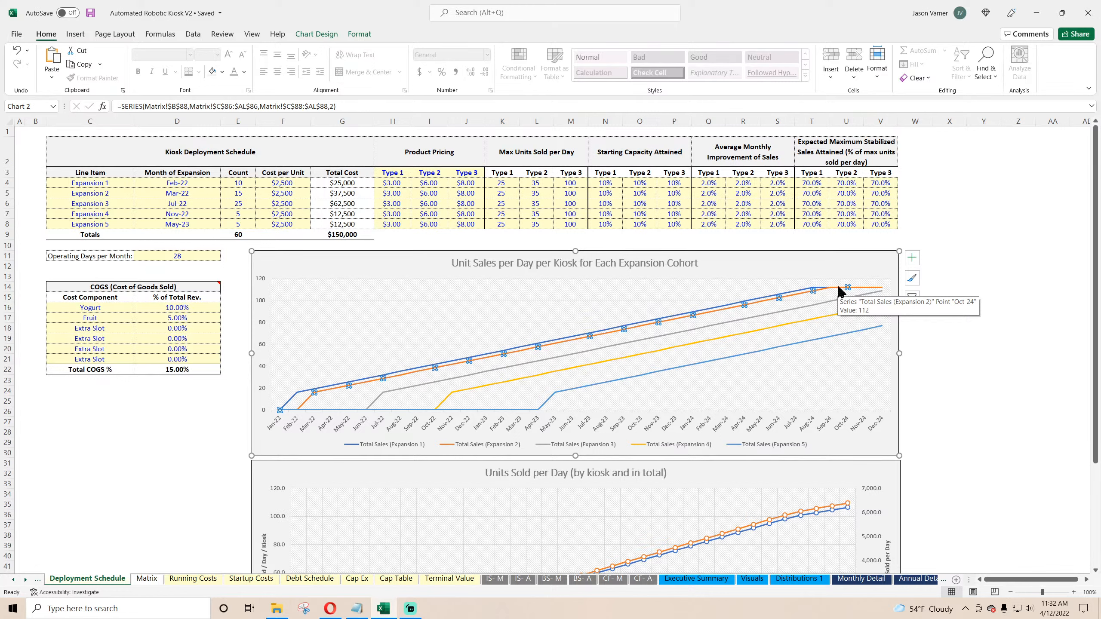
{"action": "left_click", "coordinate": [330, 609]}
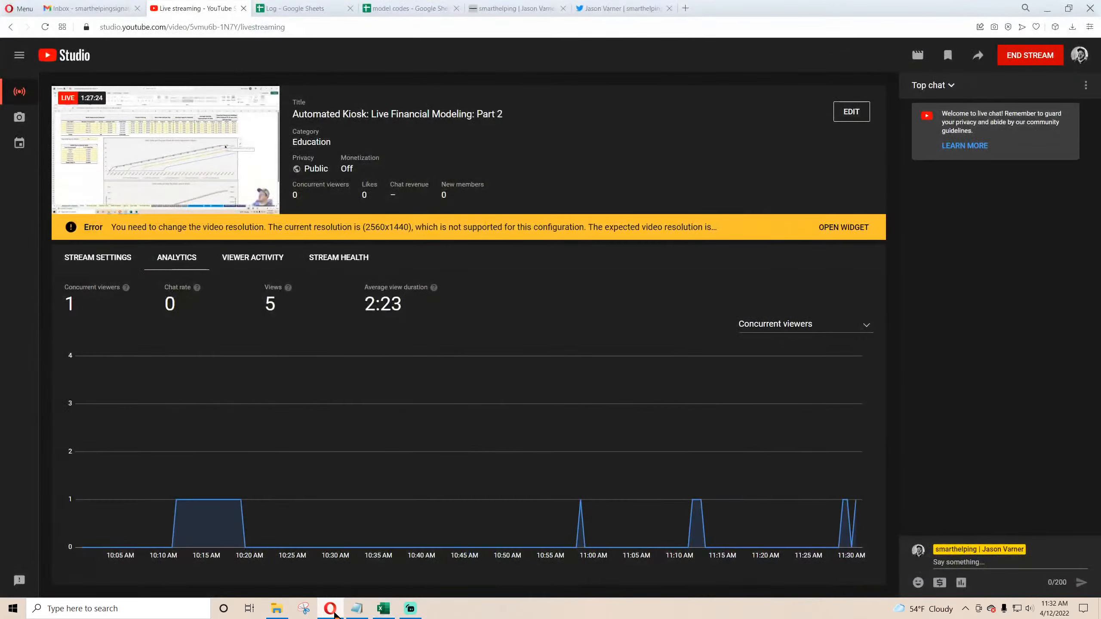
{"action": "left_click", "coordinate": [335, 615]}
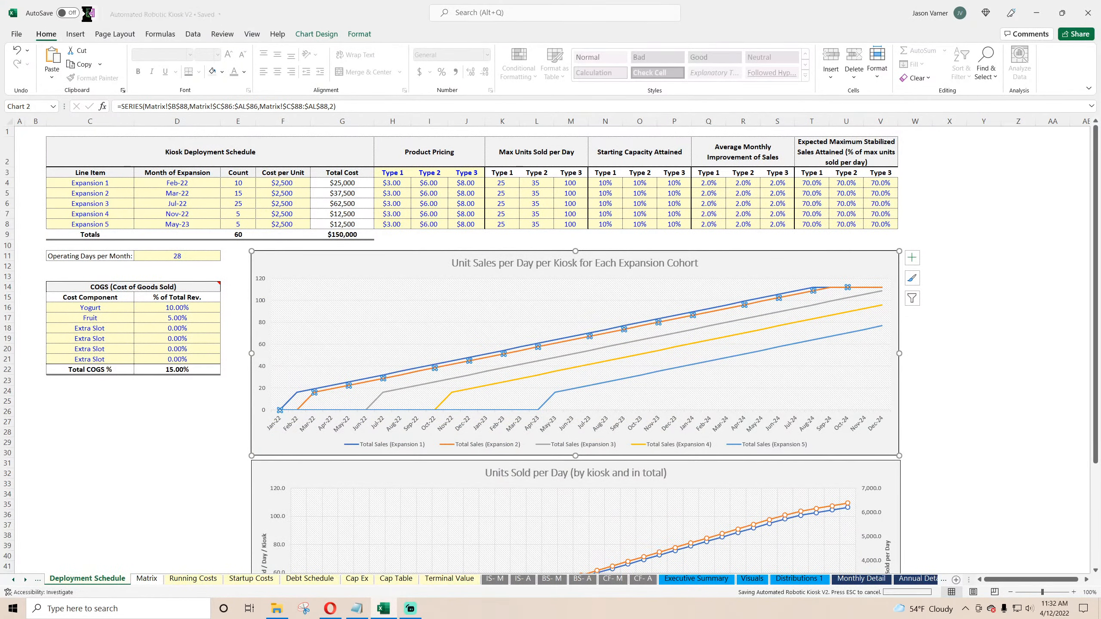
Step: Review the deployment input cells, then examine the Total Units Sold per Day by Expansion rows on the Matrix sheet
{"action": "left_click", "coordinate": [513, 182]}
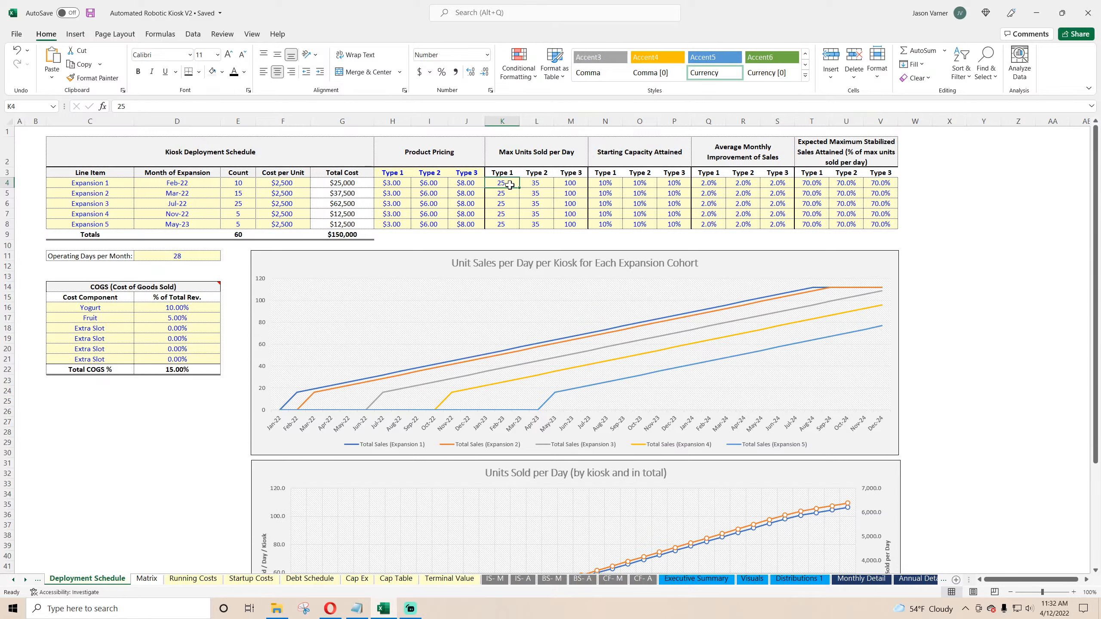
{"action": "left_click", "coordinate": [177, 258]}
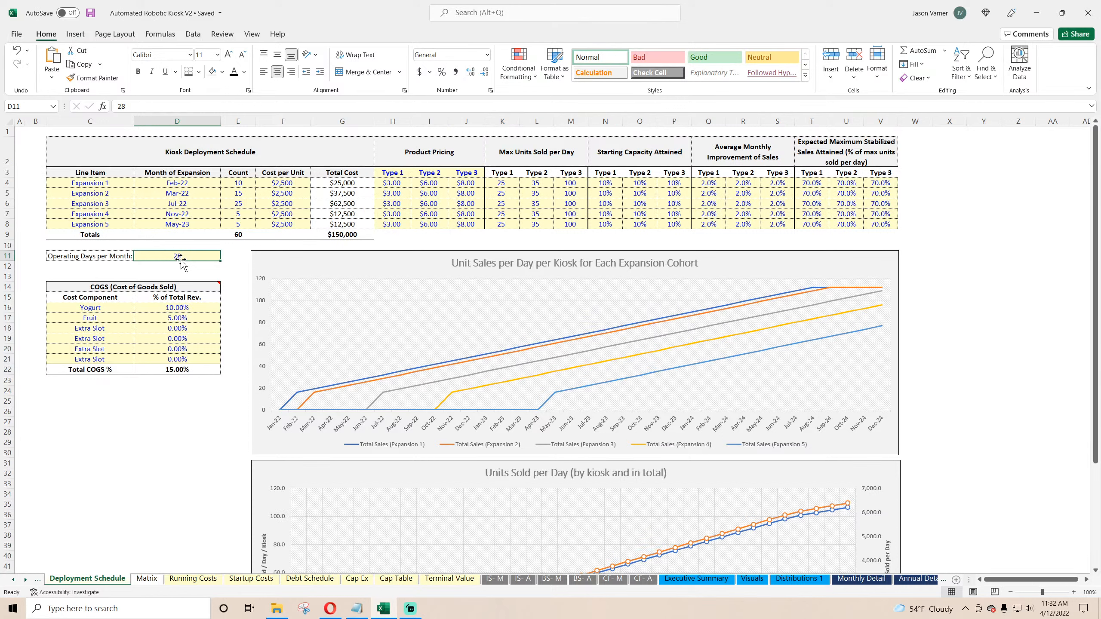
{"action": "left_click", "coordinate": [174, 412]}
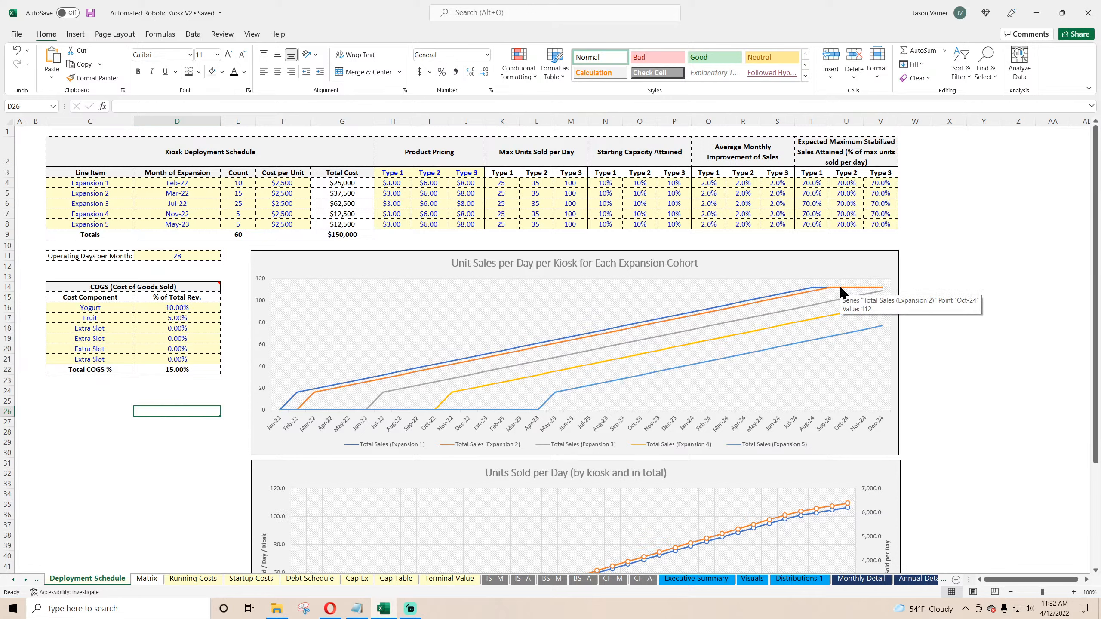
{"action": "left_click", "coordinate": [147, 578]}
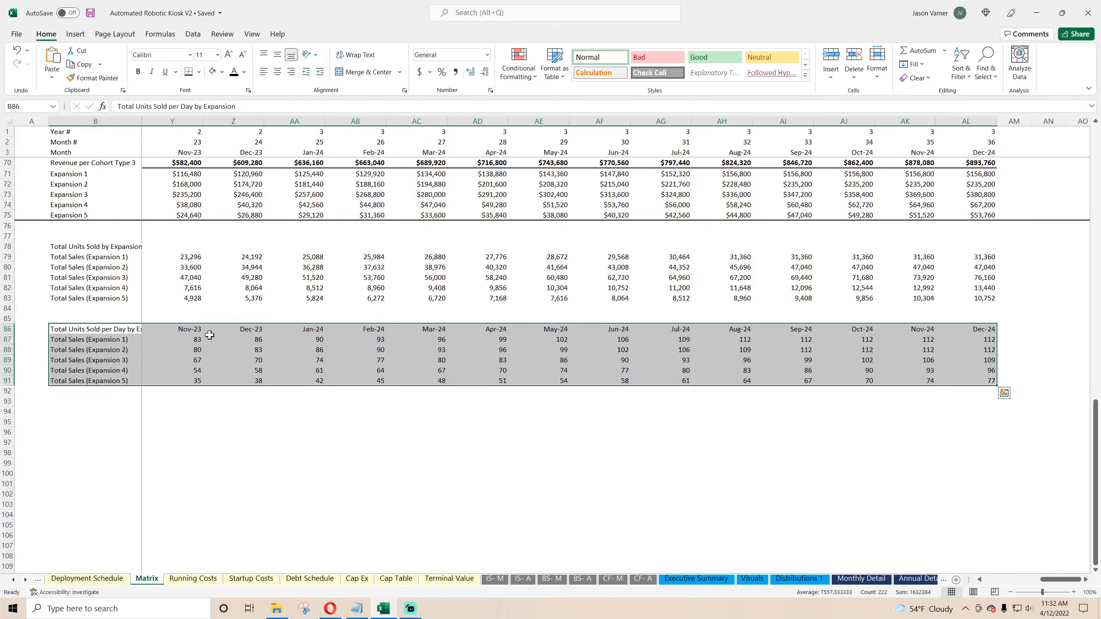
{"action": "left_click_drag", "start_coordinate": [1062, 579], "coordinate": [1004, 579]}
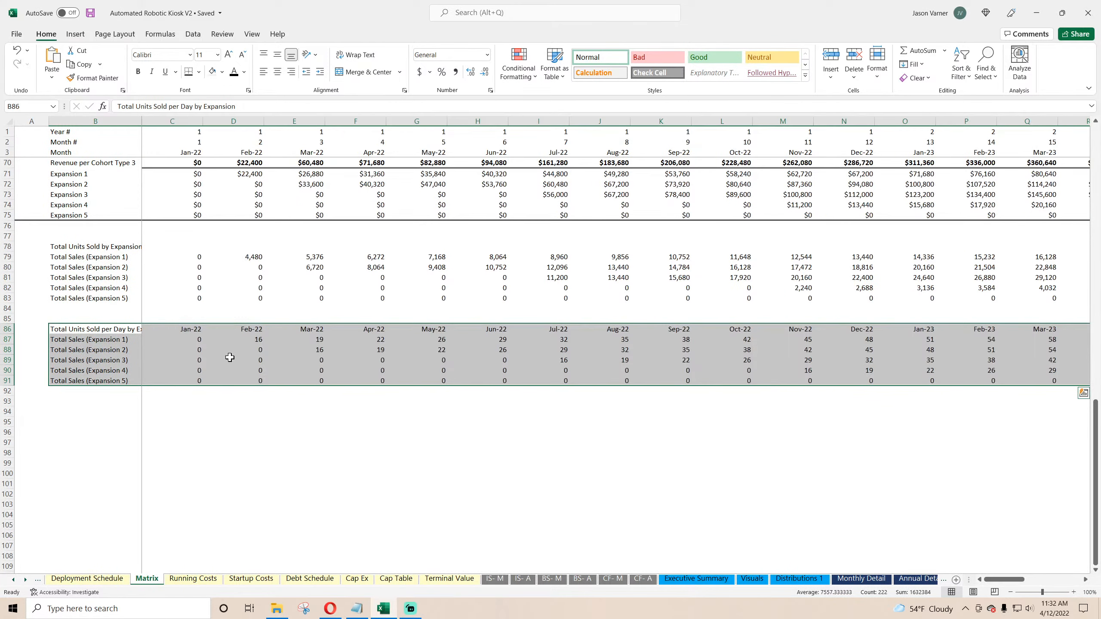
Step: Examine the formulas behind the daily units, total units and Type 1 cohort units rows on the Matrix sheet
{"action": "left_click", "coordinate": [258, 339]}
{"action": "double_click", "coordinate": [259, 338]}
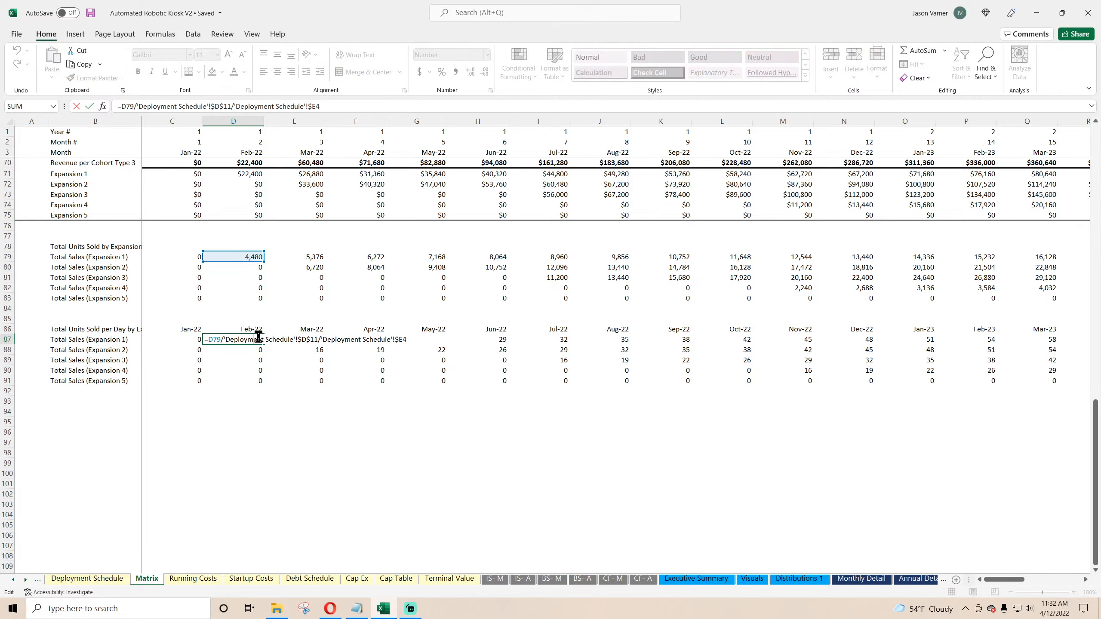
{"action": "key", "text": "Escape"}
{"action": "left_click", "coordinate": [256, 257]}
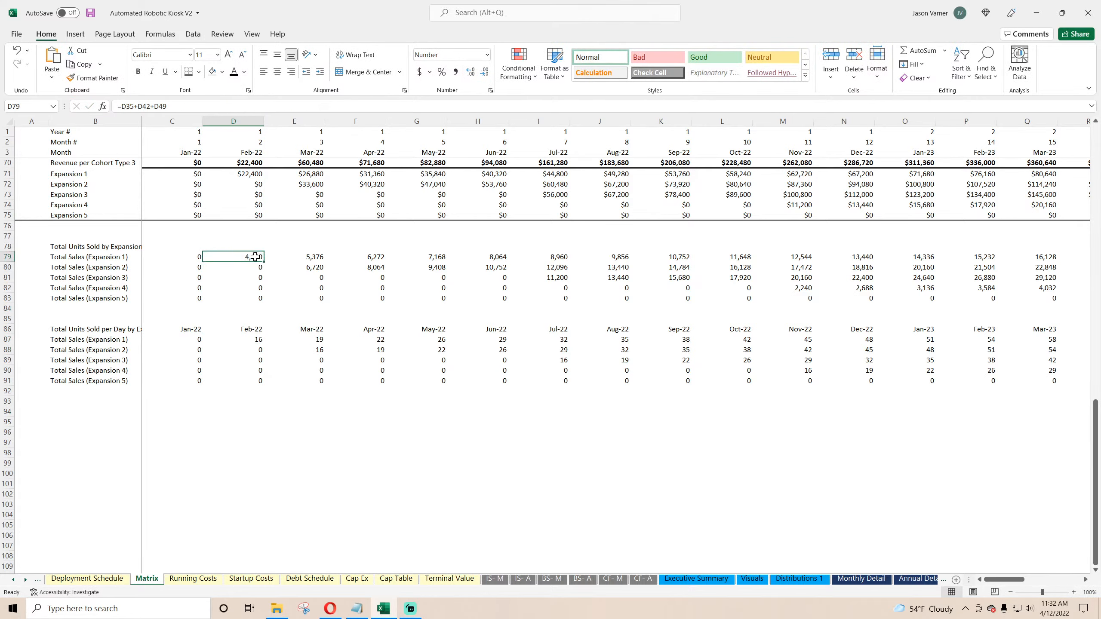
{"action": "double_click", "coordinate": [256, 256]}
{"action": "scroll", "coordinate": [294, 379], "scroll_direction": "up", "scroll_amount": 12}
{"action": "scroll", "coordinate": [300, 381], "scroll_direction": "up", "scroll_amount": 2}
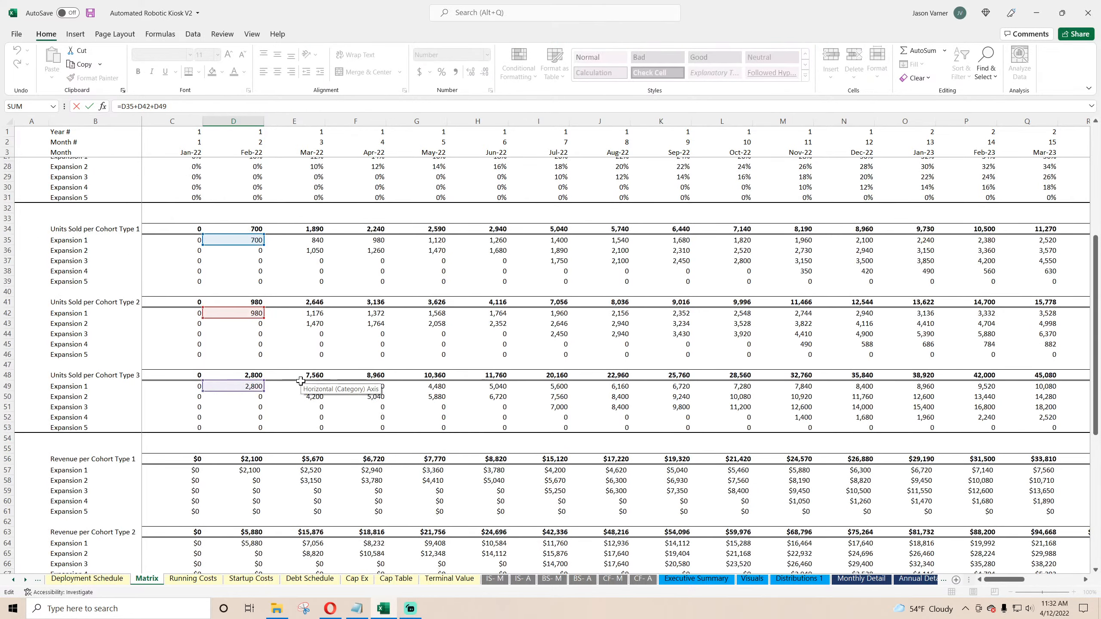
{"action": "scroll", "coordinate": [299, 380], "scroll_direction": "up", "scroll_amount": 1}
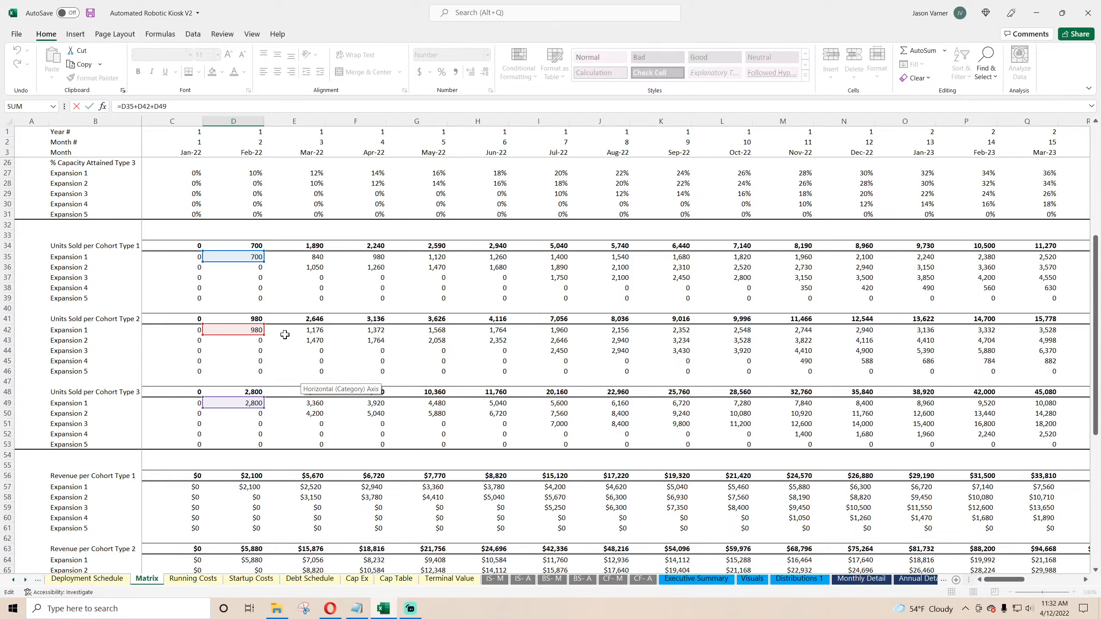
{"action": "key", "text": "Return"}
{"action": "left_click", "coordinate": [253, 321]}
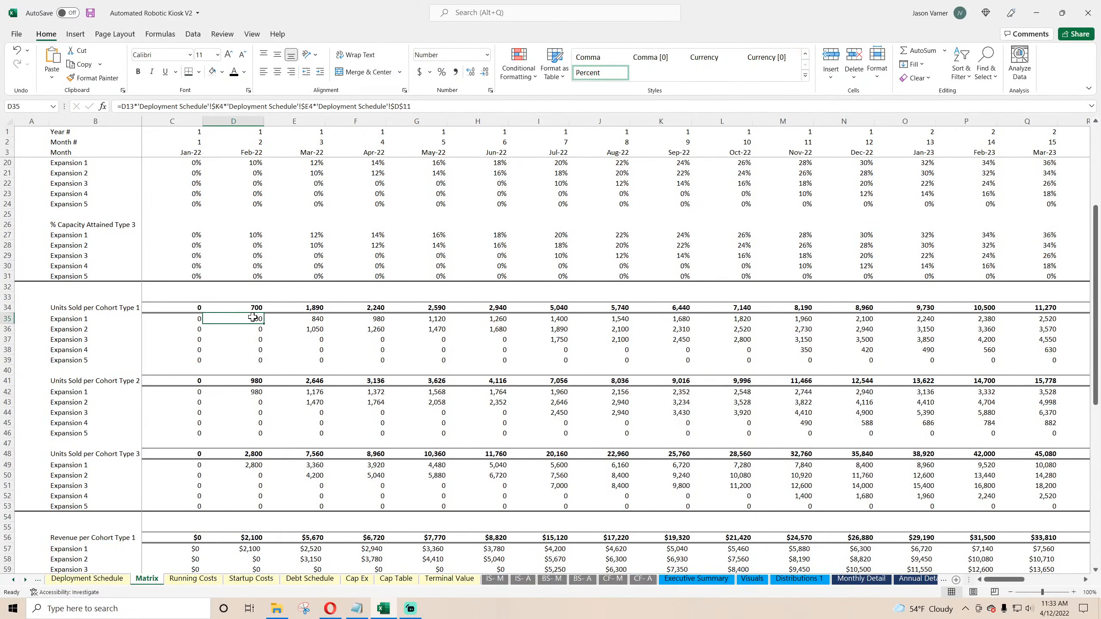
{"action": "double_click", "coordinate": [253, 321]}
{"action": "scroll", "coordinate": [268, 373], "scroll_direction": "up", "scroll_amount": 5}
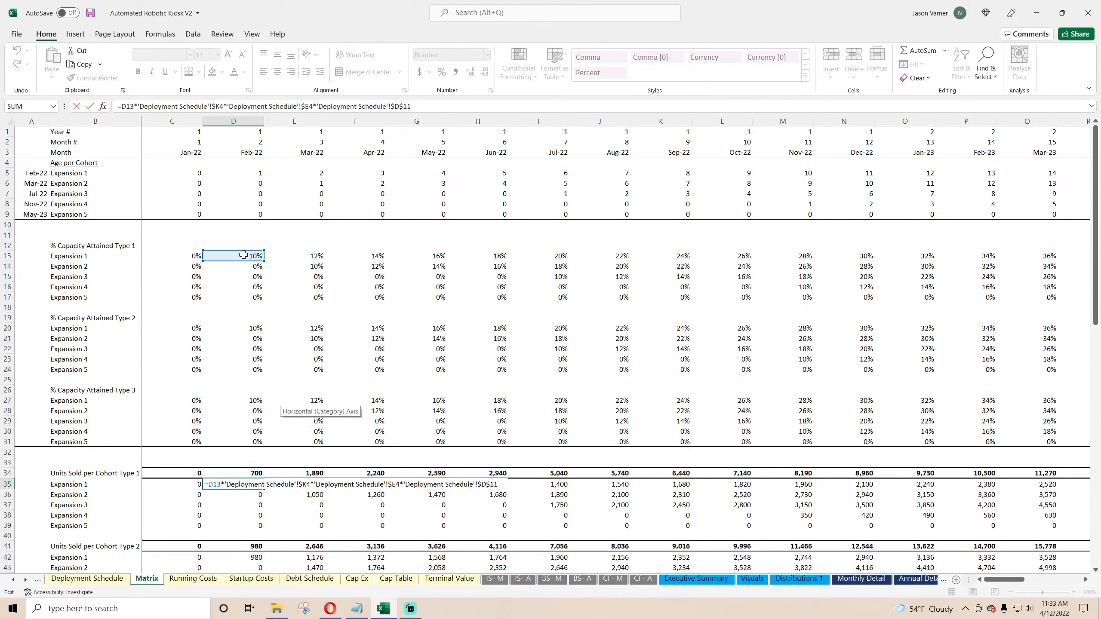
{"action": "key", "text": "Escape"}
Step: On Deployment Schedule, enter a scratch formula in D26 multiplying Expansion 1's count, Type 1 max units and starting capacity
{"action": "left_click", "coordinate": [87, 579]}
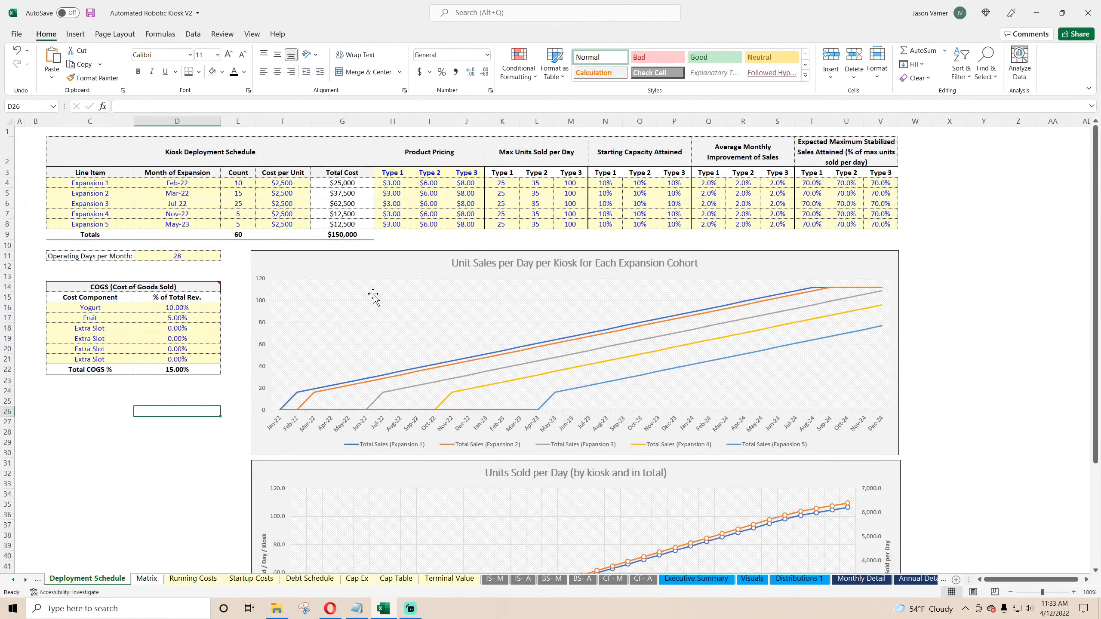
{"action": "left_click", "coordinate": [506, 183]}
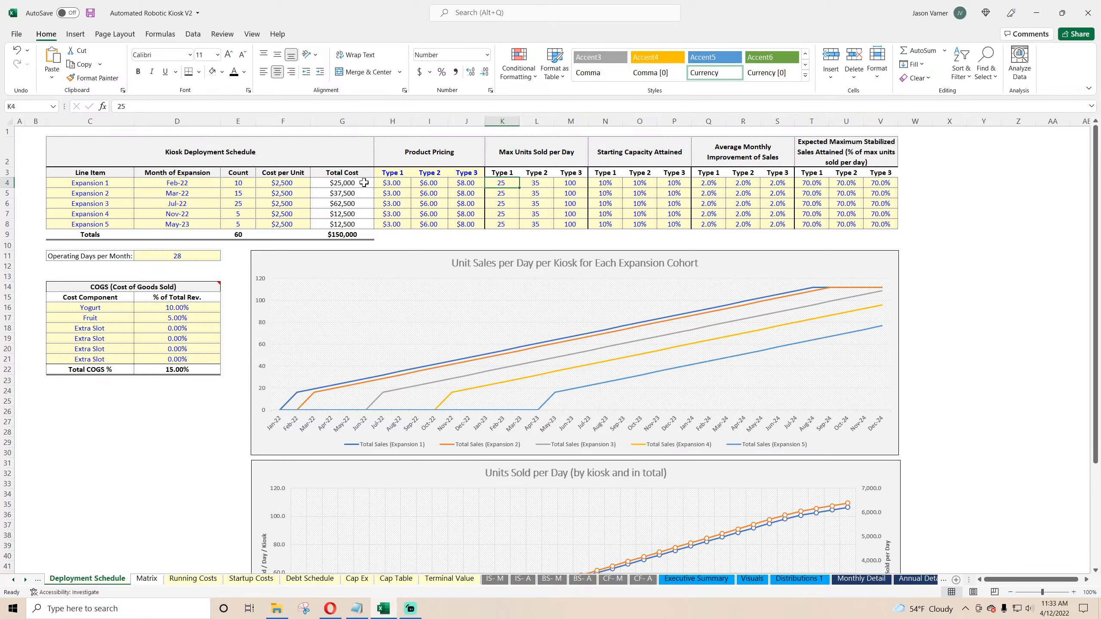
{"action": "left_click", "coordinate": [239, 182]}
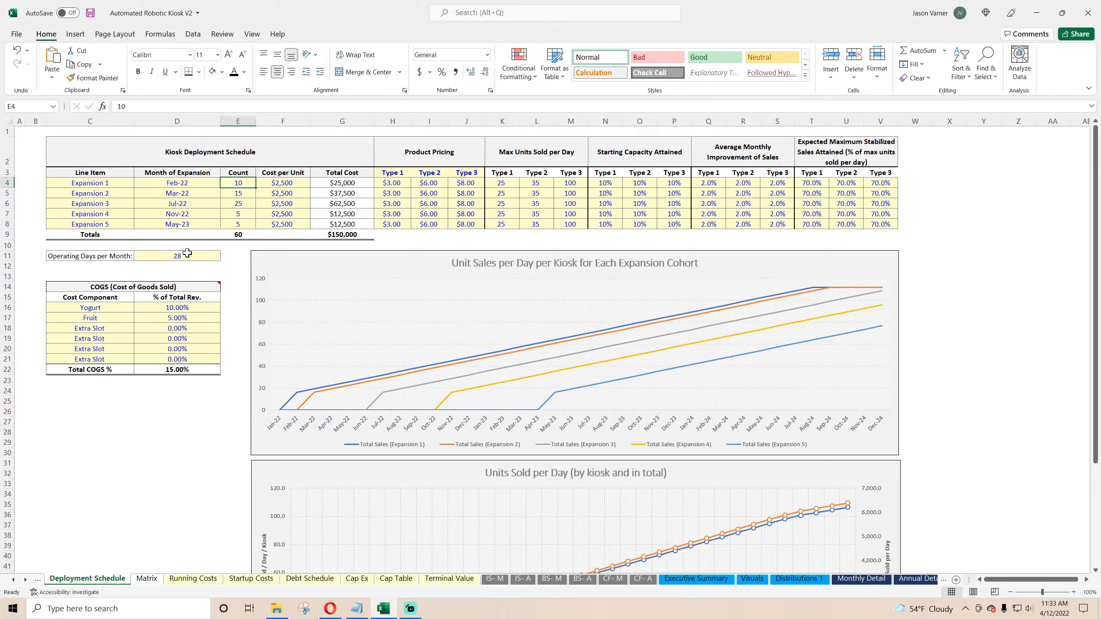
{"action": "left_click", "coordinate": [147, 411]}
{"action": "type", "text": "="}
{"action": "left_click", "coordinate": [241, 182]}
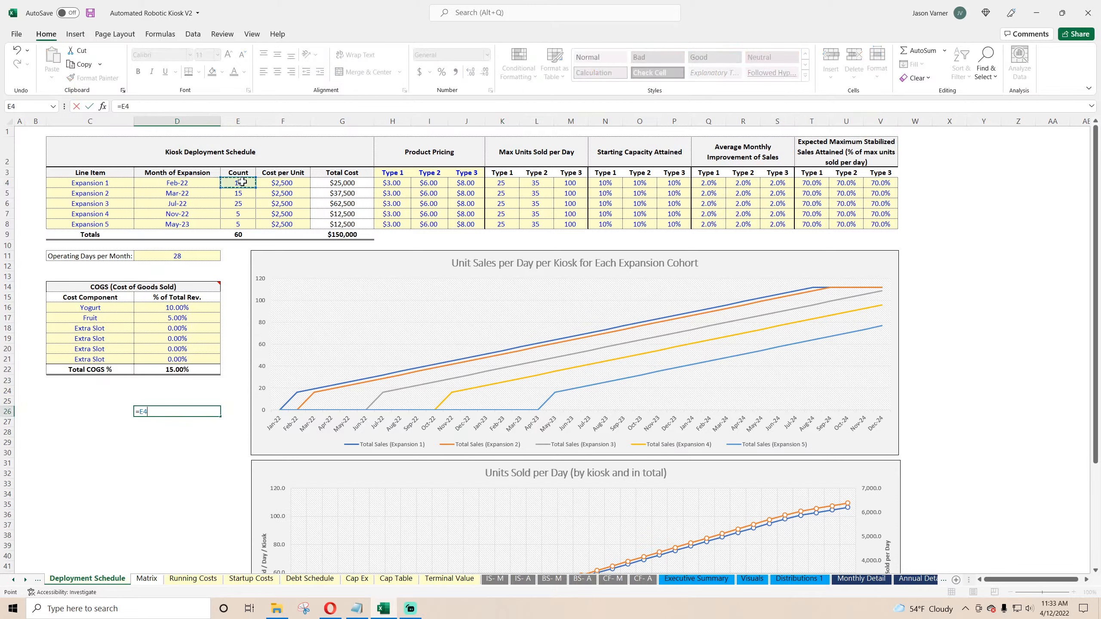
{"action": "type", "text": "*"}
{"action": "left_click", "coordinate": [502, 183]}
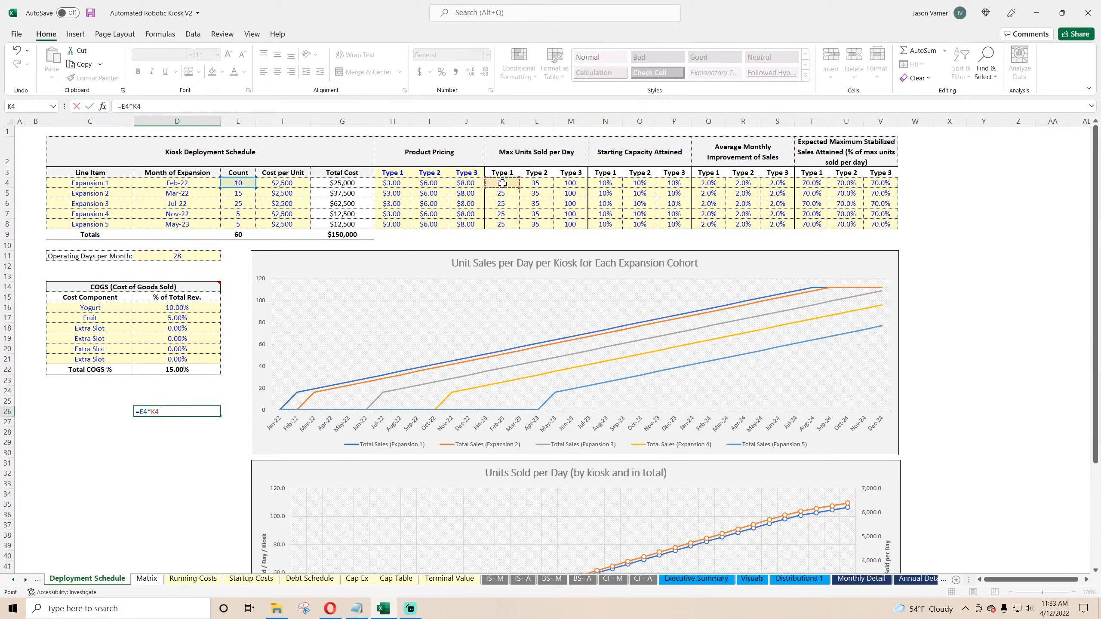
{"action": "type", "text": "*"}
{"action": "left_click", "coordinate": [605, 182]}
{"action": "key", "text": "Return"}
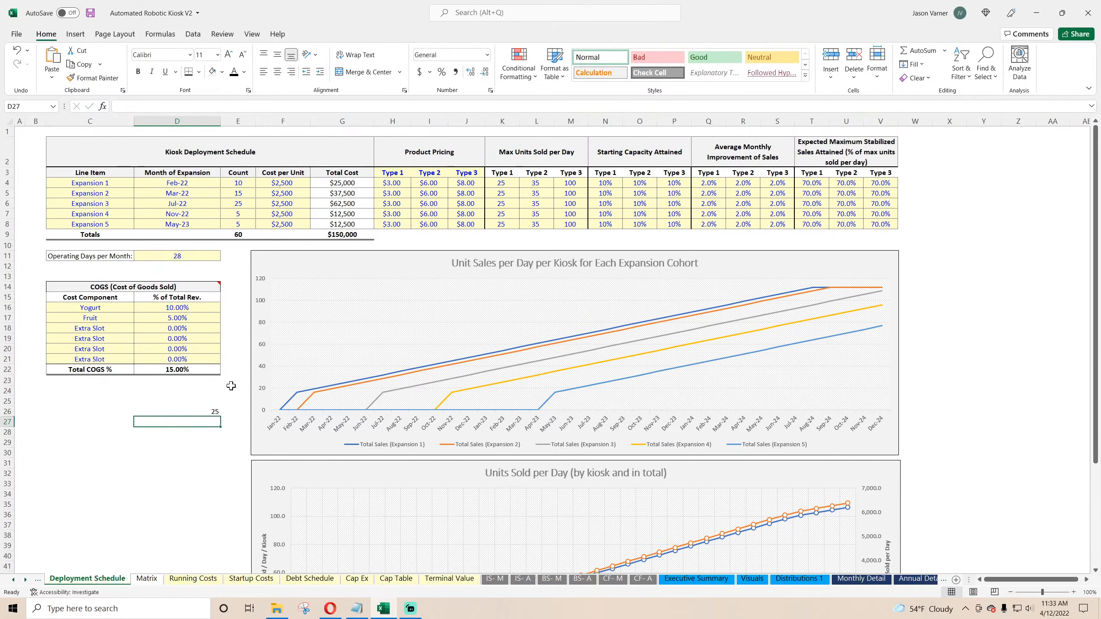
Step: Add a scratch formula in D27 dividing D26 by Expansion 1's kiosk count
{"action": "left_click", "coordinate": [197, 410]}
{"action": "double_click", "coordinate": [197, 409]}
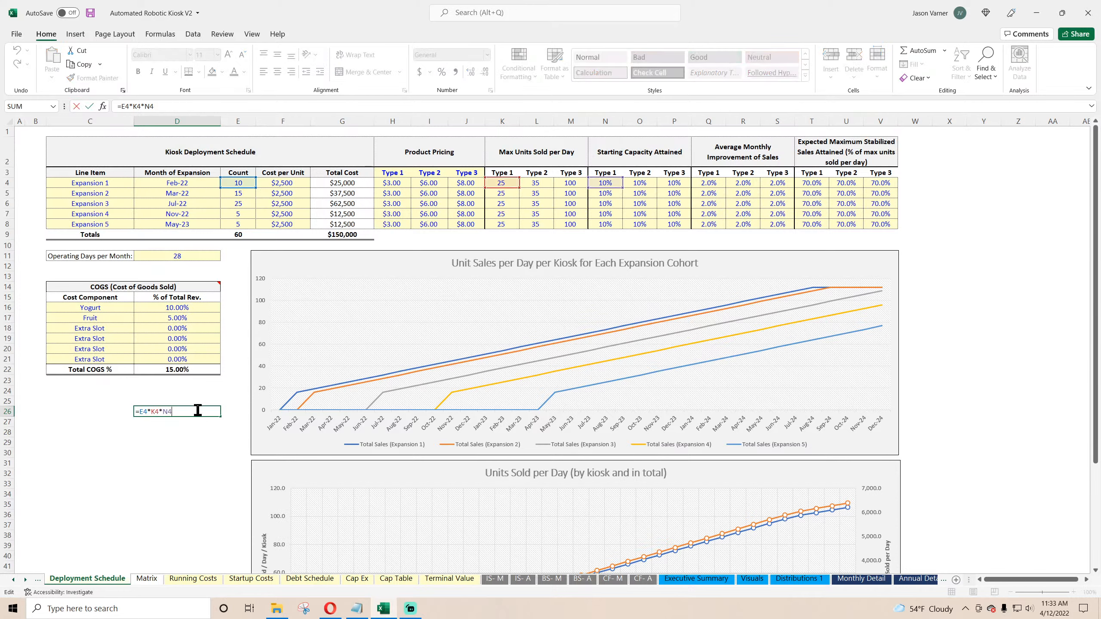
{"action": "key", "text": "Return"}
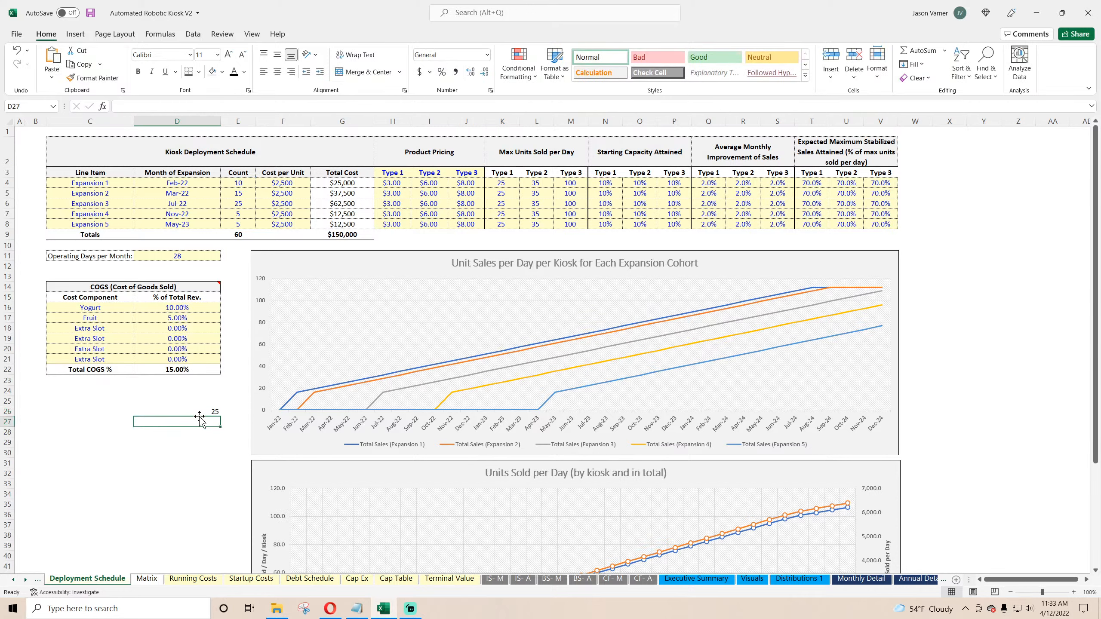
{"action": "type", "text": "="}
{"action": "left_click", "coordinate": [203, 411]}
{"action": "type", "text": "/"}
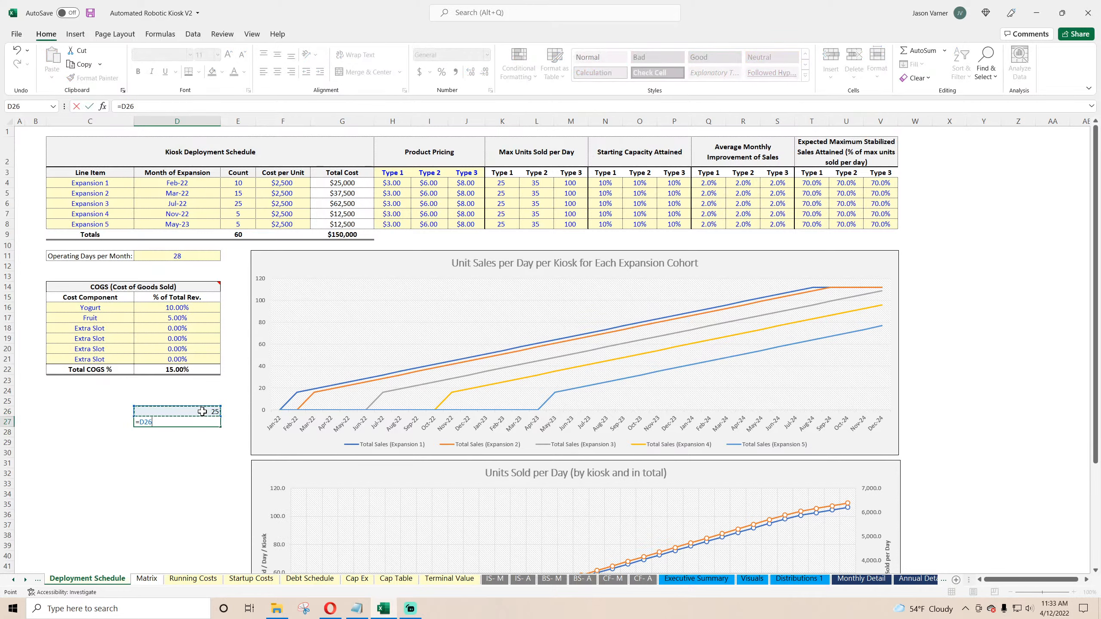
{"action": "left_click", "coordinate": [242, 184]}
{"action": "key", "text": "ctrl+Return"}
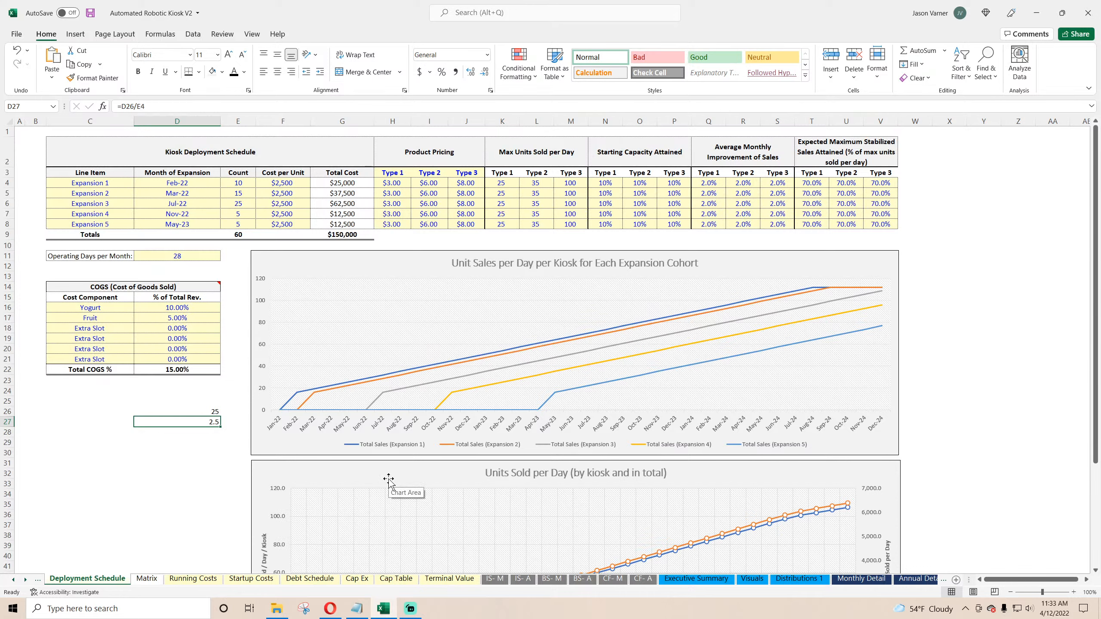
Step: Extend the D26 scratch formula to also multiply by the operating days per month
{"action": "key", "text": "Up"}
{"action": "key", "text": "F2"}
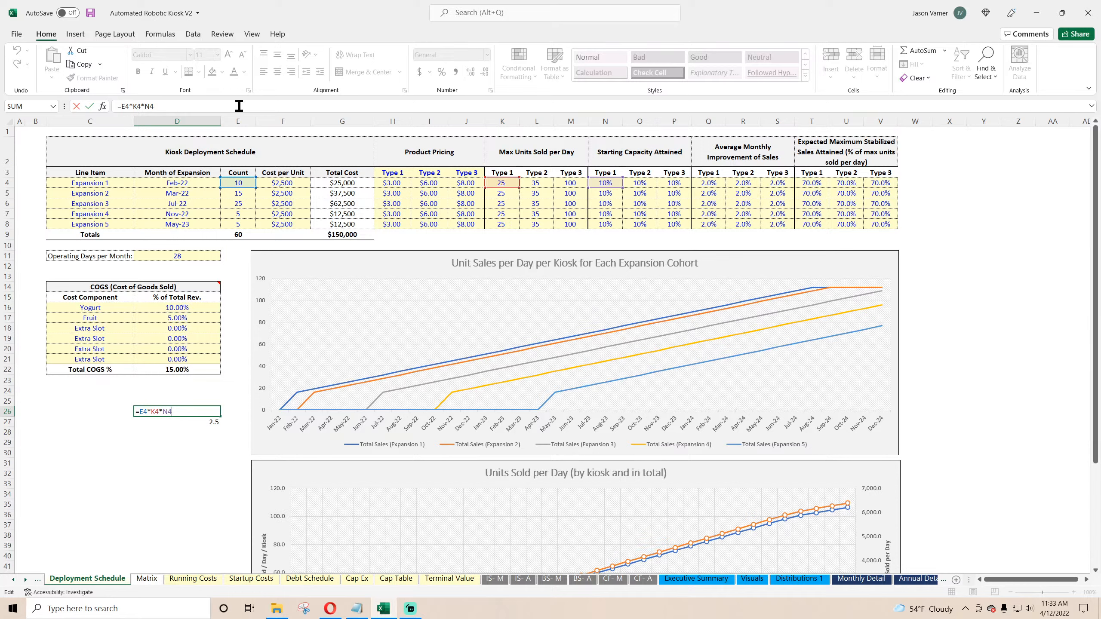
{"action": "type", "text": "*"}
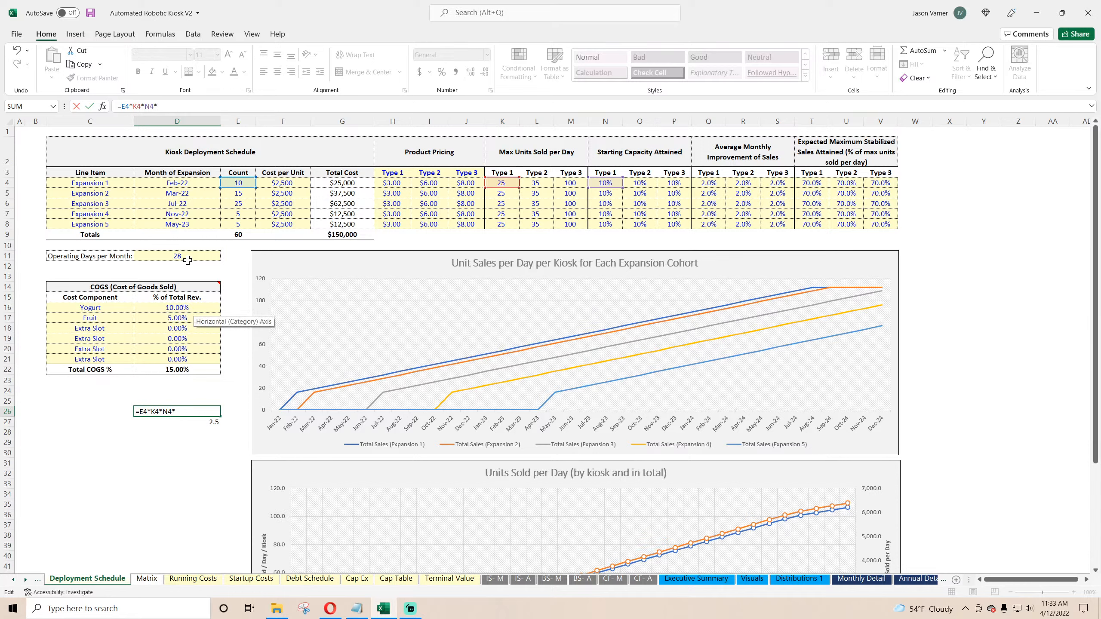
{"action": "left_click", "coordinate": [187, 260]}
{"action": "key", "text": "Return"}
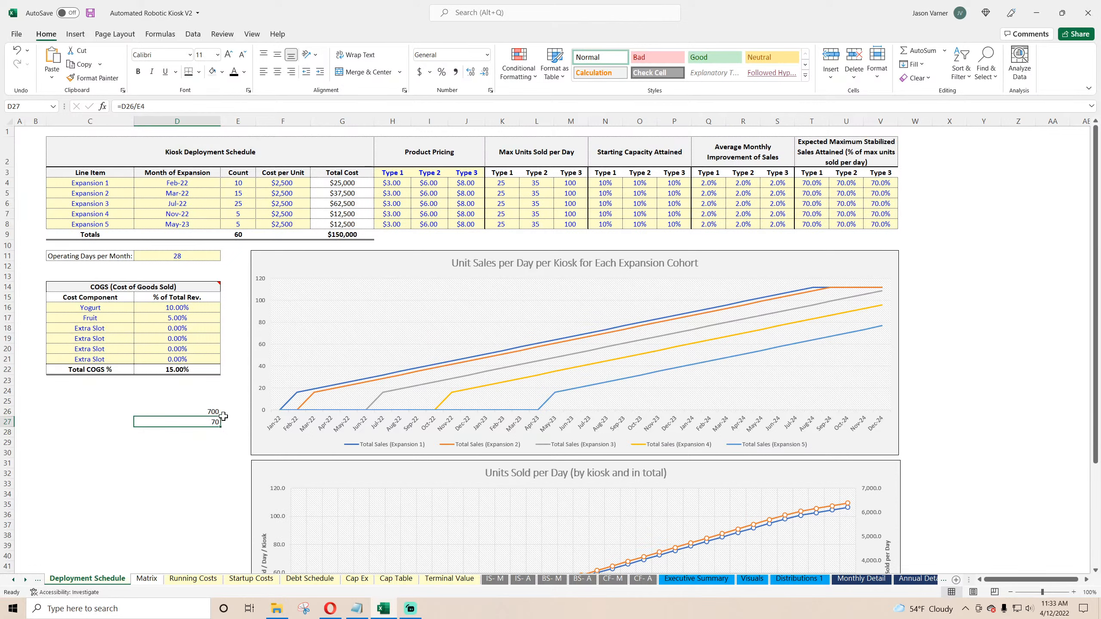
{"action": "mouse_move", "coordinate": [298, 395]}
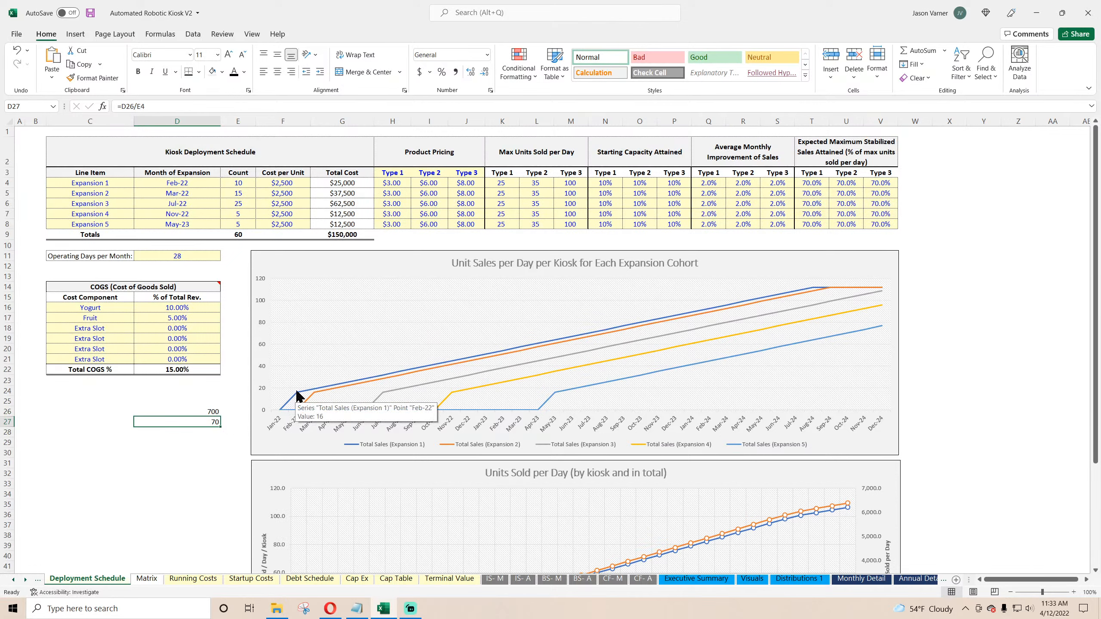
{"action": "left_click", "coordinate": [202, 411]}
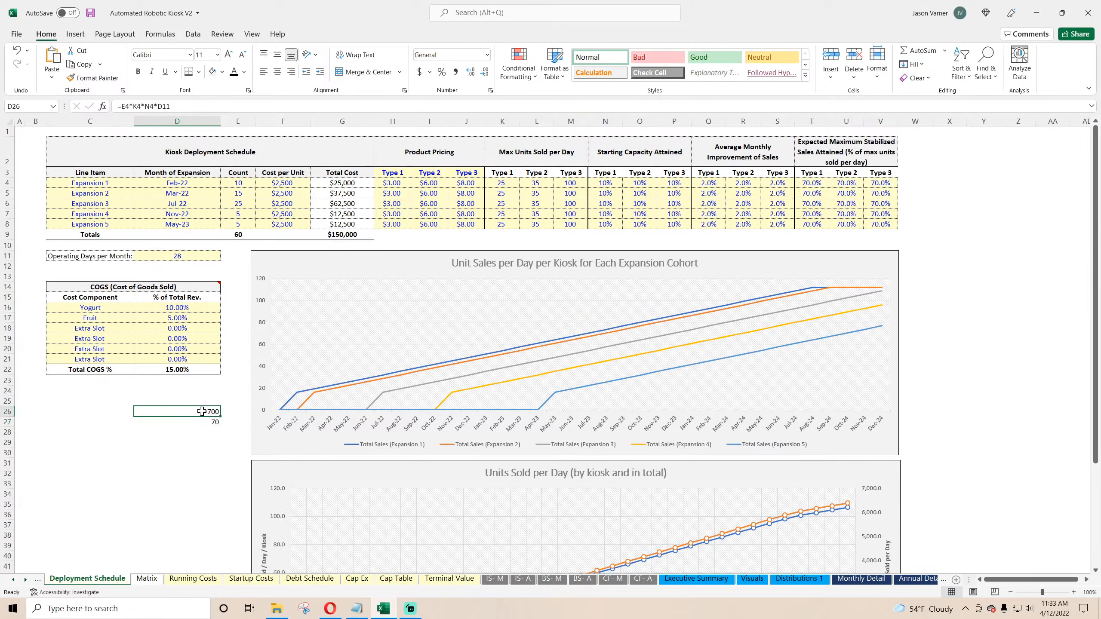
Step: Compare the Matrix cohort and daily units formulas with the Max Units Sold per Day inputs on Deployment Schedule
{"action": "left_click", "coordinate": [147, 579]}
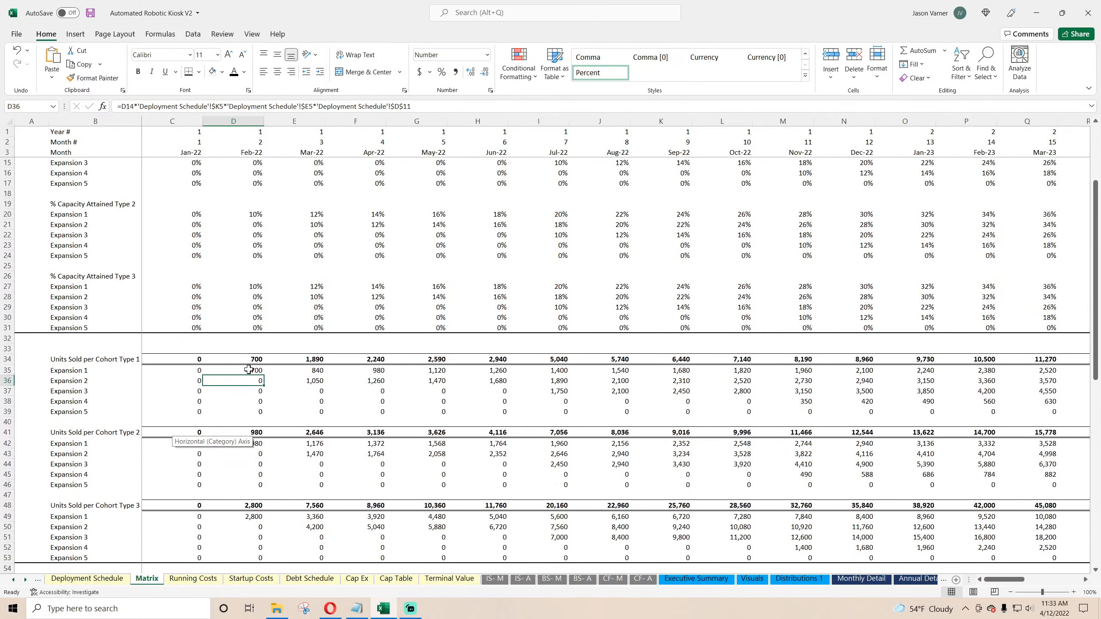
{"action": "left_click", "coordinate": [249, 369]}
{"action": "scroll", "coordinate": [248, 369], "scroll_direction": "down", "scroll_amount": 18}
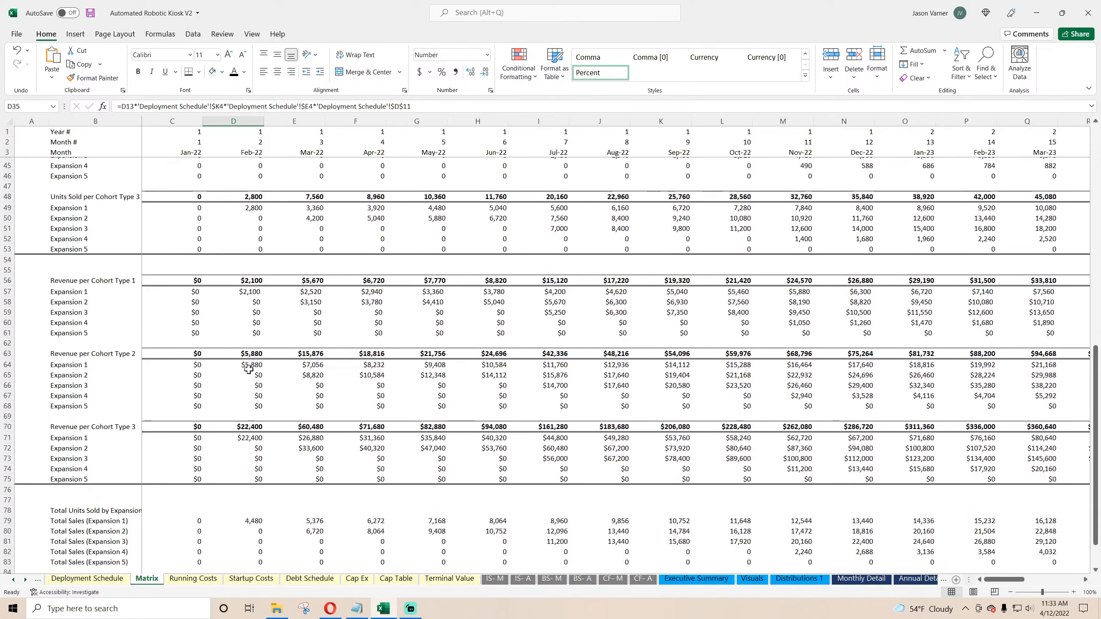
{"action": "left_click", "coordinate": [254, 341]}
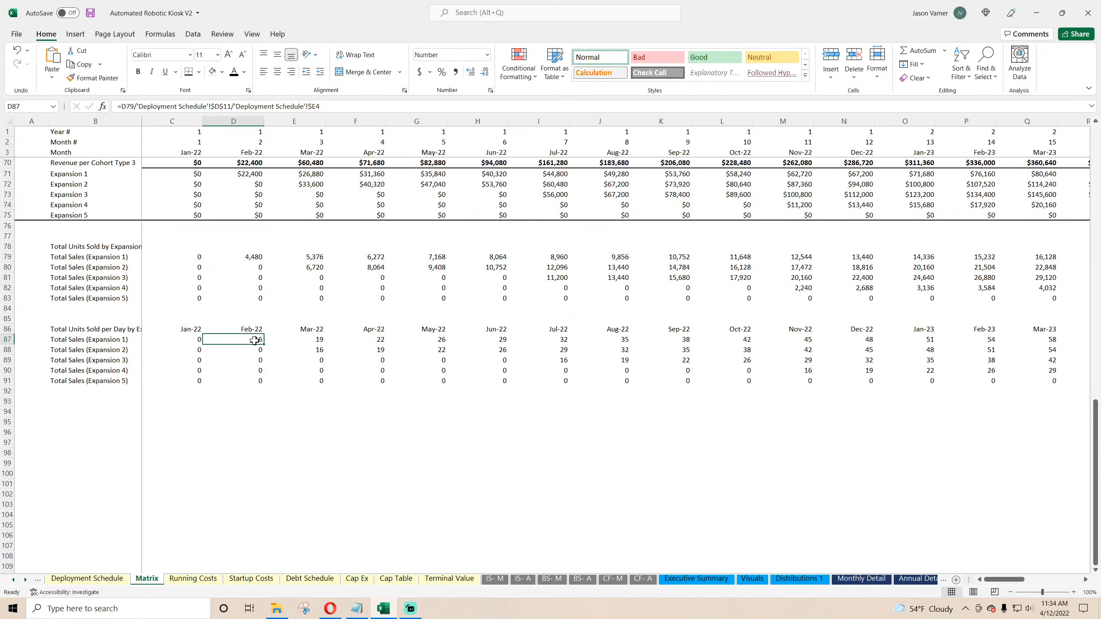
{"action": "double_click", "coordinate": [254, 341]}
{"action": "scroll", "coordinate": [275, 408], "scroll_direction": "up", "scroll_amount": 4}
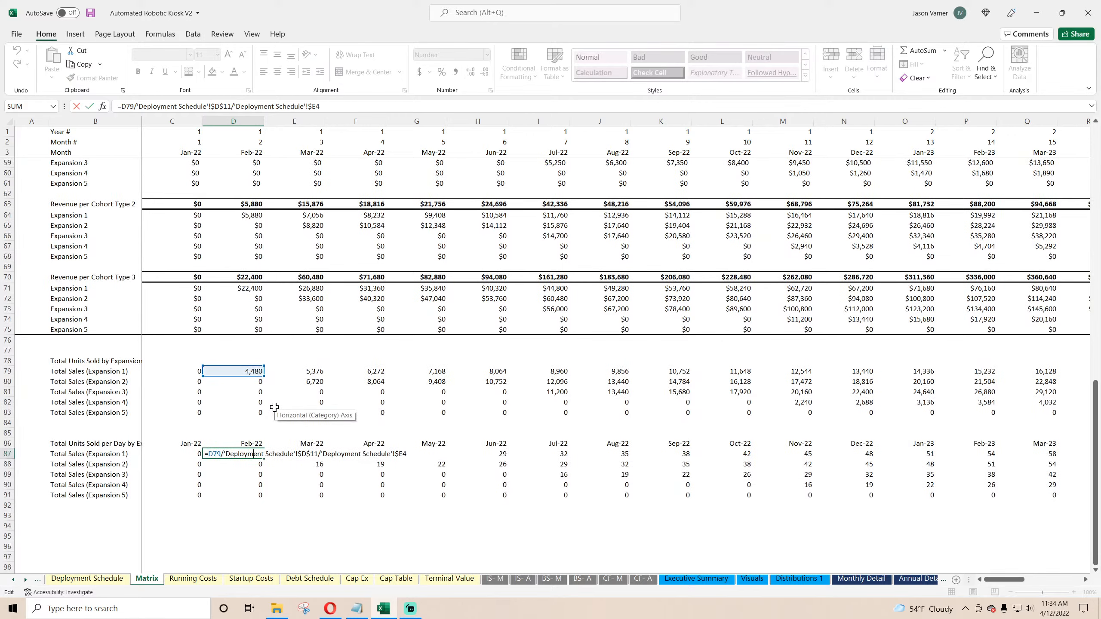
{"action": "key", "text": "Return"}
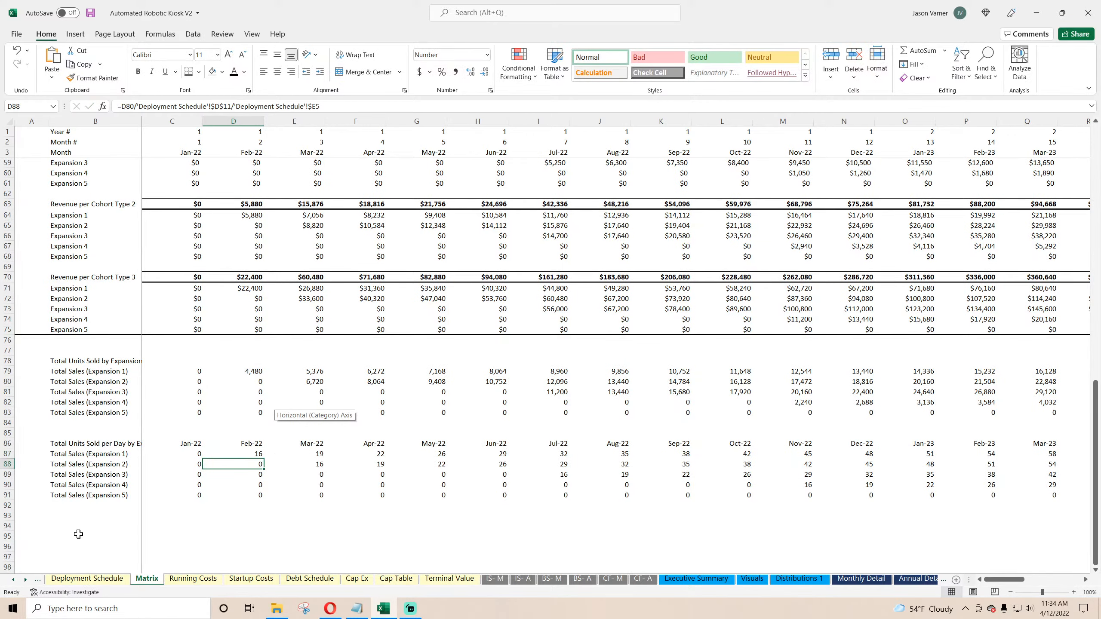
{"action": "left_click", "coordinate": [81, 578]}
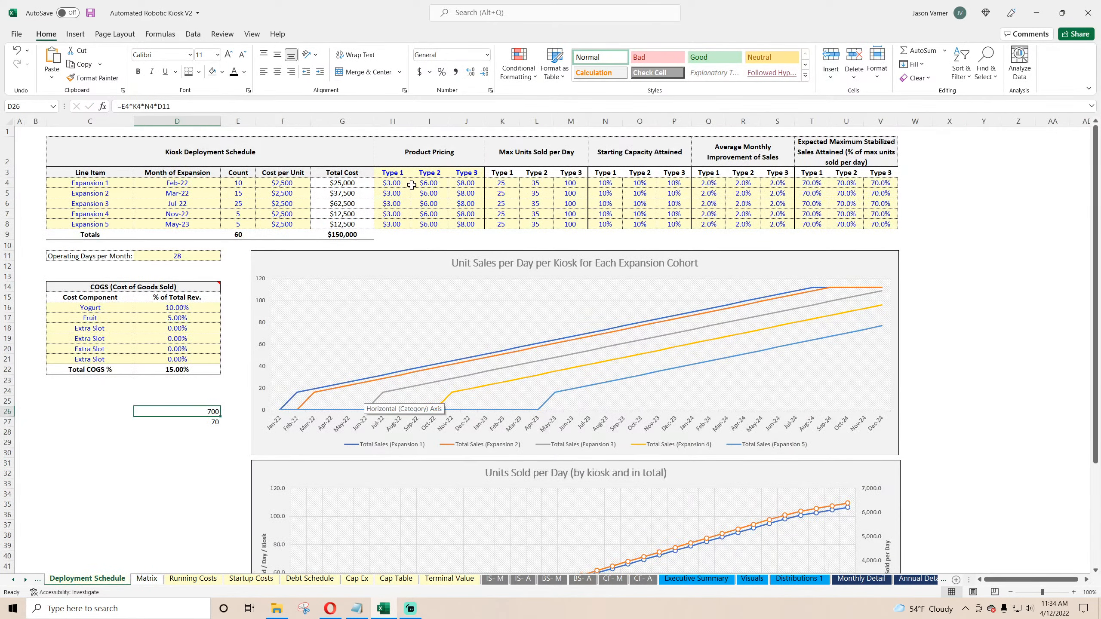
{"action": "left_click_drag", "start_coordinate": [405, 183], "coordinate": [556, 184]}
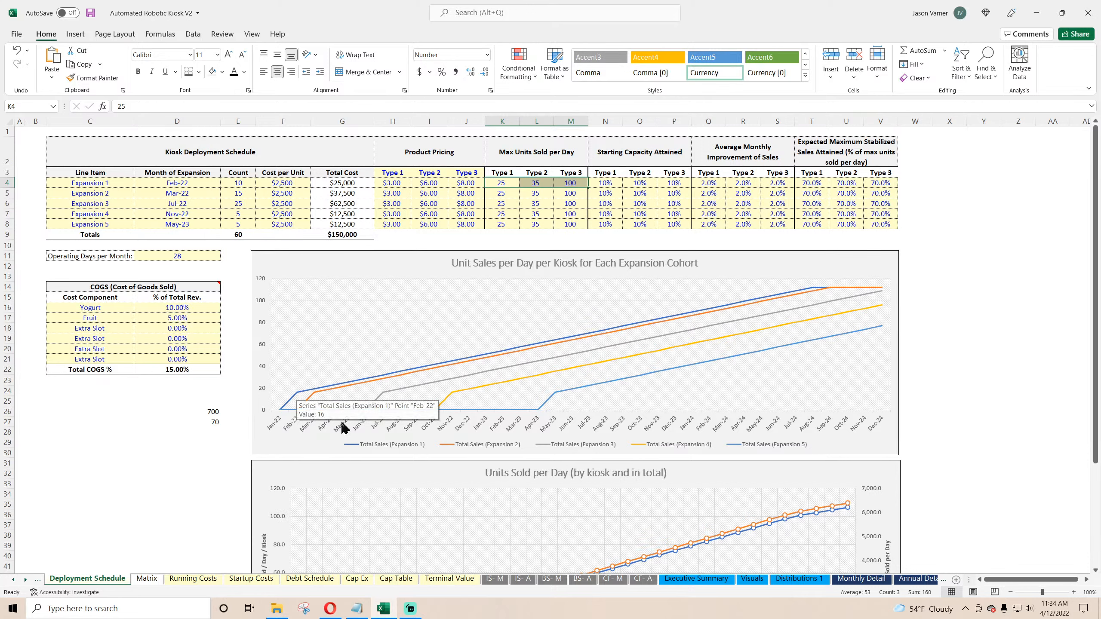
{"action": "left_click", "coordinate": [502, 183]}
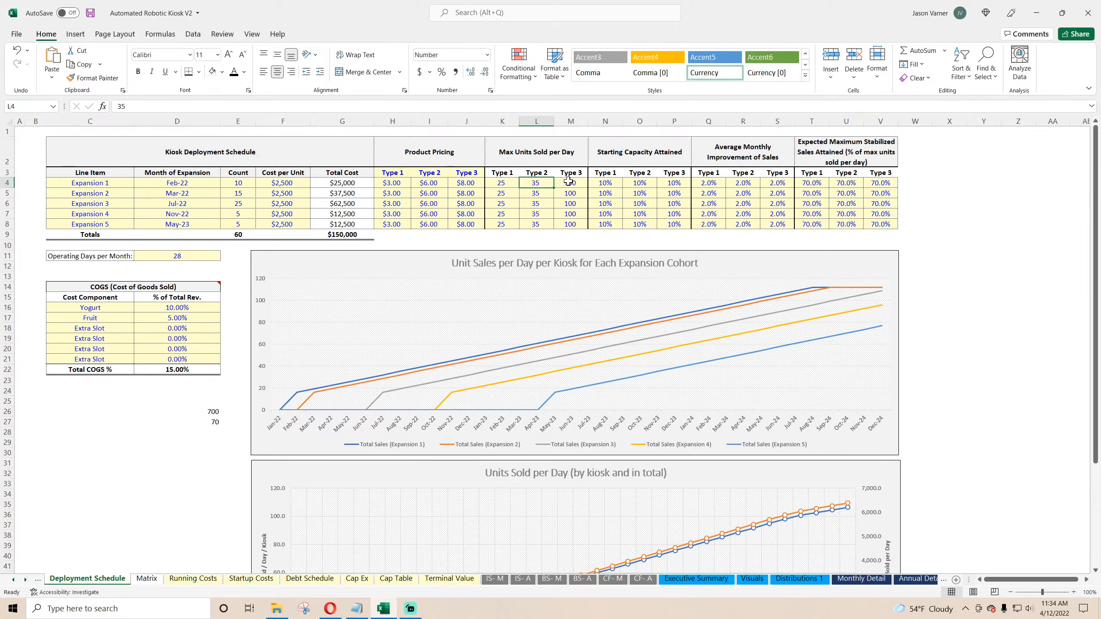
{"action": "left_click_drag", "start_coordinate": [567, 183], "coordinate": [514, 182]}
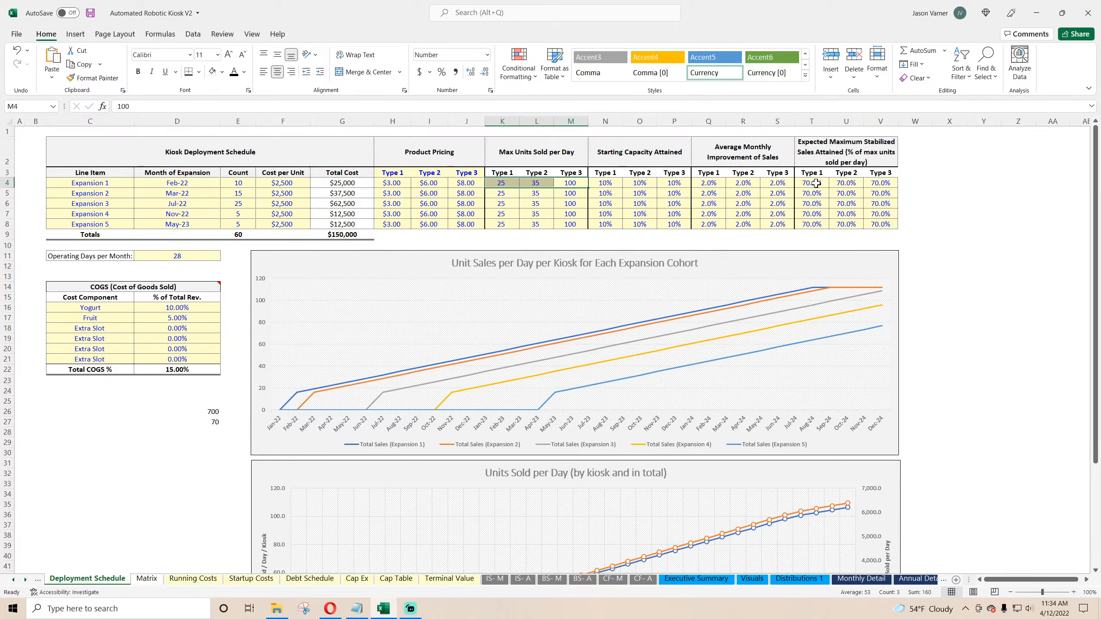
{"action": "mouse_move", "coordinate": [830, 288]}
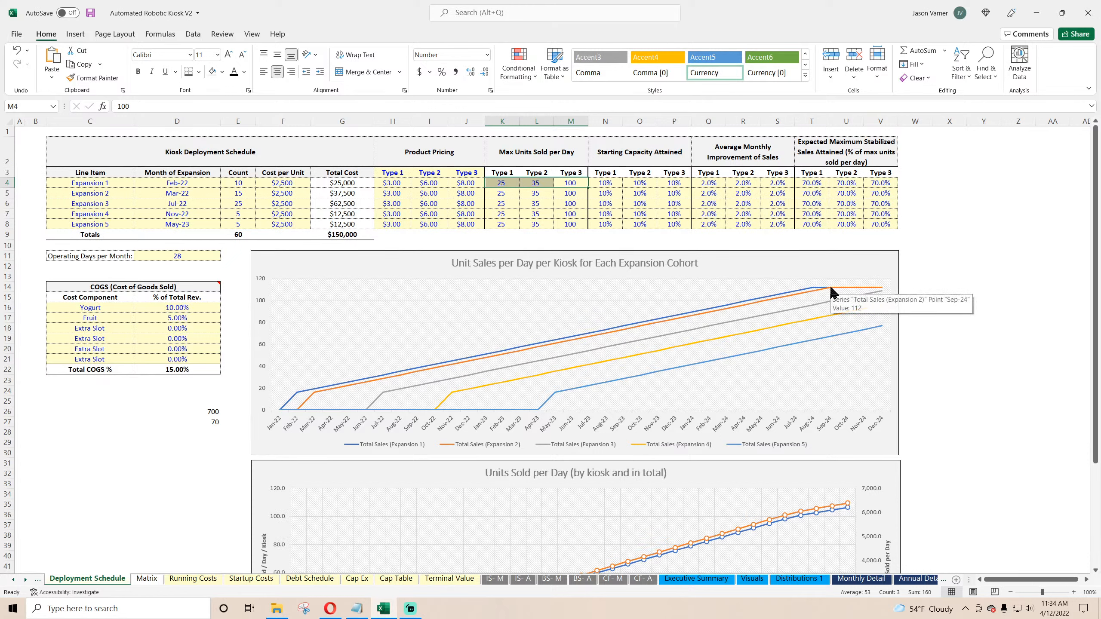
{"action": "key", "text": "Escape"}
{"action": "left_click", "coordinate": [941, 234]}
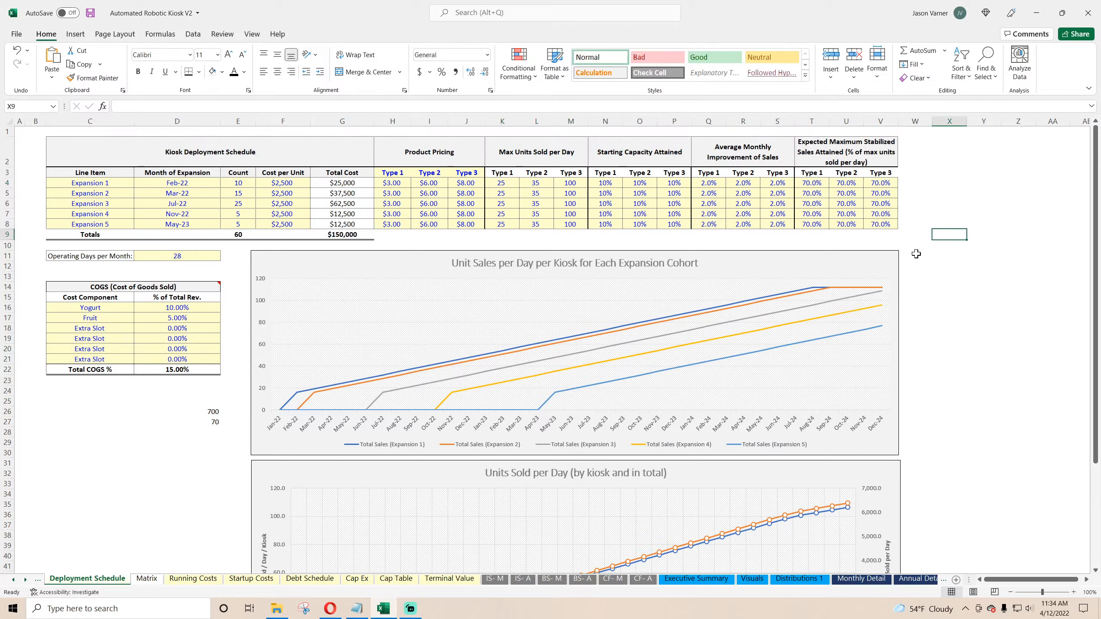
{"action": "type", "text": "=160"}
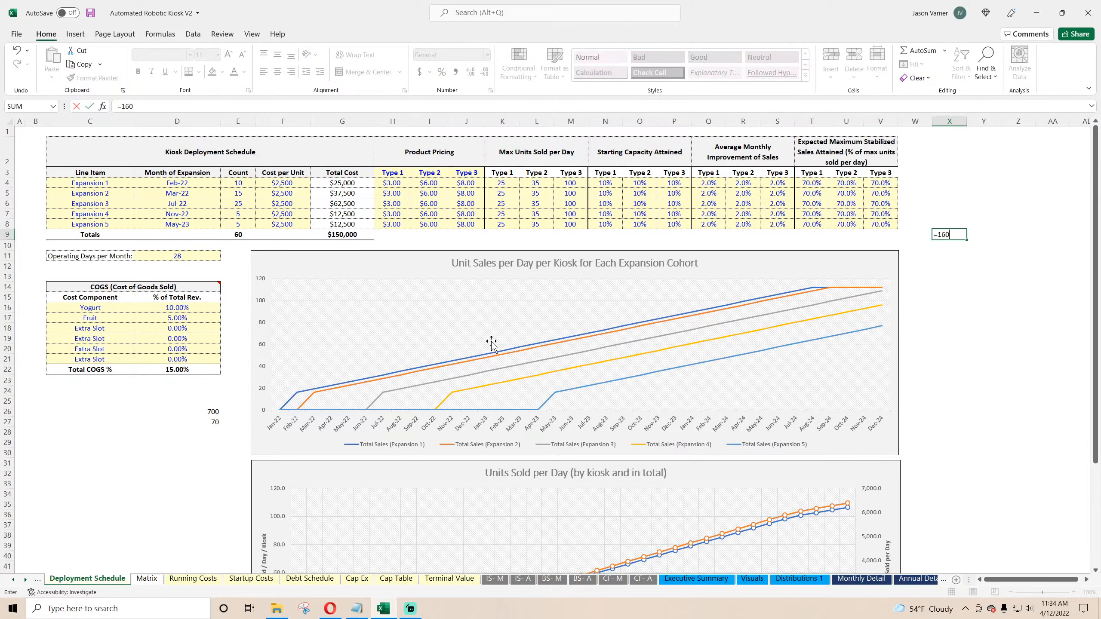
{"action": "type", "text": "*"}
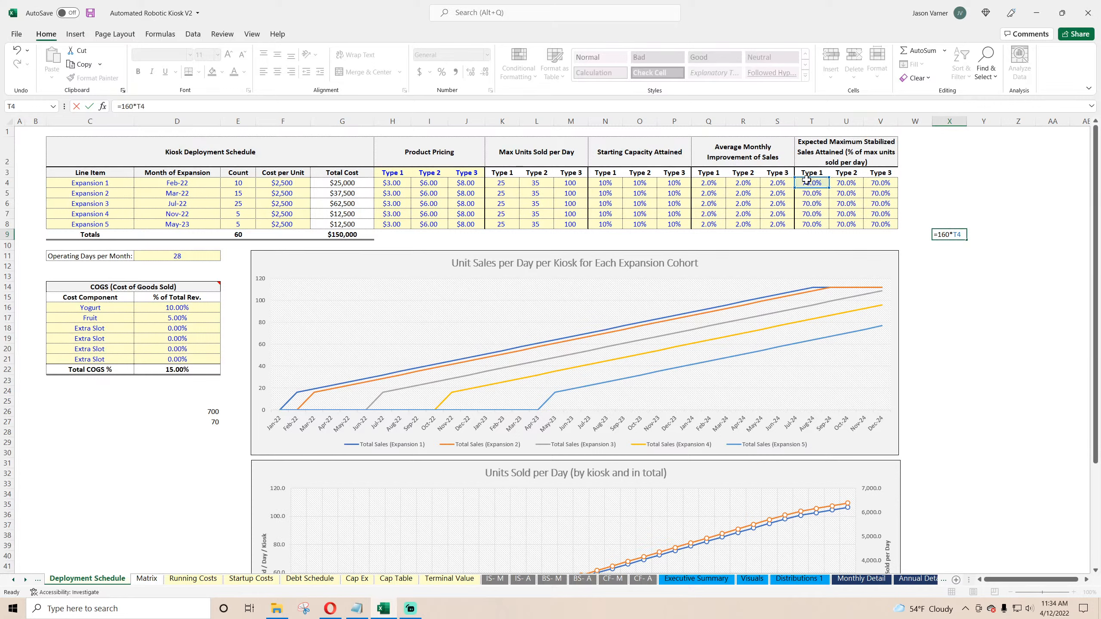
{"action": "key", "text": "Escape"}
{"action": "key", "text": "Down"}
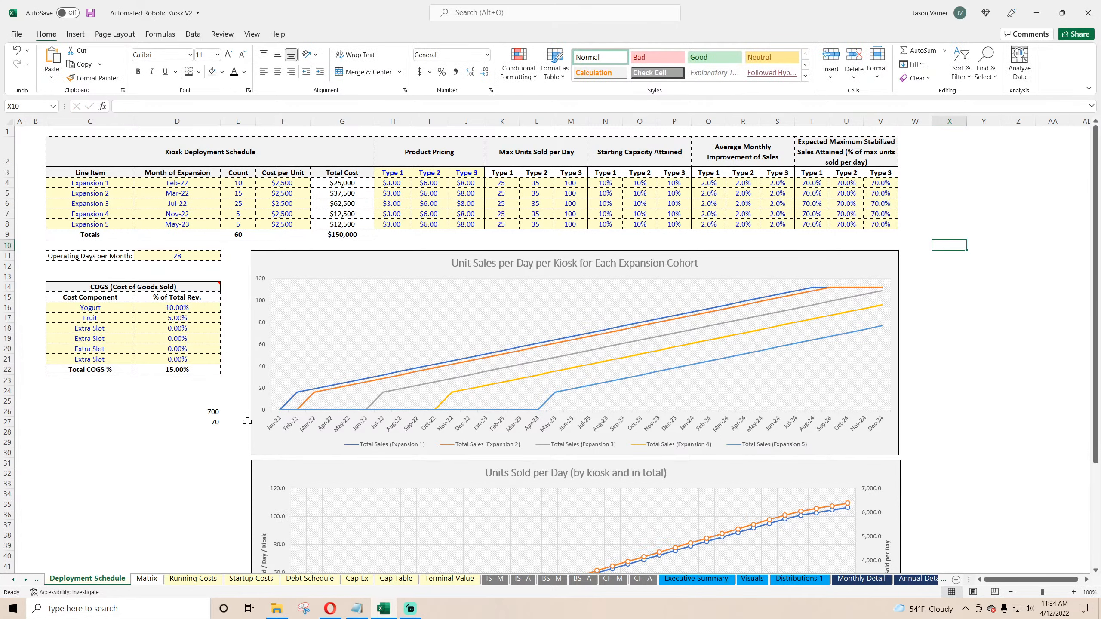
Step: Clear the scratch calculation cells D26 and D27
{"action": "left_click", "coordinate": [202, 413]}
{"action": "left_click_drag", "start_coordinate": [207, 421], "coordinate": [204, 412]}
{"action": "key", "text": "Delete"}
{"action": "left_click", "coordinate": [195, 453]}
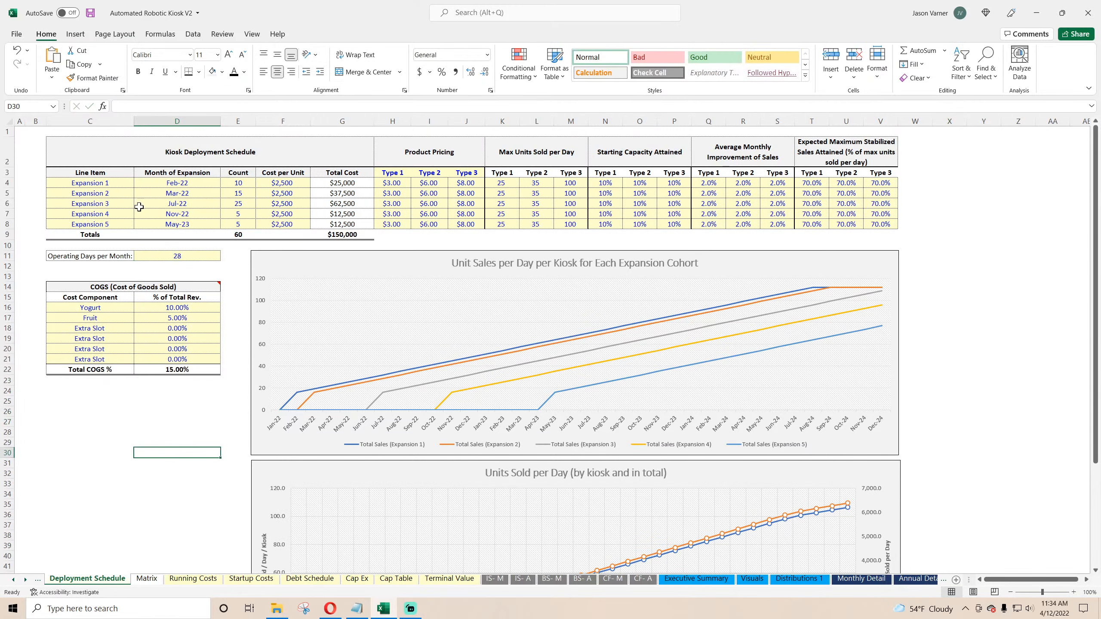
Step: Save the workbook
{"action": "left_click", "coordinate": [91, 15]}
{"action": "mouse_move", "coordinate": [300, 395]}
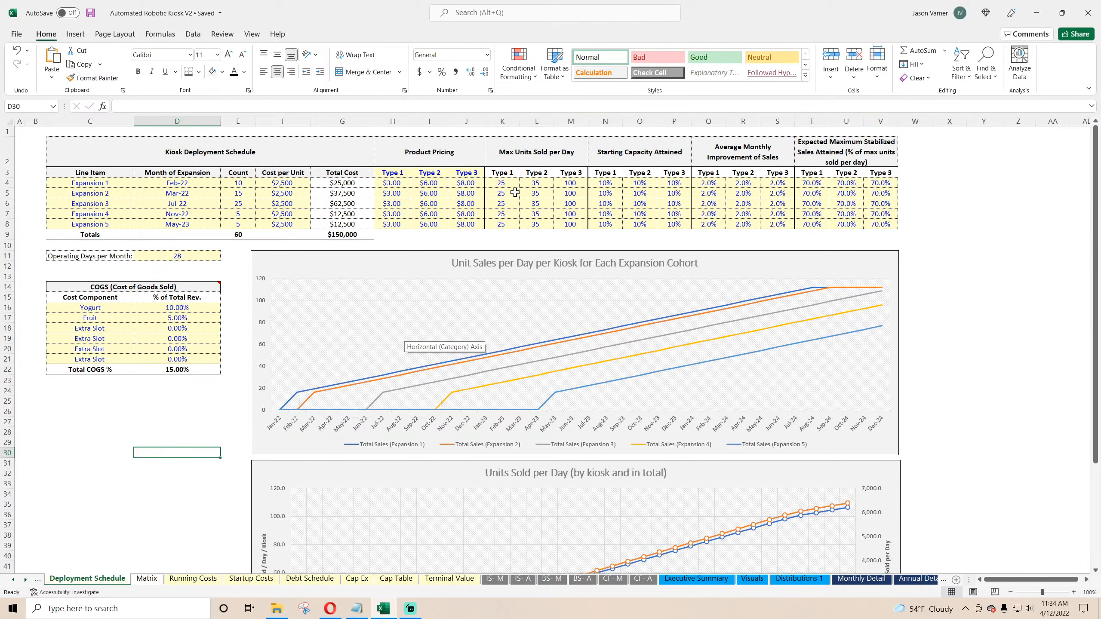
Step: Review the Max Units Sold per Day inputs and the two unit sales charts on Deployment Schedule
{"action": "left_click_drag", "start_coordinate": [504, 183], "coordinate": [565, 183]}
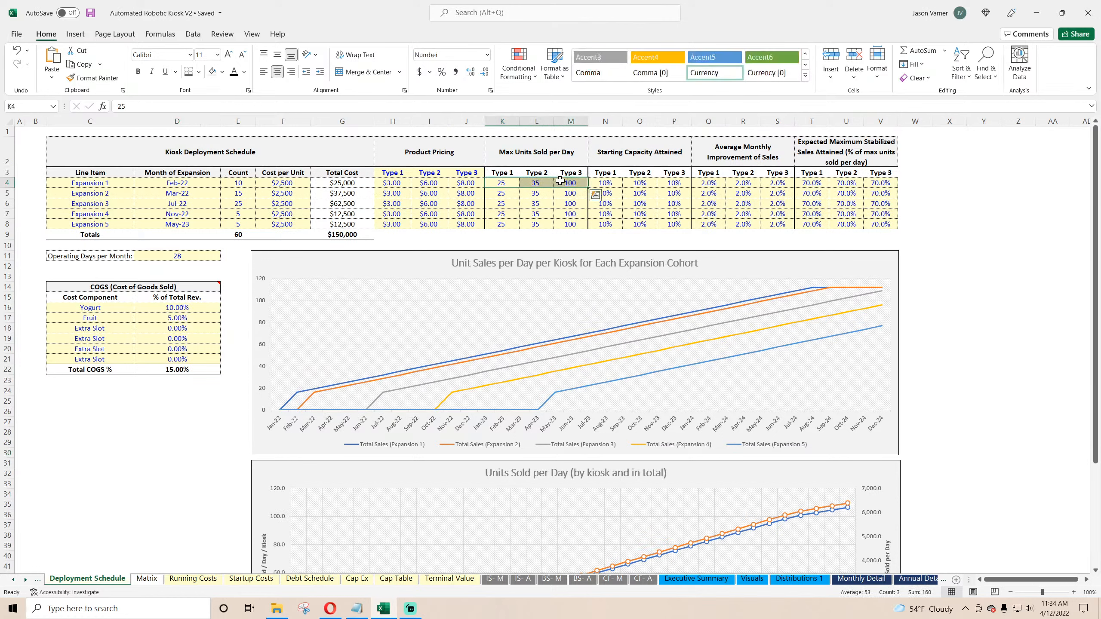
{"action": "left_click", "coordinate": [505, 172]}
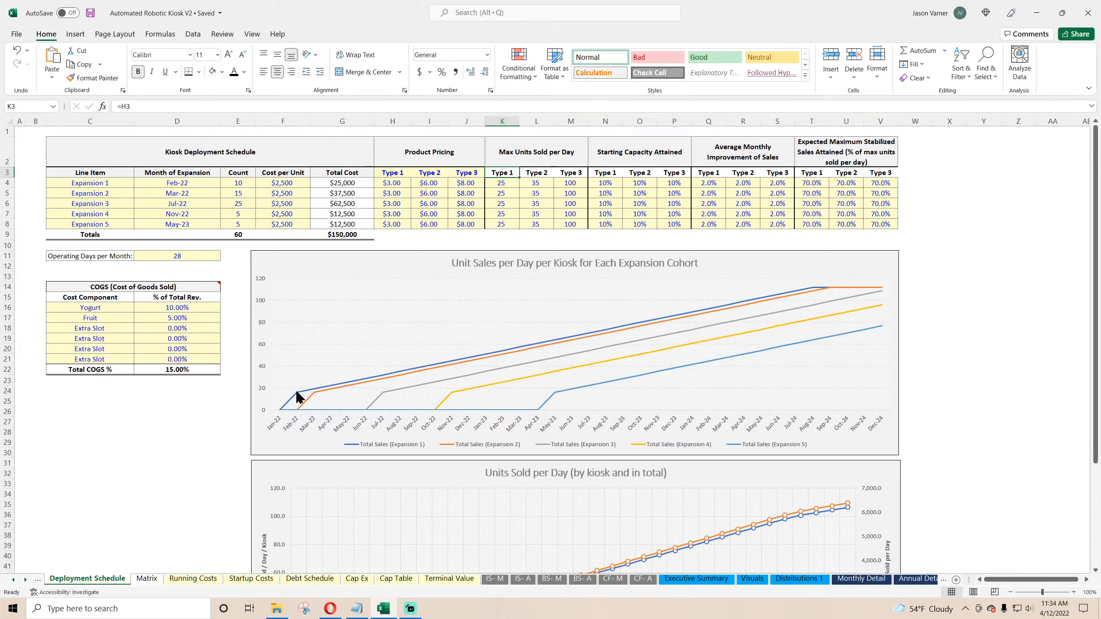
{"action": "mouse_move", "coordinate": [298, 397]}
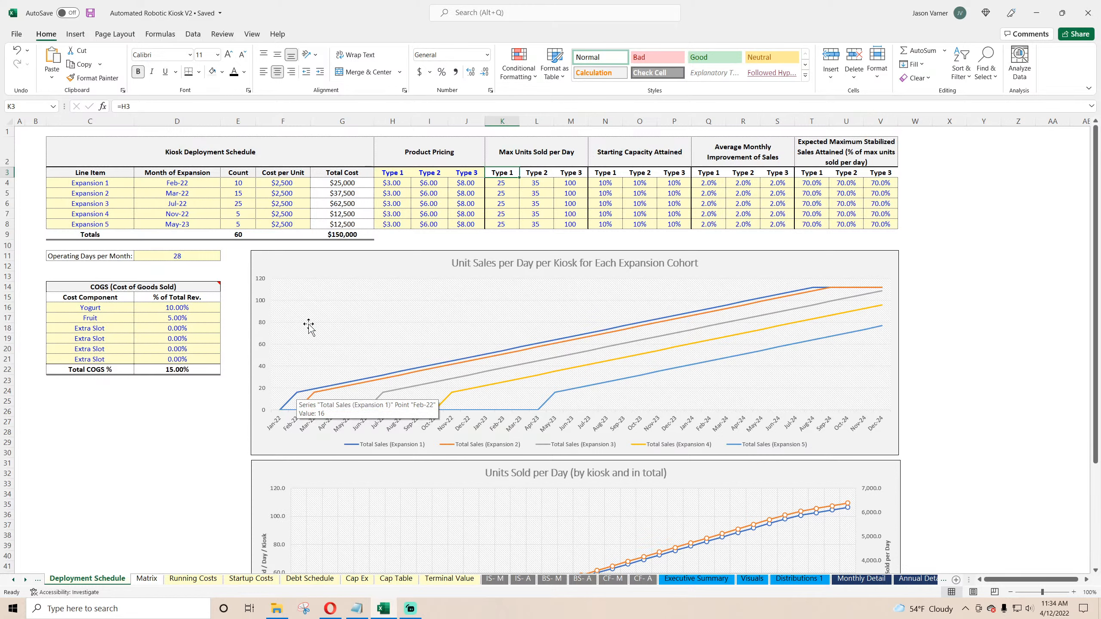
{"action": "scroll", "coordinate": [298, 397], "scroll_direction": "down", "scroll_amount": 7}
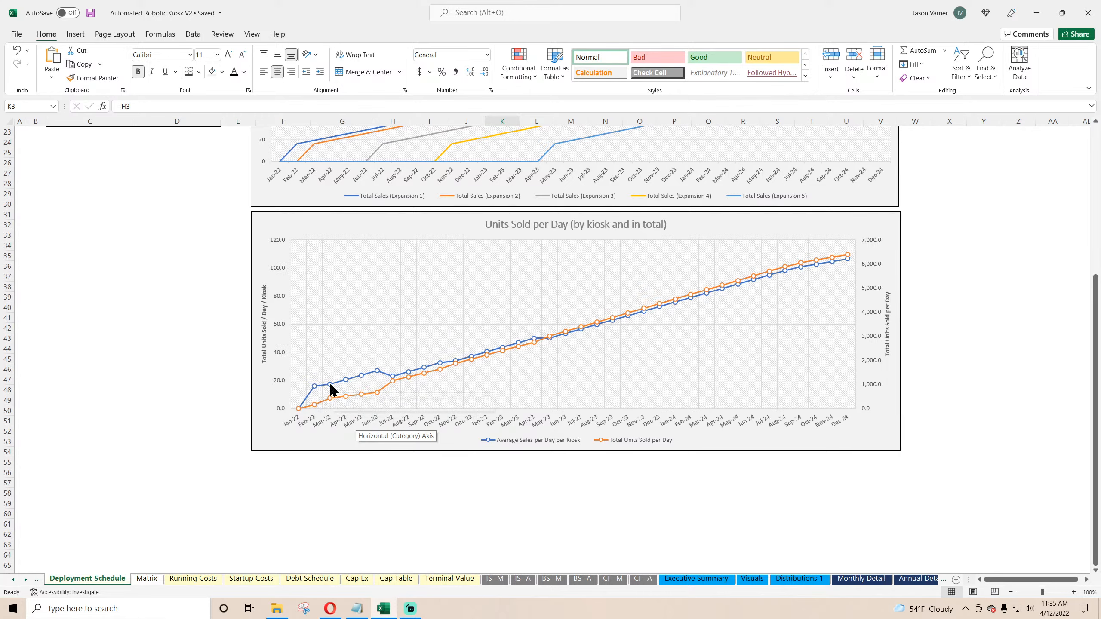
{"action": "mouse_move", "coordinate": [345, 382]}
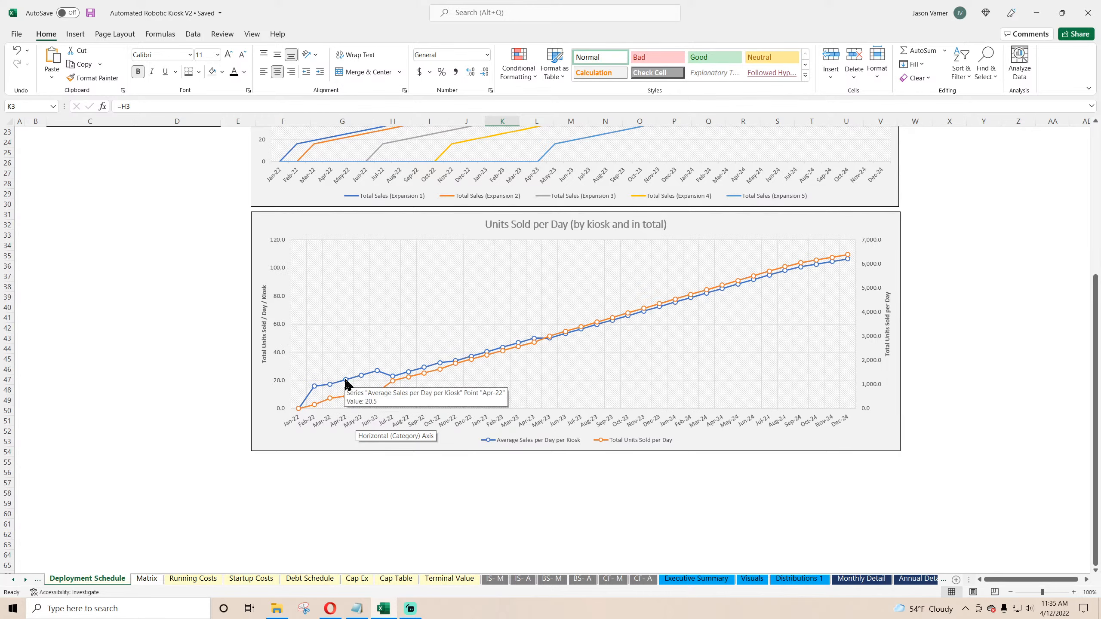
{"action": "scroll", "coordinate": [345, 383], "scroll_direction": "up", "scroll_amount": 7}
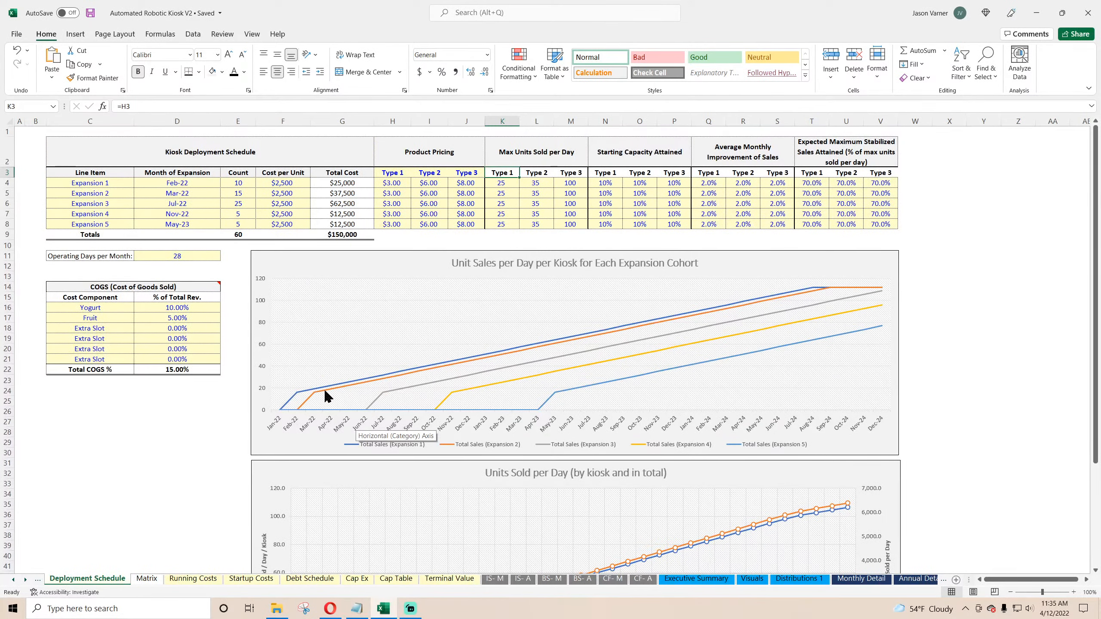
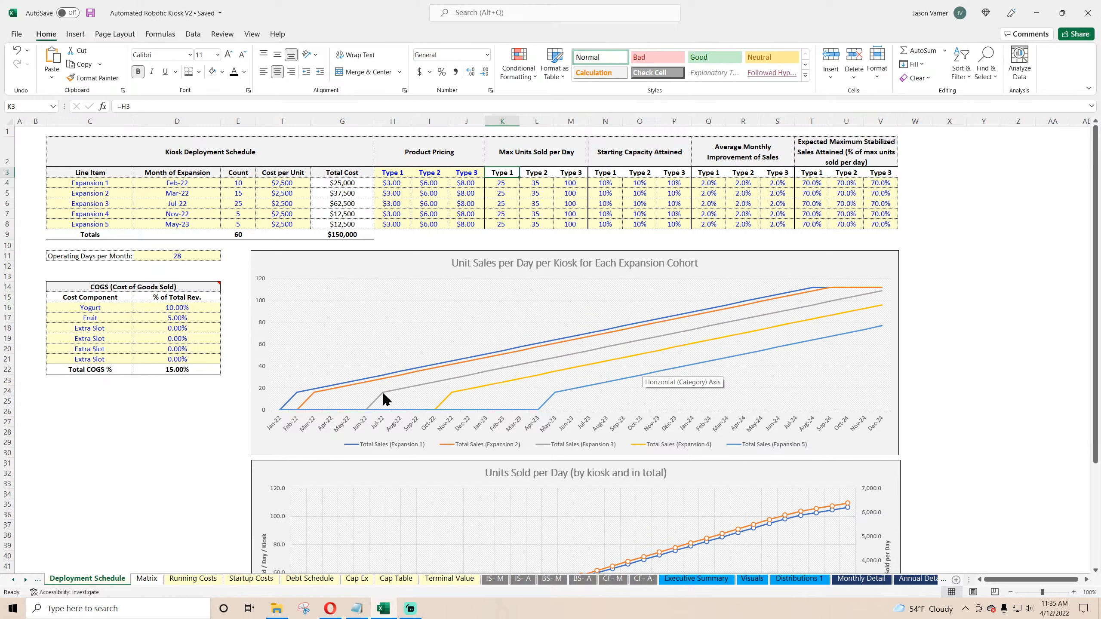
Step: Review the Average Monthly Improvement inputs and both unit sales charts on Deployment Schedule
{"action": "left_click", "coordinate": [720, 183]}
{"action": "left_click", "coordinate": [717, 193]}
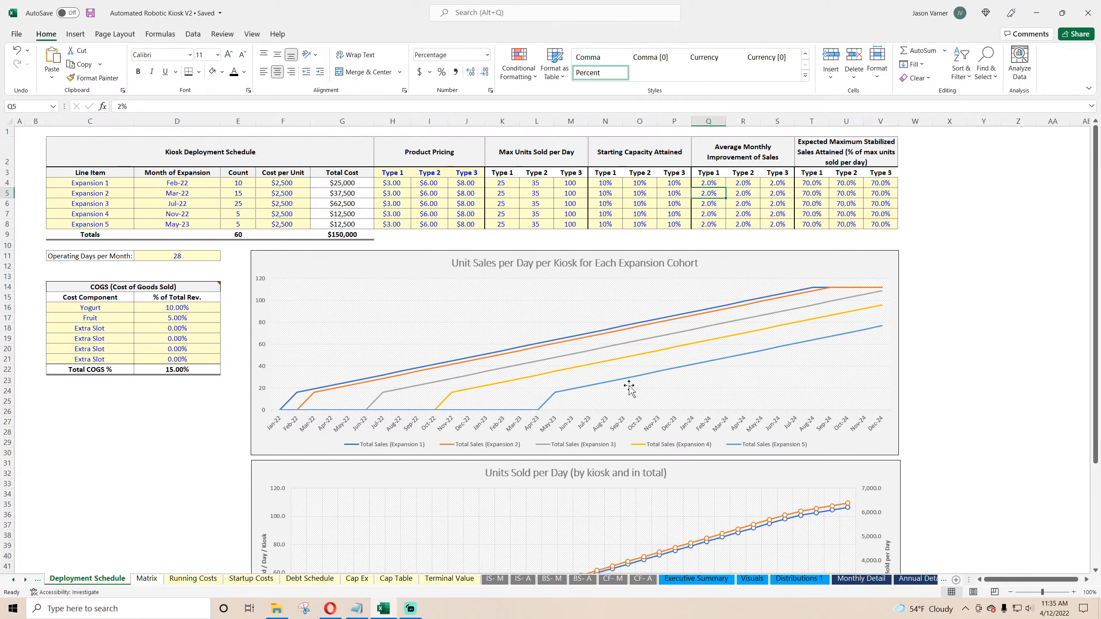
{"action": "scroll", "coordinate": [629, 389], "scroll_direction": "down", "scroll_amount": 4}
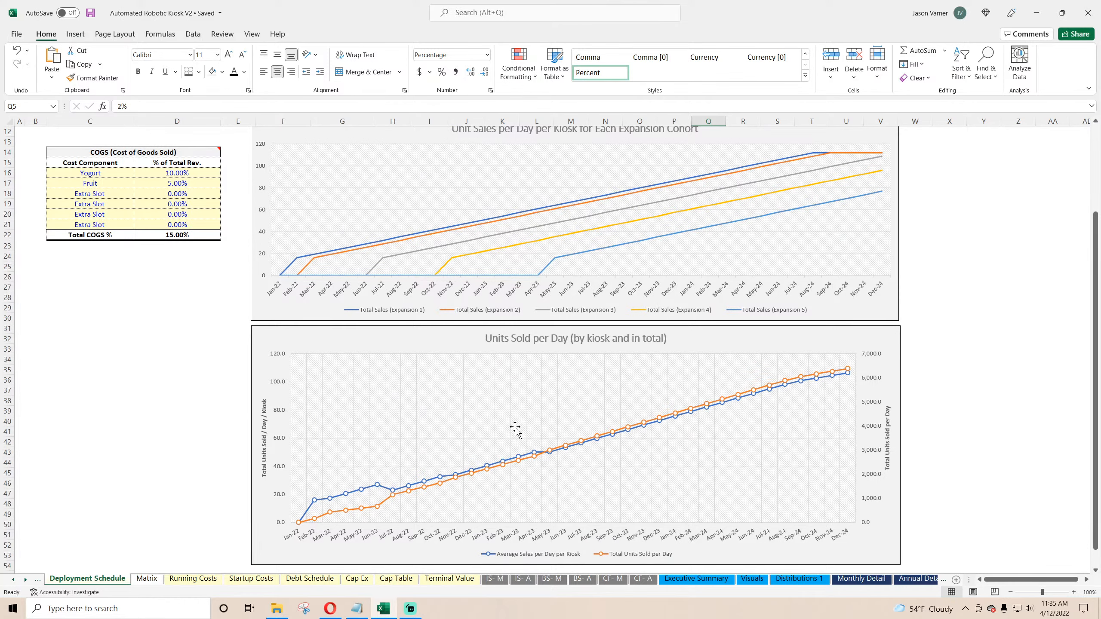
{"action": "scroll", "coordinate": [515, 430], "scroll_direction": "up", "scroll_amount": 4}
{"action": "scroll", "coordinate": [565, 362], "scroll_direction": "down", "scroll_amount": 4}
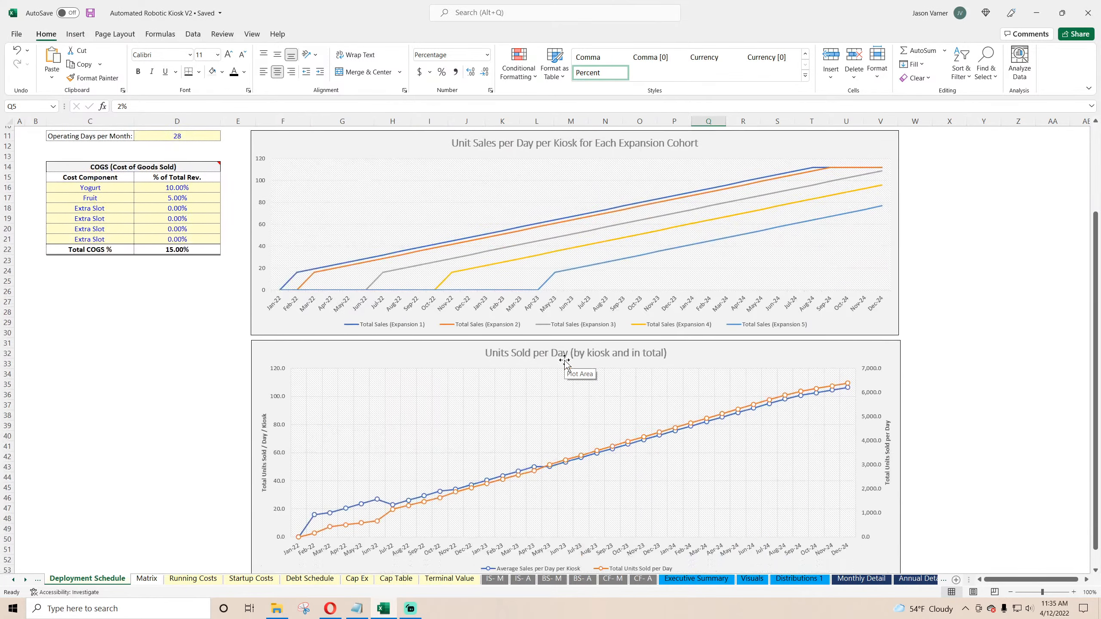
{"action": "scroll", "coordinate": [607, 434], "scroll_direction": "up", "scroll_amount": 4}
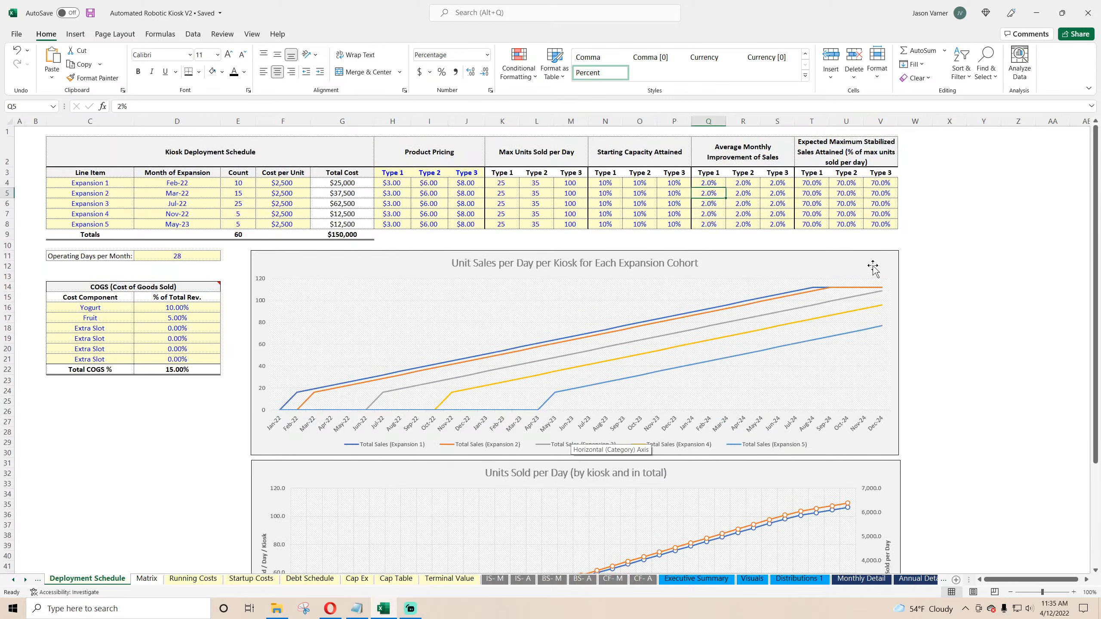
Step: Change the cohort unit sales chart to a line chart with markers
{"action": "left_click", "coordinate": [843, 265]}
{"action": "right_click", "coordinate": [843, 264]}
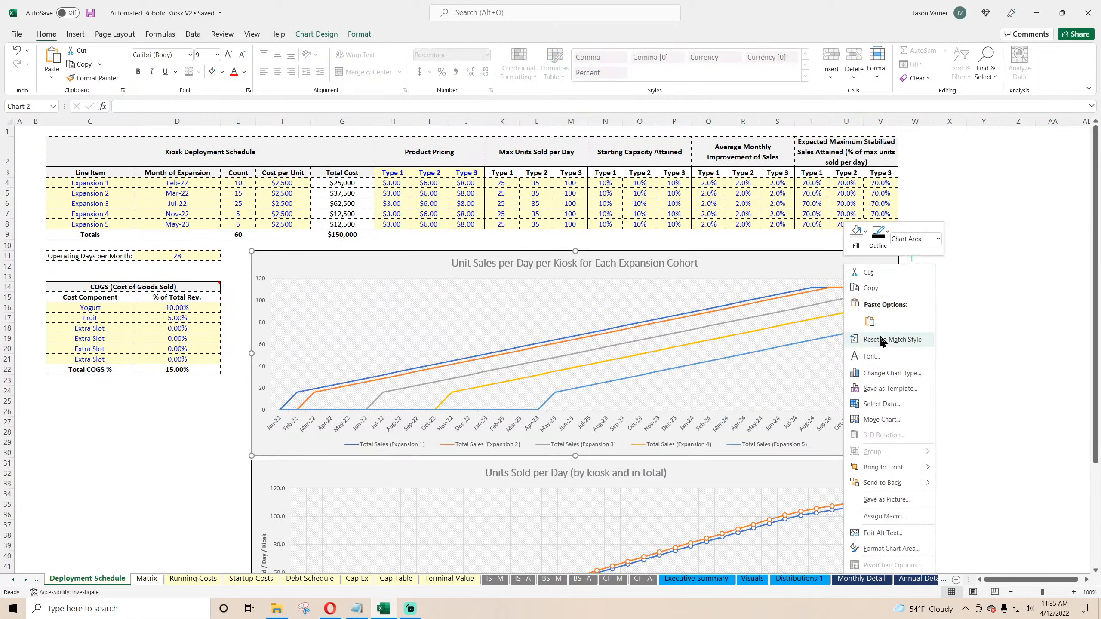
{"action": "left_click", "coordinate": [898, 374]}
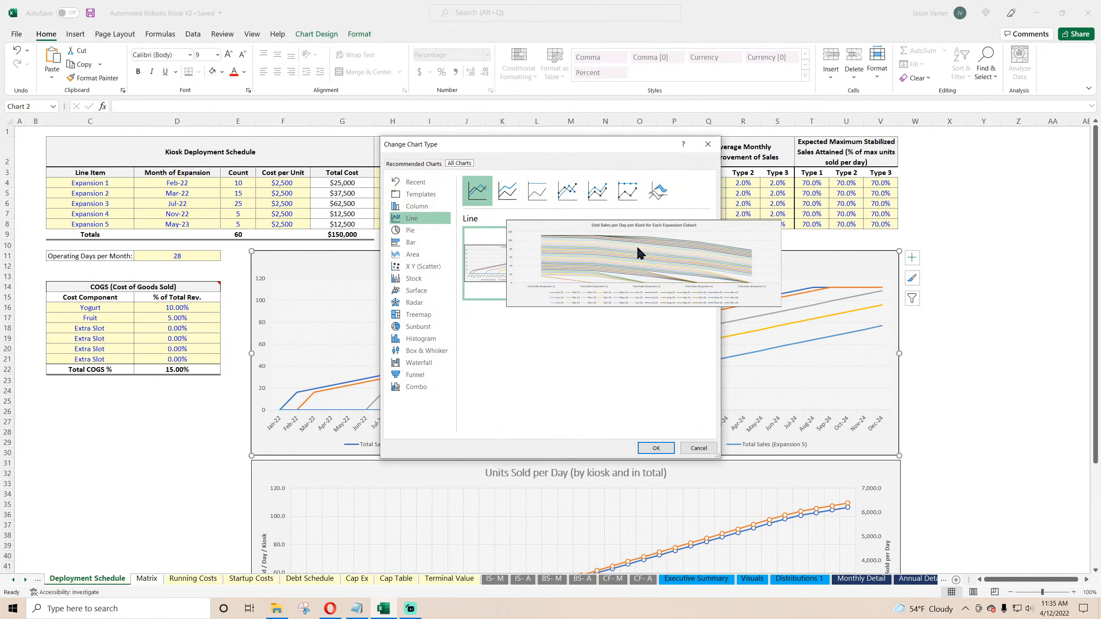
{"action": "left_click", "coordinate": [567, 191]}
{"action": "left_click", "coordinate": [657, 447]}
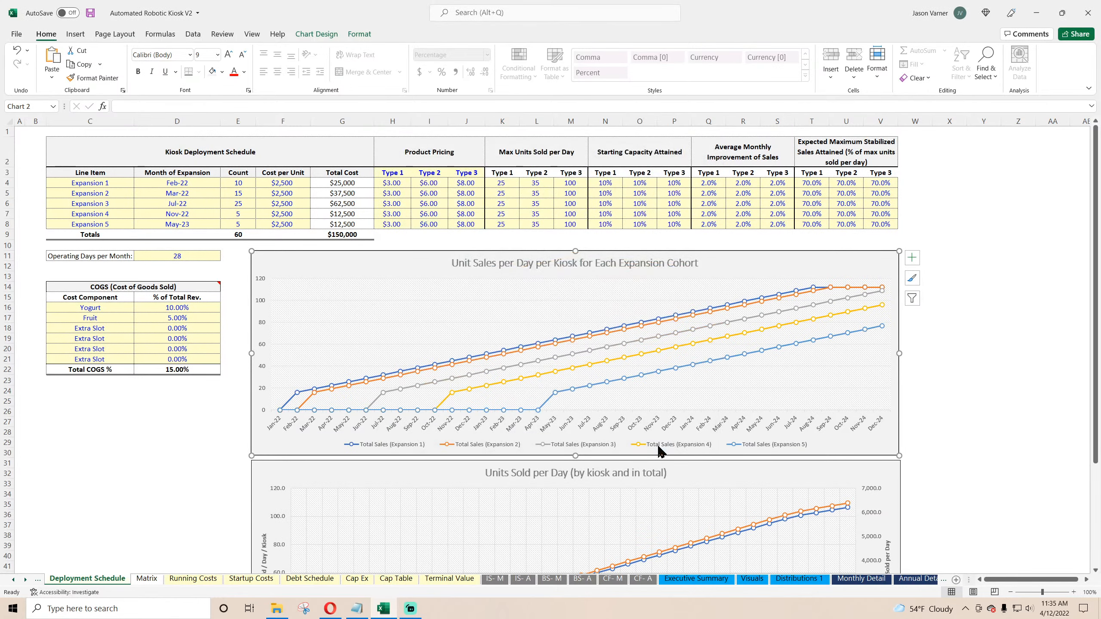
Step: Save the workbook
{"action": "left_click", "coordinate": [182, 456]}
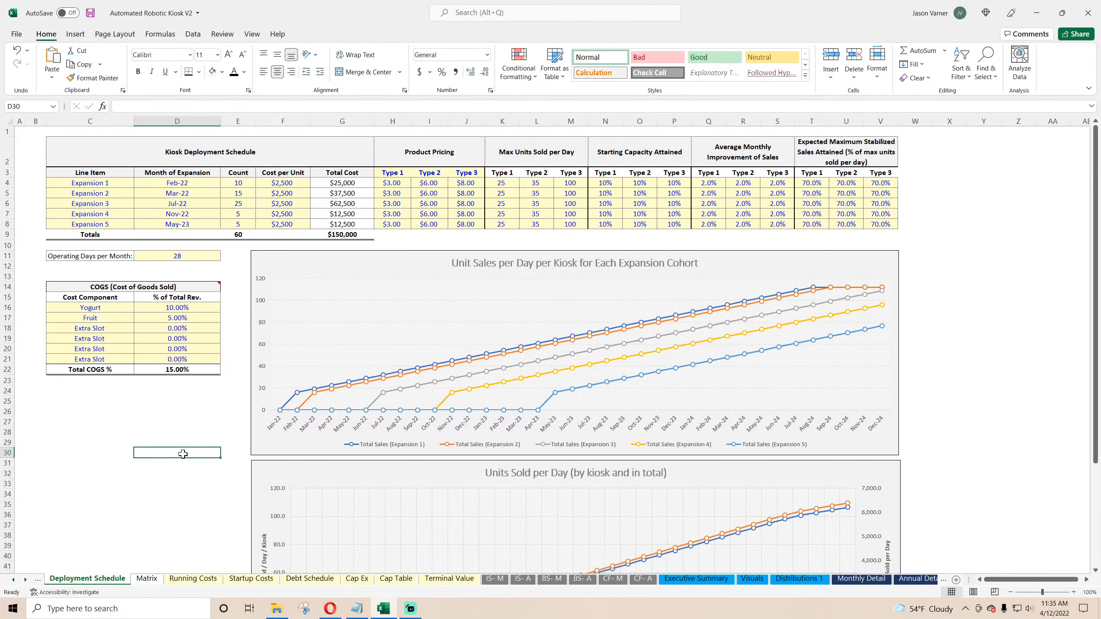
{"action": "scroll", "coordinate": [183, 454], "scroll_direction": "down", "scroll_amount": 7}
{"action": "scroll", "coordinate": [183, 454], "scroll_direction": "up", "scroll_amount": 3}
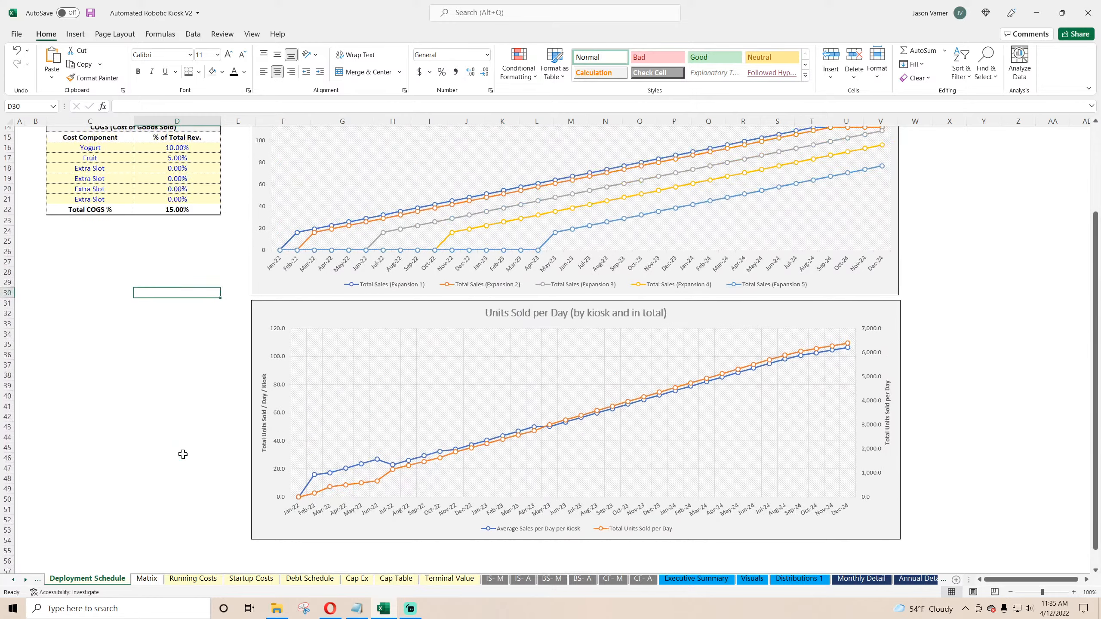
{"action": "scroll", "coordinate": [183, 454], "scroll_direction": "up", "scroll_amount": 1}
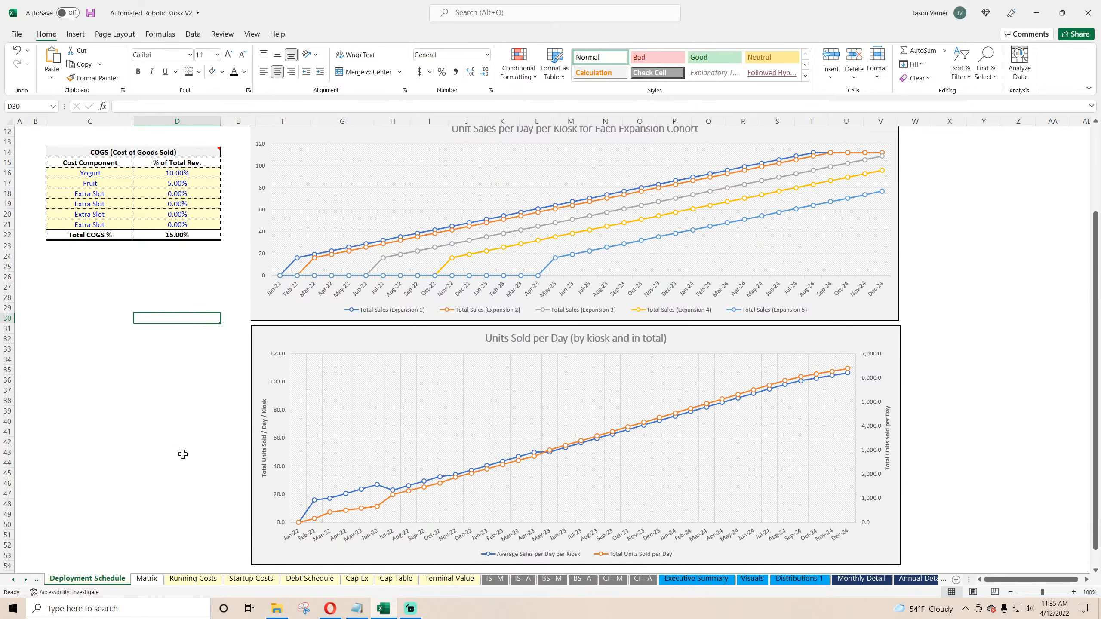
{"action": "scroll", "coordinate": [183, 454], "scroll_direction": "up", "scroll_amount": 4}
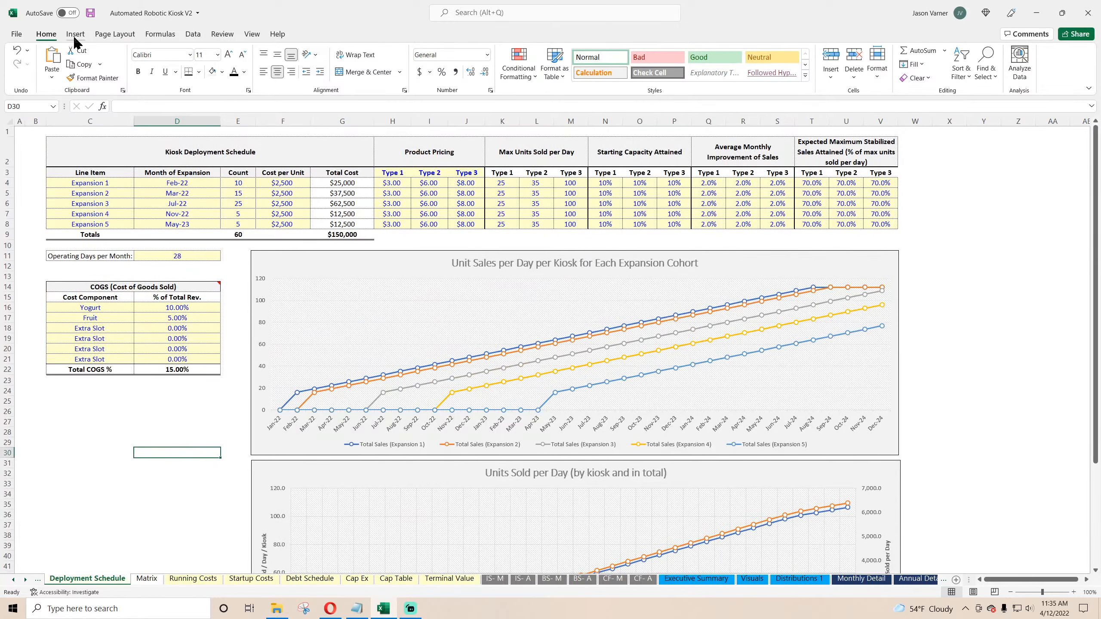
{"action": "key", "text": "ctrl+s"}
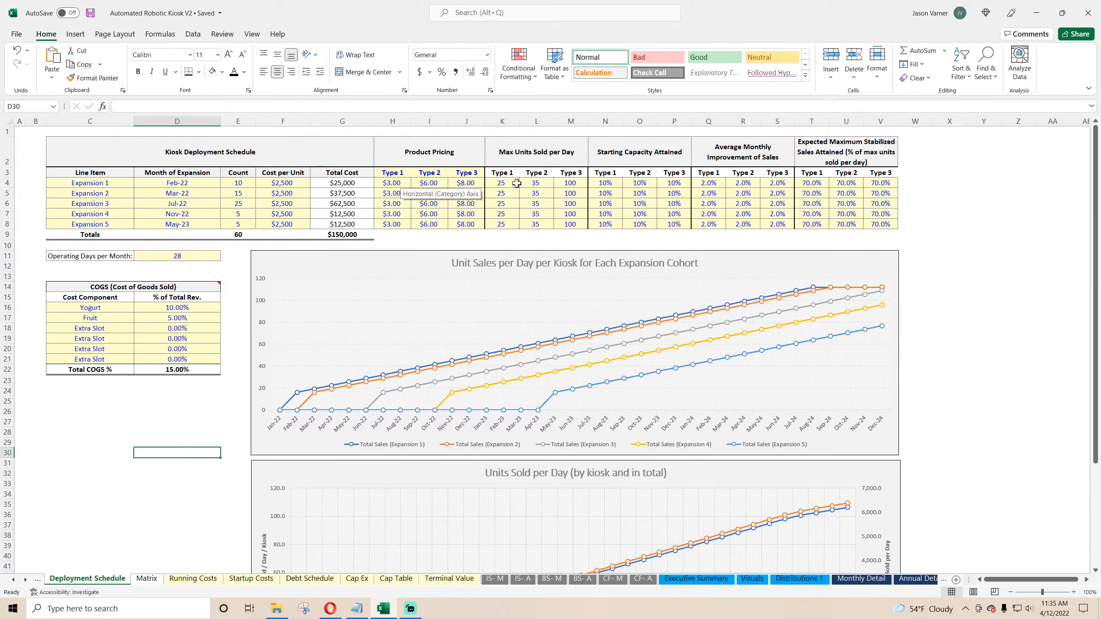
Step: Select the Average Monthly Improvement inputs and compare them with the two unit sales charts
{"action": "left_click", "coordinate": [569, 183]}
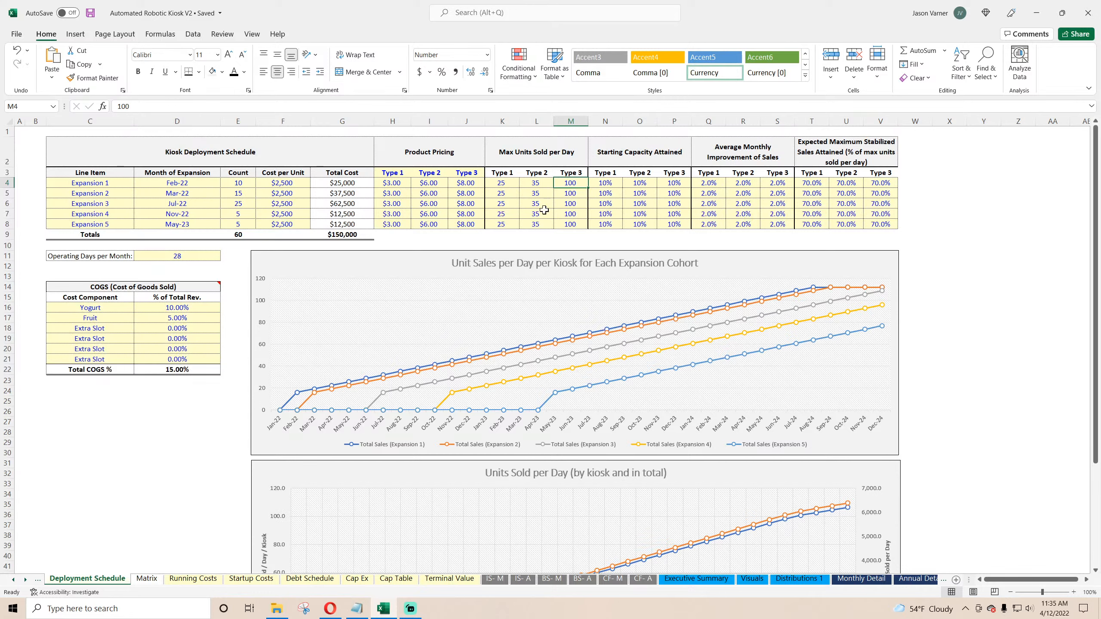
{"action": "mouse_move", "coordinate": [667, 323]}
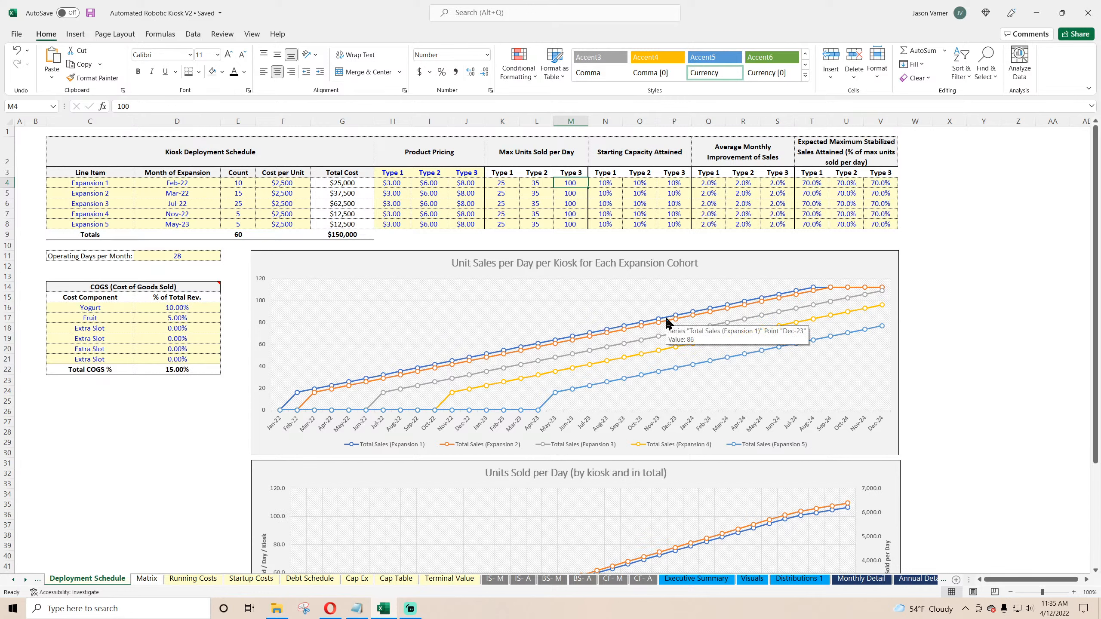
{"action": "left_click_drag", "start_coordinate": [713, 184], "coordinate": [777, 224]}
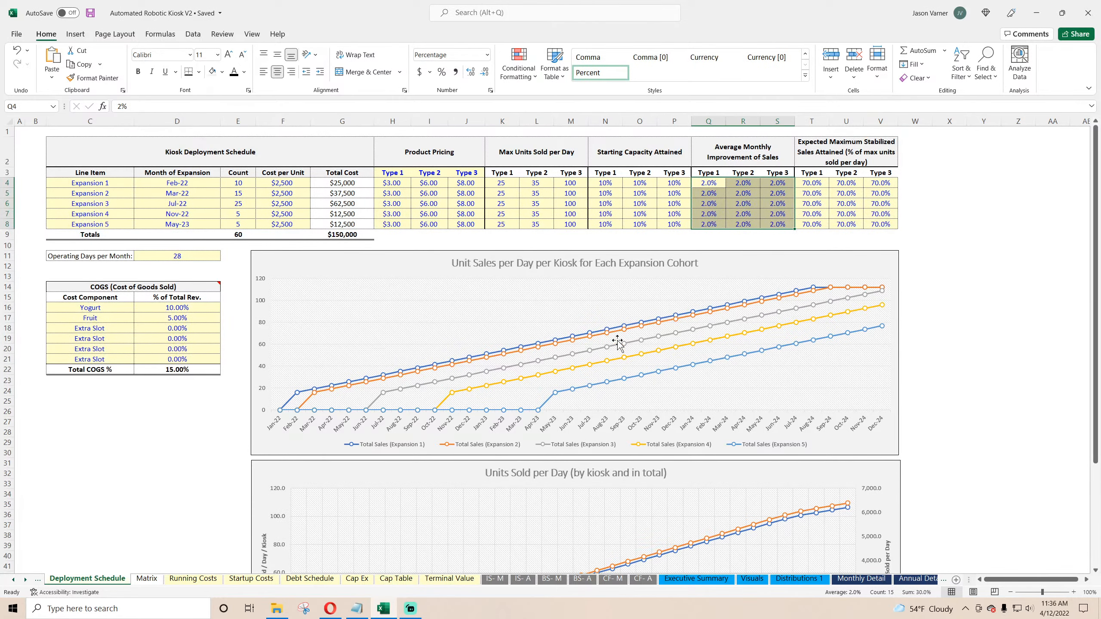
{"action": "scroll", "coordinate": [617, 342], "scroll_direction": "down", "scroll_amount": 7}
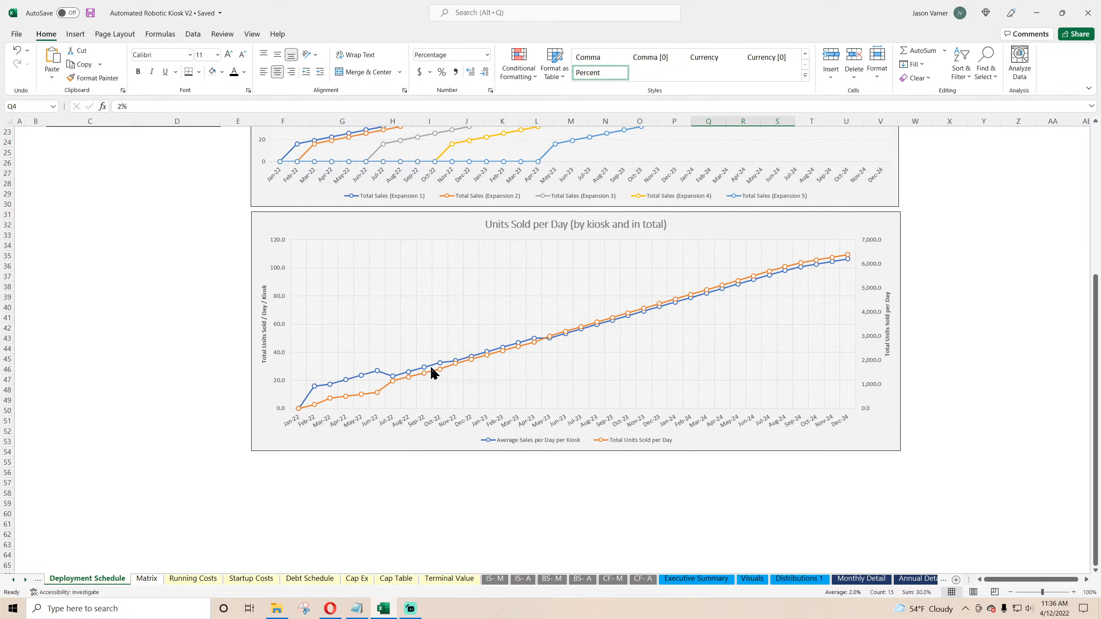
{"action": "scroll", "coordinate": [256, 344], "scroll_direction": "up", "scroll_amount": 7}
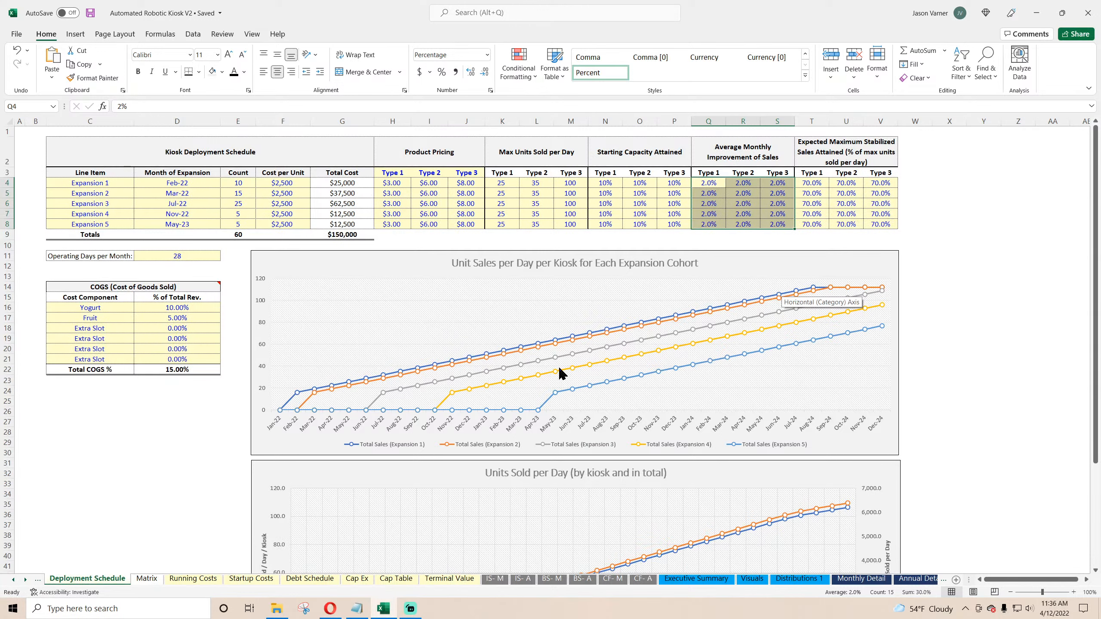
{"action": "mouse_move", "coordinate": [559, 369]}
Step: Duplicate the cohort unit sales chart and place the copy below the Units Sold per Day chart
{"action": "right_click", "coordinate": [408, 265]}
{"action": "left_click", "coordinate": [376, 395]}
{"action": "scroll", "coordinate": [374, 400], "scroll_direction": "down", "scroll_amount": 11}
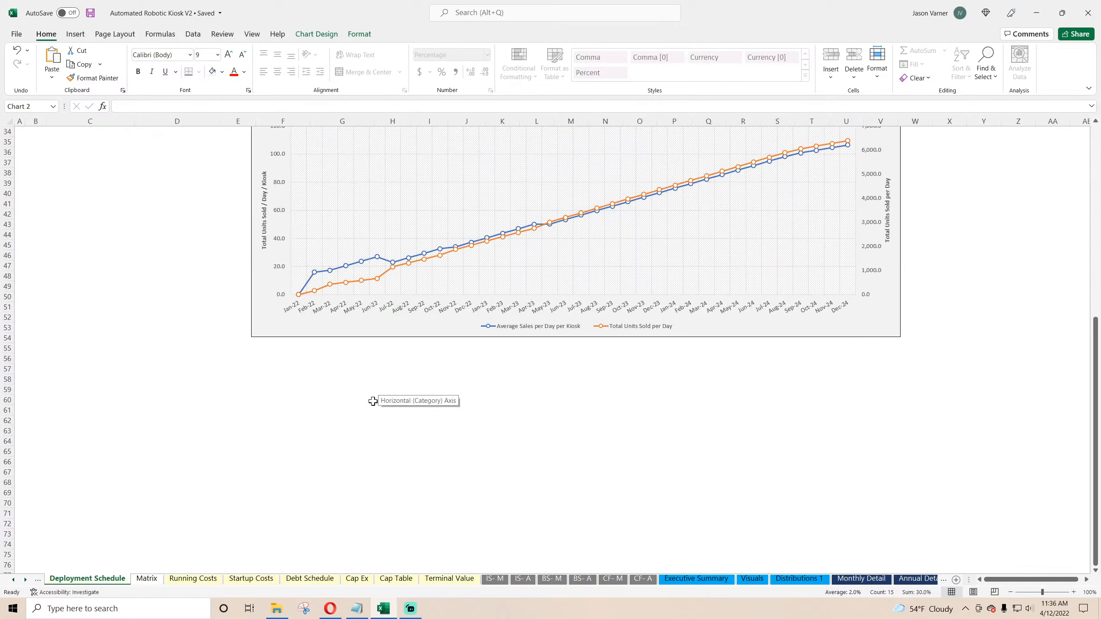
{"action": "right_click", "coordinate": [373, 402]}
{"action": "left_click", "coordinate": [401, 155]}
{"action": "left_click_drag", "start_coordinate": [427, 403], "coordinate": [369, 349]}
Step: Set the copied chart's data range to Matrix rows 94 to 99, columns B through AL
{"action": "right_click", "coordinate": [473, 402]}
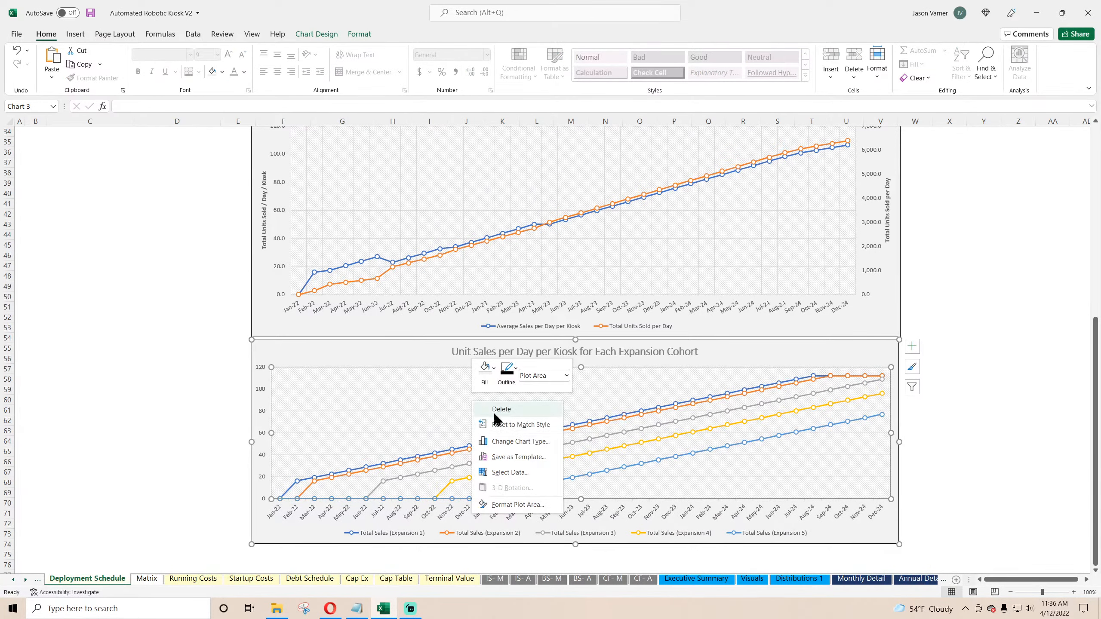
{"action": "left_click", "coordinate": [510, 473]}
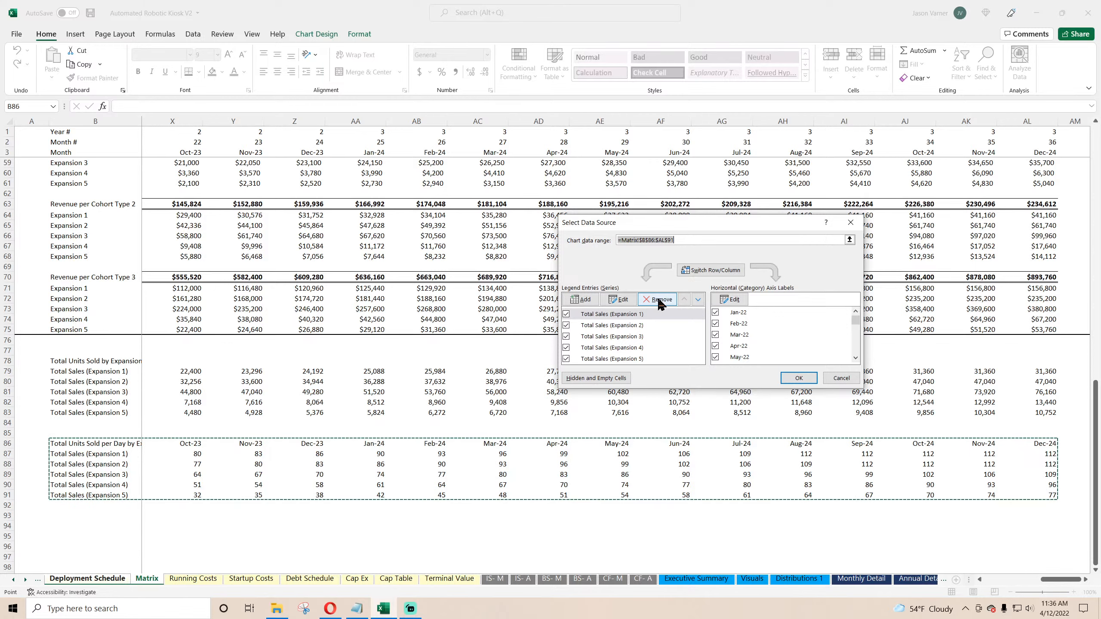
{"action": "left_click_drag", "start_coordinate": [1057, 579], "coordinate": [970, 581]}
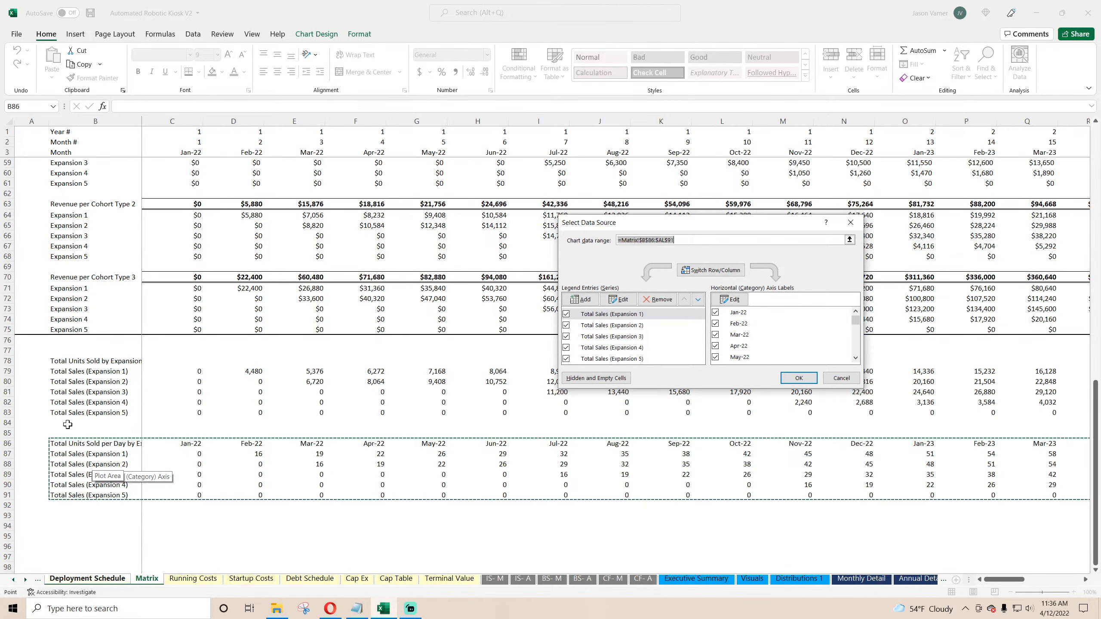
{"action": "left_click_drag", "start_coordinate": [68, 424], "coordinate": [71, 466]}
{"action": "left_click_drag", "start_coordinate": [66, 524], "coordinate": [80, 488]}
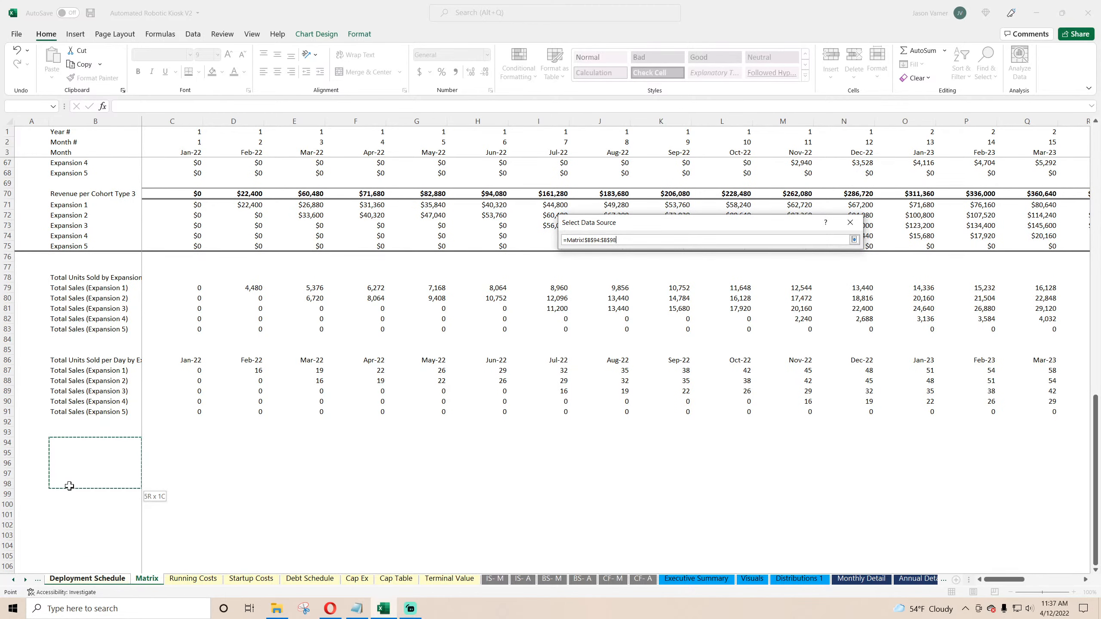
{"action": "left_click_drag", "start_coordinate": [106, 492], "coordinate": [980, 492]}
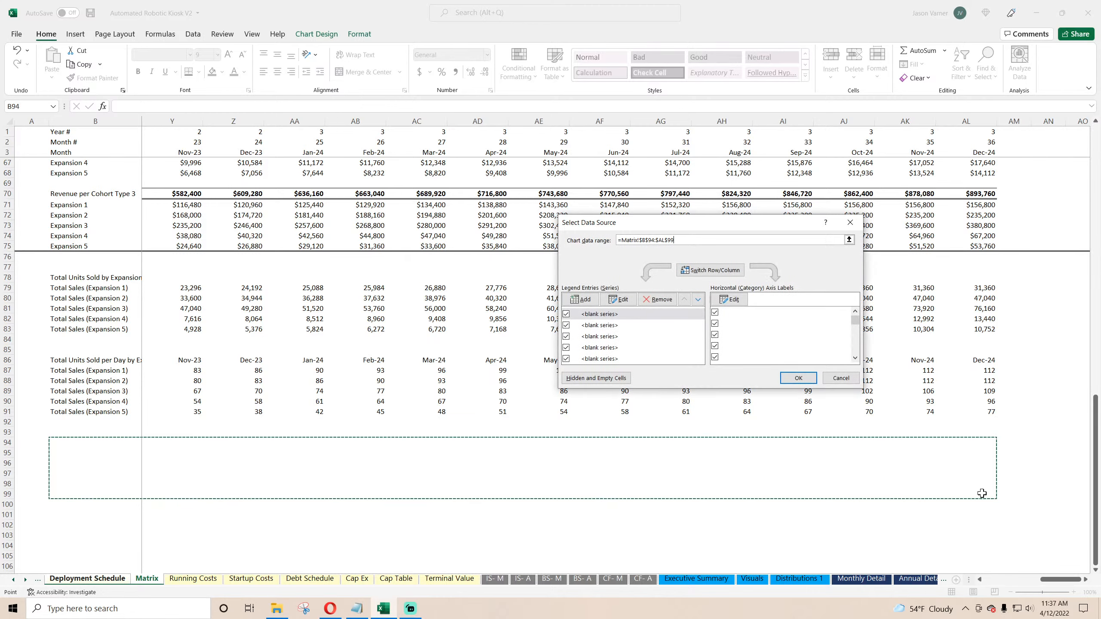
{"action": "left_click", "coordinate": [798, 378]}
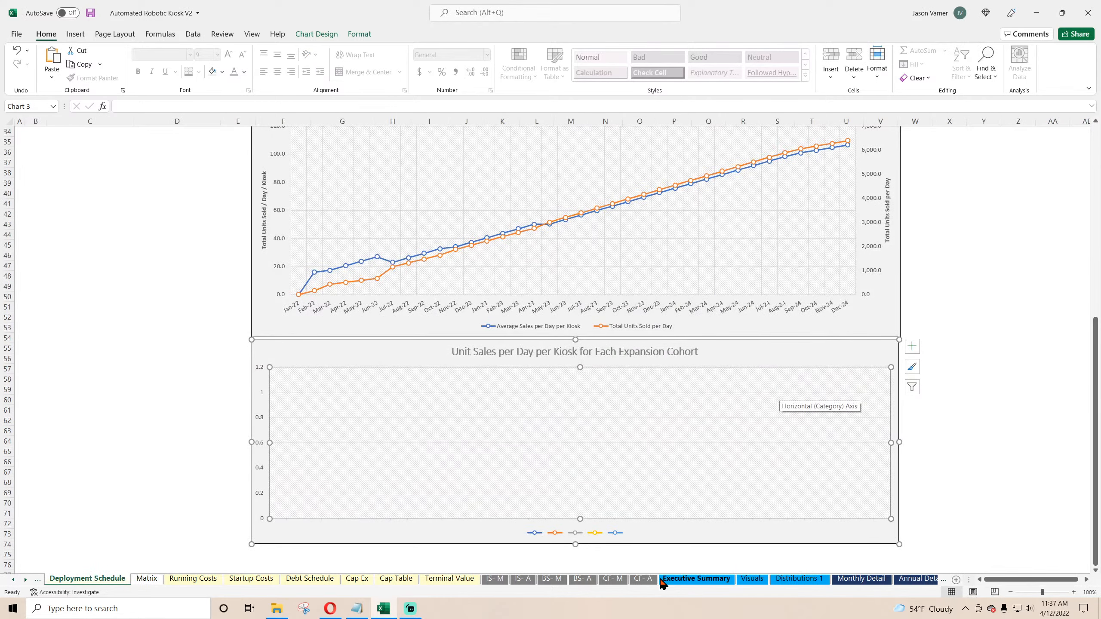
Step: Copy the Total Units Sold by Expansion label from B78 into B94 on Matrix
{"action": "left_click", "coordinate": [143, 579]}
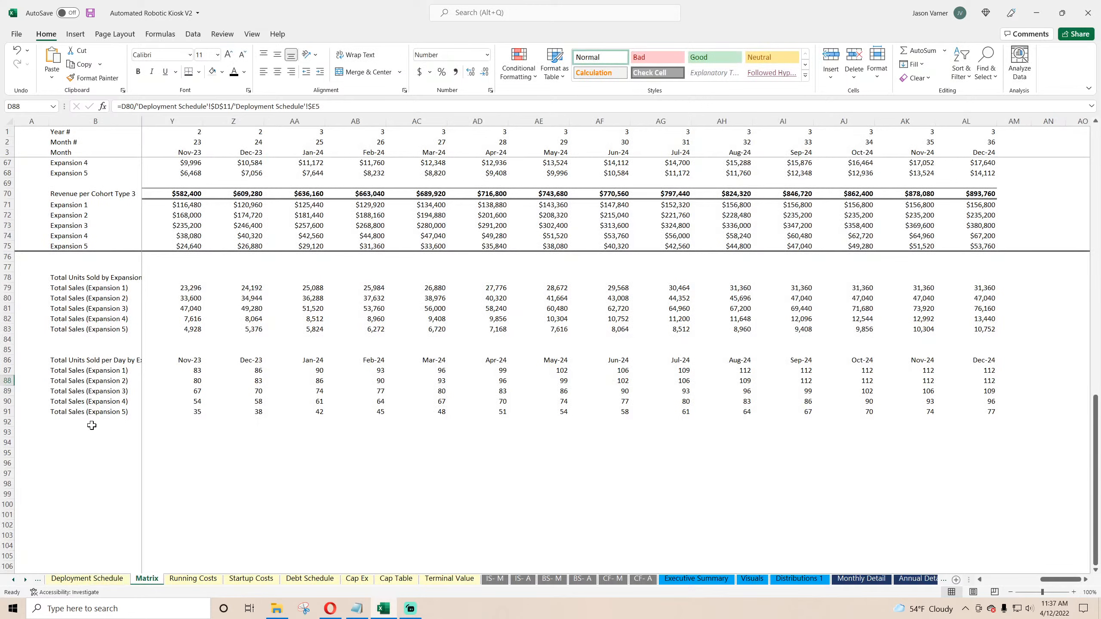
{"action": "left_click_drag", "start_coordinate": [91, 425], "coordinate": [84, 429]}
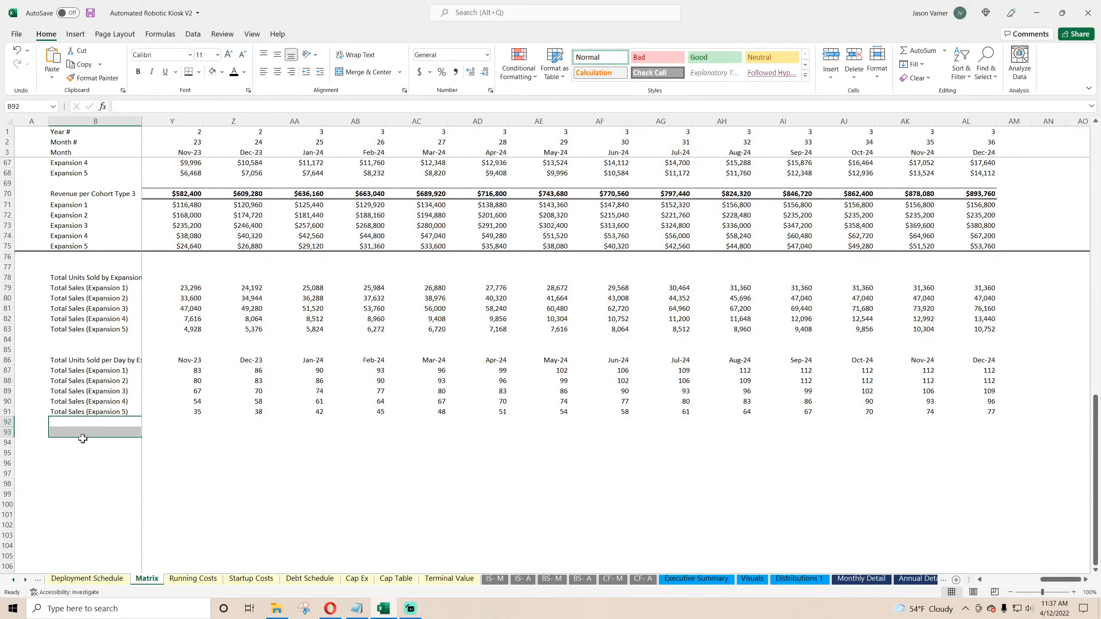
{"action": "left_click", "coordinate": [71, 441]}
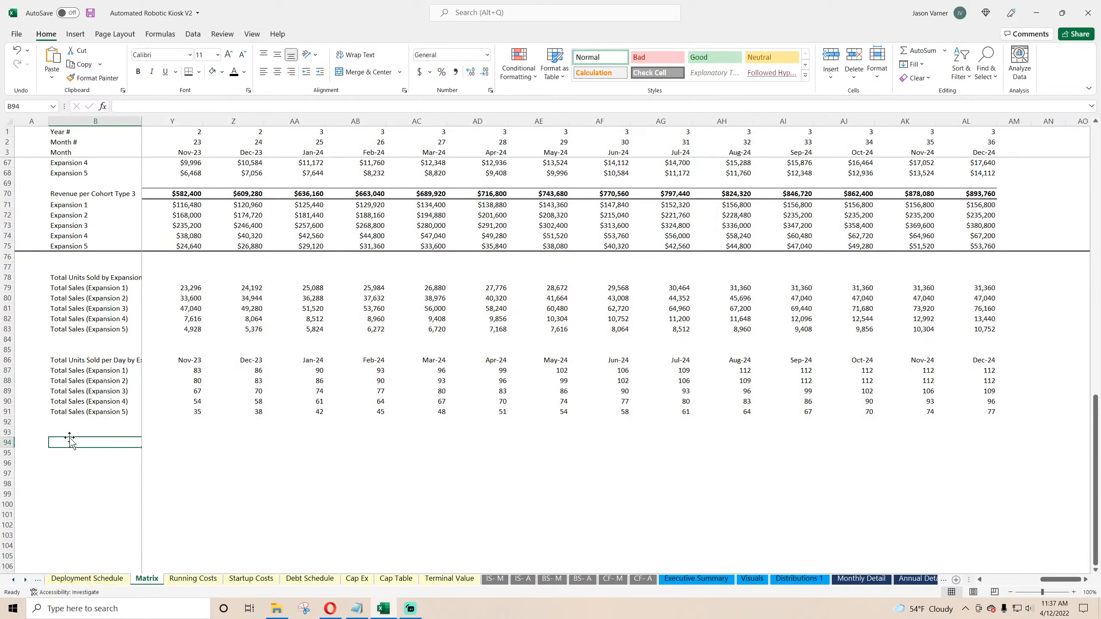
{"action": "right_click", "coordinate": [84, 273]}
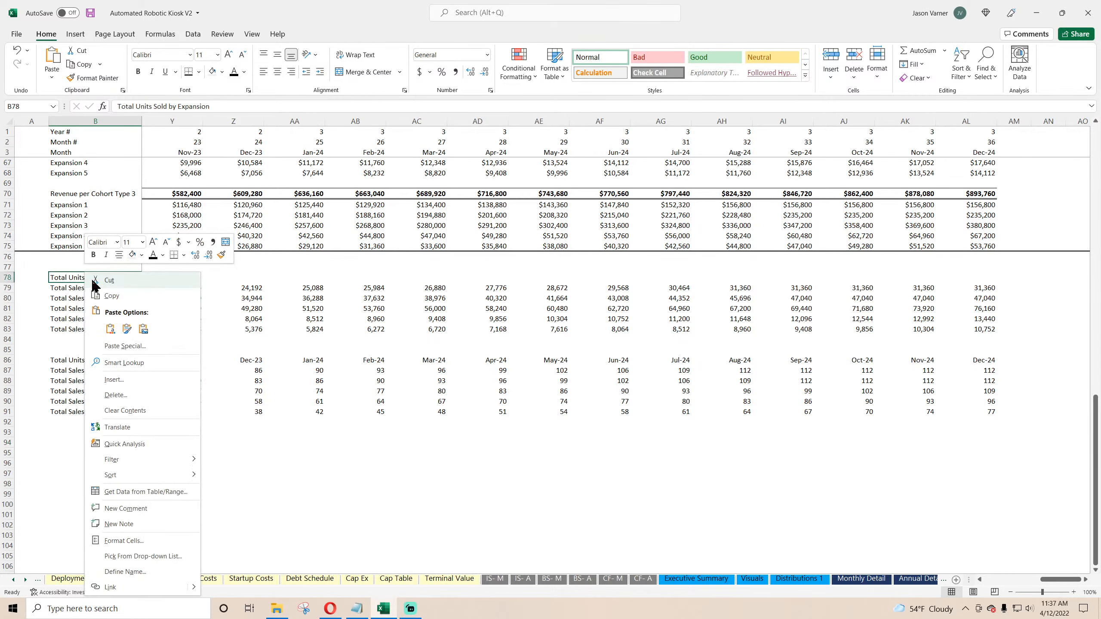
{"action": "left_click", "coordinate": [91, 294]}
{"action": "left_click_drag", "start_coordinate": [67, 419], "coordinate": [67, 439]}
{"action": "right_click", "coordinate": [67, 439]}
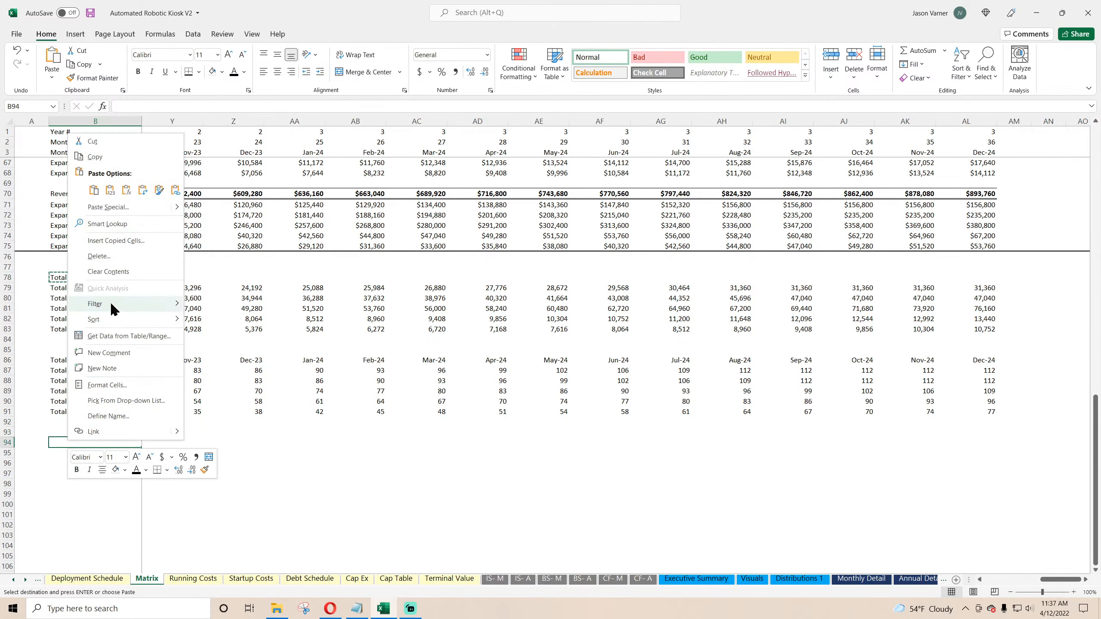
{"action": "left_click", "coordinate": [91, 190]}
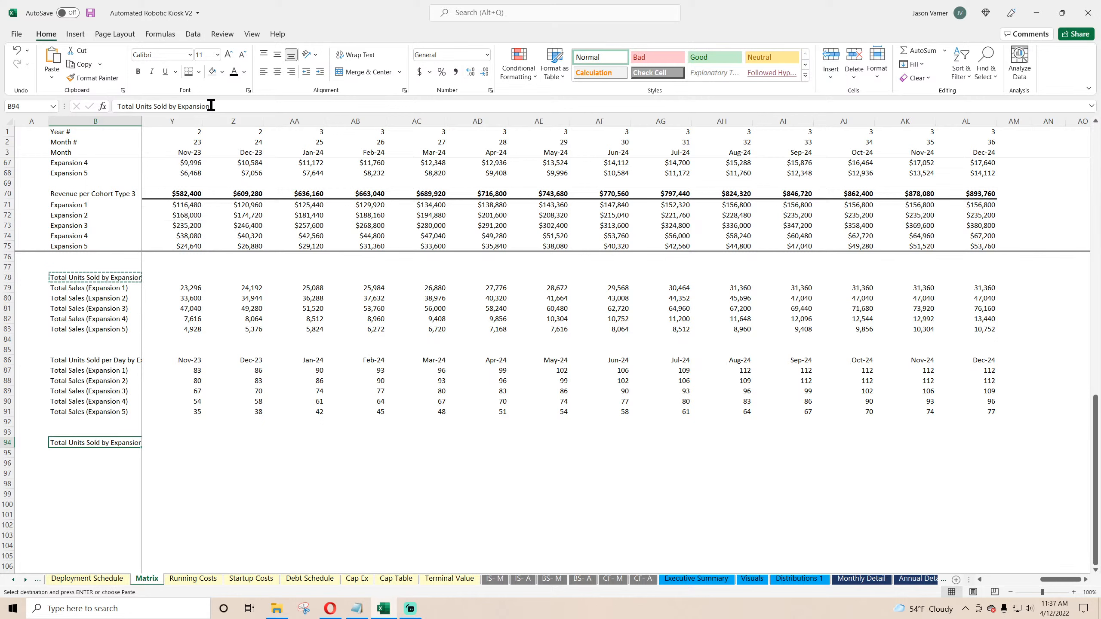
Step: Append 'per St' to the copied label in B94
{"action": "left_click", "coordinate": [233, 107]}
{"action": "type", "text": "per St"}
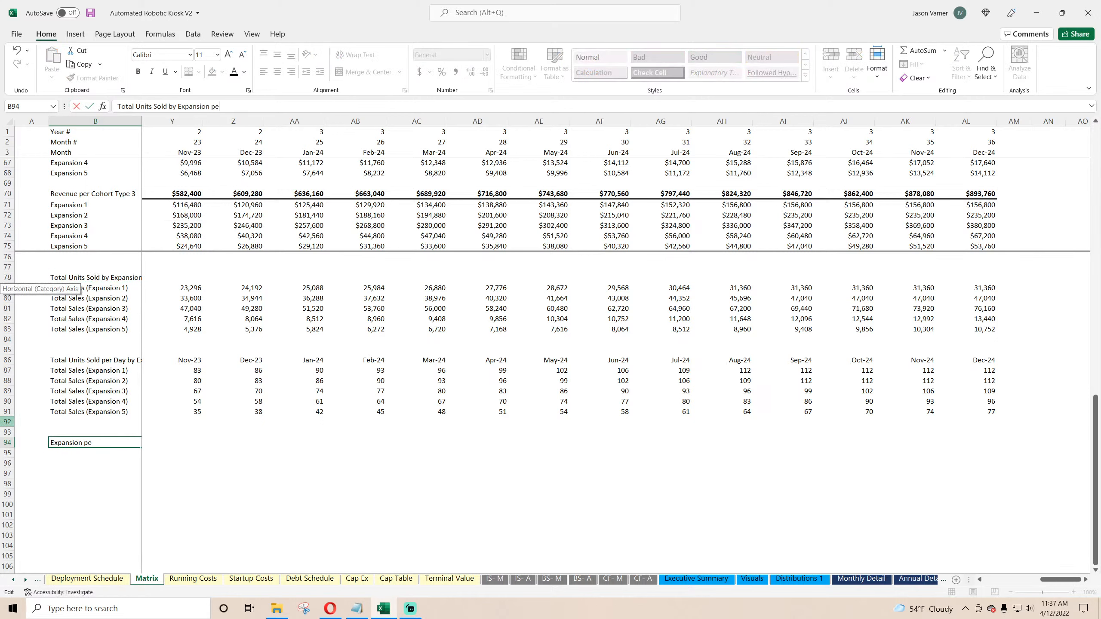
{"action": "key", "text": "Return"}
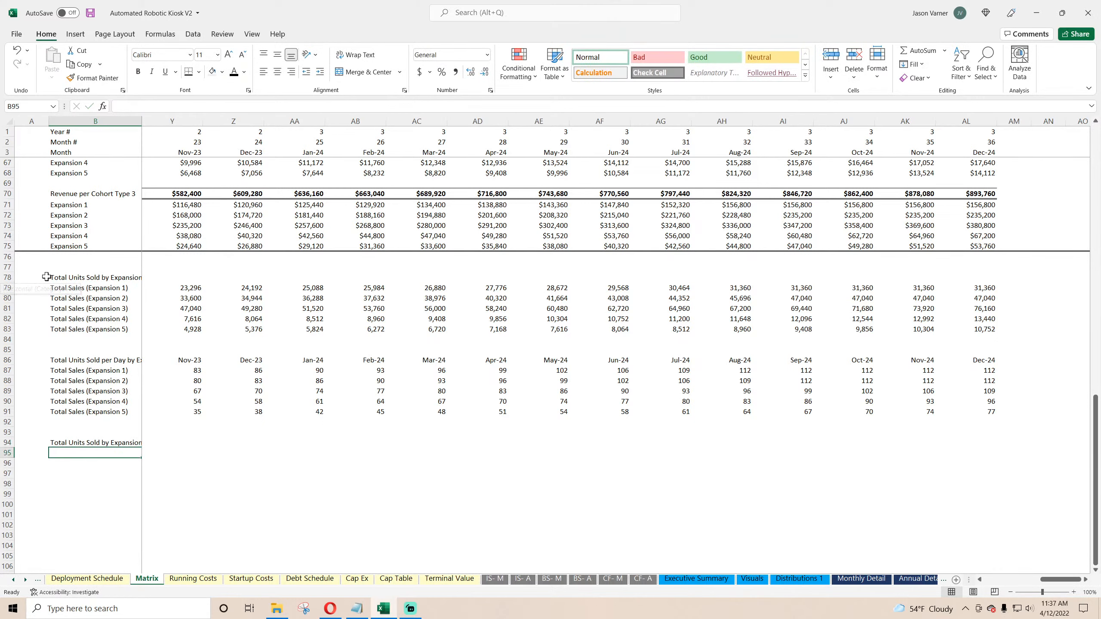
Step: Rename the B78 label to Total Units Sold by Expansion per Month
{"action": "left_click", "coordinate": [61, 275]}
{"action": "left_click", "coordinate": [212, 107]}
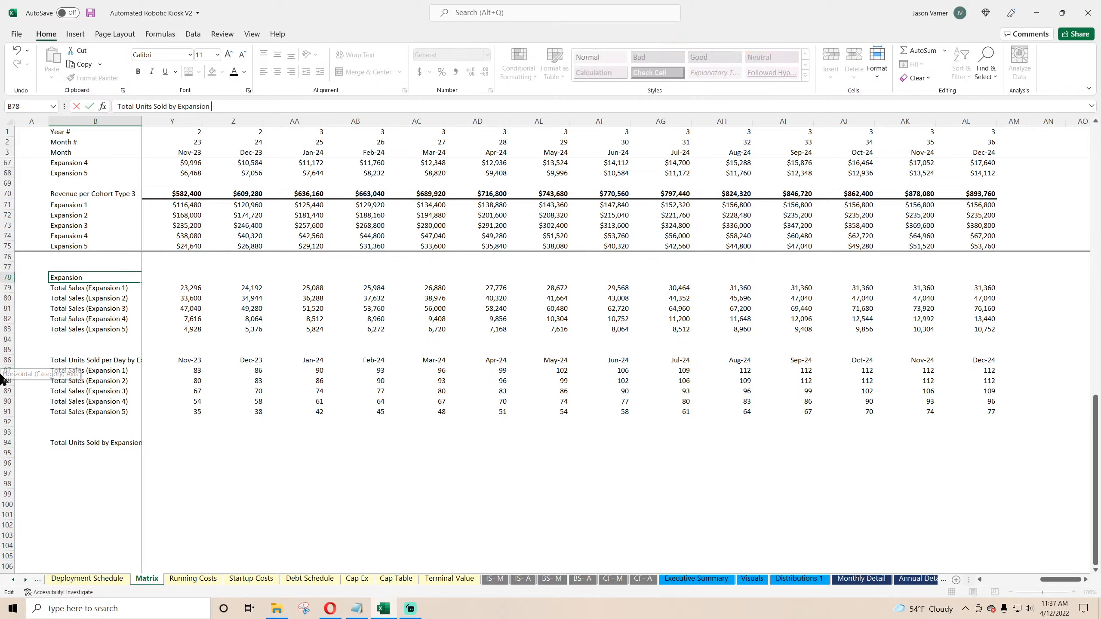
{"action": "type", "text": "per Month"}
{"action": "key", "text": "Return"}
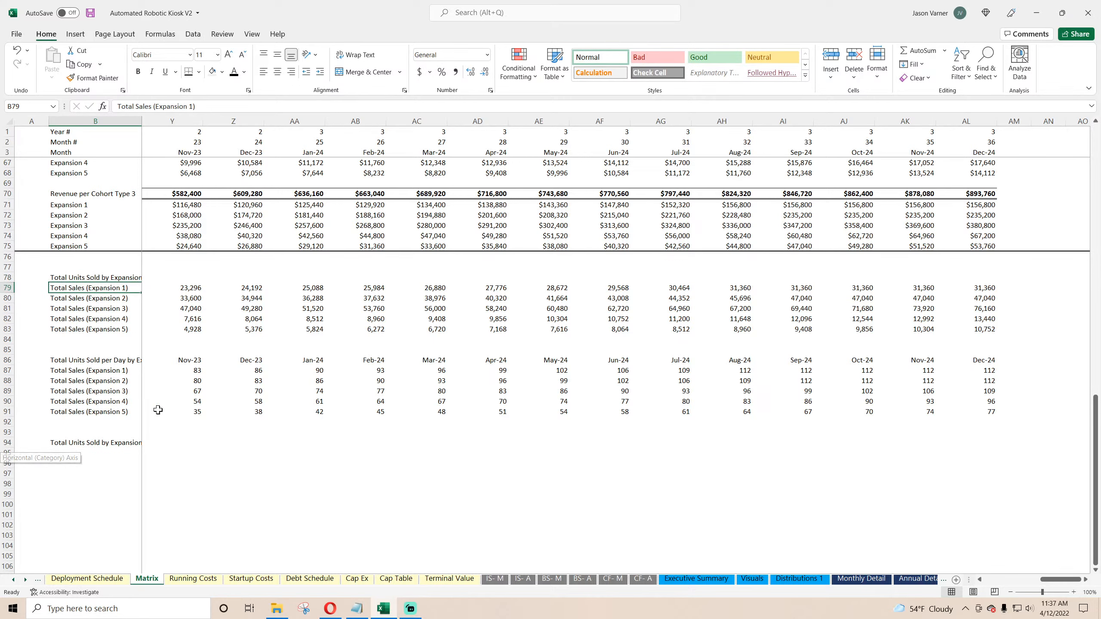
Step: Link B95 on Matrix to the Expansion 1 label in B79 and fill that formula down to B99
{"action": "left_click", "coordinate": [79, 450]}
{"action": "type", "text": "="}
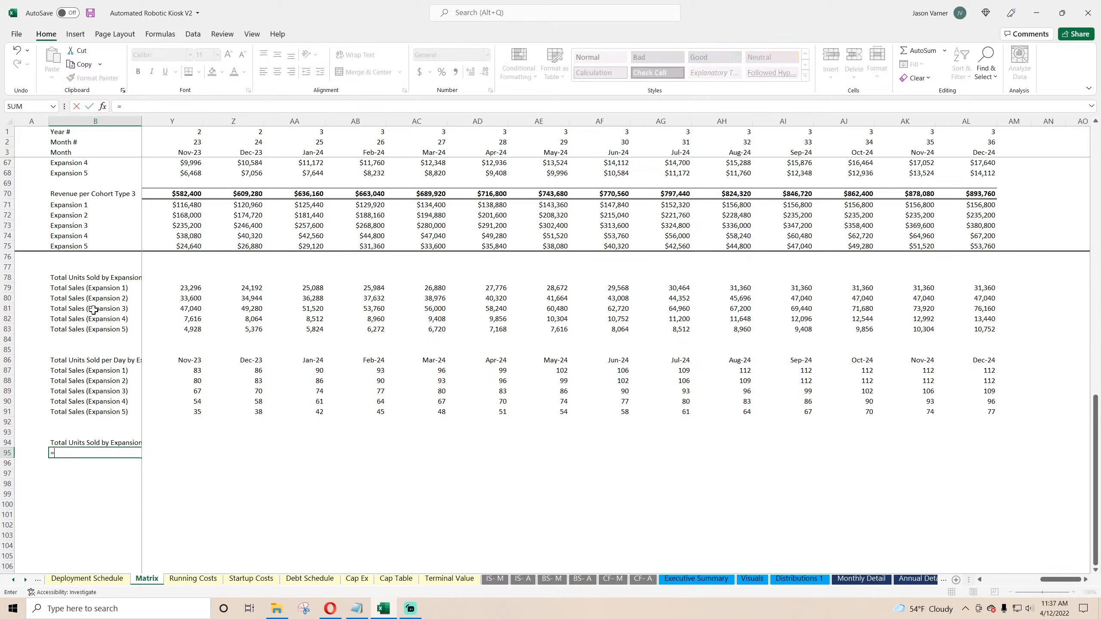
{"action": "left_click", "coordinate": [93, 290]}
{"action": "key", "text": "Return"}
{"action": "left_click", "coordinate": [111, 451]}
{"action": "left_click_drag", "start_coordinate": [141, 458], "coordinate": [139, 495]}
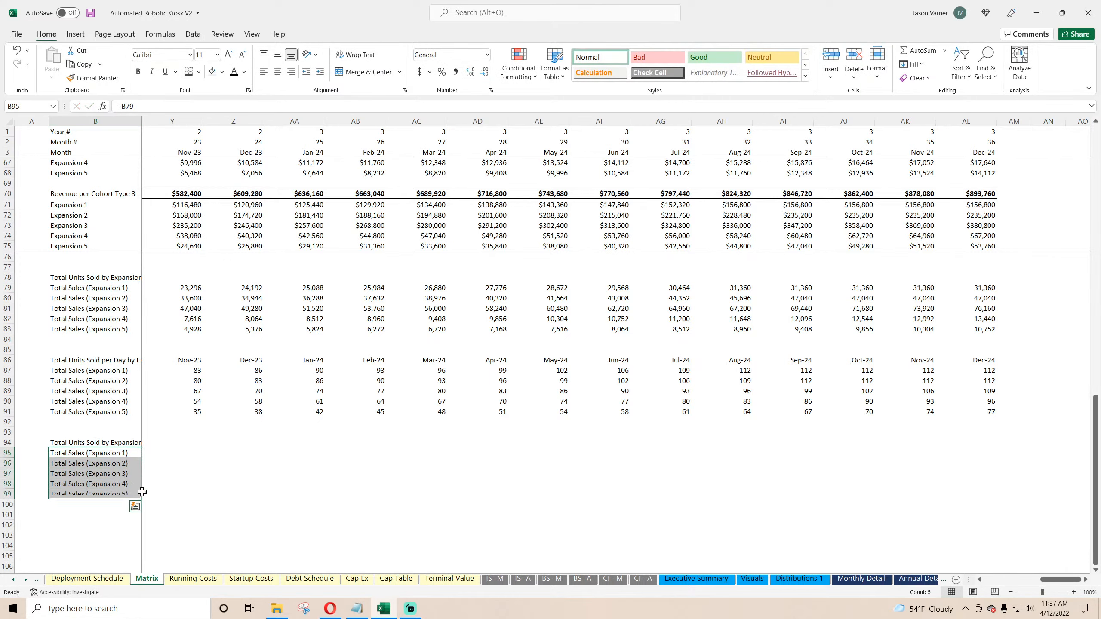
{"action": "left_click_drag", "start_coordinate": [167, 443], "coordinate": [95, 442]}
{"action": "left_click_drag", "start_coordinate": [1066, 580], "coordinate": [963, 579]}
Step: In C95, divide C79 by the operating days per month on Deployment Schedule, locking that reference absolutely
{"action": "left_click", "coordinate": [157, 452]}
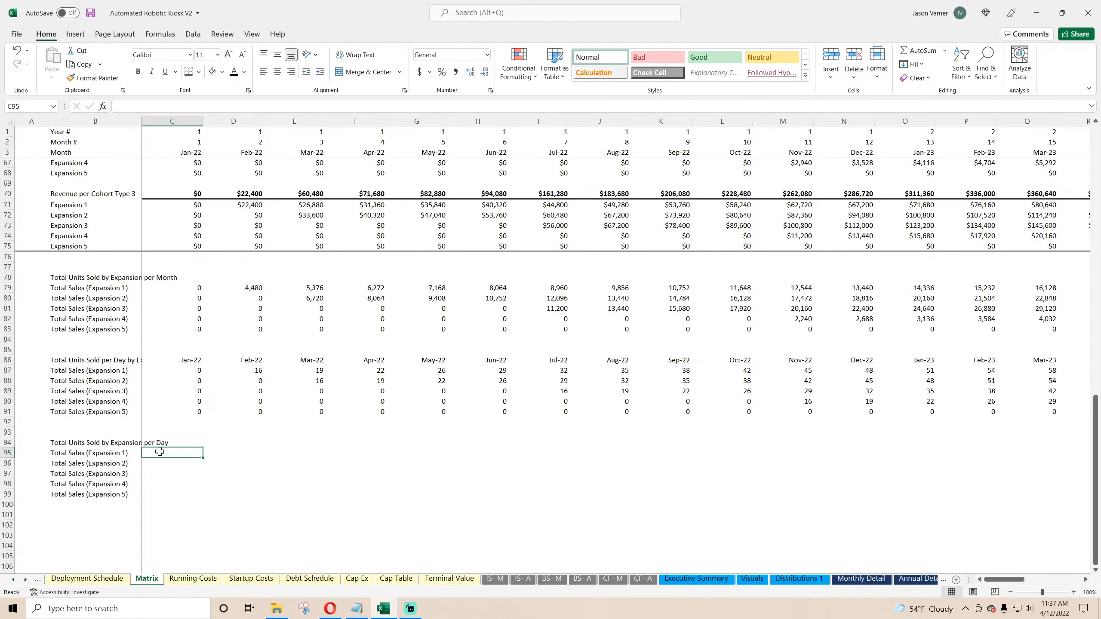
{"action": "type", "text": "="}
{"action": "left_click", "coordinate": [186, 287]}
{"action": "type", "text": "/"}
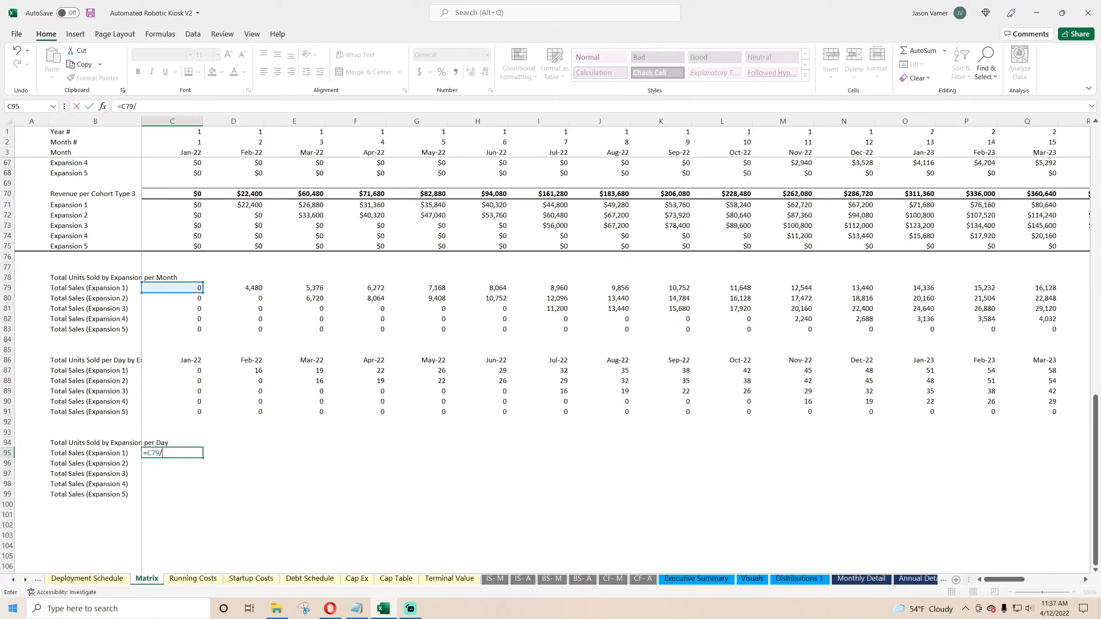
{"action": "left_click", "coordinate": [87, 578]}
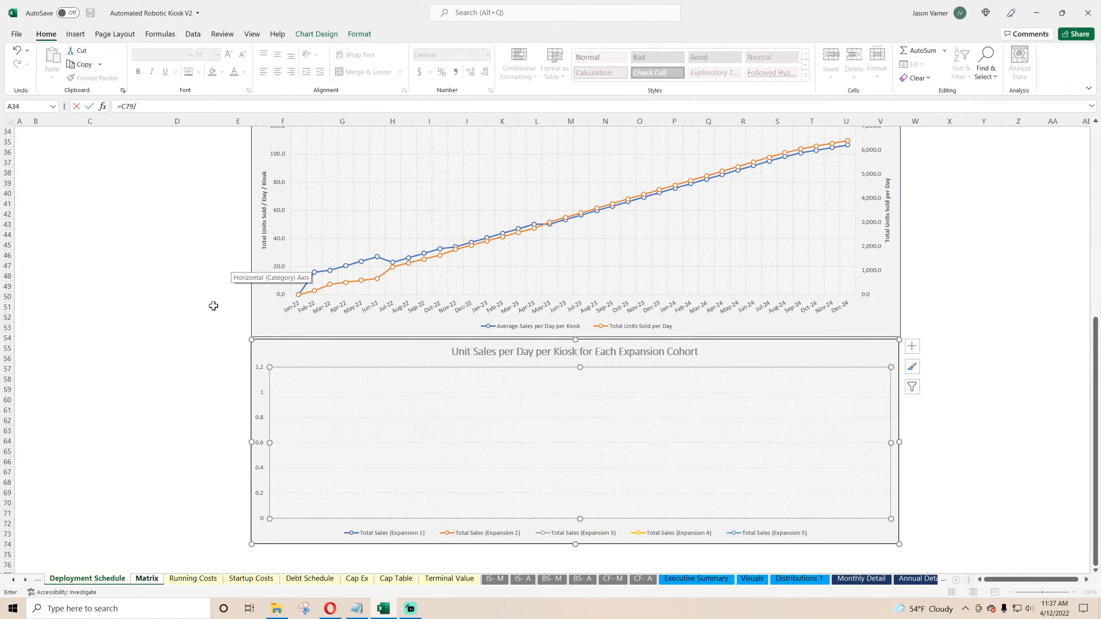
{"action": "scroll", "coordinate": [213, 306], "scroll_direction": "up", "scroll_amount": 10}
{"action": "left_click", "coordinate": [210, 256]}
{"action": "key", "text": "F4"}
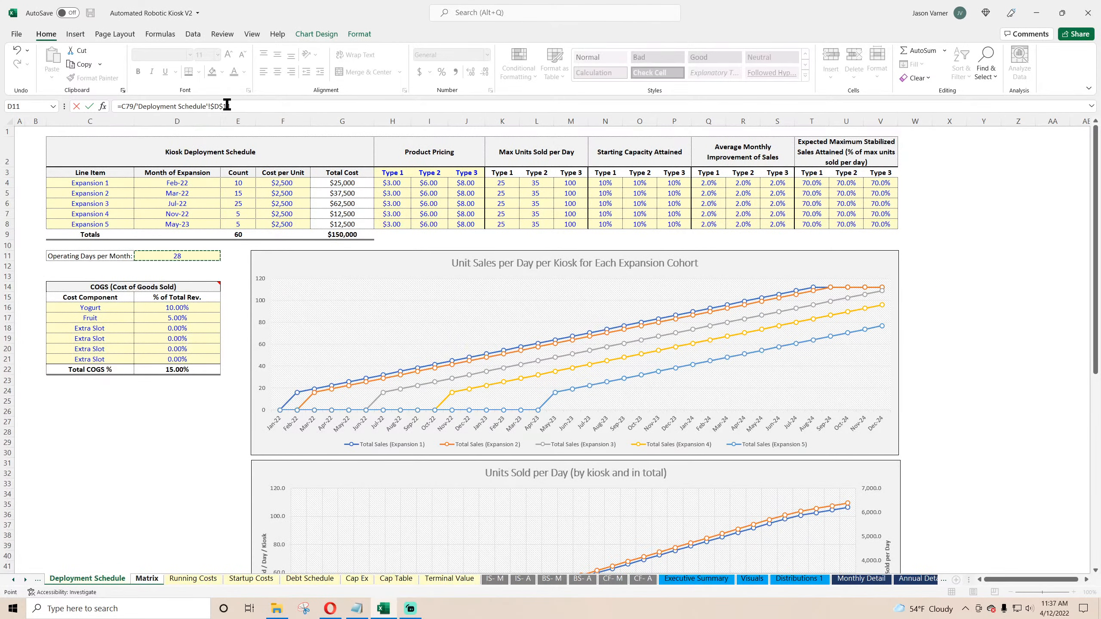
{"action": "key", "text": "Return"}
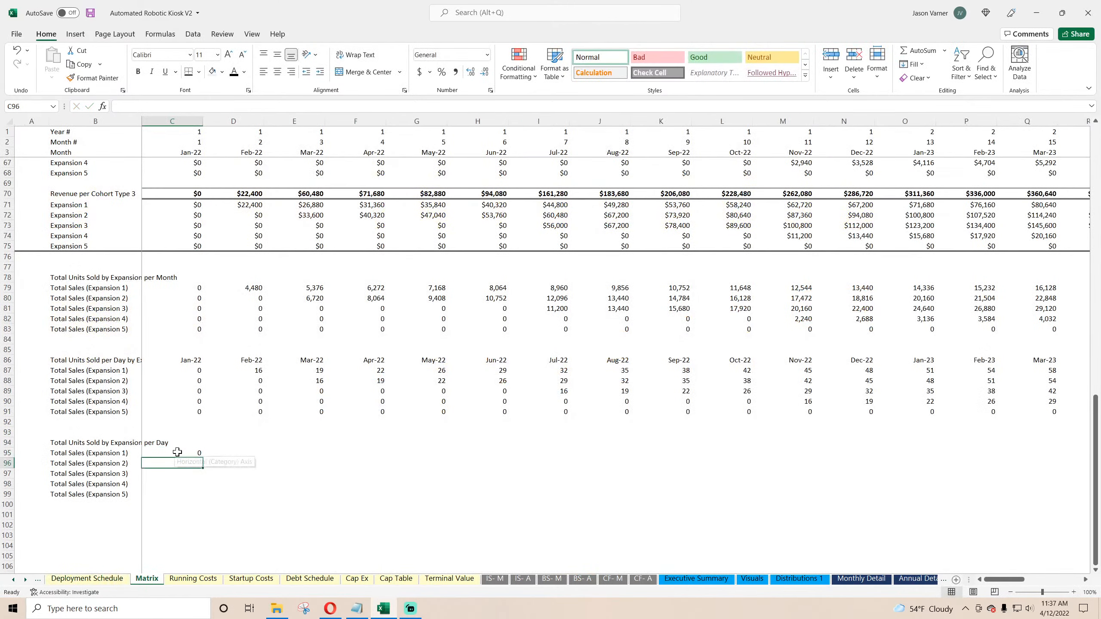
Step: Fill the C95 formula across rows 95 to 99 through all remaining month columns
{"action": "left_click", "coordinate": [178, 452]}
{"action": "left_click_drag", "start_coordinate": [202, 458], "coordinate": [462, 500]}
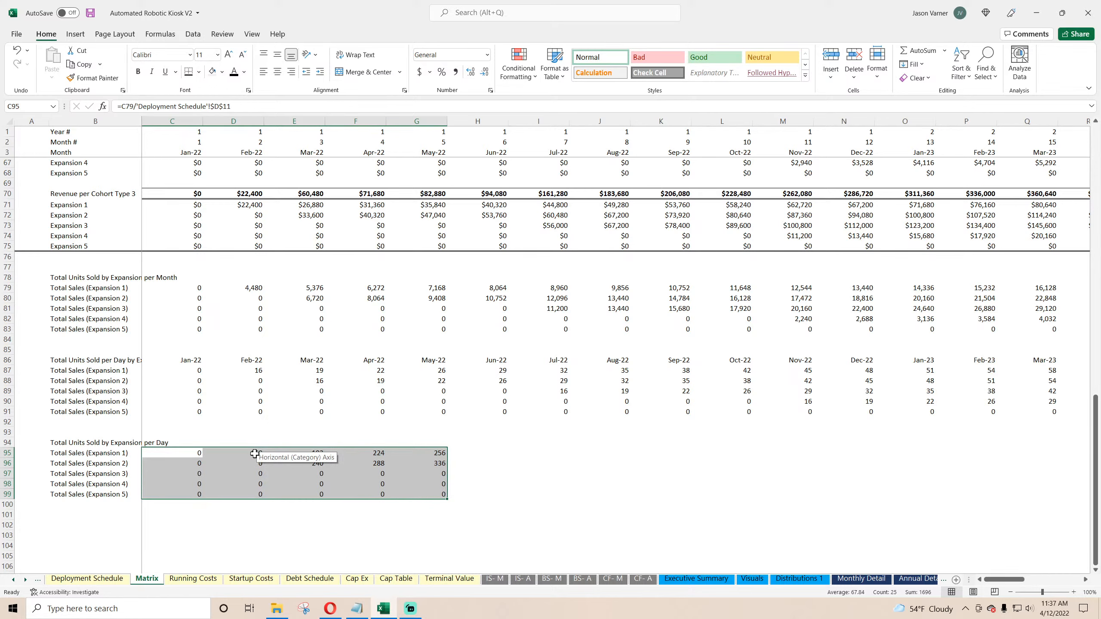
{"action": "scroll", "coordinate": [255, 453], "scroll_direction": "up", "scroll_amount": 18}
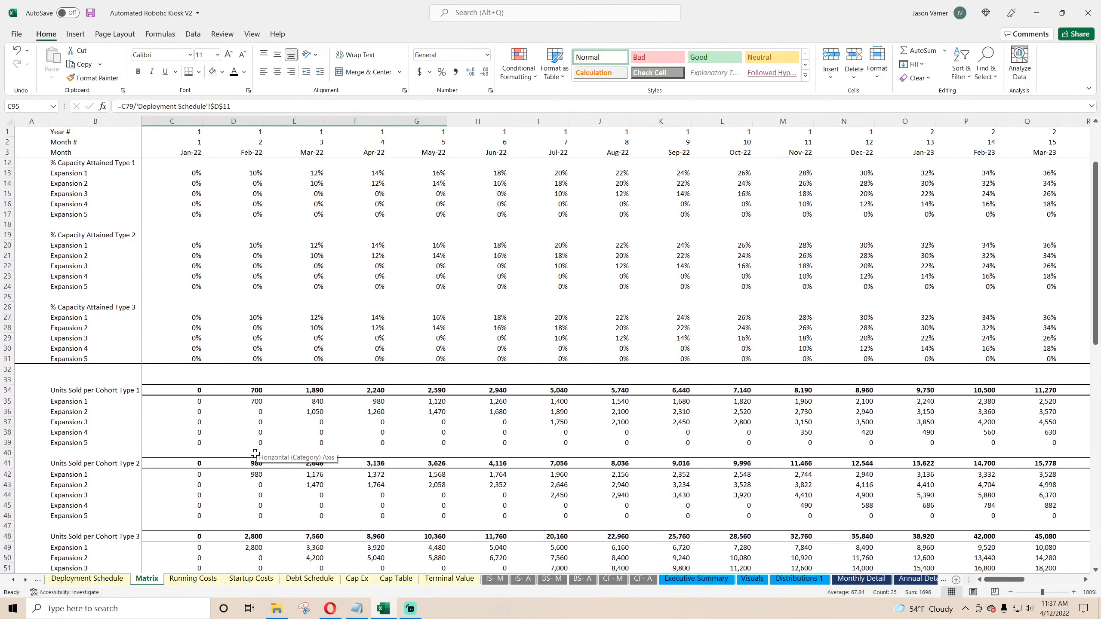
{"action": "scroll", "coordinate": [255, 454], "scroll_direction": "down", "scroll_amount": 18}
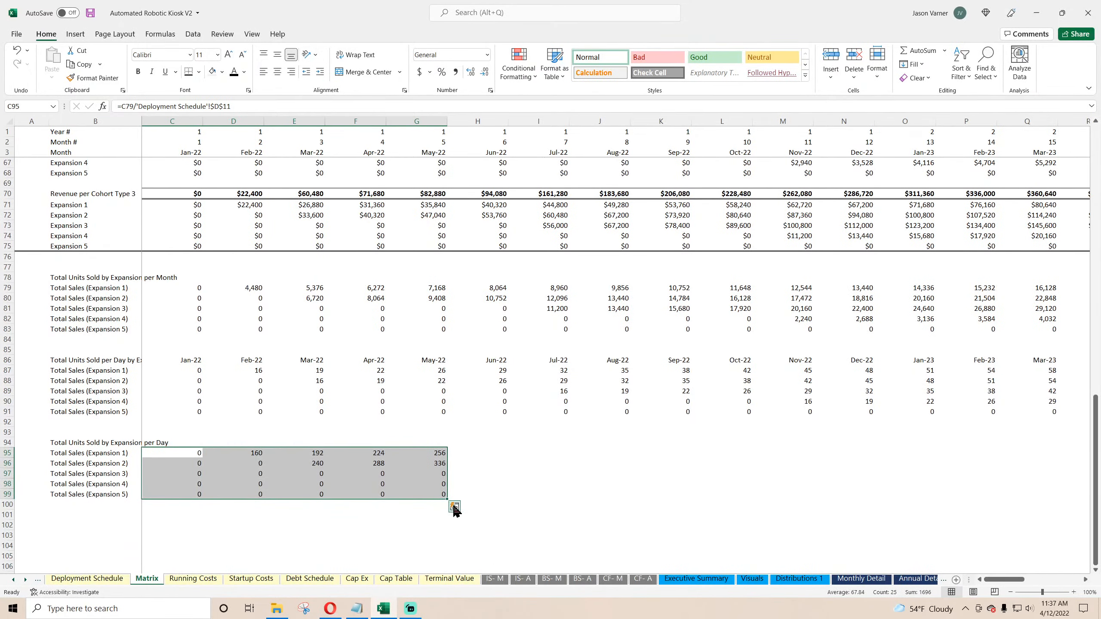
{"action": "left_click_drag", "start_coordinate": [448, 496], "coordinate": [1084, 506]}
{"action": "left_click_drag", "start_coordinate": [1054, 580], "coordinate": [976, 582]}
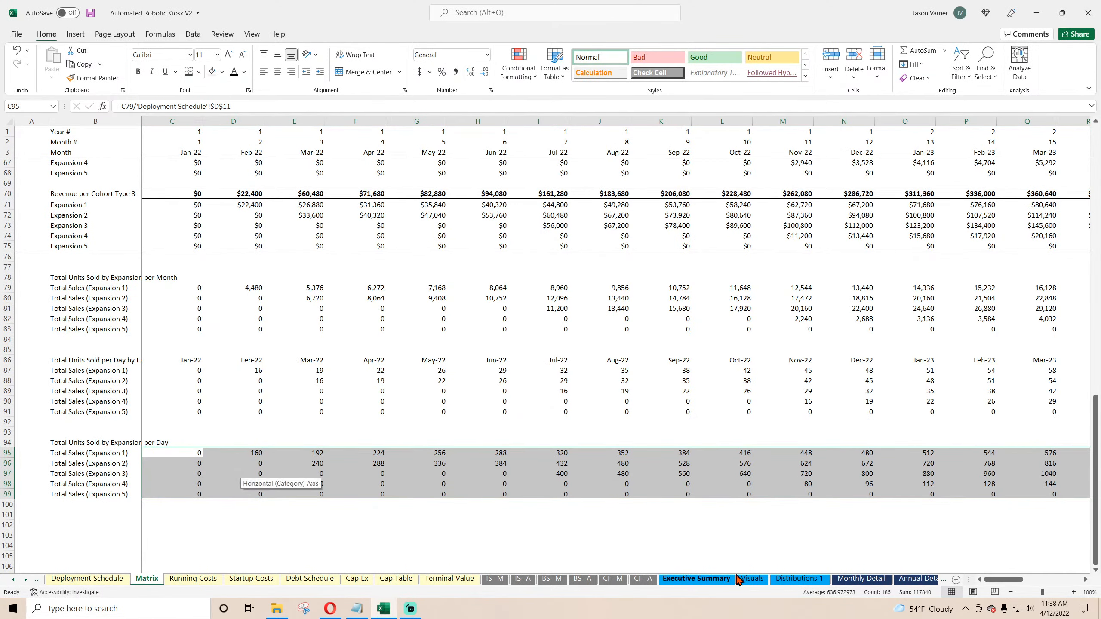
Step: Examine the per-day units formulas on Monthly Detail and on Matrix rows 87 to 95 to compare their references
{"action": "left_click", "coordinate": [861, 578]}
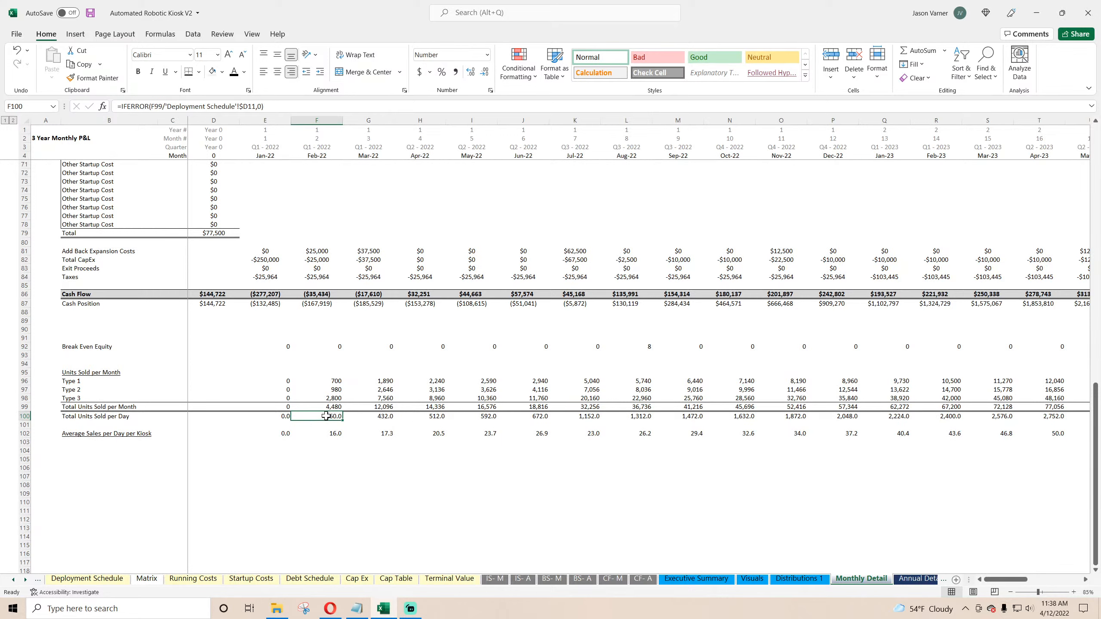
{"action": "left_click", "coordinate": [379, 417]}
{"action": "left_click", "coordinate": [436, 418]}
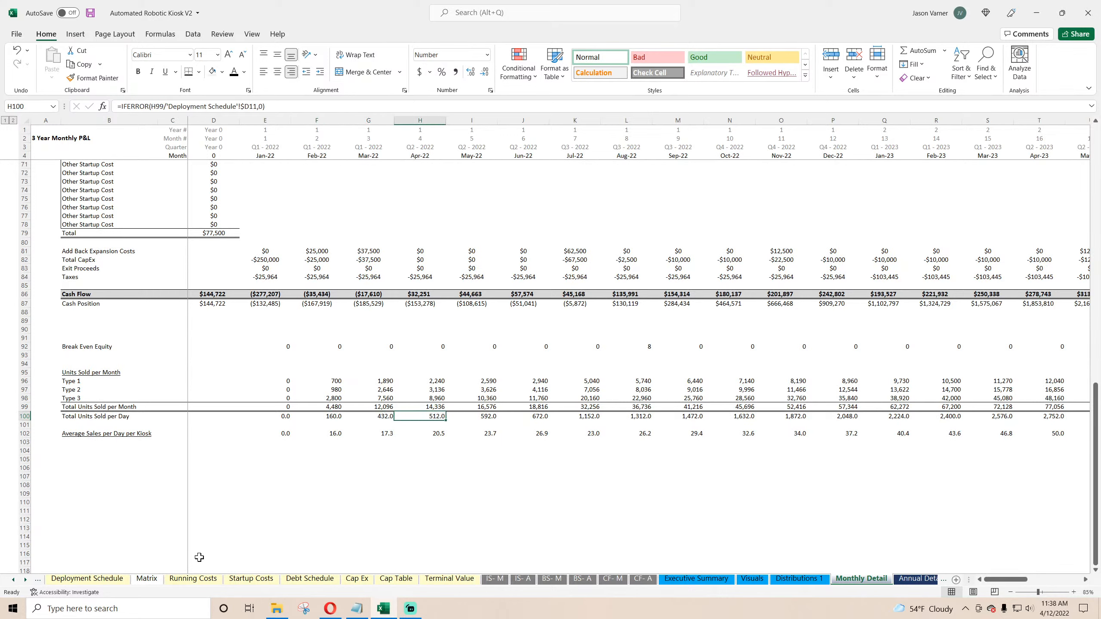
{"action": "left_click", "coordinate": [13, 579]}
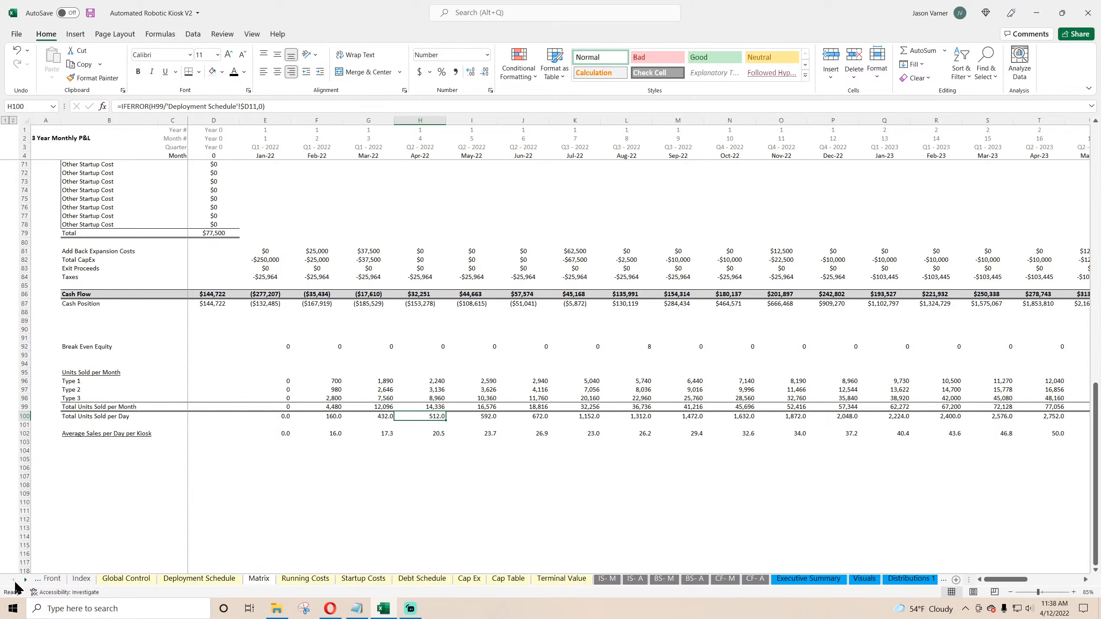
{"action": "left_click", "coordinate": [200, 580]}
{"action": "left_click", "coordinate": [279, 578]}
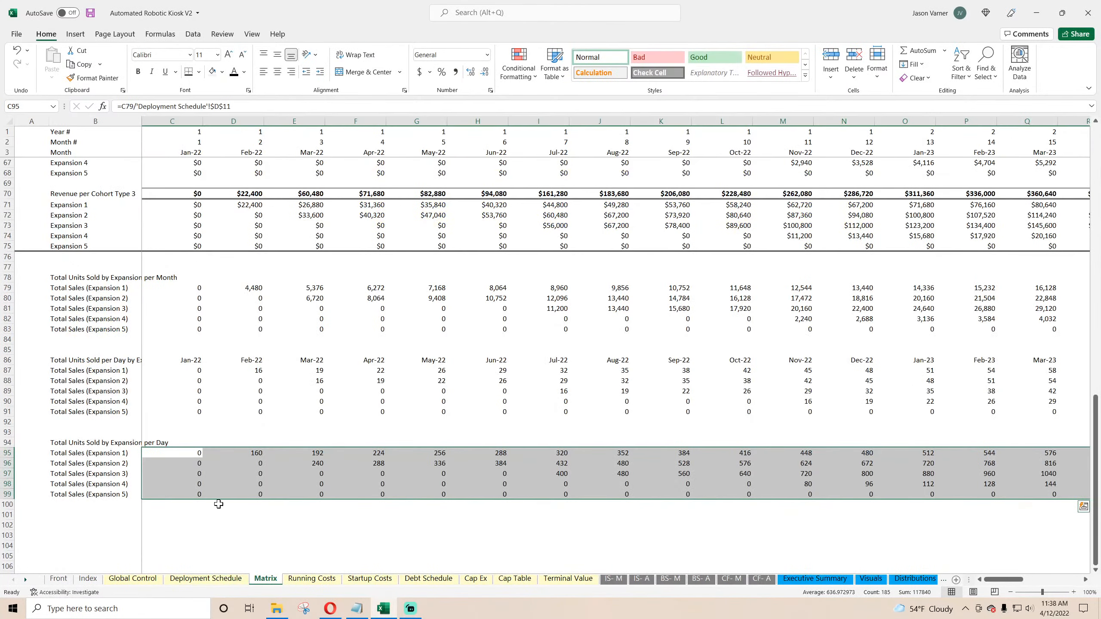
{"action": "left_click", "coordinate": [260, 453]}
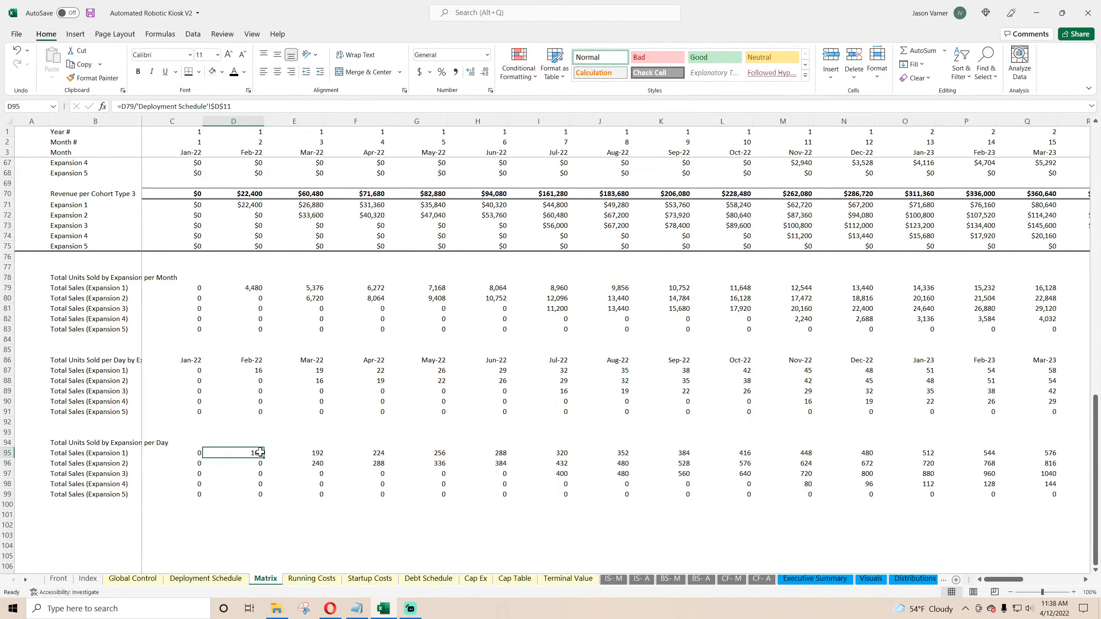
{"action": "left_click", "coordinate": [314, 451]}
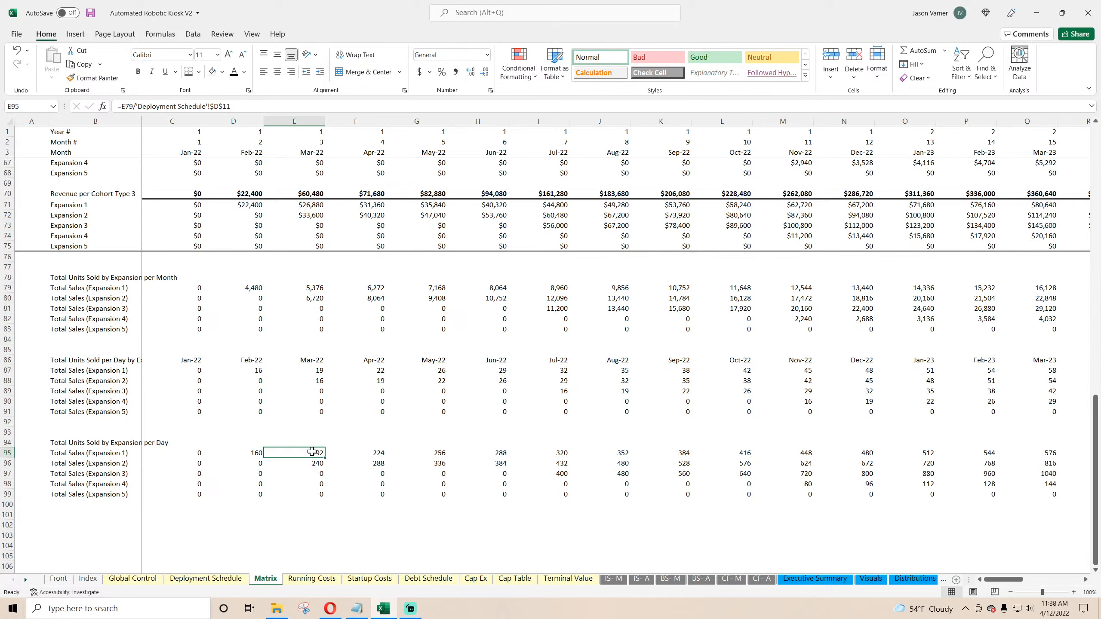
{"action": "left_click", "coordinate": [253, 454]}
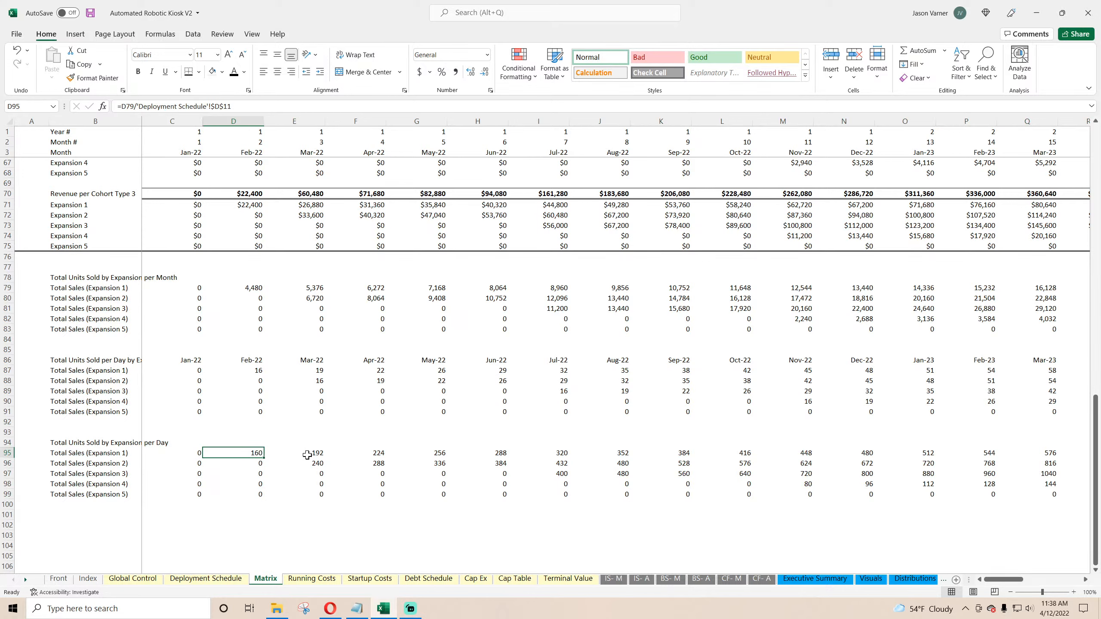
{"action": "left_click", "coordinate": [308, 455]}
{"action": "left_click", "coordinate": [250, 452]}
{"action": "left_click_drag", "start_coordinate": [263, 376], "coordinate": [438, 412]}
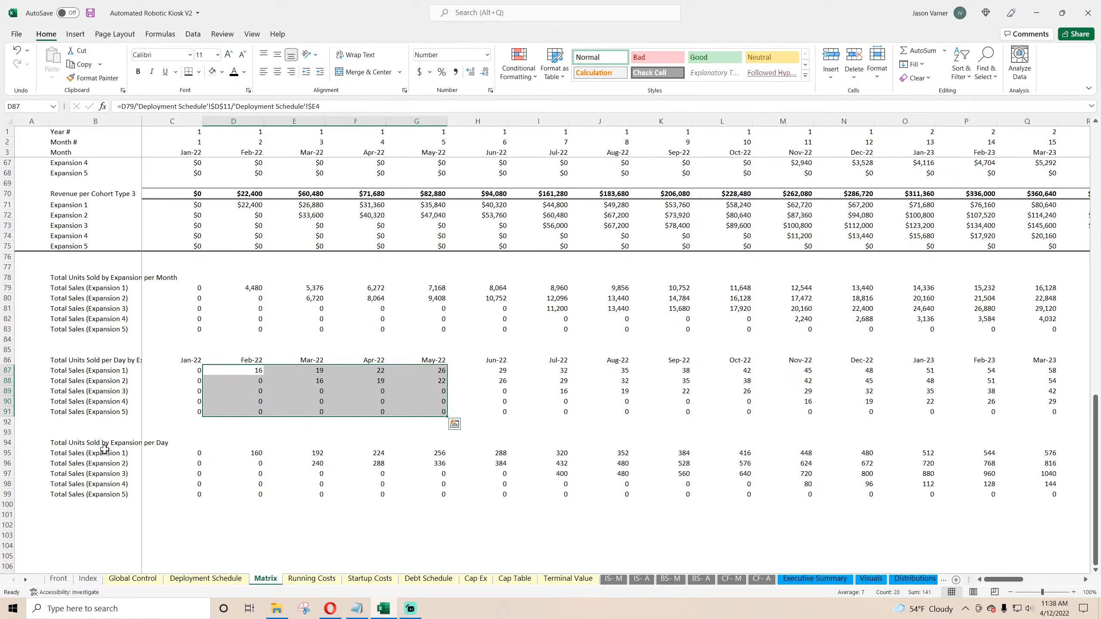
{"action": "left_click", "coordinate": [81, 444]}
Step: Retitle the copied chart on Deployment Schedule as Unit Sales per Day Each Expansion Cohort
{"action": "left_click", "coordinate": [206, 579]}
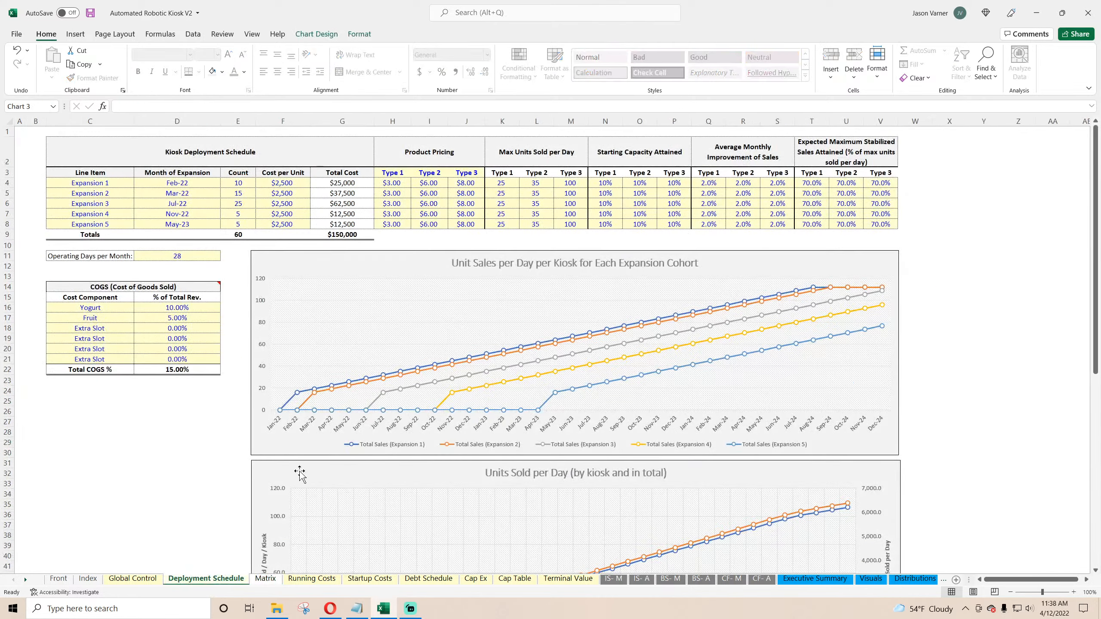
{"action": "scroll", "coordinate": [296, 468], "scroll_direction": "down", "scroll_amount": 10}
{"action": "left_click", "coordinate": [299, 471]}
{"action": "scroll", "coordinate": [299, 472], "scroll_direction": "down", "scroll_amount": 4}
{"action": "left_click", "coordinate": [536, 513]}
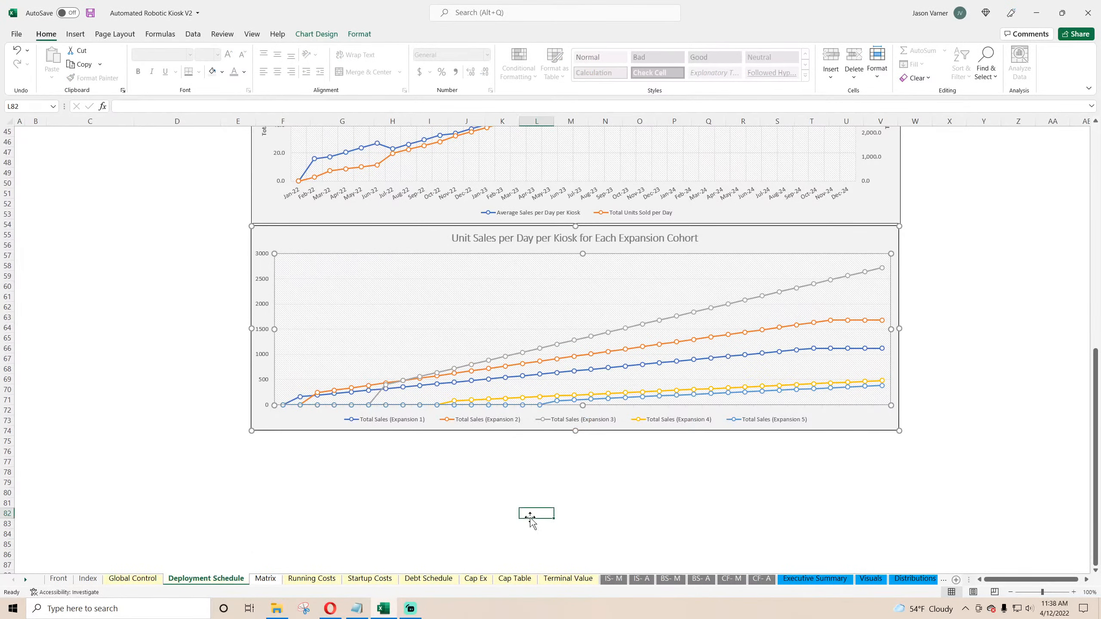
{"action": "left_click", "coordinate": [503, 246]}
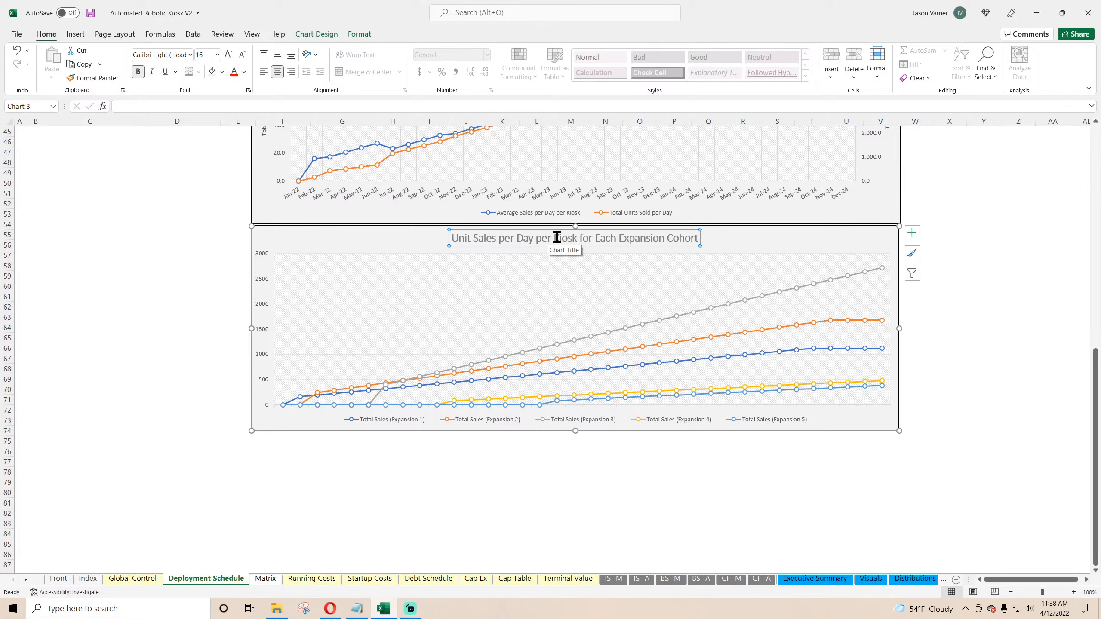
{"action": "left_click_drag", "start_coordinate": [556, 238], "coordinate": [595, 240]}
{"action": "key", "text": "Delete"}
{"action": "key", "text": "BackSpace"}
{"action": "key", "text": "BackSpace"}
{"action": "key", "text": "BackSpace"}
{"action": "key", "text": "BackSpace"}
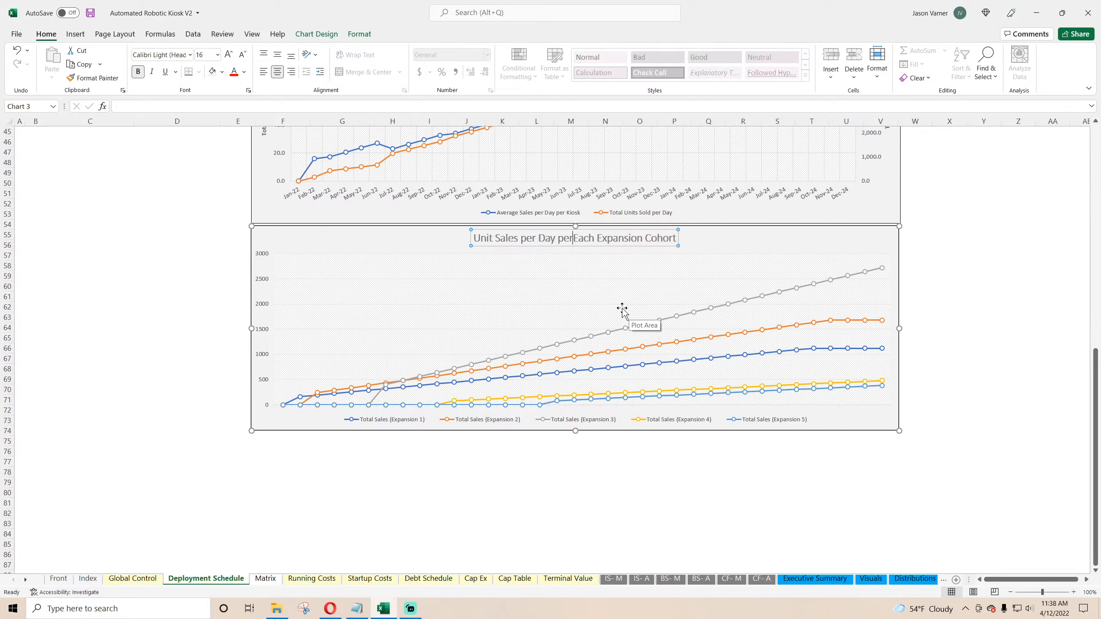
{"action": "left_click", "coordinate": [479, 462]}
Step: Move the Units Sold per Day chart up directly beneath the new cohort chart
{"action": "scroll", "coordinate": [172, 378], "scroll_direction": "up", "scroll_amount": 2}
{"action": "scroll", "coordinate": [172, 379], "scroll_direction": "up", "scroll_amount": 5}
{"action": "mouse_move", "coordinate": [374, 224]}
{"action": "left_mouse_down"}
{"action": "mouse_move", "coordinate": [388, 479]}
{"action": "mouse_move", "coordinate": [376, 438]}
{"action": "mouse_move", "coordinate": [381, 229]}
{"action": "mouse_move", "coordinate": [369, 219]}
{"action": "left_mouse_up"}
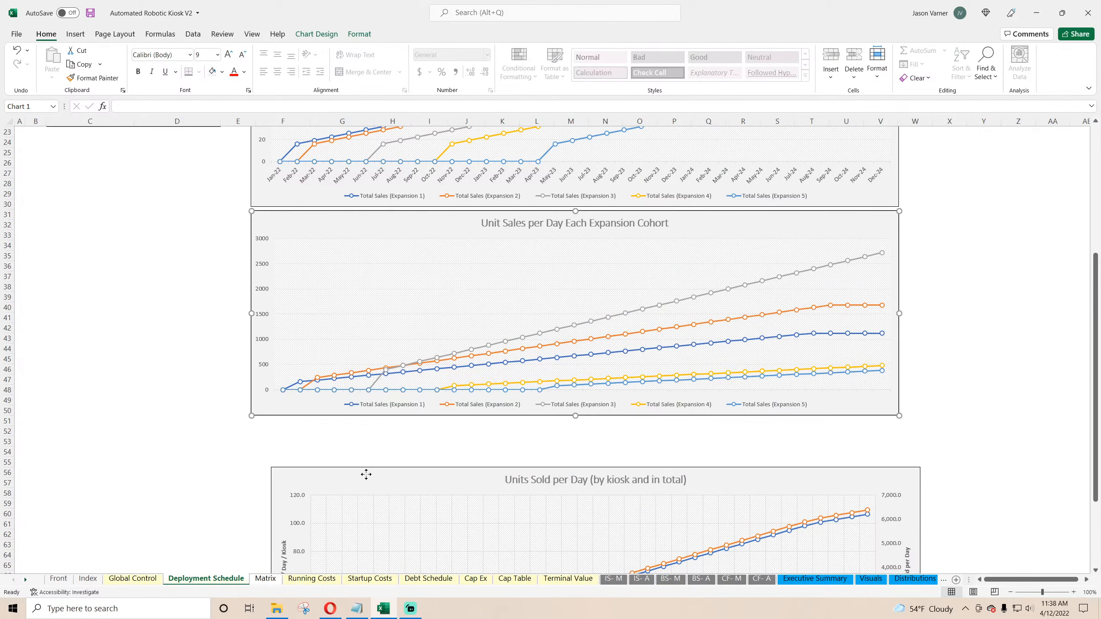
{"action": "left_click_drag", "start_coordinate": [372, 476], "coordinate": [349, 430]}
{"action": "left_click", "coordinate": [178, 432]}
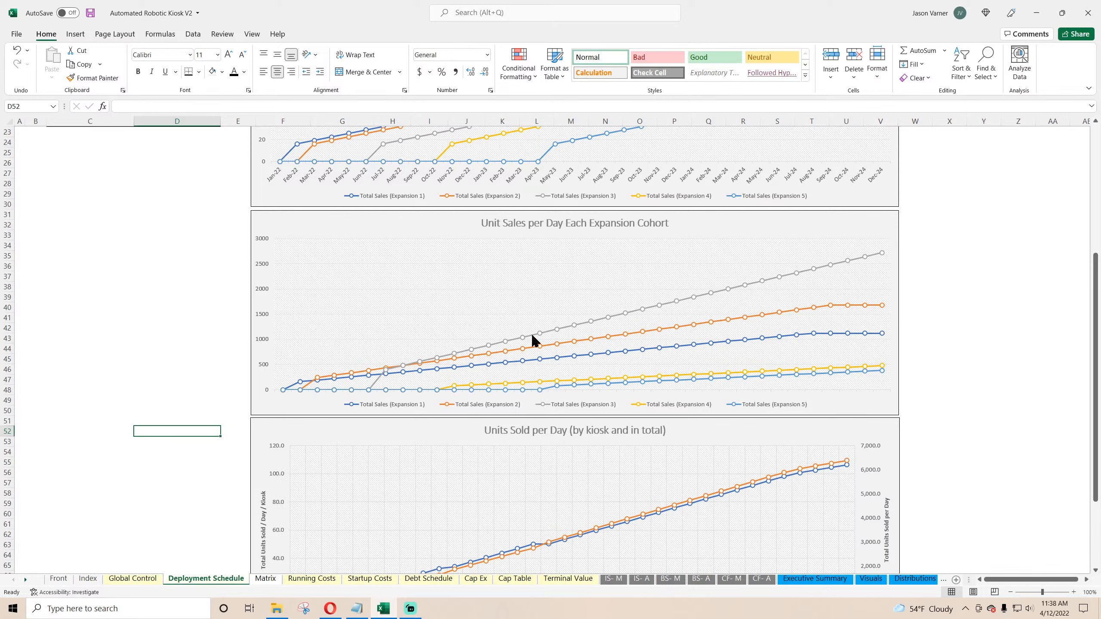
Step: Format the new chart's vertical axis as Number with a thousands separator and 0 decimal places
{"action": "right_click", "coordinate": [262, 264]}
{"action": "left_click", "coordinate": [301, 398]}
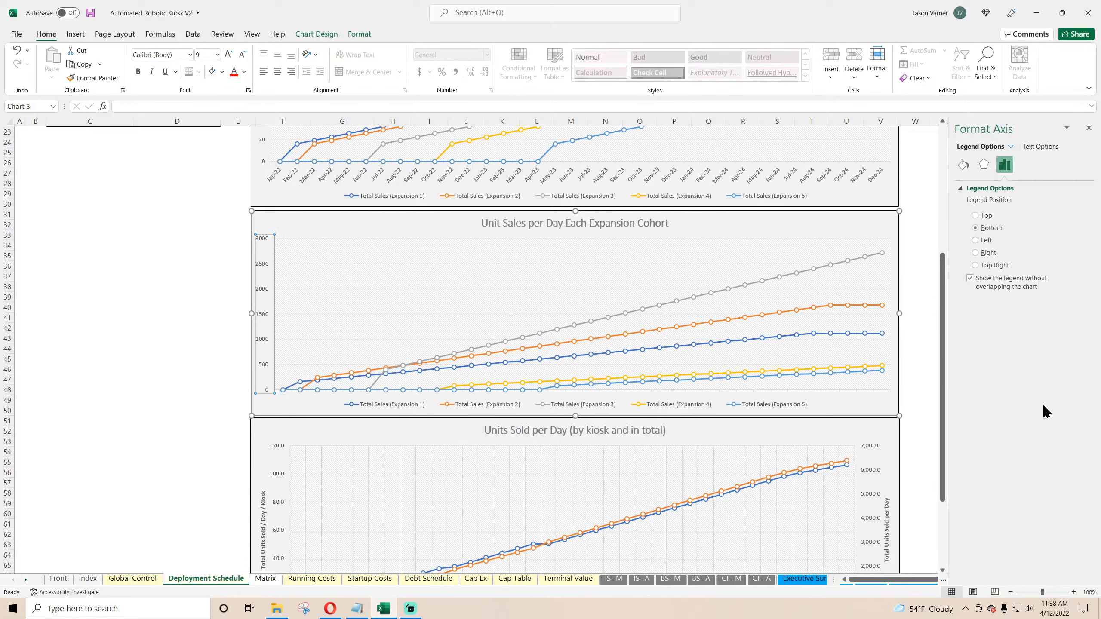
{"action": "left_click", "coordinate": [979, 427]}
{"action": "left_click", "coordinate": [996, 455]}
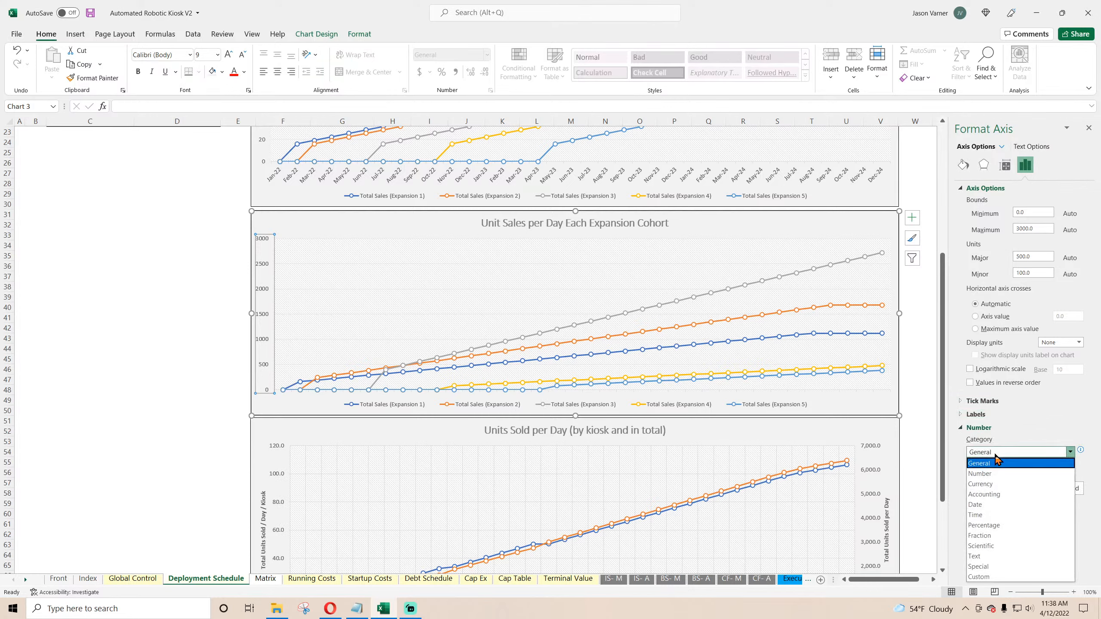
{"action": "left_click", "coordinate": [993, 472]}
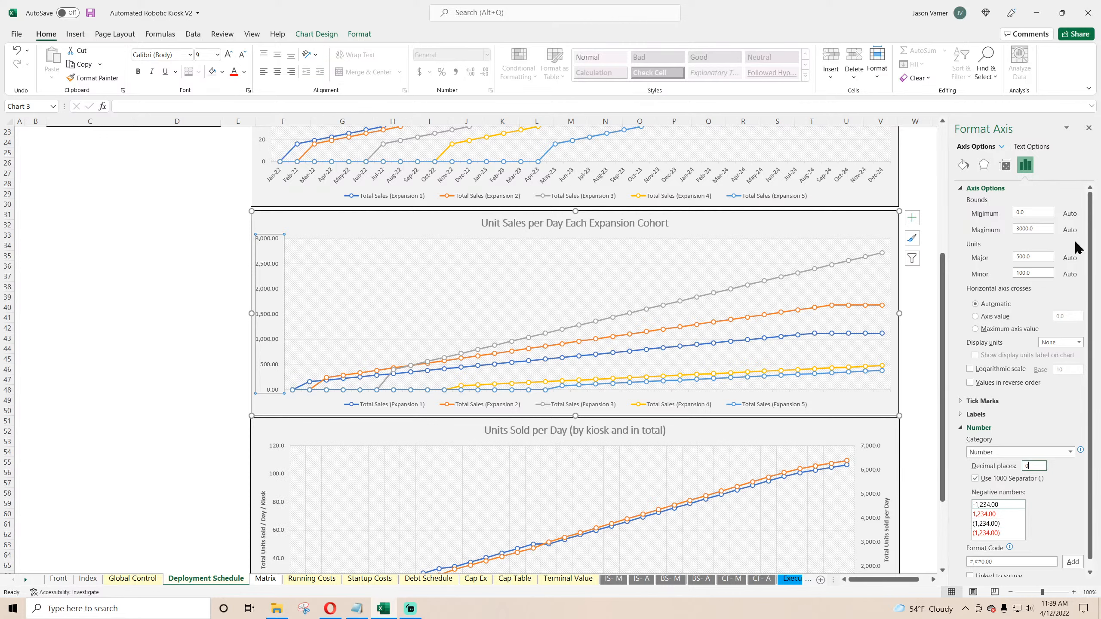
{"action": "left_click", "coordinate": [1089, 129]}
{"action": "key", "text": "Escape"}
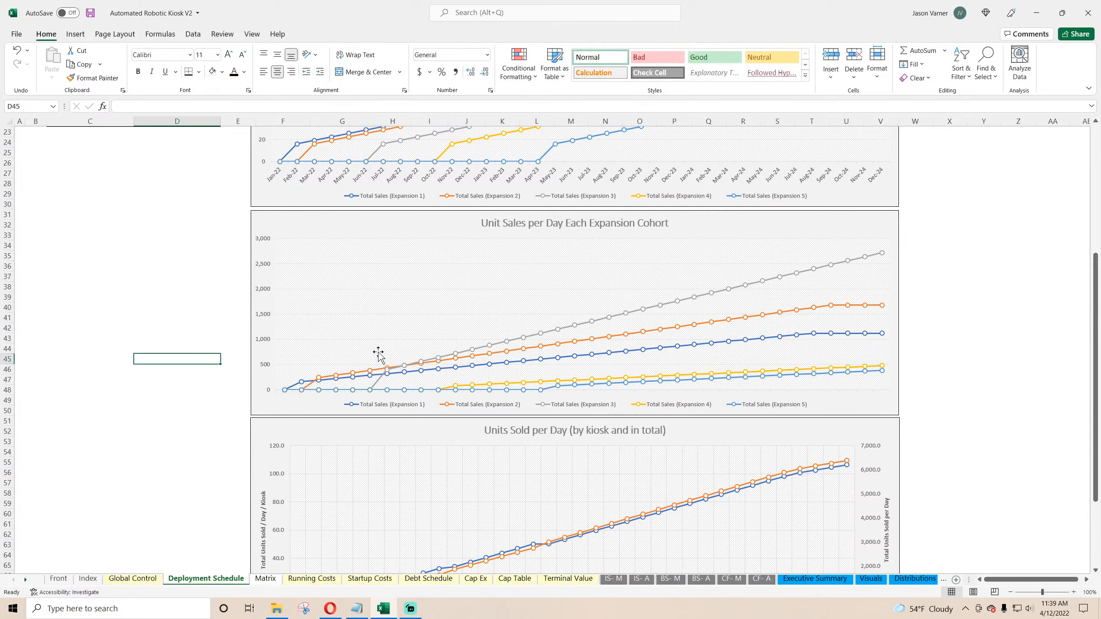
Step: Review the cohort charts against the kiosk counts in the deployment schedule table
{"action": "scroll", "coordinate": [602, 307], "scroll_direction": "down", "scroll_amount": 4}
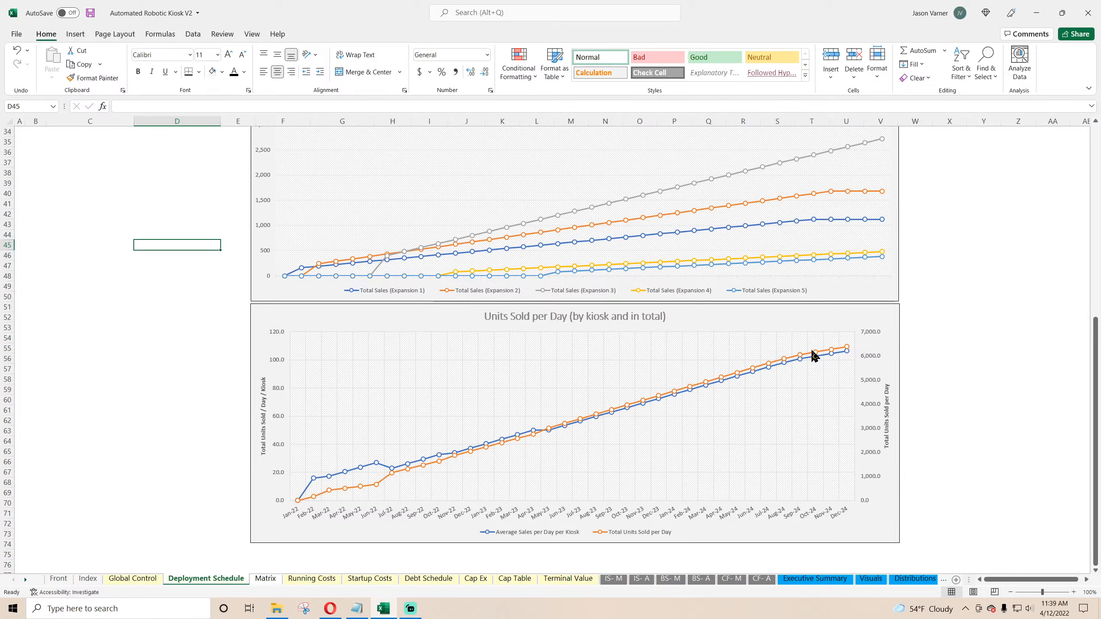
{"action": "mouse_move", "coordinate": [847, 348]}
{"action": "scroll", "coordinate": [849, 350], "scroll_direction": "up", "scroll_amount": 4}
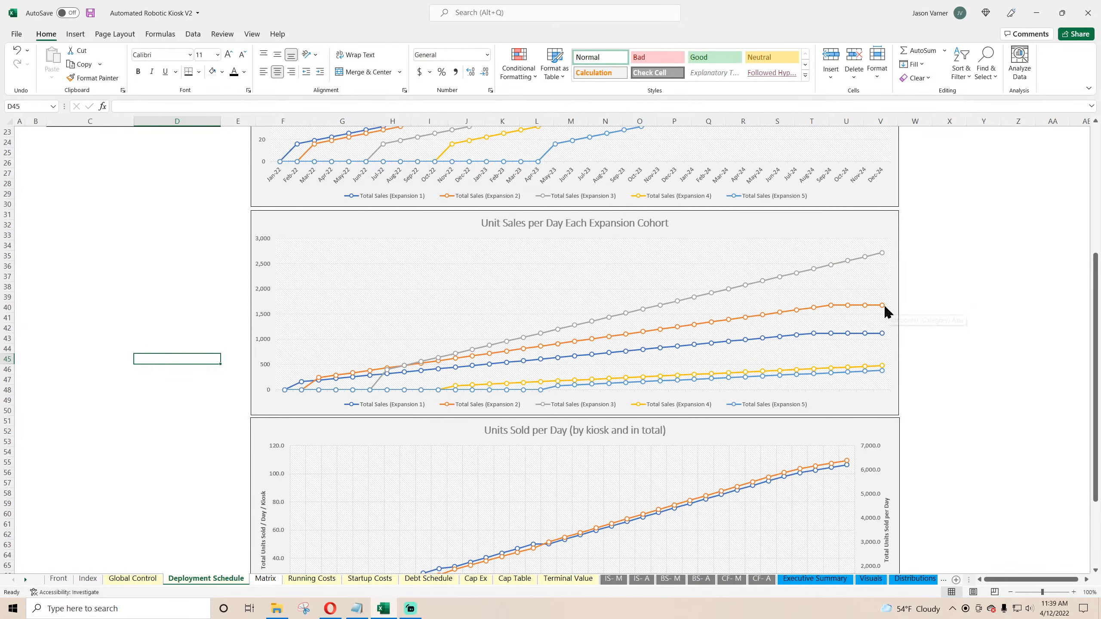
{"action": "mouse_move", "coordinate": [883, 309]}
{"action": "mouse_move", "coordinate": [883, 337]}
{"action": "mouse_move", "coordinate": [884, 372]}
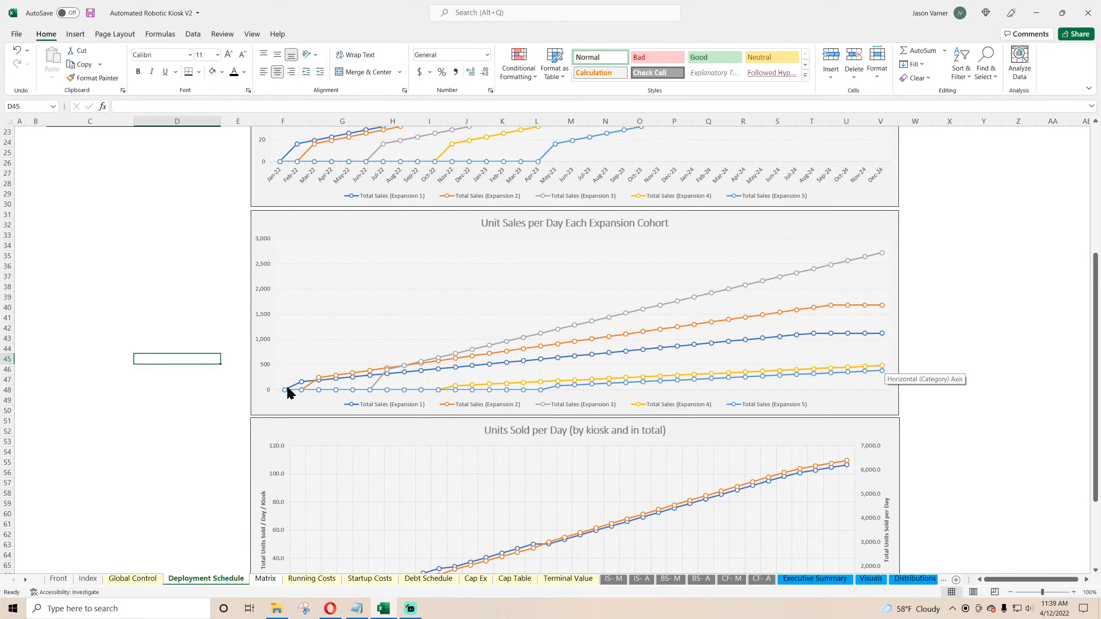
{"action": "scroll", "coordinate": [289, 392], "scroll_direction": "up", "scroll_amount": 7}
{"action": "left_click", "coordinate": [244, 183]}
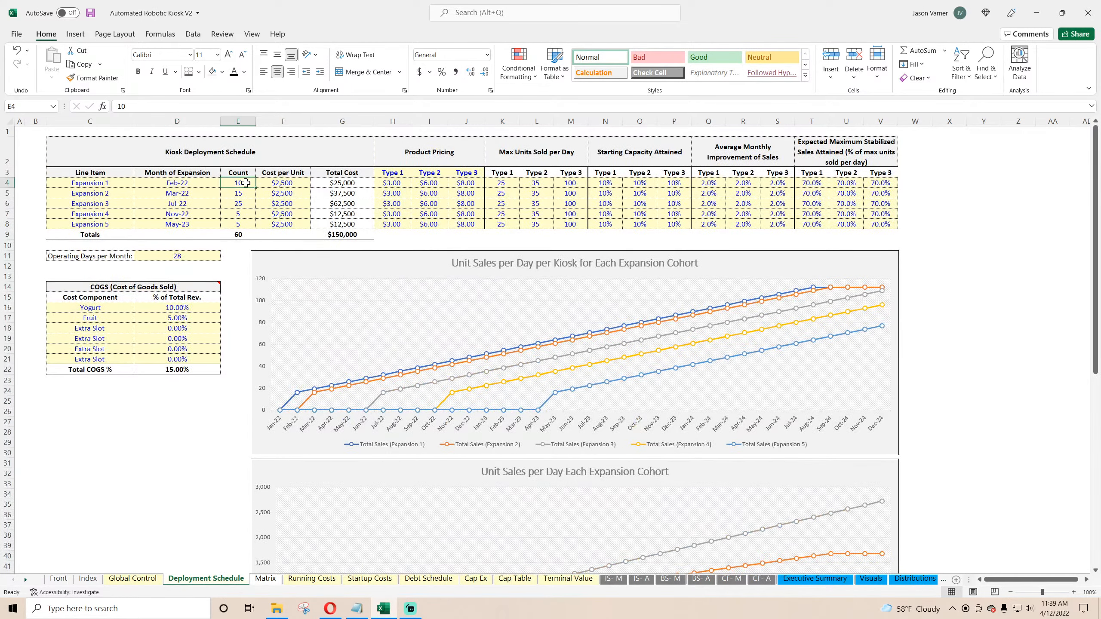
{"action": "scroll", "coordinate": [358, 383], "scroll_direction": "down", "scroll_amount": 7}
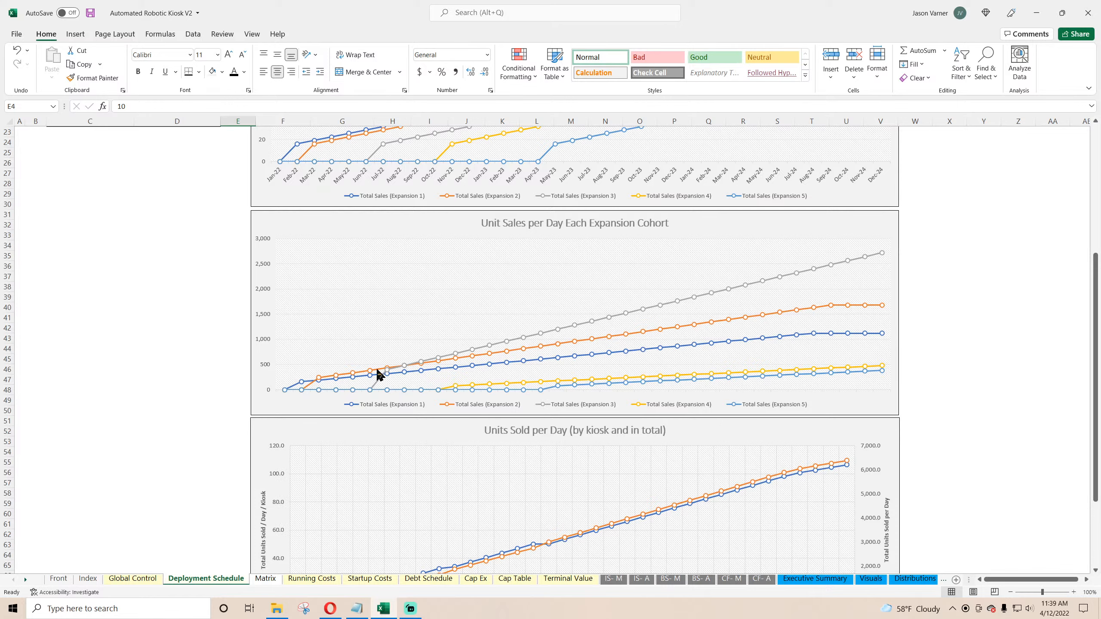
{"action": "scroll", "coordinate": [262, 324], "scroll_direction": "up", "scroll_amount": 7}
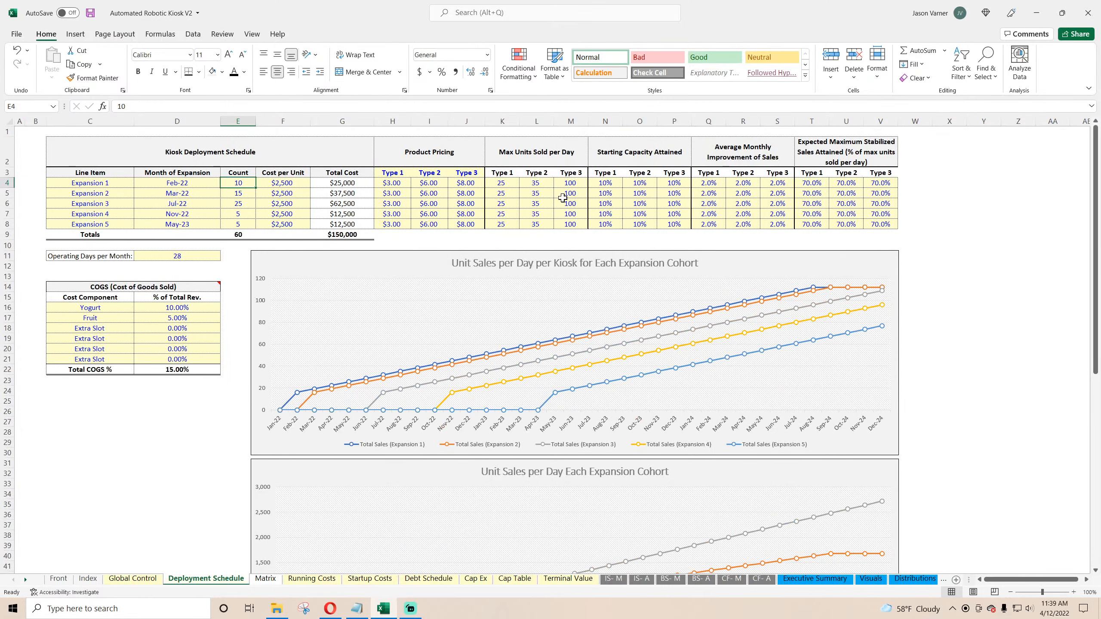
Step: Save the workbook
{"action": "left_click", "coordinate": [92, 13]}
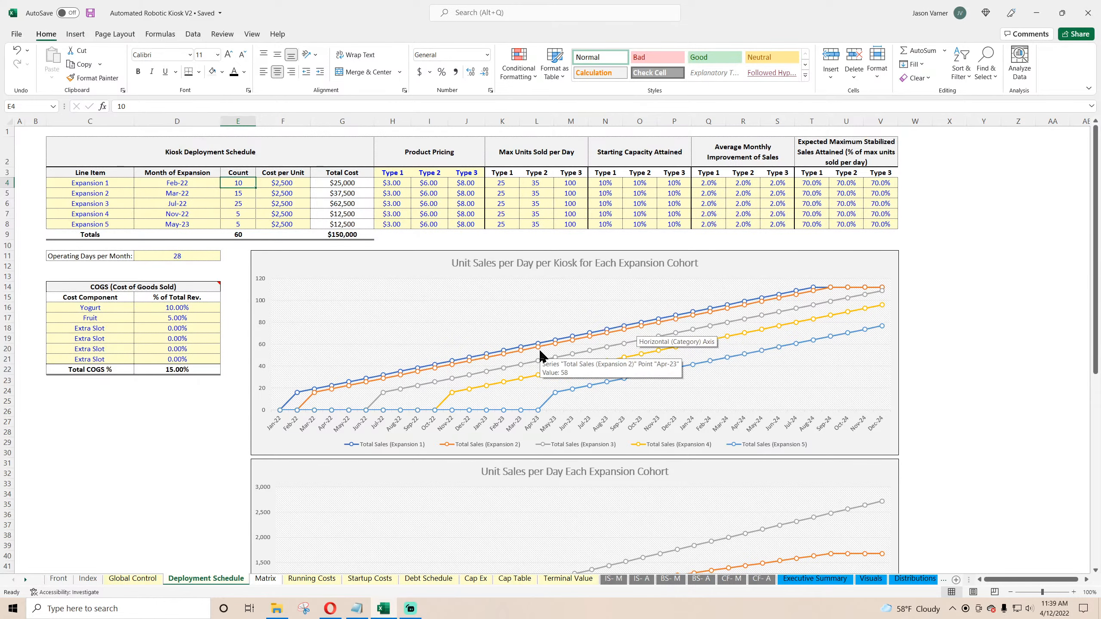
{"action": "scroll", "coordinate": [540, 353], "scroll_direction": "down", "scroll_amount": 7}
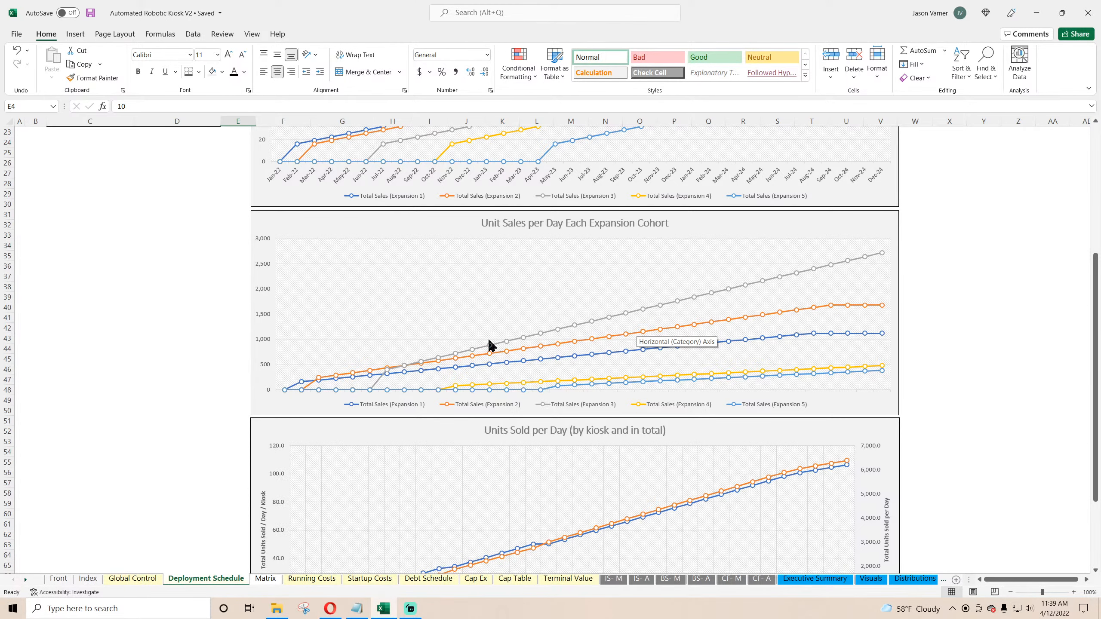
{"action": "scroll", "coordinate": [593, 237], "scroll_direction": "up", "scroll_amount": 7}
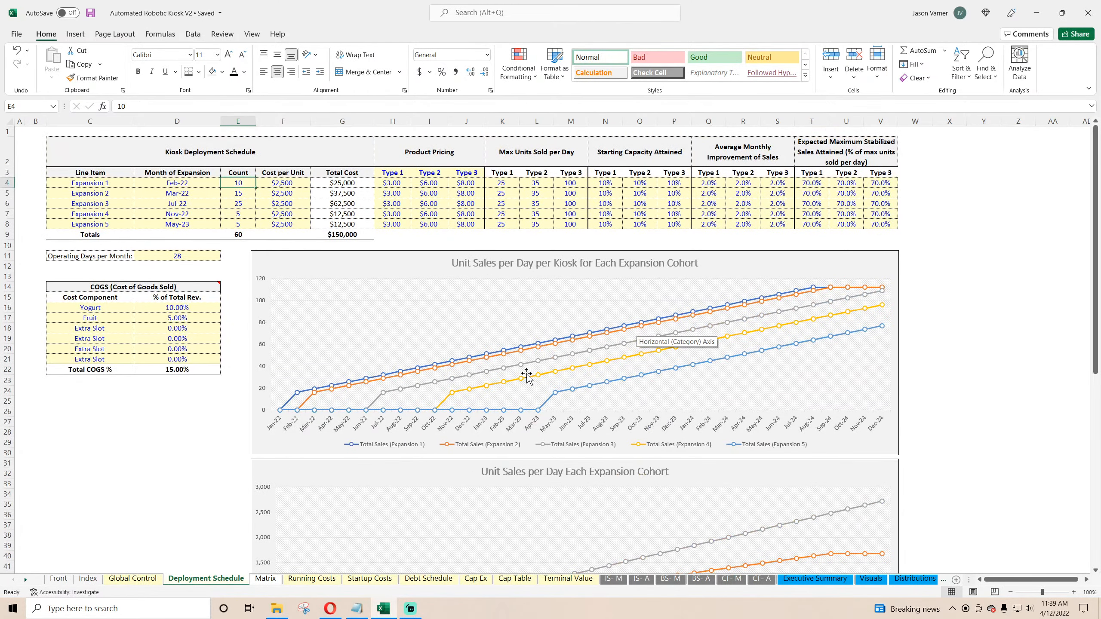
Step: Review the expansion counts in the deployment schedule against the cohort unit-sales charts
{"action": "left_click", "coordinate": [244, 193]}
{"action": "left_click", "coordinate": [241, 203]}
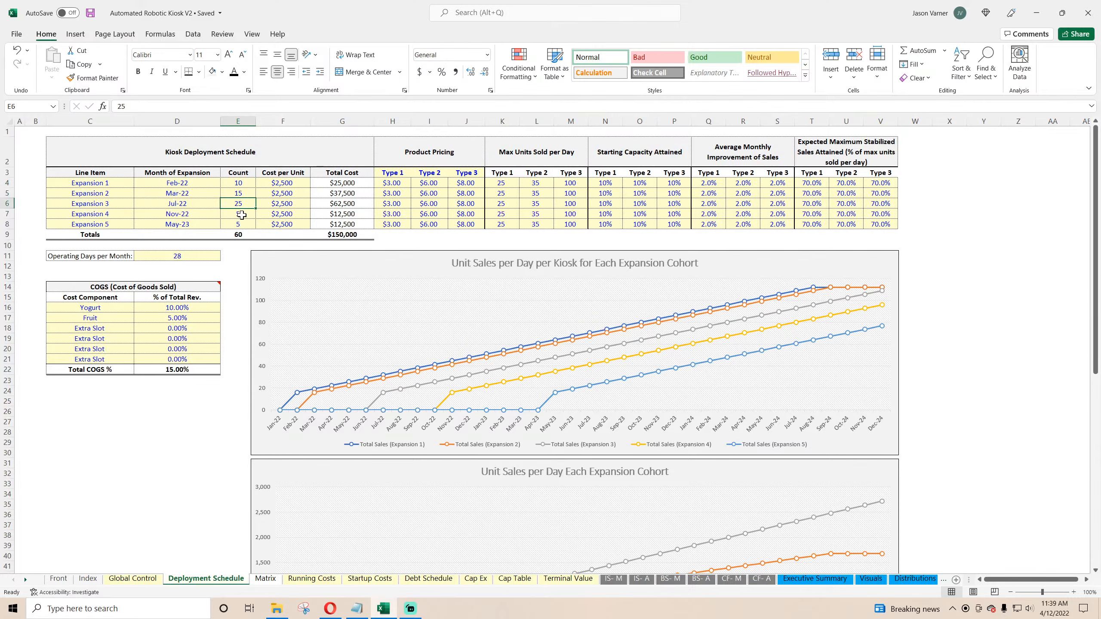
{"action": "left_click", "coordinate": [238, 213]}
{"action": "scroll", "coordinate": [476, 381], "scroll_direction": "down", "scroll_amount": 11}
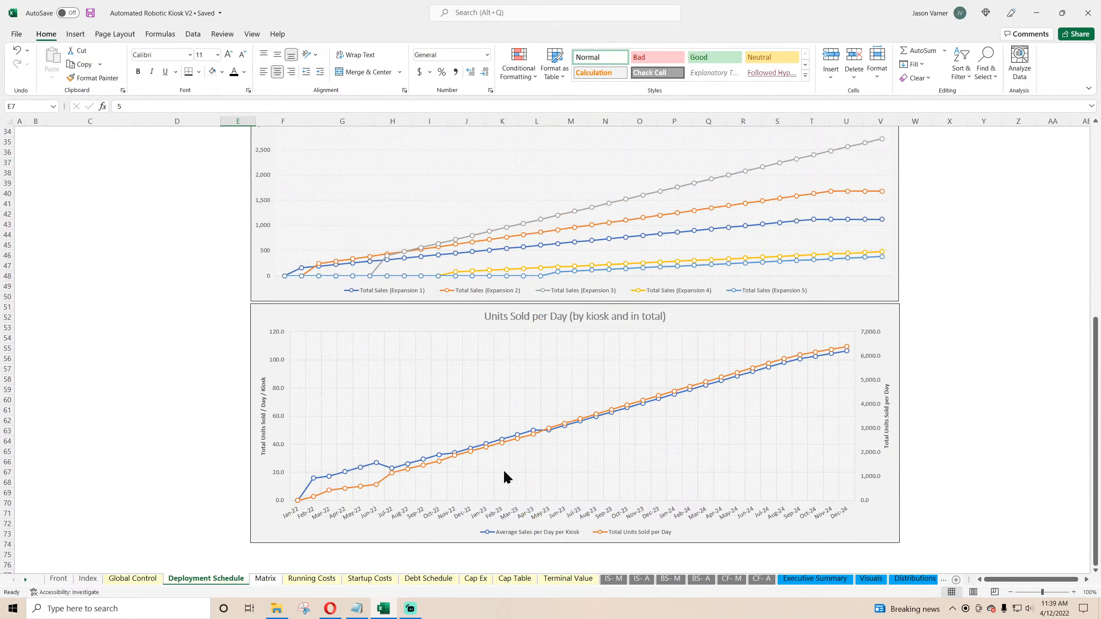
{"action": "scroll", "coordinate": [504, 472], "scroll_direction": "up", "scroll_amount": 7}
{"action": "scroll", "coordinate": [466, 486], "scroll_direction": "down", "scroll_amount": 4}
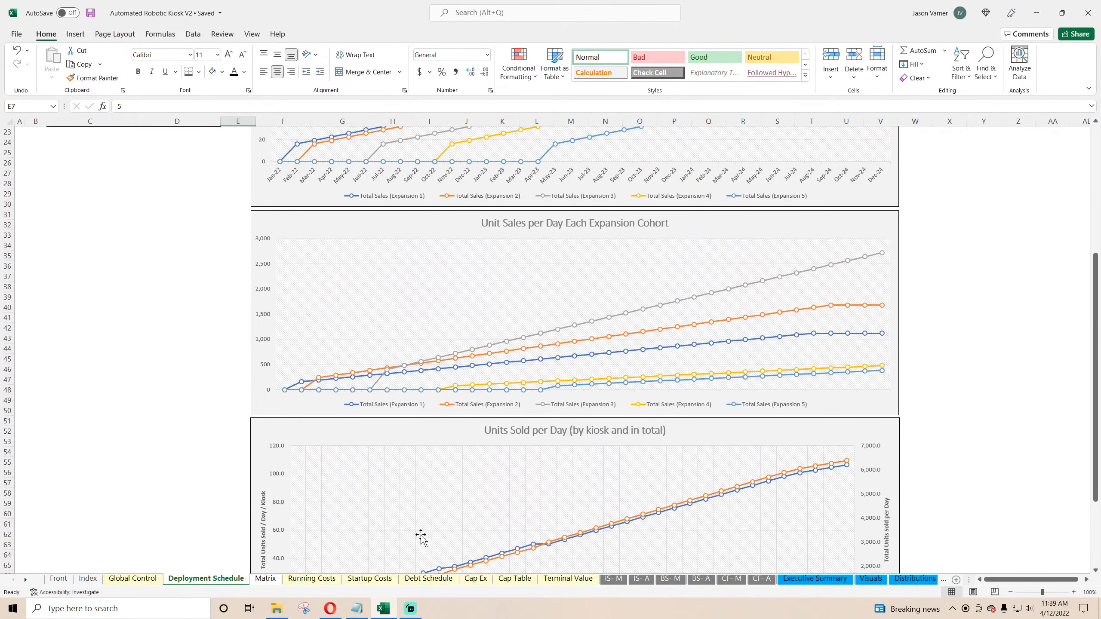
{"action": "scroll", "coordinate": [196, 427], "scroll_direction": "up", "scroll_amount": 7}
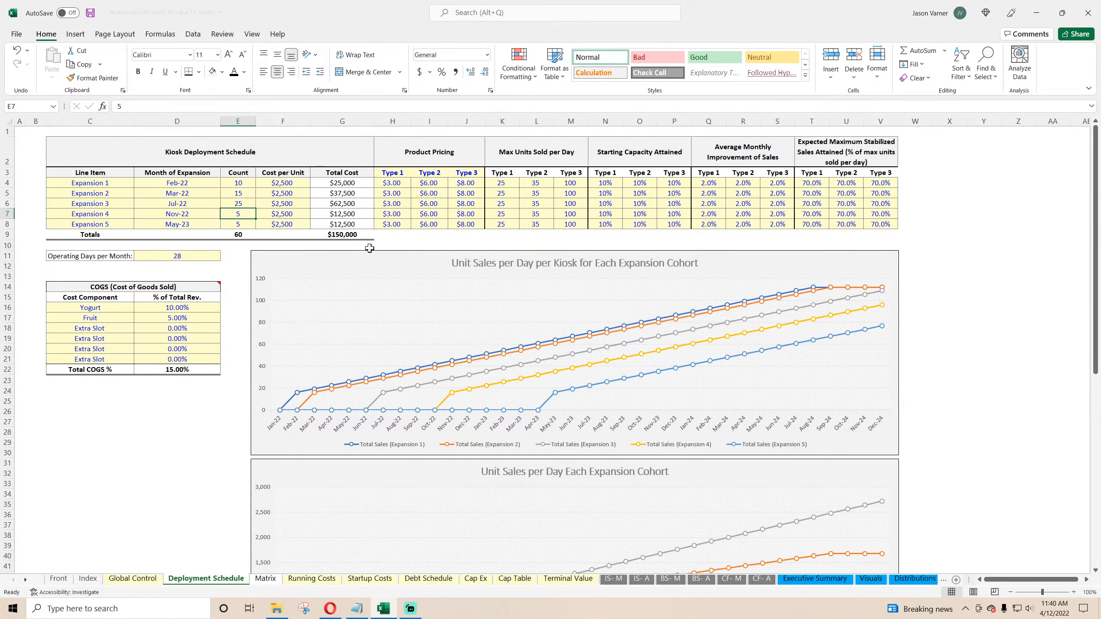
{"action": "left_click", "coordinate": [331, 611]}
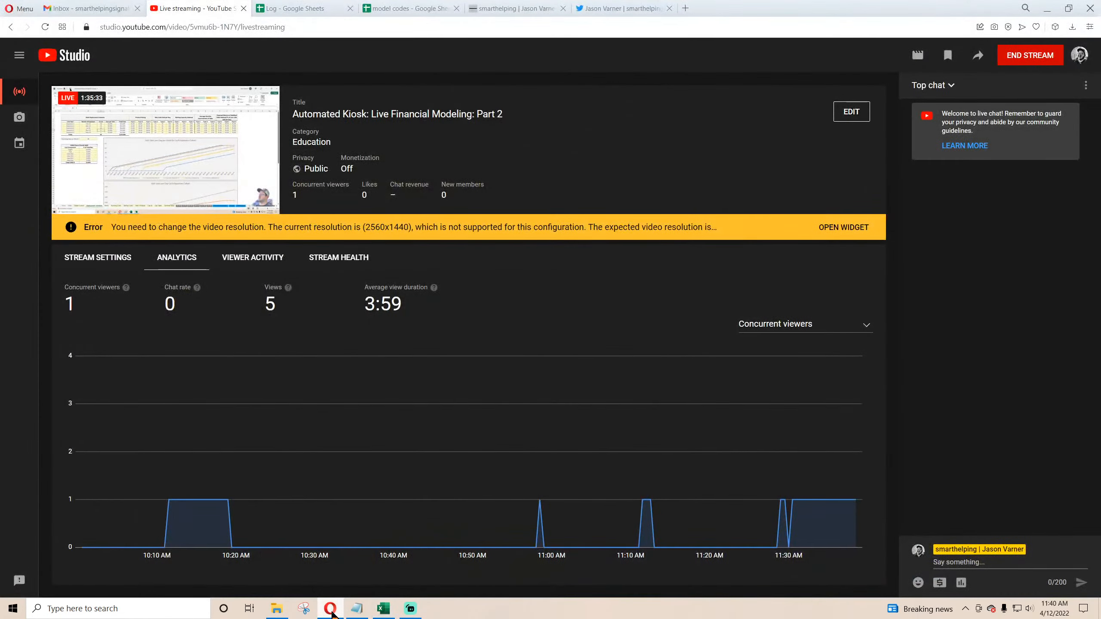
{"action": "left_click", "coordinate": [331, 609]}
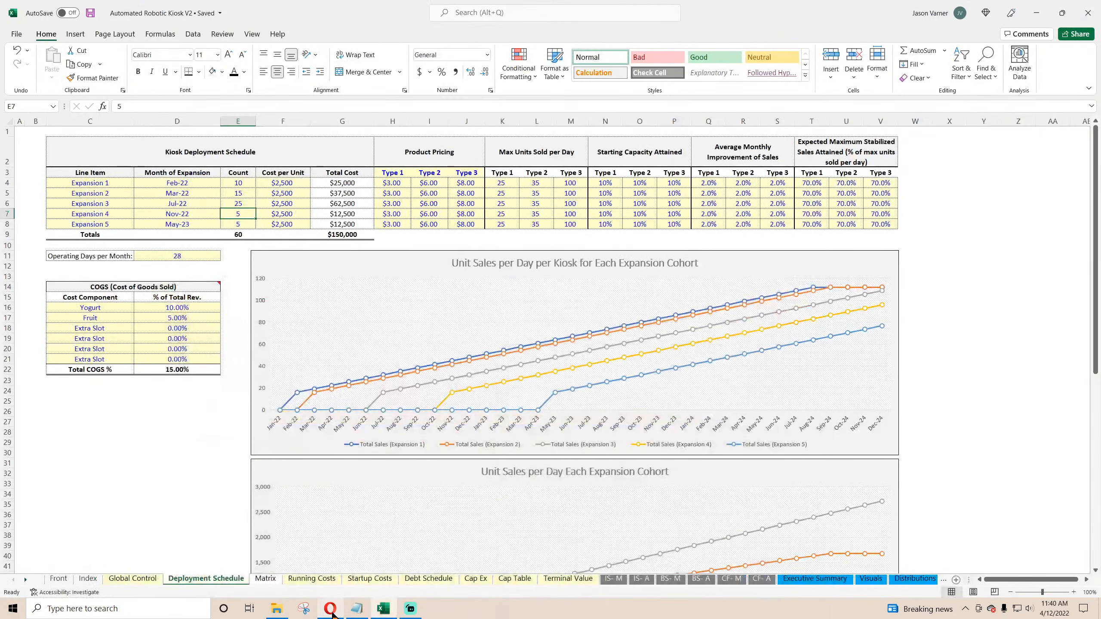
Step: Save the workbook and compare the Matrix units-sold-per-day tables with the Deployment Schedule charts
{"action": "left_click", "coordinate": [94, 13]}
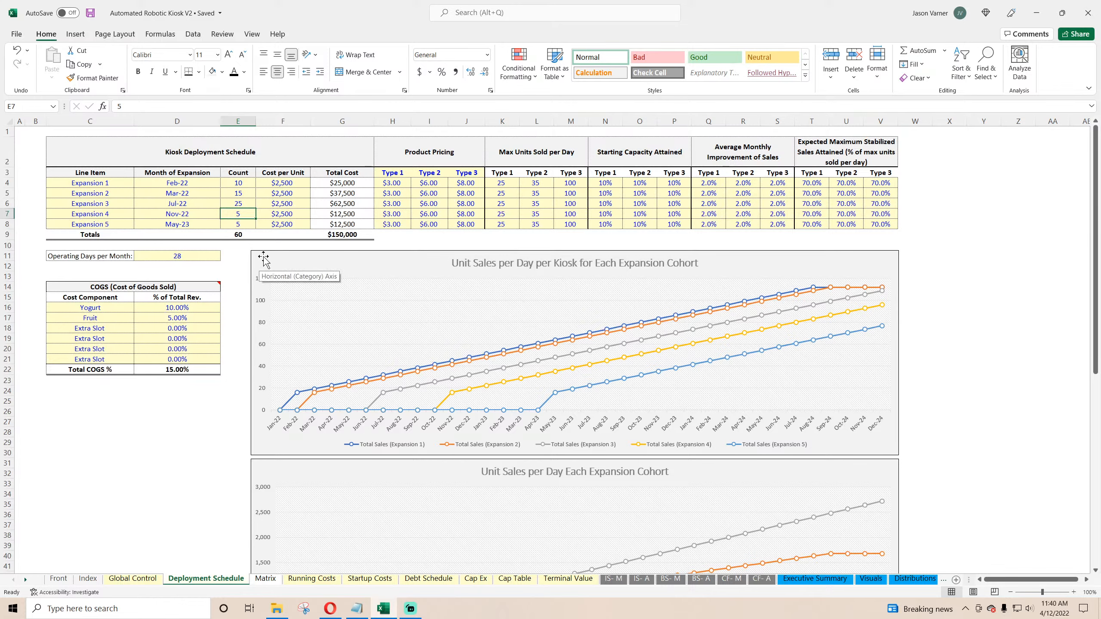
{"action": "left_click", "coordinate": [266, 579]}
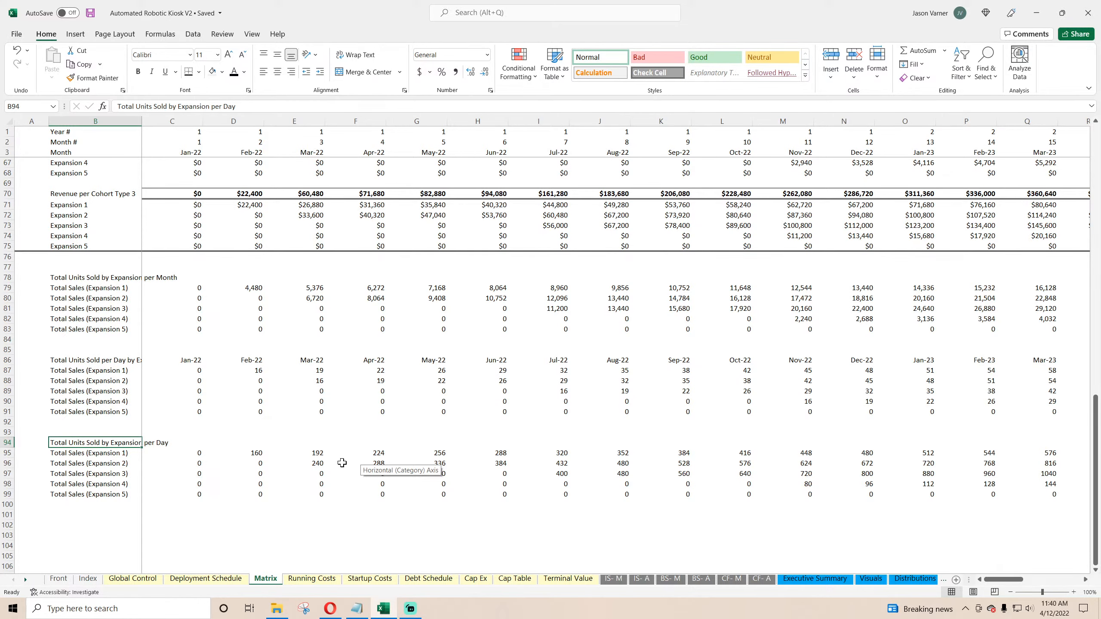
{"action": "left_click", "coordinate": [208, 580]}
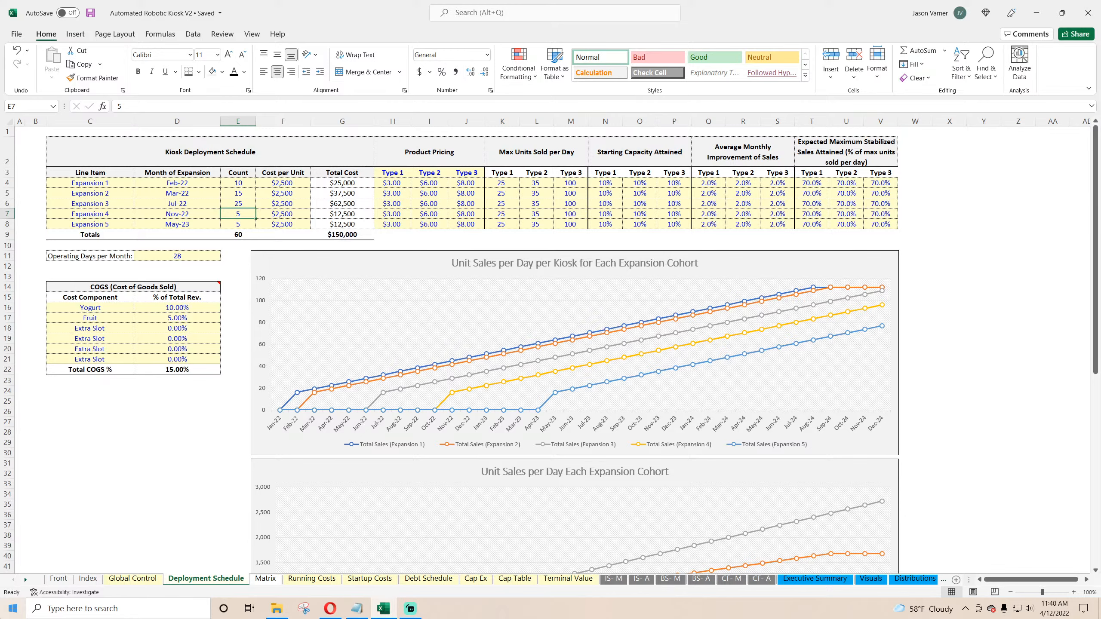
{"action": "scroll", "coordinate": [246, 401], "scroll_direction": "down", "scroll_amount": 4}
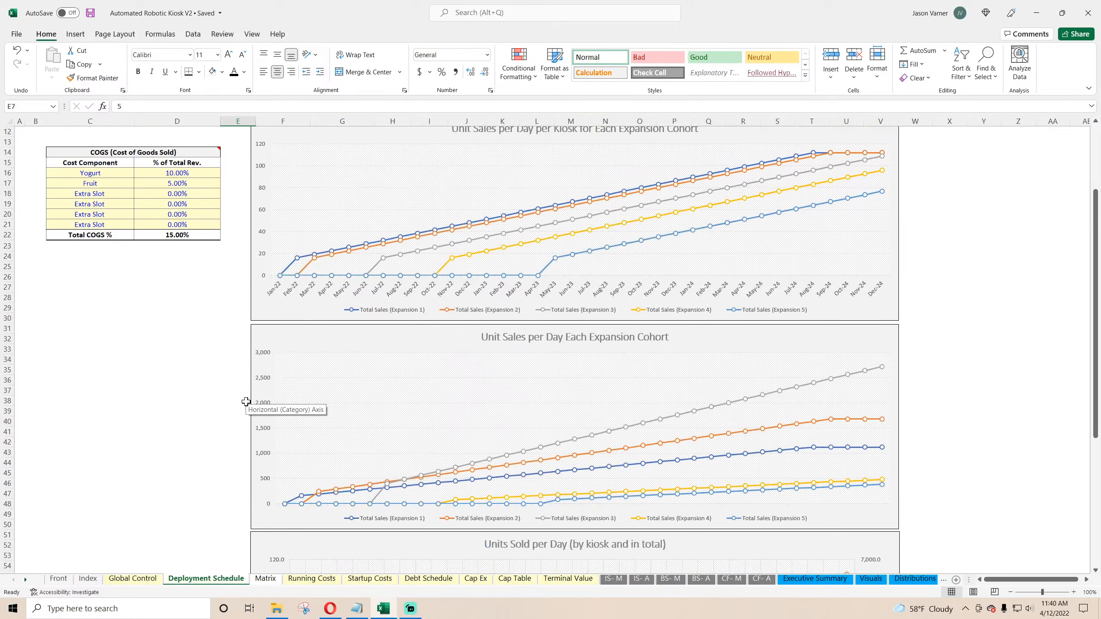
{"action": "scroll", "coordinate": [246, 401], "scroll_direction": "down", "scroll_amount": 3}
{"action": "scroll", "coordinate": [475, 364], "scroll_direction": "down", "scroll_amount": 8}
{"action": "scroll", "coordinate": [476, 380], "scroll_direction": "up", "scroll_amount": 15}
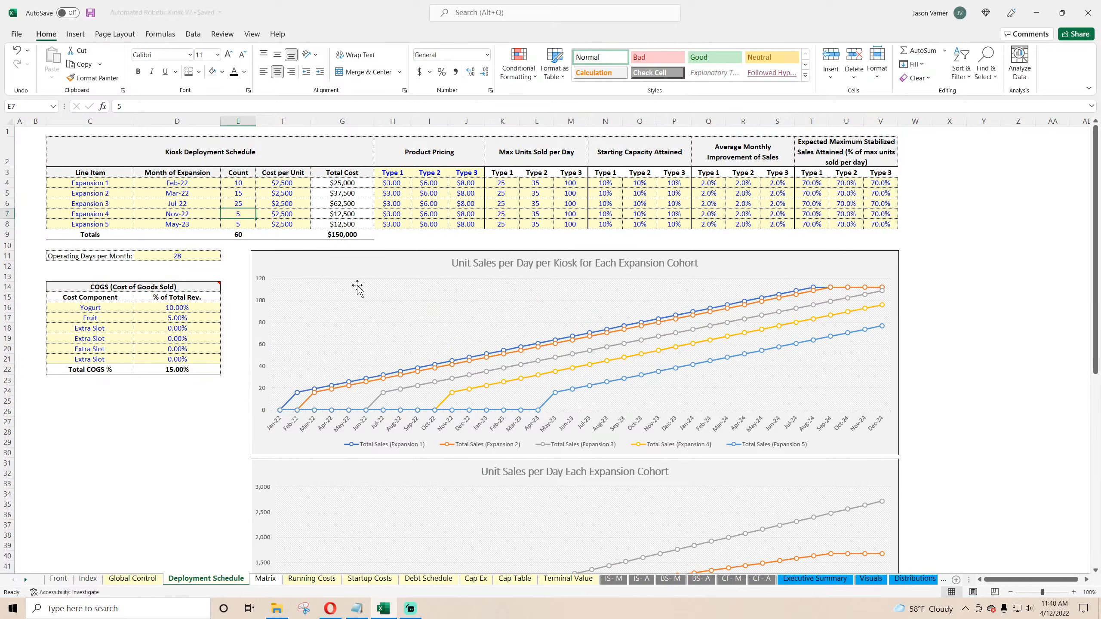
Step: Review the product pricing and max units sold per day inputs in the deployment schedule table
{"action": "left_click", "coordinate": [396, 183]}
{"action": "left_click", "coordinate": [389, 212]}
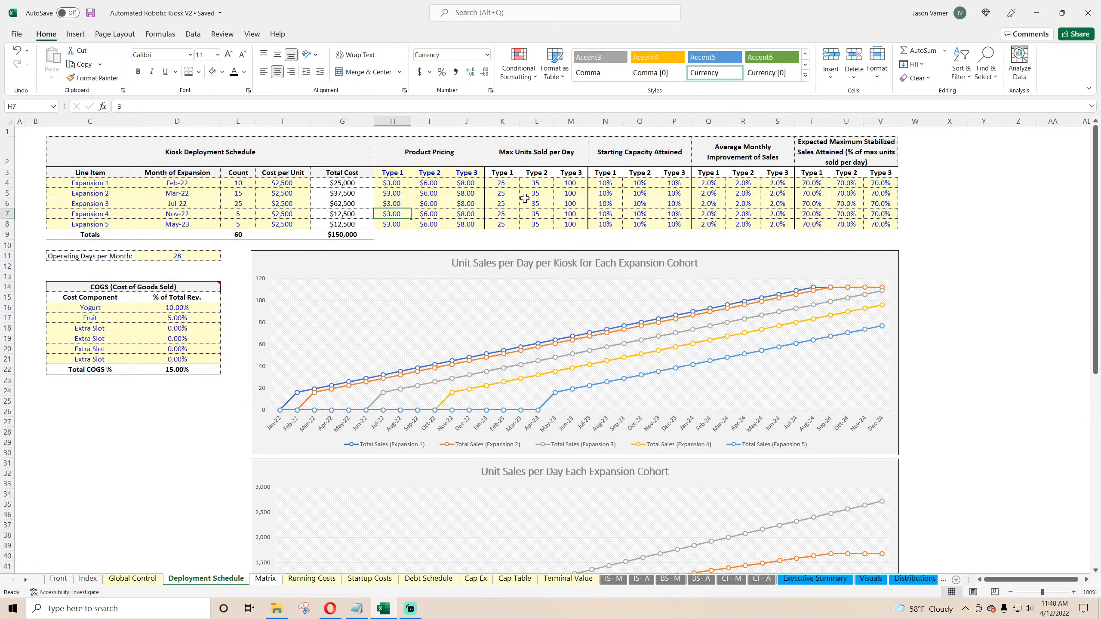
{"action": "left_click", "coordinate": [525, 200]}
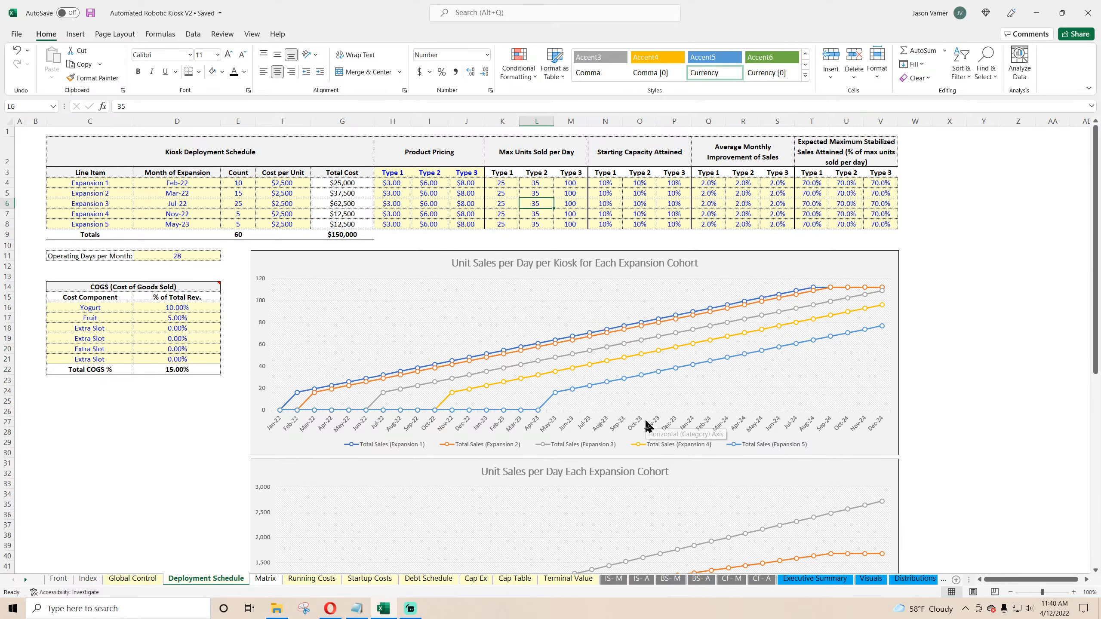
{"action": "scroll", "coordinate": [647, 425], "scroll_direction": "down", "scroll_amount": 10}
{"action": "scroll", "coordinate": [648, 425], "scroll_direction": "up", "scroll_amount": 7}
{"action": "scroll", "coordinate": [648, 424], "scroll_direction": "up", "scroll_amount": 4}
Step: Browse the income statement, cash flow, executive summary, visuals, detail and validation sheets
{"action": "left_click", "coordinate": [615, 580]}
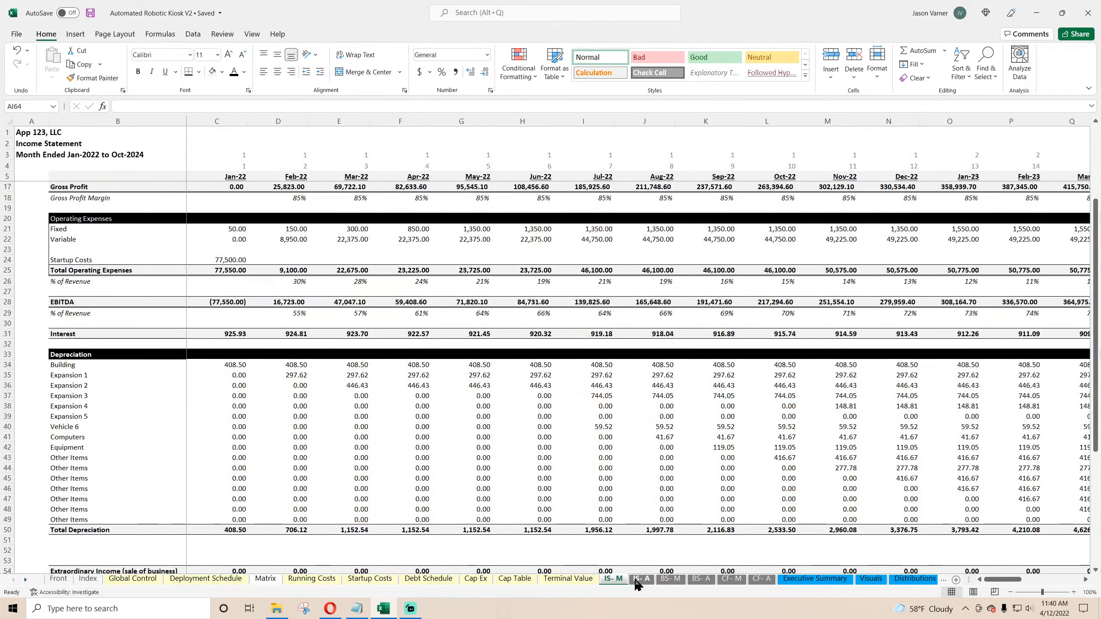
{"action": "left_click", "coordinate": [640, 581]}
{"action": "left_click", "coordinate": [731, 581]}
{"action": "left_click", "coordinate": [762, 579]}
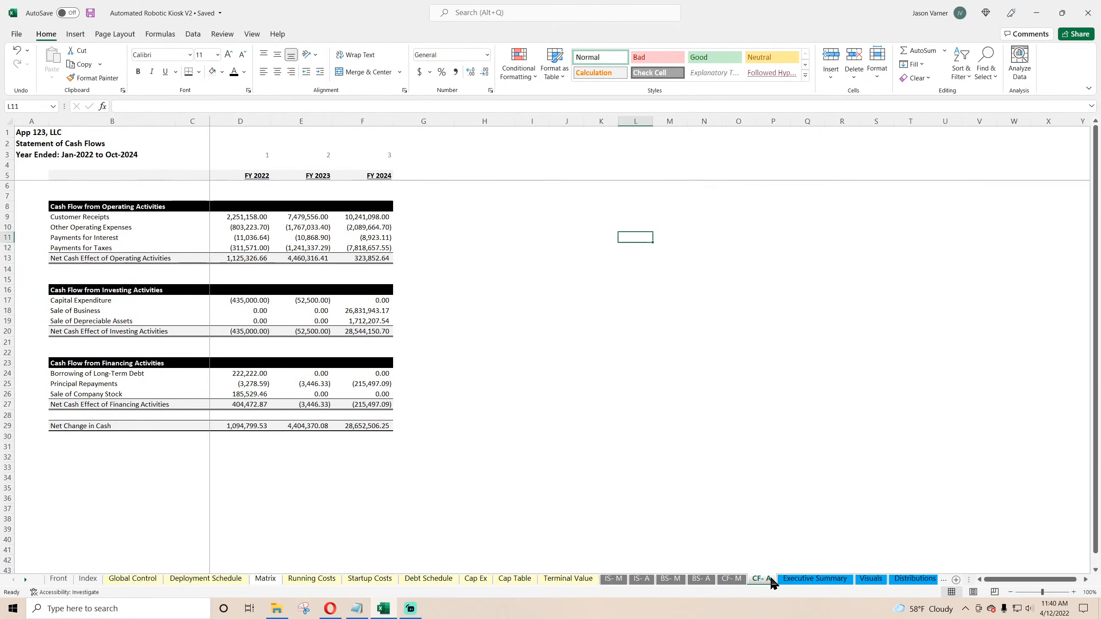
{"action": "left_click", "coordinate": [832, 580]}
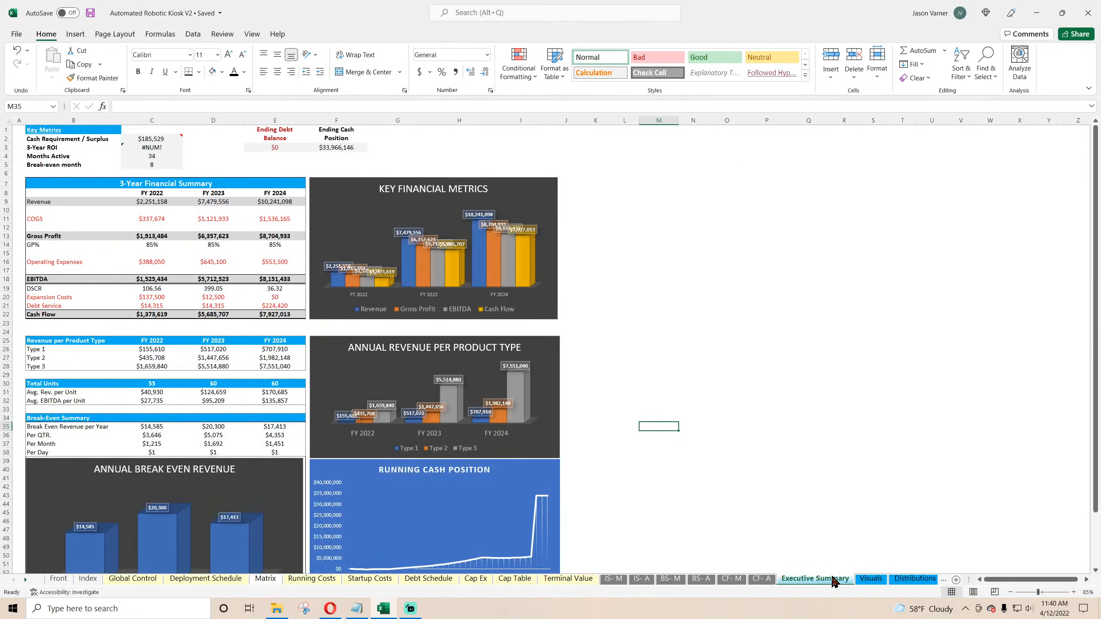
{"action": "left_click", "coordinate": [906, 580]}
{"action": "left_click", "coordinate": [856, 580]}
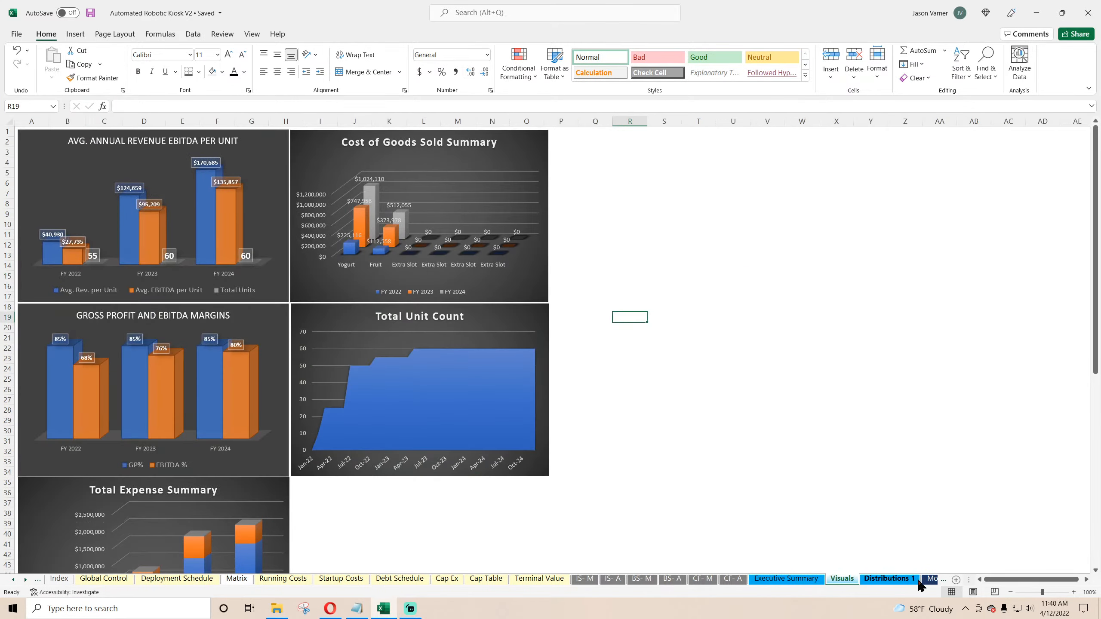
{"action": "left_click", "coordinate": [930, 580]}
{"action": "left_click", "coordinate": [918, 580]}
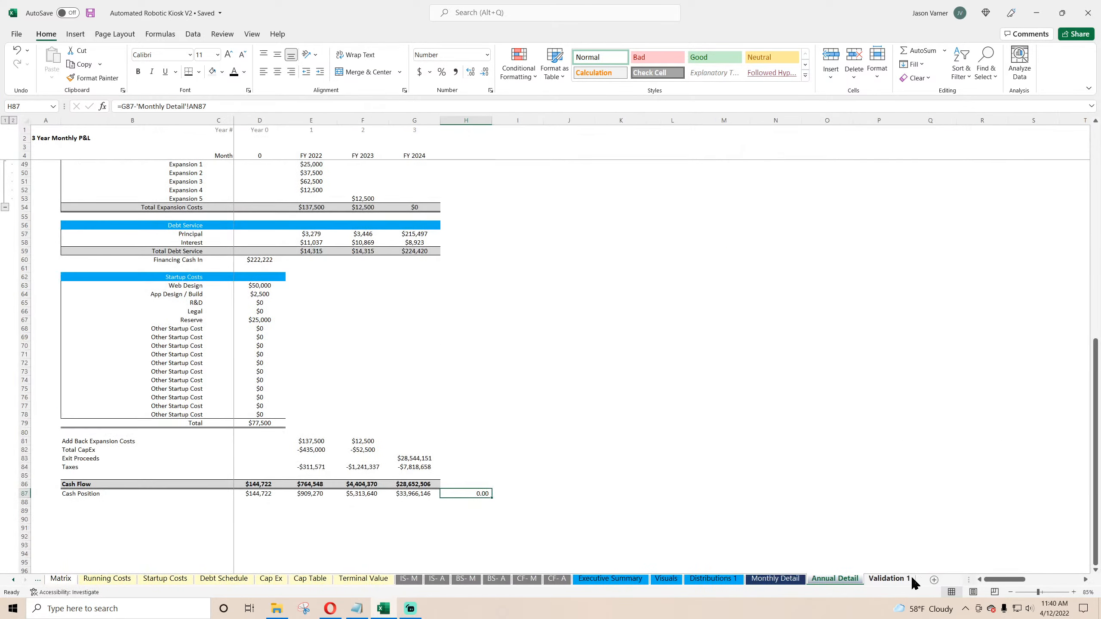
{"action": "left_click", "coordinate": [776, 580]}
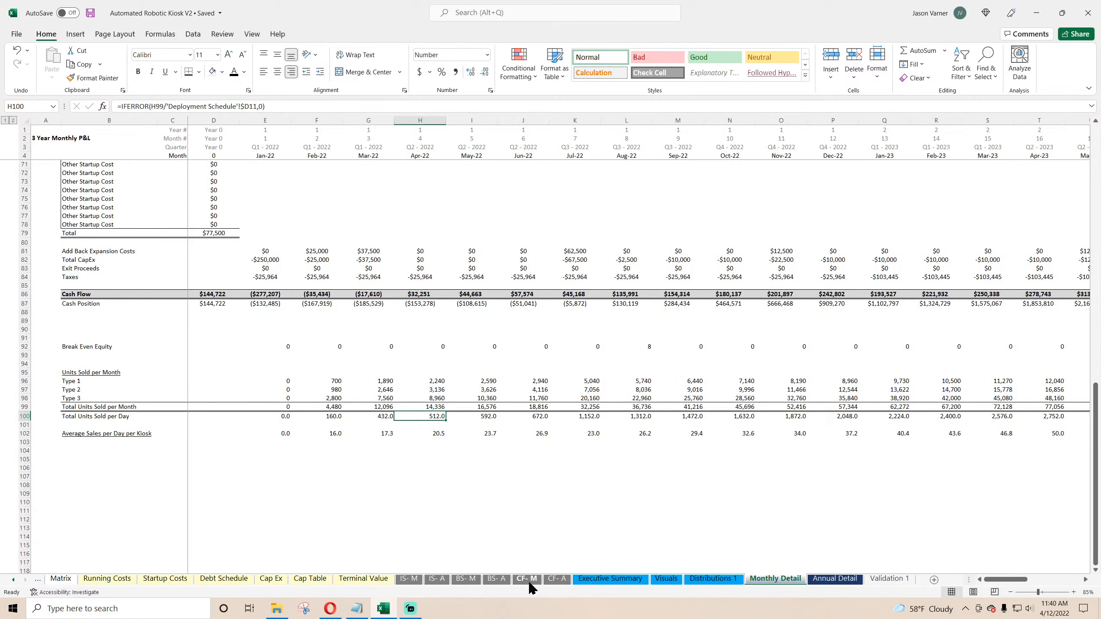
{"action": "left_click", "coordinate": [530, 583]}
{"action": "left_click", "coordinate": [554, 580]}
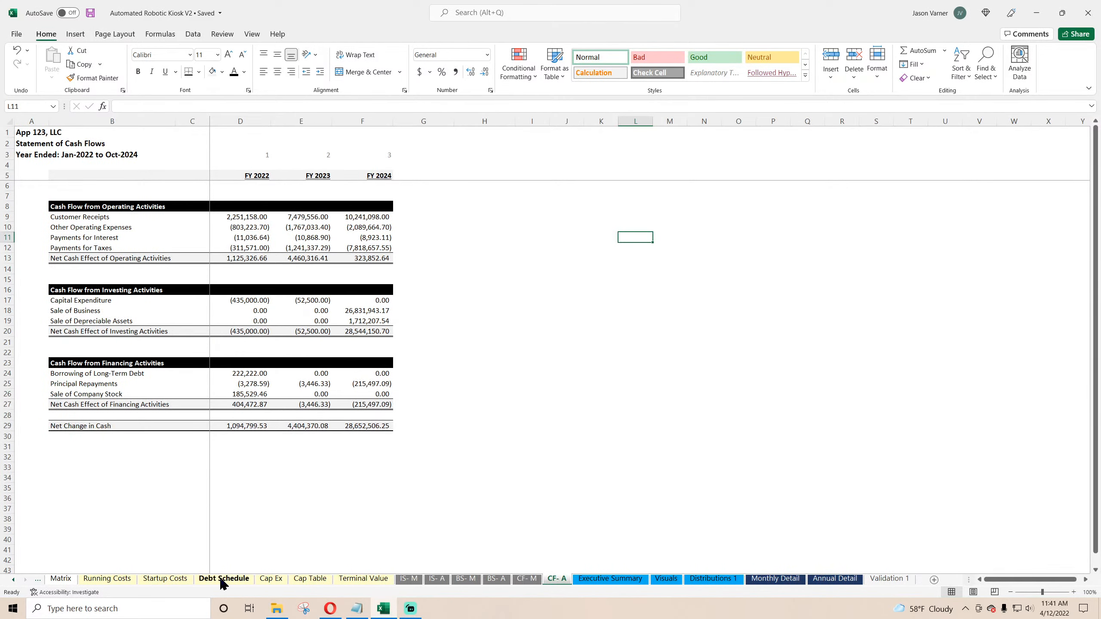
{"action": "left_click", "coordinate": [13, 579]}
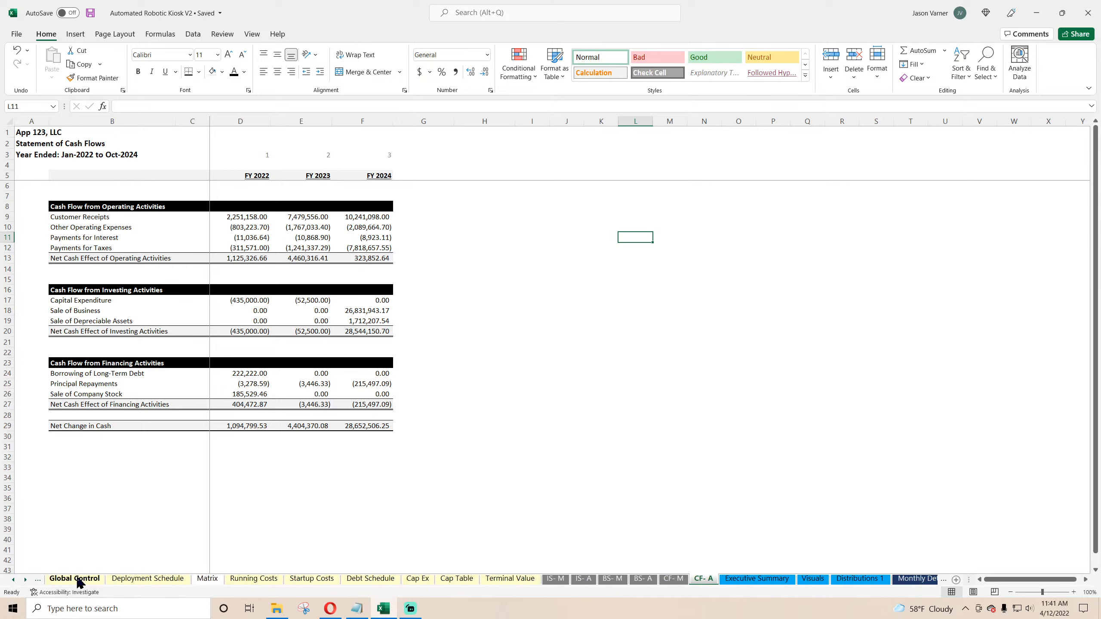
{"action": "left_click", "coordinate": [148, 579]}
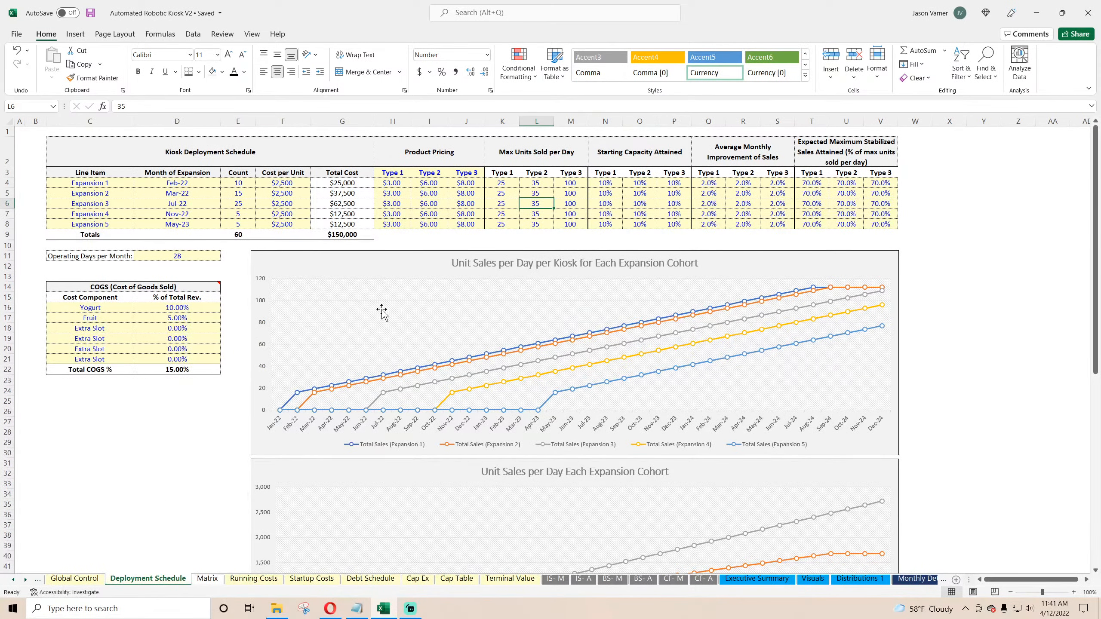
{"action": "scroll", "coordinate": [381, 429], "scroll_direction": "down", "scroll_amount": 11}
{"action": "scroll", "coordinate": [381, 429], "scroll_direction": "up", "scroll_amount": 11}
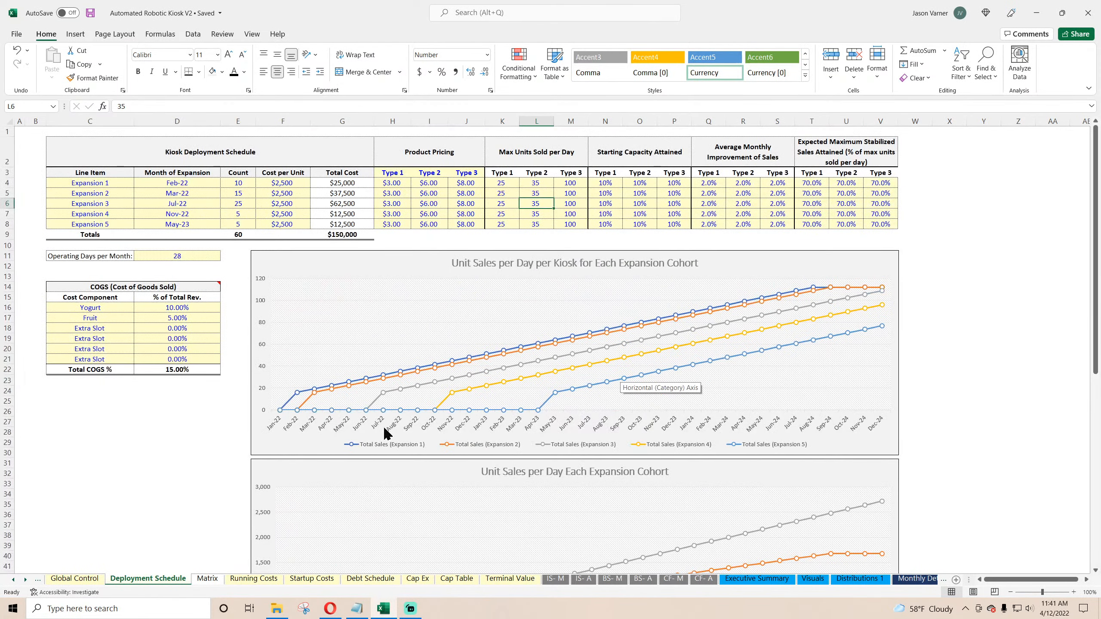
Step: Inspect the monthly and annual balance sheets' cash and check rows, then the executive summary
{"action": "left_click", "coordinate": [612, 579]}
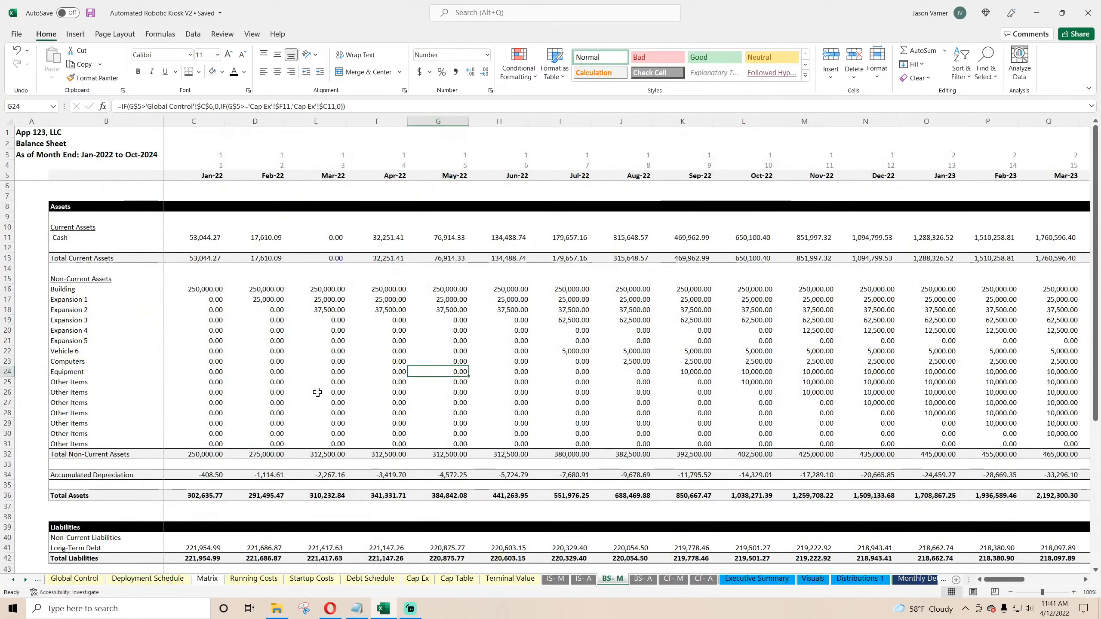
{"action": "scroll", "coordinate": [271, 355], "scroll_direction": "down", "scroll_amount": 7}
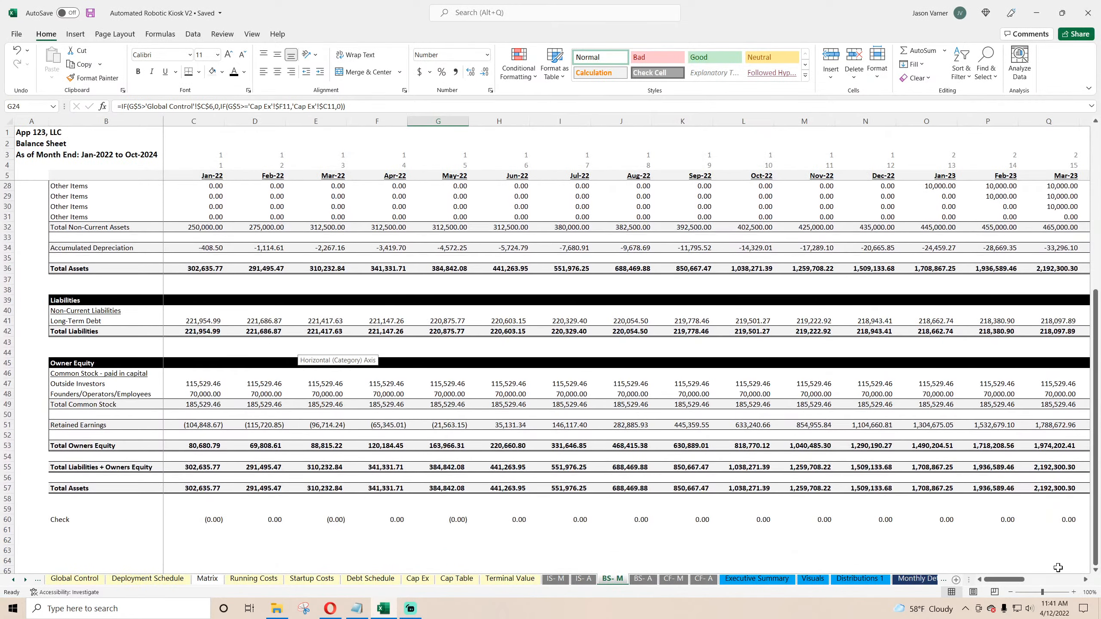
{"action": "mouse_move", "coordinate": [1005, 580]}
{"action": "left_mouse_down"}
{"action": "mouse_move", "coordinate": [1082, 575]}
{"action": "mouse_move", "coordinate": [1002, 579]}
{"action": "left_mouse_up"}
{"action": "scroll", "coordinate": [505, 454], "scroll_direction": "up", "scroll_amount": 8}
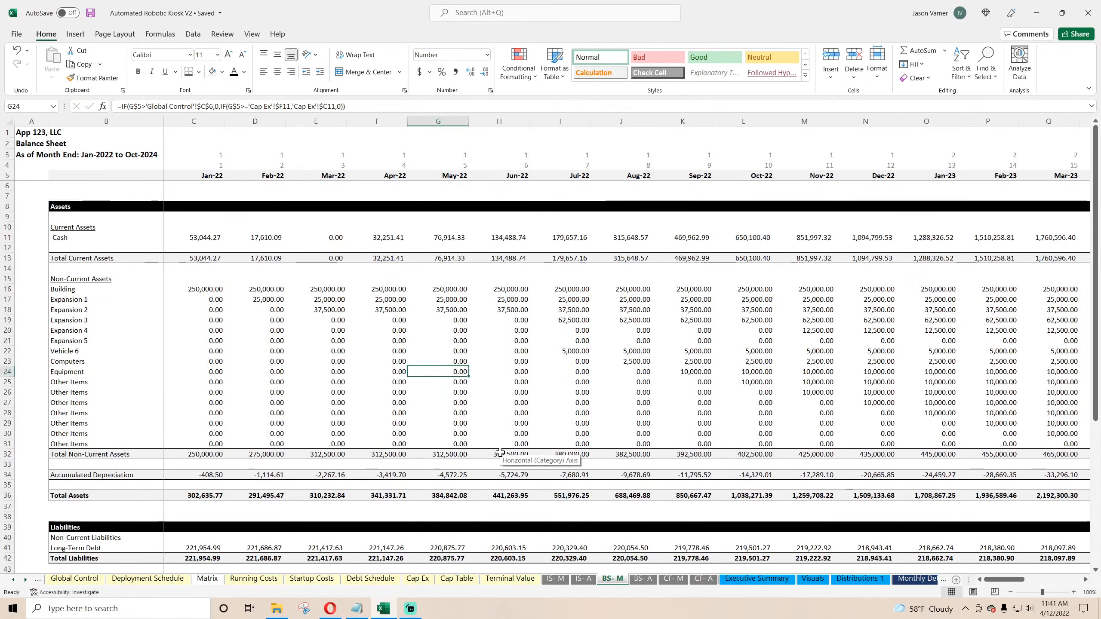
{"action": "left_click", "coordinate": [207, 238]}
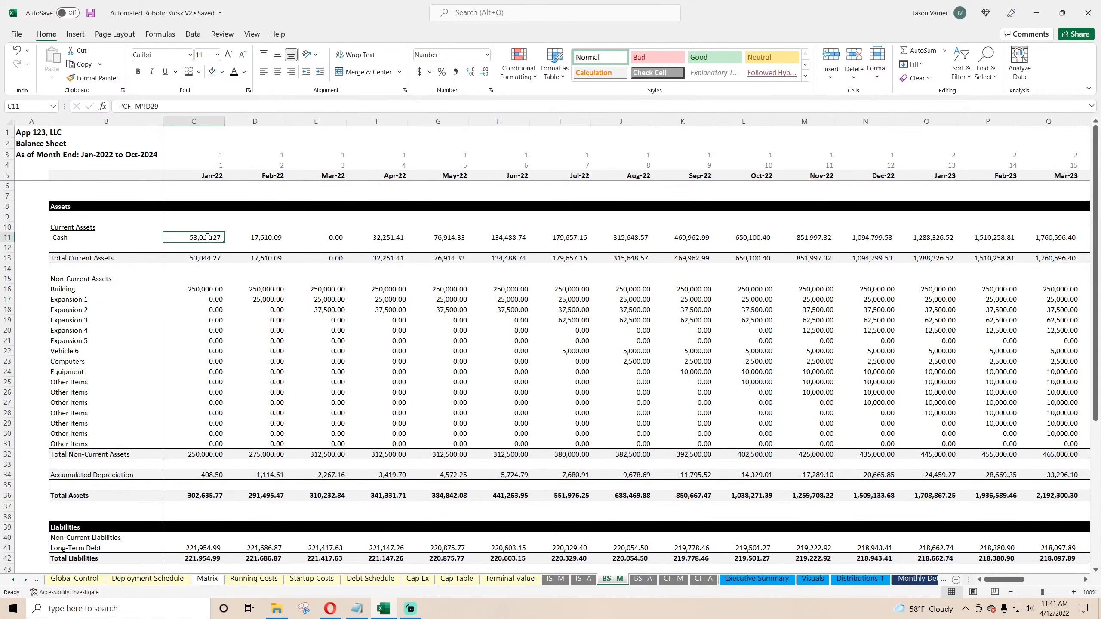
{"action": "left_click", "coordinate": [328, 240]}
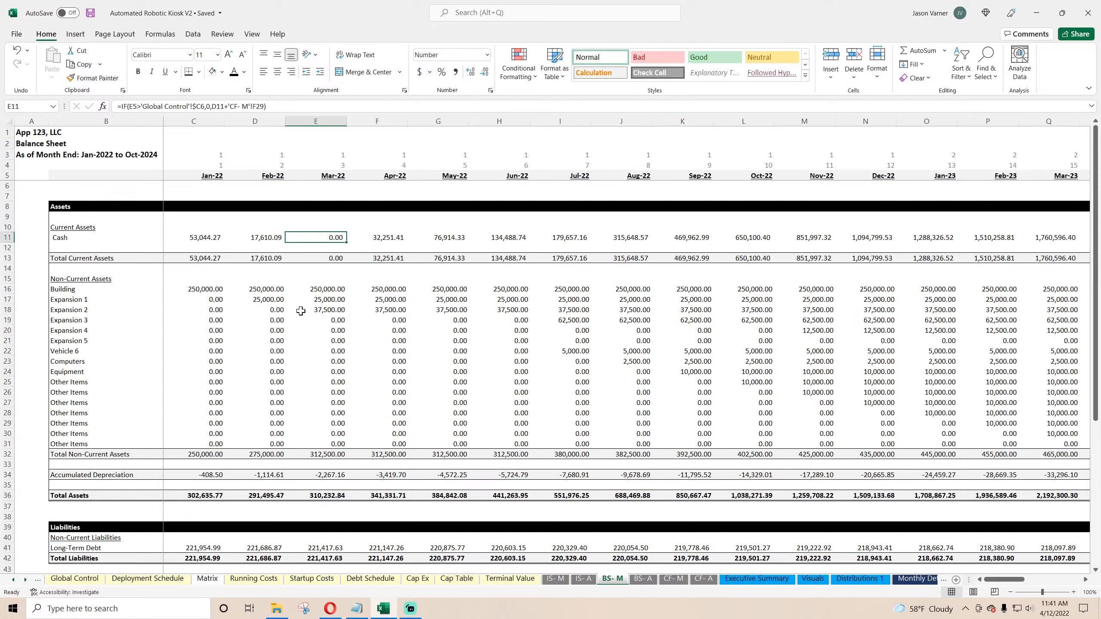
{"action": "scroll", "coordinate": [300, 311], "scroll_direction": "down", "scroll_amount": 7}
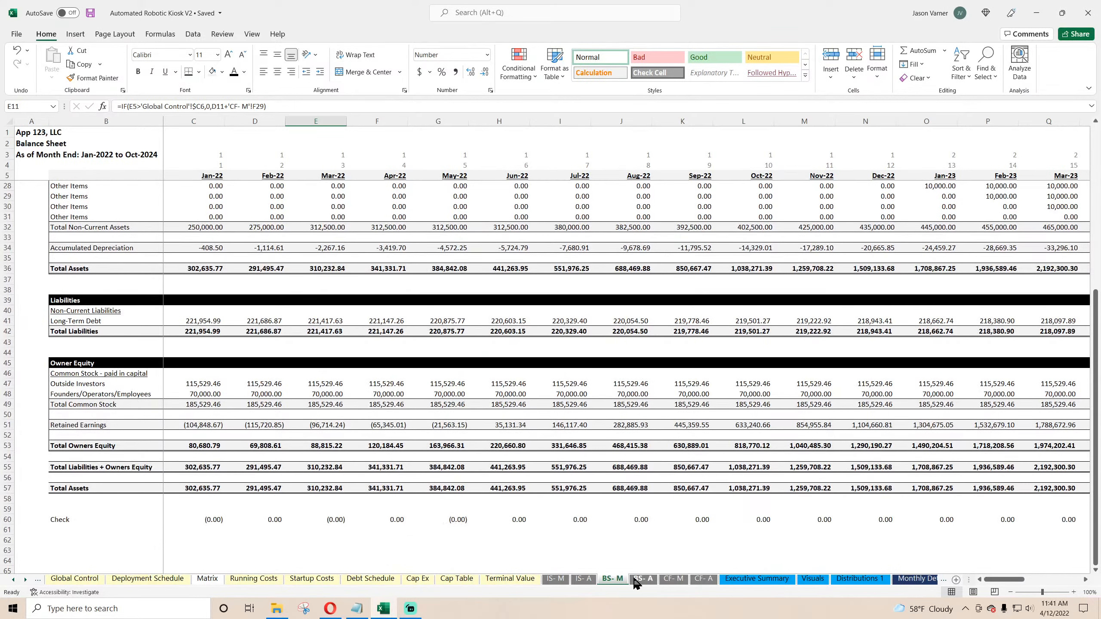
{"action": "left_click", "coordinate": [636, 580]}
{"action": "scroll", "coordinate": [364, 439], "scroll_direction": "down", "scroll_amount": 11}
{"action": "scroll", "coordinate": [364, 439], "scroll_direction": "up", "scroll_amount": 11}
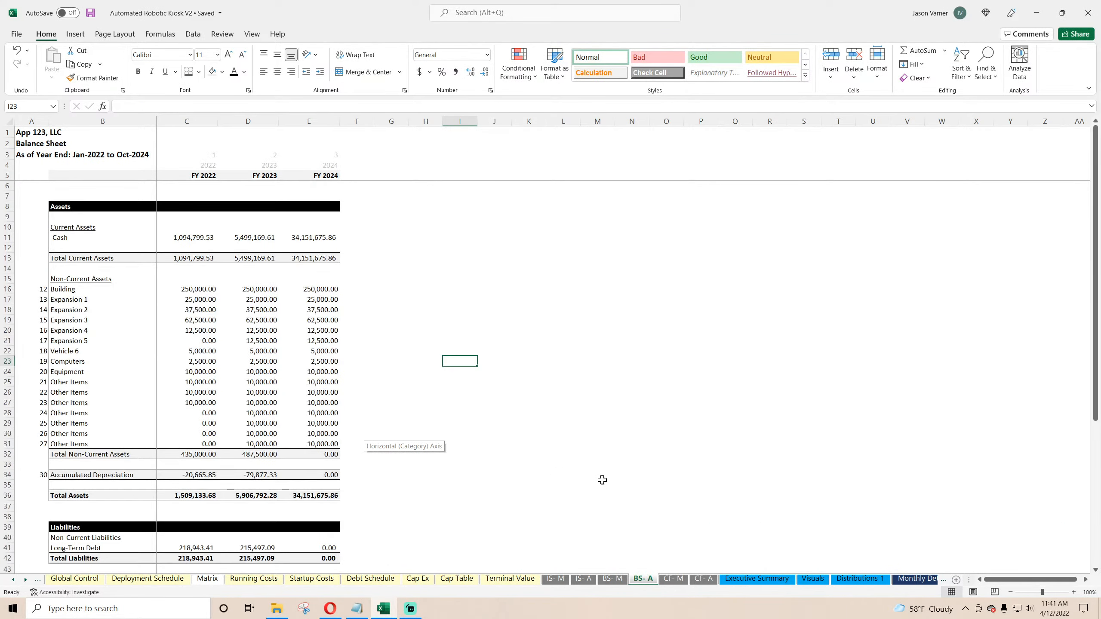
{"action": "left_click", "coordinate": [617, 579]}
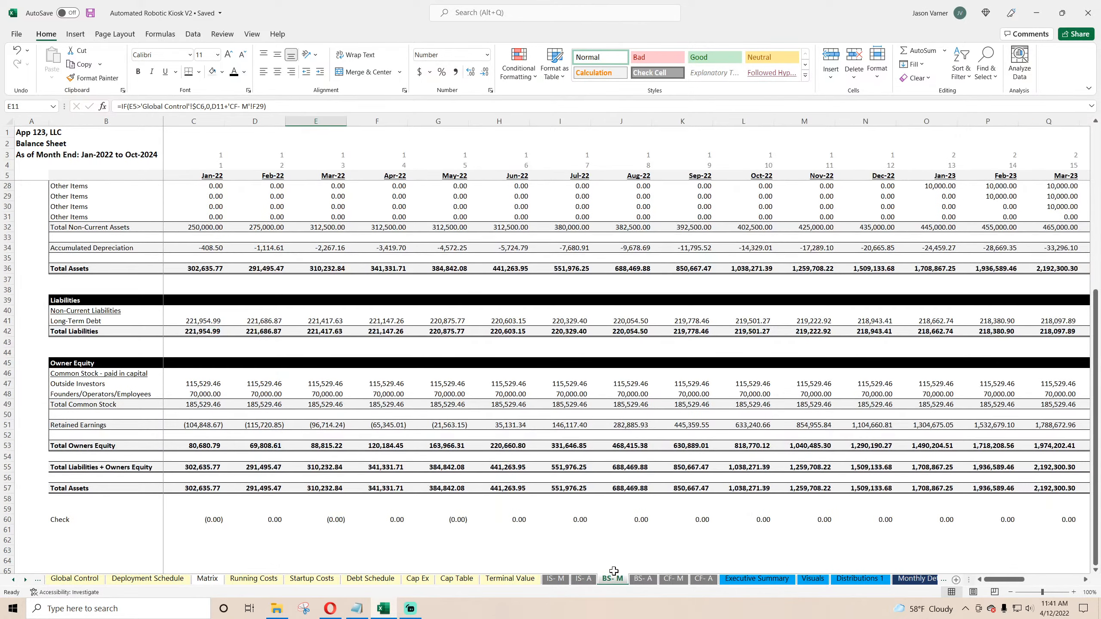
{"action": "scroll", "coordinate": [443, 421], "scroll_direction": "up", "scroll_amount": 9}
{"action": "left_click", "coordinate": [757, 579]}
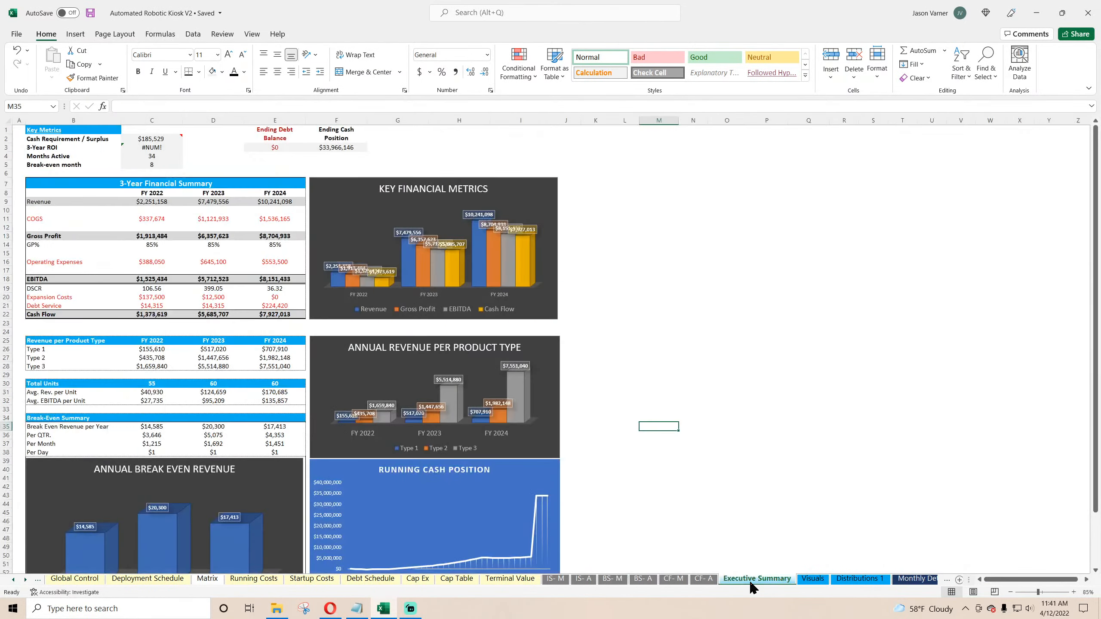
Step: Link the Distributions 1 Year cell C3 to the Executive Summary FY 2022 header and fill it across to E3
{"action": "left_click", "coordinate": [835, 583]}
{"action": "left_click", "coordinate": [284, 159]}
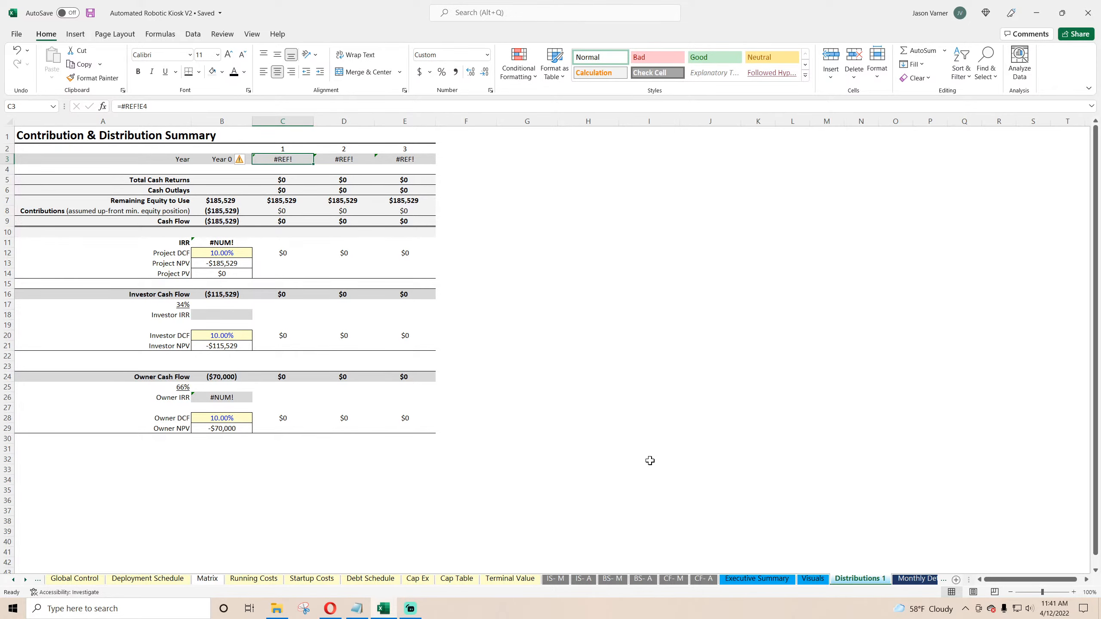
{"action": "type", "text": "="}
{"action": "left_click", "coordinate": [781, 581]}
{"action": "left_click", "coordinate": [168, 193]}
{"action": "key", "text": "Return"}
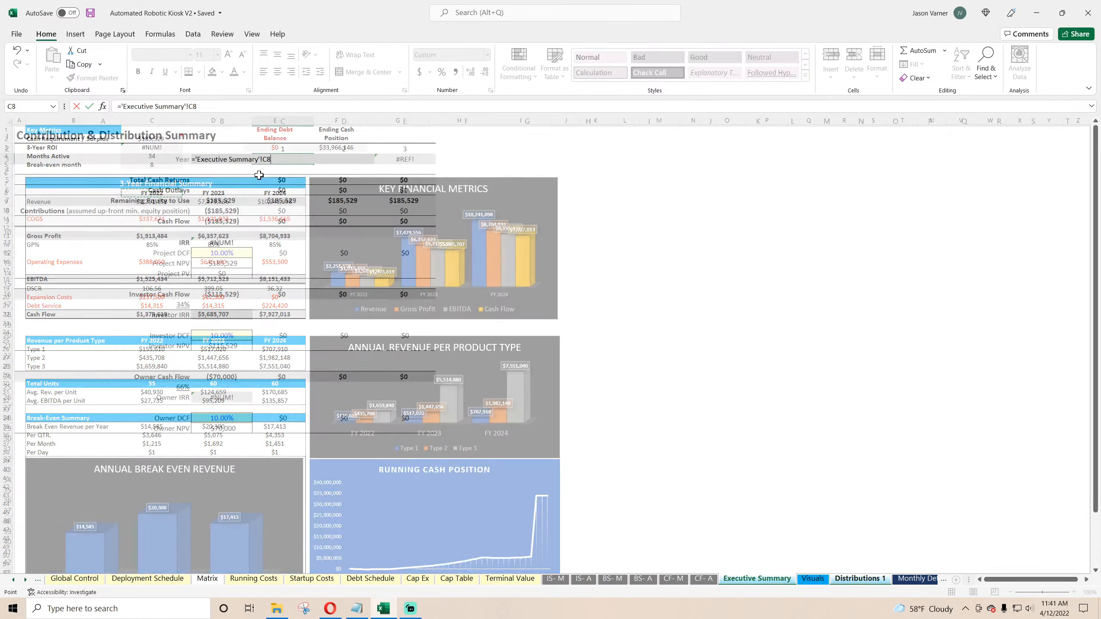
{"action": "left_click", "coordinate": [296, 159]}
{"action": "left_click_drag", "start_coordinate": [314, 165], "coordinate": [400, 159]}
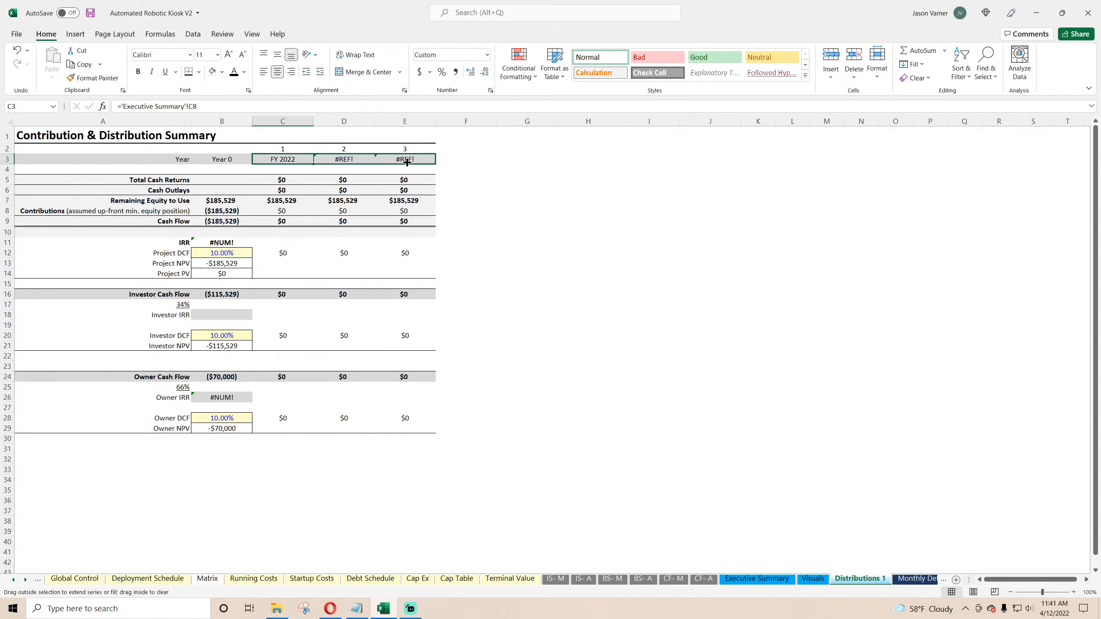
Step: Rewrite the Total Cash Returns formula in C5 to sum positive values of Monthly Detail row 86 cash flow, filling across to E5
{"action": "left_click", "coordinate": [280, 179]}
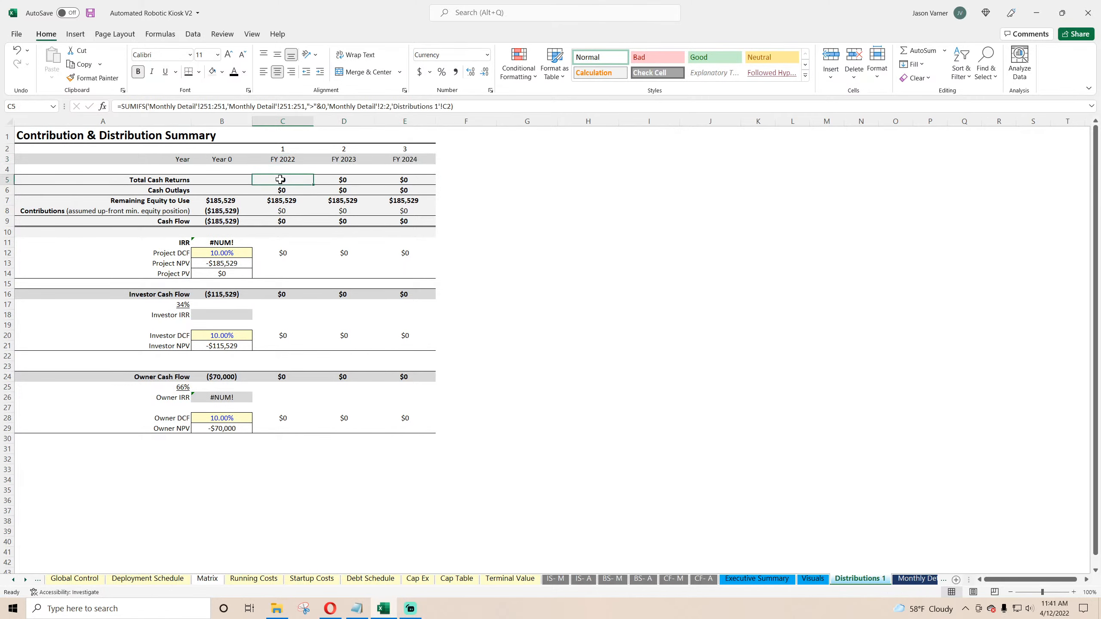
{"action": "left_click", "coordinate": [915, 580]}
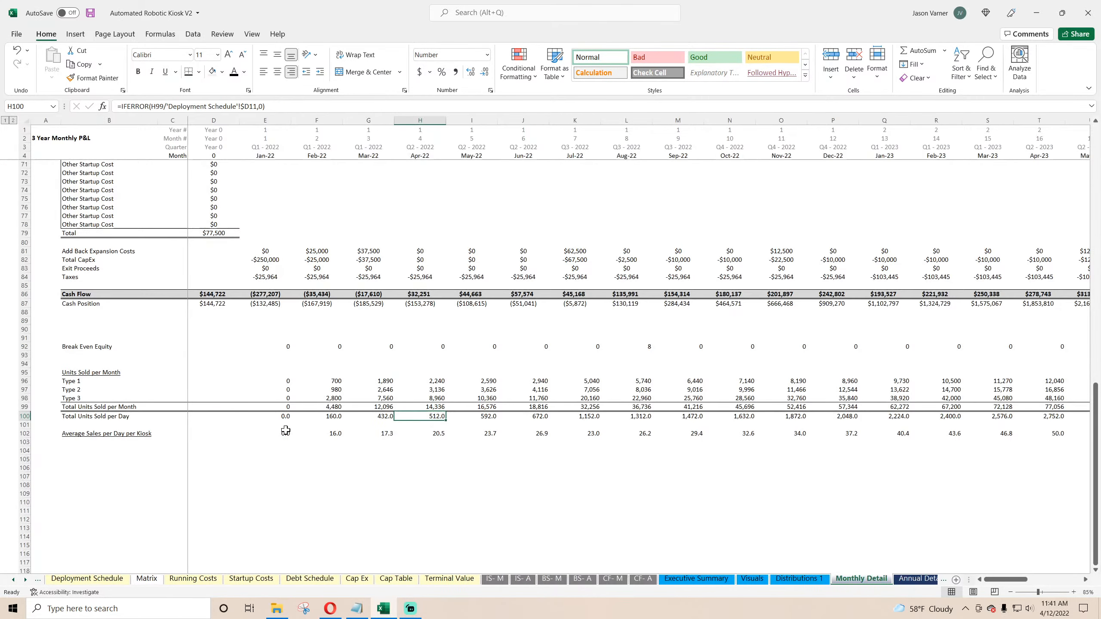
{"action": "left_click", "coordinate": [213, 295]}
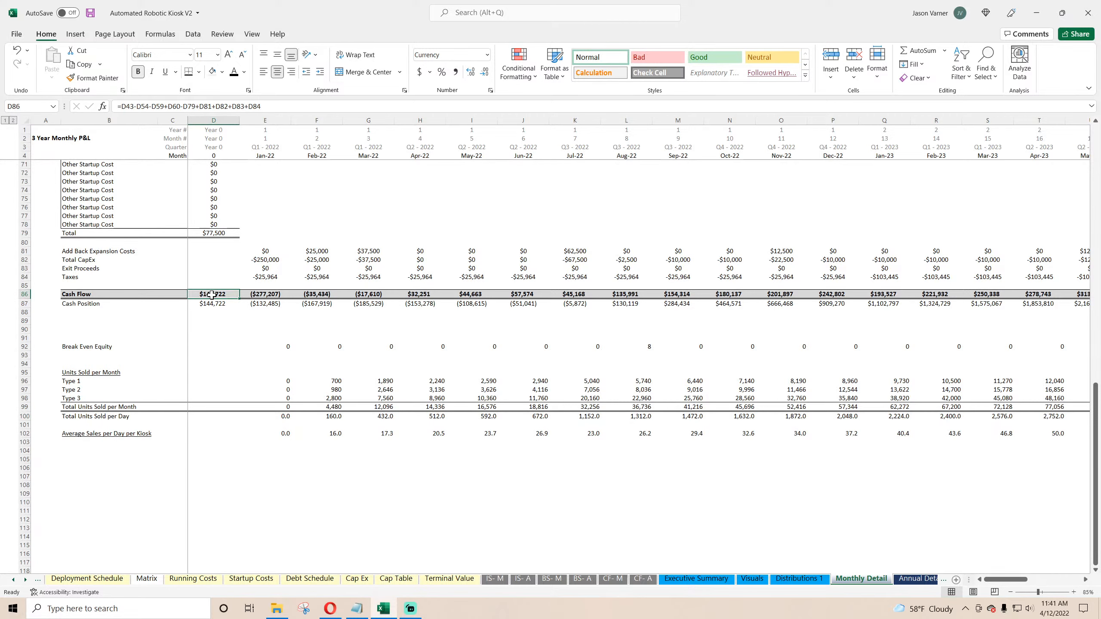
{"action": "left_click", "coordinate": [786, 581]}
{"action": "left_click", "coordinate": [212, 107]}
{"action": "key", "text": "BackSpace"}
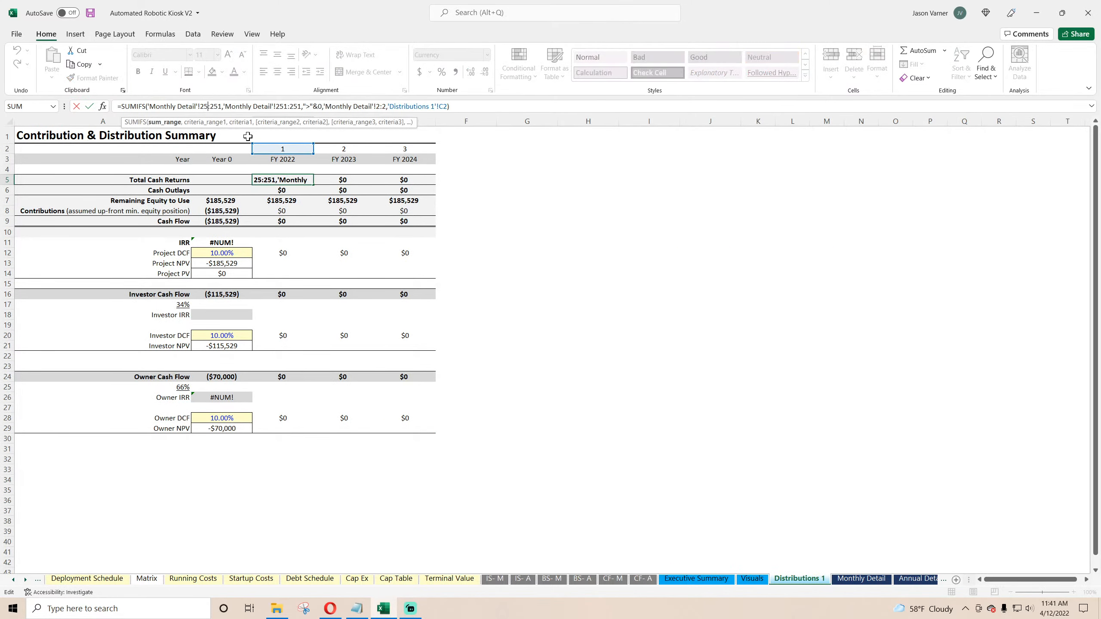
{"action": "key", "text": "BackSpace"}
{"action": "key", "text": "BackSpace"}
{"action": "type", "text": "86"}
{"action": "key", "text": "BackSpace"}
{"action": "key", "text": "BackSpace"}
{"action": "key", "text": "BackSpace"}
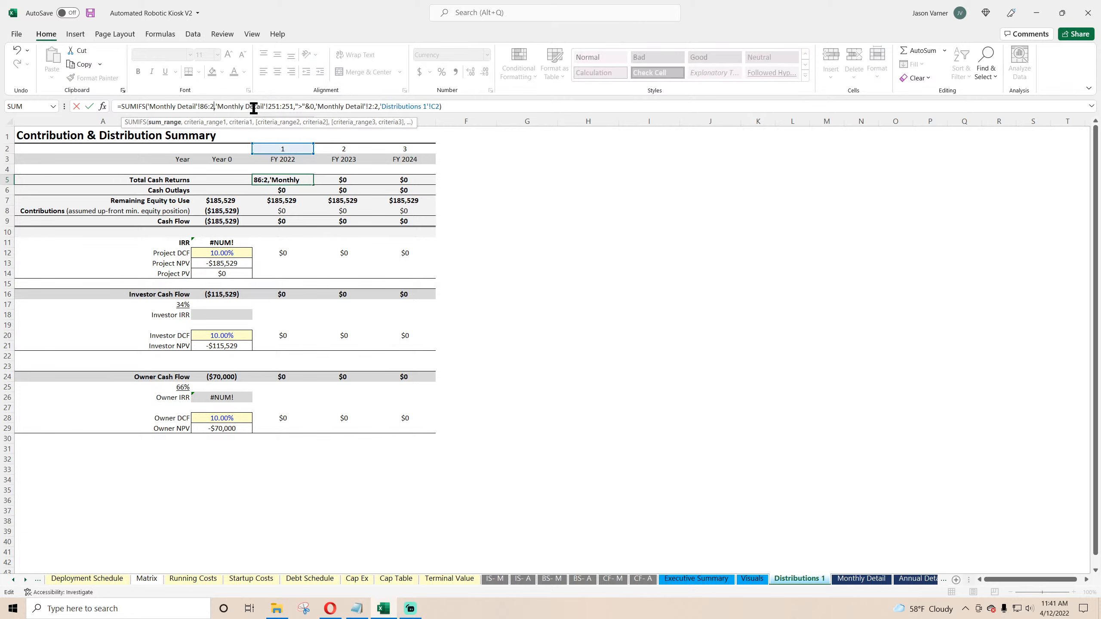
{"action": "type", "text": "86"}
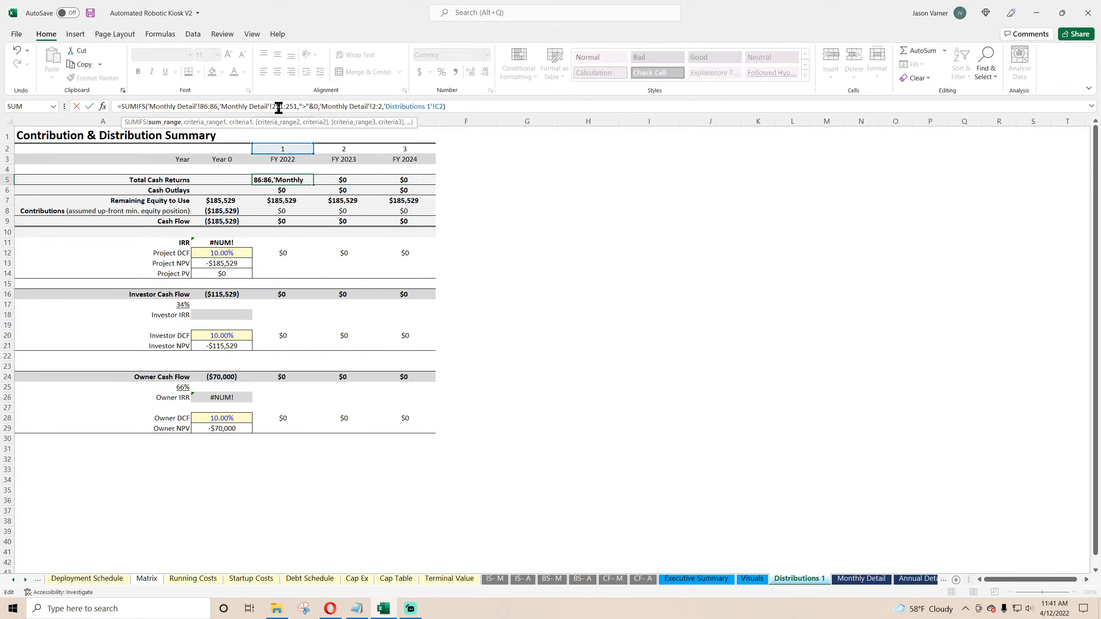
{"action": "left_click", "coordinate": [284, 106]}
{"action": "key", "text": "BackSpace"}
{"action": "key", "text": "BackSpace"}
{"action": "key", "text": "BackSpace"}
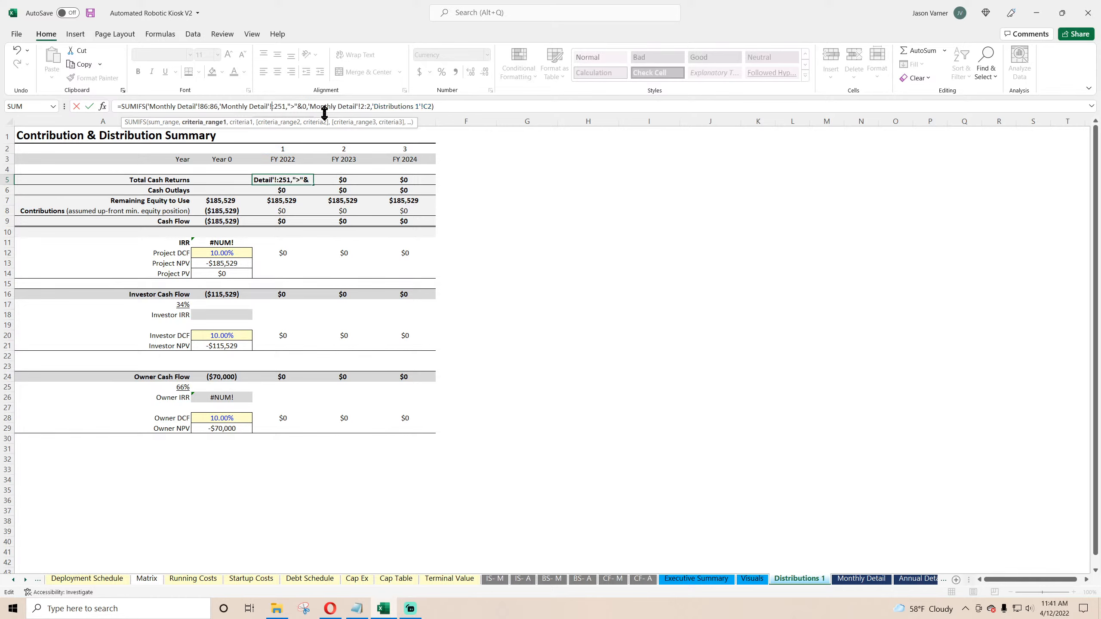
{"action": "type", "text": "86"}
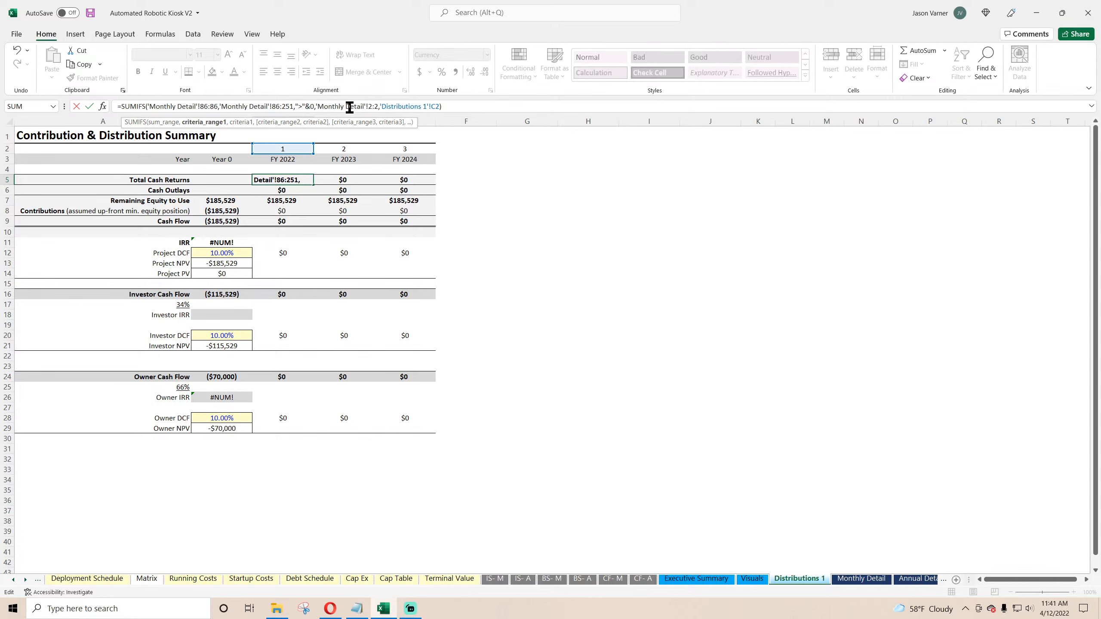
{"action": "key", "text": "Right"}
{"action": "key", "text": "Delete"}
{"action": "key", "text": "Delete"}
{"action": "key", "text": "Delete"}
{"action": "type", "text": "8"}
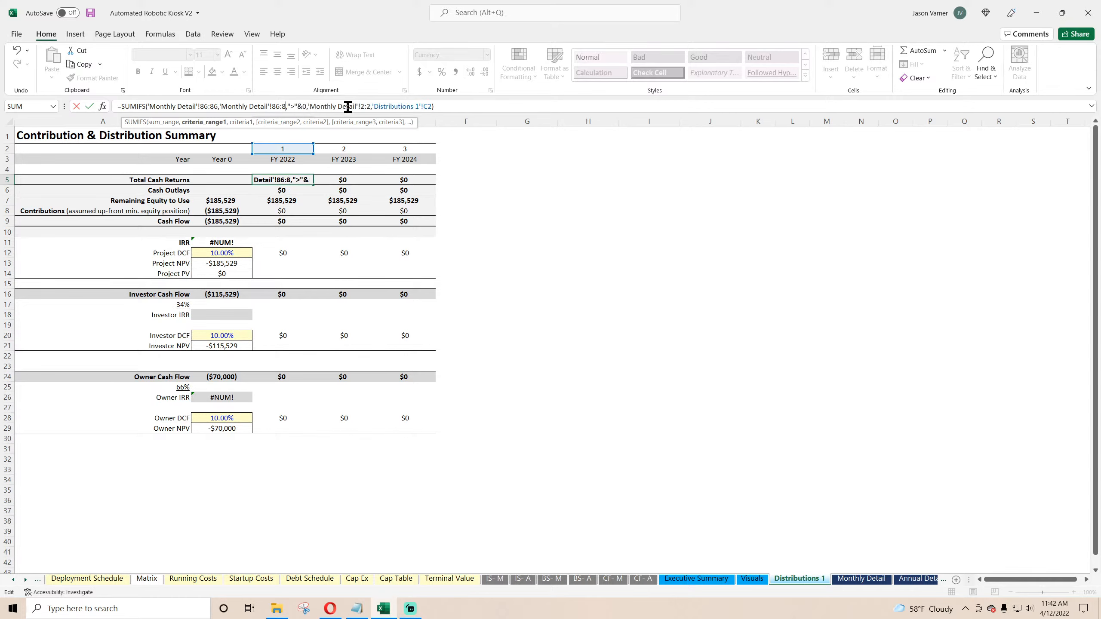
{"action": "type", "text": "6"}
{"action": "key", "text": "Return"}
{"action": "left_click", "coordinate": [286, 180]}
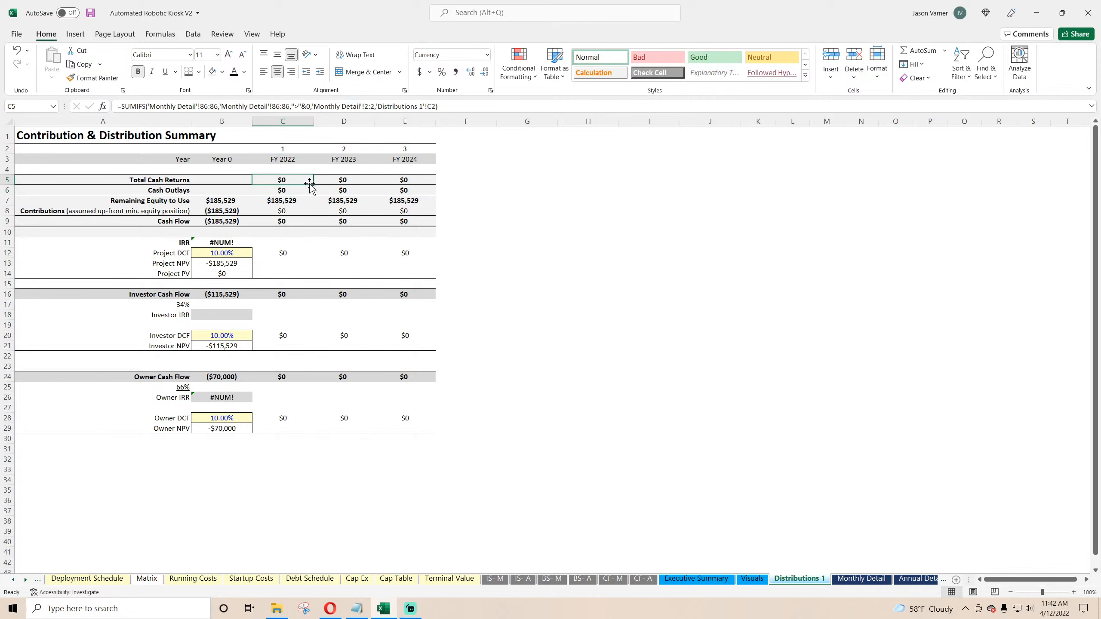
{"action": "left_click_drag", "start_coordinate": [313, 184], "coordinate": [408, 185]}
{"action": "left_click", "coordinate": [284, 180]}
Step: Change the Total Cash Returns year criterion to Monthly Detail row 1 matched against C2, fill across to E5, and save
{"action": "left_click", "coordinate": [871, 581]}
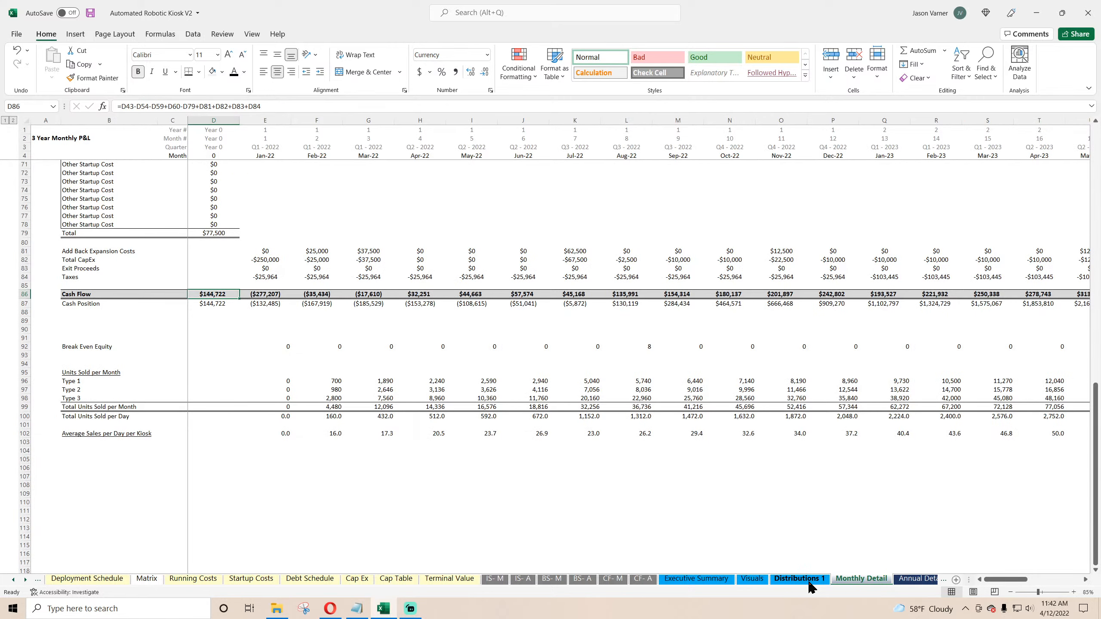
{"action": "left_click", "coordinate": [809, 583]}
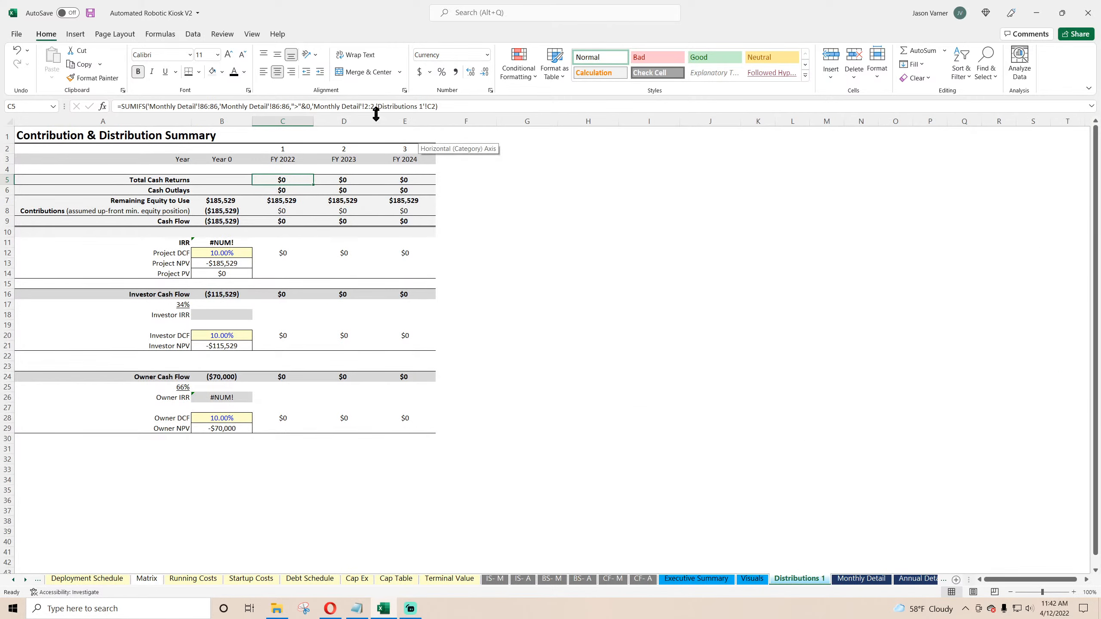
{"action": "left_click", "coordinate": [367, 106]}
{"action": "key", "text": "BackSpace"}
{"action": "type", "text": "1"}
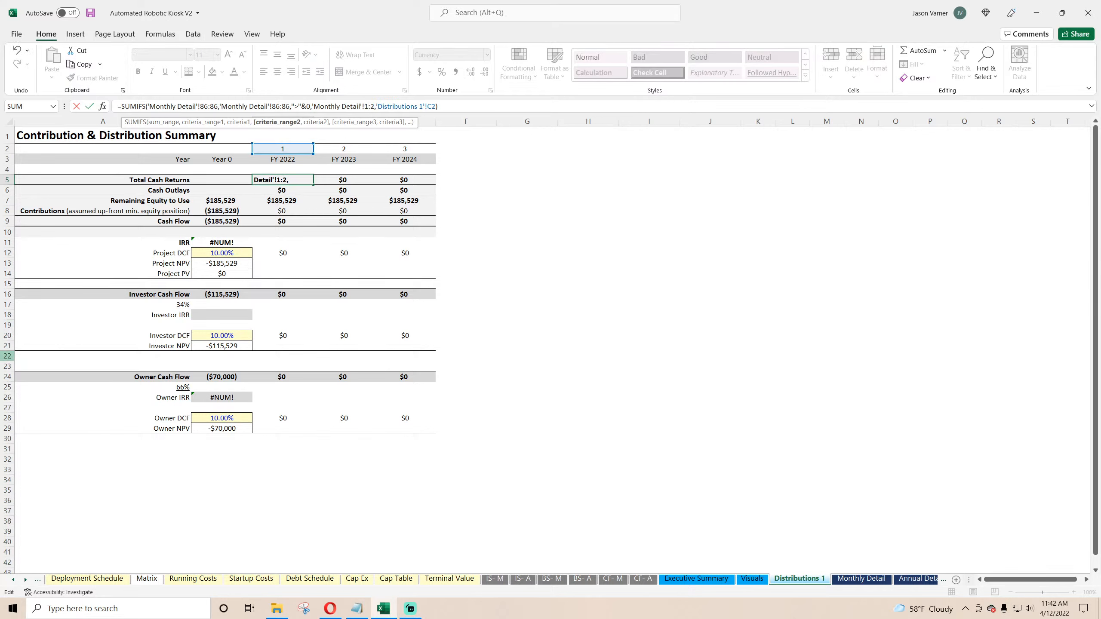
{"action": "key", "text": "Right"}
{"action": "key", "text": "Right"}
{"action": "key", "text": "BackSpace"}
{"action": "type", "text": "1"}
{"action": "key", "text": "ctrl+Return"}
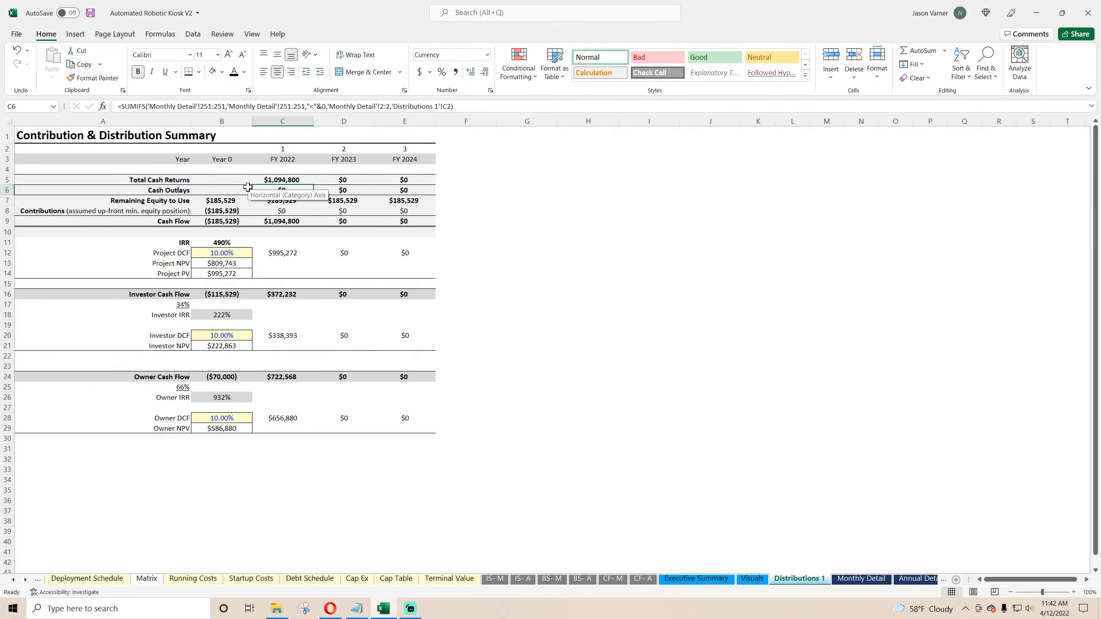
{"action": "left_click", "coordinate": [425, 107]}
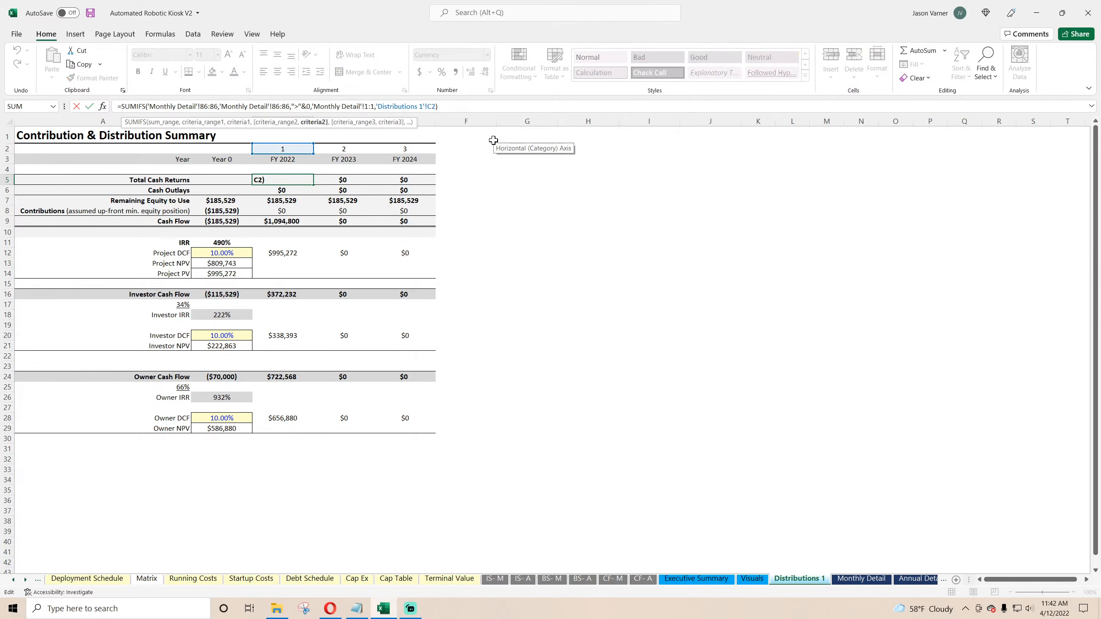
{"action": "key", "text": "BackSpace"}
{"action": "key", "text": "BackSpace"}
{"action": "key", "text": "BackSpace"}
{"action": "key", "text": "BackSpace"}
{"action": "key", "text": "BackSpace"}
{"action": "key", "text": "BackSpace"}
{"action": "key", "text": "BackSpace"}
{"action": "key", "text": "BackSpace"}
{"action": "key", "text": "BackSpace"}
{"action": "key", "text": "BackSpace"}
{"action": "key", "text": "BackSpace"}
{"action": "key", "text": "BackSpace"}
{"action": "key", "text": "BackSpace"}
{"action": "key", "text": "BackSpace"}
{"action": "key", "text": "BackSpace"}
{"action": "key", "text": "BackSpace"}
{"action": "key", "text": "BackSpace"}
{"action": "key", "text": "BackSpace"}
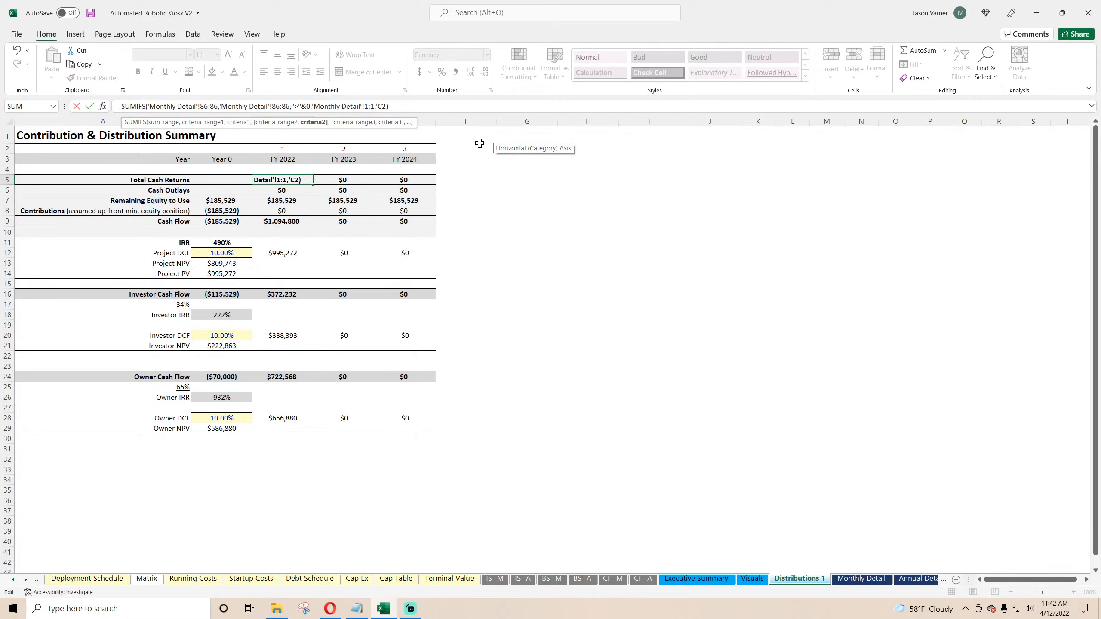
{"action": "key", "text": "ctrl+Return"}
{"action": "left_click_drag", "start_coordinate": [313, 184], "coordinate": [416, 181]}
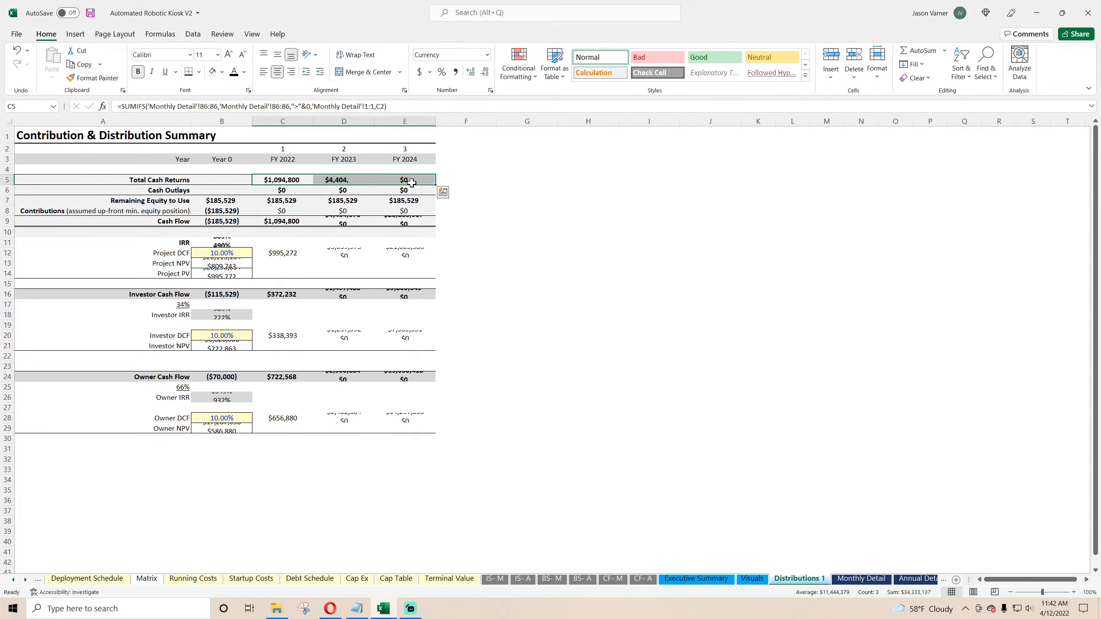
{"action": "left_click", "coordinate": [91, 12]}
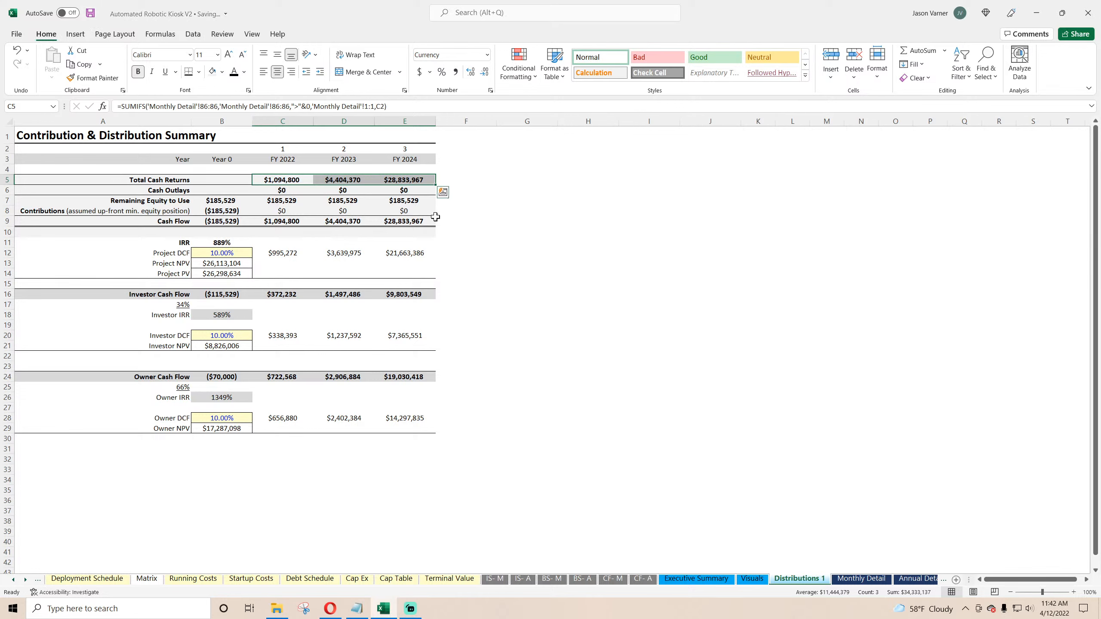
Step: Copy the Total Cash Returns formula into Cash Outlays C6 with a "<"&0 criterion and fill across to E6
{"action": "left_click", "coordinate": [293, 187]}
{"action": "left_click_drag", "start_coordinate": [387, 106], "coordinate": [93, 116]}
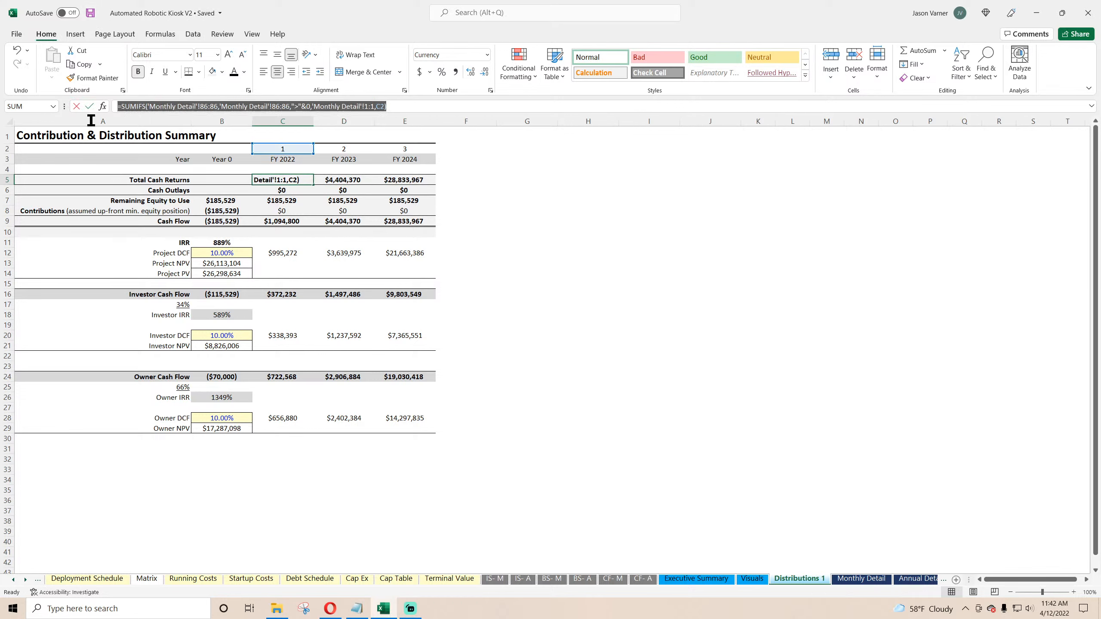
{"action": "right_click", "coordinate": [156, 107]}
{"action": "left_click", "coordinate": [185, 137]}
{"action": "key", "text": "Return"}
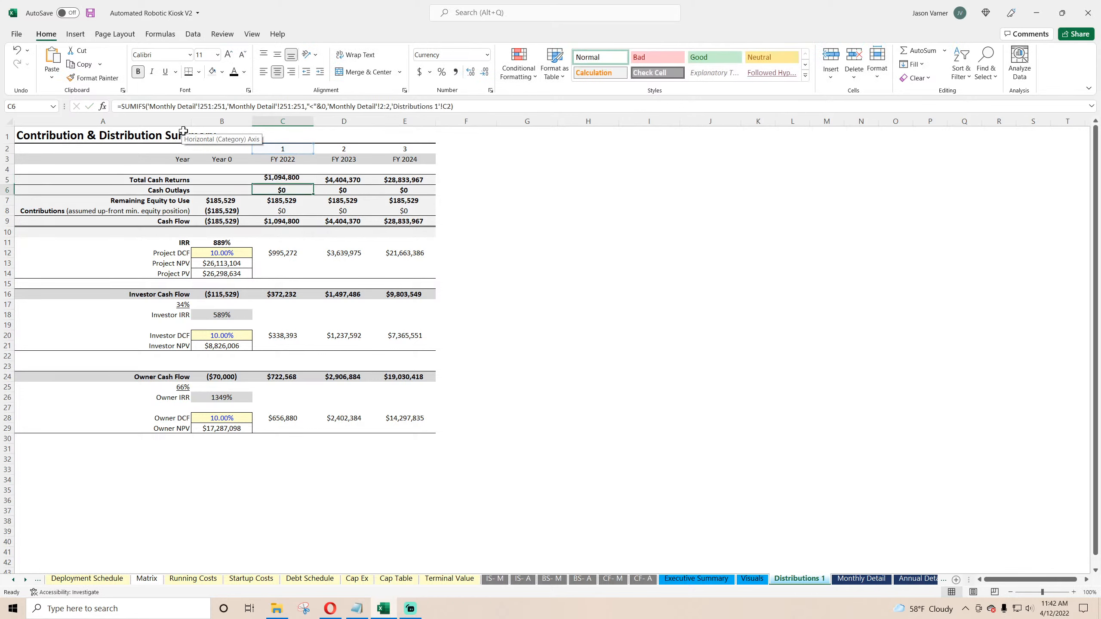
{"action": "left_click_drag", "start_coordinate": [475, 105], "coordinate": [49, 135]}
{"action": "key", "text": "ctrl+v"}
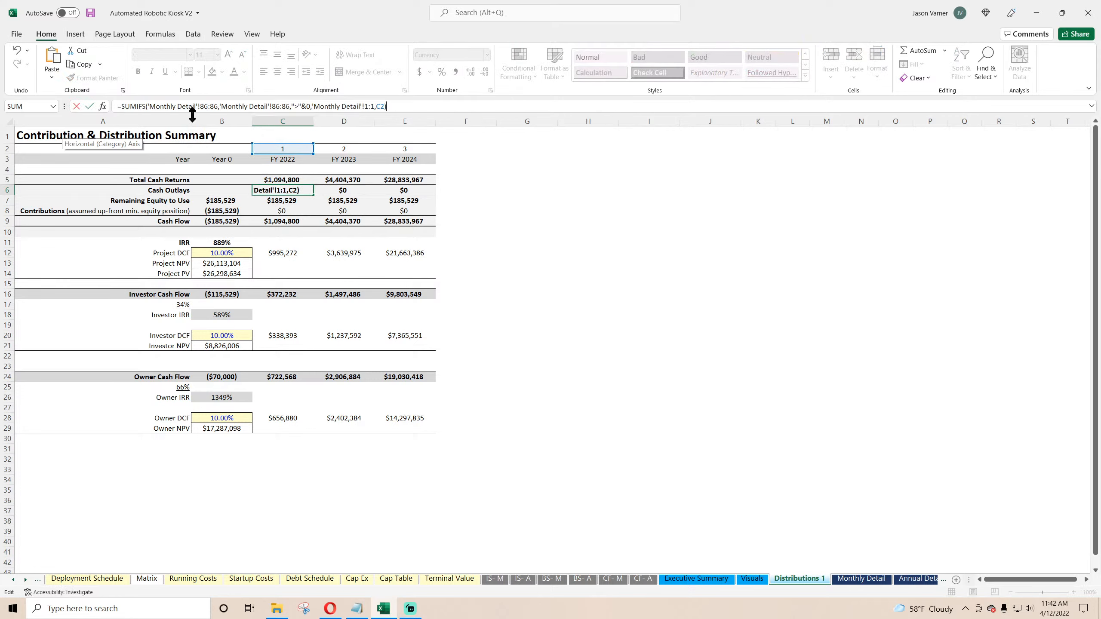
{"action": "left_click", "coordinate": [296, 107]}
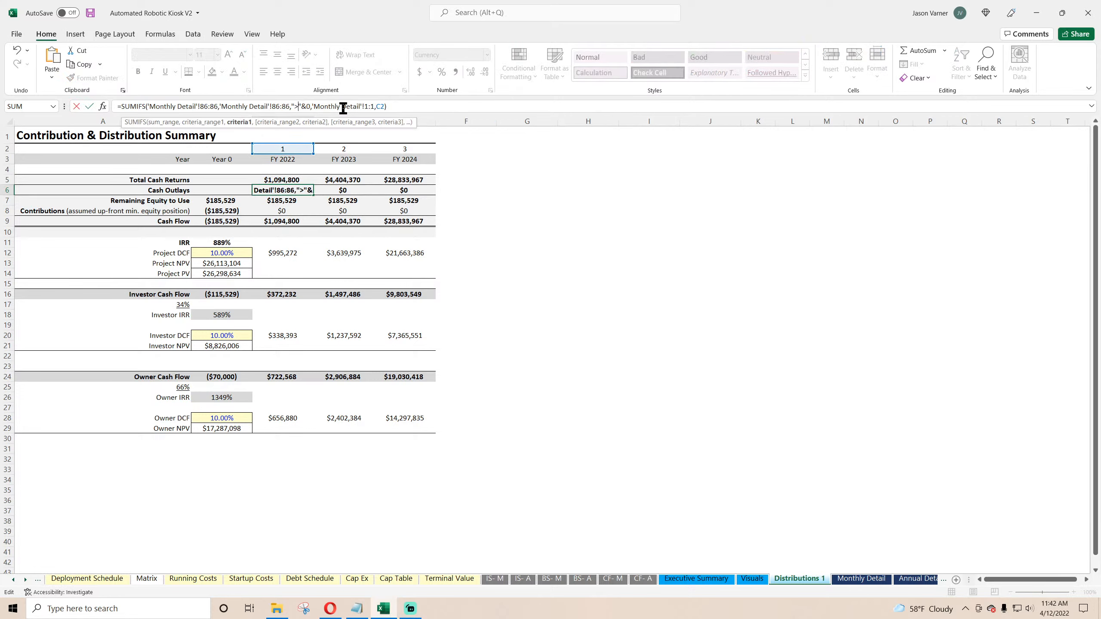
{"action": "key", "text": "BackSpace"}
{"action": "type", "text": "<"}
{"action": "key", "text": "ctrl+Return"}
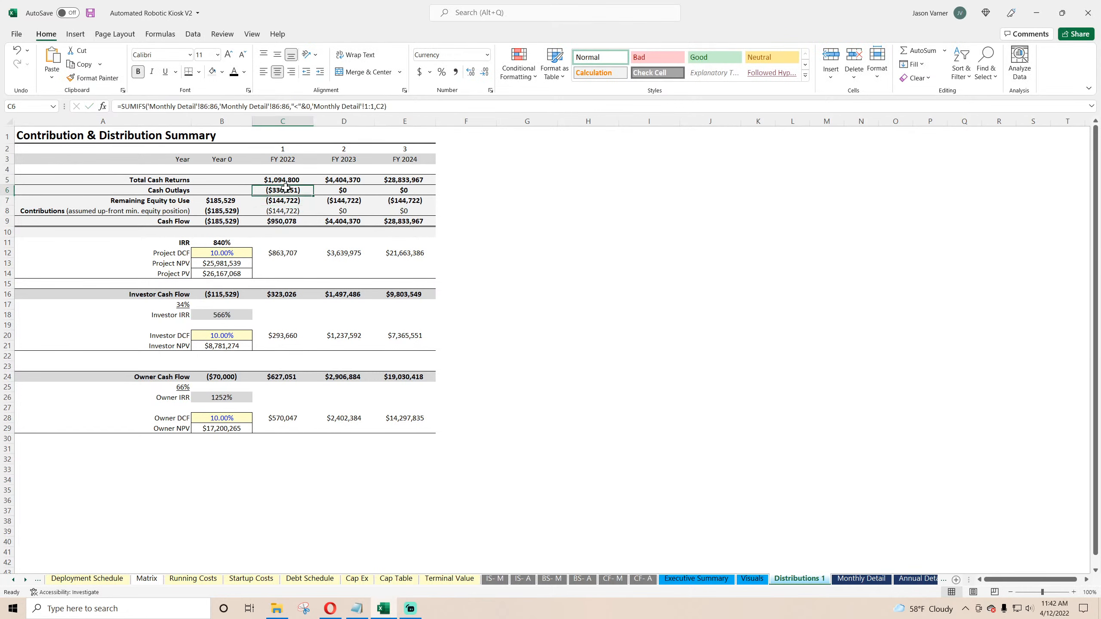
{"action": "left_click_drag", "start_coordinate": [313, 196], "coordinate": [416, 194]}
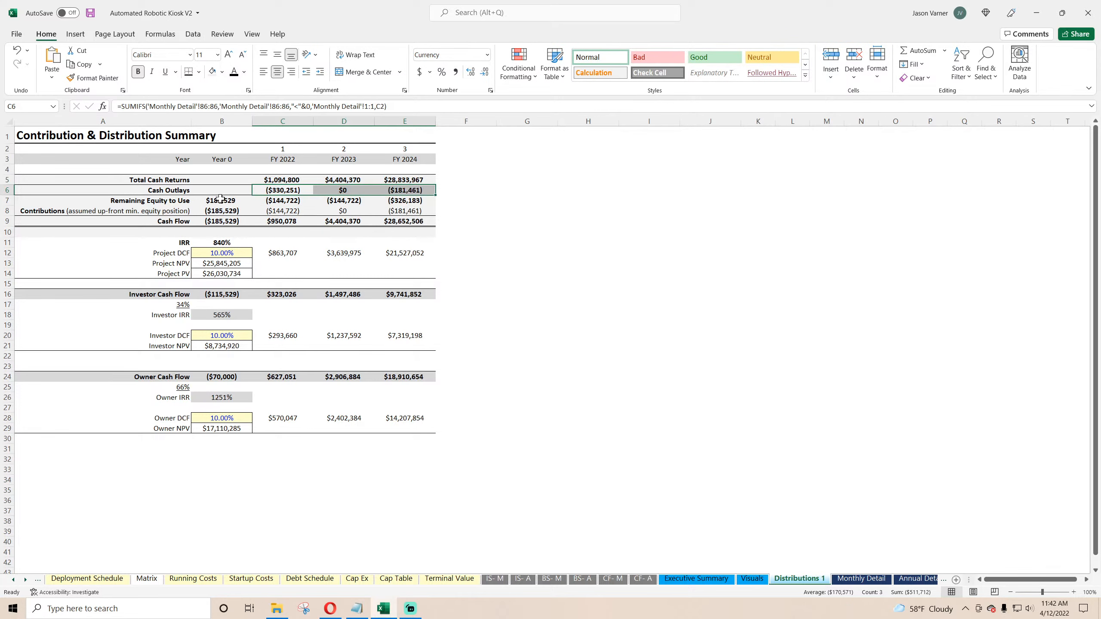
Step: Rebuild the Year 0 Remaining Equity to Use in B7 as Global Control C16 minus Monthly Detail D79 plus Monthly Detail D60
{"action": "left_click", "coordinate": [220, 200]}
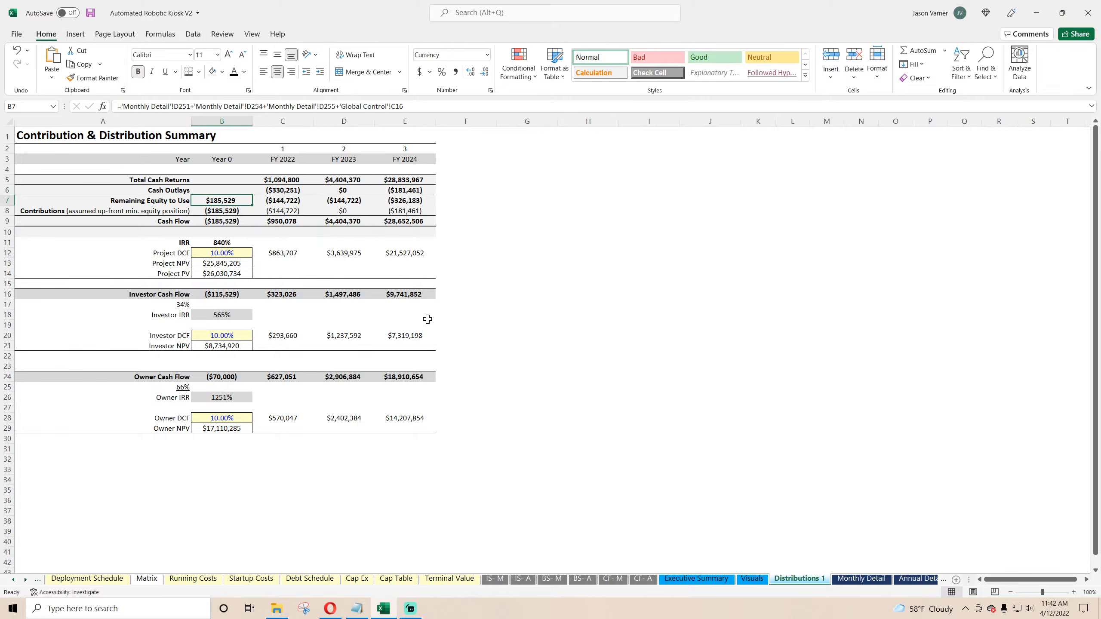
{"action": "type", "text": "="}
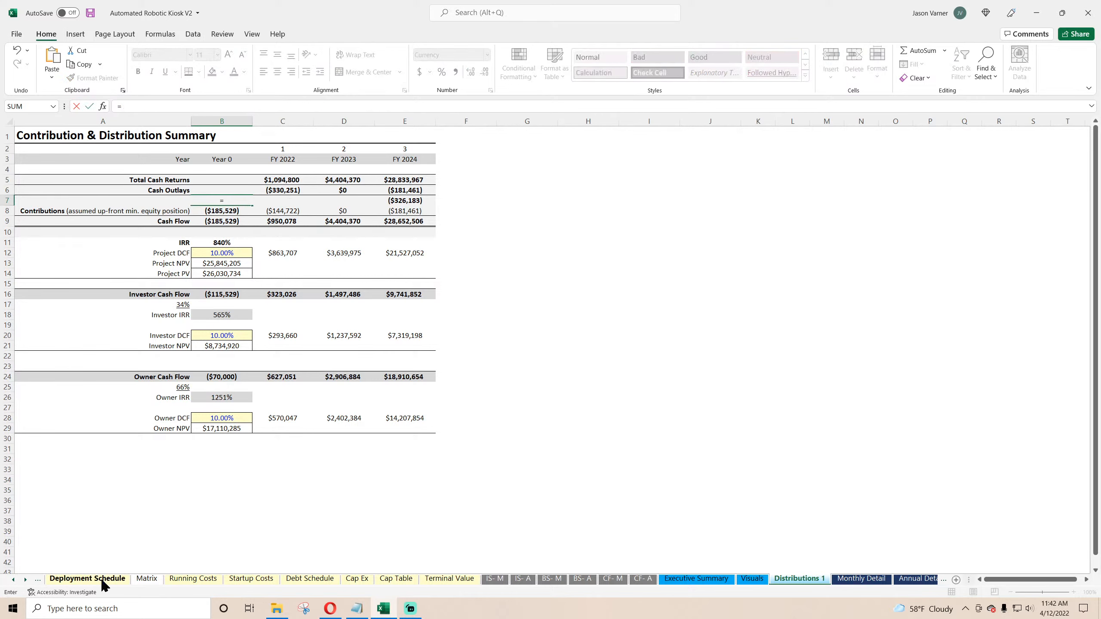
{"action": "left_click", "coordinate": [13, 580]}
{"action": "left_click", "coordinate": [127, 578]}
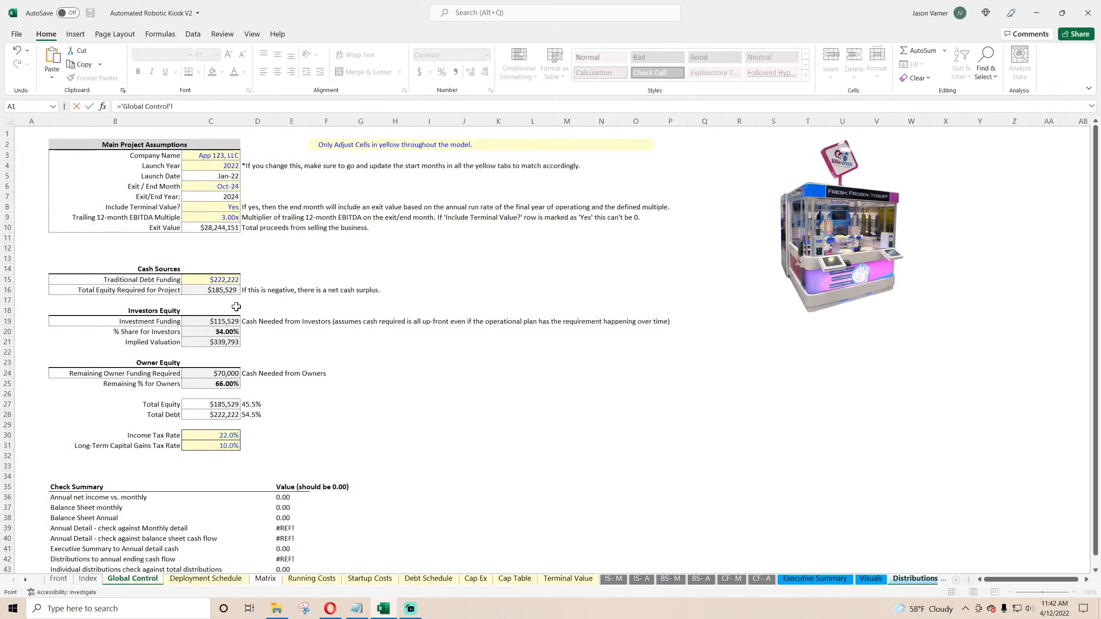
{"action": "left_click", "coordinate": [211, 289]}
{"action": "type", "text": "-"}
{"action": "left_click", "coordinate": [25, 581]}
{"action": "left_click", "coordinate": [924, 579]}
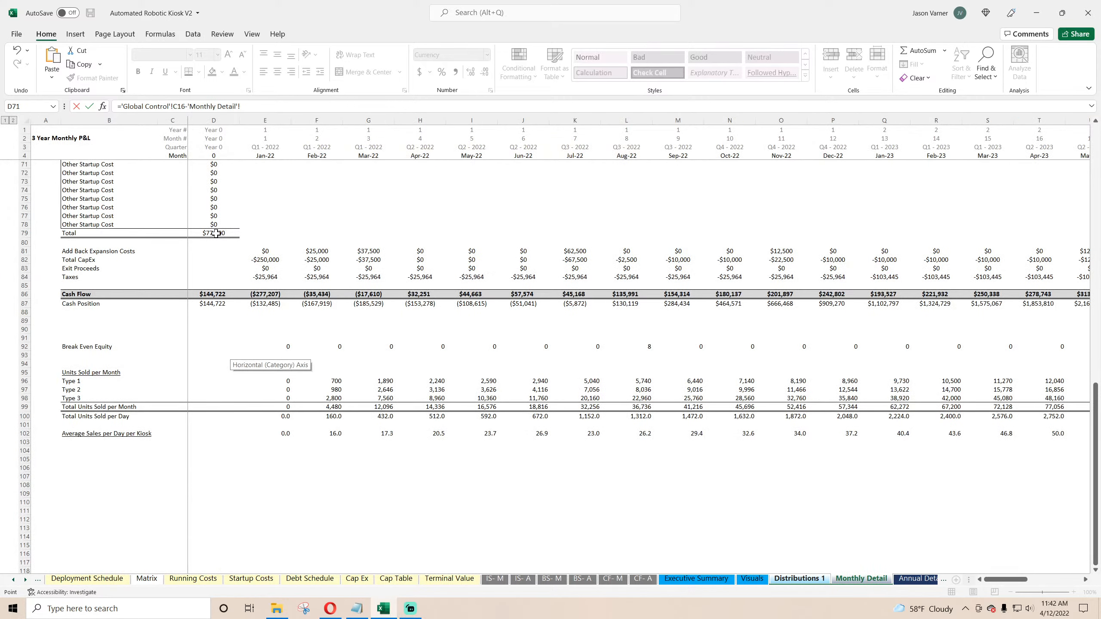
{"action": "left_click", "coordinate": [216, 234]}
{"action": "type", "text": "+"}
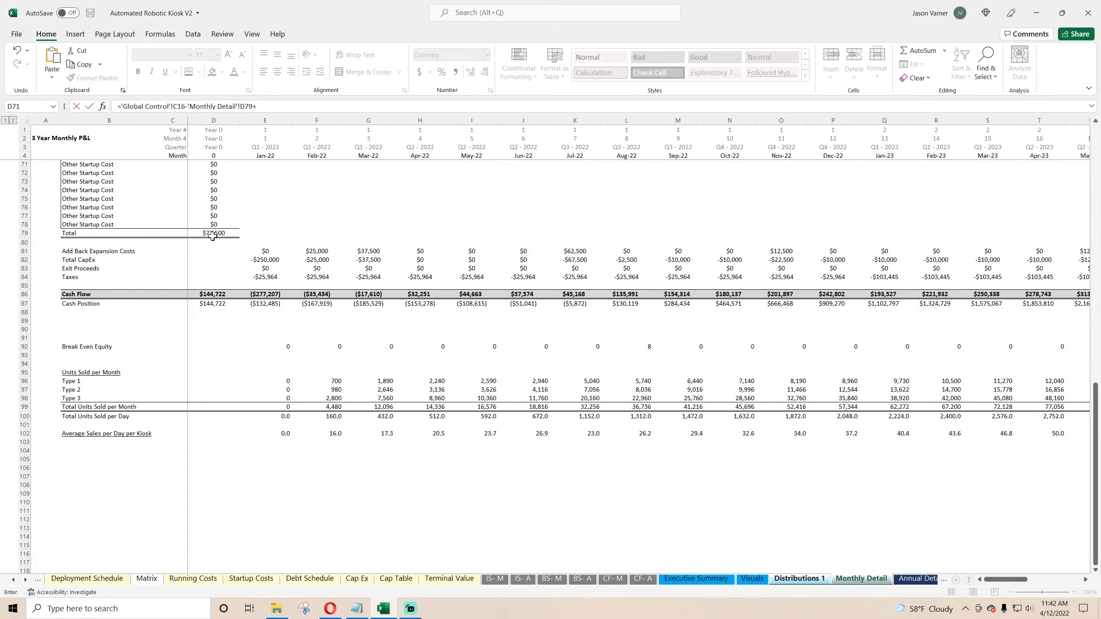
{"action": "scroll", "coordinate": [215, 299], "scroll_direction": "up", "scroll_amount": 7}
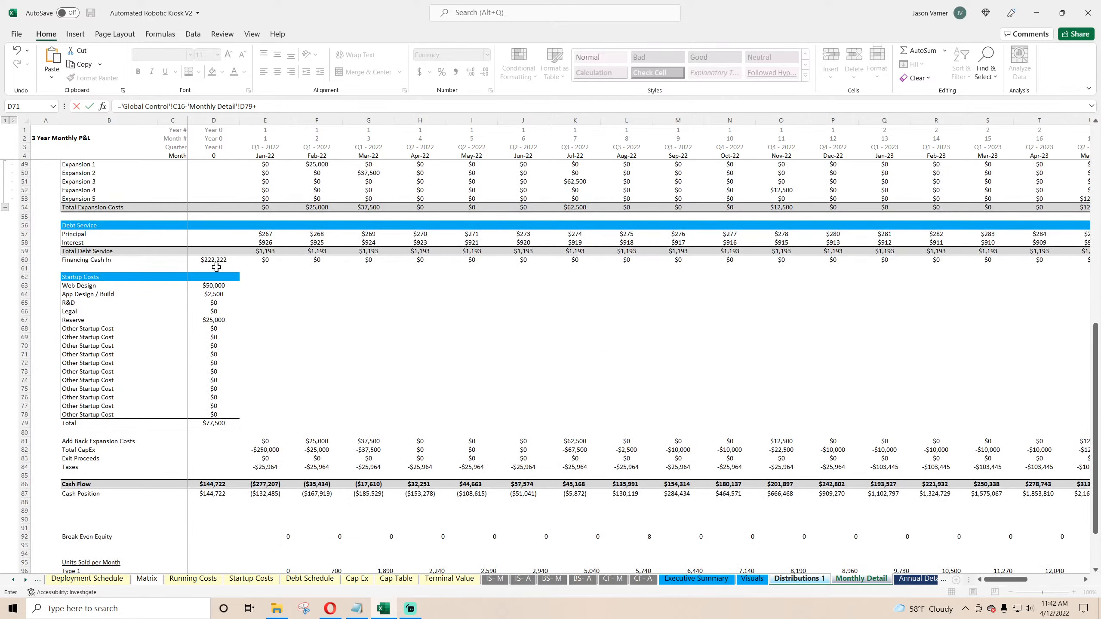
{"action": "left_click", "coordinate": [216, 261]}
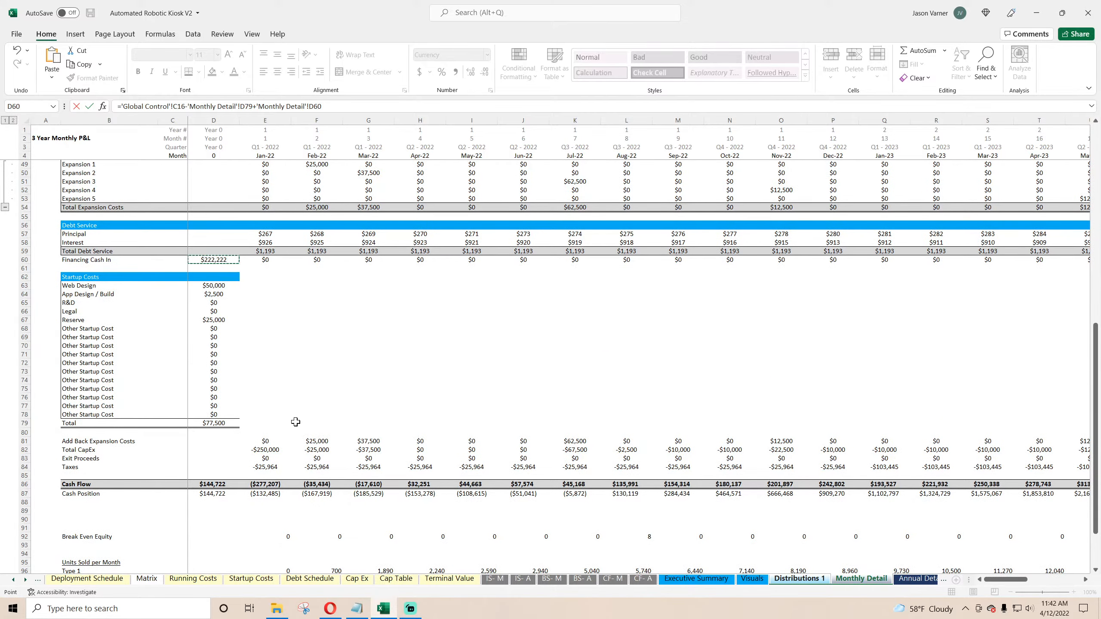
{"action": "scroll", "coordinate": [295, 421], "scroll_direction": "down", "scroll_amount": 4}
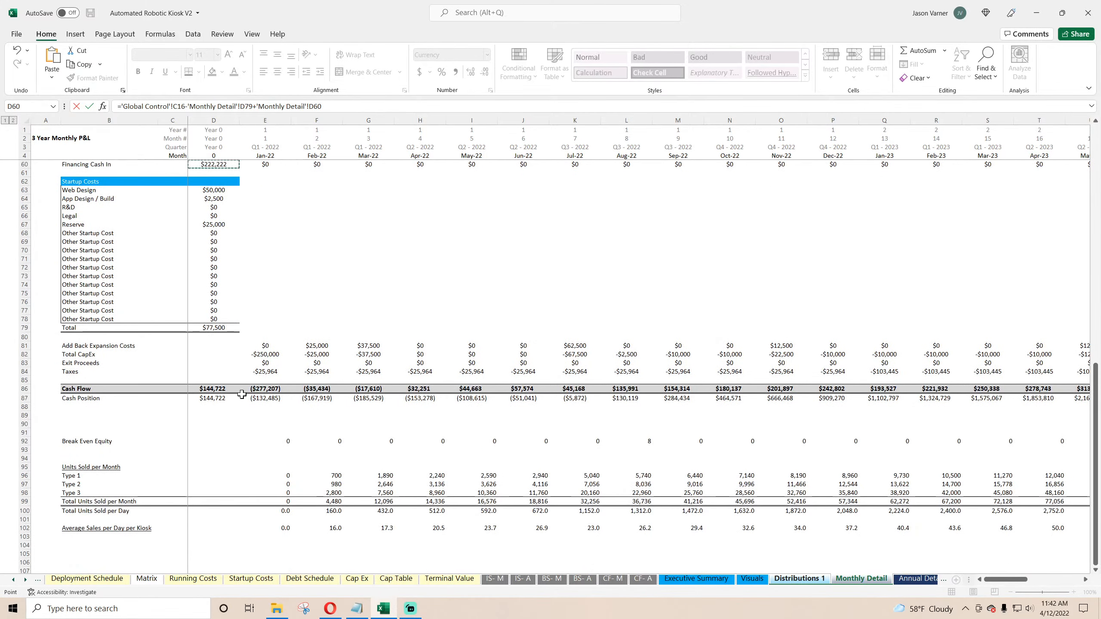
{"action": "key", "text": "Escape"}
{"action": "left_click", "coordinate": [236, 199]}
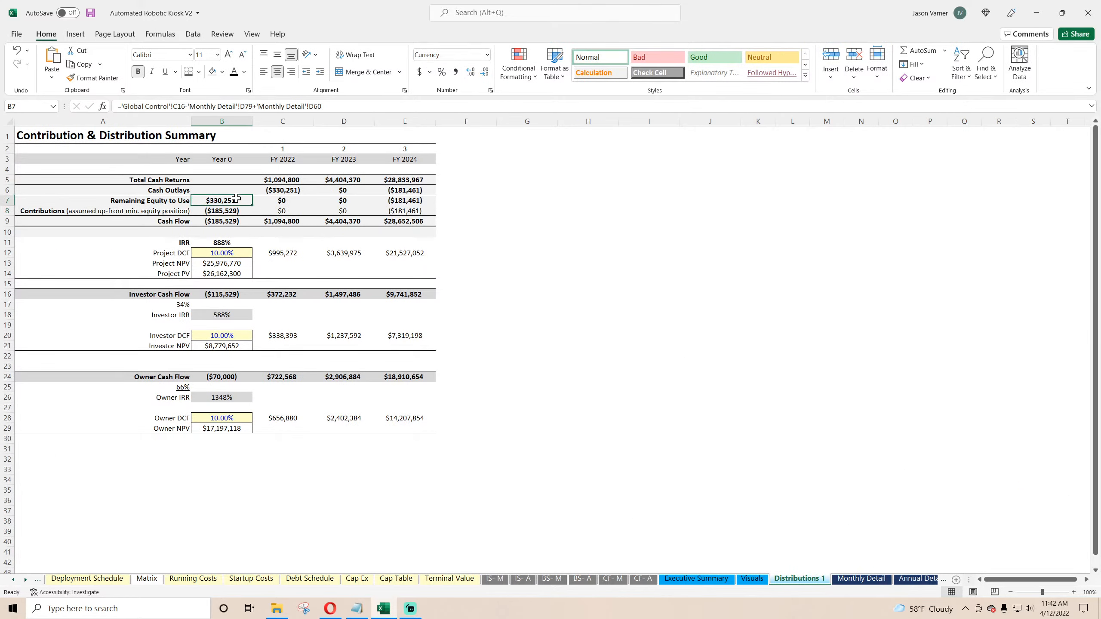
Step: Re-link the Year 0 Contributions cell B8 to Global Control C16 and save the workbook
{"action": "left_click", "coordinate": [227, 211]}
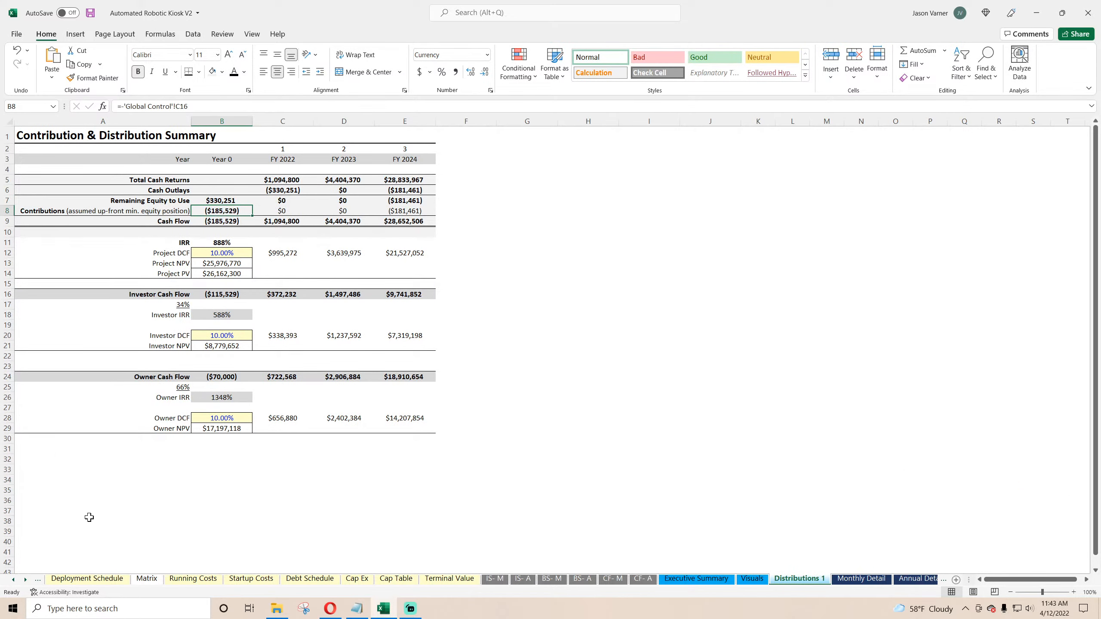
{"action": "type", "text": "="}
{"action": "left_click", "coordinate": [13, 579]}
{"action": "left_click", "coordinate": [13, 580]}
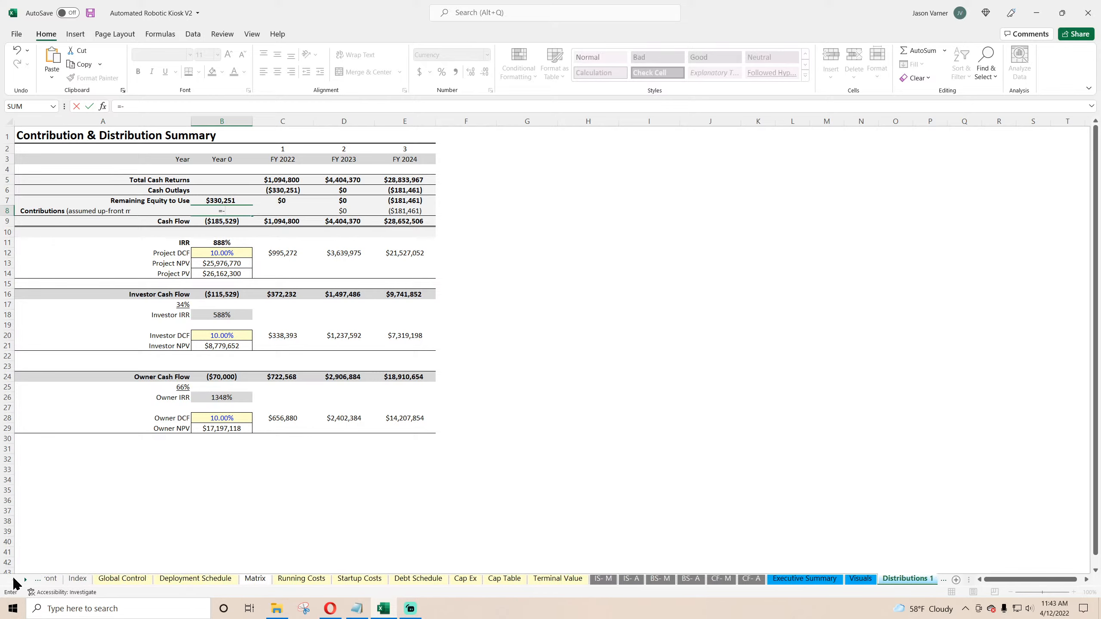
{"action": "left_click", "coordinate": [130, 578]}
{"action": "left_click", "coordinate": [220, 291]}
{"action": "key", "text": "Return"}
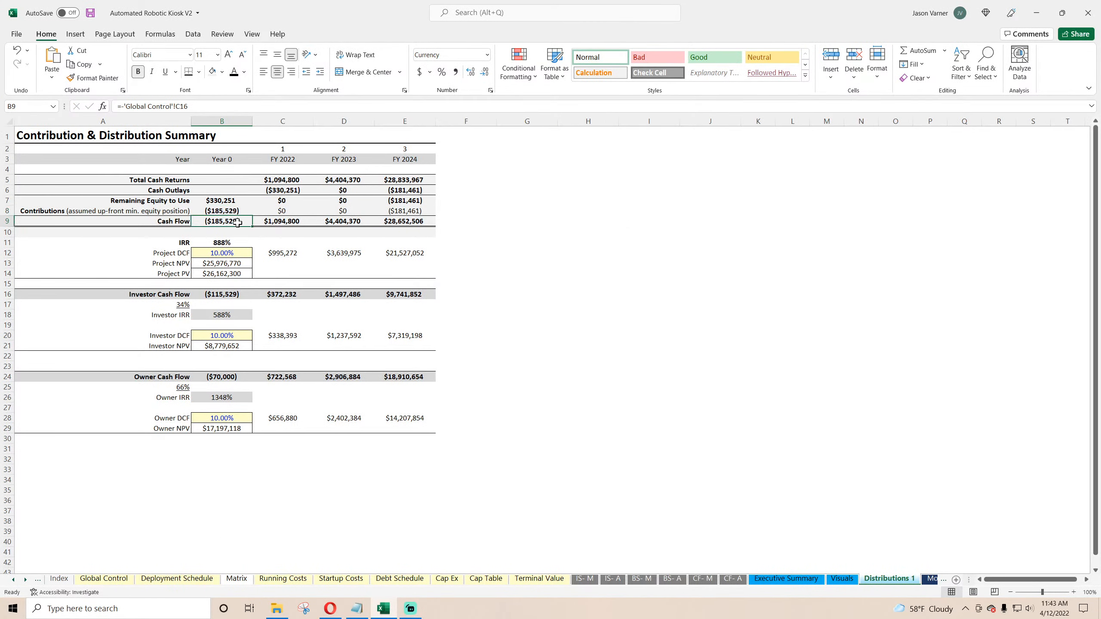
{"action": "left_click", "coordinate": [90, 13]}
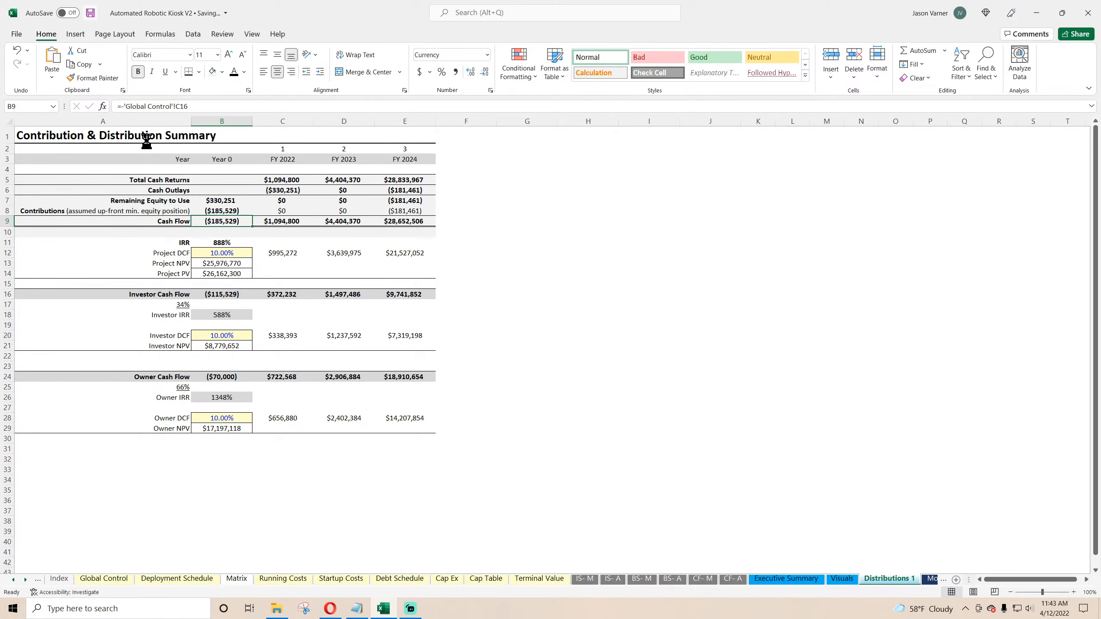
Step: On Deployment Schedule, set Max Units Sold per Day to 10, 15 and 70 for Types 1–3 across all five expansions, then save
{"action": "left_click", "coordinate": [225, 244]}
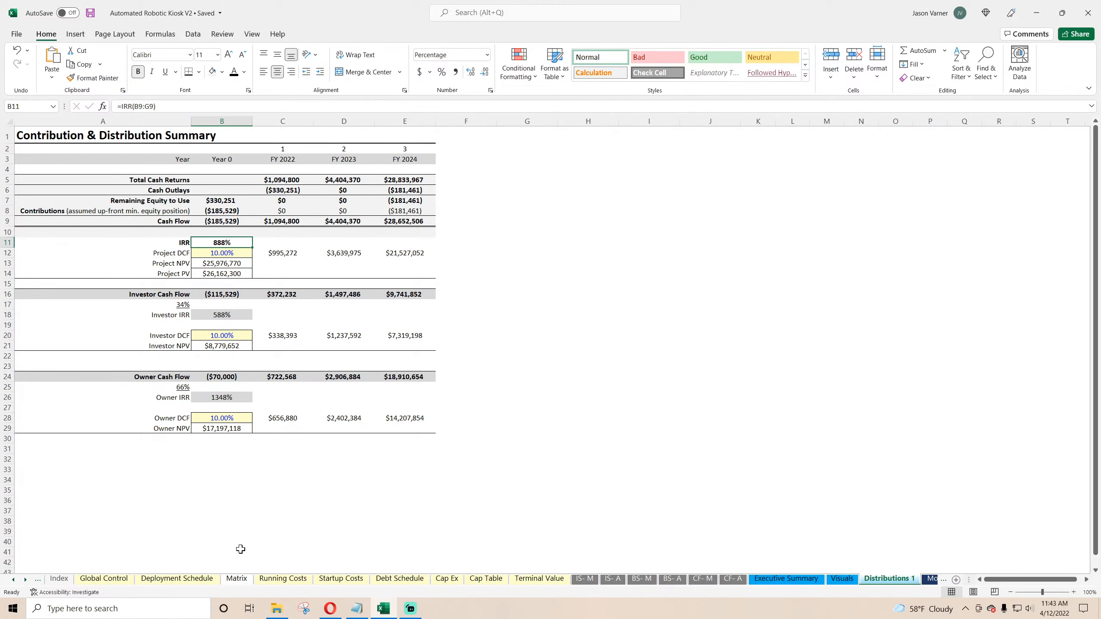
{"action": "left_click", "coordinate": [165, 580]}
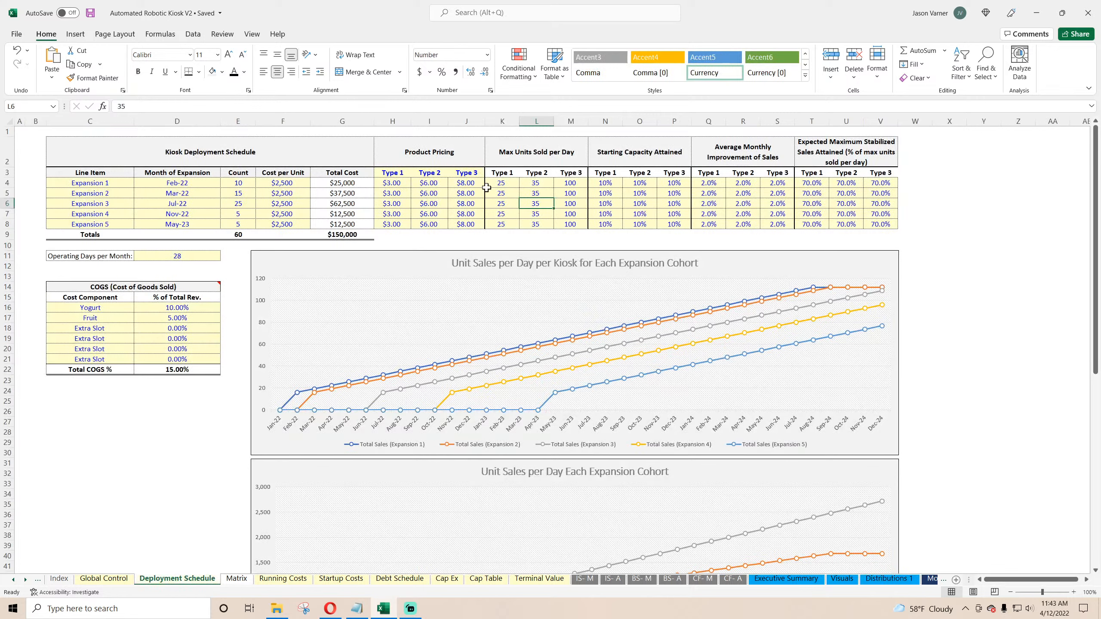
{"action": "left_click", "coordinate": [486, 186]}
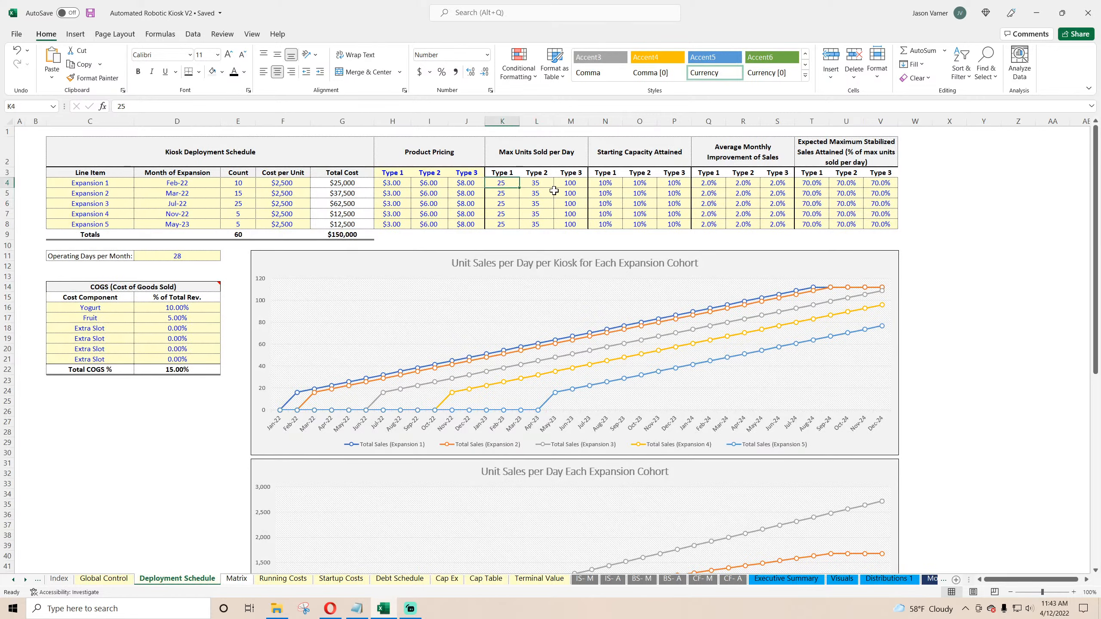
{"action": "type", "text": "10"}
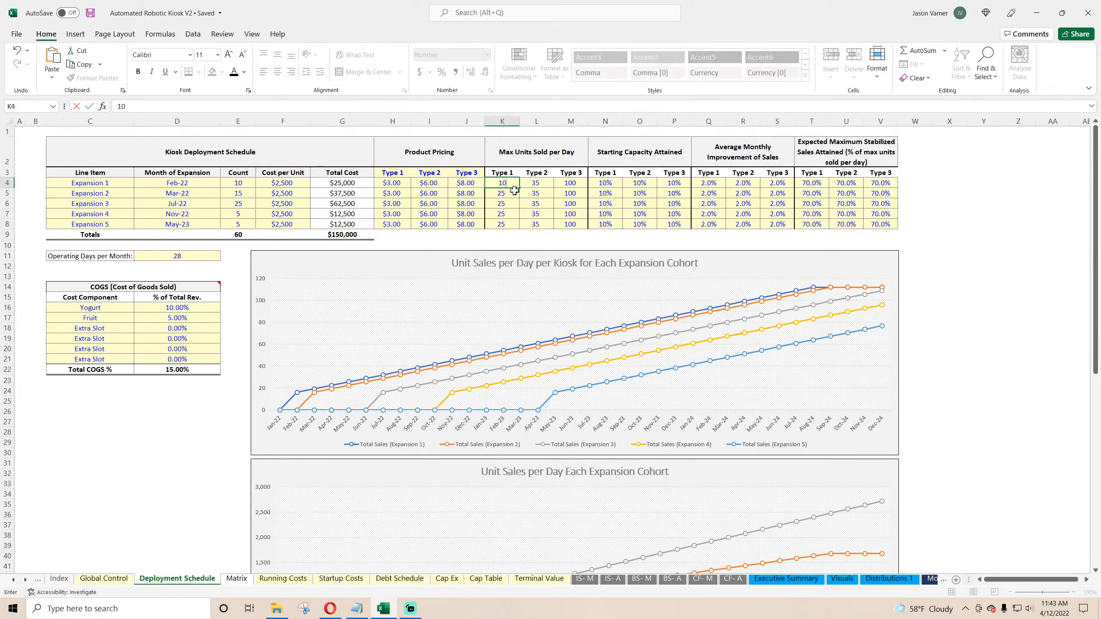
{"action": "left_click", "coordinate": [538, 184]}
{"action": "type", "text": "15"}
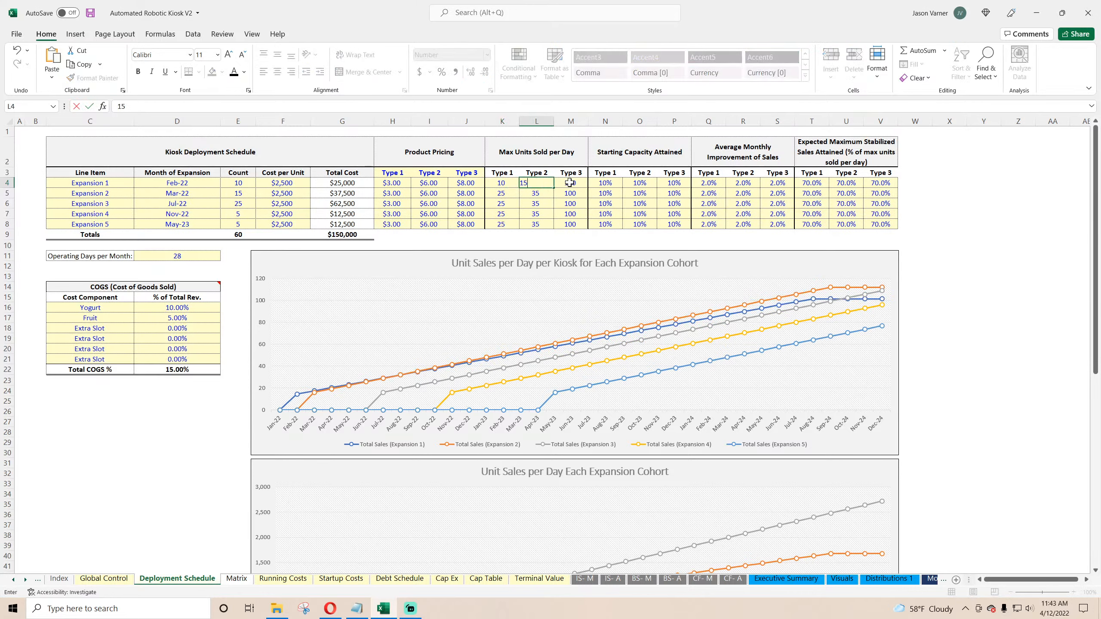
{"action": "left_click", "coordinate": [569, 182]}
{"action": "type", "text": "70"}
{"action": "left_click", "coordinate": [572, 195]}
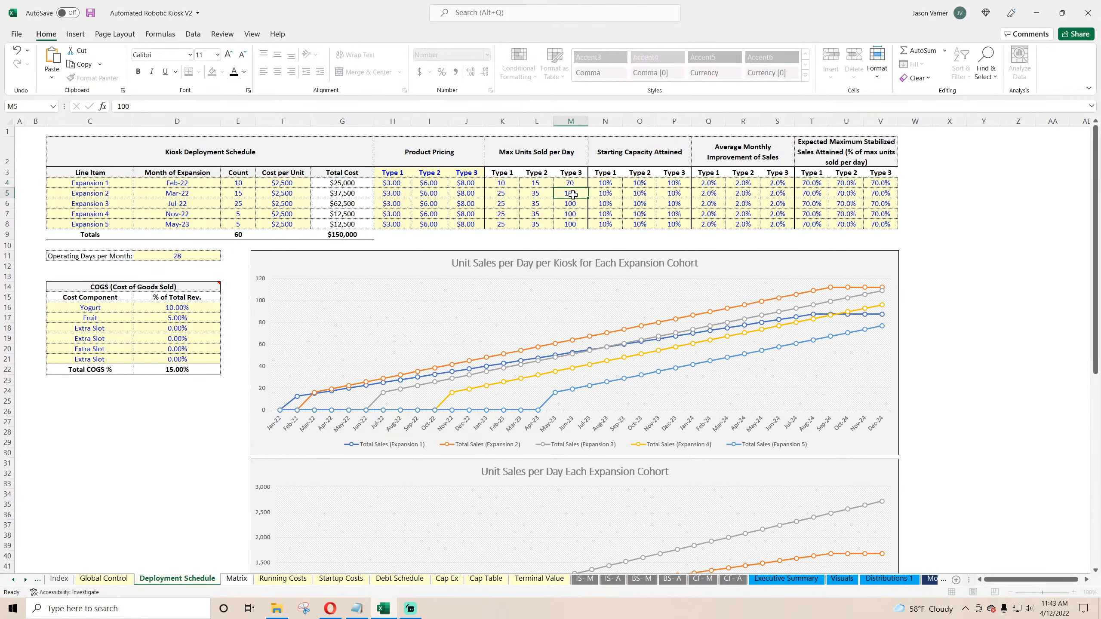
{"action": "left_click_drag", "start_coordinate": [509, 183], "coordinate": [582, 233]}
{"action": "left_click", "coordinate": [90, 13]}
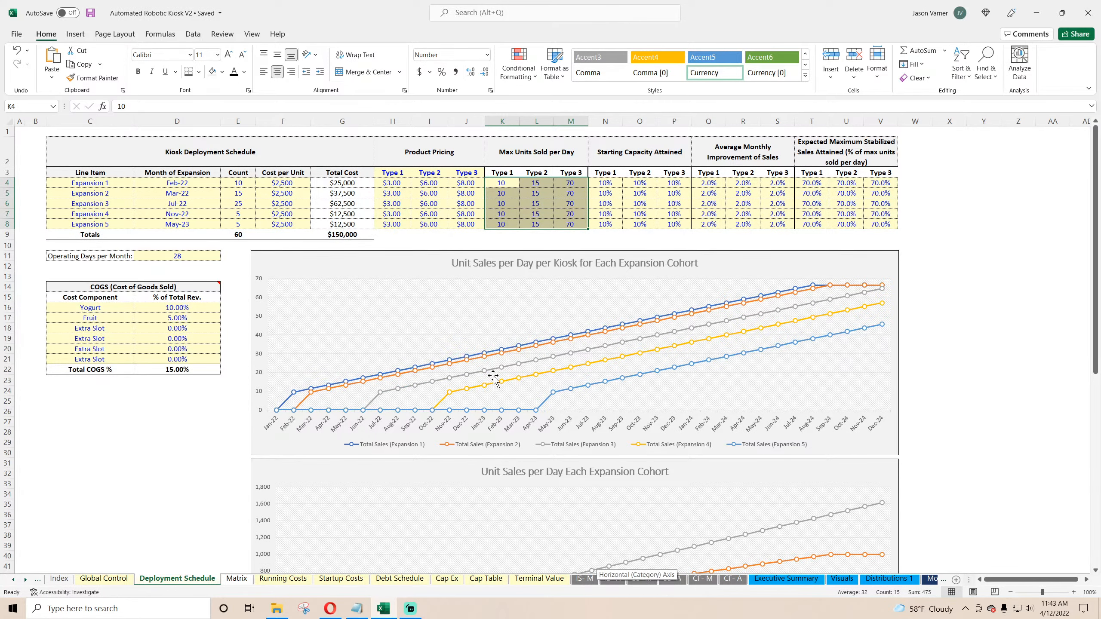
Step: Review the updated results on the Executive Summary and Distributions 1 sheets
{"action": "scroll", "coordinate": [493, 379], "scroll_direction": "down", "scroll_amount": 8}
{"action": "scroll", "coordinate": [494, 378], "scroll_direction": "up", "scroll_amount": 8}
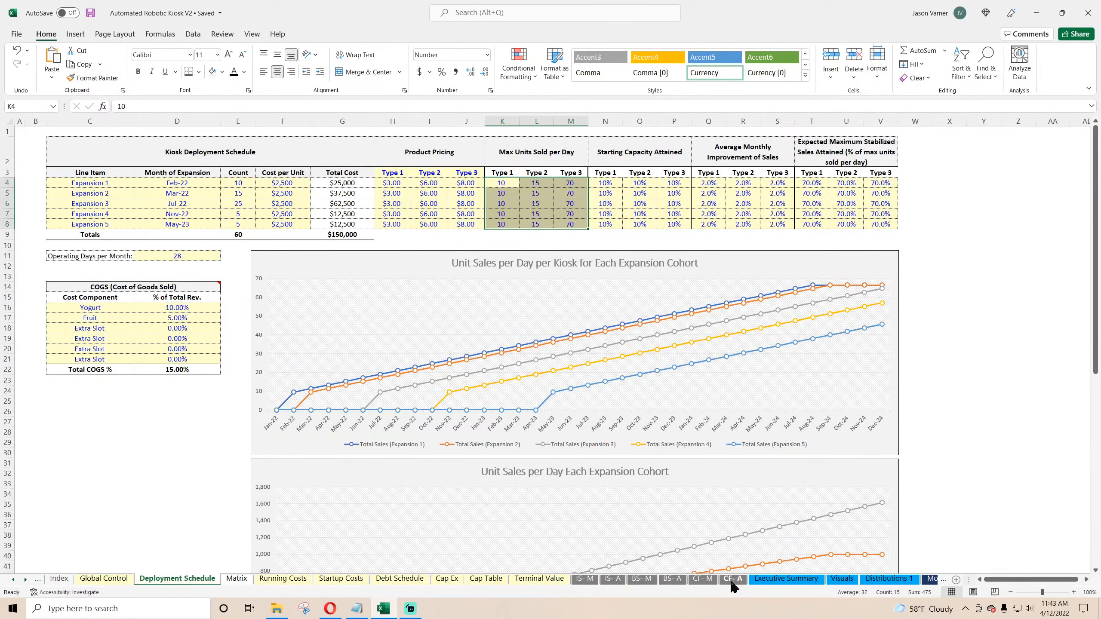
{"action": "left_click", "coordinate": [786, 579]}
{"action": "left_click", "coordinate": [877, 580]}
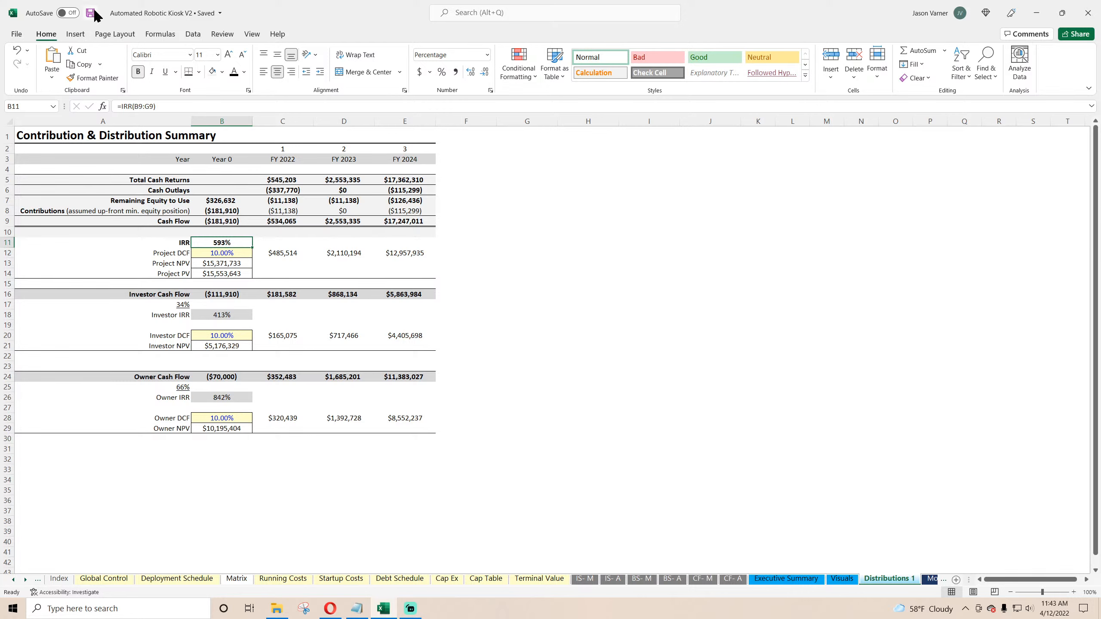
Step: On Running Costs, set the re-supply labor cost per month per person to $1,500
{"action": "left_click", "coordinate": [297, 579]}
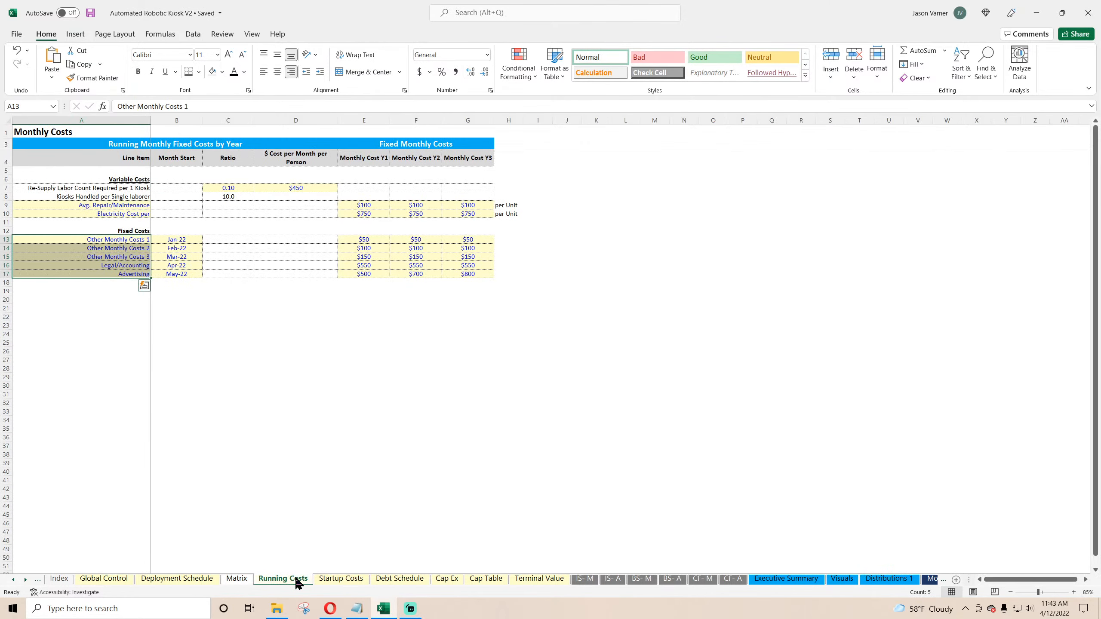
{"action": "left_click", "coordinate": [304, 187]}
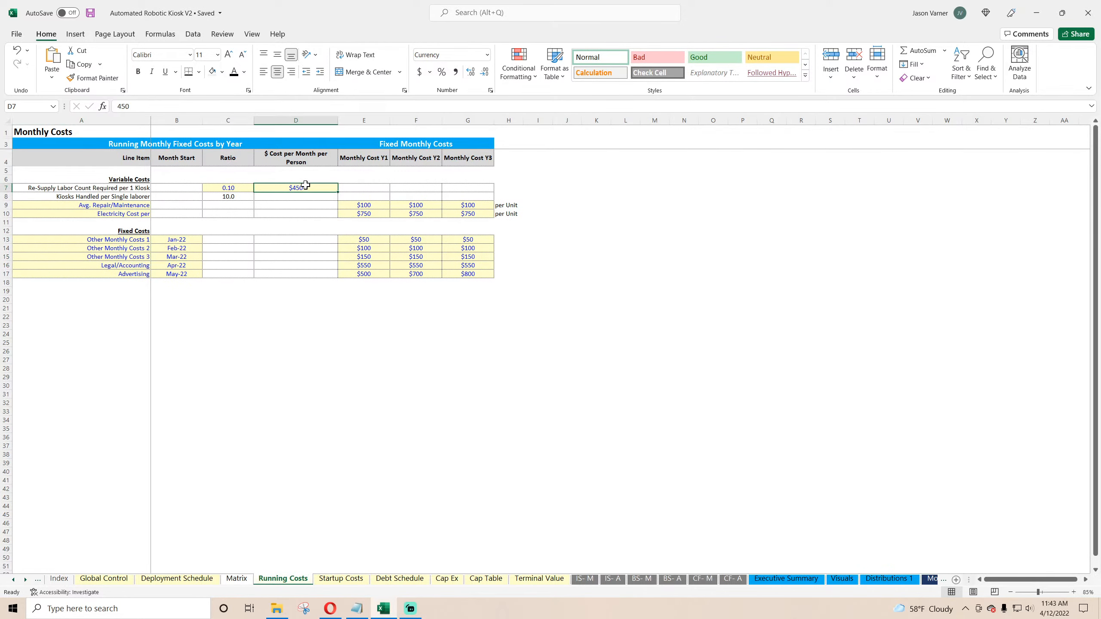
{"action": "type", "text": "1,500"}
{"action": "key", "text": "Return"}
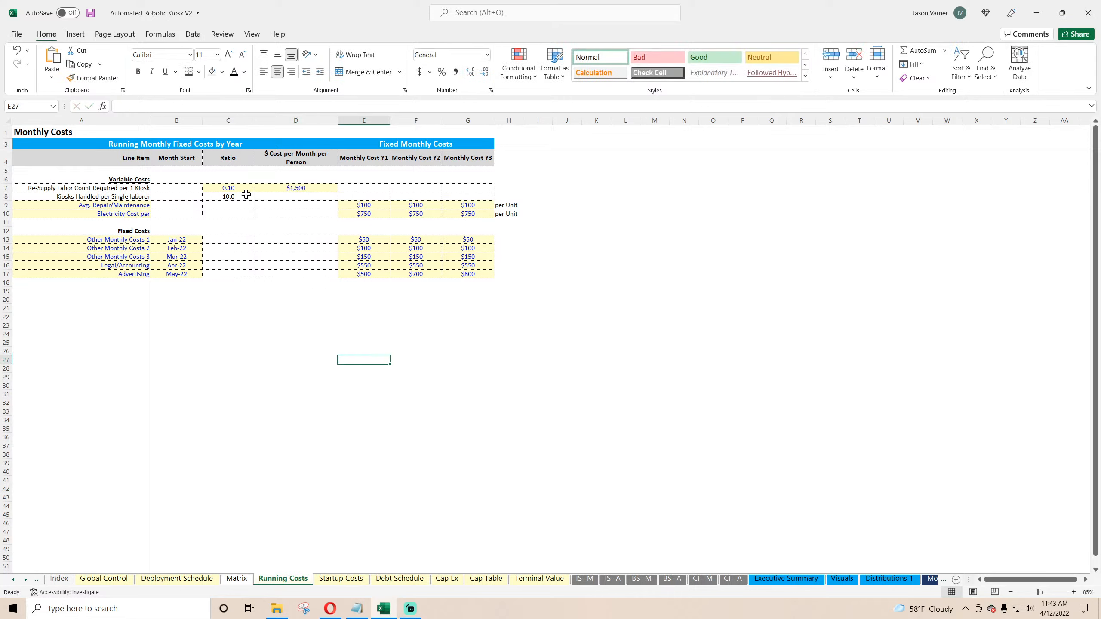
Step: Set the re-supply labor count required per kiosk ratio to 0.33
{"action": "left_click", "coordinate": [237, 189]}
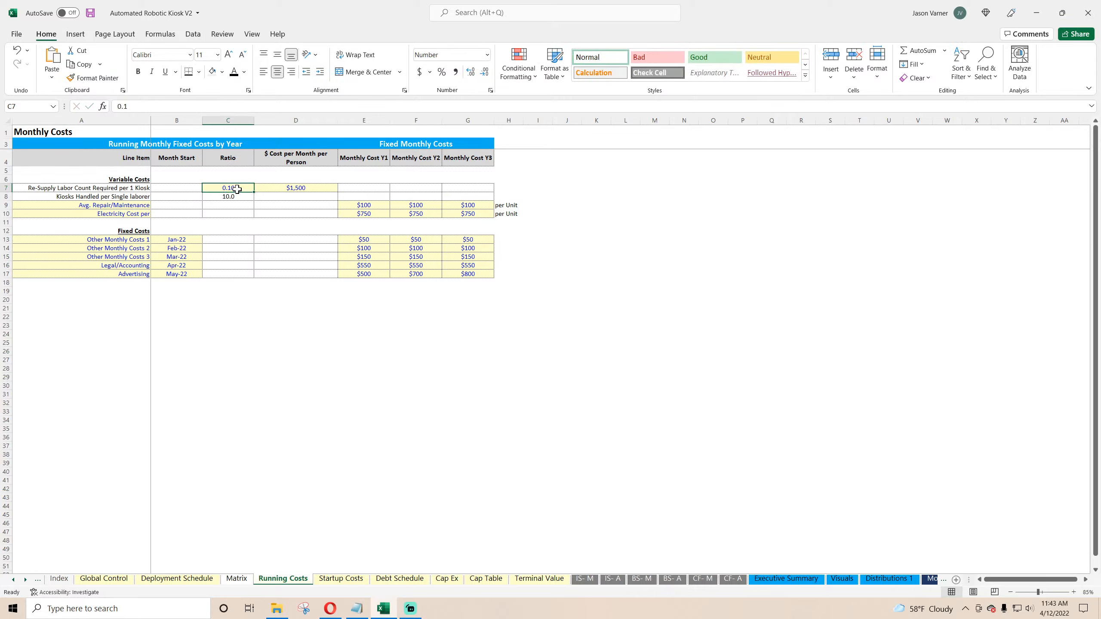
{"action": "type", "text": "0"}
{"action": "key", "text": "Return"}
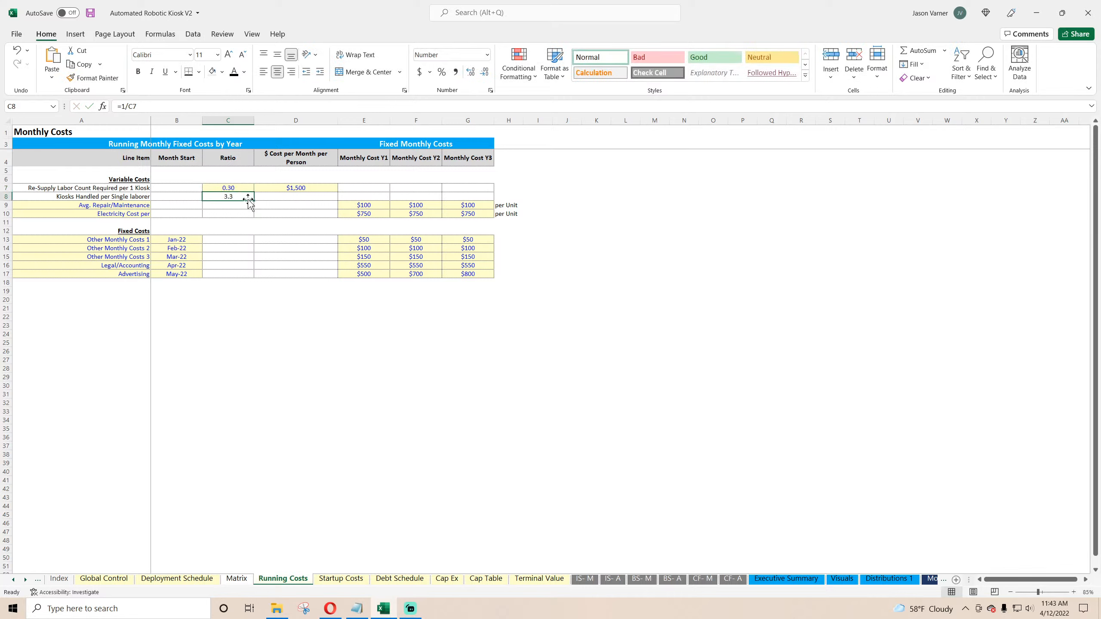
{"action": "left_click", "coordinate": [239, 185]}
{"action": "type", "text": "0.33"}
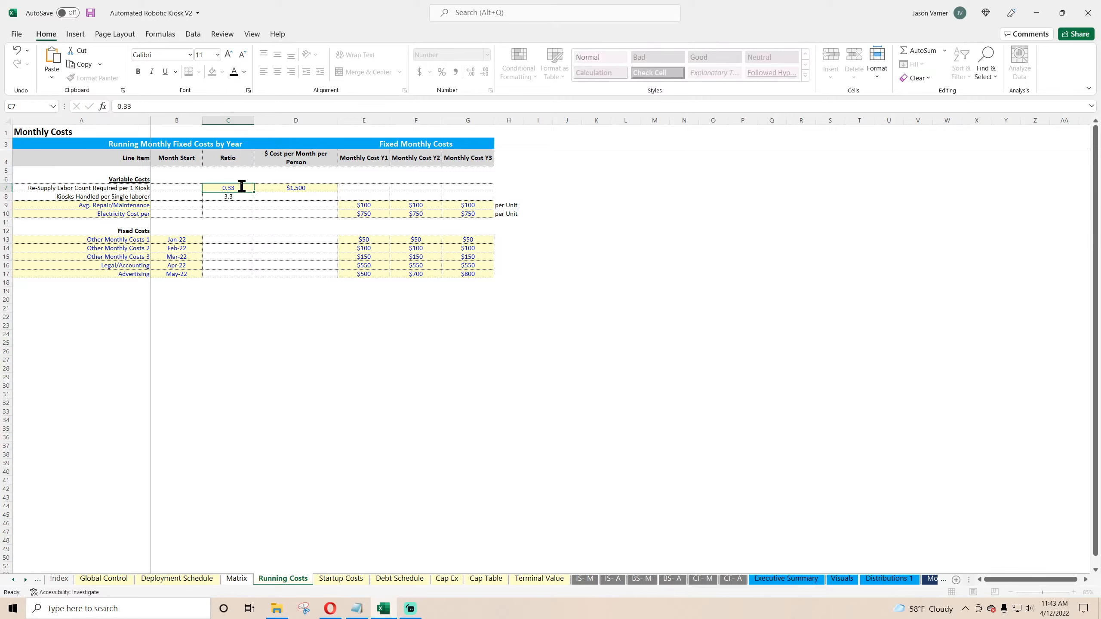
{"action": "key", "text": "Return"}
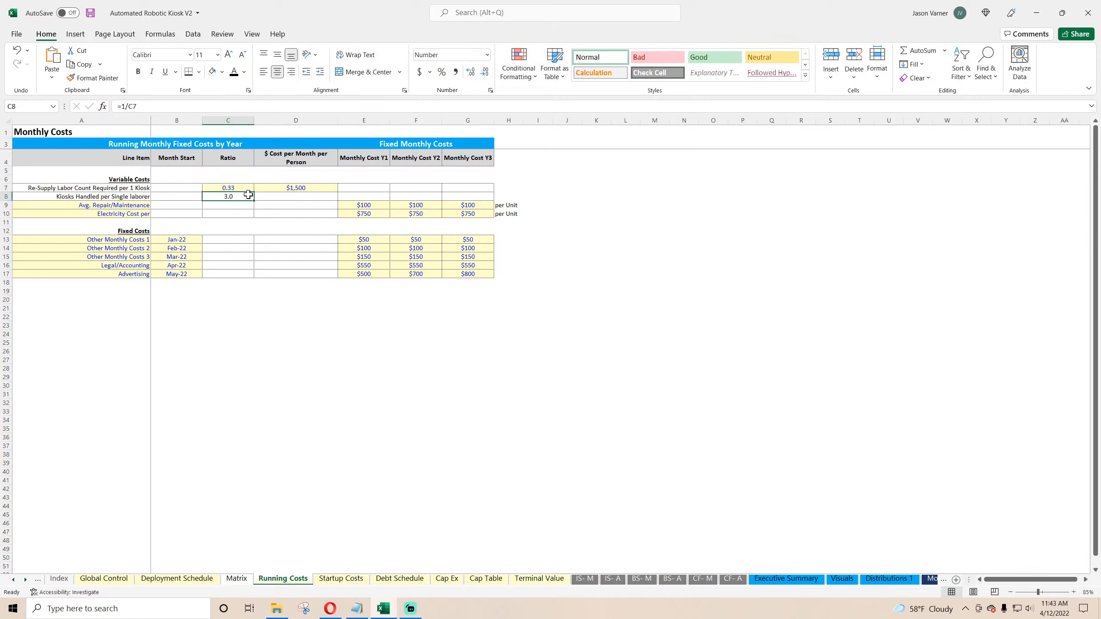
Step: Set Other Monthly Costs 1 to $15,000 for Year 1 and fill it across to Year 3, then save
{"action": "left_click", "coordinate": [374, 205]}
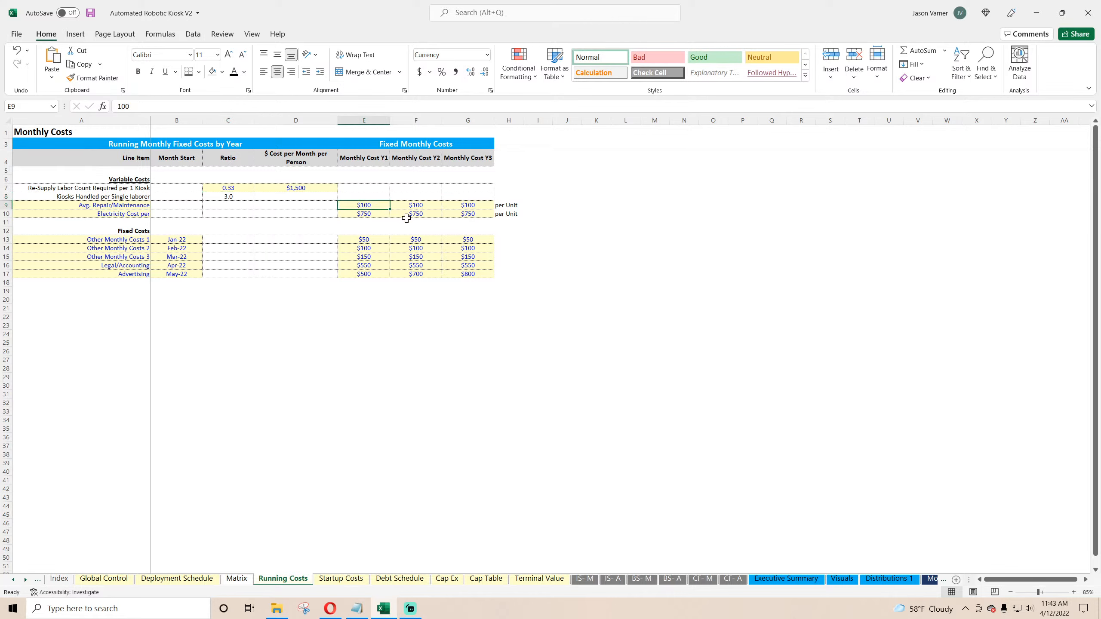
{"action": "left_click", "coordinate": [374, 214]}
{"action": "left_click", "coordinate": [376, 241]}
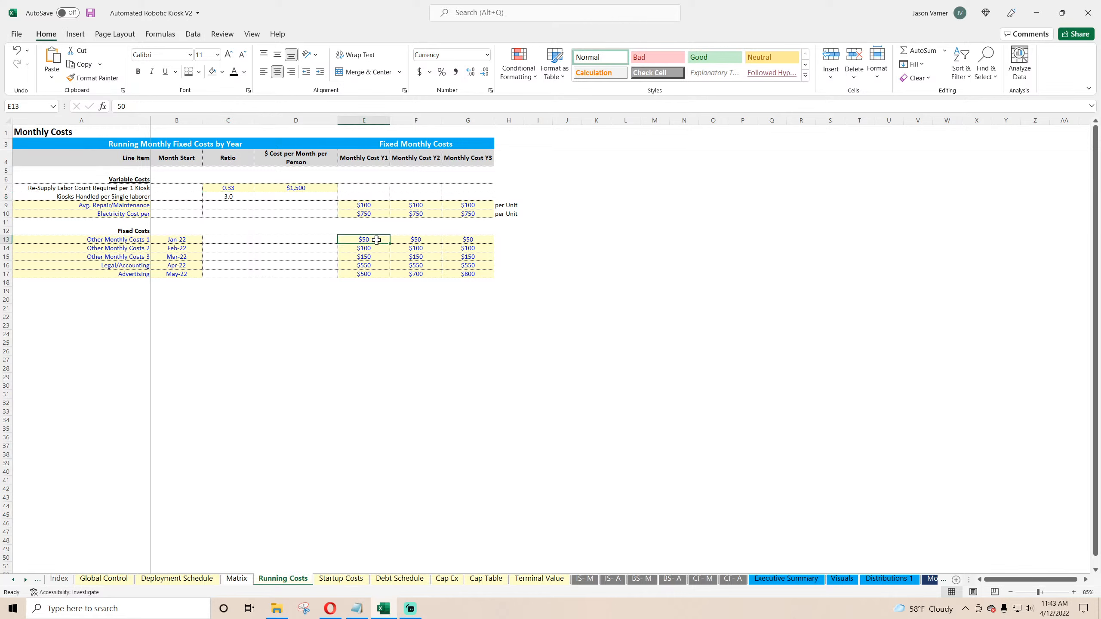
{"action": "type", "text": "15000"}
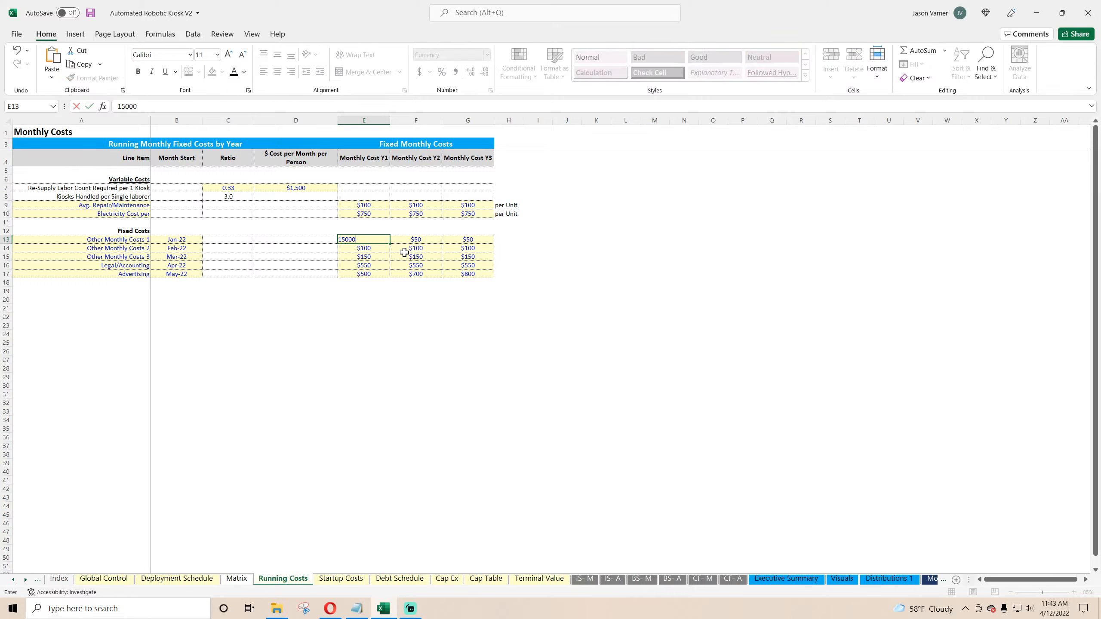
{"action": "key", "text": "Return"}
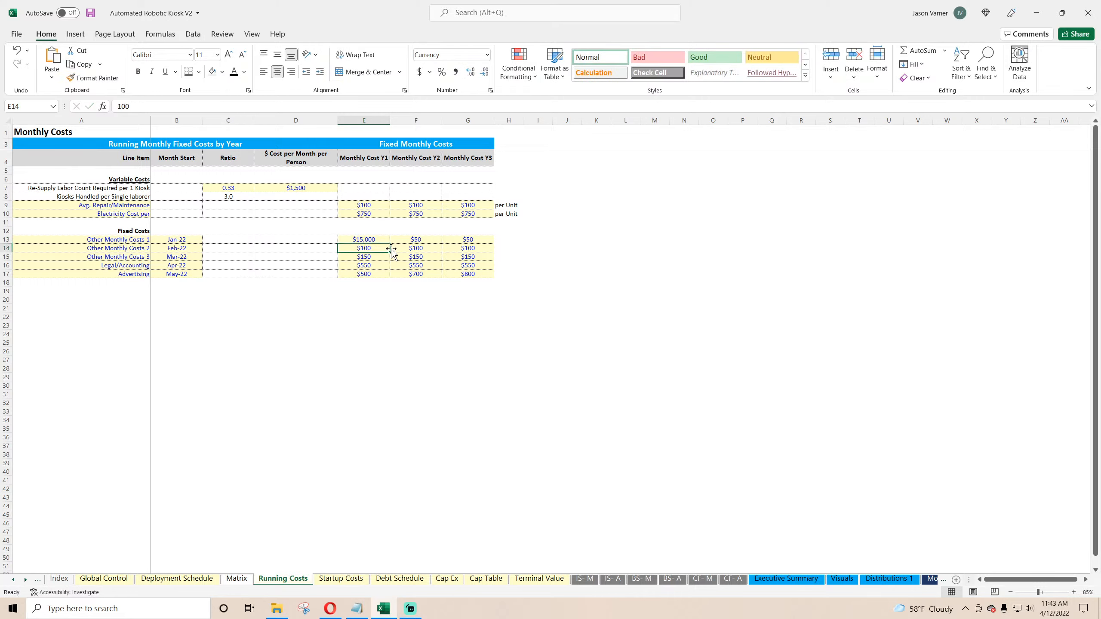
{"action": "left_click", "coordinate": [377, 240]}
{"action": "left_click_drag", "start_coordinate": [390, 244], "coordinate": [470, 243]}
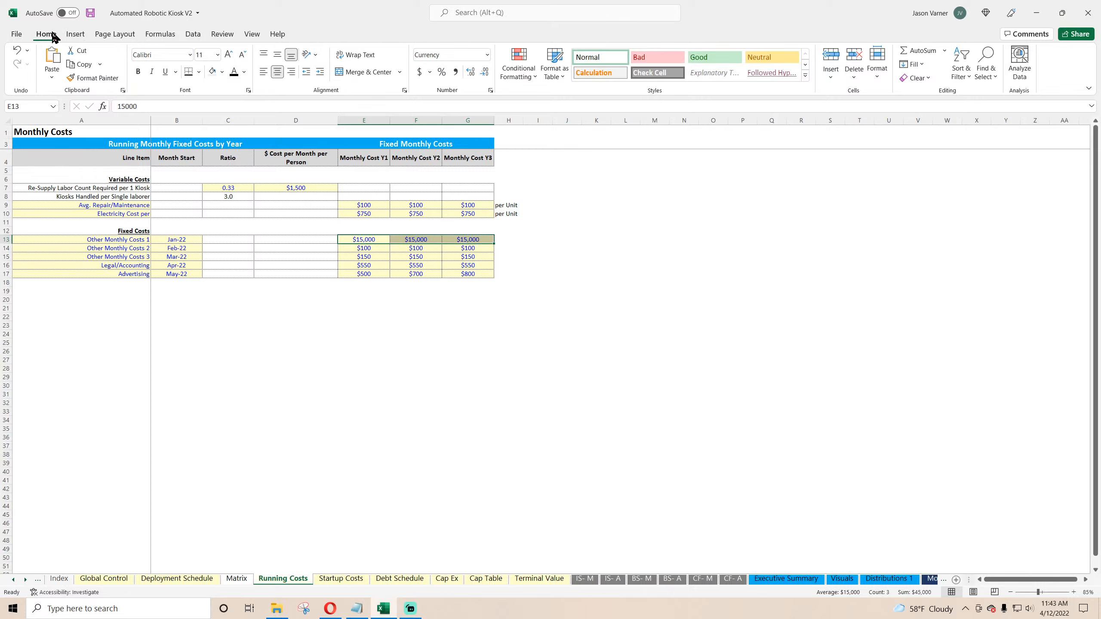
{"action": "left_click", "coordinate": [90, 14]}
Step: Review the Startup Costs, Terminal Value and Deployment Schedule sheets and the Distributions 1 cash flow summary
{"action": "left_click", "coordinate": [490, 342]}
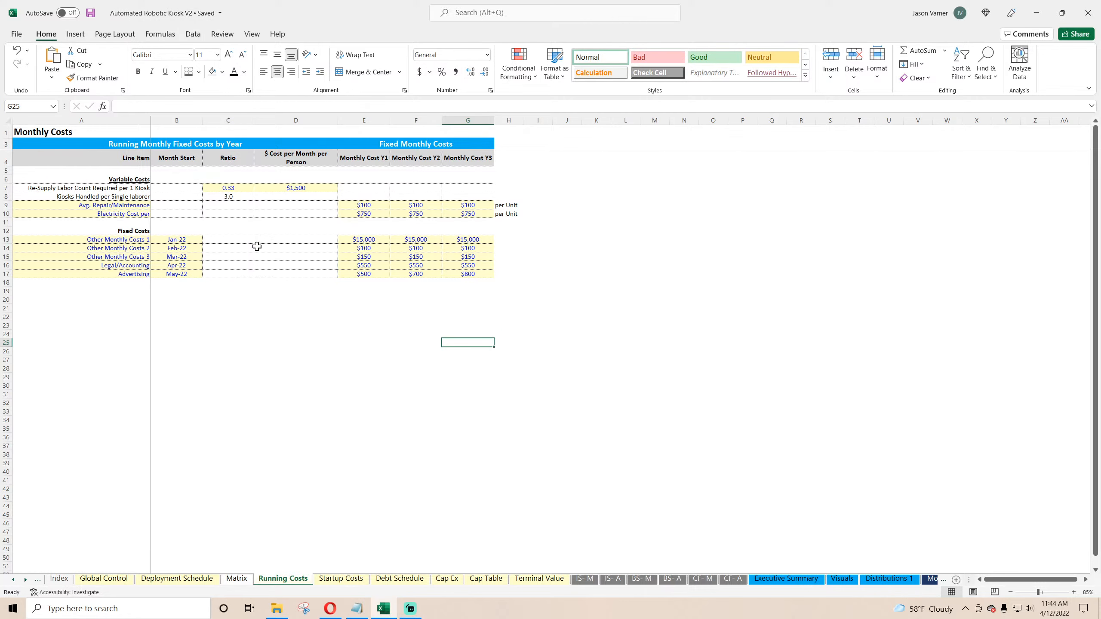
{"action": "left_click", "coordinate": [340, 579]}
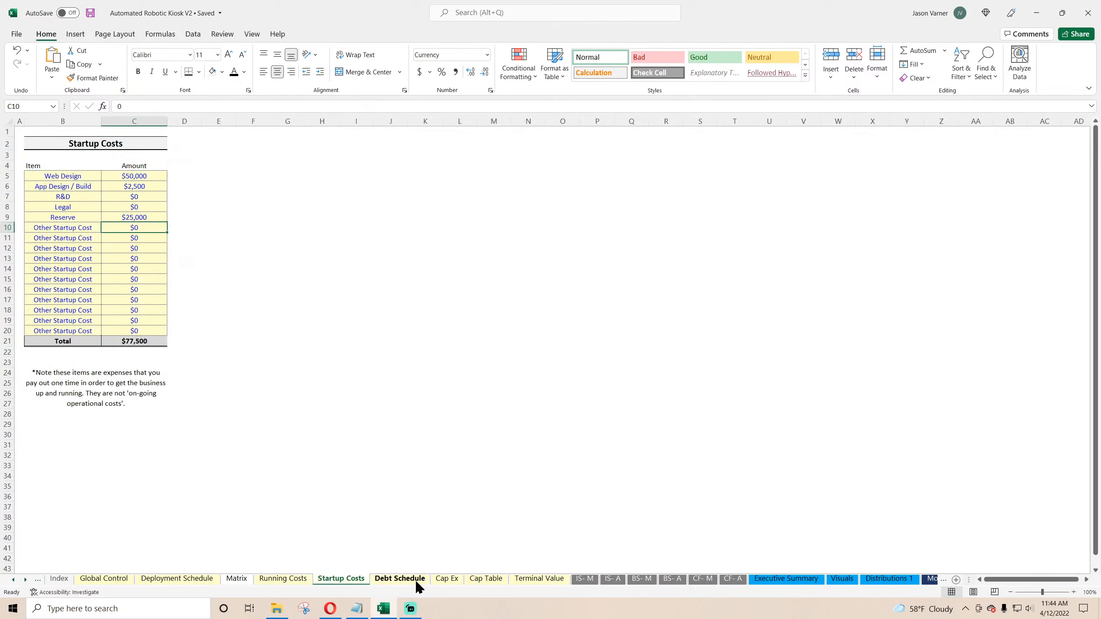
{"action": "left_click", "coordinate": [539, 579]}
{"action": "left_click", "coordinate": [201, 579]}
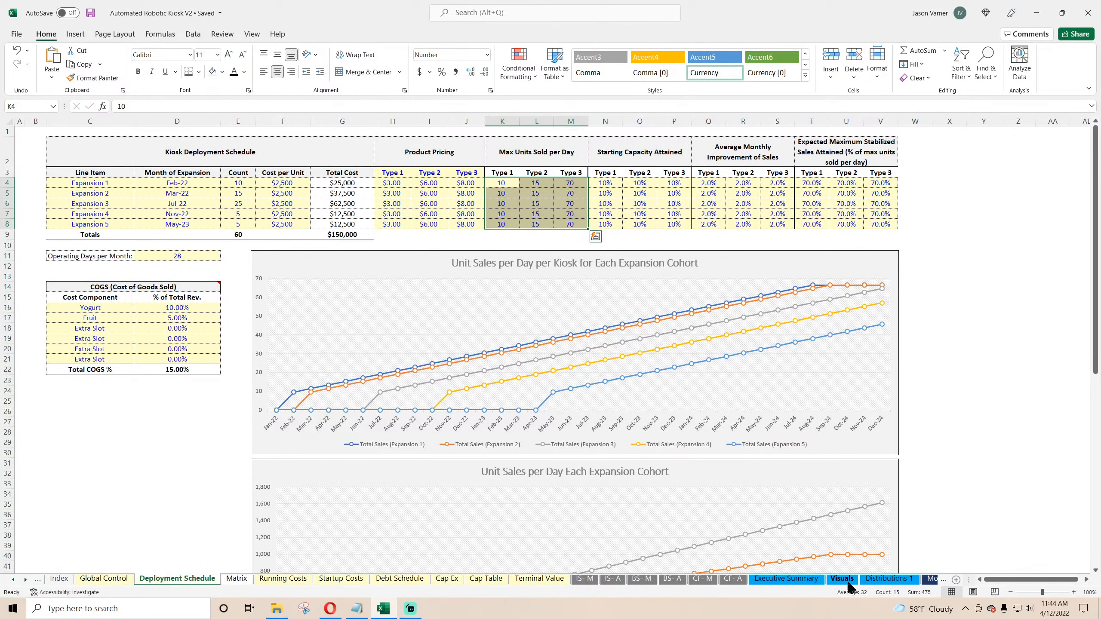
{"action": "left_click", "coordinate": [882, 581]}
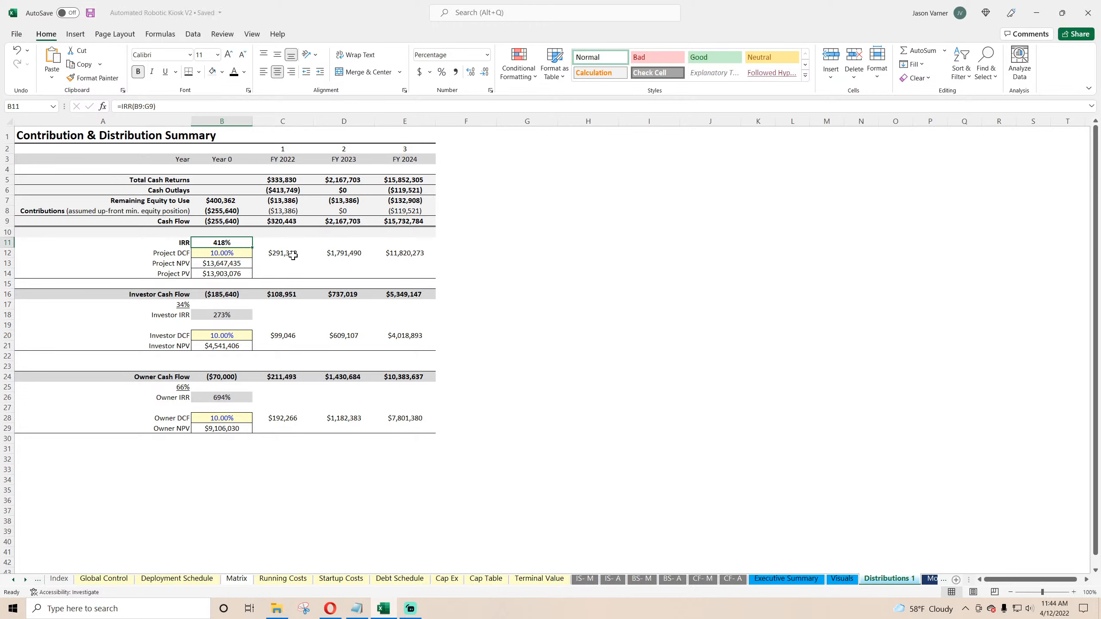
{"action": "left_click", "coordinate": [342, 260]}
{"action": "left_click", "coordinate": [226, 252]}
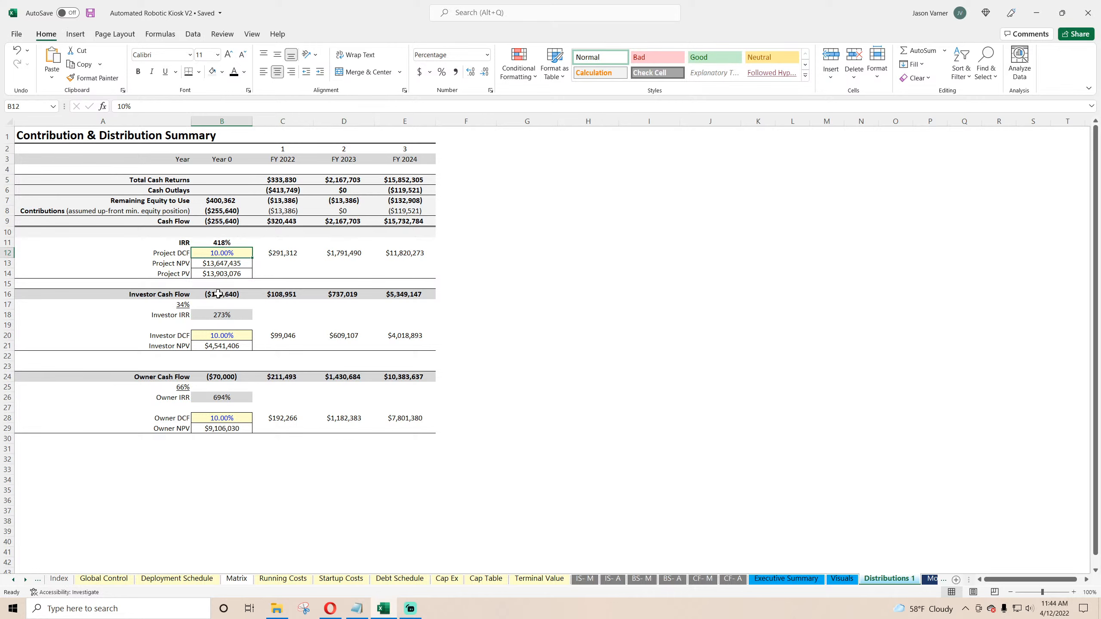
{"action": "left_click_drag", "start_coordinate": [166, 297], "coordinate": [431, 412]}
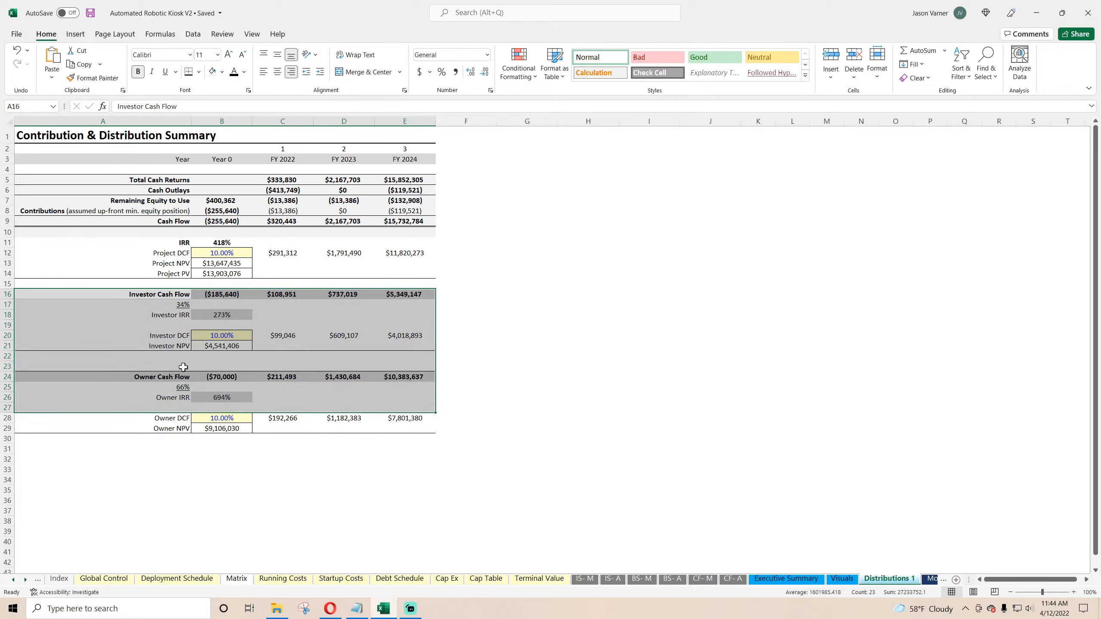
{"action": "left_click", "coordinate": [180, 306]}
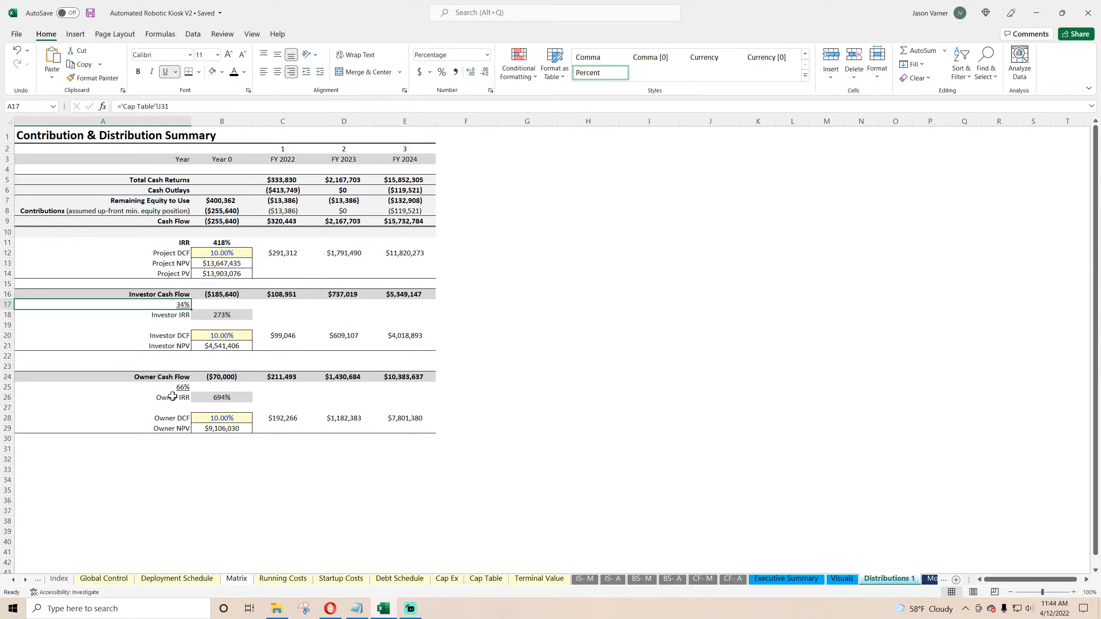
Step: Inspect the Cap Table, Terminal Value and the Distributions 1 investor and owner IRR and DCF formulas
{"action": "left_click", "coordinate": [496, 583]}
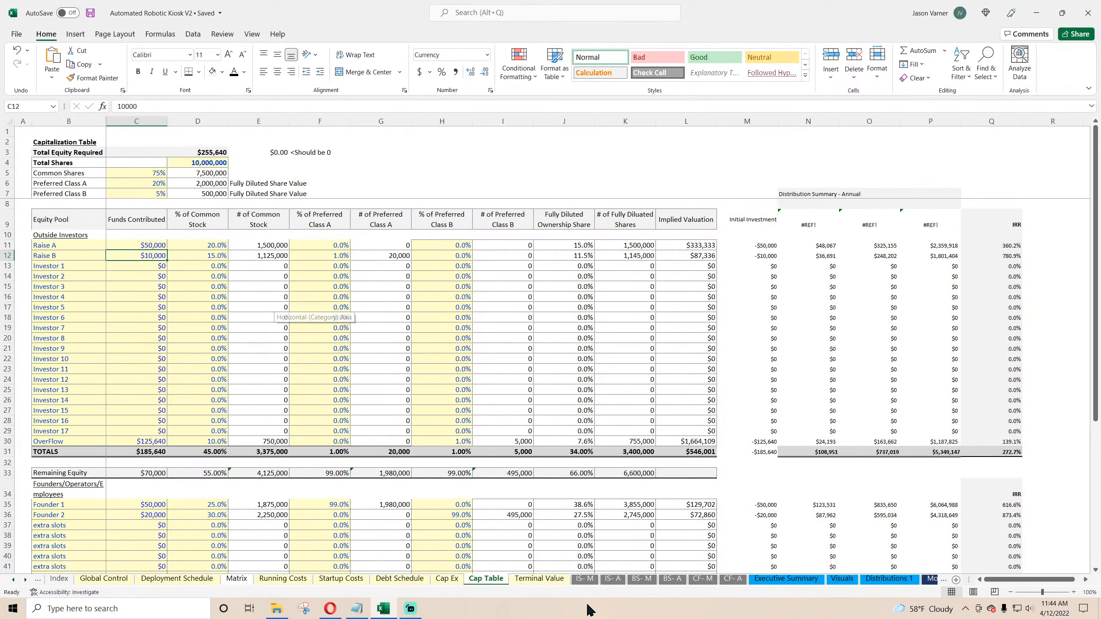
{"action": "left_click", "coordinate": [549, 580]}
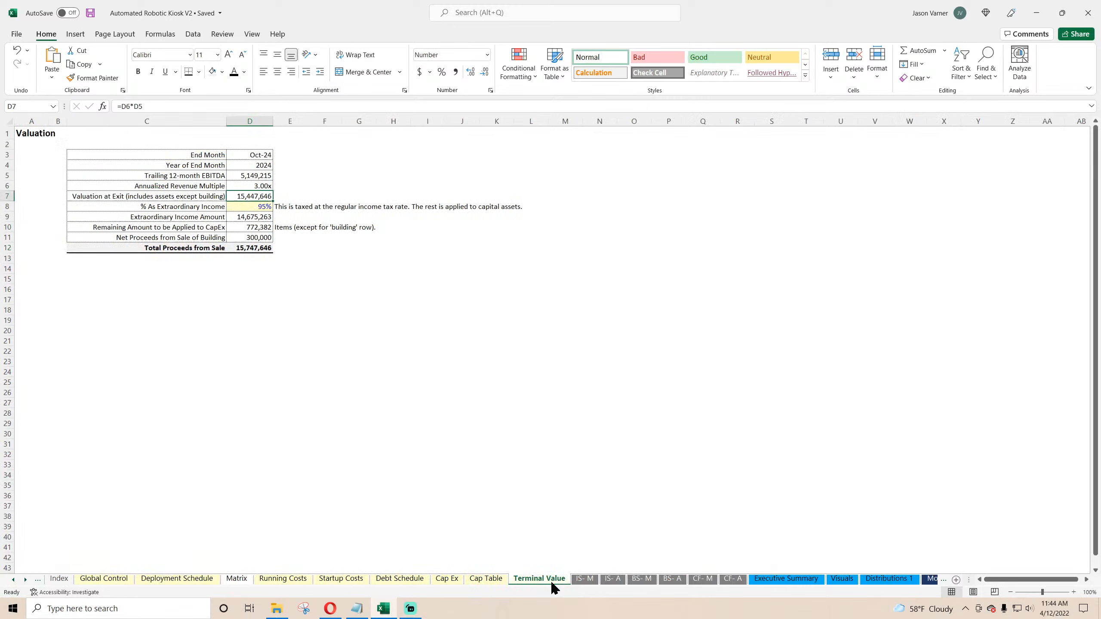
{"action": "left_click", "coordinate": [888, 580]}
{"action": "left_click", "coordinate": [232, 314]}
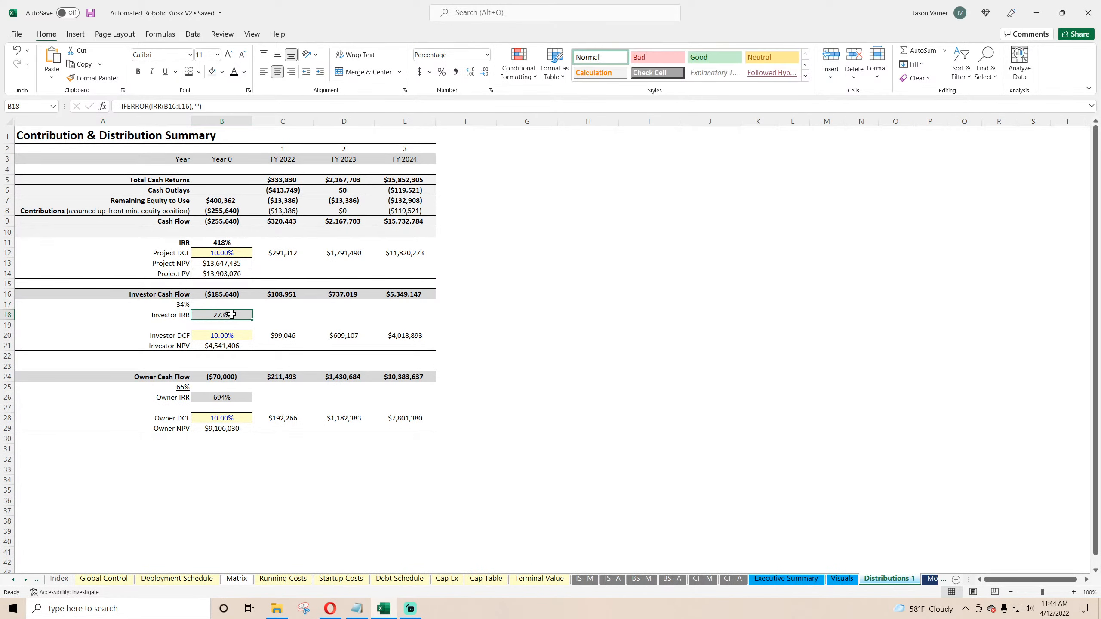
{"action": "left_click", "coordinate": [222, 335]}
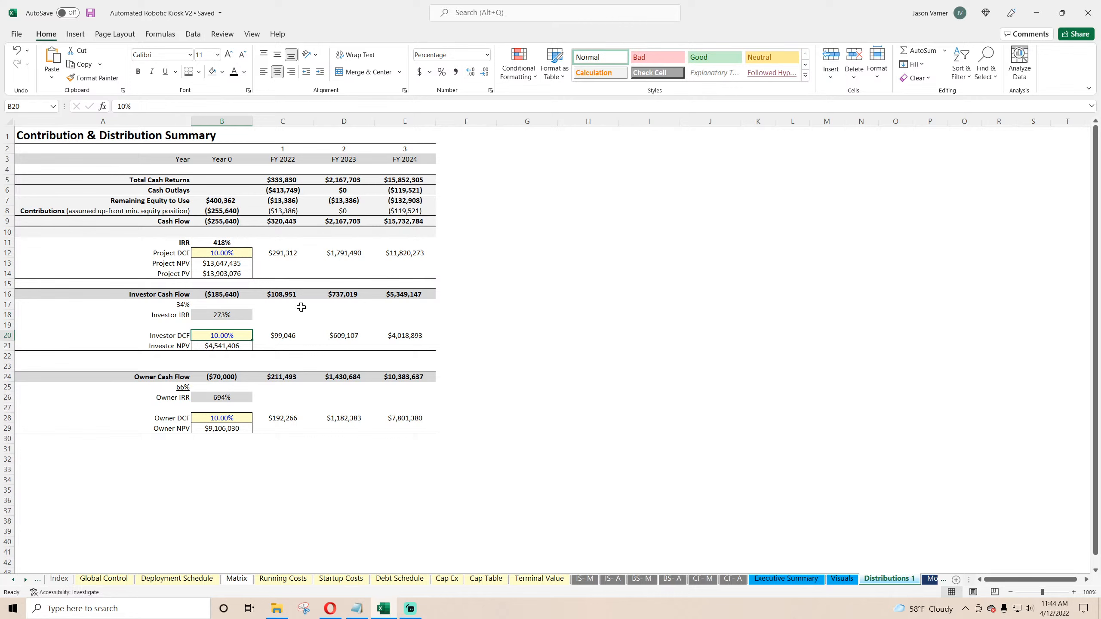
{"action": "left_click", "coordinate": [282, 375]}
{"action": "left_click", "coordinate": [184, 388]}
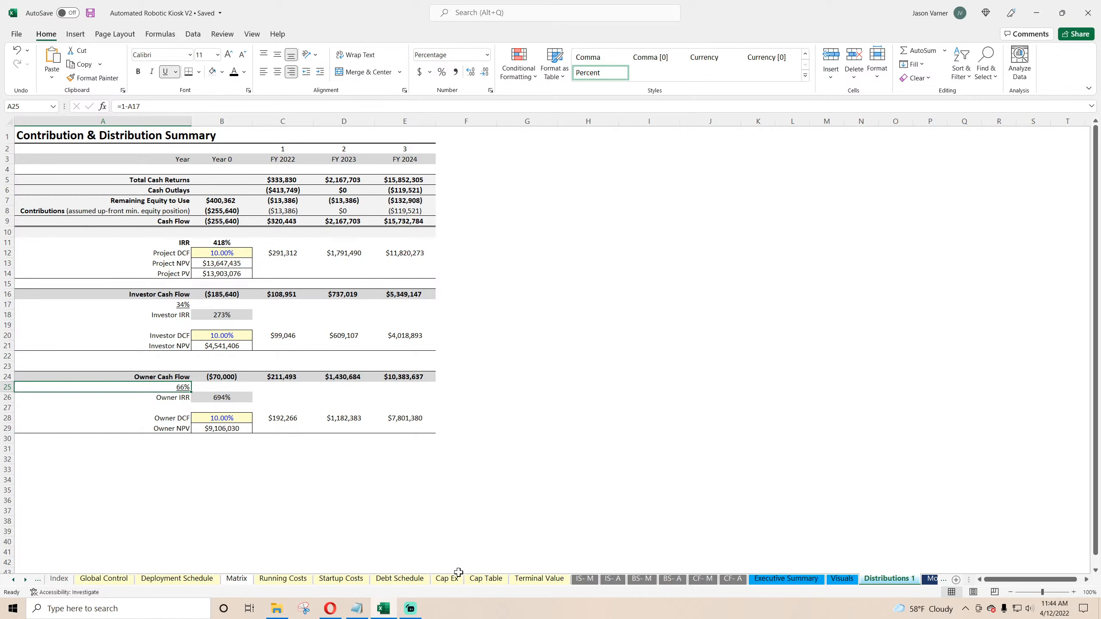
Step: On Cap Table, link the distribution summary year headers to the Executive Summary's FY 2022 header and fill across three years
{"action": "left_click", "coordinate": [482, 580]}
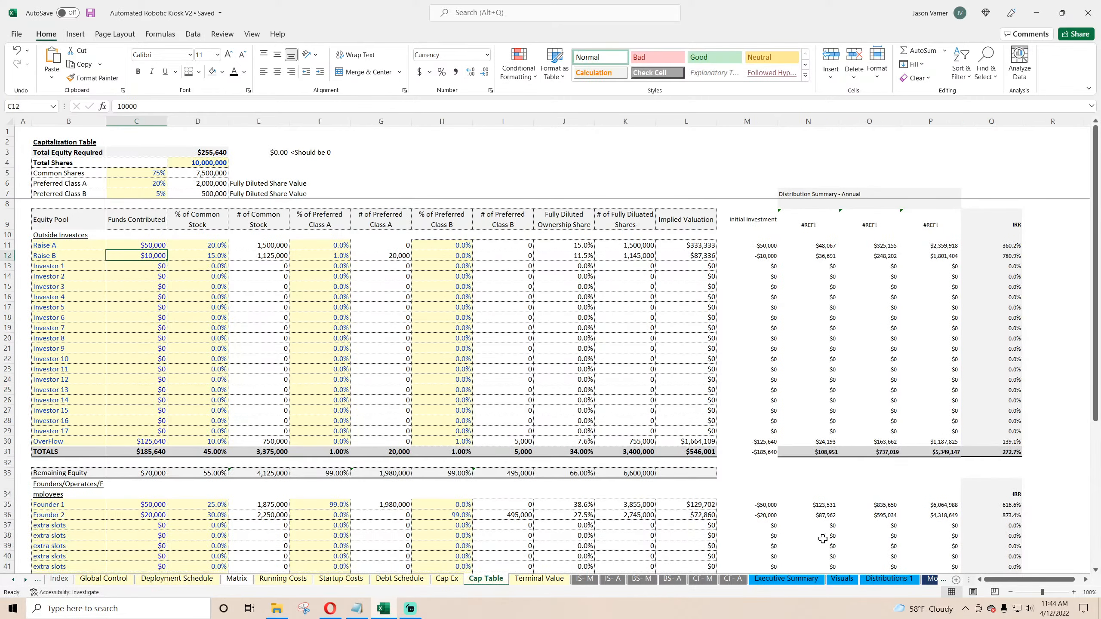
{"action": "left_click", "coordinate": [806, 224]}
{"action": "type", "text": "='Executive Summary'!"}
{"action": "left_click", "coordinate": [785, 578]}
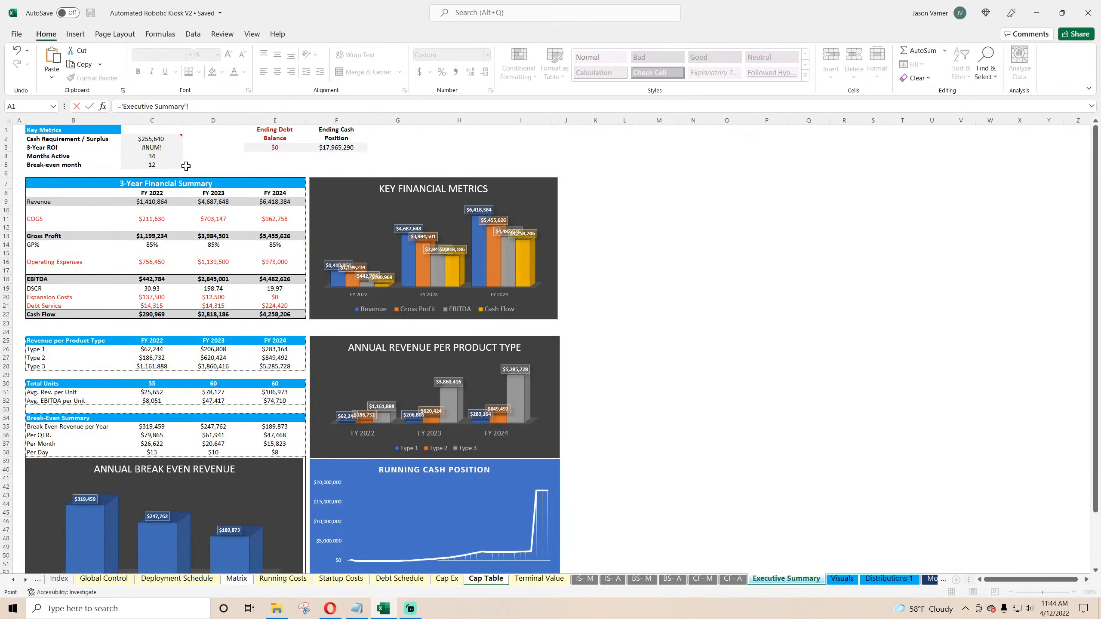
{"action": "left_click", "coordinate": [152, 193]}
{"action": "key", "text": "Return"}
{"action": "left_click_drag", "start_coordinate": [838, 229], "coordinate": [932, 228]}
Step: Review the Executive Summary charts and the Terminal Value trailing EBITDA formula, then save the workbook
{"action": "left_click", "coordinate": [785, 578]}
{"action": "scroll", "coordinate": [519, 342], "scroll_direction": "down", "scroll_amount": 7}
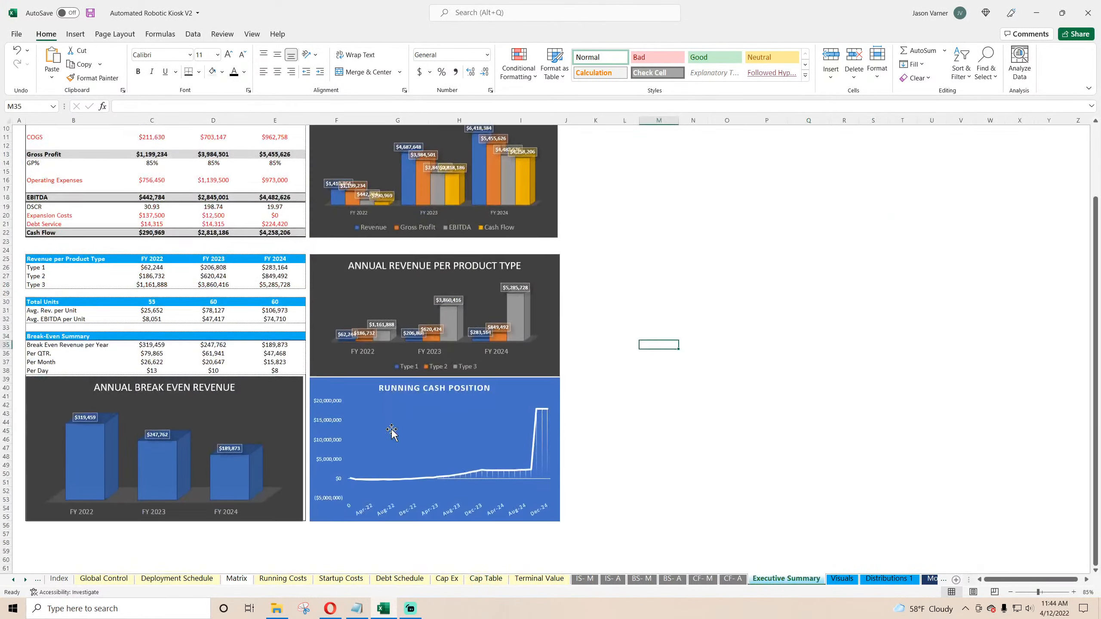
{"action": "scroll", "coordinate": [501, 364], "scroll_direction": "up", "scroll_amount": 4}
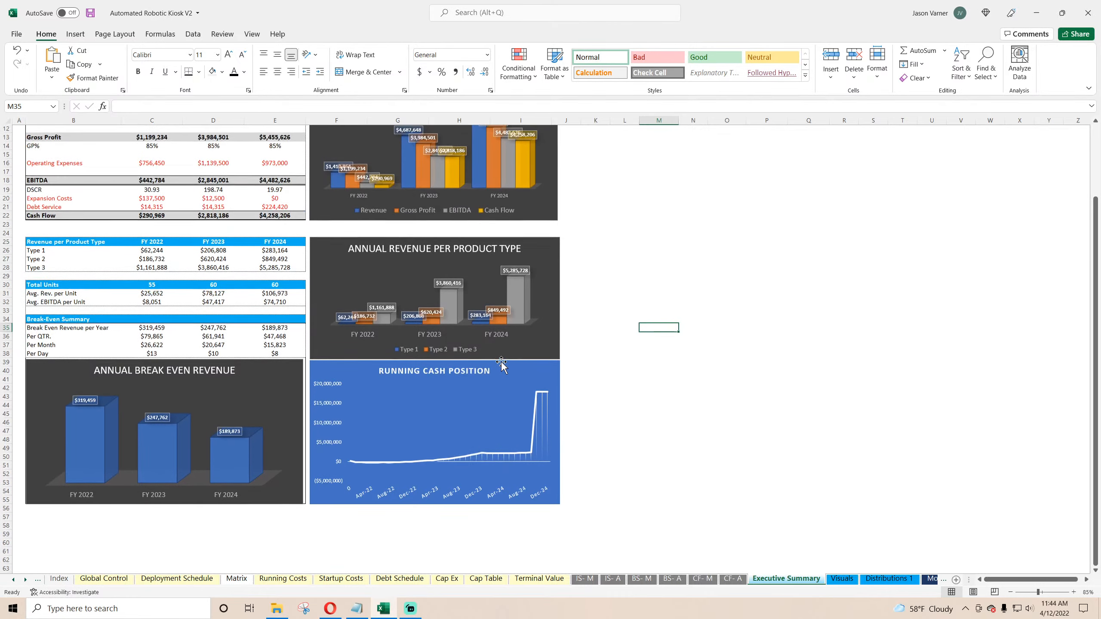
{"action": "scroll", "coordinate": [108, 418], "scroll_direction": "up", "scroll_amount": 4}
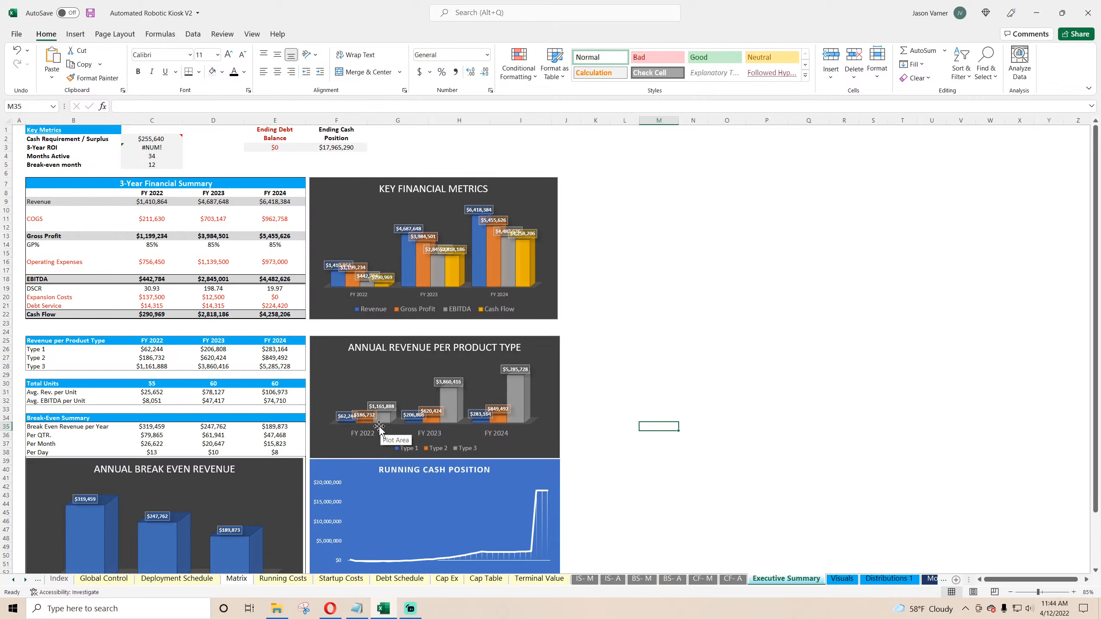
{"action": "left_click", "coordinate": [538, 579]}
{"action": "left_click", "coordinate": [246, 175]}
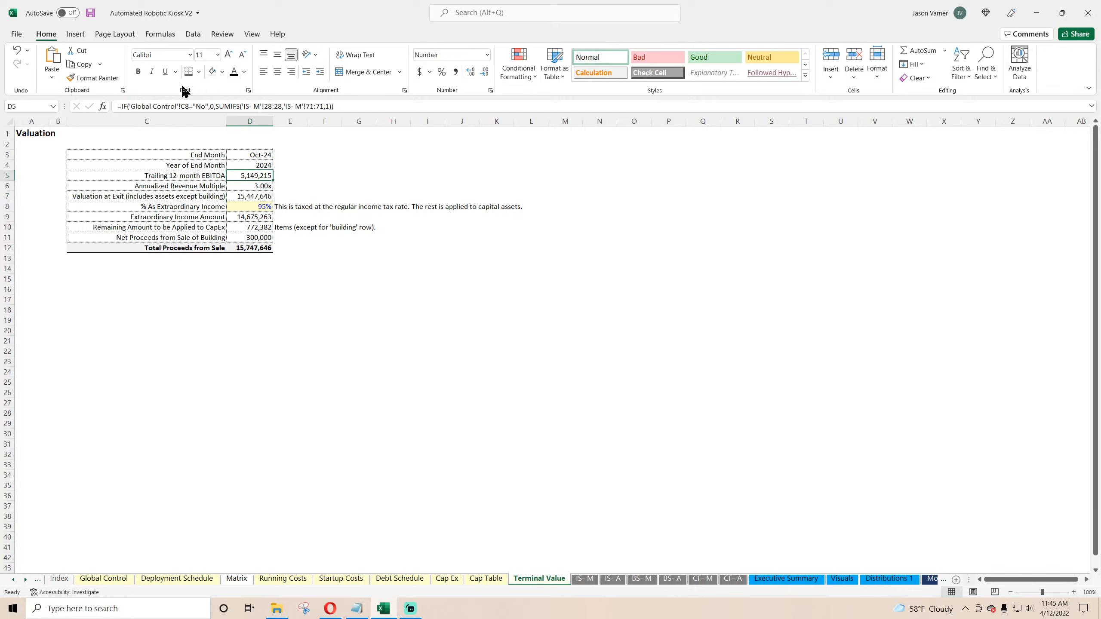
{"action": "left_click", "coordinate": [90, 13]}
Step: Inspect the monthly income statement's operating expenses and EBITDA for the final months
{"action": "left_click", "coordinate": [584, 579]}
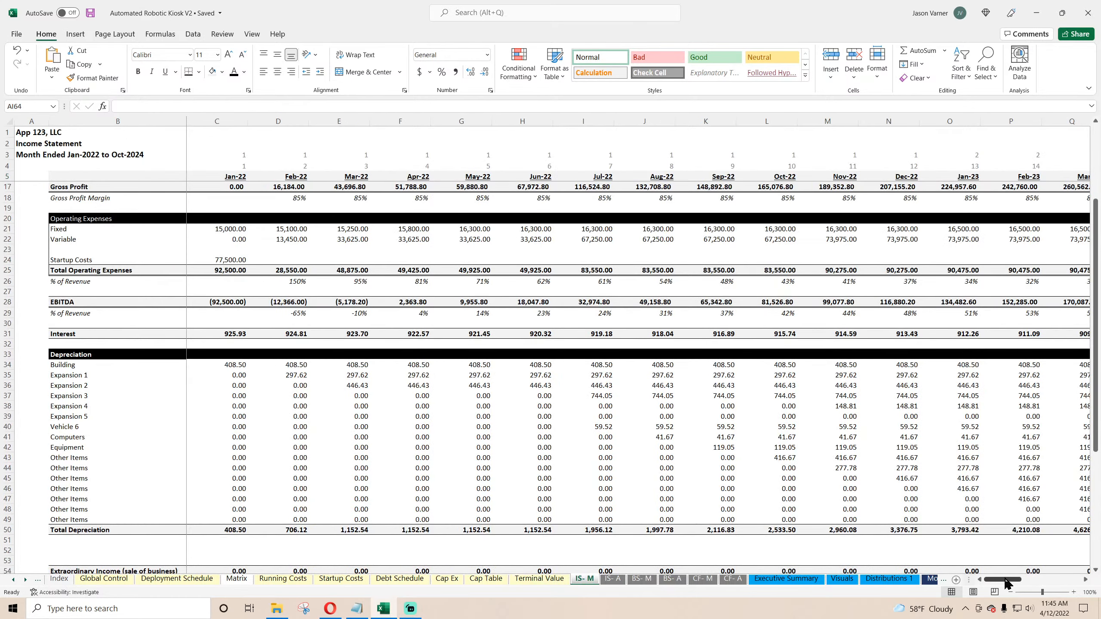
{"action": "left_click_drag", "start_coordinate": [1005, 583], "coordinate": [1063, 581]}
{"action": "scroll", "coordinate": [873, 459], "scroll_direction": "down", "scroll_amount": 6}
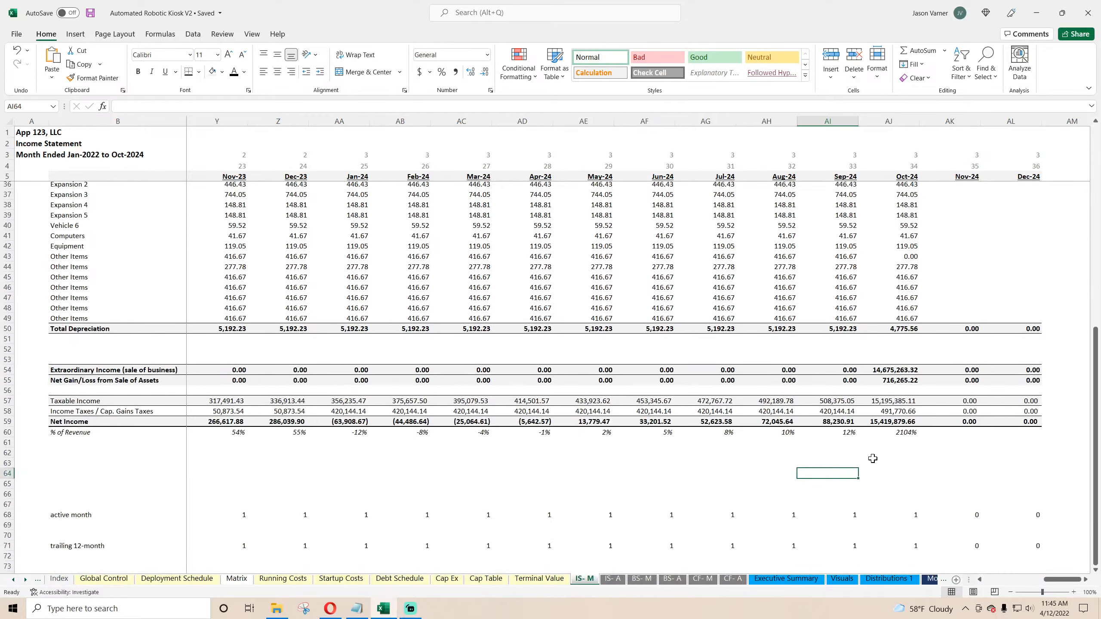
{"action": "scroll", "coordinate": [872, 459], "scroll_direction": "up", "scroll_amount": 10}
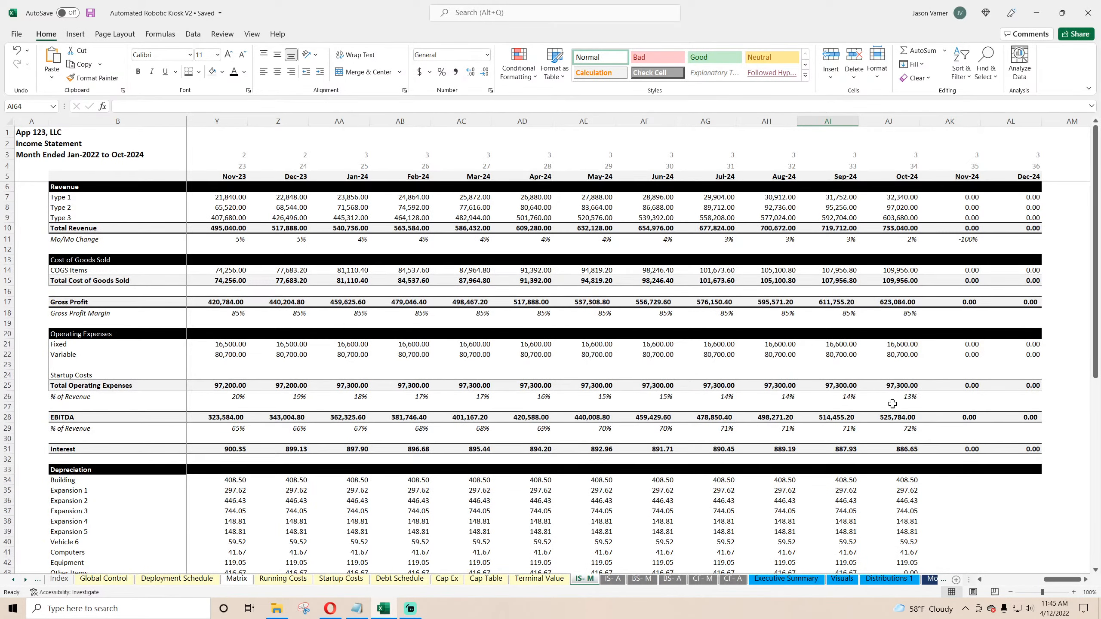
{"action": "left_click_drag", "start_coordinate": [893, 416], "coordinate": [233, 417]}
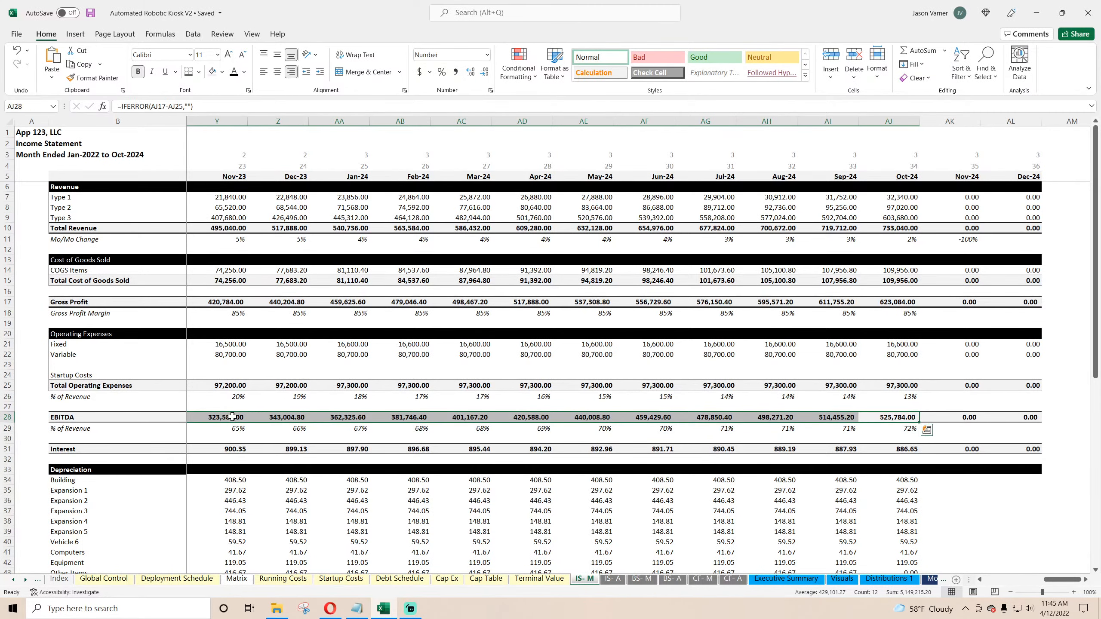
Step: On Running Costs, set Other Monthly Costs 2 and 3, Legal/Accounting and Advertising to $15,000 for all three years
{"action": "left_click", "coordinate": [294, 580]}
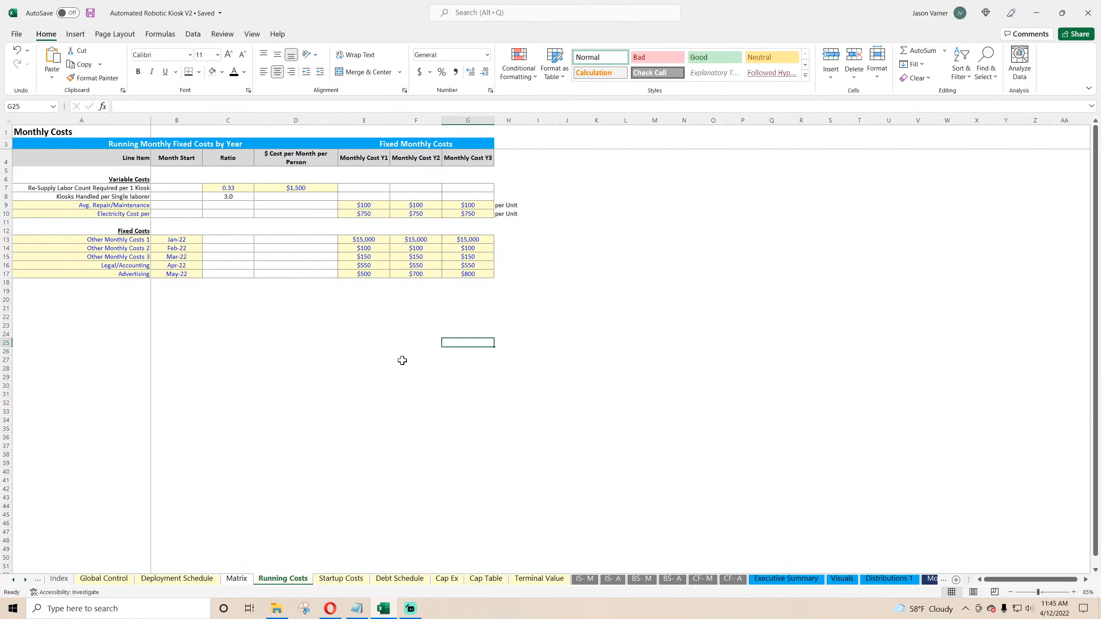
{"action": "left_click_drag", "start_coordinate": [363, 241], "coordinate": [494, 279]}
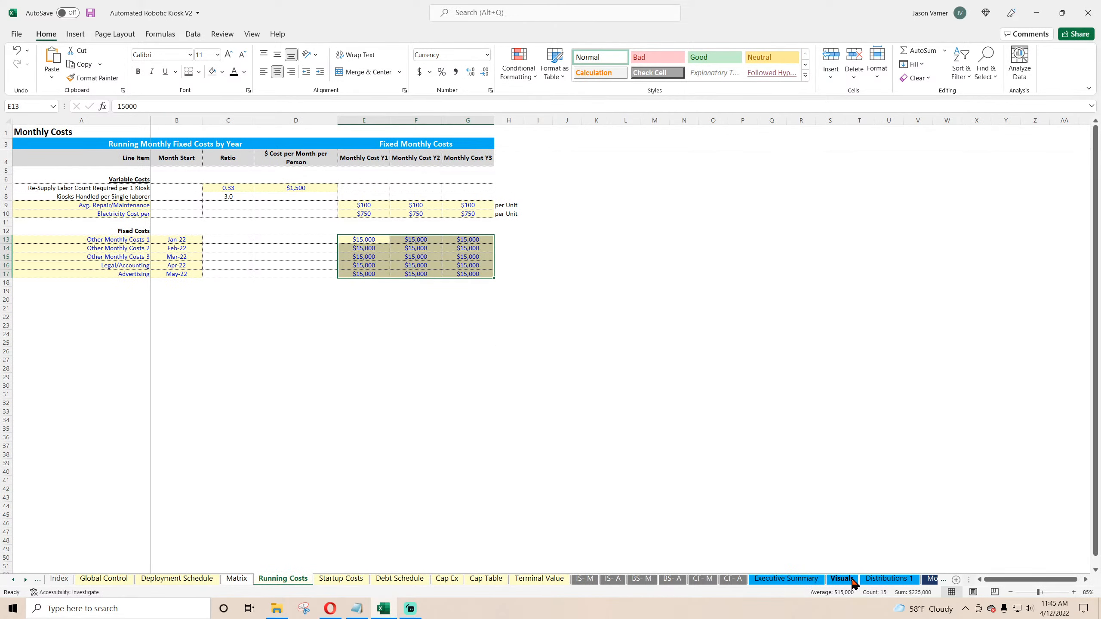
{"action": "left_click", "coordinate": [884, 580]}
Step: Review the monthly income statement, Terminal Value, Cap Table and Cap Ex sheets
{"action": "left_click", "coordinate": [585, 579]}
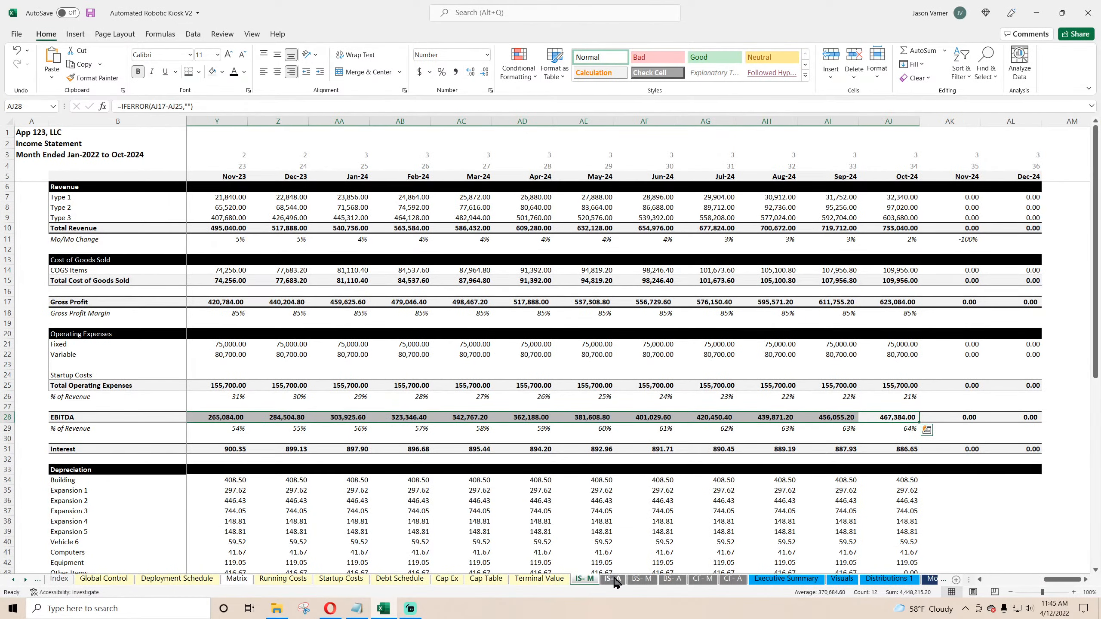
{"action": "left_click", "coordinate": [539, 579]}
{"action": "left_click", "coordinate": [487, 579]}
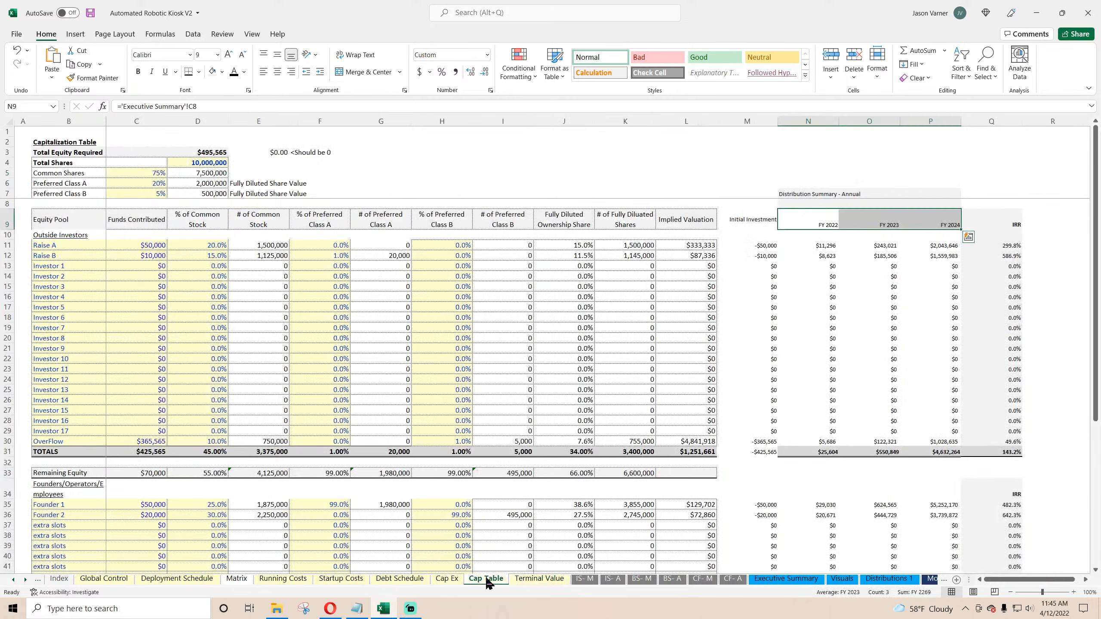
{"action": "left_click", "coordinate": [445, 579]}
Step: Set the COGS shares to 25% for Yogurt, 15% for Fruit and 10% for the first Extra Slot, then save
{"action": "left_click", "coordinate": [169, 579]}
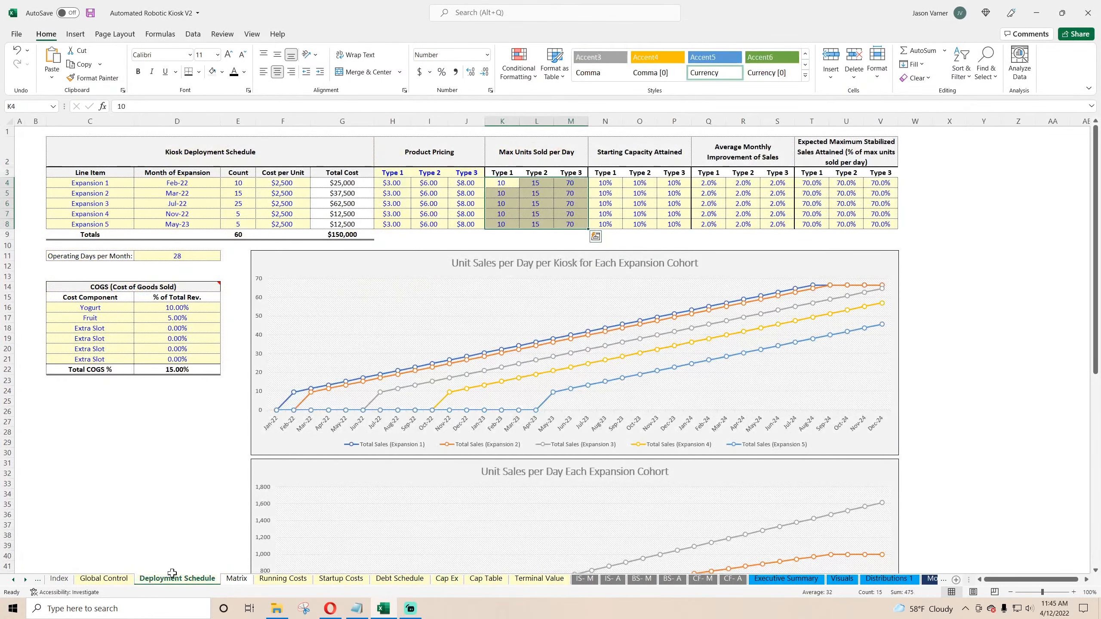
{"action": "left_click", "coordinate": [207, 309]}
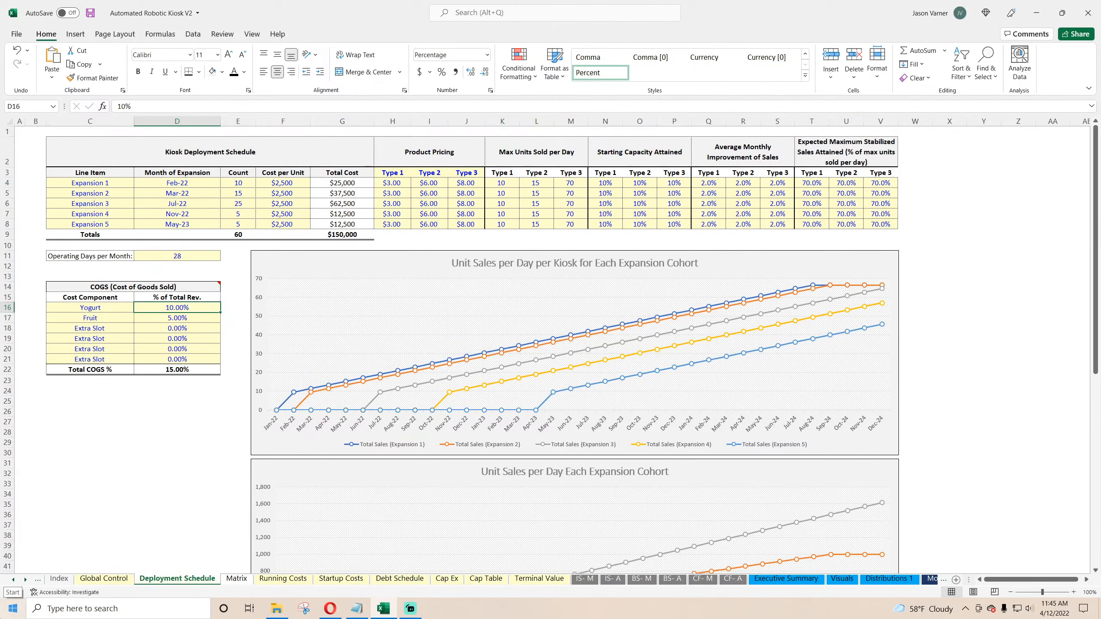
{"action": "type", "text": "25"}
{"action": "key", "text": "Return"}
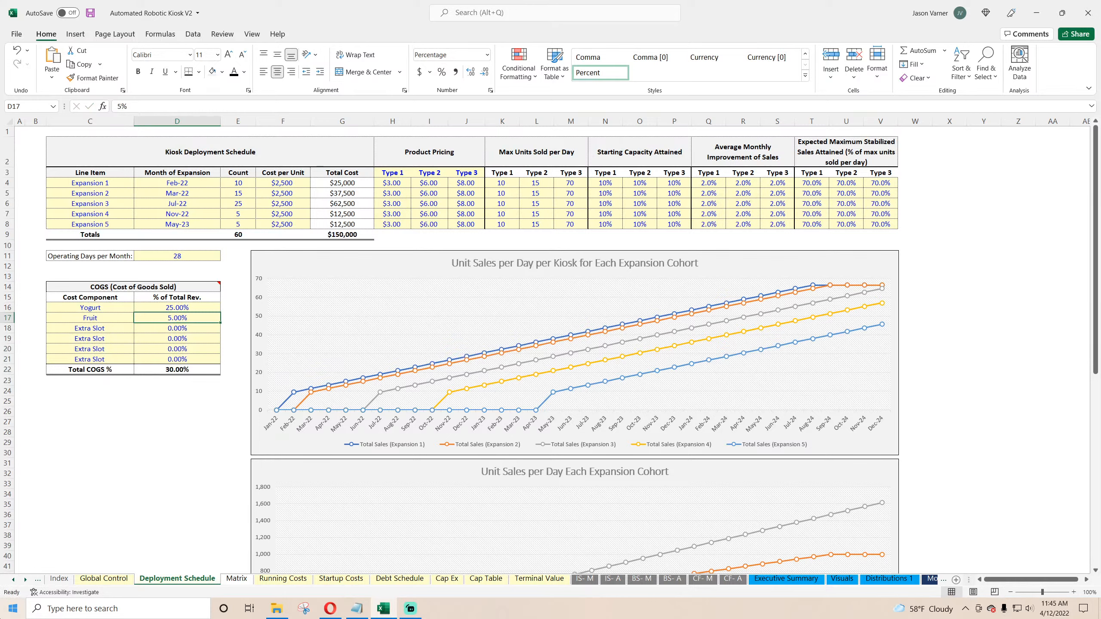
{"action": "type", "text": "15"}
{"action": "key", "text": "Return"}
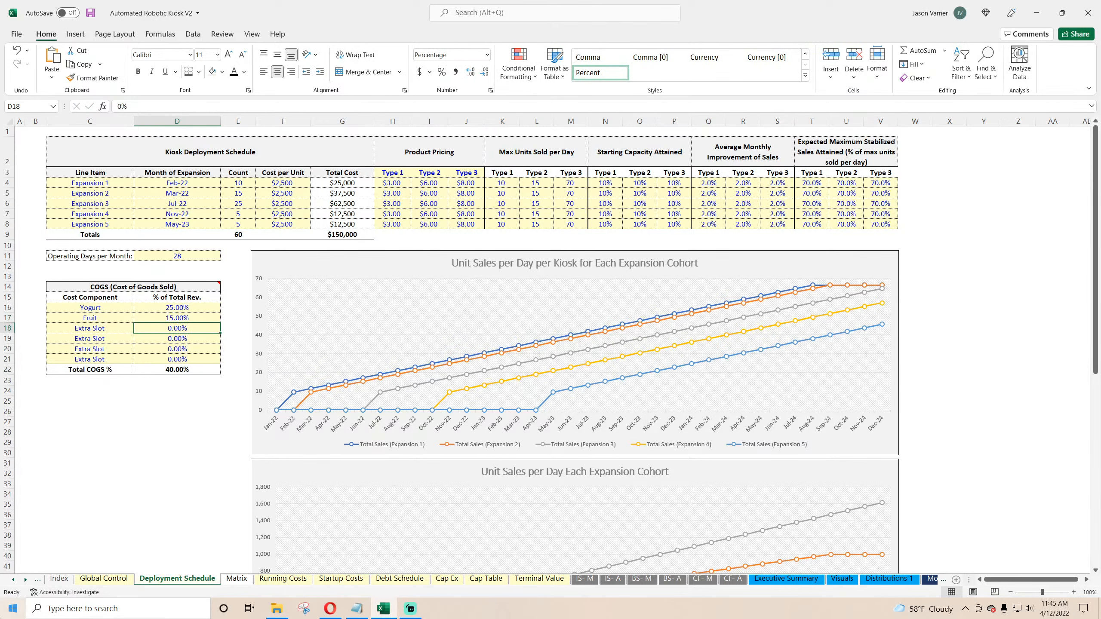
{"action": "type", "text": "10"}
{"action": "key", "text": "Return"}
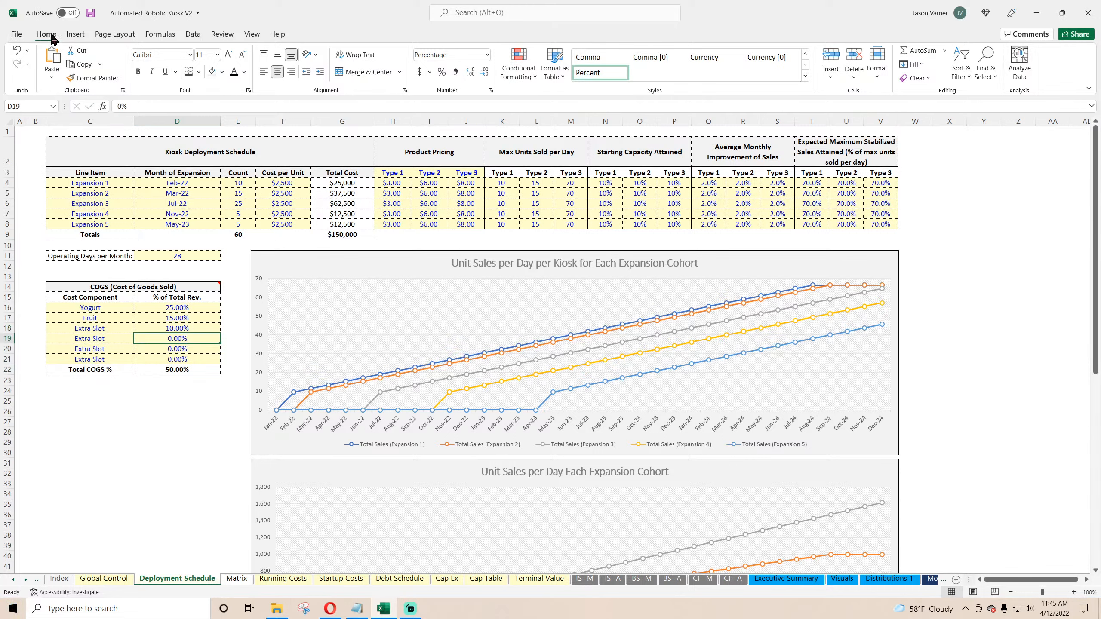
{"action": "left_click", "coordinate": [90, 13]}
Step: On Distributions 1, format the Investor IRR as a percentage with one decimal place
{"action": "left_click", "coordinate": [879, 579]}
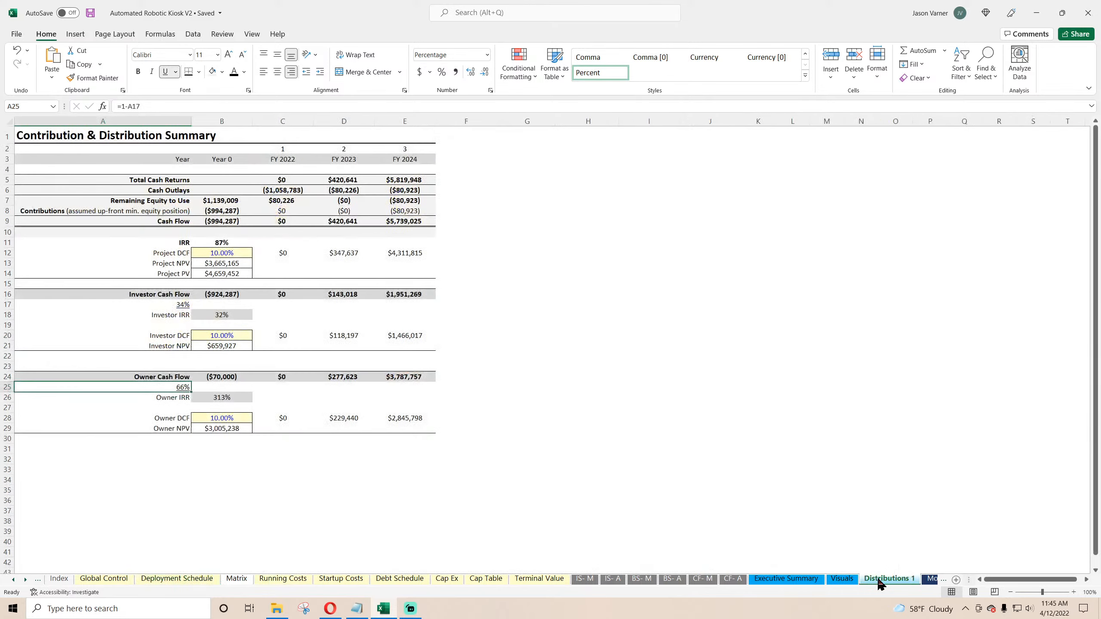
{"action": "left_click", "coordinate": [229, 244]}
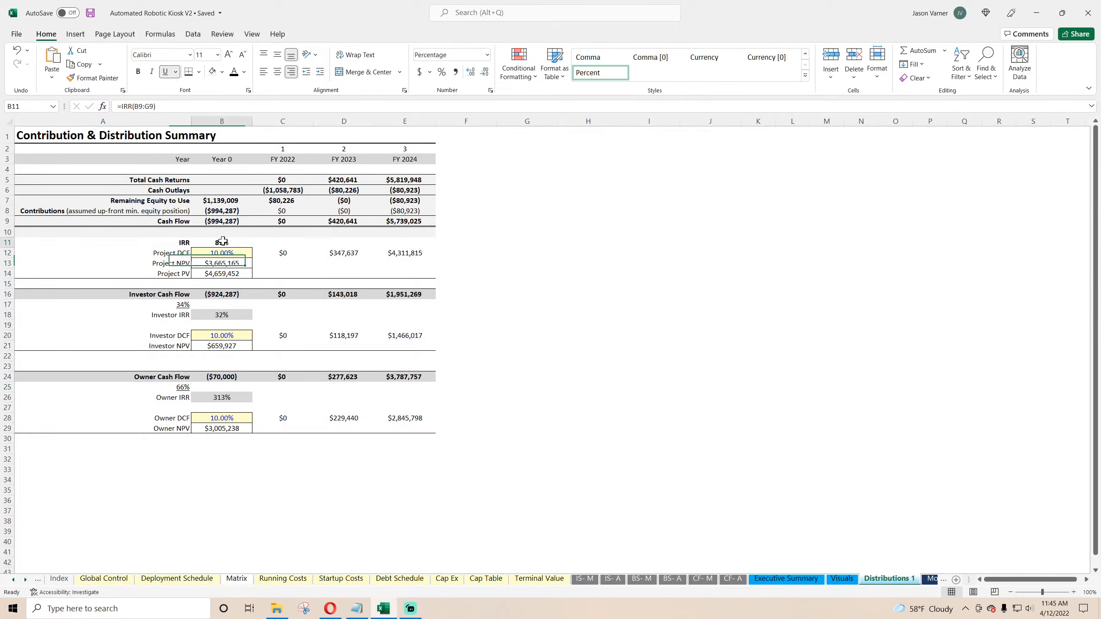
{"action": "left_click", "coordinate": [223, 314]}
{"action": "left_click", "coordinate": [491, 90]}
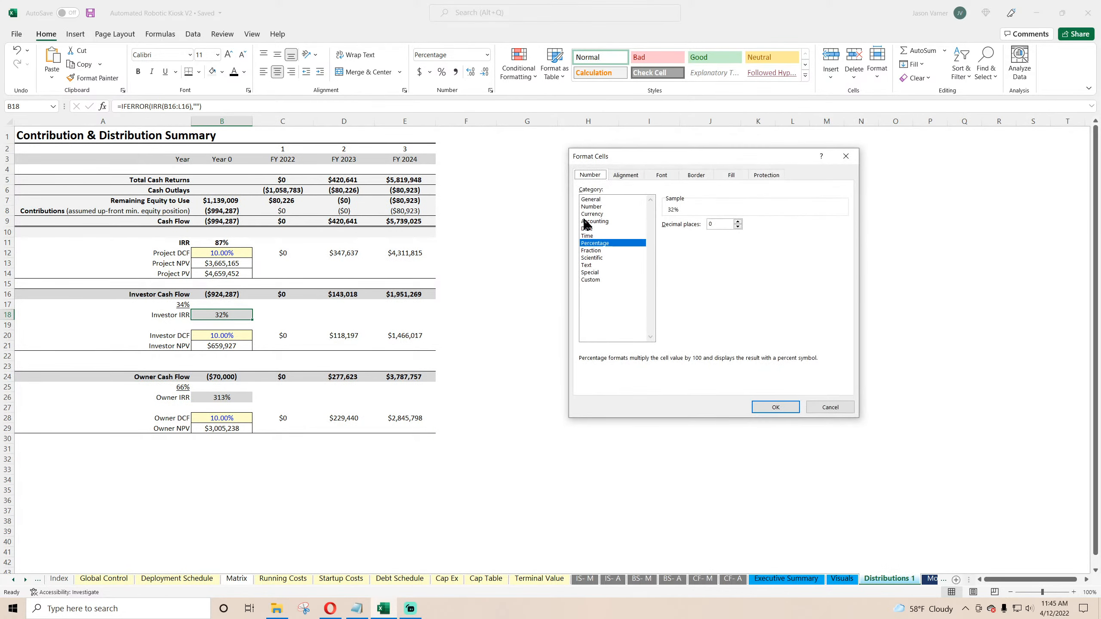
{"action": "left_click", "coordinate": [737, 221]}
{"action": "left_click", "coordinate": [775, 407]}
{"action": "left_click", "coordinate": [228, 242]}
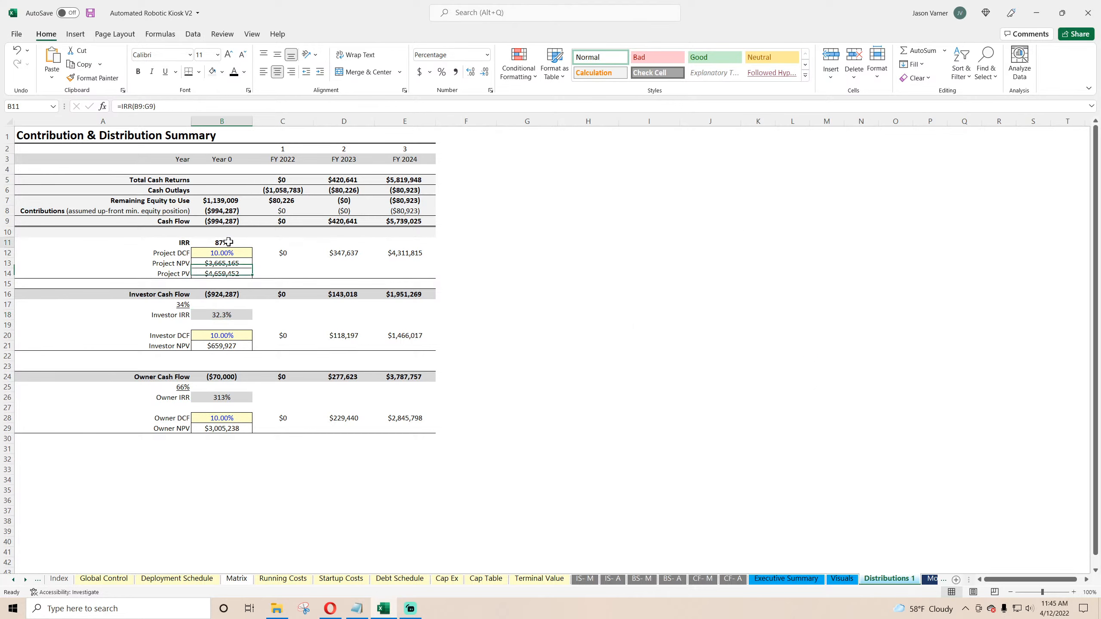
Step: Format the project IRR and the owner IRR as percentages with one decimal place, then save the workbook
{"action": "left_click", "coordinate": [491, 90]}
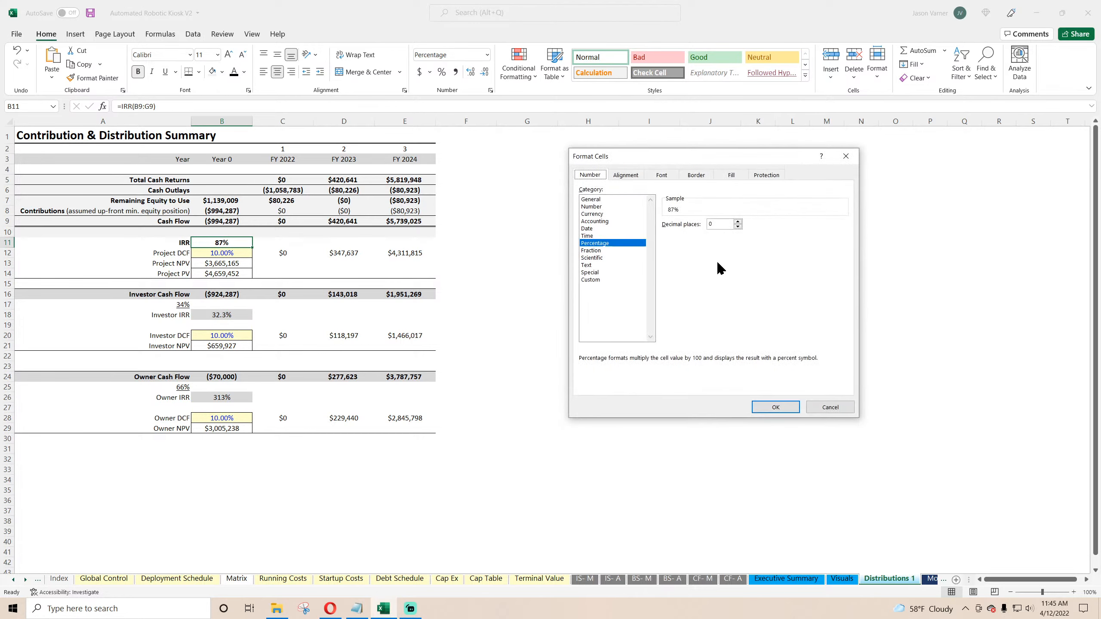
{"action": "left_click", "coordinate": [738, 222]}
{"action": "left_click", "coordinate": [775, 407]}
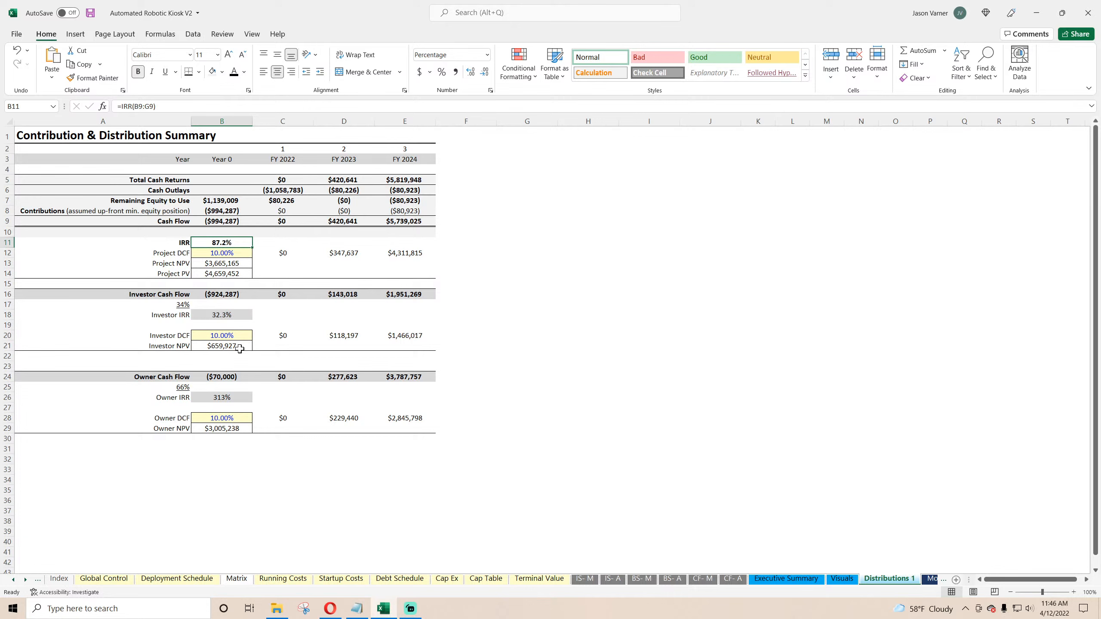
{"action": "left_click", "coordinate": [221, 395]}
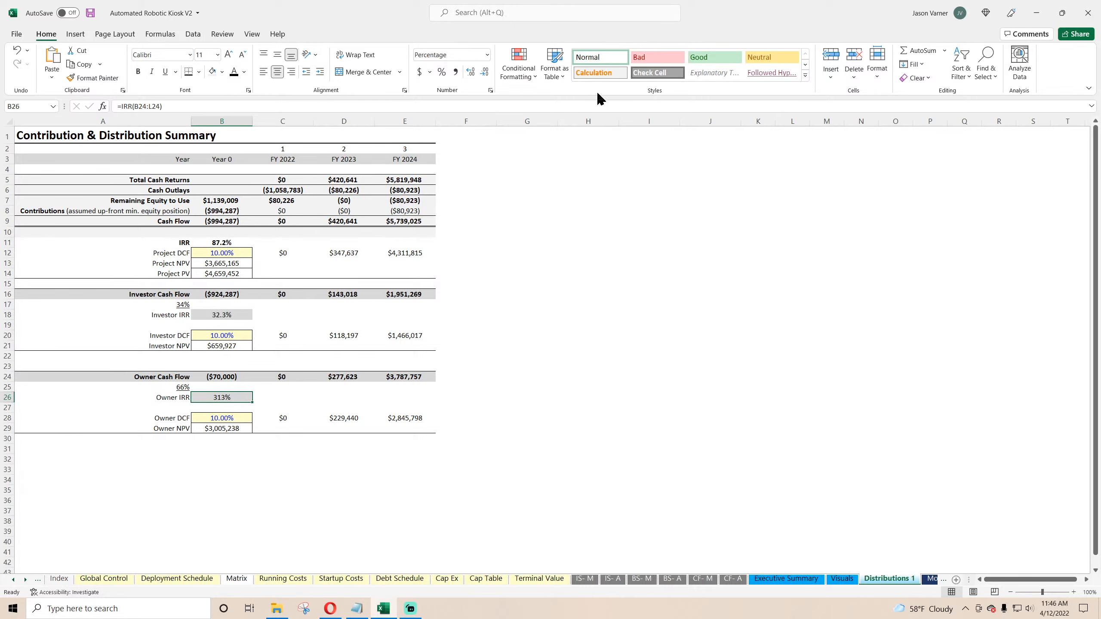
{"action": "left_click", "coordinate": [491, 90]}
{"action": "left_click", "coordinate": [737, 221]}
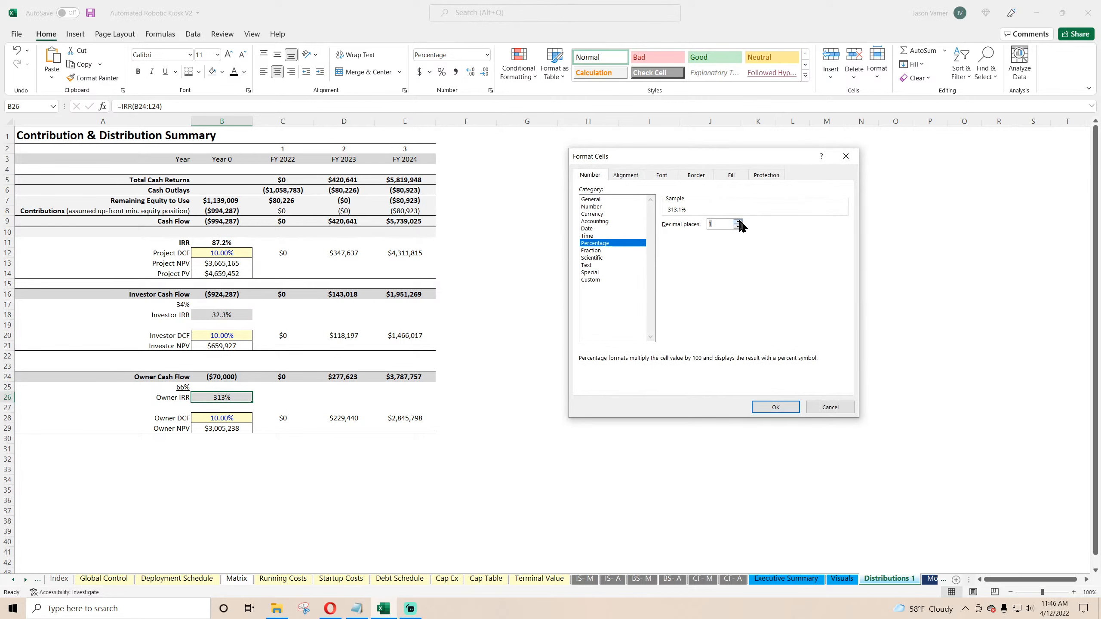
{"action": "left_click", "coordinate": [775, 407]}
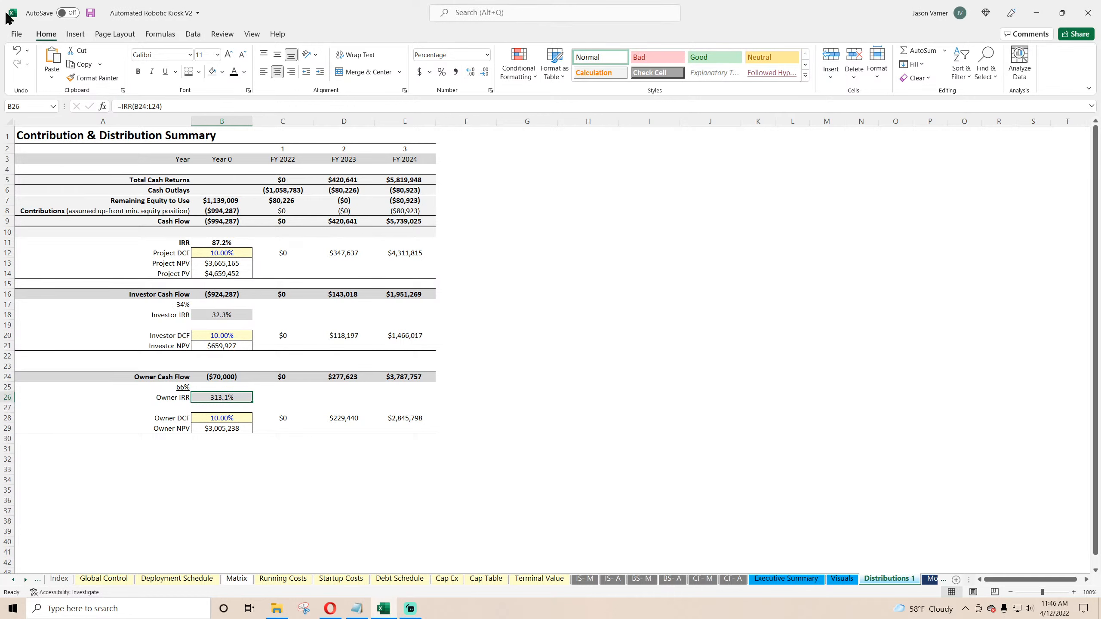
{"action": "left_click", "coordinate": [91, 13]}
Step: Review the monthly and annual cash flow statements and the Executive Summary's gross margin and EBITDA figures
{"action": "left_click", "coordinate": [803, 580]}
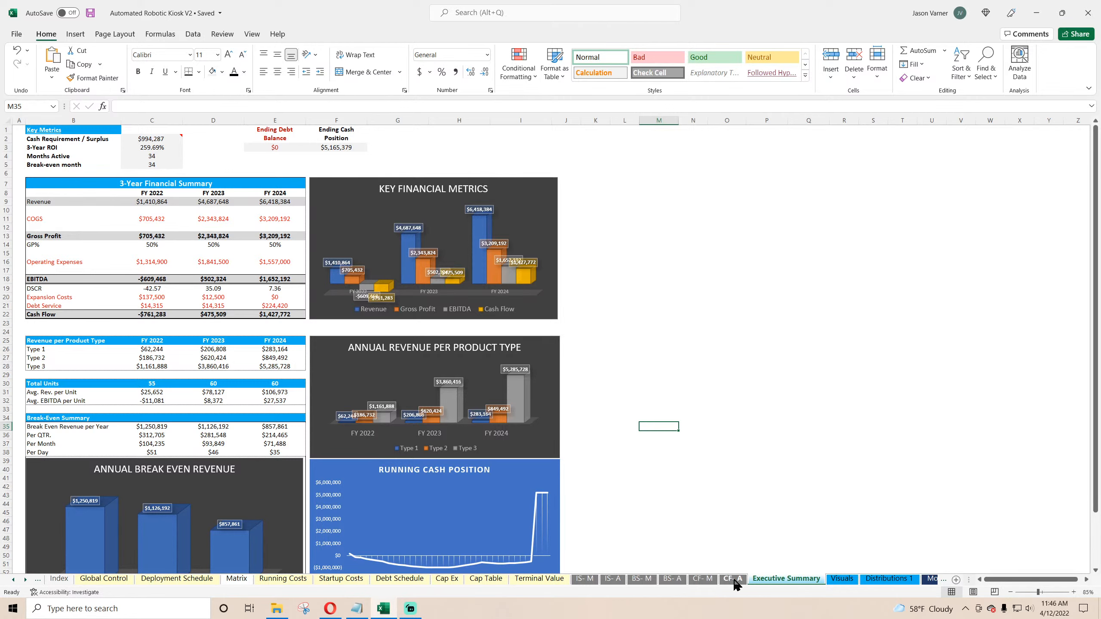
{"action": "left_click", "coordinate": [702, 579]}
{"action": "left_click_drag", "start_coordinate": [1005, 580], "coordinate": [1085, 581]}
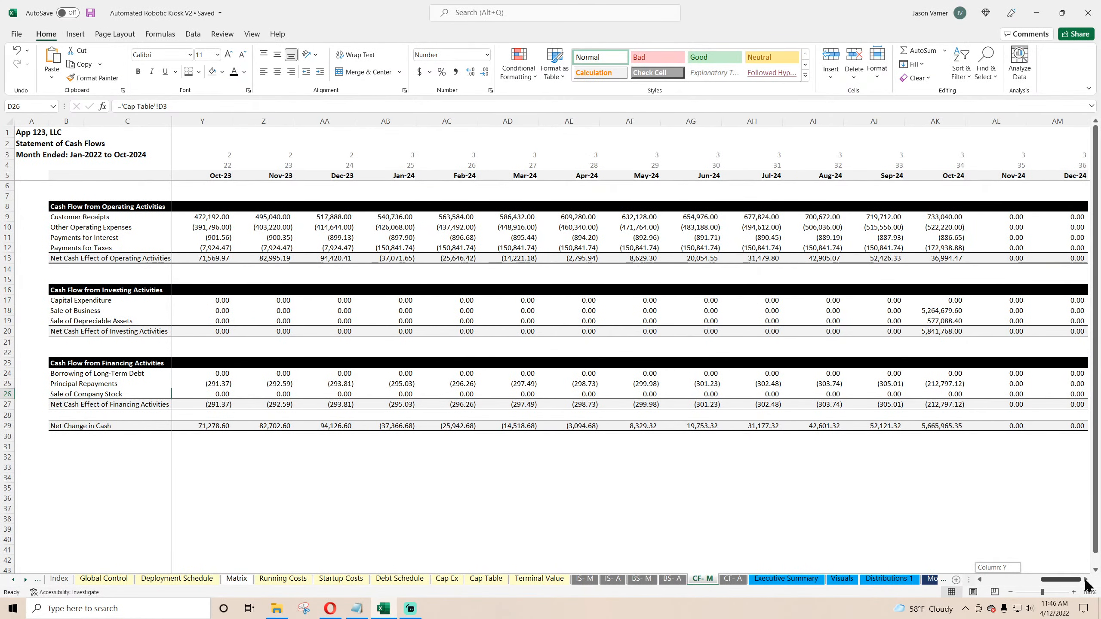
{"action": "left_click", "coordinate": [585, 217]}
{"action": "left_click", "coordinate": [581, 238]}
{"action": "left_click", "coordinate": [579, 249]}
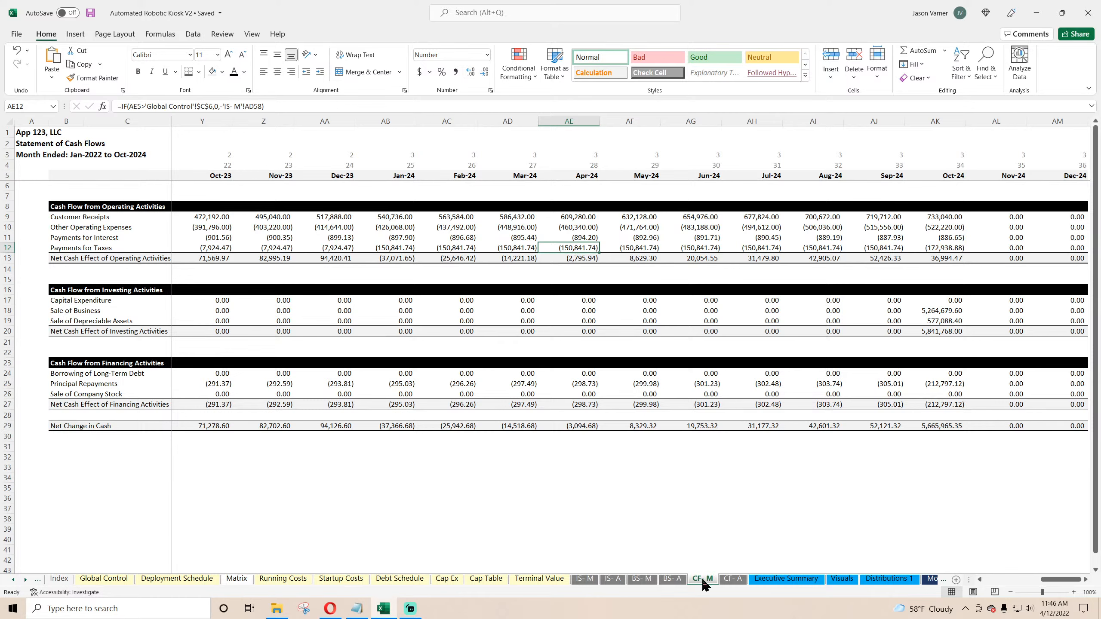
{"action": "left_click", "coordinate": [733, 580]}
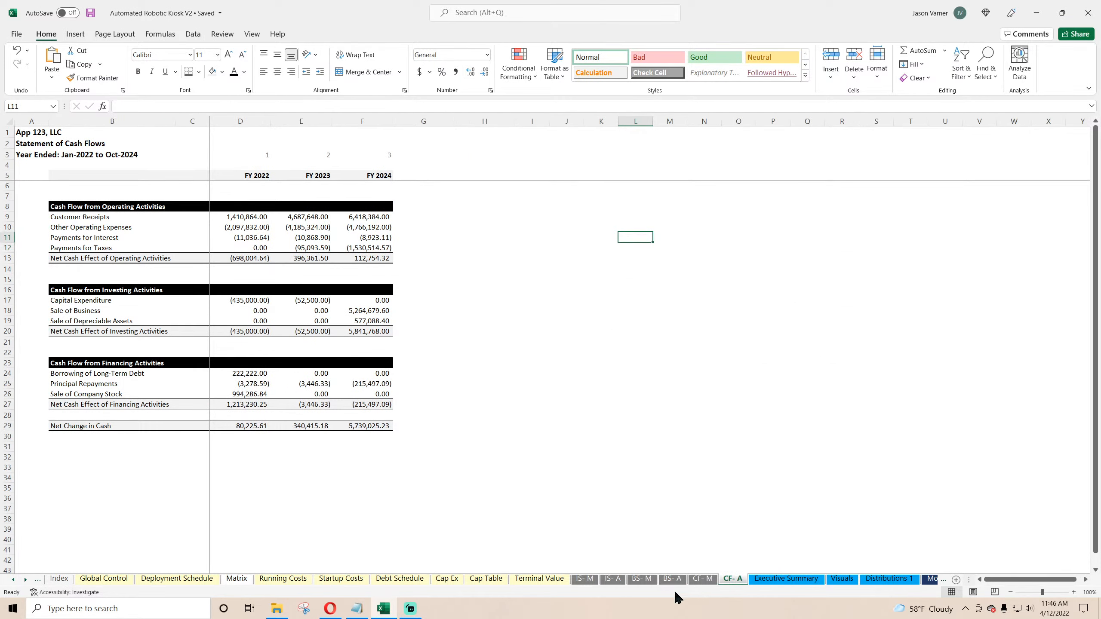
{"action": "left_click", "coordinate": [786, 579]}
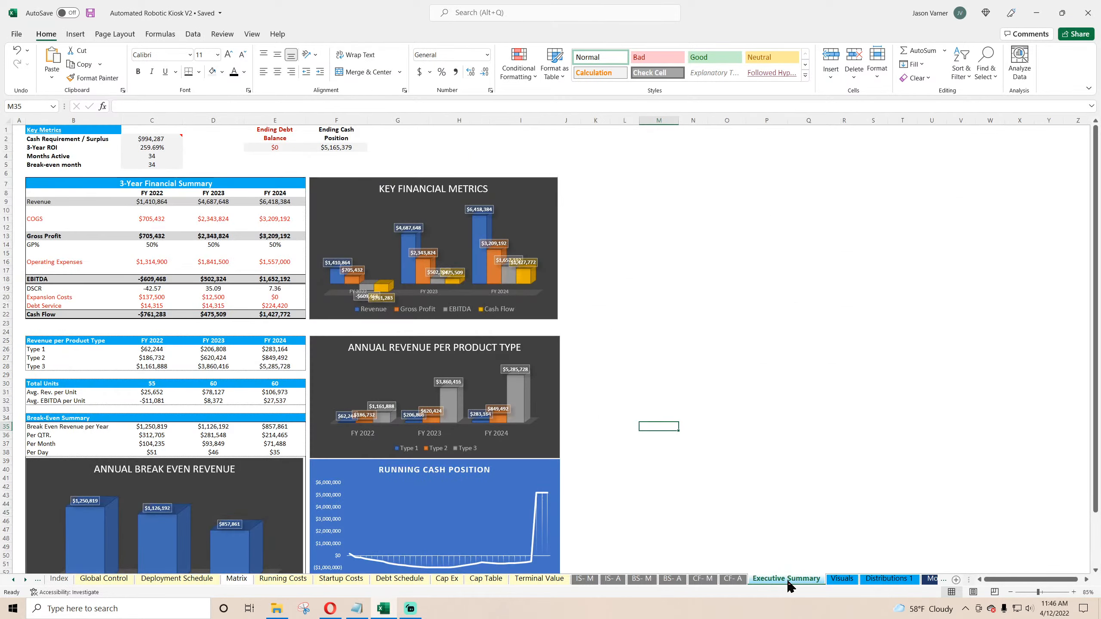
{"action": "left_click", "coordinate": [162, 243]}
{"action": "left_click", "coordinate": [222, 245]}
{"action": "left_click", "coordinate": [279, 244]}
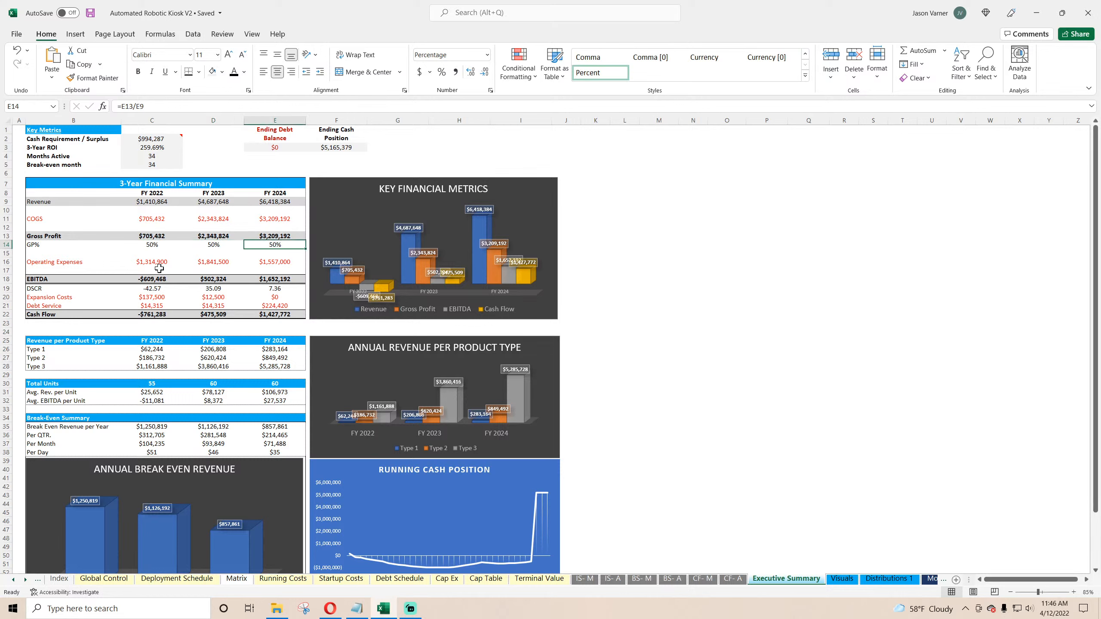
{"action": "left_click", "coordinate": [153, 278]}
{"action": "left_click", "coordinate": [211, 280]}
{"action": "left_click", "coordinate": [276, 278]}
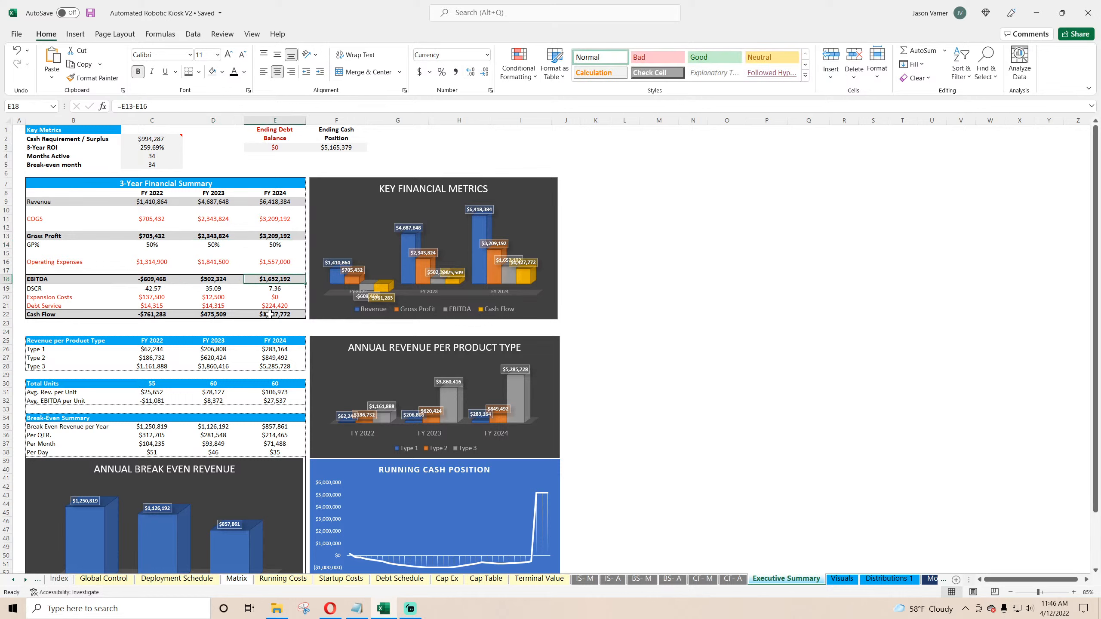
Step: Set the trailing 12-month EBITDA multiple to 2 and save the workbook
{"action": "left_click", "coordinate": [104, 578]}
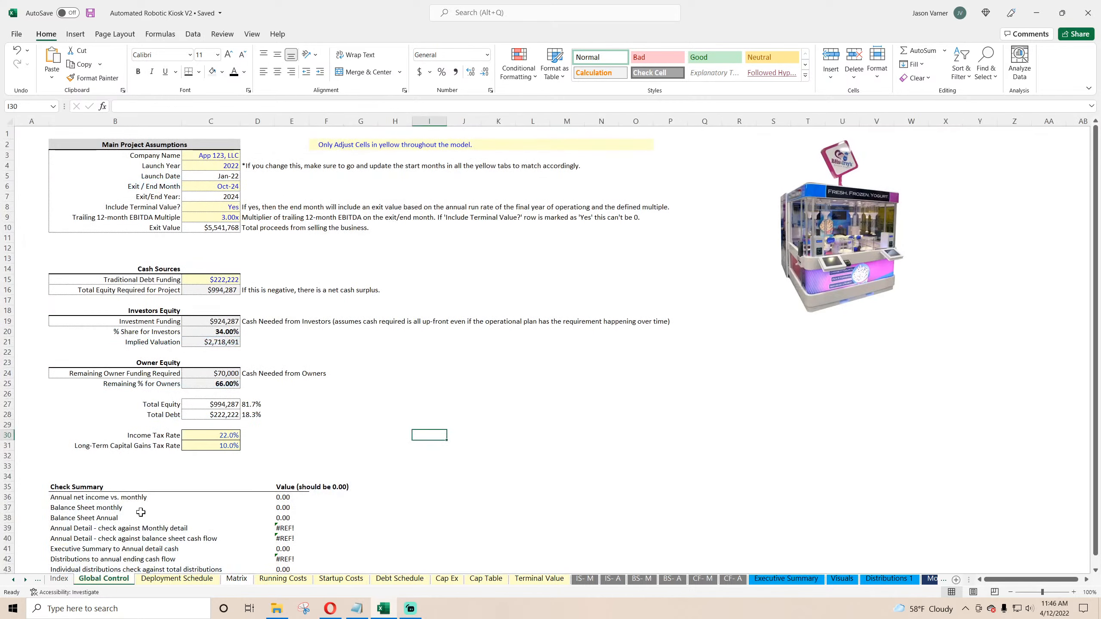
{"action": "left_click", "coordinate": [230, 217]}
{"action": "type", "text": "2"}
{"action": "key", "text": "Return"}
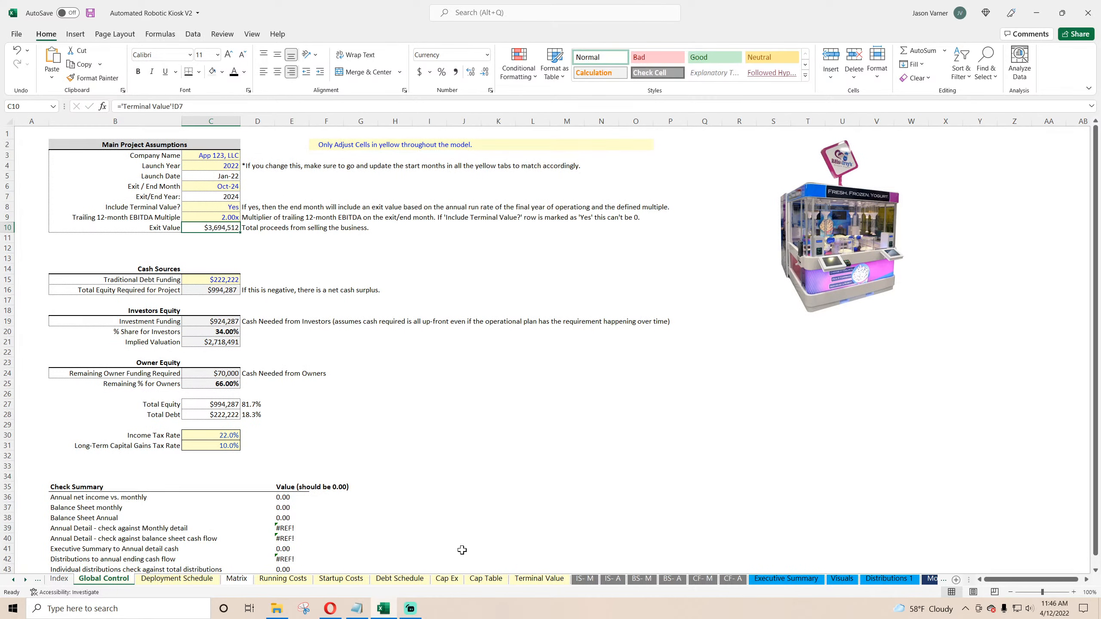
{"action": "left_click", "coordinate": [90, 13]}
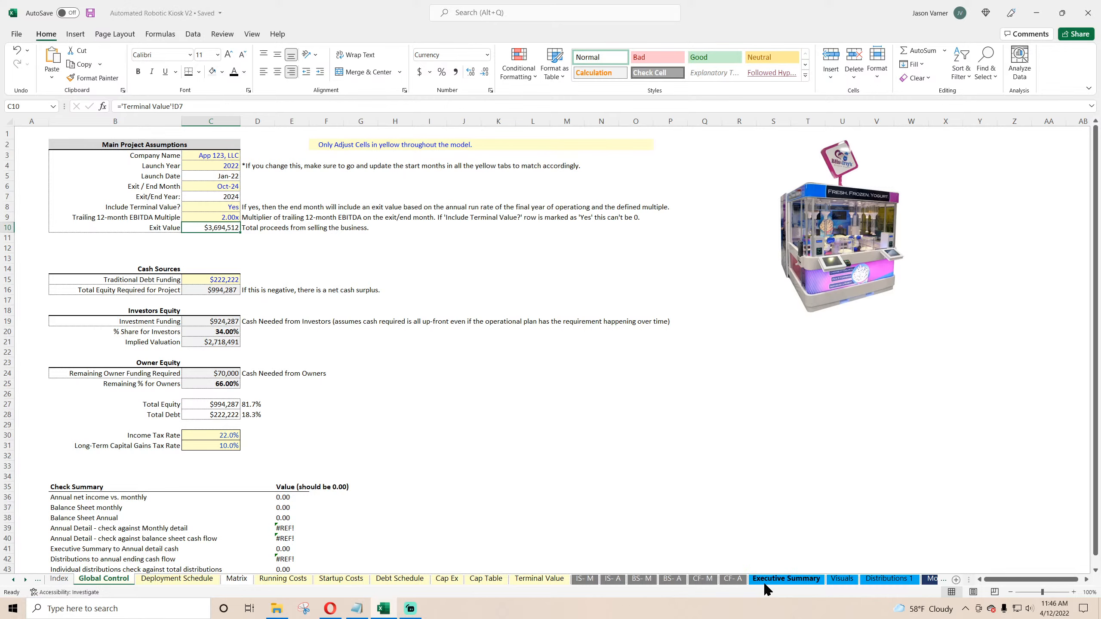
Step: Review the Executive Summary, COGS inputs and Distributions summary, then save the workbook
{"action": "left_click", "coordinate": [785, 578]}
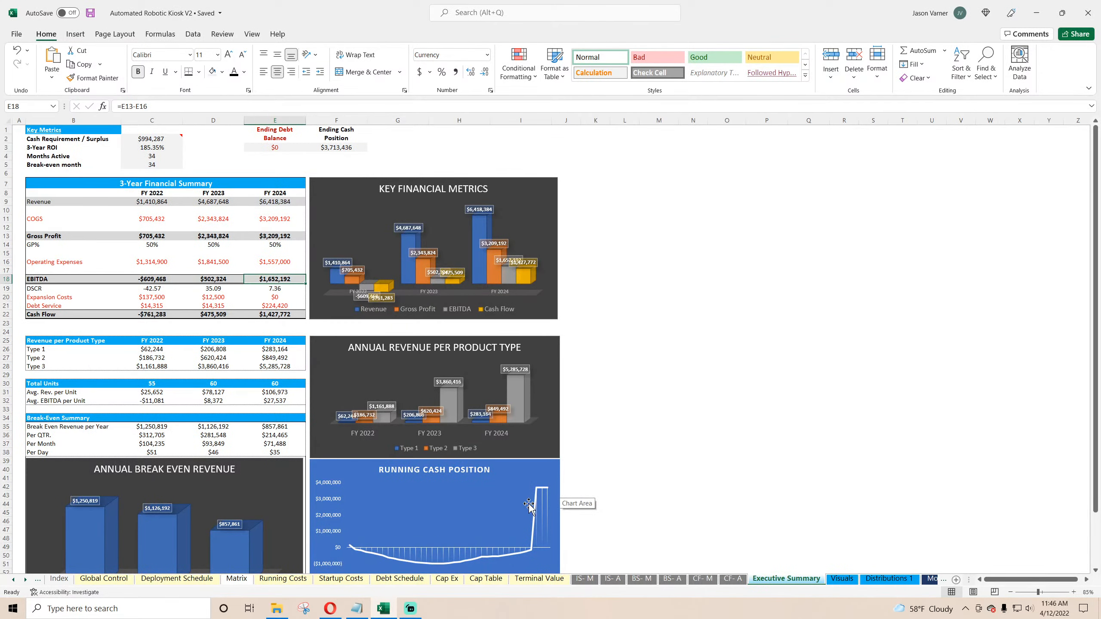
{"action": "scroll", "coordinate": [560, 490], "scroll_direction": "down", "scroll_amount": 4}
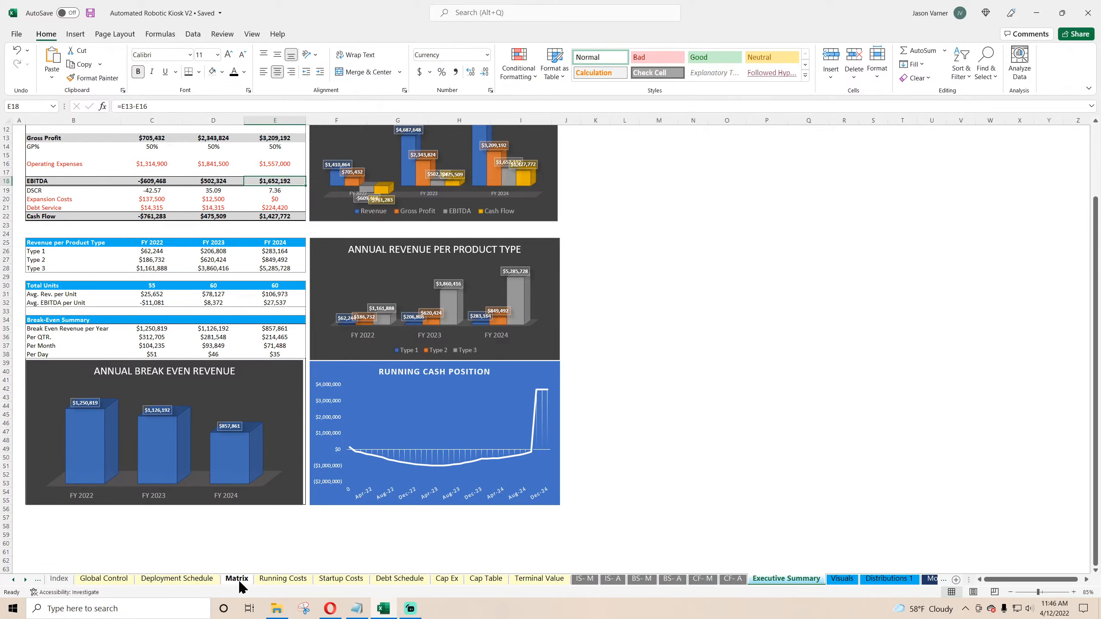
{"action": "left_click", "coordinate": [176, 578]}
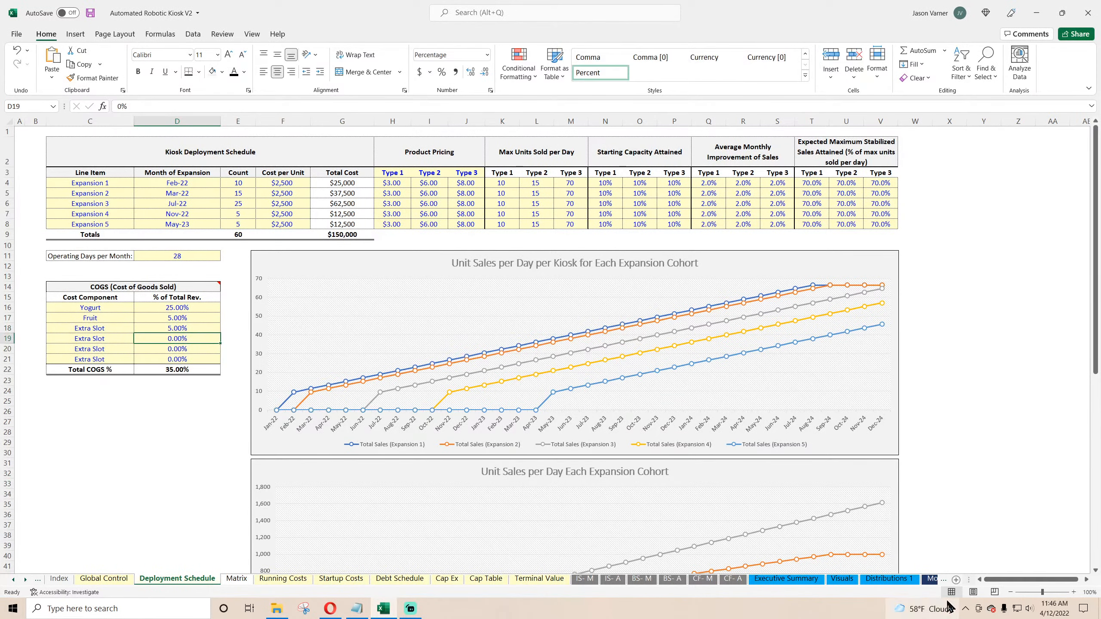
{"action": "left_click", "coordinate": [843, 579]}
{"action": "left_click", "coordinate": [887, 579]}
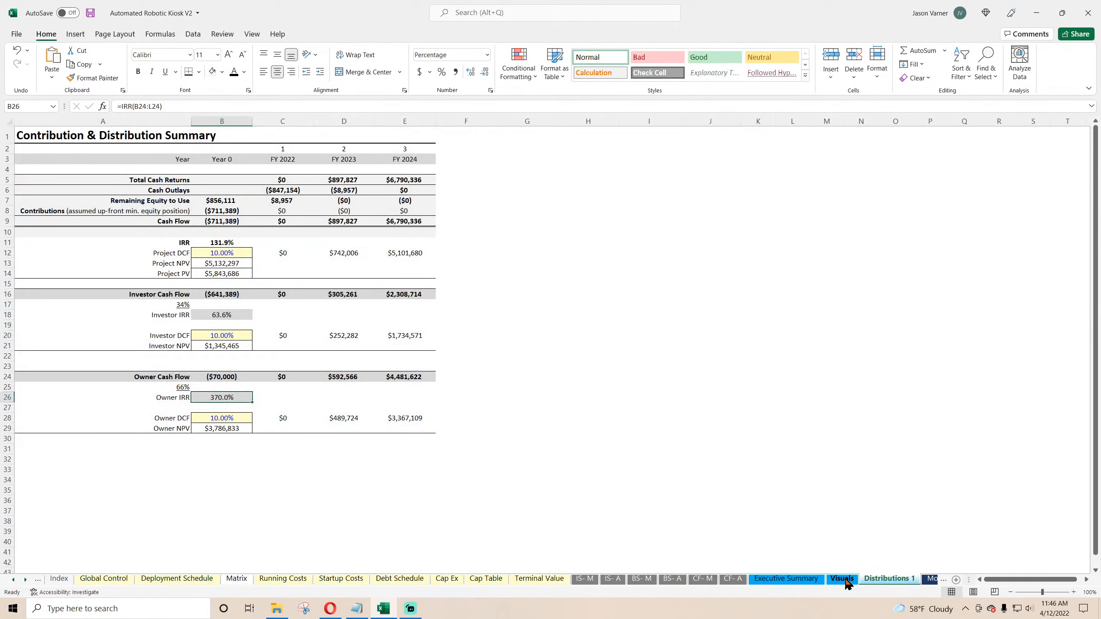
{"action": "left_click", "coordinate": [799, 579]}
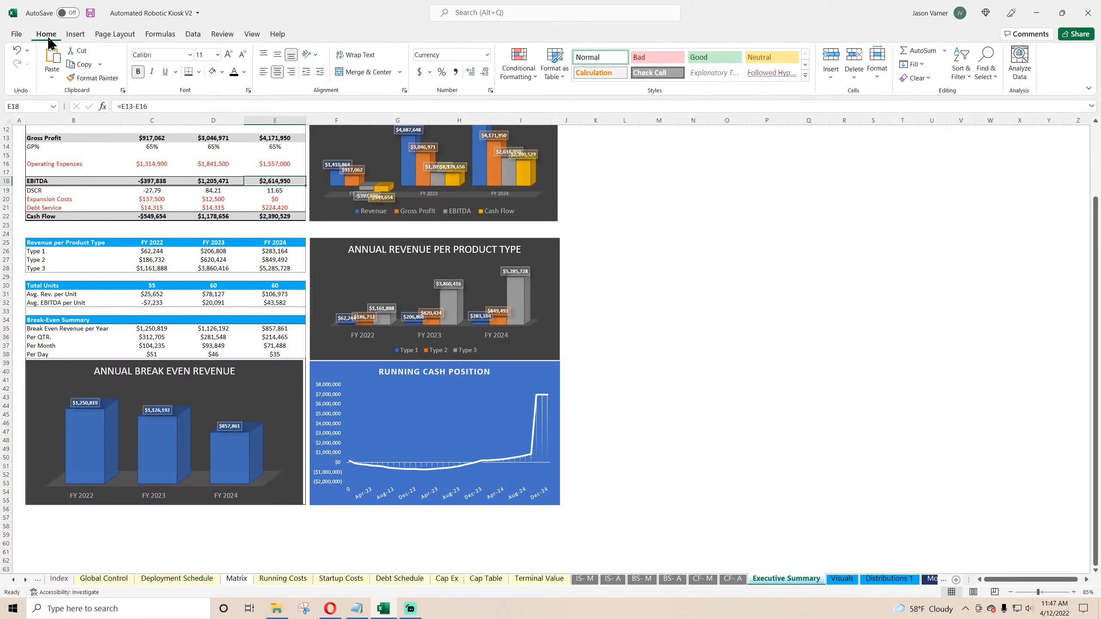
{"action": "left_click", "coordinate": [90, 12]}
{"action": "scroll", "coordinate": [508, 422], "scroll_direction": "up", "scroll_amount": 4}
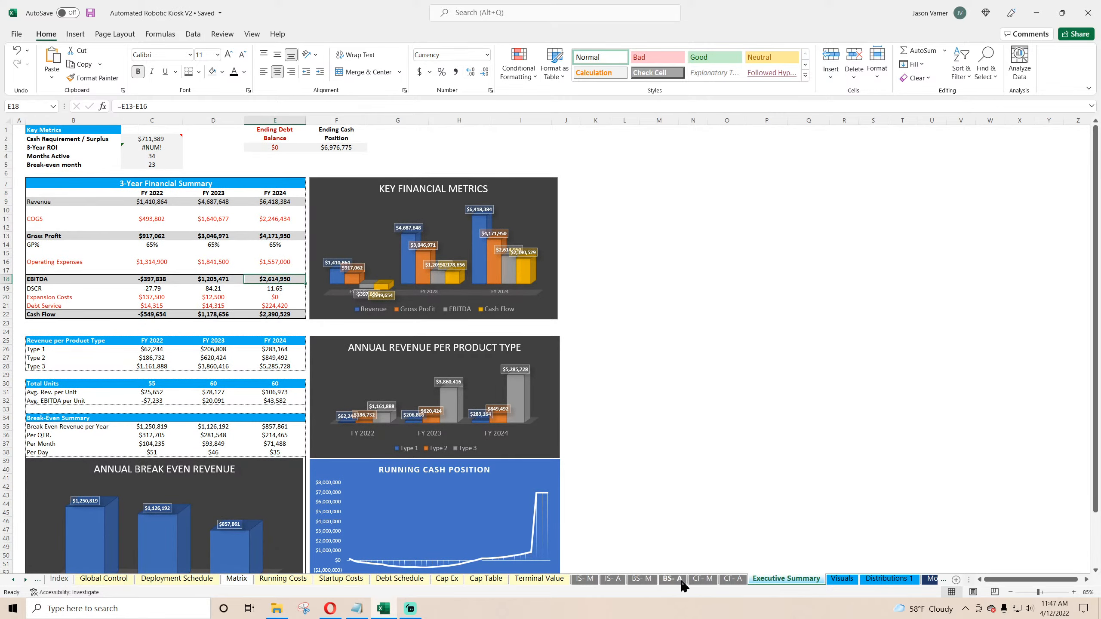
Step: Look through the Balance Sheet, Terminal Value, Cap Table and Cap Ex sheets before returning to Global Control
{"action": "left_click", "coordinate": [679, 580]}
{"action": "left_click", "coordinate": [545, 579]}
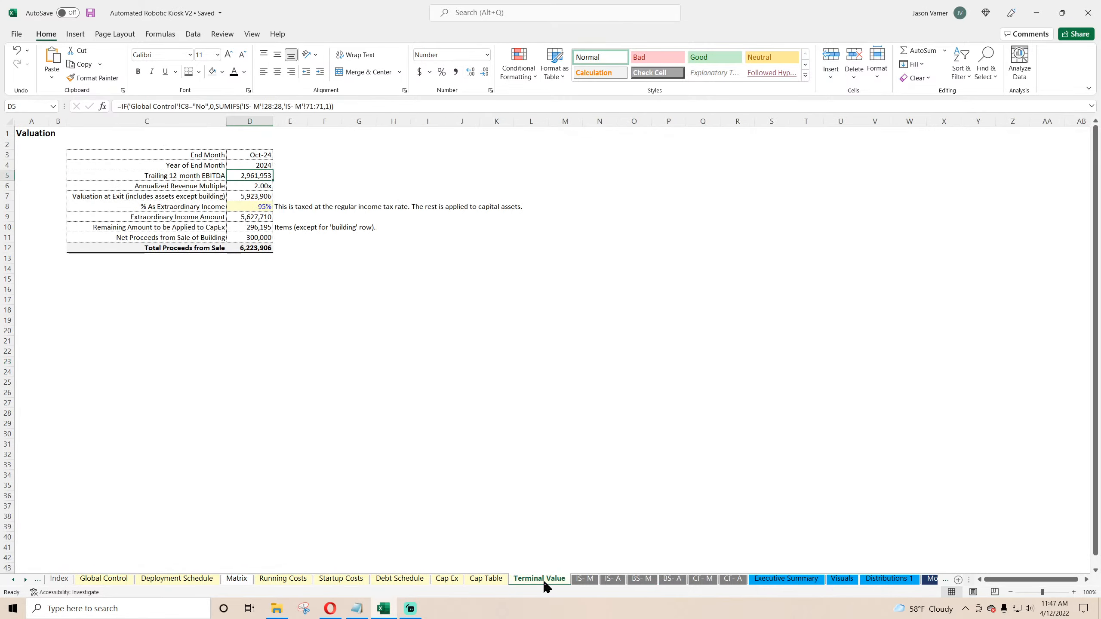
{"action": "left_click", "coordinate": [488, 580]}
{"action": "left_click", "coordinate": [447, 580]}
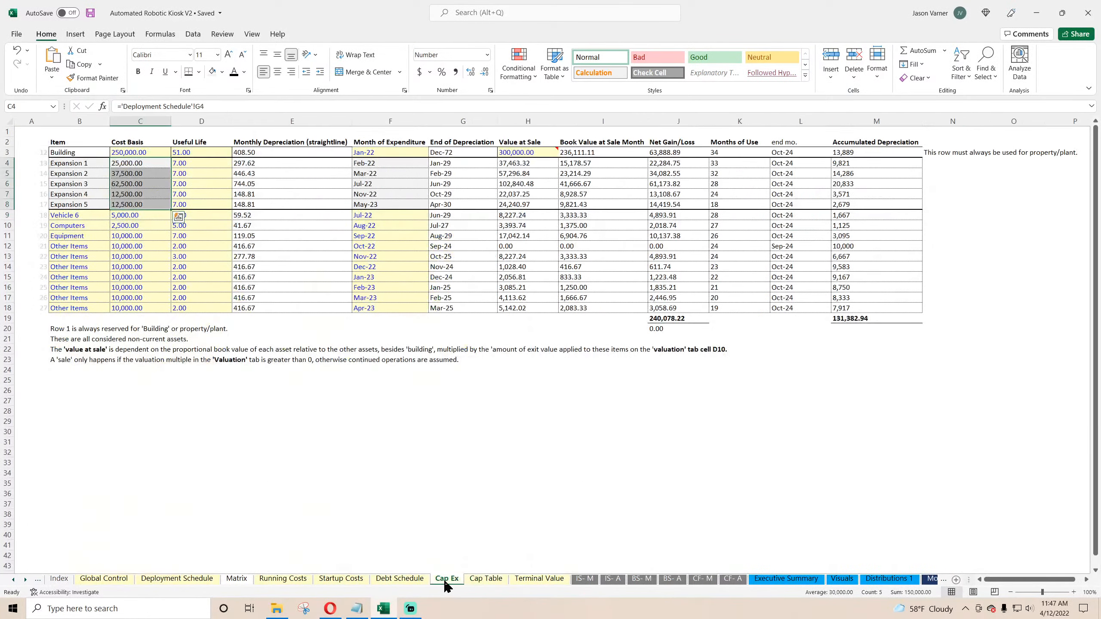
{"action": "left_click", "coordinate": [39, 581]}
{"action": "left_click", "coordinate": [121, 580]}
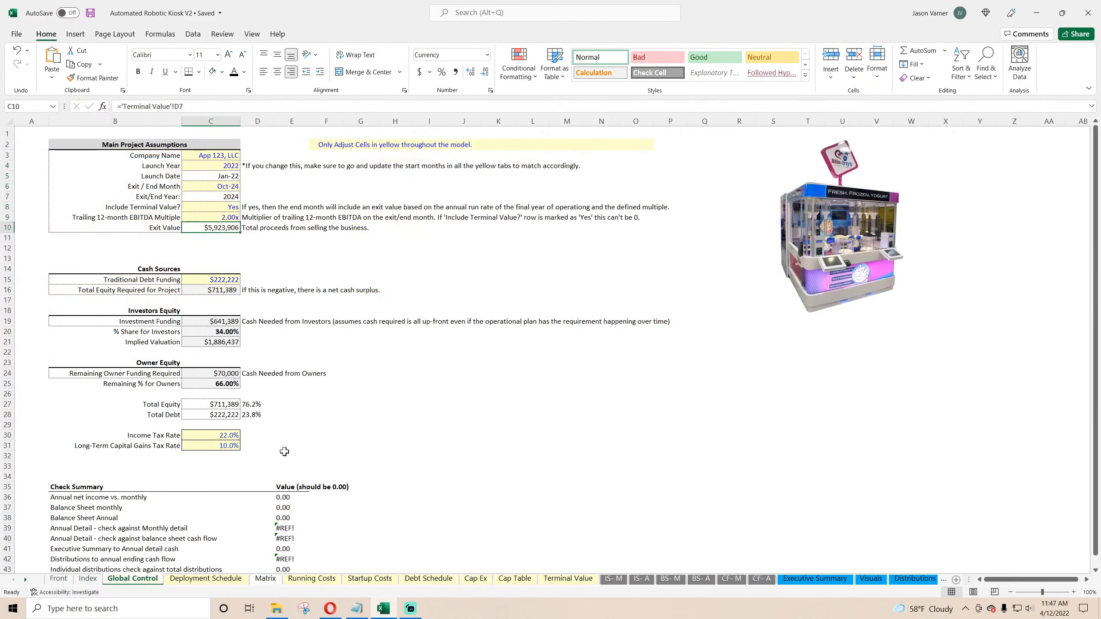
Step: Link the annual net income check to the check cell F59 on the annual income statement
{"action": "scroll", "coordinate": [312, 424], "scroll_direction": "down", "scroll_amount": 4}
{"action": "left_click", "coordinate": [288, 381]}
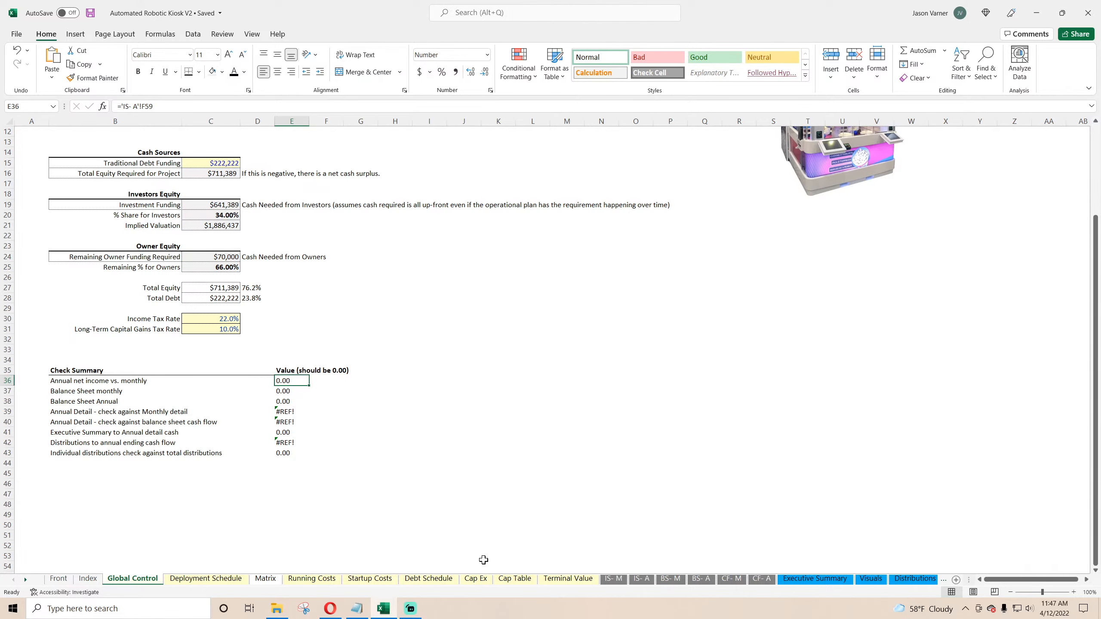
{"action": "type", "text": "="}
{"action": "left_click", "coordinate": [646, 581]}
{"action": "scroll", "coordinate": [565, 477], "scroll_direction": "down", "scroll_amount": 8}
{"action": "left_click", "coordinate": [399, 282]}
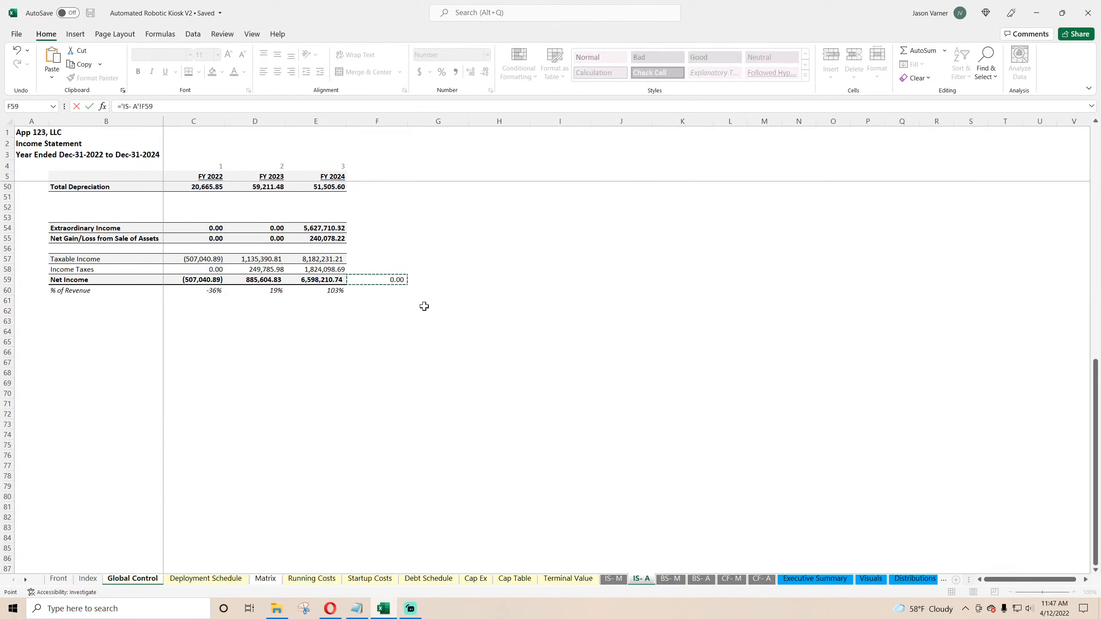
{"action": "key", "text": "Return"}
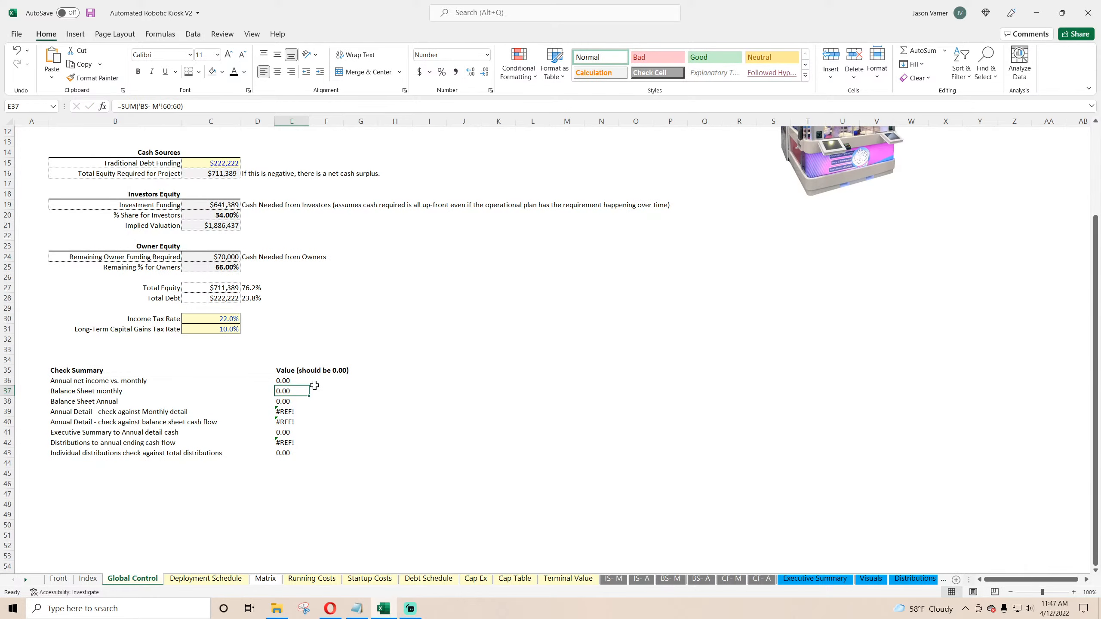
Step: Examine the check rows on the monthly and annual balance sheets against the balance sheet checks
{"action": "left_click", "coordinate": [291, 402]}
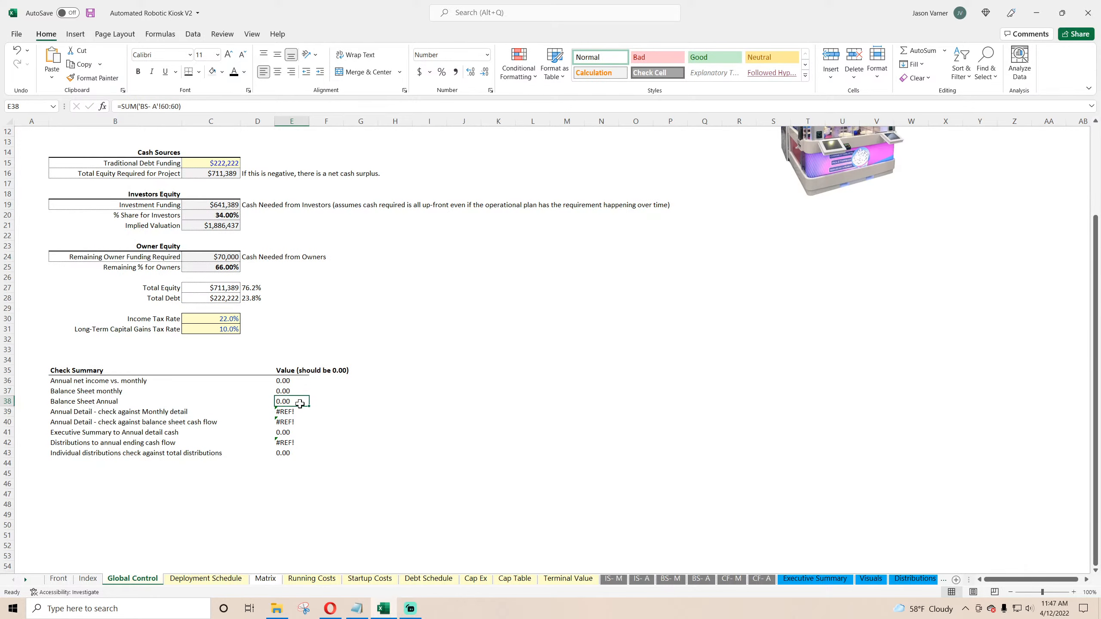
{"action": "left_click", "coordinate": [671, 579]}
{"action": "scroll", "coordinate": [312, 507], "scroll_direction": "down", "scroll_amount": 11}
{"action": "left_click", "coordinate": [267, 405]}
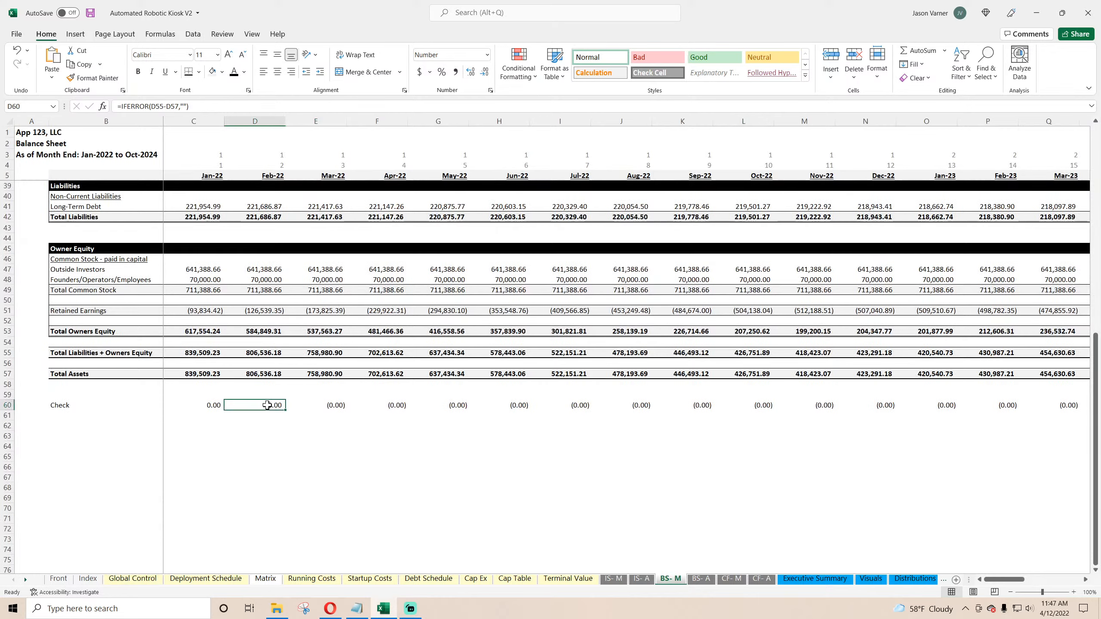
{"action": "left_click", "coordinate": [701, 579]}
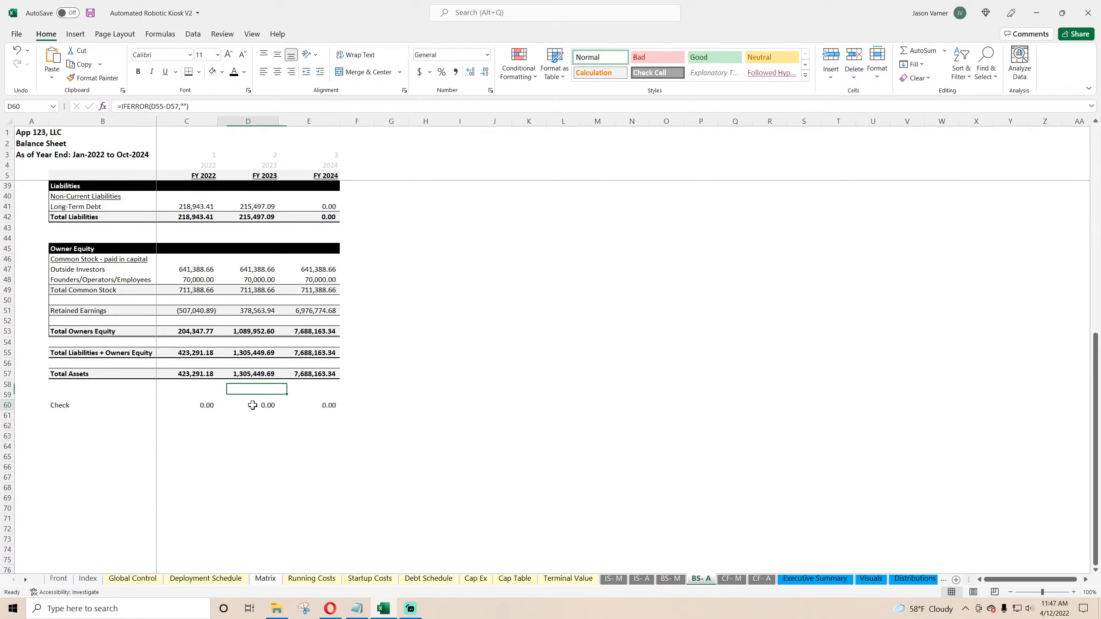
{"action": "left_click", "coordinate": [124, 579]}
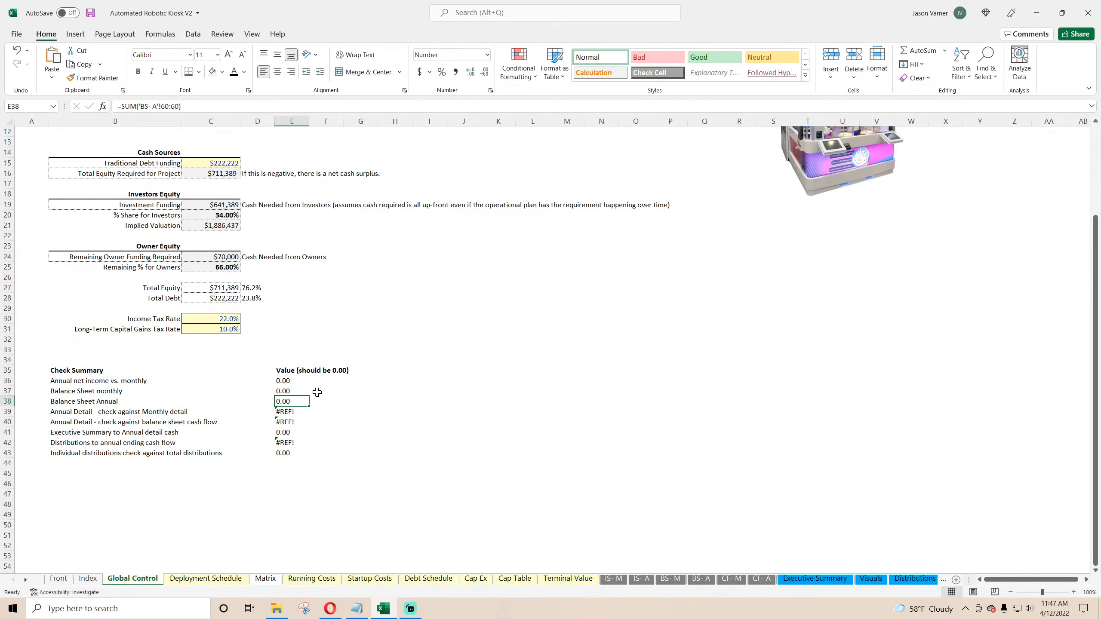
Step: Relink the 'Annual Detail - check against Monthly detail' value to a check cell on the Annual Detail sheet
{"action": "left_click", "coordinate": [291, 414]}
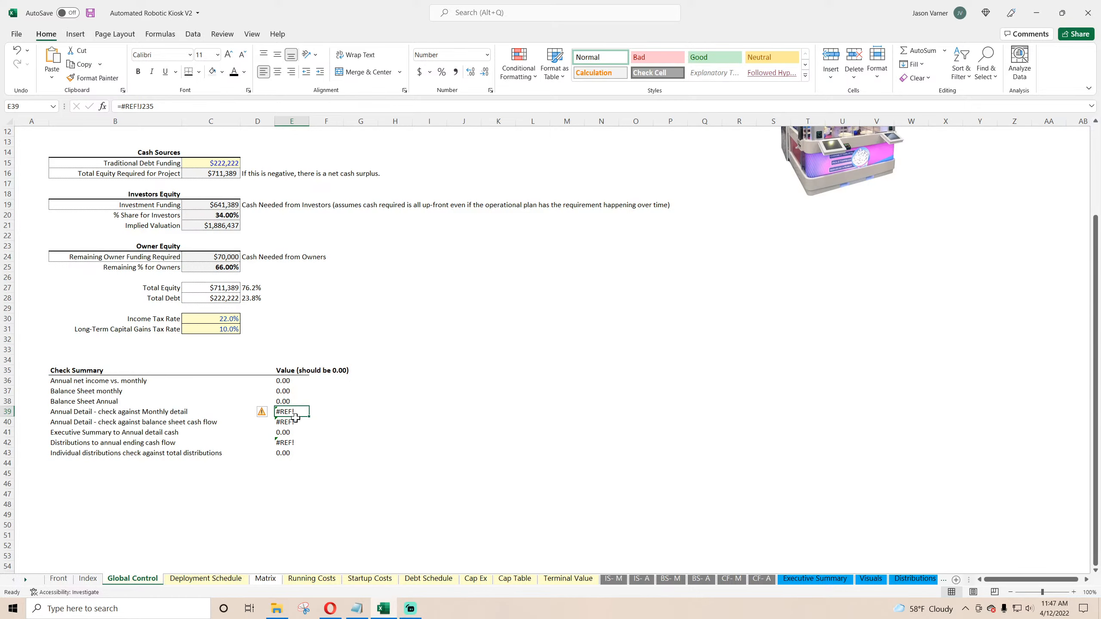
{"action": "type", "text": "="}
{"action": "left_click", "coordinate": [918, 579]}
{"action": "left_click", "coordinate": [932, 580]}
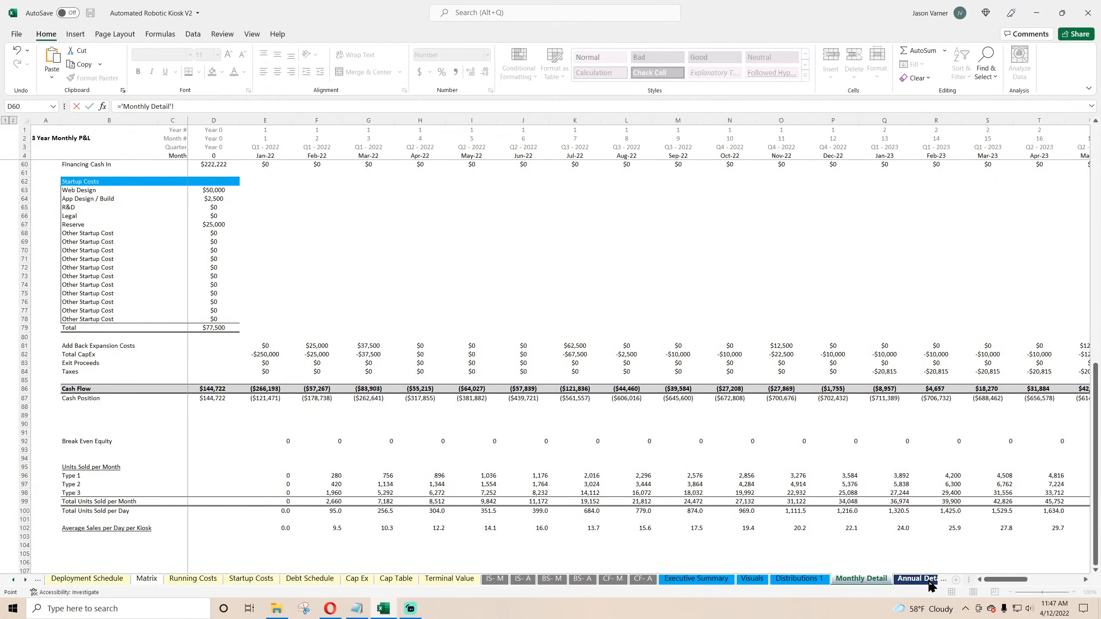
{"action": "left_click", "coordinate": [931, 581]}
{"action": "left_click", "coordinate": [479, 493]}
{"action": "key", "text": "Return"}
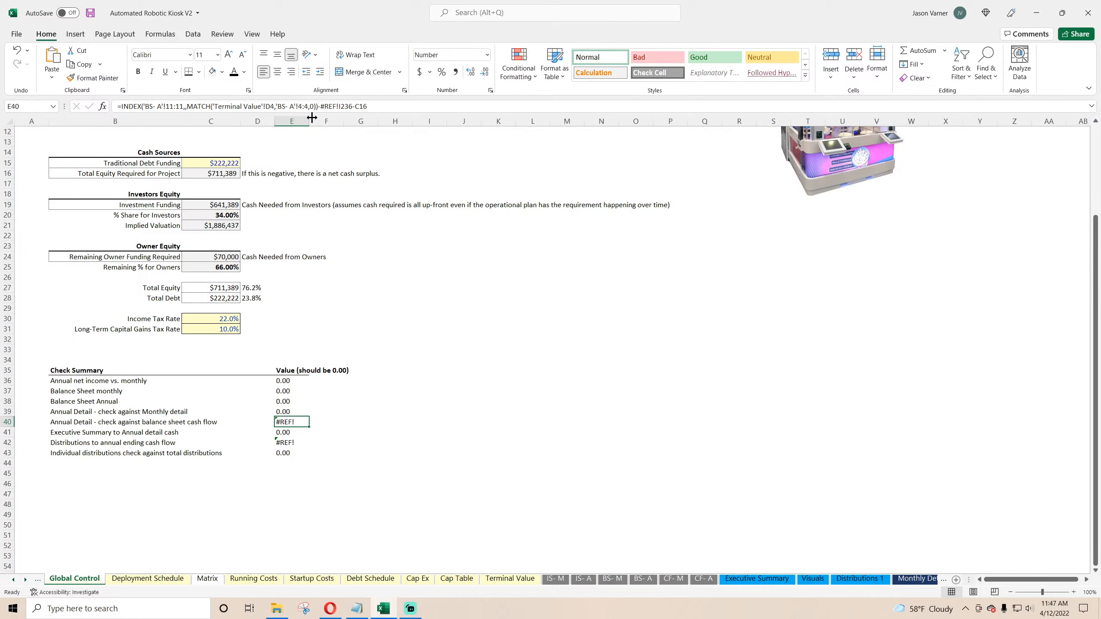
Step: Rebuild the 'Annual Detail - check against balance sheet cash flow' formula to subtract Annual Detail cell G87 and total equity required C16
{"action": "left_click_drag", "start_coordinate": [323, 106], "coordinate": [474, 111]}
{"action": "key", "text": "Delete"}
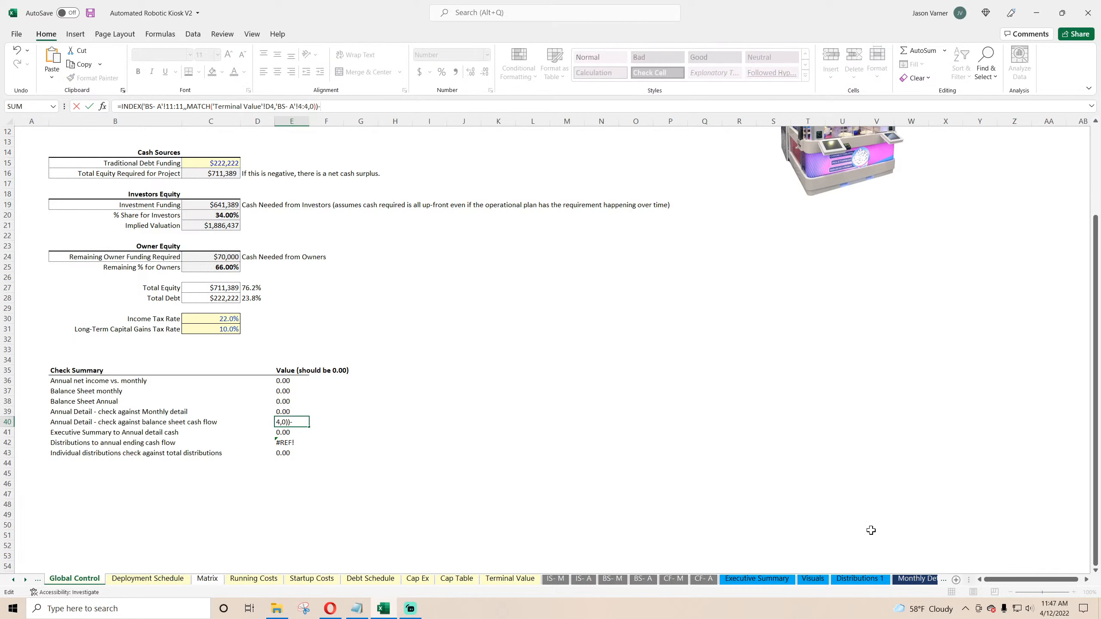
{"action": "left_click", "coordinate": [944, 580]}
{"action": "left_click", "coordinate": [406, 494]}
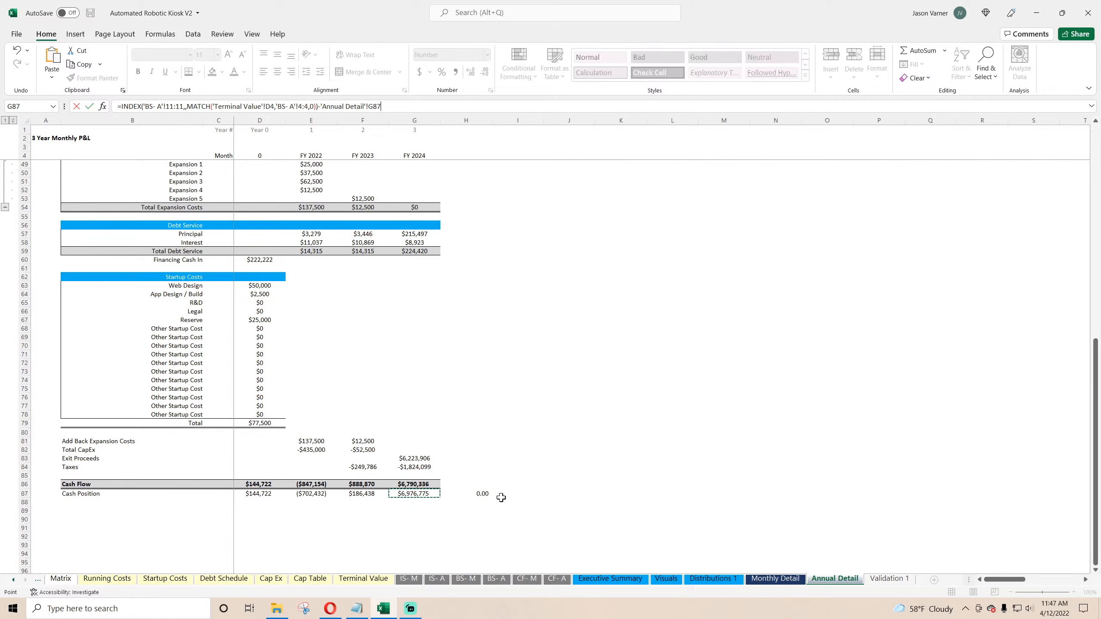
{"action": "key", "text": "Return"}
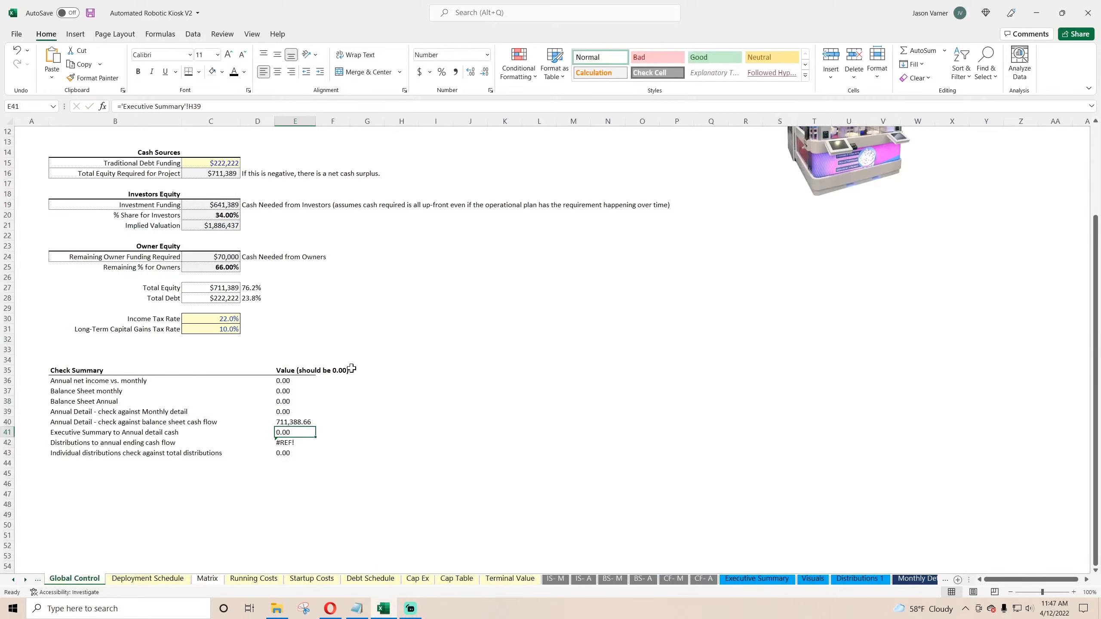
{"action": "left_click", "coordinate": [305, 422]}
{"action": "scroll", "coordinate": [389, 296], "scroll_direction": "up", "scroll_amount": 4}
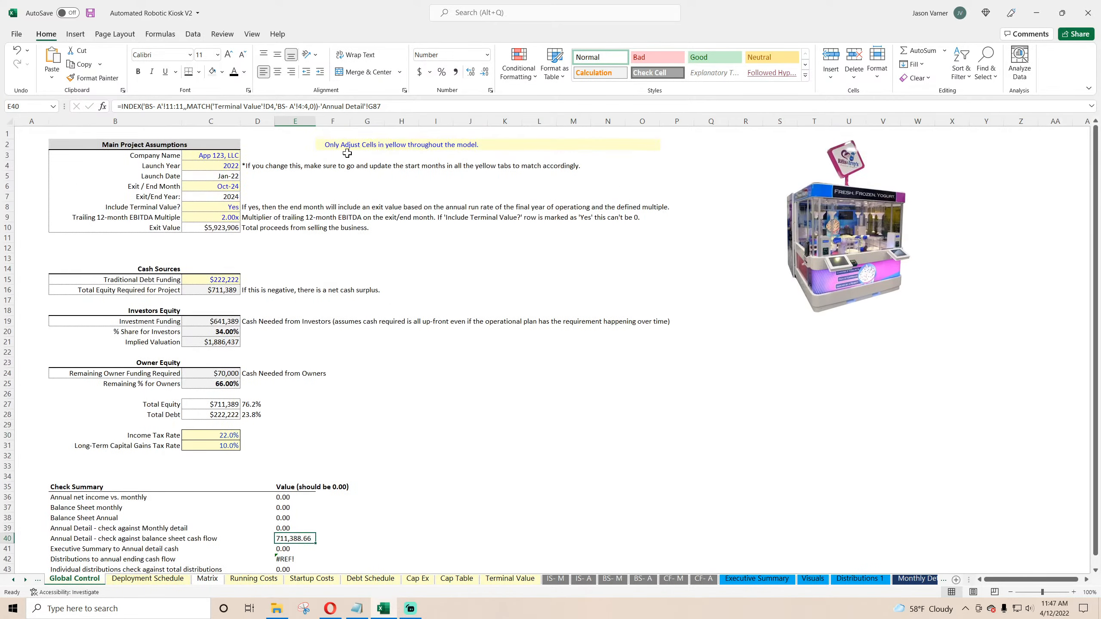
{"action": "left_click", "coordinate": [402, 107]}
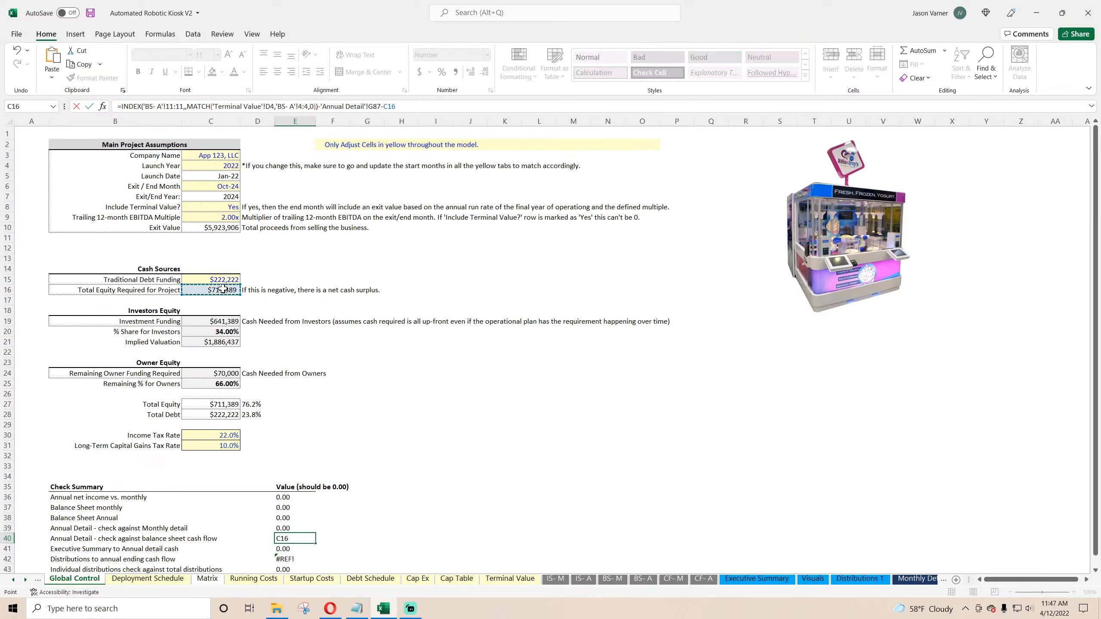
{"action": "key", "text": "Return"}
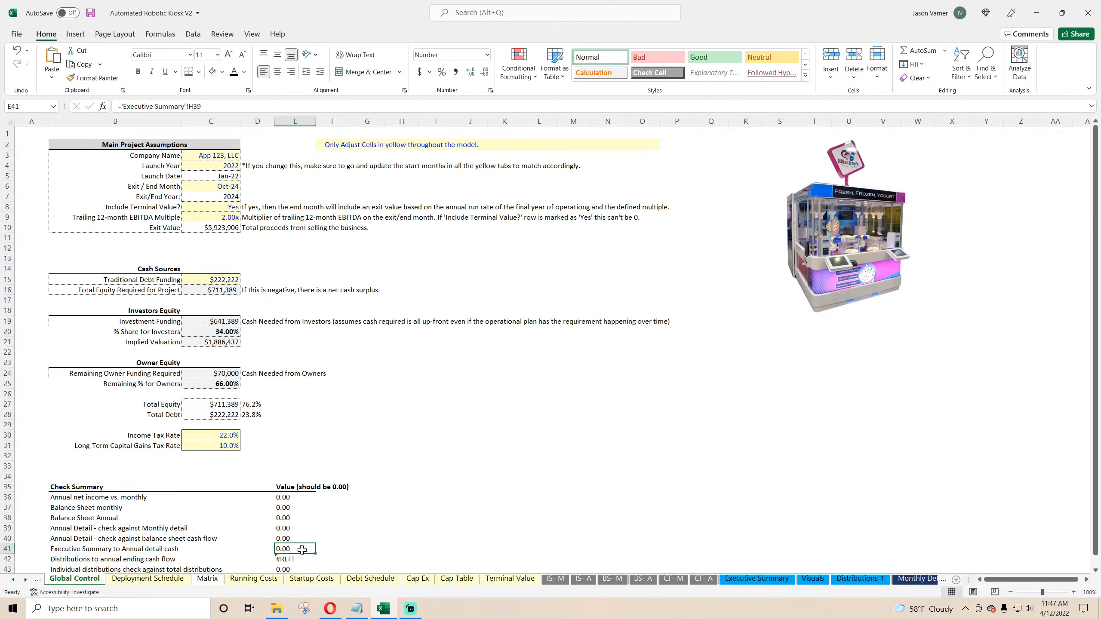
Step: Start a new formula for the 'Executive Summary to Annual detail cash' check referencing the Executive Summary sheet
{"action": "type", "text": "="}
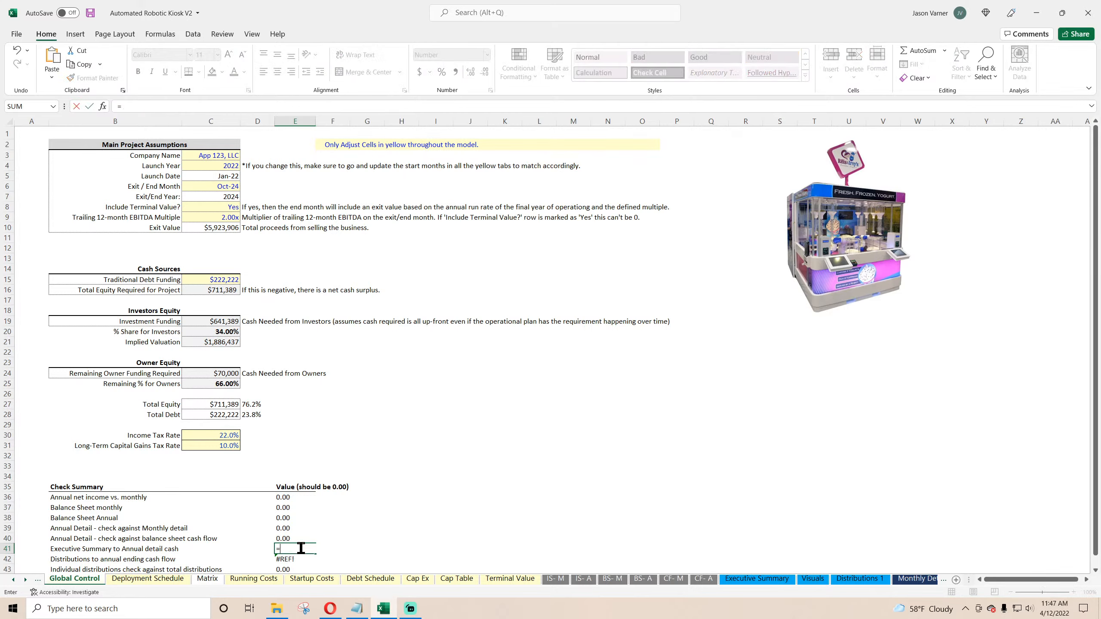
{"action": "left_click", "coordinate": [759, 579]}
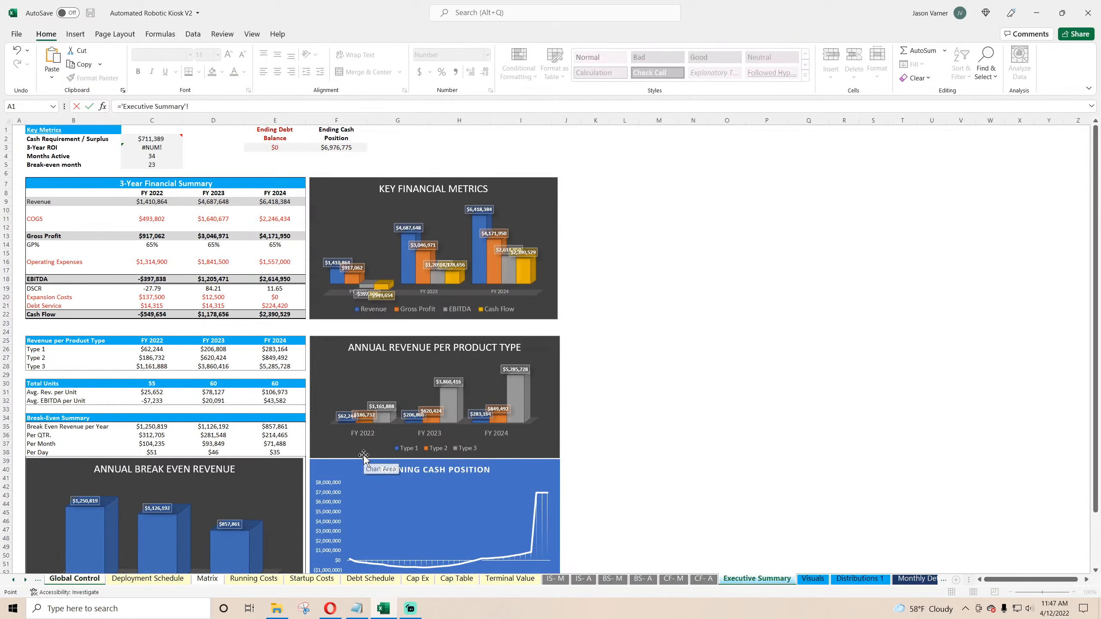
{"action": "scroll", "coordinate": [364, 457], "scroll_direction": "down", "scroll_amount": 7}
{"action": "scroll", "coordinate": [364, 457], "scroll_direction": "up", "scroll_amount": 7}
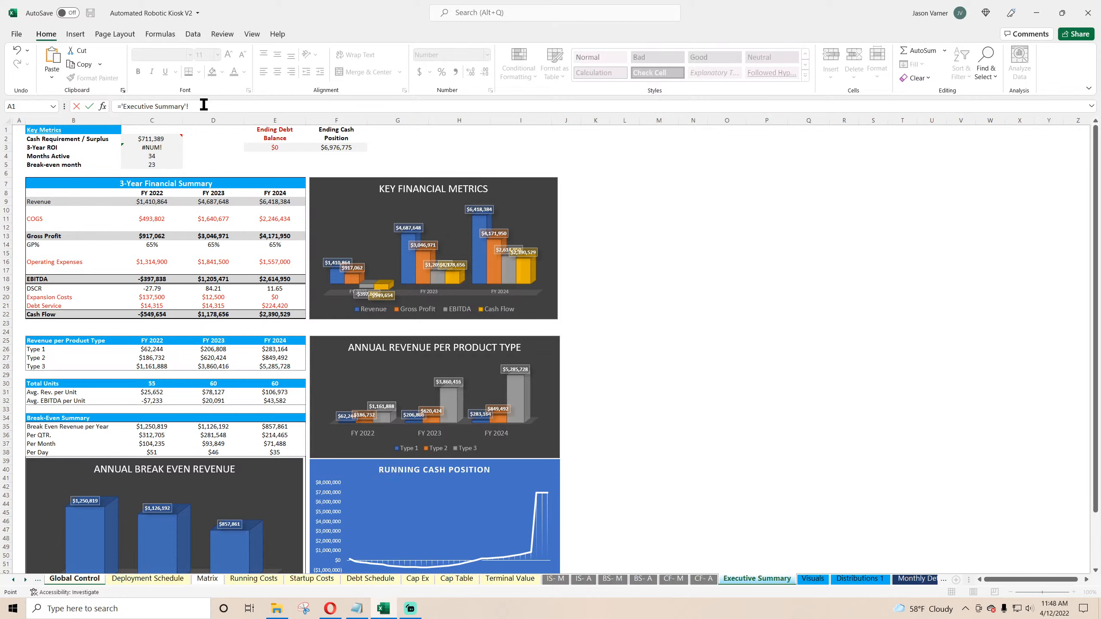
Step: Rename the 3-Year ROI label in the Key Metrics block to IRR
{"action": "key", "text": "Escape"}
{"action": "left_click", "coordinate": [756, 578]}
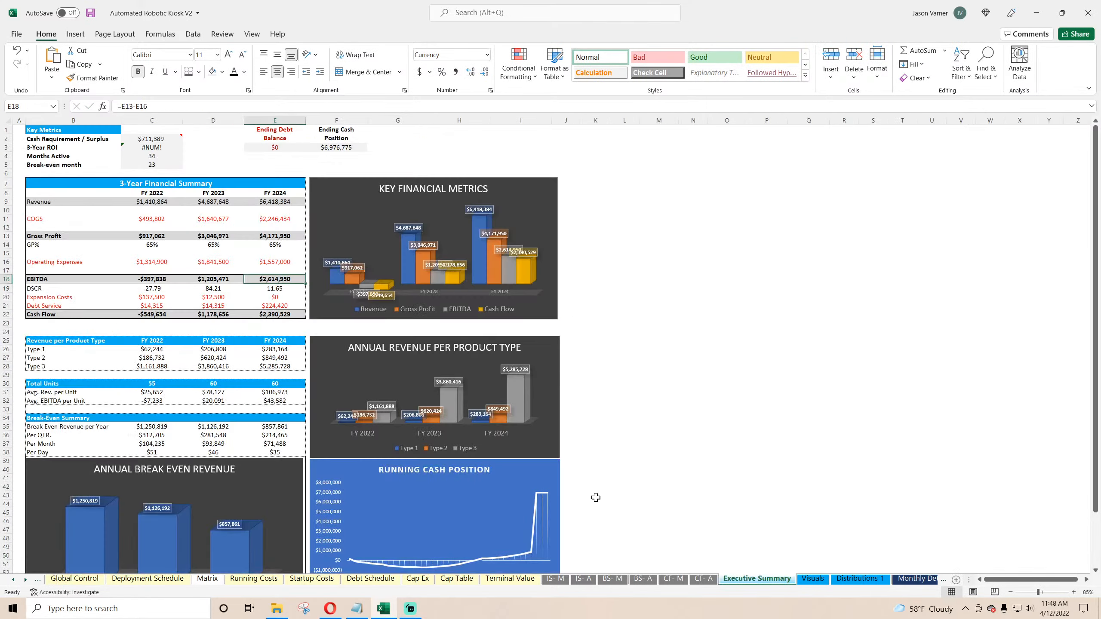
{"action": "left_click", "coordinate": [152, 148]}
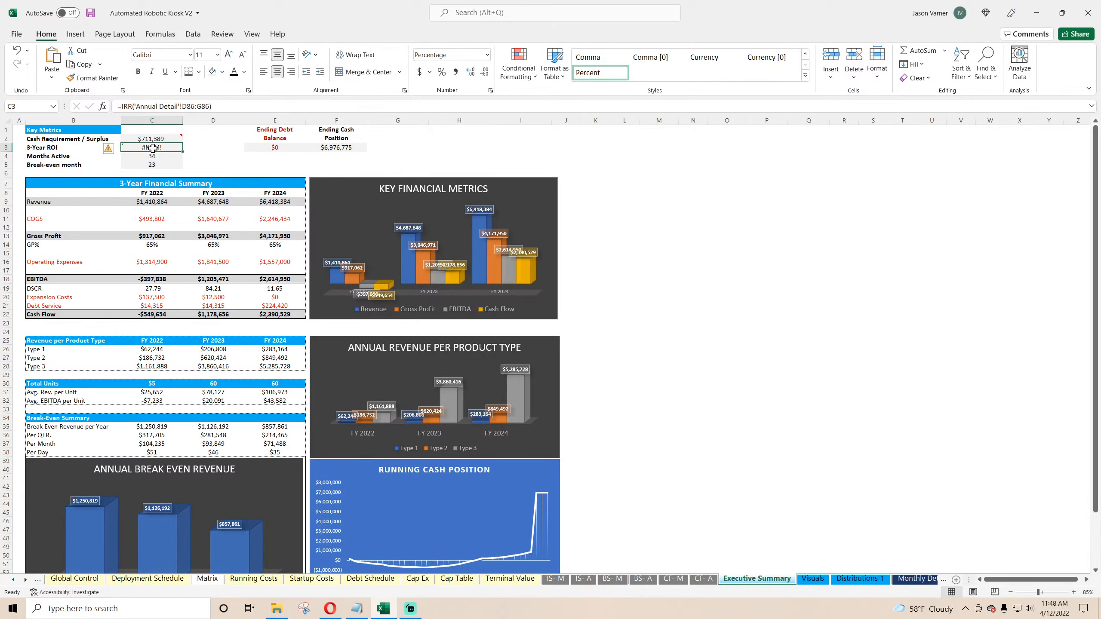
{"action": "left_click", "coordinate": [74, 149]}
{"action": "type", "text": "IRR"}
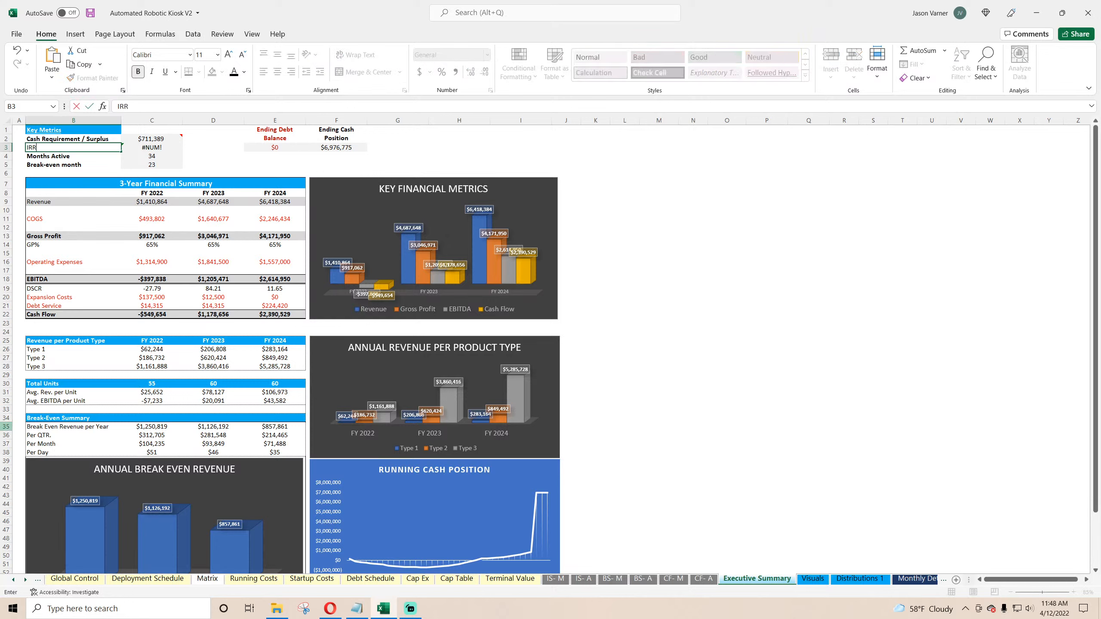
{"action": "key", "text": "Up"}
{"action": "key", "text": "Down"}
{"action": "key", "text": "Right"}
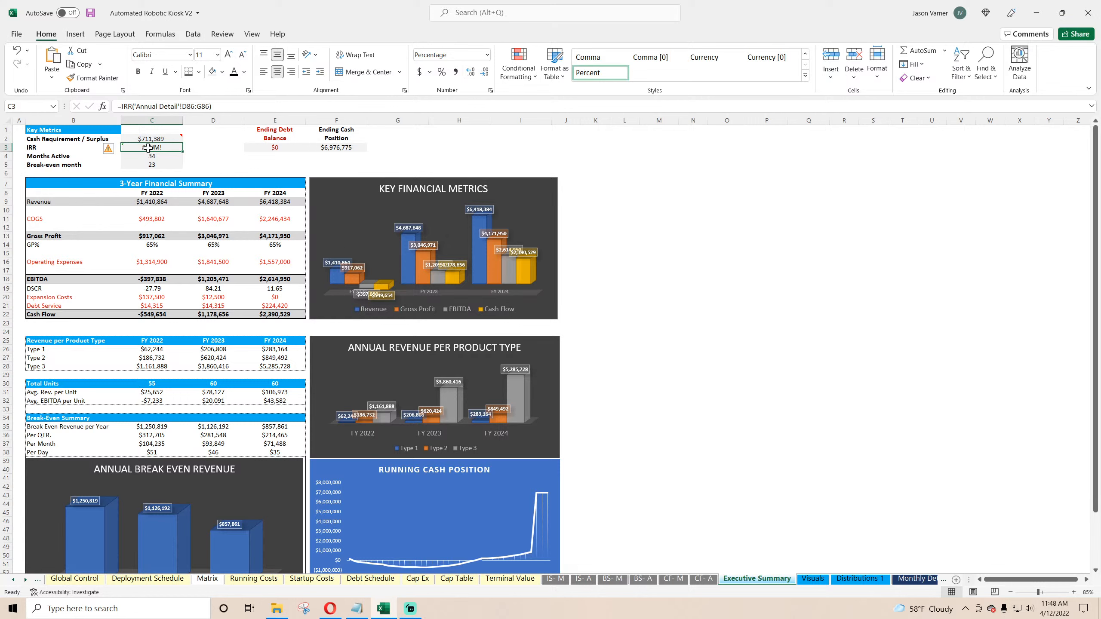
Step: Replace the IRR value's formula with =IRR of the Monthly Detail cash flow row B86:AN86
{"action": "type", "text": "=irr("}
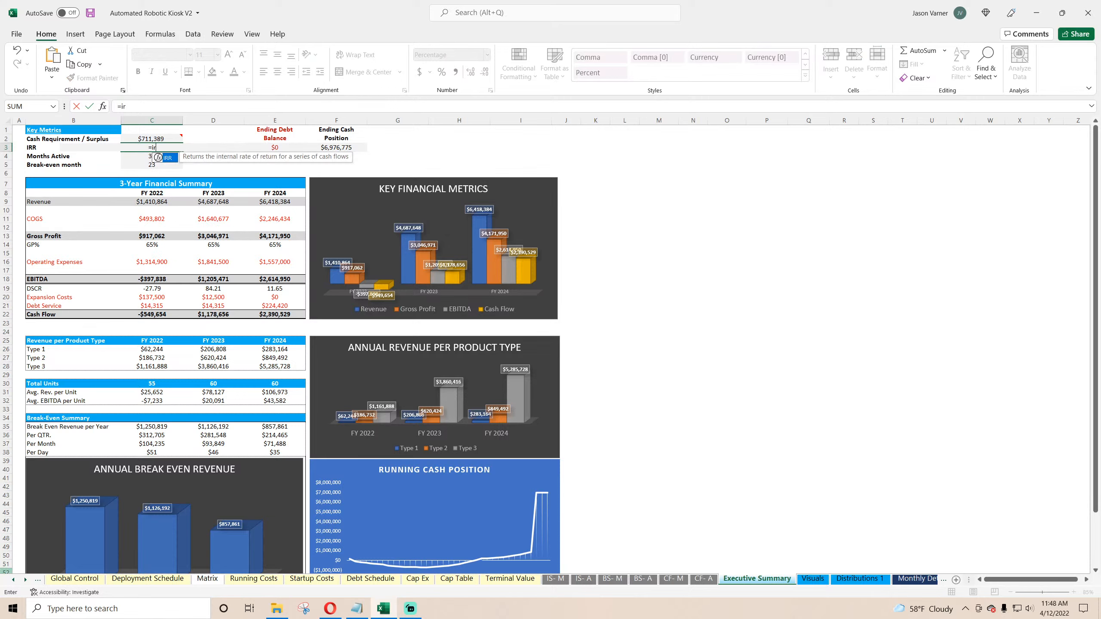
{"action": "left_click", "coordinate": [923, 578]}
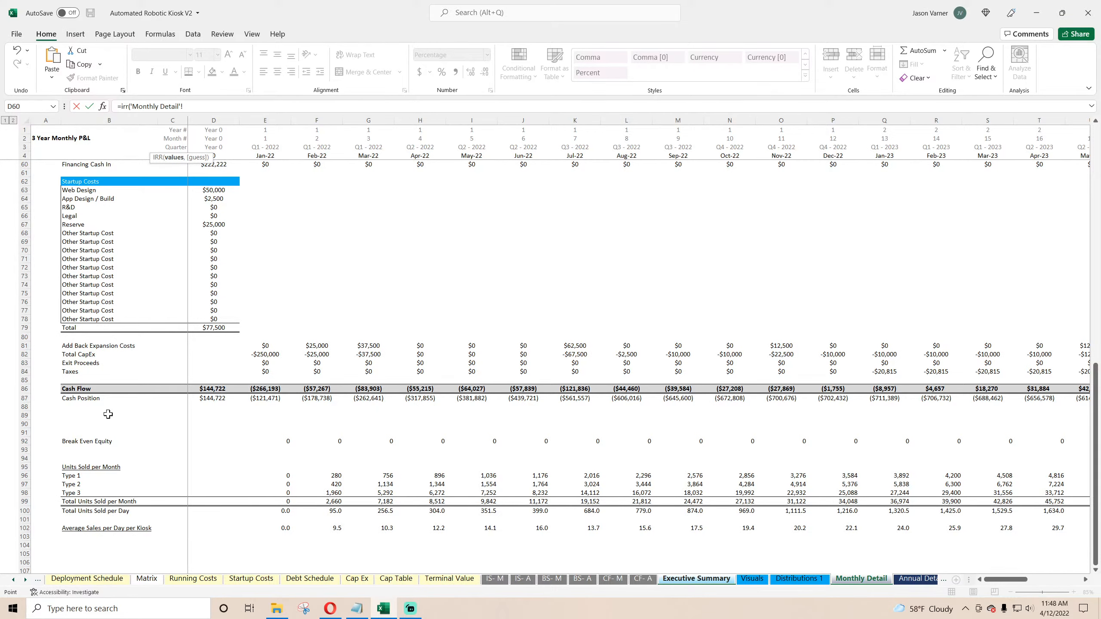
{"action": "left_click_drag", "start_coordinate": [79, 390], "coordinate": [987, 385]}
{"action": "key", "text": "Return"}
{"action": "left_click", "coordinate": [154, 149]}
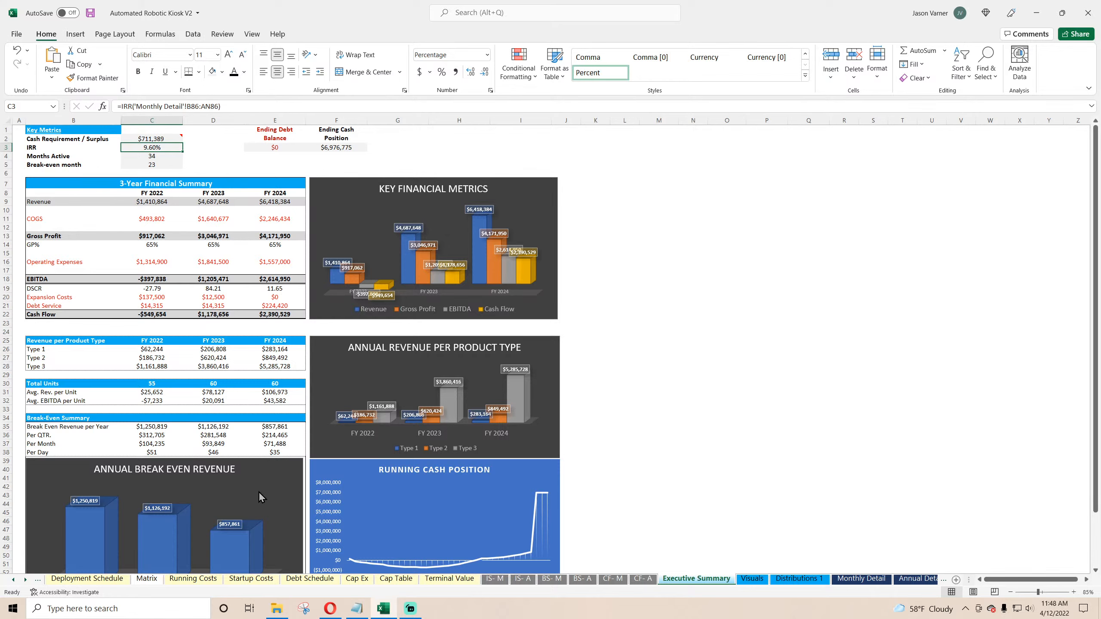
Step: Open the Waterfall Distributions Customized 1 workbook from the Real Estate models folder
{"action": "left_click", "coordinate": [274, 613]}
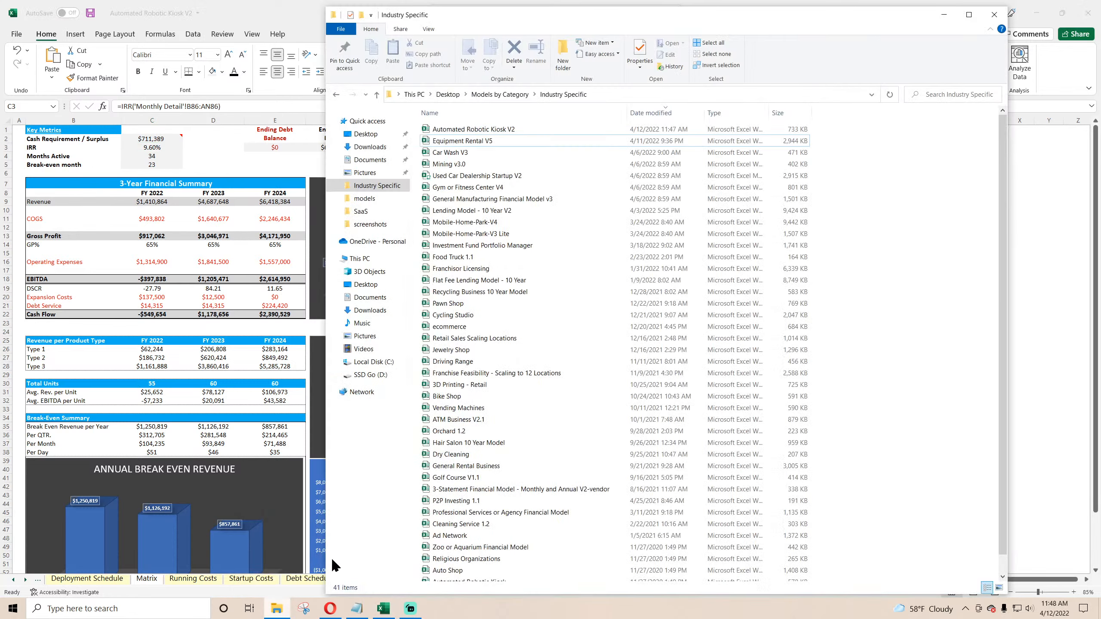
{"action": "left_click", "coordinate": [368, 199]}
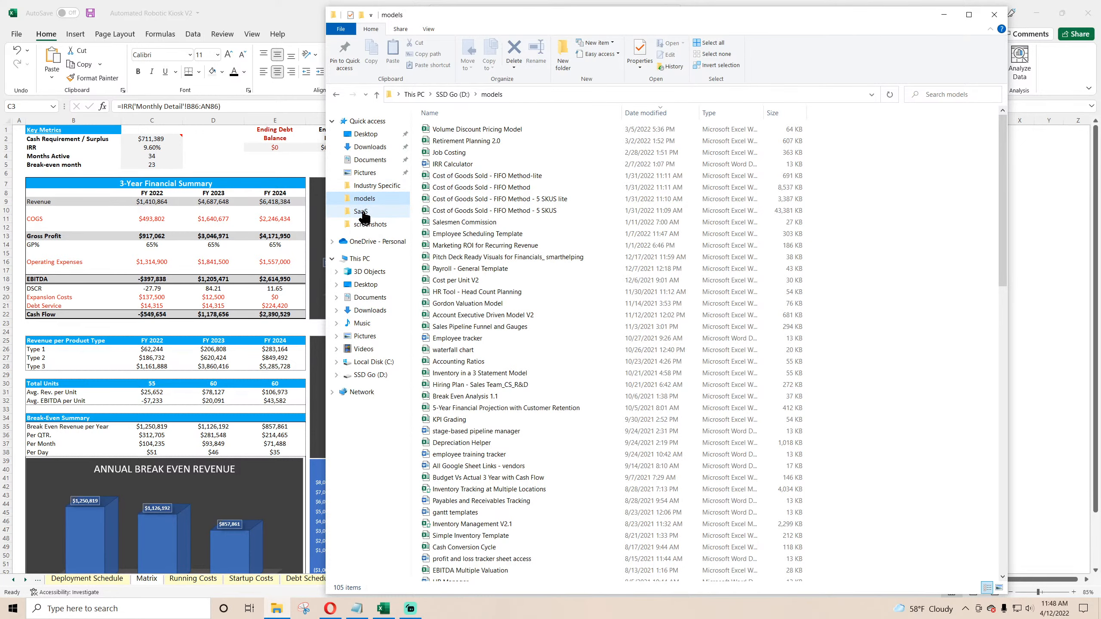
{"action": "left_click", "coordinate": [362, 211]}
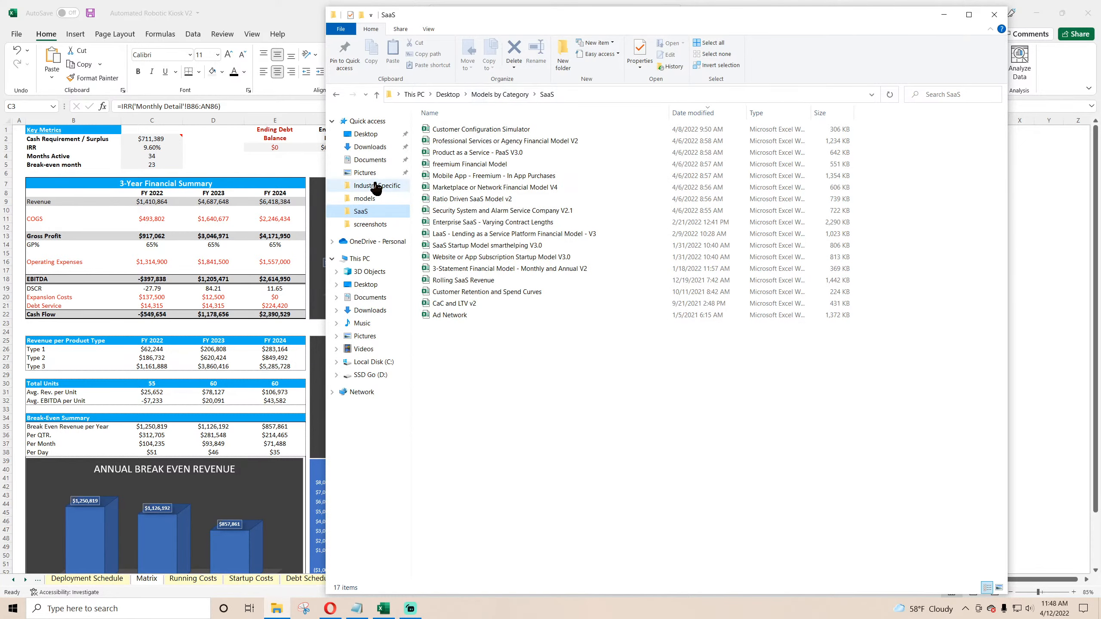
{"action": "left_click", "coordinate": [377, 186]}
{"action": "left_click", "coordinate": [498, 95]}
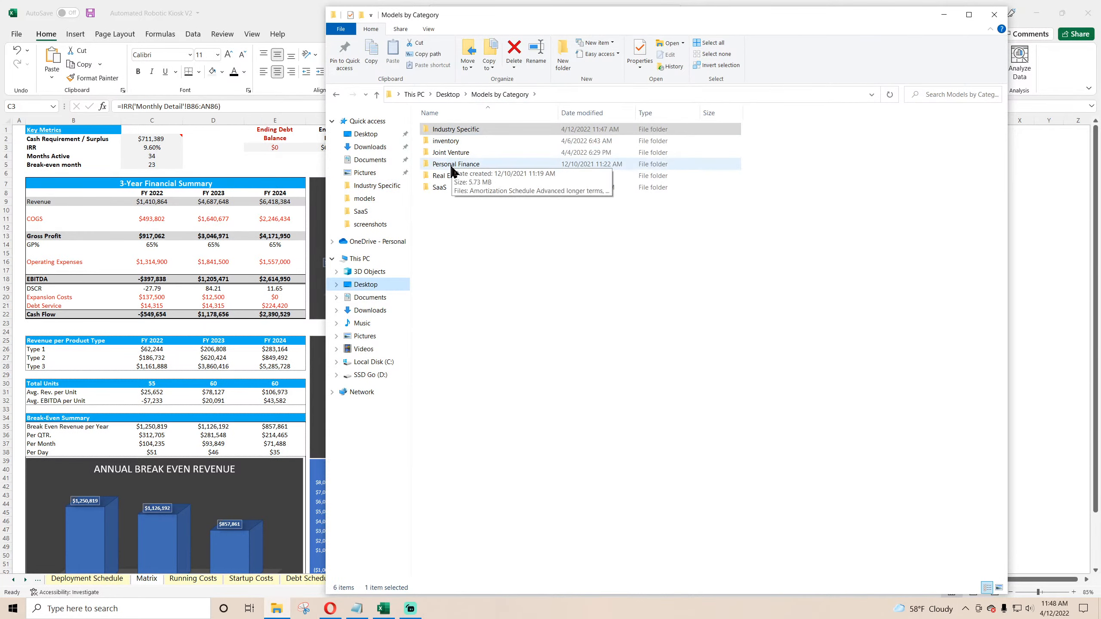
{"action": "double_click", "coordinate": [451, 152]}
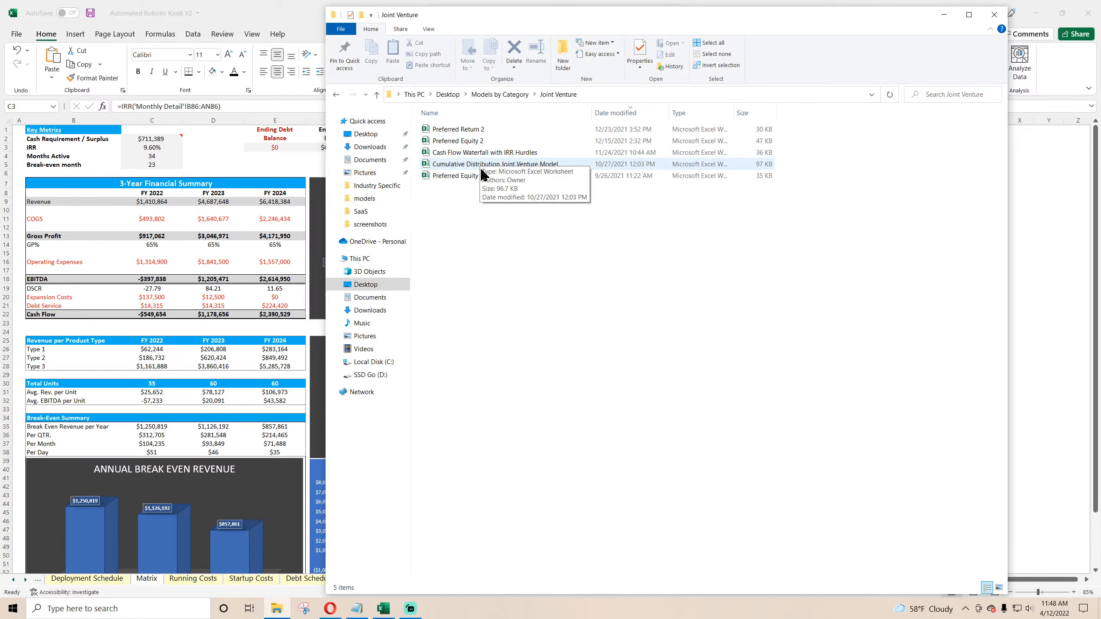
{"action": "left_click", "coordinate": [501, 94]}
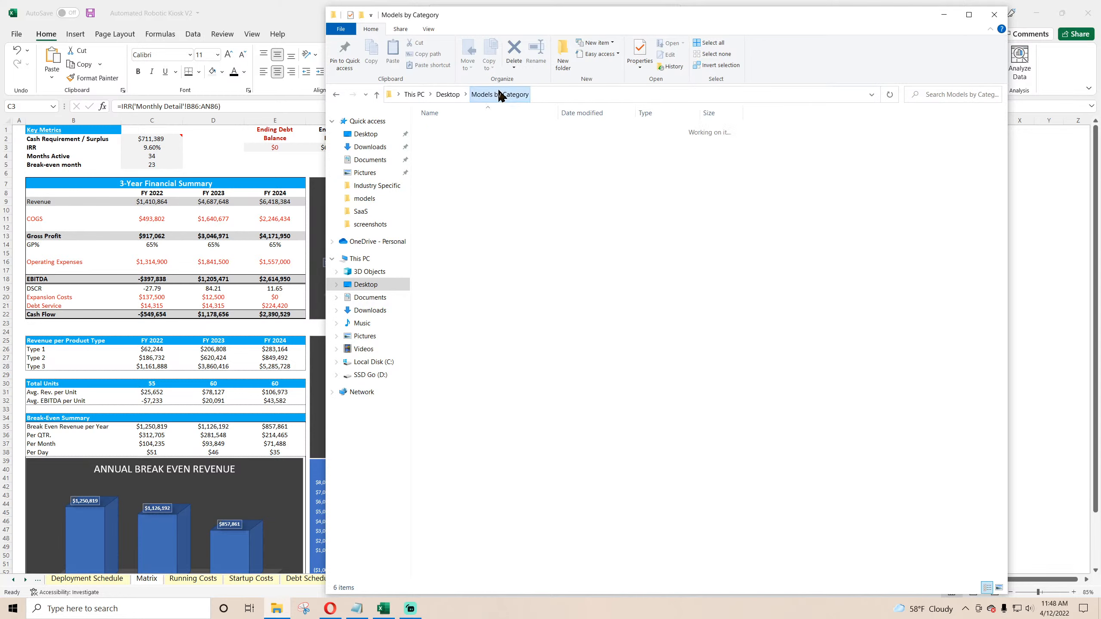
{"action": "double_click", "coordinate": [453, 176]}
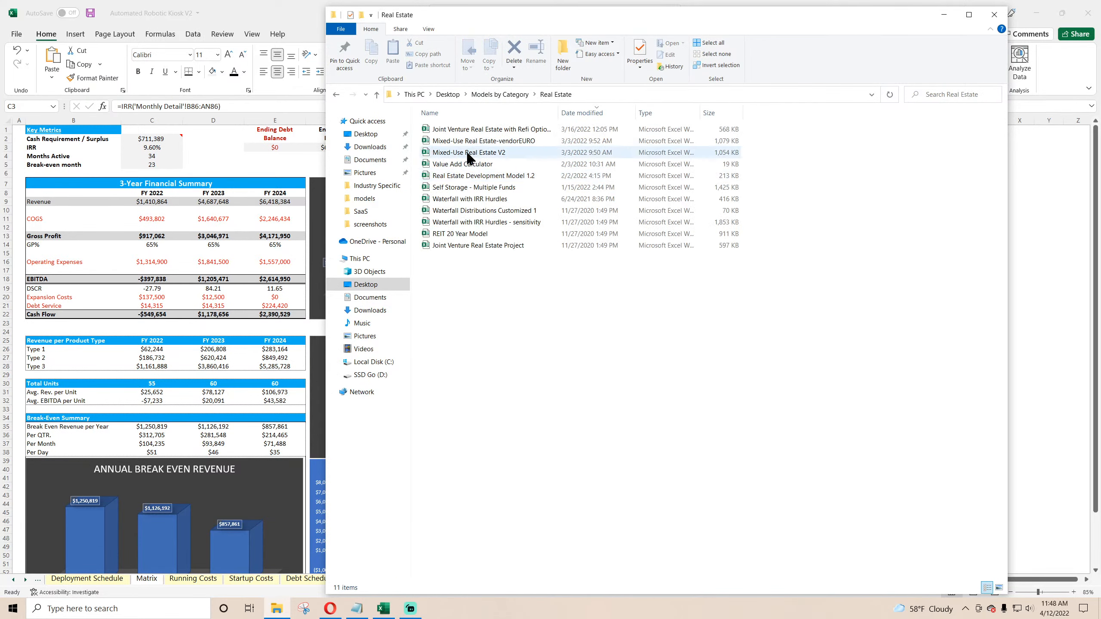
{"action": "left_click", "coordinate": [470, 211]}
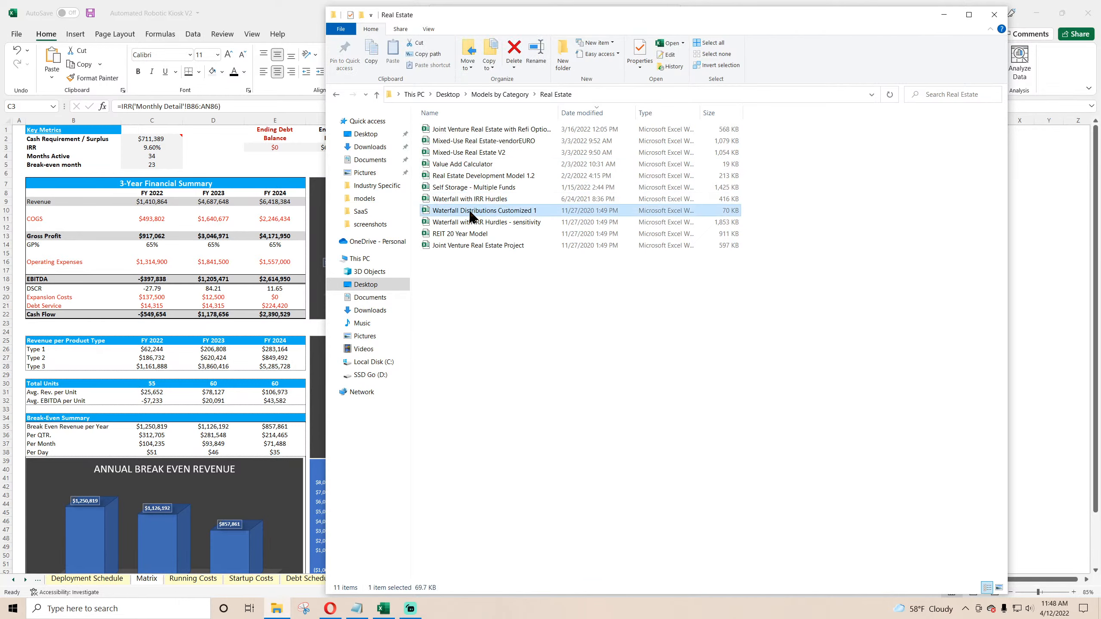
{"action": "double_click", "coordinate": [470, 211]}
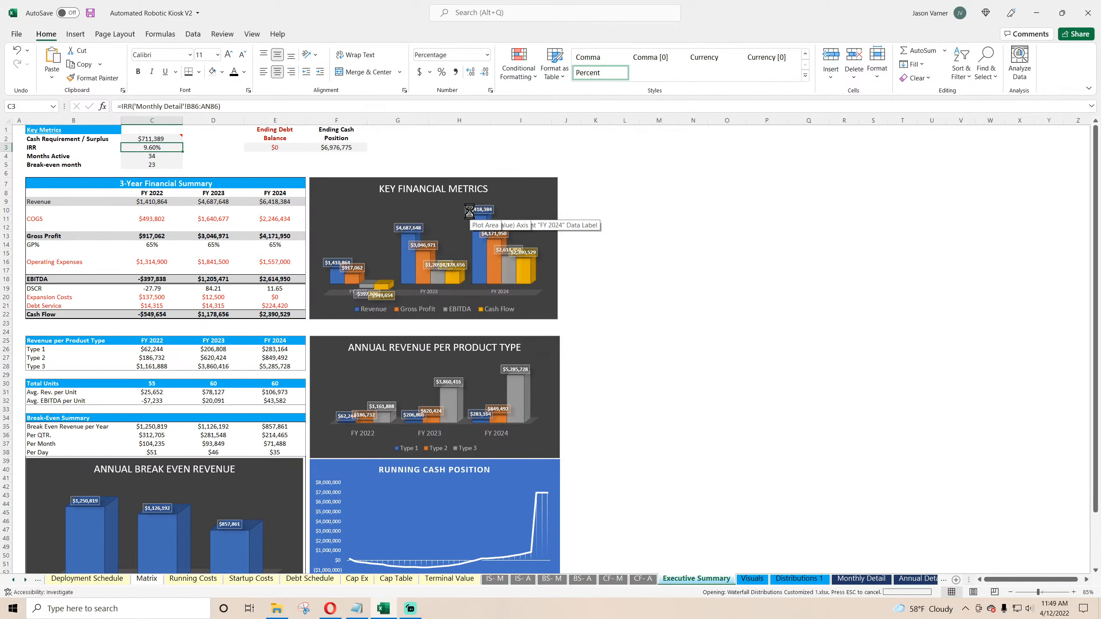
Step: Copy the annual Project IRR formula from the bottom of the Waterfall sheet, then leave that workbook
{"action": "scroll", "coordinate": [156, 429], "scroll_direction": "down", "scroll_amount": 20}
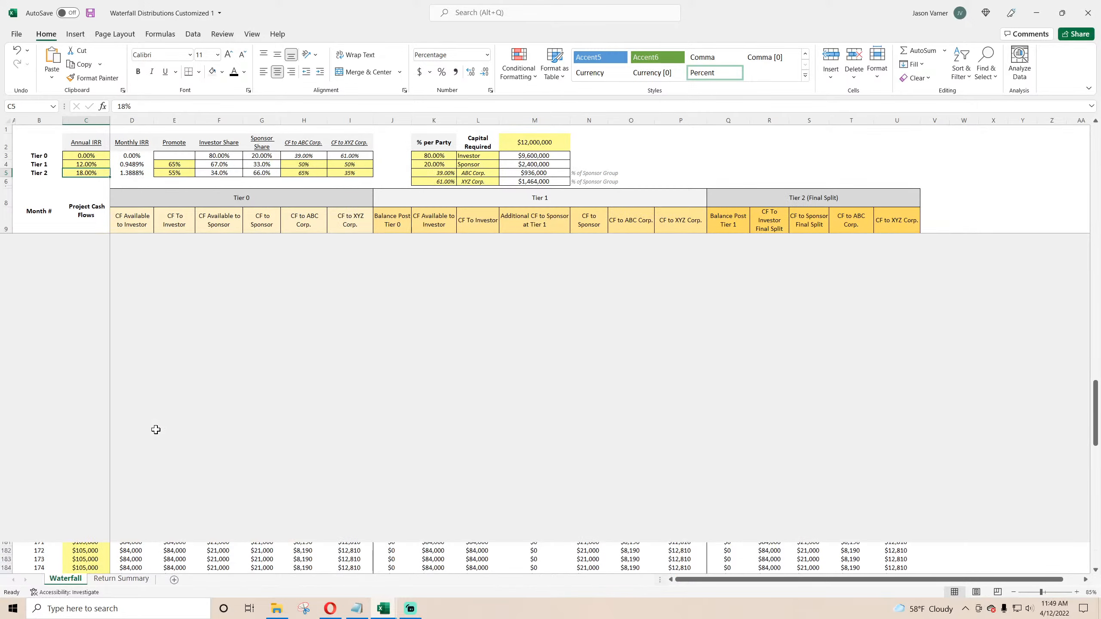
{"action": "scroll", "coordinate": [156, 429], "scroll_direction": "down", "scroll_amount": 20}
{"action": "left_click", "coordinate": [87, 360]}
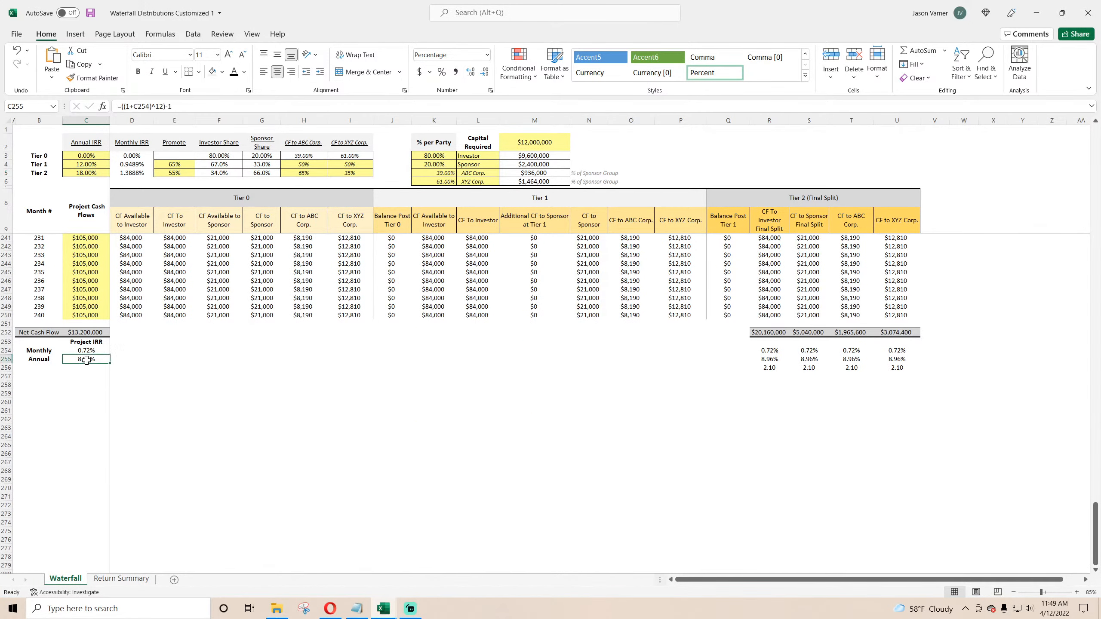
{"action": "left_click_drag", "start_coordinate": [189, 107], "coordinate": [103, 106]}
{"action": "right_click", "coordinate": [129, 106]}
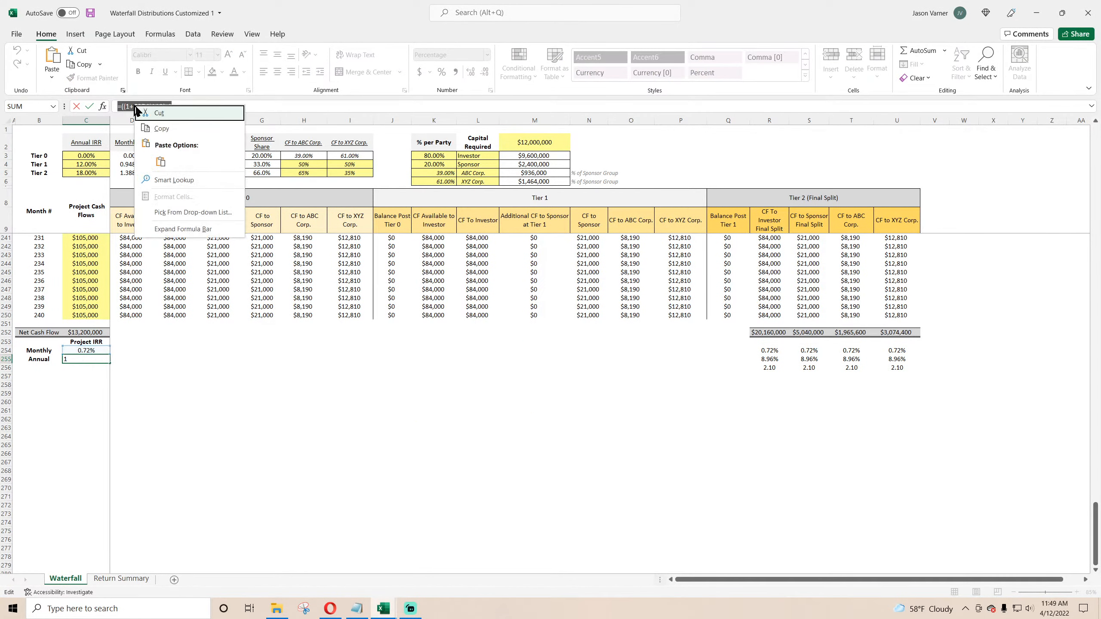
{"action": "left_click", "coordinate": [168, 128]}
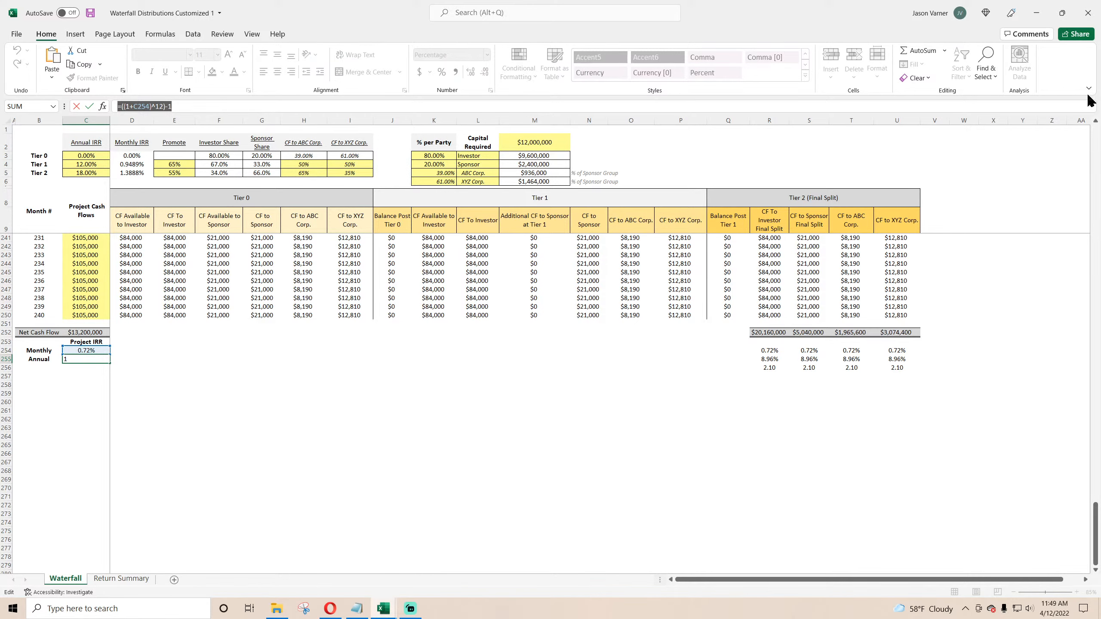
{"action": "key", "text": "Escape"}
{"action": "left_click", "coordinate": [1036, 13]}
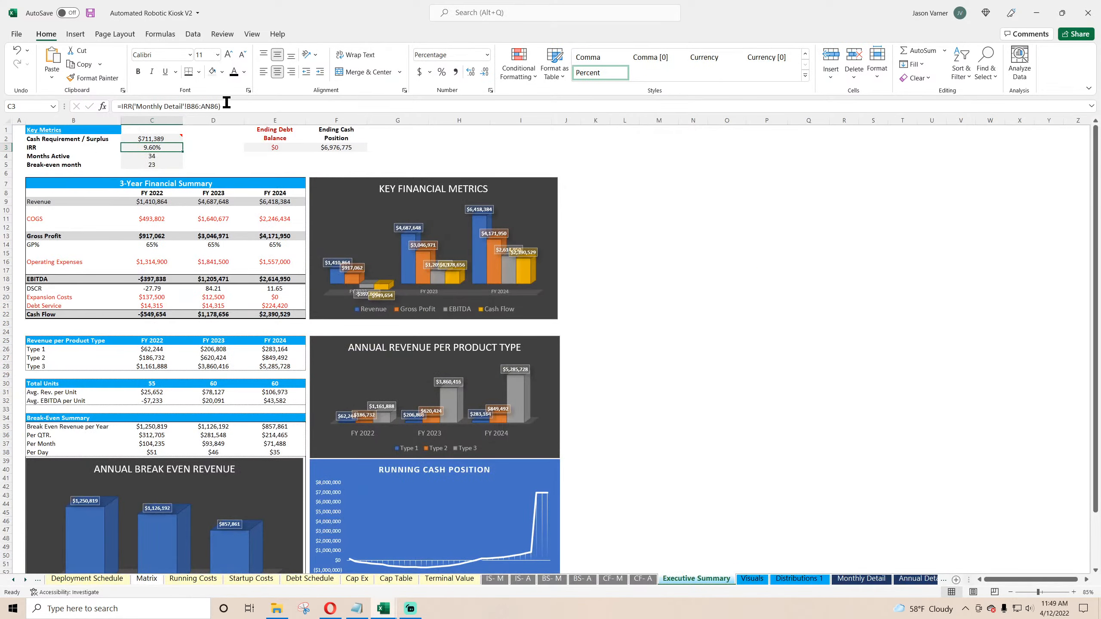
Step: Annualize the IRR formula as =(1+IRR('Monthly Detail'!B86:AN86))^(12)-1
{"action": "left_click", "coordinate": [120, 106]}
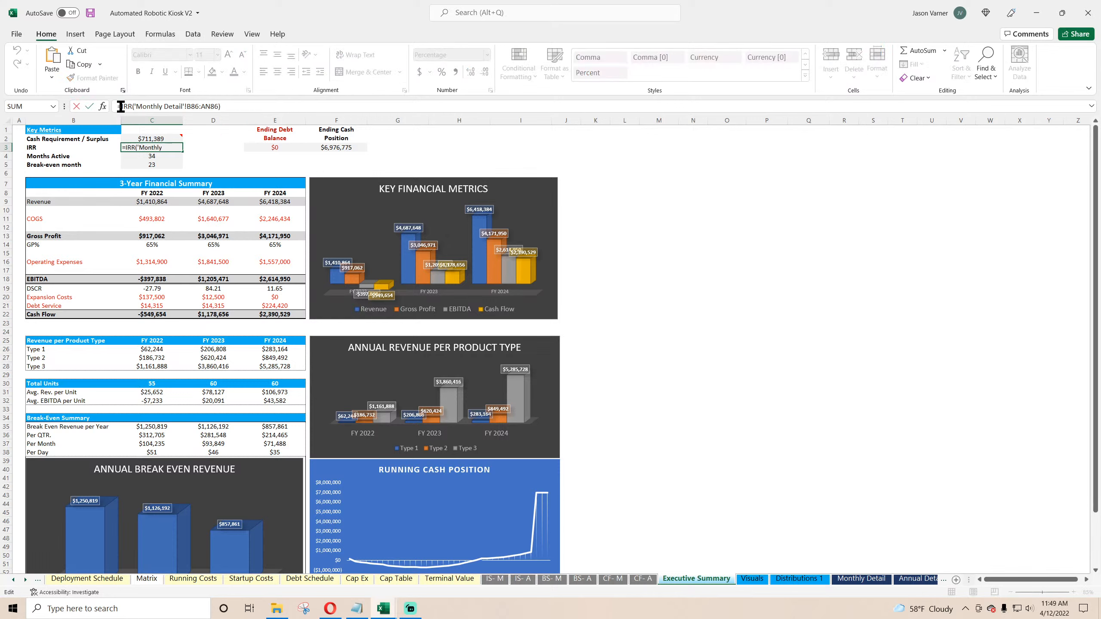
{"action": "type", "text": "(1+"}
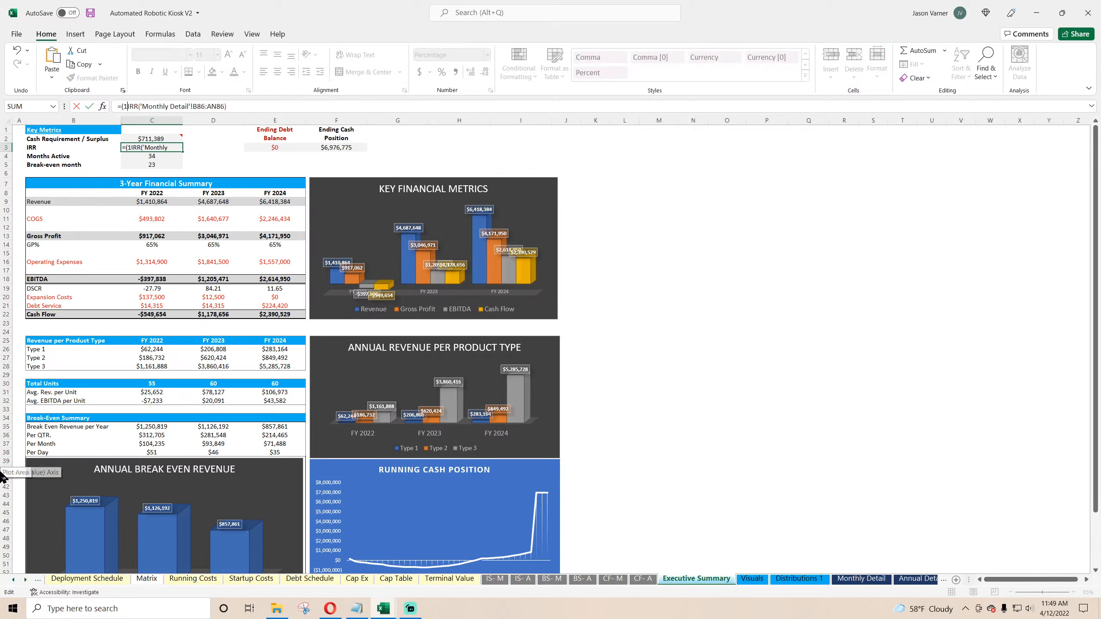
{"action": "left_click", "coordinate": [267, 109]}
{"action": "type", "text": ")"}
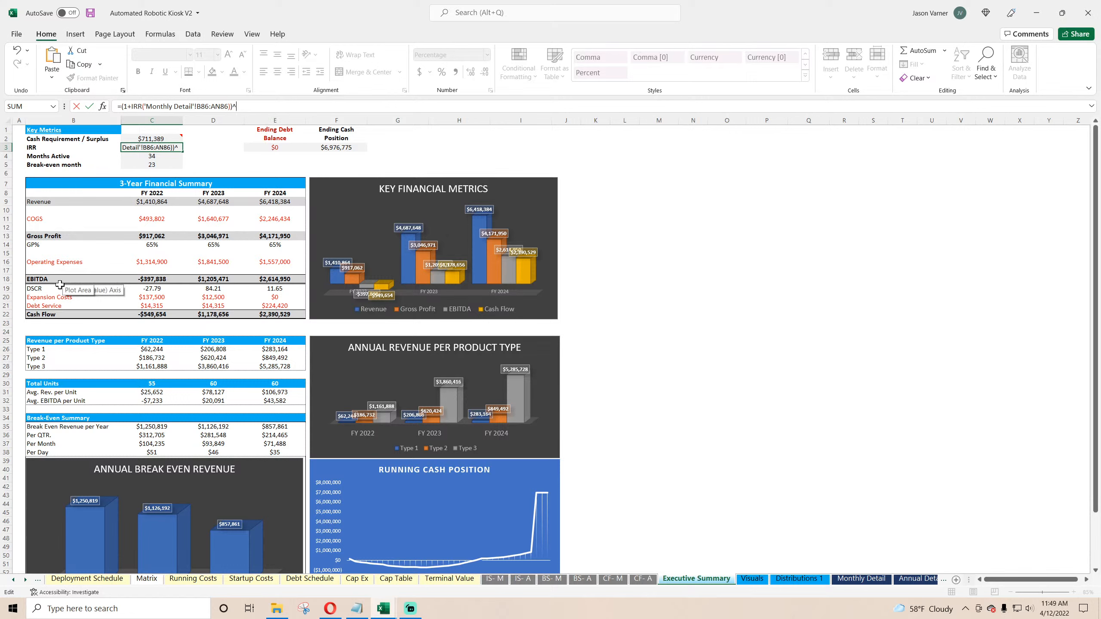
{"action": "type", "text": "^(12)-1"}
{"action": "key", "text": "Return"}
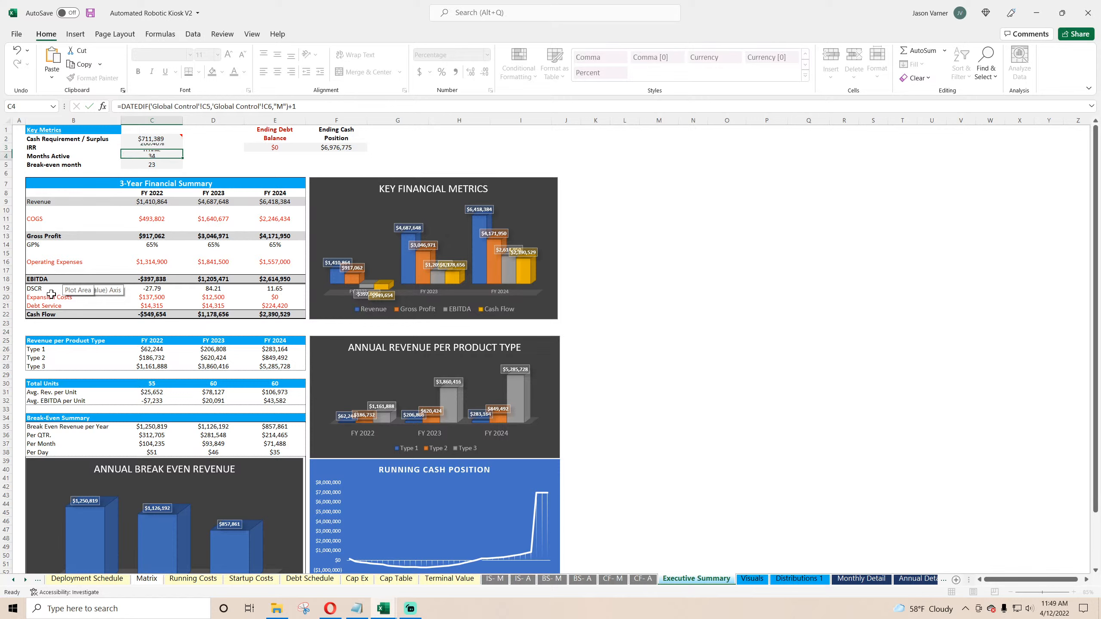
{"action": "key", "text": "Up"}
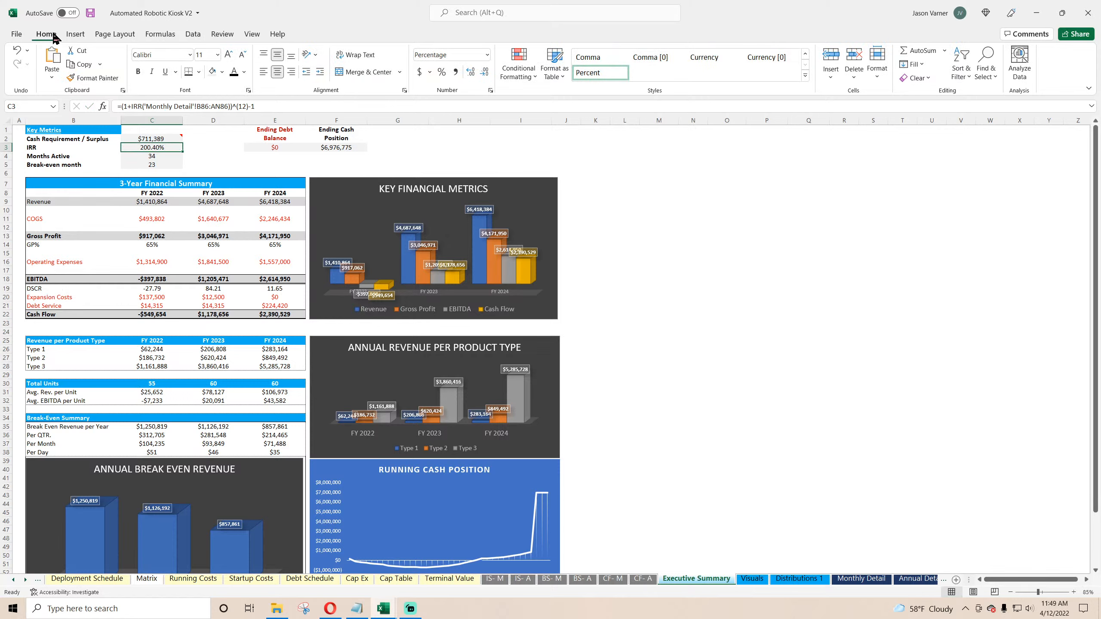
{"action": "left_click", "coordinate": [16, 50]}
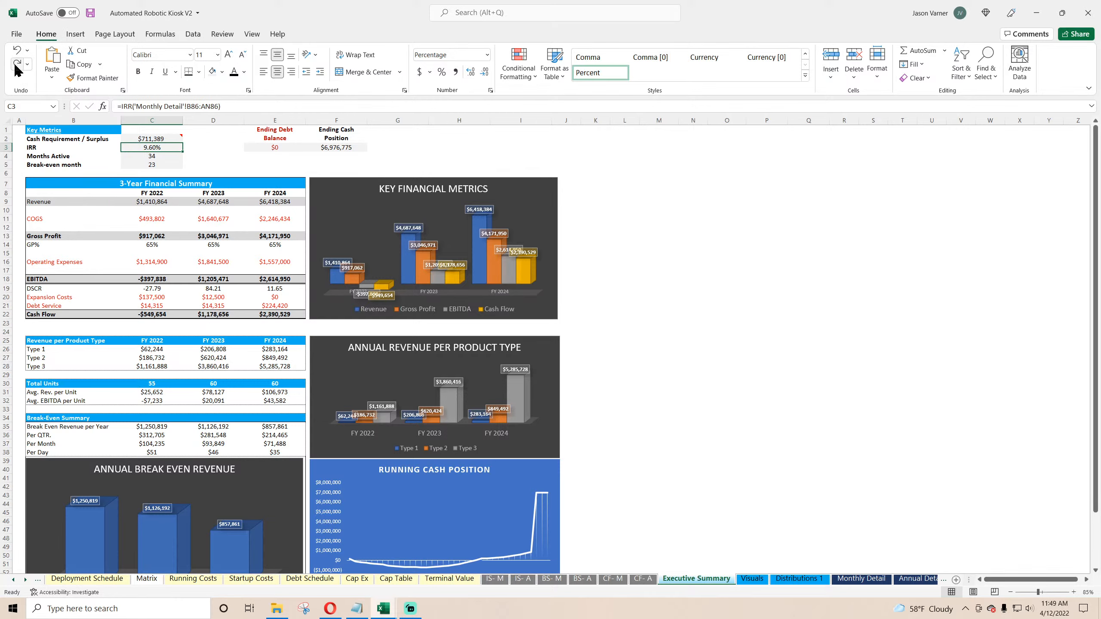
{"action": "left_click", "coordinate": [16, 65]}
Step: Enter 9.6% as the monthly Project IRR in the waterfall workbook to test the annual conversion, then close that workbook
{"action": "left_click", "coordinate": [385, 609]}
{"action": "left_click", "coordinate": [452, 576]}
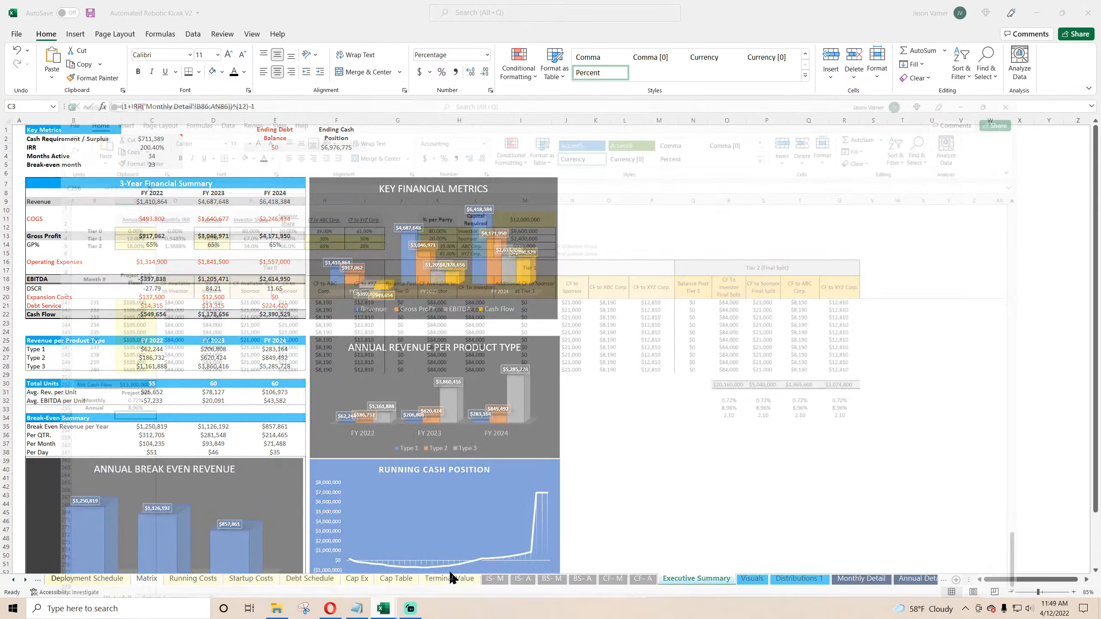
{"action": "left_click", "coordinate": [97, 351]}
{"action": "type", "text": "9.6"}
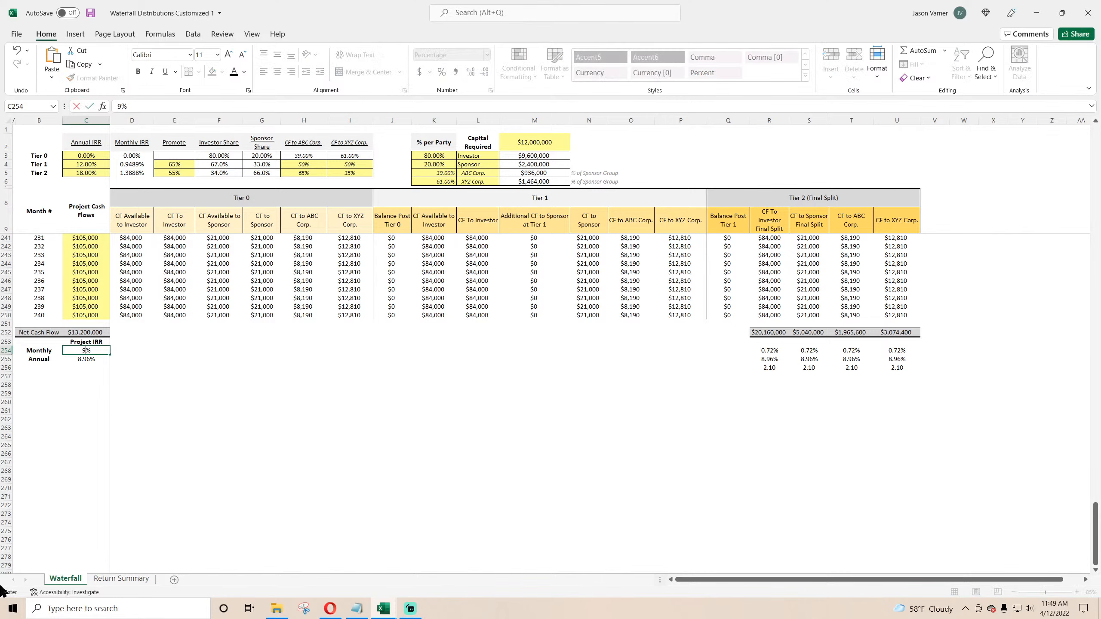
{"action": "key", "text": "Return"}
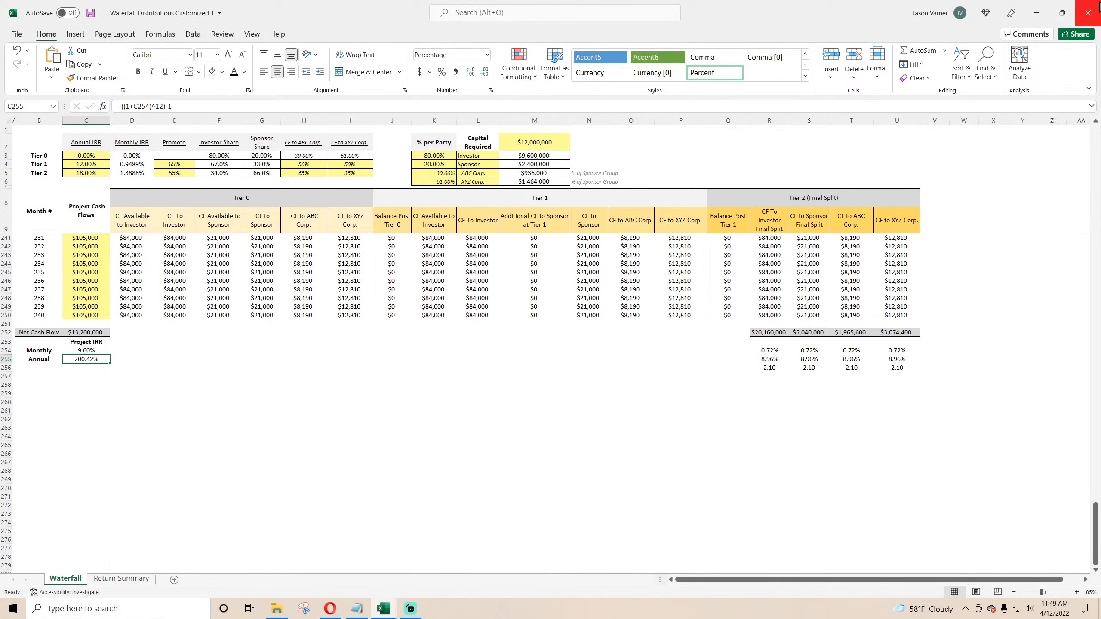
{"action": "left_click", "coordinate": [1088, 13]}
{"action": "left_click", "coordinate": [549, 321]}
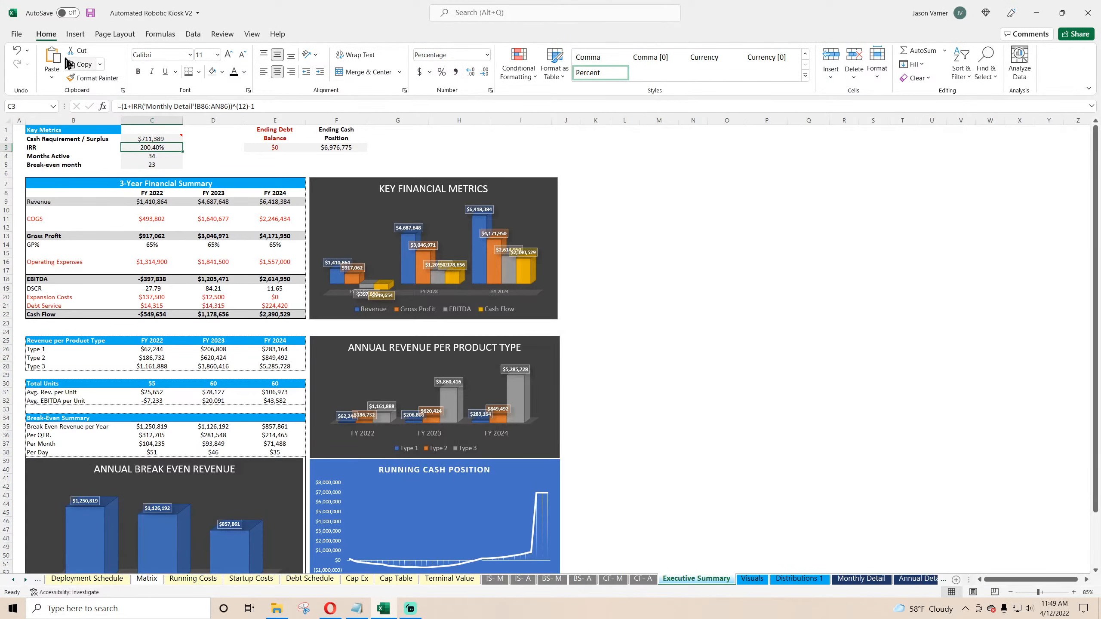
Step: Save the workbook and review the project IRR on the Distributions 1 sheet
{"action": "left_click", "coordinate": [91, 13]}
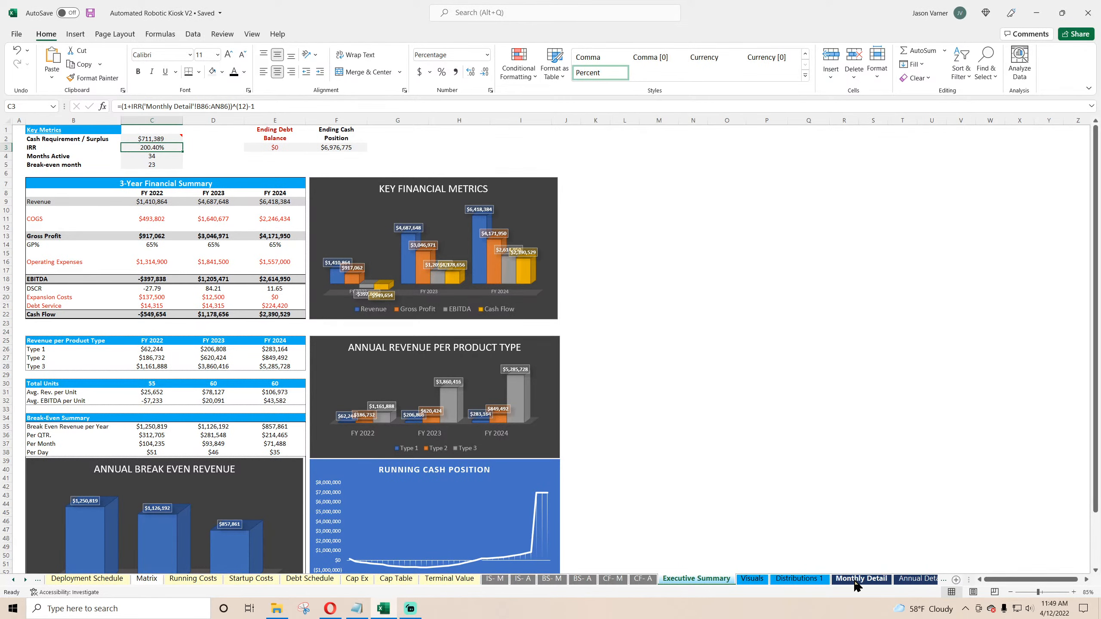
{"action": "left_click", "coordinate": [780, 581]}
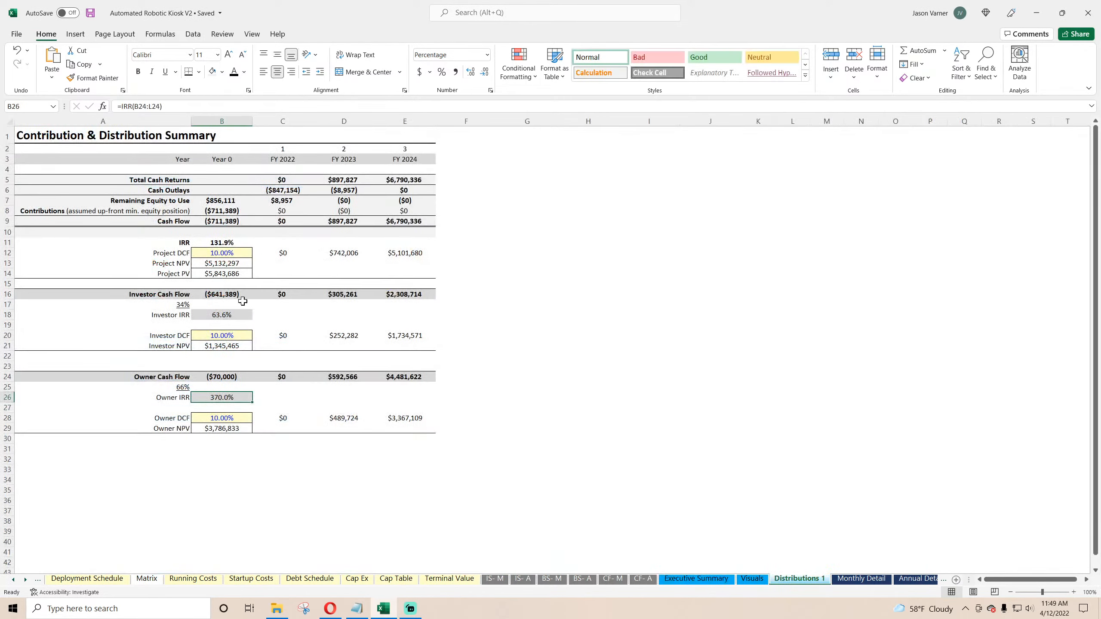
{"action": "left_click", "coordinate": [229, 242]}
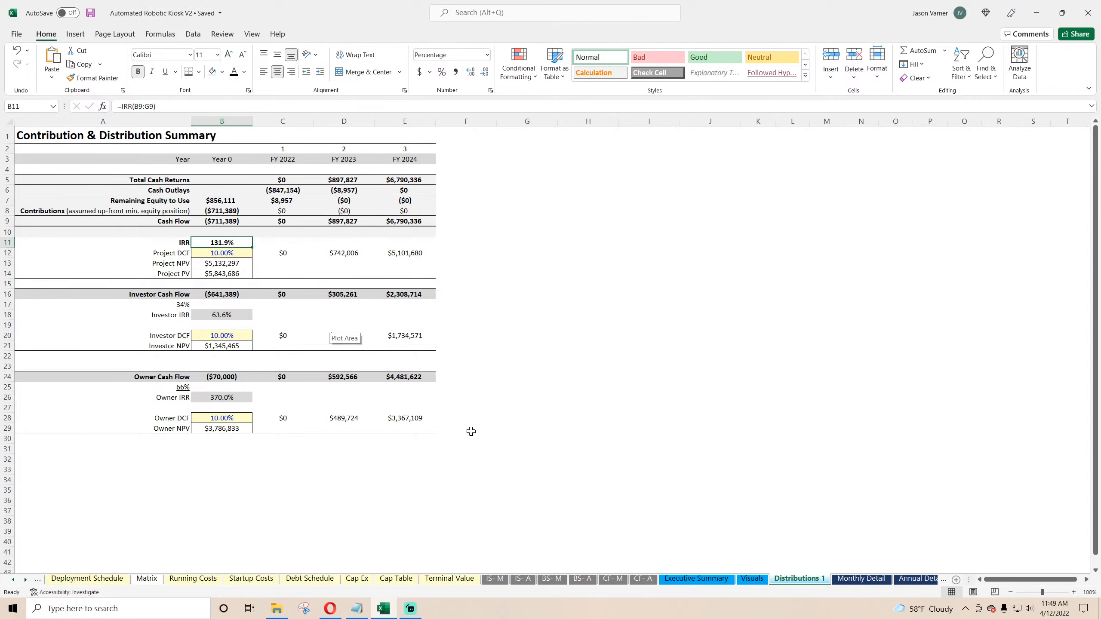
{"action": "left_click", "coordinate": [703, 579]}
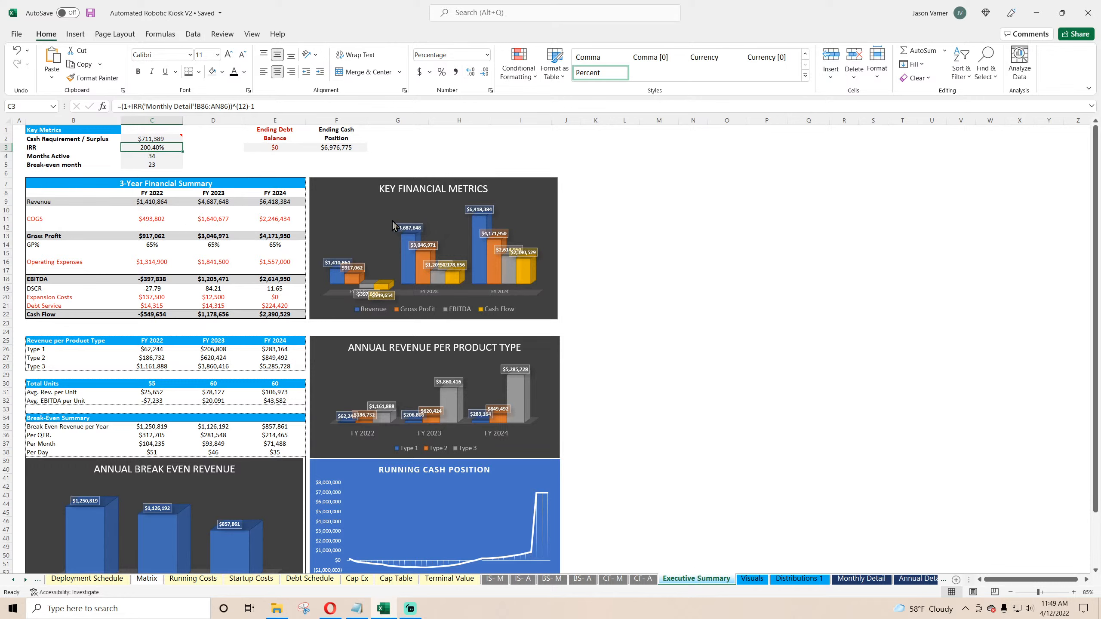
Step: Set the Exit / End Month on the Global Control sheet to Dec-24
{"action": "left_click", "coordinate": [164, 157]}
{"action": "left_click", "coordinate": [161, 165]}
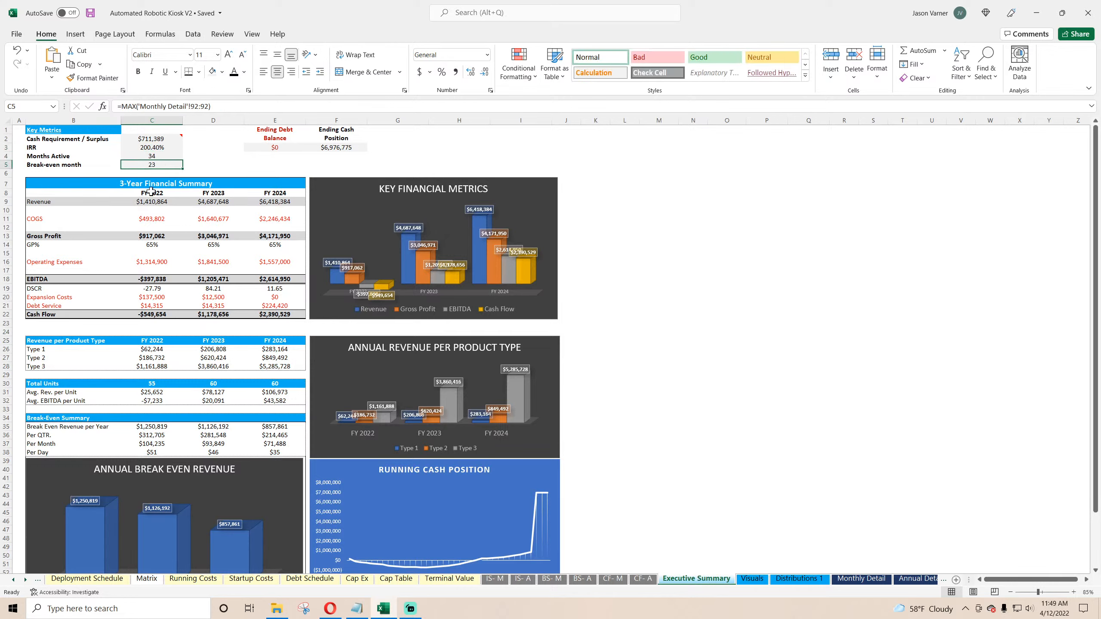
{"action": "scroll", "coordinate": [83, 583], "scroll_direction": "up", "scroll_amount": 2}
{"action": "left_click", "coordinate": [82, 580]}
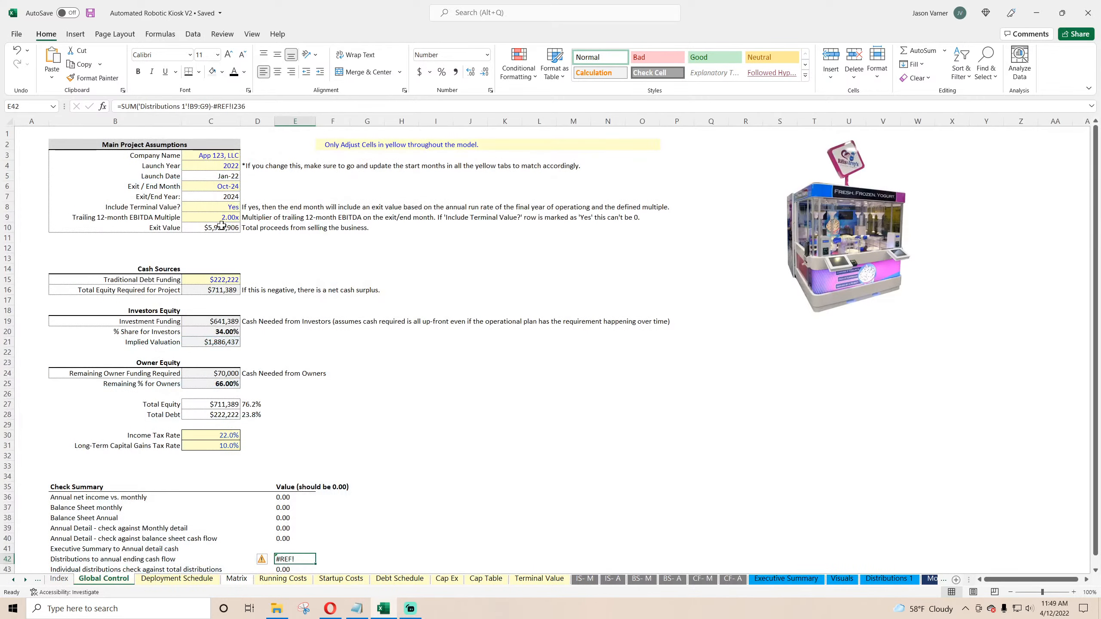
{"action": "left_click", "coordinate": [234, 187]}
{"action": "left_click", "coordinate": [244, 188]}
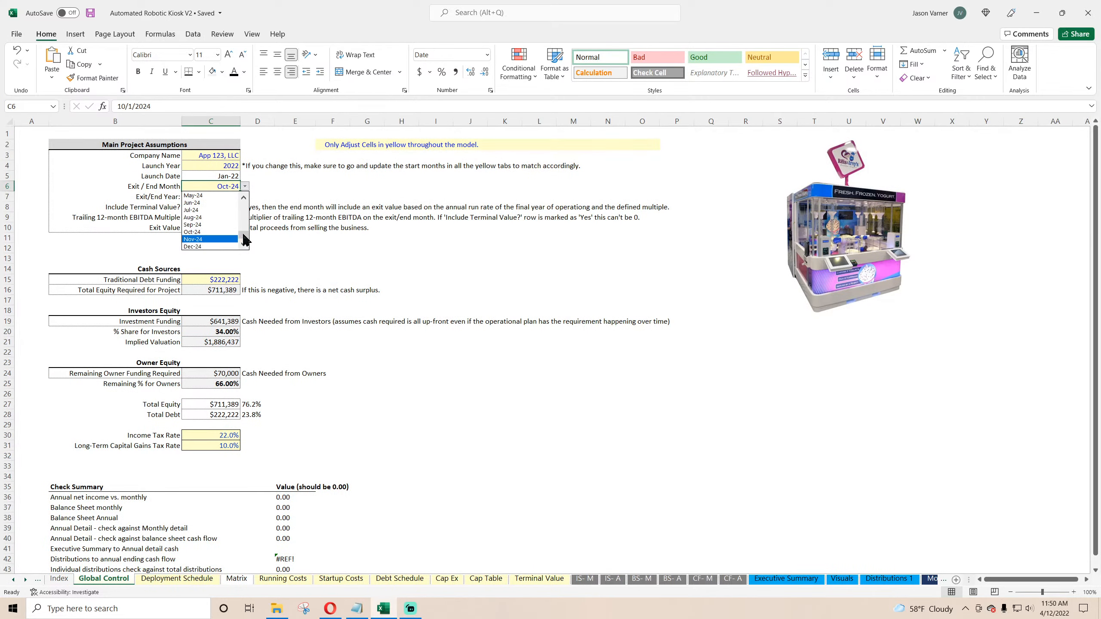
{"action": "left_click", "coordinate": [225, 246]}
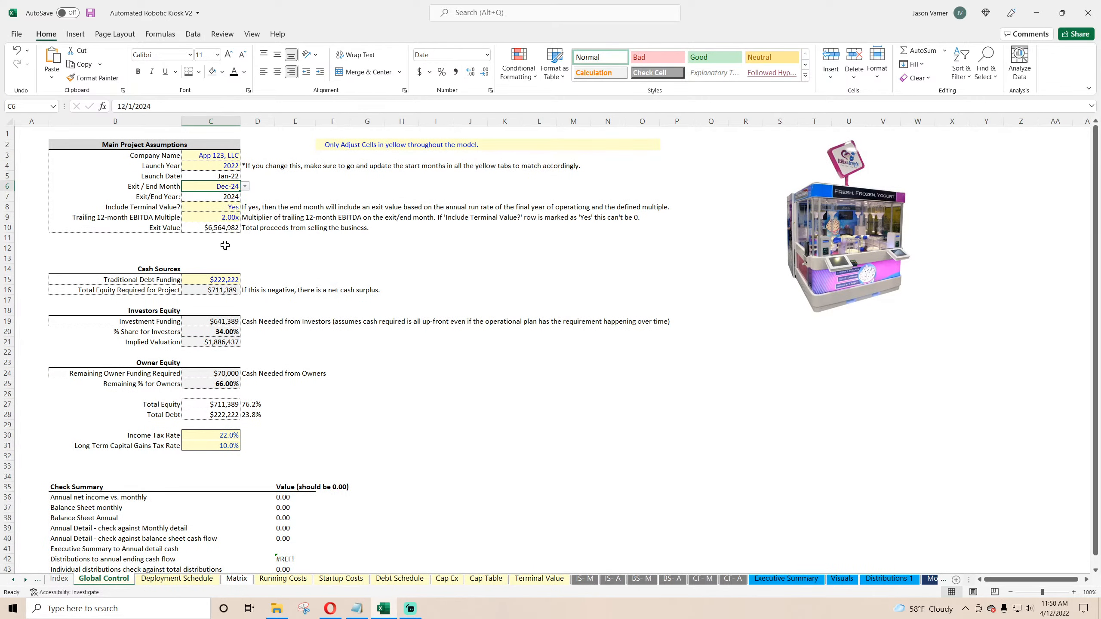
Step: Review the Key Metrics and ending debt and cash cells on the Executive Summary, then save the workbook
{"action": "left_click", "coordinate": [776, 581]}
{"action": "left_click", "coordinate": [325, 148]}
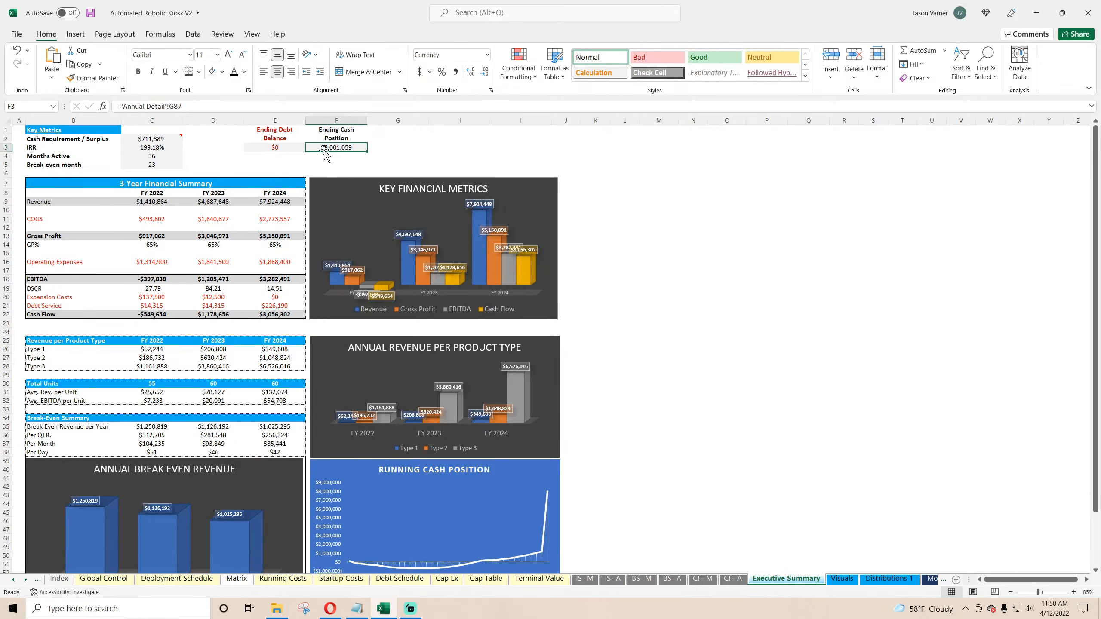
{"action": "left_click", "coordinate": [275, 147]}
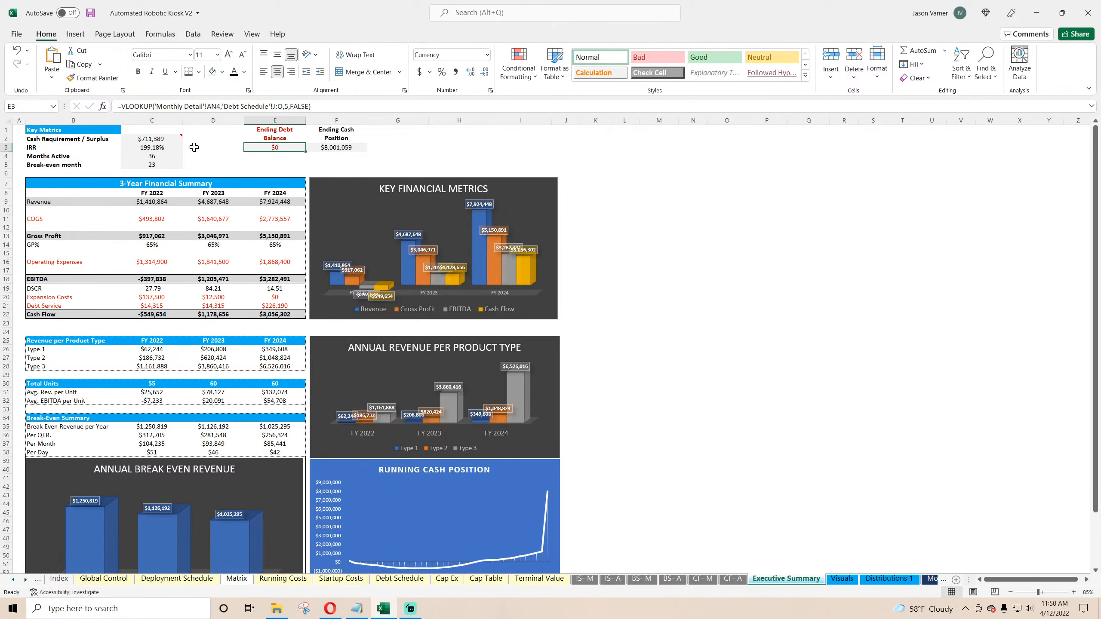
{"action": "left_click", "coordinate": [157, 140]}
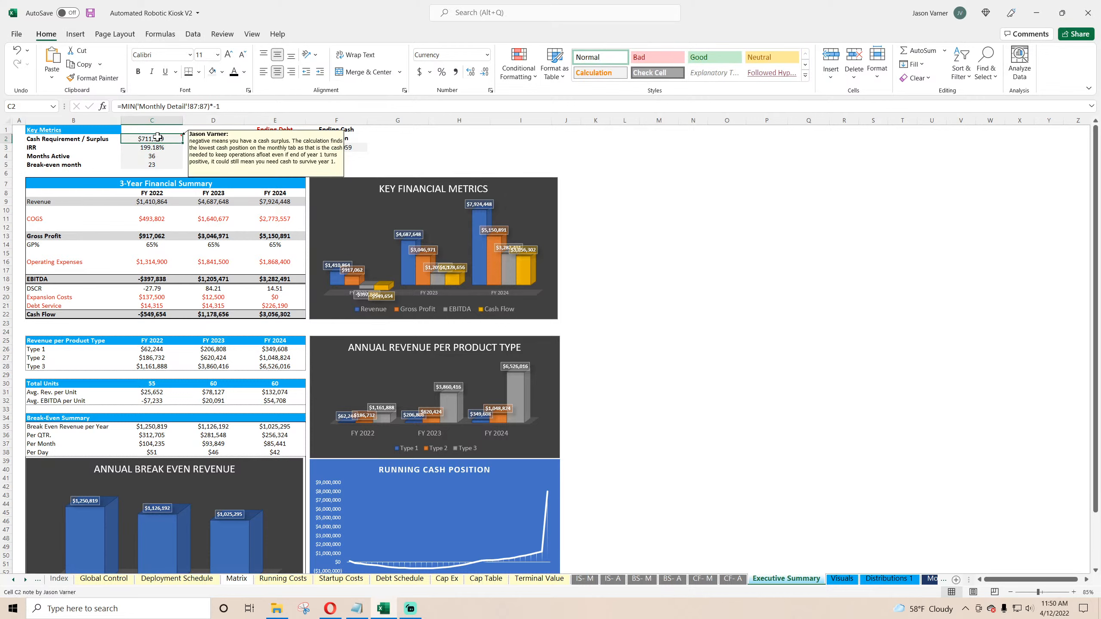
{"action": "left_click", "coordinate": [339, 148]}
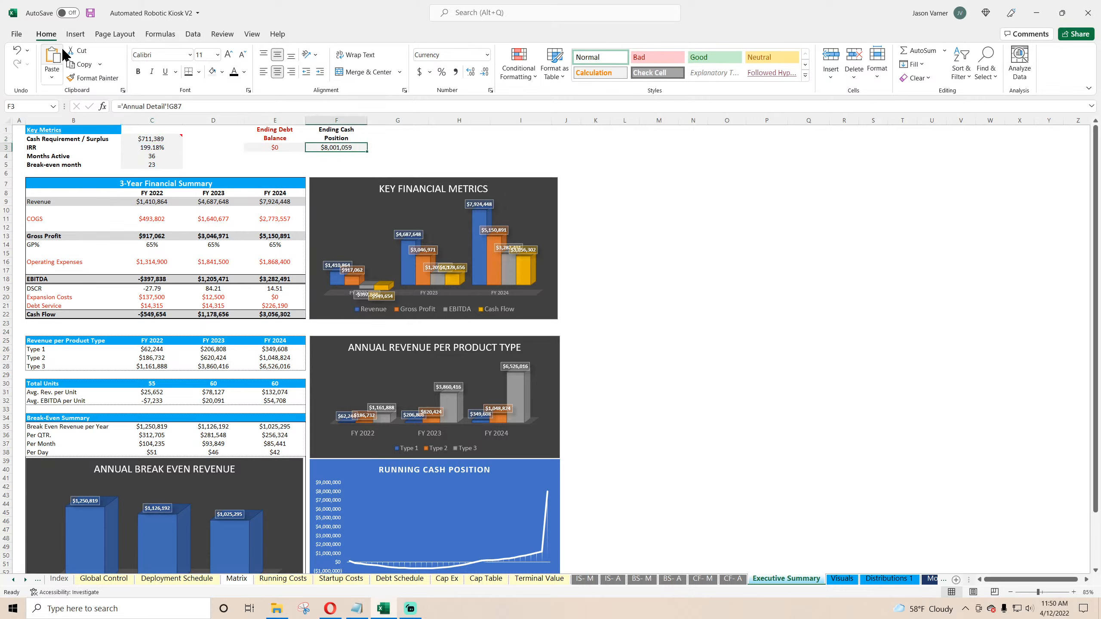
{"action": "left_click", "coordinate": [90, 13]}
Step: Page through the cash flow, balance sheet, income statement and schedule sheets to review their figures
{"action": "scroll", "coordinate": [215, 318], "scroll_direction": "down", "scroll_amount": 8}
{"action": "scroll", "coordinate": [222, 318], "scroll_direction": "up", "scroll_amount": 8}
{"action": "left_click", "coordinate": [735, 579]}
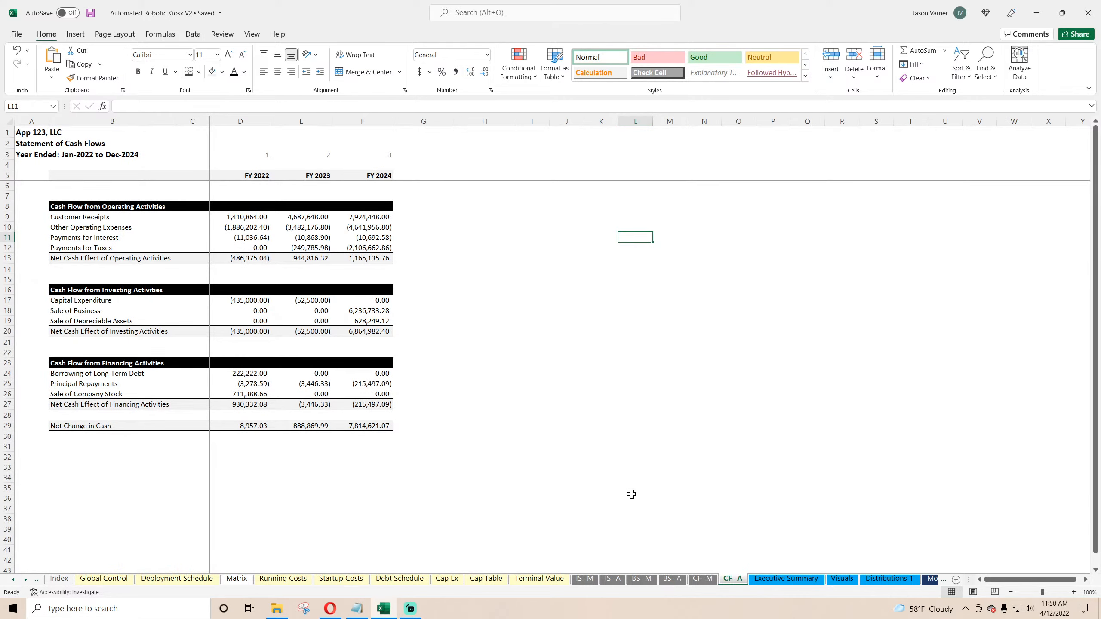
{"action": "left_click", "coordinate": [703, 579]}
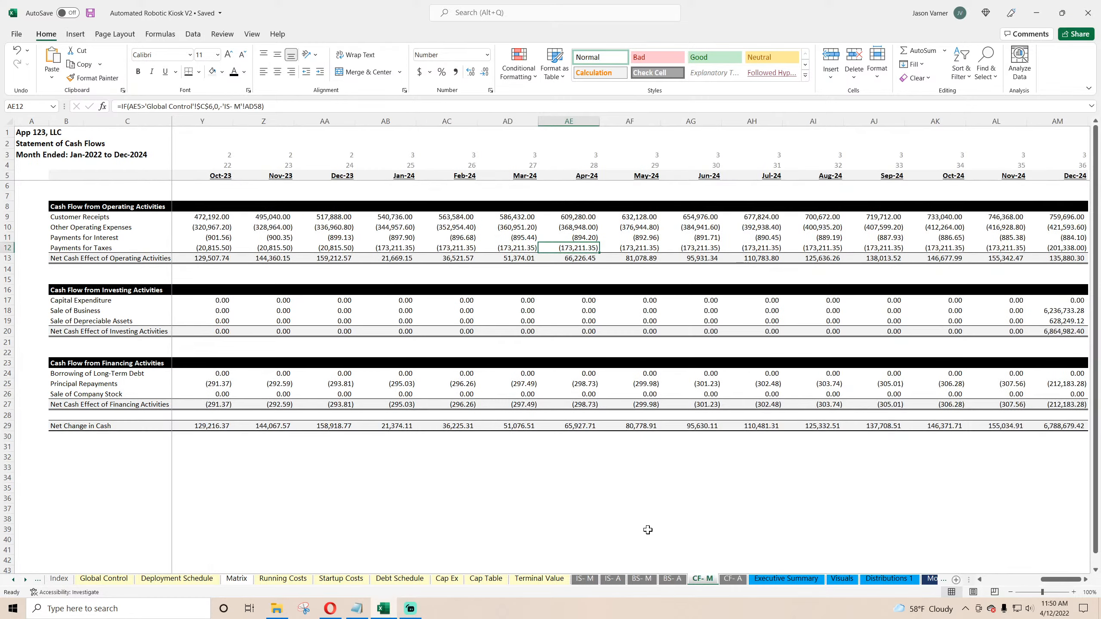
{"action": "left_click", "coordinate": [672, 580]}
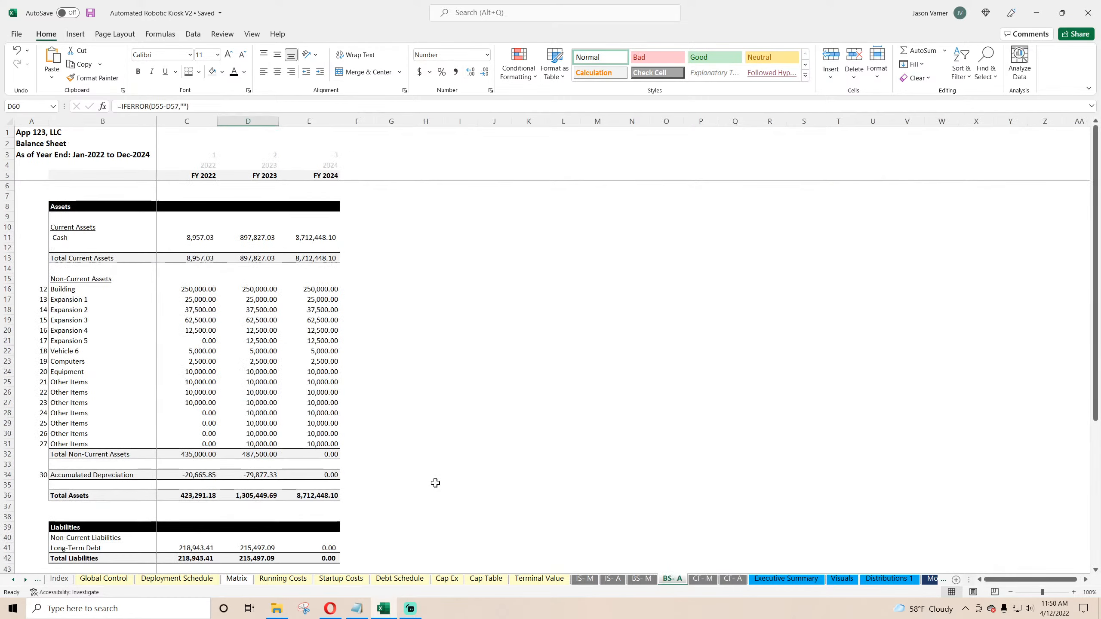
{"action": "left_click", "coordinate": [640, 580]}
{"action": "left_click", "coordinate": [612, 579]}
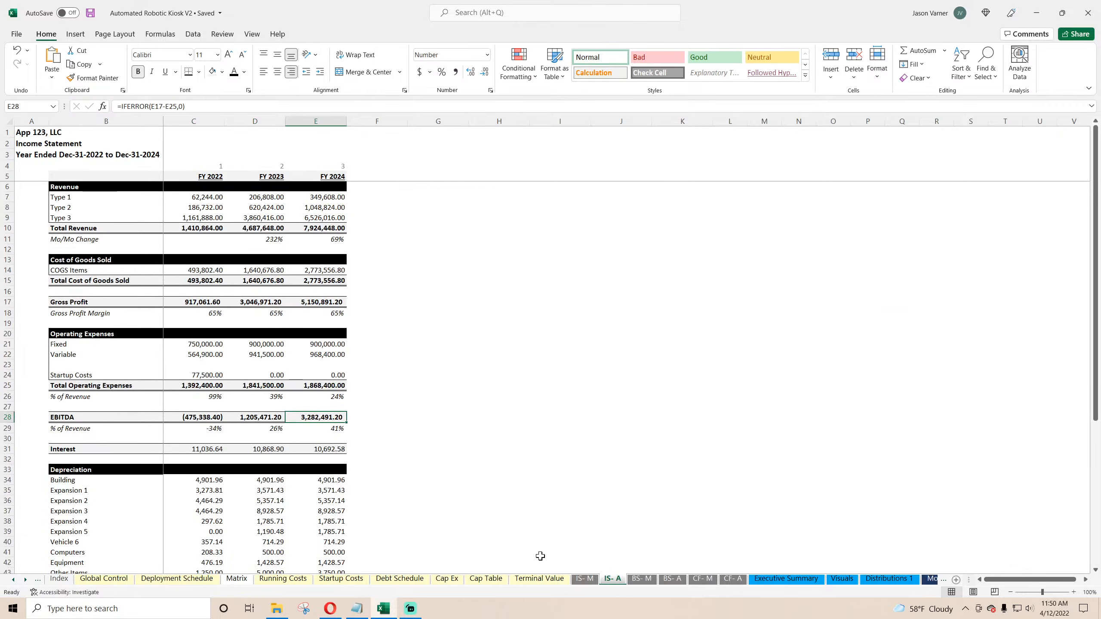
{"action": "left_click", "coordinate": [585, 579]}
{"action": "left_click", "coordinate": [537, 579]}
{"action": "left_click", "coordinate": [496, 581]}
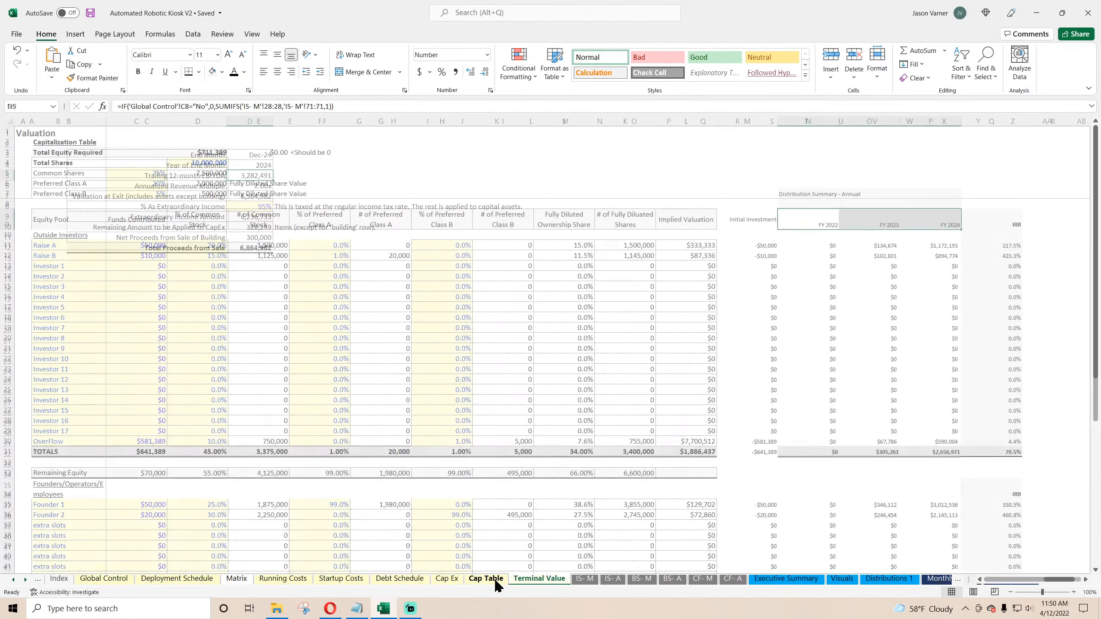
{"action": "left_click", "coordinate": [446, 579]}
{"action": "left_click", "coordinate": [399, 579]}
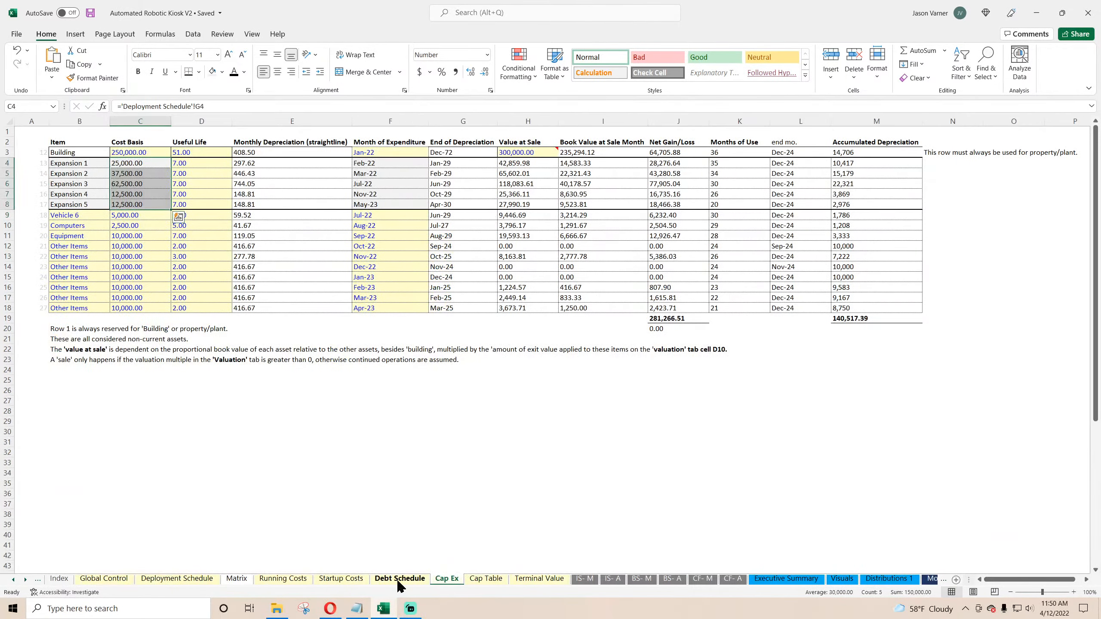
{"action": "left_click", "coordinate": [341, 579]}
{"action": "left_click", "coordinate": [301, 580]}
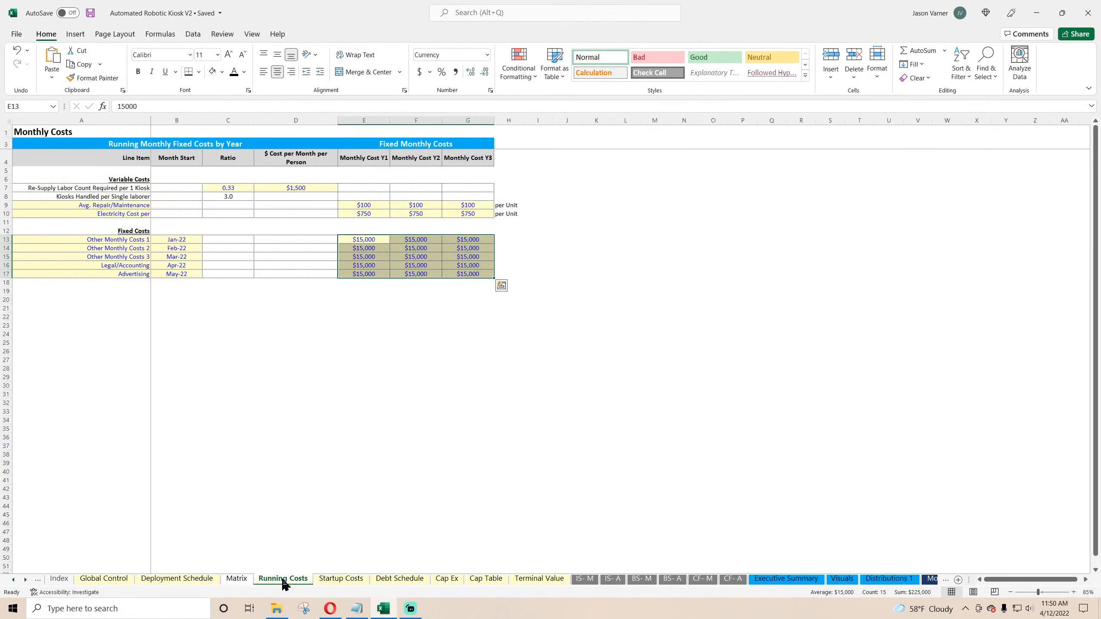
Step: Examine the Check Summary formulas on the Global Control sheet
{"action": "left_click", "coordinate": [101, 579]}
{"action": "scroll", "coordinate": [171, 506], "scroll_direction": "down", "scroll_amount": 4}
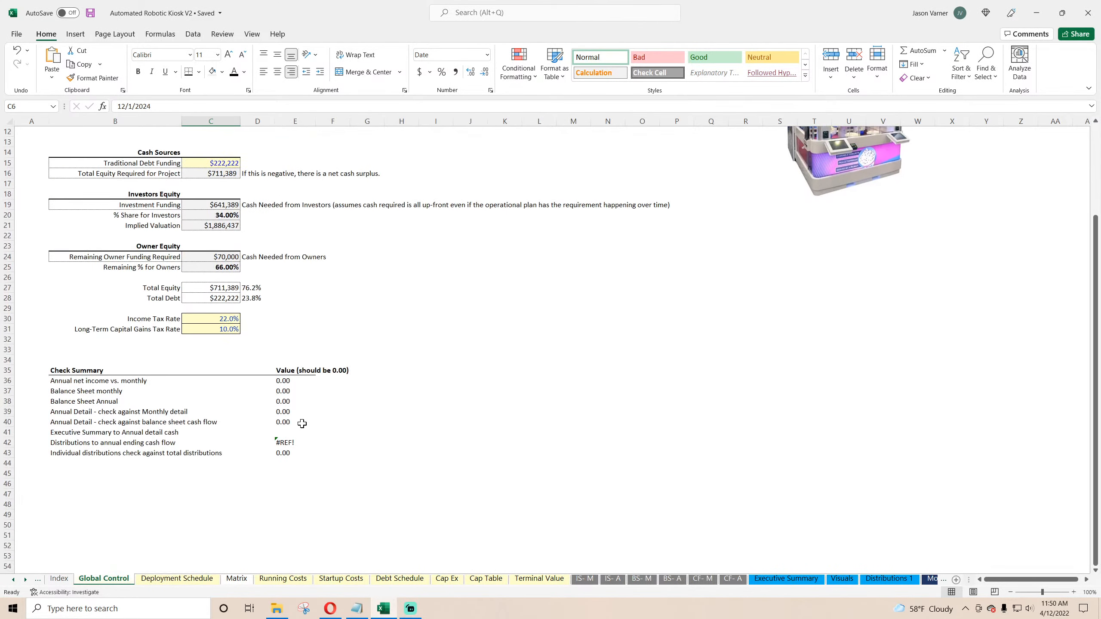
{"action": "left_click", "coordinate": [284, 423]}
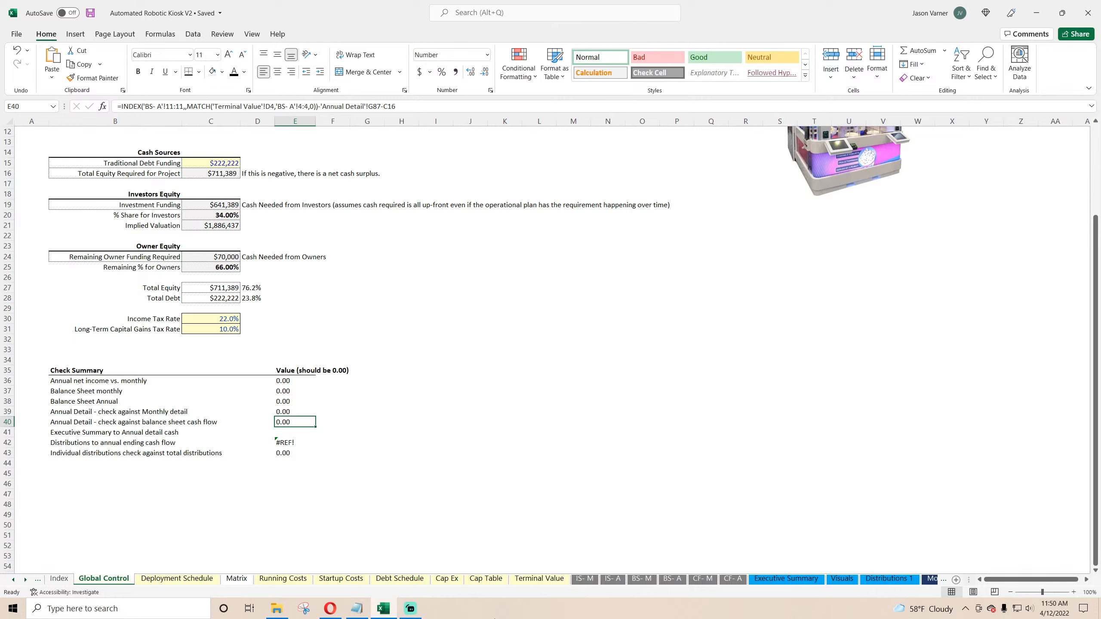
{"action": "left_click", "coordinate": [289, 433]}
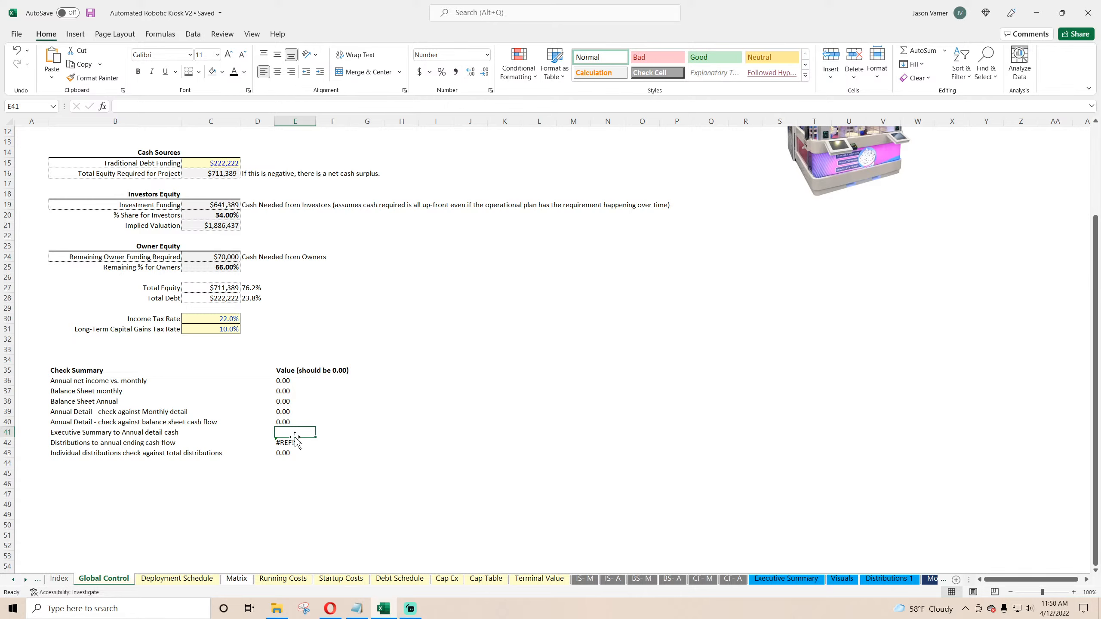
{"action": "left_click", "coordinate": [788, 579]}
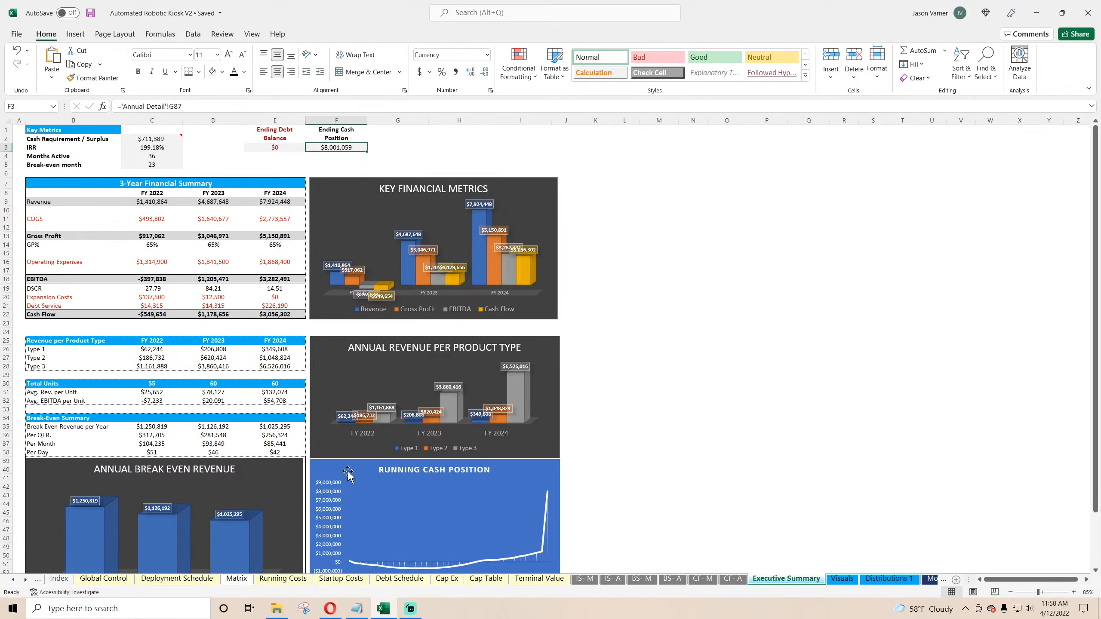
{"action": "left_click", "coordinate": [95, 580]}
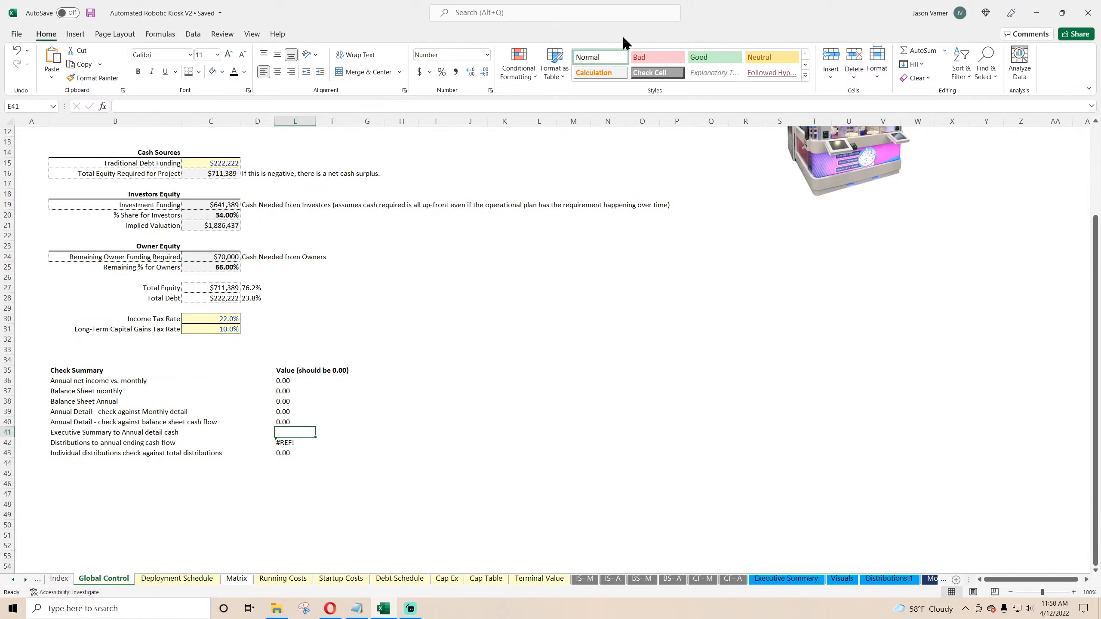
{"action": "left_click", "coordinate": [915, 50]}
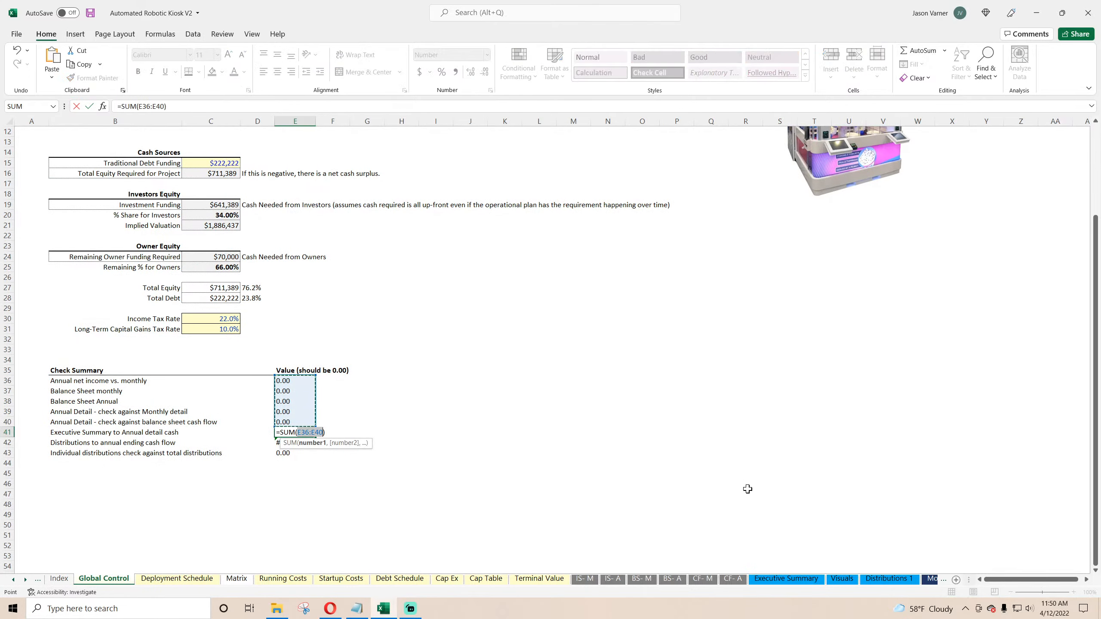
{"action": "left_click", "coordinate": [785, 578]}
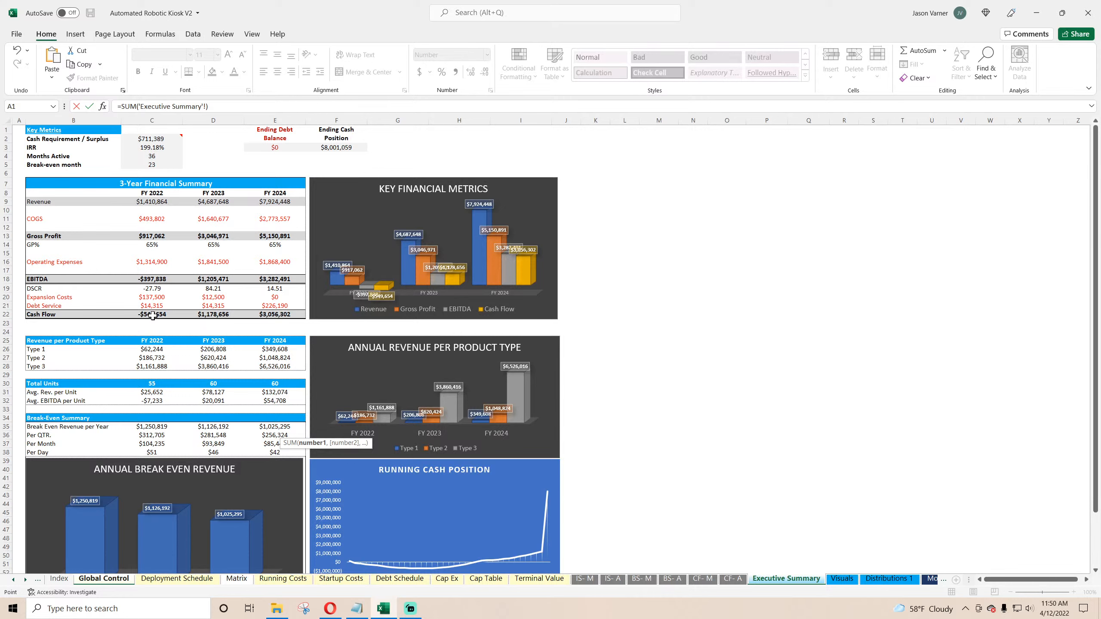
{"action": "left_click_drag", "start_coordinate": [152, 316], "coordinate": [270, 315]}
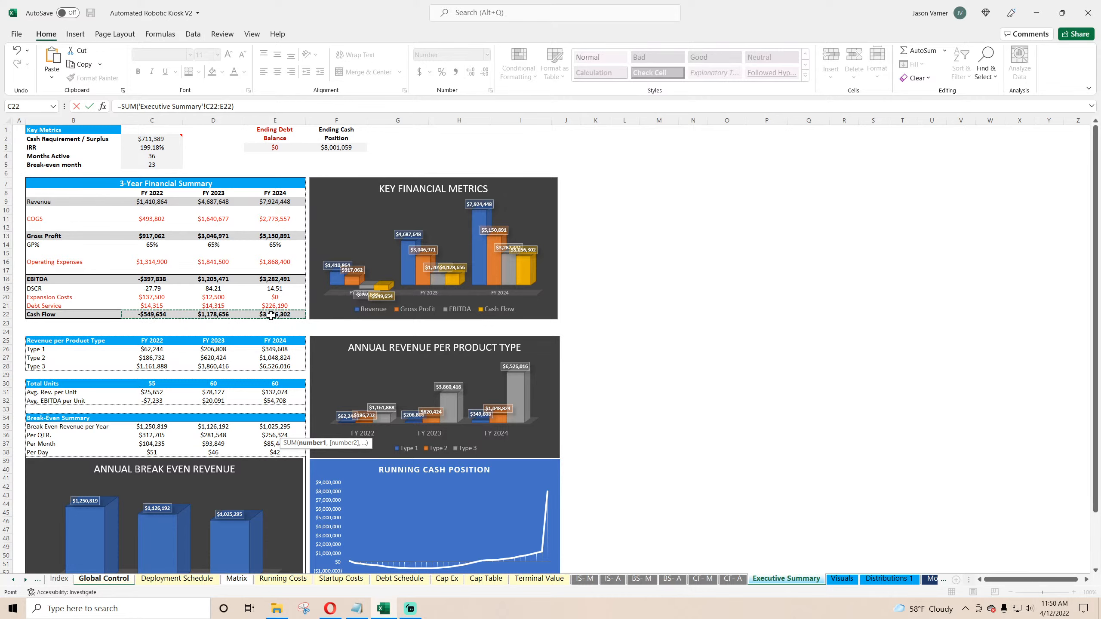
{"action": "key", "text": "Escape"}
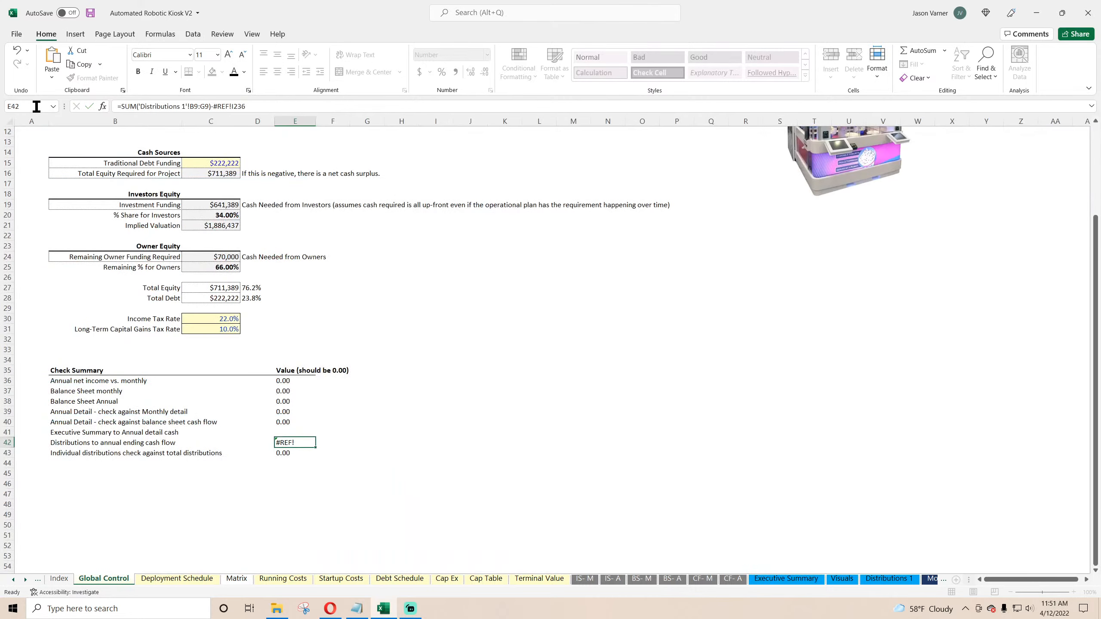
{"action": "left_click", "coordinate": [287, 429]}
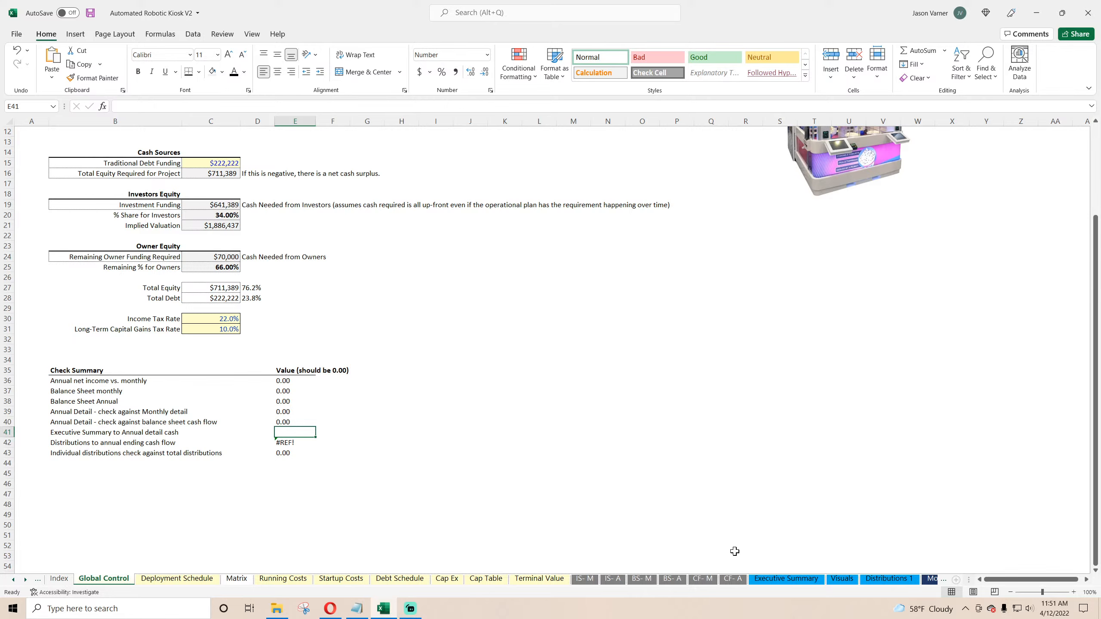
{"action": "left_click", "coordinate": [764, 579]}
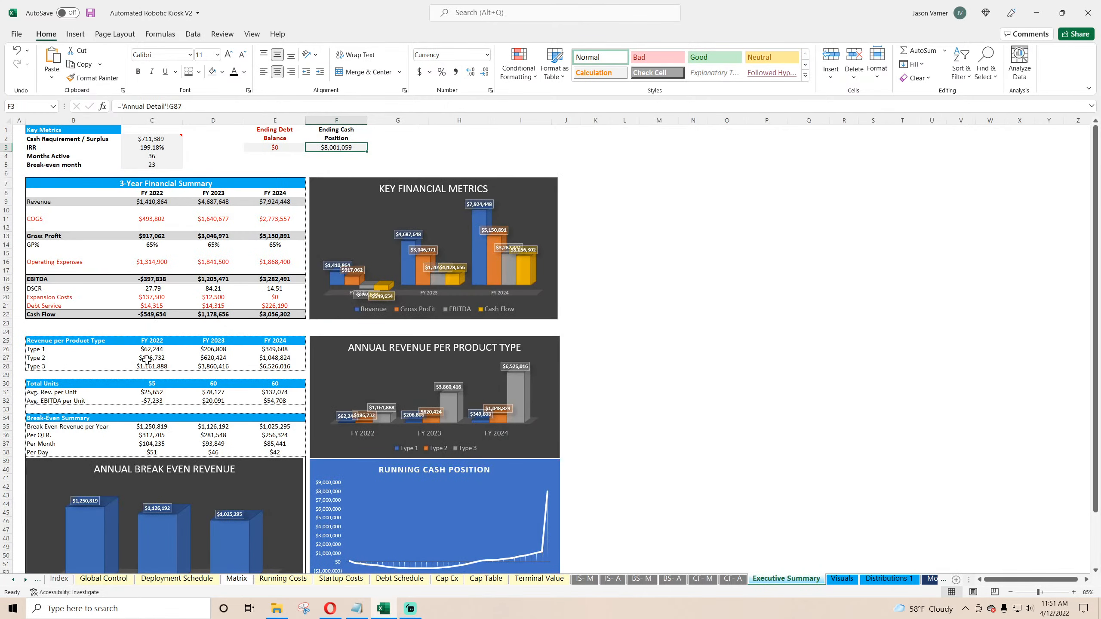
{"action": "left_click", "coordinate": [45, 298]}
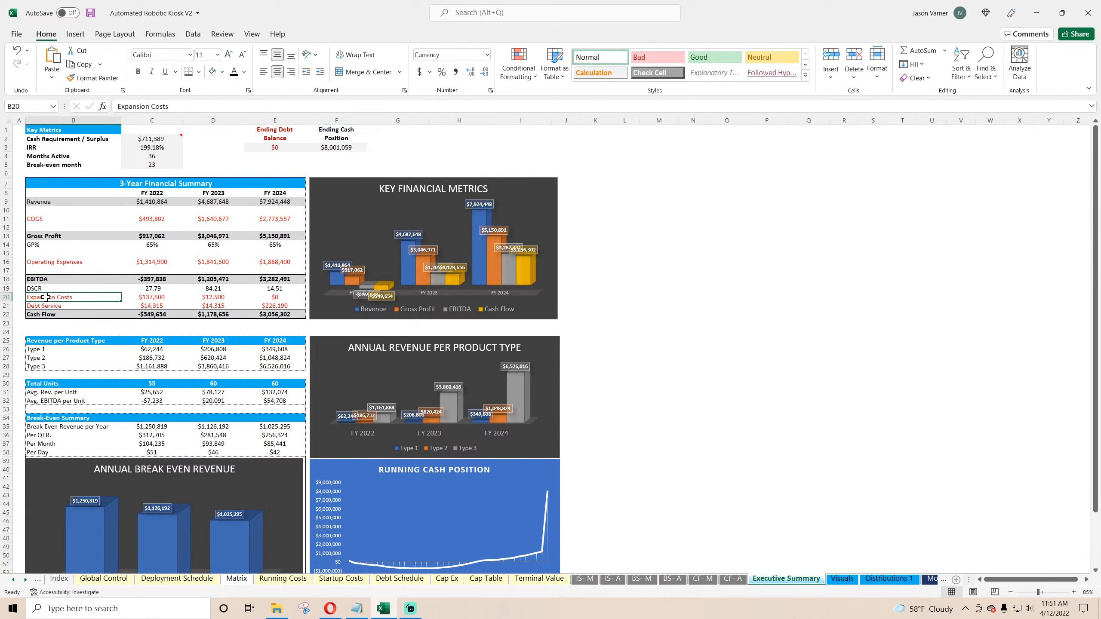
{"action": "left_click_drag", "start_coordinate": [14, 297], "coordinate": [13, 323]}
{"action": "right_click", "coordinate": [12, 298]}
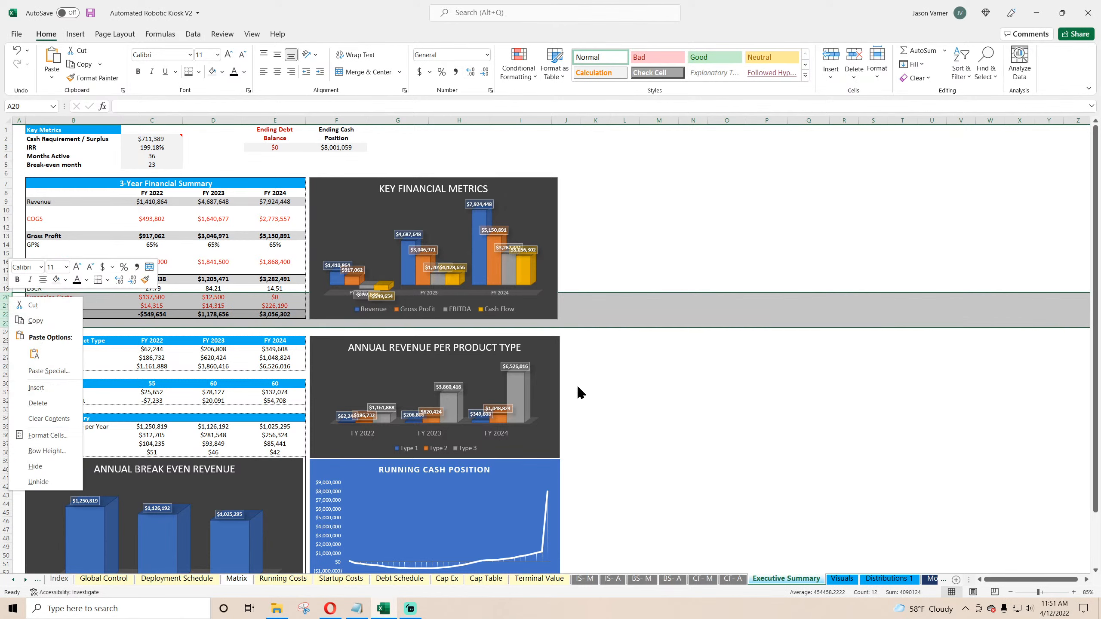
{"action": "left_click", "coordinate": [776, 393]}
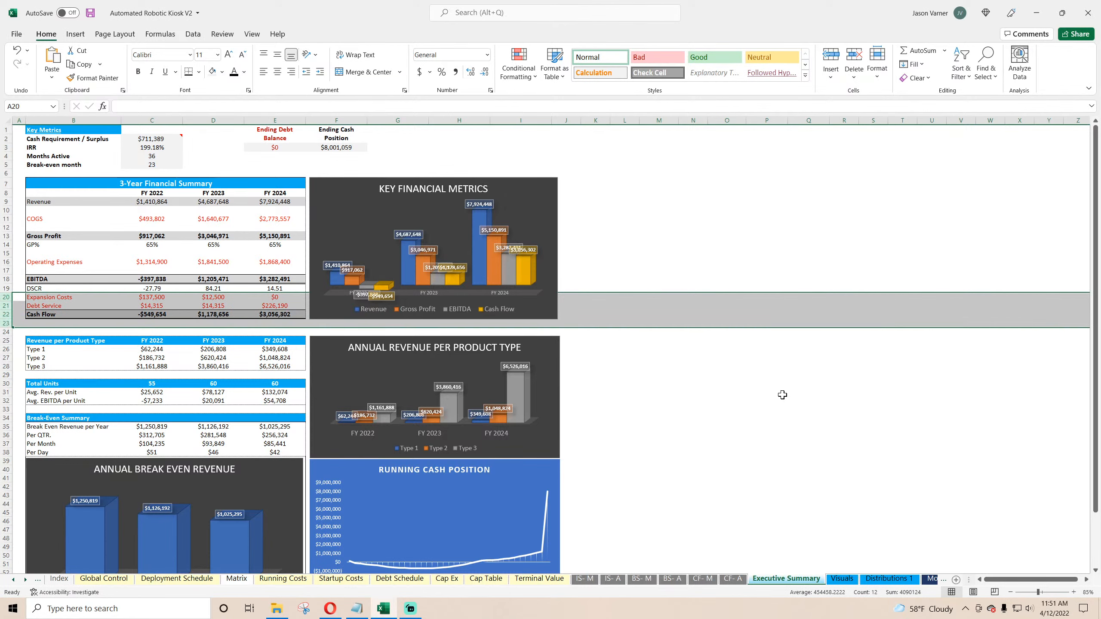
Step: Nudge the Annual Break Even Revenue chart into alignment beneath the summary tables on the Executive Summary
{"action": "double_click", "coordinate": [59, 314]}
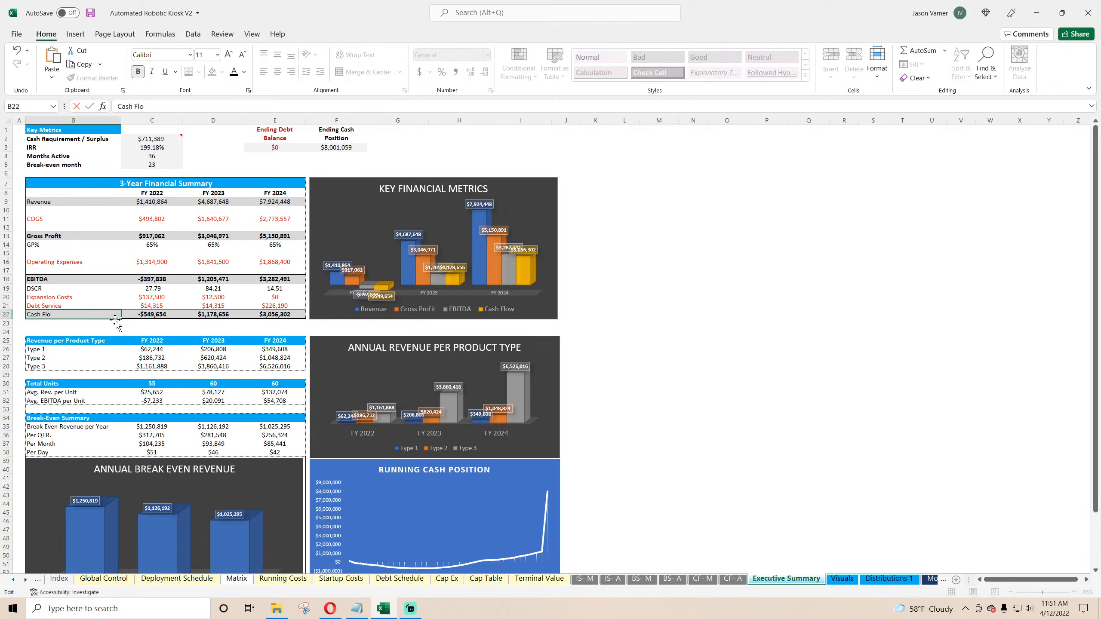
{"action": "left_click", "coordinate": [82, 326]}
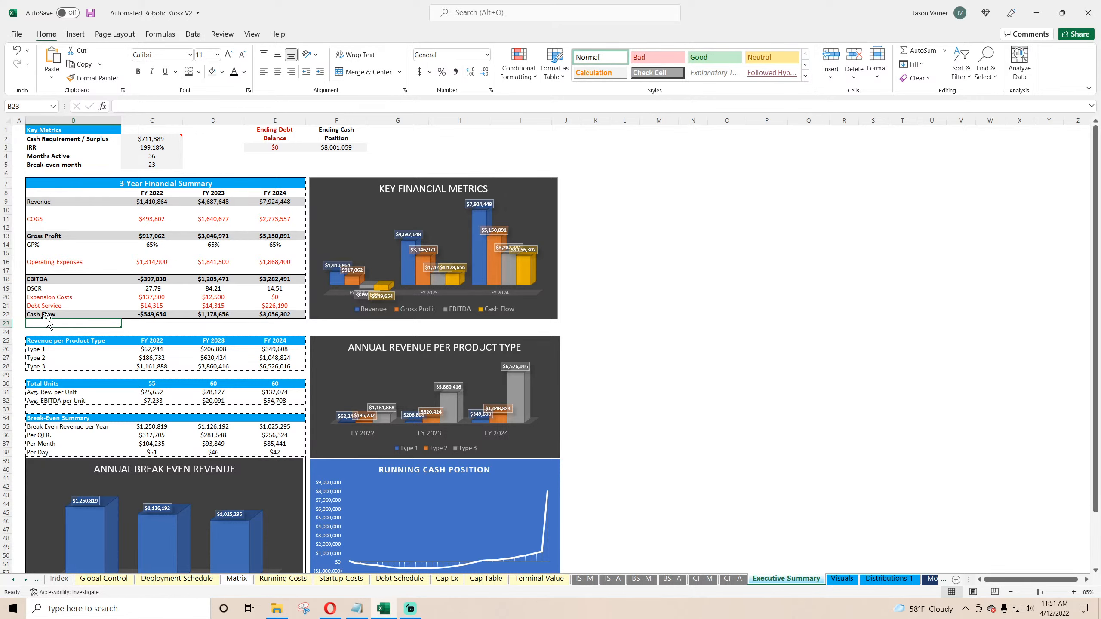
{"action": "scroll", "coordinate": [159, 363], "scroll_direction": "down", "scroll_amount": 7}
{"action": "left_click", "coordinate": [294, 291]}
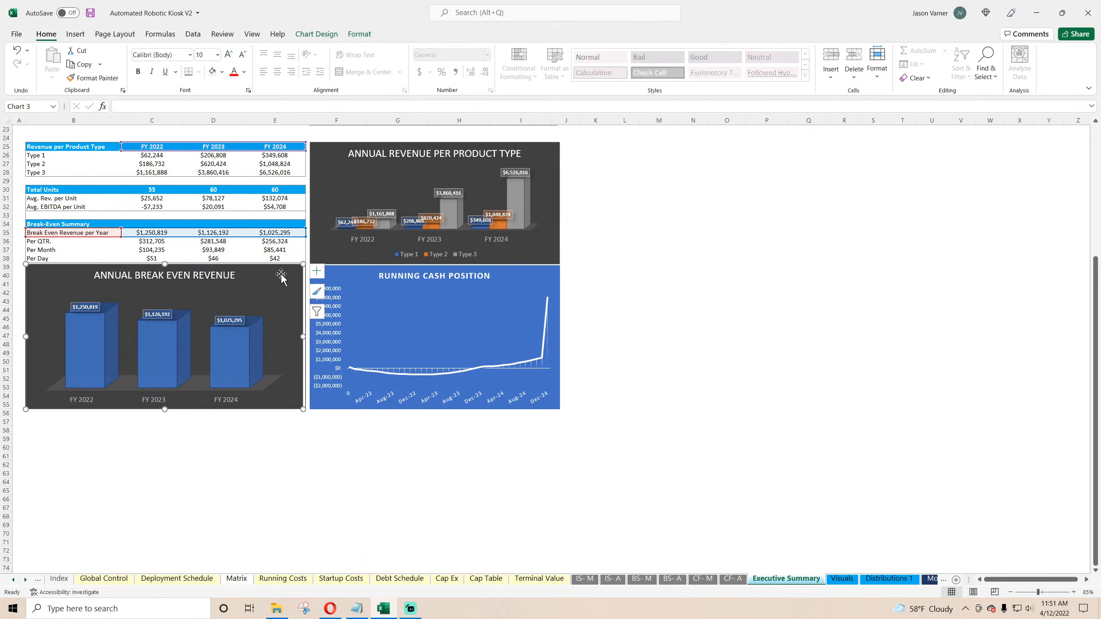
{"action": "left_click_drag", "start_coordinate": [282, 279], "coordinate": [266, 392]}
{"action": "left_click_drag", "start_coordinate": [286, 283], "coordinate": [282, 272]}
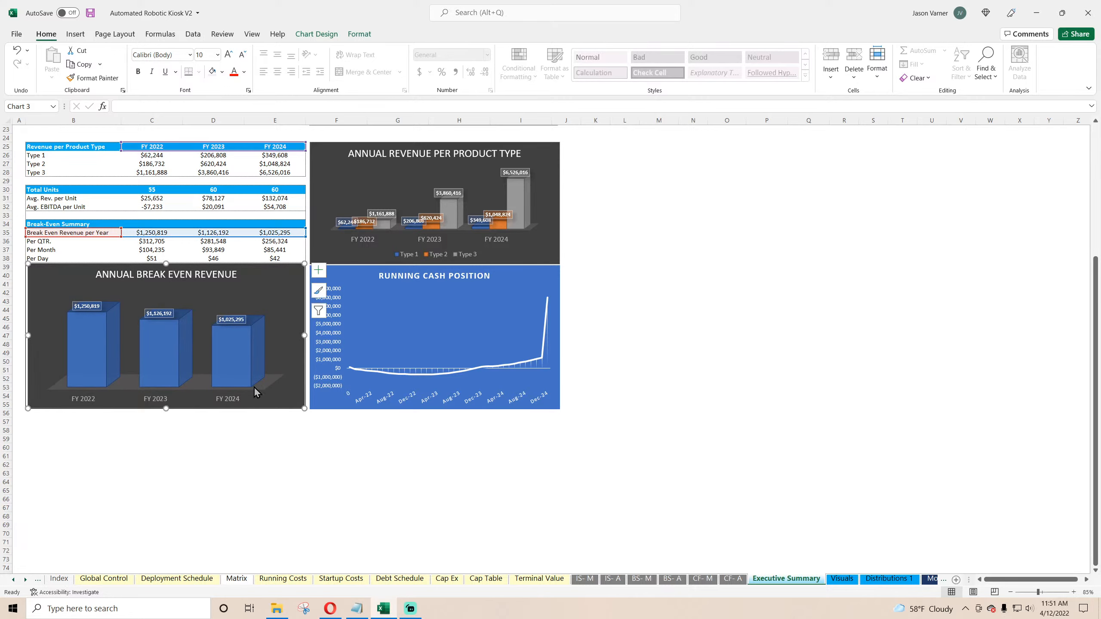
{"action": "left_click", "coordinate": [242, 439]}
{"action": "scroll", "coordinate": [244, 438], "scroll_direction": "up", "scroll_amount": 7}
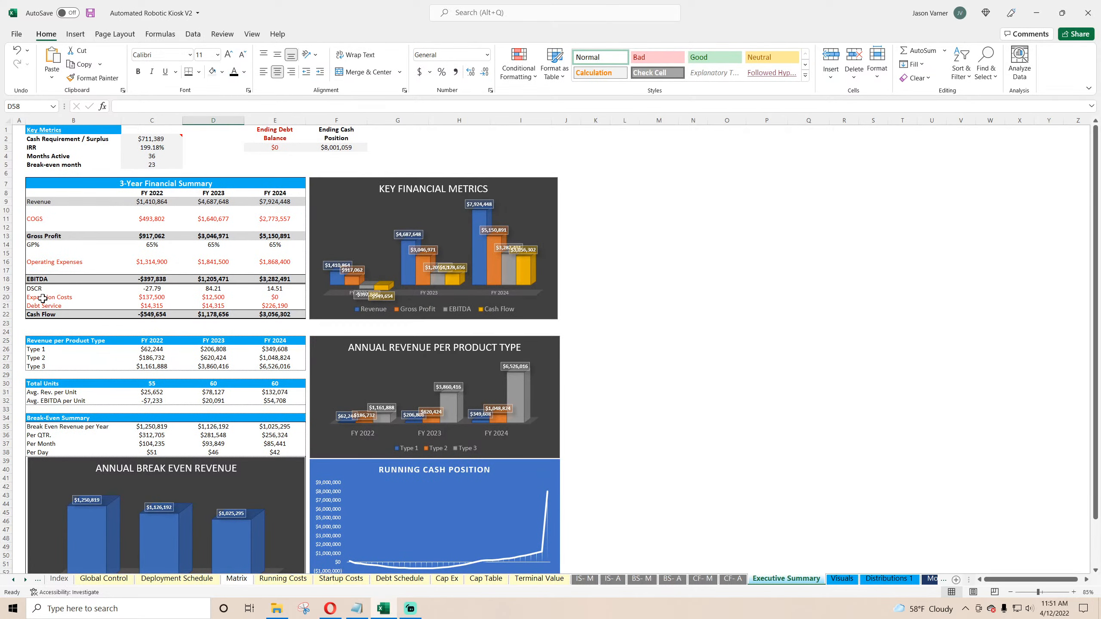
{"action": "left_click", "coordinate": [46, 298]}
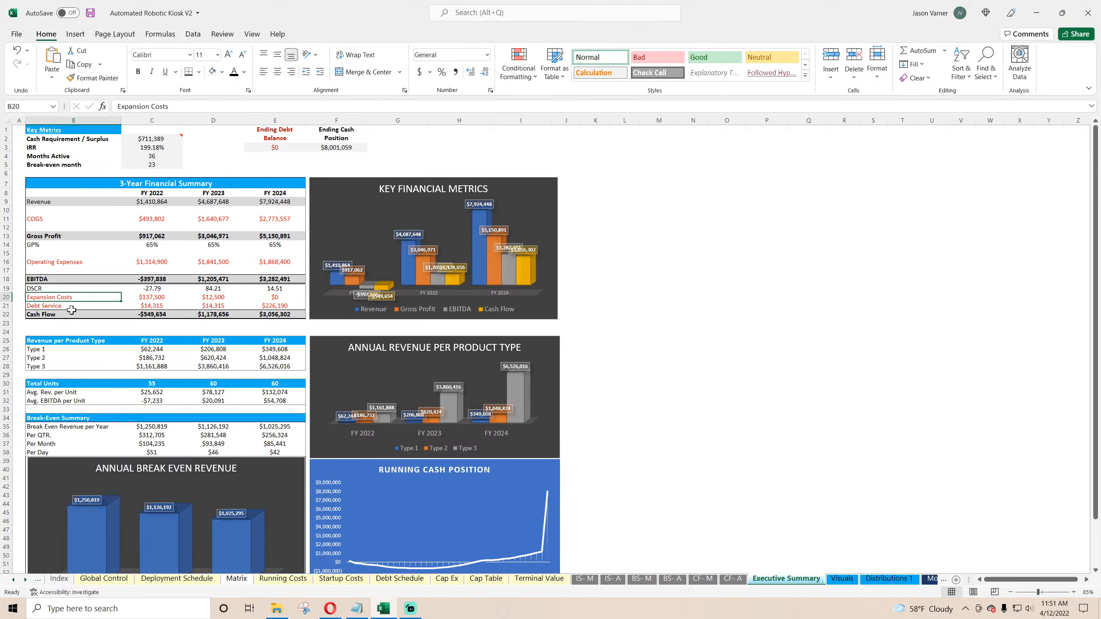
Step: Rename the Executive Summary's Cash Flow row label to "Cash Flow before Tax Other Capex" and widen its label column to fit
{"action": "left_click", "coordinate": [48, 314]}
{"action": "key", "text": "F2"}
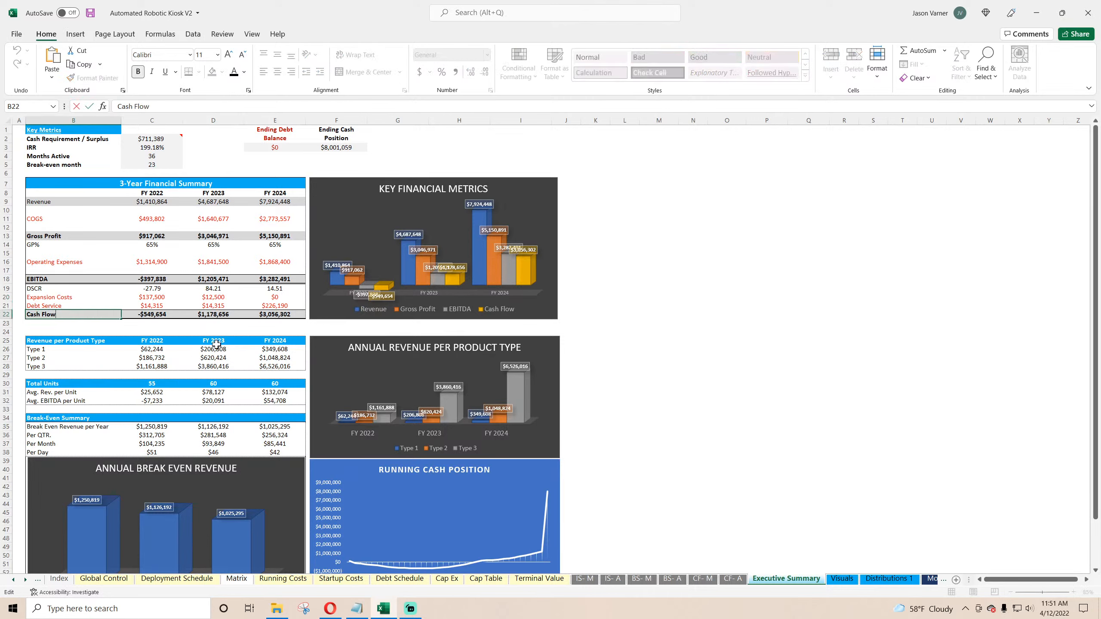
{"action": "type", "text": "bef"}
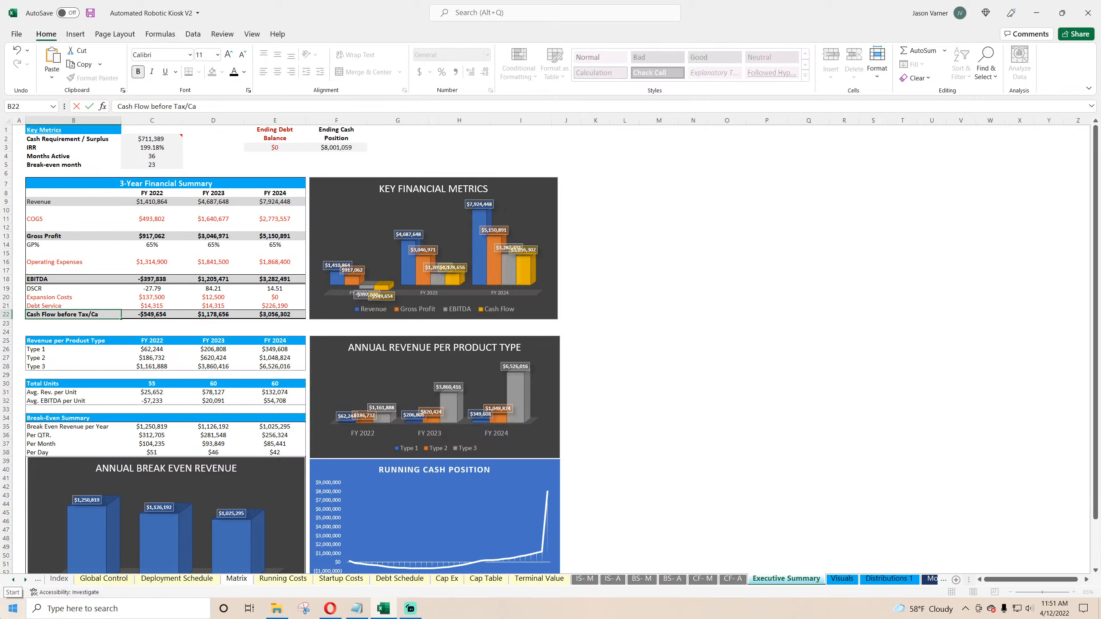
{"action": "type", "text": "ore Tax Other Capex"}
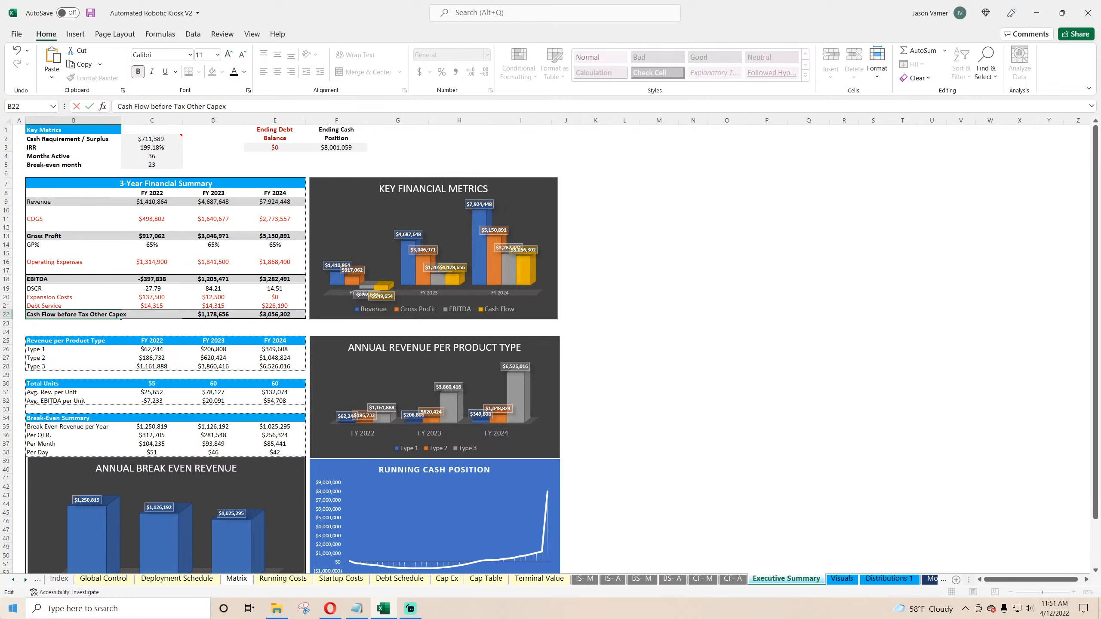
{"action": "key", "text": "Return"}
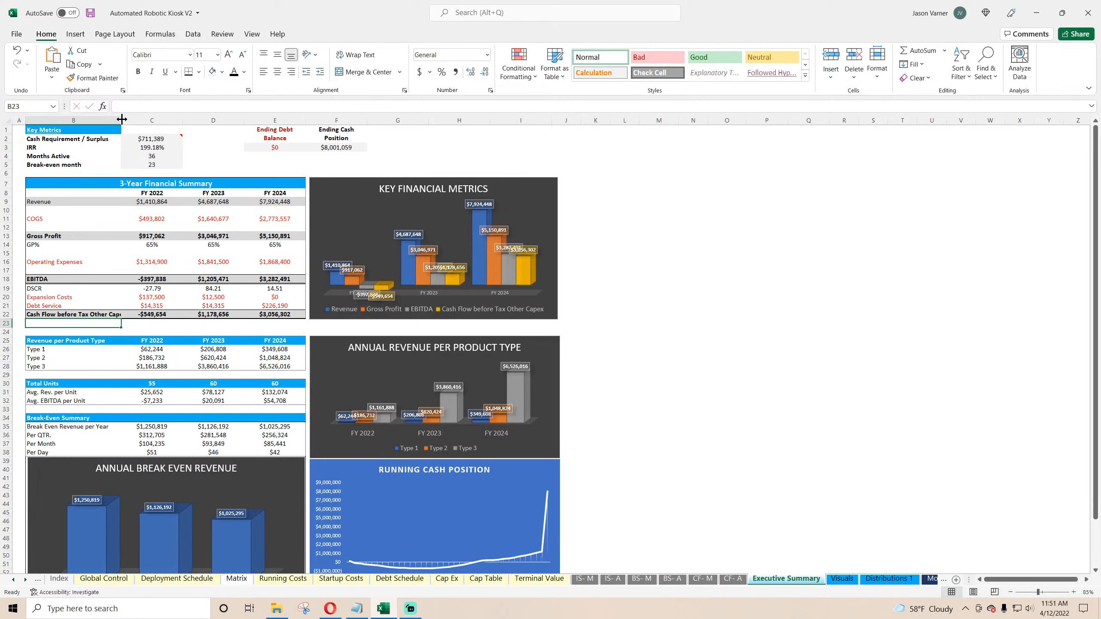
{"action": "left_click_drag", "start_coordinate": [122, 120], "coordinate": [129, 119]}
Step: Review the kiosk cost per unit on Deployment Schedule and the asset cost bases on Cap Ex, then save the workbook
{"action": "left_click", "coordinate": [193, 580]}
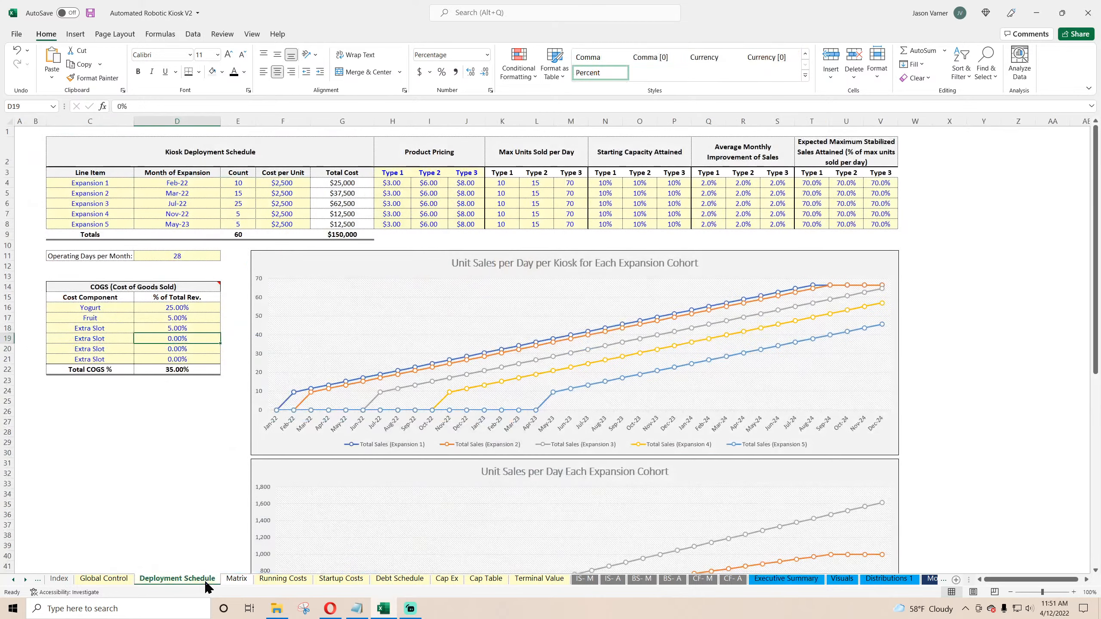
{"action": "left_click_drag", "start_coordinate": [282, 183], "coordinate": [284, 216]}
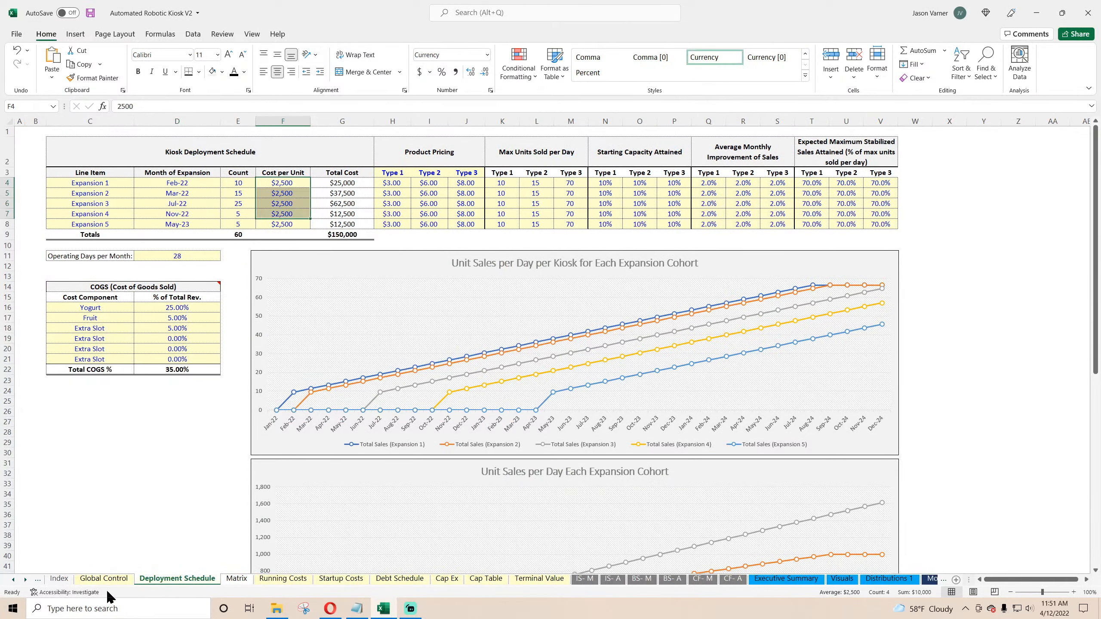
{"action": "left_click", "coordinate": [455, 580]}
{"action": "left_click", "coordinate": [131, 153]}
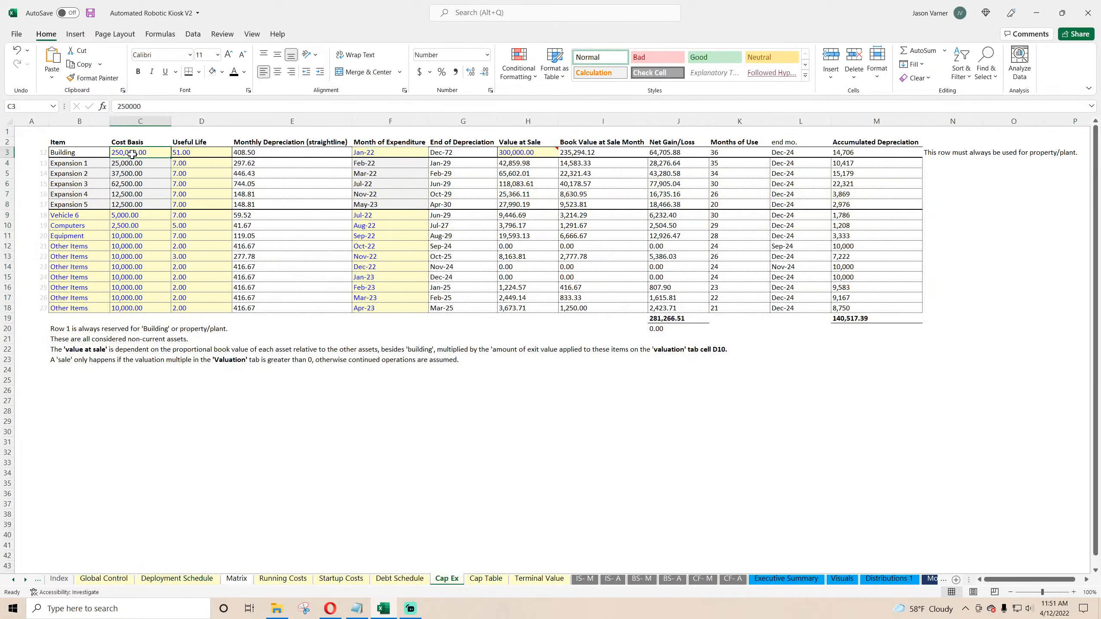
{"action": "left_click_drag", "start_coordinate": [132, 219], "coordinate": [133, 308]}
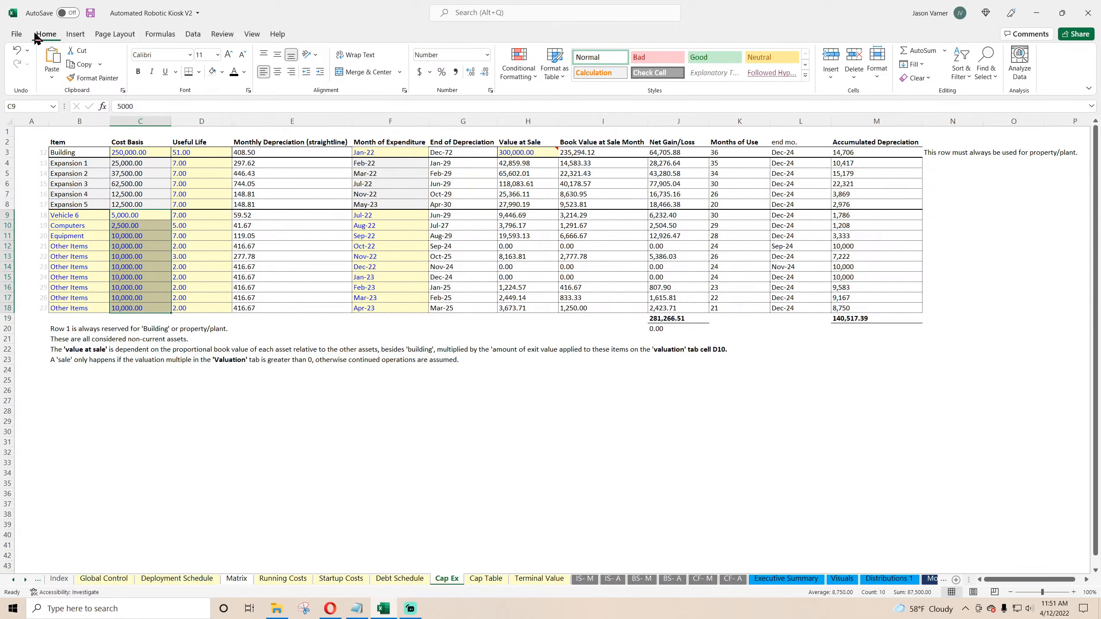
{"action": "left_click", "coordinate": [92, 14]}
Step: Compare the Executive Summary cash flow rows with the capex and exit proceeds rows on the Monthly Detail sheet
{"action": "left_click", "coordinate": [786, 579]}
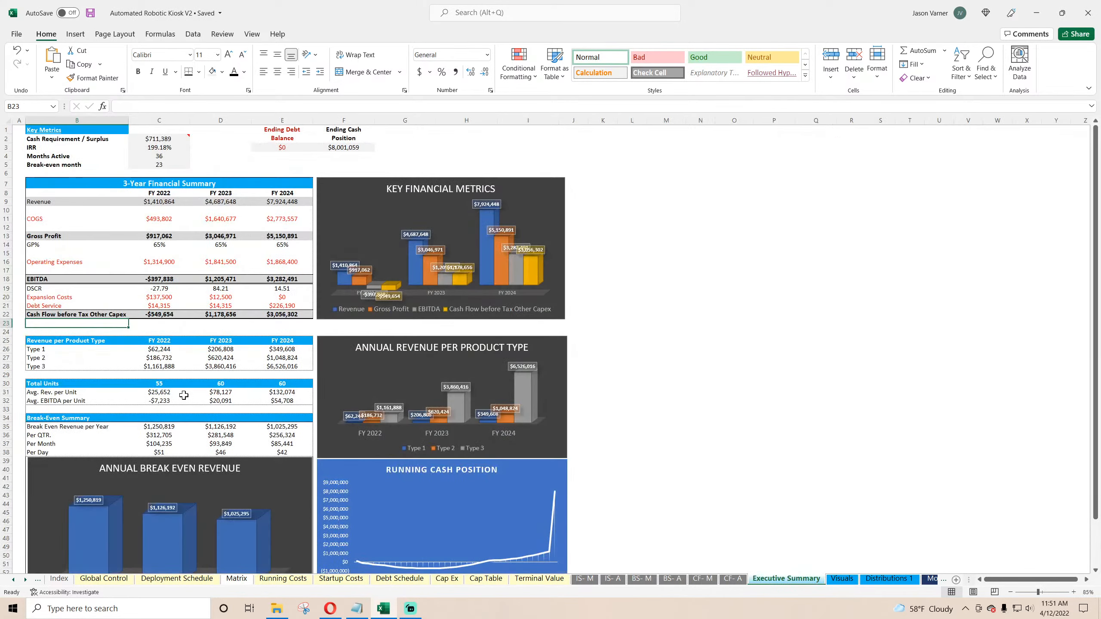
{"action": "left_click", "coordinate": [88, 314]}
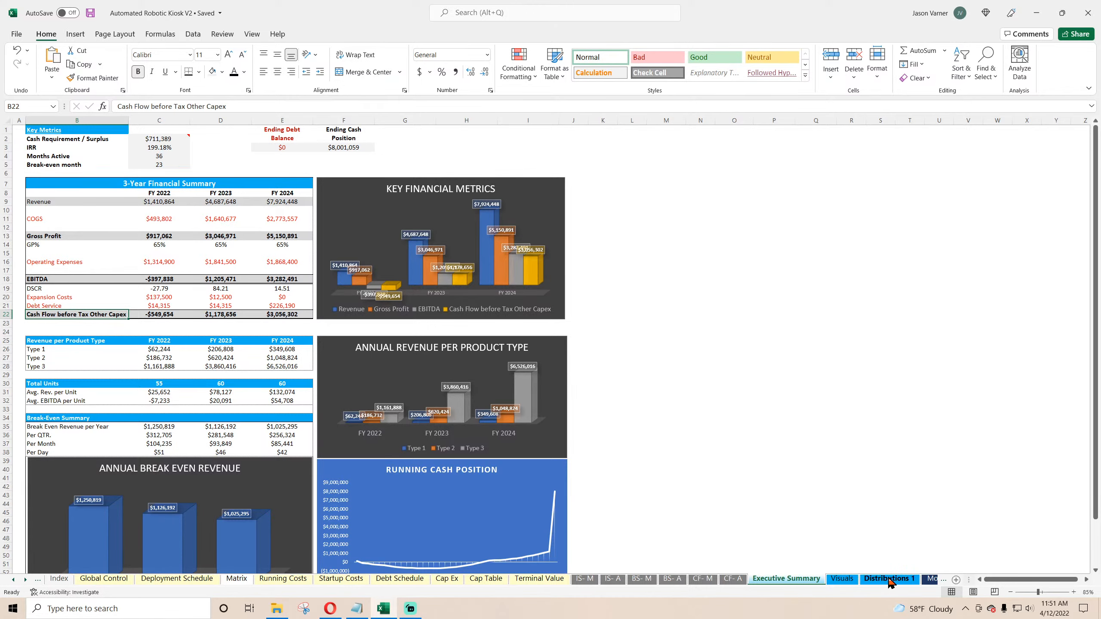
{"action": "left_click", "coordinate": [929, 579]}
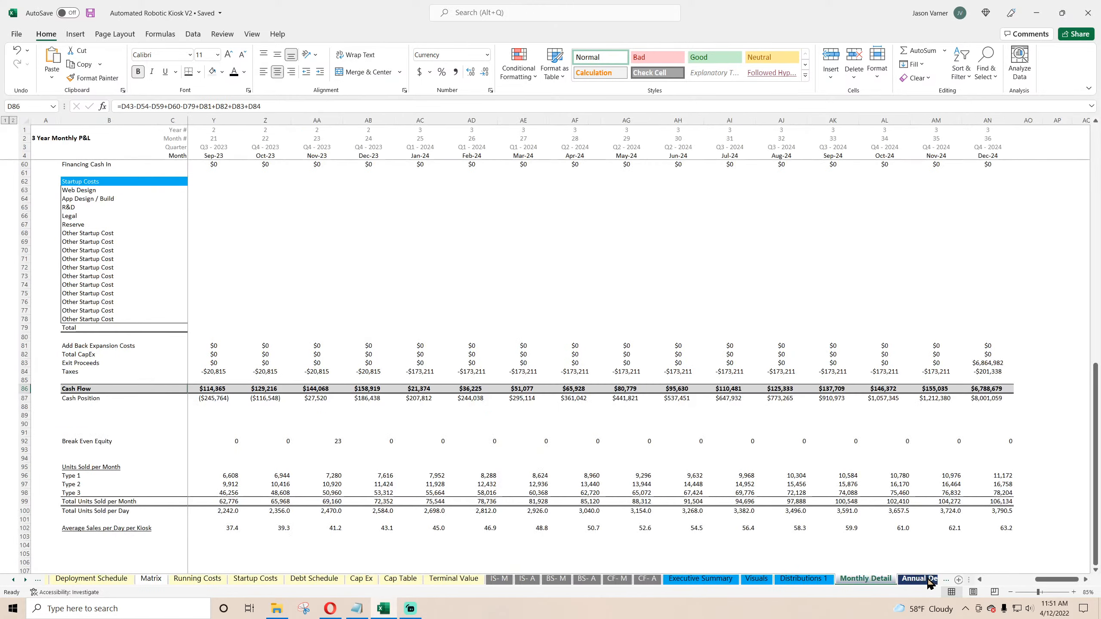
{"action": "left_click", "coordinate": [83, 355]}
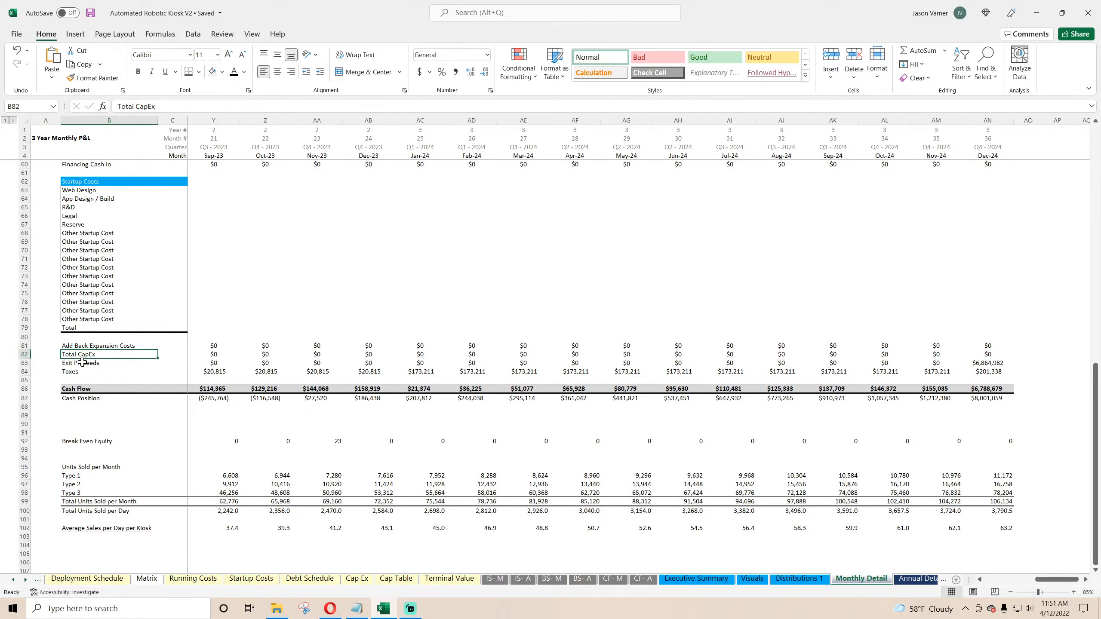
{"action": "left_click", "coordinate": [82, 363]}
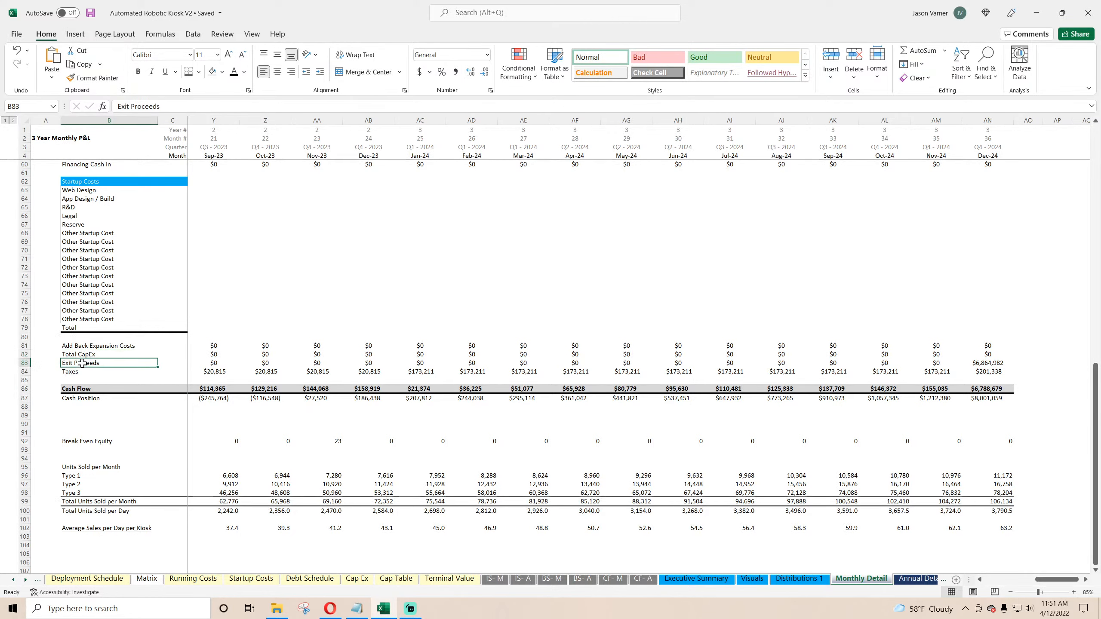
{"action": "left_click", "coordinate": [685, 579]}
{"action": "left_click", "coordinate": [63, 296]}
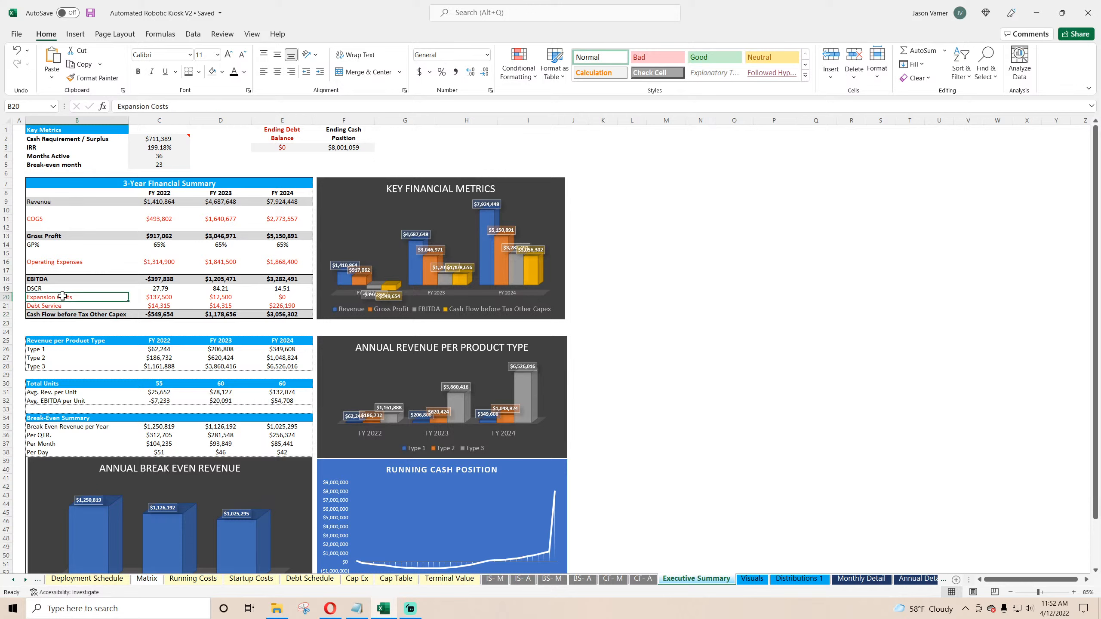
{"action": "left_click", "coordinate": [77, 313]}
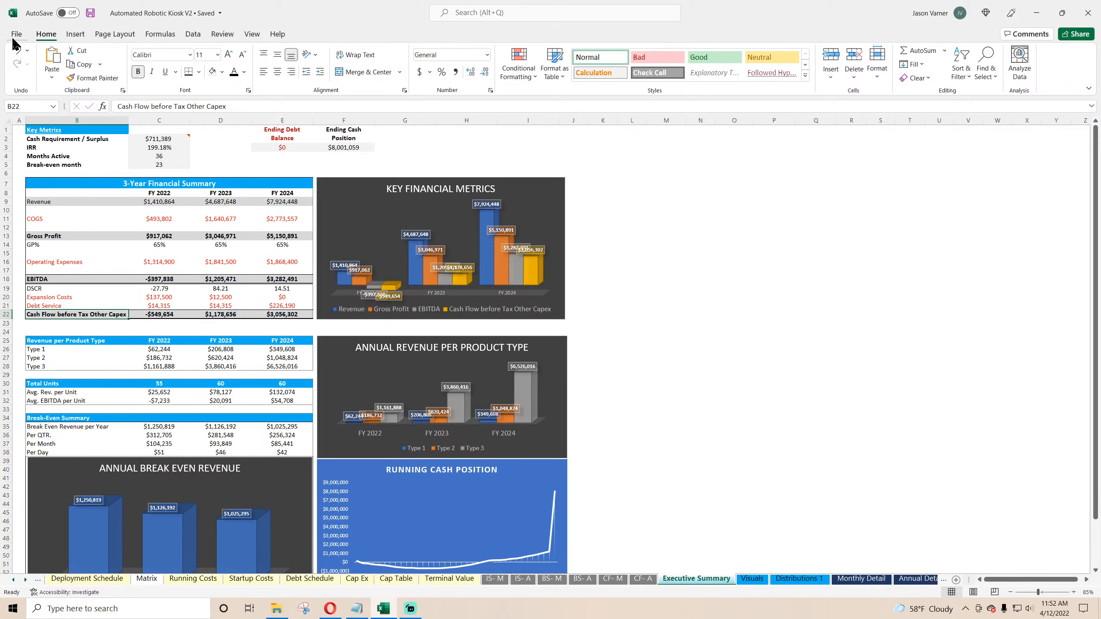
Step: Delete the "Executive Summary to Annual detail cash" row from the Check Summary on Global Control
{"action": "left_click", "coordinate": [13, 579]}
{"action": "left_click", "coordinate": [132, 578]}
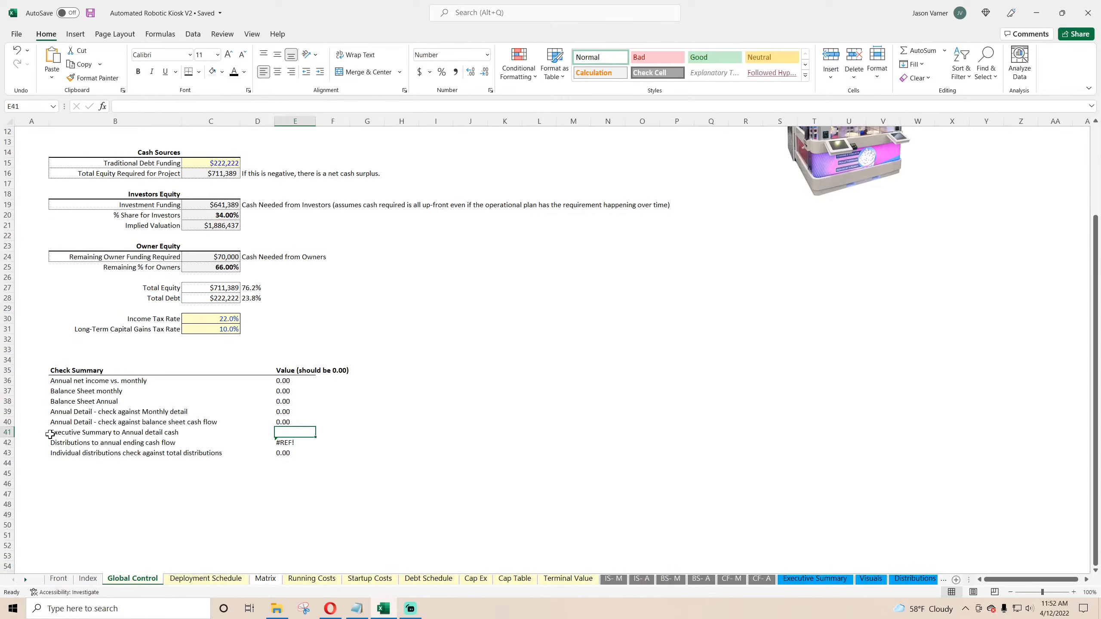
{"action": "right_click", "coordinate": [8, 432]}
{"action": "left_click", "coordinate": [34, 349]}
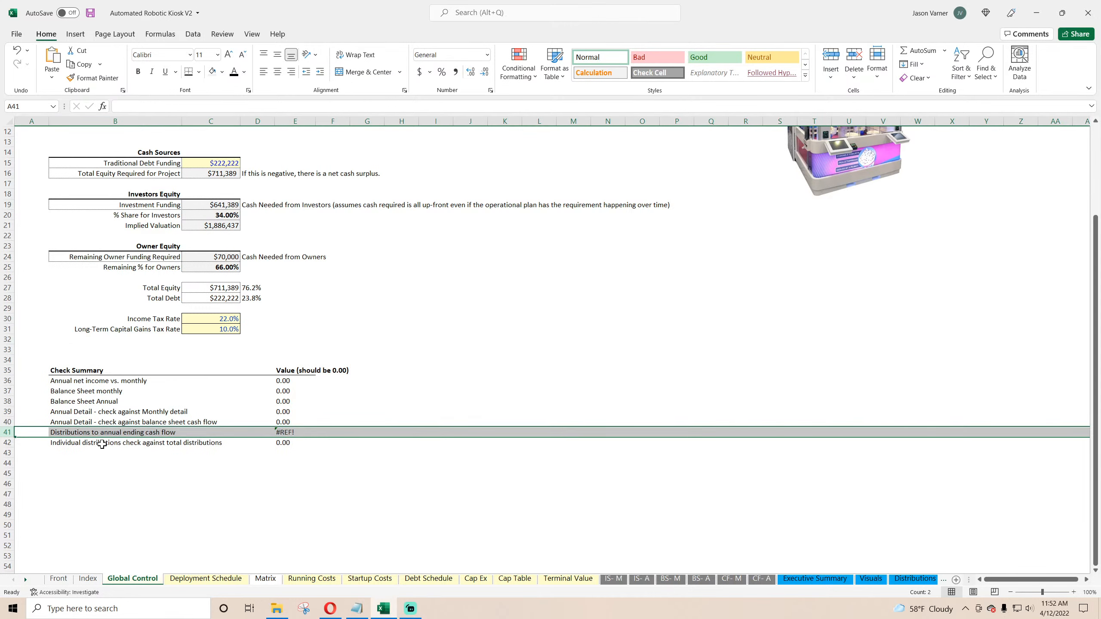
Step: Fix the broken Distributions check formula to subtract the Annual Detail ending cash position in G87
{"action": "left_click", "coordinate": [94, 433]}
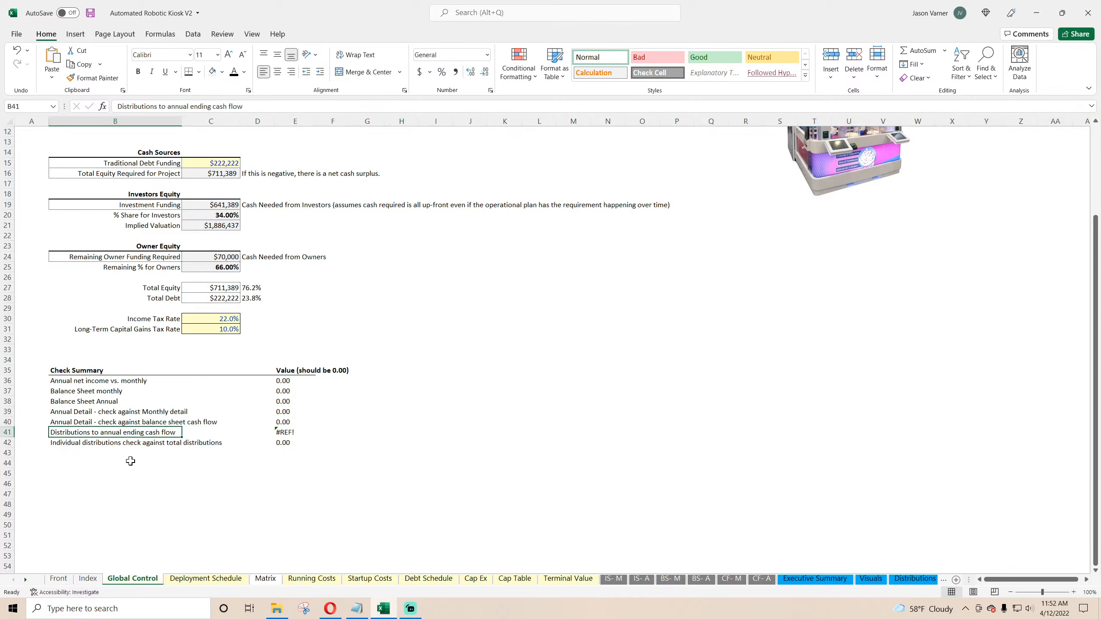
{"action": "left_click", "coordinate": [284, 432]}
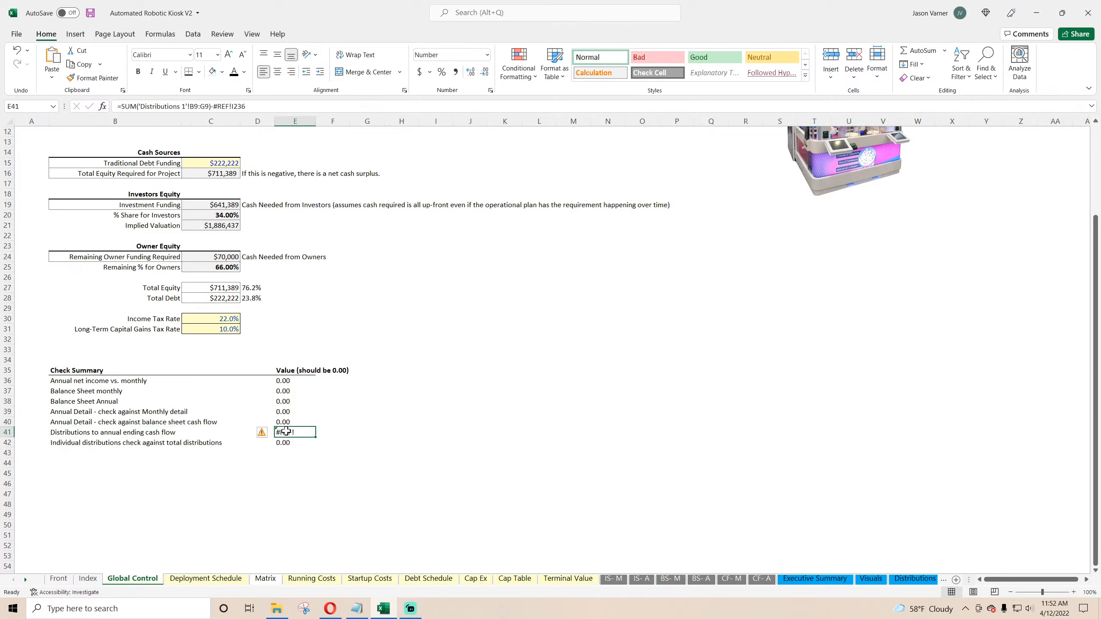
{"action": "double_click", "coordinate": [225, 108]}
{"action": "left_click", "coordinate": [928, 580]}
{"action": "left_click", "coordinate": [928, 580]}
{"action": "left_click", "coordinate": [928, 580]}
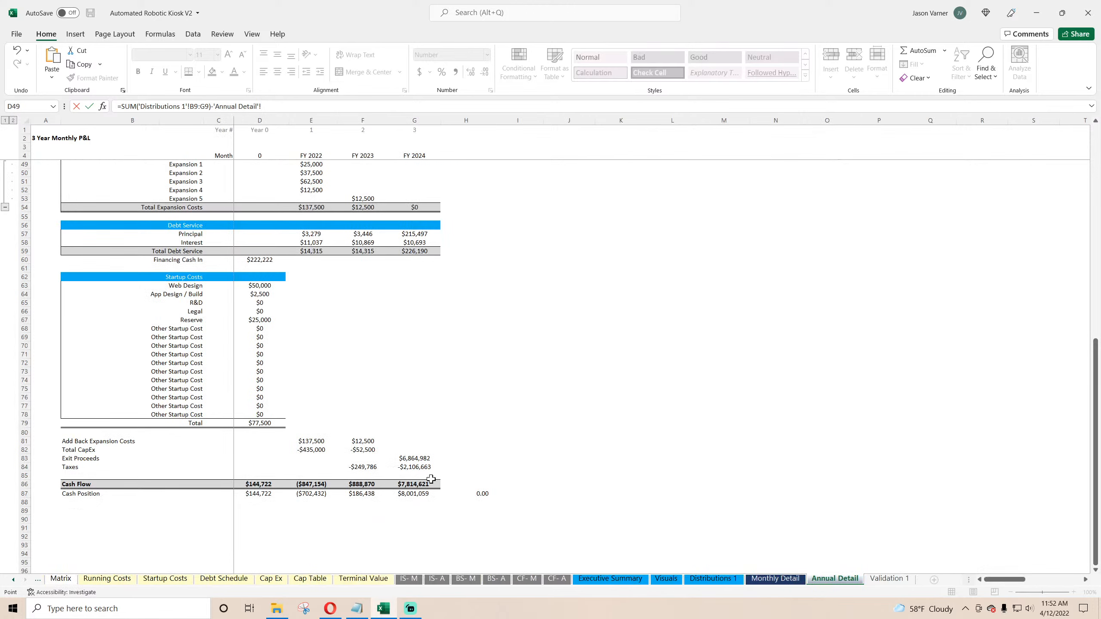
{"action": "left_click", "coordinate": [418, 494]}
{"action": "key", "text": "Return"}
{"action": "left_click", "coordinate": [289, 432]}
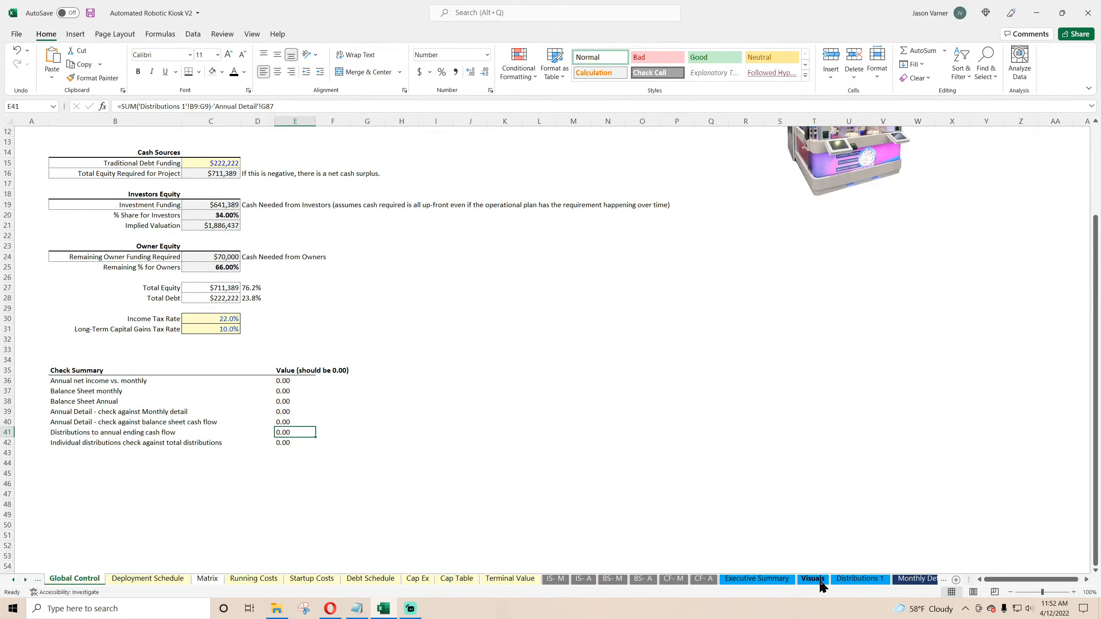
Step: Review the distributions cash flow, the Cap Table checks and IRRs, and the investor and owner IRRs, then save the workbook
{"action": "left_click", "coordinate": [860, 578]}
{"action": "left_click_drag", "start_coordinate": [286, 222], "coordinate": [403, 222]}
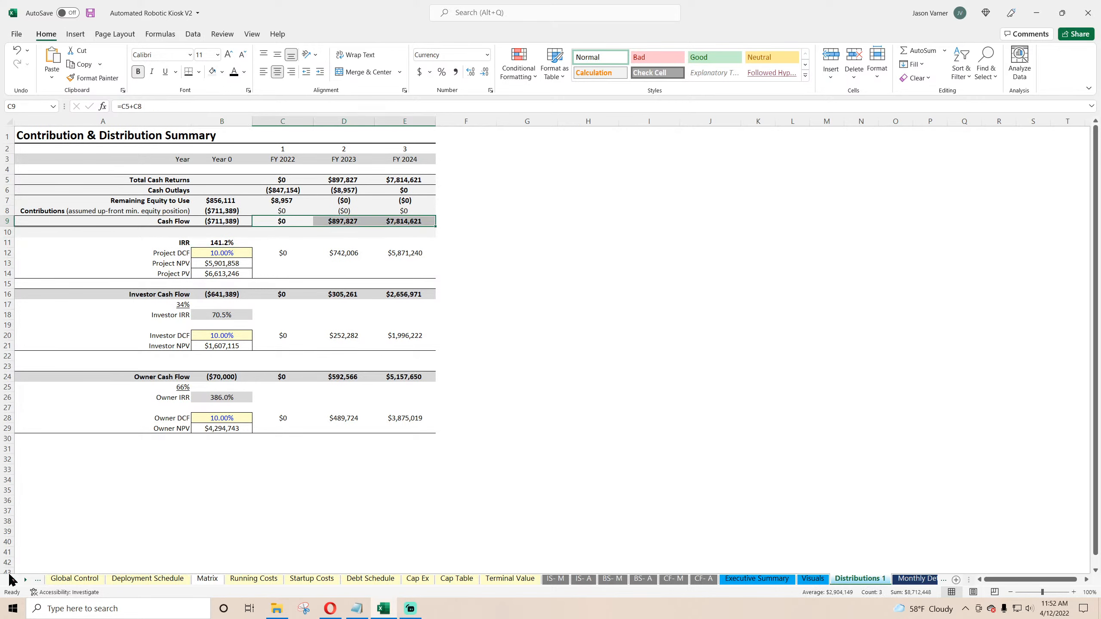
{"action": "left_click", "coordinate": [74, 580]}
{"action": "left_click", "coordinate": [285, 443]}
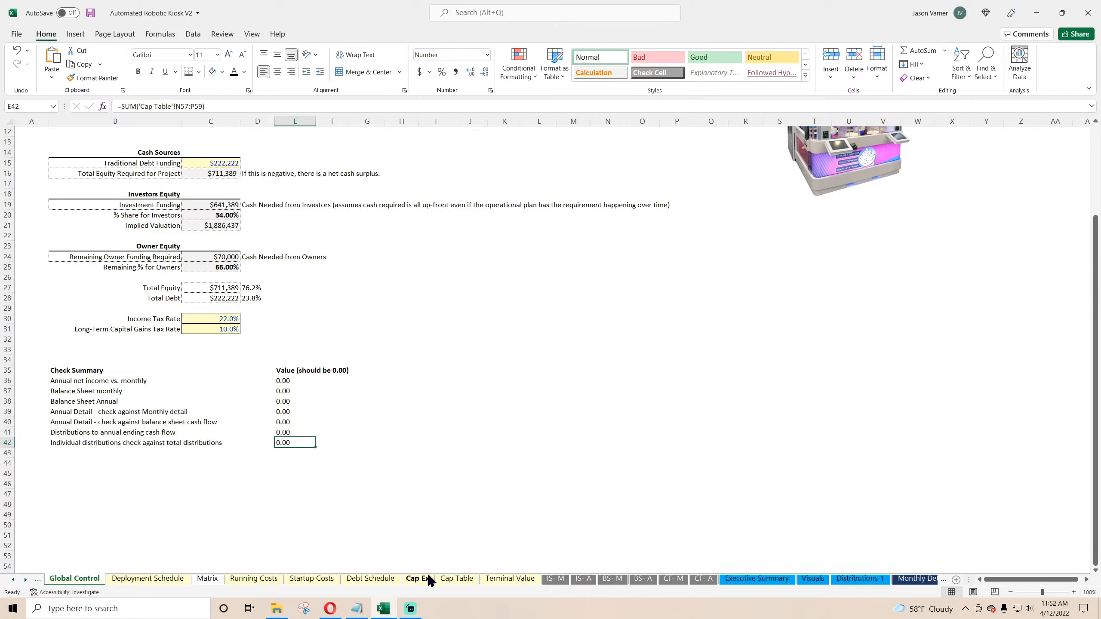
{"action": "left_click", "coordinate": [454, 578]}
{"action": "left_click_drag", "start_coordinate": [830, 370], "coordinate": [953, 390]}
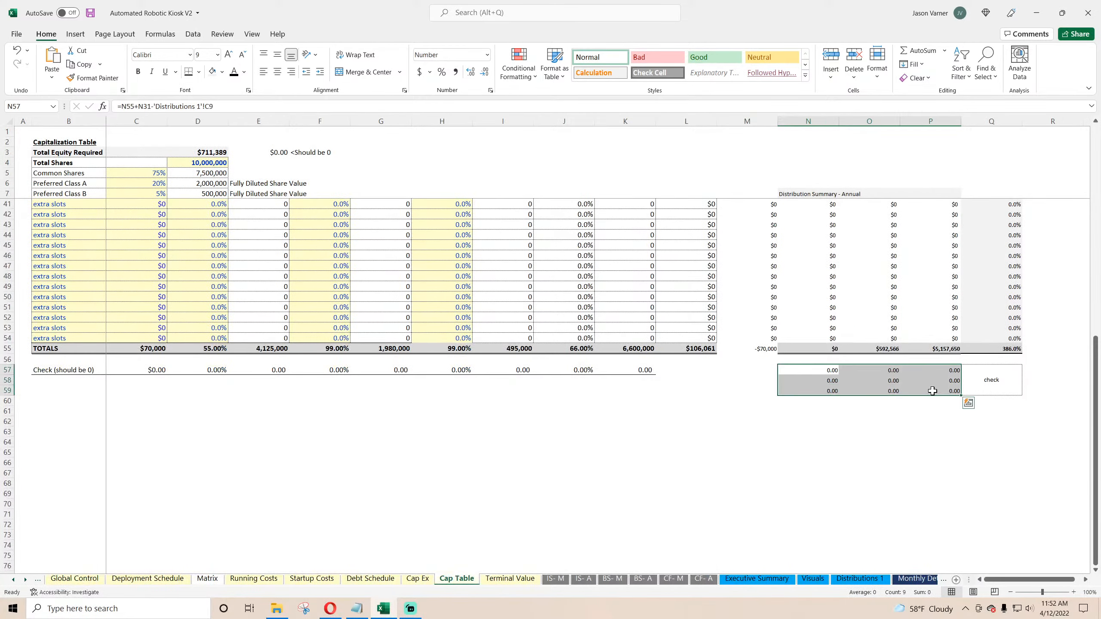
{"action": "scroll", "coordinate": [601, 523], "scroll_direction": "up", "scroll_amount": 11}
{"action": "left_click", "coordinate": [994, 452]}
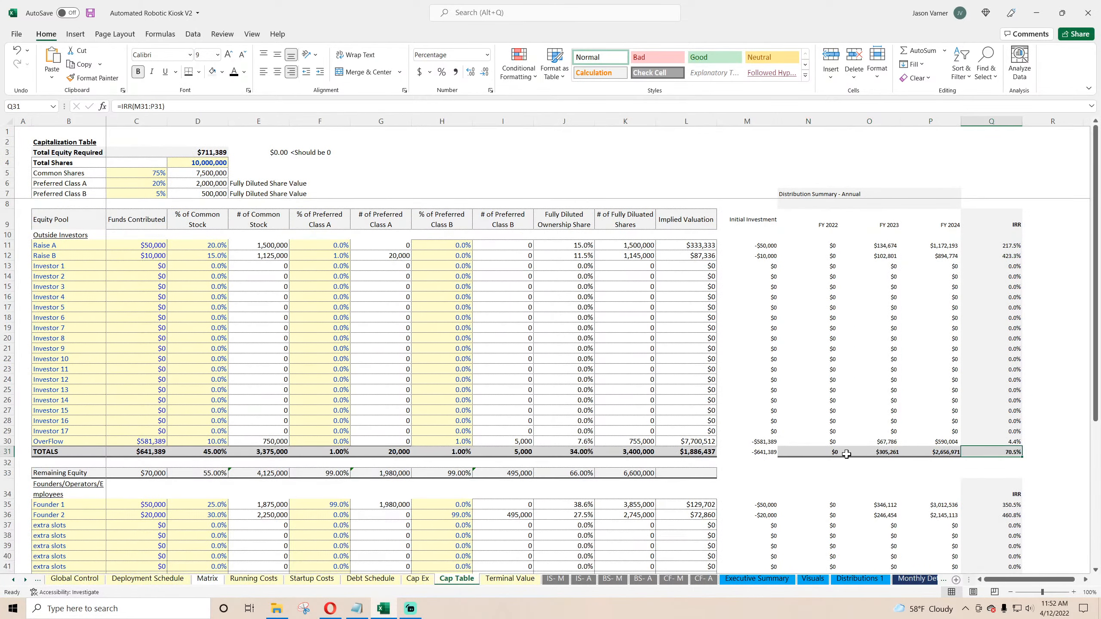
{"action": "scroll", "coordinate": [976, 454], "scroll_direction": "down", "scroll_amount": 7}
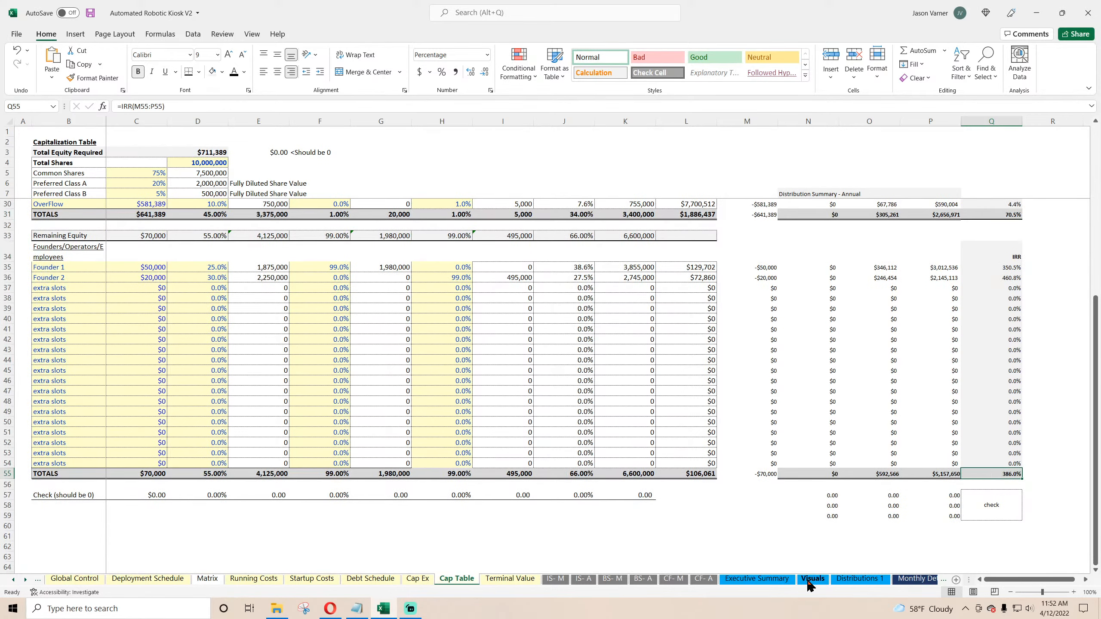
{"action": "left_click", "coordinate": [852, 579]}
{"action": "left_click", "coordinate": [230, 316]}
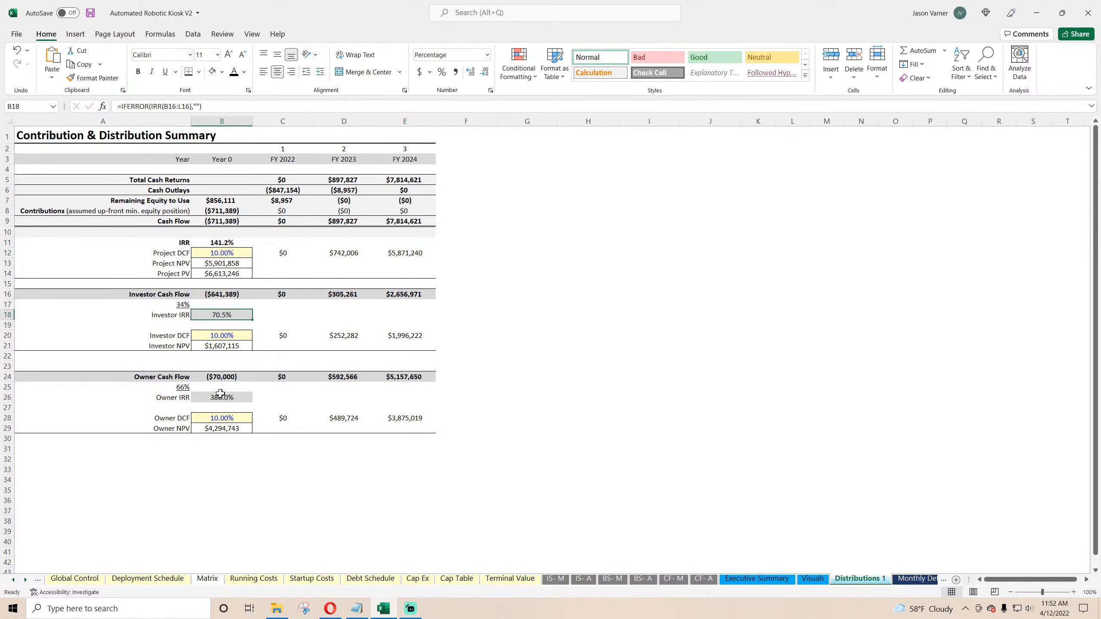
{"action": "left_click", "coordinate": [219, 396]}
{"action": "left_click", "coordinate": [90, 12]}
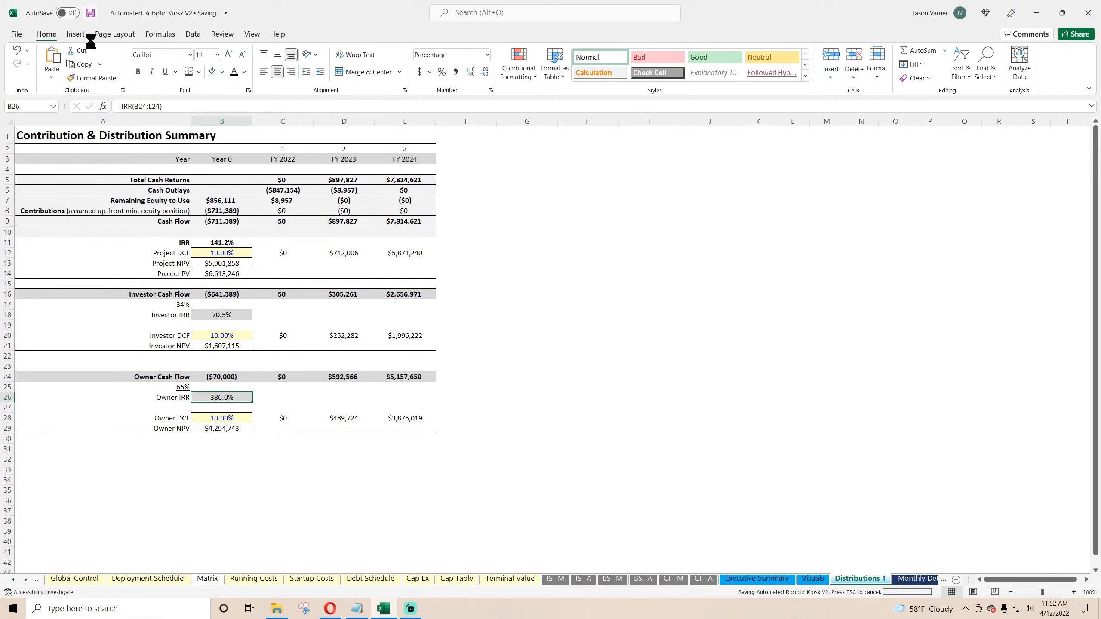
Step: Switch Include Terminal Value to No on Global Control and review the Check Summary values
{"action": "left_click", "coordinate": [13, 580]}
{"action": "left_click", "coordinate": [134, 581]}
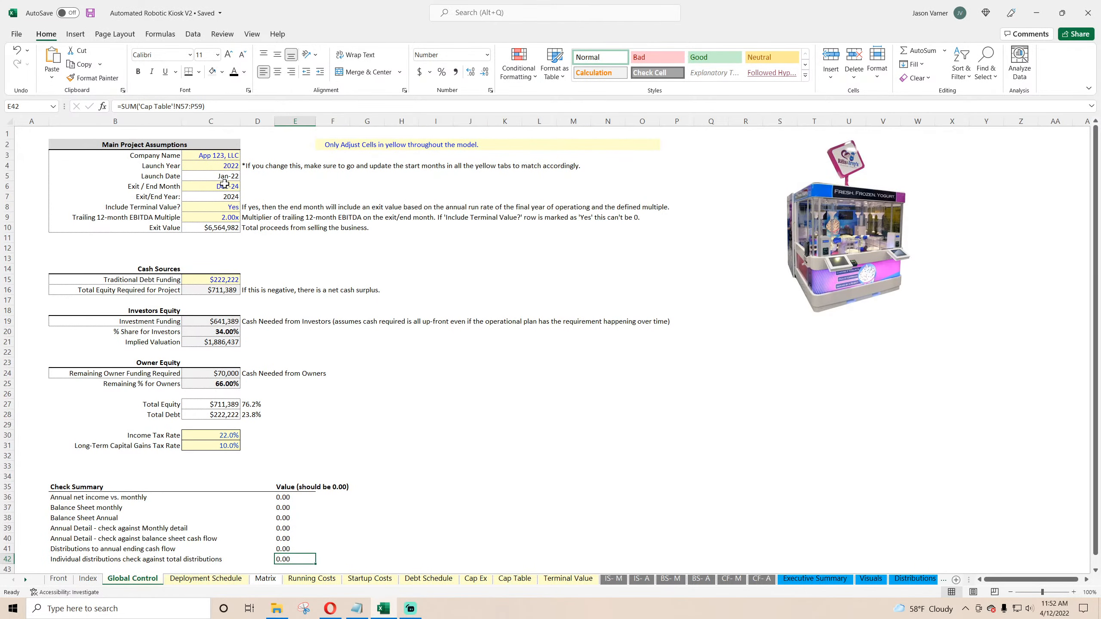
{"action": "left_click", "coordinate": [224, 186]}
{"action": "left_click", "coordinate": [230, 207]}
{"action": "left_click", "coordinate": [244, 207]}
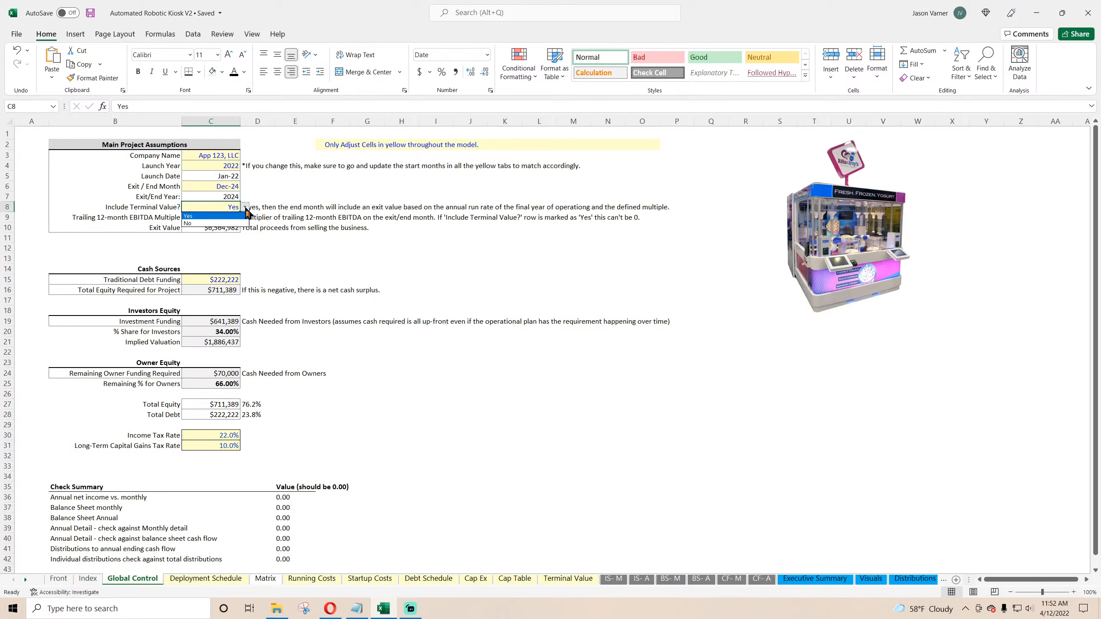
{"action": "left_click", "coordinate": [230, 222]}
{"action": "left_click_drag", "start_coordinate": [283, 501], "coordinate": [284, 559]}
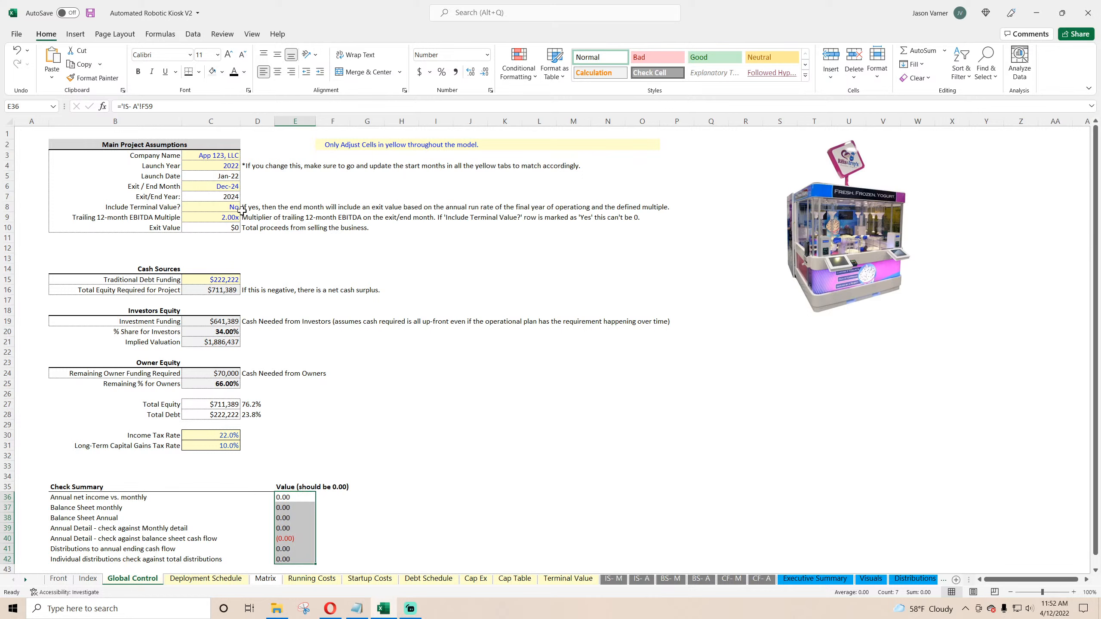
Step: Set the Exit / End Month to Sep-24 and switch Include Terminal Value back to Yes
{"action": "left_click", "coordinate": [234, 186]}
{"action": "left_click", "coordinate": [244, 186]}
{"action": "left_click", "coordinate": [212, 224]}
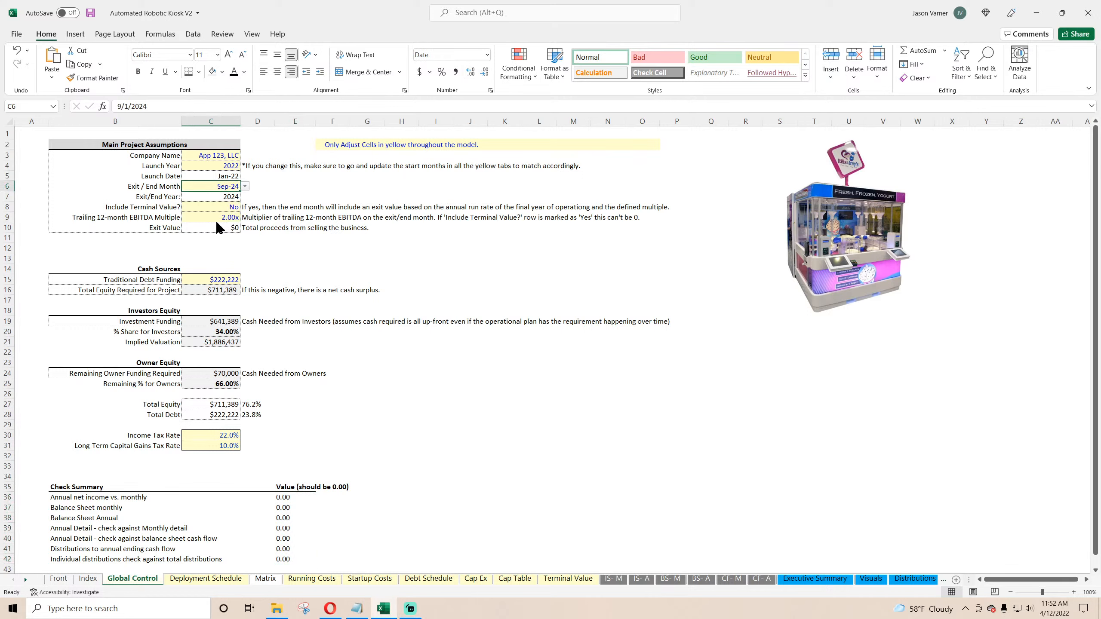
{"action": "left_click", "coordinate": [238, 210]}
{"action": "left_click", "coordinate": [245, 207]}
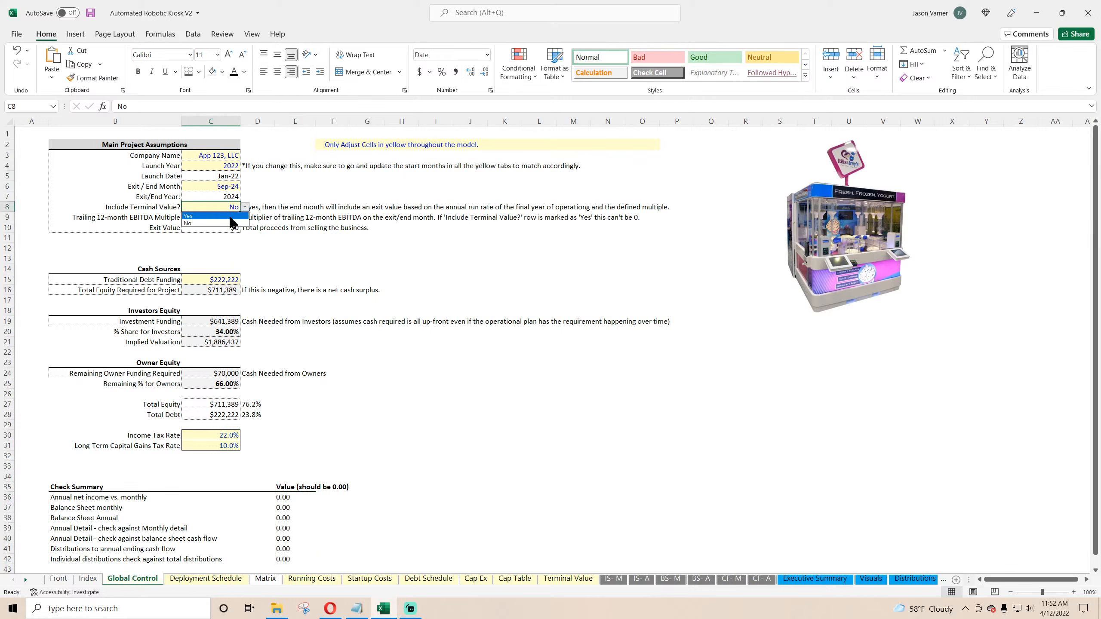
{"action": "left_click", "coordinate": [226, 214]}
Step: Set the Exit / End Month to Dec-23 and switch Include Terminal Value to No on Global Control
{"action": "left_click", "coordinate": [234, 187]}
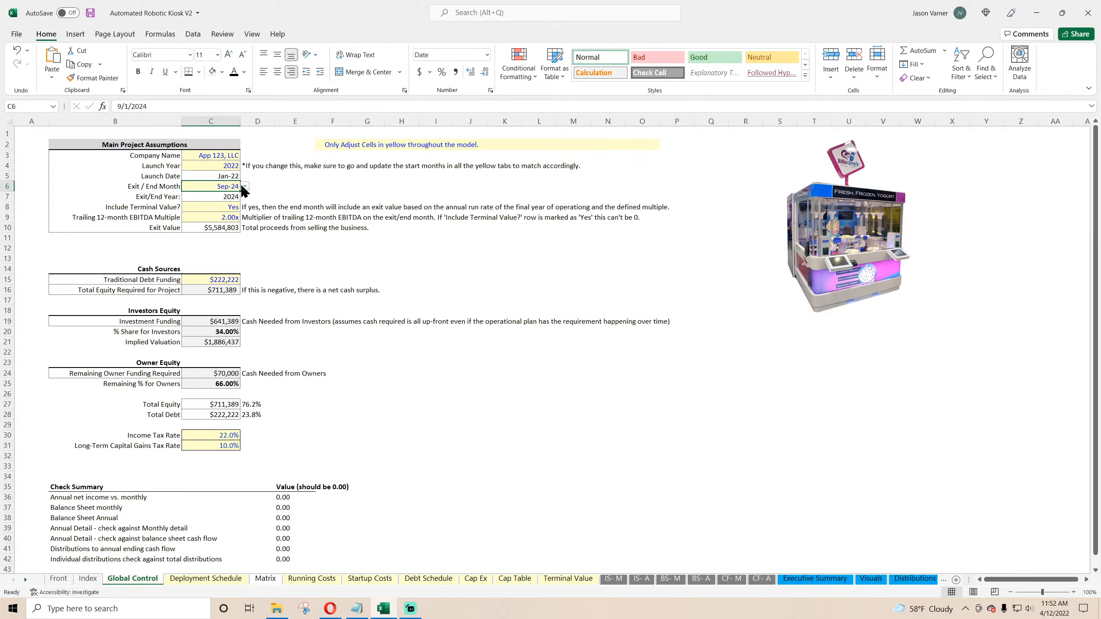
{"action": "left_click", "coordinate": [244, 186]}
{"action": "left_click", "coordinate": [244, 197]}
{"action": "left_click", "coordinate": [243, 198]}
{"action": "left_click", "coordinate": [243, 198]}
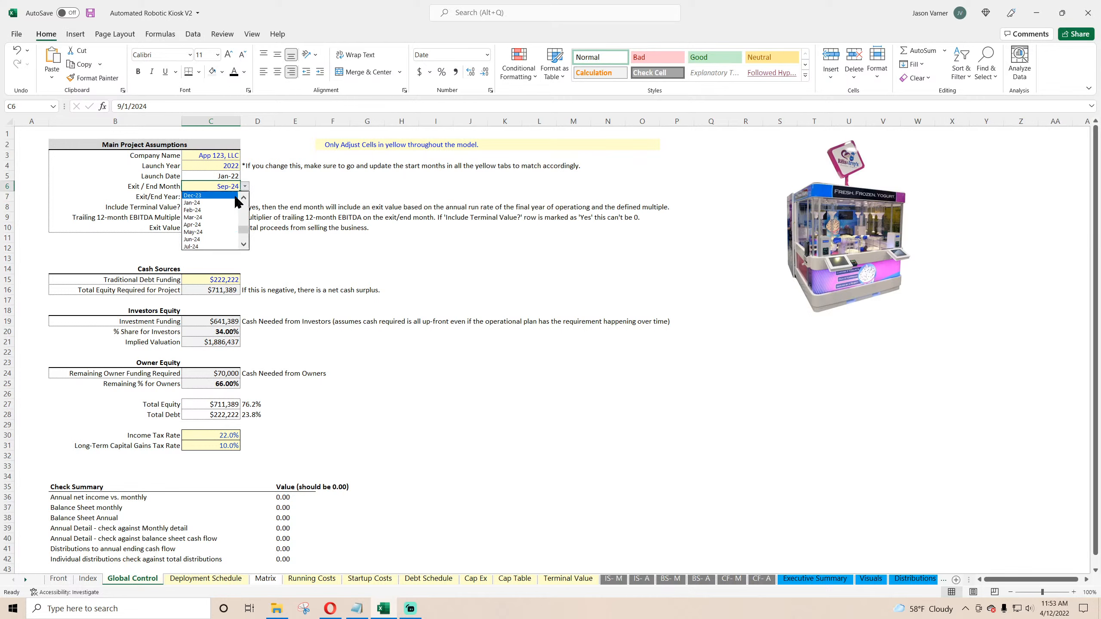
{"action": "left_click", "coordinate": [222, 202]}
{"action": "left_click", "coordinate": [236, 207]}
{"action": "left_click", "coordinate": [245, 207]}
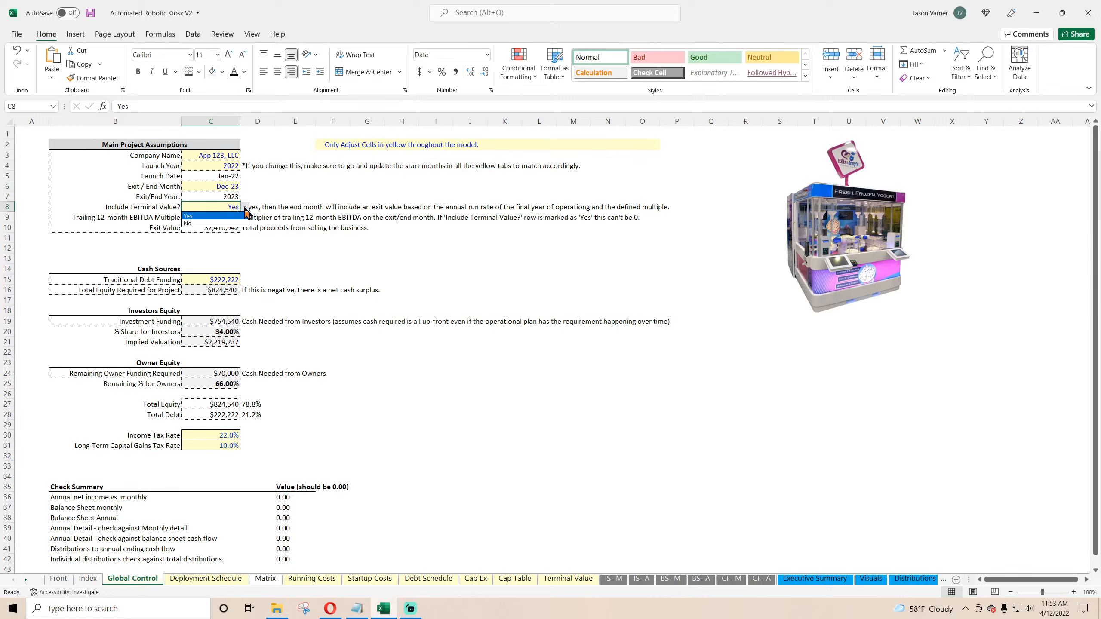
{"action": "left_click", "coordinate": [229, 220]}
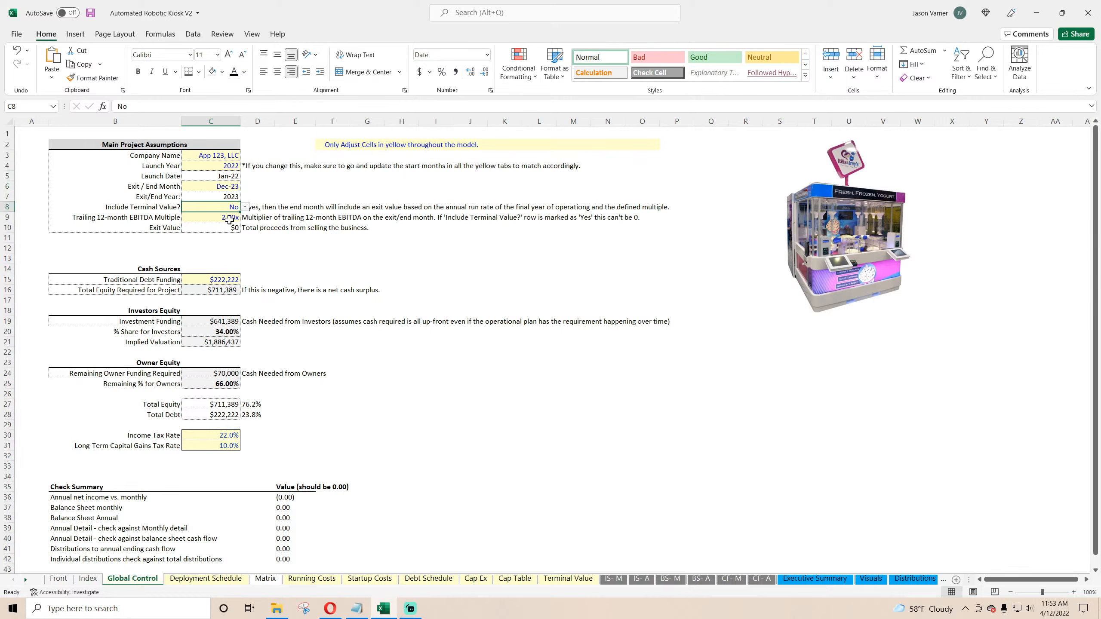
Step: Set the Exit / End Month to Oct-23 and Include Terminal Value to Yes, reviewing the Check Summary values
{"action": "left_click", "coordinate": [238, 189]}
{"action": "left_click", "coordinate": [244, 186]}
{"action": "left_click", "coordinate": [234, 201]}
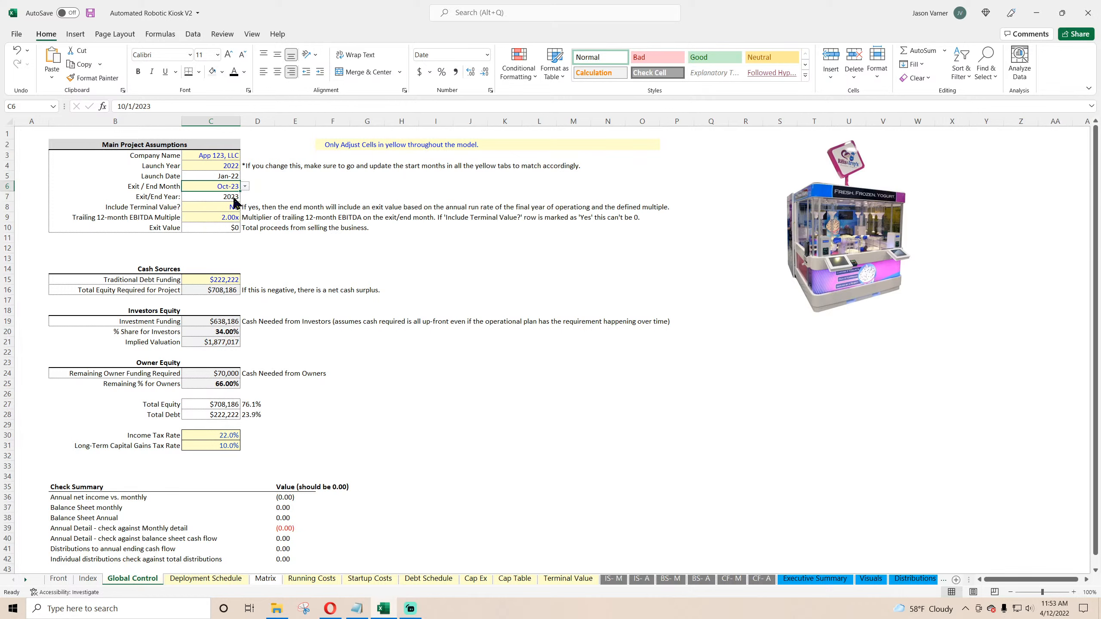
{"action": "left_click", "coordinate": [237, 207]}
{"action": "left_click", "coordinate": [245, 207]}
{"action": "left_click", "coordinate": [233, 214]}
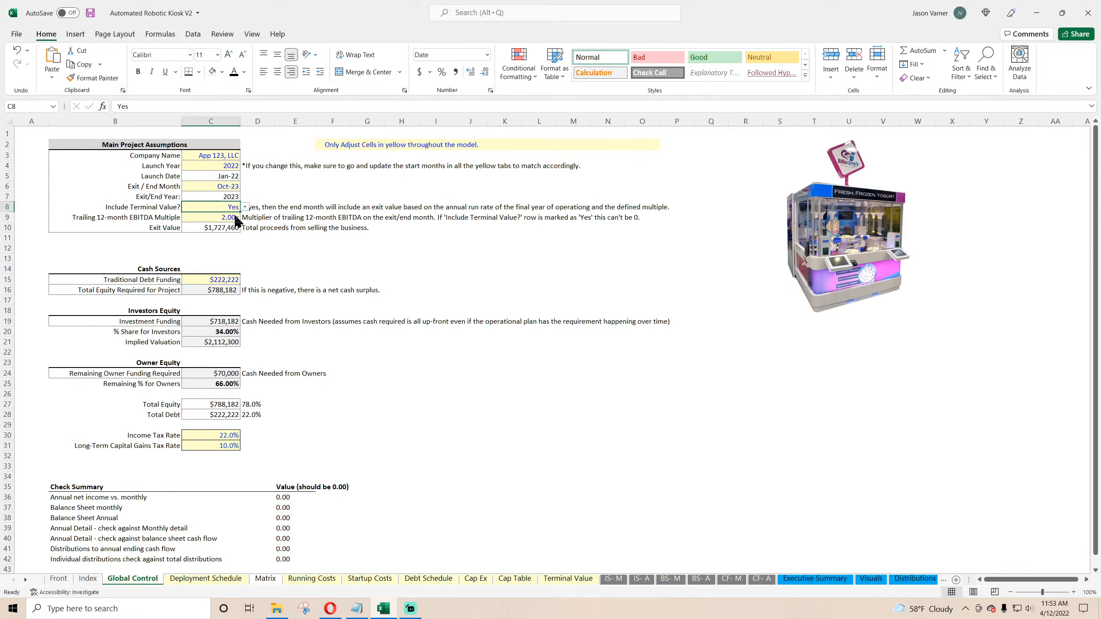
{"action": "left_click_drag", "start_coordinate": [290, 495], "coordinate": [284, 560]}
Step: Set the Exit / End Month back to Dec-24 and save the workbook
{"action": "left_click", "coordinate": [226, 186]}
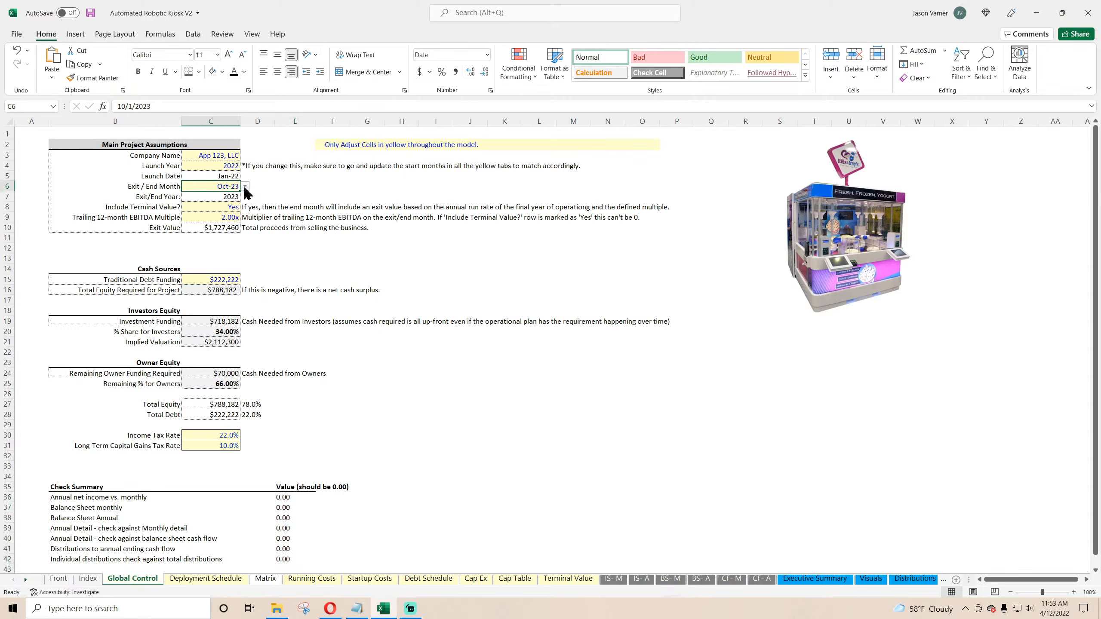
{"action": "left_click", "coordinate": [245, 186]}
{"action": "scroll", "coordinate": [242, 230], "scroll_direction": "down", "scroll_amount": 2}
{"action": "left_click", "coordinate": [234, 209]}
{"action": "left_click", "coordinate": [234, 208]}
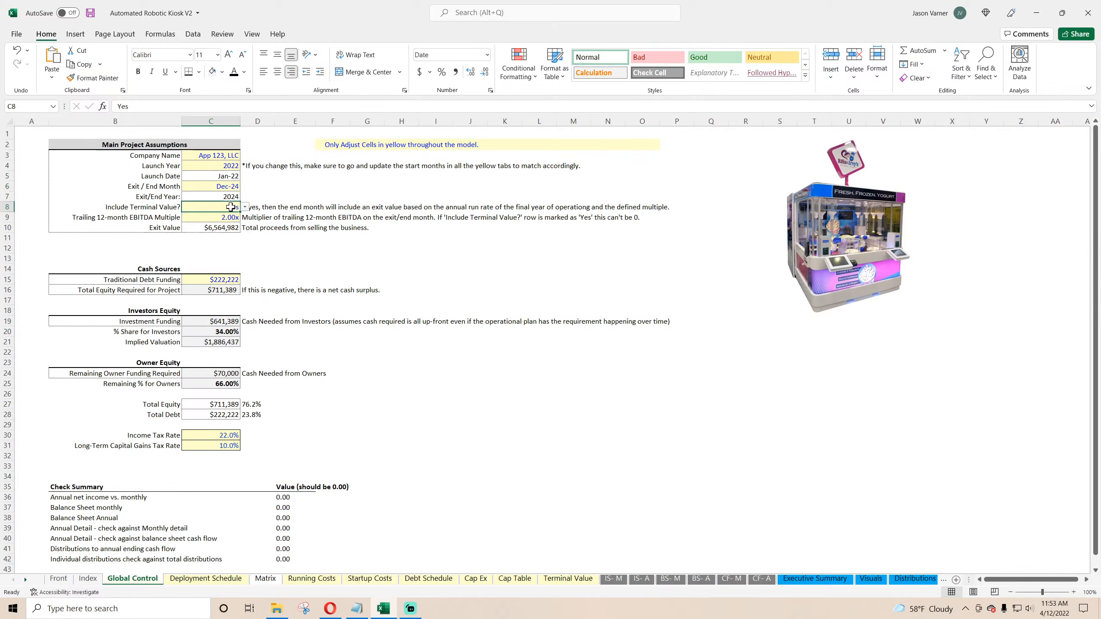
{"action": "left_click", "coordinate": [91, 13]}
Step: Move the kiosk picture slightly left on the Global Control sheet and save the workbook
{"action": "left_click", "coordinate": [88, 579]}
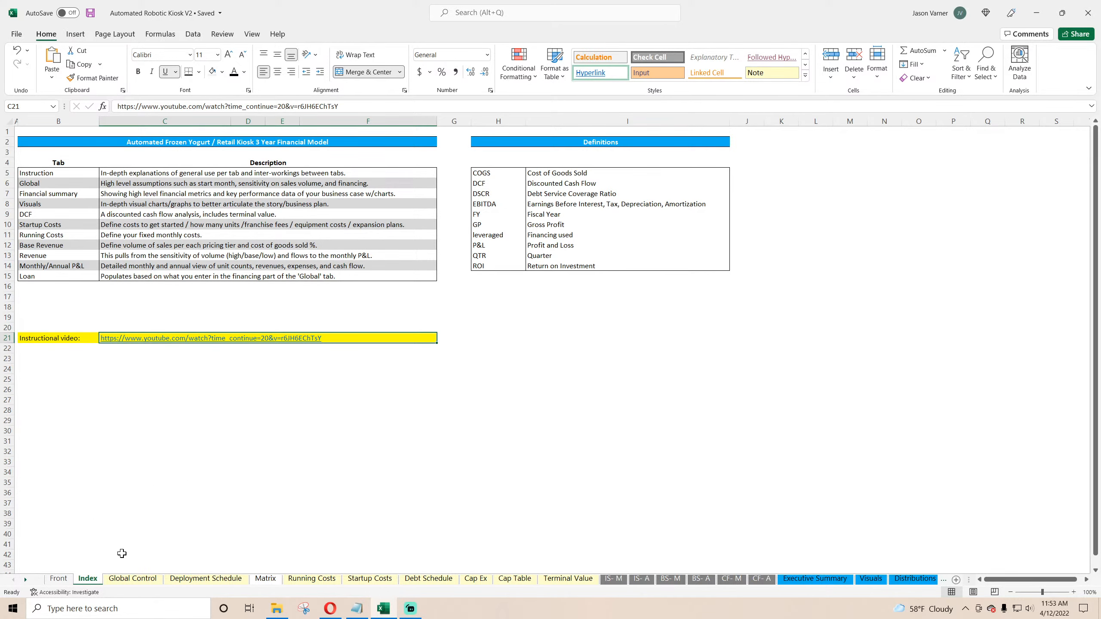
{"action": "left_click", "coordinate": [128, 581]}
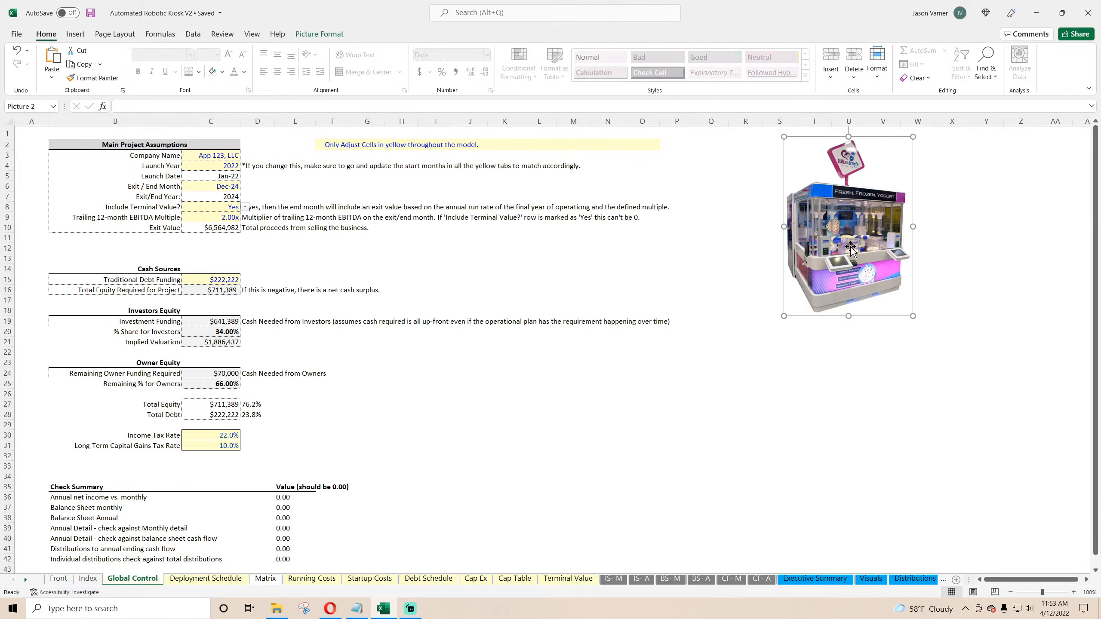
{"action": "left_click_drag", "start_coordinate": [845, 243], "coordinate": [766, 233]}
{"action": "left_click", "coordinate": [813, 362]}
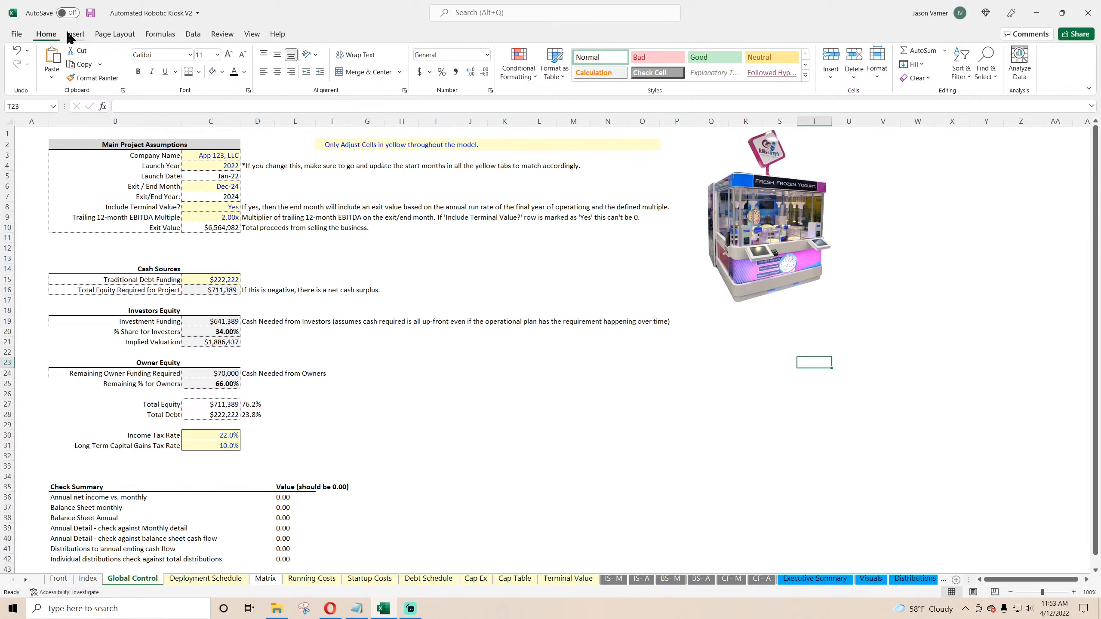
{"action": "left_click", "coordinate": [91, 13]}
Step: Review the Deployment Schedule, Running Costs, Startup Costs, Debt Schedule, Cap Ex, Cap Table and Terminal Value sheets
{"action": "left_click", "coordinate": [206, 579]}
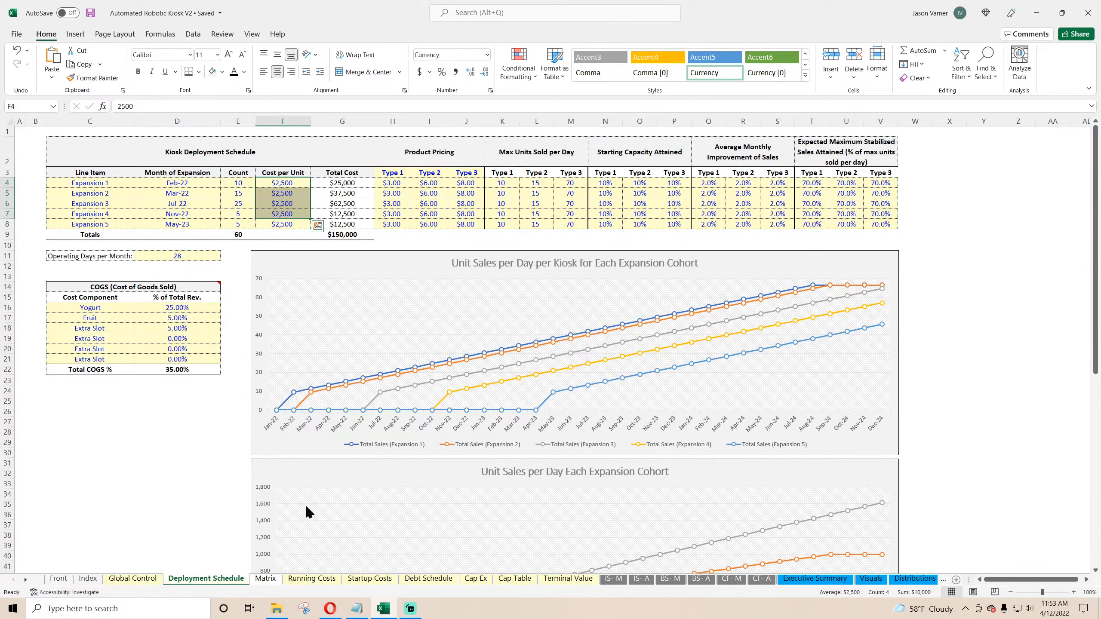
{"action": "left_click", "coordinate": [309, 579]}
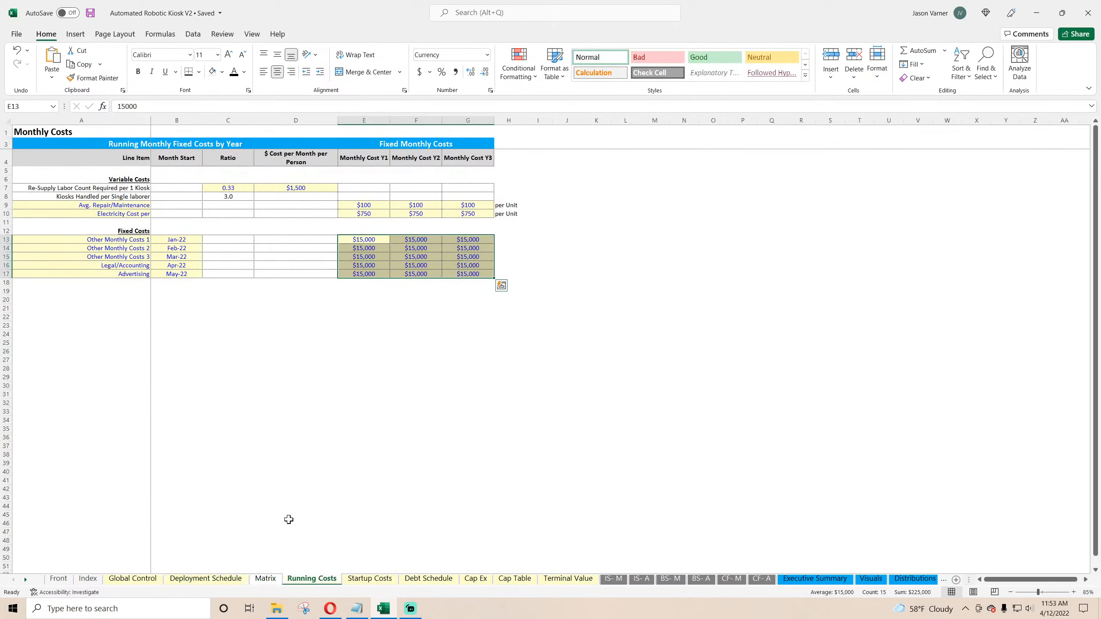
{"action": "left_click", "coordinate": [1074, 592]}
{"action": "left_click", "coordinate": [488, 458]}
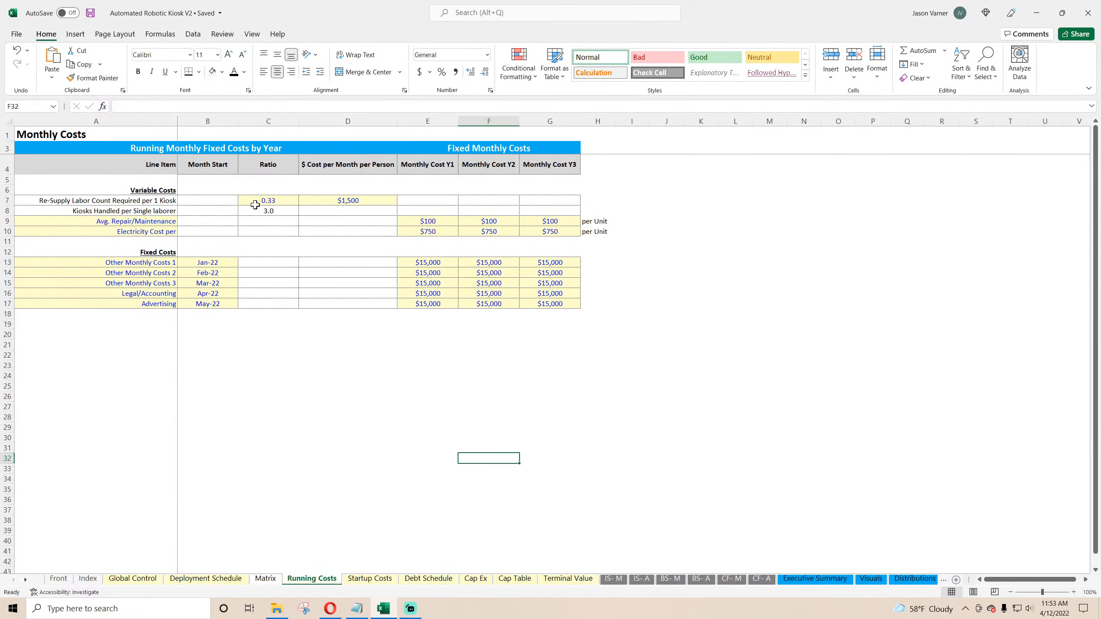
{"action": "left_click", "coordinate": [371, 579]}
{"action": "left_click", "coordinate": [438, 584]}
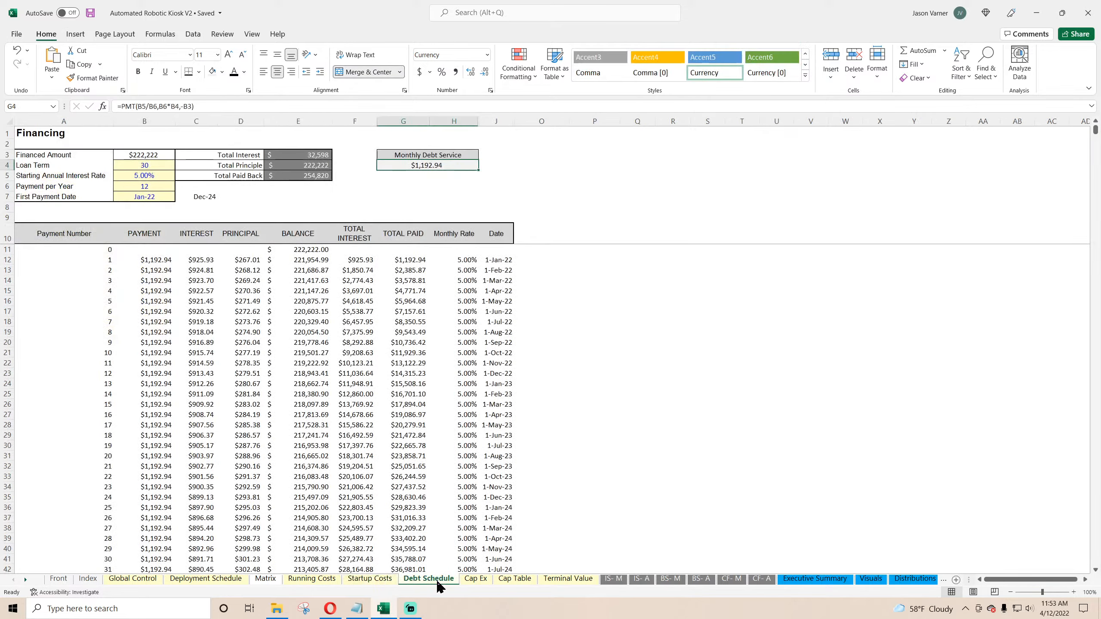
{"action": "left_click", "coordinate": [475, 579]}
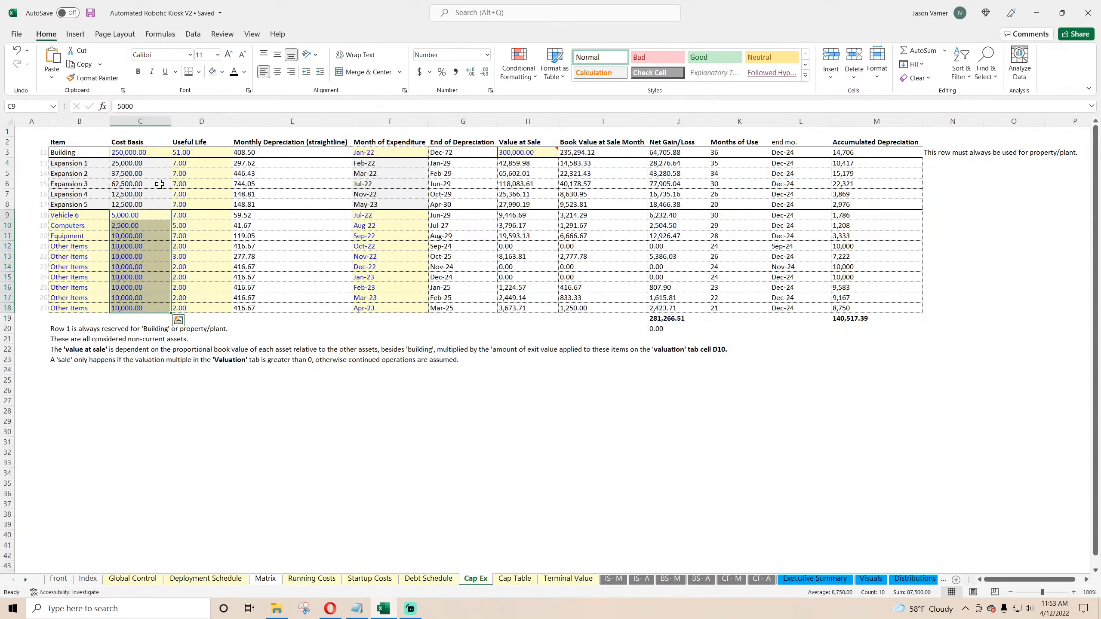
{"action": "left_click", "coordinate": [515, 580]}
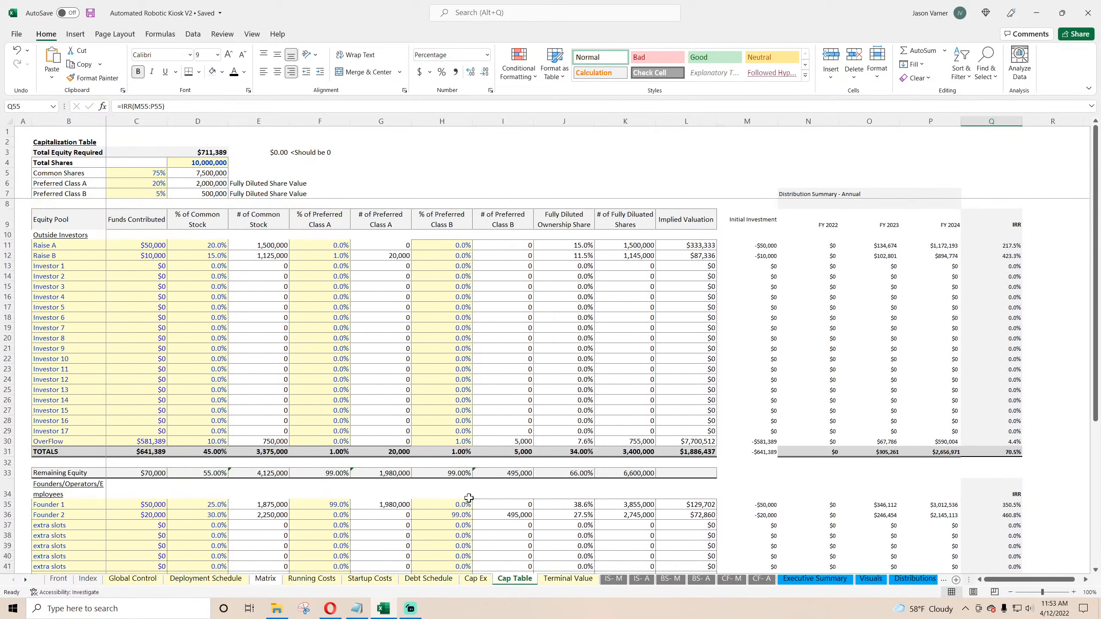
{"action": "left_click", "coordinate": [567, 579]}
Step: Review the monthly and annual income statement, balance sheet and cash flow sheets
{"action": "left_click", "coordinate": [614, 579]}
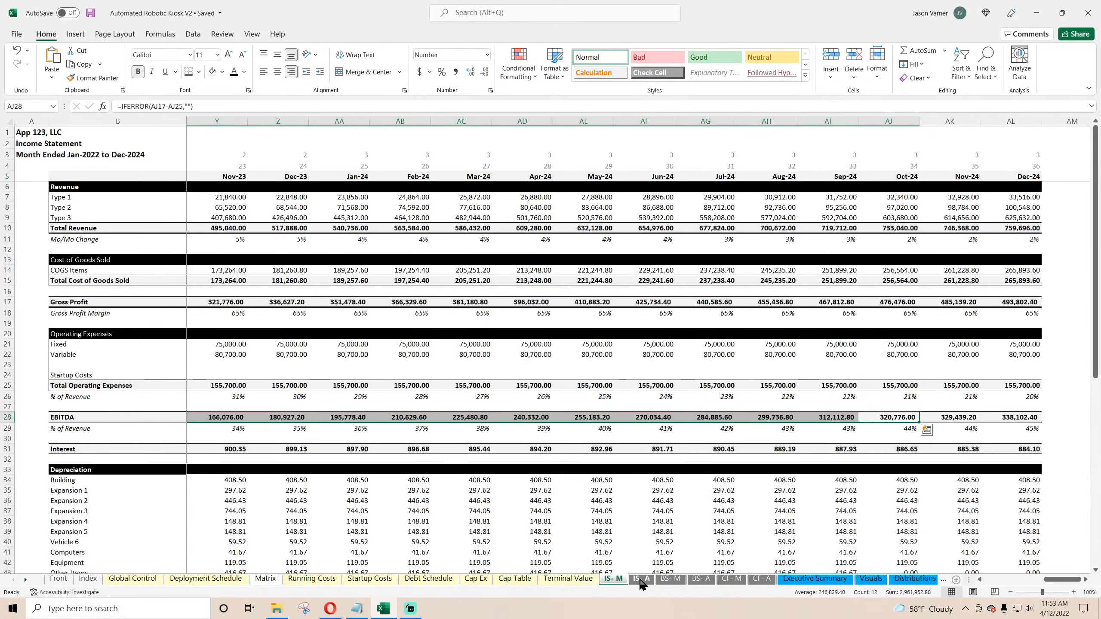
{"action": "left_click_drag", "start_coordinate": [1067, 582], "coordinate": [1006, 580]}
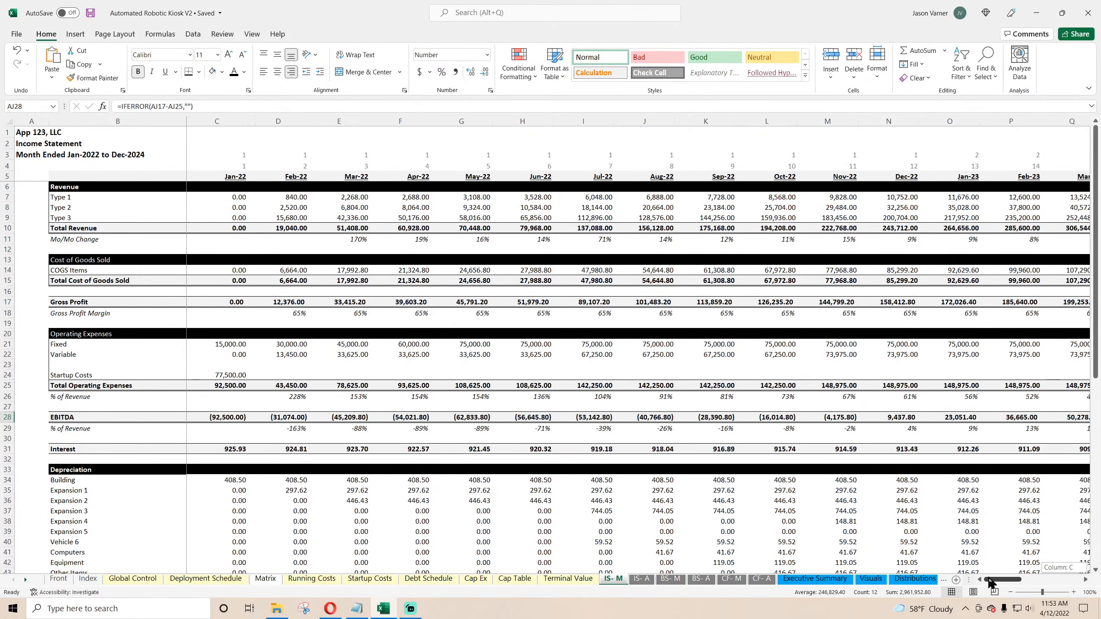
{"action": "left_click", "coordinate": [648, 580]}
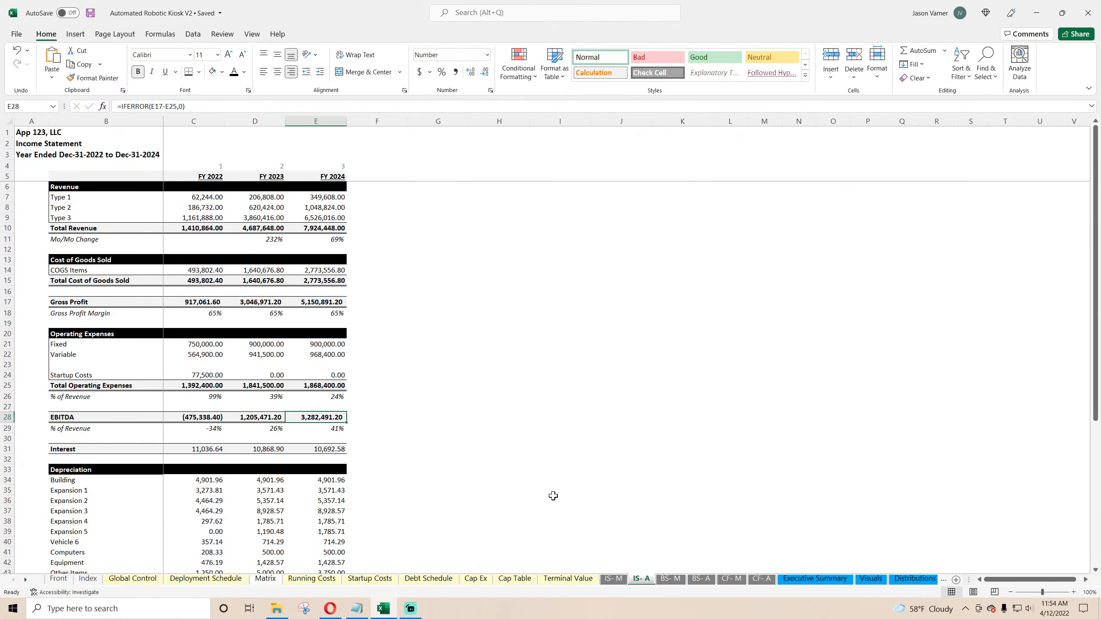
{"action": "left_click", "coordinate": [670, 580]}
{"action": "left_click", "coordinate": [700, 579]}
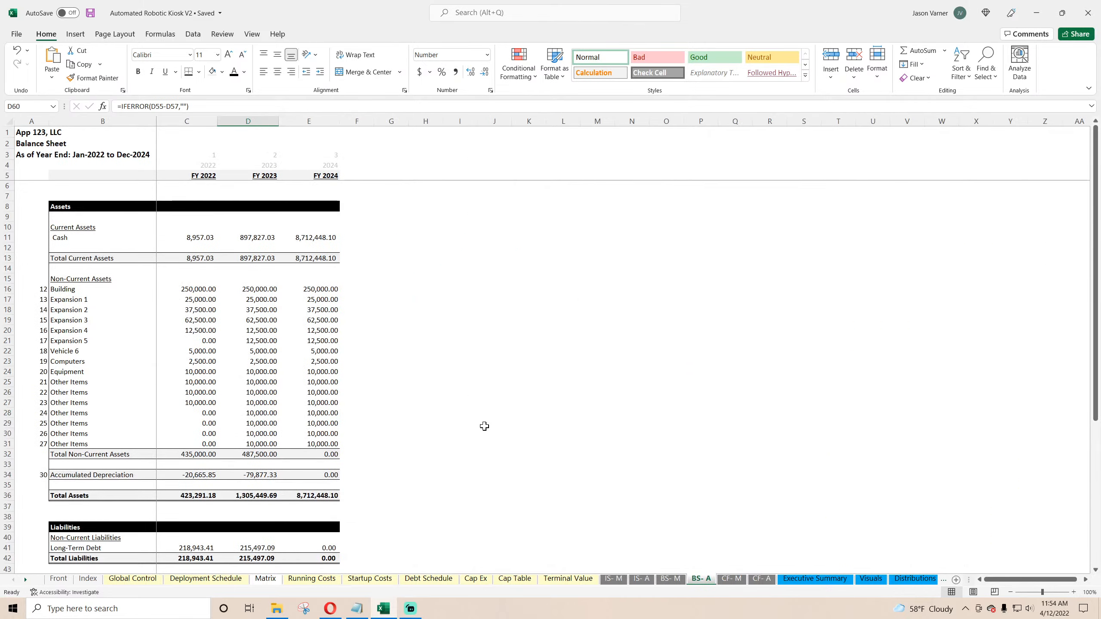
{"action": "left_click", "coordinate": [731, 579]}
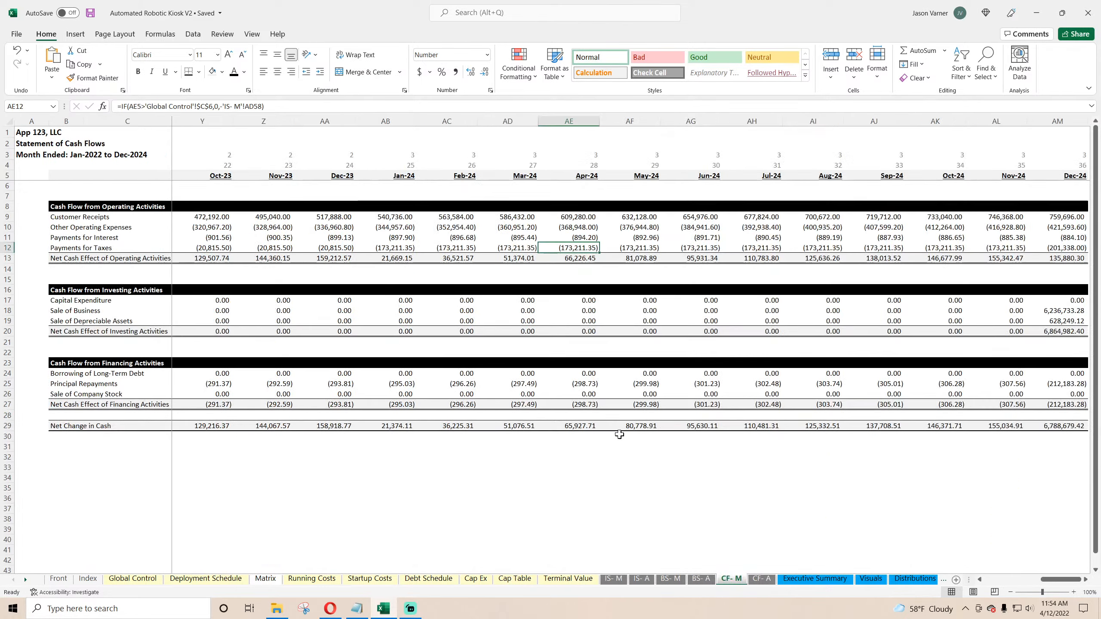
{"action": "left_click", "coordinate": [762, 579]}
Step: Review the Executive Summary dashboard and the Visuals sheet charts and source tables
{"action": "left_click", "coordinate": [815, 580]}
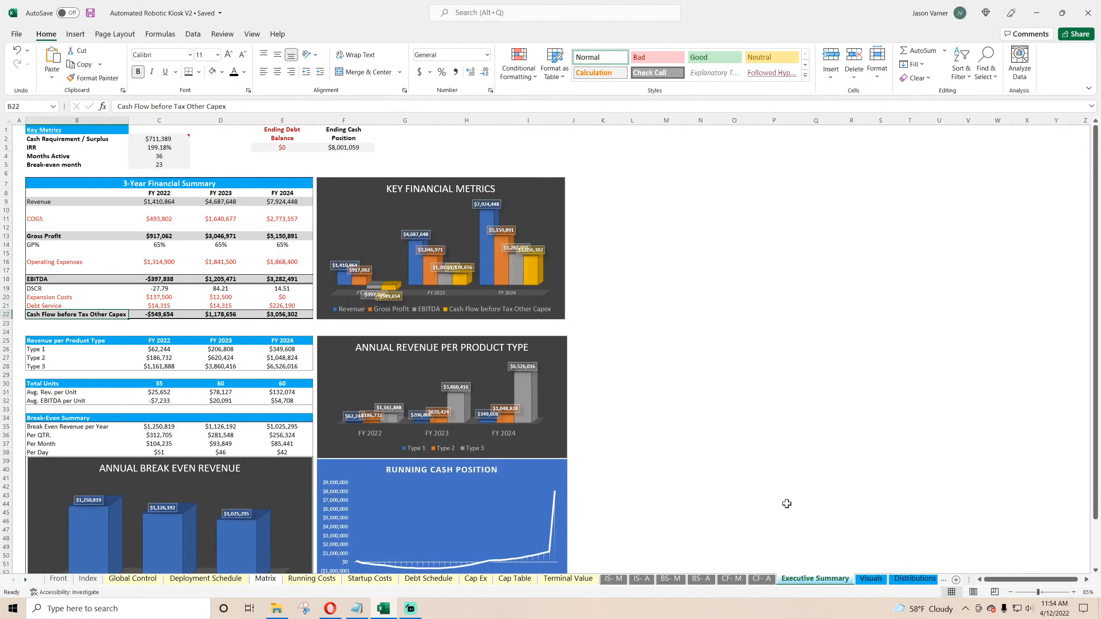
{"action": "scroll", "coordinate": [785, 502], "scroll_direction": "down", "scroll_amount": 8}
{"action": "scroll", "coordinate": [783, 502], "scroll_direction": "up", "scroll_amount": 8}
{"action": "left_click", "coordinate": [870, 580]}
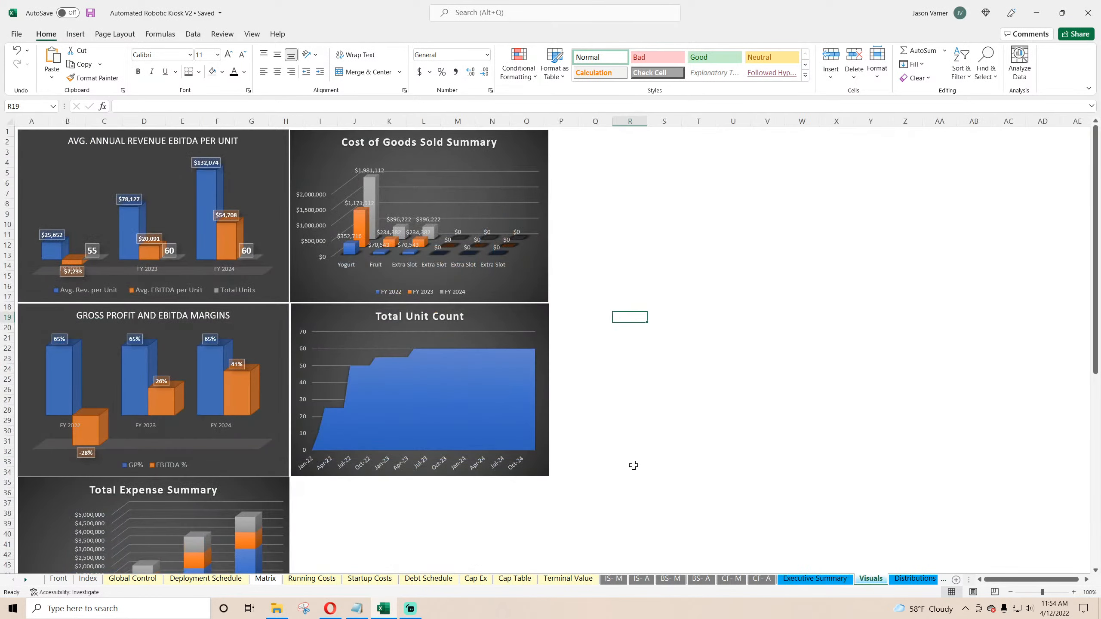
{"action": "scroll", "coordinate": [634, 465], "scroll_direction": "down", "scroll_amount": 15}
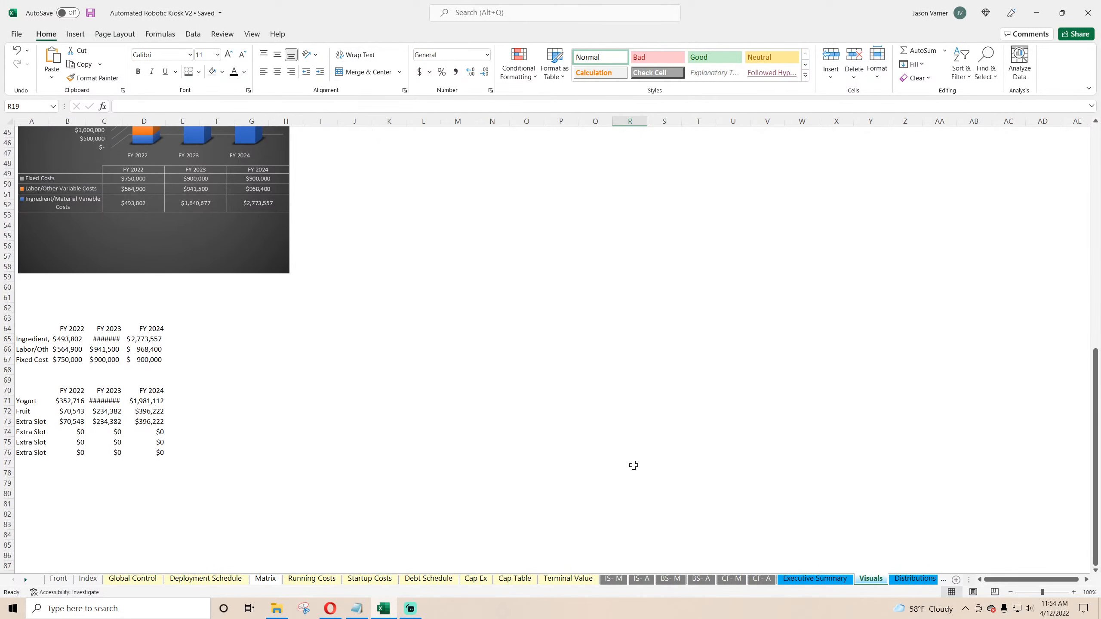
Step: Autofit column C on the Visuals sheet so the source table values display fully
{"action": "double_click", "coordinate": [123, 121]}
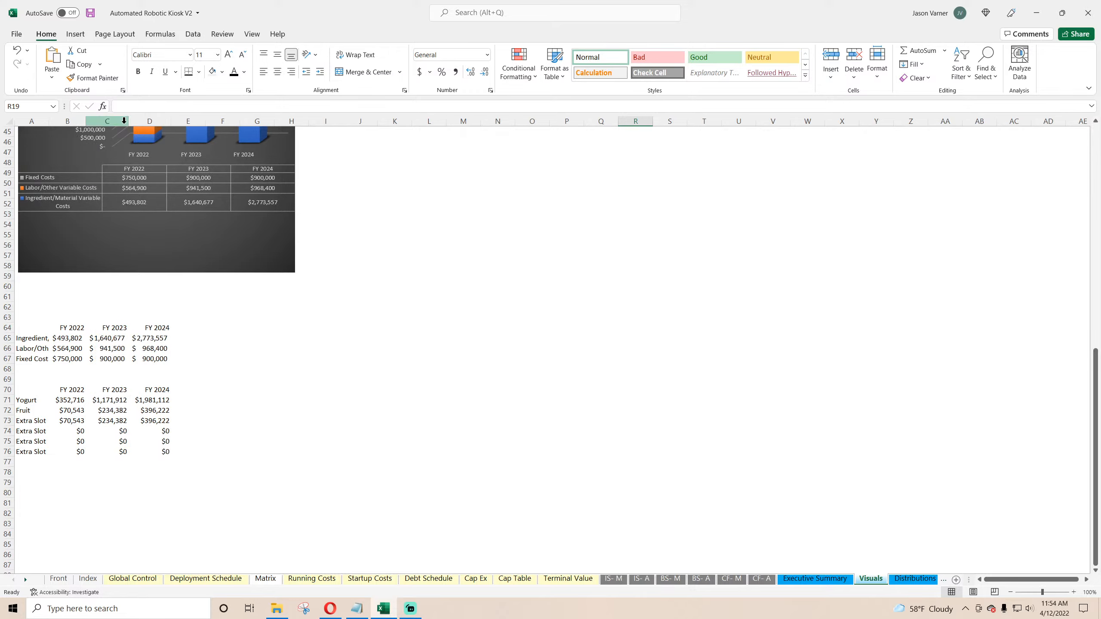
{"action": "left_click", "coordinate": [392, 385]}
{"action": "scroll", "coordinate": [391, 386], "scroll_direction": "up", "scroll_amount": 15}
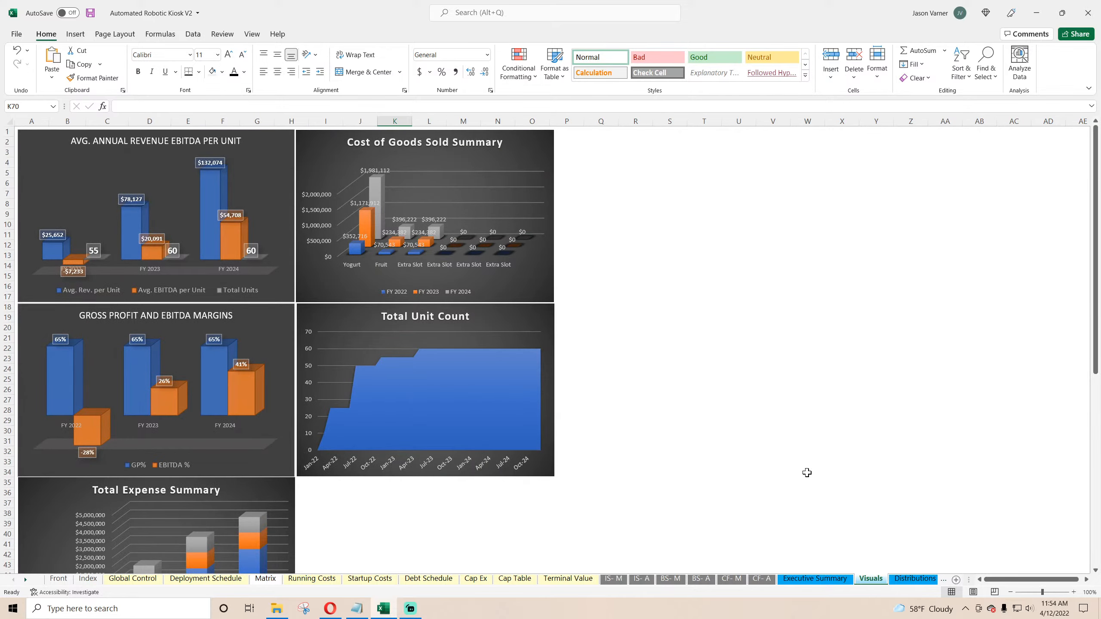
Step: Review the Monthly Detail and Annual Detail sheets
{"action": "left_click", "coordinate": [910, 579]}
{"action": "left_click", "coordinate": [925, 580]}
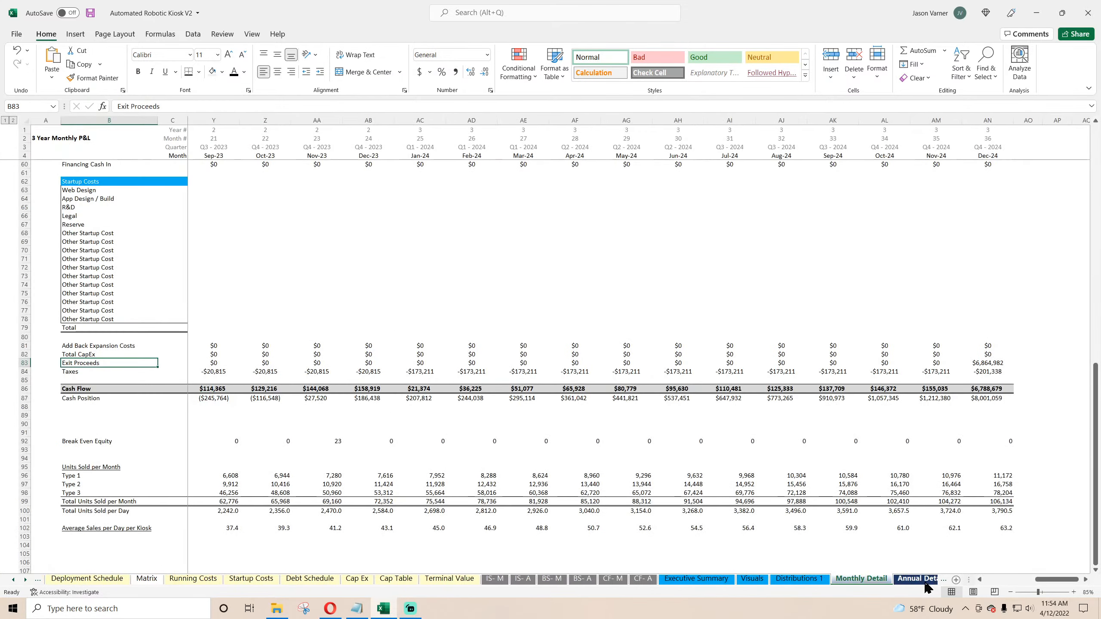
{"action": "left_click", "coordinate": [925, 581]}
{"action": "scroll", "coordinate": [483, 465], "scroll_direction": "up", "scroll_amount": 13}
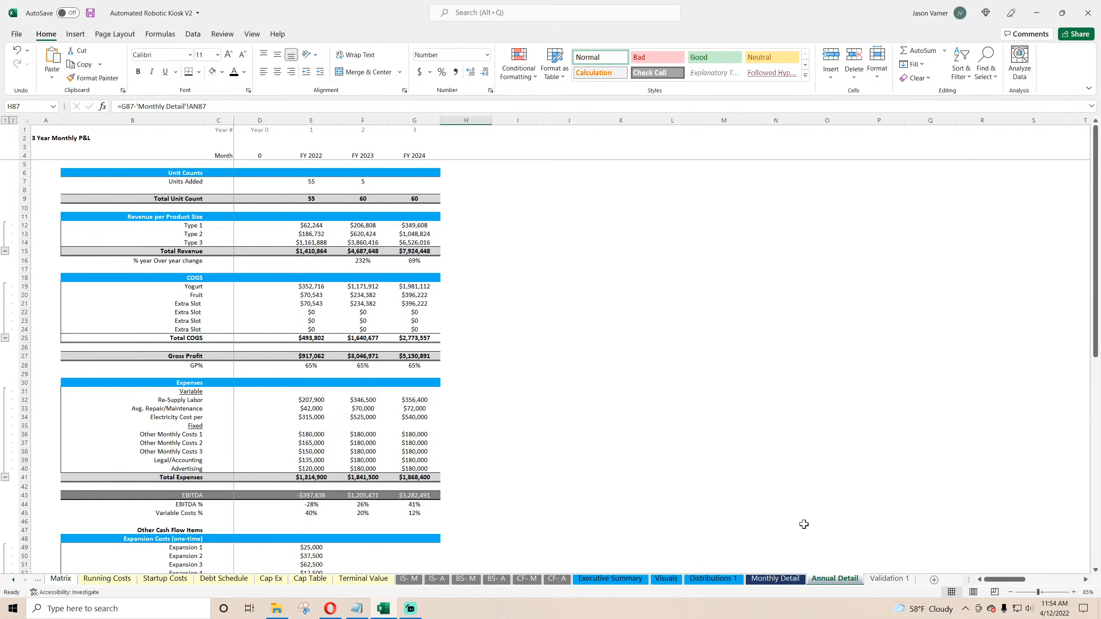
{"action": "left_click", "coordinate": [785, 579]}
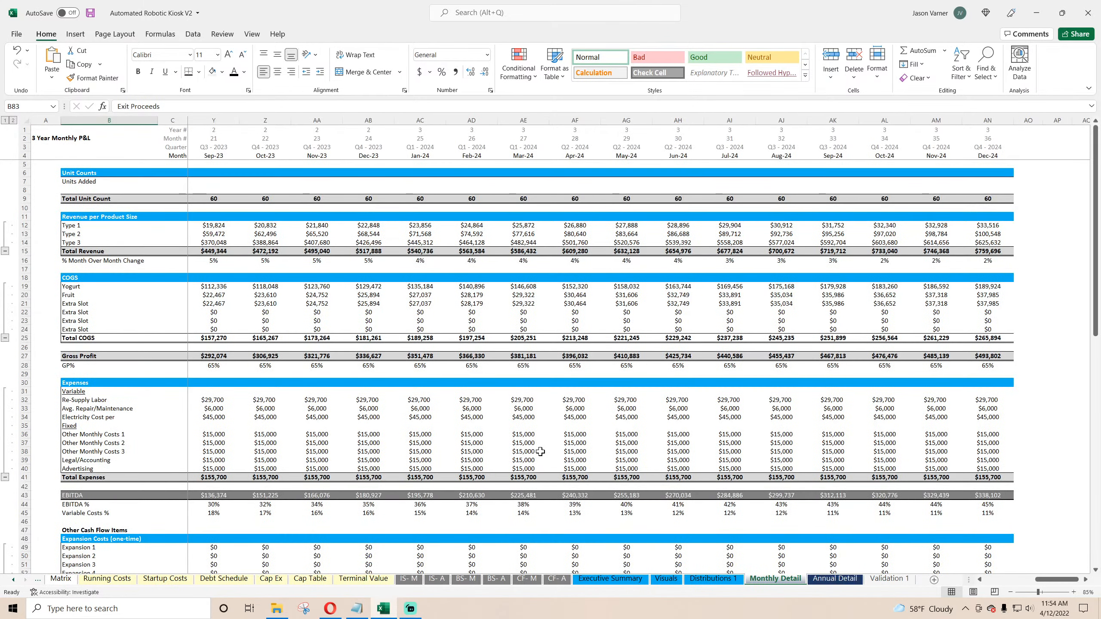
{"action": "left_click_drag", "start_coordinate": [1048, 579], "coordinate": [992, 579]}
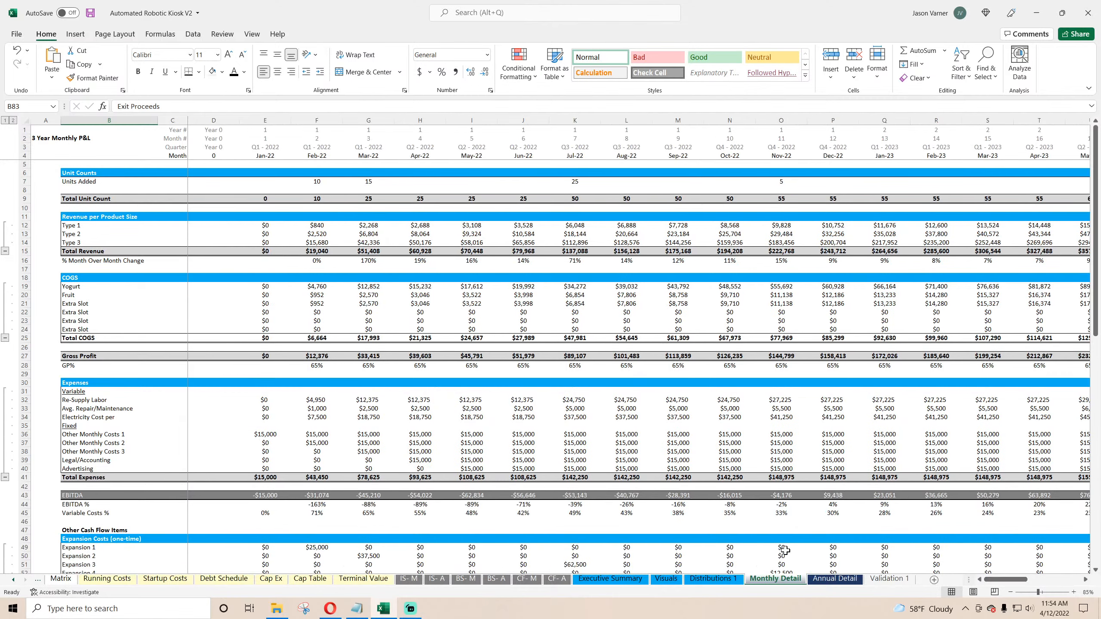
{"action": "left_click", "coordinate": [14, 580]}
{"action": "left_click", "coordinate": [14, 580]}
{"action": "left_click", "coordinate": [14, 580]}
{"action": "left_click", "coordinate": [14, 581]}
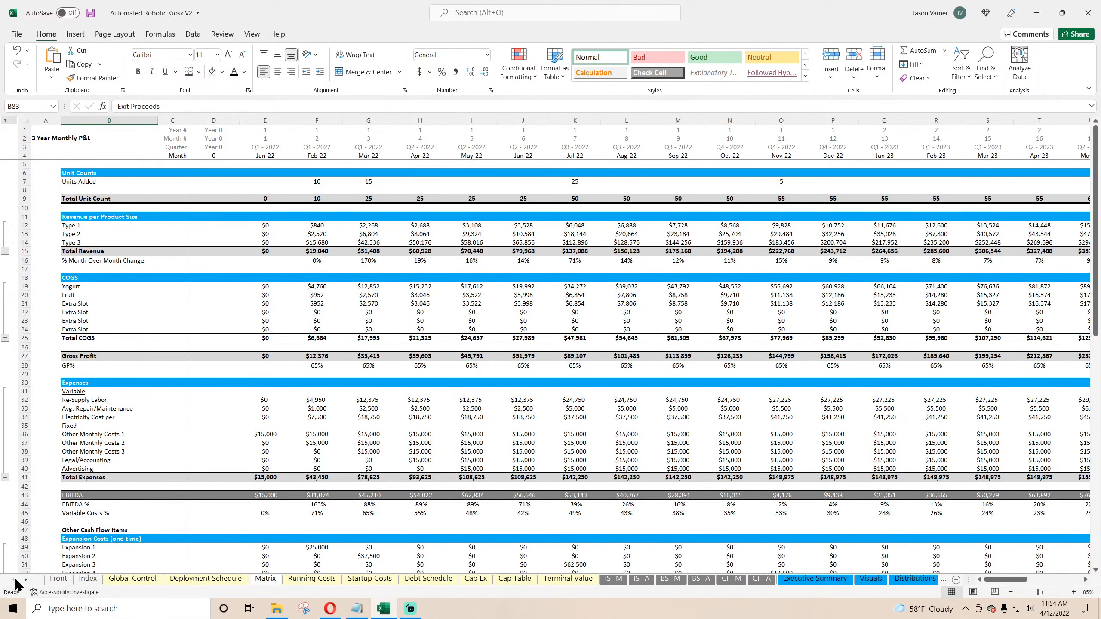
Step: Return to the Global Control sheet and save the workbook
{"action": "left_click", "coordinate": [125, 579]}
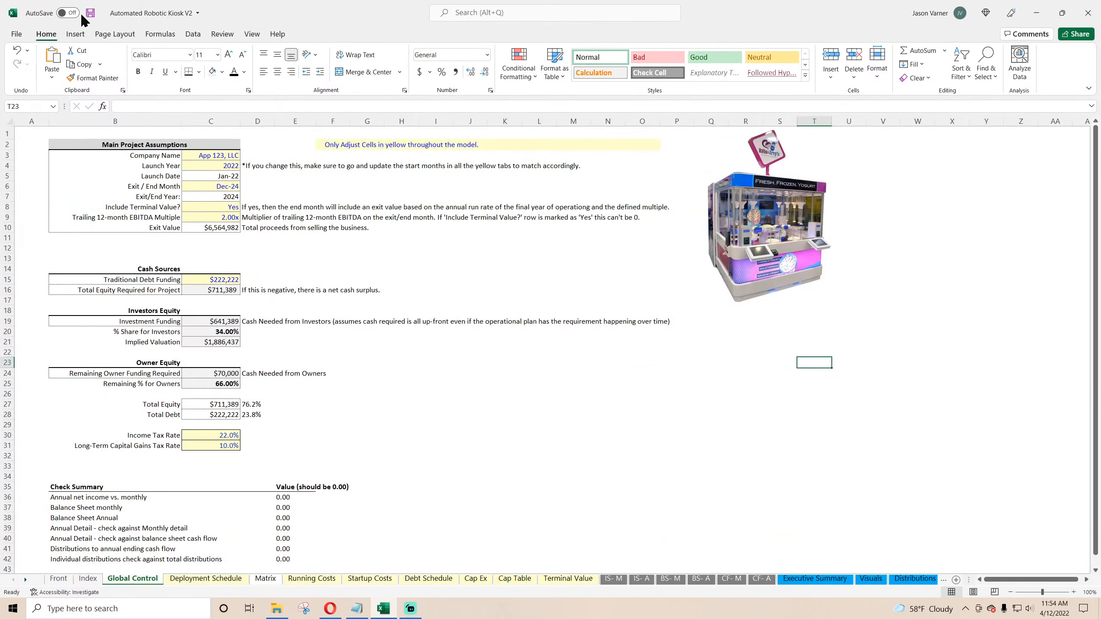
{"action": "left_click", "coordinate": [90, 13]}
{"action": "left_click", "coordinate": [653, 426]}
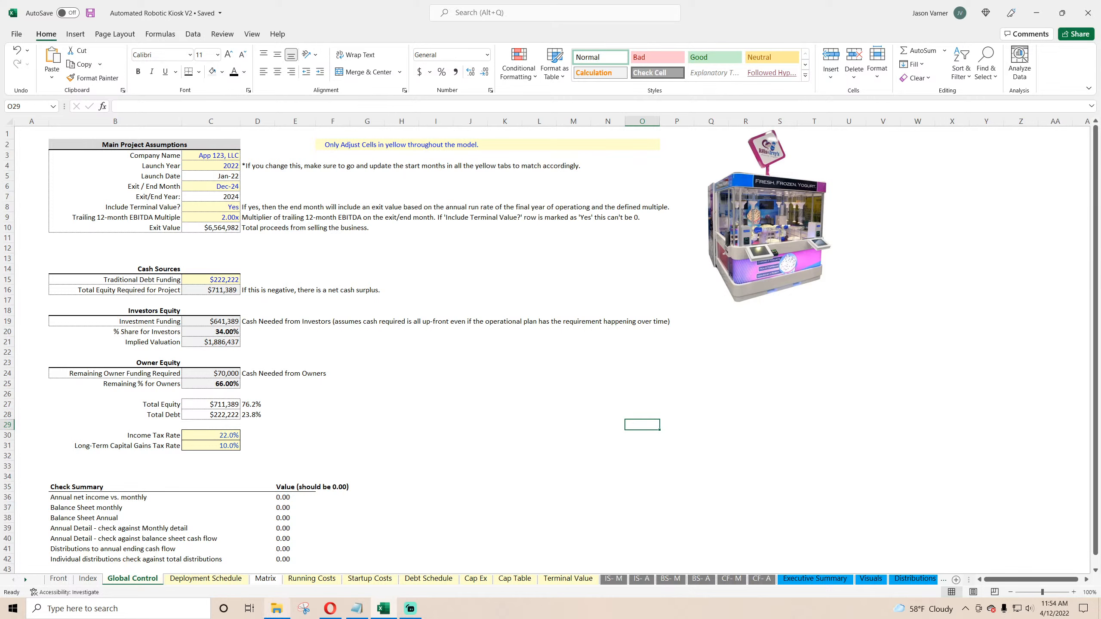
{"action": "mouse_move", "coordinate": [277, 608]}
{"action": "left_click", "coordinate": [558, 349]}
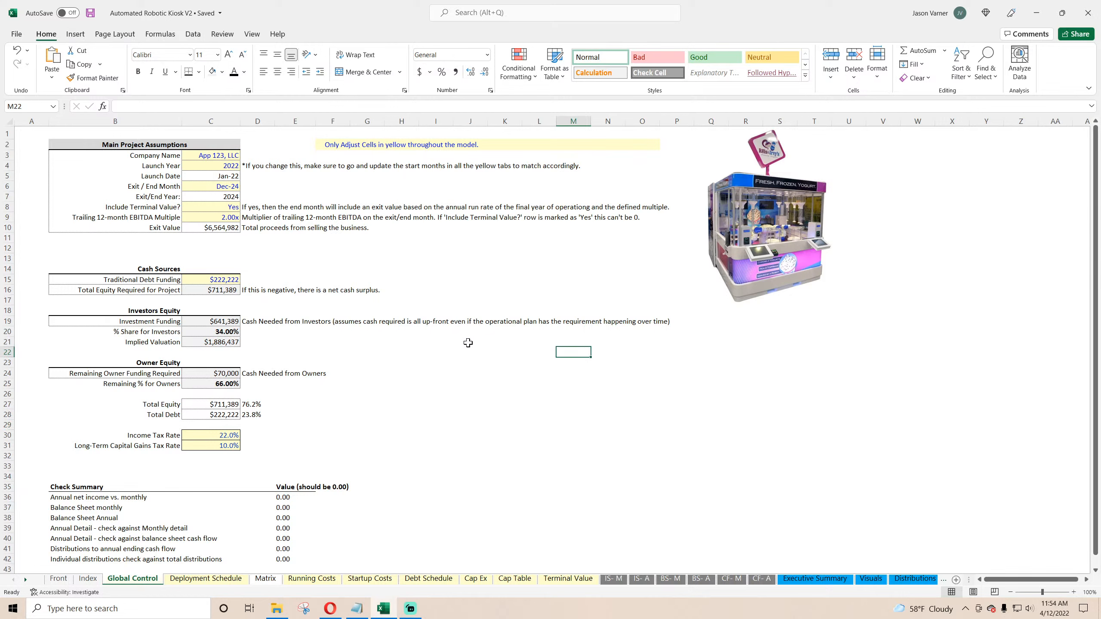
Step: Nudge the kiosk picture on the Global Control sheet slightly left, deselect it, and save the workbook
{"action": "left_click_drag", "start_coordinate": [748, 225], "coordinate": [732, 226]}
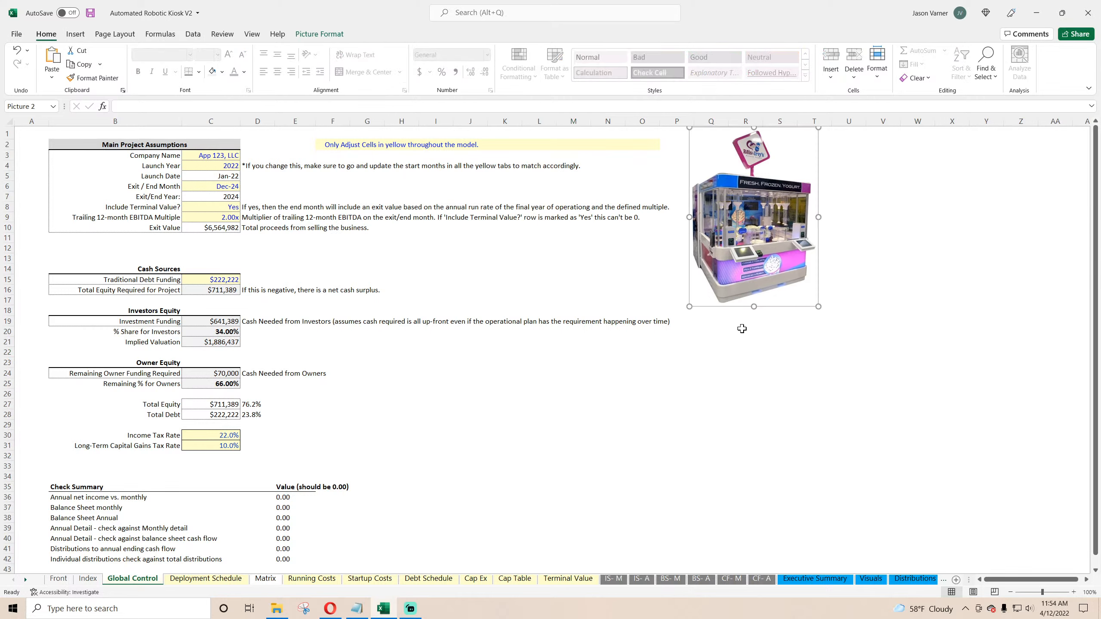
{"action": "left_click", "coordinate": [747, 385]}
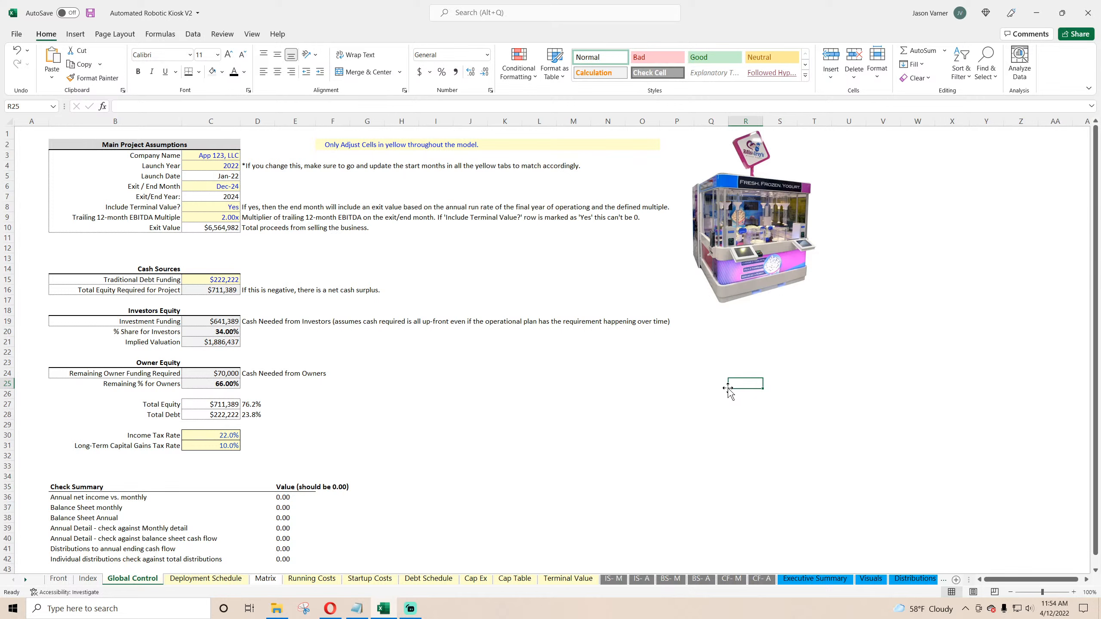
{"action": "left_click", "coordinate": [90, 13]}
Step: Switch to the web browser and browse the Accounting and HR template bundle pages on the smarthelping site
{"action": "left_click", "coordinate": [330, 608]}
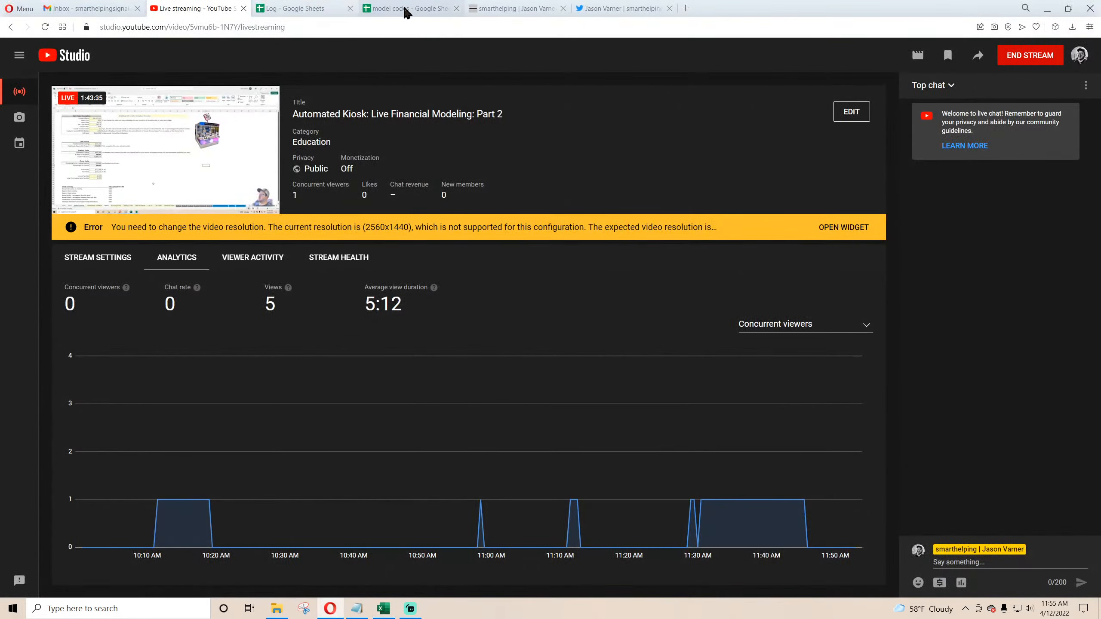
{"action": "left_click", "coordinate": [515, 9]}
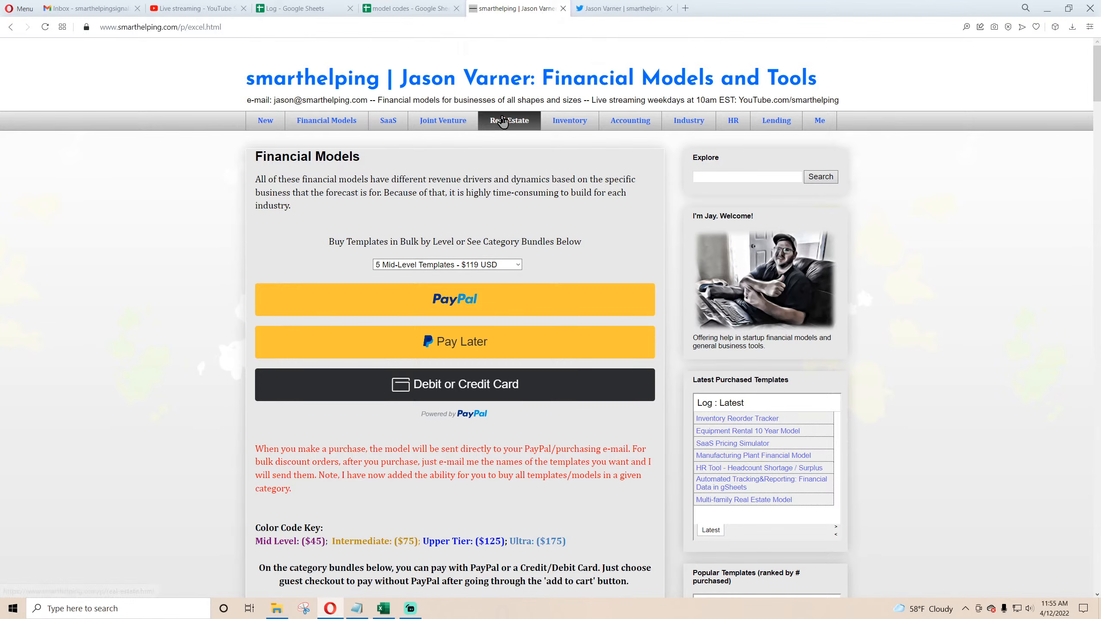
{"action": "left_click", "coordinate": [630, 126]}
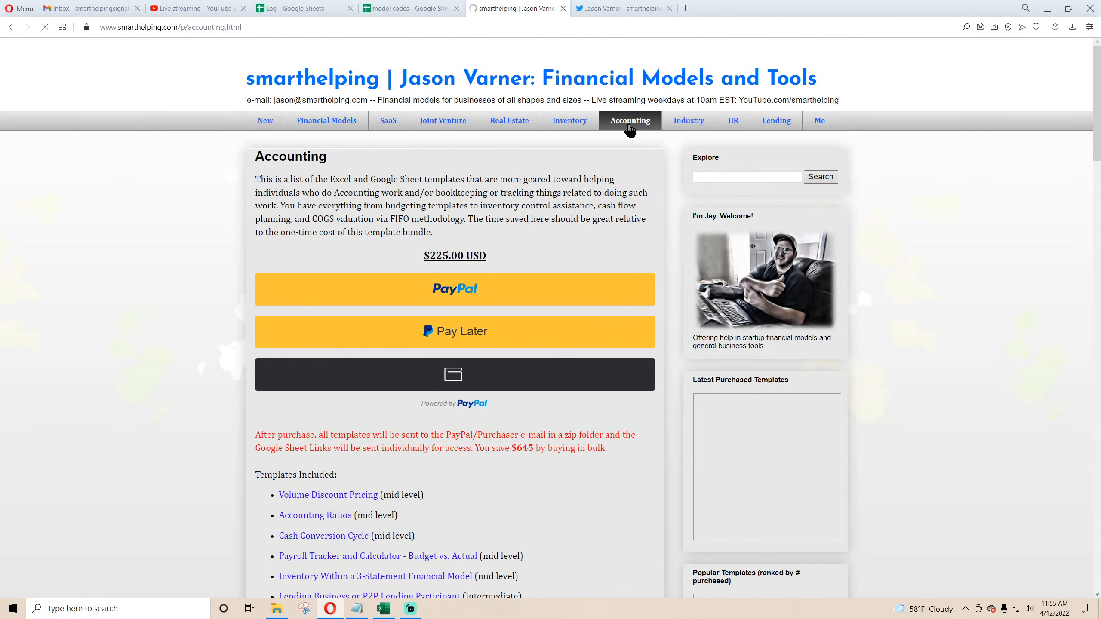
{"action": "scroll", "coordinate": [462, 378], "scroll_direction": "down", "scroll_amount": 4}
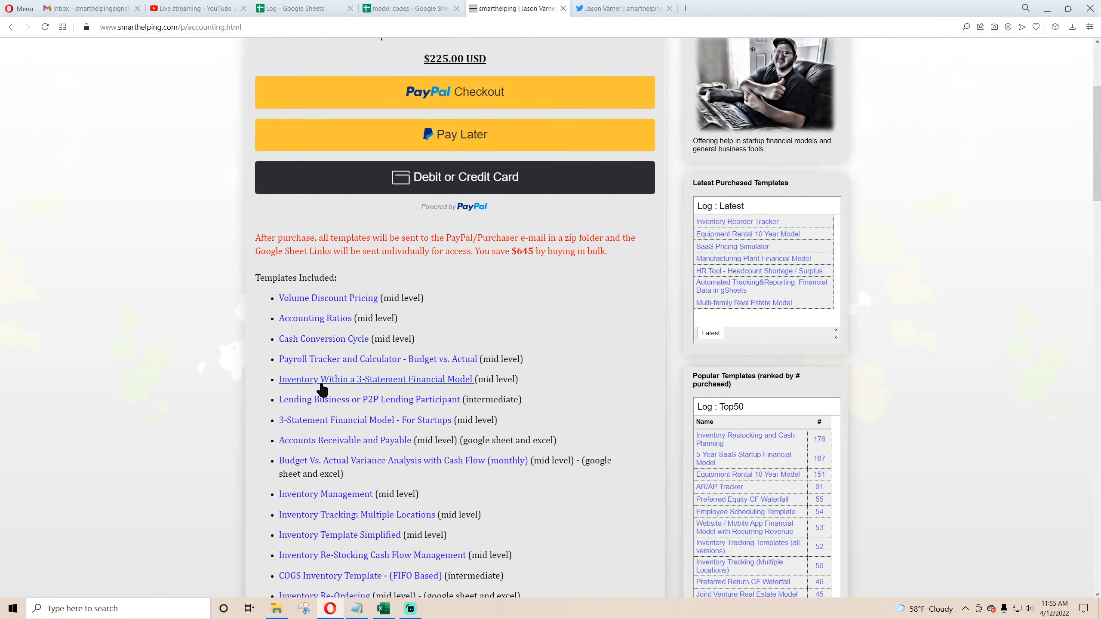
{"action": "scroll", "coordinate": [332, 413], "scroll_direction": "down", "scroll_amount": 5}
{"action": "scroll", "coordinate": [332, 413], "scroll_direction": "up", "scroll_amount": 10}
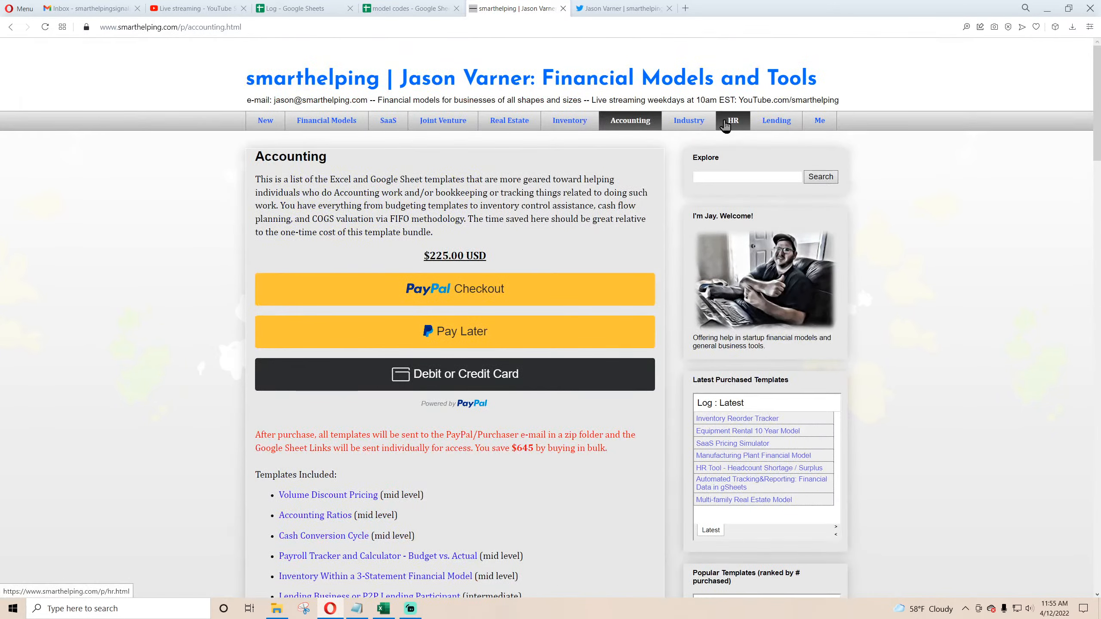
{"action": "left_click", "coordinate": [725, 126]}
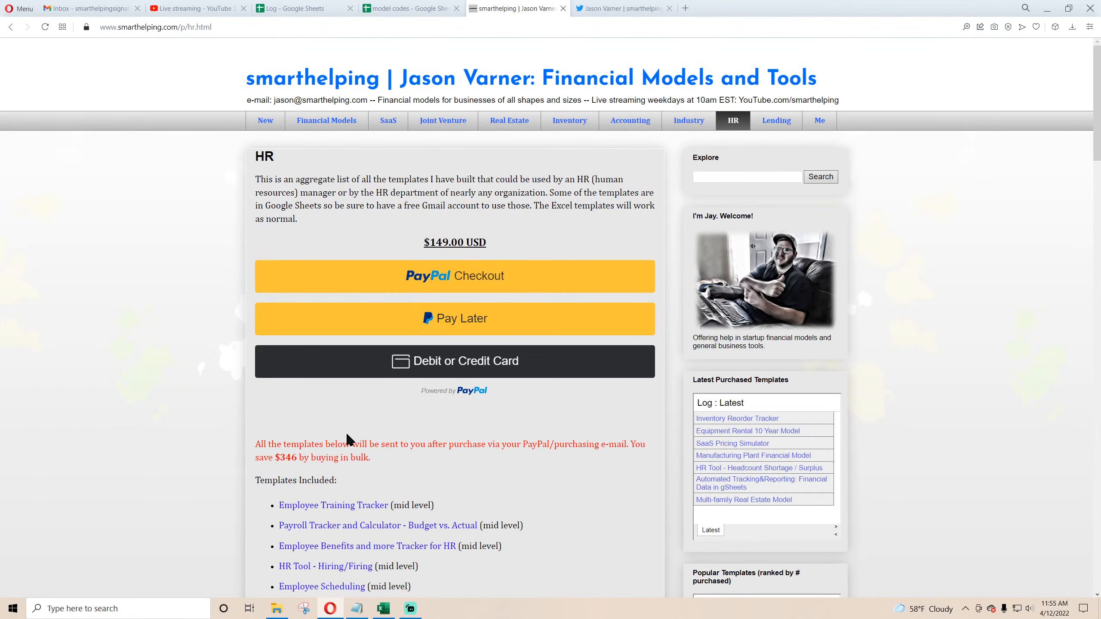
{"action": "scroll", "coordinate": [347, 438], "scroll_direction": "down", "scroll_amount": 4}
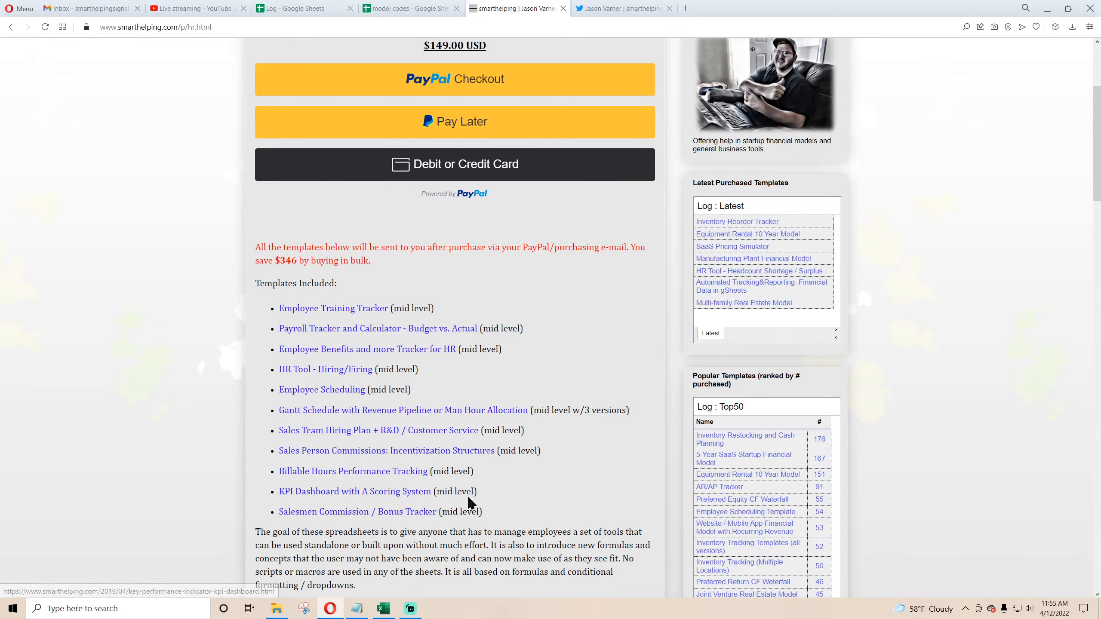
{"action": "scroll", "coordinate": [344, 425], "scroll_direction": "up", "scroll_amount": 5}
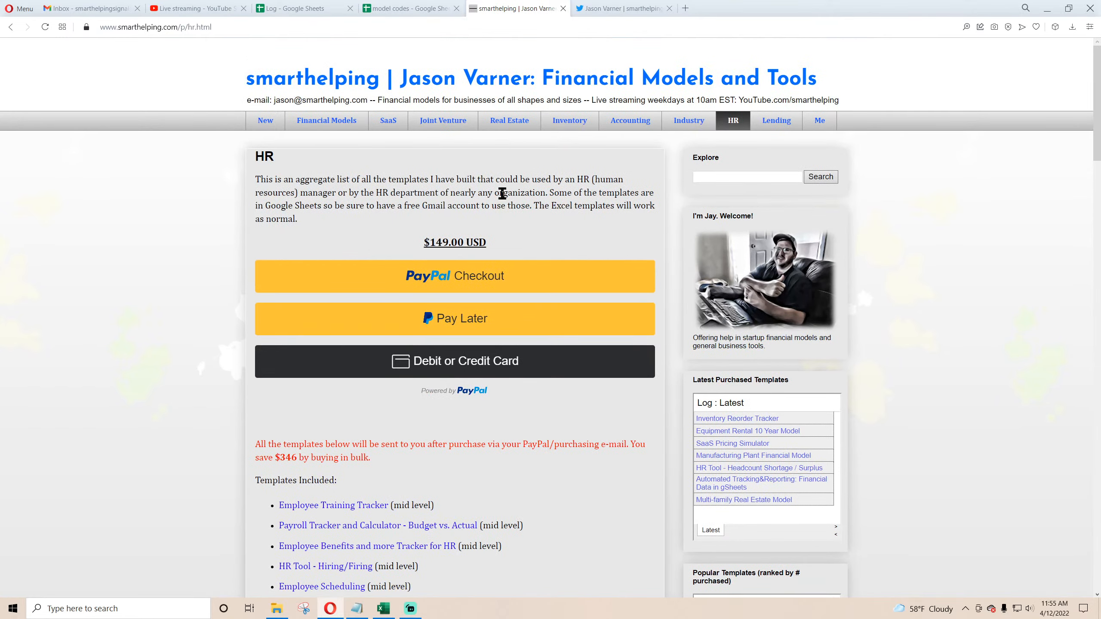
Step: Browse the Joint Venture template bundle page and its list of included templates
{"action": "left_click", "coordinate": [447, 123]}
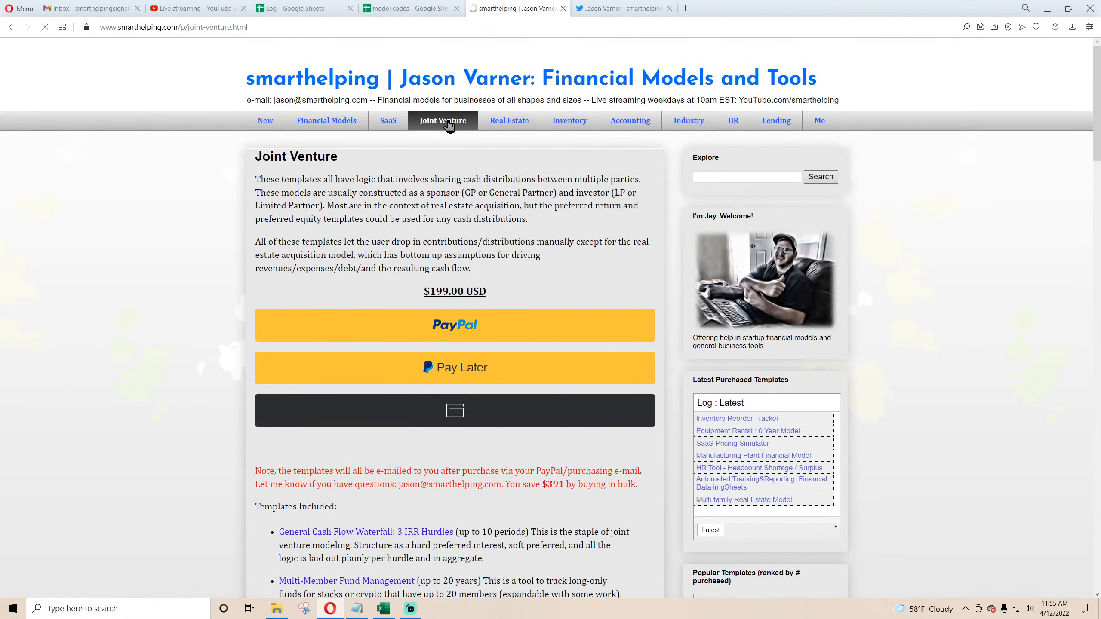
{"action": "scroll", "coordinate": [226, 358], "scroll_direction": "down", "scroll_amount": 3}
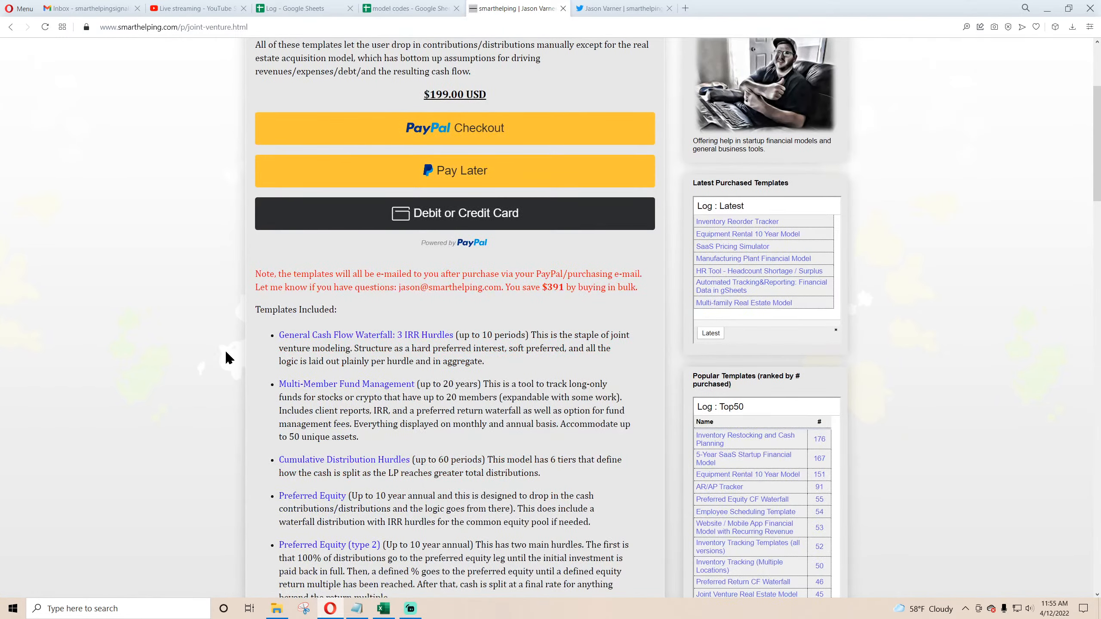
{"action": "scroll", "coordinate": [225, 350], "scroll_direction": "down", "scroll_amount": 3}
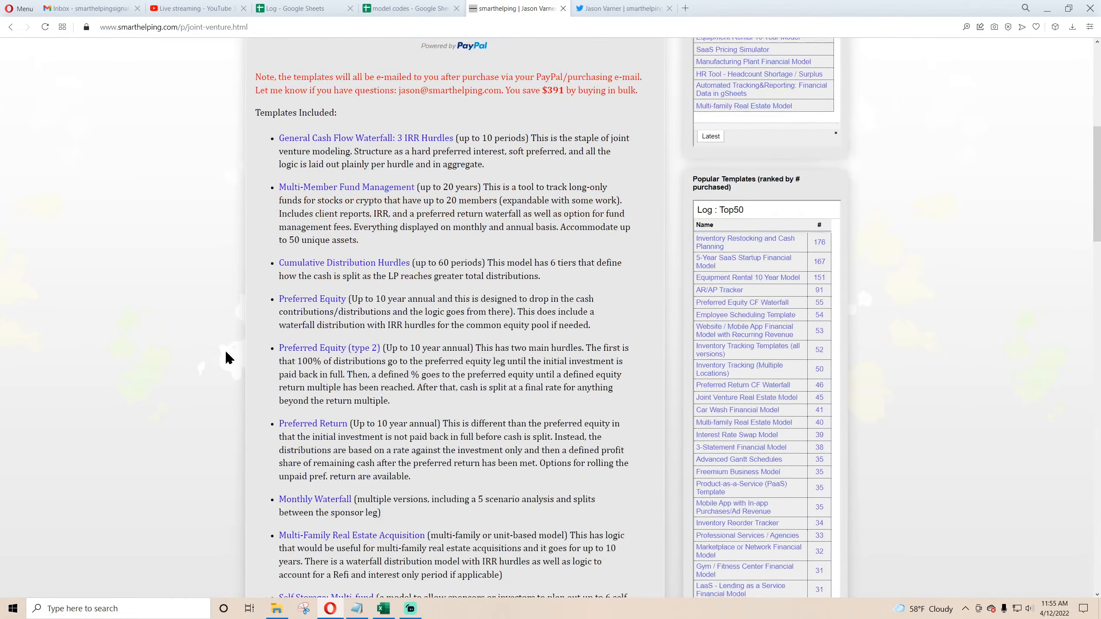
{"action": "scroll", "coordinate": [382, 277], "scroll_direction": "down", "scroll_amount": 1}
{"action": "scroll", "coordinate": [384, 298], "scroll_direction": "down", "scroll_amount": 3}
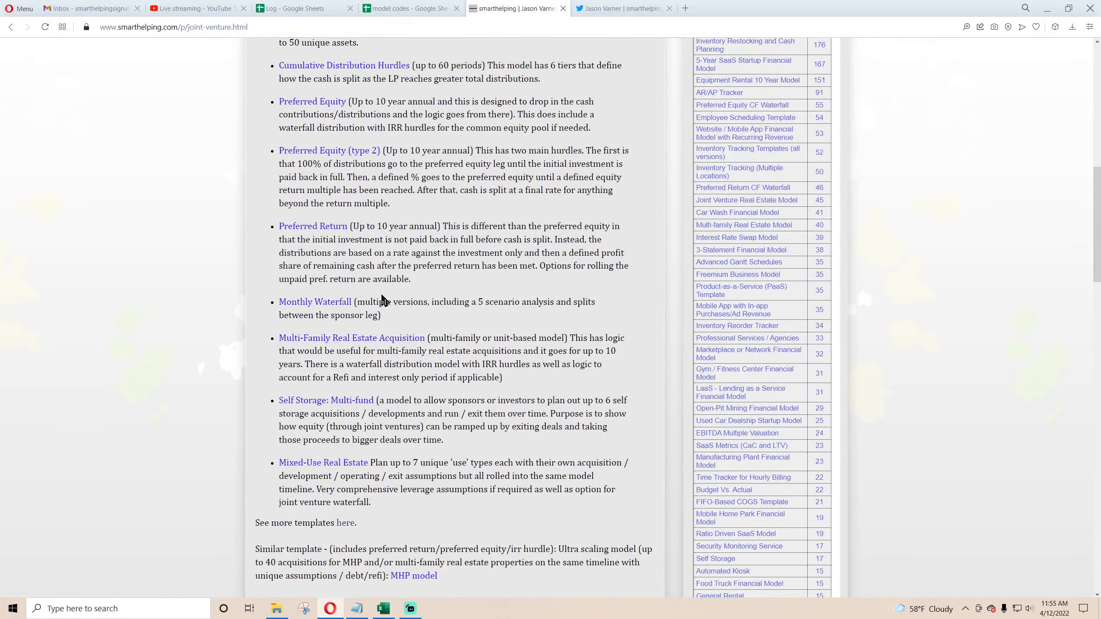
{"action": "scroll", "coordinate": [414, 398], "scroll_direction": "up", "scroll_amount": 6}
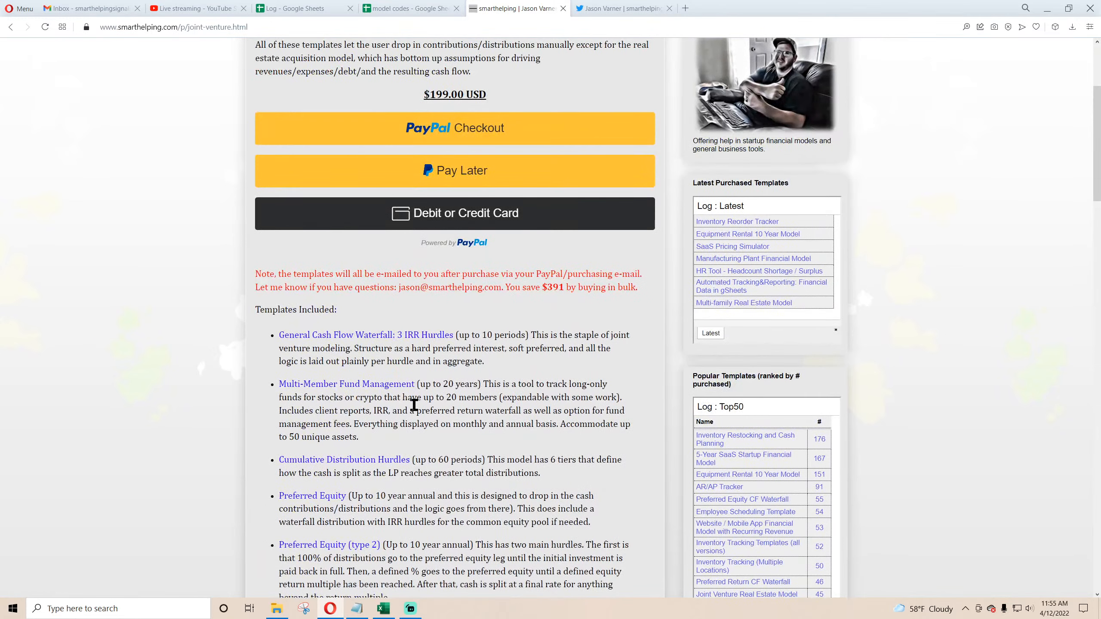
{"action": "scroll", "coordinate": [414, 405], "scroll_direction": "up", "scroll_amount": 3}
Step: Open the Financial Models page and review the bulk template pricing options and category bundles
{"action": "left_click", "coordinate": [330, 124]}
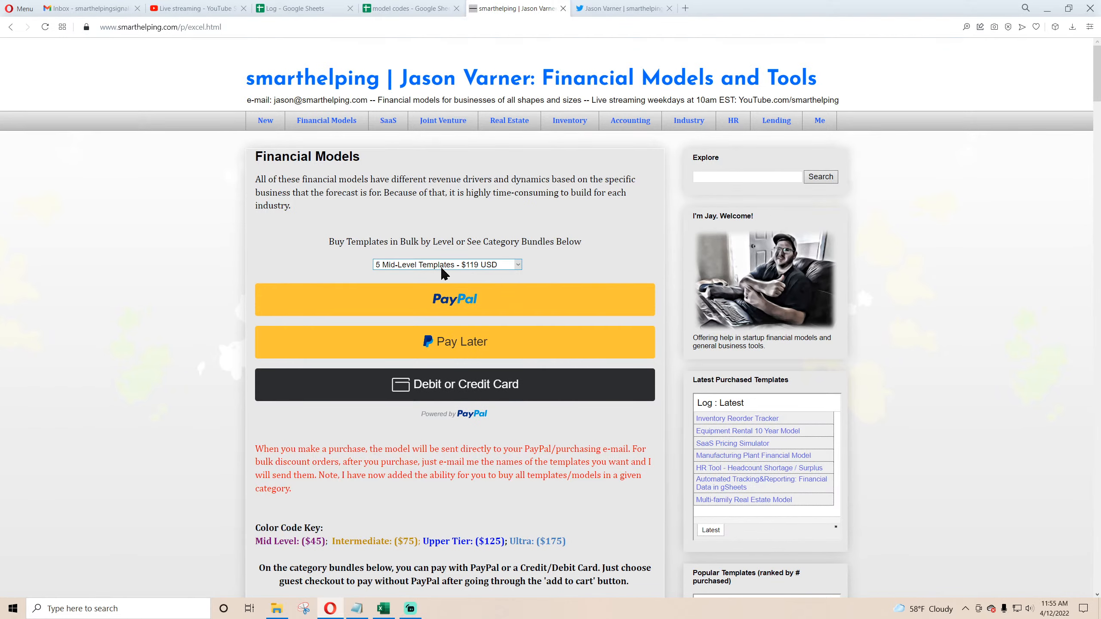
{"action": "left_click", "coordinate": [490, 271]}
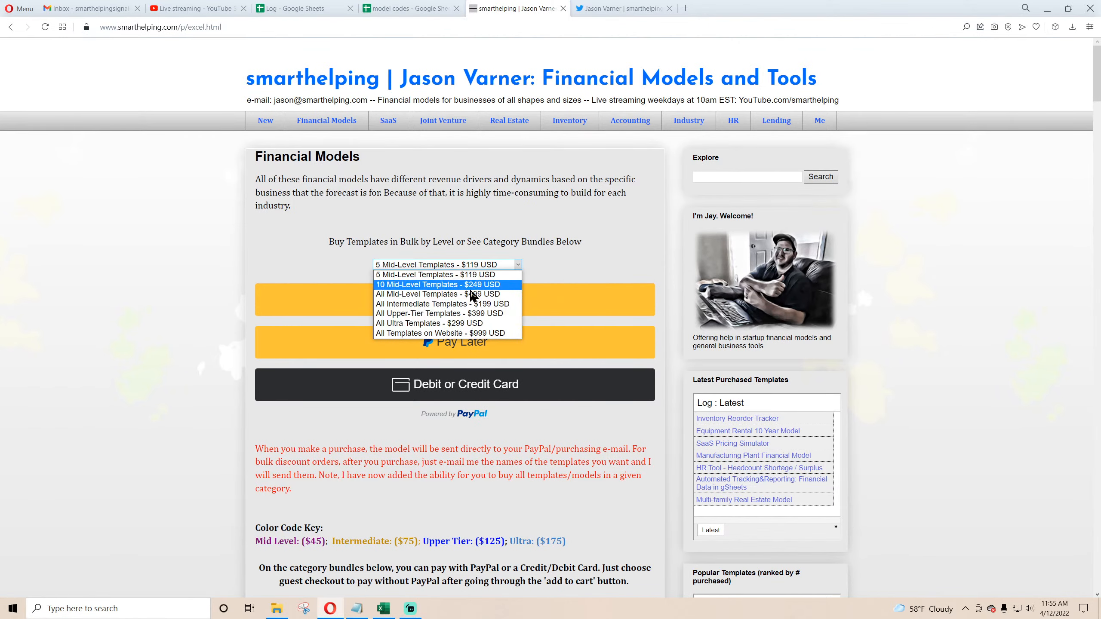
{"action": "left_click", "coordinate": [366, 465]}
{"action": "scroll", "coordinate": [354, 448], "scroll_direction": "down", "scroll_amount": 9}
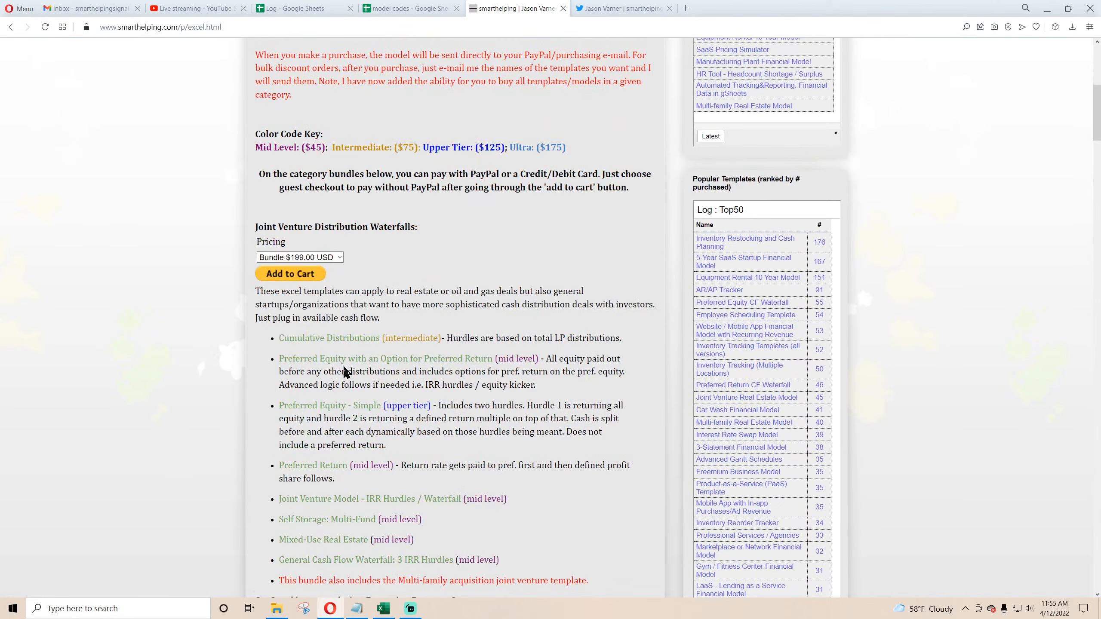
{"action": "scroll", "coordinate": [344, 376], "scroll_direction": "up", "scroll_amount": 9}
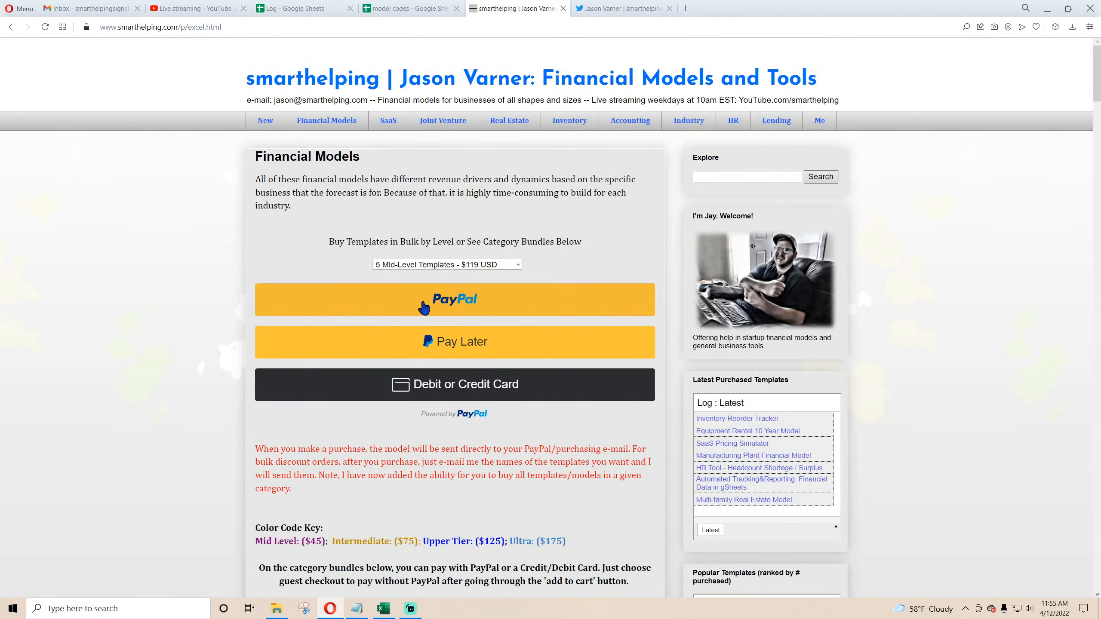
{"action": "left_click", "coordinate": [447, 266]}
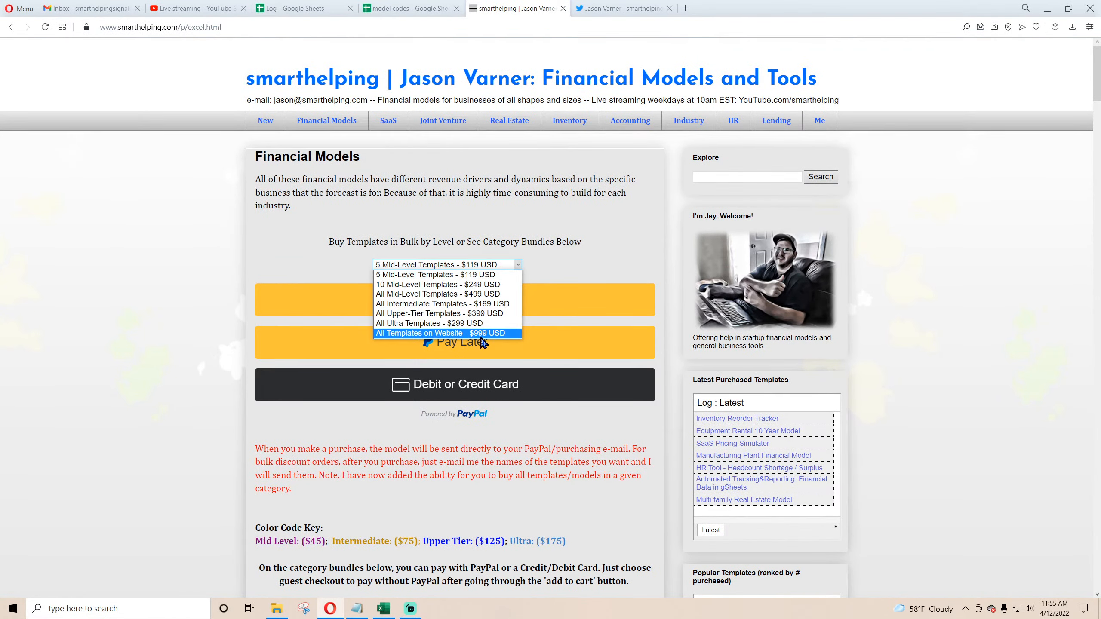
{"action": "left_click", "coordinate": [409, 468]}
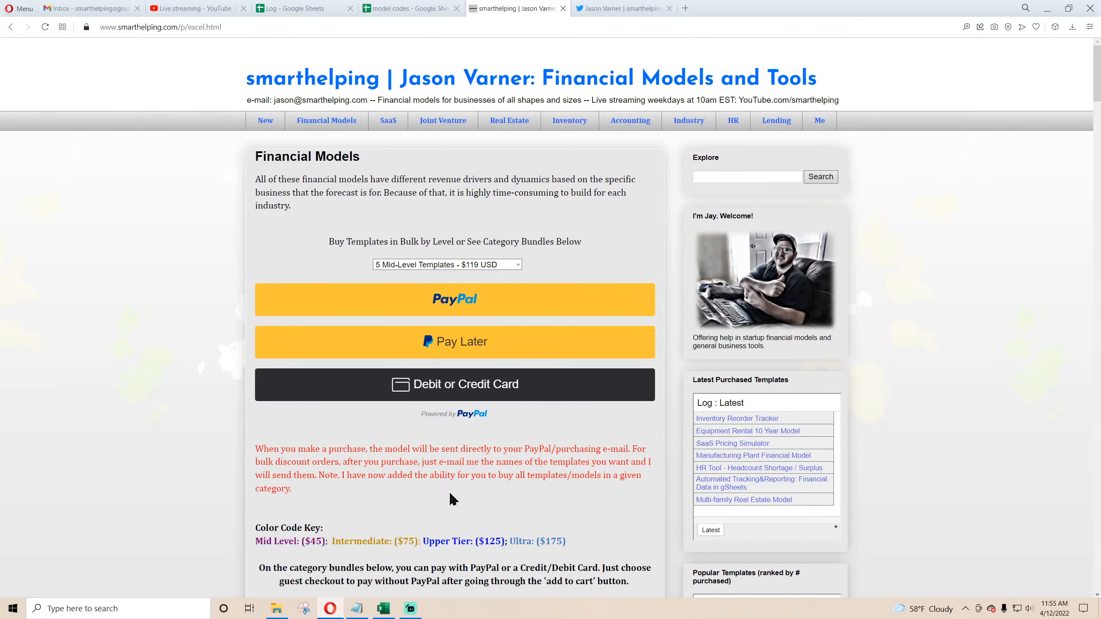
{"action": "scroll", "coordinate": [448, 491], "scroll_direction": "down", "scroll_amount": 10}
{"action": "scroll", "coordinate": [571, 408], "scroll_direction": "down", "scroll_amount": 3}
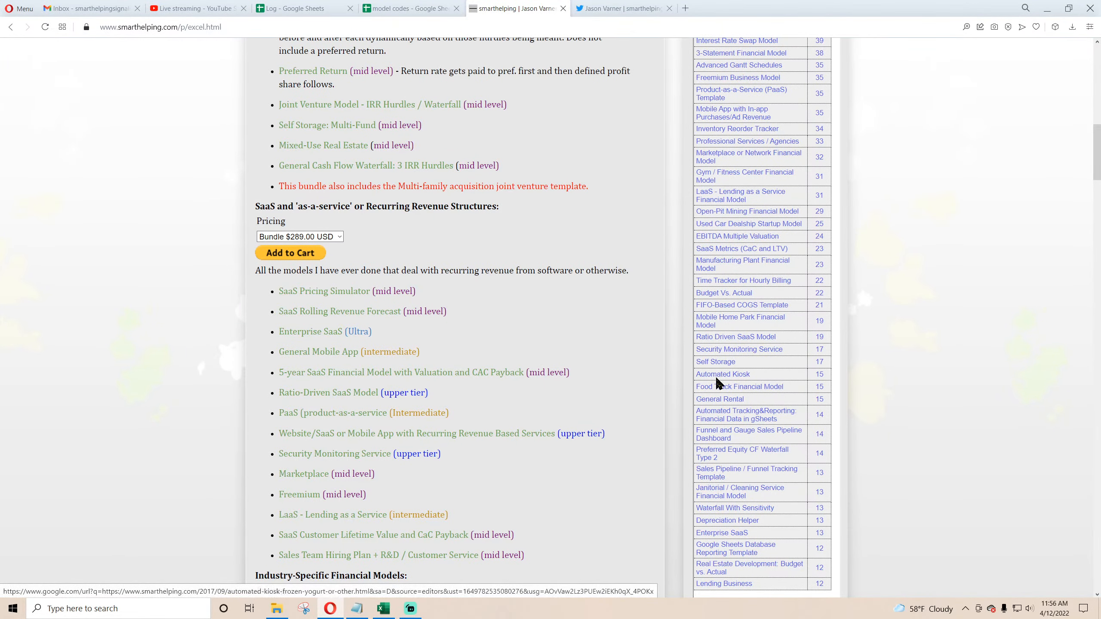
Step: Open the Food Truck Financial Model page from the Popular Templates list and read its description
{"action": "left_click_drag", "start_coordinate": [752, 376], "coordinate": [709, 378]}
{"action": "left_click", "coordinate": [824, 385]}
{"action": "left_click_drag", "start_coordinate": [824, 385], "coordinate": [718, 387]}
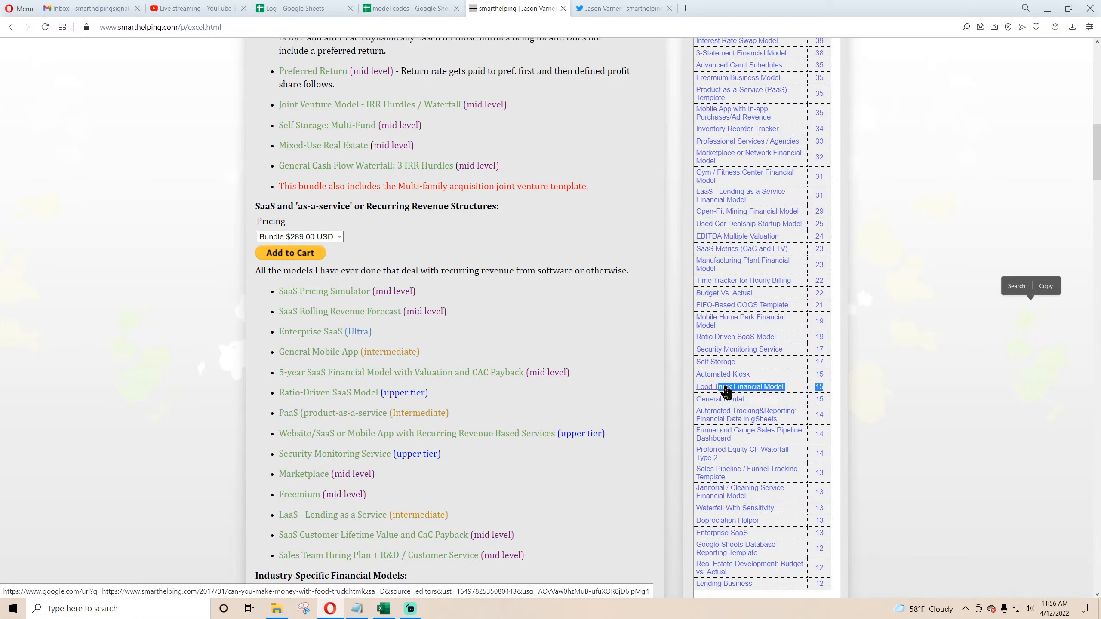
{"action": "left_click", "coordinate": [725, 388]}
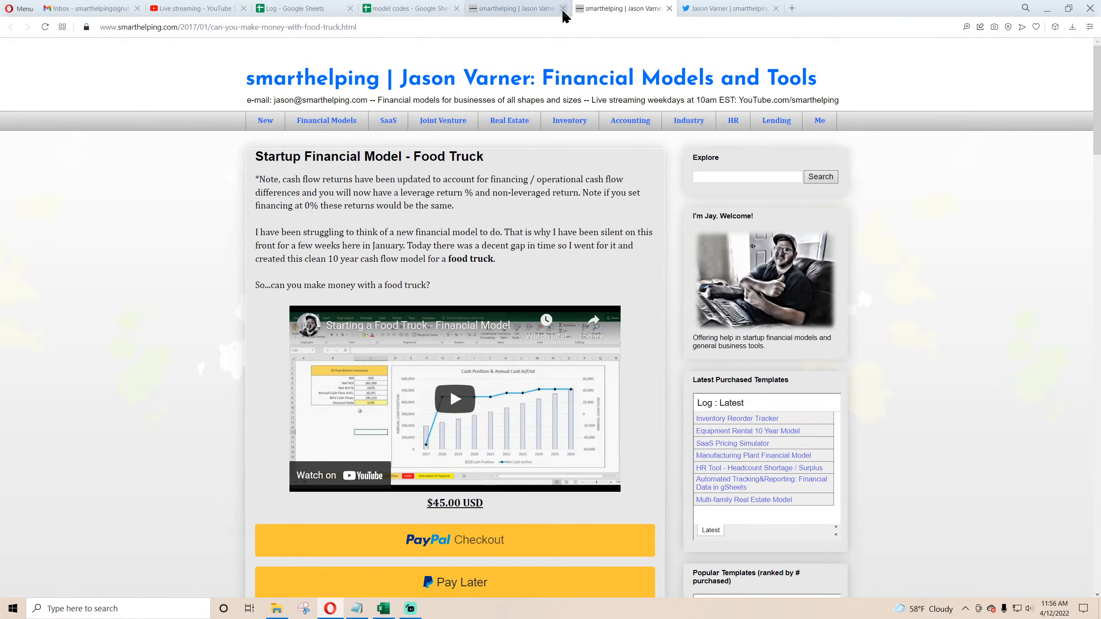
{"action": "left_click", "coordinate": [563, 10]}
{"action": "scroll", "coordinate": [381, 333], "scroll_direction": "down", "scroll_amount": 4}
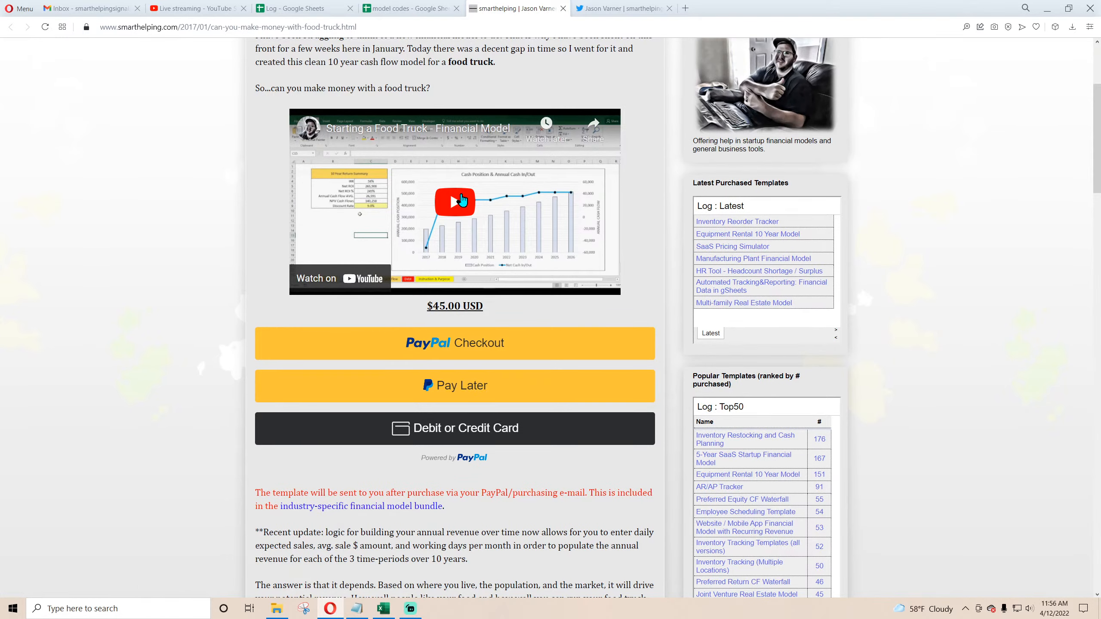
{"action": "scroll", "coordinate": [191, 331], "scroll_direction": "down", "scroll_amount": 4}
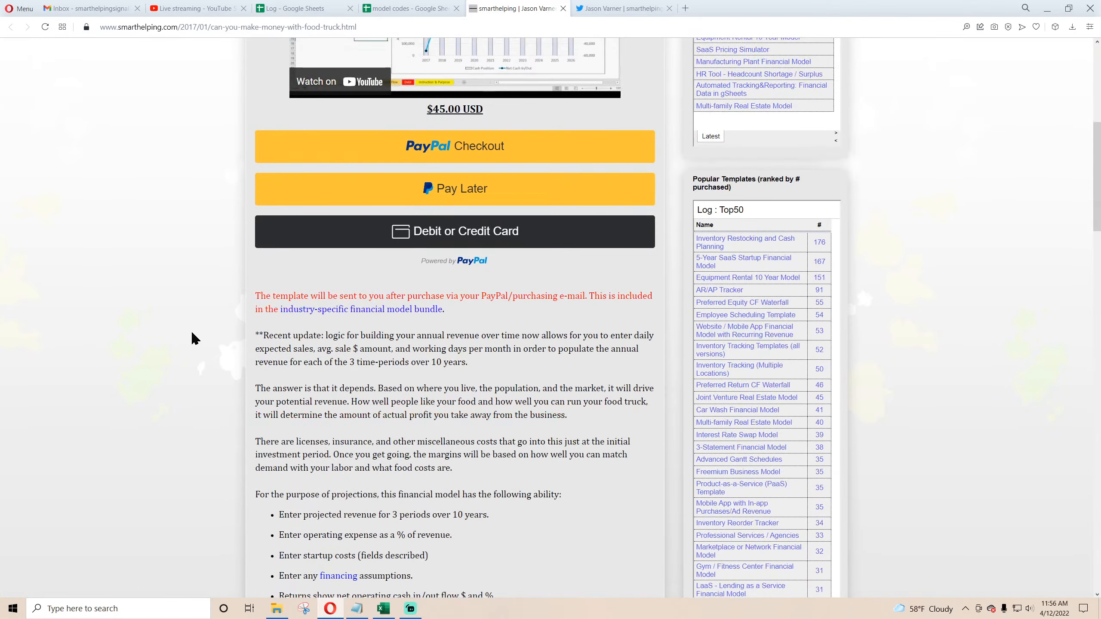
{"action": "scroll", "coordinate": [191, 331], "scroll_direction": "up", "scroll_amount": 3}
{"action": "scroll", "coordinate": [191, 331], "scroll_direction": "up", "scroll_amount": 5}
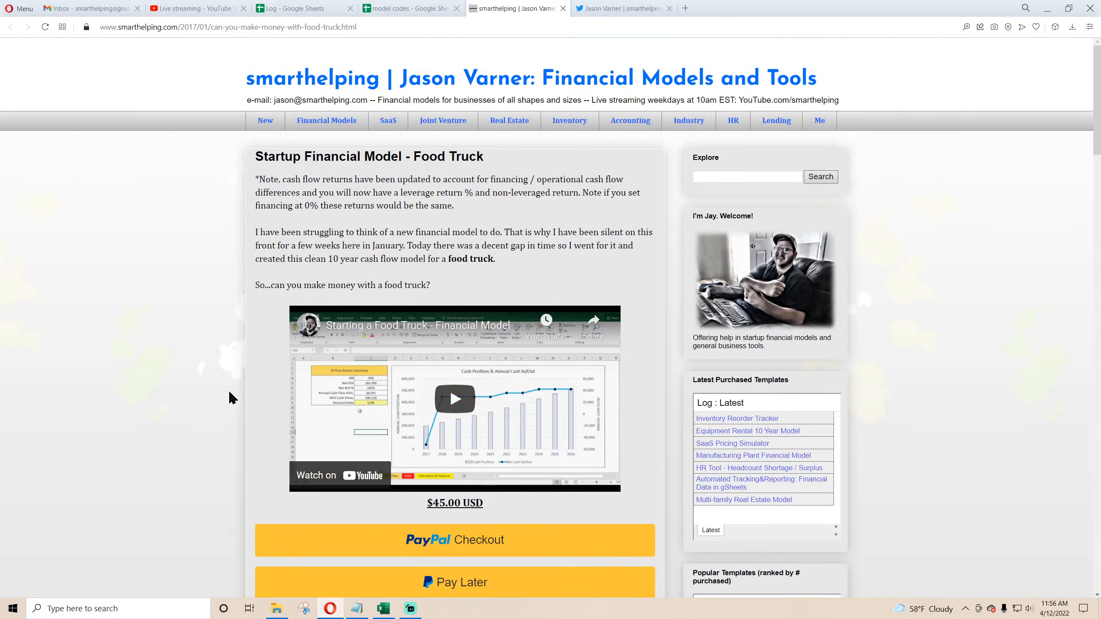
{"action": "scroll", "coordinate": [229, 398], "scroll_direction": "down", "scroll_amount": 8}
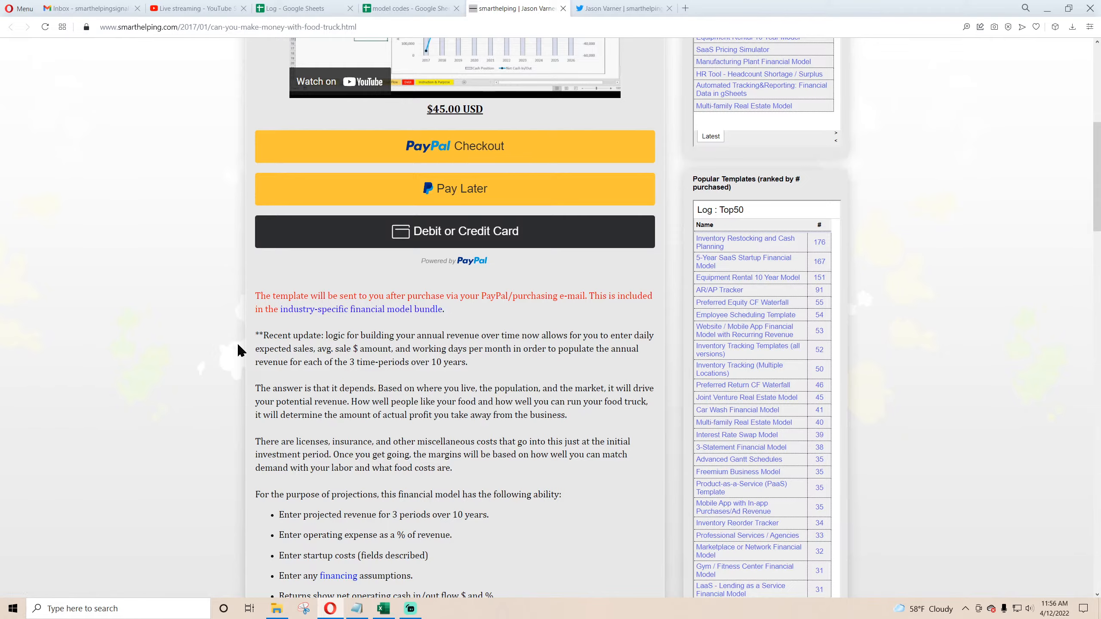
{"action": "scroll", "coordinate": [237, 342], "scroll_direction": "down", "scroll_amount": 8}
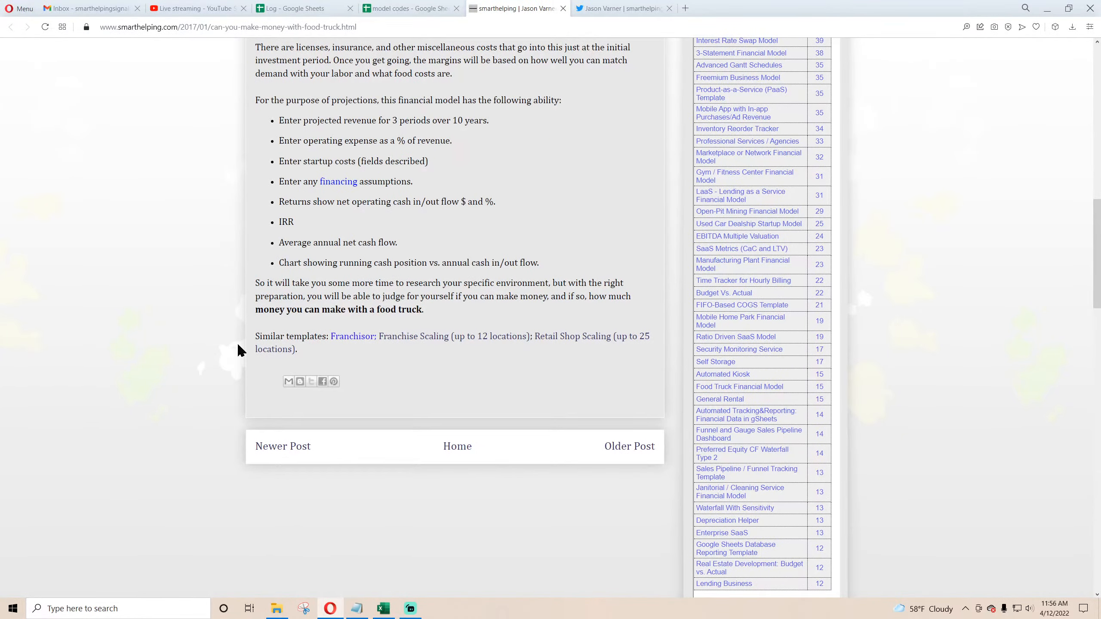
{"action": "scroll", "coordinate": [237, 343], "scroll_direction": "up", "scroll_amount": 16}
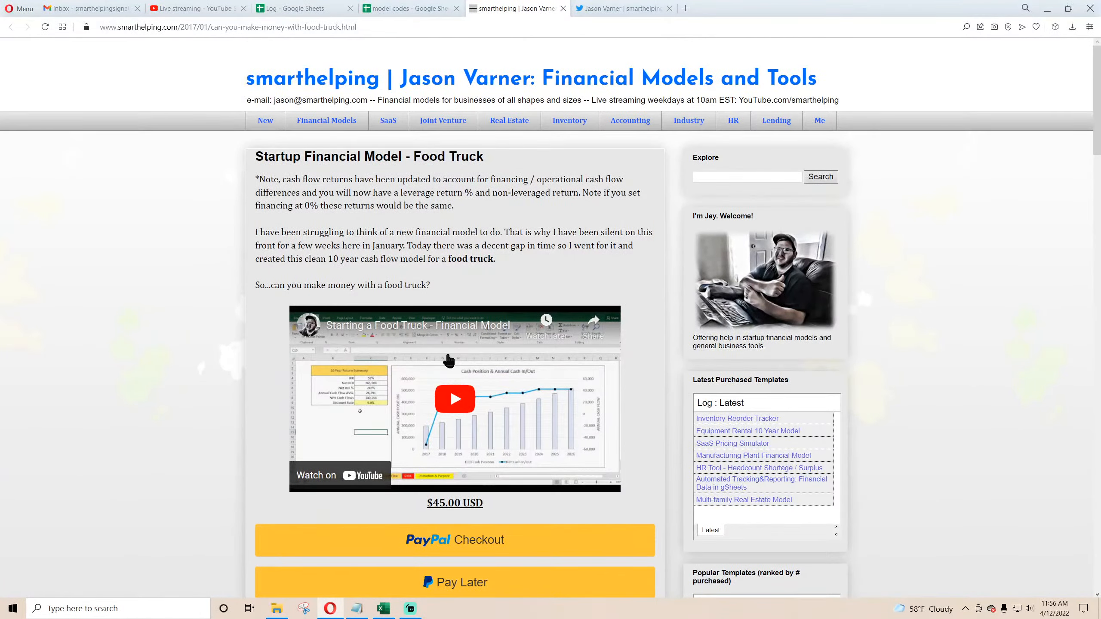
{"action": "scroll", "coordinate": [433, 366], "scroll_direction": "down", "scroll_amount": 16}
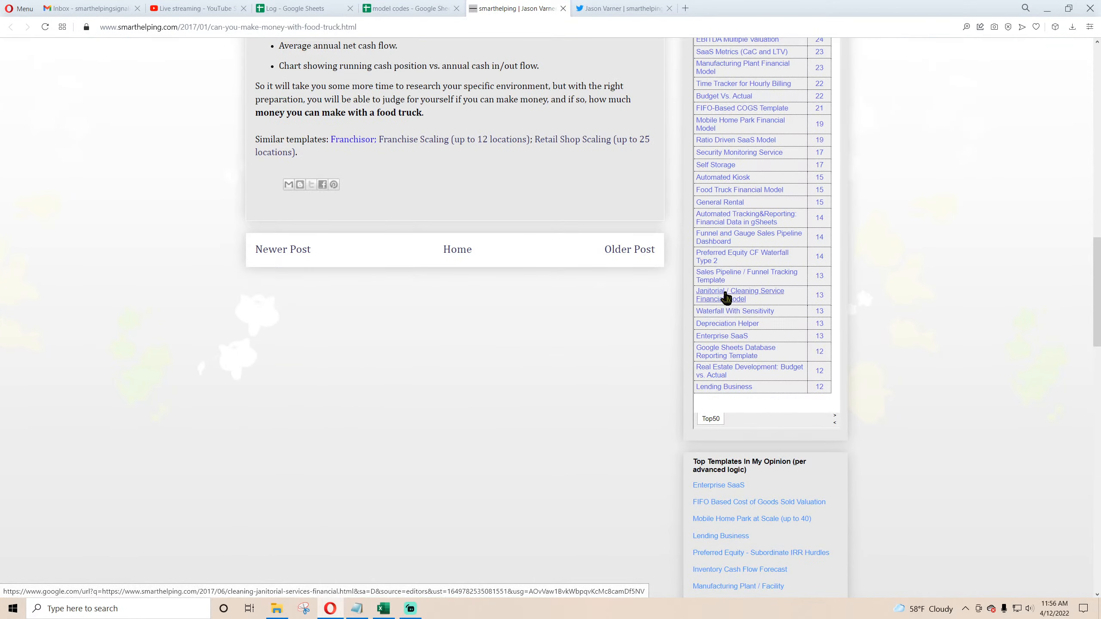
Step: Open the General Rental template page from the Popular Templates list and read its description
{"action": "left_click", "coordinate": [722, 204]}
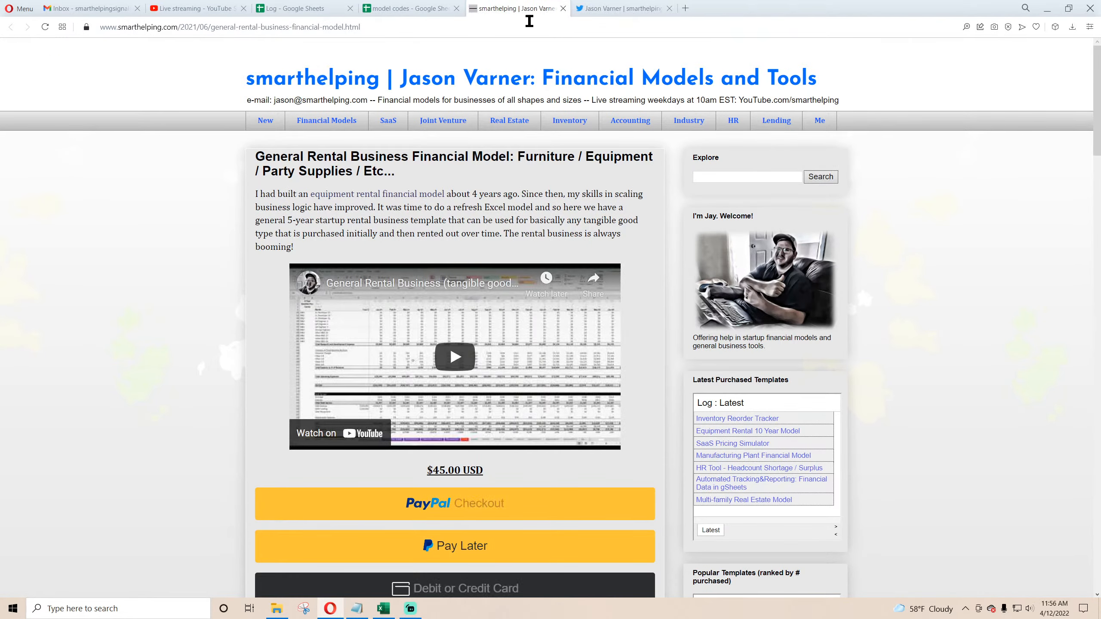
{"action": "scroll", "coordinate": [260, 273], "scroll_direction": "down", "scroll_amount": 10}
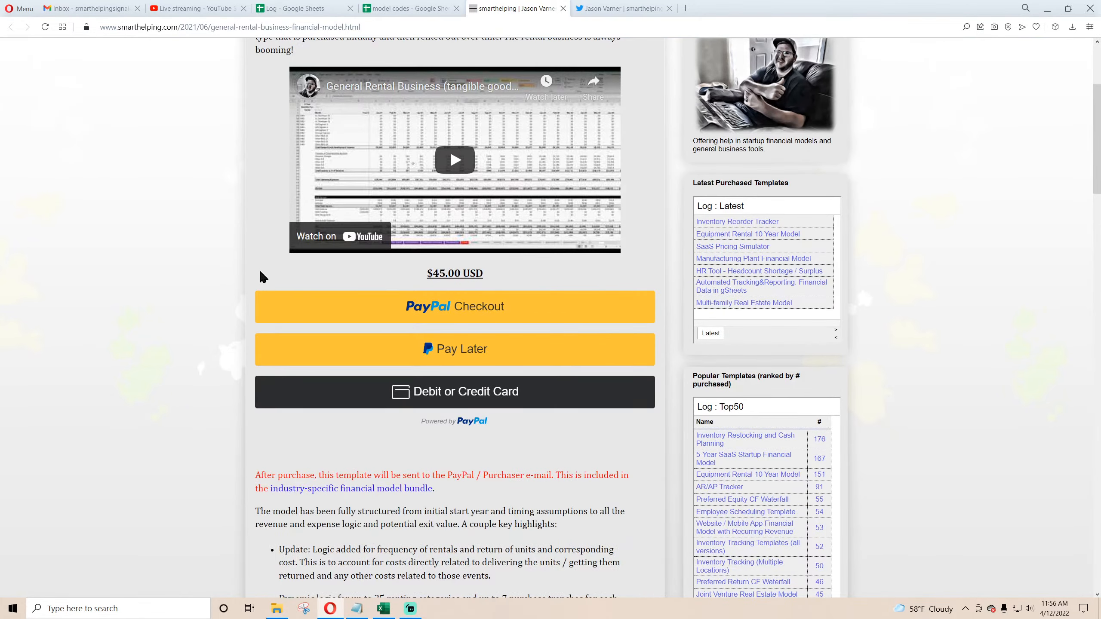
{"action": "scroll", "coordinate": [321, 300], "scroll_direction": "down", "scroll_amount": 15}
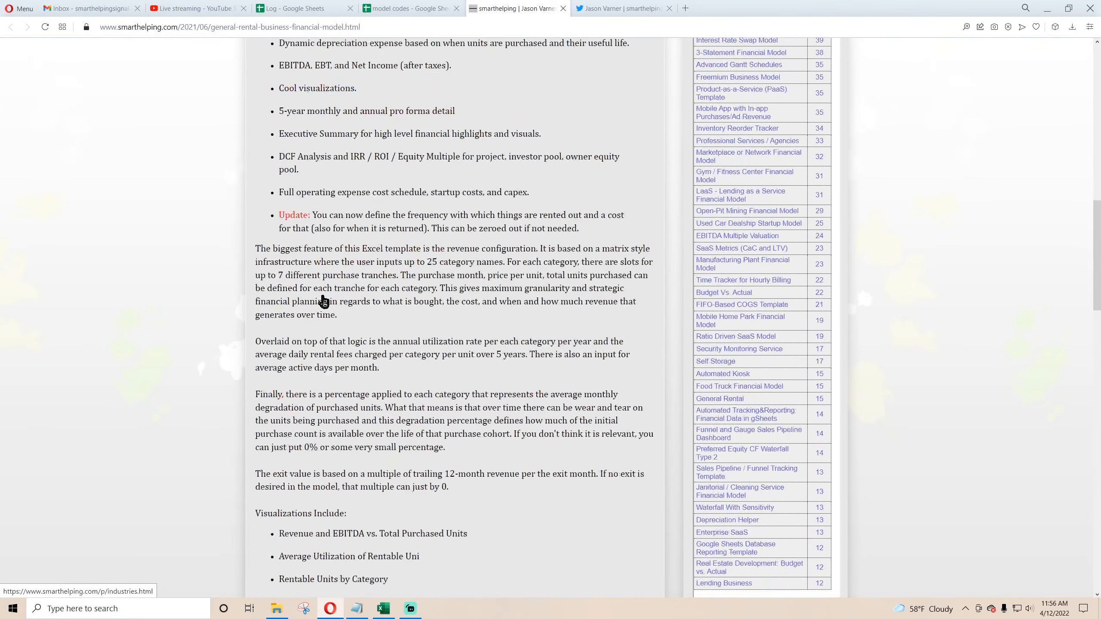
{"action": "scroll", "coordinate": [323, 299], "scroll_direction": "down", "scroll_amount": 8}
{"action": "scroll", "coordinate": [322, 297], "scroll_direction": "up", "scroll_amount": 8}
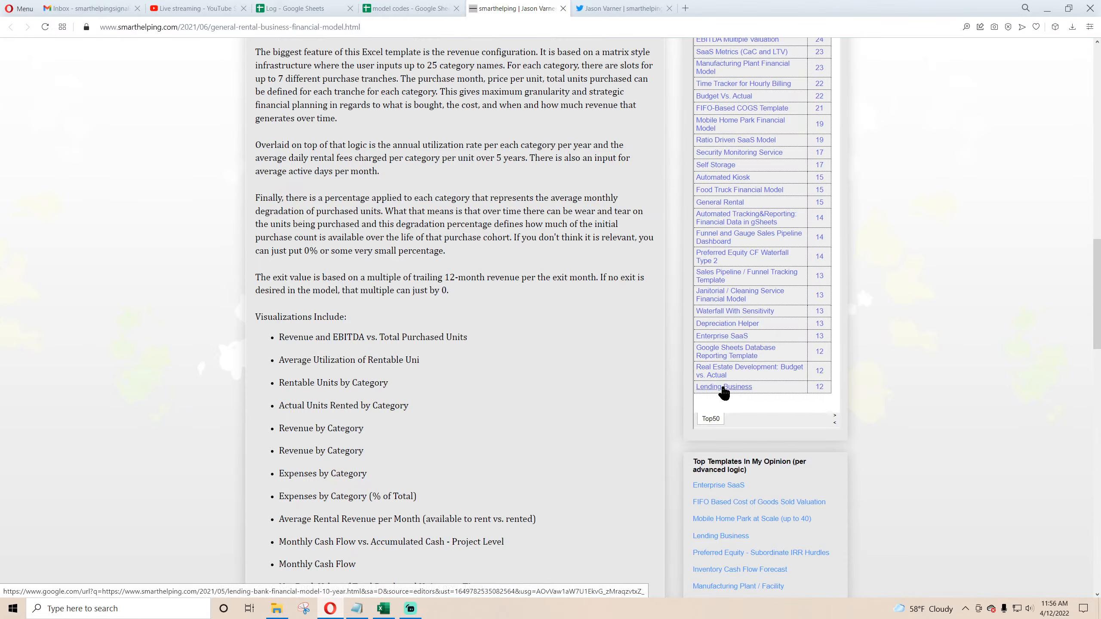
{"action": "scroll", "coordinate": [593, 404], "scroll_direction": "up", "scroll_amount": 20}
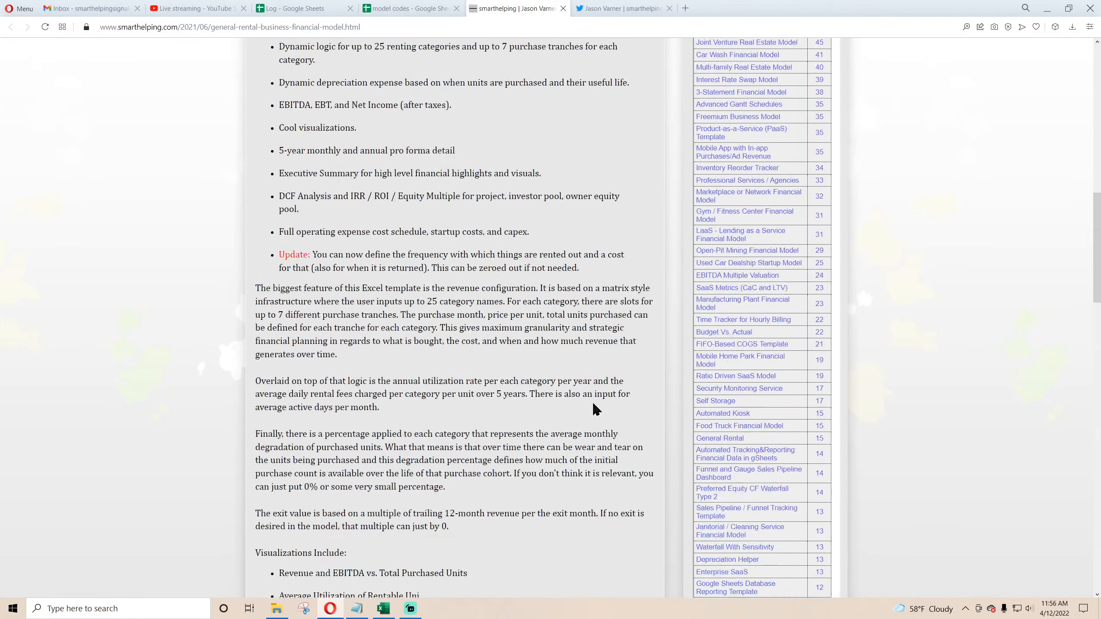